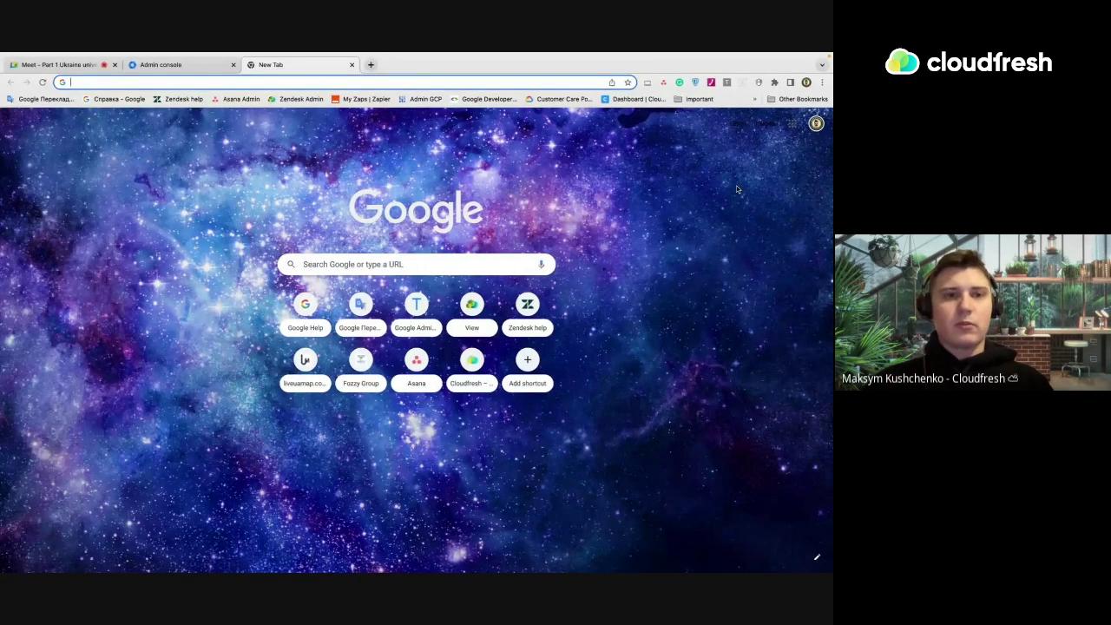
# Show the Google apps launcher from the top right of Chrome's New Tab page
pyautogui.moveTo(734, 55)
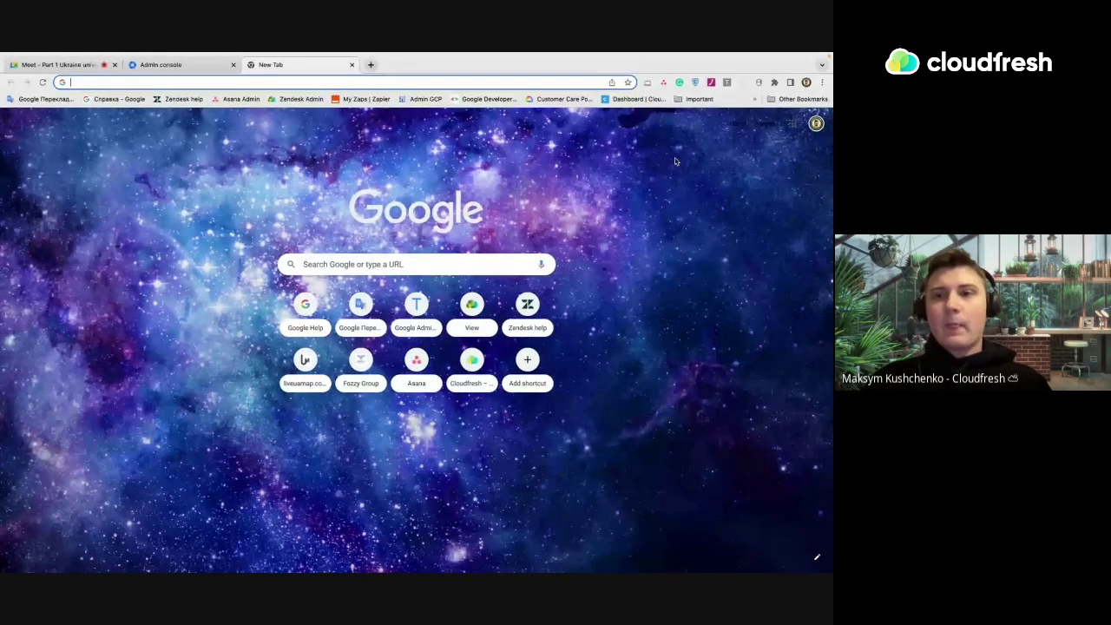
pyautogui.click(790, 124)
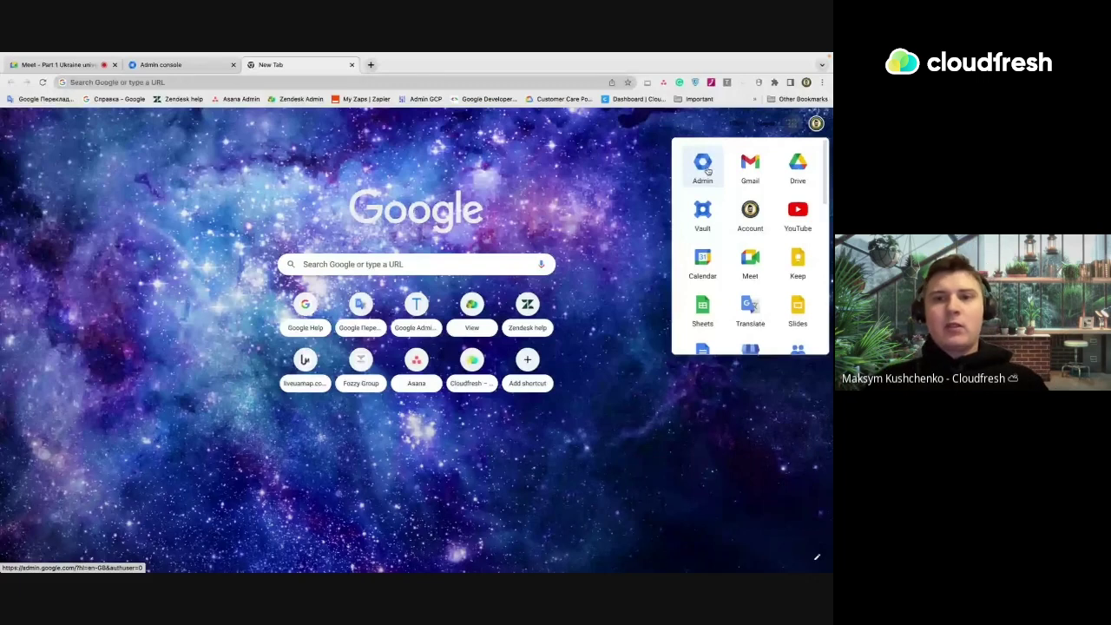
# Open the Admin console from the apps list and load admin.google.com in a new tab
pyautogui.click(707, 171)
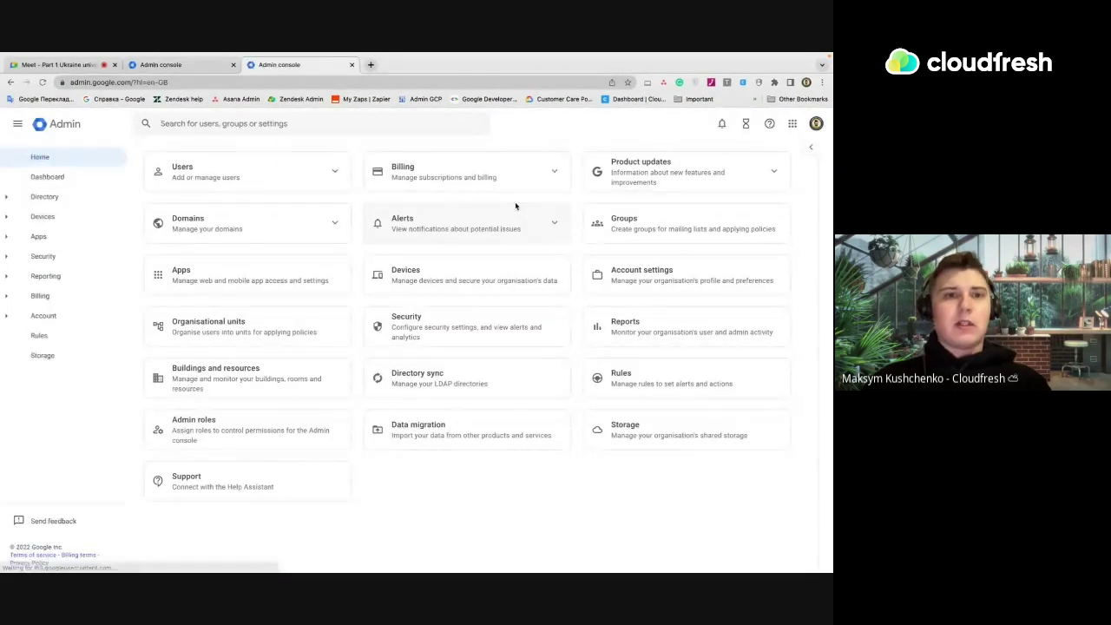
pyautogui.click(371, 64)
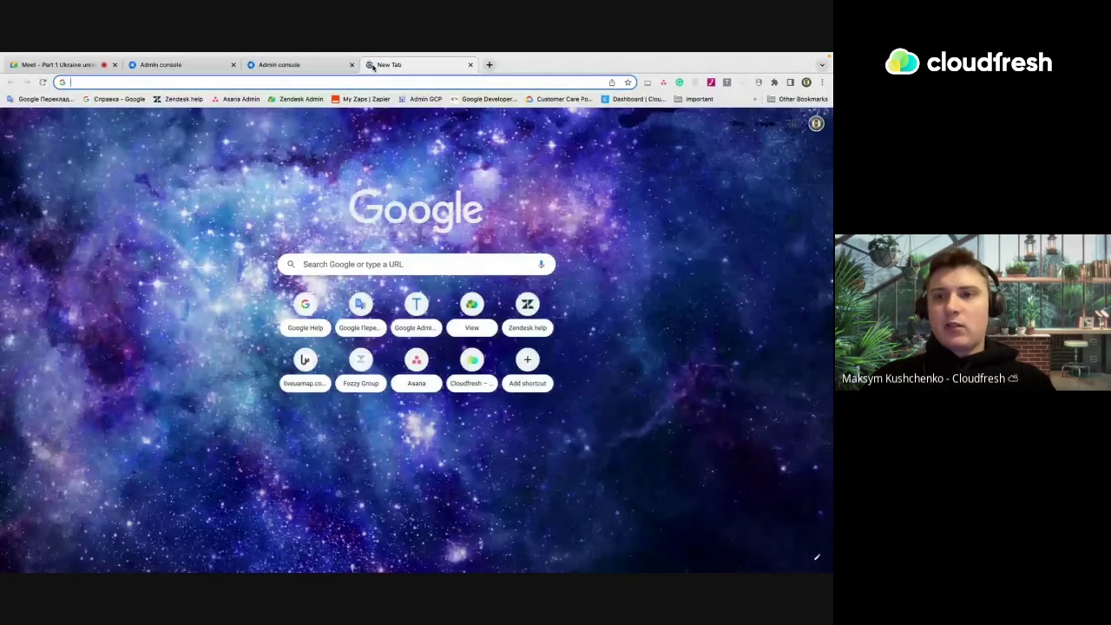
pyautogui.click(796, 124)
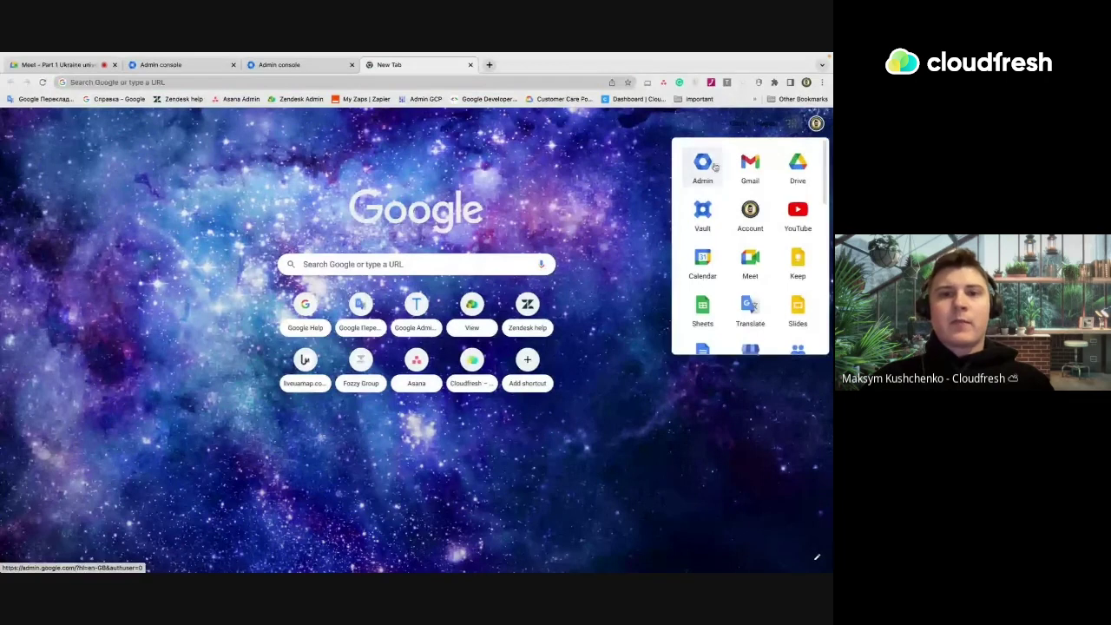
pyautogui.click(404, 89)
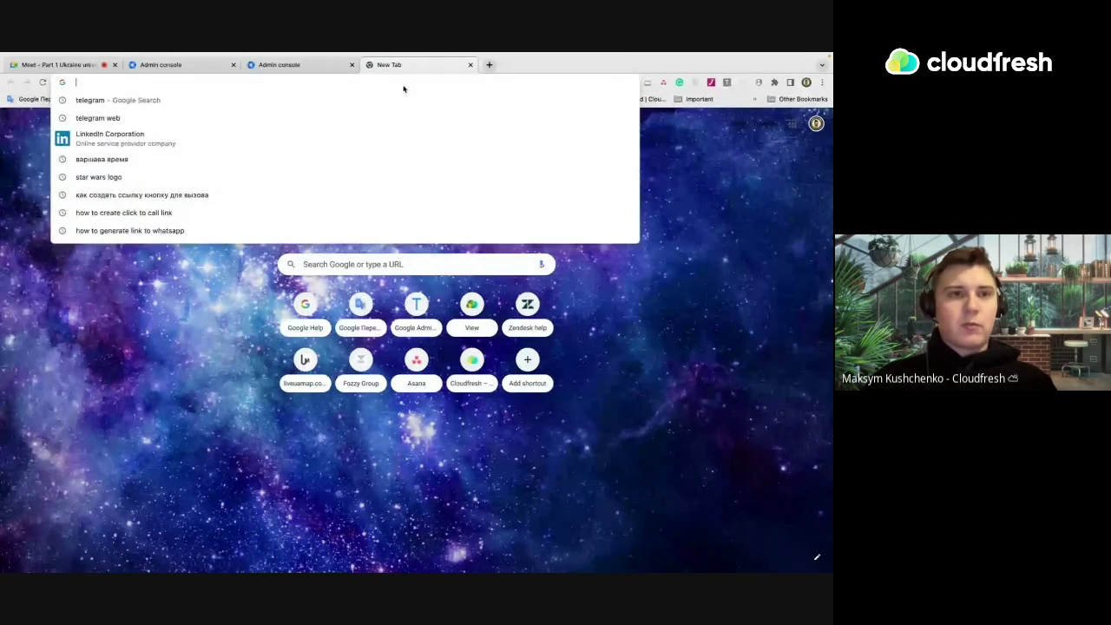
pyautogui.write('admi')
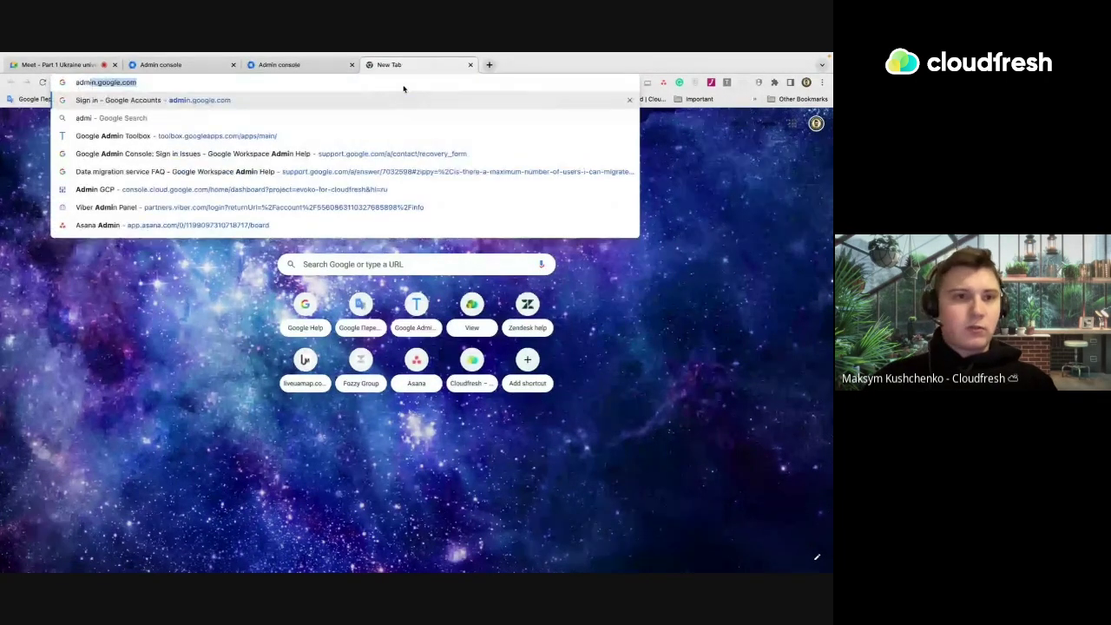
pyautogui.write('n.')
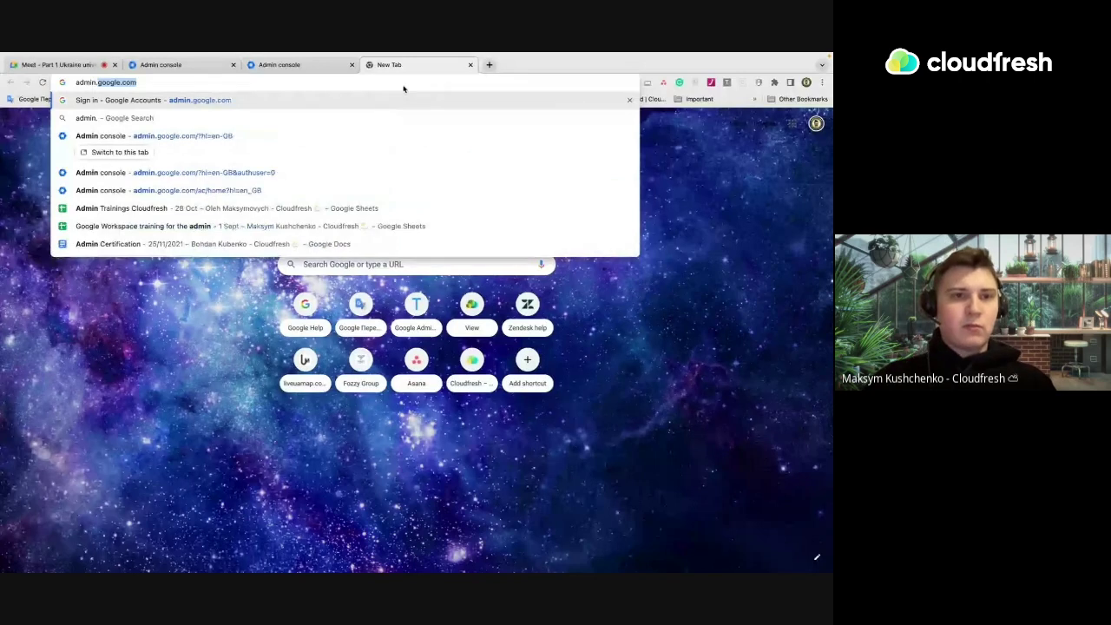
pyautogui.write('google.com')
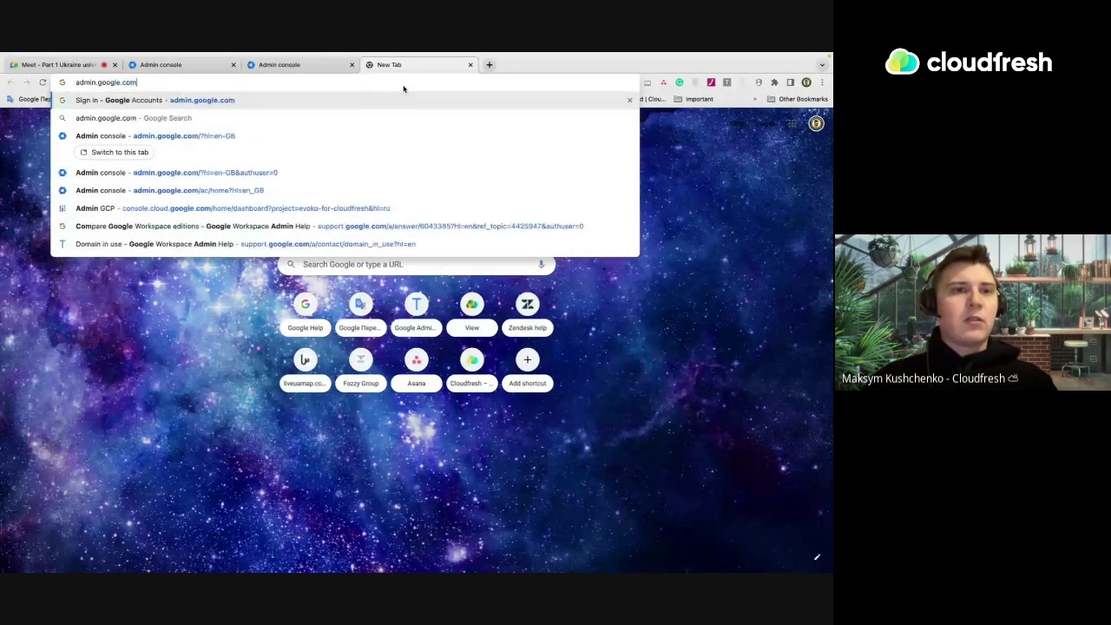
pyautogui.press('Return')
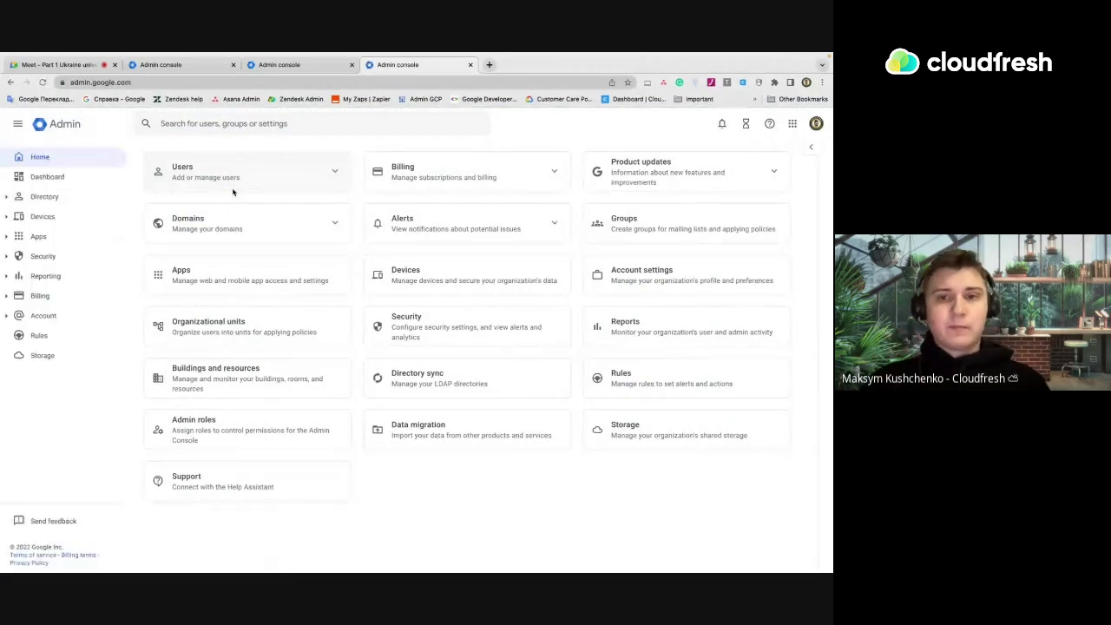
# Switch to the other signed-in account's Admin console and close the duplicate console tabs
pyautogui.click(816, 124)
pyautogui.click(712, 291)
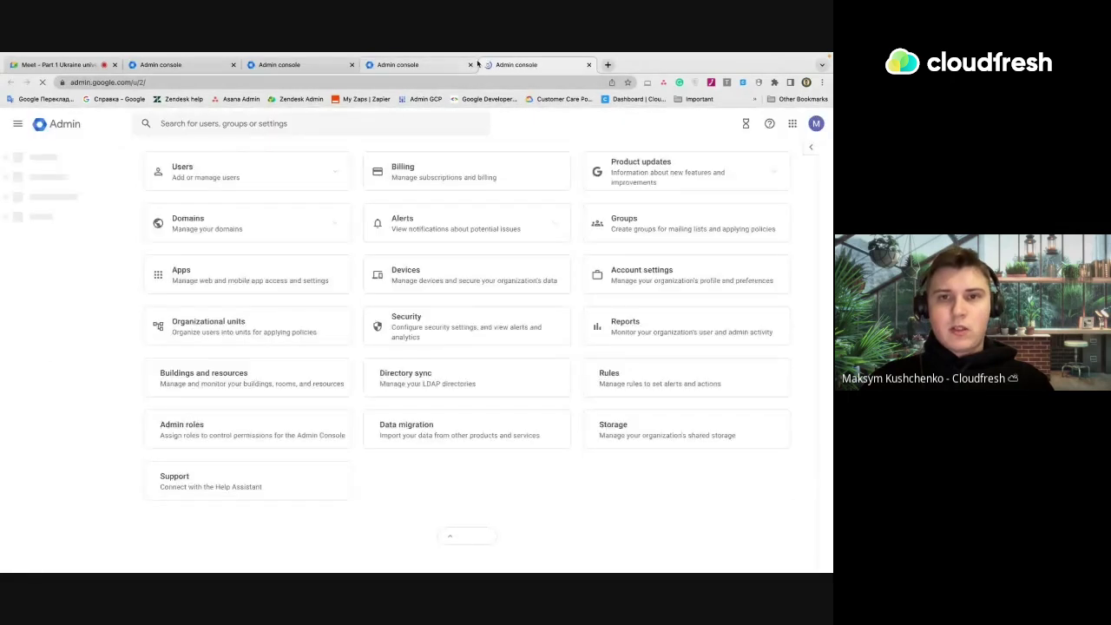
pyautogui.click(470, 64)
pyautogui.click(471, 64)
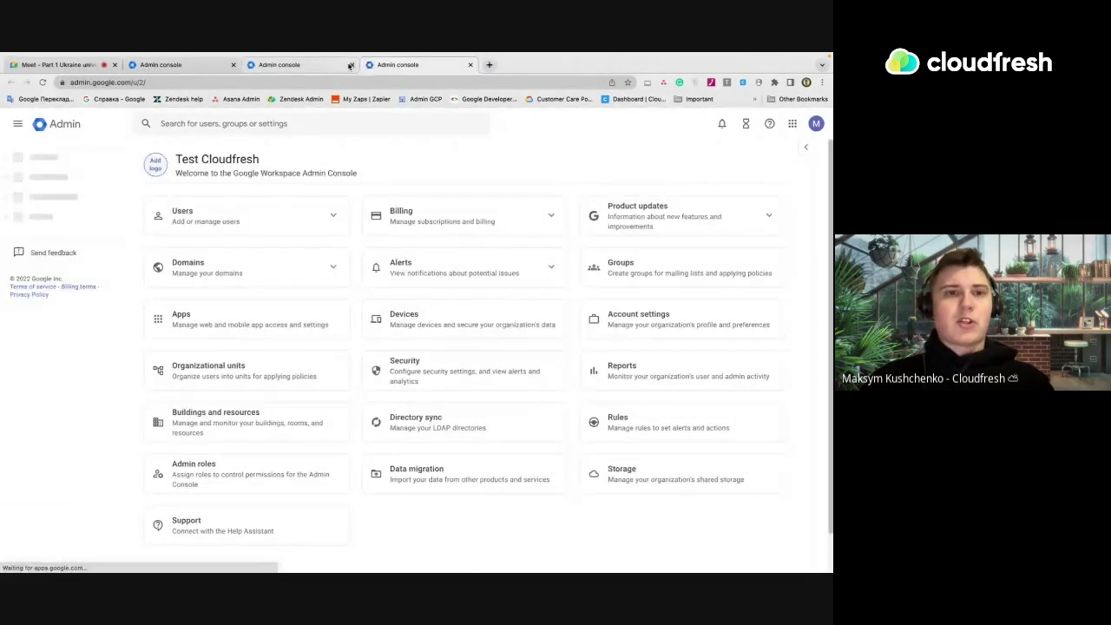
pyautogui.click(232, 65)
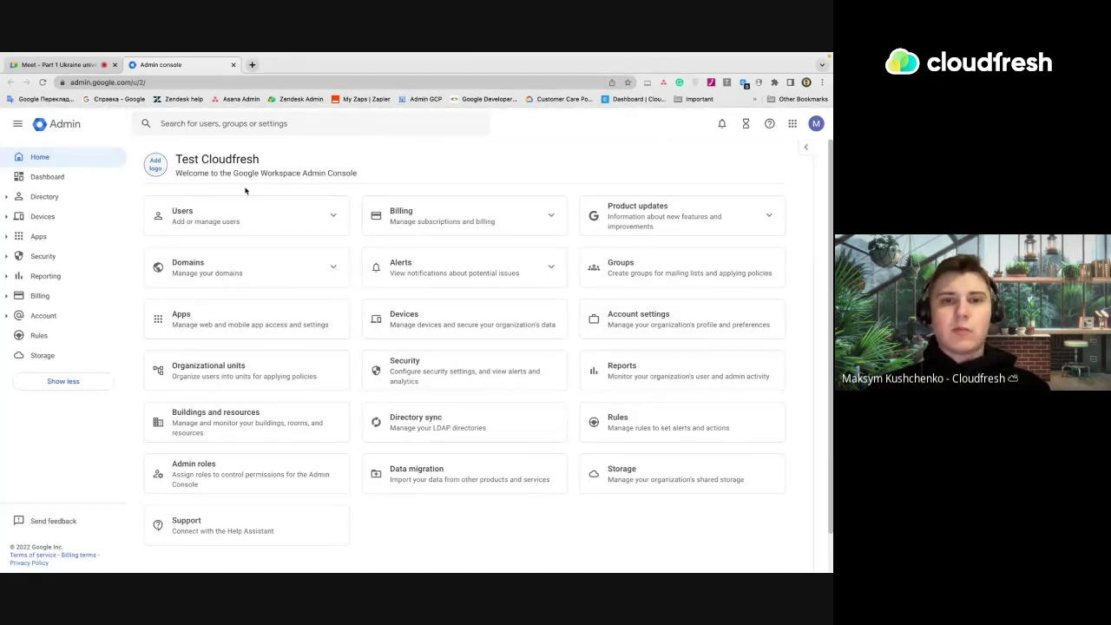
pyautogui.scroll(-1, 474, 173)
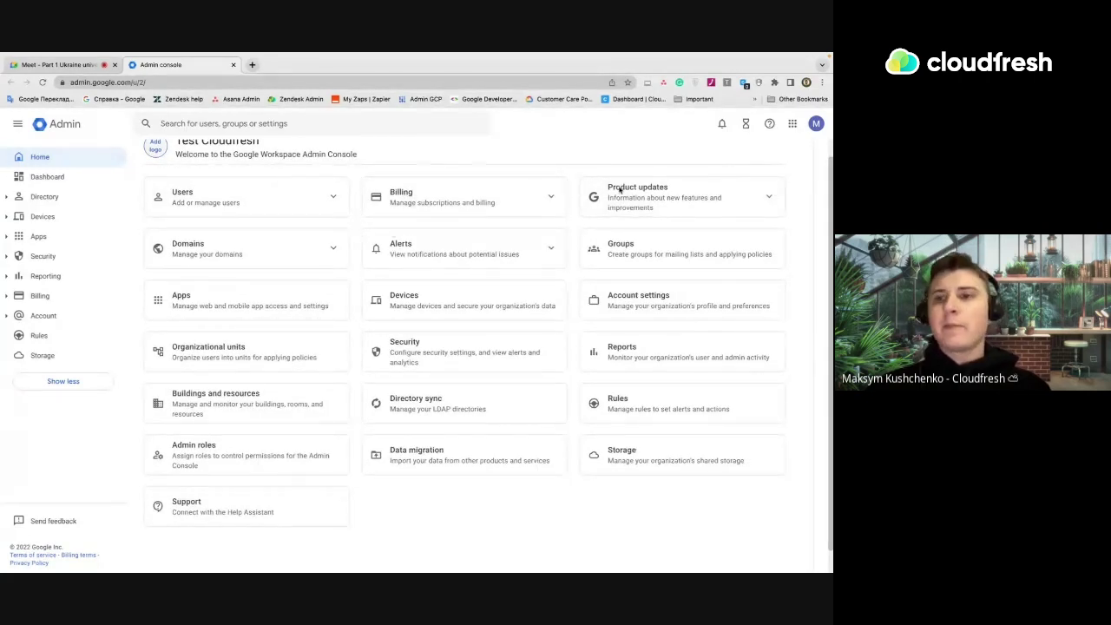
# Go to the Personal info page of the Google Account
pyautogui.click(816, 129)
pyautogui.click(718, 261)
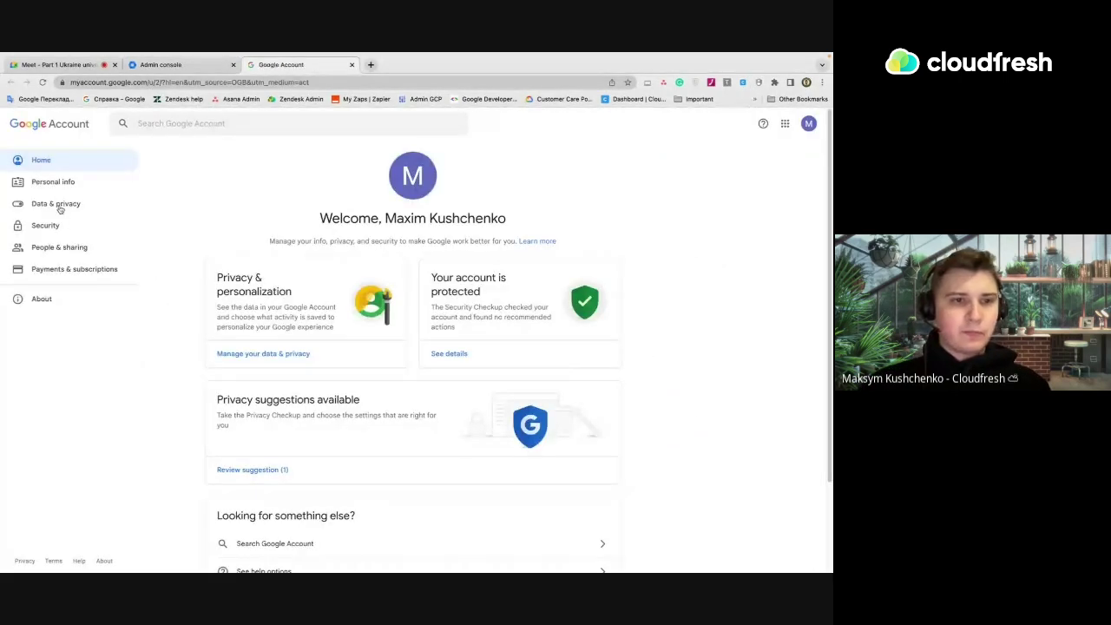
pyautogui.click(63, 206)
pyautogui.scroll(-12, 384, 289)
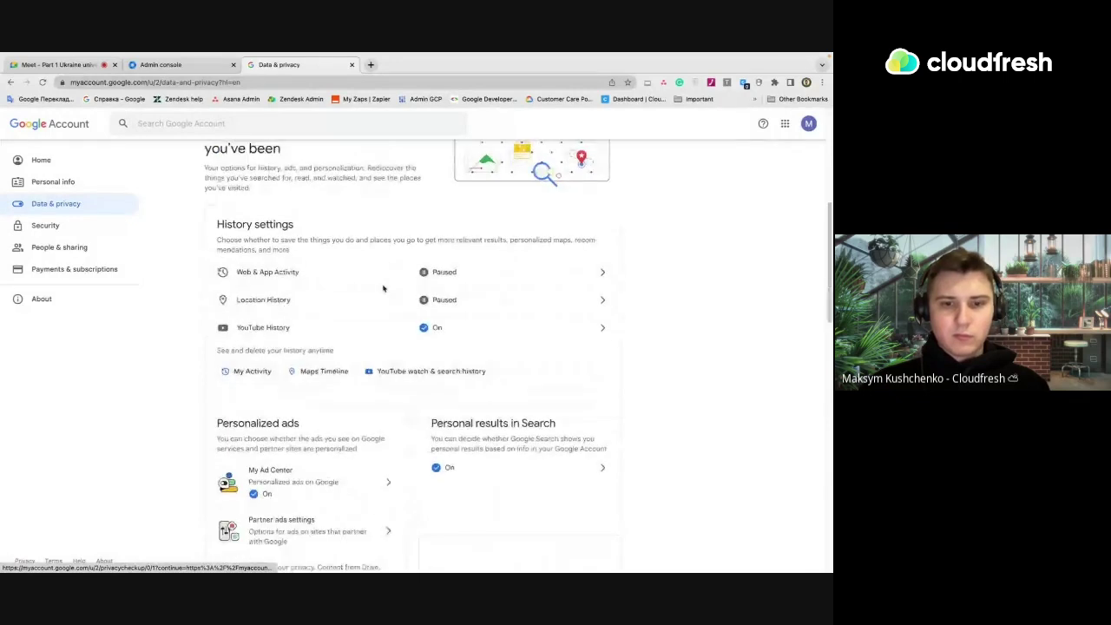
pyautogui.scroll(-2, 384, 288)
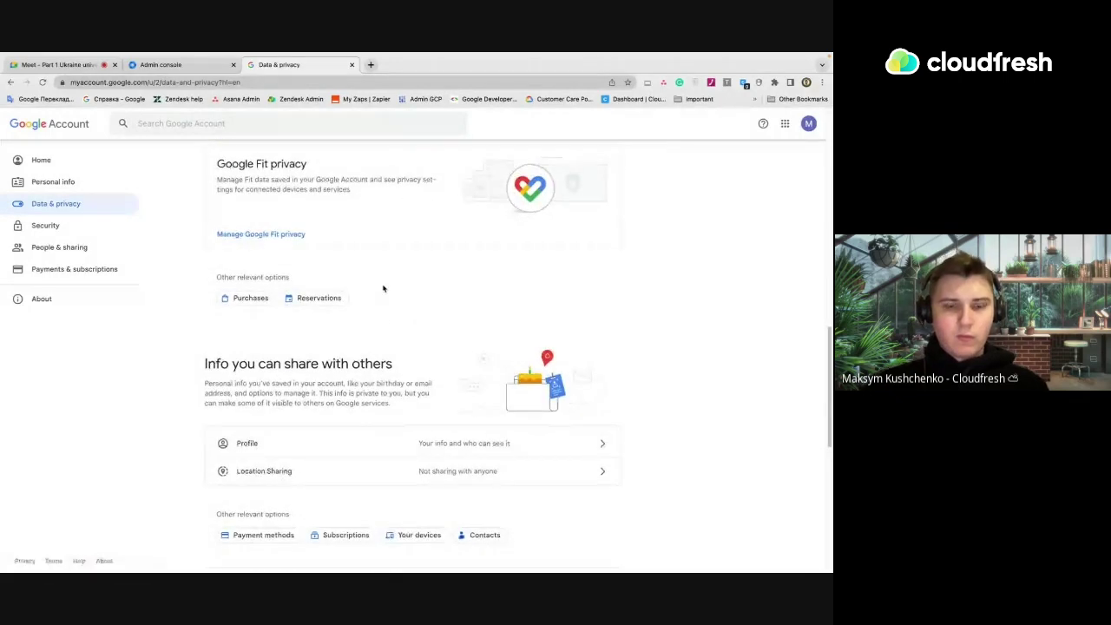
pyautogui.scroll(-2, 383, 288)
pyautogui.click(12, 180)
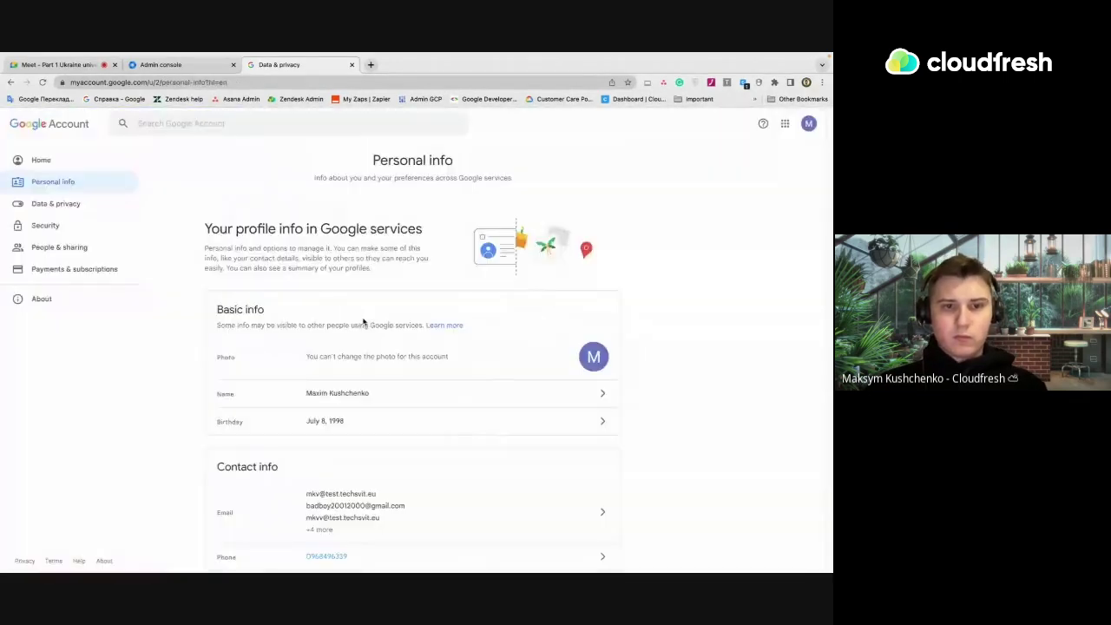
# Move Українська above English and Russian to make it the preferred language
pyautogui.scroll(-5, 362, 322)
pyautogui.scroll(-3, 364, 322)
pyautogui.click(500, 322)
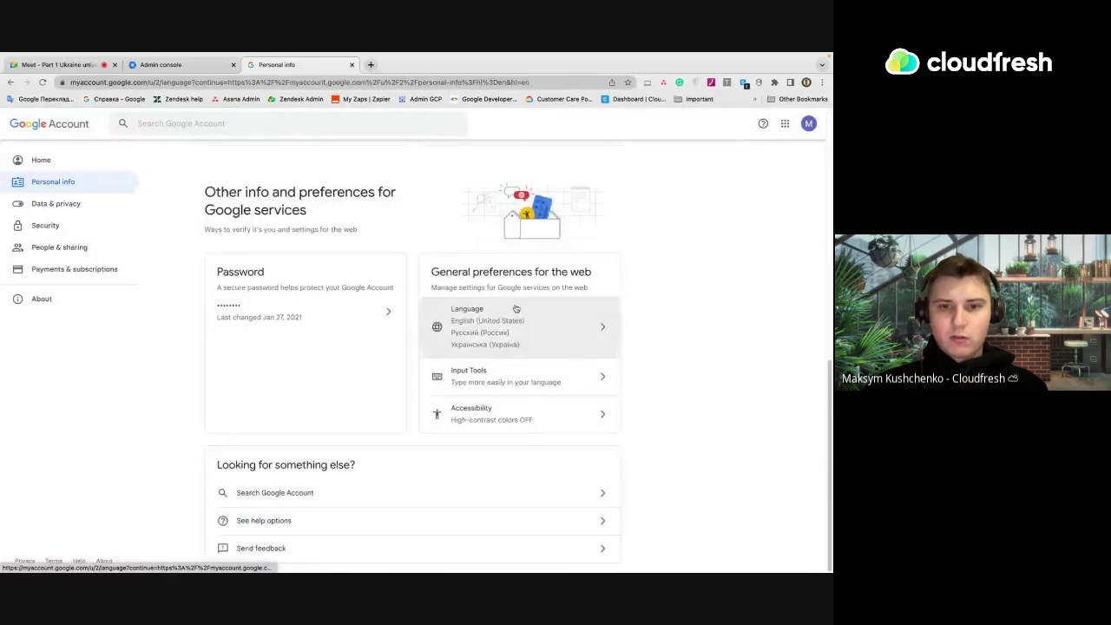
pyautogui.click(472, 407)
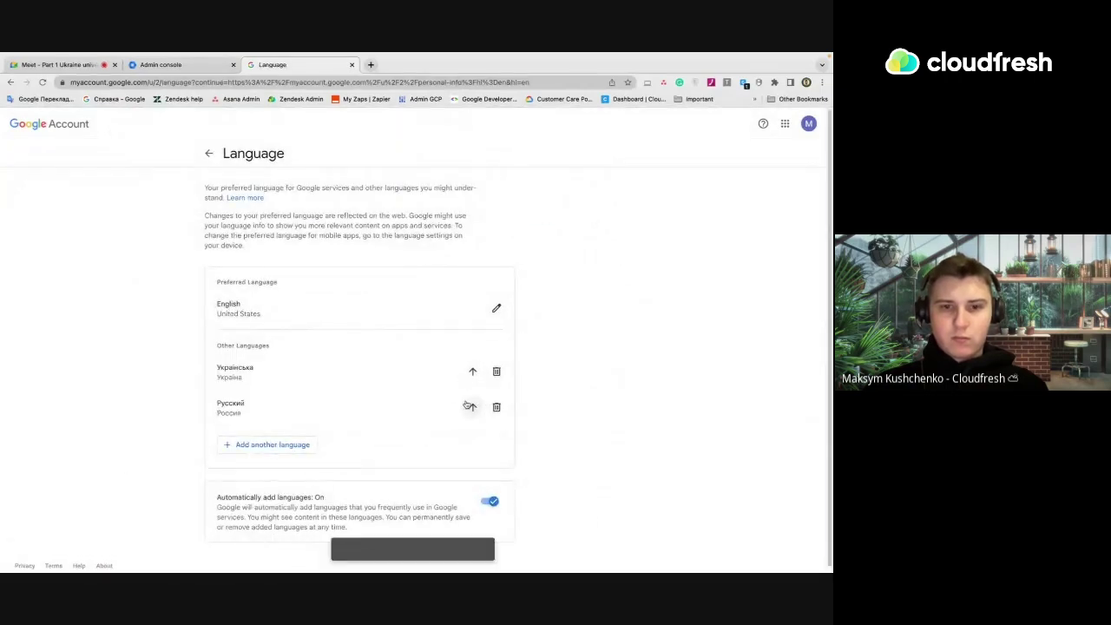
pyautogui.click(472, 372)
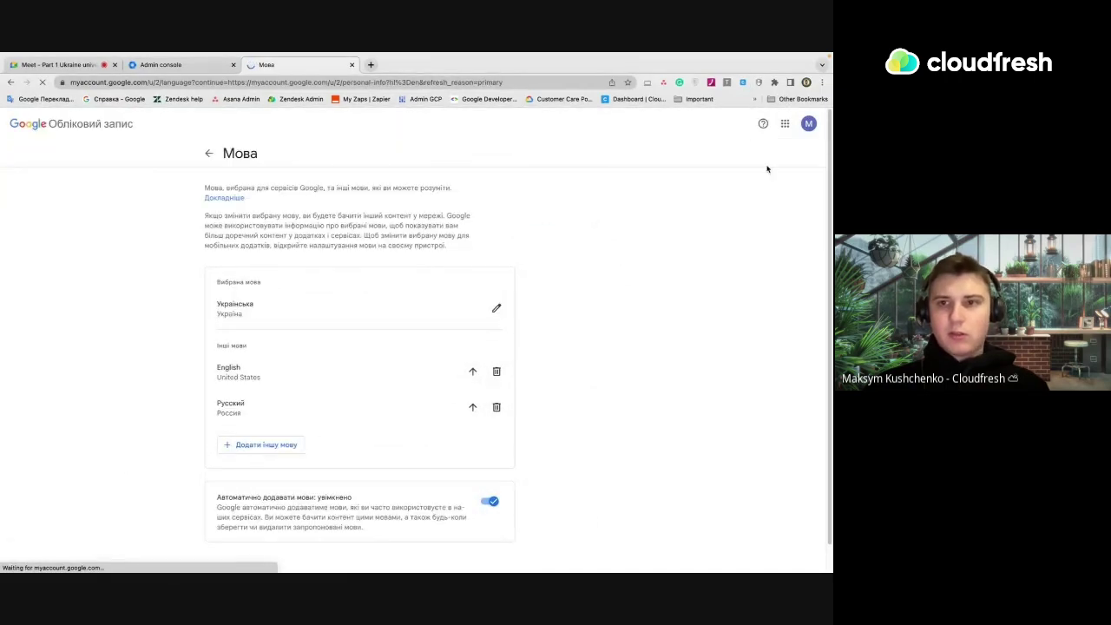
pyautogui.click(785, 125)
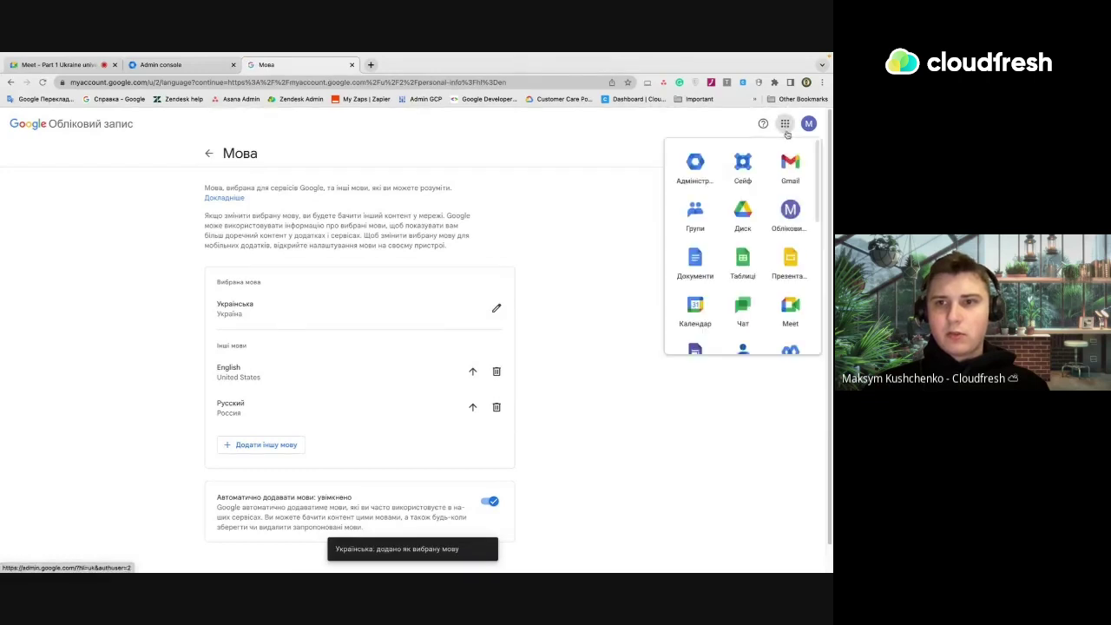
pyautogui.click(701, 165)
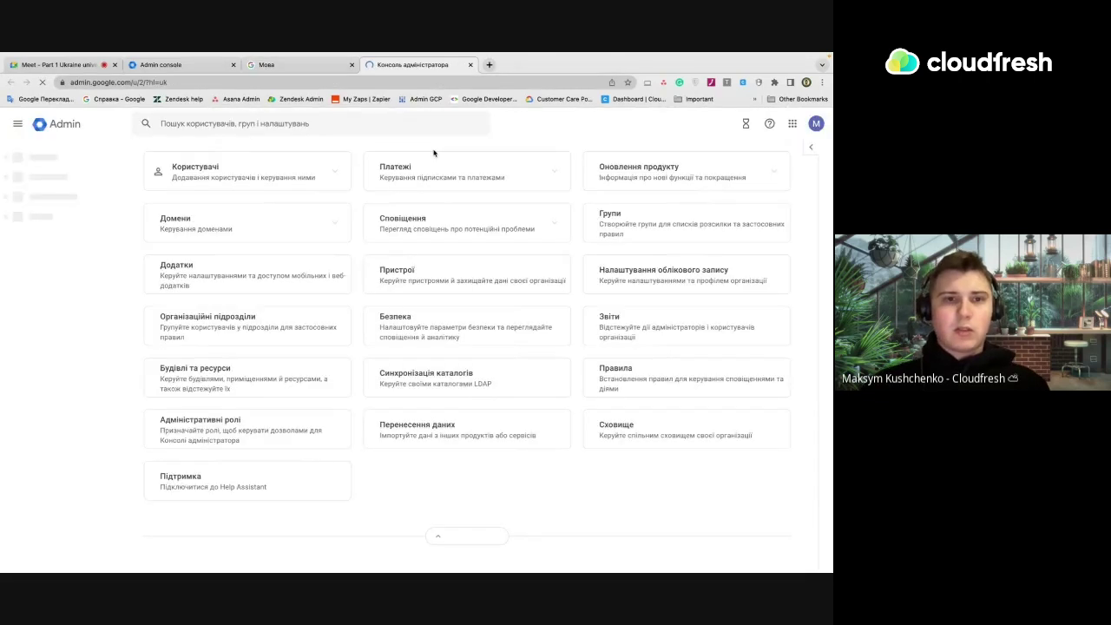
# Close the Мова and old English console tabs, then collapse the home cards to two rows
pyautogui.click(351, 65)
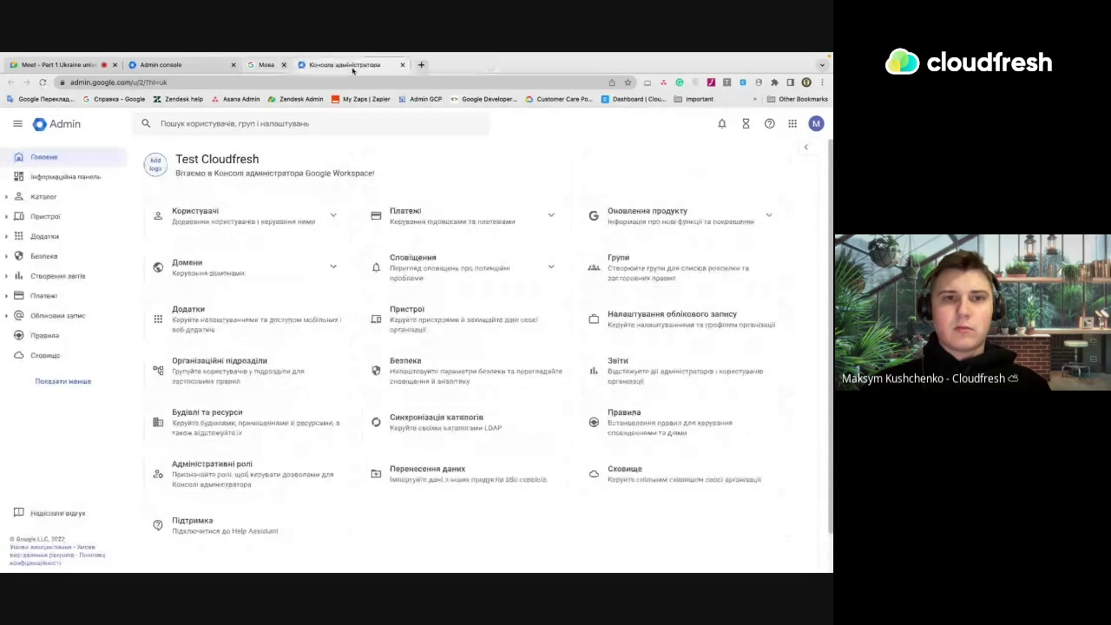
pyautogui.click(233, 65)
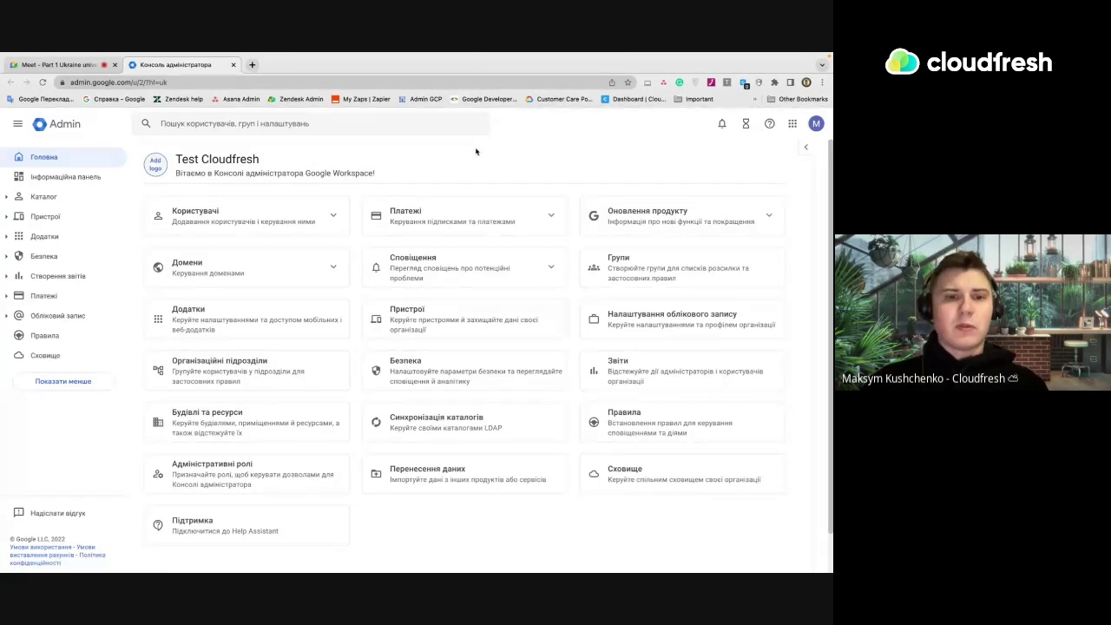
pyautogui.scroll(-1, 478, 154)
pyautogui.click(452, 560)
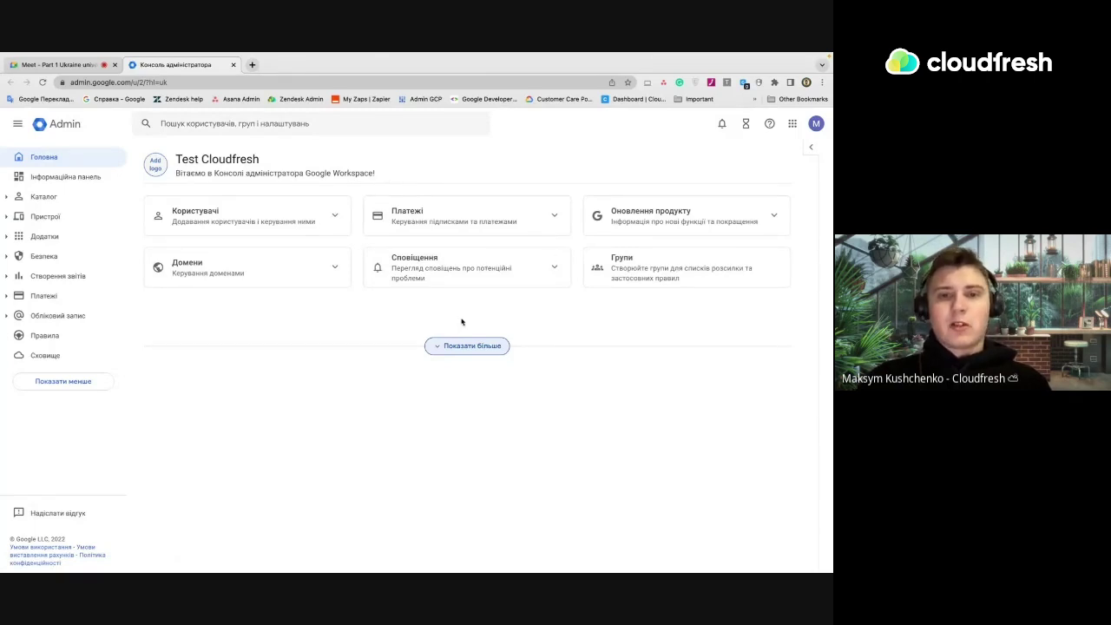
# Expand all home cards, browse the Каталог and Додатки menus, view all users, return home
pyautogui.click(480, 348)
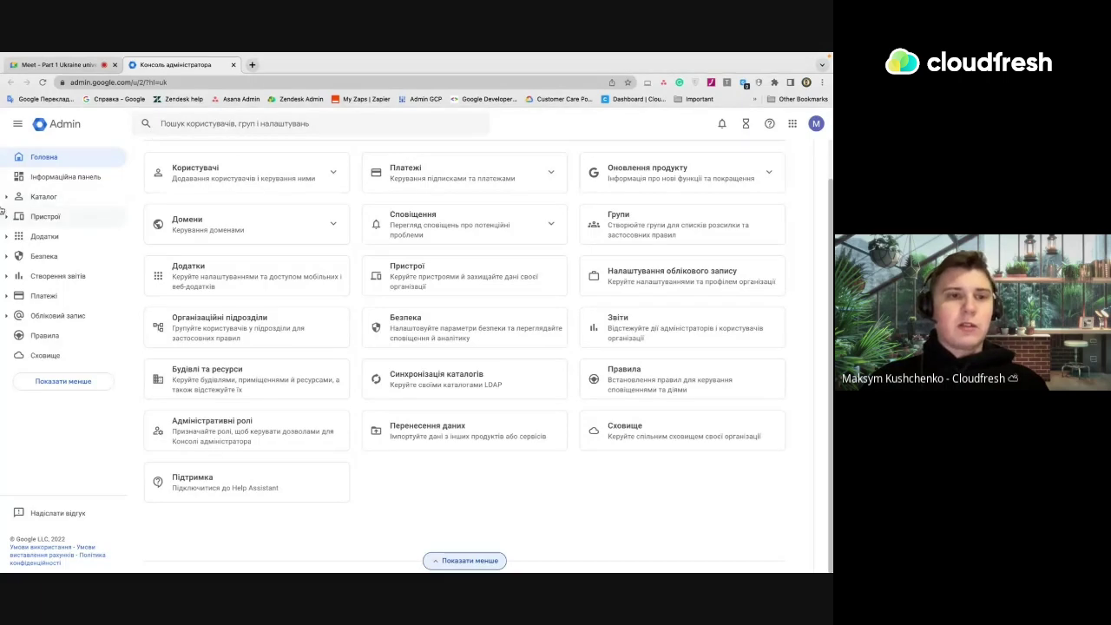
pyautogui.click(3, 202)
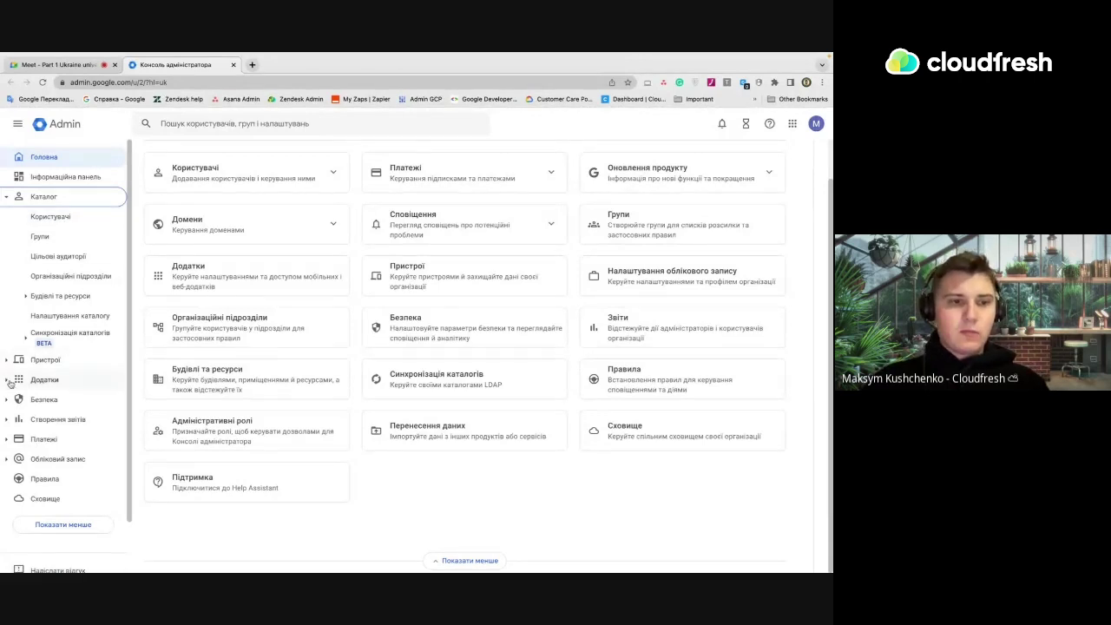
pyautogui.click(8, 381)
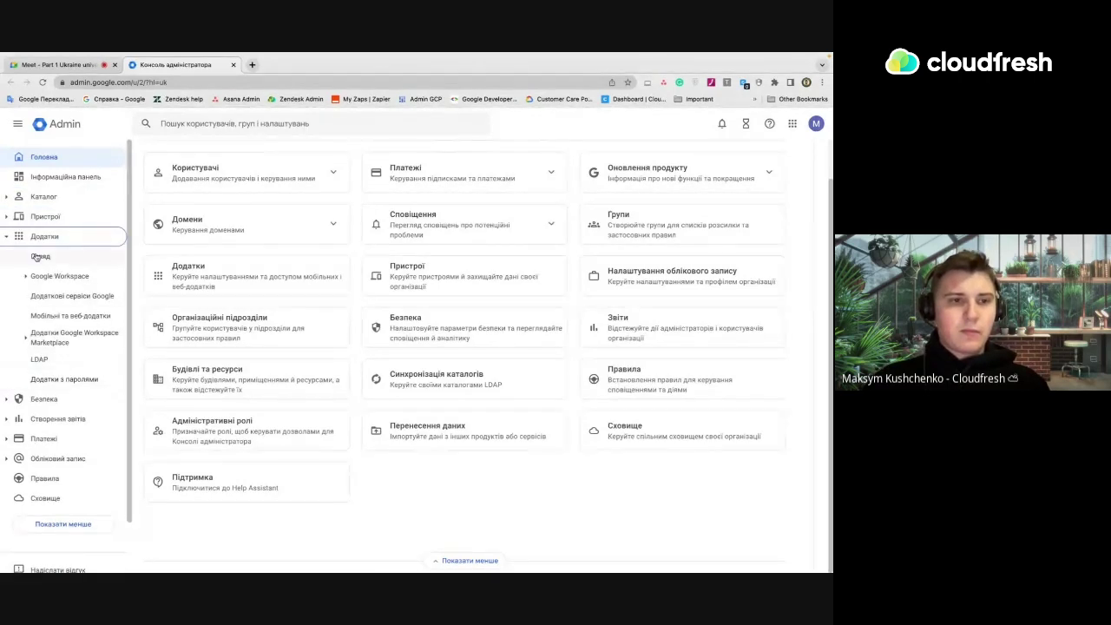
pyautogui.click(8, 236)
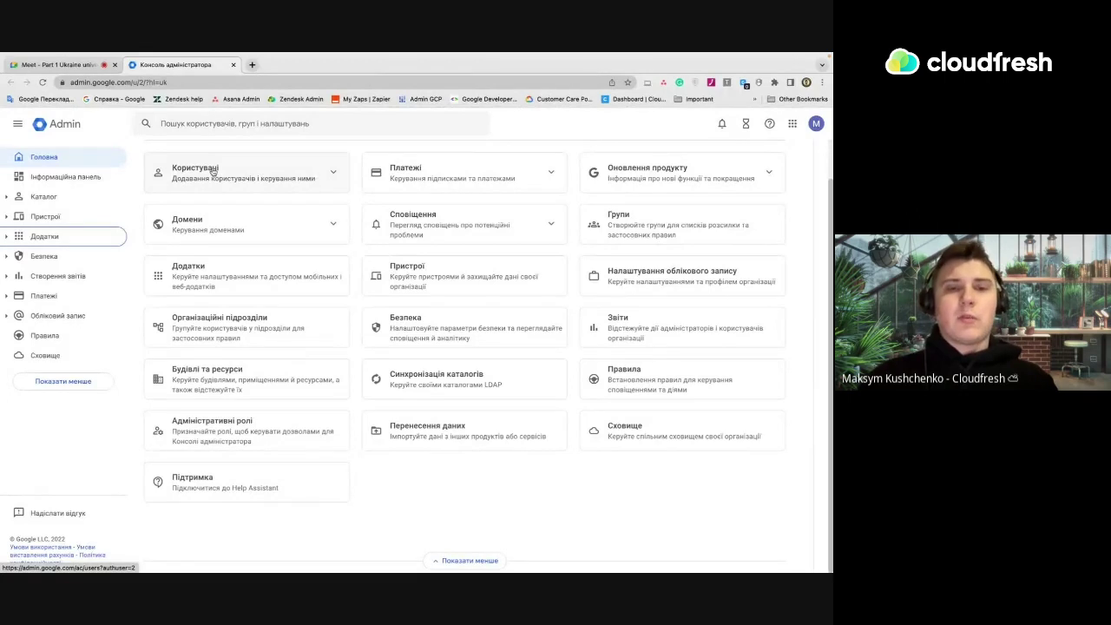
pyautogui.click(213, 171)
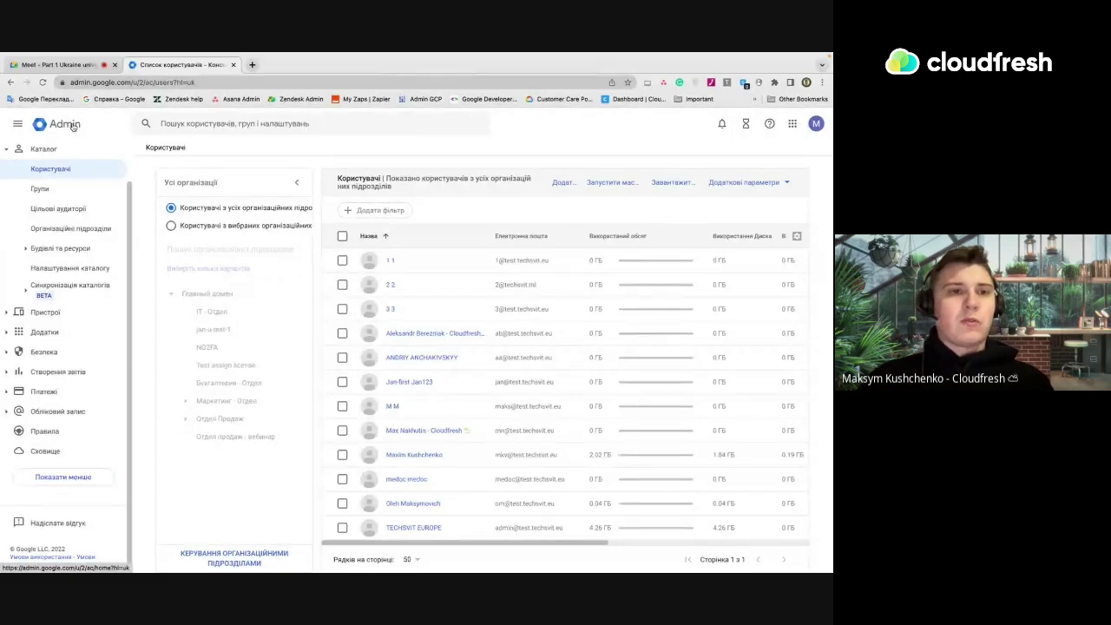
pyautogui.click(73, 126)
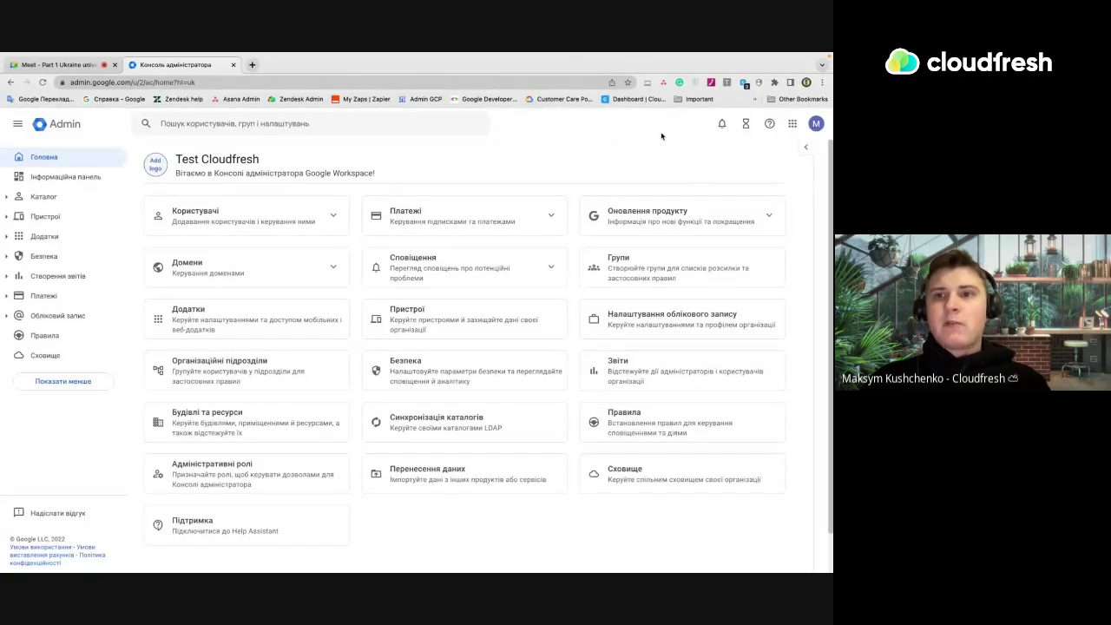
# Review the bell's recent alert notifications and choose Показати все for the full list
pyautogui.click(721, 126)
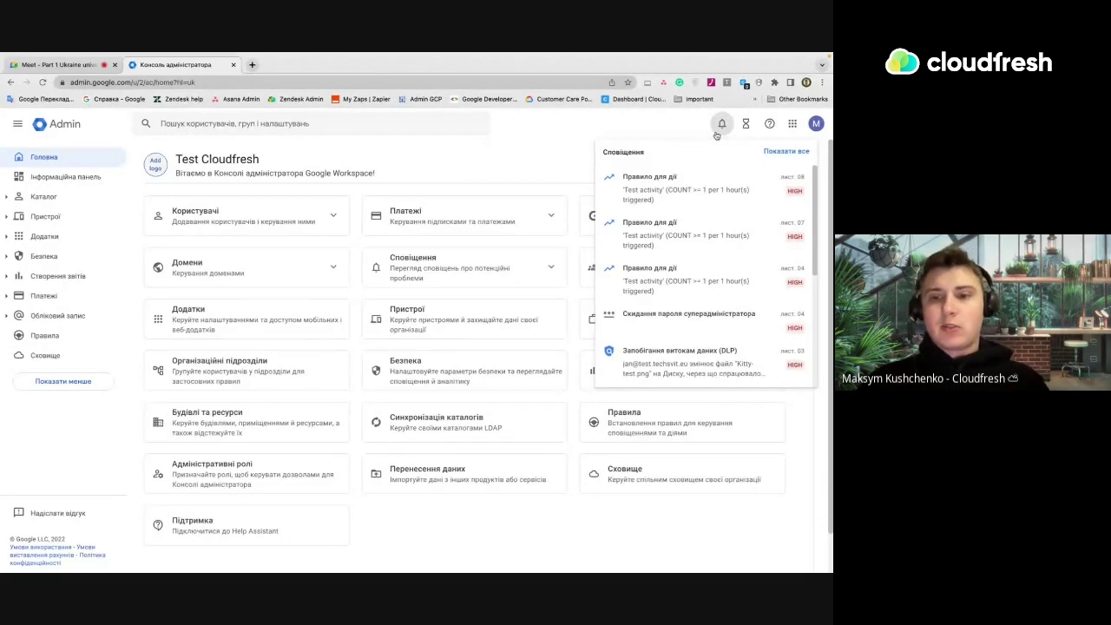
pyautogui.scroll(-3, 747, 226)
pyautogui.scroll(3, 771, 206)
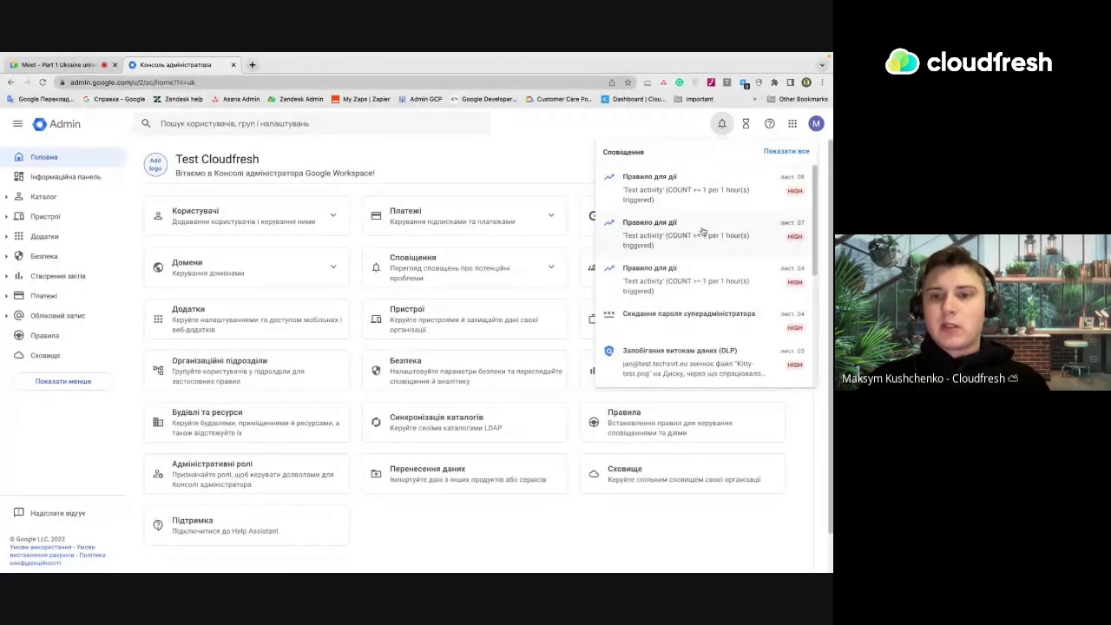
pyautogui.scroll(-3, 703, 227)
pyautogui.scroll(1, 702, 229)
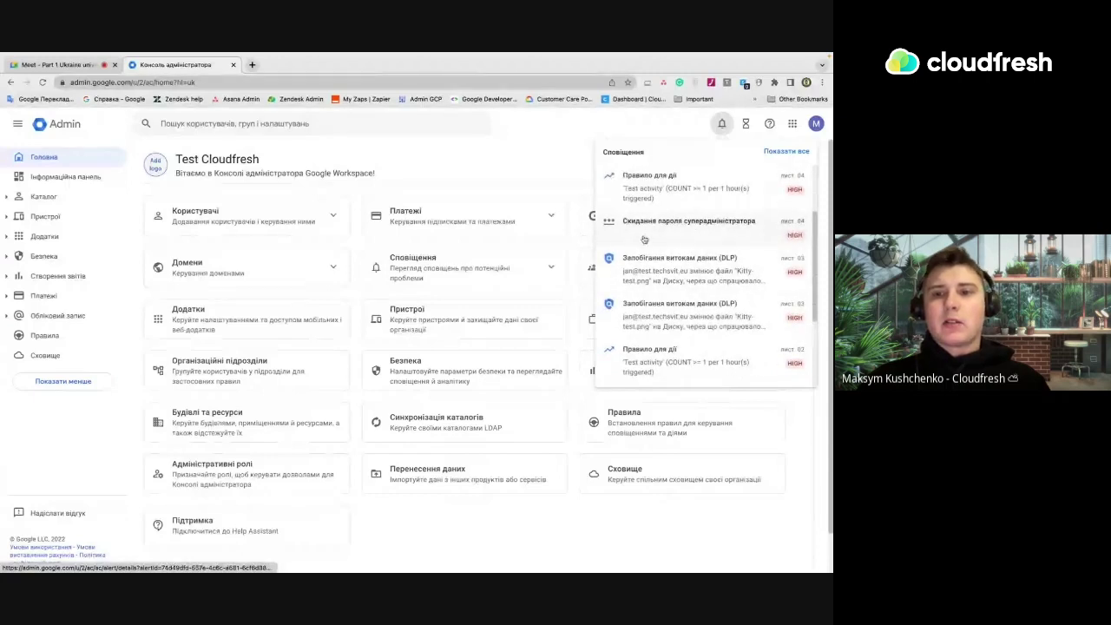
pyautogui.scroll(-3, 721, 252)
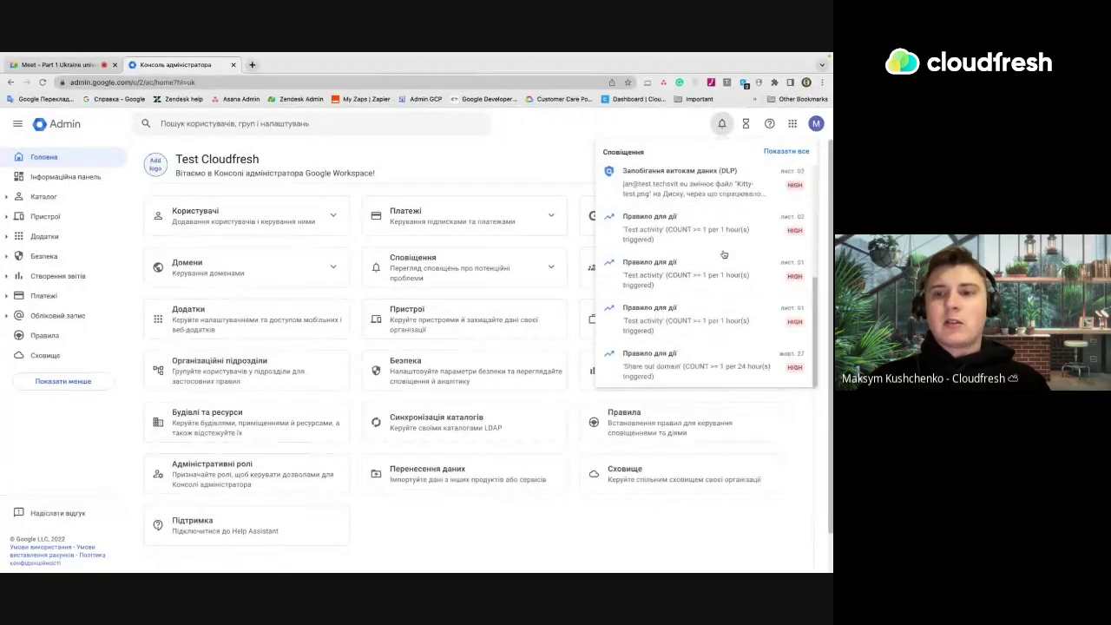
pyautogui.scroll(3, 724, 255)
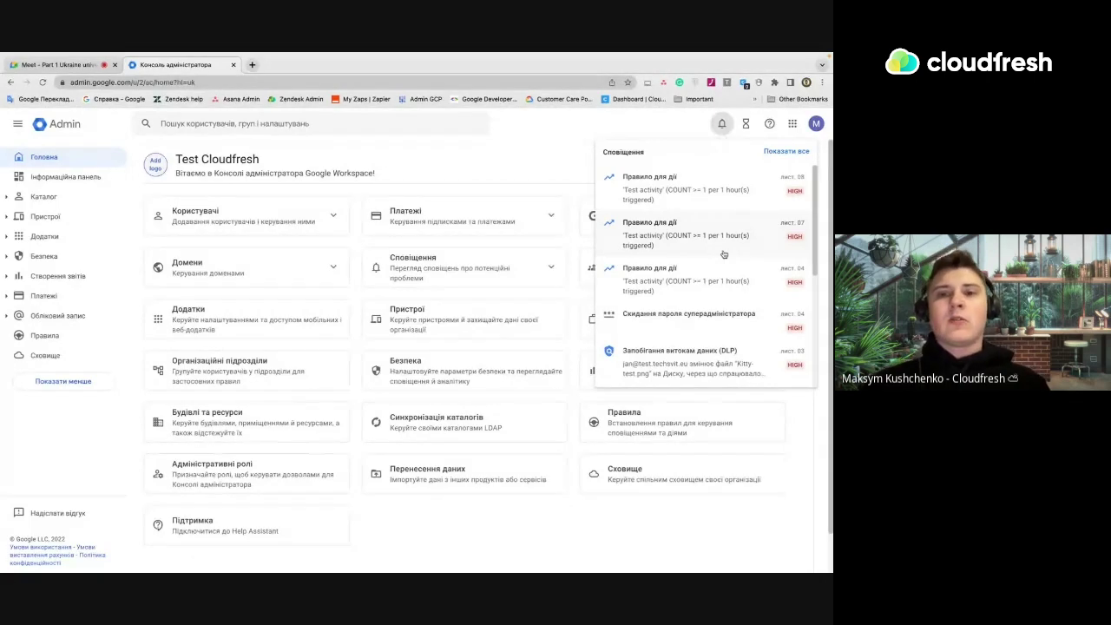
pyautogui.click(779, 153)
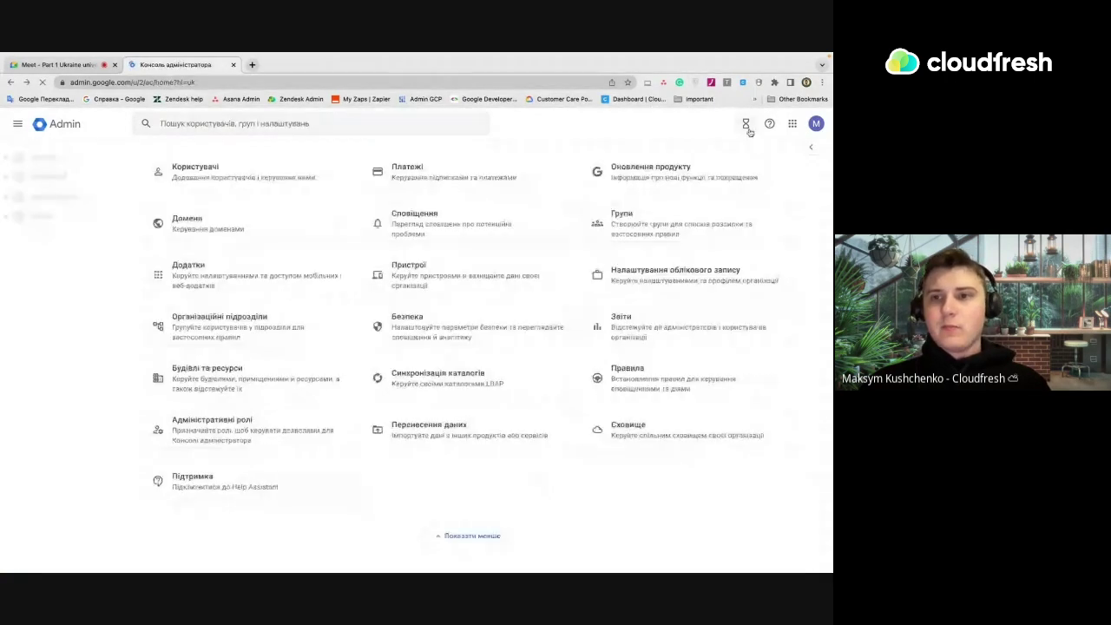
# Check the Tasks panel from the hourglass icon, which reports no tasks
pyautogui.click(749, 131)
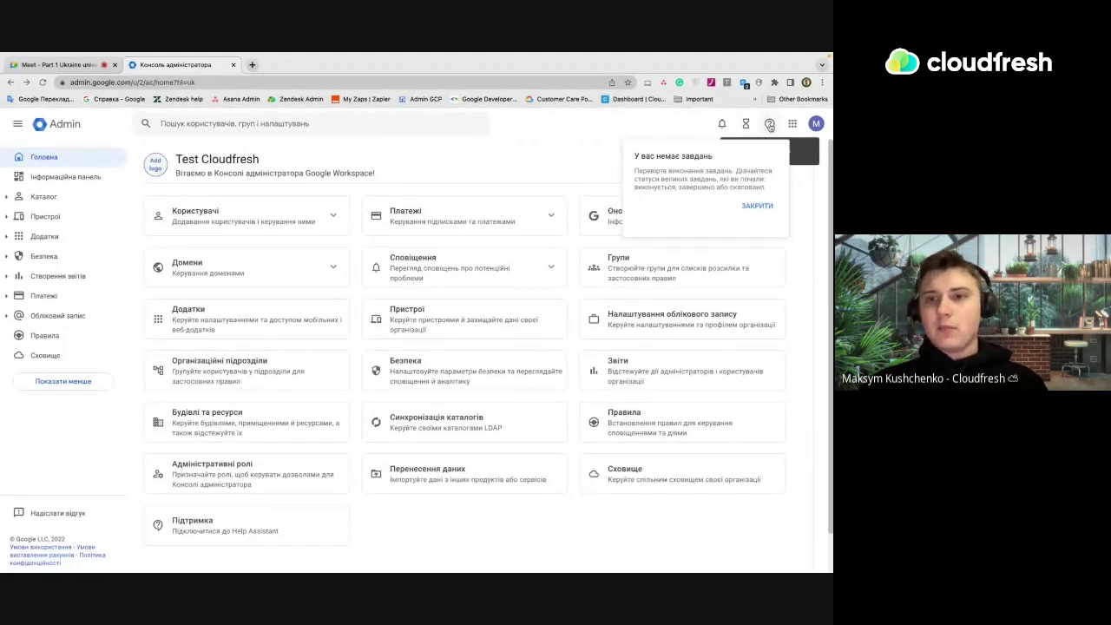
# Open the Help assistant (Асистент) in a new tab
pyautogui.click(770, 126)
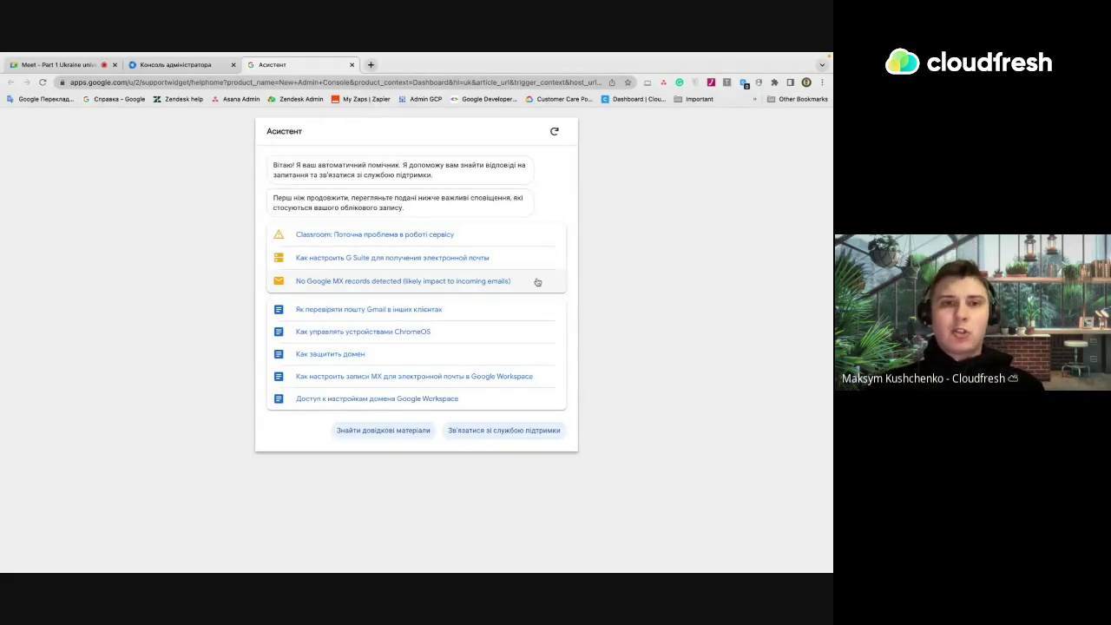
# Ask the Асистент to contact support, then close the assistant tab
pyautogui.click(493, 431)
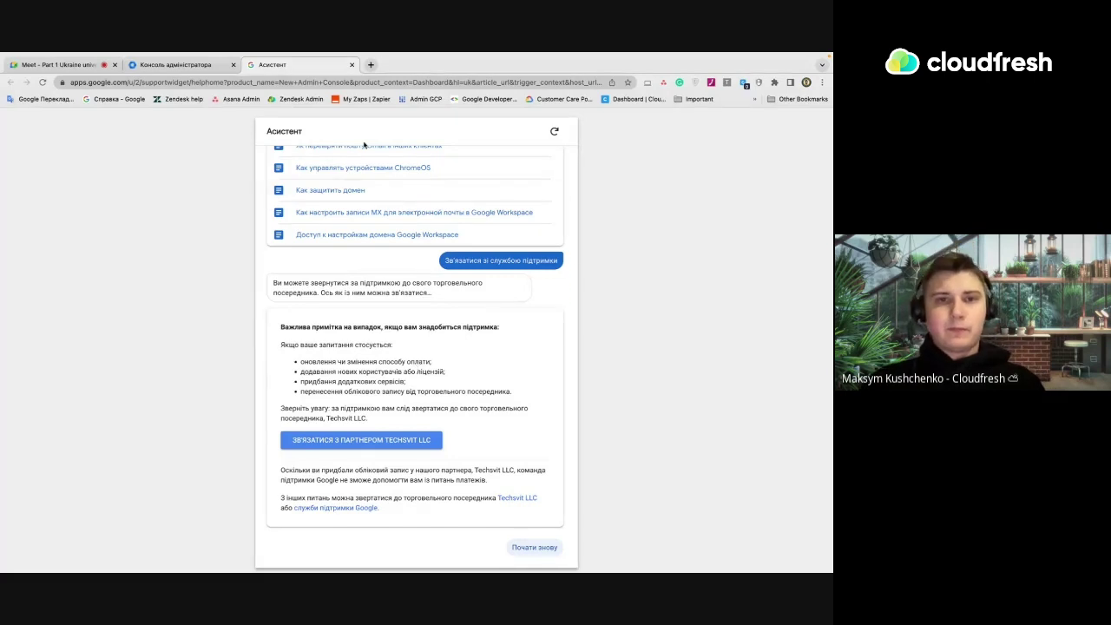
pyautogui.click(352, 65)
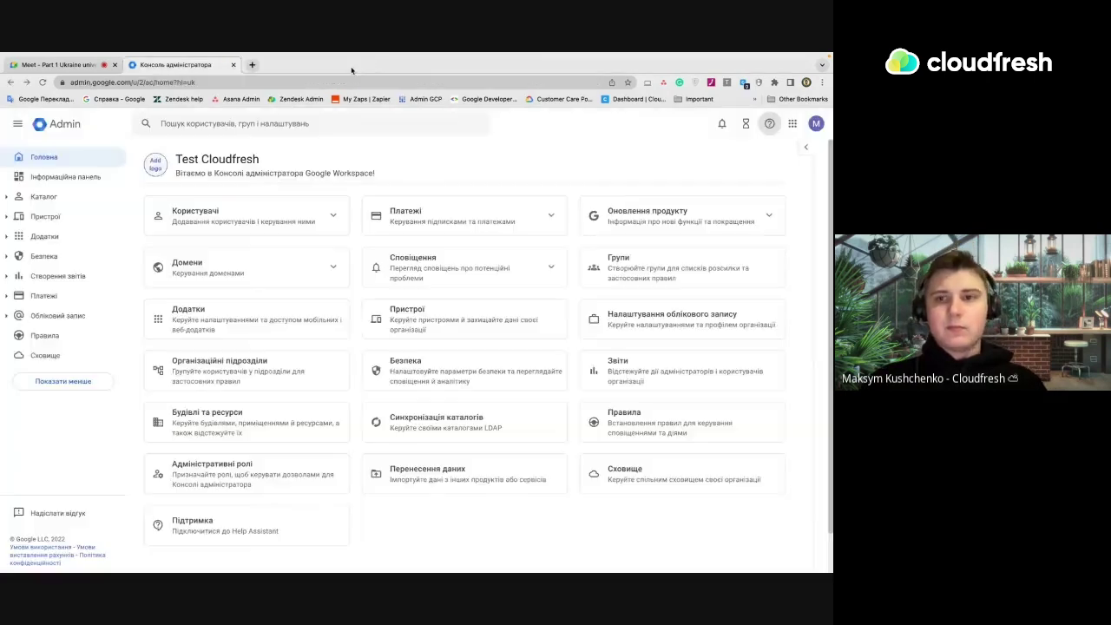
pyautogui.click(792, 125)
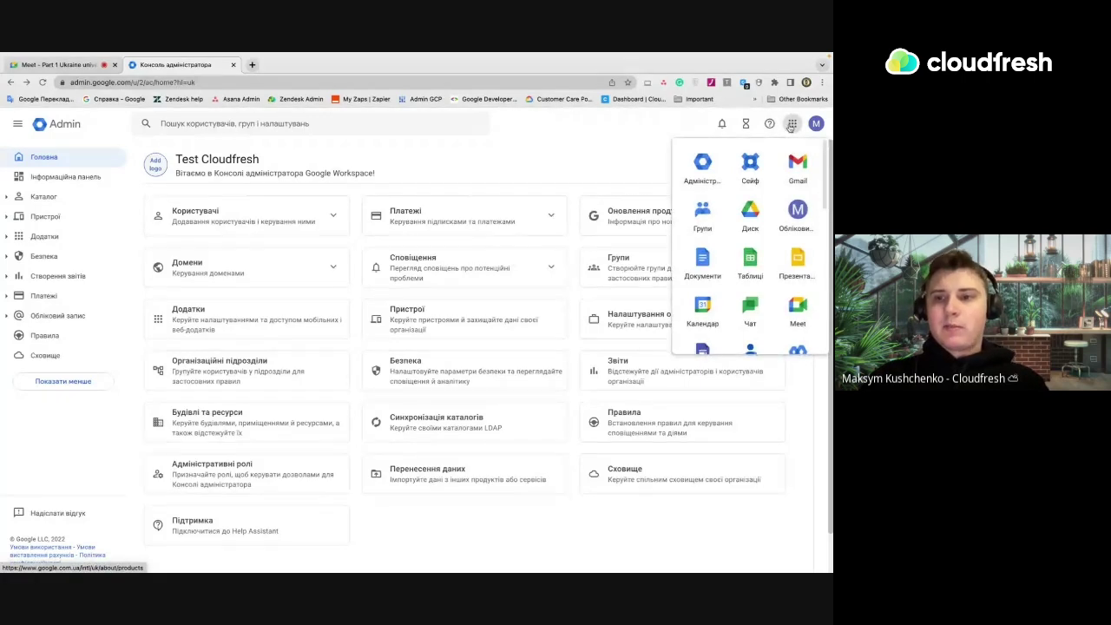
pyautogui.scroll(-1, 773, 215)
pyautogui.scroll(1, 773, 214)
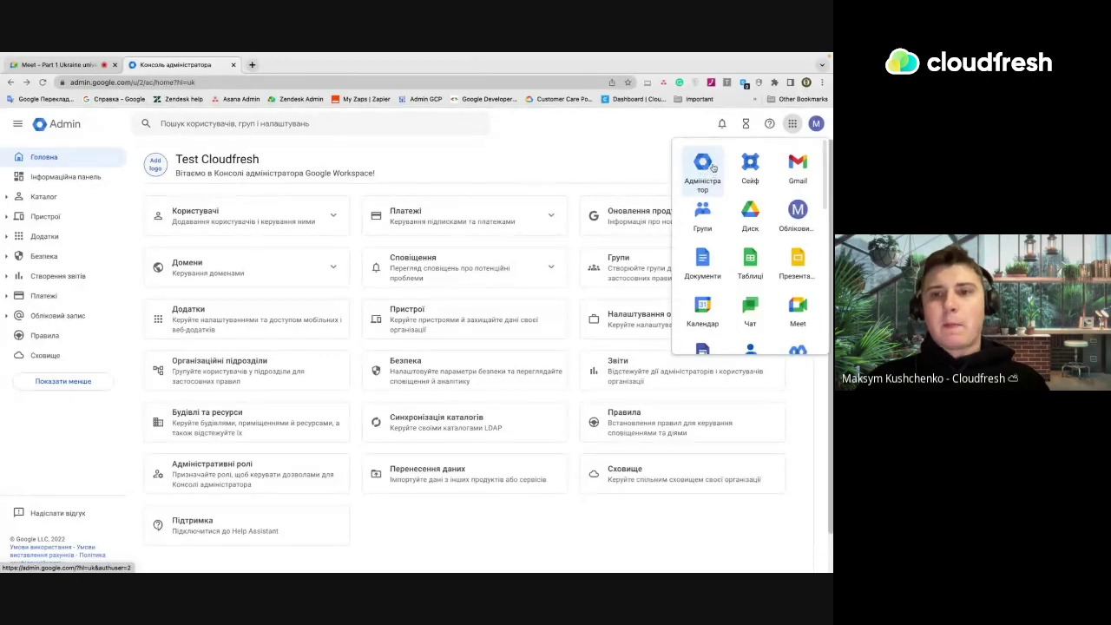
pyautogui.click(660, 165)
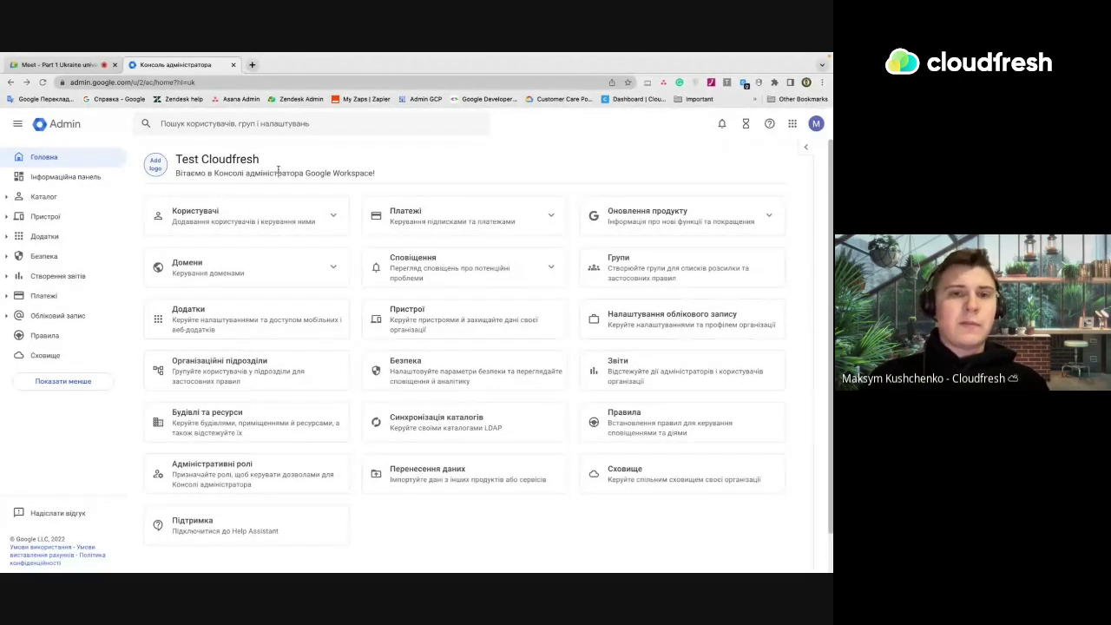
# Expand the Користувачі card and start the Додати користувача form
pyautogui.click(332, 215)
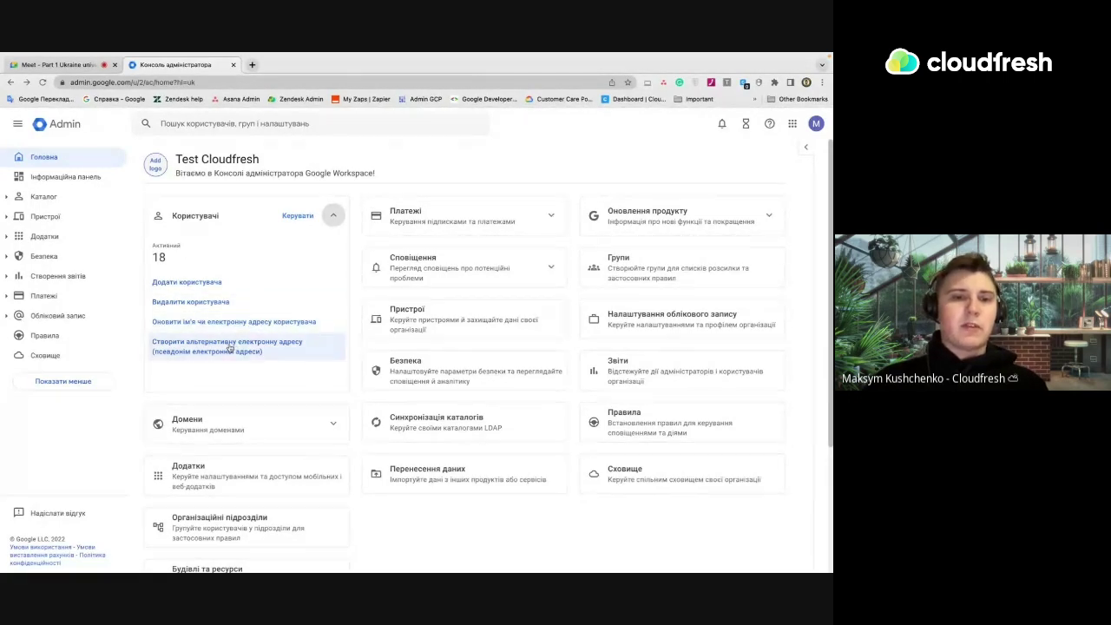
pyautogui.click(212, 284)
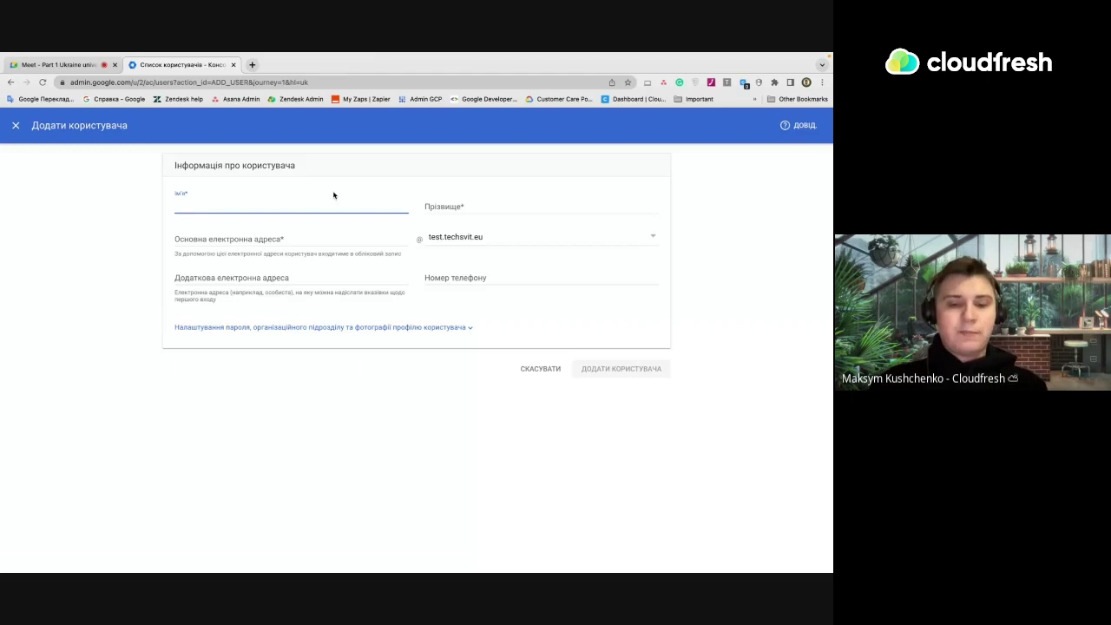
# Enter Тест as both the first name and the last name
pyautogui.write('Ntc')
pyautogui.press('BackSpace')
pyautogui.press('BackSpace')
pyautogui.press('BackSpace')
pyautogui.write('Тест')
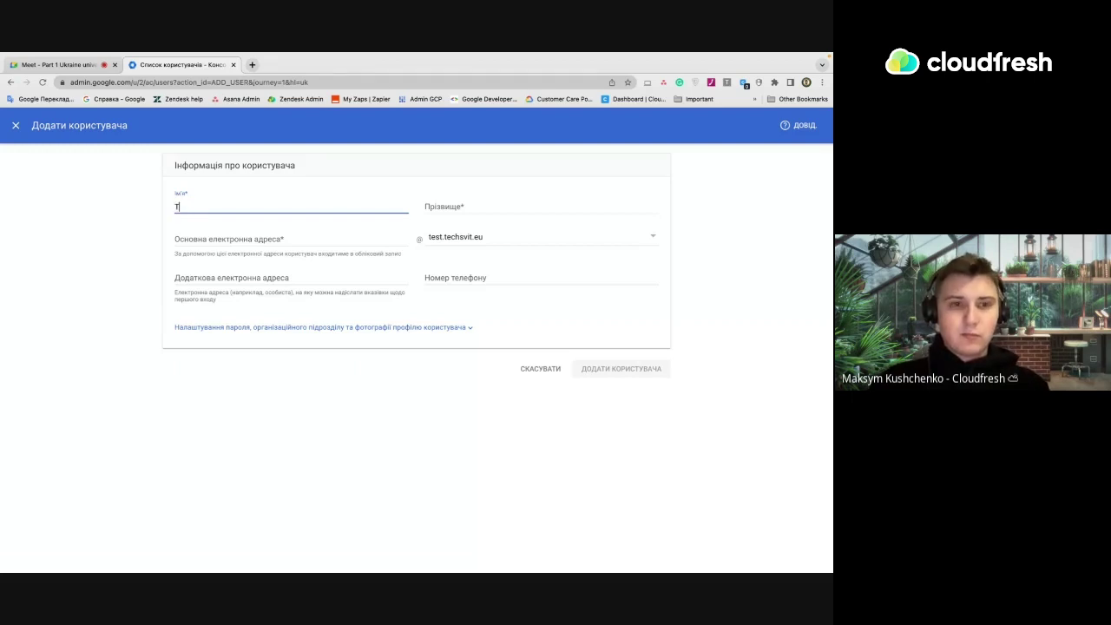
pyautogui.click(496, 208)
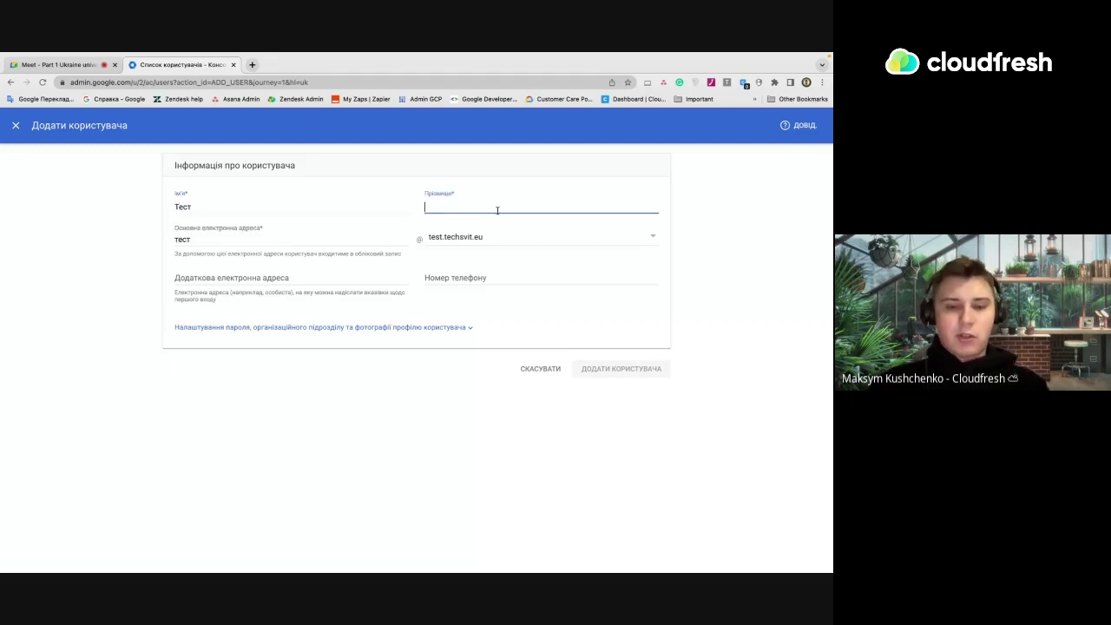
pyautogui.write('Тест')
# Replace the auto-filled primary email name with 'test'
pyautogui.doubleClick(257, 244)
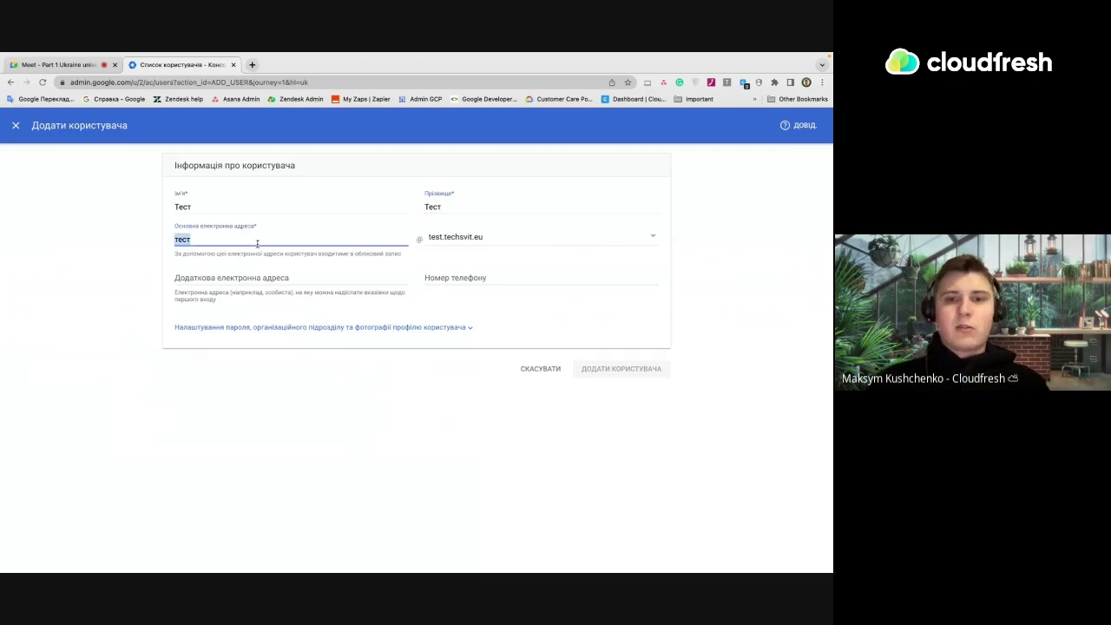
pyautogui.press('BackSpace')
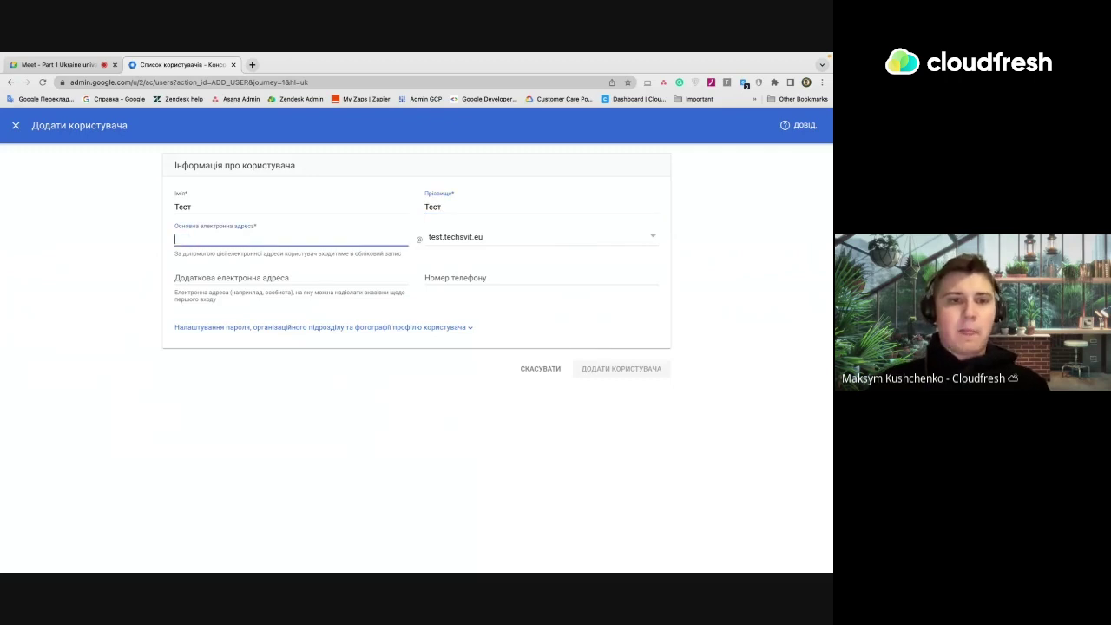
pyautogui.write('t')
pyautogui.press('BackSpace')
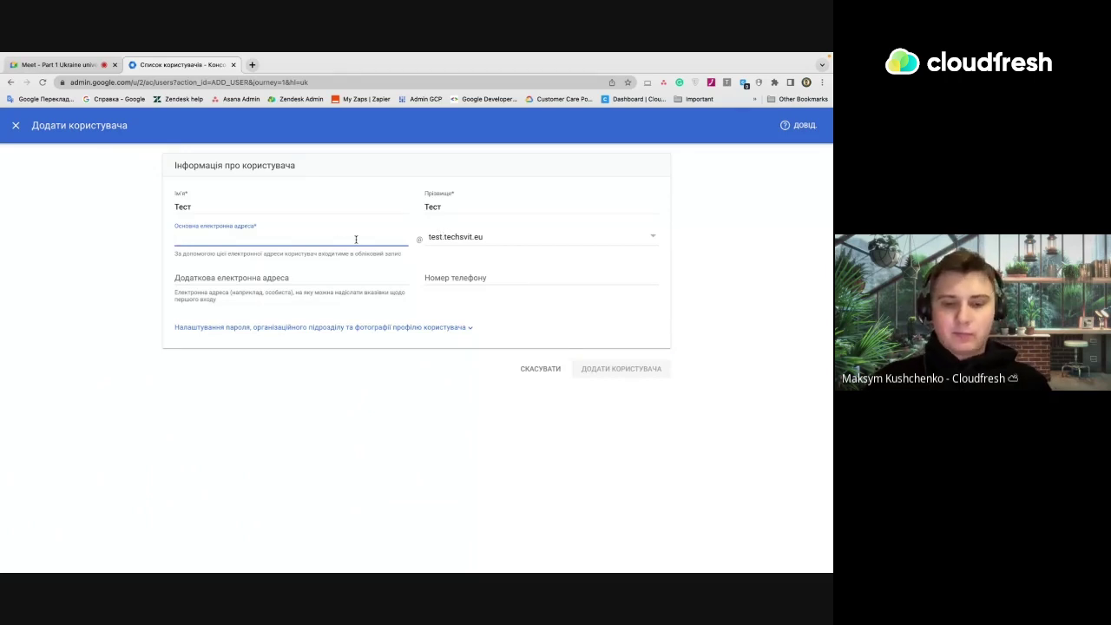
pyautogui.write('test')
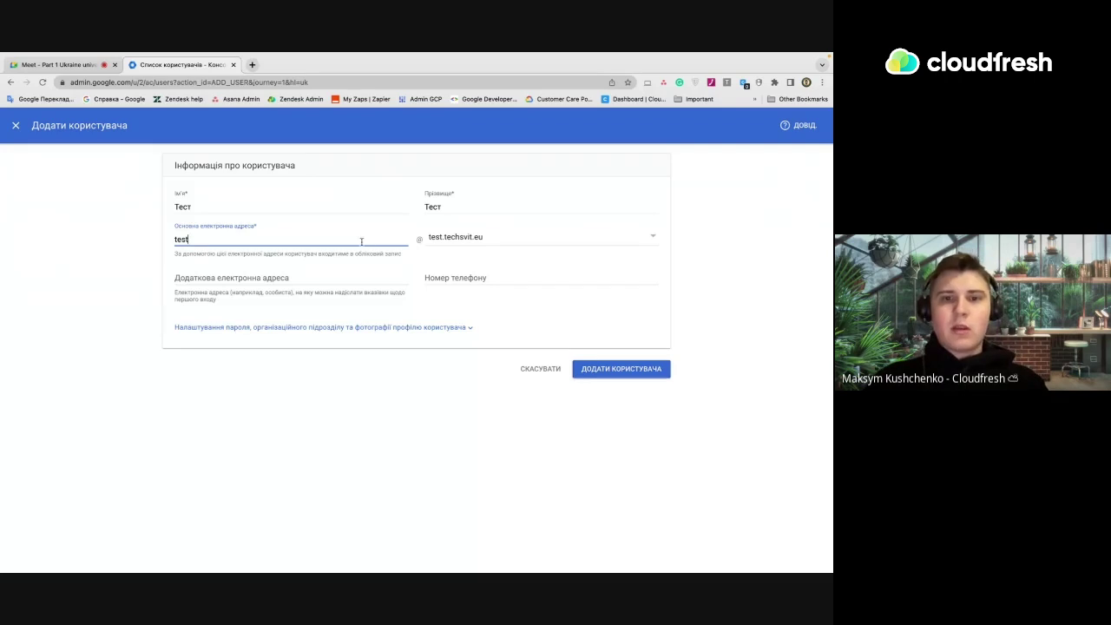
pyautogui.click(375, 266)
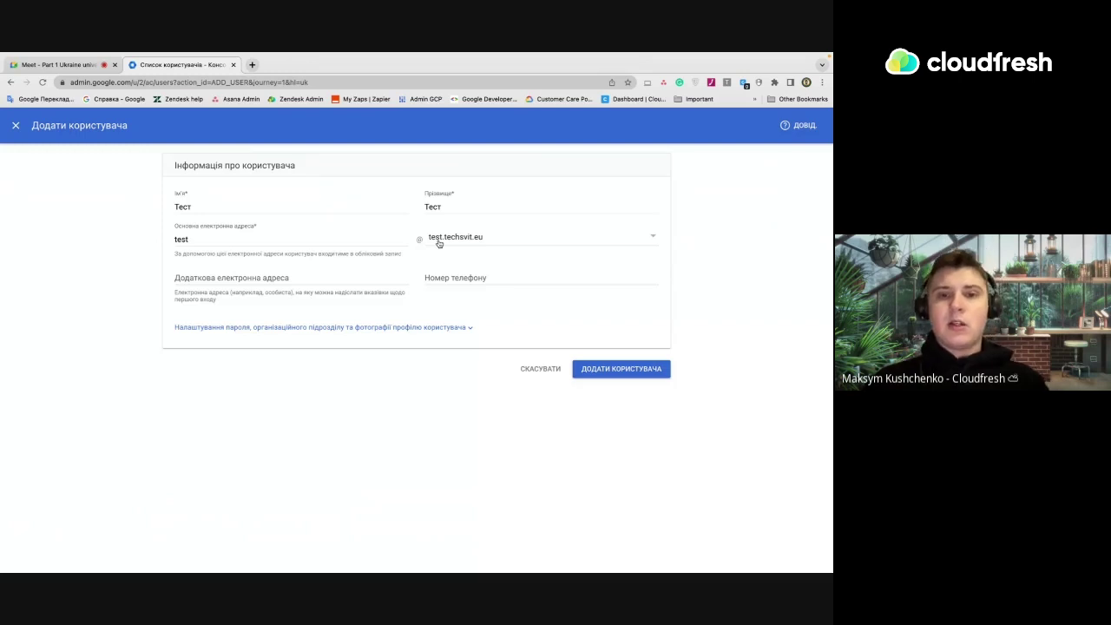
# Keep test.techsvit.eu as the user's email domain, then open a new Chrome tab
pyautogui.click(440, 243)
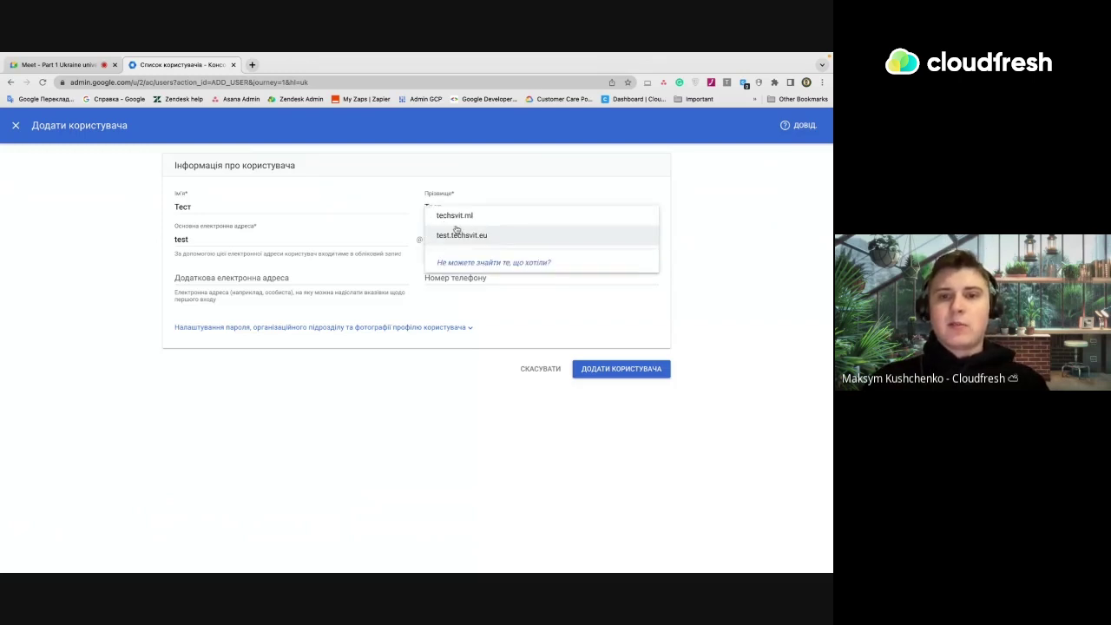
pyautogui.click(439, 243)
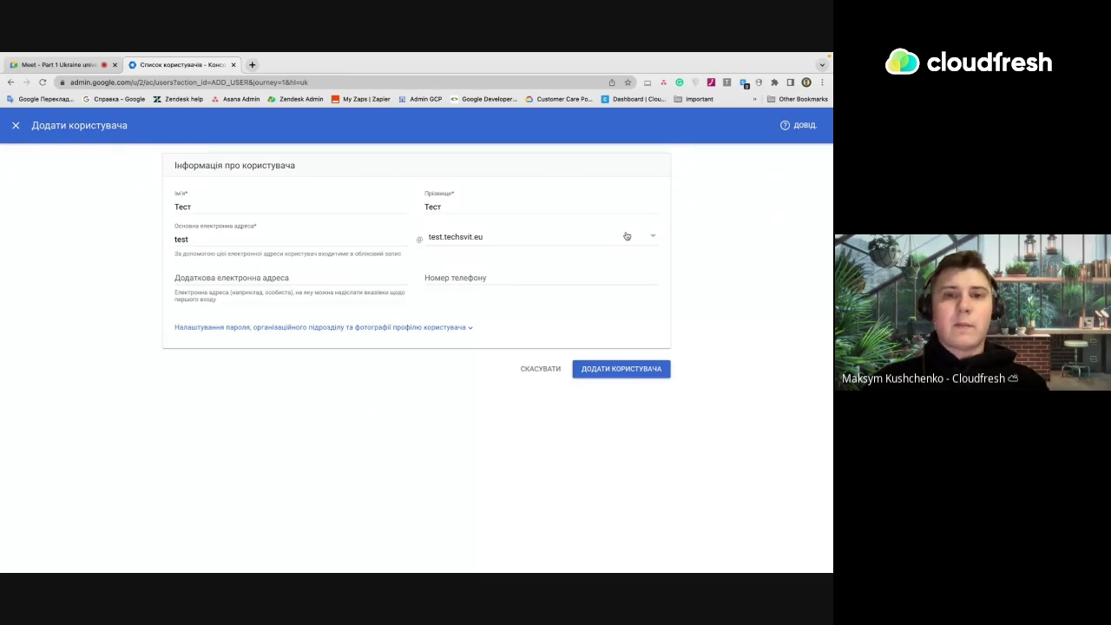
pyautogui.click(627, 237)
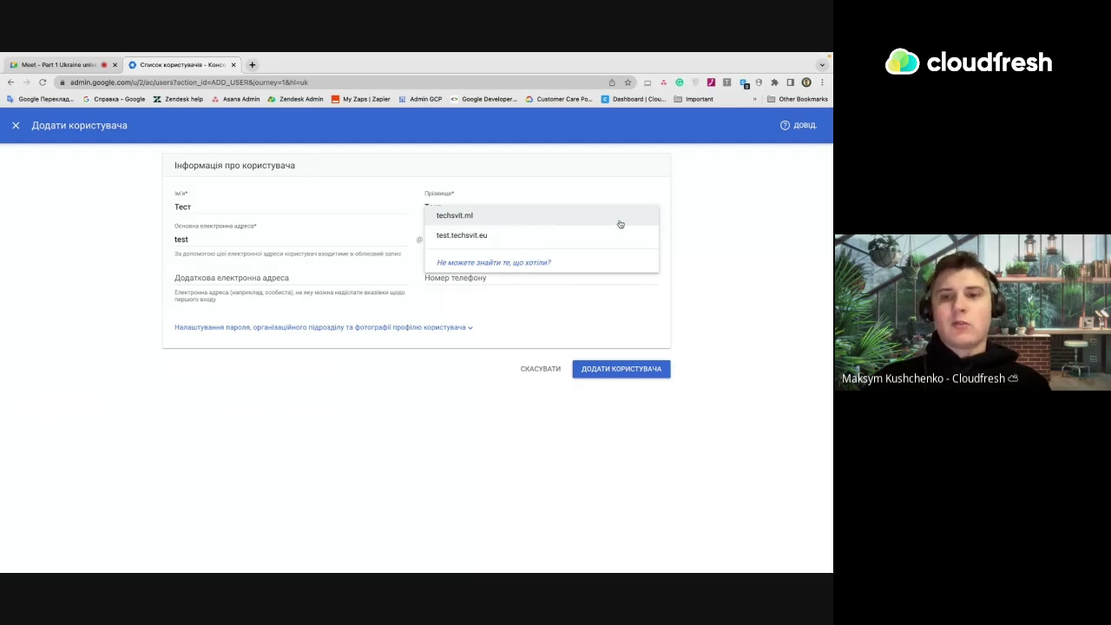
pyautogui.click(737, 220)
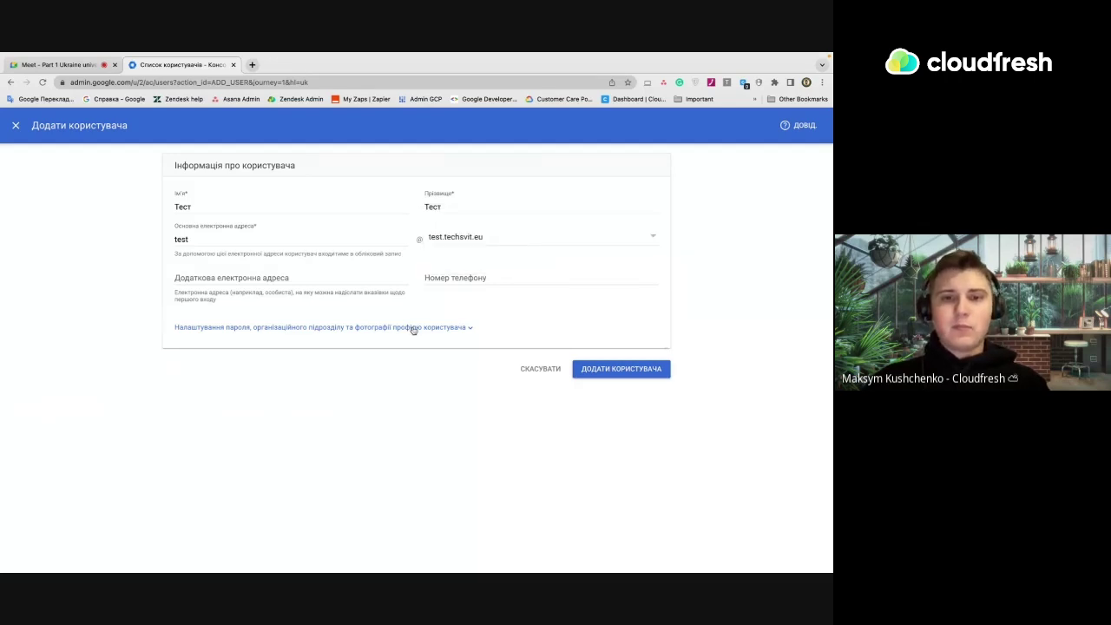
pyautogui.click(323, 277)
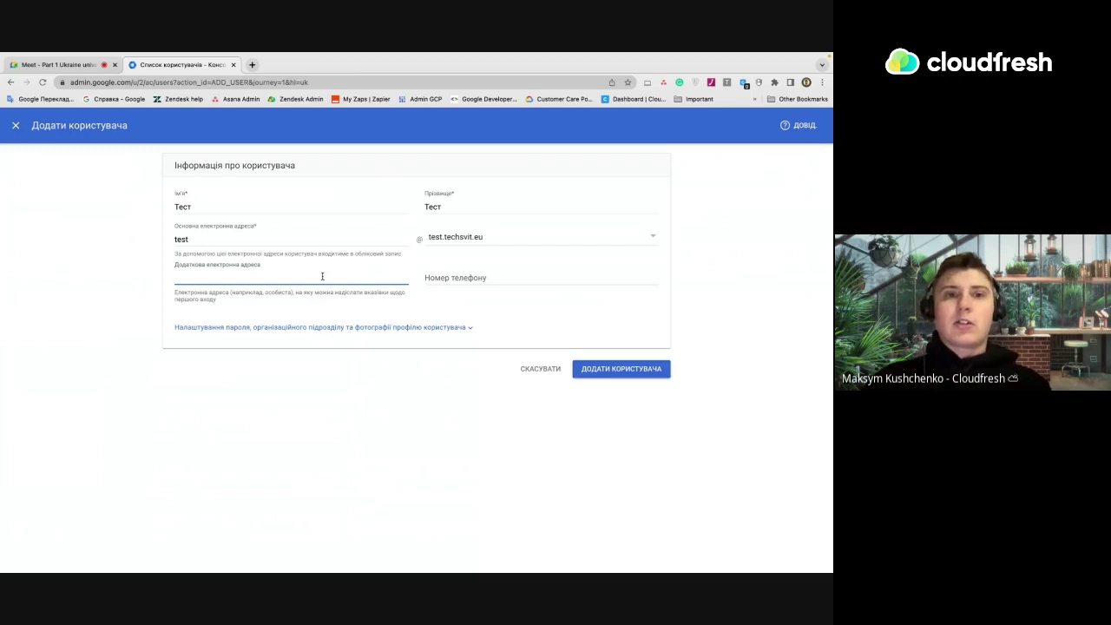
pyautogui.press('super+t')
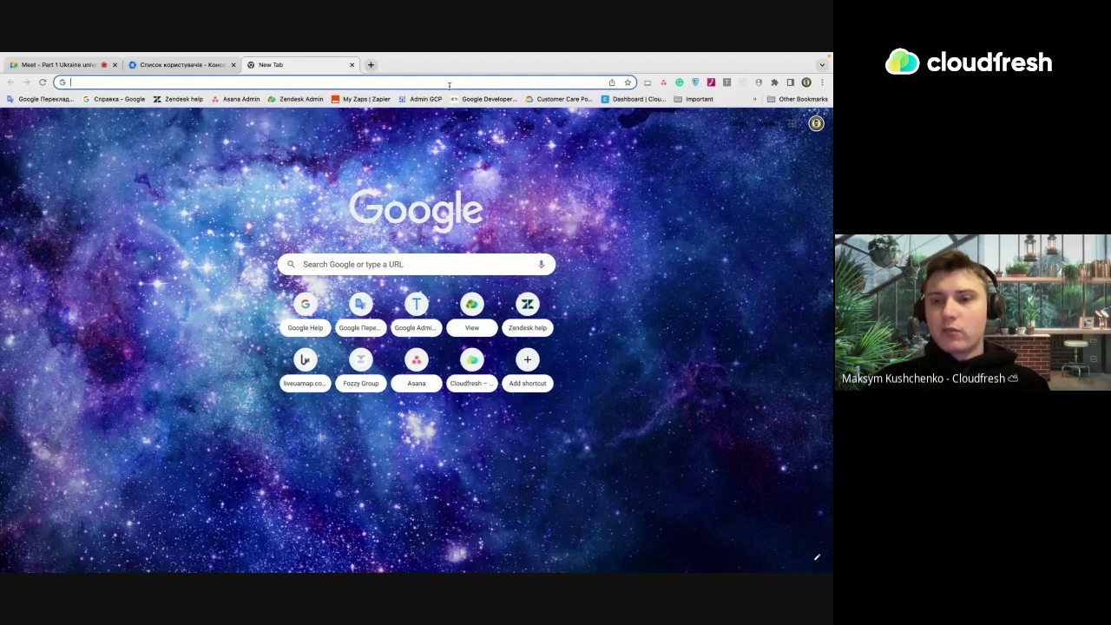
# Launch Google Contacts from the Google apps launcher on the new tab page
pyautogui.click(791, 123)
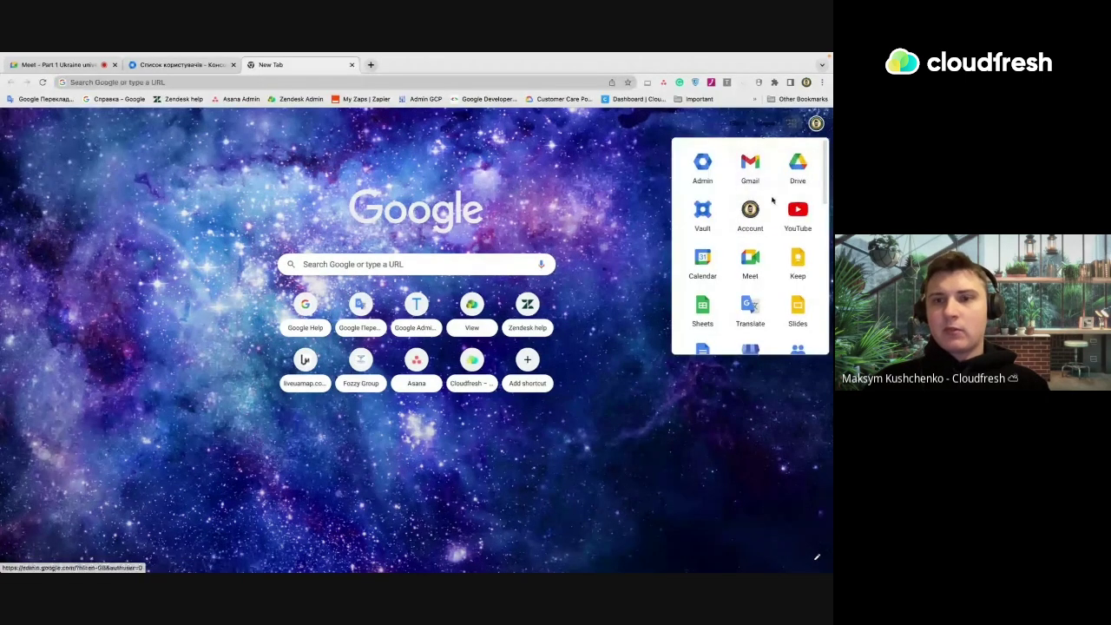
pyautogui.scroll(-2, 772, 201)
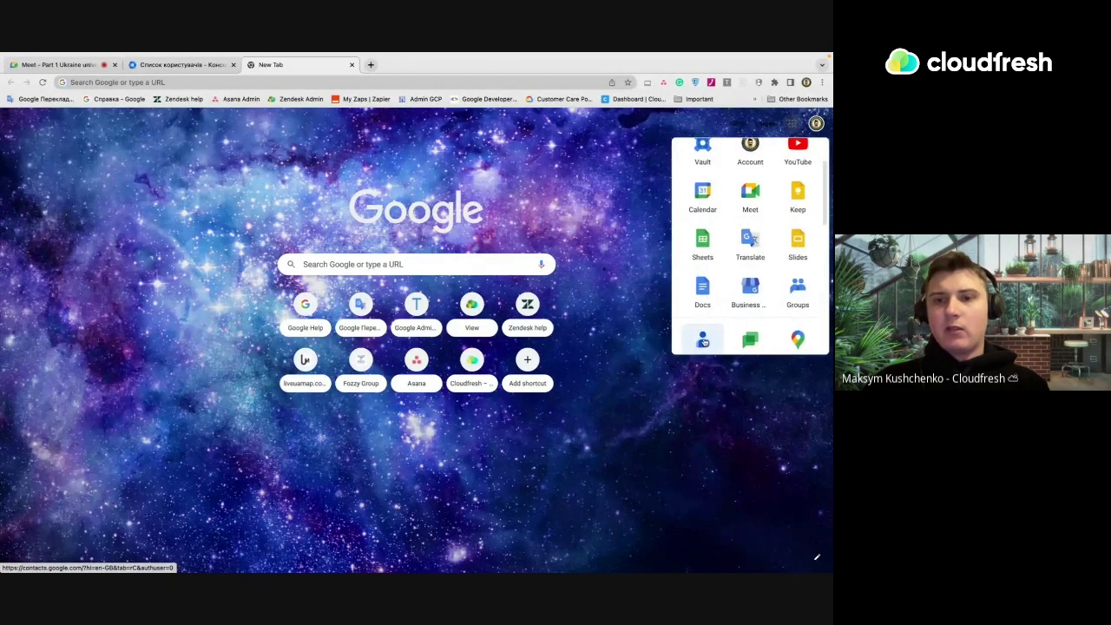
pyautogui.click(704, 342)
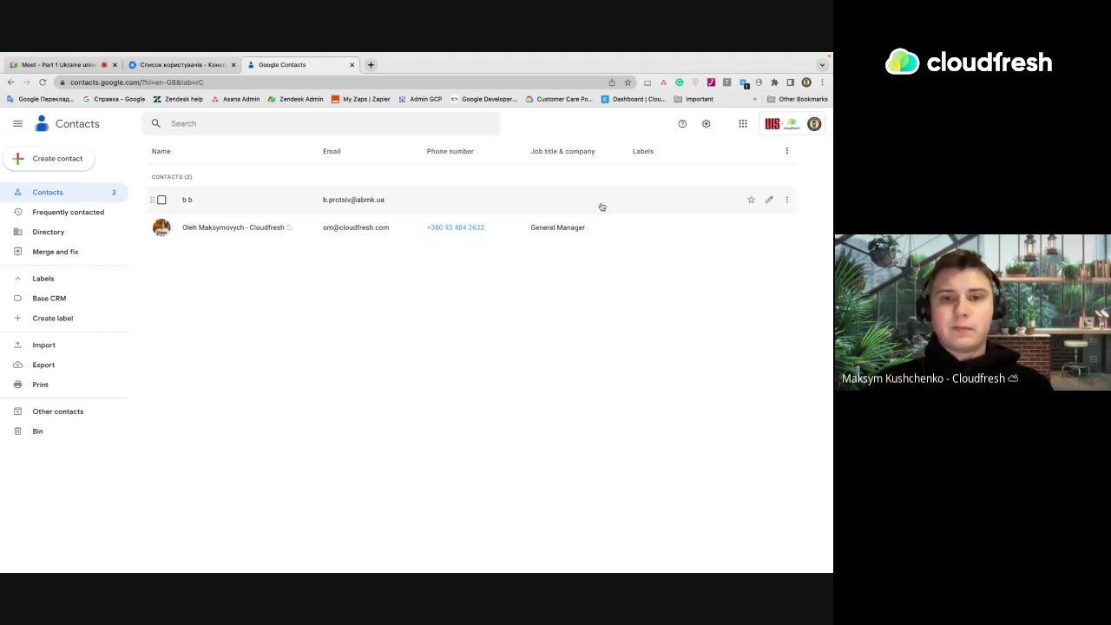
# Review a contact's name, email and phone details in its edit form, then close the Contacts tab
pyautogui.click(770, 228)
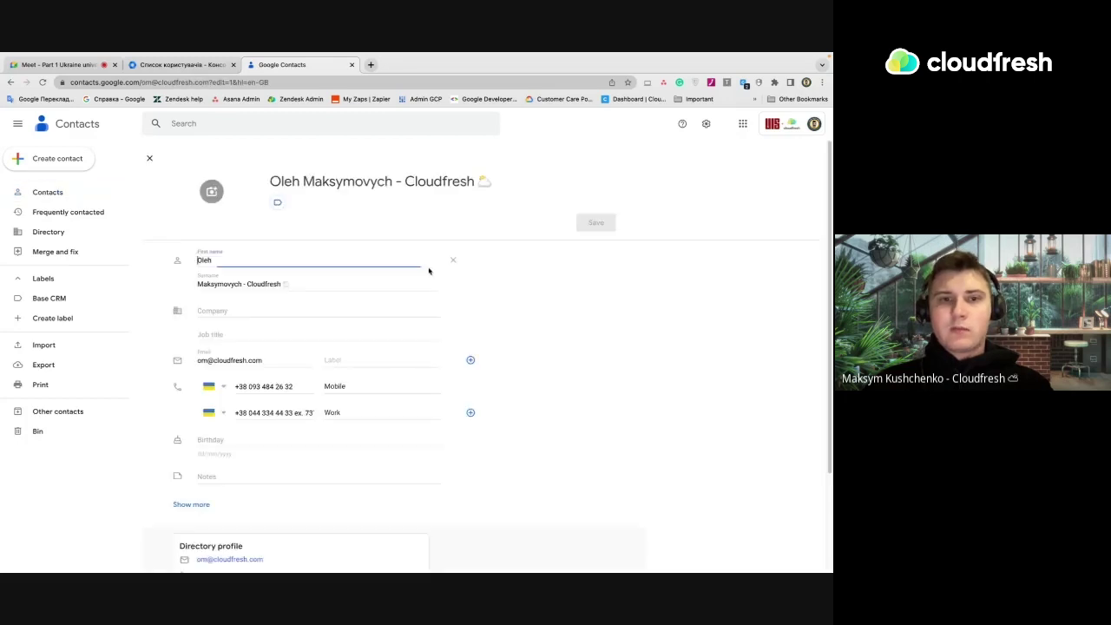
pyautogui.scroll(-1, 429, 271)
pyautogui.scroll(-1, 315, 266)
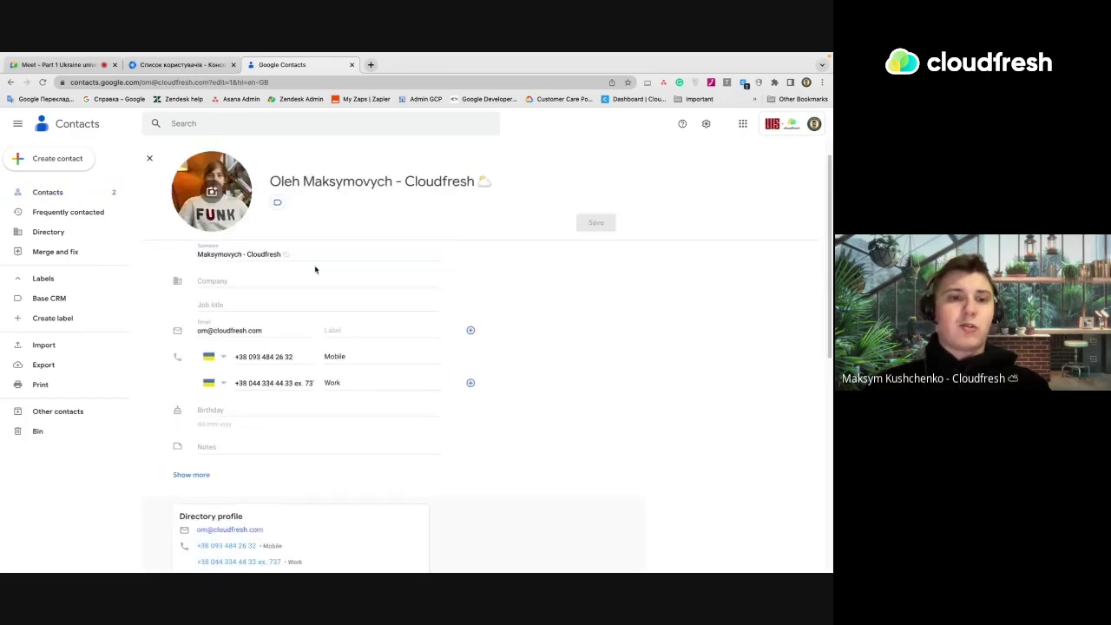
pyautogui.scroll(1, 315, 266)
pyautogui.scroll(-5, 315, 267)
pyautogui.scroll(5, 315, 267)
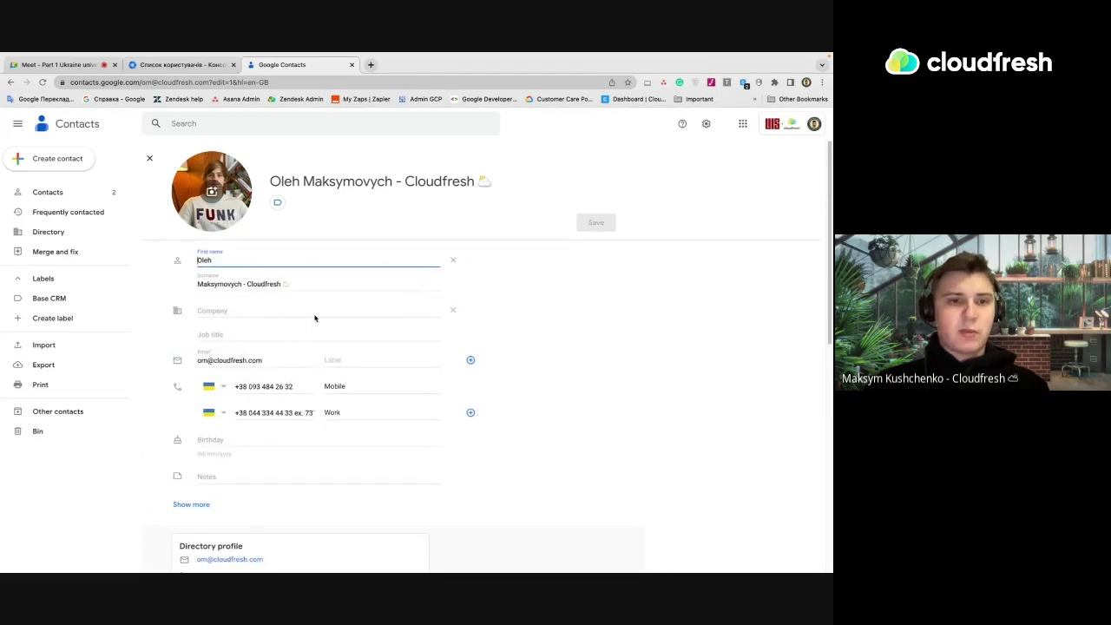
pyautogui.scroll(-2, 317, 312)
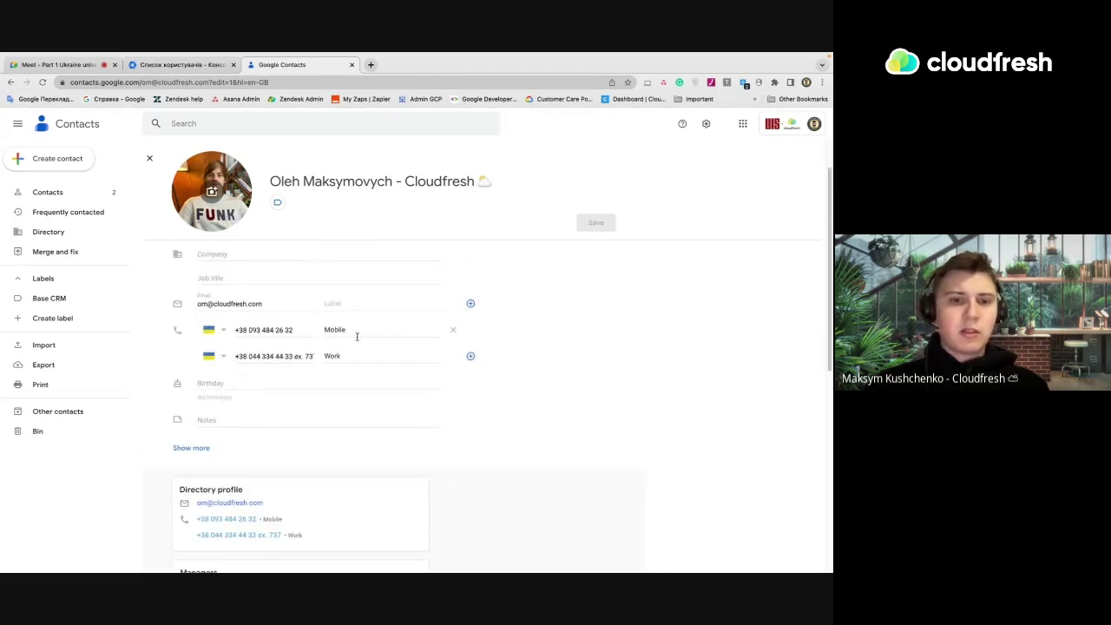
pyautogui.scroll(-3, 359, 340)
pyautogui.scroll(1, 360, 339)
pyautogui.scroll(-8, 388, 297)
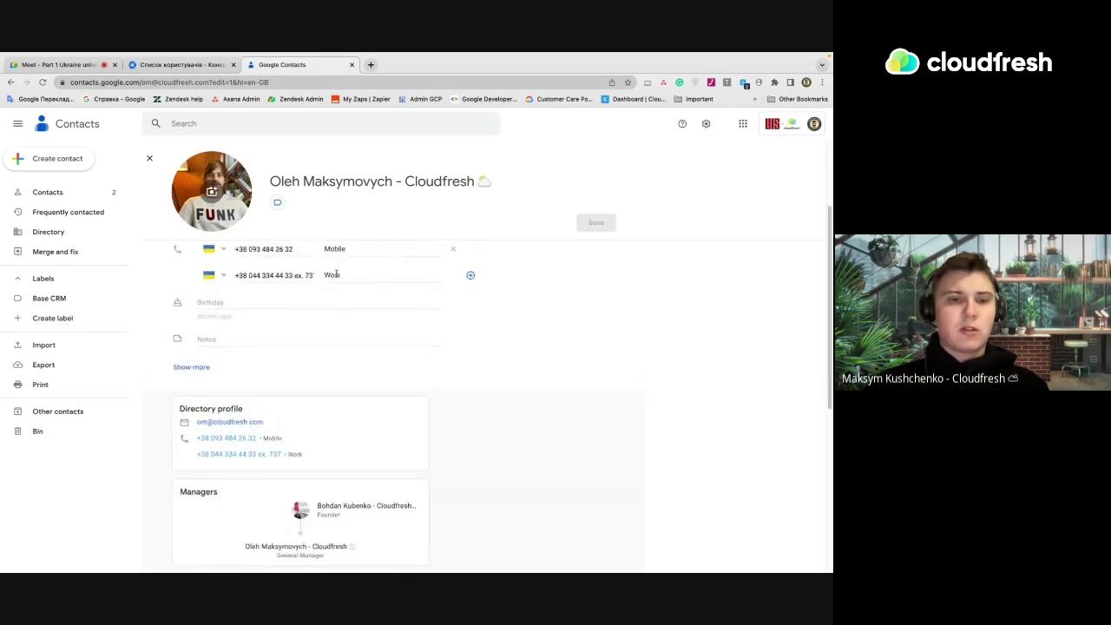
pyautogui.scroll(3, 337, 276)
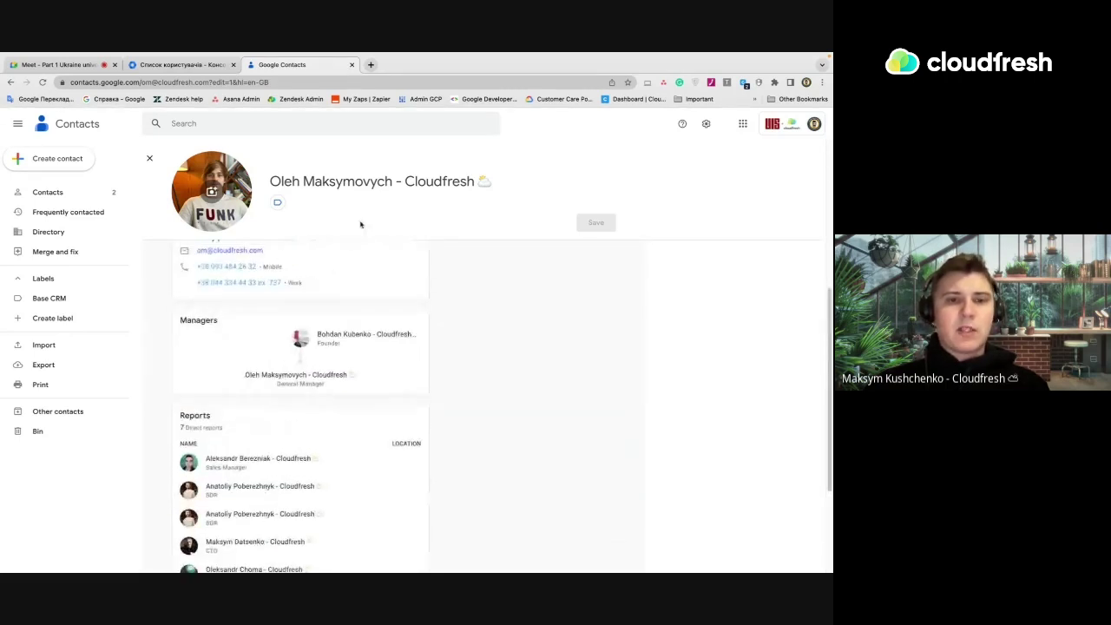
pyautogui.scroll(5, 415, 275)
pyautogui.scroll(2, 414, 275)
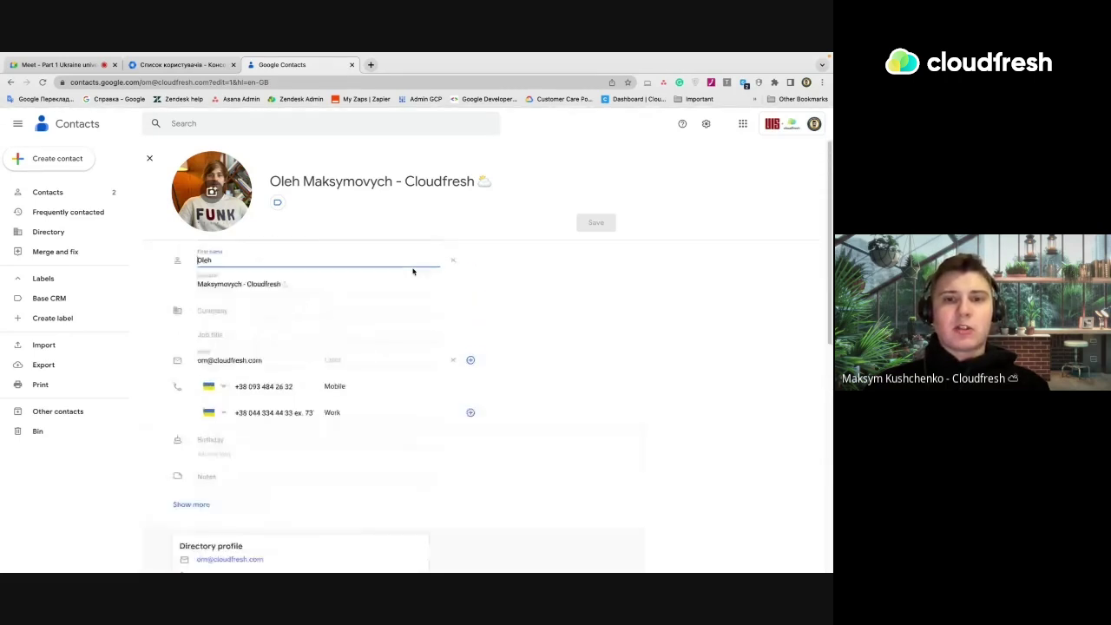
pyautogui.click(353, 66)
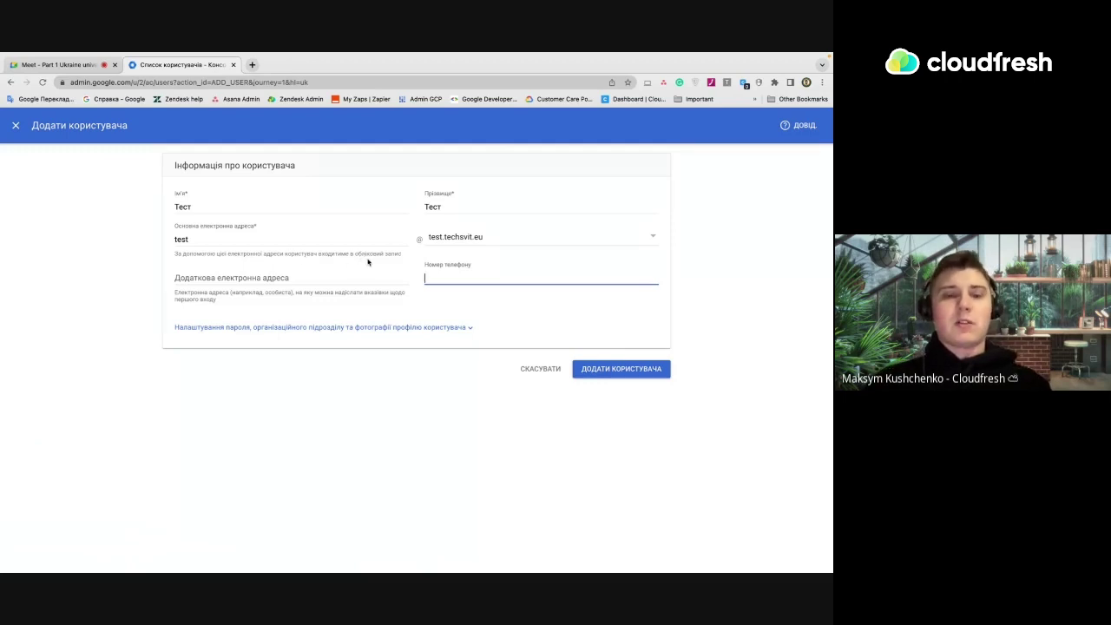
# Expand the Add user form's password, organisational unit and profile photo settings
pyautogui.click(304, 279)
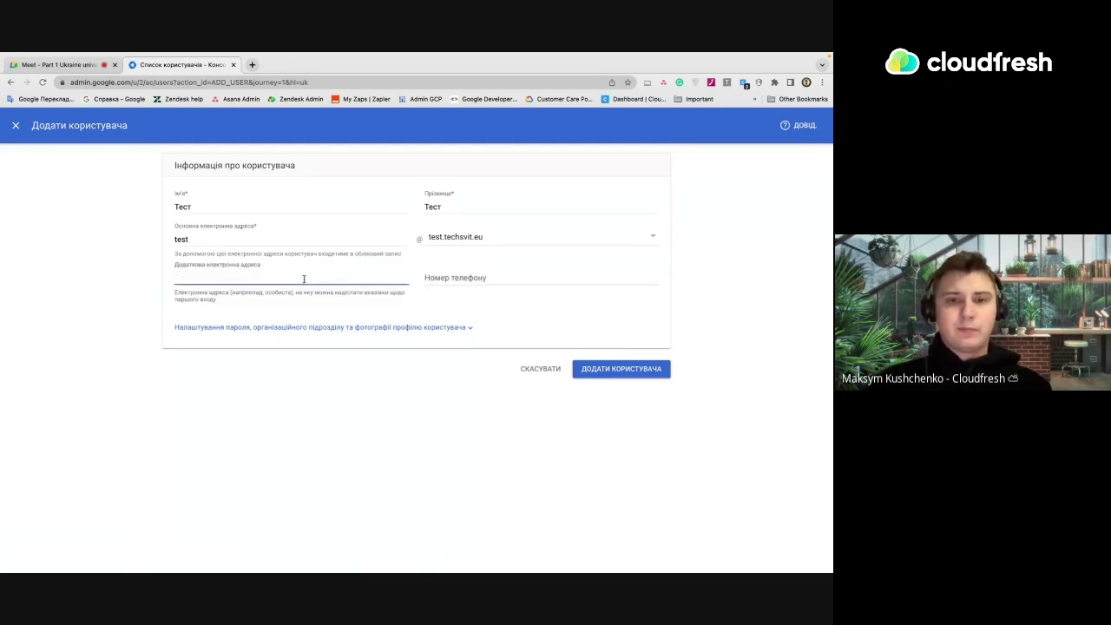
pyautogui.click(356, 328)
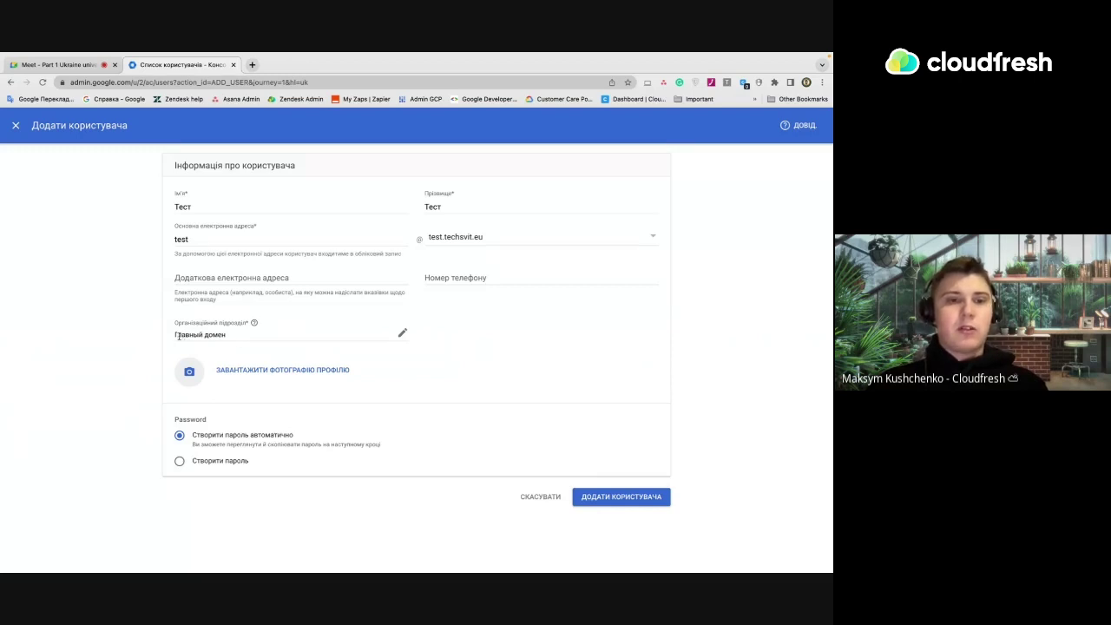
pyautogui.moveTo(174, 335); pyautogui.dragTo(254, 340)
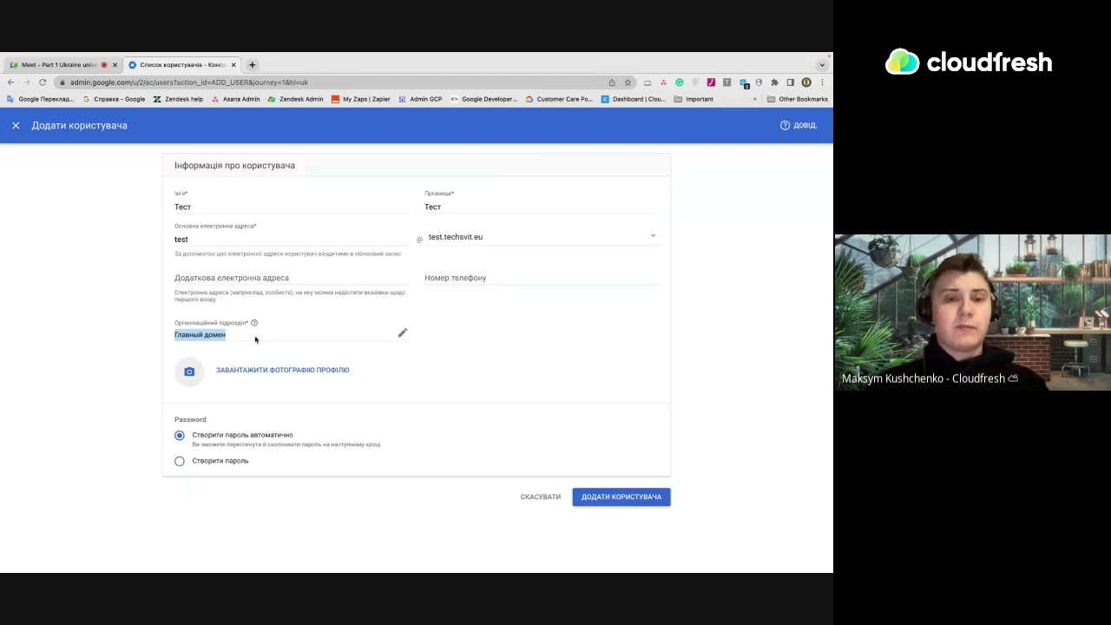
pyautogui.click(255, 340)
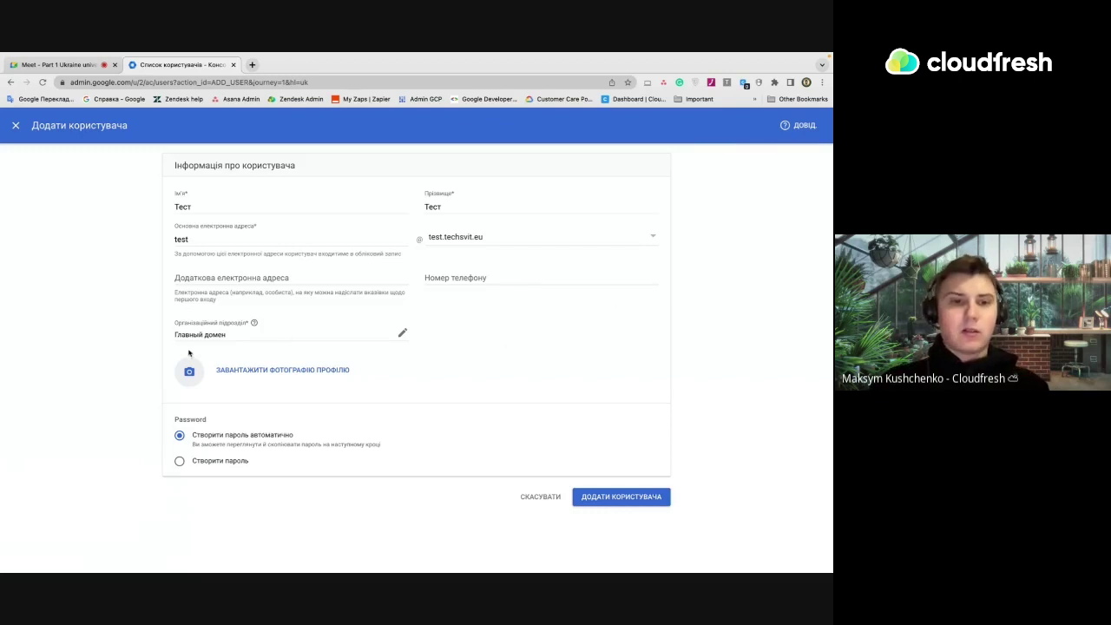
pyautogui.moveTo(253, 323)
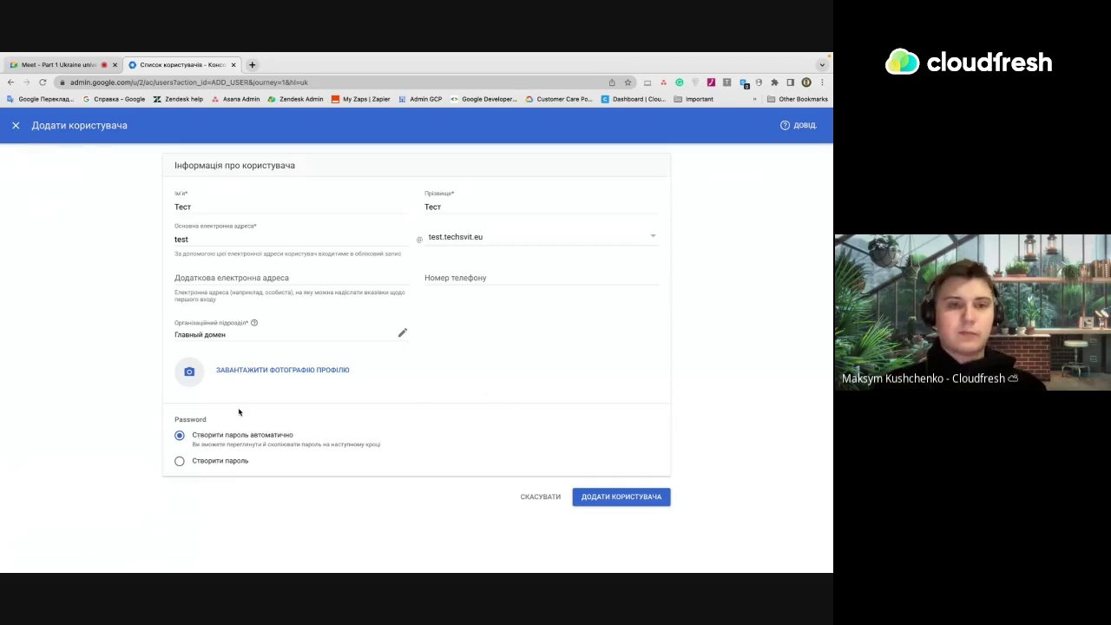
# Select manual password creation (Створити пароль), then cancel adding the Тест user
pyautogui.click(187, 462)
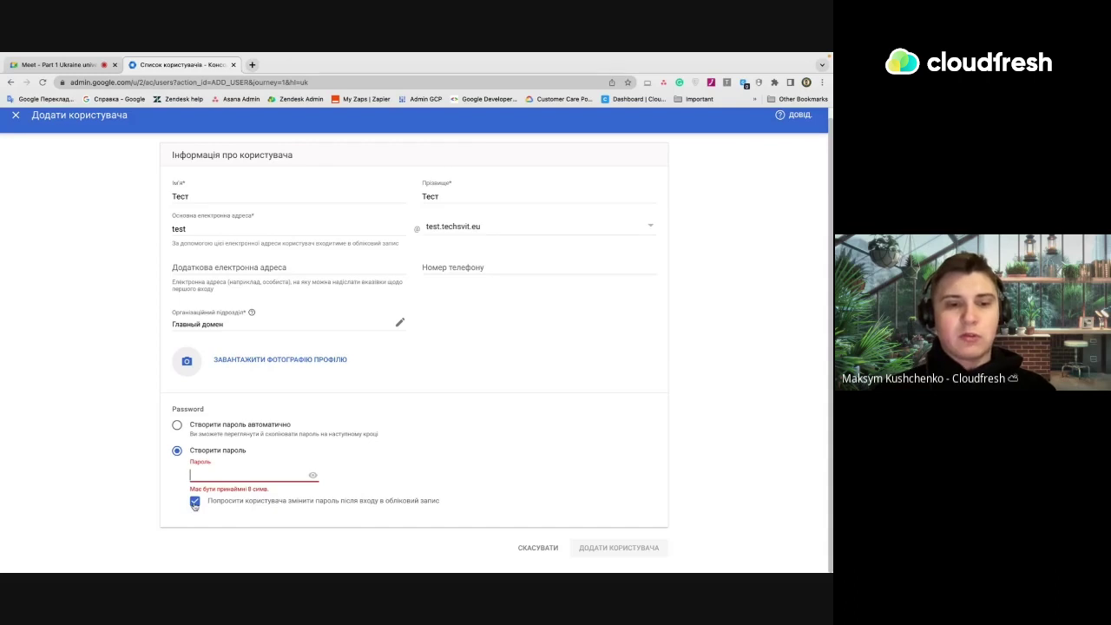
pyautogui.click(537, 547)
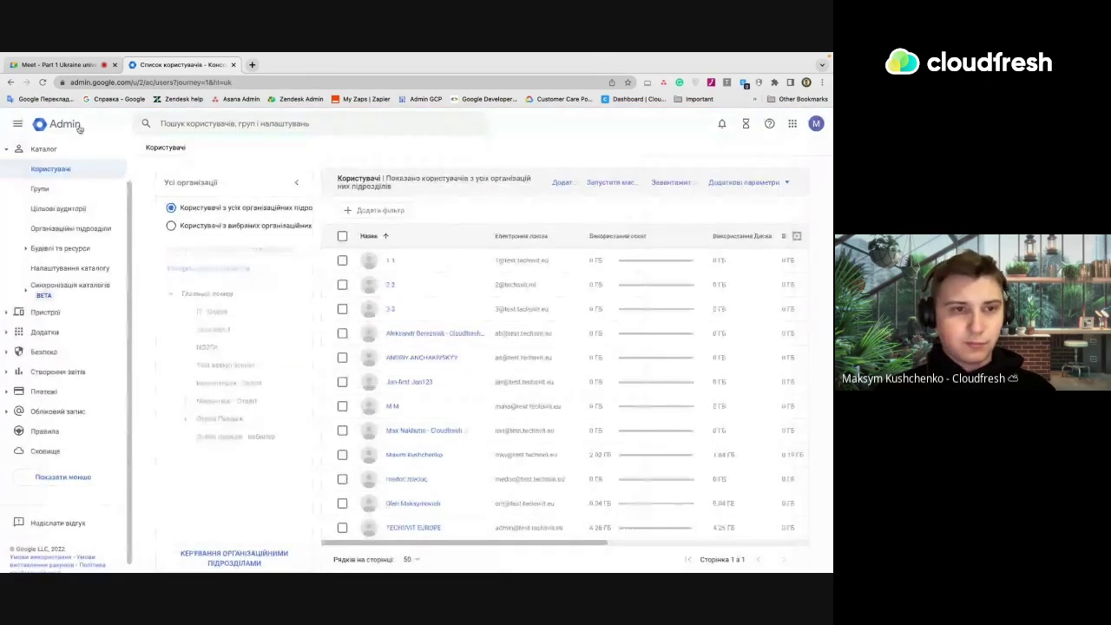
# Return to the Admin home page and choose 'Видалити користувача' in the Users card
pyautogui.click(79, 128)
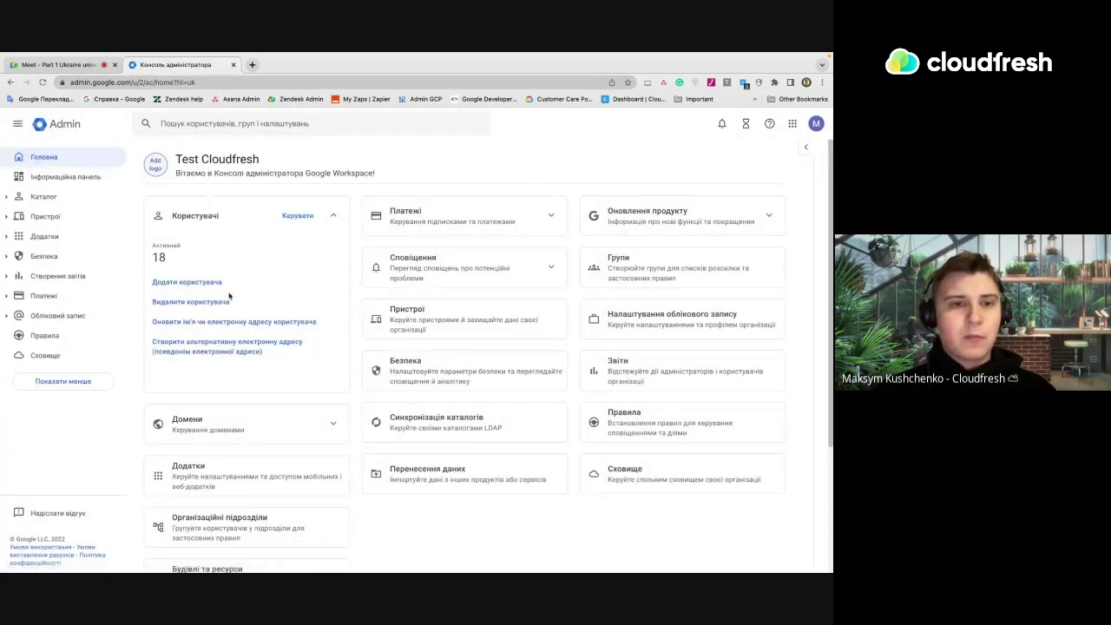
pyautogui.click(310, 286)
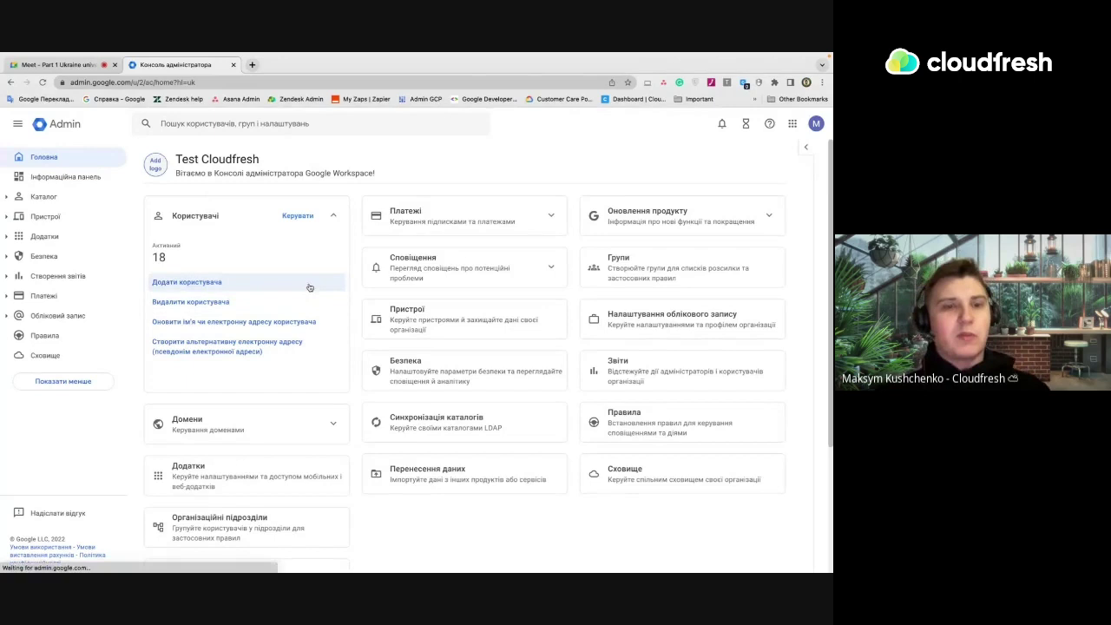
pyautogui.click(240, 299)
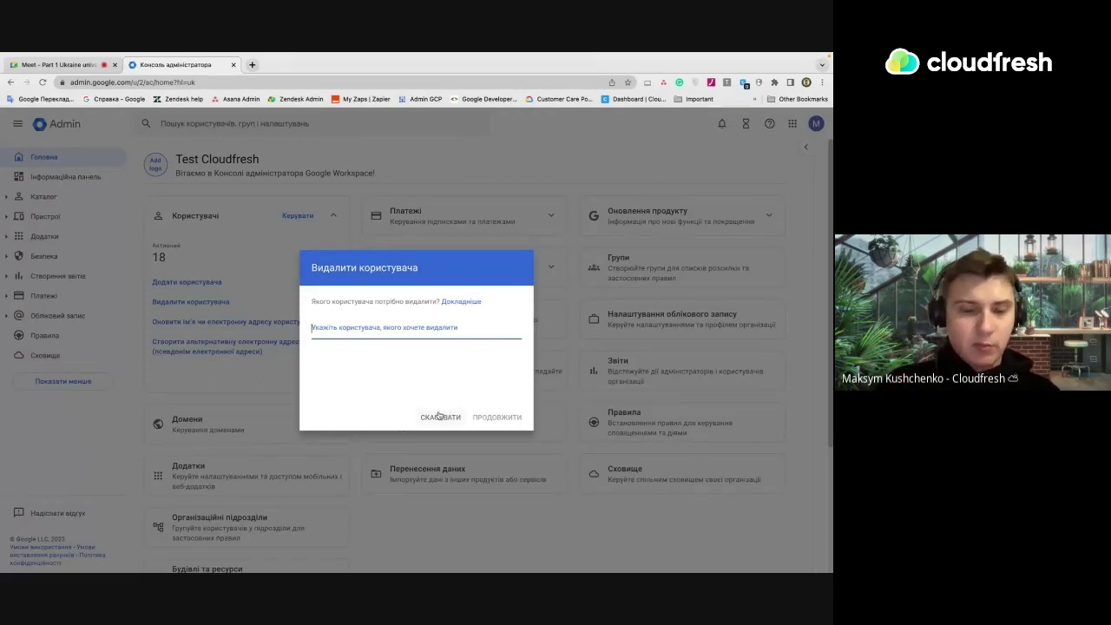
# Search 'te', select Test Test, and continue to its deletion page
pyautogui.write('te')
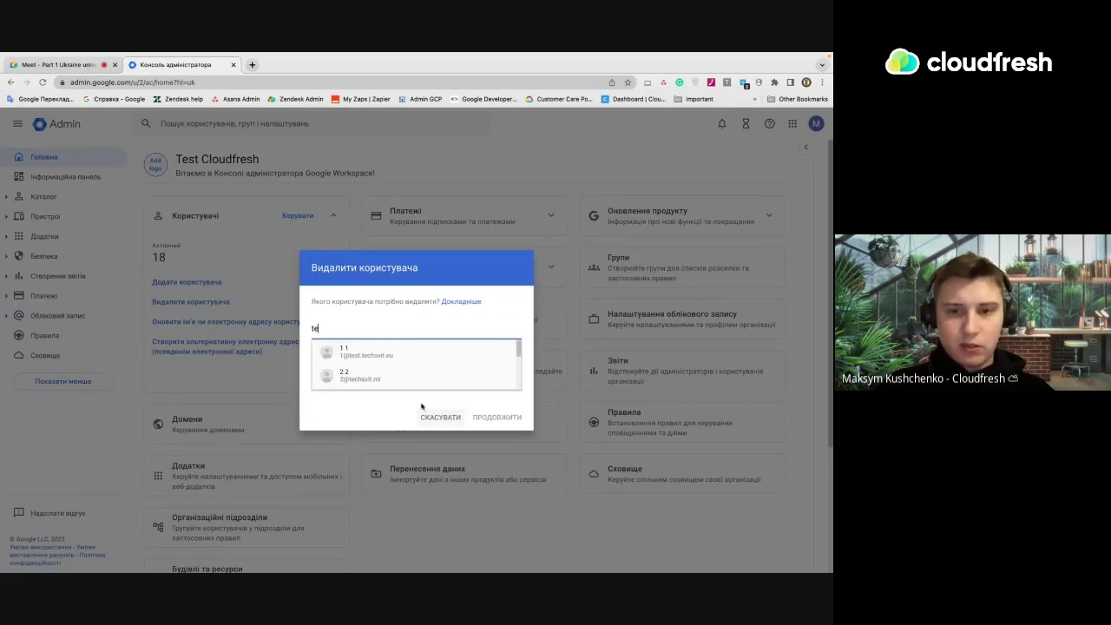
pyautogui.scroll(-5, 419, 372)
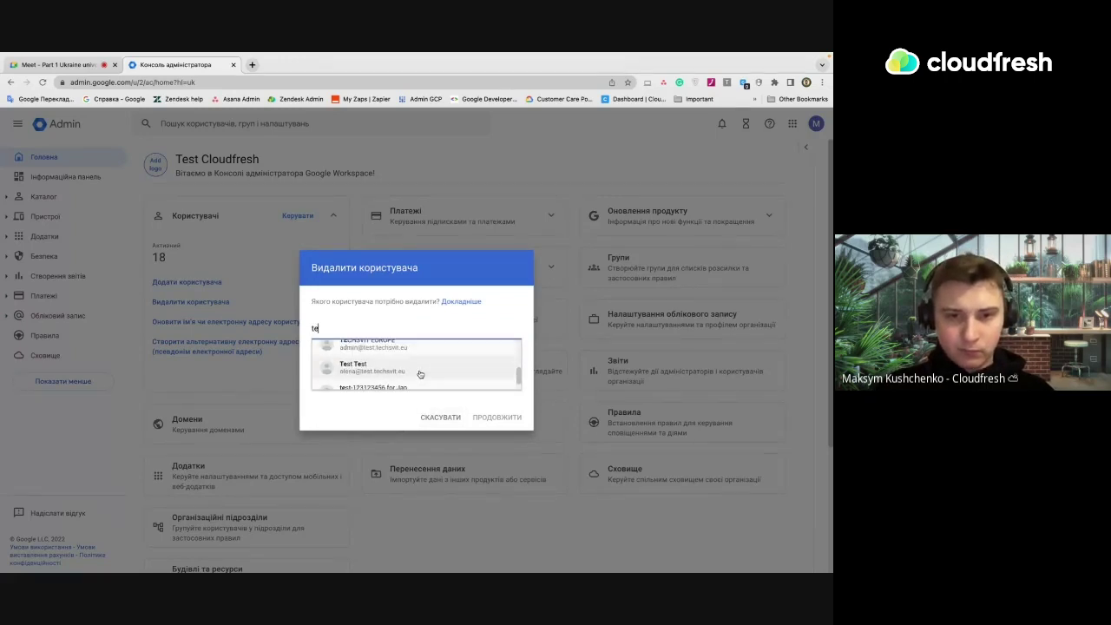
pyautogui.scroll(-2, 420, 373)
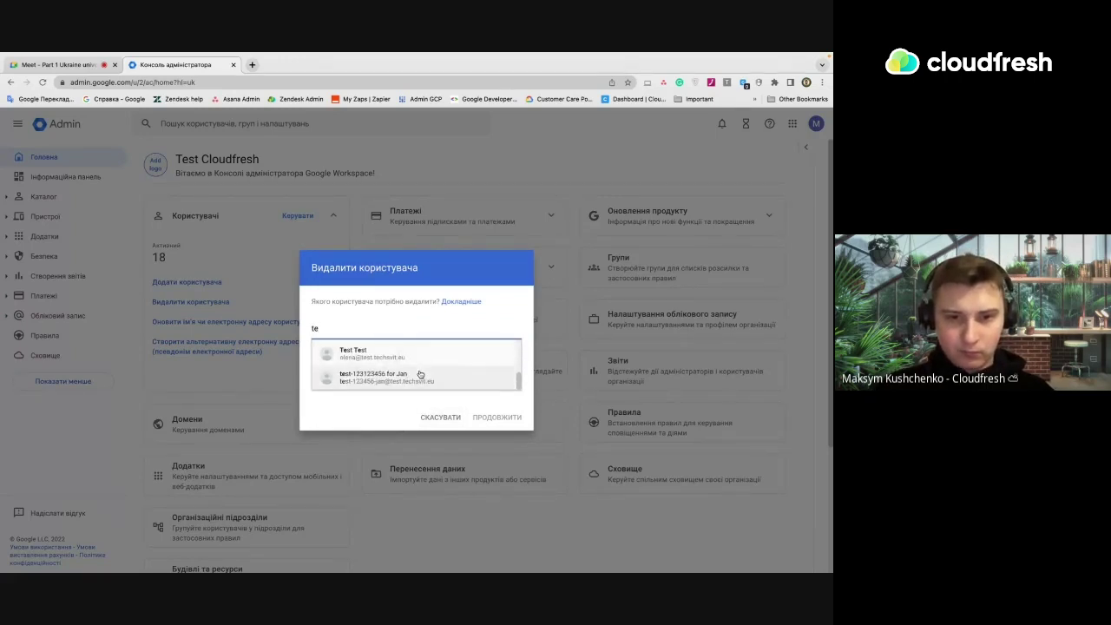
pyautogui.click(401, 354)
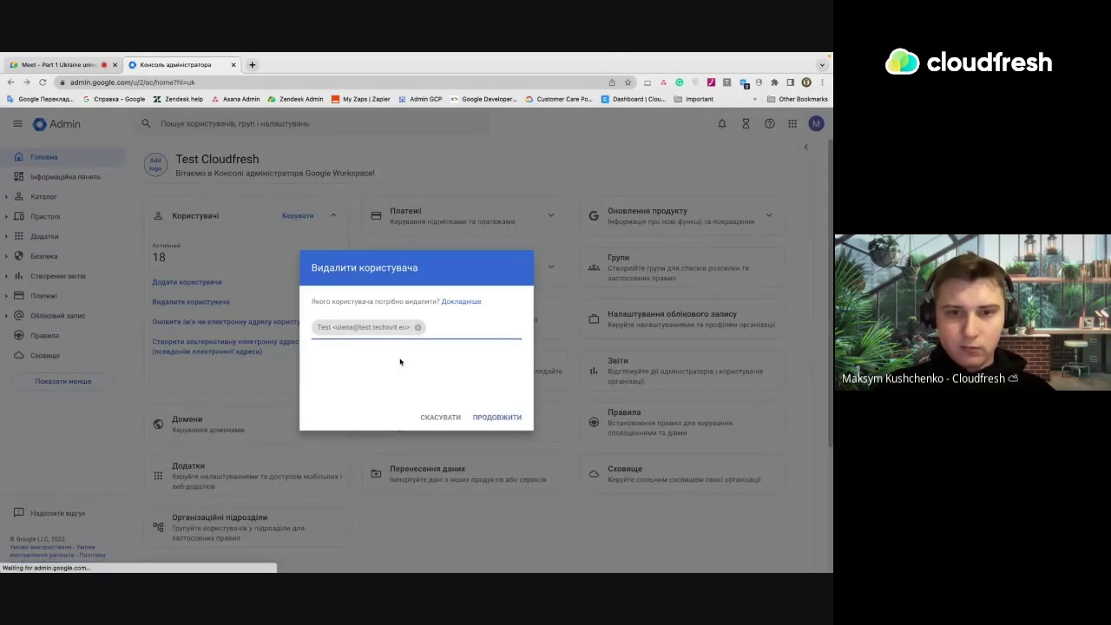
pyautogui.click(480, 418)
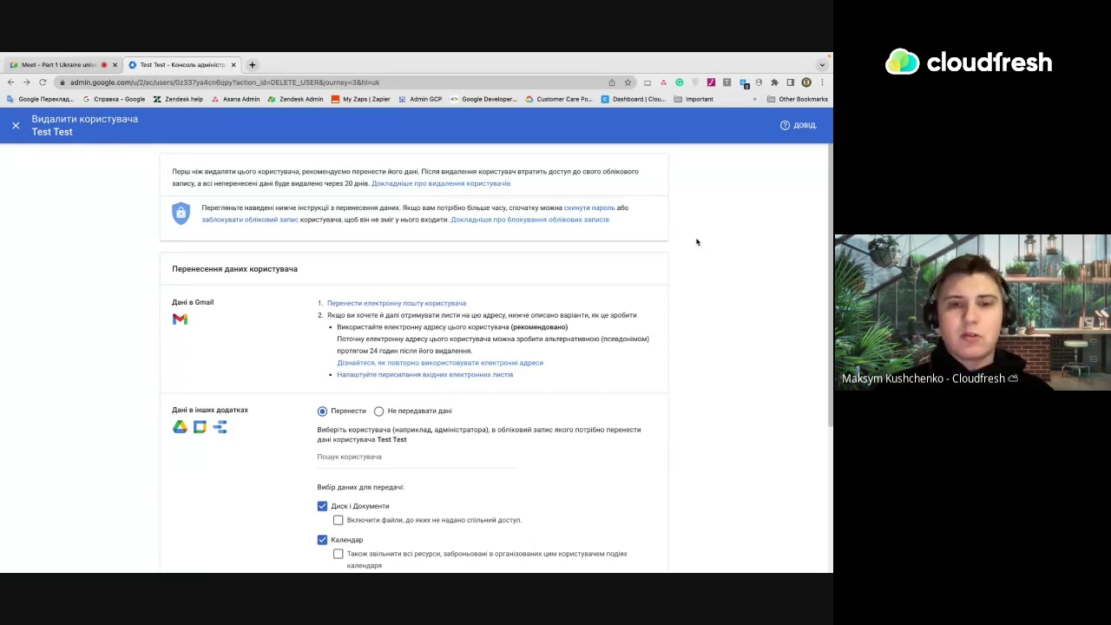
pyautogui.scroll(-5, 696, 242)
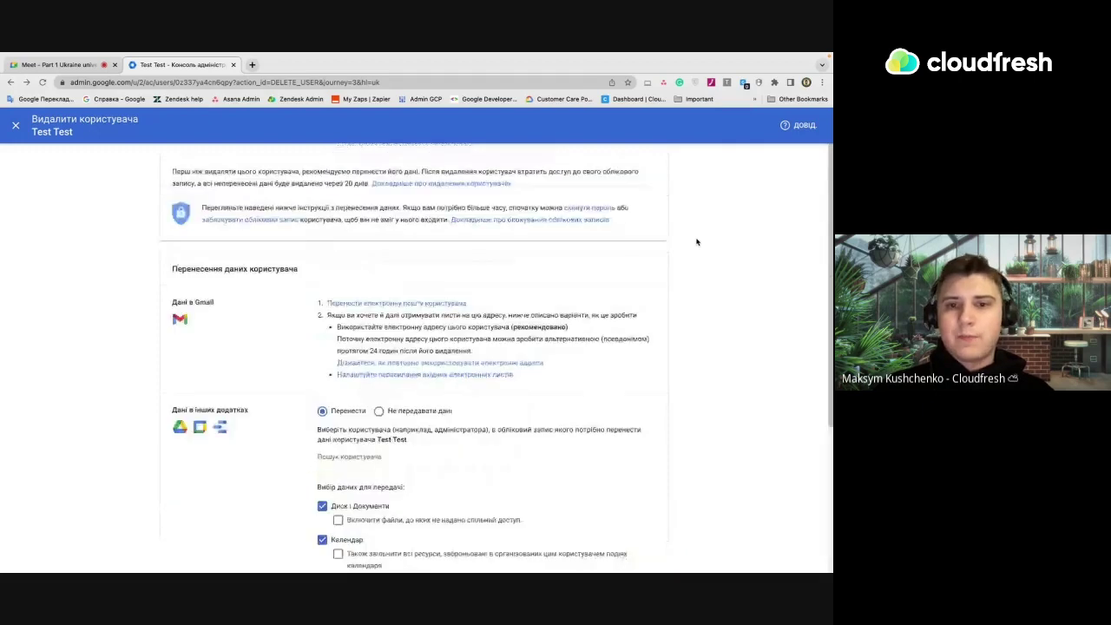
pyautogui.scroll(5, 697, 242)
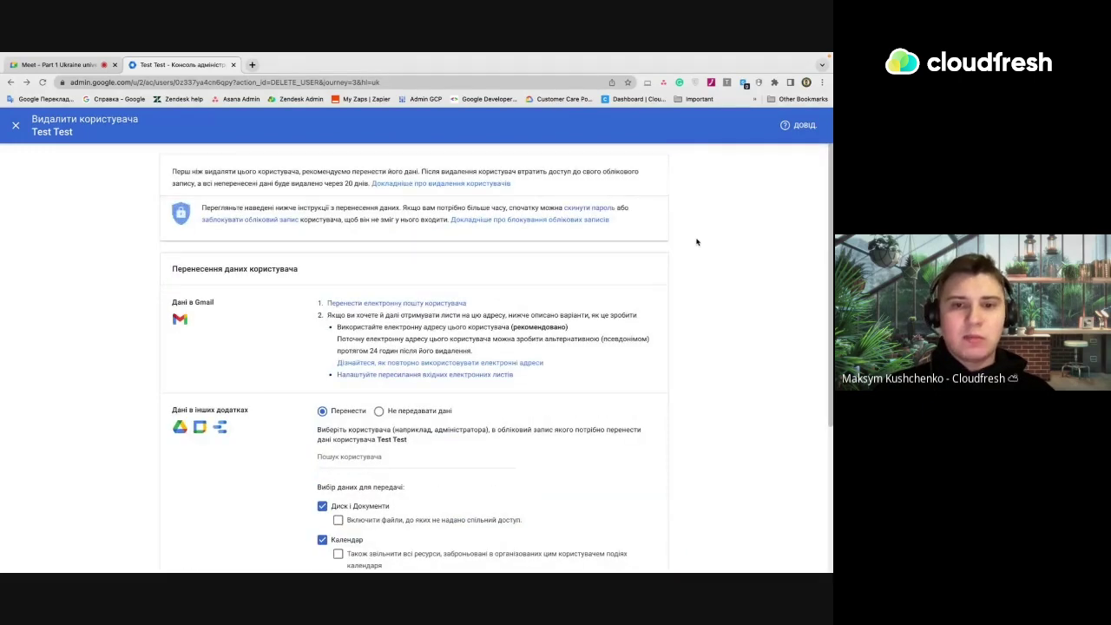
pyautogui.scroll(-1, 696, 242)
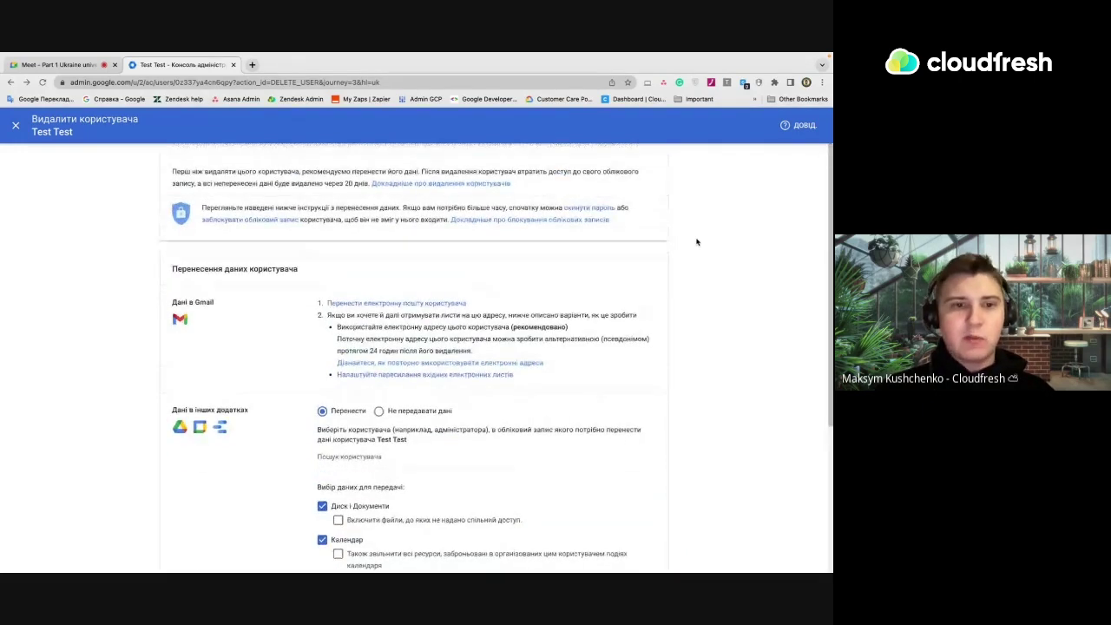
pyautogui.scroll(-4, 696, 243)
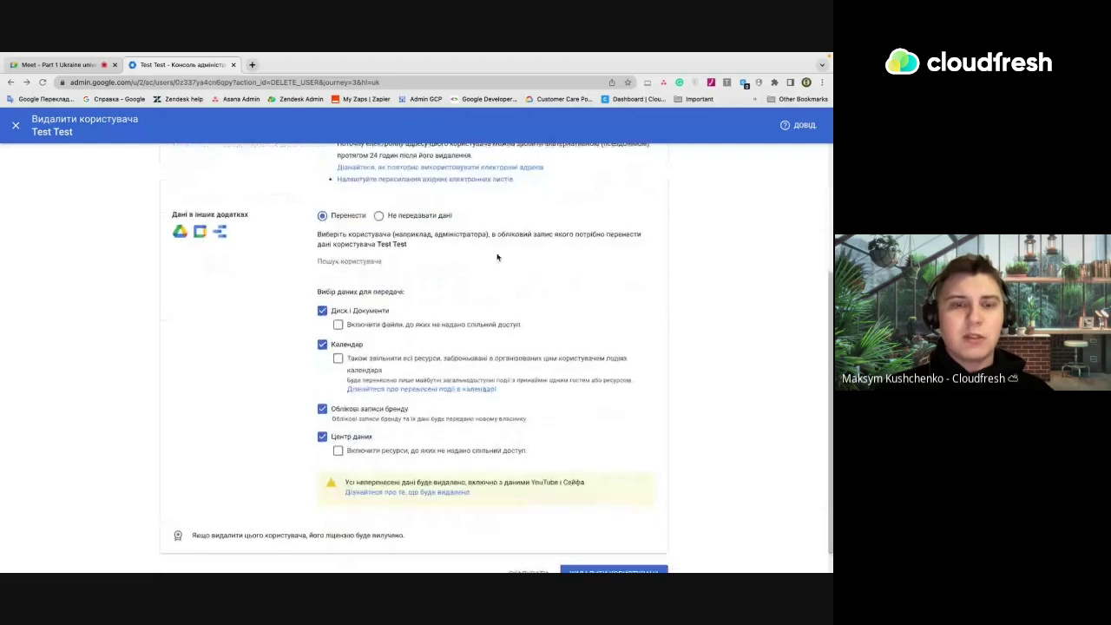
pyautogui.scroll(5, 497, 257)
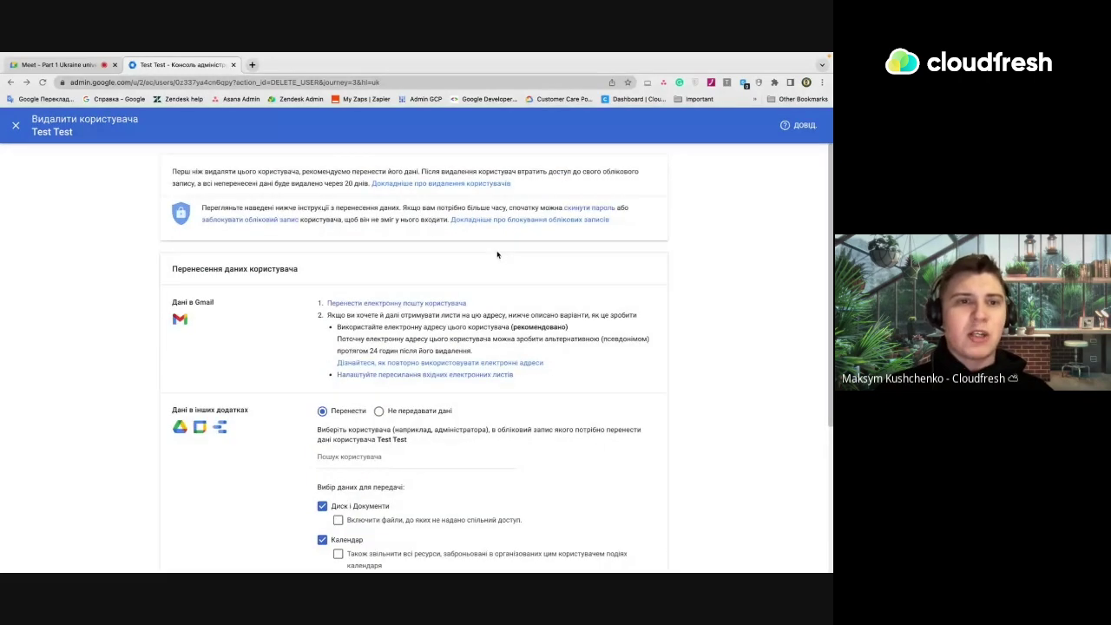
pyautogui.scroll(-2, 610, 228)
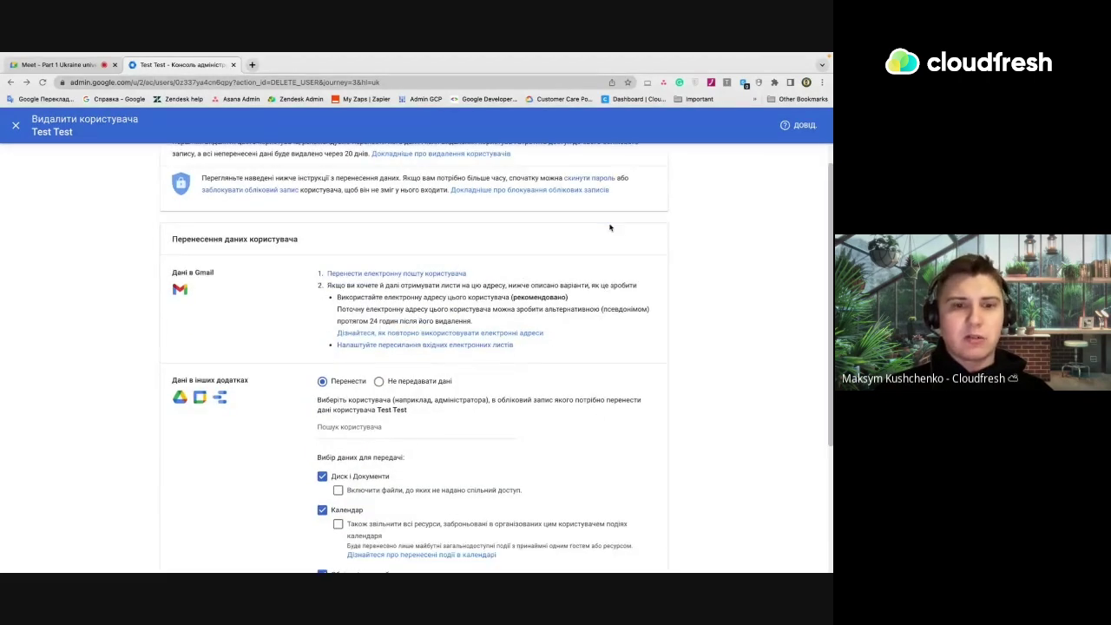
pyautogui.scroll(-2, 610, 227)
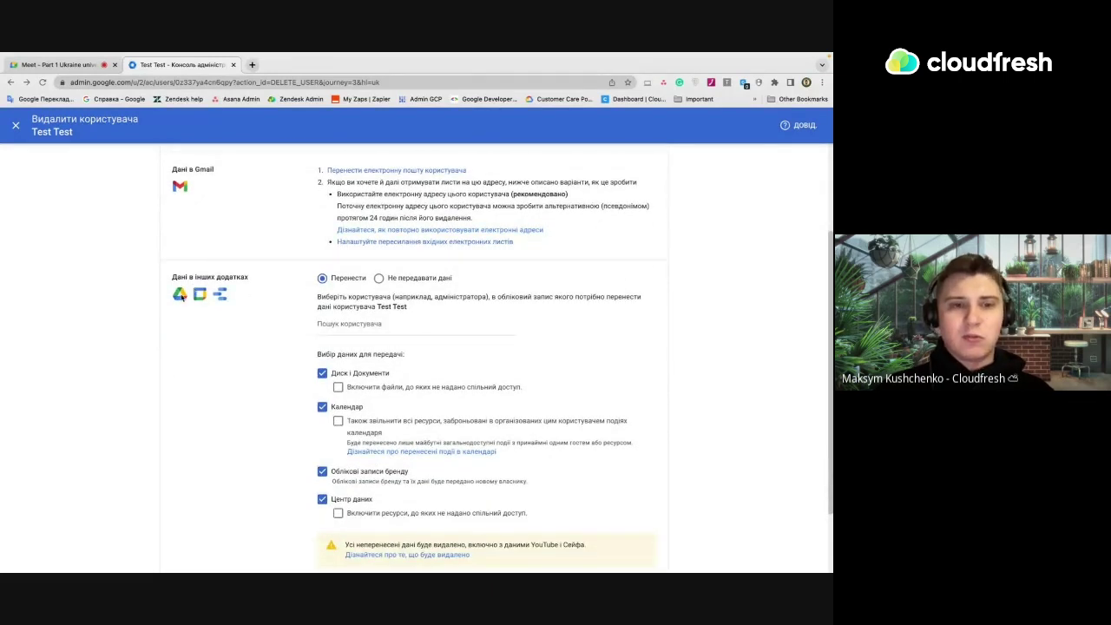
pyautogui.scroll(-1, 254, 338)
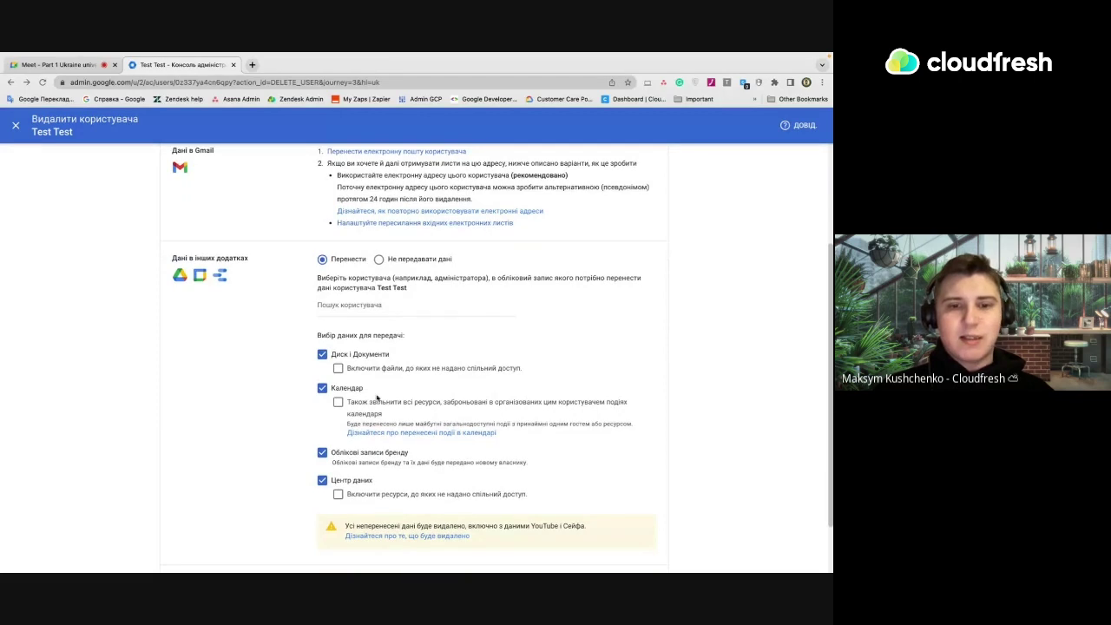
pyautogui.scroll(-1, 474, 445)
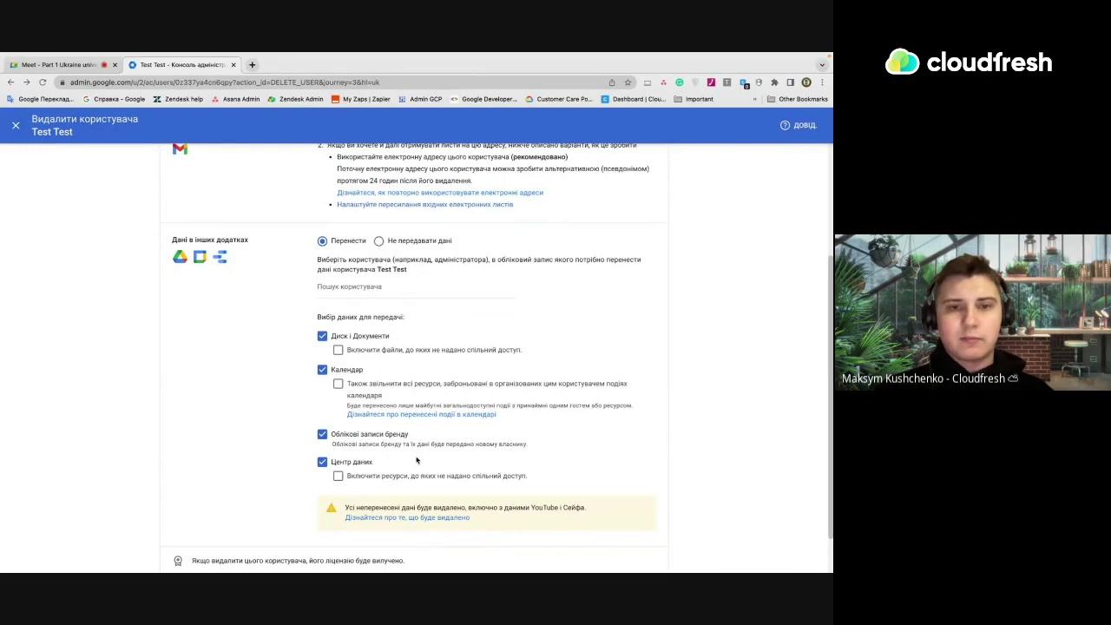
pyautogui.scroll(2, 416, 461)
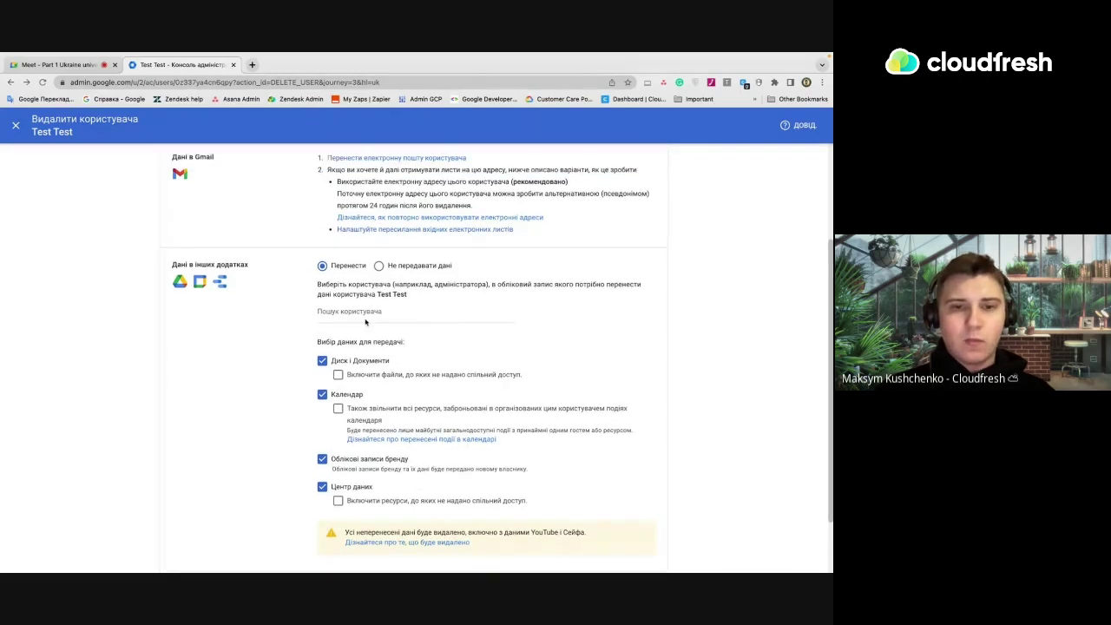
pyautogui.scroll(2, 360, 315)
pyautogui.scroll(-2, 361, 316)
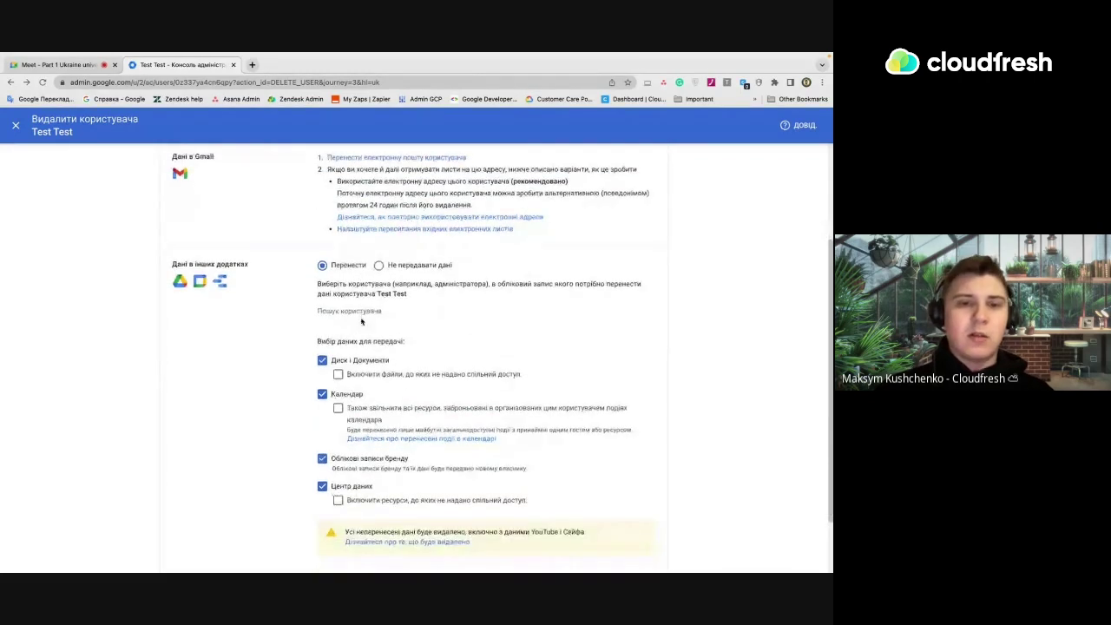
pyautogui.click(353, 310)
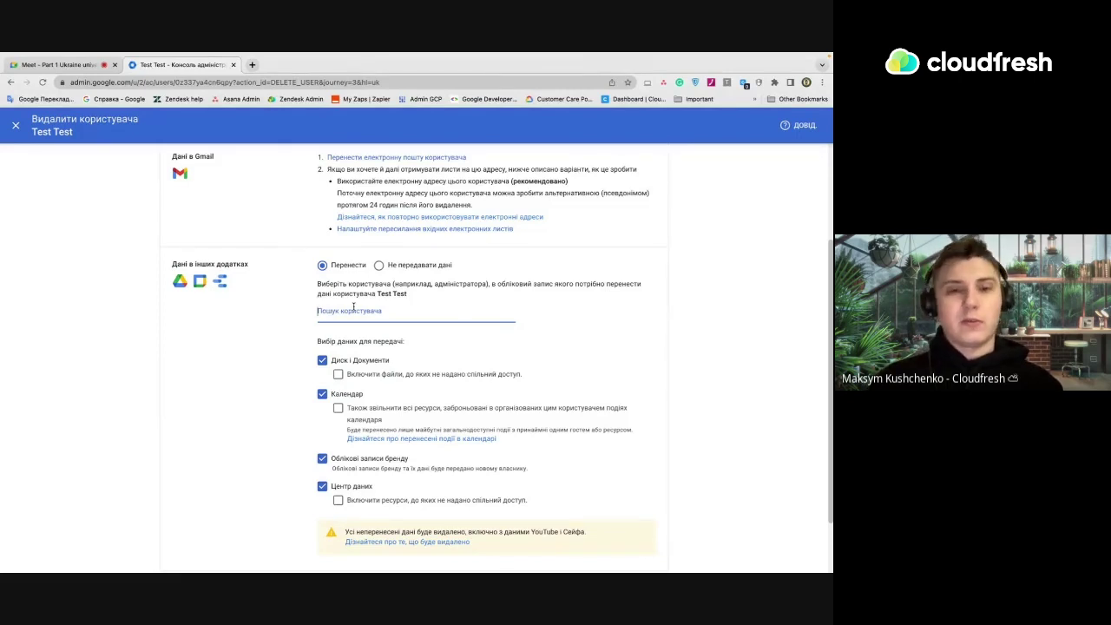
# Tick 'Включити файли, до яких не надано спільний доступ' under Диск і Документи, leaving the recipient empty
pyautogui.click(244, 322)
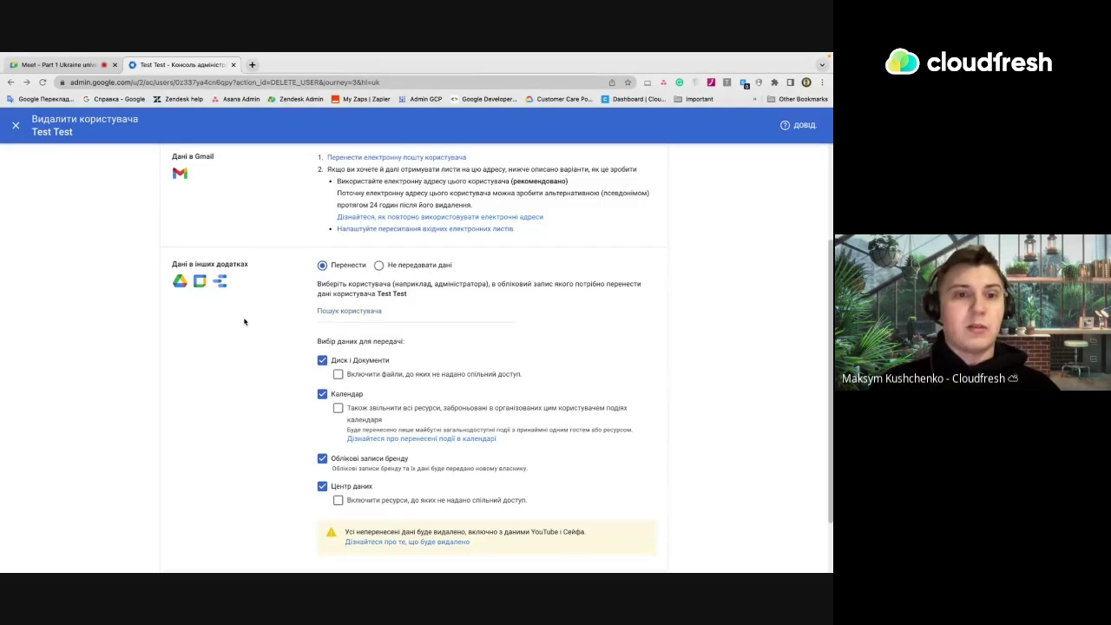
pyautogui.click(353, 311)
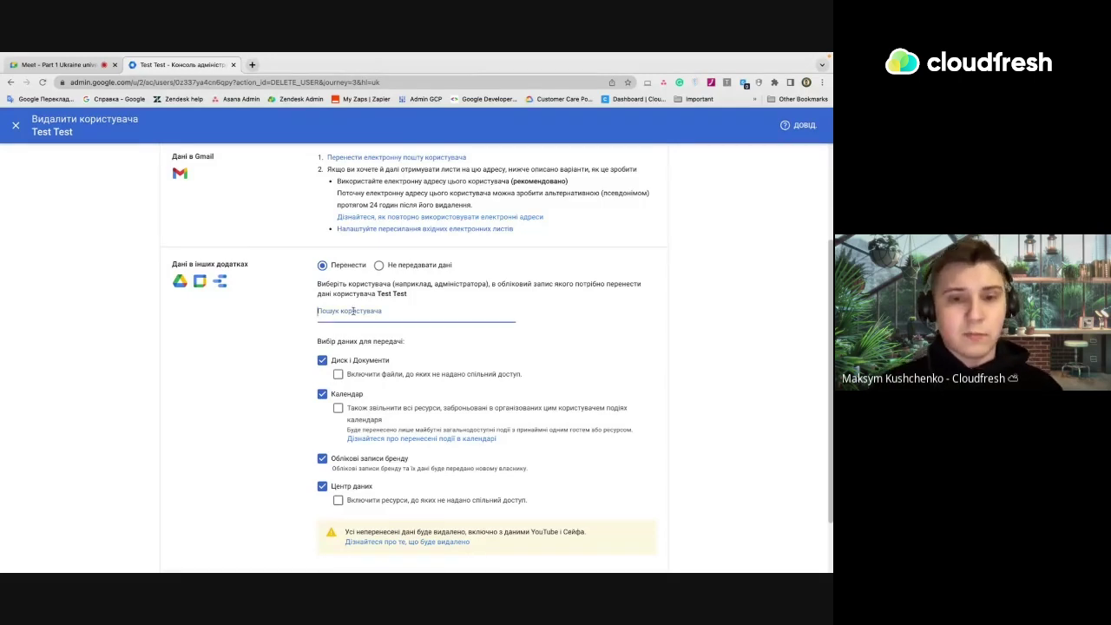
pyautogui.scroll(-1, 362, 396)
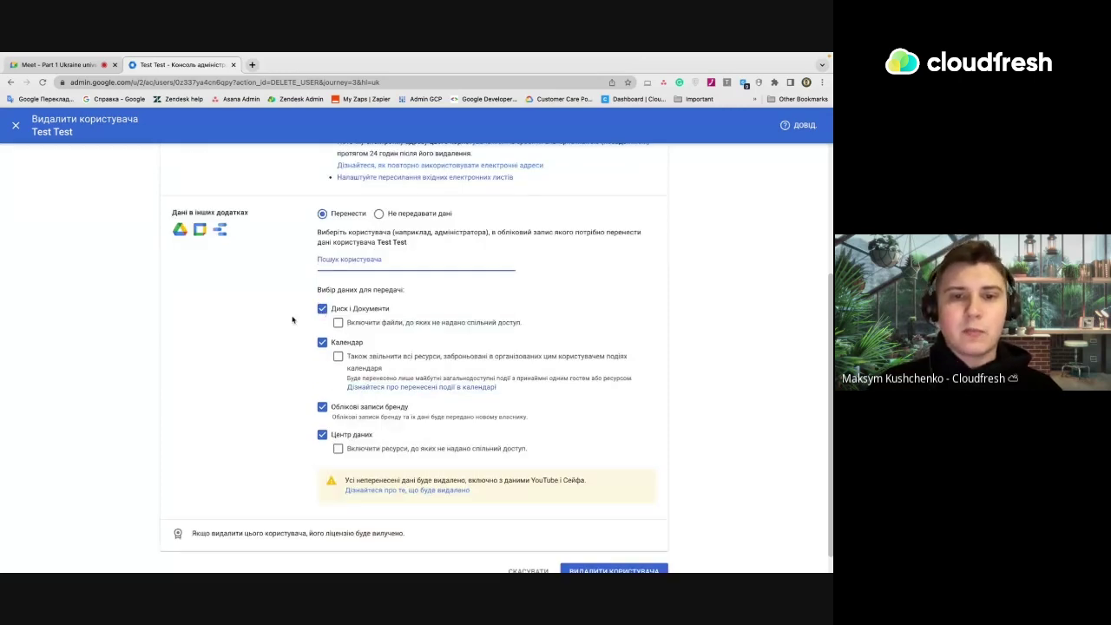
pyautogui.scroll(5, 347, 342)
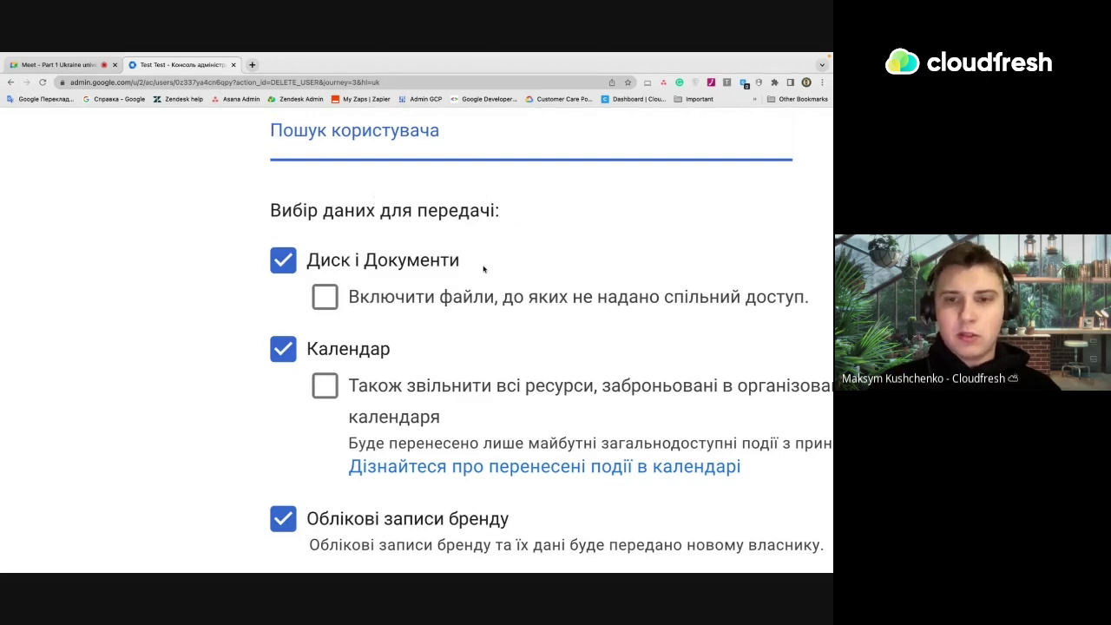
pyautogui.hscroll(2, 484, 269)
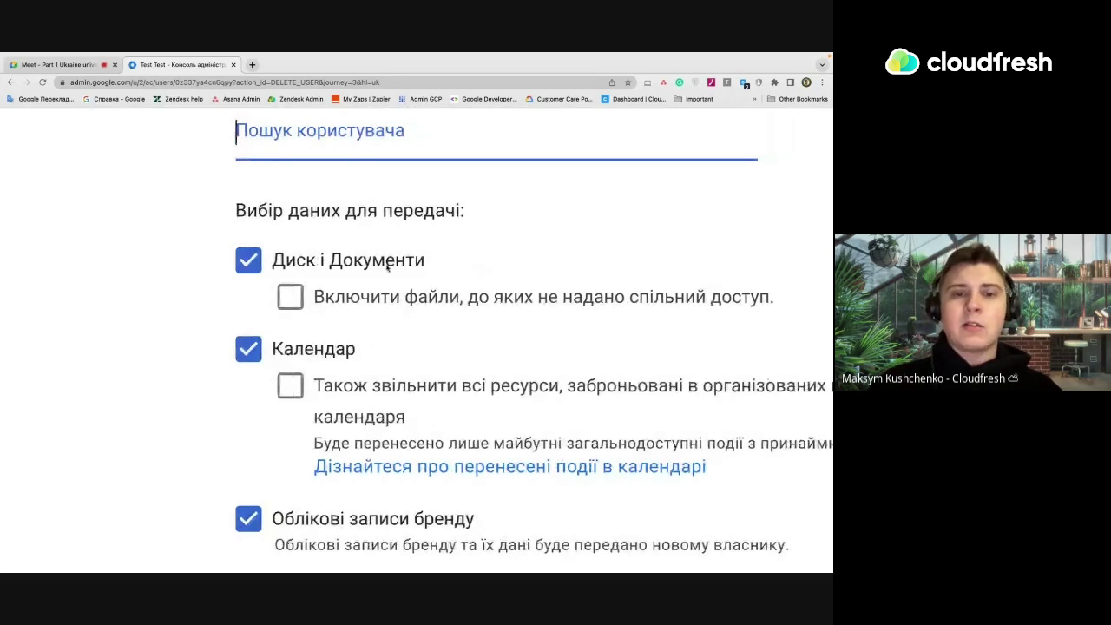
pyautogui.click(291, 296)
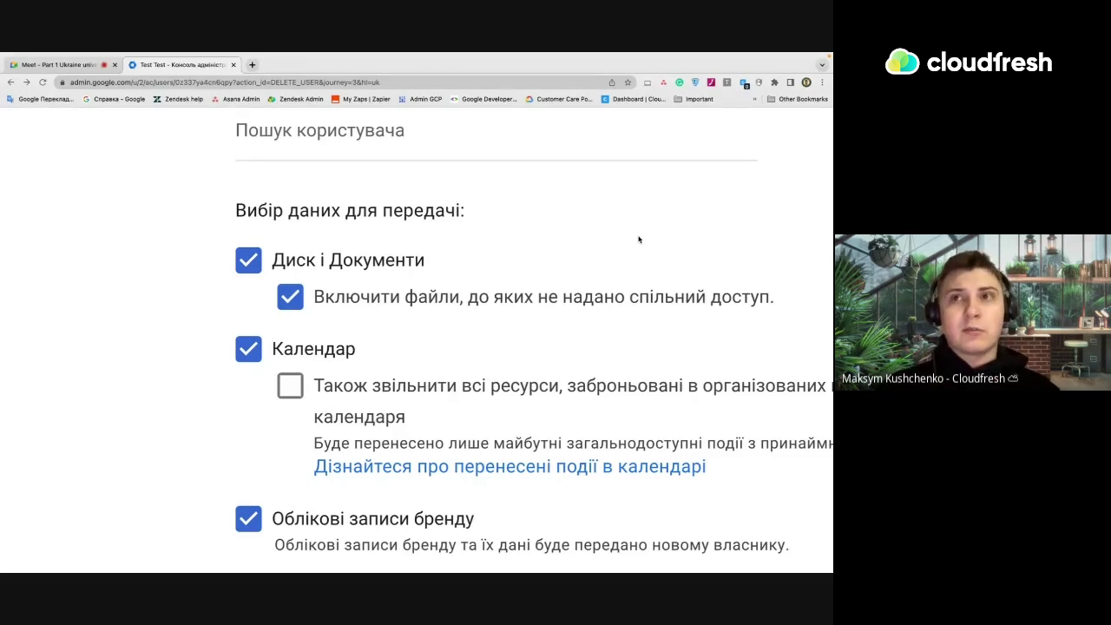
pyautogui.scroll(-2, 638, 257)
pyautogui.scroll(-4, 637, 271)
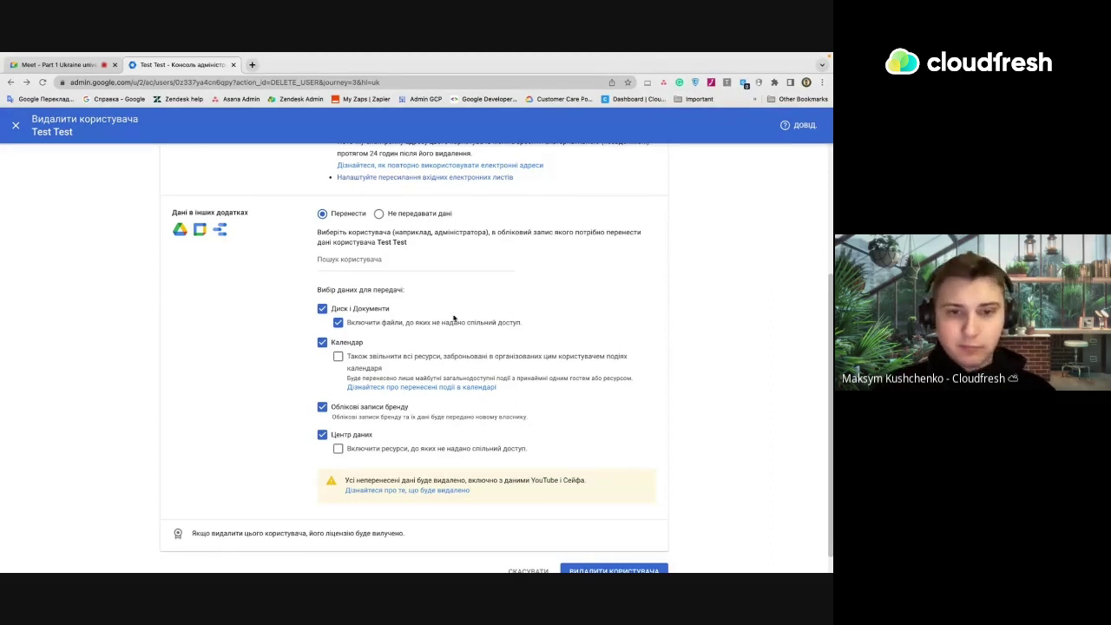
# Tick the Календар option to release resources booked in Test Test's organised events
pyautogui.scroll(-1, 451, 318)
pyautogui.click(338, 334)
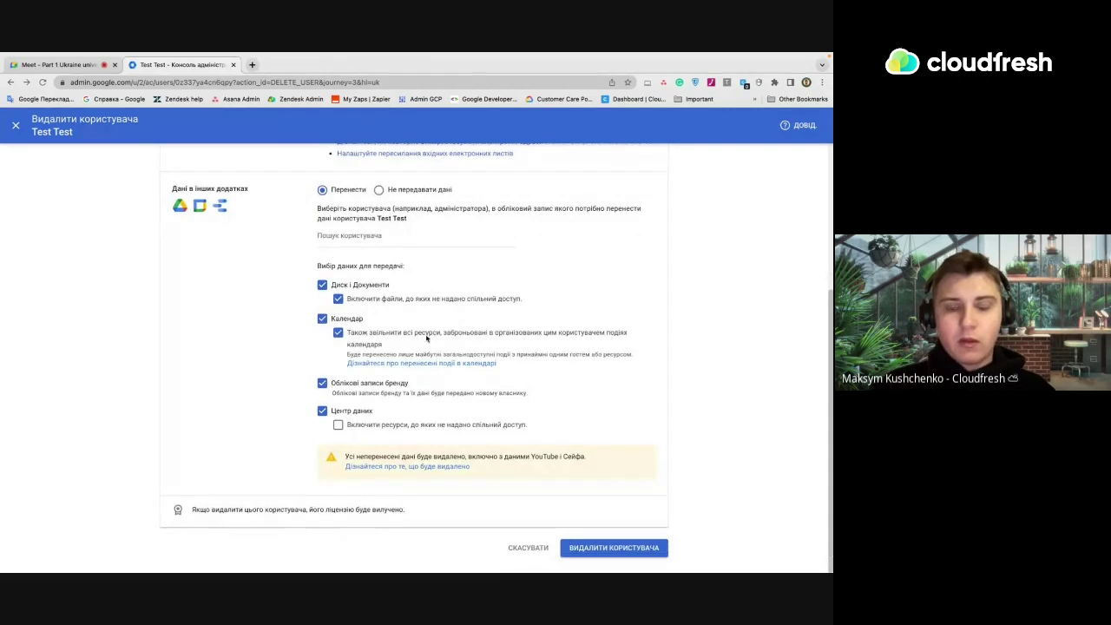
pyautogui.scroll(5, 427, 338)
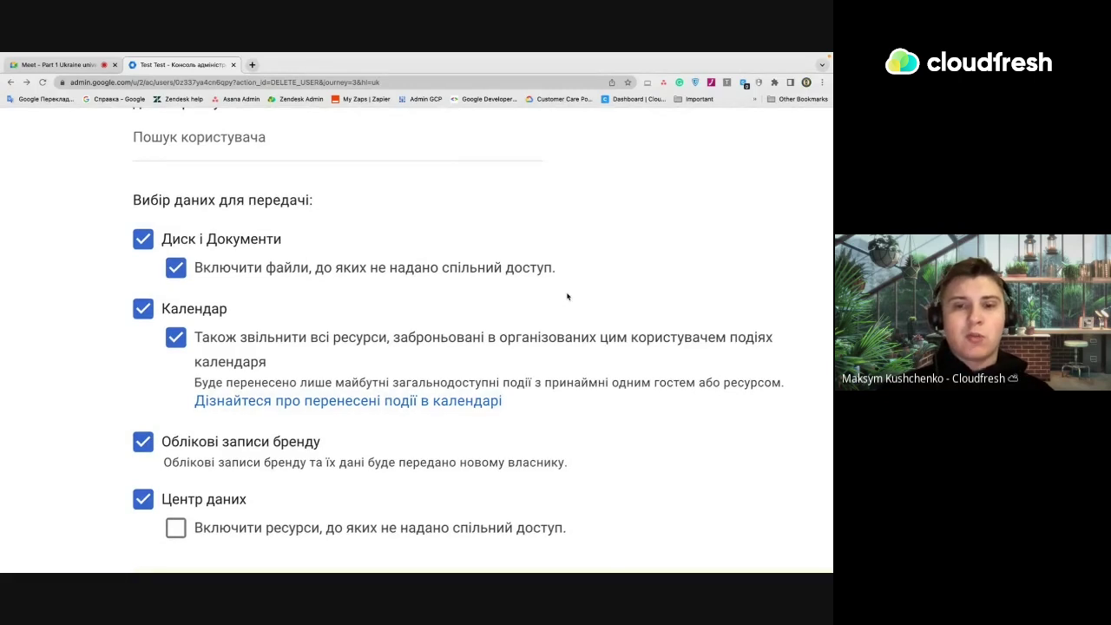
pyautogui.scroll(-5, 567, 297)
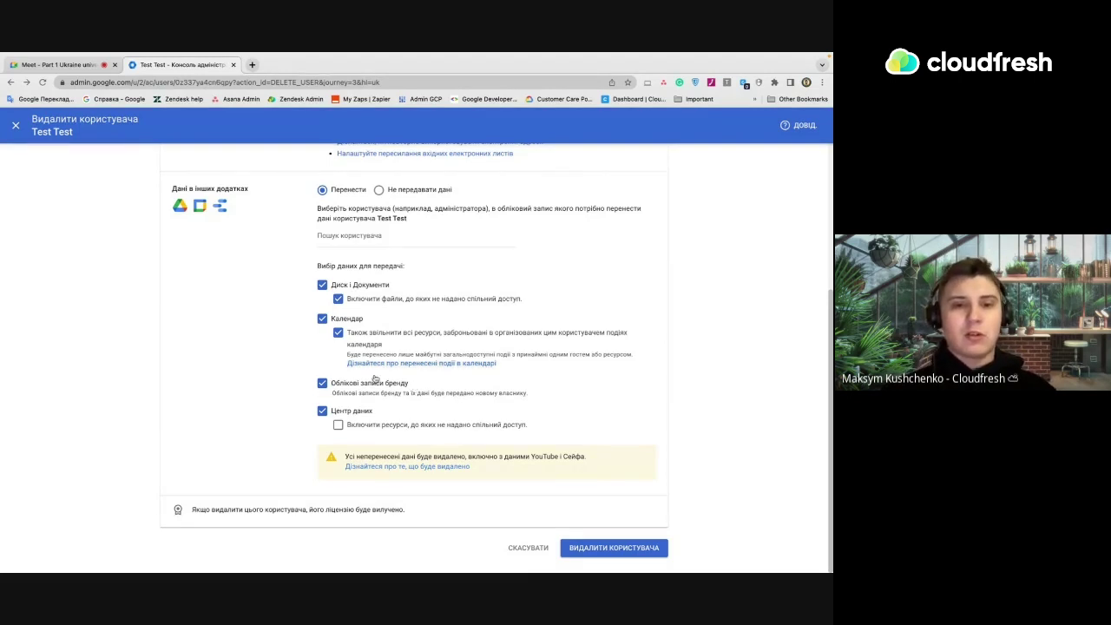
pyautogui.scroll(1, 598, 371)
pyautogui.scroll(-1, 599, 372)
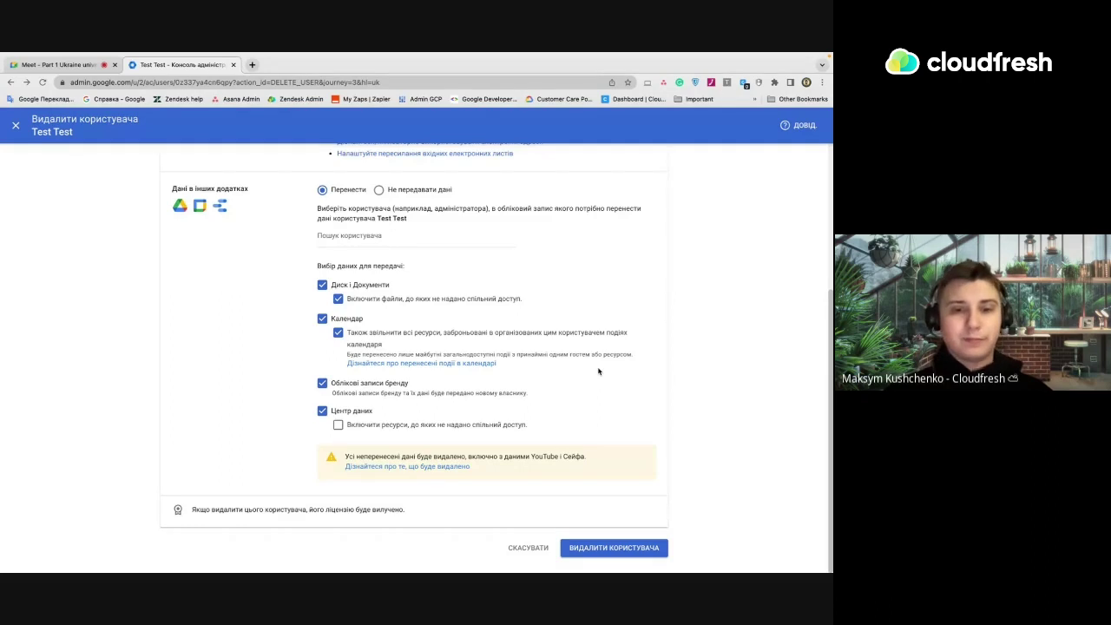
# Tick 'Включити ресурси, до яких не надано спільний доступ' under Центр даних
pyautogui.click(341, 426)
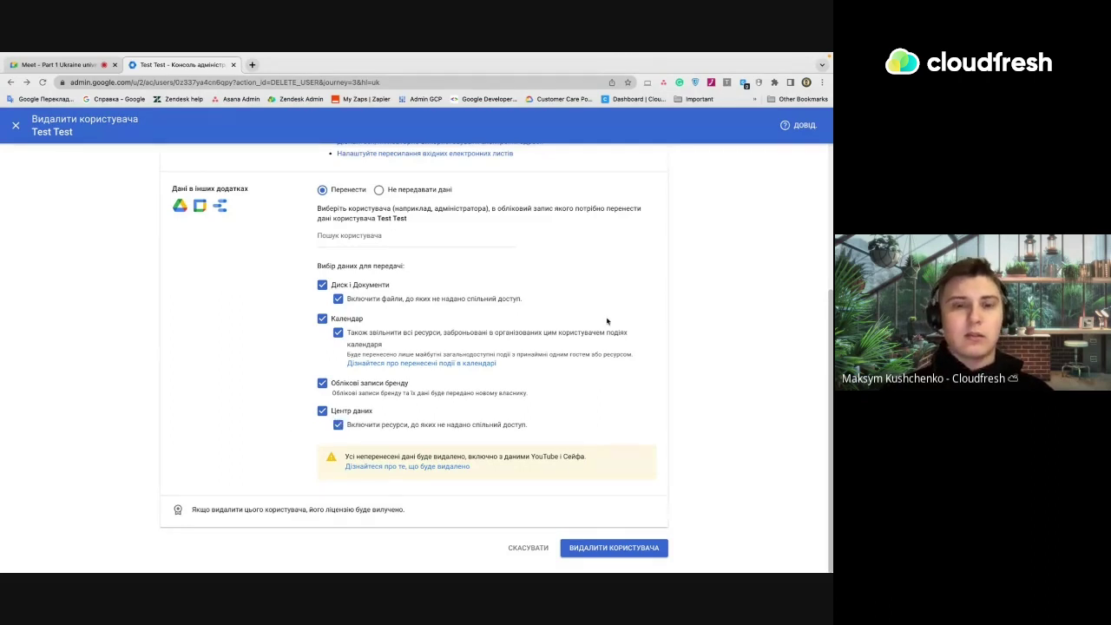
pyautogui.scroll(3, 607, 321)
pyautogui.scroll(-3, 606, 318)
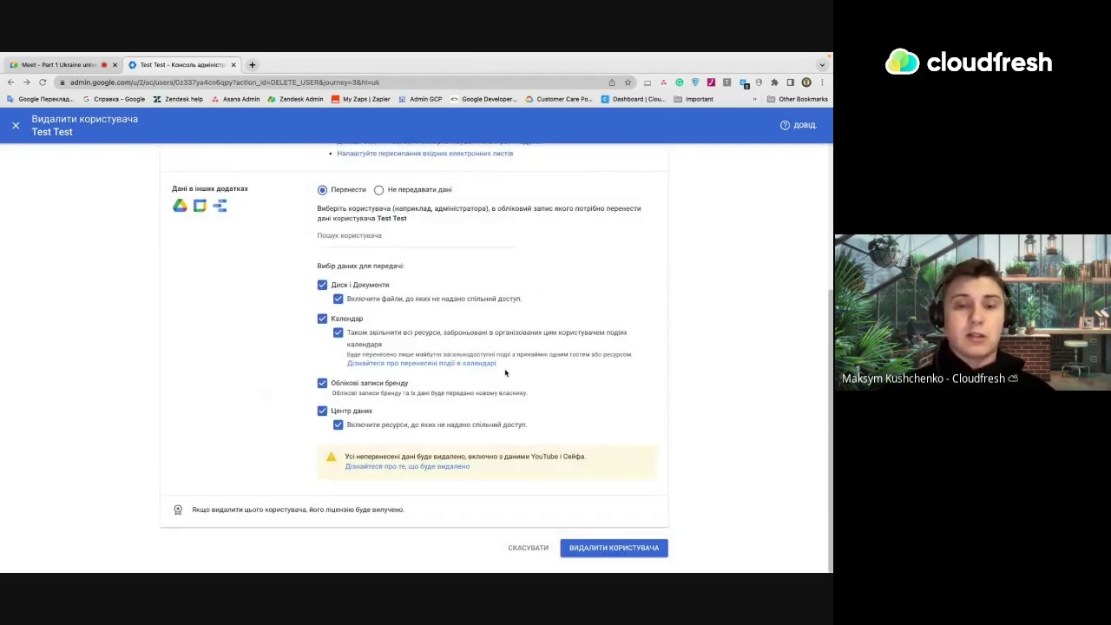
pyautogui.scroll(5, 348, 430)
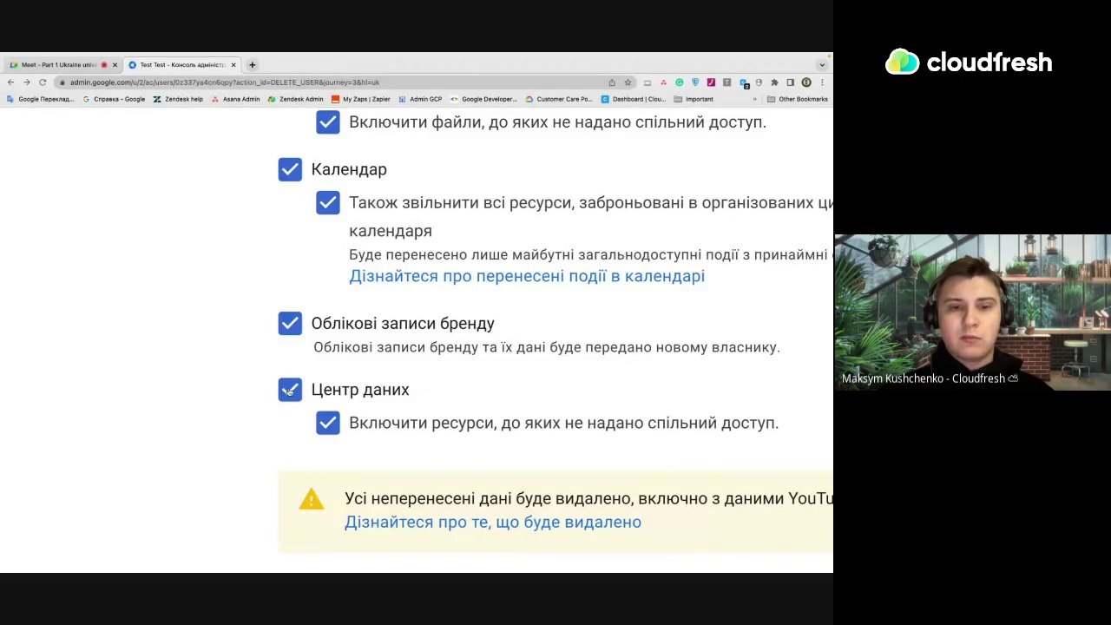
pyautogui.click(329, 427)
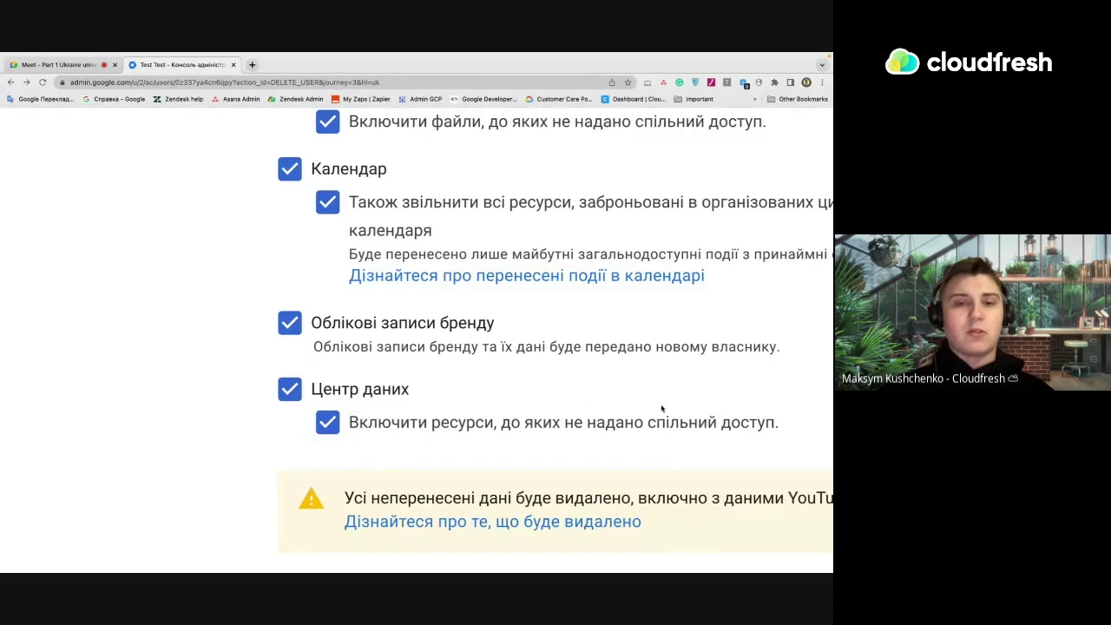
pyautogui.scroll(-5, 670, 449)
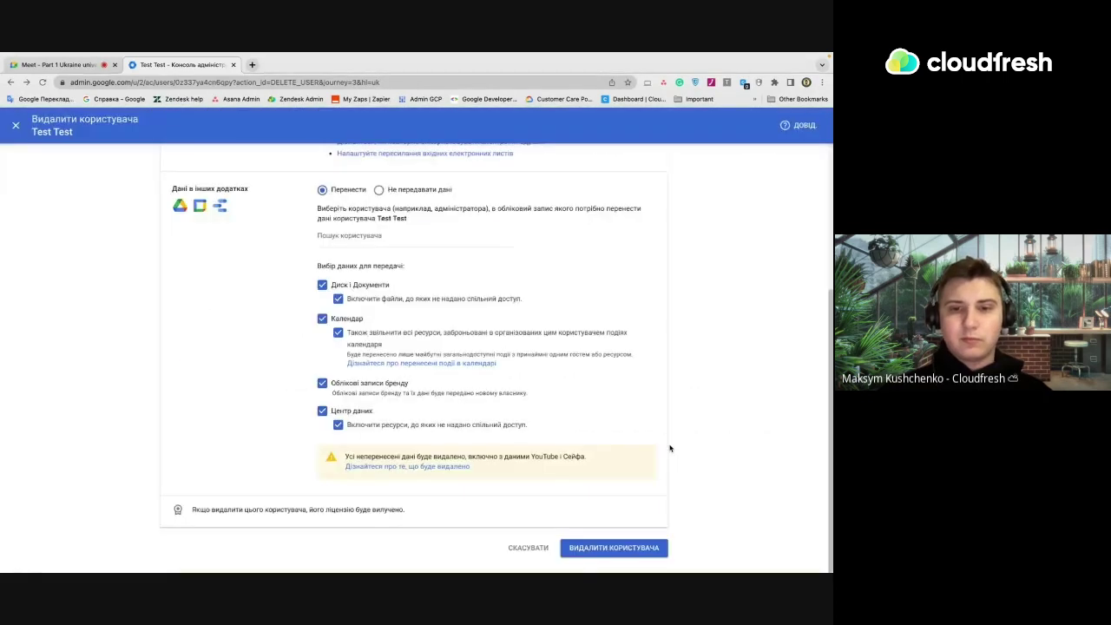
pyautogui.scroll(1, 385, 278)
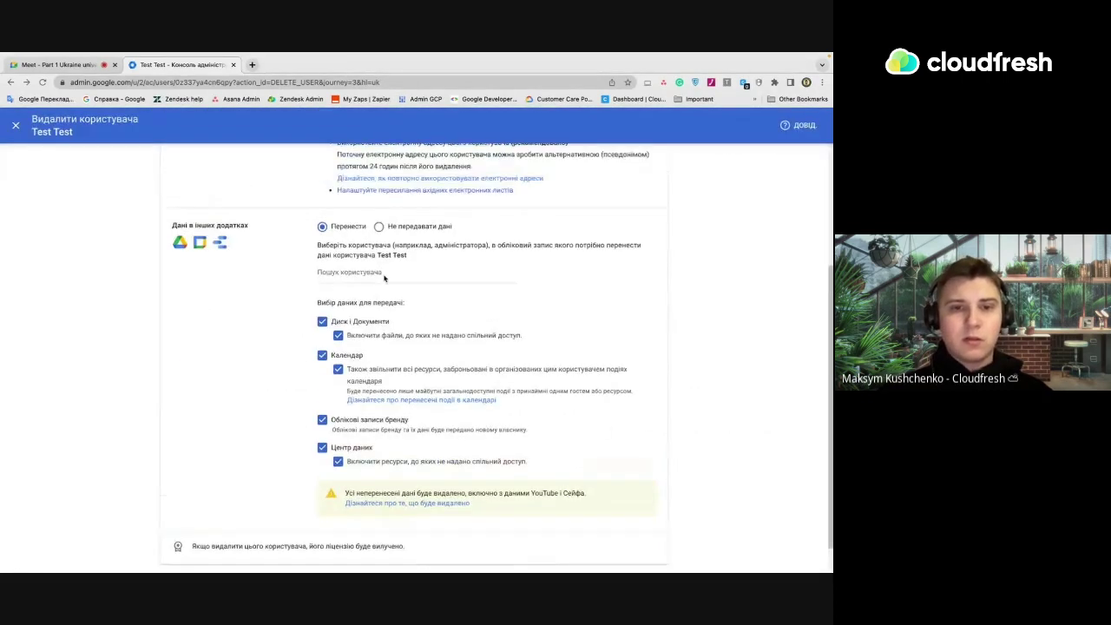
# Choose the user found by searching 'mkv' as the transferred data's recipient
pyautogui.click(384, 274)
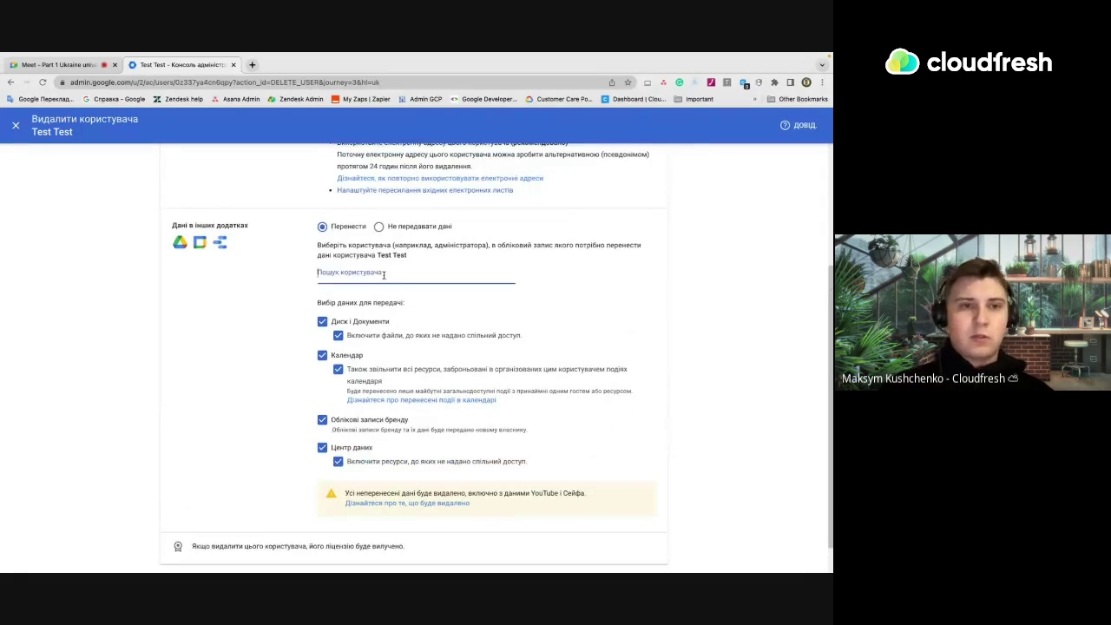
pyautogui.scroll(4, 384, 276)
pyautogui.scroll(-3, 385, 276)
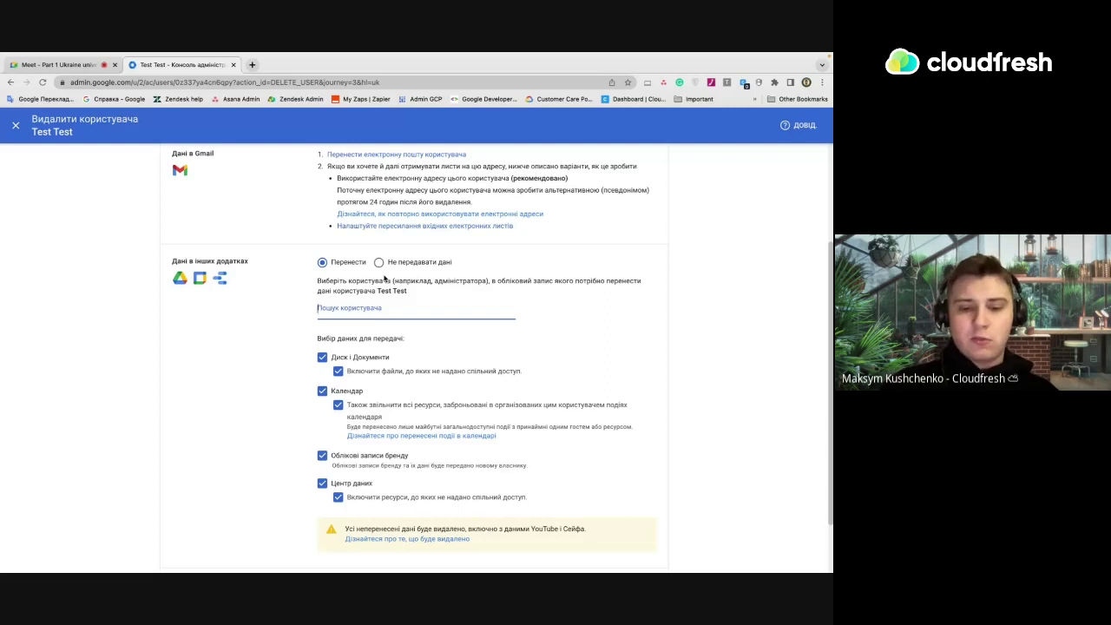
pyautogui.write('mkv')
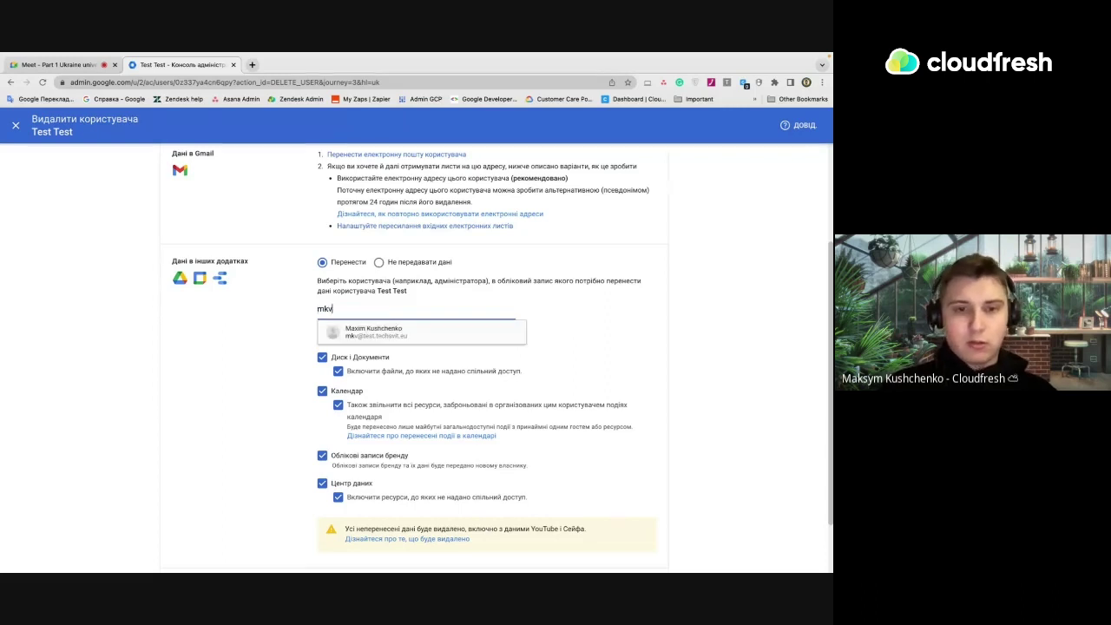
pyautogui.click(374, 336)
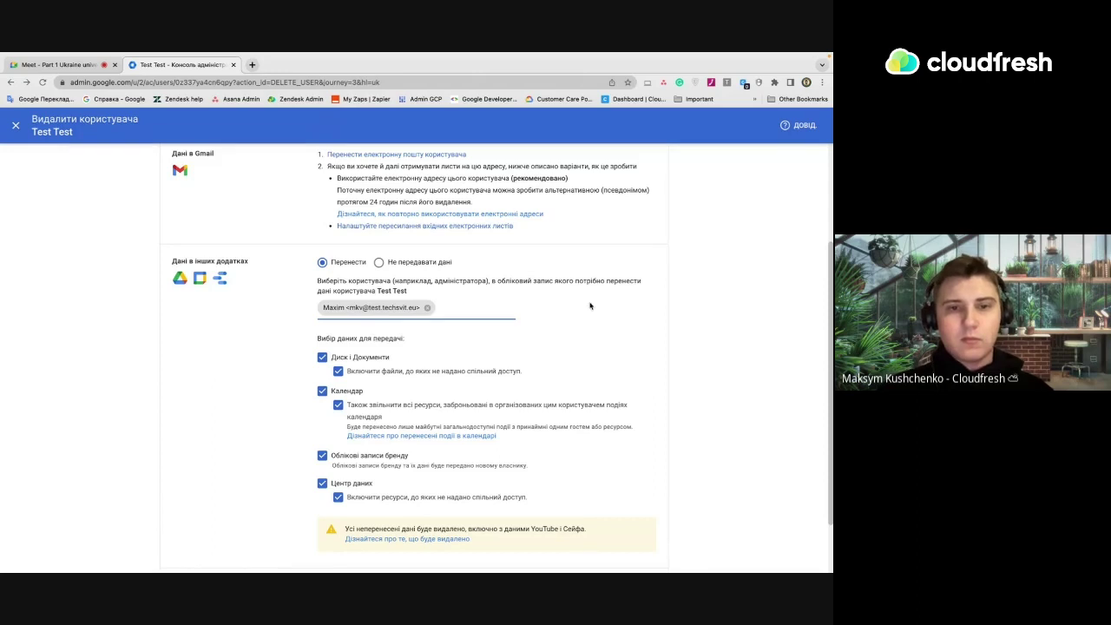
# Remove the chosen recipient chip, leaving the recipient search field empty
pyautogui.scroll(-1, 590, 306)
pyautogui.scroll(-1, 590, 306)
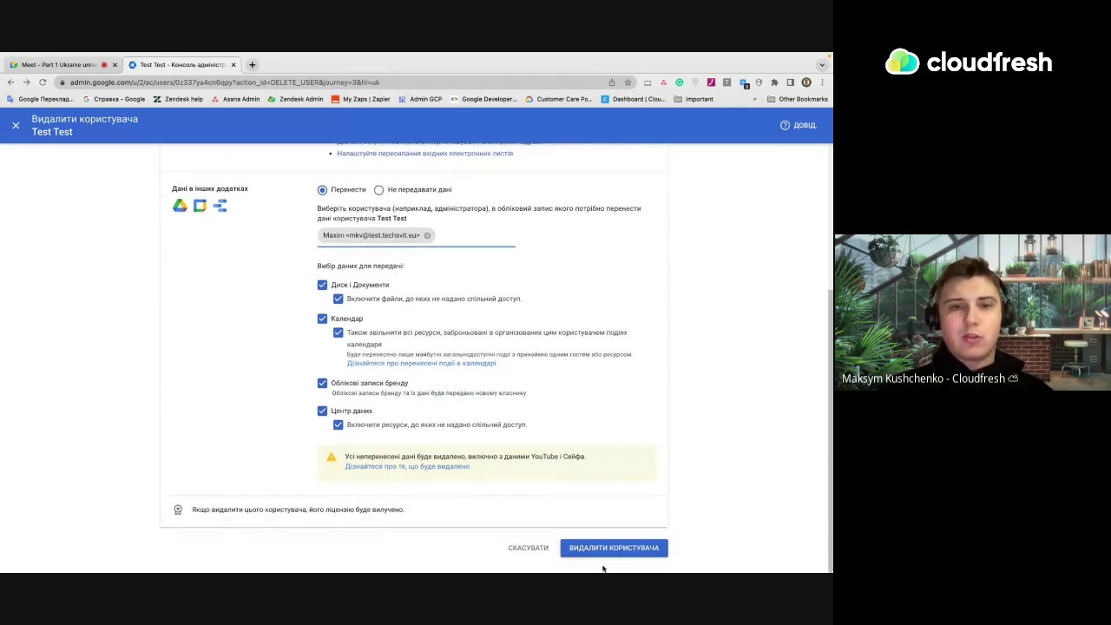
pyautogui.scroll(1, 542, 501)
pyautogui.scroll(1, 542, 501)
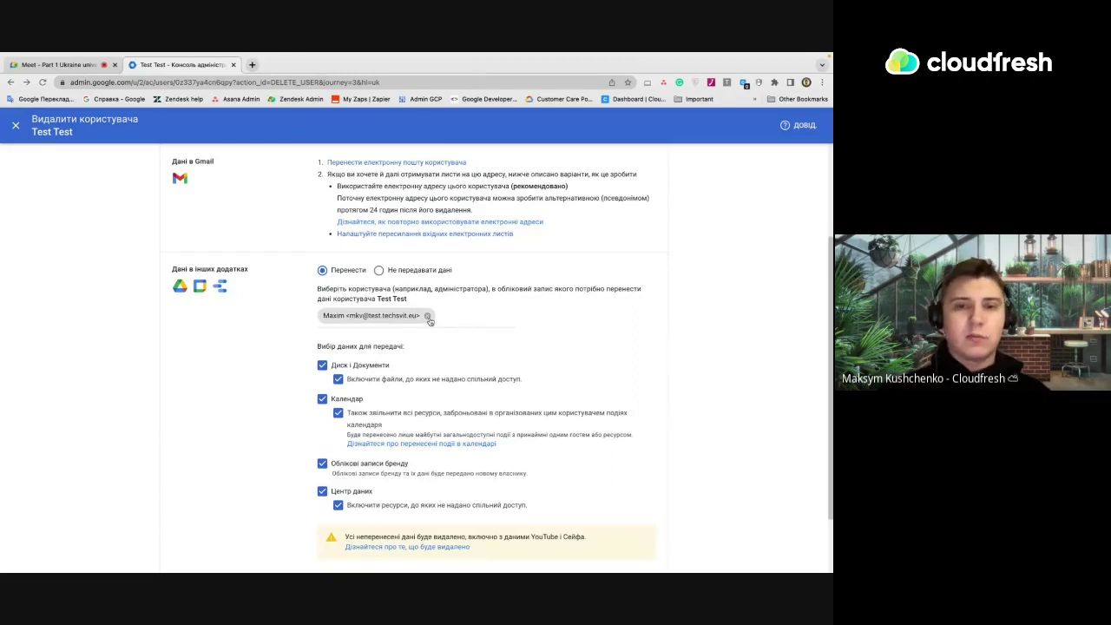
pyautogui.click(427, 316)
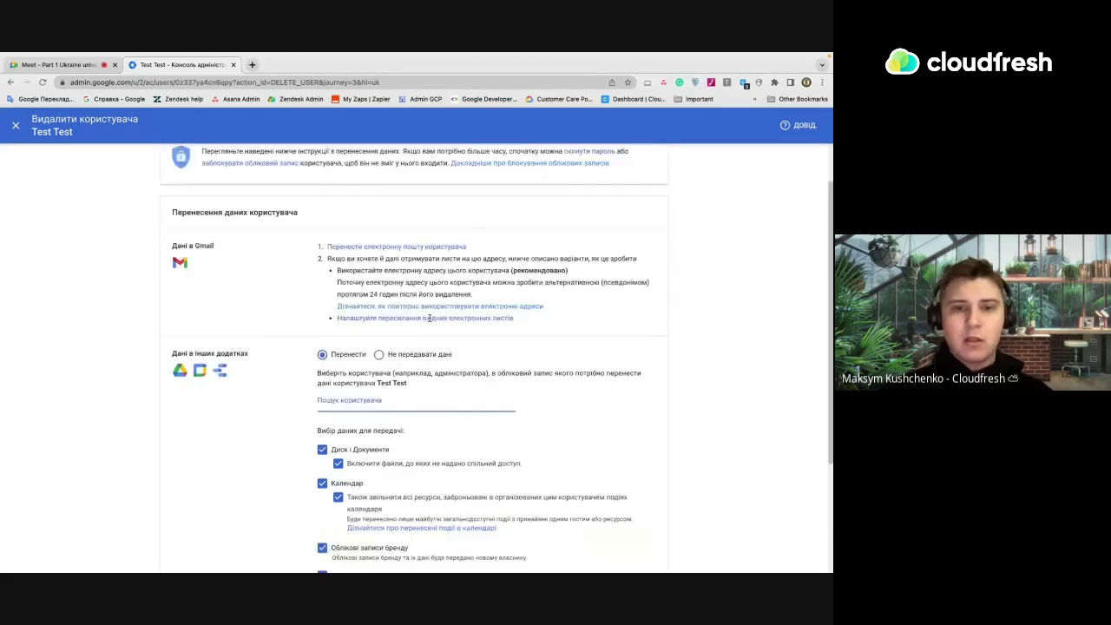
# Toggle the transfer option off and back on, then uncheck Drive and Docs, Calendar, brand accounts and Центр даних
pyautogui.scroll(3, 430, 321)
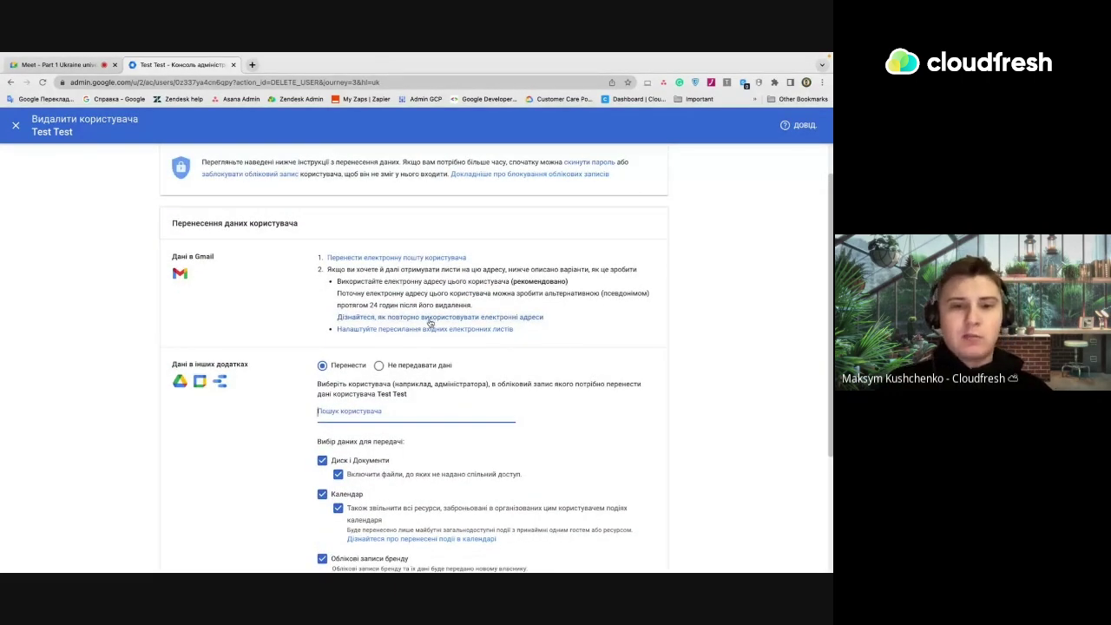
pyautogui.scroll(-2, 430, 321)
pyautogui.click(379, 261)
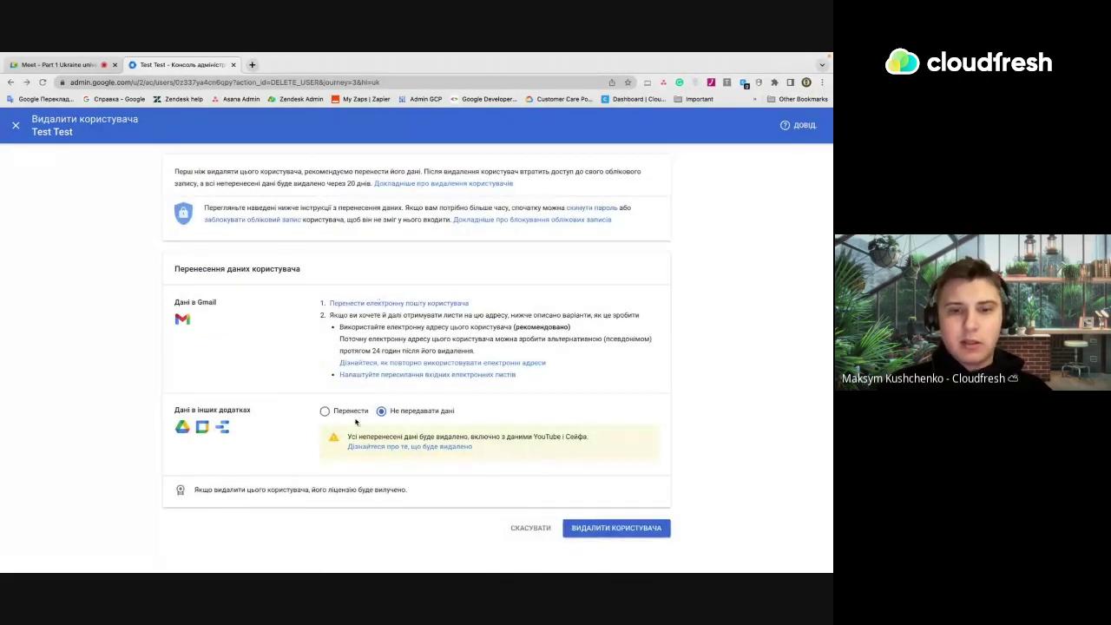
pyautogui.click(337, 412)
pyautogui.scroll(-3, 334, 391)
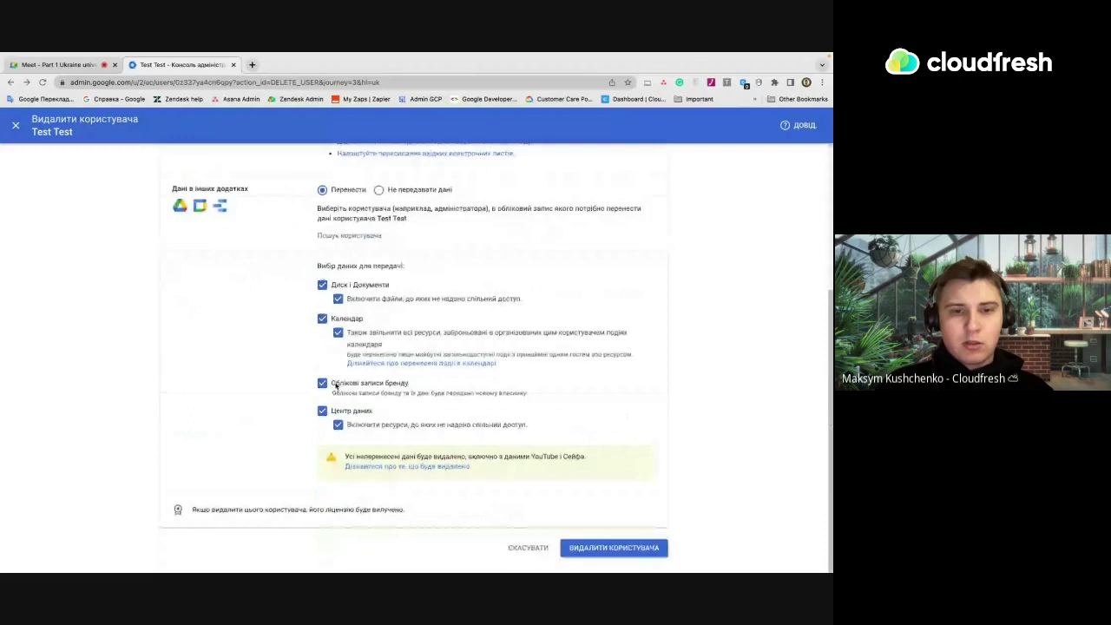
pyautogui.click(322, 284)
pyautogui.click(322, 319)
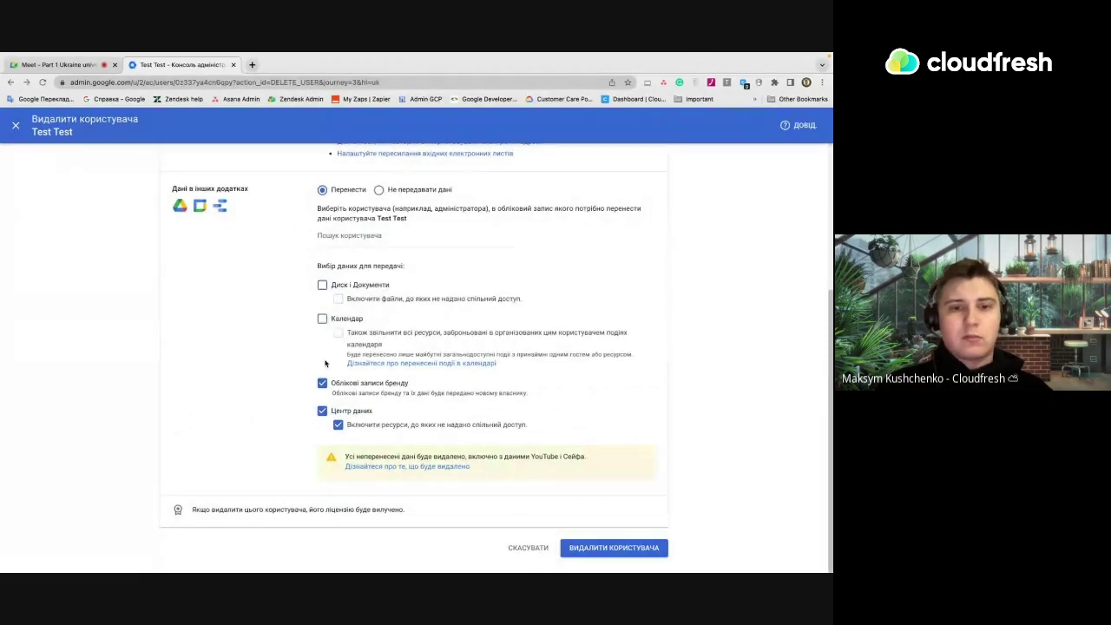
pyautogui.click(322, 383)
pyautogui.click(322, 411)
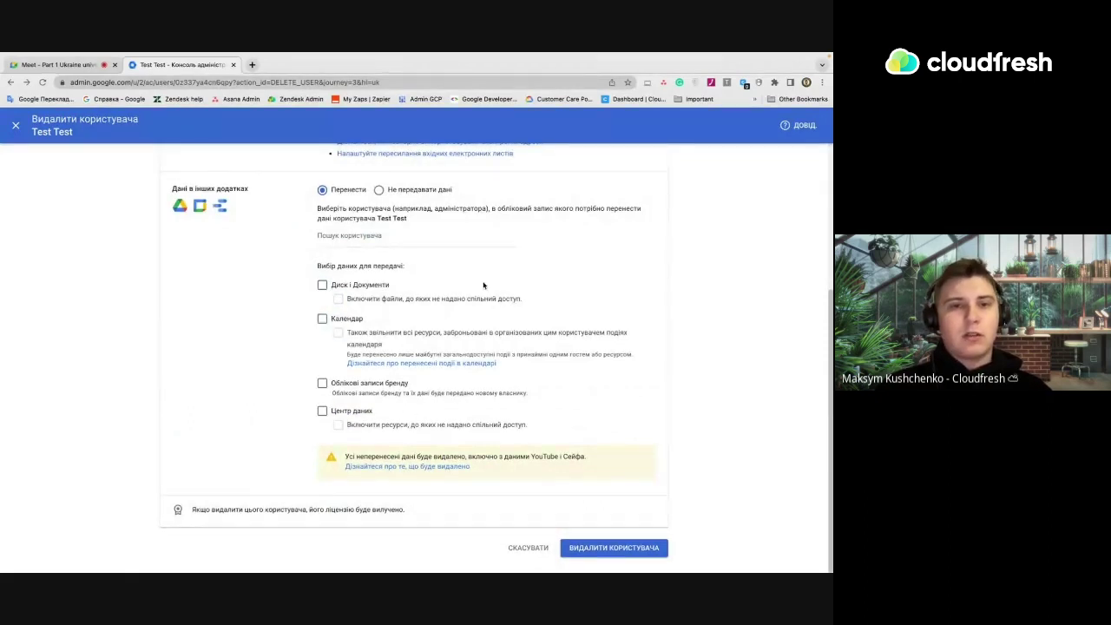
# Select 'Не передавати дані' and cancel the deletion with Скасувати
pyautogui.scroll(1, 401, 255)
pyautogui.click(380, 241)
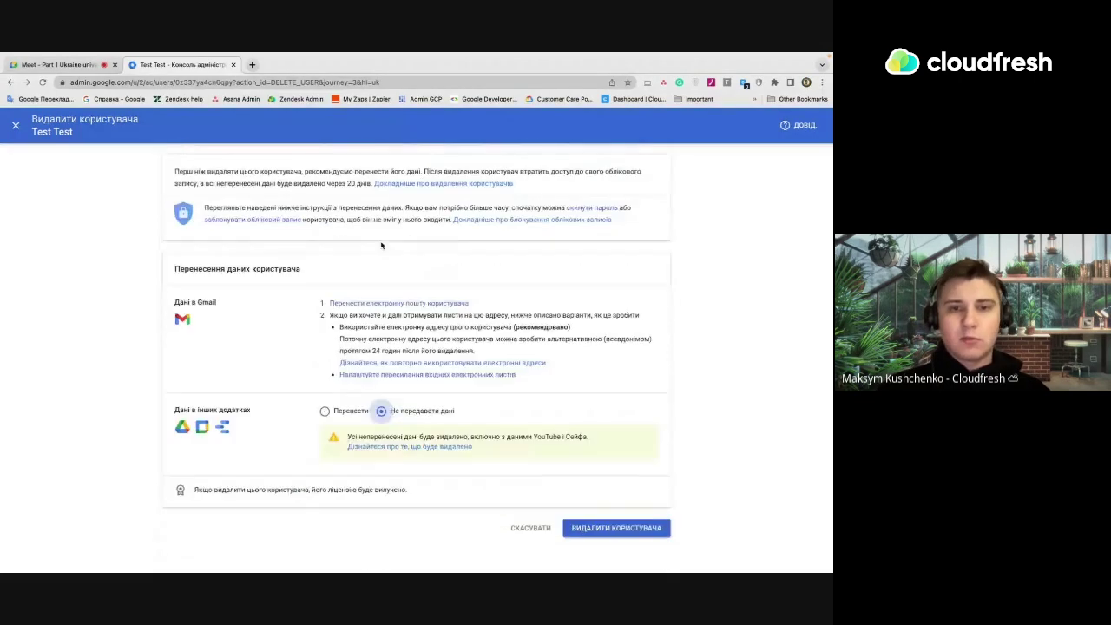
pyautogui.click(325, 411)
pyautogui.click(381, 411)
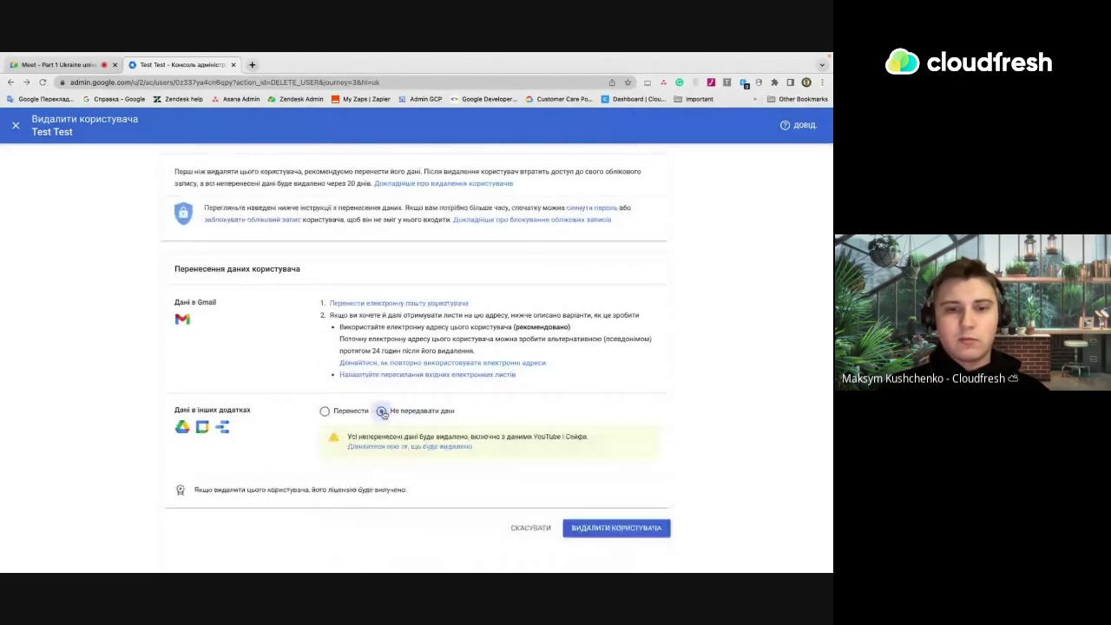
pyautogui.click(530, 528)
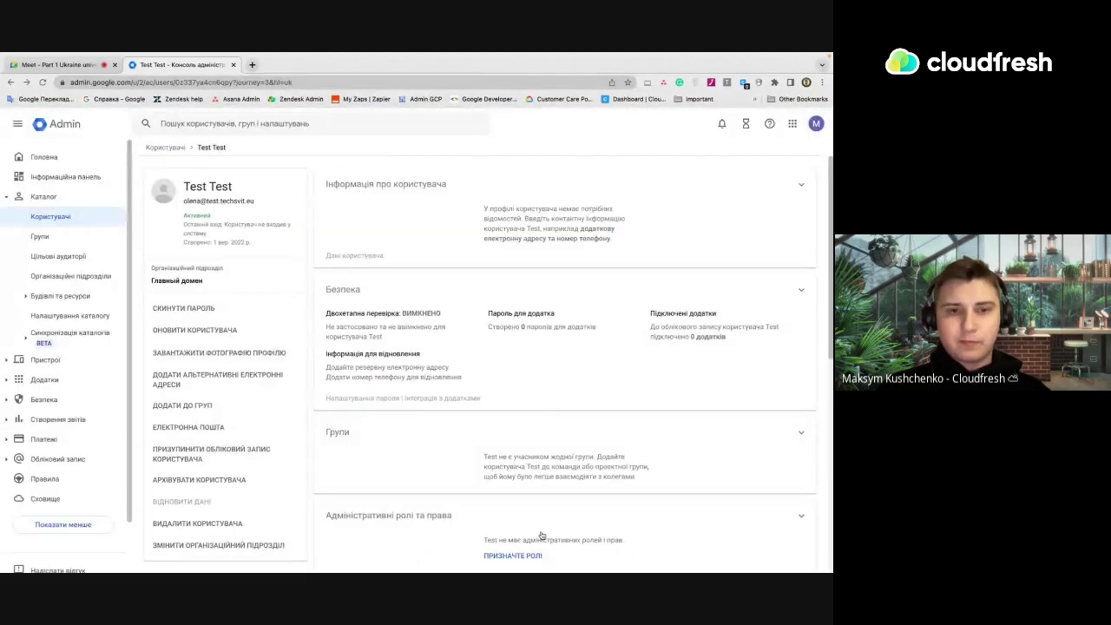
# Return to the Test Cloudfresh home page via the Admin logo
pyautogui.click(65, 125)
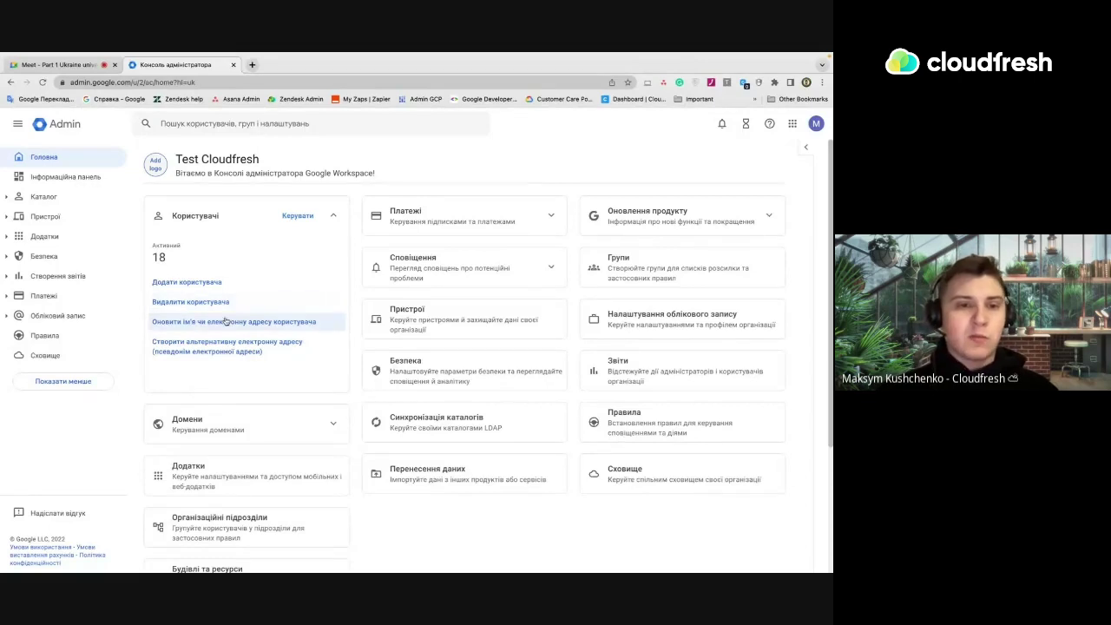
# Start 'Оновити ім'я чи електронну адресу користувача', pick the user matching 'mkv', and continue
pyautogui.click(226, 321)
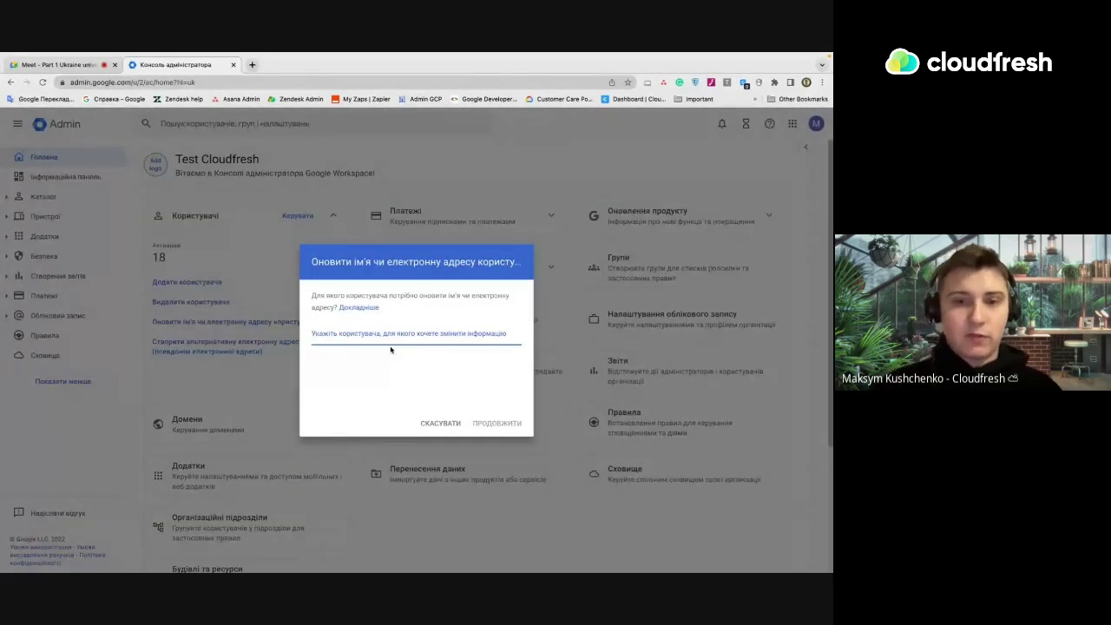
pyautogui.write('ь')
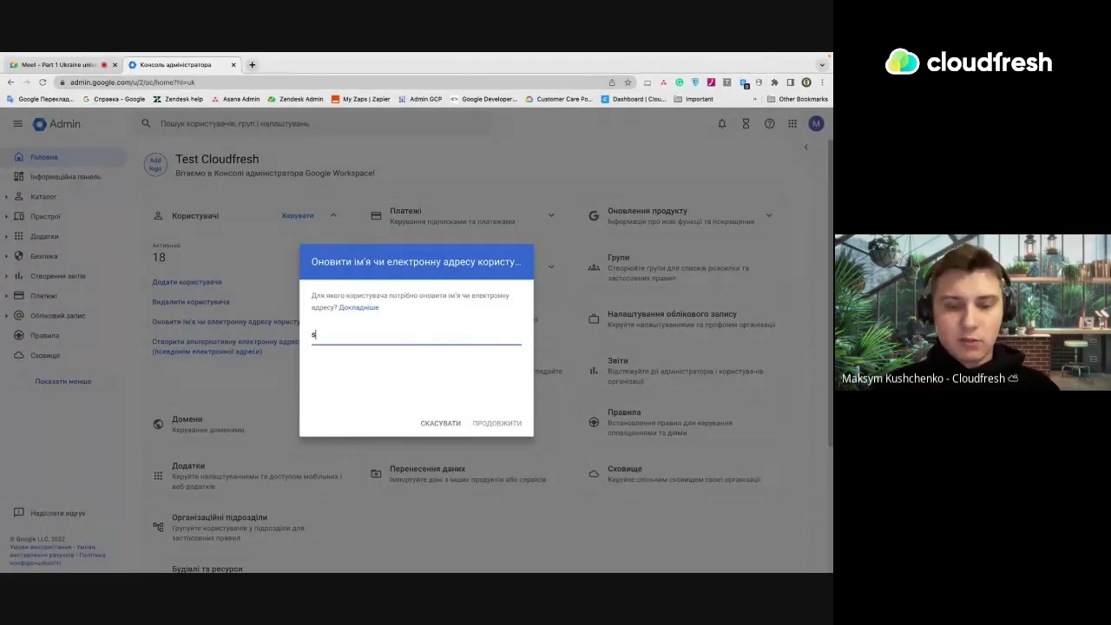
pyautogui.press('BackSpace')
pyautogui.write('mkv')
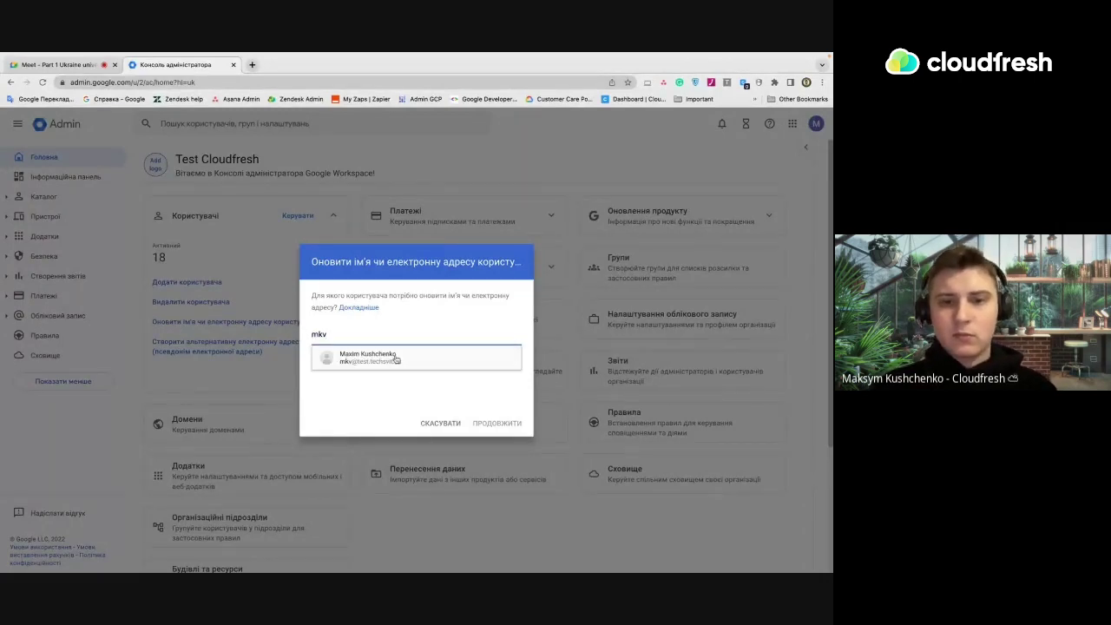
pyautogui.click(396, 358)
pyautogui.click(502, 422)
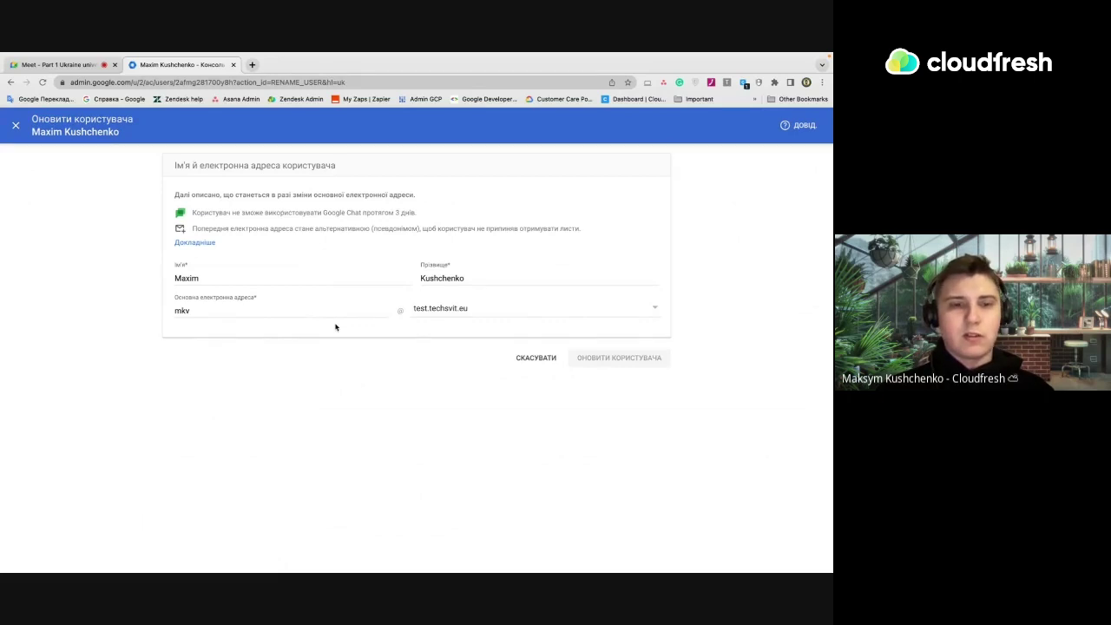
# Check the name and email fields and set the primary address domain to techsvit.ml
pyautogui.click(269, 275)
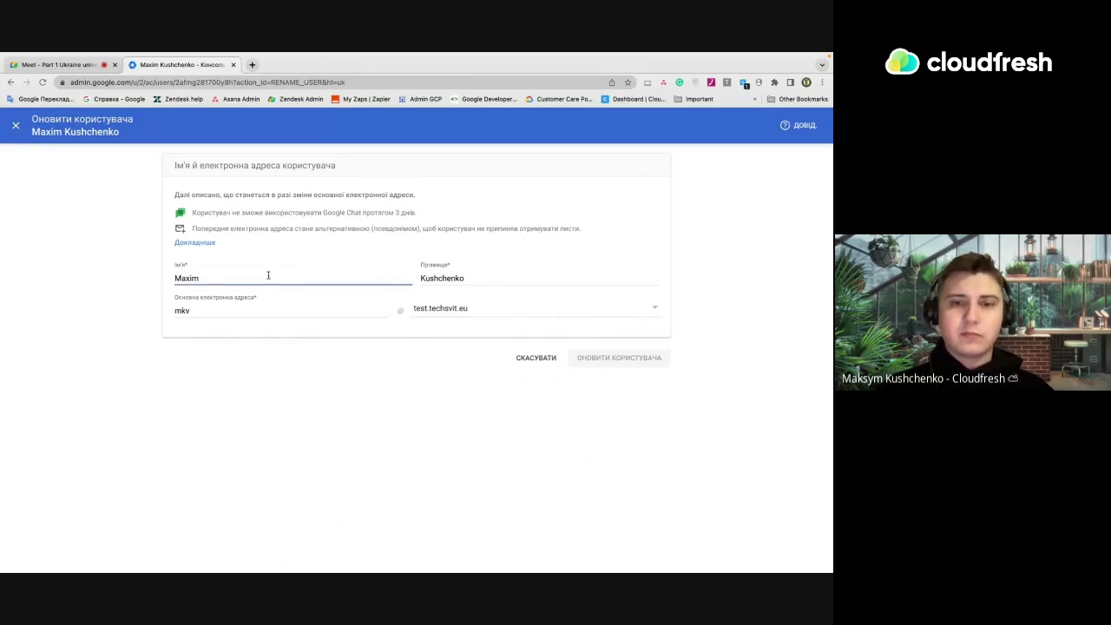
pyautogui.click(455, 276)
pyautogui.click(274, 311)
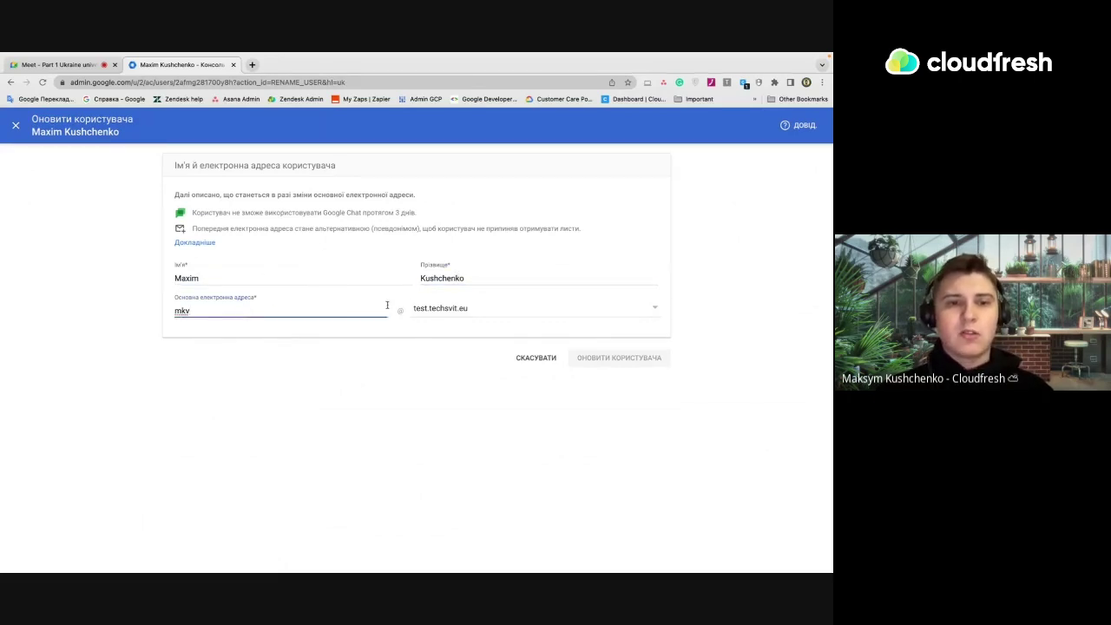
pyautogui.click(423, 309)
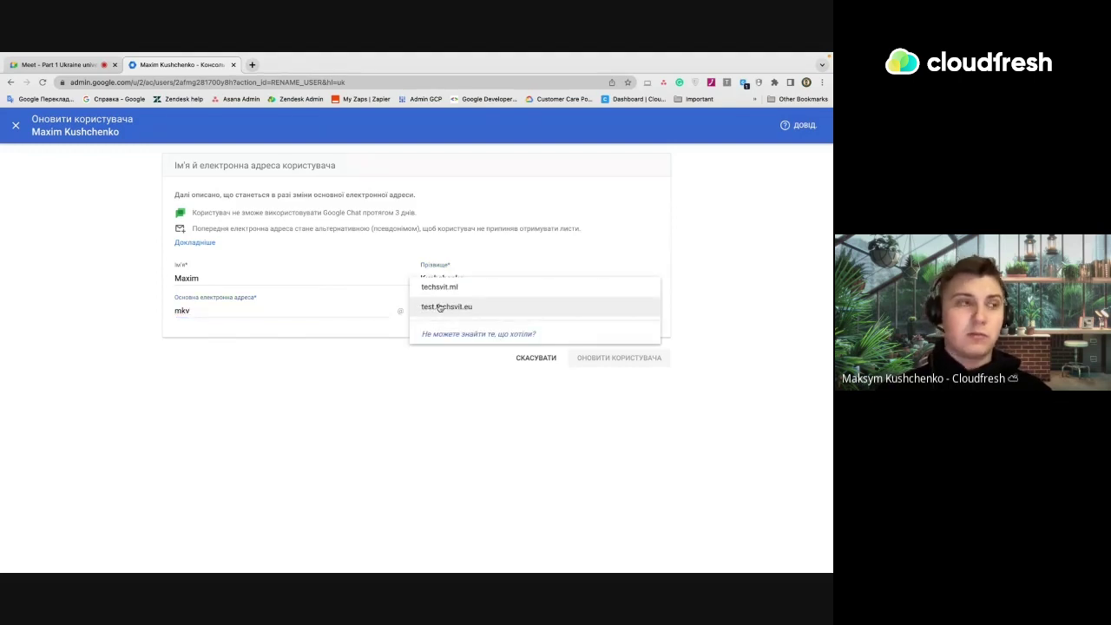
pyautogui.click(447, 288)
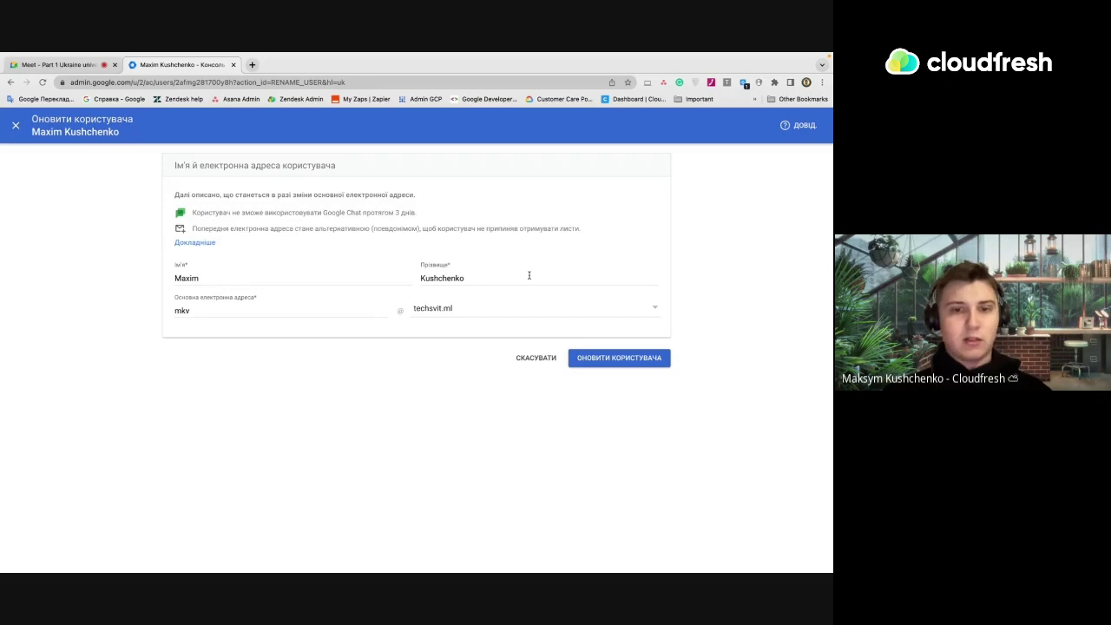
# Recheck the fields, keep techsvit.ml, and close the update form without saving
pyautogui.click(191, 315)
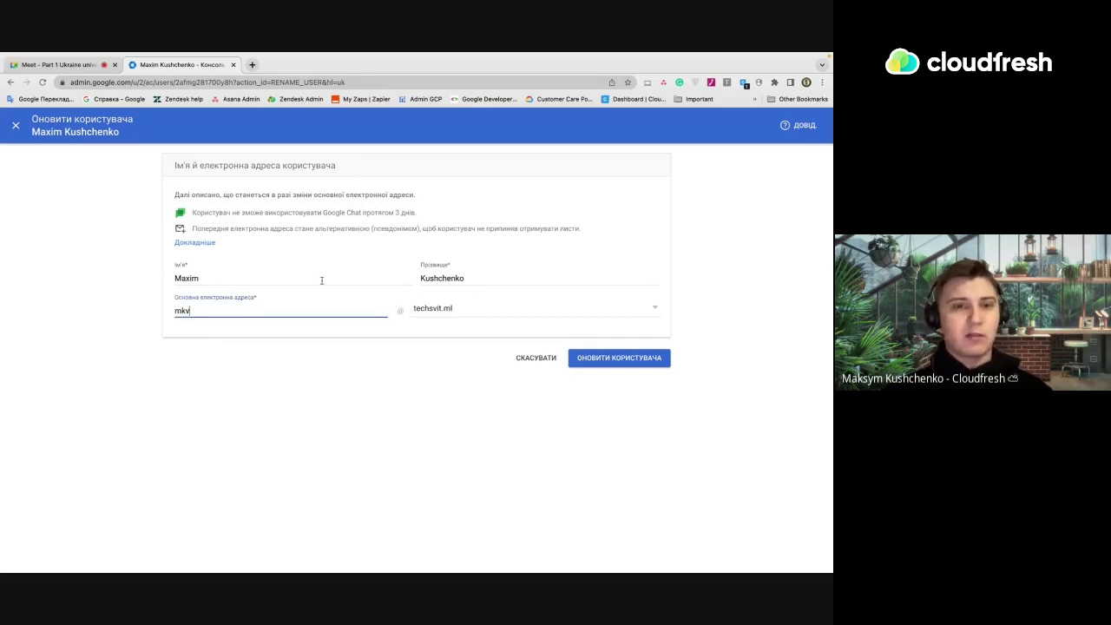
pyautogui.click(473, 275)
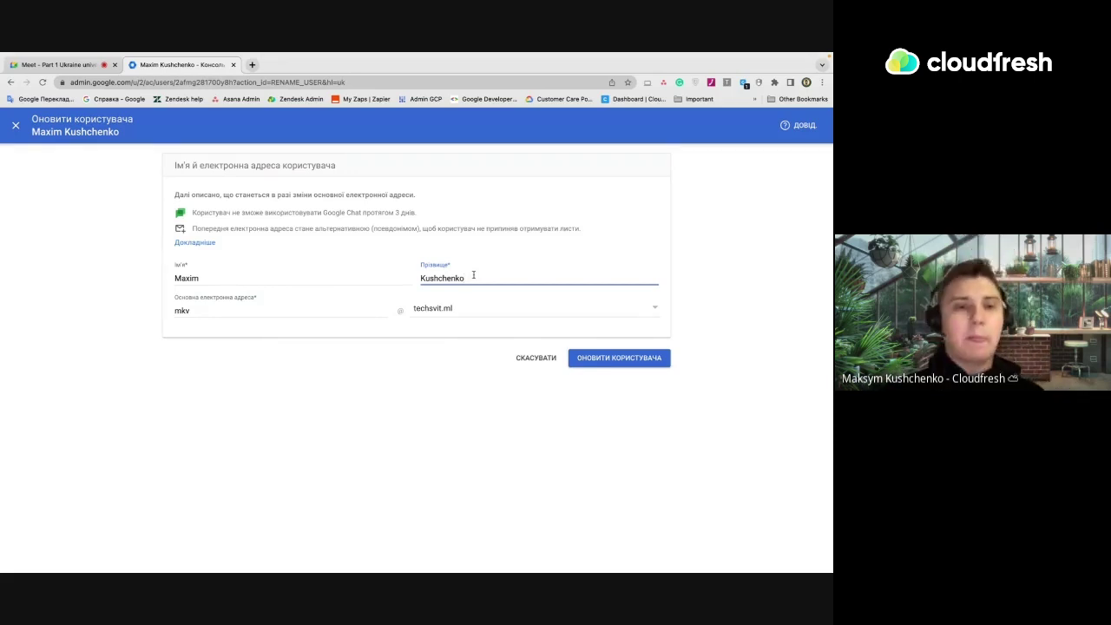
pyautogui.click(199, 310)
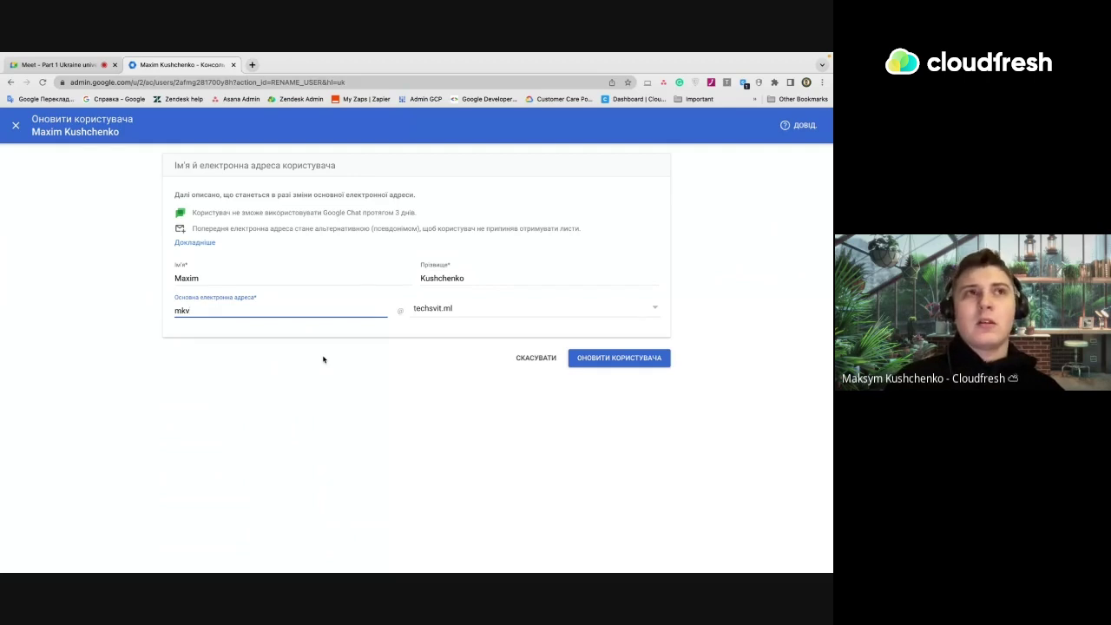
pyautogui.click(453, 311)
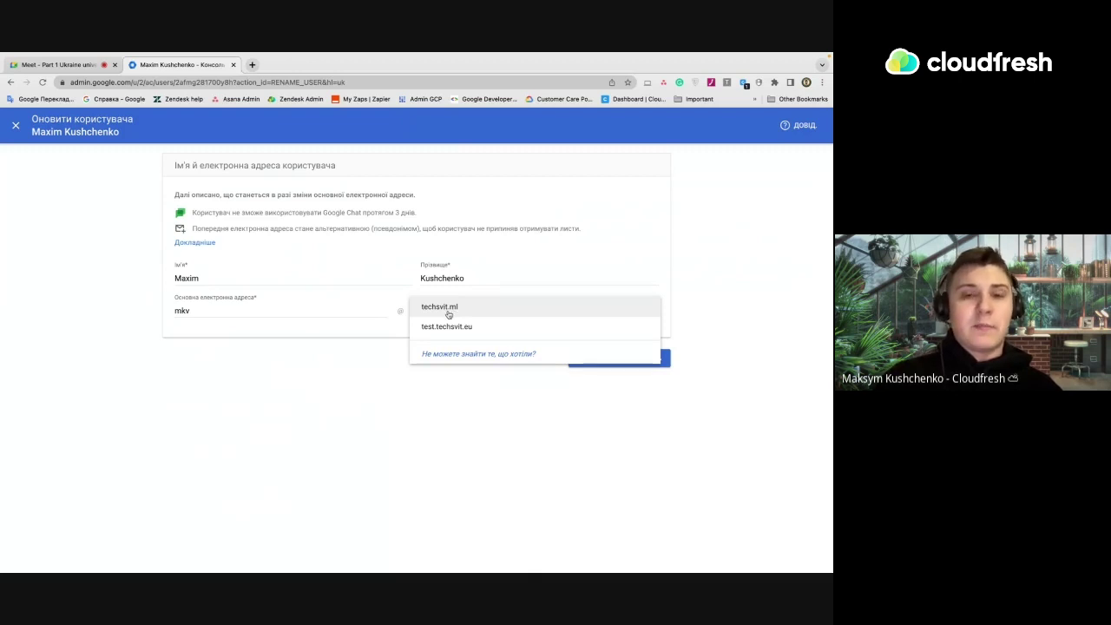
pyautogui.click(421, 309)
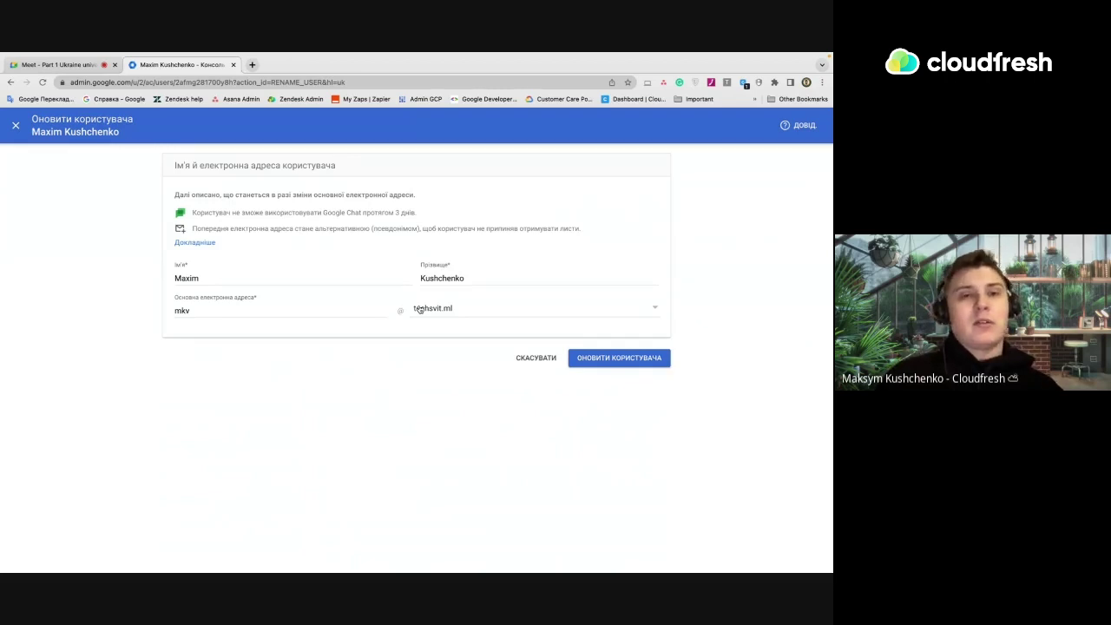
pyautogui.click(16, 125)
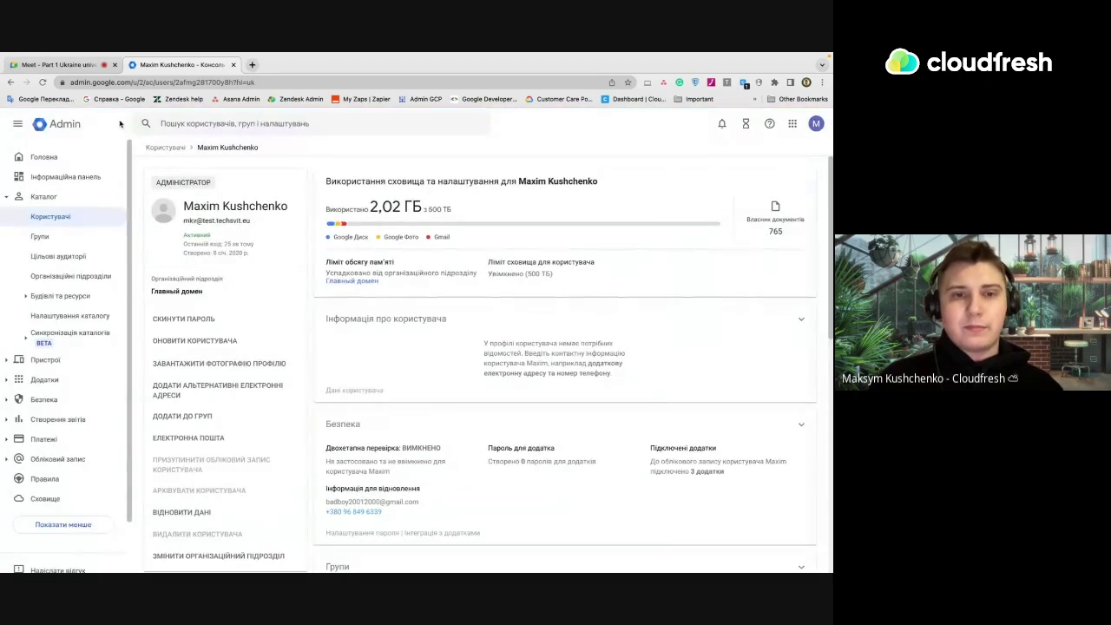
# View the user's aliases in the user information card, then return to the home page
pyautogui.scroll(-1, 431, 379)
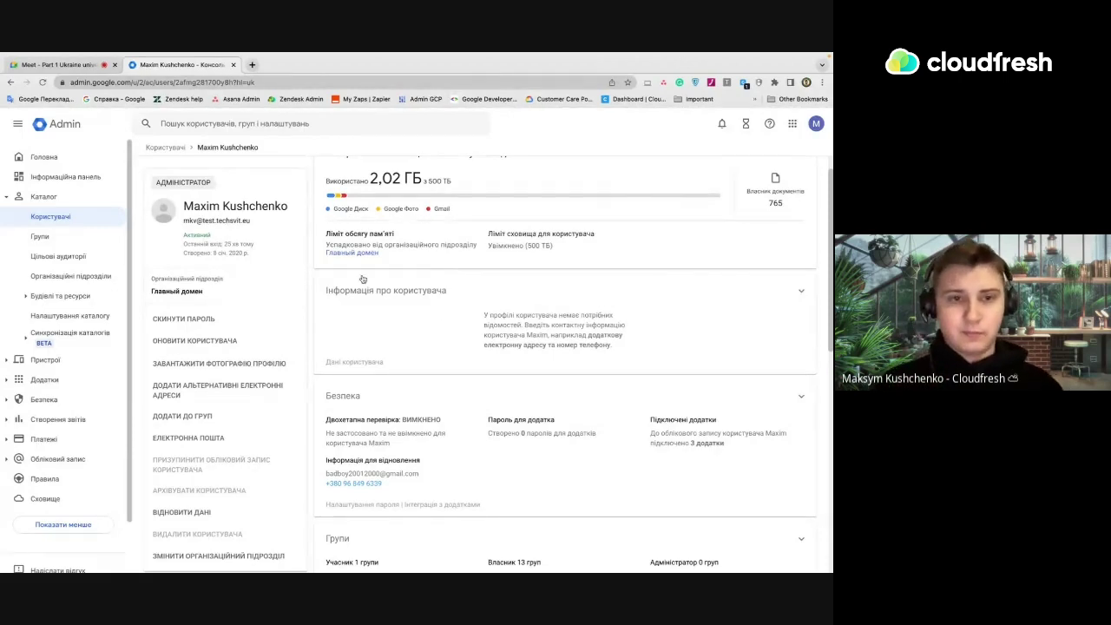
pyautogui.click(439, 313)
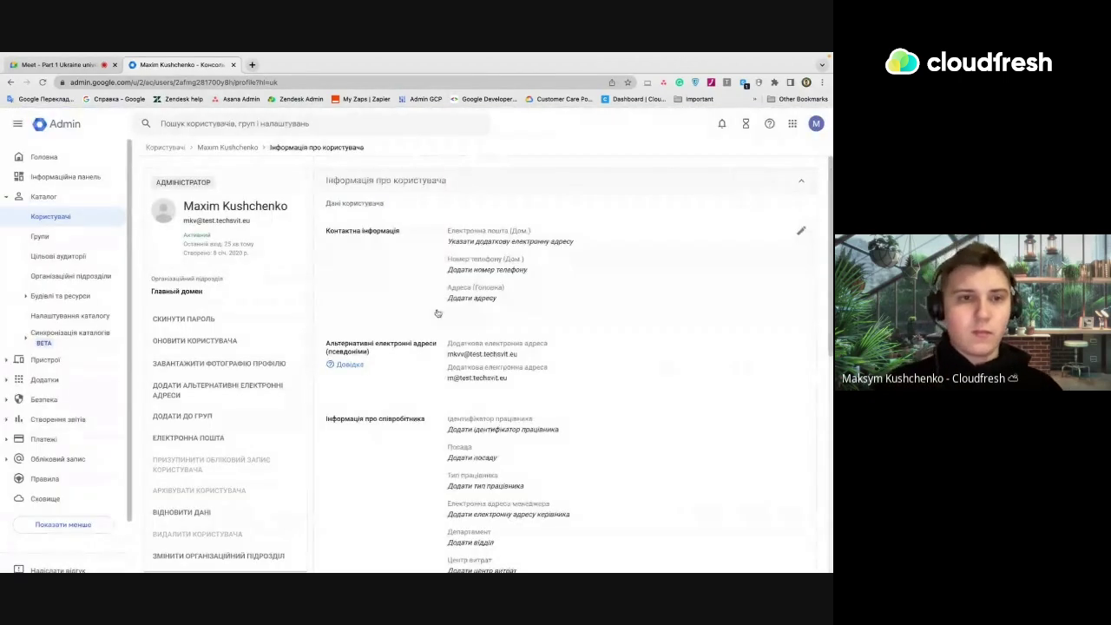
pyautogui.click(77, 124)
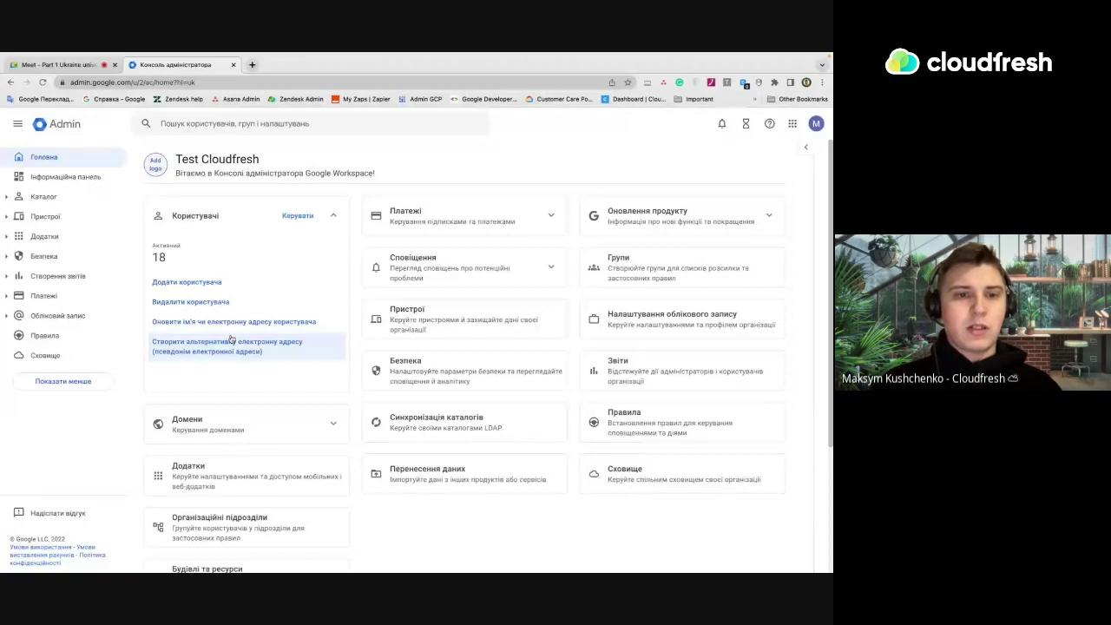
# Start creating an alternate email, select the user matching 'mkv', and continue to their alias editor
pyautogui.click(249, 347)
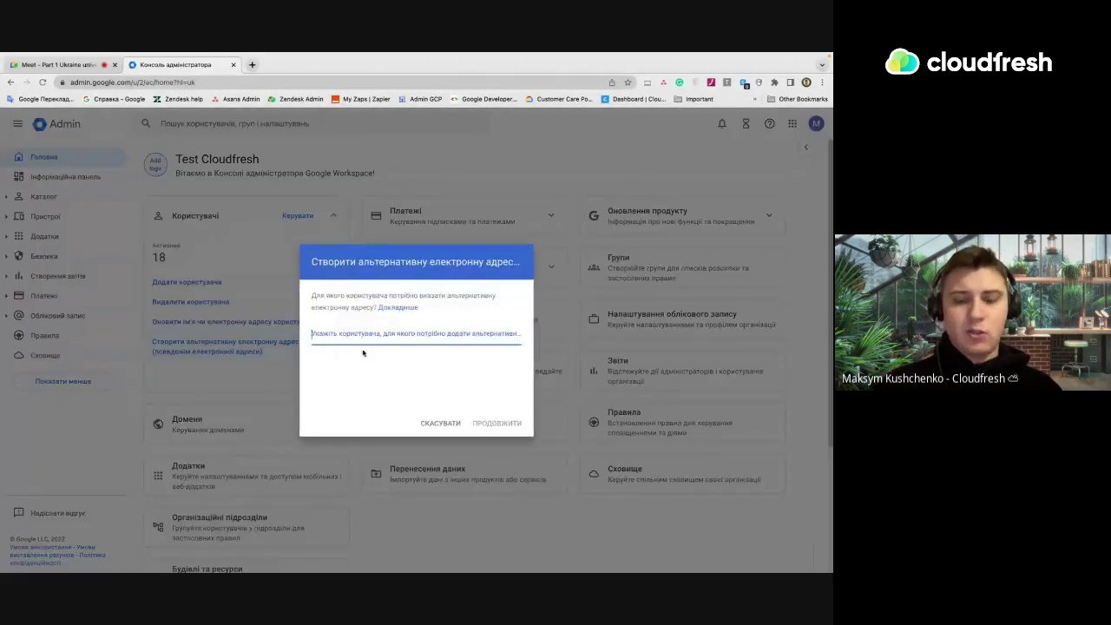
pyautogui.write('mkv')
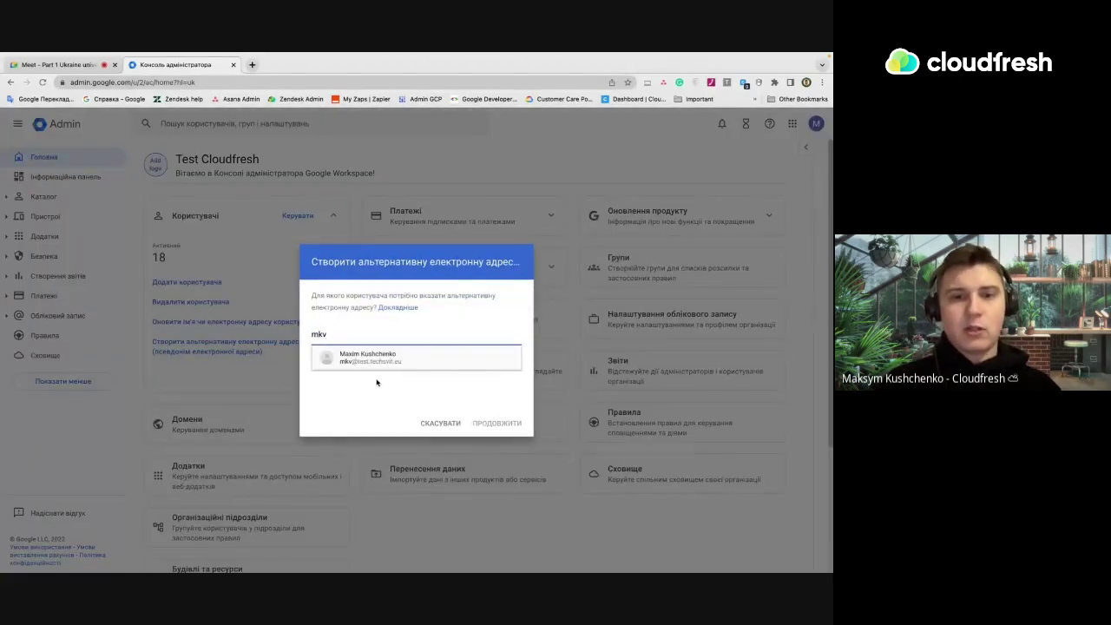
pyautogui.click(368, 360)
pyautogui.click(486, 424)
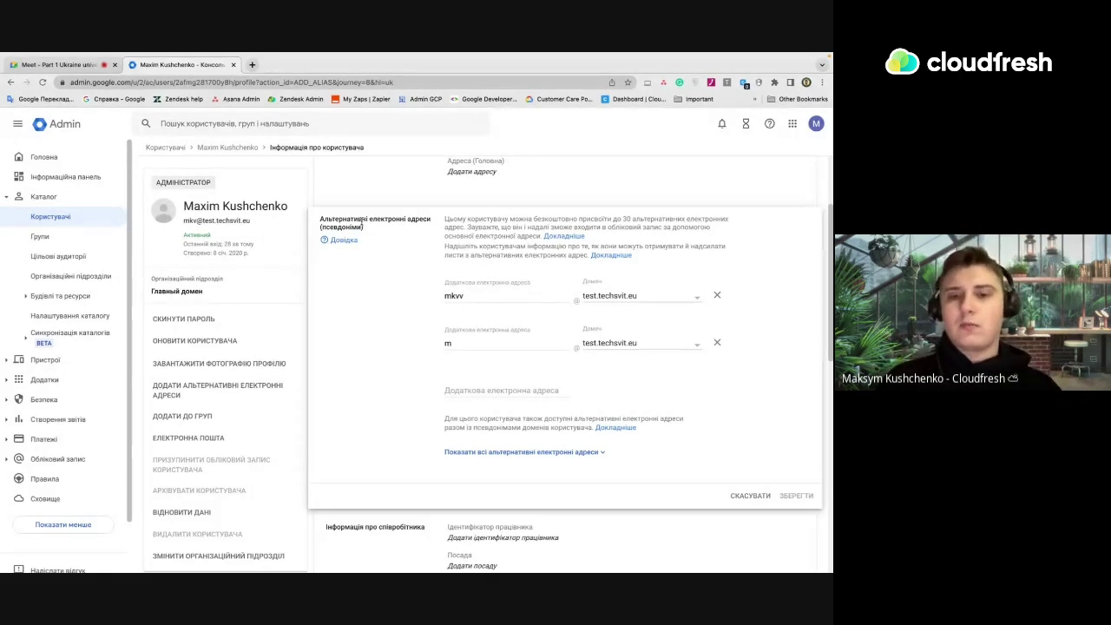
pyautogui.scroll(-1, 493, 322)
pyautogui.click(474, 326)
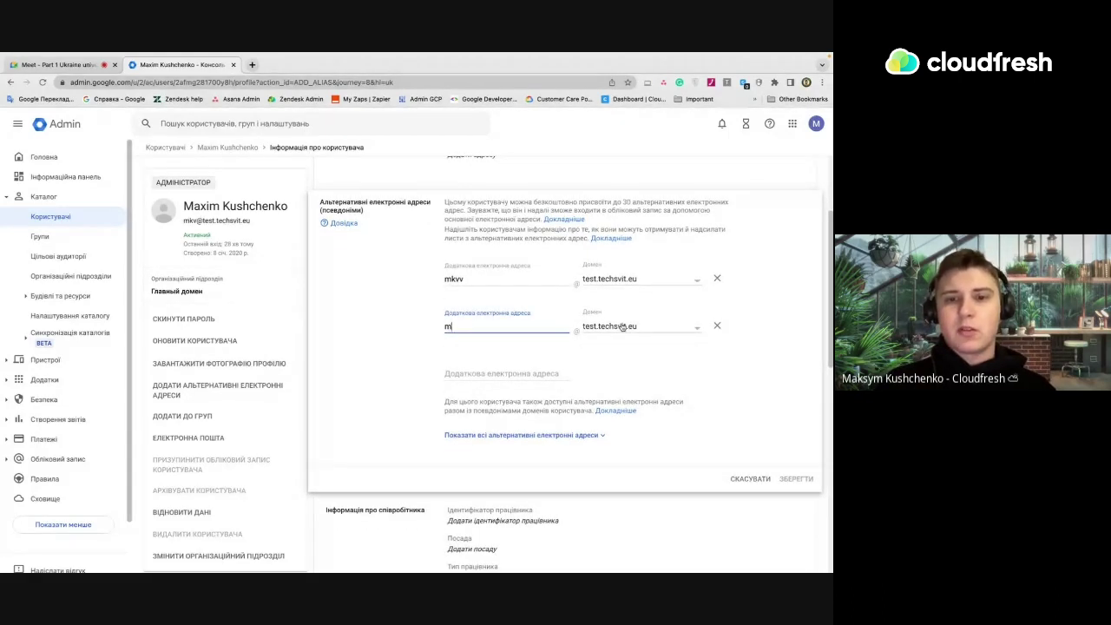
pyautogui.click(814, 125)
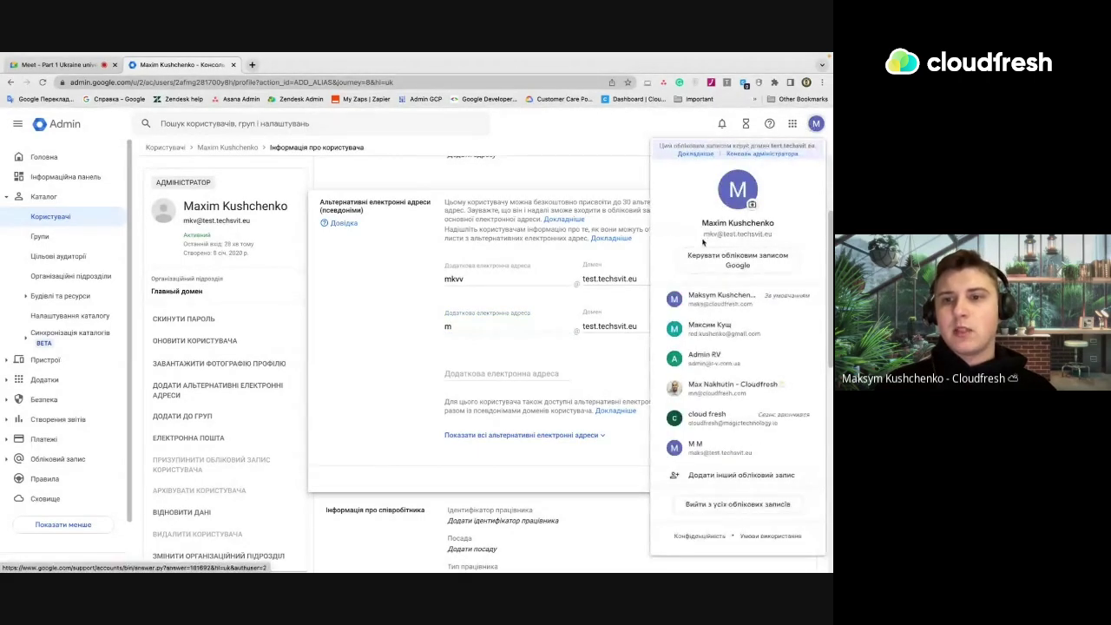
pyautogui.click(817, 124)
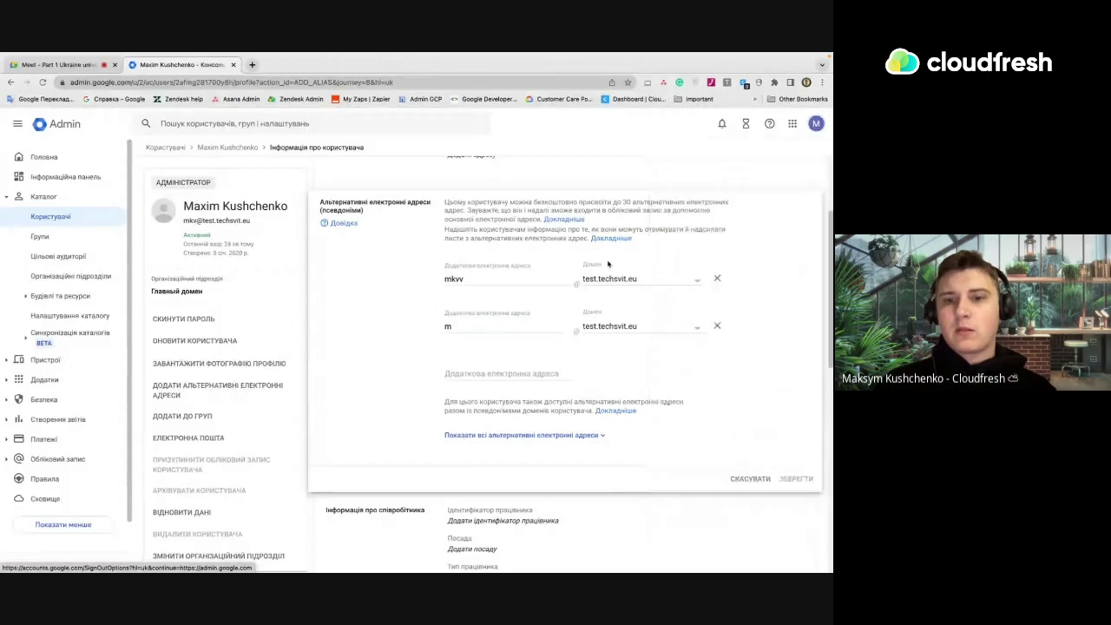
pyautogui.click(472, 327)
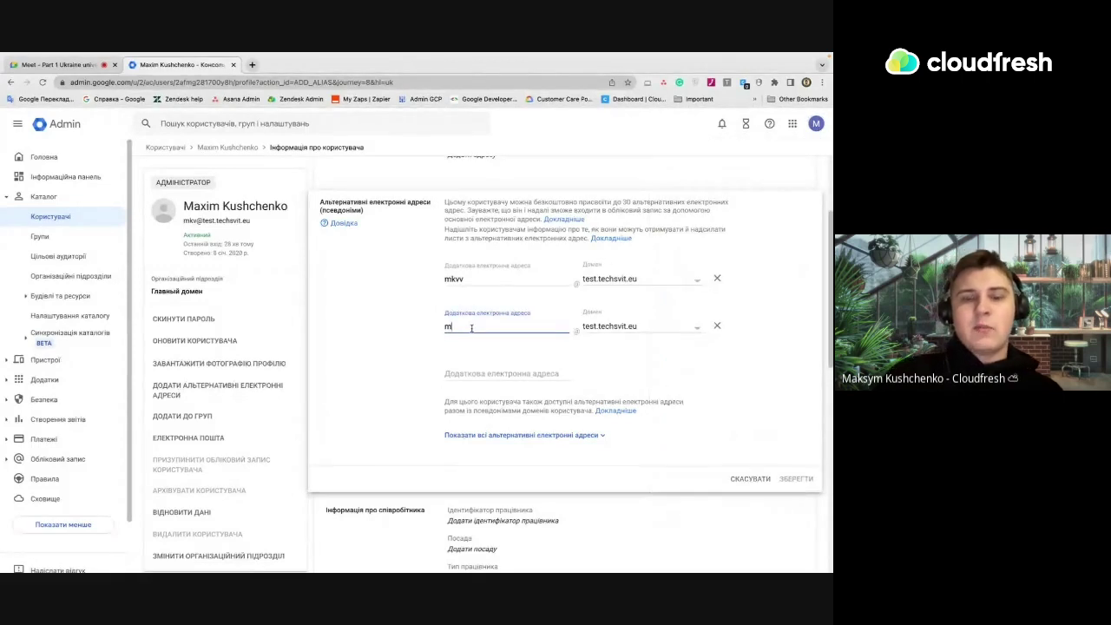
pyautogui.click(492, 369)
pyautogui.click(427, 355)
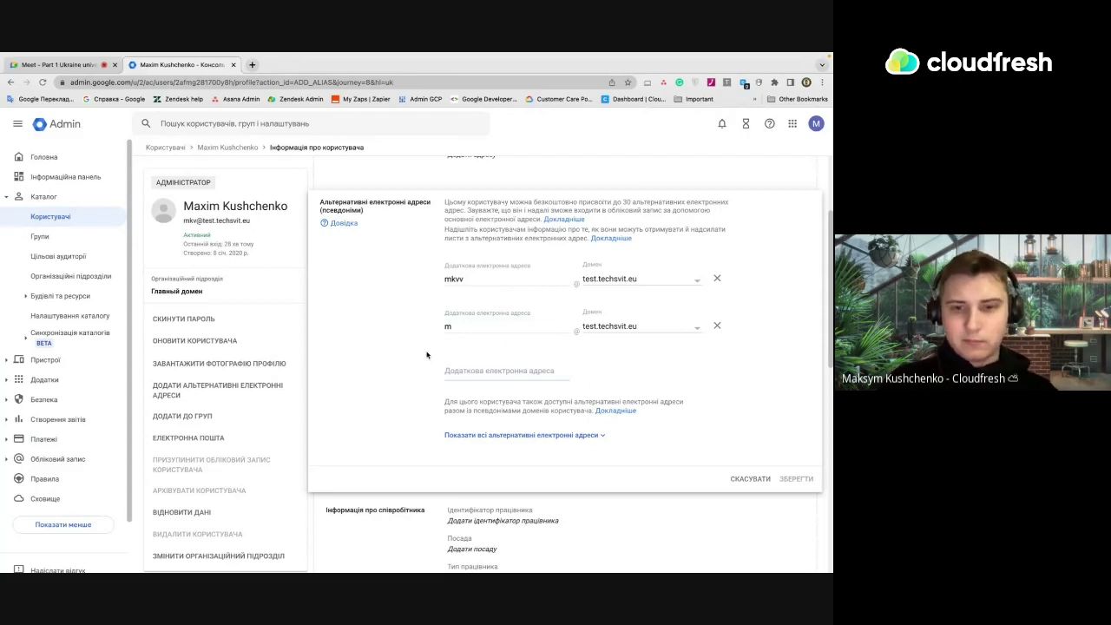
# Draft the alias 'maksym' at techsvit.ml, then cancel so it is not saved
pyautogui.click(486, 371)
pyautogui.write('maksym')
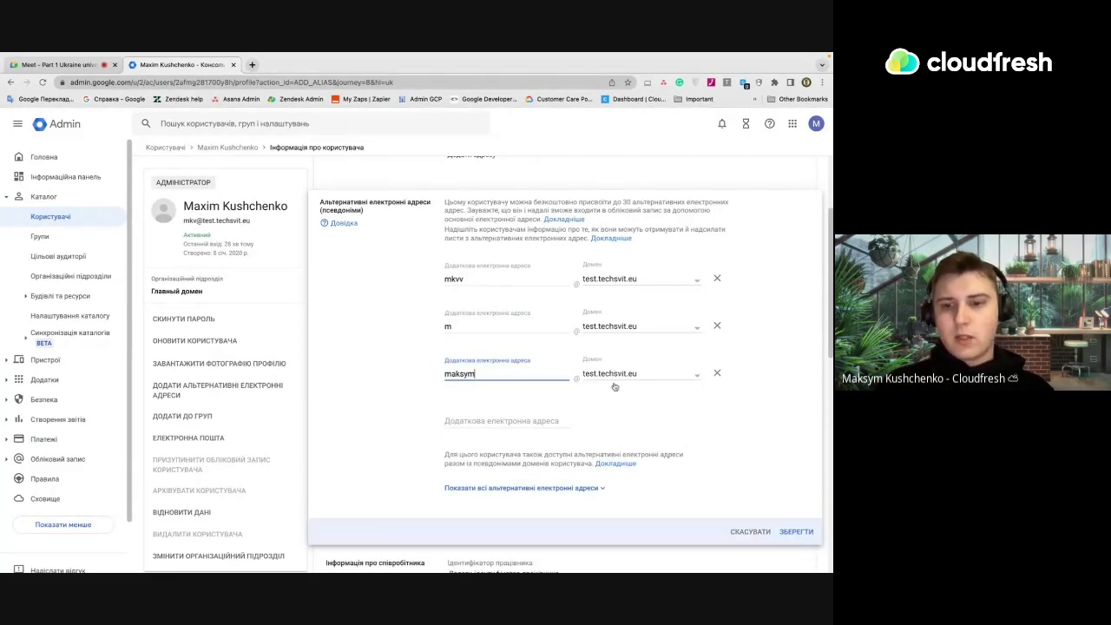
pyautogui.click(612, 387)
pyautogui.click(611, 385)
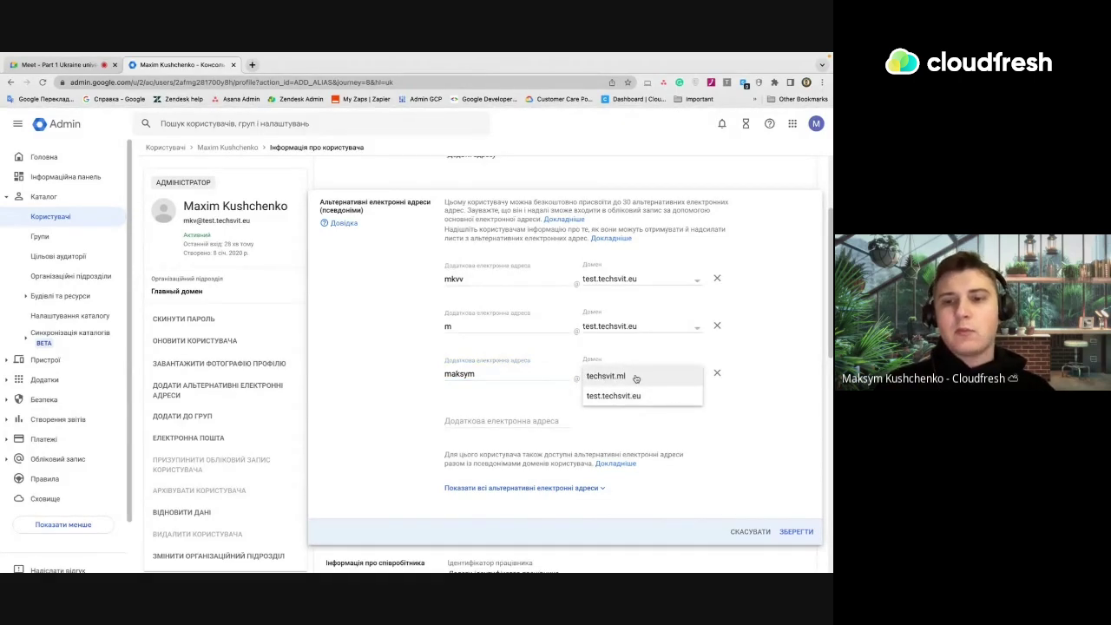
pyautogui.click(636, 377)
pyautogui.scroll(-1, 647, 380)
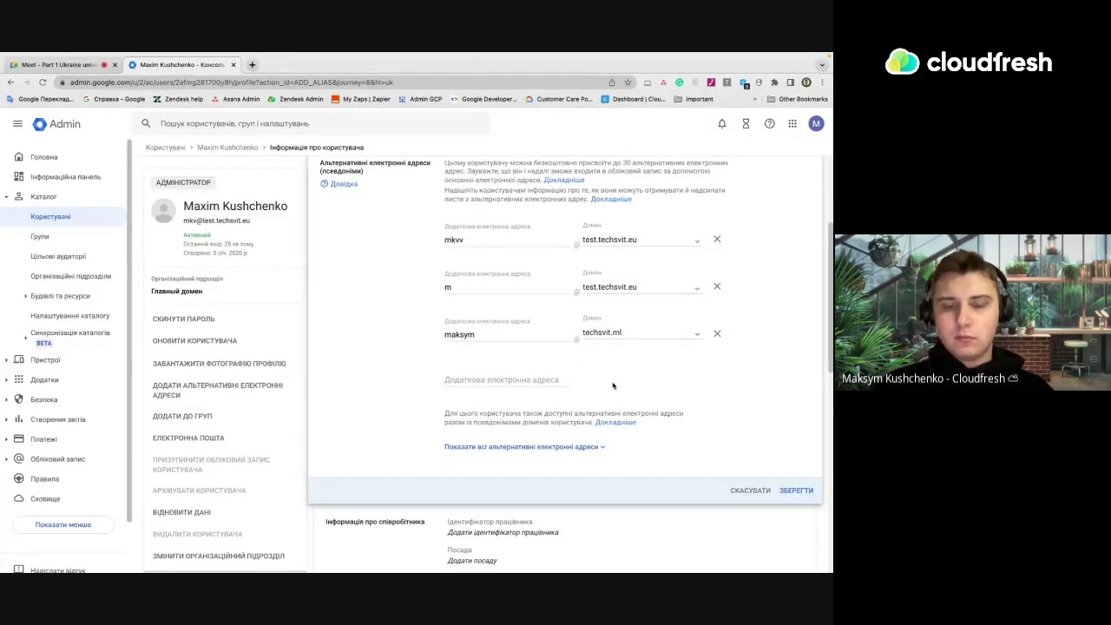
pyautogui.press('XF86AudioRaiseVolume')
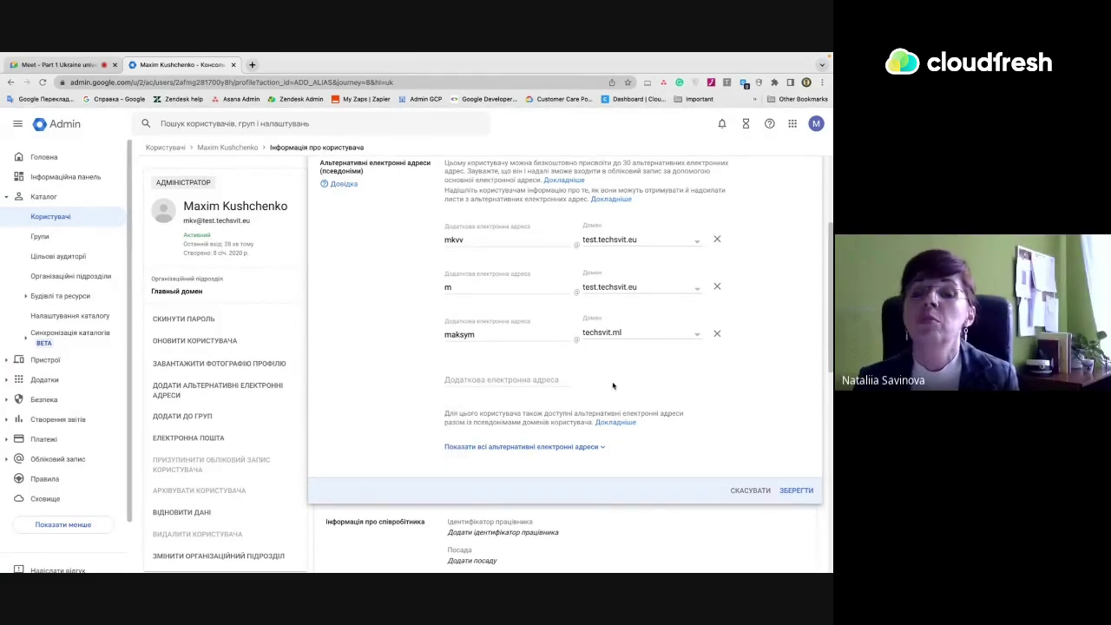
pyautogui.click(740, 489)
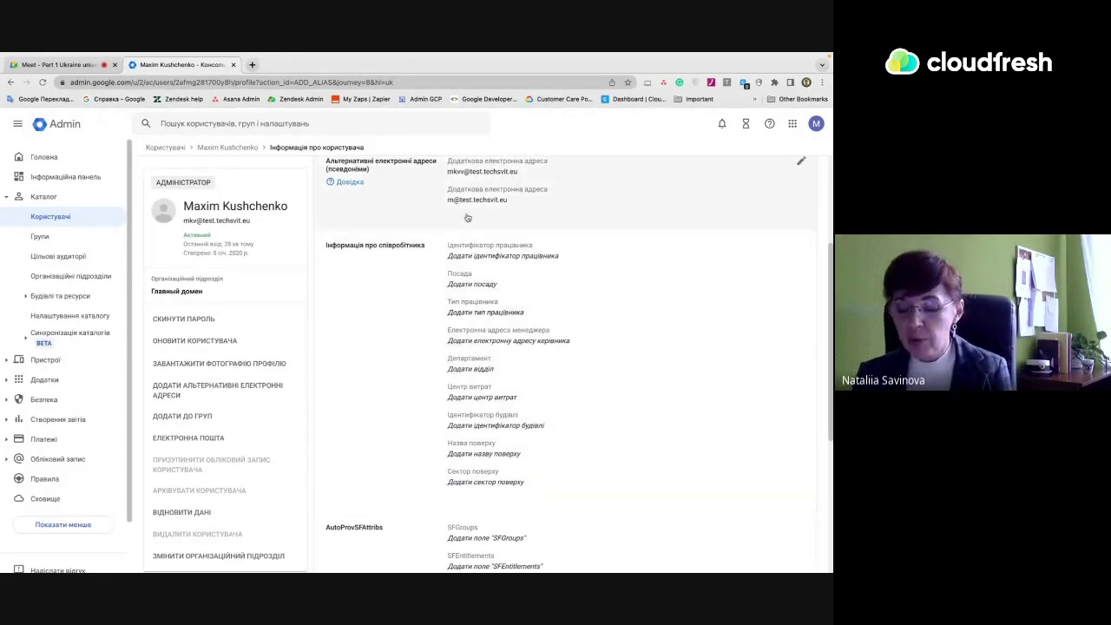
pyautogui.scroll(1, 514, 248)
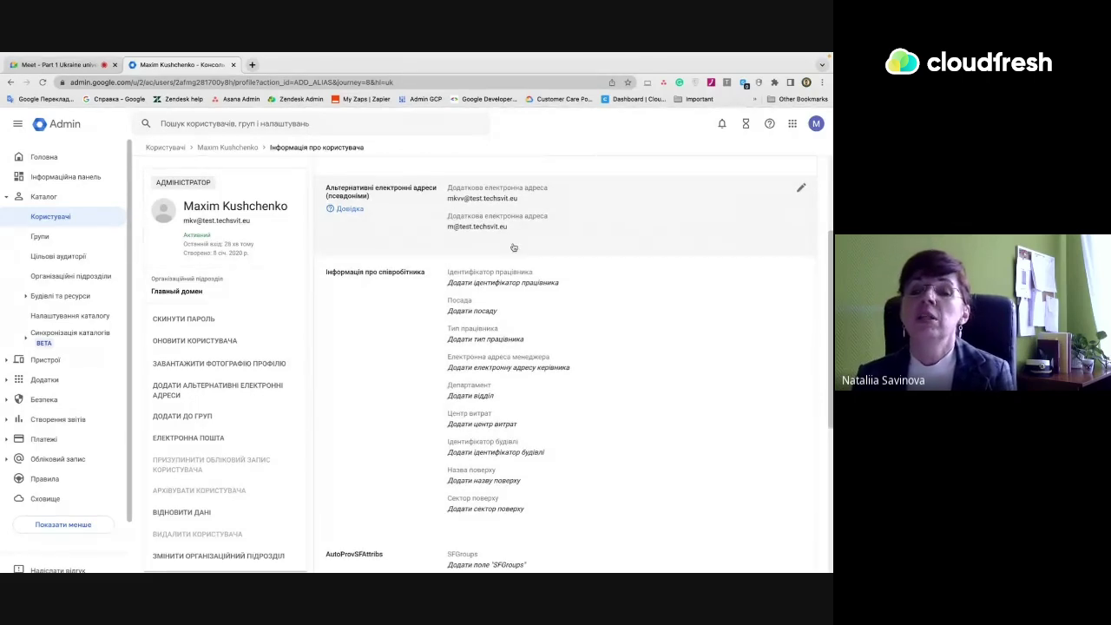
pyautogui.scroll(5, 514, 248)
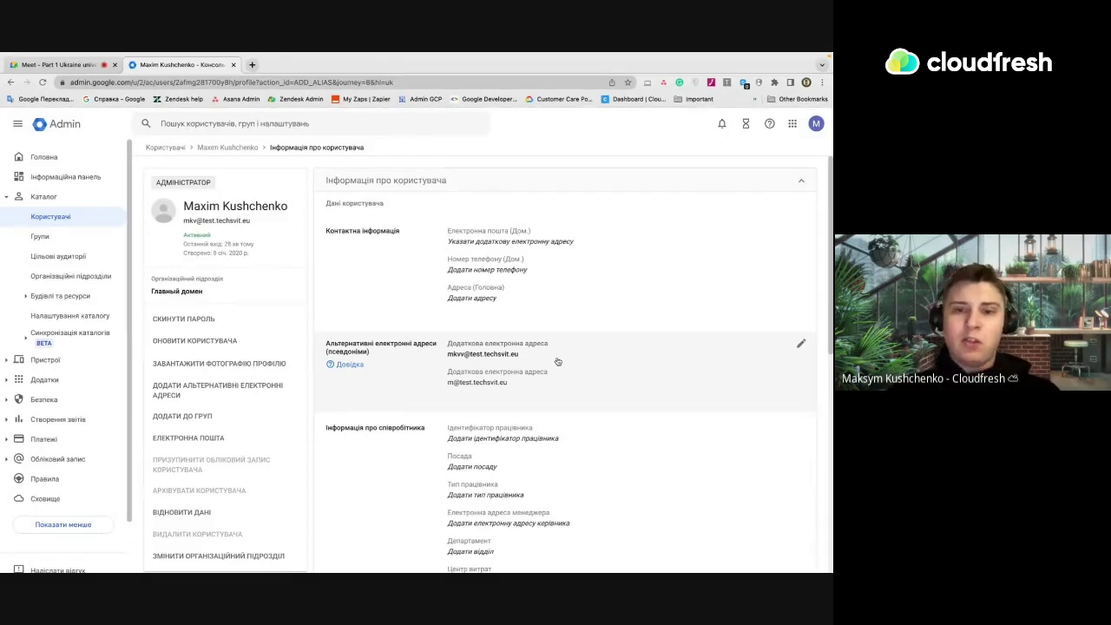
# Reopen the aliases for editing, then switch to the Meet tab and unmute the microphone
pyautogui.click(558, 361)
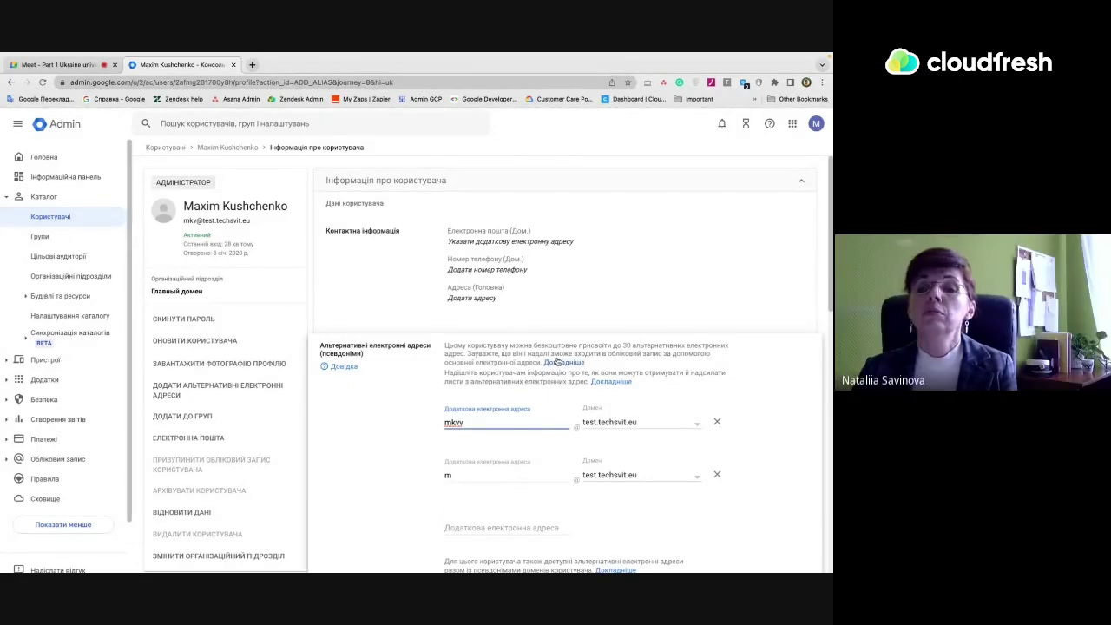
pyautogui.click(56, 64)
pyautogui.click(333, 553)
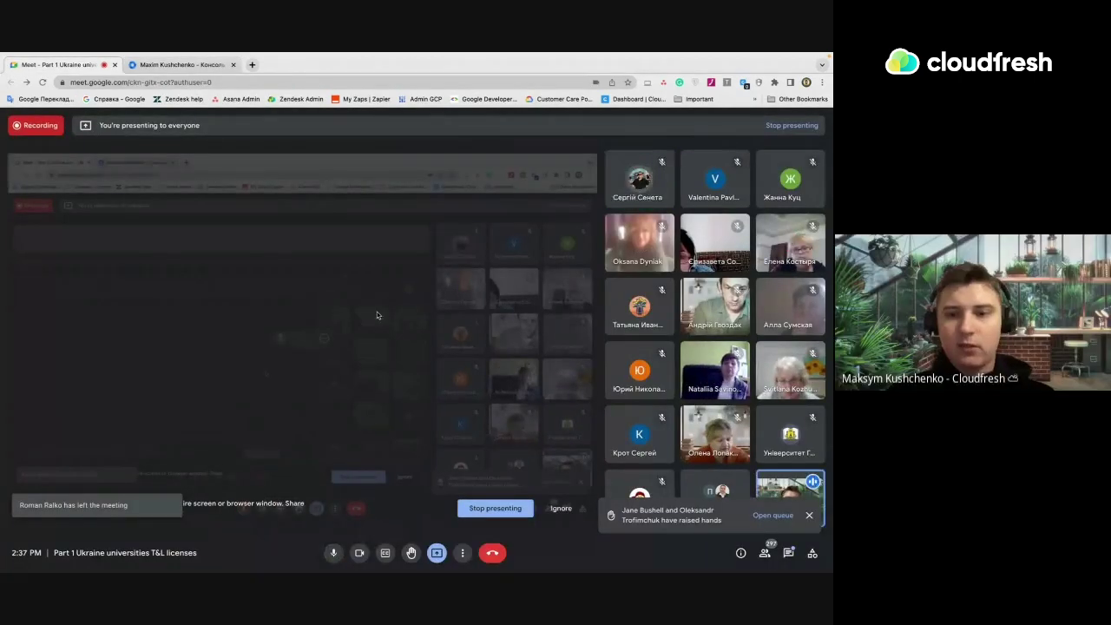
# Switch from Google Meet back to the Admin console's alias editor
pyautogui.click(184, 65)
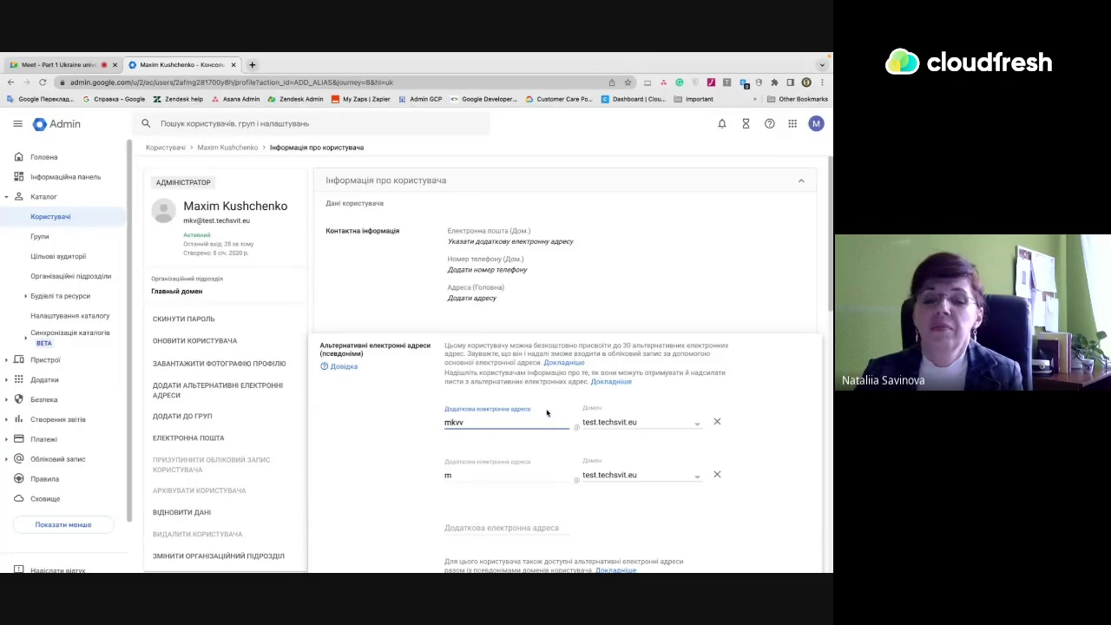
# Briefly highlight the aliases section title in the editor for emphasis
pyautogui.scroll(-2, 465, 398)
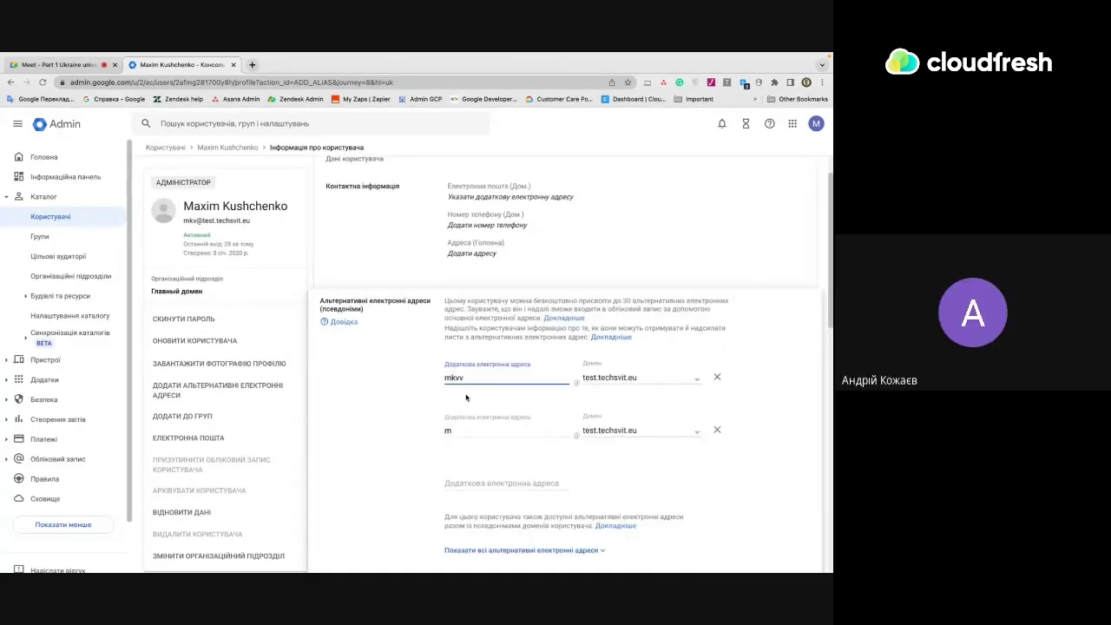
pyautogui.scroll(-2, 465, 397)
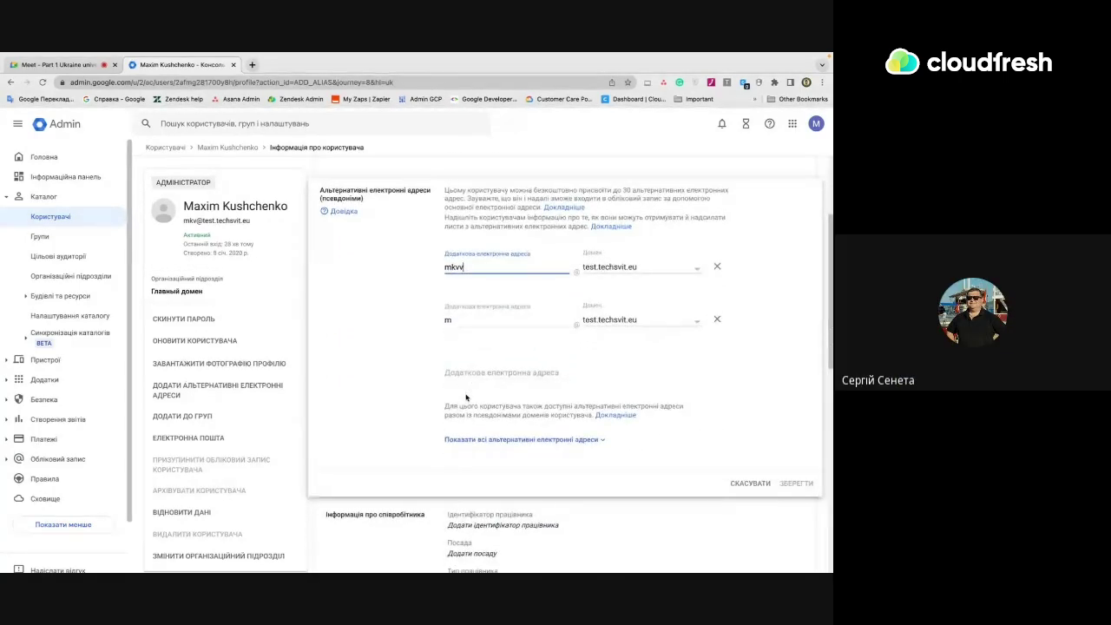
pyautogui.scroll(-1, 466, 397)
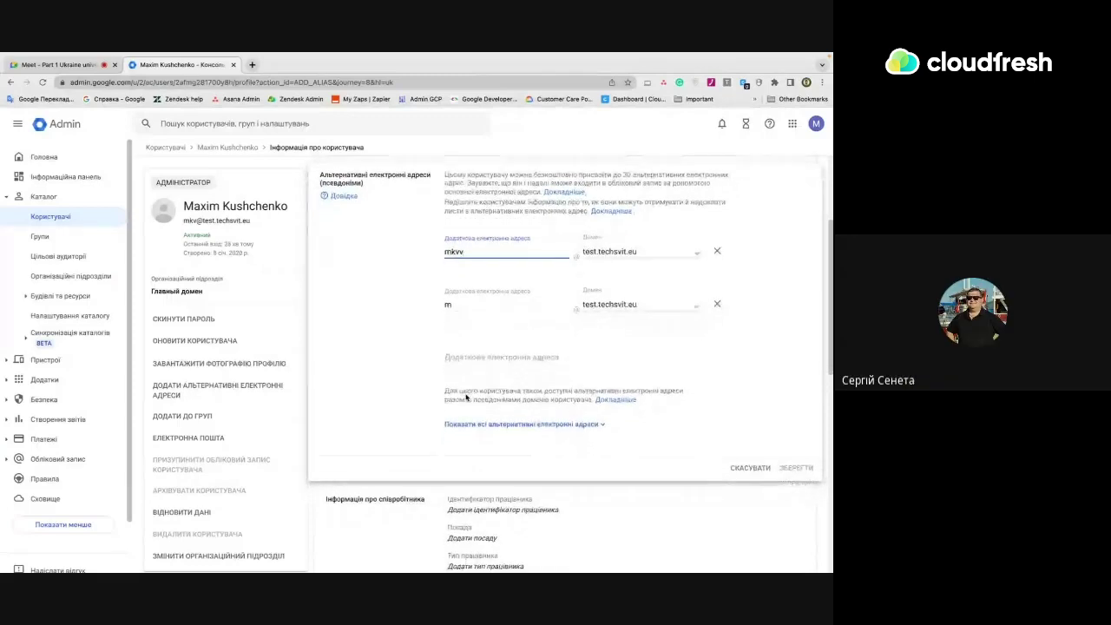
pyautogui.scroll(1, 466, 398)
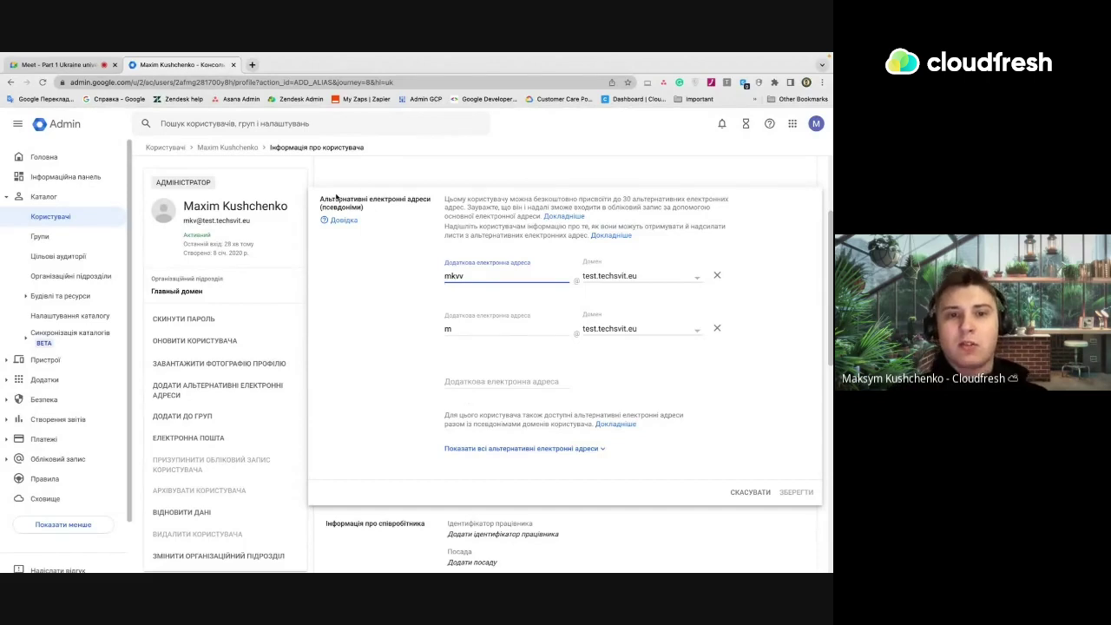
pyautogui.moveTo(320, 195); pyautogui.dragTo(370, 212)
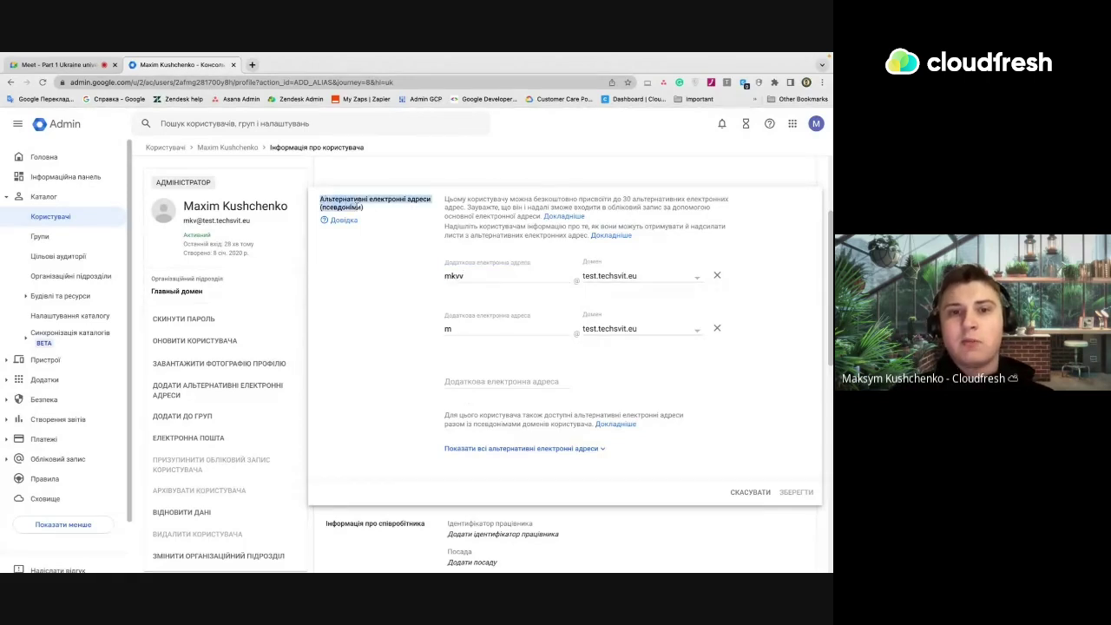
pyautogui.click(370, 212)
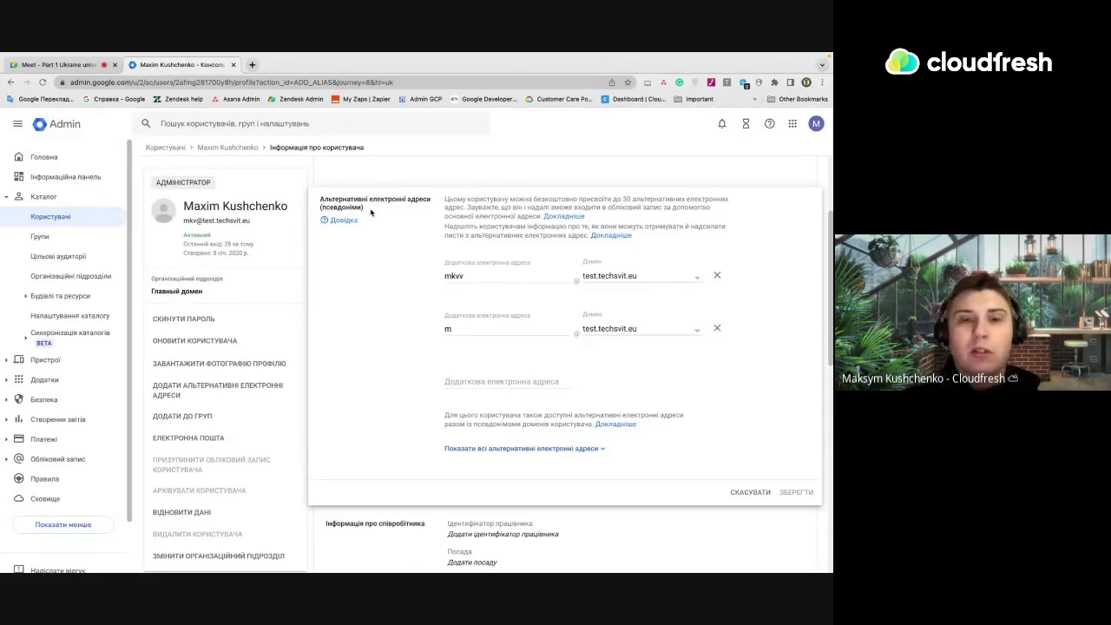
# Cancel the alias editor unchanged, leaving the two test.techsvit.eu aliases listed
pyautogui.scroll(-2, 370, 213)
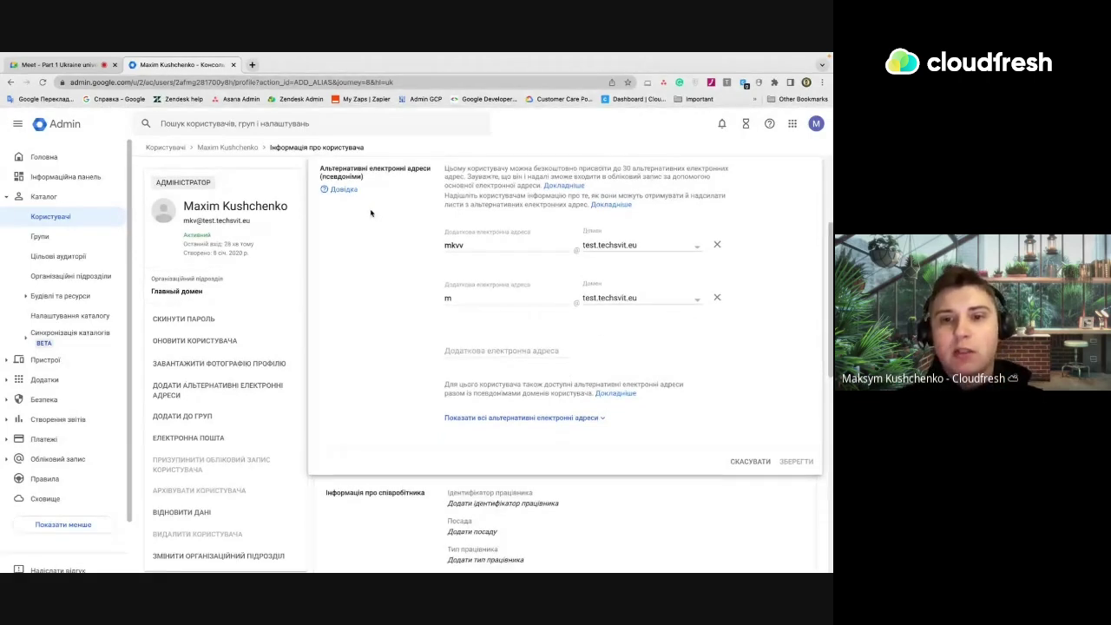
pyautogui.click(748, 461)
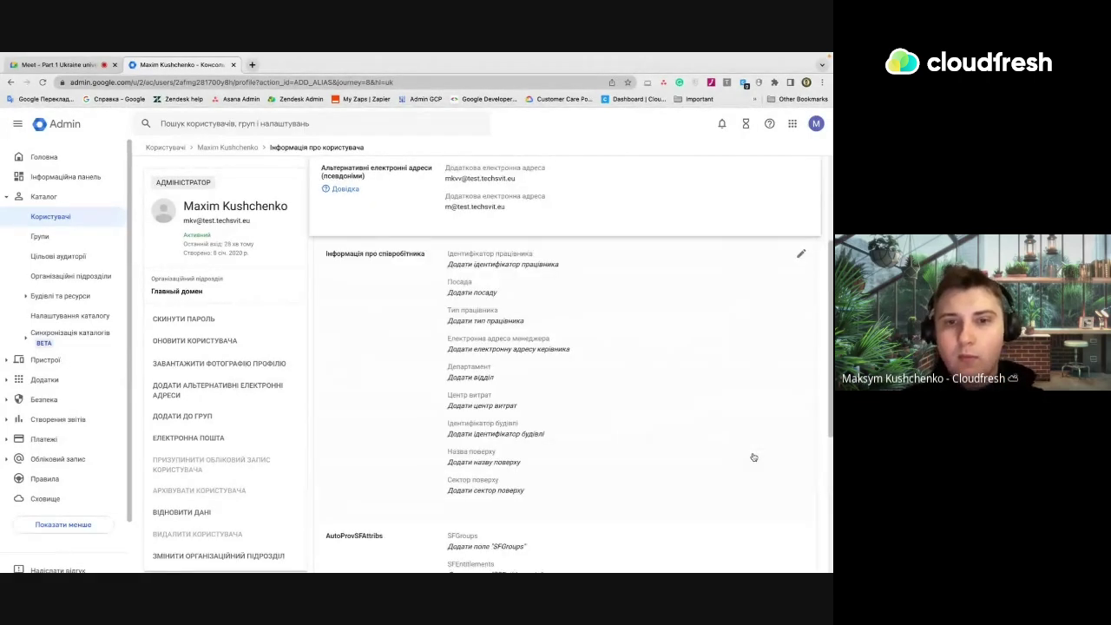
pyautogui.scroll(3, 632, 397)
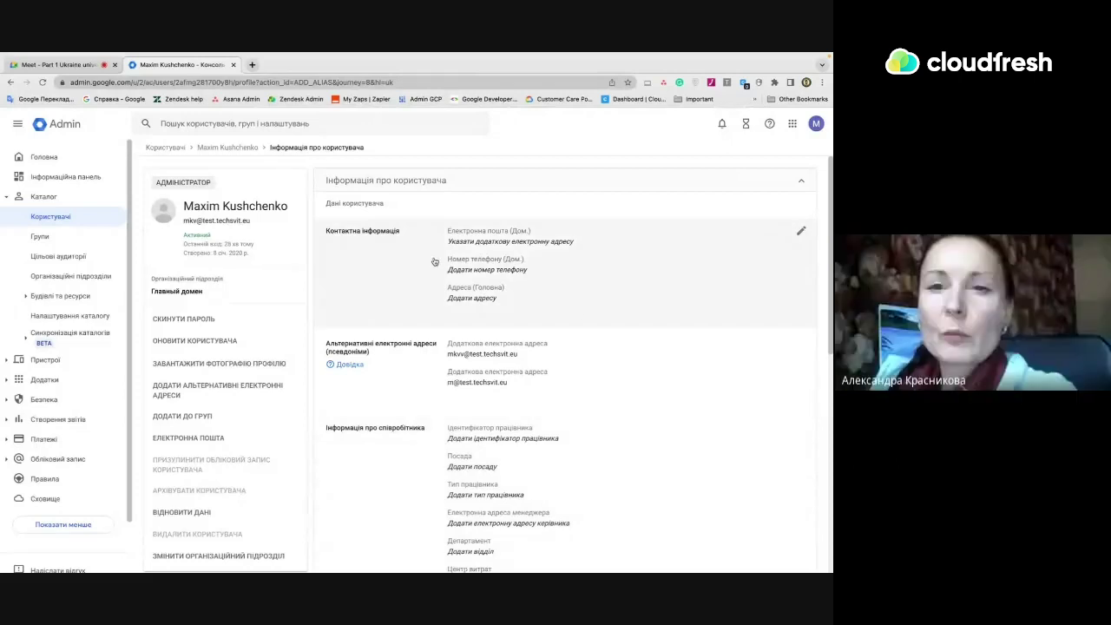
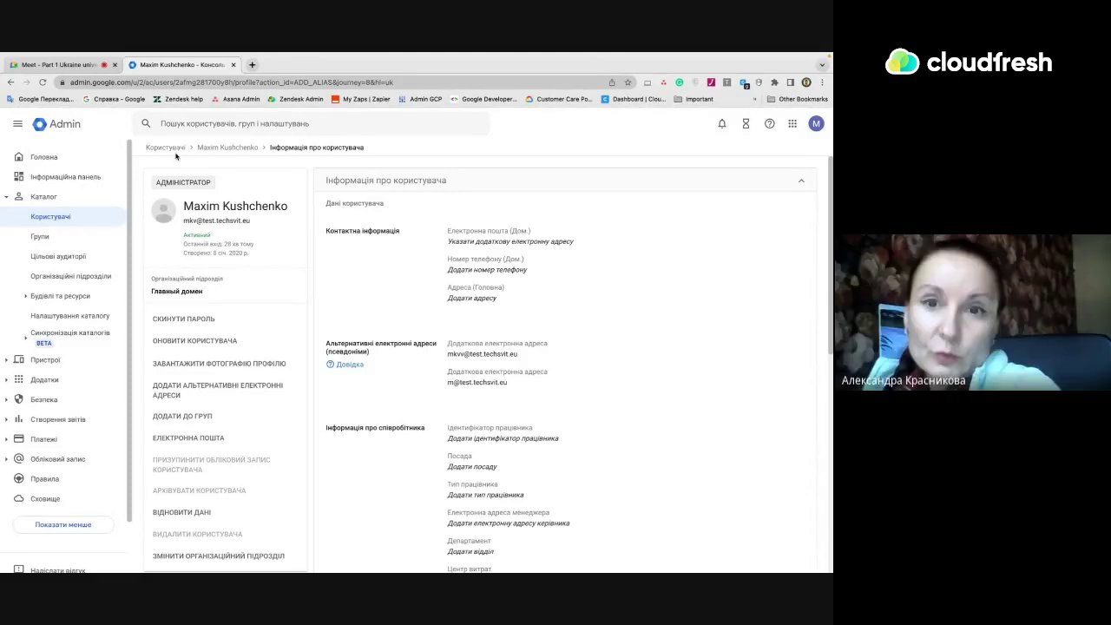
# Export all users' info from Bulk update users as users (2).csv and open it
pyautogui.click(176, 152)
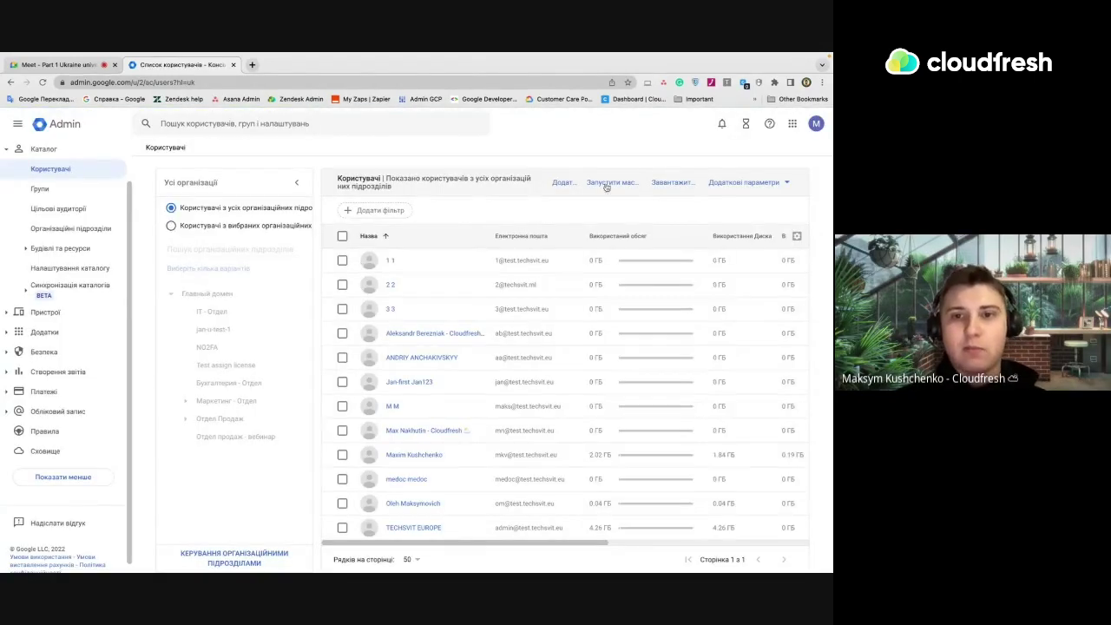
pyautogui.click(565, 183)
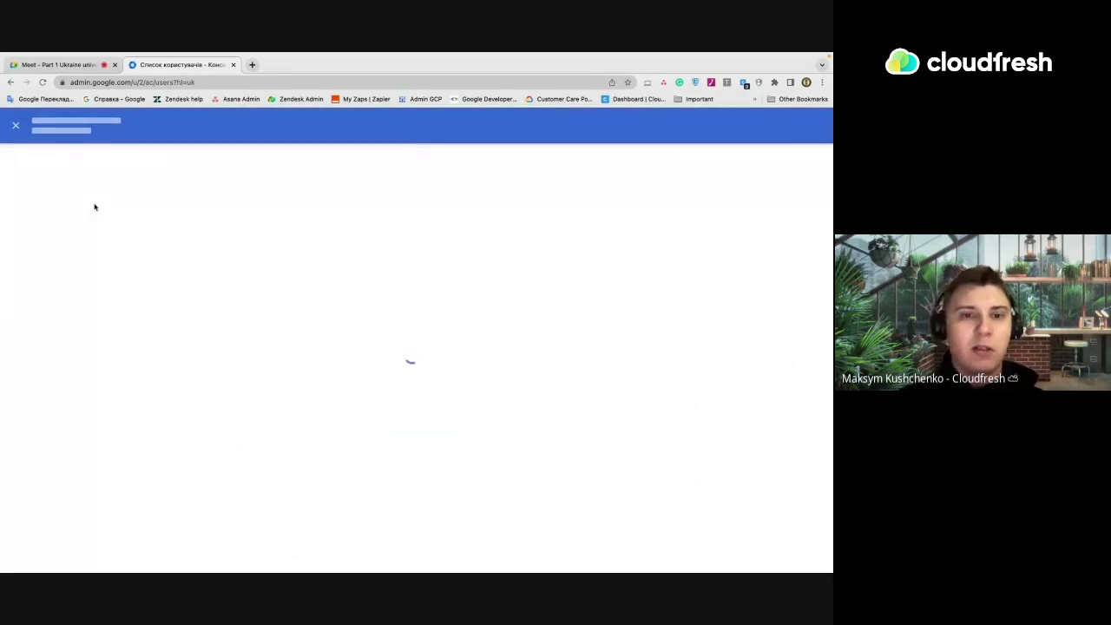
pyautogui.click(16, 125)
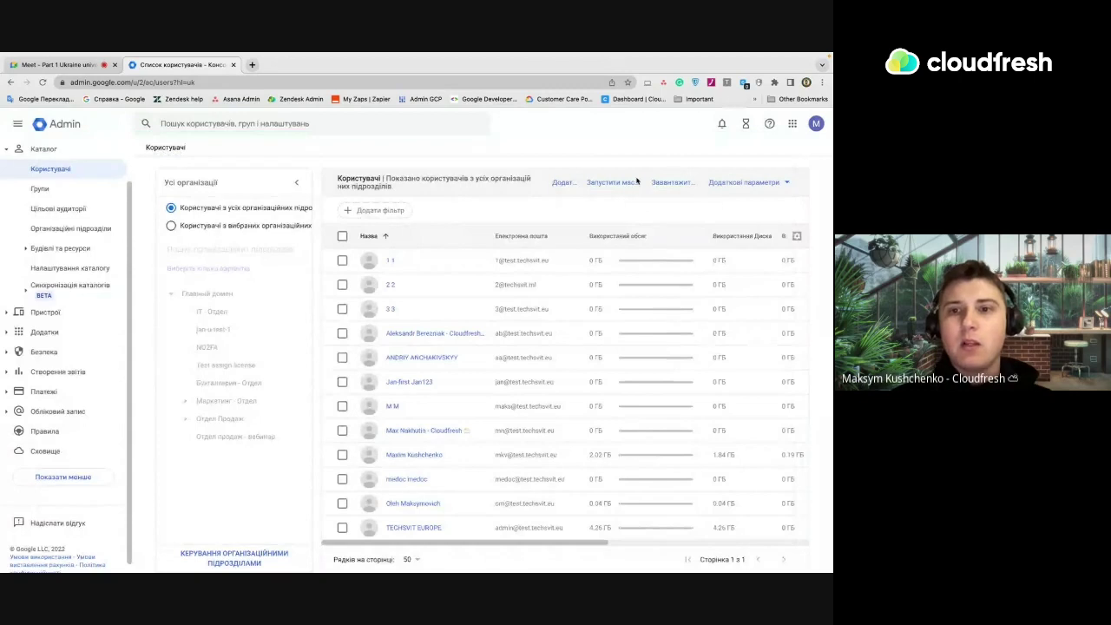
pyautogui.click(621, 183)
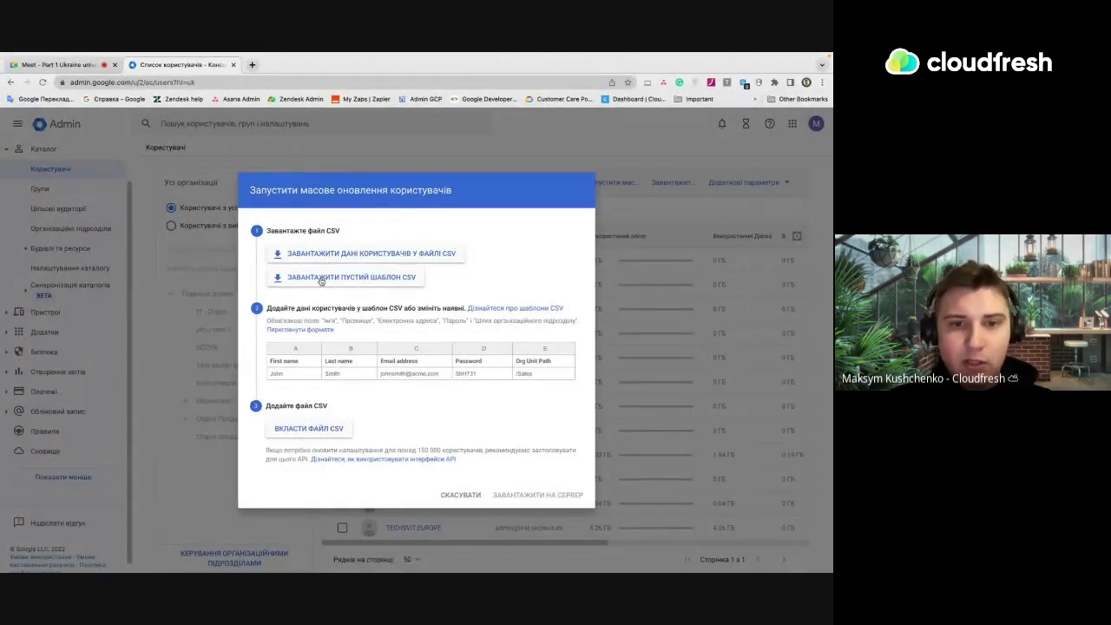
pyautogui.click(321, 258)
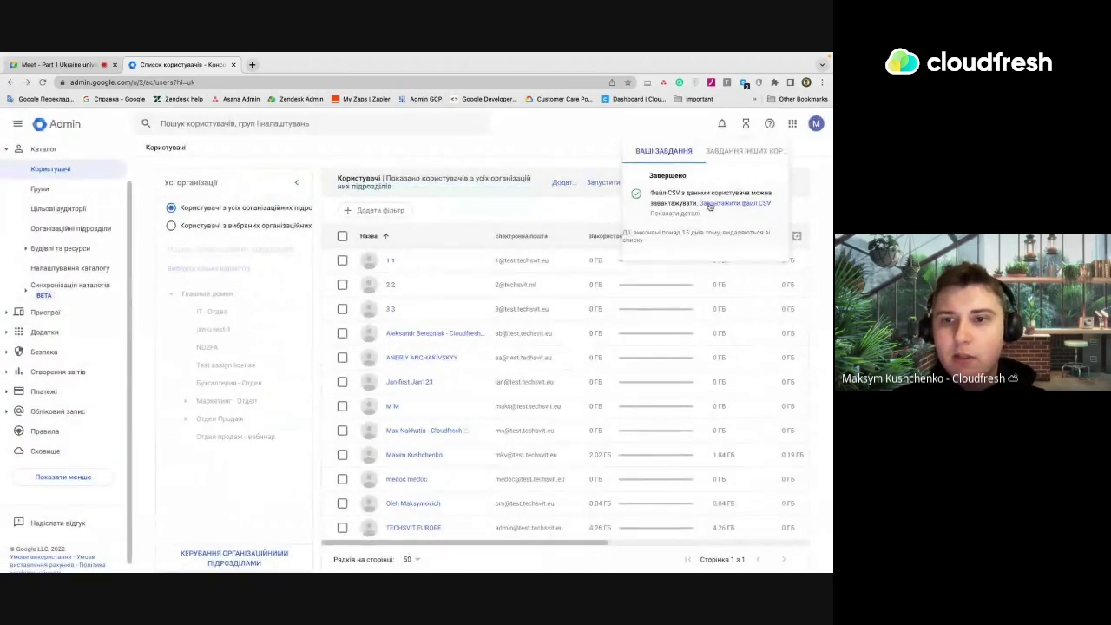
pyautogui.click(712, 205)
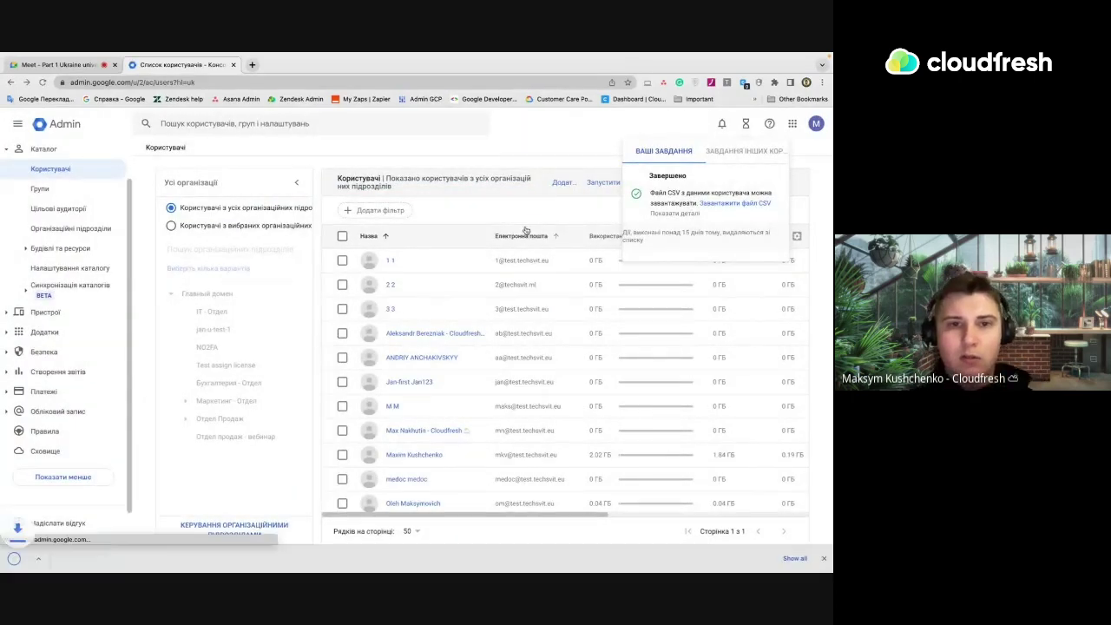
pyautogui.click(59, 556)
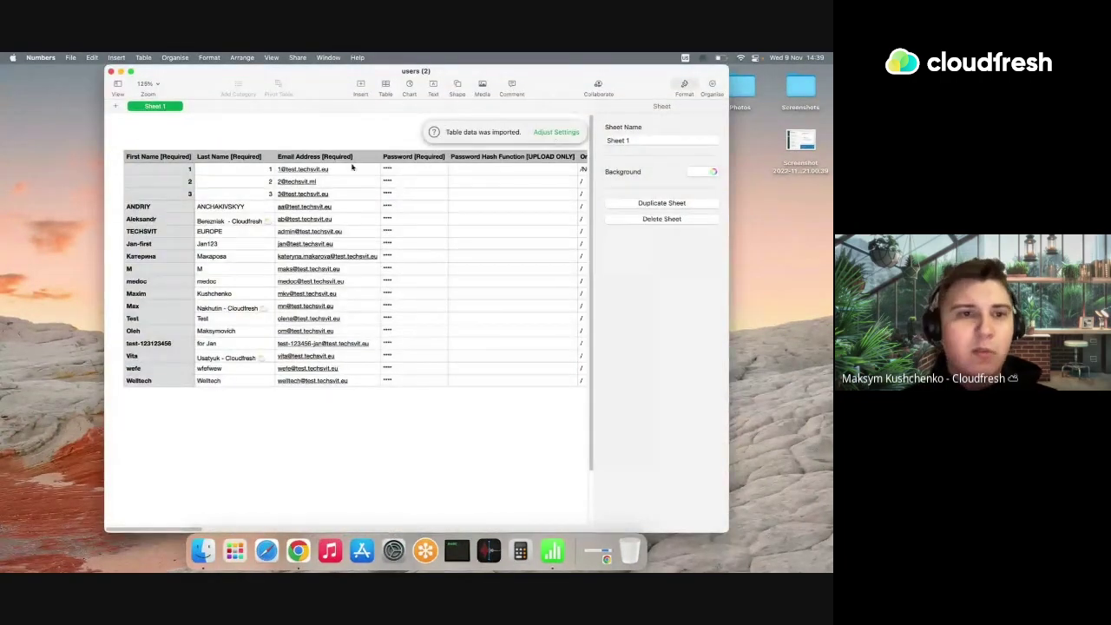
# Inspect the First Name [Required] header and first names in A2–A4, then return to Chrome
pyautogui.click(180, 170)
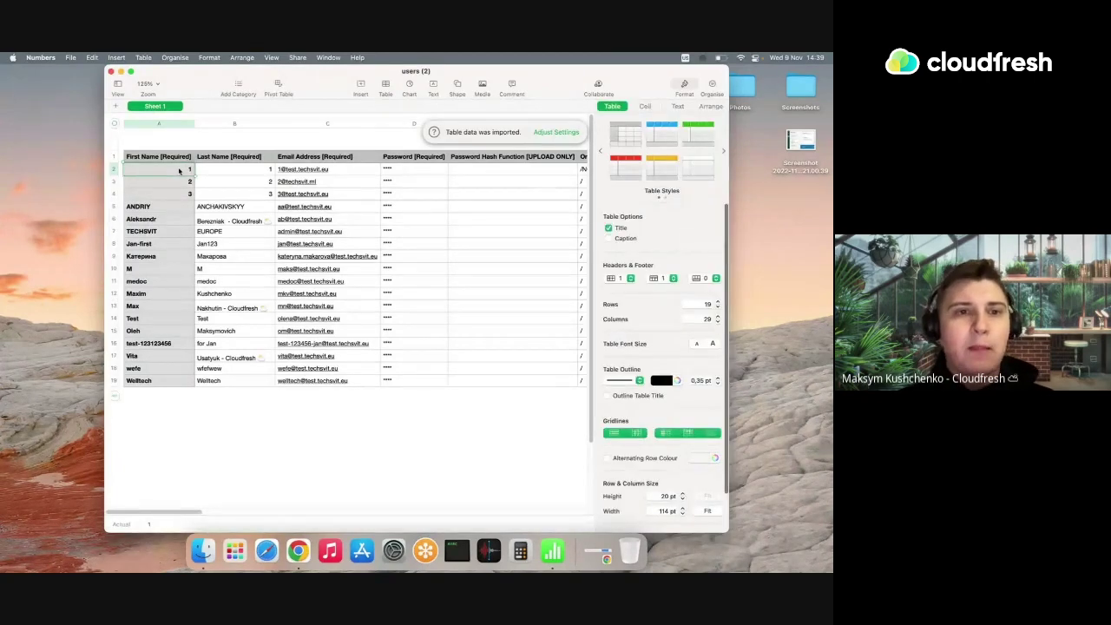
pyautogui.click(212, 172)
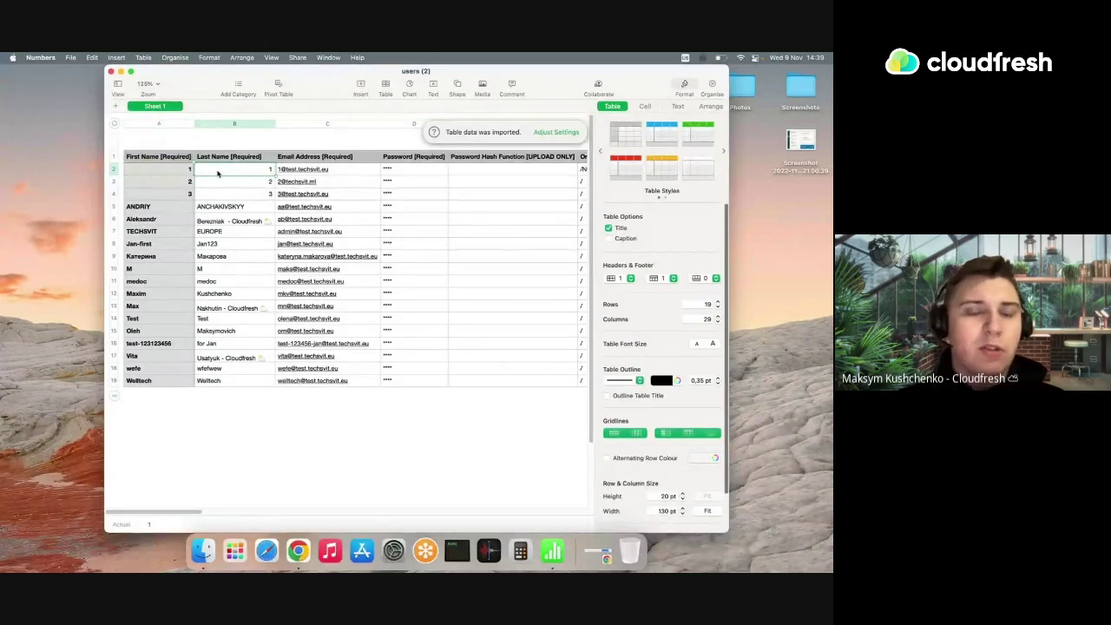
pyautogui.moveTo(178, 158); pyautogui.dragTo(404, 156)
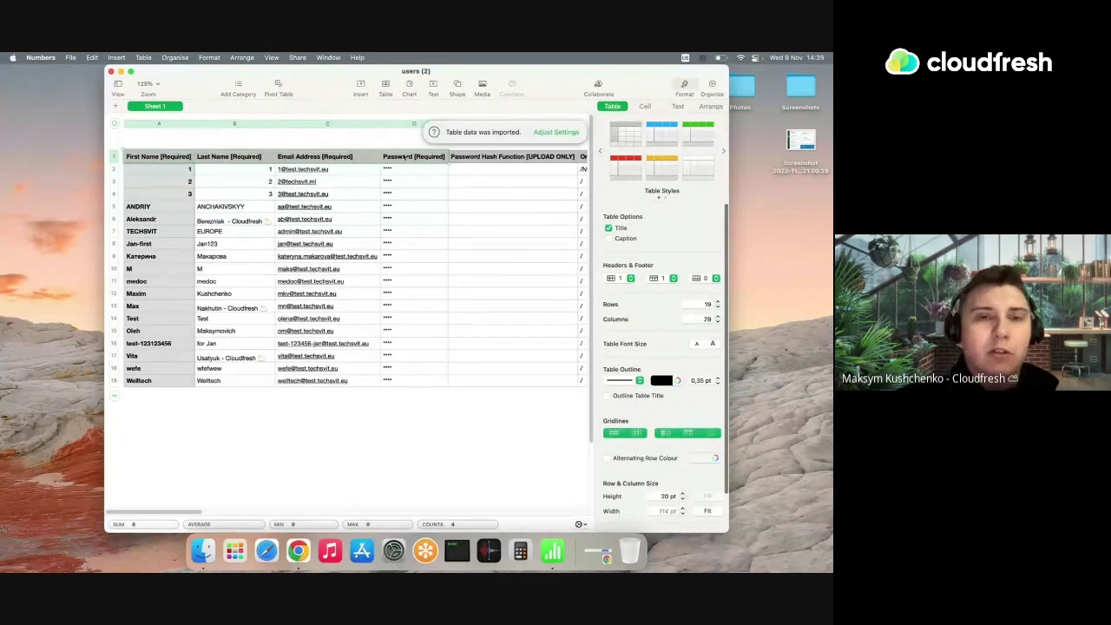
pyautogui.click(157, 170)
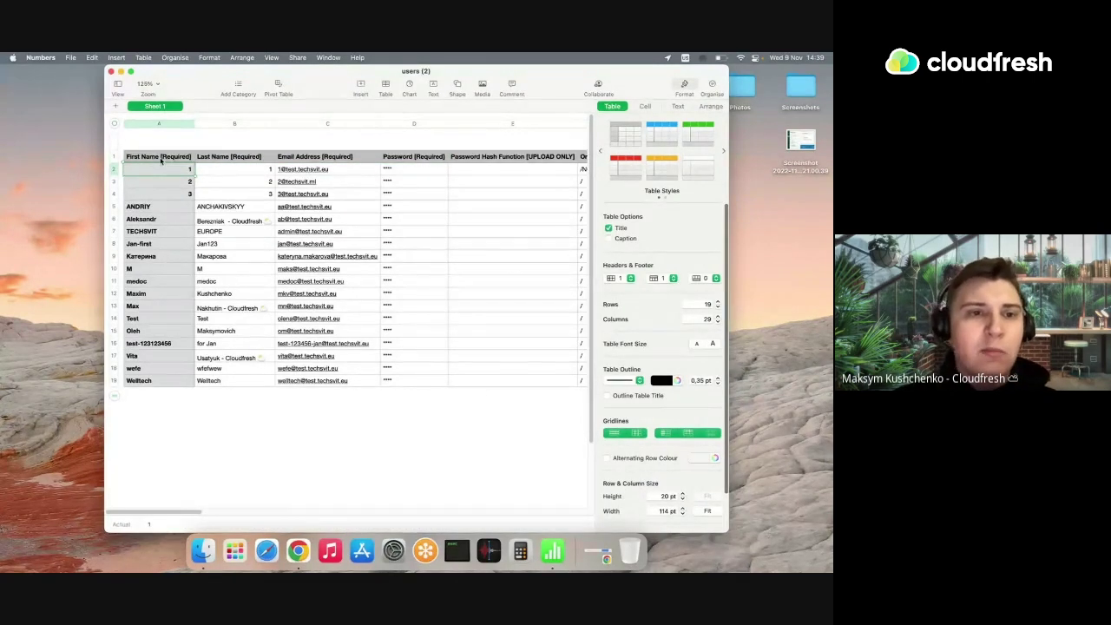
pyautogui.click(164, 158)
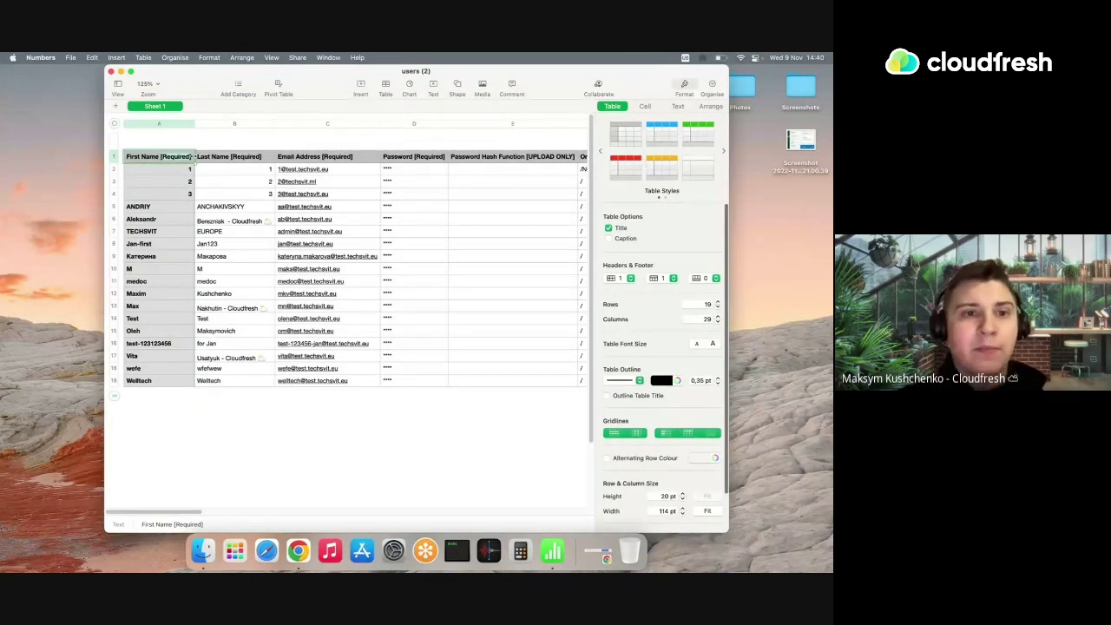
pyautogui.click(173, 172)
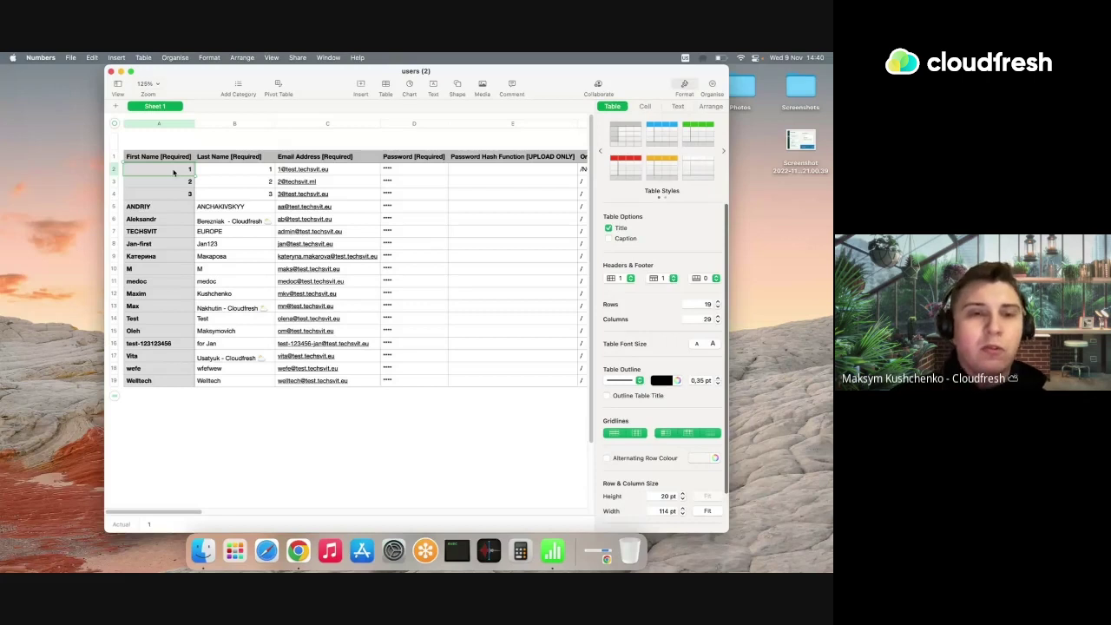
pyautogui.click(174, 182)
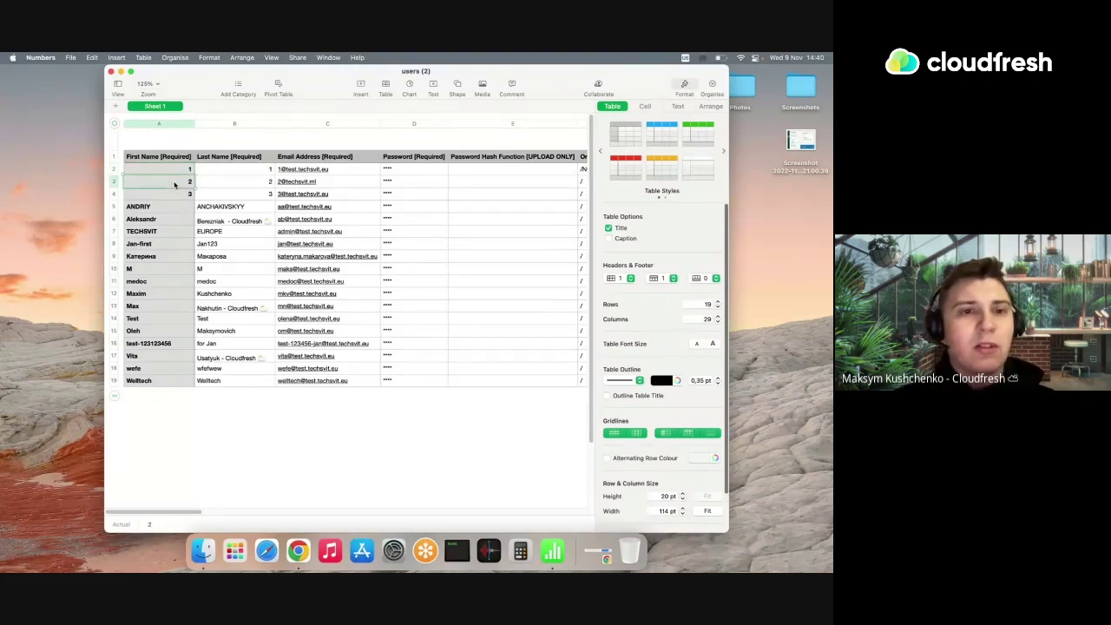
pyautogui.click(175, 194)
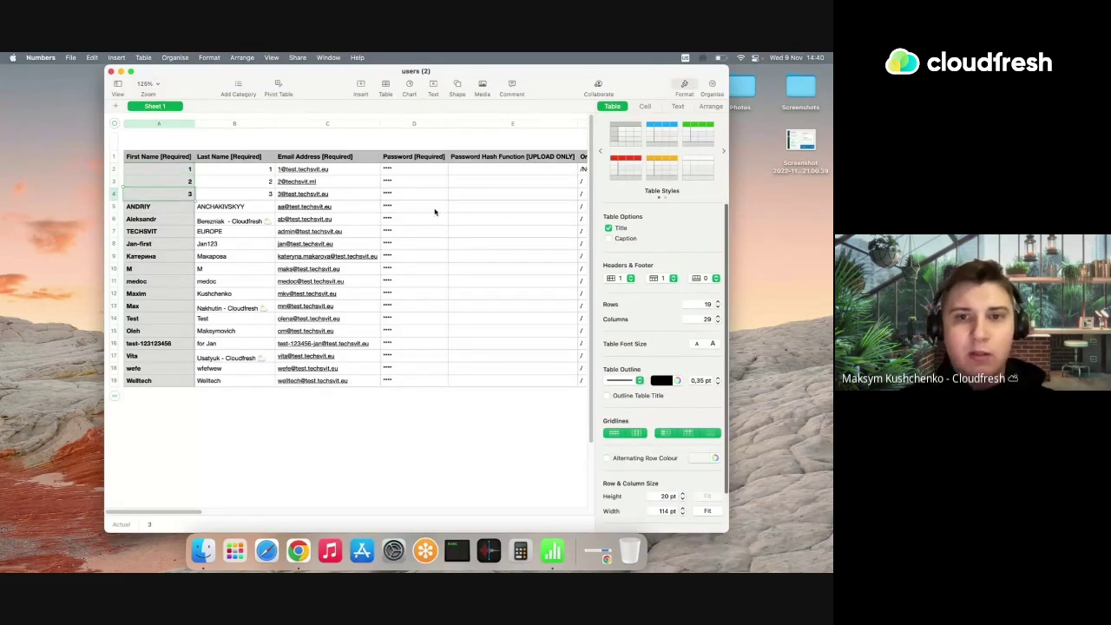
pyautogui.press('super+Tab')
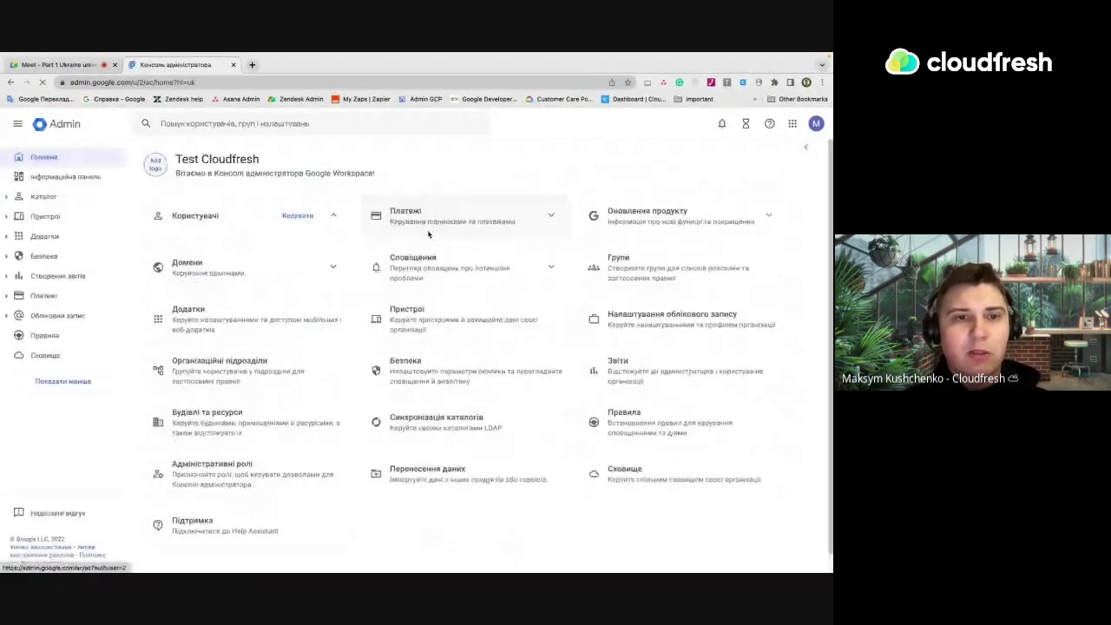
# Open the Users list, cancel the download dialog, open Bulk update users, then go back to Numbers
pyautogui.click(209, 217)
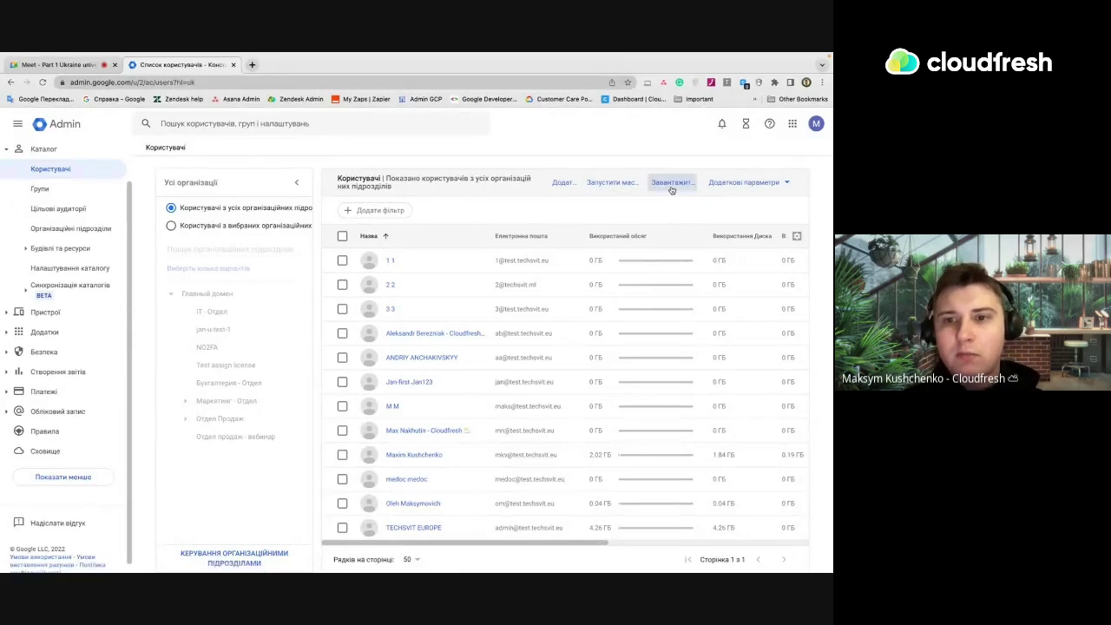
pyautogui.click(672, 188)
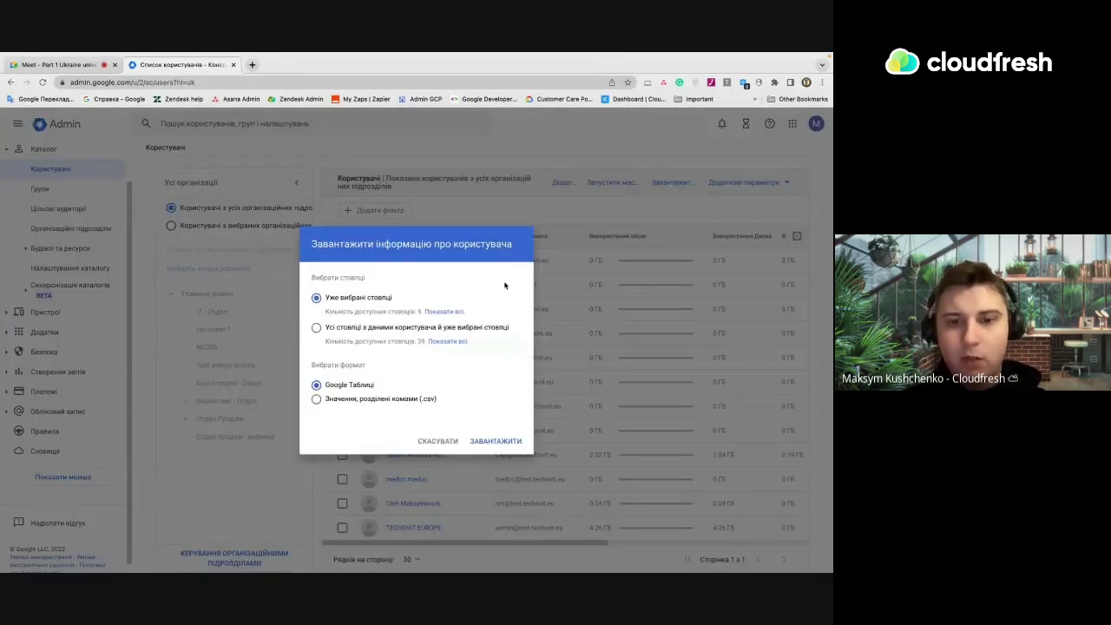
pyautogui.click(425, 443)
pyautogui.click(613, 183)
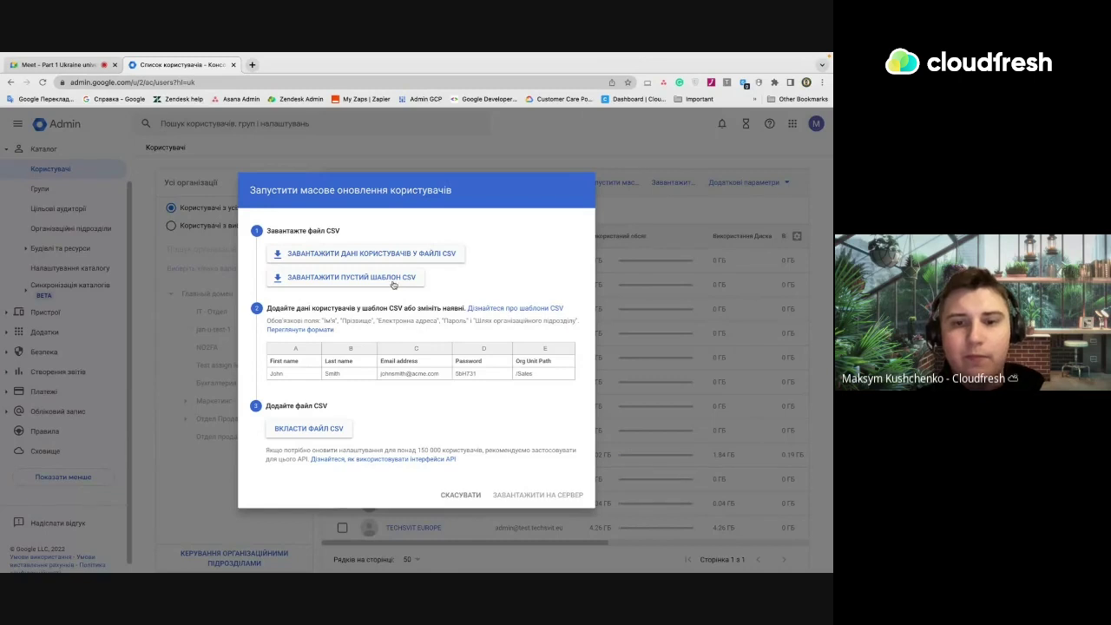
pyautogui.press('super+Tab')
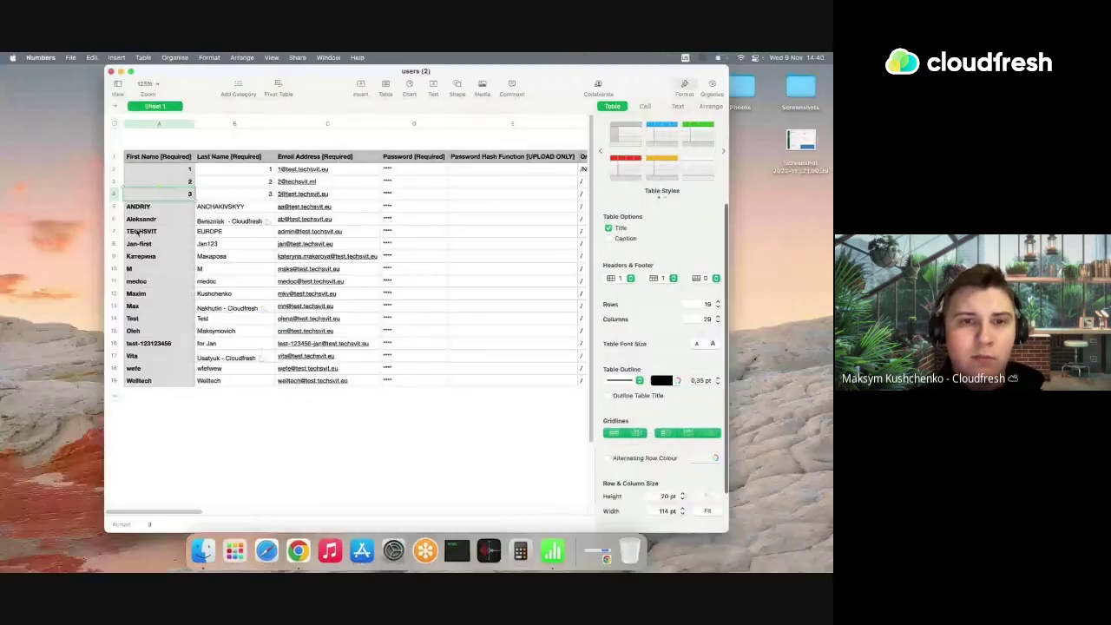
# Type a new password into the first user's Password [Required] cell D2 and check Org Unit Path /NO2FA
pyautogui.click(183, 174)
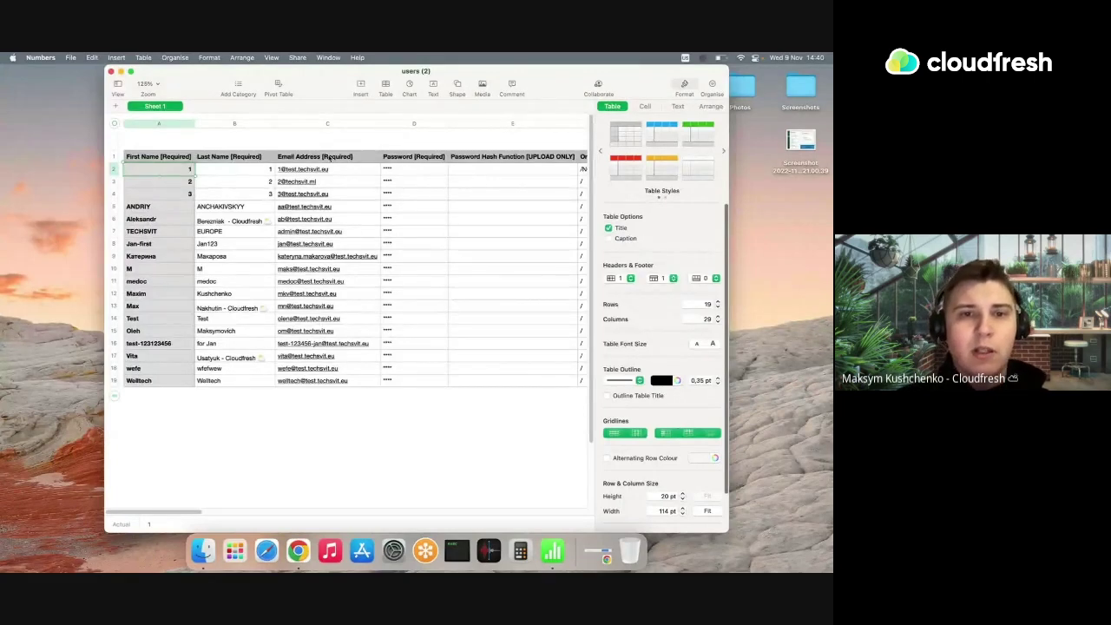
pyautogui.click(330, 170)
pyautogui.hscroll(1, 347, 169)
pyautogui.click(371, 172)
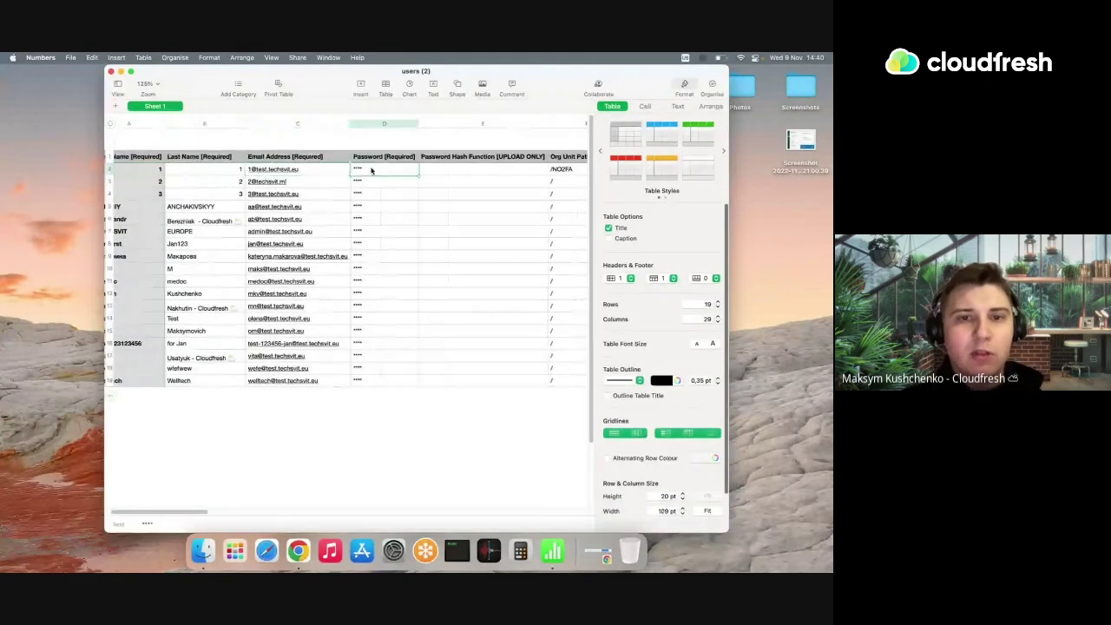
pyautogui.hscroll(2, 372, 171)
pyautogui.hscroll(3, 372, 171)
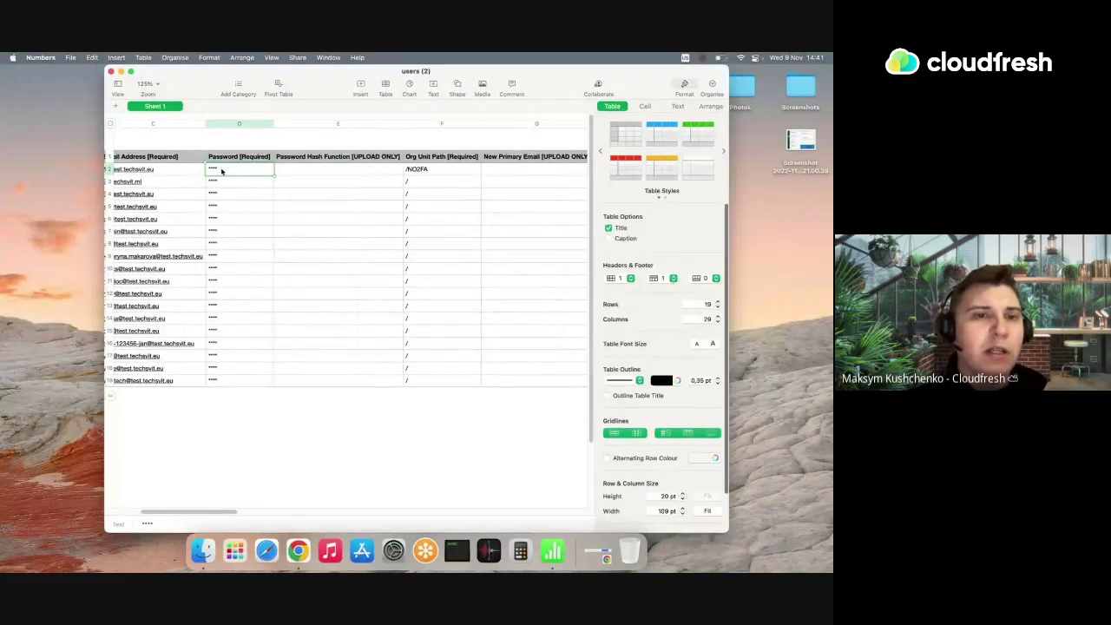
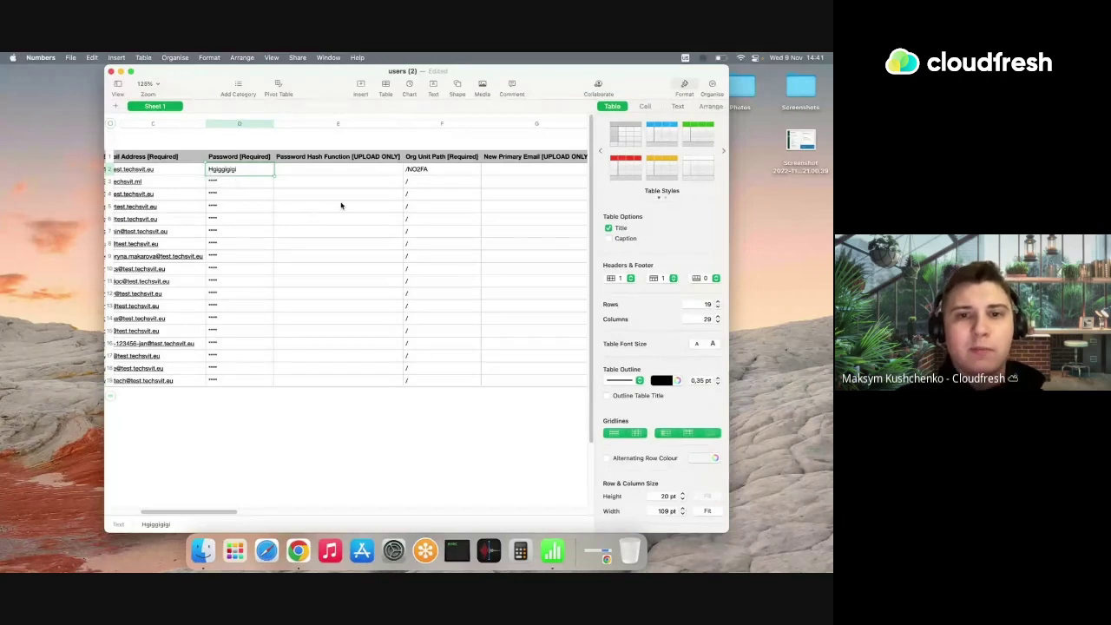
pyautogui.click(431, 170)
pyautogui.hscroll(3, 432, 171)
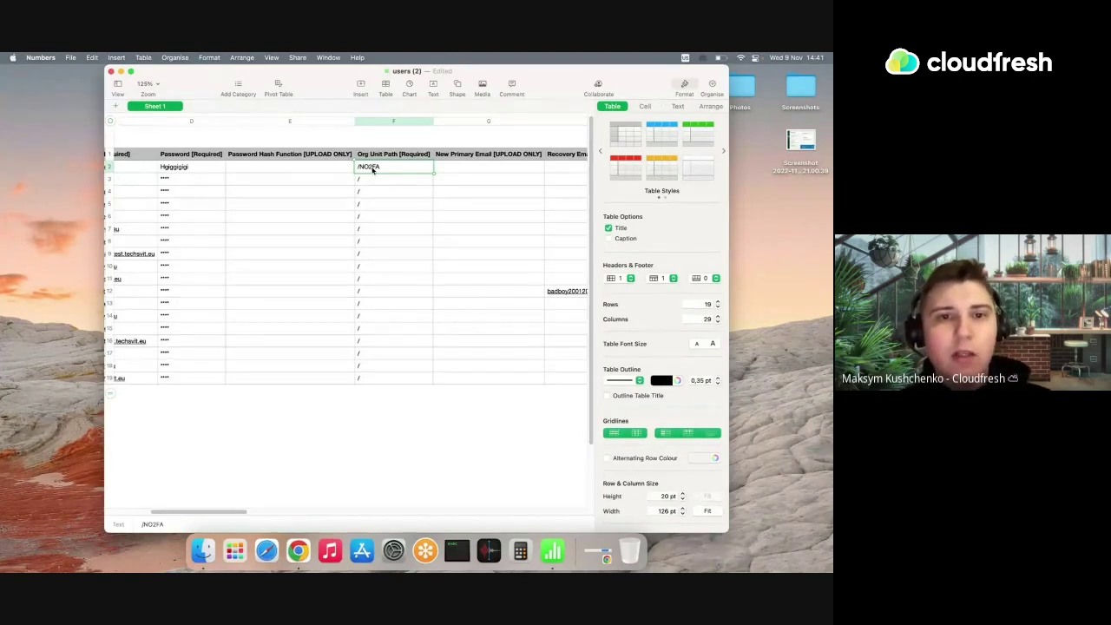
pyautogui.hotkey('ctrl', 'Right')
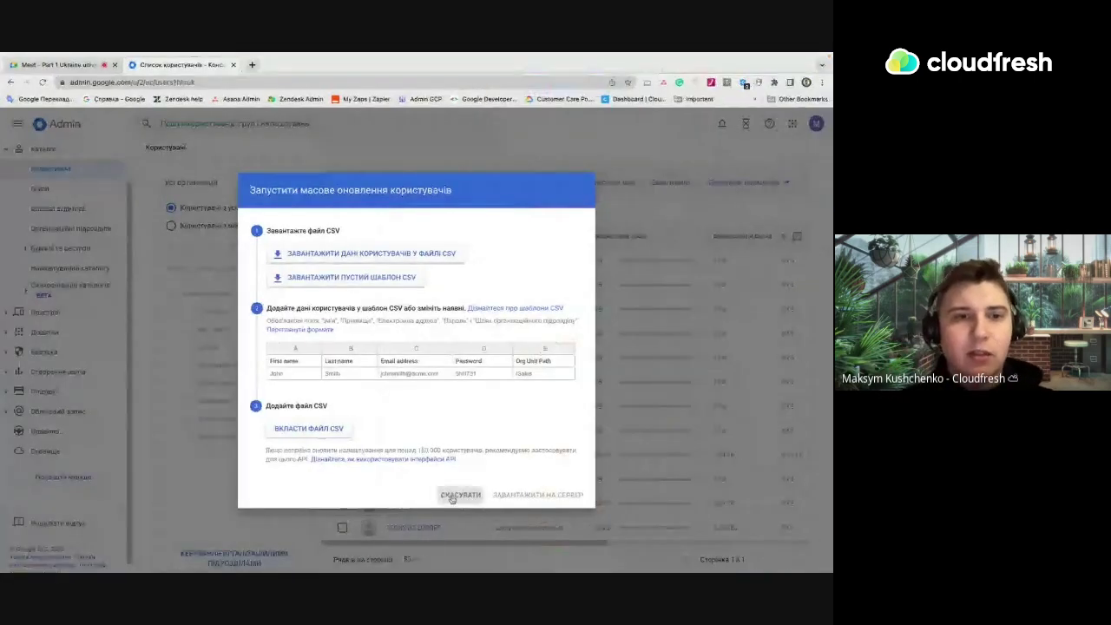
# Dismiss the bulk update dialog and collapse the Users card on the Admin console home page
pyautogui.click(460, 495)
pyautogui.click(178, 166)
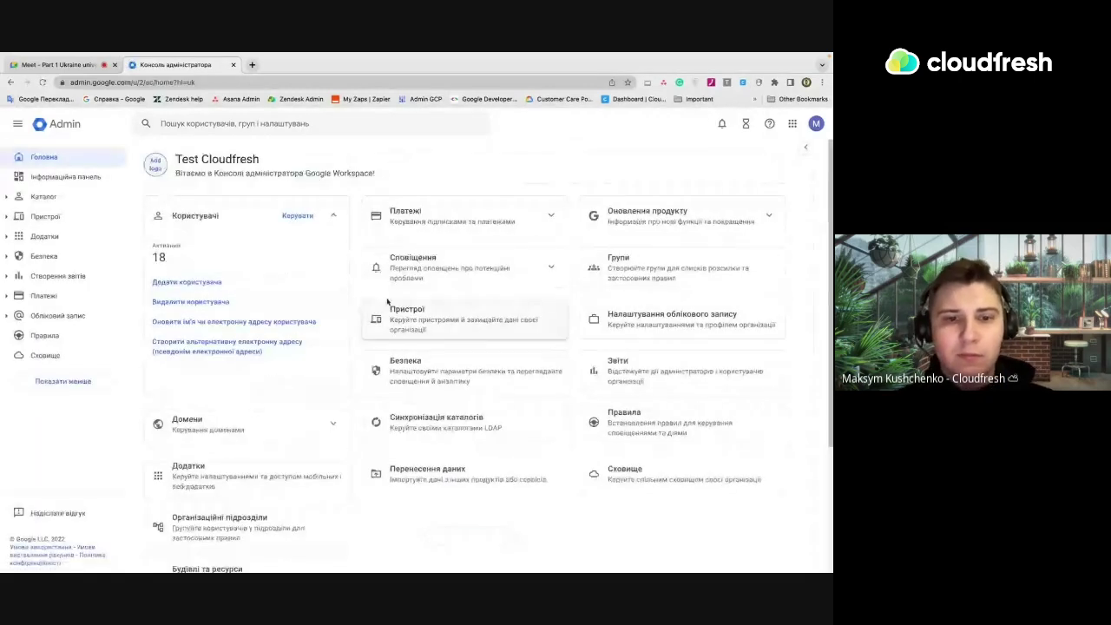
pyautogui.scroll(-1, 423, 339)
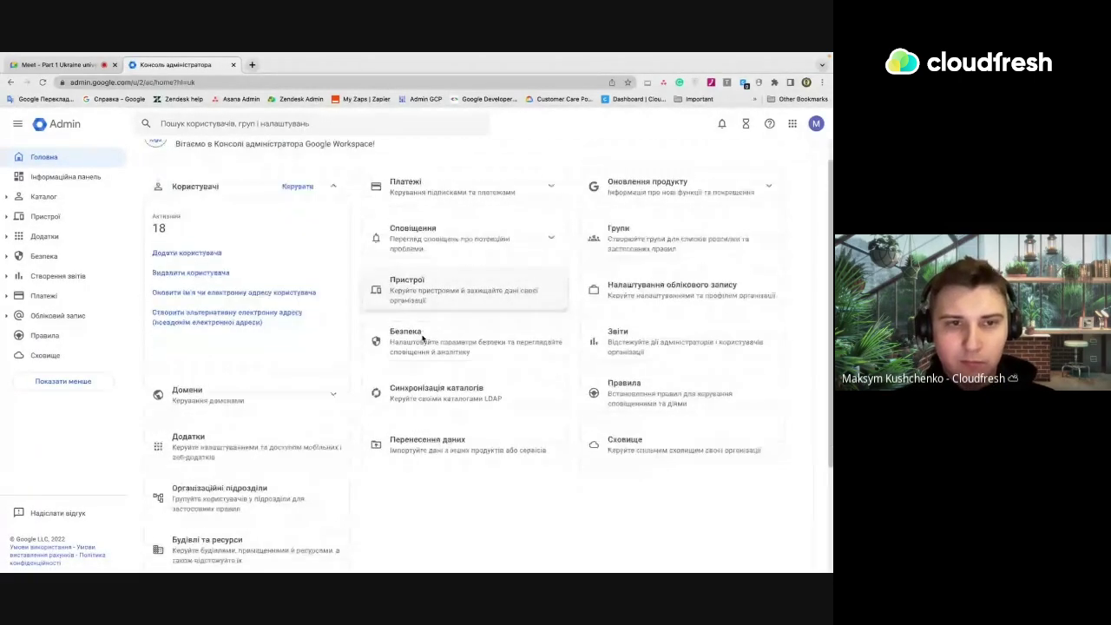
pyautogui.click(333, 183)
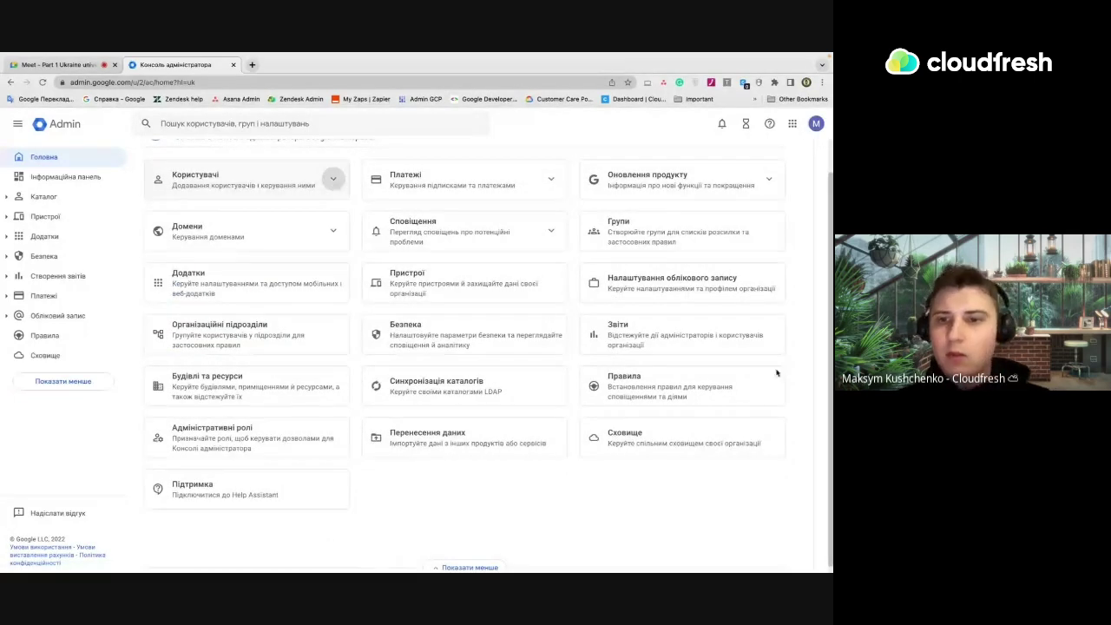
# Open Organizational units and select the root domain name Главный домен, then return to Numbers
pyautogui.click(245, 324)
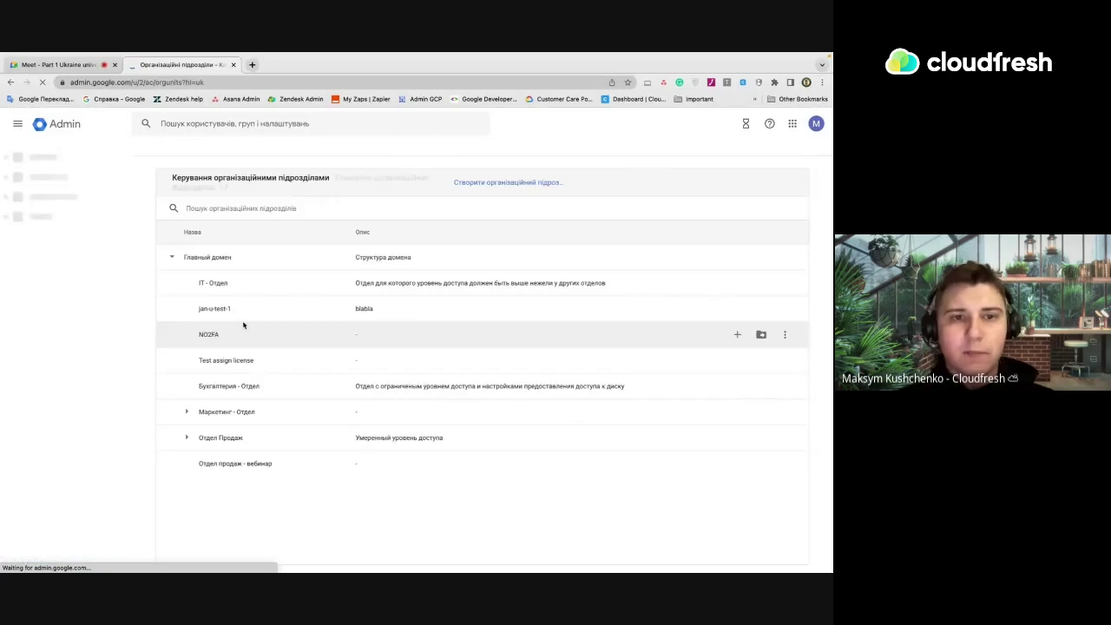
pyautogui.moveTo(195, 283); pyautogui.dragTo(484, 513)
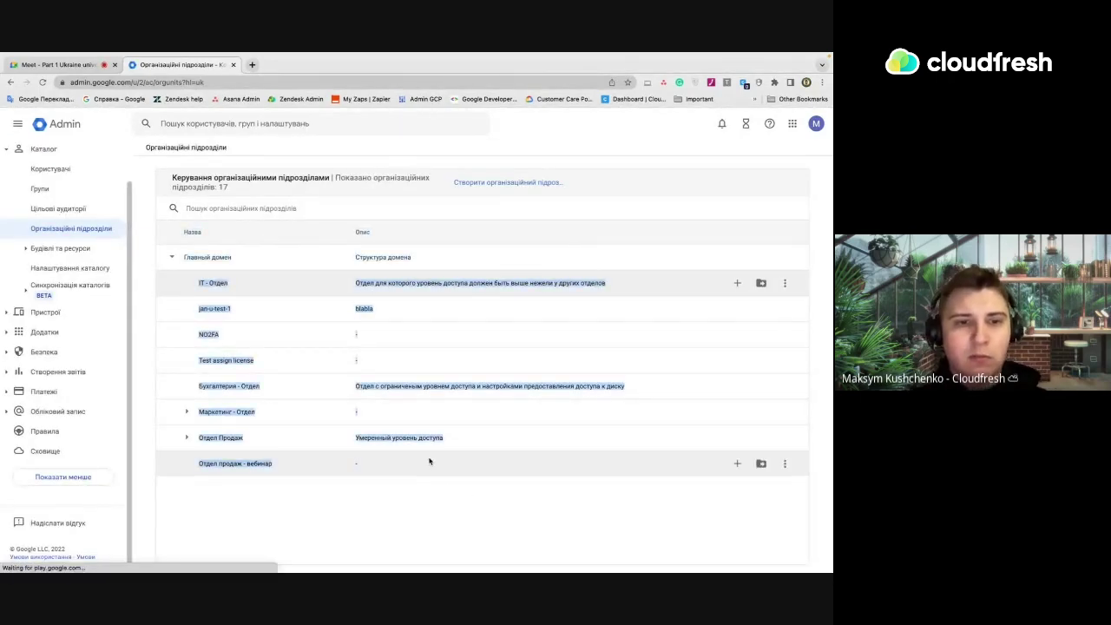
pyautogui.click(207, 255)
pyautogui.tripleClick(208, 256)
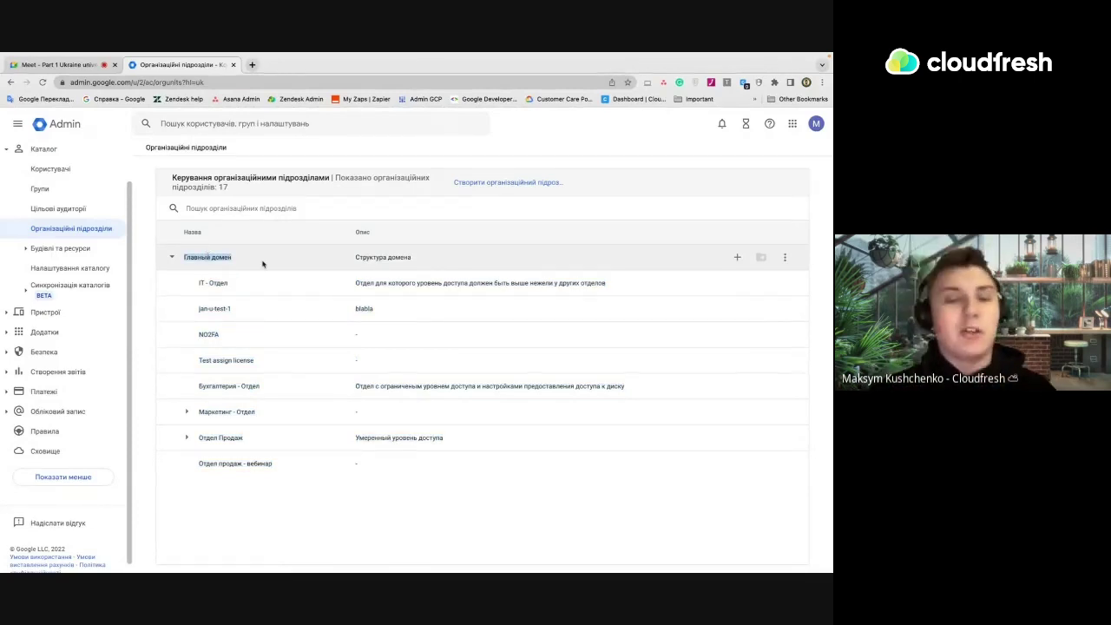
pyautogui.press('super+Tab')
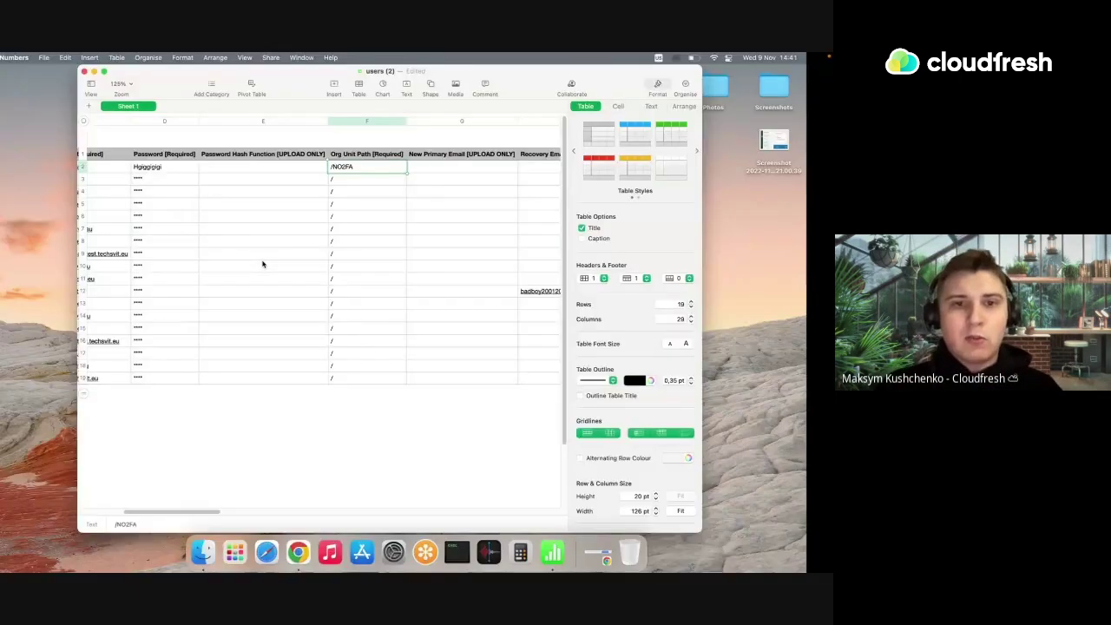
# Replace /NO2FA with the root path / in the first user's Org Unit Path cell F2
pyautogui.doubleClick(380, 167)
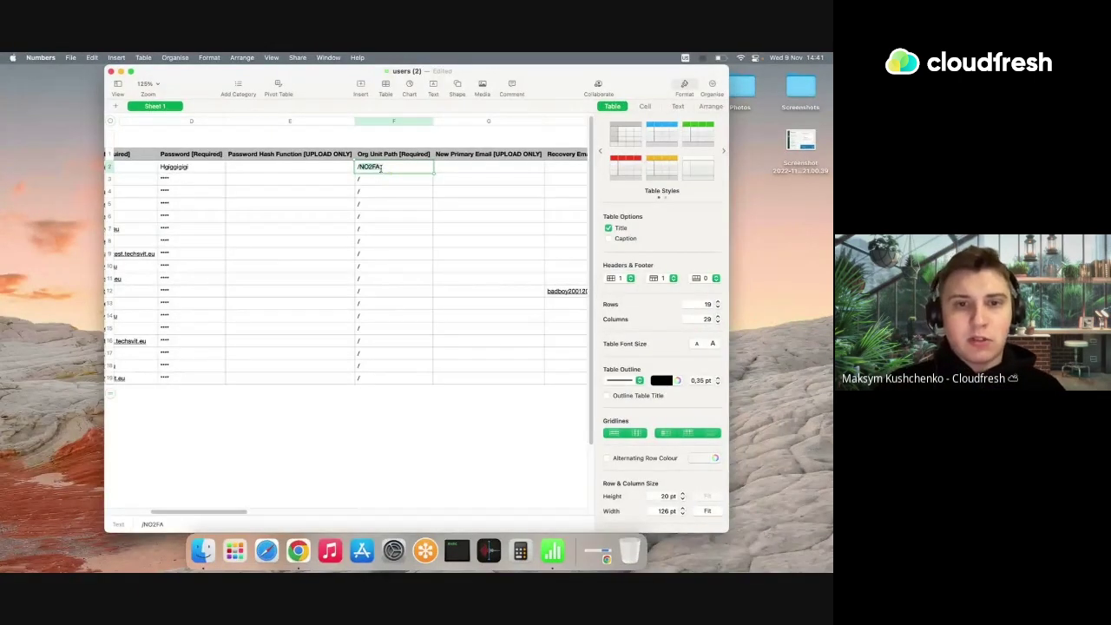
pyautogui.press('BackSpace')
pyautogui.press('BackSpace')
pyautogui.press('BackSpace')
pyautogui.press('BackSpace')
pyautogui.press('BackSpace')
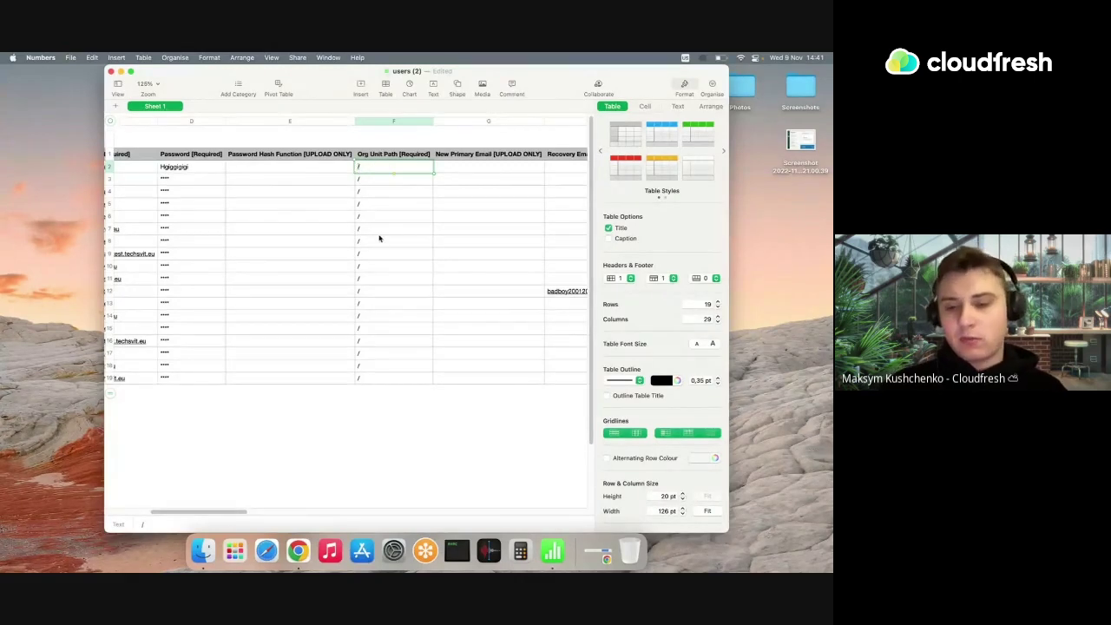
pyautogui.press('BackSpace')
pyautogui.write('/')
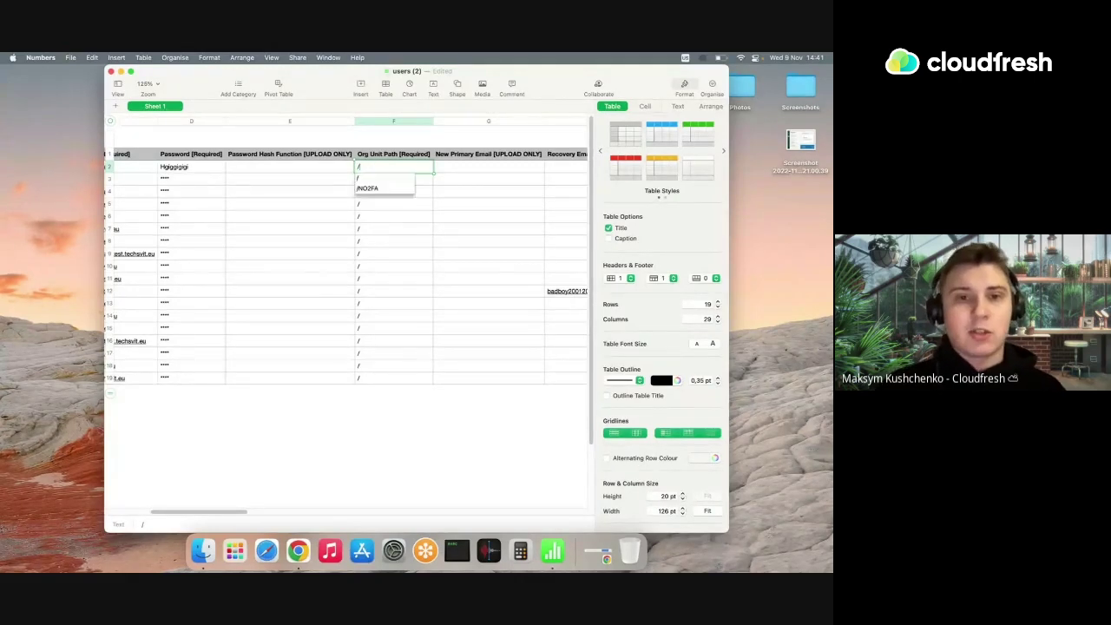
pyautogui.click(402, 252)
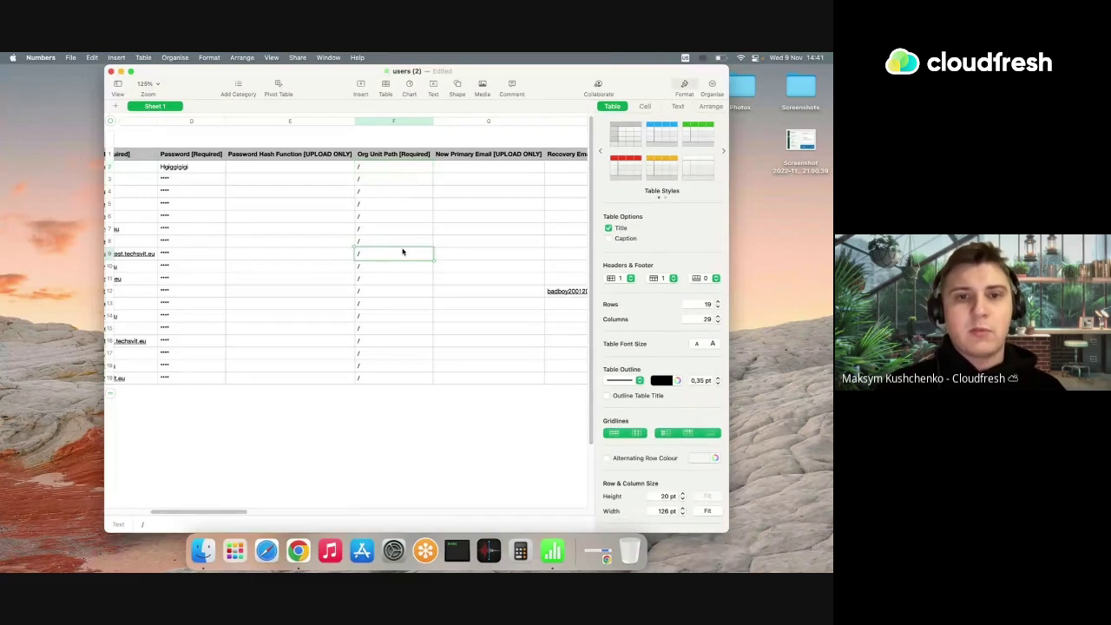
pyautogui.click(374, 172)
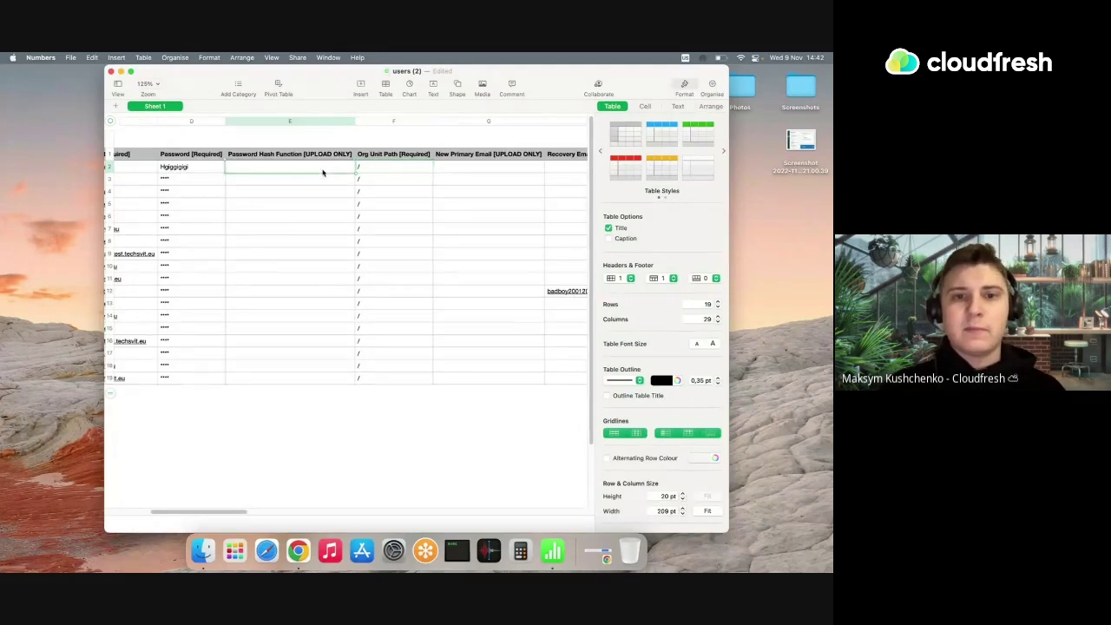
# Confirm F2 reads / and review the Password Hash Function and Recovery Email columns
pyautogui.press('super+Tab')
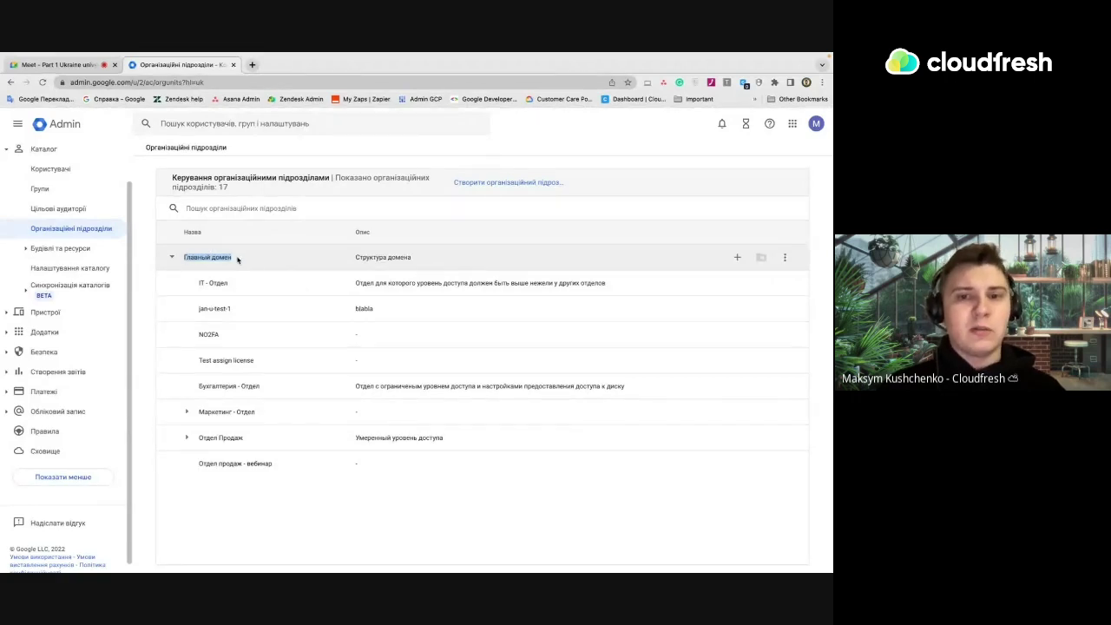
pyautogui.press('super+Tab')
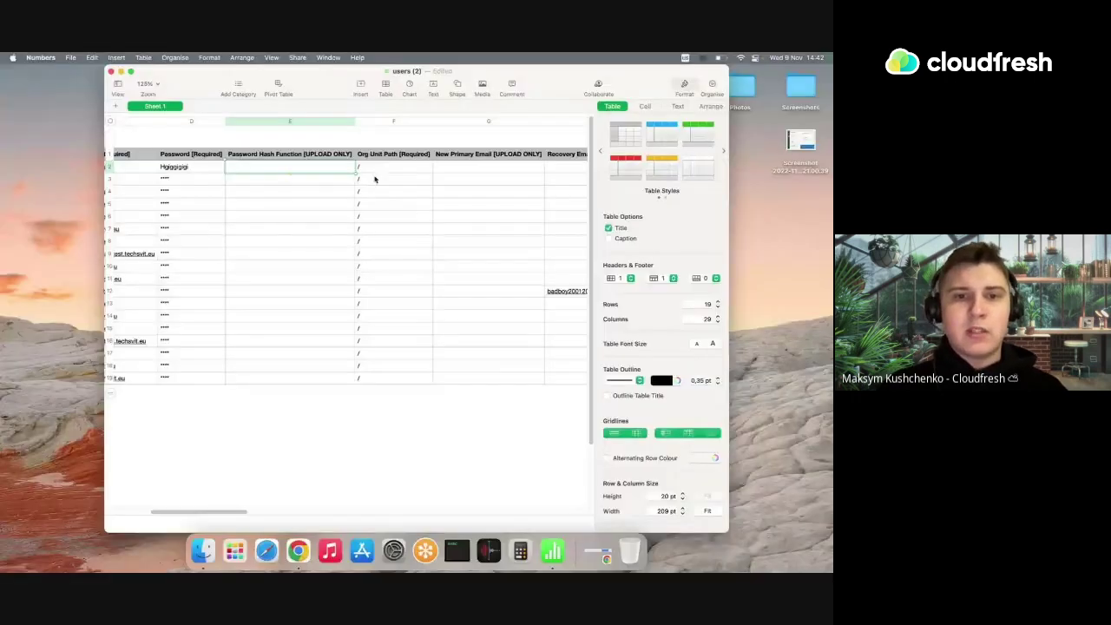
pyautogui.click(373, 170)
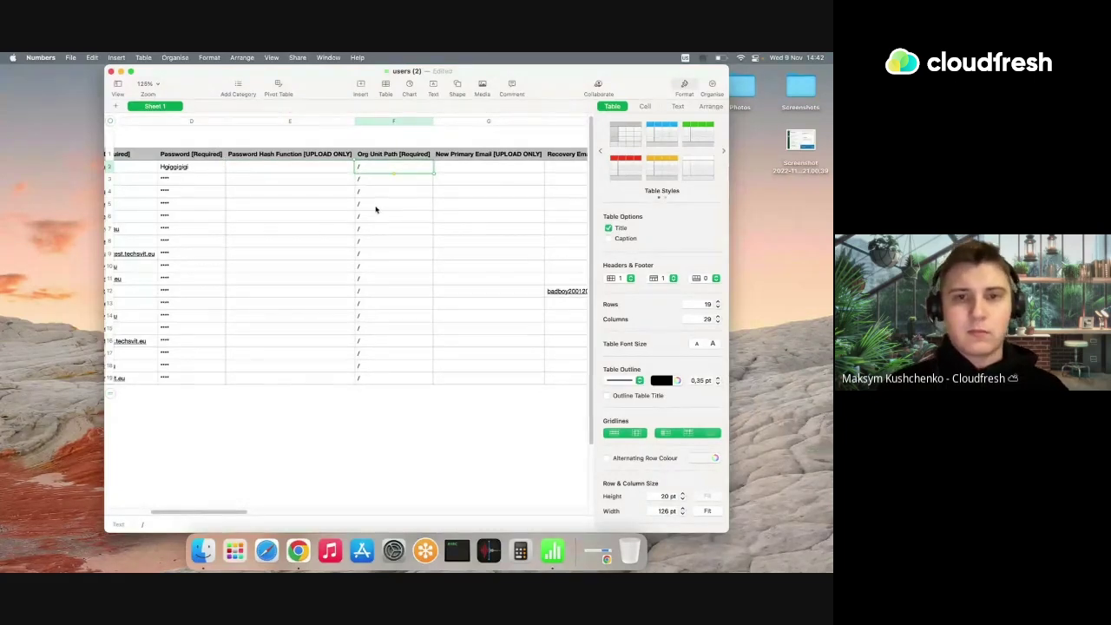
pyautogui.hscroll(2, 417, 179)
pyautogui.hscroll(3, 411, 179)
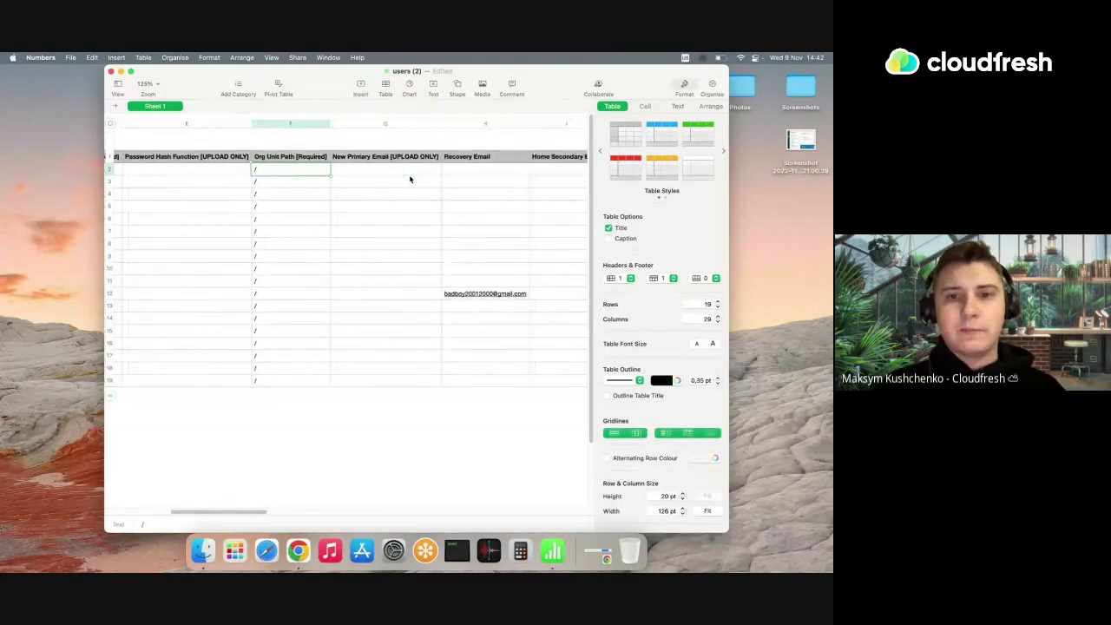
pyautogui.hscroll(-15, 411, 179)
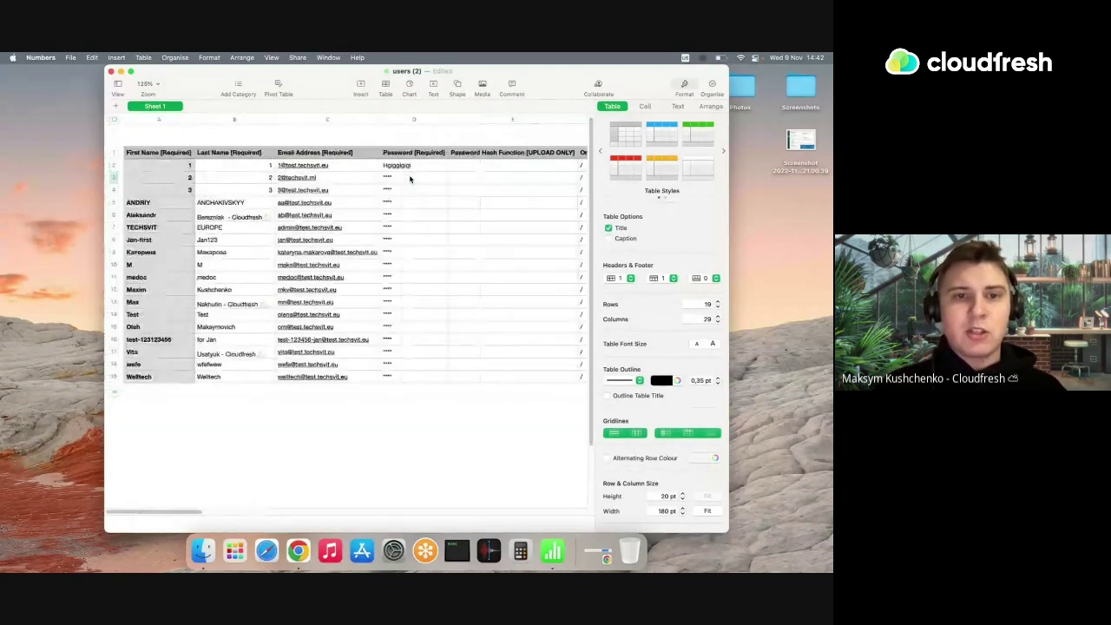
pyautogui.click(550, 152)
pyautogui.hscroll(15, 487, 174)
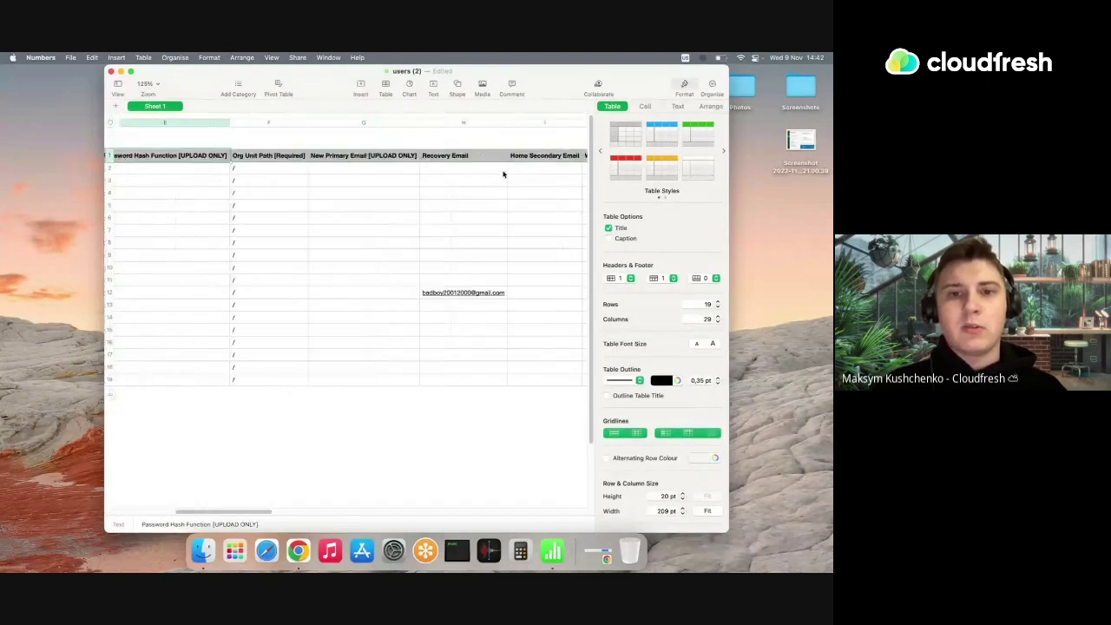
pyautogui.click(422, 157)
pyautogui.hscroll(3, 378, 190)
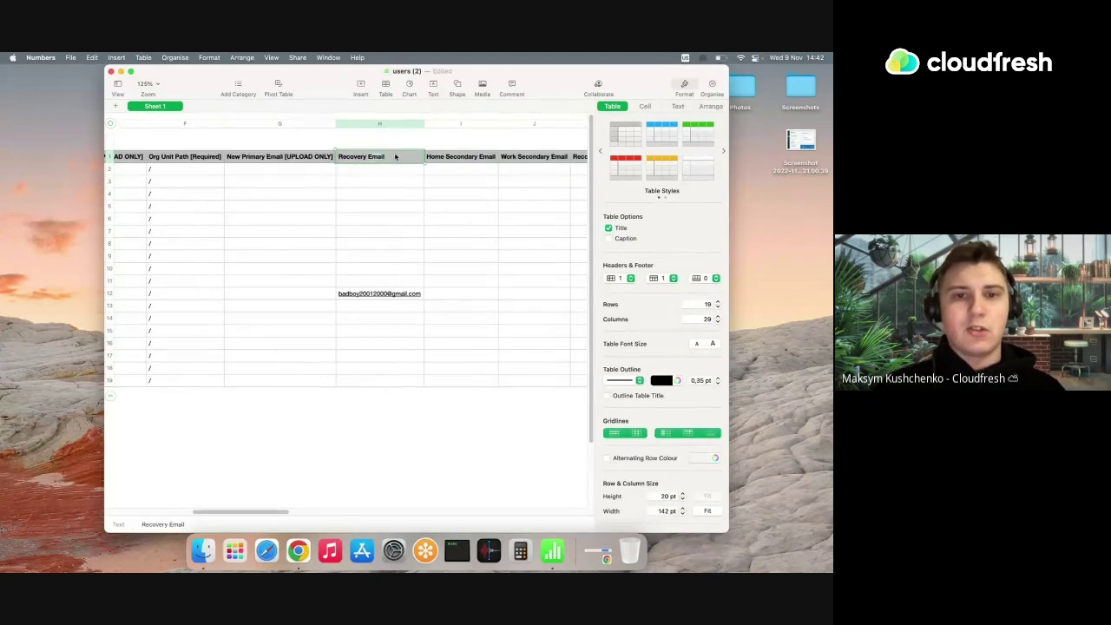
pyautogui.click(384, 184)
pyautogui.hscroll(3, 444, 181)
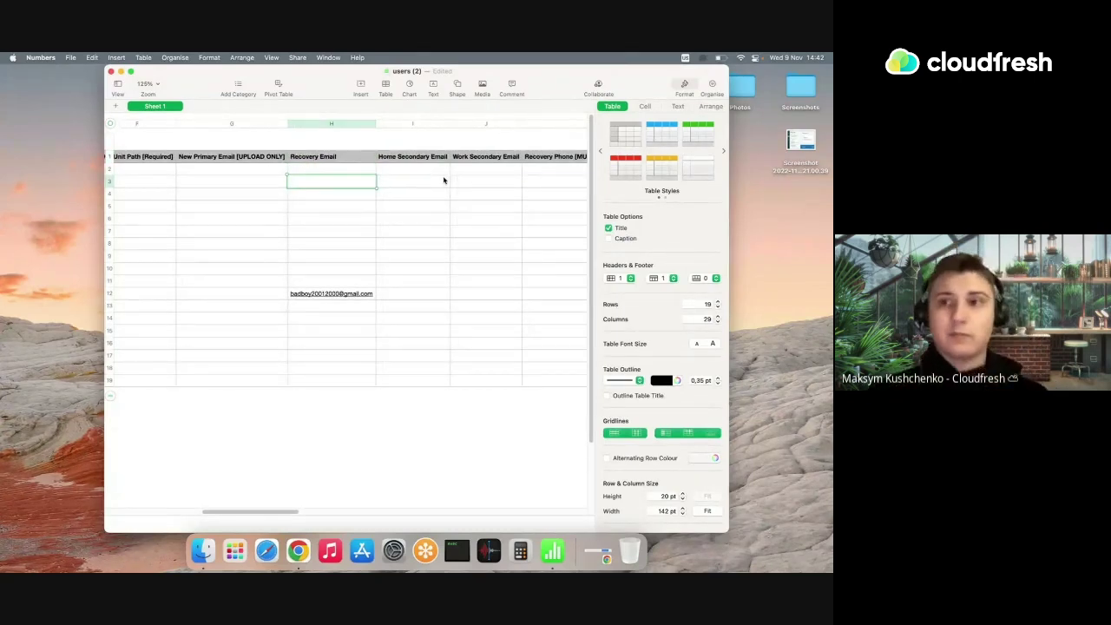
pyautogui.click(330, 157)
pyautogui.hscroll(3, 437, 179)
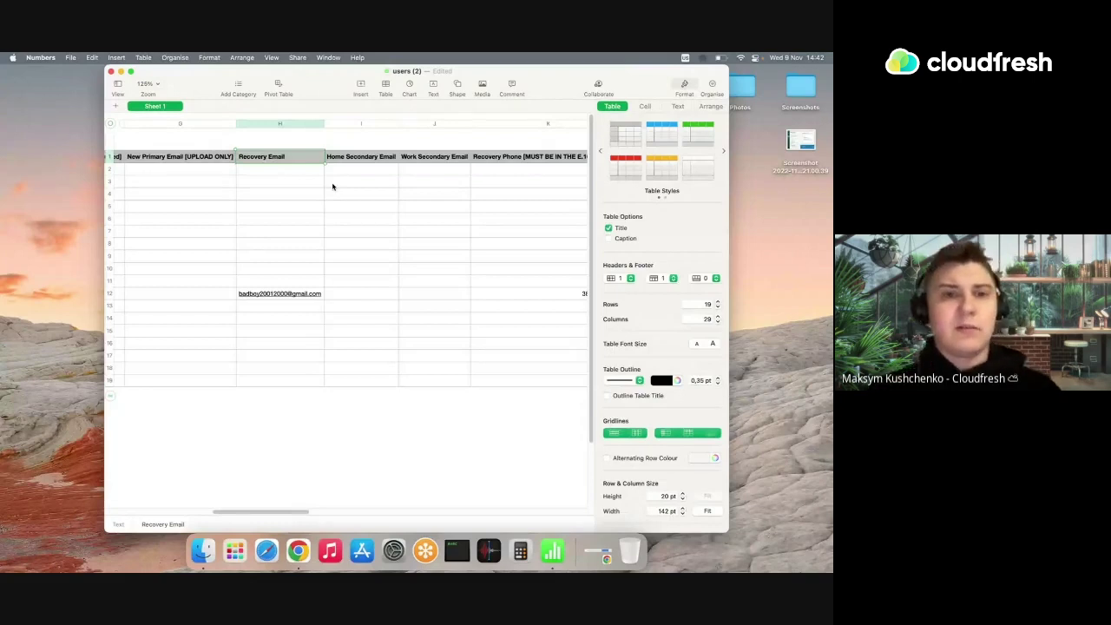
pyautogui.hscroll(4, 333, 187)
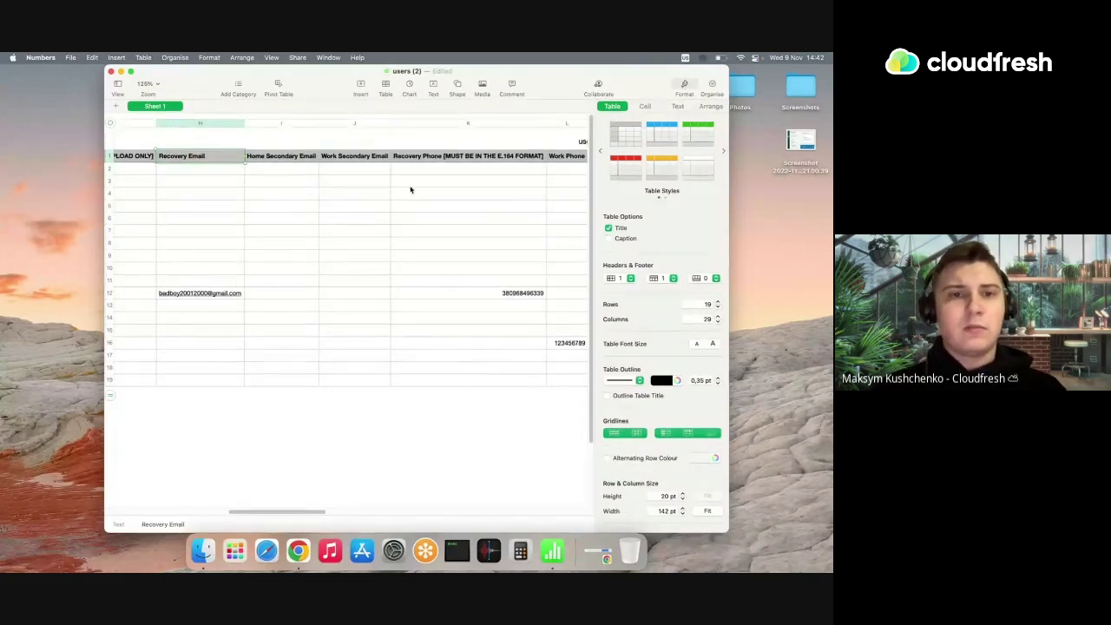
pyautogui.hscroll(2, 409, 188)
pyautogui.hscroll(10, 255, 174)
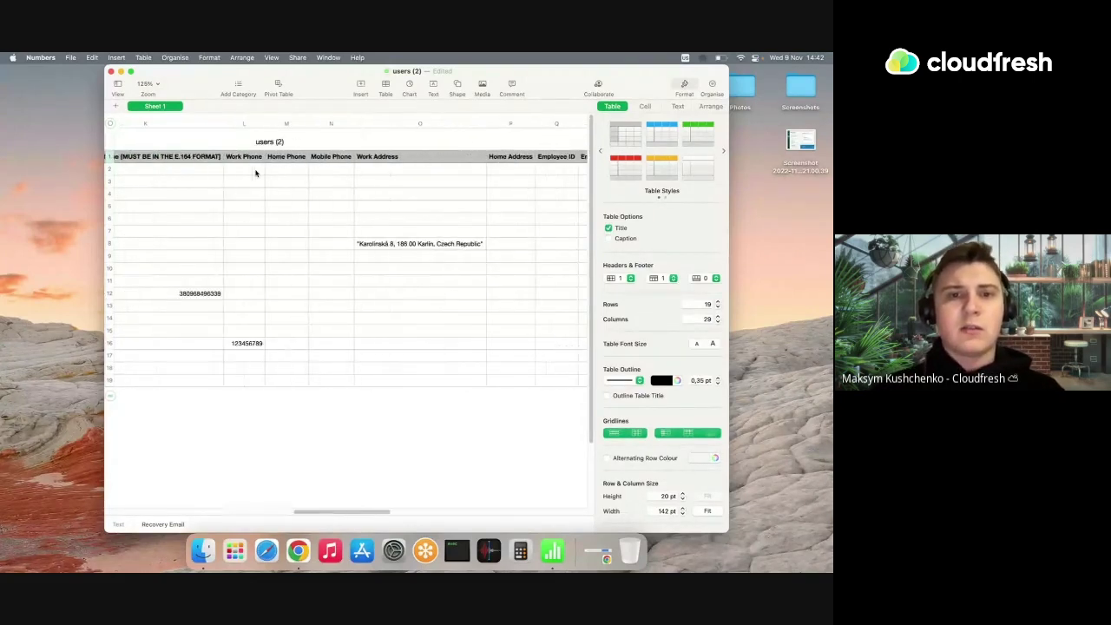
pyautogui.hscroll(10, 255, 174)
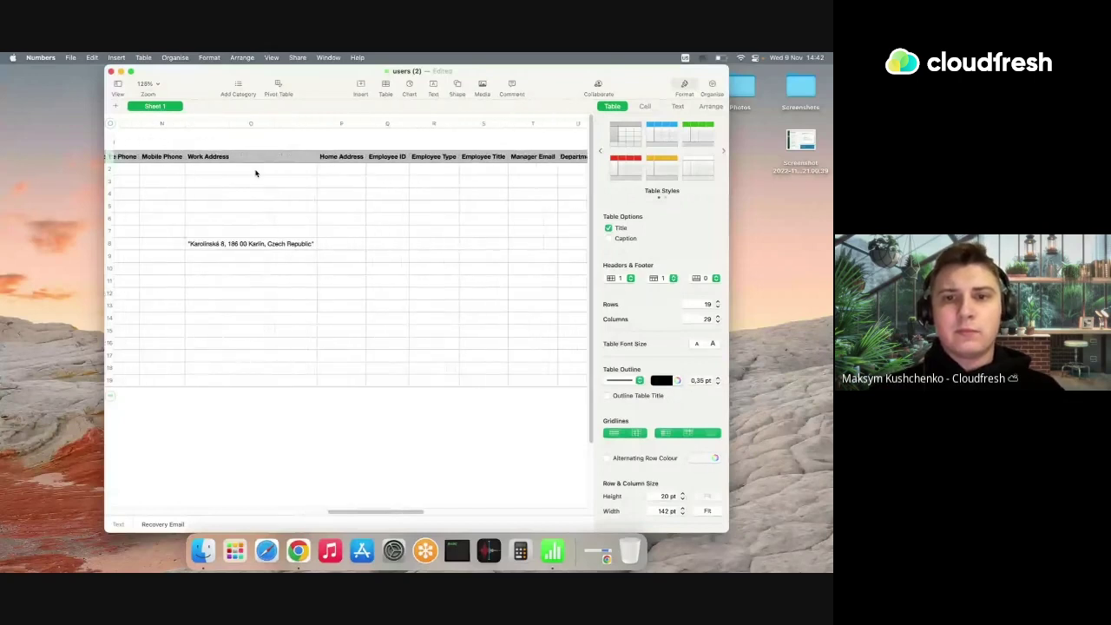
pyautogui.hscroll(3, 255, 174)
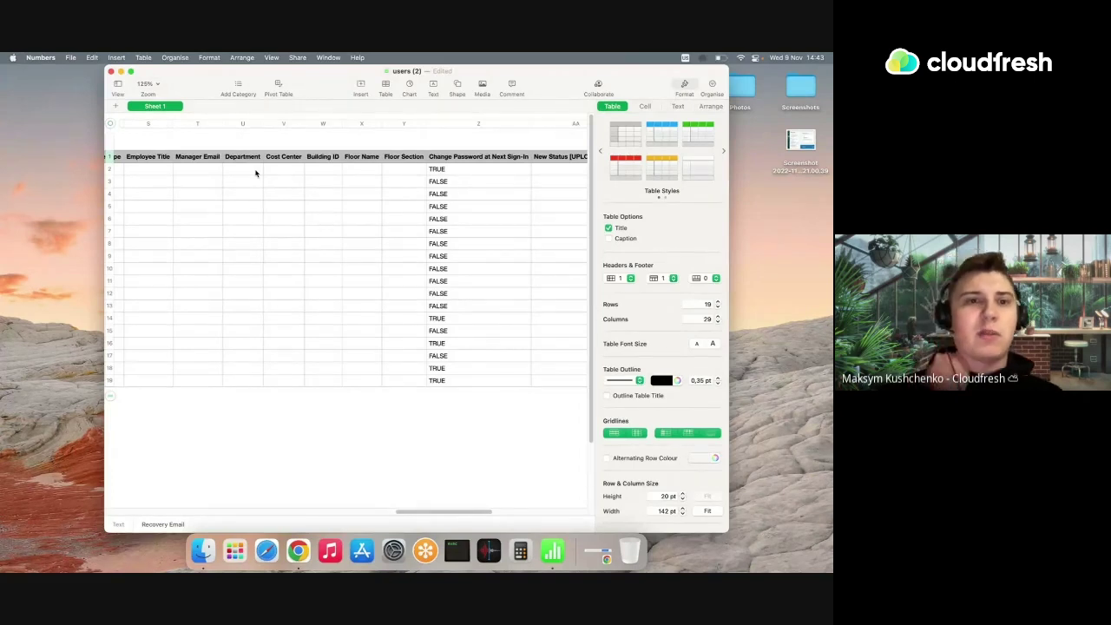
pyautogui.click(255, 172)
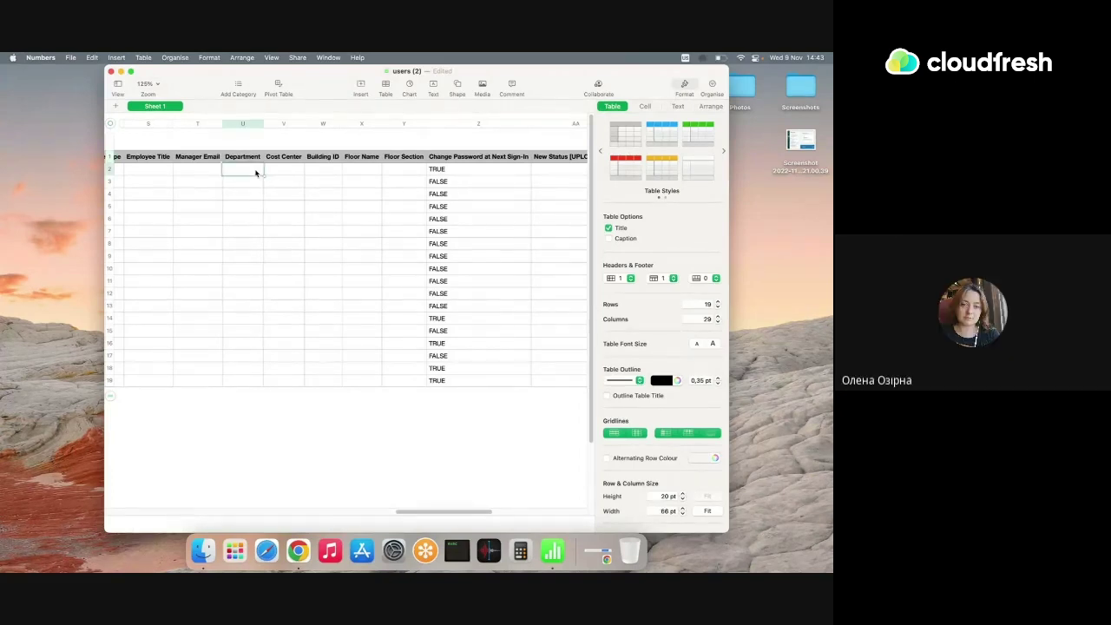
pyautogui.hscroll(5, 255, 173)
pyautogui.hscroll(-15, 256, 173)
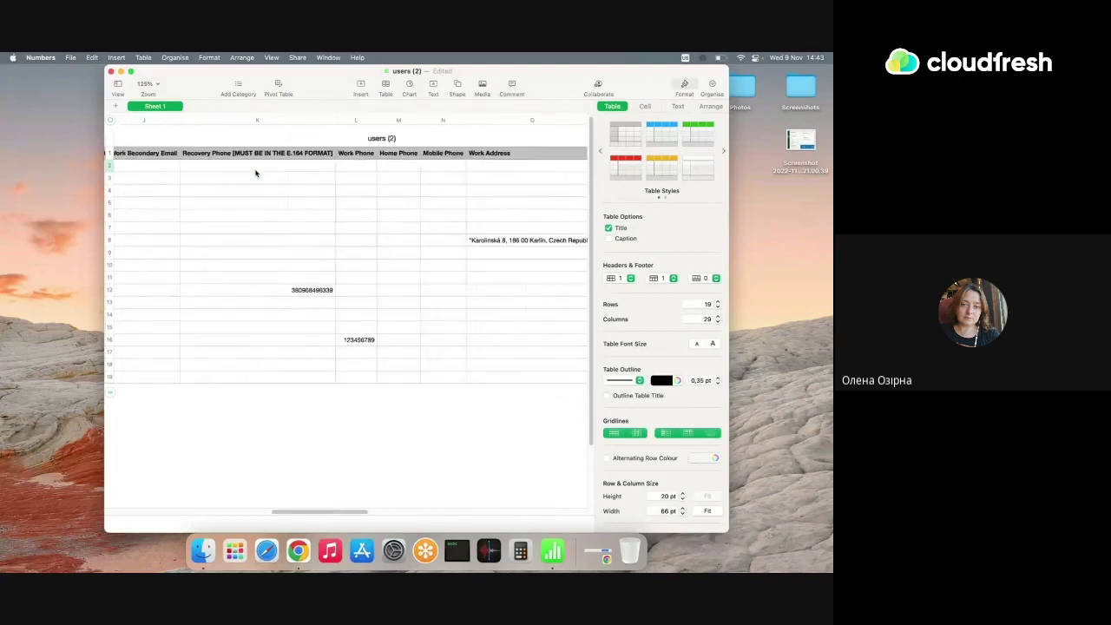
pyautogui.hscroll(-10, 255, 173)
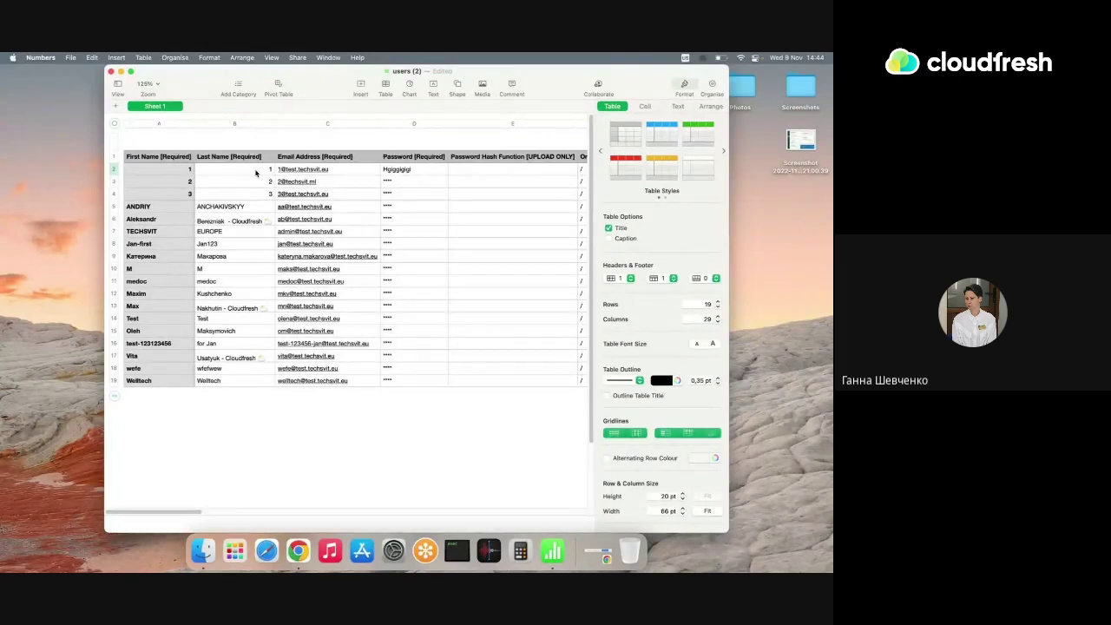
pyautogui.click(257, 174)
pyautogui.press('Left')
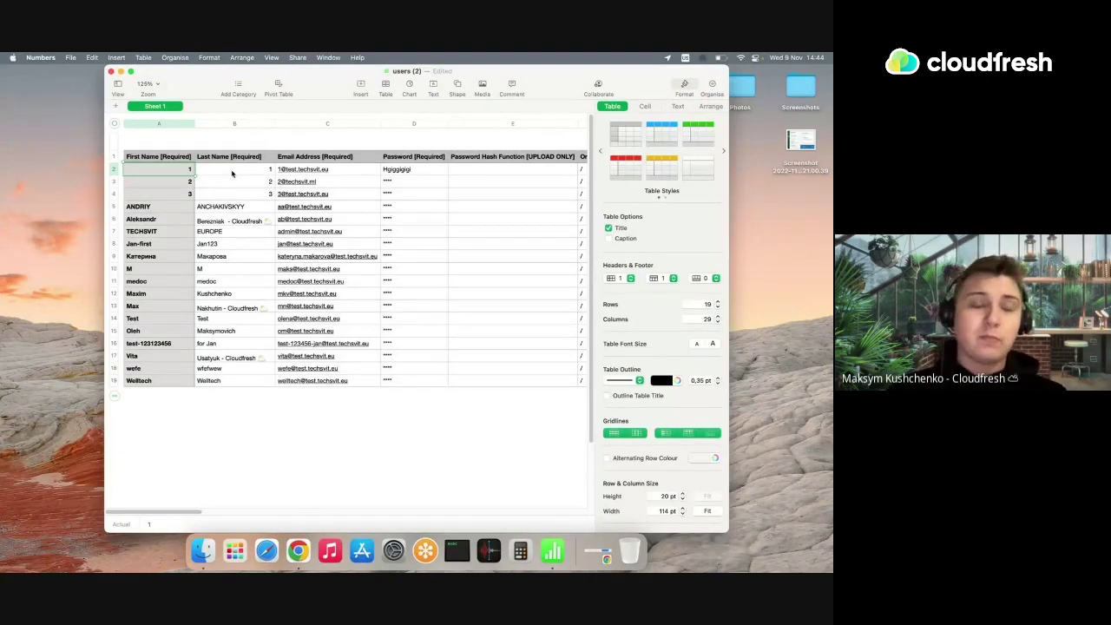
pyautogui.click(231, 174)
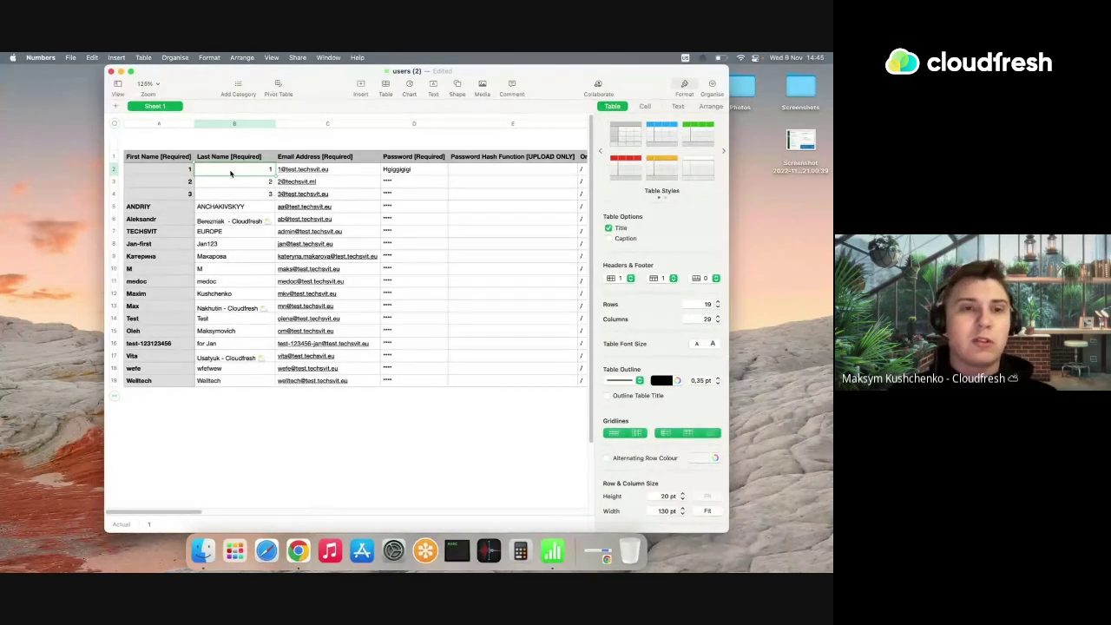
pyautogui.click(174, 169)
pyautogui.click(212, 169)
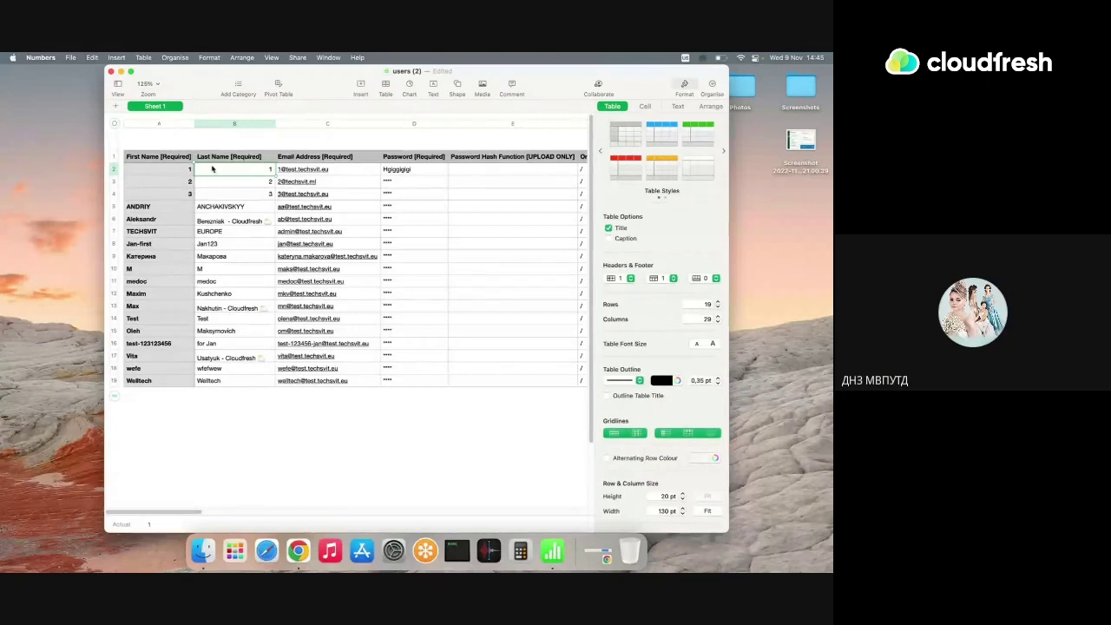
pyautogui.click(334, 172)
pyautogui.hscroll(2, 342, 171)
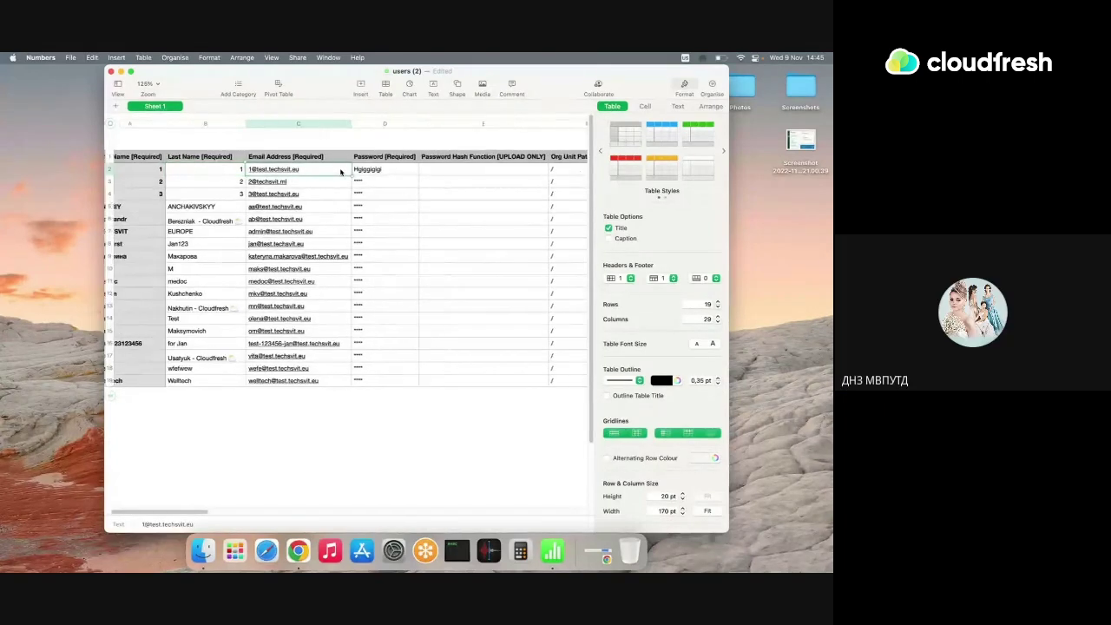
pyautogui.click(385, 171)
pyautogui.click(426, 170)
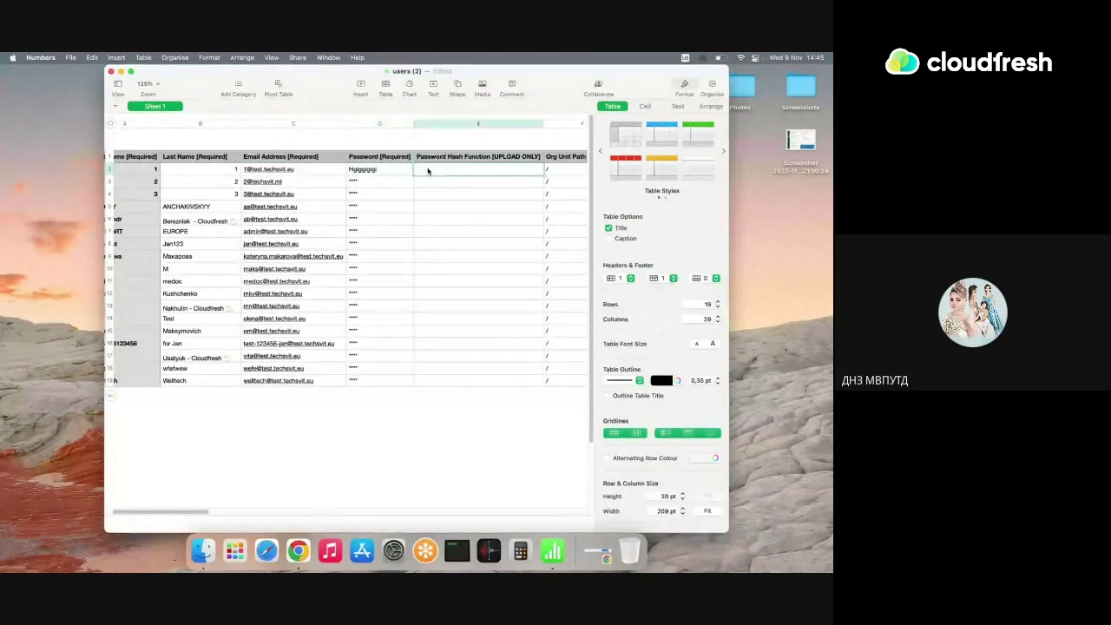
pyautogui.hscroll(5, 464, 178)
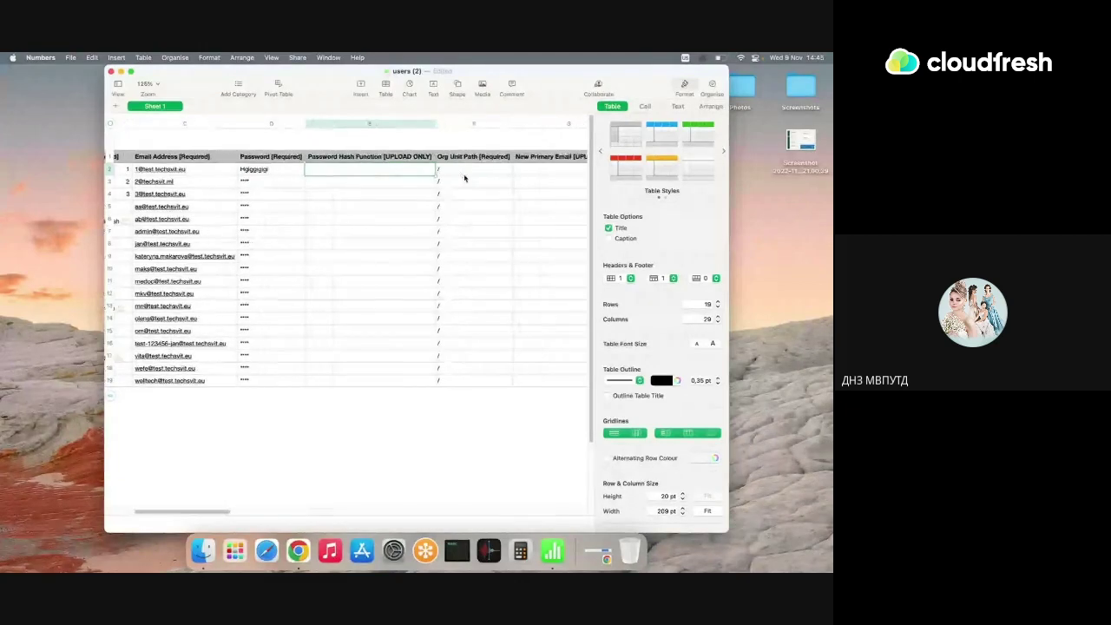
pyautogui.click(465, 176)
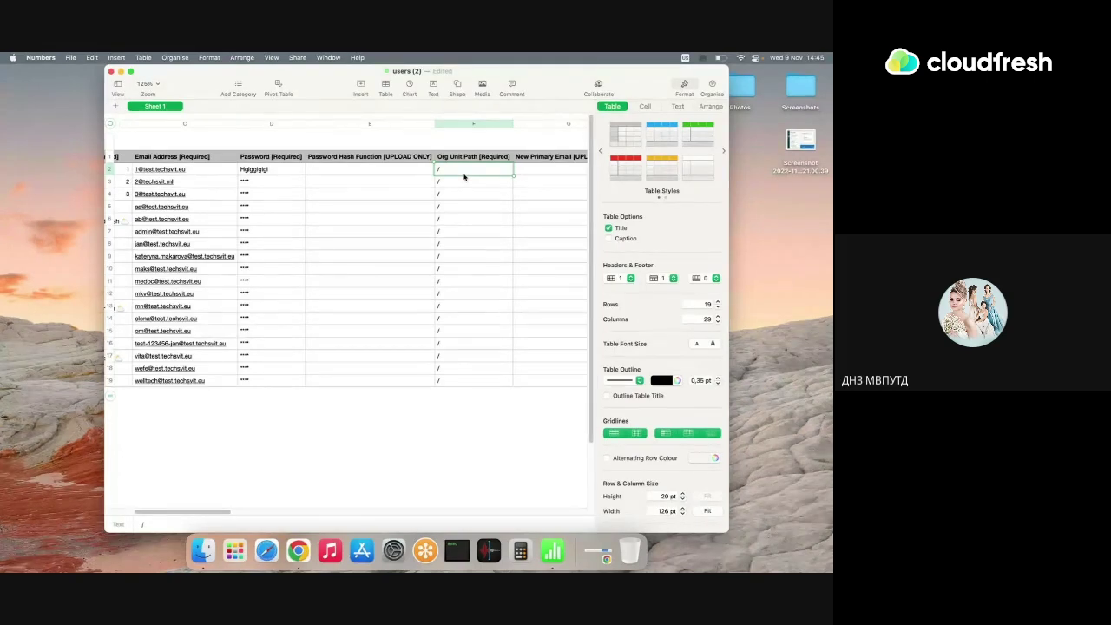
pyautogui.hscroll(5, 464, 177)
pyautogui.click(463, 174)
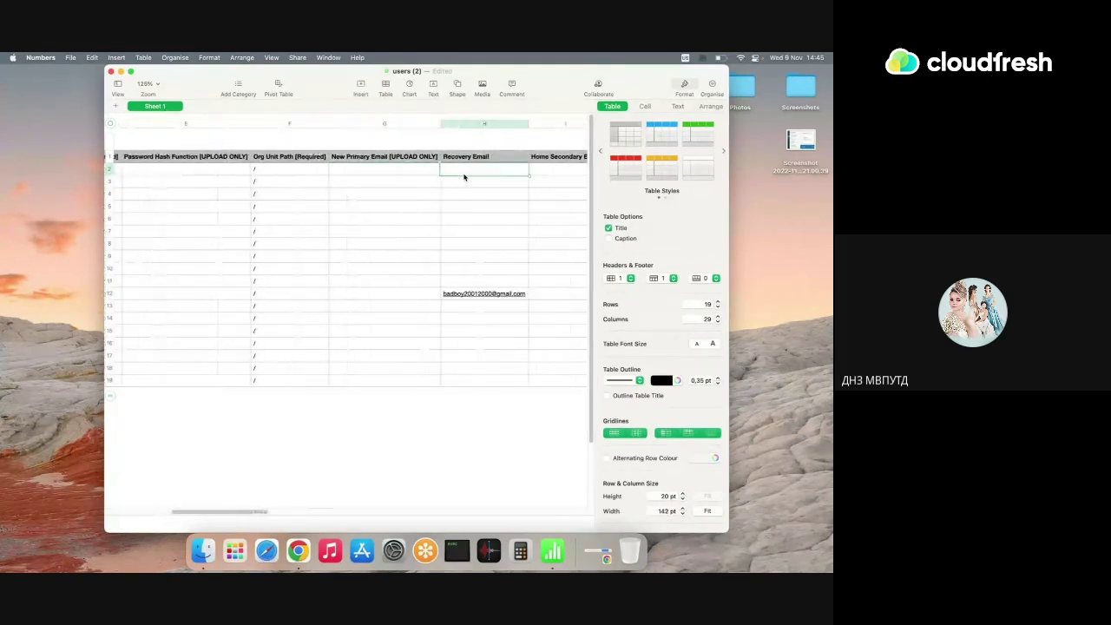
pyautogui.hscroll(3, 464, 177)
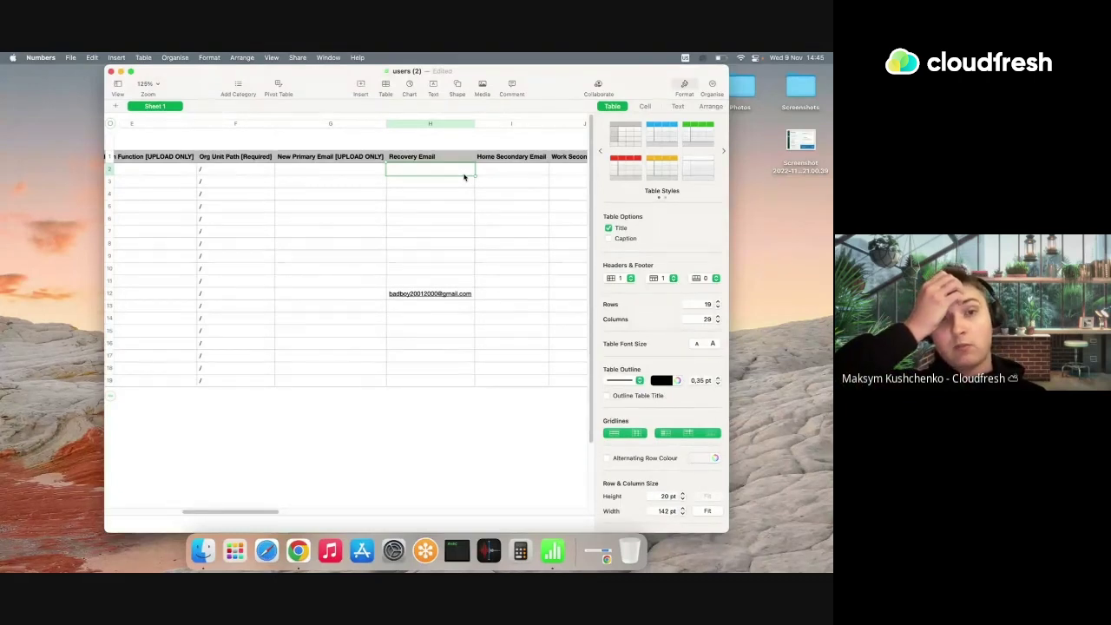
pyautogui.hscroll(-15, 464, 176)
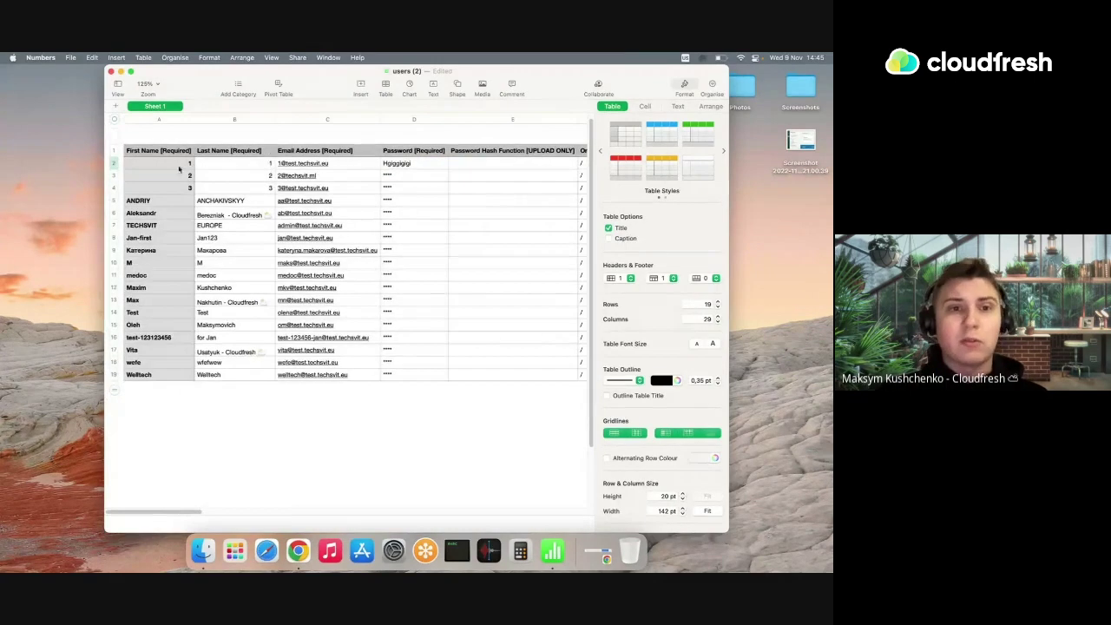
pyautogui.click(180, 169)
pyautogui.click(222, 164)
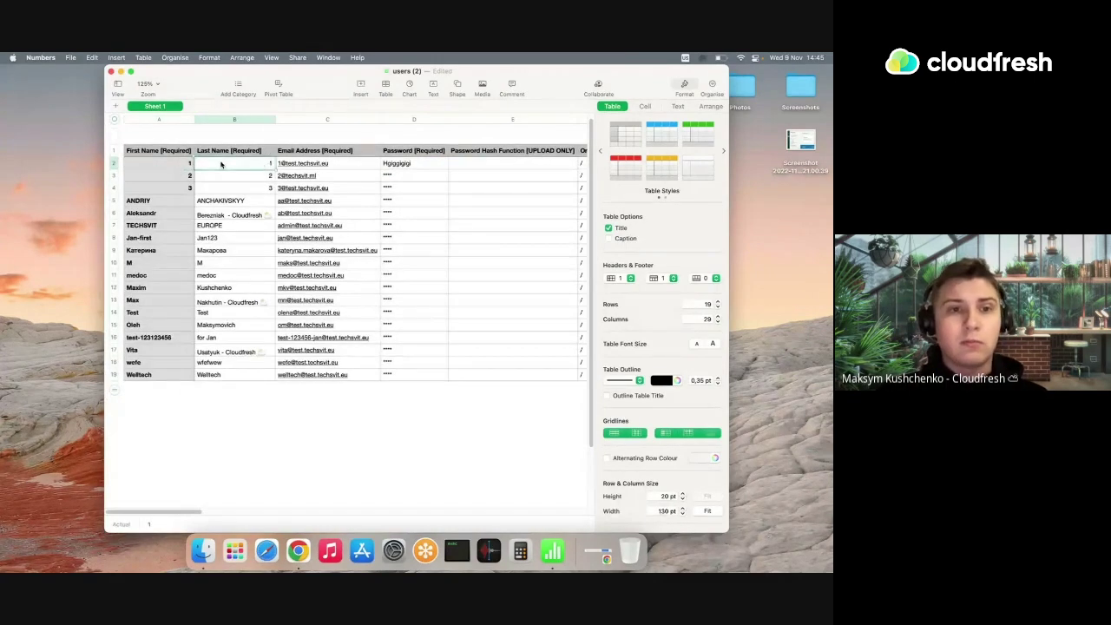
pyautogui.click(345, 165)
pyautogui.hscroll(5, 391, 167)
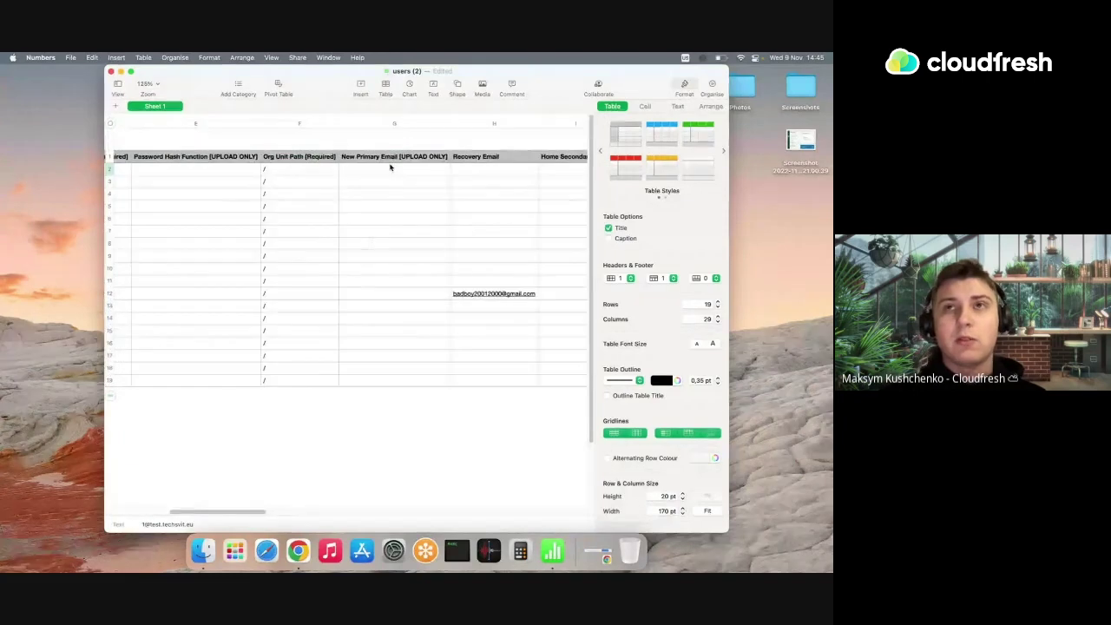
pyautogui.hscroll(3, 486, 187)
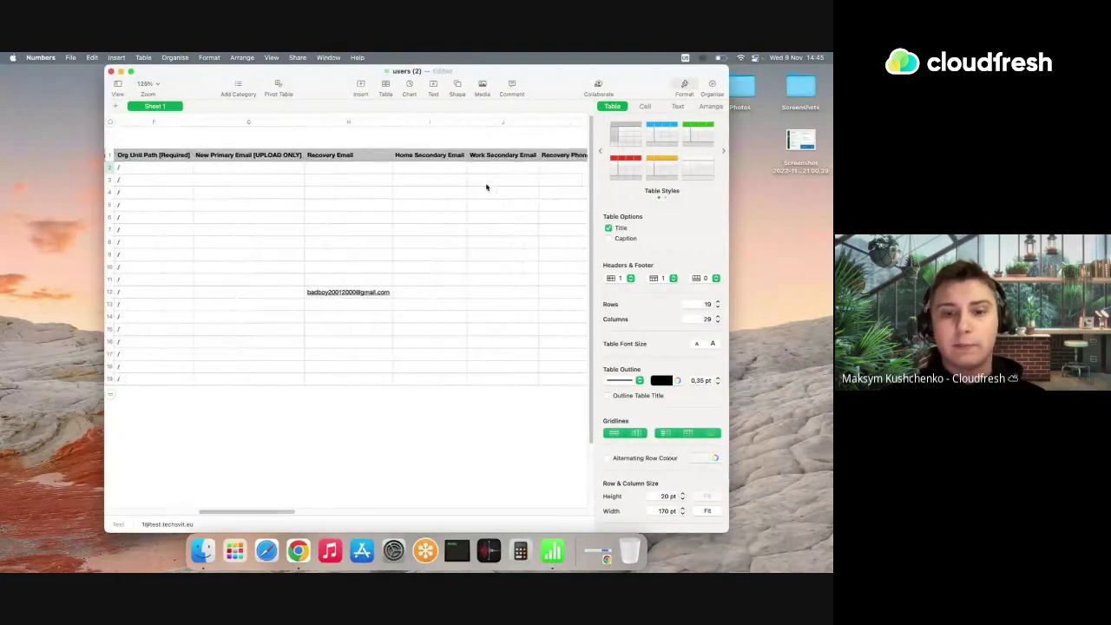
pyautogui.hscroll(3, 487, 187)
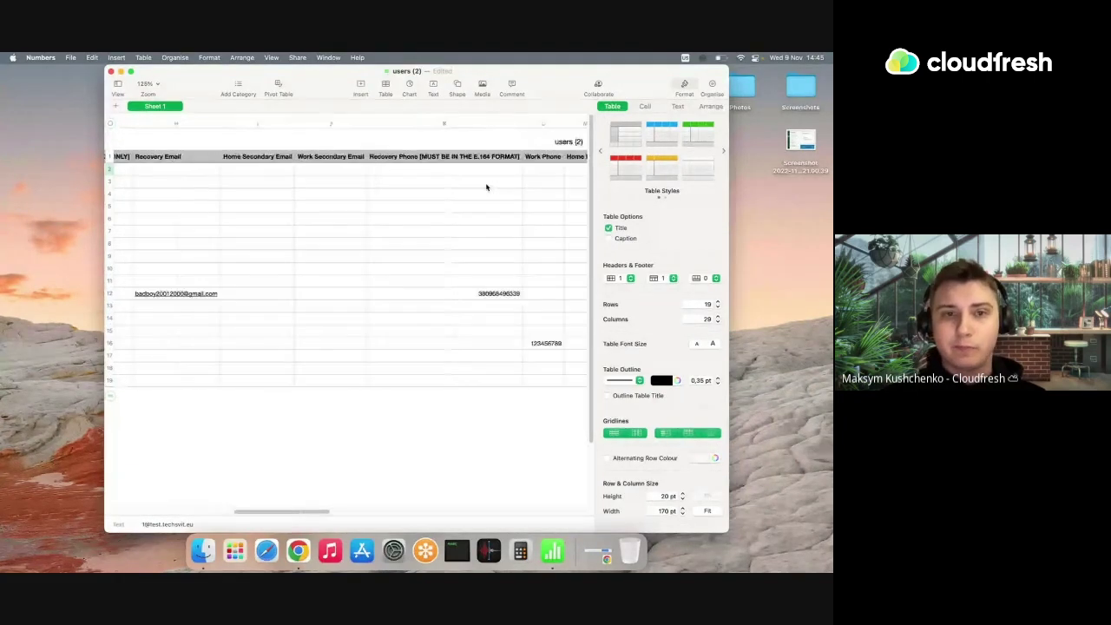
# Close users (2) in Numbers without saving and return to the Admin console home page
pyautogui.click(109, 71)
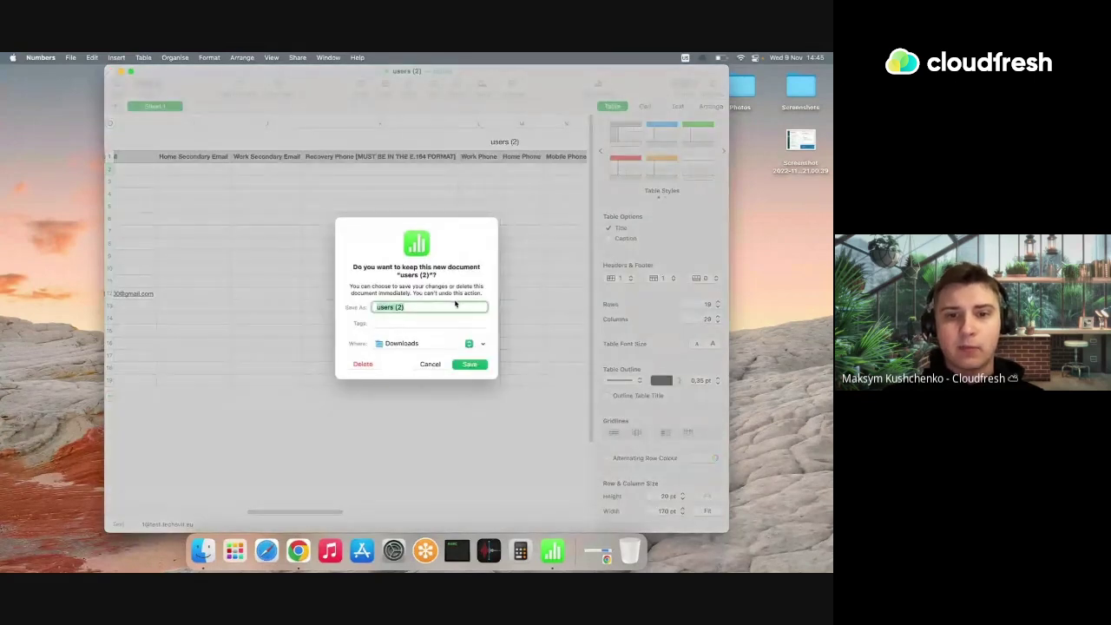
pyautogui.click(372, 365)
pyautogui.hotkey('ctrl', 'Right')
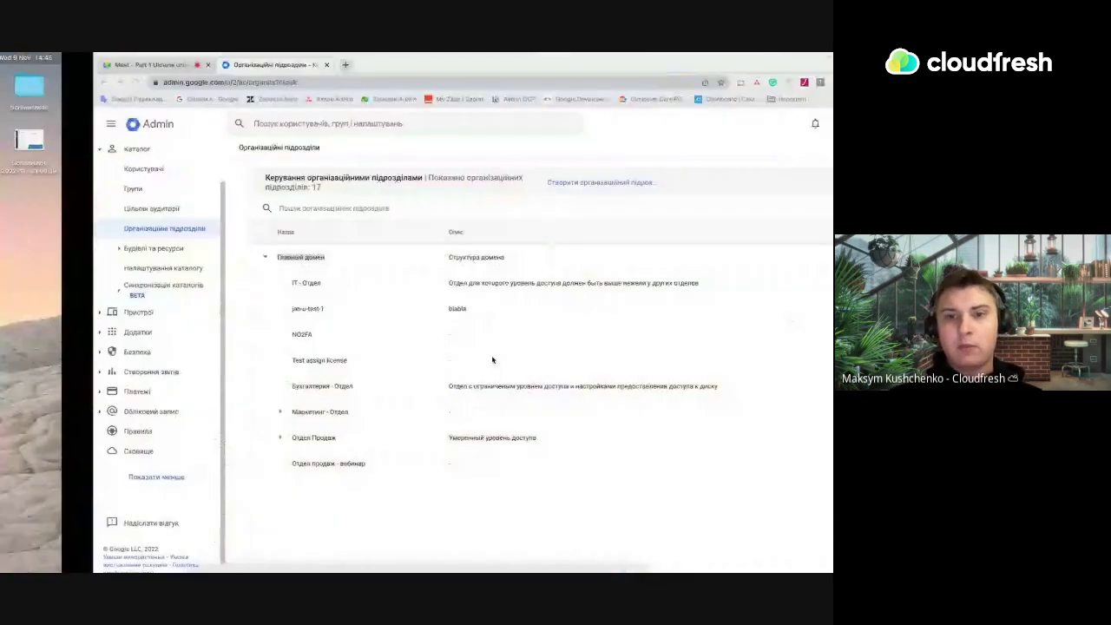
pyautogui.click(63, 128)
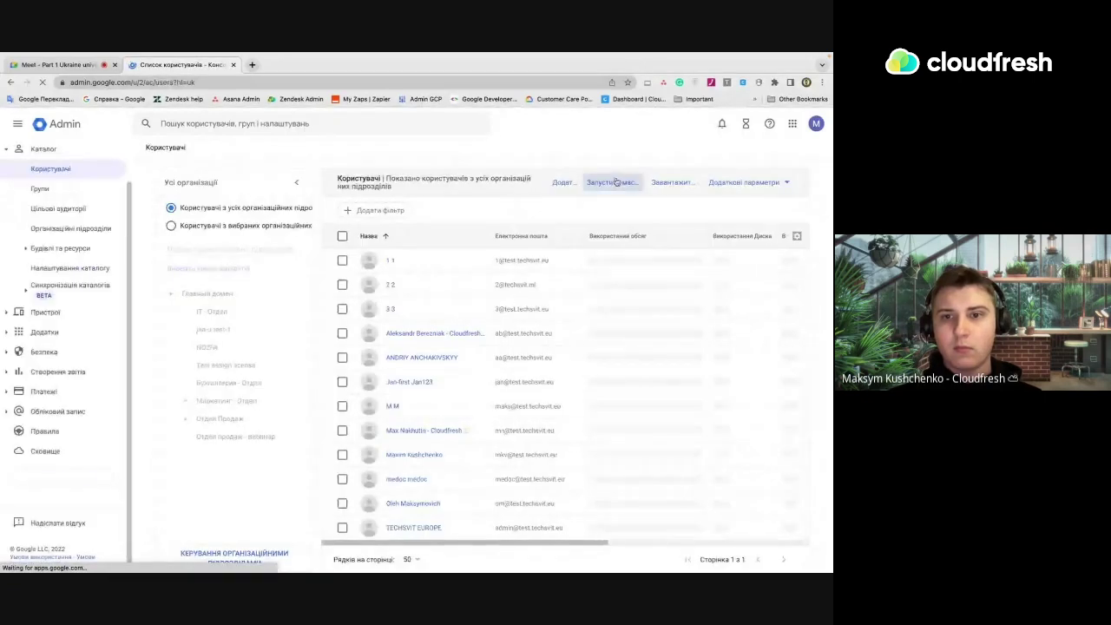
# Open Bulk update users and highlight the note about the 150 000 user limit
pyautogui.click(616, 183)
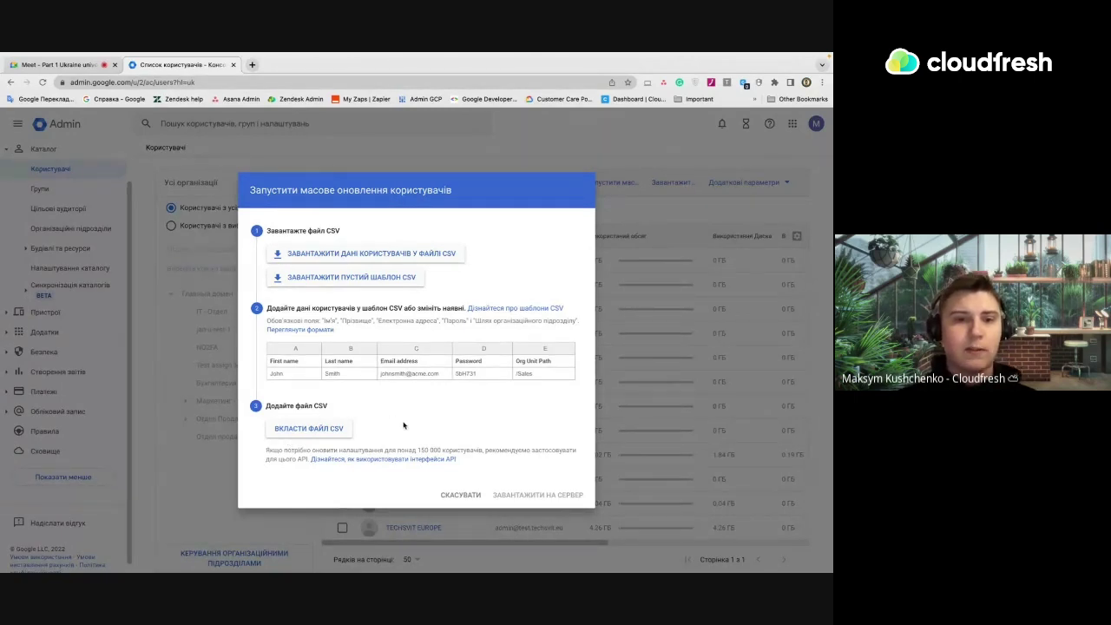
pyautogui.tripleClick(405, 449)
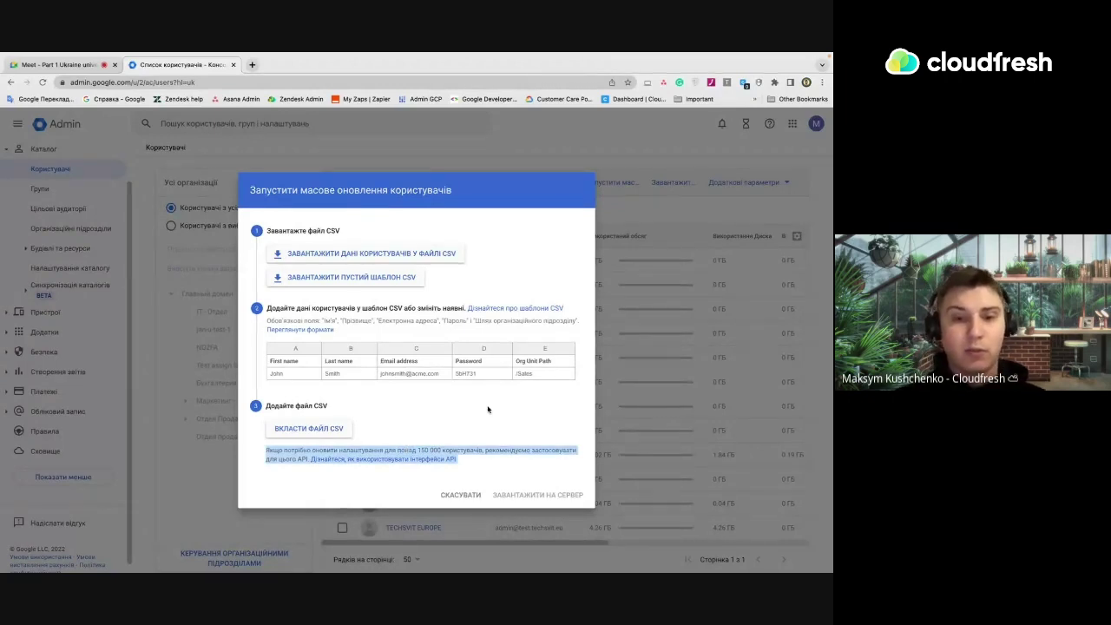
pyautogui.click(417, 449)
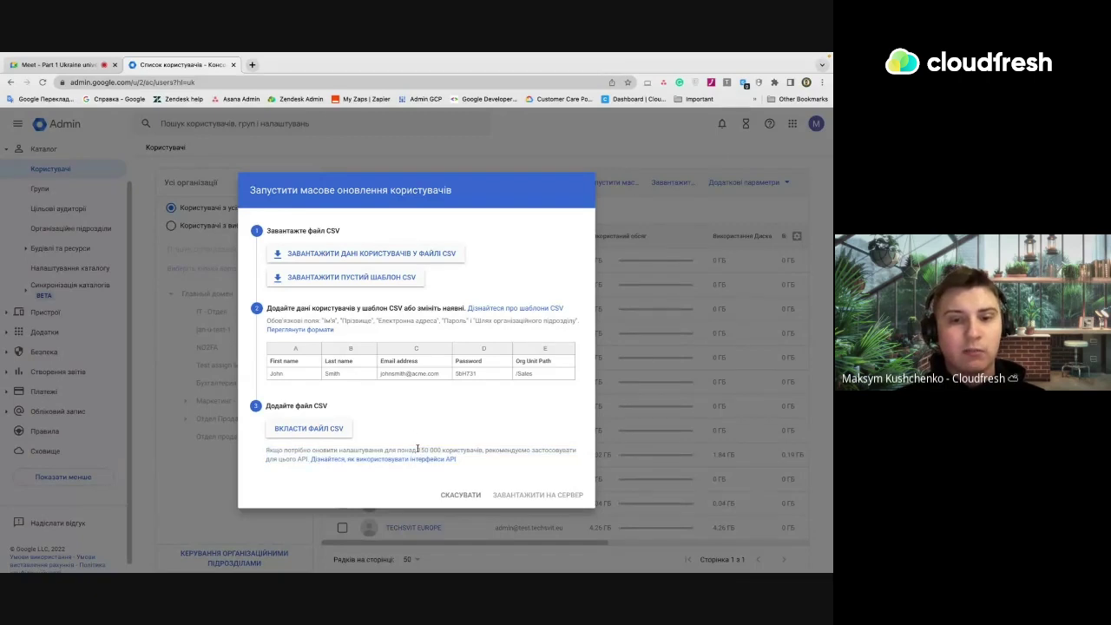
pyautogui.moveTo(418, 449); pyautogui.dragTo(446, 450)
pyautogui.click(454, 441)
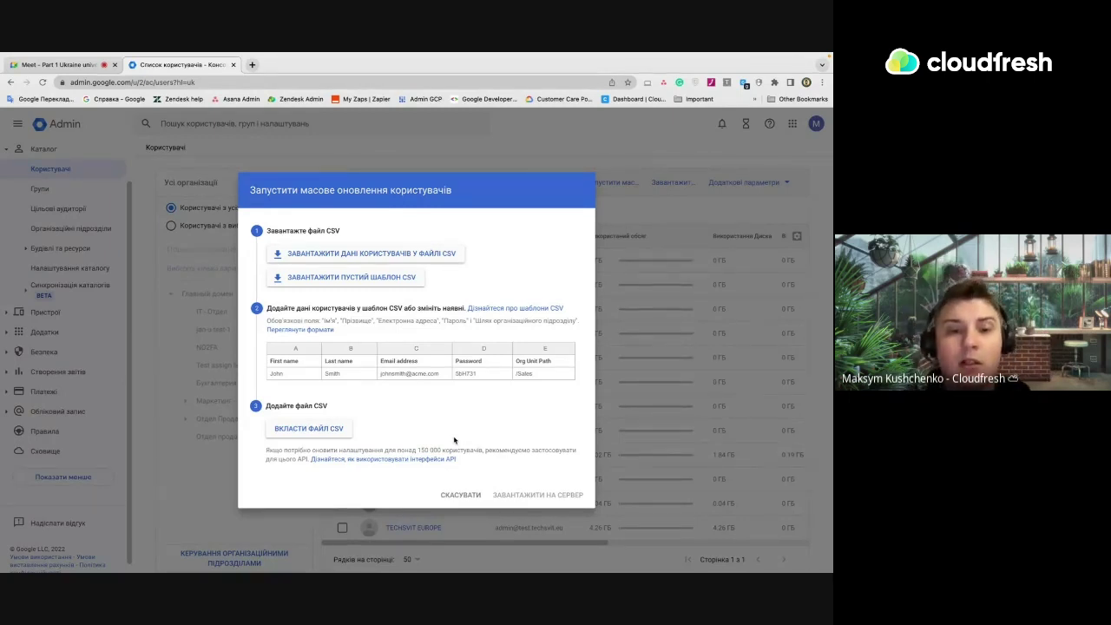
# Cancel the dialog, go Home, reopen the Users list and bring up Bulk update users again
pyautogui.click(445, 494)
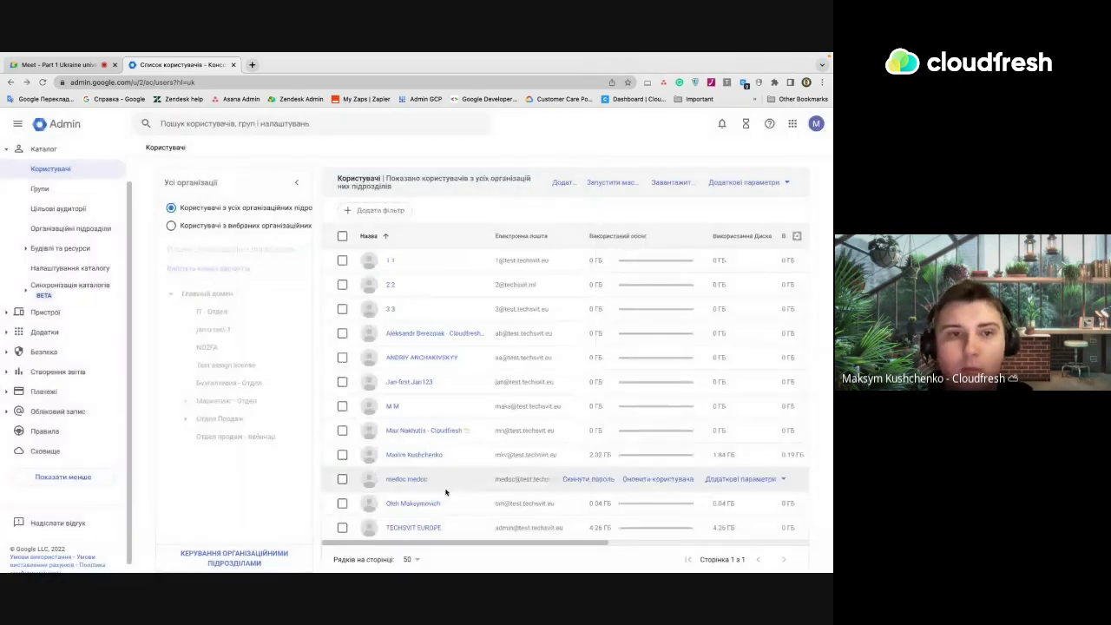
pyautogui.click(65, 124)
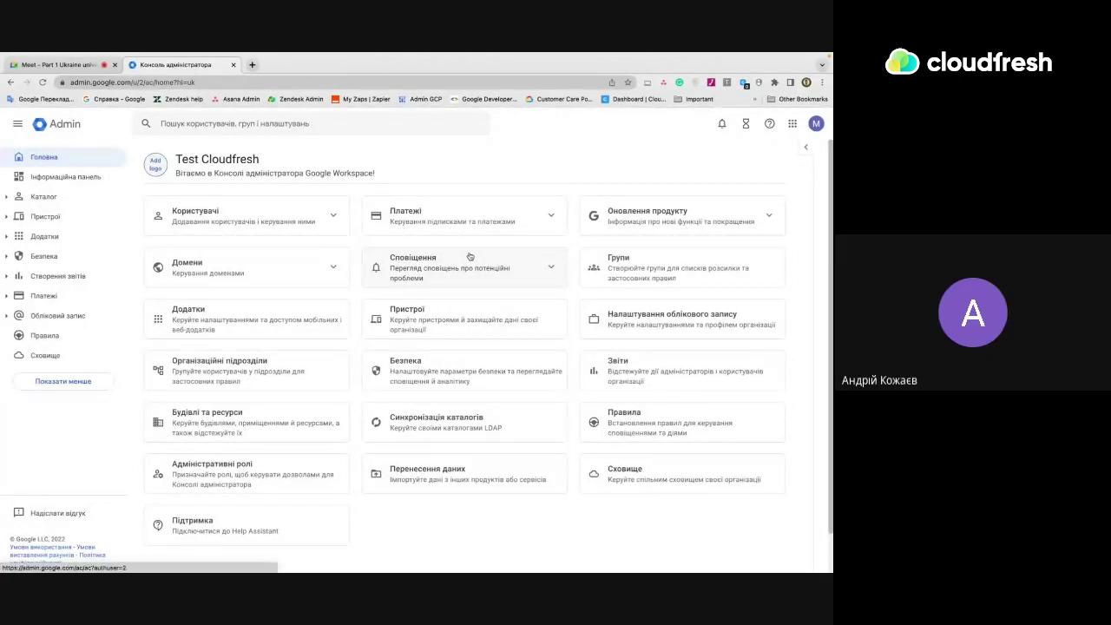
pyautogui.click(198, 217)
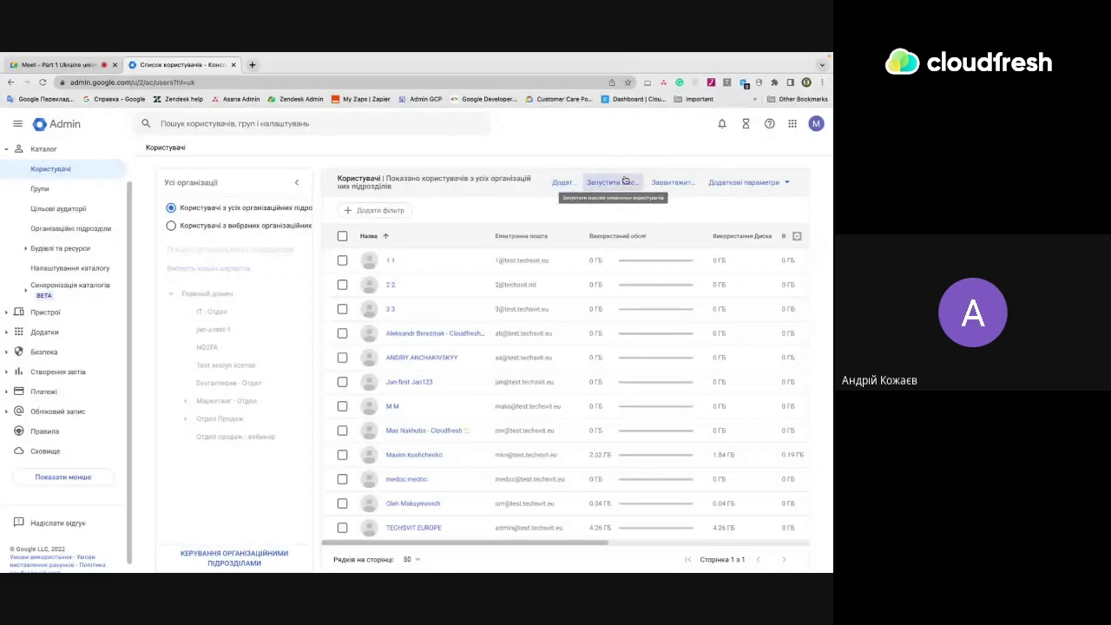
pyautogui.click(610, 181)
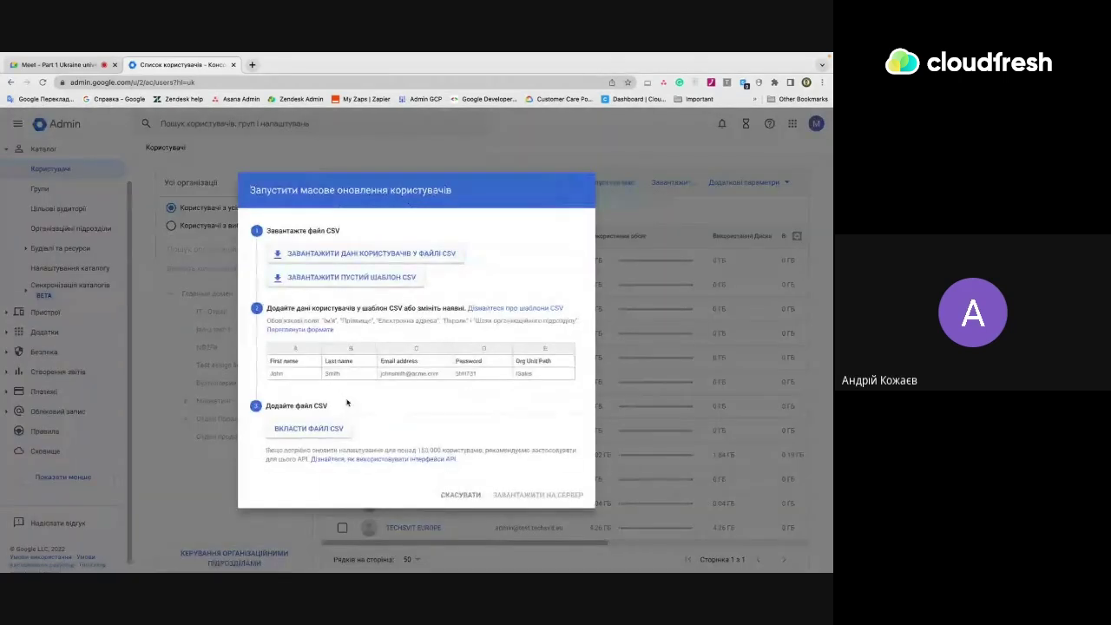
# Open the help article on adding users from a CSV file and switch it to Russian
pyautogui.click(497, 308)
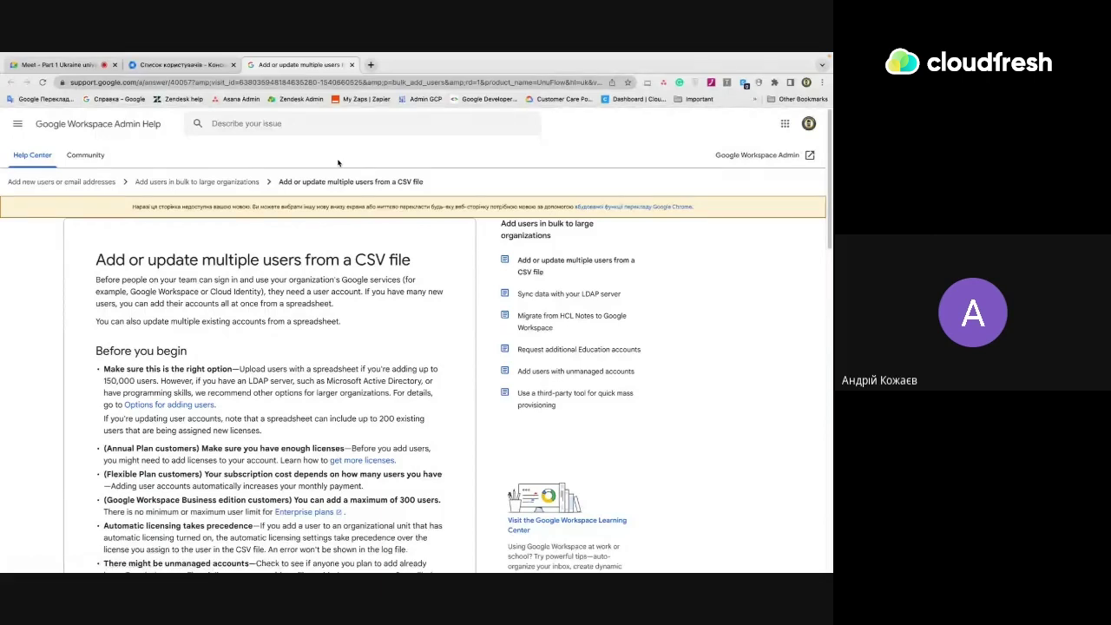
pyautogui.scroll(-3, 338, 163)
pyautogui.scroll(-20, 338, 162)
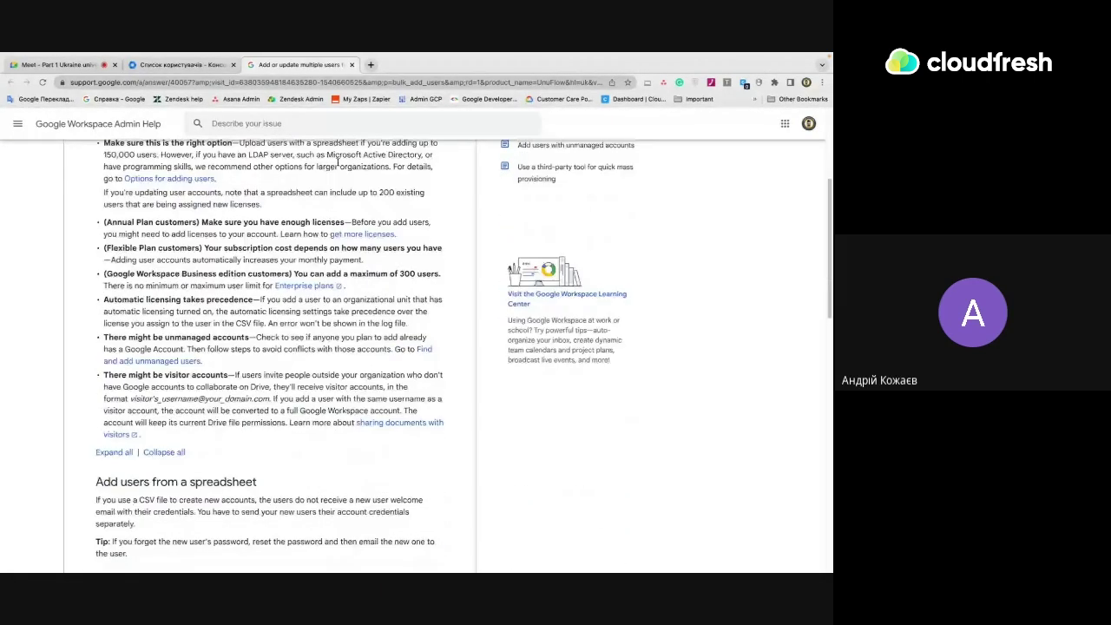
pyautogui.click(228, 554)
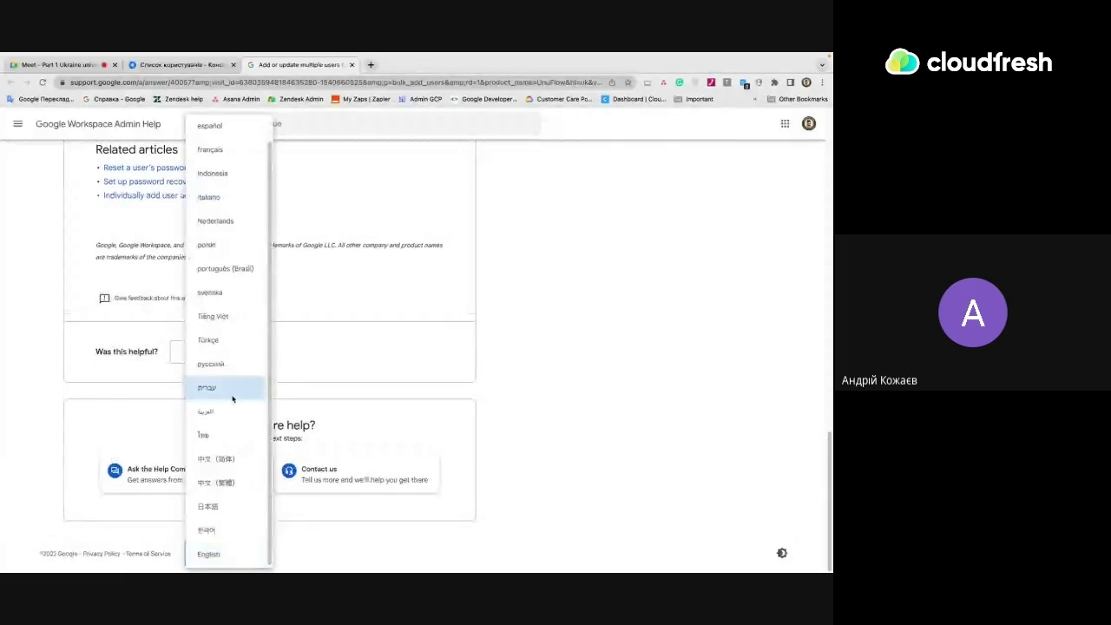
pyautogui.click(228, 362)
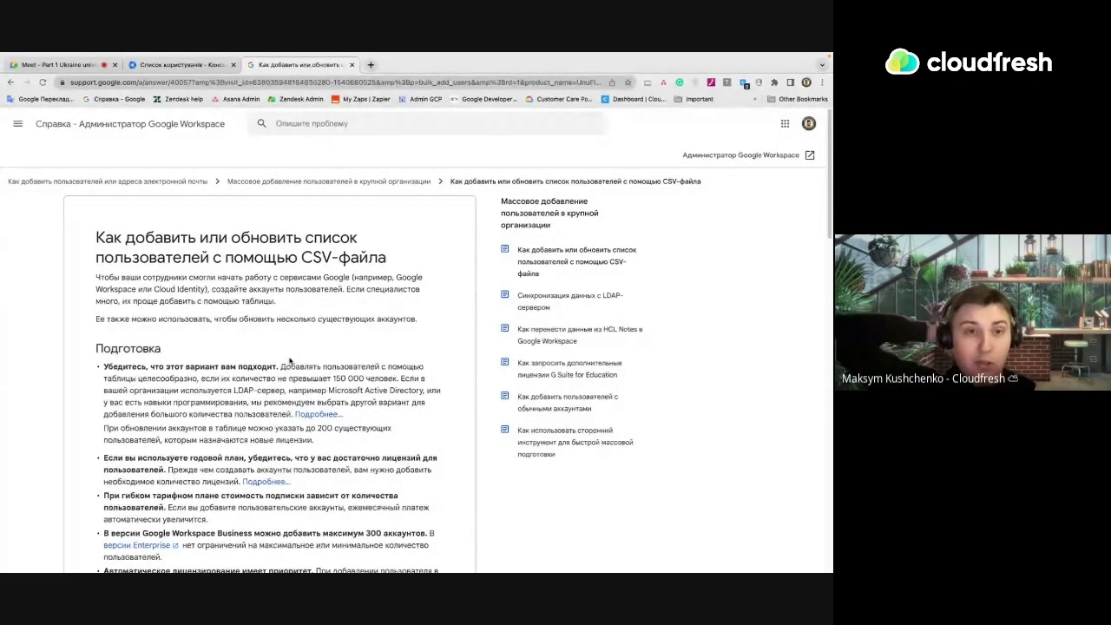
# Glance at the bulk update dialog, then scroll through the Russian CSV help article
pyautogui.click(195, 64)
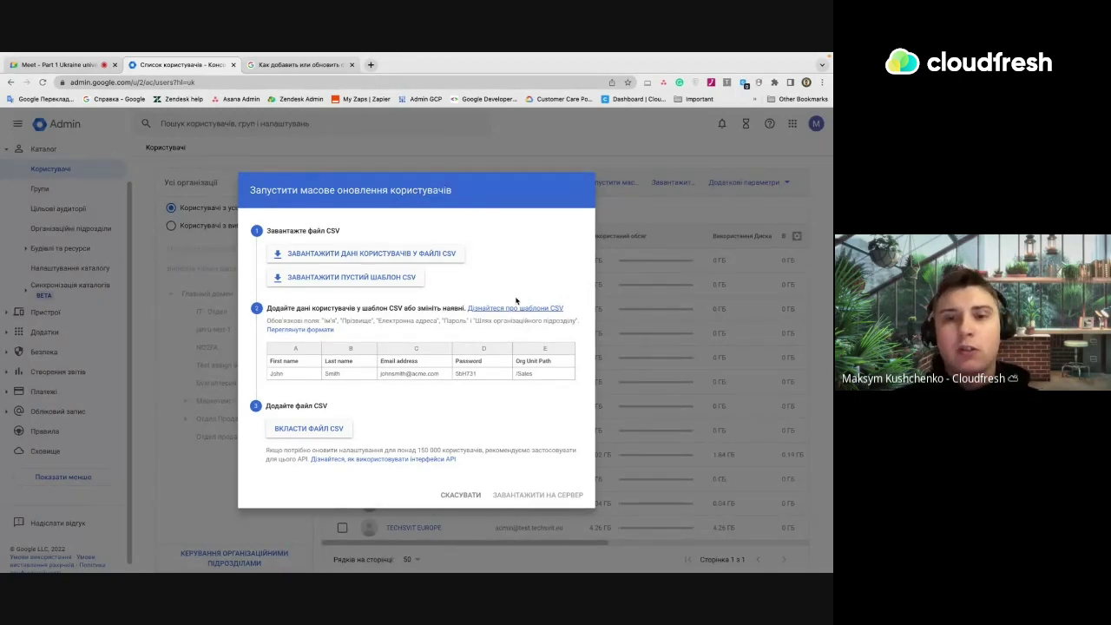
pyautogui.click(295, 66)
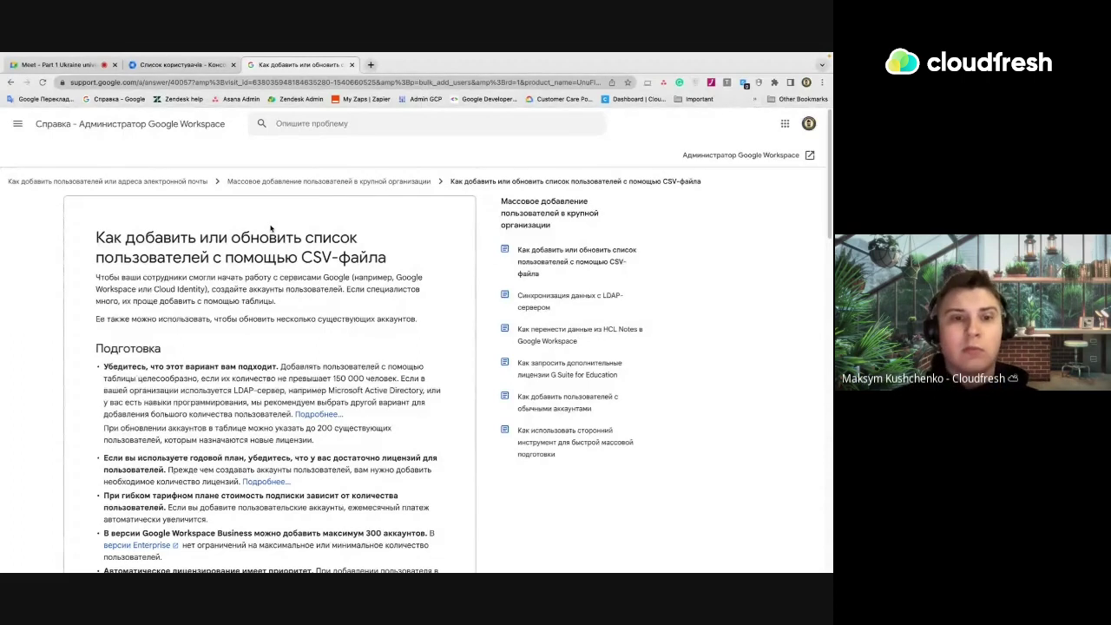
pyautogui.scroll(-2, 249, 228)
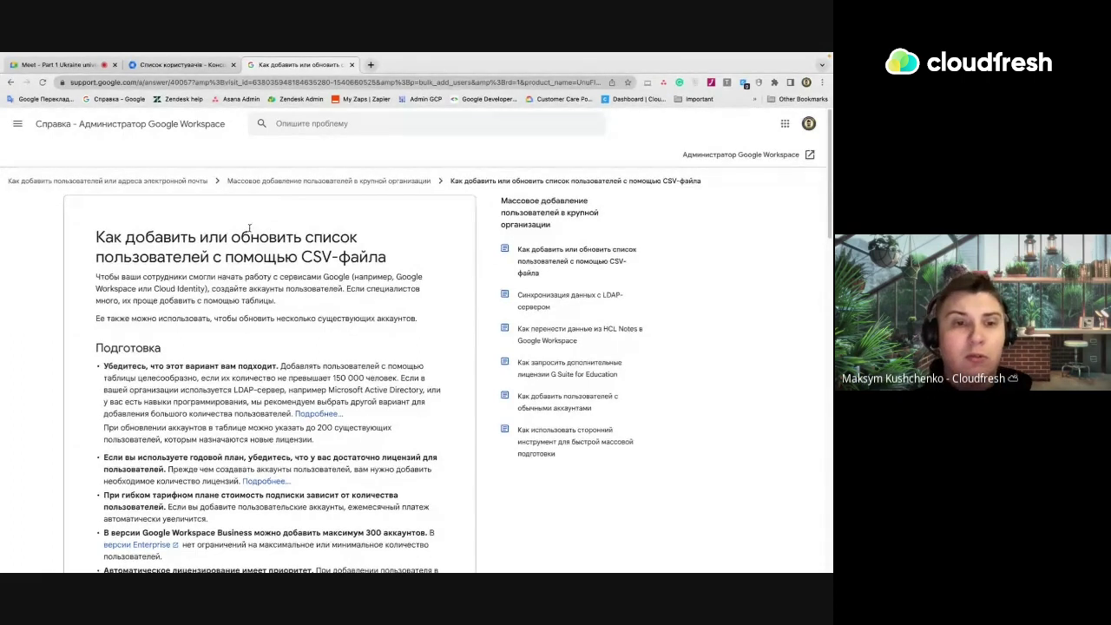
pyautogui.scroll(2, 250, 228)
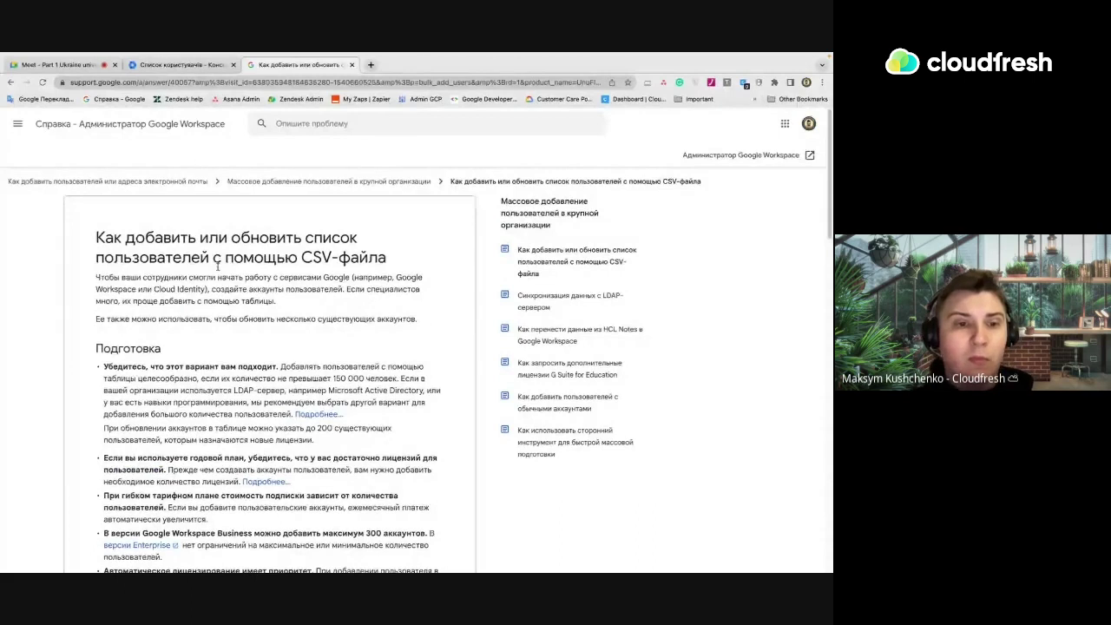
pyautogui.scroll(-4, 217, 267)
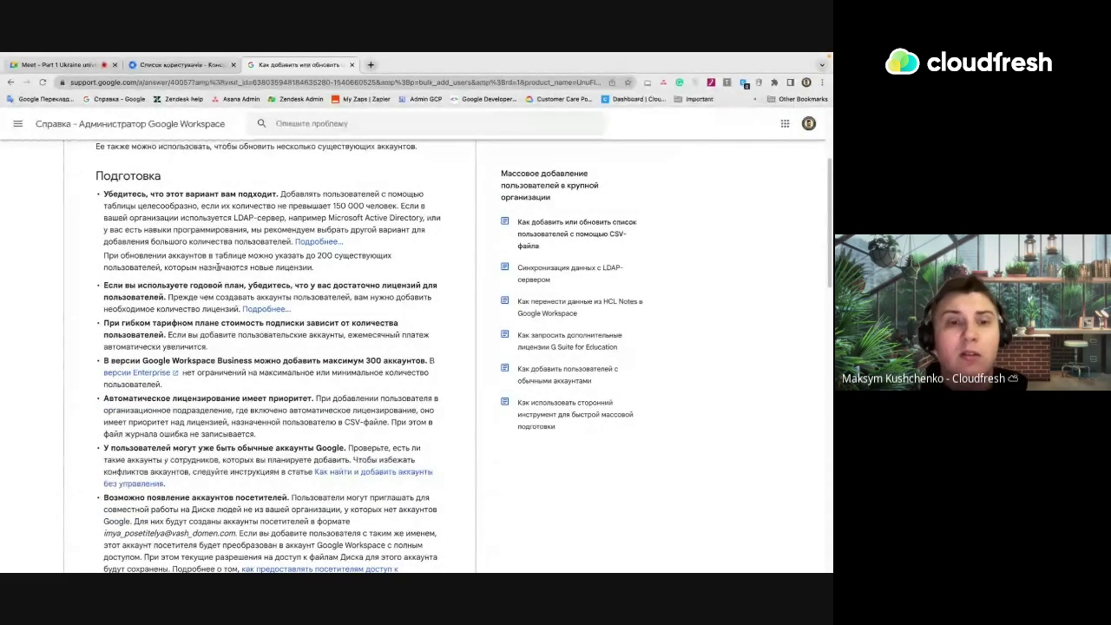
pyautogui.scroll(4, 348, 319)
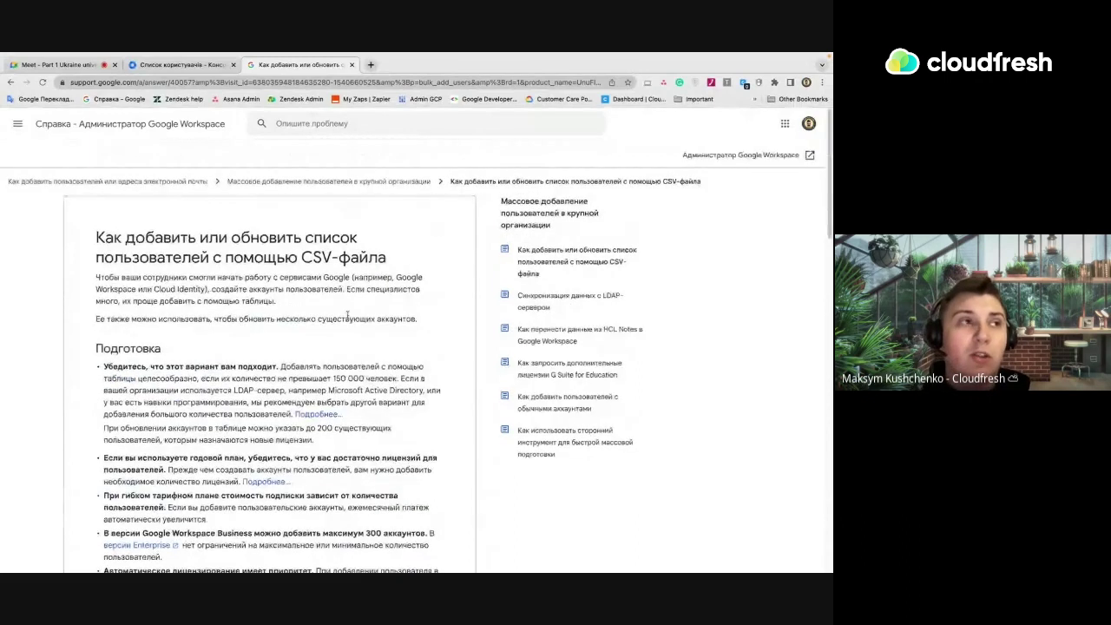
pyautogui.scroll(-10, 280, 230)
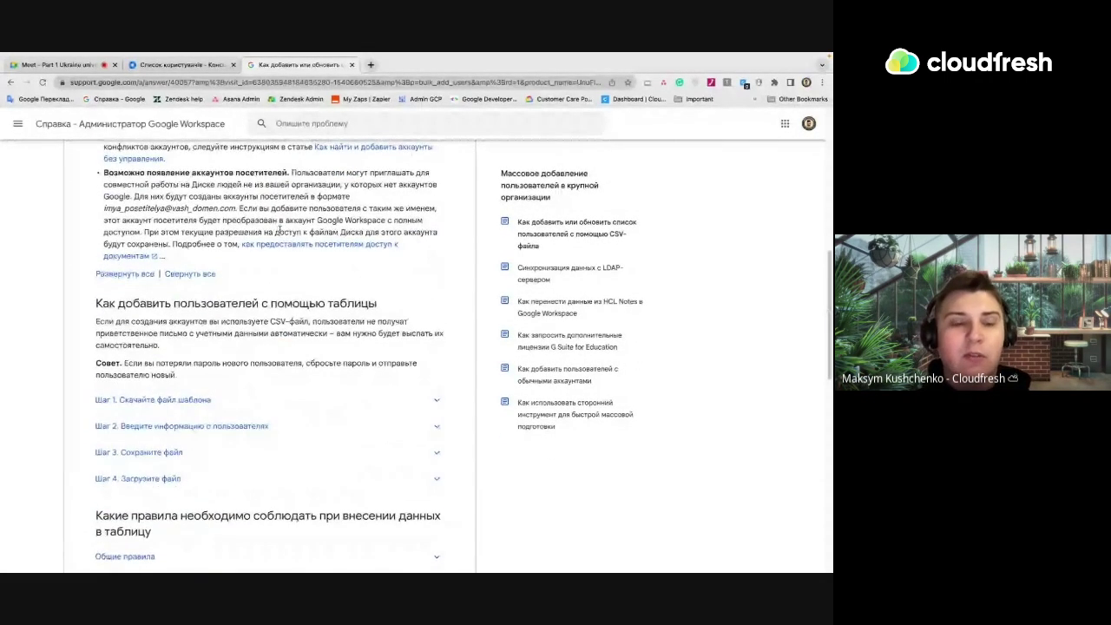
# Back in the Admin console, press СКАСУВАТИ in the bulk update dialog and go Home
pyautogui.click(184, 65)
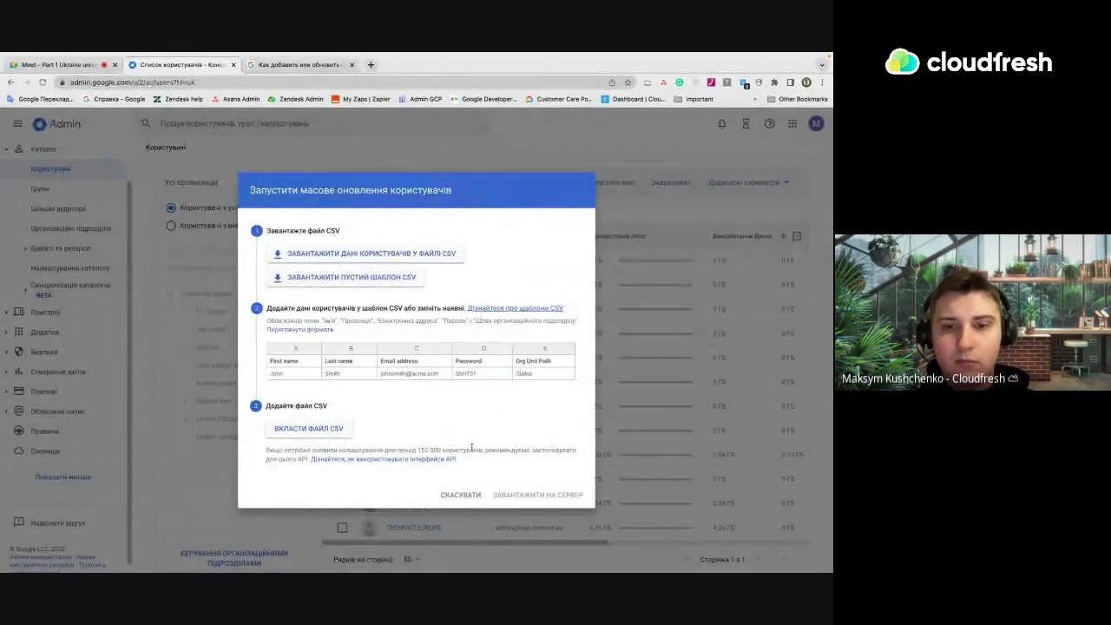
pyautogui.click(460, 495)
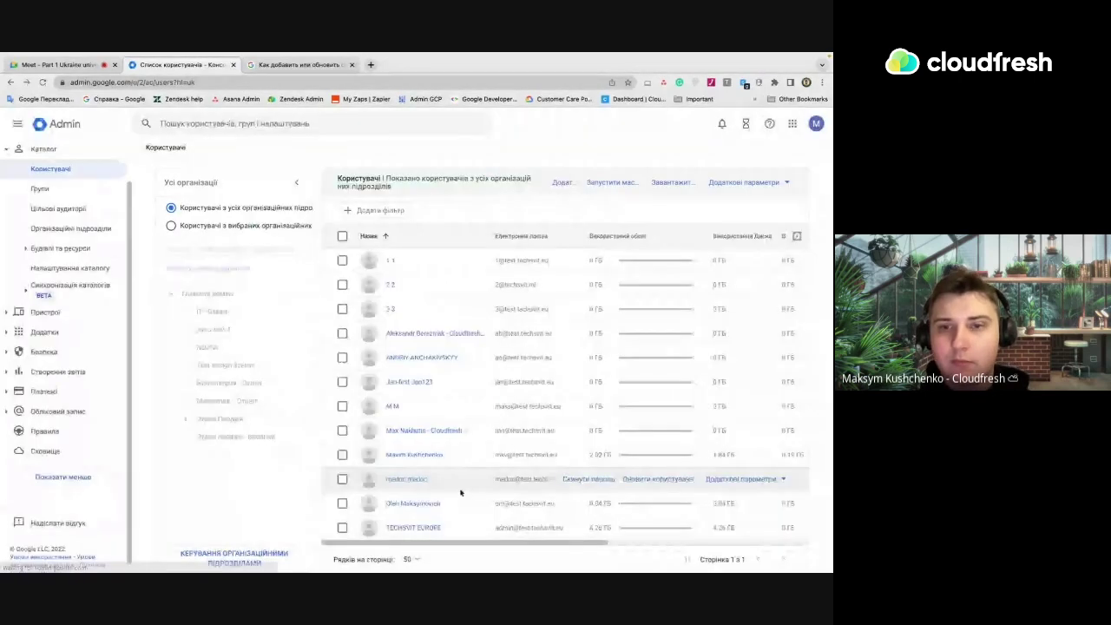
pyautogui.click(64, 124)
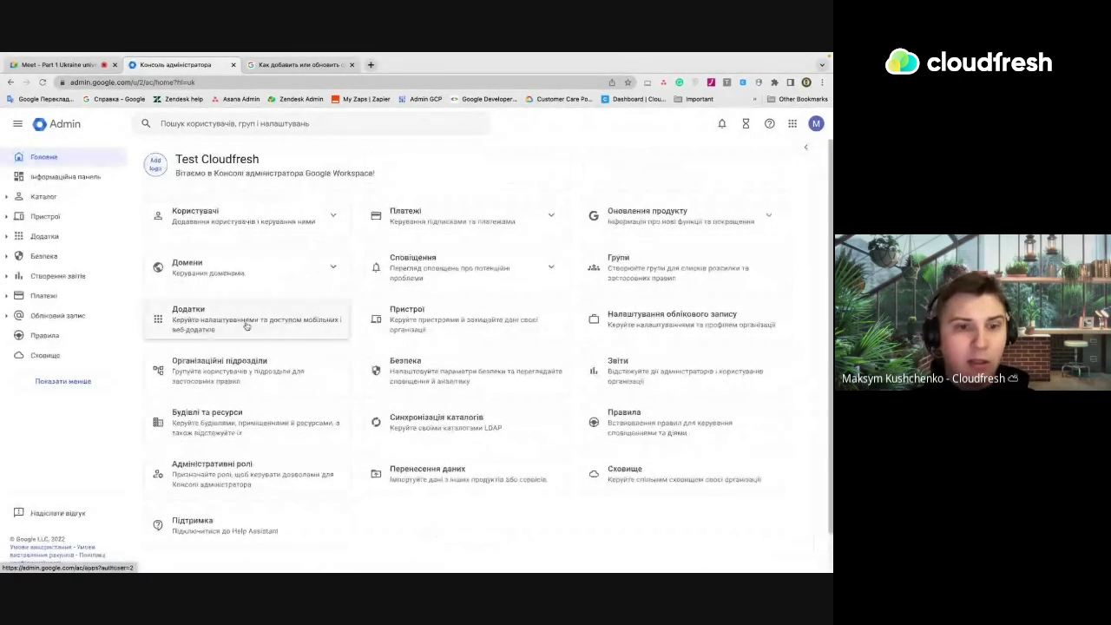
# Open the Організаційні підрозділи card to list the 17 units under Главный домен
pyautogui.click(219, 364)
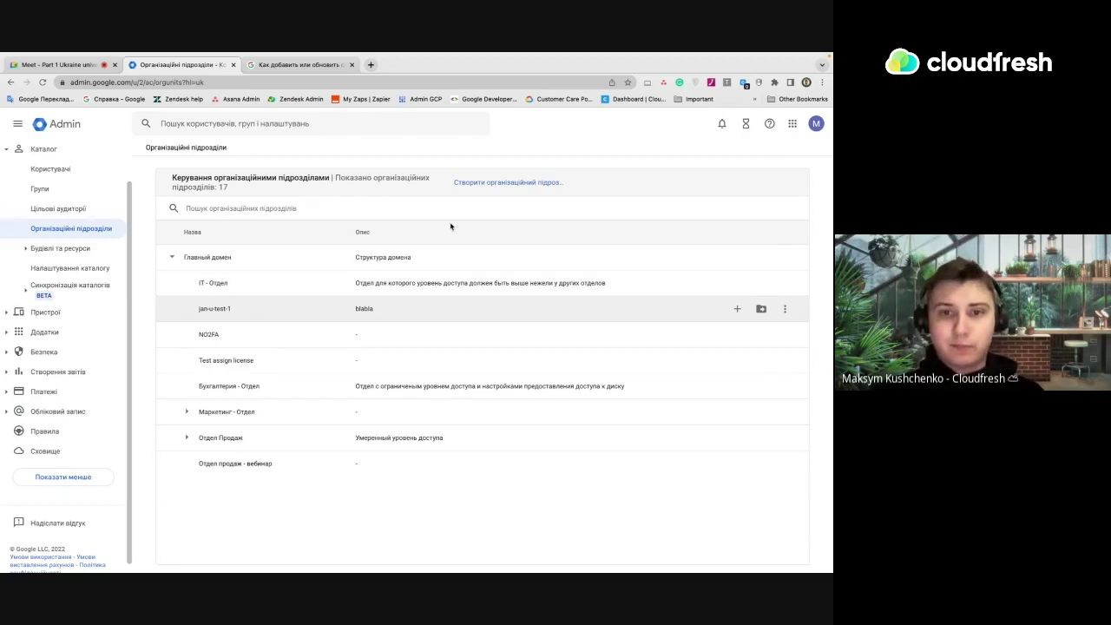
# Begin a new organisational unit, then cancel that first attempt
pyautogui.click(461, 183)
pyautogui.write('s')
pyautogui.press('BackSpace')
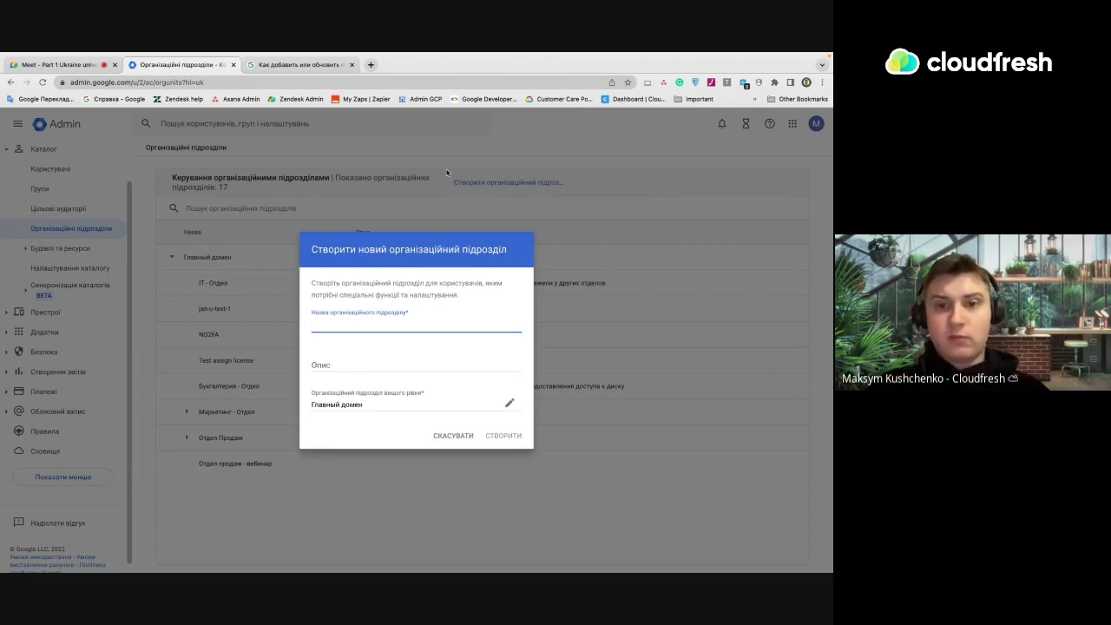
pyautogui.click(450, 435)
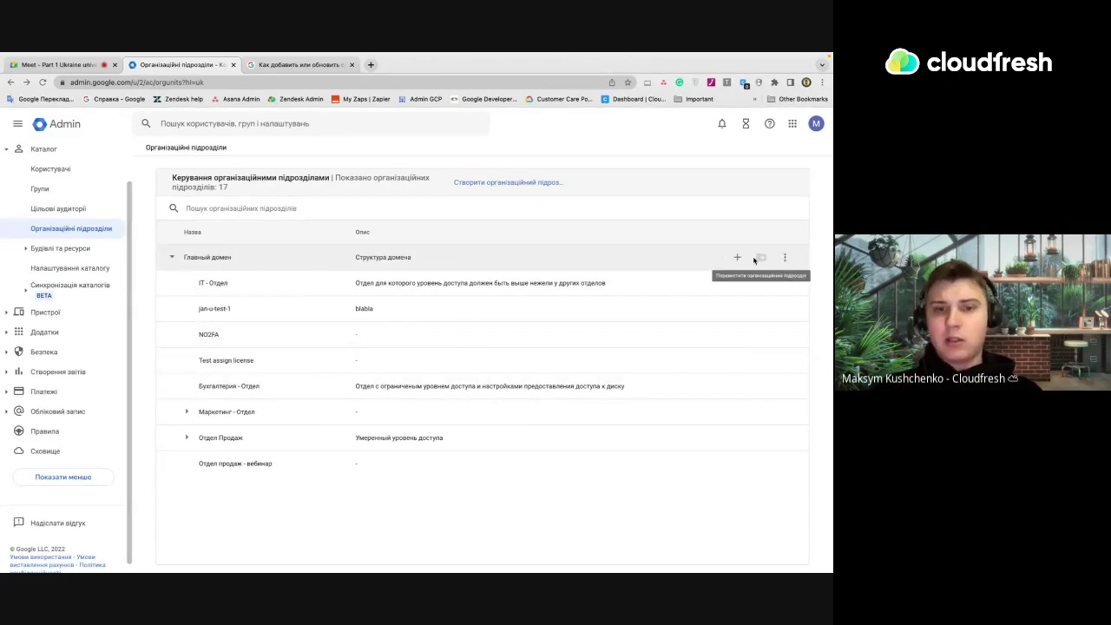
# Name a new unit under Главный домен 'Тип користувачів', replacing the English 'Type of user'
pyautogui.click(739, 258)
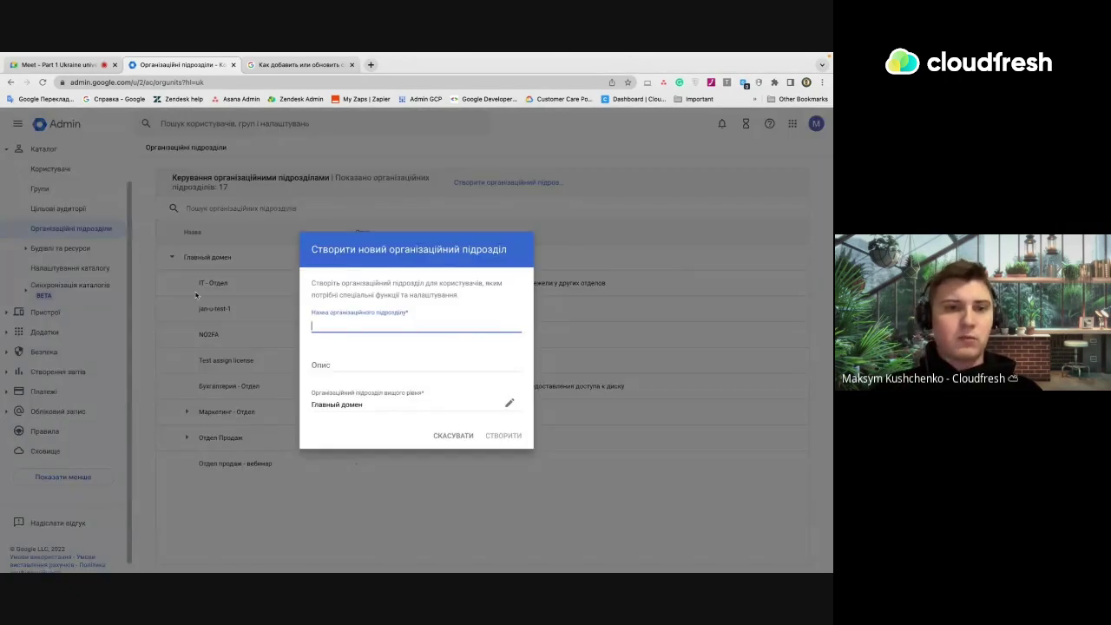
pyautogui.write('s')
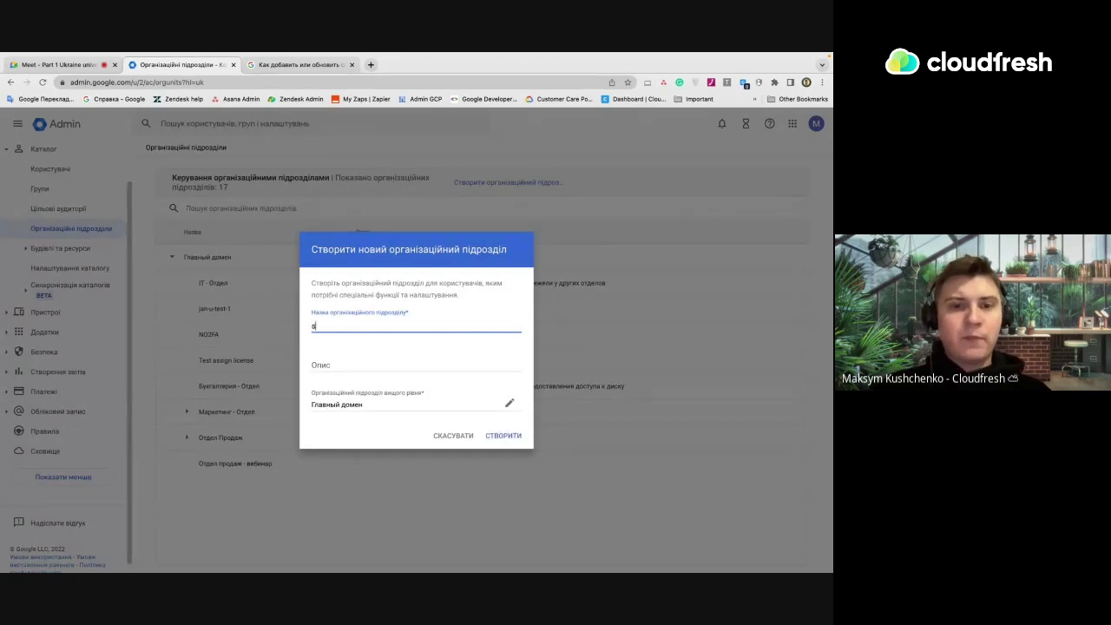
pyautogui.press('BackSpace')
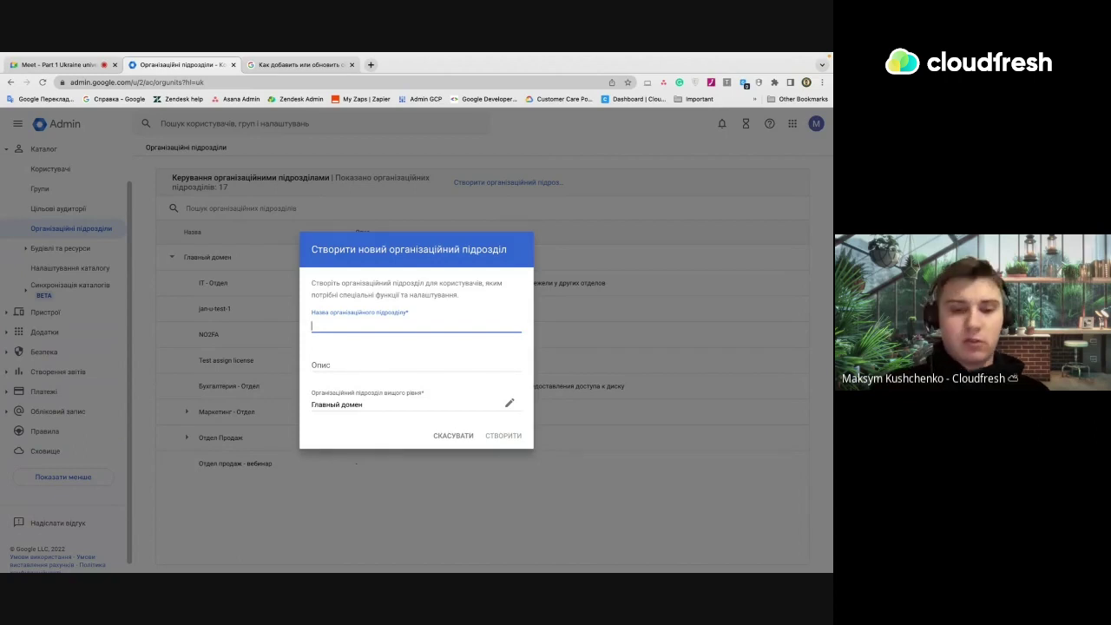
pyautogui.write('Type ')
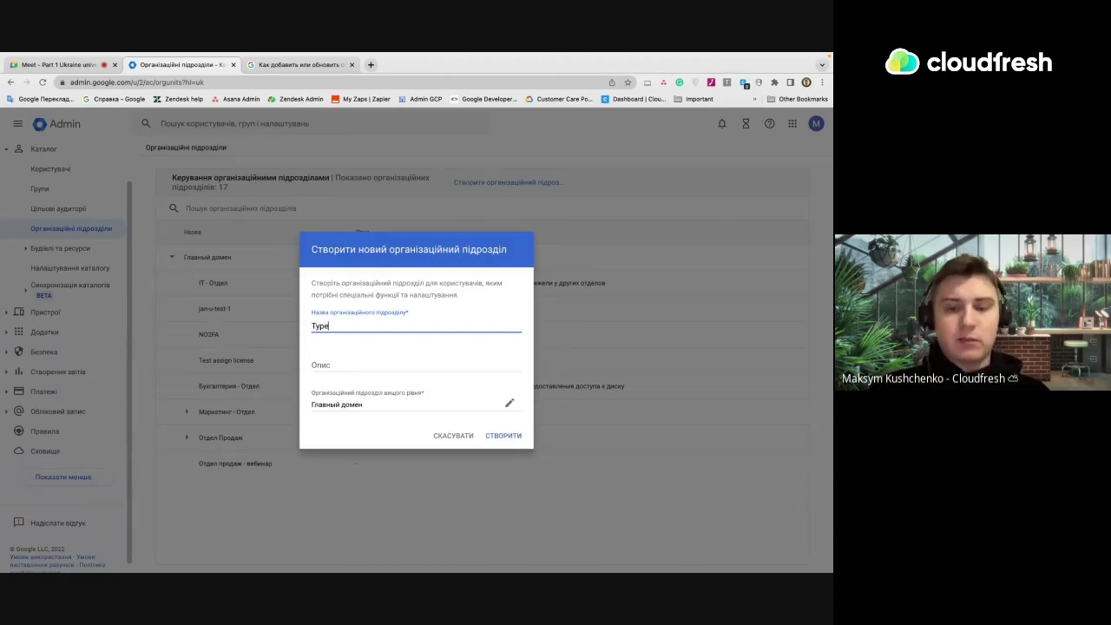
pyautogui.write('of user')
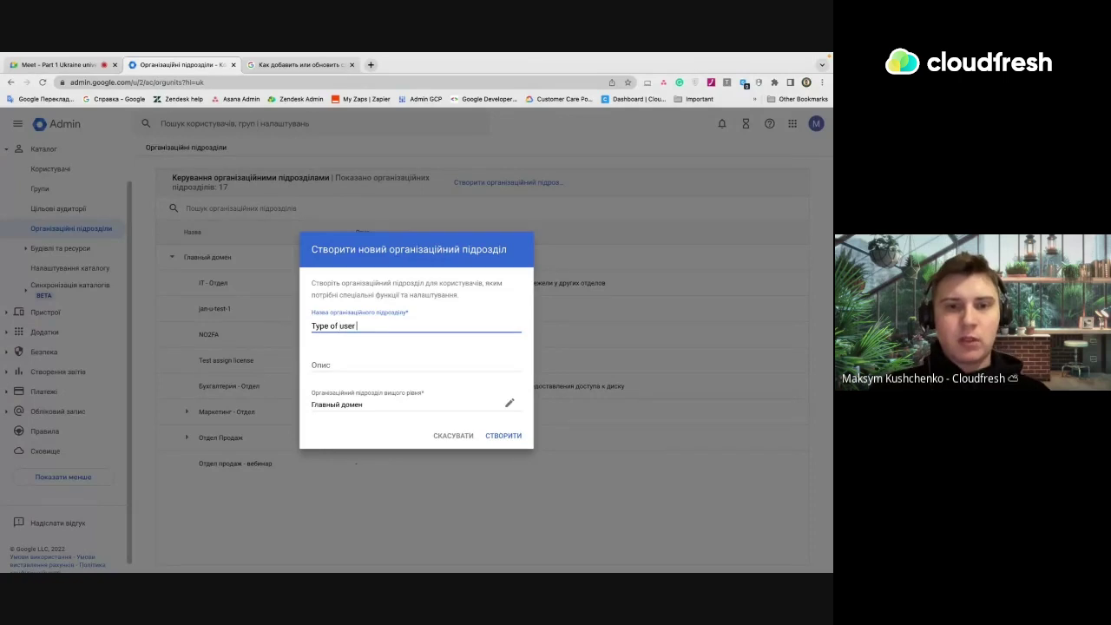
pyautogui.press('BackSpace')
pyautogui.press('BackSpace')
pyautogui.press('BackSpace')
pyautogui.press('BackSpace')
pyautogui.press('BackSpace')
pyautogui.press('BackSpace')
pyautogui.press('BackSpace')
pyautogui.press('BackSpace')
pyautogui.press('BackSpace')
pyautogui.press('BackSpace')
pyautogui.press('BackSpace')
pyautogui.press('BackSpace')
pyautogui.hotkey('ctrl', 'space')
pyautogui.hotkey('ctrl', 'space')
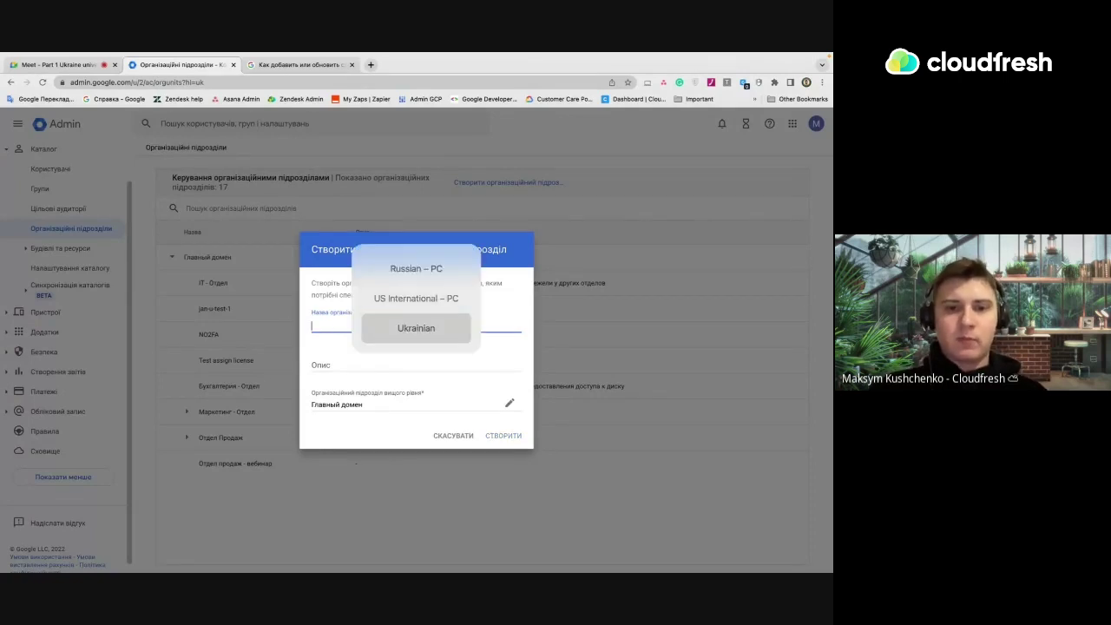
pyautogui.press('BackSpace')
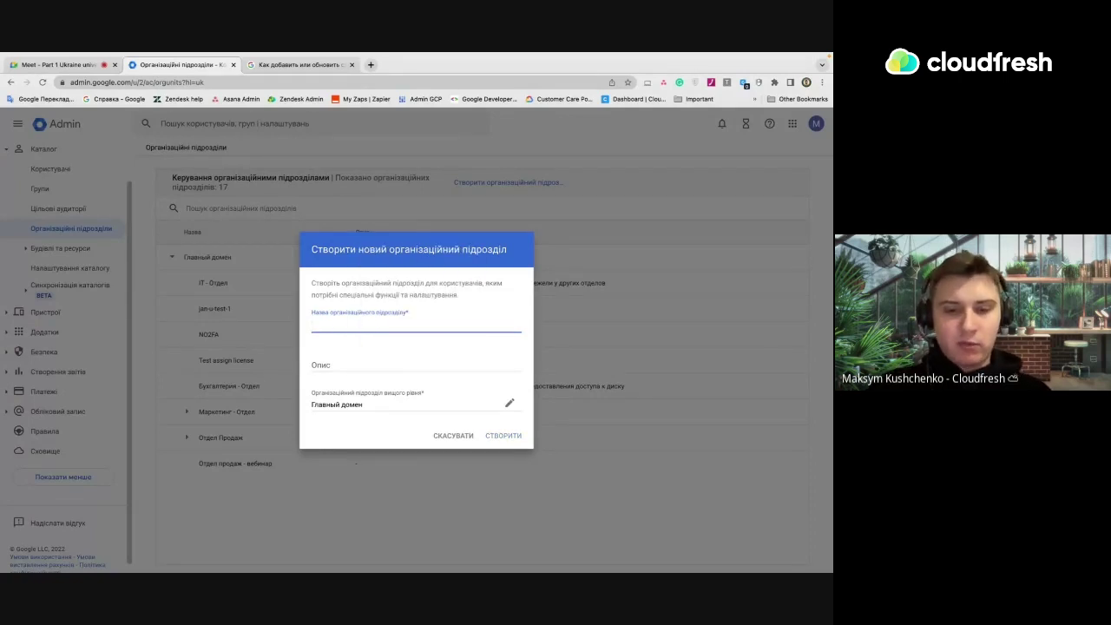
pyautogui.write('Тип користув')
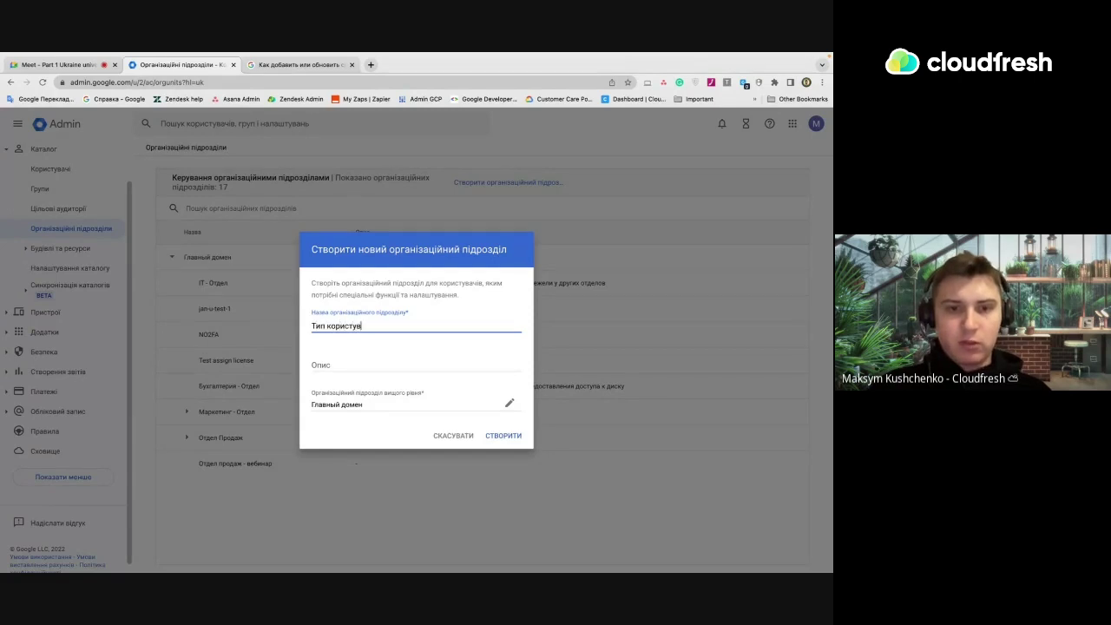
pyautogui.write('ачів')
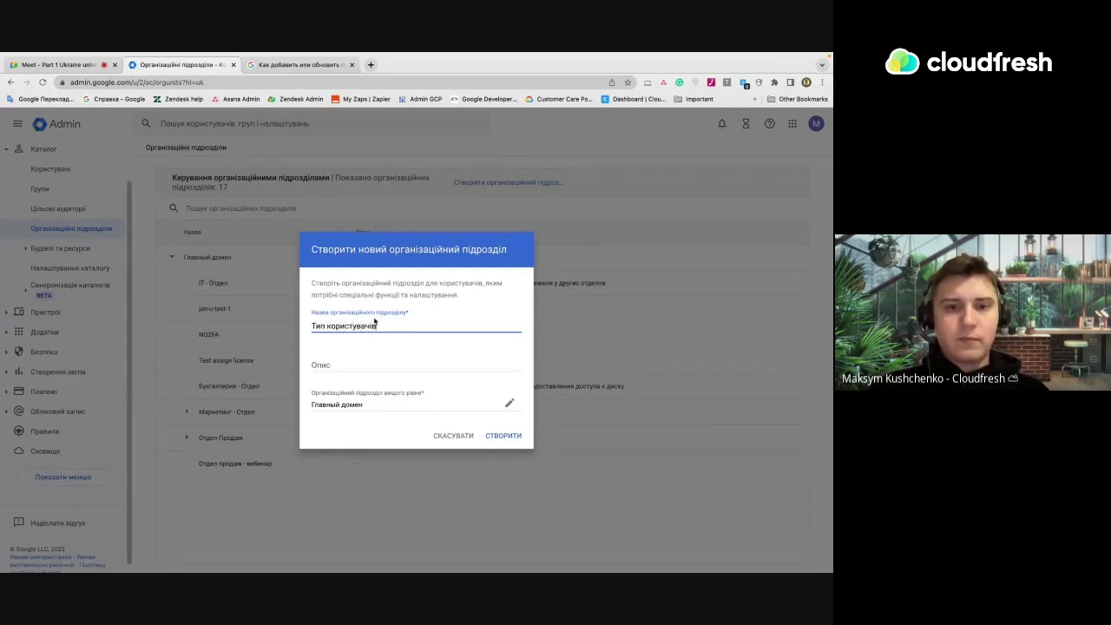
pyautogui.click(352, 360)
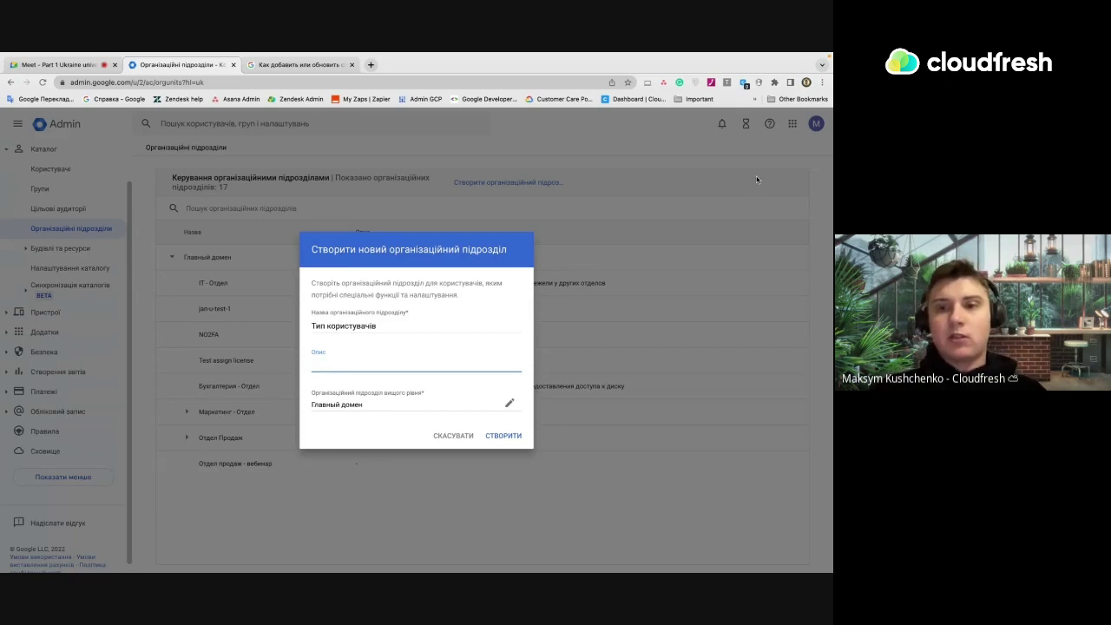
# Confirm Главный домен as parent and create the Тип користувачів unit
pyautogui.click(509, 403)
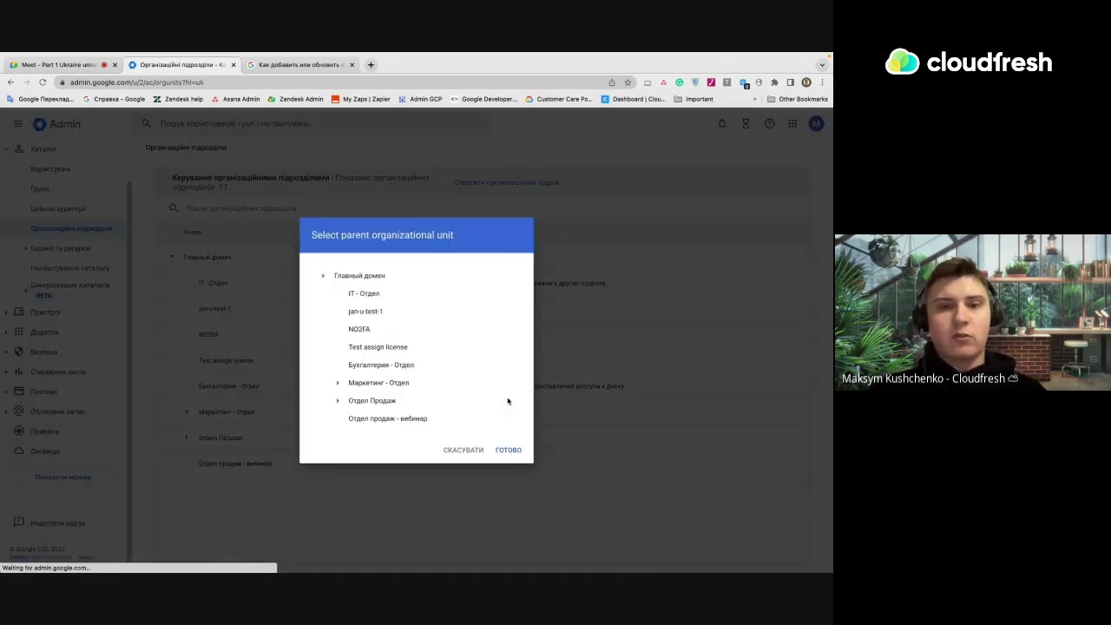
pyautogui.click(367, 277)
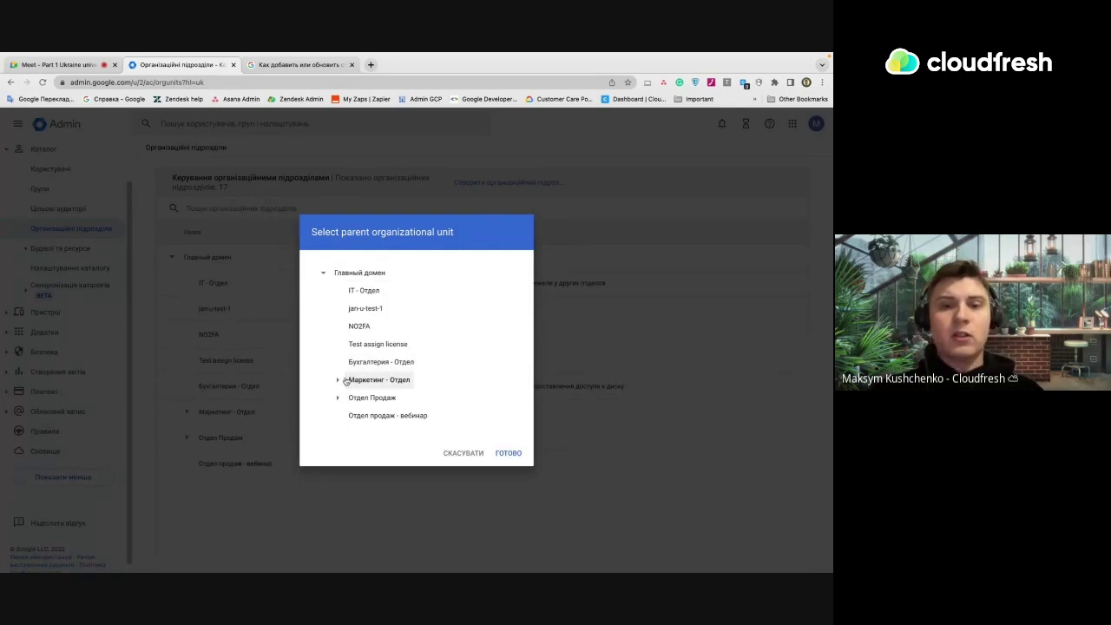
pyautogui.click(338, 381)
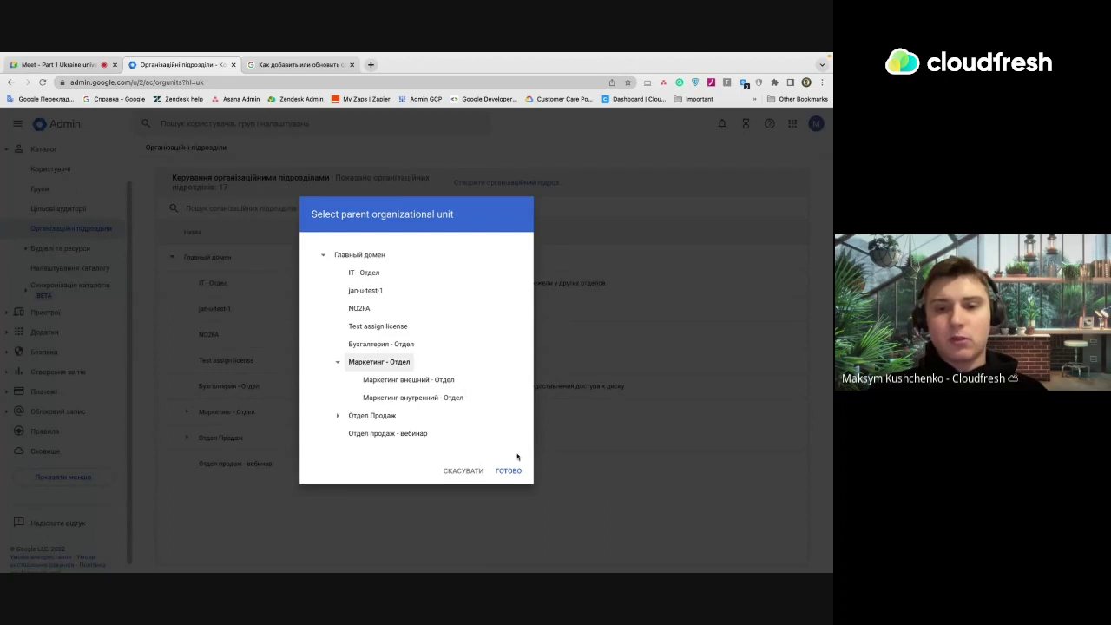
pyautogui.click(358, 259)
pyautogui.click(510, 471)
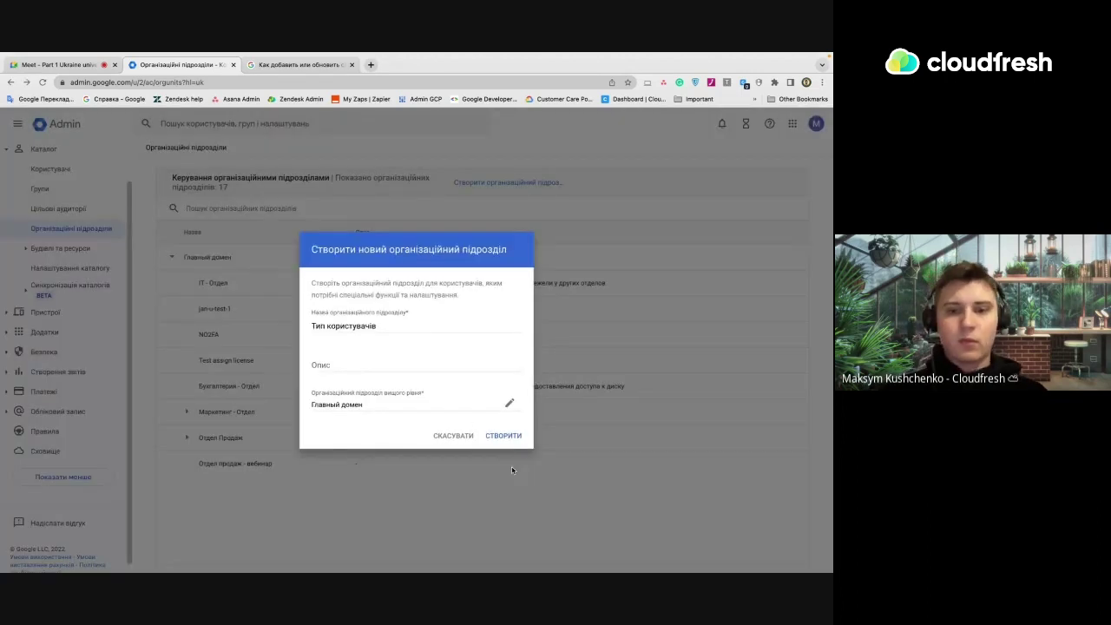
pyautogui.click(506, 441)
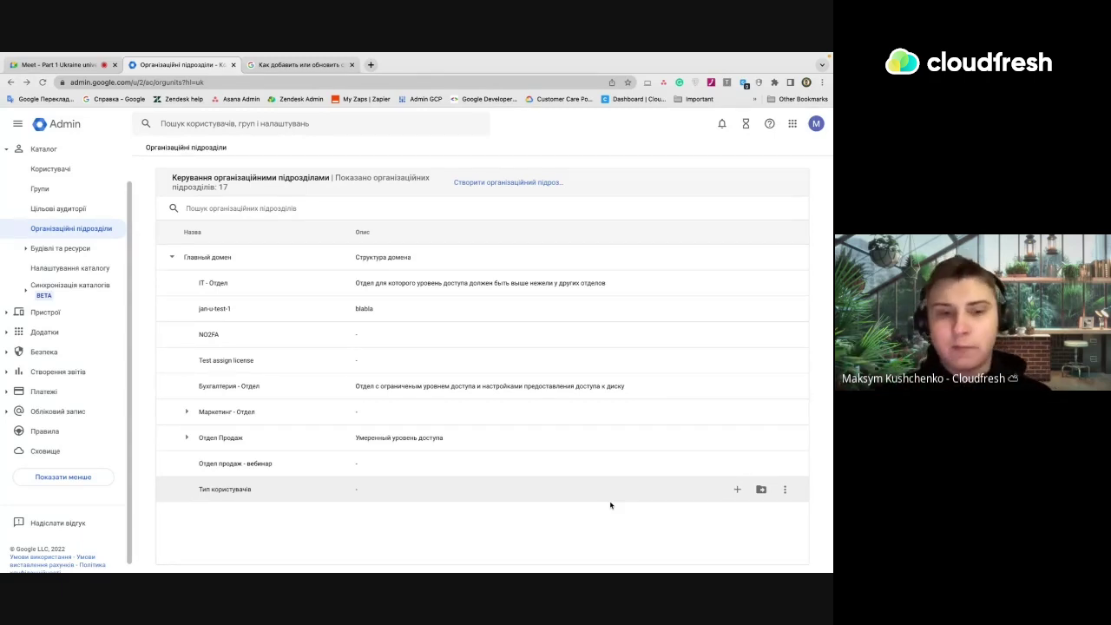
# Add a sub-unit named Учні beneath Тип користувачів
pyautogui.click(736, 491)
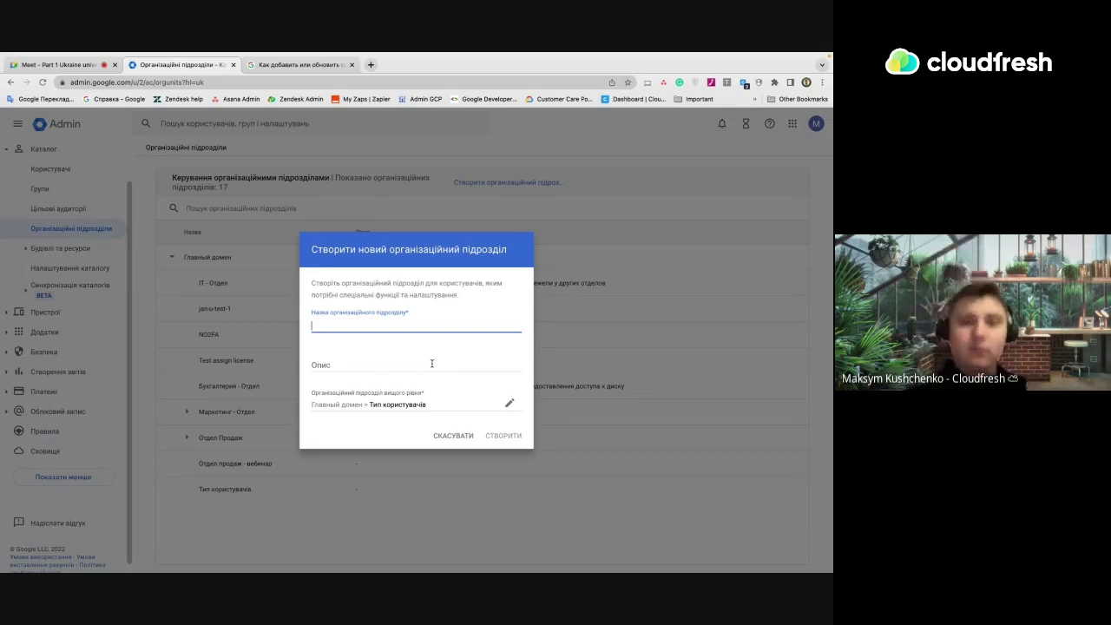
pyautogui.write('Учні')
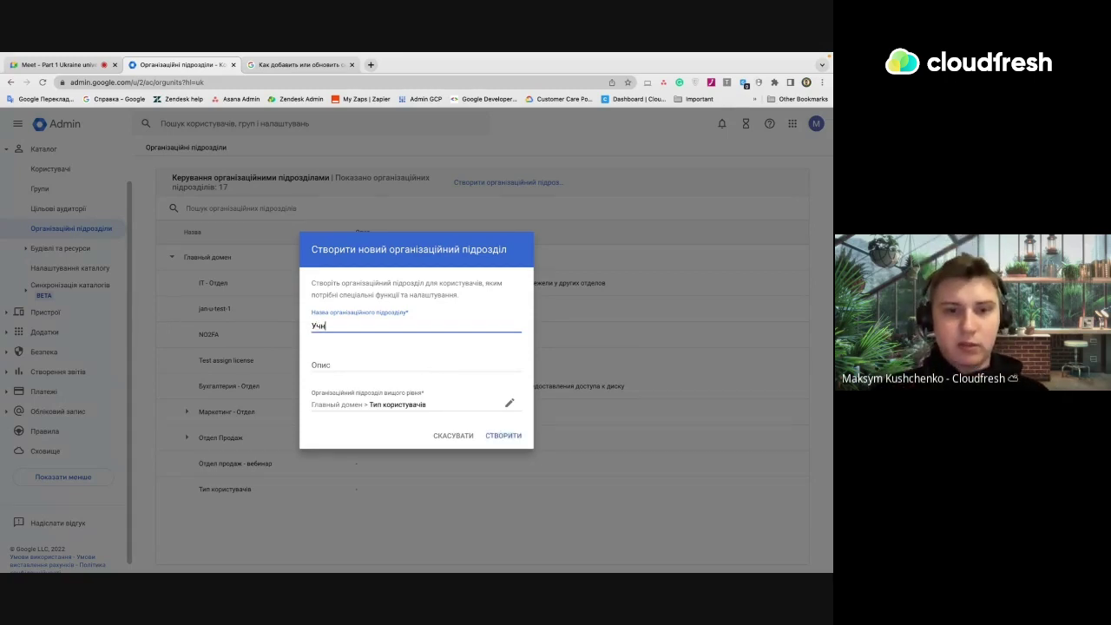
pyautogui.click(315, 405)
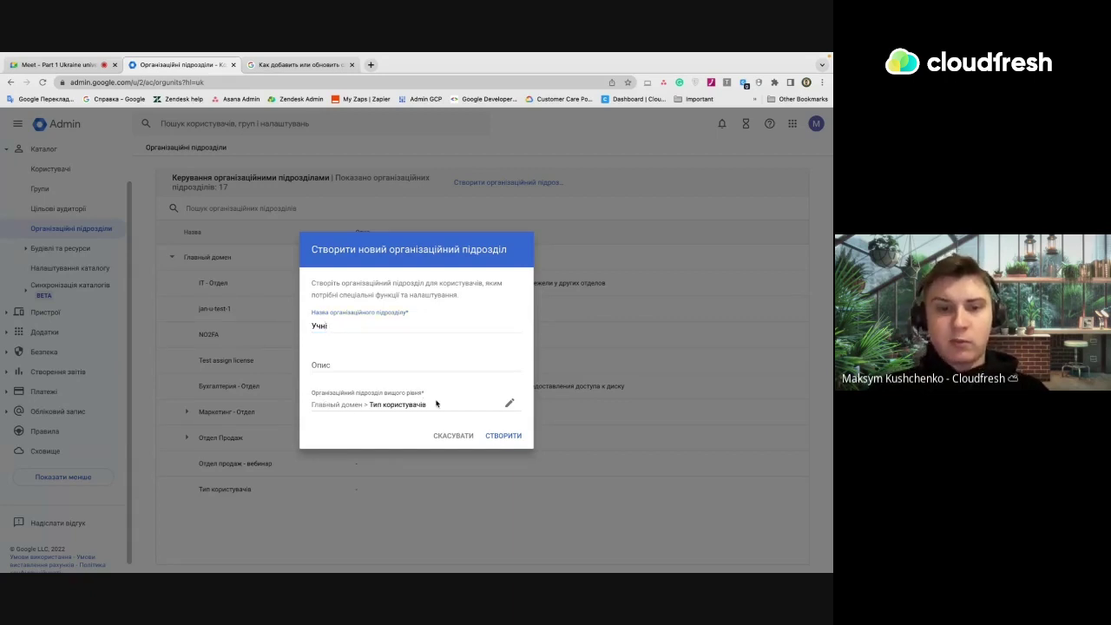
pyautogui.moveTo(312, 405); pyautogui.dragTo(426, 405)
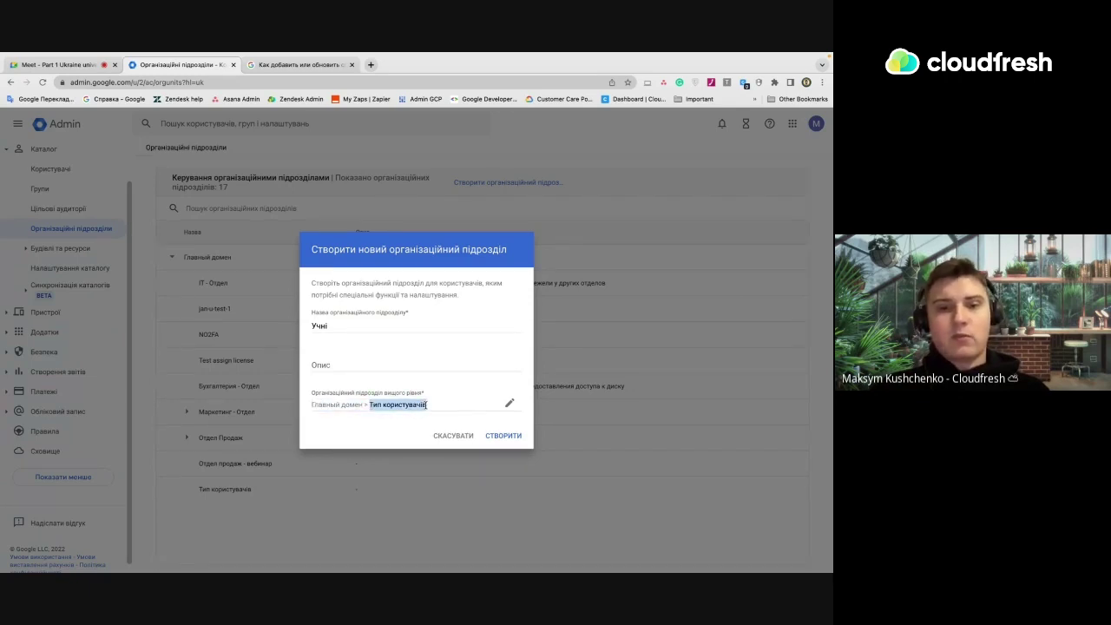
pyautogui.click(502, 436)
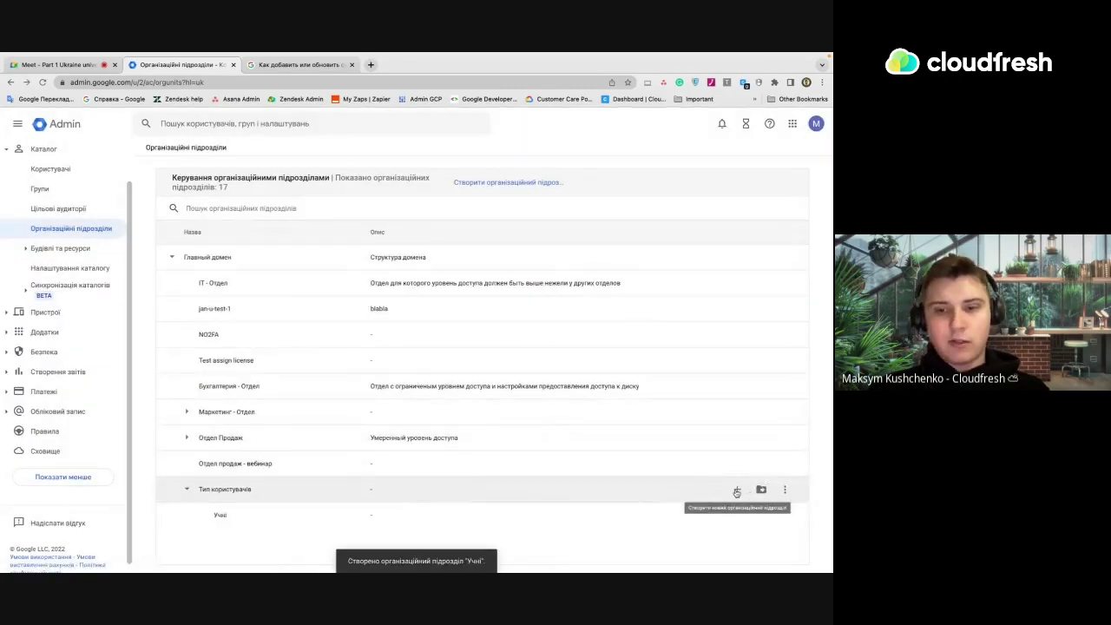
# Add Вчителі as a second sub-unit of Тип користувачів
pyautogui.click(736, 493)
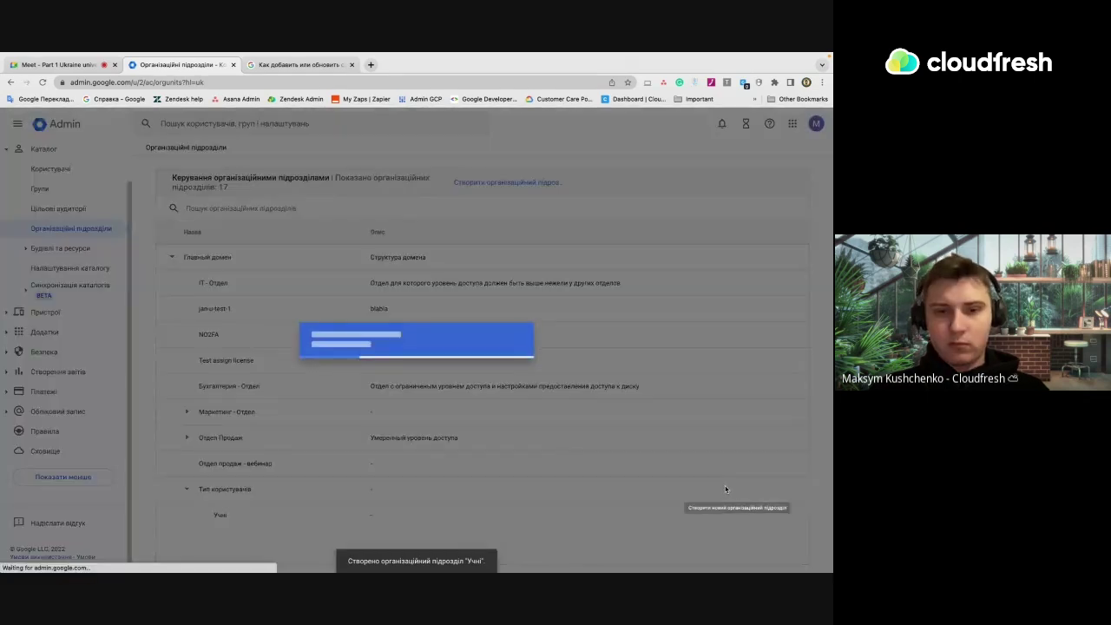
pyautogui.write('В')
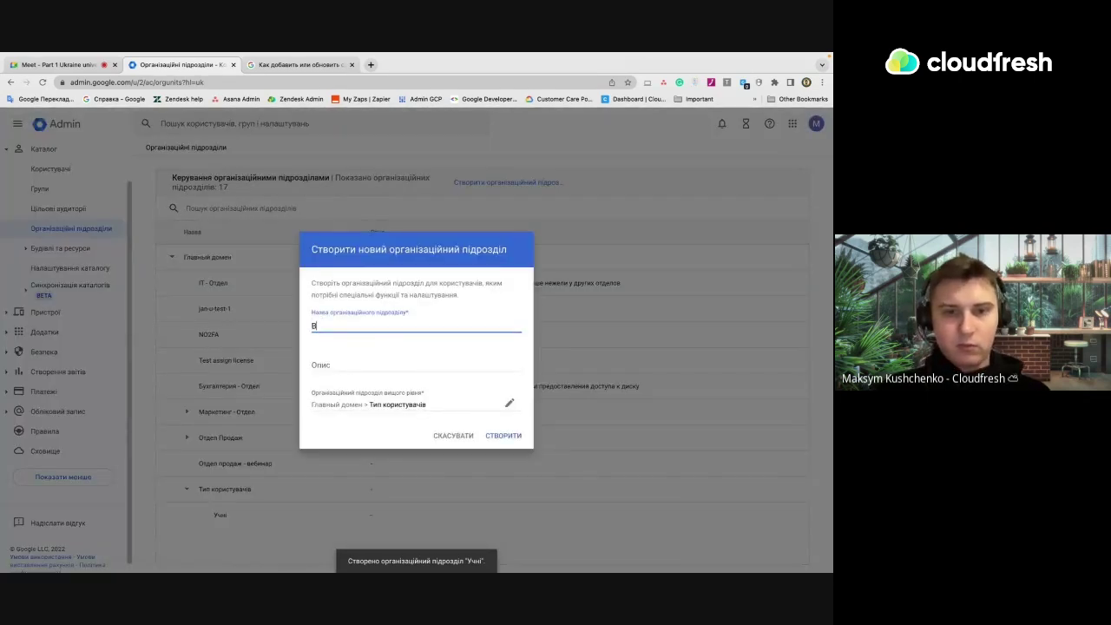
pyautogui.write('чителі')
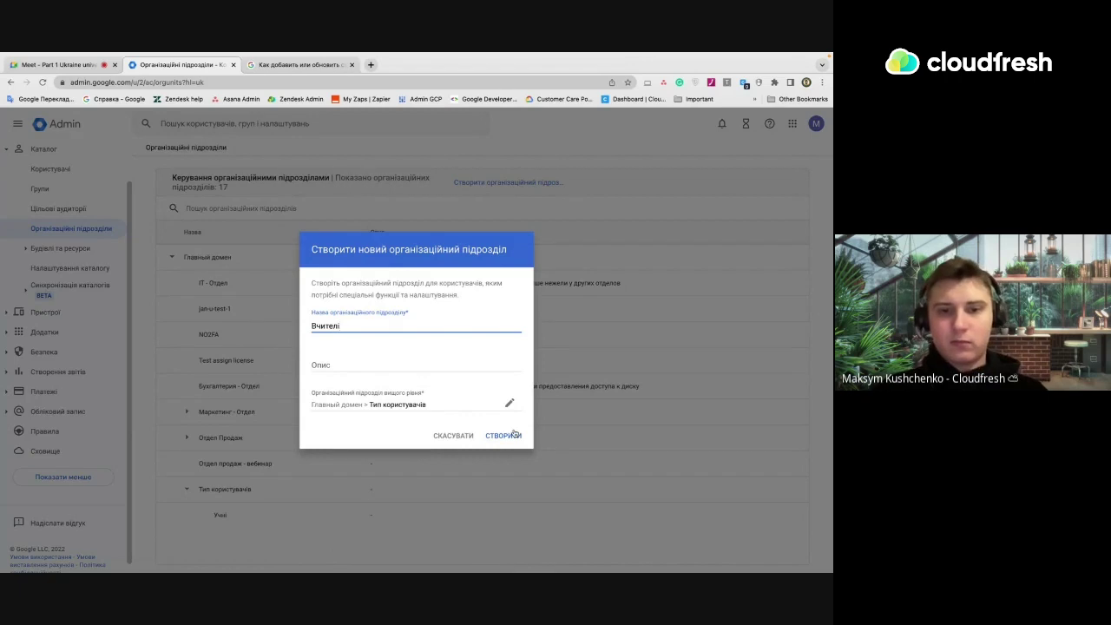
pyautogui.click(513, 435)
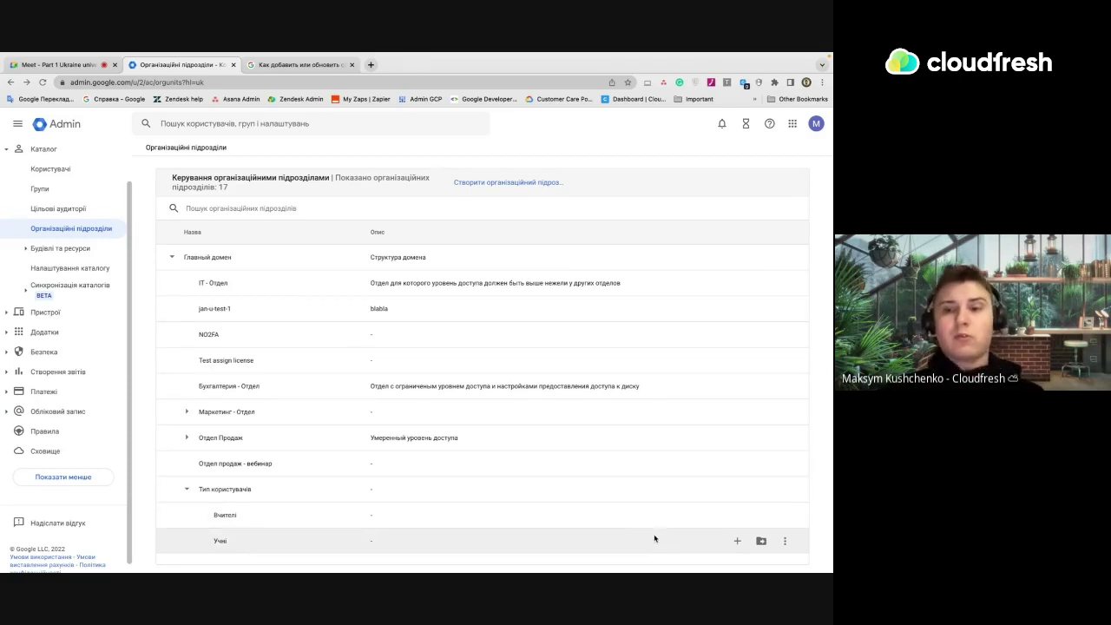
# Create a Клас 1 sub-unit under Учні and highlight its name
pyautogui.click(734, 539)
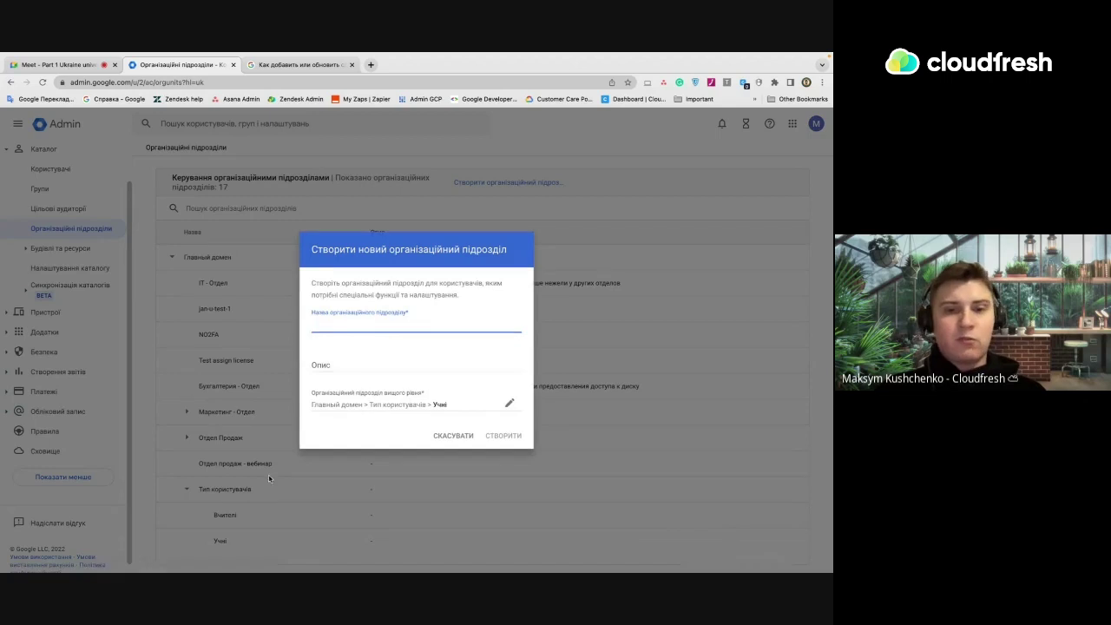
pyautogui.write('Клас 1')
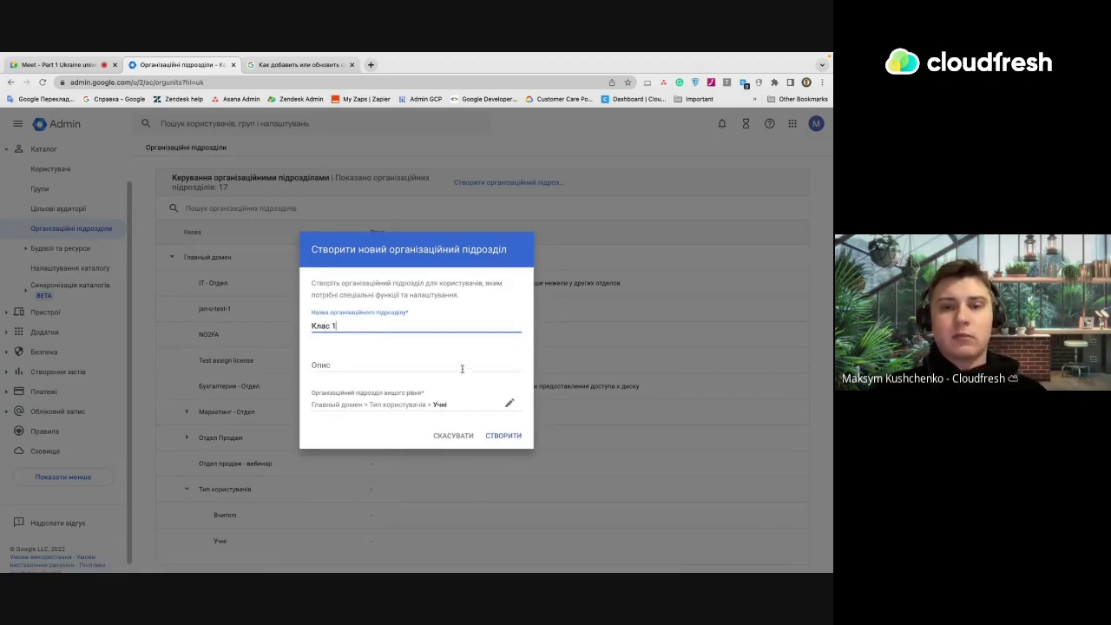
pyautogui.click(491, 433)
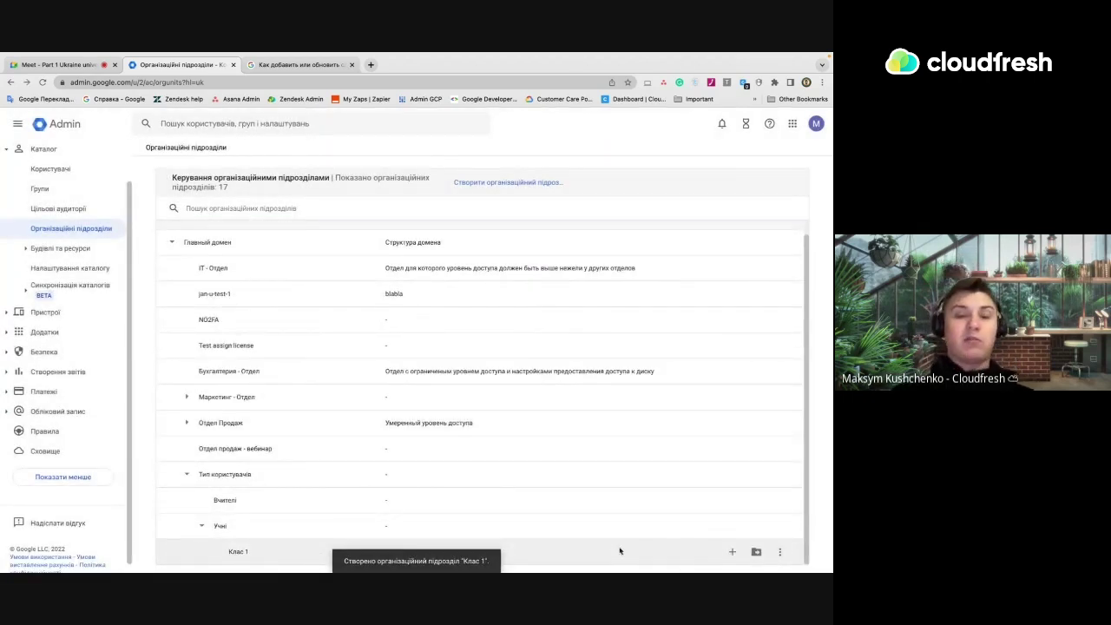
pyautogui.tripleClick(241, 551)
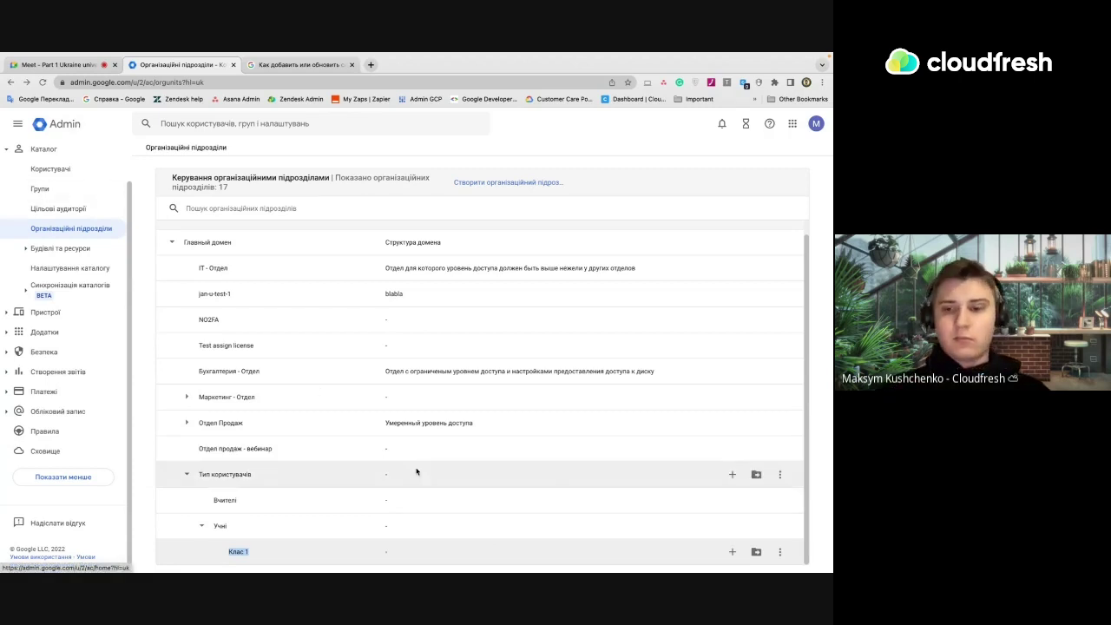
# Relocate Клас 1 from Учні to the Вчителі unit
pyautogui.click(527, 572)
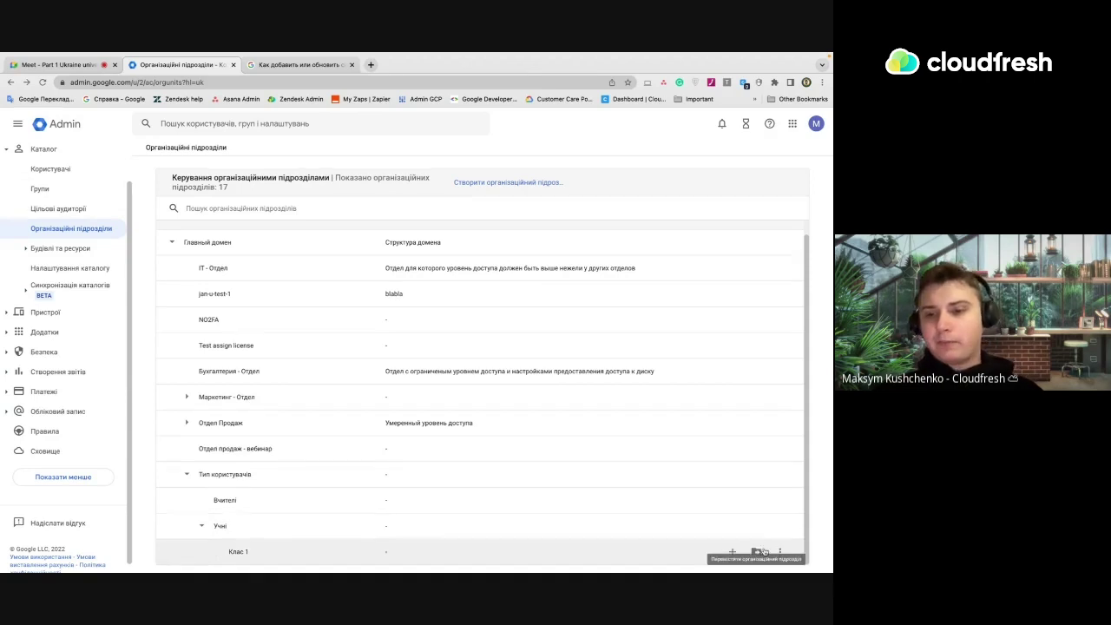
pyautogui.click(763, 552)
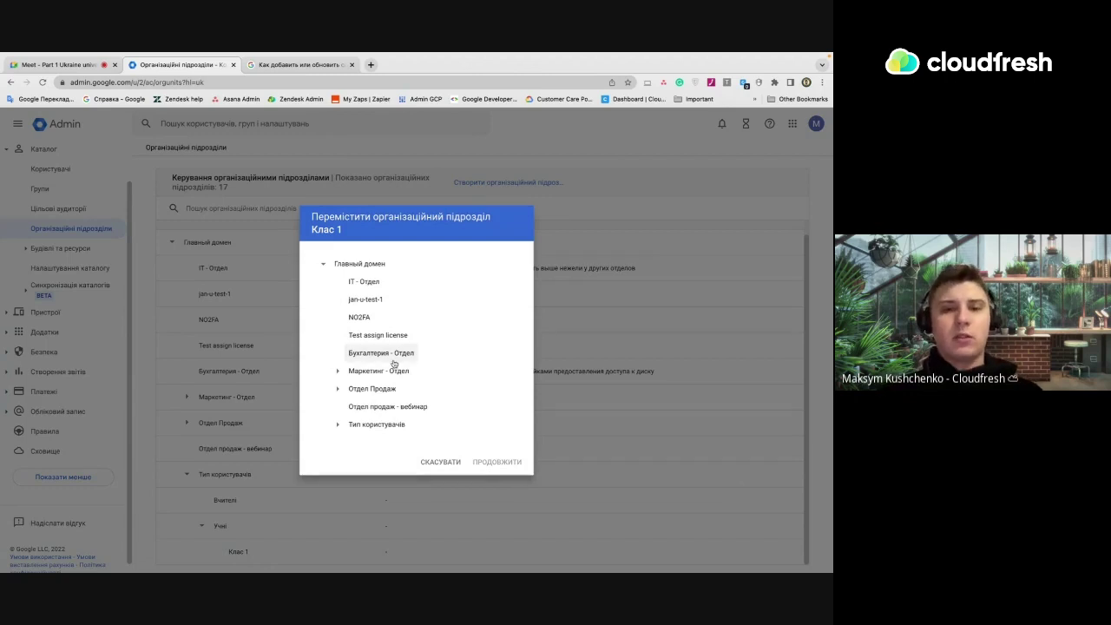
pyautogui.click(336, 424)
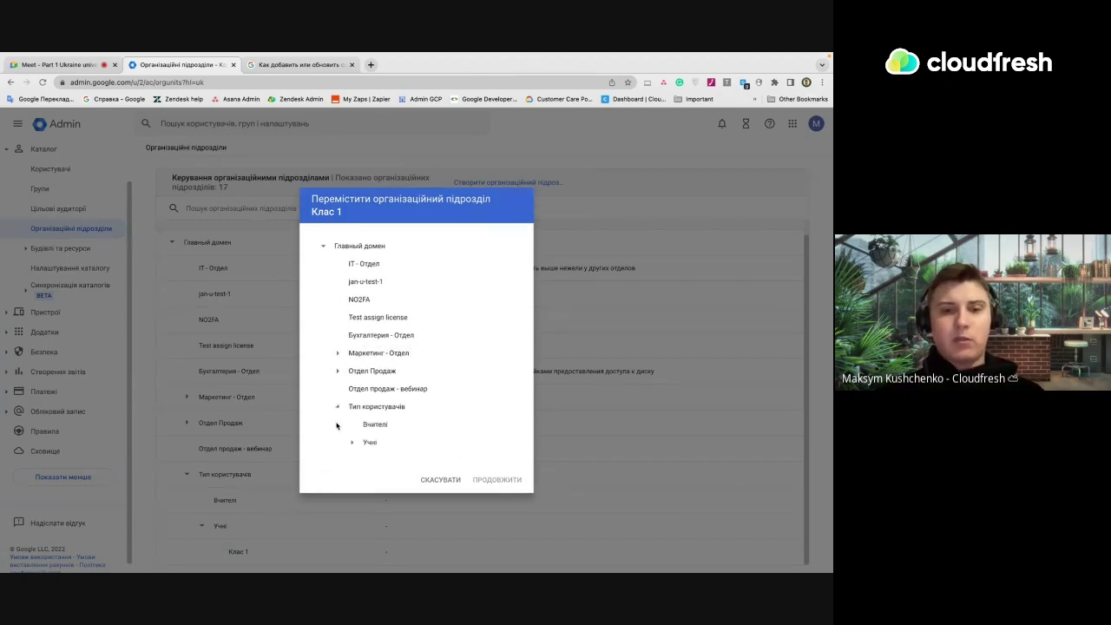
pyautogui.click(375, 424)
pyautogui.click(497, 480)
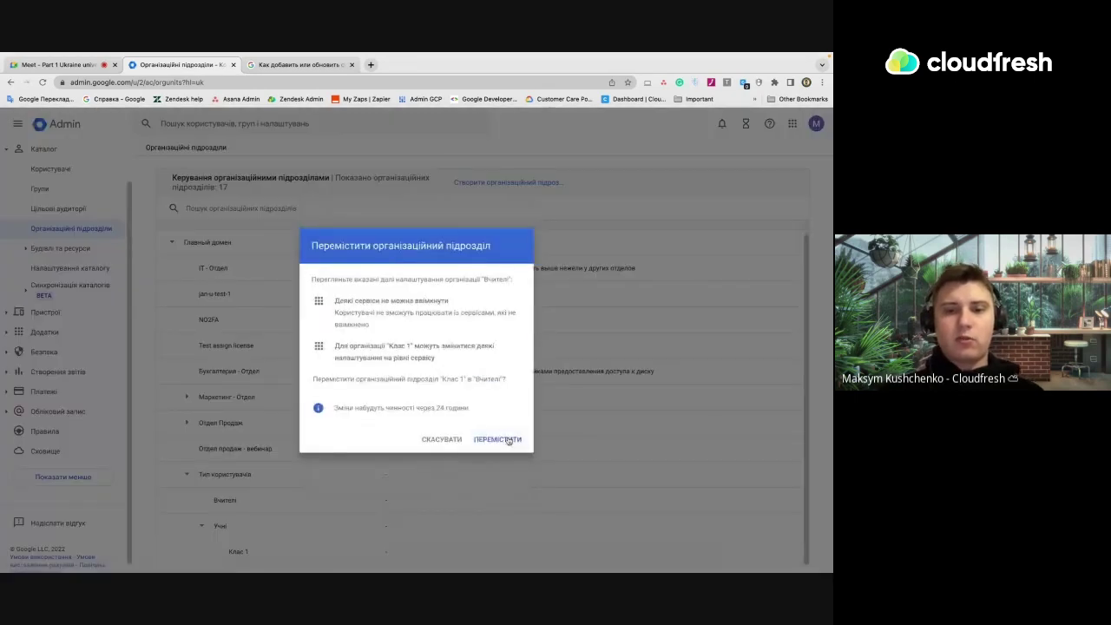
pyautogui.click(508, 440)
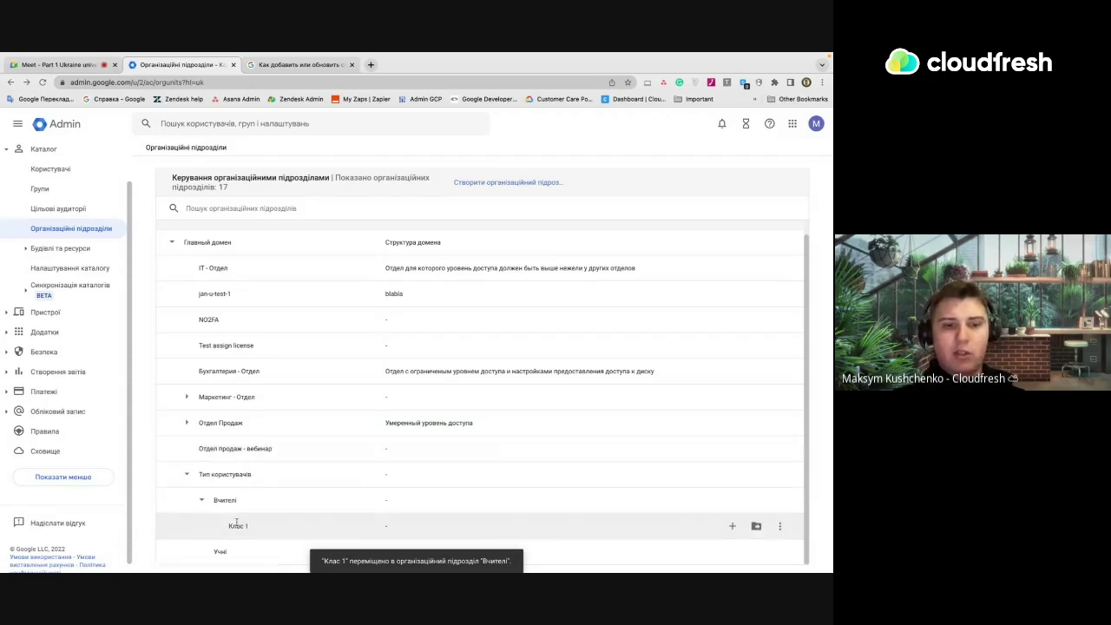
pyautogui.moveTo(227, 525); pyautogui.dragTo(274, 527)
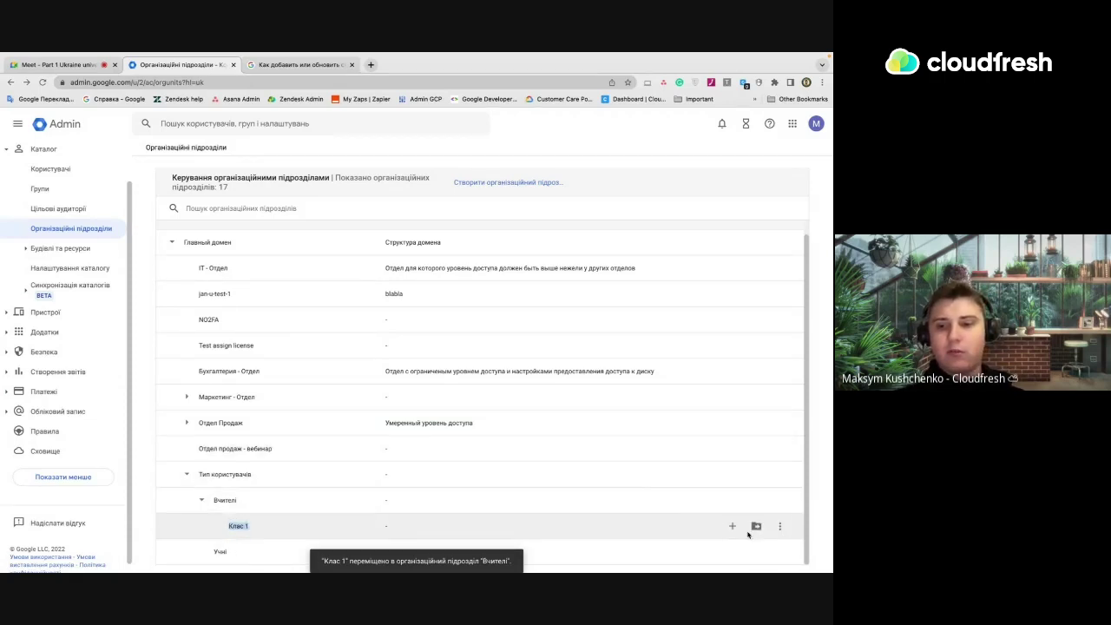
pyautogui.click(777, 527)
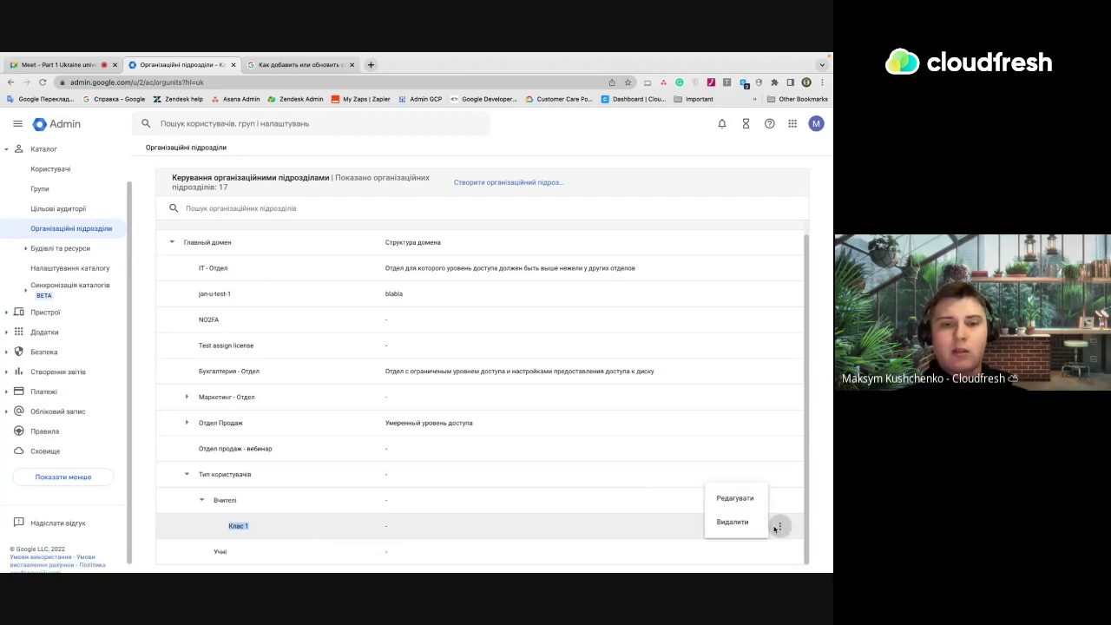
pyautogui.click(729, 506)
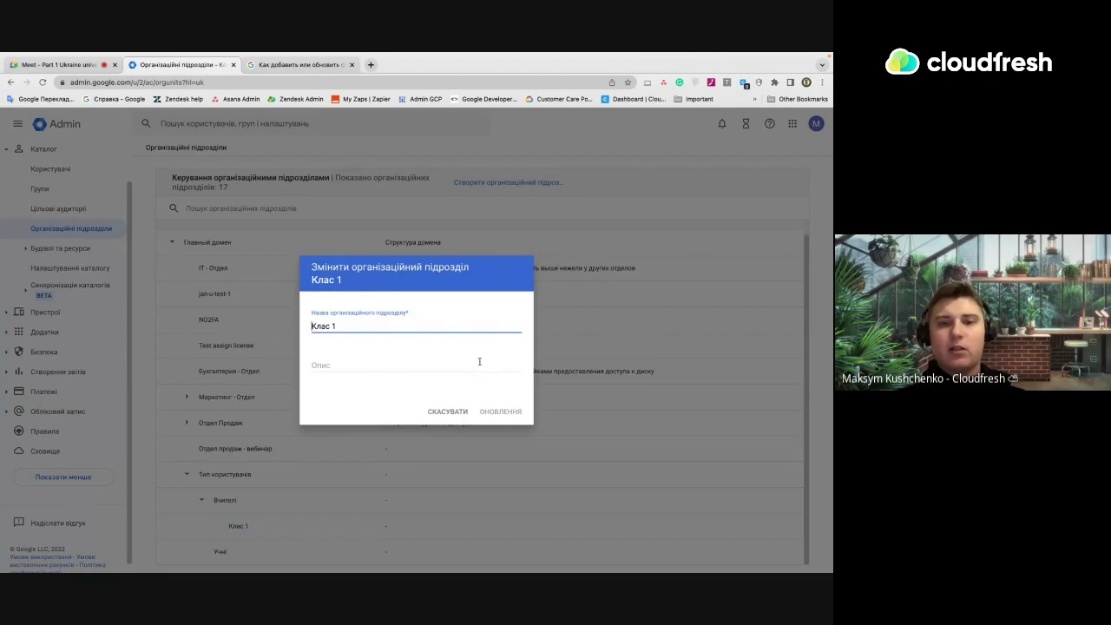
pyautogui.click(447, 412)
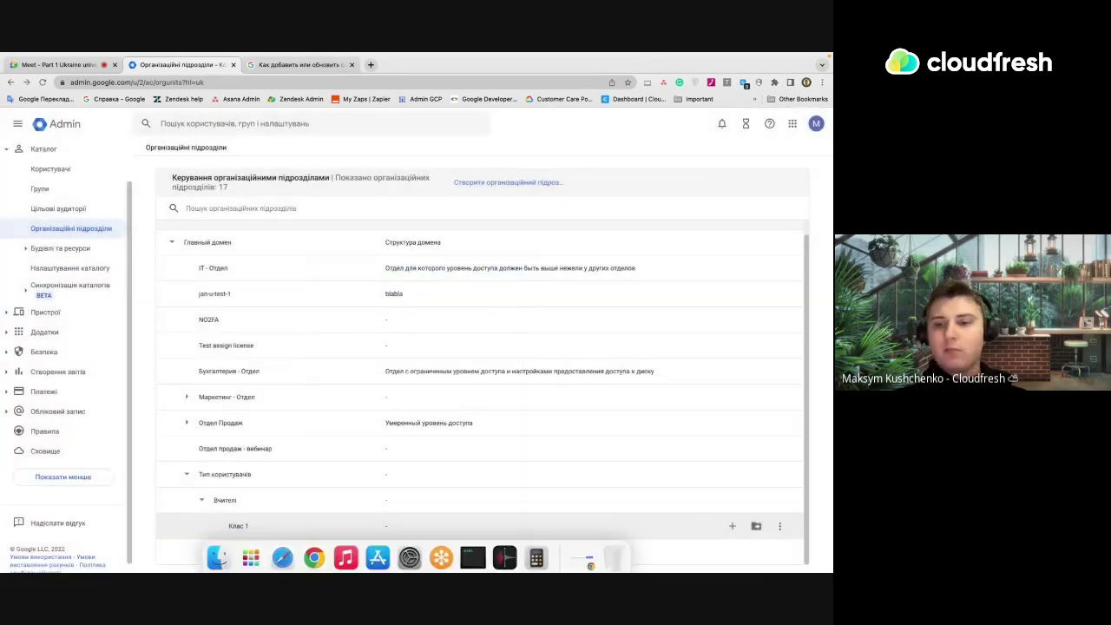
pyautogui.click(780, 553)
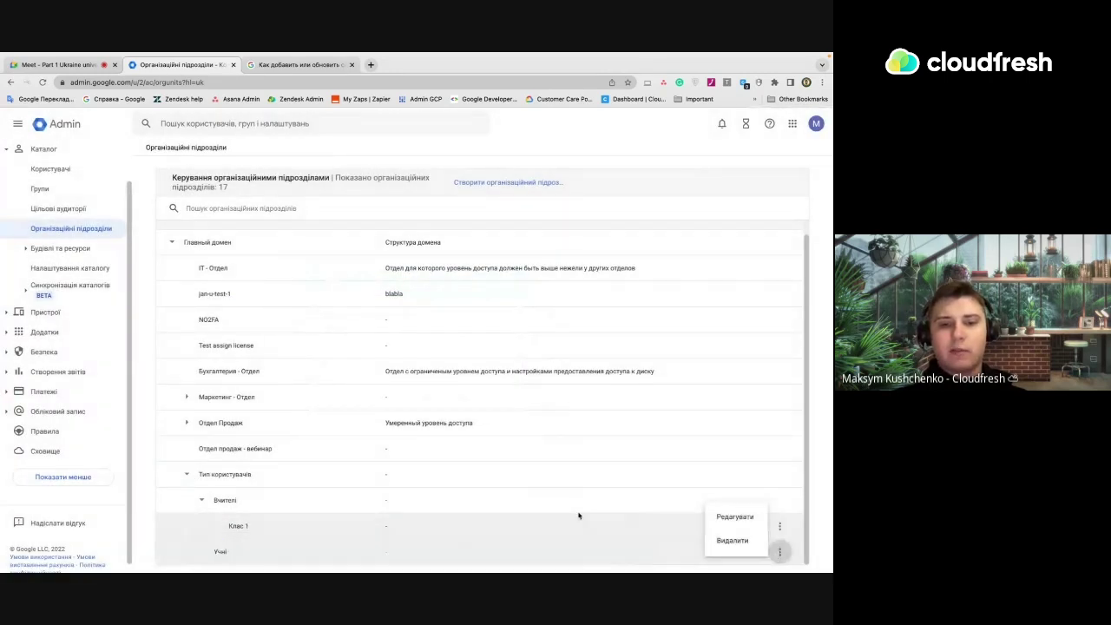
pyautogui.click(580, 516)
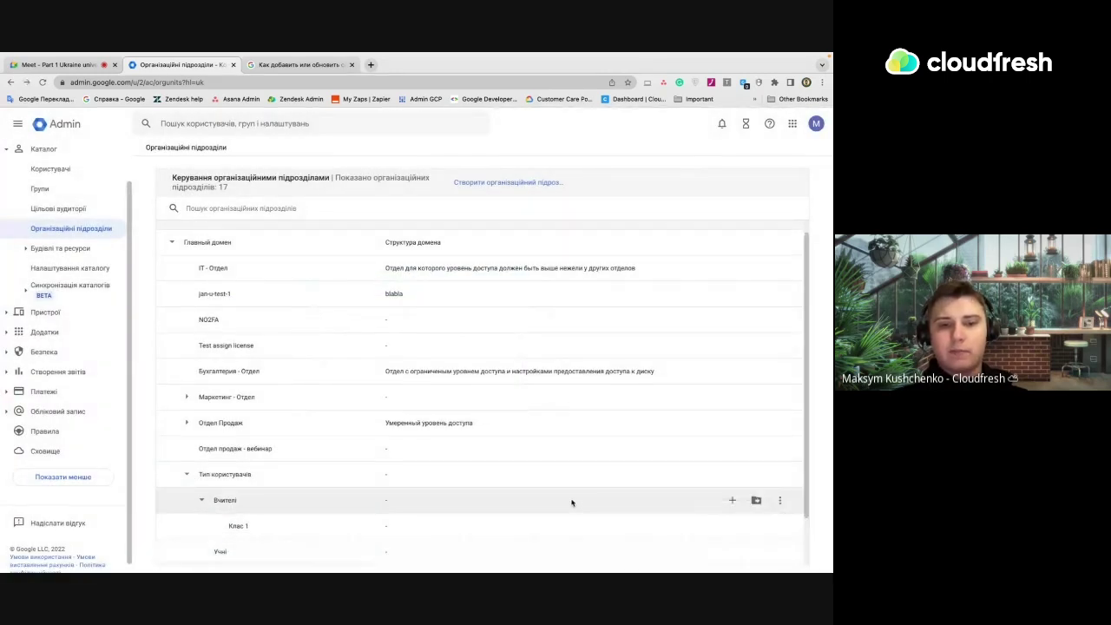
pyautogui.click(782, 502)
pyautogui.click(717, 496)
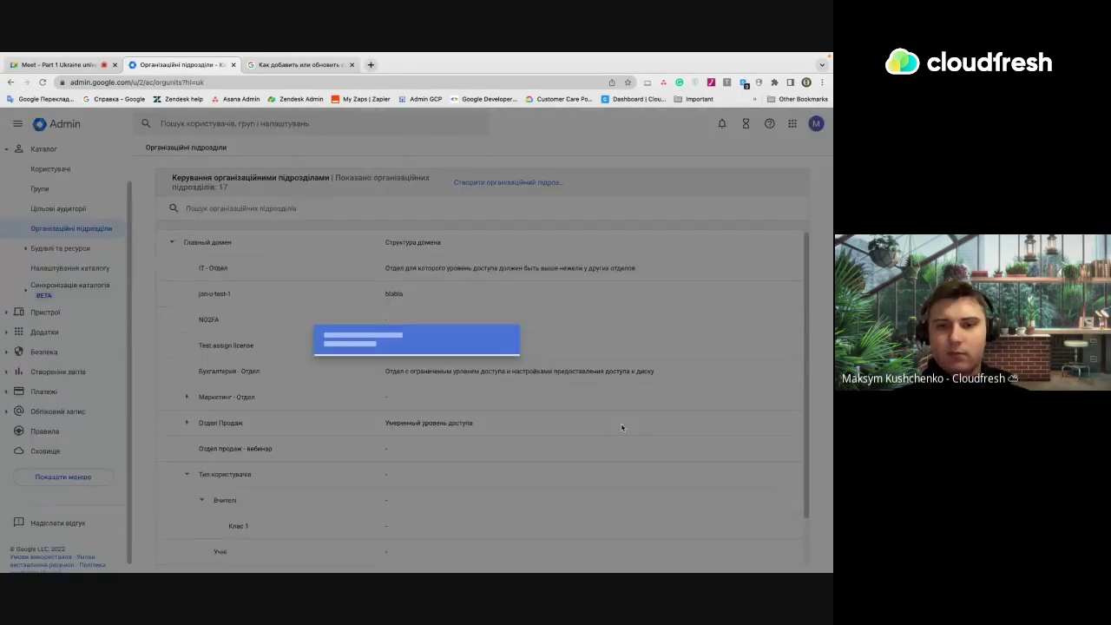
pyautogui.click(504, 389)
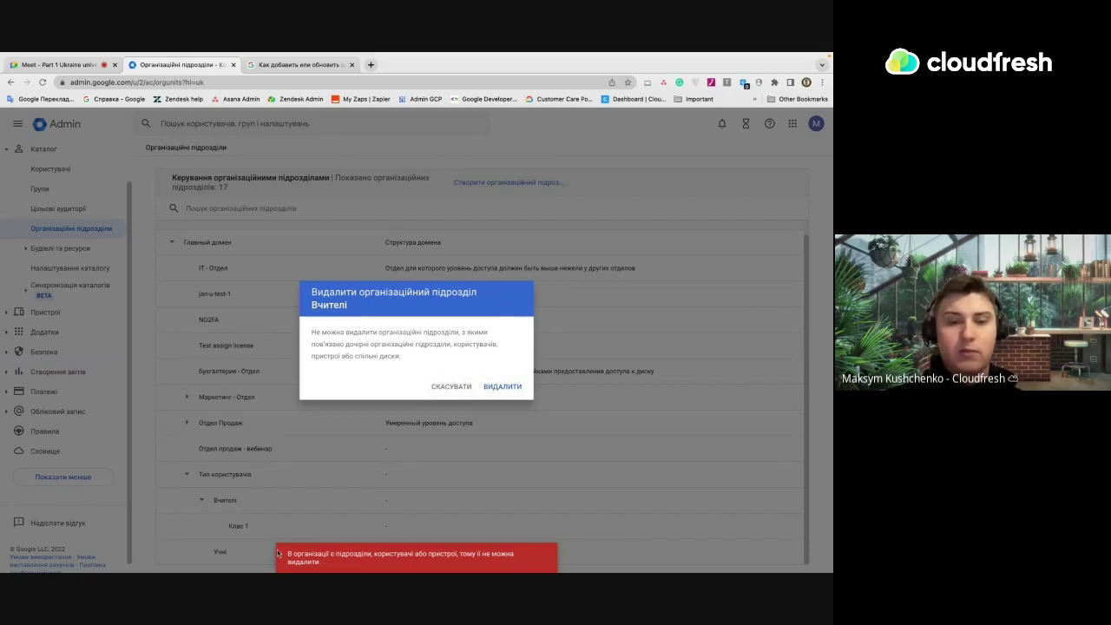
pyautogui.moveTo(288, 553); pyautogui.dragTo(328, 562)
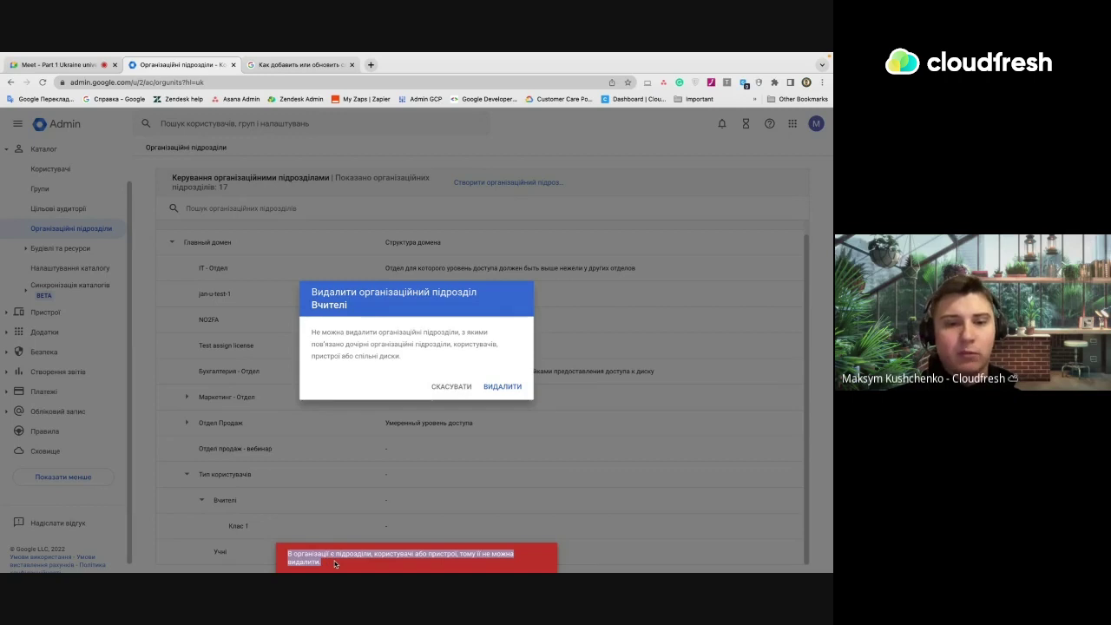
pyautogui.click(335, 565)
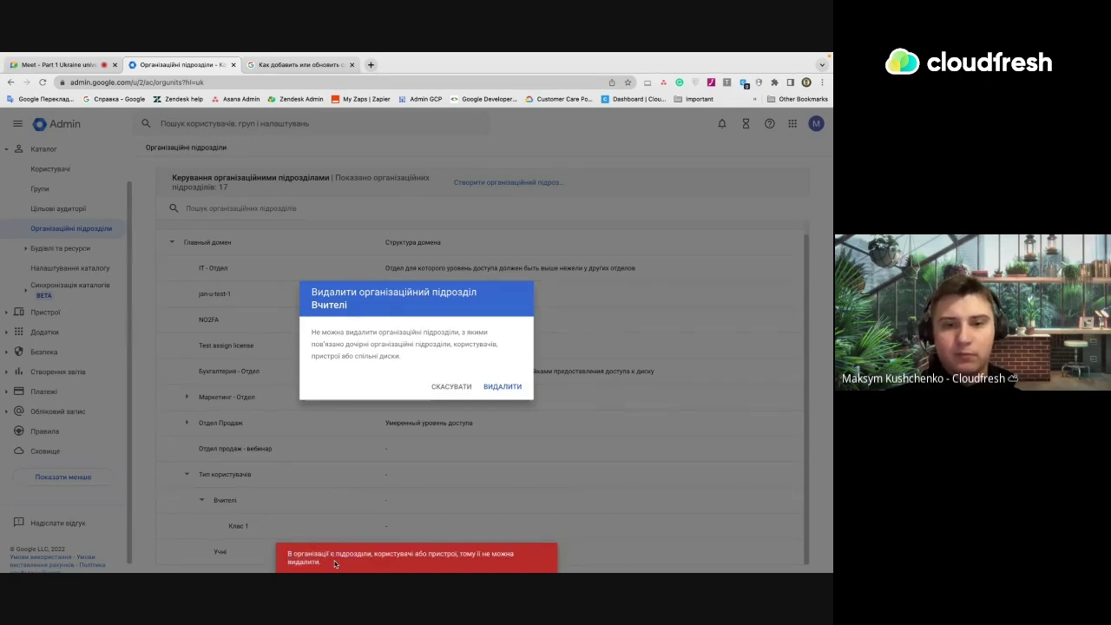
pyautogui.click(441, 386)
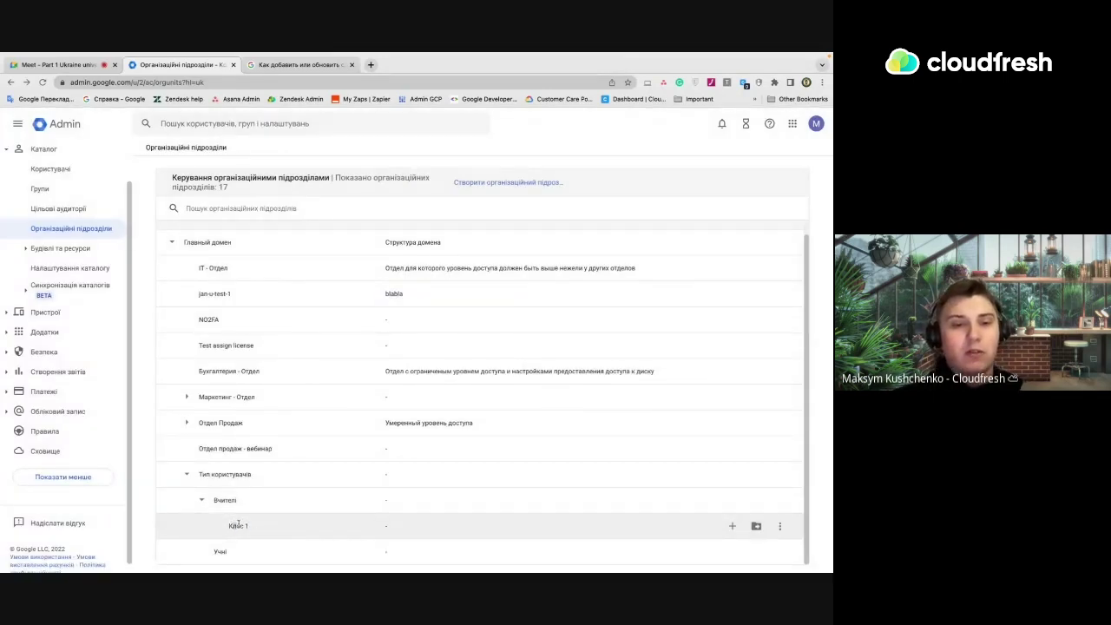
# Dismiss Клас 1's actions menu and go to the Користувачі users list
pyautogui.click(780, 526)
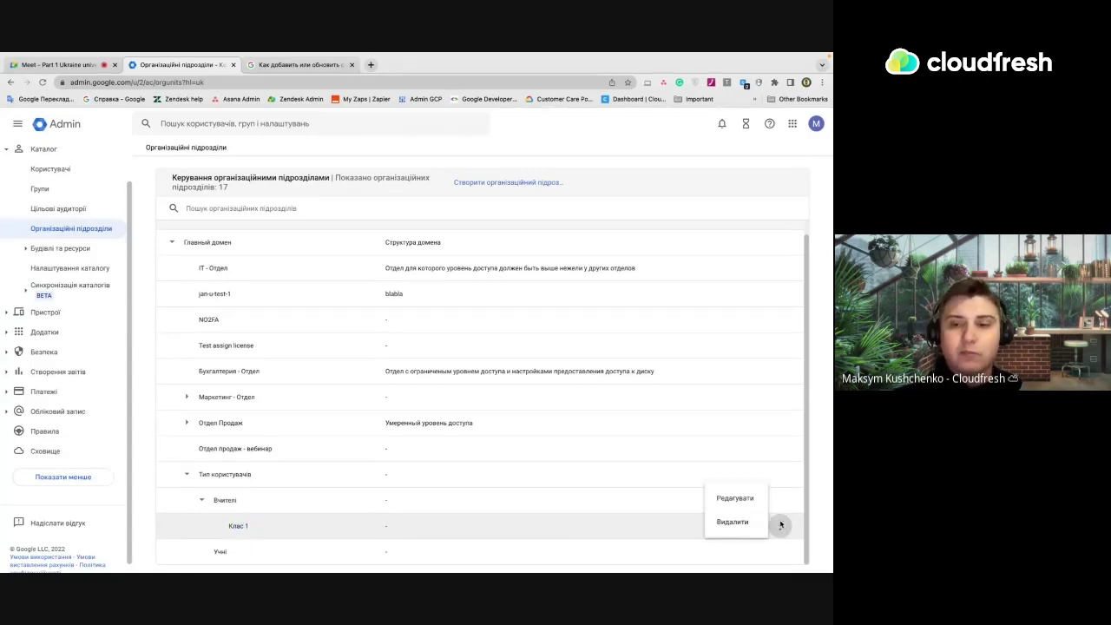
pyautogui.click(403, 524)
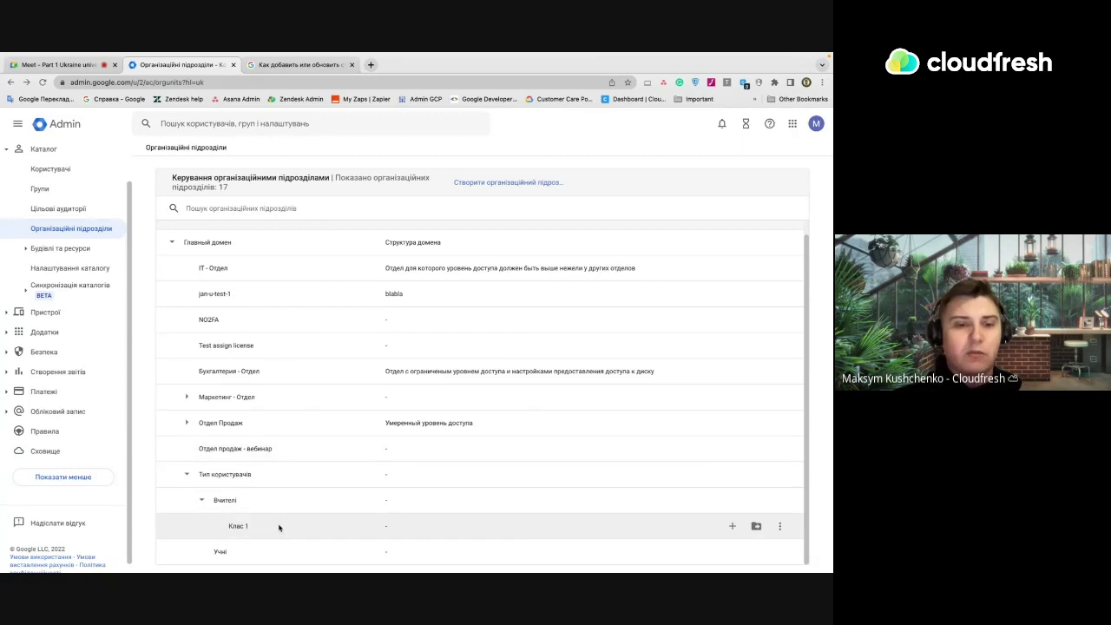
pyautogui.click(64, 172)
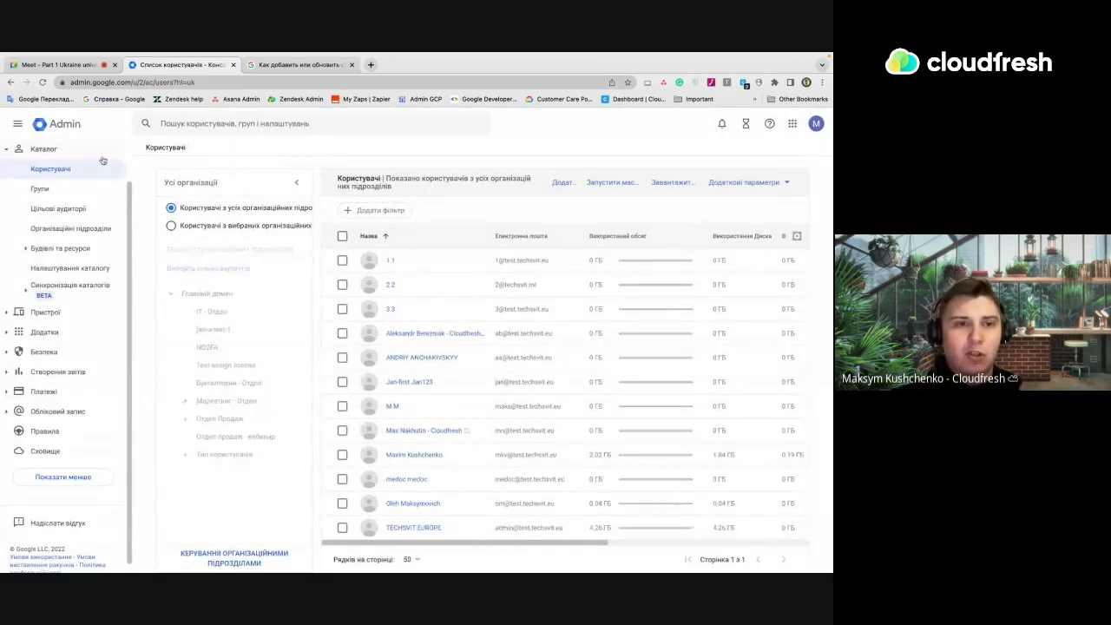
# Filter users by Главный домен, check the empty Вчителі unit, then open the top user
pyautogui.click(17, 125)
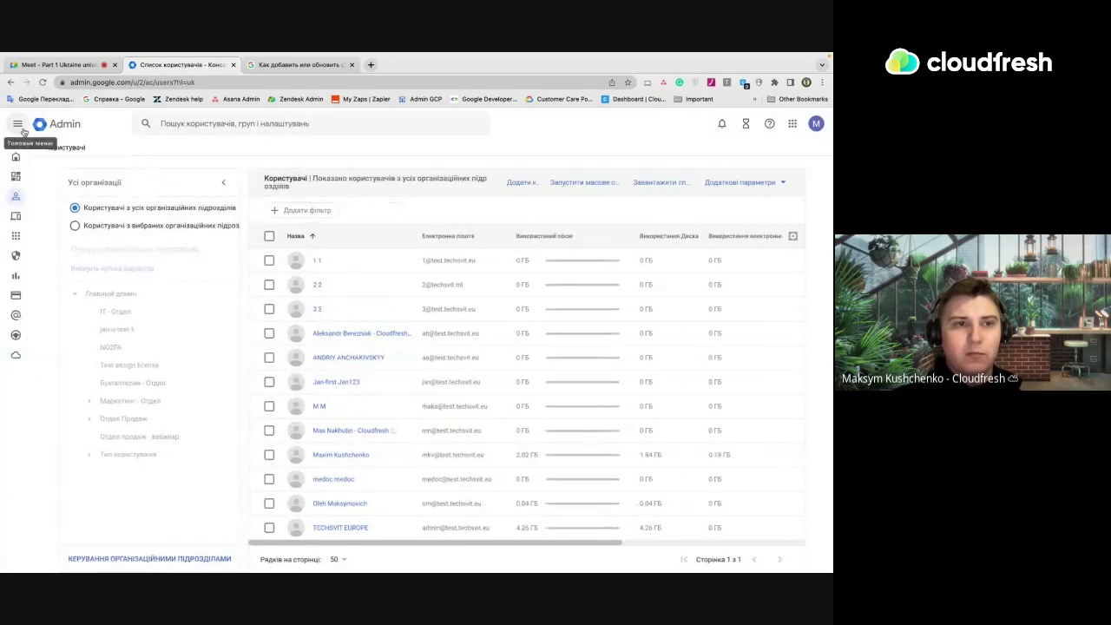
pyautogui.click(18, 124)
pyautogui.click(20, 127)
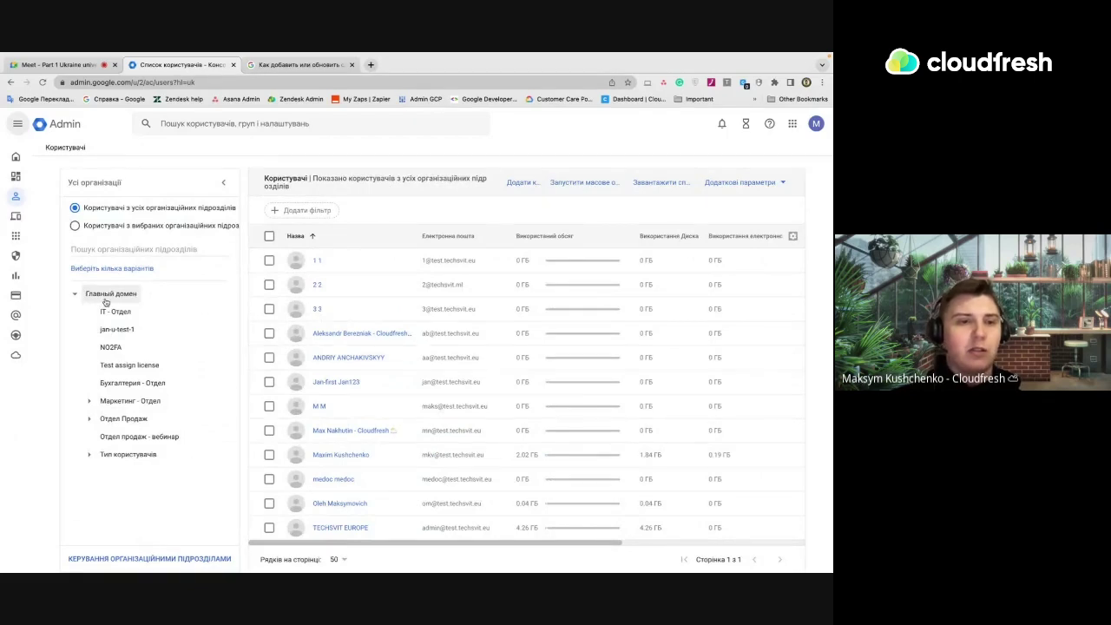
pyautogui.click(106, 296)
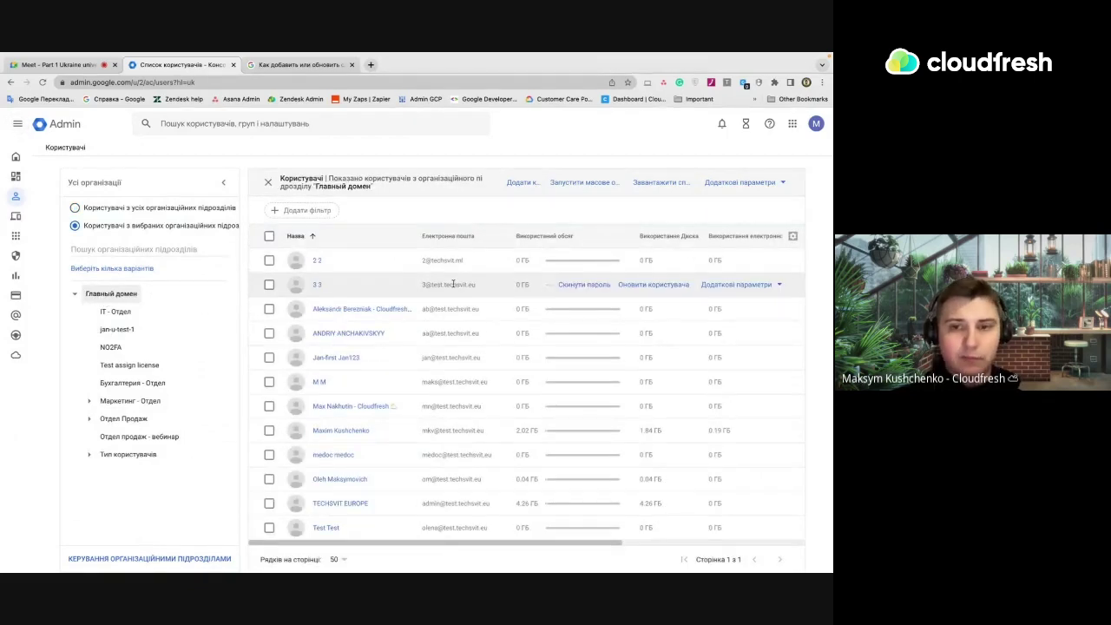
pyautogui.click(89, 455)
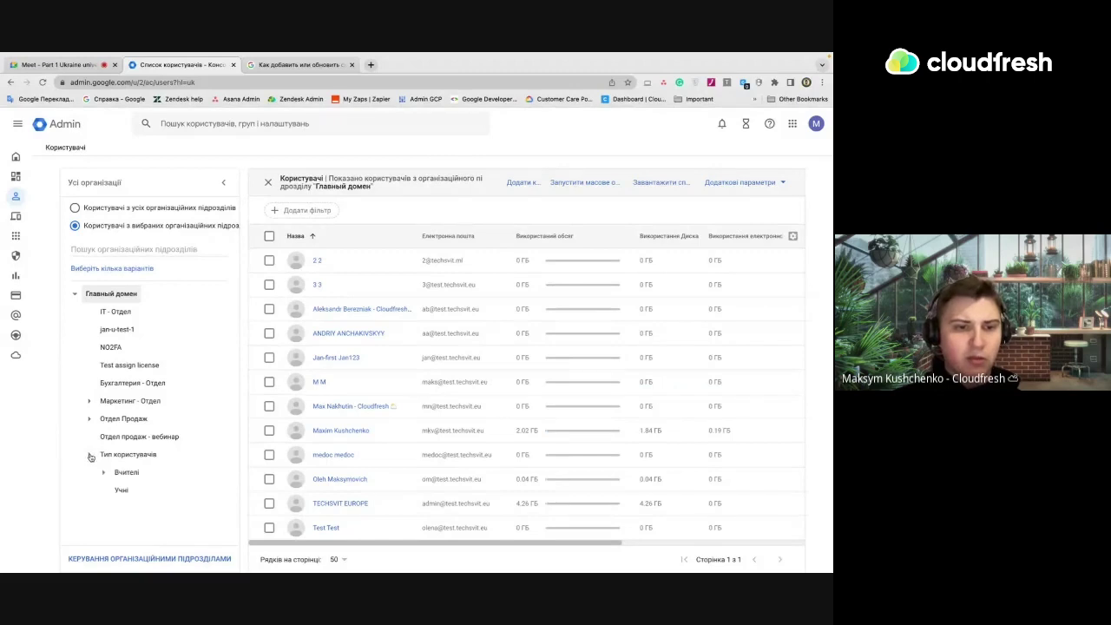
pyautogui.click(123, 472)
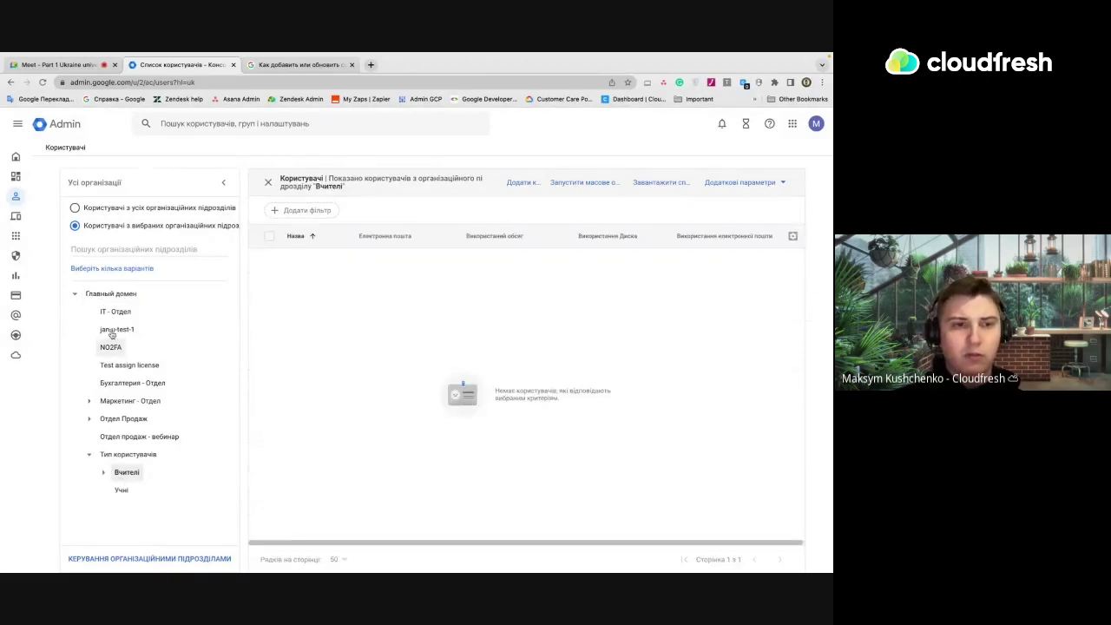
pyautogui.click(110, 294)
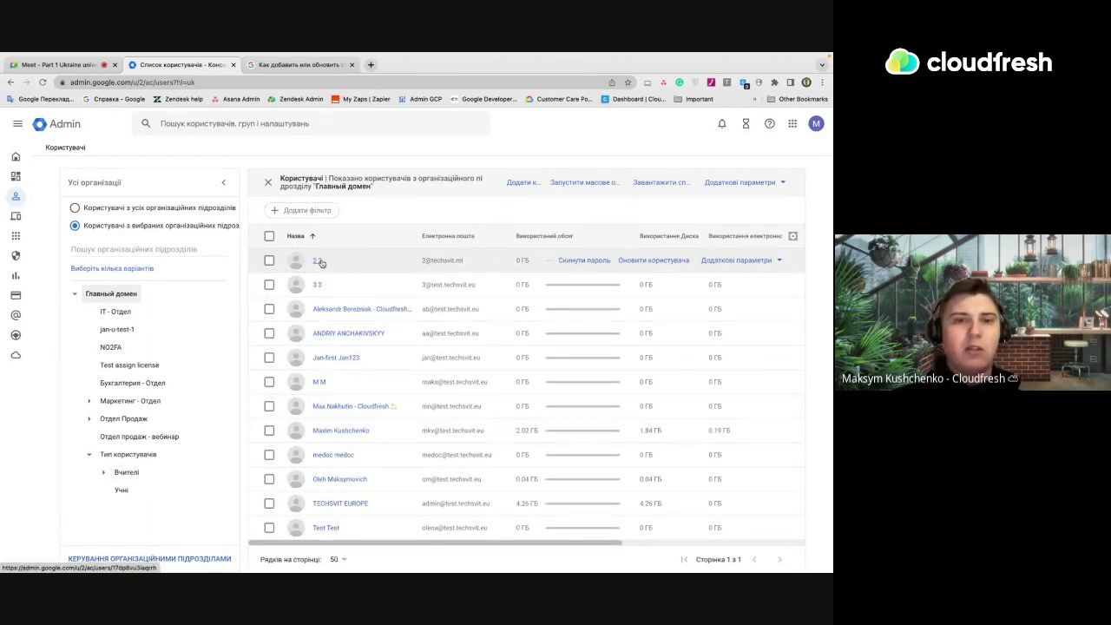
pyautogui.click(319, 260)
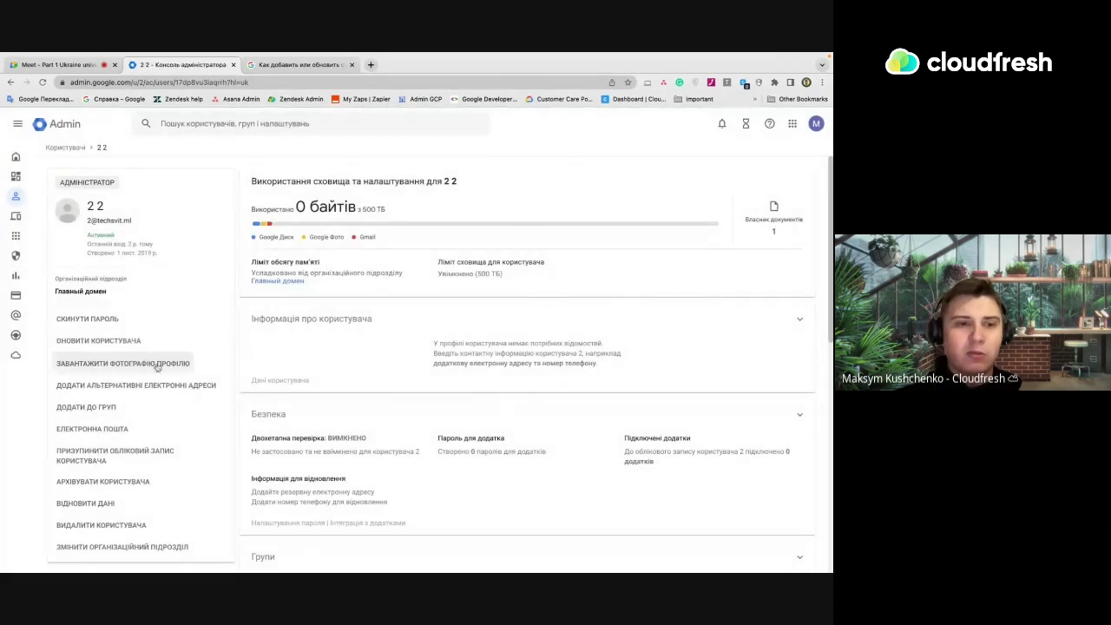
# Cancel the user's organisational unit change and return to the Admin home page
pyautogui.click(109, 547)
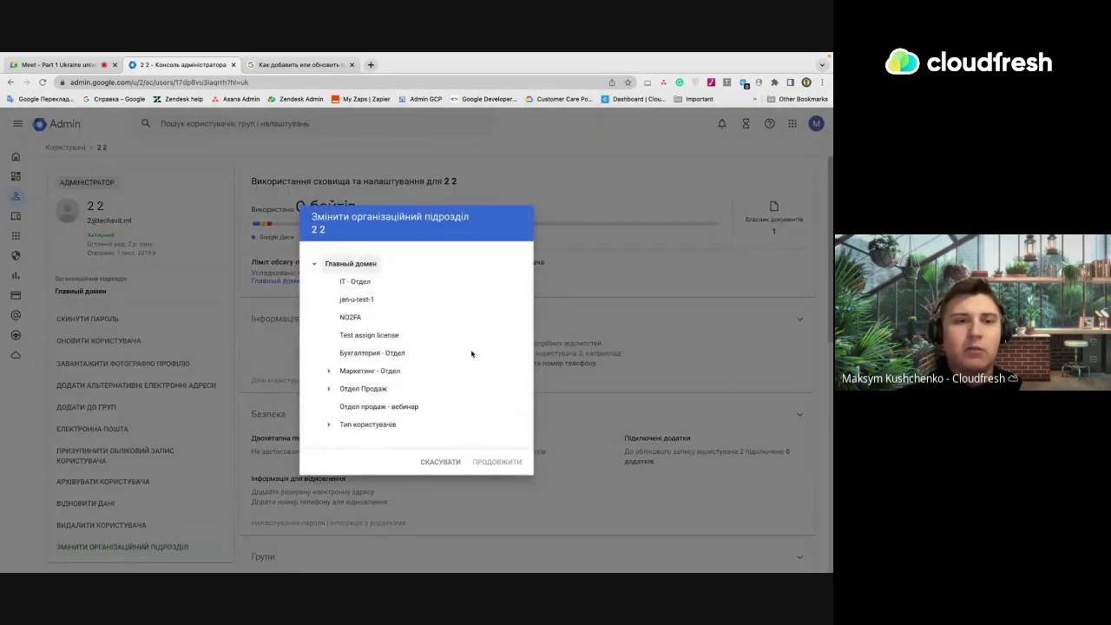
pyautogui.click(432, 462)
pyautogui.click(256, 282)
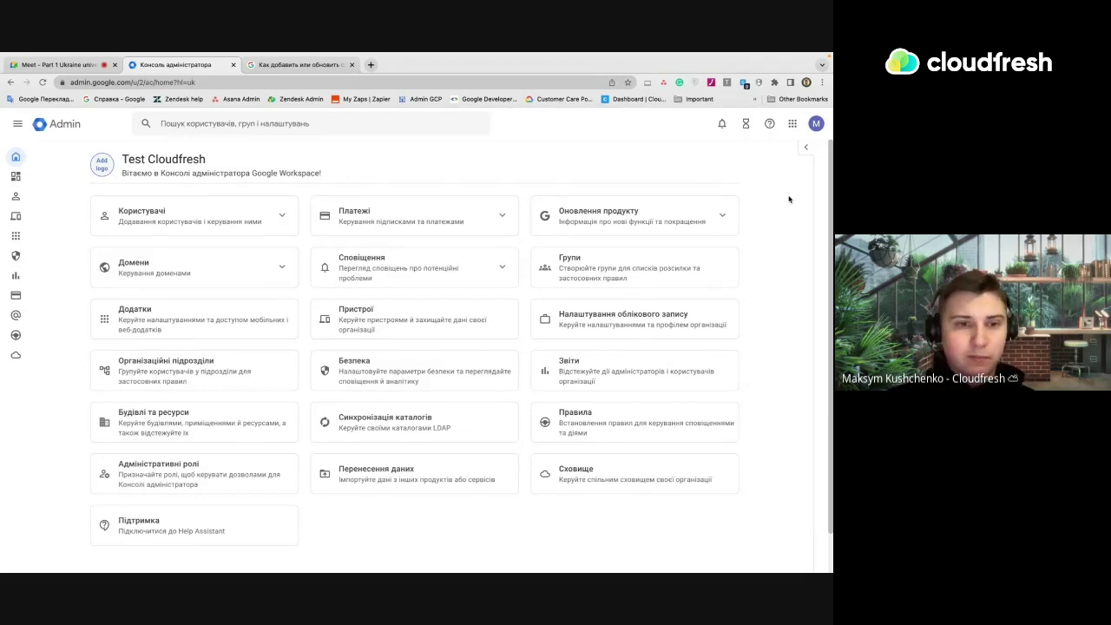
# Open Users, check NO2FA's single user, then filter back to Главный домен
pyautogui.click(168, 224)
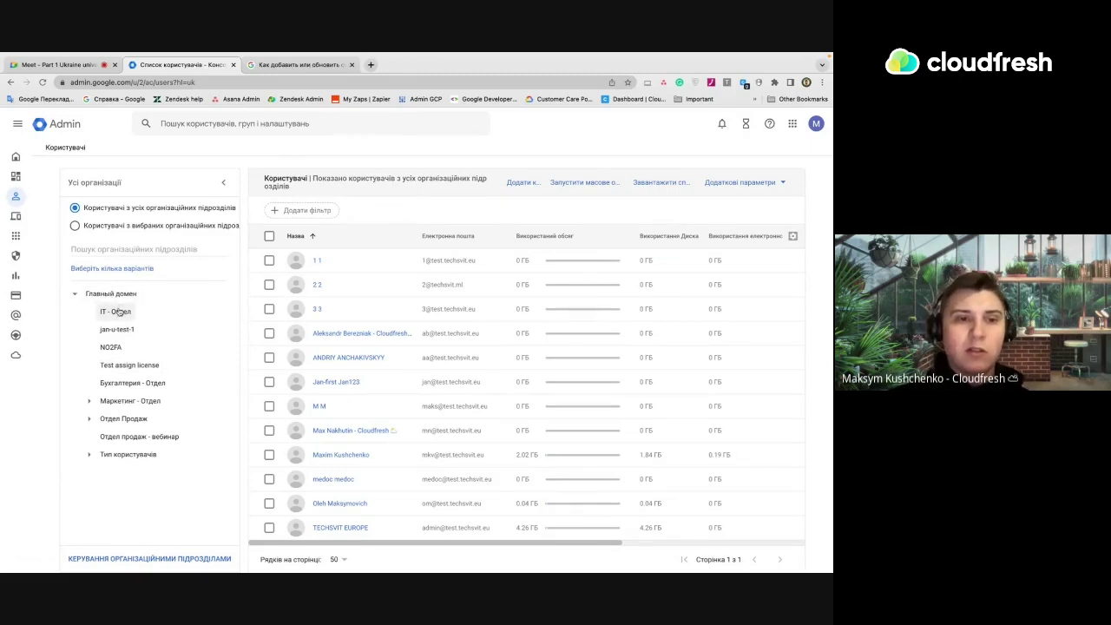
pyautogui.click(115, 299)
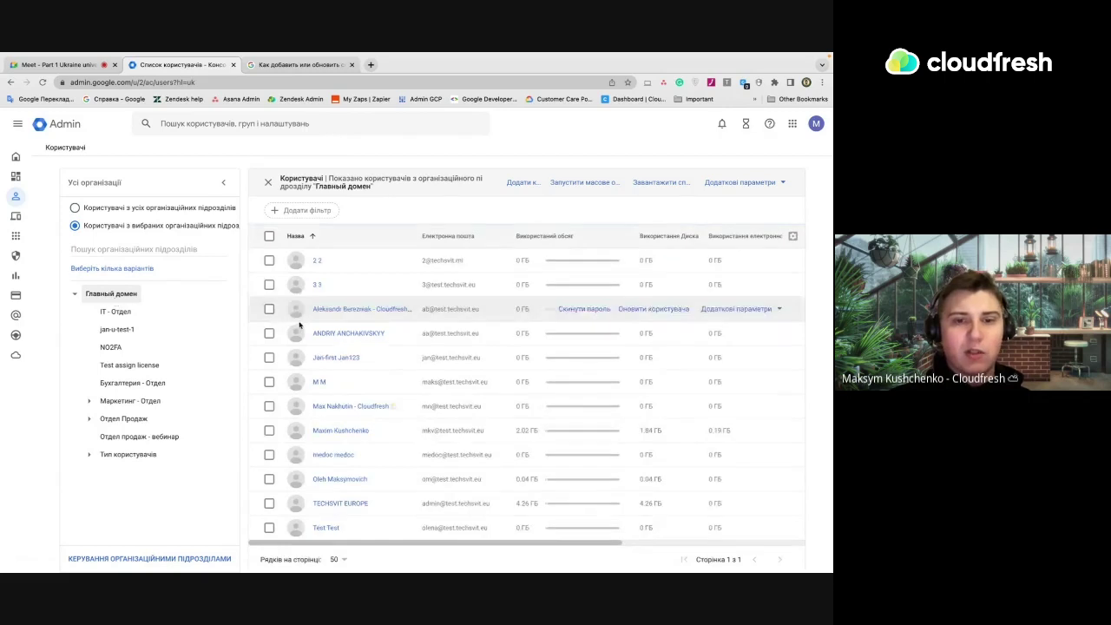
pyautogui.click(110, 347)
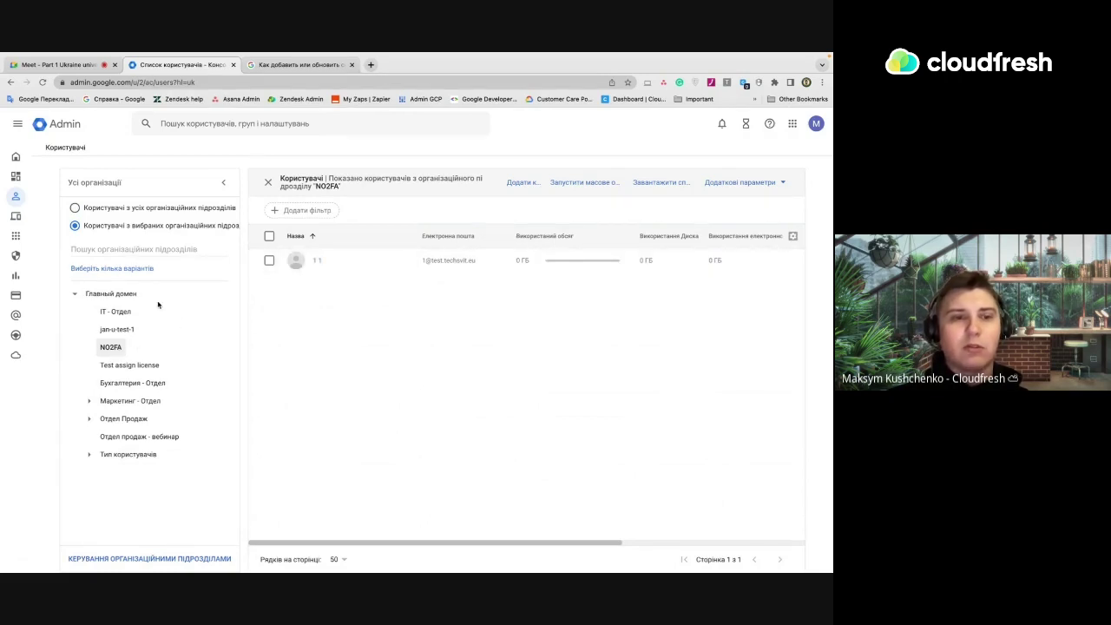
pyautogui.click(131, 296)
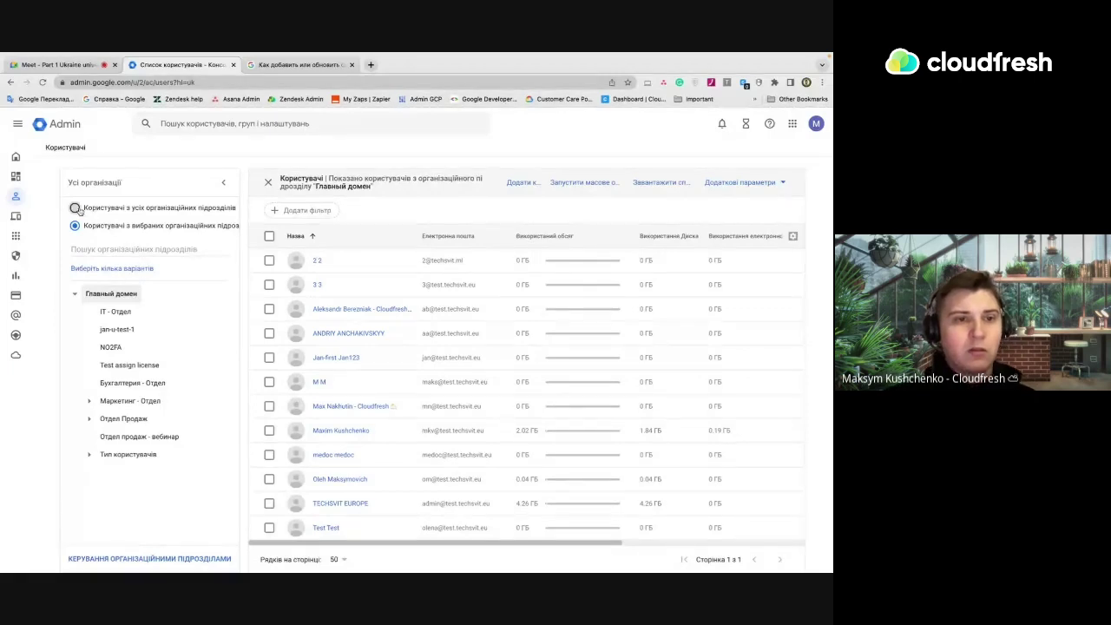
pyautogui.click(74, 209)
pyautogui.click(83, 267)
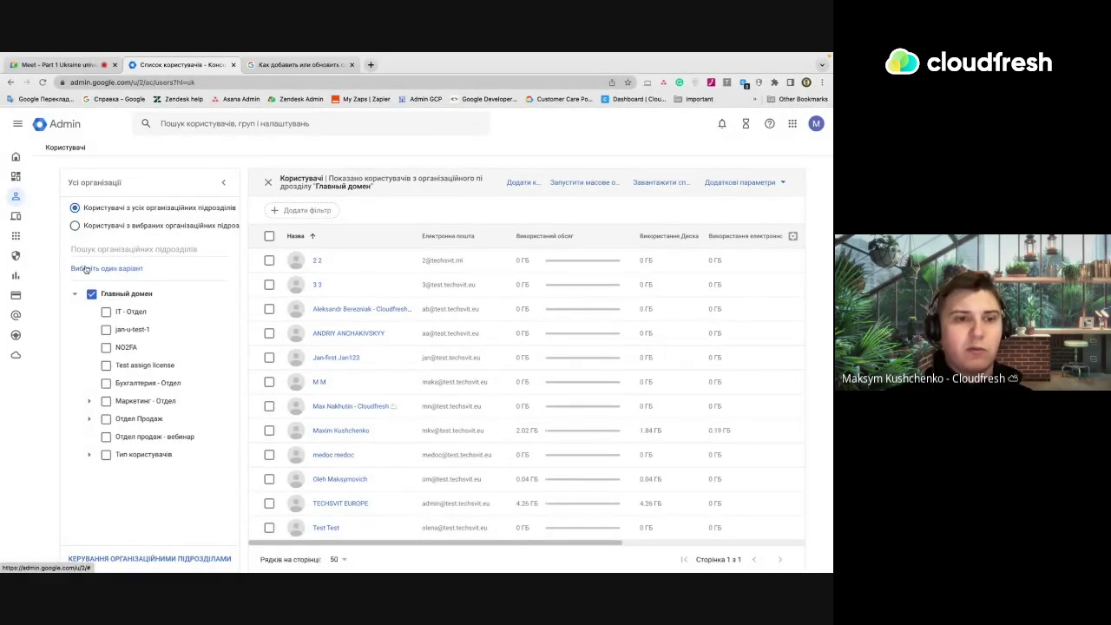
pyautogui.click(106, 311)
pyautogui.click(106, 329)
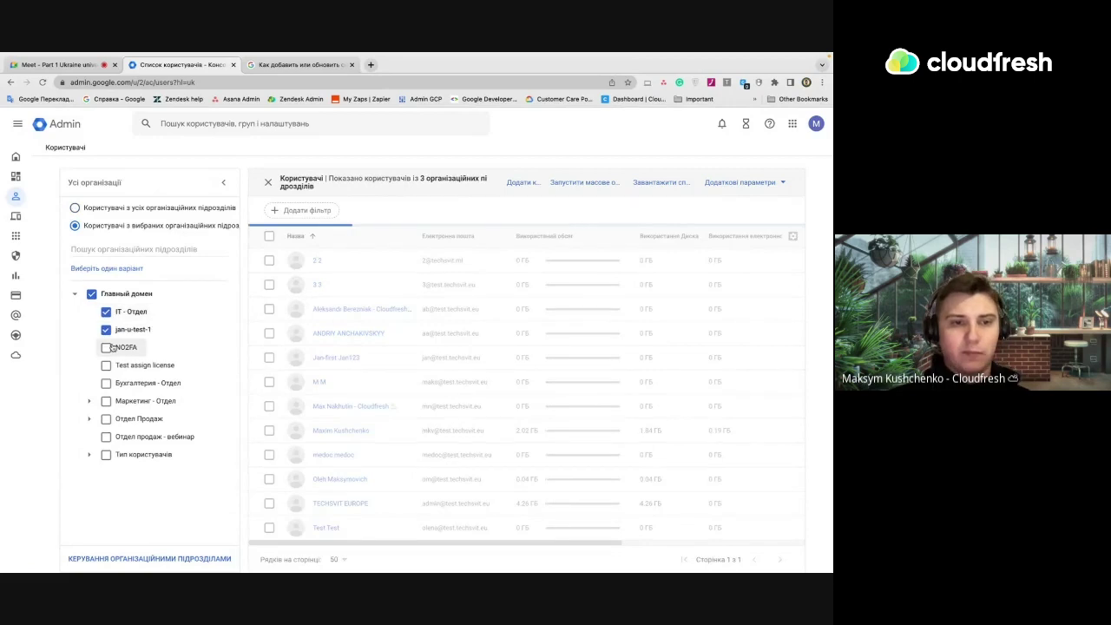
pyautogui.click(106, 347)
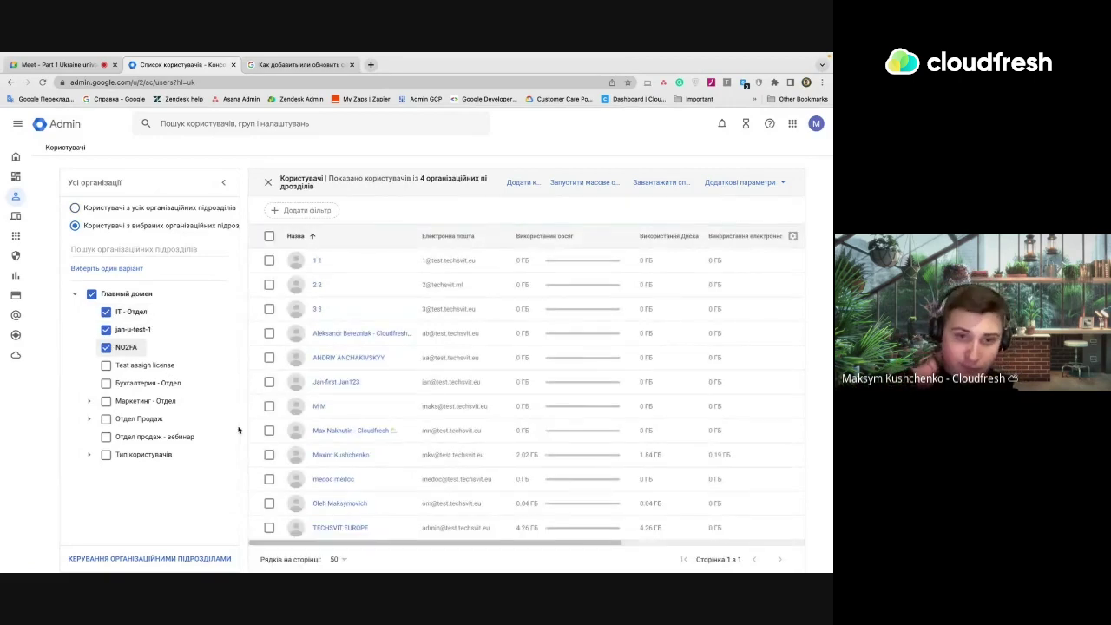
pyautogui.click(172, 366)
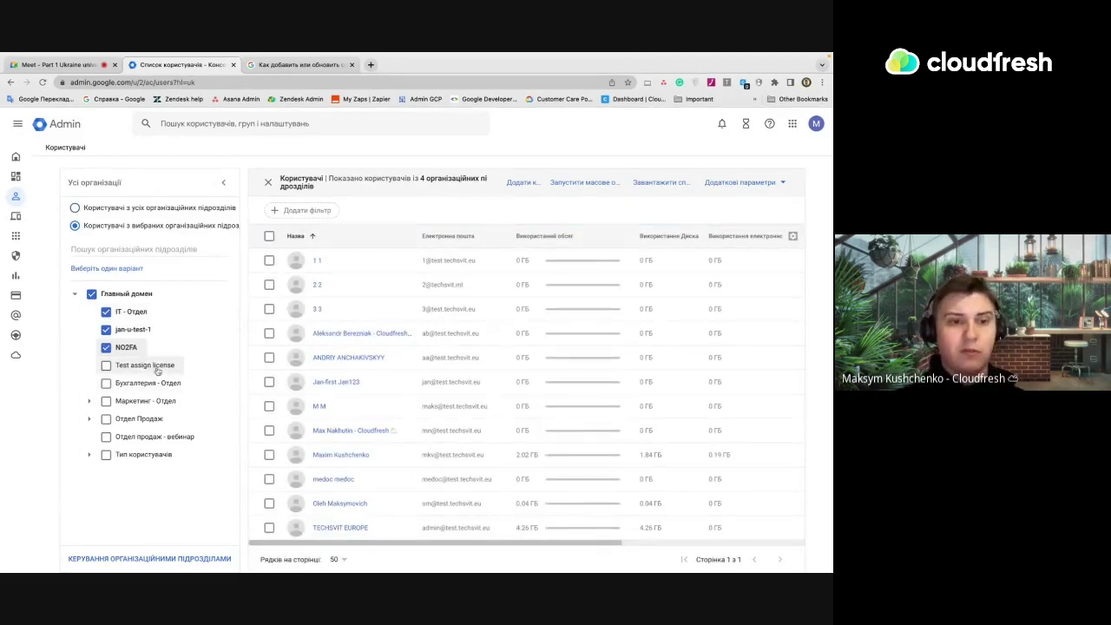
pyautogui.click(170, 383)
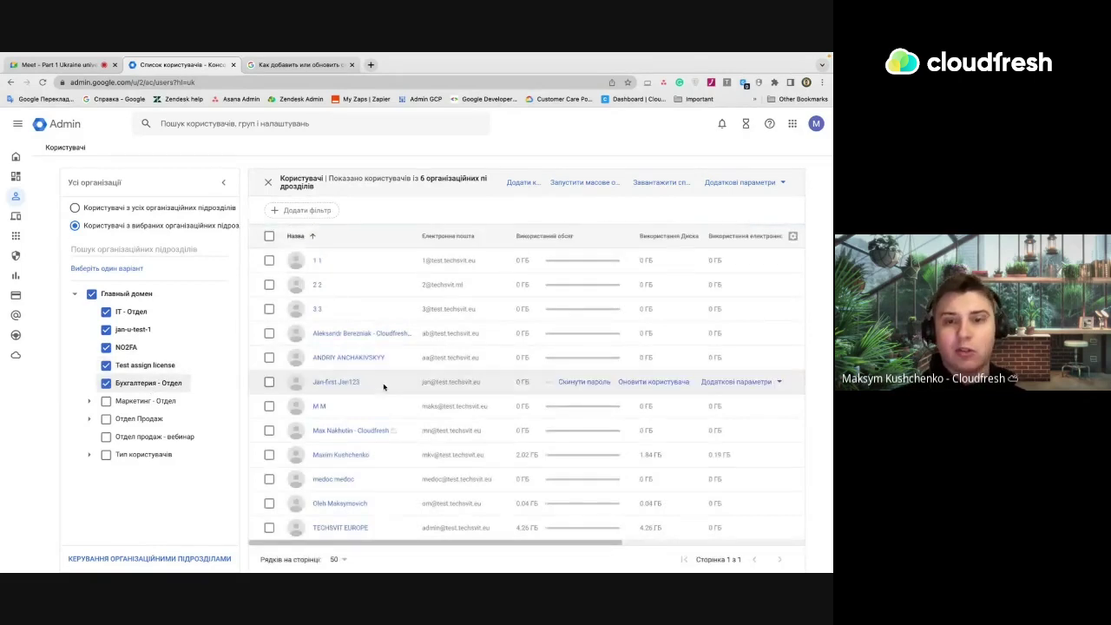
pyautogui.scroll(-3, 384, 387)
pyautogui.scroll(3, 384, 386)
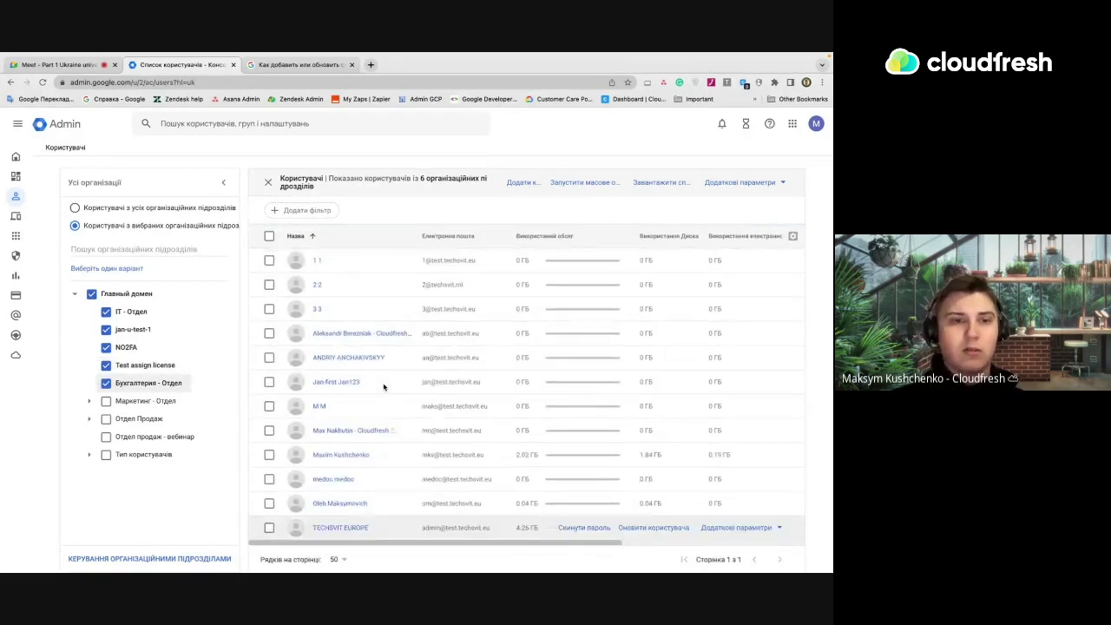
pyautogui.click(92, 293)
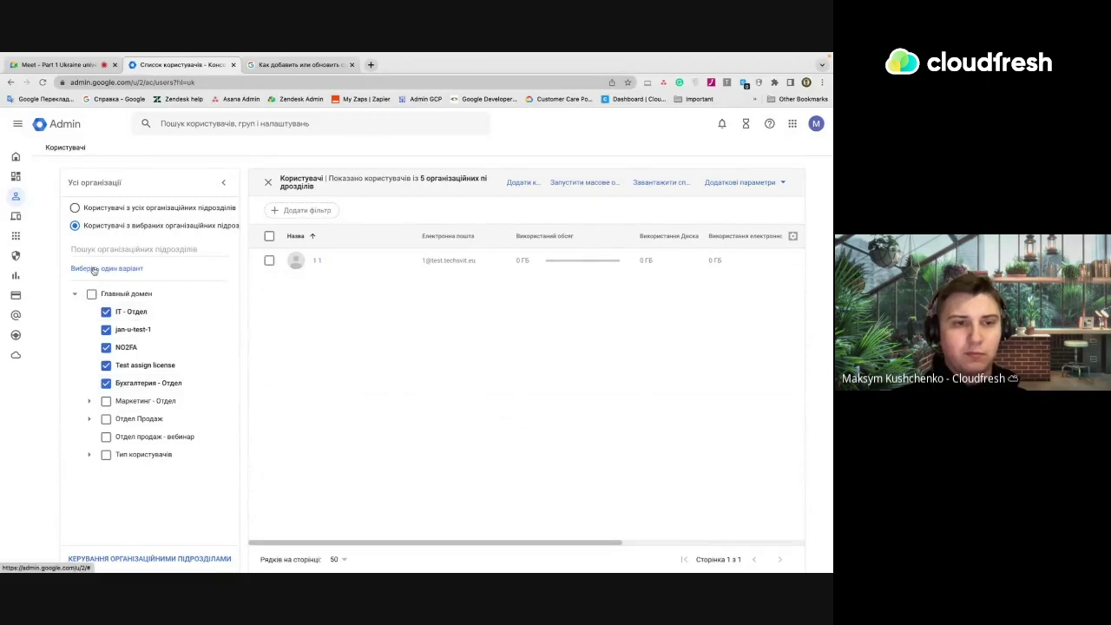
pyautogui.click(117, 294)
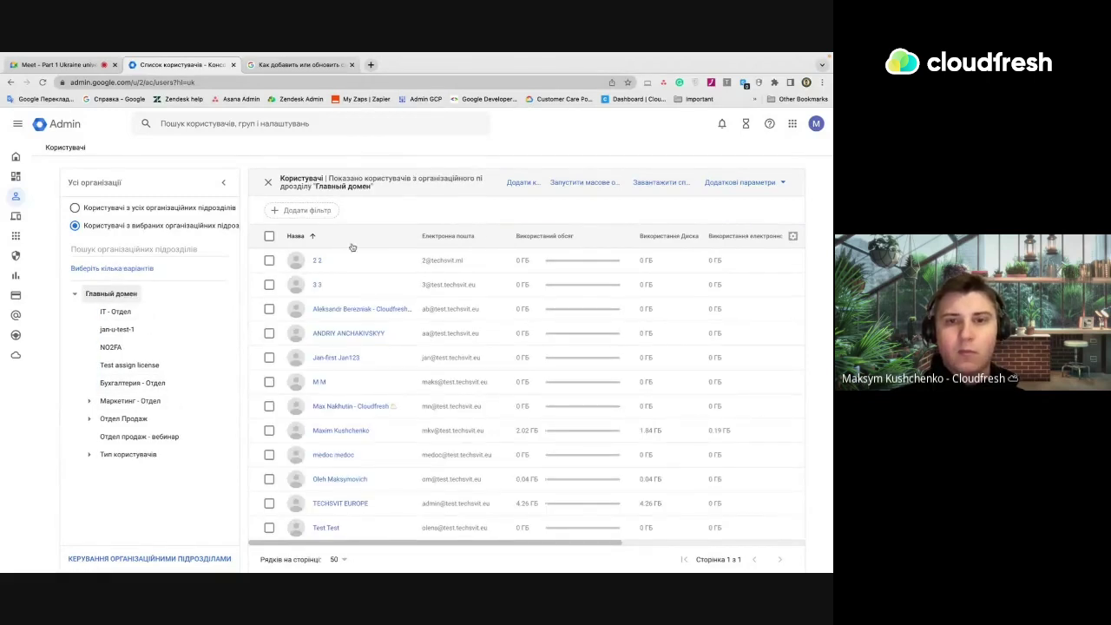
pyautogui.moveTo(568, 258)
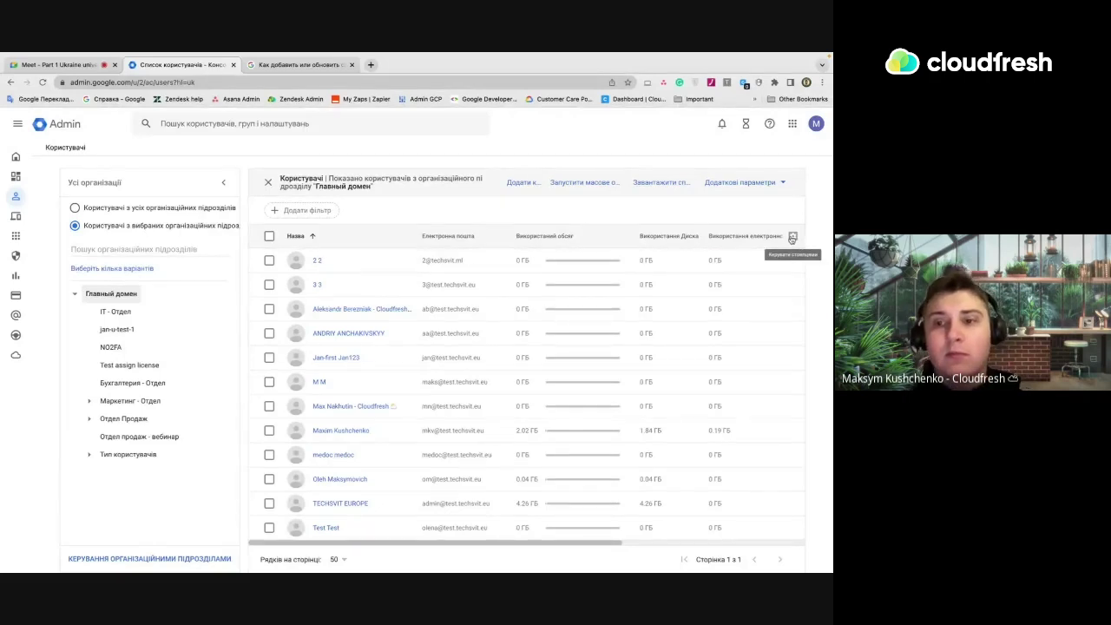
# Remove the Використаний обсяг, Використання Диска and email usage columns from the user list
pyautogui.click(793, 237)
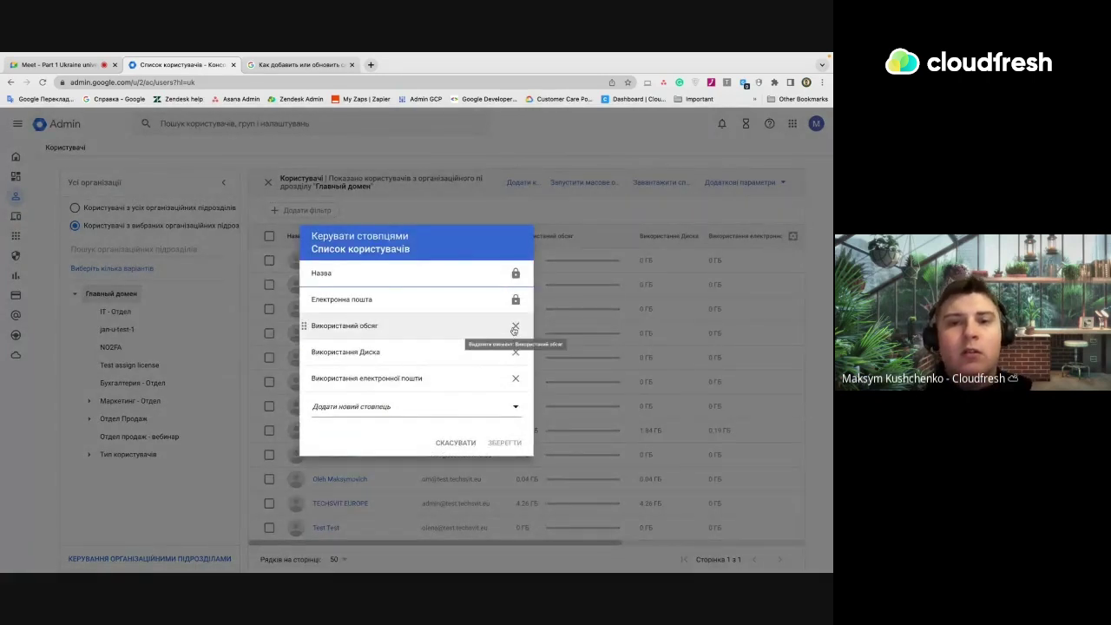
pyautogui.click(515, 326)
pyautogui.click(514, 338)
pyautogui.click(512, 351)
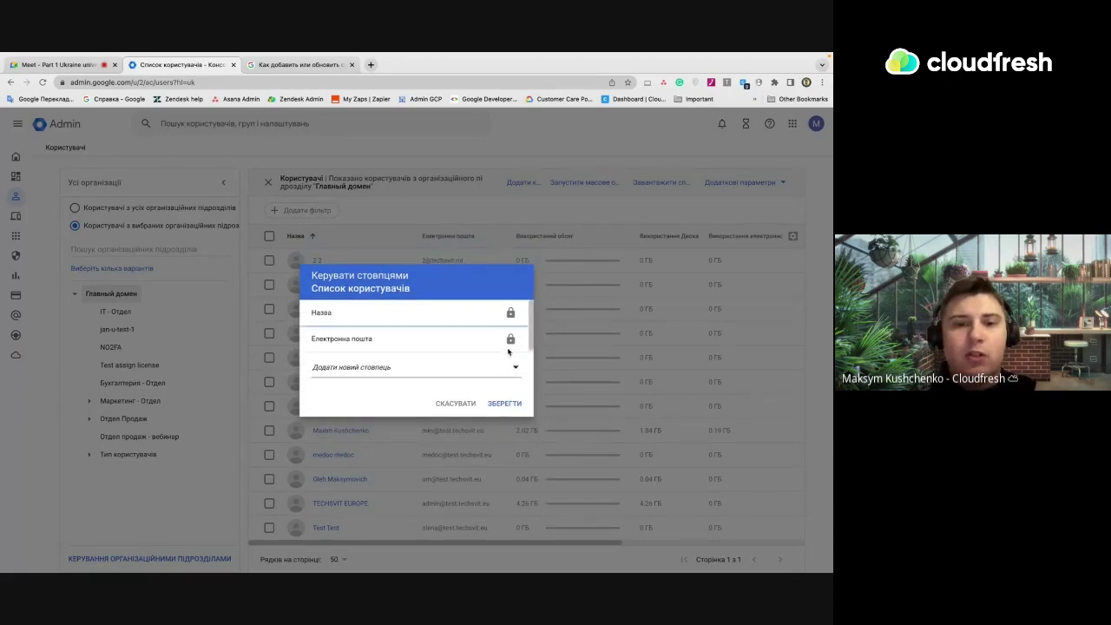
# Add the Ліцензія, Статус and Використання електронної пошти columns
pyautogui.click(335, 369)
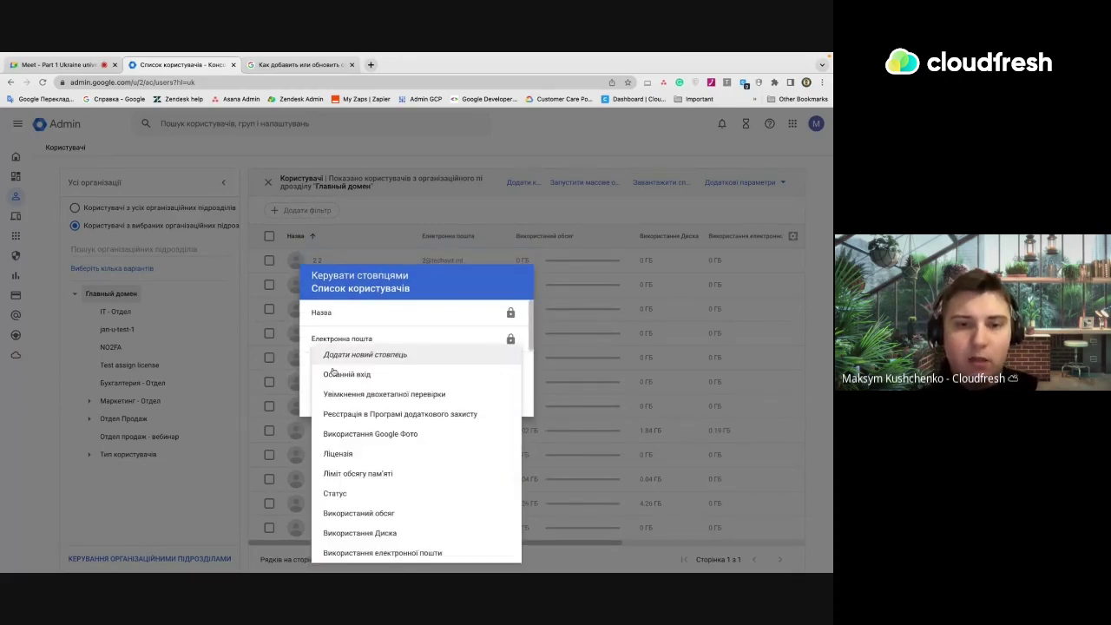
pyautogui.click(379, 463)
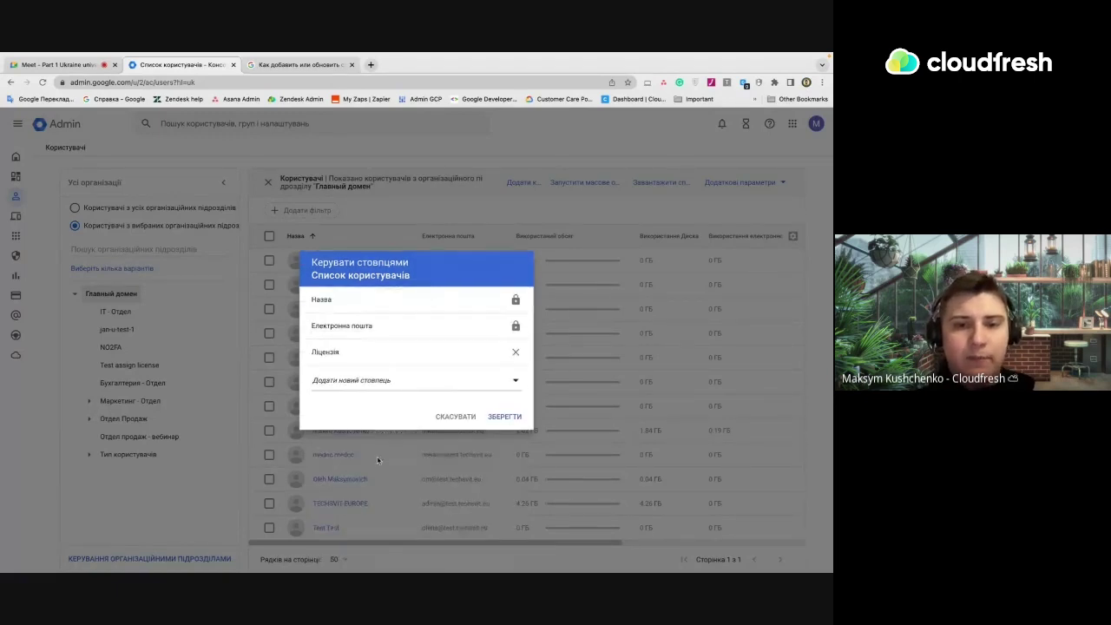
pyautogui.click(371, 387)
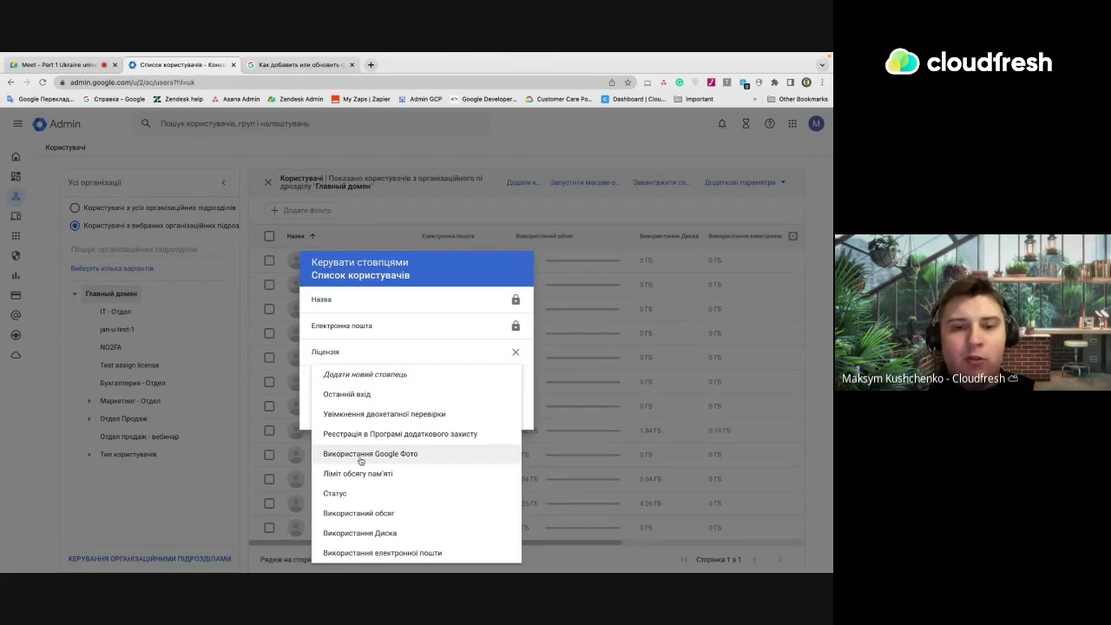
pyautogui.click(355, 493)
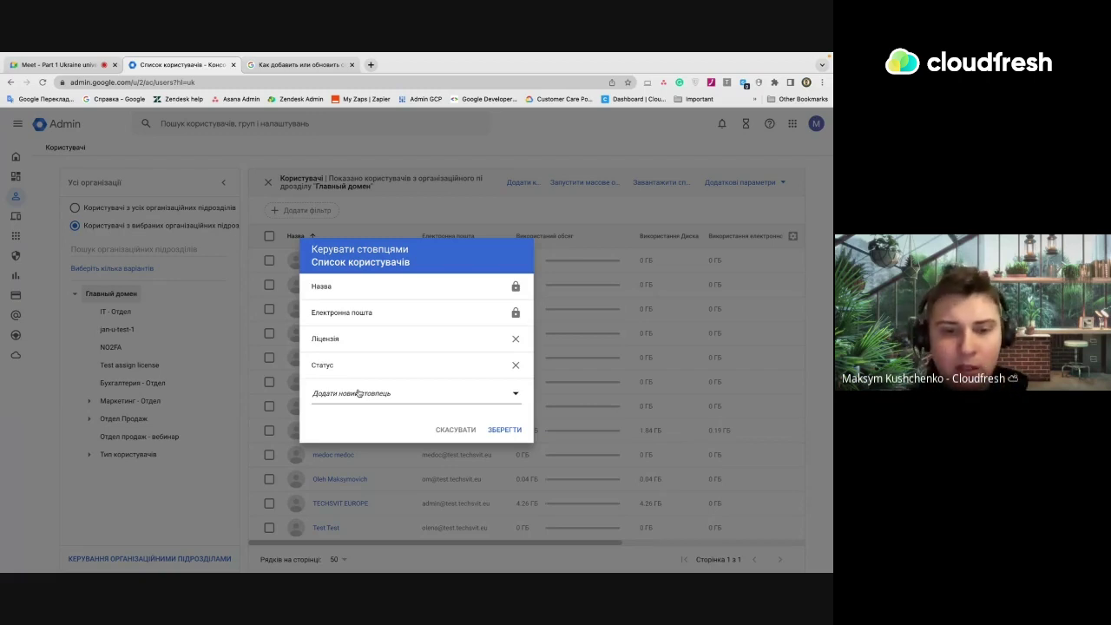
pyautogui.click(358, 393)
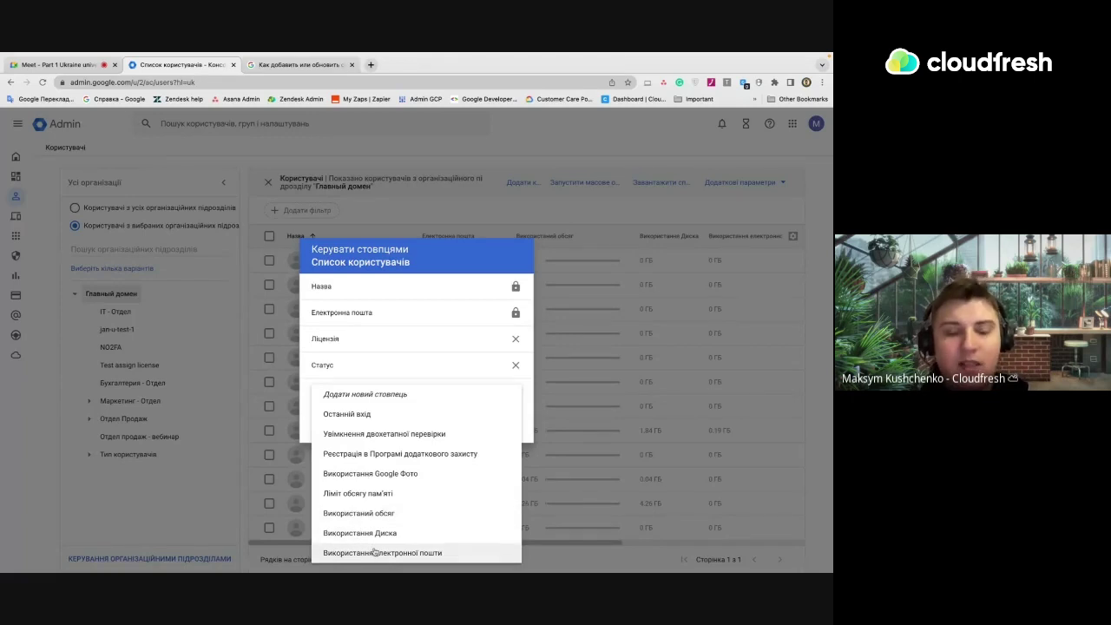
pyautogui.click(373, 552)
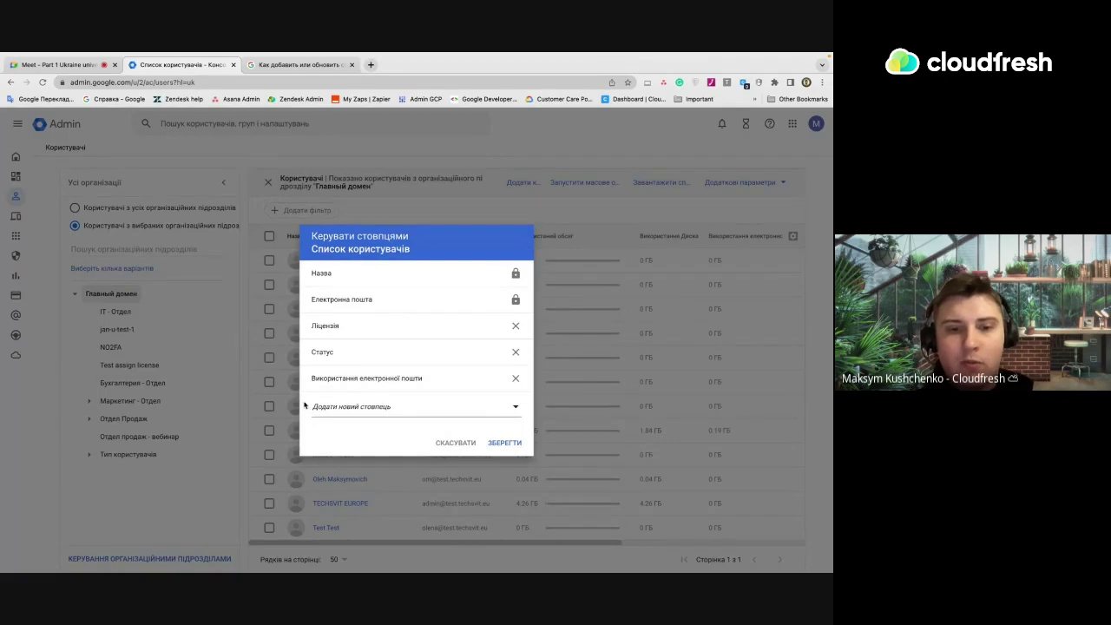
# Order the columns Ліцензія, Статус, then email usage, and save the layout
pyautogui.moveTo(303, 378); pyautogui.dragTo(303, 312)
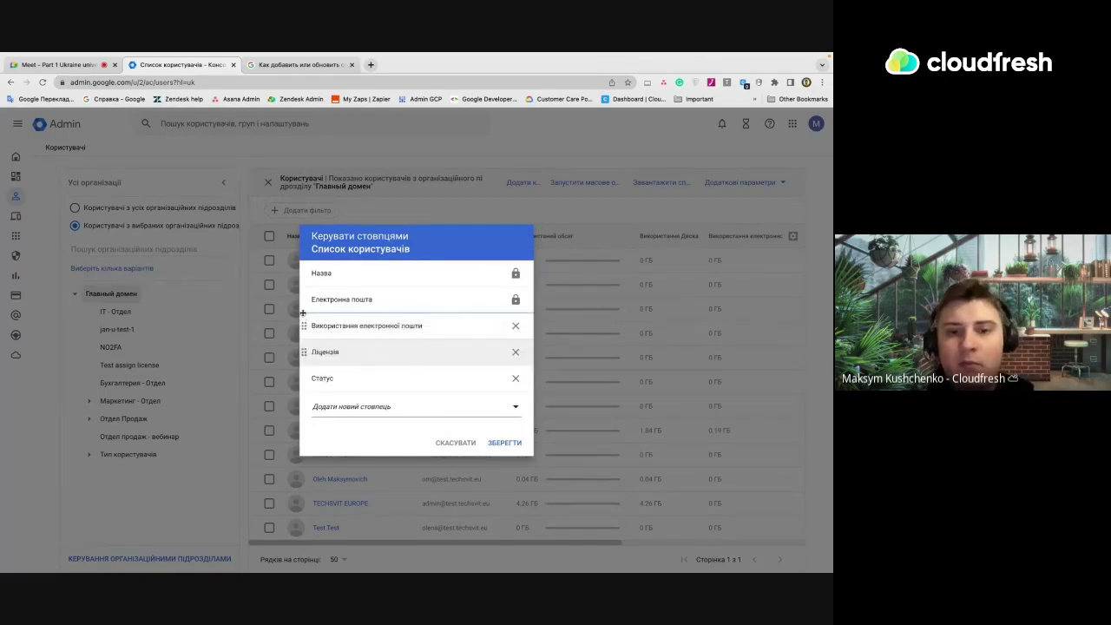
pyautogui.moveTo(303, 352); pyautogui.dragTo(304, 318)
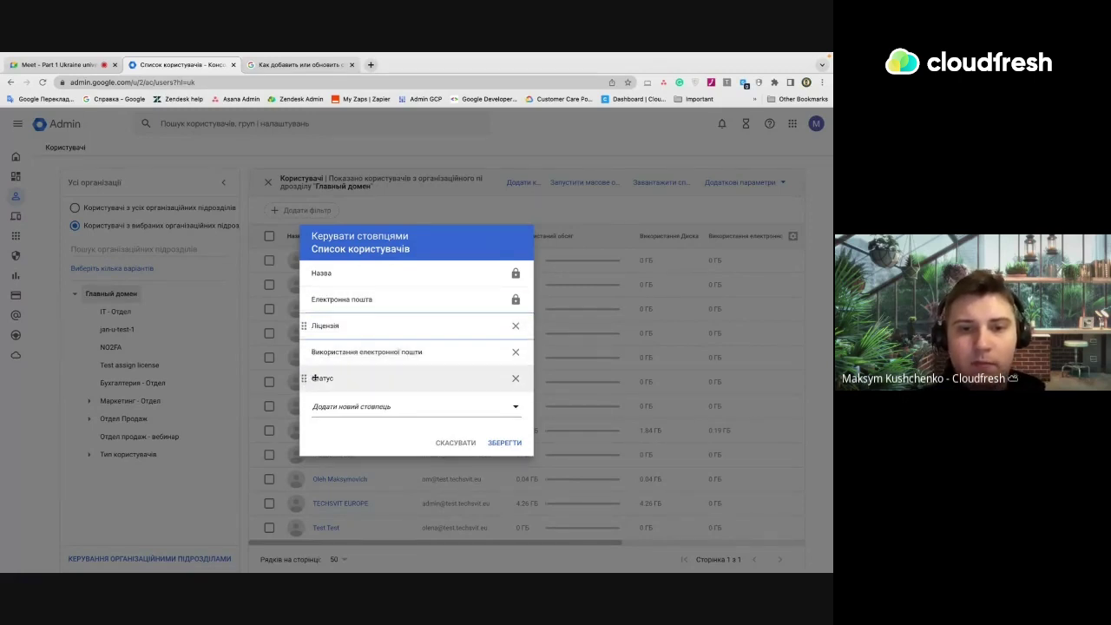
pyautogui.moveTo(304, 386); pyautogui.dragTo(304, 351)
pyautogui.click(512, 448)
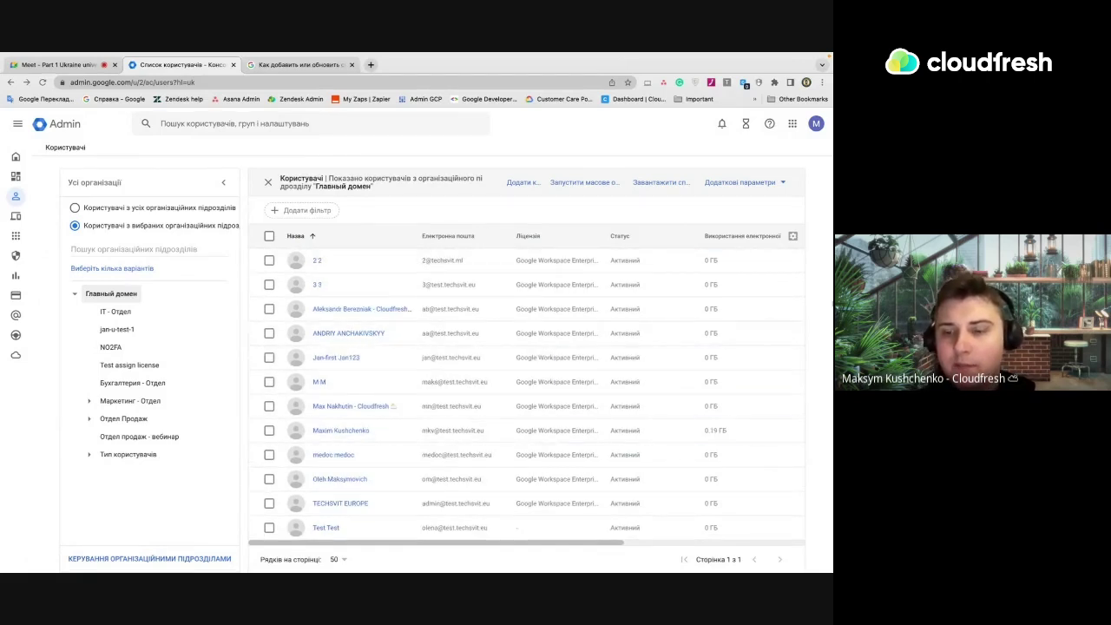
pyautogui.scroll(-2, 721, 374)
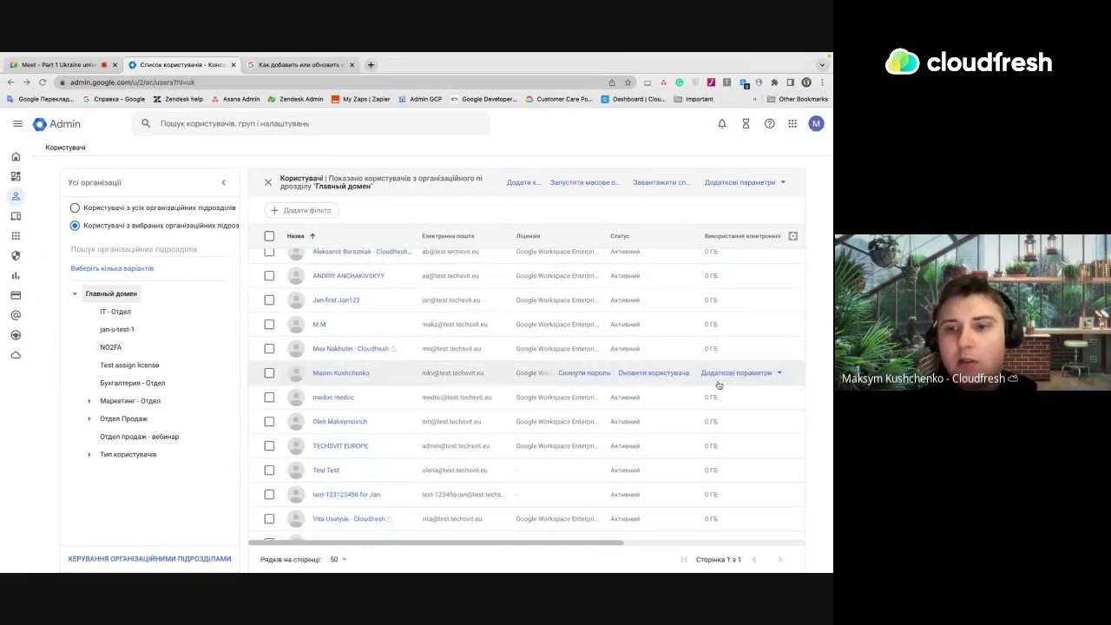
pyautogui.scroll(-3, 735, 310)
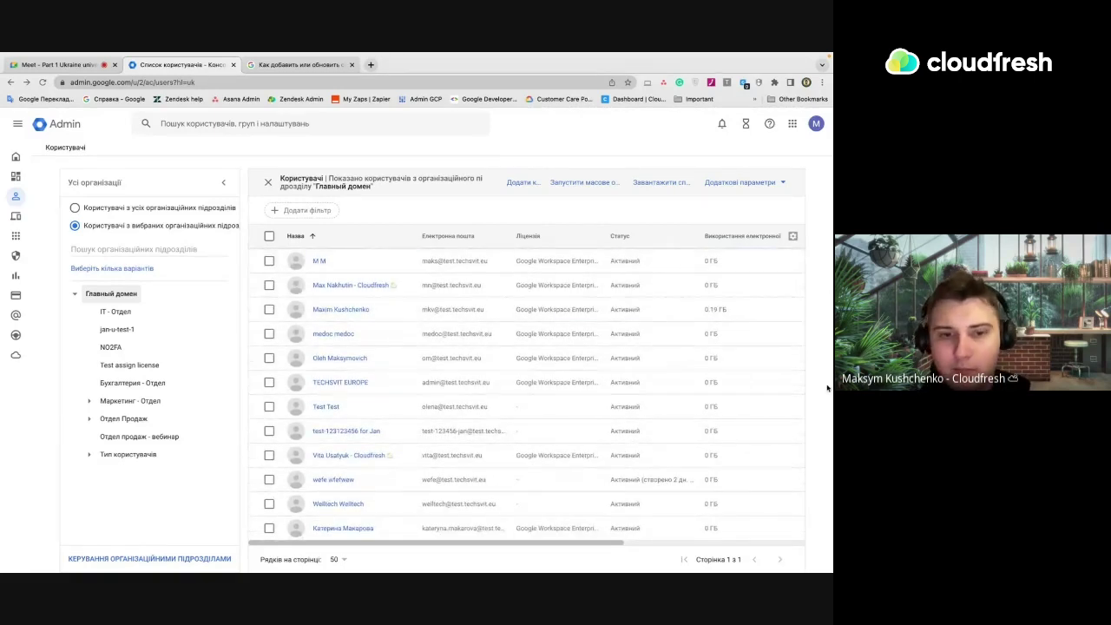
pyautogui.scroll(5, 683, 380)
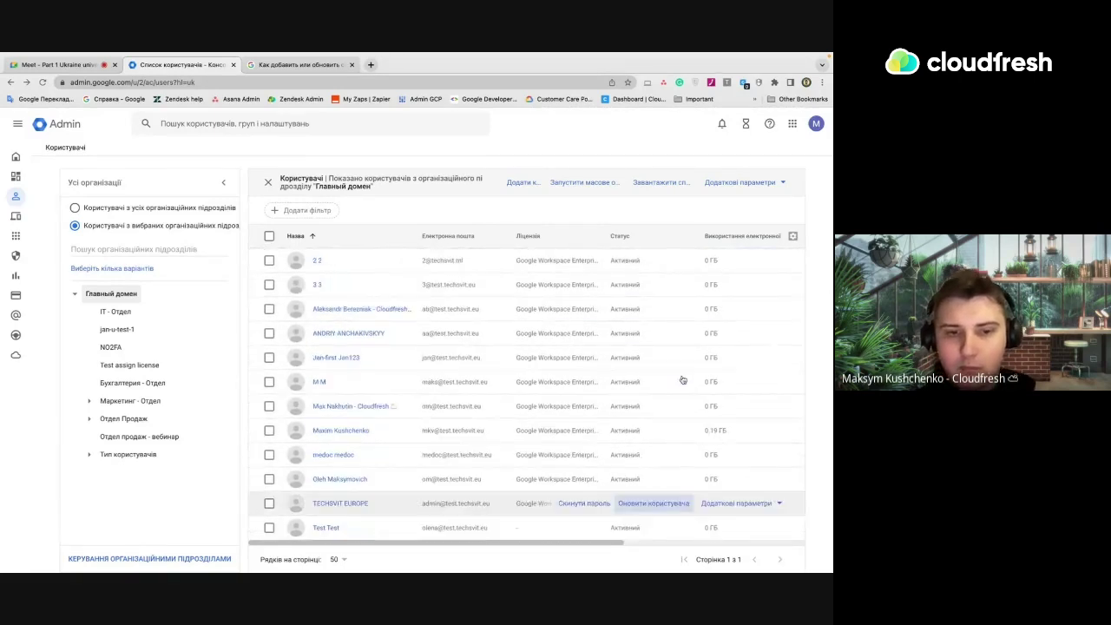
pyautogui.click(542, 217)
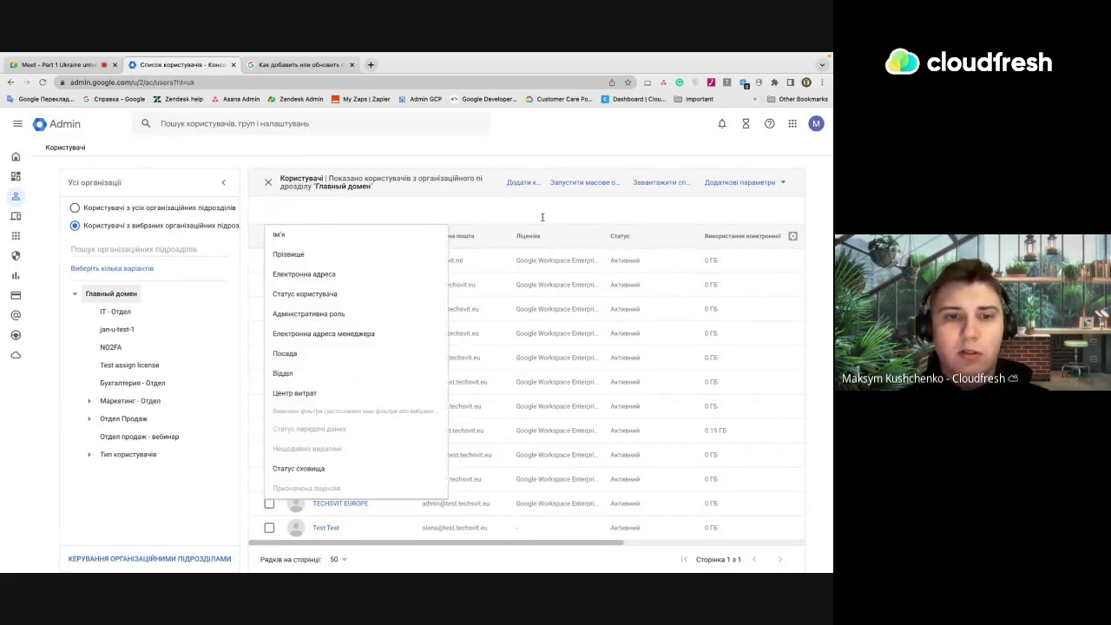
pyautogui.click(380, 153)
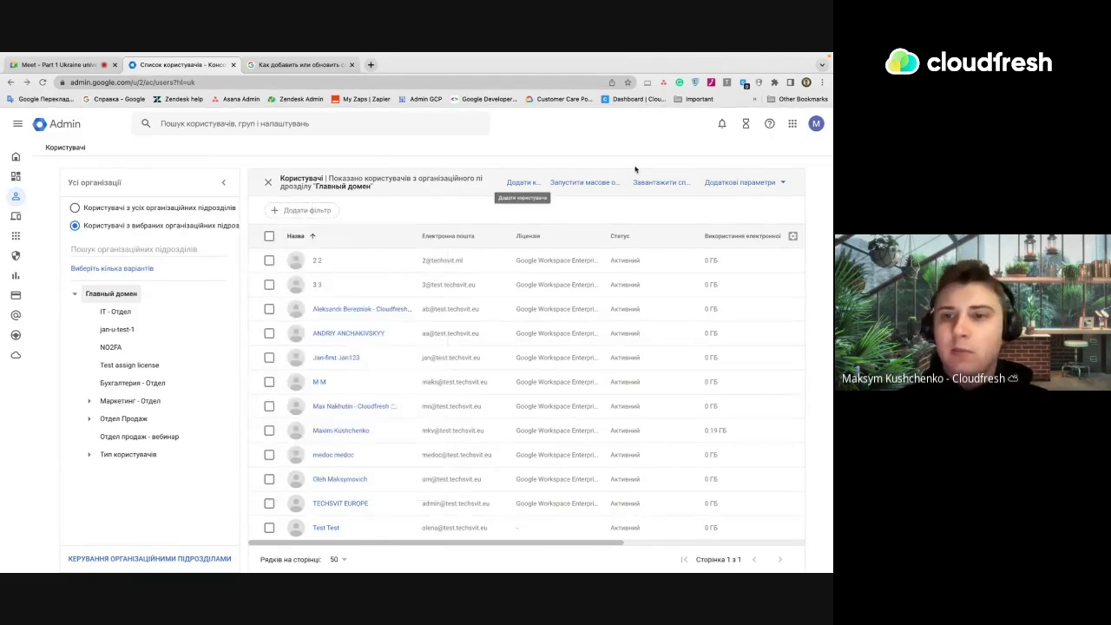
pyautogui.click(297, 213)
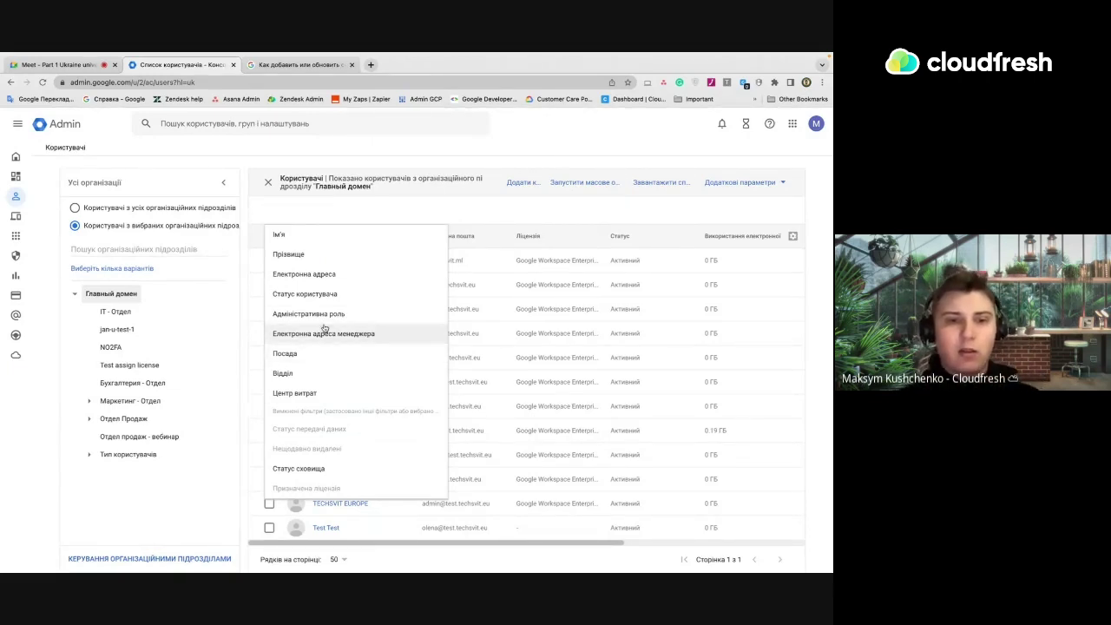
pyautogui.click(335, 242)
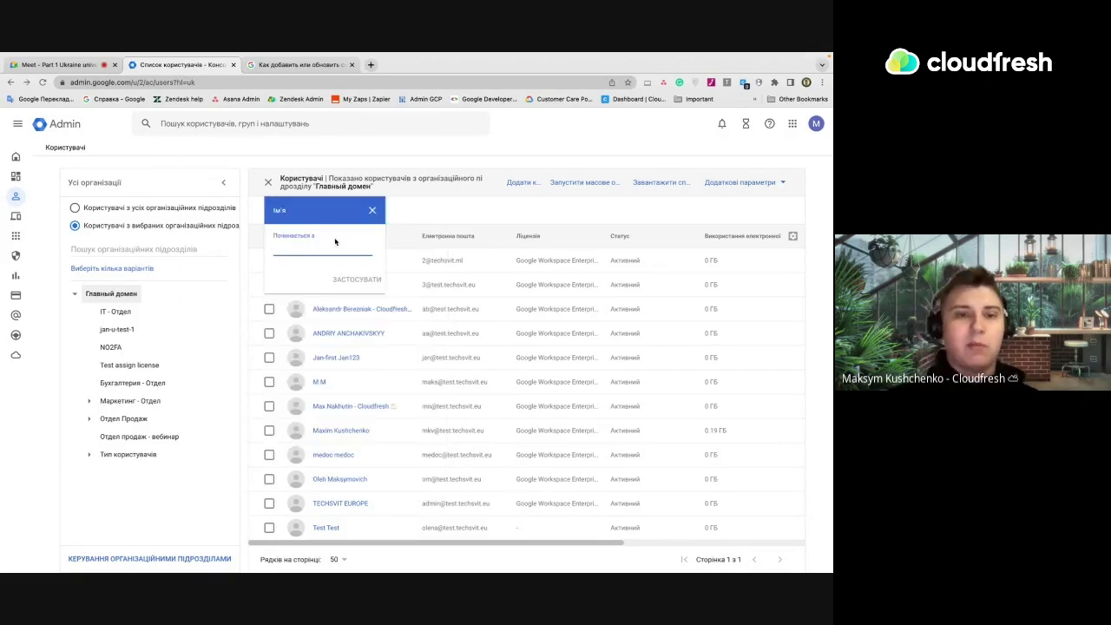
pyautogui.write('M')
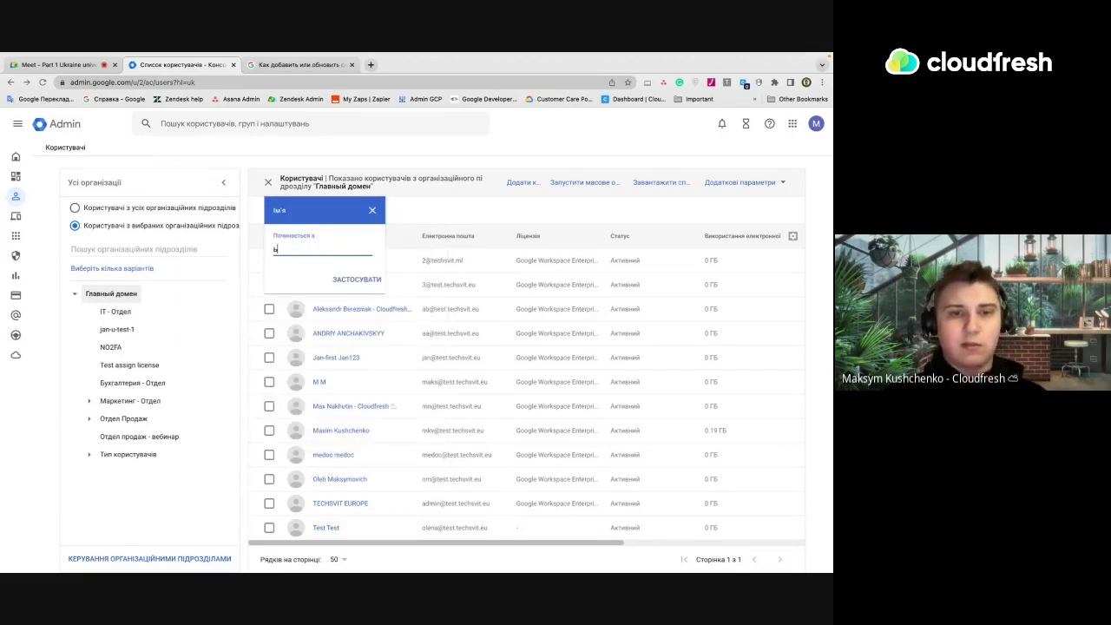
pyautogui.press('BackSpace')
pyautogui.write('M')
pyautogui.click(357, 280)
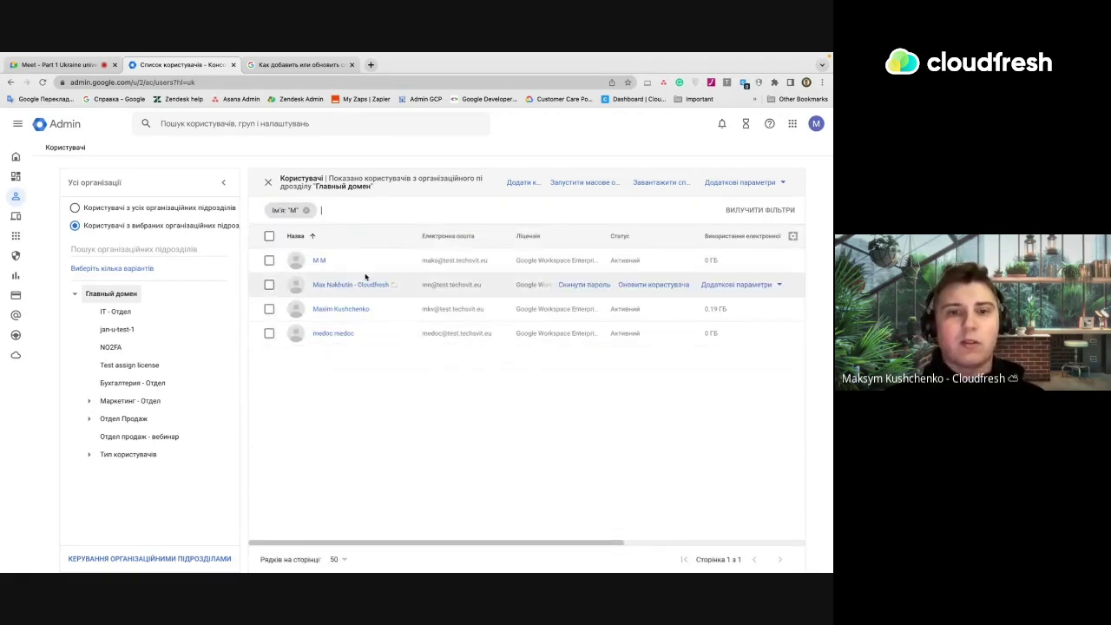
pyautogui.click(310, 213)
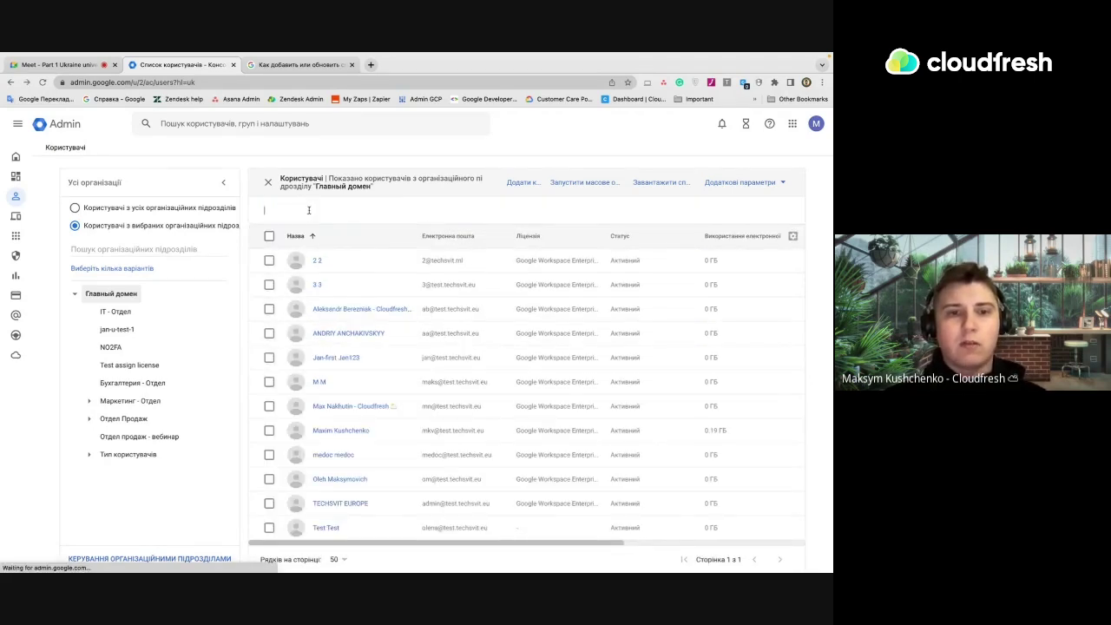
pyautogui.click(310, 214)
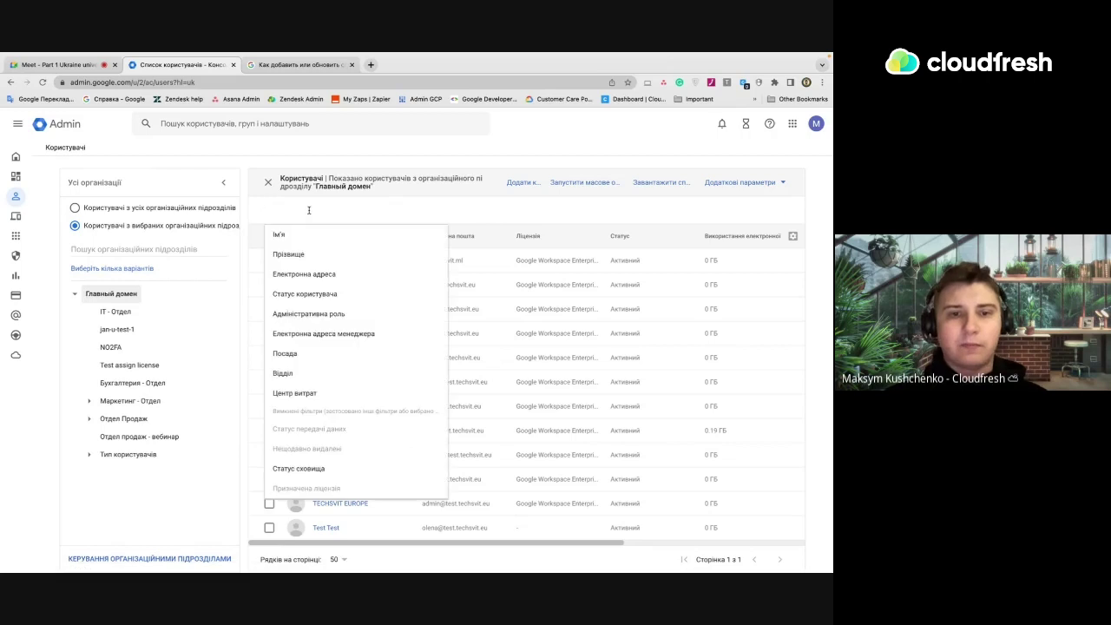
pyautogui.click(344, 295)
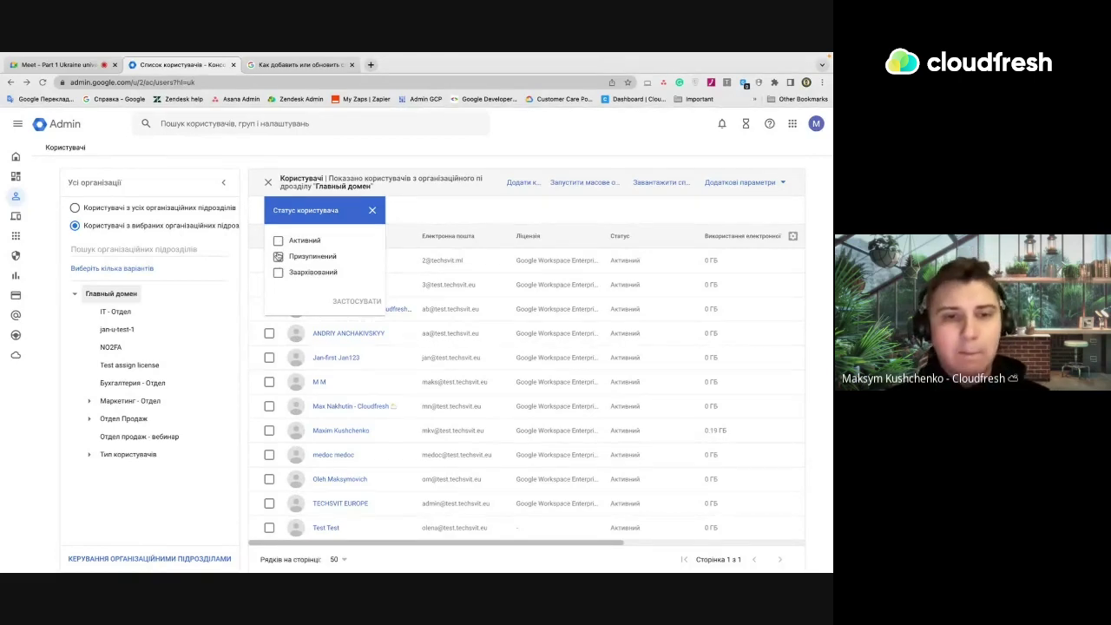
pyautogui.click(278, 271)
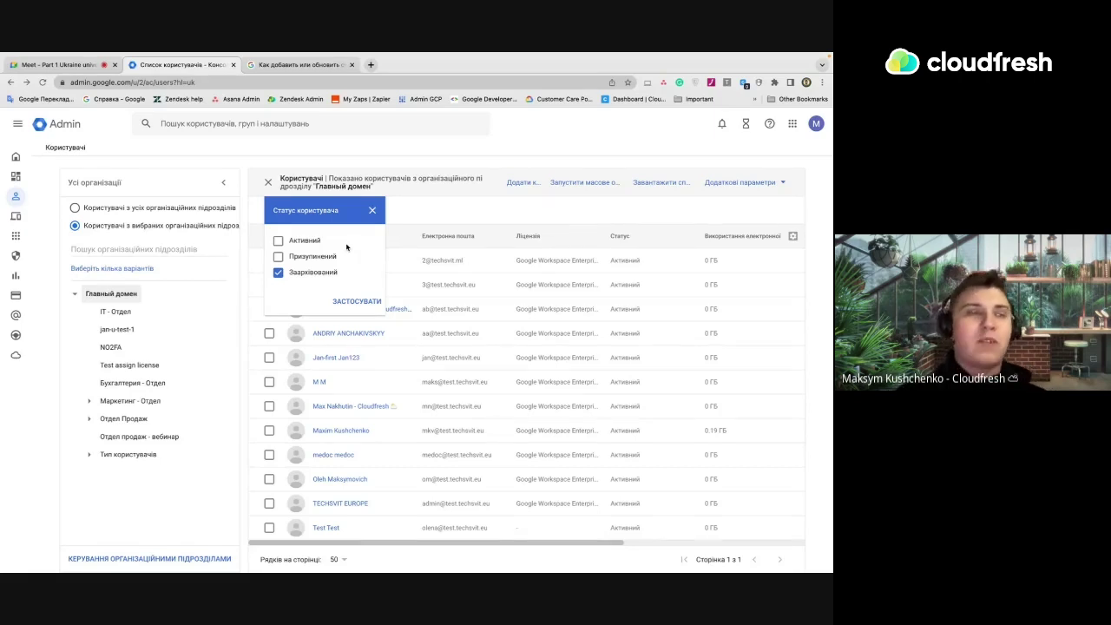
pyautogui.click(288, 272)
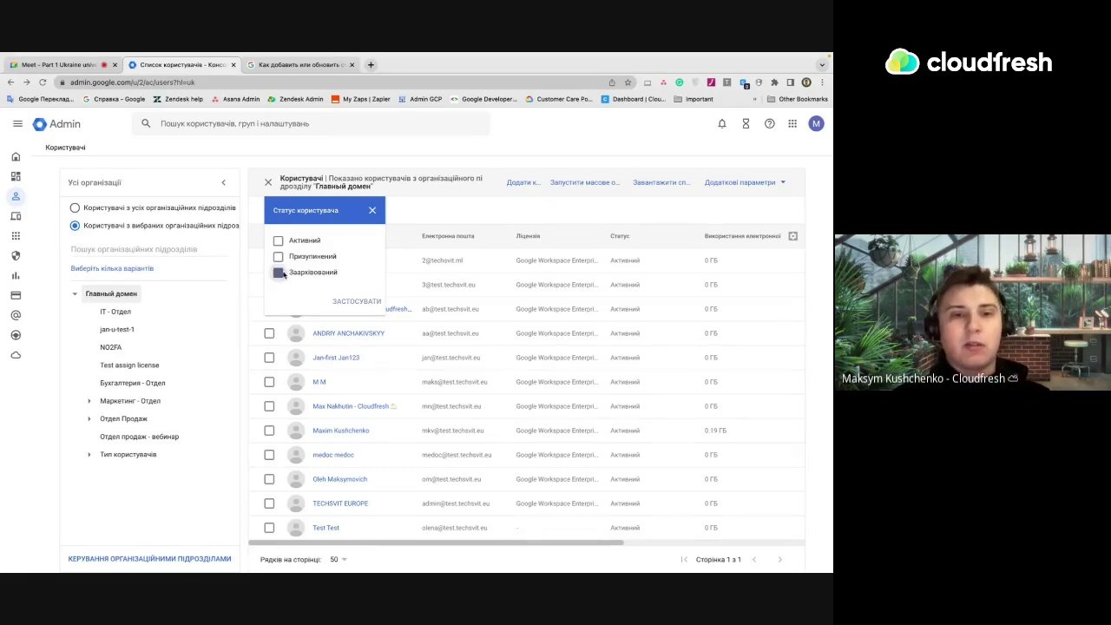
pyautogui.click(278, 272)
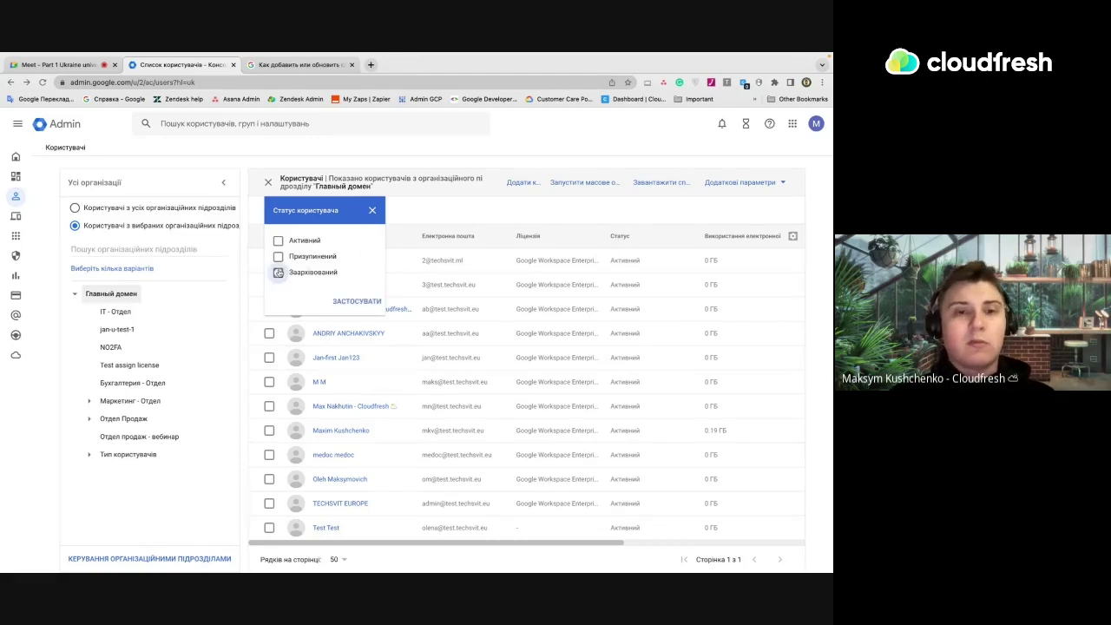
pyautogui.click(278, 272)
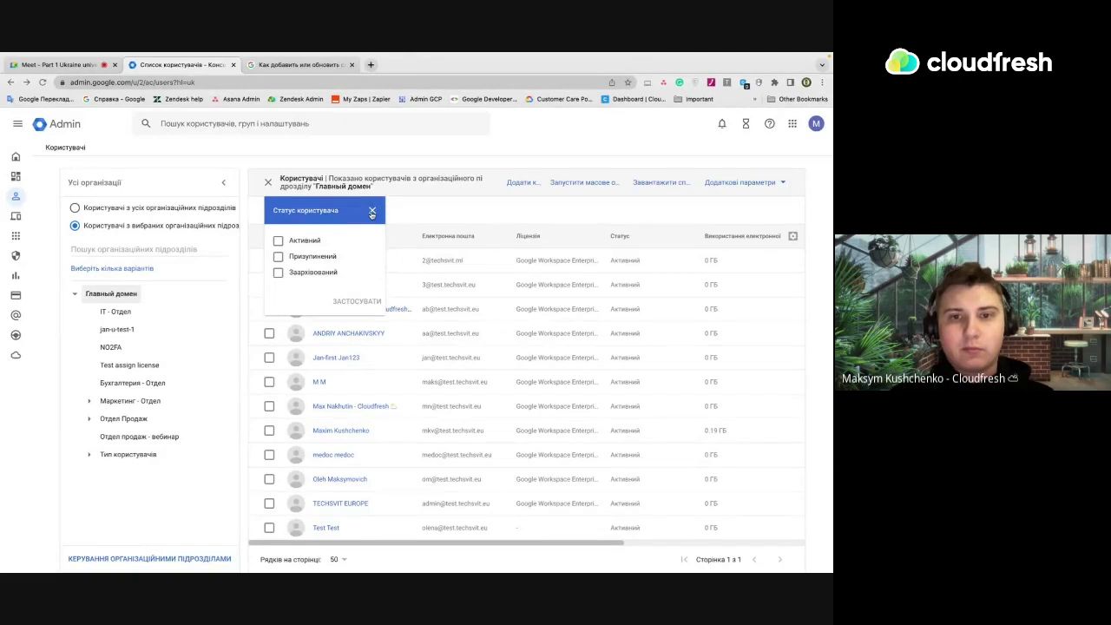
pyautogui.click(372, 212)
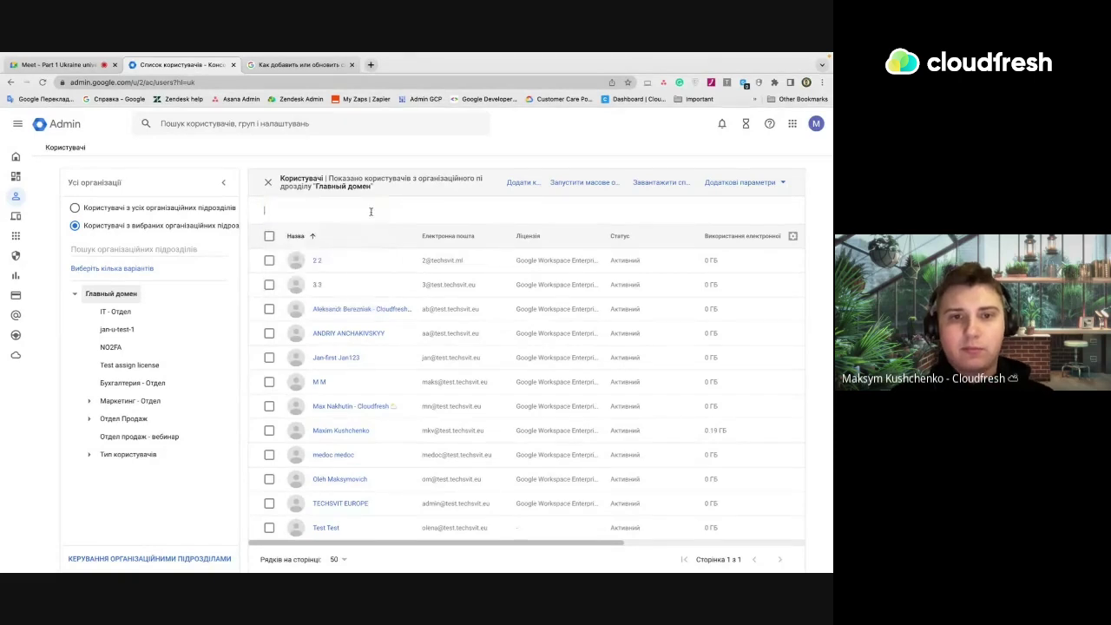
pyautogui.click(737, 191)
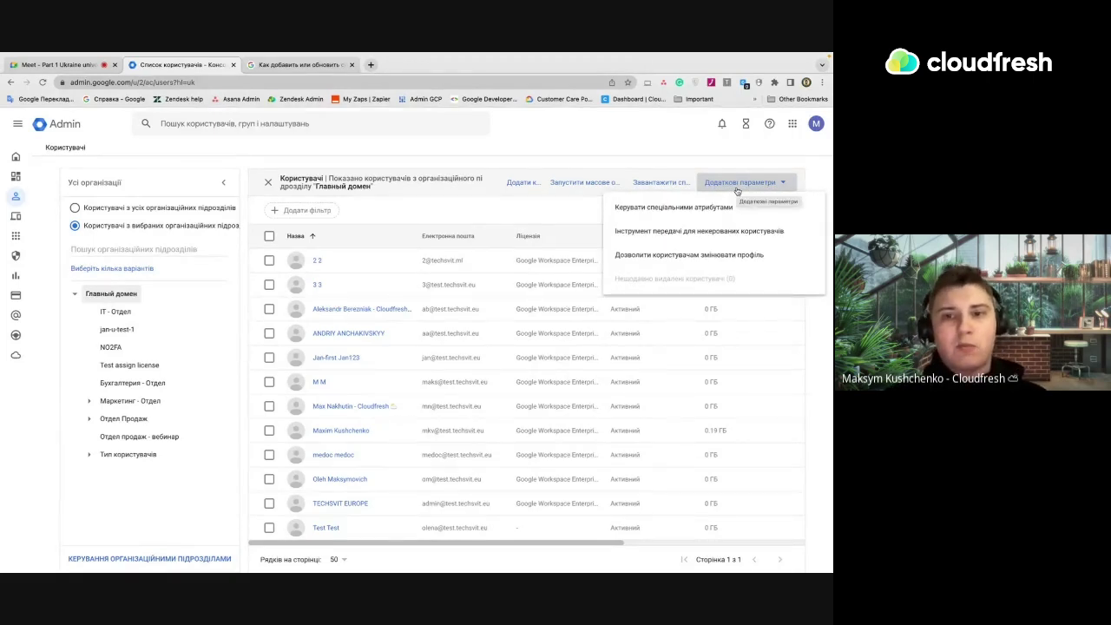
# Go to Керувати спеціальними атрибутами from the Додаткові параметри menu
pyautogui.click(648, 213)
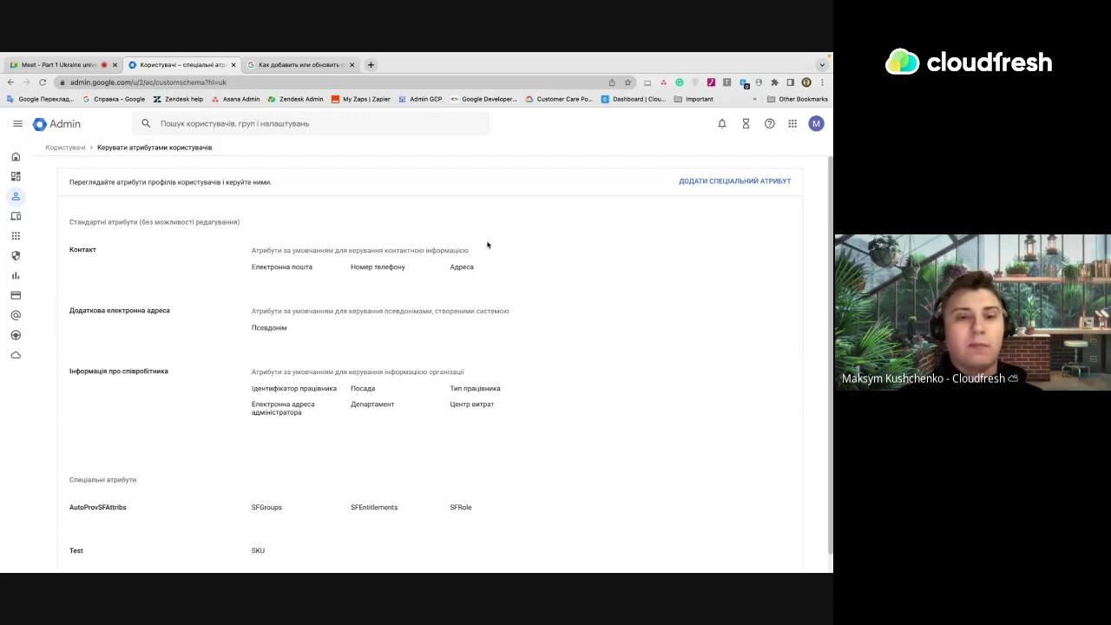
# Open the ДОДАТИ СПЕЦІАЛЬНИЙ АТРИБУТ form on the user attributes page
pyautogui.scroll(-1, 489, 245)
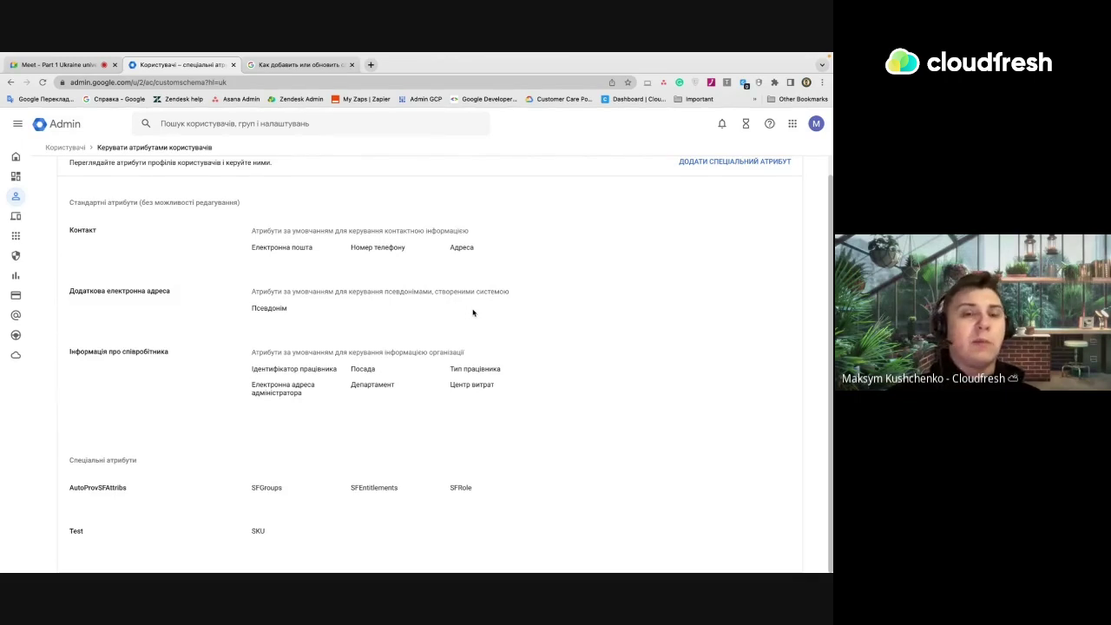
pyautogui.scroll(1, 580, 294)
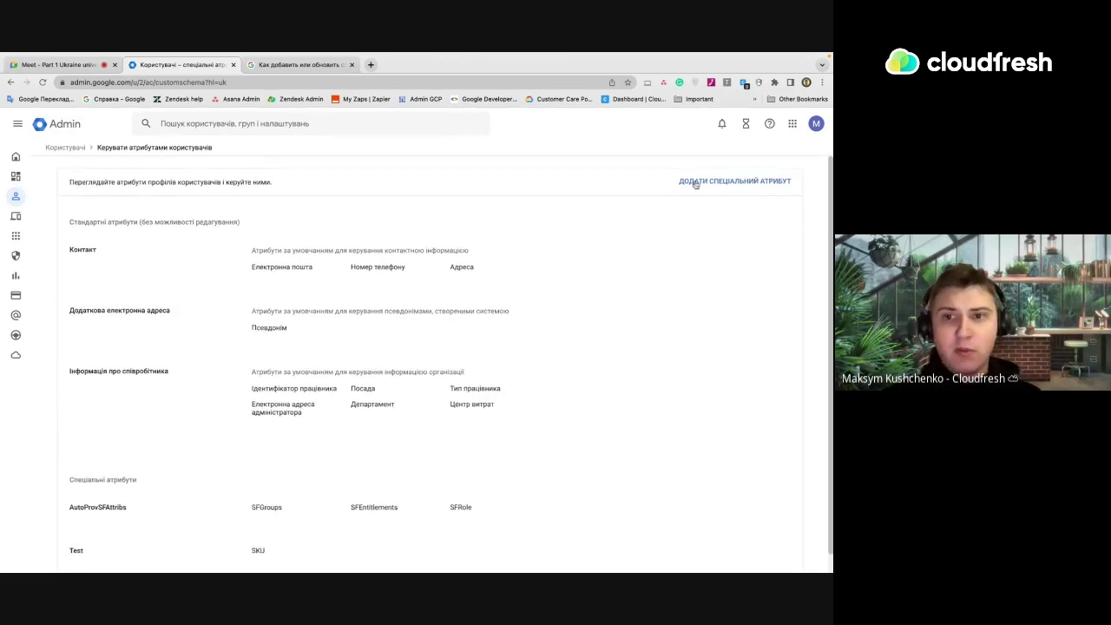
pyautogui.scroll(-1, 585, 253)
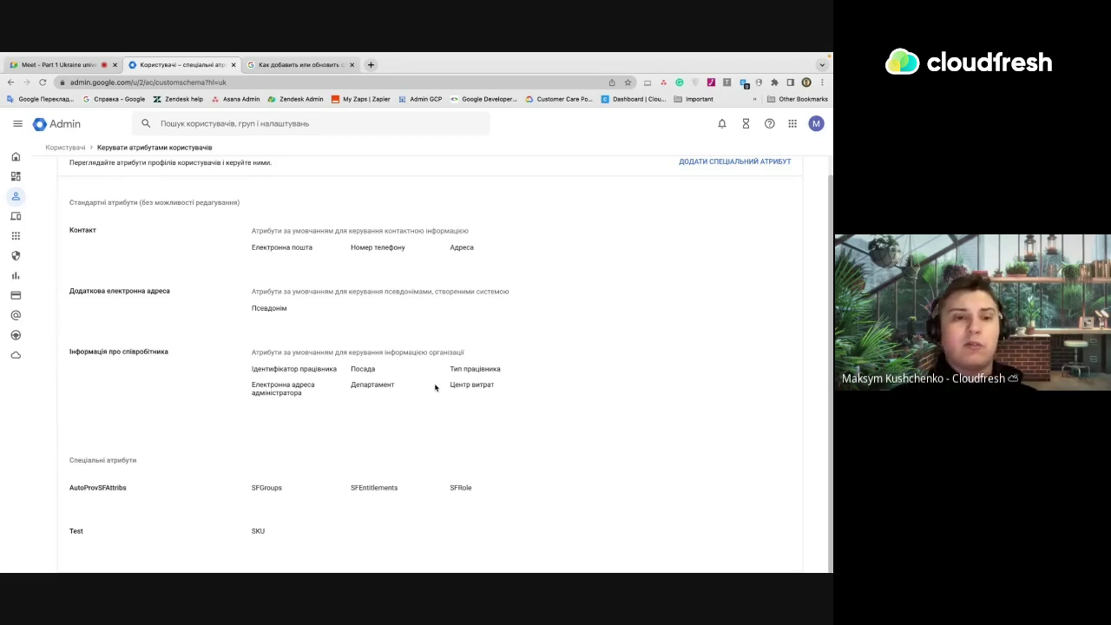
pyautogui.click(701, 166)
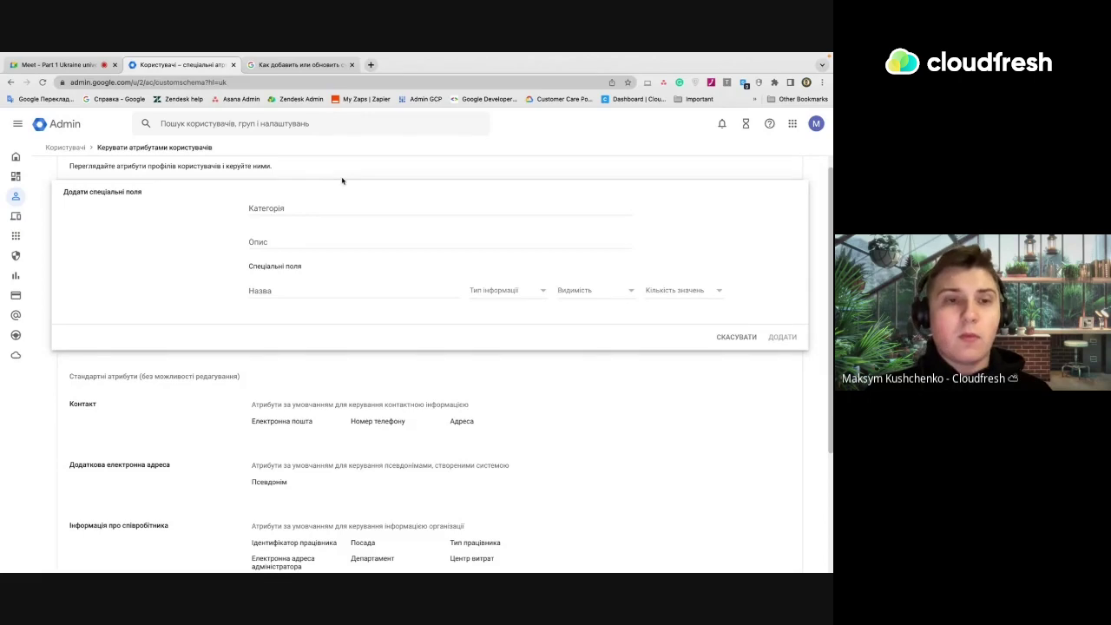
# Enter 'Інформація про вчителя' as the custom attribute category name
pyautogui.click(292, 210)
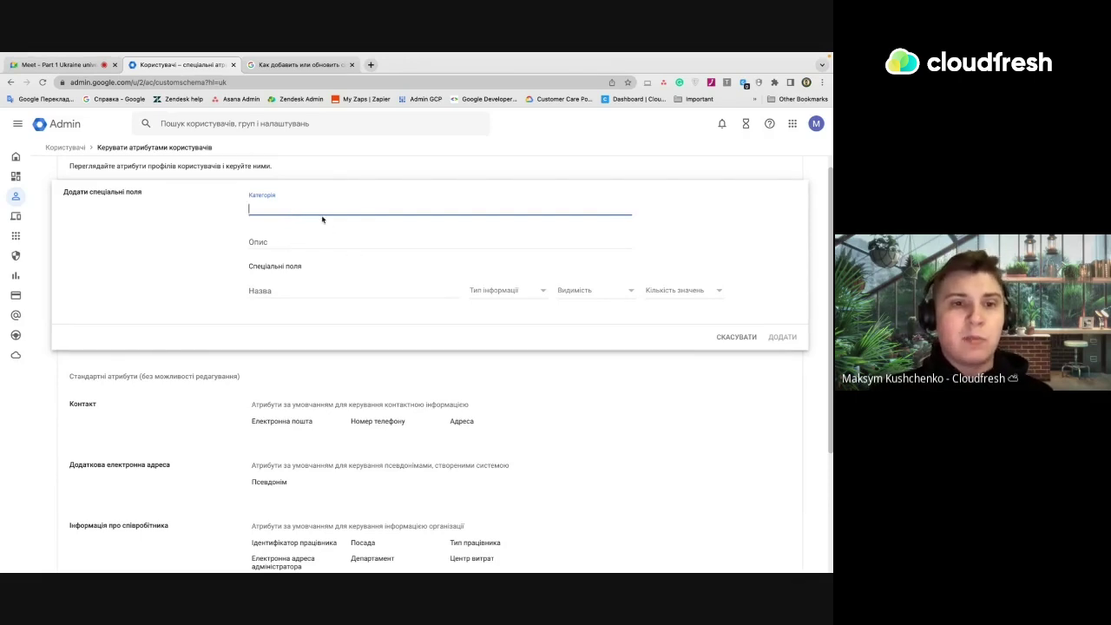
pyautogui.scroll(-1, 322, 223)
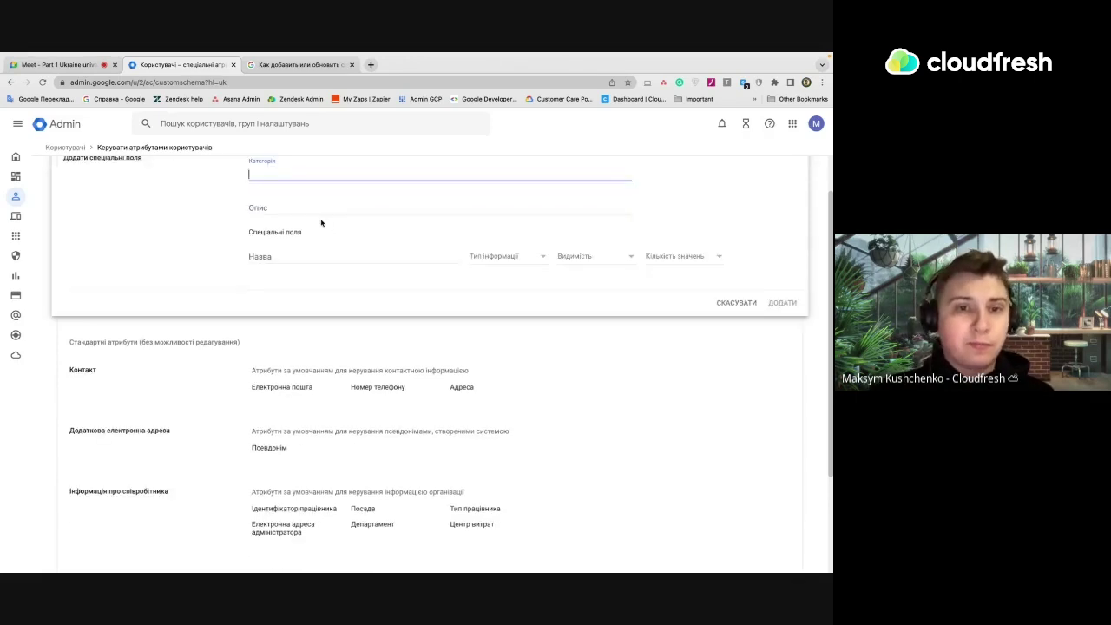
pyautogui.scroll(2, 321, 223)
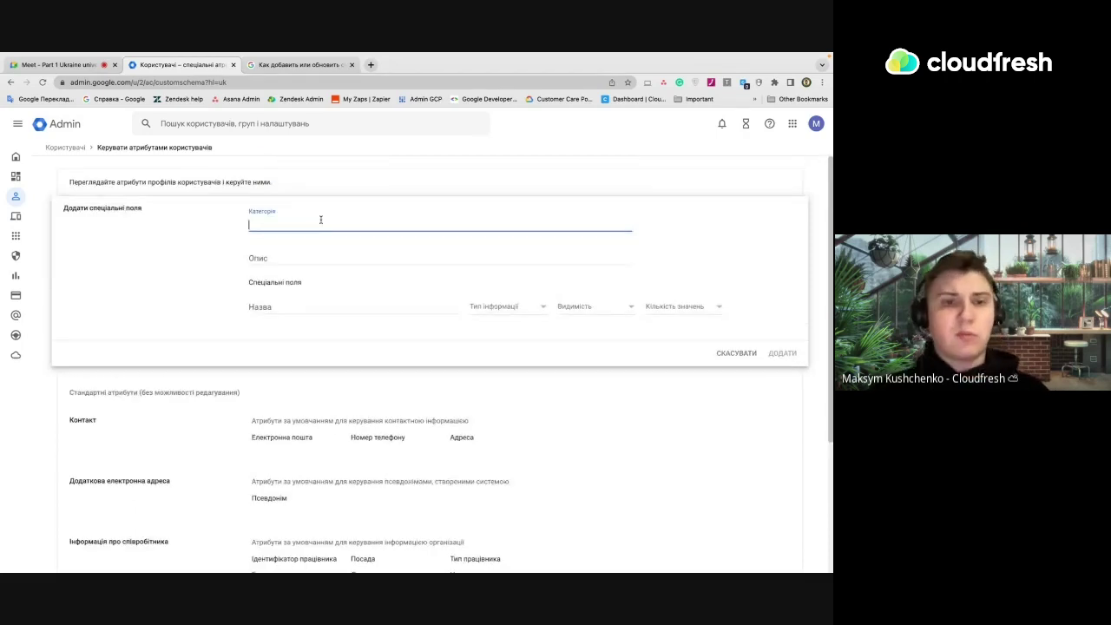
pyautogui.write('sy')
pyautogui.press('BackSpace')
pyautogui.press('BackSpace')
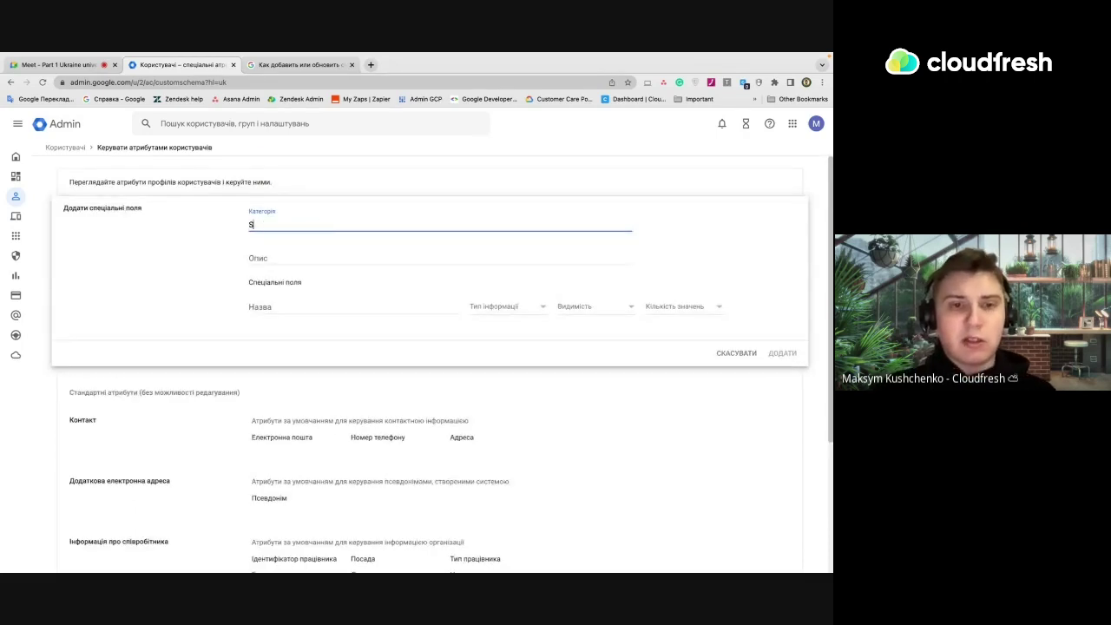
pyautogui.write('Інформа')
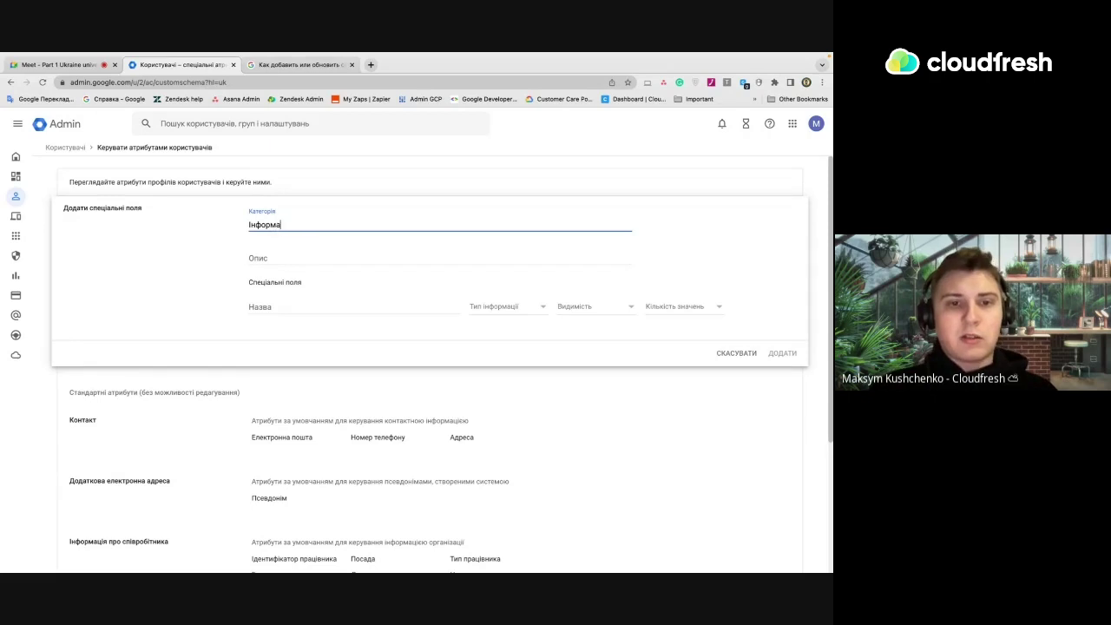
pyautogui.write('ція про вчителя')
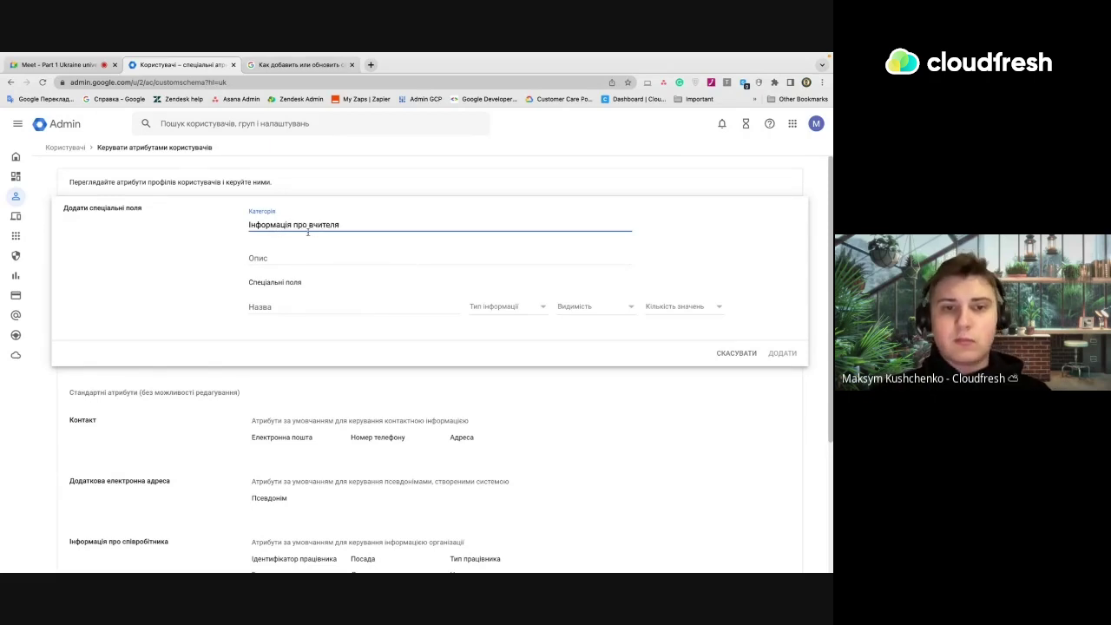
# Leave the description empty and set the first field's Тип інформації to Дата
pyautogui.press('Tab')
pyautogui.write('ацтй')
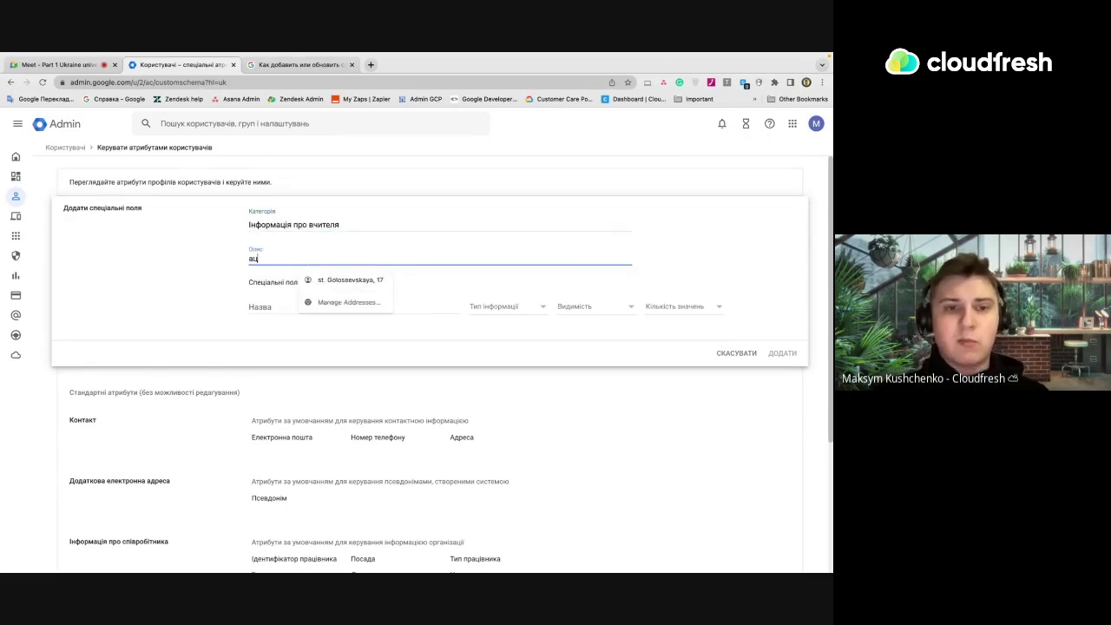
pyautogui.press('BackSpace')
pyautogui.press('BackSpace')
pyautogui.press('BackSpace')
pyautogui.press('BackSpace')
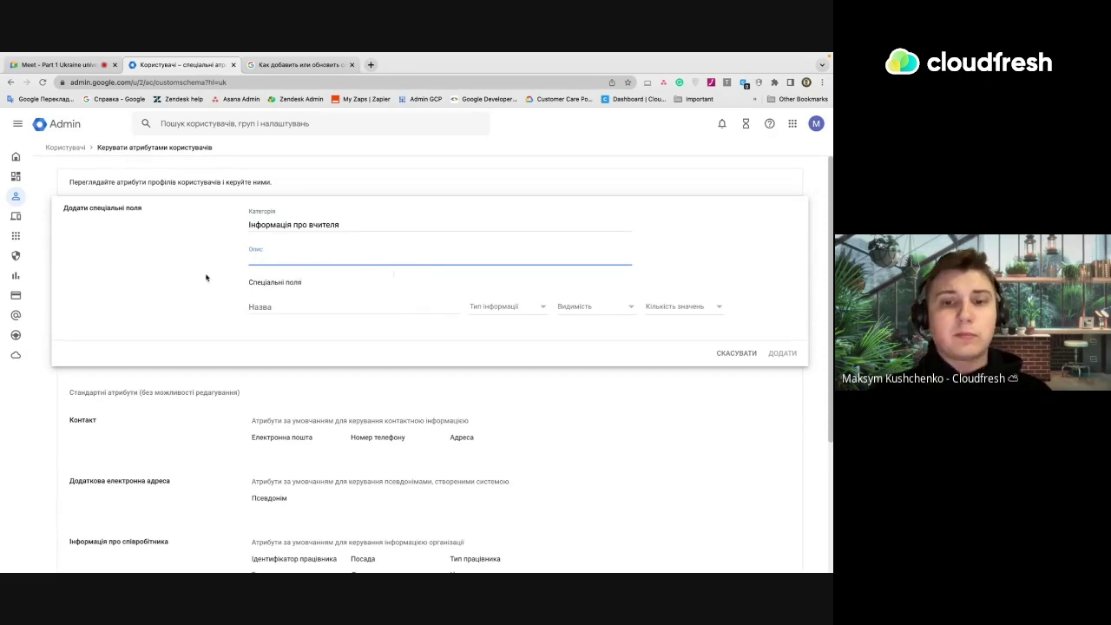
pyautogui.click(206, 275)
pyautogui.click(512, 304)
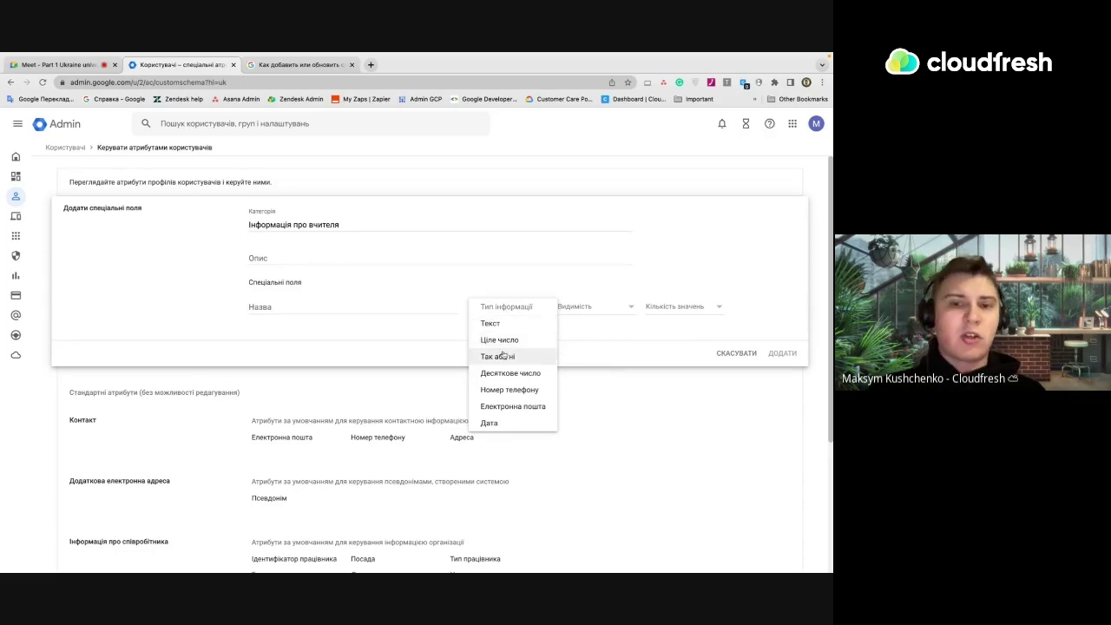
pyautogui.click(500, 423)
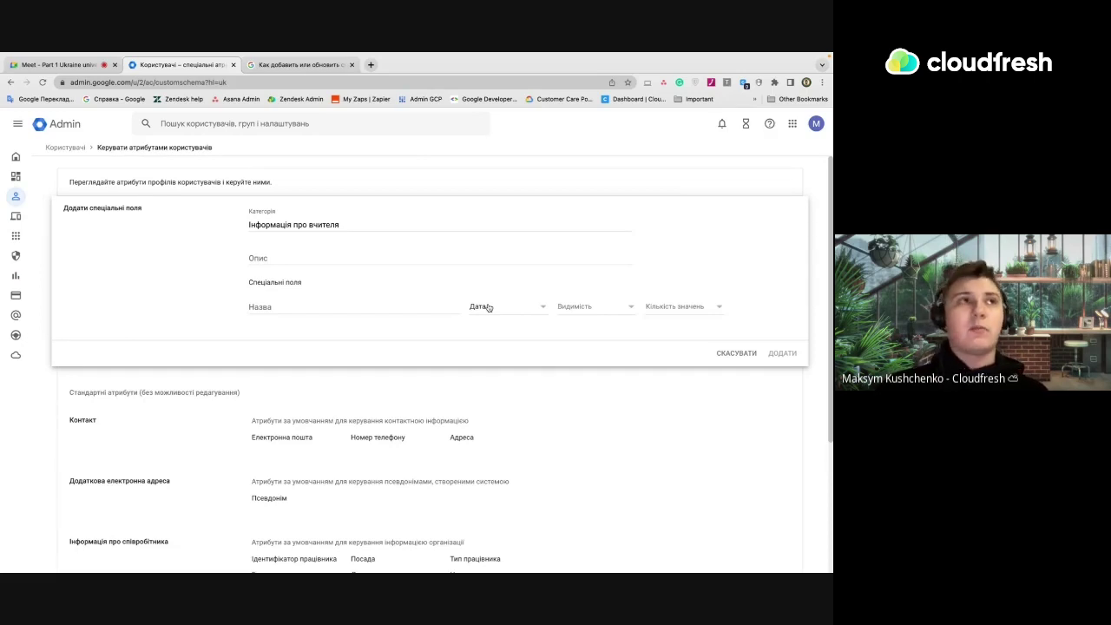
# Name the first custom field 'Дата народження'
pyautogui.click(413, 306)
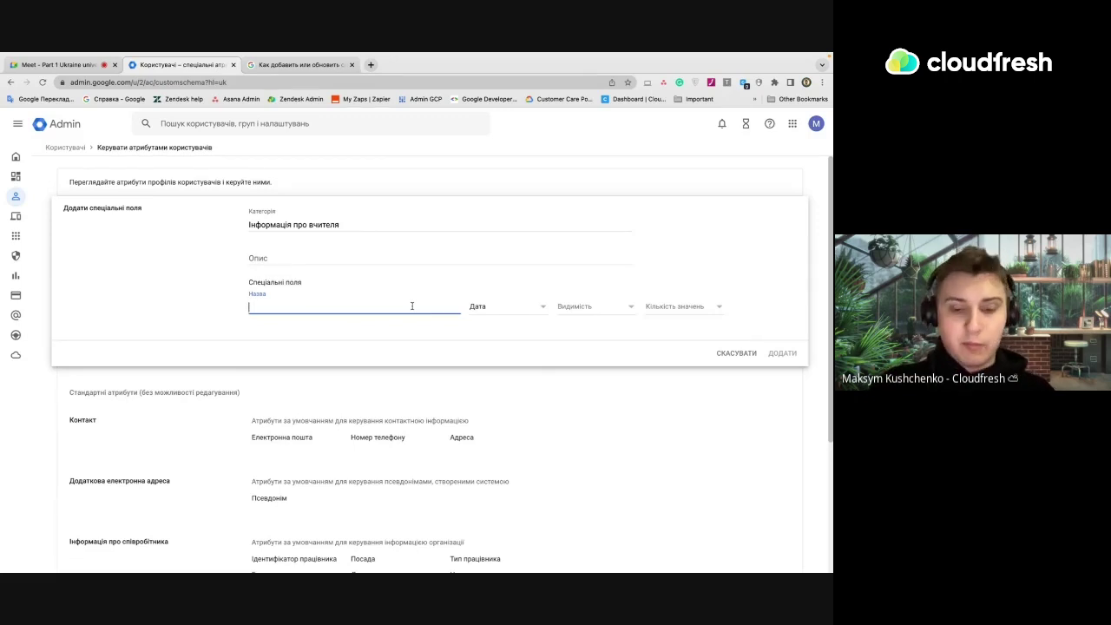
pyautogui.write('Дата')
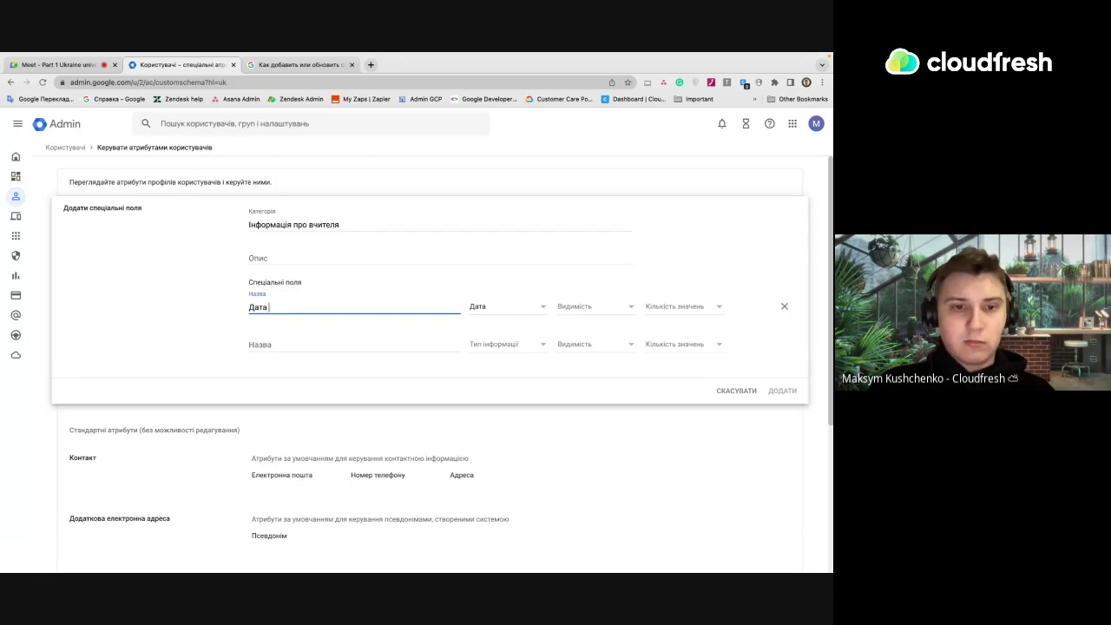
pyautogui.press('BackSpace')
pyautogui.press('BackSpace')
pyautogui.press('BackSpace')
pyautogui.press('BackSpace')
pyautogui.press('BackSpace')
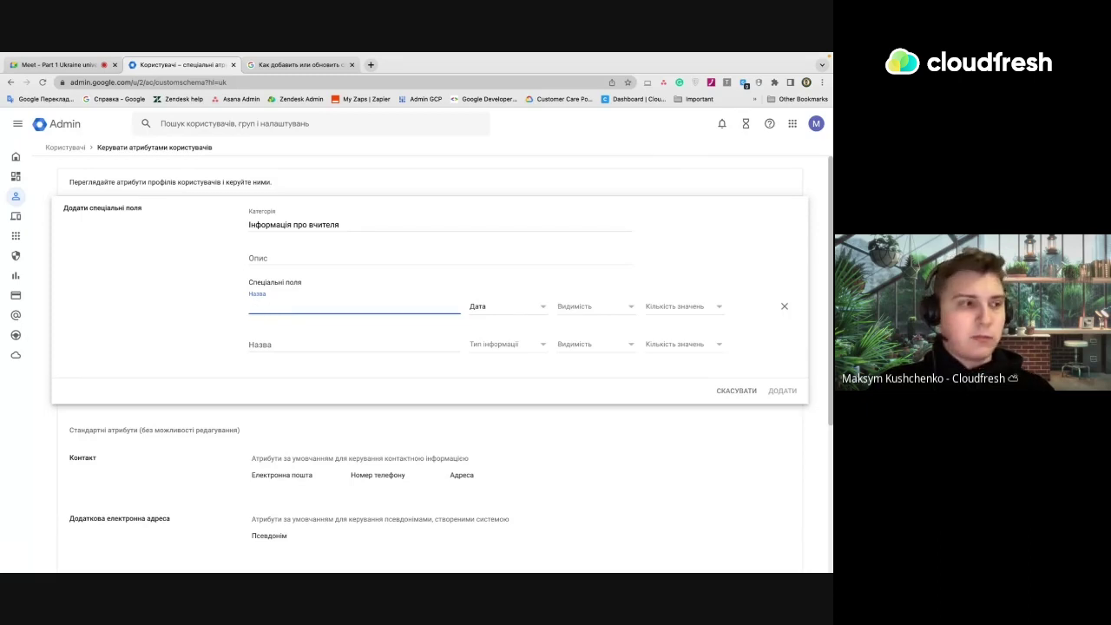
pyautogui.write('Дата')
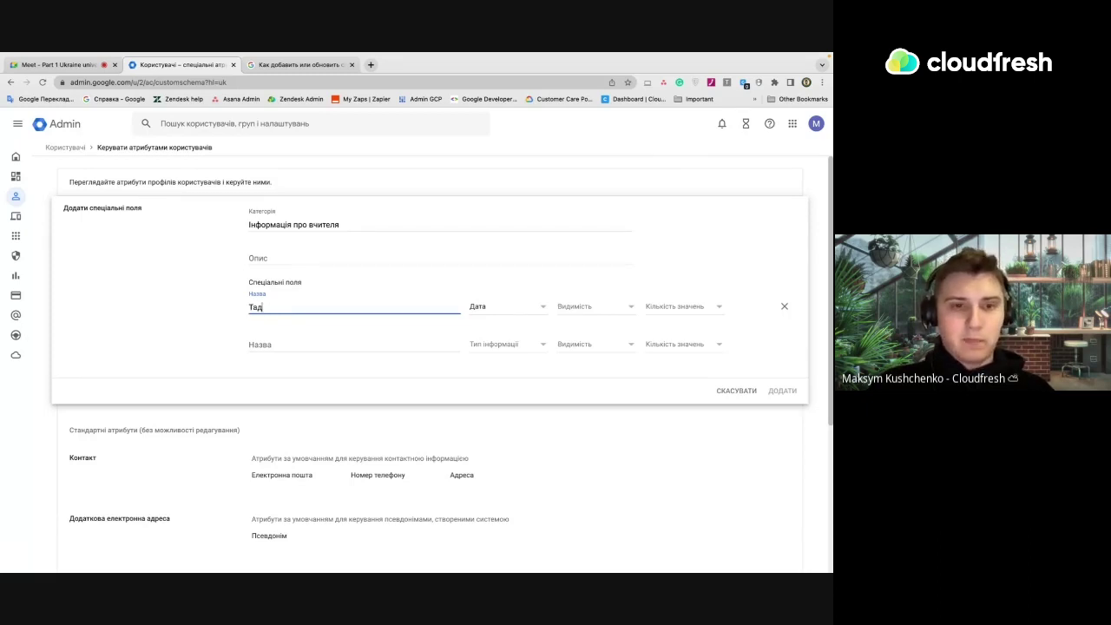
pyautogui.press('BackSpace')
pyautogui.press('BackSpace')
pyautogui.press('BackSpace')
pyautogui.press('BackSpace')
pyautogui.write('Дата народження')
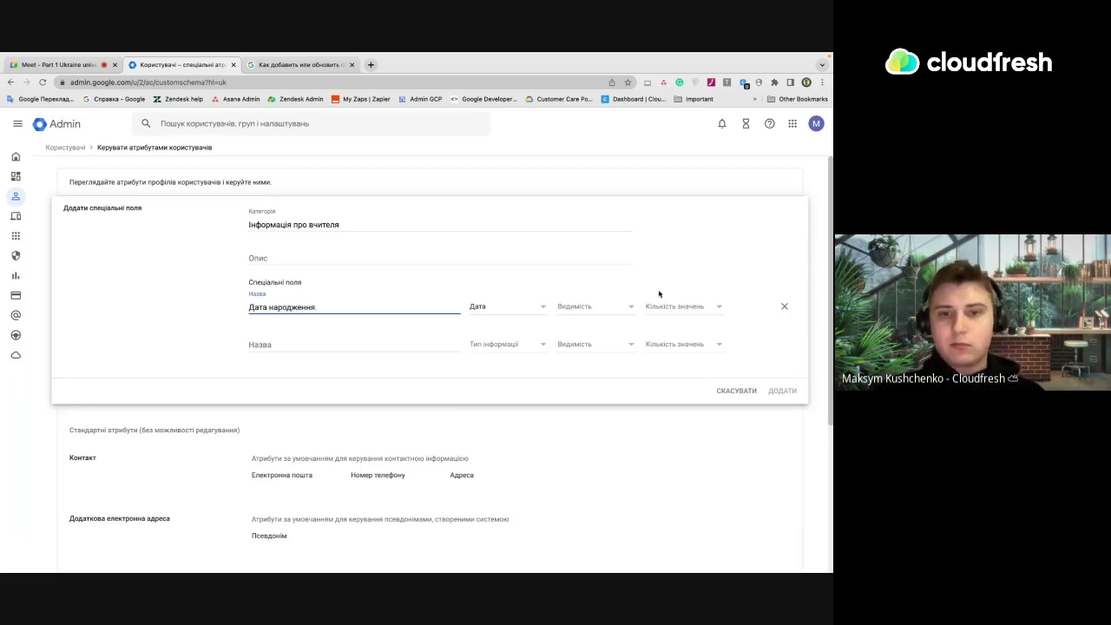
# Make the field visible across the organization with one value, keep type Дата, and add it
pyautogui.click(542, 312)
pyautogui.click(571, 316)
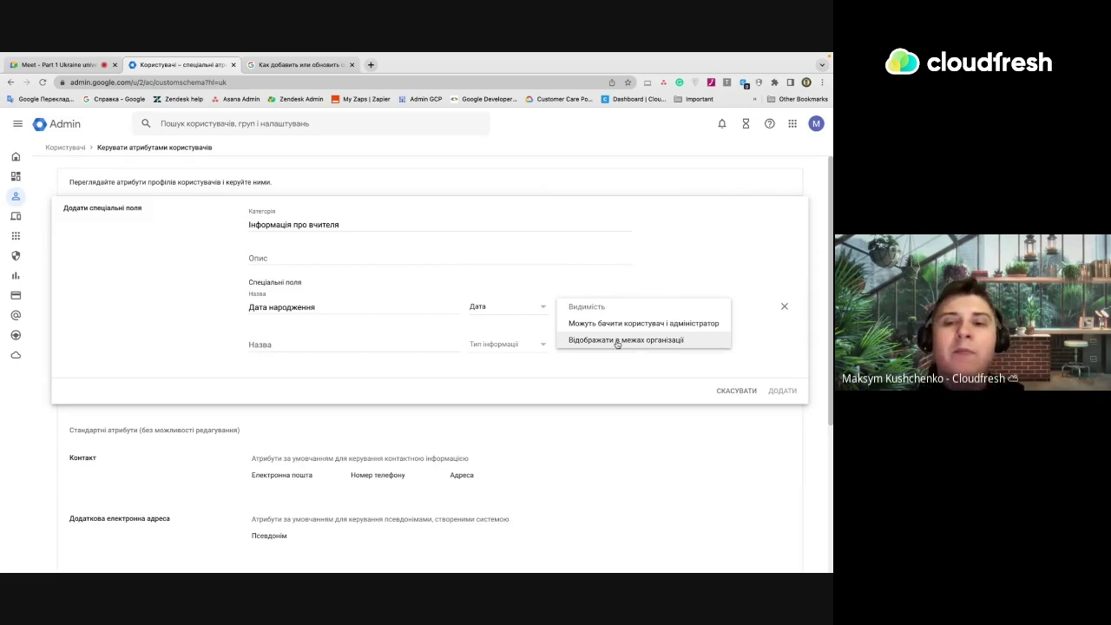
pyautogui.click(617, 340)
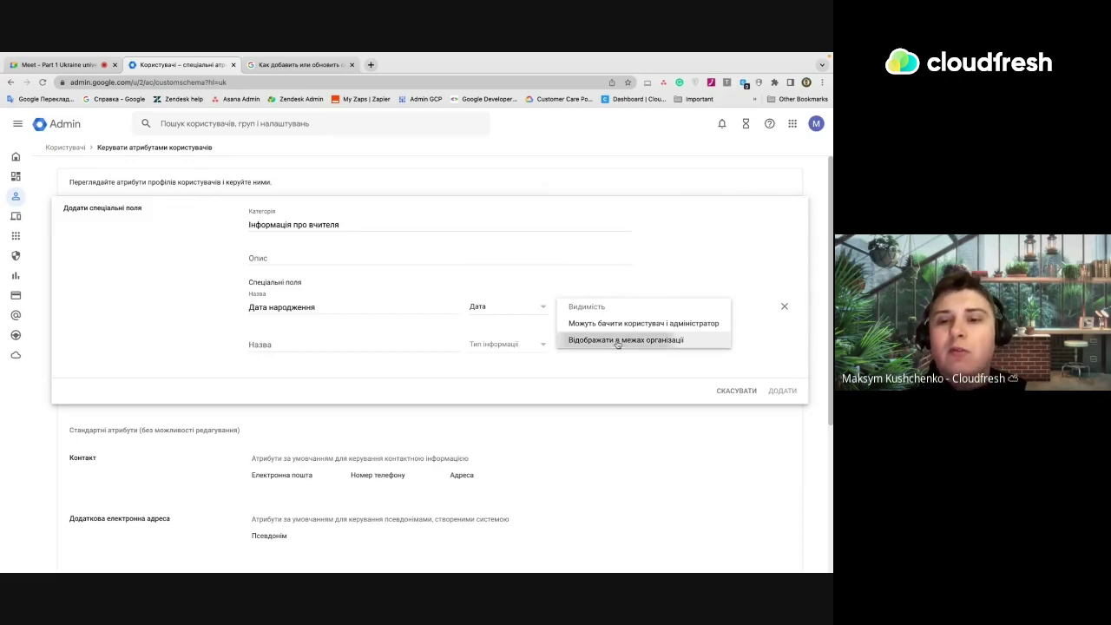
pyautogui.click(665, 304)
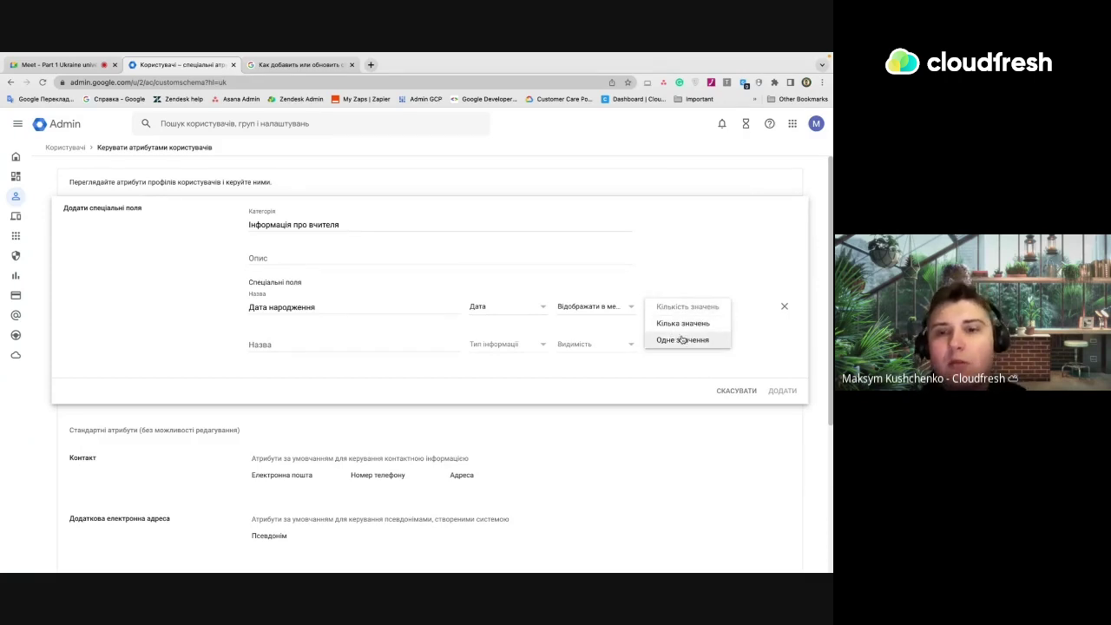
pyautogui.click(683, 340)
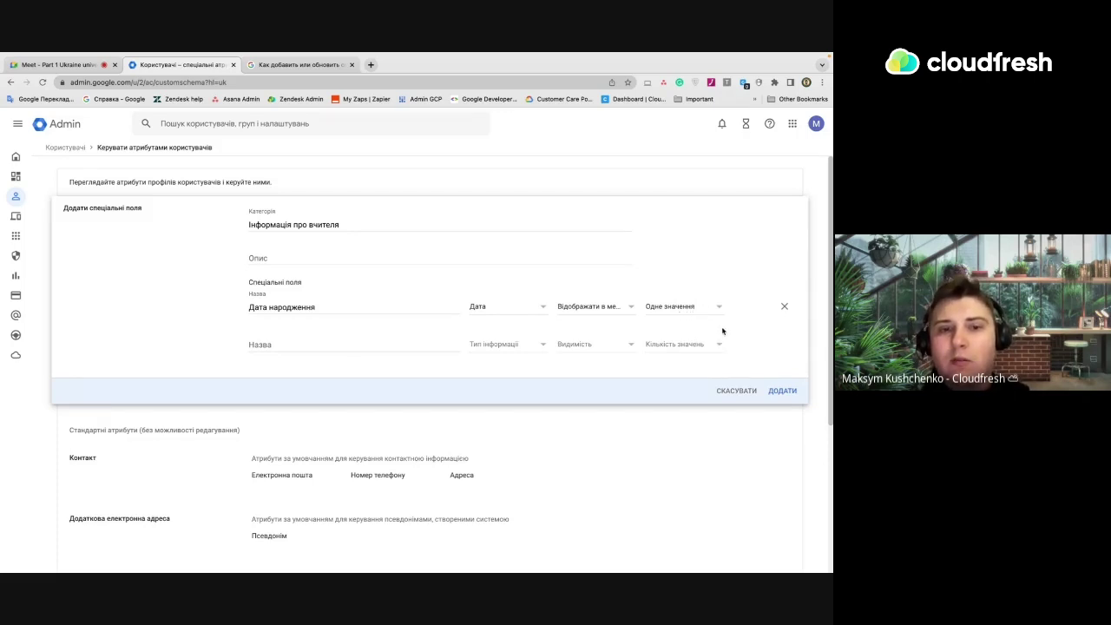
pyautogui.click(500, 312)
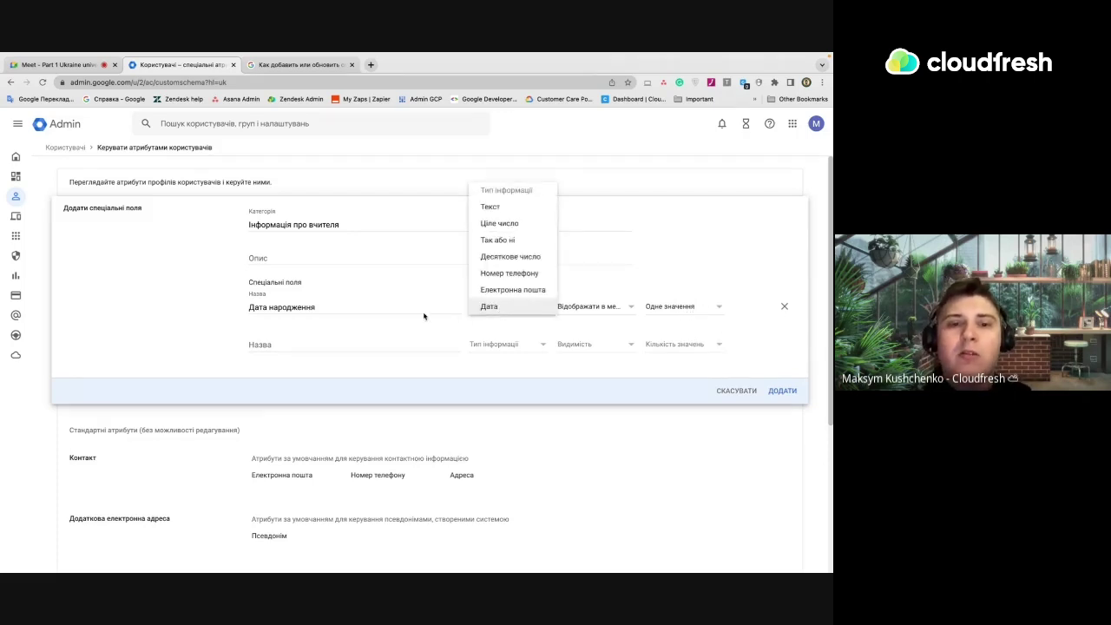
pyautogui.click(500, 309)
pyautogui.tripleClick(287, 311)
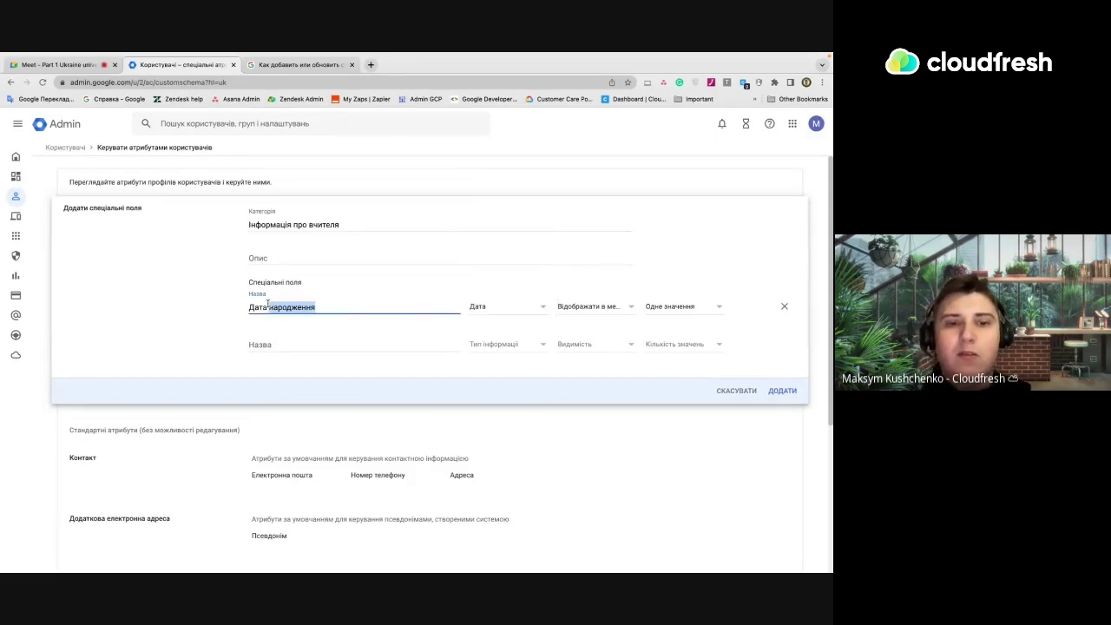
pyautogui.click(406, 344)
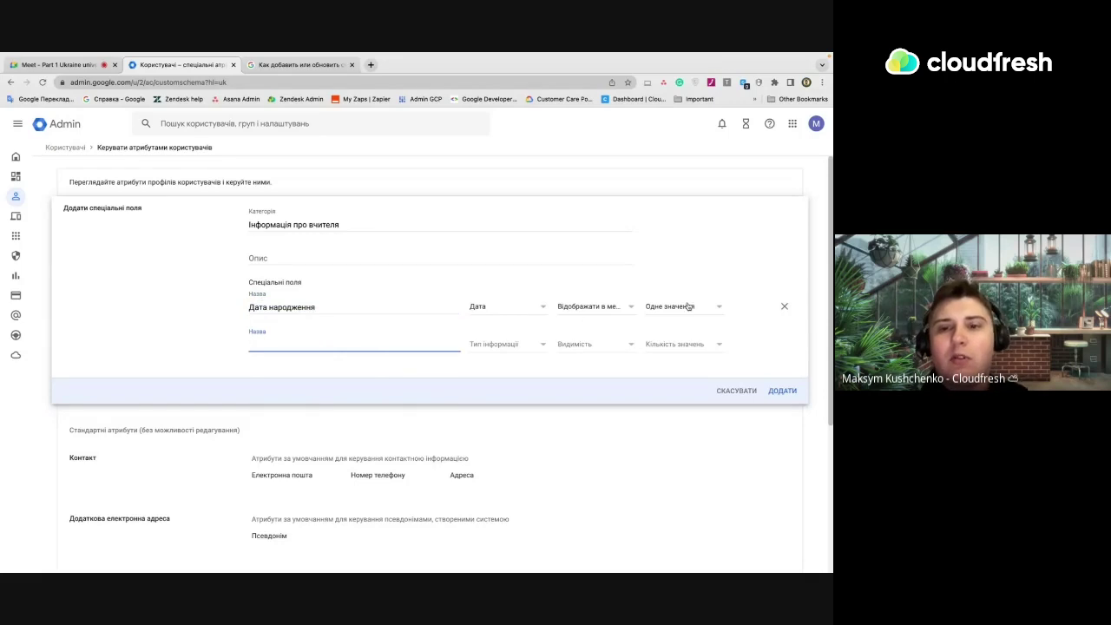
pyautogui.click(782, 392)
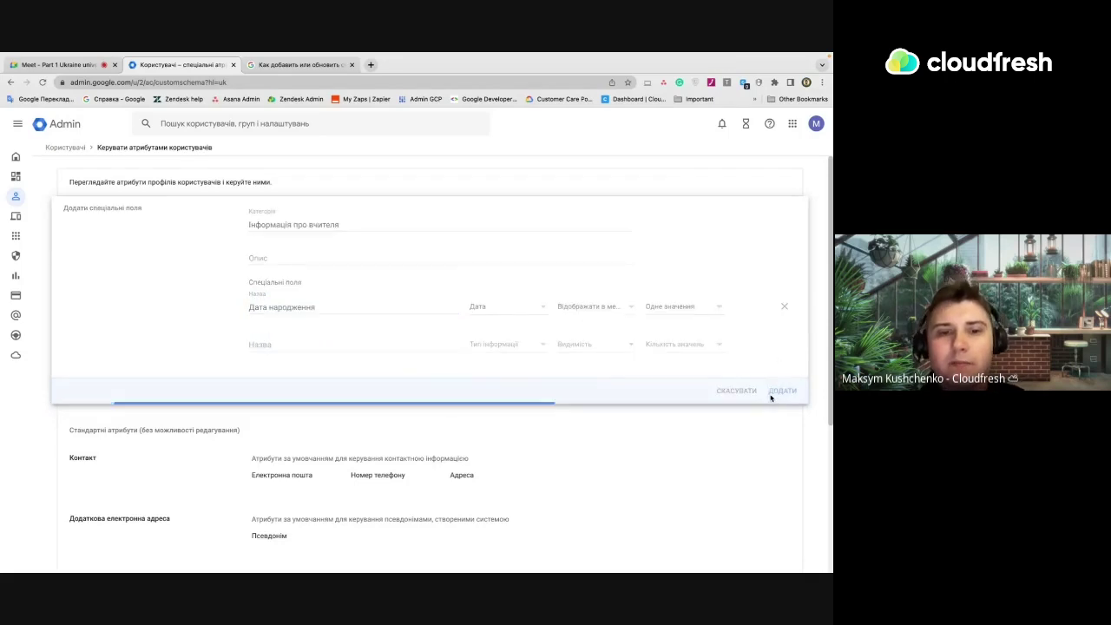
# Scroll the attributes page to confirm Інформація про вчителя lists Дата народження
pyautogui.scroll(-2, 540, 312)
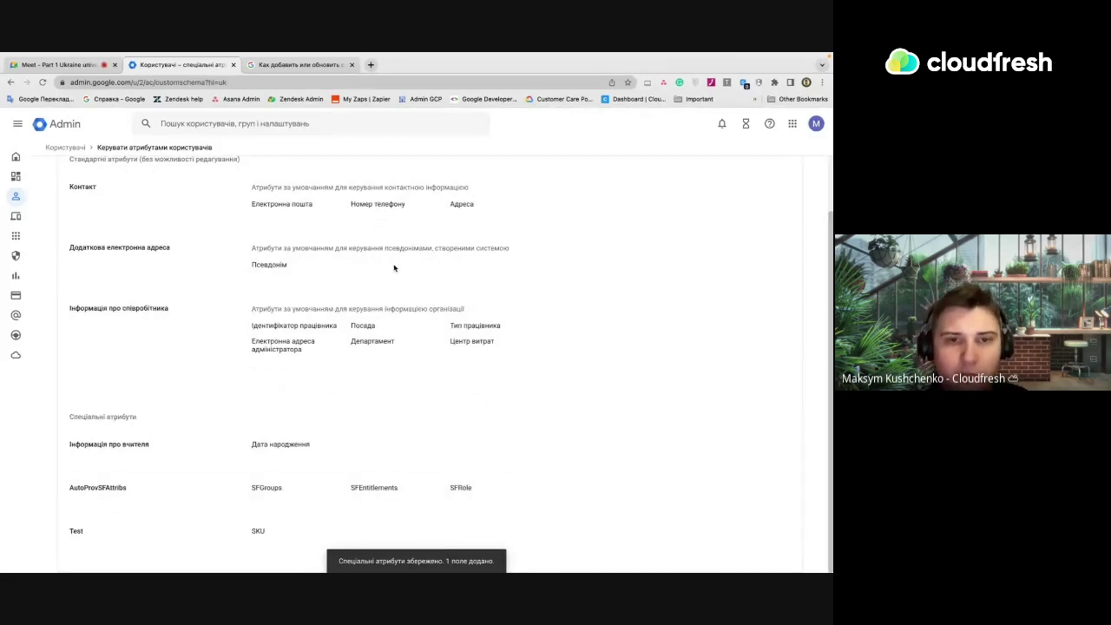
pyautogui.scroll(2, 394, 269)
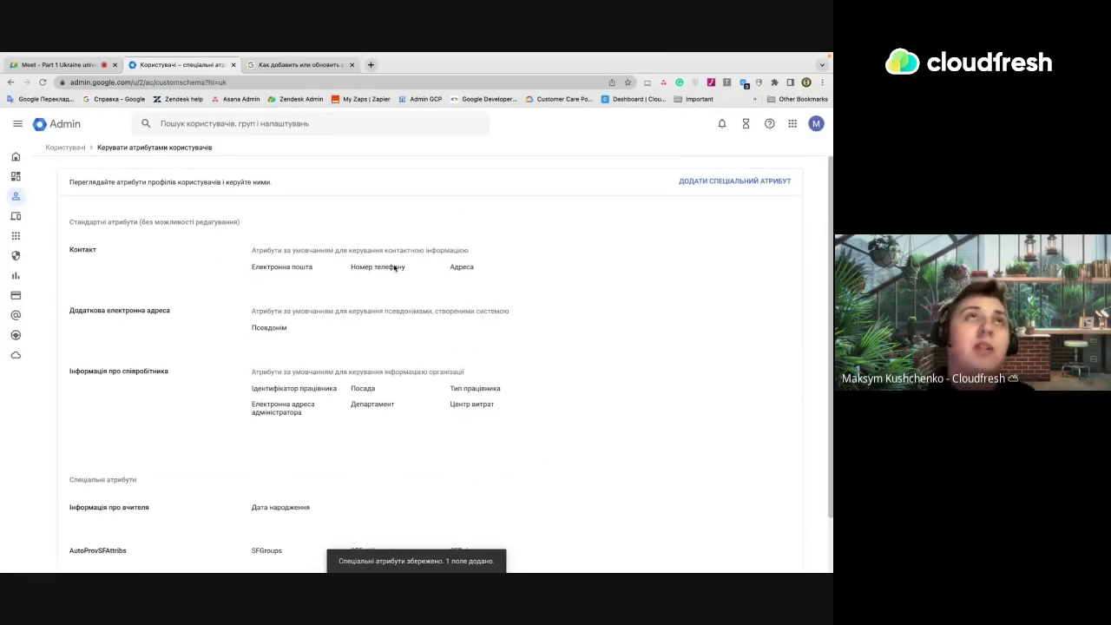
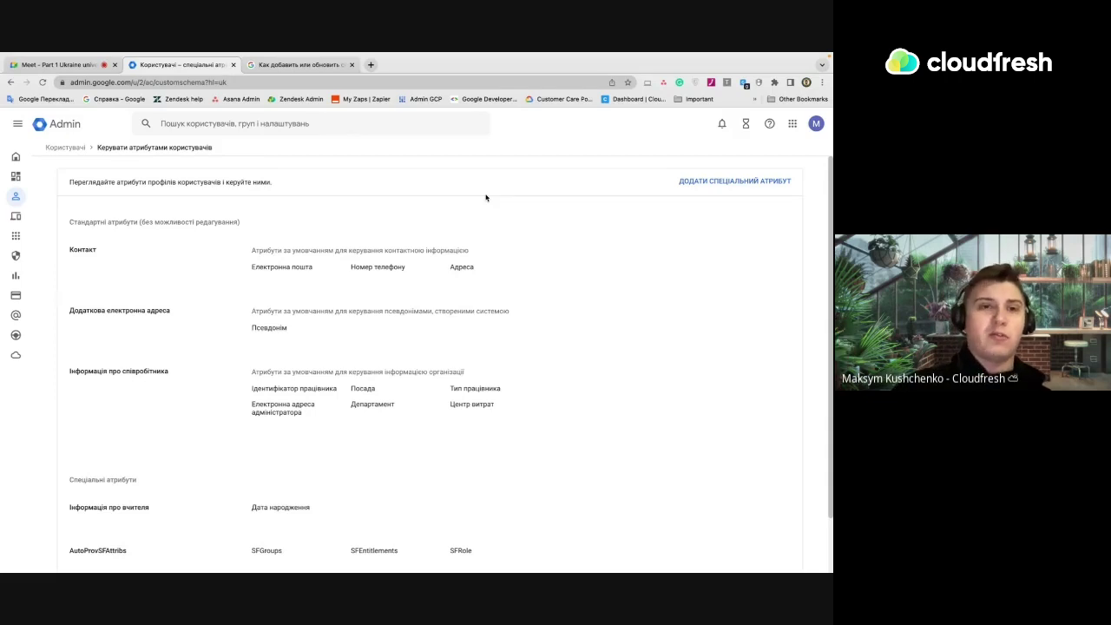
# From the Users page's More options, open the transfer tool for unmanaged users
pyautogui.scroll(-2, 486, 198)
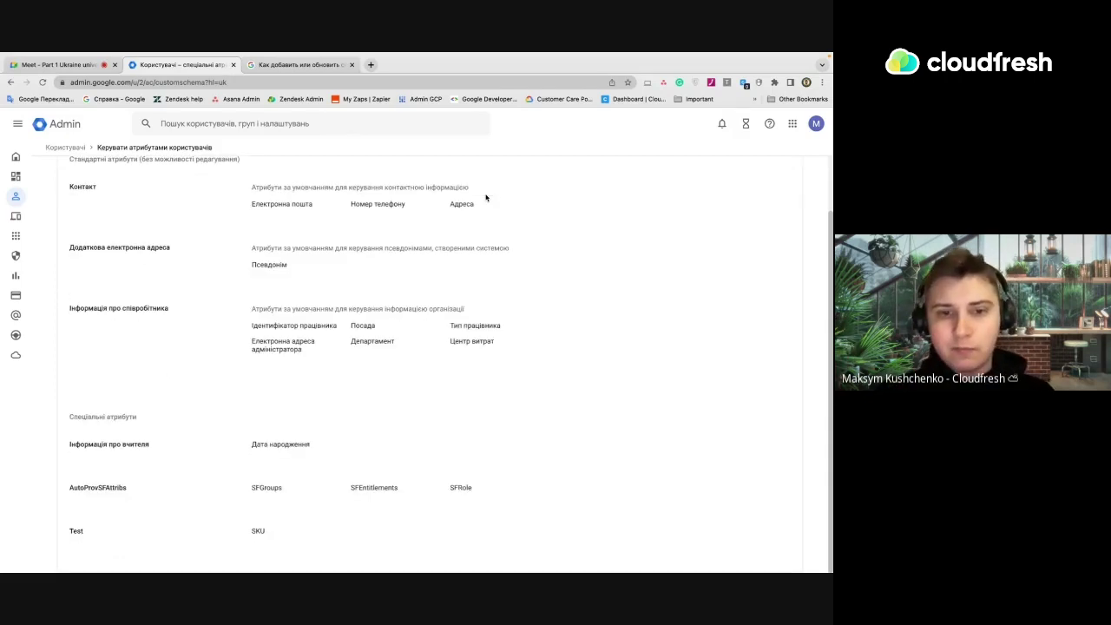
pyautogui.scroll(2, 486, 198)
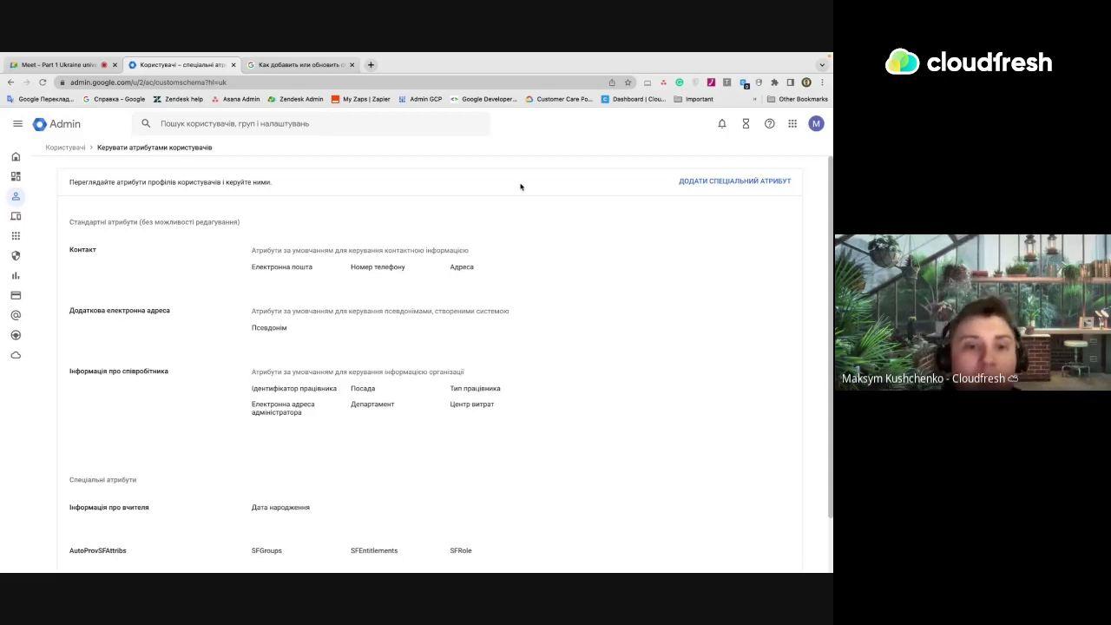
pyautogui.scroll(-2, 521, 187)
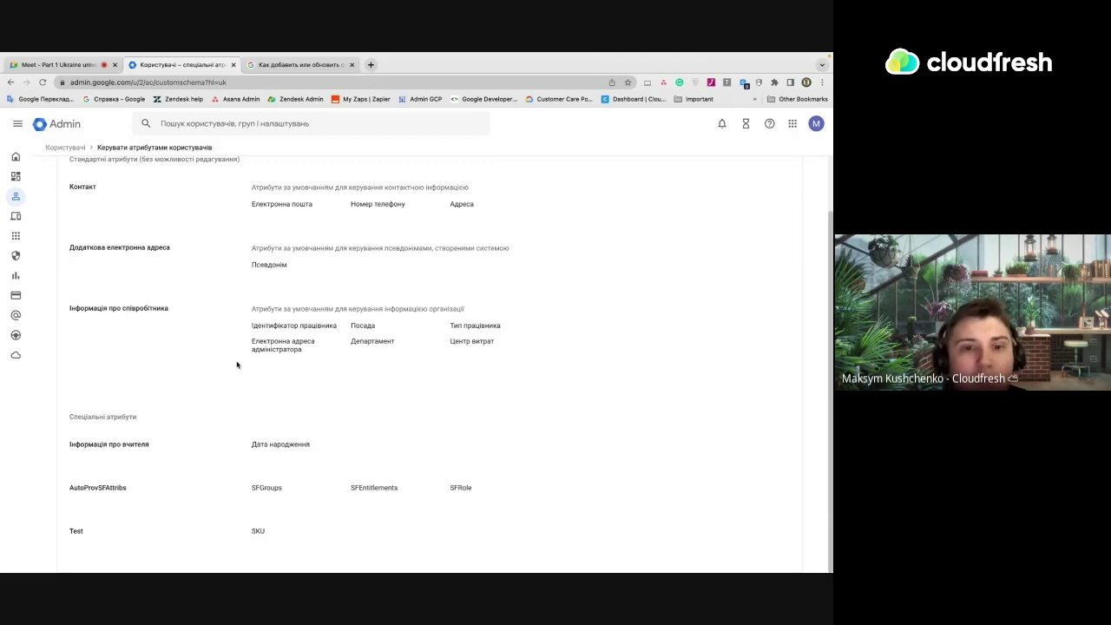
pyautogui.scroll(2, 573, 348)
pyautogui.scroll(-2, 600, 339)
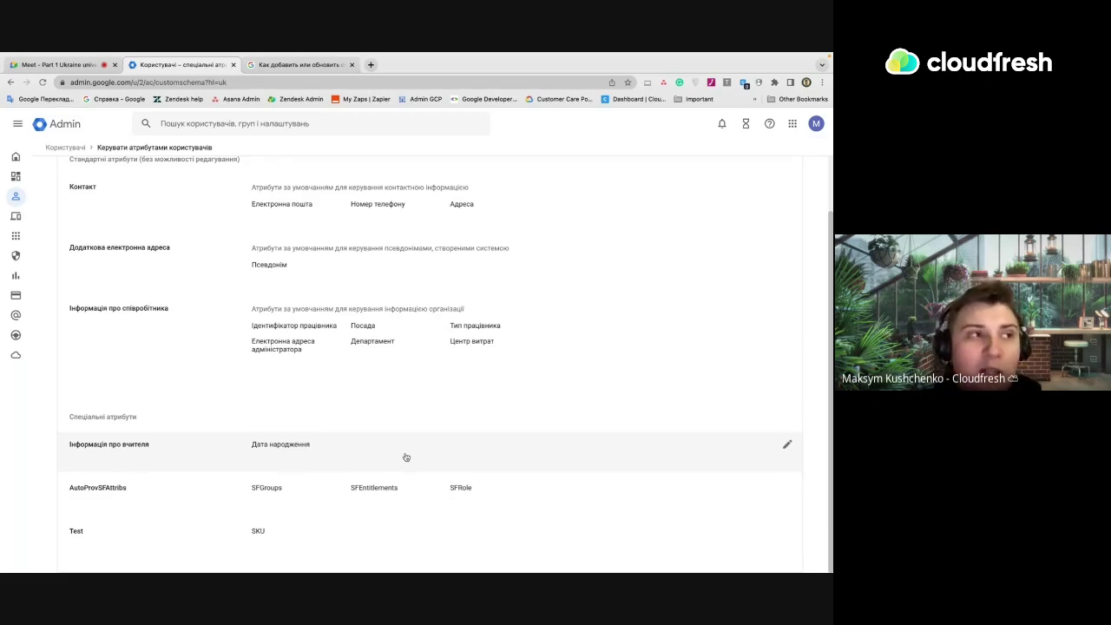
pyautogui.scroll(2, 406, 456)
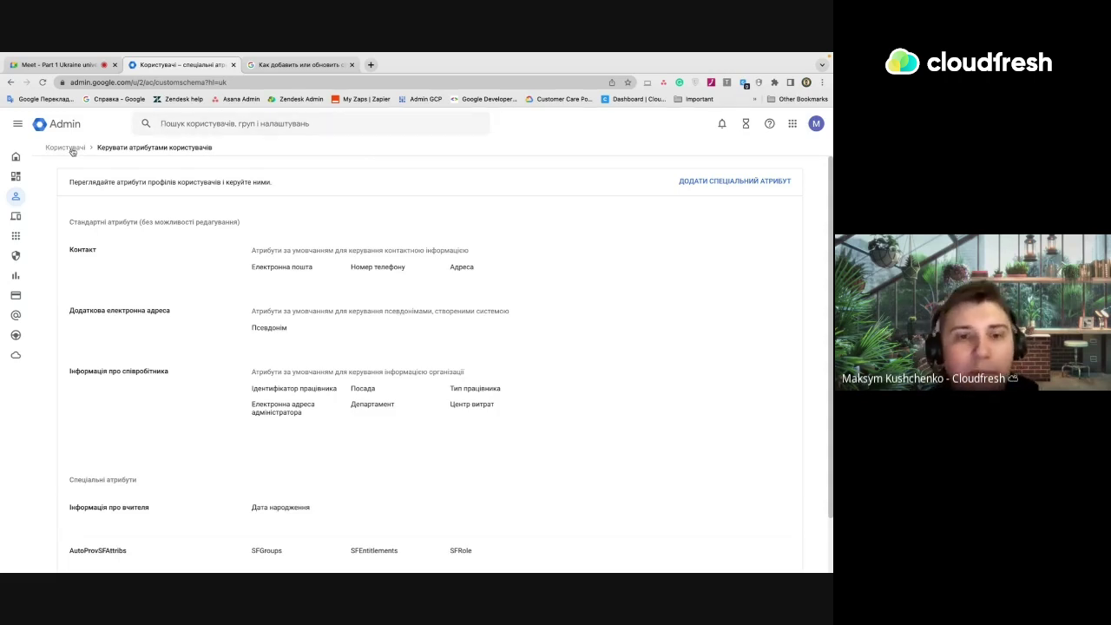
pyautogui.click(71, 150)
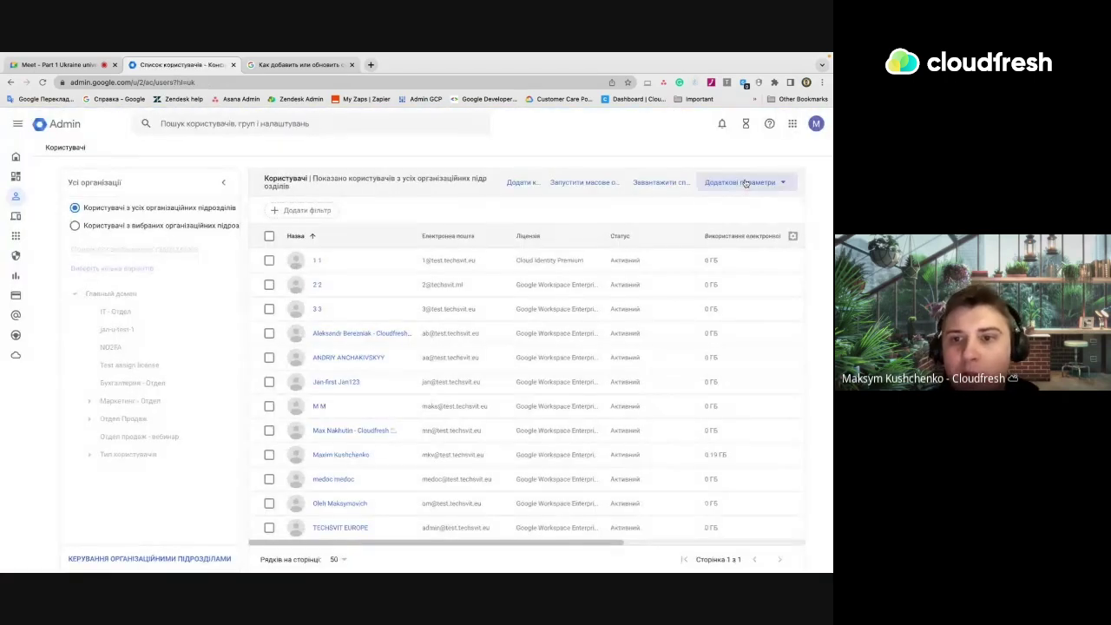
pyautogui.click(745, 183)
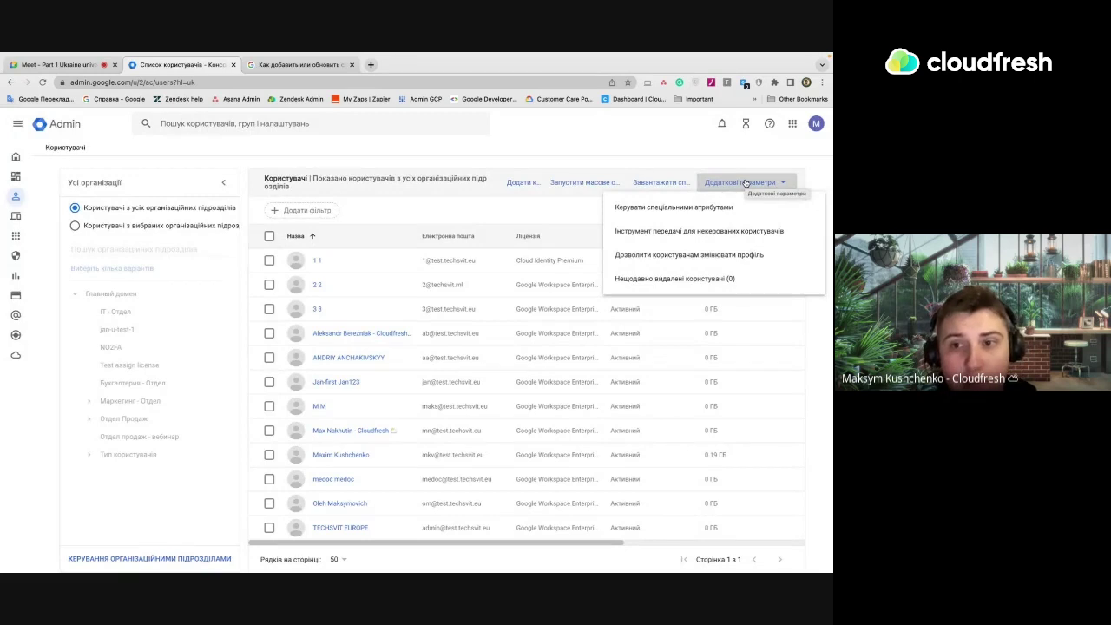
pyautogui.click(740, 237)
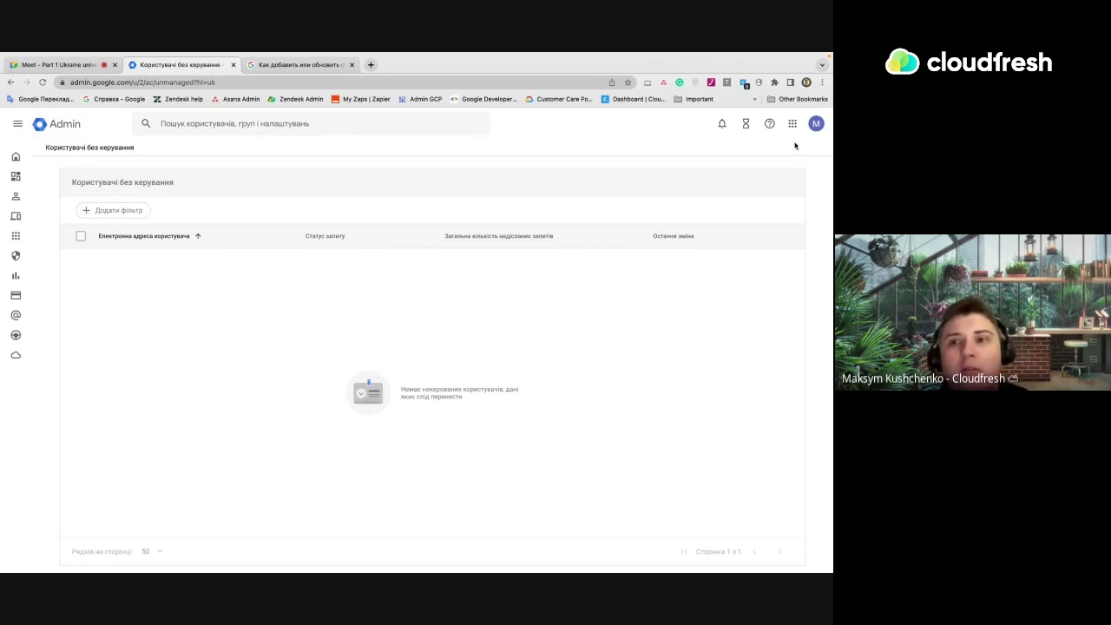
# Check the signed-in account's domain in the avatar menu, then go back to the Users list
pyautogui.click(817, 126)
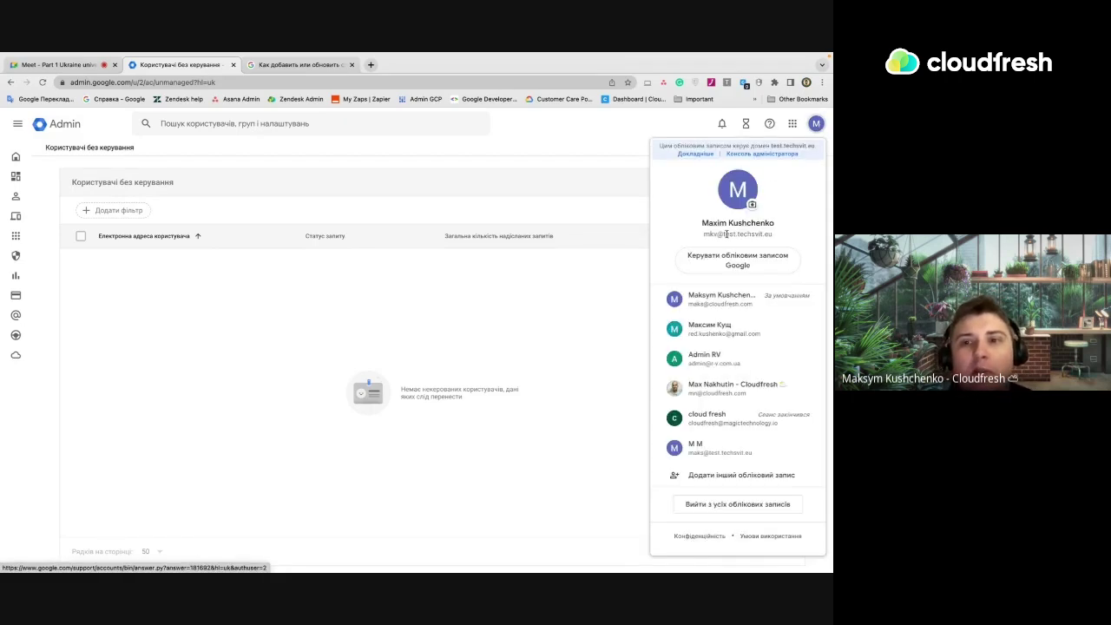
pyautogui.moveTo(725, 234); pyautogui.dragTo(777, 235)
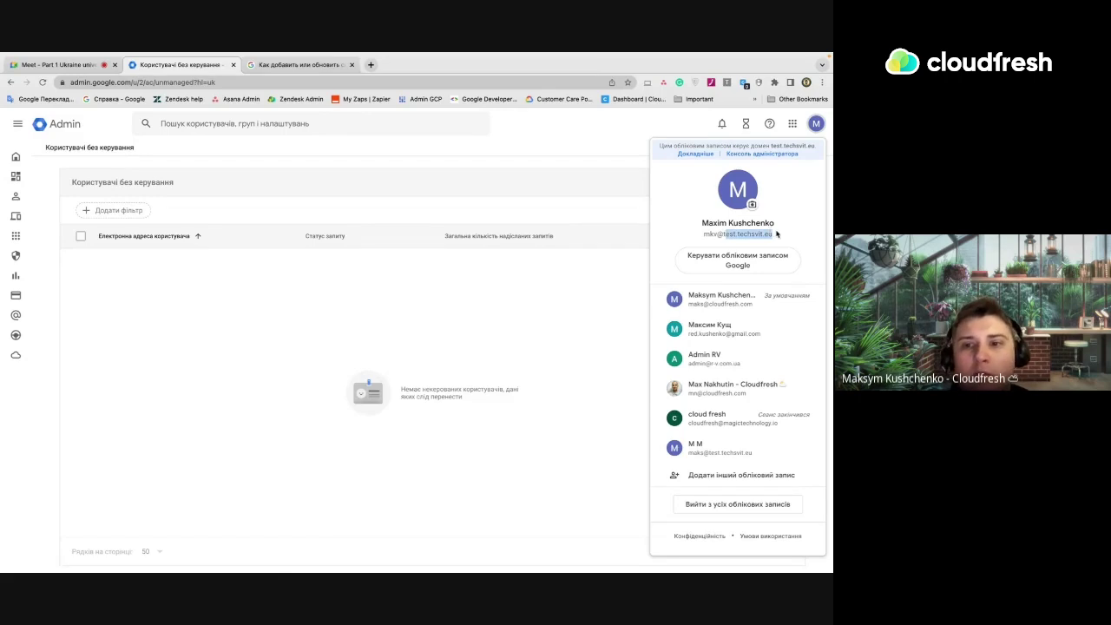
pyautogui.click(816, 121)
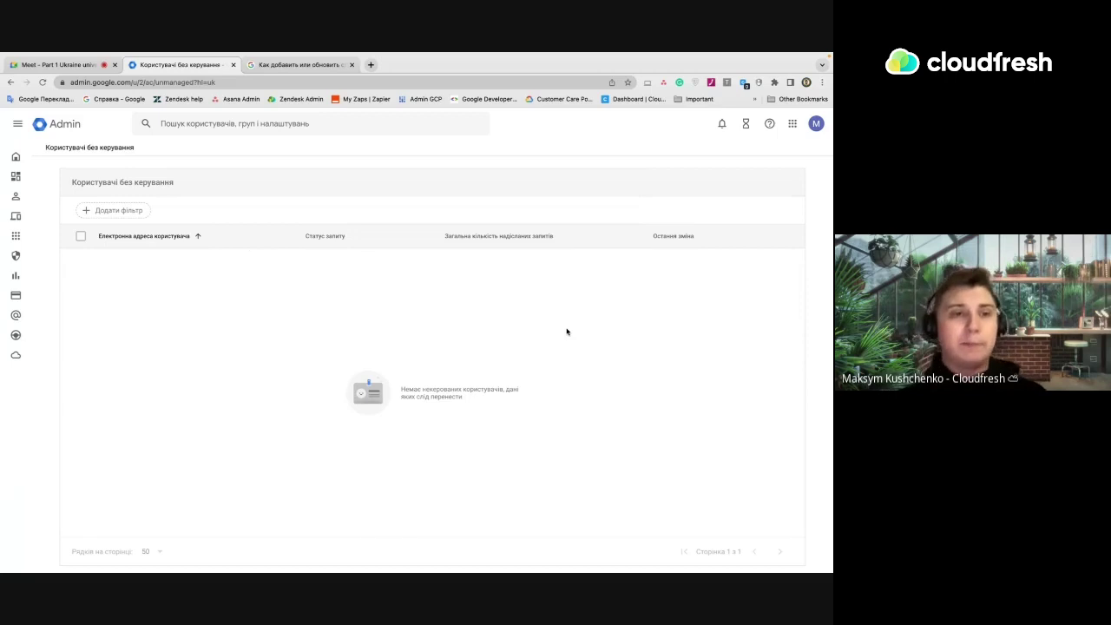
pyautogui.click(60, 130)
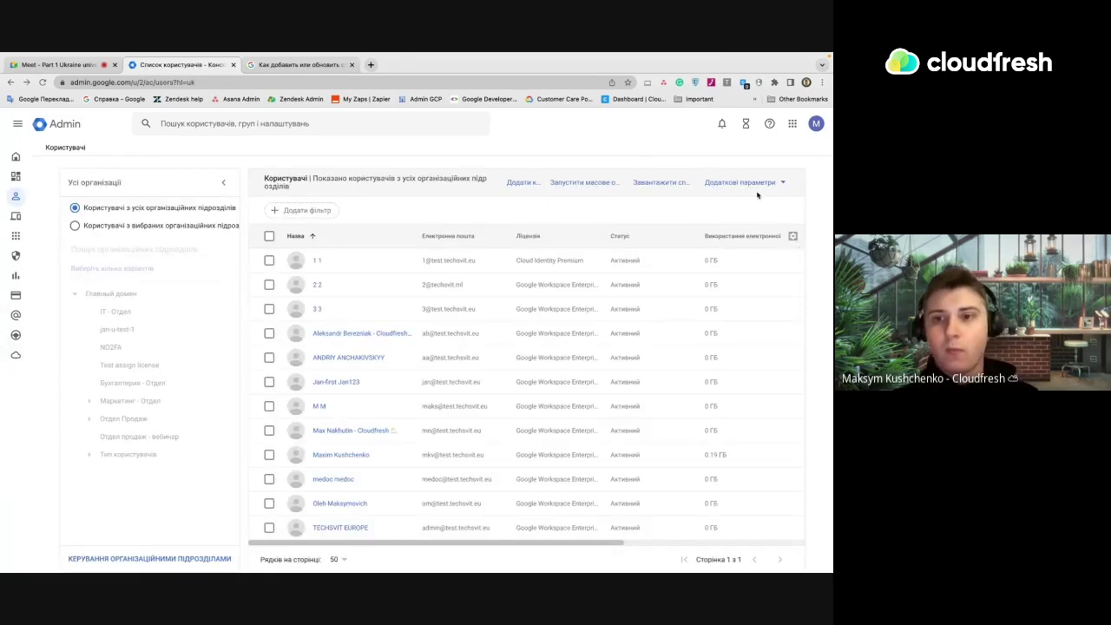
# Open the 'Allow users to edit profile' settings from More options and show the account menu
pyautogui.click(747, 183)
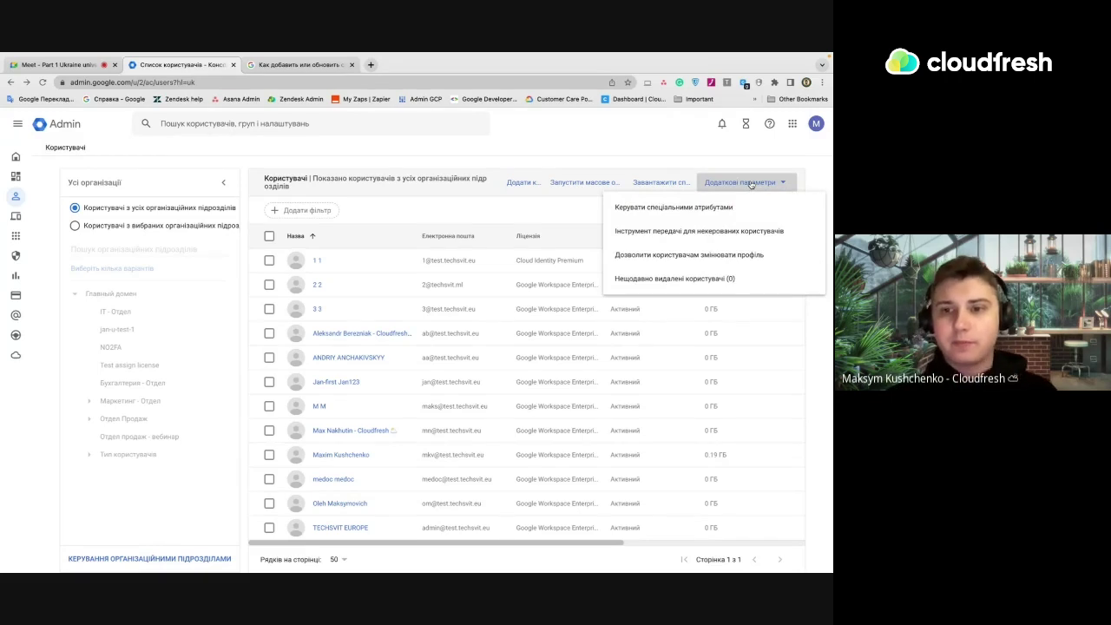
pyautogui.click(695, 255)
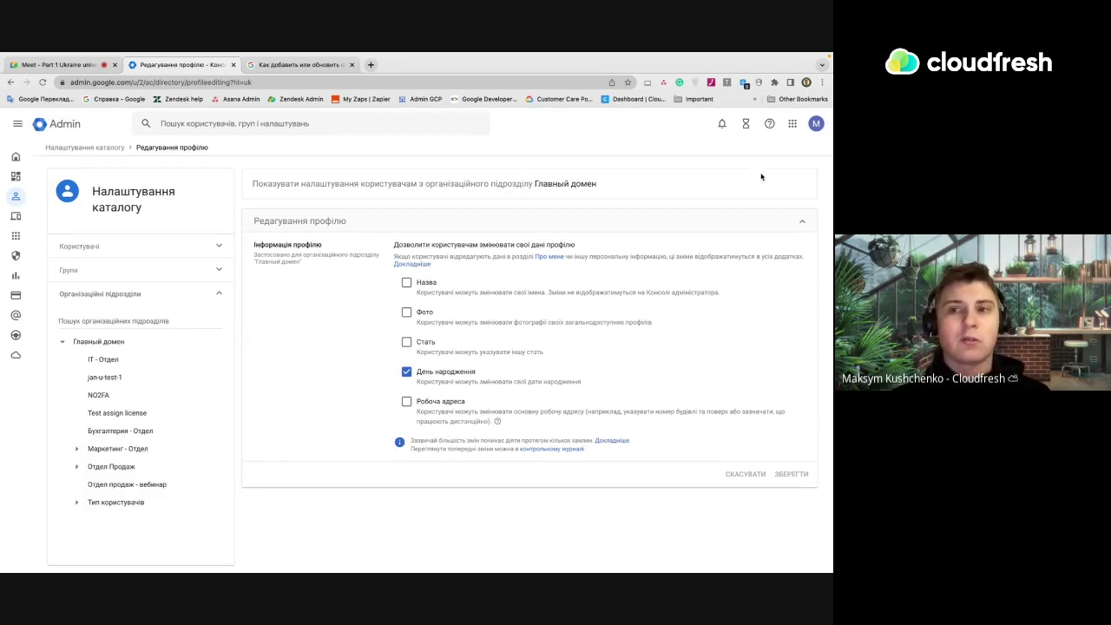
pyautogui.click(817, 127)
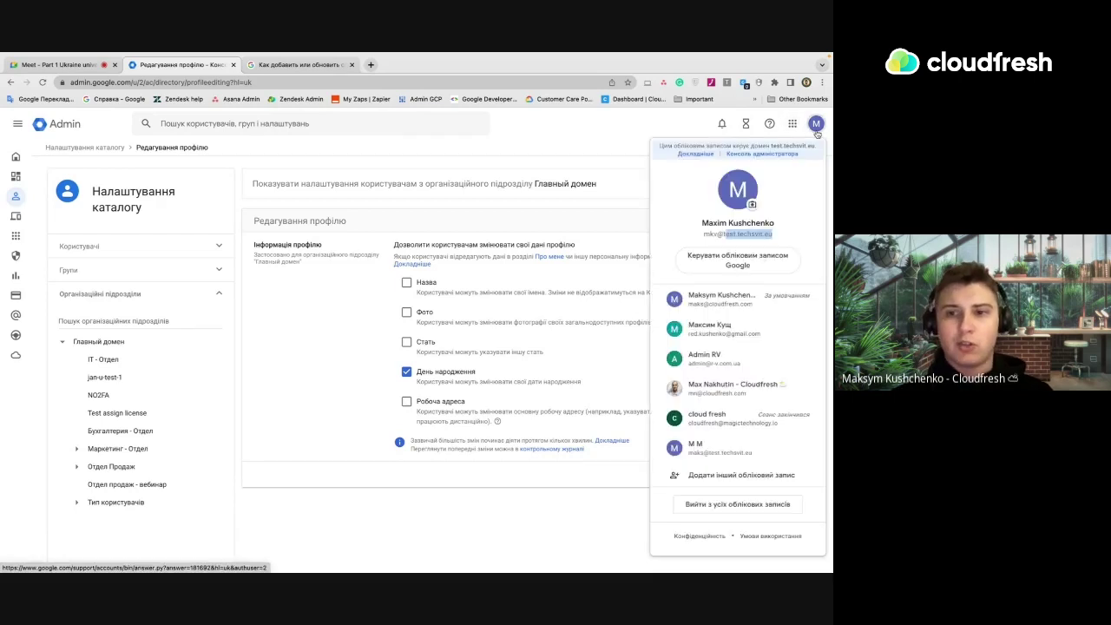
# Look through the Google Account Personal info page, then switch back to the Admin tab
pyautogui.click(712, 261)
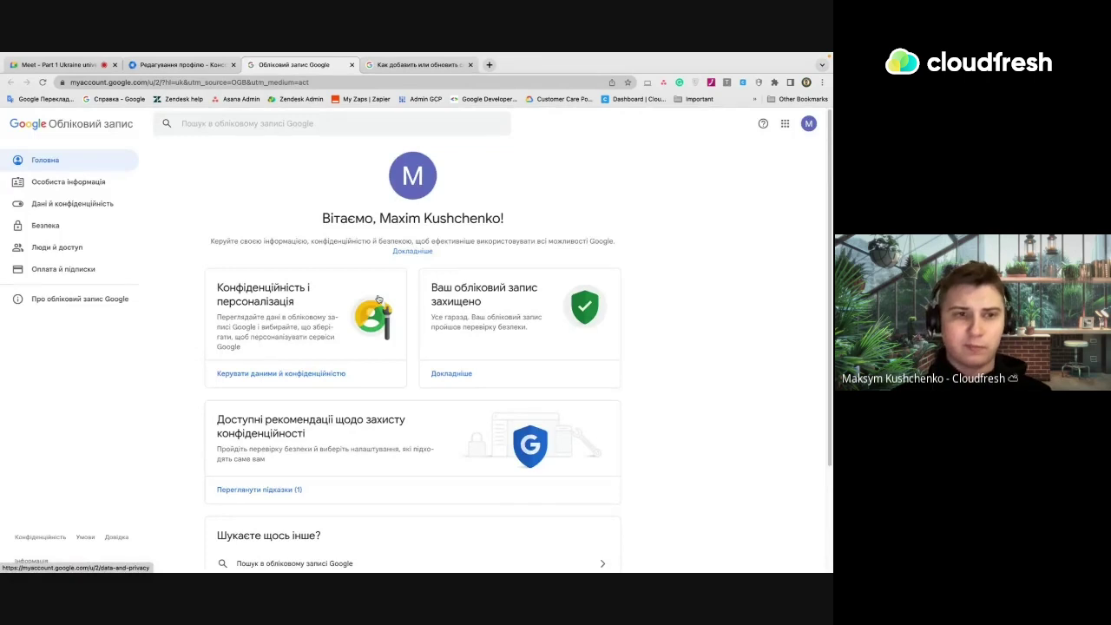
pyautogui.scroll(-3, 379, 298)
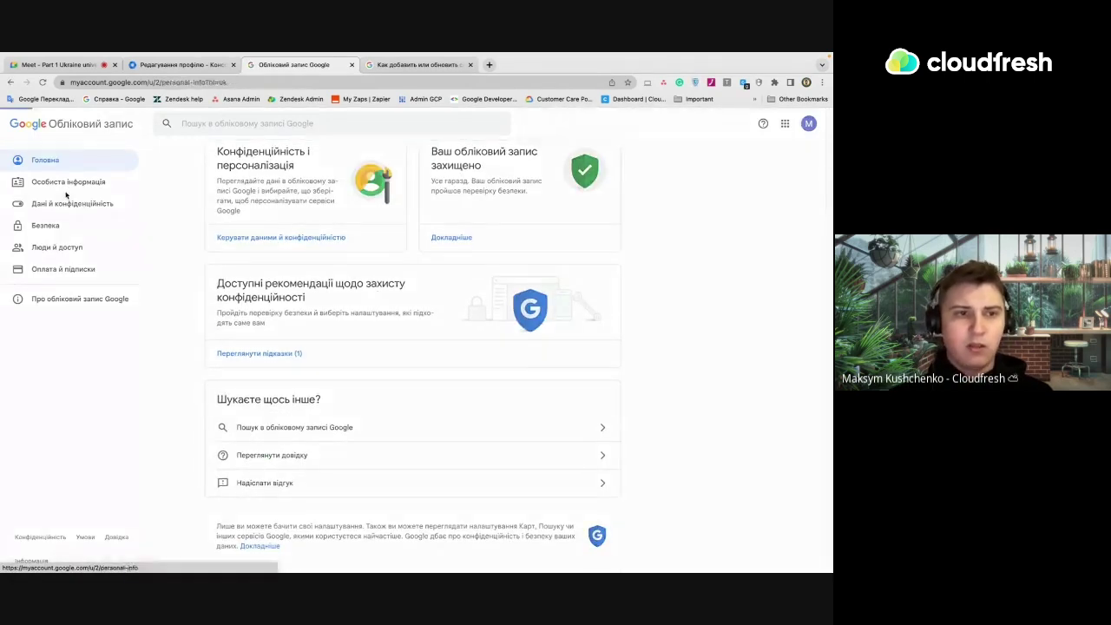
pyautogui.click(66, 192)
pyautogui.scroll(-5, 380, 251)
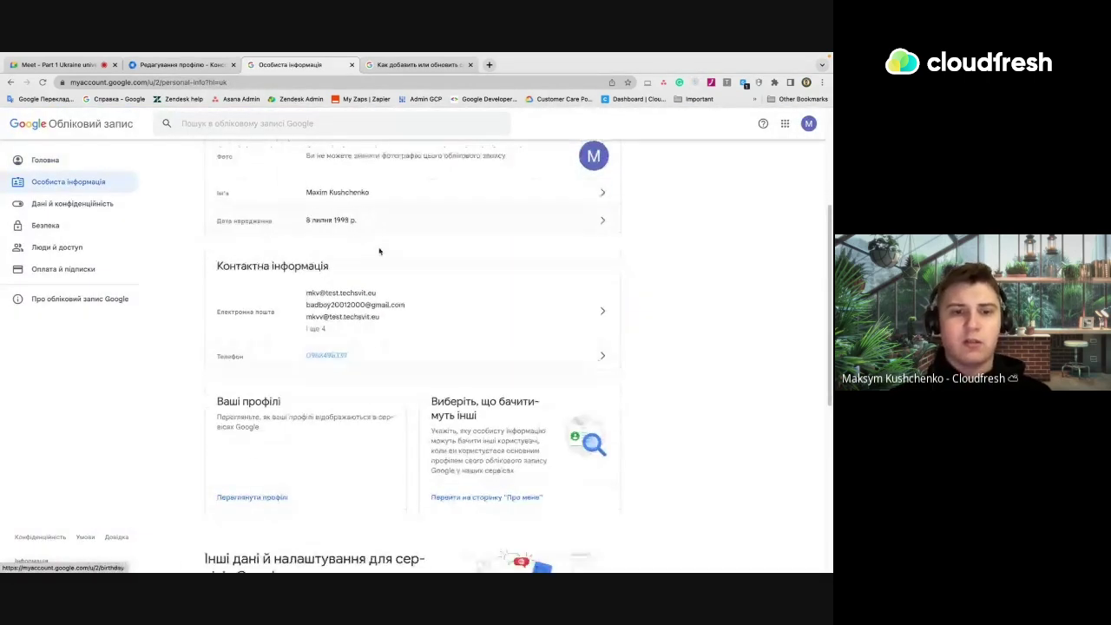
pyautogui.scroll(-5, 380, 251)
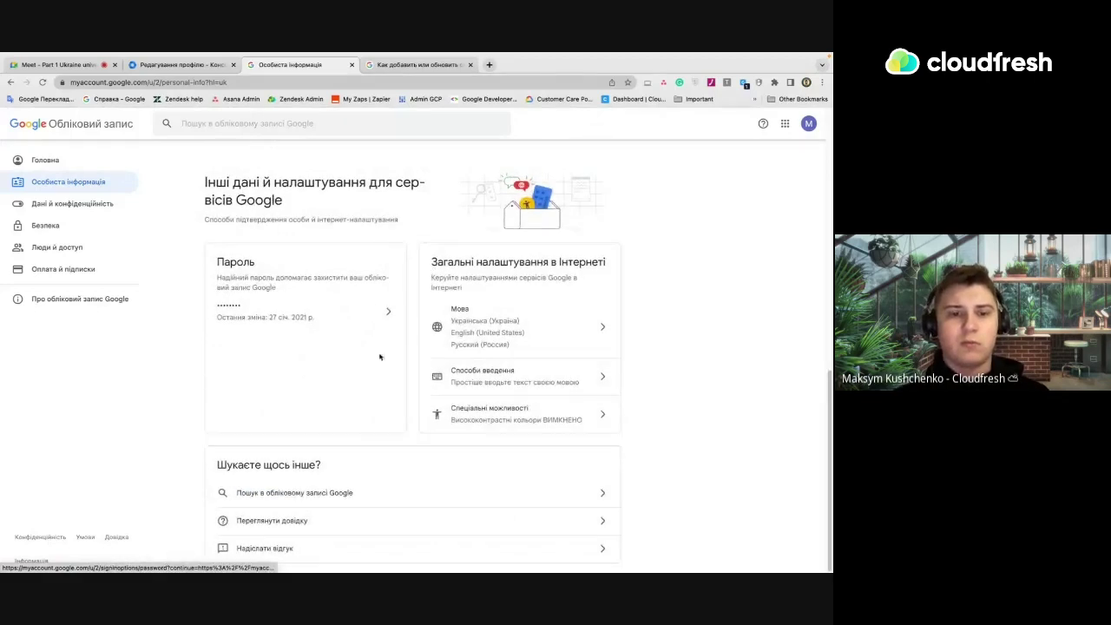
pyautogui.scroll(10, 380, 356)
pyautogui.click(181, 64)
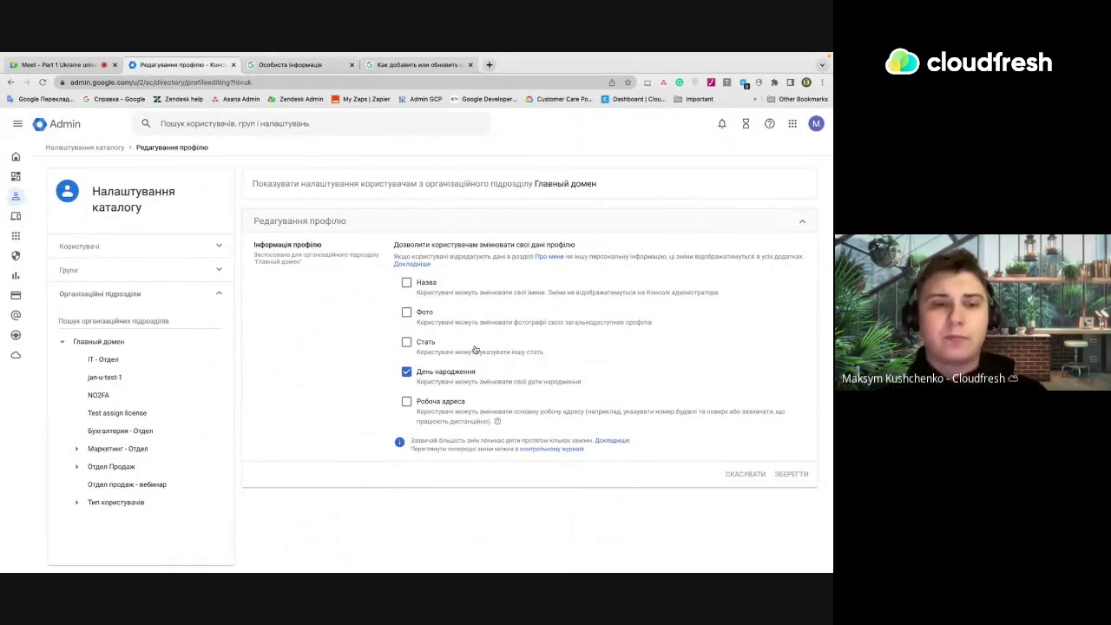
# Leave the Photo permission unchanged, re-verify the admin sign-in with the account password, and open Users
pyautogui.click(406, 311)
pyautogui.click(406, 312)
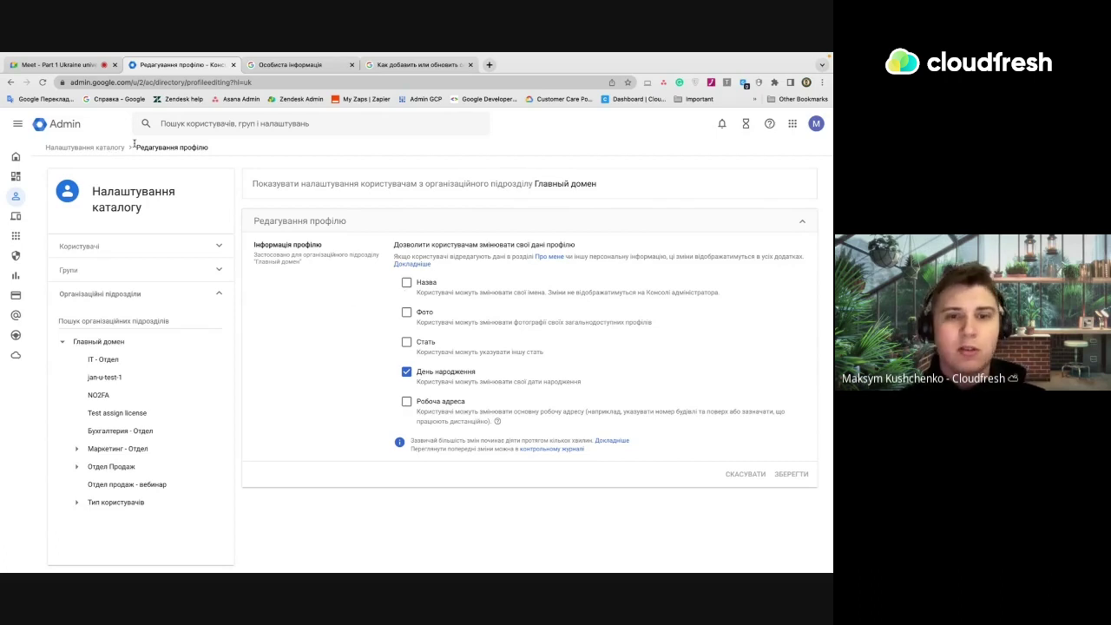
pyautogui.click(115, 150)
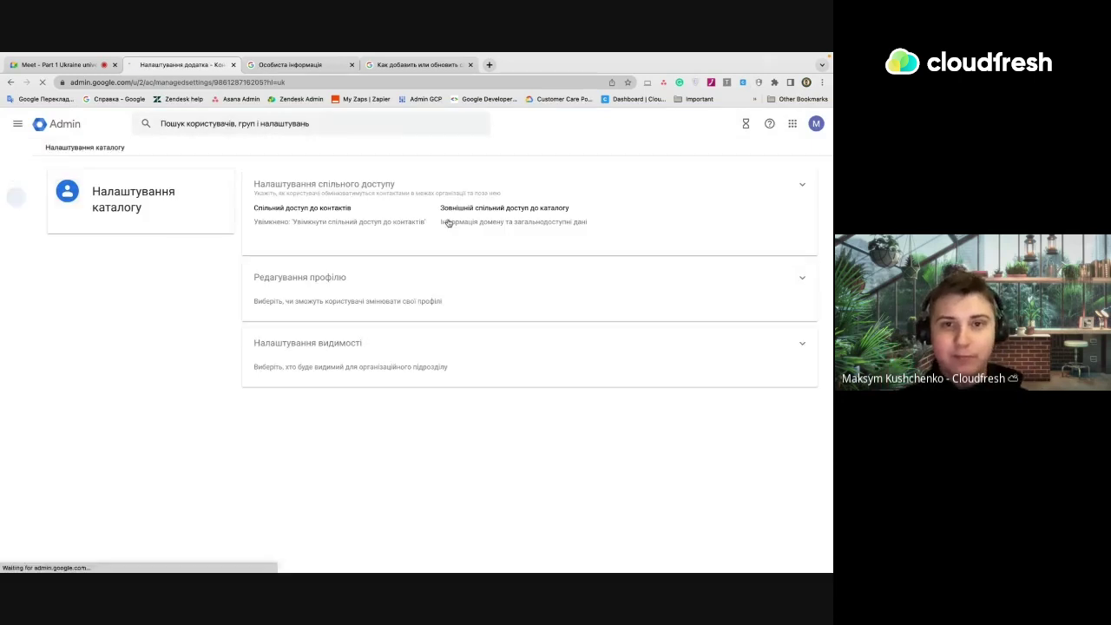
pyautogui.moveTo(491, 52)
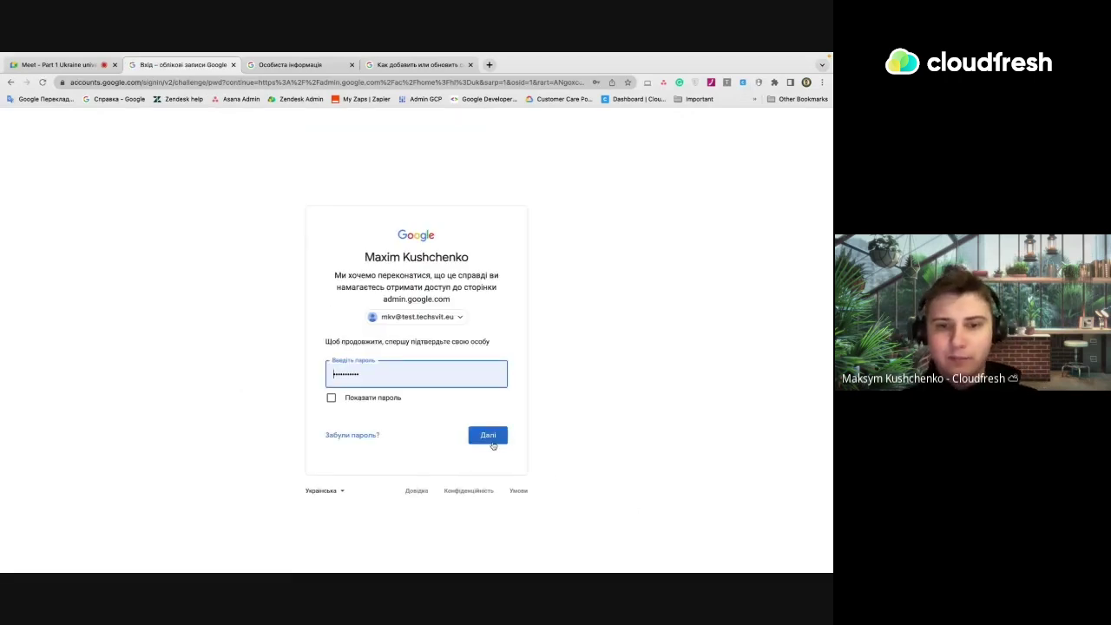
pyautogui.click(492, 443)
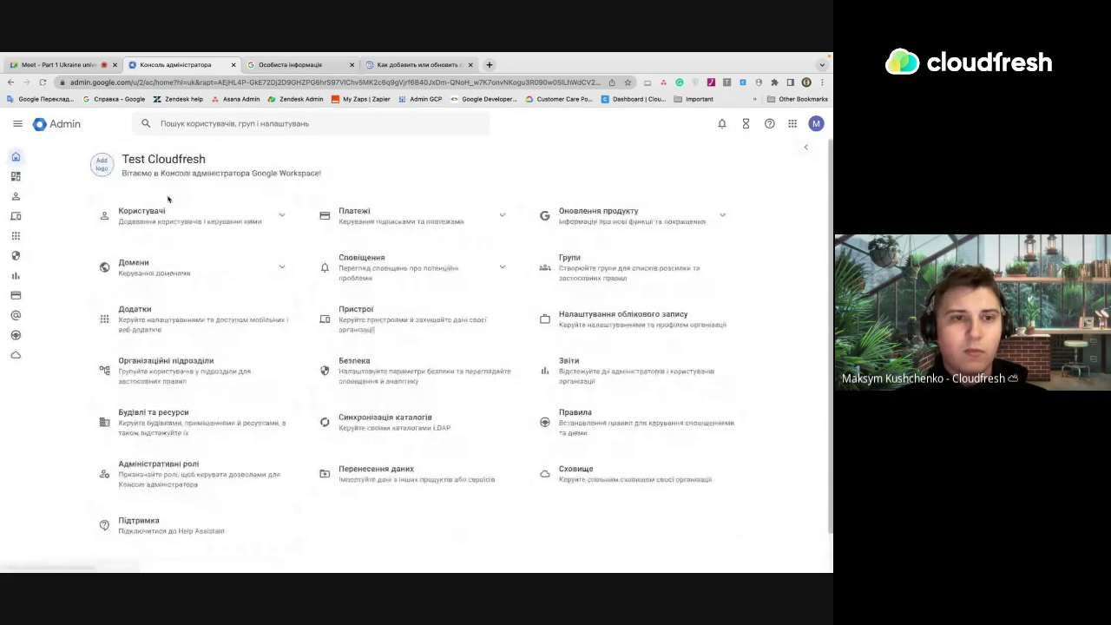
pyautogui.click(165, 211)
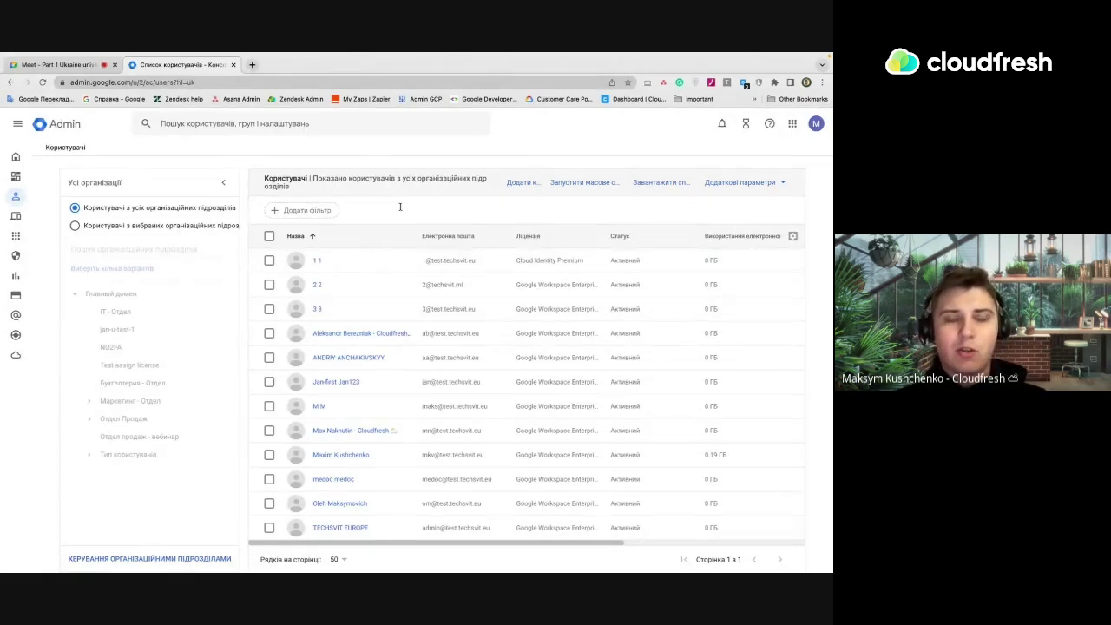
# Open the first user's account page, highlight its status, name and email, and cancel a photo upload
pyautogui.click(318, 262)
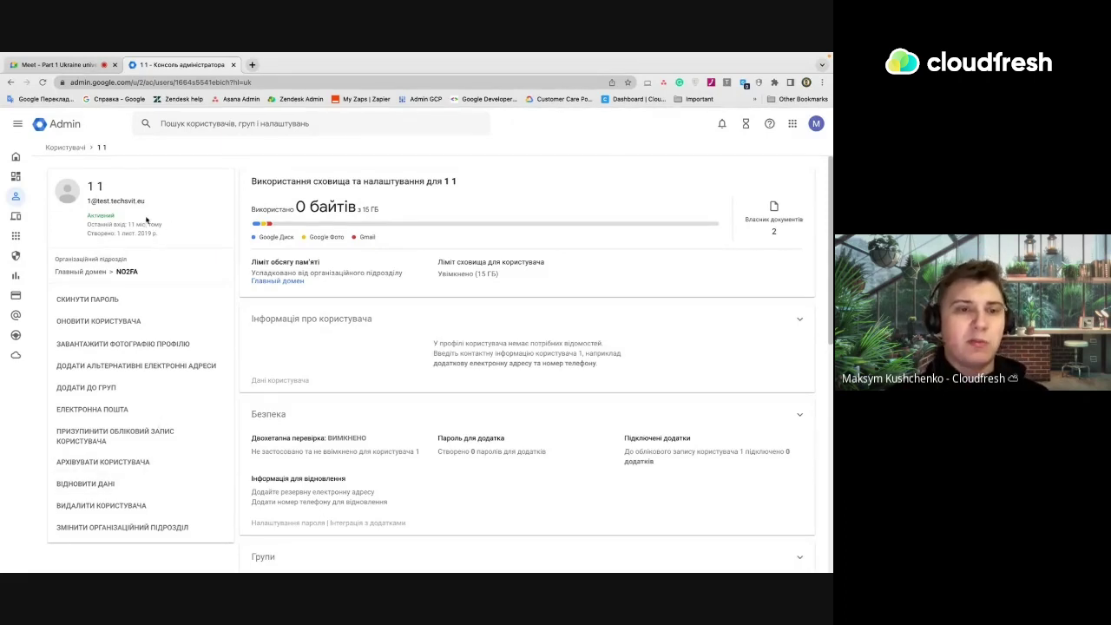
pyautogui.doubleClick(100, 215)
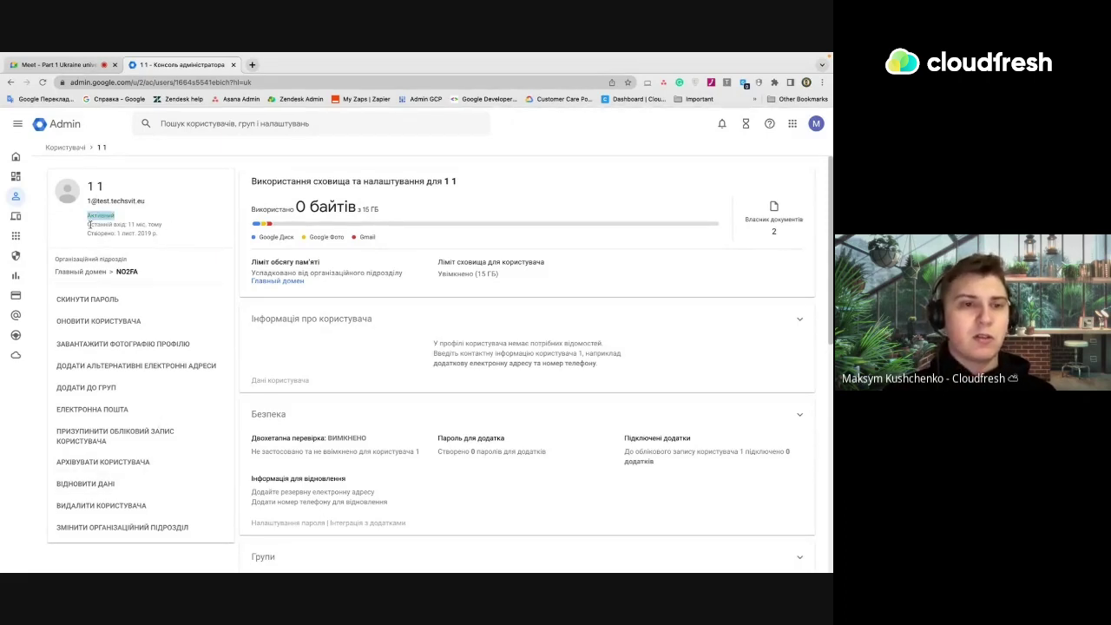
pyautogui.moveTo(88, 224)
pyautogui.mouseDown()
pyautogui.moveTo(182, 228)
pyautogui.moveTo(84, 233)
pyautogui.mouseUp()
pyautogui.click(182, 229)
pyautogui.moveTo(89, 186); pyautogui.dragTo(119, 193)
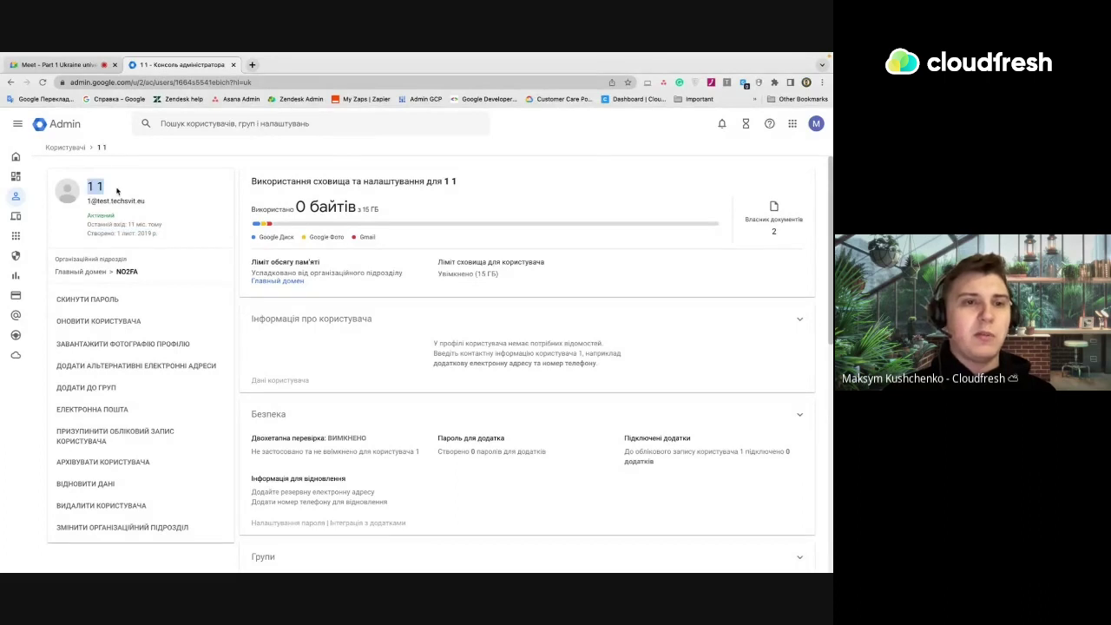
pyautogui.click(112, 196)
pyautogui.tripleClick(112, 196)
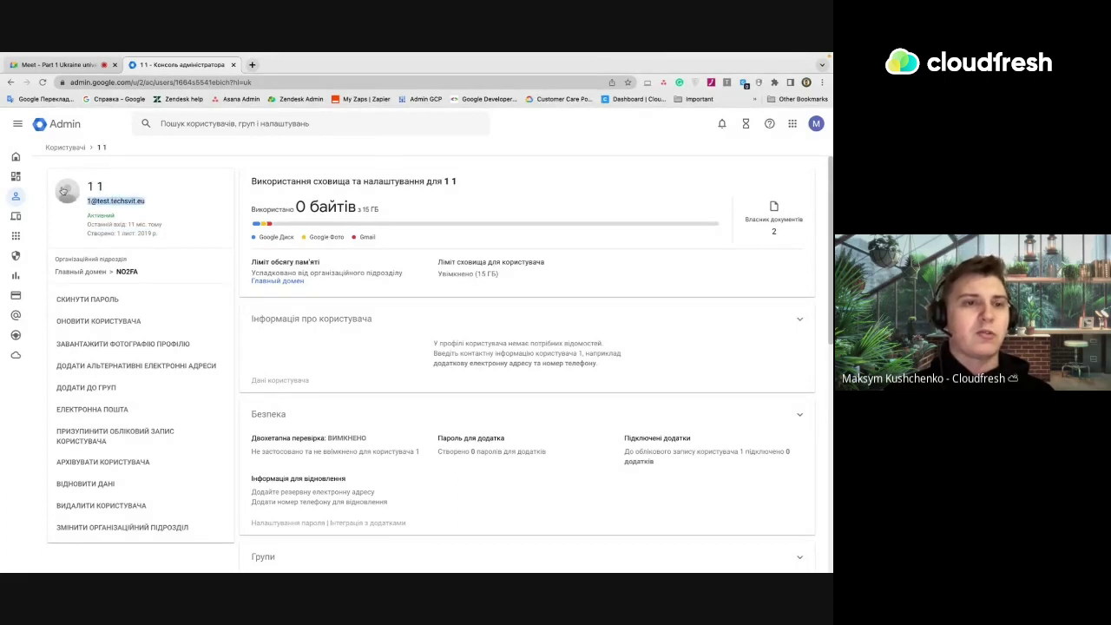
pyautogui.click(68, 193)
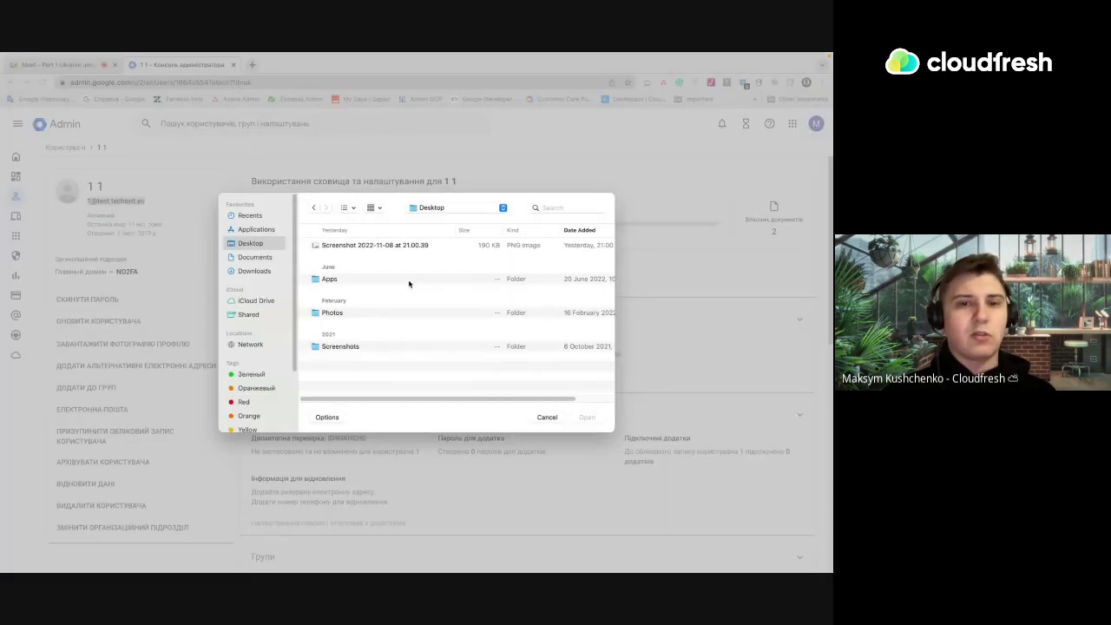
pyautogui.click(540, 418)
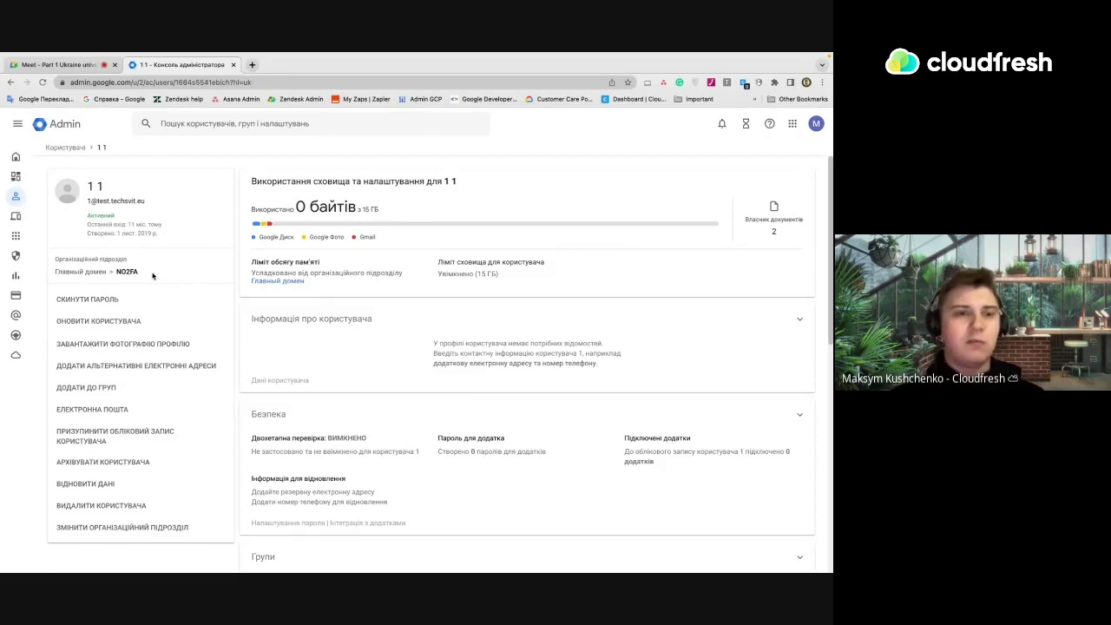
# Begin a manual password reset, cancel it, and open the user's name and email editing form
pyautogui.click(111, 301)
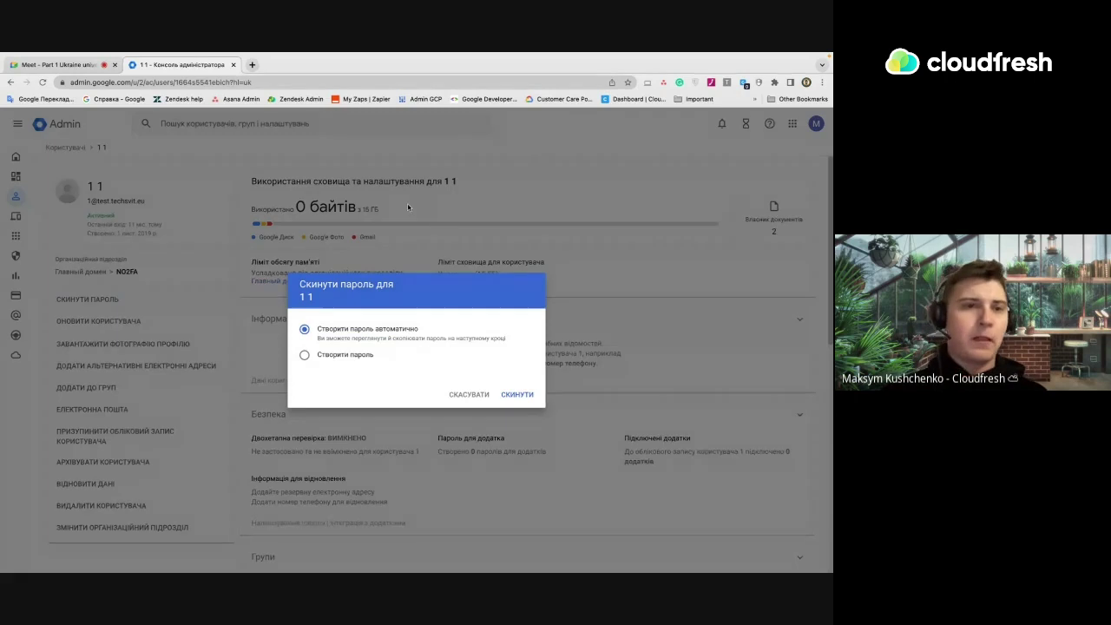
pyautogui.click(341, 356)
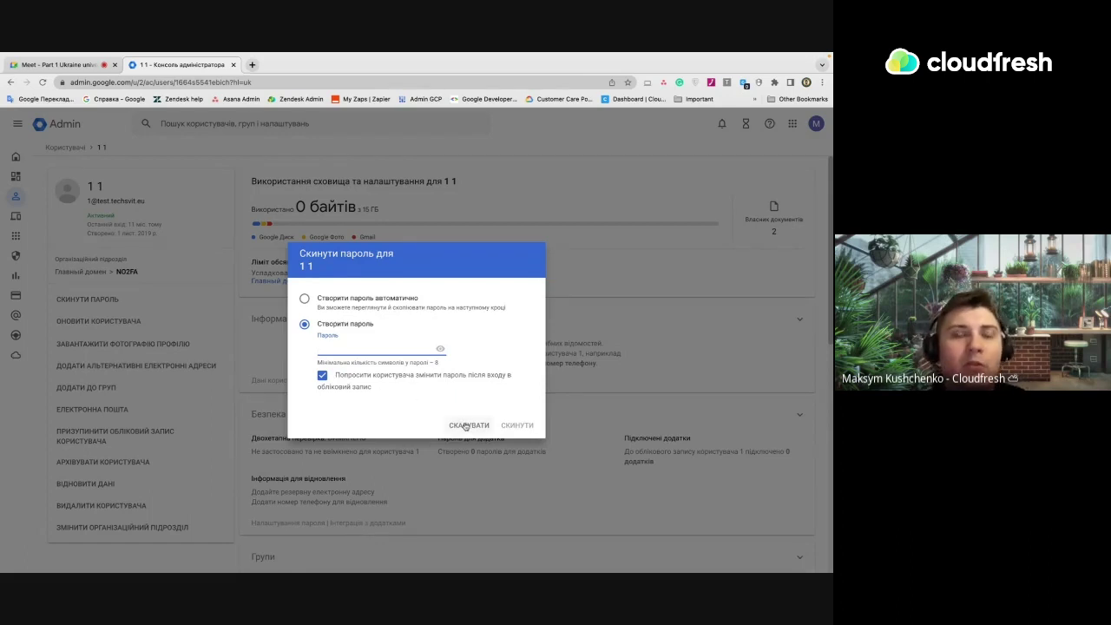
pyautogui.click(466, 426)
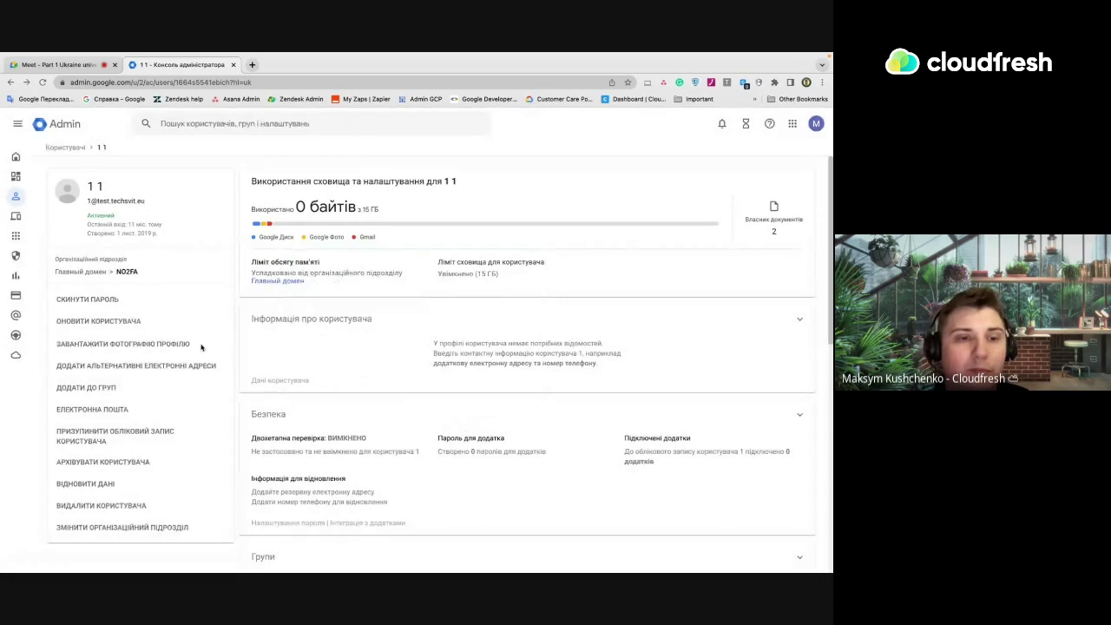
pyautogui.click(122, 323)
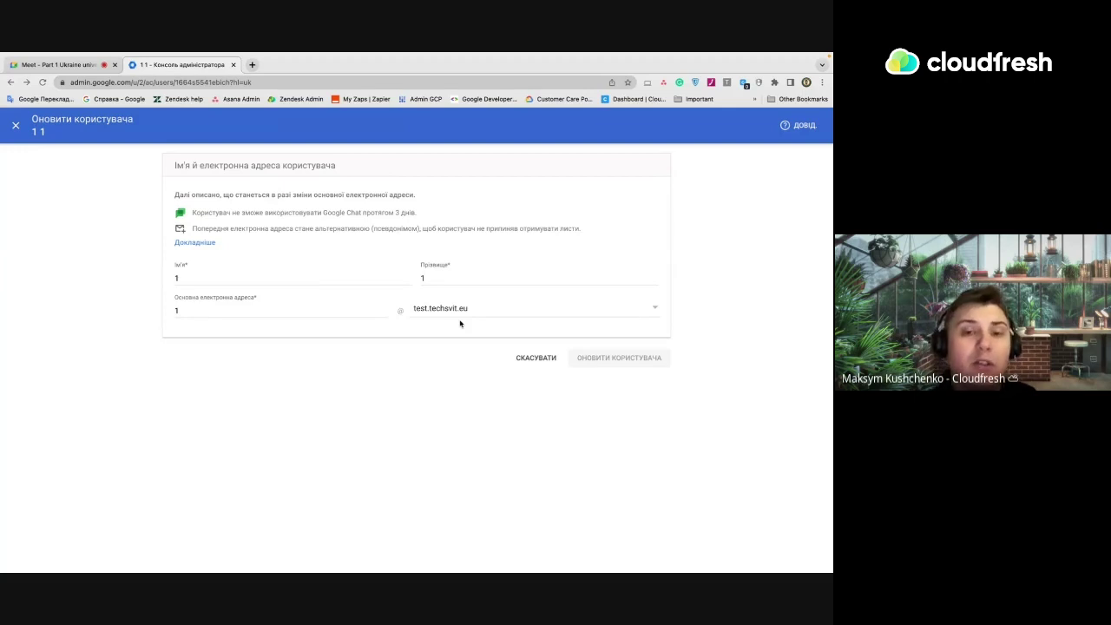
# Close the Update user form without saving and start an e-mail to the user
pyautogui.click(14, 127)
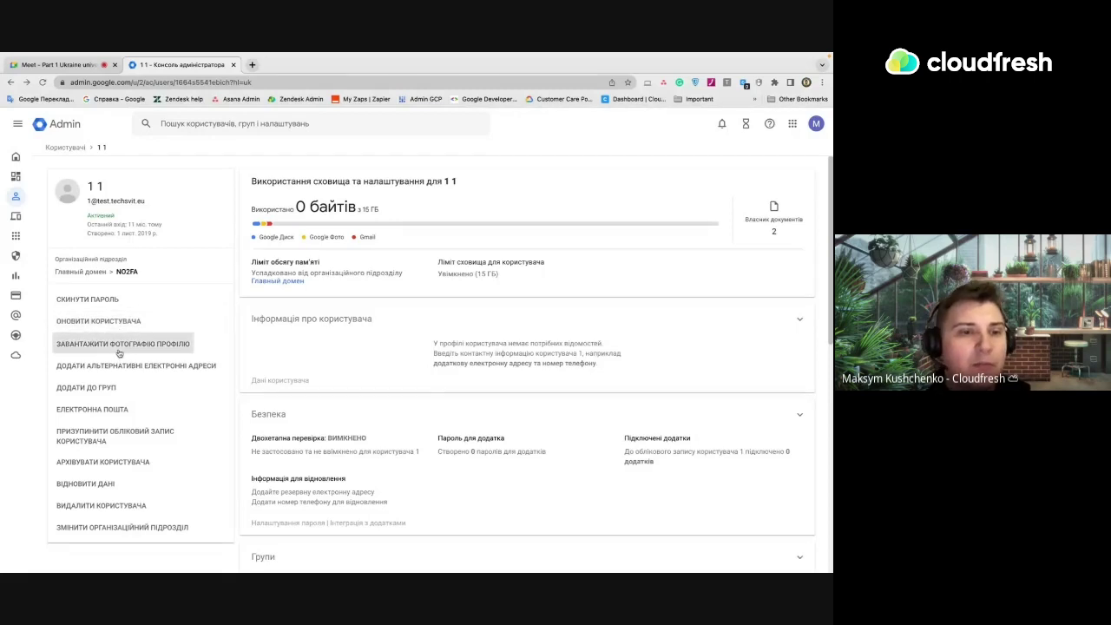
pyautogui.click(172, 347)
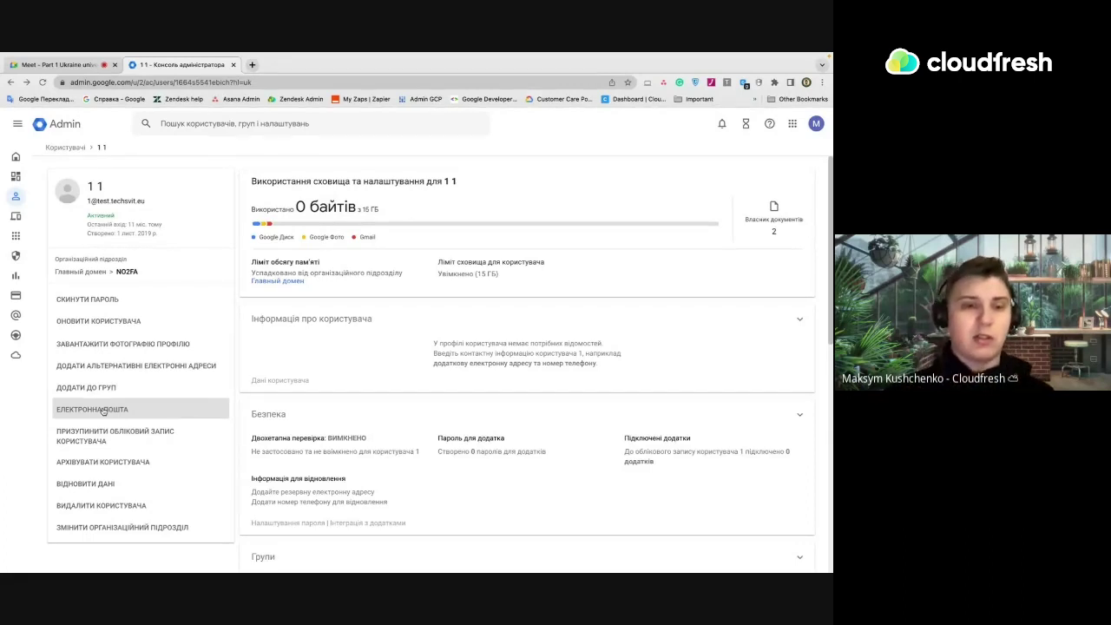
pyautogui.click(103, 412)
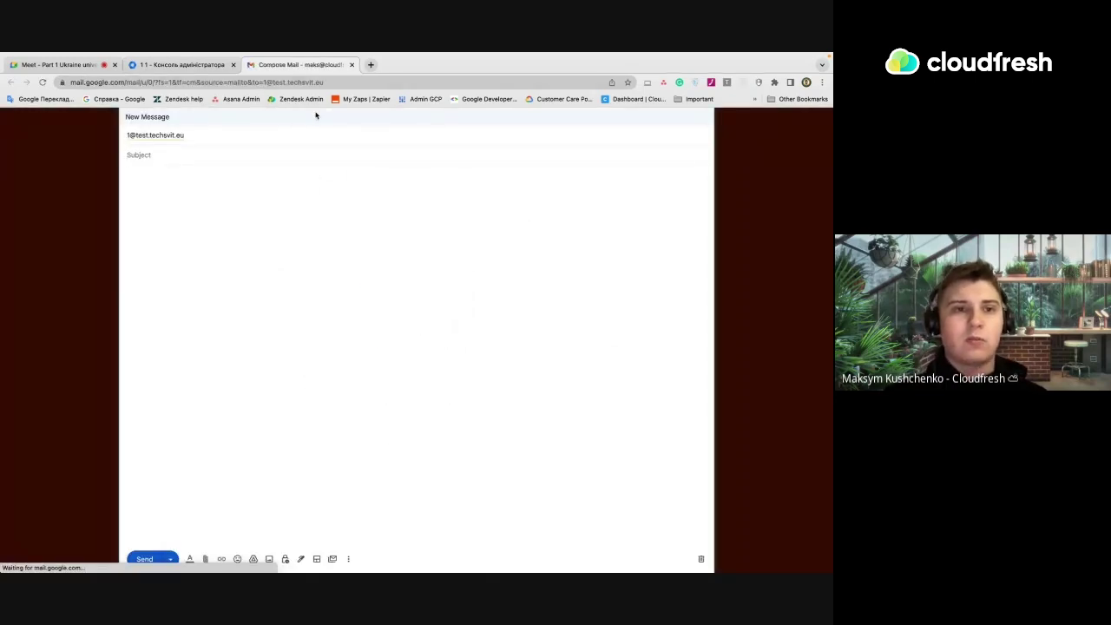
# Look over the draft's recipient, subject and body fields, then close the Compose Mail tab unsent
pyautogui.click(192, 135)
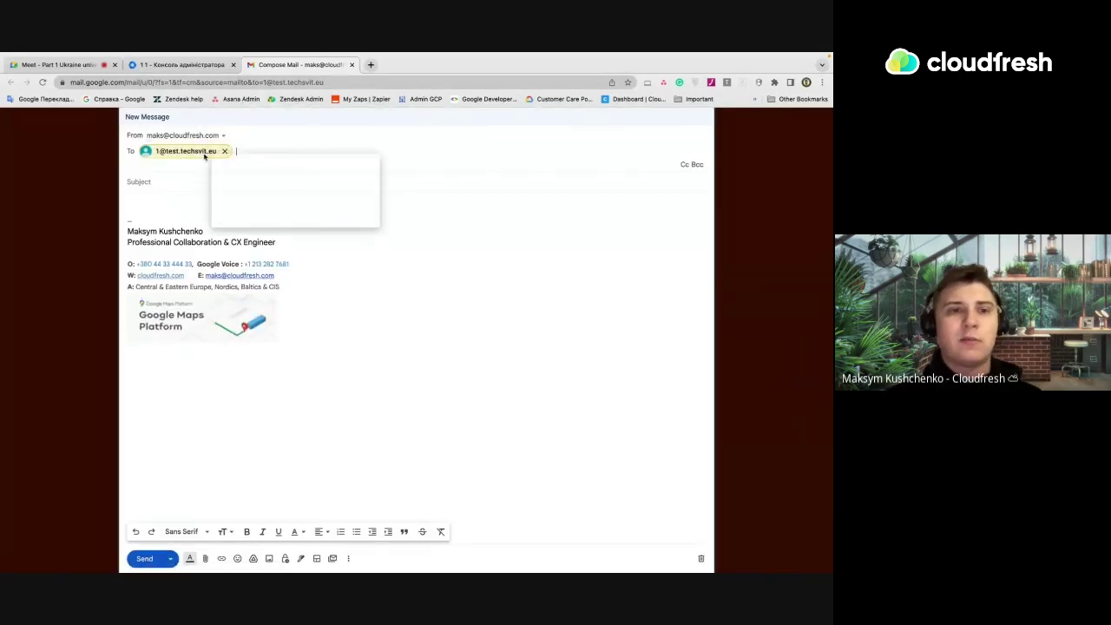
pyautogui.click(162, 177)
pyautogui.click(161, 176)
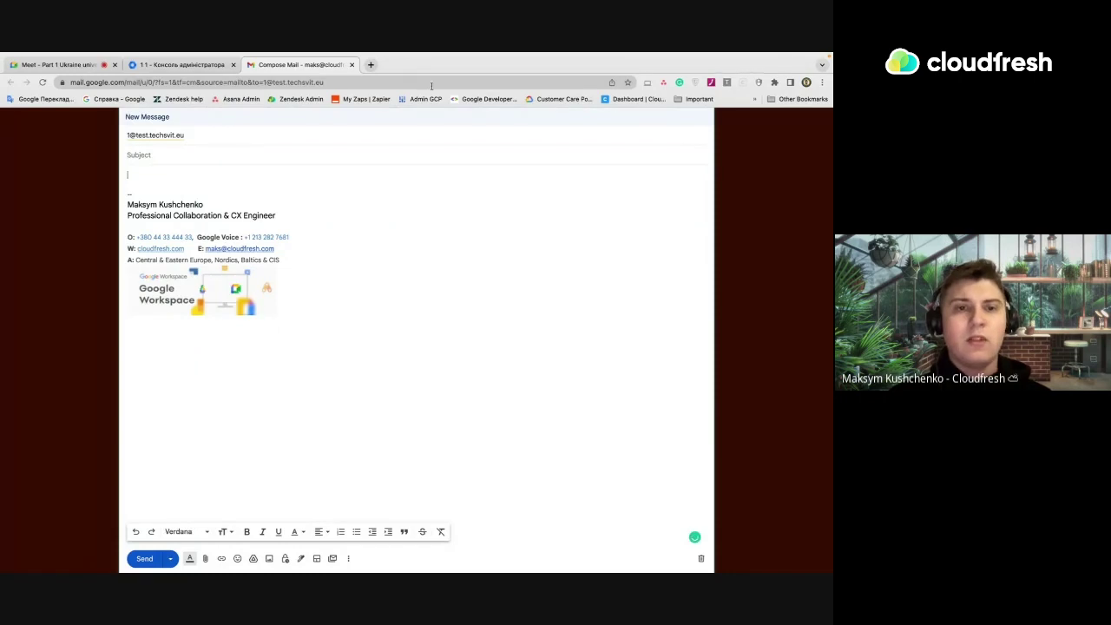
pyautogui.click(353, 65)
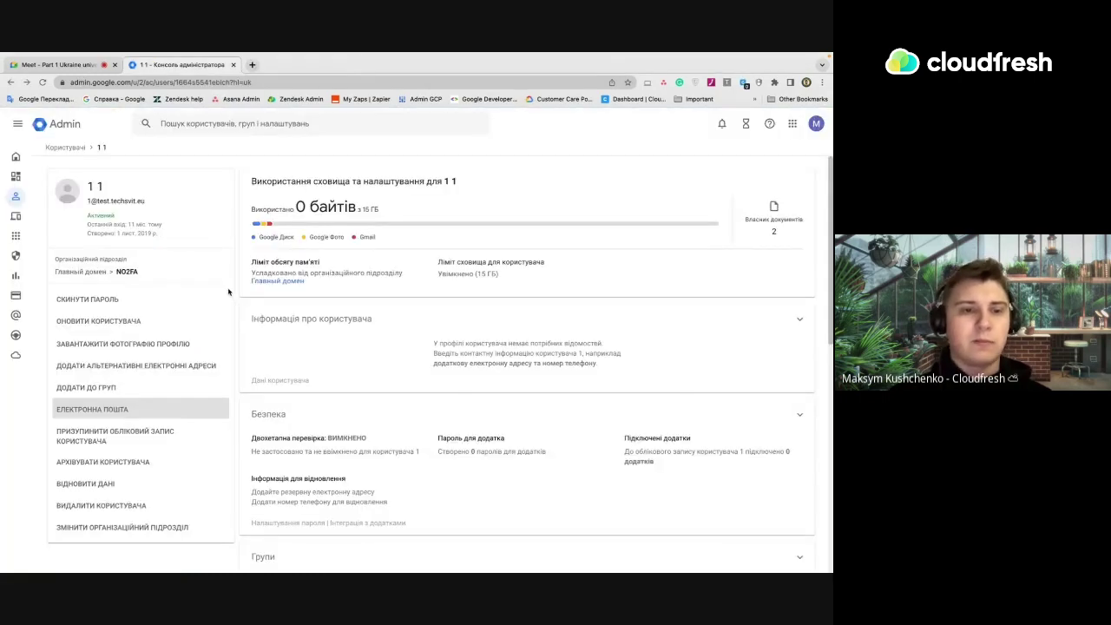
pyautogui.click(160, 430)
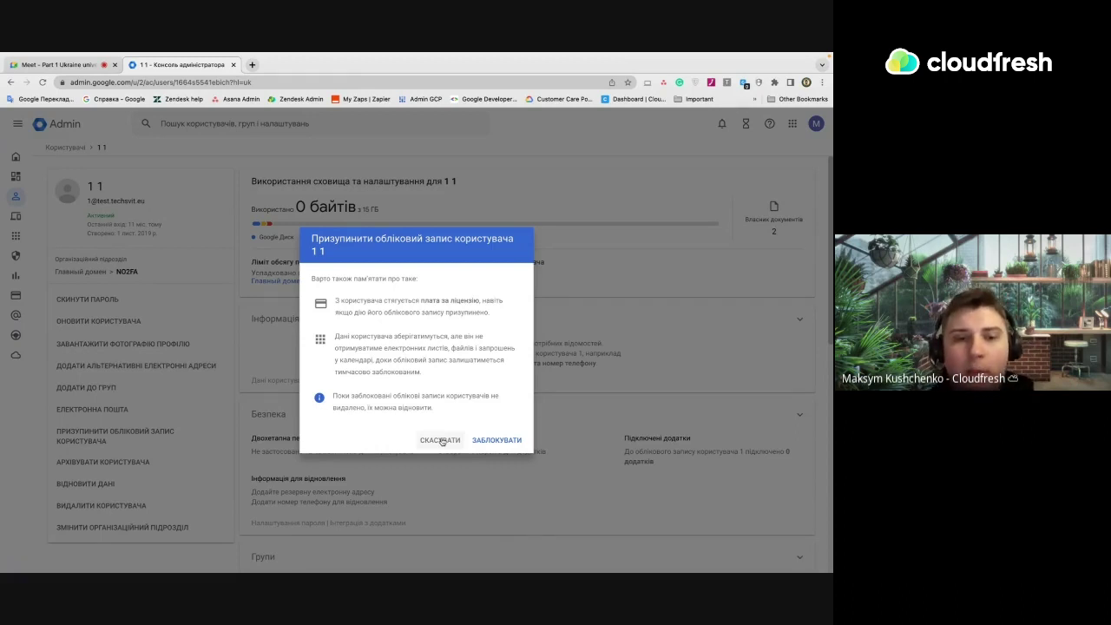
pyautogui.click(442, 441)
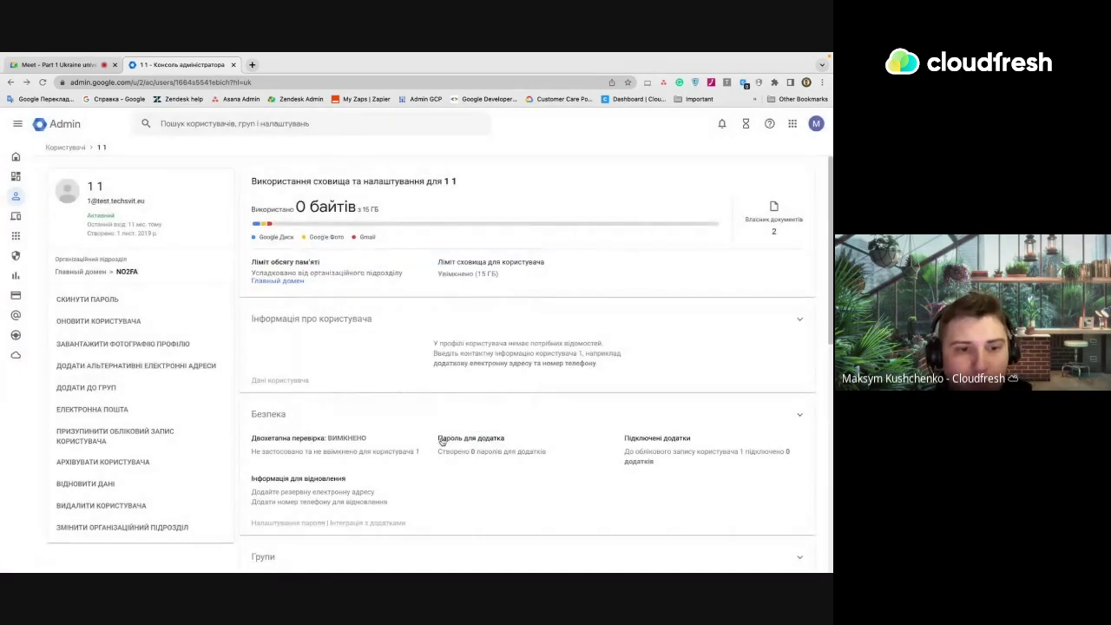
pyautogui.click(105, 462)
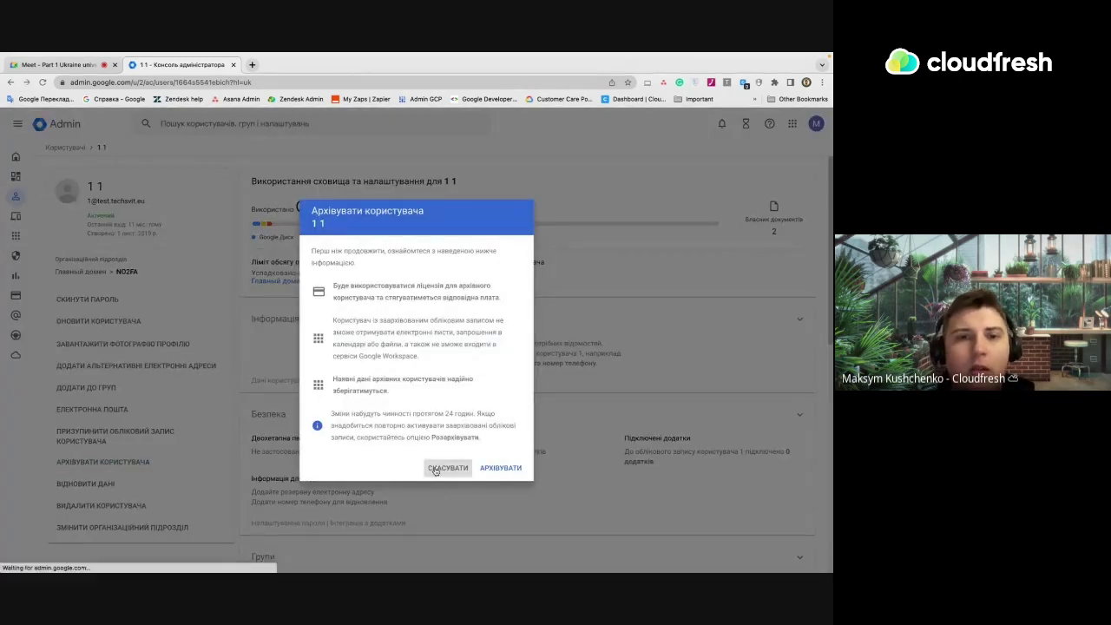
pyautogui.click(436, 469)
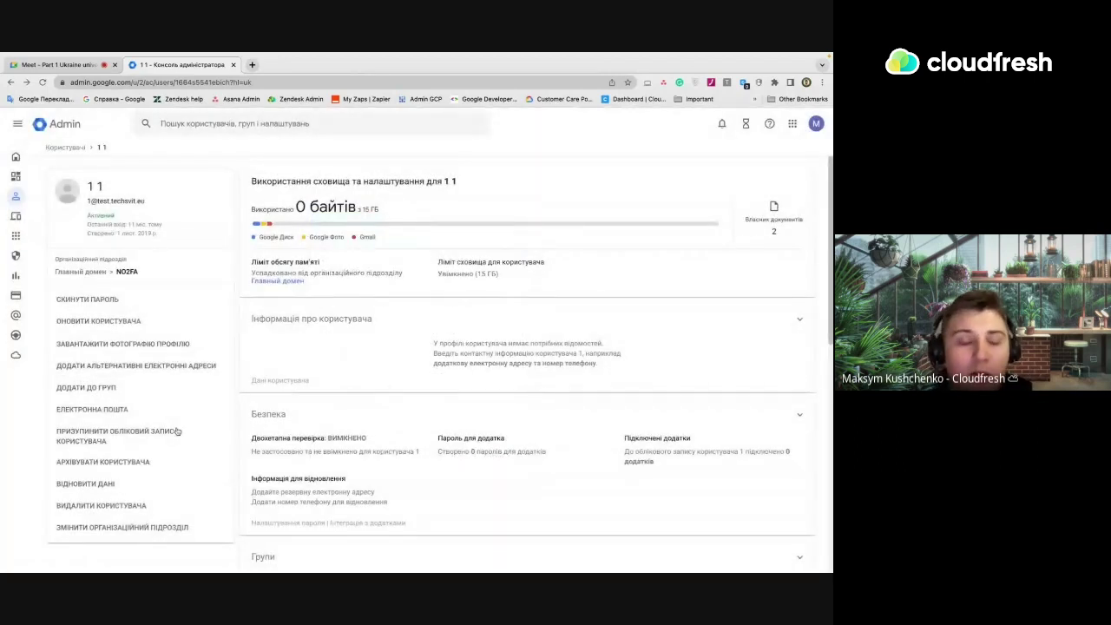
pyautogui.click(110, 484)
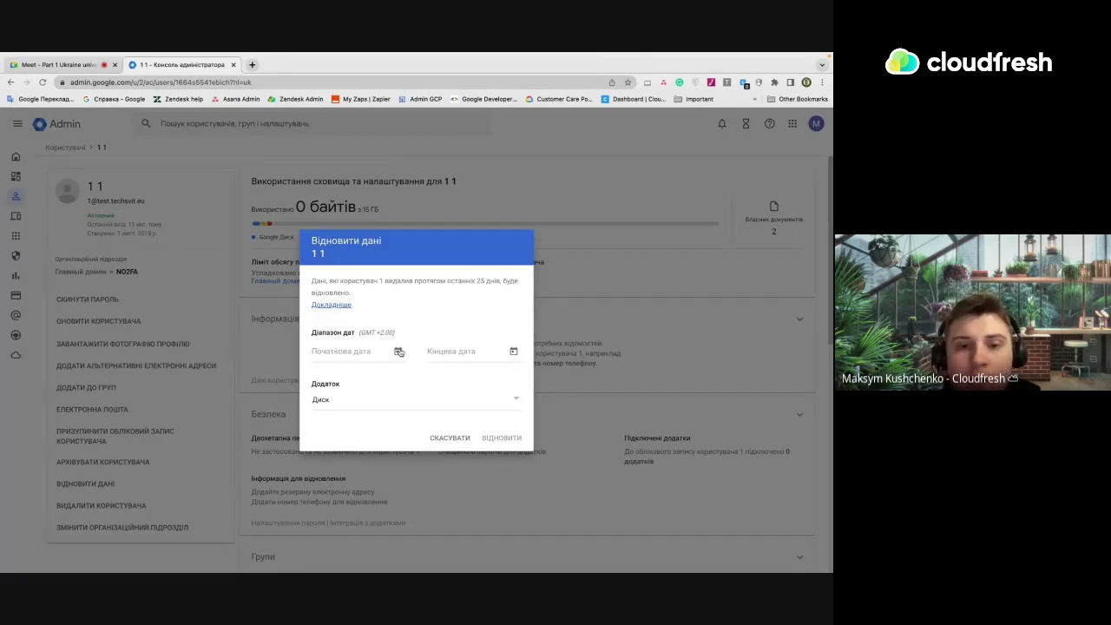
pyautogui.click(348, 400)
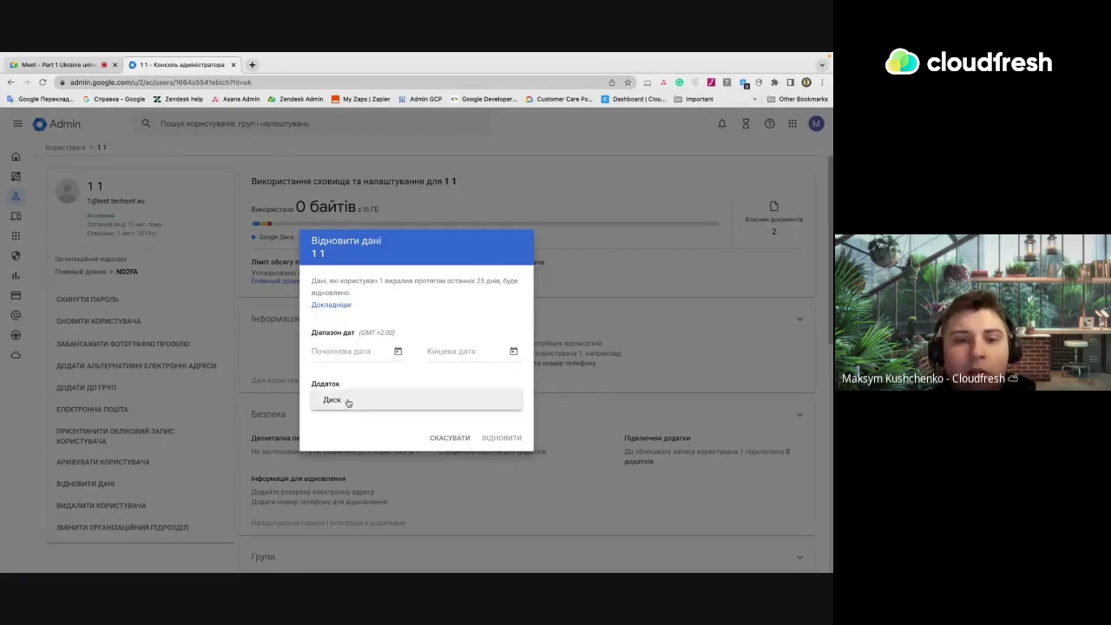
pyautogui.click(349, 401)
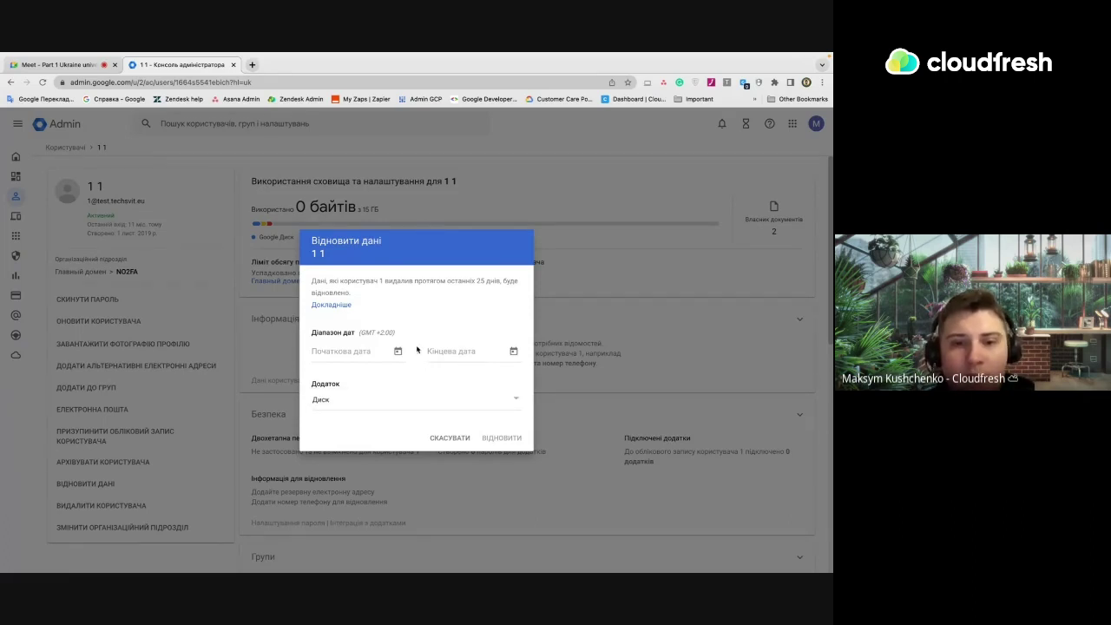
pyautogui.click(398, 352)
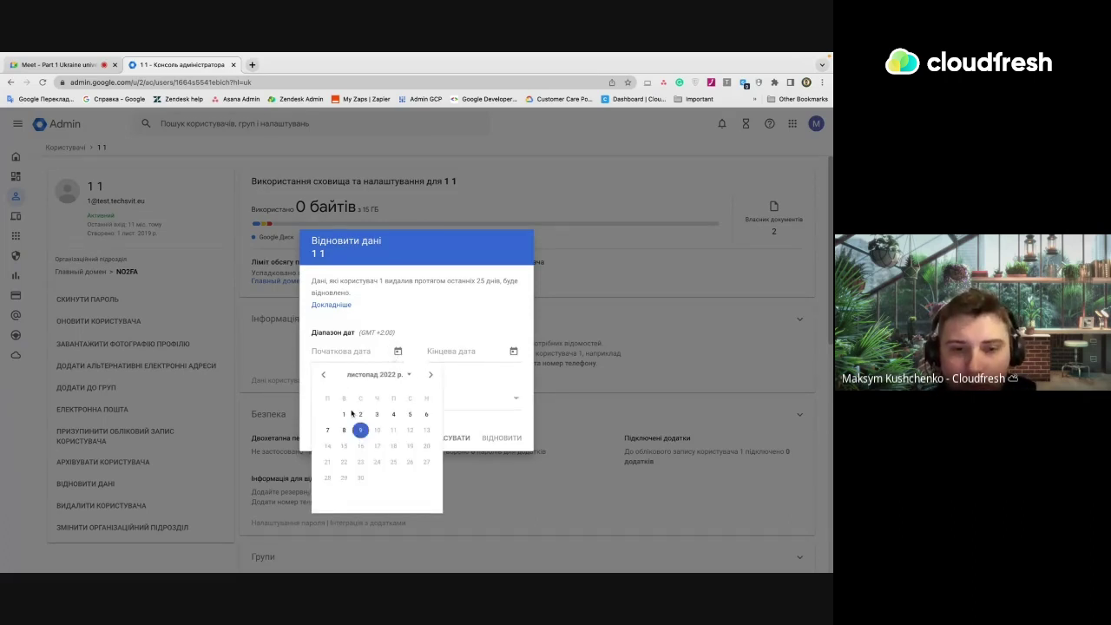
pyautogui.click(456, 445)
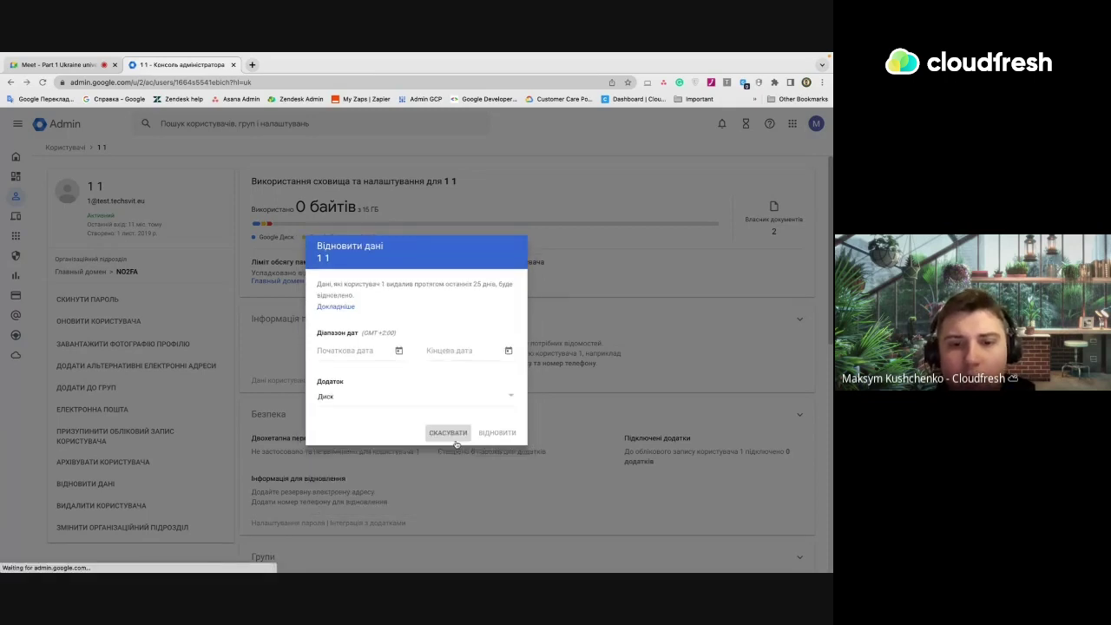
pyautogui.click(455, 440)
pyautogui.scroll(-10, 543, 398)
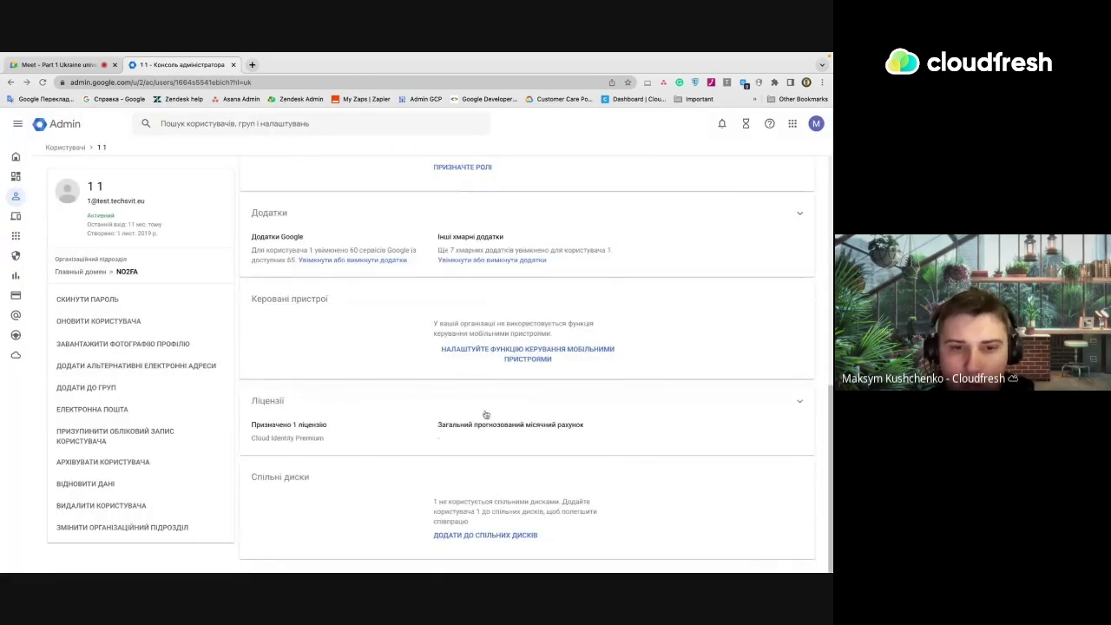
# Turn on the Google Workspace Enterprise Plus licence for the test user and save it
pyautogui.scroll(5, 479, 423)
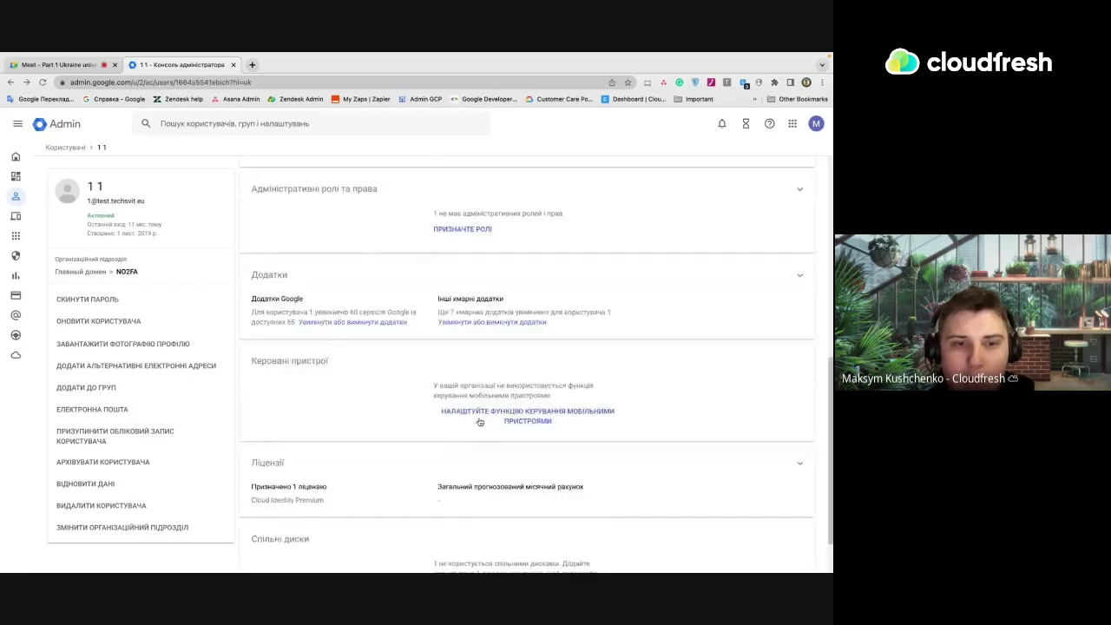
pyautogui.scroll(-5, 451, 421)
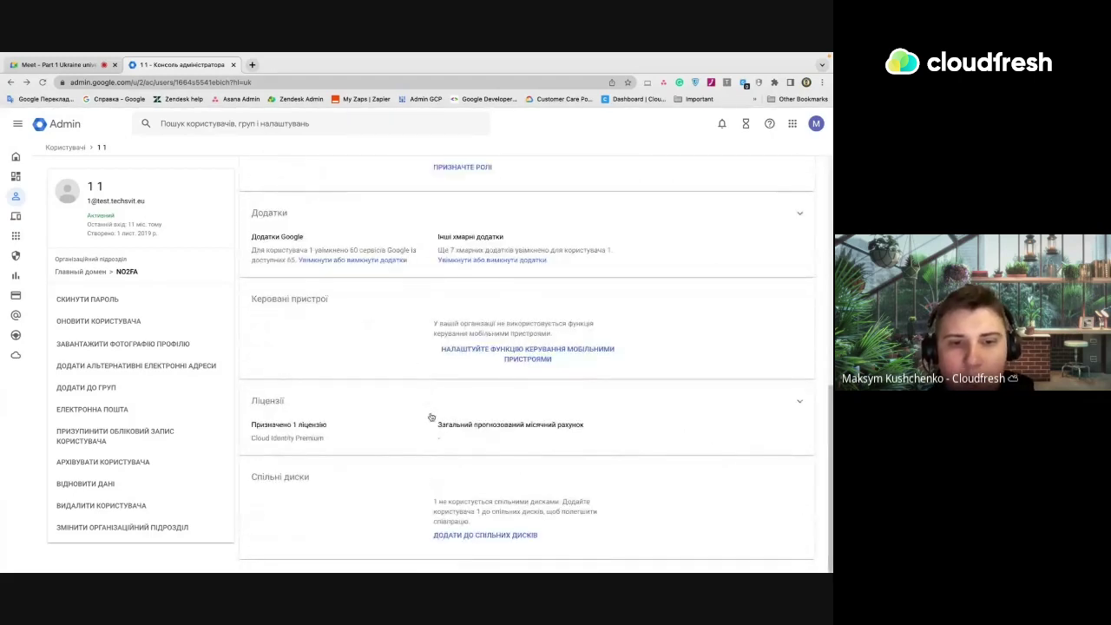
pyautogui.click(435, 419)
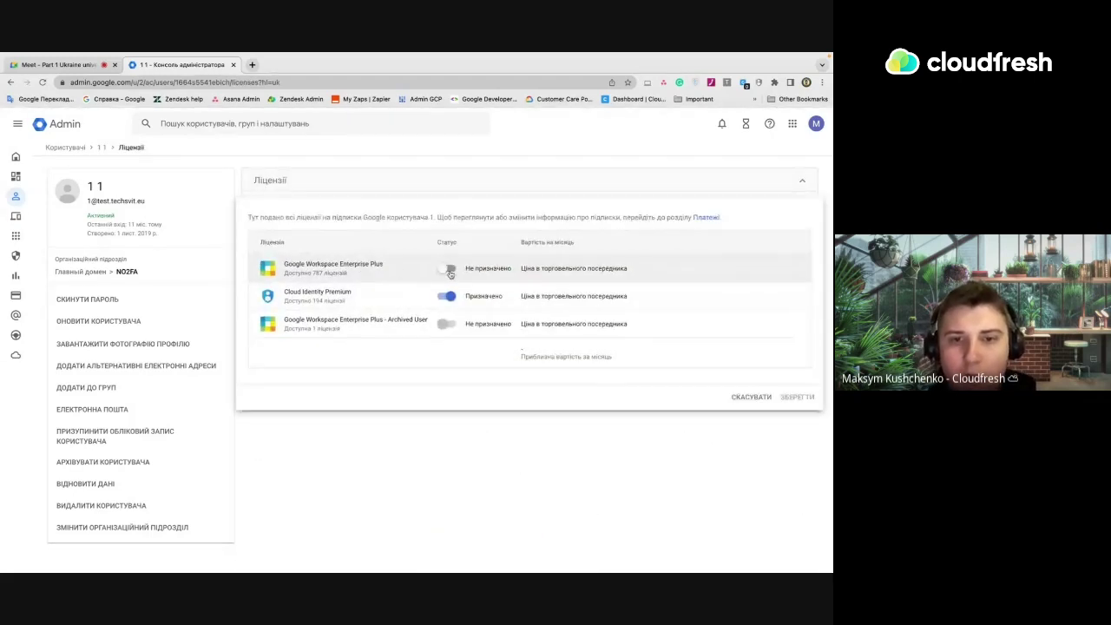
pyautogui.click(447, 269)
pyautogui.click(796, 397)
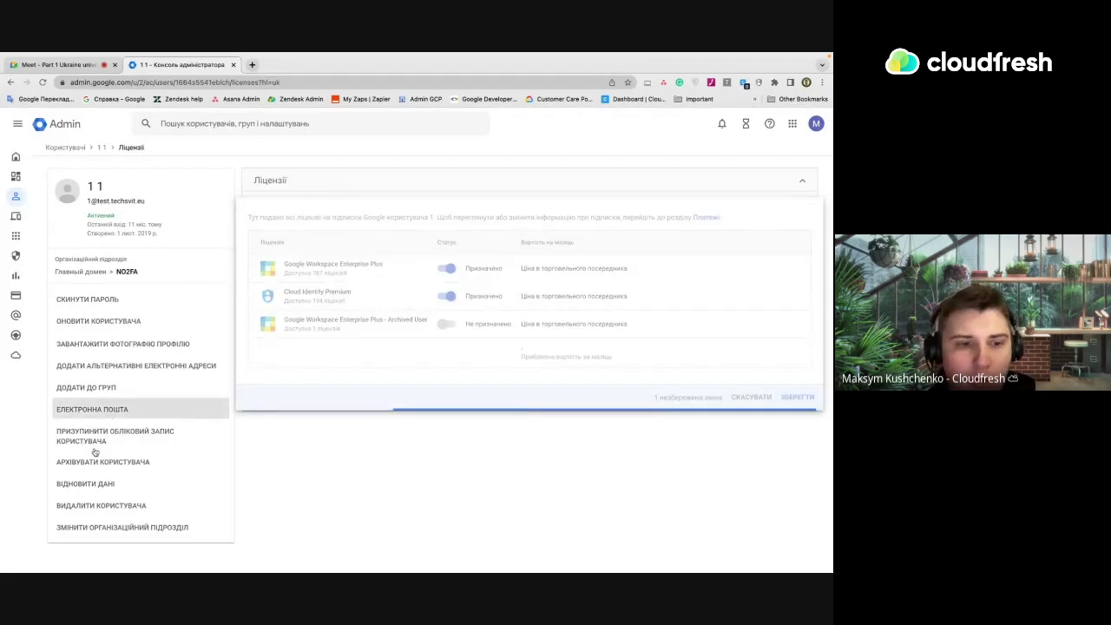
pyautogui.click(103, 148)
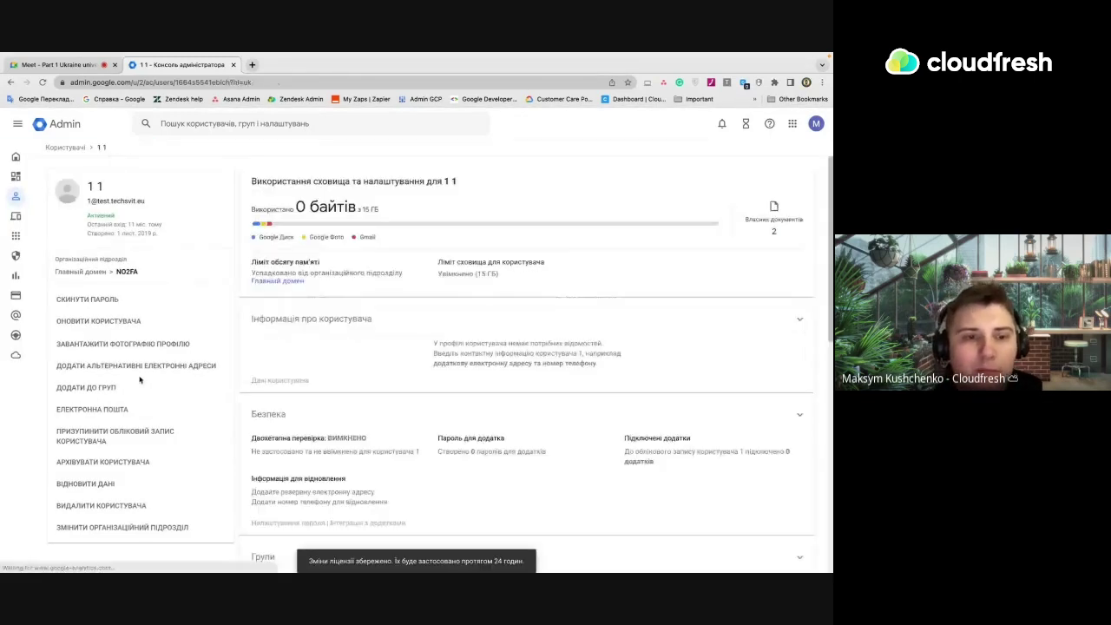
pyautogui.click(98, 486)
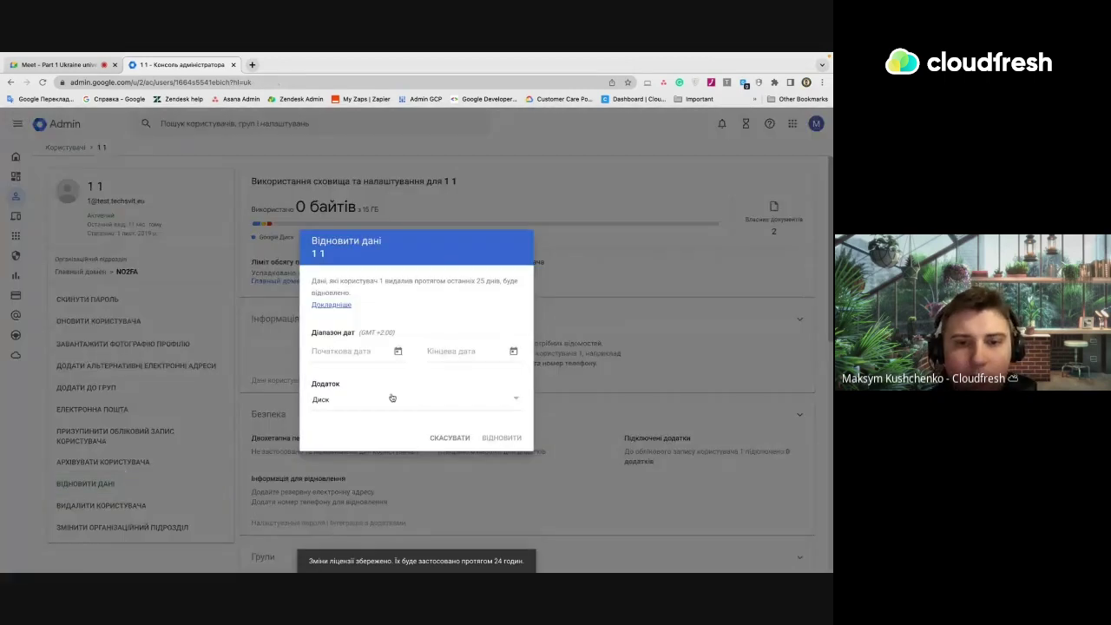
pyautogui.click(443, 439)
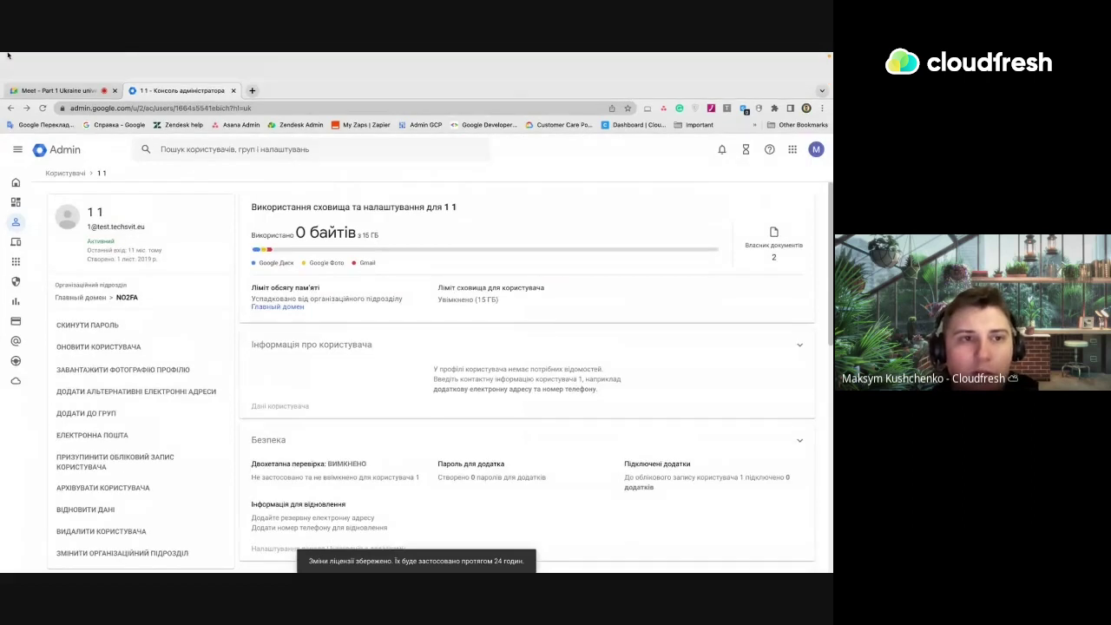
pyautogui.click(42, 82)
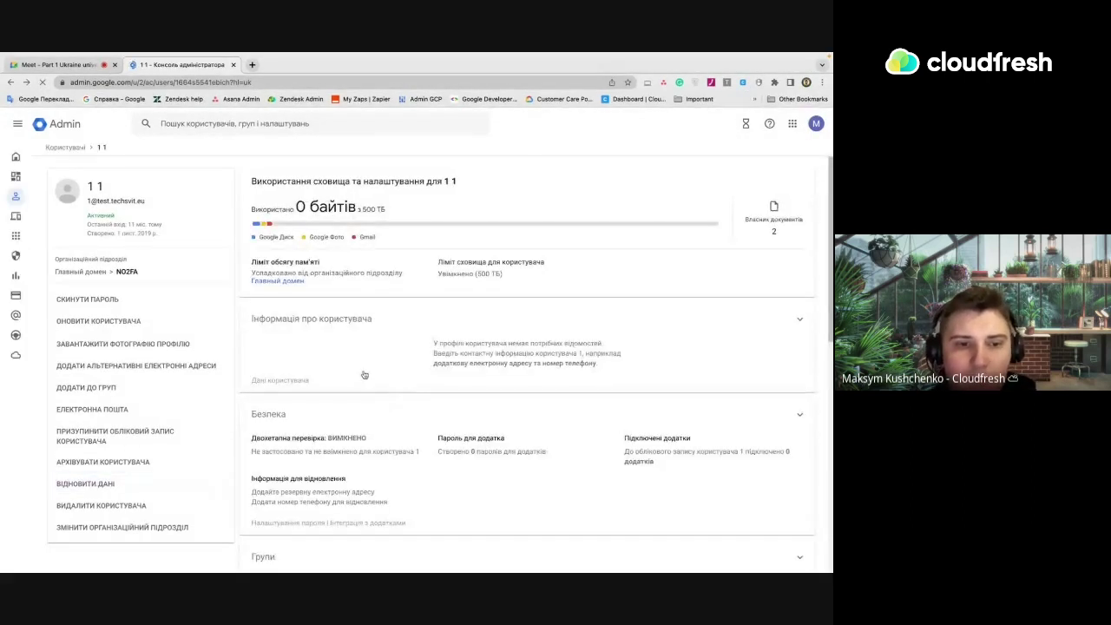
pyautogui.click(97, 485)
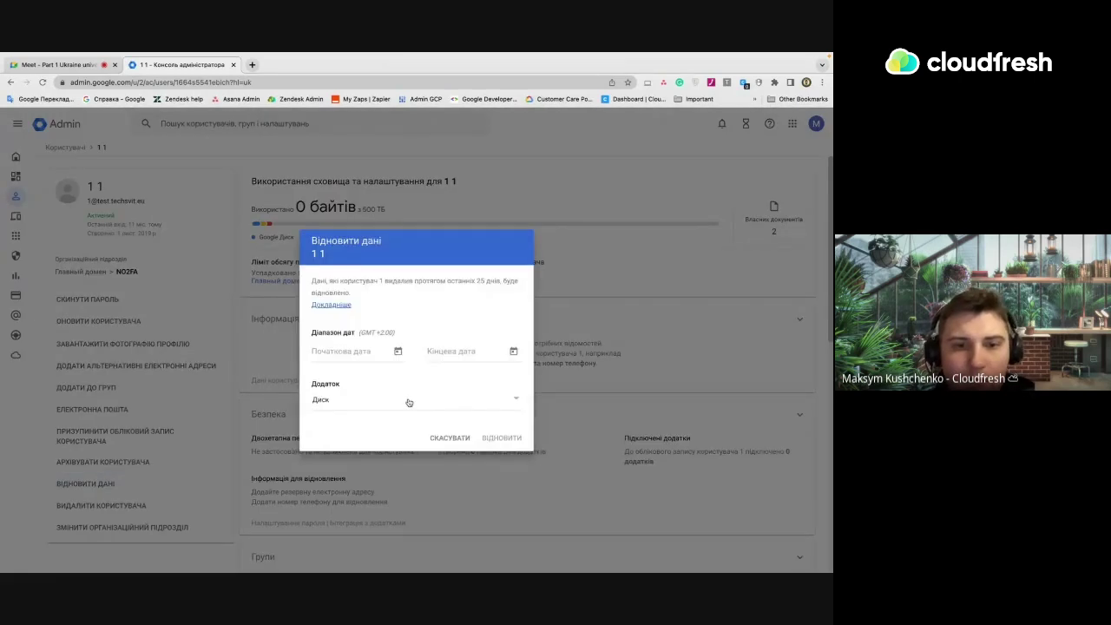
pyautogui.click(410, 401)
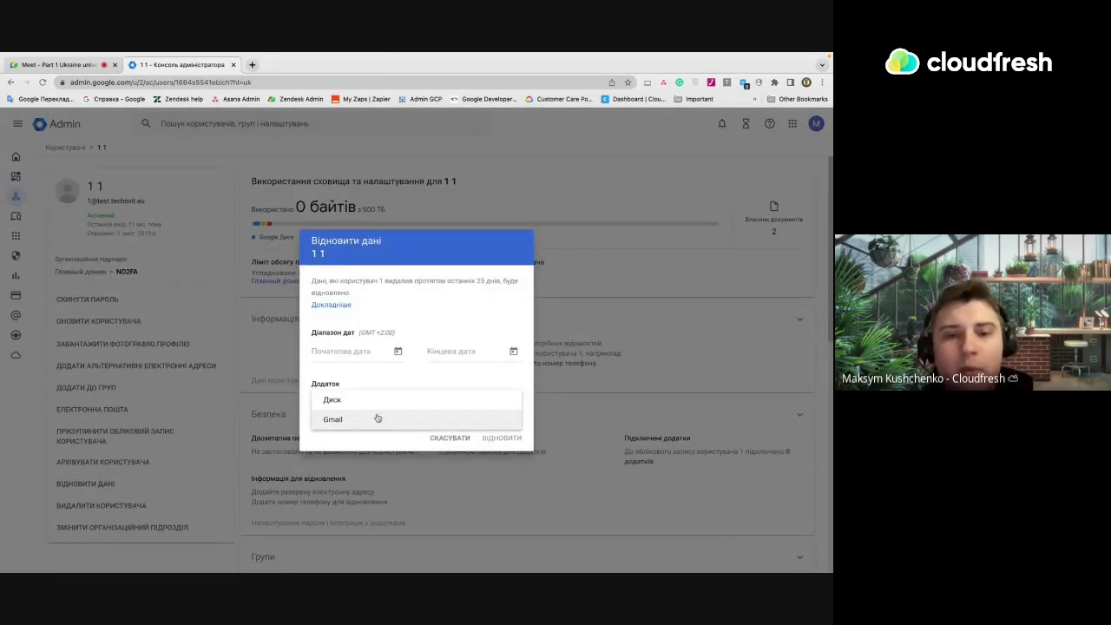
pyautogui.click(378, 419)
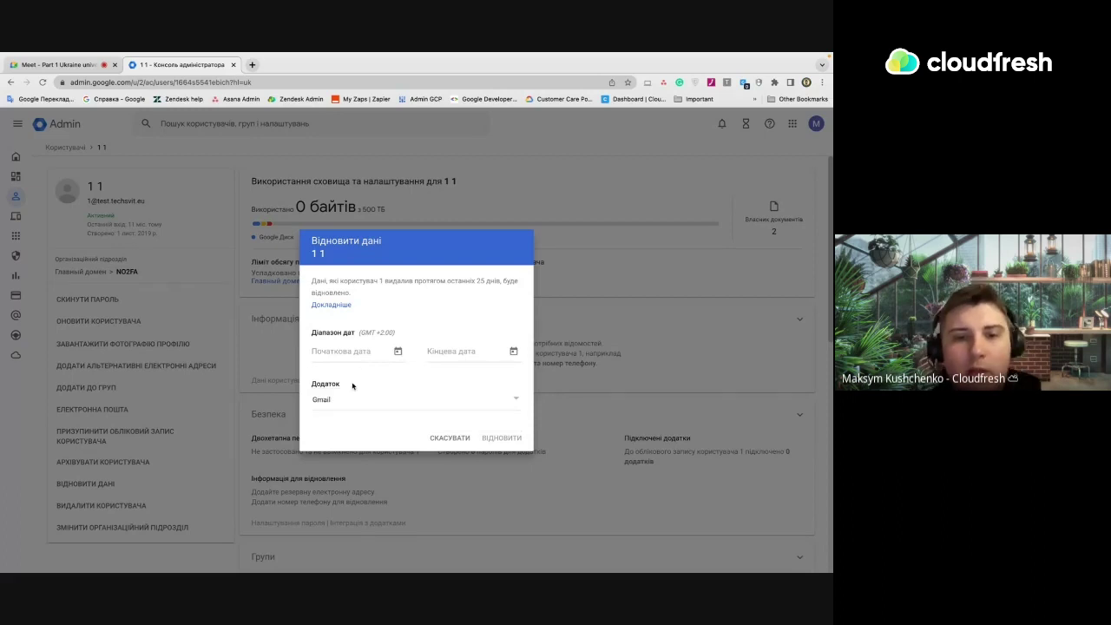
pyautogui.click(394, 355)
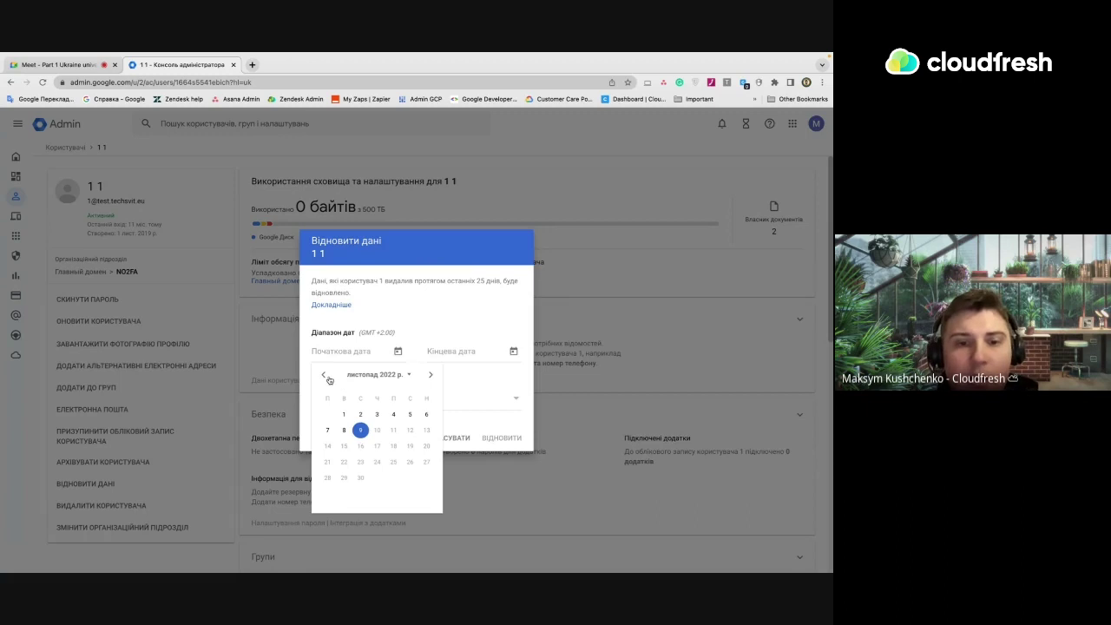
pyautogui.click(361, 413)
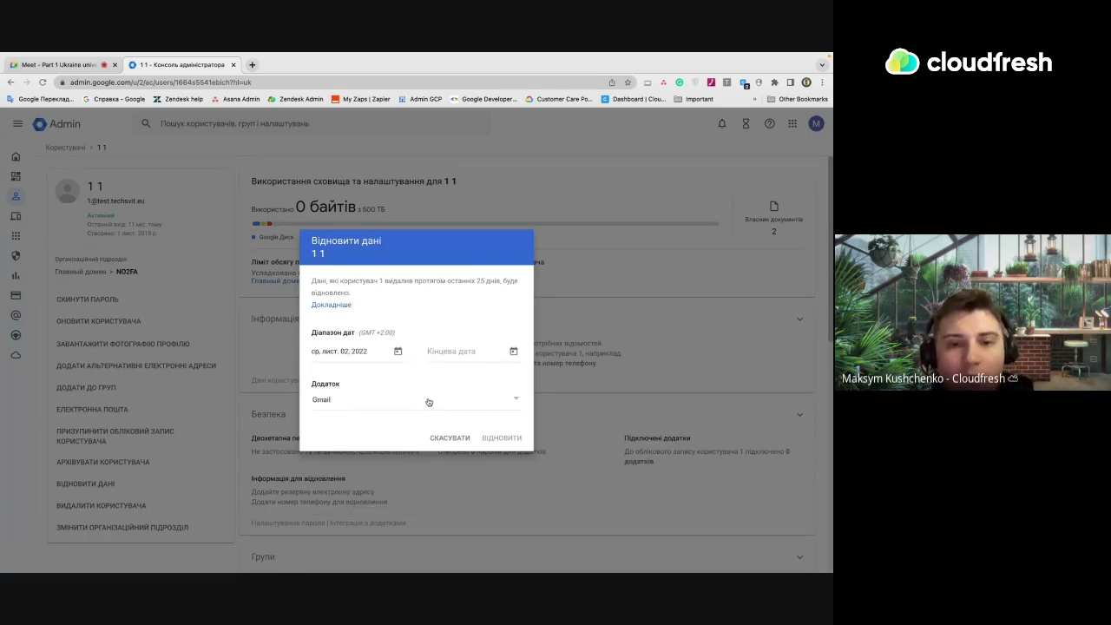
pyautogui.click(472, 354)
pyautogui.click(513, 351)
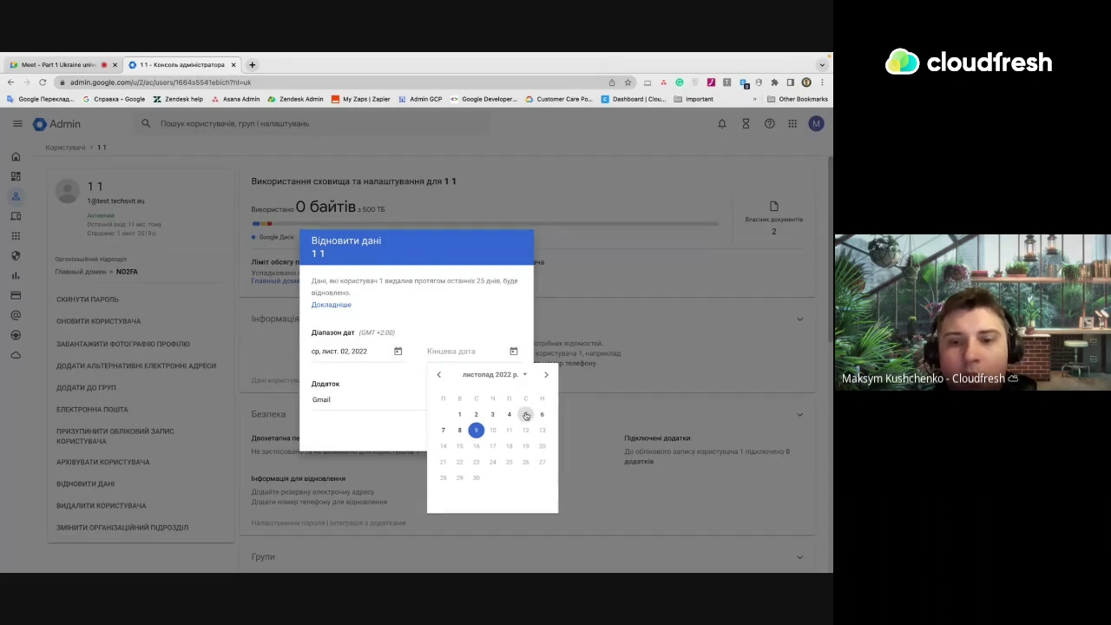
pyautogui.click(526, 414)
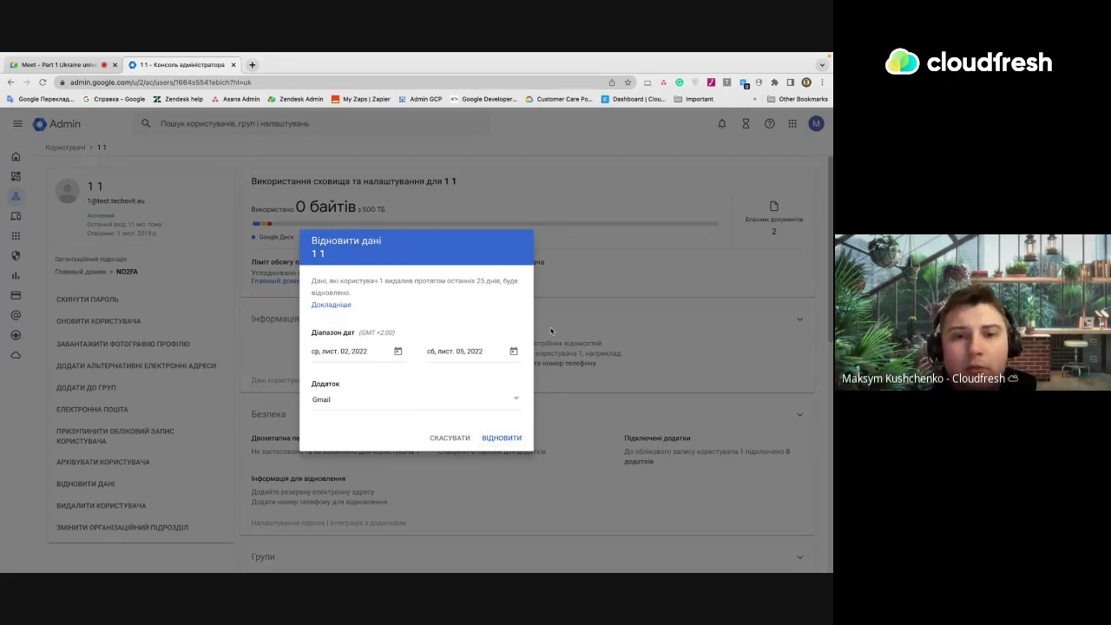
pyautogui.click(436, 440)
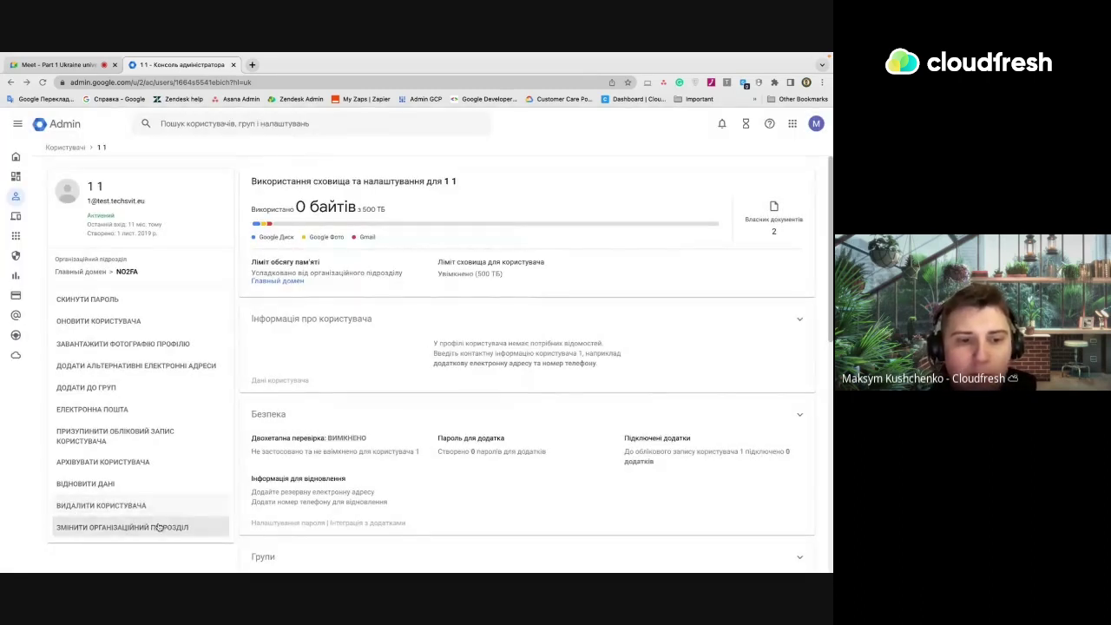
pyautogui.click(159, 528)
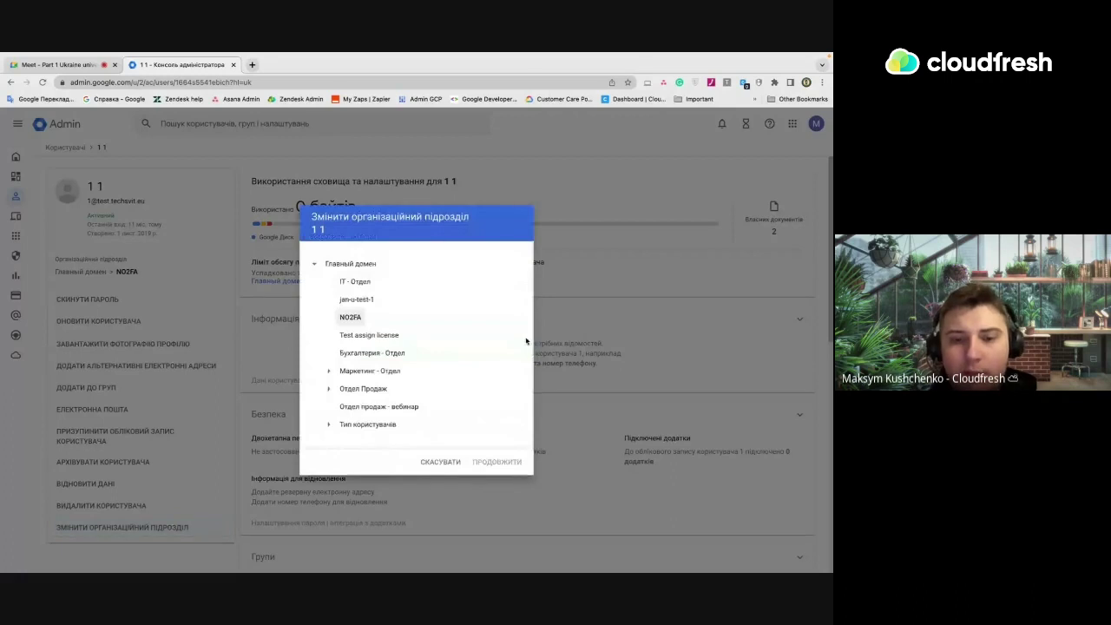
pyautogui.click(424, 463)
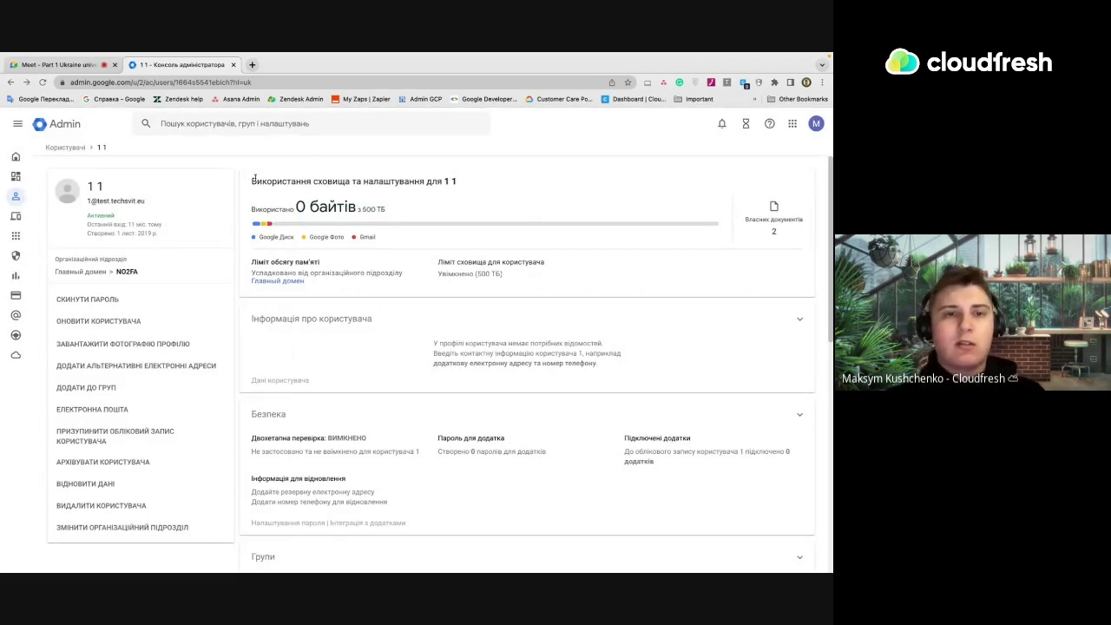
pyautogui.moveTo(252, 181); pyautogui.dragTo(501, 186)
pyautogui.click(500, 185)
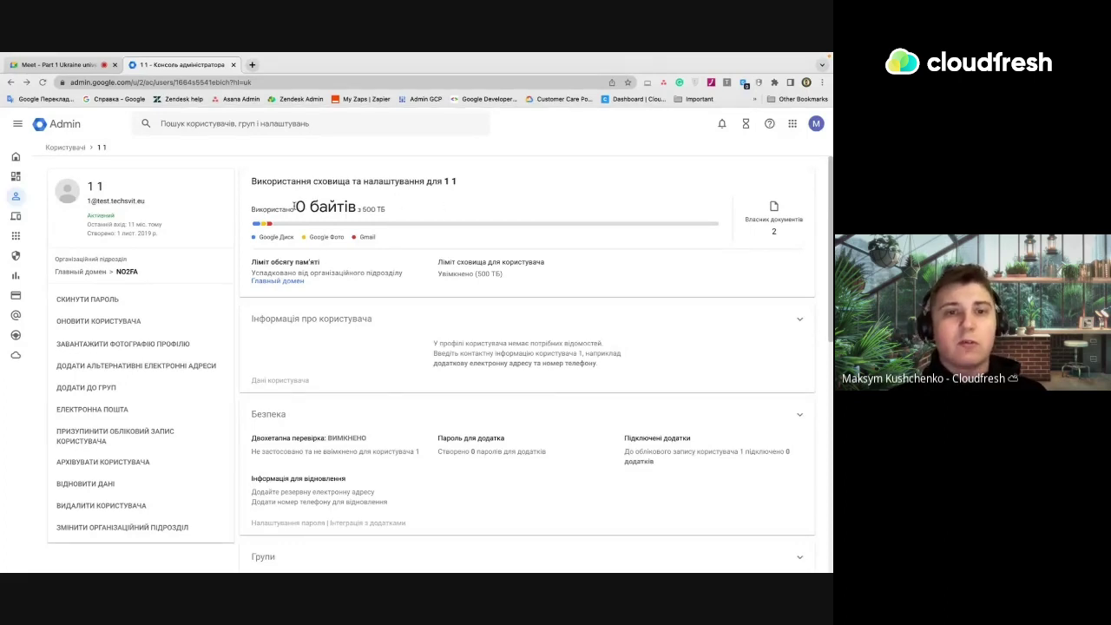
pyautogui.moveTo(293, 209); pyautogui.dragTo(386, 209)
pyautogui.click(369, 209)
pyautogui.click(414, 205)
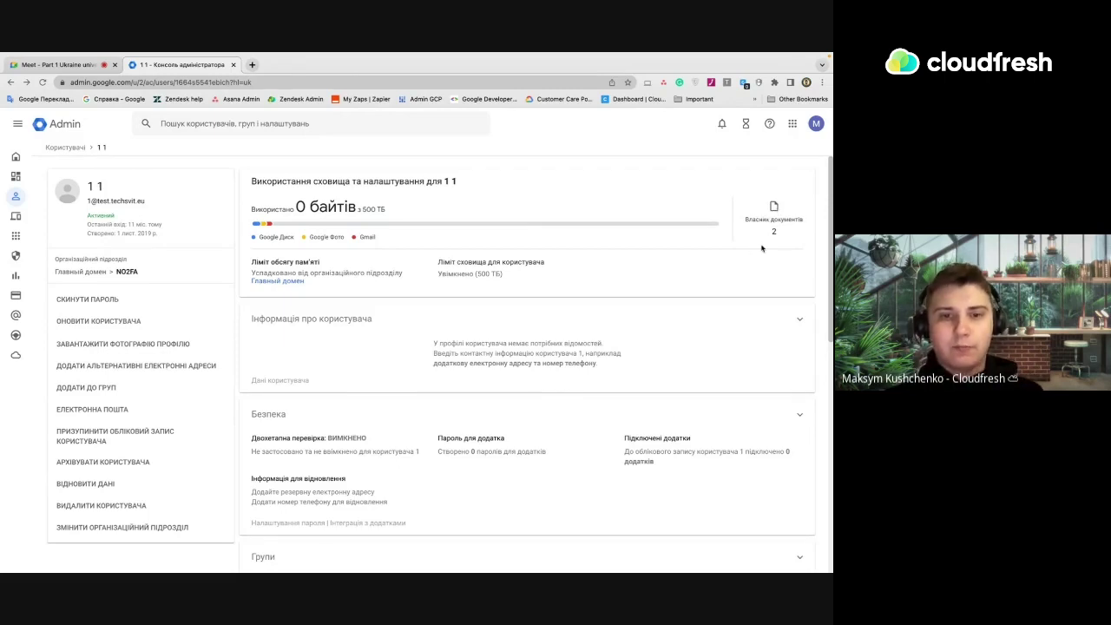
pyautogui.scroll(-2, 514, 241)
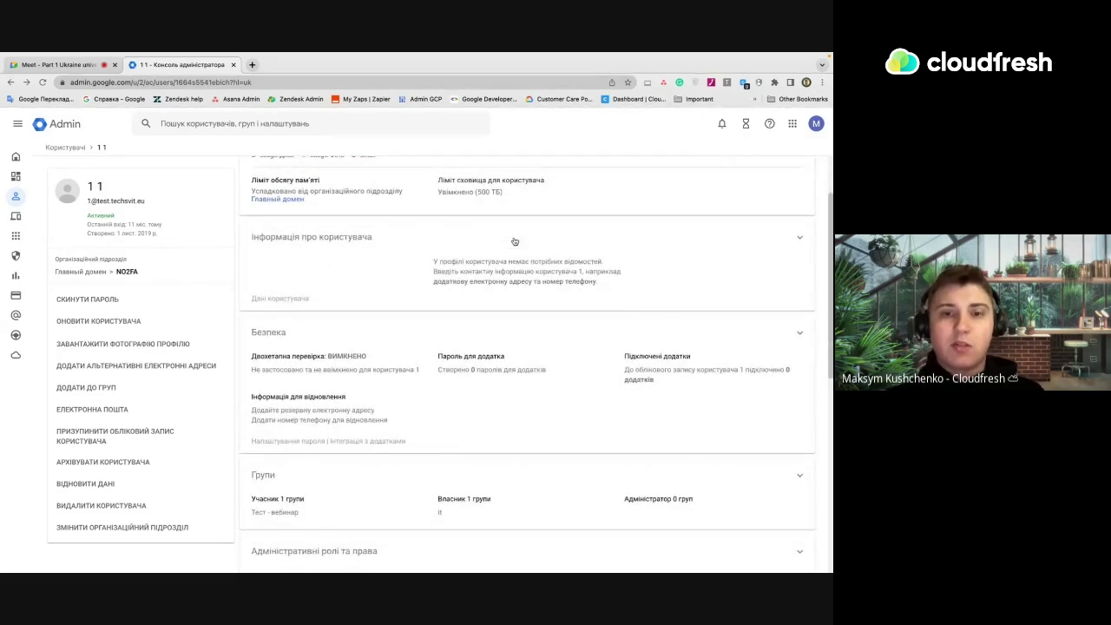
# Open the user's full information page and enter 'igyigi' as the contact phone number
pyautogui.click(514, 241)
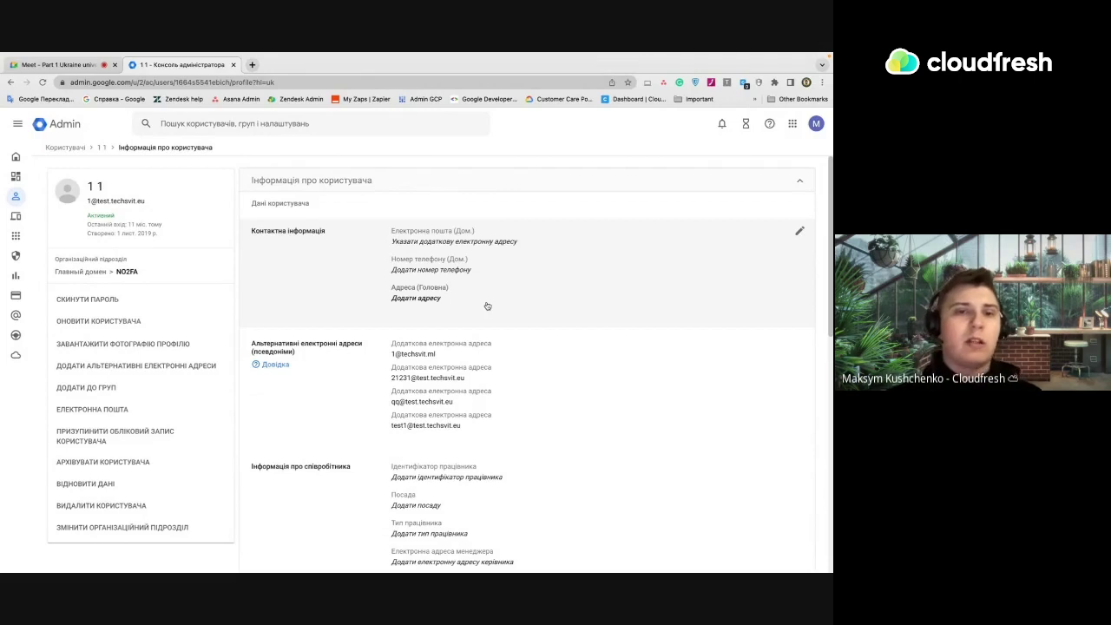
pyautogui.click(487, 306)
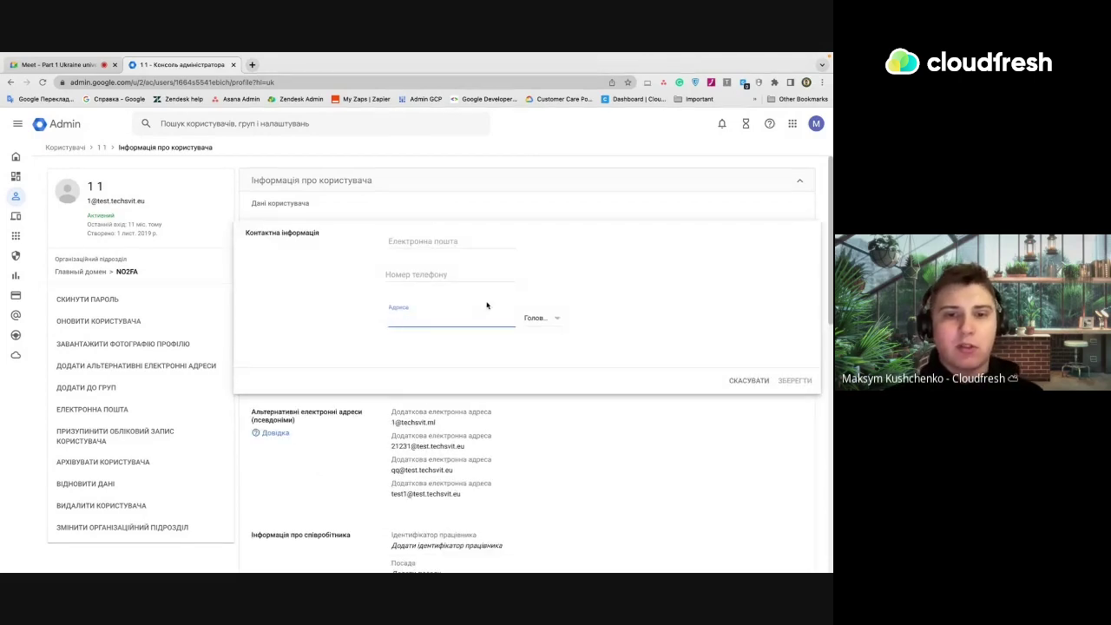
pyautogui.click(446, 241)
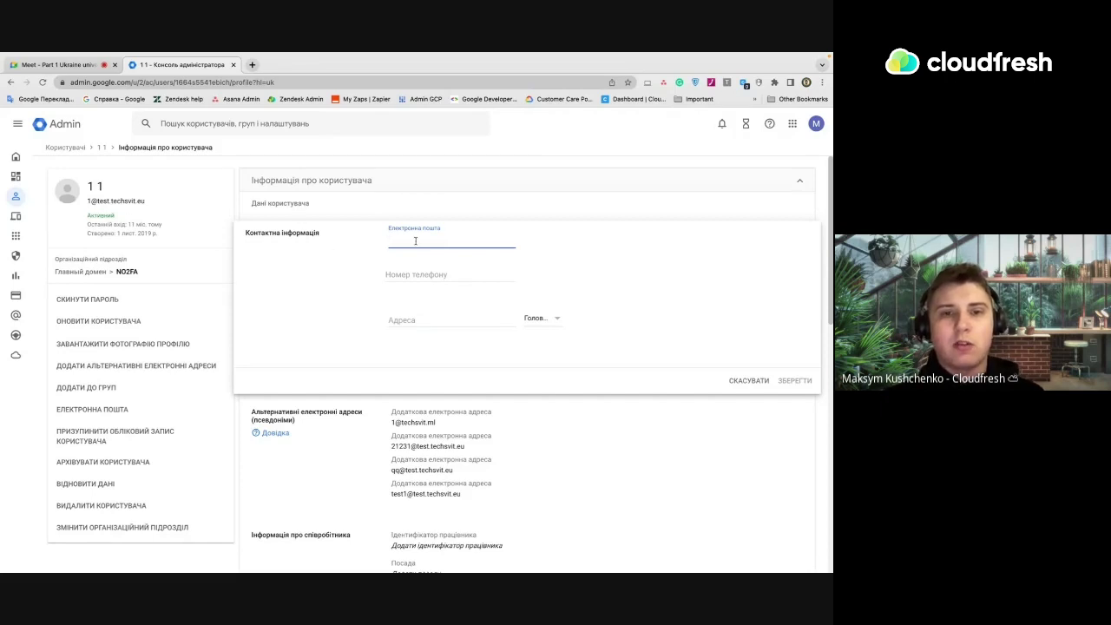
pyautogui.click(404, 274)
pyautogui.write('igyigi')
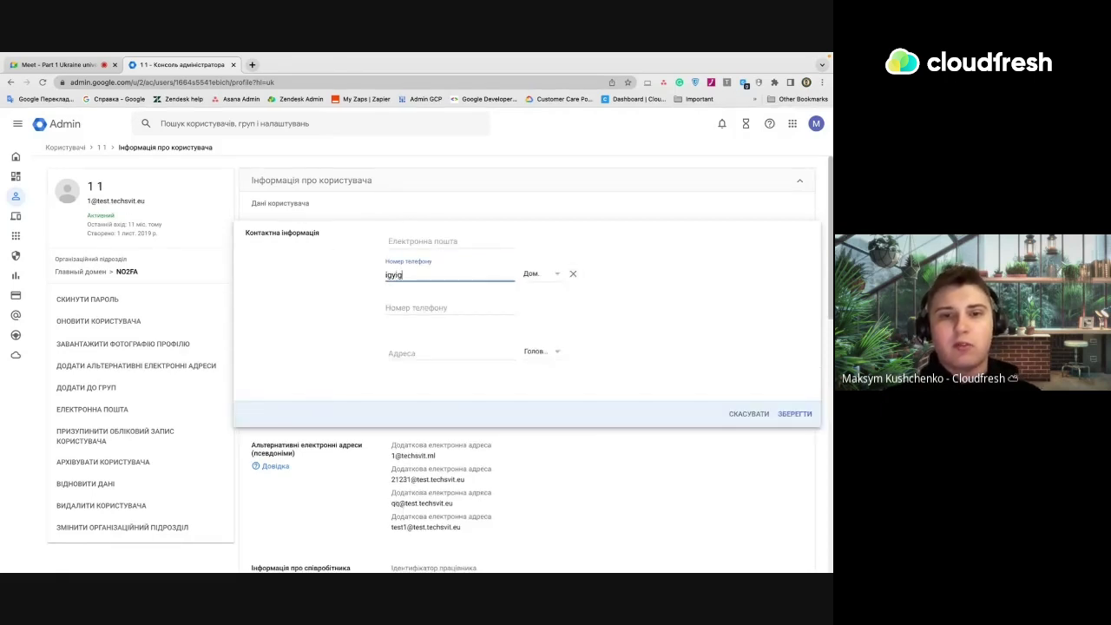
# Review the phone and address type choices, then discard the contact information edits
pyautogui.click(549, 274)
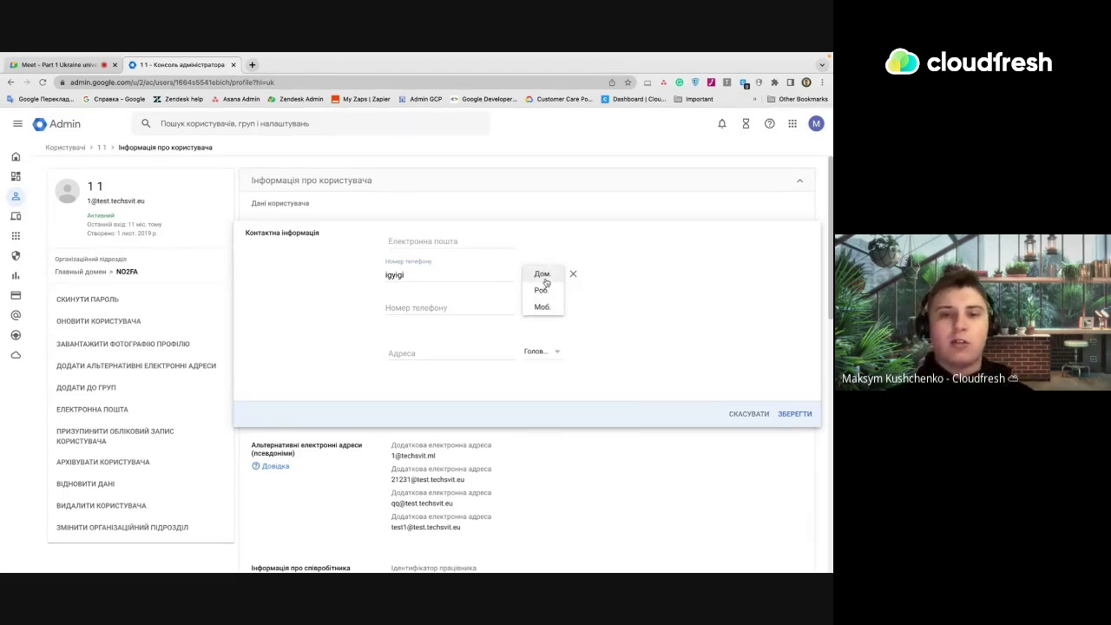
pyautogui.click(486, 356)
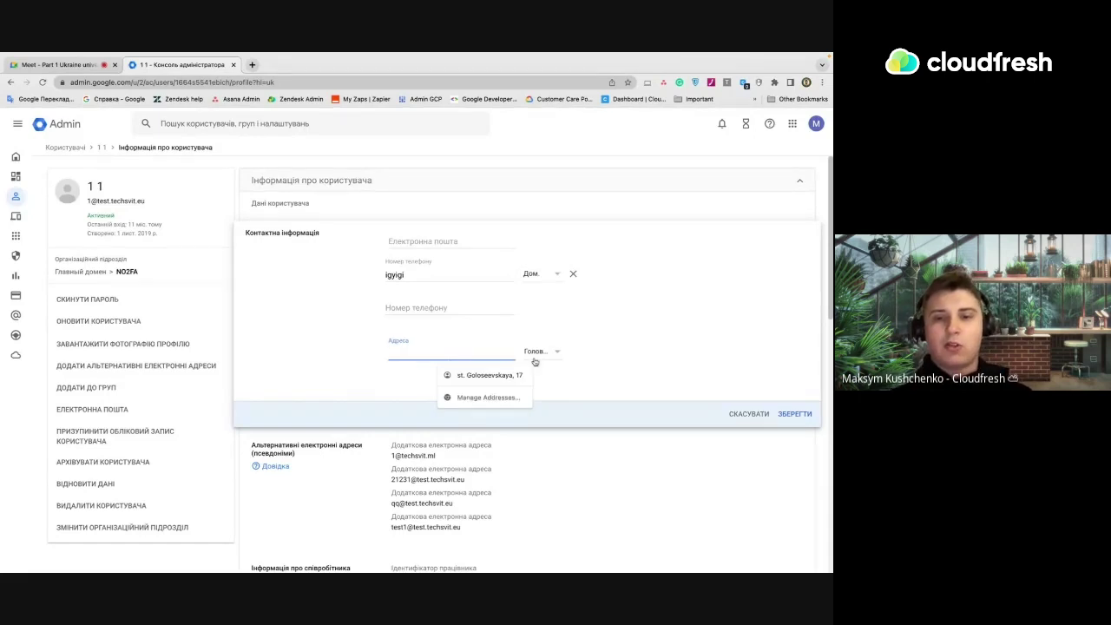
pyautogui.click(537, 354)
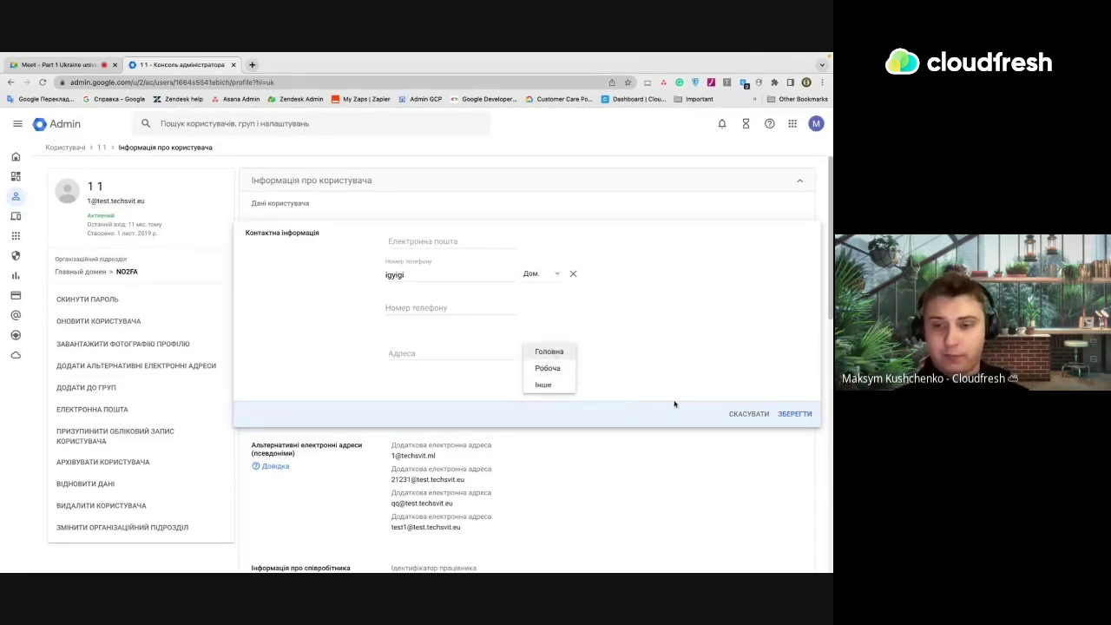
pyautogui.click(752, 414)
pyautogui.scroll(-1, 486, 341)
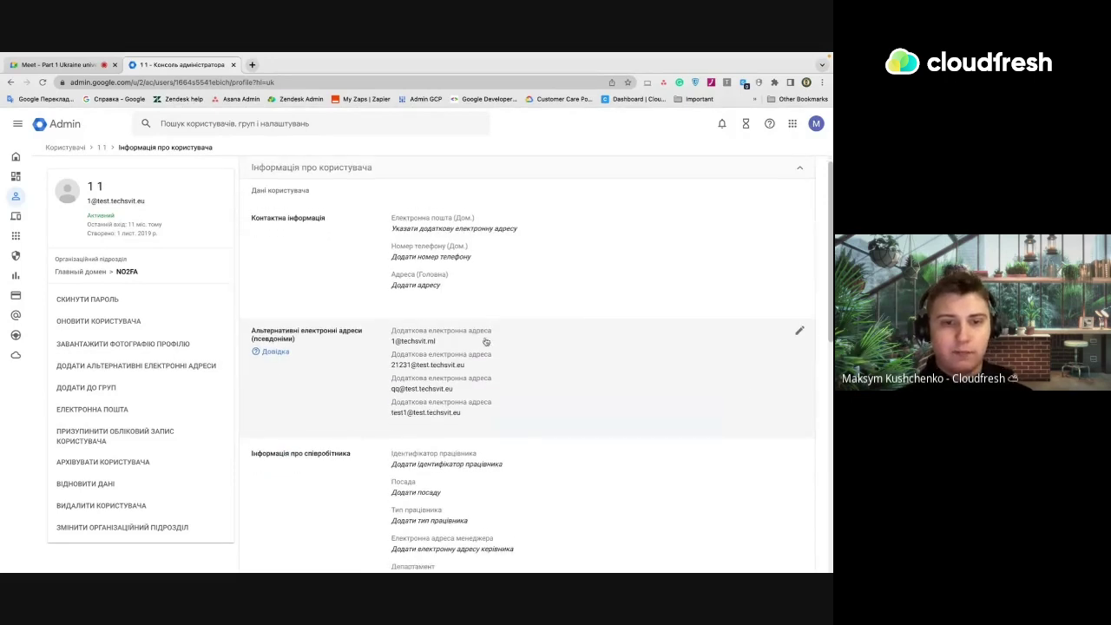
# Open the alternative email addresses editor and scroll through the four existing aliases
pyautogui.scroll(-1, 487, 341)
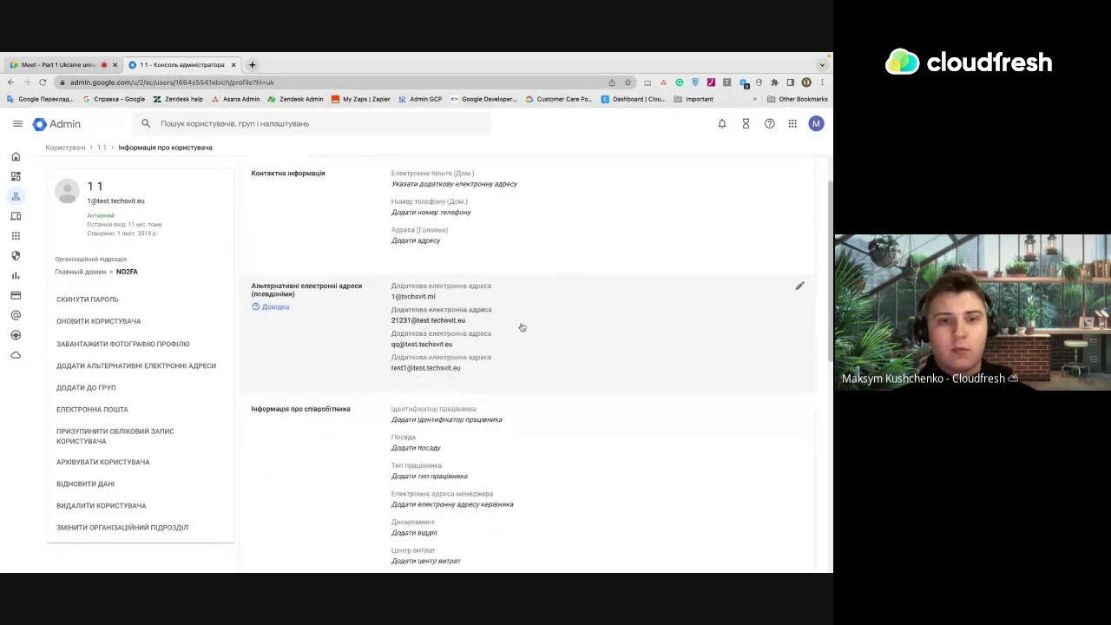
pyautogui.click(522, 327)
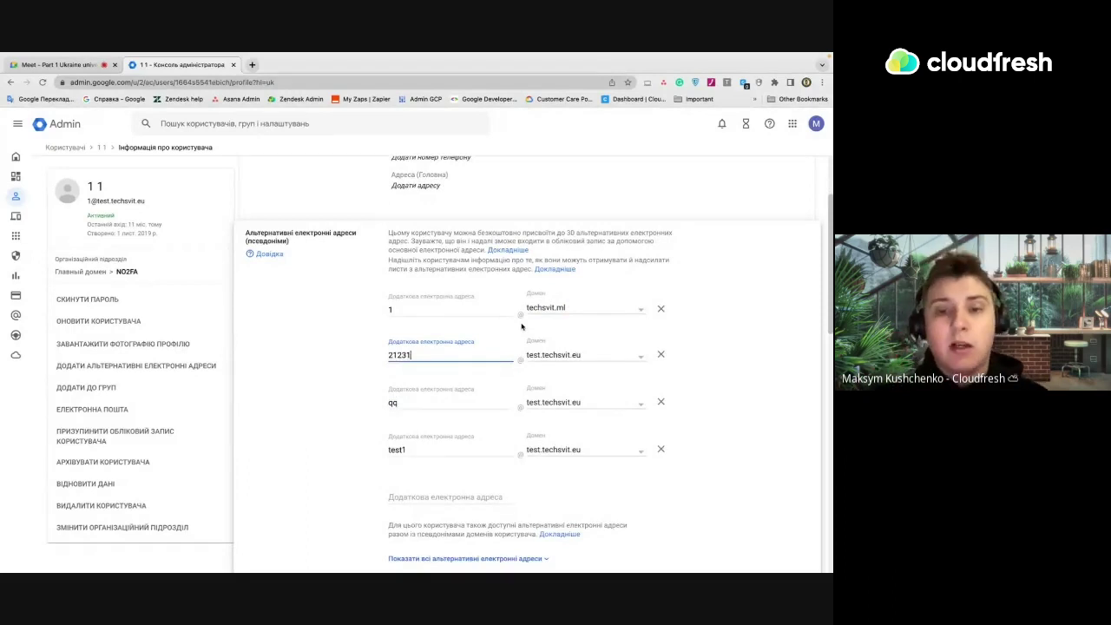
pyautogui.scroll(2, 322, 182)
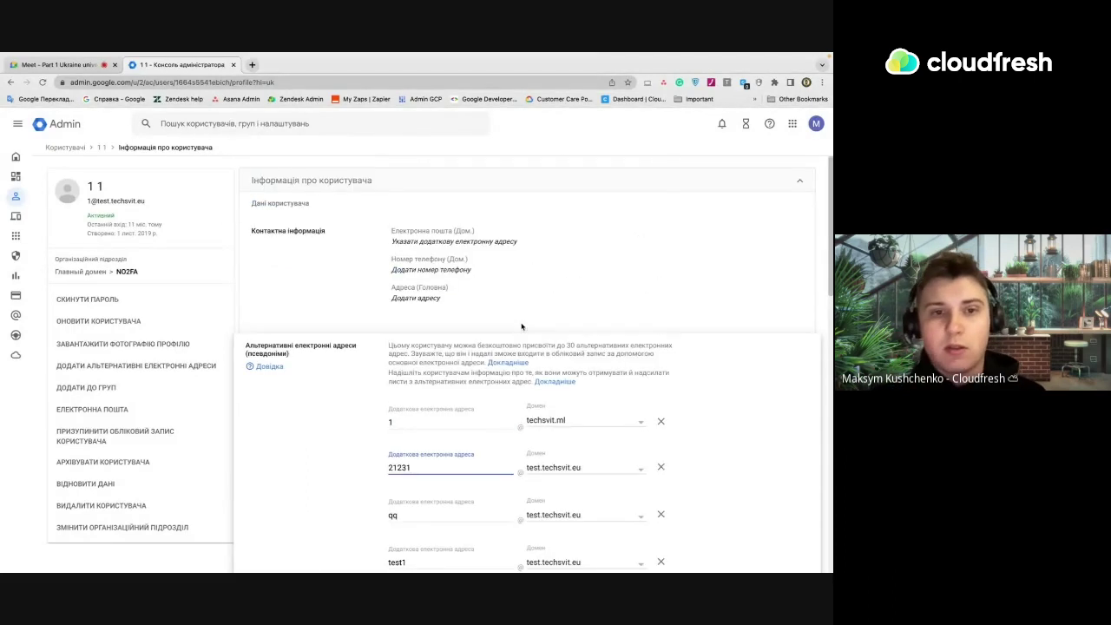
pyautogui.scroll(-2, 434, 218)
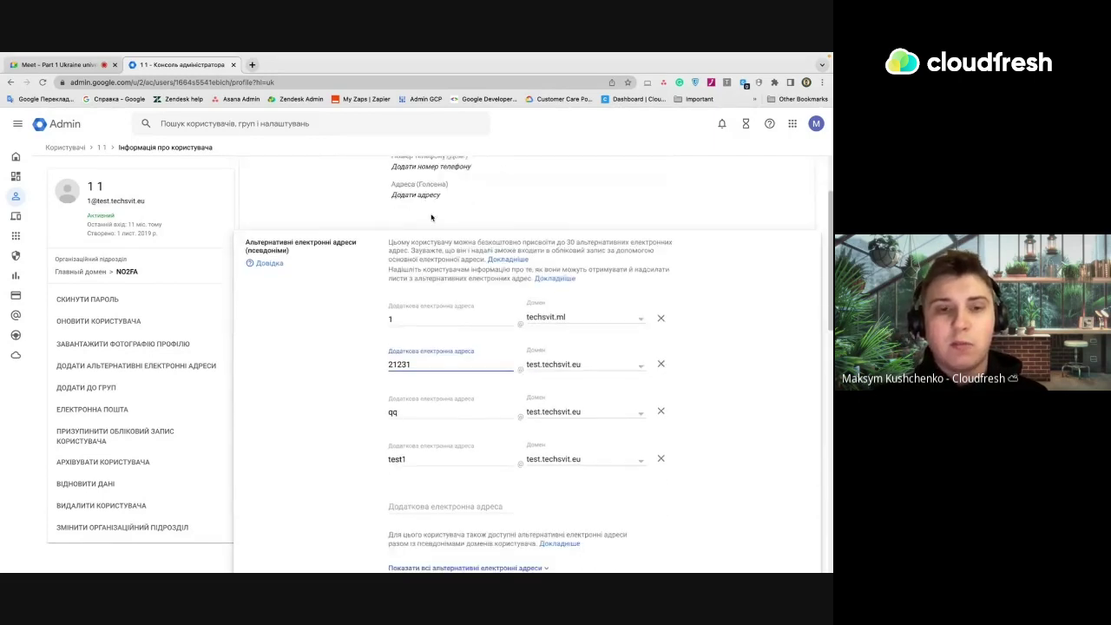
pyautogui.scroll(-3, 469, 269)
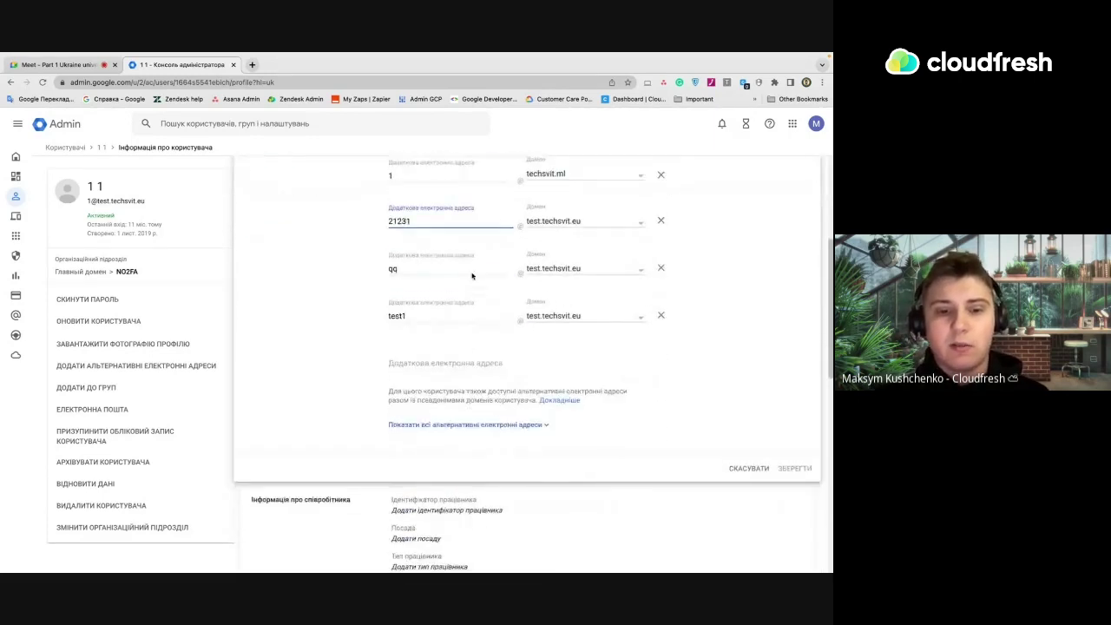
pyautogui.scroll(-3, 472, 276)
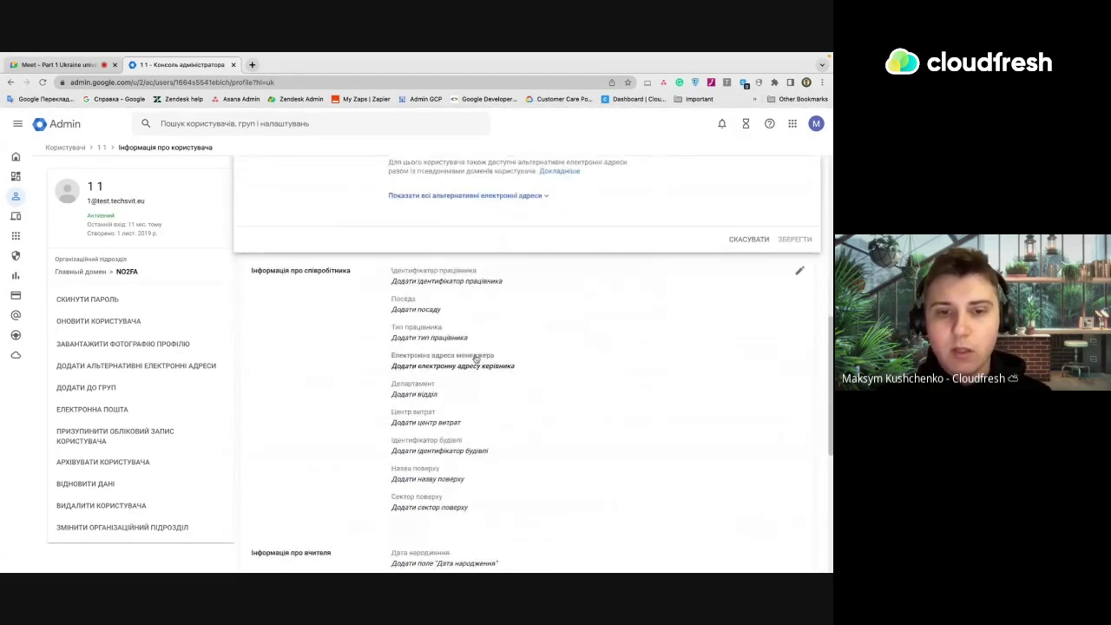
# Edit the manager email field under Employee information, dismiss its suggestions, and show the apps list
pyautogui.click(475, 359)
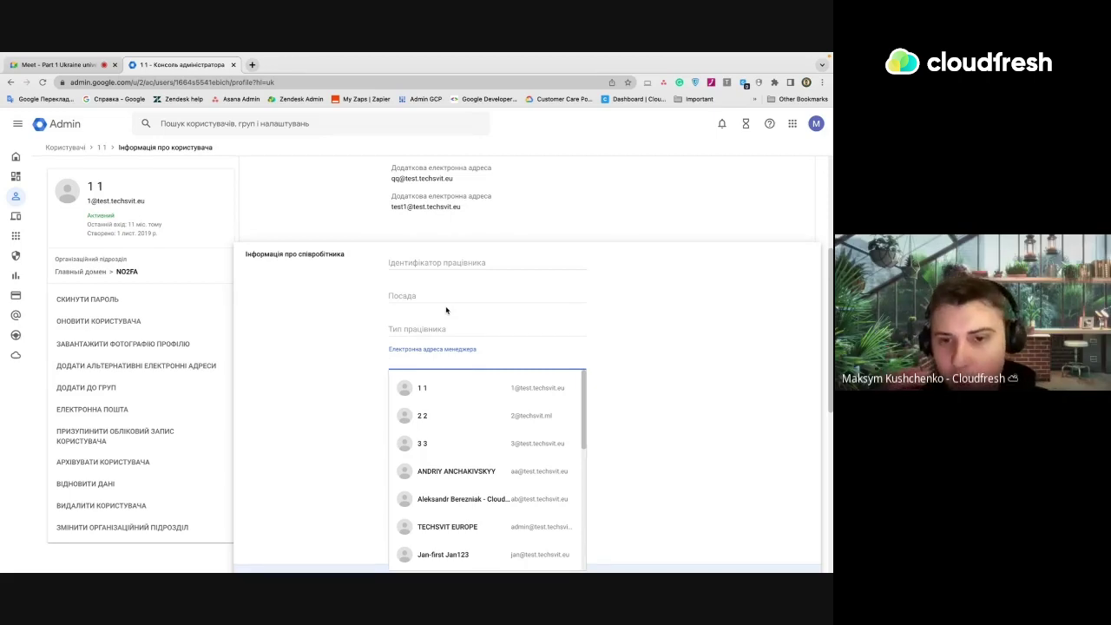
pyautogui.click(353, 321)
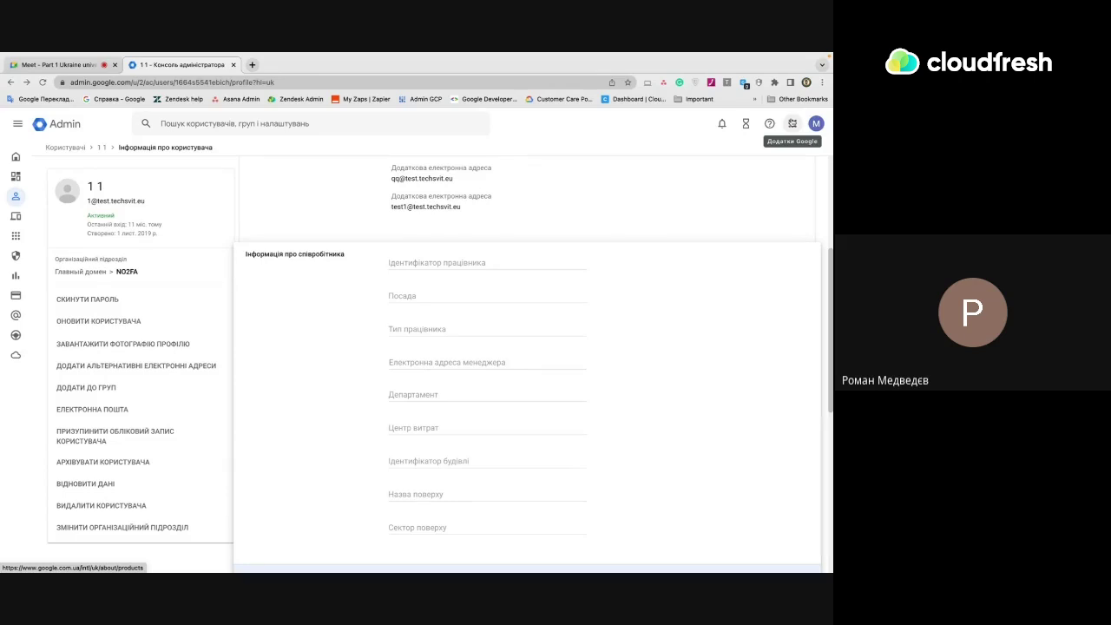
pyautogui.click(793, 124)
# Open Google Calendar on the 7–13 November 2022 week and view Thursday's Zendesk - Cloudfresh meeting
pyautogui.click(703, 304)
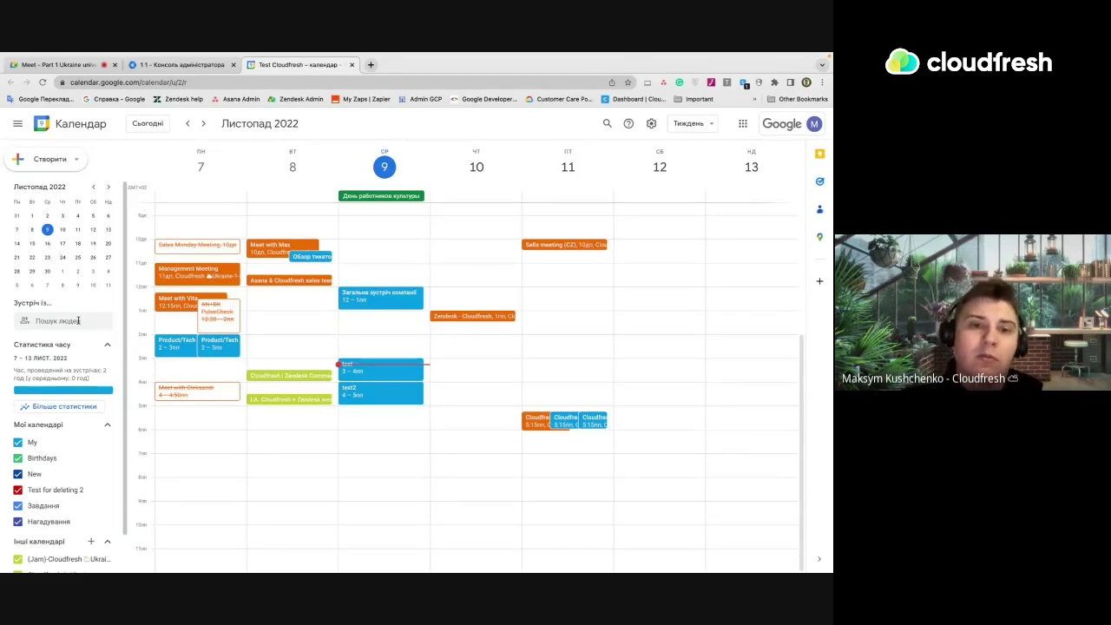
pyautogui.click(465, 318)
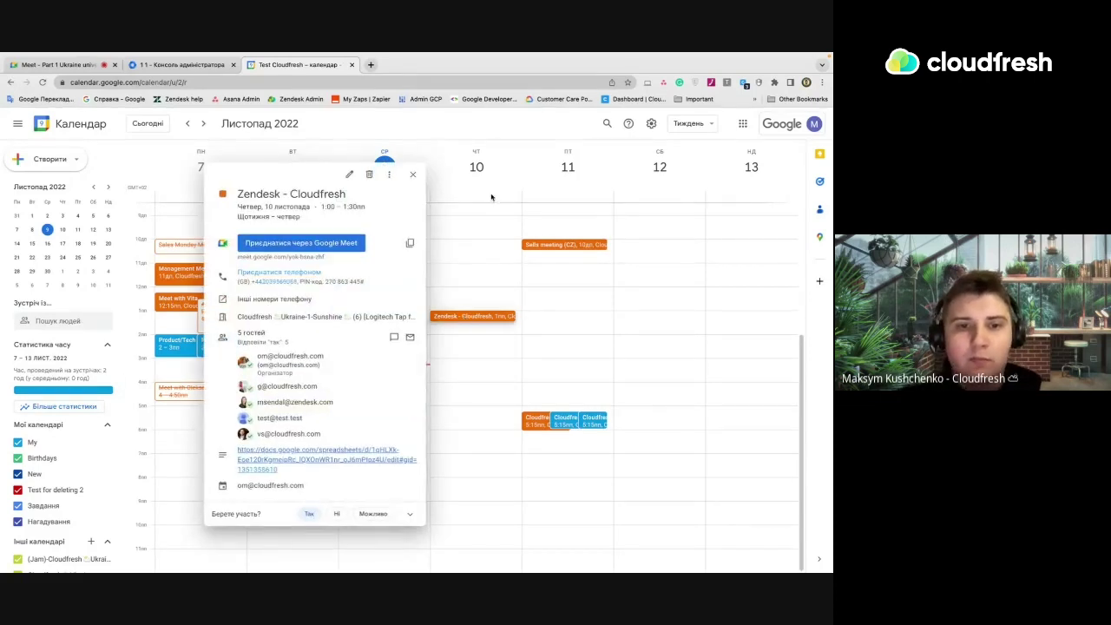
pyautogui.click(415, 175)
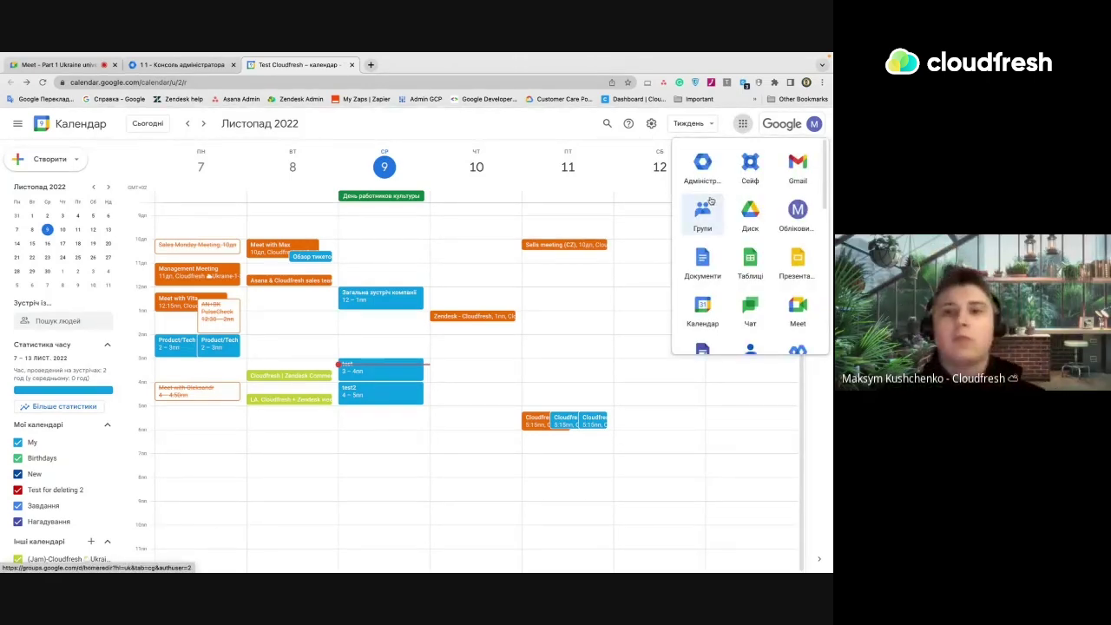
pyautogui.scroll(-3, 710, 201)
pyautogui.scroll(-5, 720, 243)
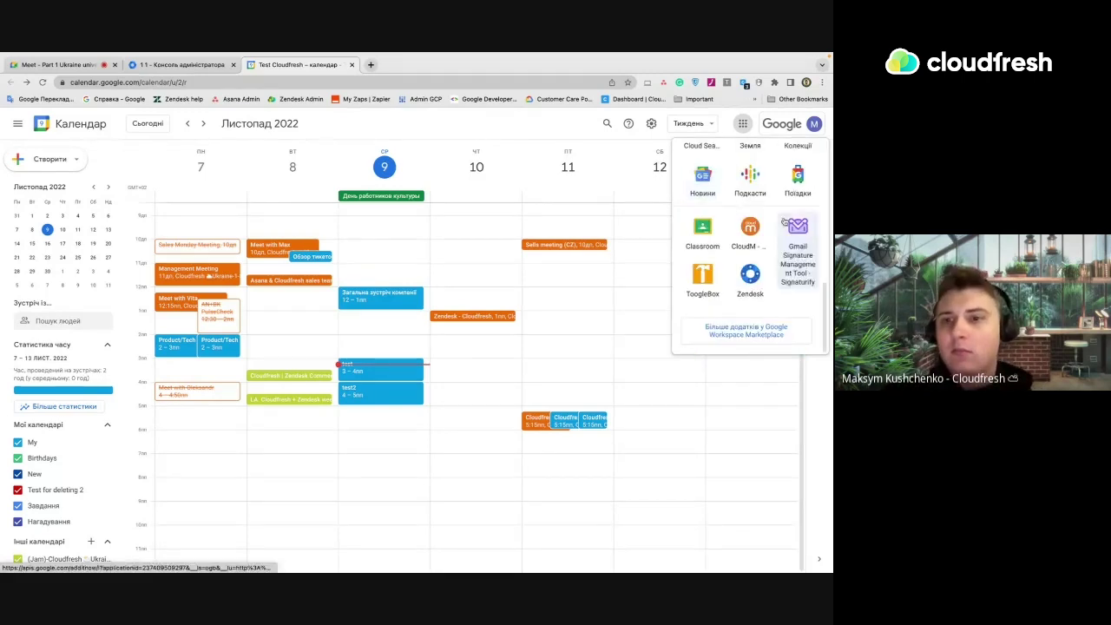
pyautogui.scroll(4, 734, 287)
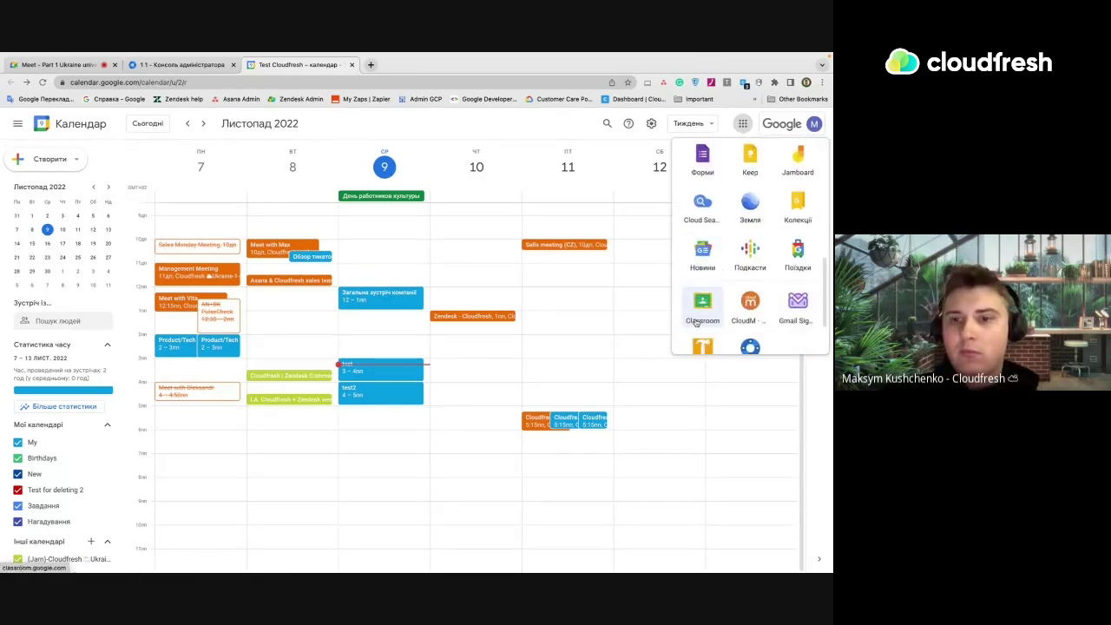
pyautogui.click(696, 320)
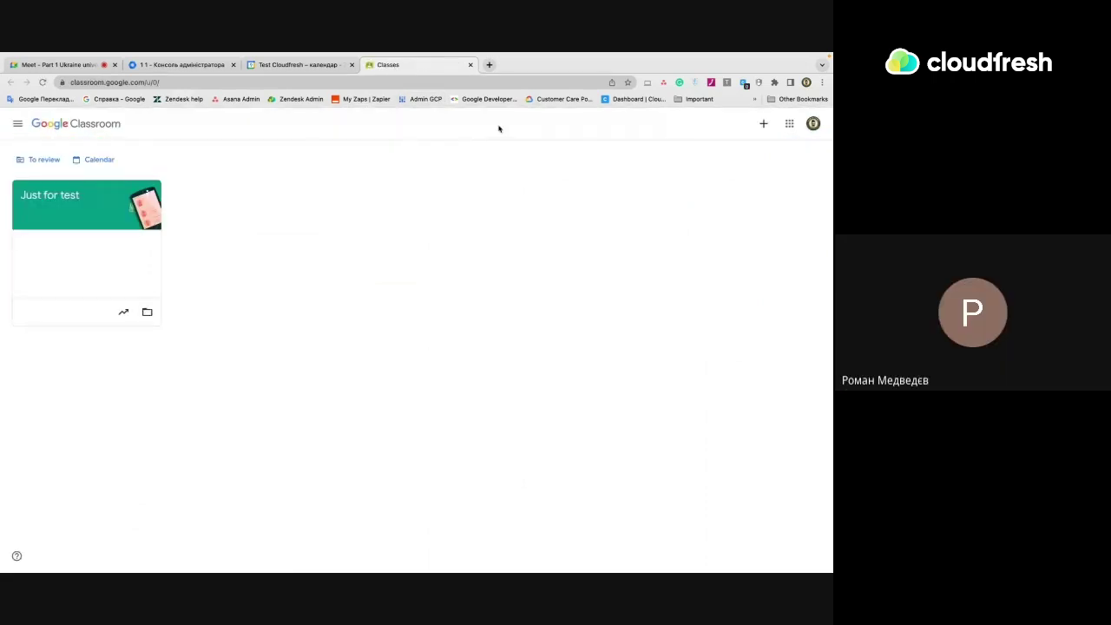
pyautogui.click(471, 64)
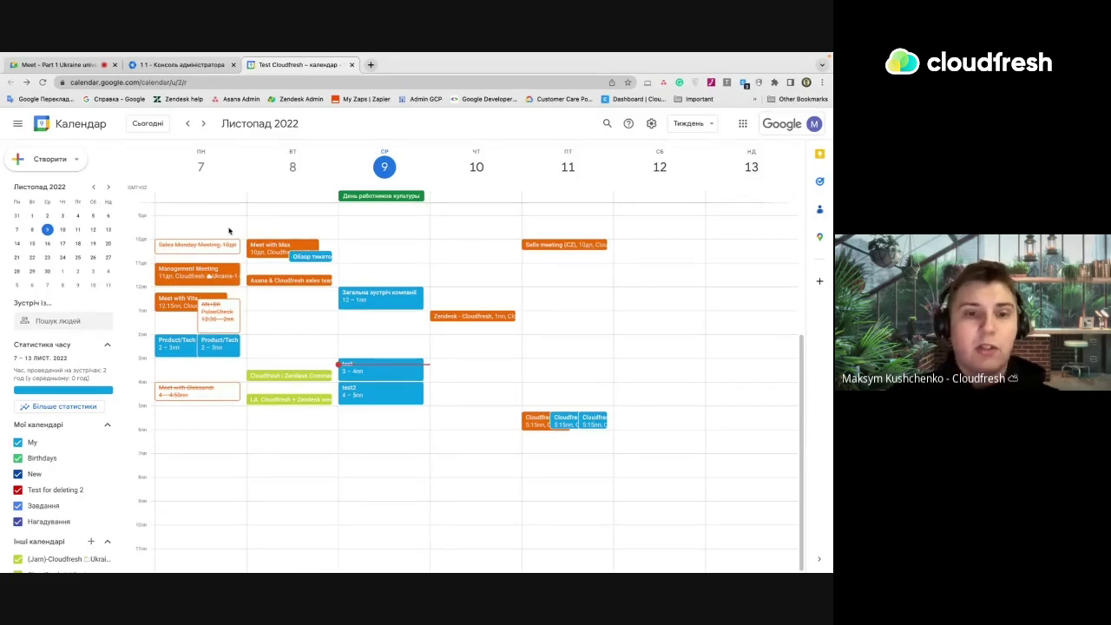
# View the Zendesk - Cloudfresh and test events' details and the signed-in accounts list
pyautogui.click(58, 321)
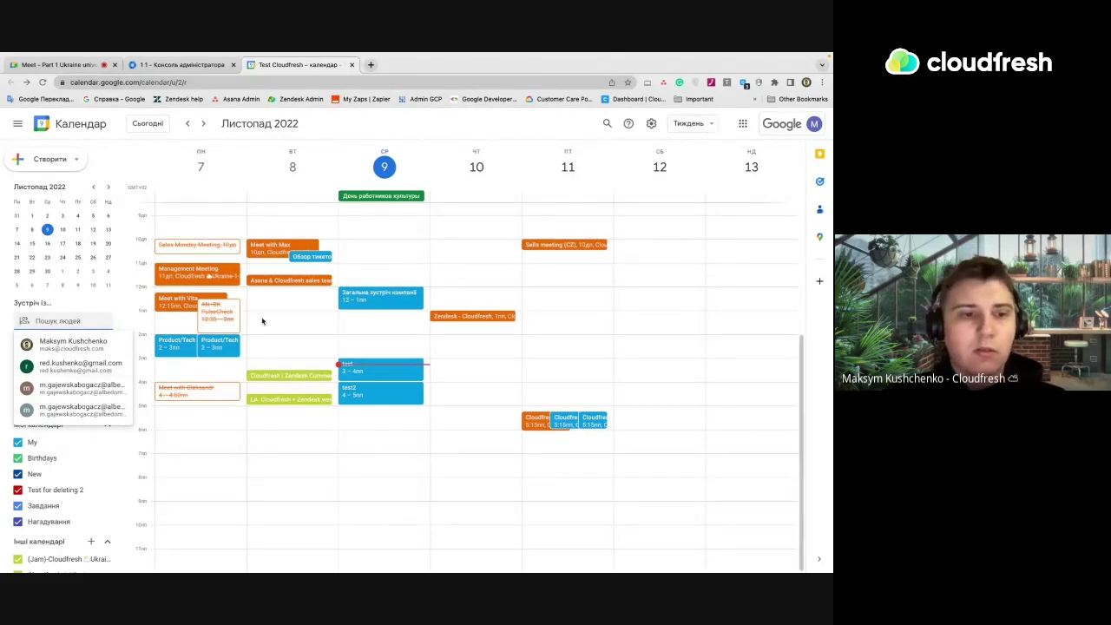
pyautogui.click(464, 320)
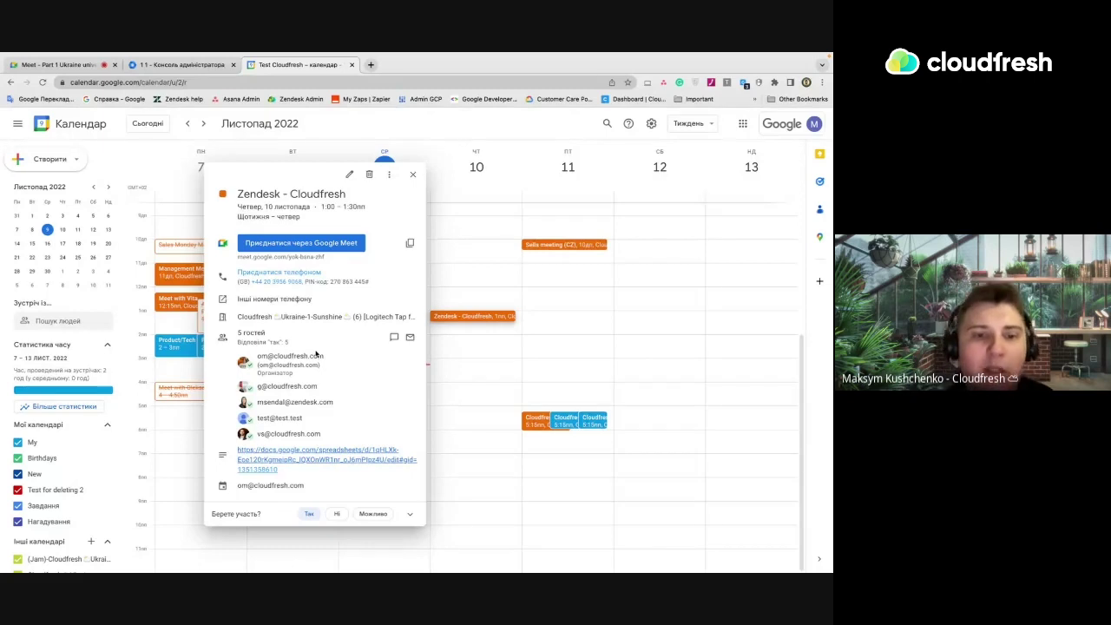
pyautogui.moveTo(317, 353)
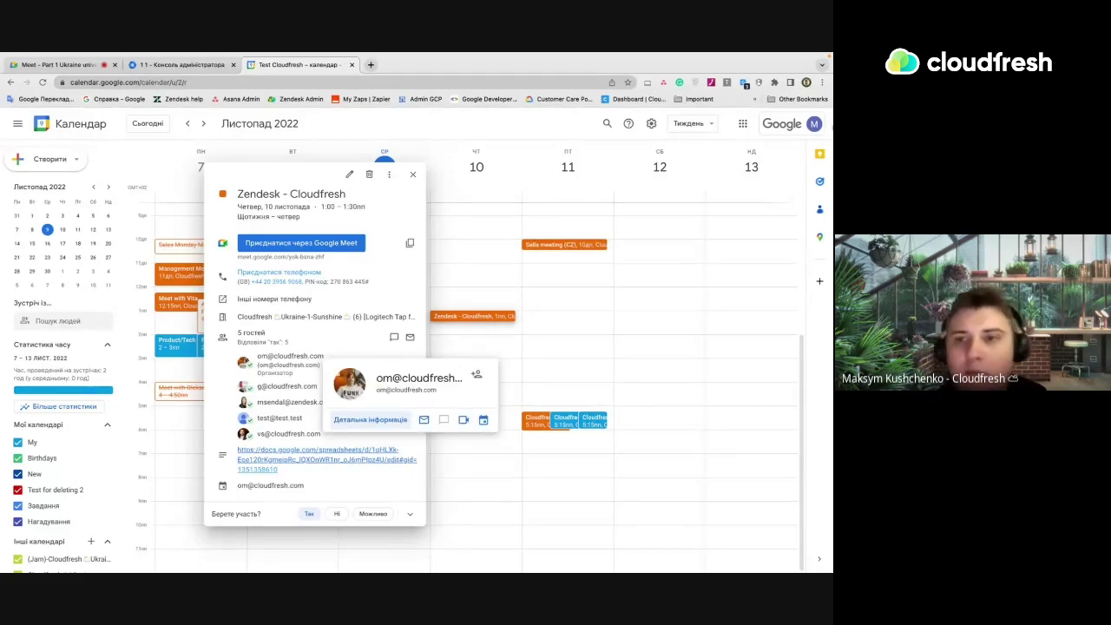
pyautogui.click(814, 123)
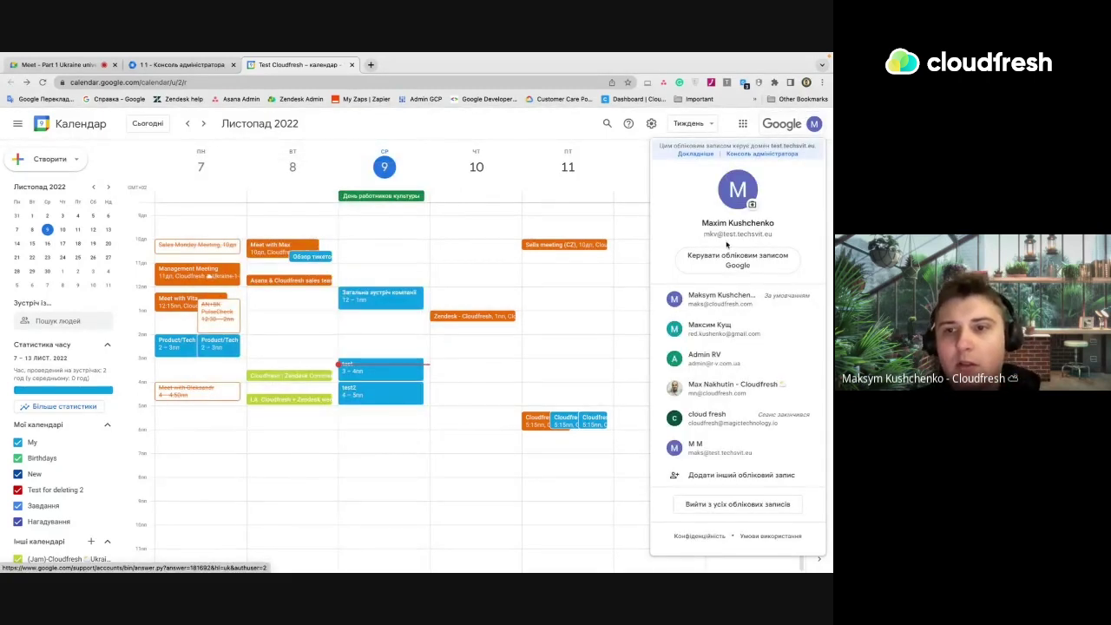
pyautogui.click(428, 350)
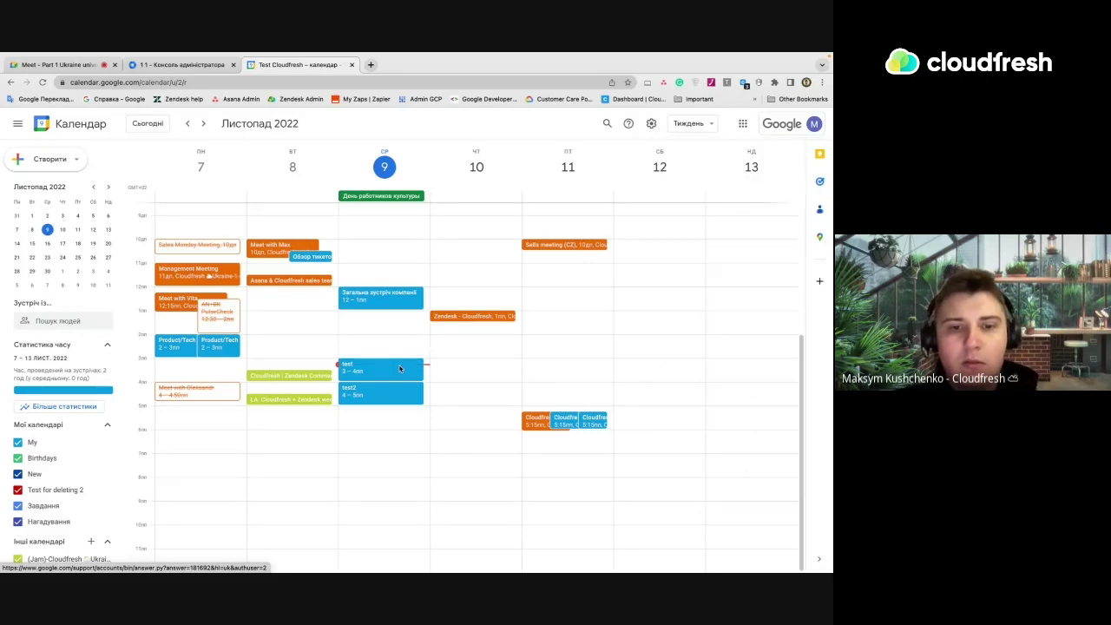
pyautogui.click(382, 368)
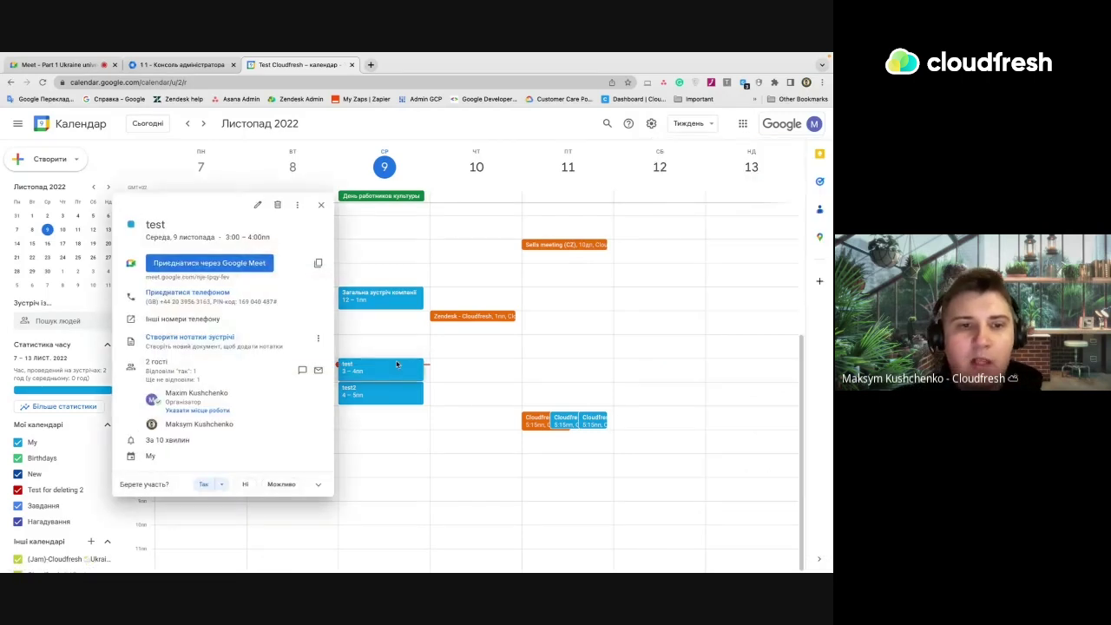
pyautogui.click(322, 205)
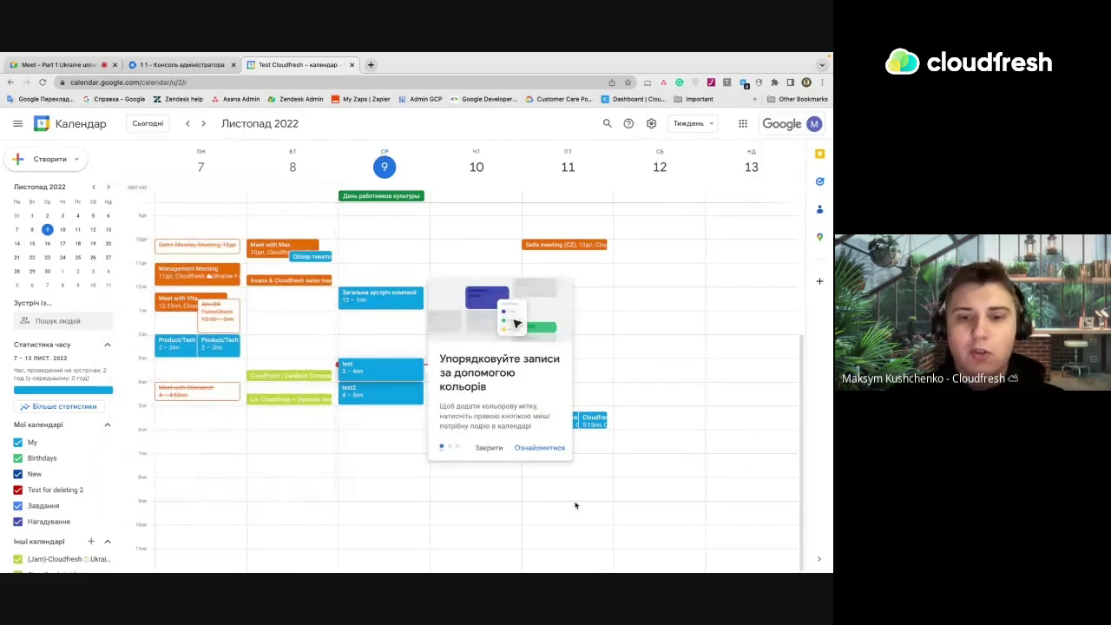
# Dismiss the colour-labels tip, browse the Google apps list, and return to the Admin console
pyautogui.click(490, 448)
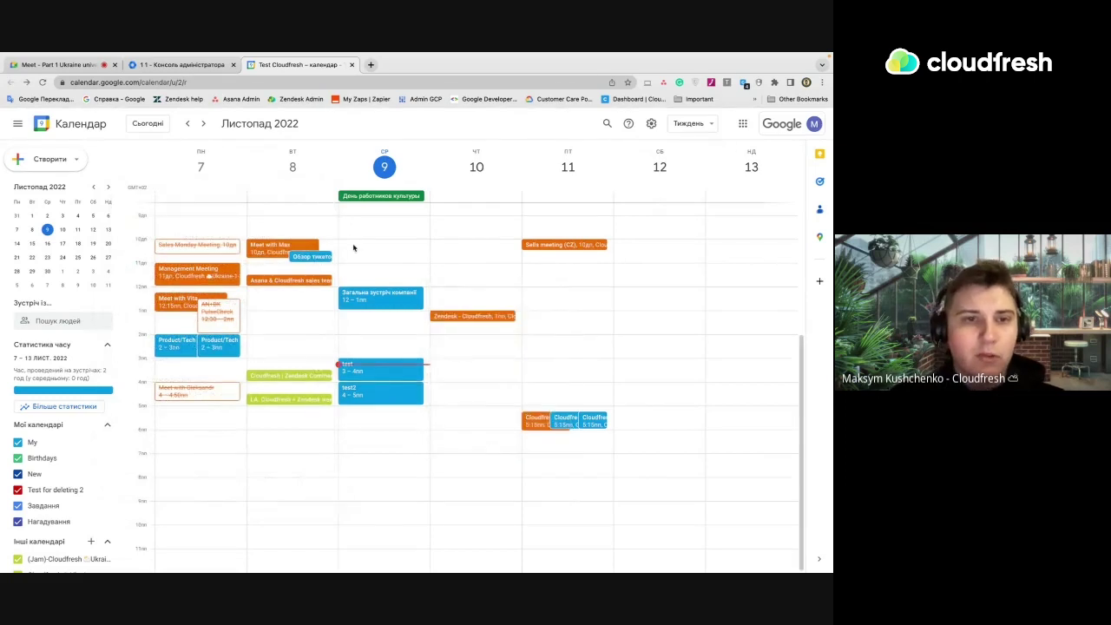
pyautogui.scroll(5, 353, 246)
pyautogui.scroll(-3, 420, 257)
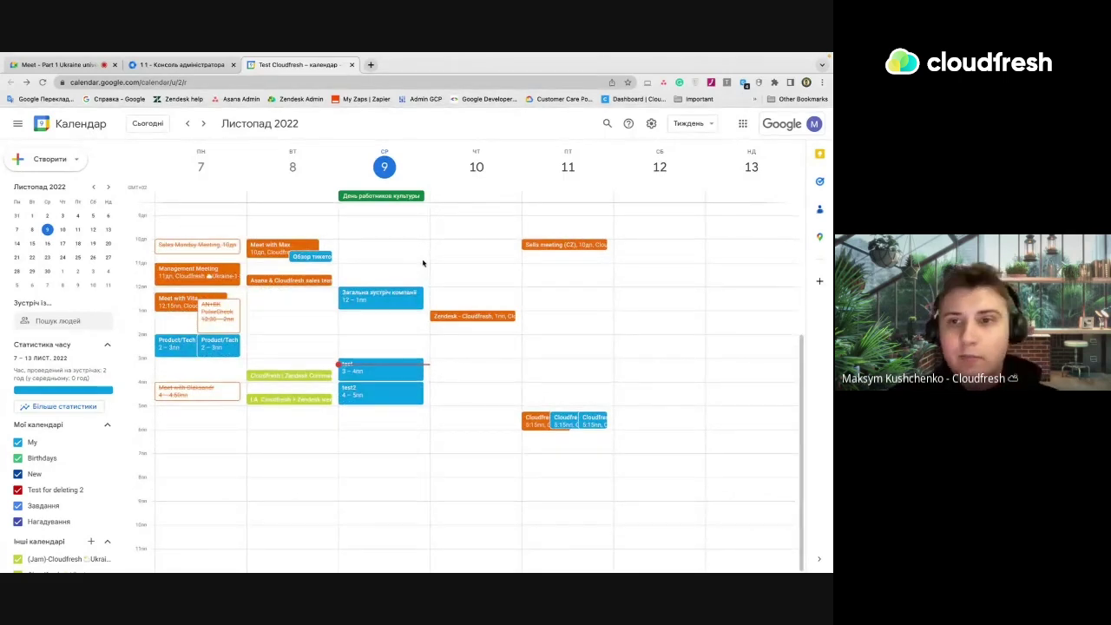
pyautogui.click(742, 123)
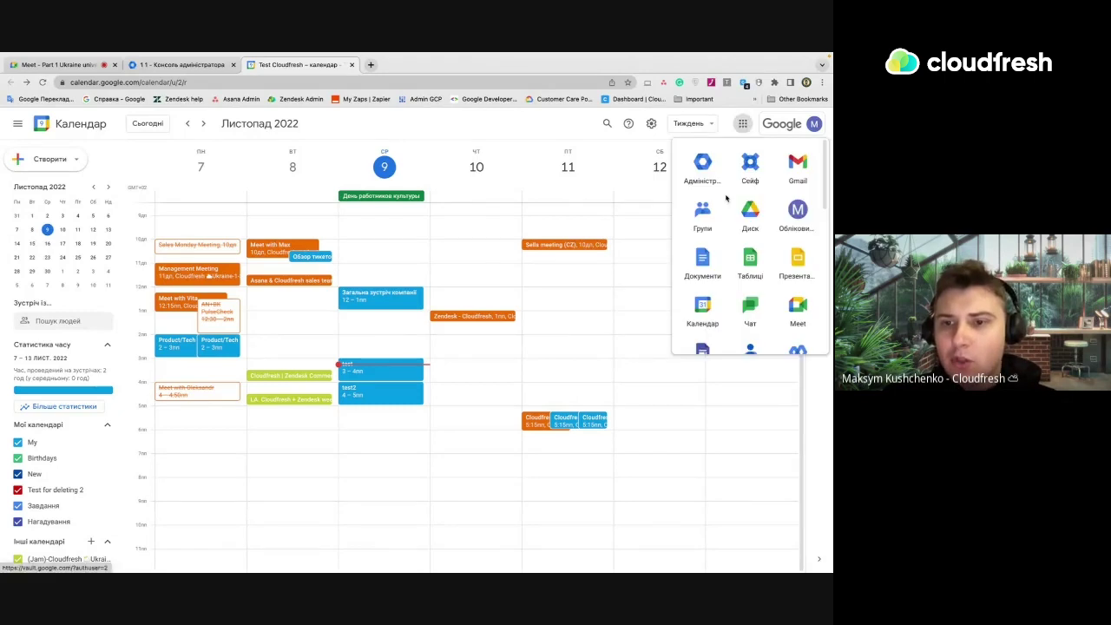
pyautogui.scroll(-2, 720, 239)
pyautogui.scroll(5, 720, 239)
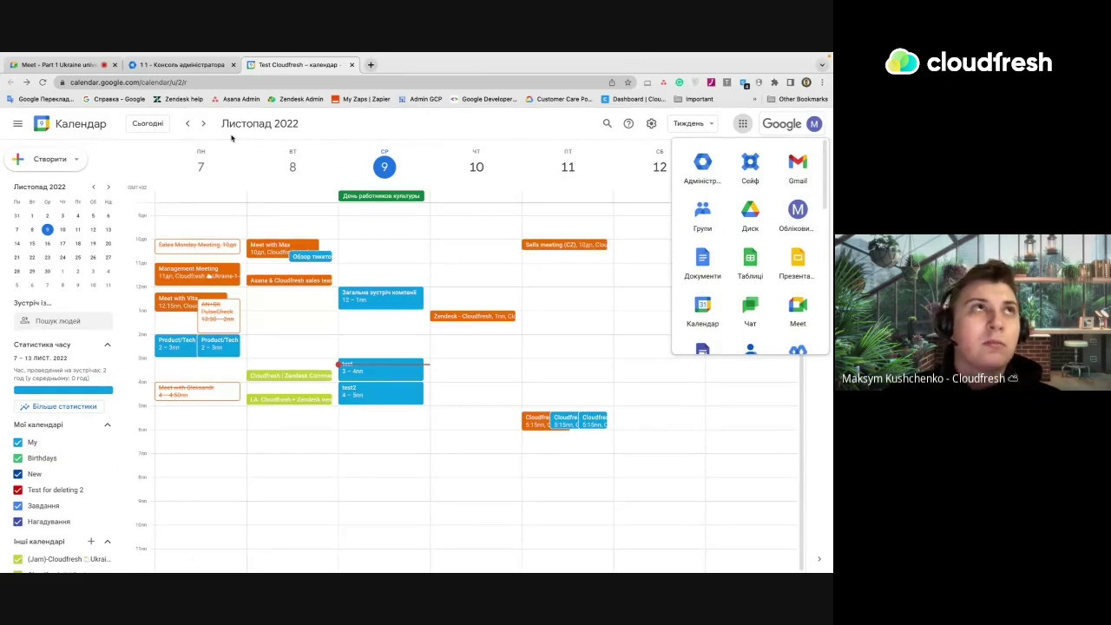
pyautogui.click(187, 65)
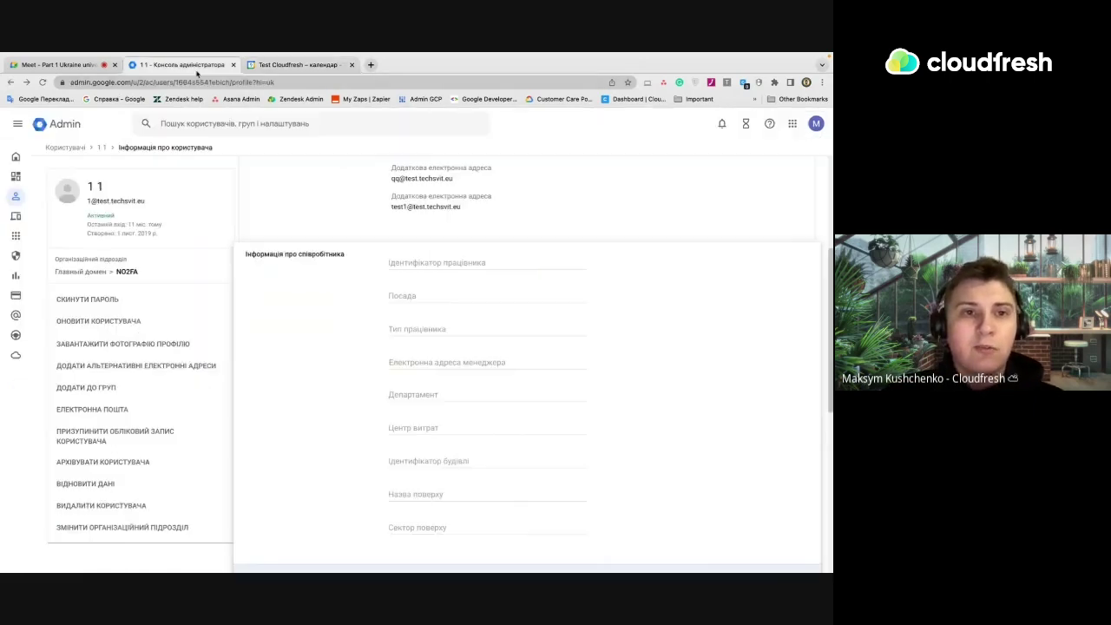
# Leave the user page without saving and open Apps > Google Workspace core services
pyautogui.click(76, 124)
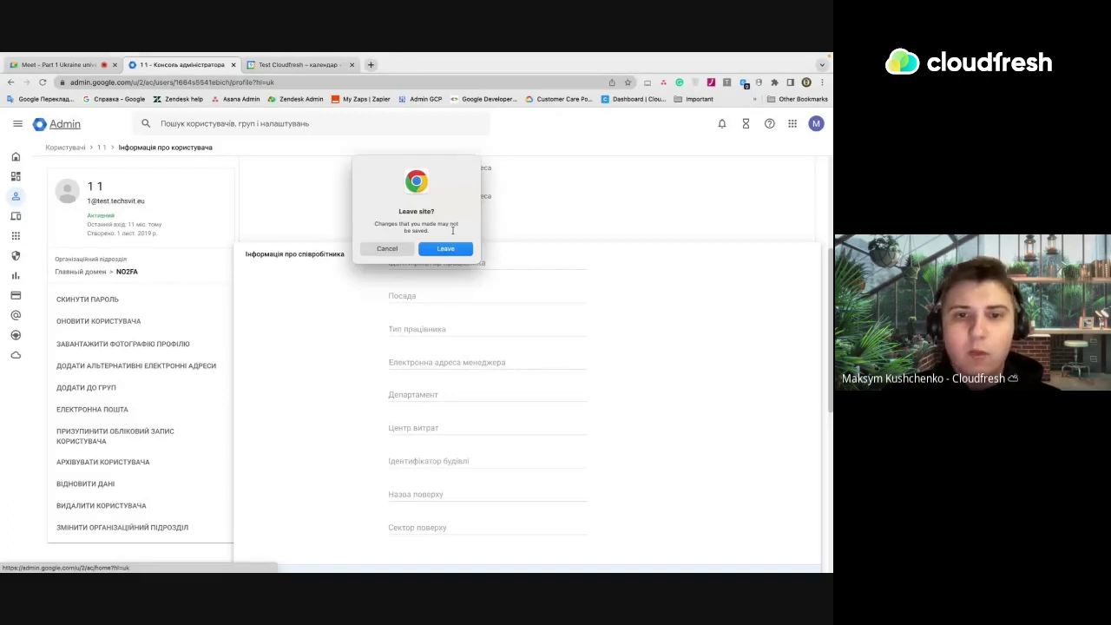
pyautogui.click(441, 250)
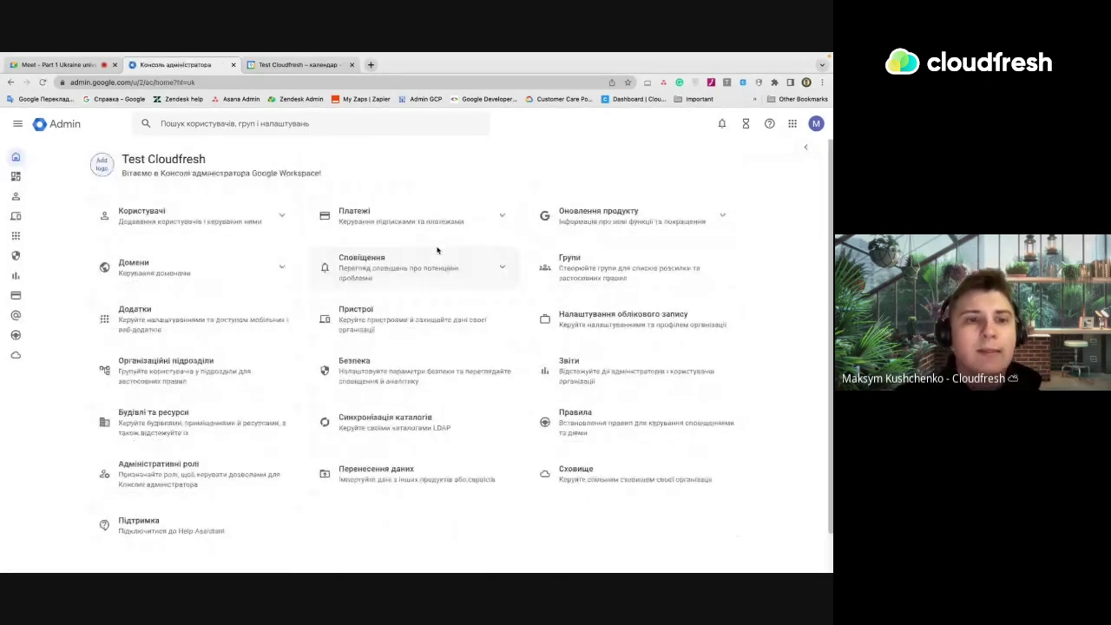
pyautogui.click(174, 309)
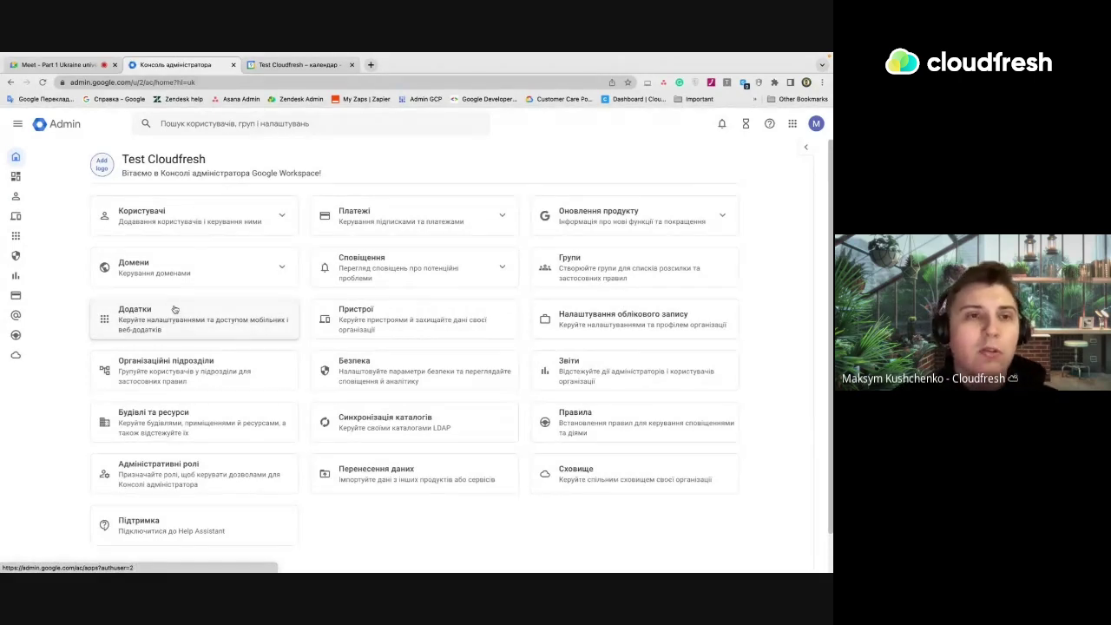
pyautogui.click(142, 318)
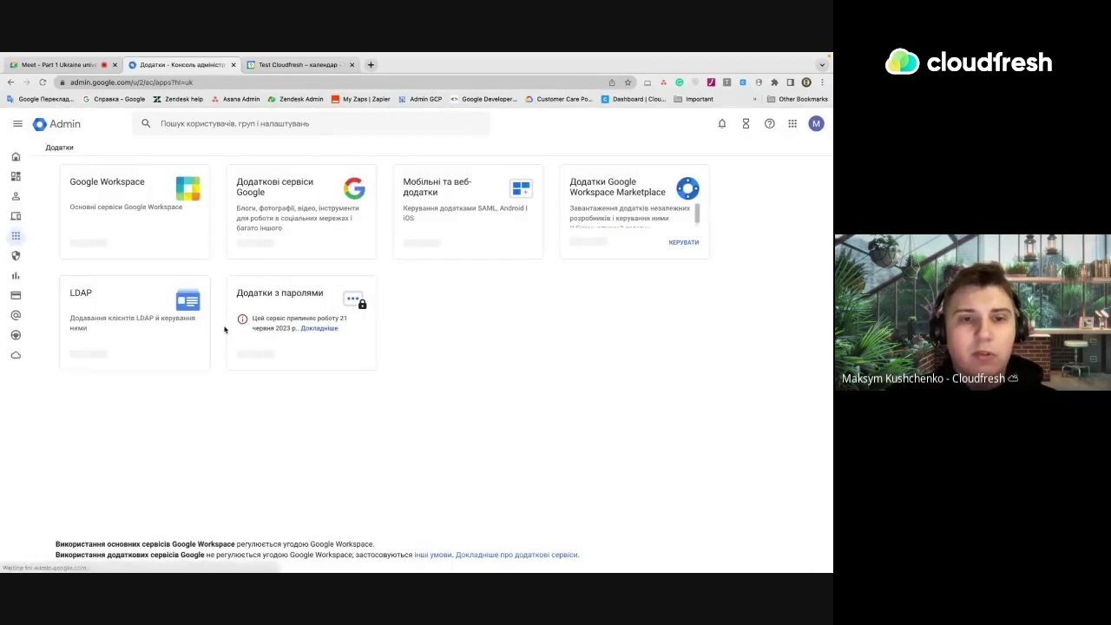
pyautogui.click(138, 203)
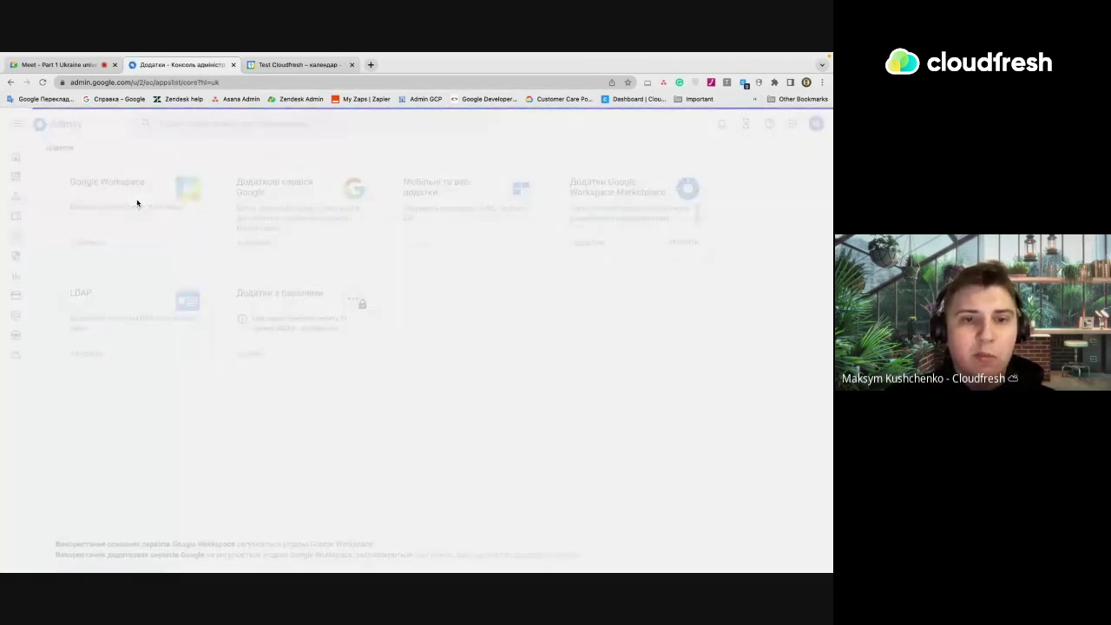
pyautogui.scroll(-1, 375, 282)
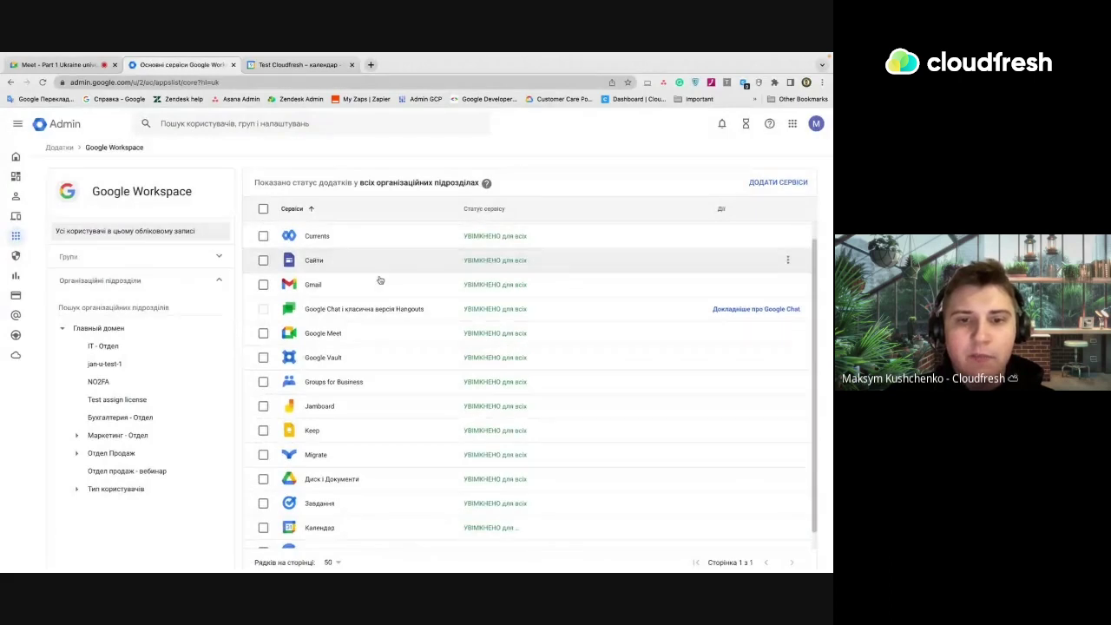
# Open Google Meet settings, then the Meet quality tool listing 26 recent meetings
pyautogui.click(314, 328)
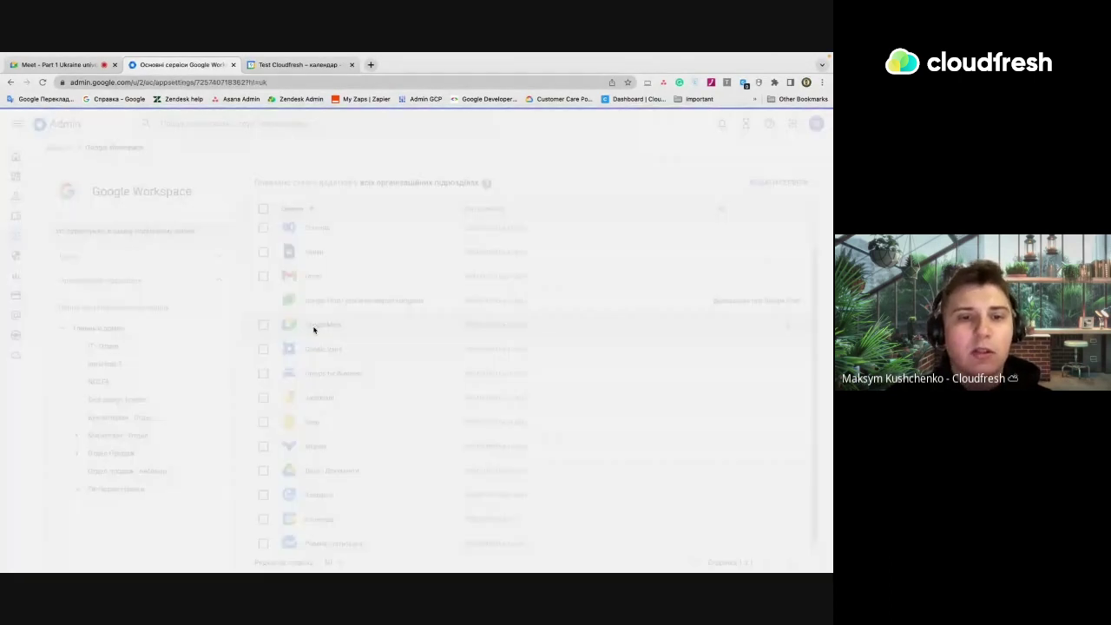
pyautogui.scroll(-5, 317, 330)
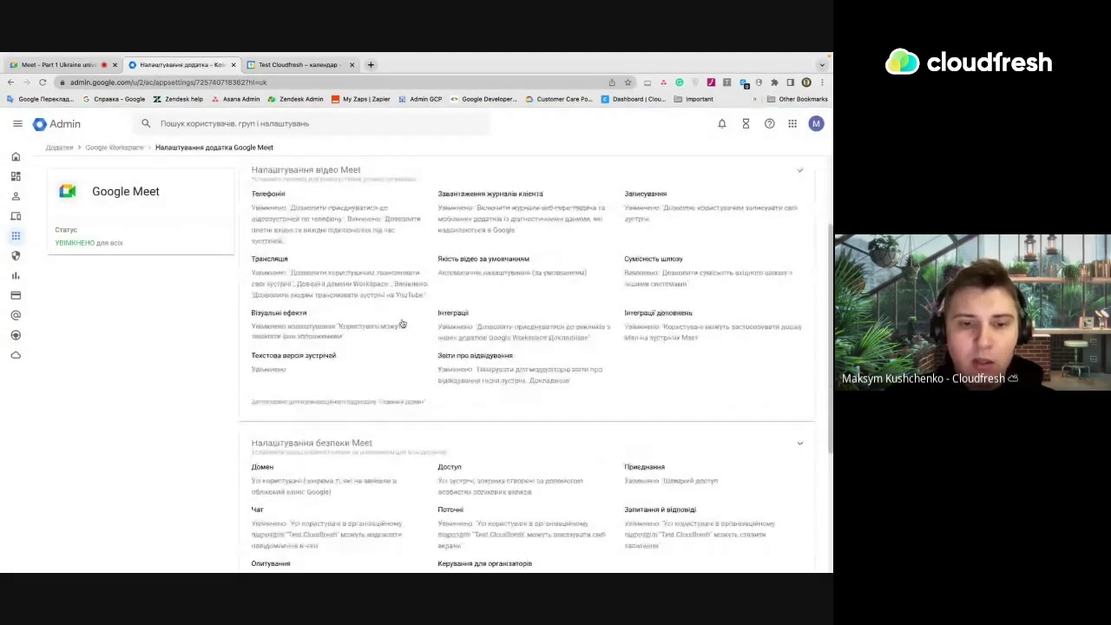
pyautogui.scroll(-2, 402, 323)
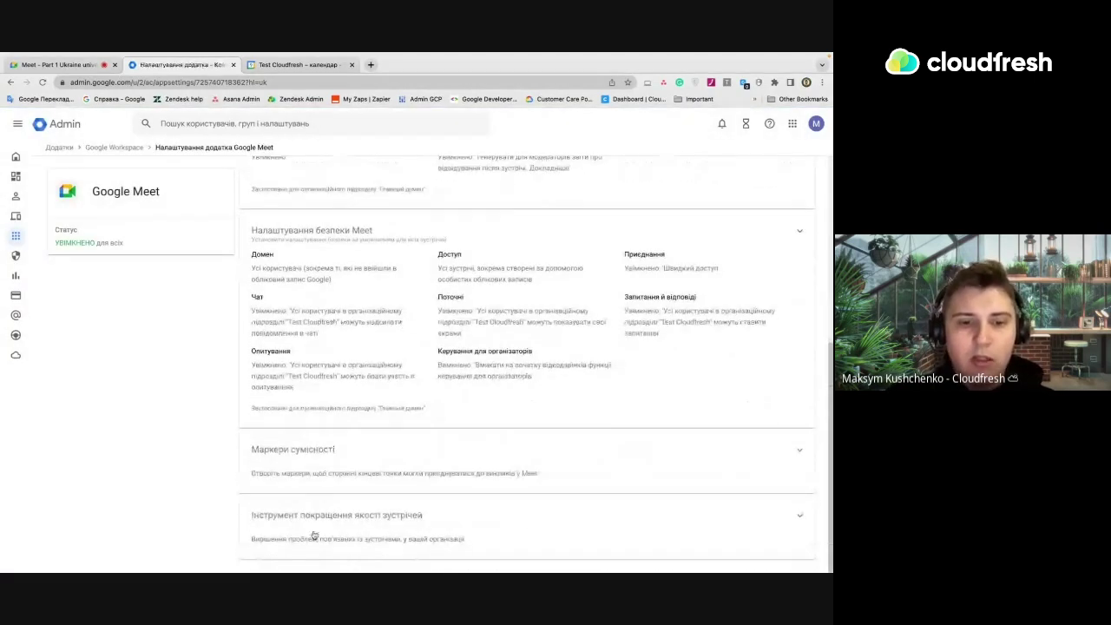
pyautogui.click(367, 522)
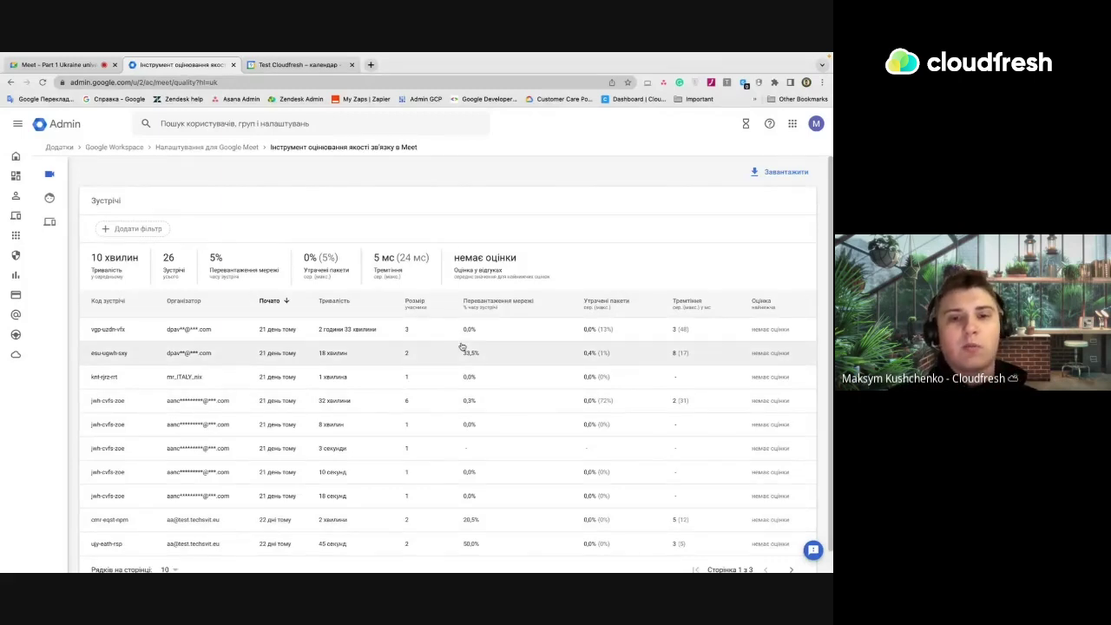
# Open meeting vgp-uzdn-vfx's details and highlight its start time and organizer address
pyautogui.click(104, 330)
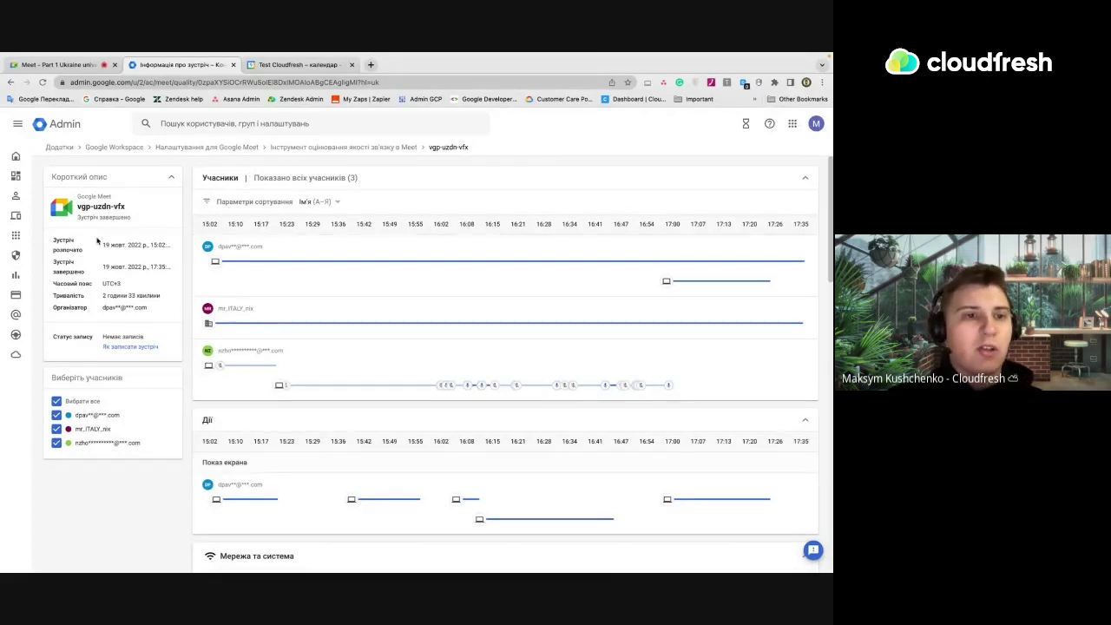
pyautogui.moveTo(99, 247); pyautogui.dragTo(180, 244)
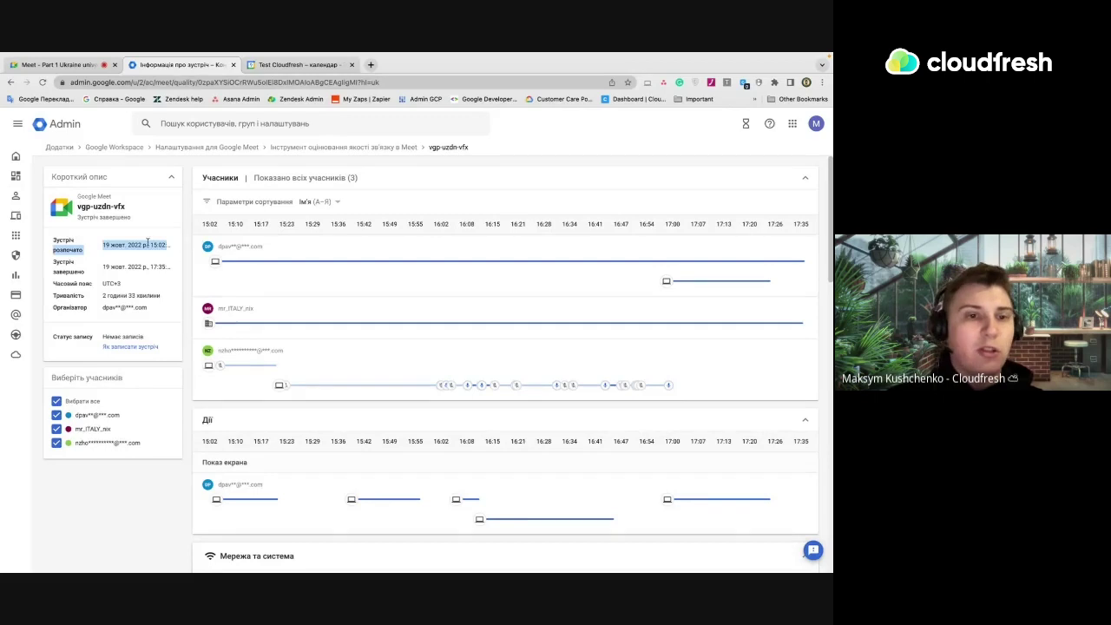
pyautogui.click(147, 243)
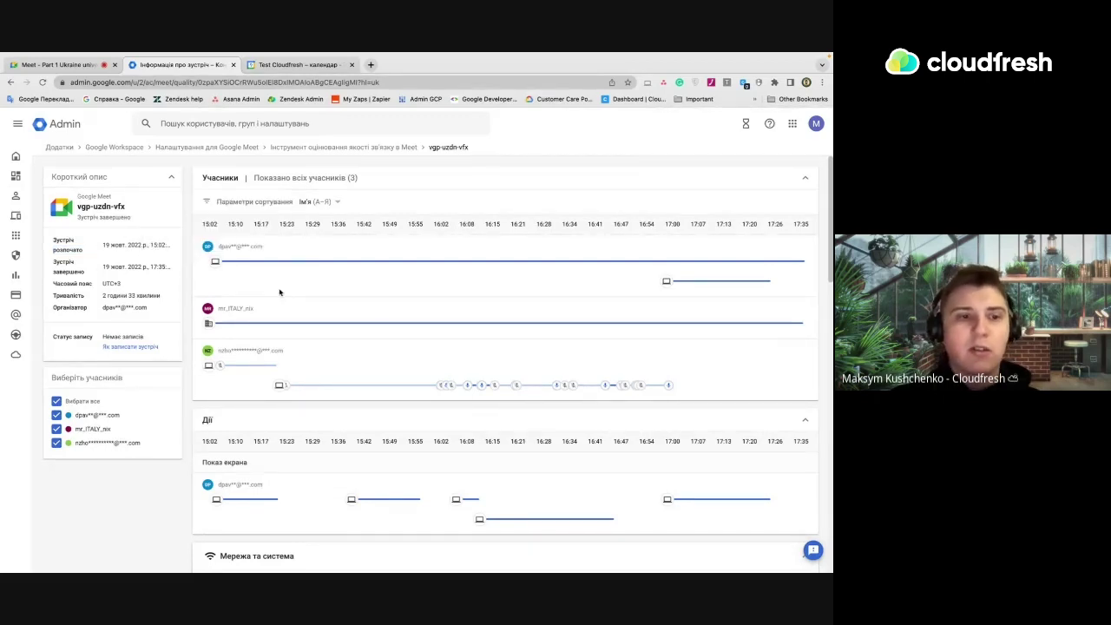
pyautogui.moveTo(102, 308); pyautogui.dragTo(157, 310)
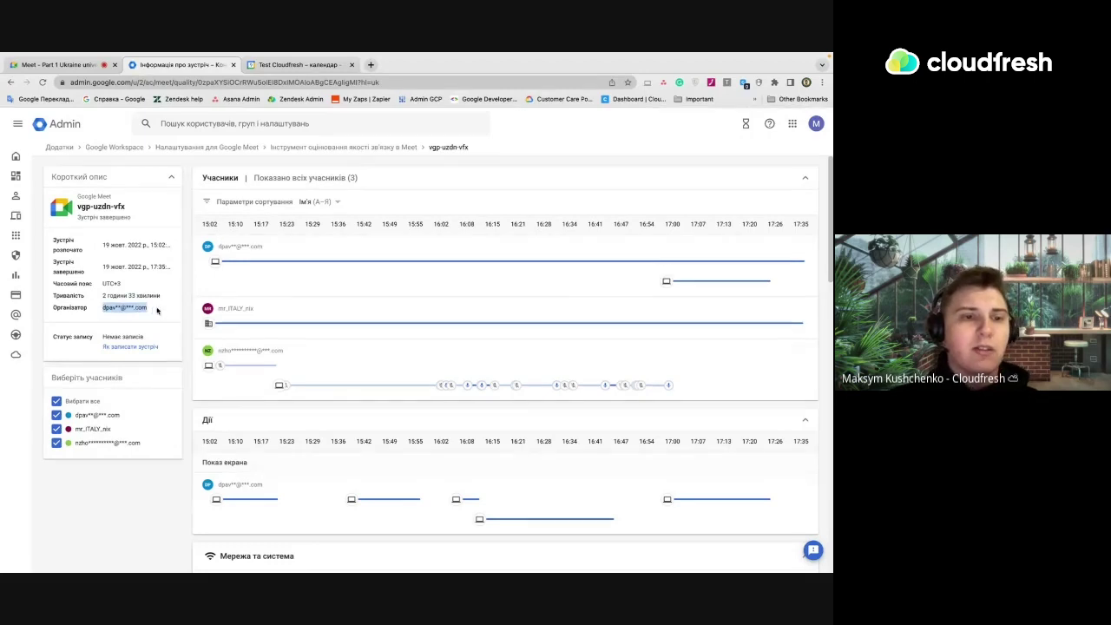
pyautogui.click(169, 310)
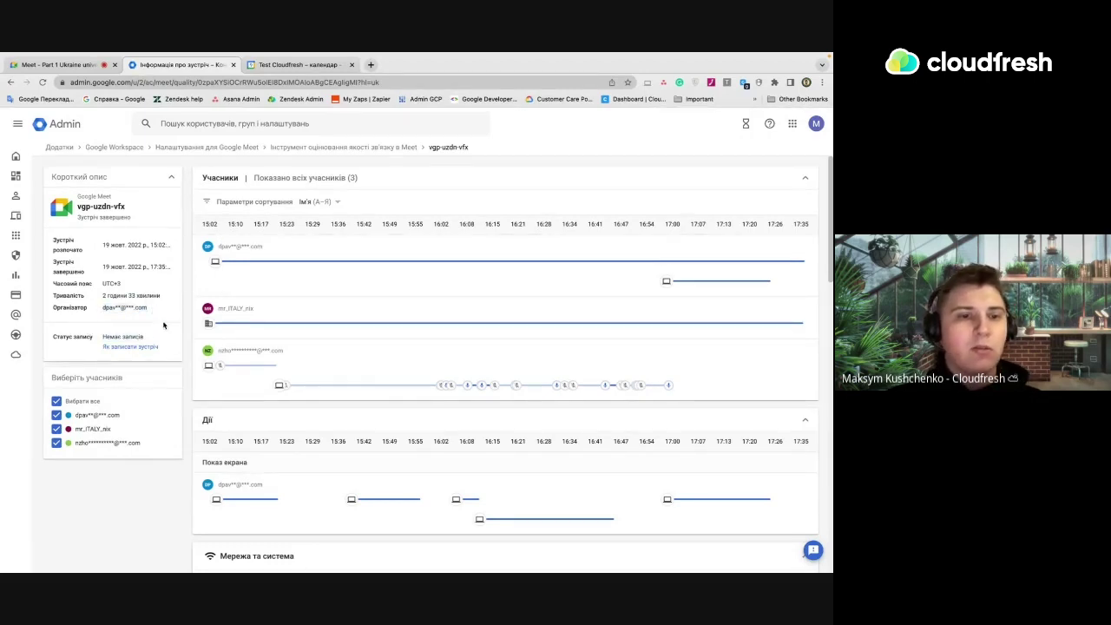
# Inspect the three participants' timeline events, including screen sharing and network stats
pyautogui.moveTo(213, 264)
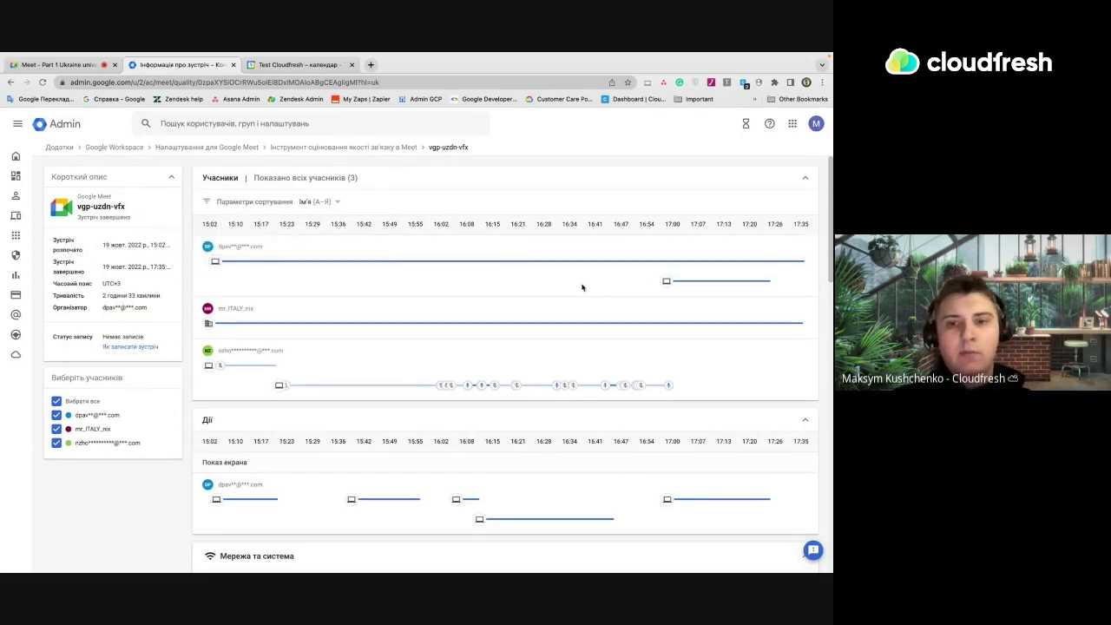
pyautogui.moveTo(664, 284)
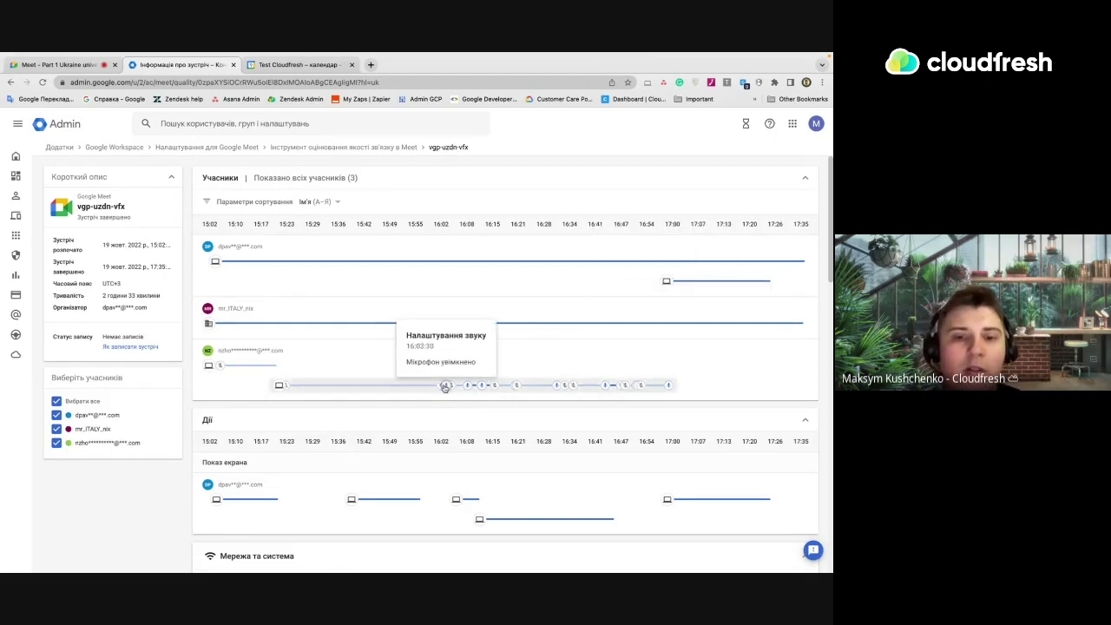
pyautogui.moveTo(446, 387)
pyautogui.moveTo(485, 388)
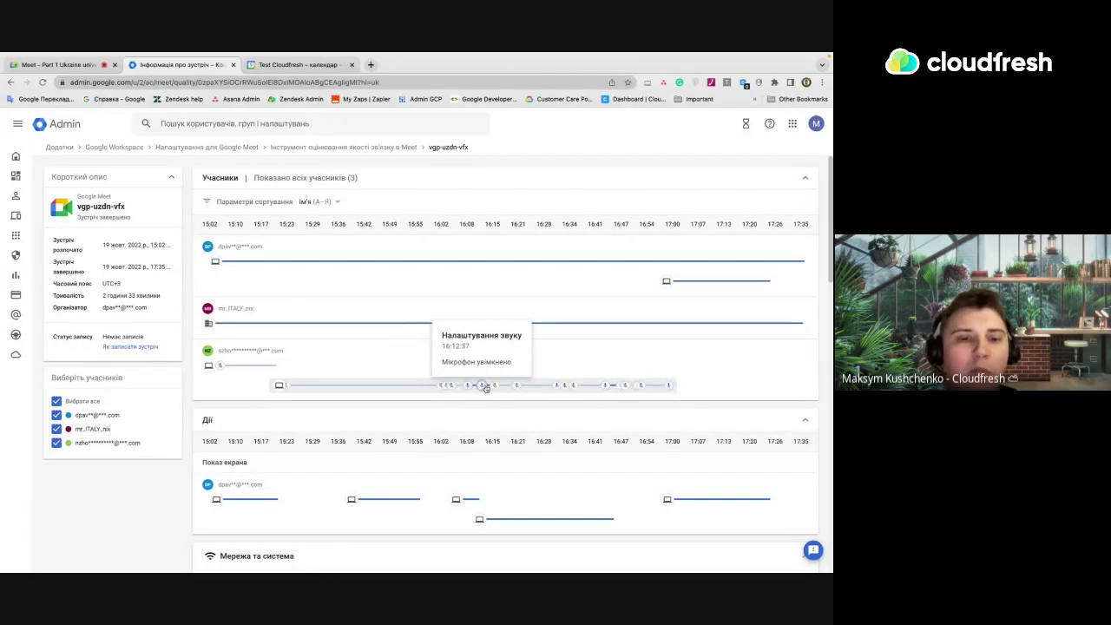
pyautogui.scroll(-3, 486, 388)
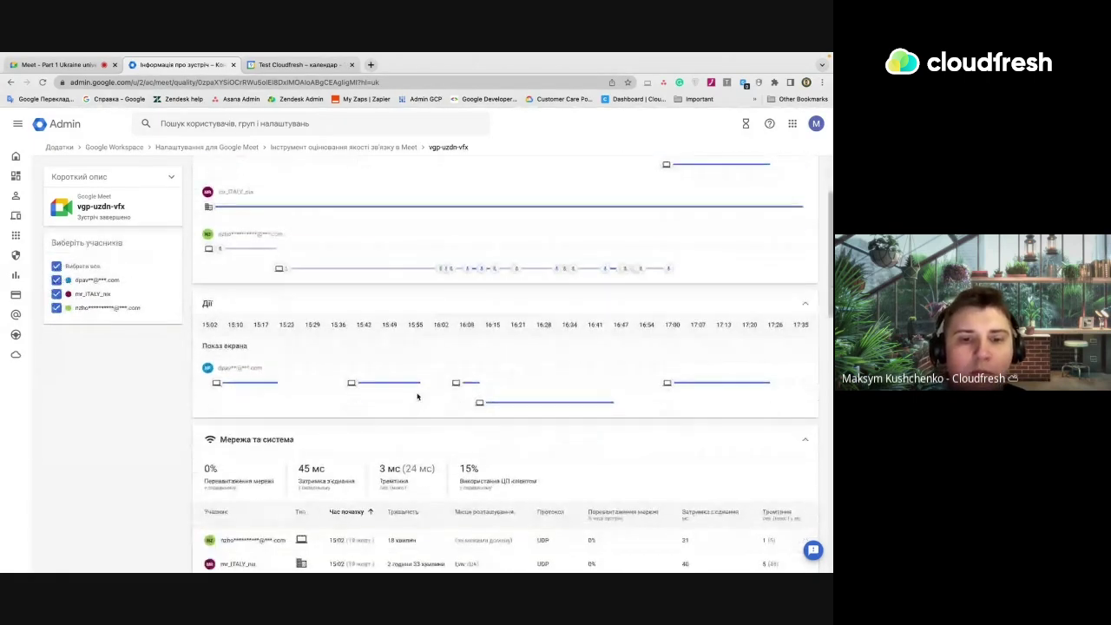
pyautogui.scroll(-3, 509, 360)
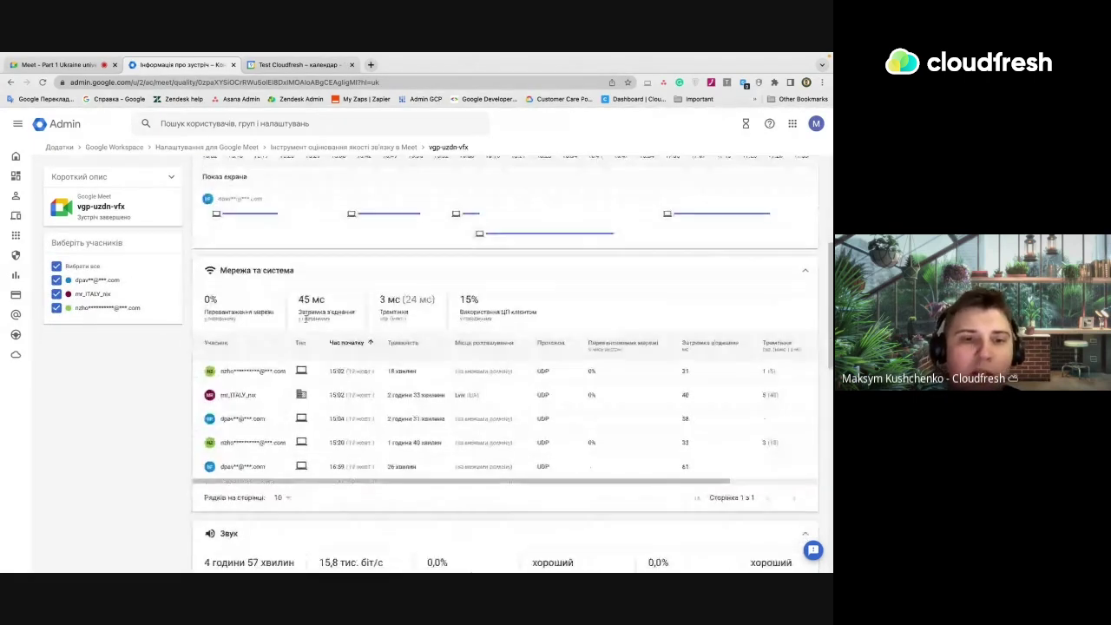
pyautogui.scroll(-3, 484, 308)
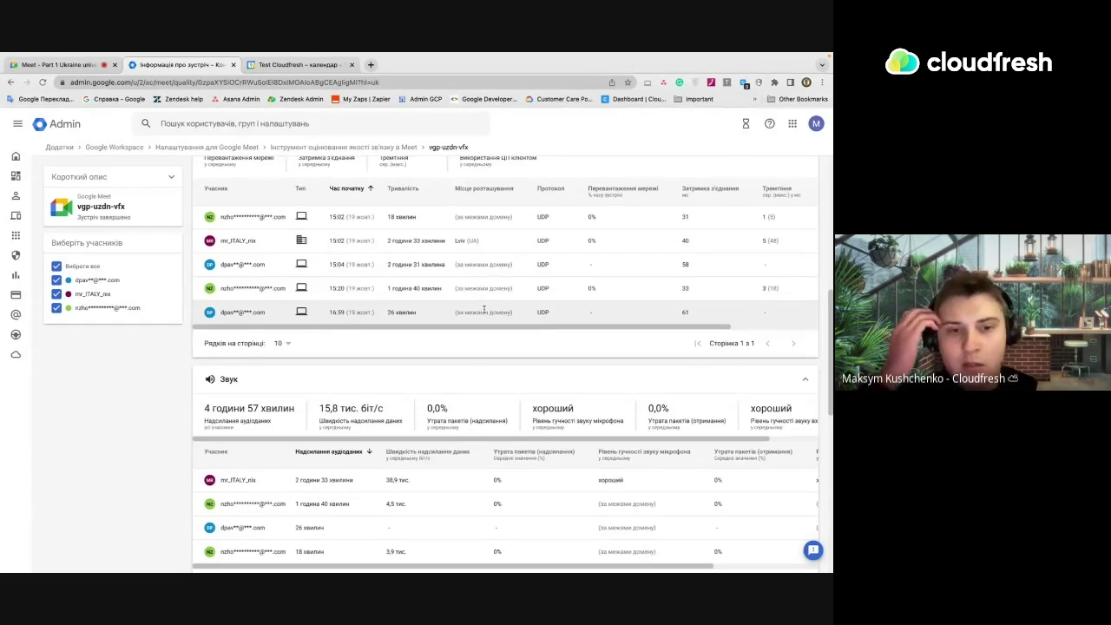
pyautogui.scroll(10, 485, 310)
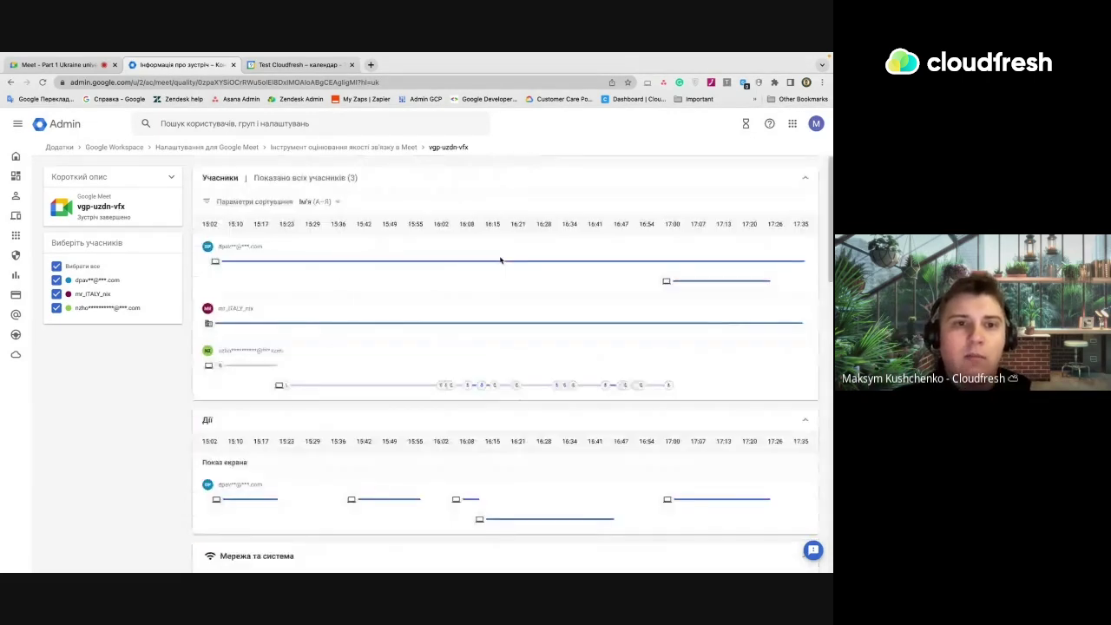
pyautogui.scroll(-1, 501, 260)
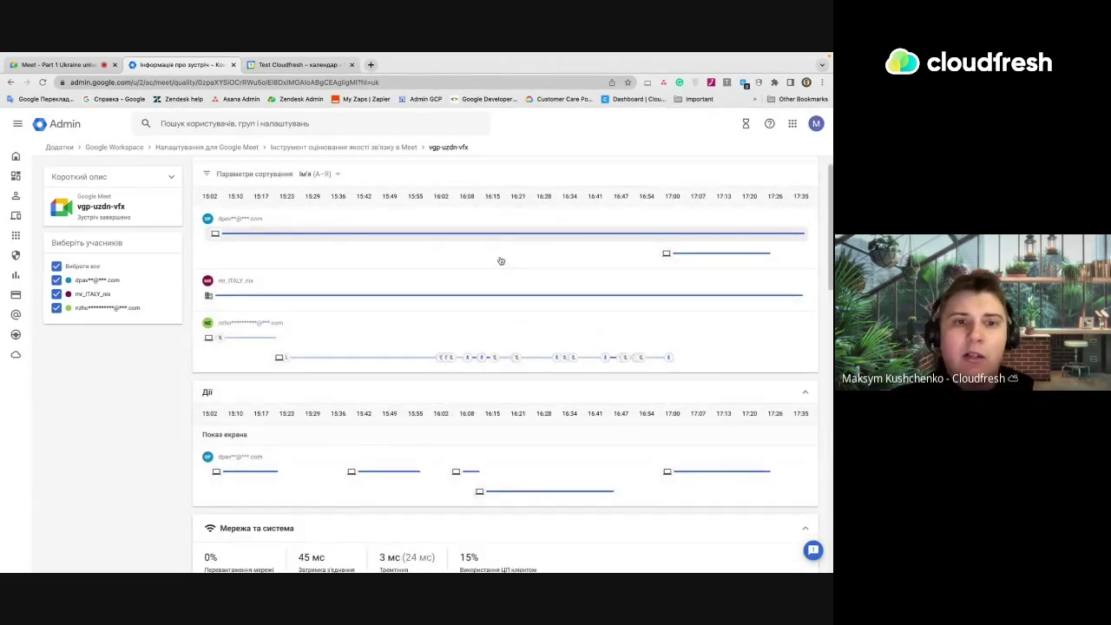
pyautogui.scroll(-5, 501, 261)
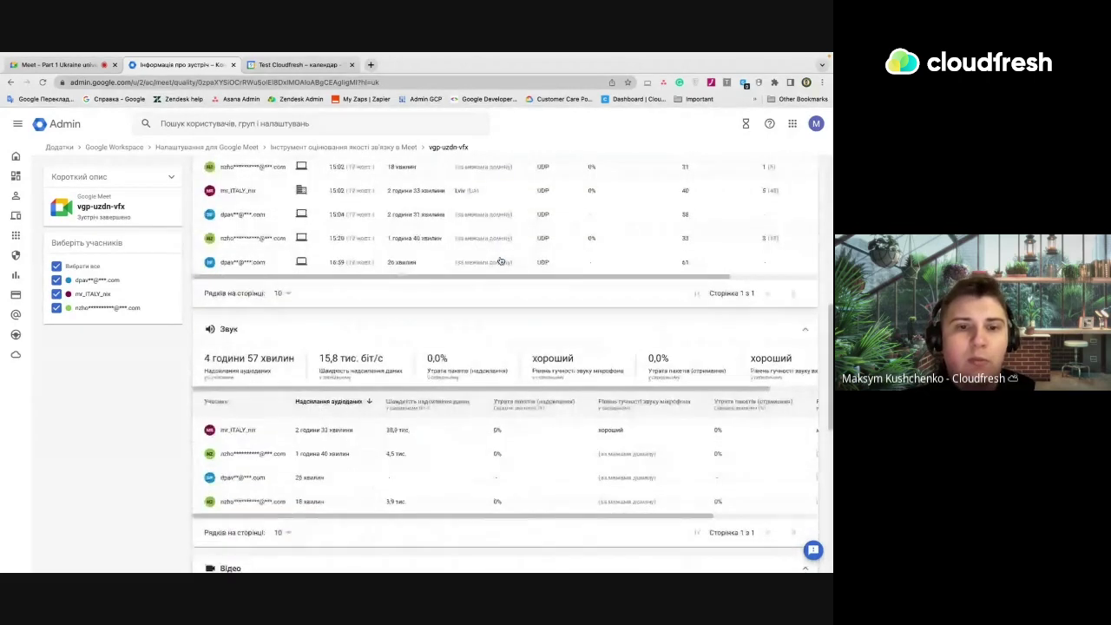
pyautogui.scroll(7, 501, 260)
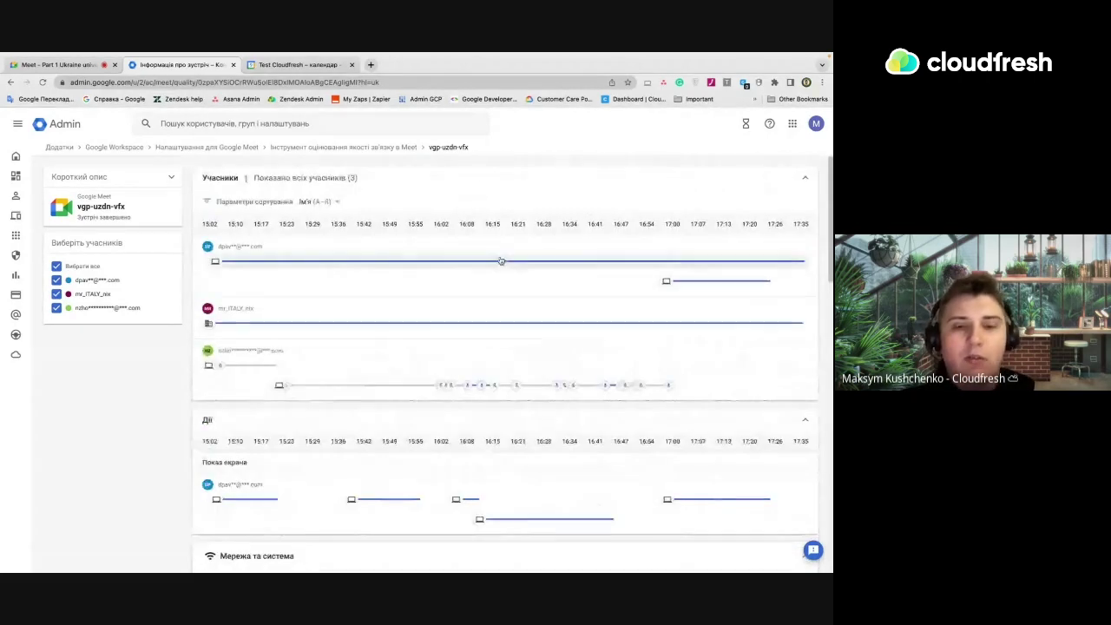
pyautogui.scroll(-10, 501, 261)
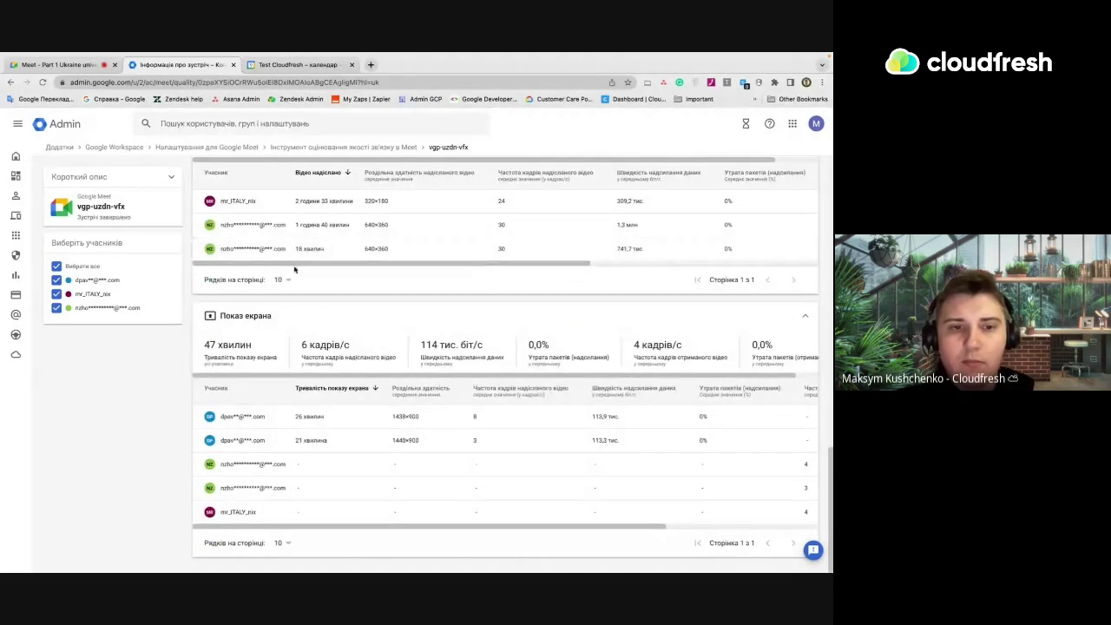
pyautogui.scroll(8, 326, 343)
pyautogui.scroll(1, 326, 343)
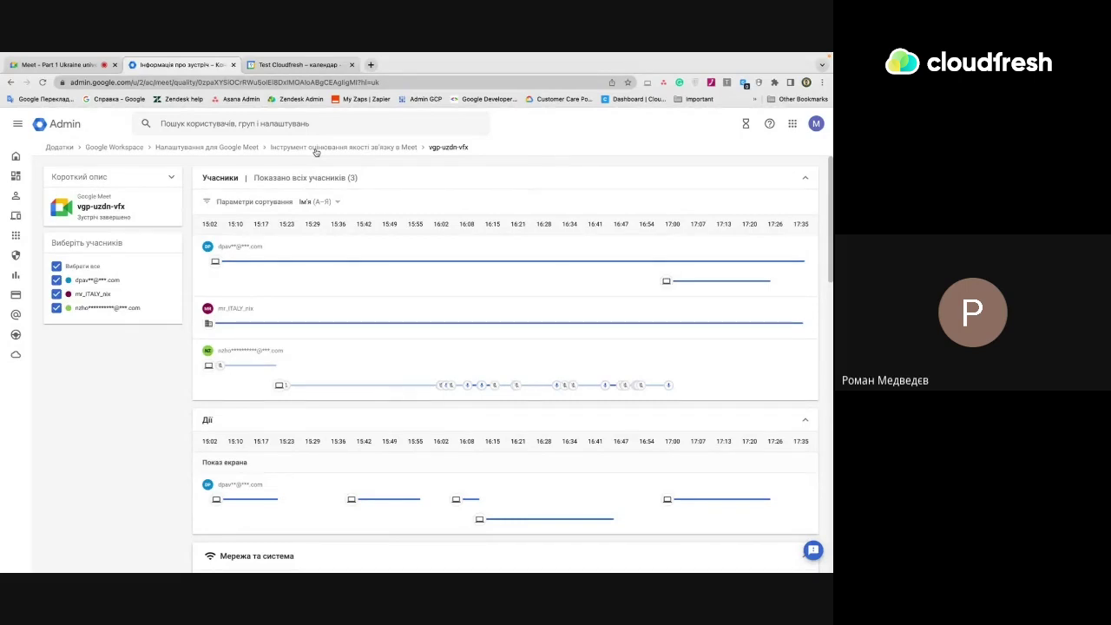
# Open Classroom and switch to the second account listing the New and Ваш курс classes
pyautogui.click(793, 123)
pyautogui.scroll(-5, 746, 243)
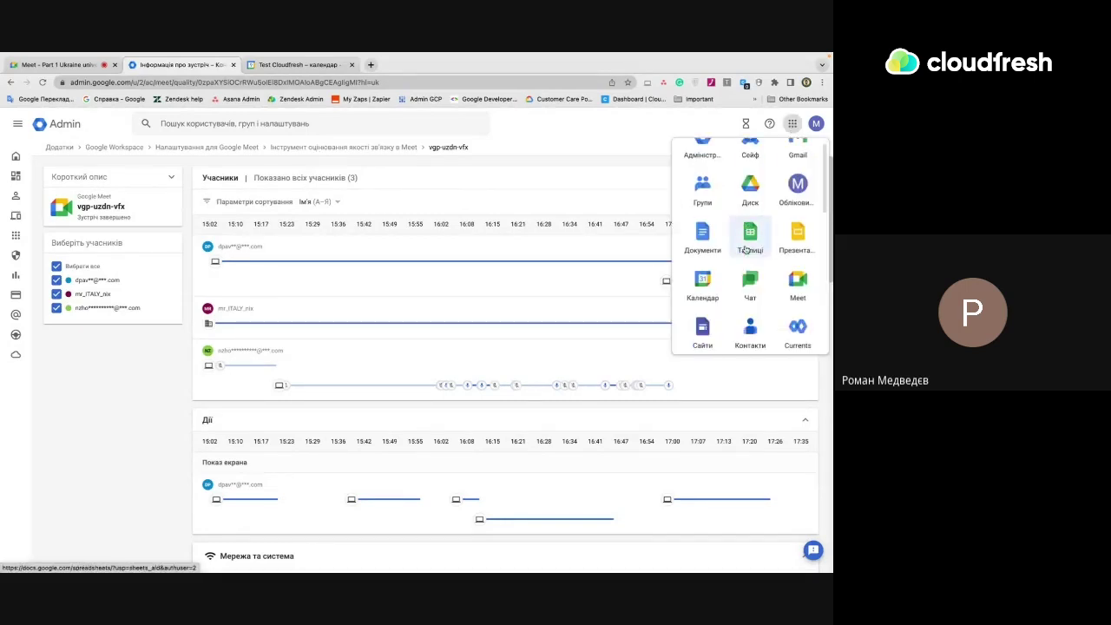
pyautogui.click(745, 250)
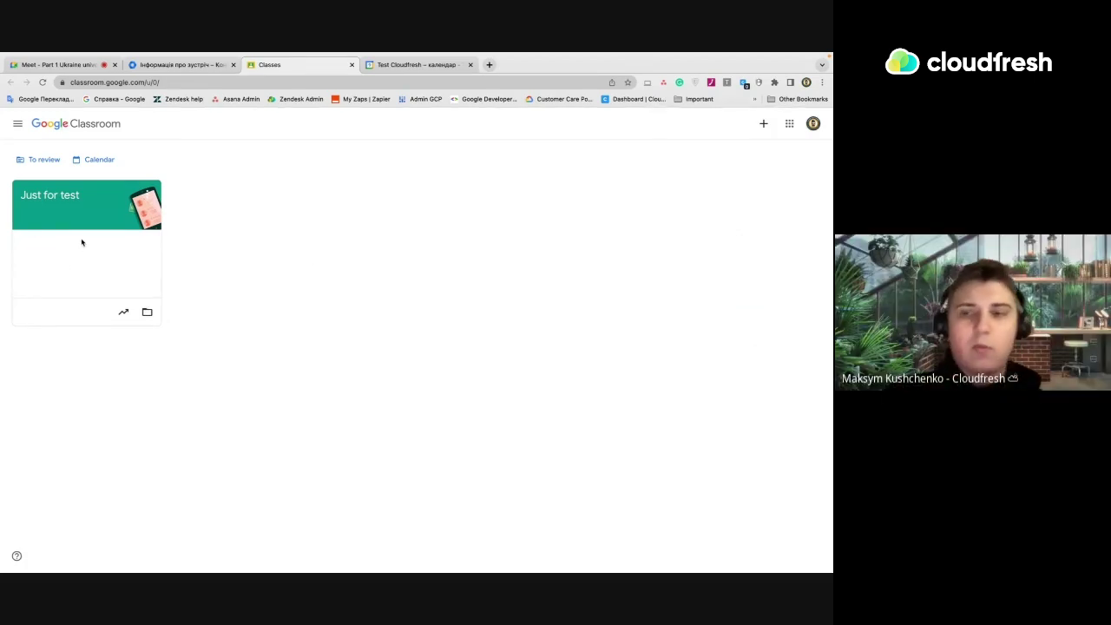
pyautogui.click(101, 220)
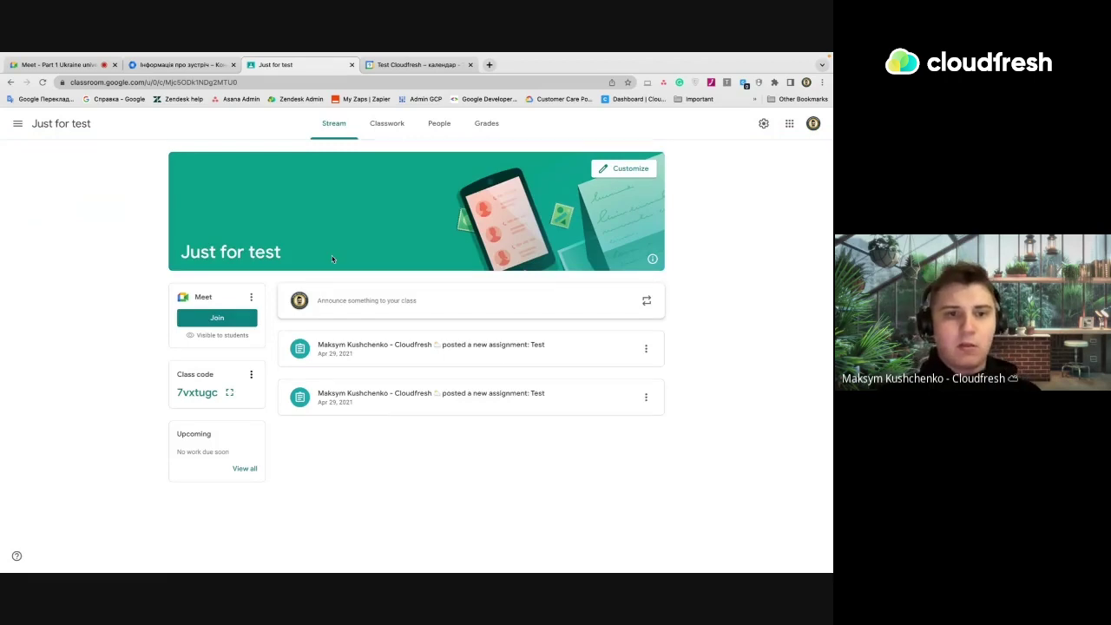
pyautogui.hscroll(-5, 332, 255)
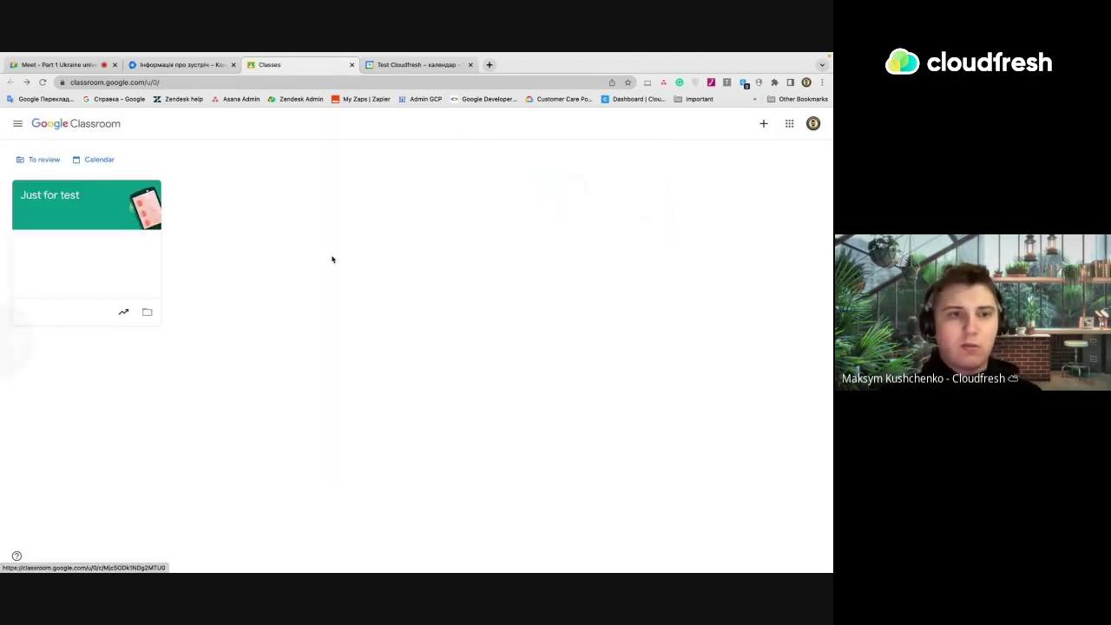
pyautogui.click(814, 123)
pyautogui.click(712, 299)
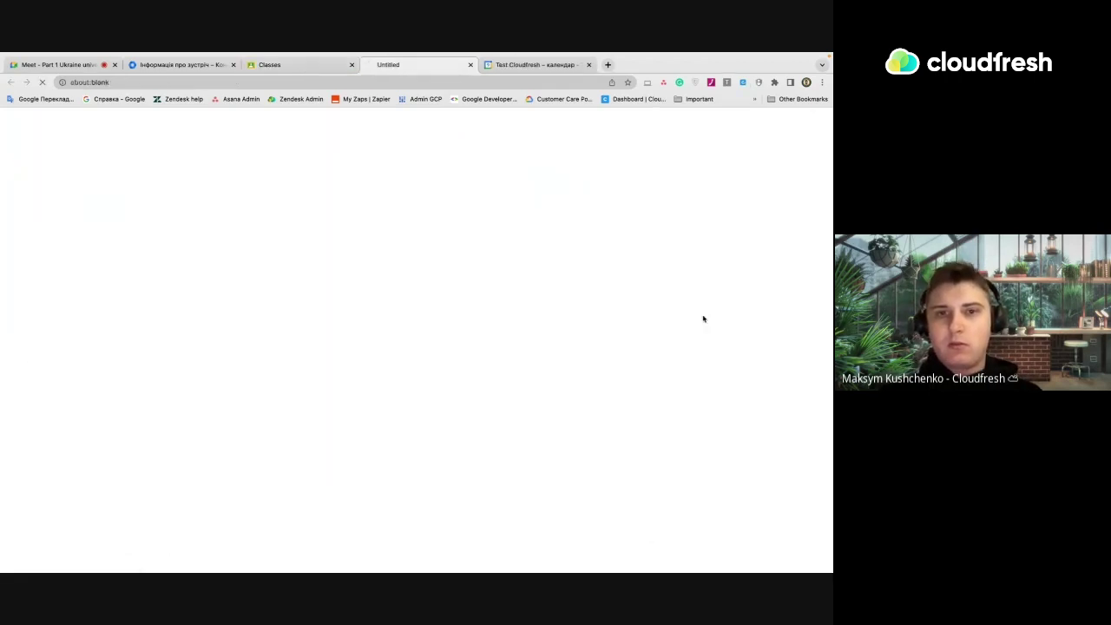
pyautogui.click(589, 65)
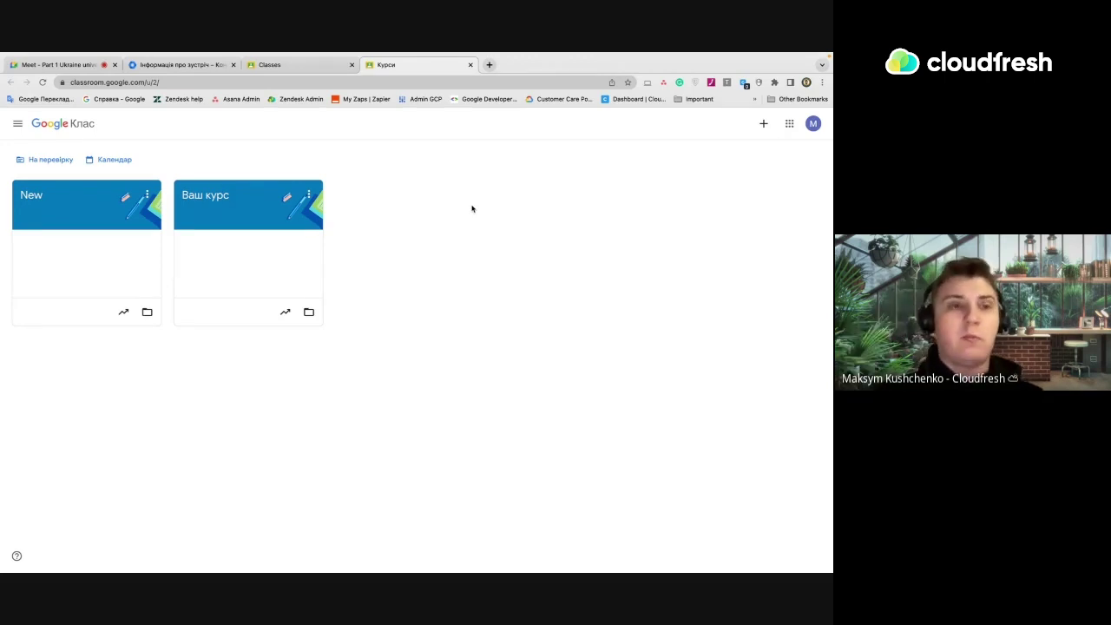
pyautogui.click(820, 129)
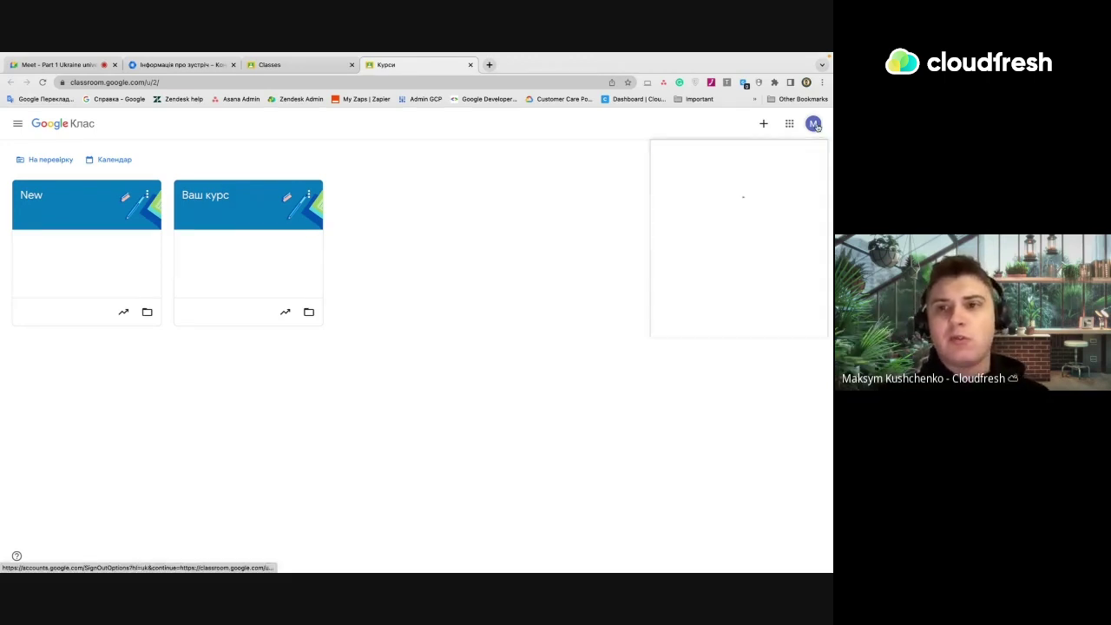
pyautogui.click(529, 233)
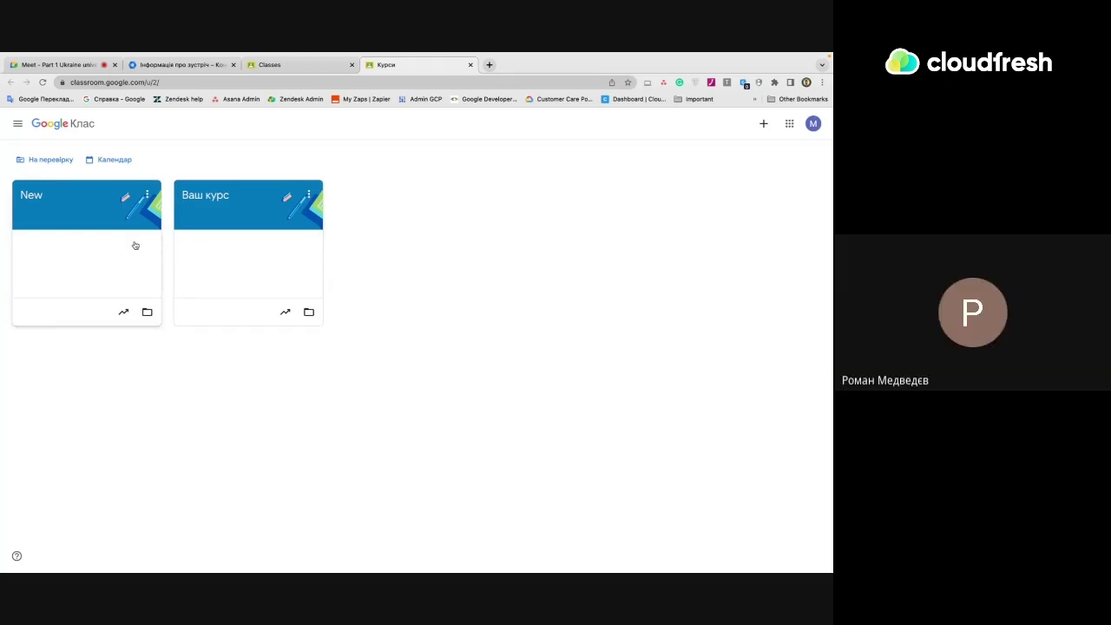
pyautogui.click(299, 223)
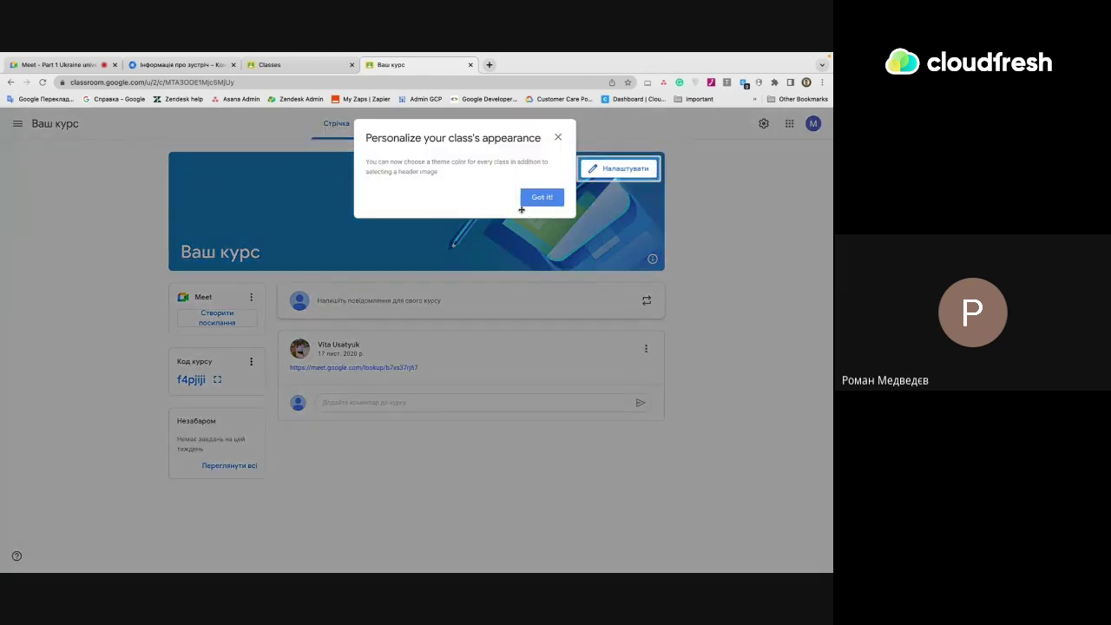
pyautogui.click(531, 204)
pyautogui.hscroll(-5, 701, 251)
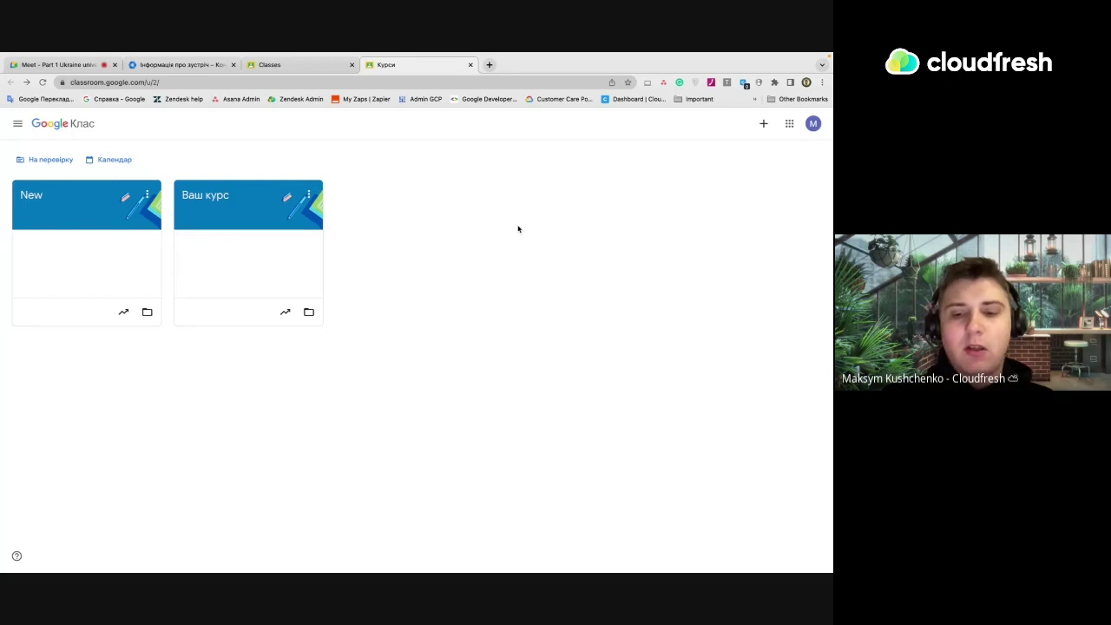
pyautogui.press('XF86MonBrightnessDown')
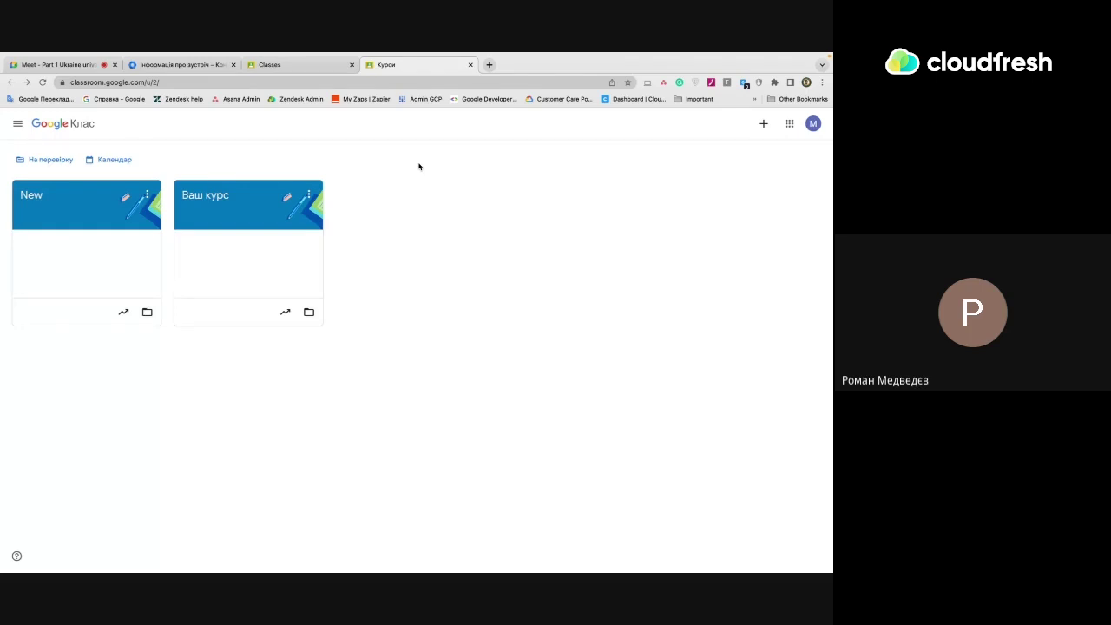
pyautogui.click(308, 194)
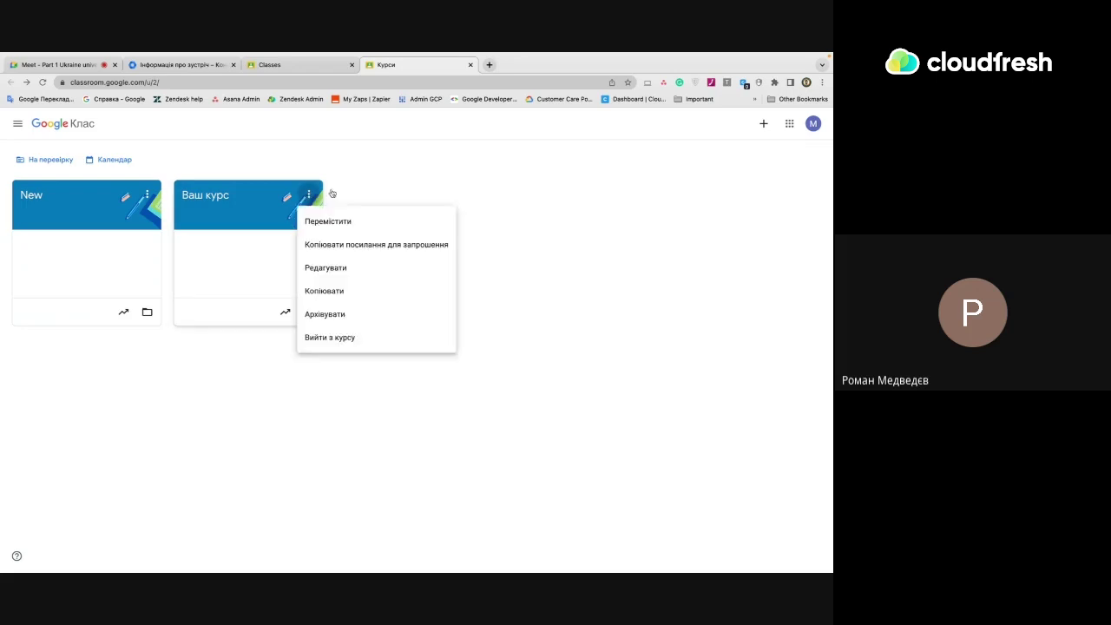
pyautogui.click(453, 179)
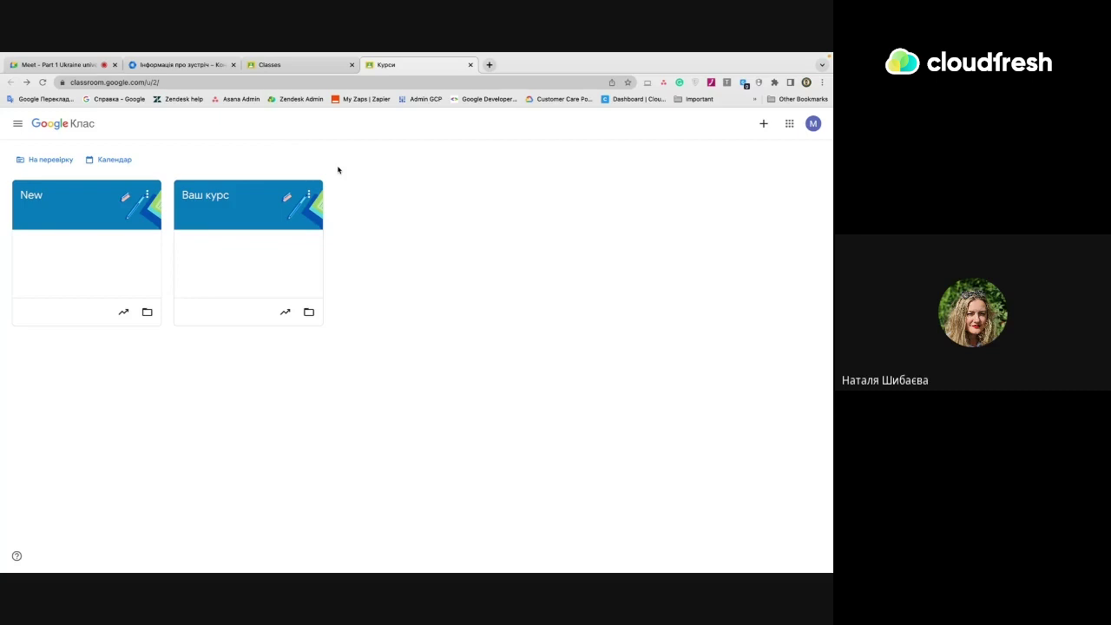
# Open the Ваш курс course's People list and start inviting another teacher
pyautogui.click(245, 224)
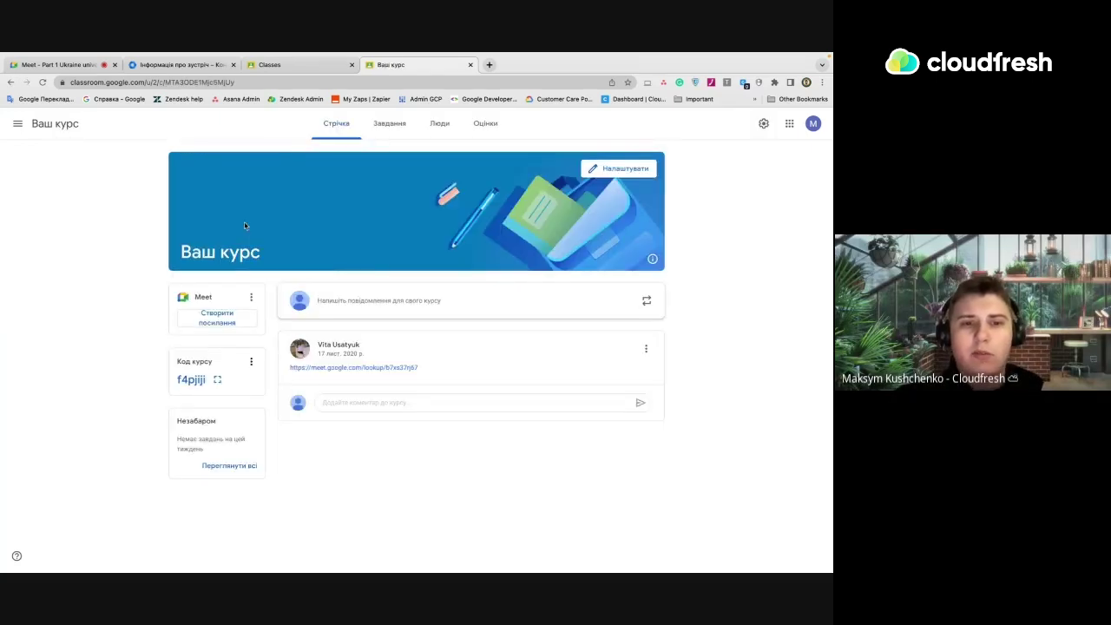
pyautogui.click(440, 126)
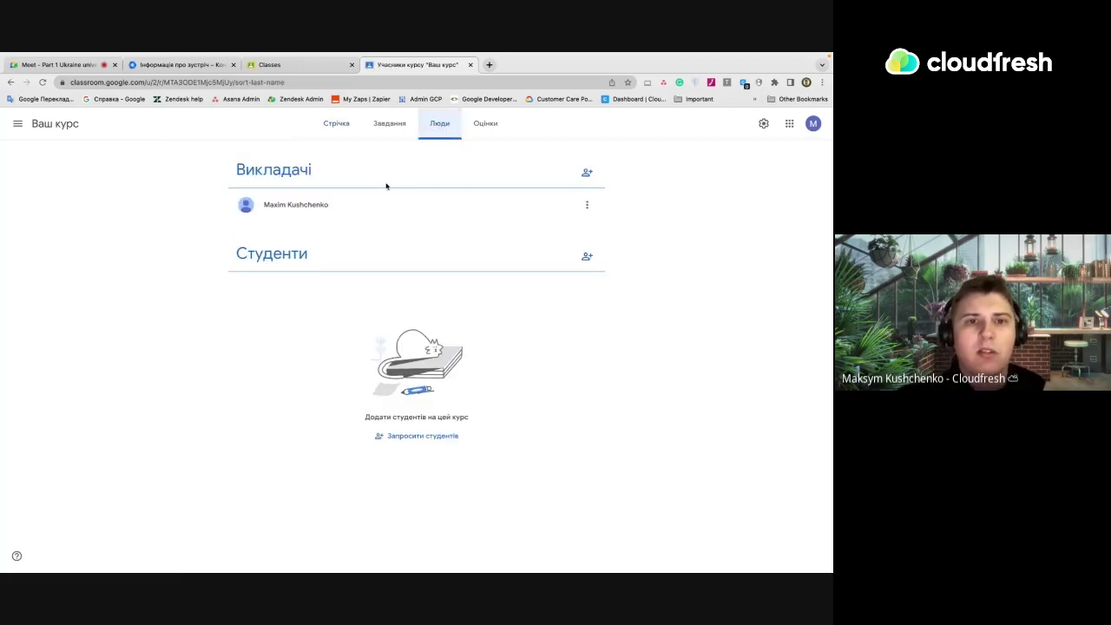
pyautogui.click(319, 128)
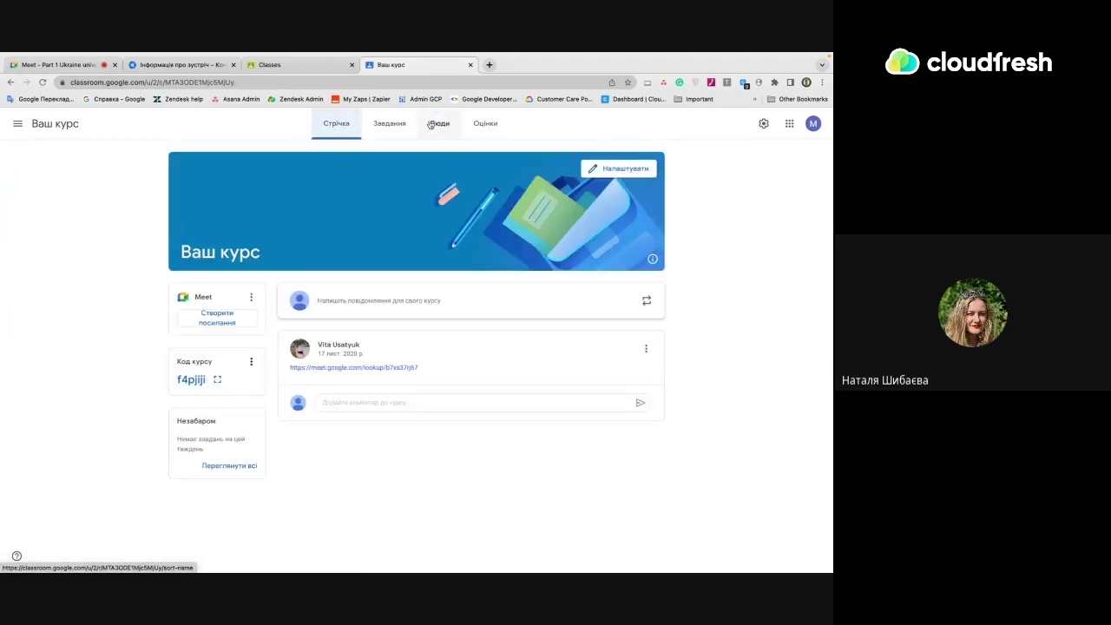
pyautogui.click(431, 124)
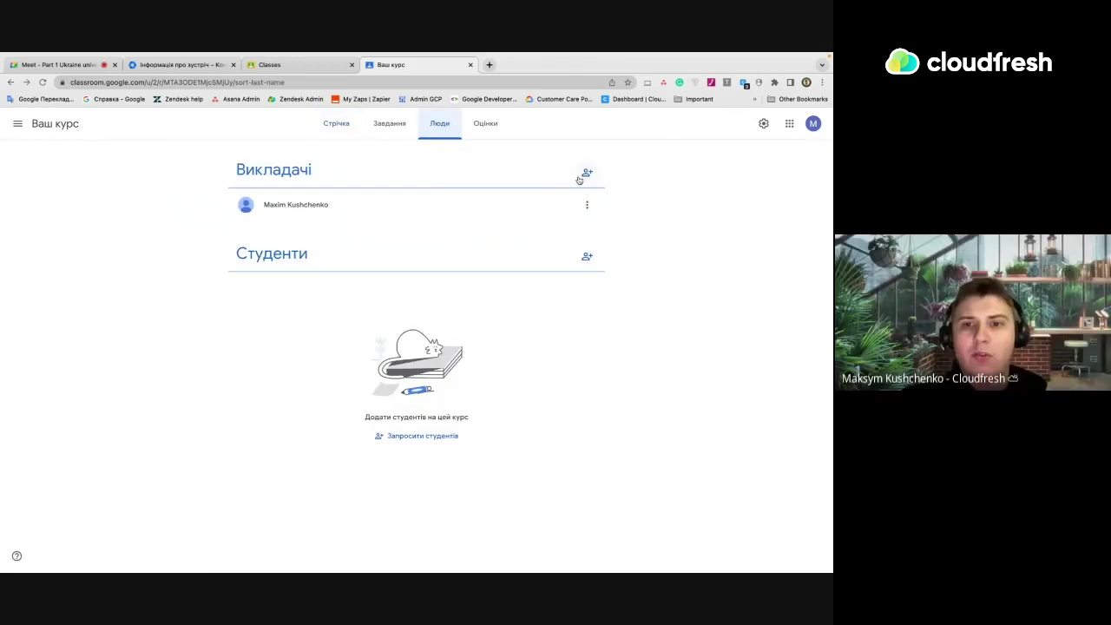
pyautogui.click(585, 174)
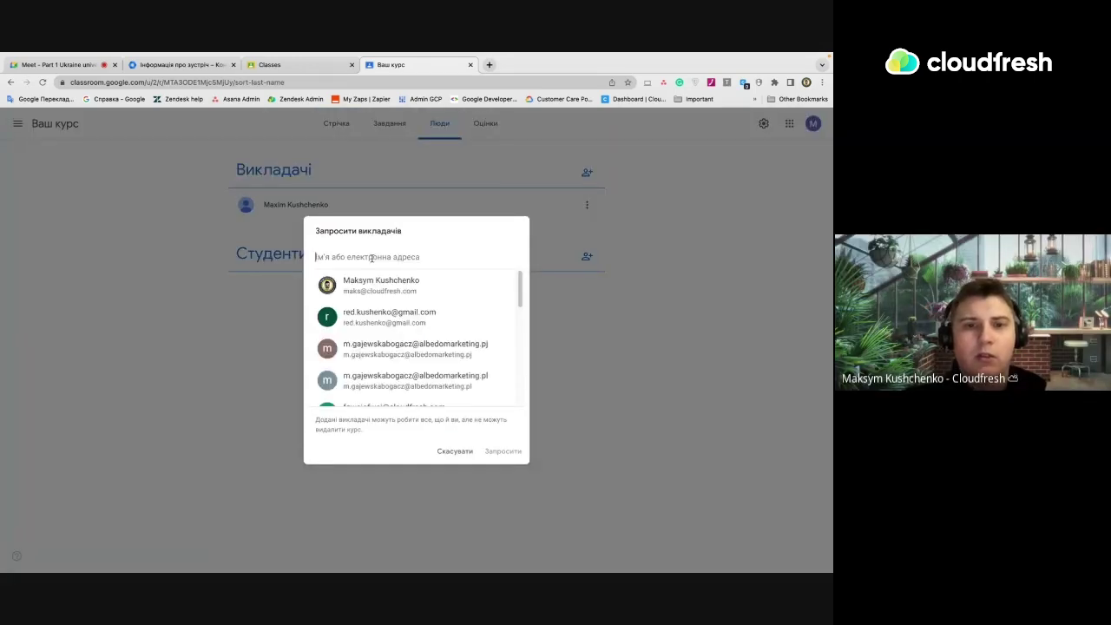
# Cancel the teacher invitation, browse the Стрічка and Завдання tabs, and finish on Люди
pyautogui.click(444, 453)
pyautogui.click(337, 124)
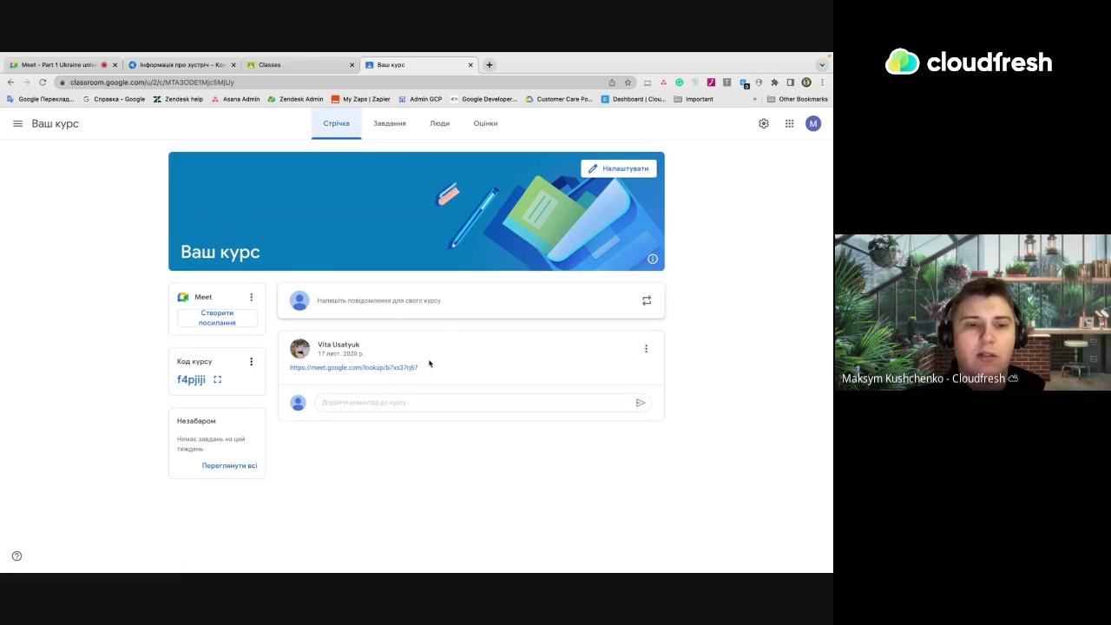
pyautogui.click(391, 134)
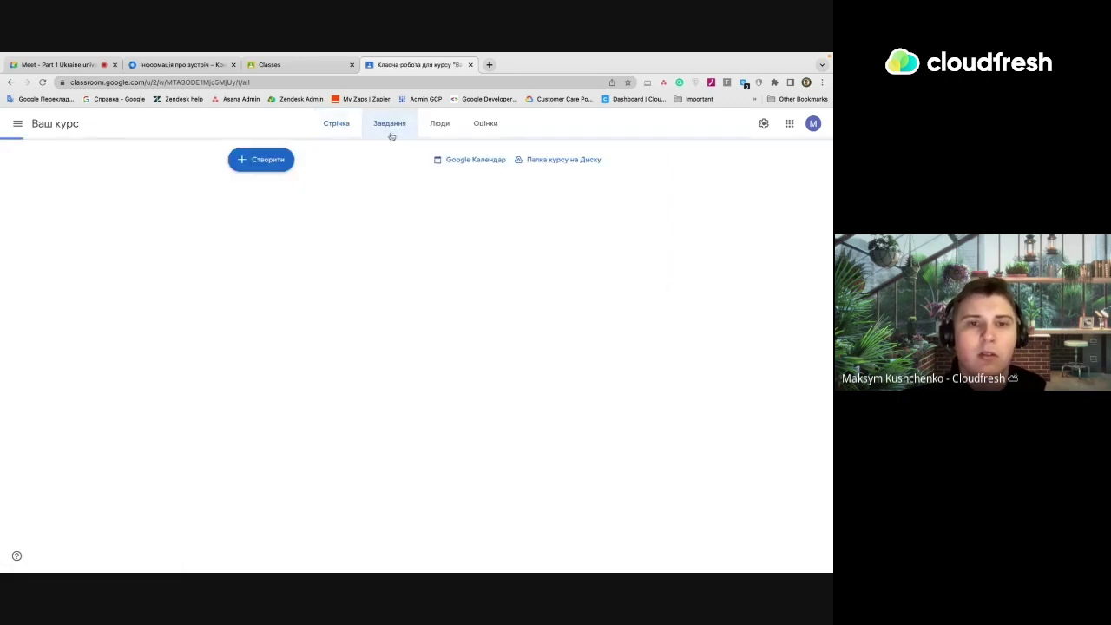
pyautogui.click(345, 126)
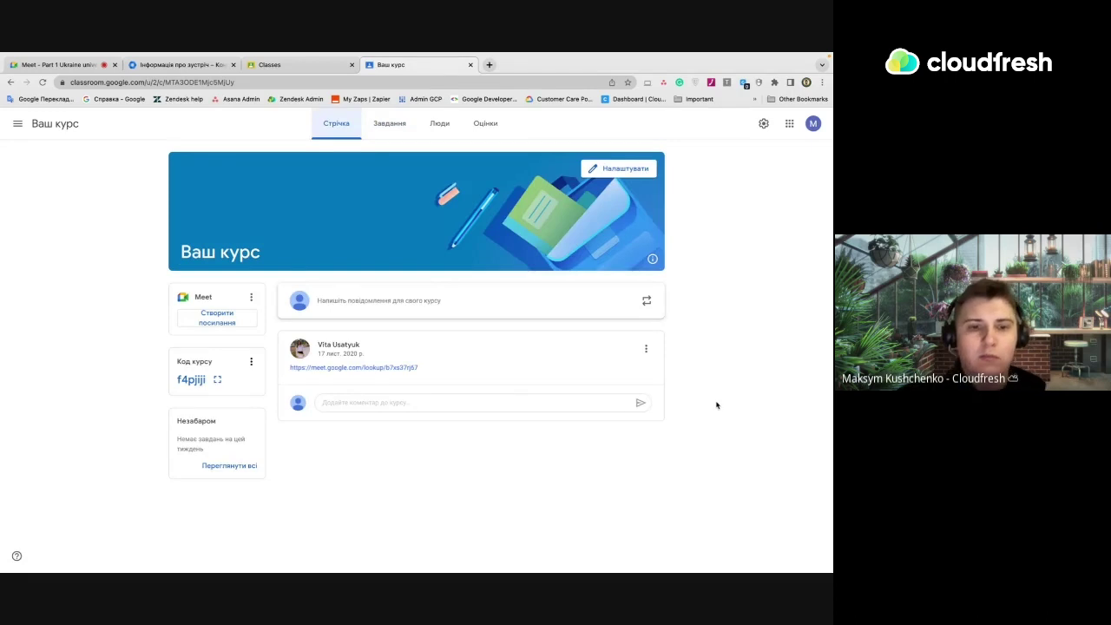
pyautogui.click(437, 135)
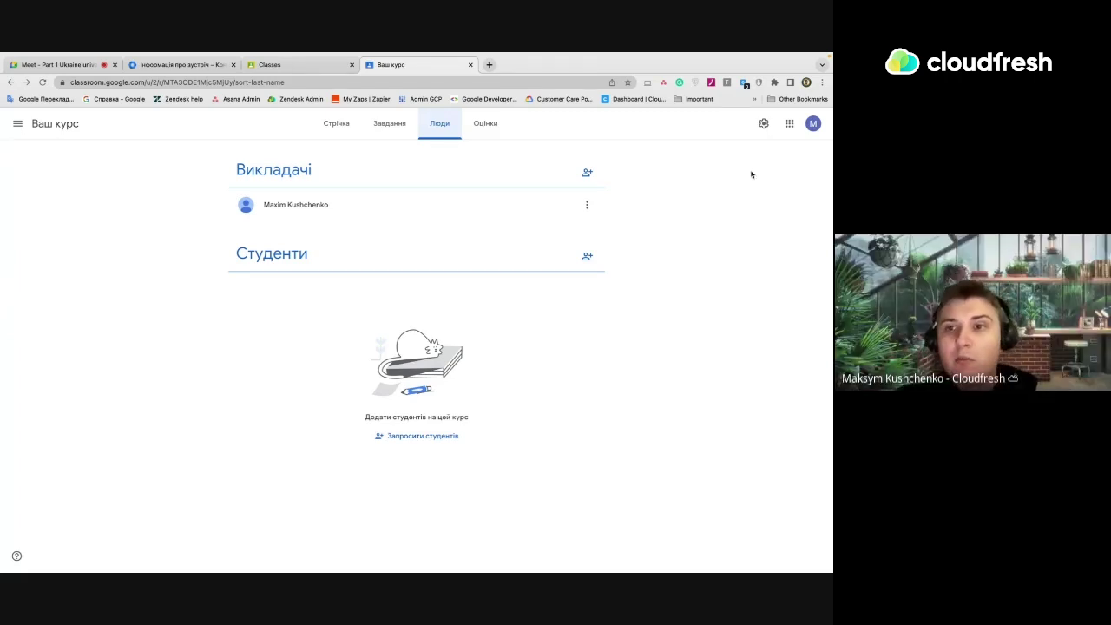
# Open Google Drive from the apps menu and choose Поділитися on the Logo folder
pyautogui.click(790, 123)
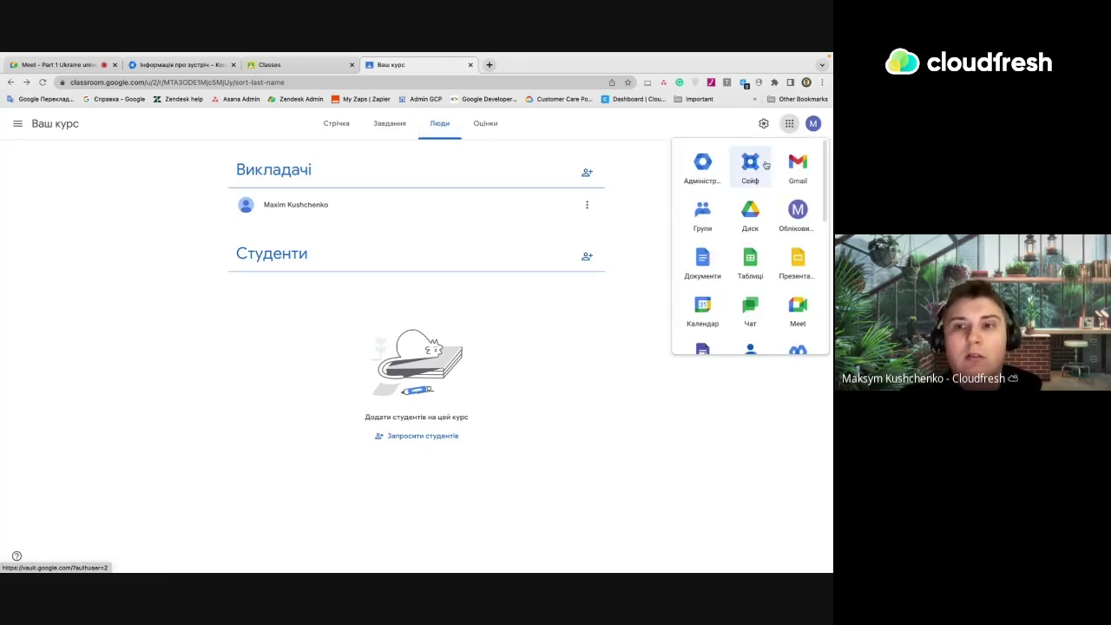
pyautogui.click(754, 204)
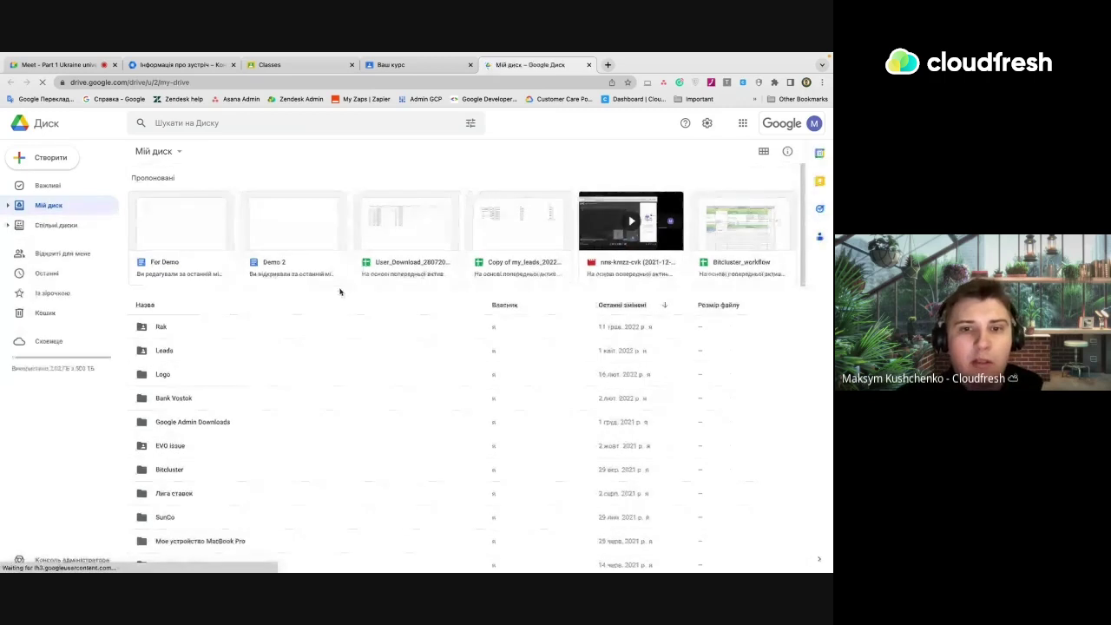
pyautogui.click(171, 377)
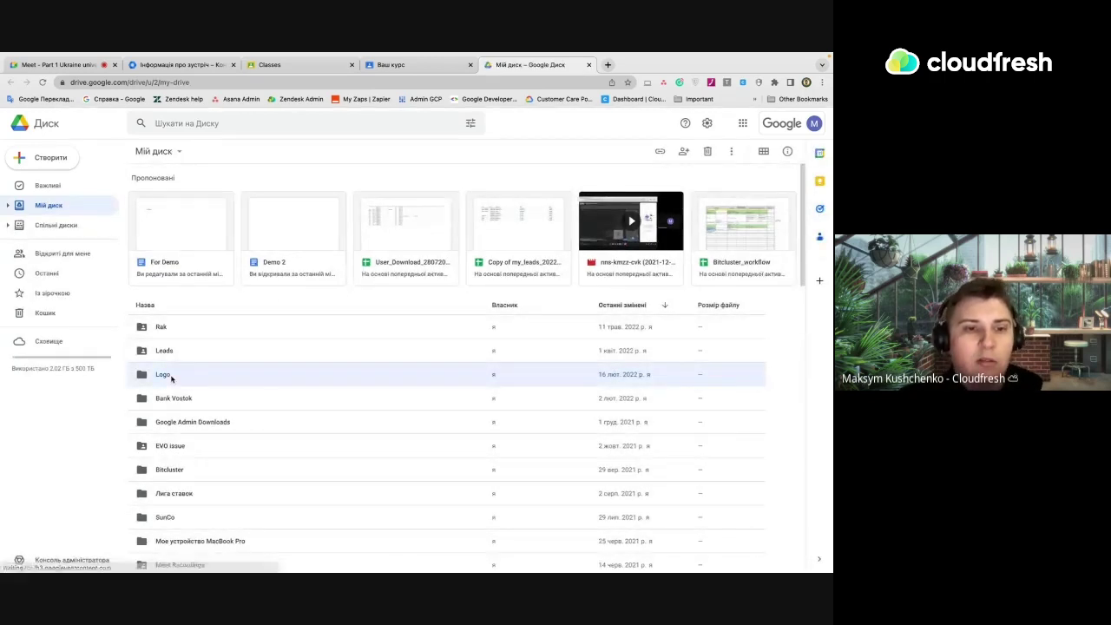
pyautogui.rightClick(172, 377)
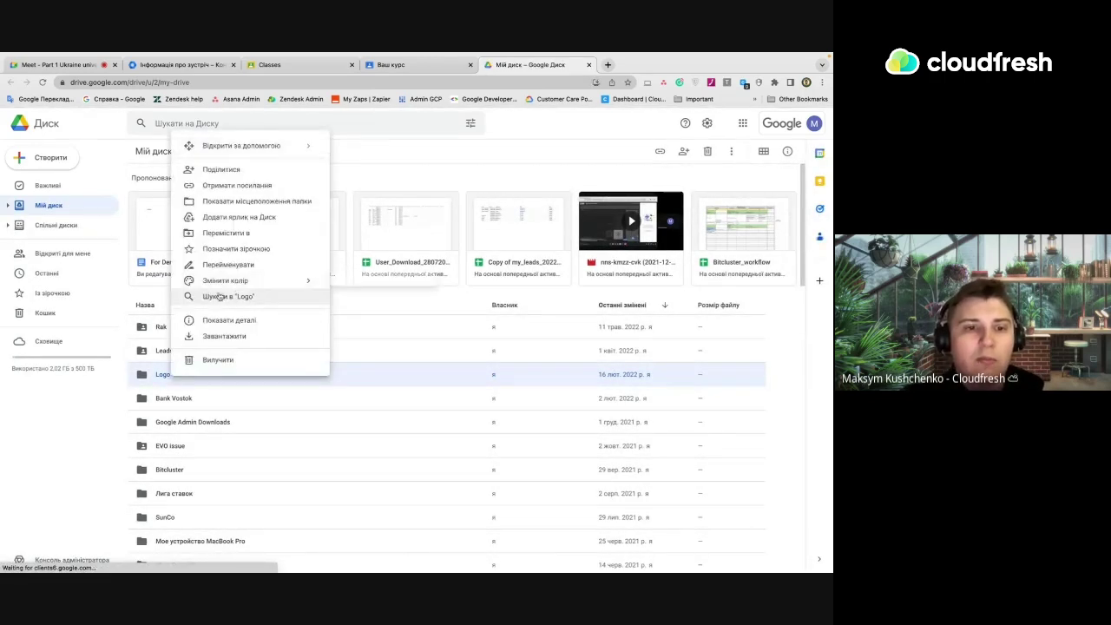
pyautogui.click(157, 376)
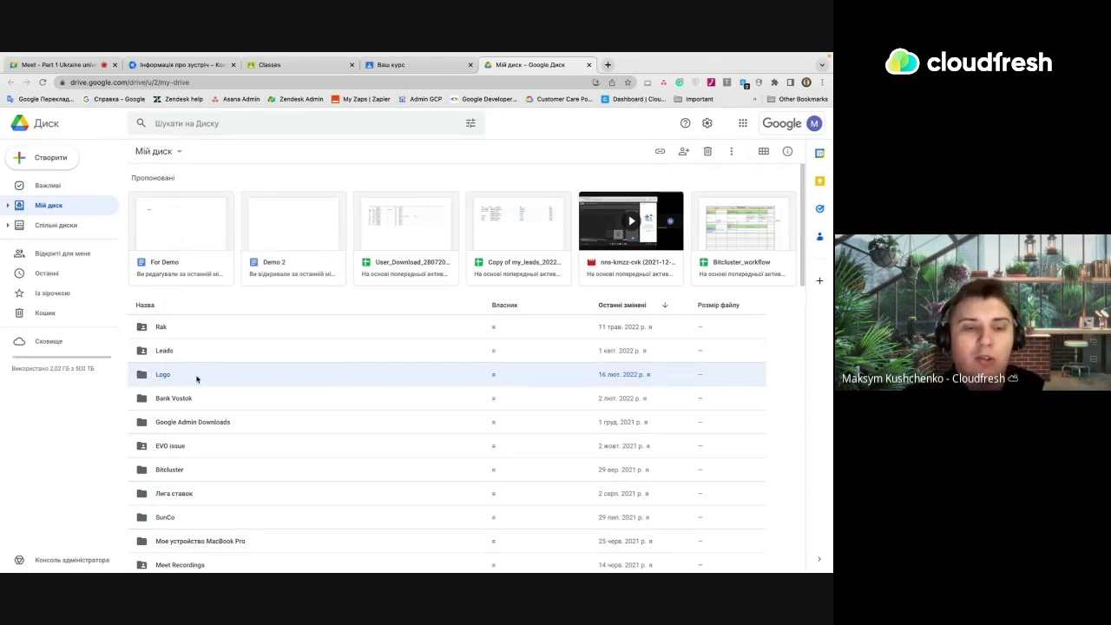
pyautogui.rightClick(196, 378)
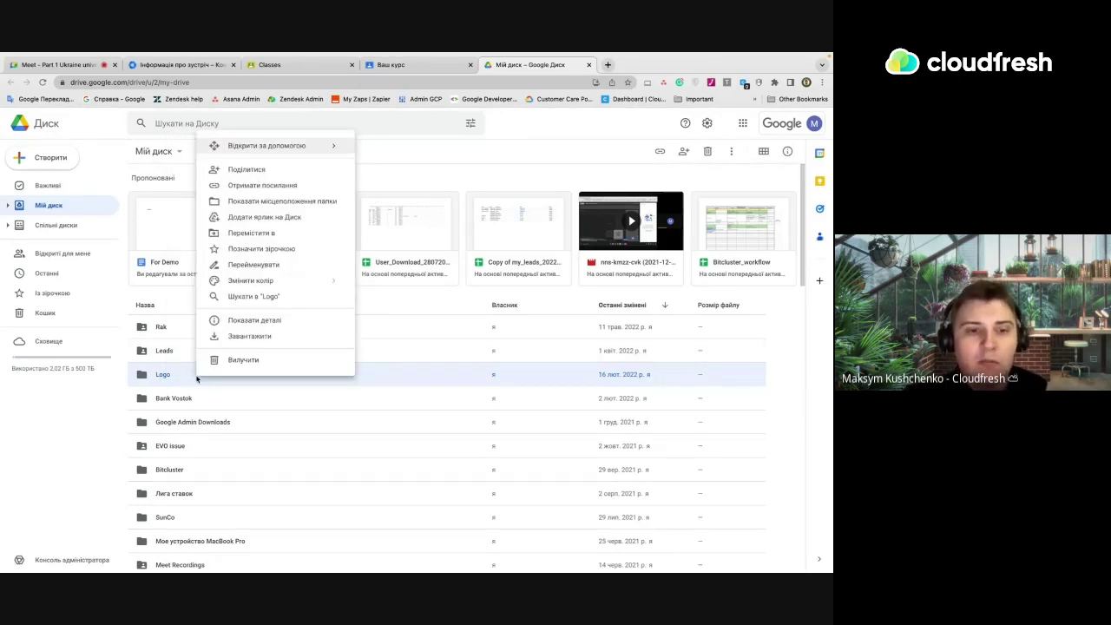
pyautogui.click(243, 172)
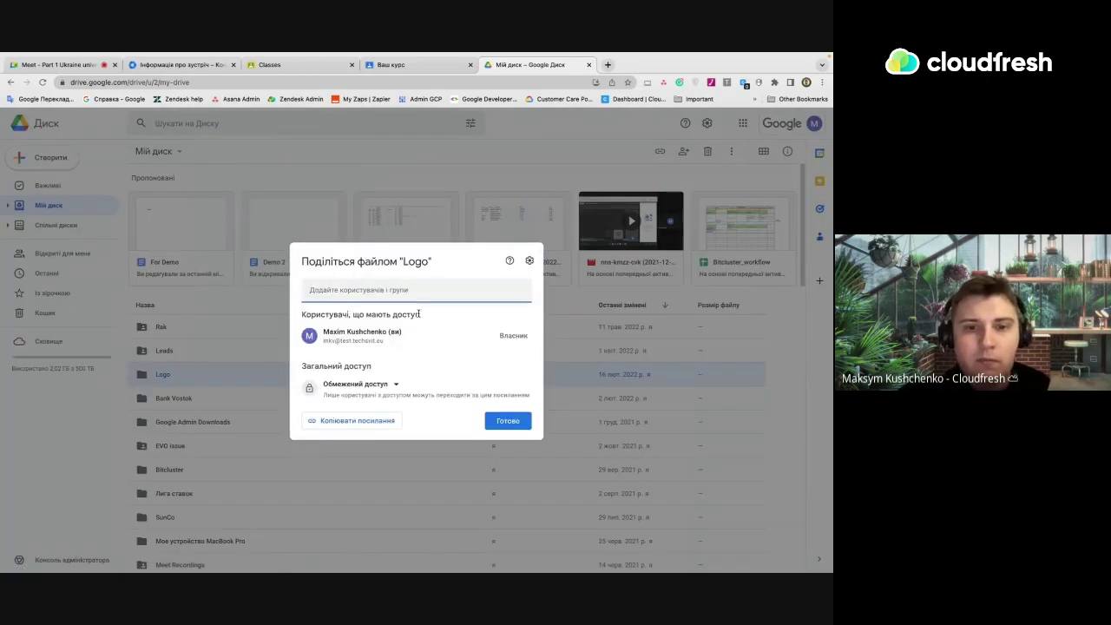
# Set General access to Test Cloudfresh with the Viewer role and copy the folder link
pyautogui.click(365, 385)
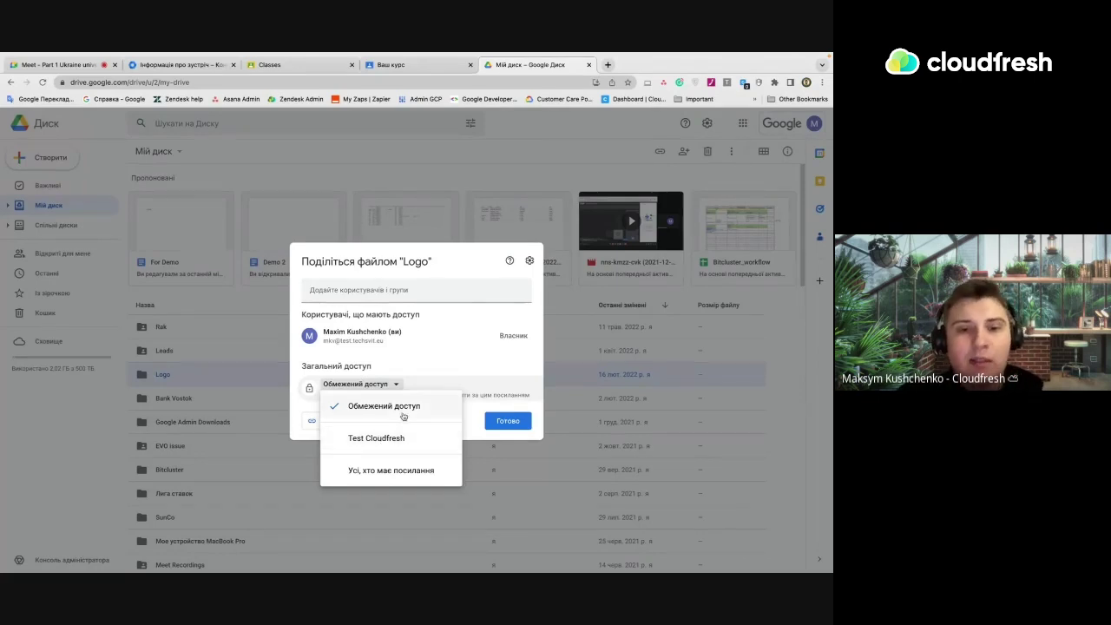
pyautogui.click(385, 438)
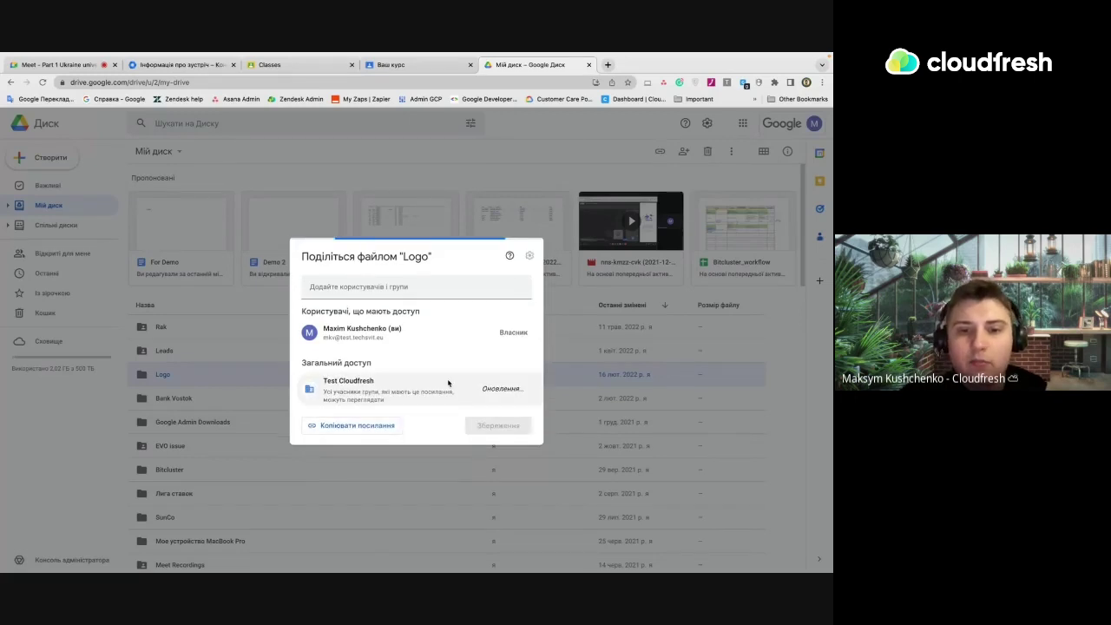
pyautogui.click(486, 389)
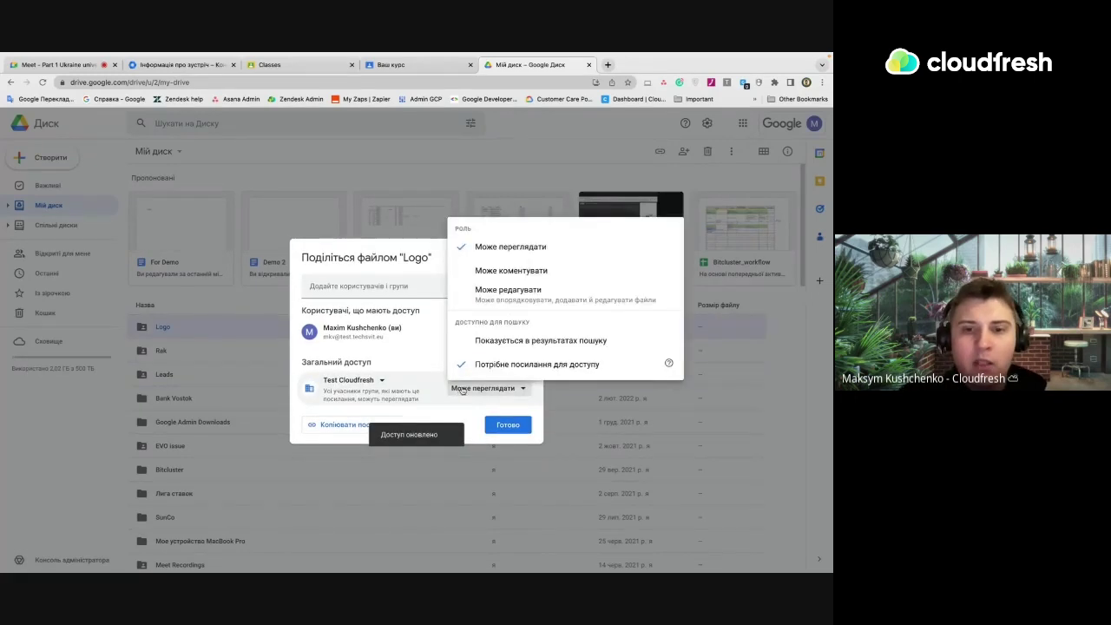
pyautogui.click(532, 250)
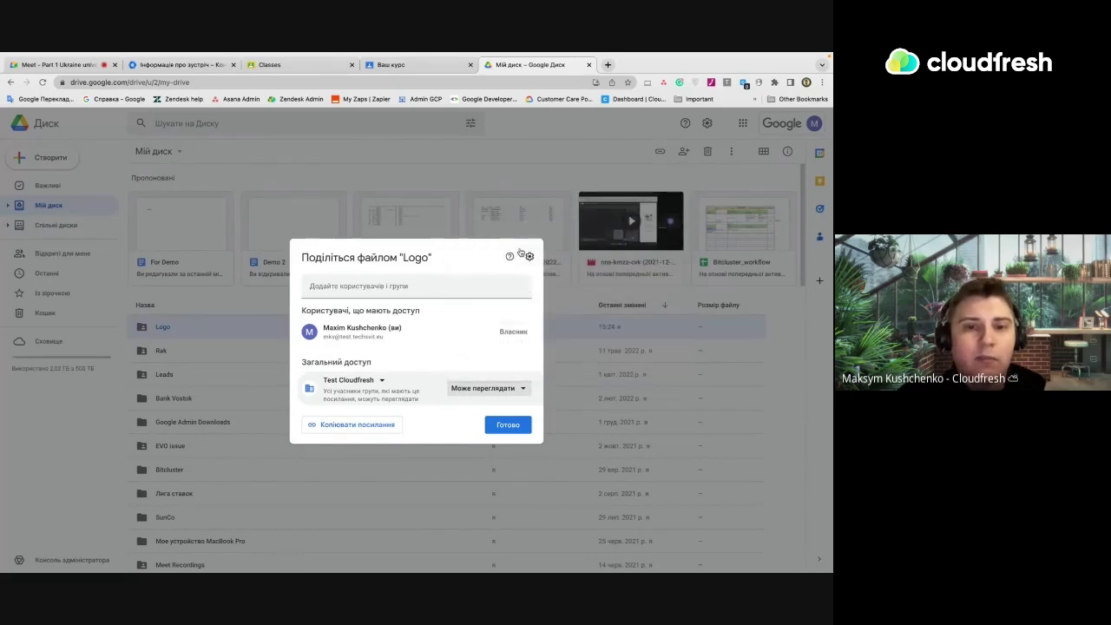
pyautogui.click(353, 426)
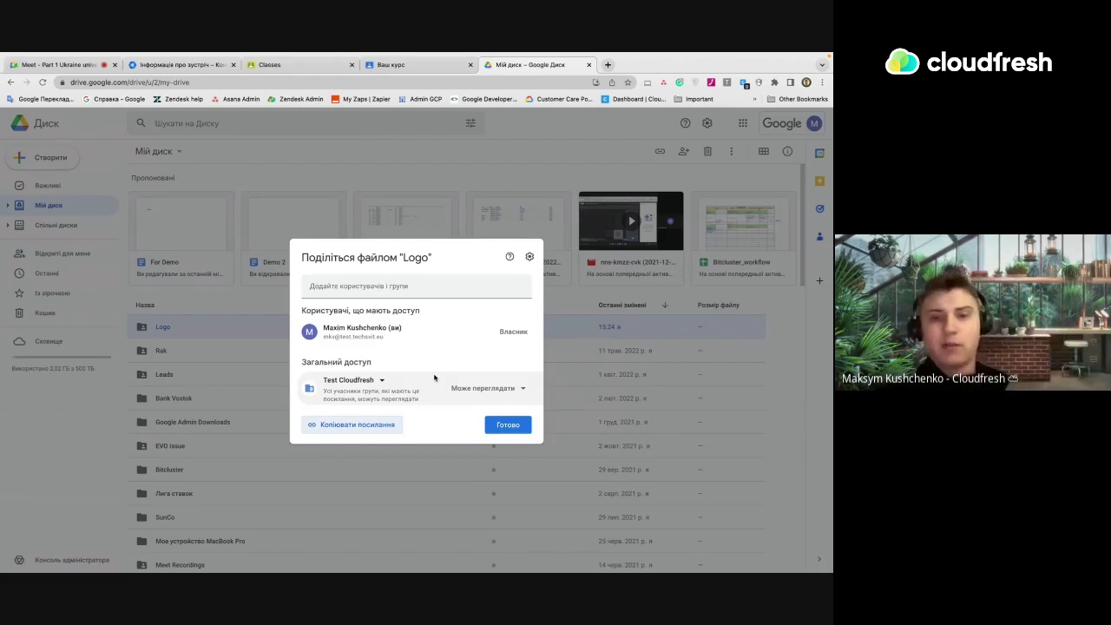
# Try adding a suggested contact, cancel without sharing, and close the dialog
pyautogui.click(398, 291)
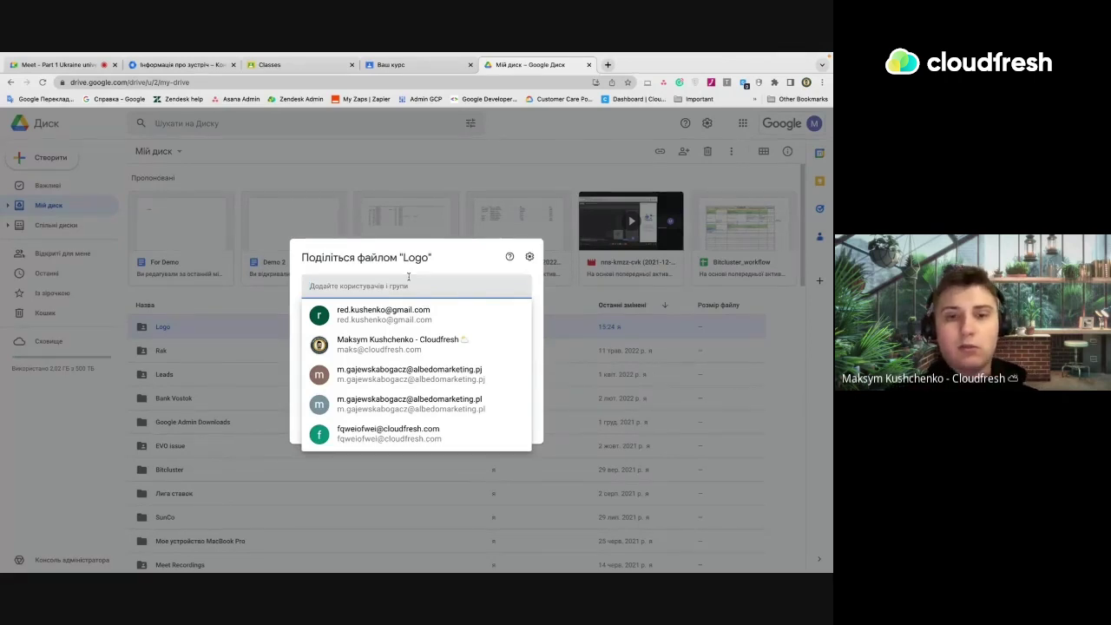
pyautogui.click(391, 344)
pyautogui.click(489, 288)
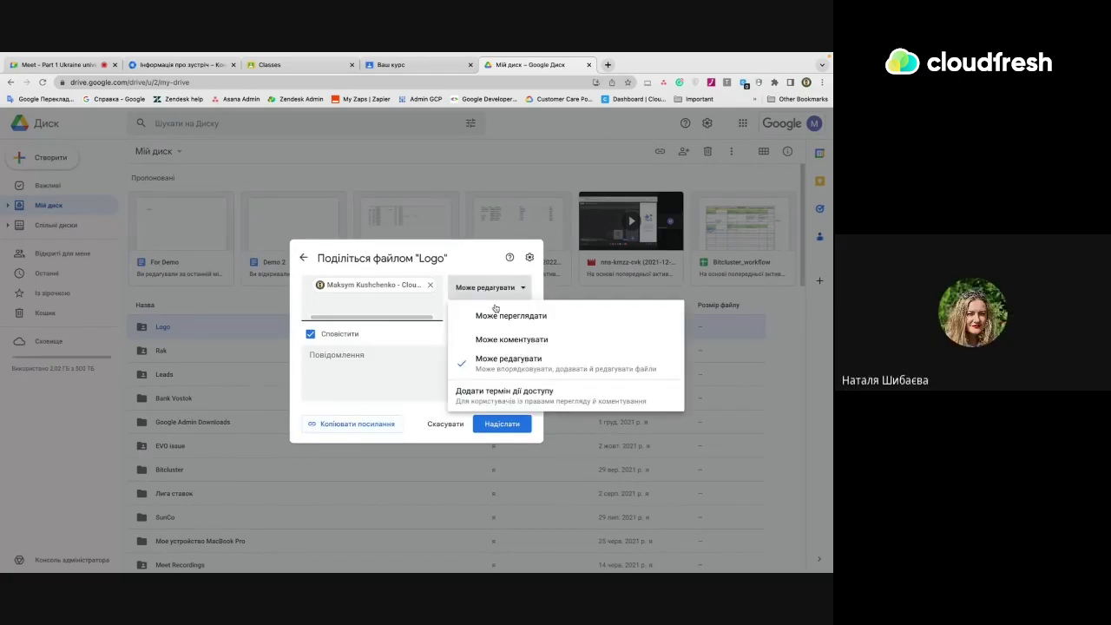
pyautogui.click(432, 425)
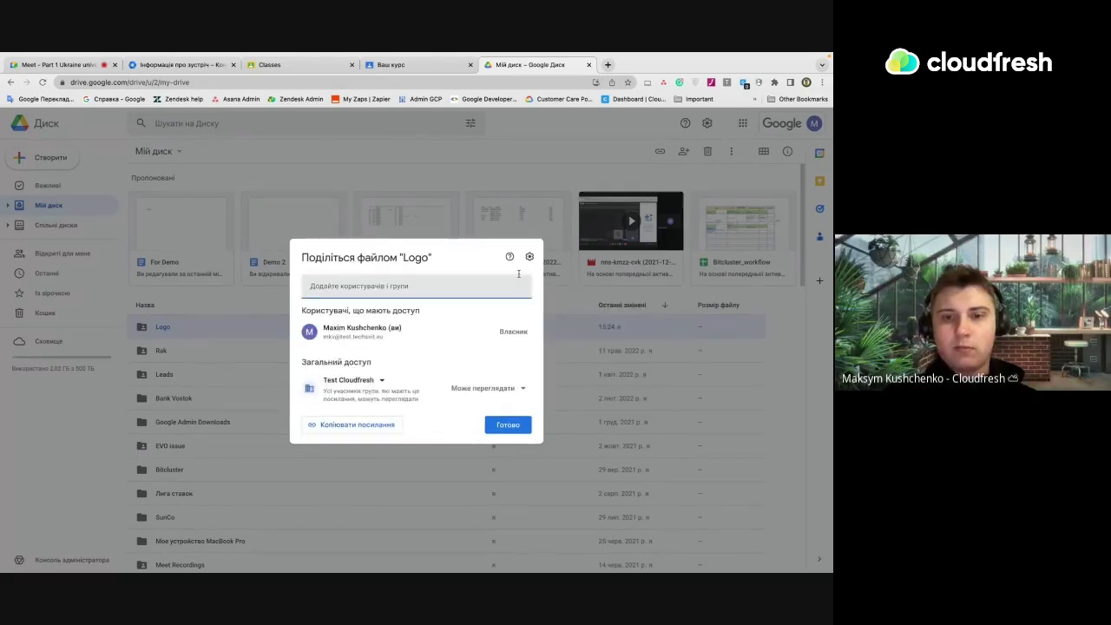
pyautogui.press('Escape')
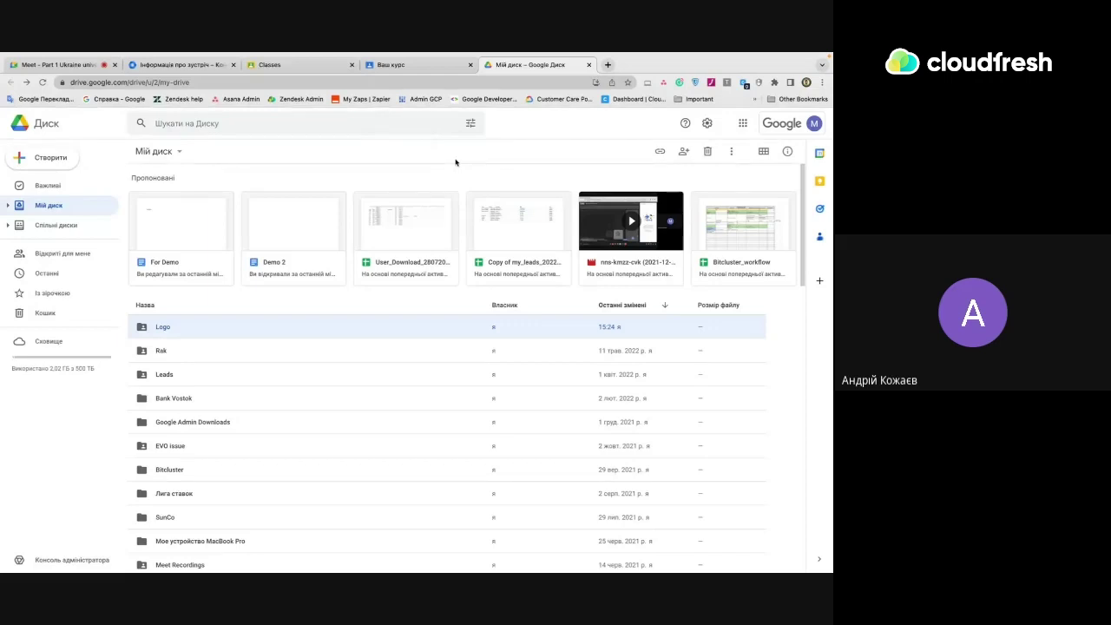
# Expand Shared drives, then return to the Admin console details for meeting vgp-uzdn-vfx
pyautogui.click(10, 225)
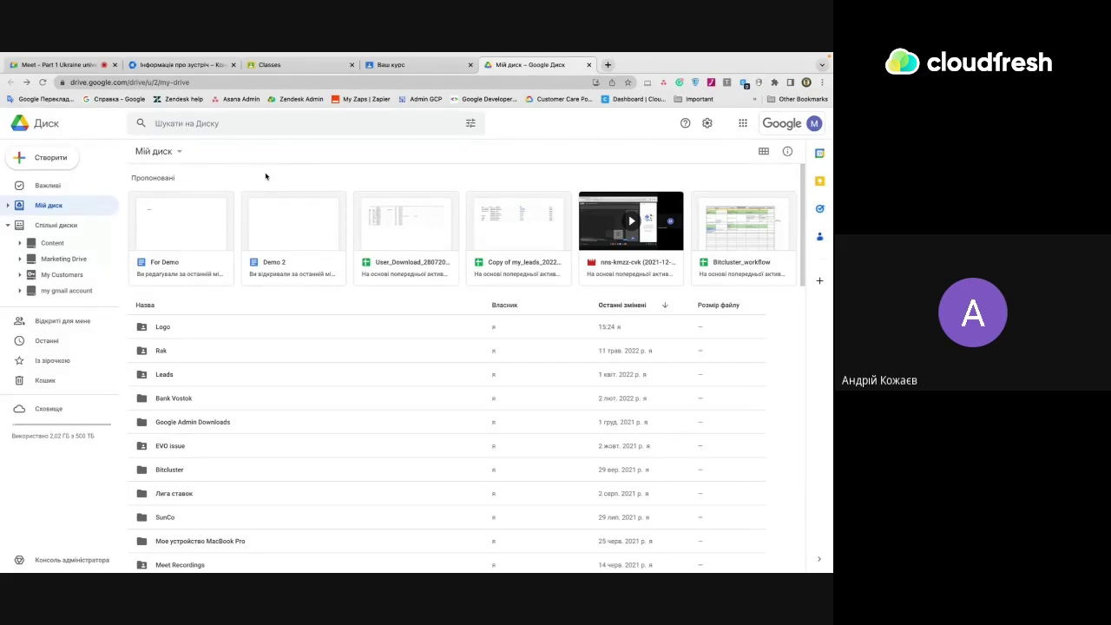
pyautogui.moveTo(308, 57)
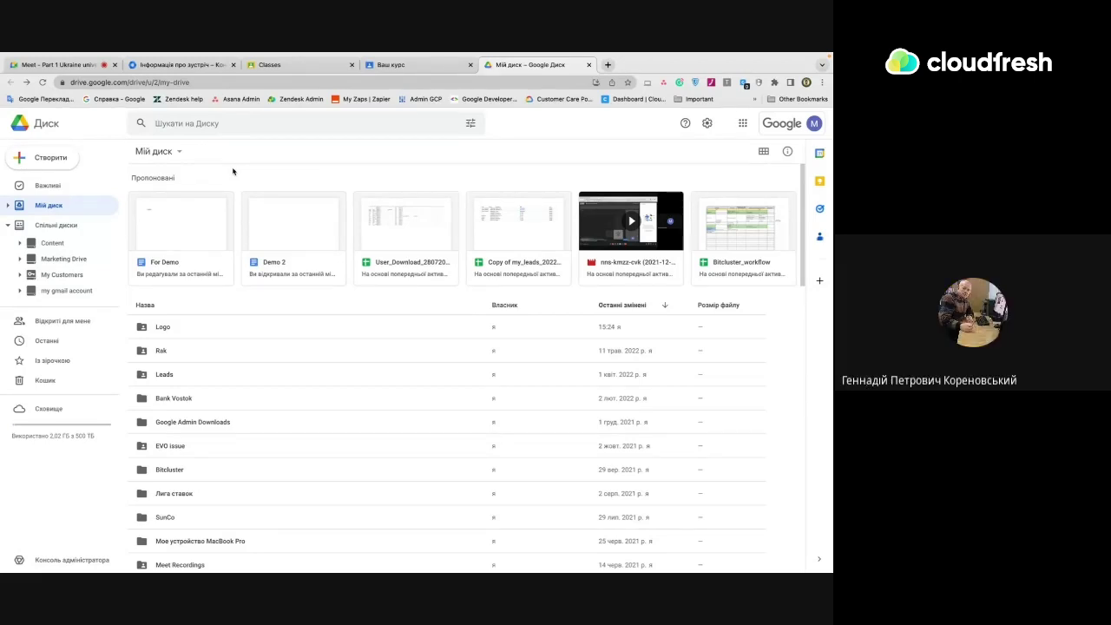
pyautogui.click(179, 65)
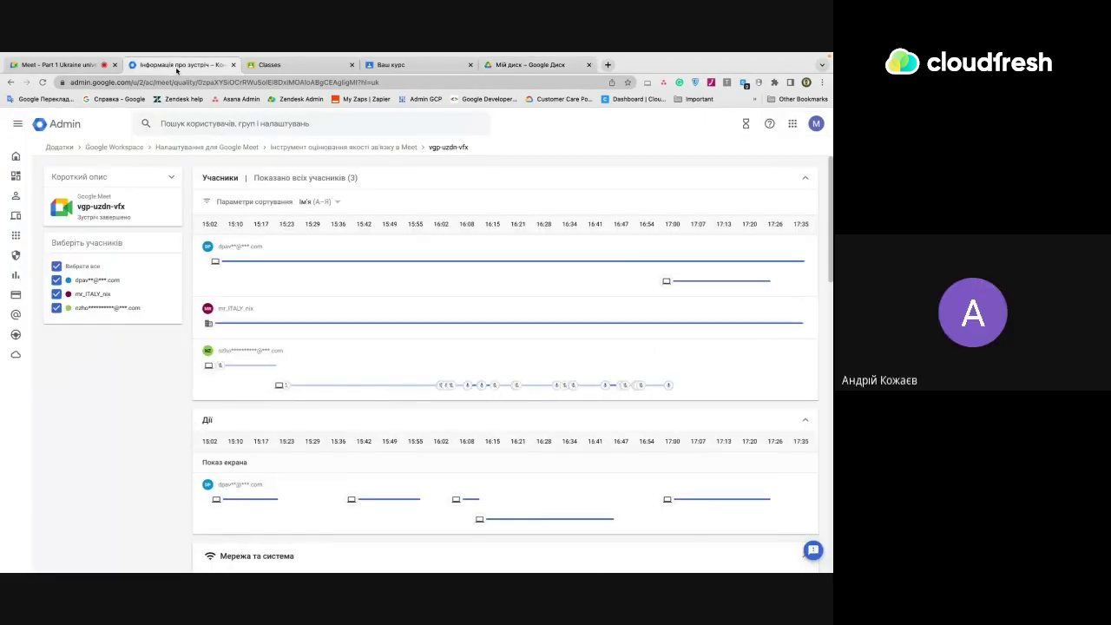
# Go to the Admin console home page, then switch back to the Meet call
pyautogui.click(68, 126)
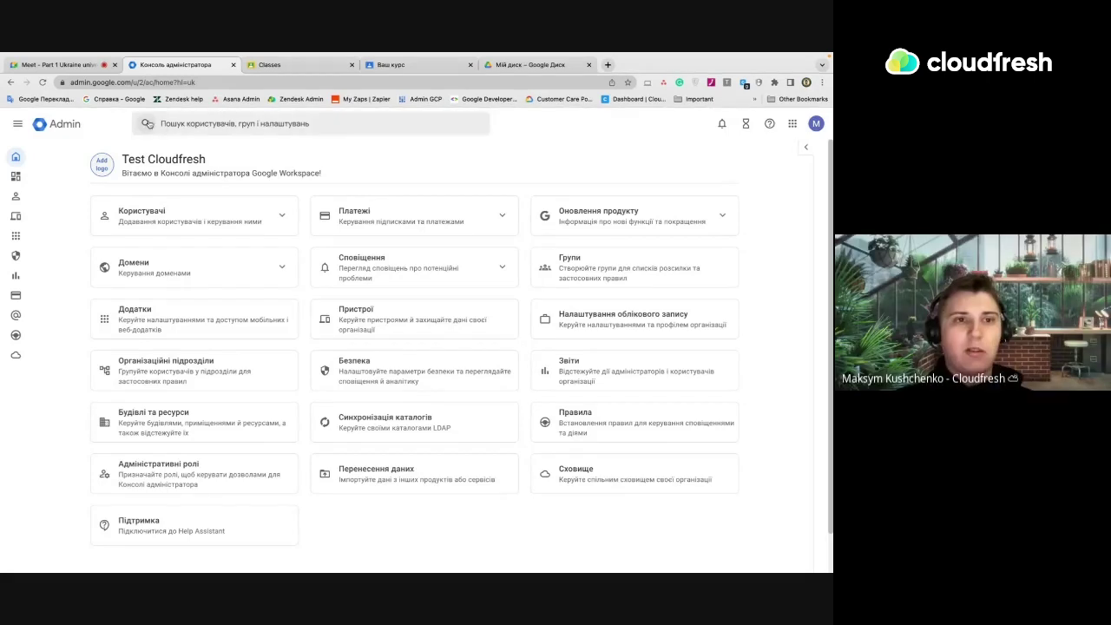
pyautogui.click(79, 68)
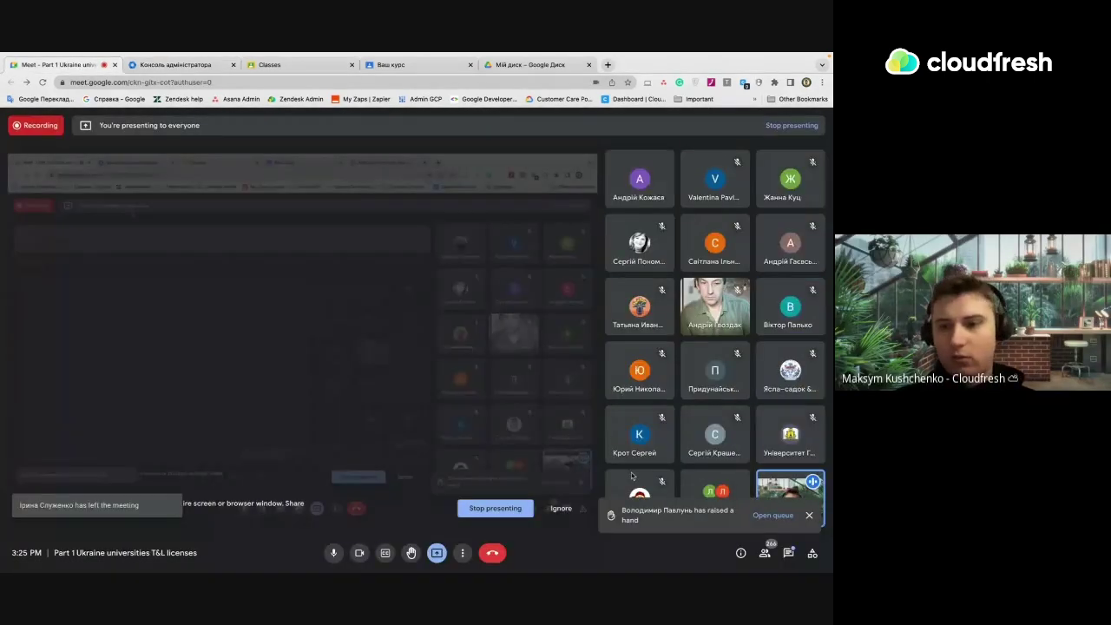
# Open Q&A from the Activities menu and close it again
pyautogui.click(810, 554)
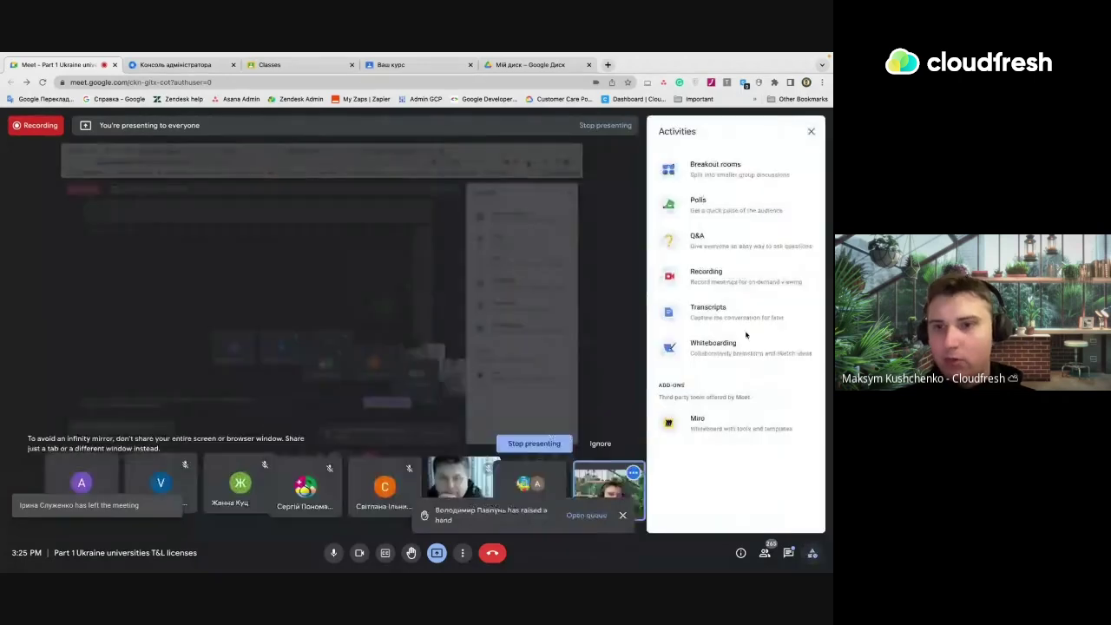
pyautogui.click(730, 244)
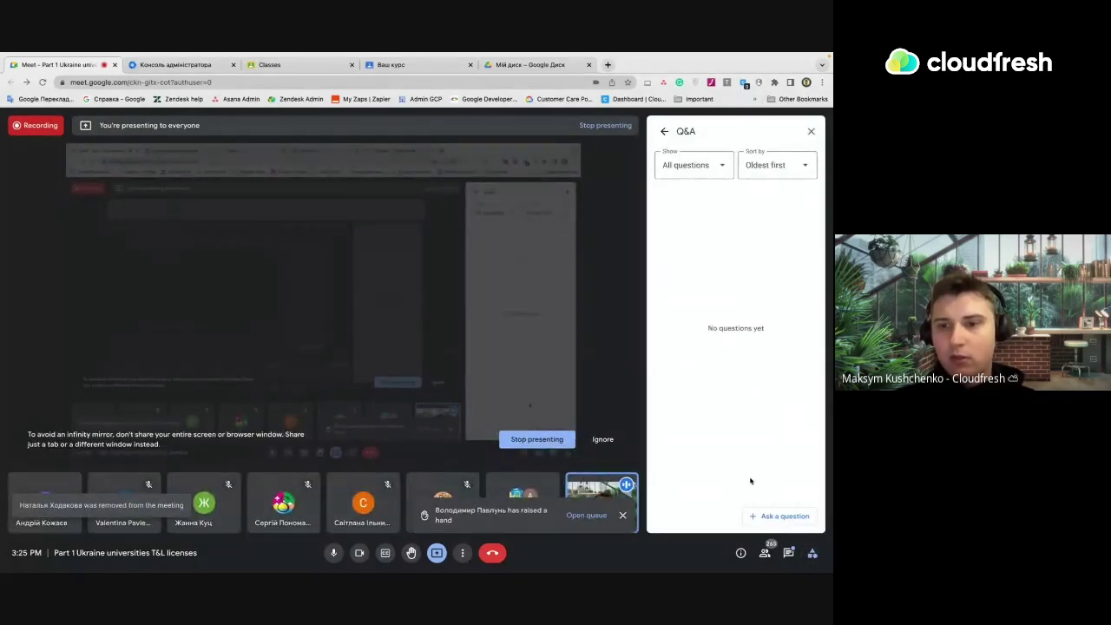
pyautogui.click(811, 132)
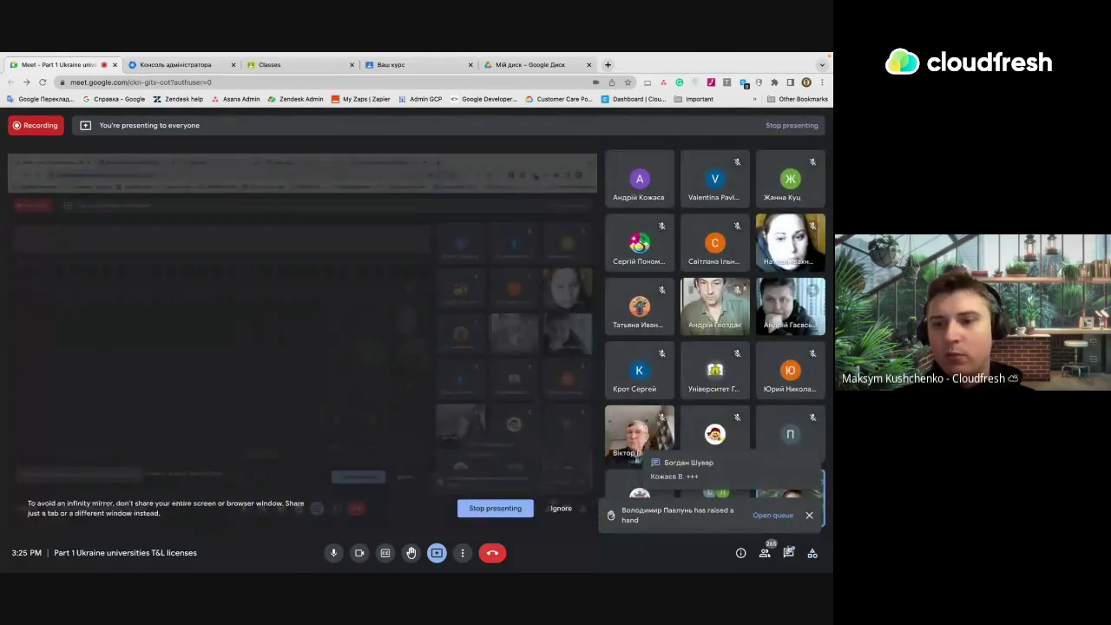
# Reopen Q&A, admit the waiting participant, start a question, then close the panel
pyautogui.click(812, 553)
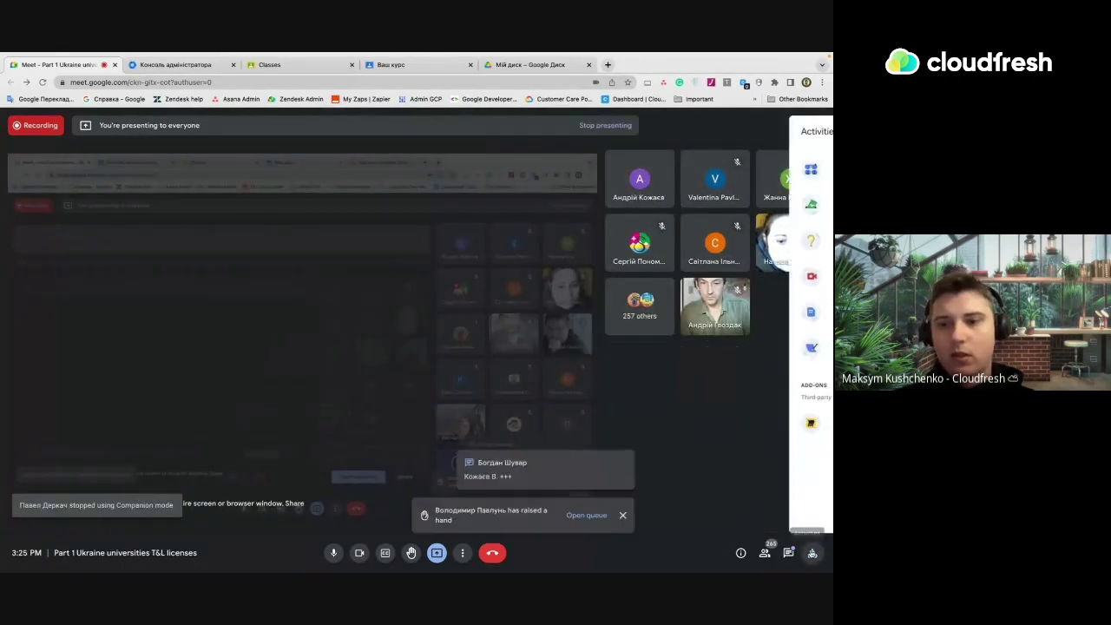
pyautogui.click(769, 246)
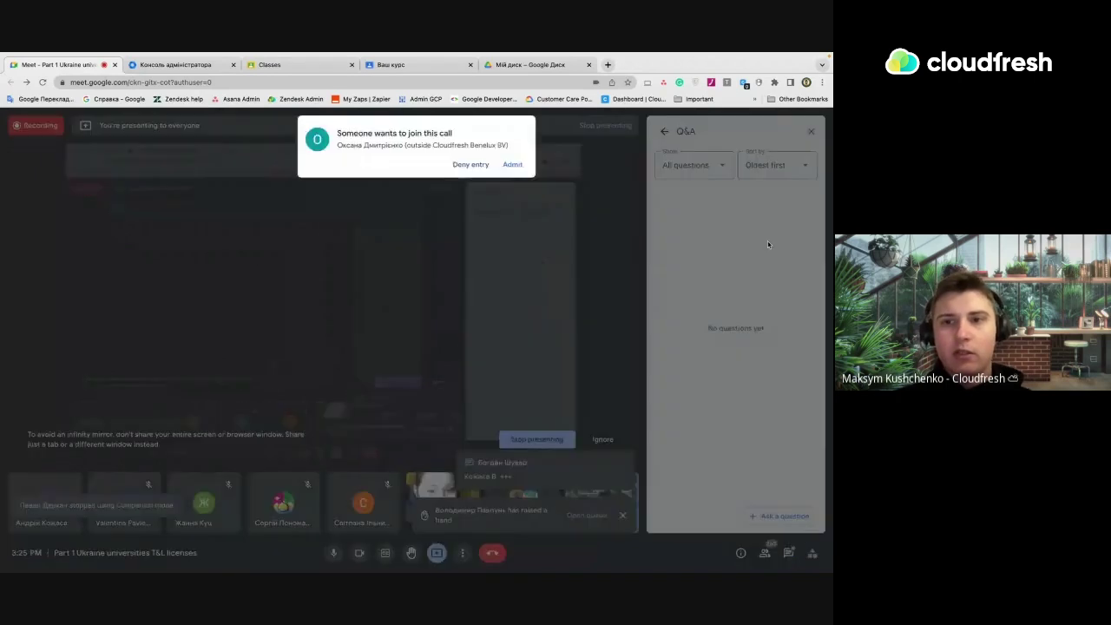
pyautogui.click(513, 165)
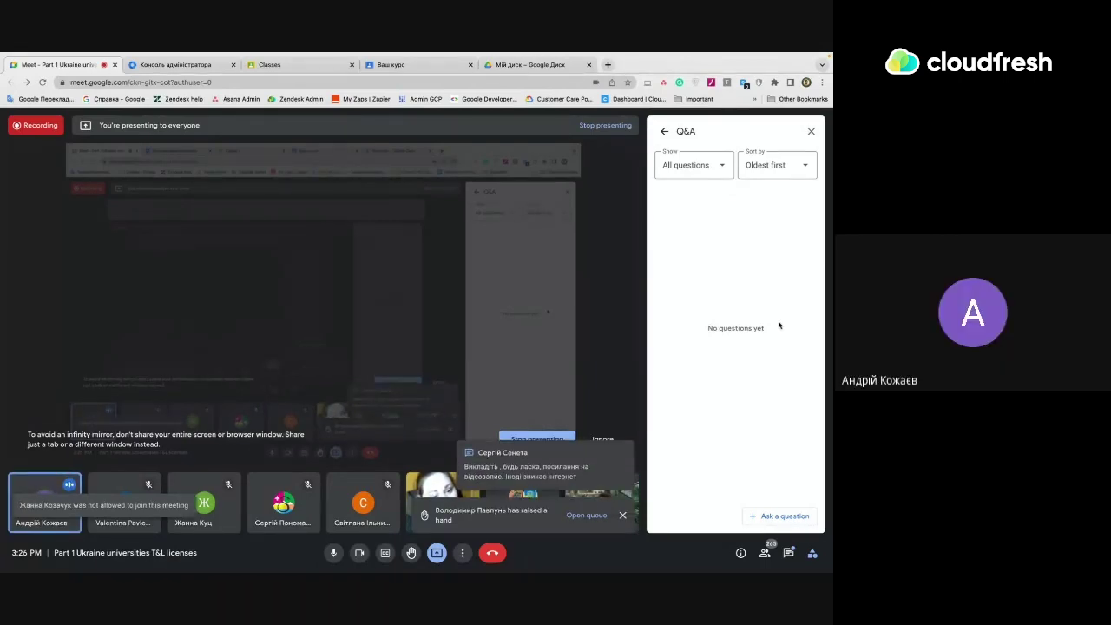
pyautogui.click(767, 516)
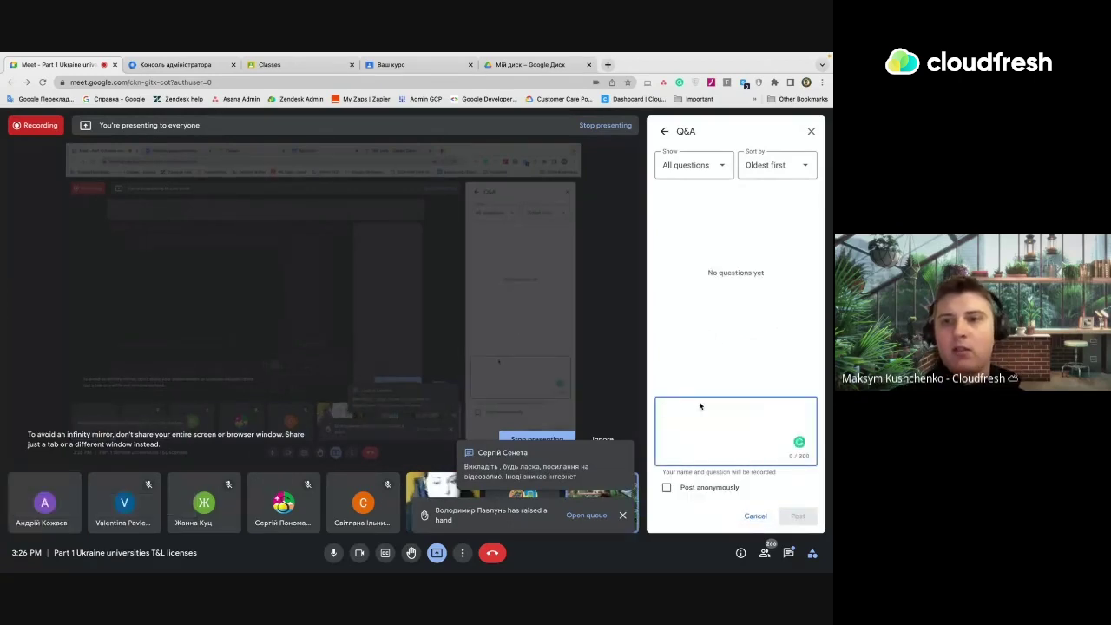
pyautogui.click(811, 131)
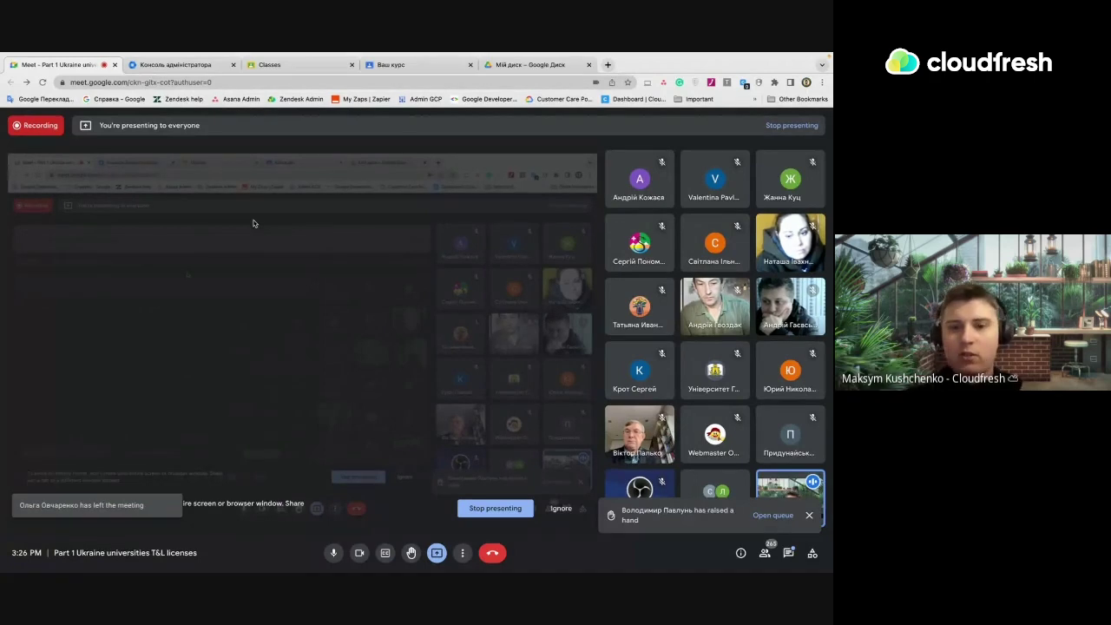
# Read the in-call chat, turn off microphone and camera, and stop presenting
pyautogui.click(788, 553)
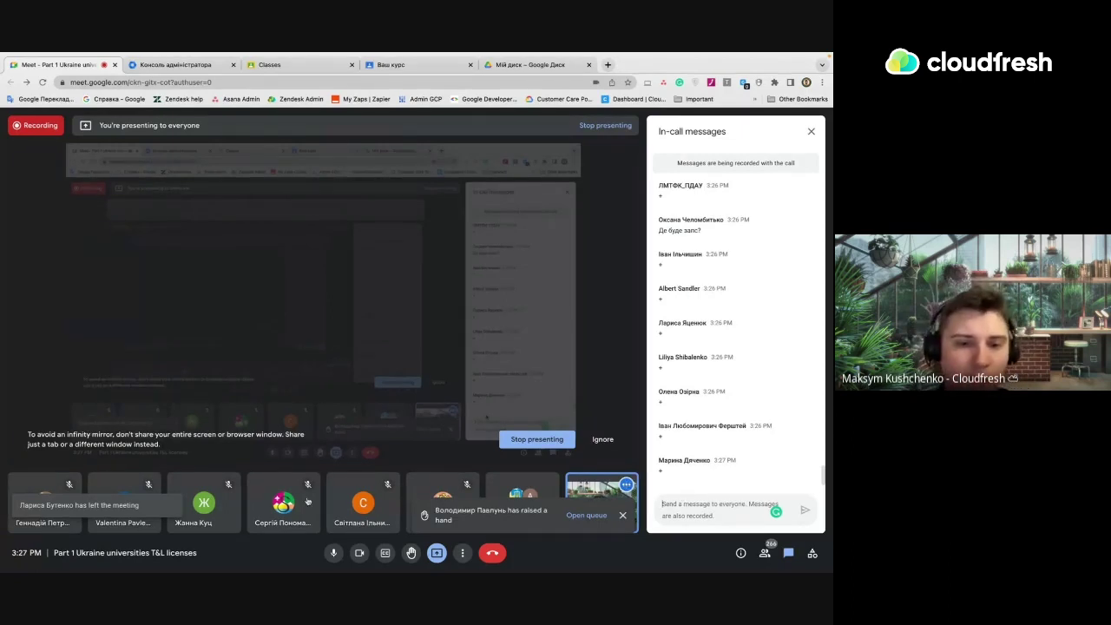
pyautogui.click(335, 554)
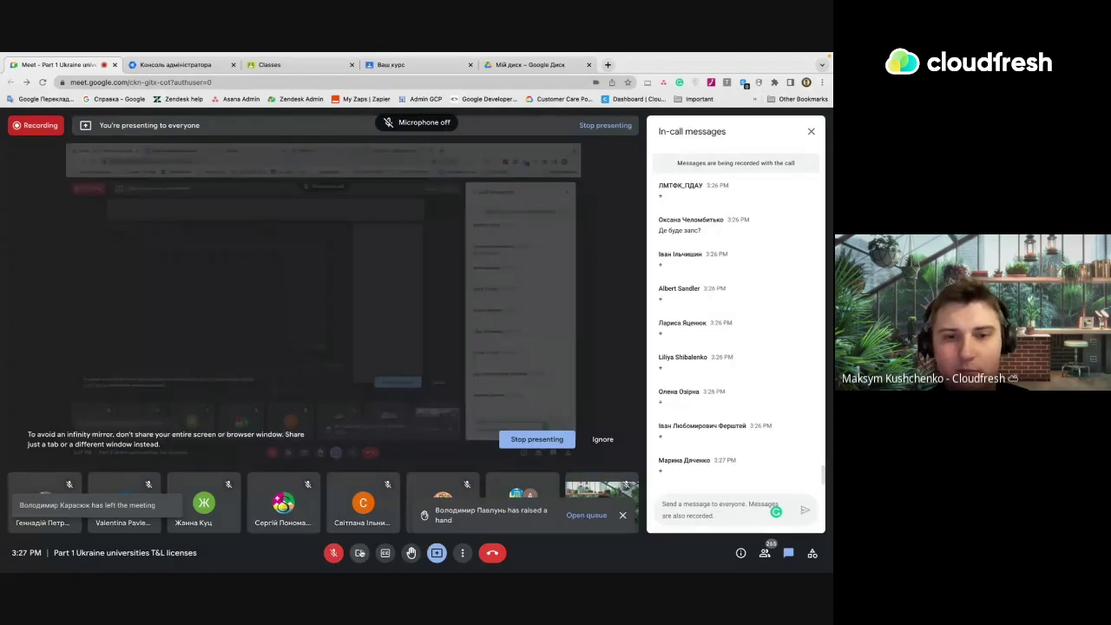
pyautogui.click(360, 553)
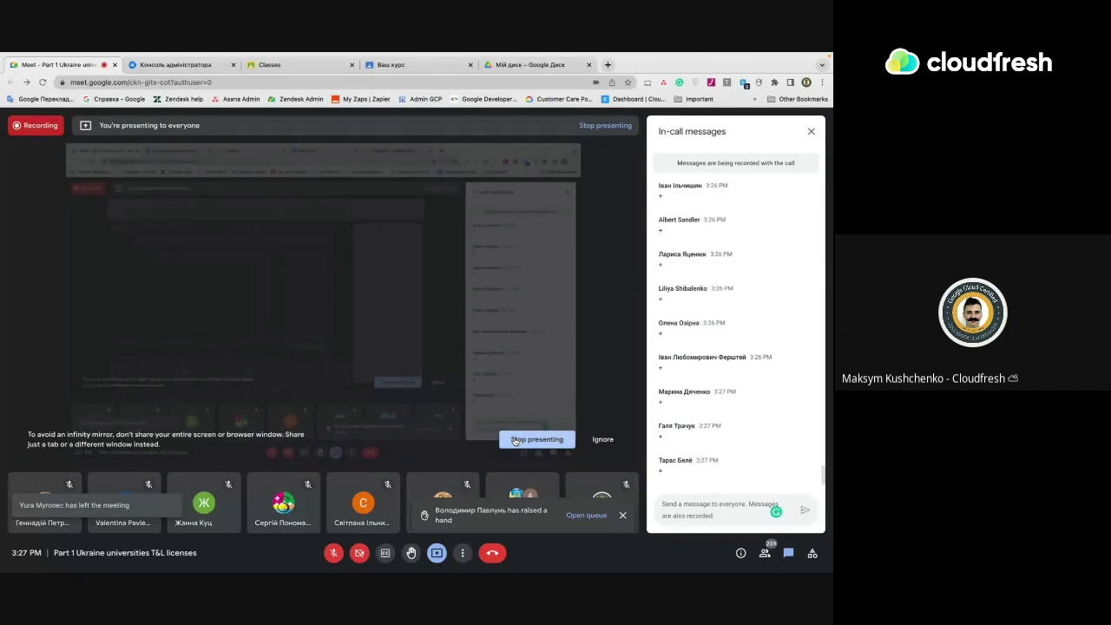
pyautogui.click(515, 440)
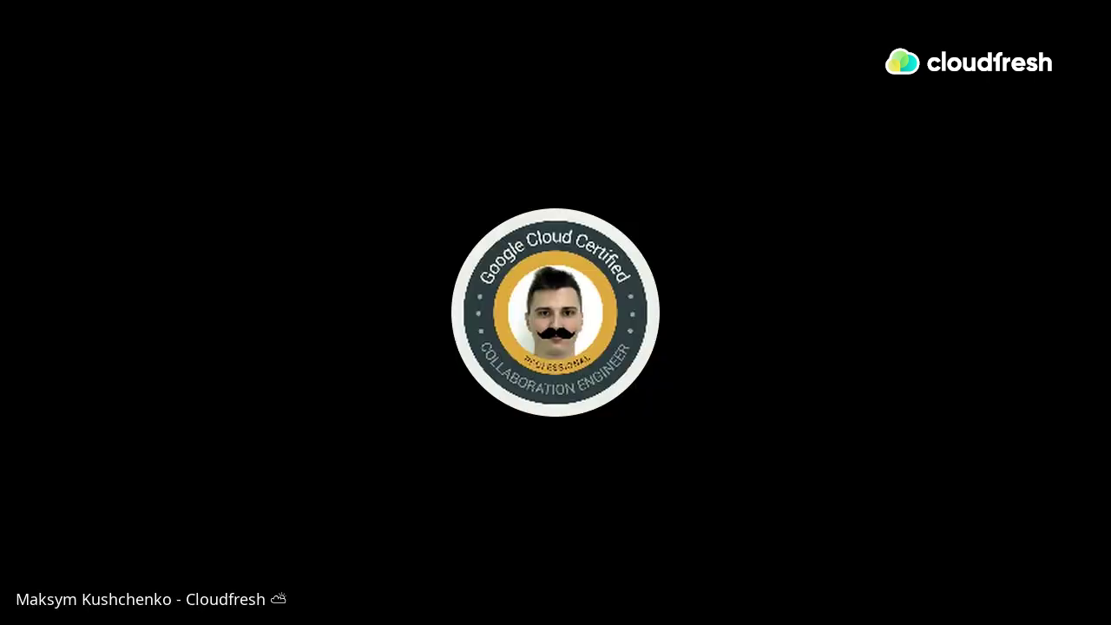
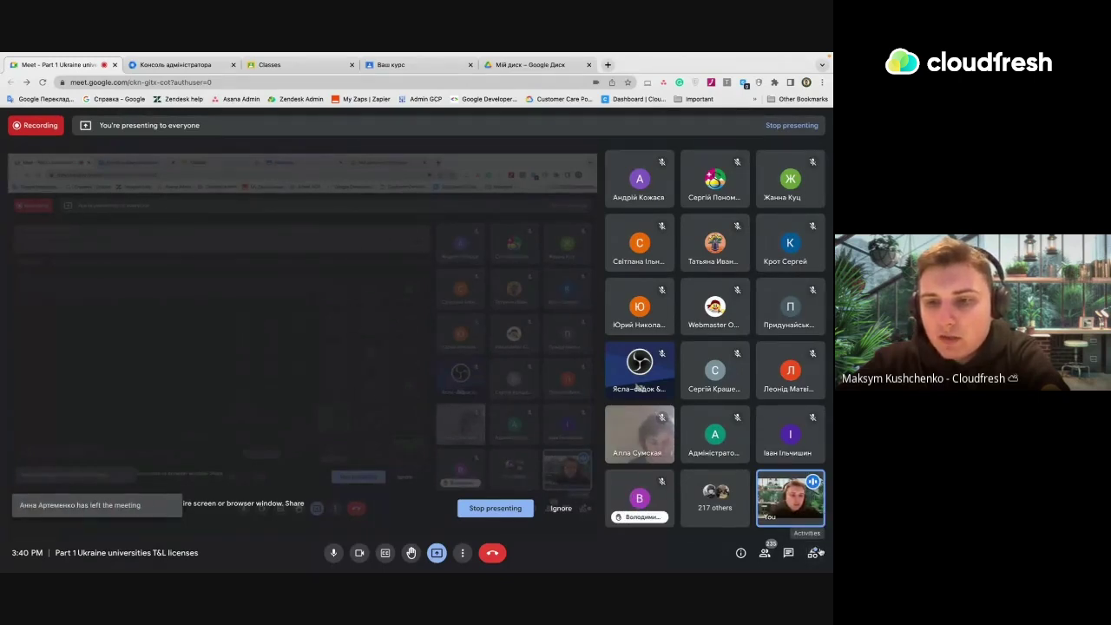
# Review the Meet Q&A panel, discard a draft question, then go to the Admin console tab
pyautogui.click(814, 553)
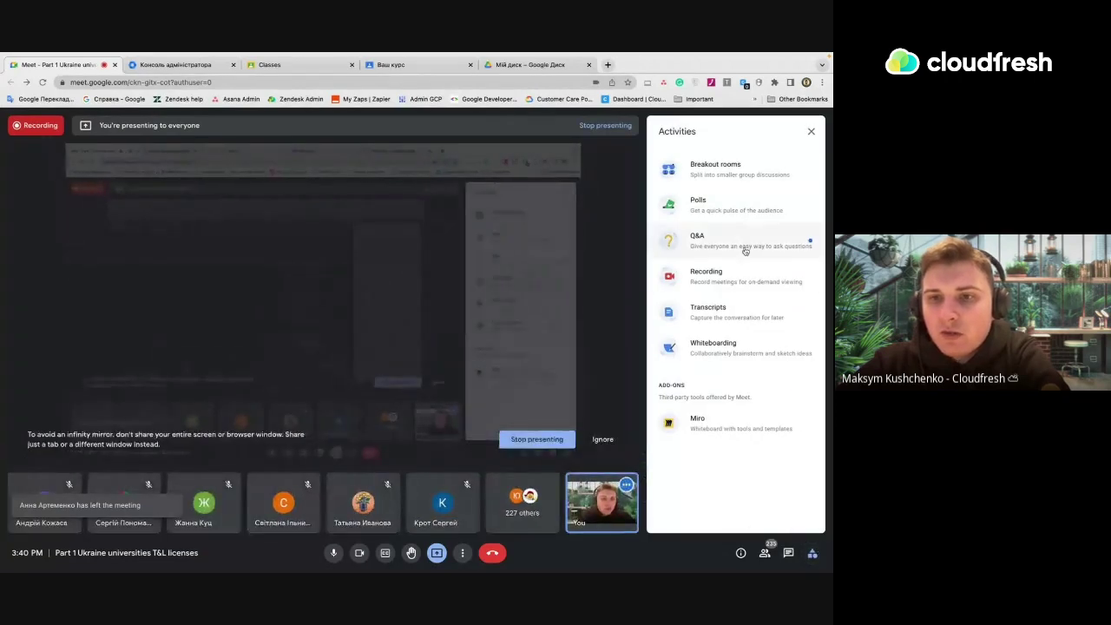
pyautogui.click(745, 247)
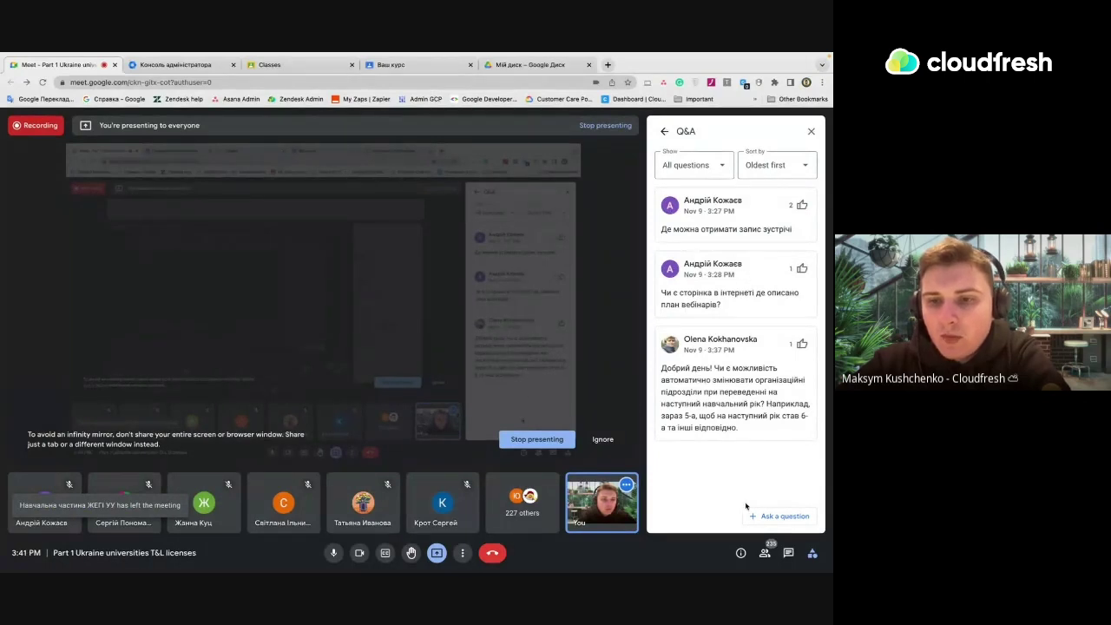
pyautogui.click(771, 518)
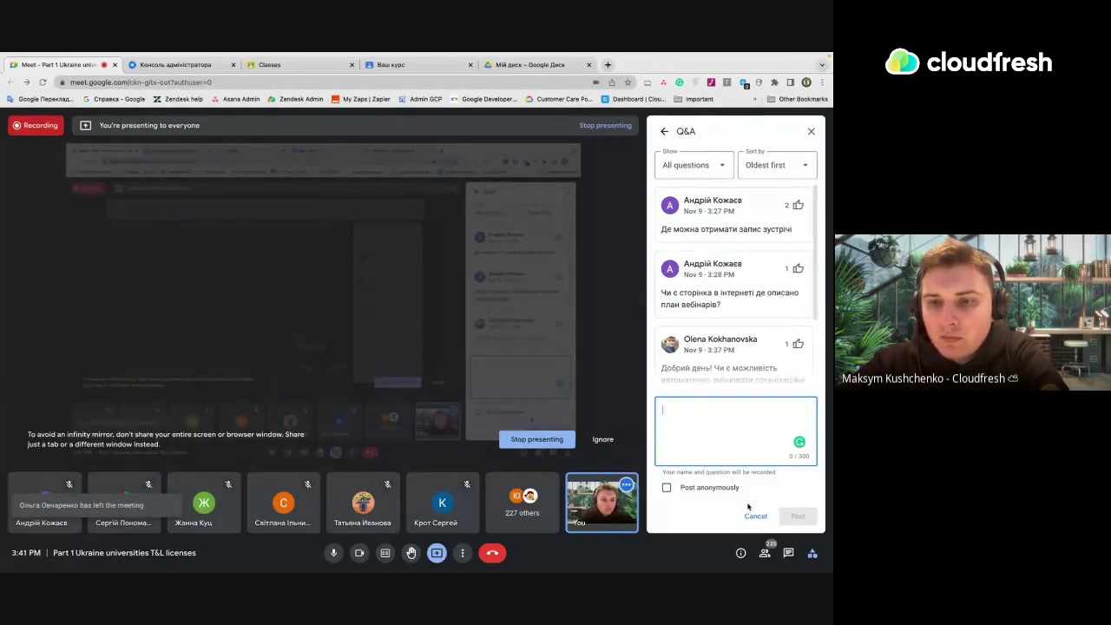
pyautogui.click(755, 516)
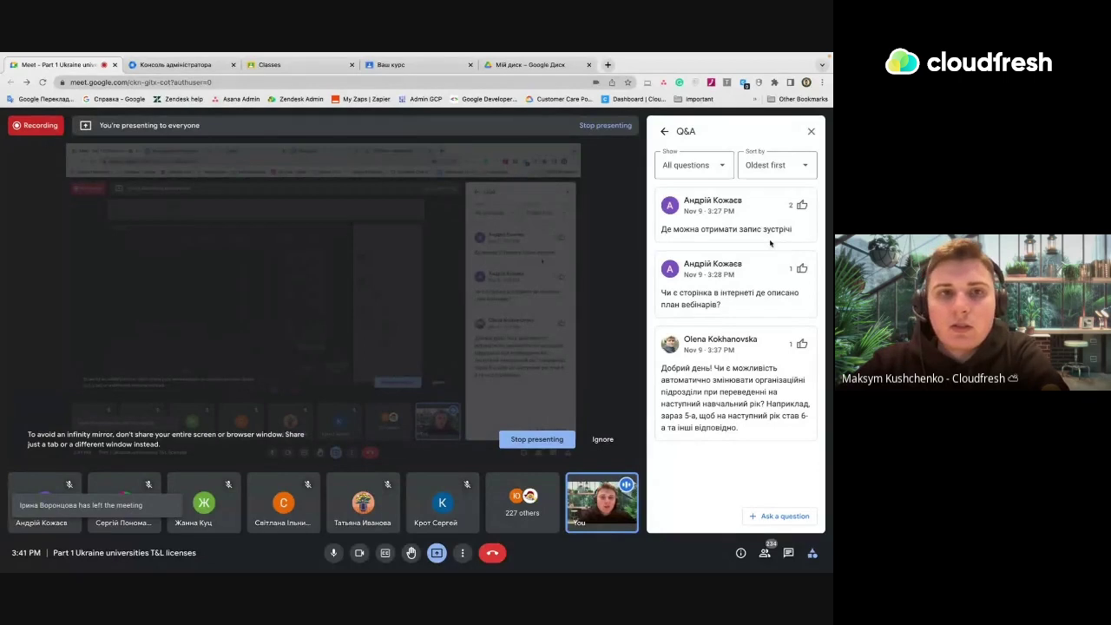
pyautogui.click(813, 131)
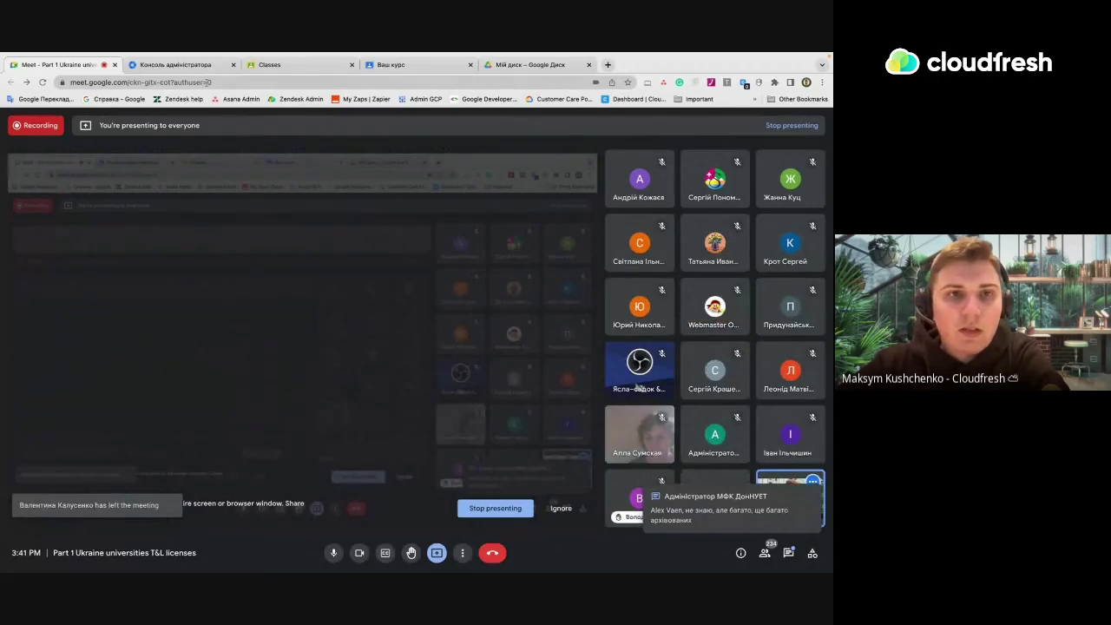
pyautogui.click(199, 68)
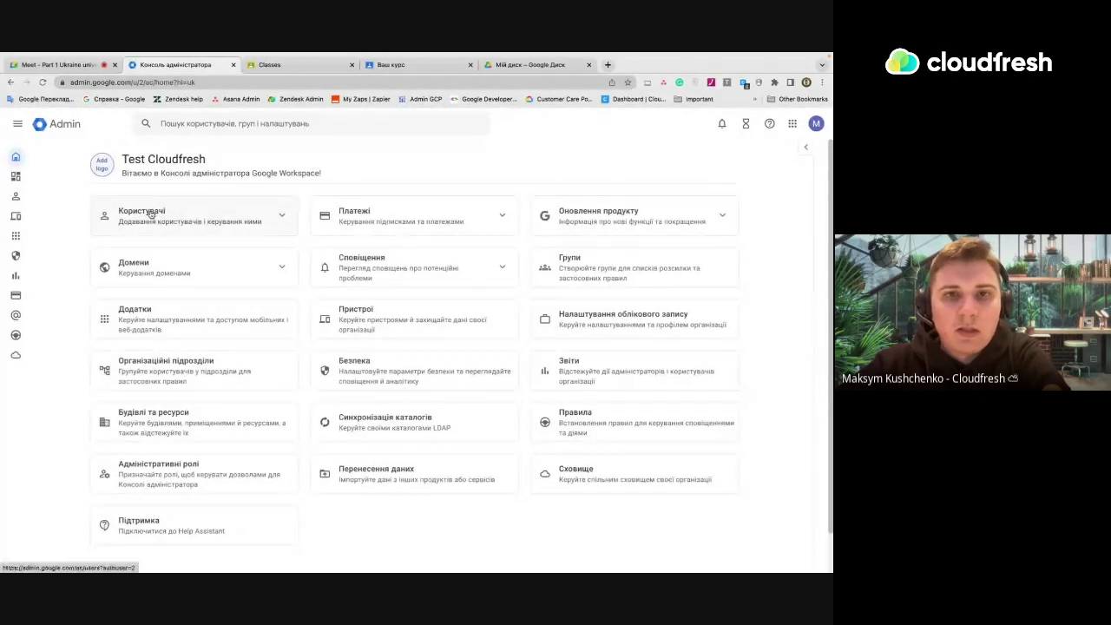
# Open the Users list, return to Admin home, and open then dismiss the Google apps list
pyautogui.click(151, 214)
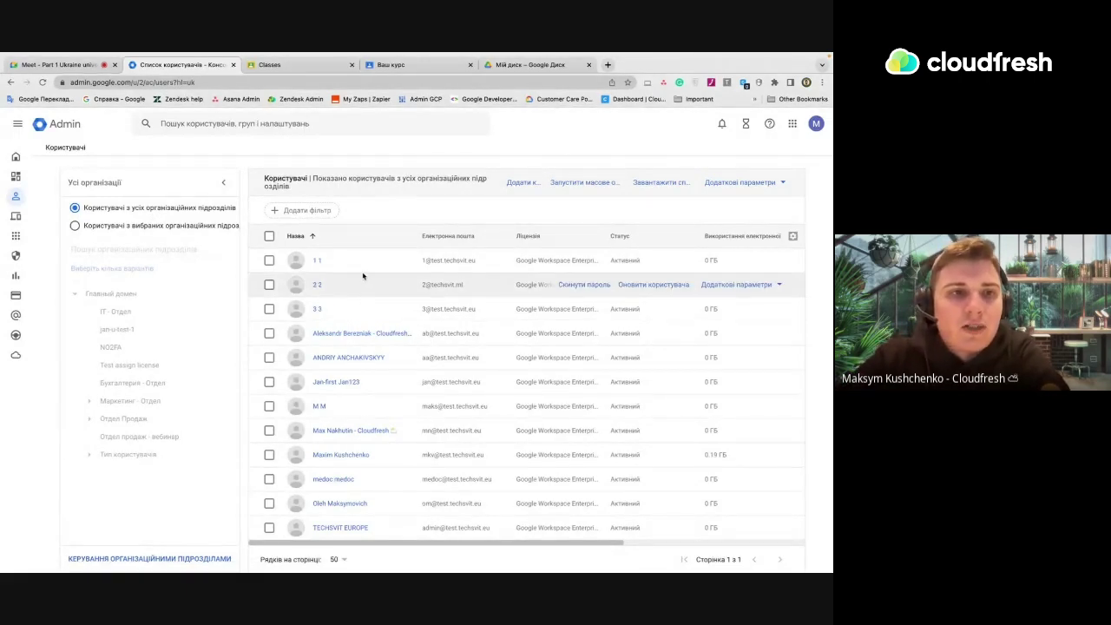
pyautogui.click(64, 124)
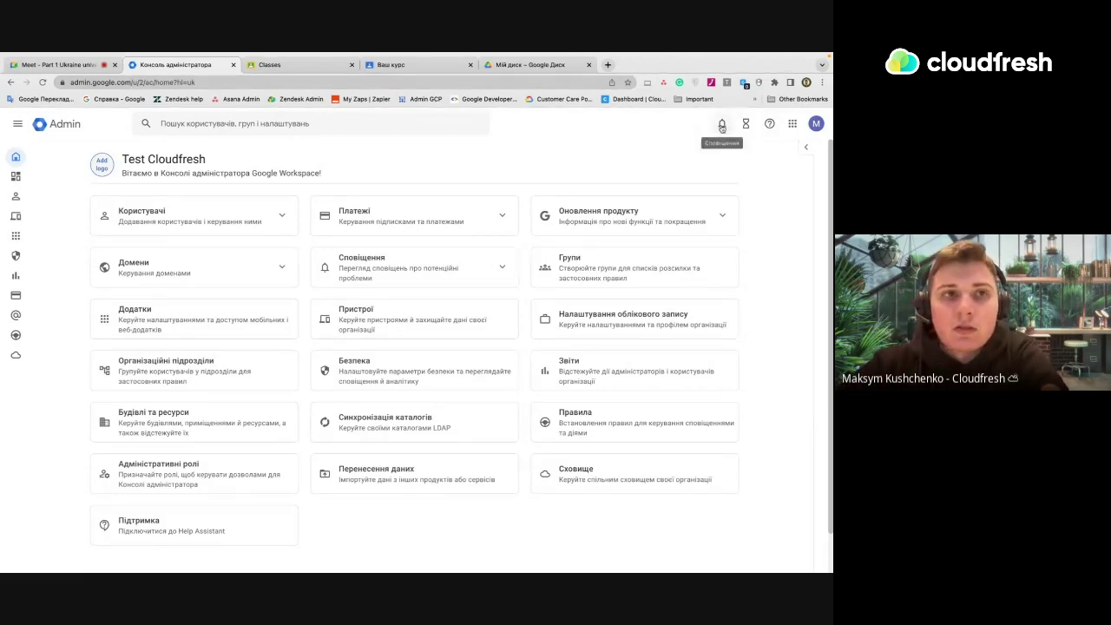
pyautogui.click(787, 124)
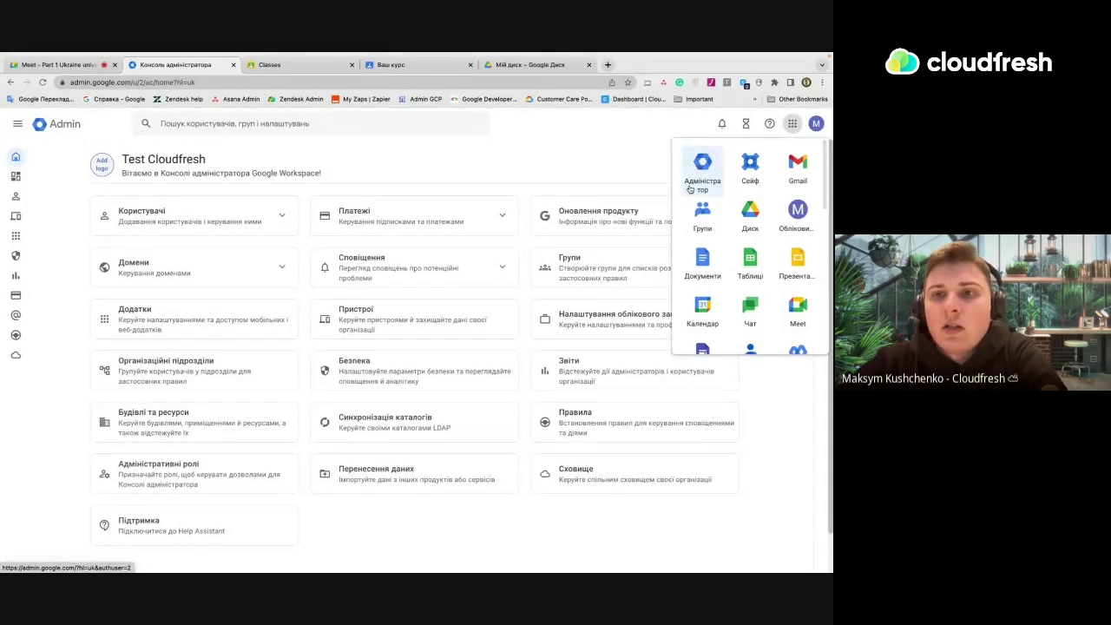
pyautogui.click(580, 135)
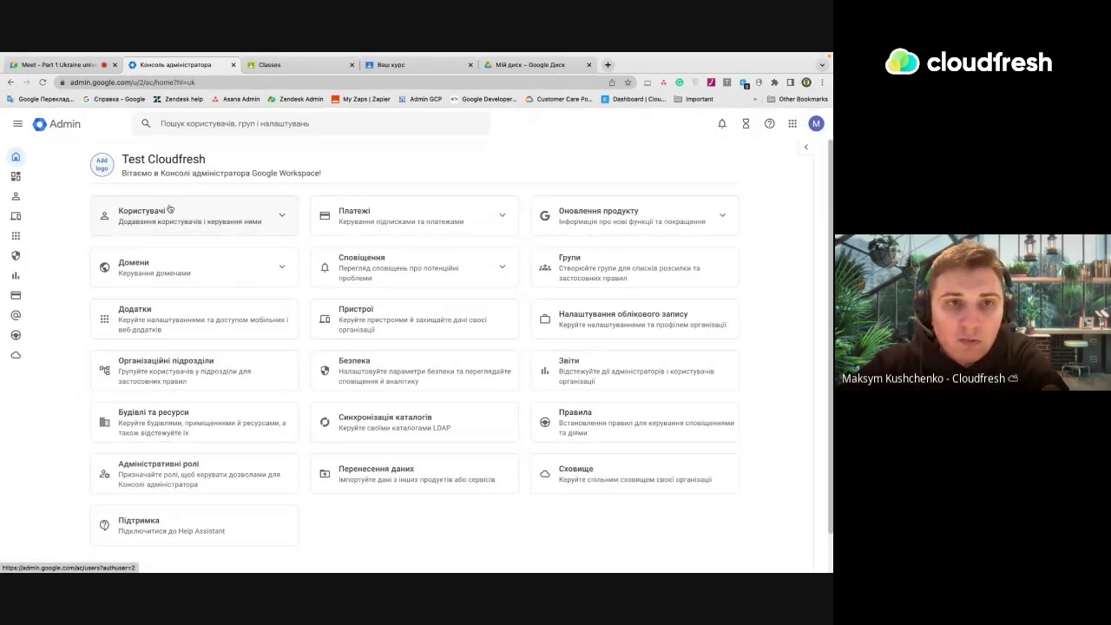
# Reopen Users, open the first user's details page, and focus the search box
pyautogui.click(171, 209)
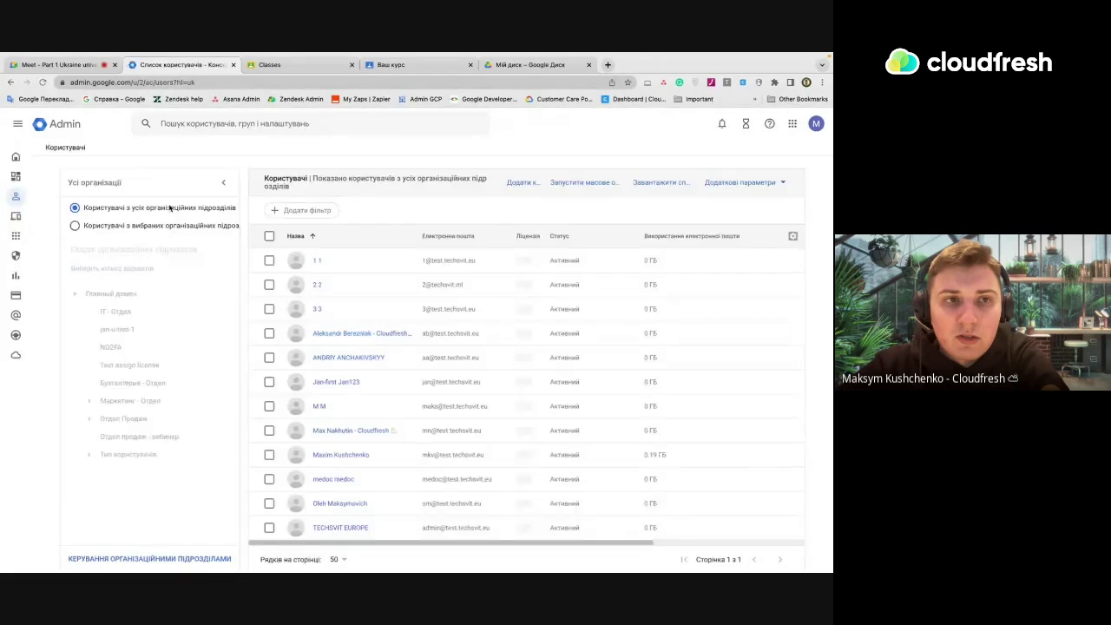
pyautogui.click(317, 261)
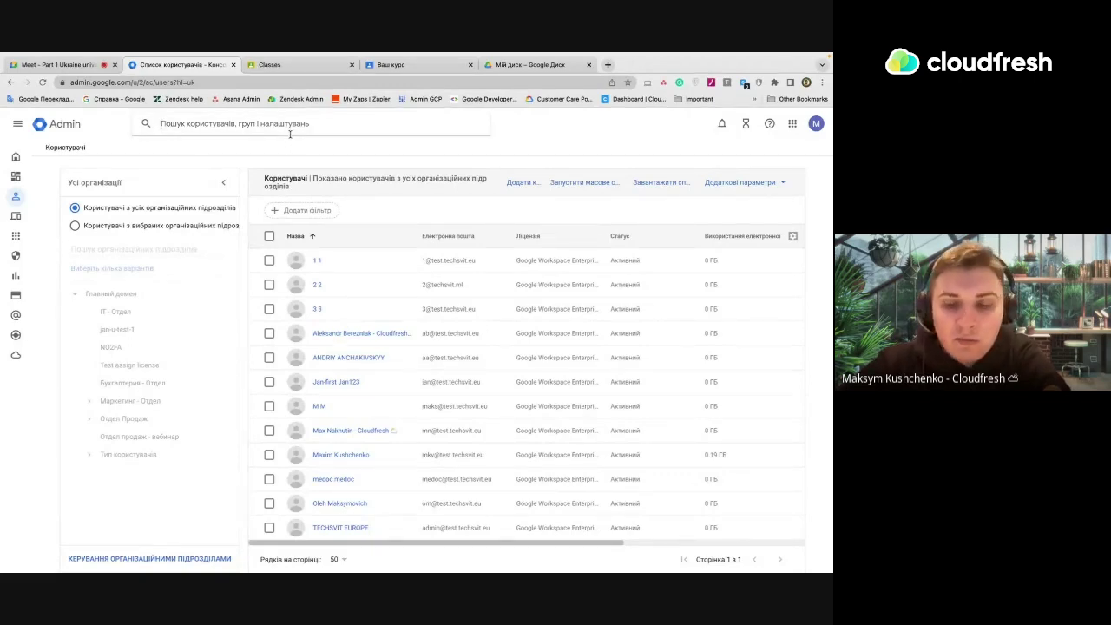
pyautogui.click(292, 132)
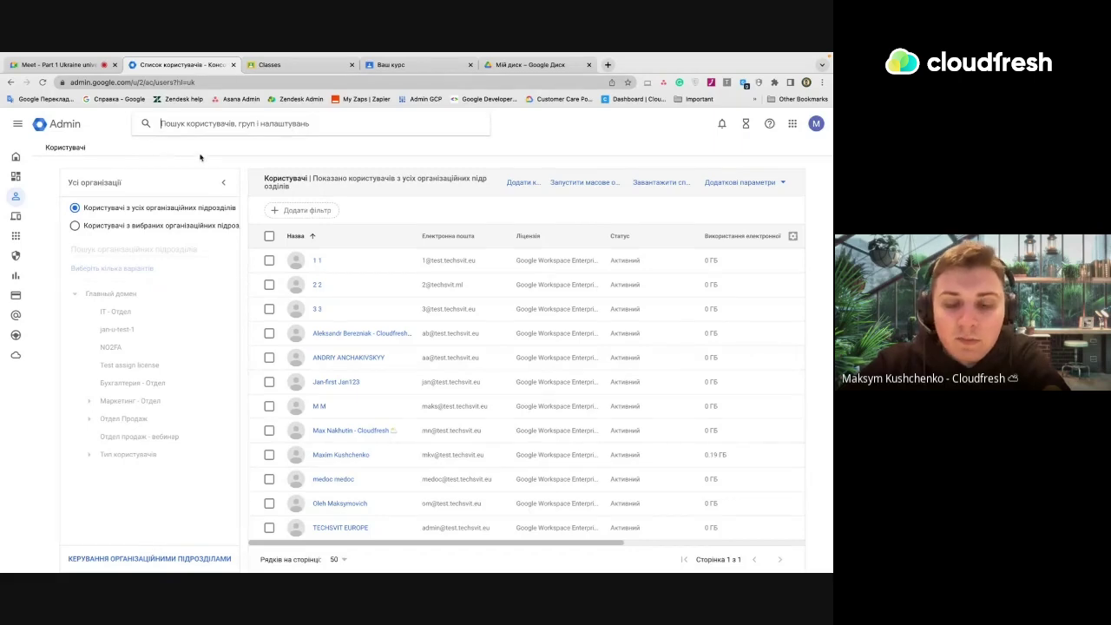
# Search 'mk' and open the matching user's account page to look it over
pyautogui.write('mk')
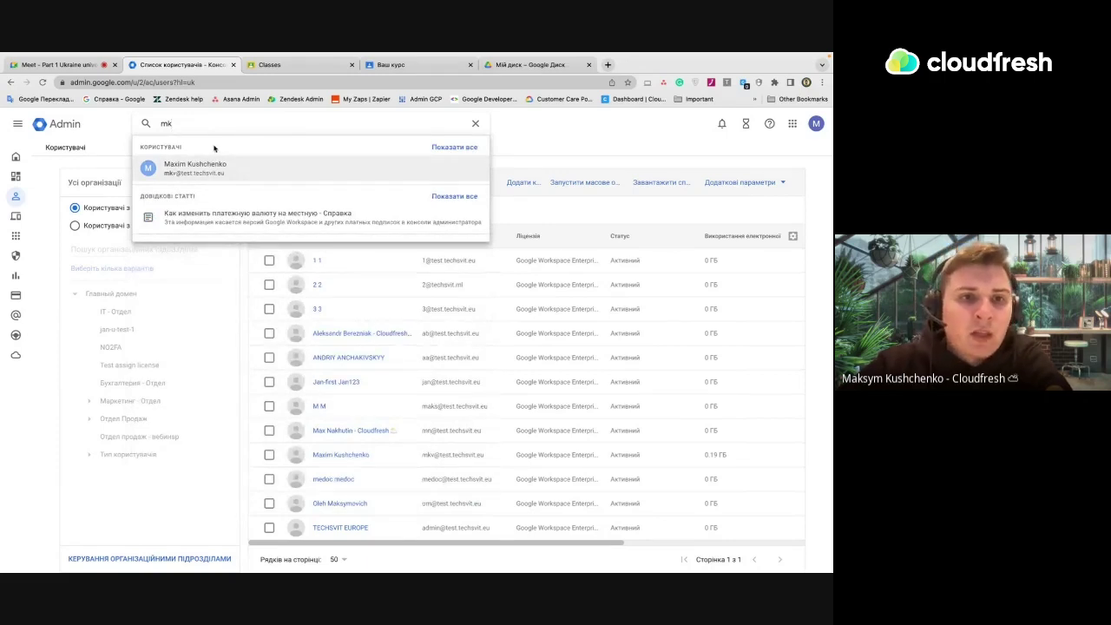
pyautogui.click(214, 167)
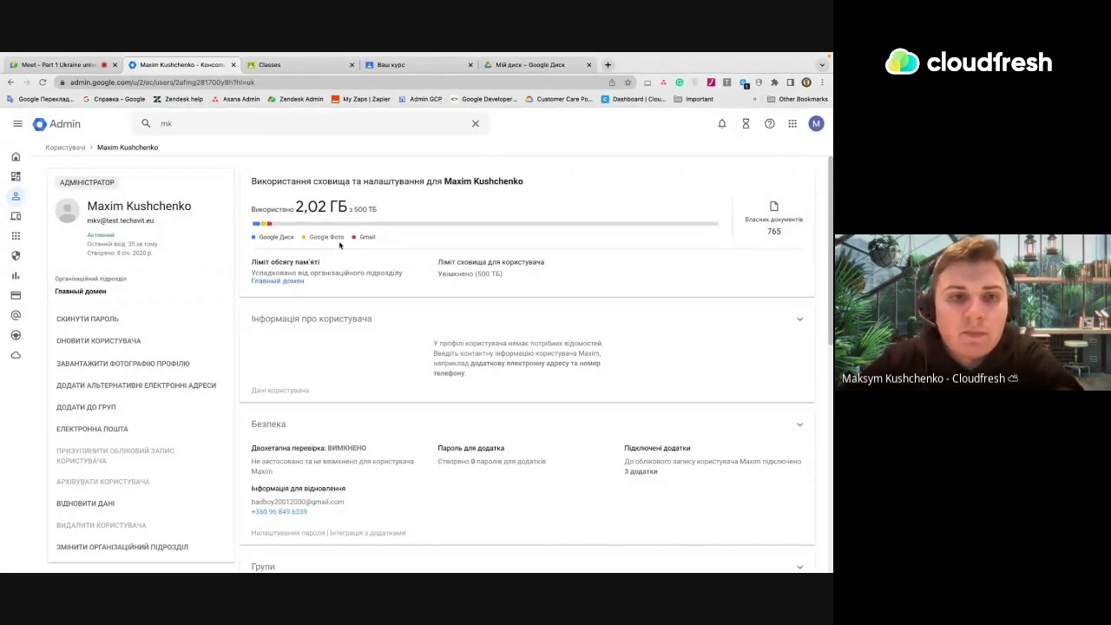
pyautogui.scroll(-1, 339, 246)
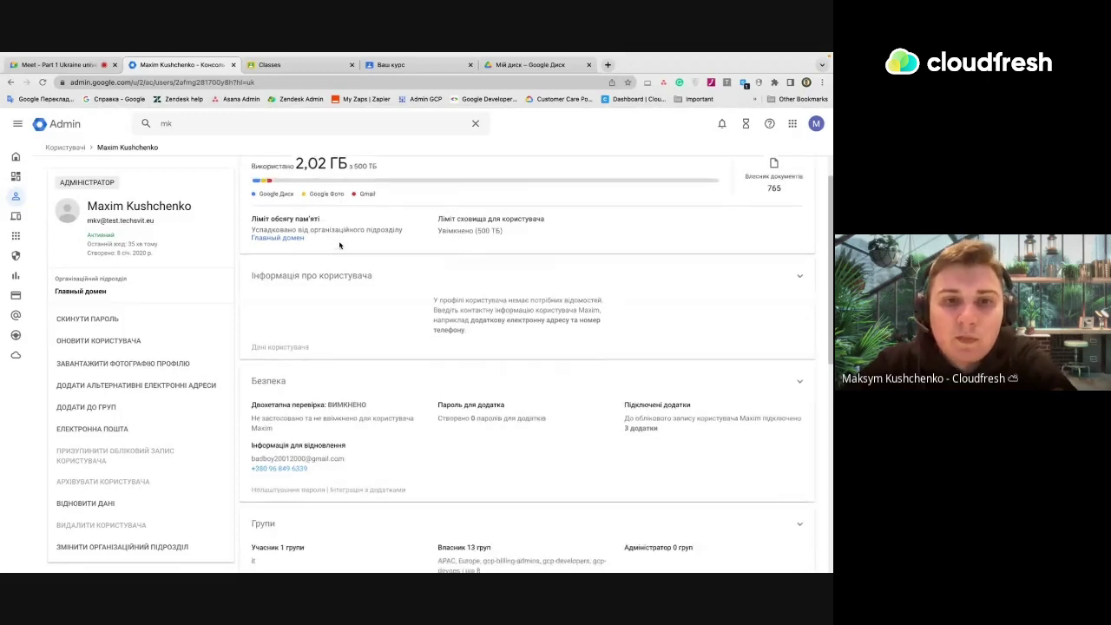
pyautogui.scroll(1, 339, 246)
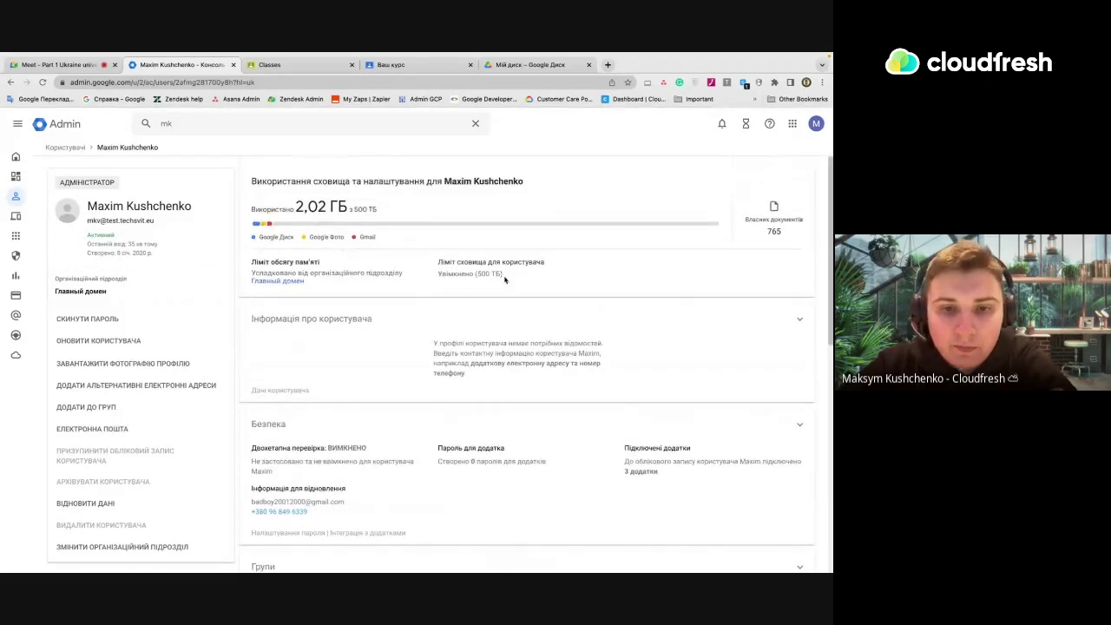
pyautogui.scroll(-2, 505, 280)
pyautogui.scroll(-3, 504, 279)
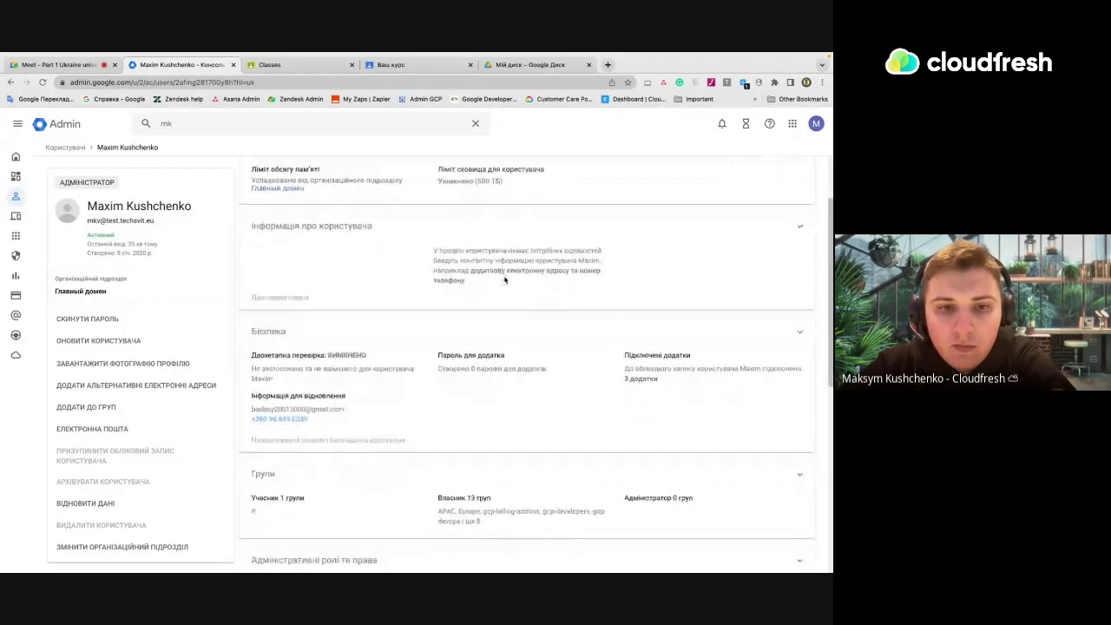
pyautogui.scroll(1, 505, 280)
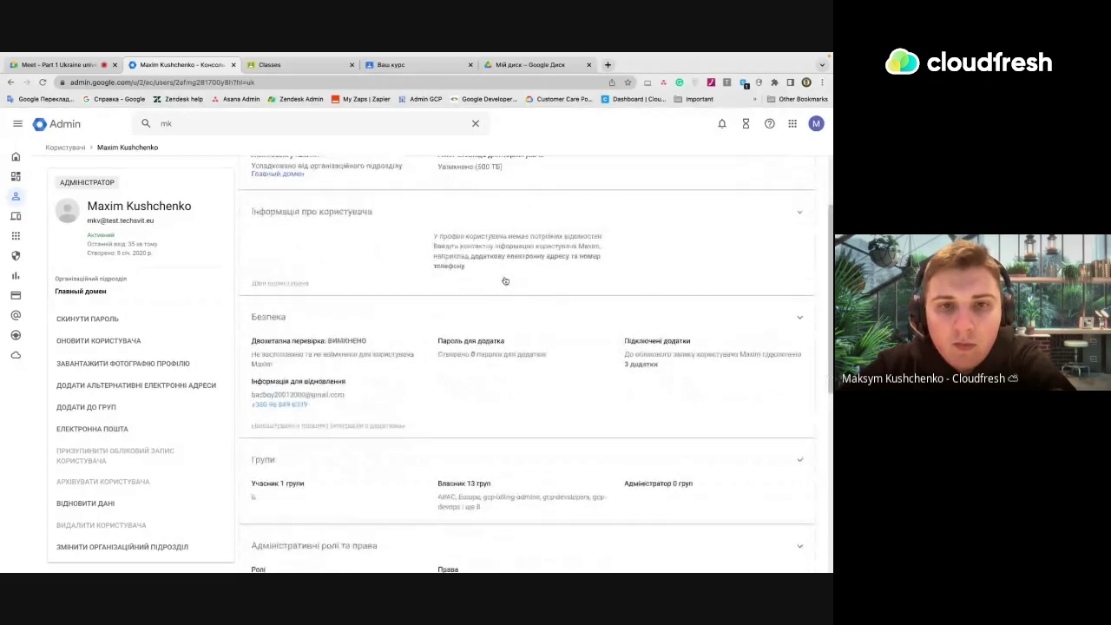
# Open the User information card and start editing Employee information
pyautogui.click(505, 281)
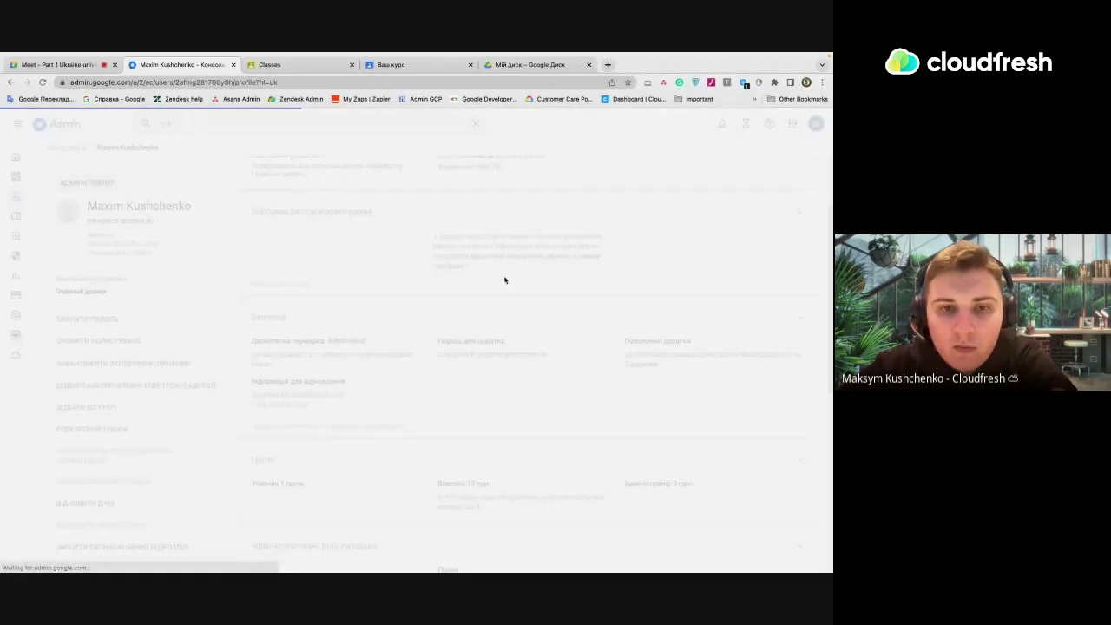
pyautogui.scroll(-5, 505, 280)
pyautogui.scroll(5, 504, 281)
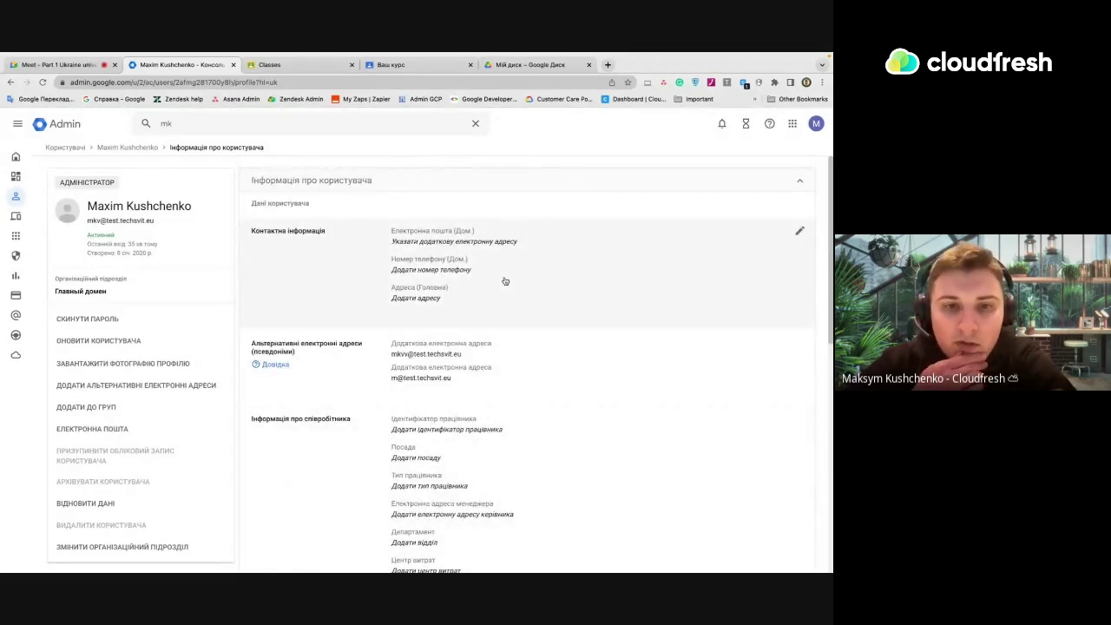
pyautogui.scroll(-3, 505, 280)
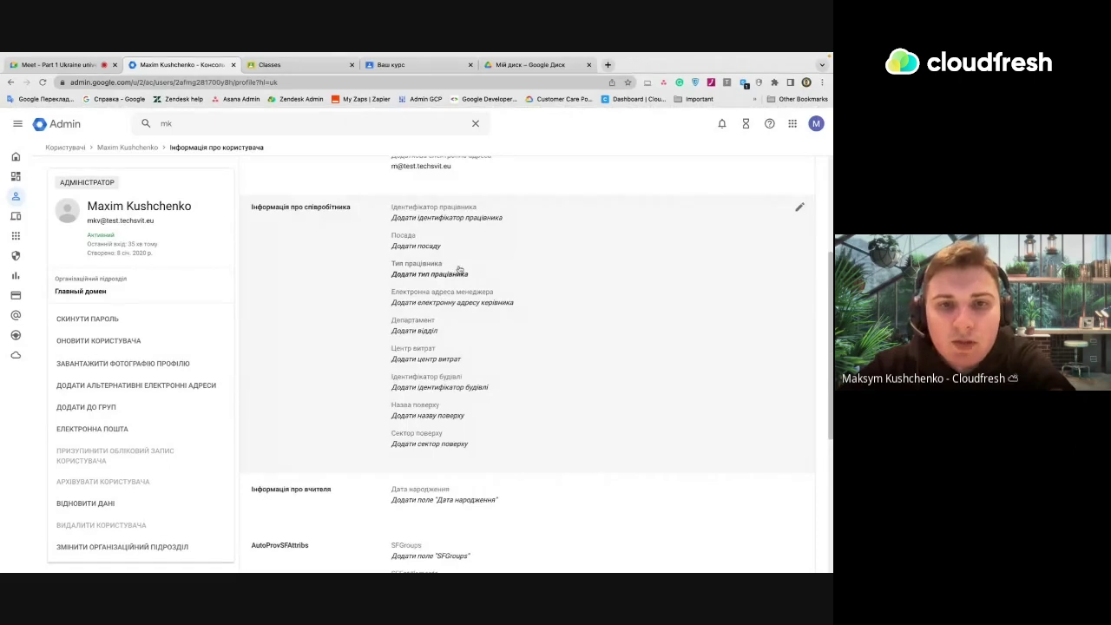
pyautogui.click(460, 272)
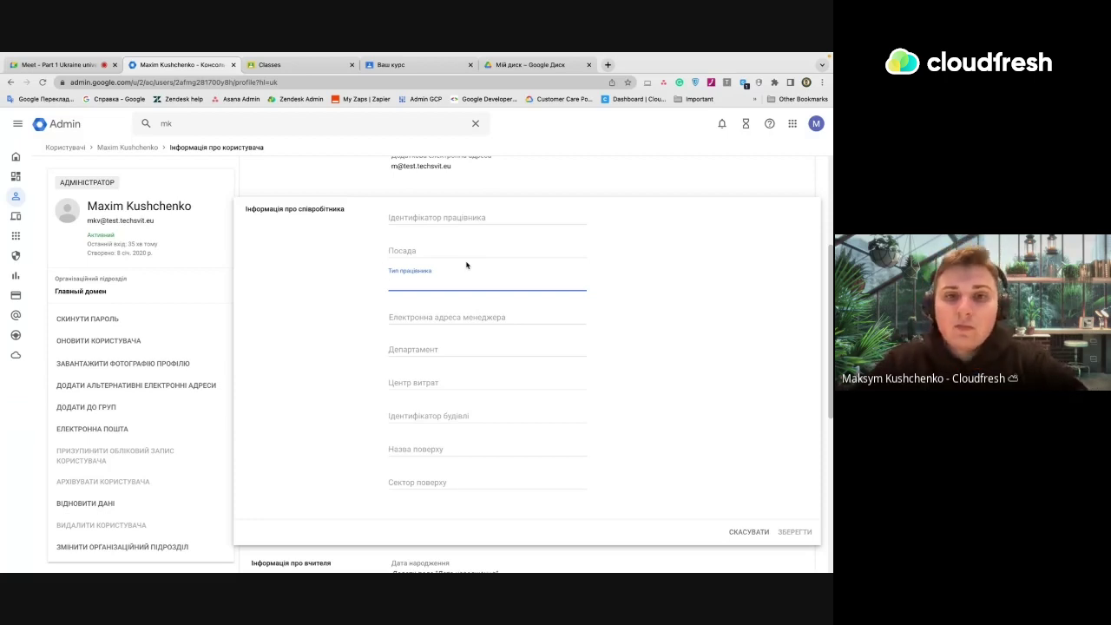
# Go through the Посада, Тип працівника, Департамент and Ідентифікатор будівлі fields without entering values
pyautogui.click(440, 249)
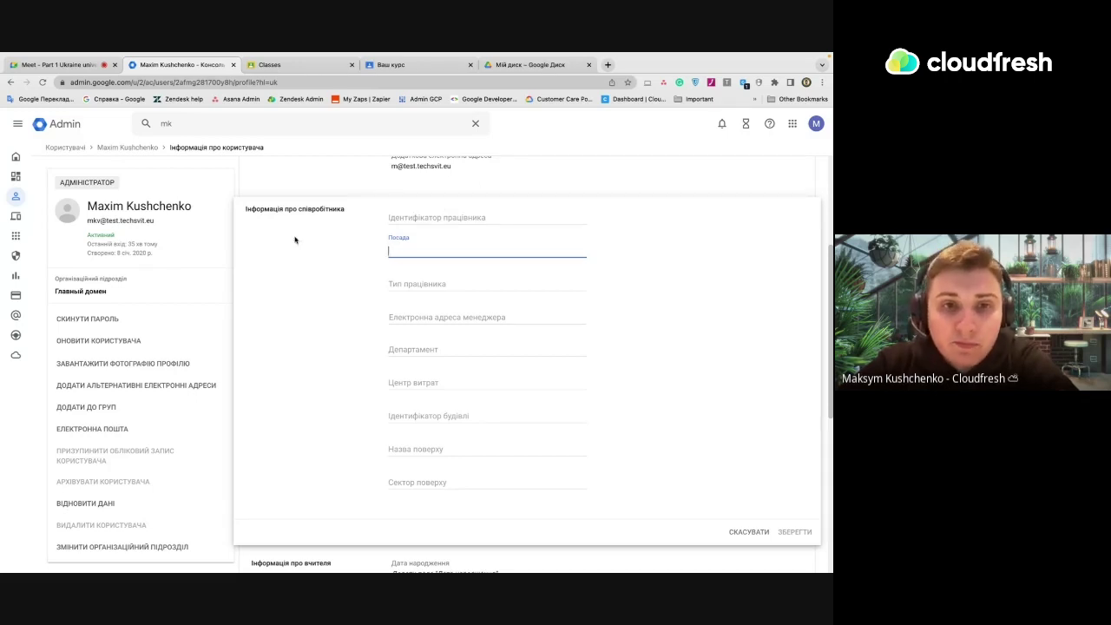
pyautogui.scroll(2, 298, 240)
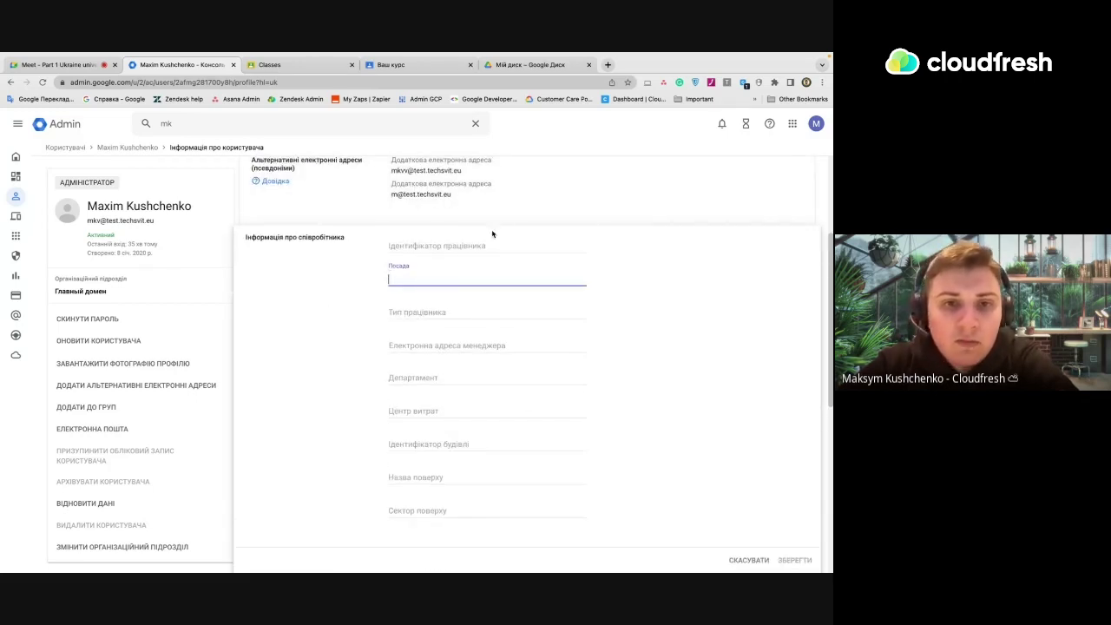
pyautogui.scroll(-2, 398, 301)
pyautogui.click(398, 290)
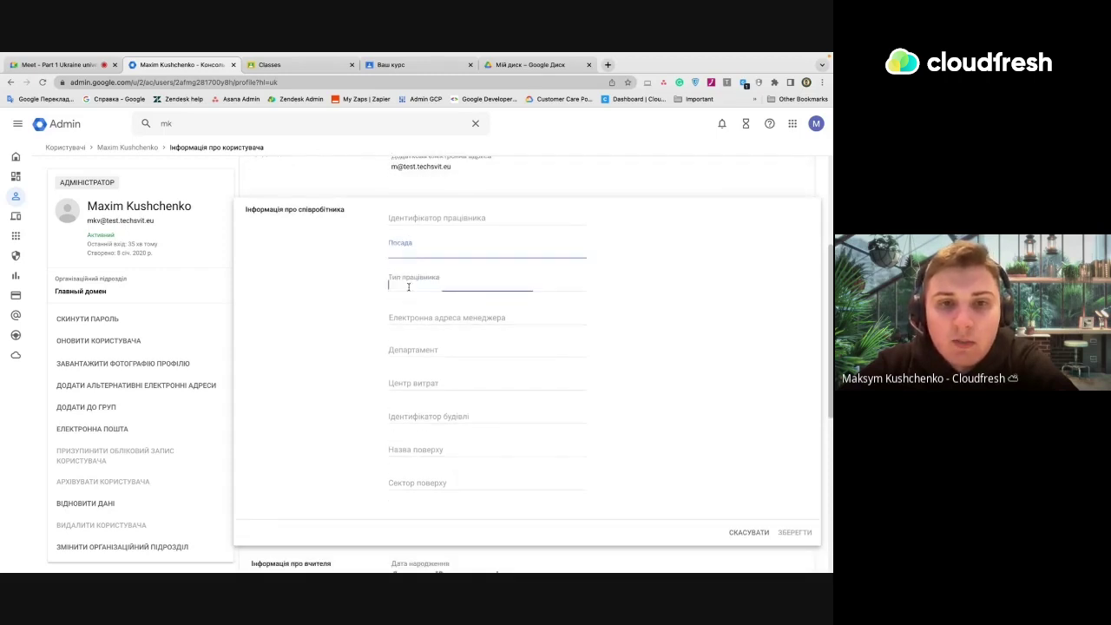
pyautogui.scroll(-1, 469, 304)
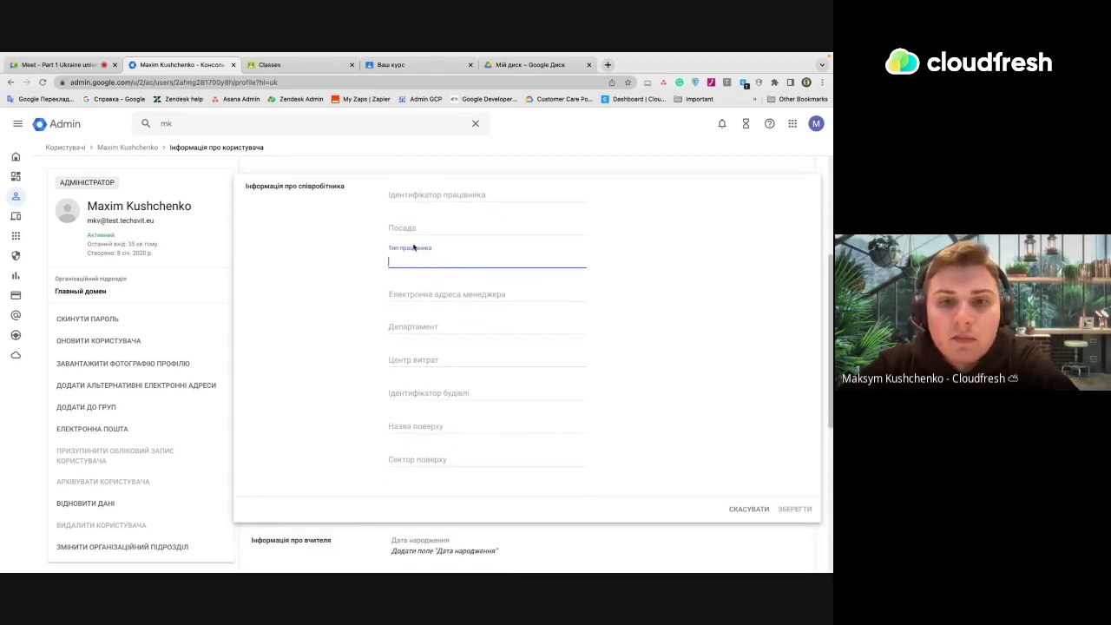
pyautogui.click(394, 328)
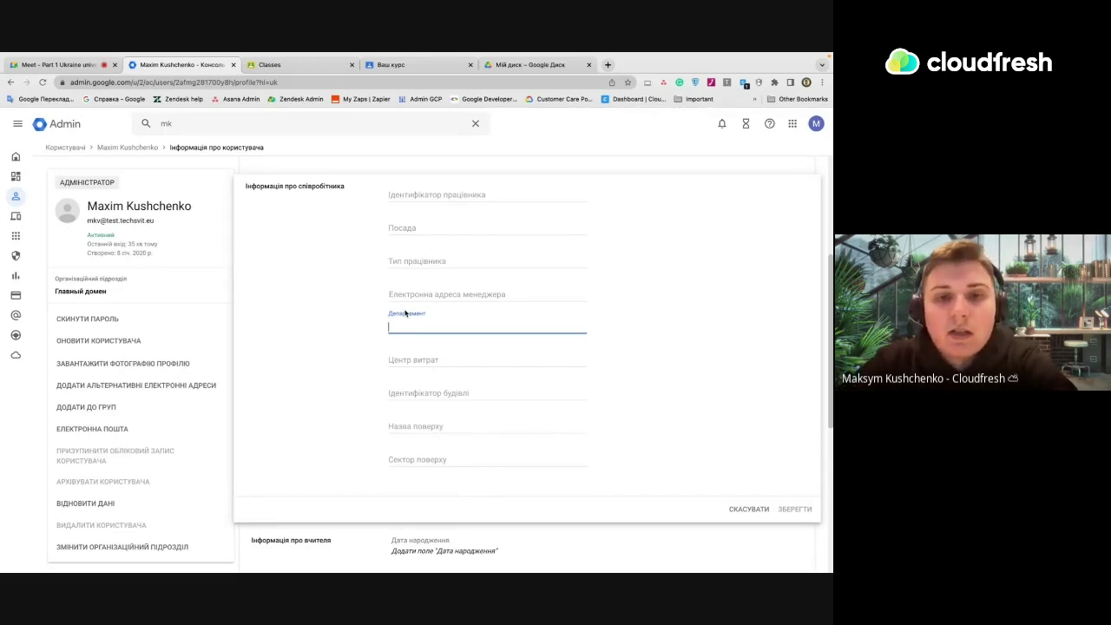
pyautogui.scroll(-1, 405, 313)
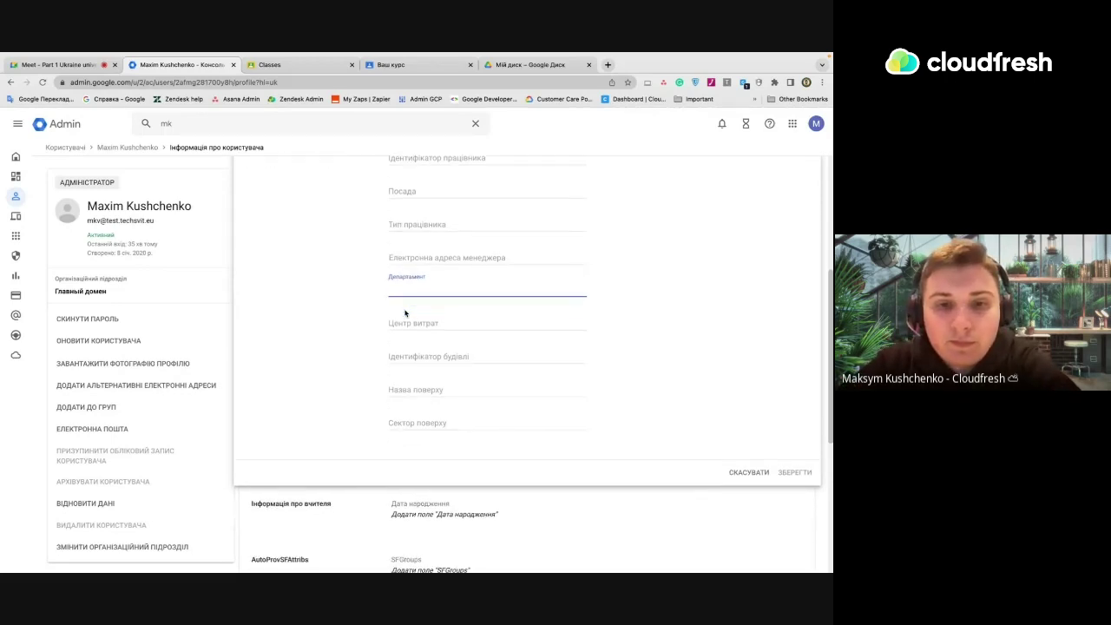
pyautogui.click(389, 363)
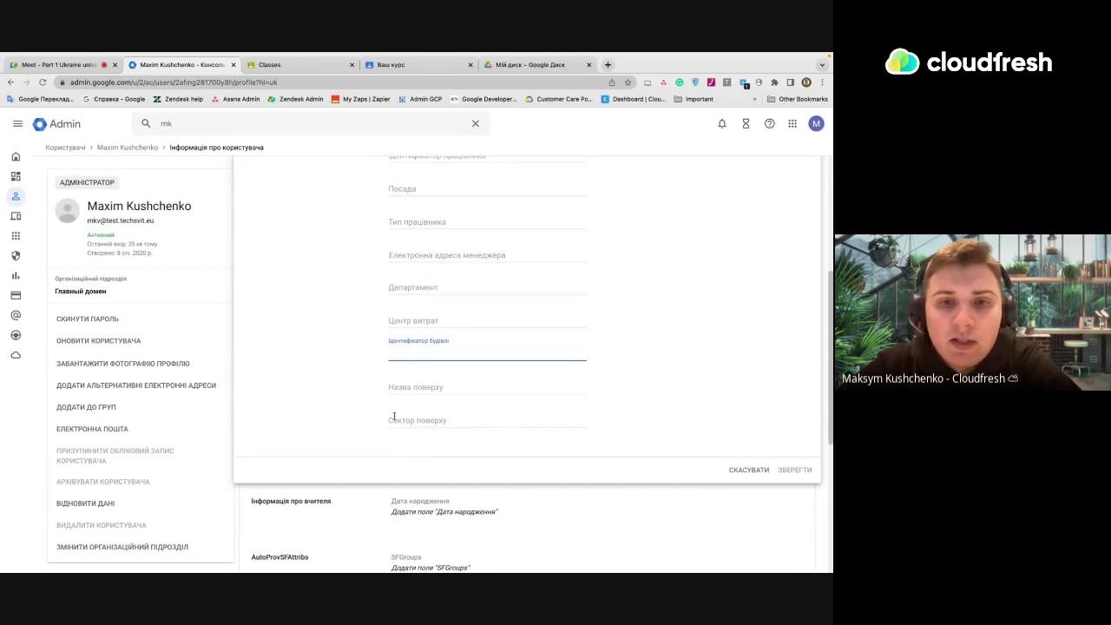
pyautogui.scroll(1, 442, 303)
# Check the manager e-mail suggestions, then cancel the Employee information edit with СКАСУВАТИ
pyautogui.click(421, 294)
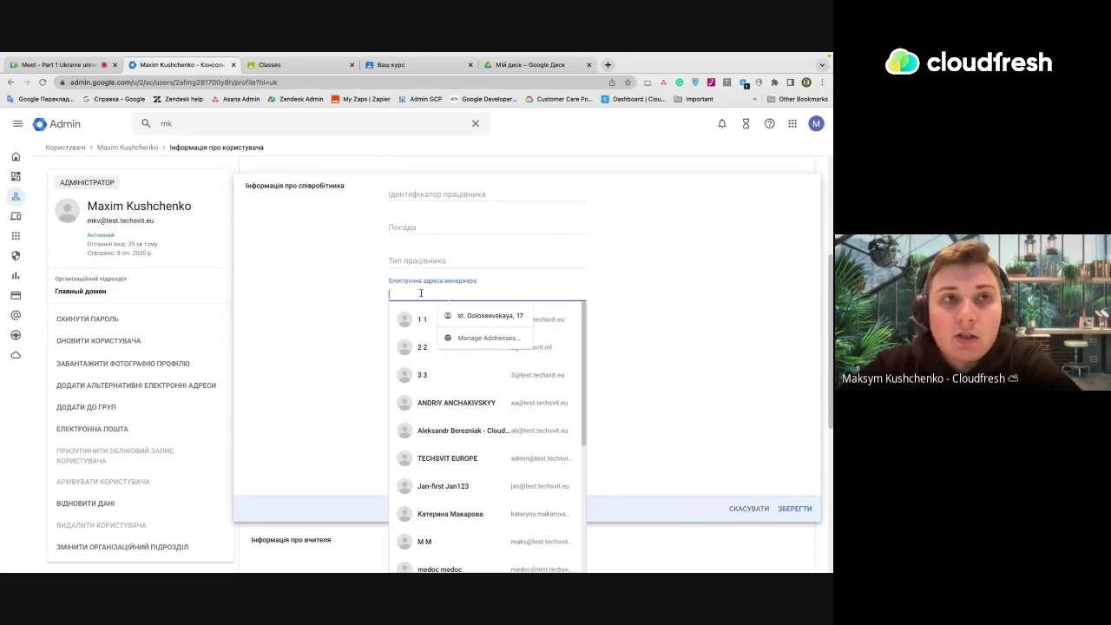
pyautogui.click(365, 290)
pyautogui.click(555, 294)
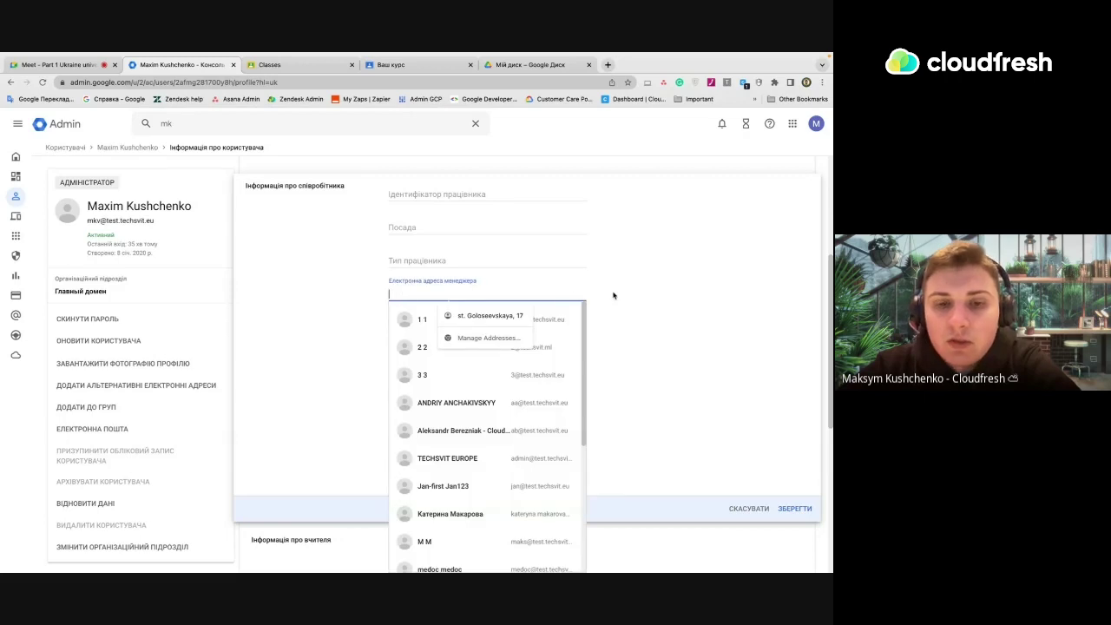
pyautogui.scroll(-1, 605, 305)
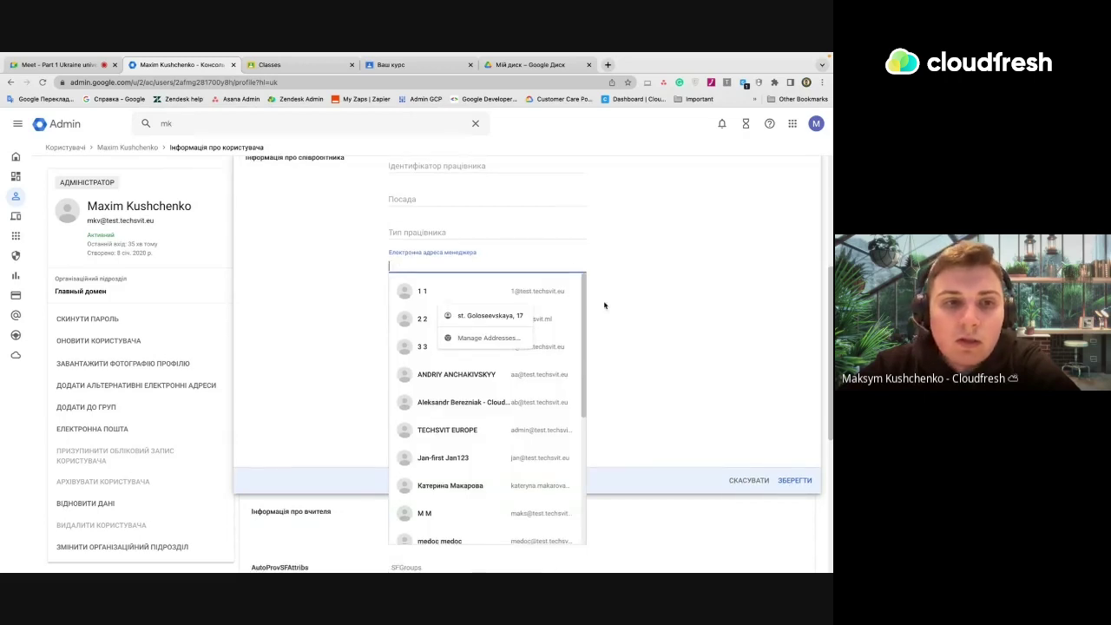
pyautogui.click(739, 471)
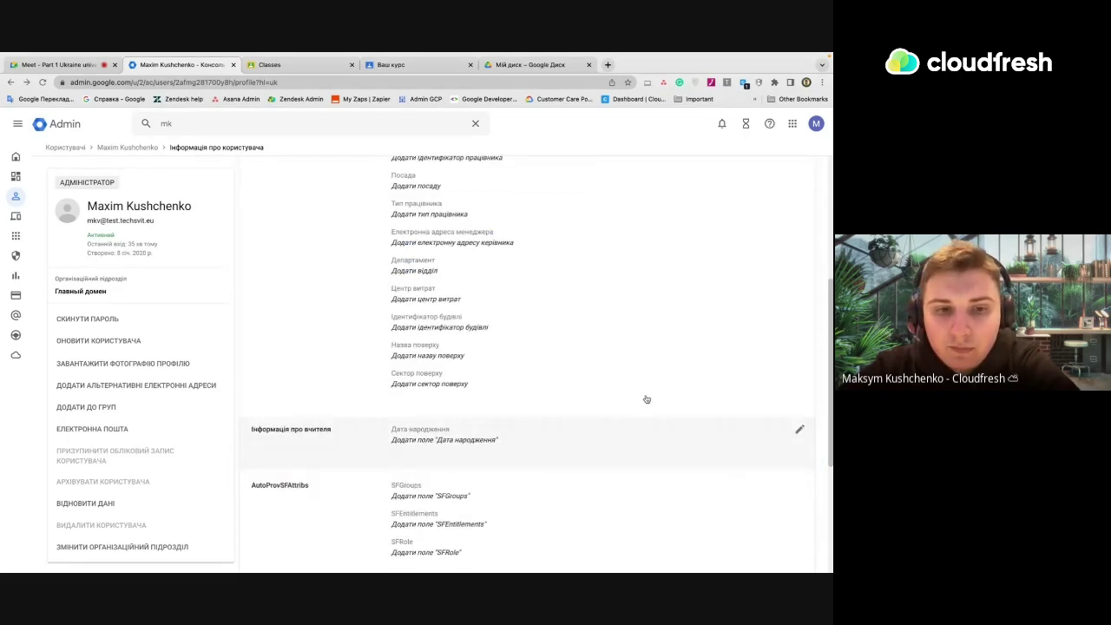
pyautogui.scroll(-3, 576, 355)
# Set Дата народження to 17 November 2022 in the calendar and save the Teacher information
pyautogui.click(504, 320)
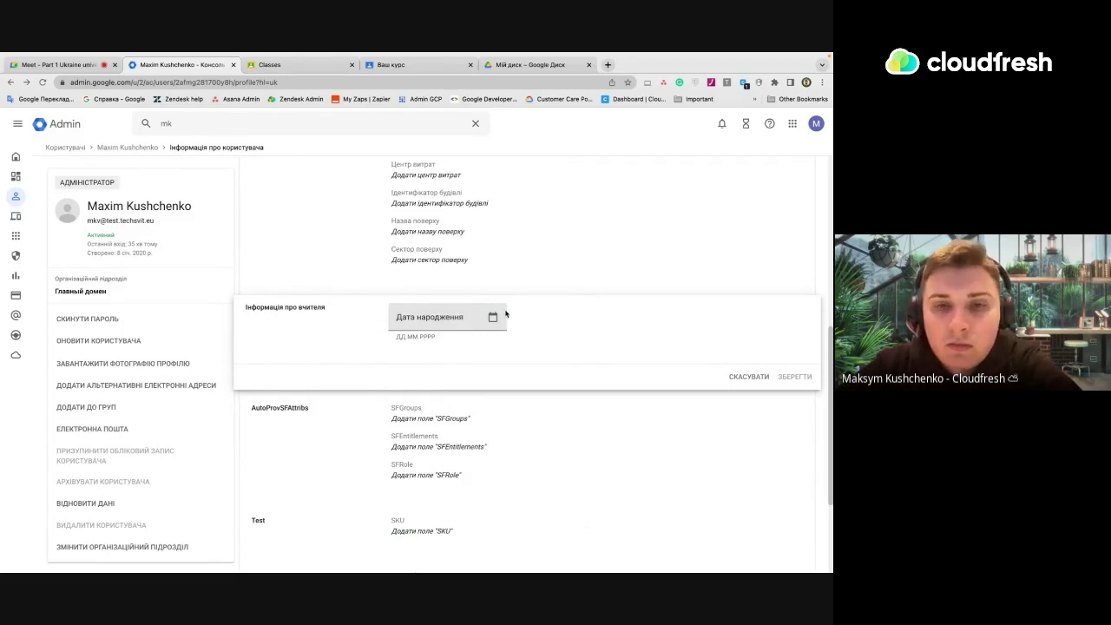
pyautogui.click(492, 317)
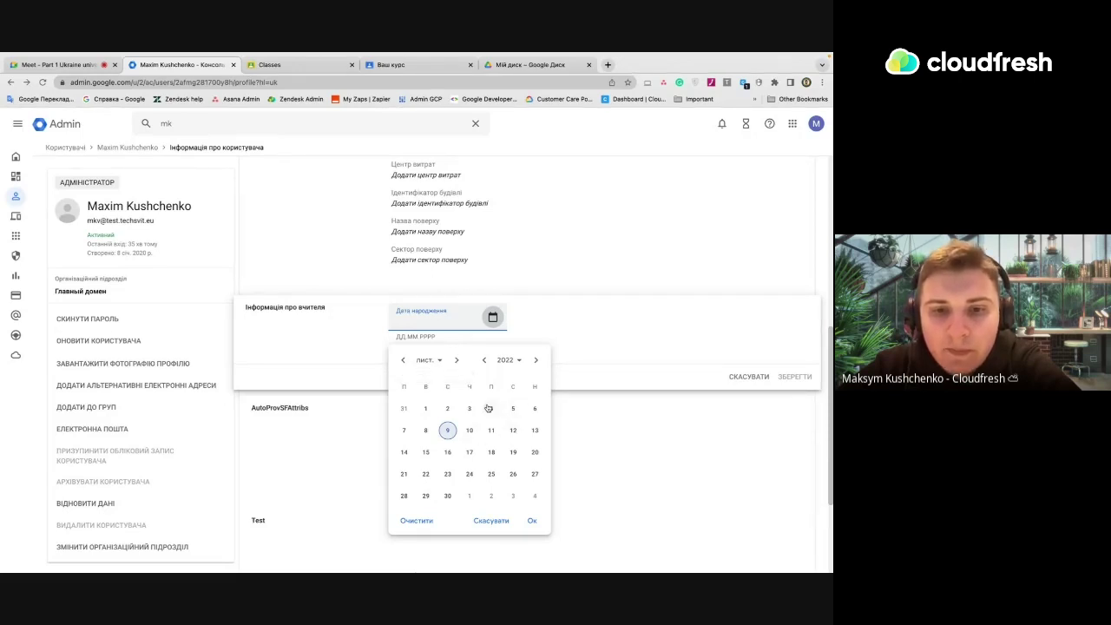
pyautogui.click(469, 452)
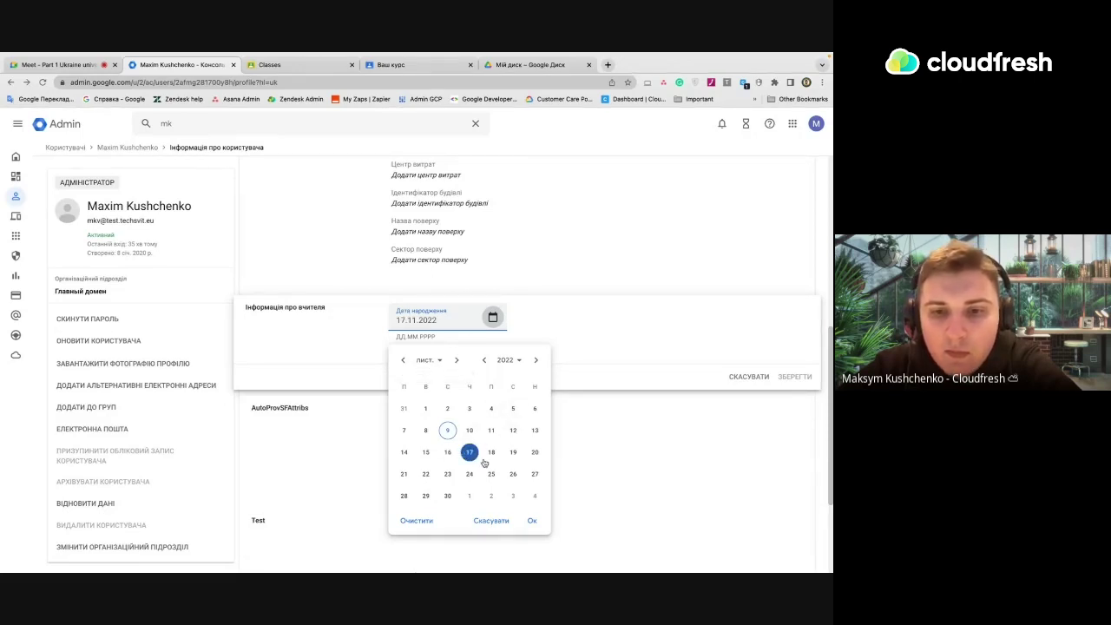
pyautogui.click(534, 521)
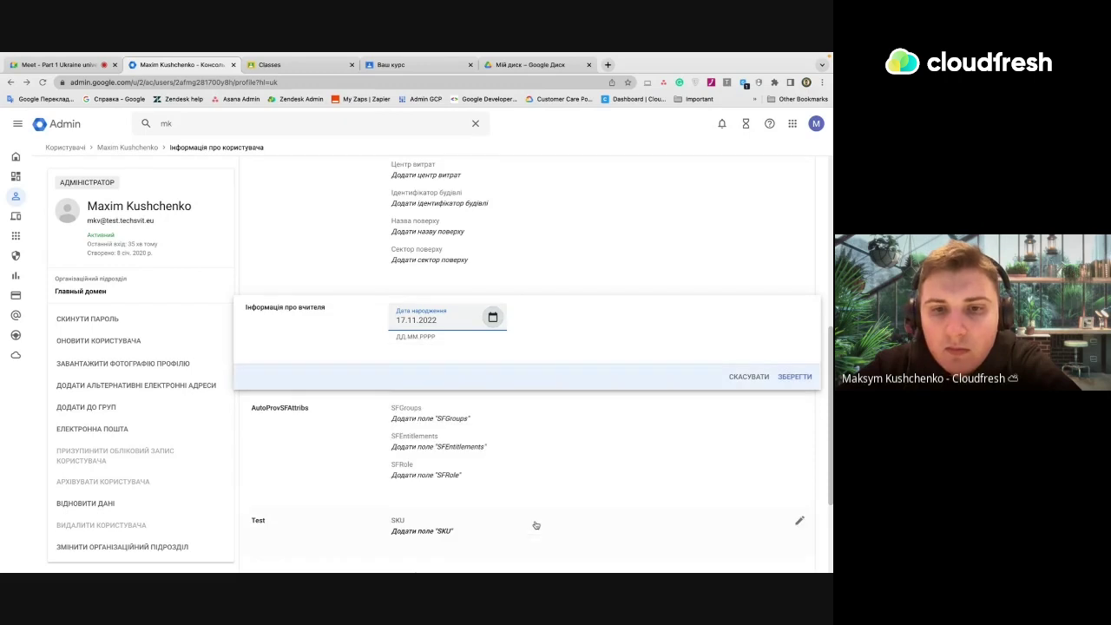
pyautogui.click(788, 377)
pyautogui.scroll(-2, 569, 315)
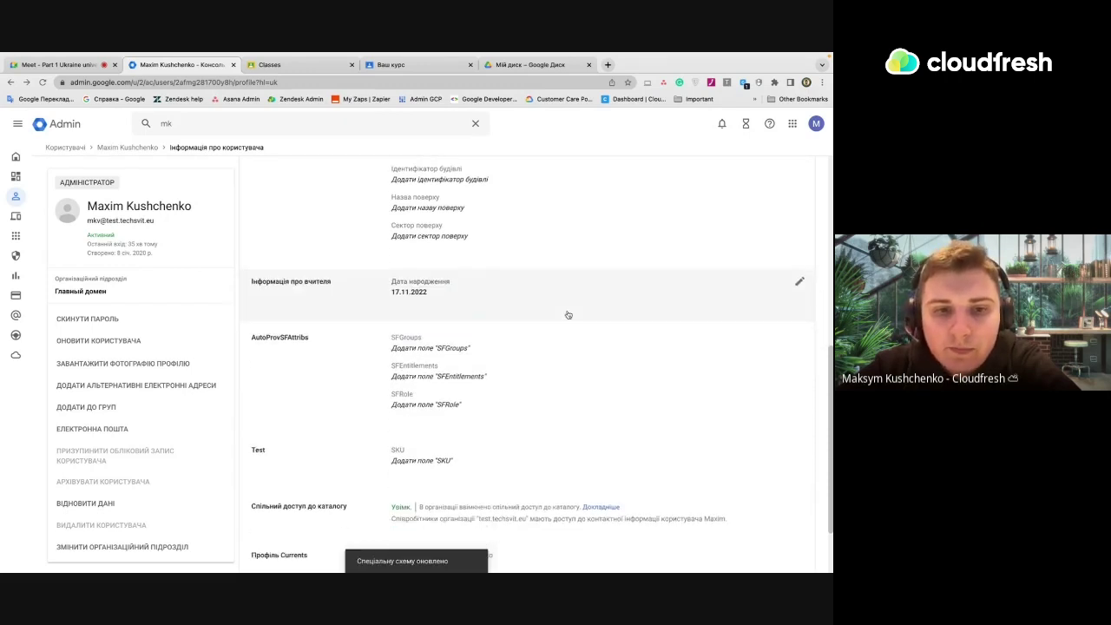
pyautogui.scroll(-3, 569, 315)
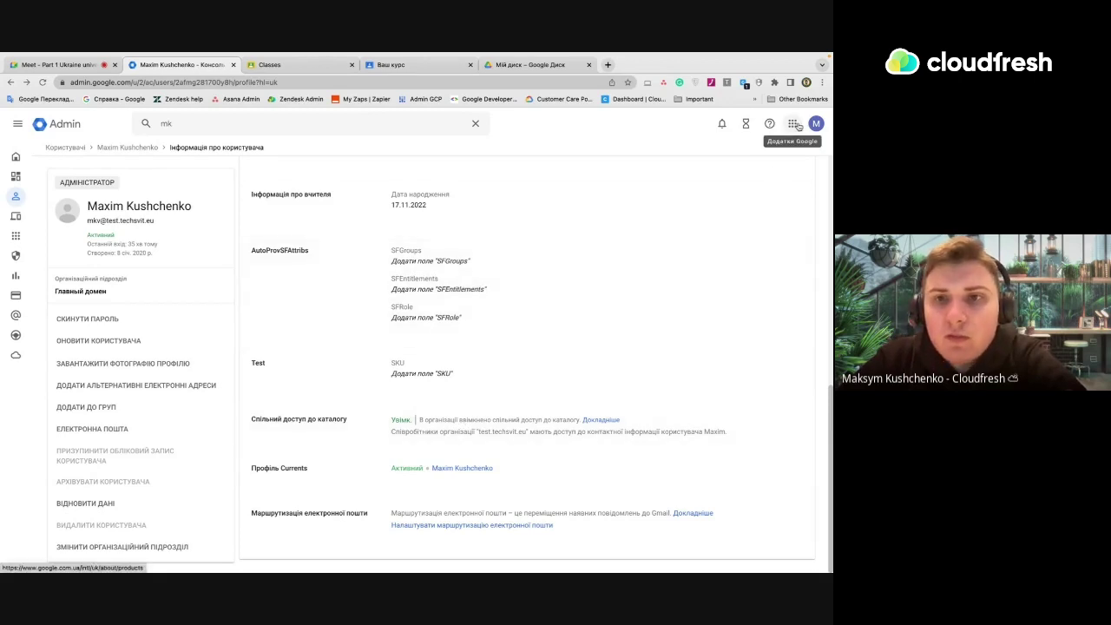
# Launch Контакти from the apps launcher and show its Каталог domain directory
pyautogui.click(794, 124)
pyautogui.scroll(-2, 769, 210)
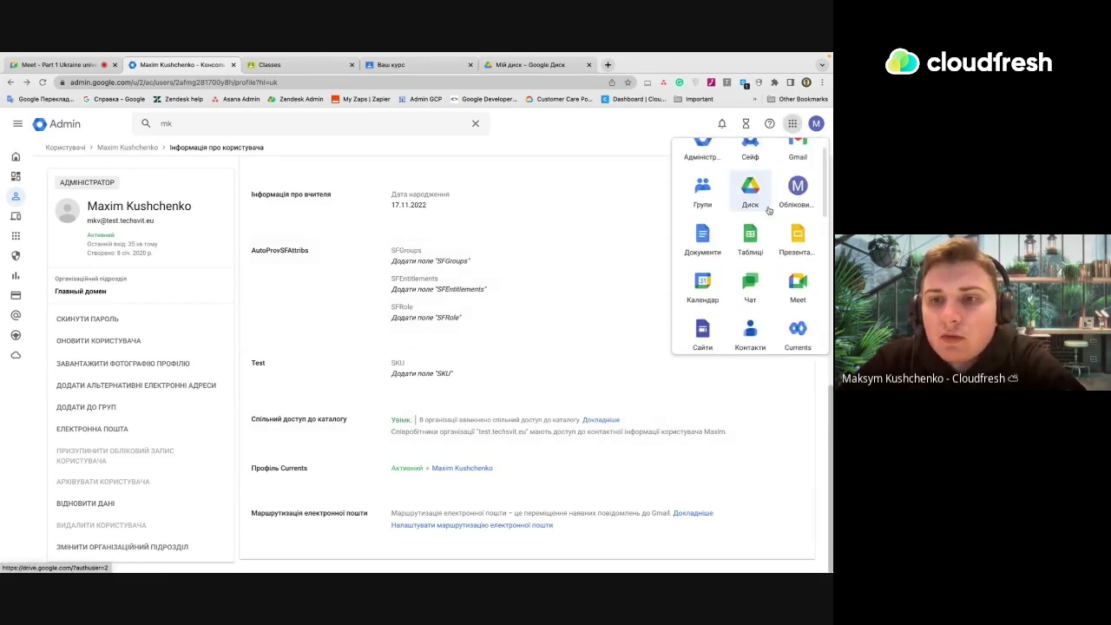
pyautogui.scroll(-1, 757, 261)
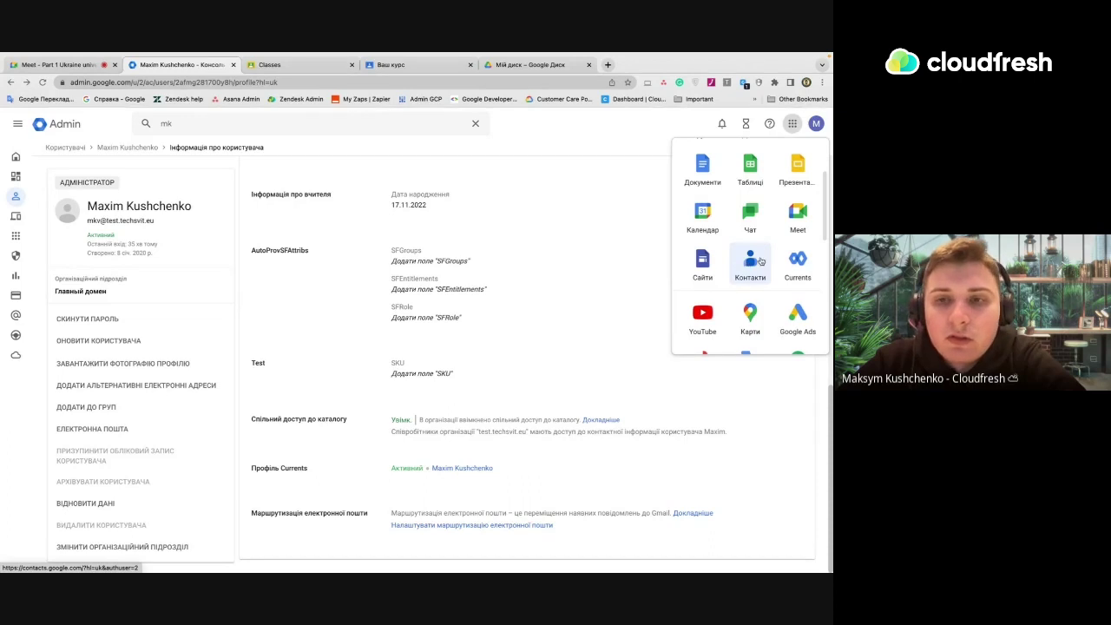
pyautogui.click(750, 261)
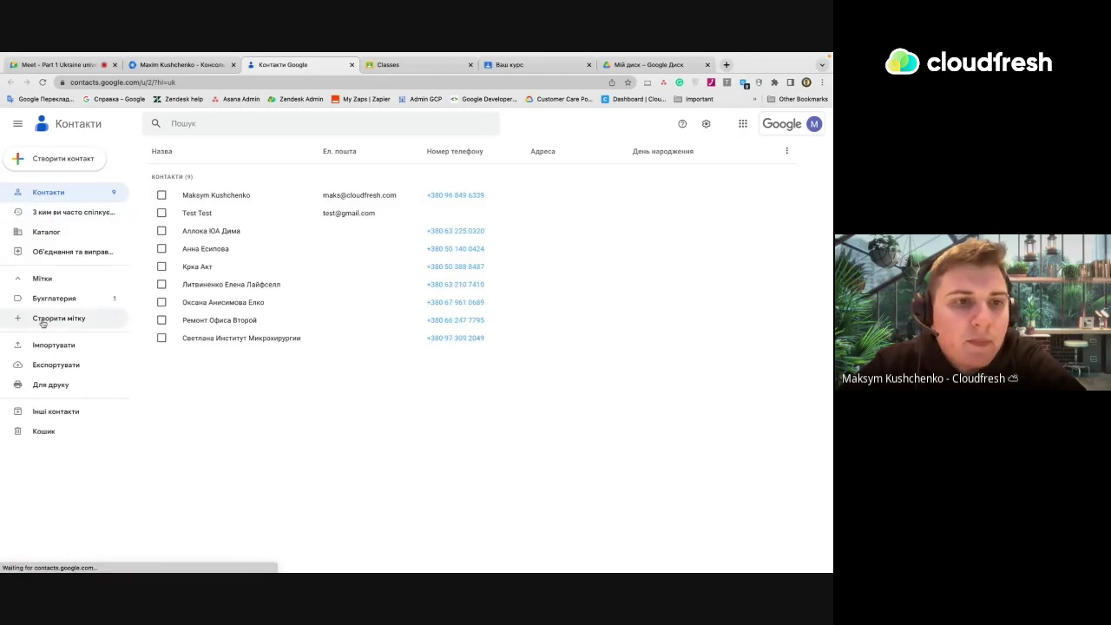
pyautogui.click(47, 232)
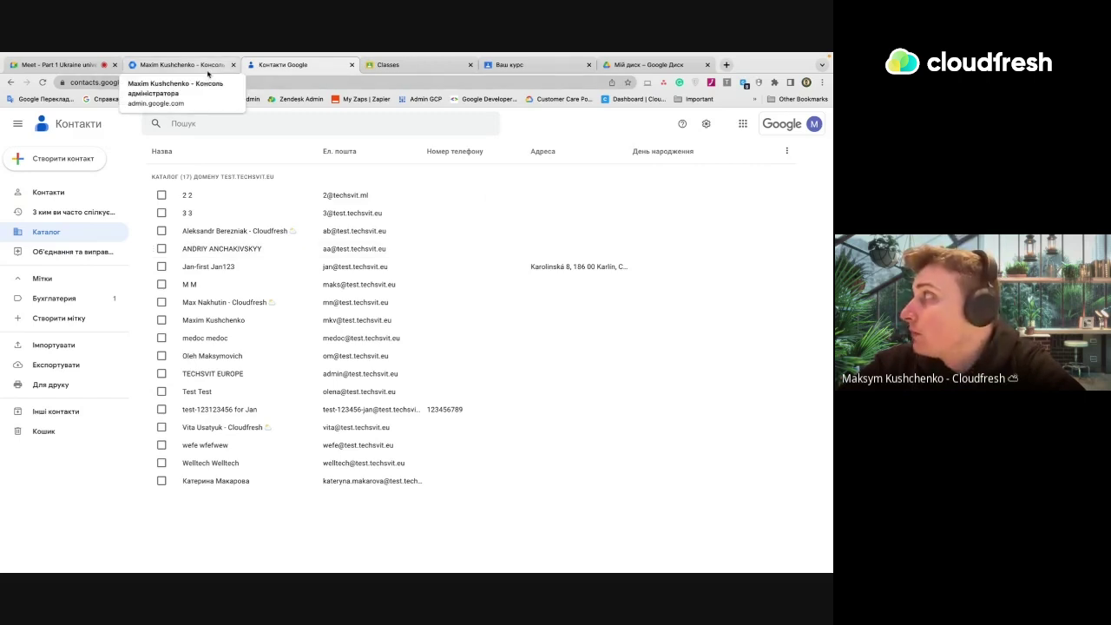
# In the Meet tab, turn the camera and microphone off, then back on
pyautogui.click(75, 65)
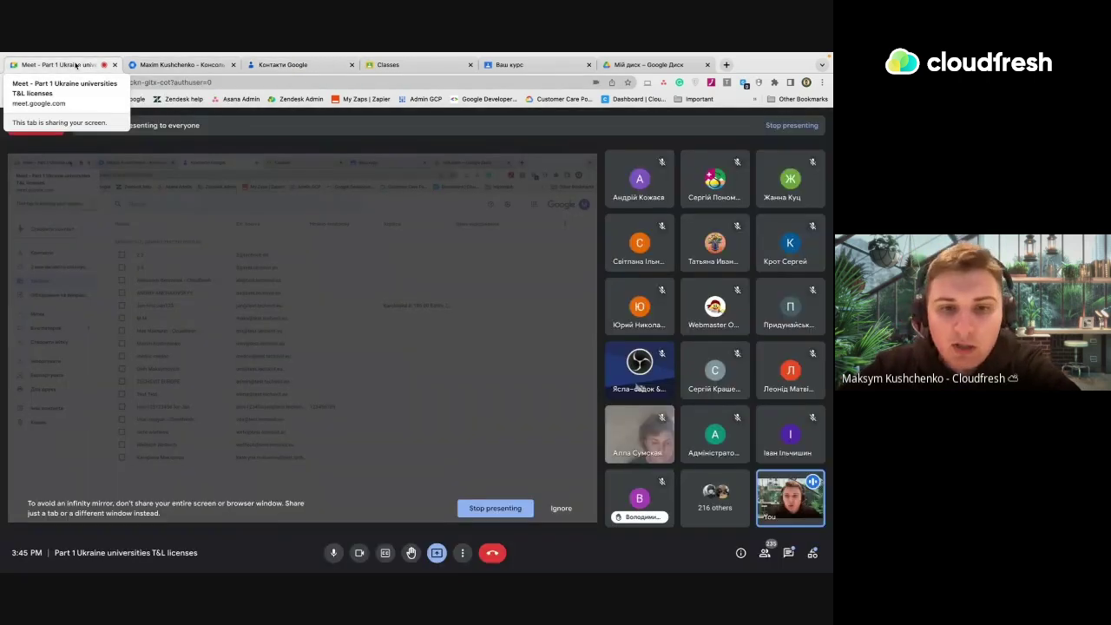
pyautogui.click(360, 553)
pyautogui.hotkey('ctrl', 'd')
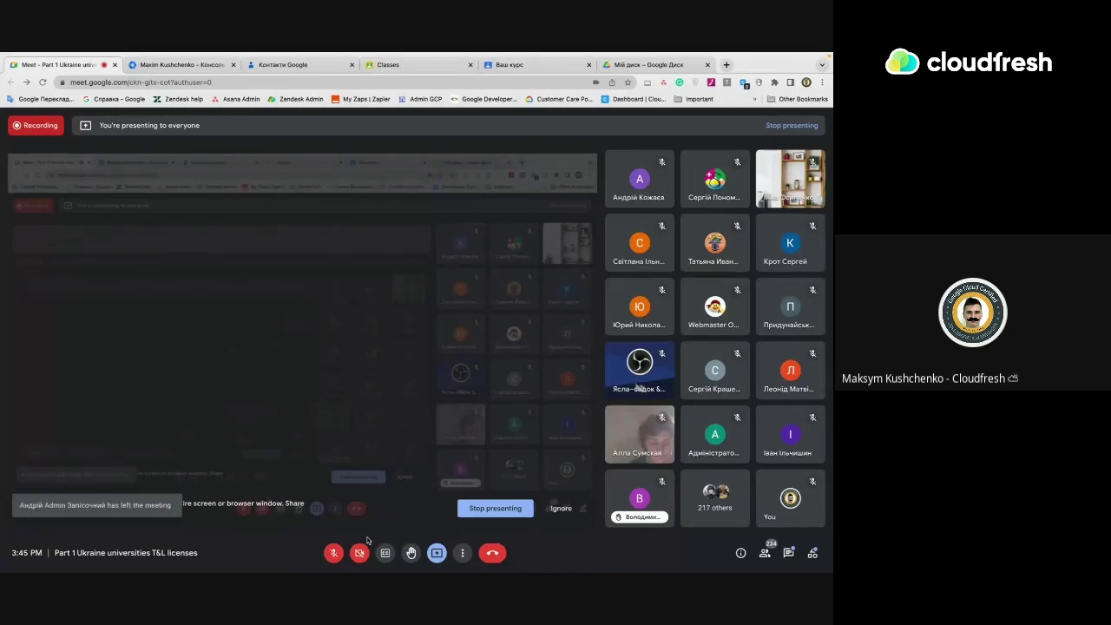
pyautogui.click(332, 556)
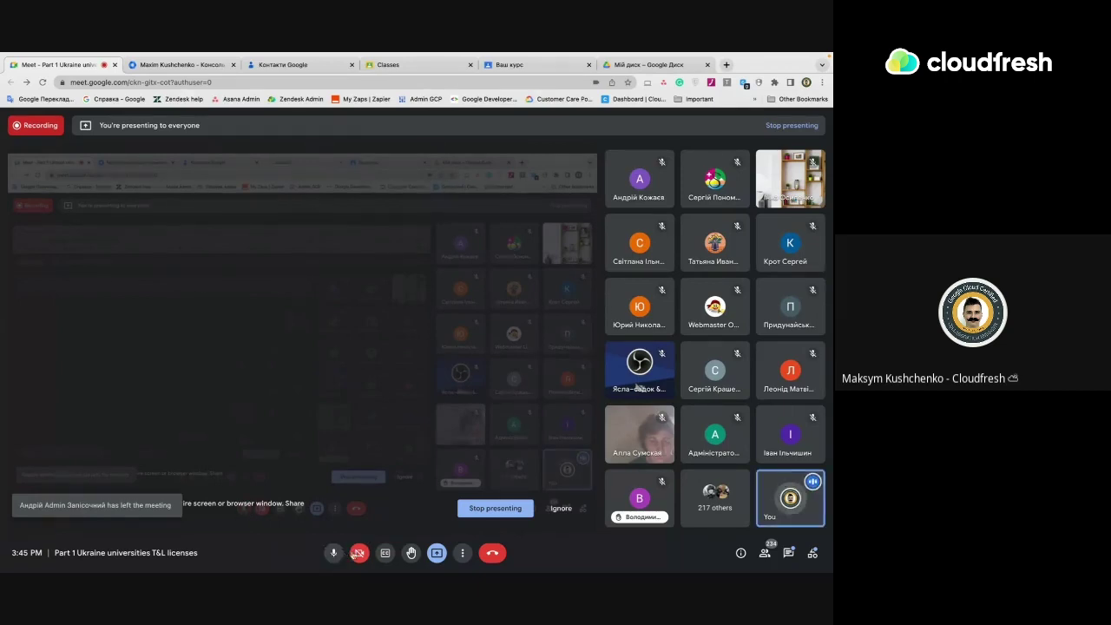
pyautogui.click(358, 553)
# View the M M directory contact, then switch Contacts to the first account in the avatar menu
pyautogui.click(283, 64)
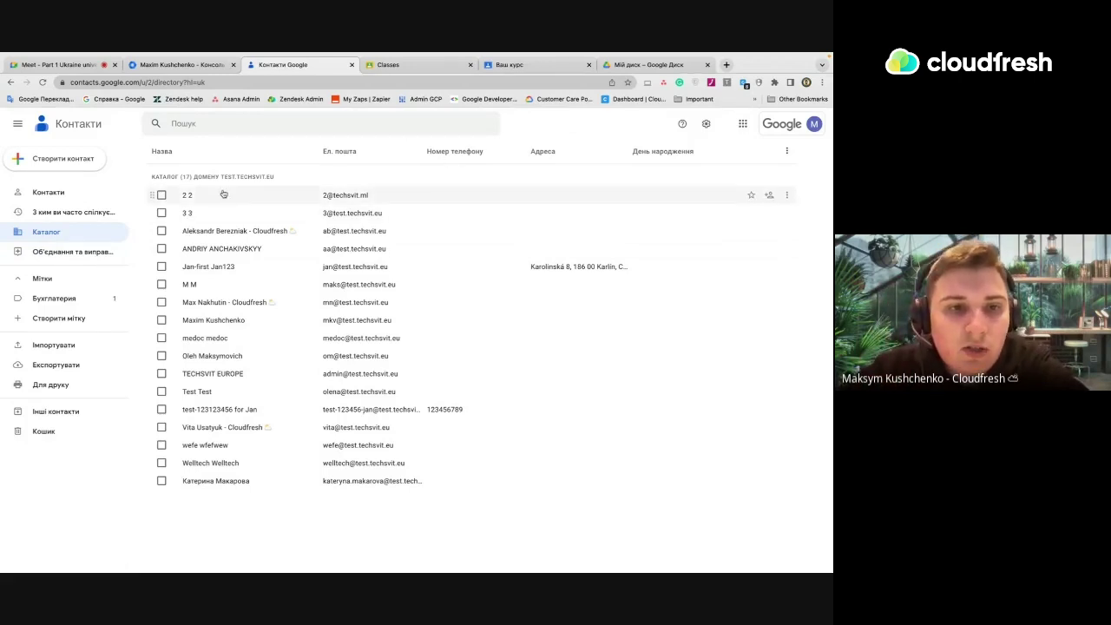
pyautogui.click(201, 283)
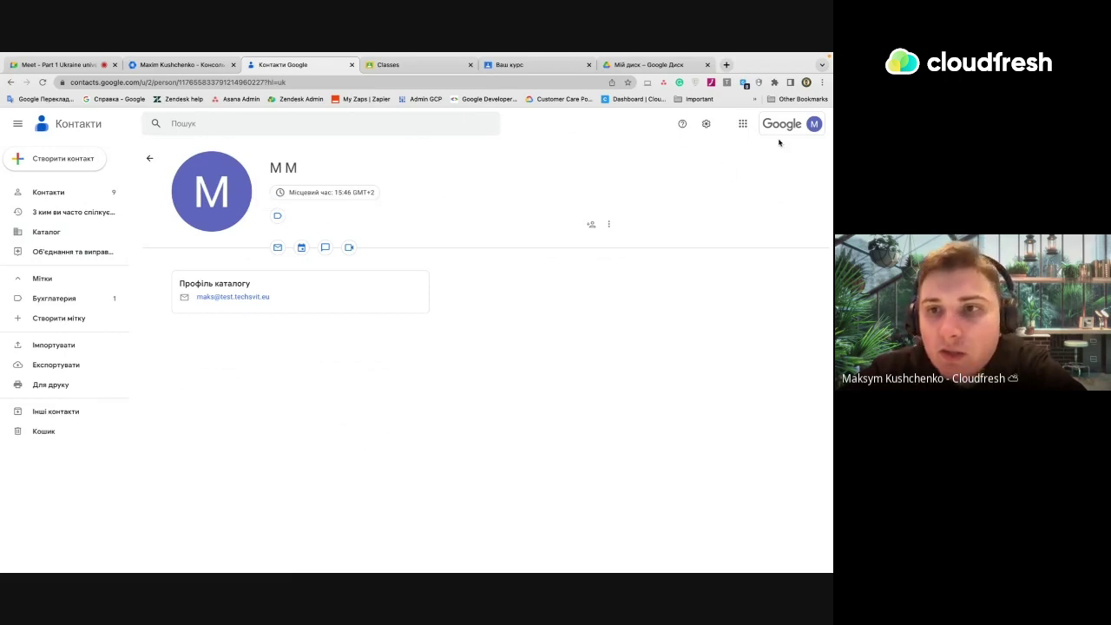
pyautogui.click(814, 124)
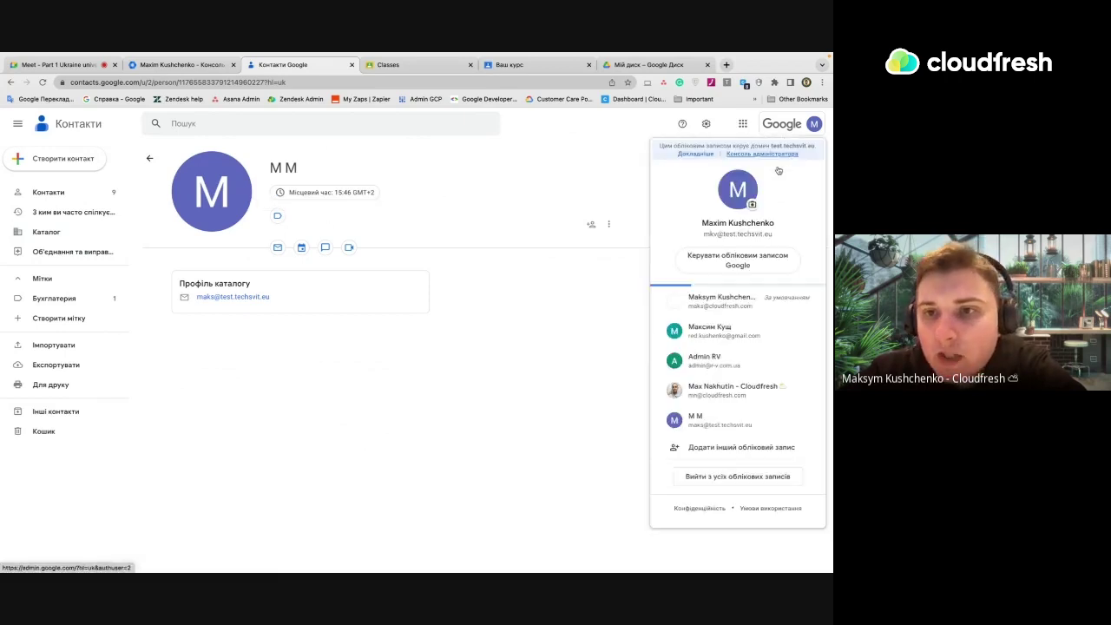
pyautogui.click(694, 299)
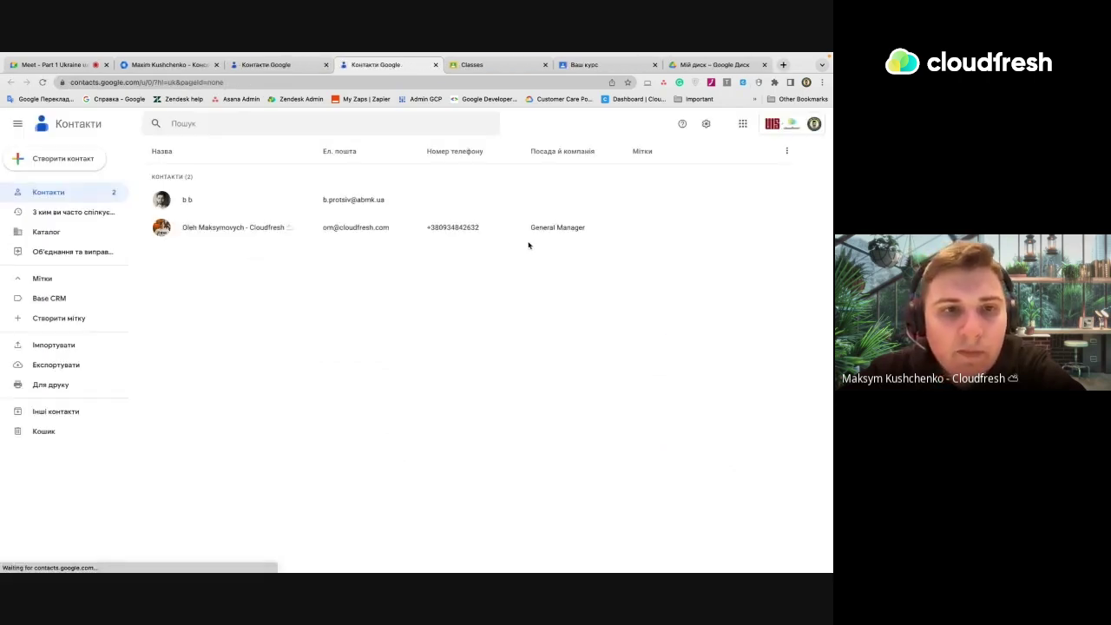
# Open Каталог and scroll through the 61 cloudfresh.com domain contacts
pyautogui.click(75, 232)
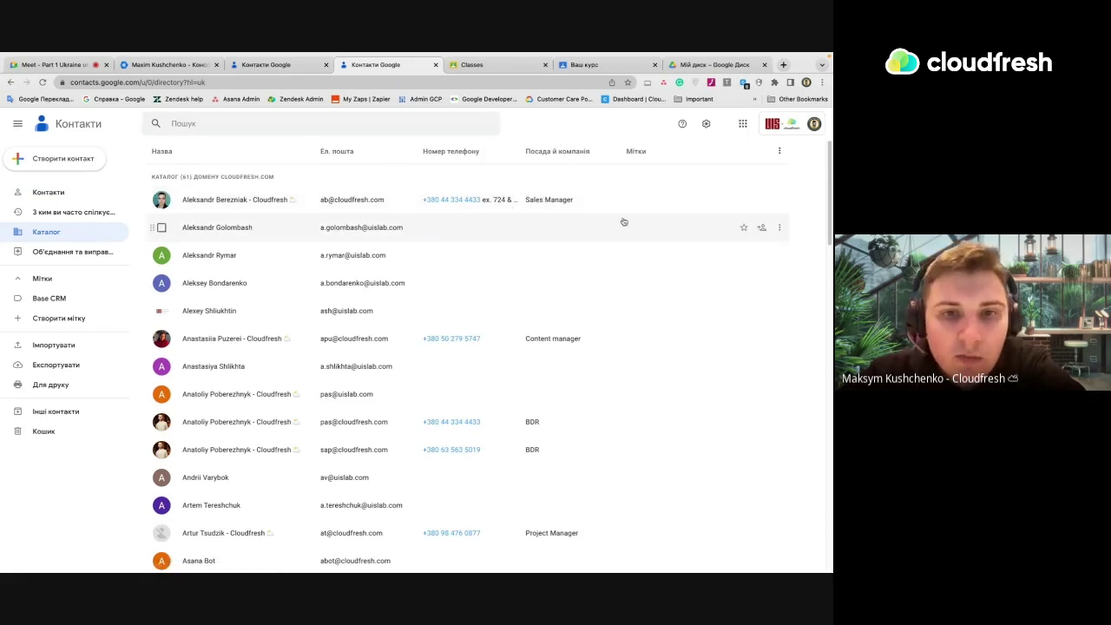
pyautogui.scroll(-1, 627, 206)
pyautogui.scroll(1, 628, 205)
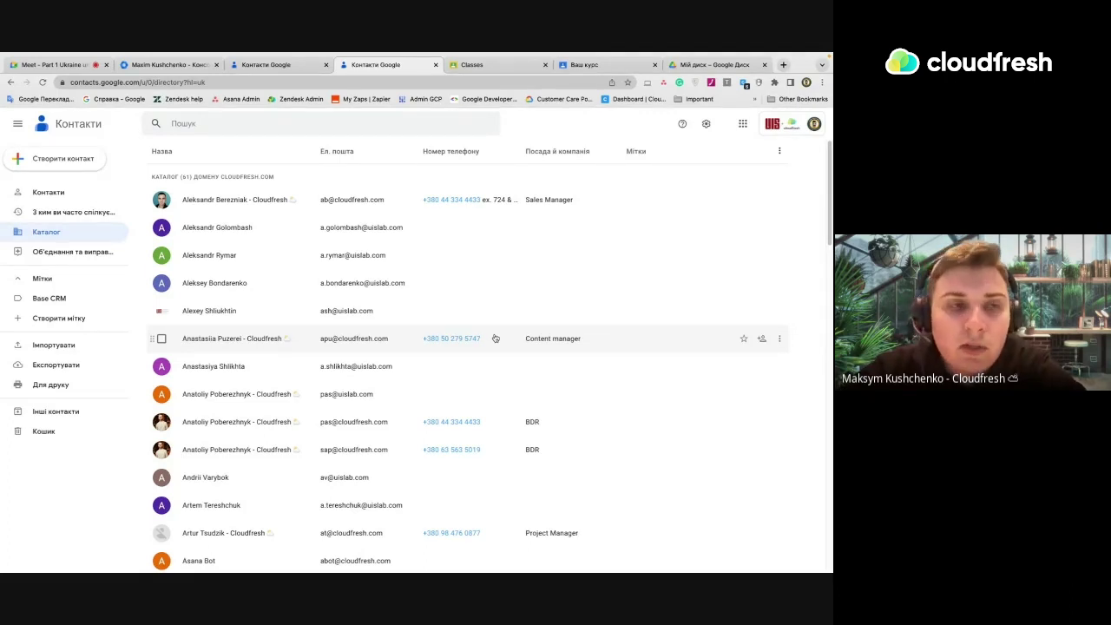
pyautogui.scroll(-2, 496, 338)
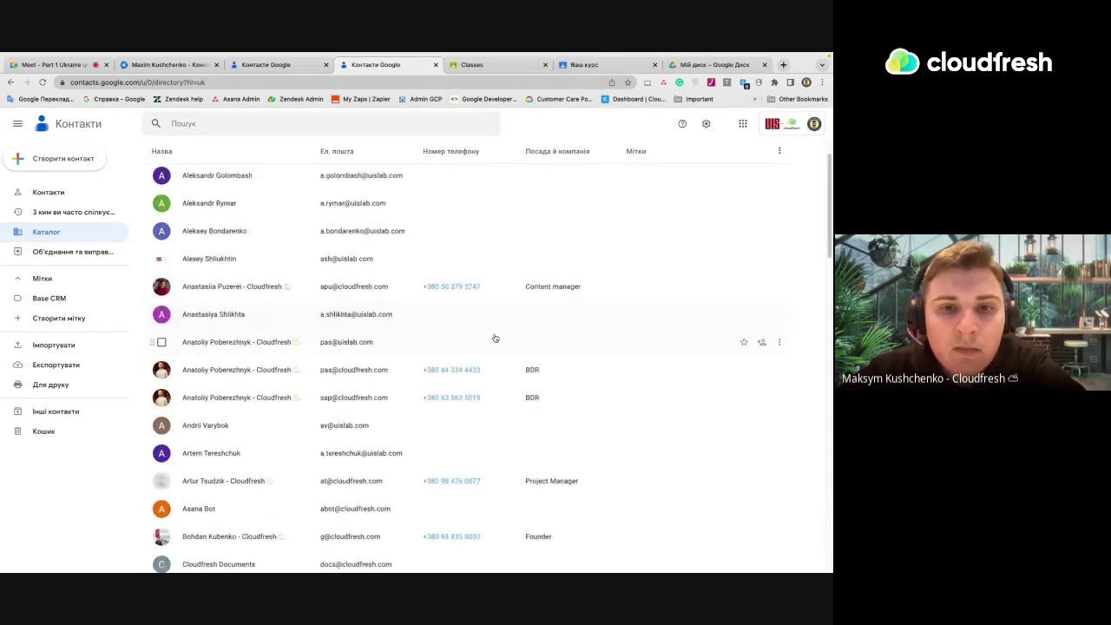
pyautogui.scroll(2, 564, 304)
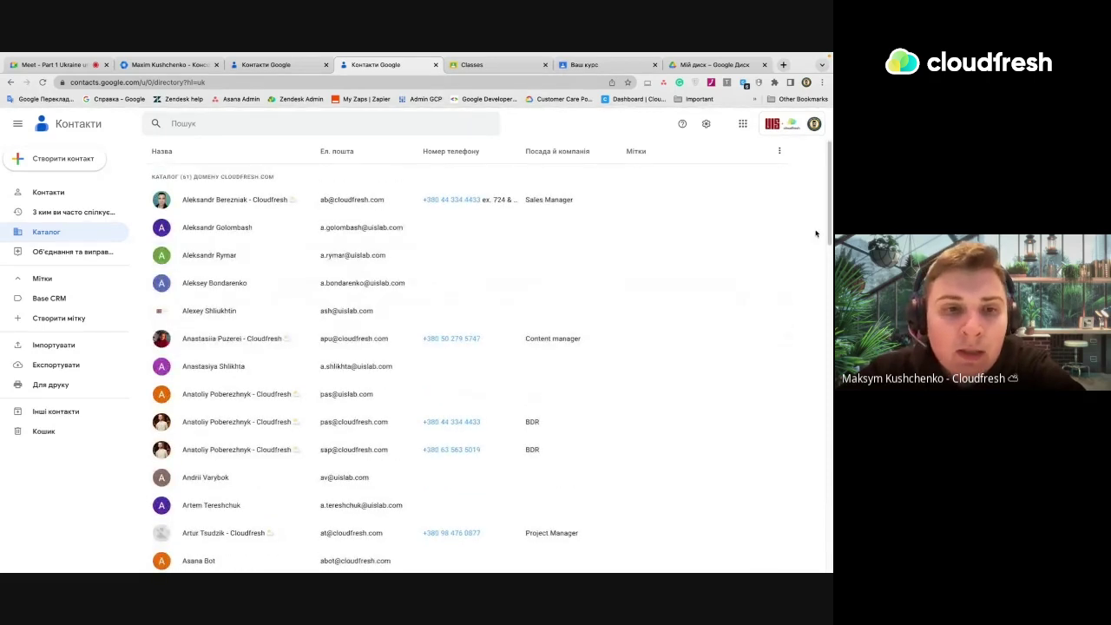
pyautogui.scroll(-1, 472, 300)
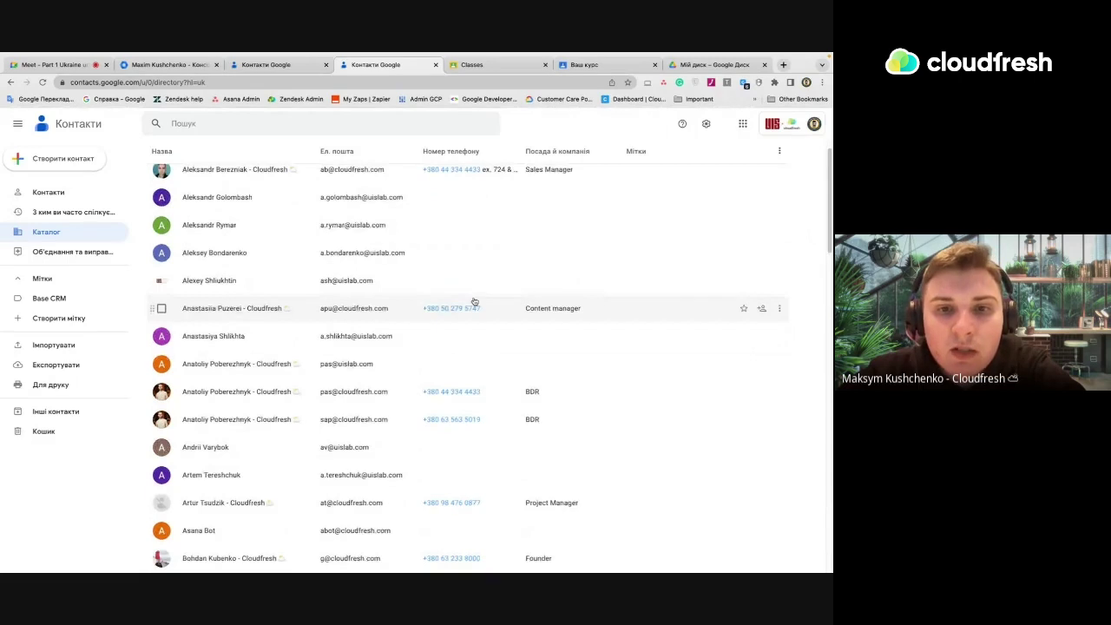
pyautogui.scroll(-2, 500, 313)
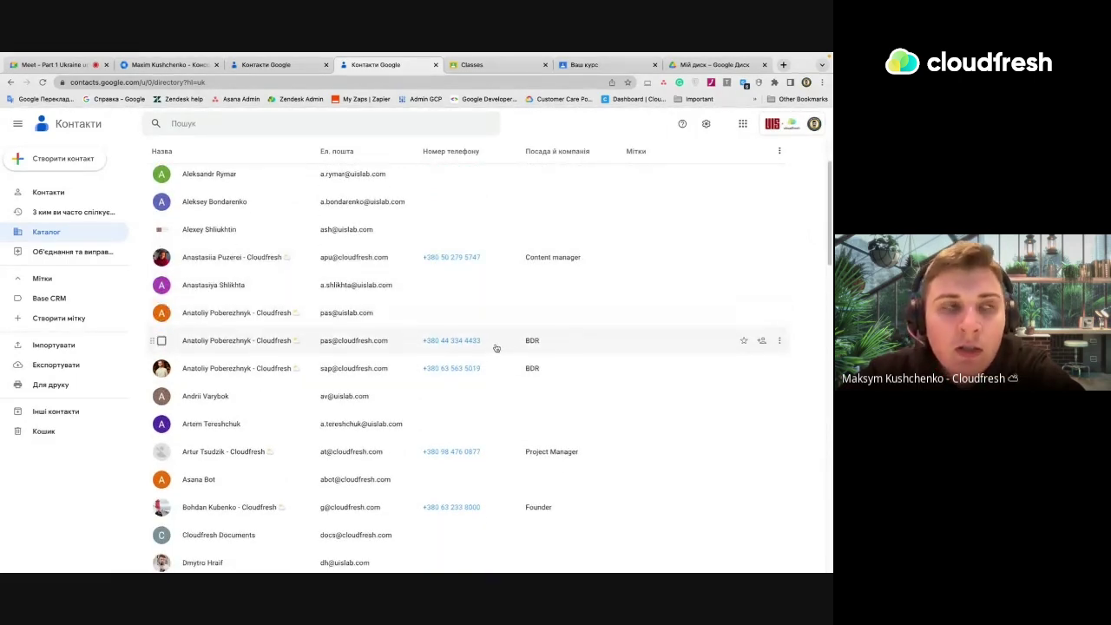
pyautogui.scroll(3, 500, 346)
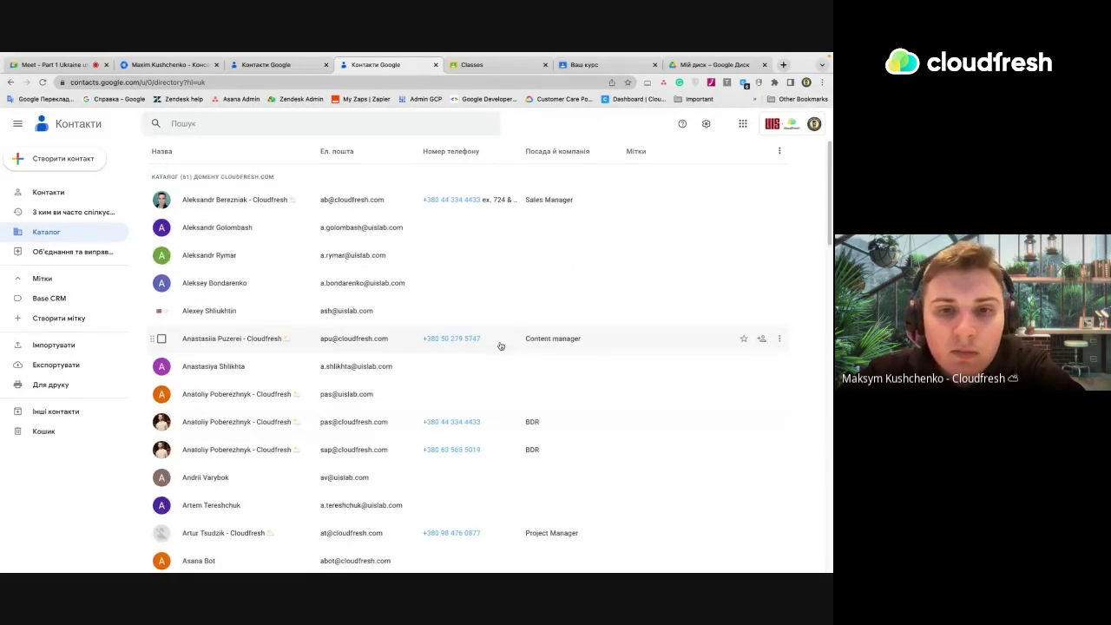
pyautogui.scroll(-4, 502, 334)
pyautogui.scroll(-2, 508, 356)
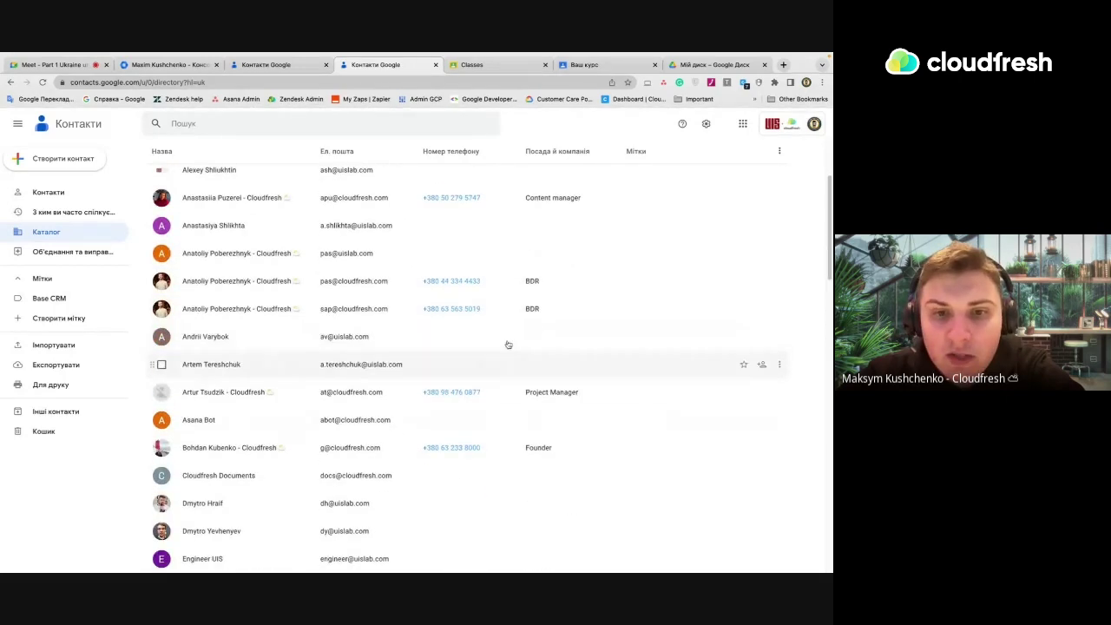
pyautogui.scroll(5, 469, 284)
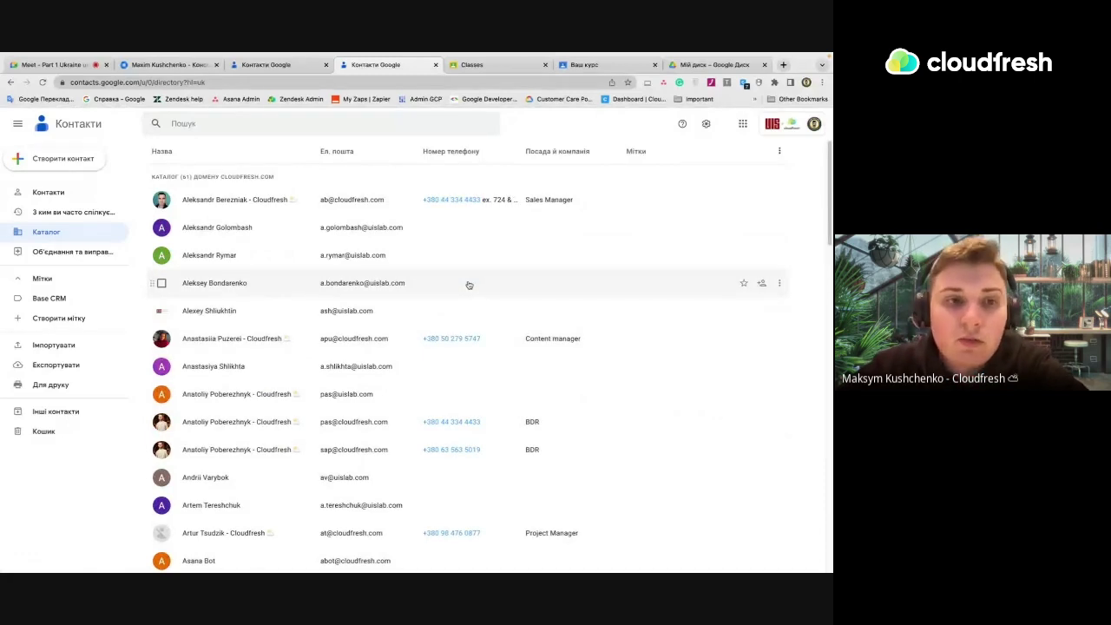
pyautogui.scroll(-3, 402, 342)
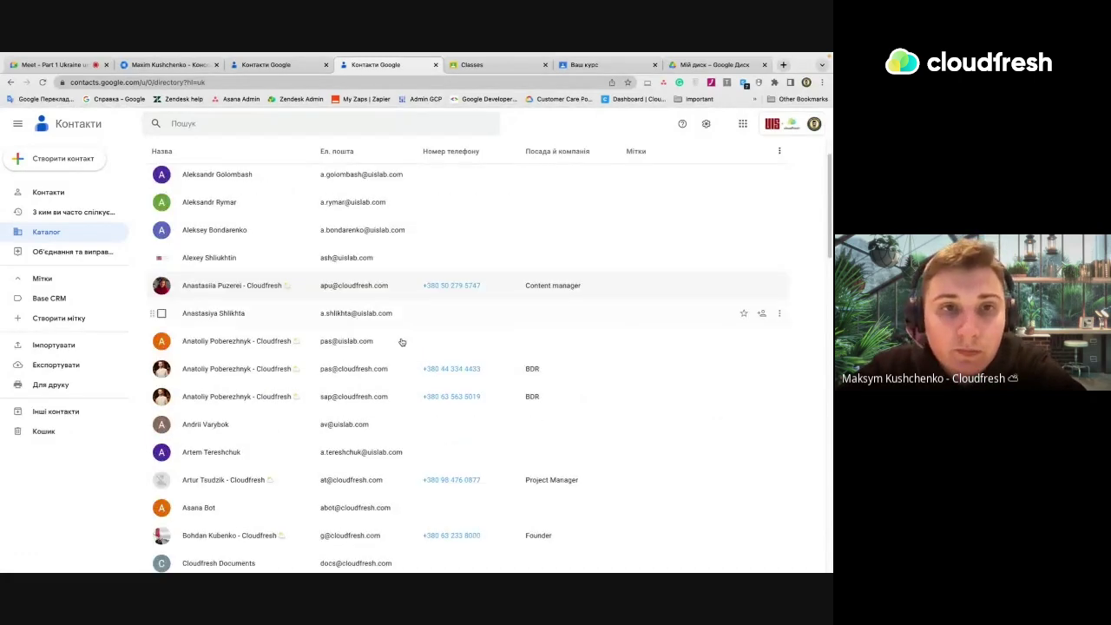
# Back on the user's Admin profile, verify the Directory sharing toggle is on, then open the apps launcher
pyautogui.click(261, 65)
pyautogui.click(170, 64)
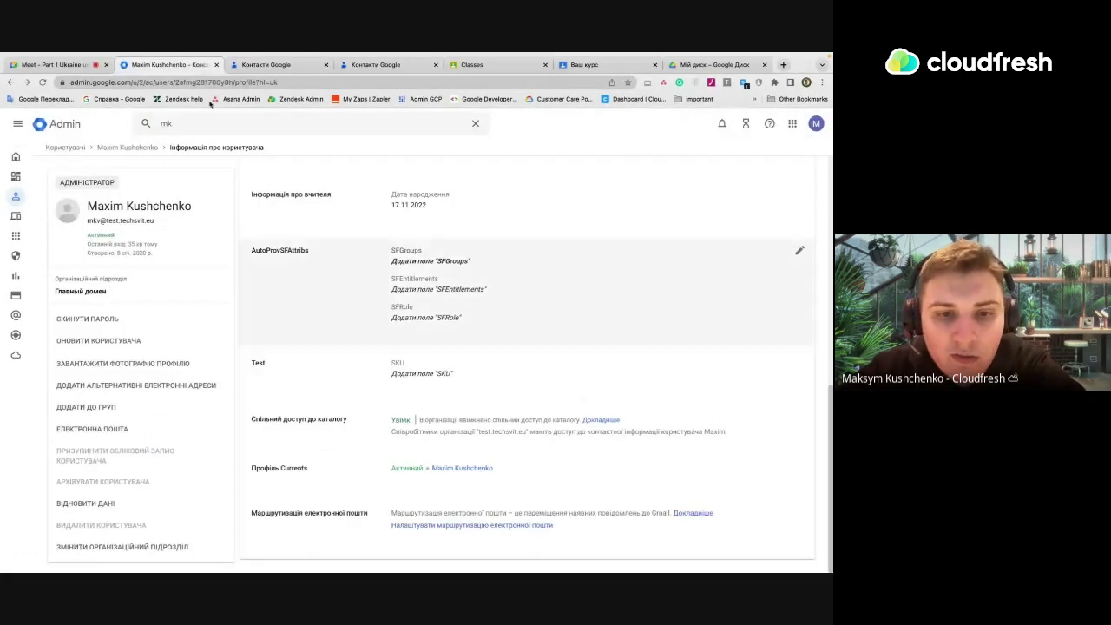
pyautogui.click(395, 430)
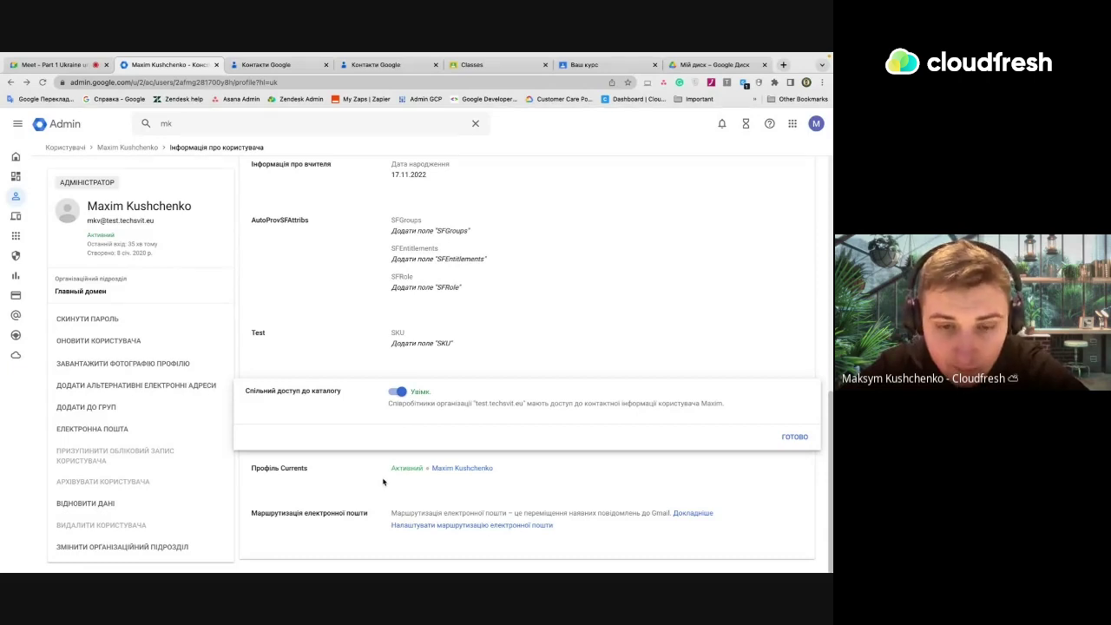
pyautogui.click(797, 441)
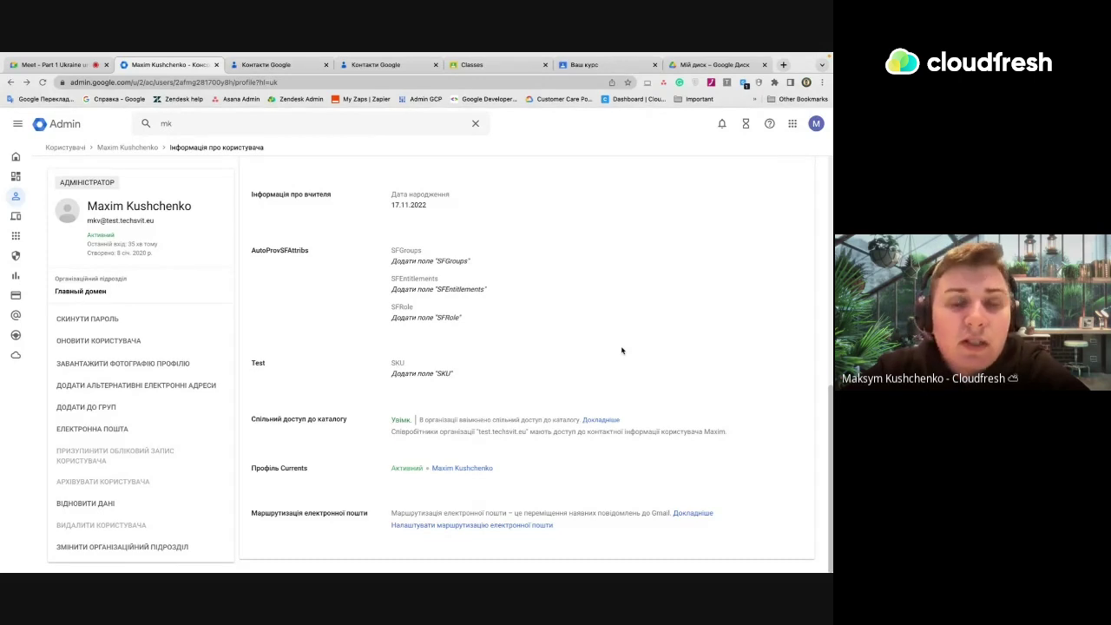
pyautogui.click(793, 124)
pyautogui.scroll(-3, 786, 234)
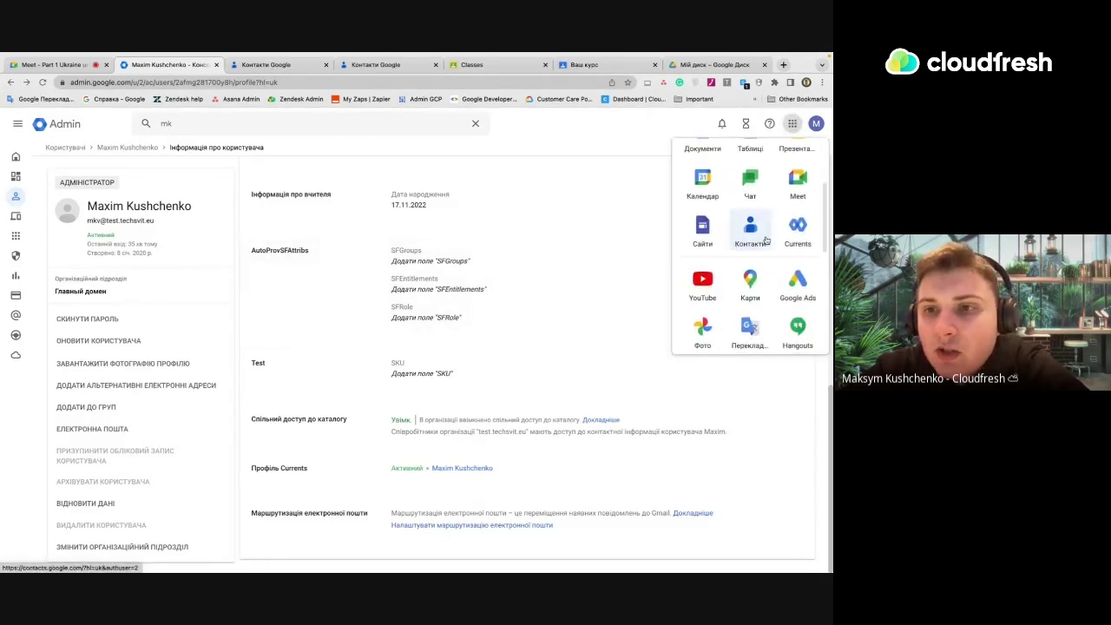
# View the Google Currents home page in a new tab, then return to the user's Admin profile
pyautogui.click(792, 236)
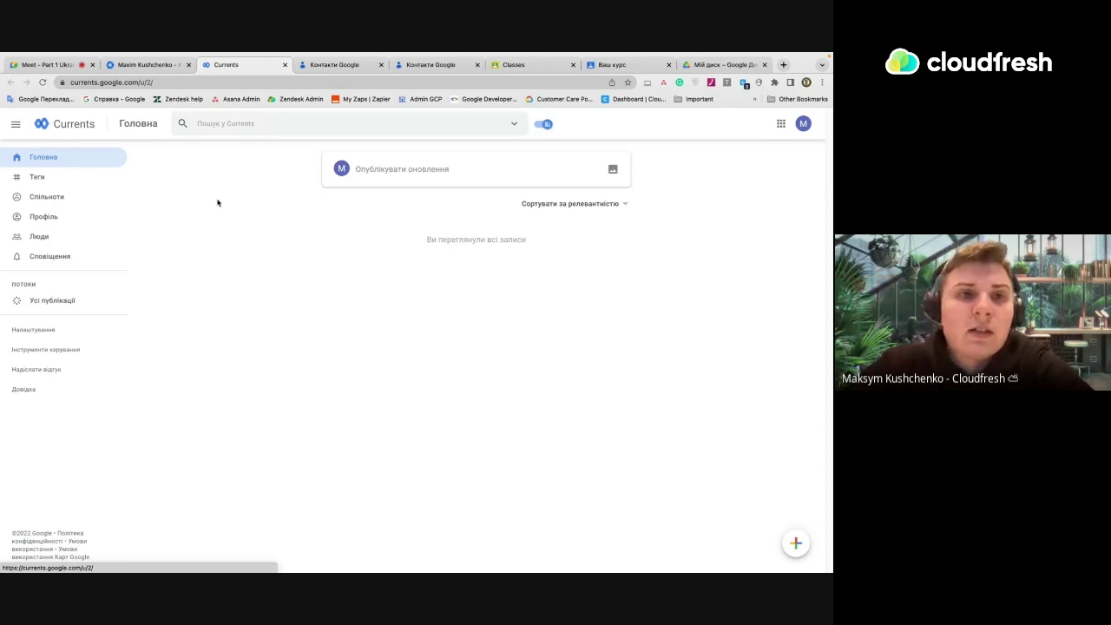
pyautogui.click(143, 64)
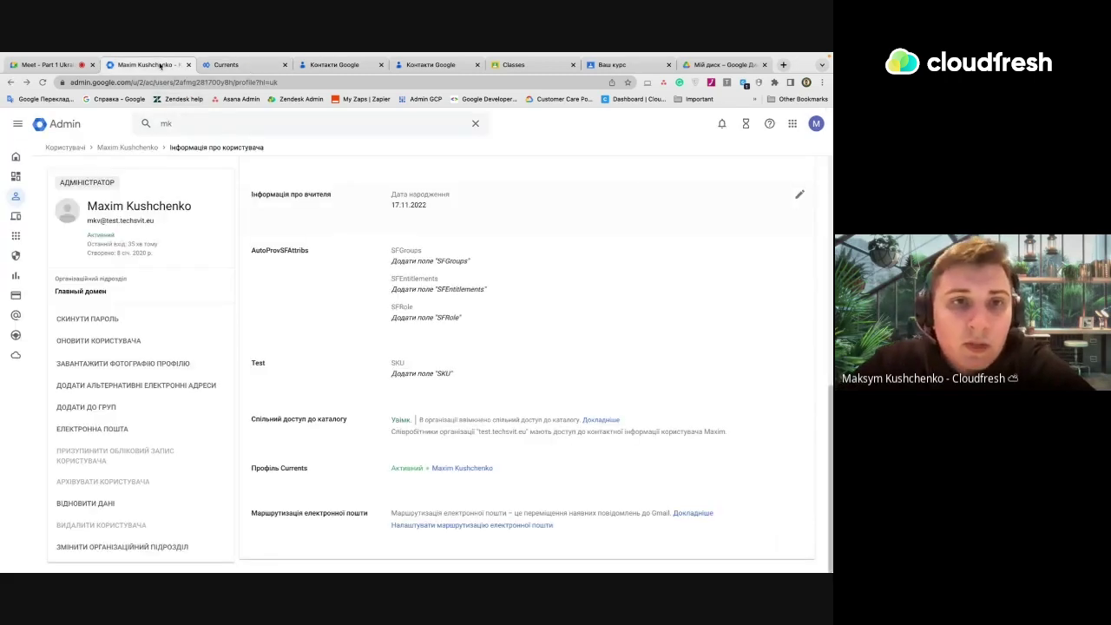
pyautogui.click(227, 65)
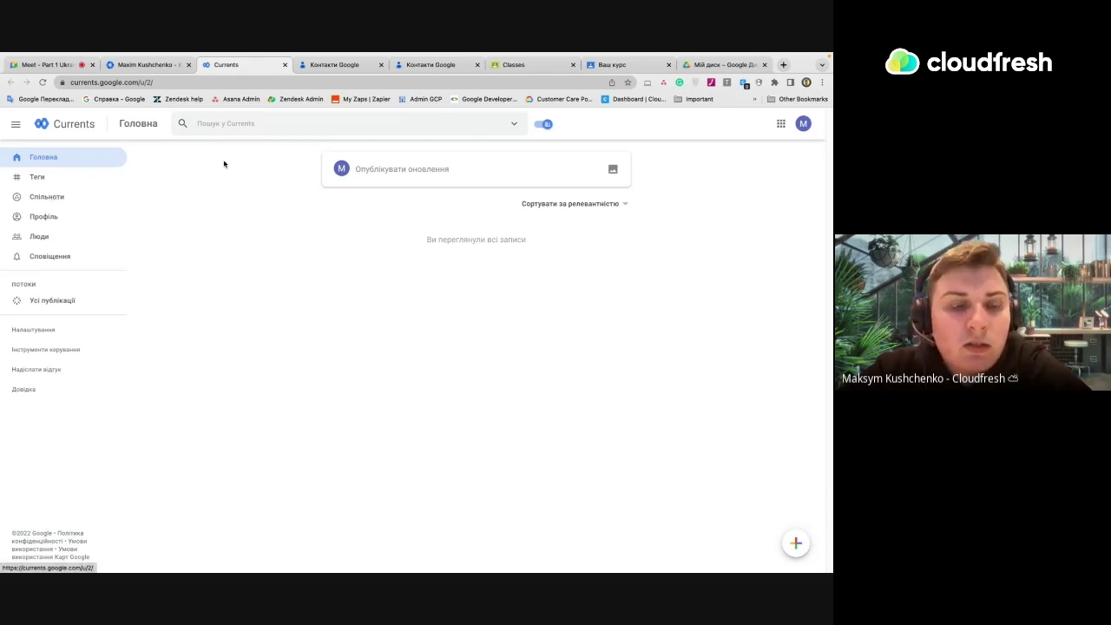
pyautogui.click(143, 64)
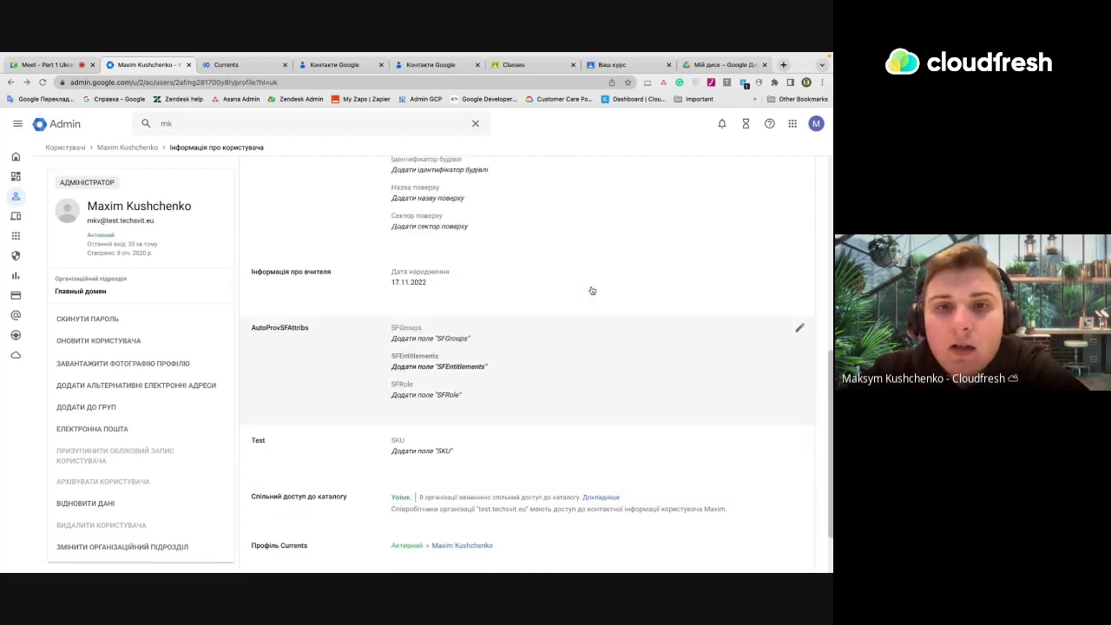
pyautogui.scroll(10, 592, 292)
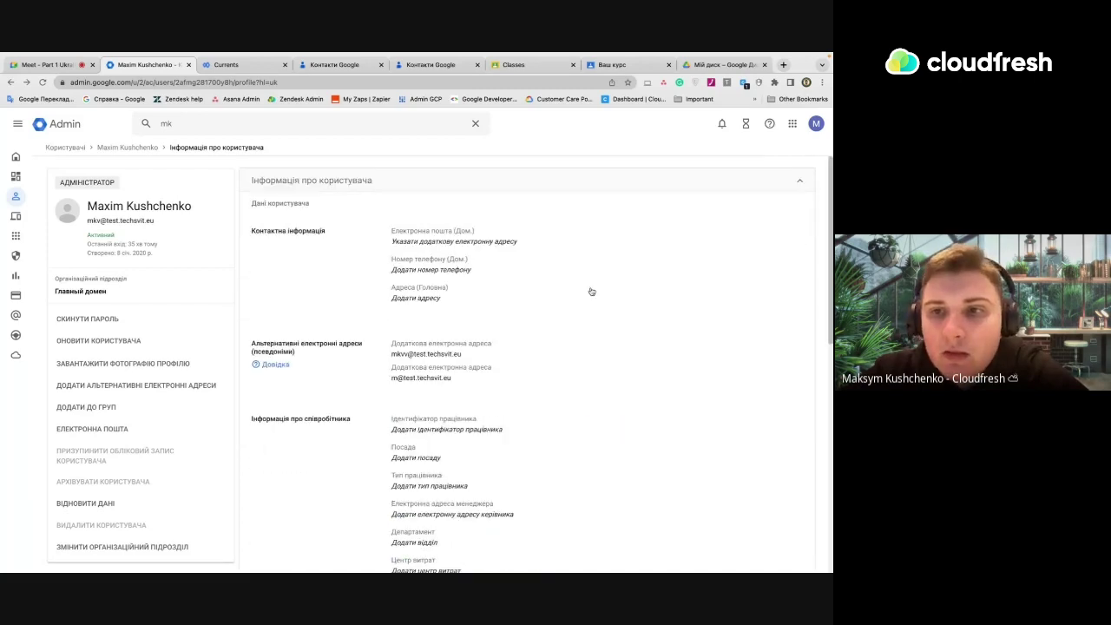
pyautogui.scroll(-10, 591, 291)
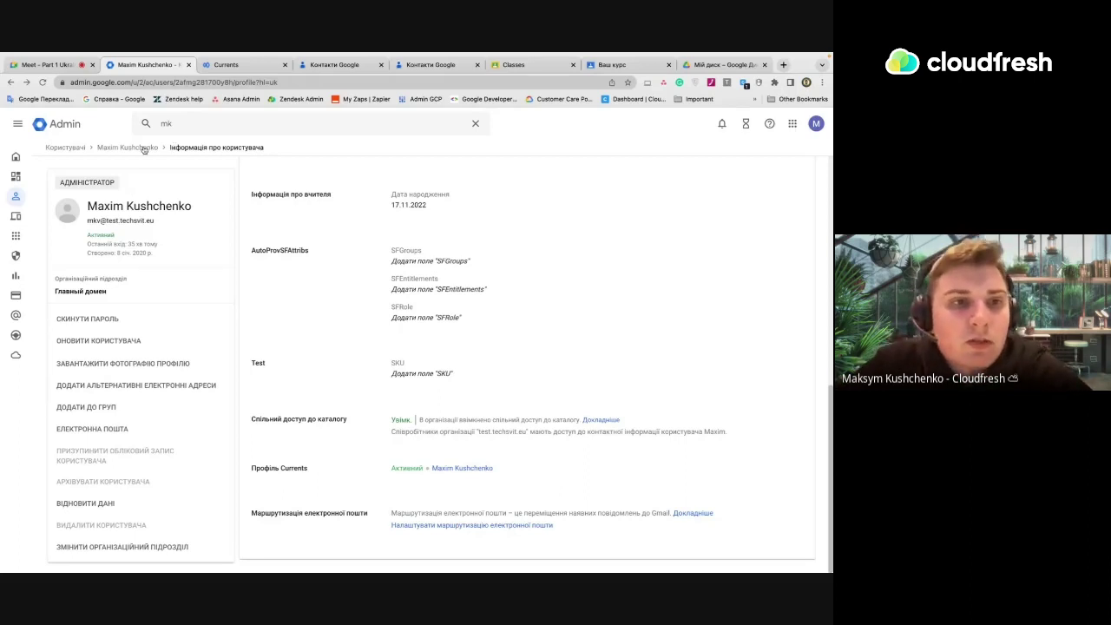
# Return to the Users list and open the first user's account
pyautogui.click(66, 148)
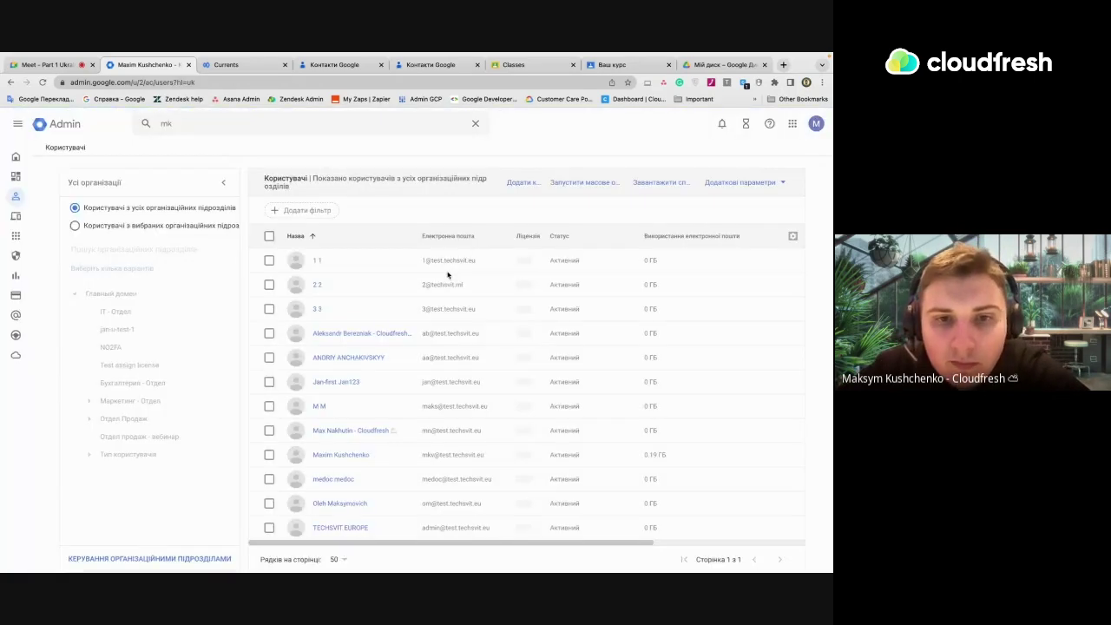
pyautogui.scroll(-3, 491, 302)
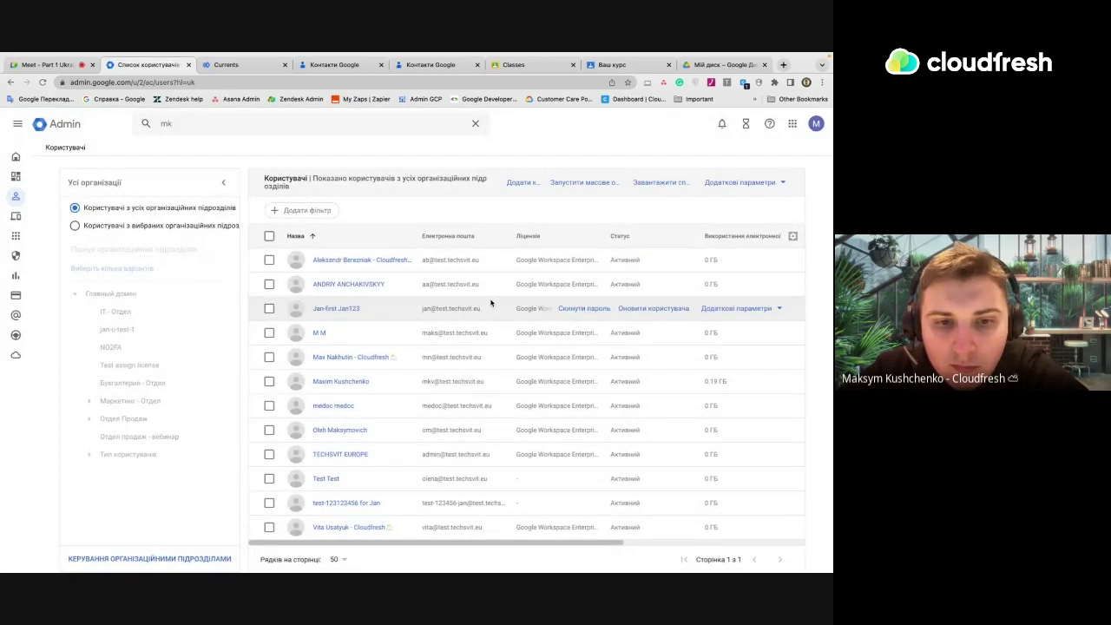
pyautogui.scroll(-1, 491, 303)
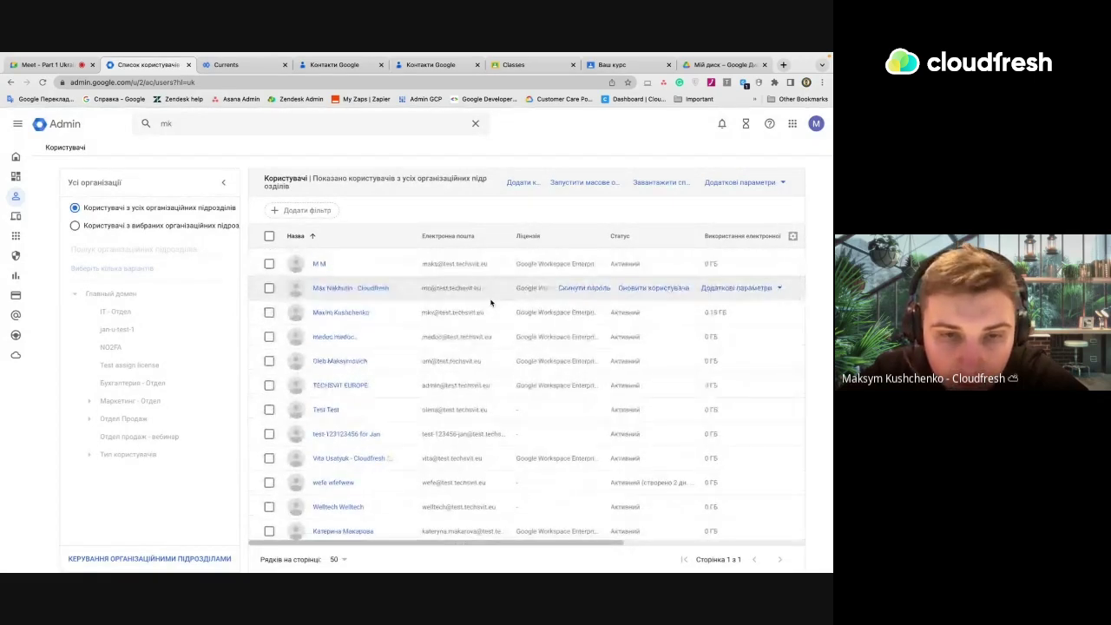
pyautogui.scroll(3, 490, 302)
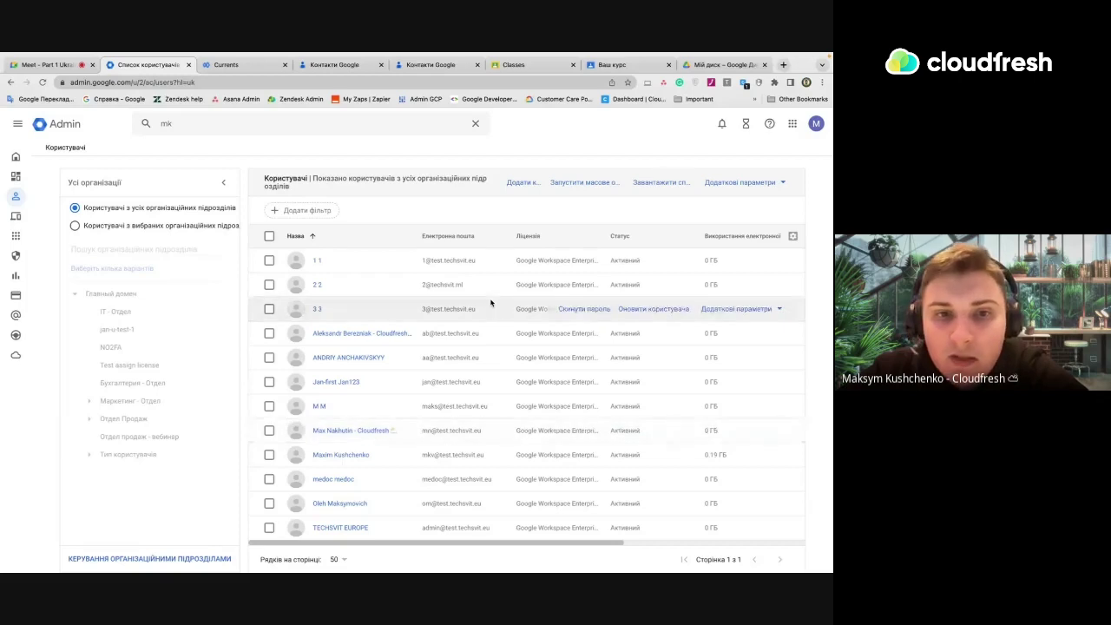
pyautogui.click(316, 261)
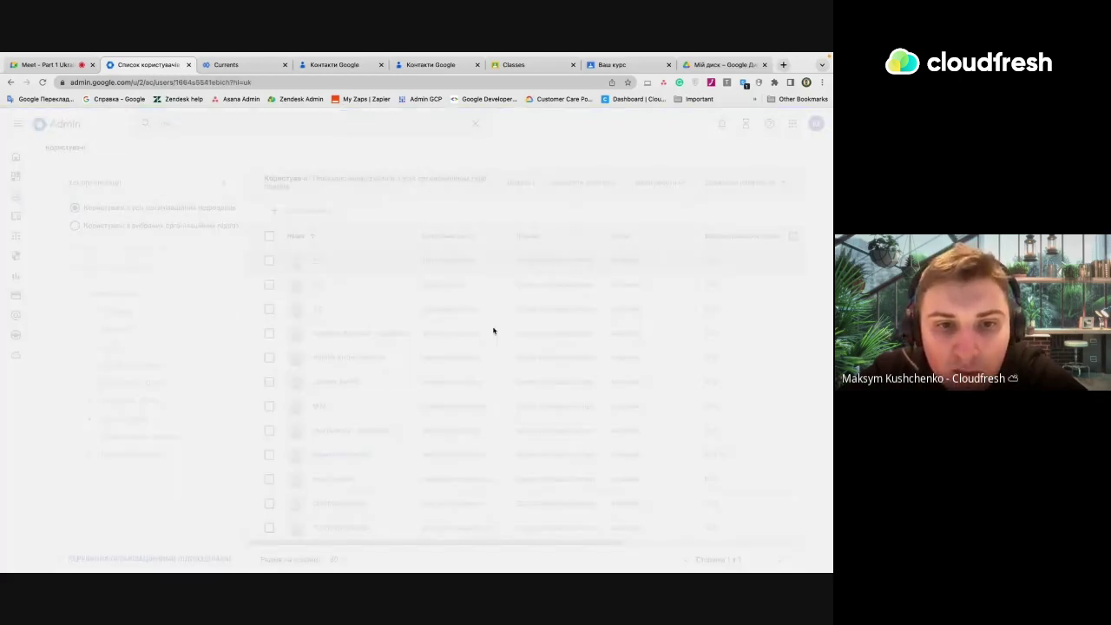
# Review the user's full profile information, then go back to the account overview
pyautogui.scroll(-1, 423, 330)
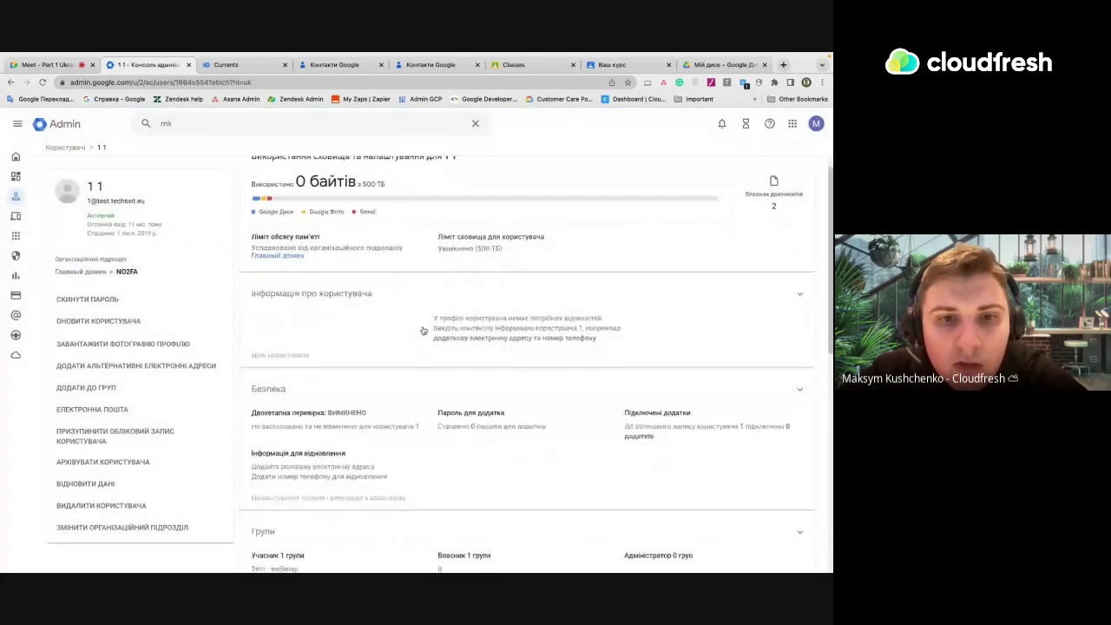
pyautogui.click(424, 327)
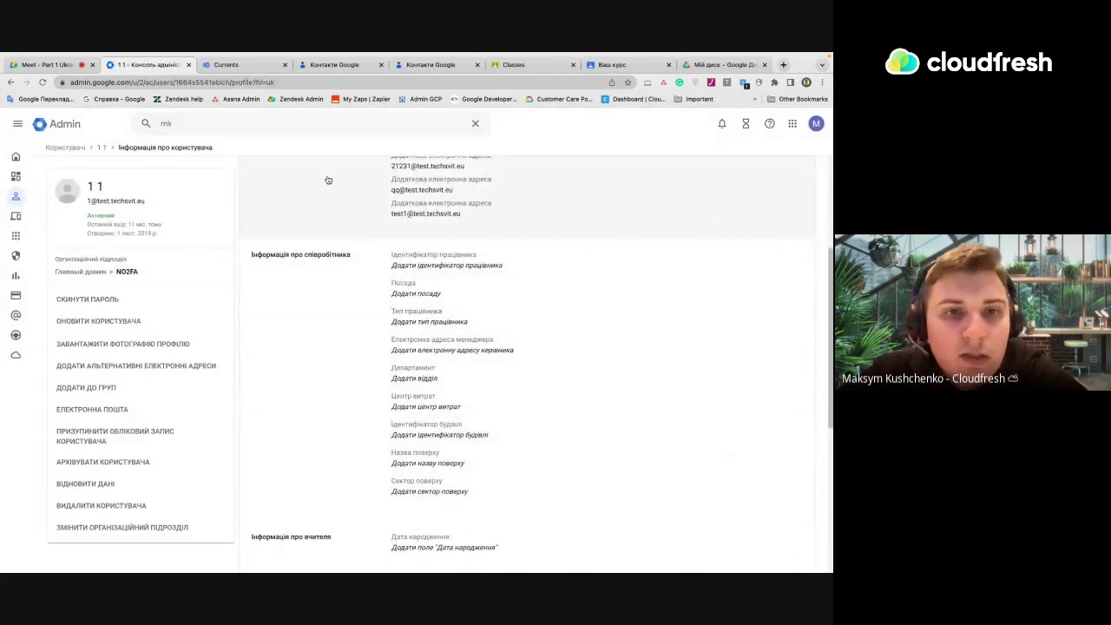
pyautogui.scroll(-5, 425, 329)
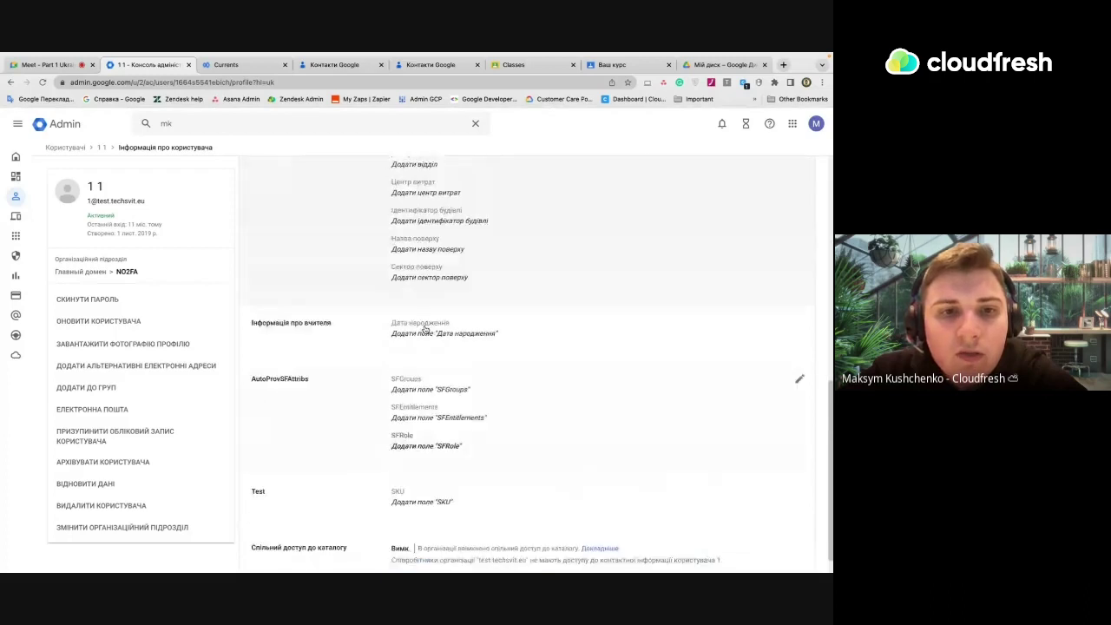
pyautogui.scroll(10, 425, 329)
pyautogui.scroll(-7, 404, 300)
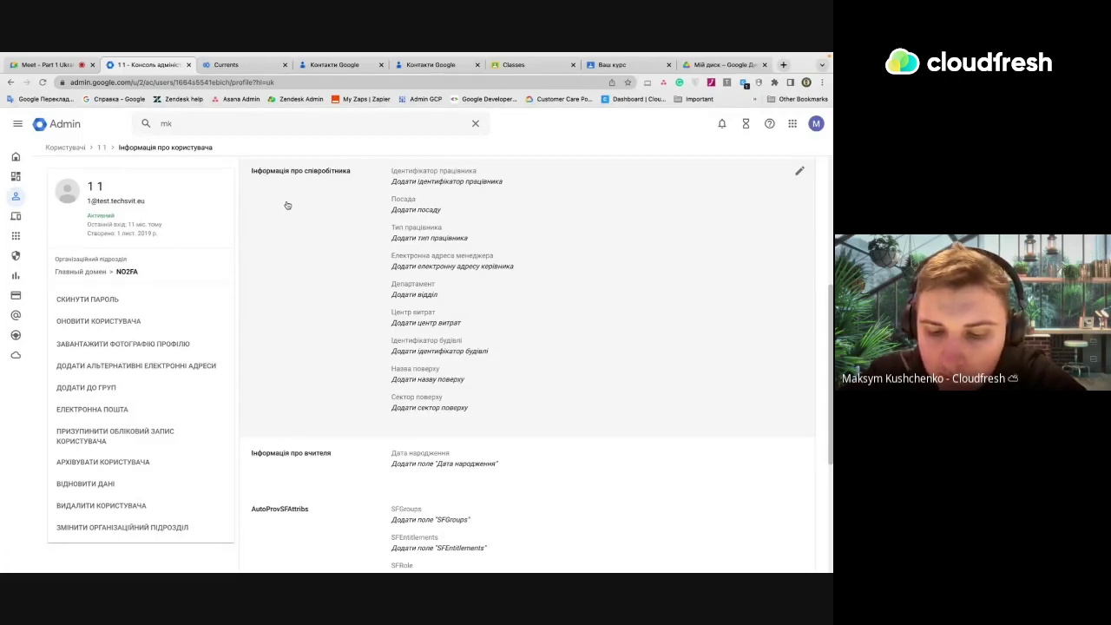
pyautogui.scroll(-3, 347, 252)
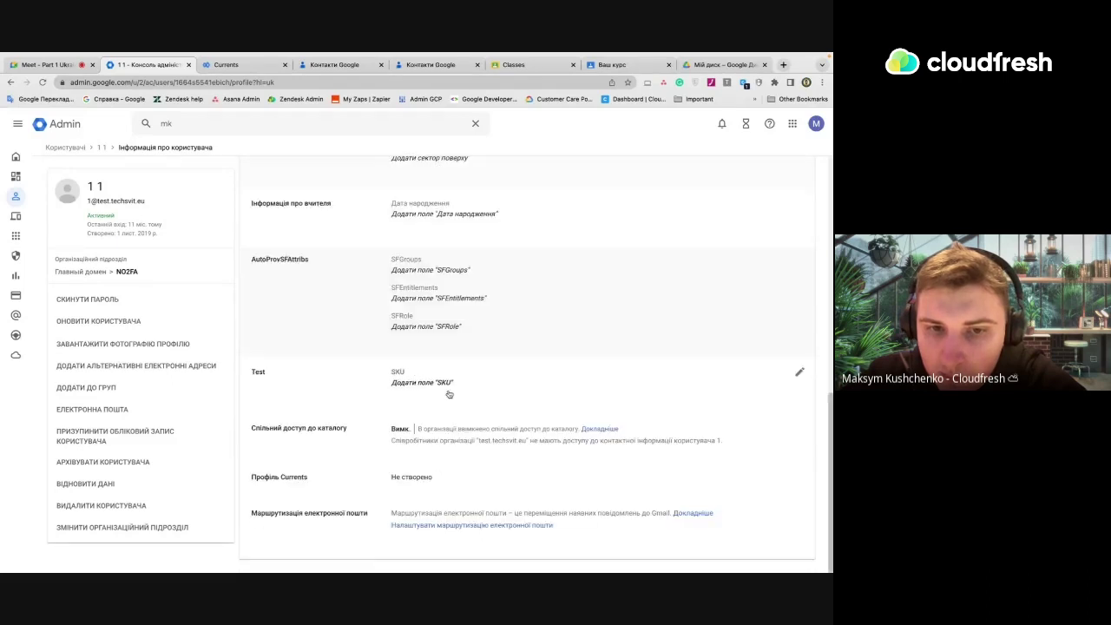
pyautogui.scroll(5, 449, 395)
pyautogui.hotkey('alt', 'Left')
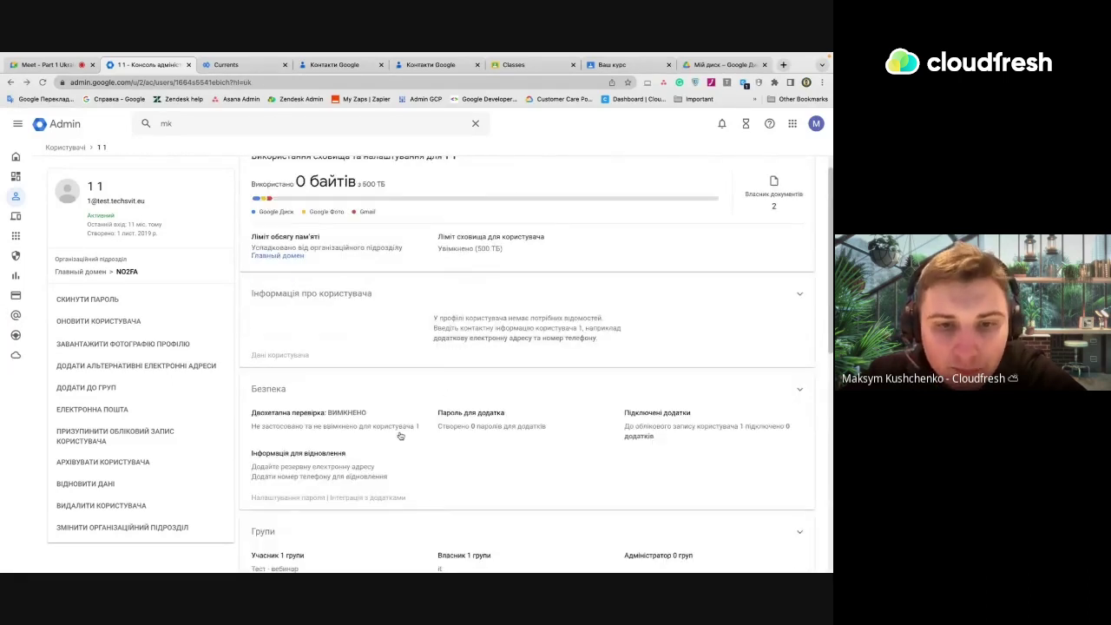
pyautogui.click(425, 401)
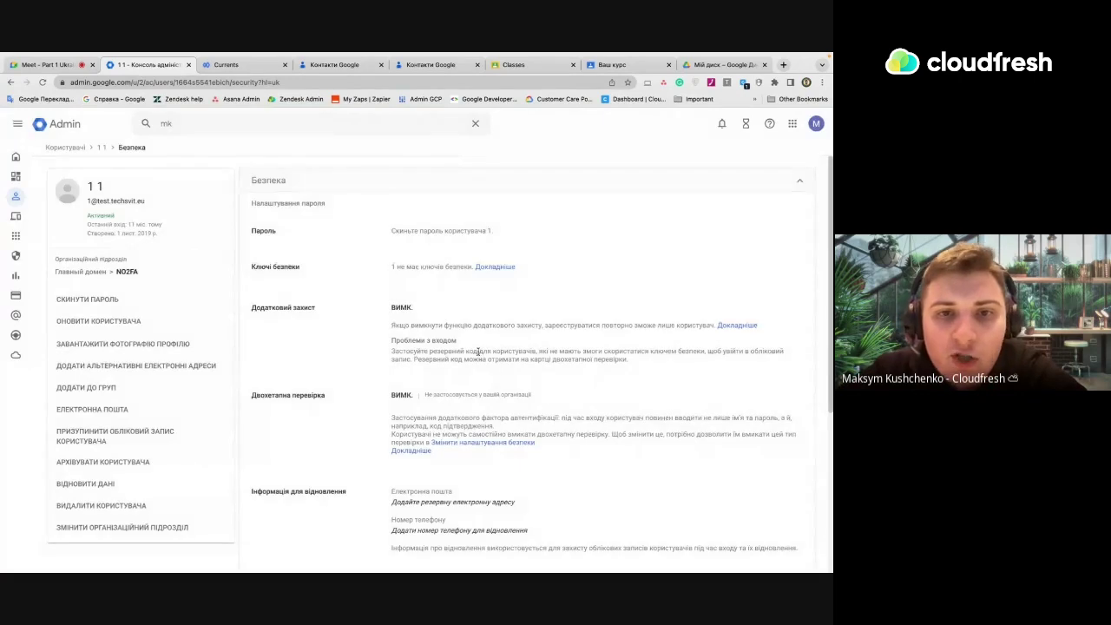
pyautogui.click(461, 232)
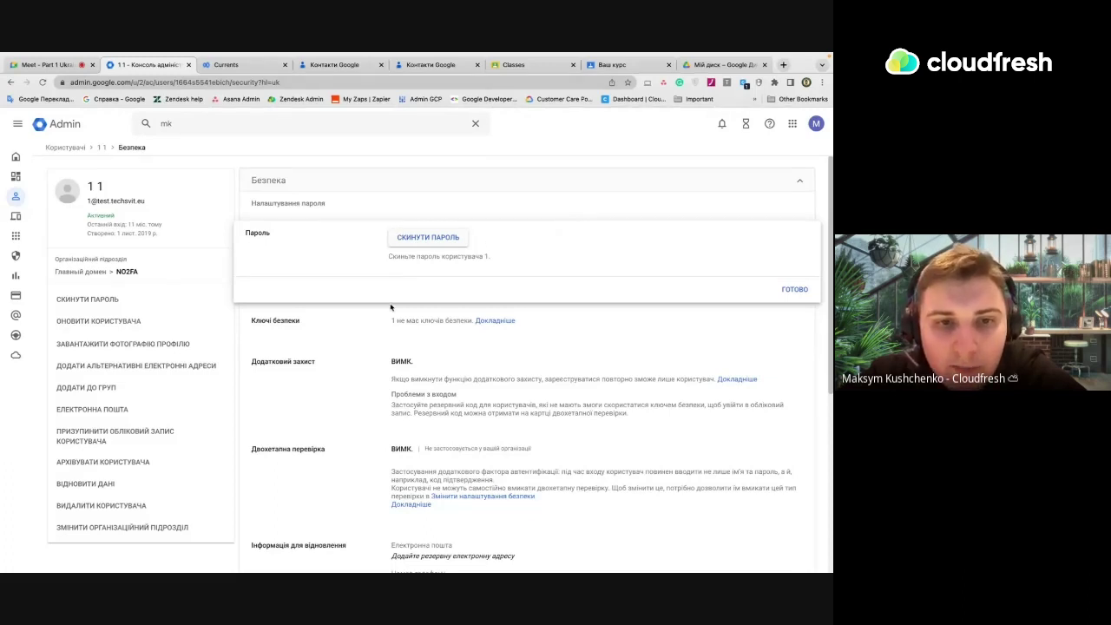
pyautogui.click(427, 247)
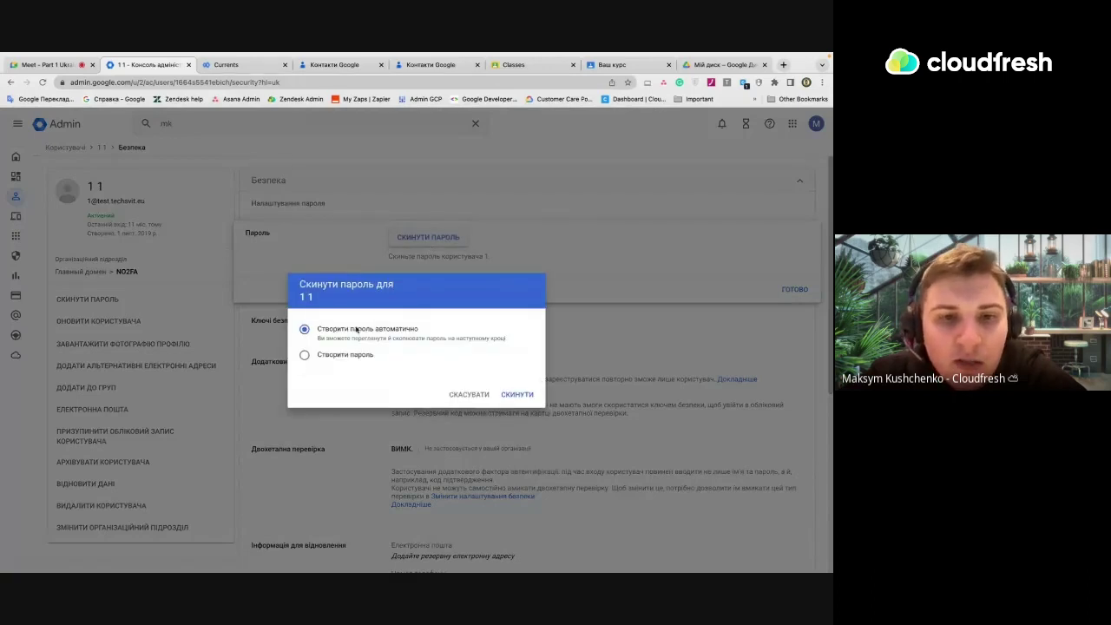
pyautogui.click(328, 357)
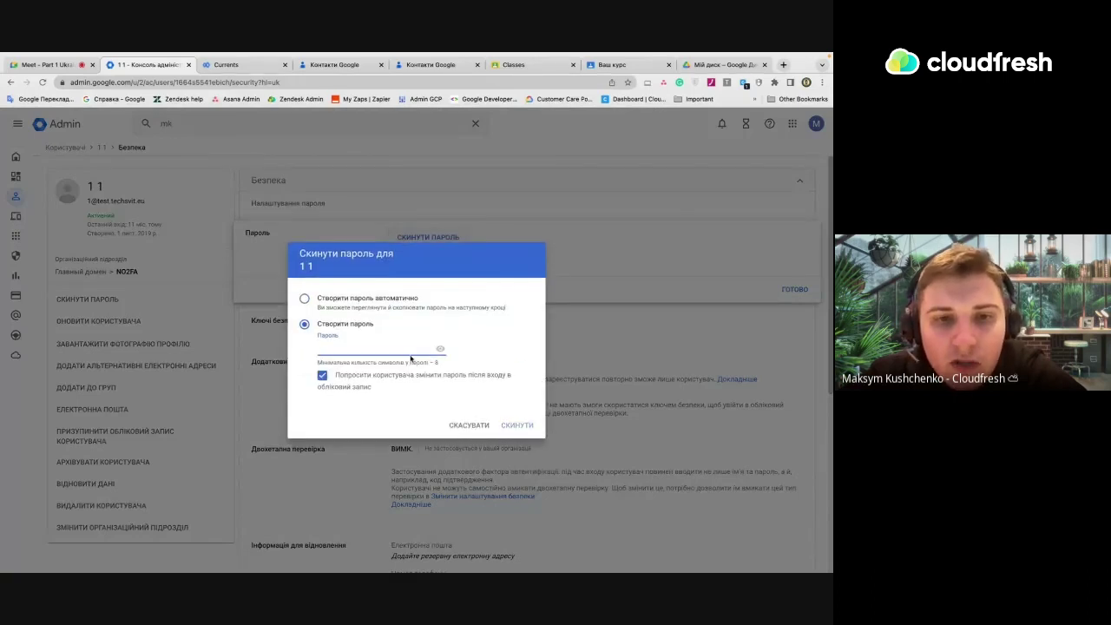
pyautogui.click(468, 425)
pyautogui.click(409, 329)
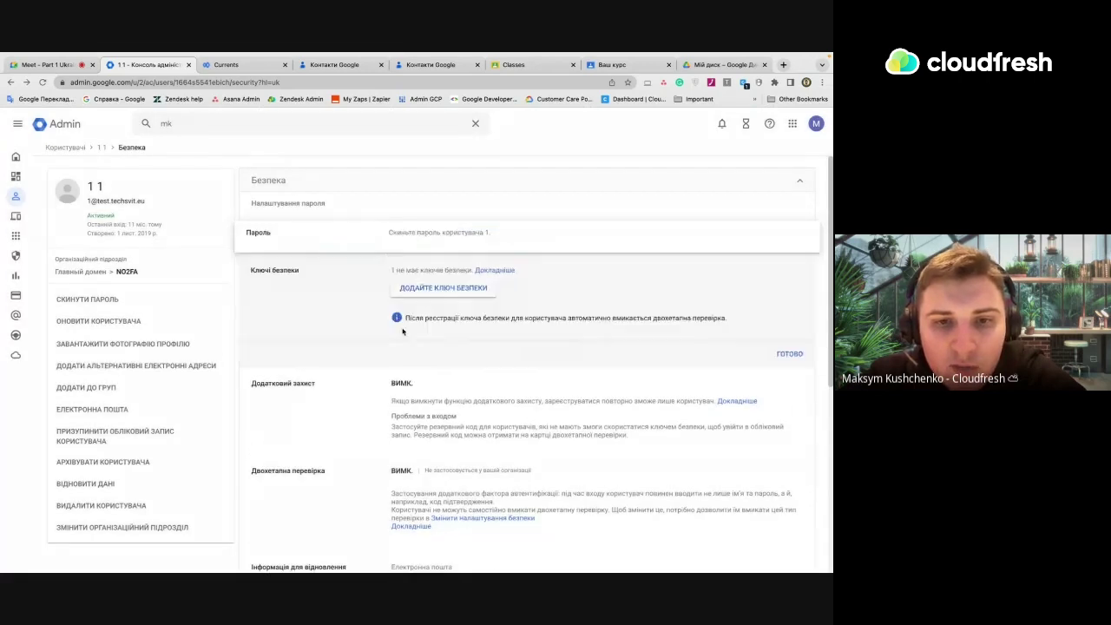
pyautogui.click(482, 287)
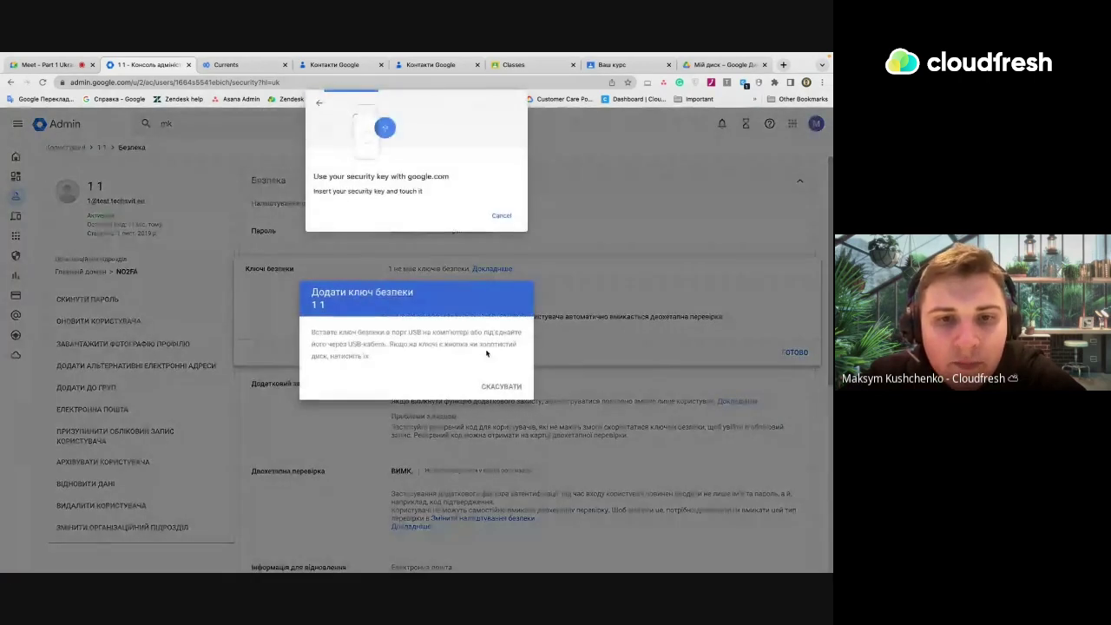
pyautogui.click(501, 216)
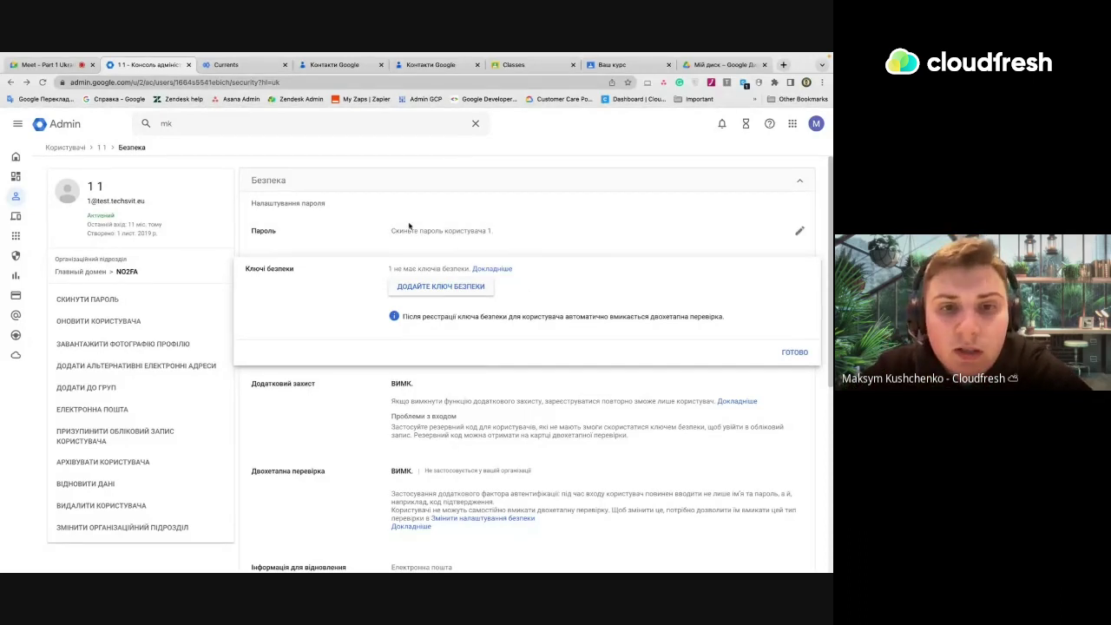
pyautogui.scroll(-2, 519, 218)
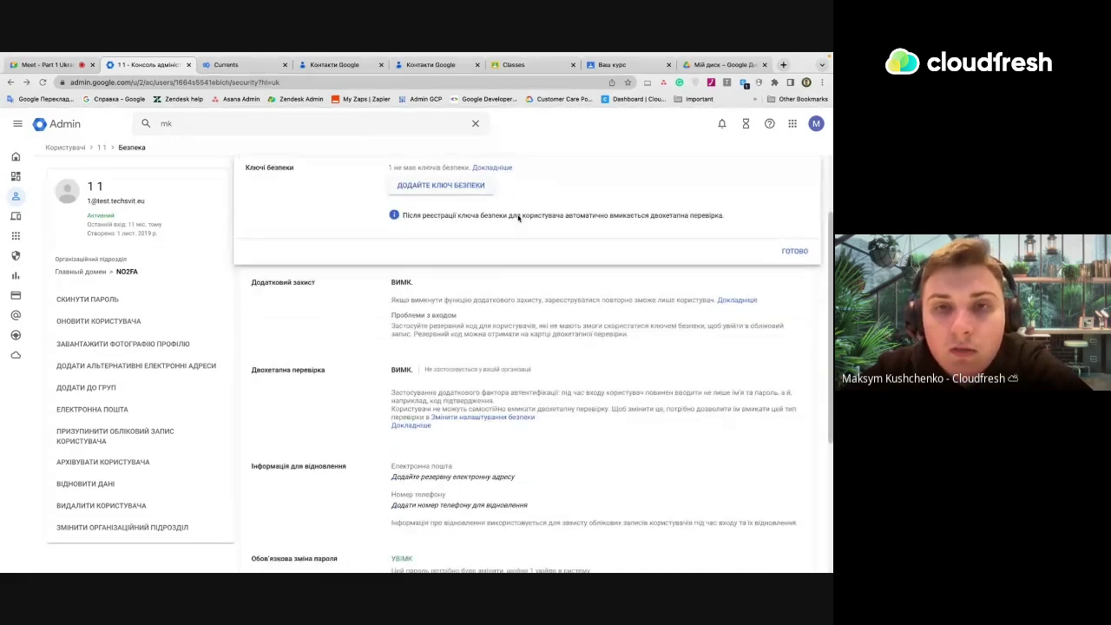
pyautogui.scroll(2, 518, 218)
pyautogui.scroll(-1, 582, 280)
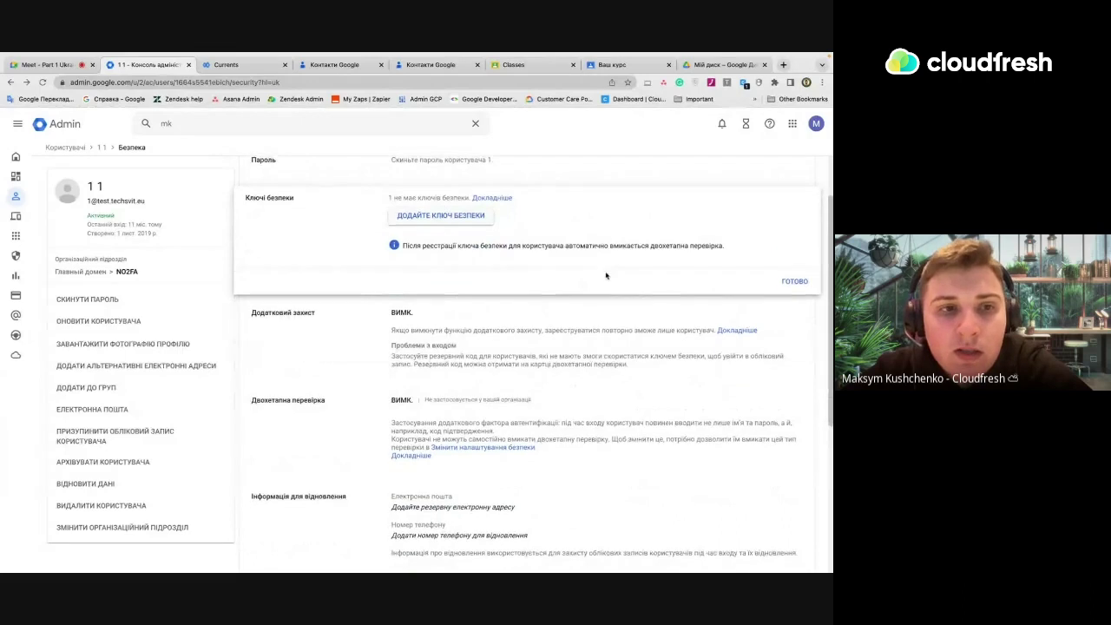
pyautogui.scroll(-1, 606, 275)
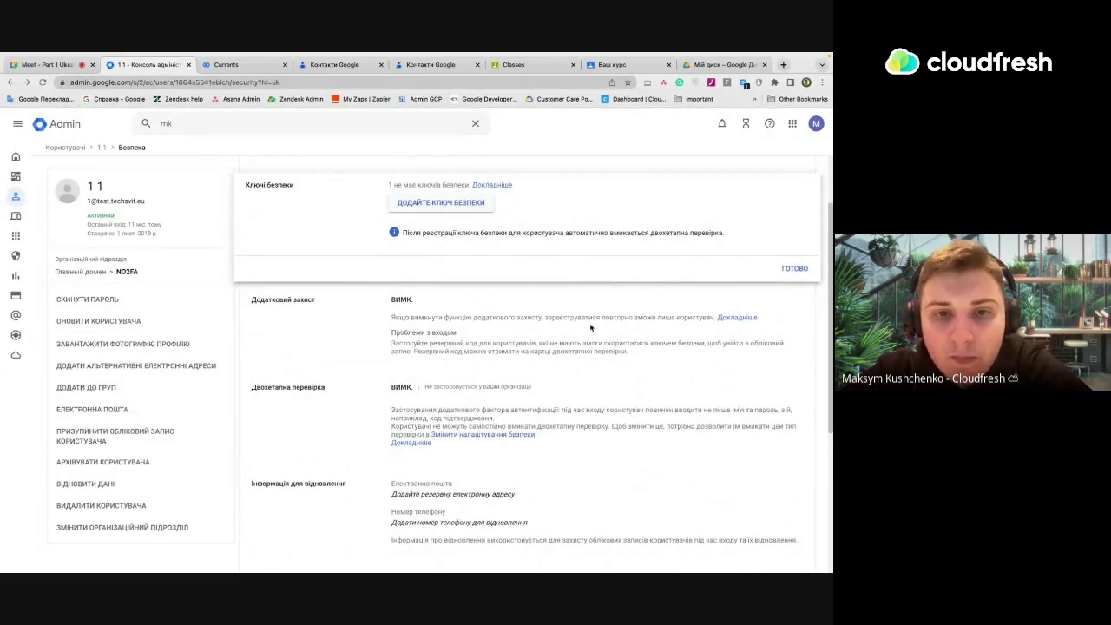
pyautogui.scroll(-1, 582, 325)
pyautogui.scroll(-1, 486, 294)
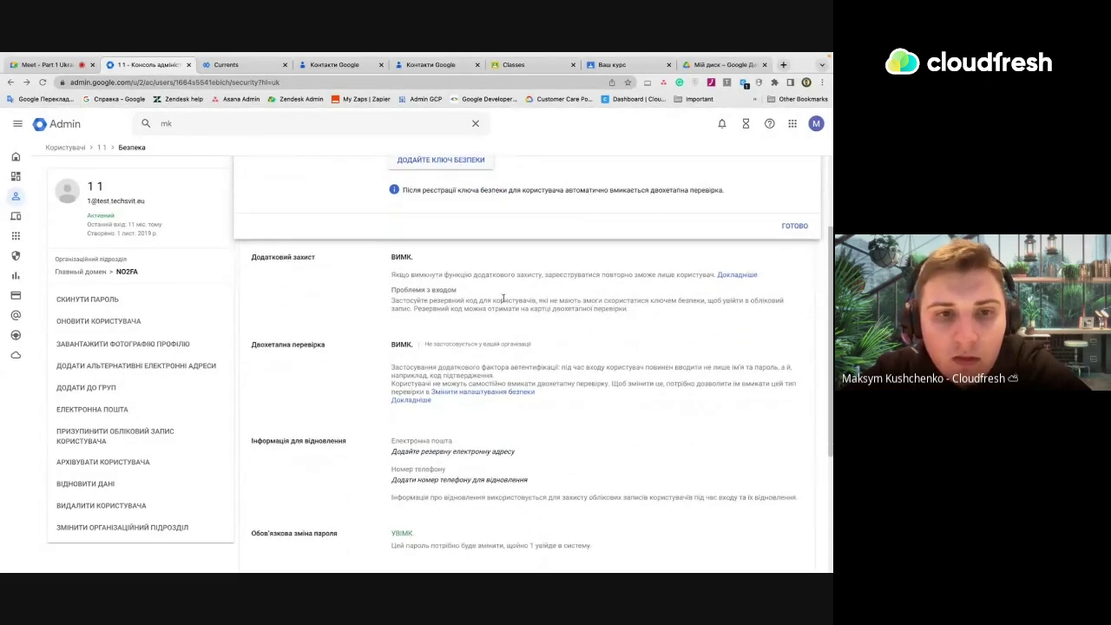
pyautogui.tripleClick(409, 275)
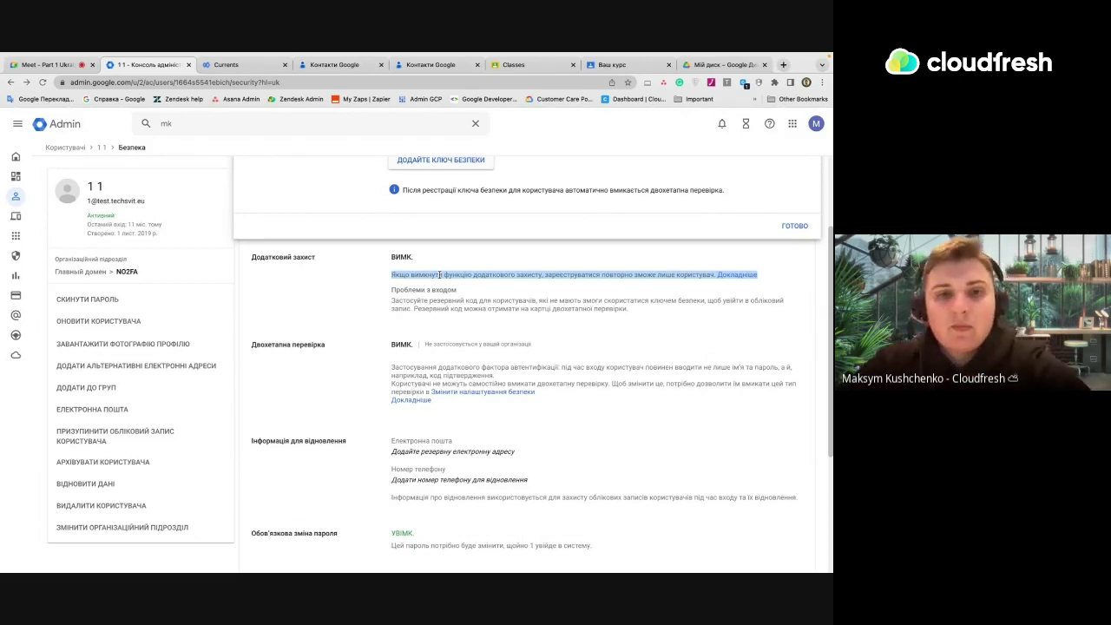
pyautogui.scroll(2, 439, 274)
pyautogui.scroll(-3, 406, 316)
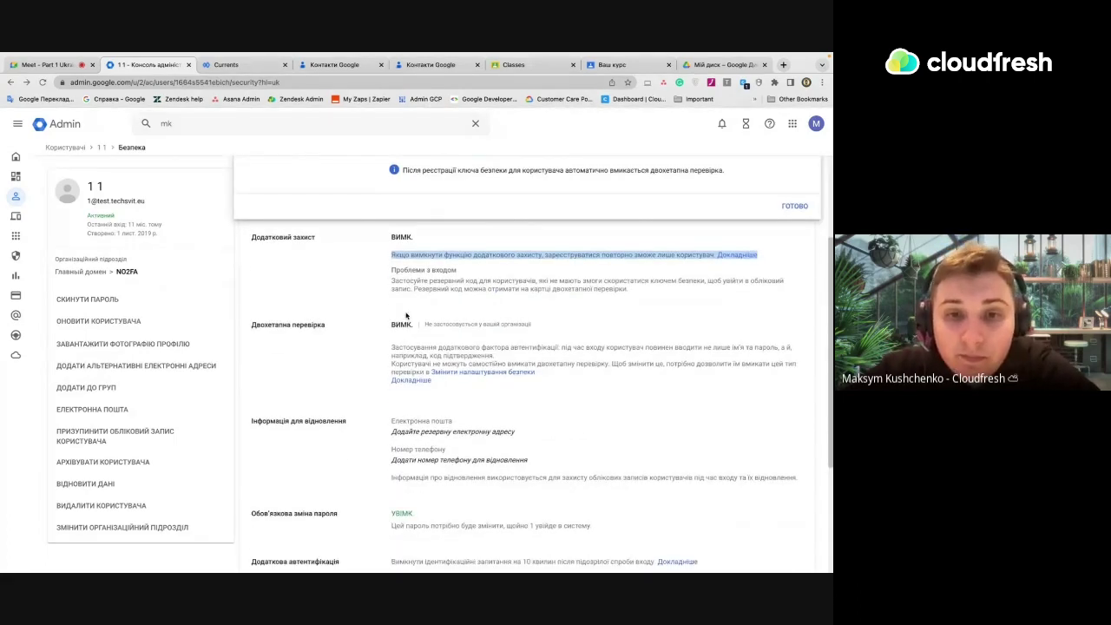
pyautogui.scroll(-1, 405, 317)
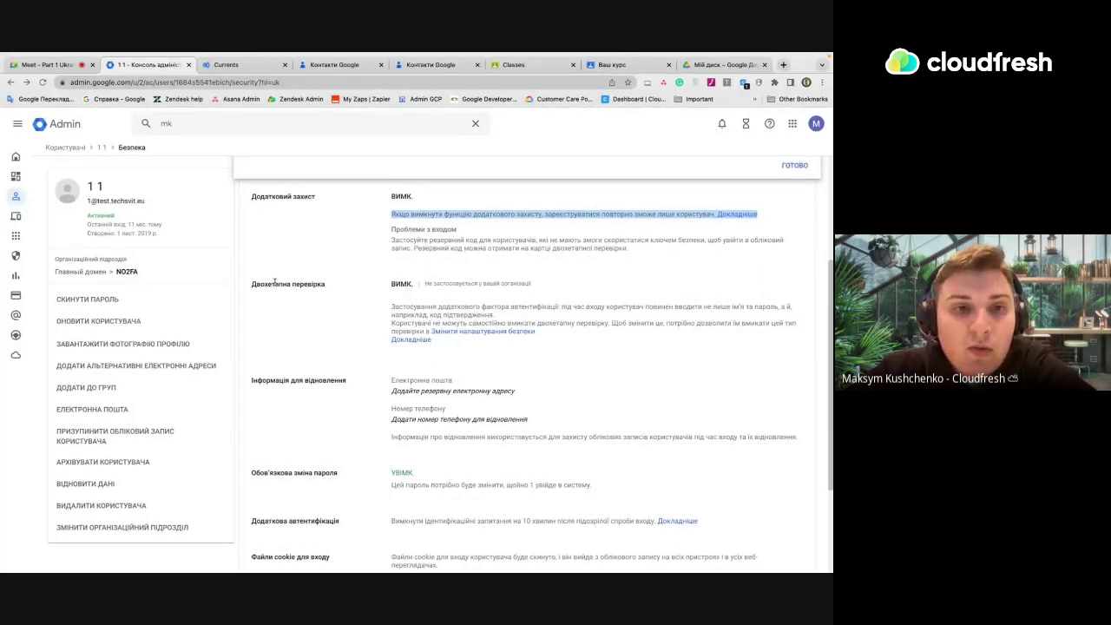
pyautogui.click(393, 325)
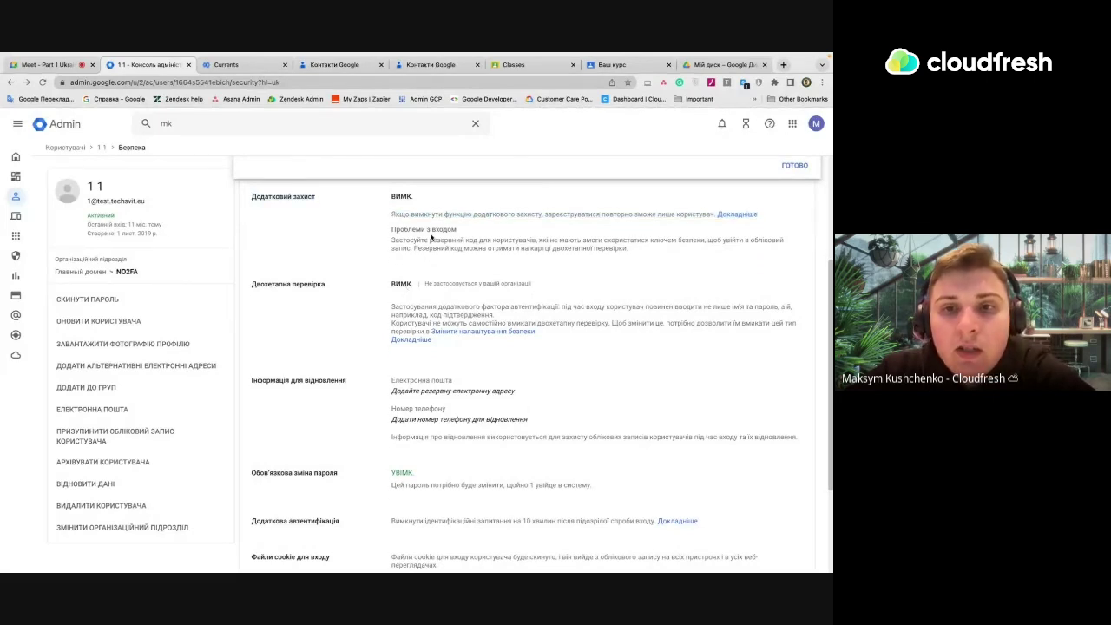
pyautogui.scroll(1, 431, 237)
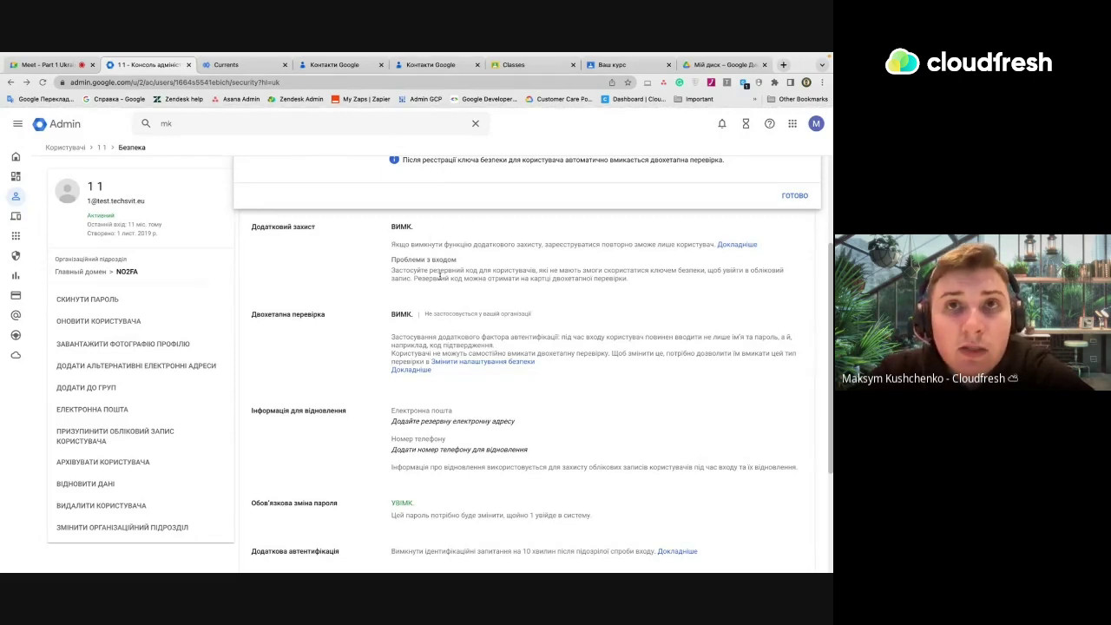
pyautogui.moveTo(388, 57)
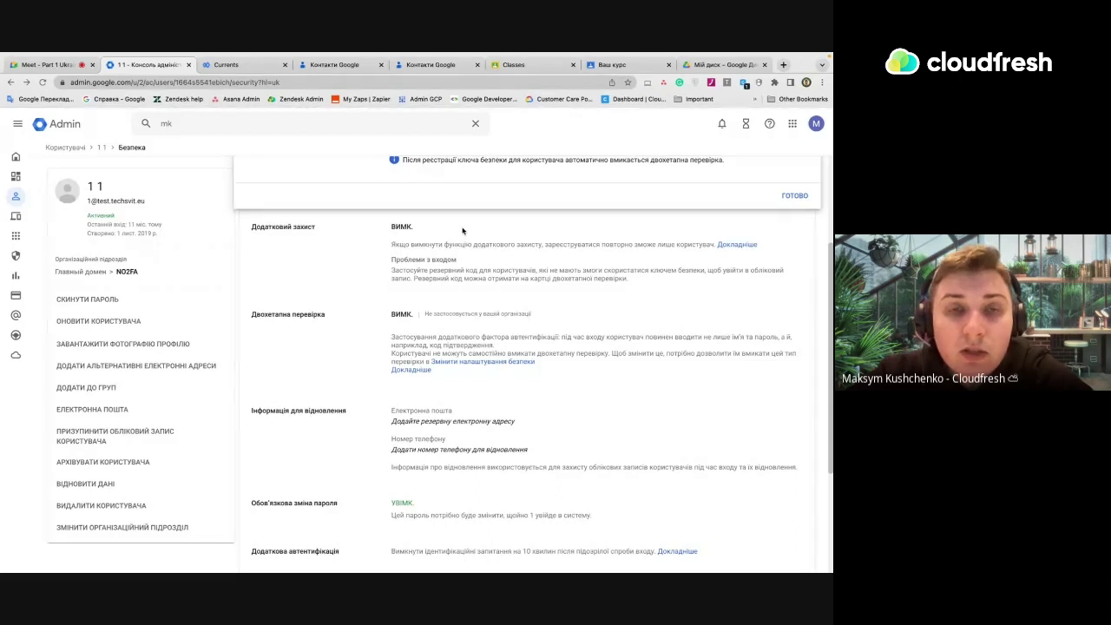
# Check the user's recovery information without changes, then expand the mandatory password change setting
pyautogui.scroll(-3, 463, 230)
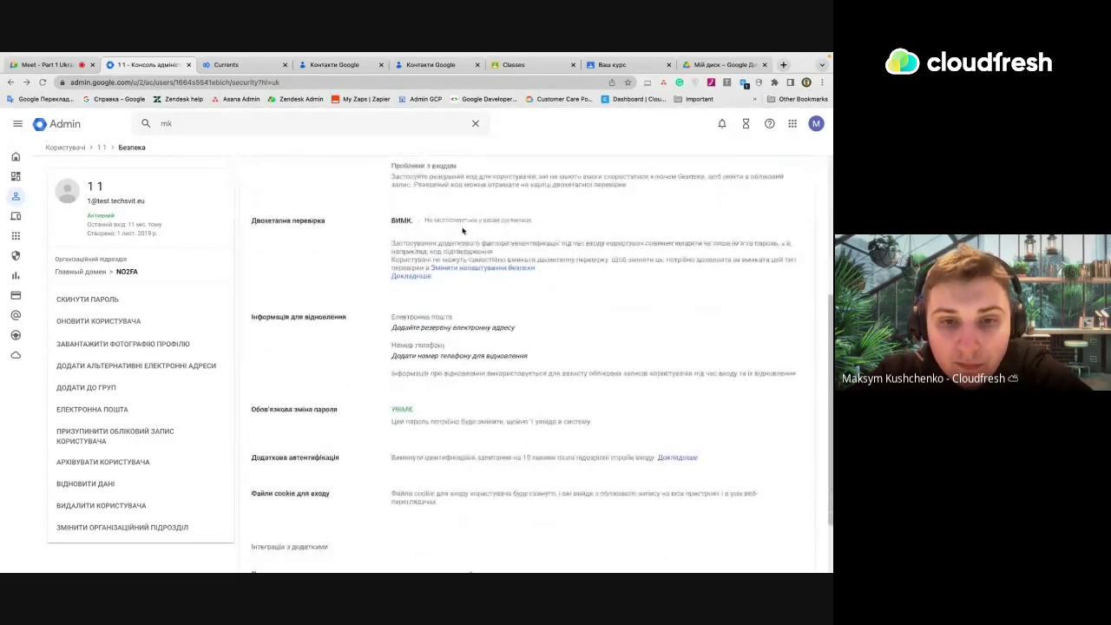
pyautogui.scroll(-2, 397, 301)
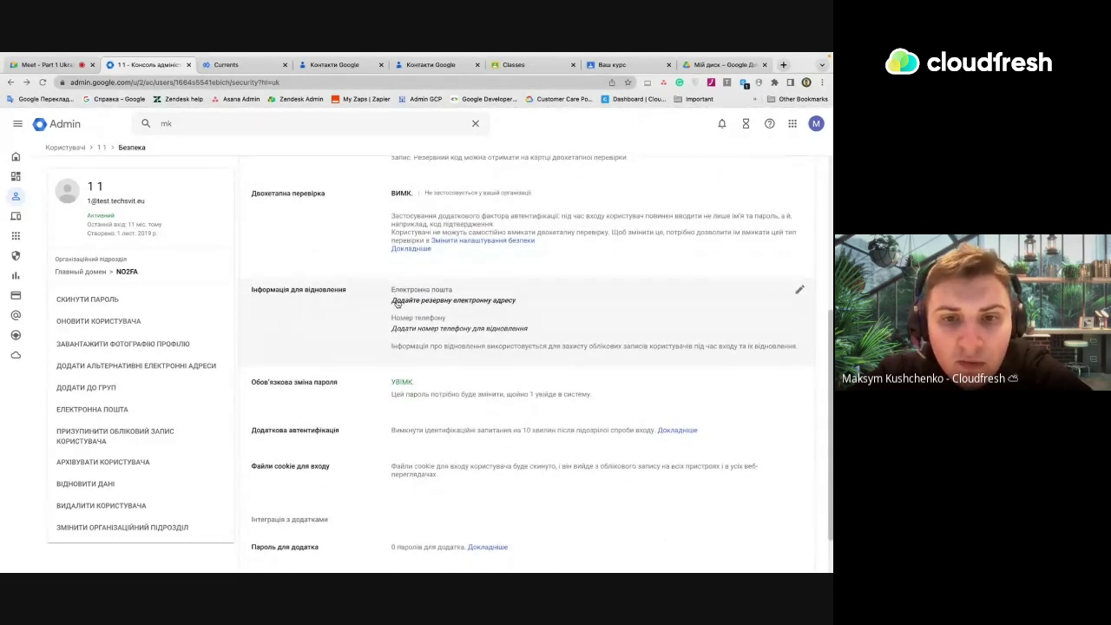
pyautogui.scroll(-2, 395, 304)
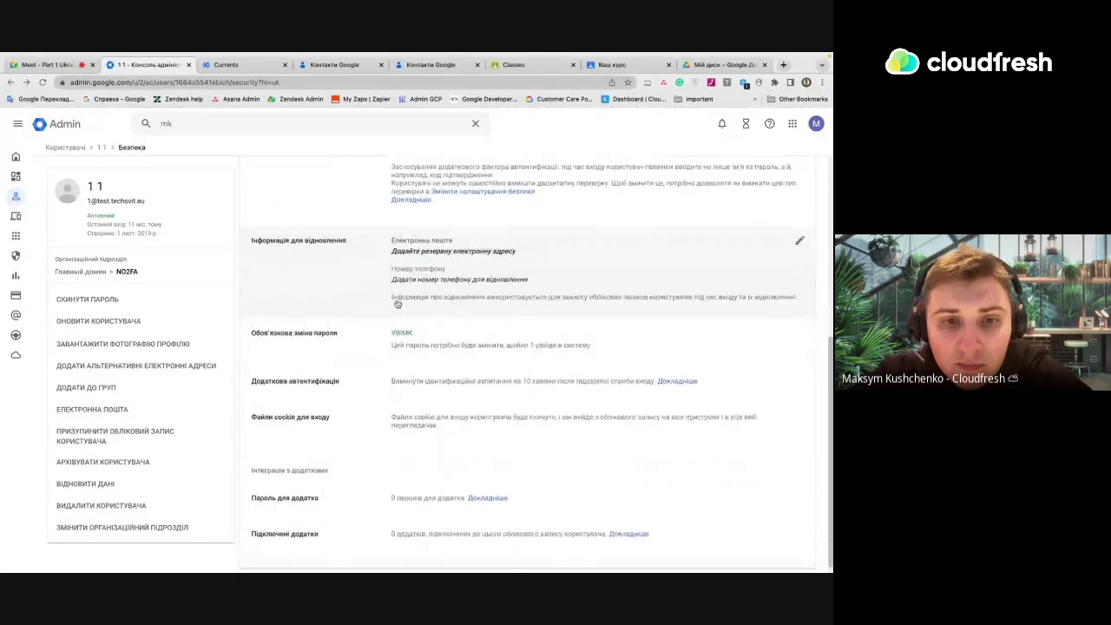
pyautogui.click(561, 243)
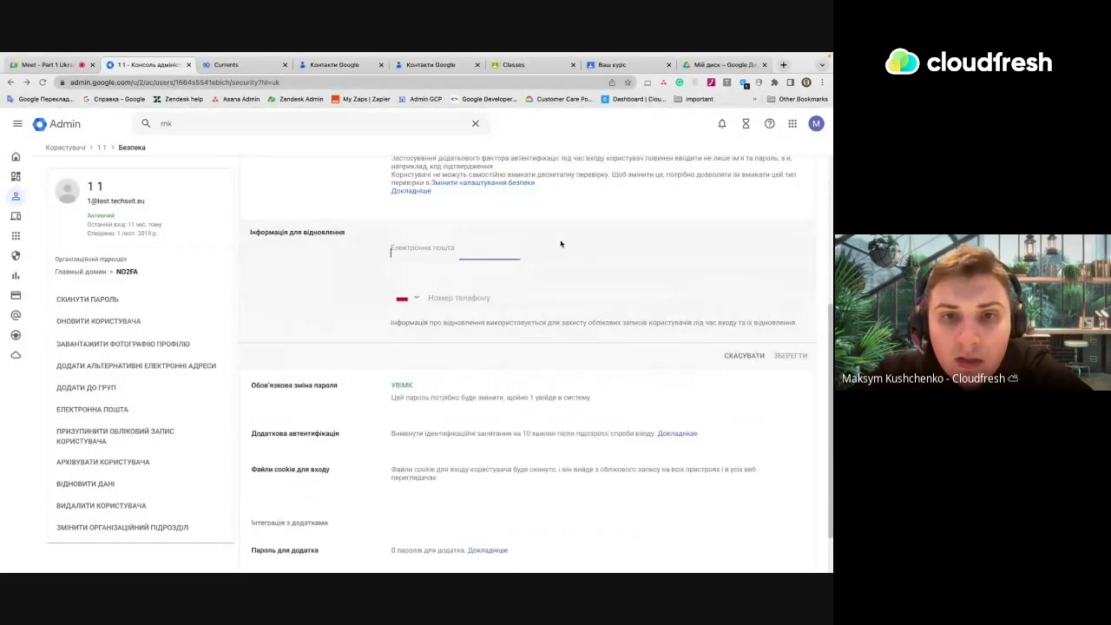
pyautogui.click(746, 357)
pyautogui.click(539, 288)
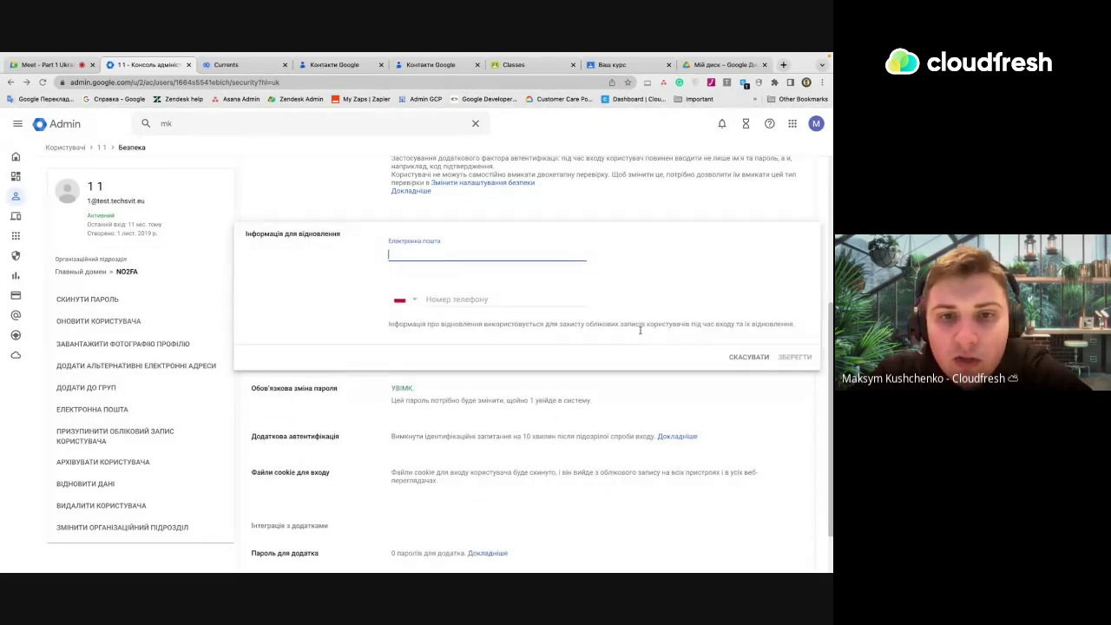
pyautogui.click(747, 357)
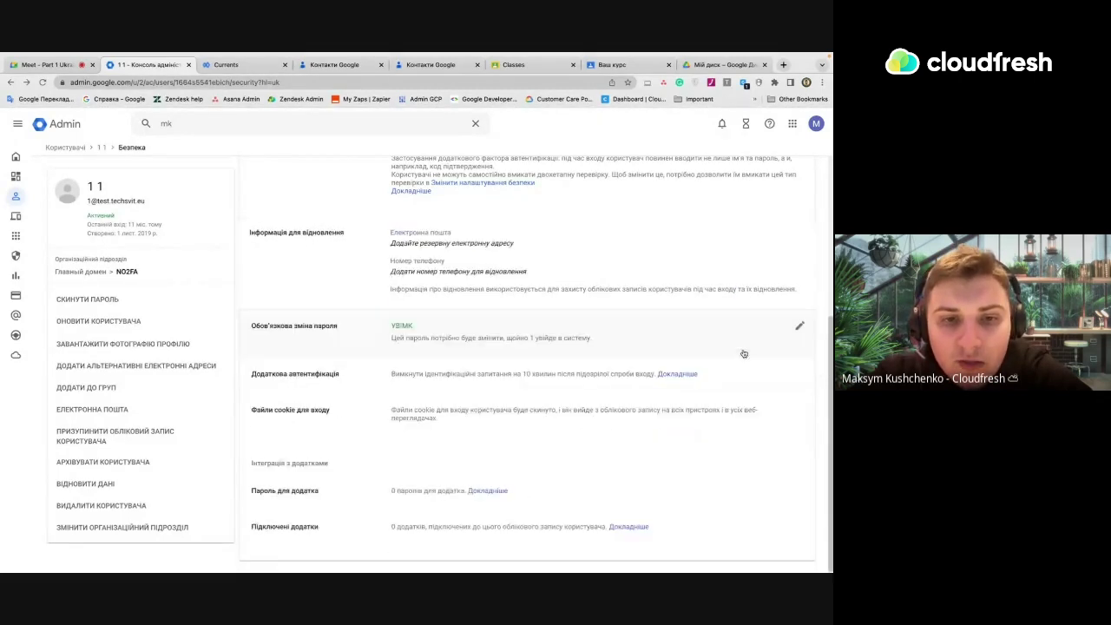
pyautogui.click(476, 344)
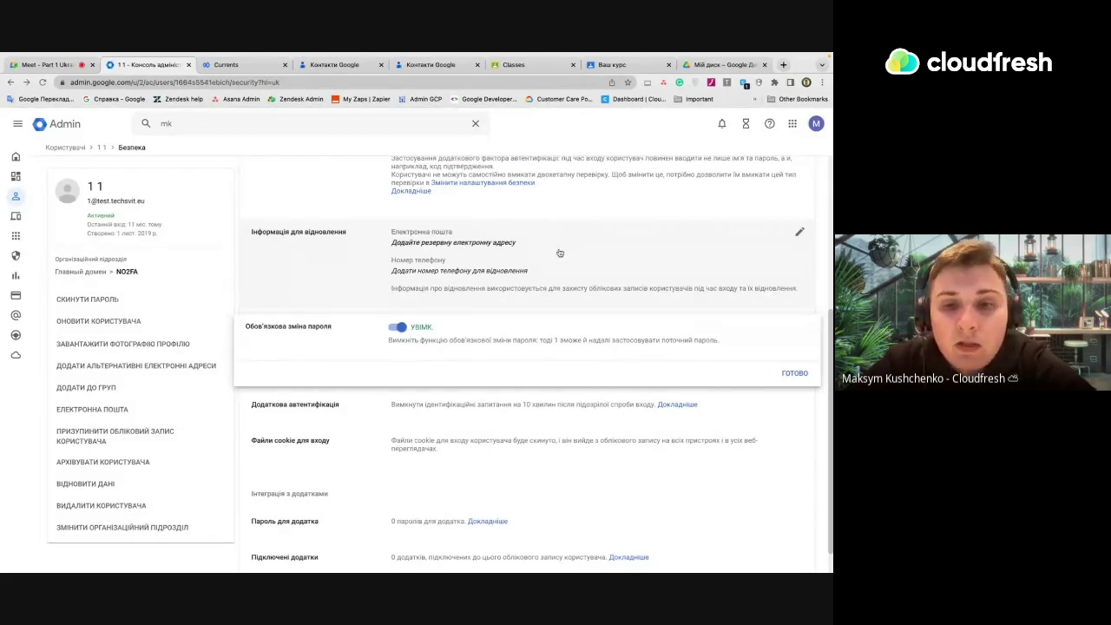
# Glance at the admin alert notifications, then expand the user's Додаткова автентифікація login challenge setting
pyautogui.scroll(-1, 736, 363)
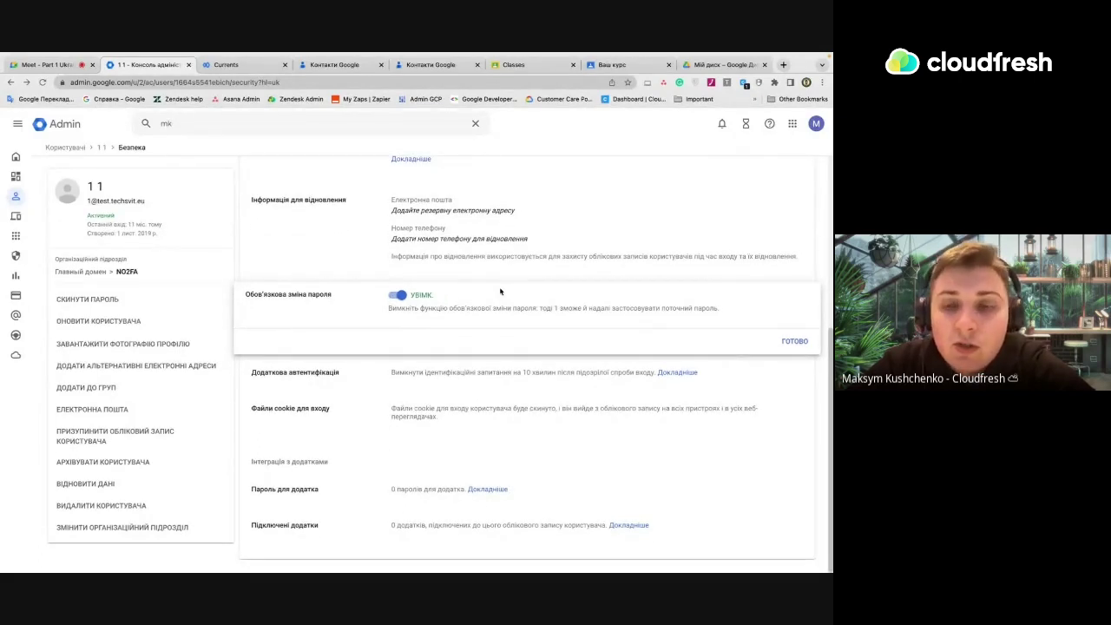
pyautogui.click(721, 126)
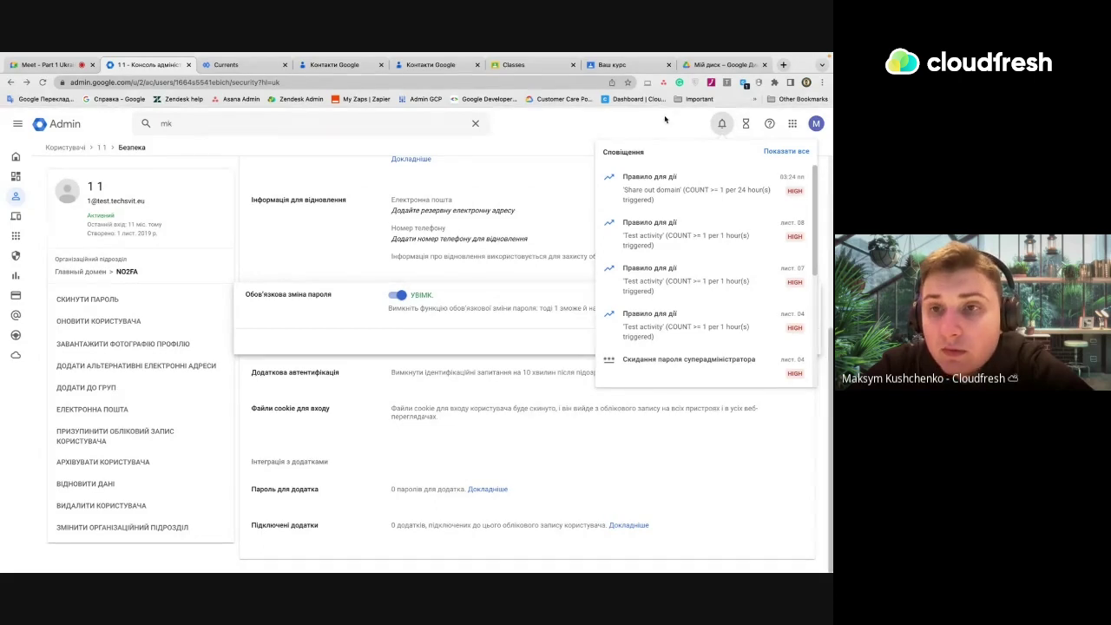
pyautogui.click(575, 136)
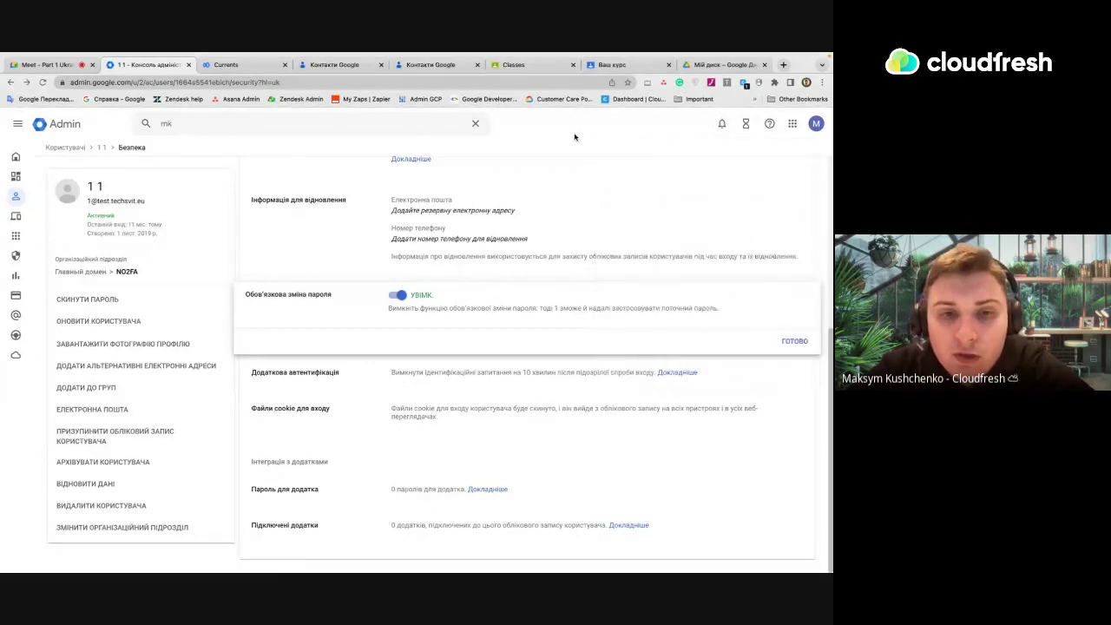
pyautogui.click(459, 382)
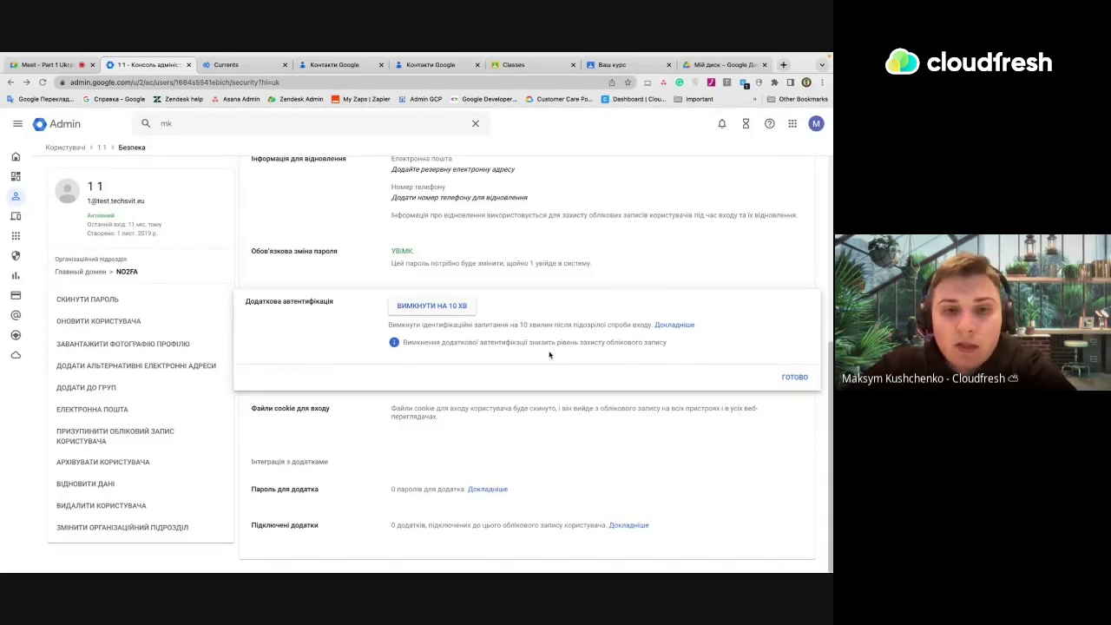
# Expand the user's Файли cookie для входу setting to reveal the СКИНУТИ reset option
pyautogui.click(518, 428)
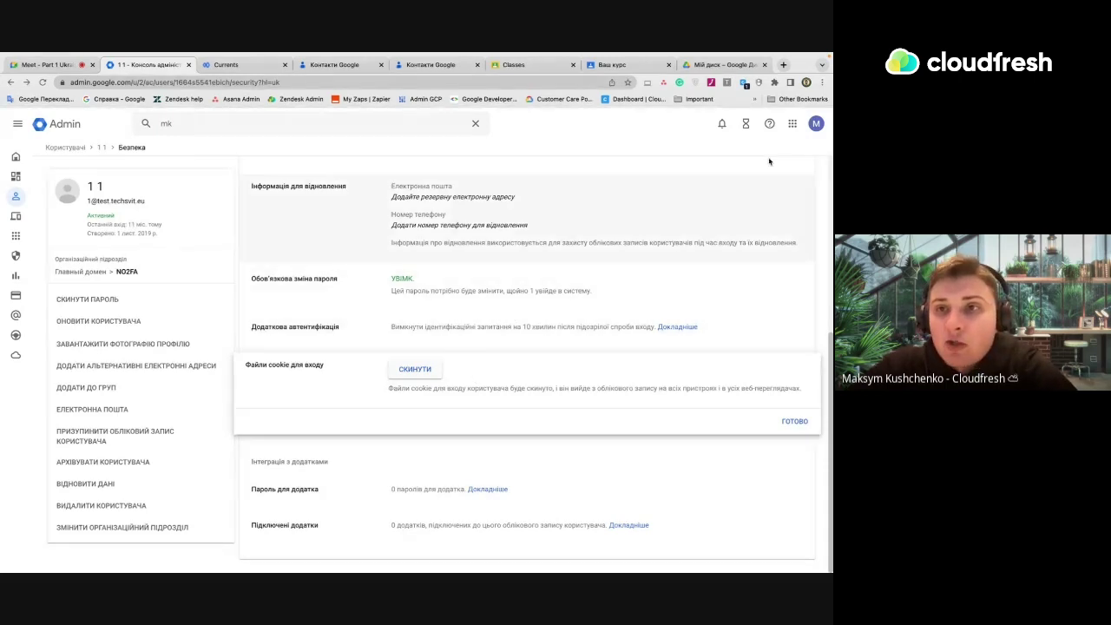
pyautogui.click(825, 82)
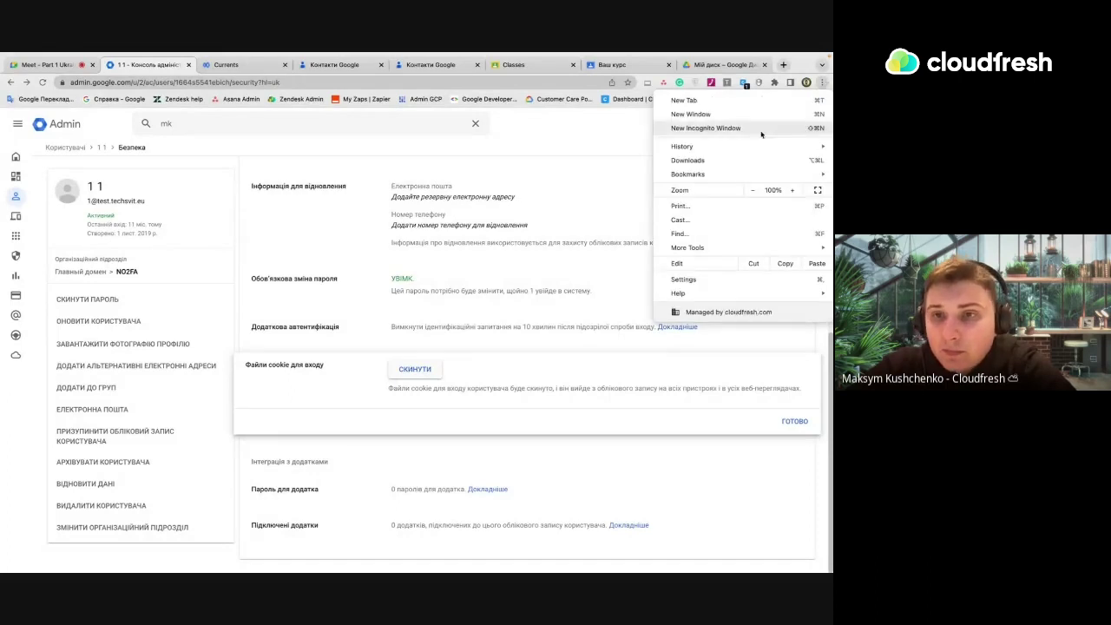
pyautogui.moveTo(680, 251)
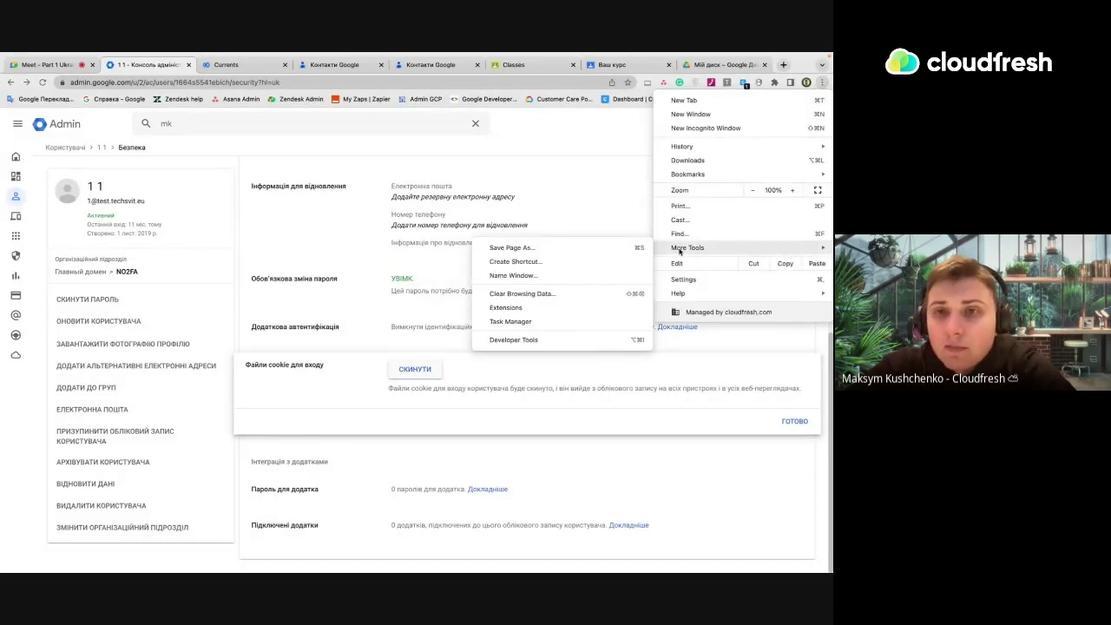
pyautogui.moveTo(697, 145)
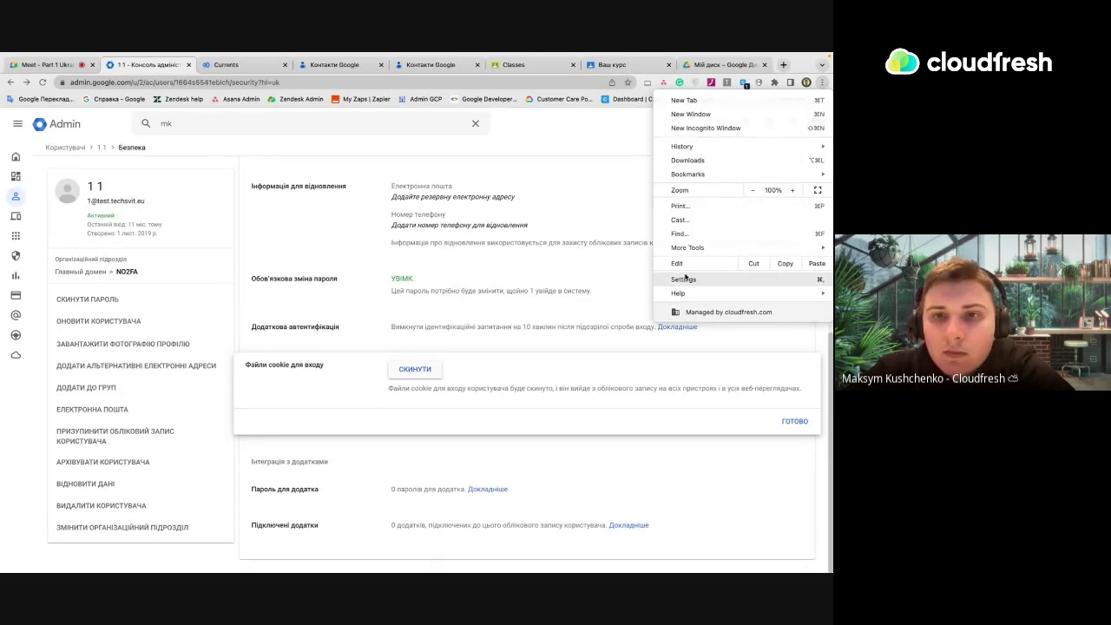
pyautogui.click(685, 278)
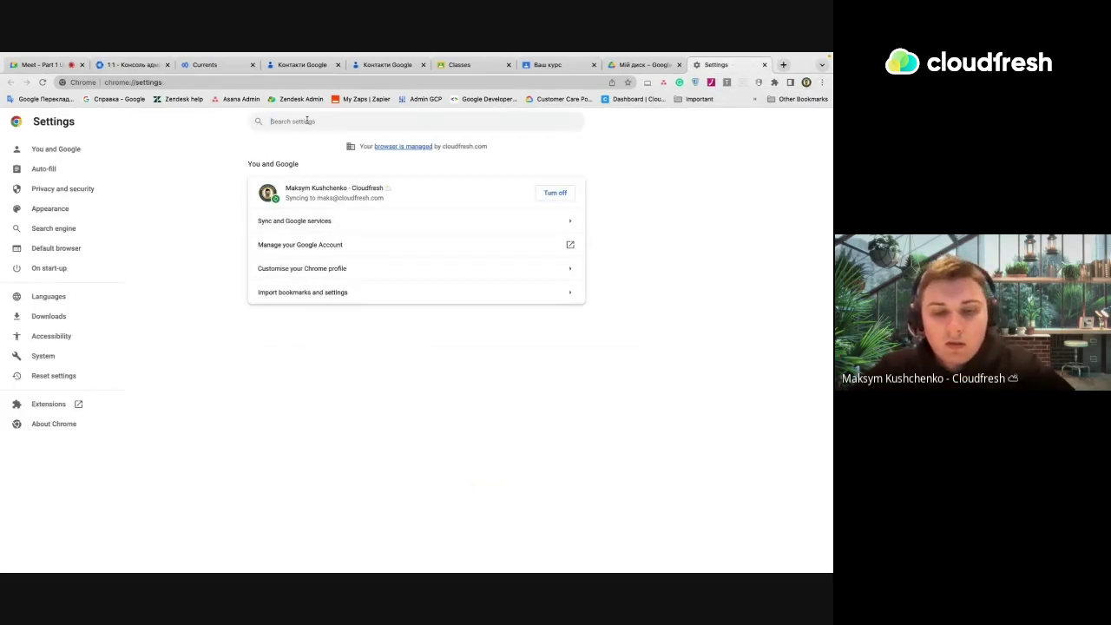
pyautogui.write('coo')
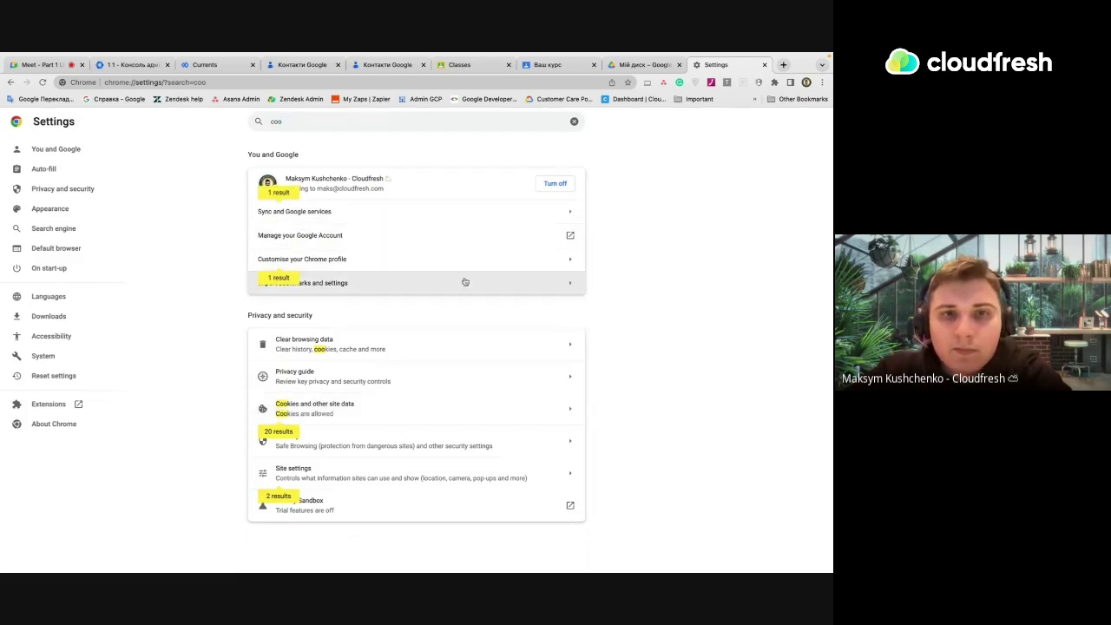
pyautogui.click(765, 64)
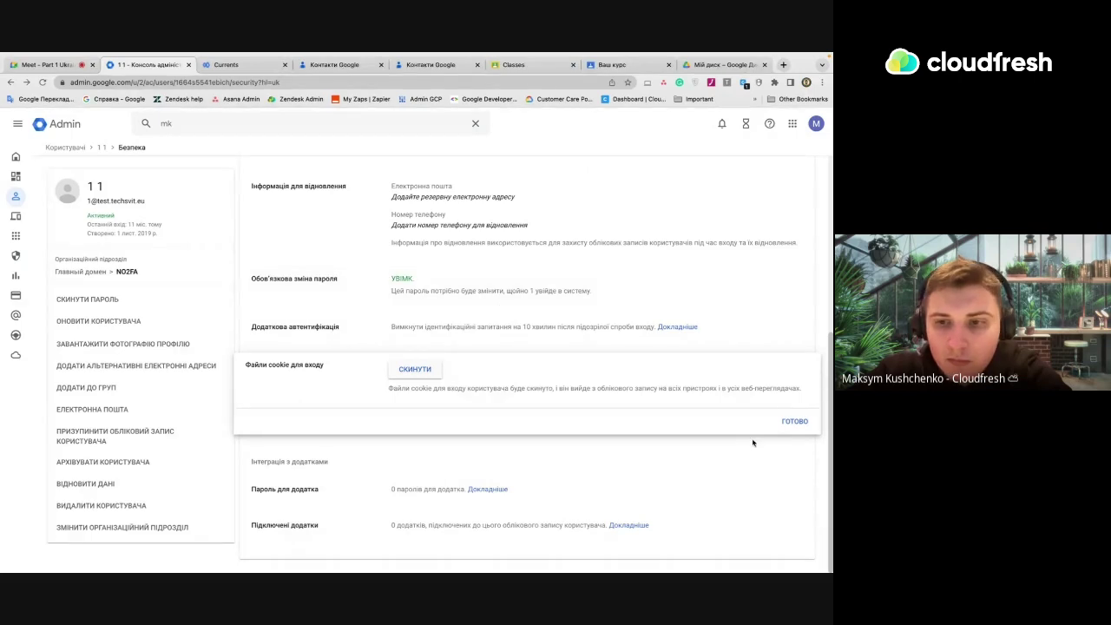
# Close the sign-in cookies panel and go back to the user's overview, down to Admin roles
pyautogui.click(794, 423)
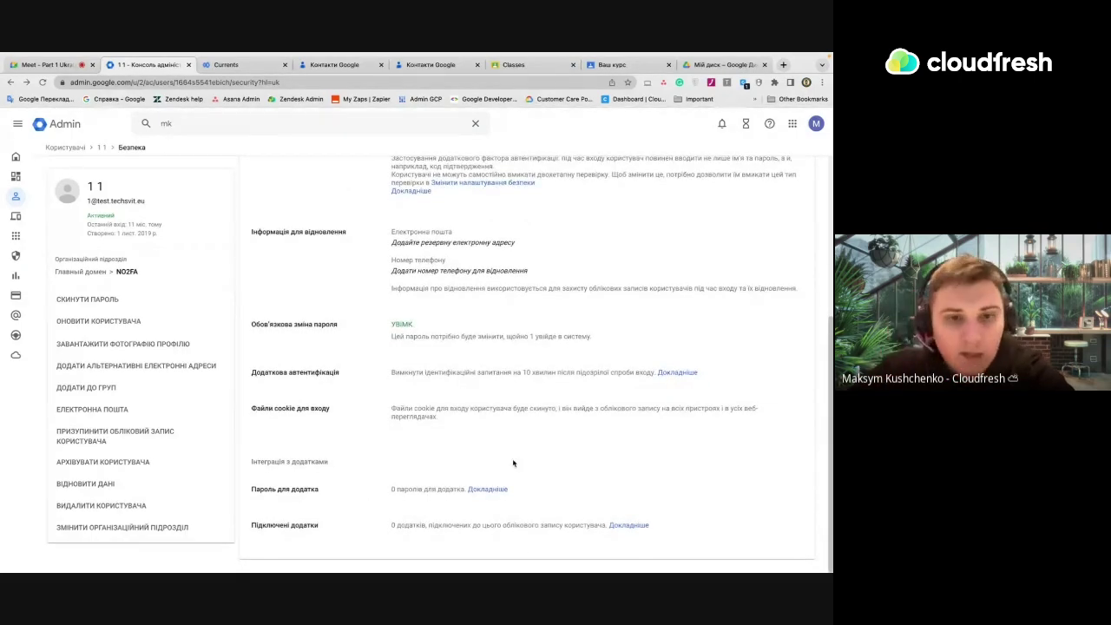
pyautogui.scroll(5, 513, 464)
pyautogui.hscroll(-5, 513, 461)
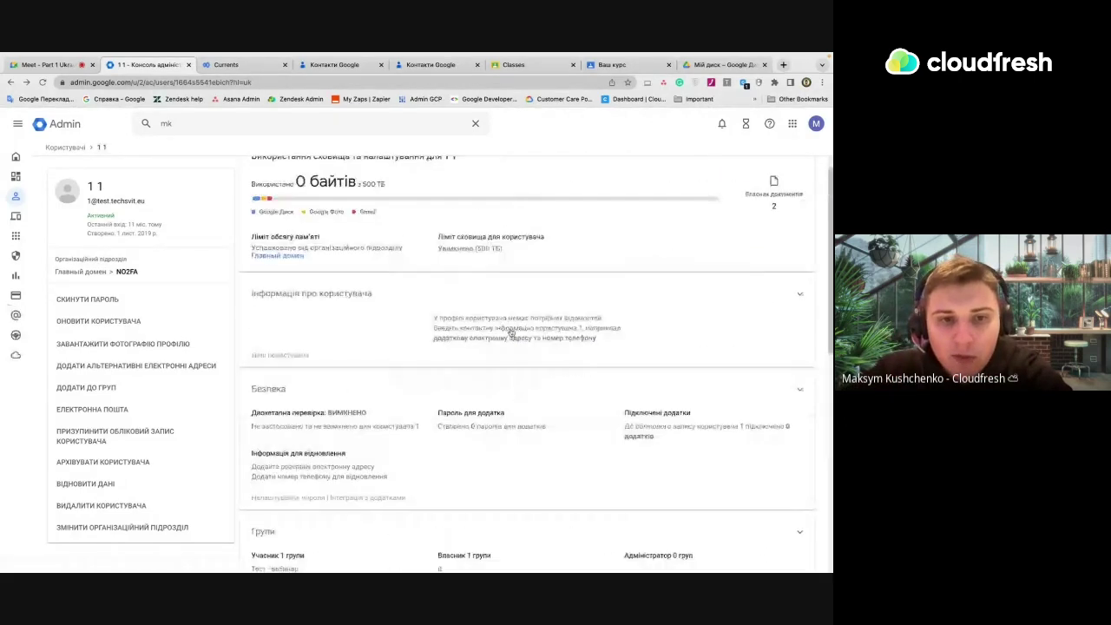
pyautogui.scroll(-5, 511, 332)
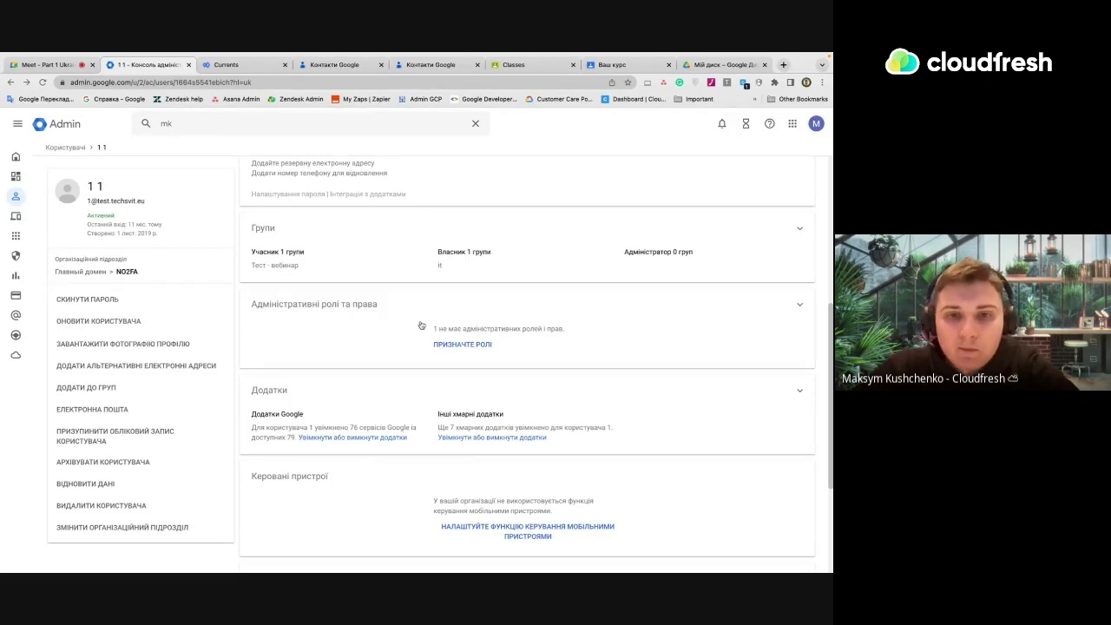
pyautogui.click(421, 325)
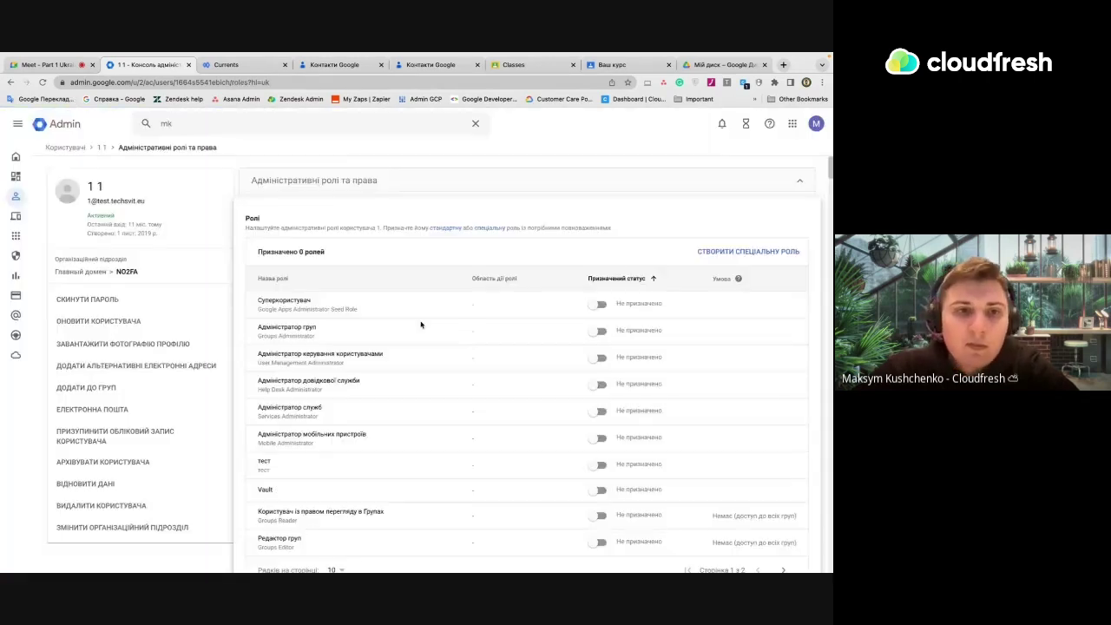
pyautogui.scroll(-2, 374, 302)
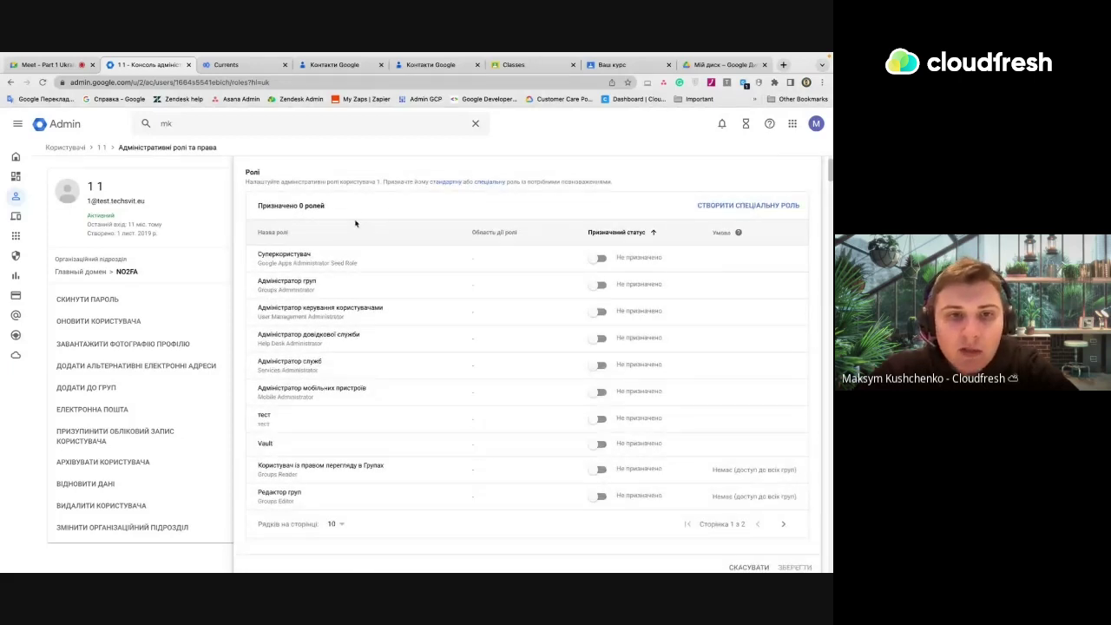
pyautogui.moveTo(257, 257); pyautogui.dragTo(321, 256)
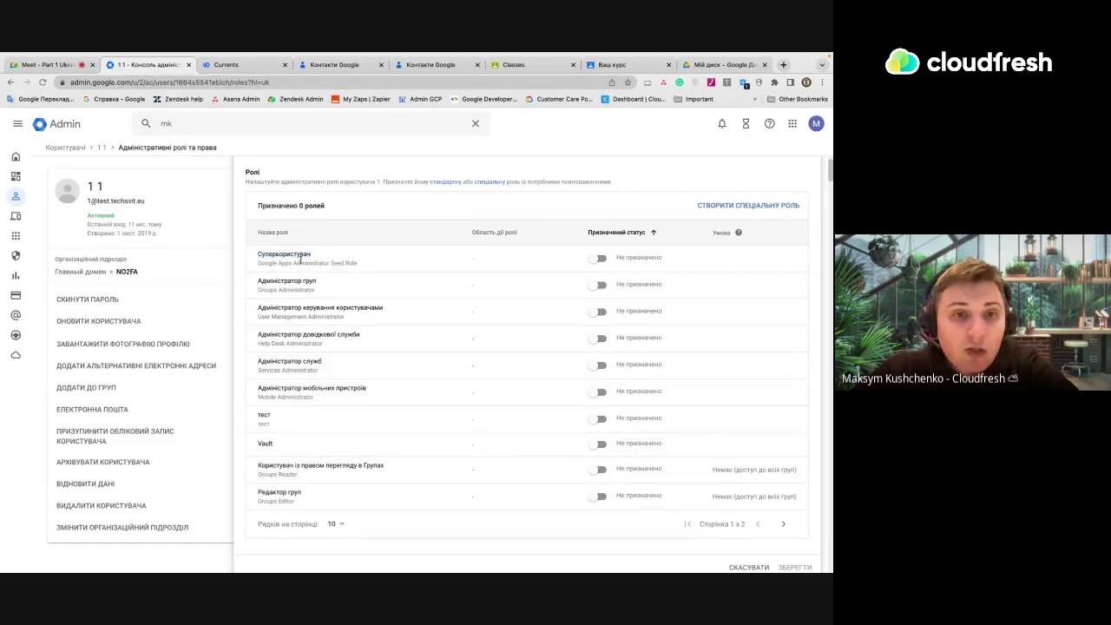
pyautogui.moveTo(258, 284); pyautogui.dragTo(323, 281)
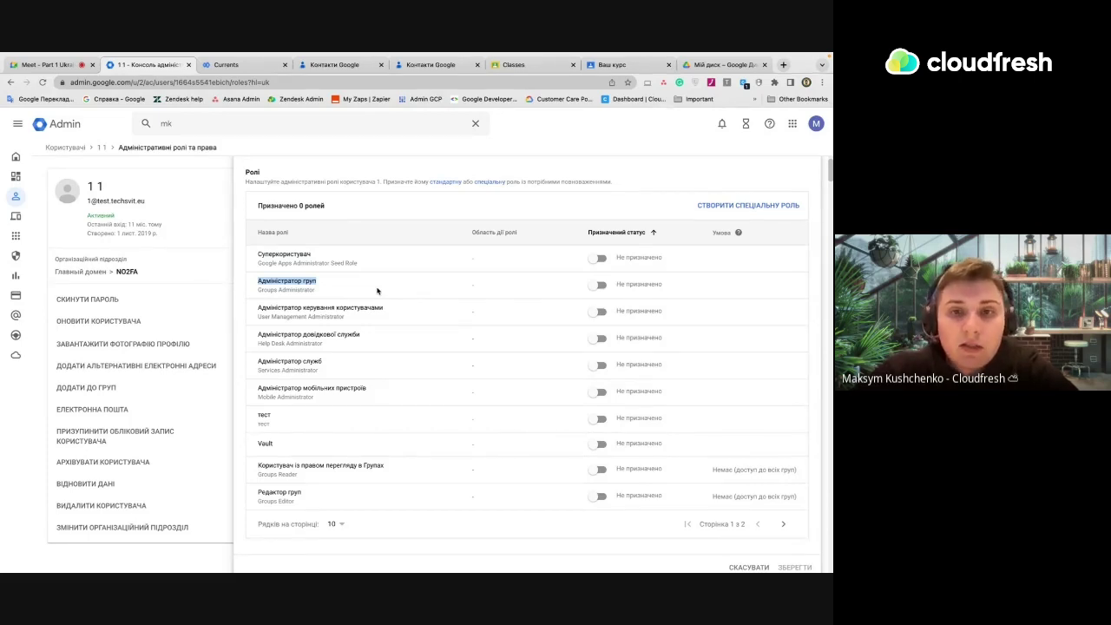
pyautogui.scroll(-2, 377, 291)
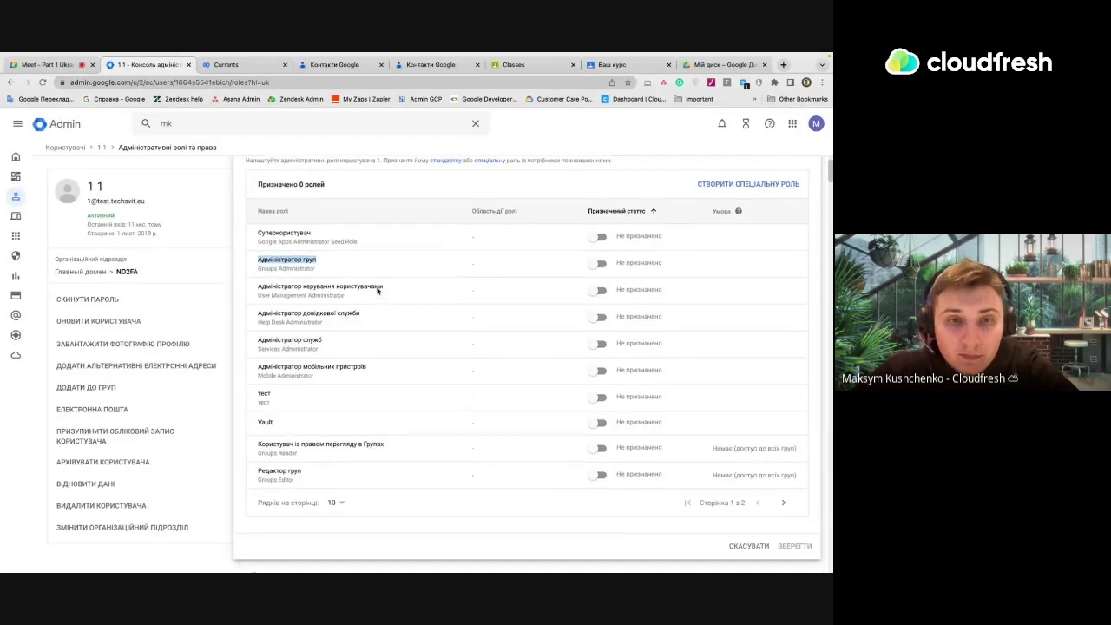
pyautogui.moveTo(303, 251); pyautogui.dragTo(388, 254)
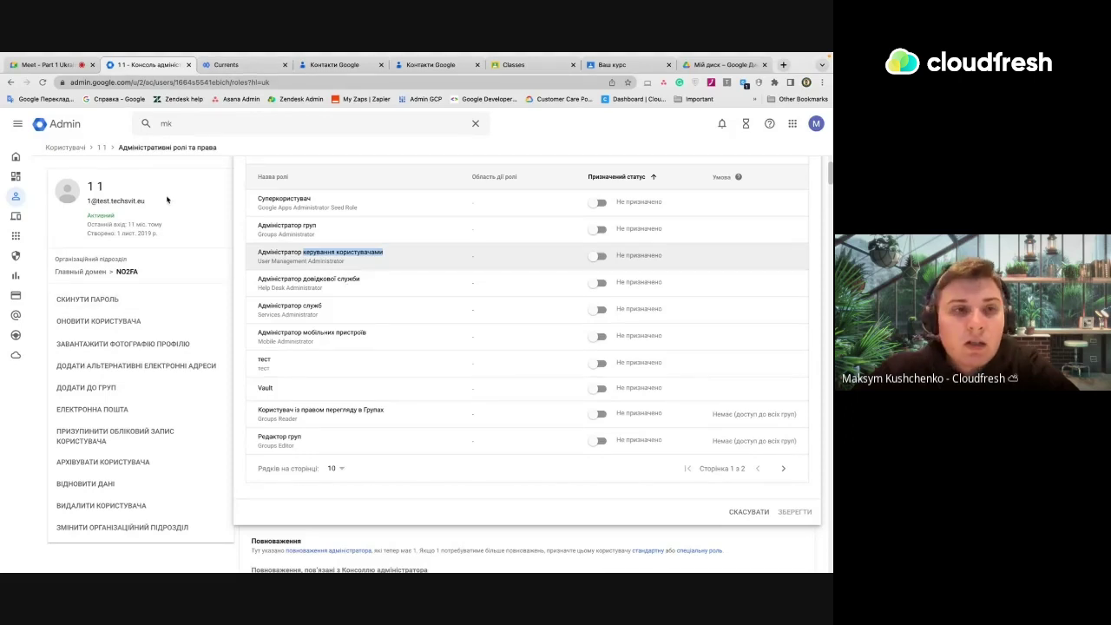
# Close the Currents, both Google Contacts, Classes, Ваш курс and Мій диск browser tabs
pyautogui.click(284, 65)
pyautogui.click(284, 64)
pyautogui.click(284, 64)
pyautogui.click(284, 64)
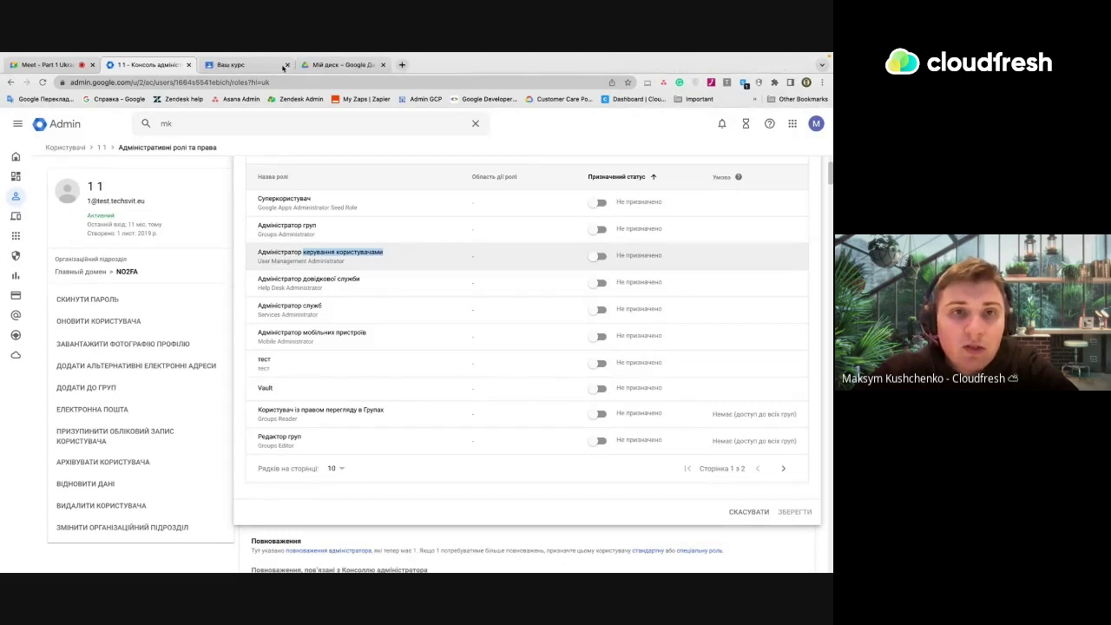
pyautogui.click(284, 64)
pyautogui.click(284, 64)
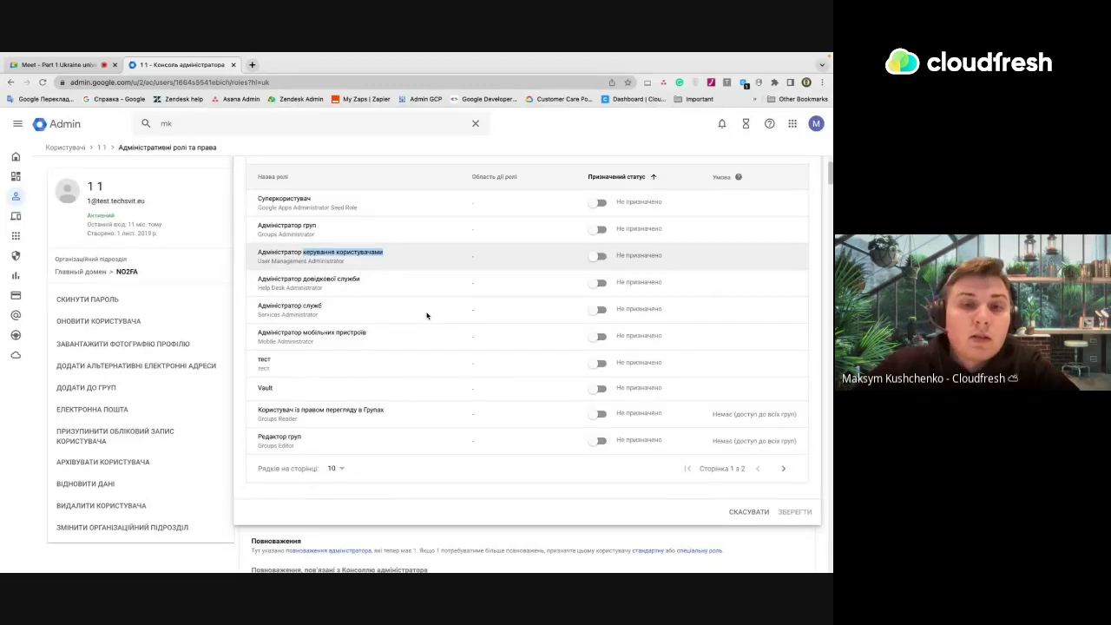
pyautogui.scroll(-1, 469, 263)
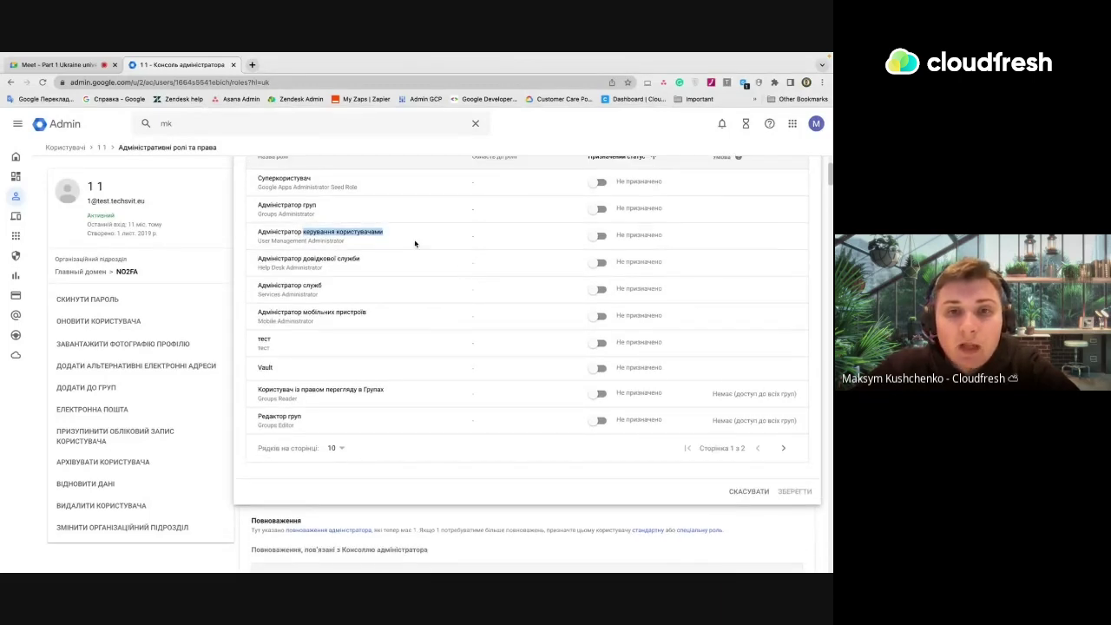
pyautogui.click(400, 251)
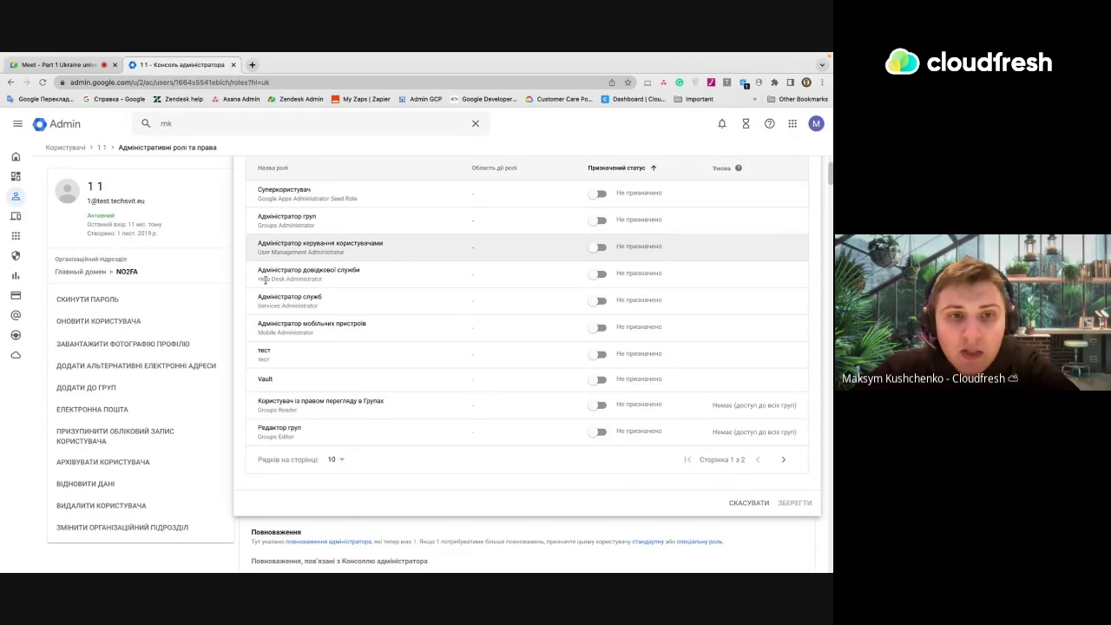
pyautogui.moveTo(258, 275); pyautogui.dragTo(386, 274)
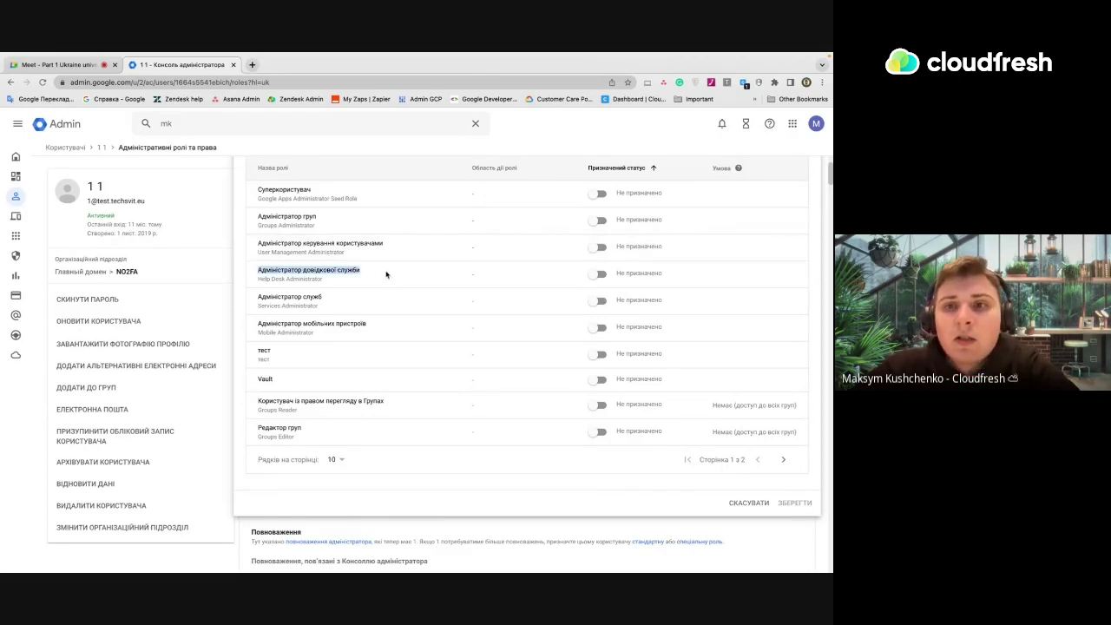
pyautogui.click(386, 274)
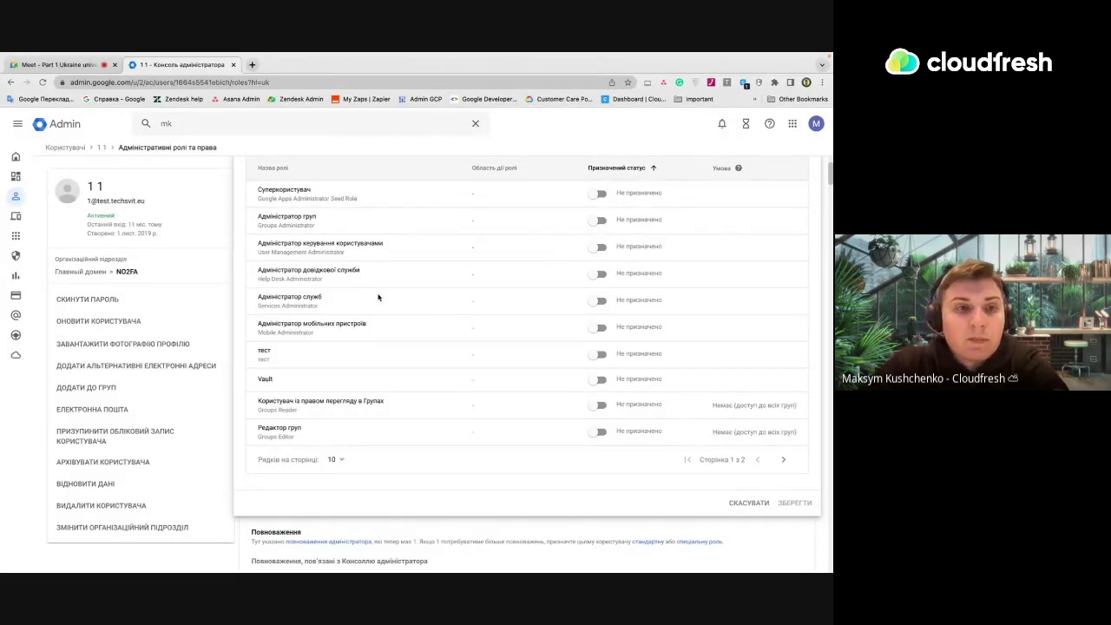
pyautogui.click(12, 237)
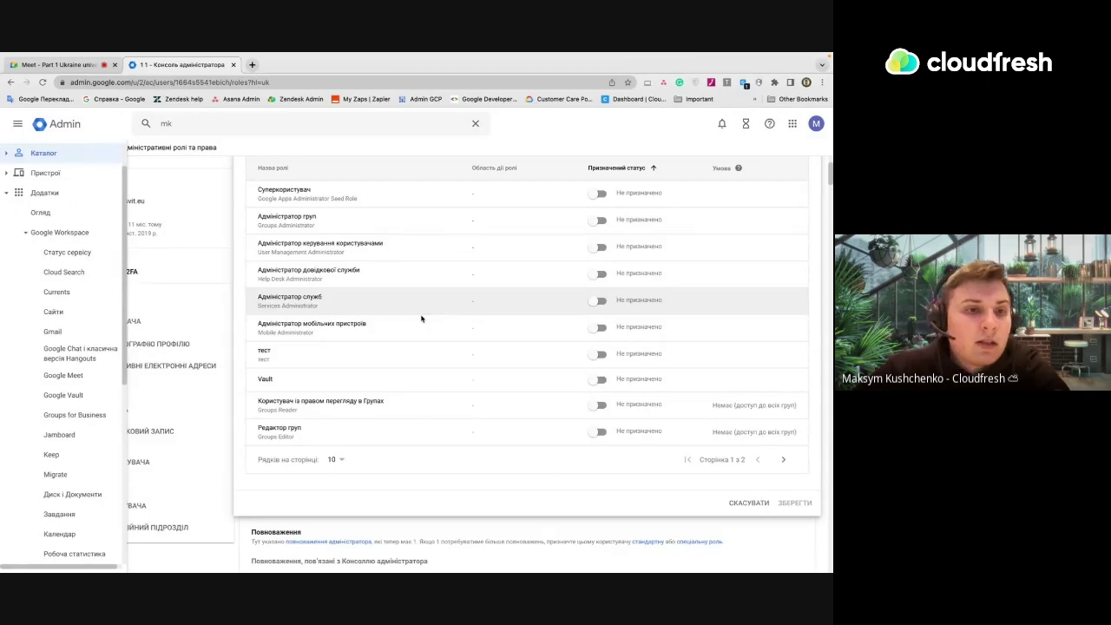
pyautogui.scroll(-3, 69, 309)
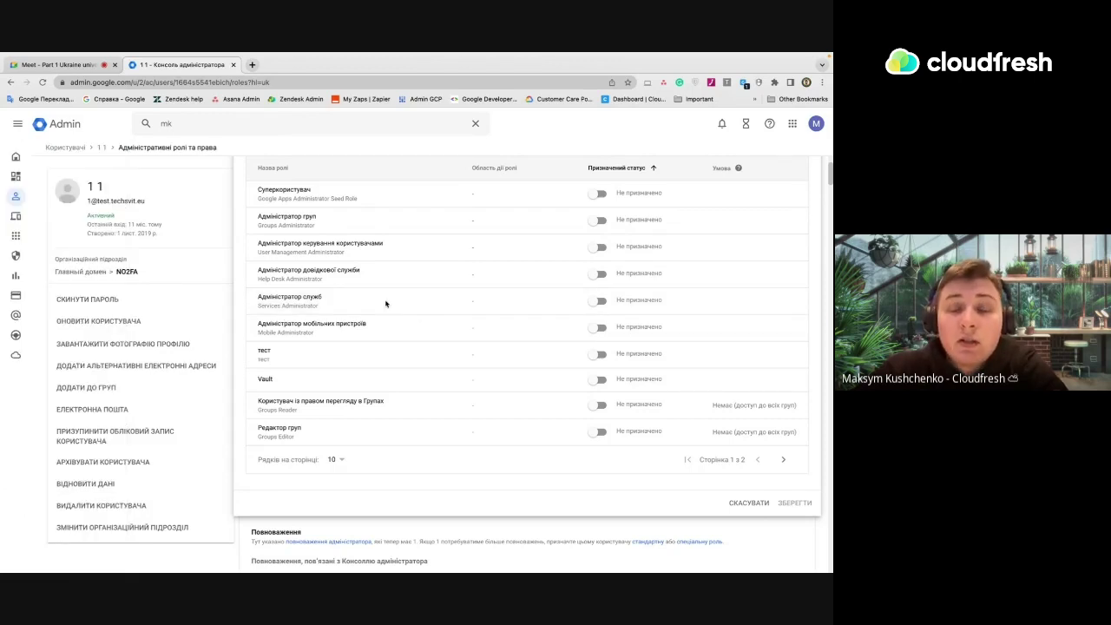
pyautogui.scroll(-2, 474, 290)
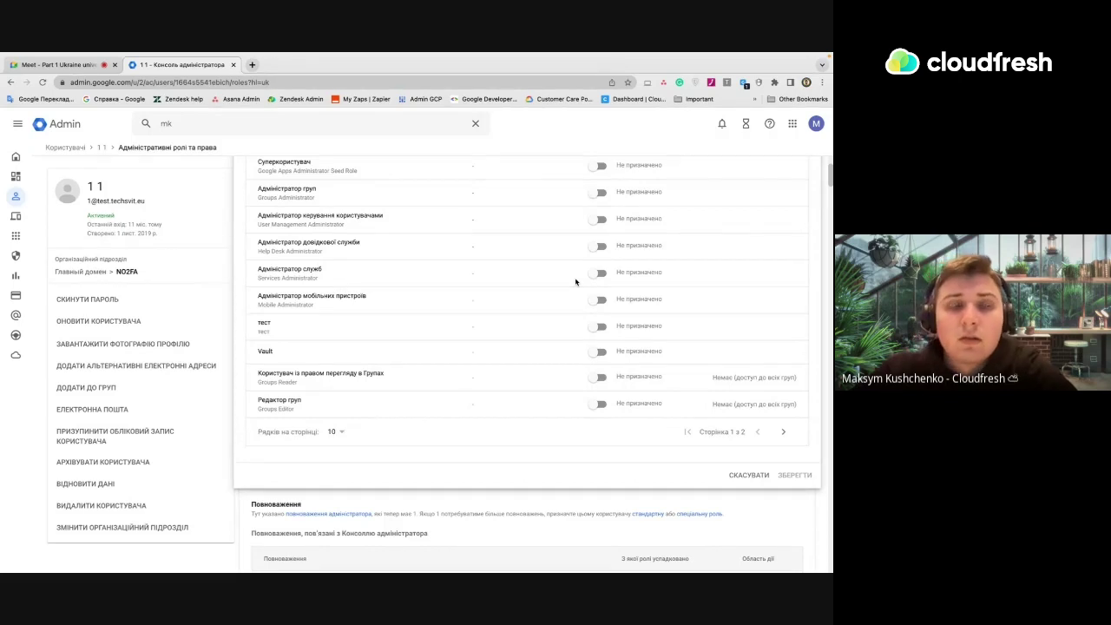
pyautogui.scroll(-1, 476, 267)
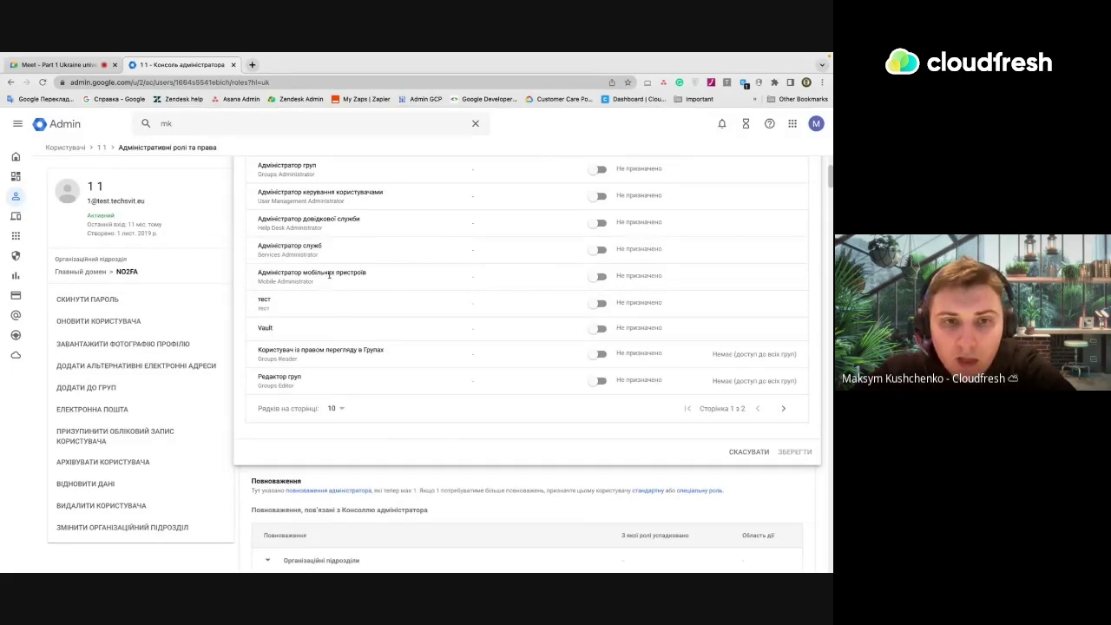
# Look over the Адміністратор мобільних пристроїв role in the roles table
pyautogui.tripleClick(329, 275)
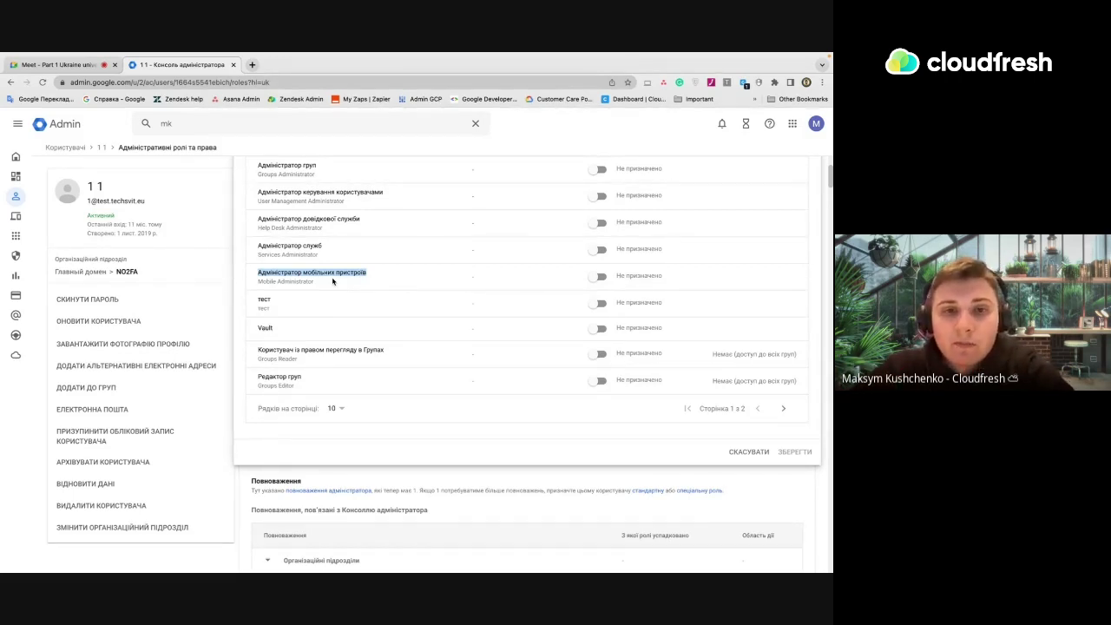
pyautogui.scroll(-2, 456, 271)
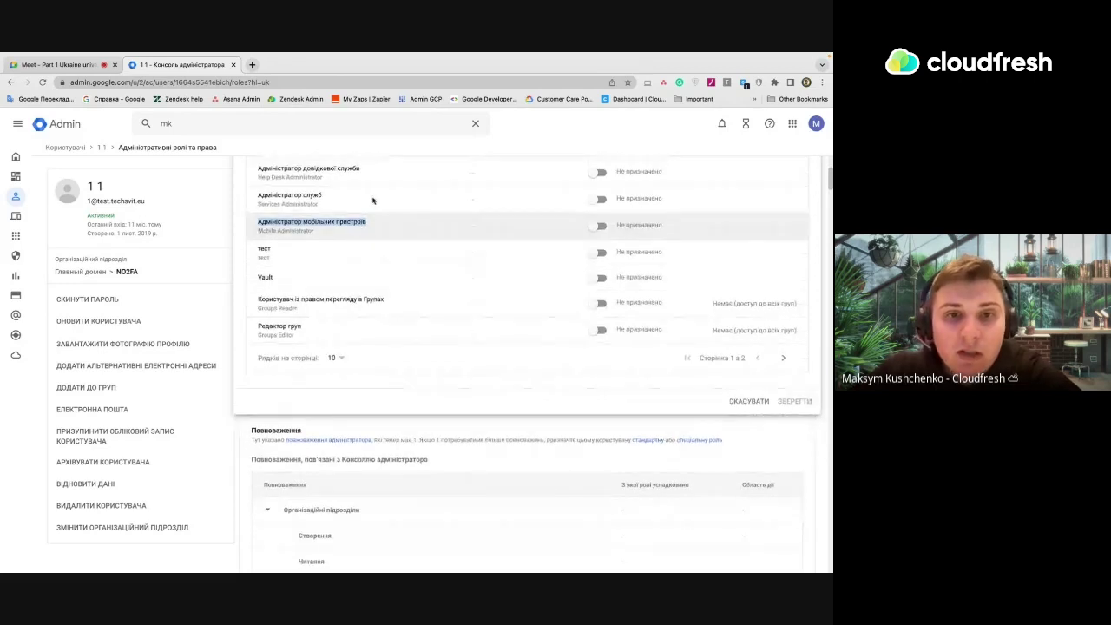
pyautogui.scroll(2, 397, 286)
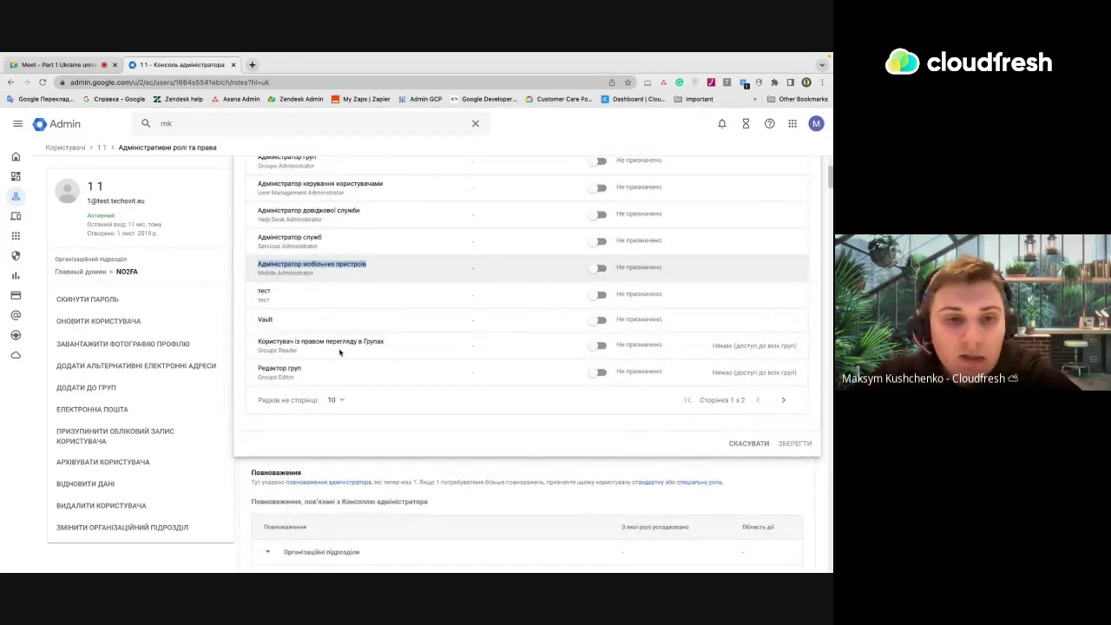
pyautogui.scroll(3, 339, 351)
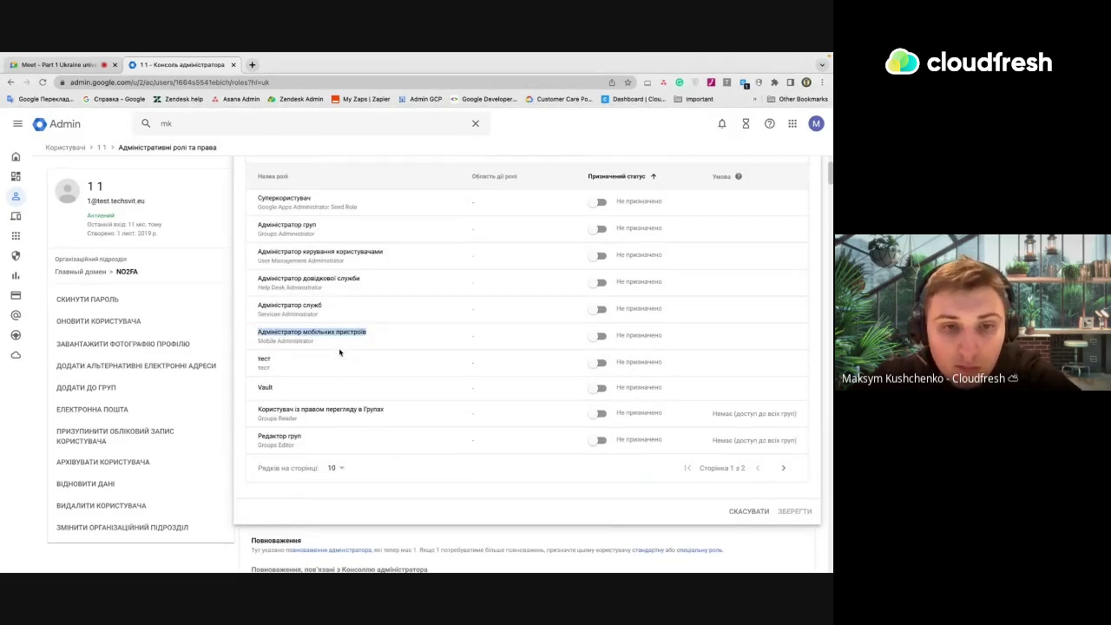
pyautogui.click(319, 332)
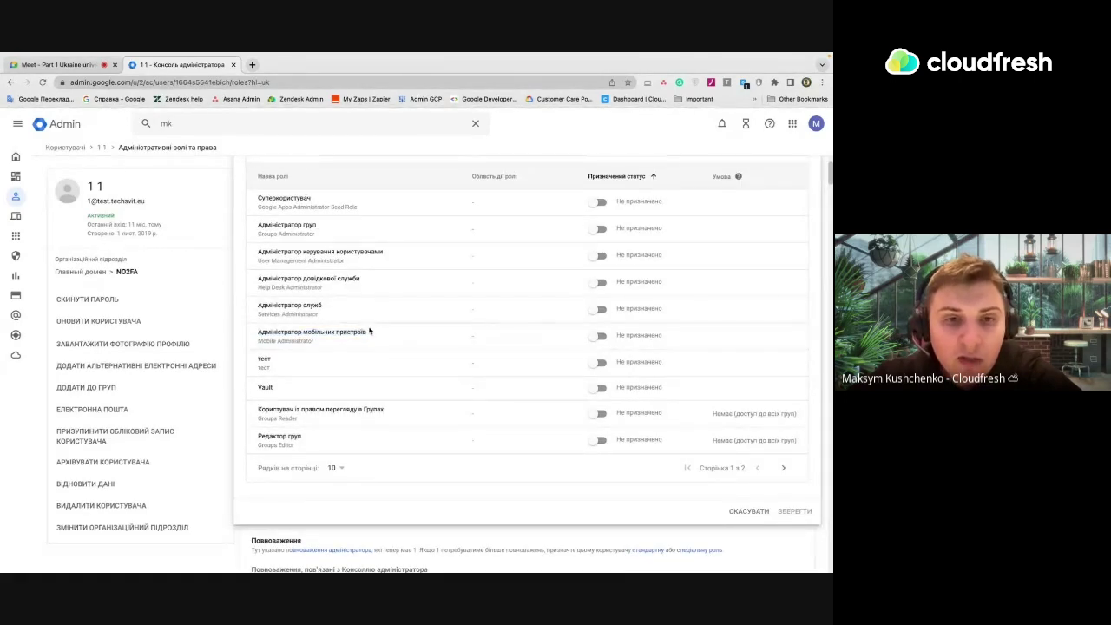
# Inspect the тест custom role and its permissions, then begin creating a custom admin role
pyautogui.doubleClick(264, 360)
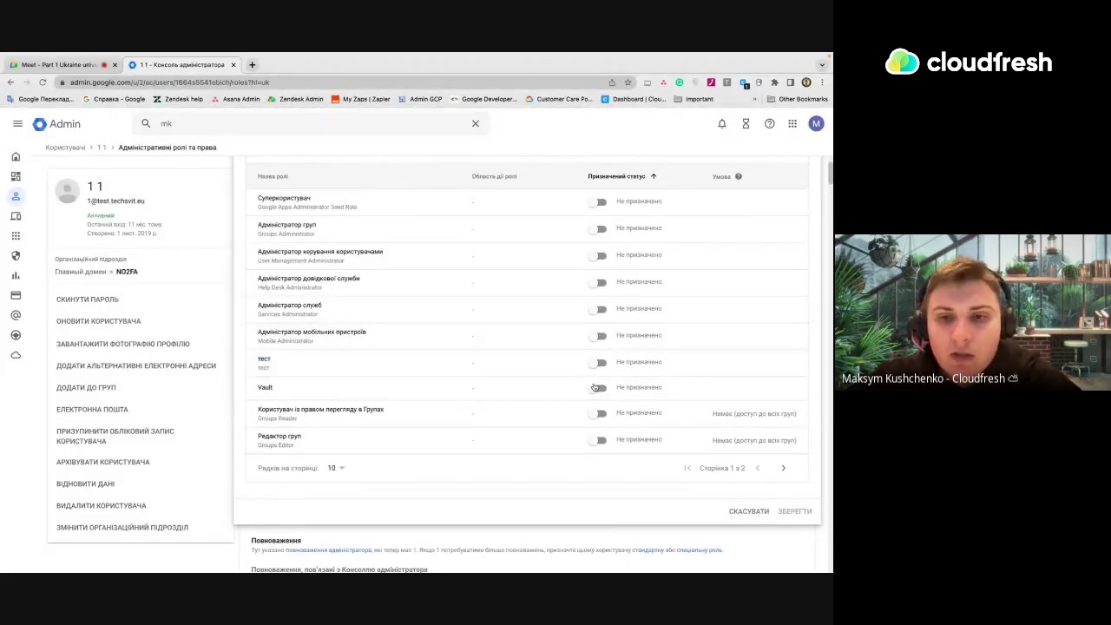
pyautogui.scroll(3, 594, 388)
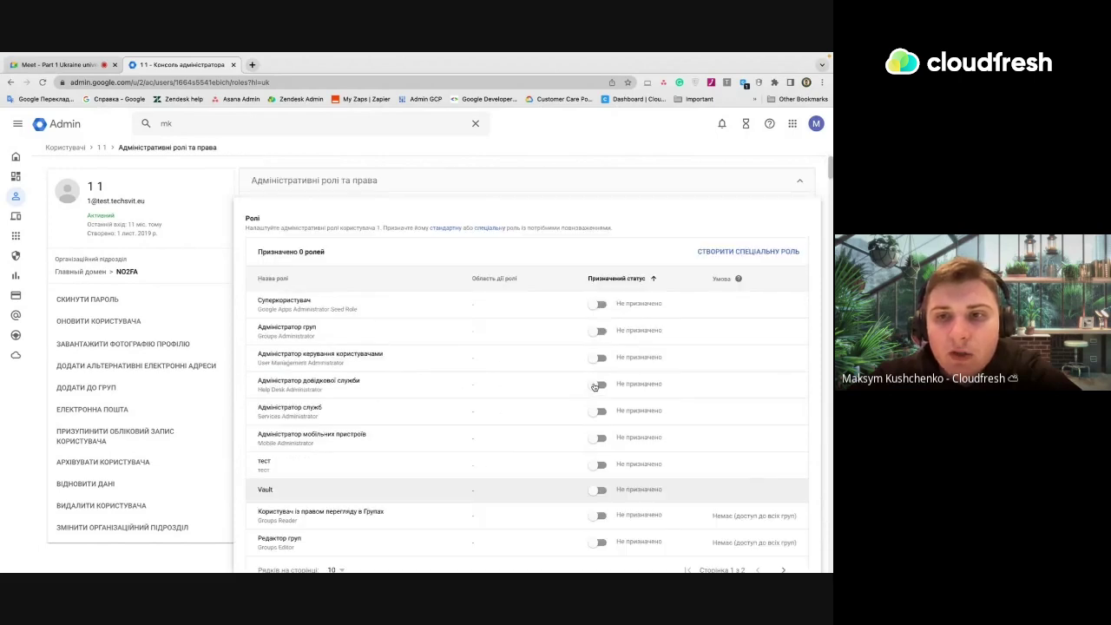
pyautogui.scroll(-5, 595, 387)
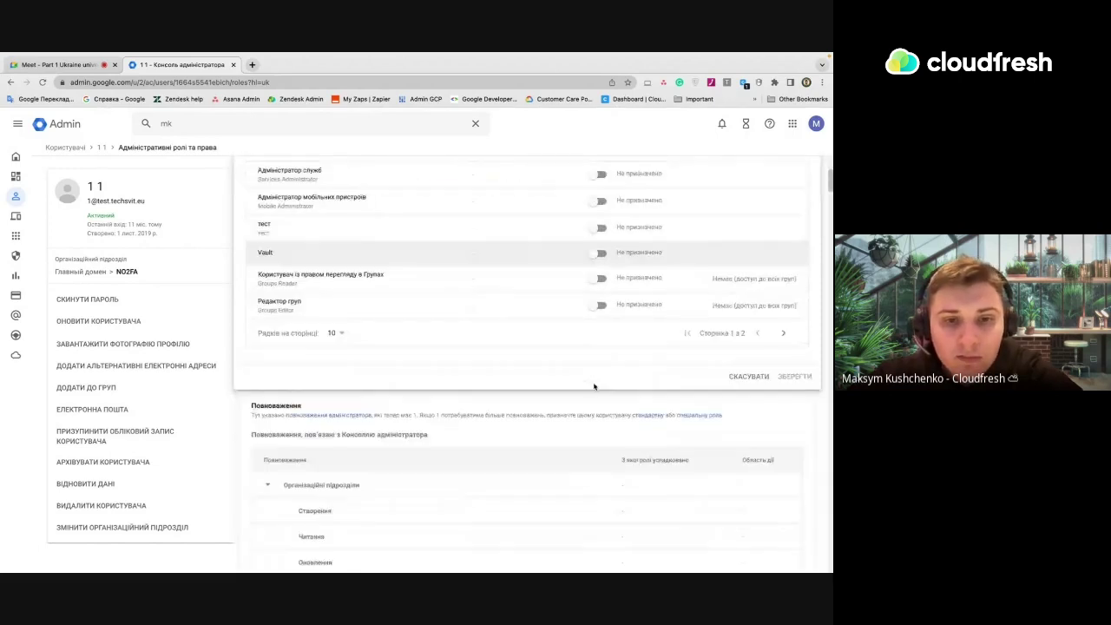
pyautogui.scroll(-6, 595, 387)
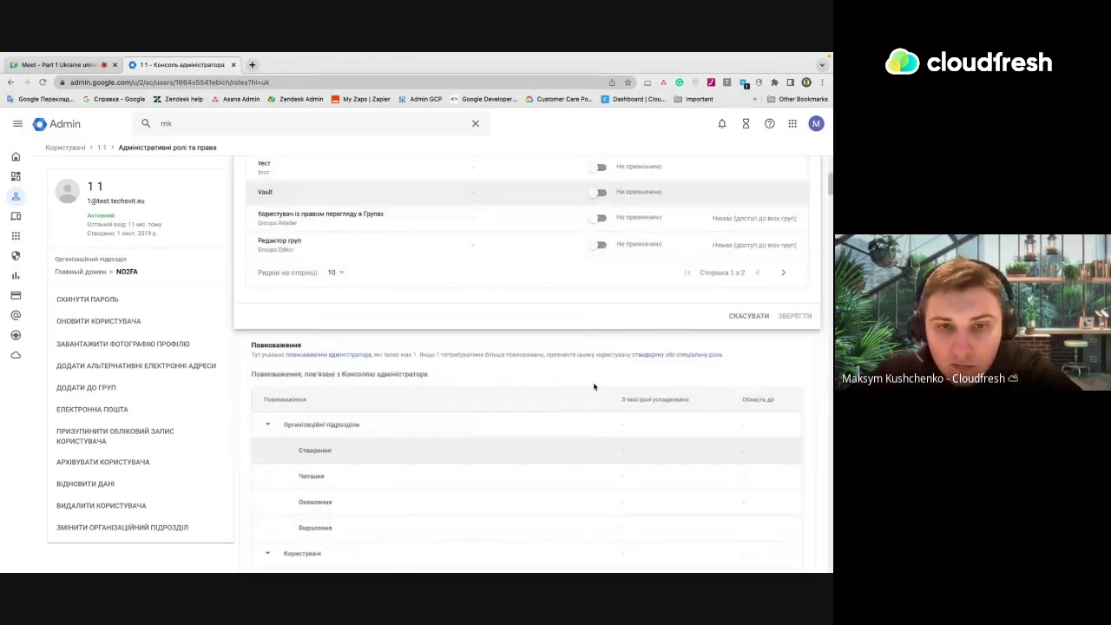
pyautogui.scroll(-2, 447, 304)
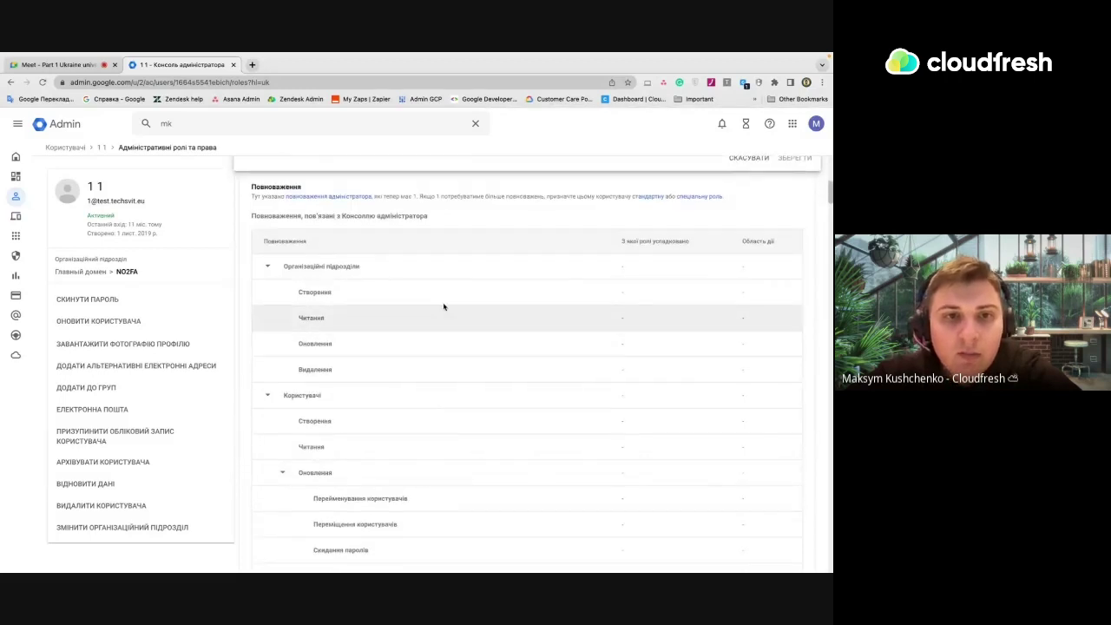
pyautogui.scroll(-10, 460, 265)
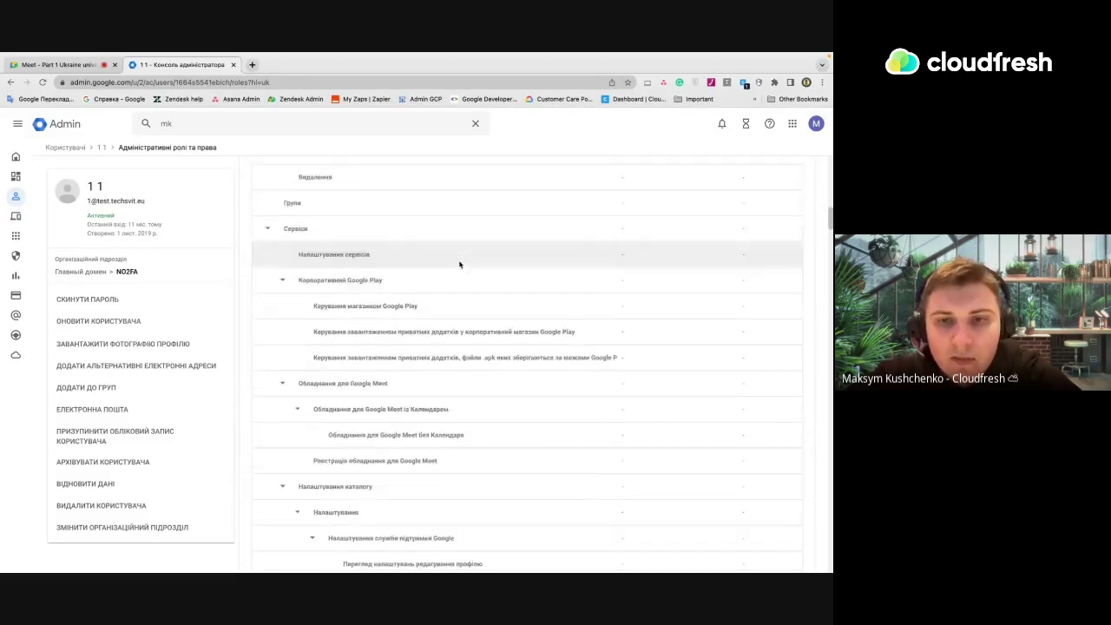
pyautogui.scroll(-8, 460, 265)
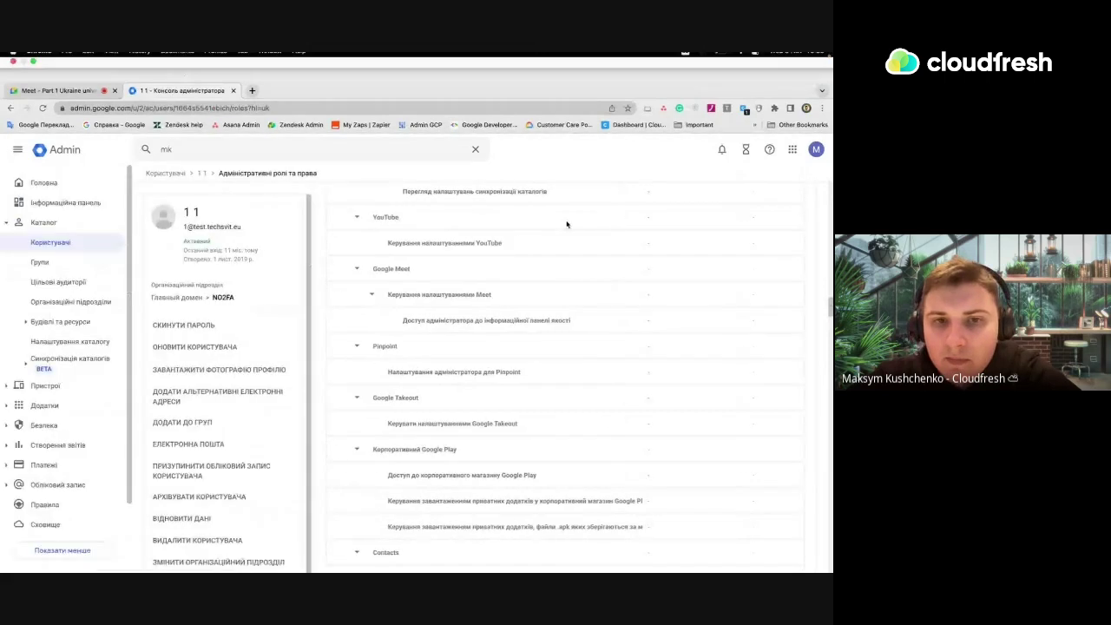
pyautogui.scroll(15, 576, 257)
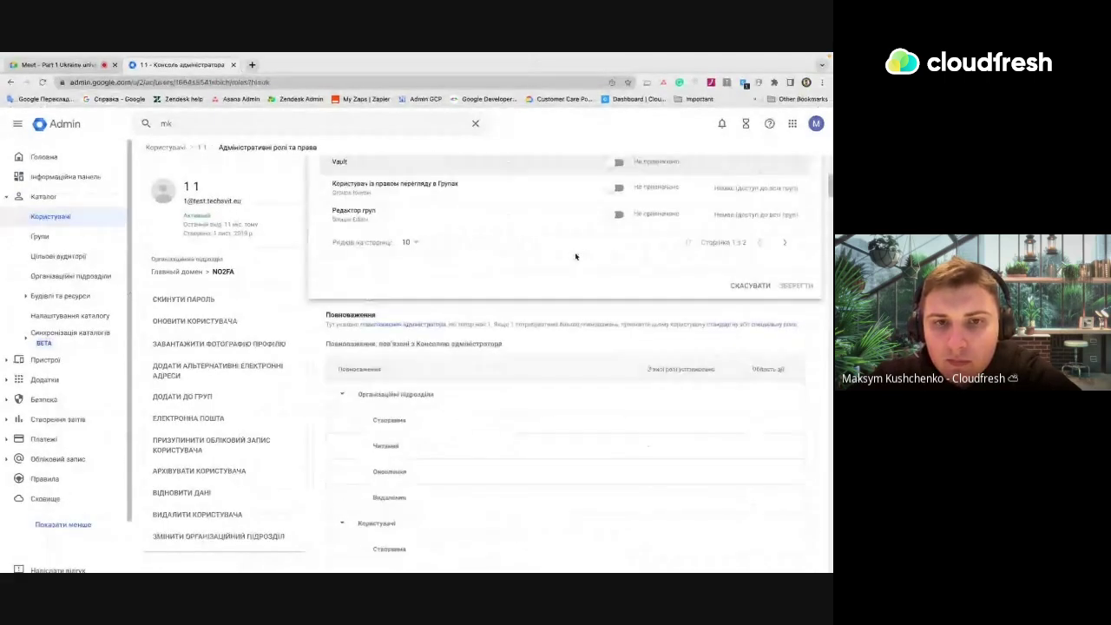
pyautogui.scroll(2, 576, 256)
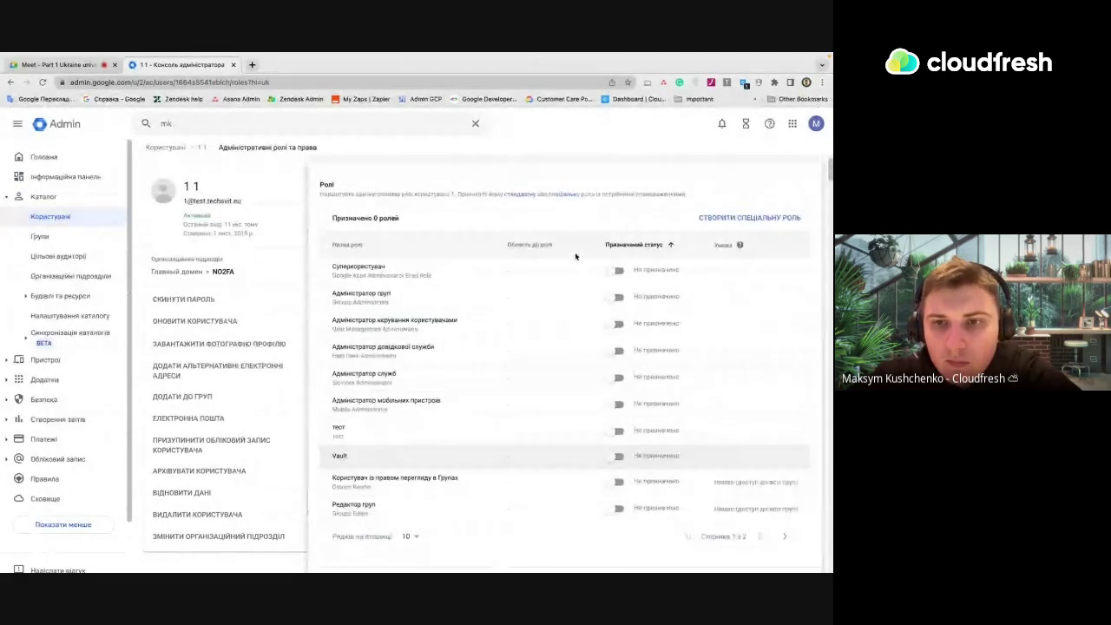
pyautogui.click(733, 220)
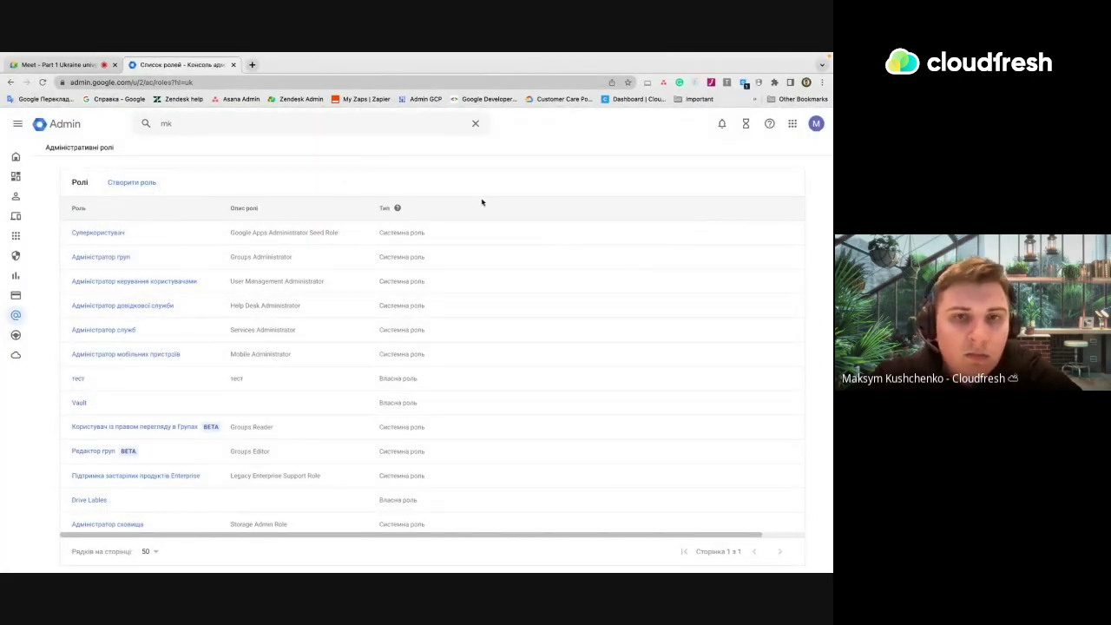
# Go from the Admin home page to Адміністративні ролі and open the Створити роль form
pyautogui.click(75, 126)
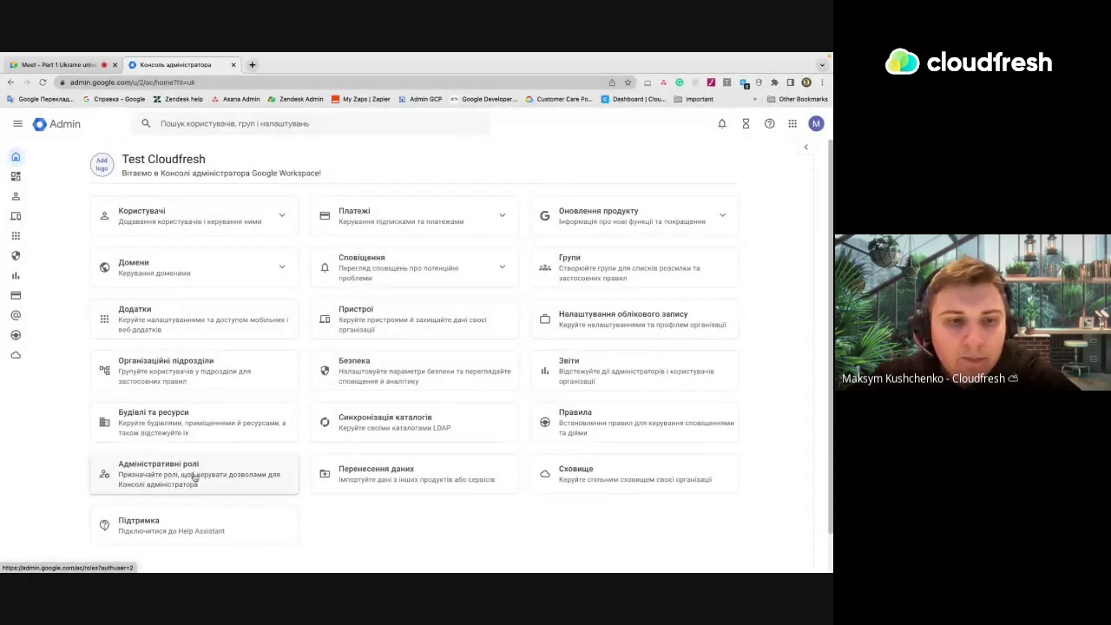
pyautogui.click(152, 480)
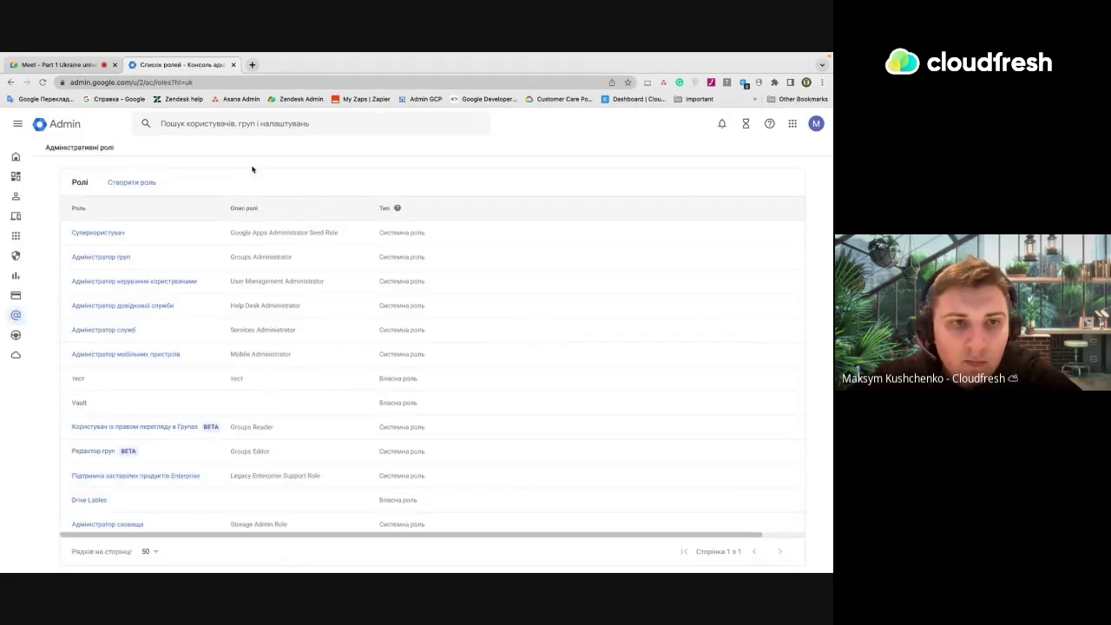
pyautogui.click(140, 188)
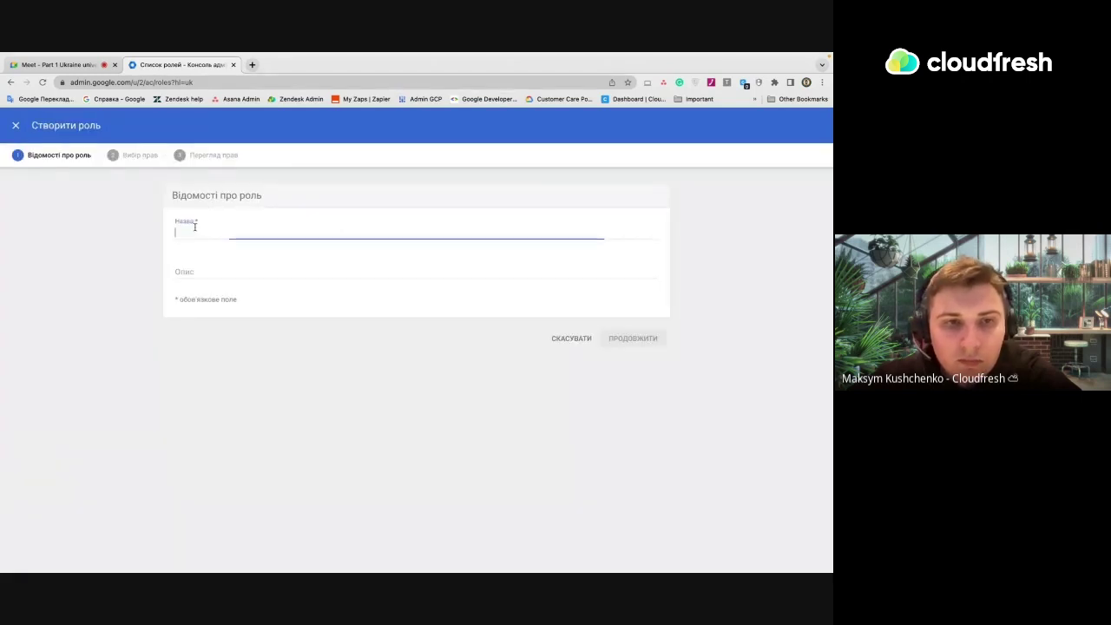
# Name the new role 'ljpjpjpj' and continue to the Вибір прав privilege-selection step
pyautogui.click(319, 262)
pyautogui.click(256, 269)
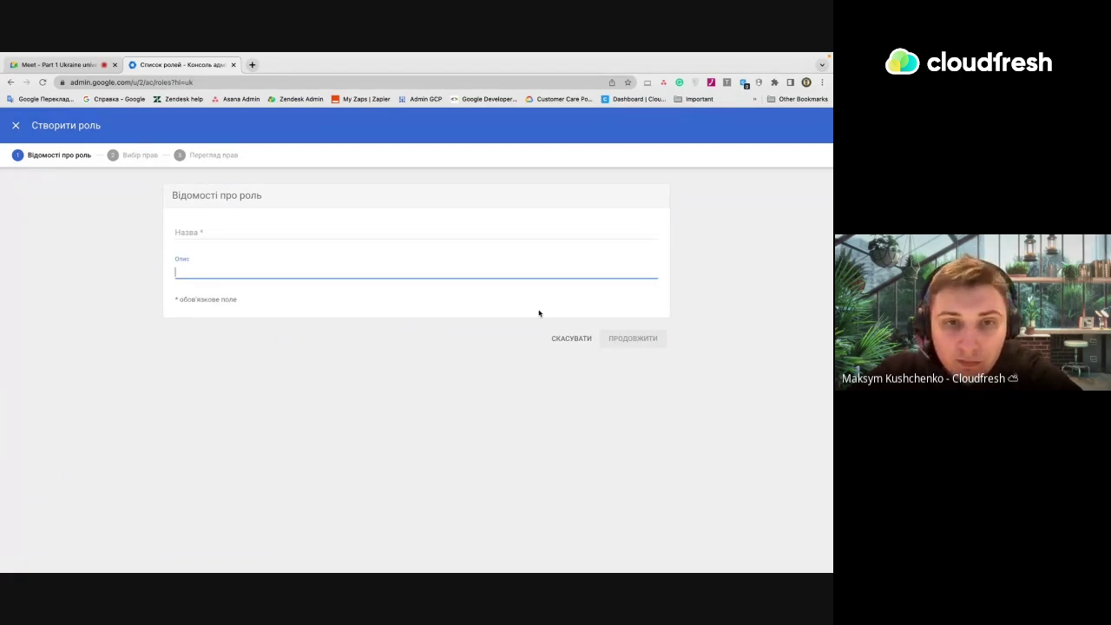
pyautogui.click(360, 235)
pyautogui.write('ljpjpjpj')
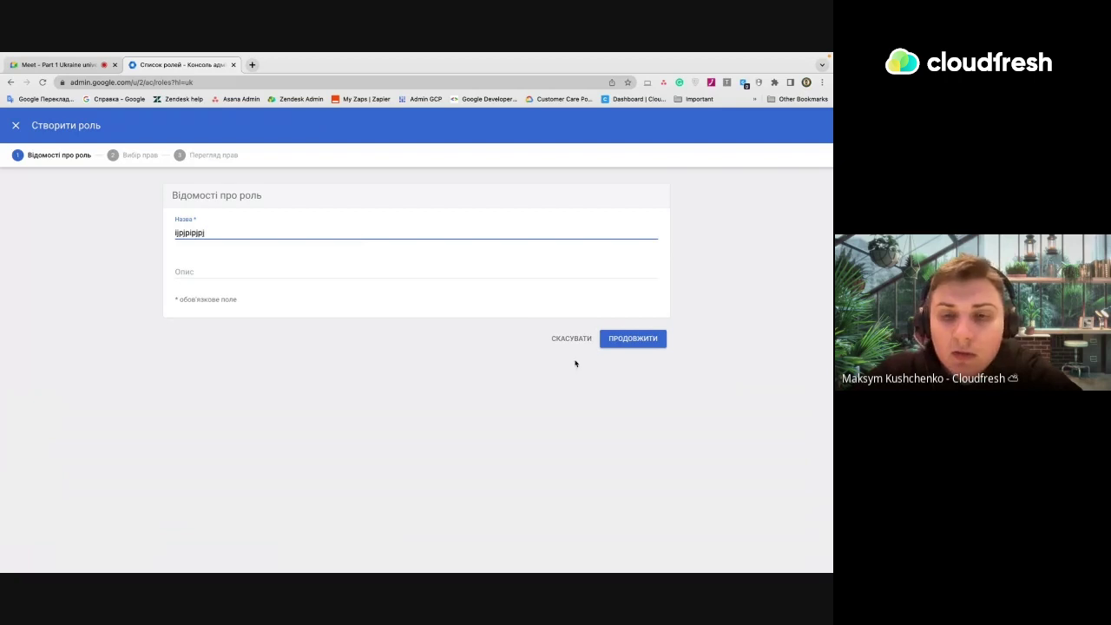
pyautogui.click(635, 338)
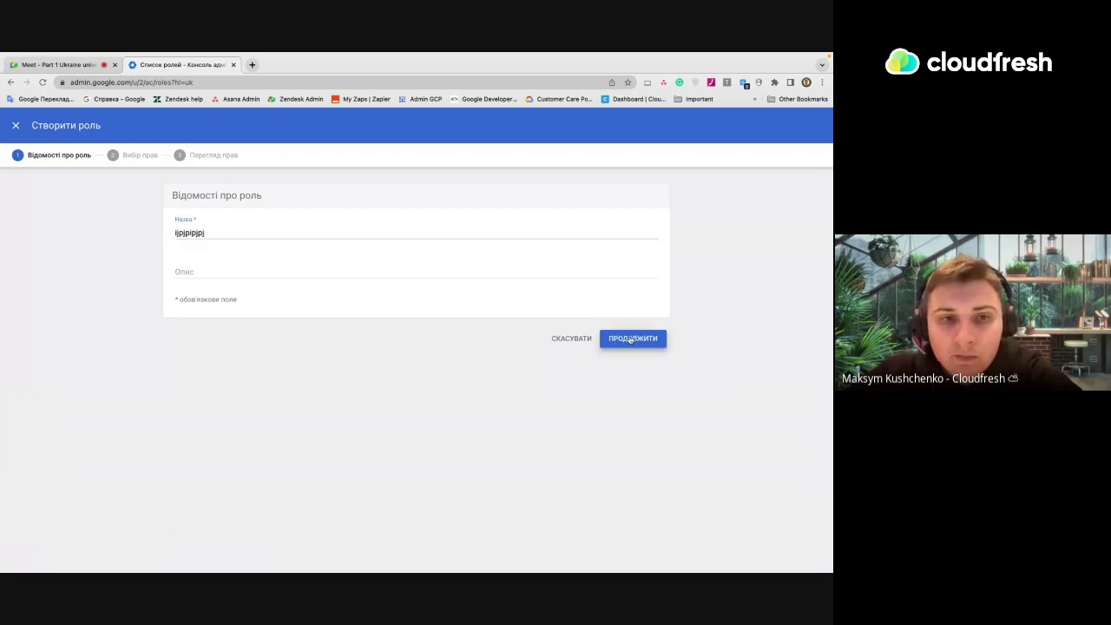
pyautogui.scroll(-2, 366, 210)
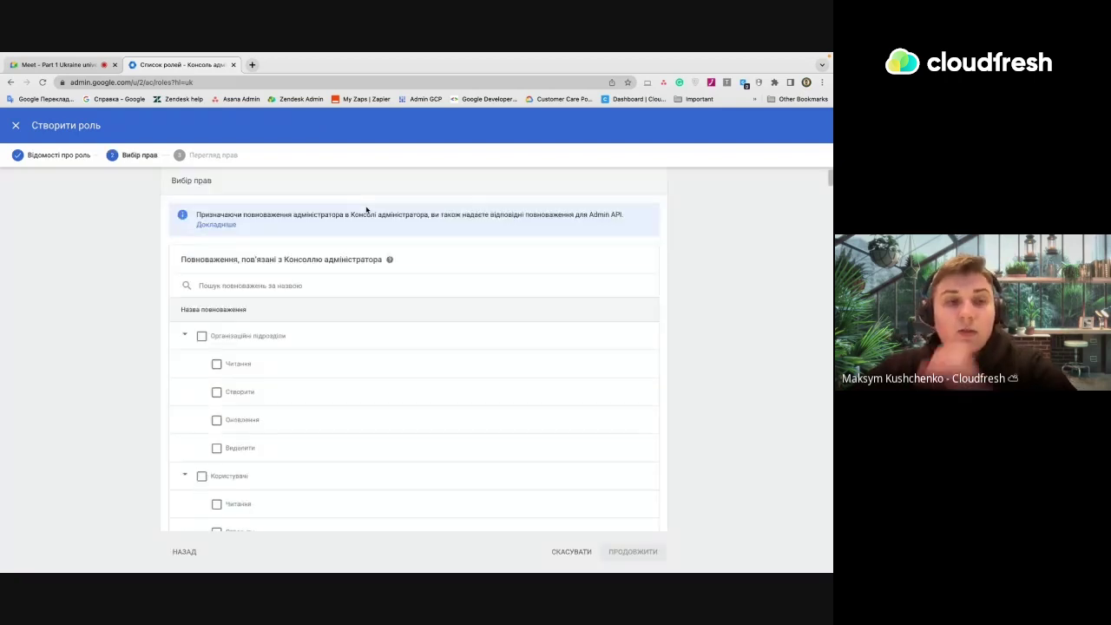
# Scroll through the privilege list and grant the role the Create users permission
pyautogui.scroll(-5, 367, 209)
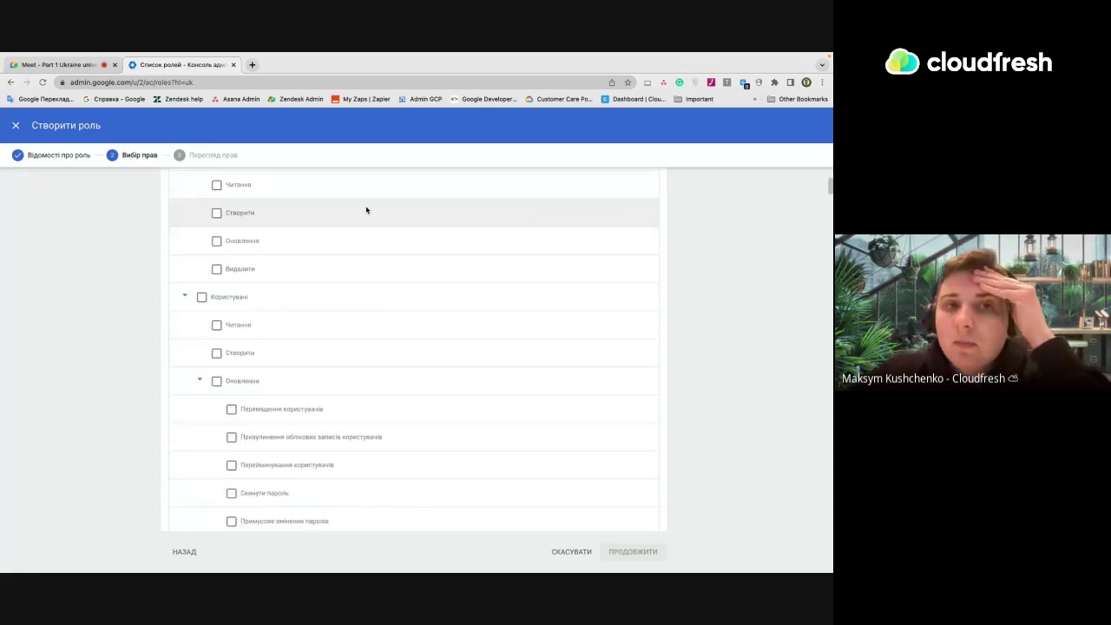
pyautogui.scroll(6, 365, 215)
pyautogui.scroll(-5, 165, 251)
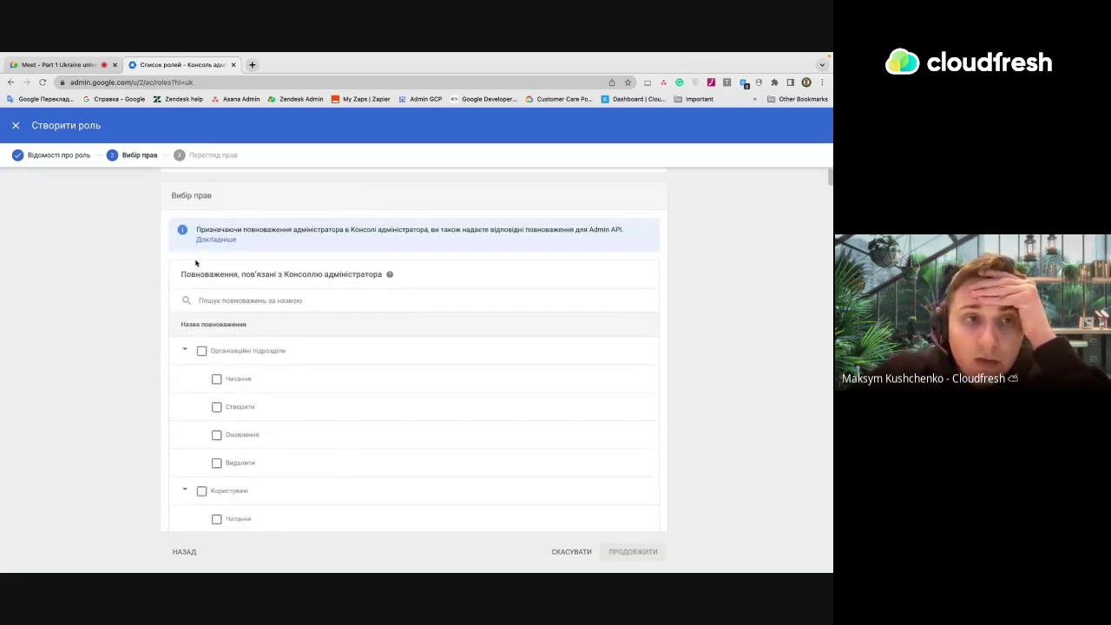
pyautogui.scroll(3, 196, 263)
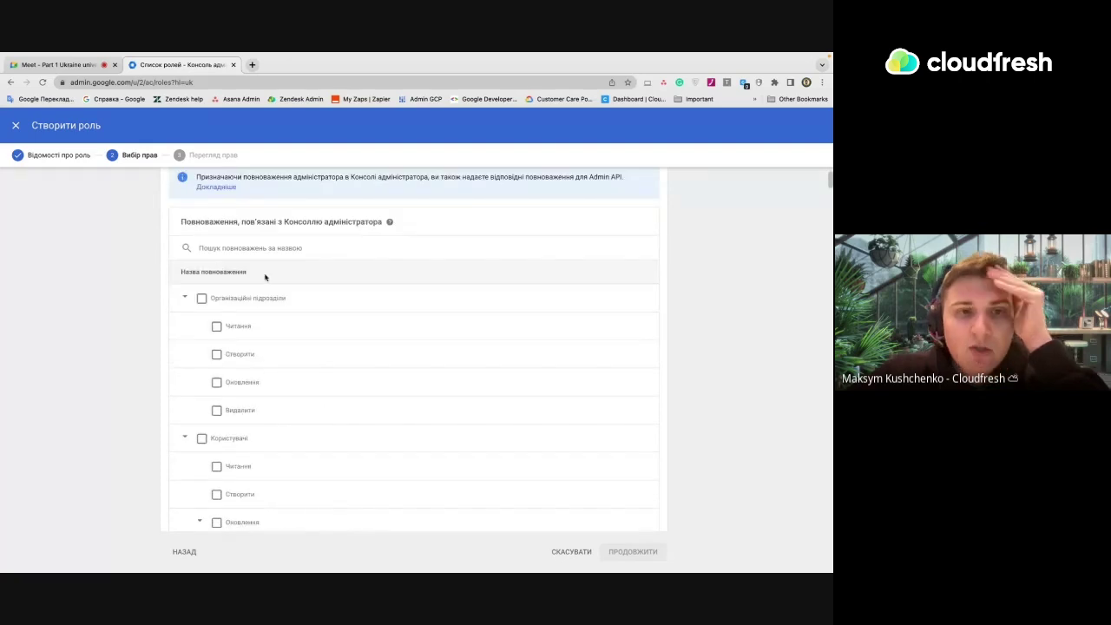
pyautogui.scroll(-1, 349, 259)
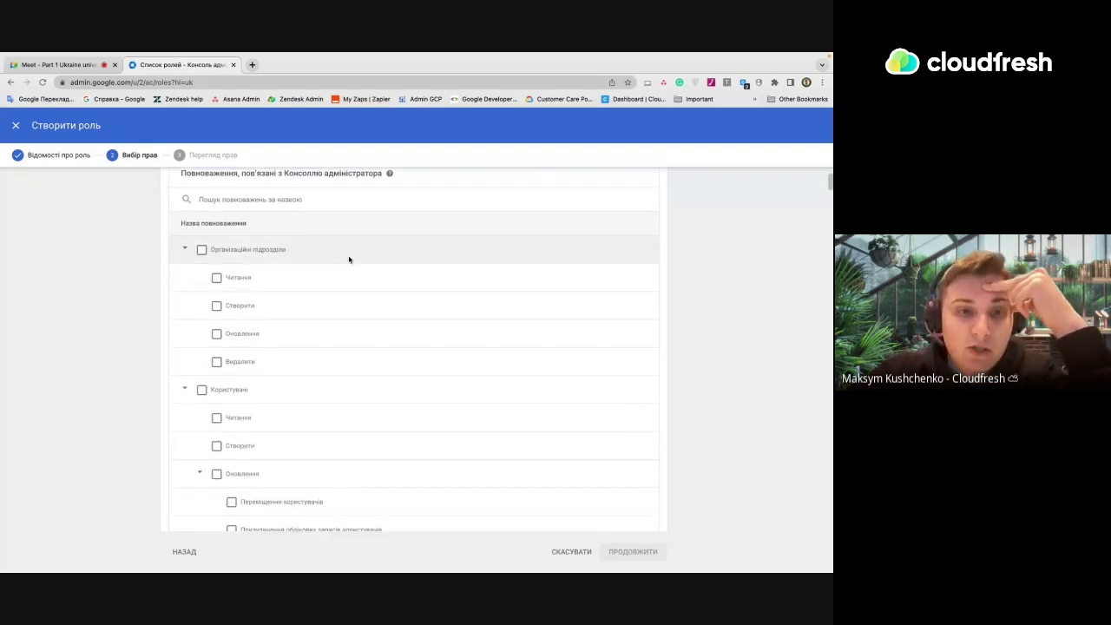
pyautogui.scroll(-2, 349, 260)
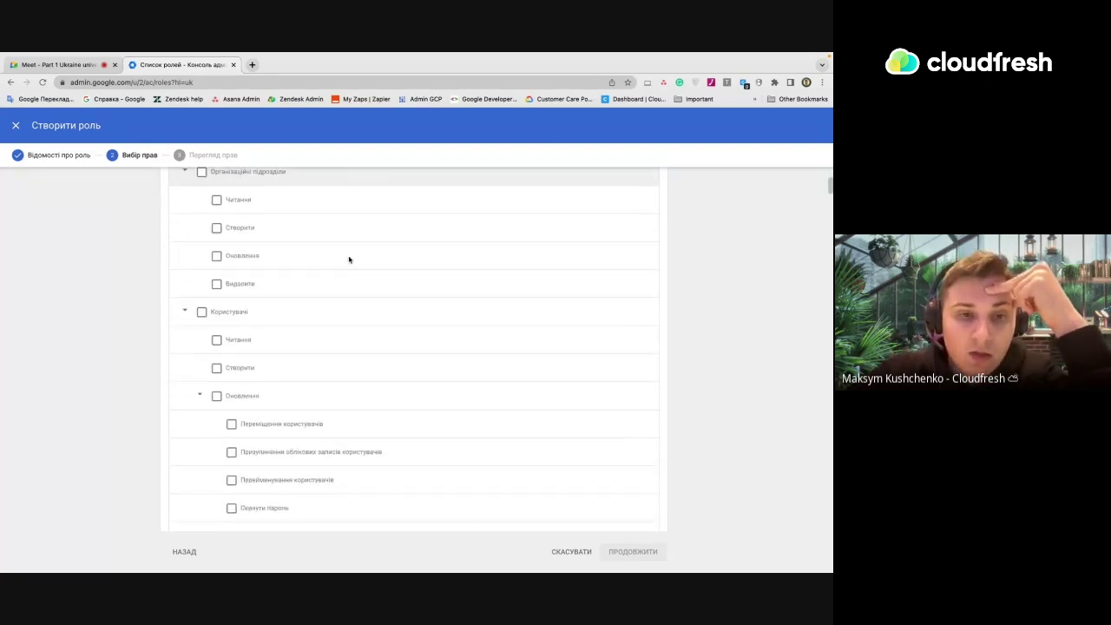
pyautogui.scroll(1, 349, 259)
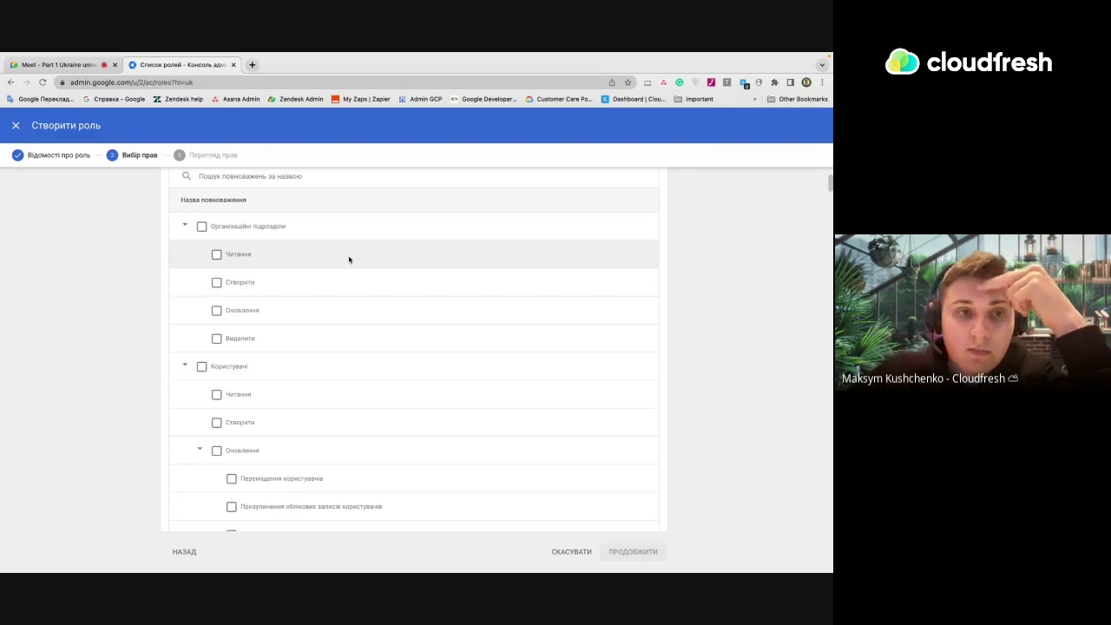
pyautogui.scroll(1, 349, 260)
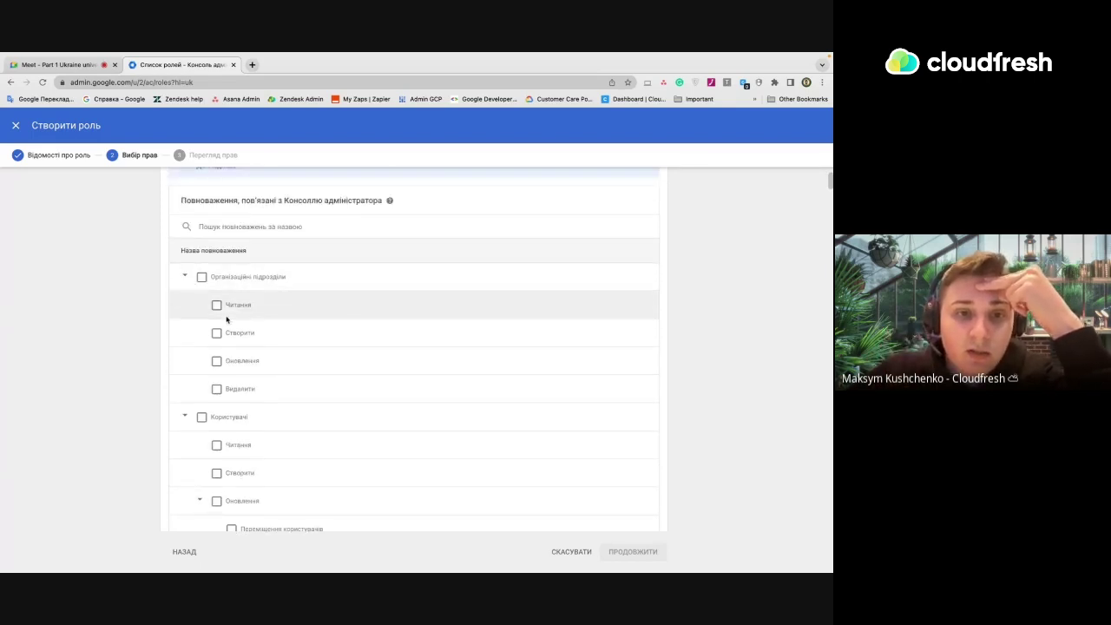
pyautogui.scroll(-3, 387, 310)
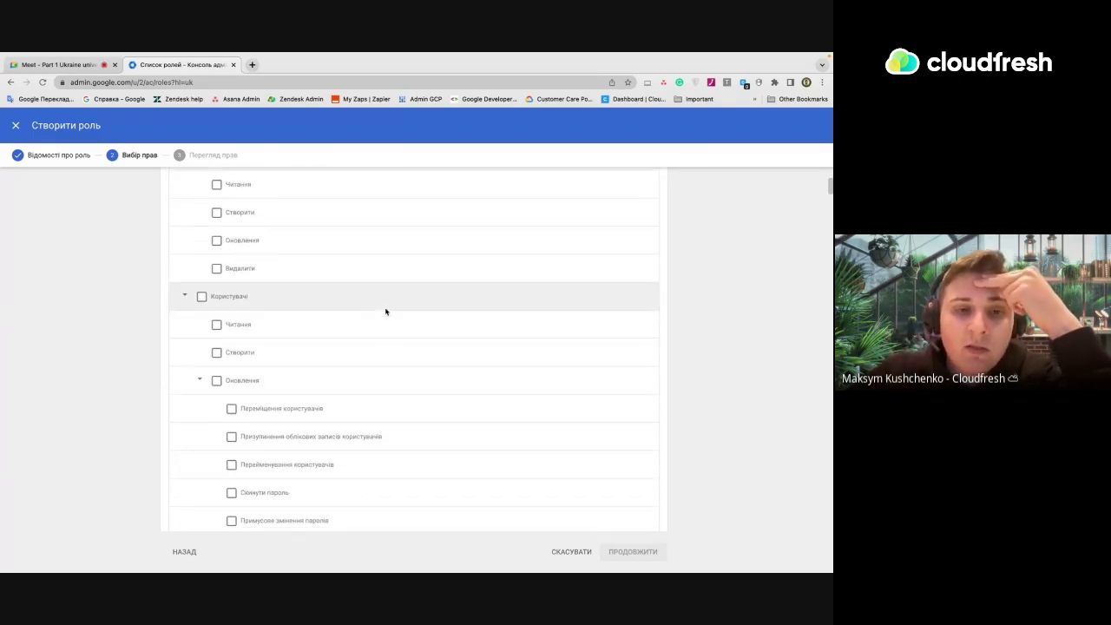
pyautogui.click(218, 352)
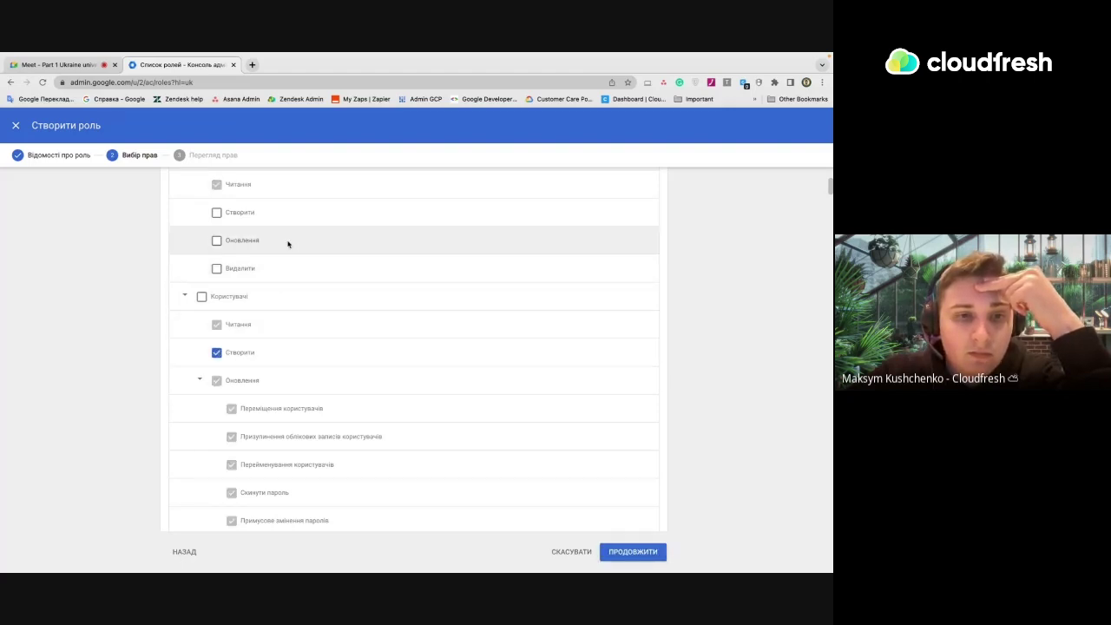
# Remove the Create users permission again and toggle Read users on and off
pyautogui.scroll(1, 230, 363)
pyautogui.scroll(-2, 231, 355)
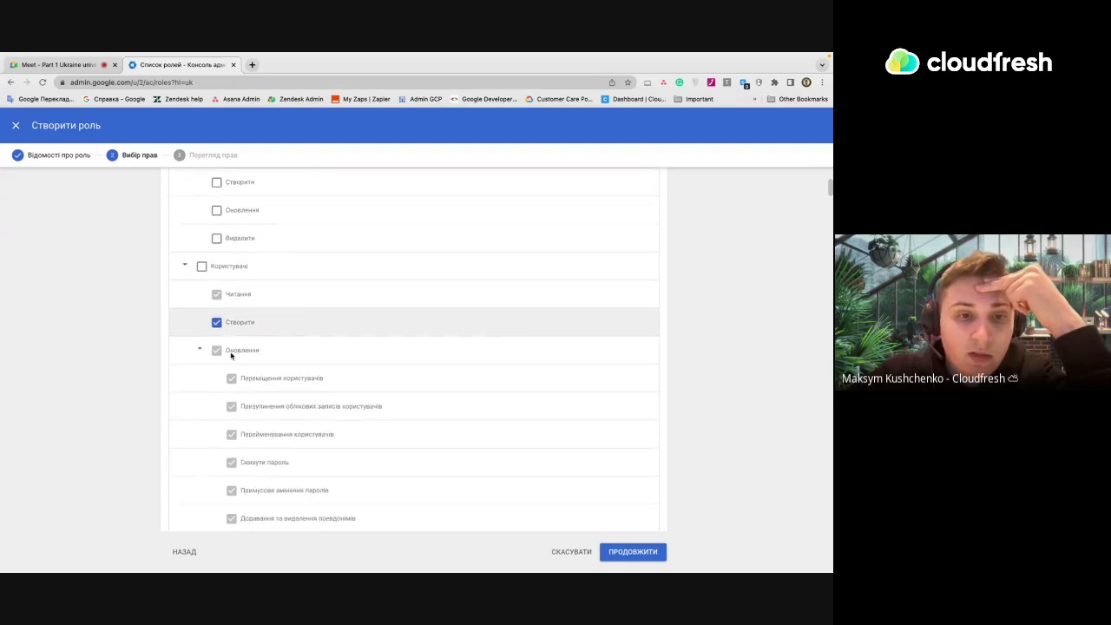
pyautogui.scroll(-1, 280, 281)
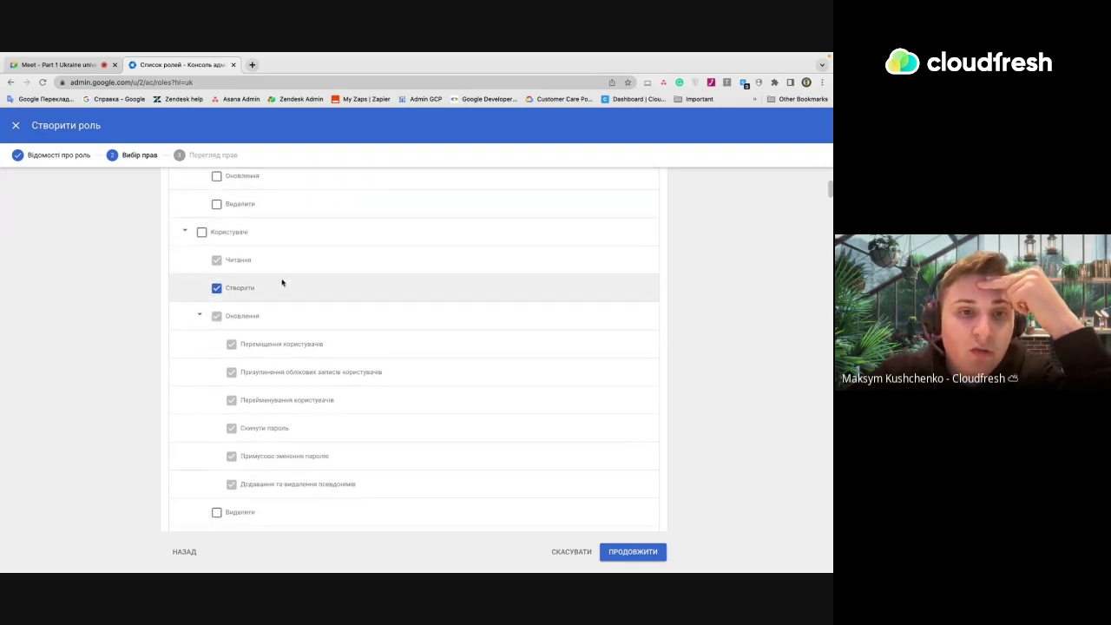
pyautogui.doubleClick(236, 286)
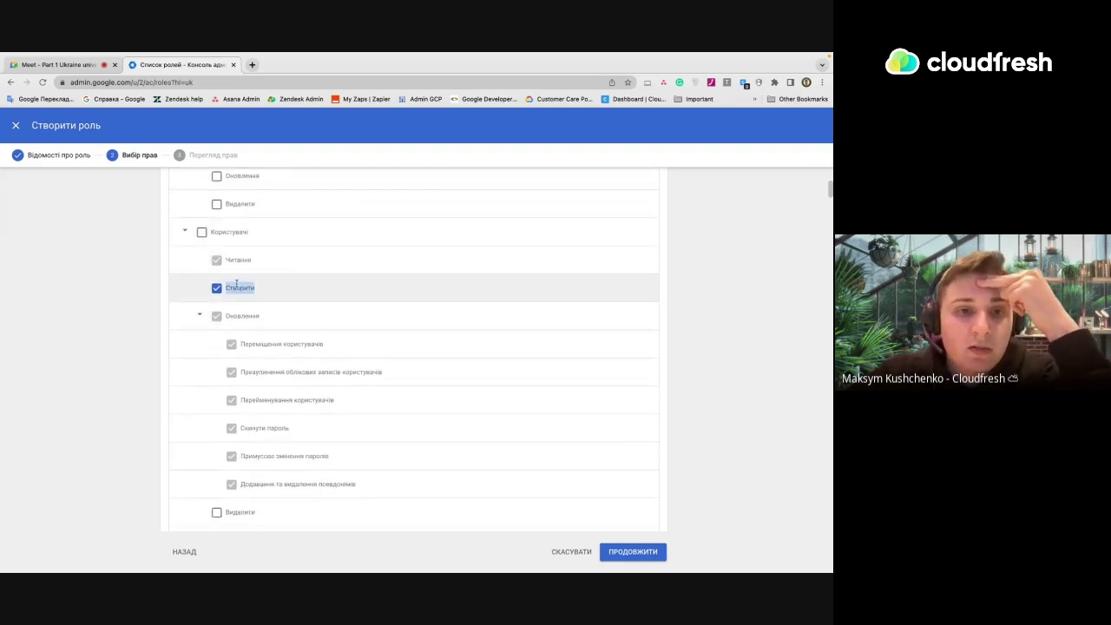
pyautogui.click(412, 298)
pyautogui.scroll(-1, 411, 298)
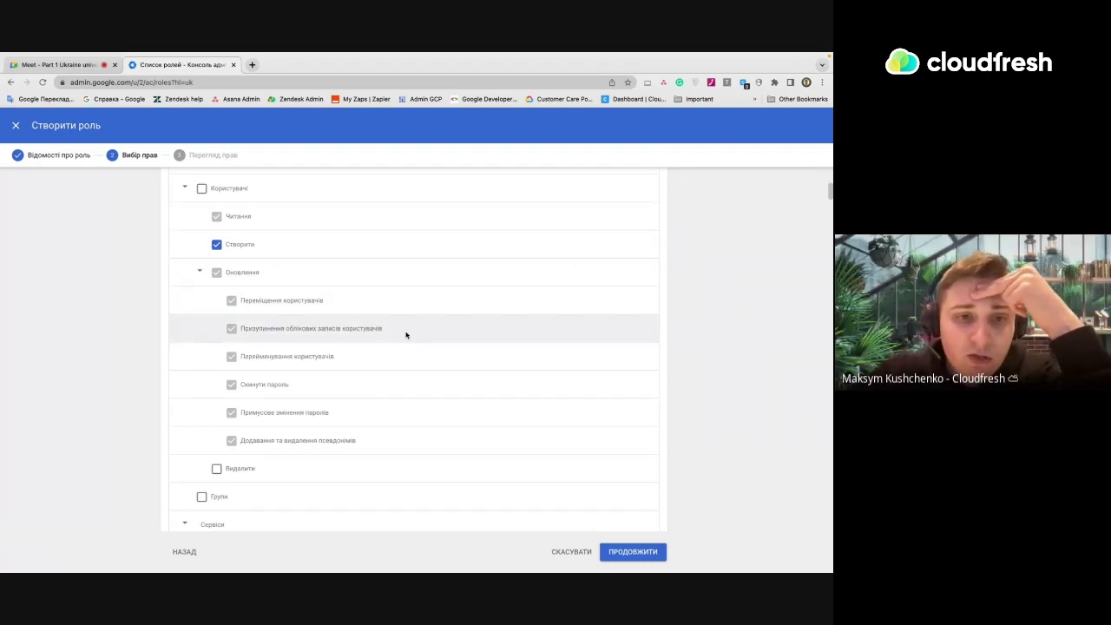
pyautogui.moveTo(241, 301); pyautogui.dragTo(397, 300)
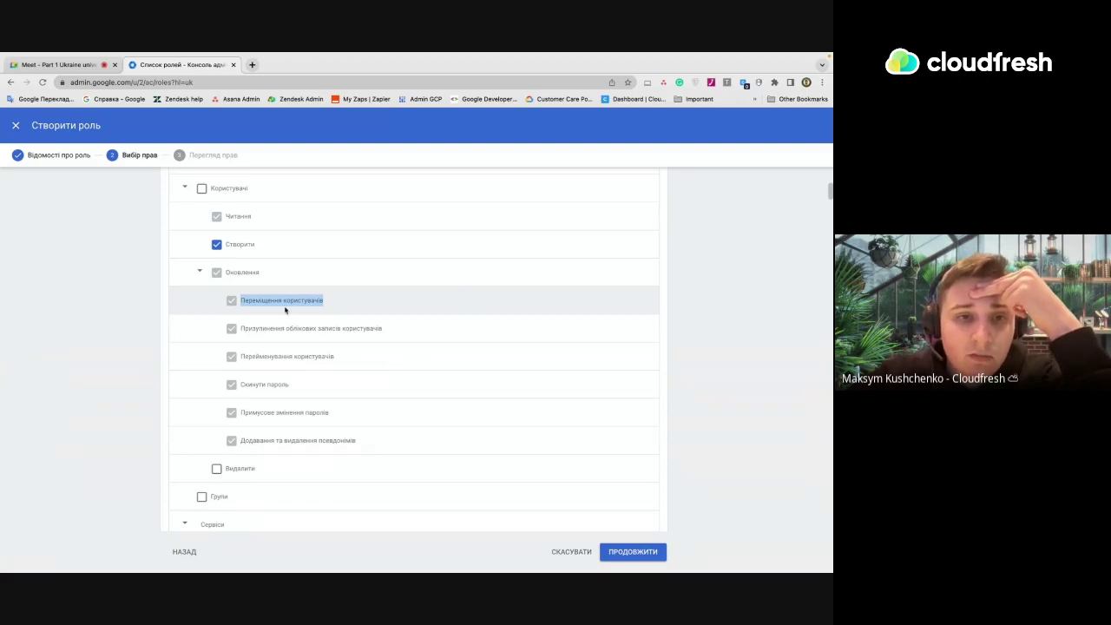
pyautogui.click(217, 244)
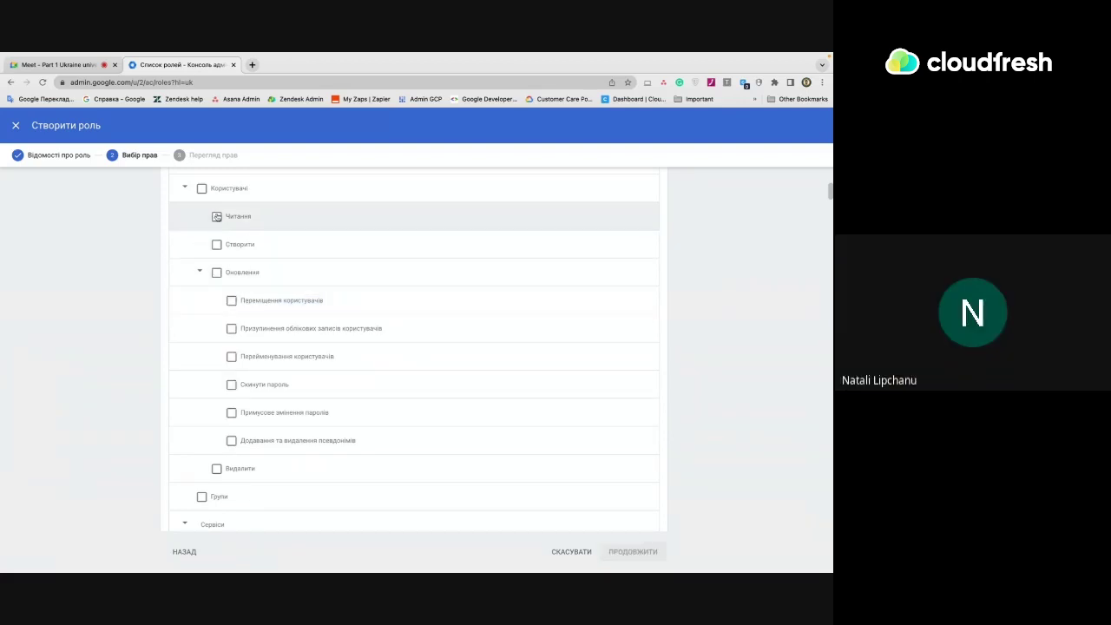
pyautogui.click(217, 216)
pyautogui.click(217, 216)
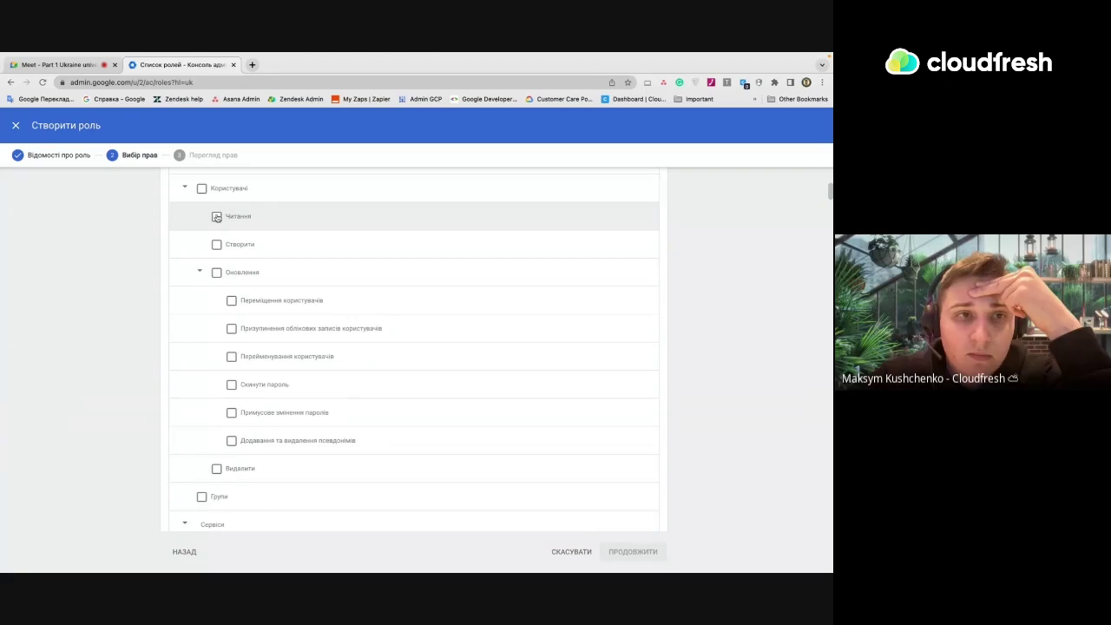
pyautogui.click(101, 66)
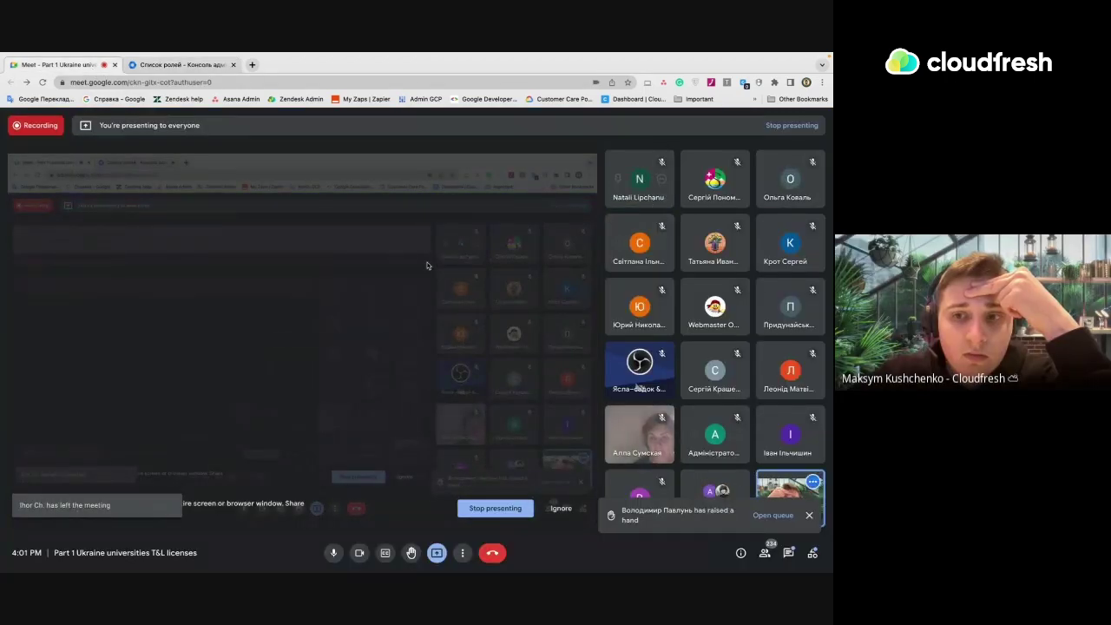
pyautogui.click(166, 63)
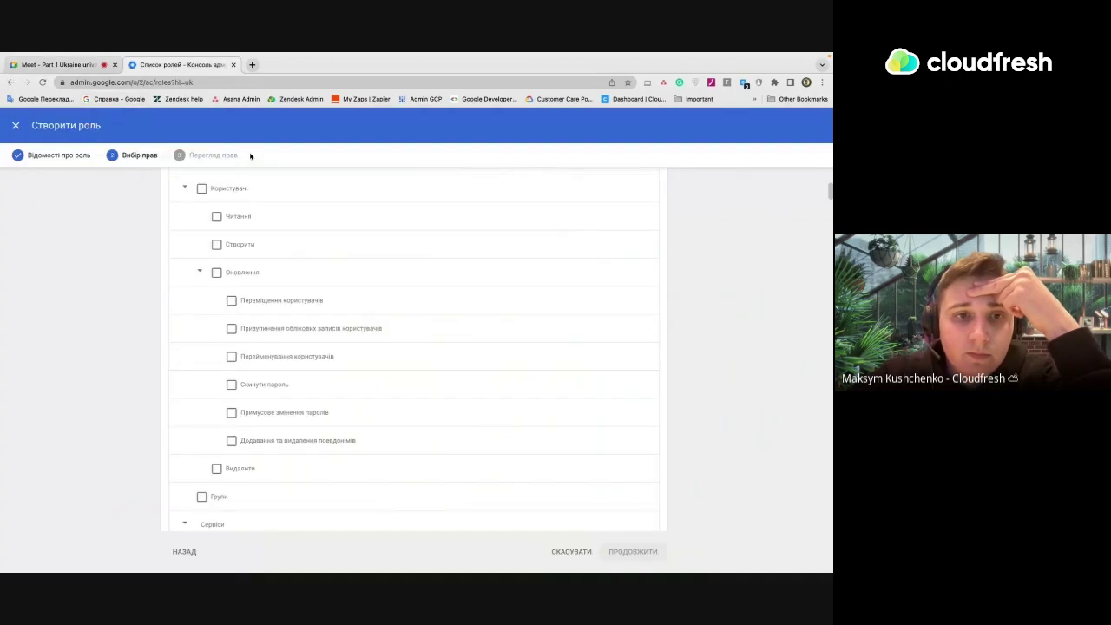
# Tick and untick the Move users, Suspend users and Reset password permissions
pyautogui.click(231, 302)
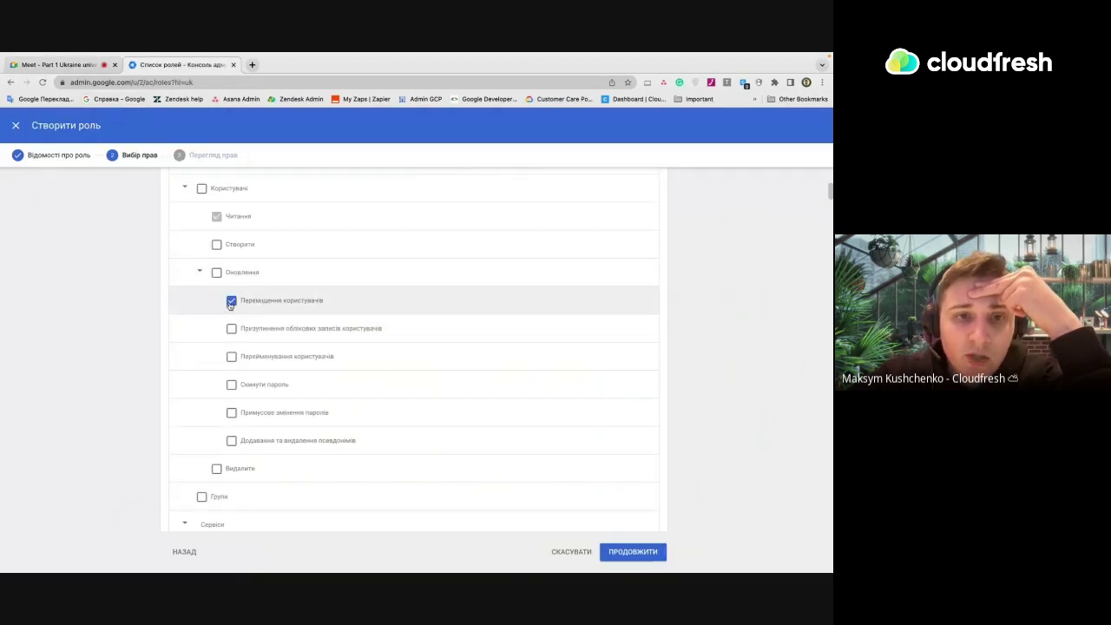
pyautogui.scroll(-2, 231, 300)
pyautogui.click(231, 296)
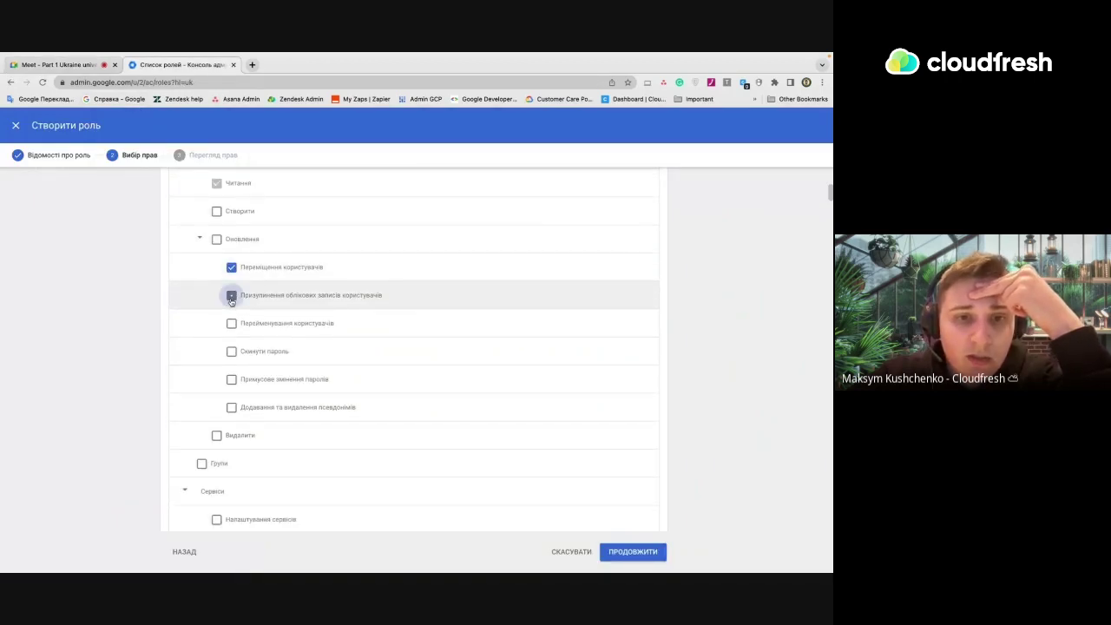
pyautogui.scroll(2, 231, 301)
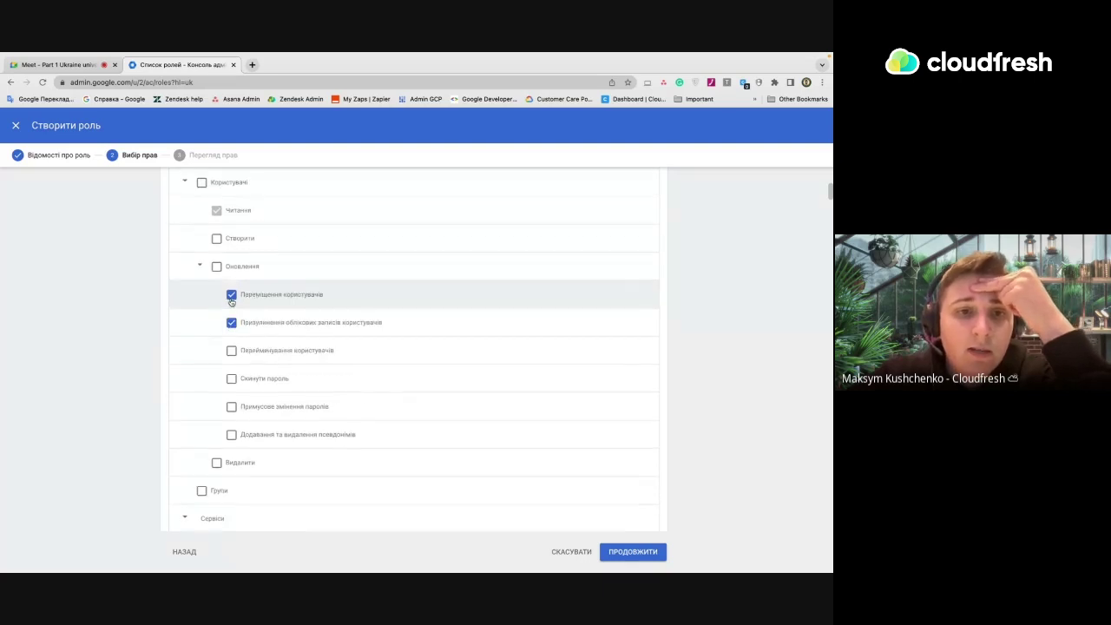
pyautogui.click(231, 294)
pyautogui.click(231, 322)
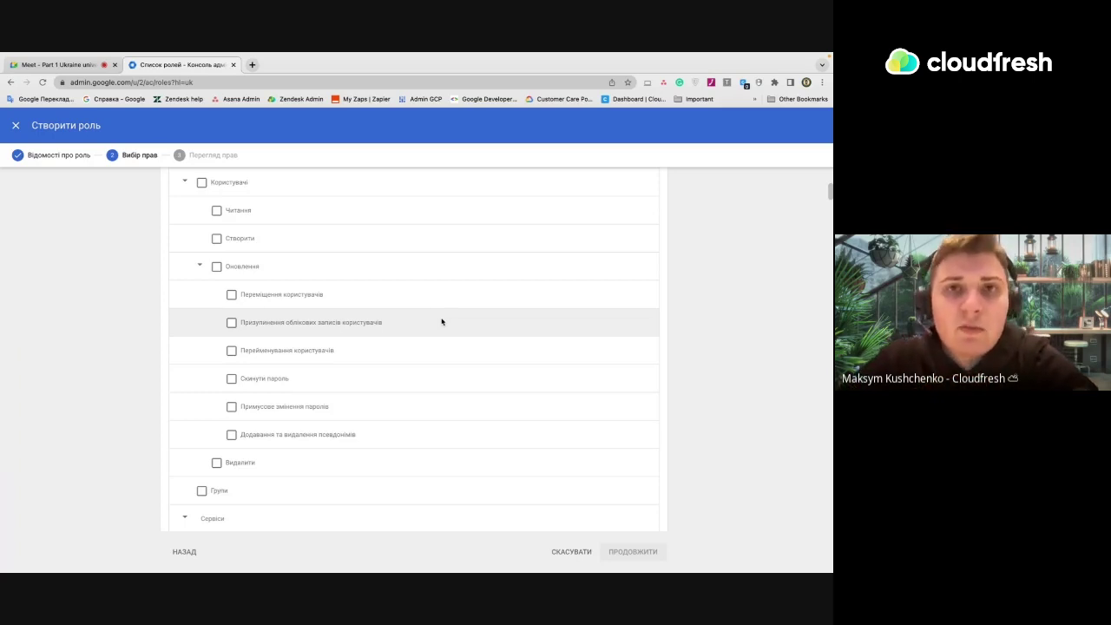
pyautogui.scroll(-1, 442, 321)
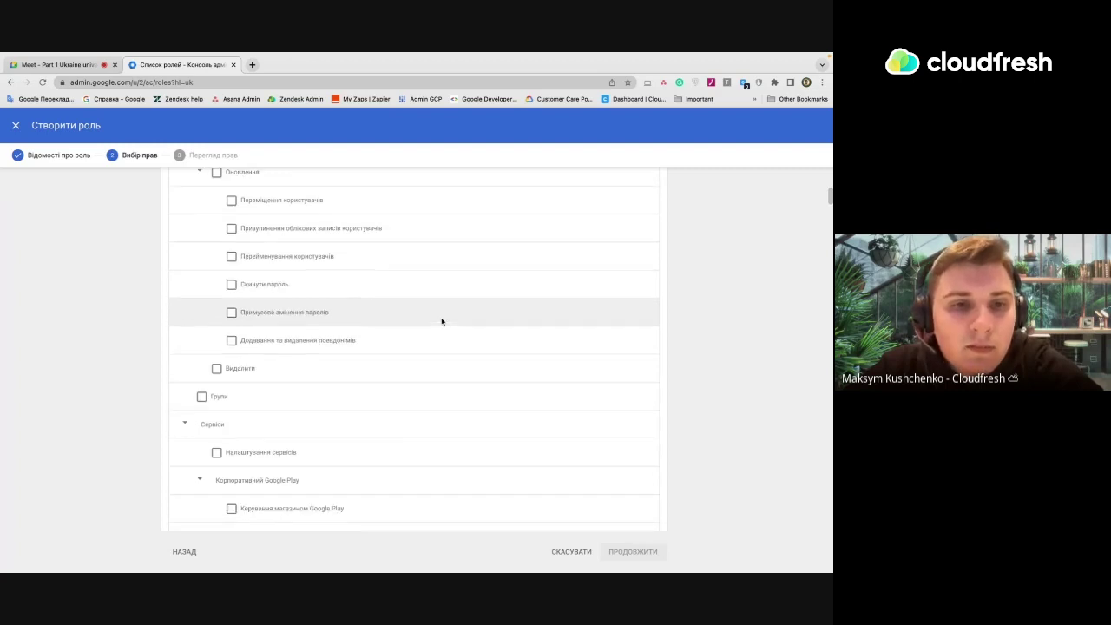
pyautogui.click(231, 286)
pyautogui.scroll(1, 231, 289)
pyautogui.scroll(-1, 231, 291)
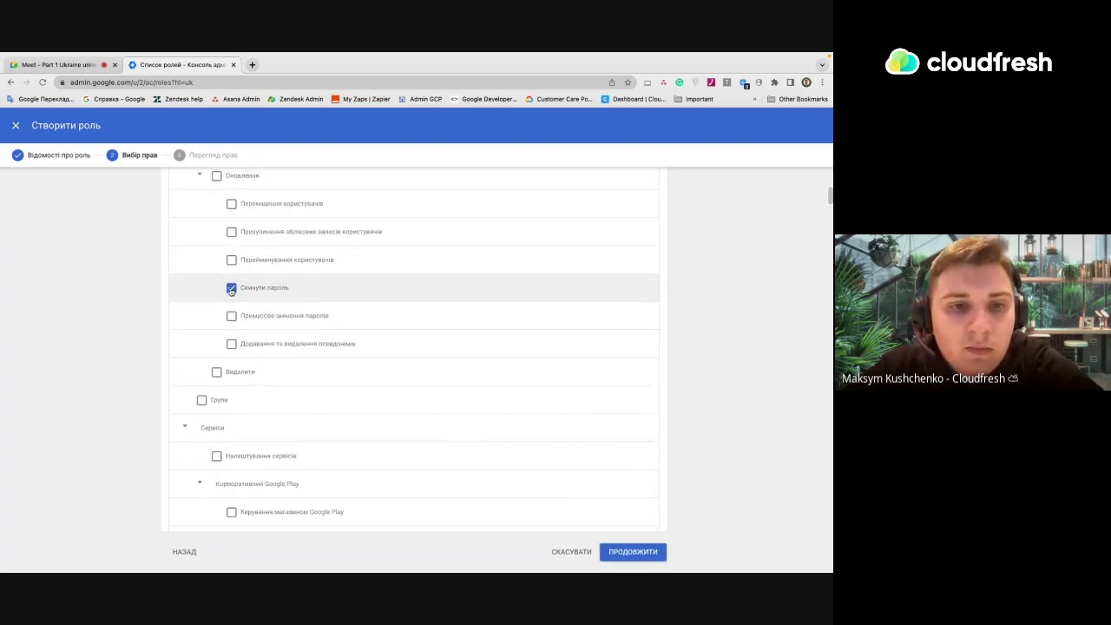
pyautogui.click(231, 289)
# Scroll down and toggle the Service settings (Налаштування сервісів) permission on and off
pyautogui.scroll(-3, 231, 286)
pyautogui.scroll(2, 273, 309)
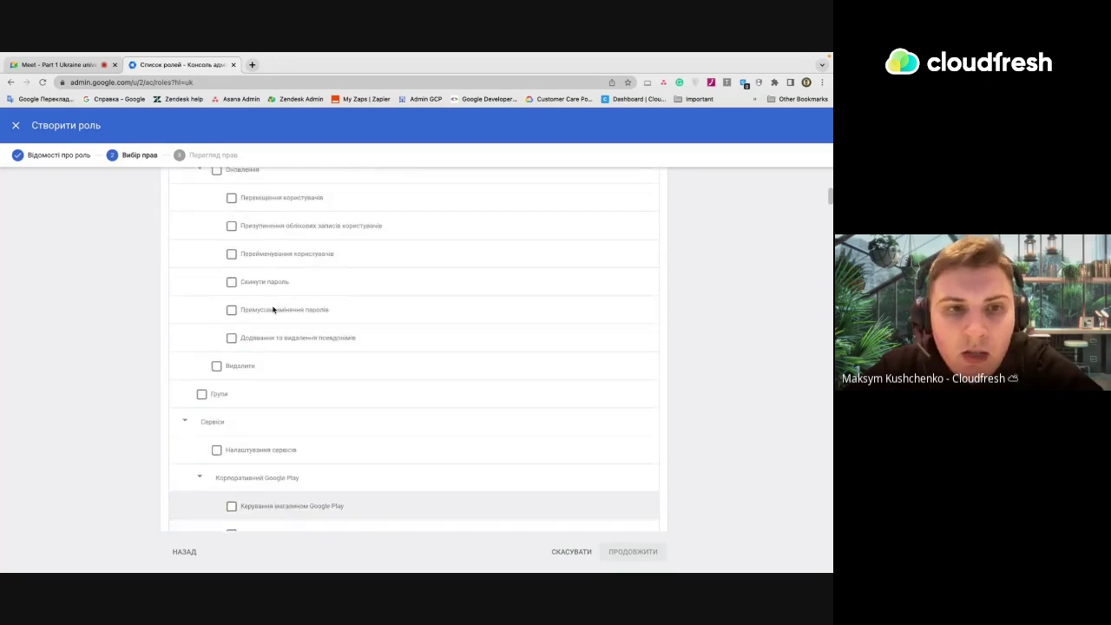
pyautogui.scroll(-4, 273, 309)
pyautogui.scroll(6, 273, 309)
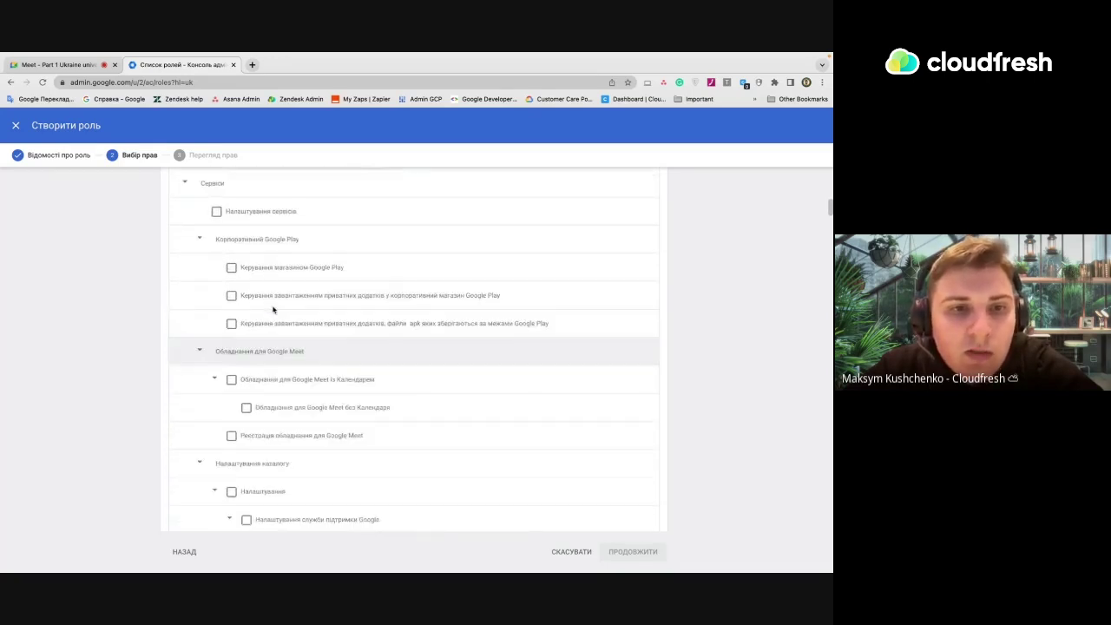
pyautogui.scroll(5, 273, 309)
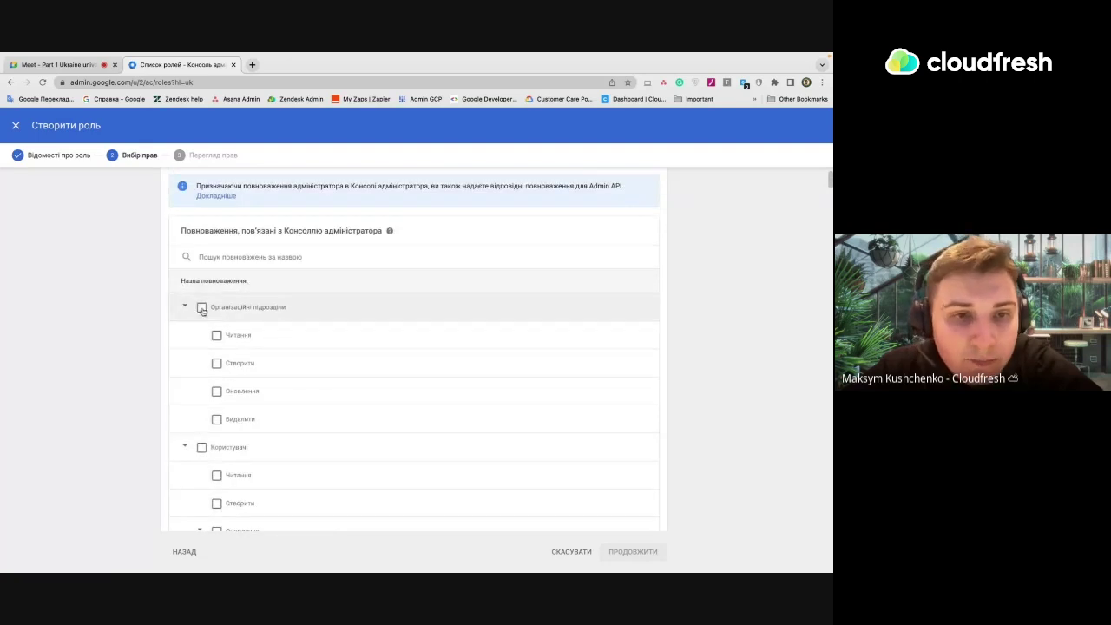
pyautogui.scroll(-5, 335, 303)
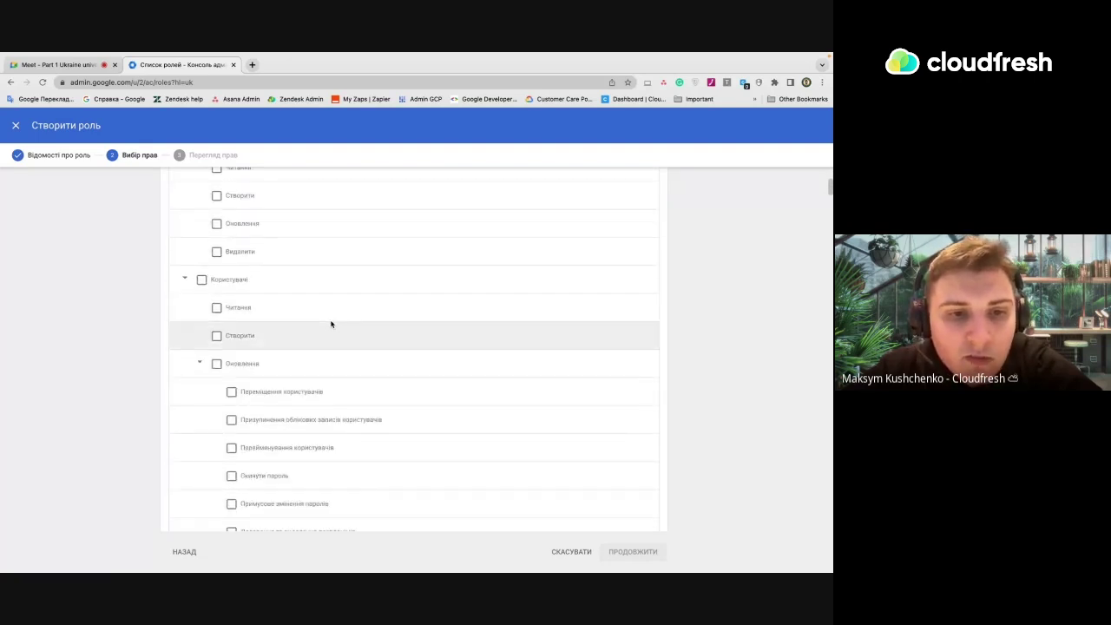
pyautogui.scroll(-3, 331, 323)
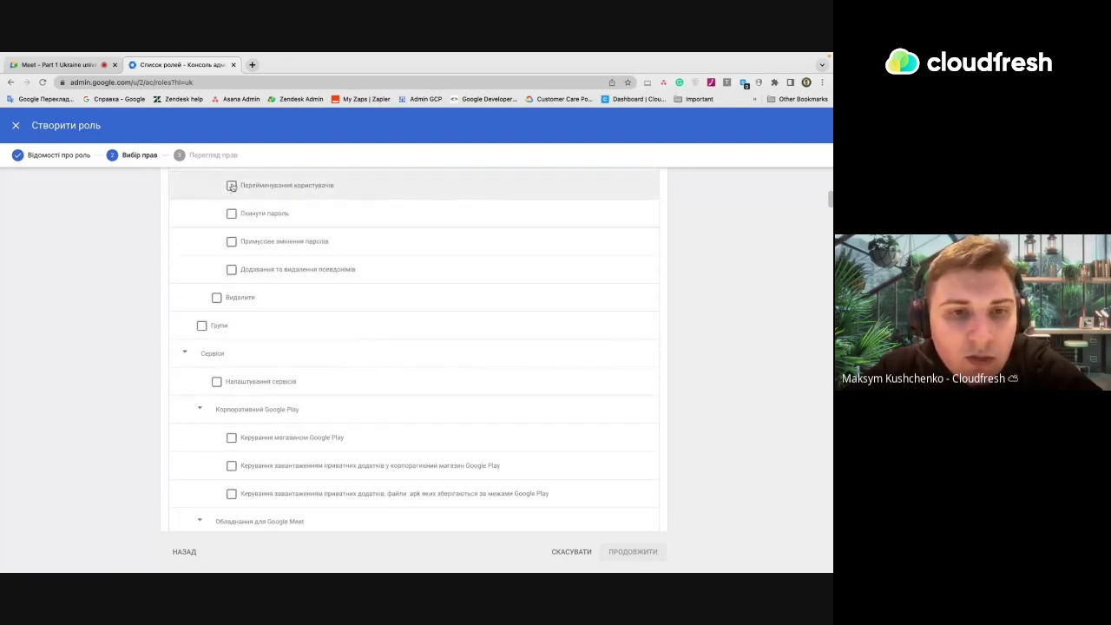
pyautogui.scroll(-2, 211, 330)
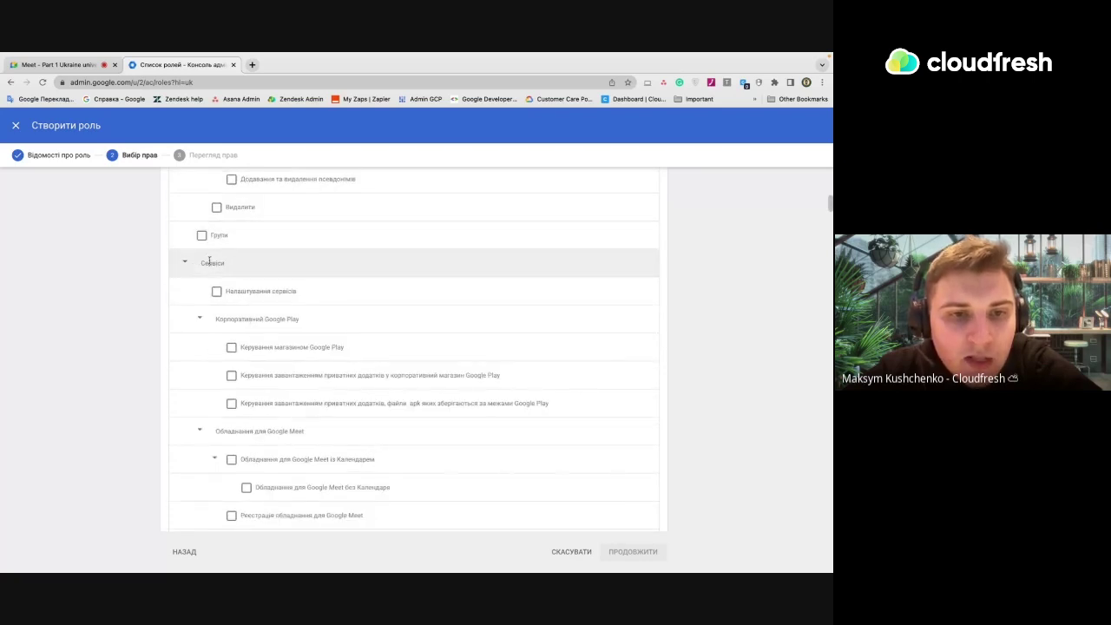
pyautogui.scroll(-1, 296, 265)
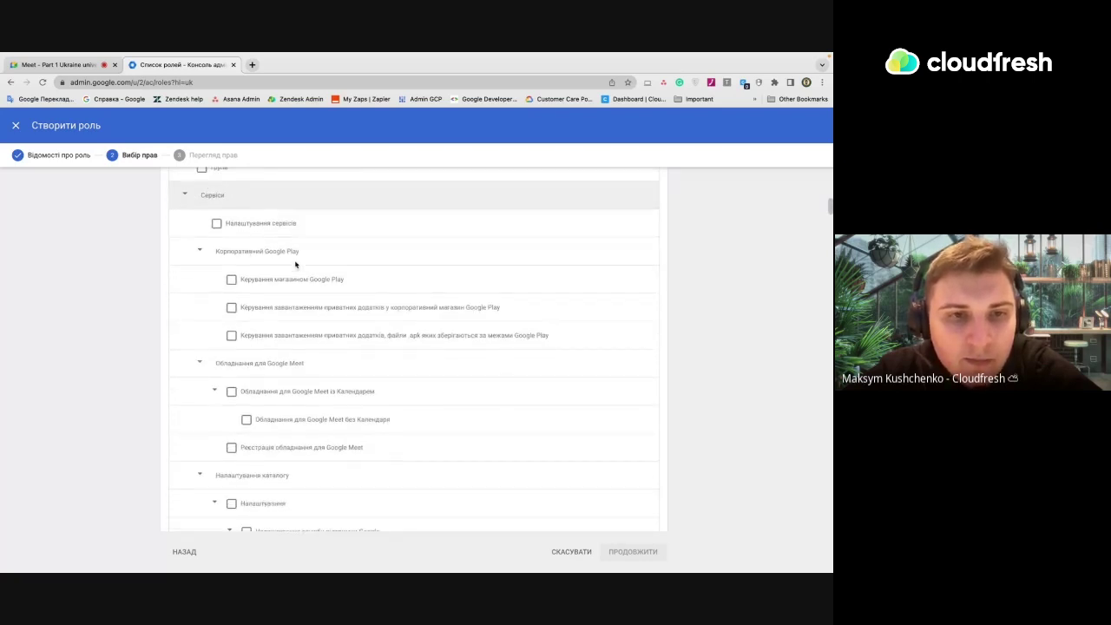
pyautogui.click(216, 226)
pyautogui.click(216, 226)
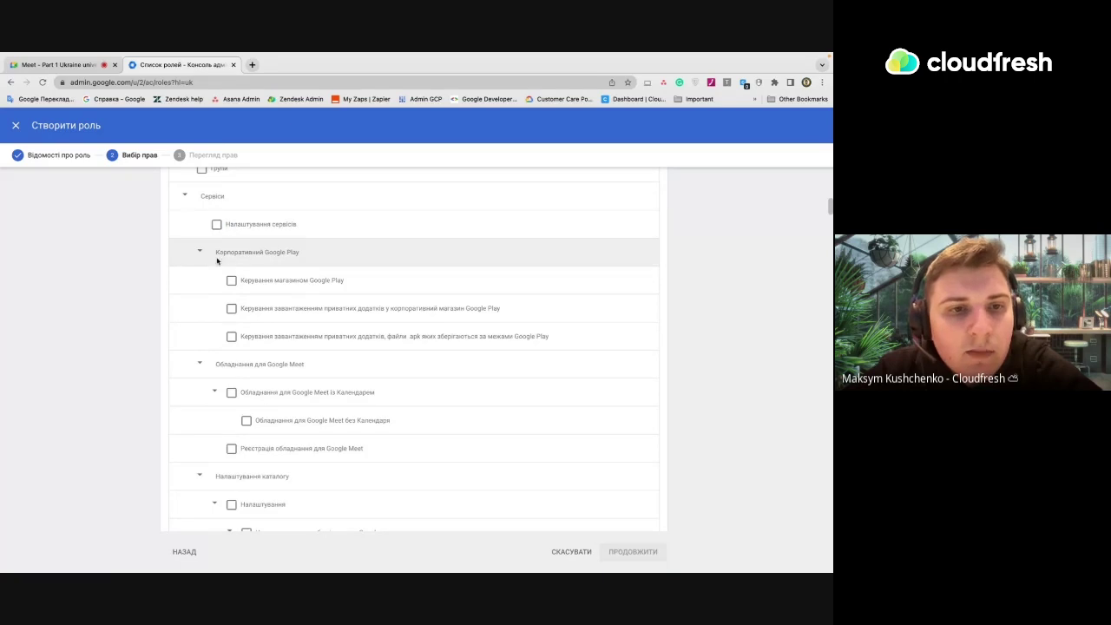
# Toggle the YouTube settings permission on and off, leaving every privilege unchecked
pyautogui.scroll(-1, 286, 253)
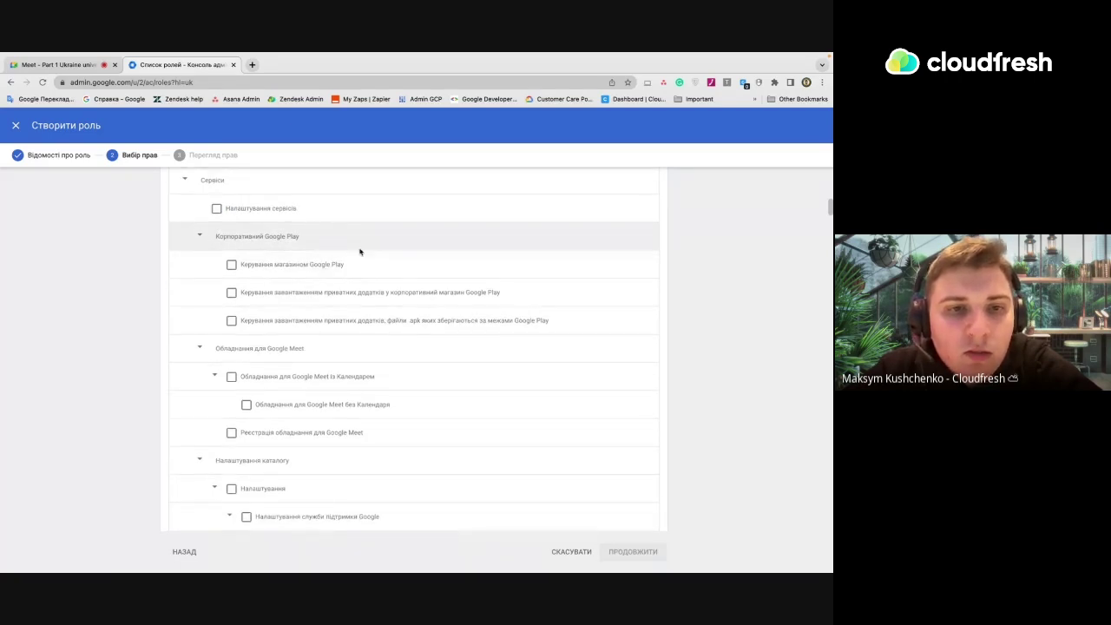
pyautogui.scroll(-5, 361, 252)
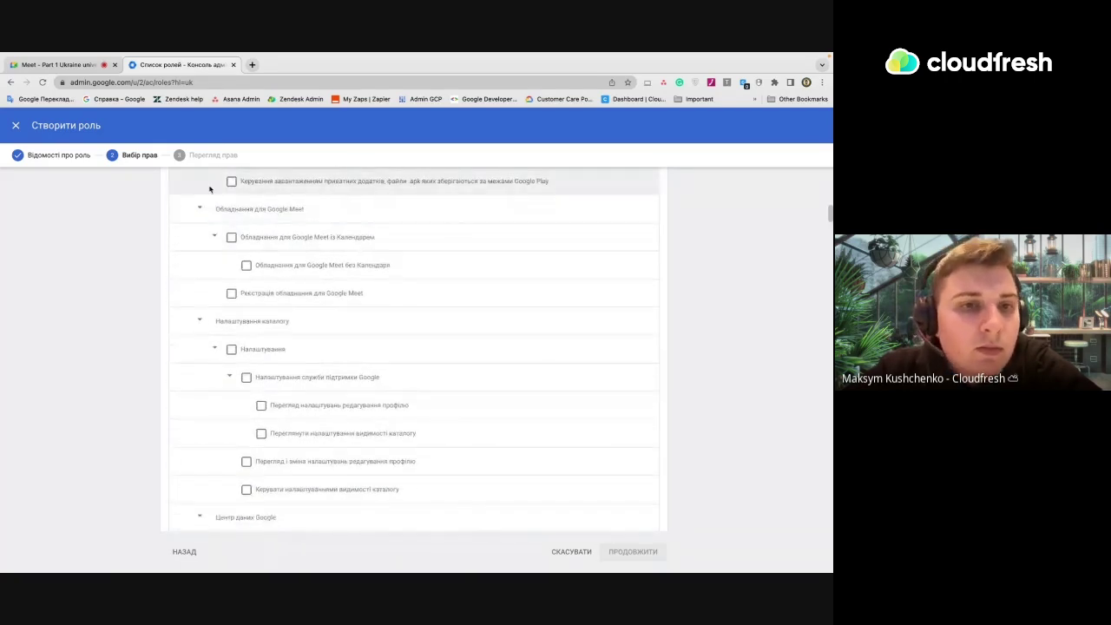
pyautogui.scroll(-3, 370, 208)
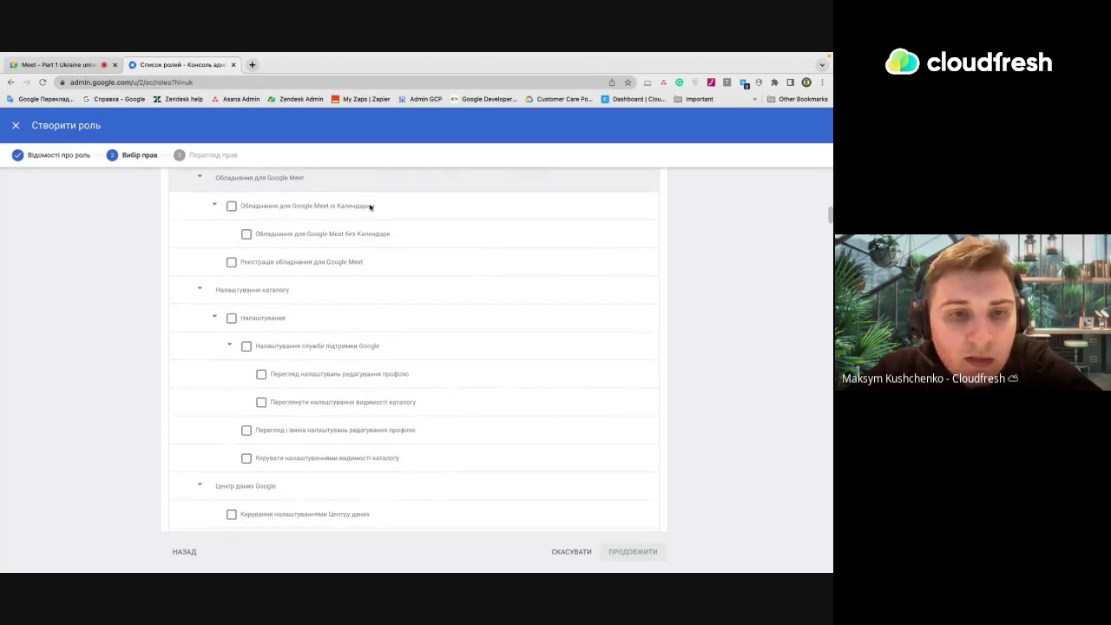
pyautogui.scroll(-6, 370, 208)
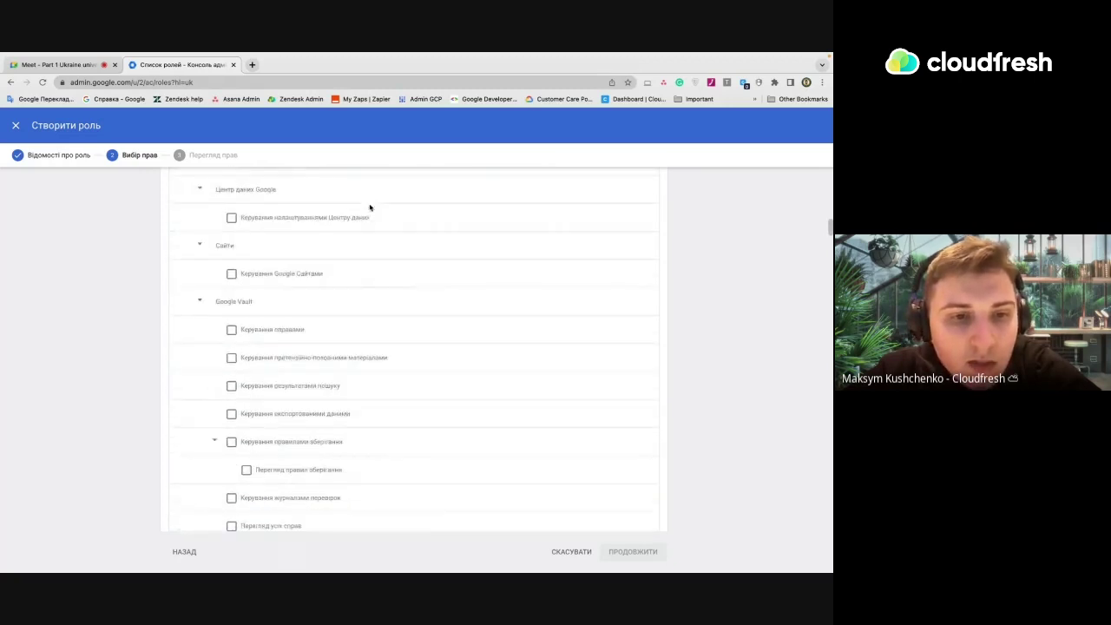
pyautogui.scroll(-10, 284, 315)
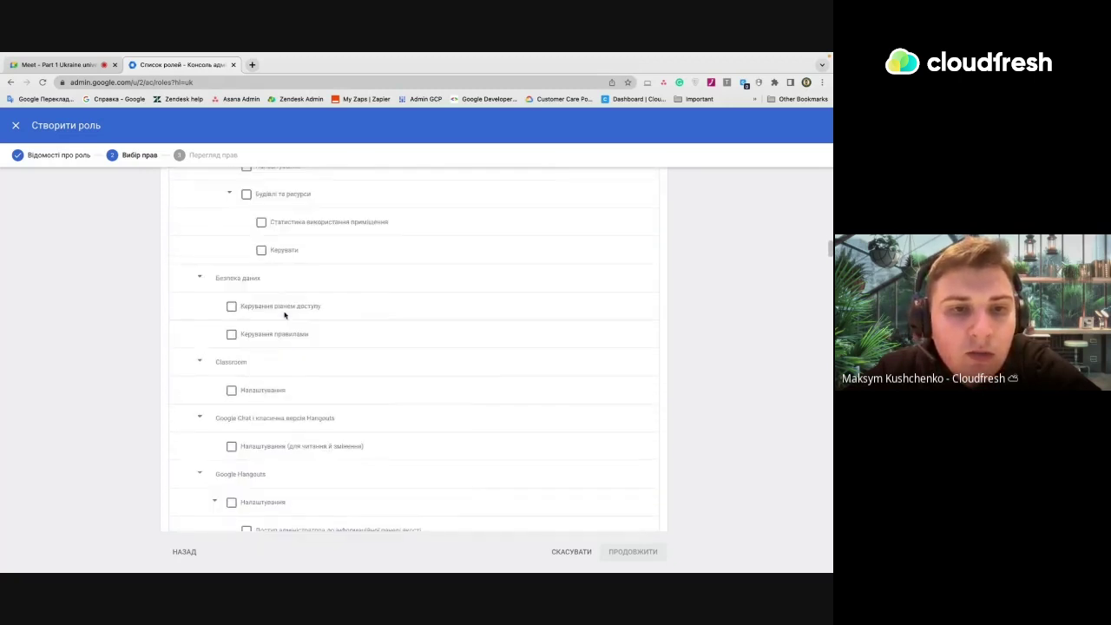
pyautogui.scroll(-1, 284, 315)
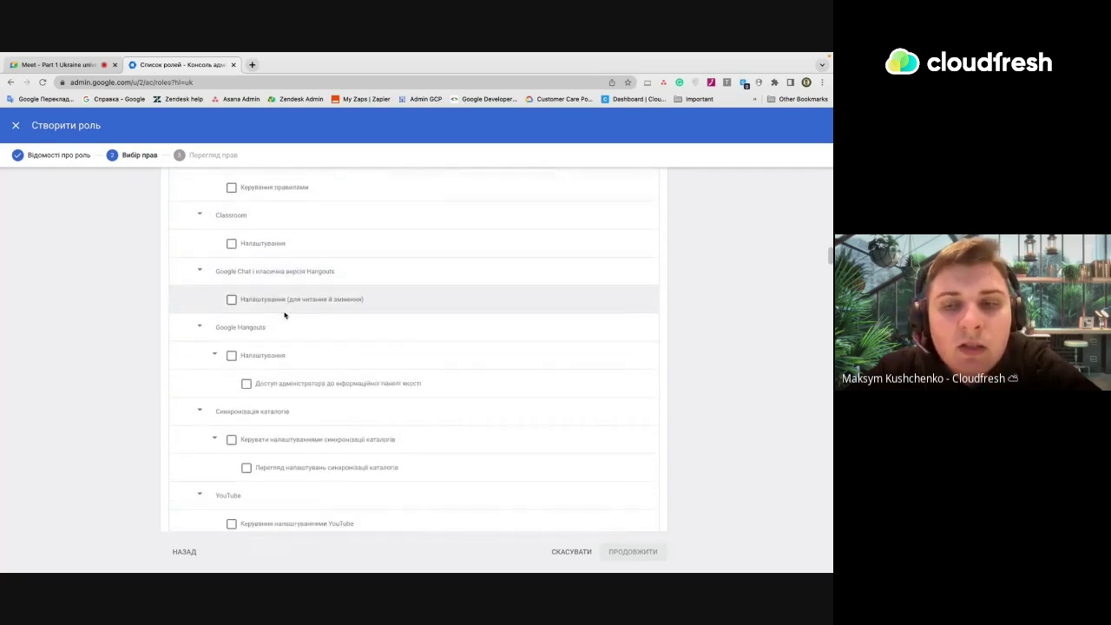
pyautogui.scroll(-4, 284, 315)
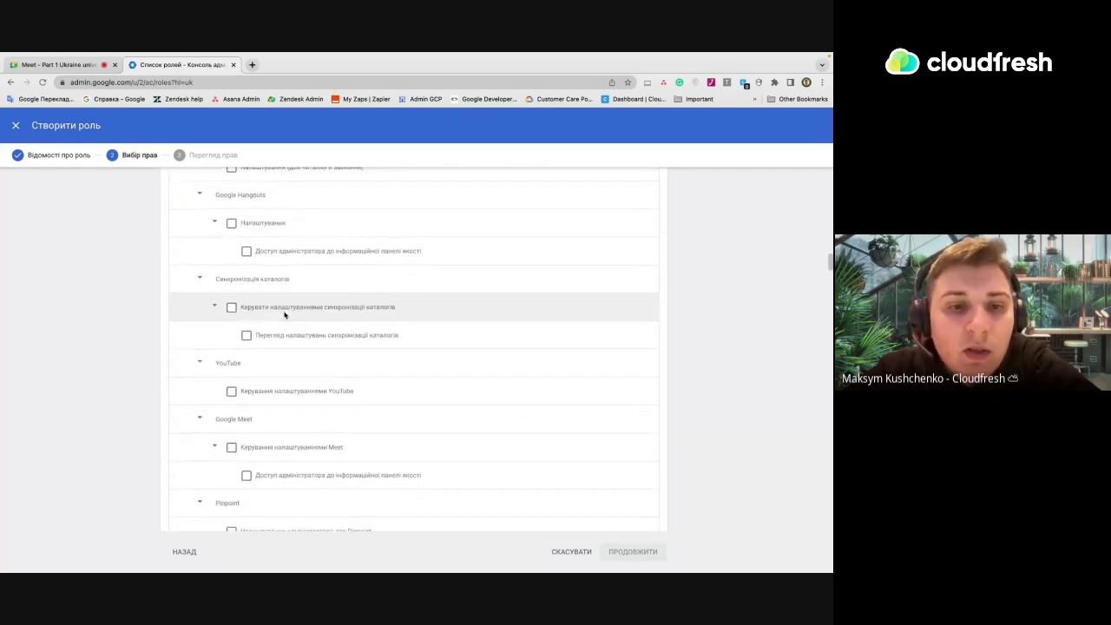
pyautogui.scroll(-1, 284, 315)
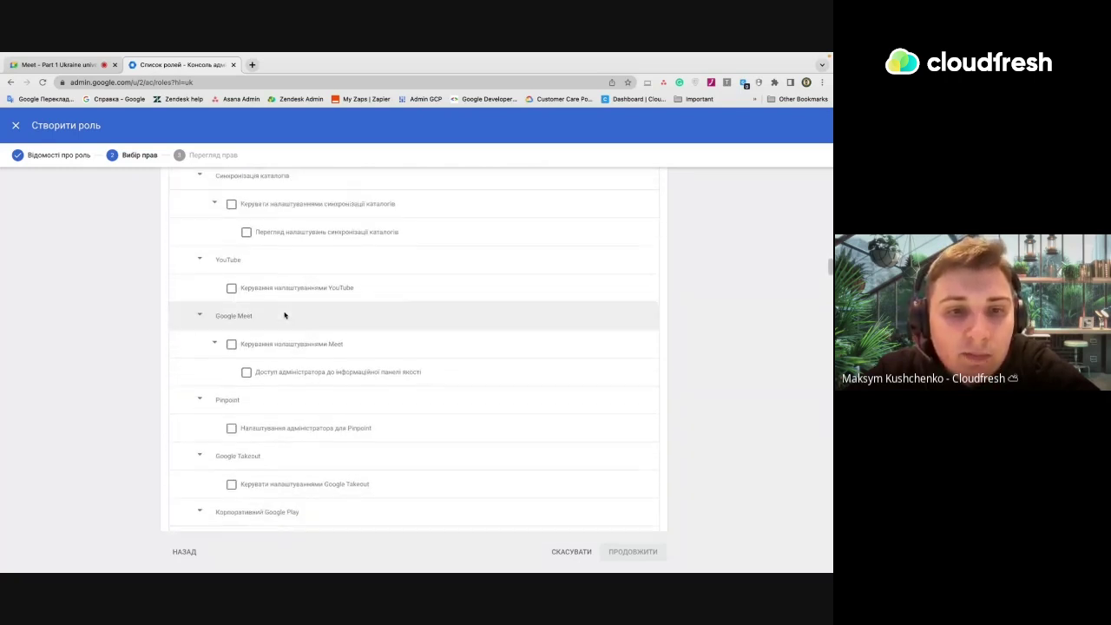
pyautogui.click(231, 288)
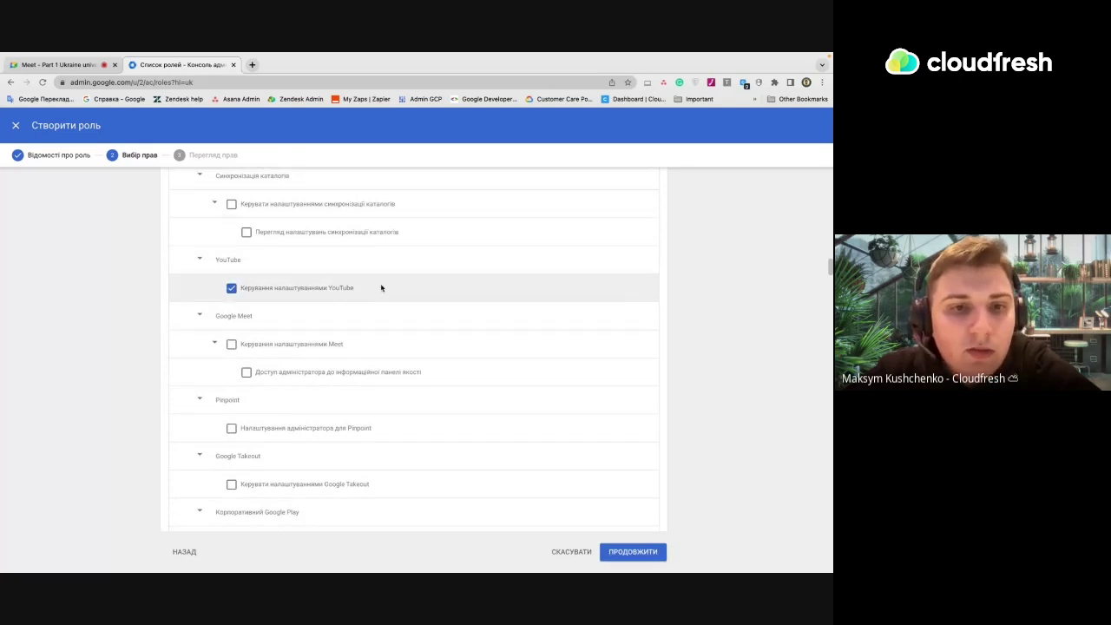
pyautogui.click(231, 288)
pyautogui.scroll(-5, 322, 288)
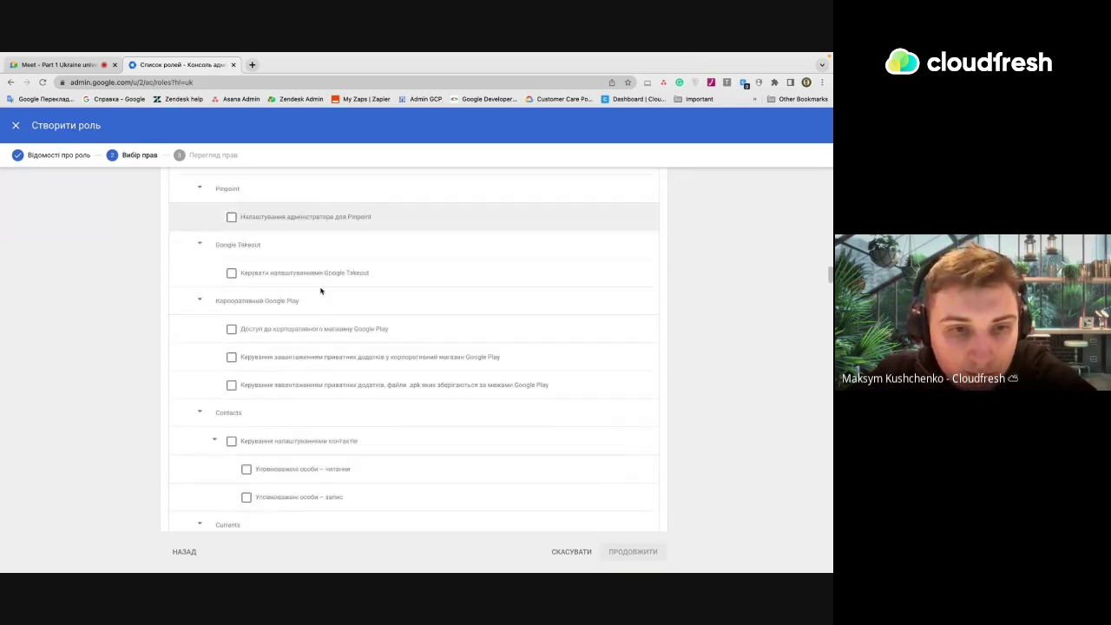
pyautogui.scroll(-10, 344, 246)
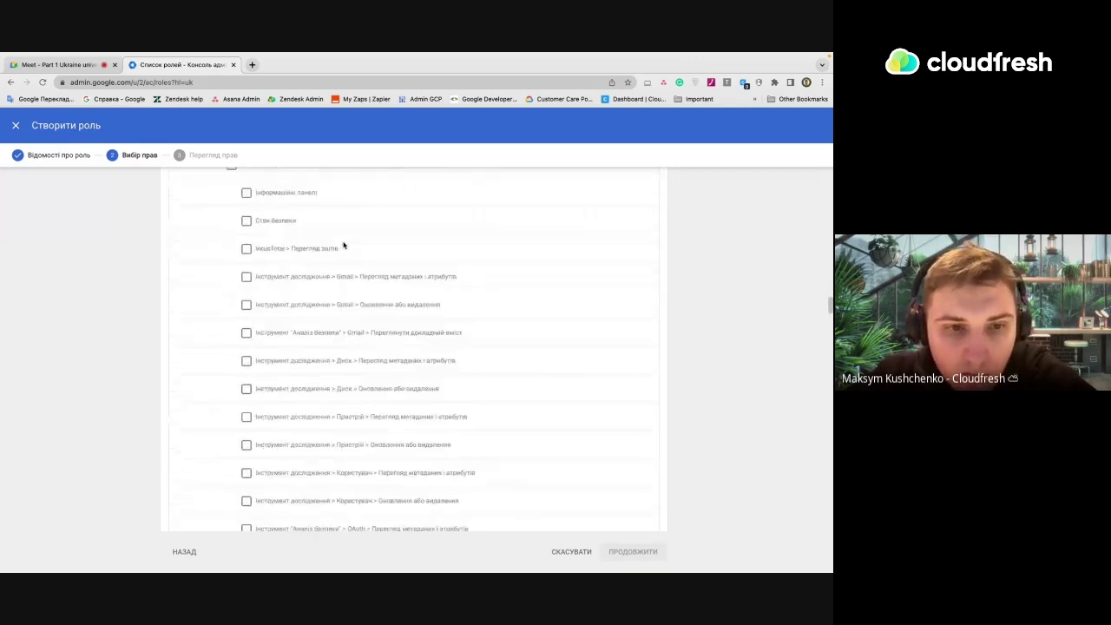
pyautogui.scroll(-10, 343, 246)
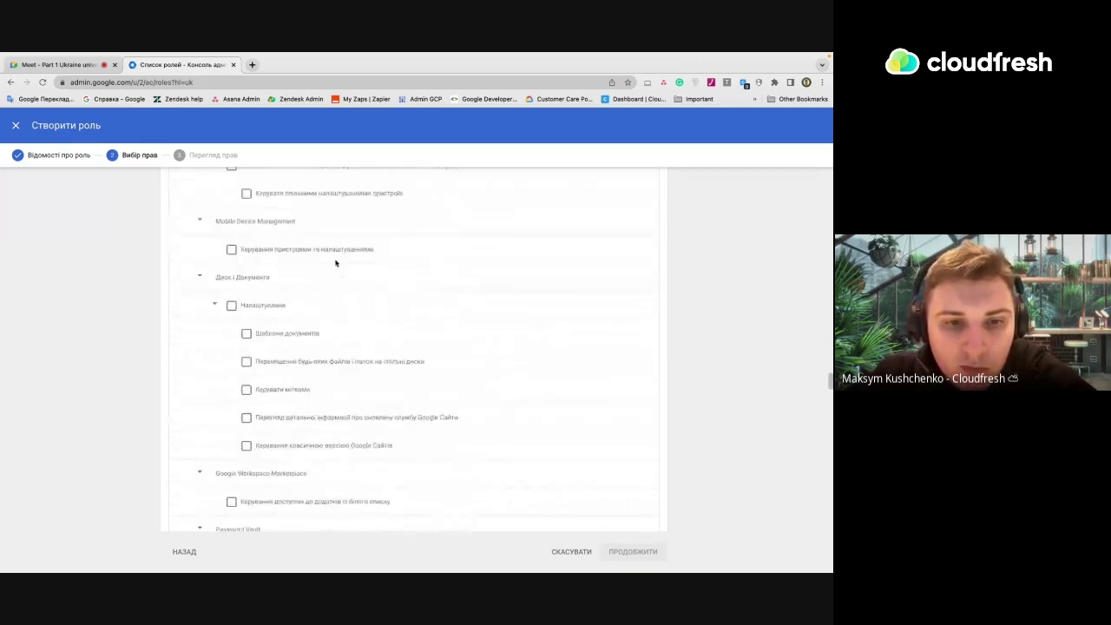
pyautogui.scroll(-5, 336, 263)
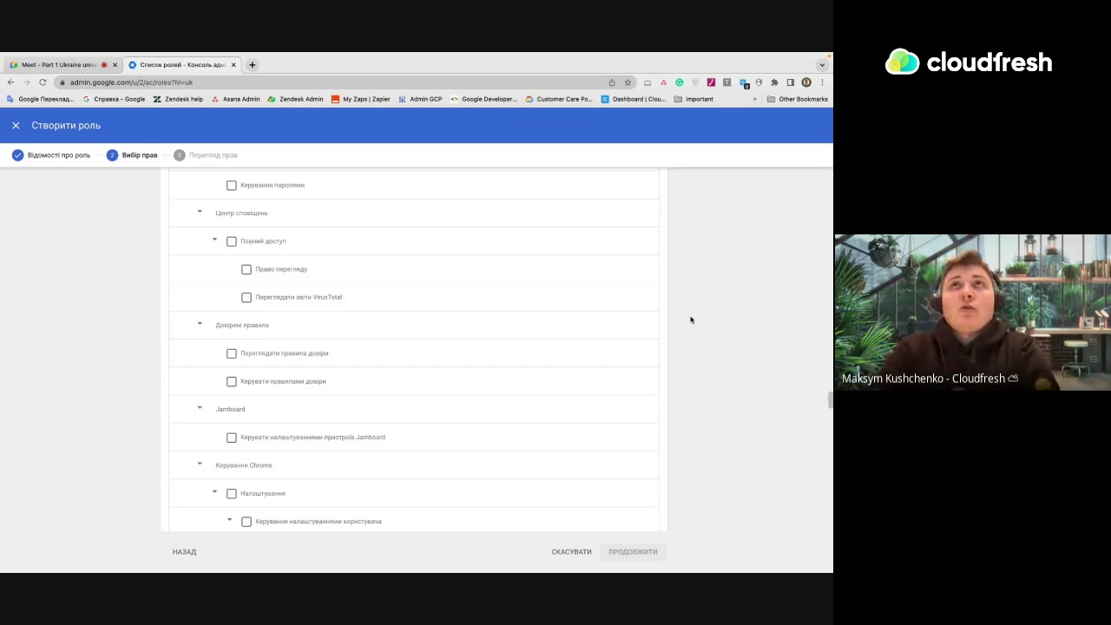
pyautogui.scroll(20, 691, 319)
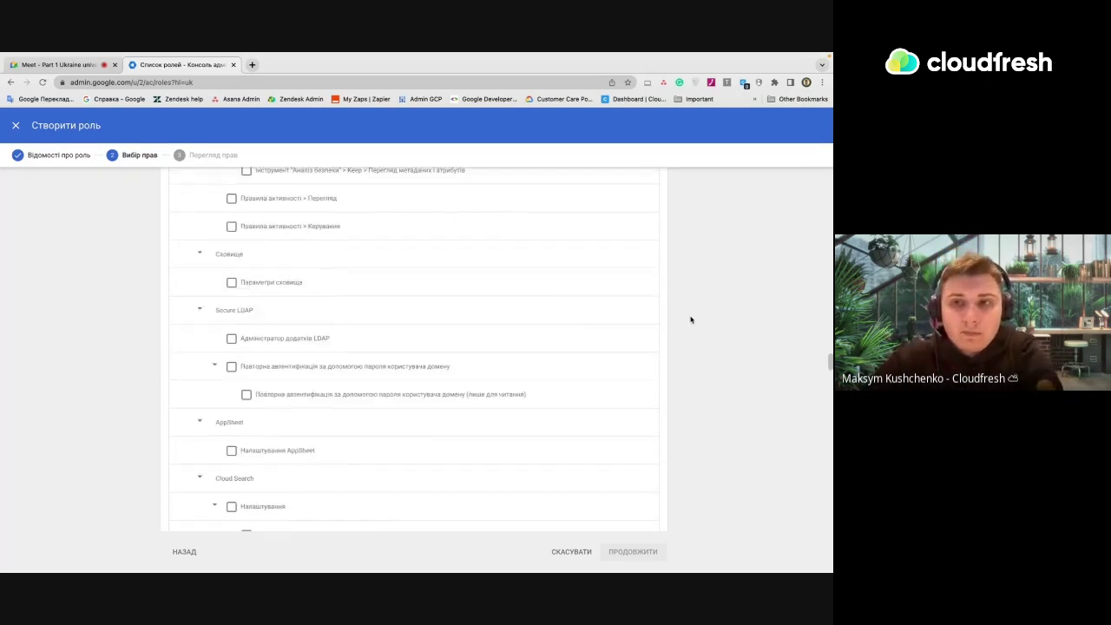
pyautogui.scroll(5, 691, 319)
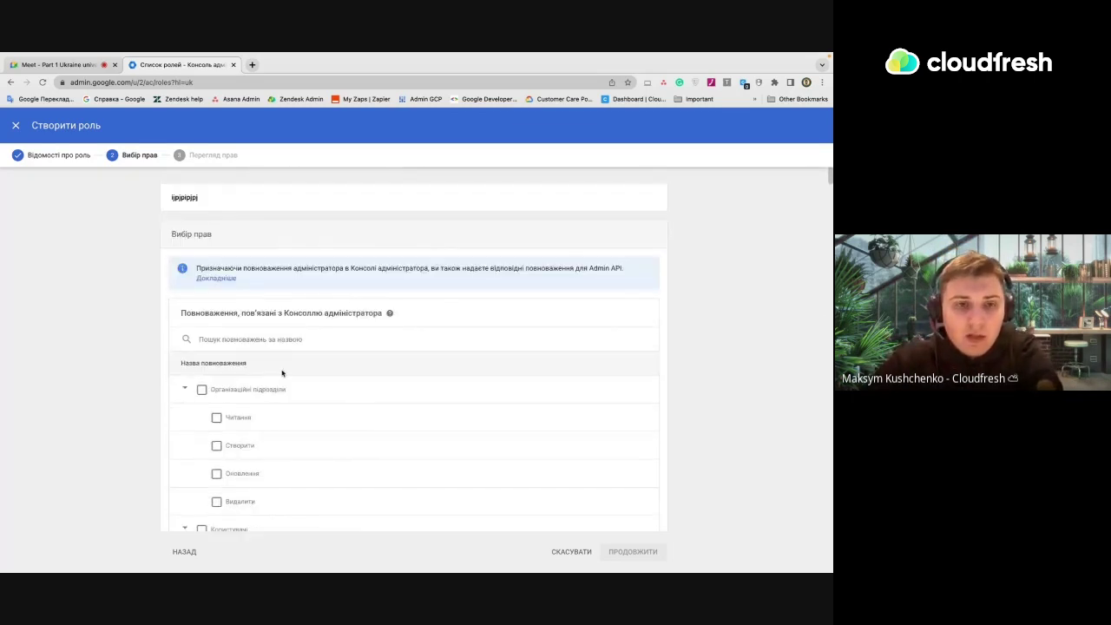
# Tick and clear the Організаційні підрозділи privilege set twice
pyautogui.click(202, 389)
pyautogui.scroll(-2, 390, 355)
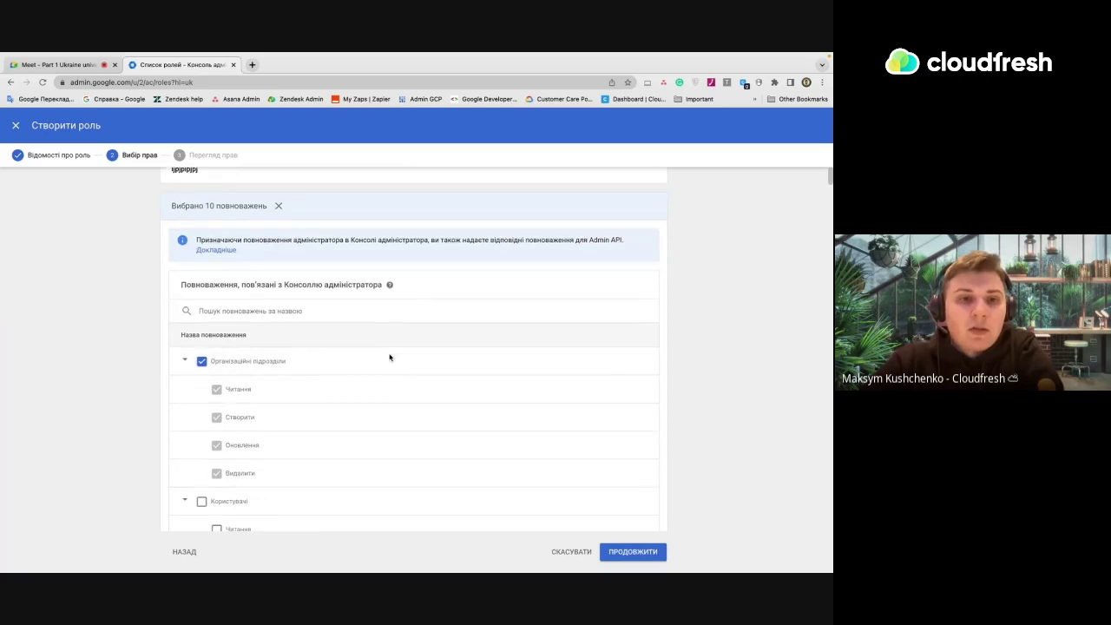
pyautogui.click(202, 354)
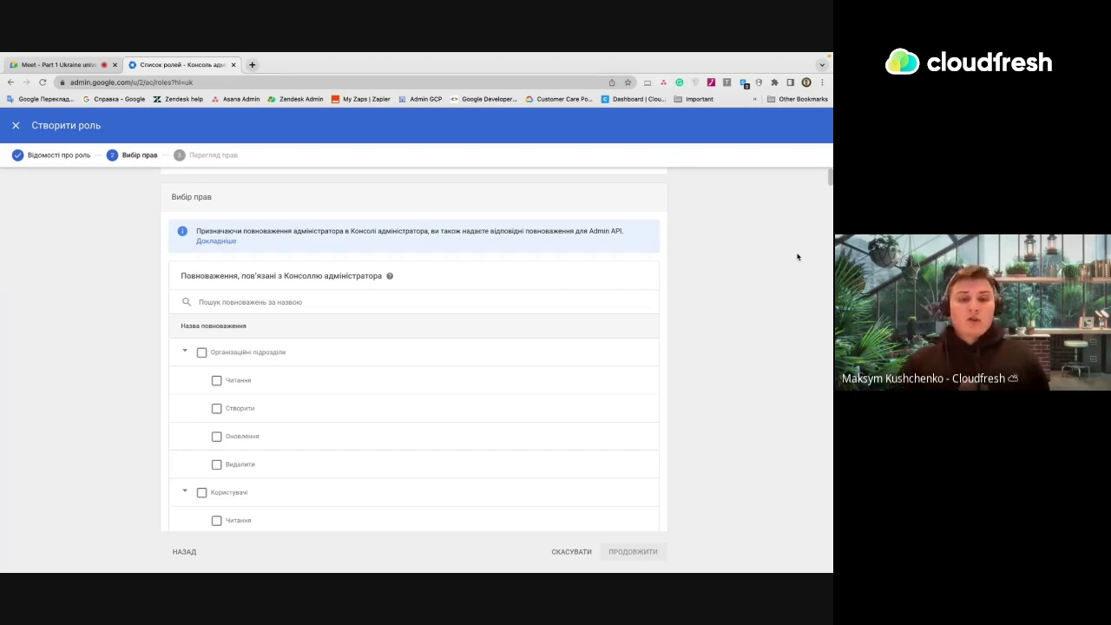
pyautogui.click(202, 351)
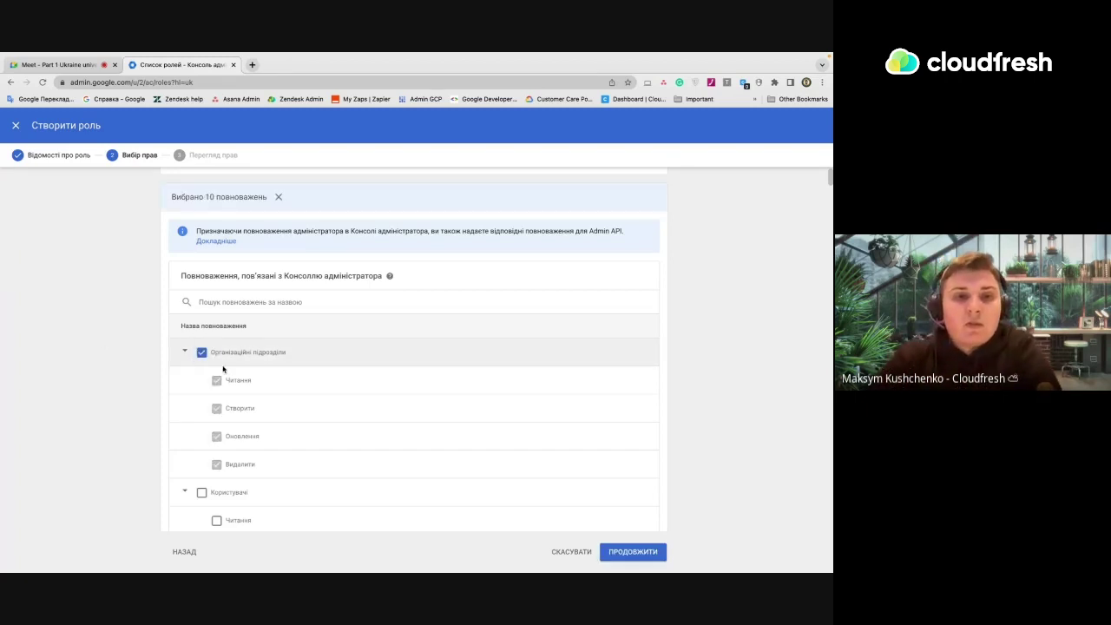
pyautogui.scroll(-1, 353, 356)
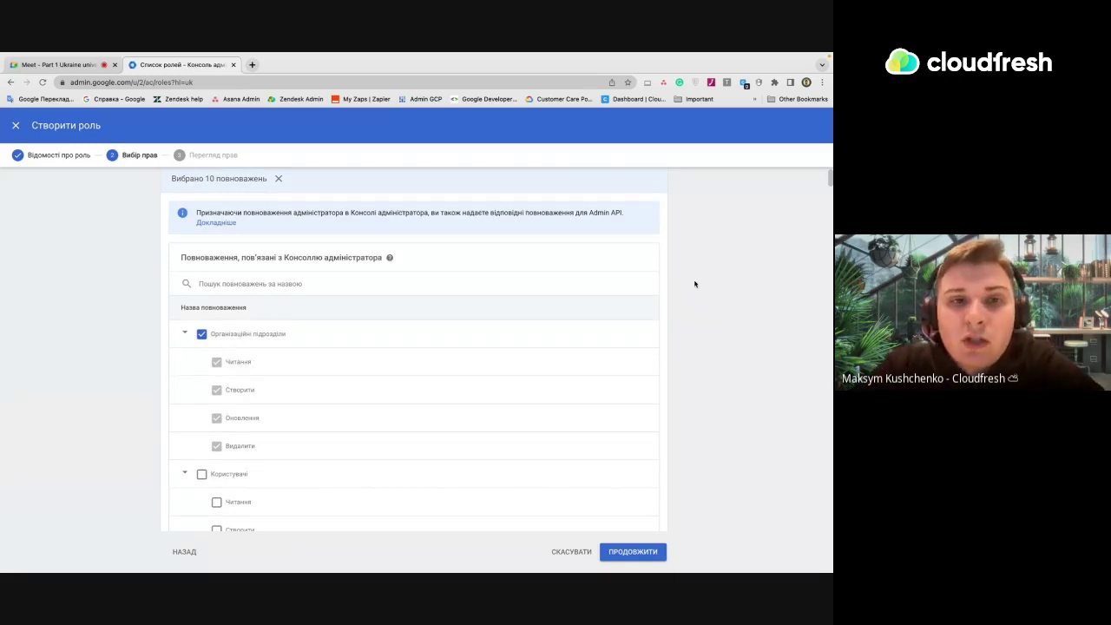
pyautogui.click(201, 333)
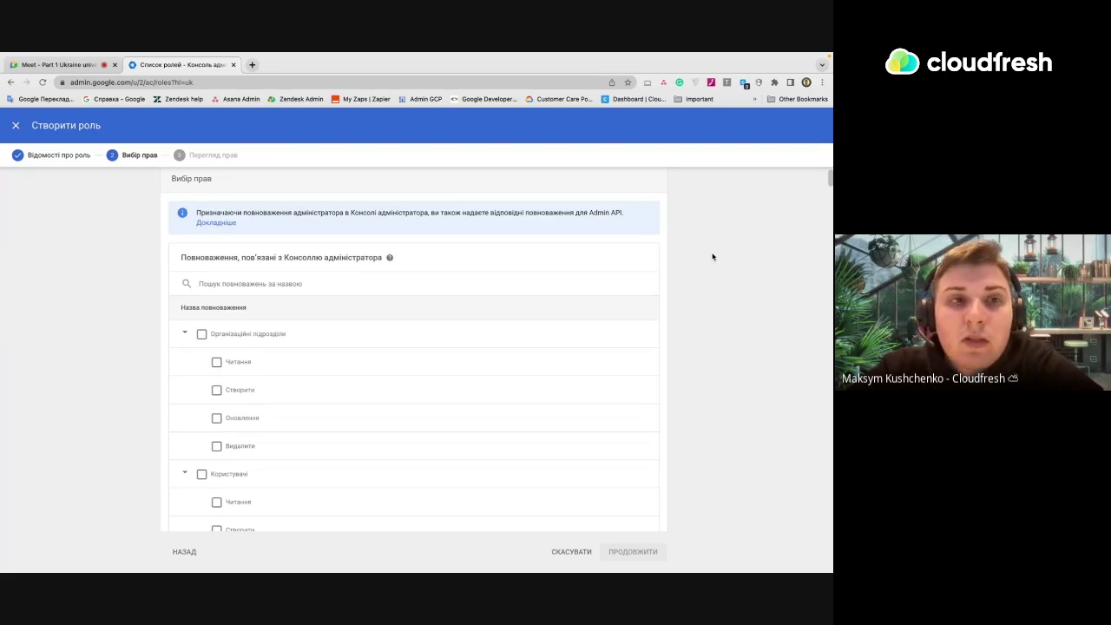
pyautogui.scroll(-5, 546, 278)
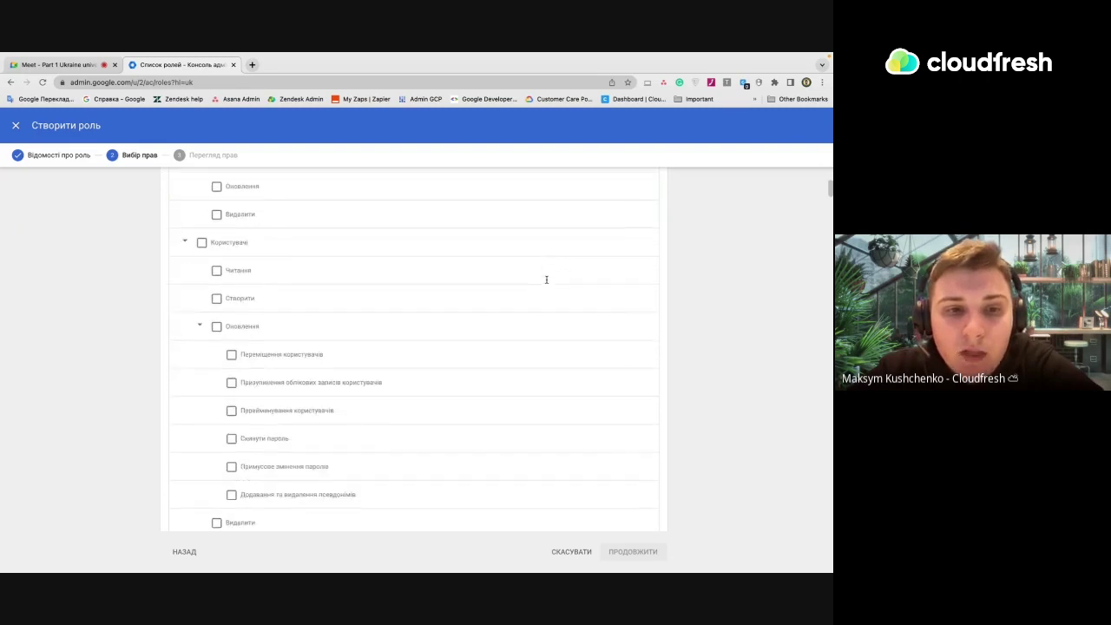
pyautogui.scroll(8, 521, 278)
pyautogui.scroll(-3, 231, 402)
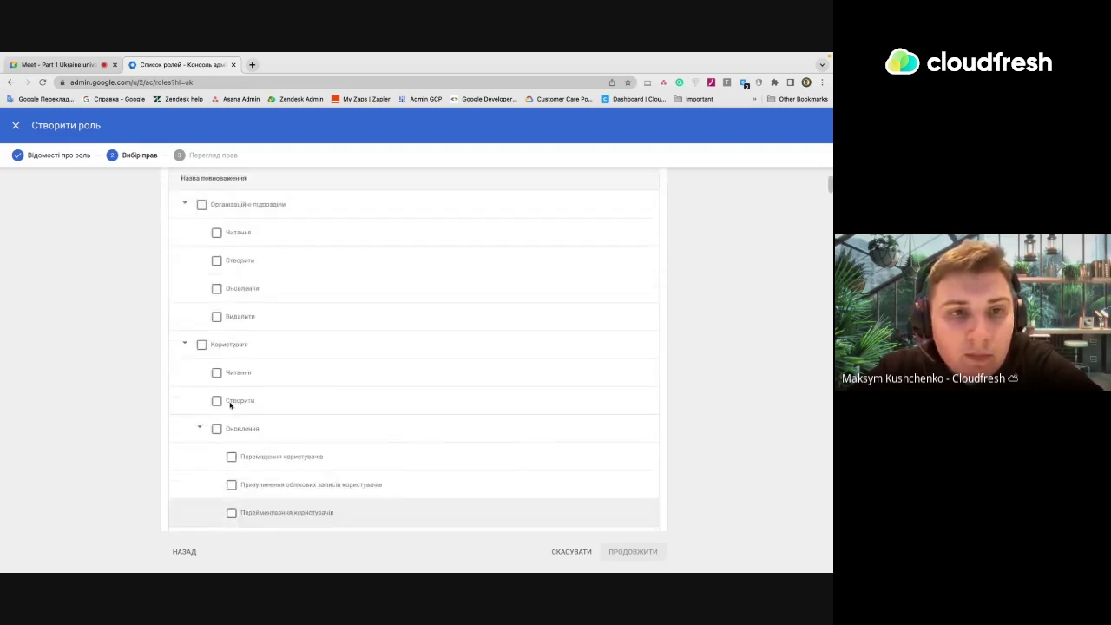
pyautogui.scroll(3, 235, 322)
# Clear Organizational units and Users privileges, keep only Groups checked, and continue to review
pyautogui.click(201, 379)
pyautogui.scroll(-3, 364, 303)
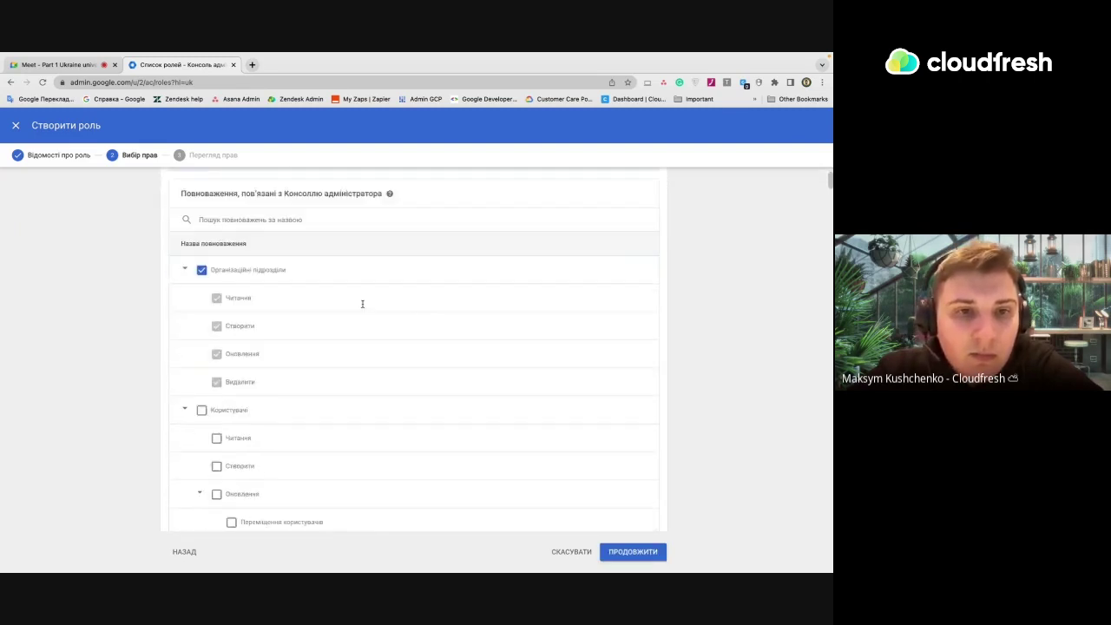
pyautogui.click(306, 340)
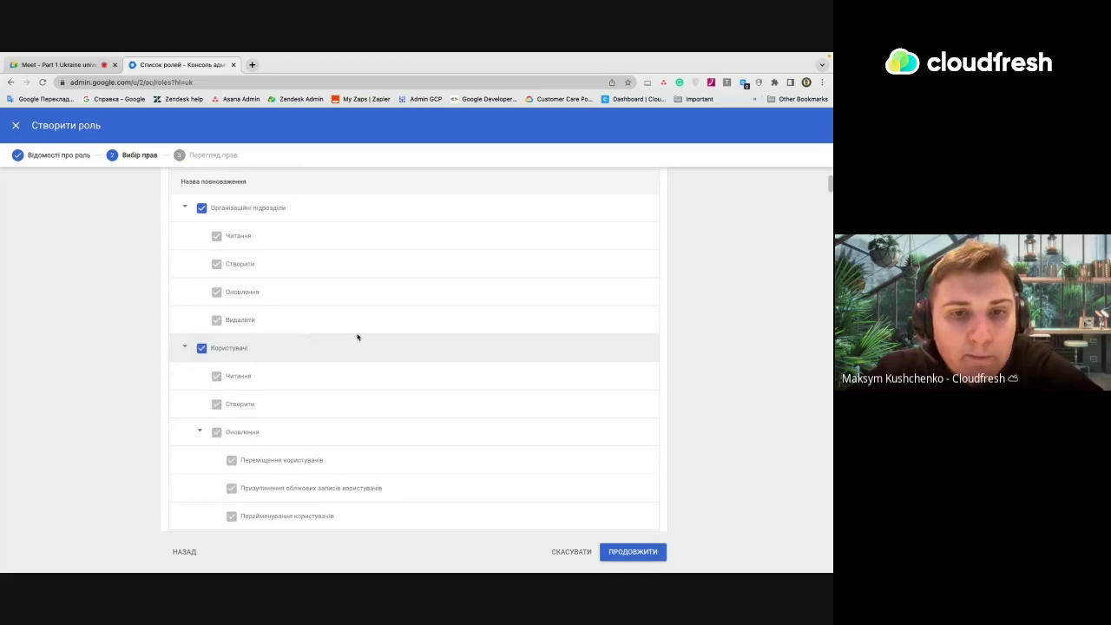
pyautogui.scroll(-6, 357, 337)
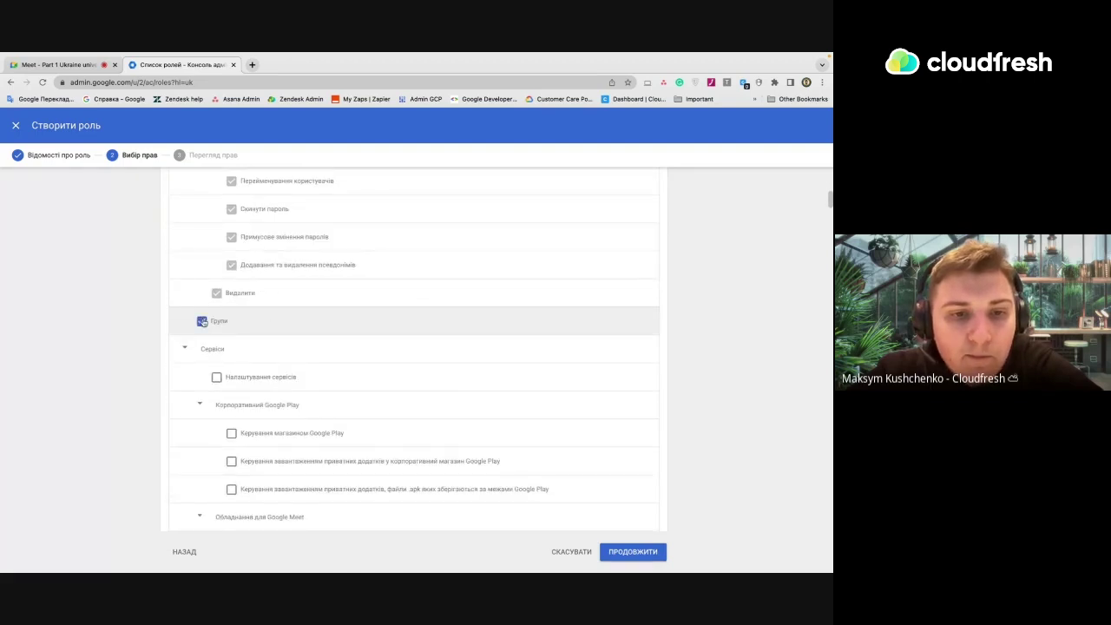
pyautogui.scroll(10, 202, 330)
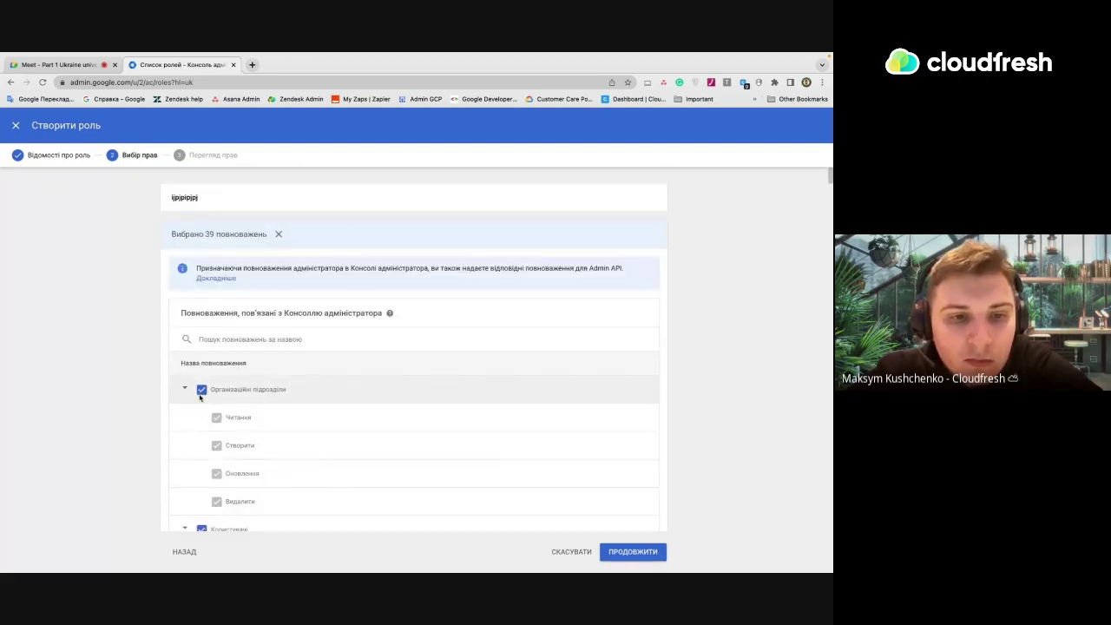
pyautogui.click(201, 390)
pyautogui.scroll(-3, 208, 382)
pyautogui.click(202, 381)
pyautogui.scroll(-5, 201, 382)
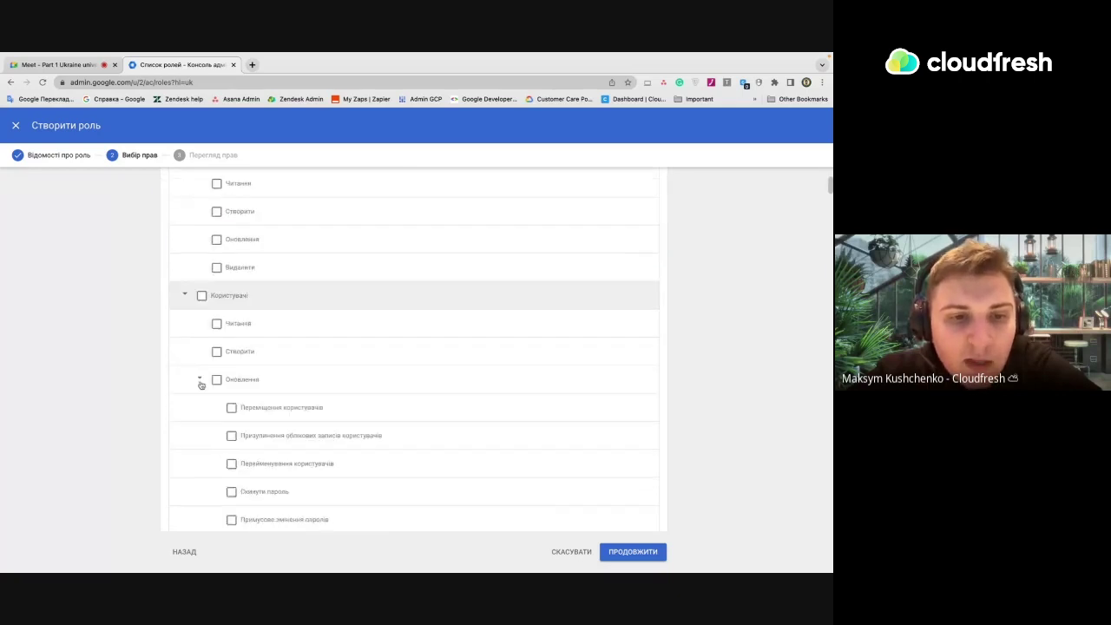
pyautogui.click(201, 428)
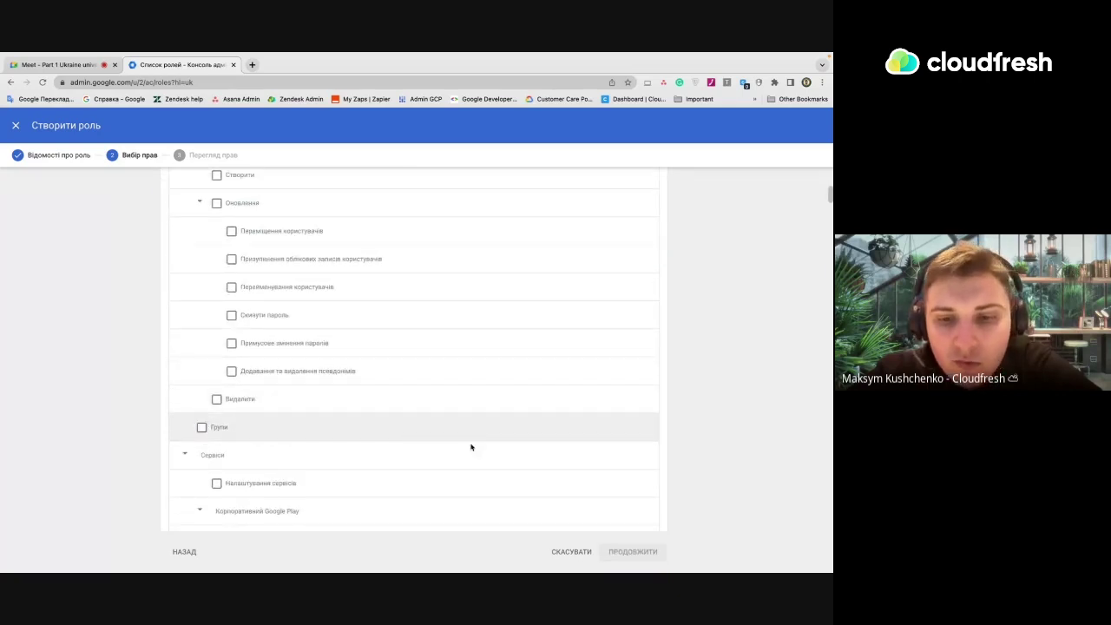
pyautogui.click(202, 428)
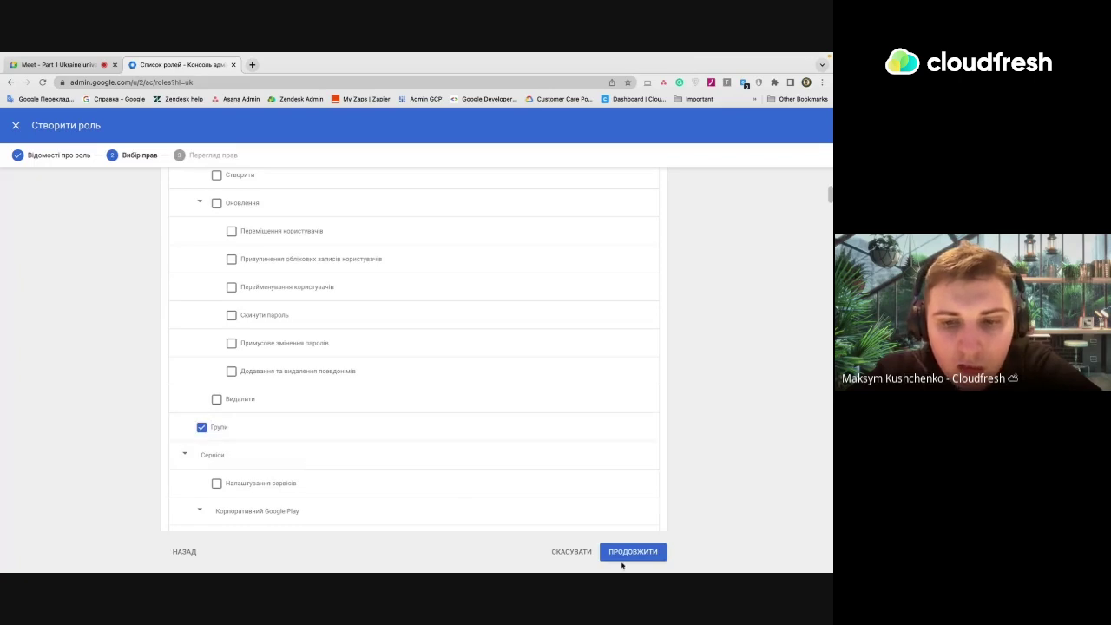
pyautogui.click(626, 554)
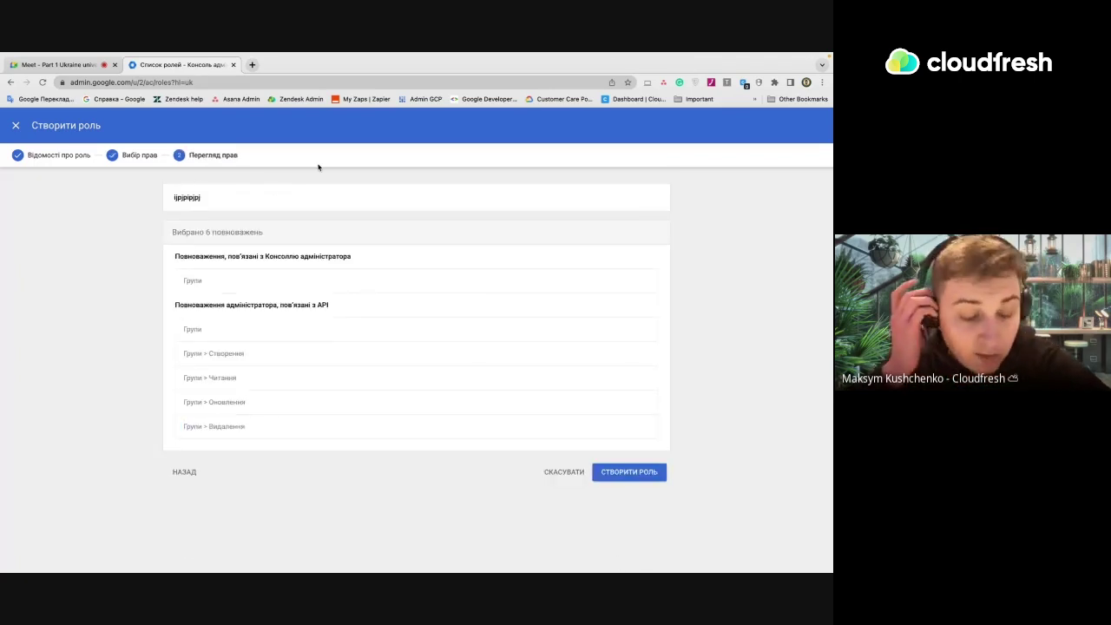
# Check the 6 selected Groups privileges and API section, go back, then cancel role creation
pyautogui.moveTo(173, 234); pyautogui.dragTo(282, 237)
pyautogui.click(282, 237)
pyautogui.moveTo(170, 311); pyautogui.dragTo(347, 311)
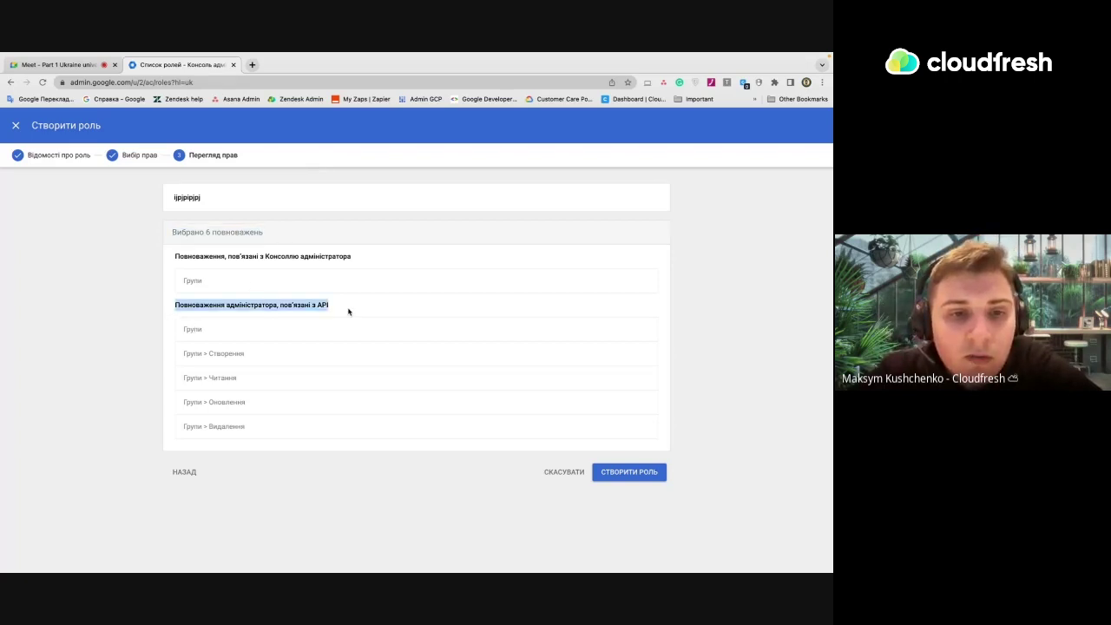
pyautogui.click(346, 312)
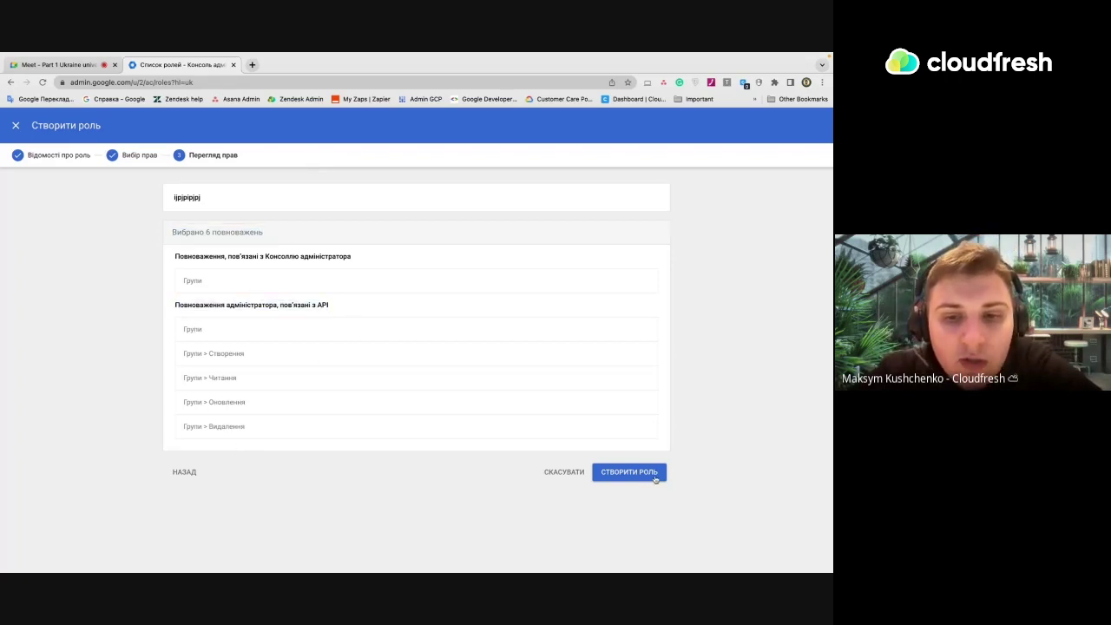
pyautogui.click(190, 473)
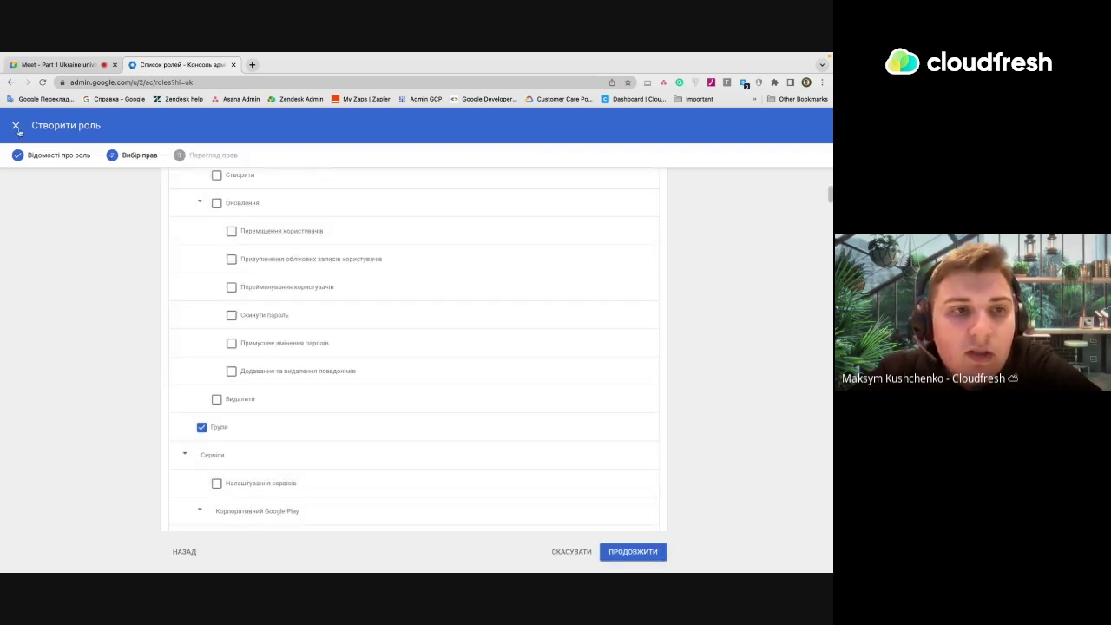
pyautogui.click(17, 126)
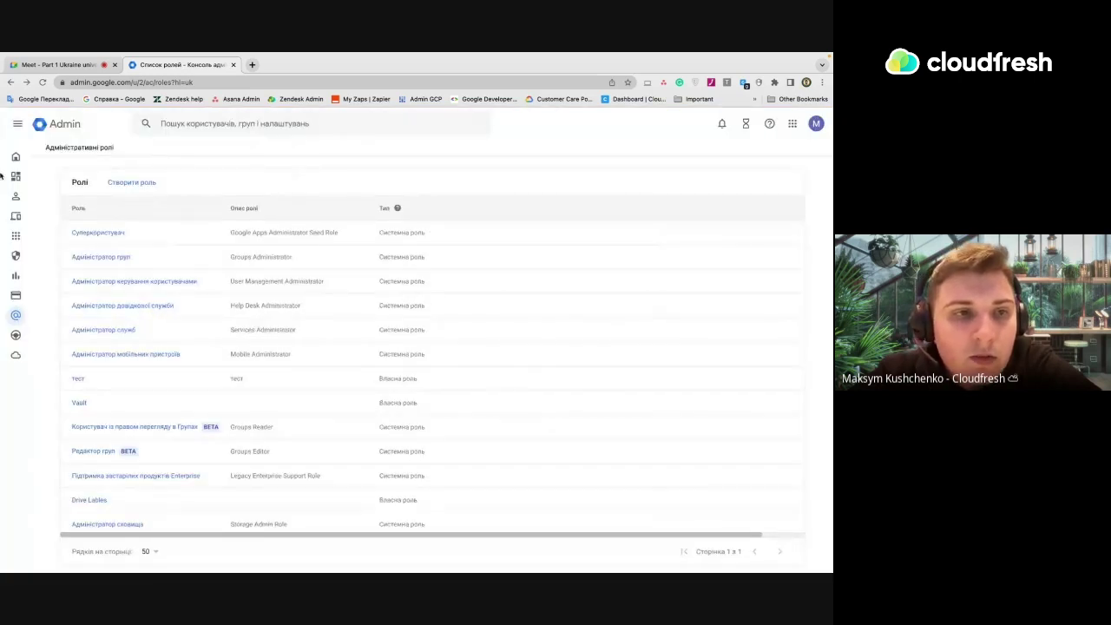
# Search the admin console for 'mku', open the matching user, and open their Apps card
pyautogui.click(178, 126)
pyautogui.write('mk')
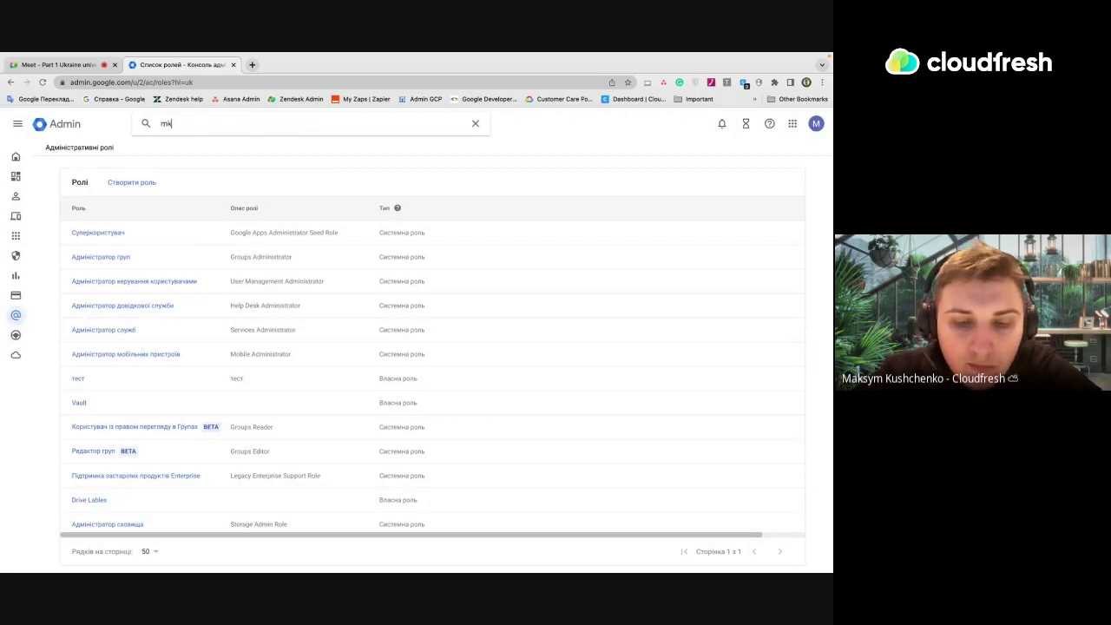
pyautogui.write('u')
pyautogui.press('Return')
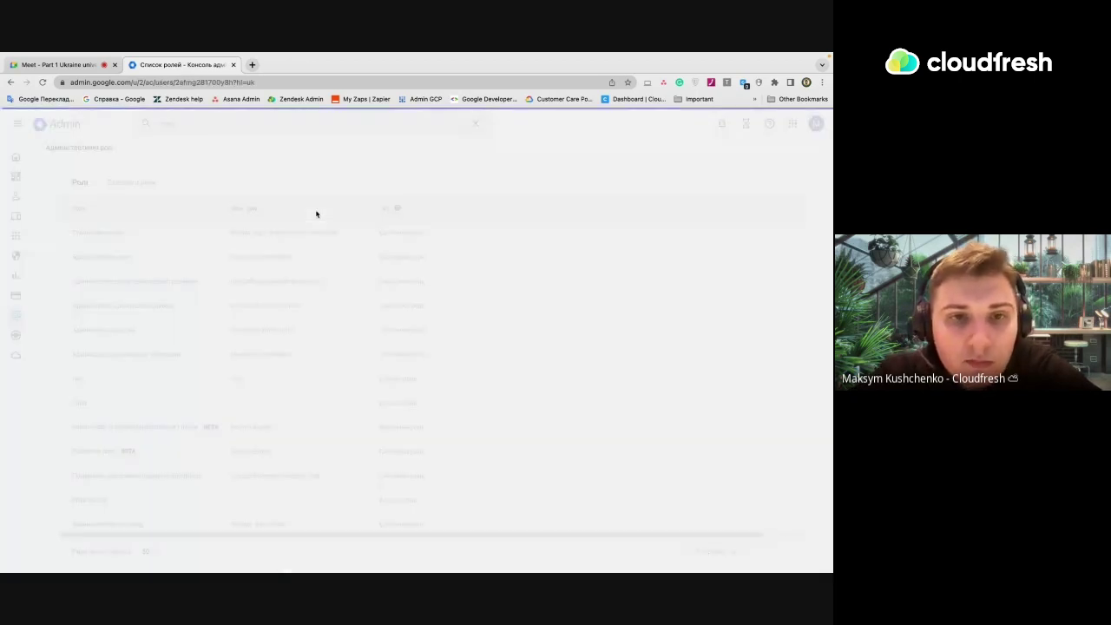
pyautogui.scroll(-3, 472, 315)
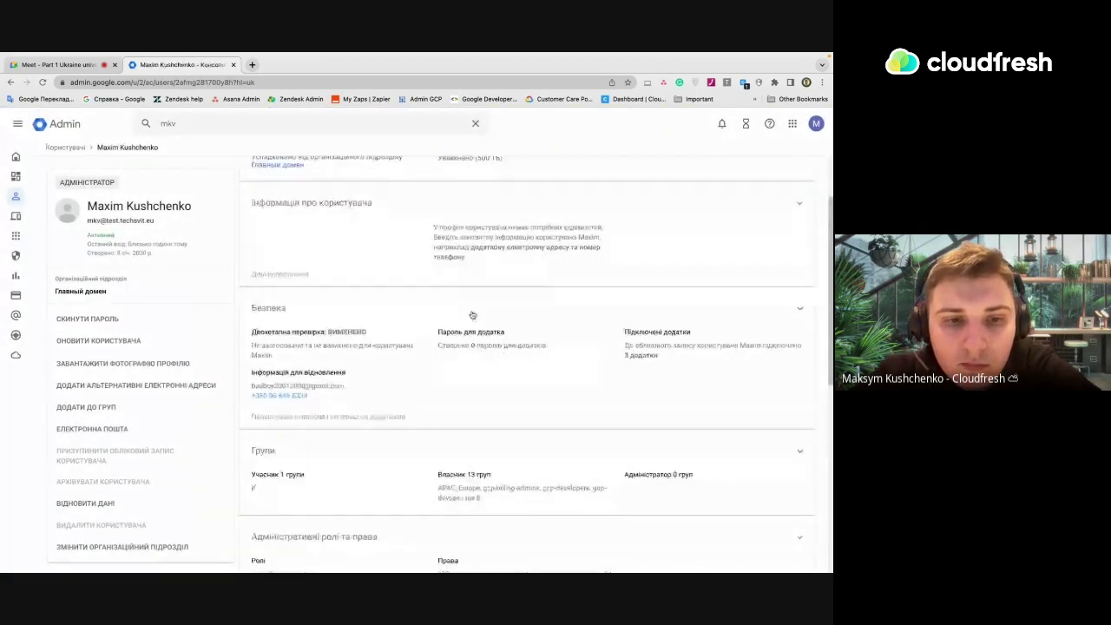
pyautogui.scroll(-7, 472, 315)
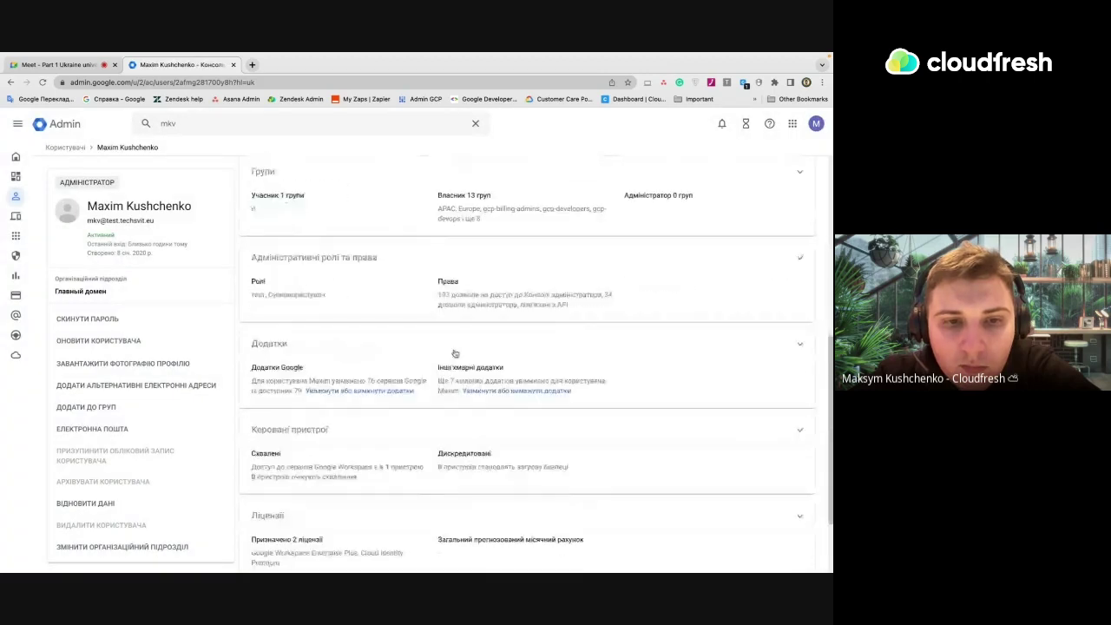
pyautogui.click(607, 372)
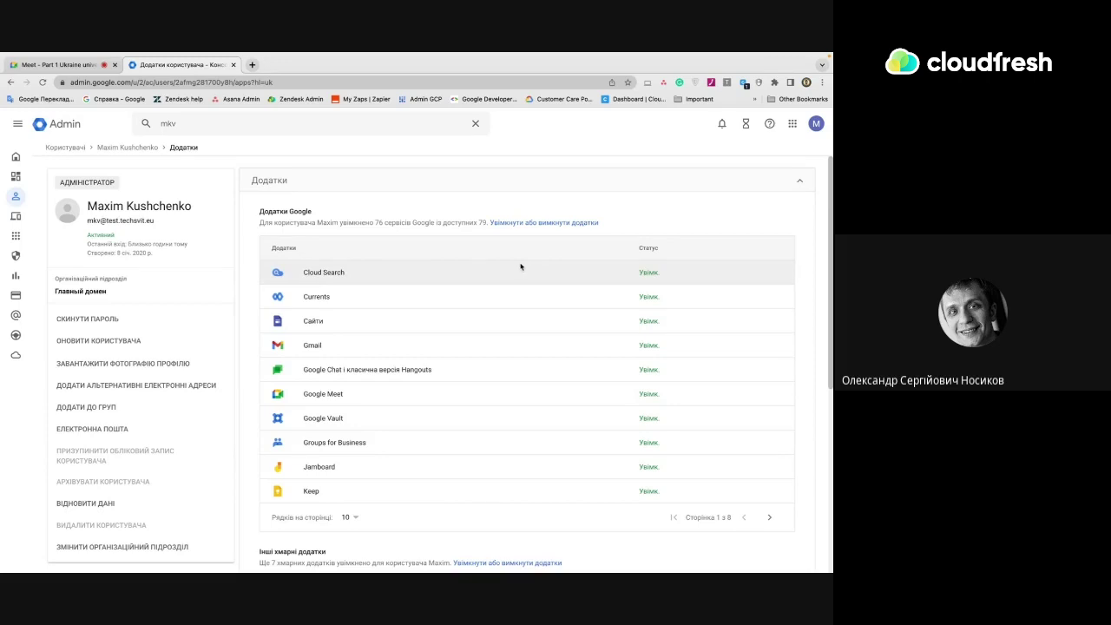
# Browse the user's Apps page showing 76 of 79 Google services turned on
pyautogui.click(102, 66)
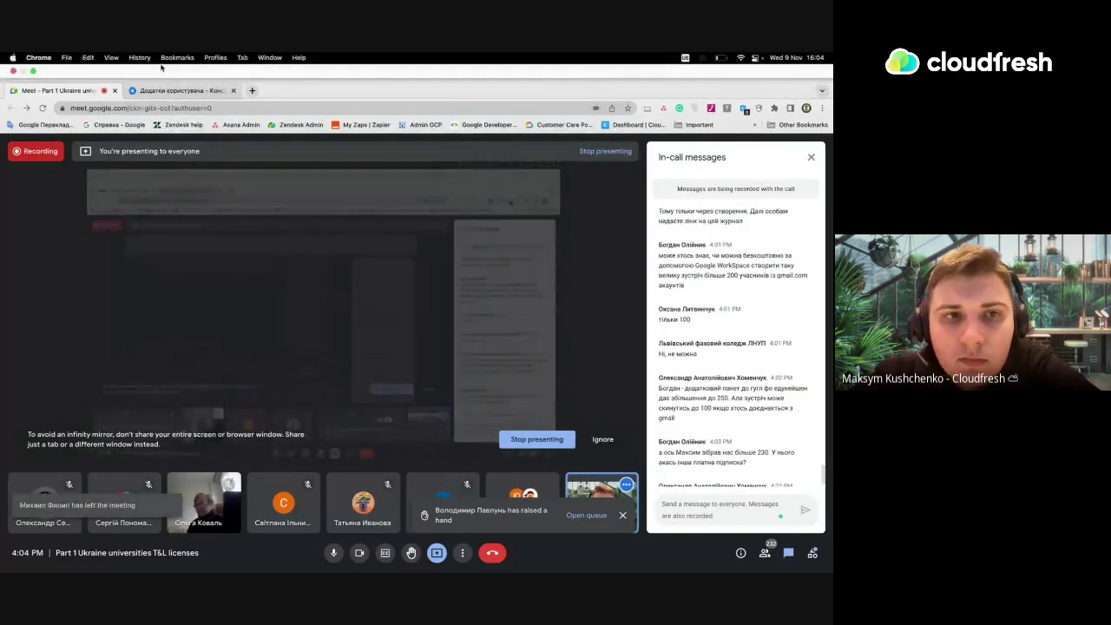
pyautogui.click(174, 64)
pyautogui.scroll(-2, 524, 298)
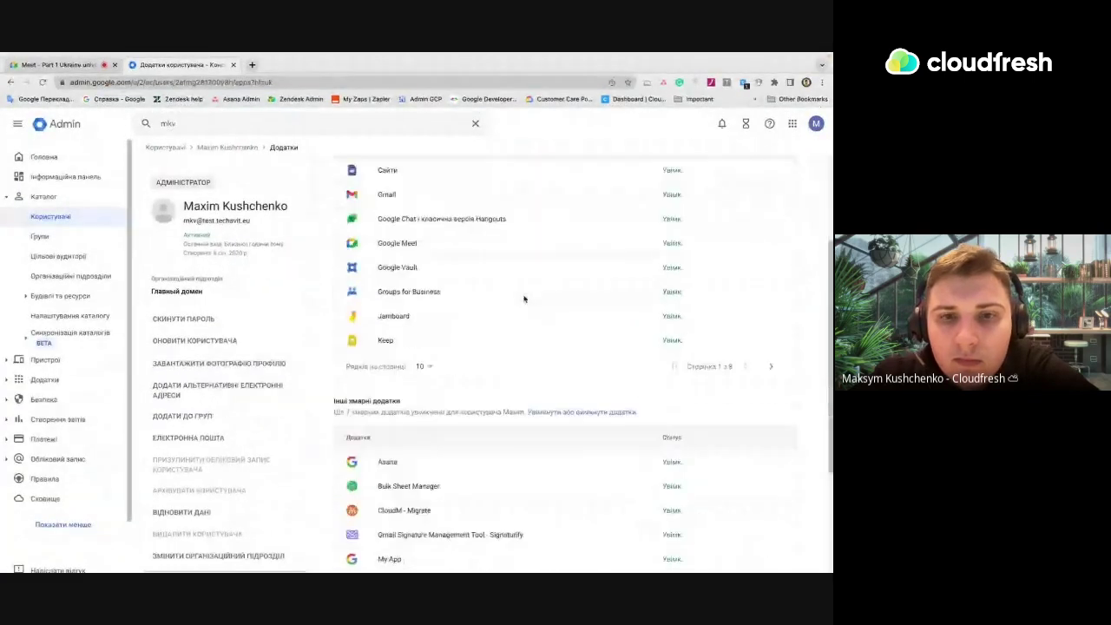
pyautogui.scroll(1, 523, 298)
pyautogui.scroll(1, 523, 298)
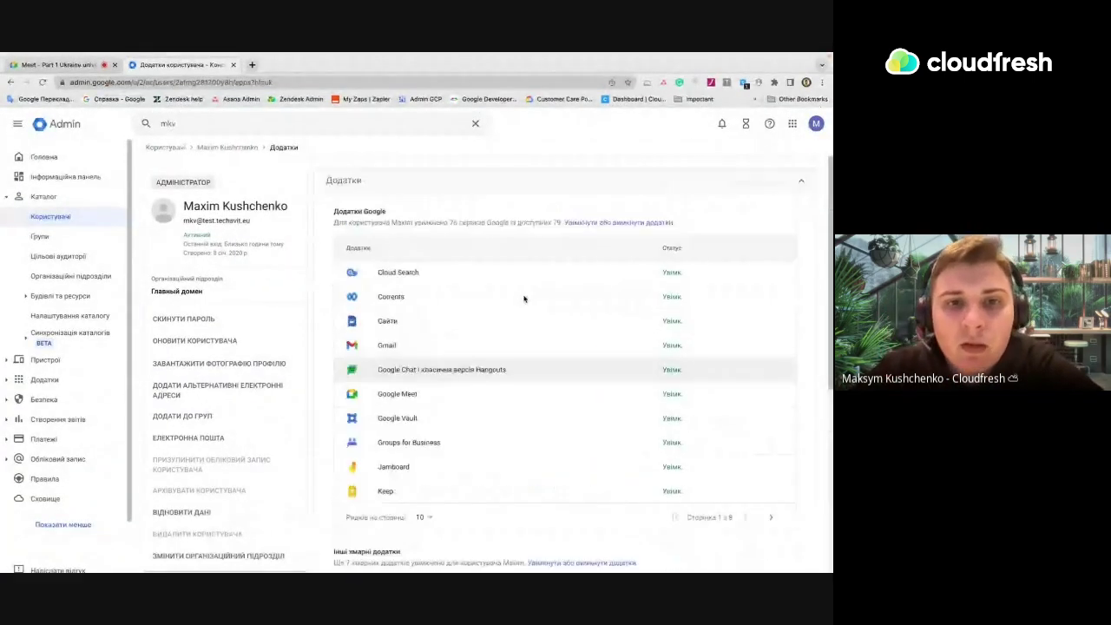
pyautogui.scroll(-1, 490, 241)
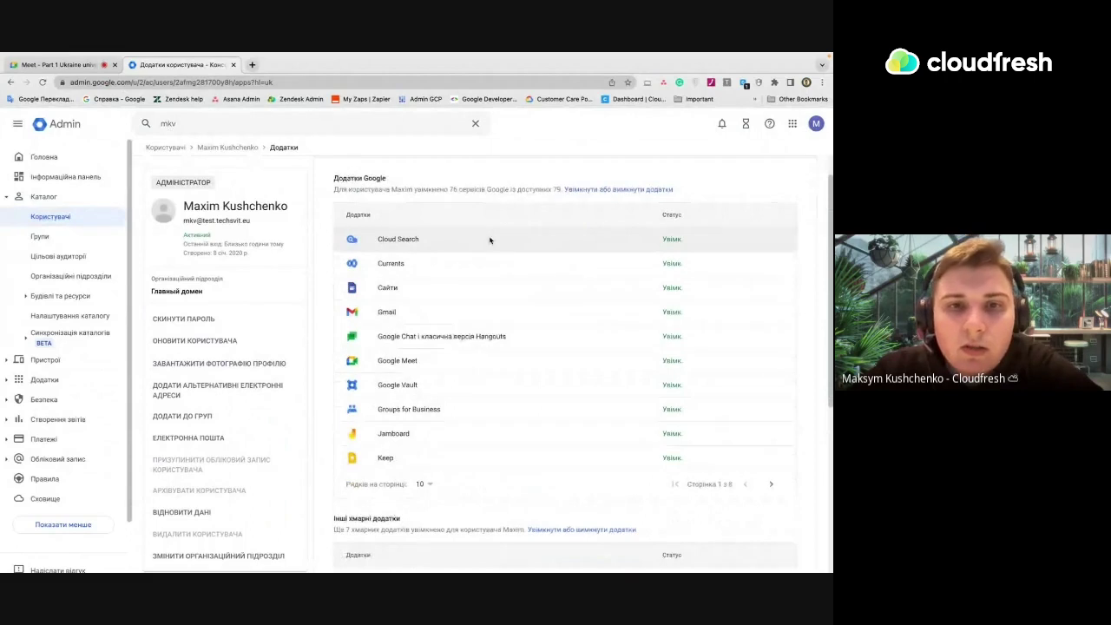
pyautogui.scroll(-1, 490, 240)
pyautogui.scroll(2, 490, 241)
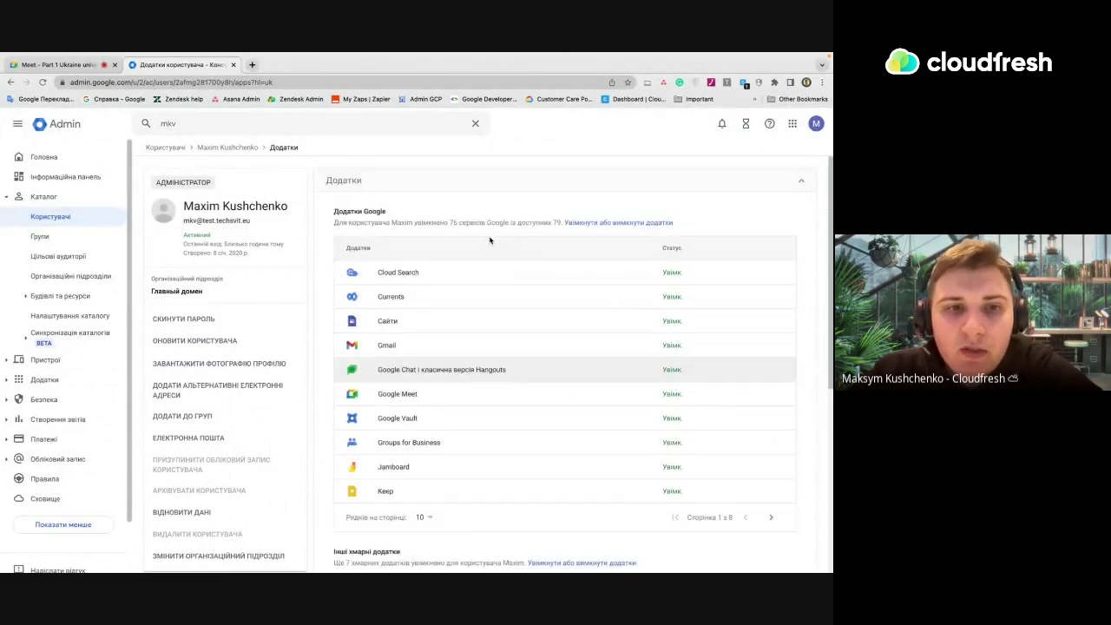
pyautogui.scroll(-1, 557, 198)
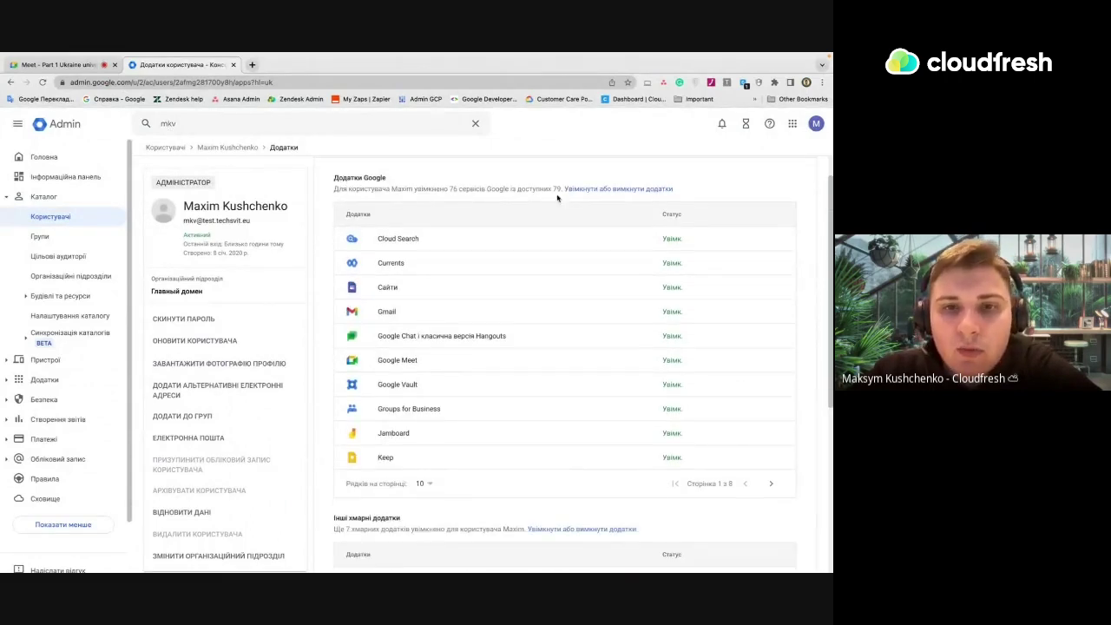
pyautogui.scroll(1, 558, 198)
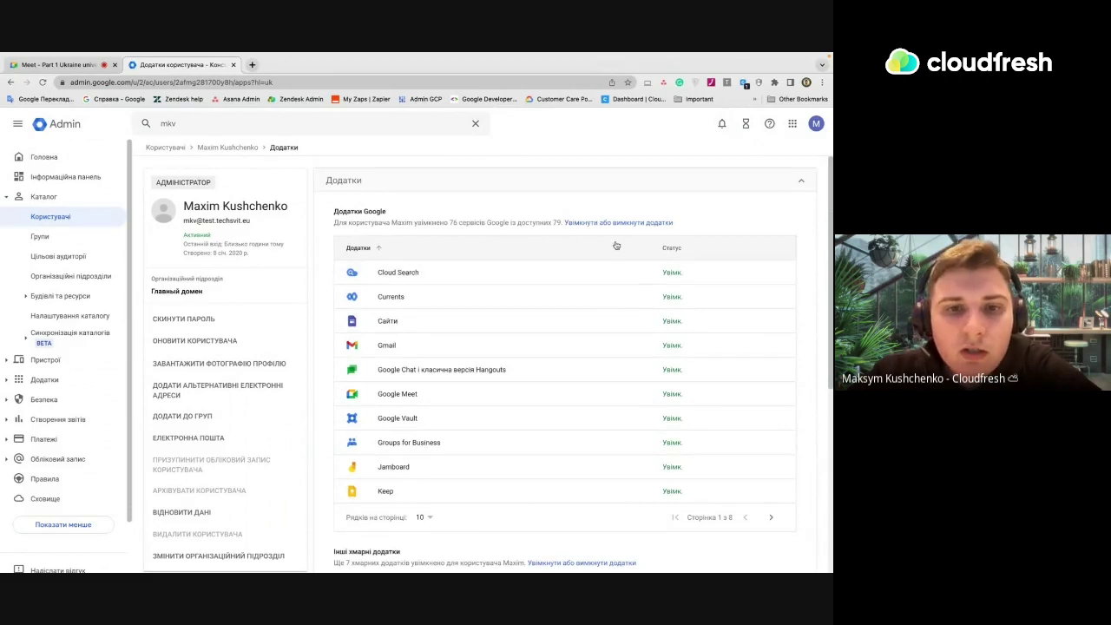
pyautogui.scroll(-5, 461, 402)
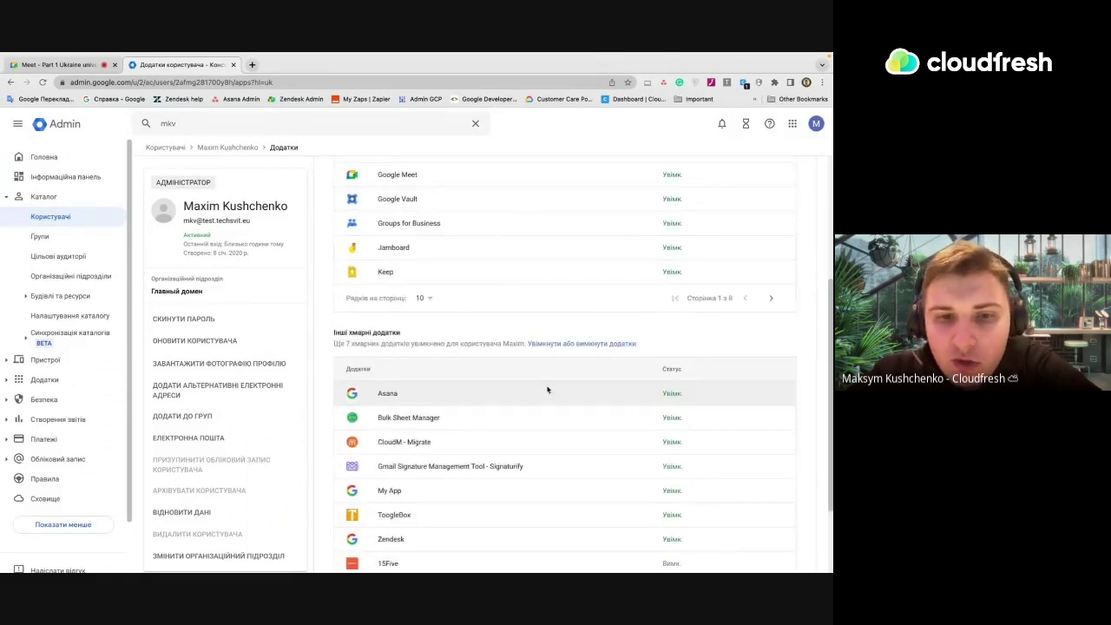
pyautogui.scroll(5, 536, 395)
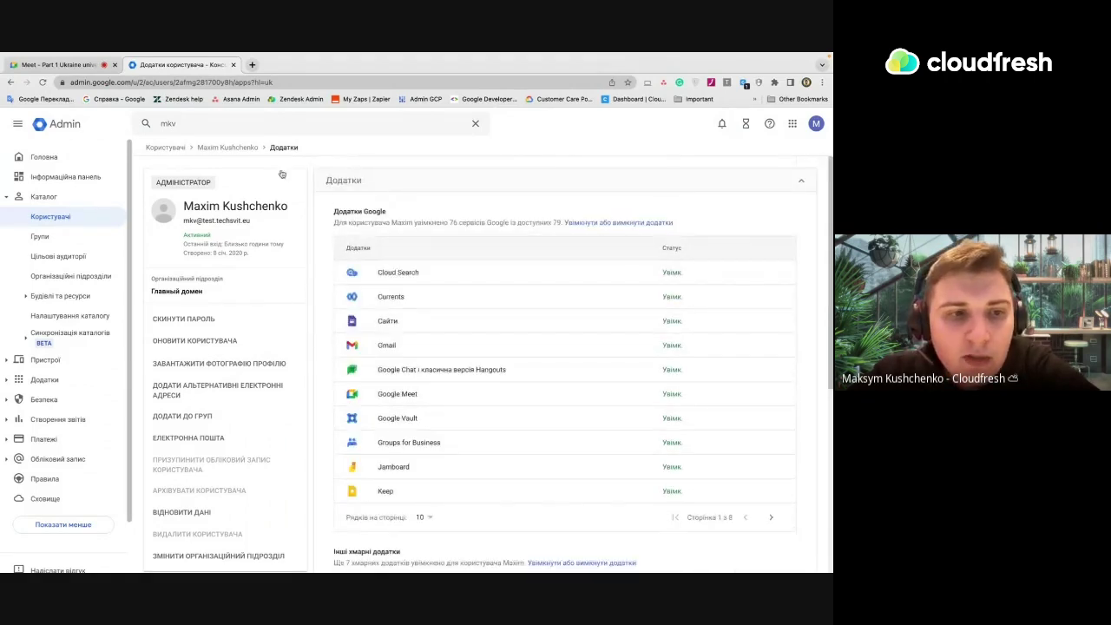
pyautogui.click(7, 382)
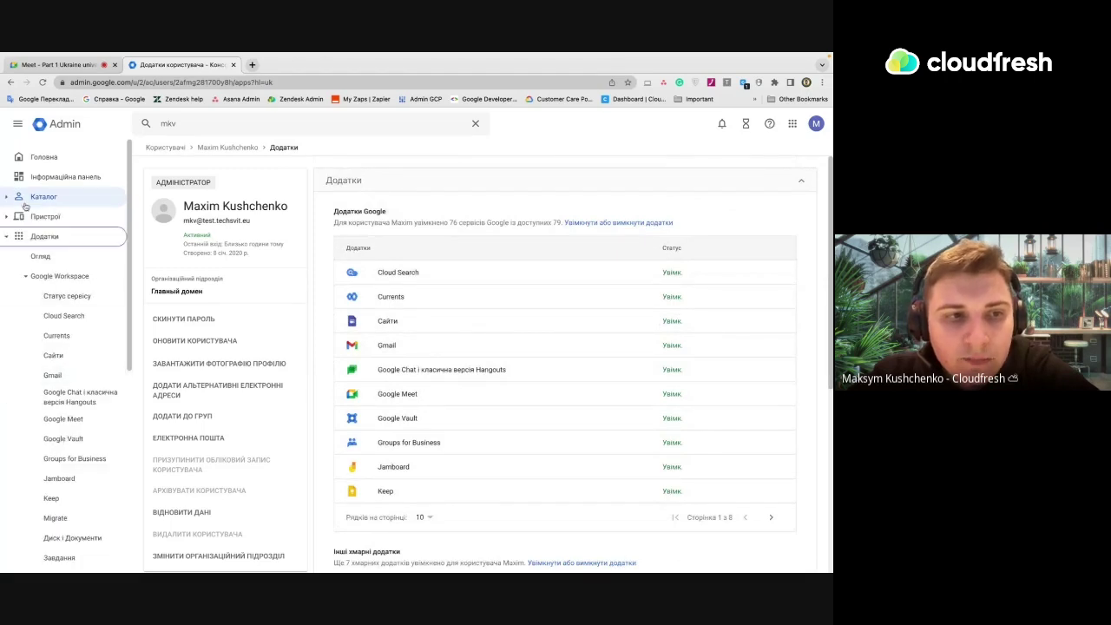
pyautogui.click(7, 235)
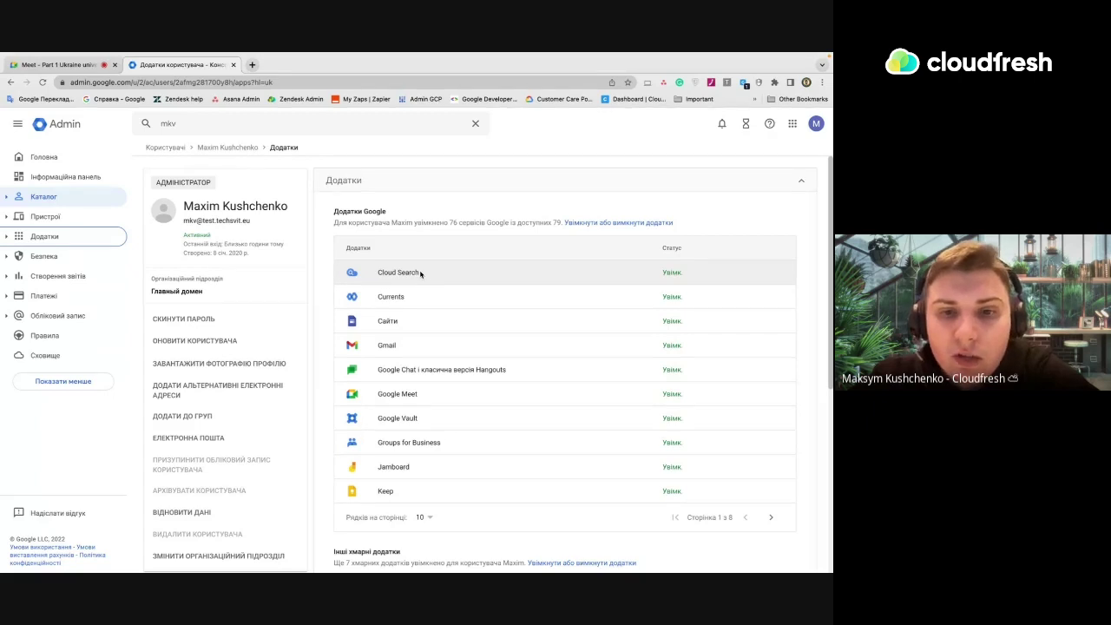
pyautogui.scroll(-2, 421, 273)
pyautogui.scroll(2, 435, 299)
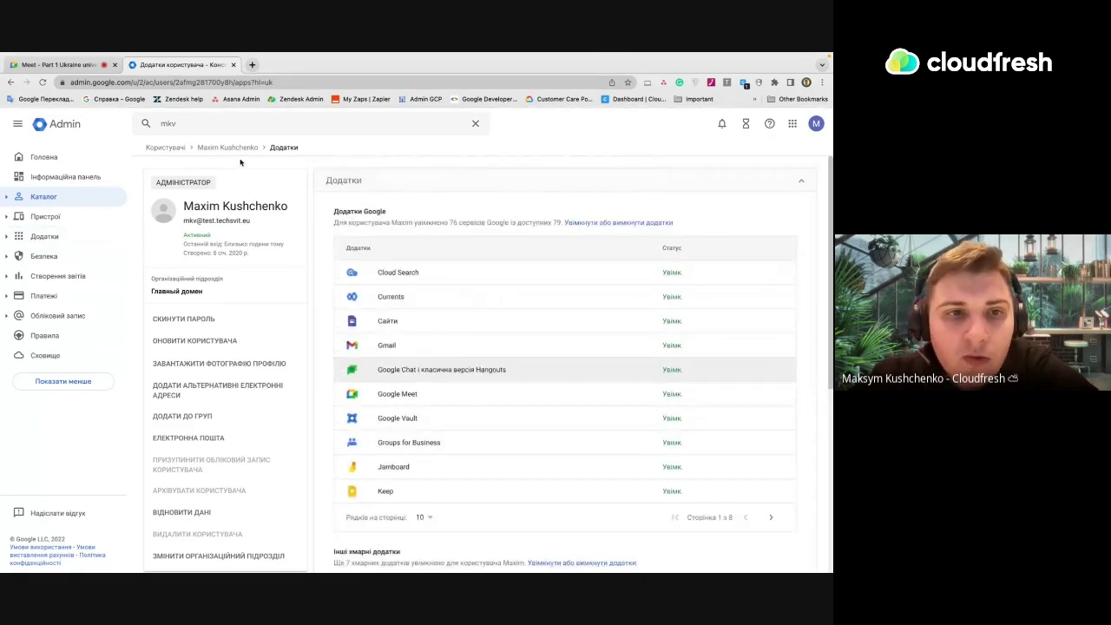
pyautogui.moveTo(182, 206); pyautogui.dragTo(290, 207)
pyautogui.click(286, 208)
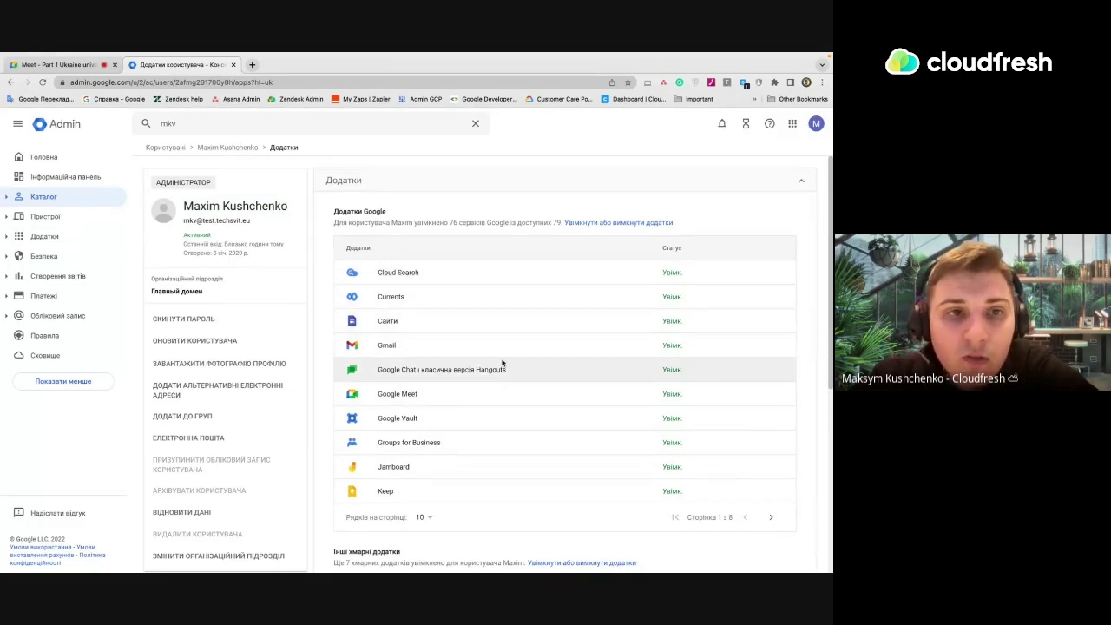
# Review the user's devices and four shared drives, then launch Google Drive from the apps launcher
pyautogui.click(209, 148)
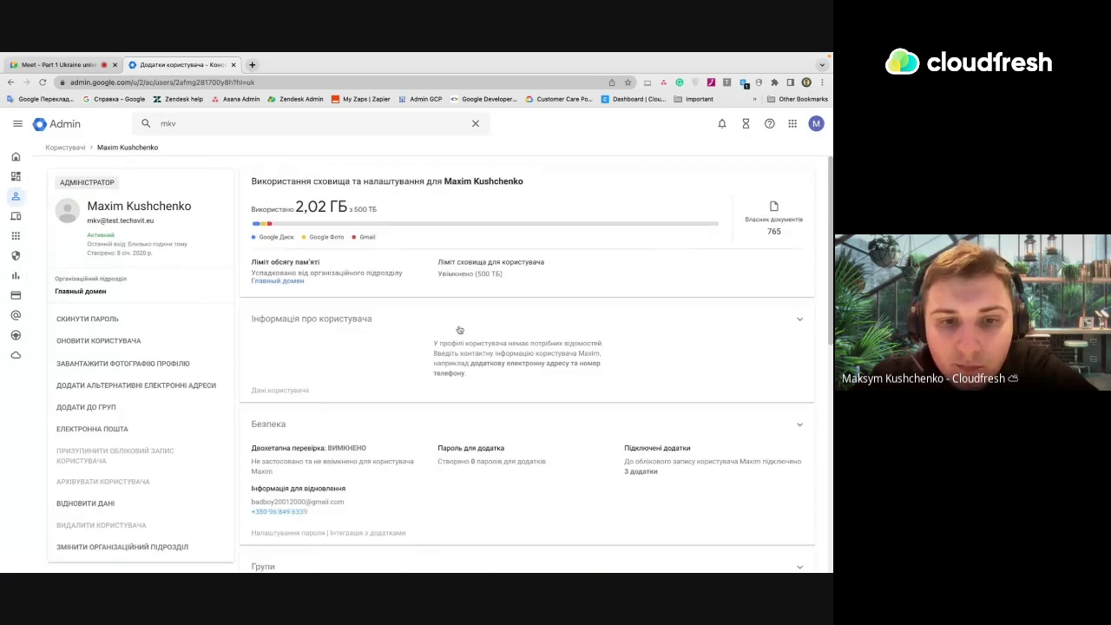
pyautogui.scroll(-10, 460, 330)
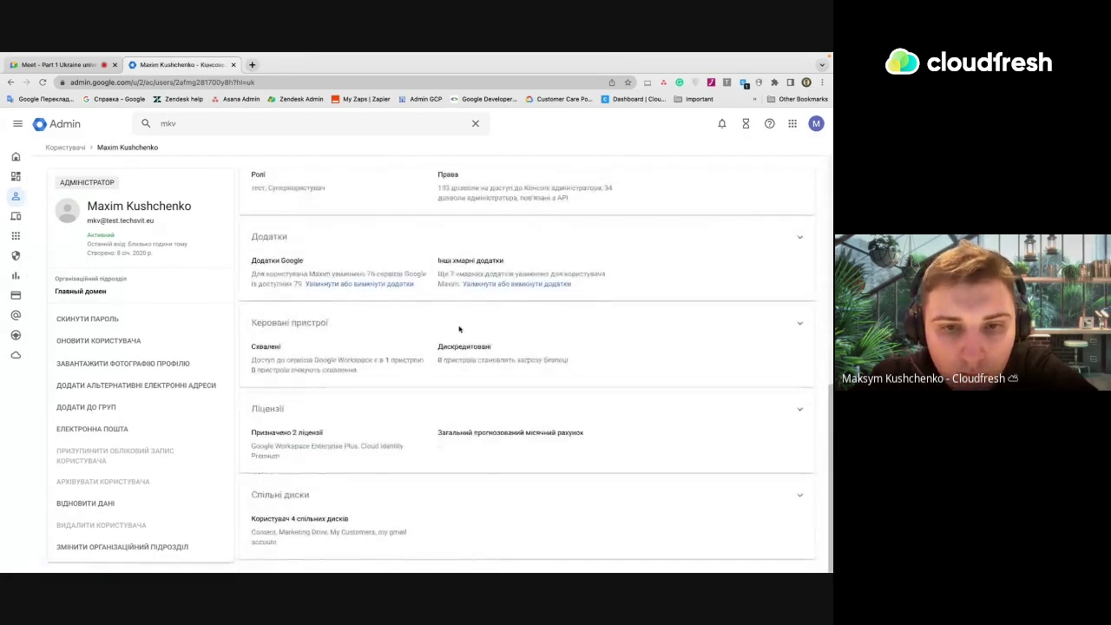
pyautogui.click(514, 356)
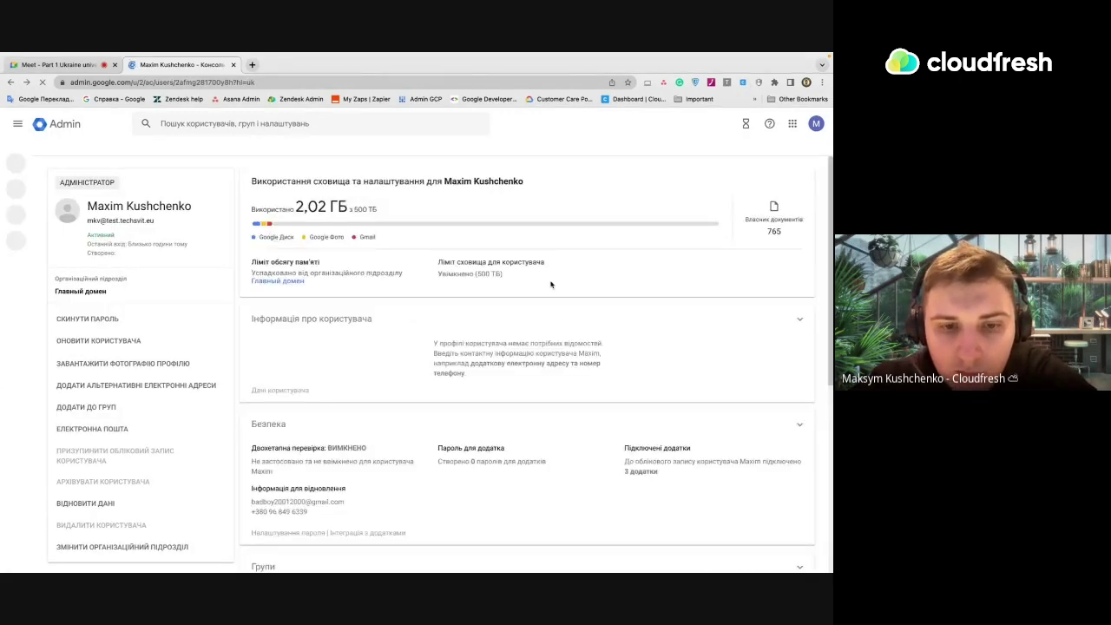
pyautogui.scroll(-8, 553, 283)
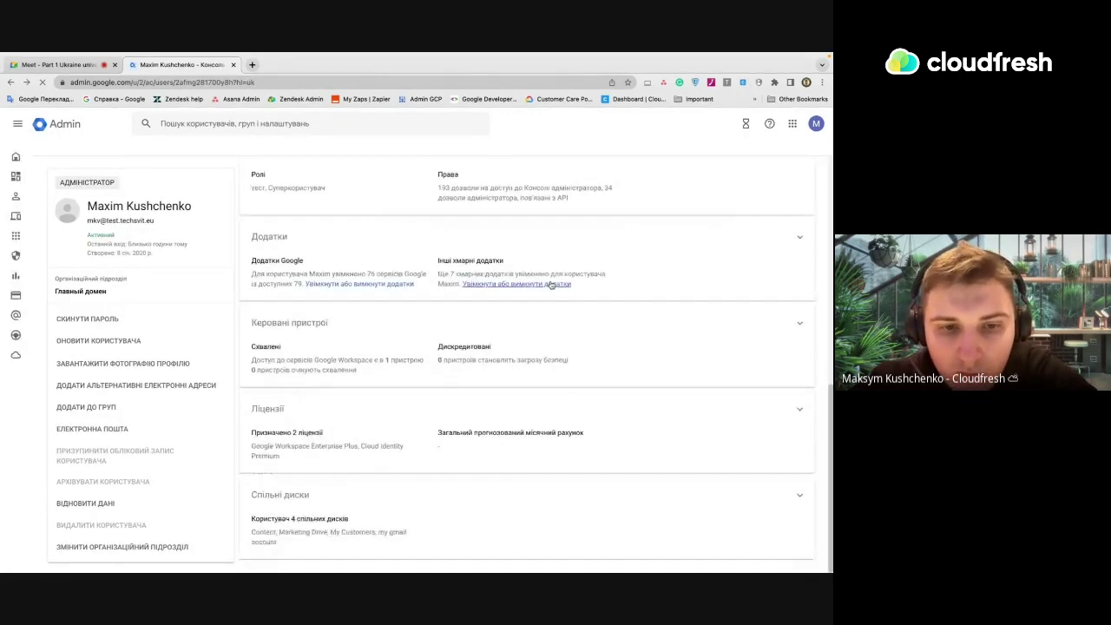
pyautogui.click(417, 507)
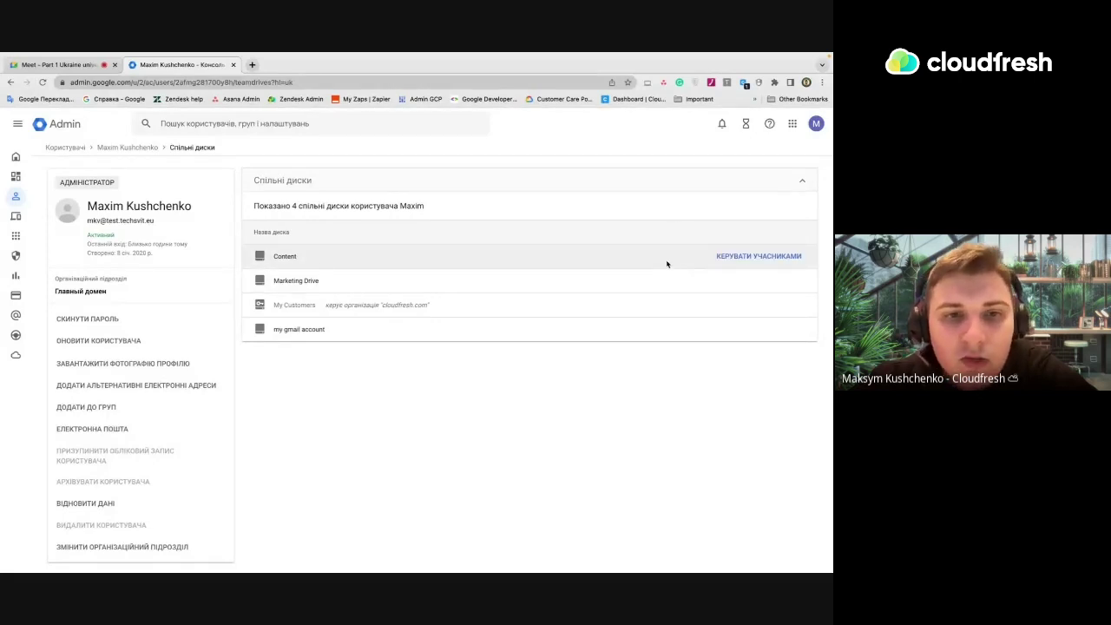
pyautogui.click(792, 123)
pyautogui.click(752, 210)
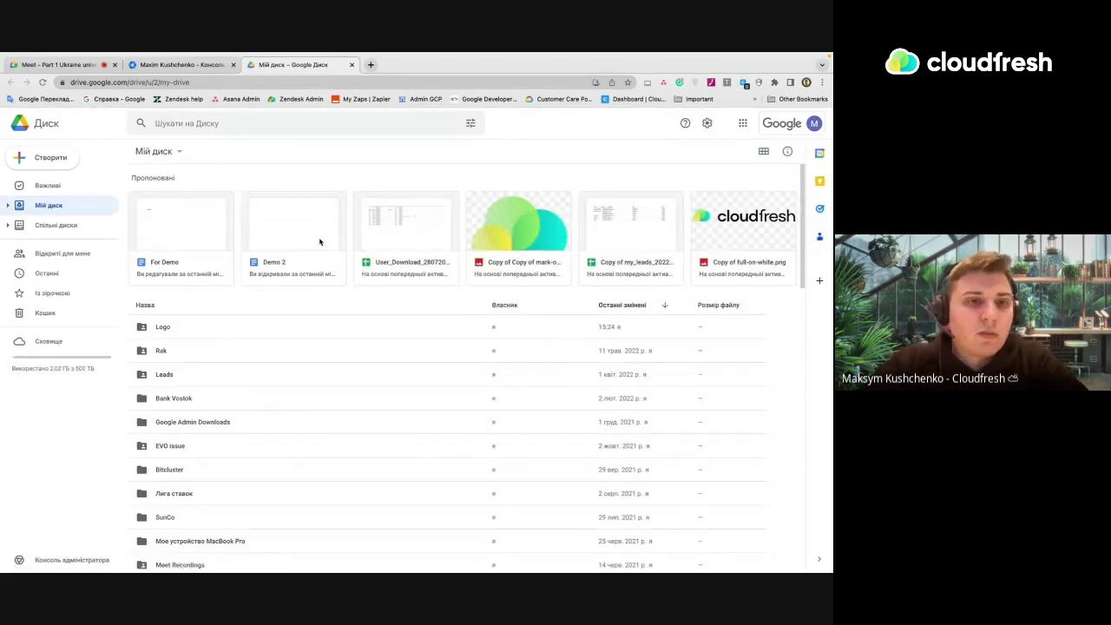
# Open the Content shared drive from Shared drives and bring up its context menu
pyautogui.click(13, 228)
pyautogui.click(44, 227)
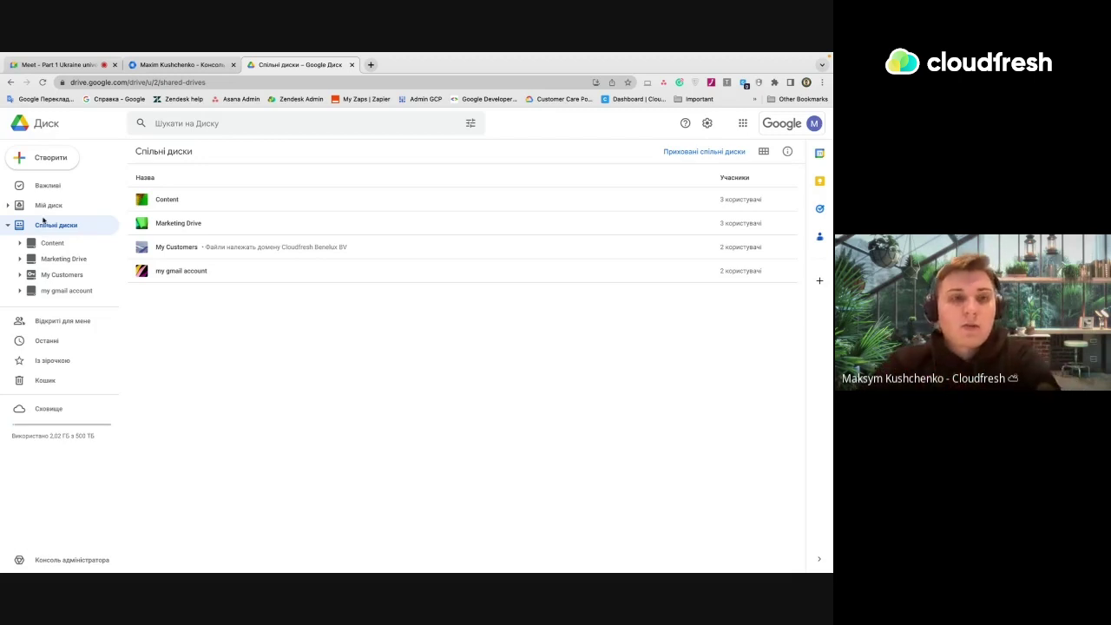
pyautogui.click(39, 206)
pyautogui.click(66, 224)
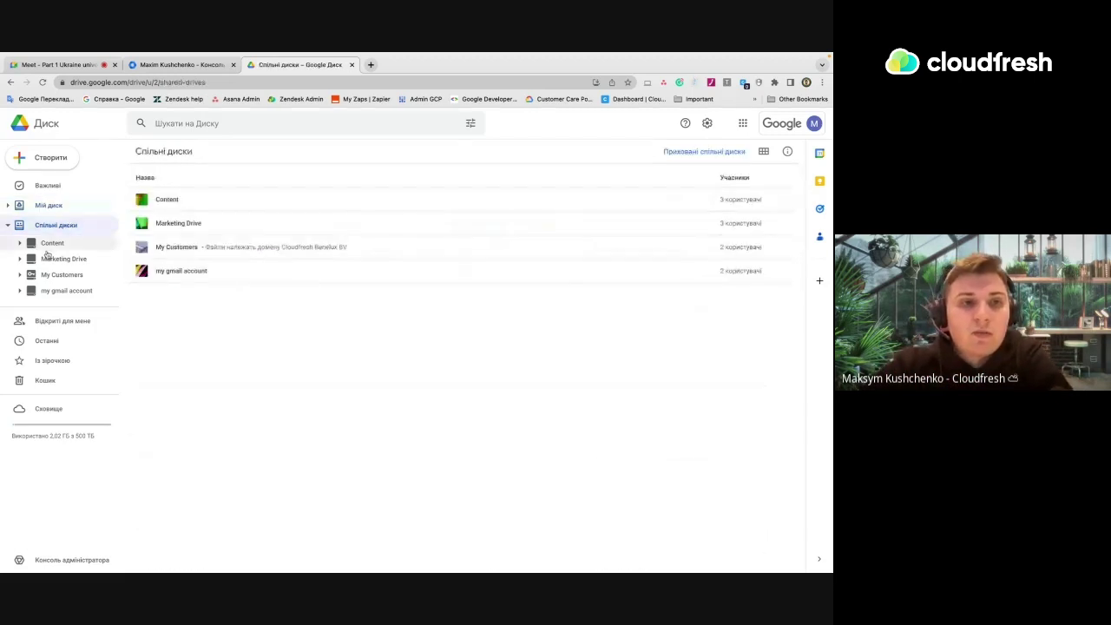
pyautogui.click(45, 244)
pyautogui.rightClick(43, 246)
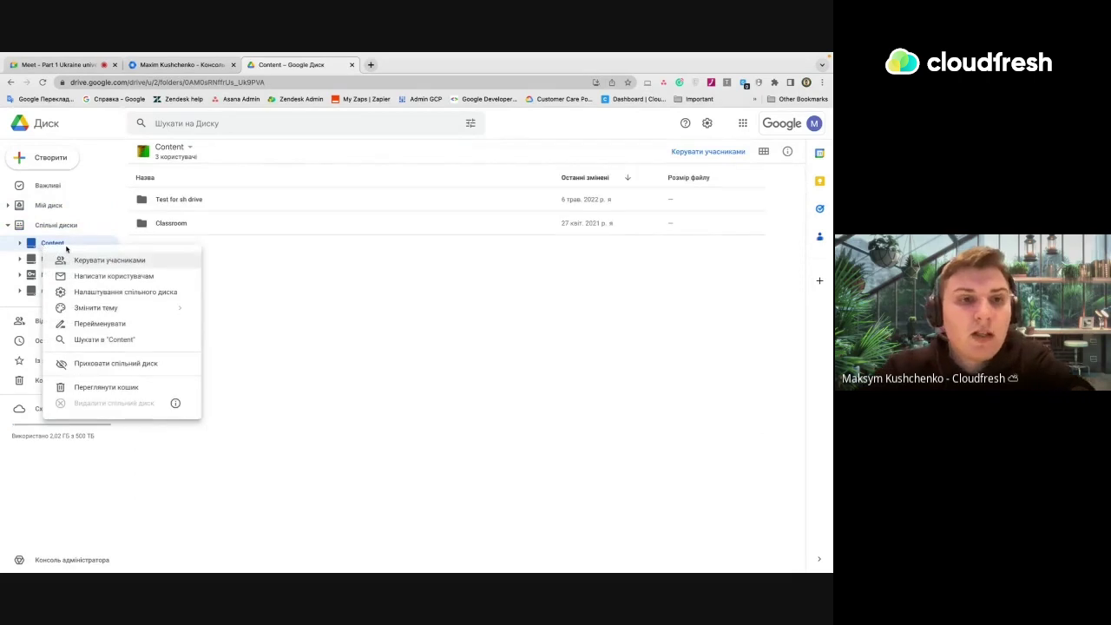
pyautogui.click(285, 262)
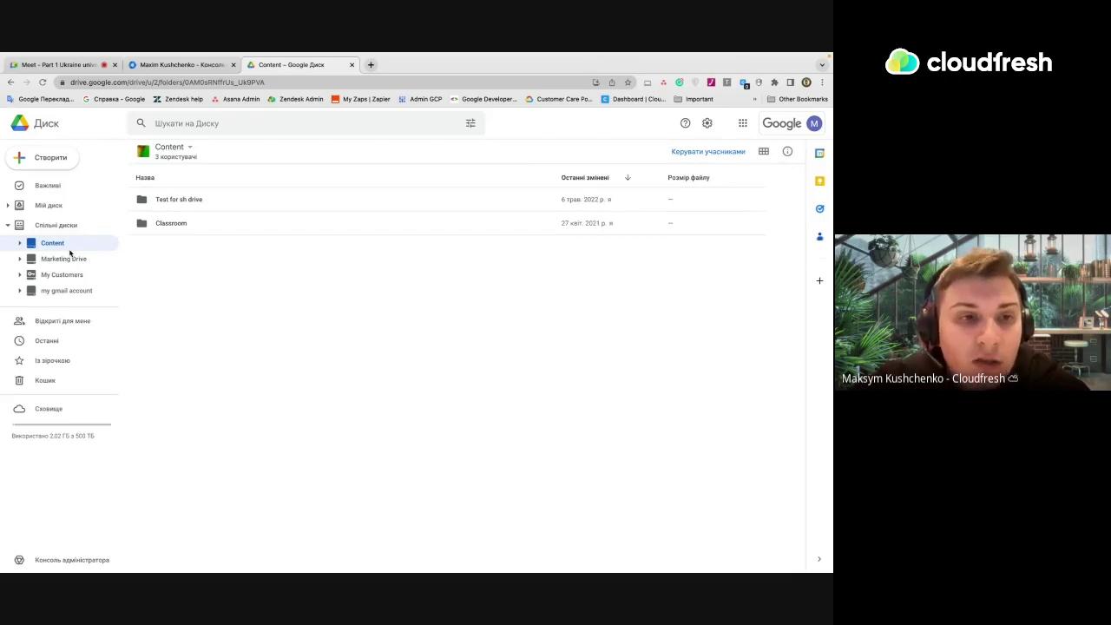
pyautogui.rightClick(70, 252)
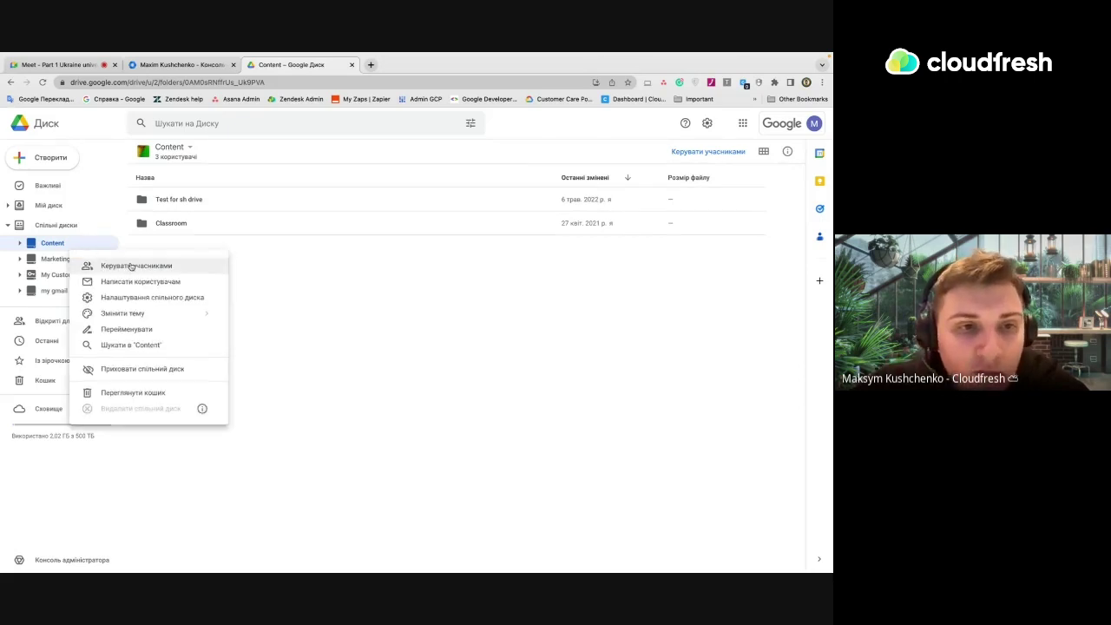
pyautogui.click(173, 262)
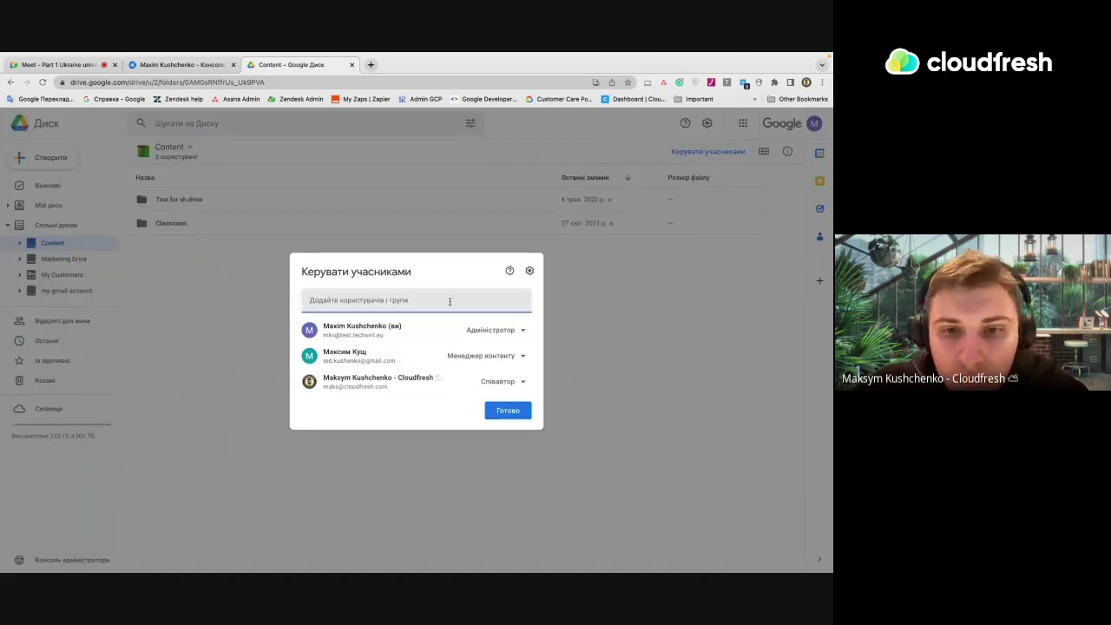
pyautogui.click(483, 379)
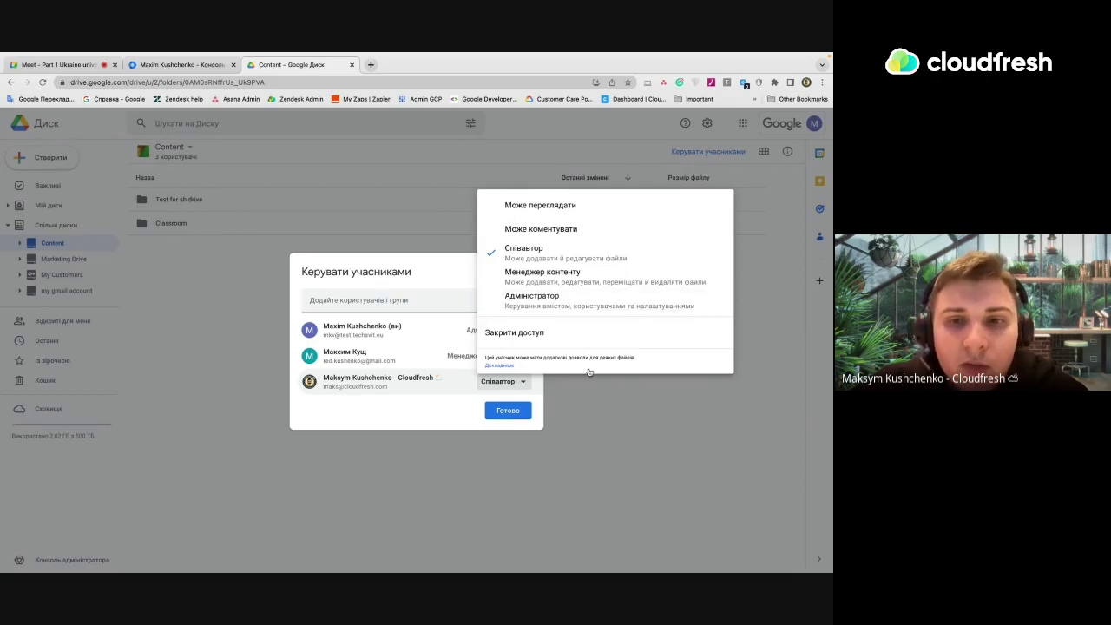
pyautogui.click(604, 426)
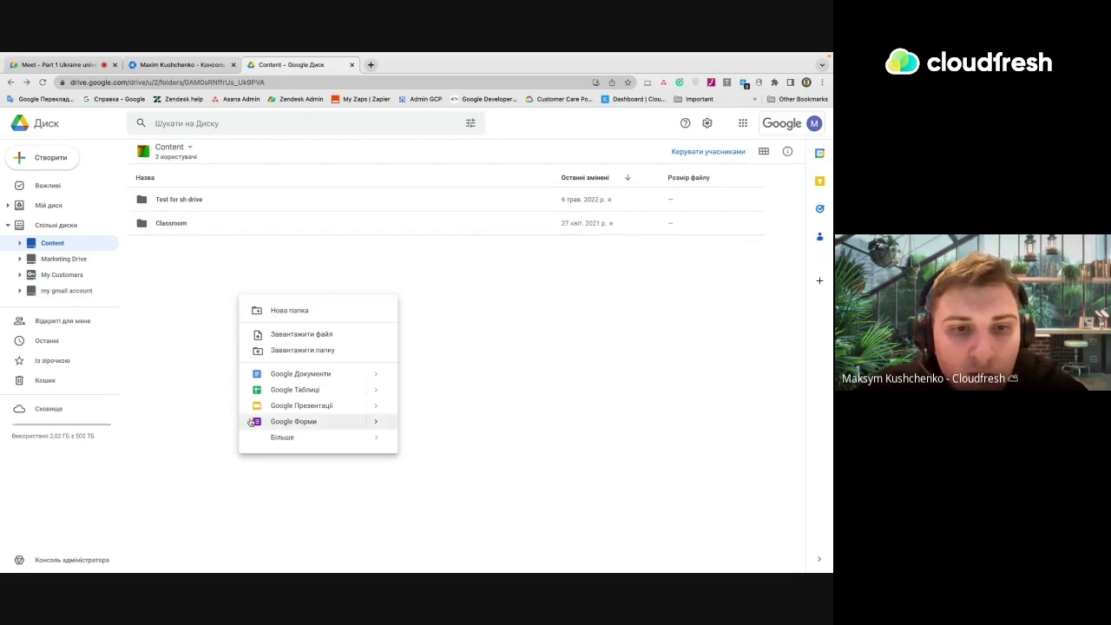
pyautogui.click(509, 306)
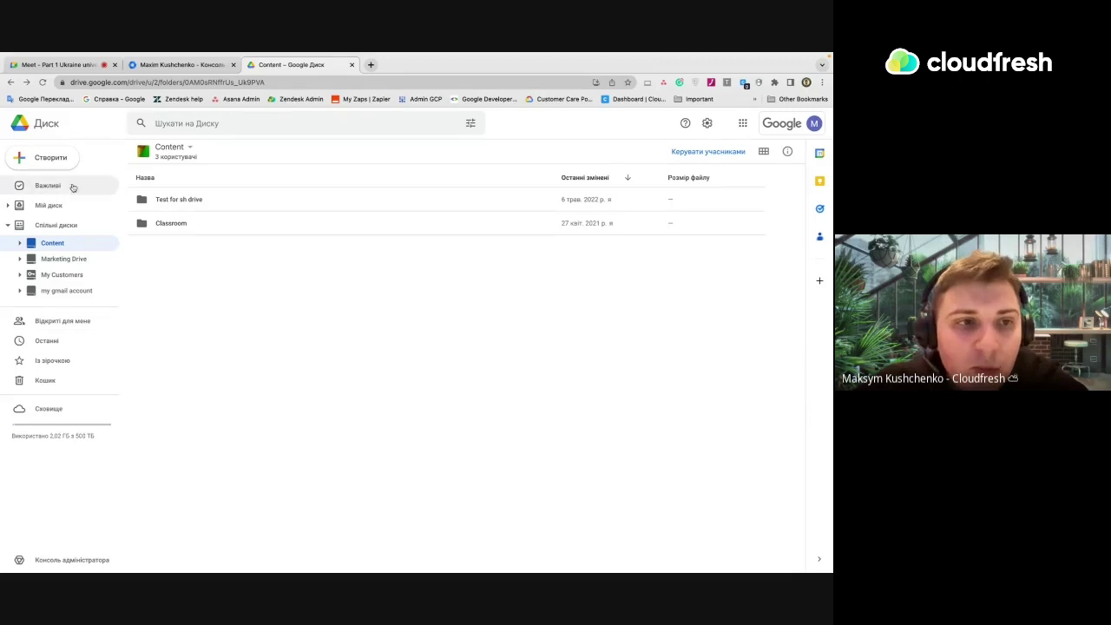
pyautogui.click(55, 207)
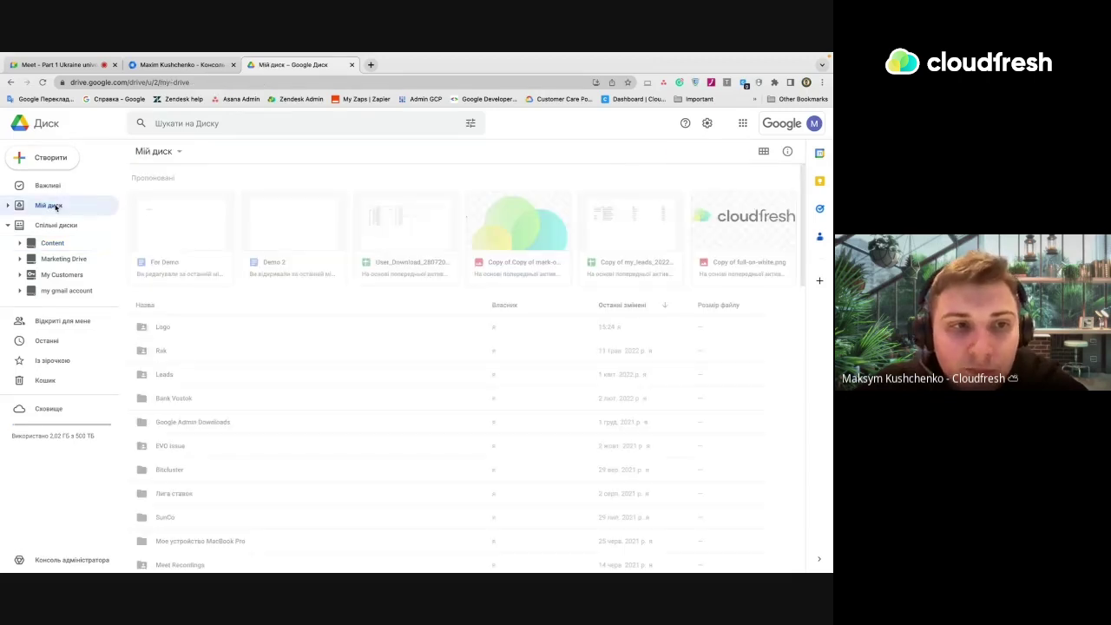
pyautogui.click(167, 330)
pyautogui.rightClick(169, 332)
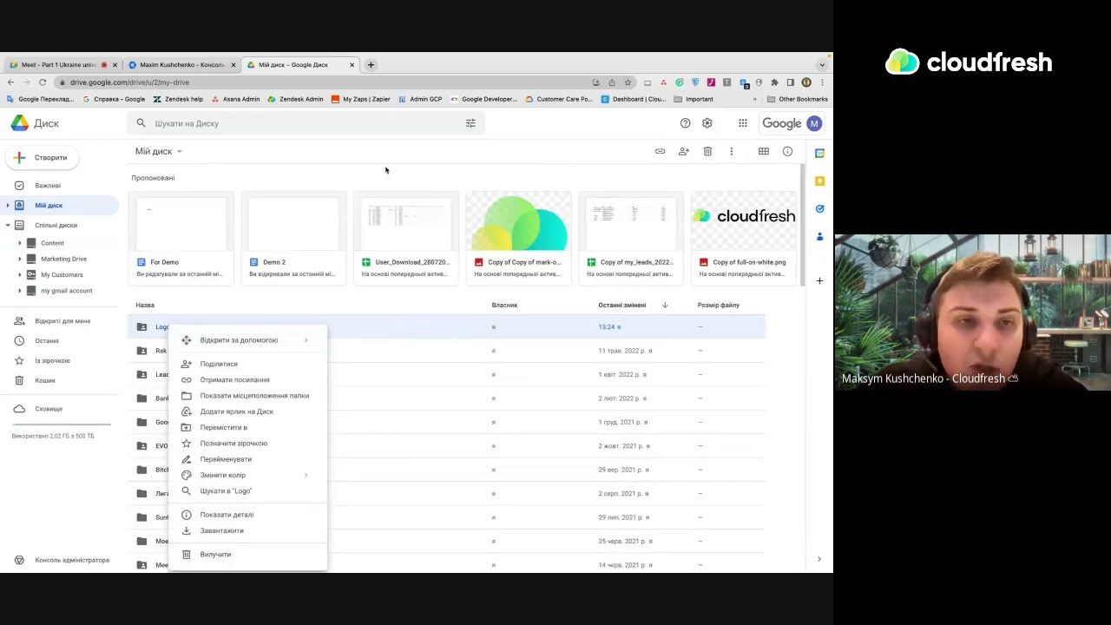
pyautogui.click(57, 242)
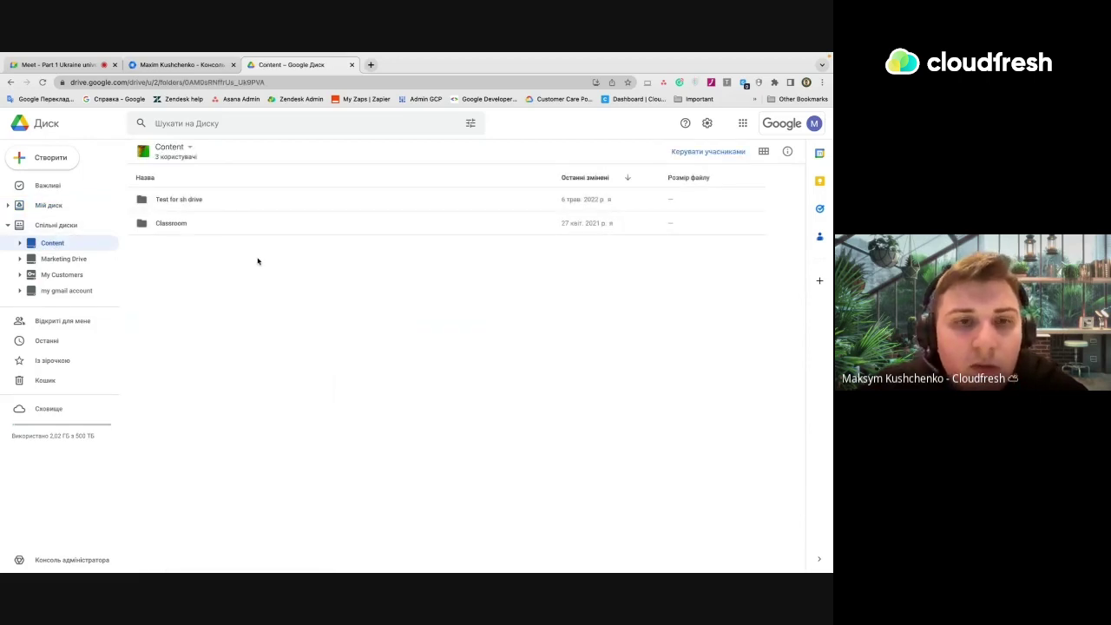
pyautogui.rightClick(257, 260)
pyautogui.click(206, 292)
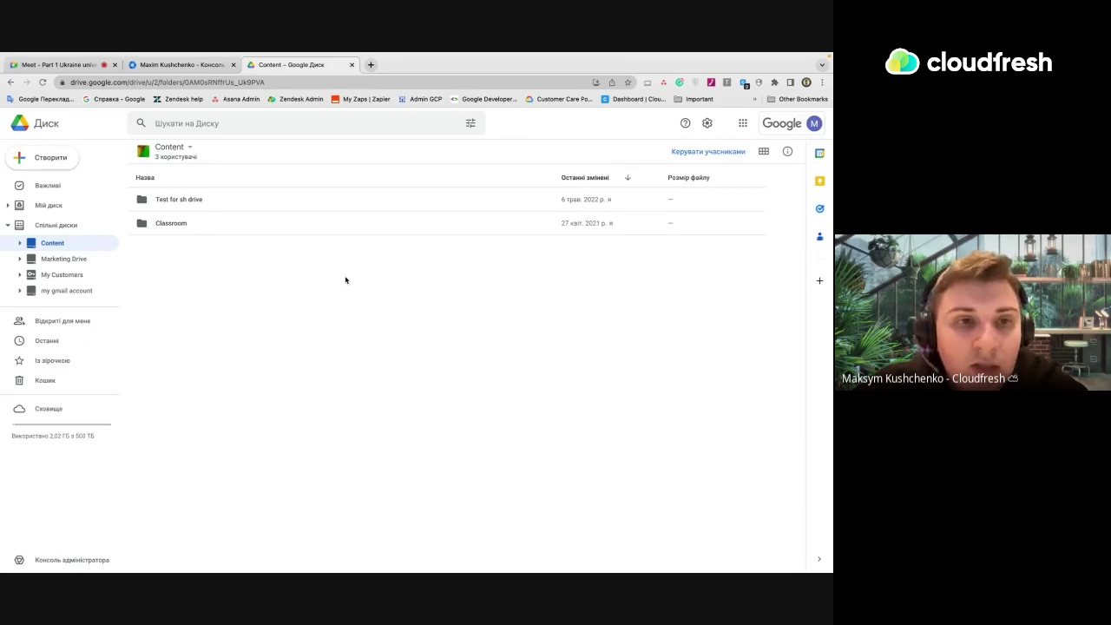
pyautogui.rightClick(80, 244)
pyautogui.click(126, 289)
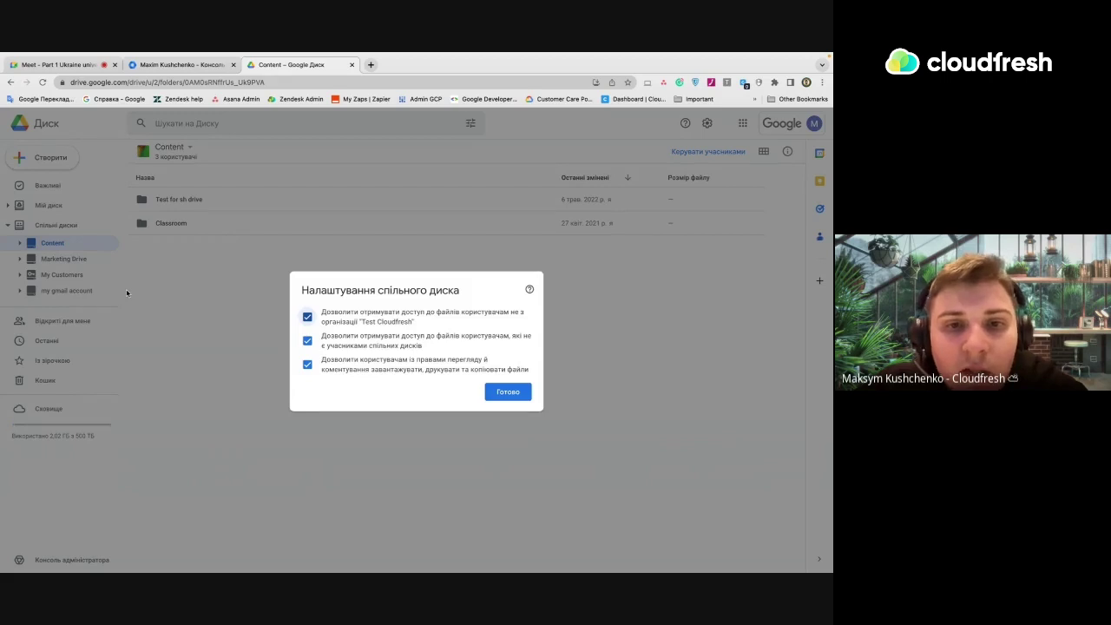
pyautogui.tripleClick(404, 290)
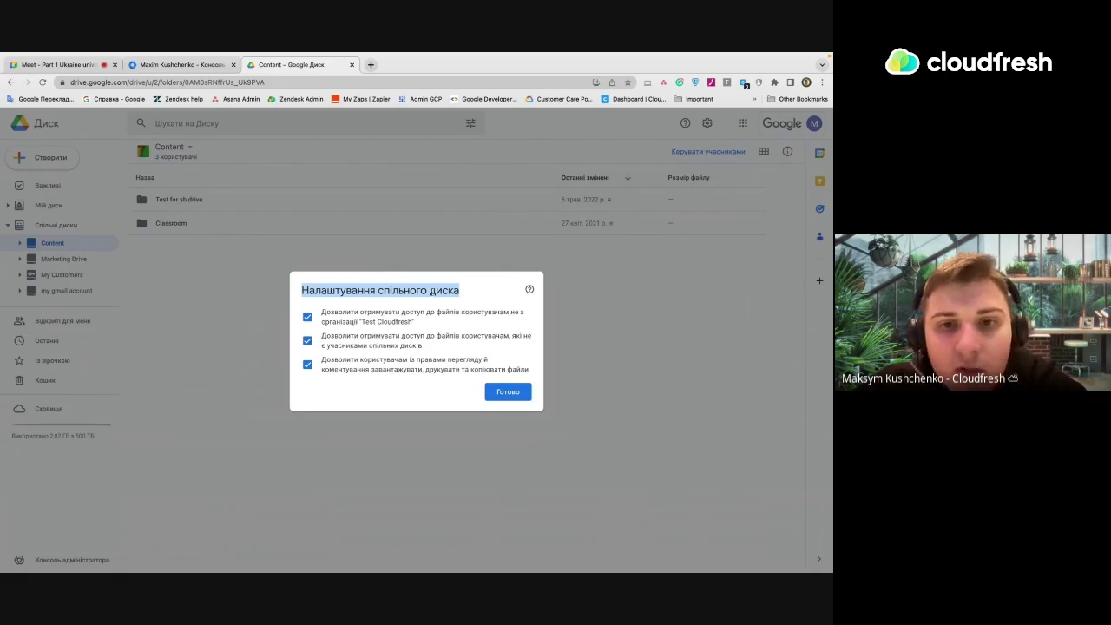
pyautogui.click(431, 293)
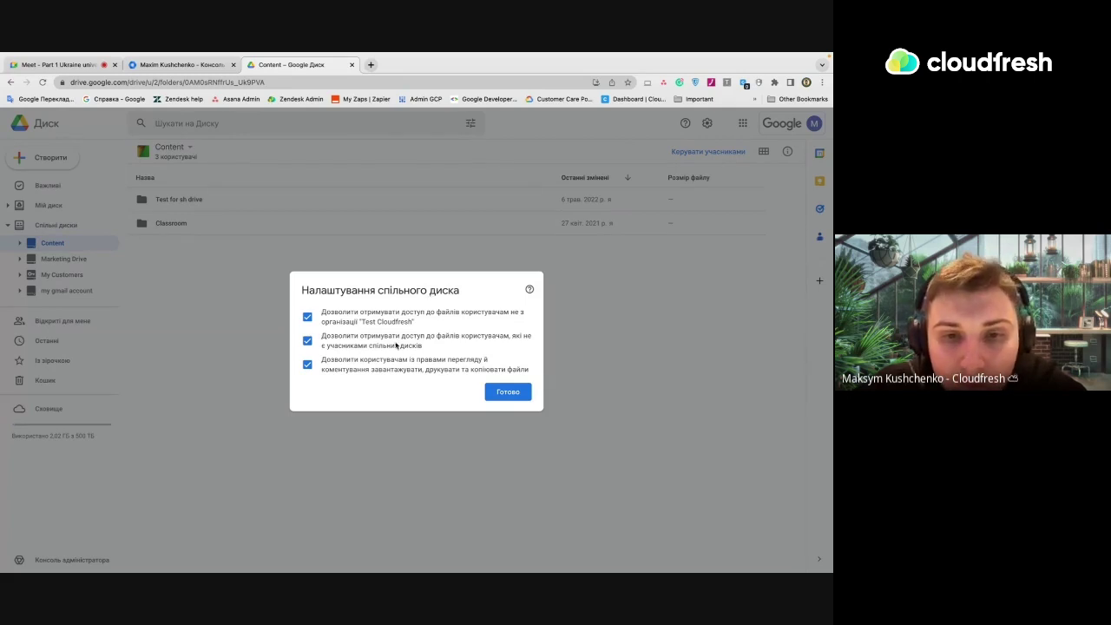
pyautogui.tripleClick(330, 346)
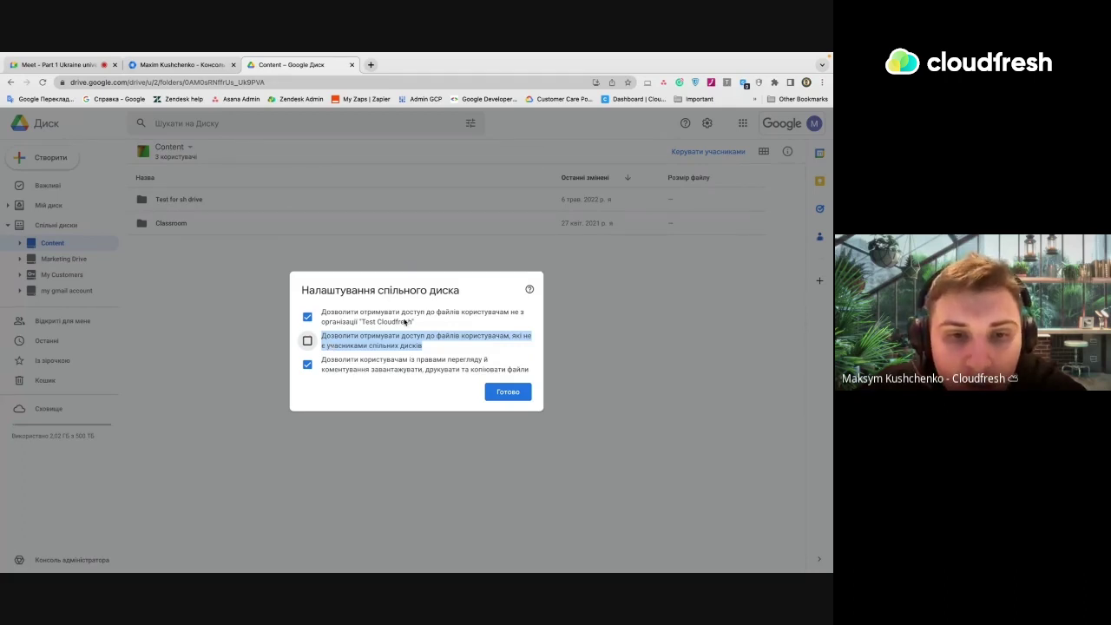
pyautogui.click(308, 340)
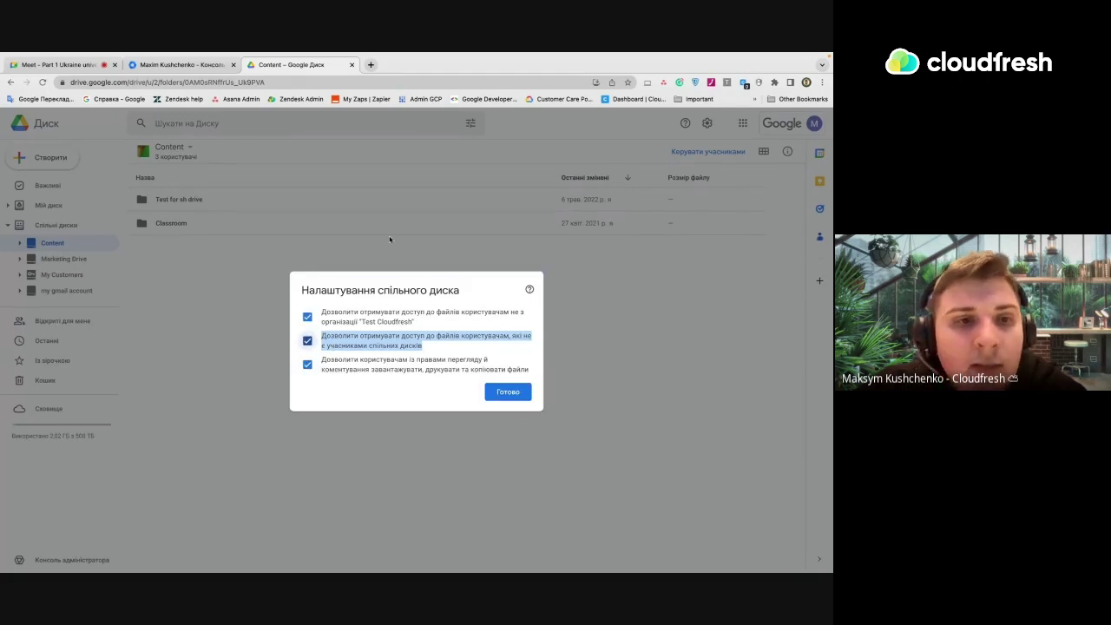
pyautogui.click(389, 239)
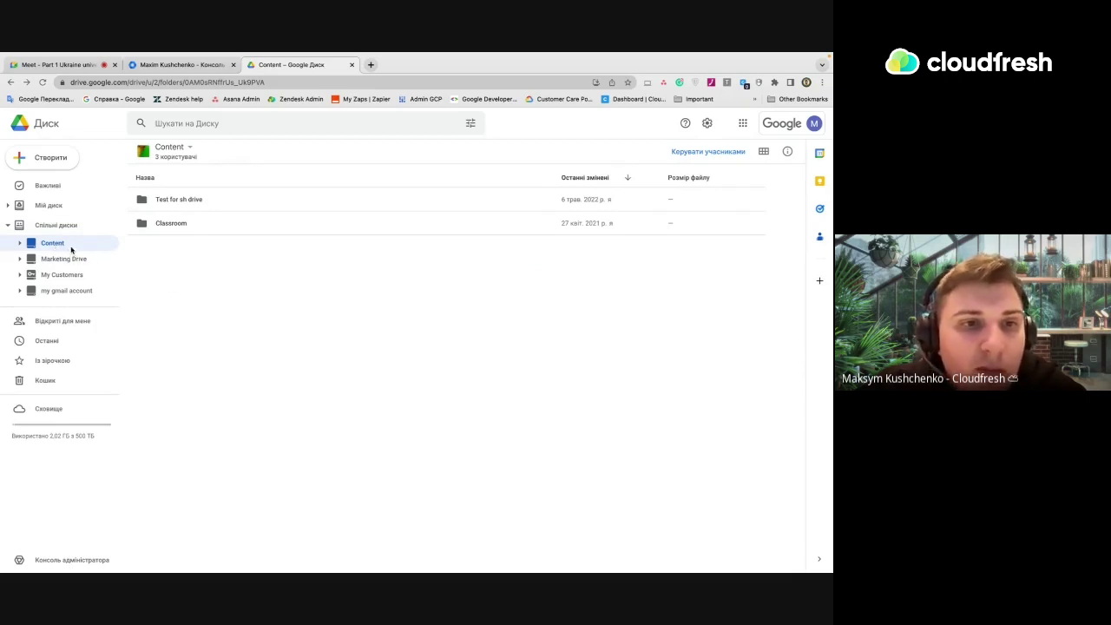
pyautogui.click(171, 196)
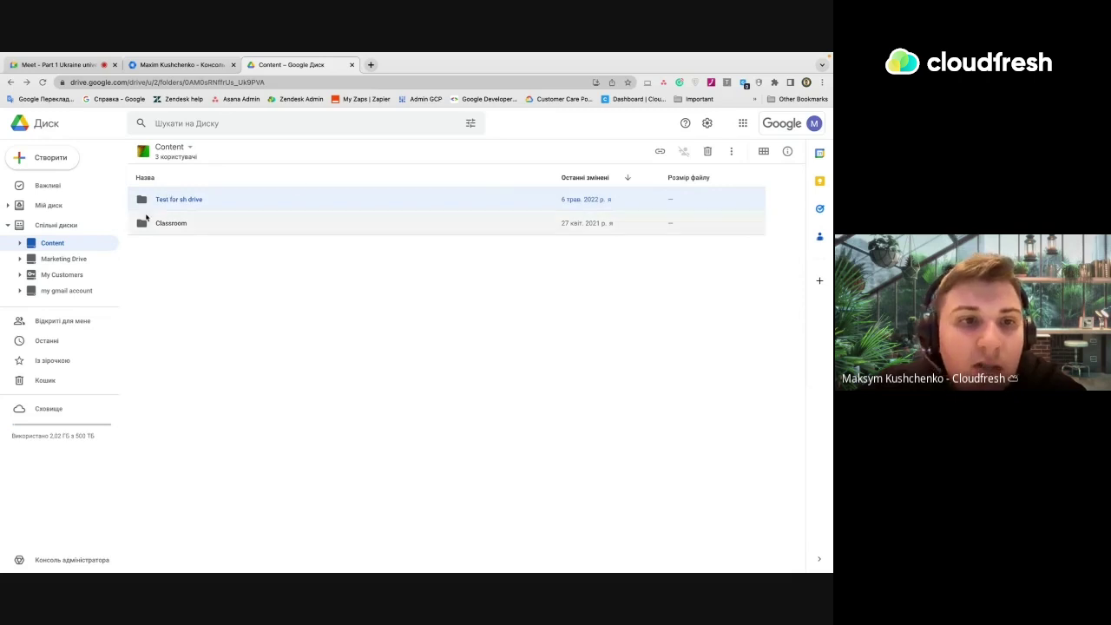
pyautogui.rightClick(245, 201)
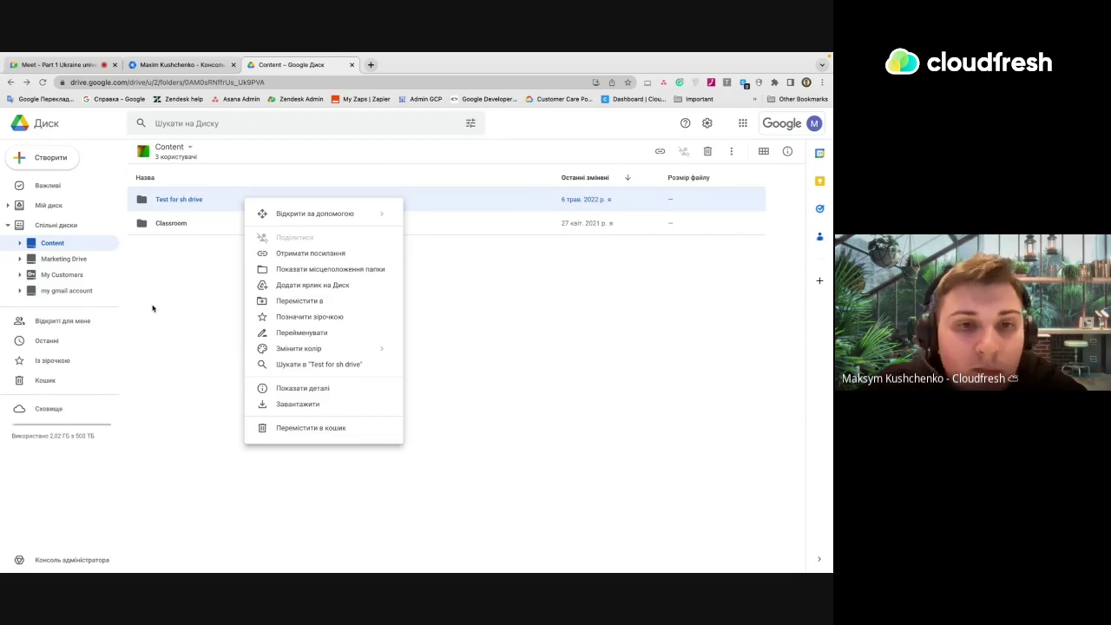
pyautogui.click(213, 280)
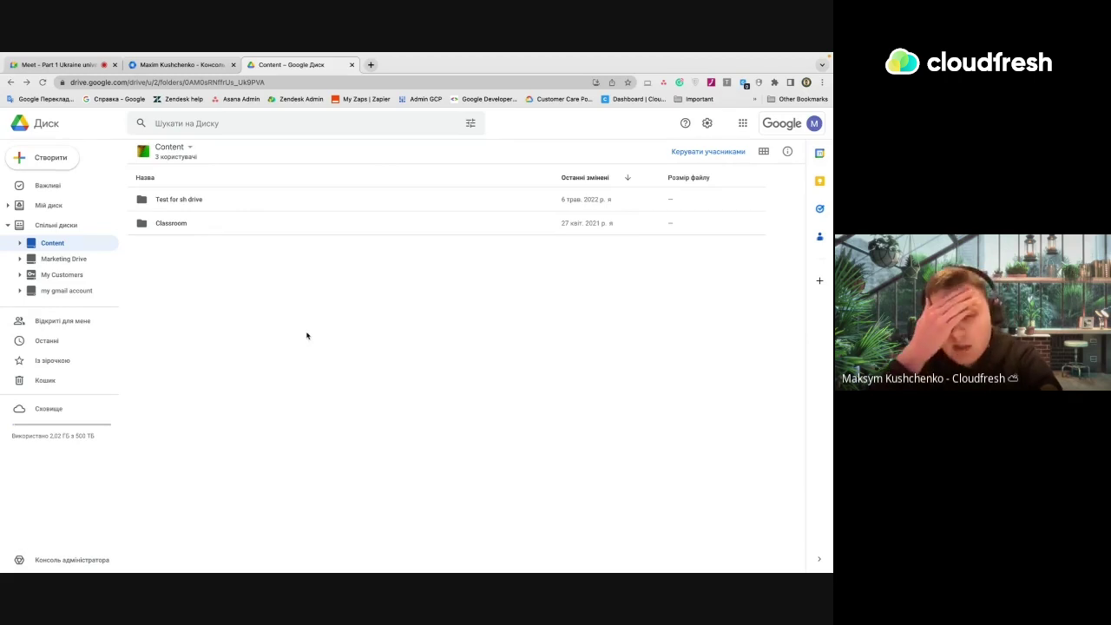
pyautogui.click(182, 200)
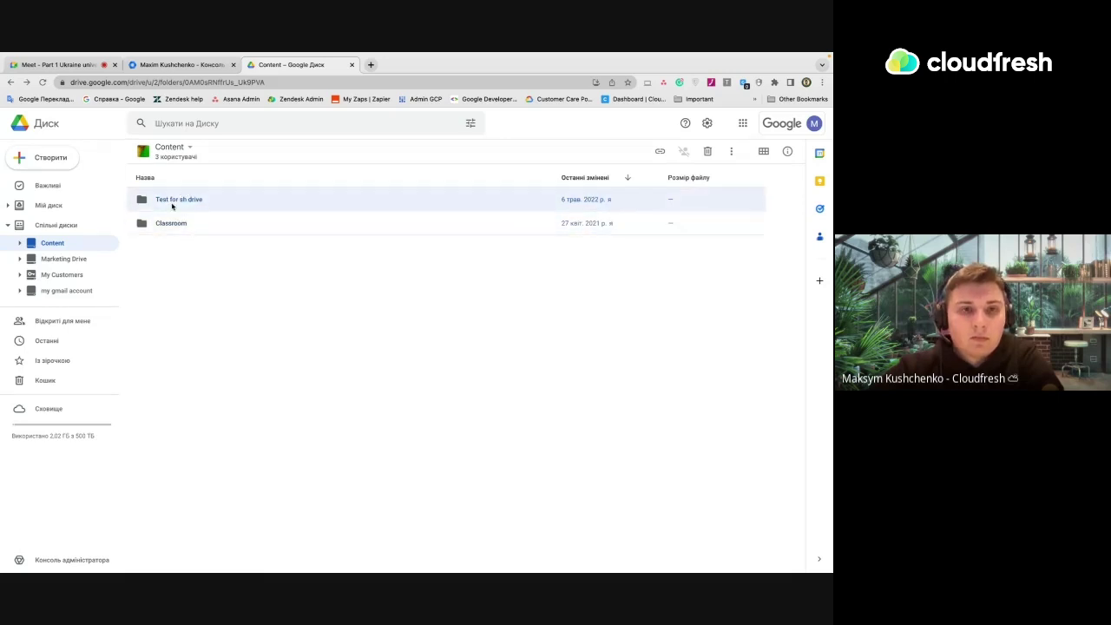
pyautogui.click(170, 270)
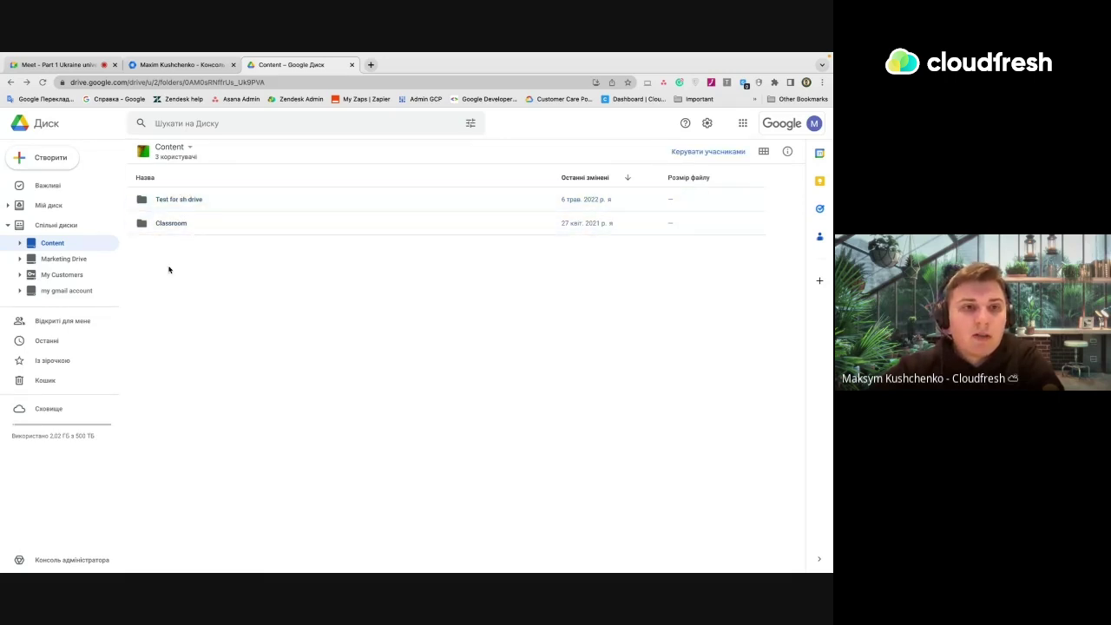
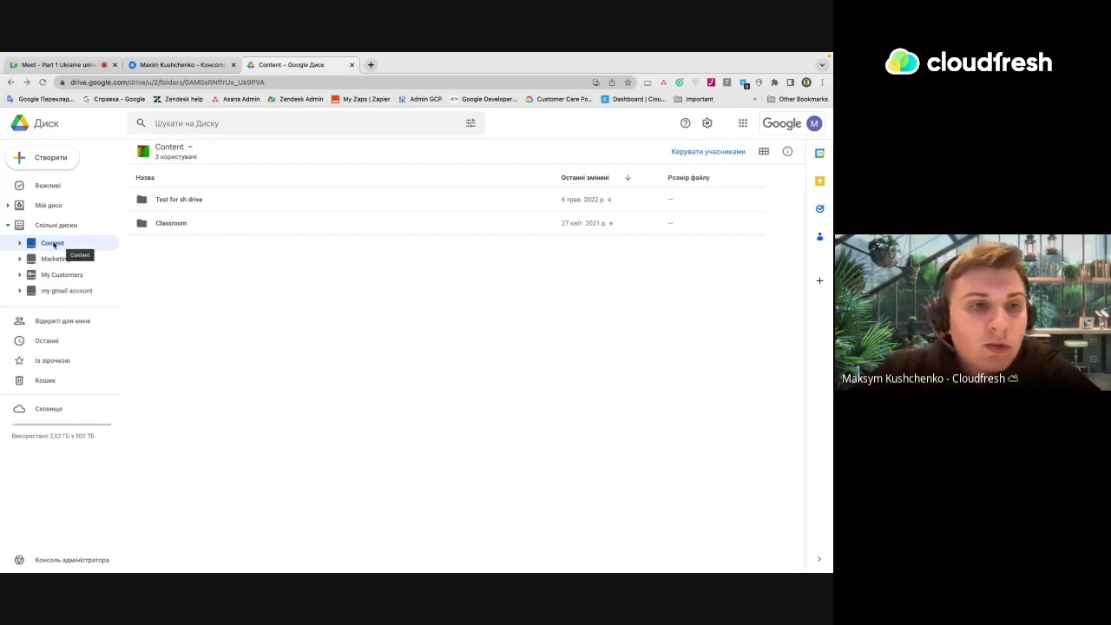
# Browse the shared drives list and open the Content shared drive
pyautogui.rightClick(56, 245)
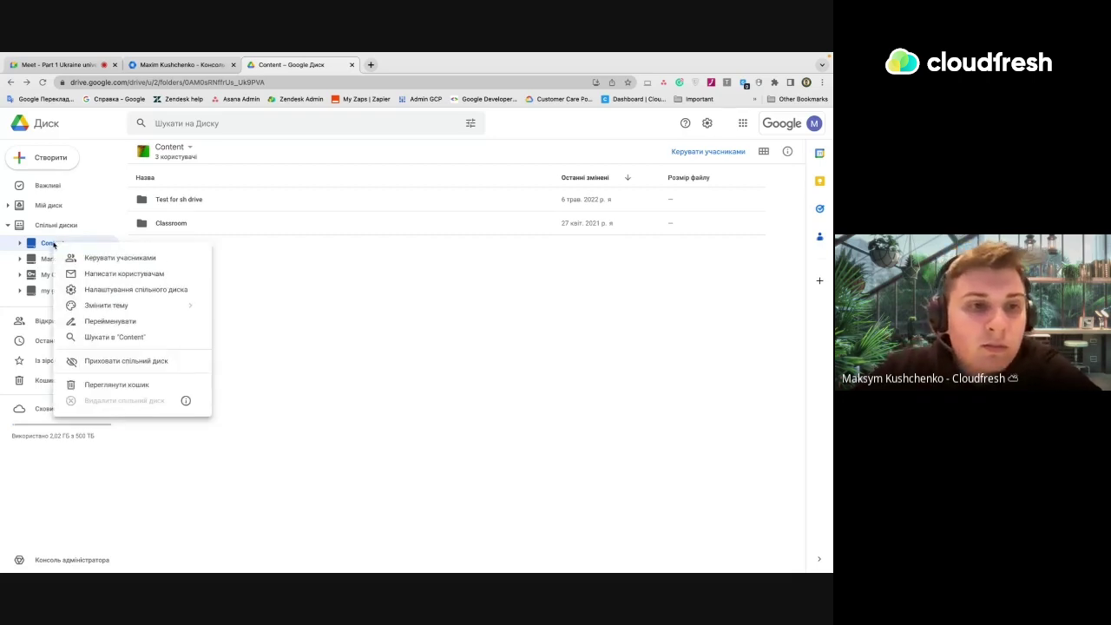
pyautogui.click(251, 262)
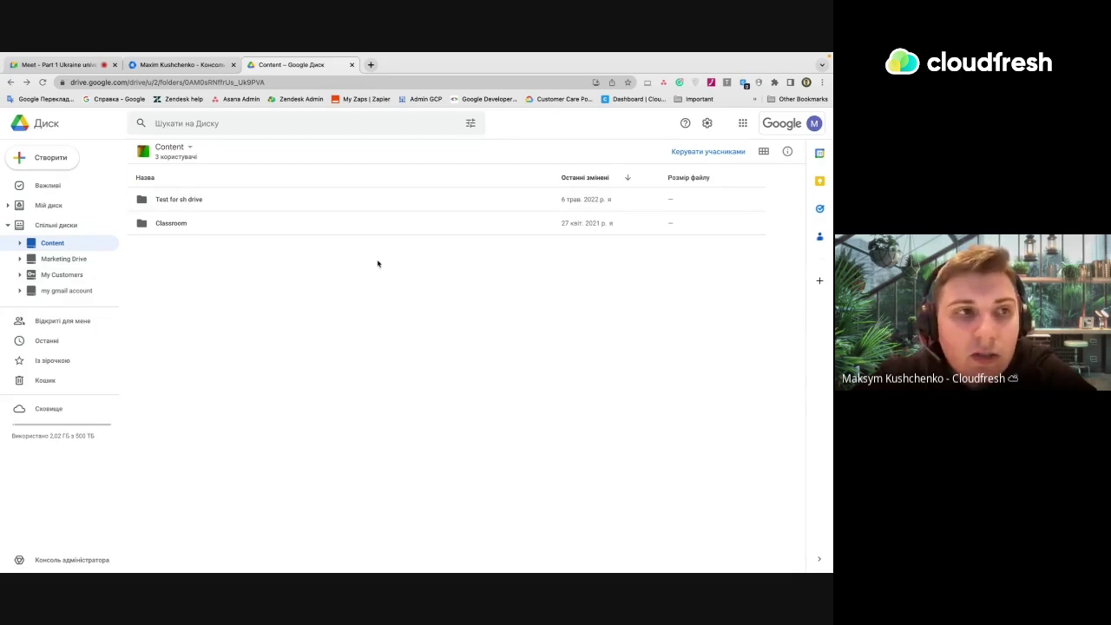
pyautogui.click(7, 225)
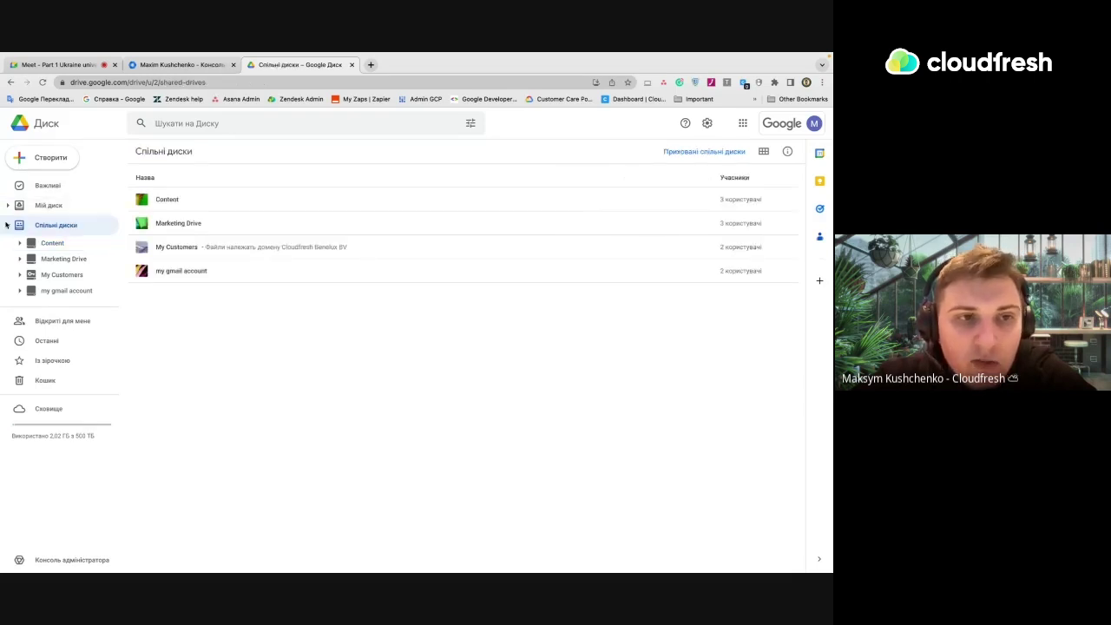
pyautogui.click(8, 227)
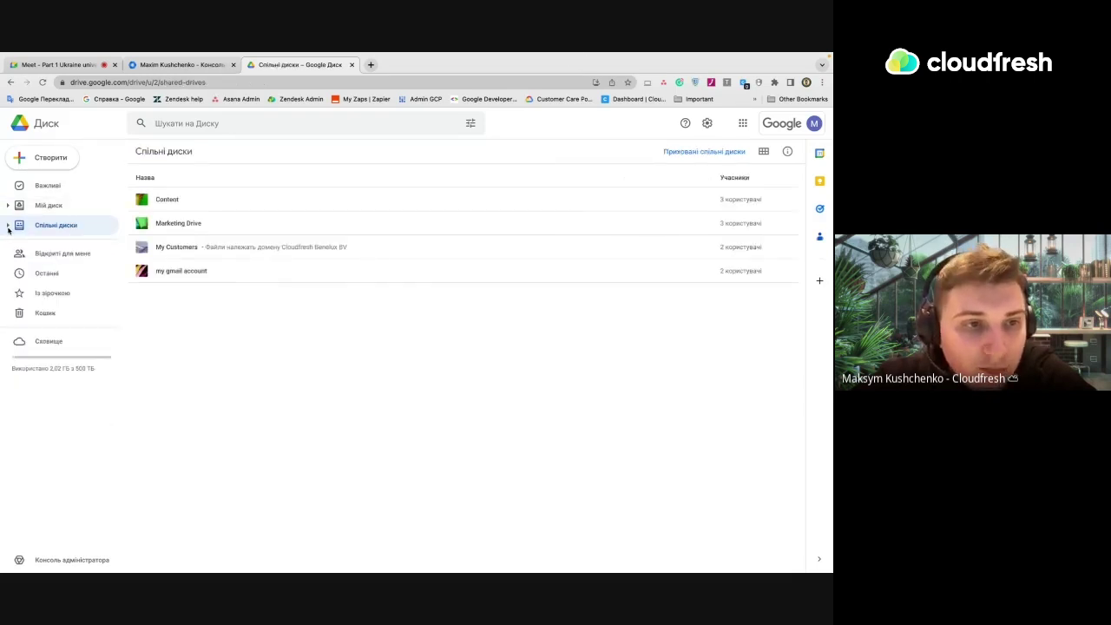
pyautogui.click(8, 227)
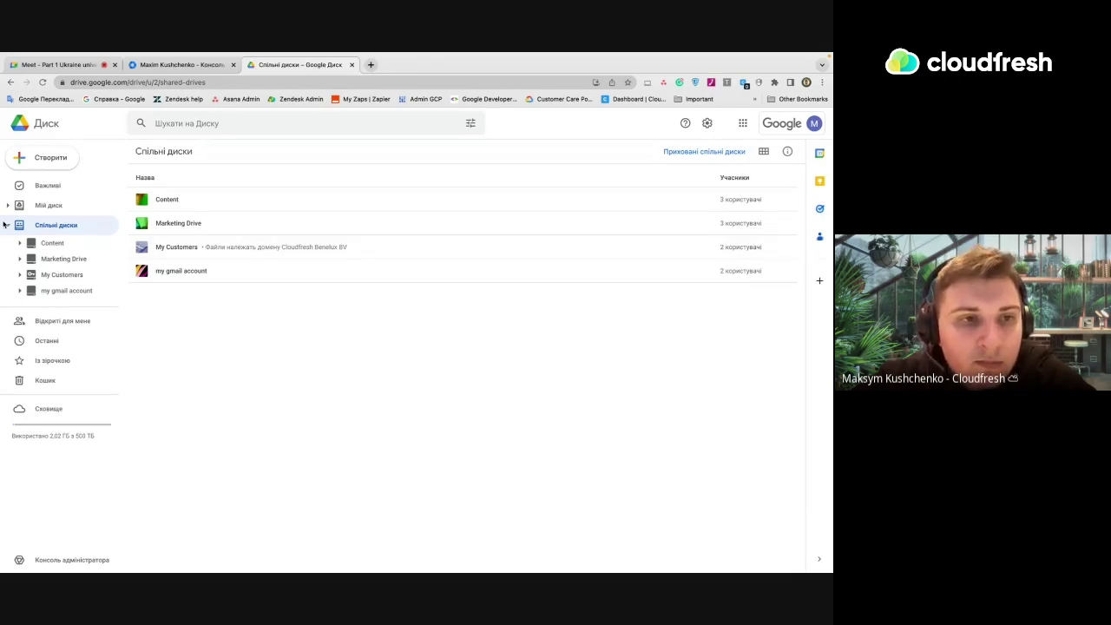
pyautogui.click(48, 245)
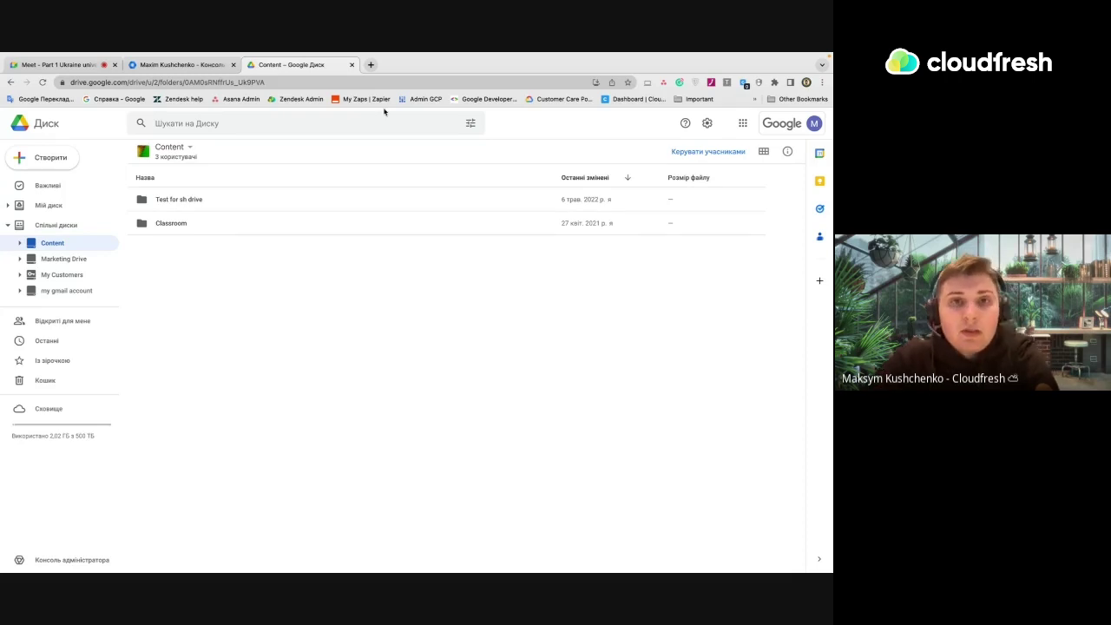
# Search Google for 'google takeout' in a new tab and open the Google Takeout result
pyautogui.click(370, 65)
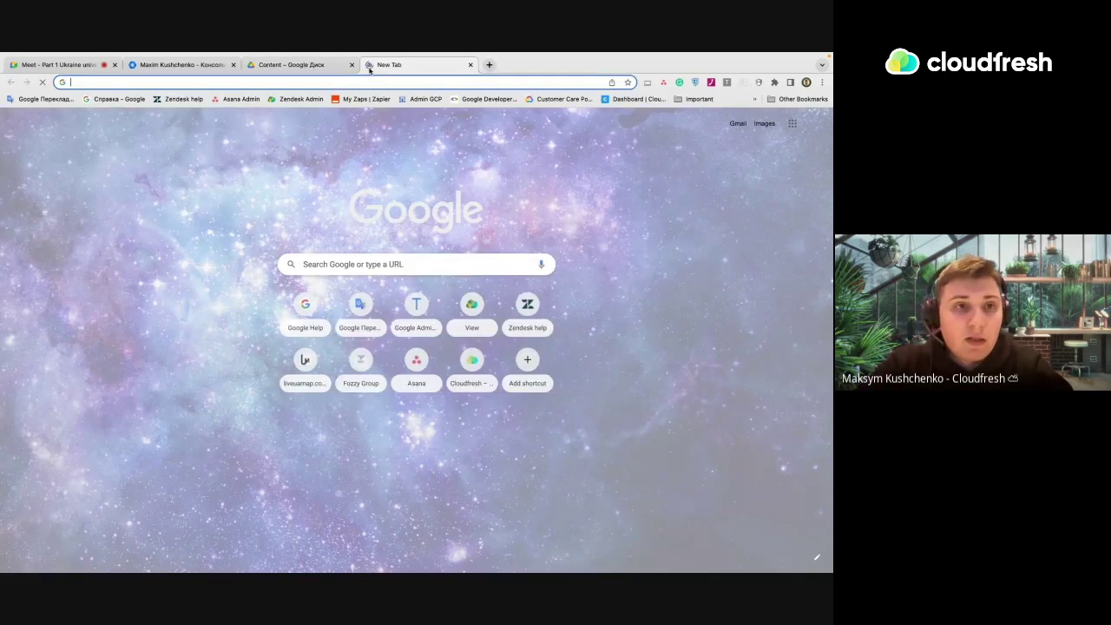
pyautogui.write('google takeout')
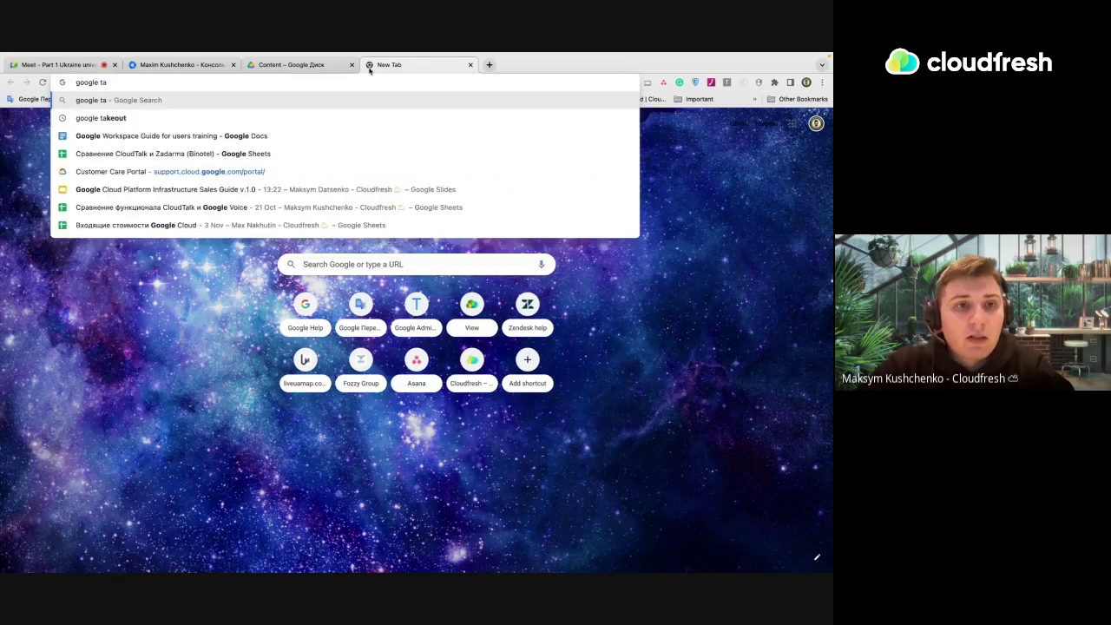
pyautogui.press('Return')
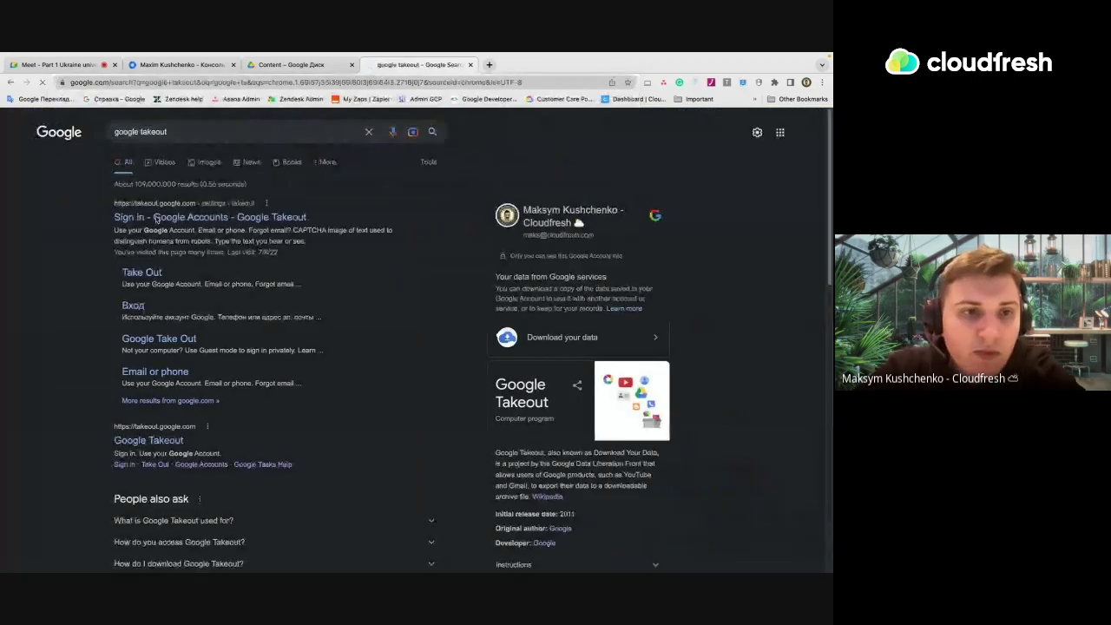
pyautogui.click(149, 441)
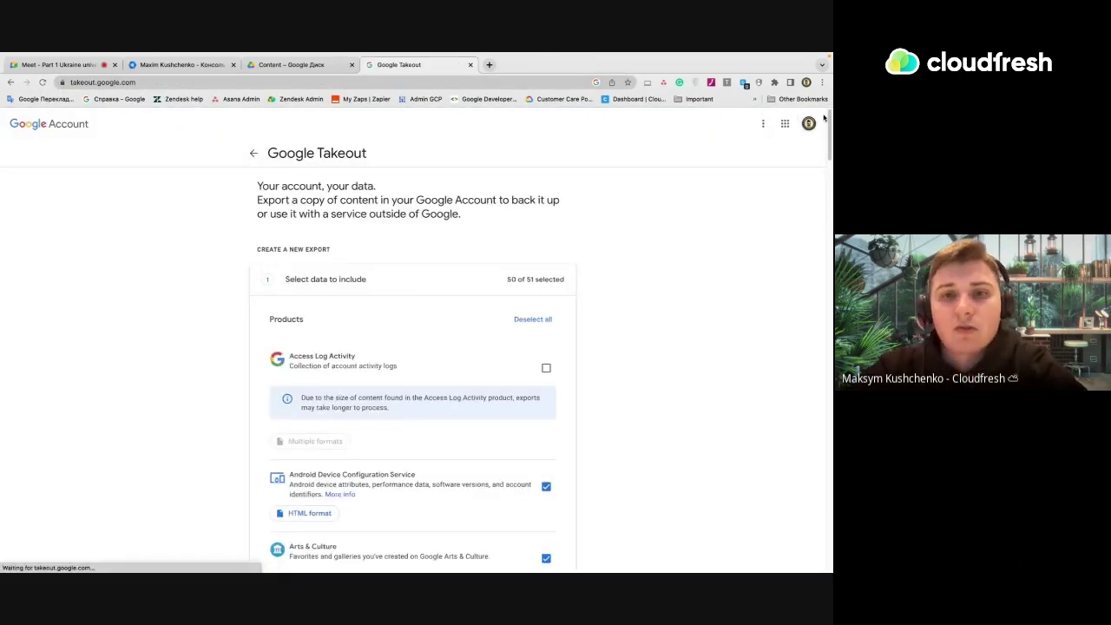
# Deselect all products from the Takeout export
pyautogui.scroll(-1, 631, 286)
pyautogui.scroll(1, 408, 265)
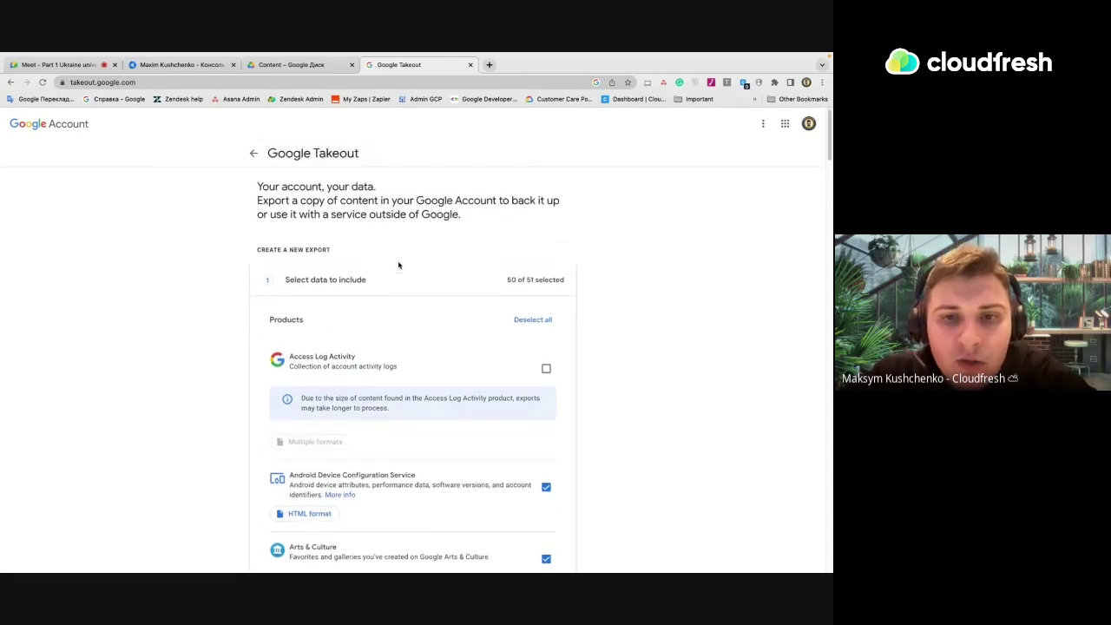
pyautogui.scroll(-4, 399, 265)
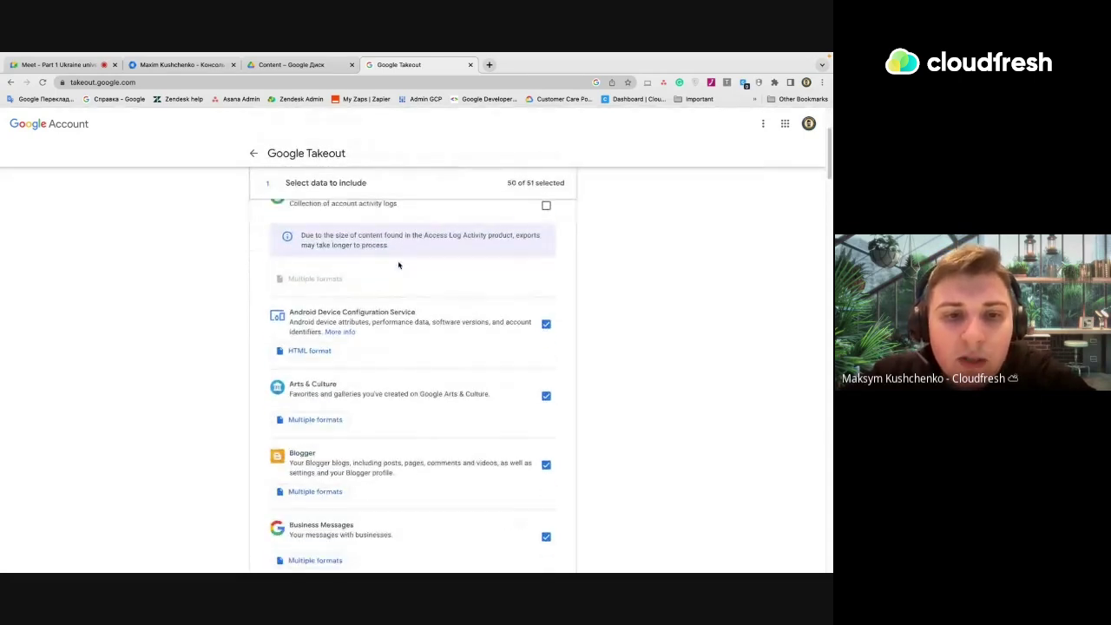
pyautogui.scroll(4, 417, 263)
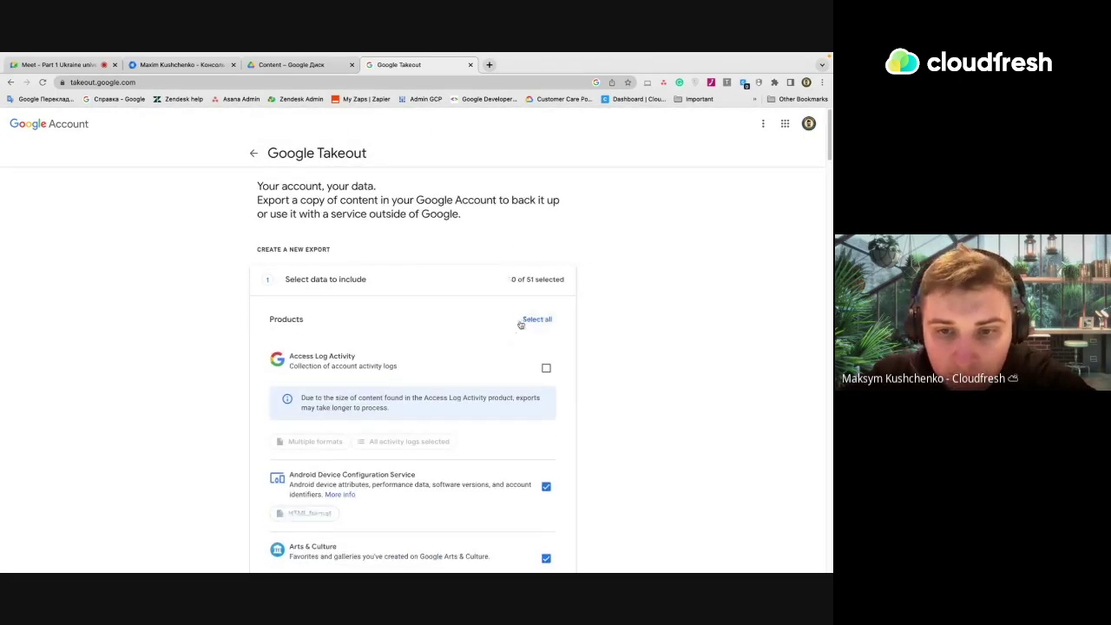
pyautogui.click(521, 320)
pyautogui.scroll(-8, 521, 322)
pyautogui.scroll(-8, 521, 322)
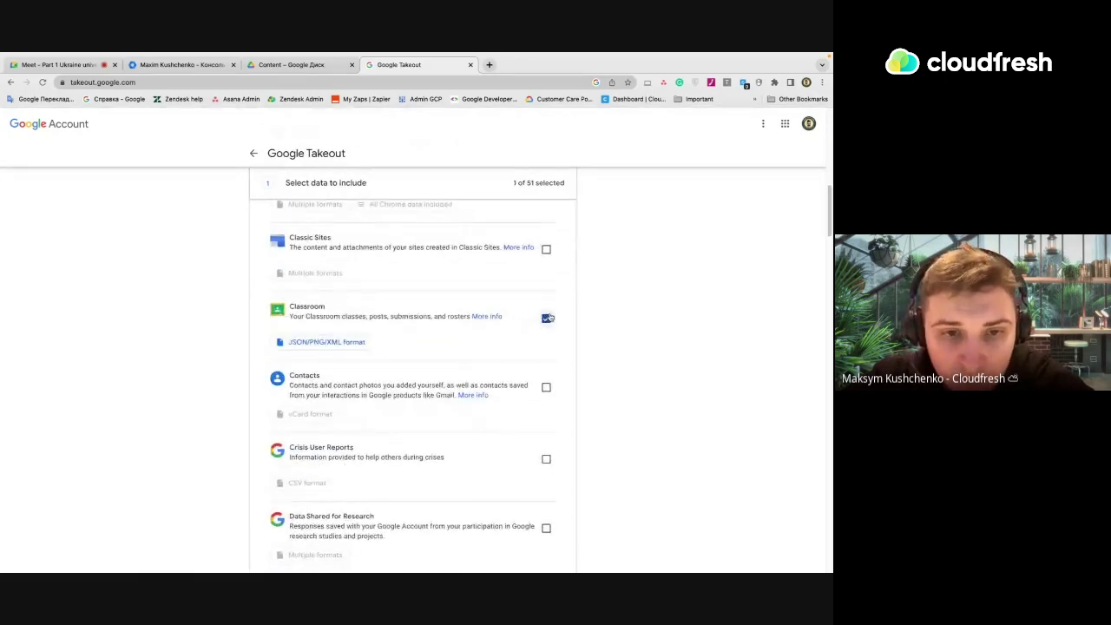
pyautogui.scroll(-5, 490, 279)
pyautogui.scroll(2, 528, 289)
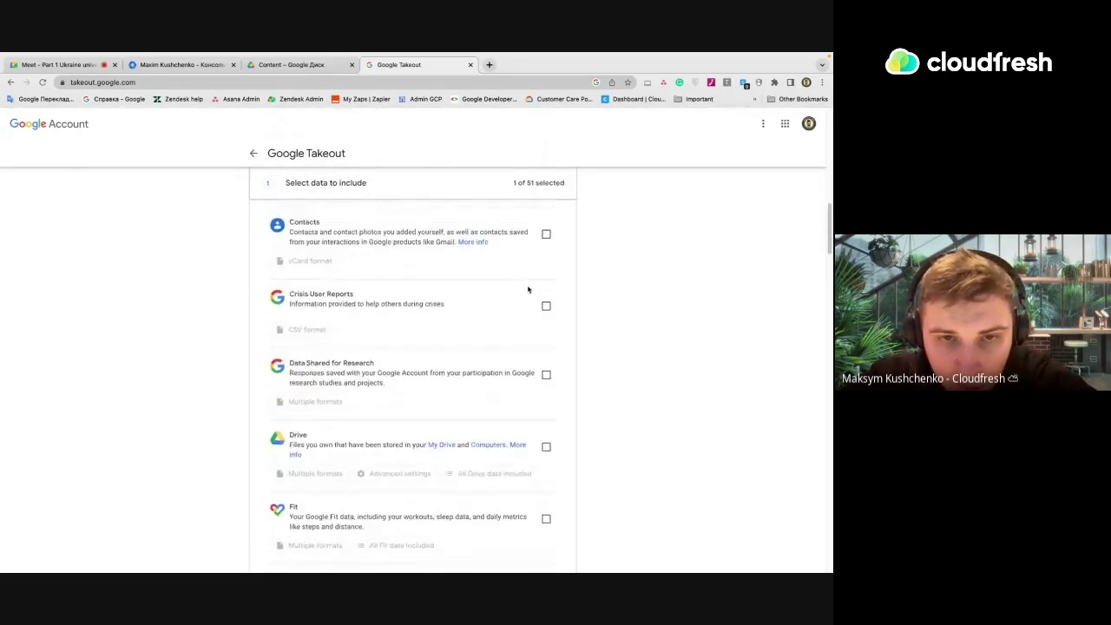
# Include Contacts and Drive, and close Drive's advanced settings without changes
pyautogui.click(546, 233)
pyautogui.scroll(-3, 546, 252)
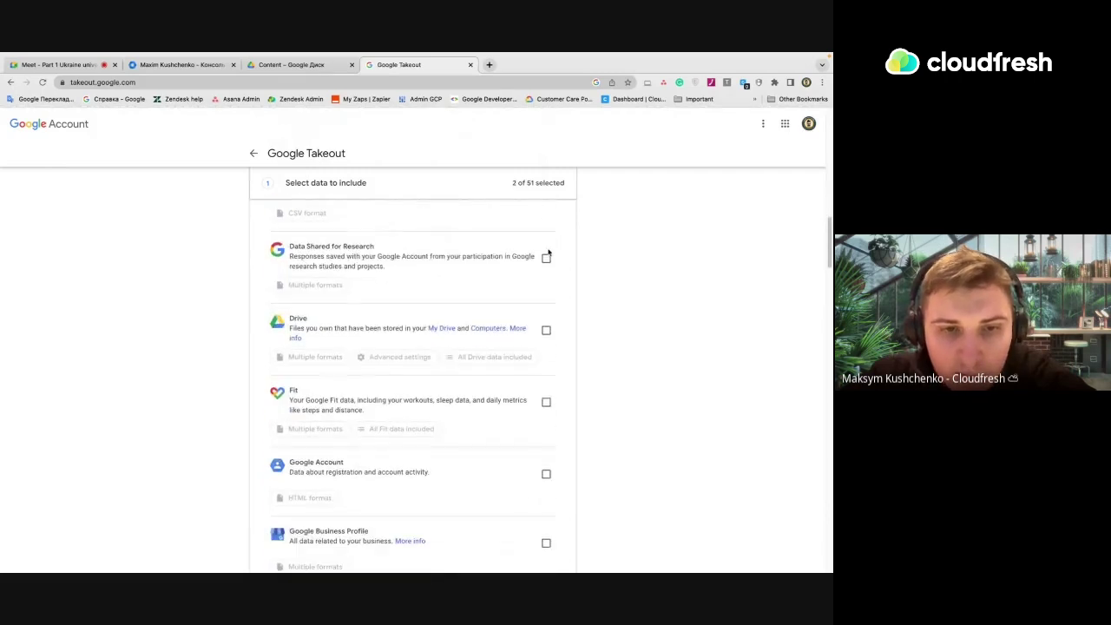
pyautogui.click(546, 330)
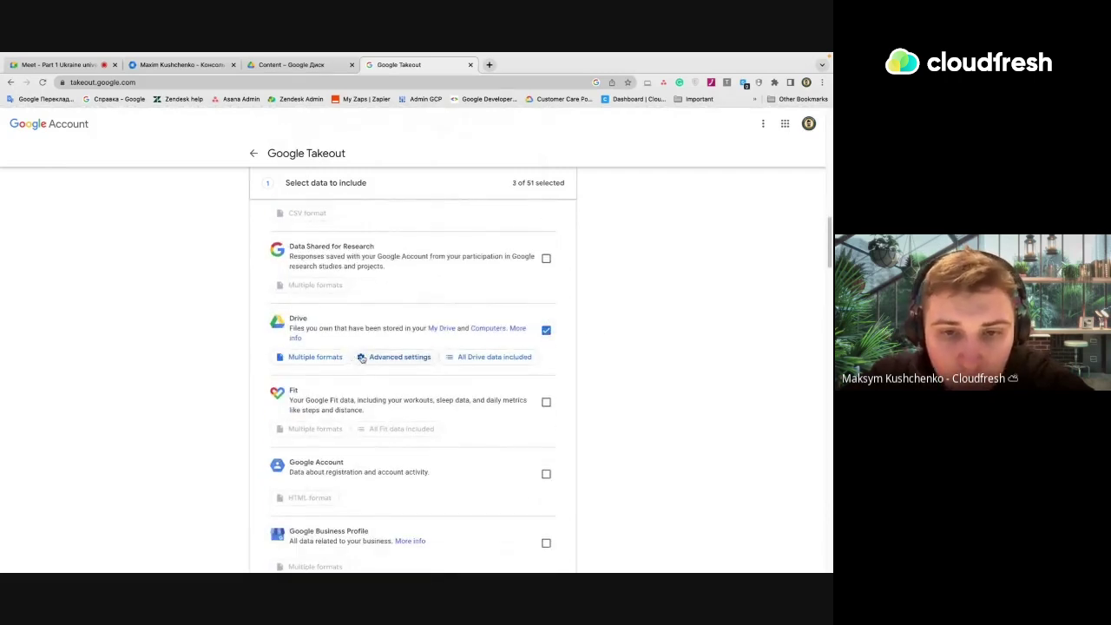
pyautogui.click(362, 358)
pyautogui.click(449, 393)
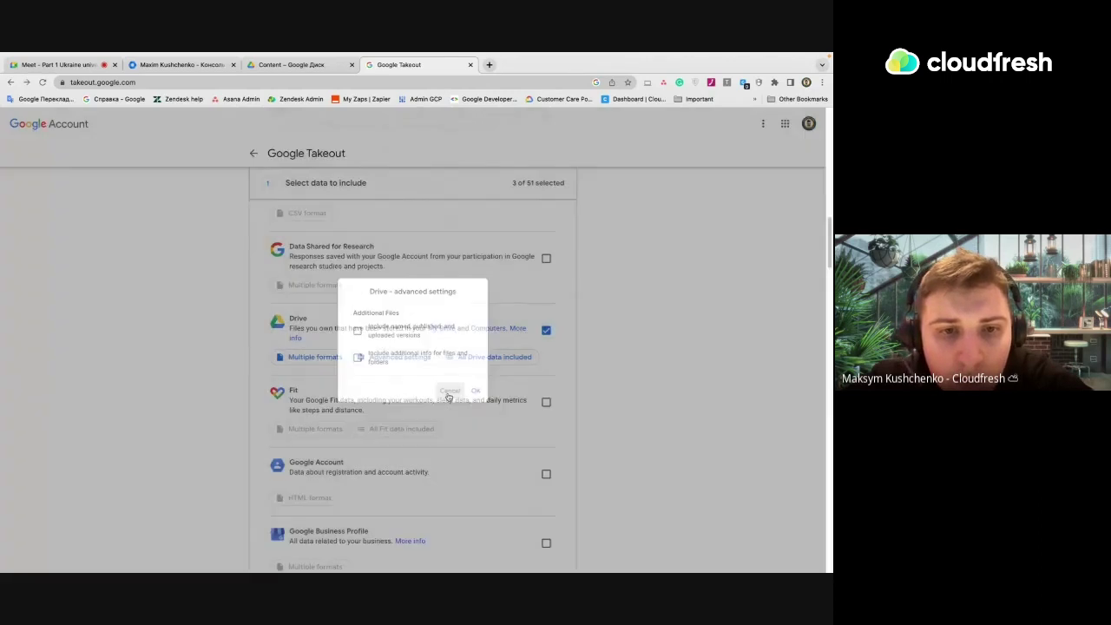
pyautogui.click(328, 360)
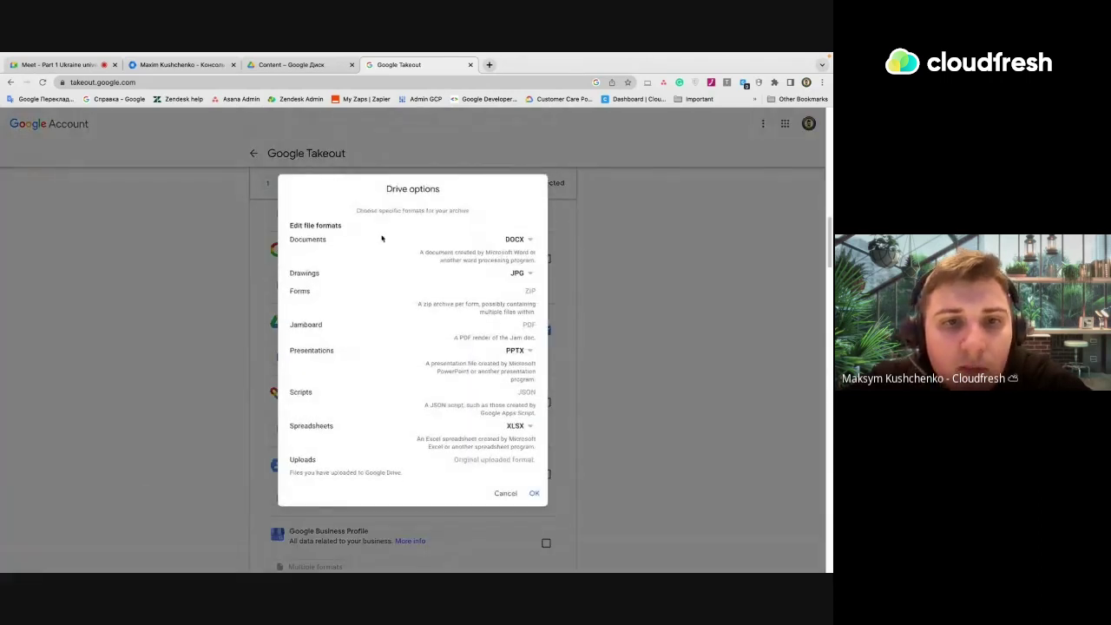
pyautogui.click(504, 240)
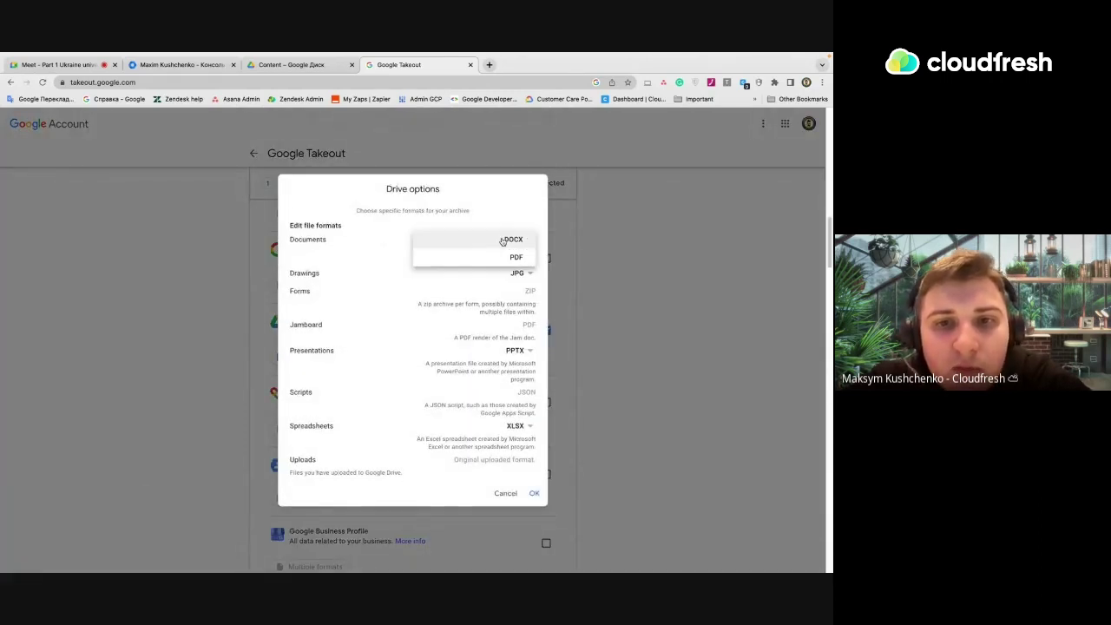
pyautogui.click(499, 242)
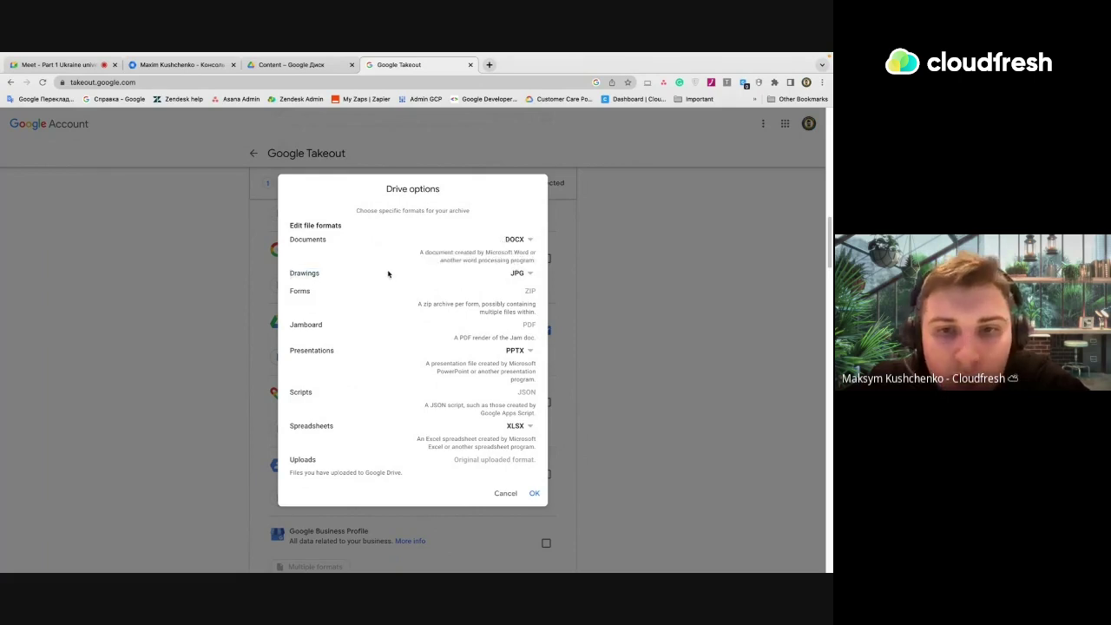
pyautogui.click(501, 274)
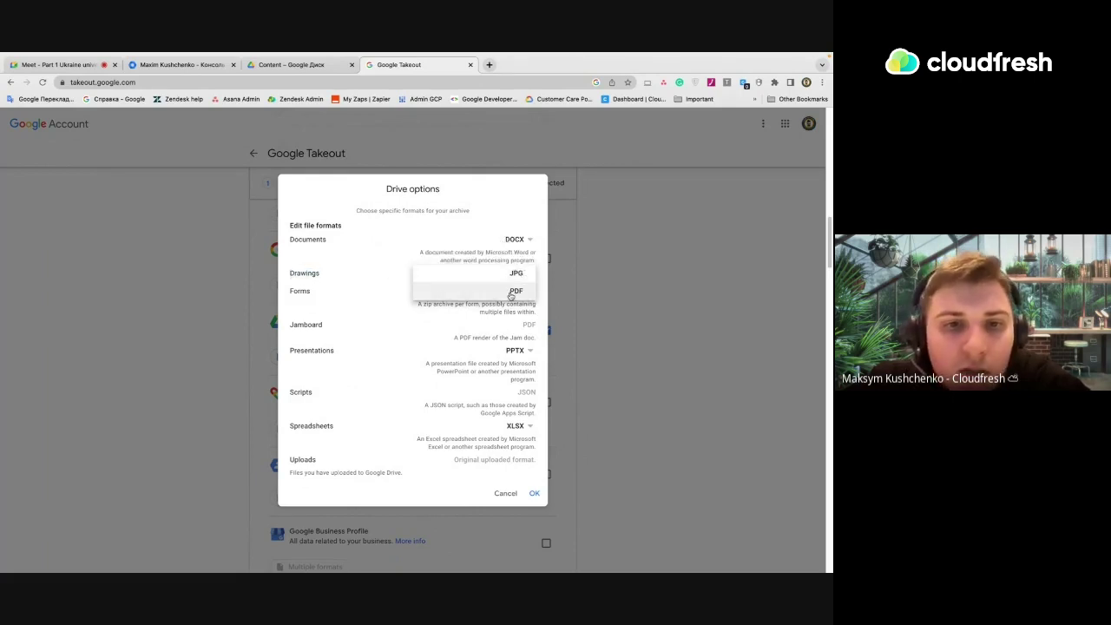
pyautogui.click(511, 295)
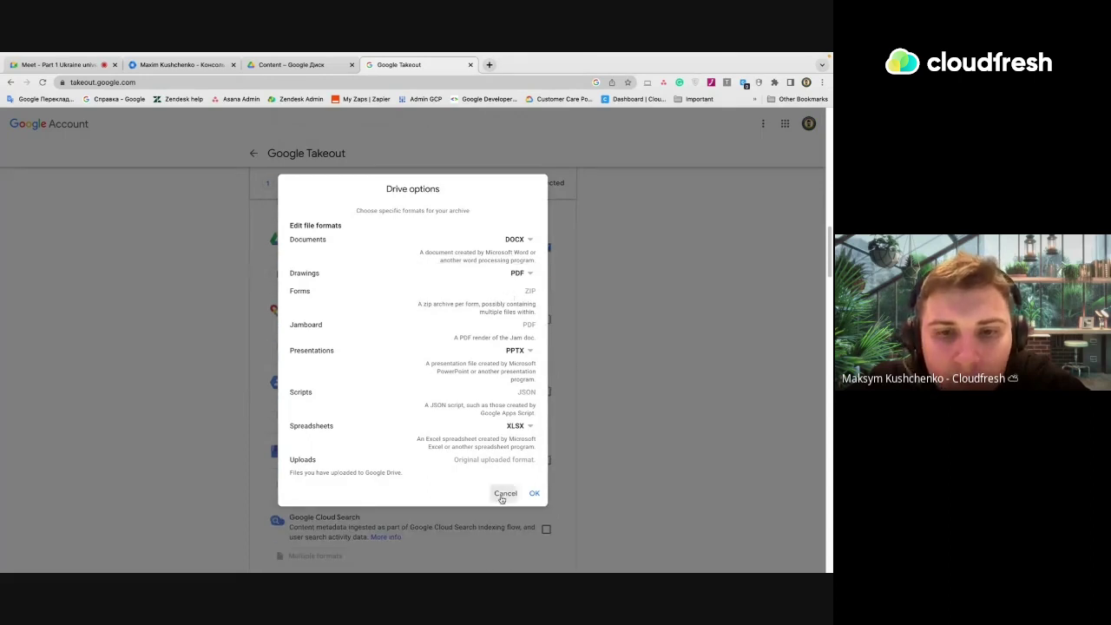
pyautogui.click(505, 493)
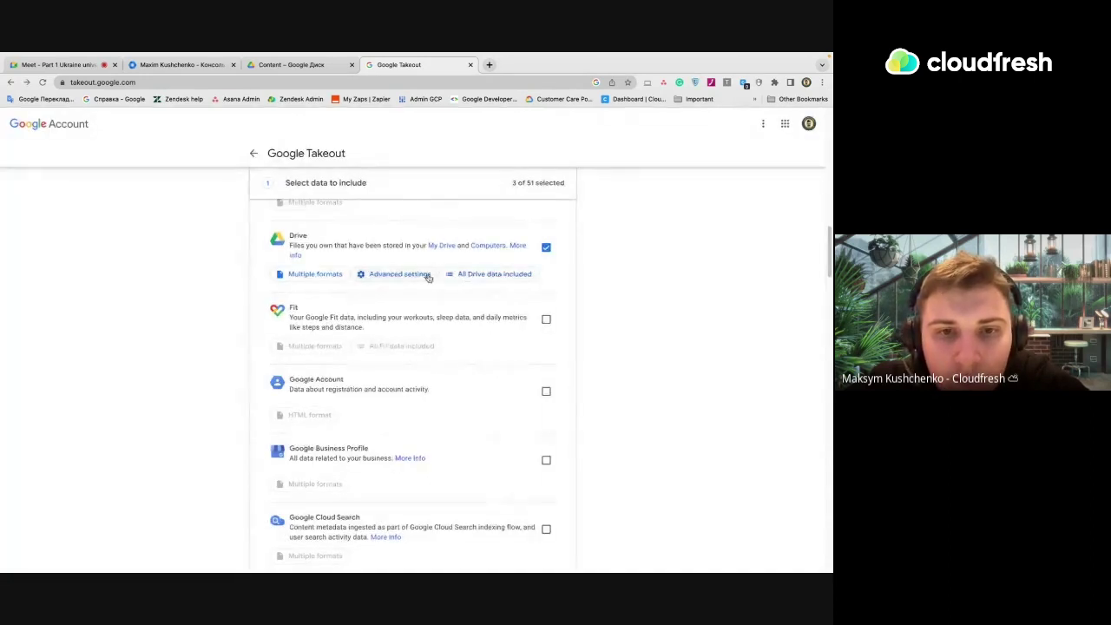
pyautogui.click(424, 275)
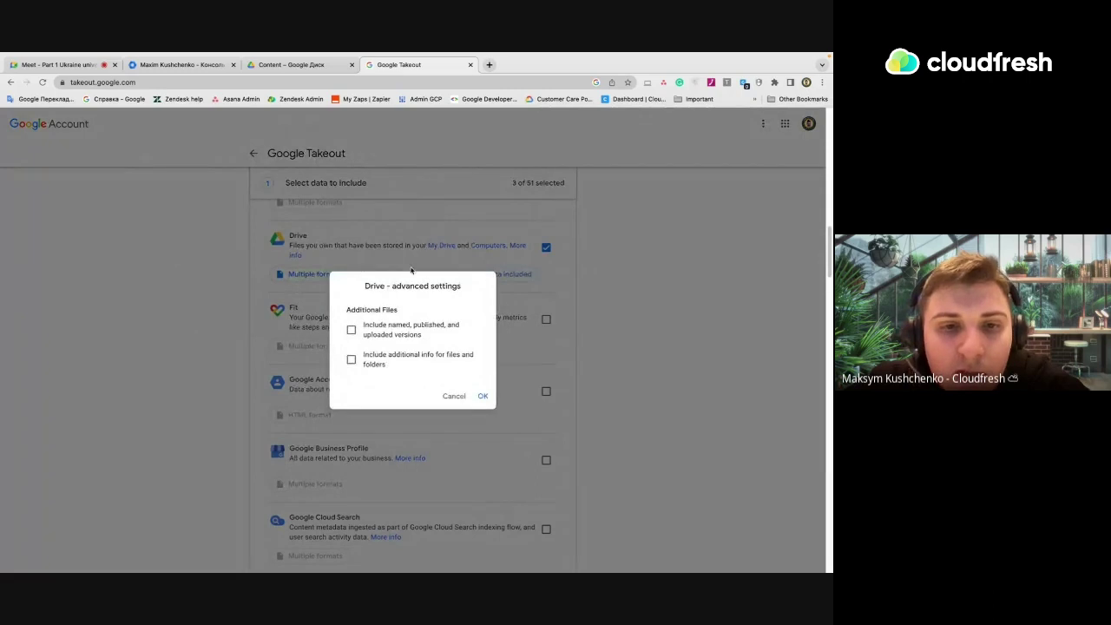
pyautogui.moveTo(360, 322); pyautogui.dragTo(439, 335)
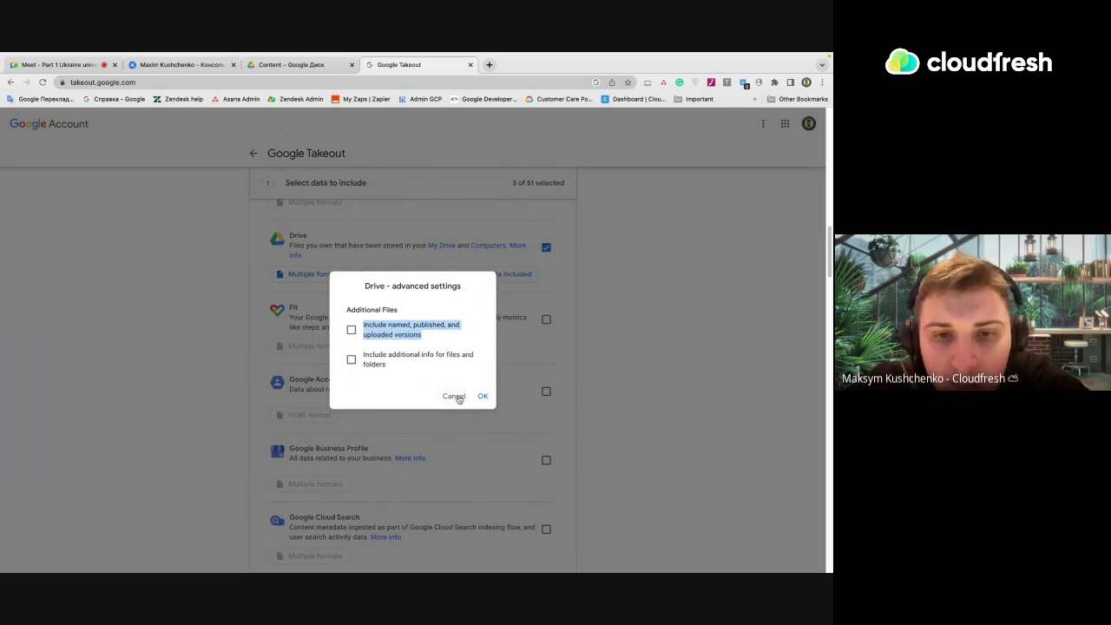
pyautogui.click(351, 359)
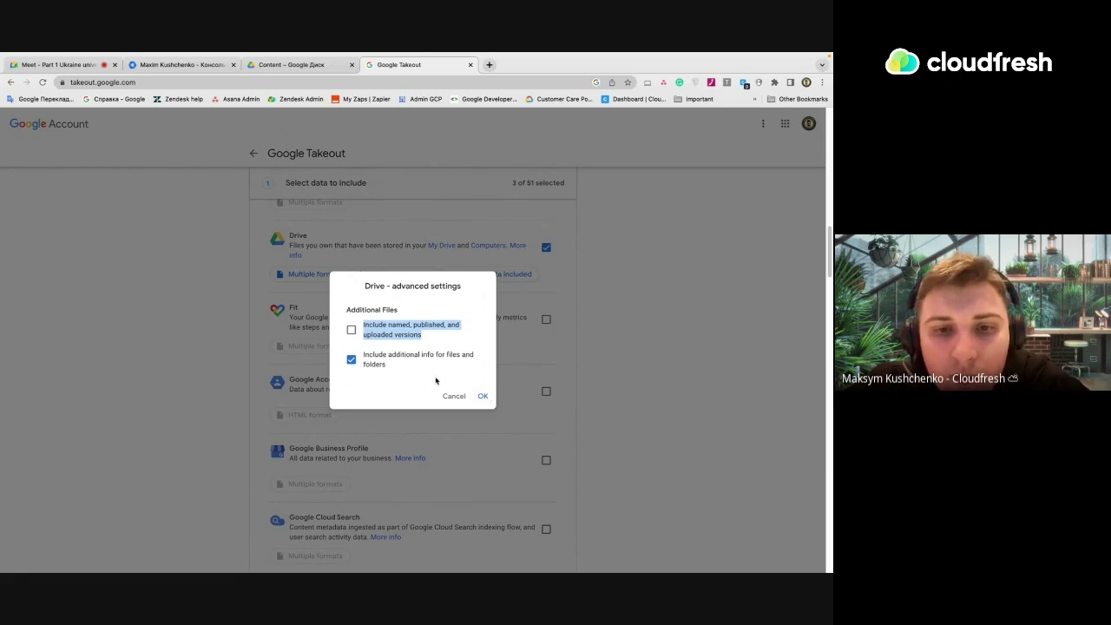
pyautogui.click(406, 364)
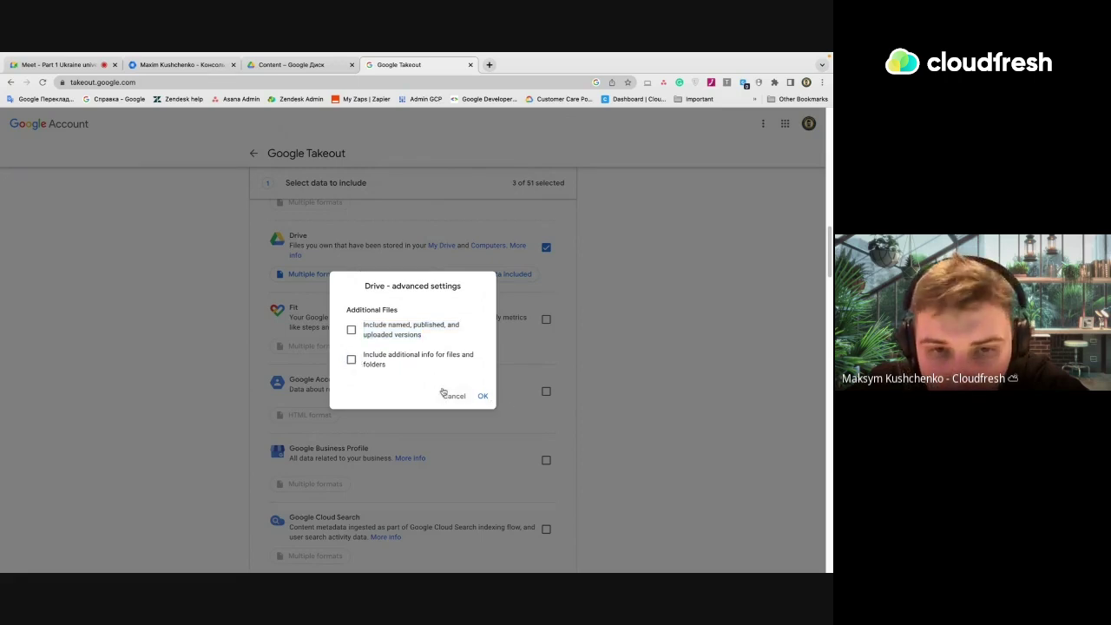
pyautogui.click(351, 329)
pyautogui.click(351, 359)
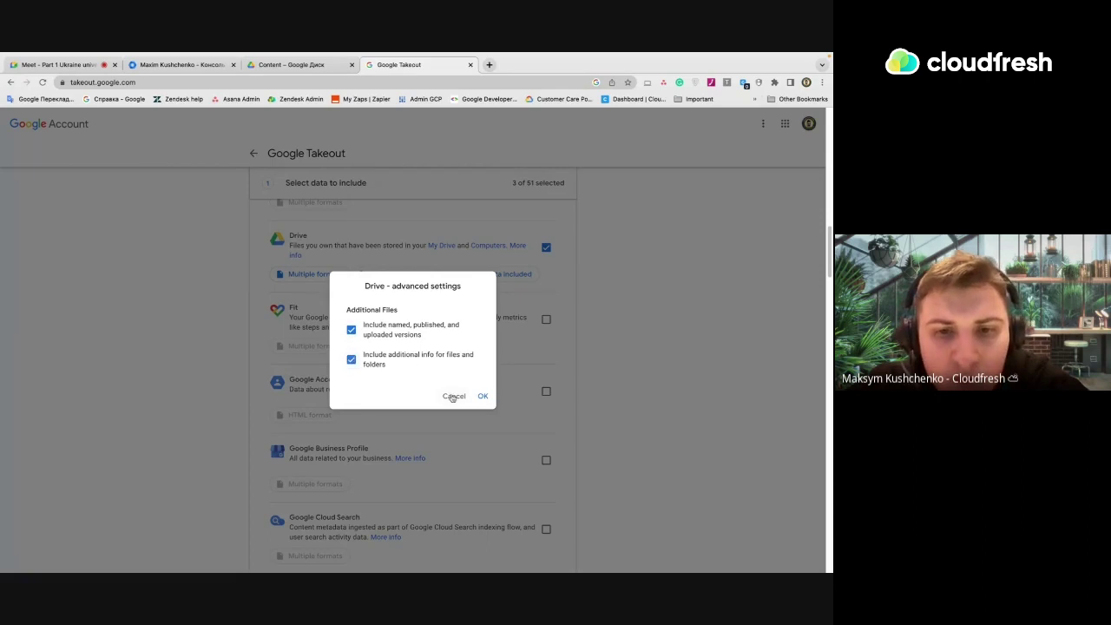
pyautogui.click(483, 396)
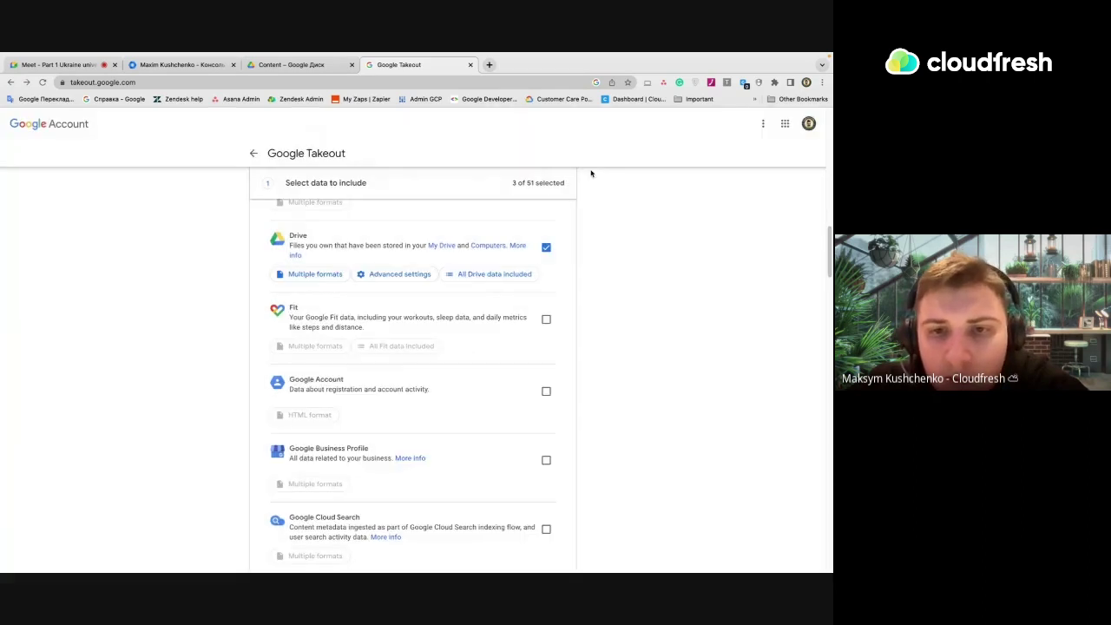
# Review the selected products and continue to the export settings step
pyautogui.scroll(-1, 543, 334)
pyautogui.scroll(2, 543, 334)
pyautogui.scroll(-3, 593, 293)
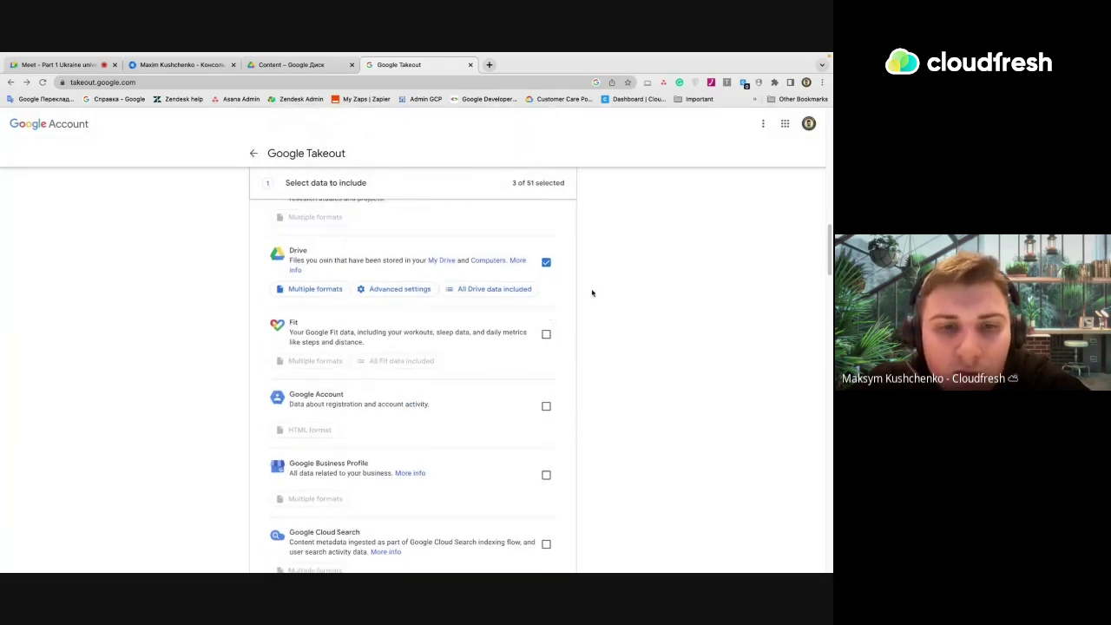
pyautogui.scroll(-4, 592, 292)
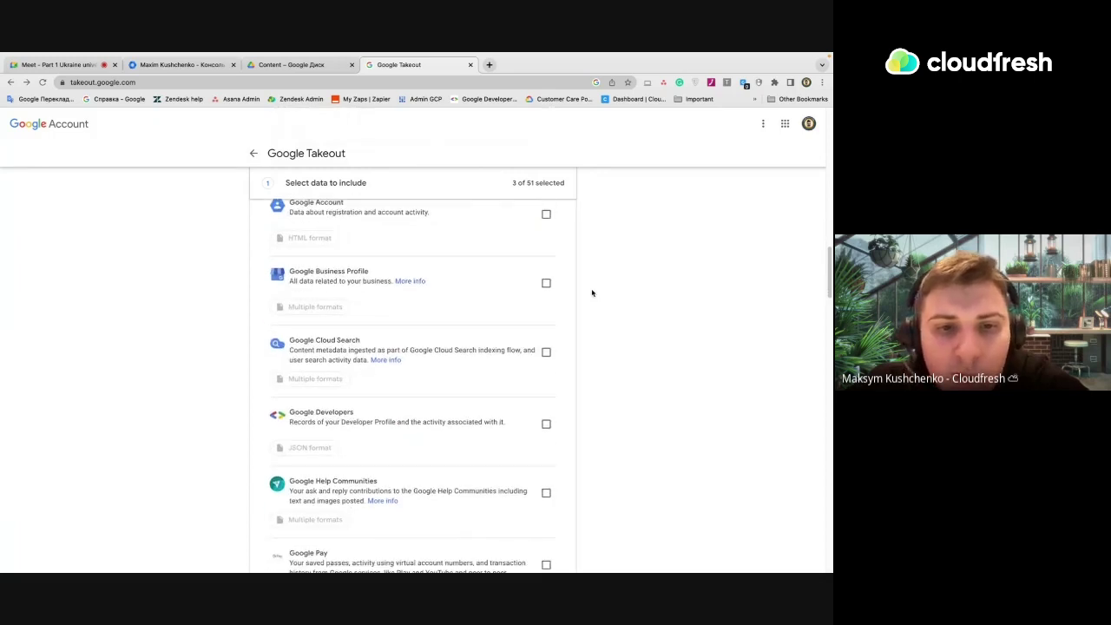
pyautogui.scroll(-15, 592, 293)
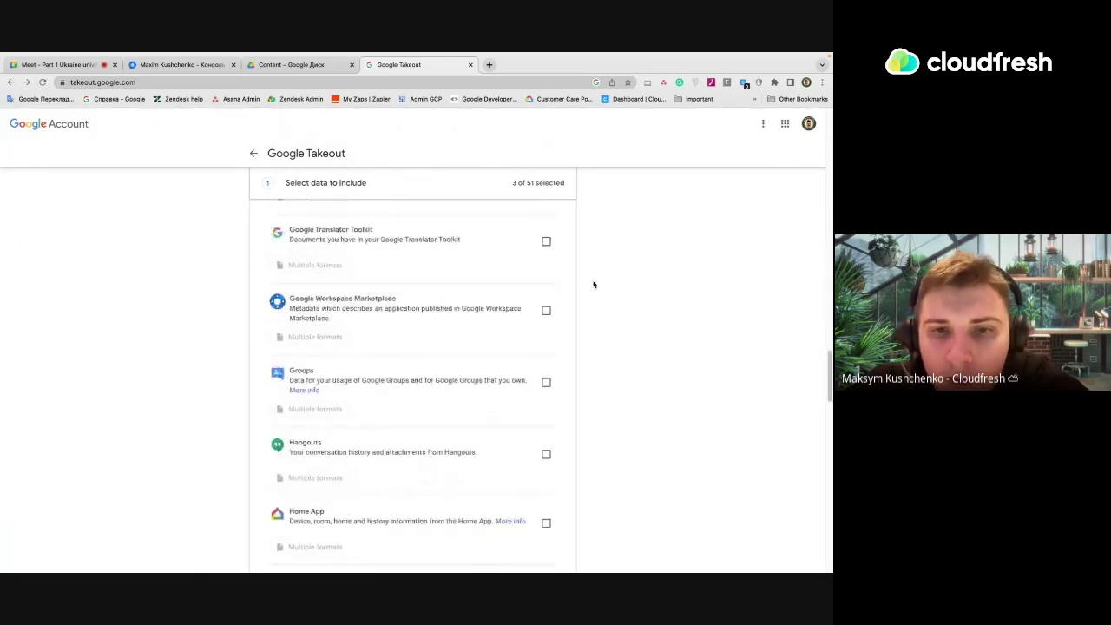
pyautogui.scroll(-10, 594, 285)
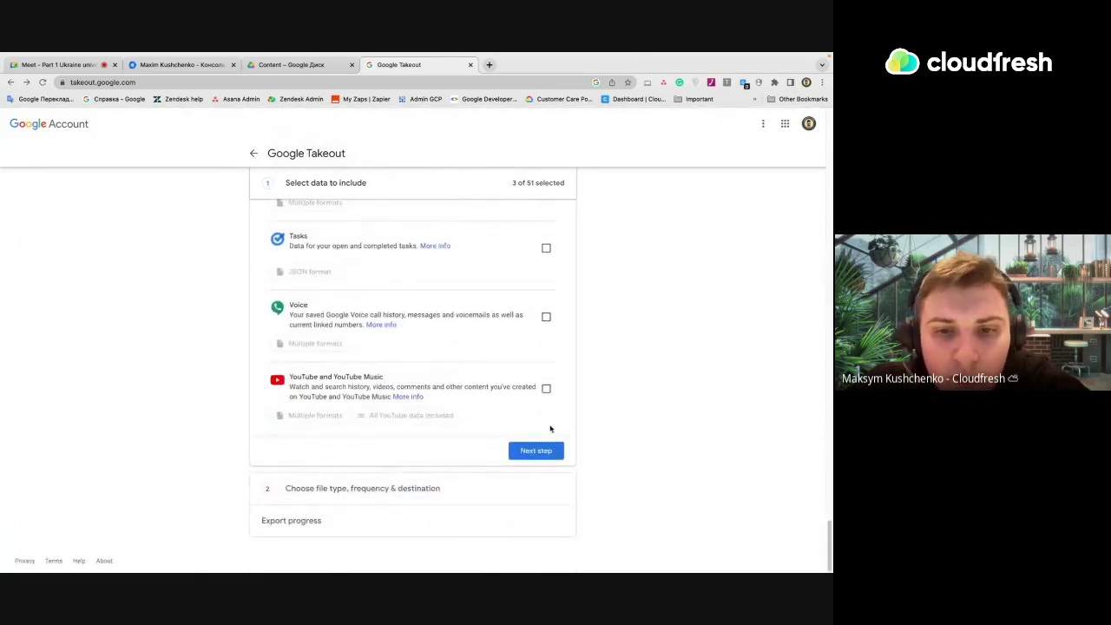
pyautogui.click(536, 451)
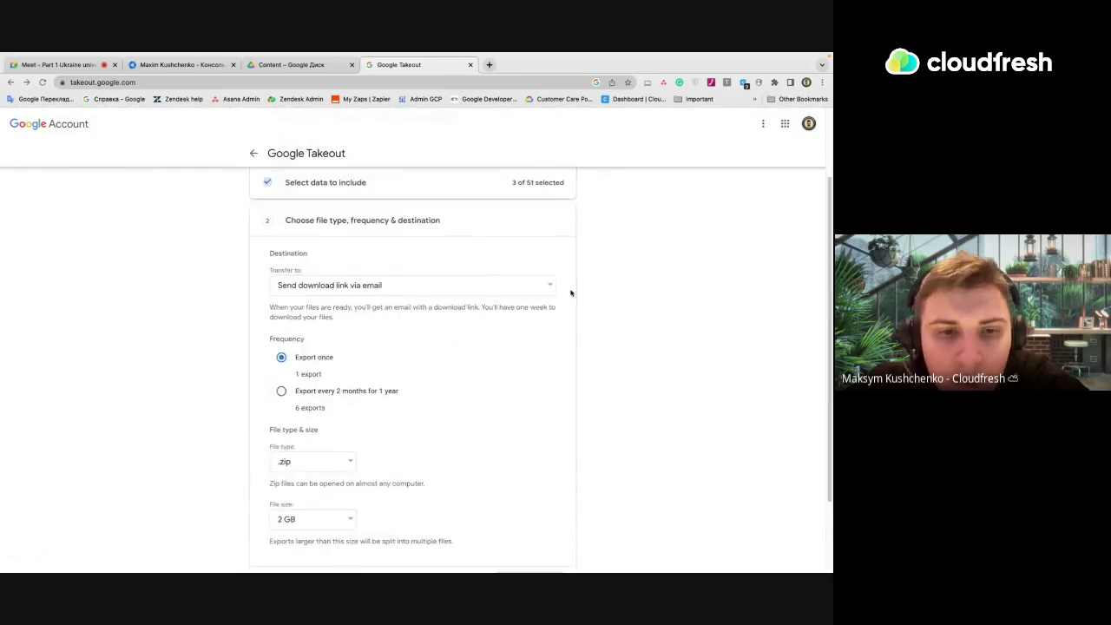
# Keep email link delivery and .zip type, then go to the Admin console's Users list
pyautogui.click(472, 261)
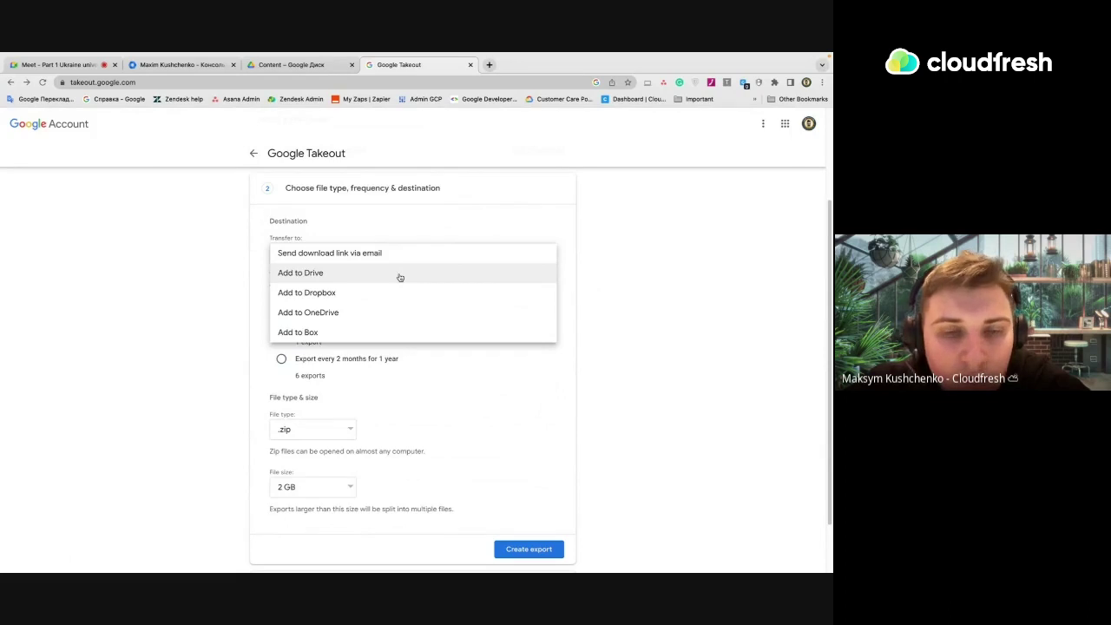
pyautogui.click(352, 261)
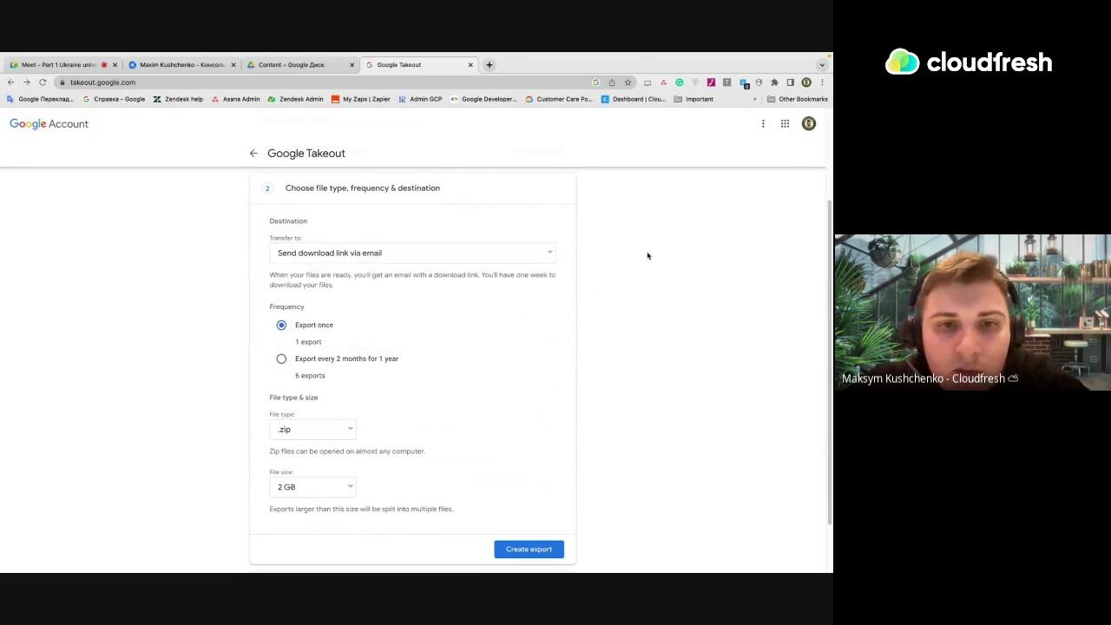
pyautogui.scroll(-1, 493, 296)
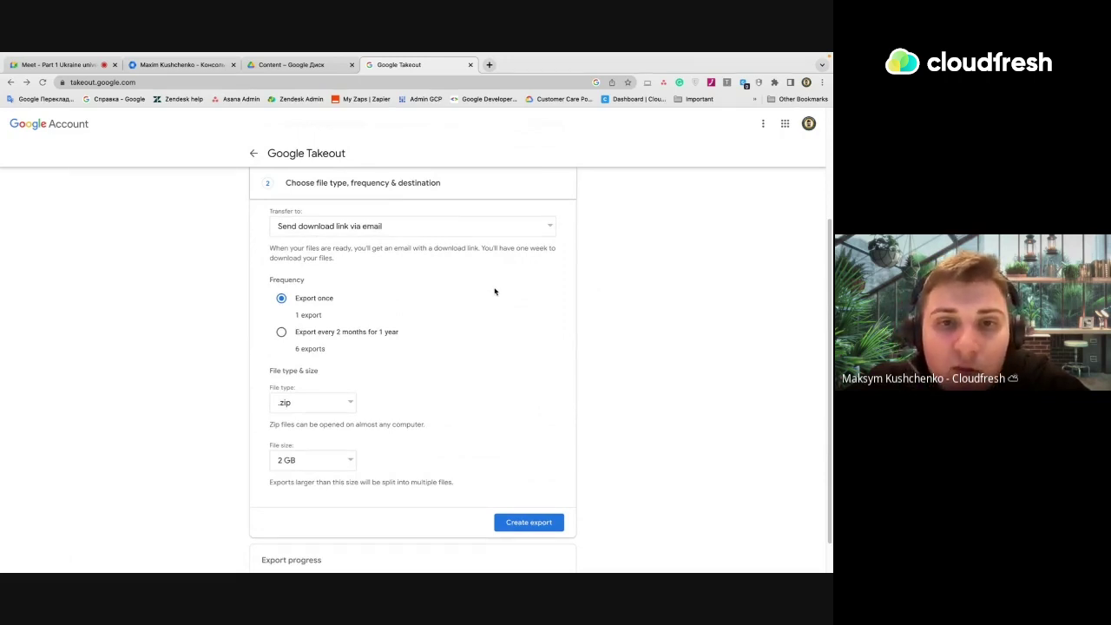
pyautogui.scroll(-1, 337, 297)
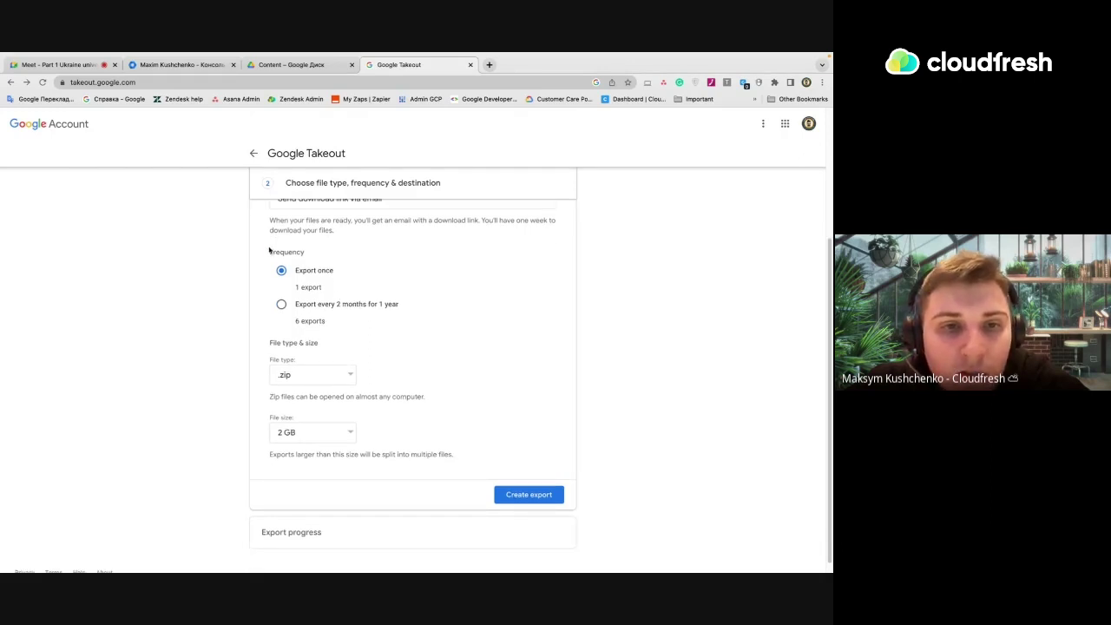
pyautogui.scroll(-1, 347, 245)
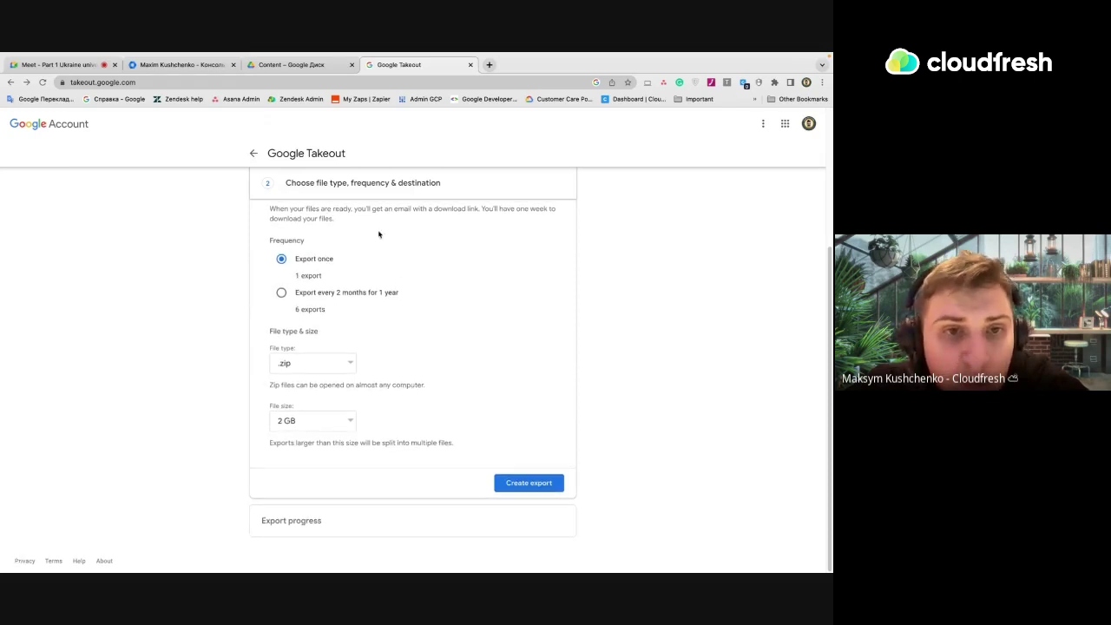
pyautogui.click(283, 364)
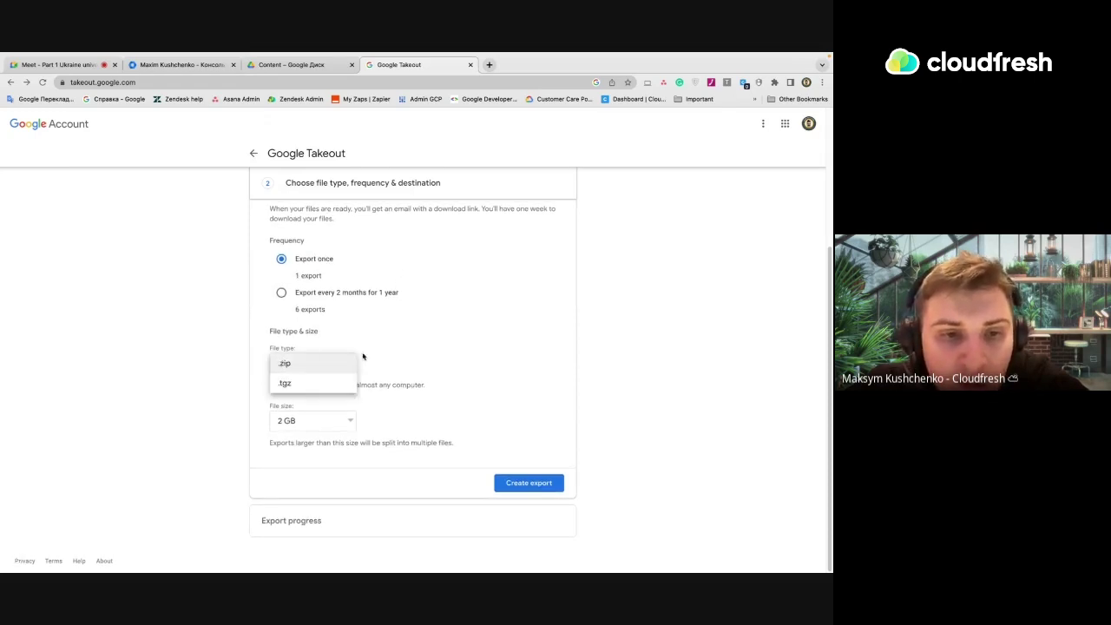
pyautogui.click(309, 365)
pyautogui.click(288, 422)
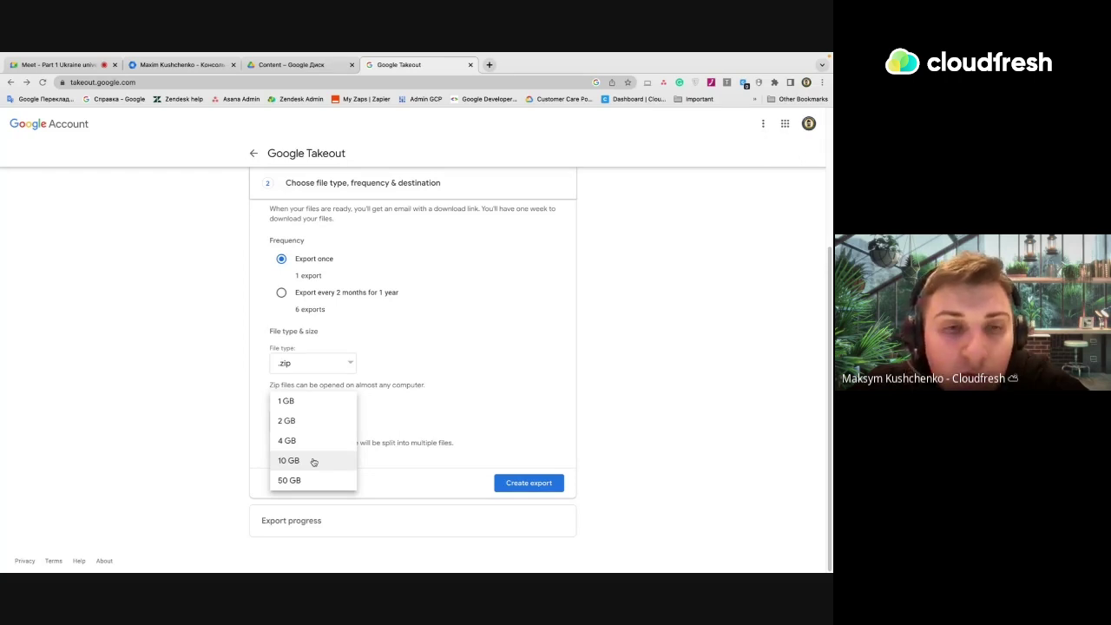
pyautogui.click(195, 66)
pyautogui.click(75, 151)
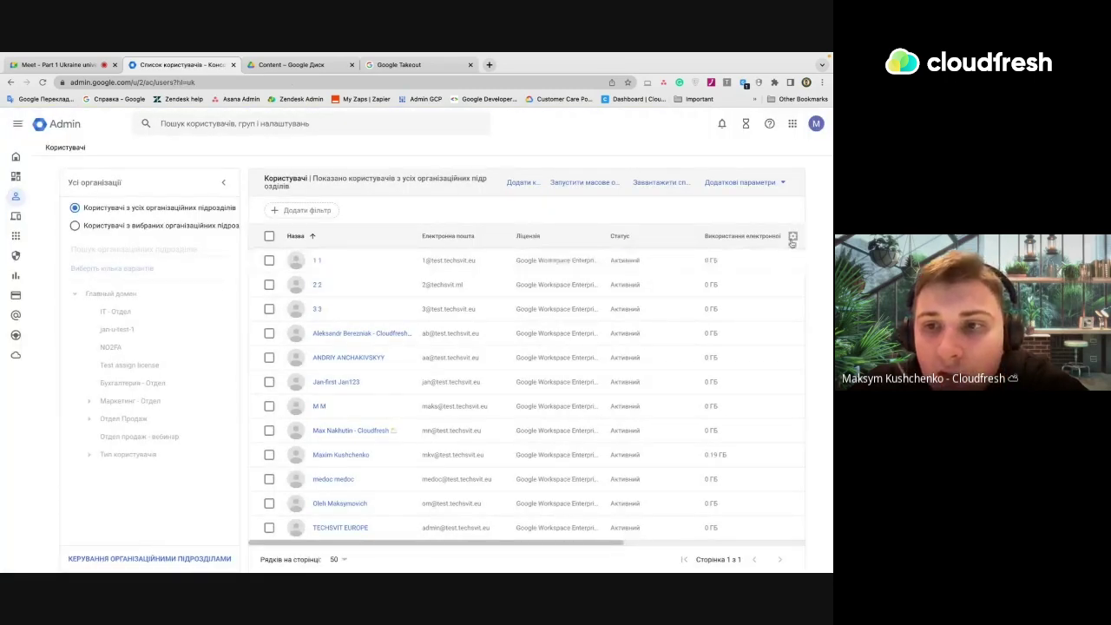
# Replace the Status and License columns with a Drive usage column and save
pyautogui.click(792, 236)
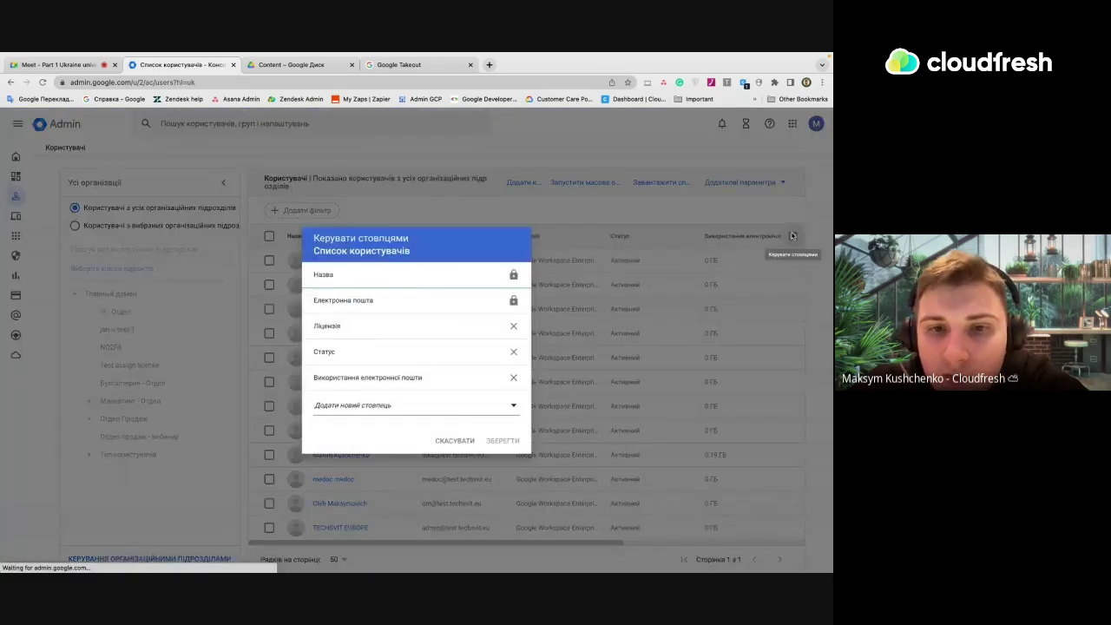
pyautogui.click(350, 412)
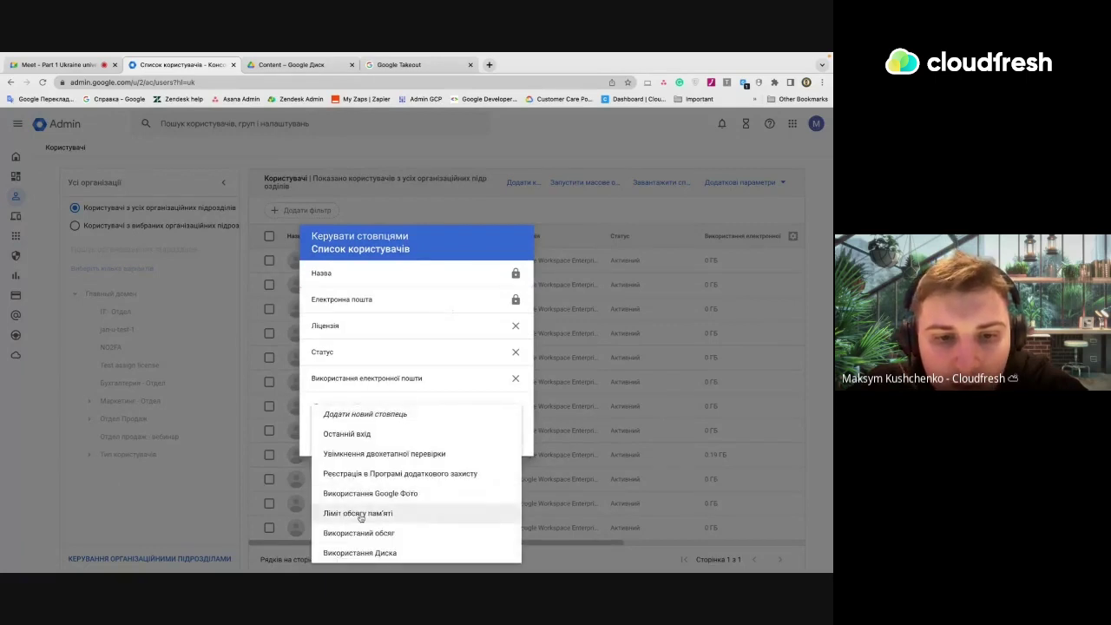
pyautogui.click(384, 553)
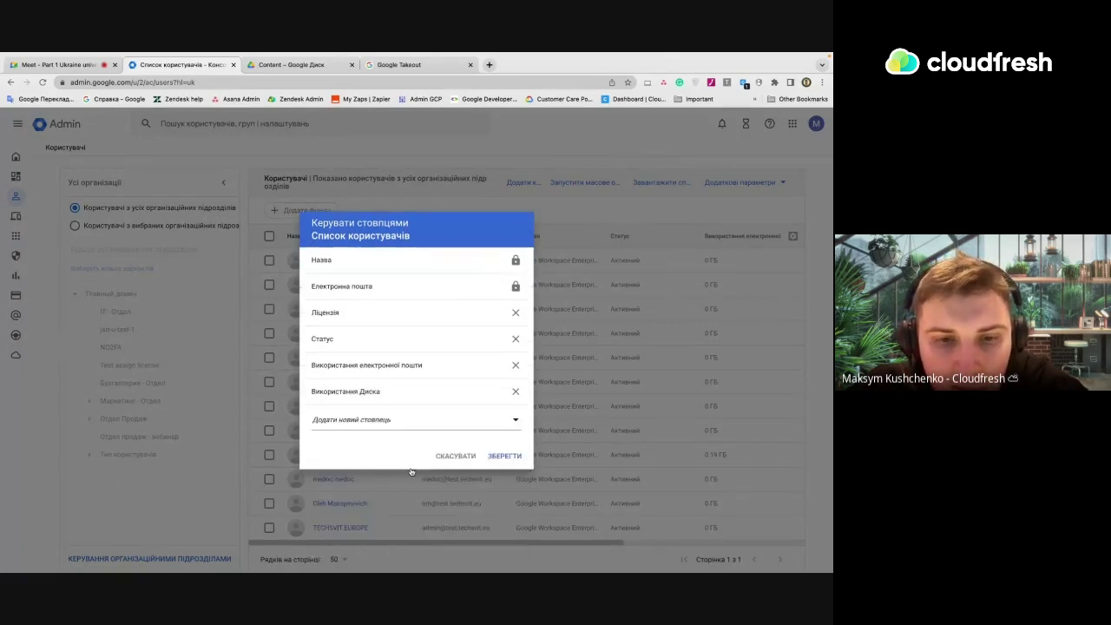
pyautogui.click(515, 338)
pyautogui.click(516, 325)
pyautogui.click(505, 430)
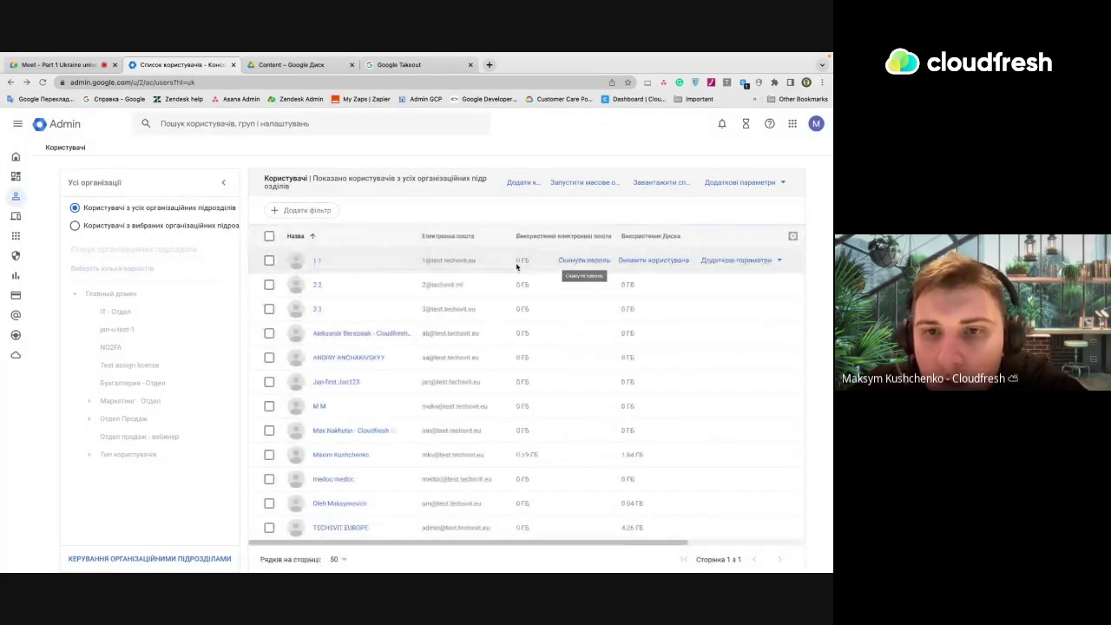
# Scroll the updated user list, then go back to the Google Takeout tab
pyautogui.scroll(-1, 669, 306)
pyautogui.scroll(-3, 669, 305)
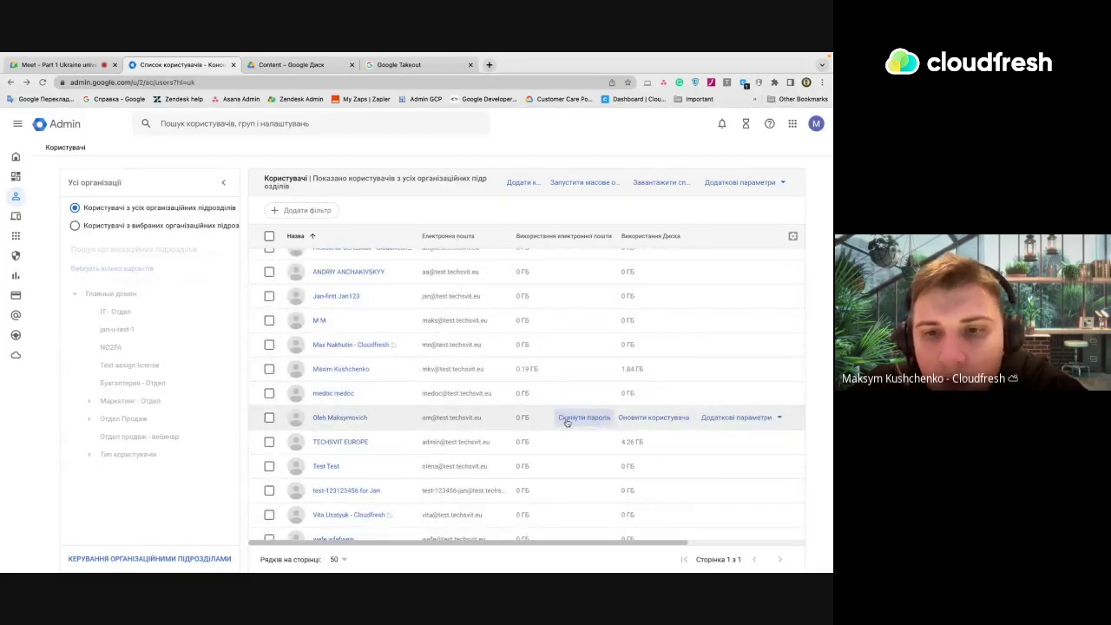
pyautogui.scroll(-3, 669, 419)
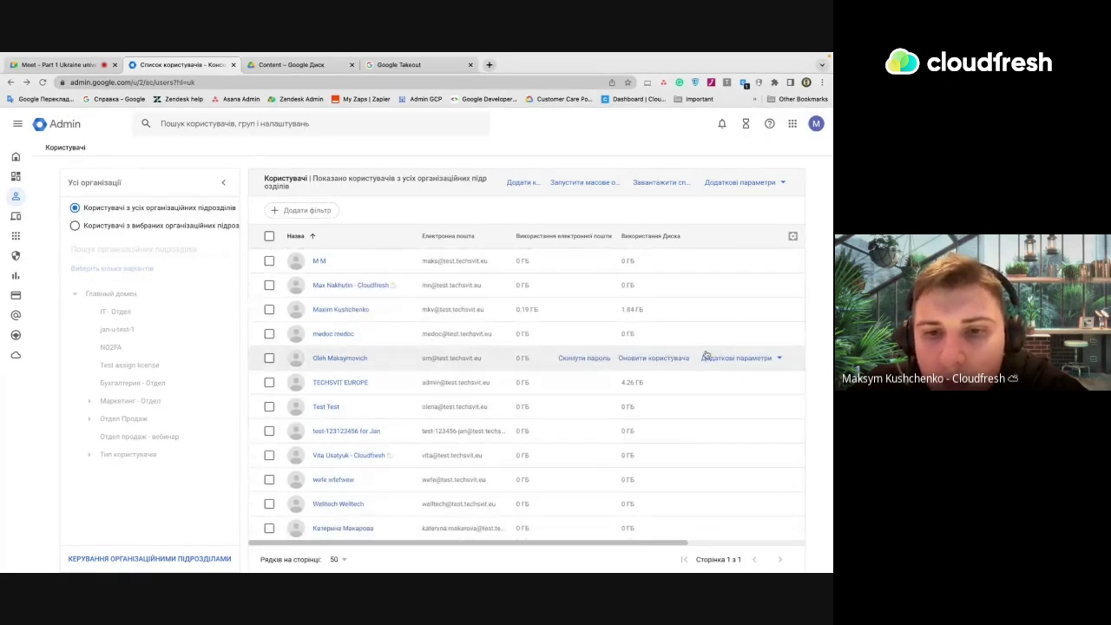
pyautogui.click(399, 64)
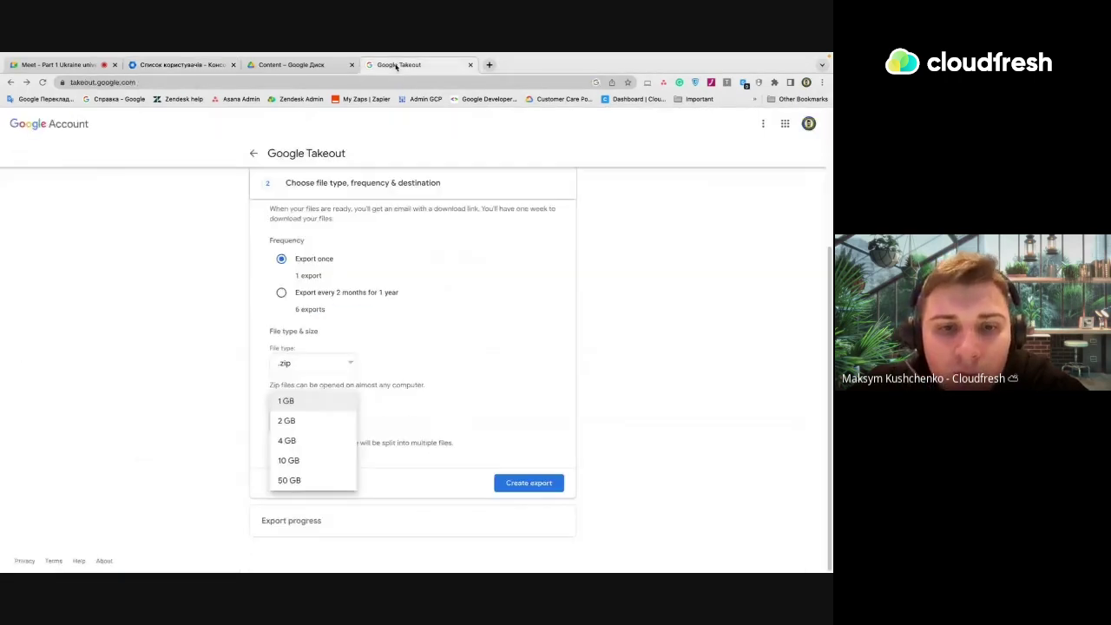
# Choose a 4 GB archive size, then move to the Content shared drive tab
pyautogui.click(317, 440)
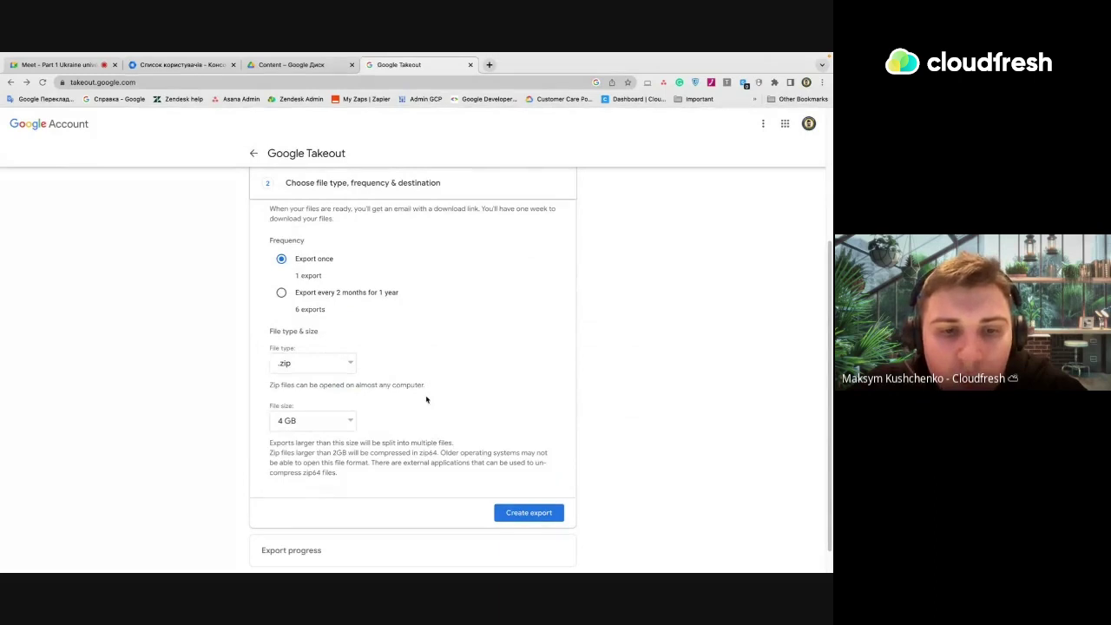
pyautogui.scroll(-1, 427, 399)
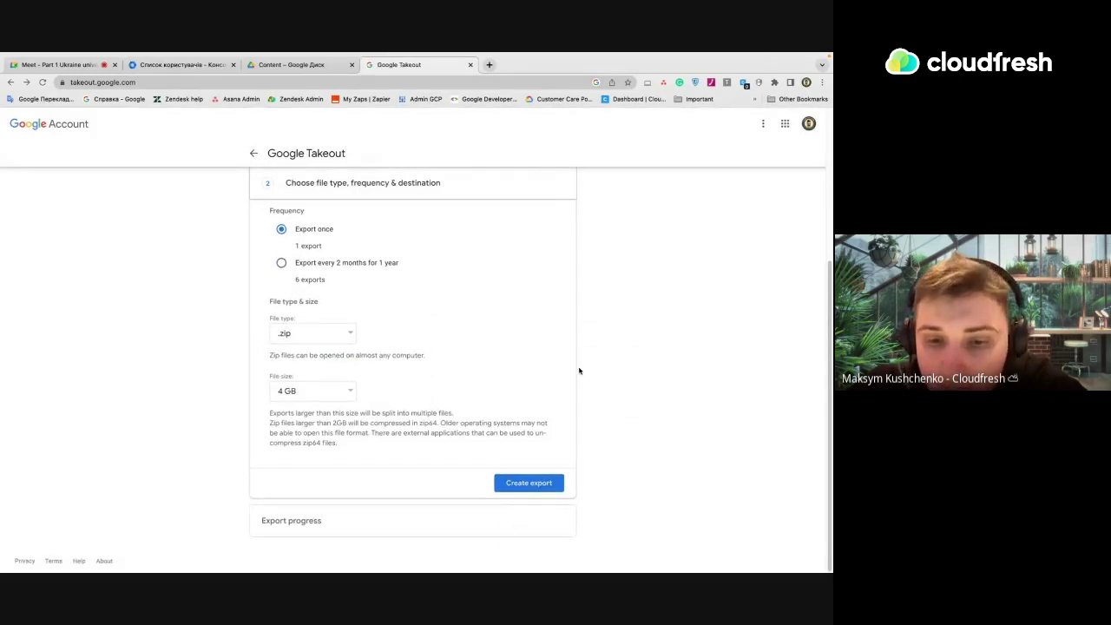
pyautogui.click(322, 68)
pyautogui.click(369, 66)
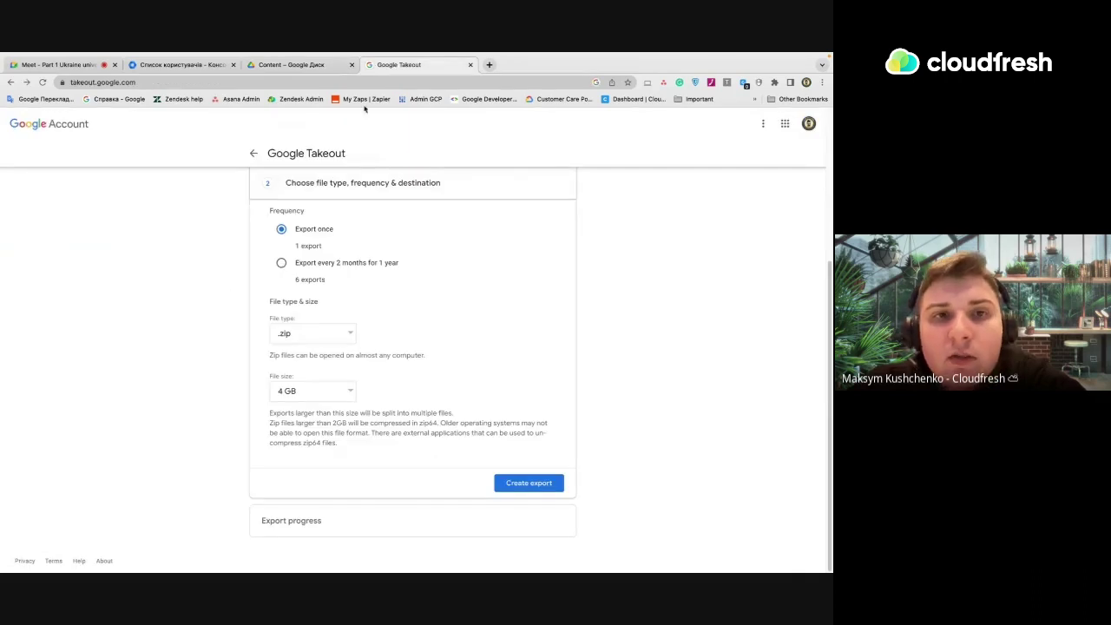
pyautogui.click(305, 70)
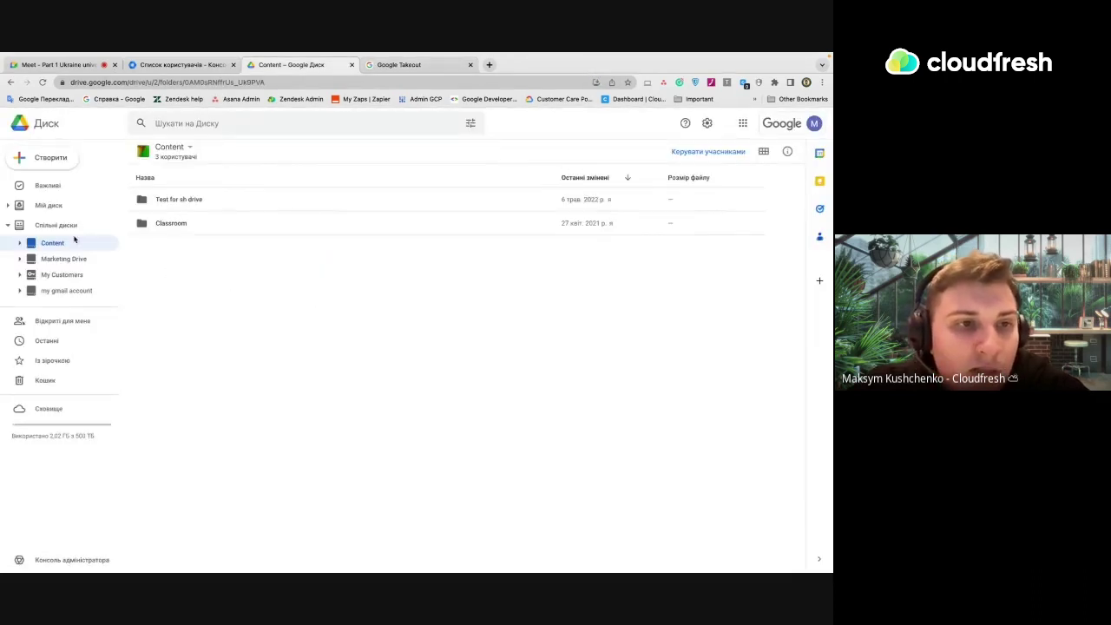
# Create a folder named after the user's email in the Content drive, open it, then return to the drive
pyautogui.rightClick(275, 320)
pyautogui.click(313, 331)
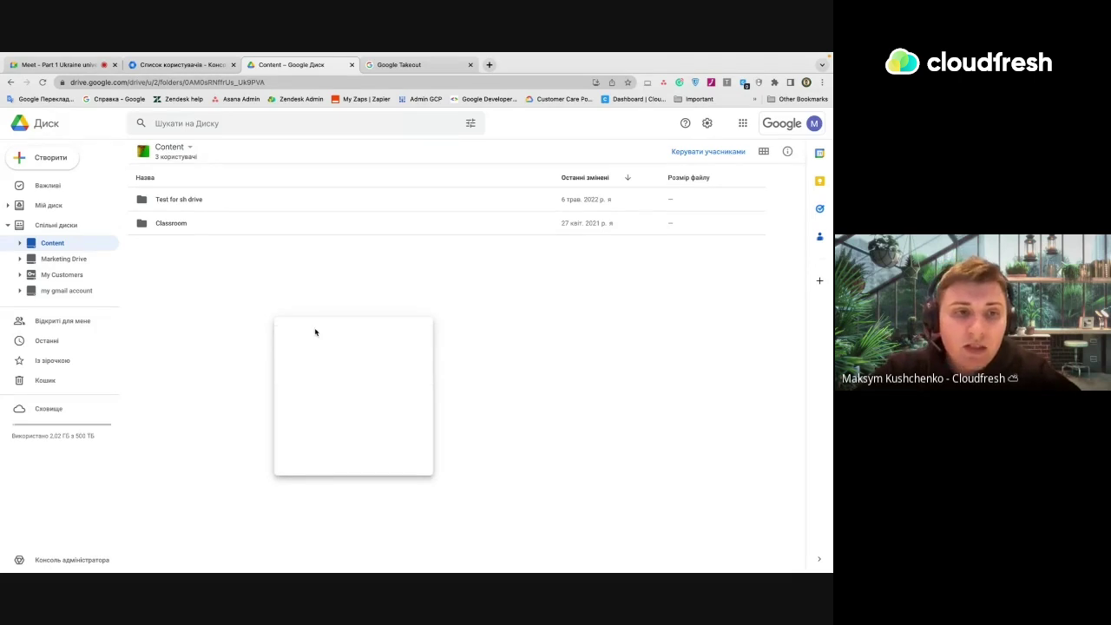
pyautogui.press('BackSpace')
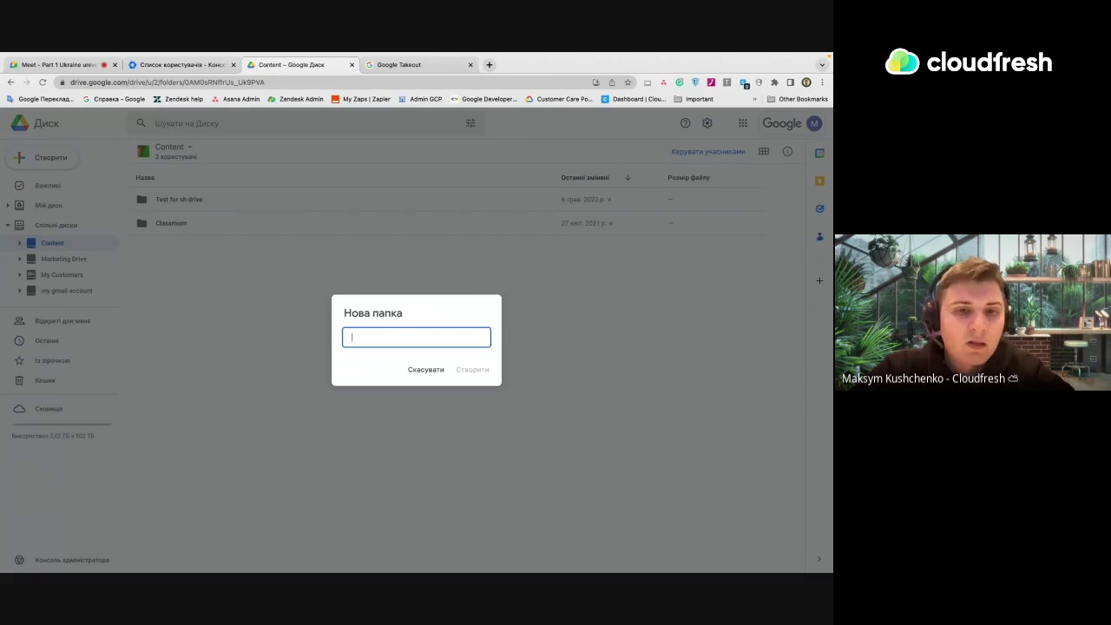
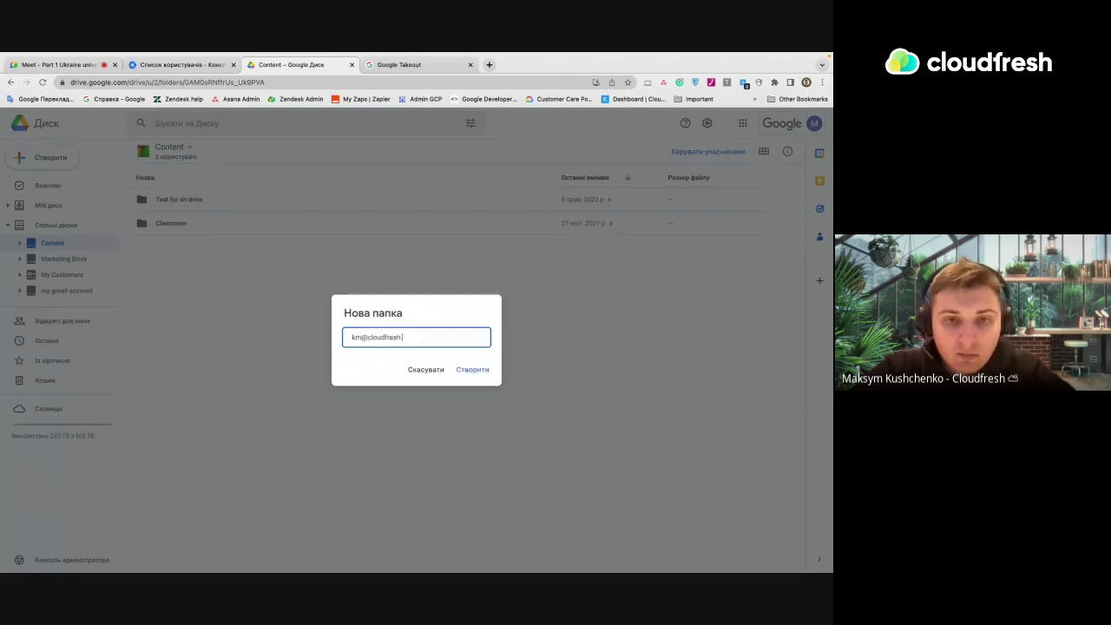
pyautogui.click(483, 369)
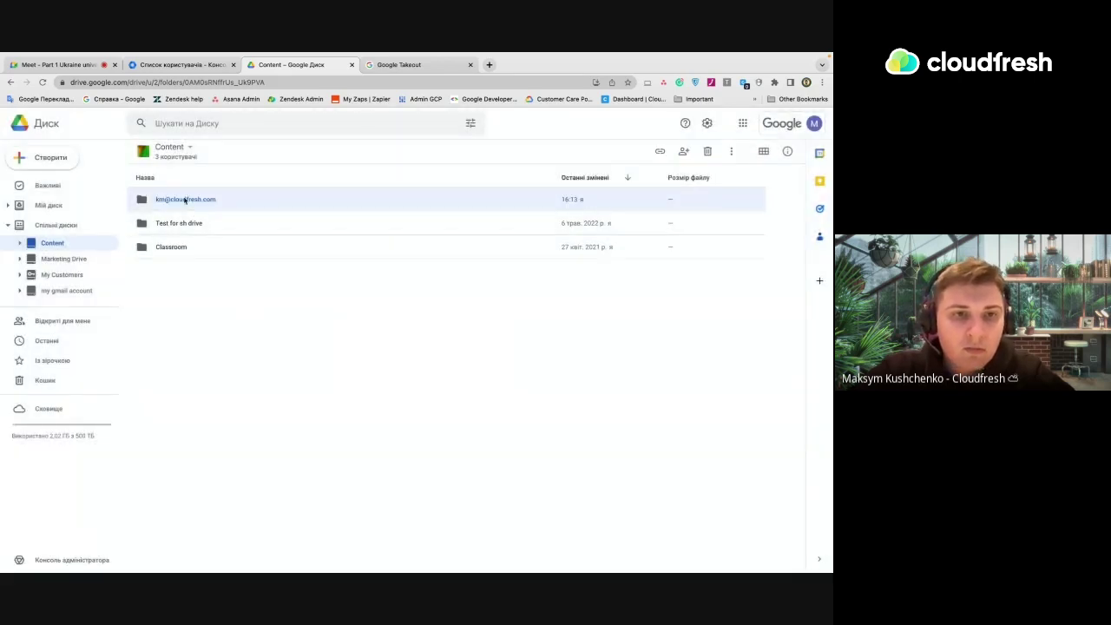
pyautogui.doubleClick(186, 198)
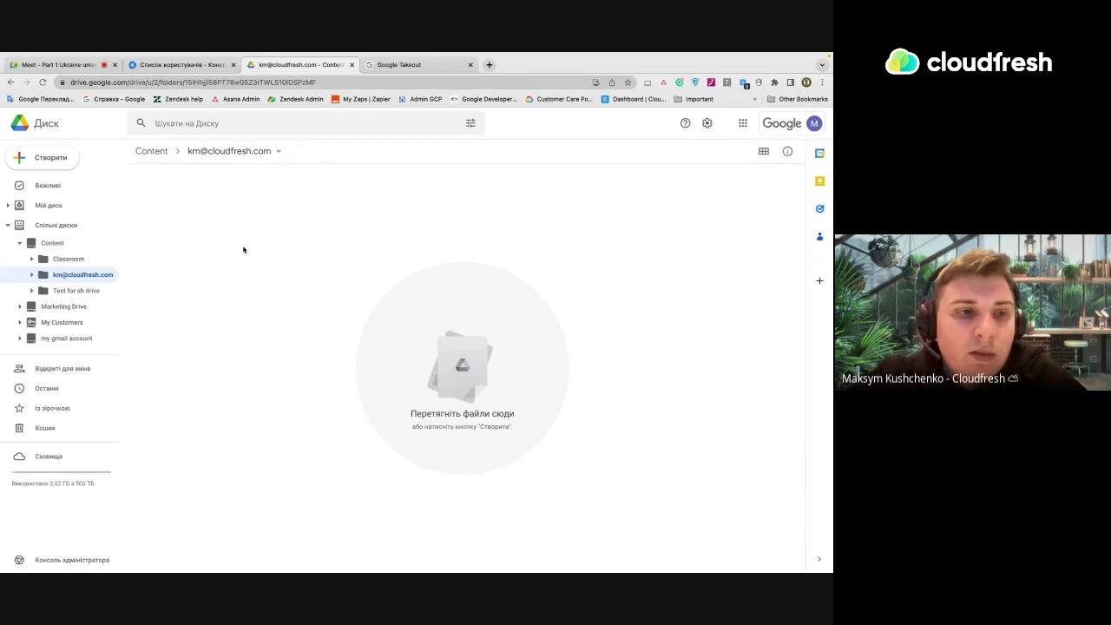
pyautogui.click(55, 245)
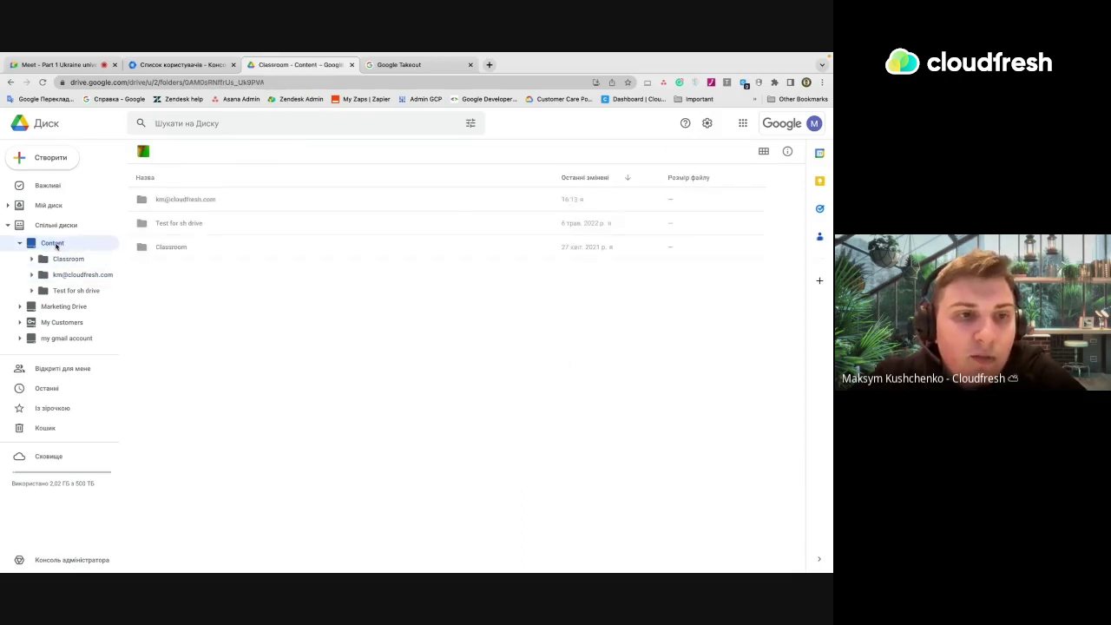
pyautogui.rightClick(56, 245)
pyautogui.click(94, 257)
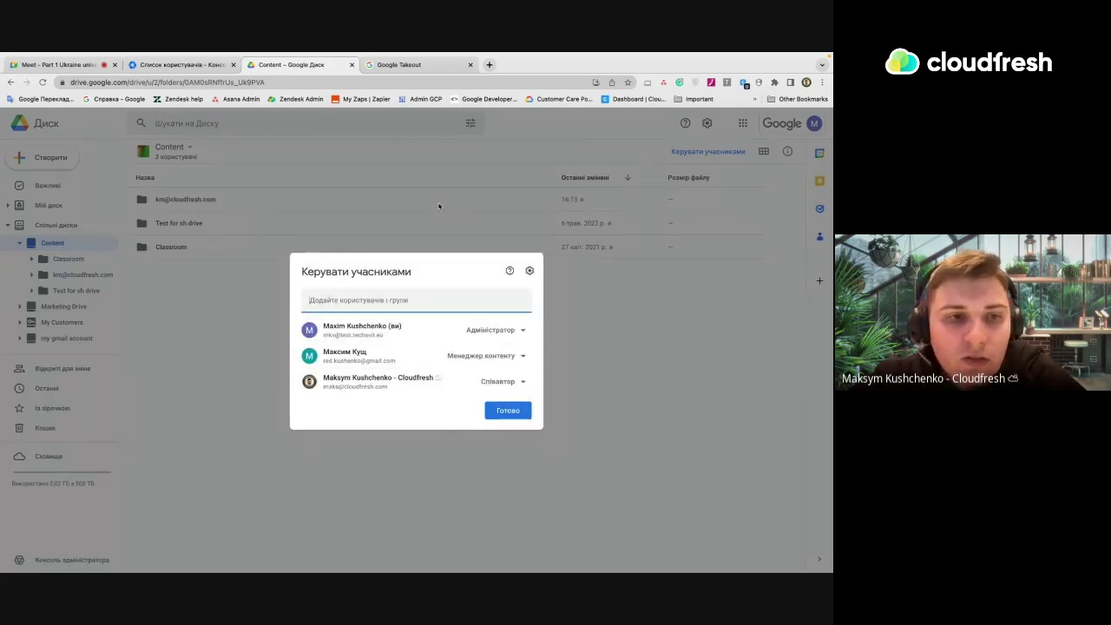
pyautogui.click(258, 272)
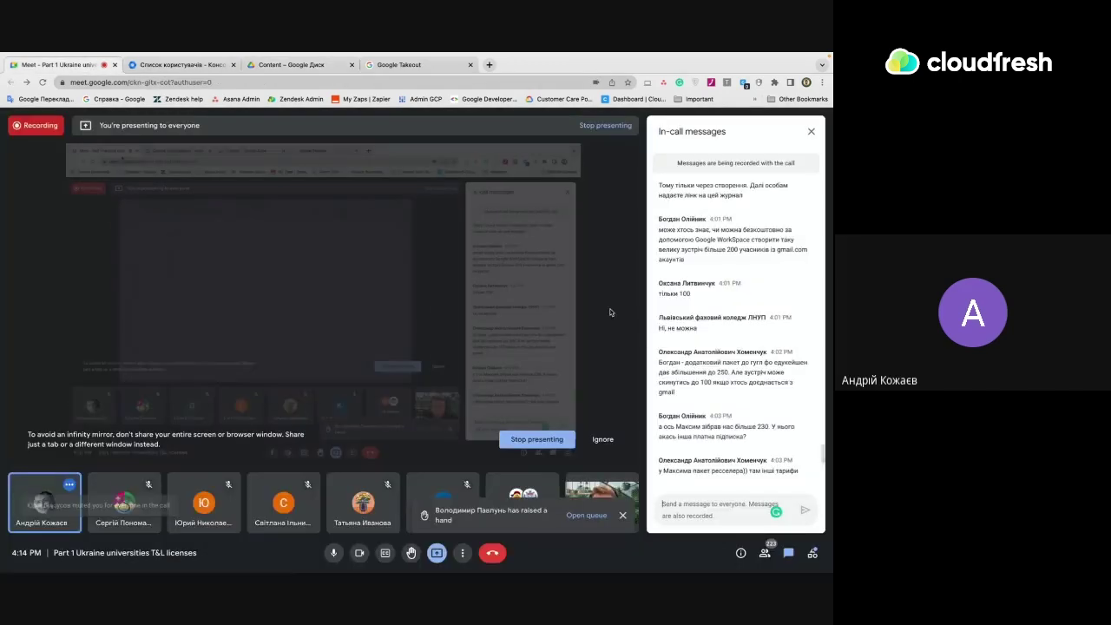
# Show the meeting's Q&A questions, scroll through them, and return to the Admin console
pyautogui.click(74, 65)
pyautogui.click(811, 554)
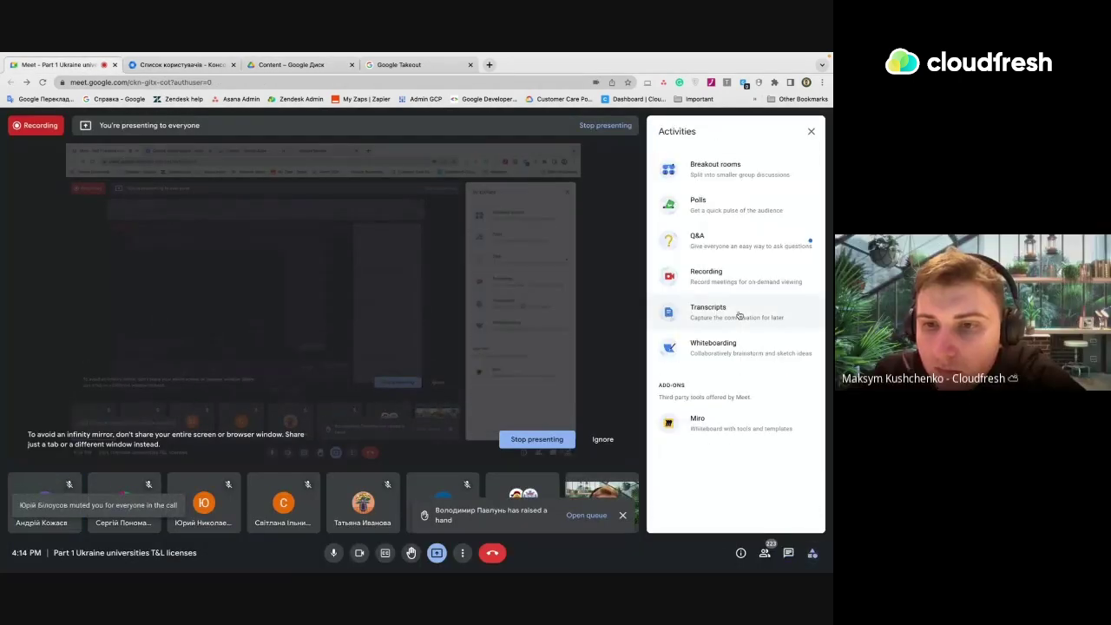
pyautogui.click(722, 241)
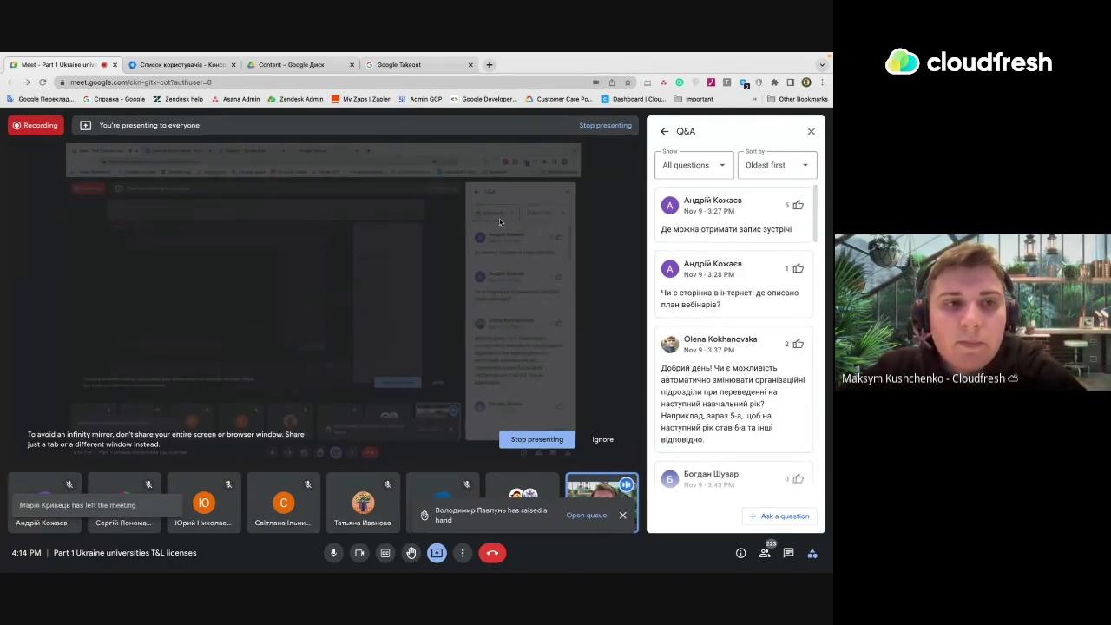
pyautogui.scroll(-2, 725, 226)
pyautogui.scroll(-3, 725, 226)
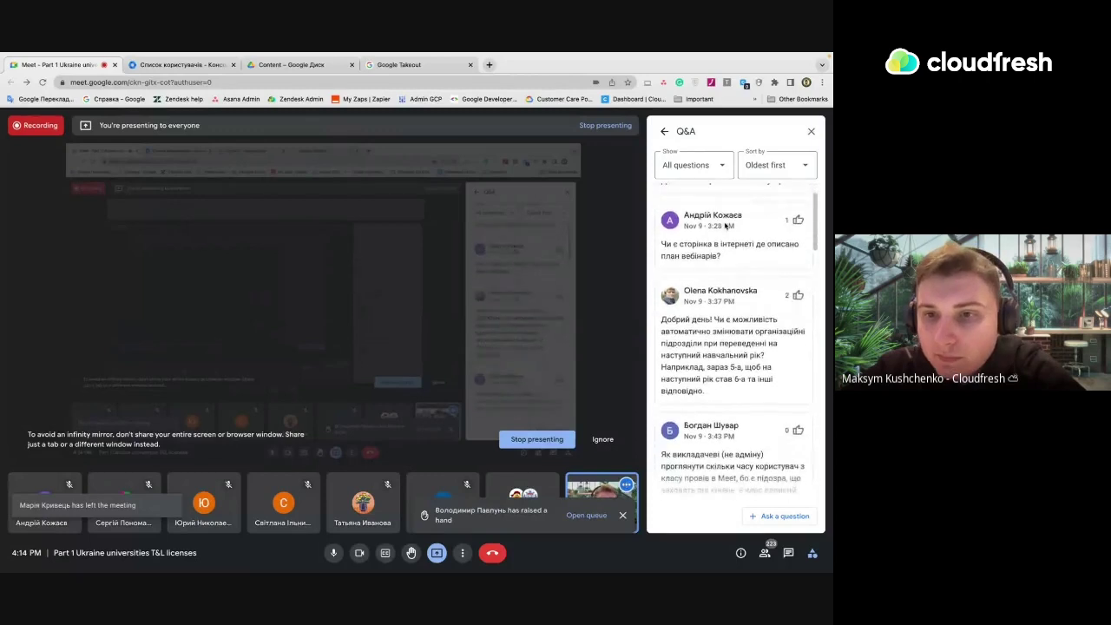
pyautogui.scroll(-1, 723, 226)
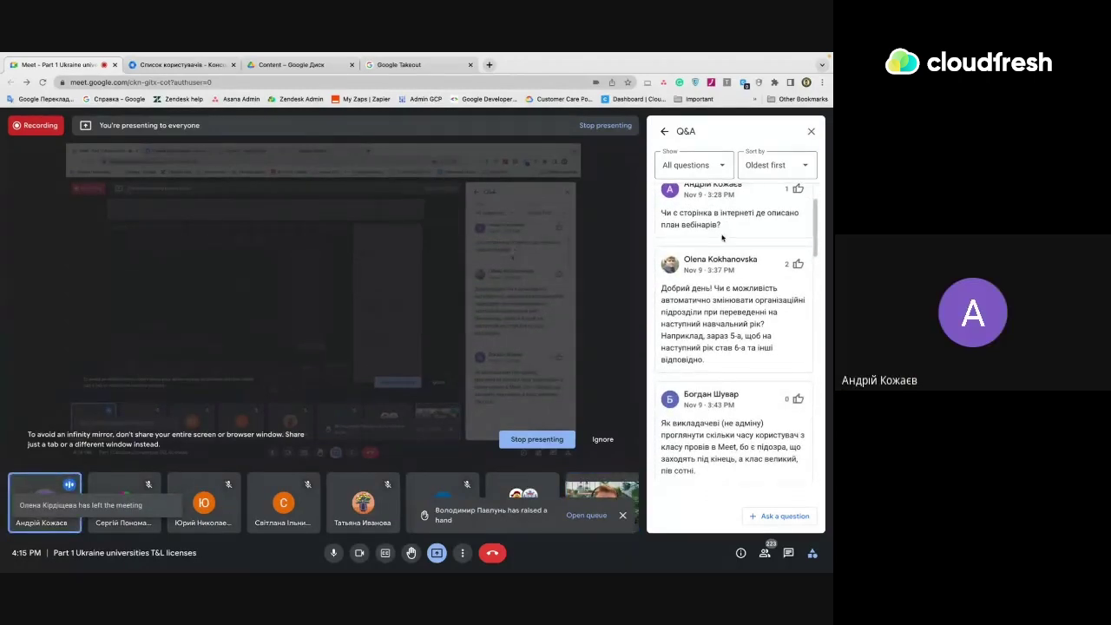
pyautogui.scroll(4, 722, 237)
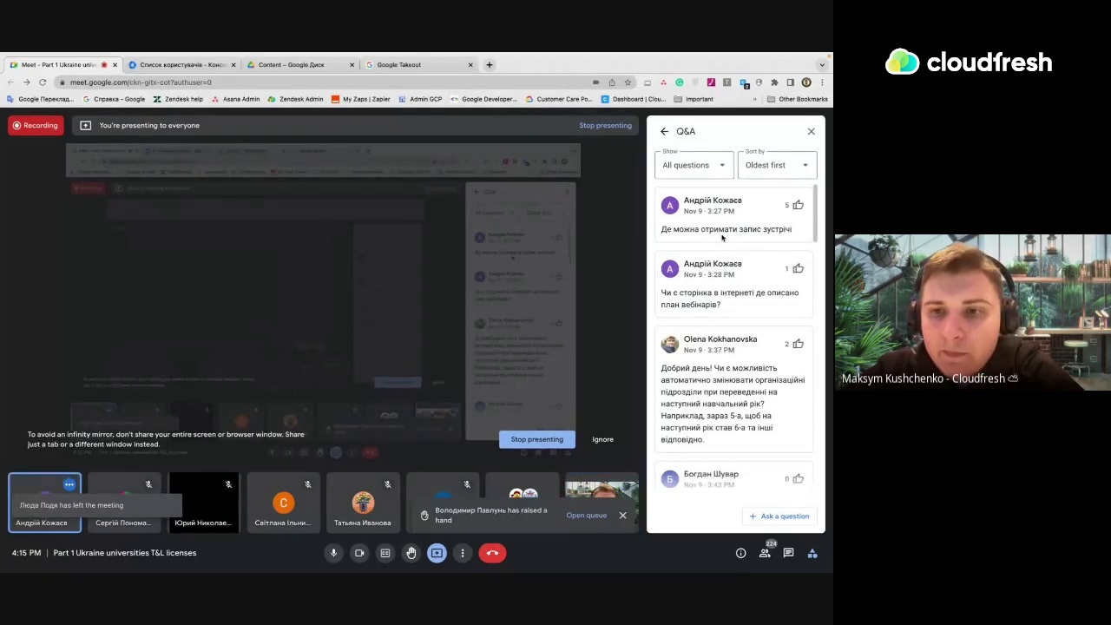
pyautogui.scroll(-1, 721, 237)
pyautogui.scroll(-2, 721, 238)
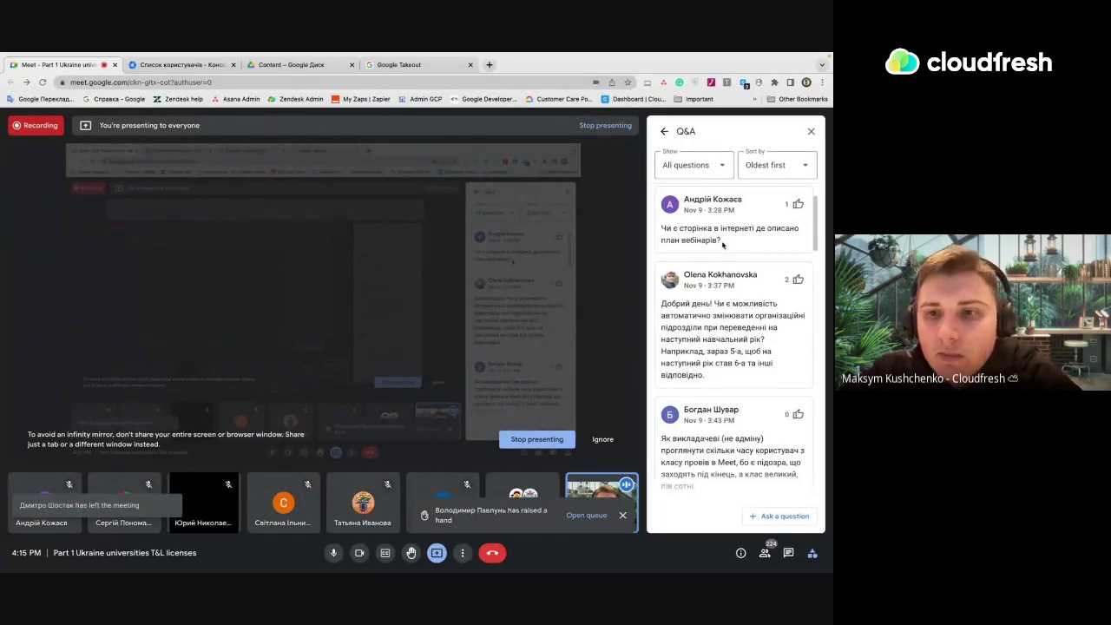
pyautogui.scroll(-2, 723, 245)
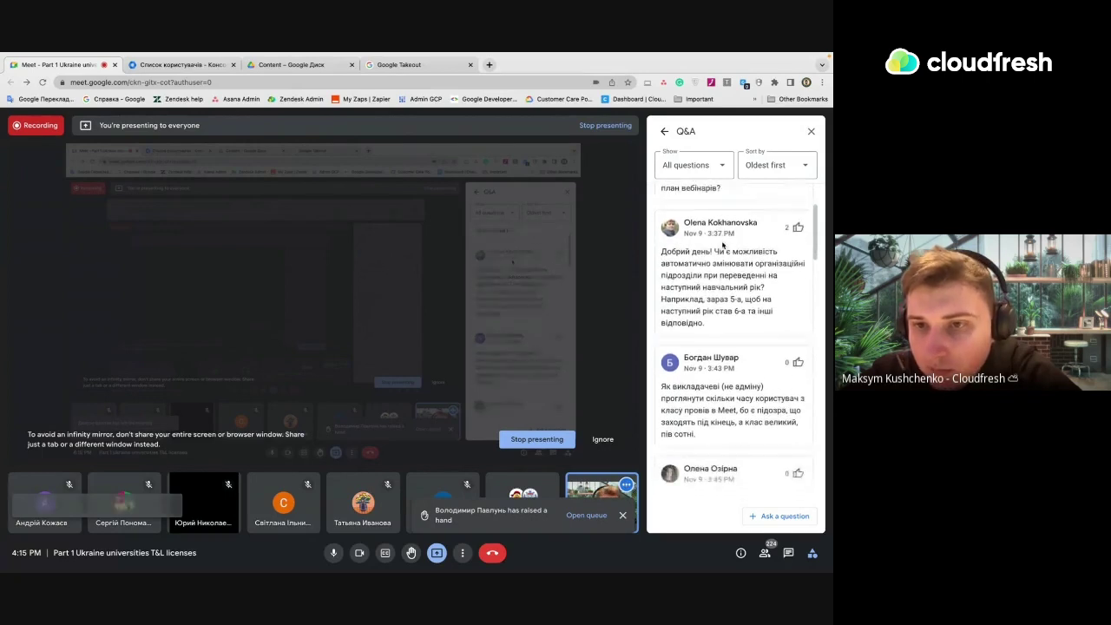
pyautogui.scroll(-1, 723, 245)
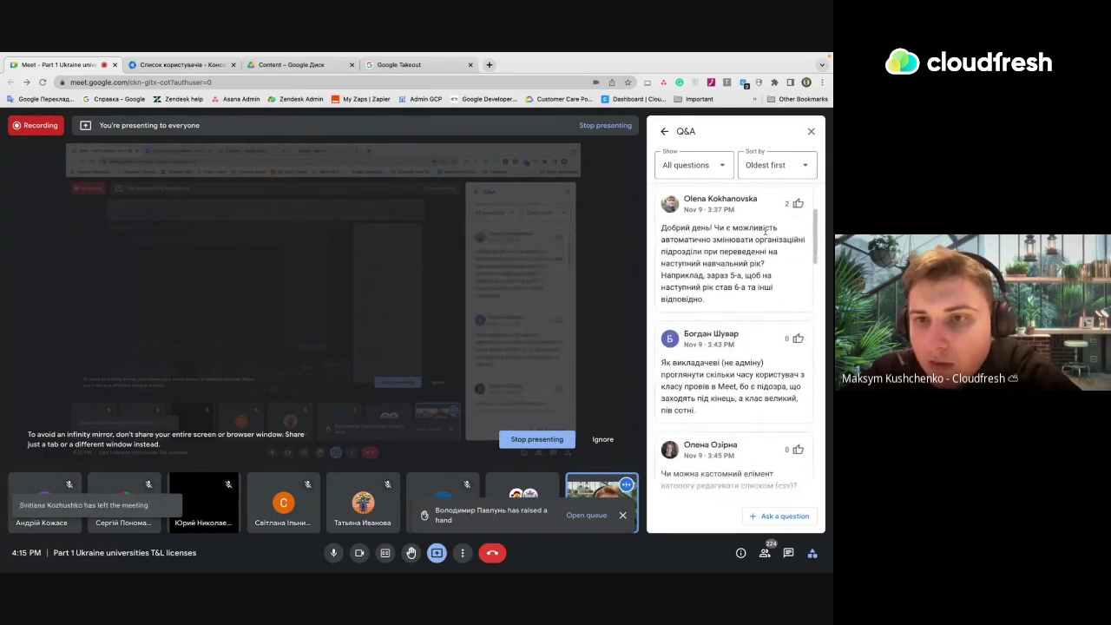
pyautogui.scroll(-1, 760, 250)
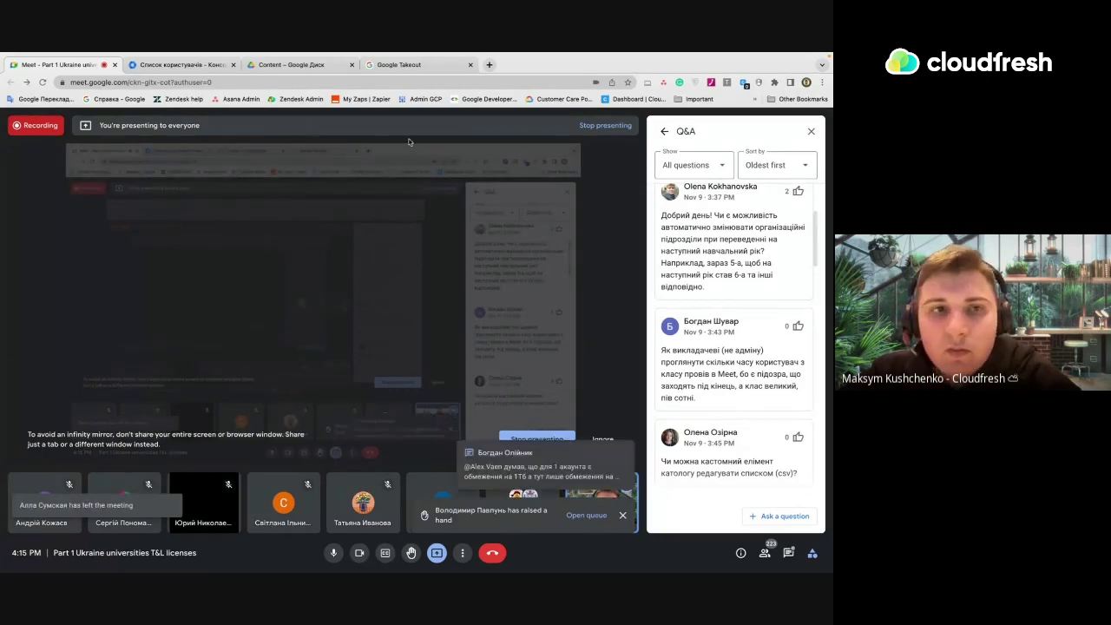
pyautogui.click(179, 64)
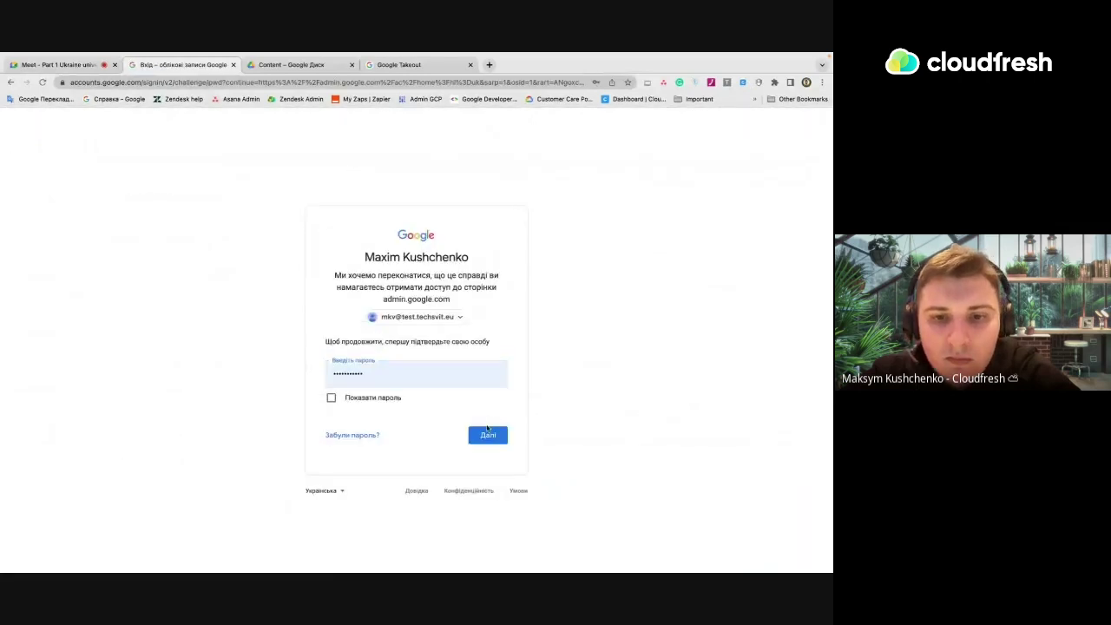
# Submit the account password to re-verify identity, then return to the meeting
pyautogui.click(488, 433)
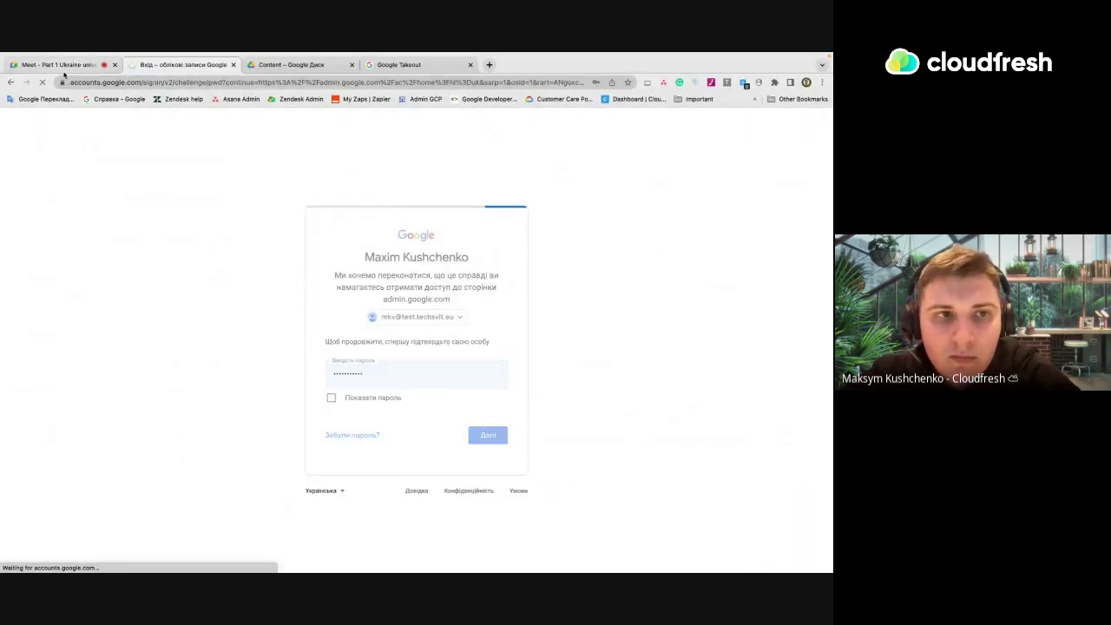
pyautogui.click(62, 66)
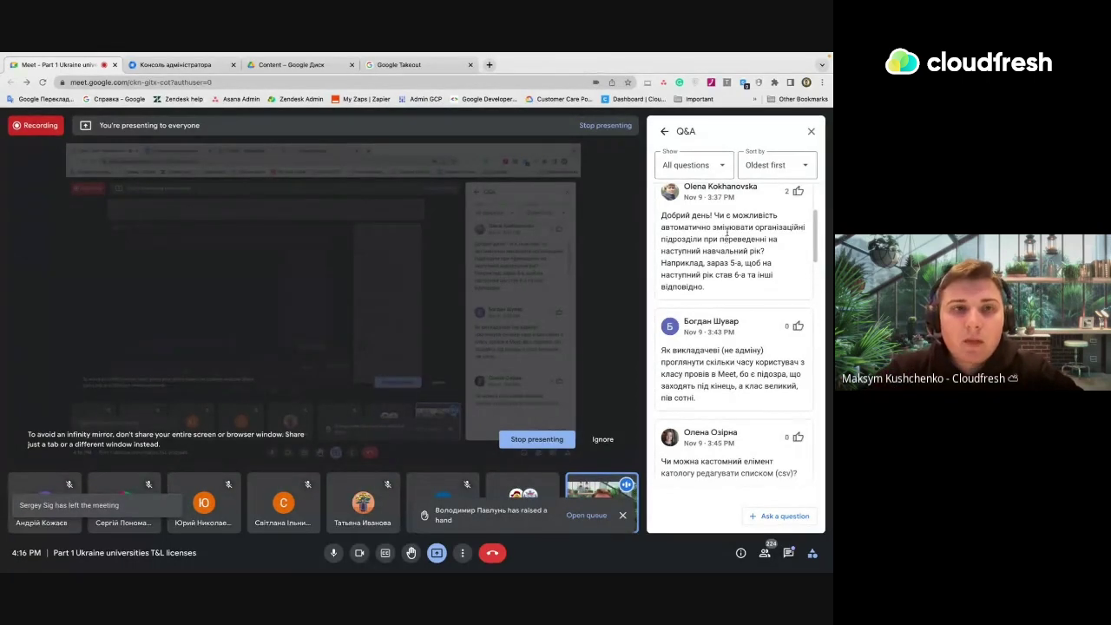
pyautogui.click(164, 65)
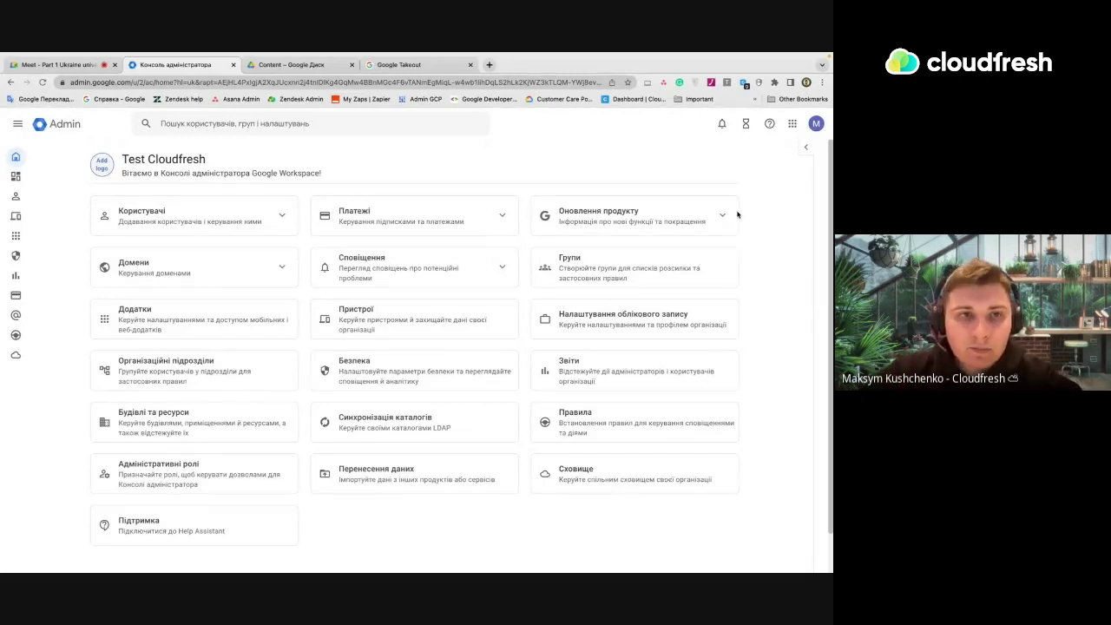
pyautogui.click(85, 66)
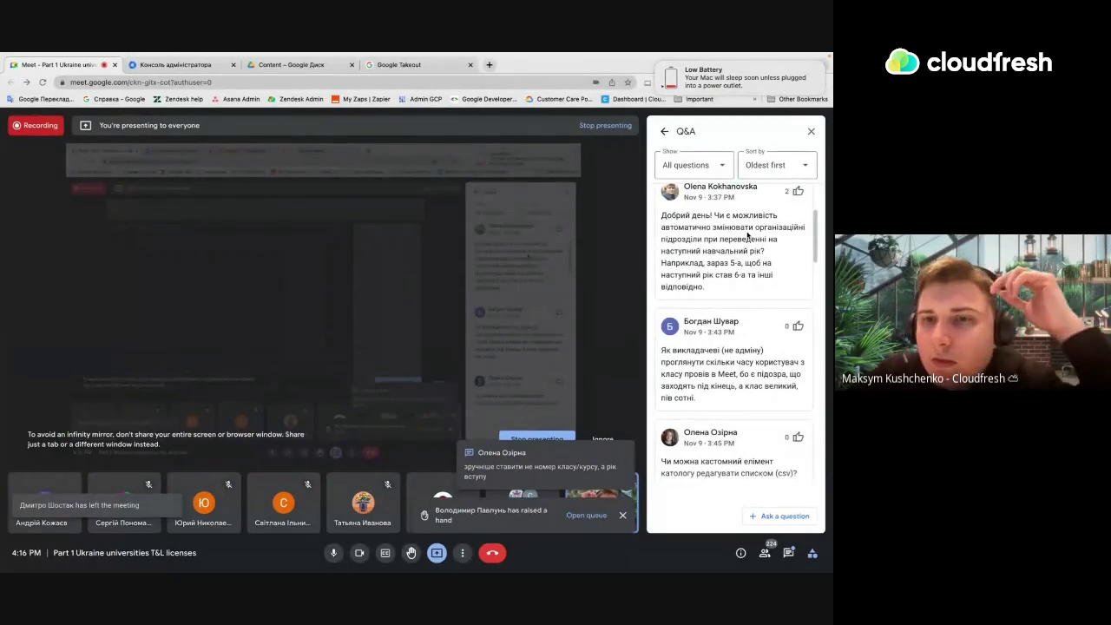
# Highlight and read the Q&A question about changing organisational units yearly
pyautogui.tripleClick(693, 255)
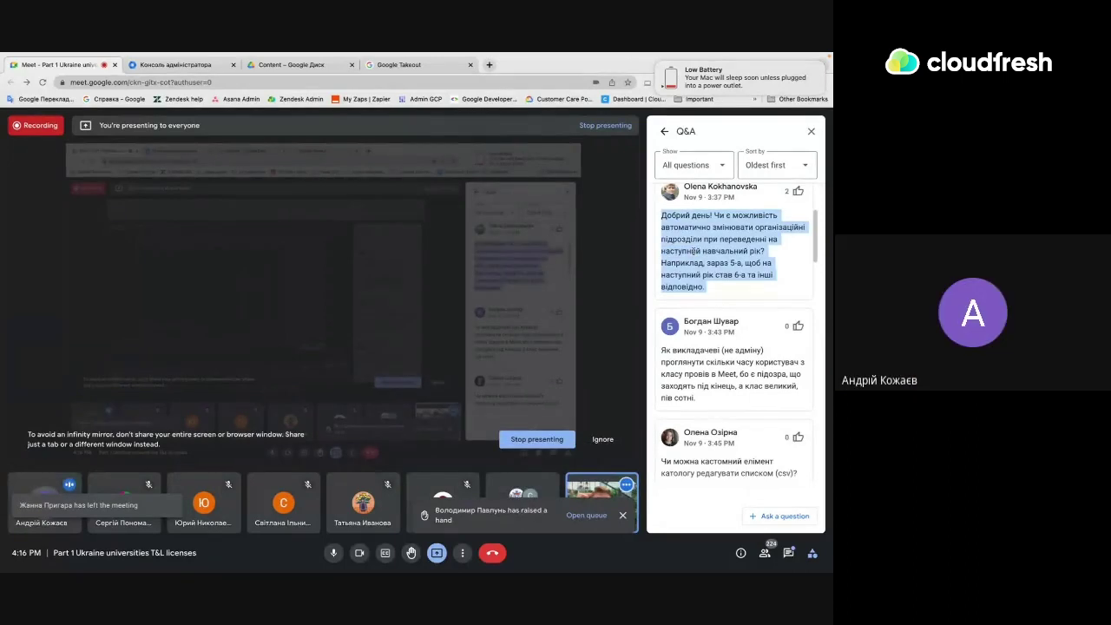
pyautogui.click(719, 258)
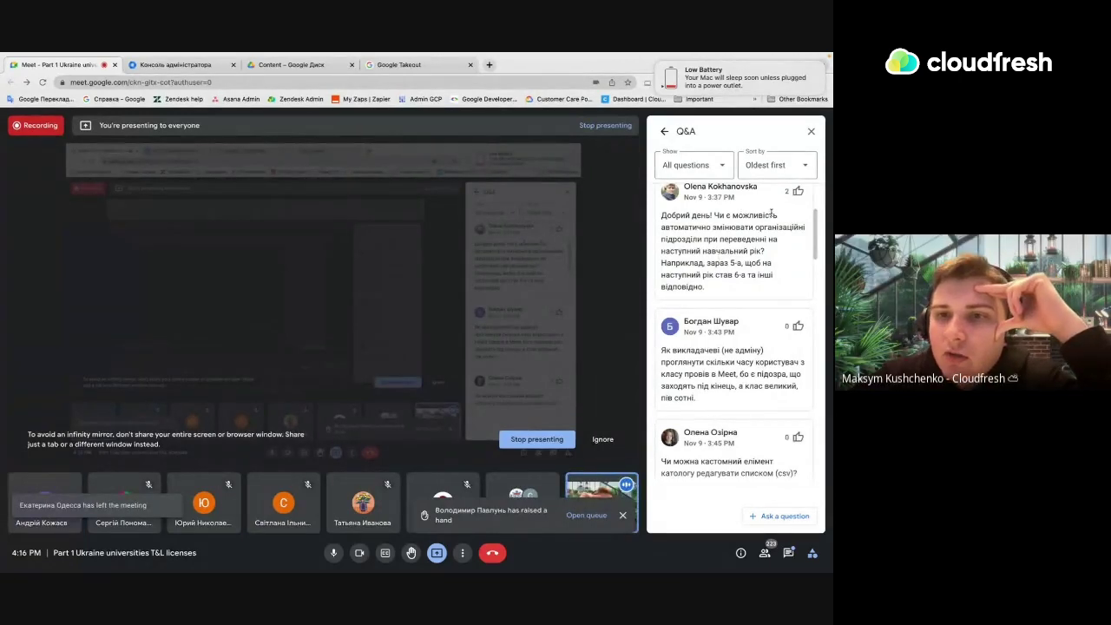
pyautogui.moveTo(714, 215); pyautogui.dragTo(777, 259)
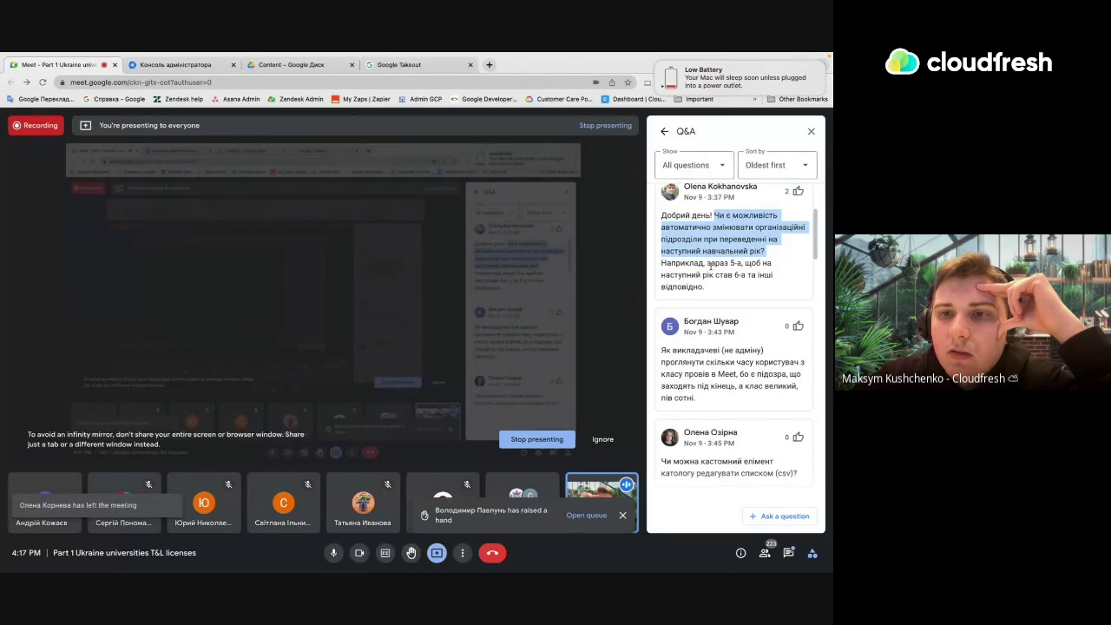
pyautogui.click(772, 248)
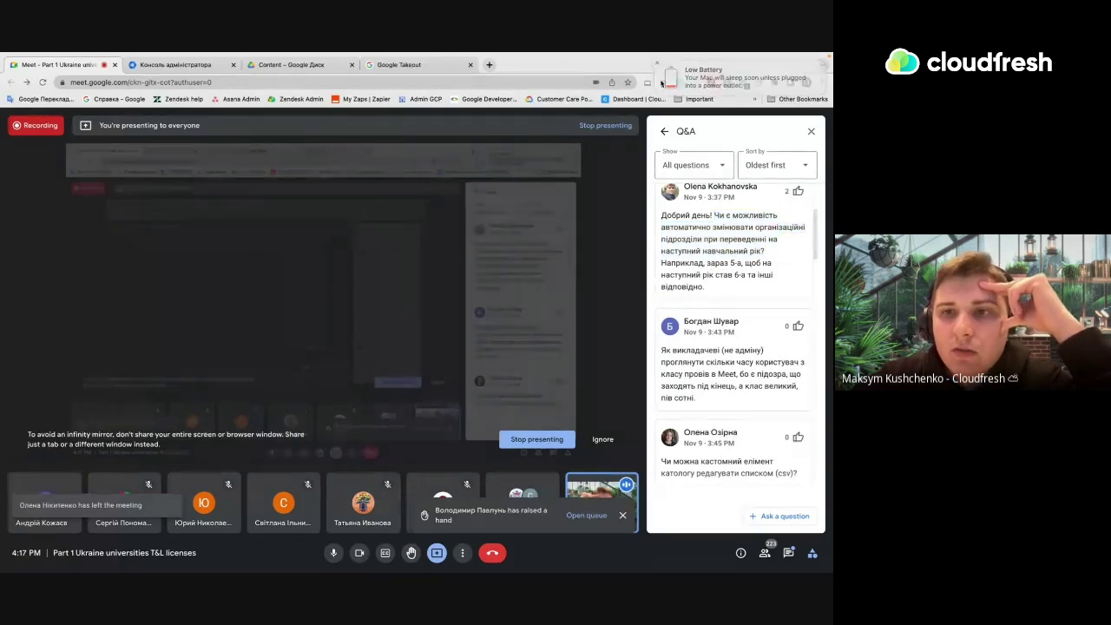
pyautogui.scroll(1, 743, 272)
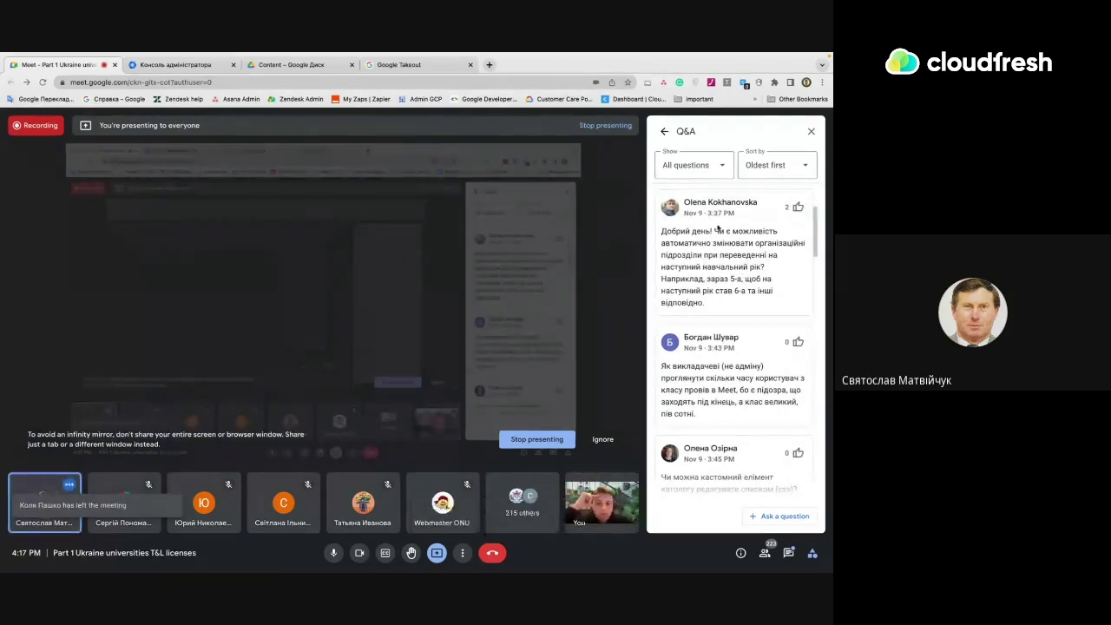
pyautogui.scroll(-2, 717, 227)
pyautogui.scroll(2, 714, 223)
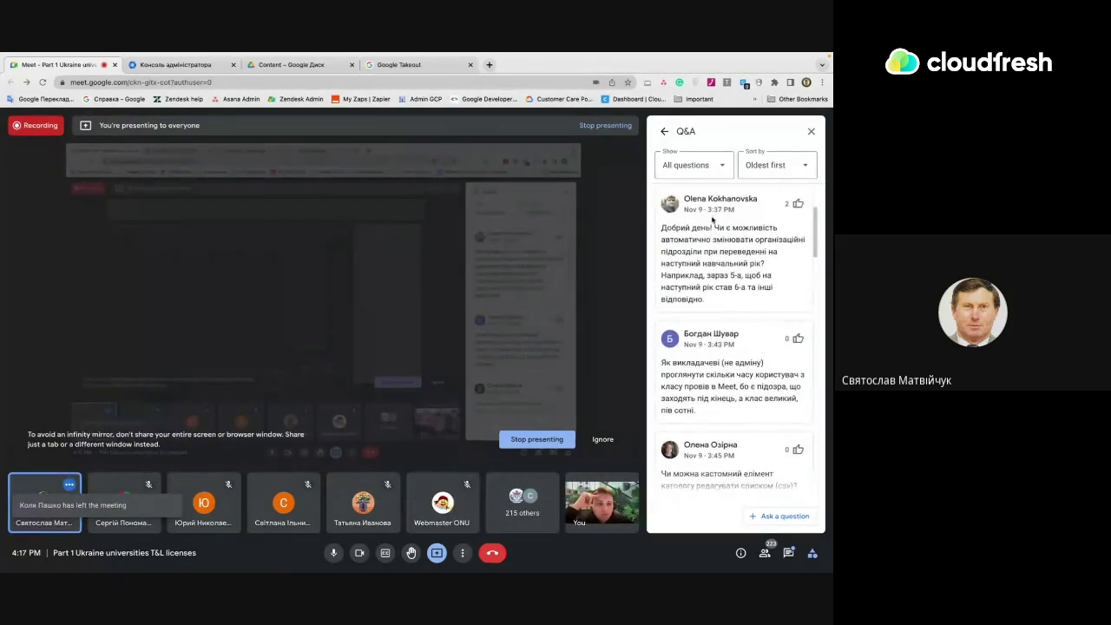
pyautogui.scroll(-3, 714, 220)
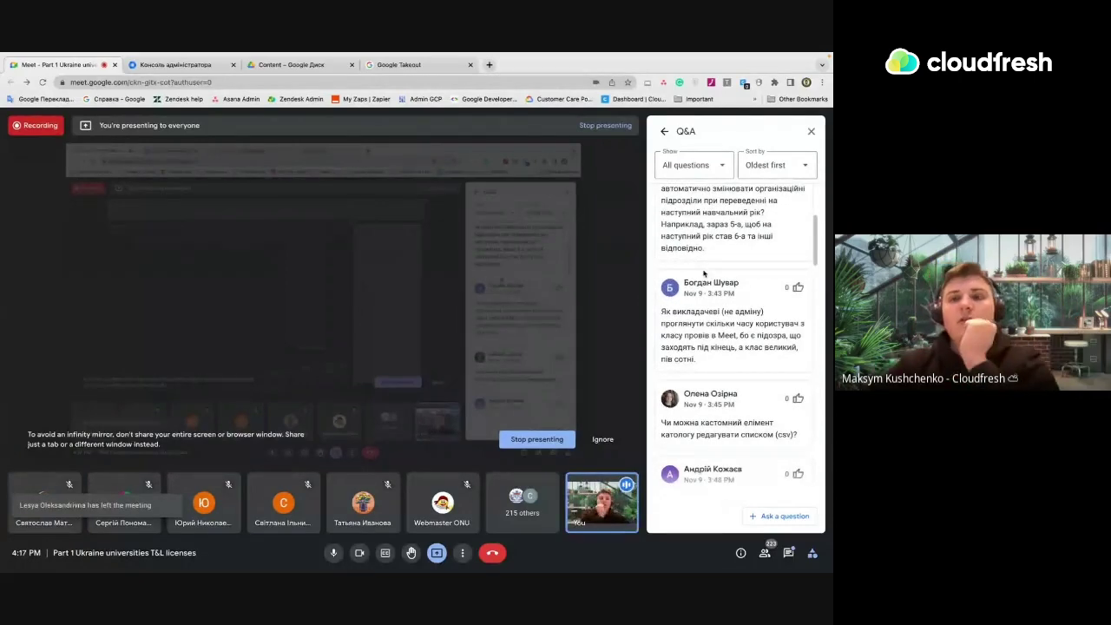
pyautogui.scroll(2, 703, 273)
pyautogui.scroll(-3, 704, 273)
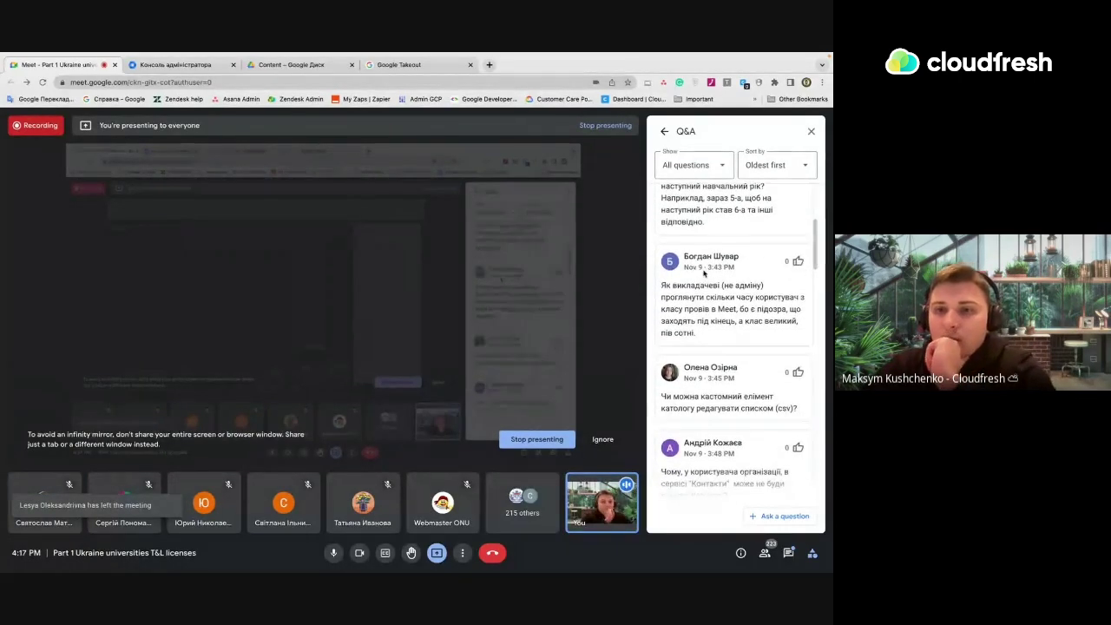
pyautogui.scroll(-1, 708, 277)
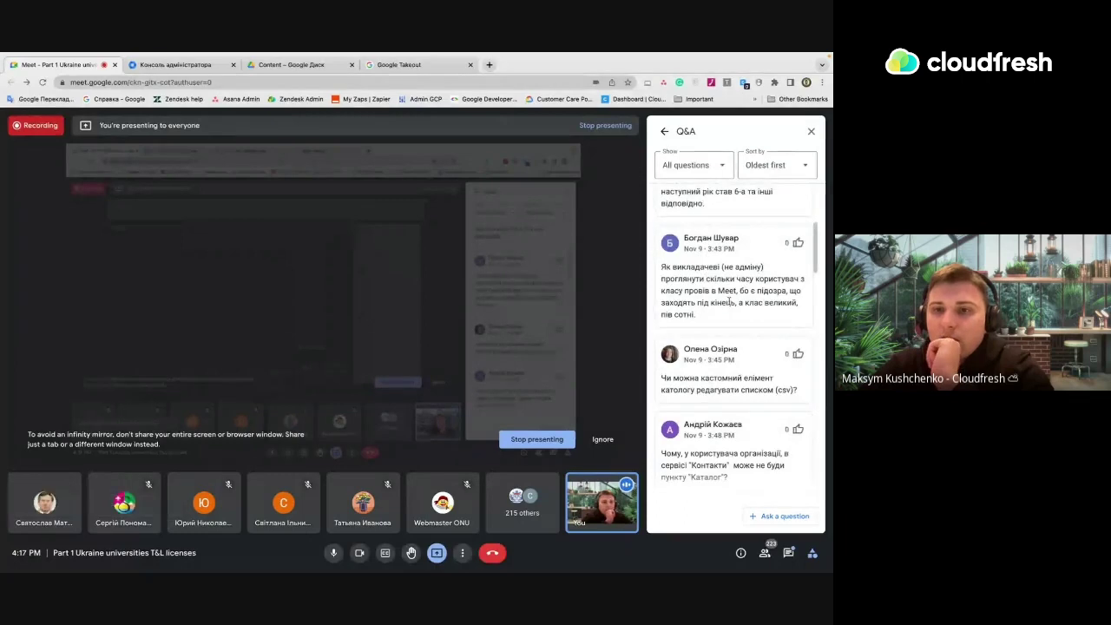
pyautogui.scroll(-1, 730, 301)
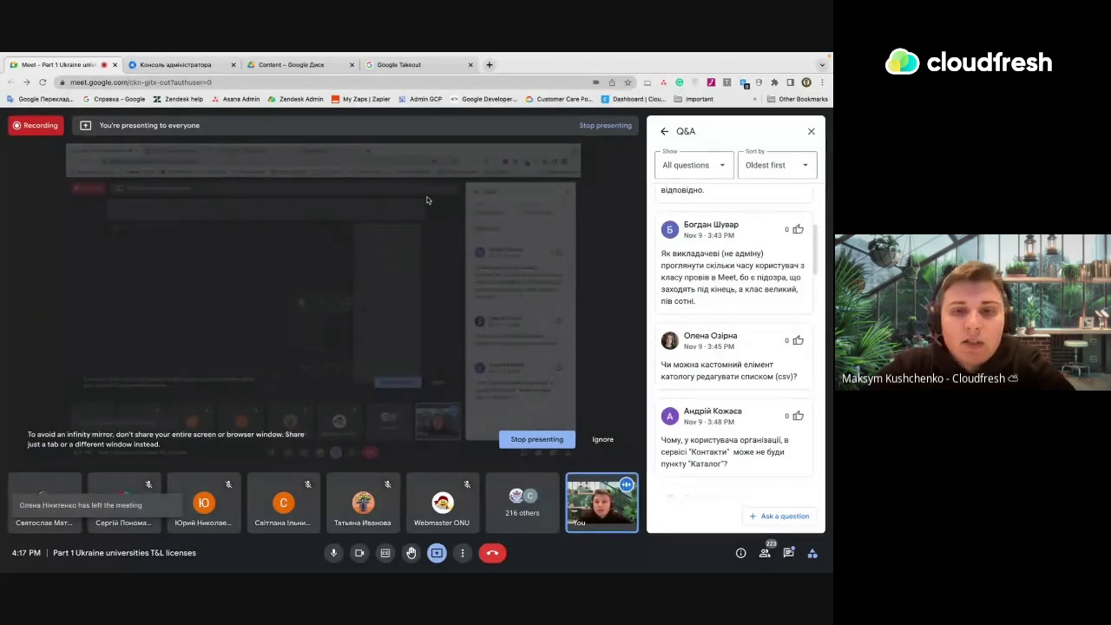
# Open the Admin console's administrator roles list and start a new role
pyautogui.click(178, 65)
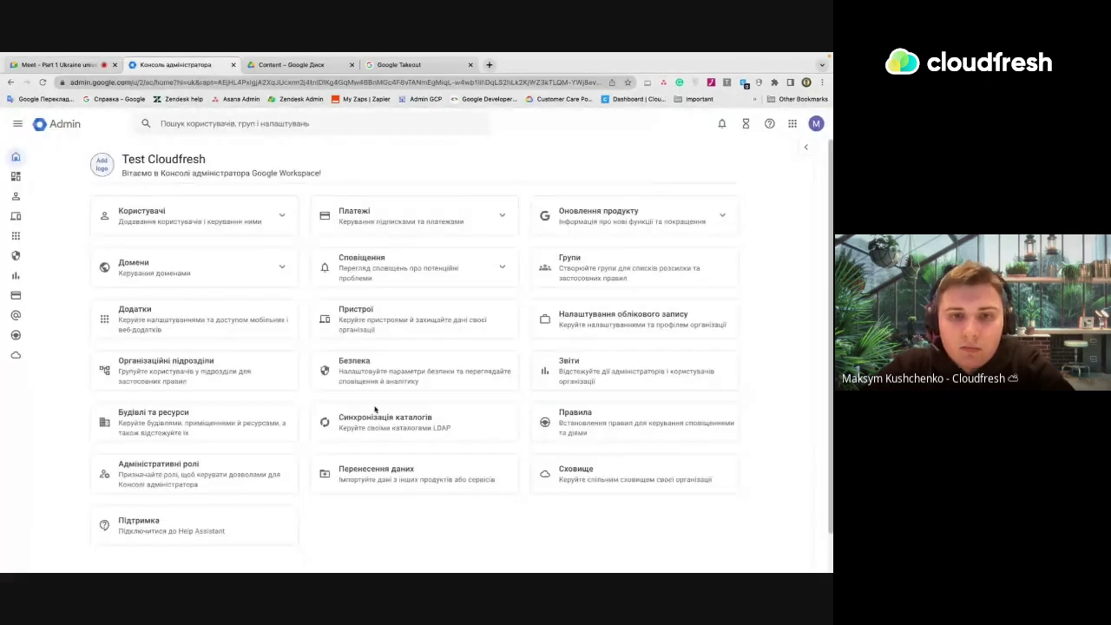
pyautogui.click(171, 477)
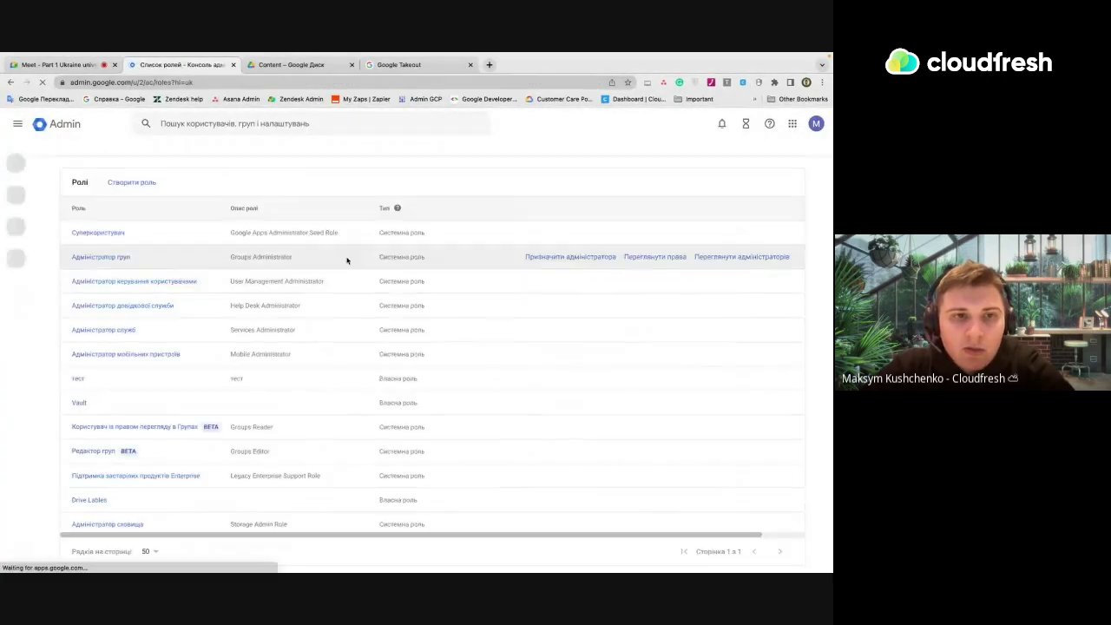
pyautogui.click(143, 183)
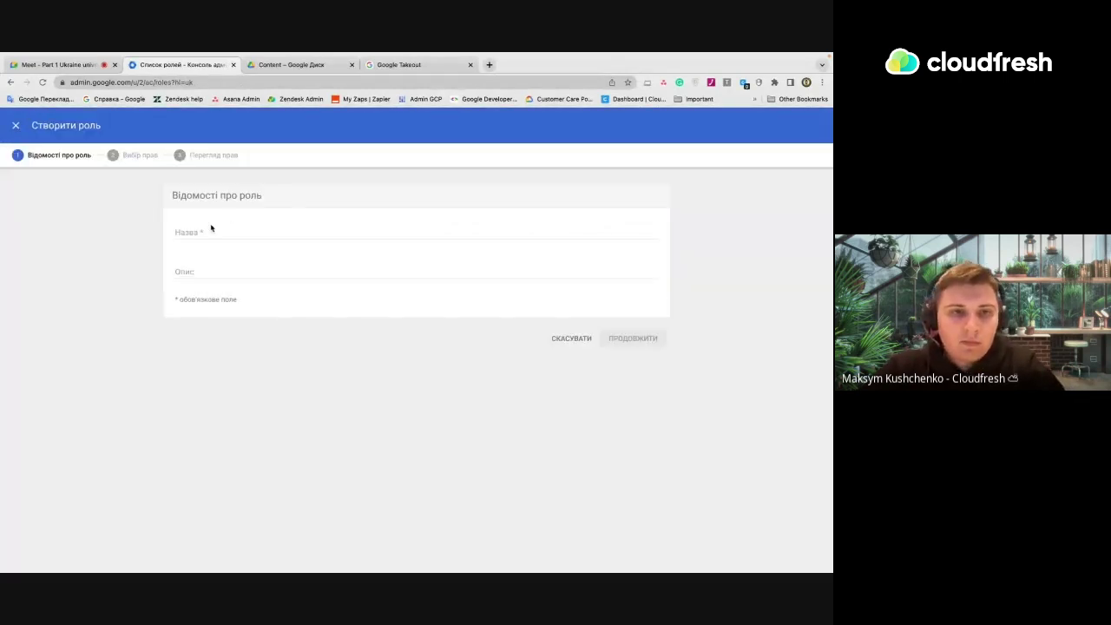
# Name the new admin role Google Meet and continue to its permissions
pyautogui.click(206, 228)
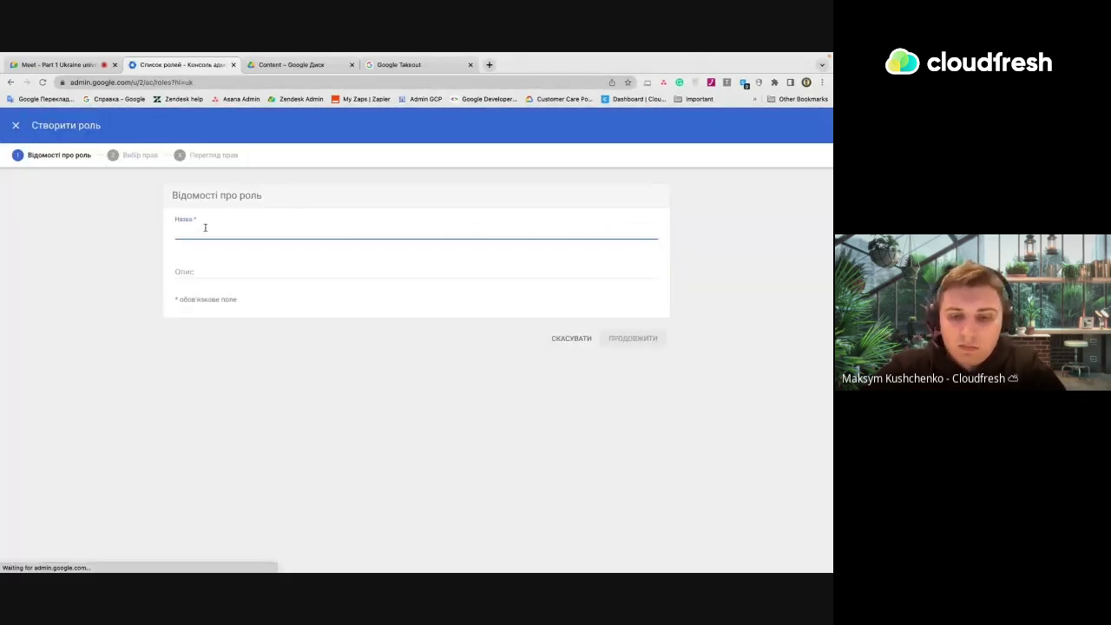
pyautogui.write('Google Meet')
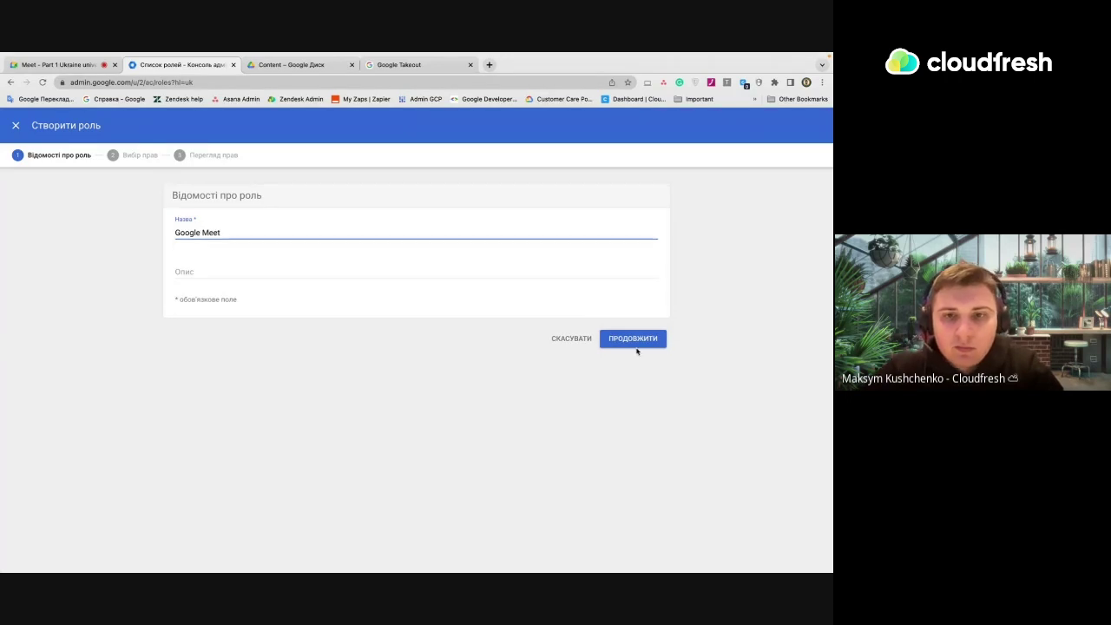
pyautogui.click(633, 342)
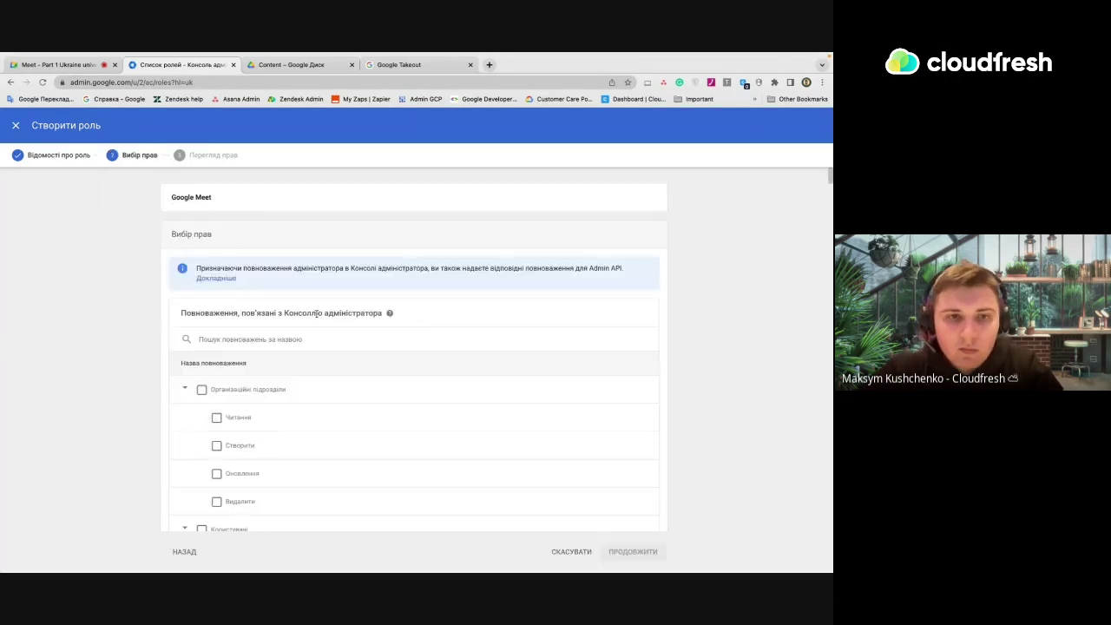
pyautogui.scroll(-10, 315, 313)
pyautogui.scroll(5, 248, 322)
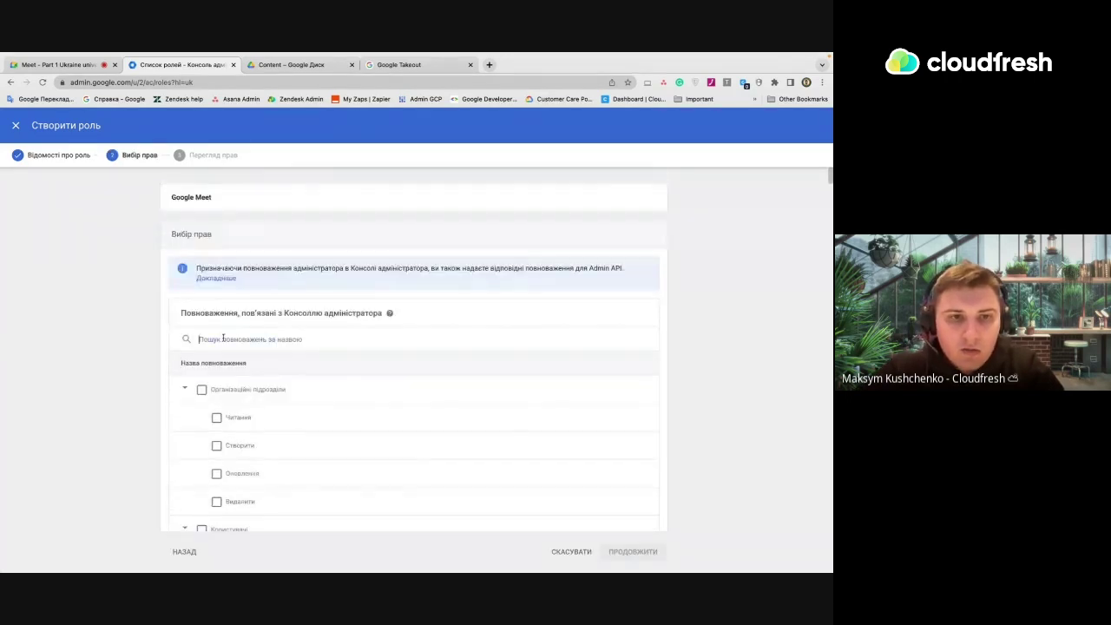
# Locate the Google Meet privileges with page search and grant Meet settings management
pyautogui.press('super+f')
pyautogui.write('s')
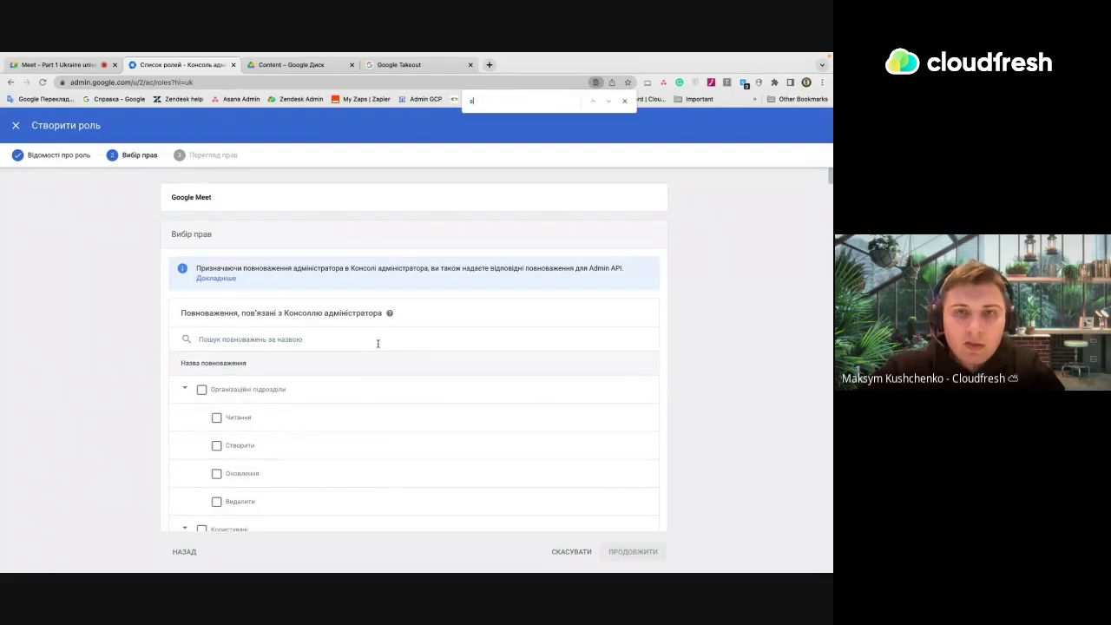
pyautogui.write('oogle Meet')
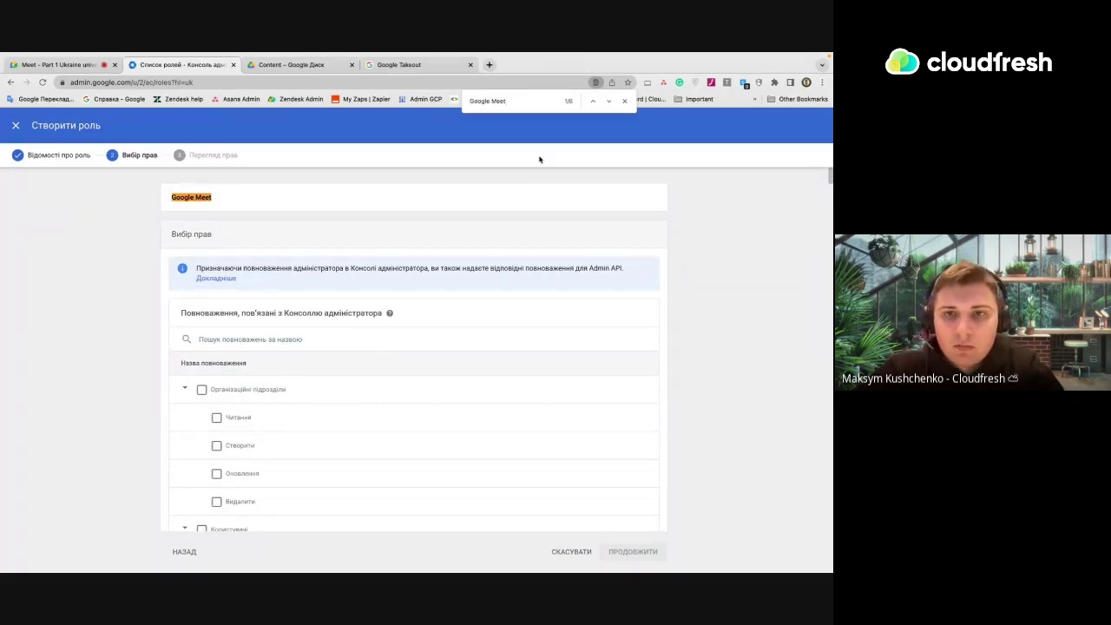
pyautogui.click(608, 101)
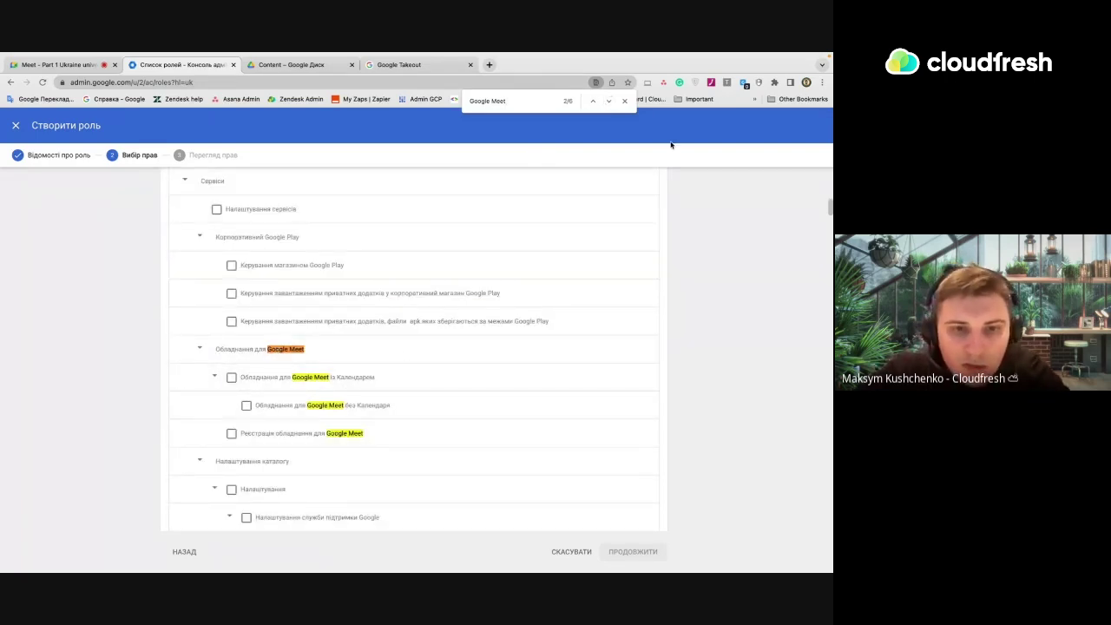
pyautogui.click(608, 100)
pyautogui.click(607, 100)
pyautogui.click(608, 101)
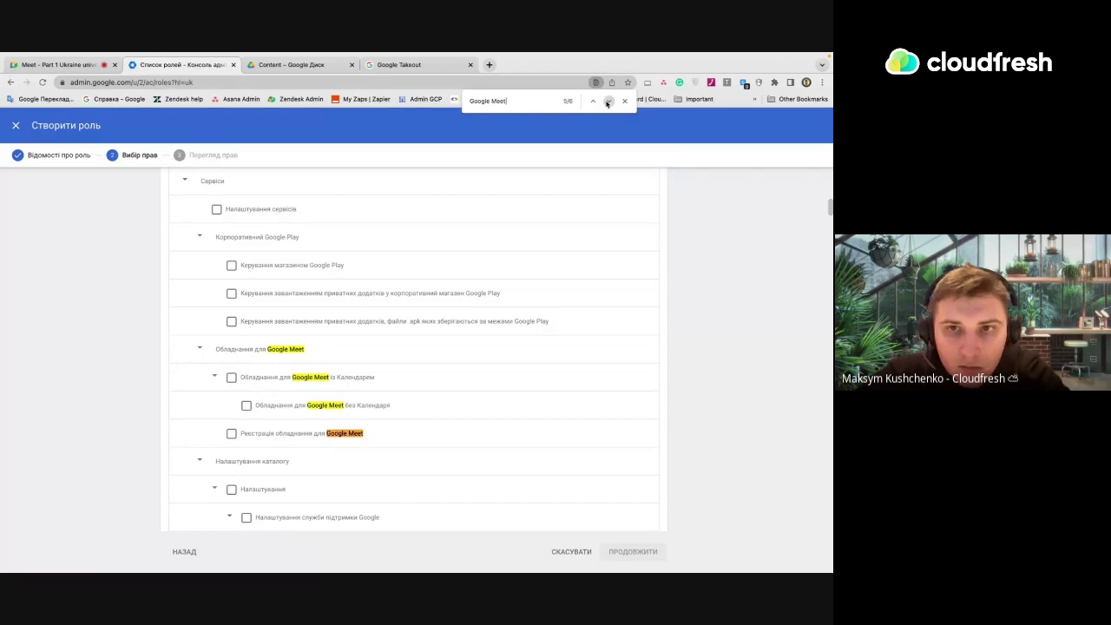
pyautogui.click(608, 101)
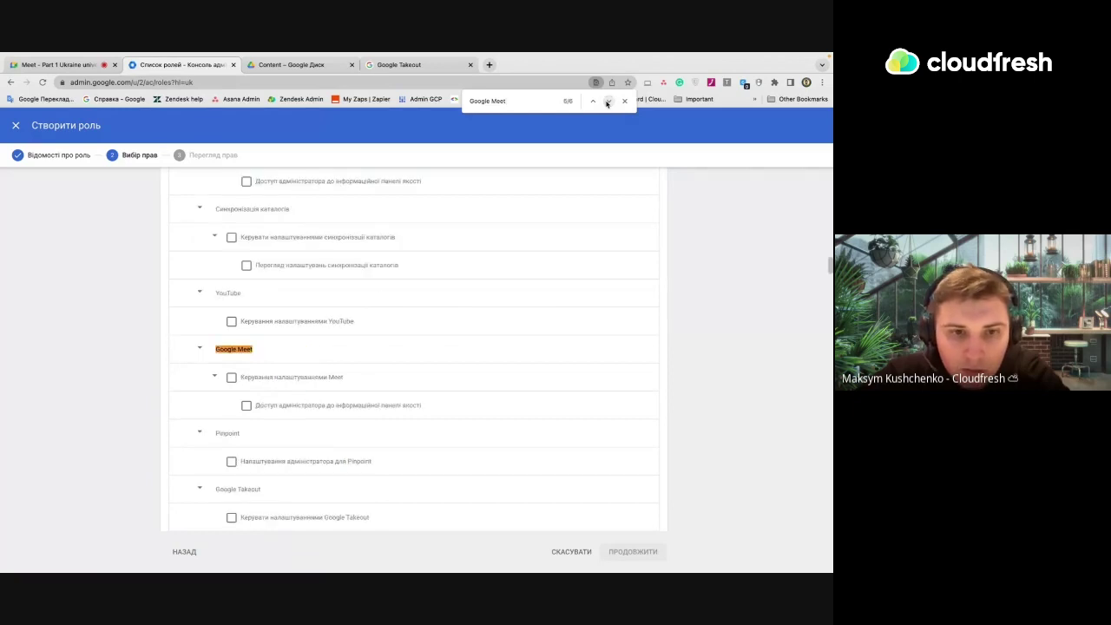
pyautogui.click(232, 378)
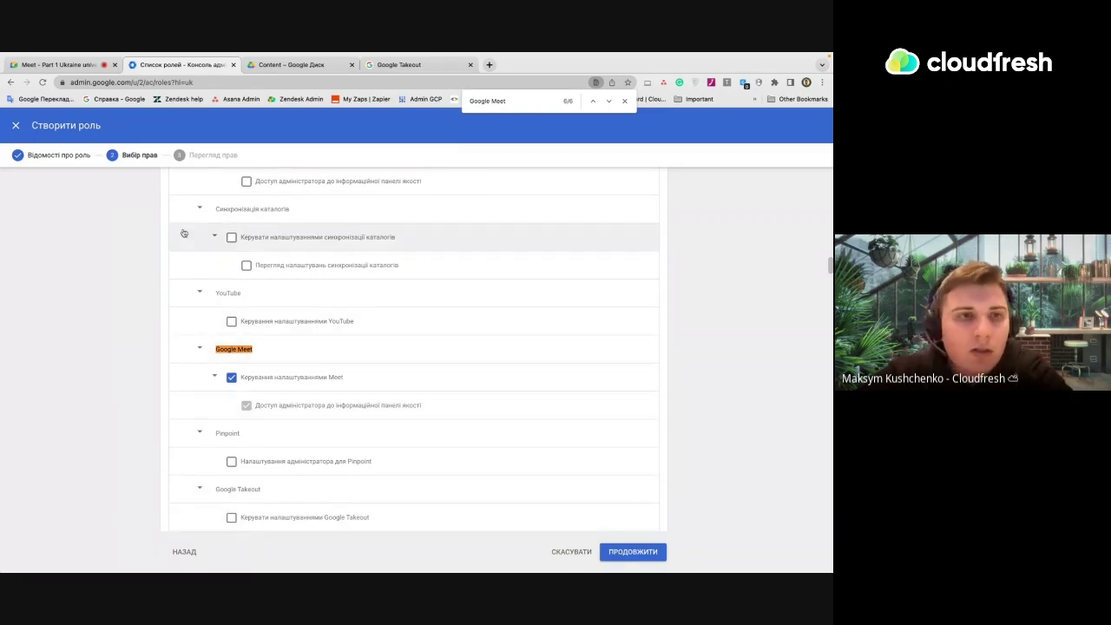
# Abandon the new role wizard and show the Суперкористувач role's assigned administrators
pyautogui.click(18, 125)
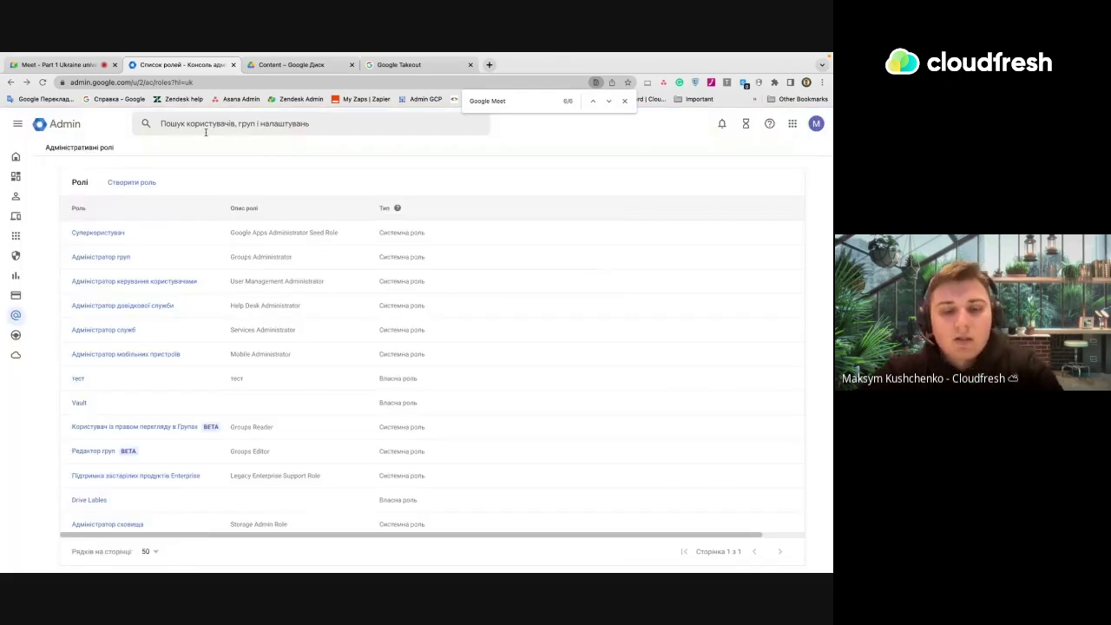
pyautogui.click(261, 123)
pyautogui.write('mkv')
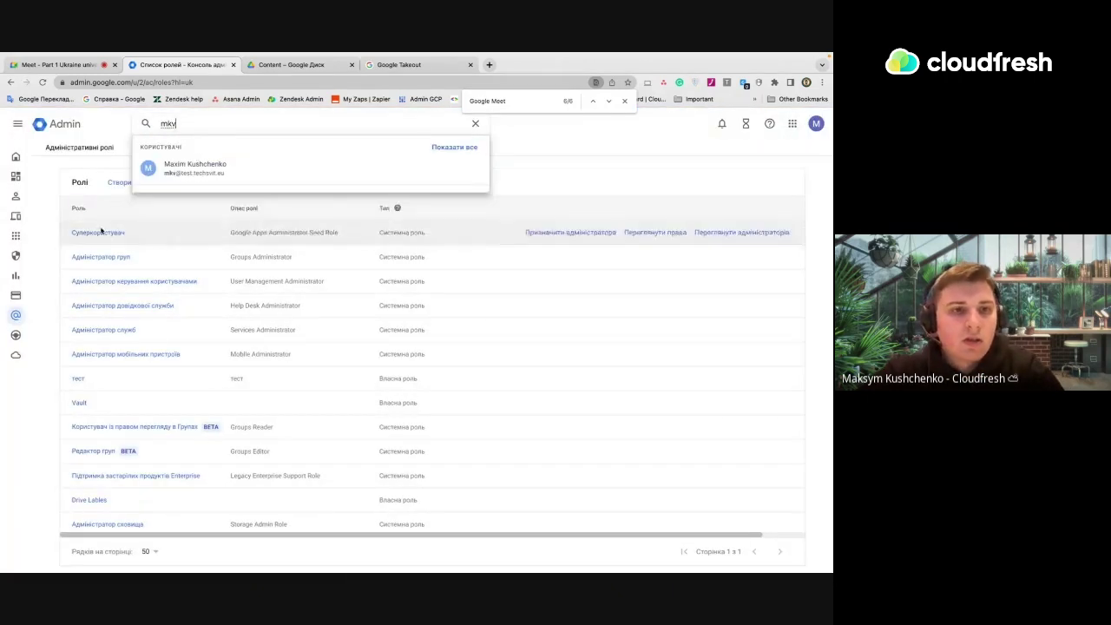
pyautogui.click(96, 233)
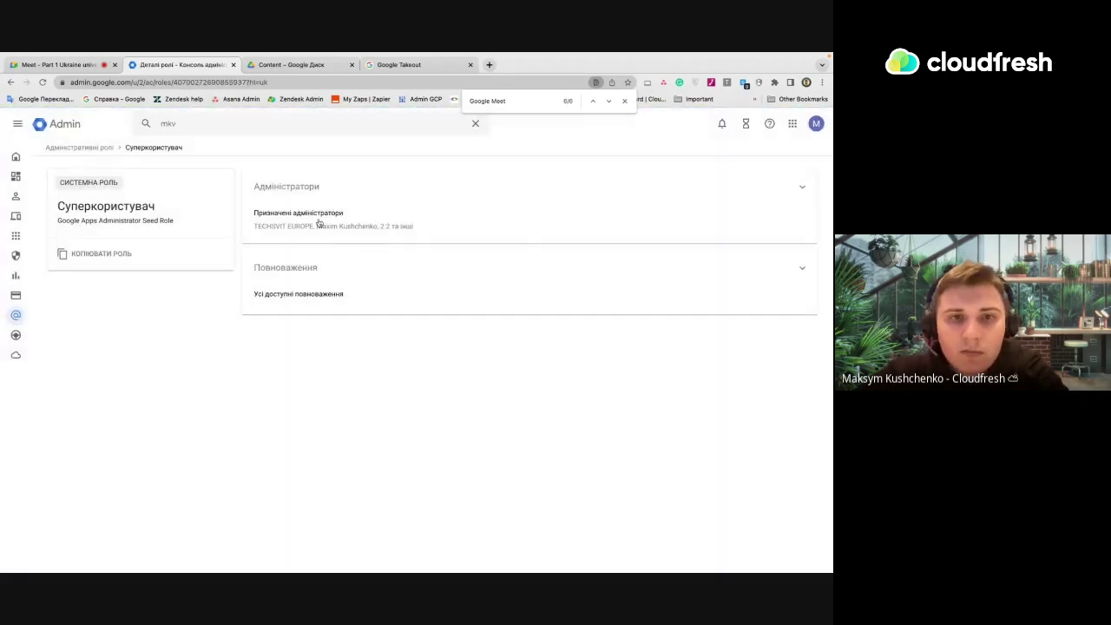
pyautogui.click(348, 223)
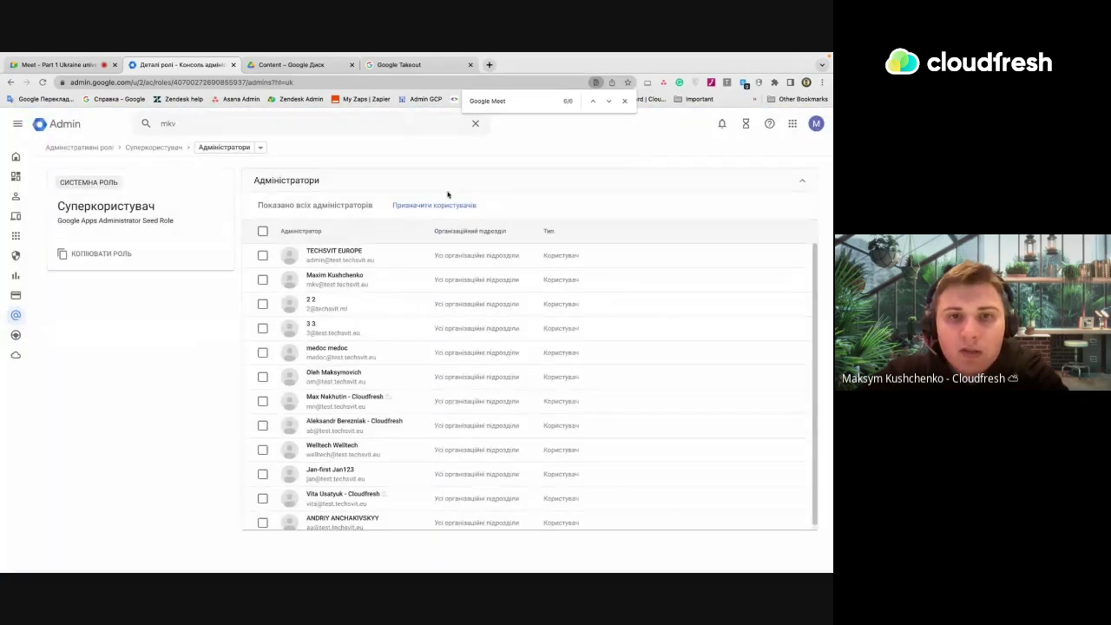
# Start assigning a matching user to the role, then discard the unsaved assignment
pyautogui.click(443, 206)
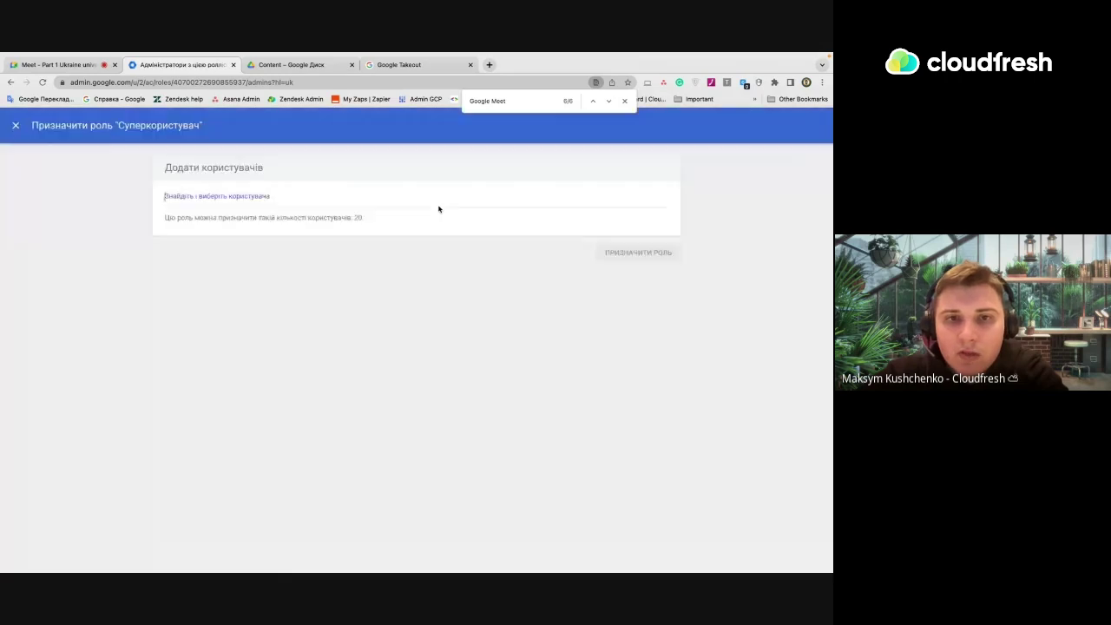
pyautogui.write('mkv')
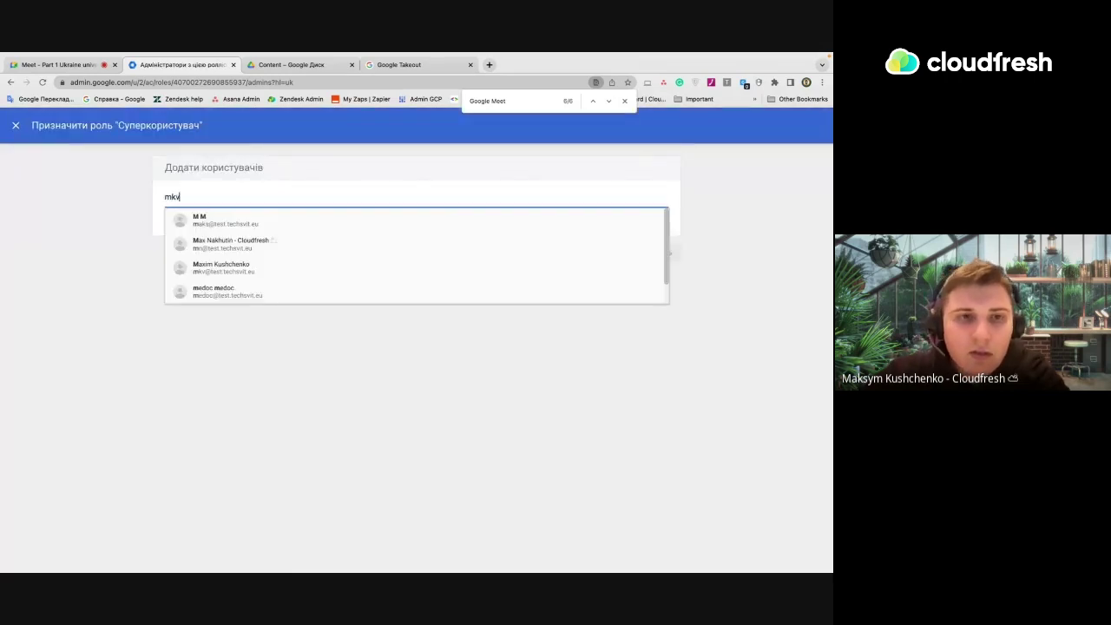
pyautogui.click(271, 223)
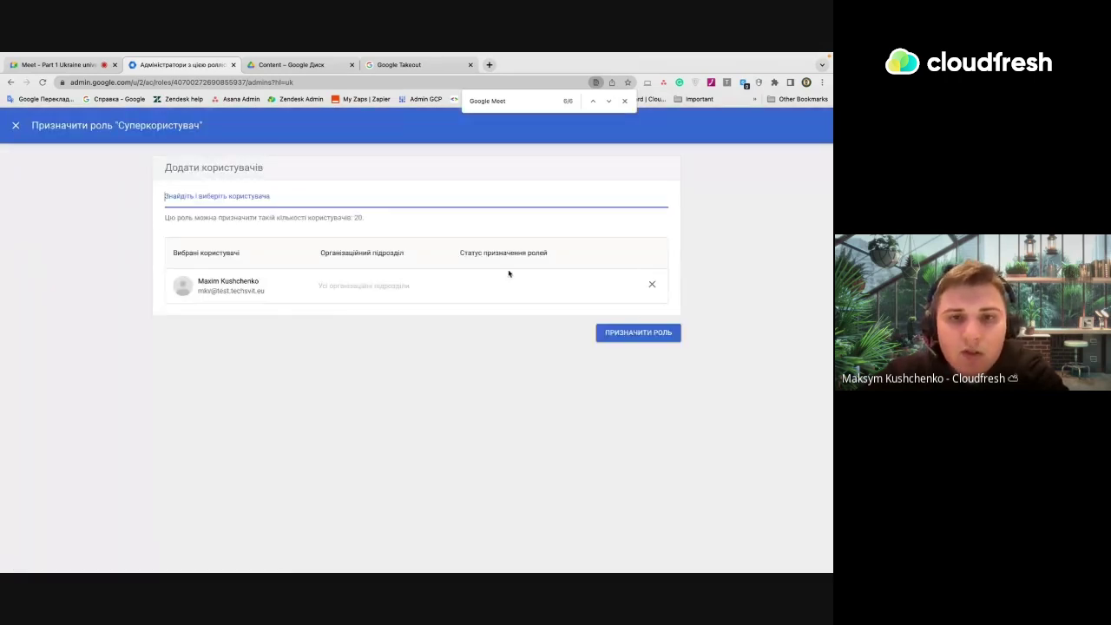
pyautogui.click(22, 129)
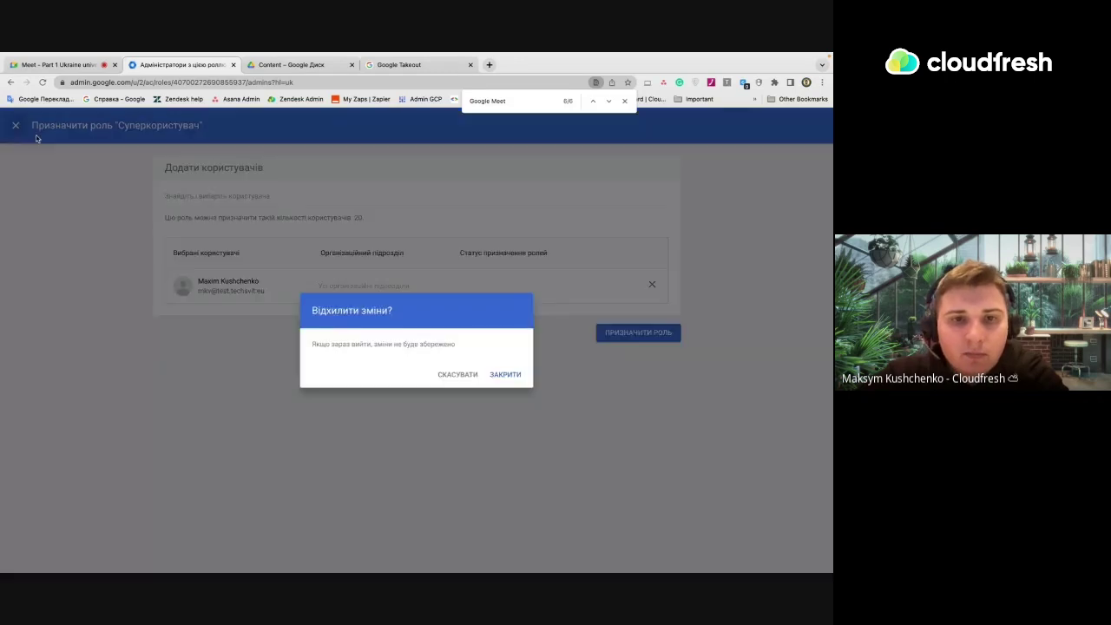
pyautogui.click(503, 375)
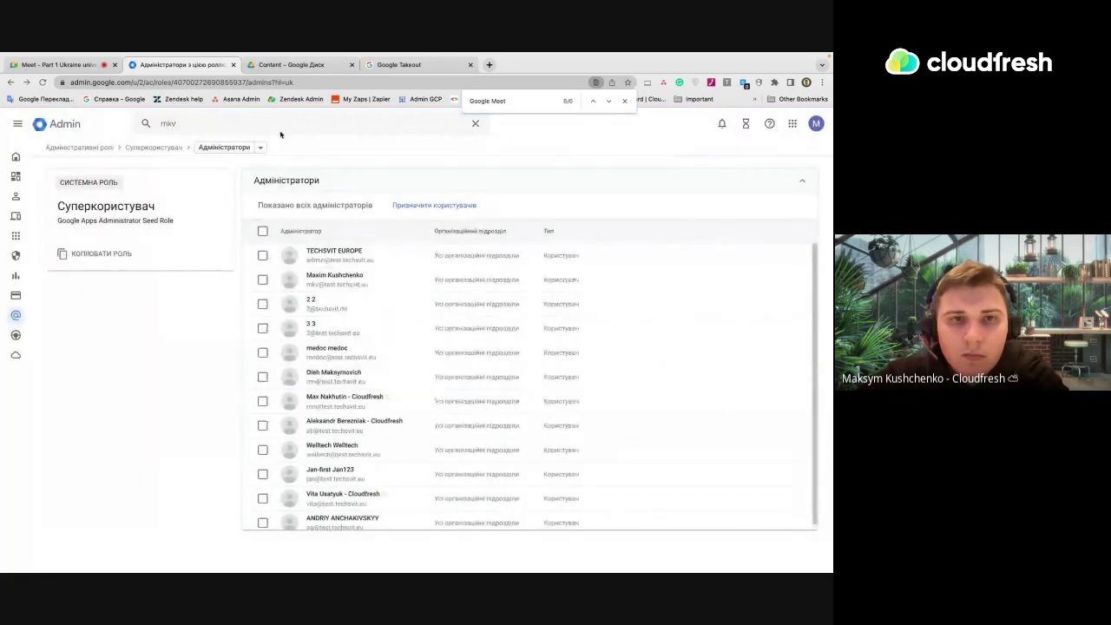
pyautogui.click(57, 64)
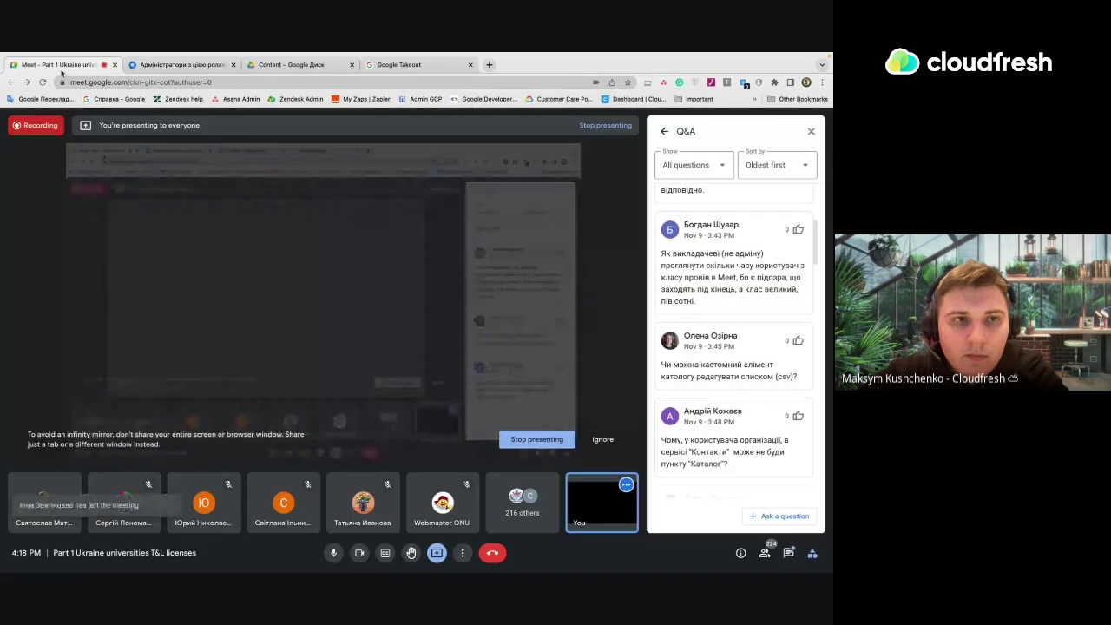
pyautogui.scroll(-2, 692, 356)
pyautogui.scroll(-1, 703, 348)
pyautogui.scroll(1, 721, 330)
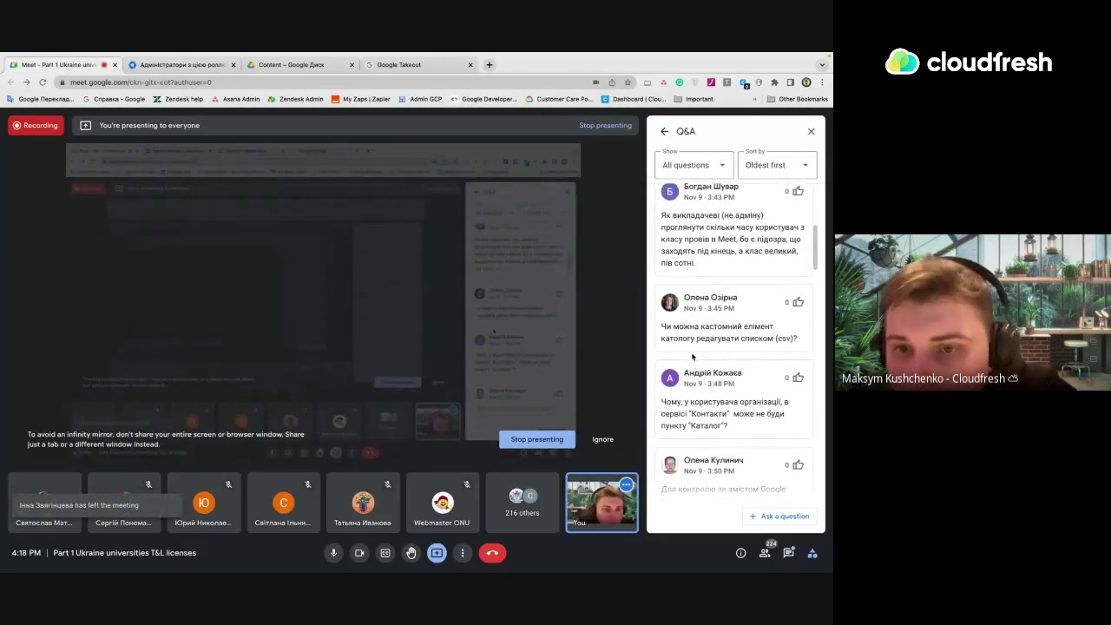
pyautogui.scroll(-1, 750, 309)
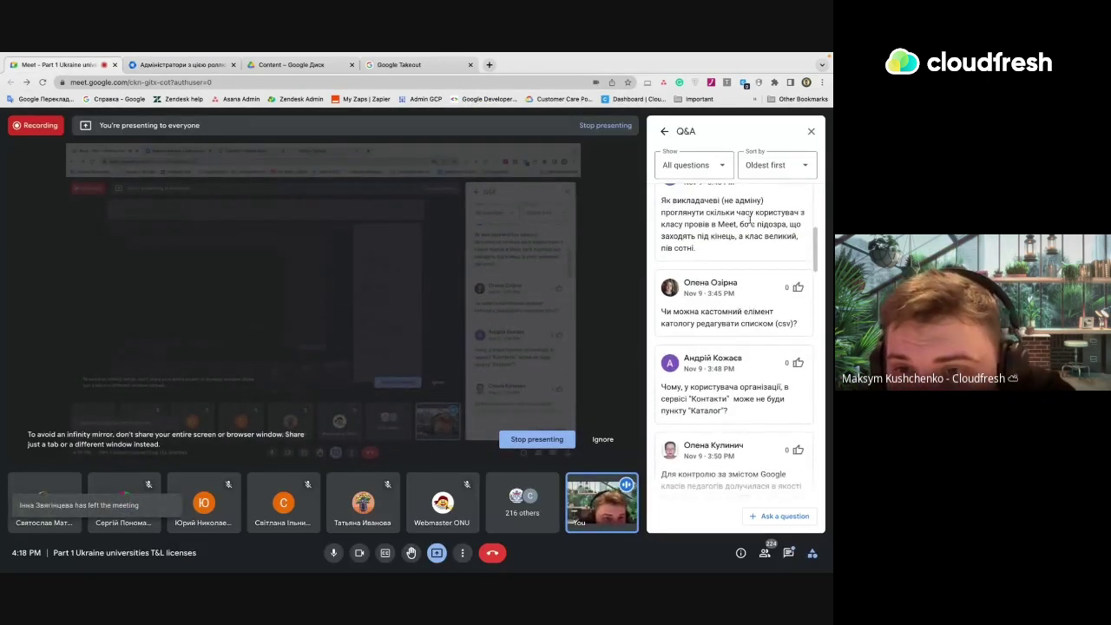
pyautogui.scroll(-1, 750, 228)
pyautogui.scroll(-1, 751, 228)
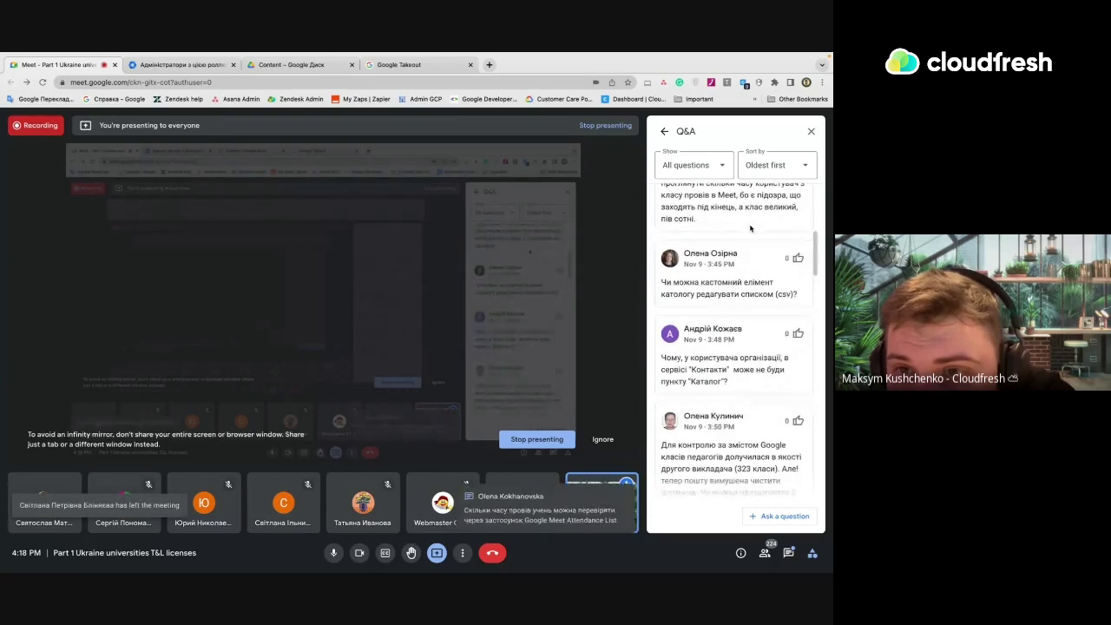
pyautogui.scroll(-1, 739, 247)
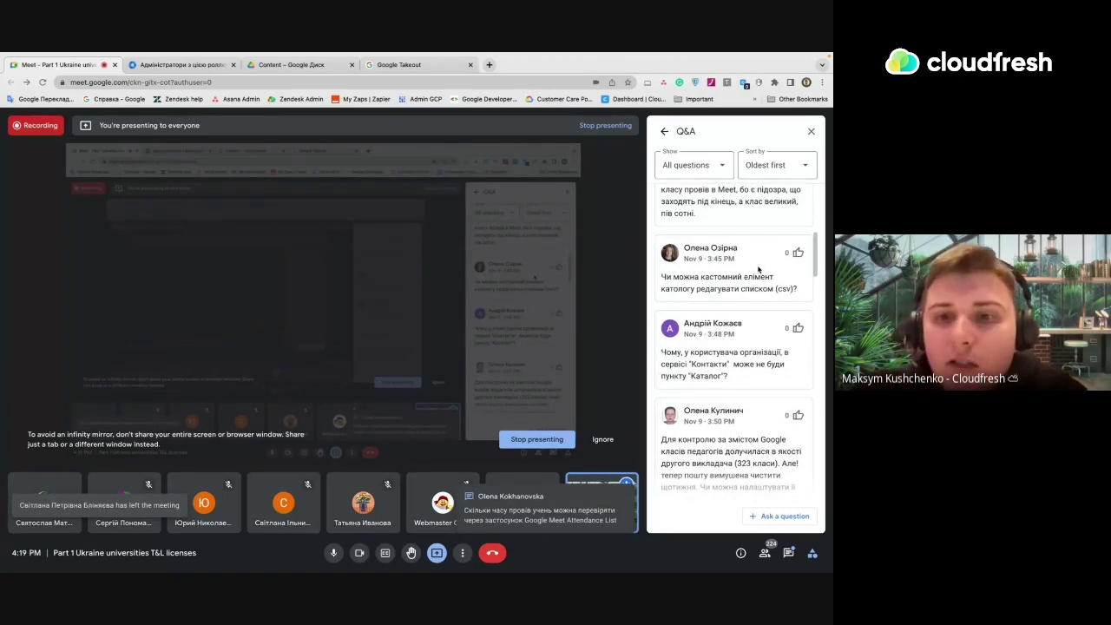
pyautogui.scroll(-3, 758, 269)
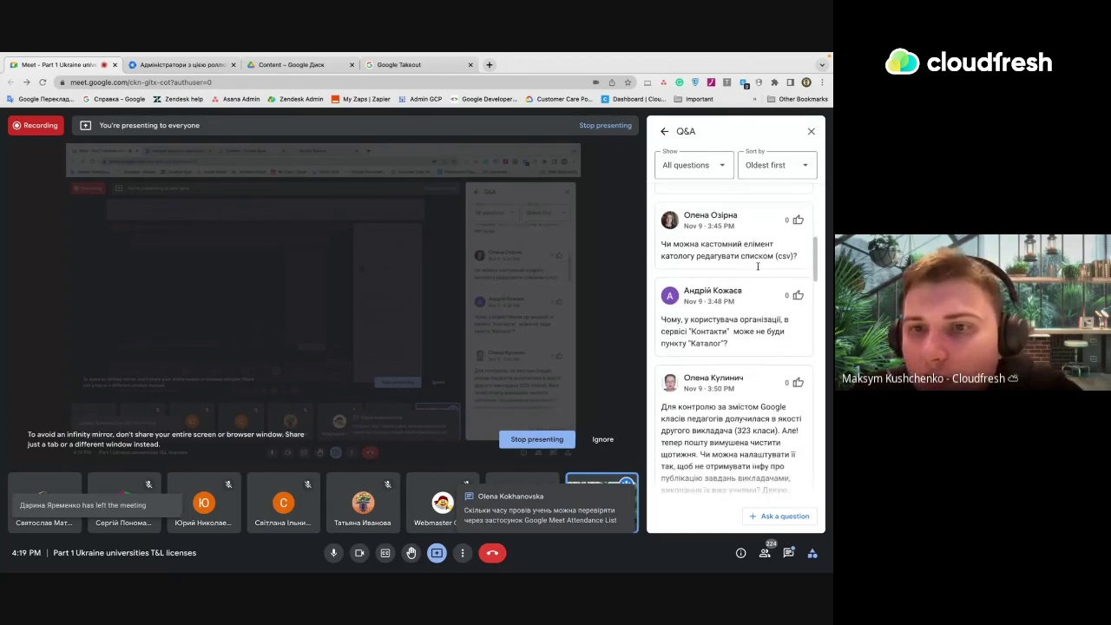
pyautogui.scroll(-4, 758, 267)
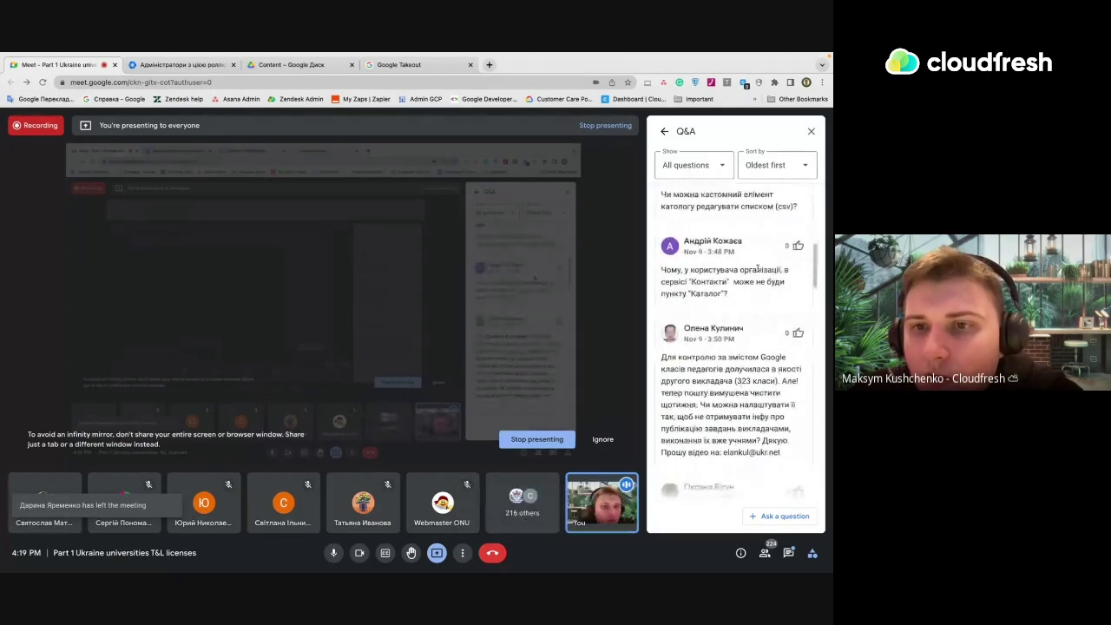
pyautogui.scroll(-2, 758, 269)
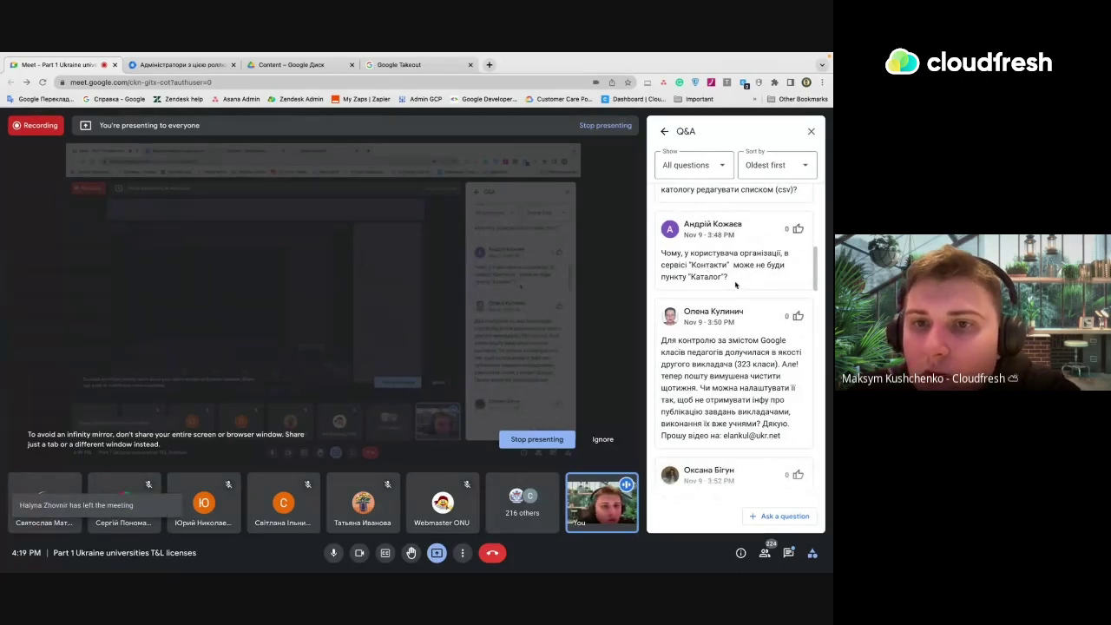
pyautogui.moveTo(733, 283); pyautogui.dragTo(662, 253)
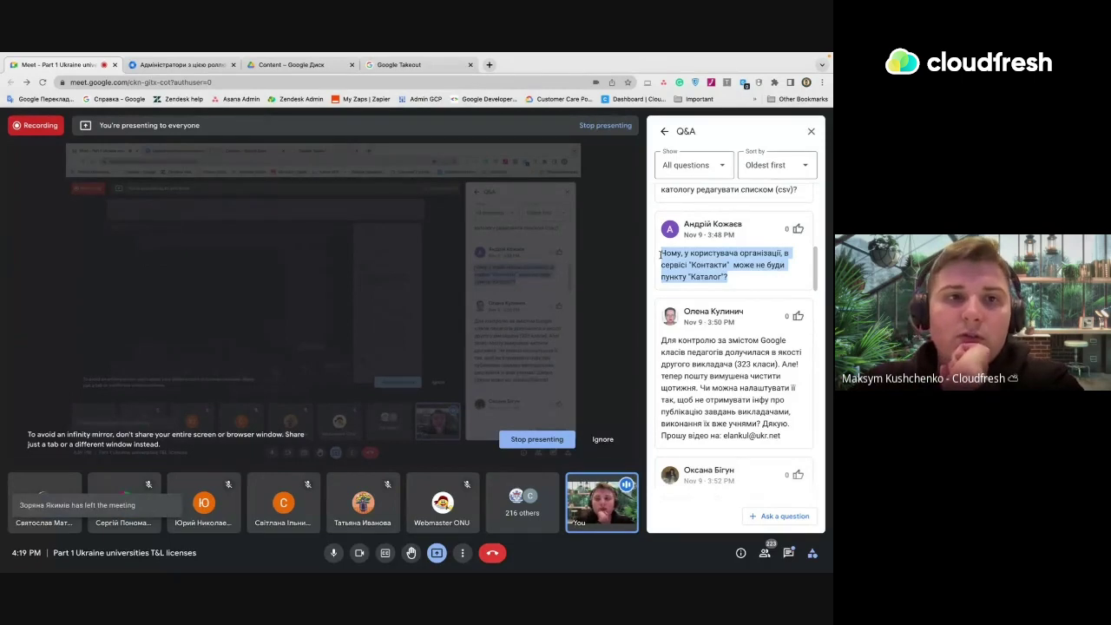
pyautogui.click(175, 68)
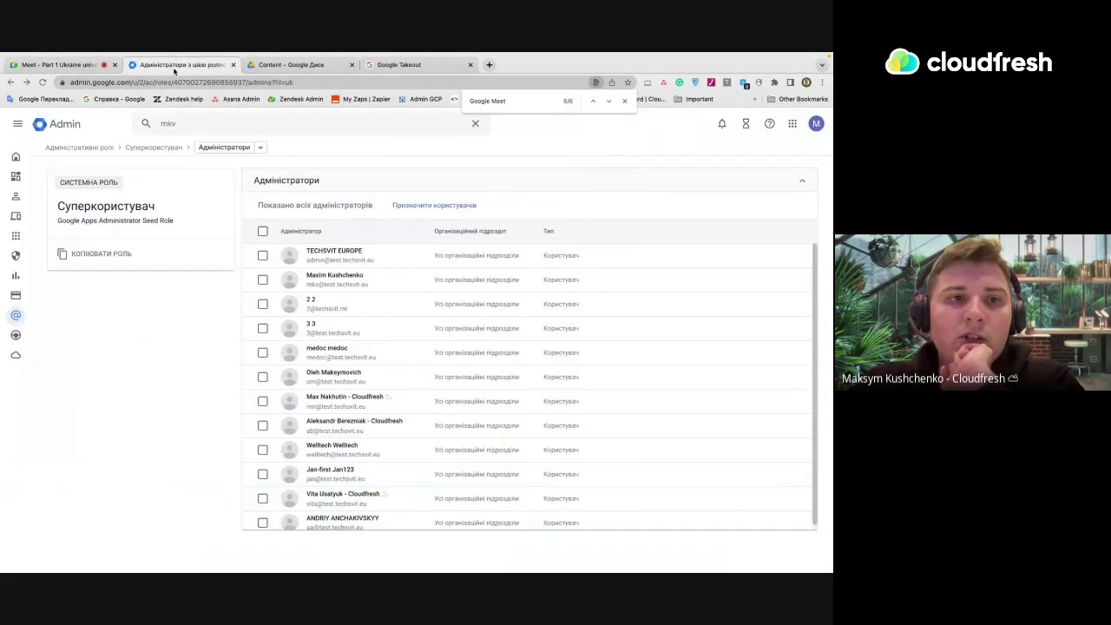
# Go to Каталог > Налаштування каталогу and open the Налаштування видимості card for Главный домен
pyautogui.click(19, 127)
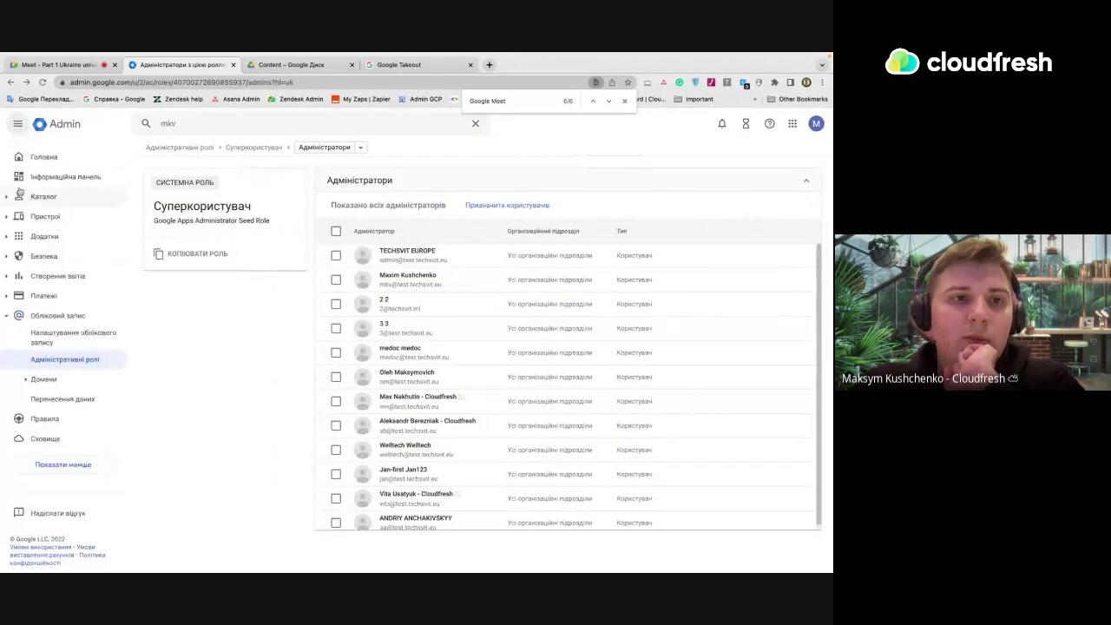
pyautogui.click(16, 196)
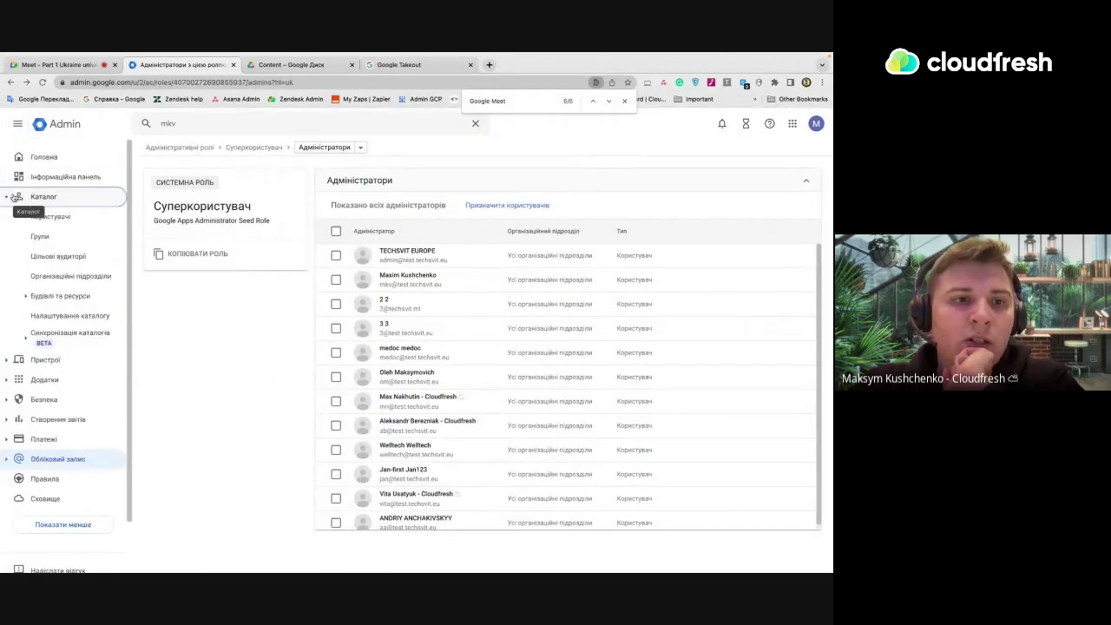
pyautogui.click(51, 319)
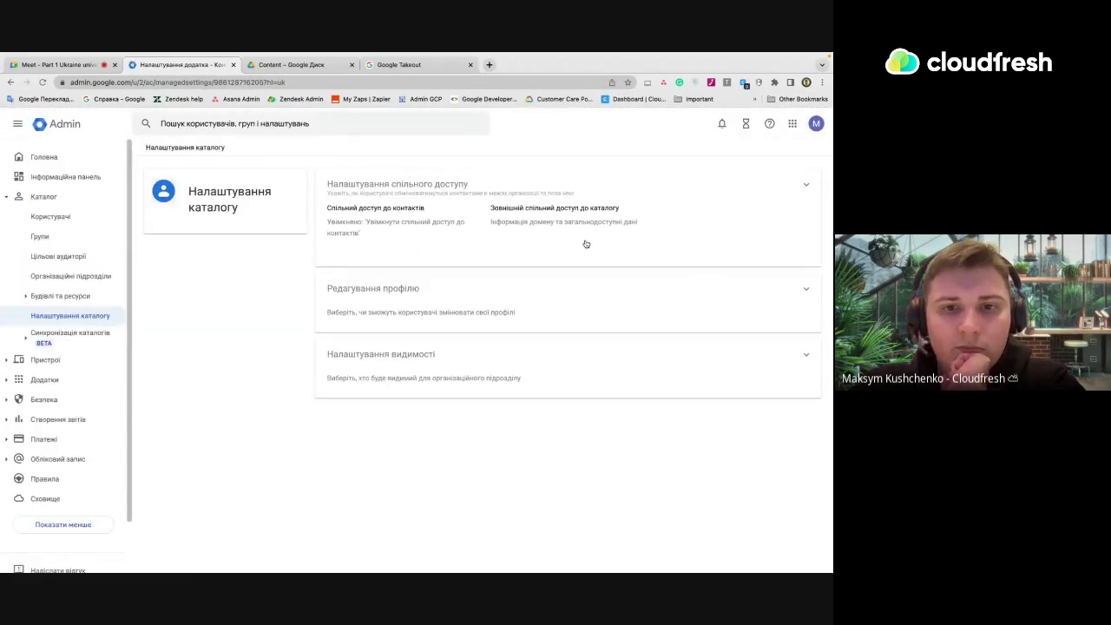
pyautogui.click(469, 382)
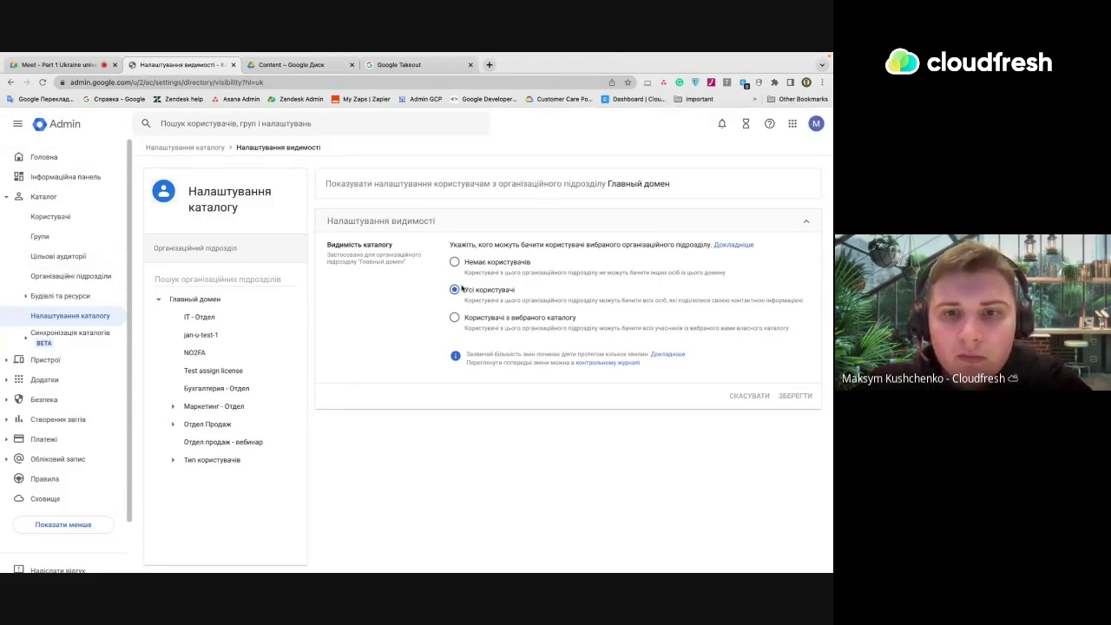
# Return to the Meet call and admit the person waiting to join
pyautogui.click(57, 64)
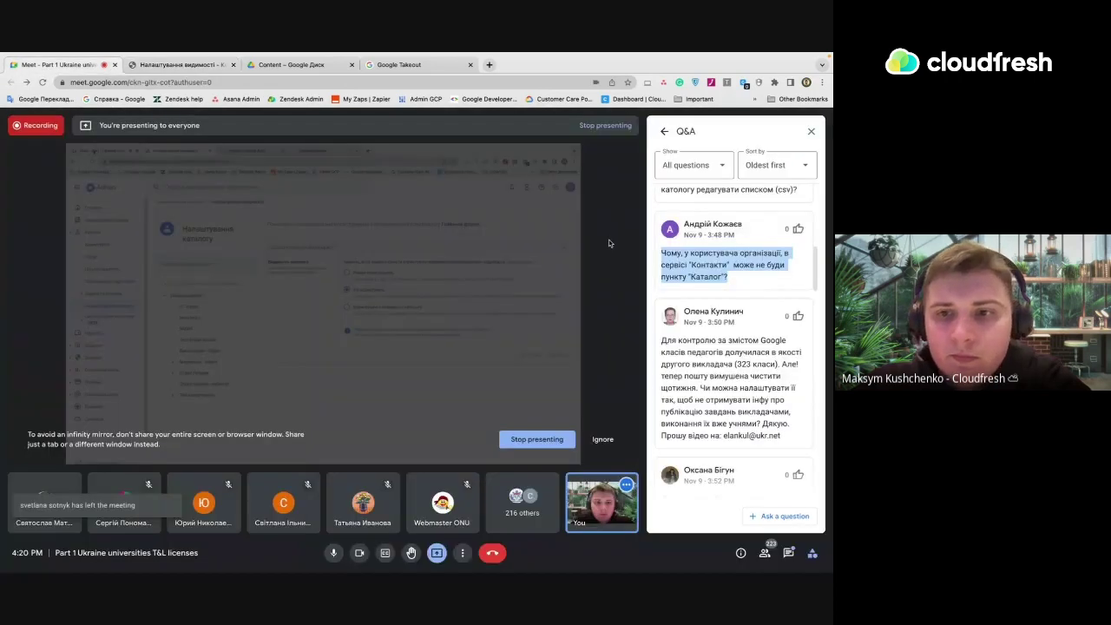
pyautogui.scroll(-1, 695, 278)
pyautogui.click(742, 309)
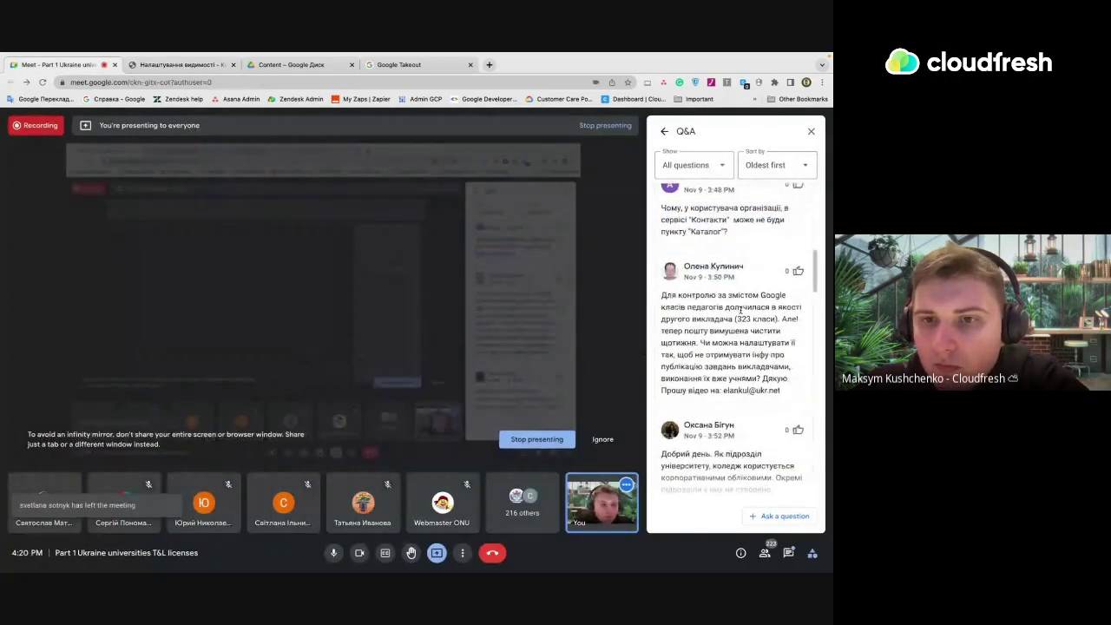
pyautogui.scroll(-1, 741, 309)
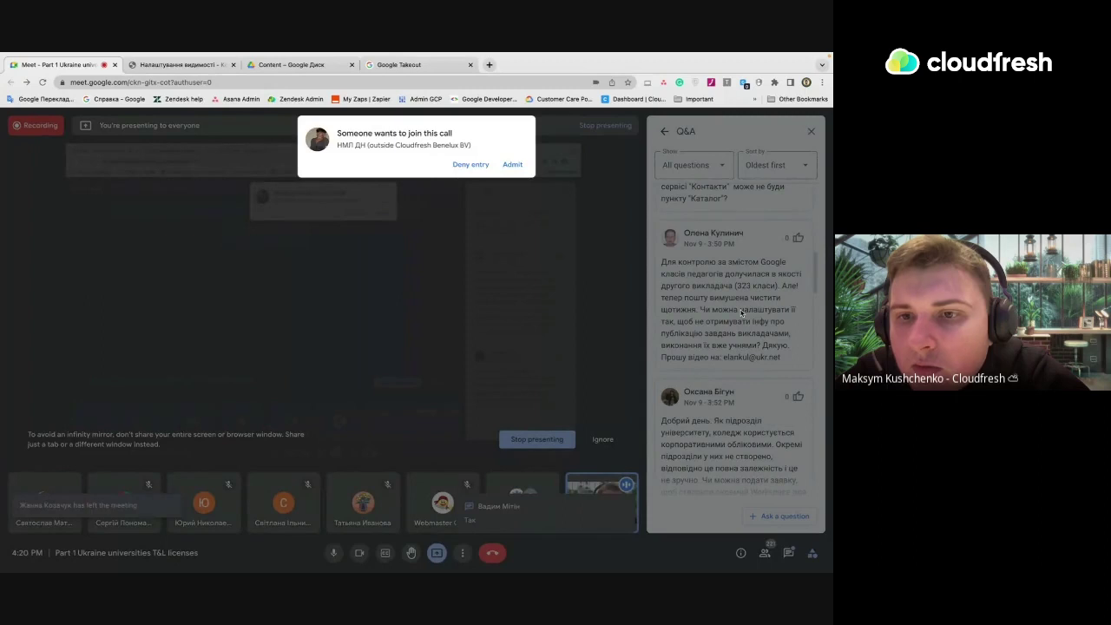
pyautogui.click(513, 165)
# Upvote the Q&A question about teacher notifications
pyautogui.scroll(-1, 747, 345)
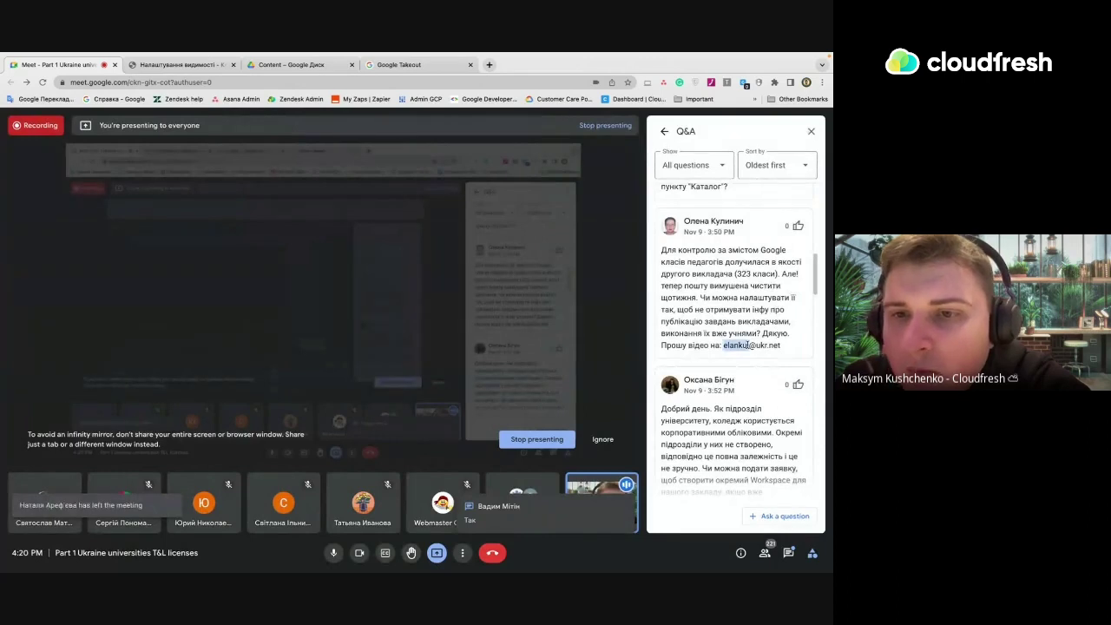
pyautogui.tripleClick(748, 345)
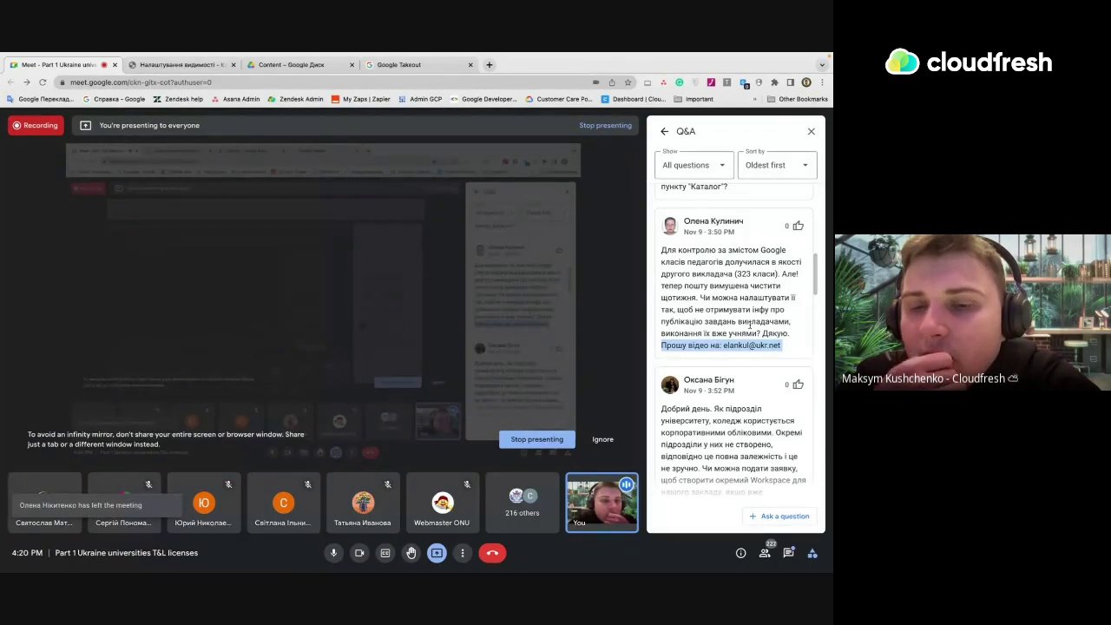
pyautogui.scroll(-1, 769, 302)
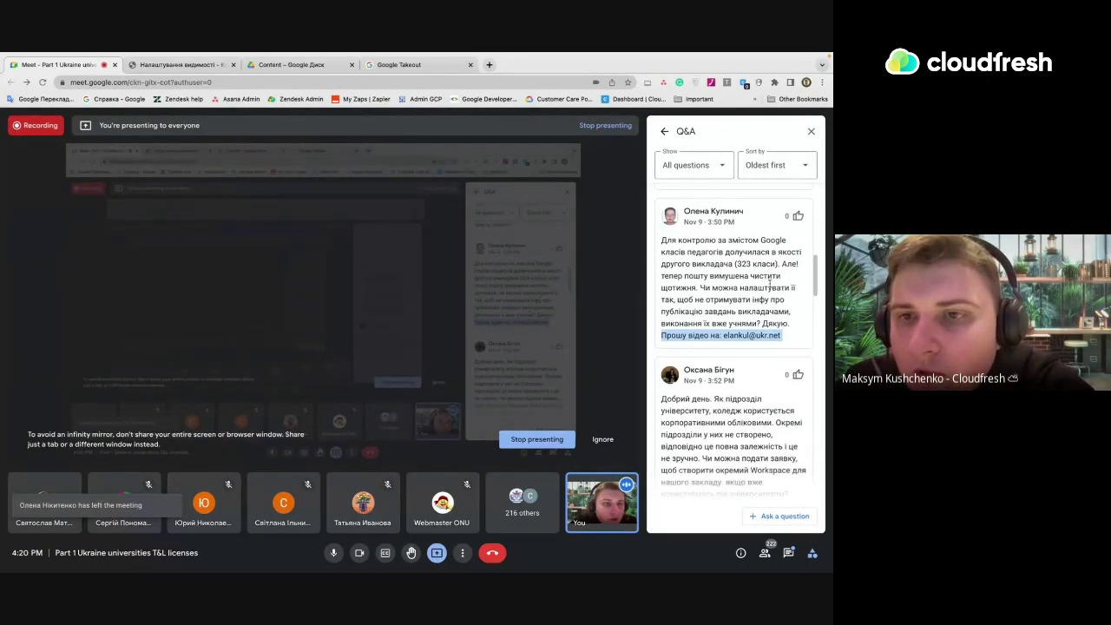
pyautogui.click(795, 217)
pyautogui.click(769, 290)
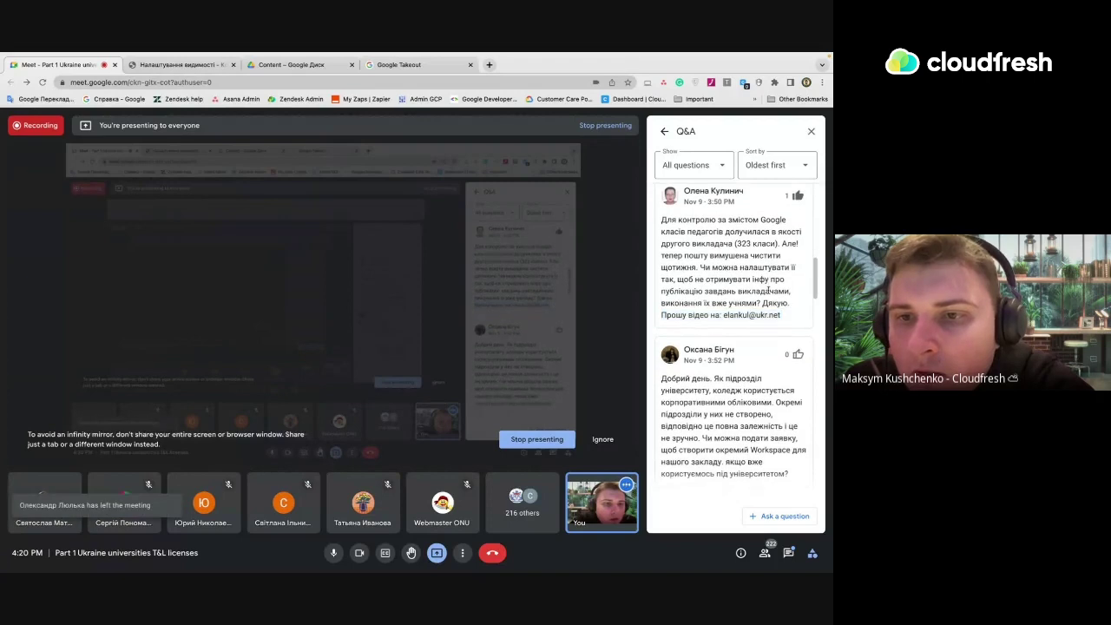
pyautogui.scroll(-1, 769, 290)
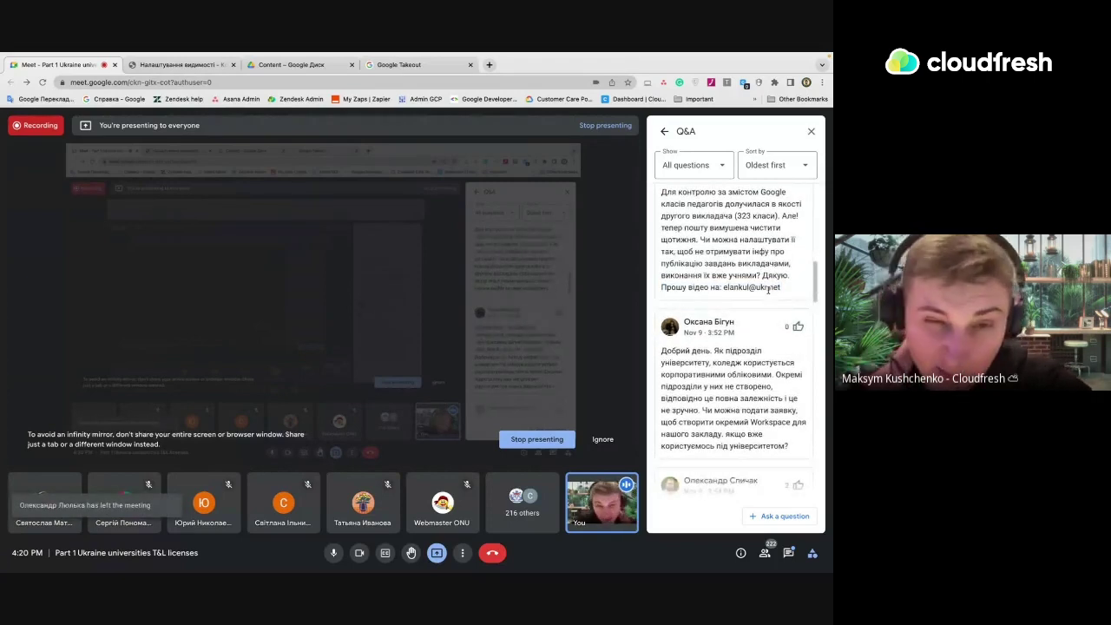
pyautogui.scroll(-2, 768, 290)
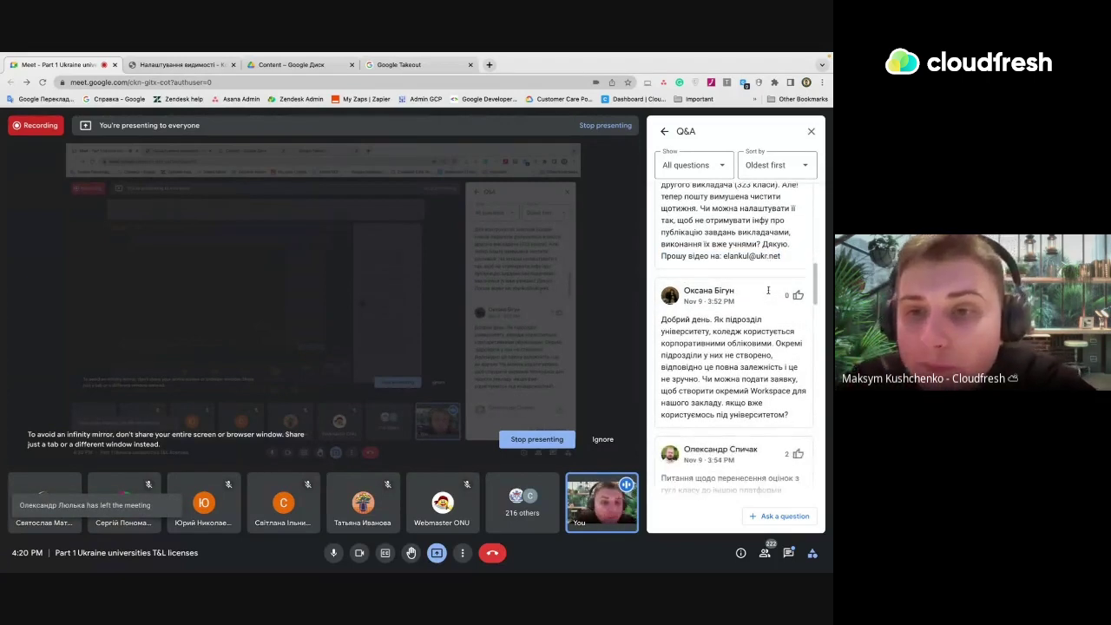
pyautogui.scroll(-1, 761, 299)
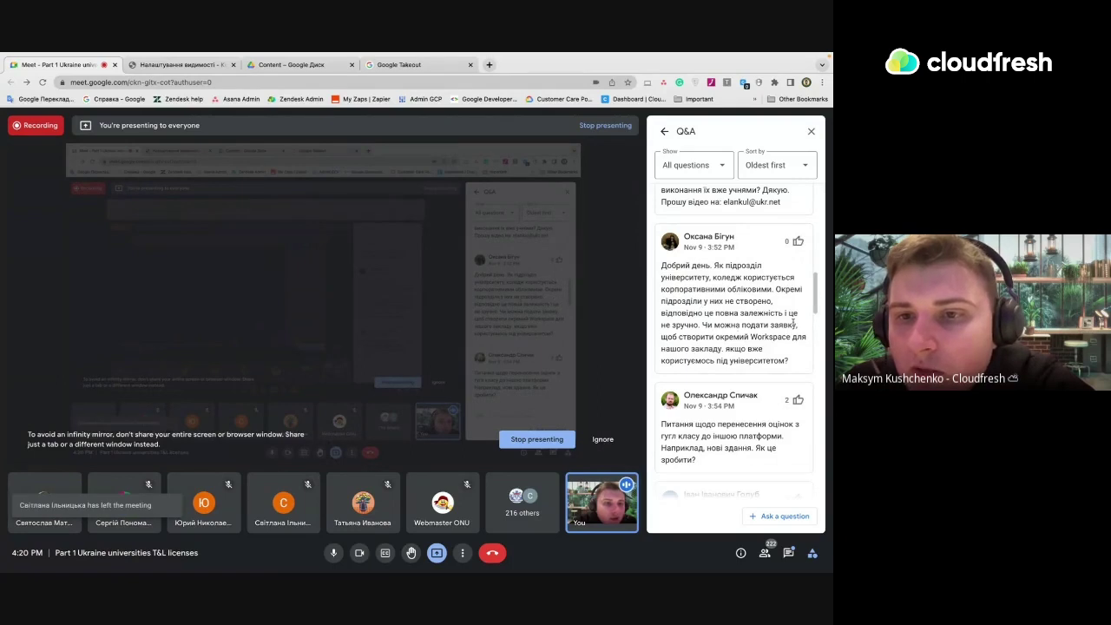
pyautogui.scroll(-1, 748, 278)
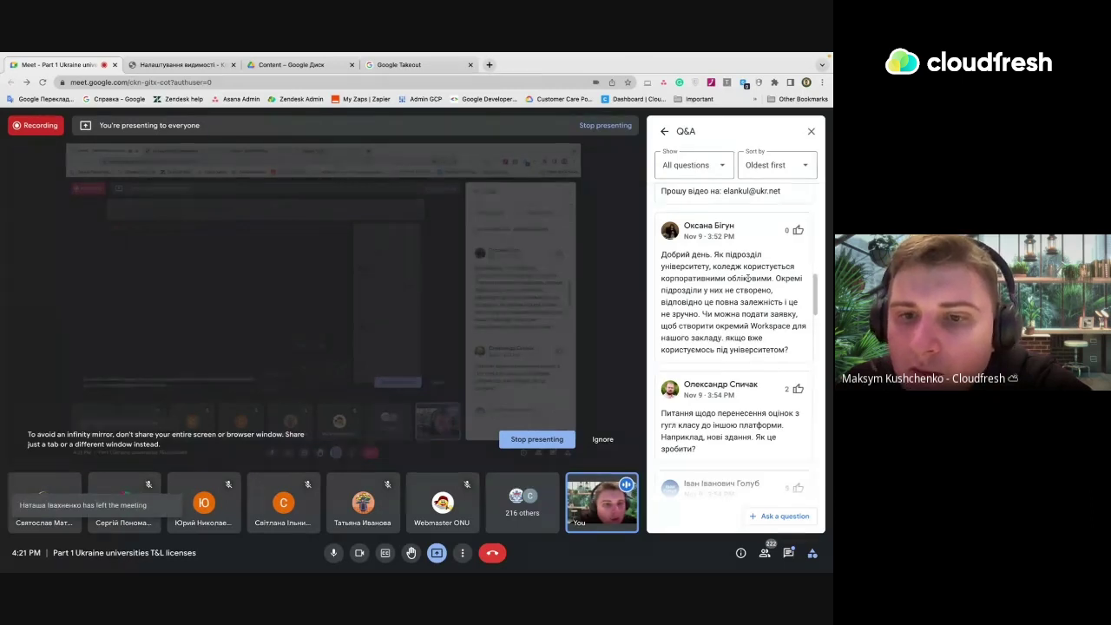
pyautogui.scroll(-2, 748, 278)
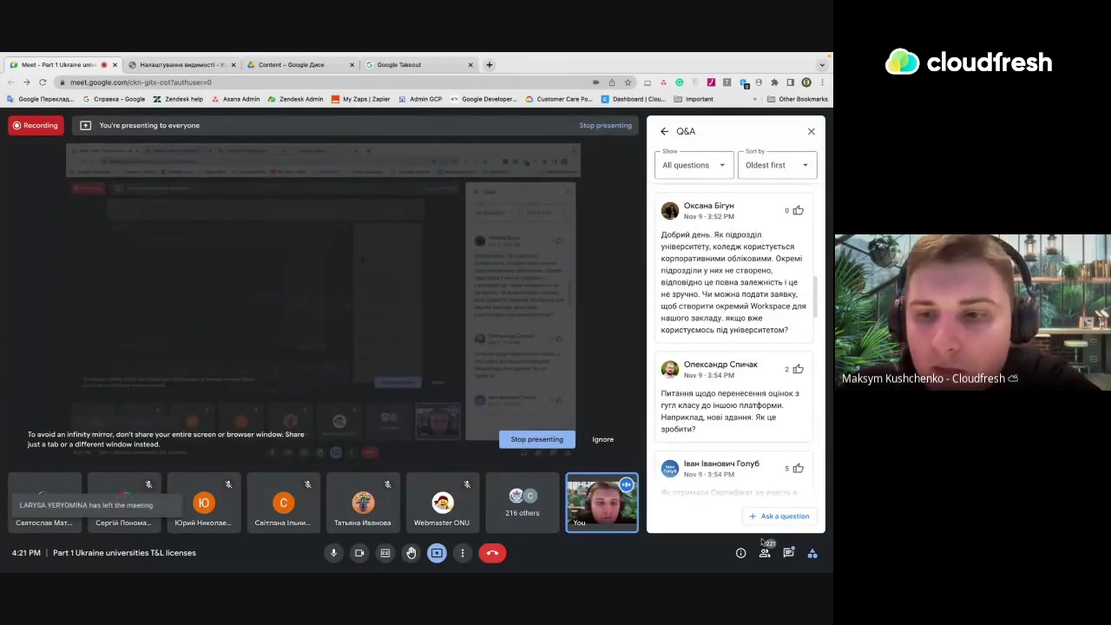
# Post a contact e-mail address in the in-call chat, then close the chat
pyautogui.click(787, 553)
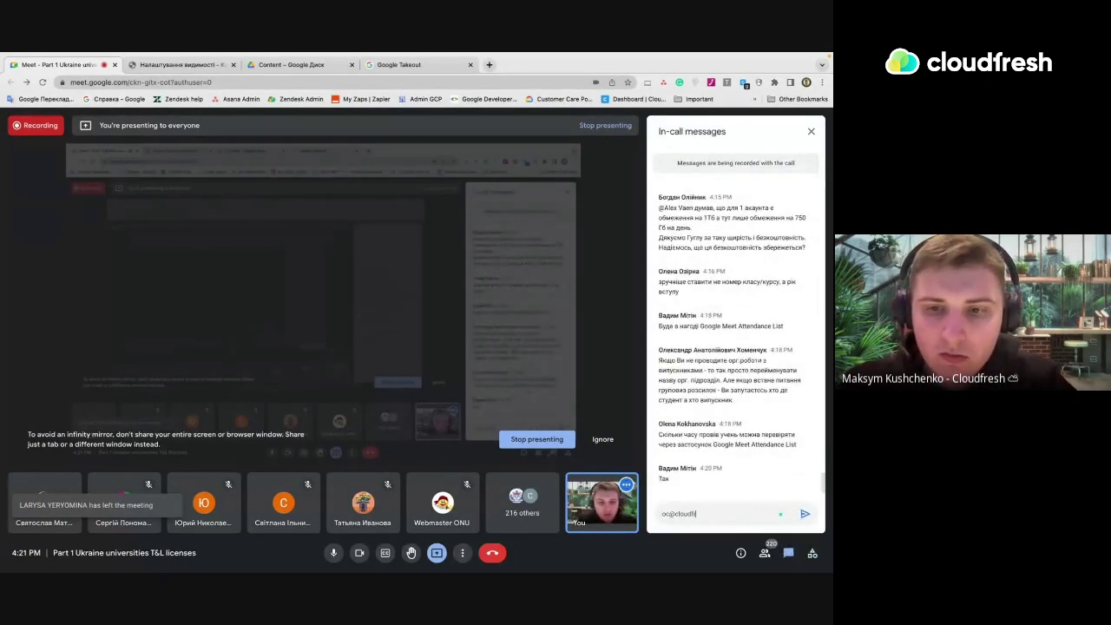
pyautogui.press('Return')
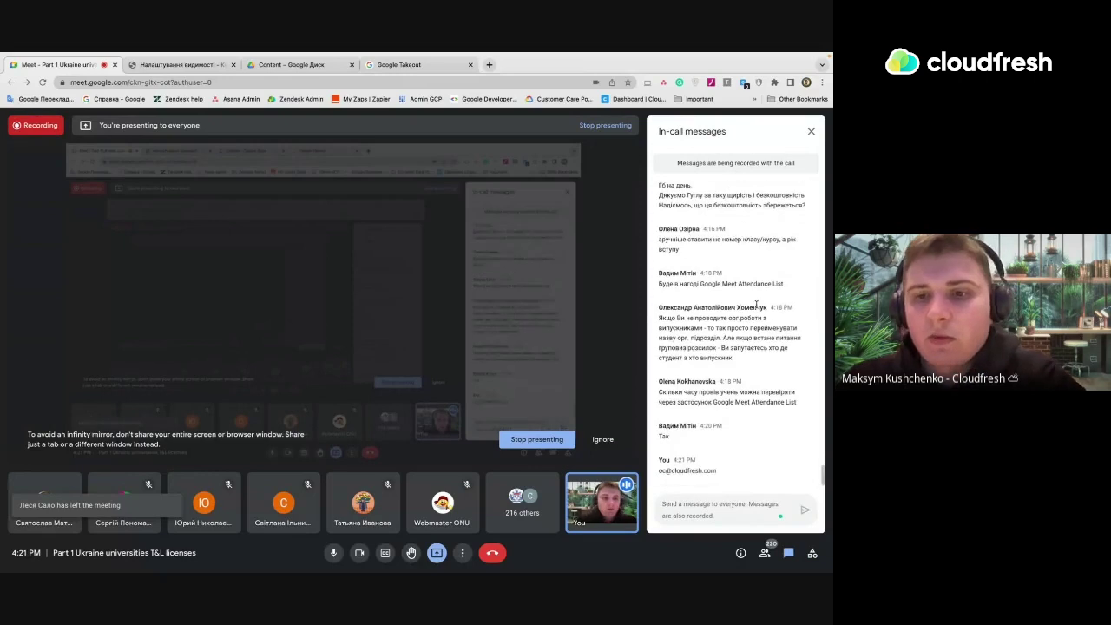
pyautogui.click(811, 132)
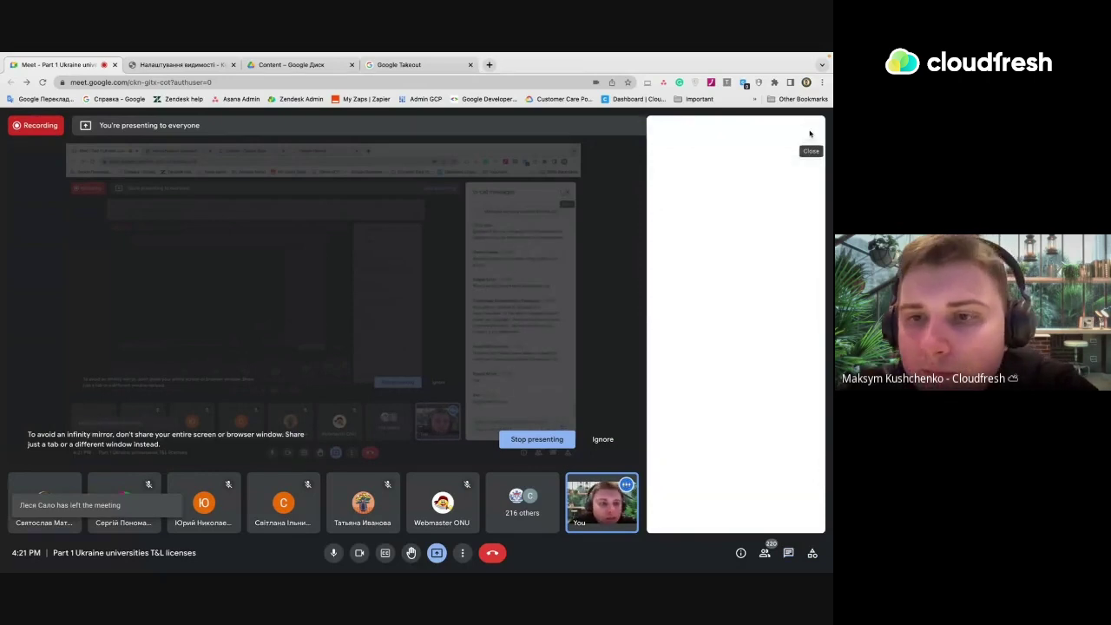
# Bring the Q&A questions back up from Activities and scroll through them
pyautogui.click(812, 552)
pyautogui.click(704, 236)
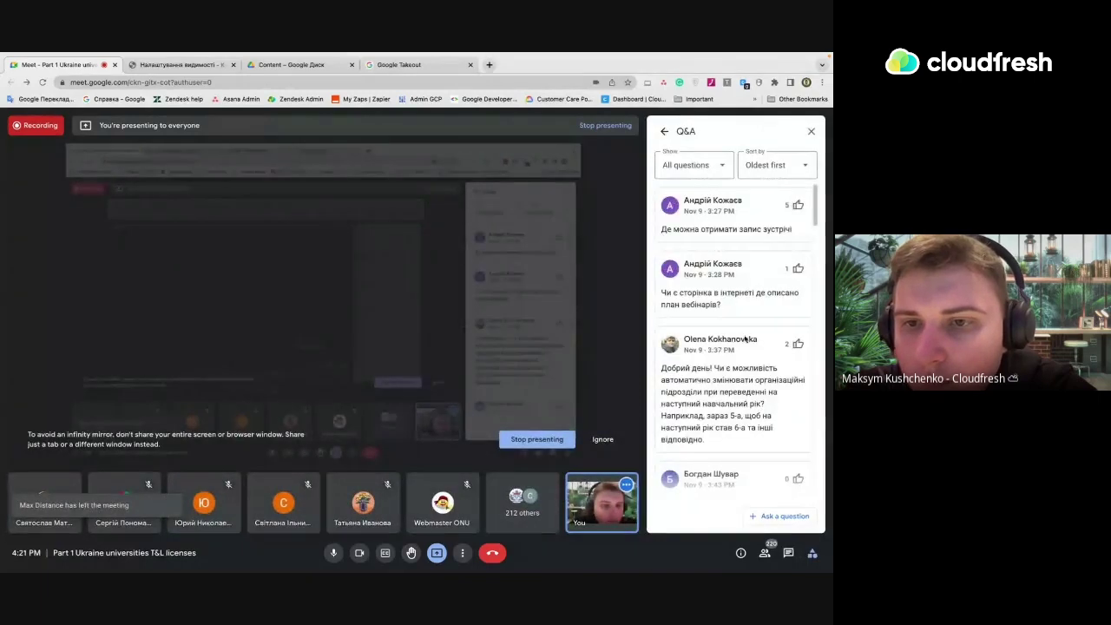
pyautogui.scroll(-15, 745, 339)
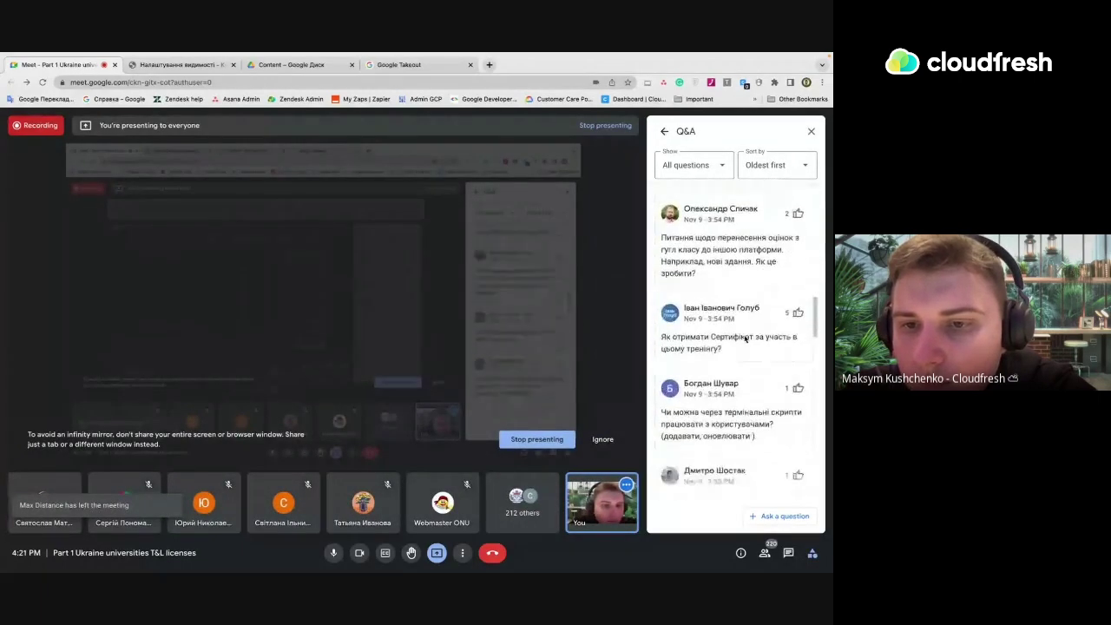
pyautogui.scroll(-5, 745, 338)
pyautogui.scroll(-2, 744, 282)
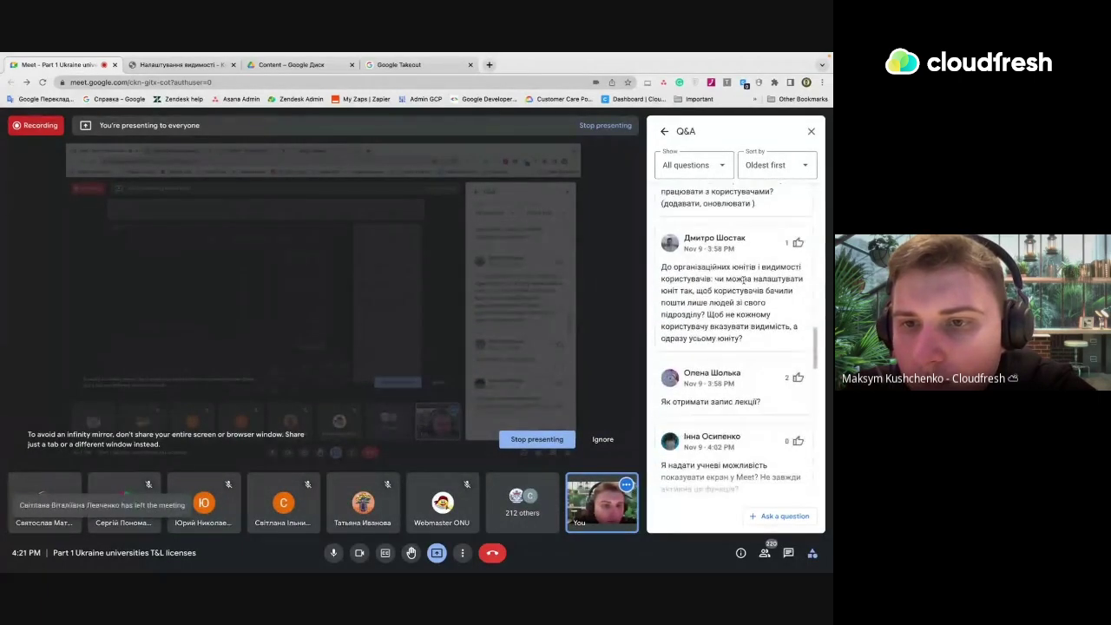
pyautogui.scroll(6, 744, 268)
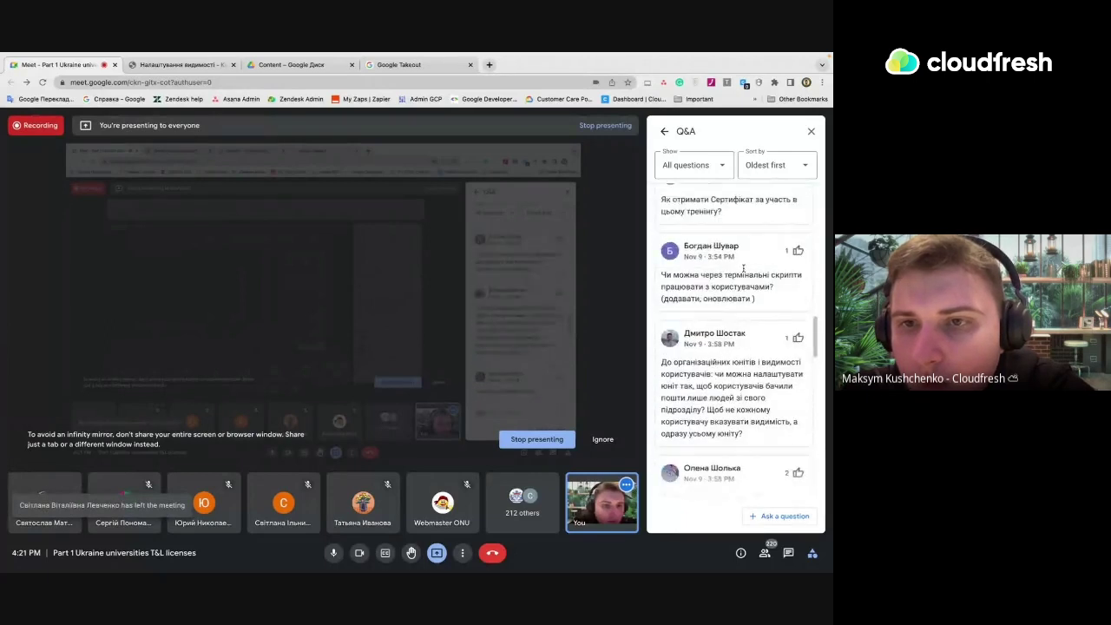
pyautogui.scroll(2, 745, 271)
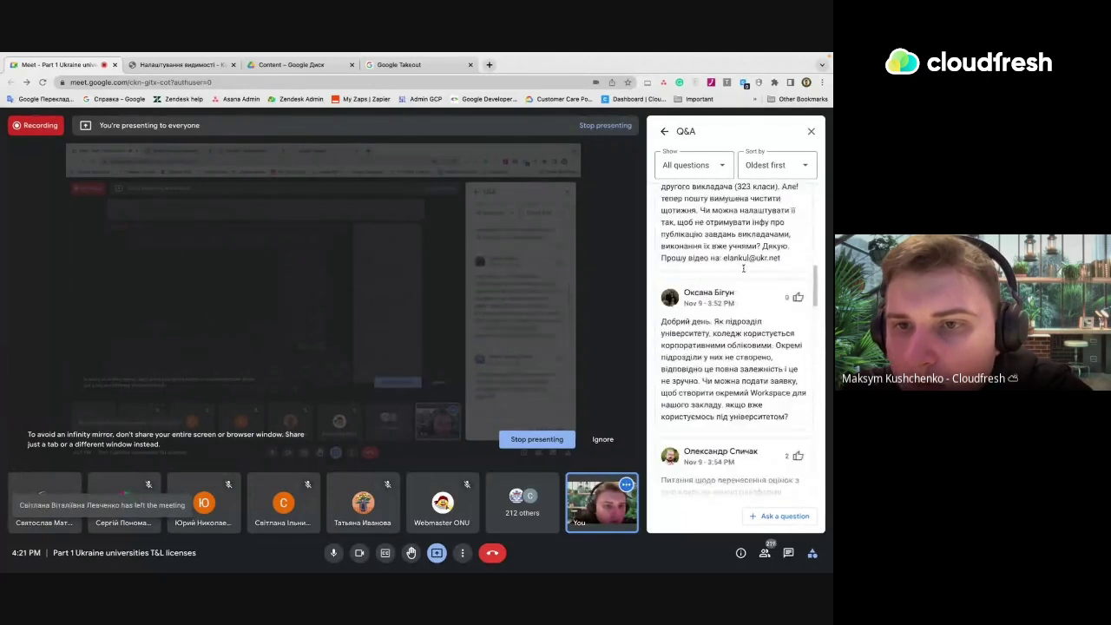
pyautogui.scroll(-2, 743, 268)
pyautogui.scroll(-1, 744, 268)
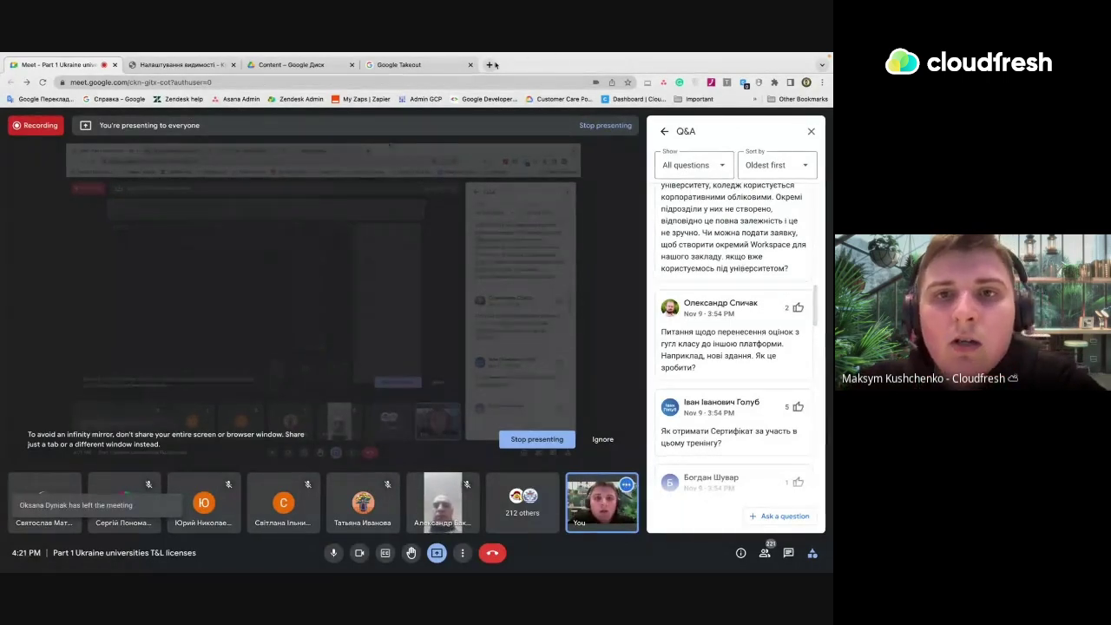
# Search Google for 'classroom API' in a new tab and open the Classroom API developer page
pyautogui.press('super+t')
pyautogui.write('cl')
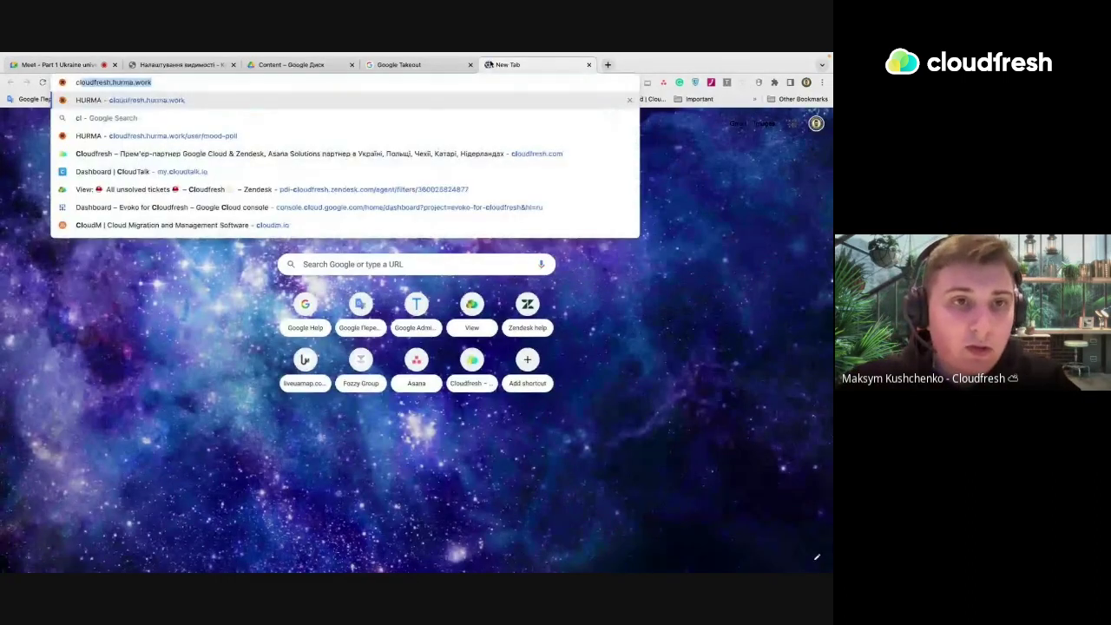
pyautogui.write('a')
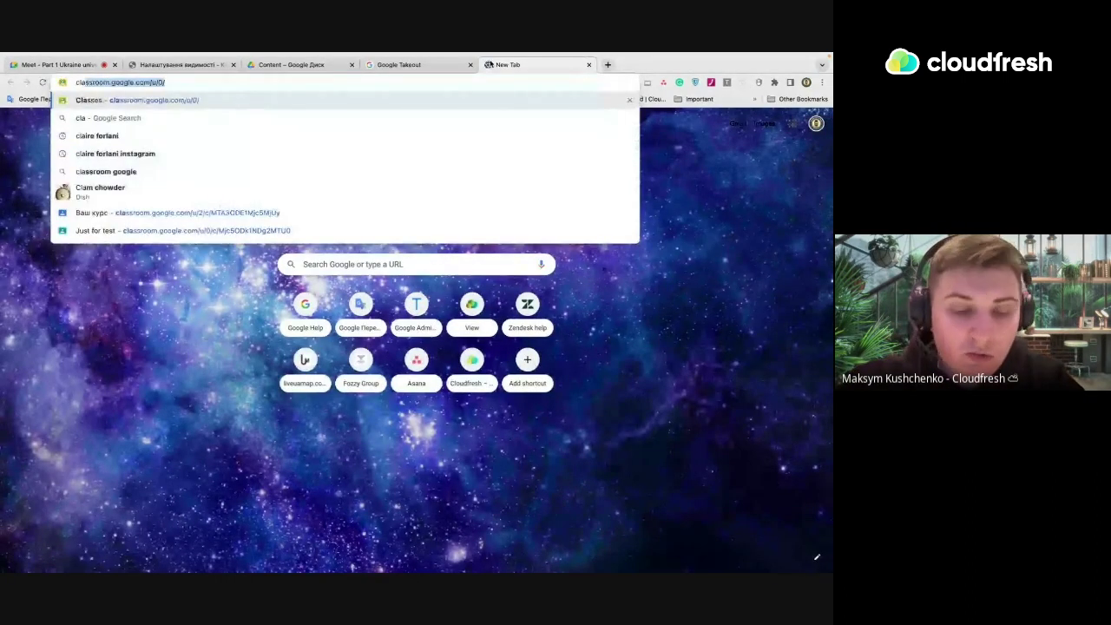
pyautogui.write('ssro')
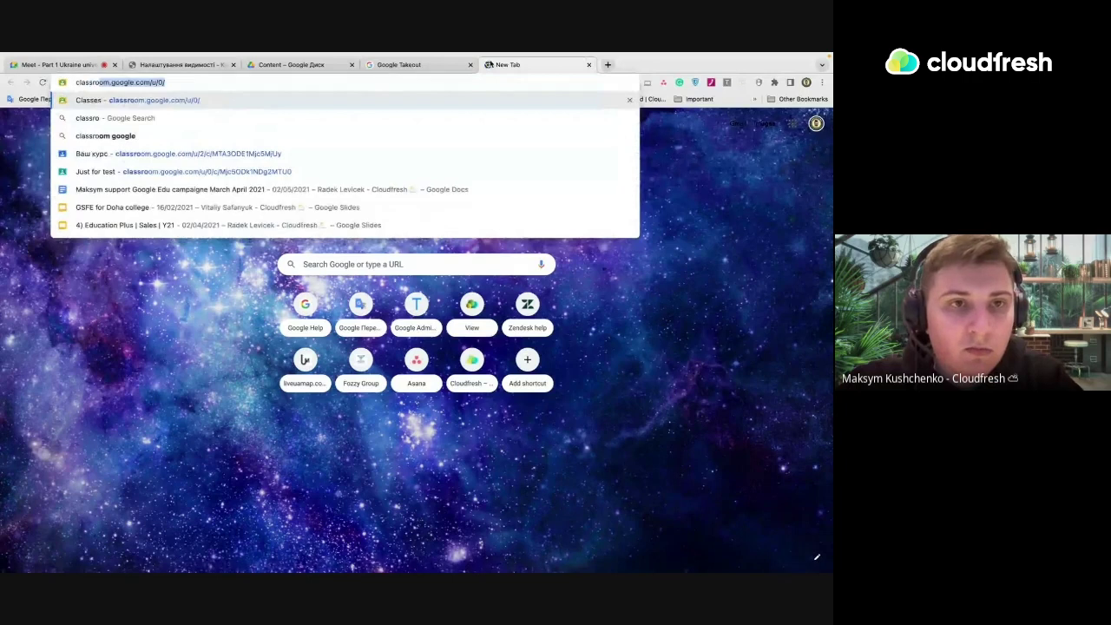
pyautogui.write('o m API')
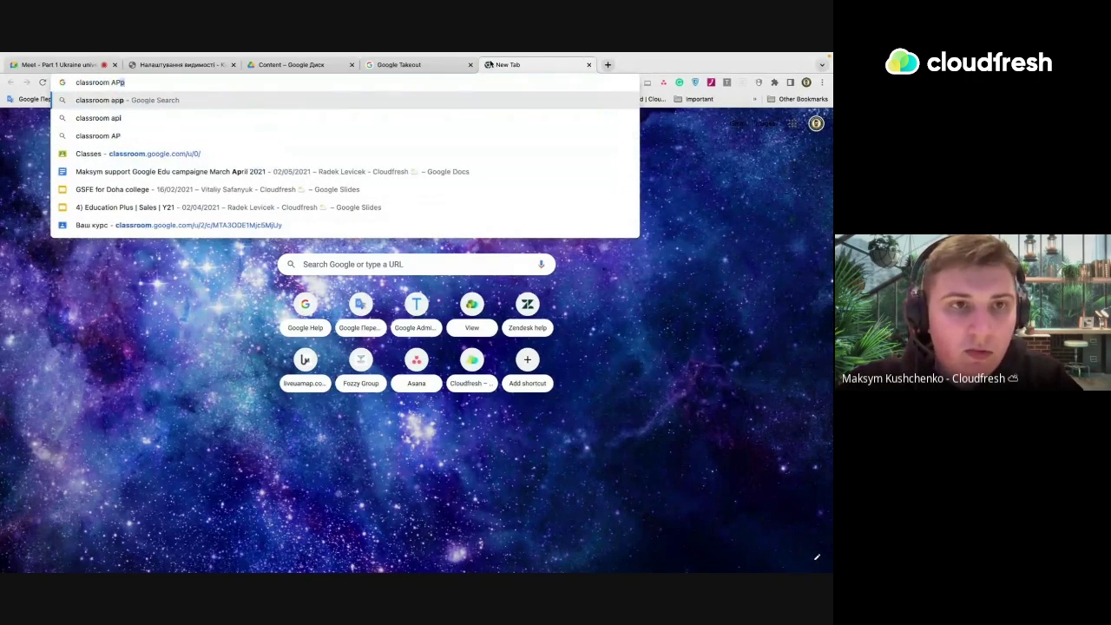
pyautogui.press('Return')
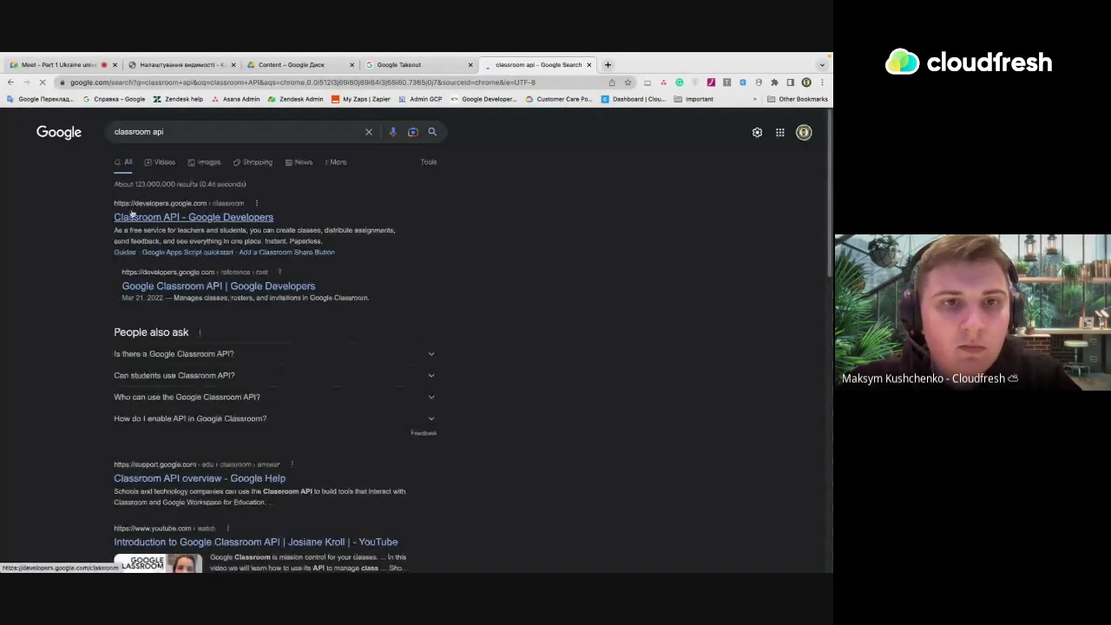
pyautogui.click(132, 215)
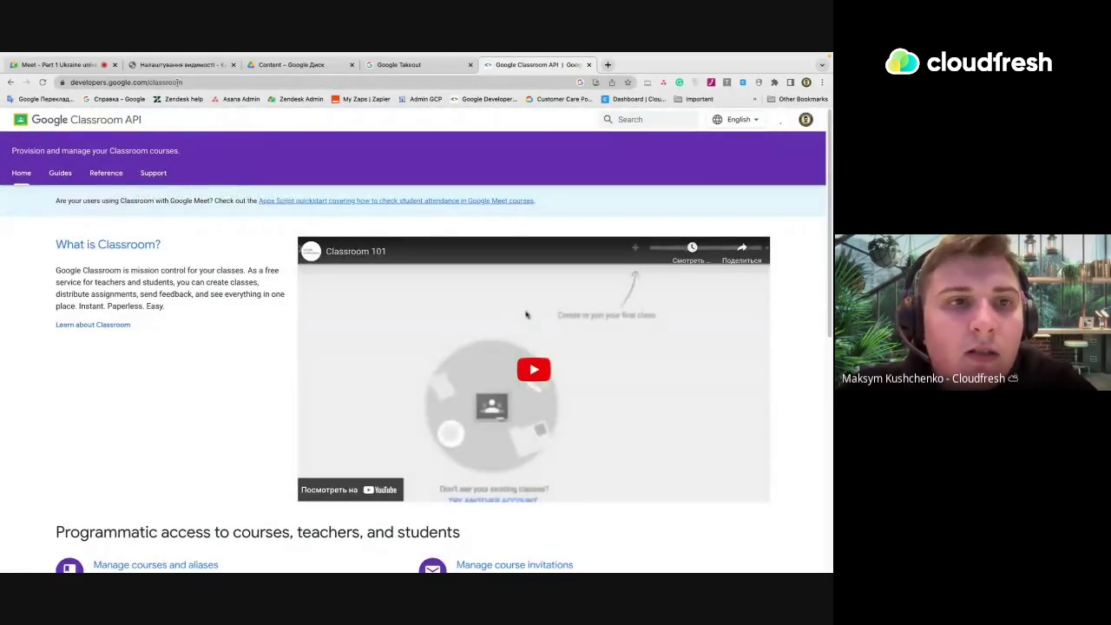
pyautogui.scroll(-3, 314, 214)
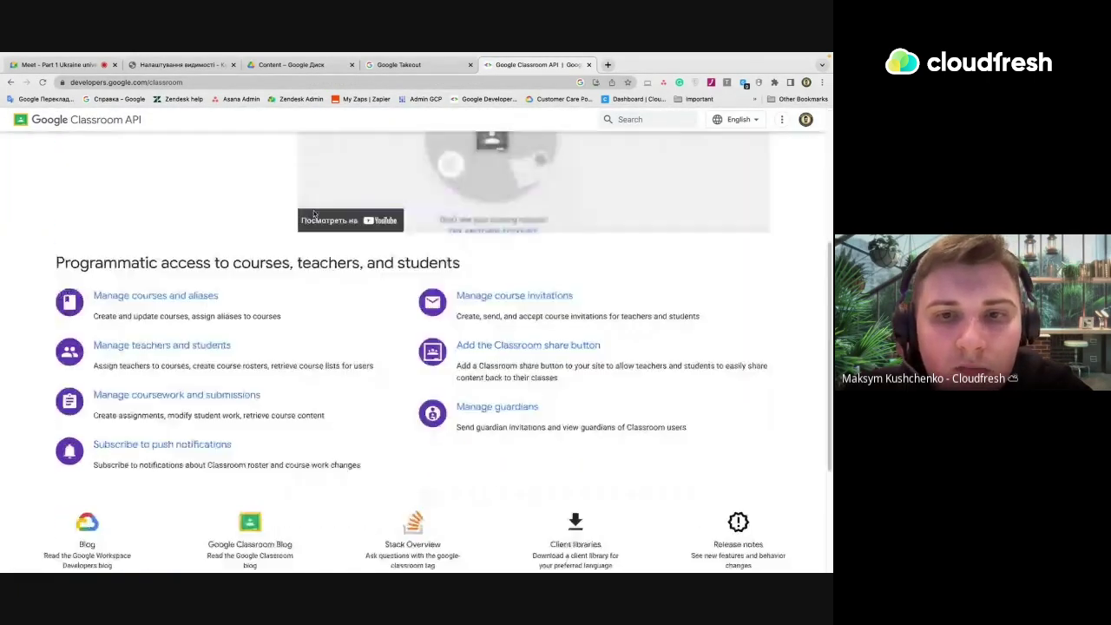
pyautogui.scroll(3, 174, 340)
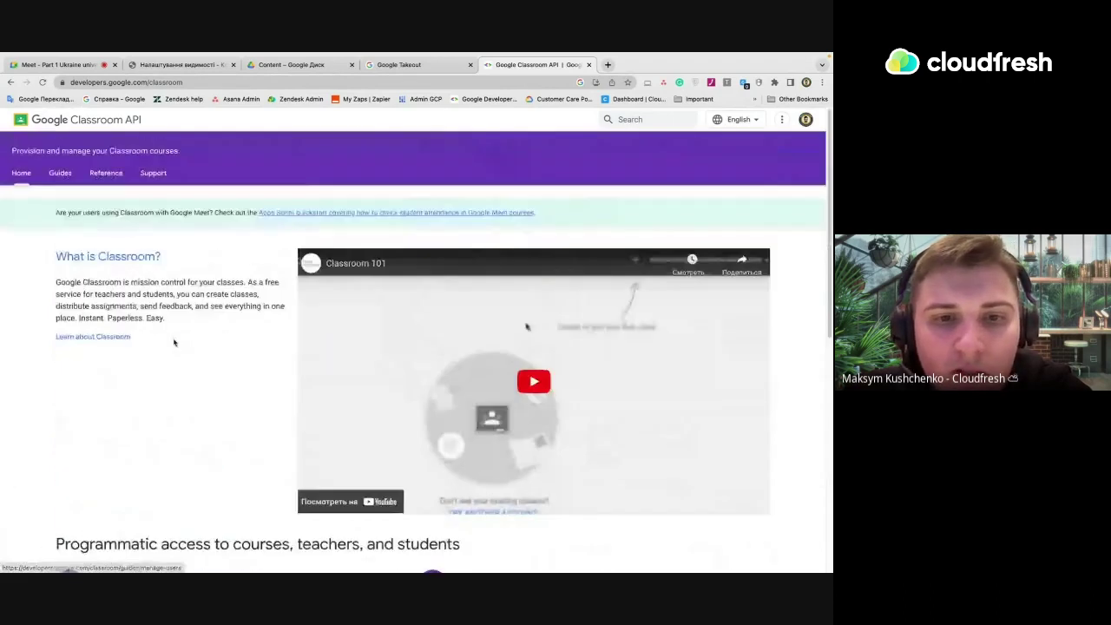
pyautogui.scroll(-4, 174, 339)
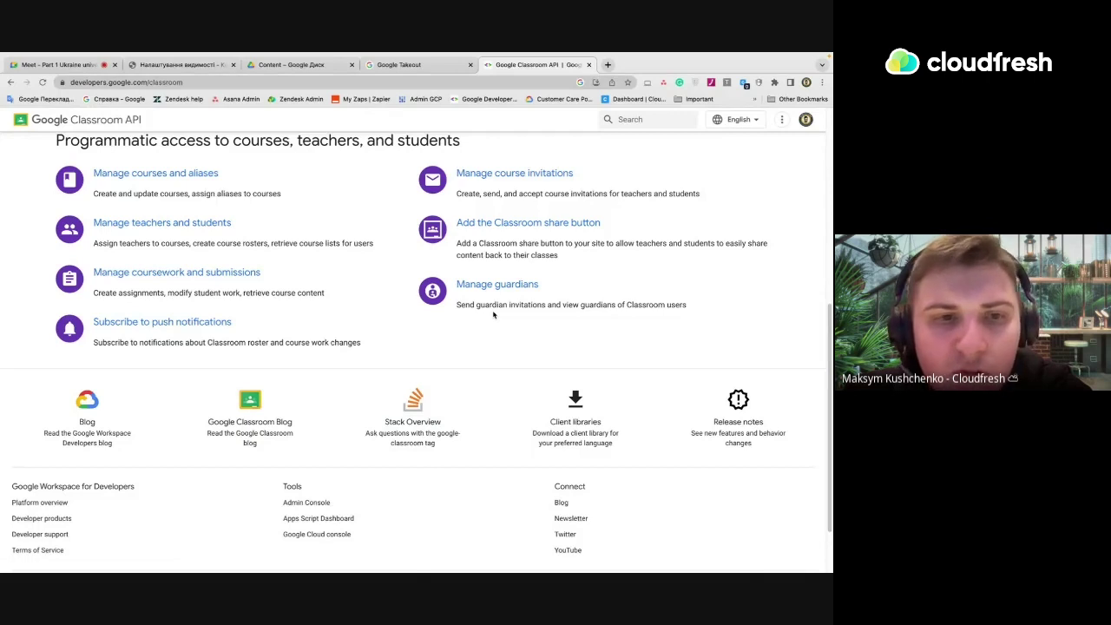
pyautogui.scroll(2, 493, 315)
pyautogui.scroll(3, 493, 315)
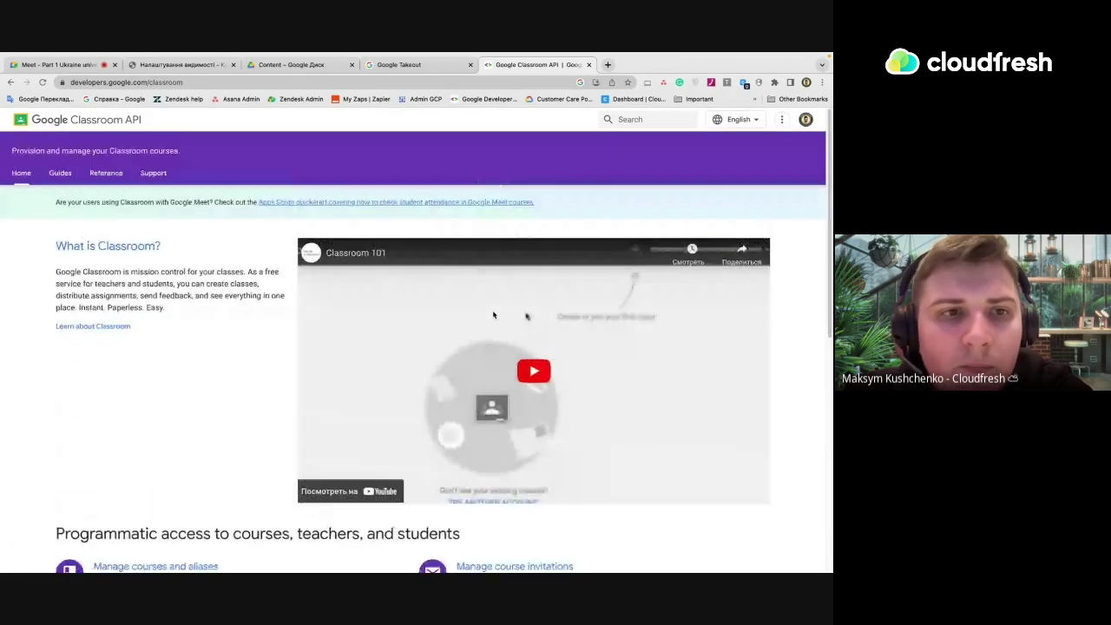
# Read through the Classroom API guides Overview, then go back to the Meet tab
pyautogui.click(76, 174)
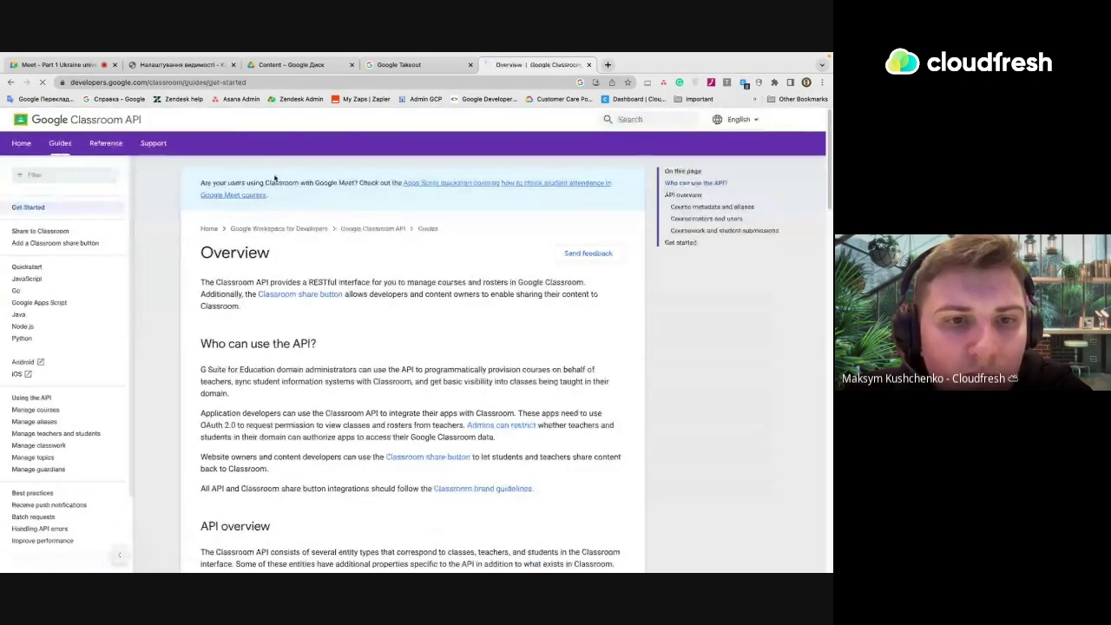
pyautogui.scroll(-1, 294, 296)
pyautogui.scroll(-4, 293, 296)
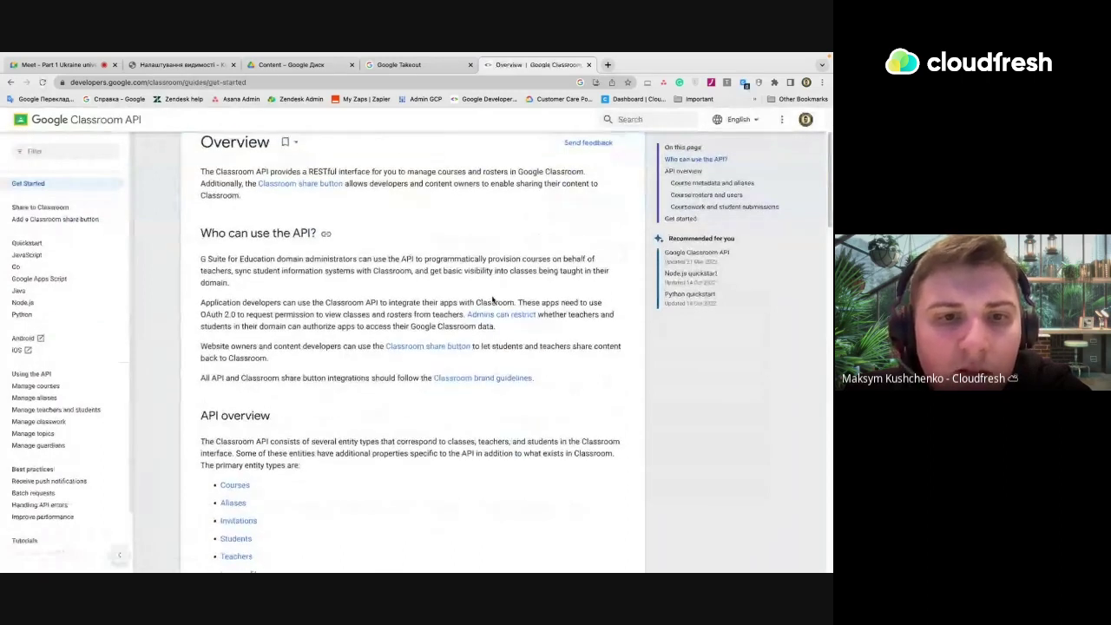
pyautogui.scroll(-3, 312, 246)
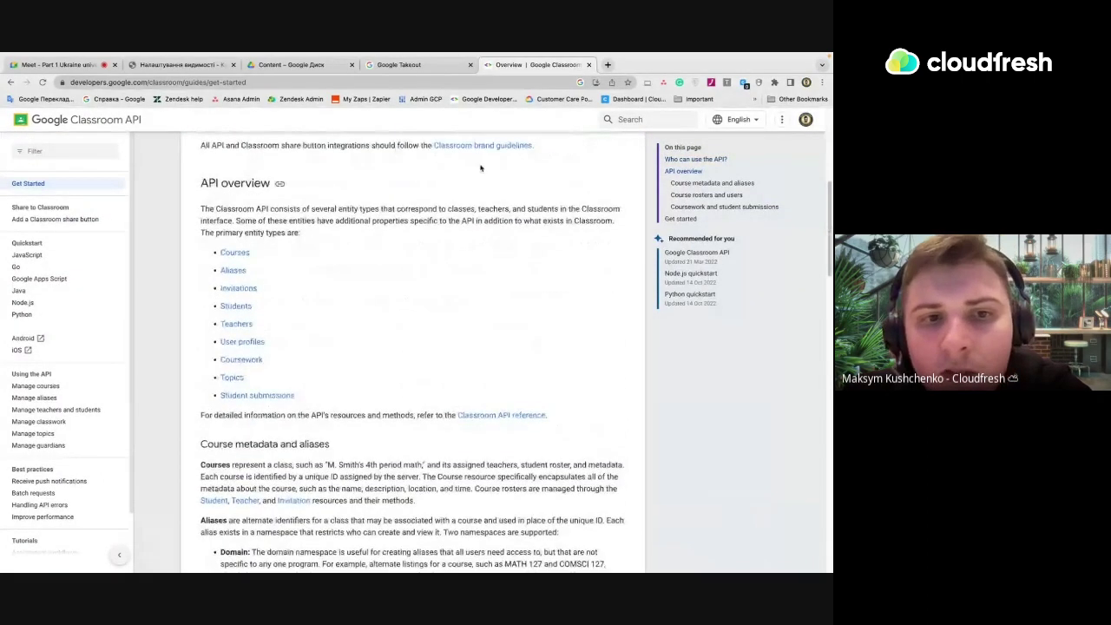
pyautogui.scroll(-8, 241, 319)
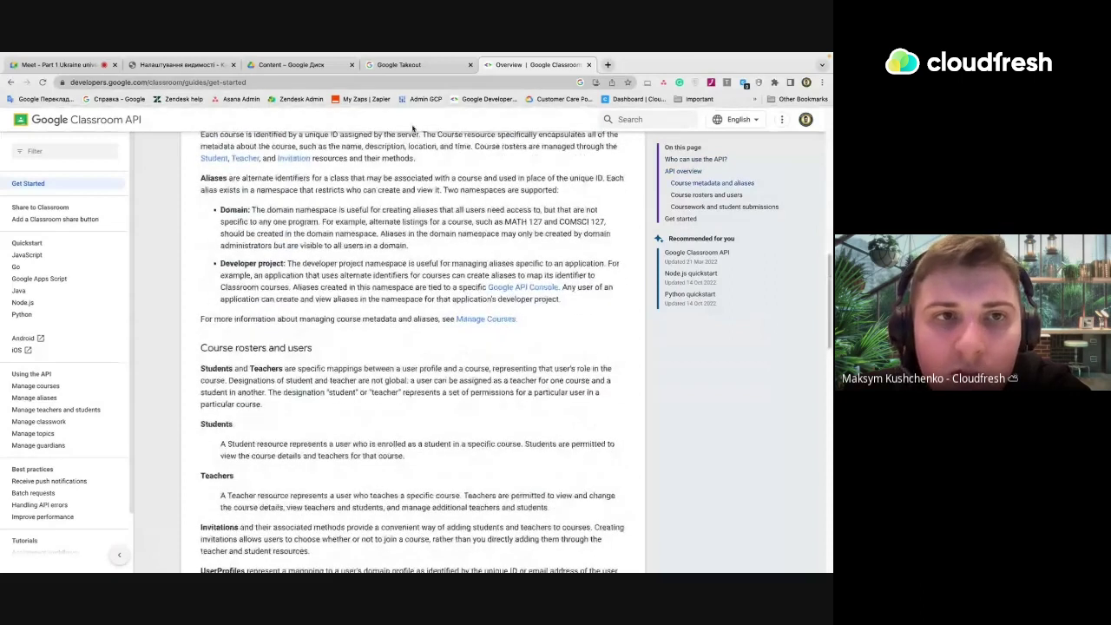
pyautogui.click(86, 67)
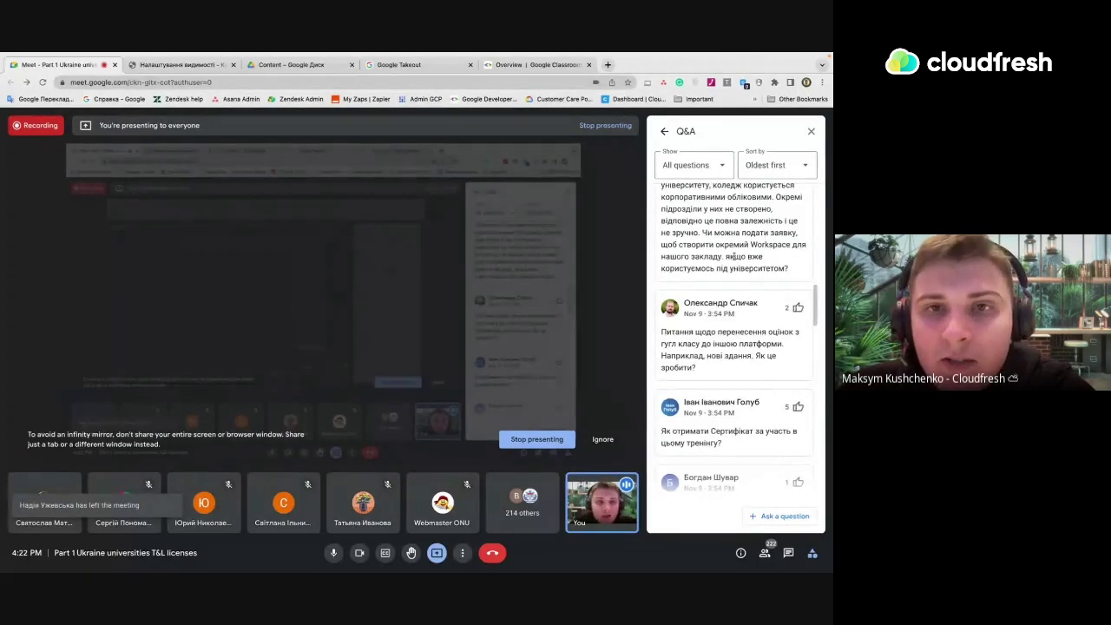
# Admit the waiting participant and scroll through the audience questions
pyautogui.click(512, 164)
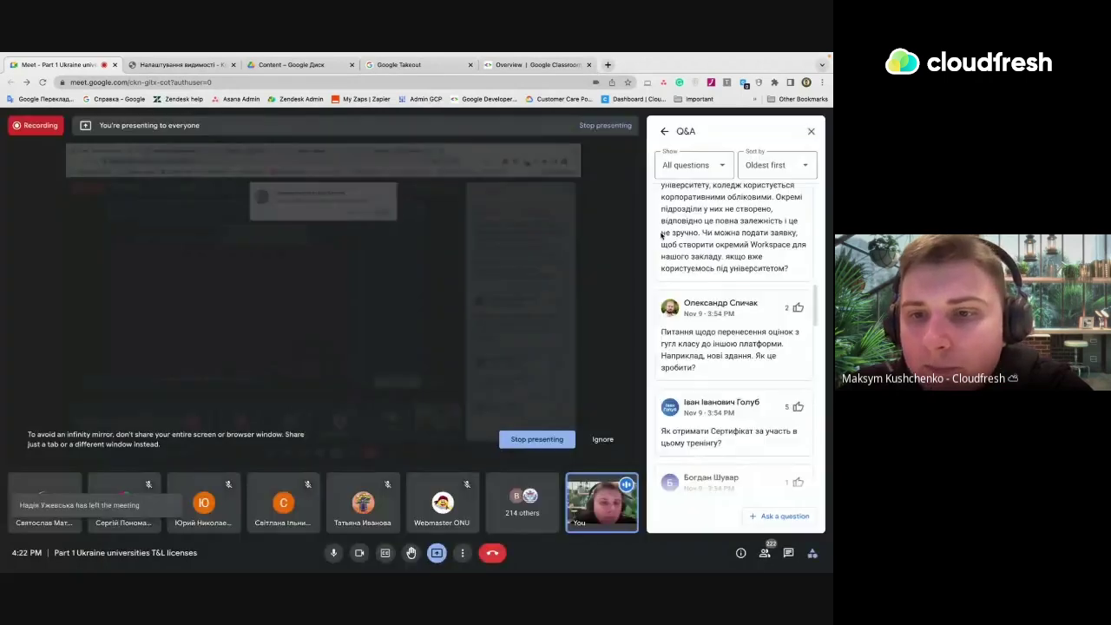
pyautogui.scroll(-2, 743, 260)
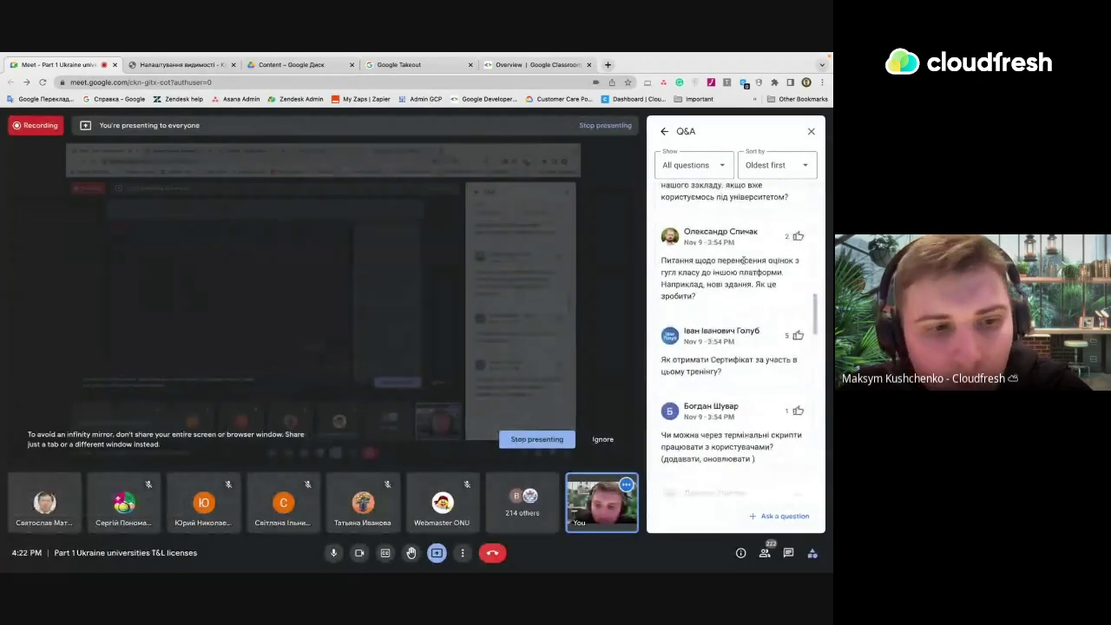
pyautogui.scroll(-1, 743, 260)
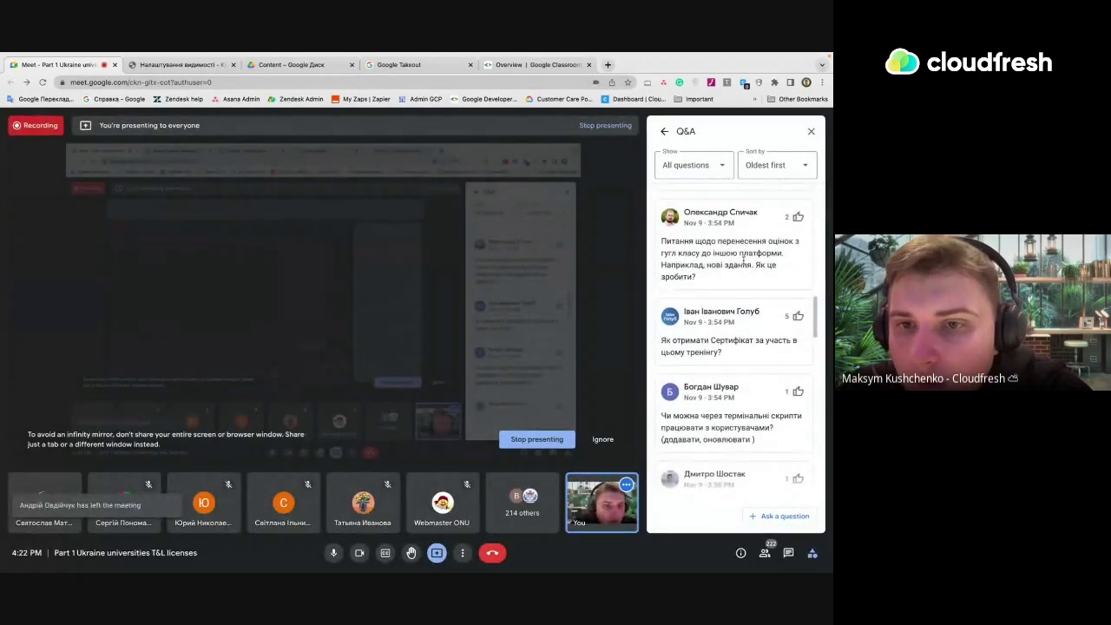
pyautogui.scroll(-2, 744, 258)
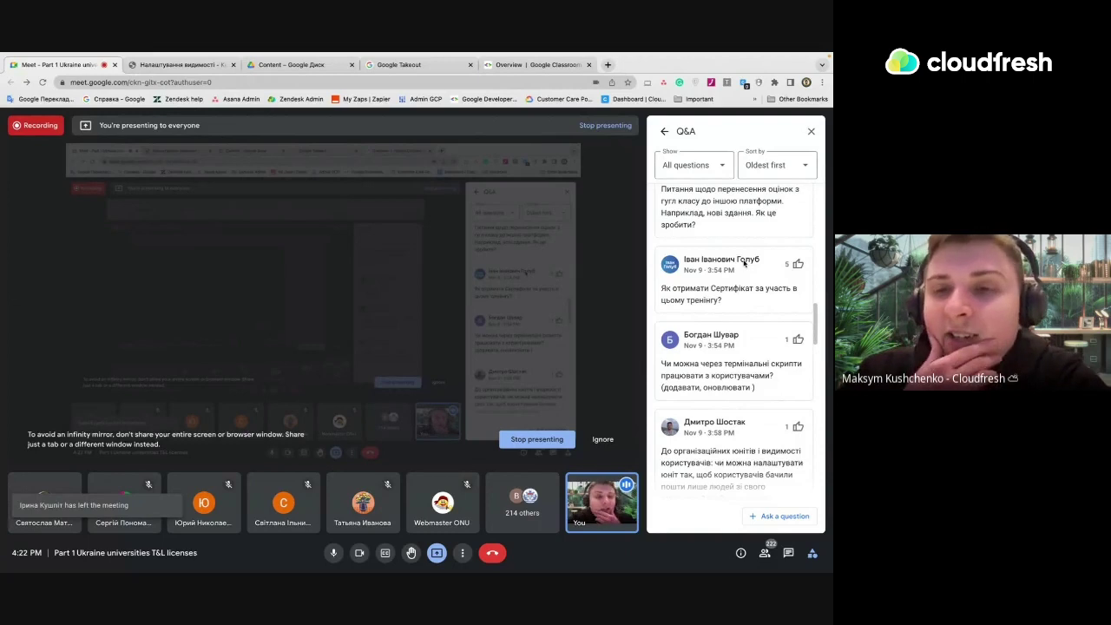
pyautogui.scroll(-2, 745, 263)
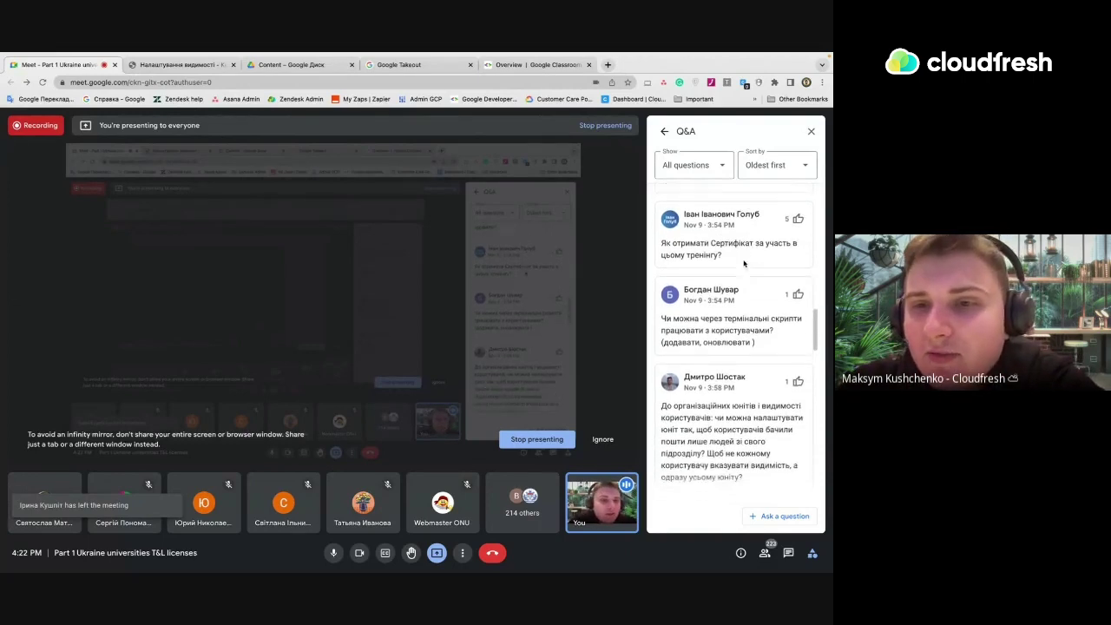
pyautogui.scroll(-1, 745, 263)
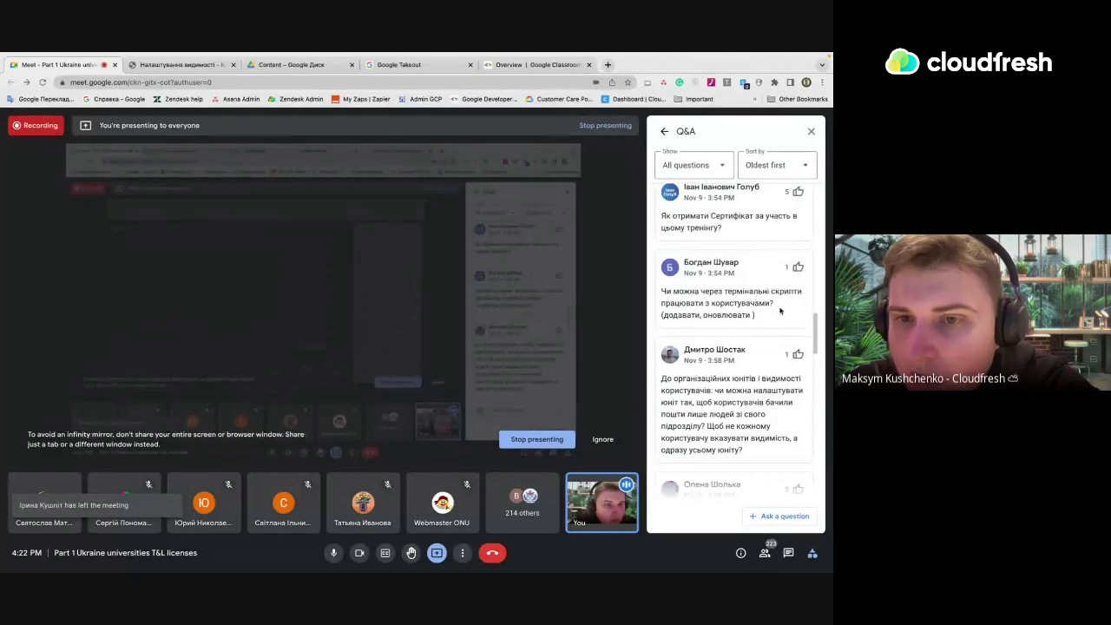
pyautogui.scroll(-1, 782, 310)
pyautogui.scroll(-1, 773, 300)
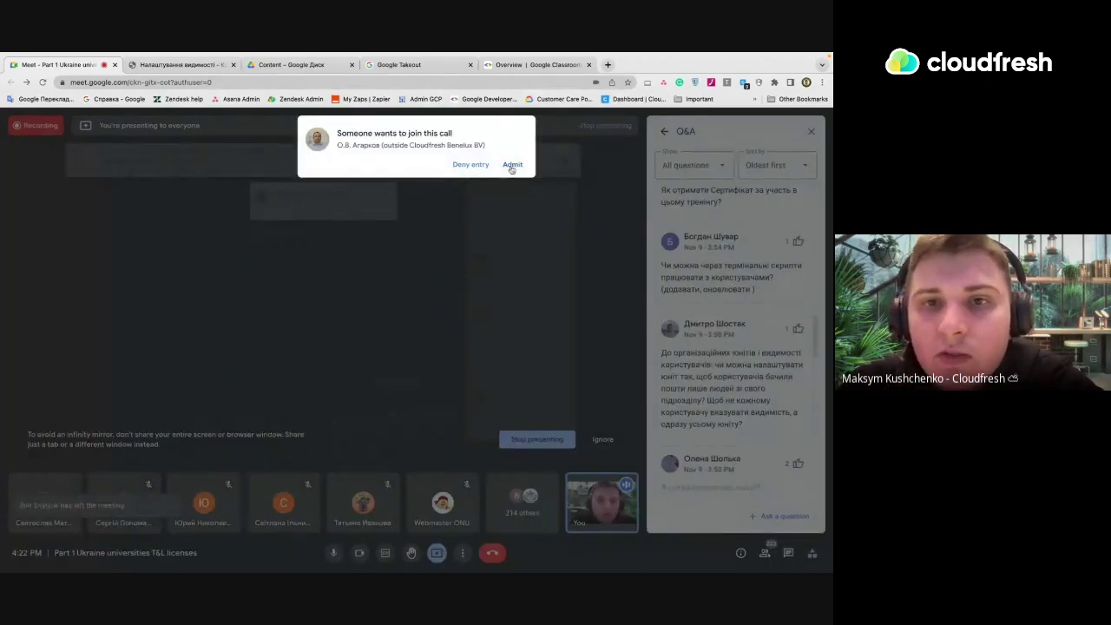
# Admit another joiner, read the remaining questions, and mute the microphone
pyautogui.click(510, 164)
pyautogui.scroll(-3, 735, 262)
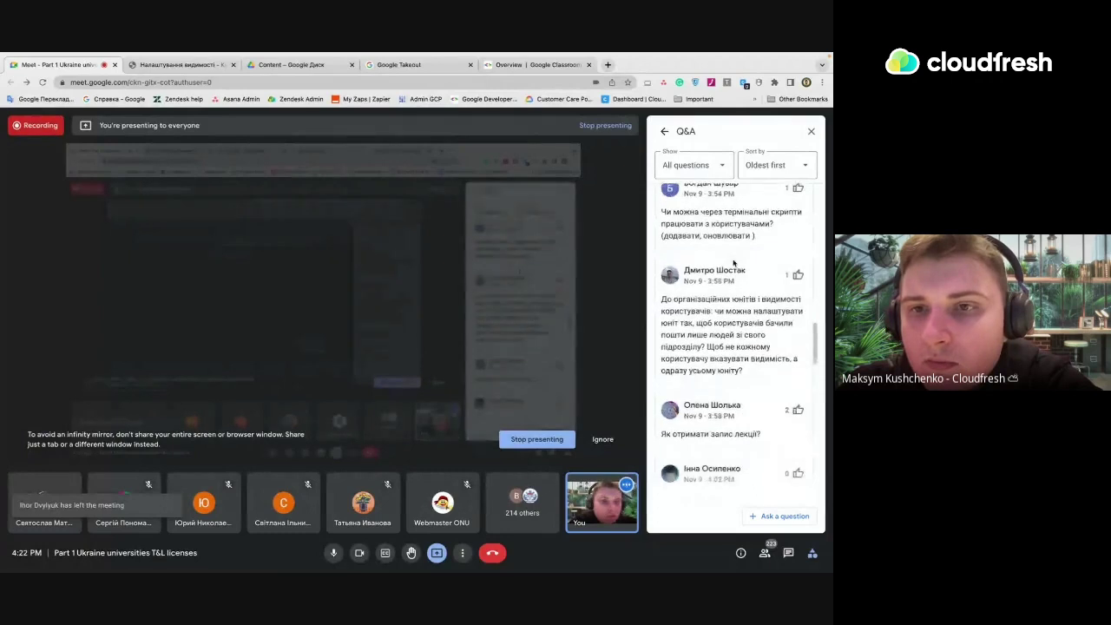
pyautogui.scroll(-1, 735, 263)
pyautogui.scroll(-1, 741, 245)
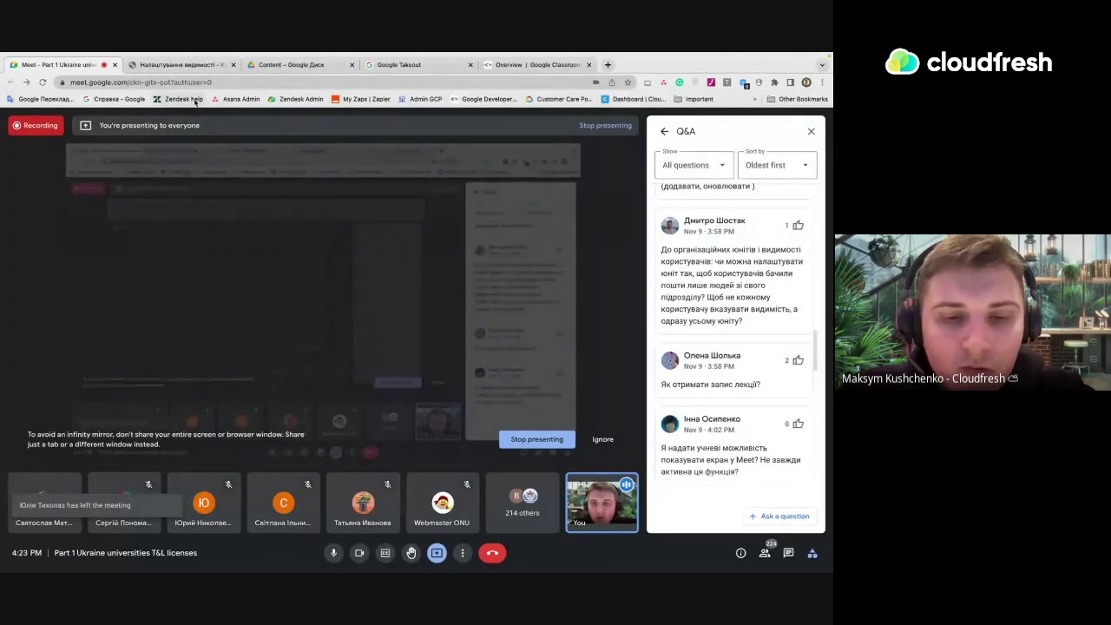
pyautogui.moveTo(427, 55)
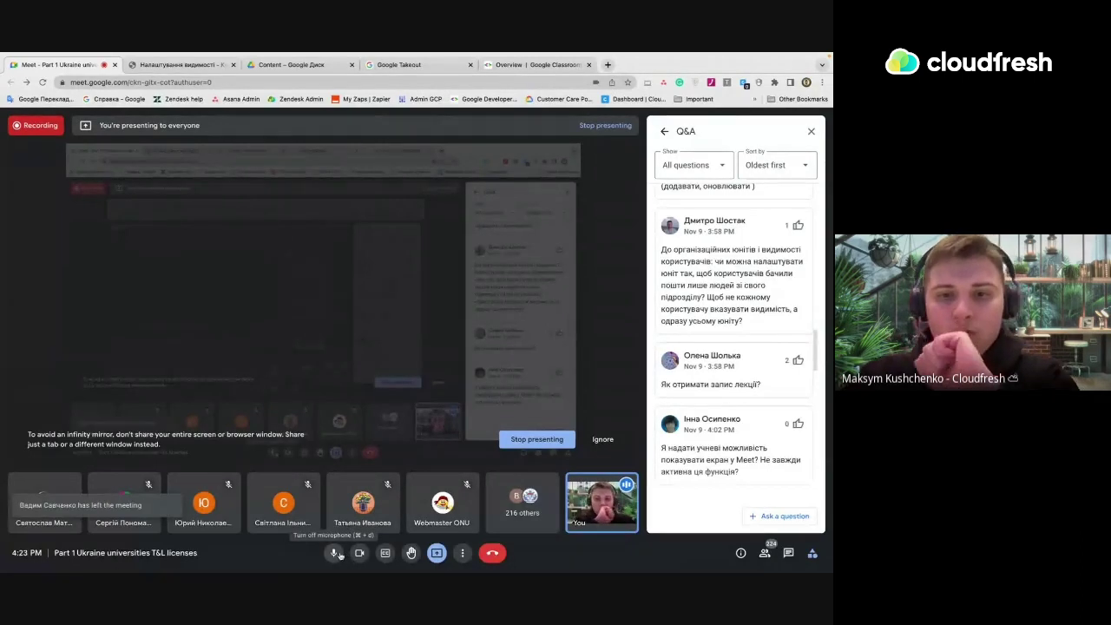
pyautogui.click(335, 554)
# Toggle the camera, unmute the microphone, admit the waiting guest, and return to the Admin visibility settings
pyautogui.click(360, 553)
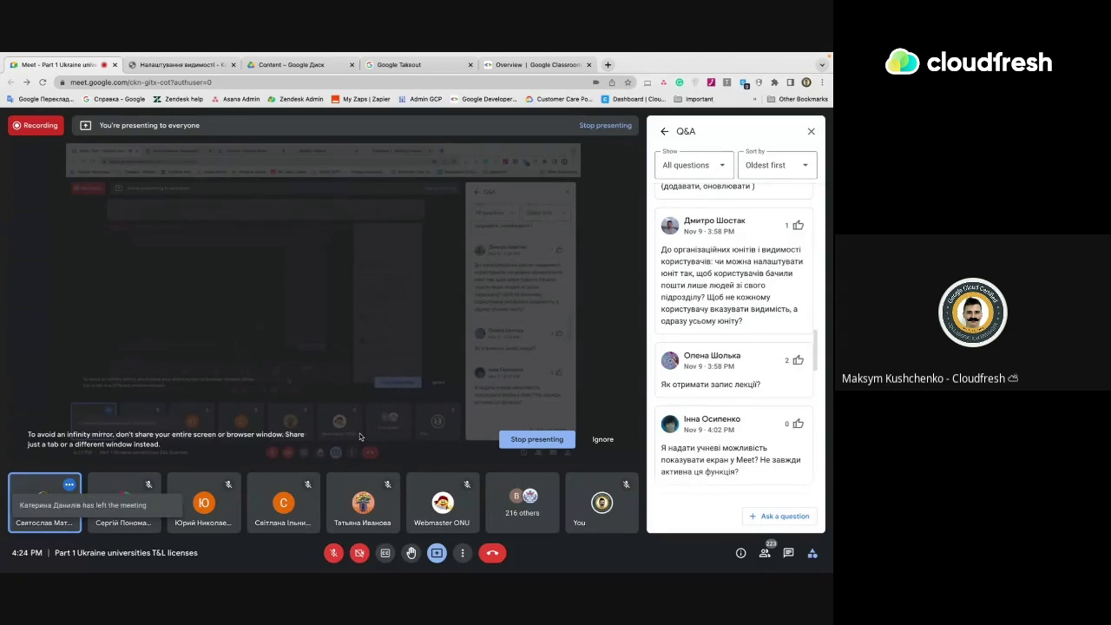
pyautogui.click(333, 553)
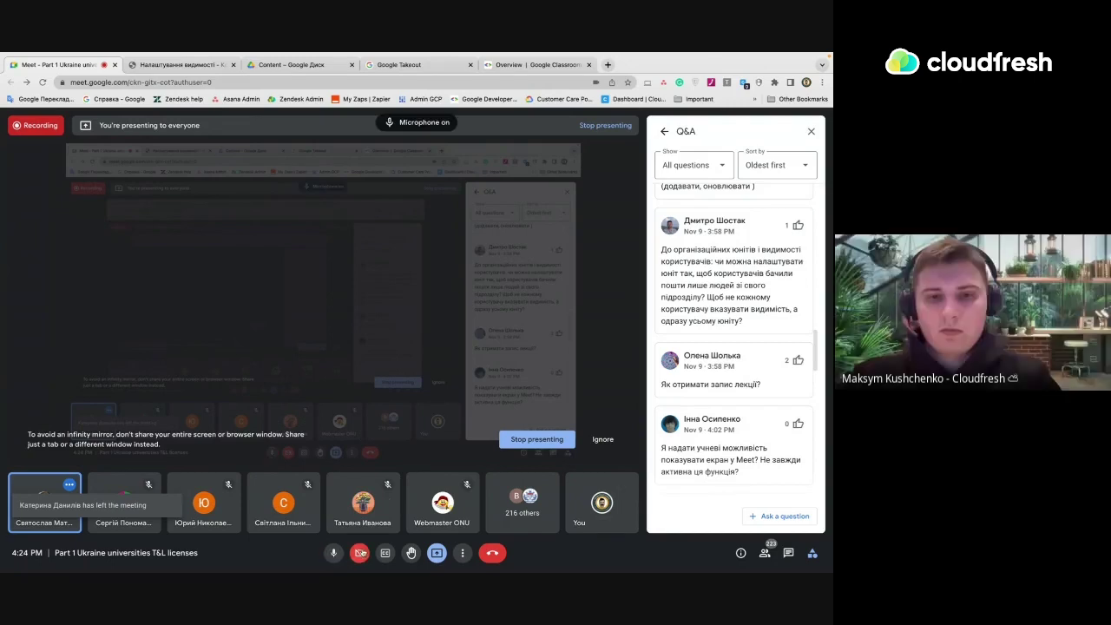
pyautogui.click(512, 165)
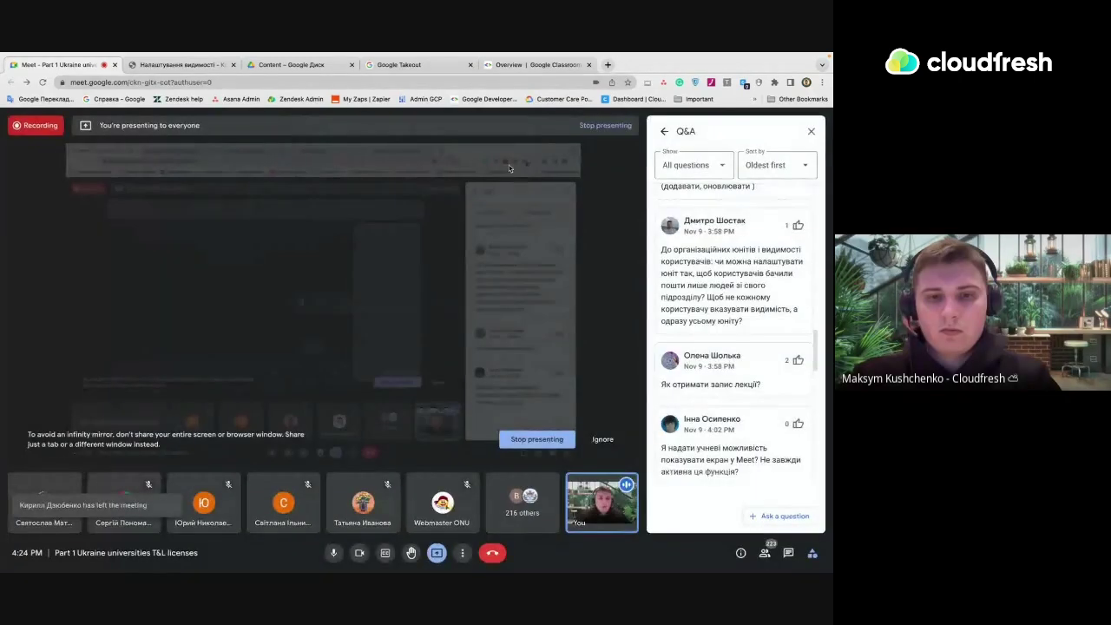
pyautogui.click(157, 66)
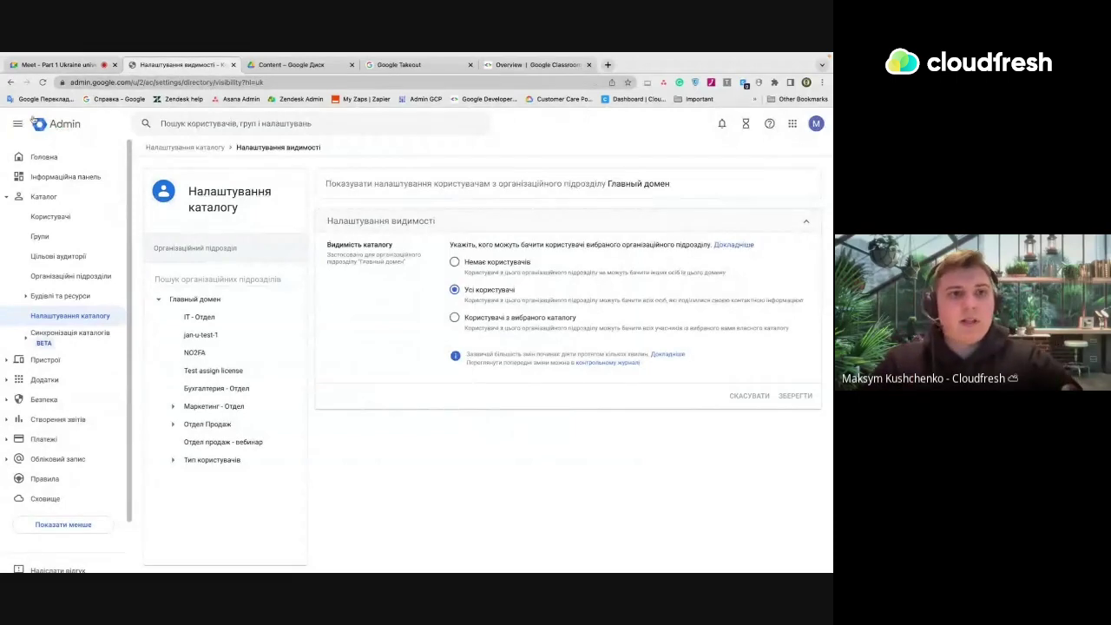
# From the Admin console home, open the Users list and one user's account details
pyautogui.click(73, 126)
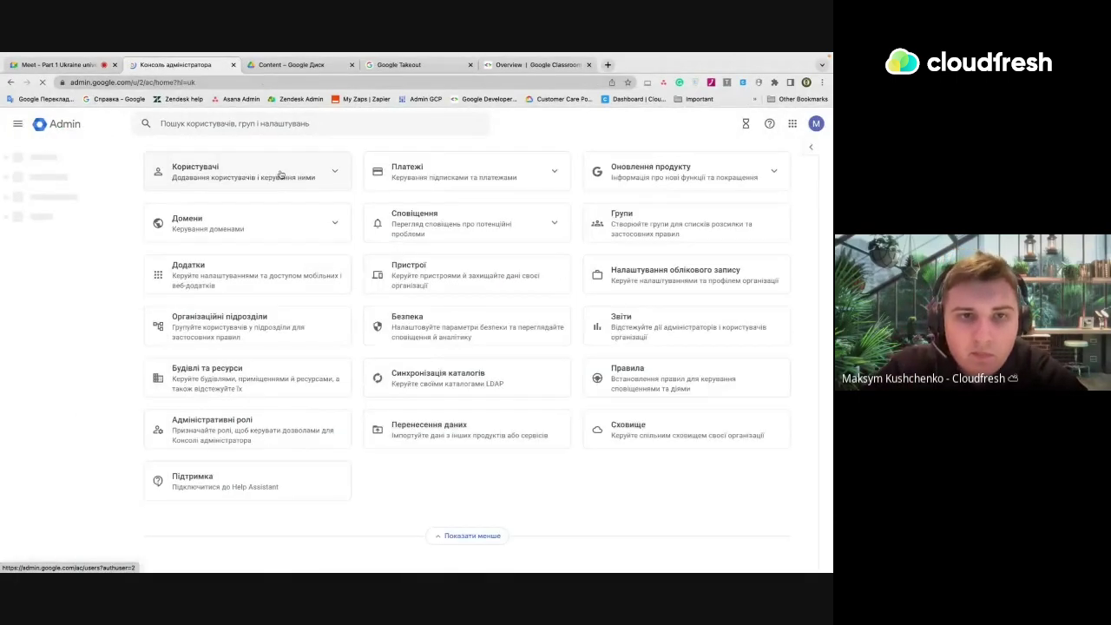
pyautogui.click(197, 224)
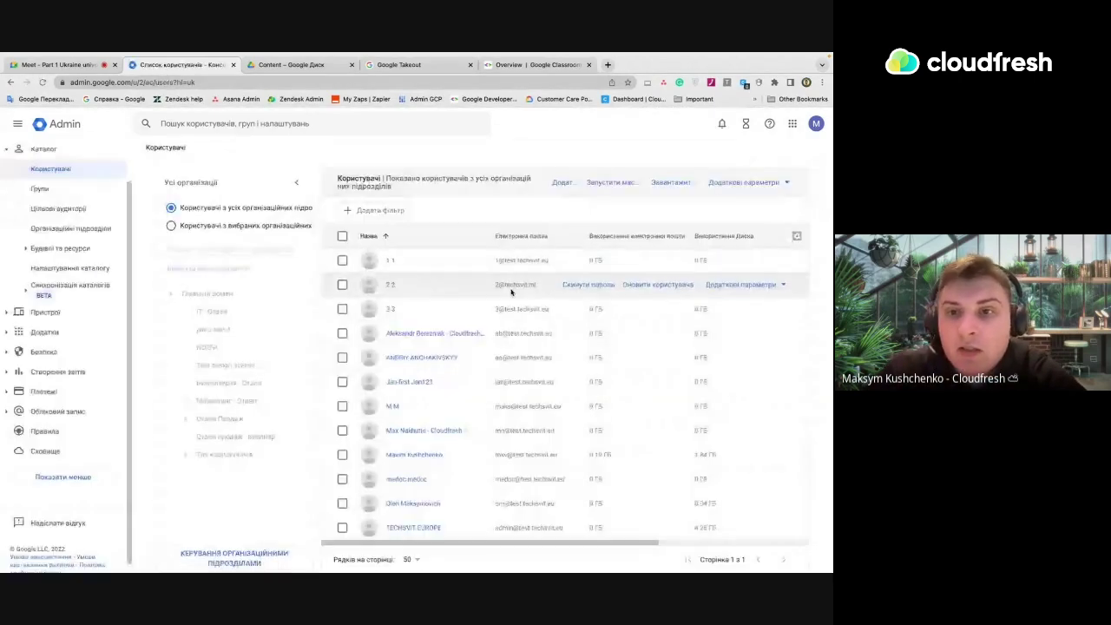
pyautogui.scroll(-3, 468, 321)
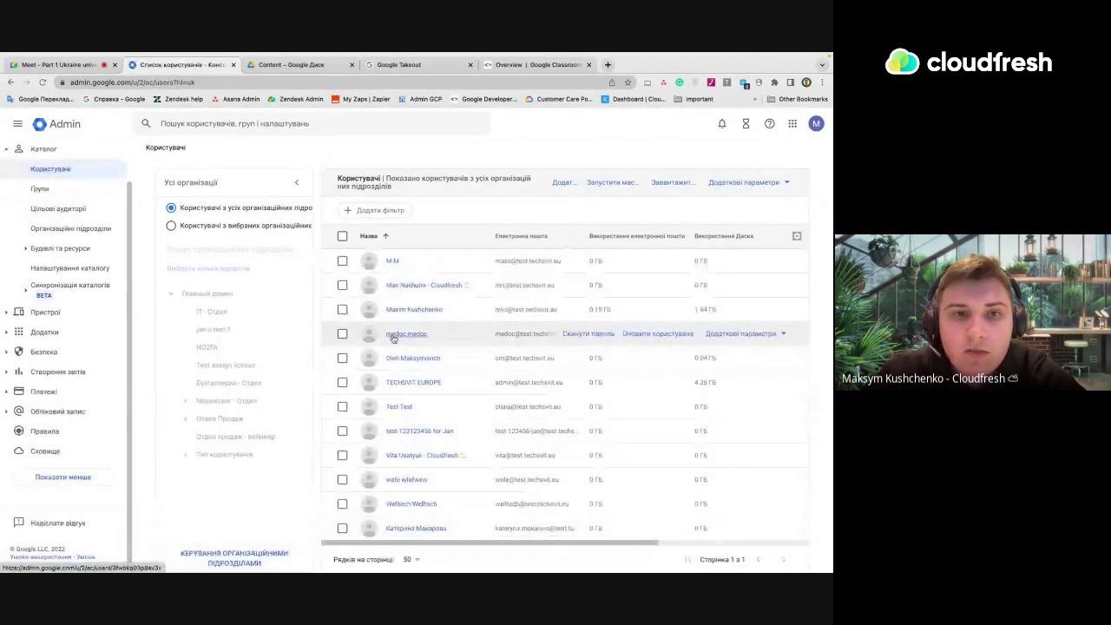
pyautogui.click(392, 335)
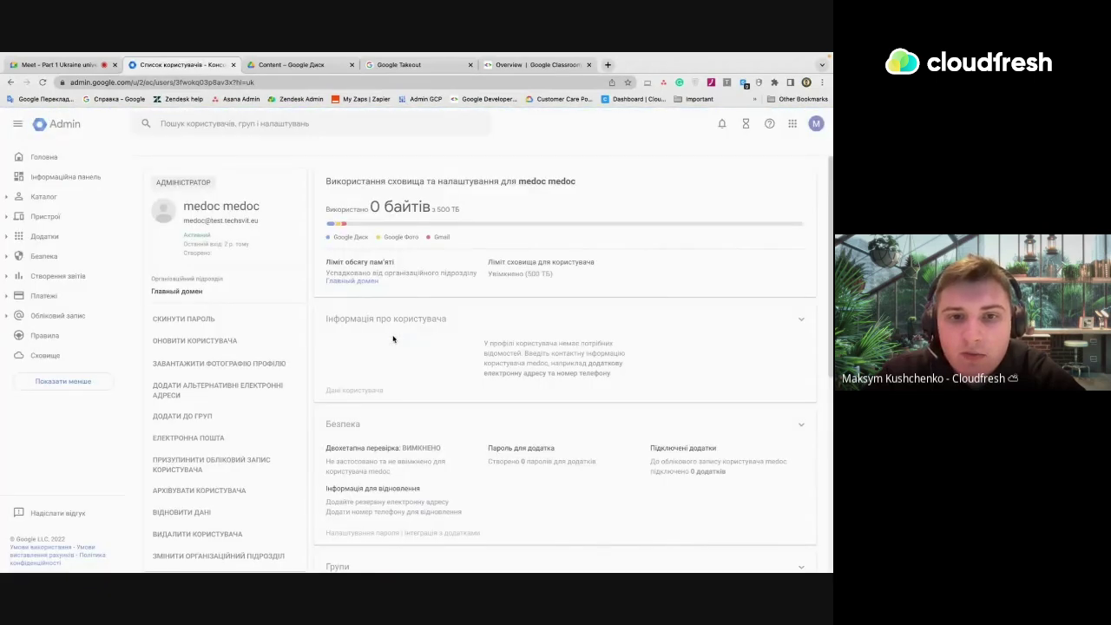
# Scroll through the user's details, then return to the Admin console home page
pyautogui.scroll(-10, 504, 291)
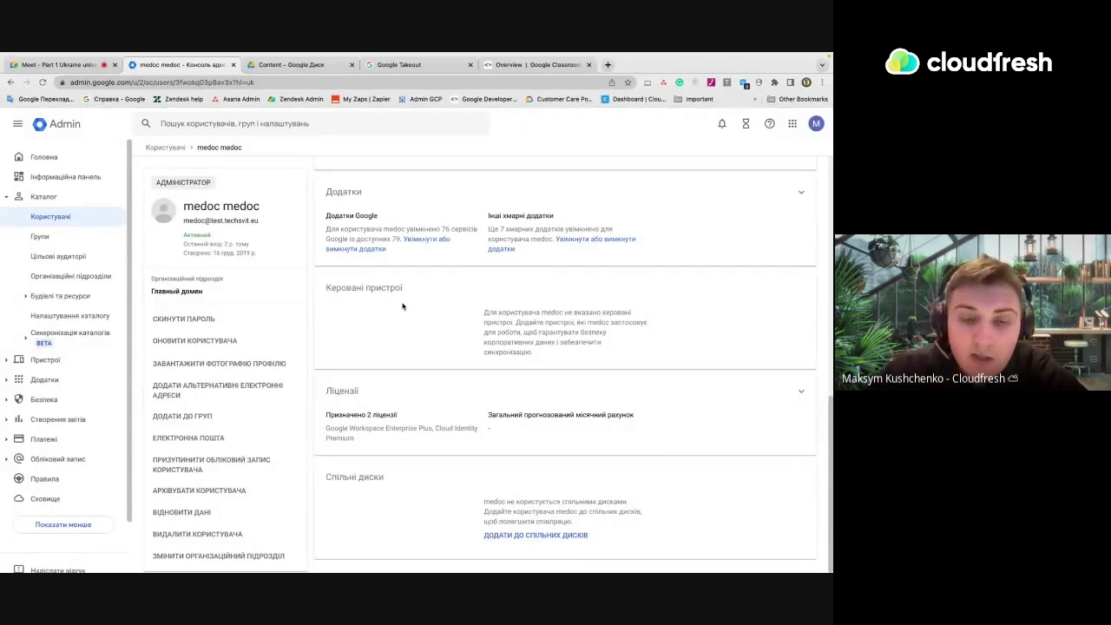
pyautogui.scroll(5, 402, 305)
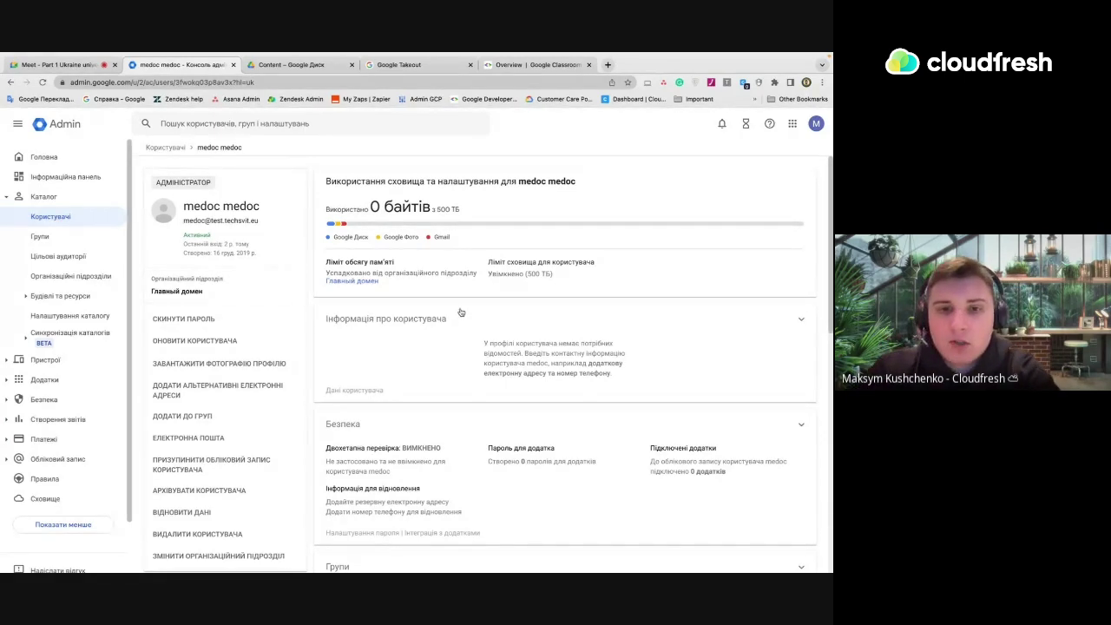
pyautogui.scroll(-3, 461, 312)
pyautogui.scroll(3, 461, 313)
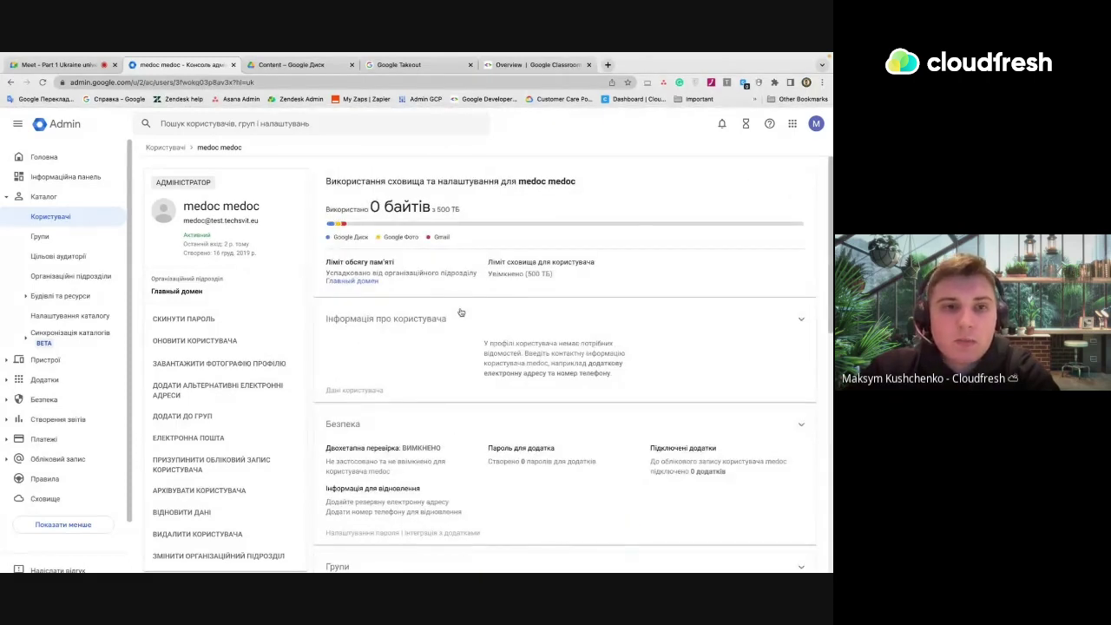
pyautogui.scroll(-4, 461, 312)
pyautogui.scroll(4, 461, 313)
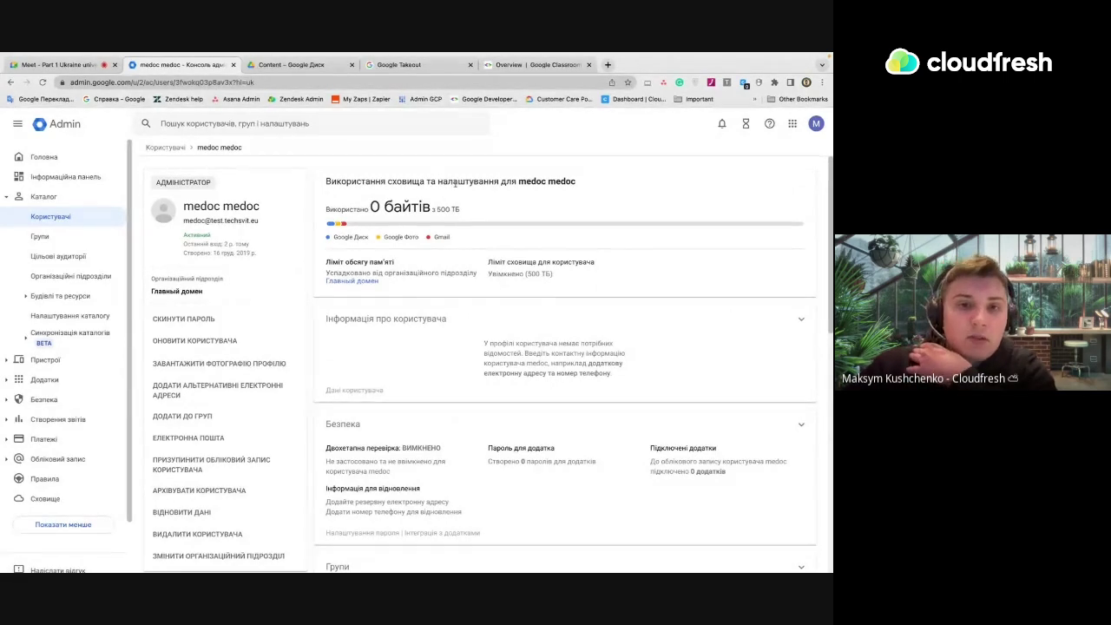
pyautogui.scroll(-1, 398, 204)
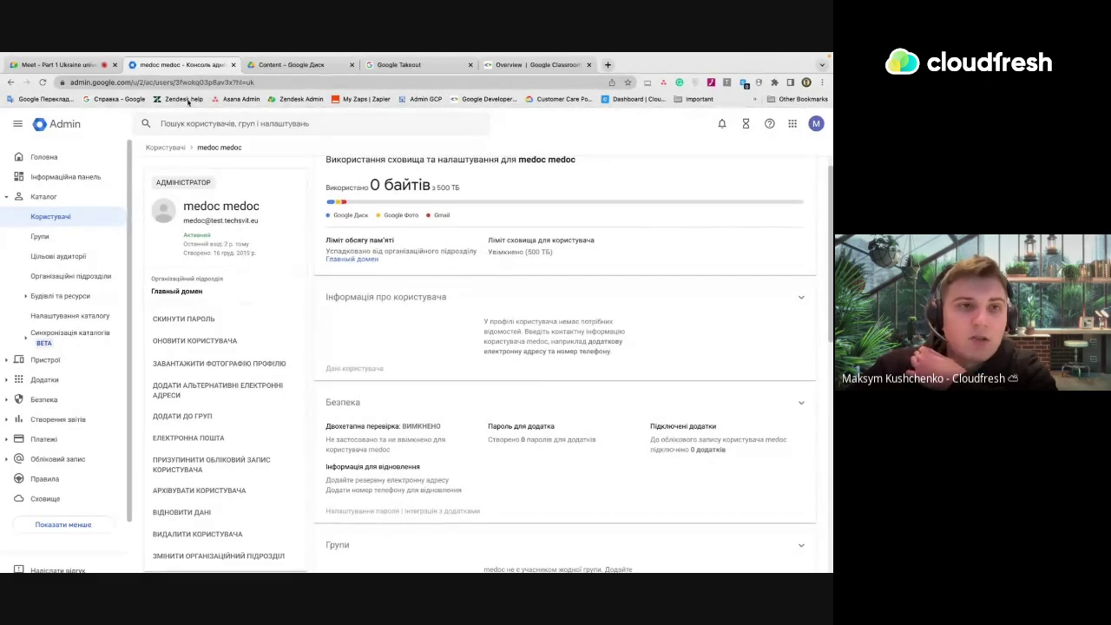
pyautogui.click(68, 126)
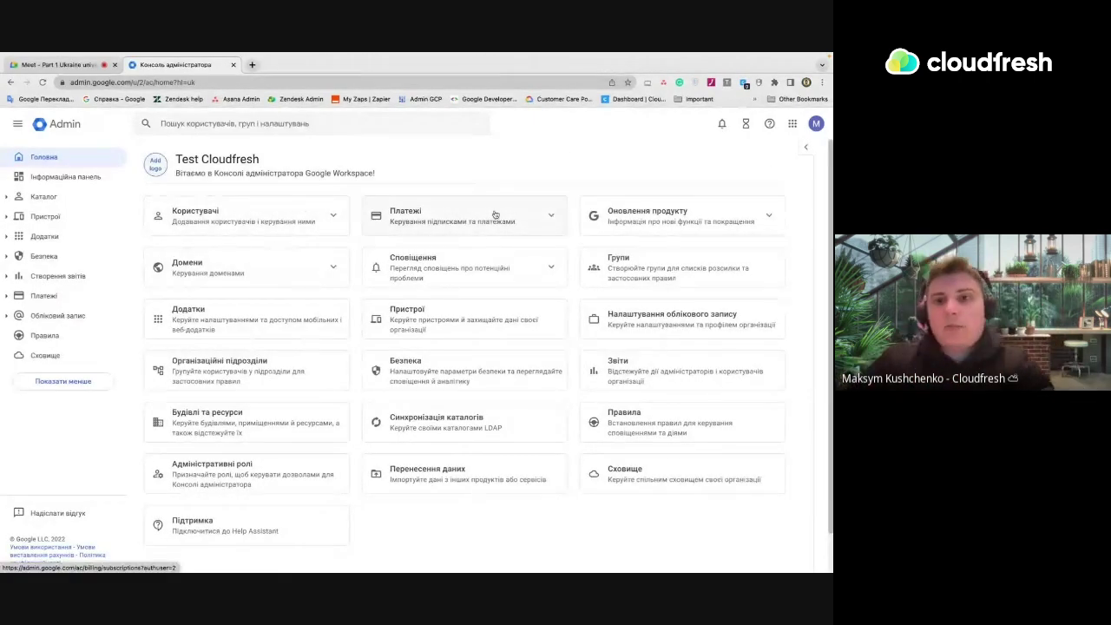
# Open the Groups (Групи) list and highlight the it group's e-mail address in the table
pyautogui.click(610, 267)
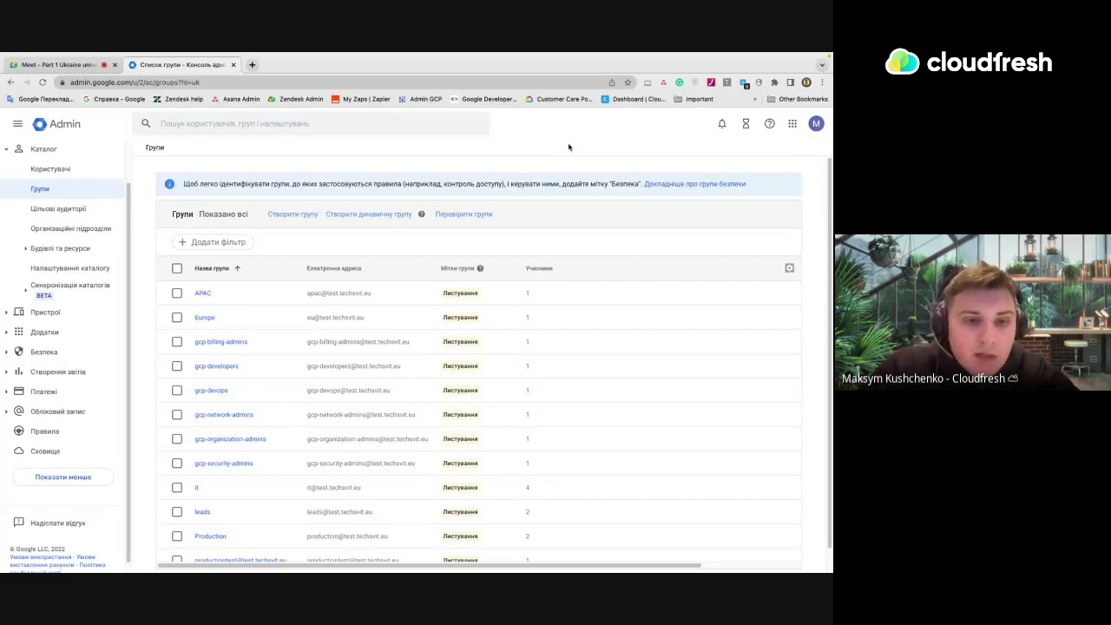
pyautogui.scroll(-1, 290, 380)
pyautogui.scroll(-2, 291, 380)
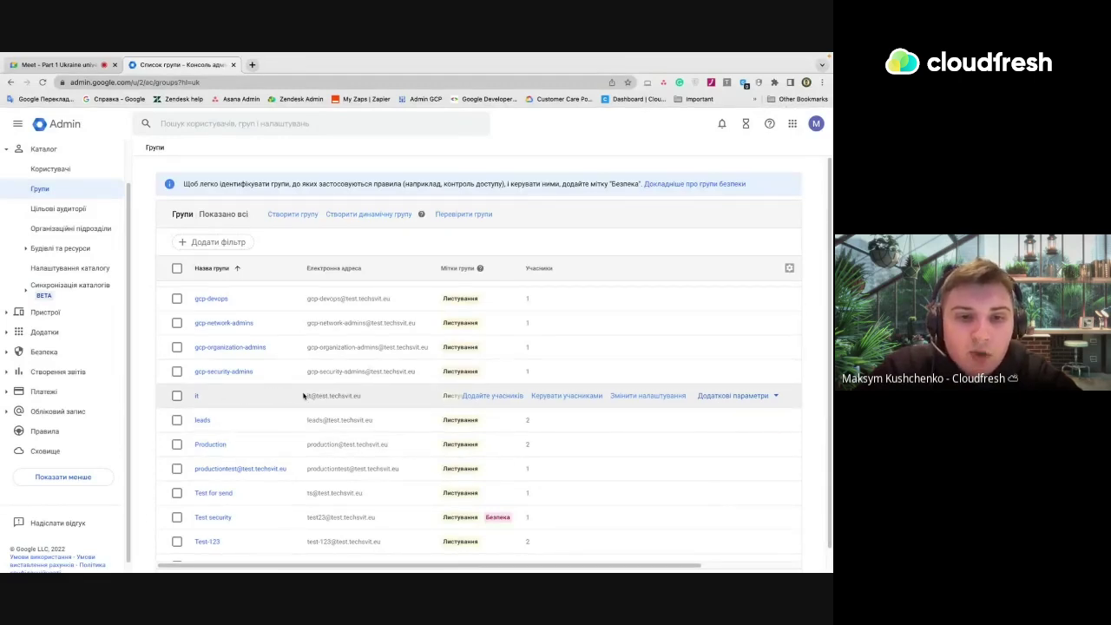
pyautogui.tripleClick(333, 393)
pyautogui.scroll(5, 338, 394)
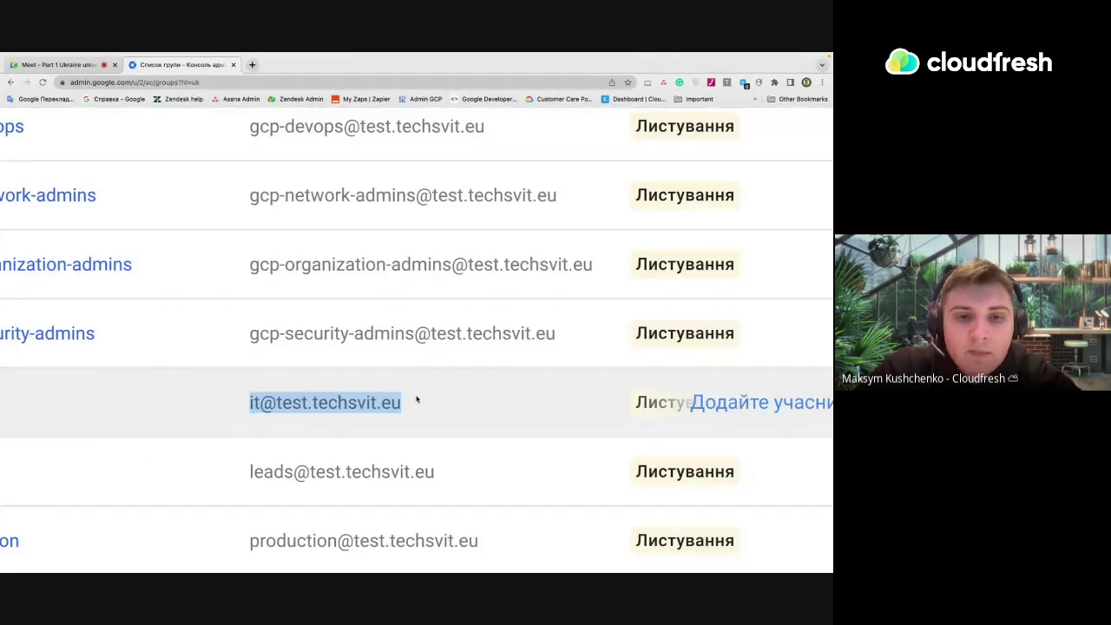
pyautogui.scroll(-5, 417, 399)
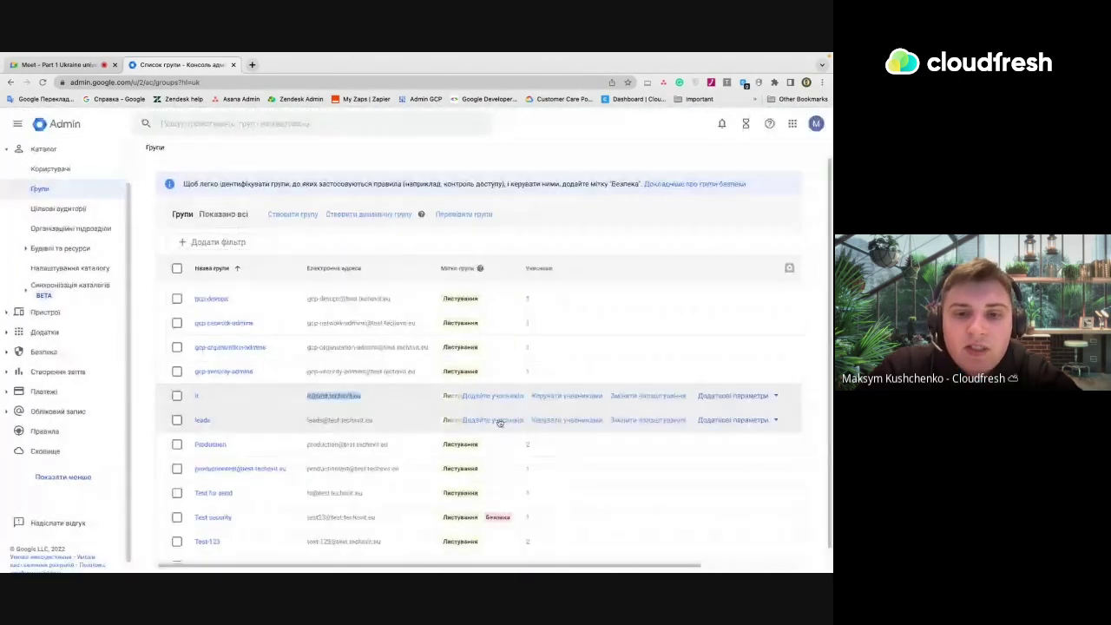
pyautogui.click(280, 422)
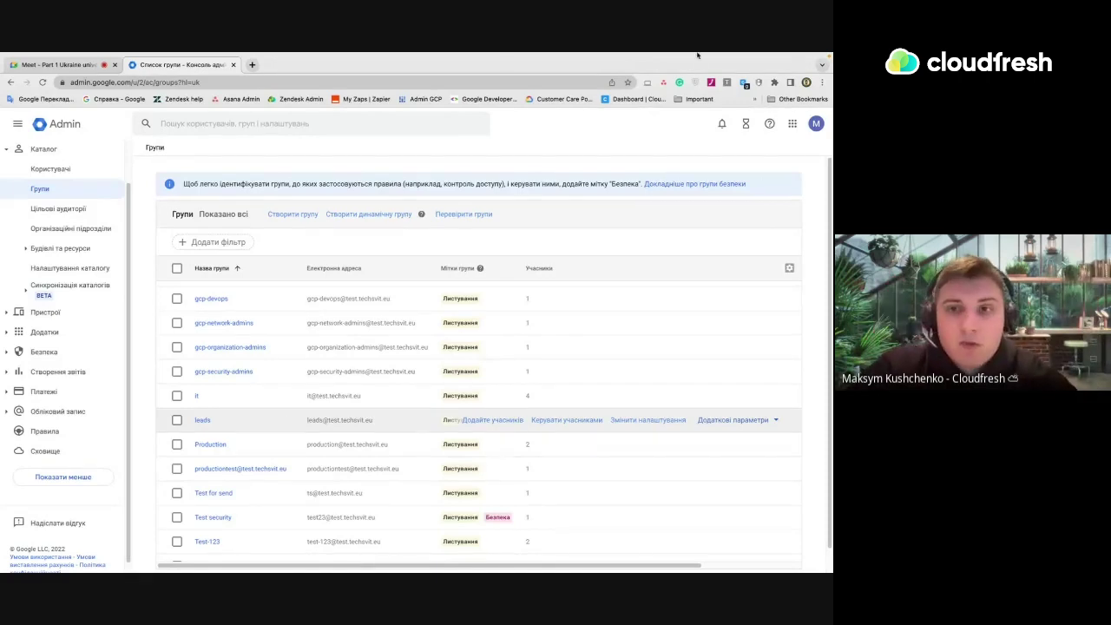
# Open Google Calendar in a new tab and start an event on Wednesday at 1:30pm
pyautogui.click(792, 123)
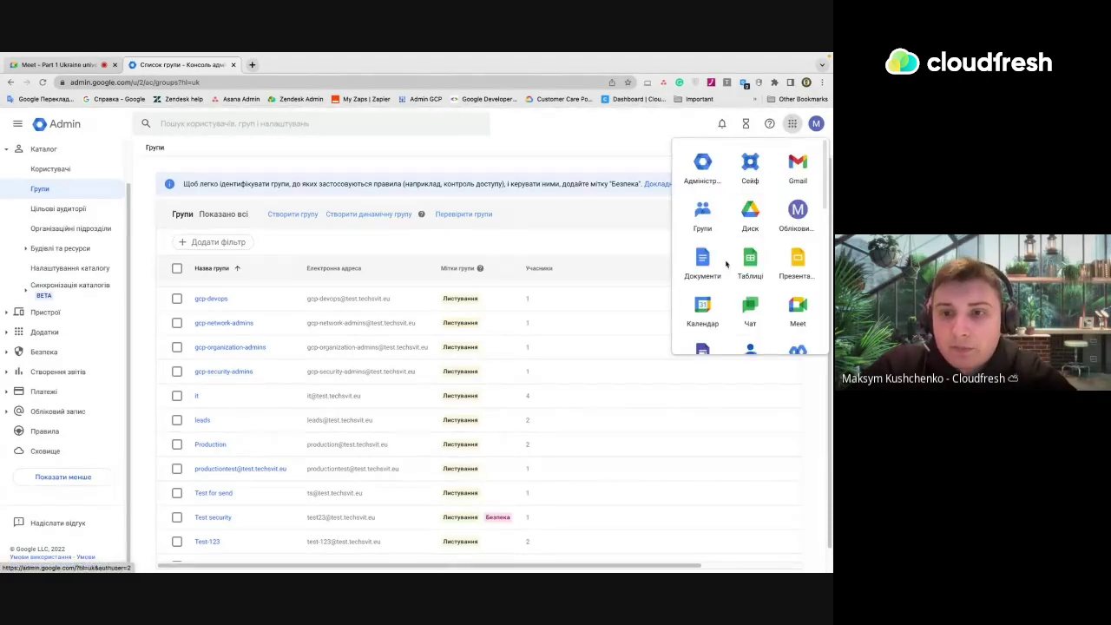
pyautogui.click(702, 306)
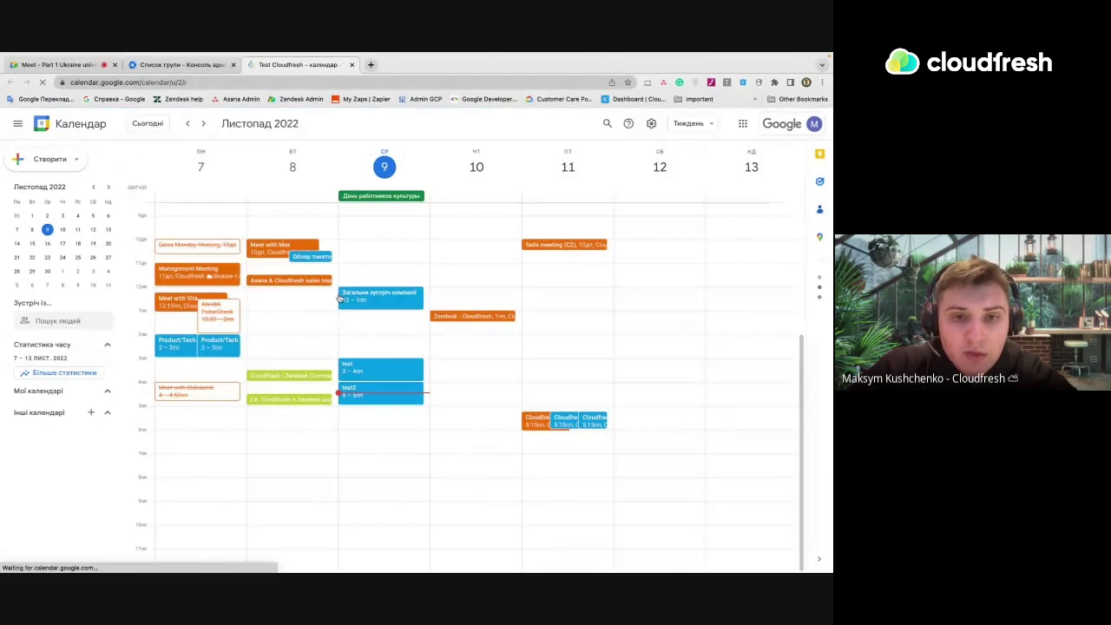
pyautogui.click(382, 325)
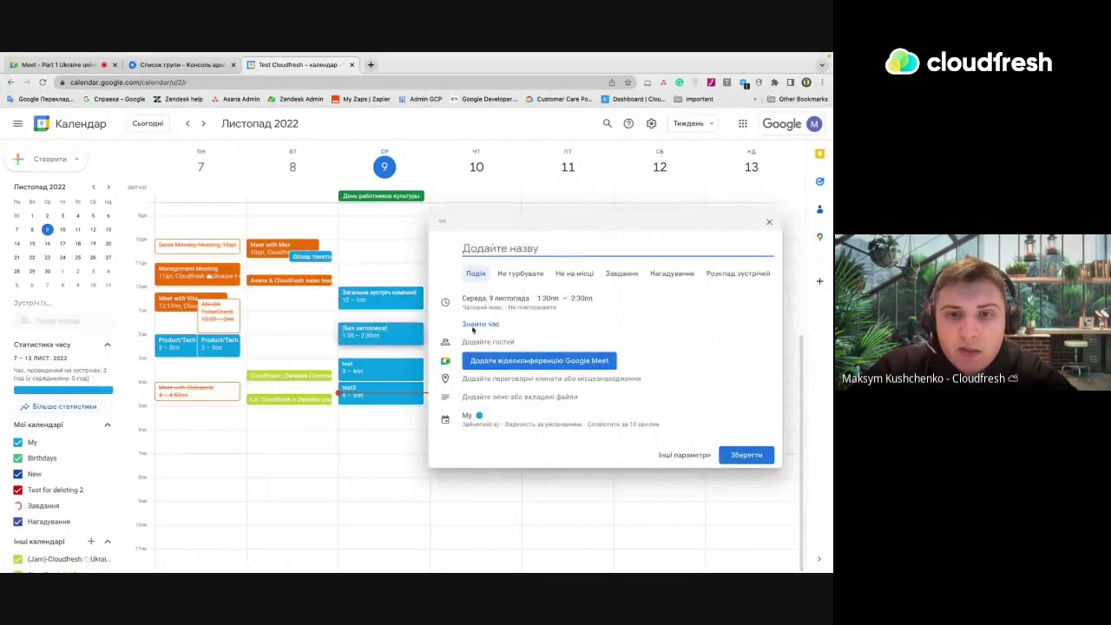
# Add a suggested contact and the it group as guests of the event
pyautogui.click(478, 341)
pyautogui.write('t')
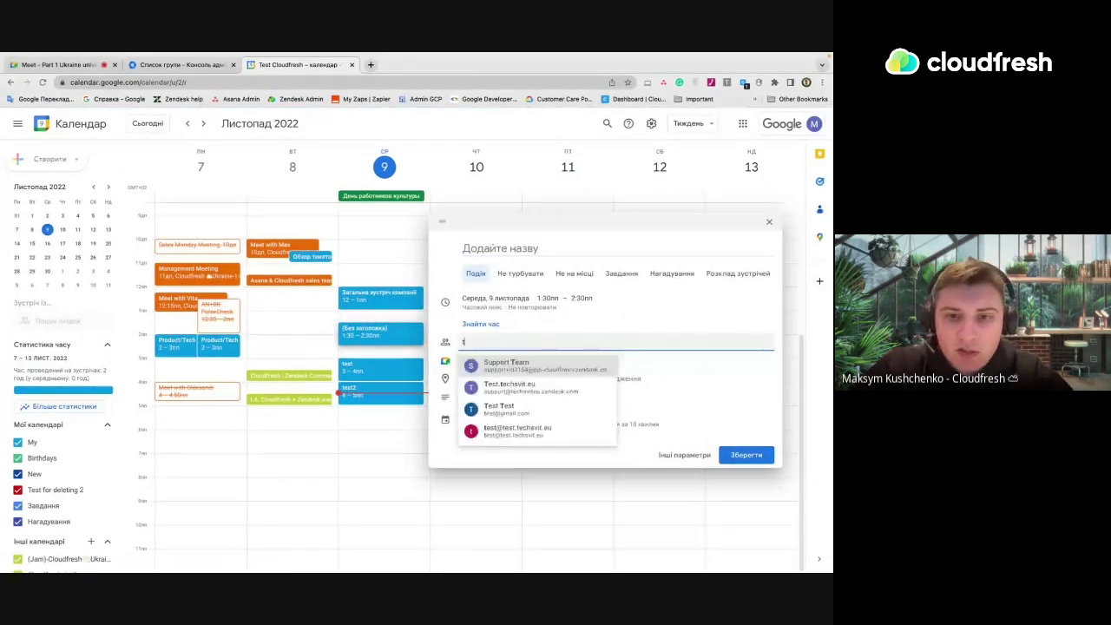
pyautogui.press('BackSpace')
pyautogui.write('mkv')
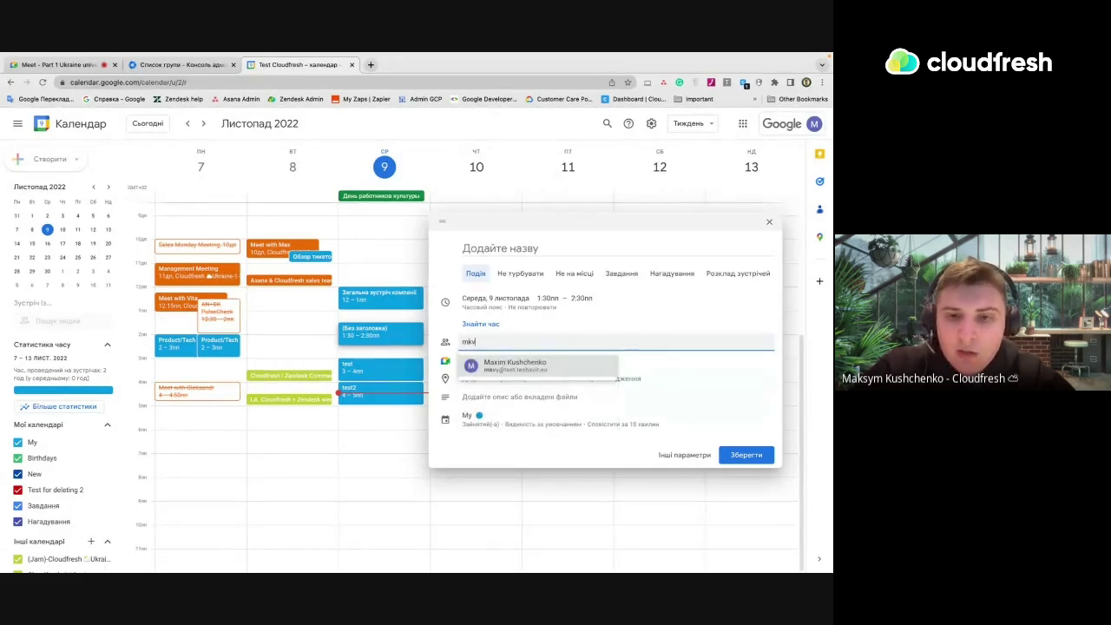
pyautogui.press('Return')
pyautogui.write('t')
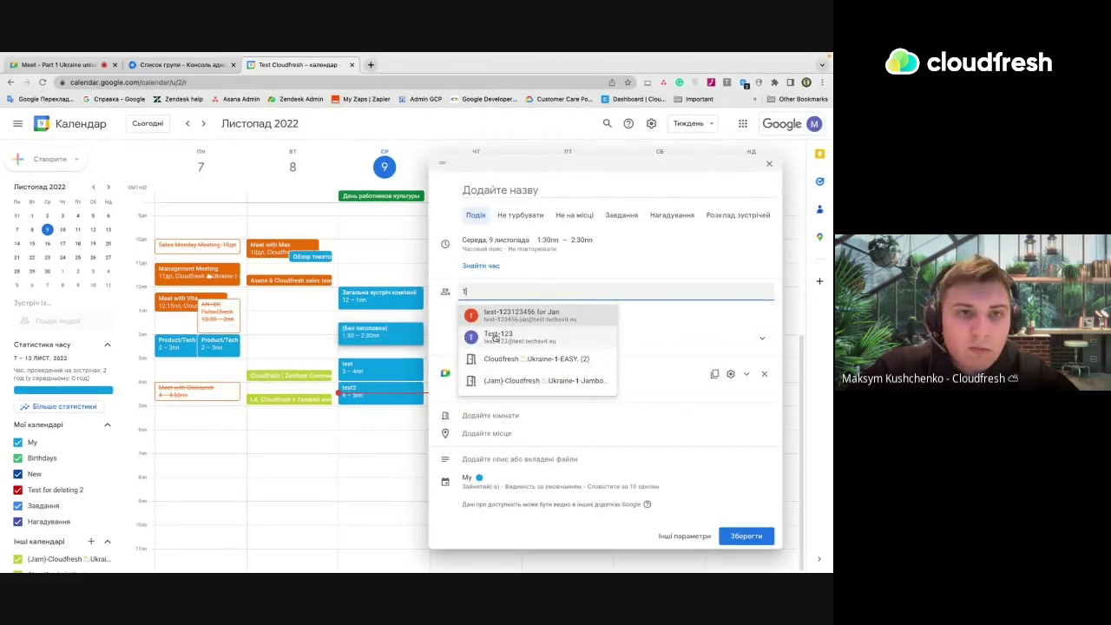
pyautogui.press('BackSpace')
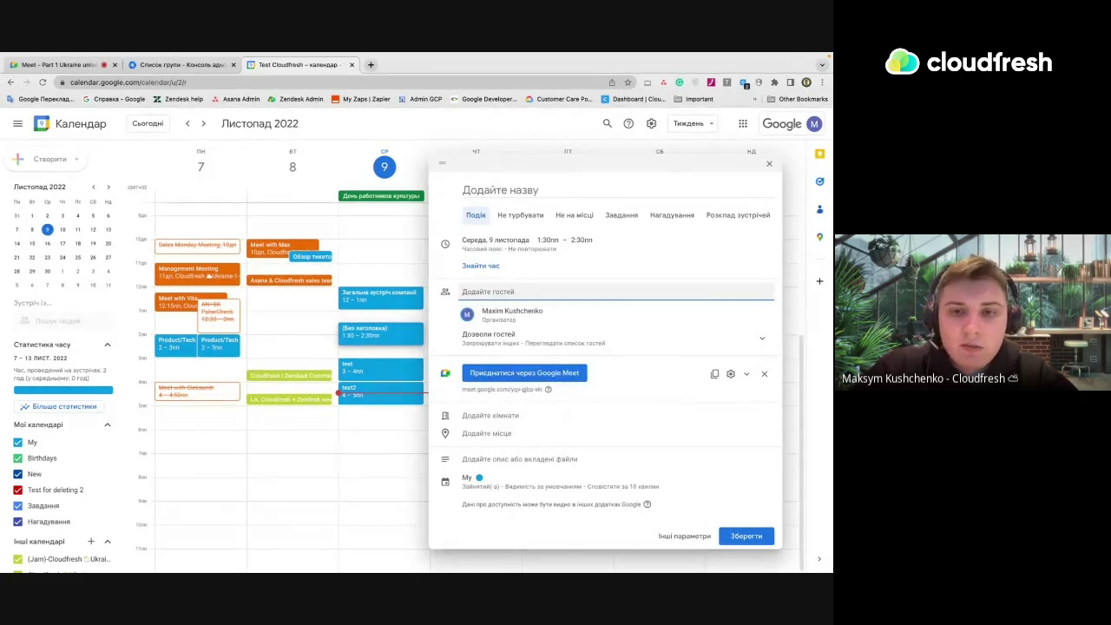
pyautogui.write('it')
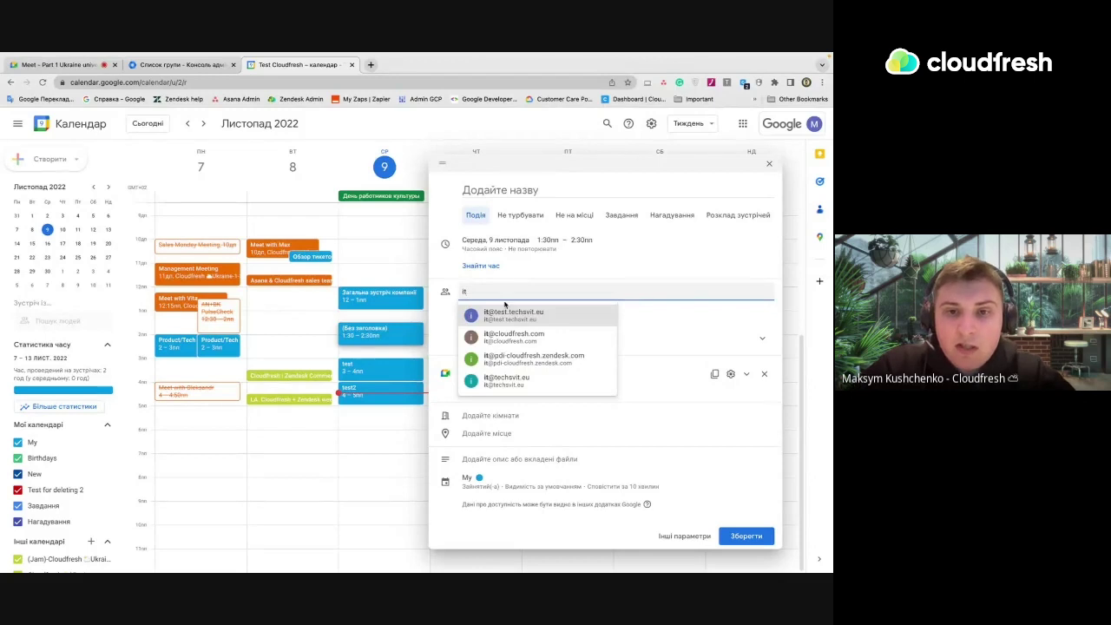
pyautogui.click(502, 312)
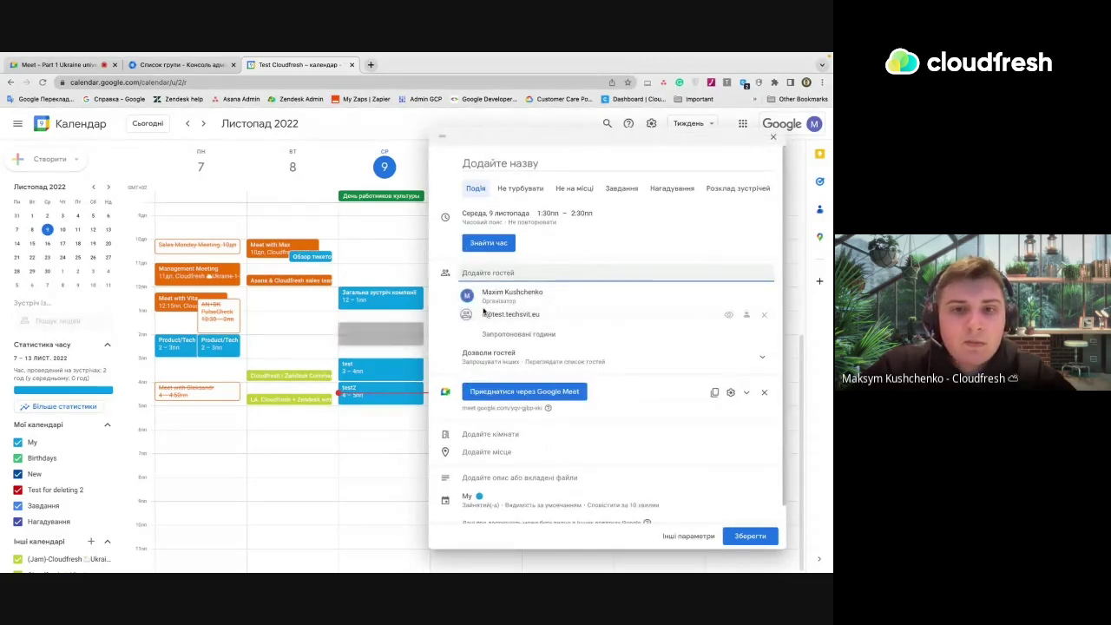
# Close the event editor and discard the unsaved draft
pyautogui.moveTo(551, 306)
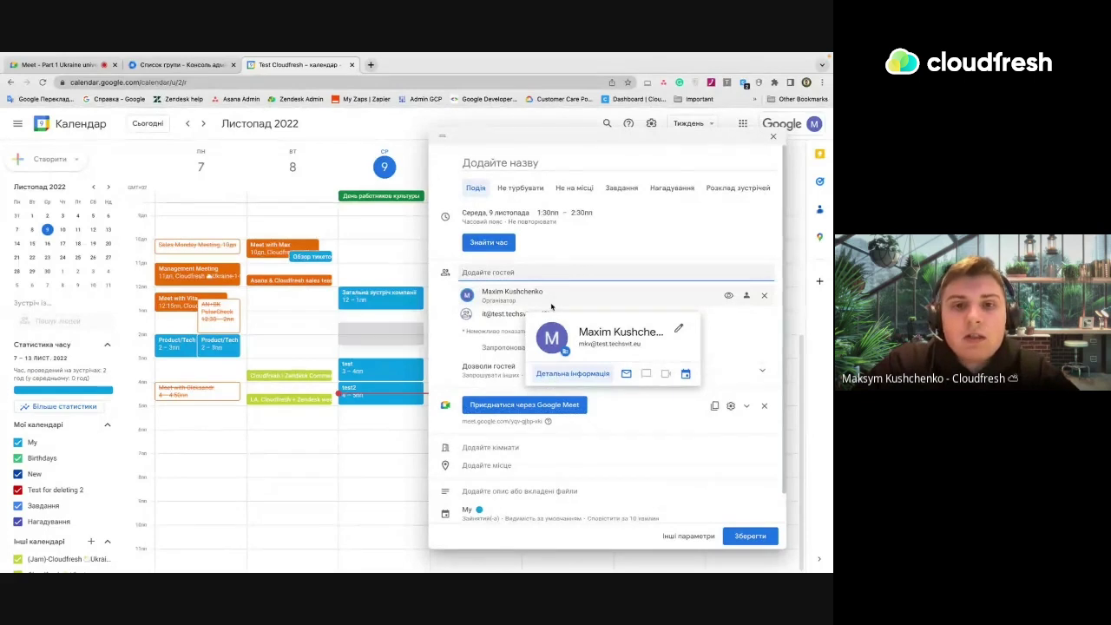
pyautogui.moveTo(469, 316)
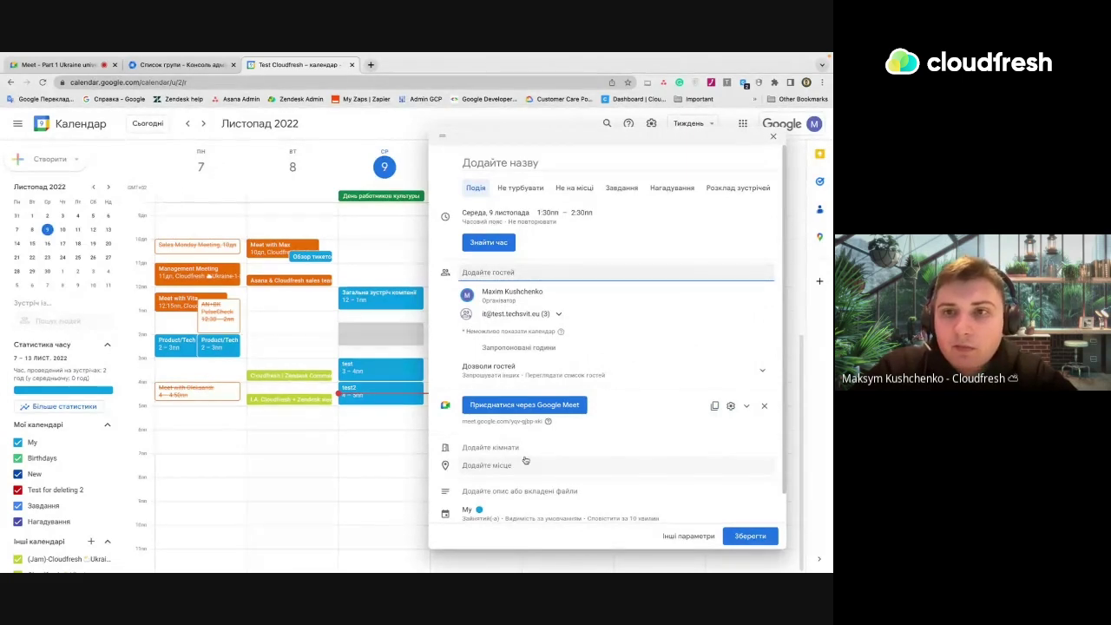
pyautogui.click(774, 136)
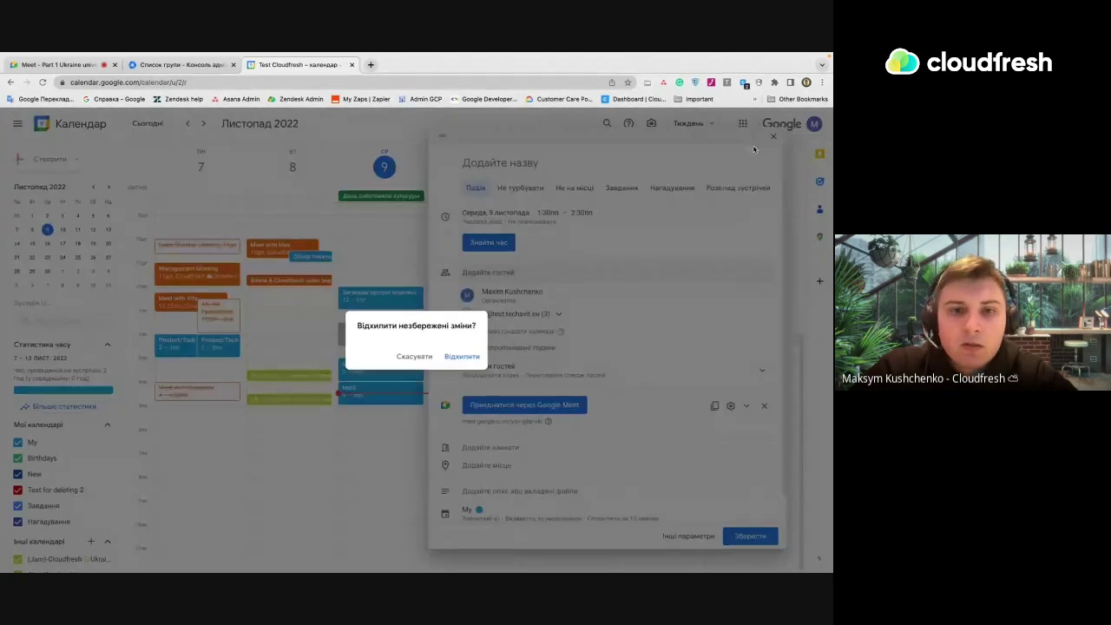
pyautogui.click(461, 357)
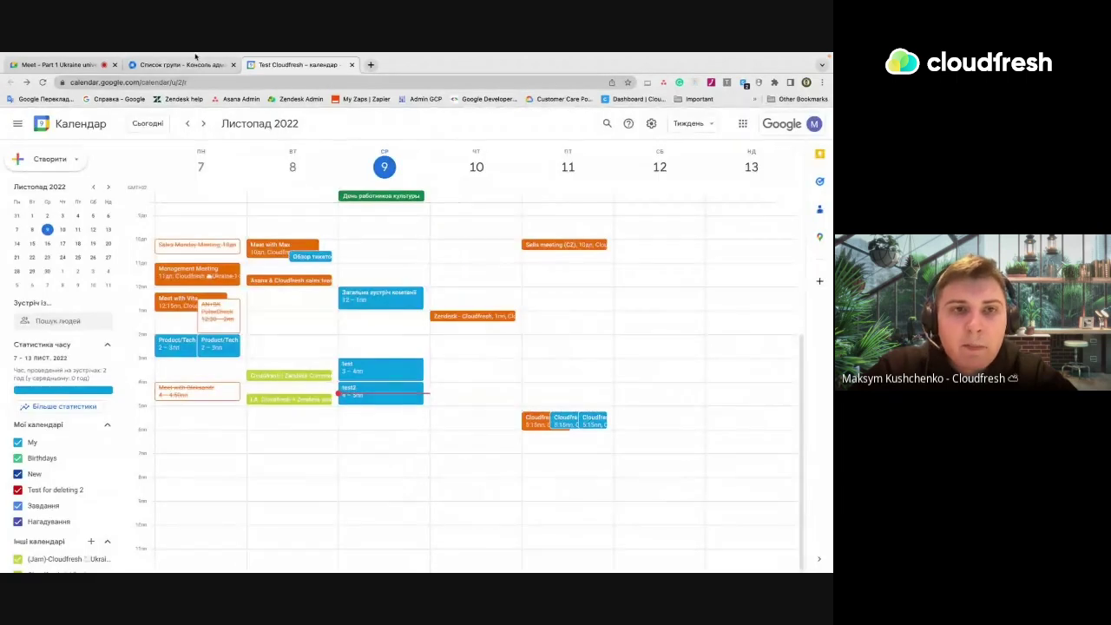
pyautogui.click(743, 123)
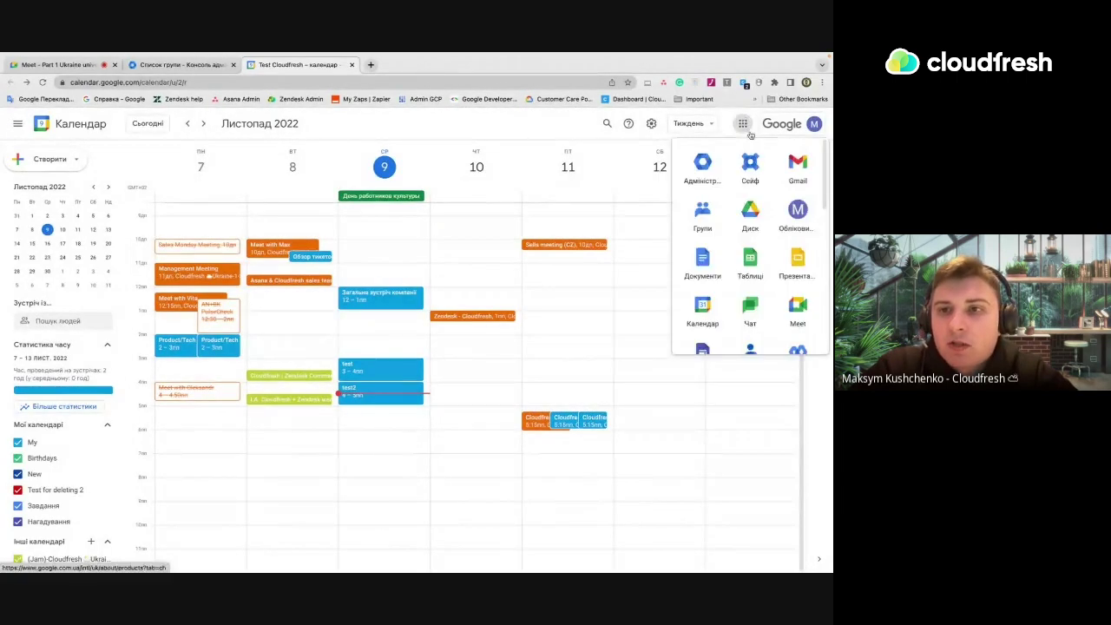
# Open Google Drive and share the Google Admin Downloads folder with the it group
pyautogui.click(750, 212)
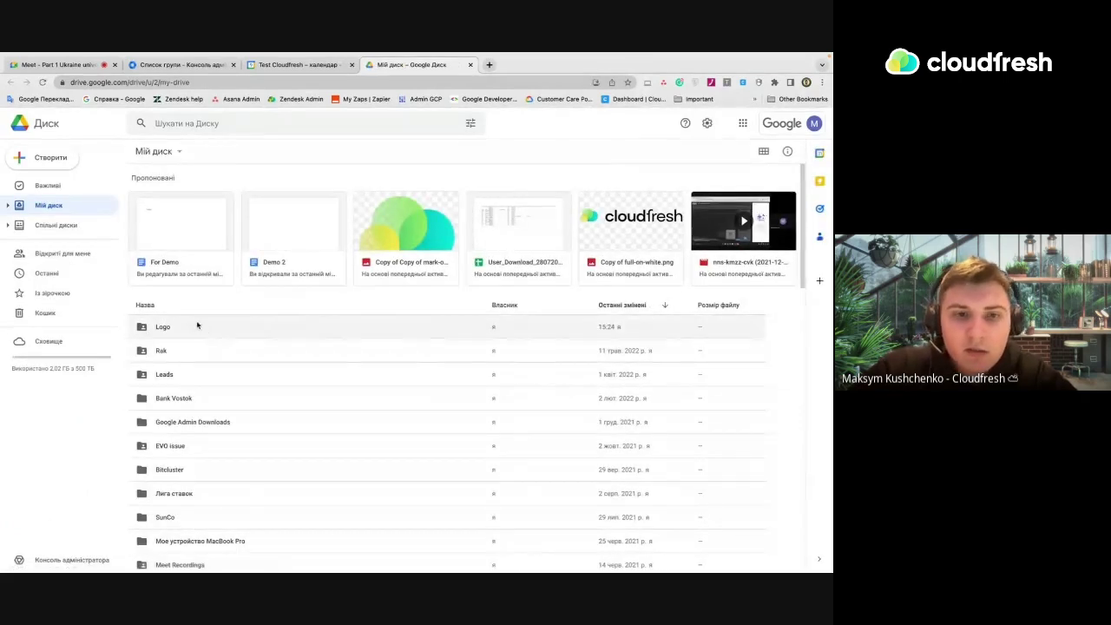
pyautogui.rightClick(201, 427)
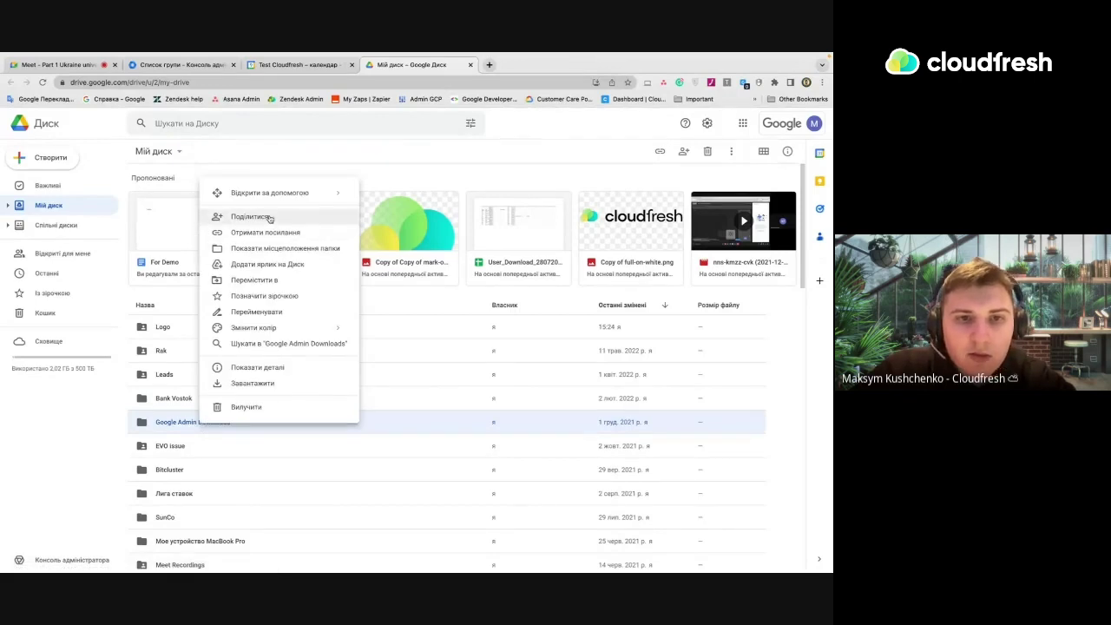
pyautogui.click(270, 218)
pyautogui.write('it')
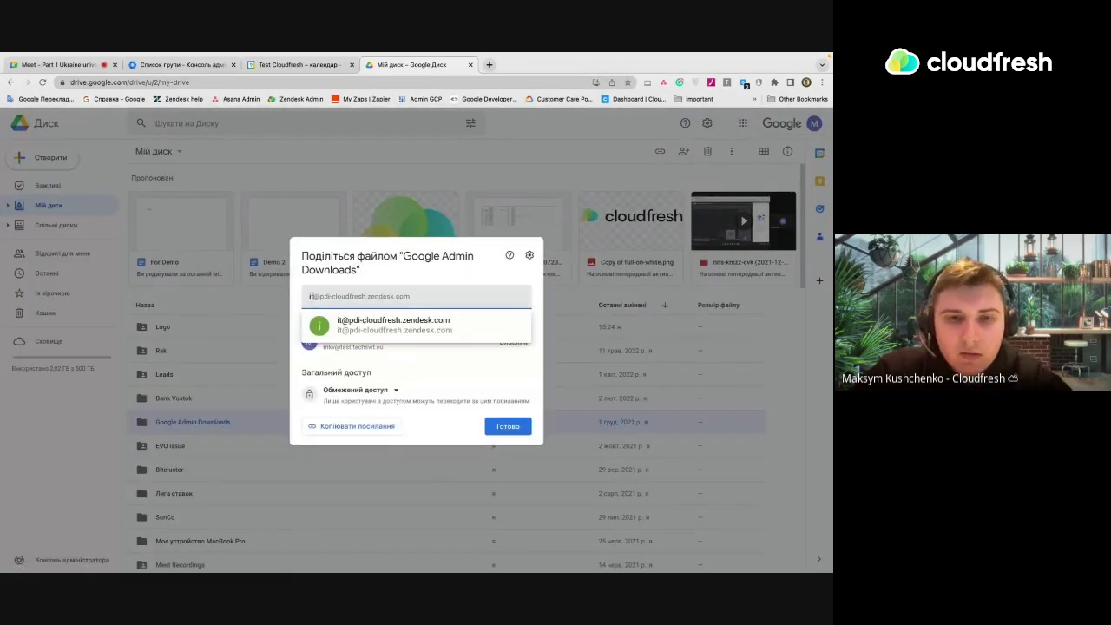
pyautogui.click(396, 351)
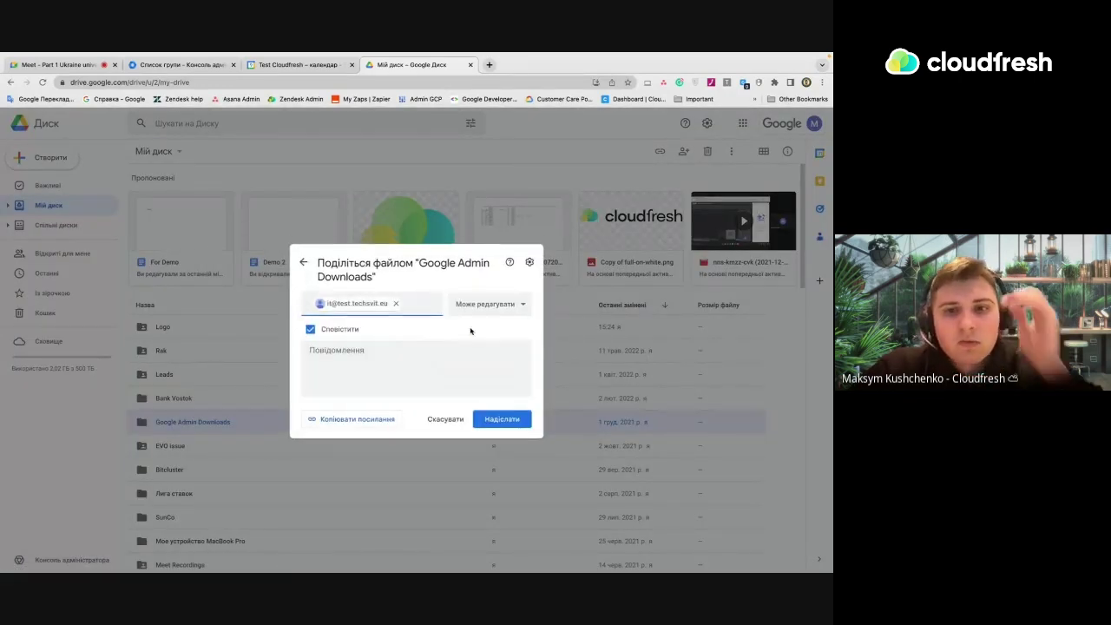
pyautogui.click(489, 416)
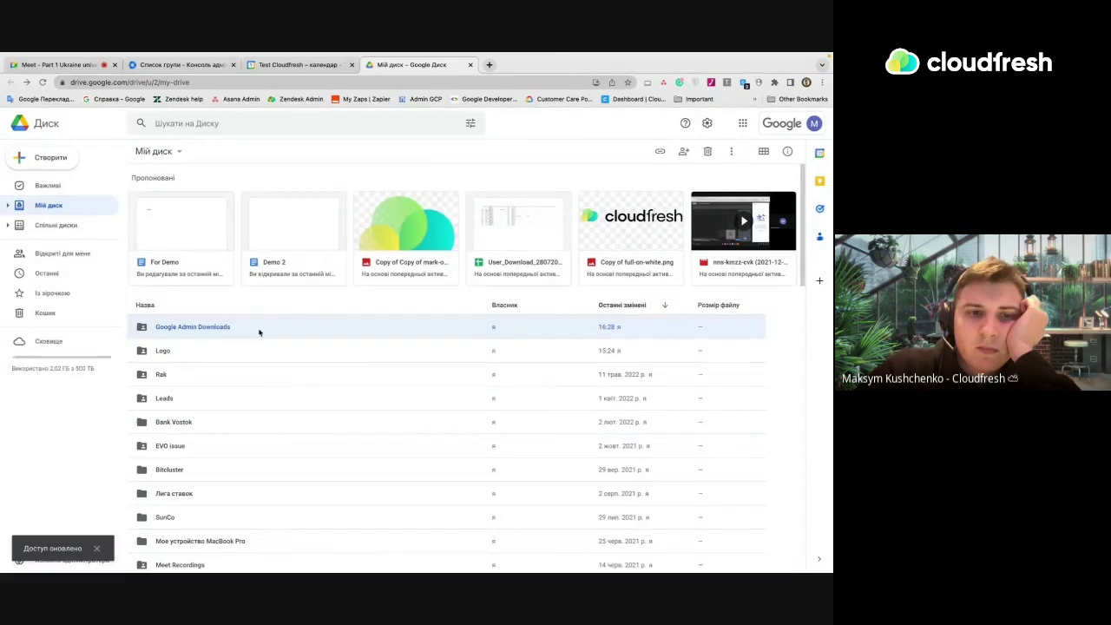
# Recheck the folder's sharing, keep the it group at 'Може редагувати', and finish with Готово
pyautogui.rightClick(260, 330)
pyautogui.click(300, 363)
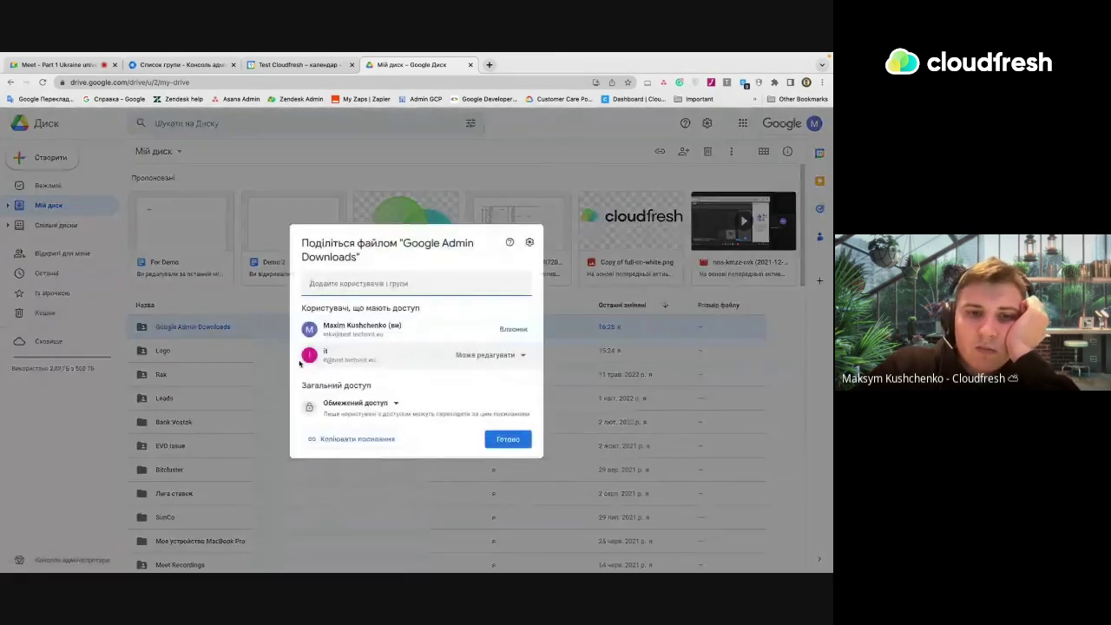
pyautogui.doubleClick(326, 363)
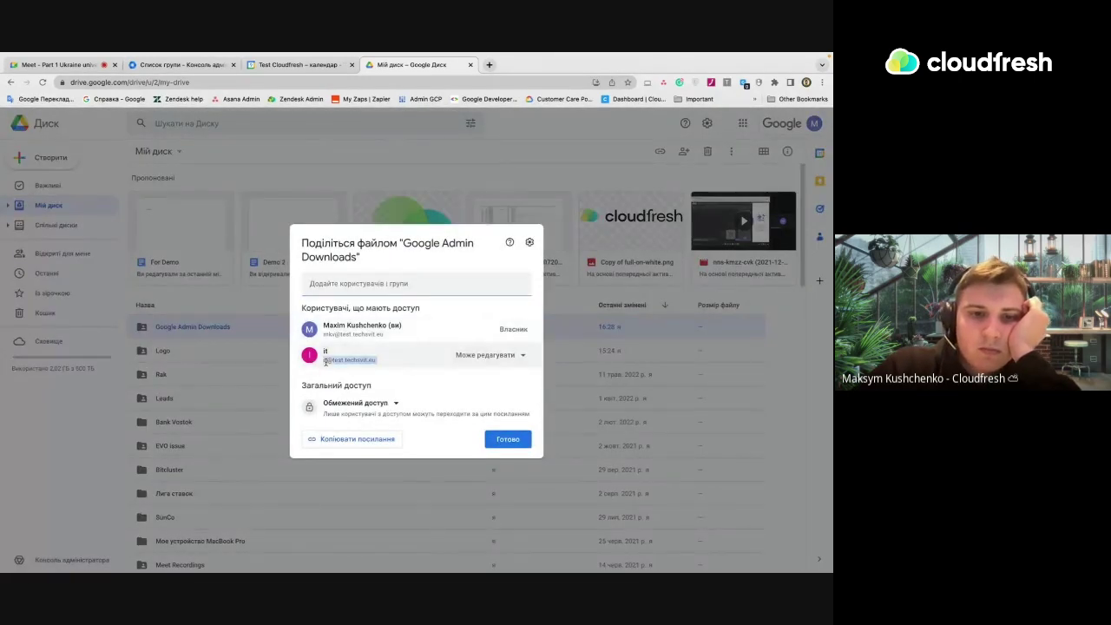
pyautogui.click(487, 355)
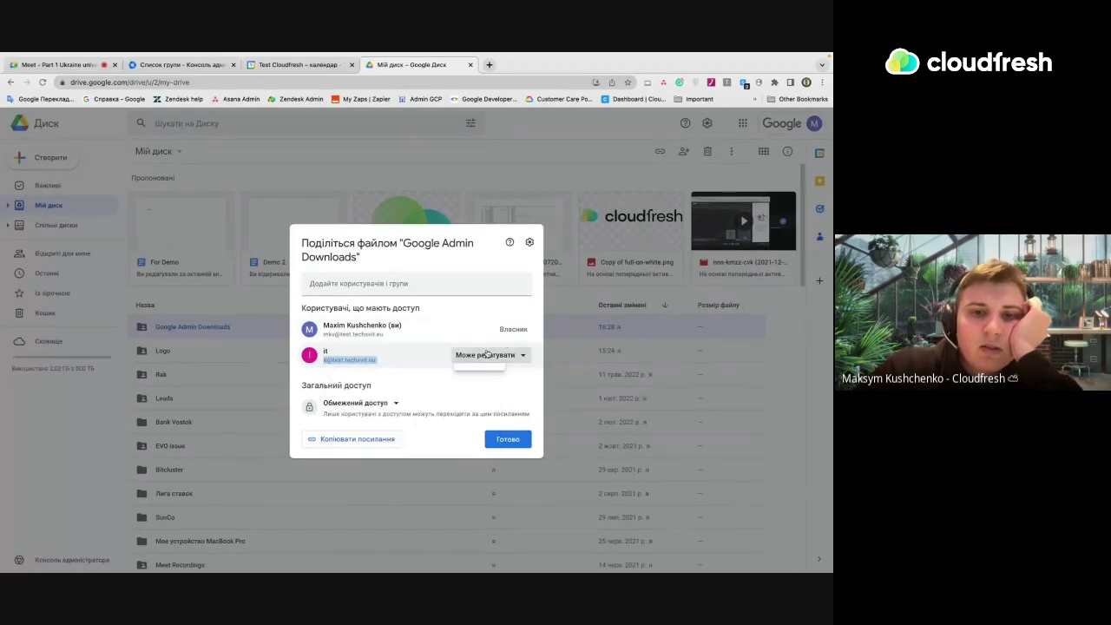
pyautogui.click(416, 379)
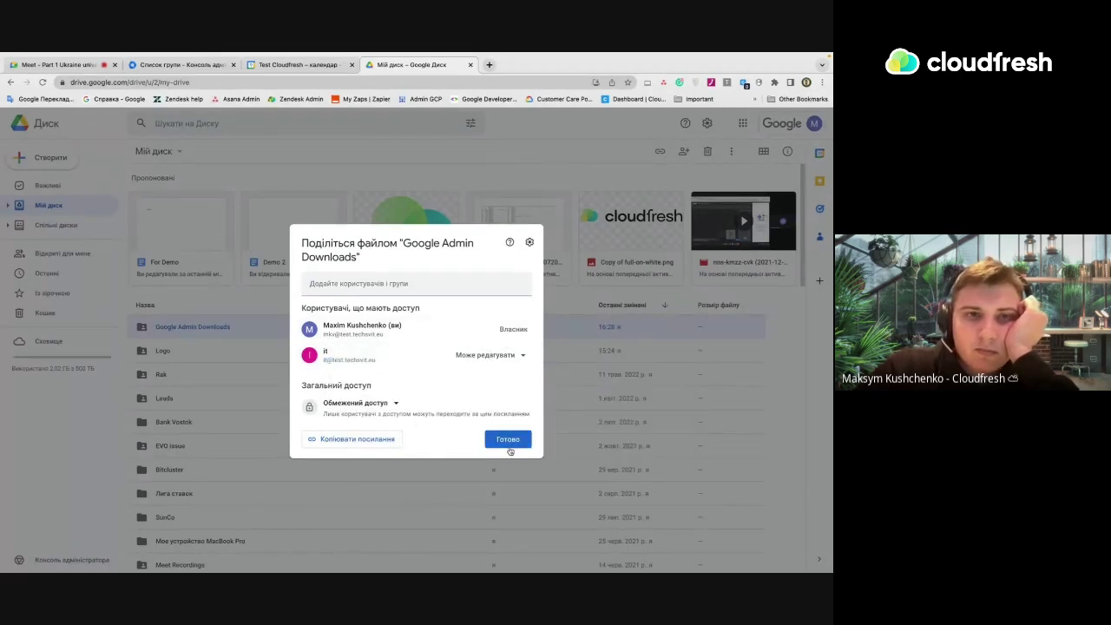
pyautogui.click(509, 439)
pyautogui.click(203, 67)
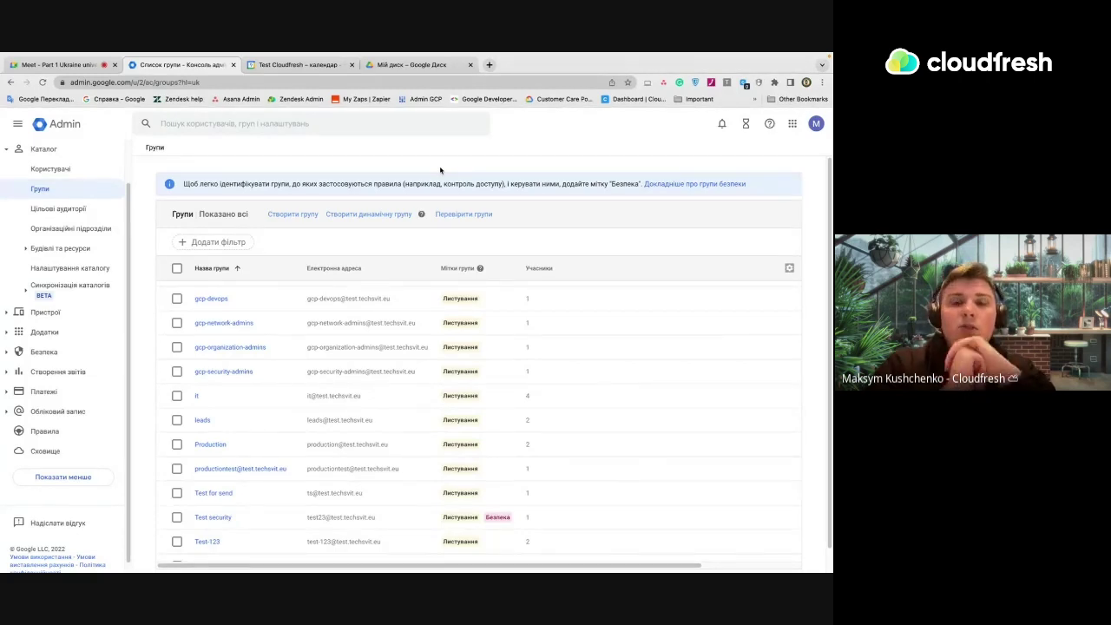
# Start a new dynamic group from the Groups page
pyautogui.click(364, 214)
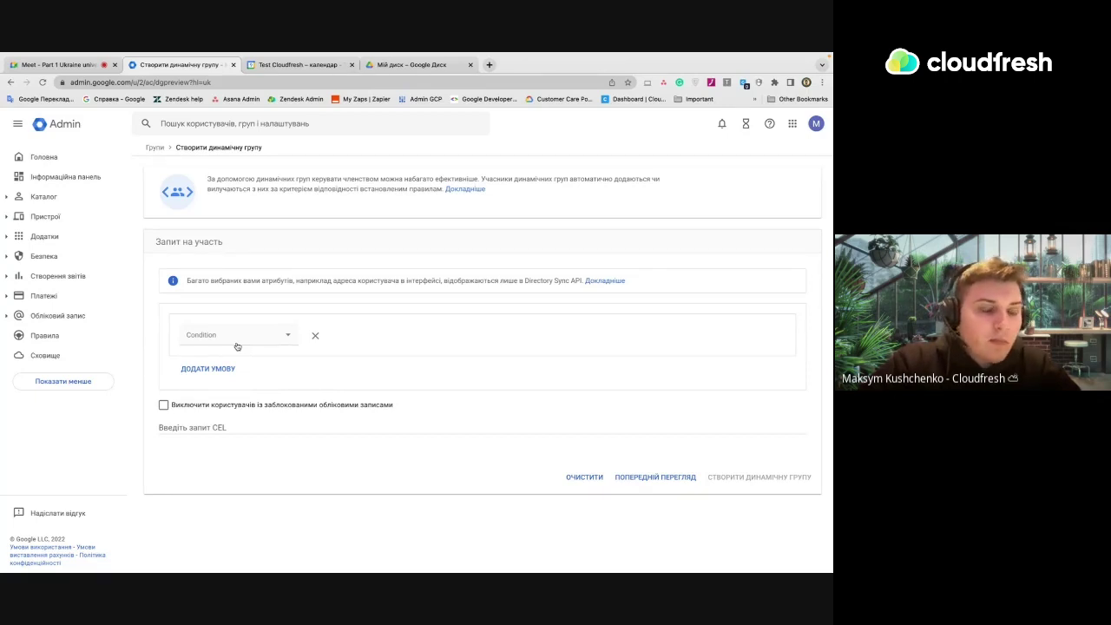
# Base the condition on the user's country, then browse the full attribute list without changing it
pyautogui.click(237, 347)
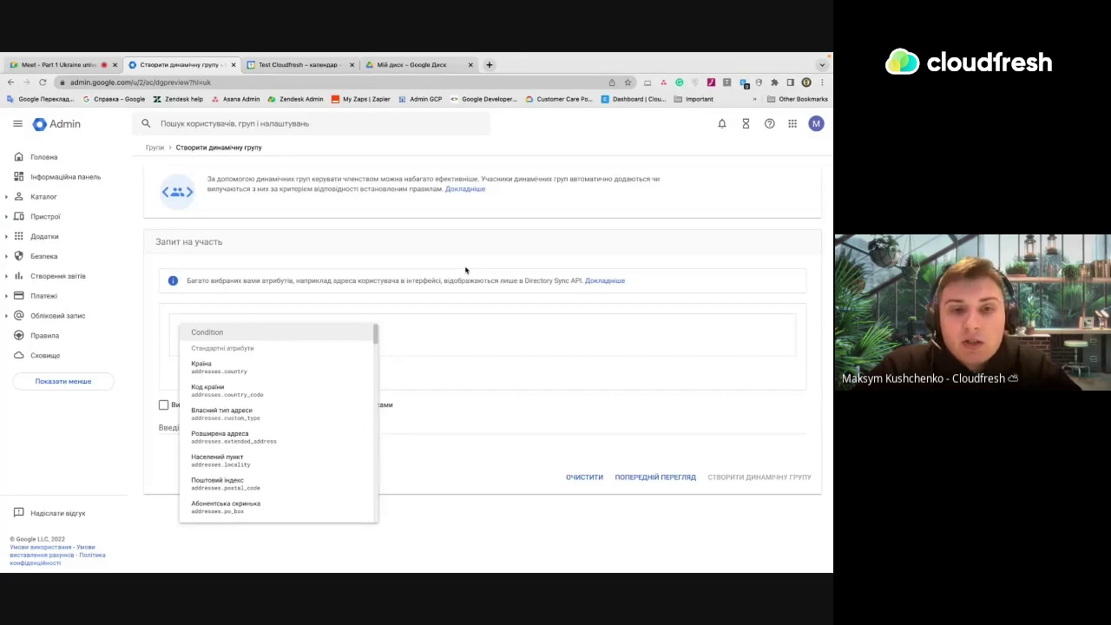
pyautogui.click(235, 366)
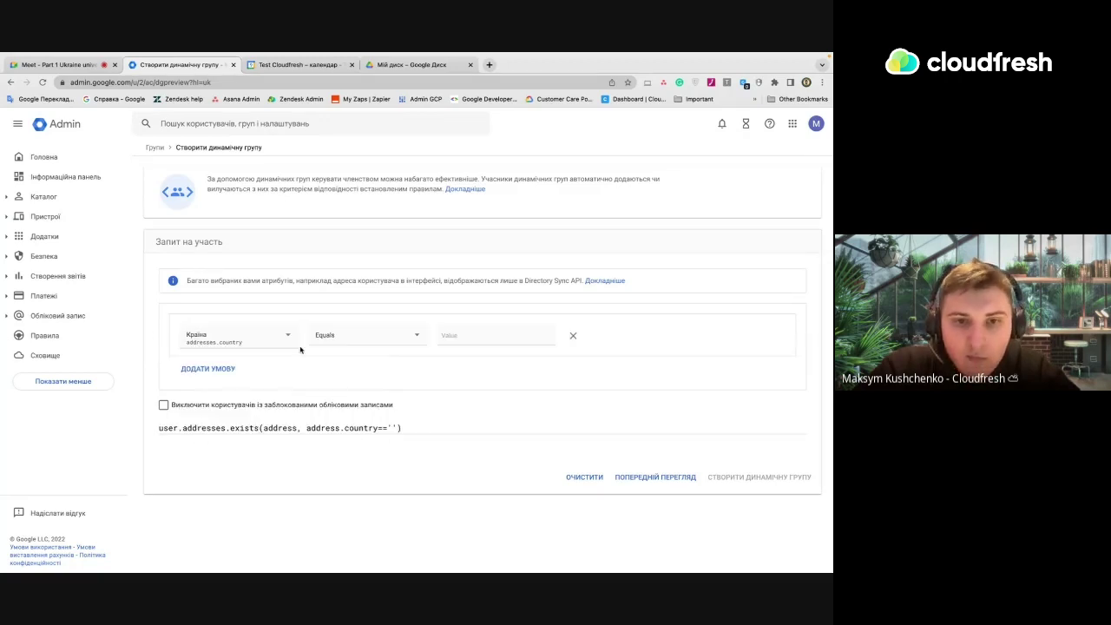
pyautogui.click(446, 333)
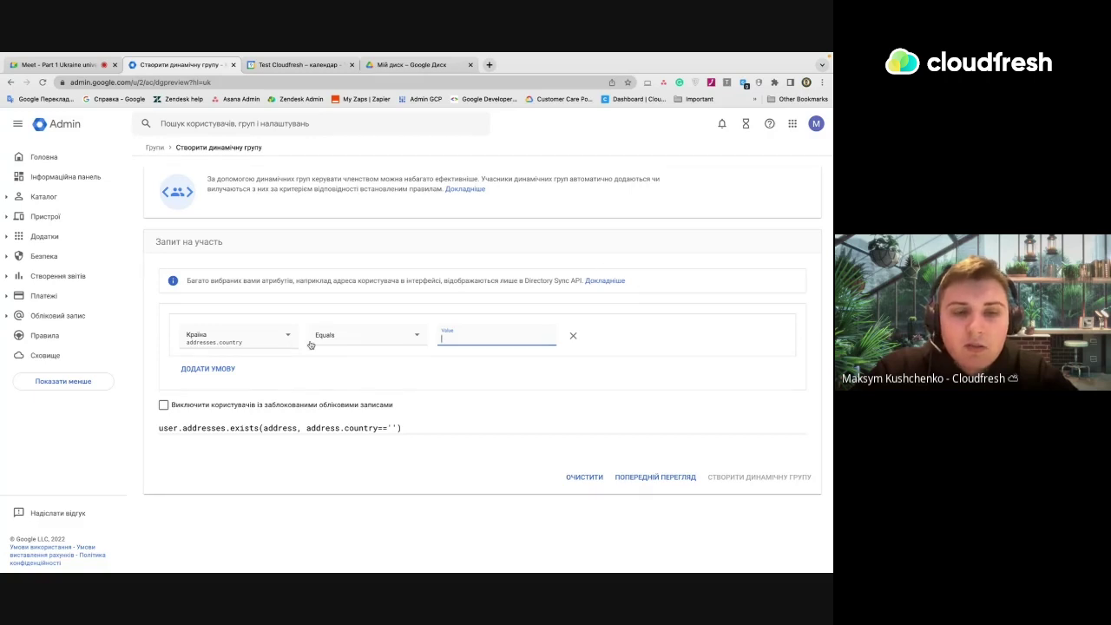
pyautogui.click(268, 342)
pyautogui.scroll(-2, 252, 356)
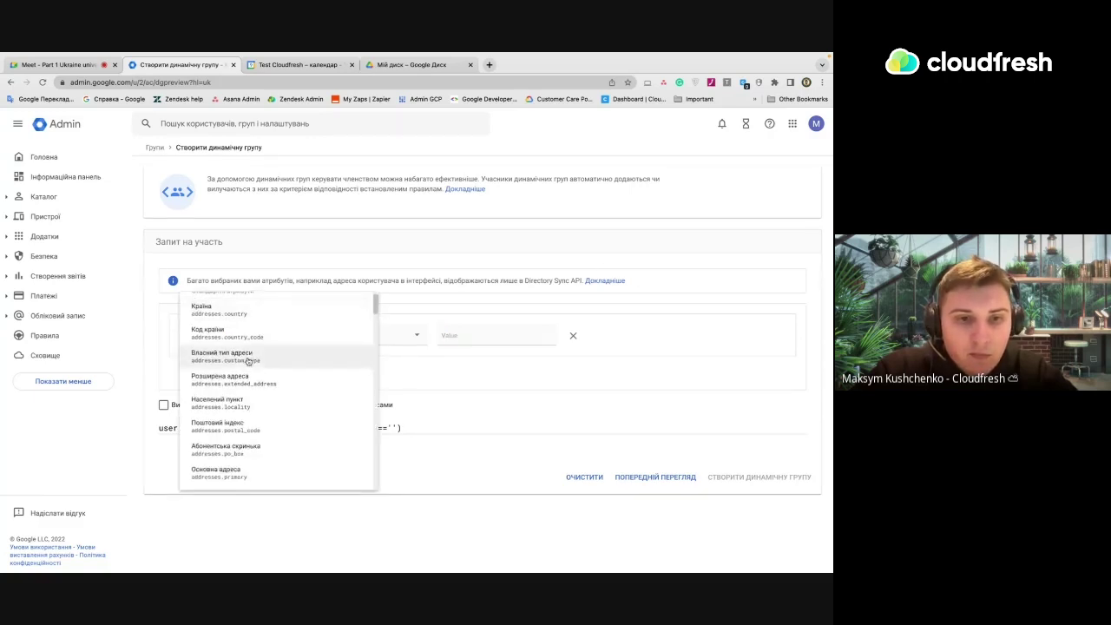
pyautogui.scroll(-5, 247, 362)
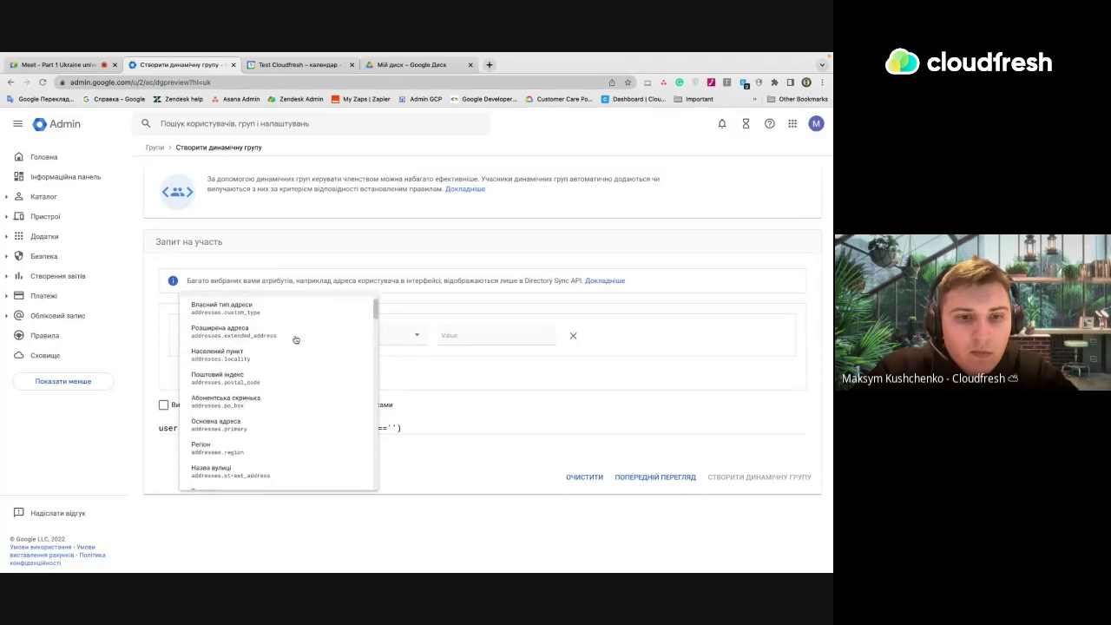
pyautogui.scroll(2, 296, 339)
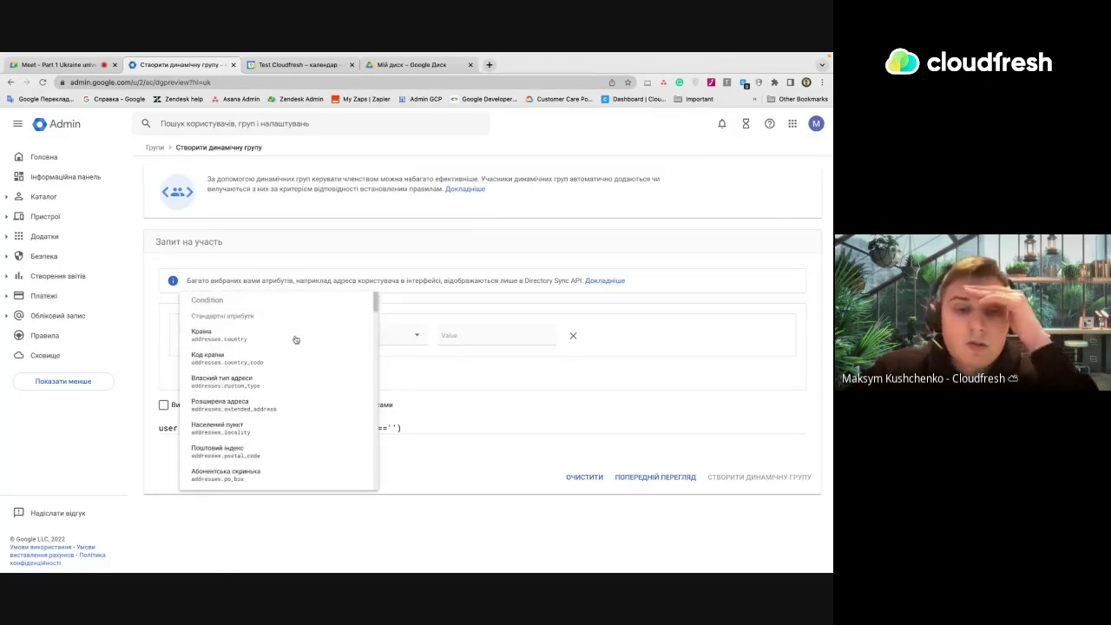
pyautogui.scroll(-1, 295, 340)
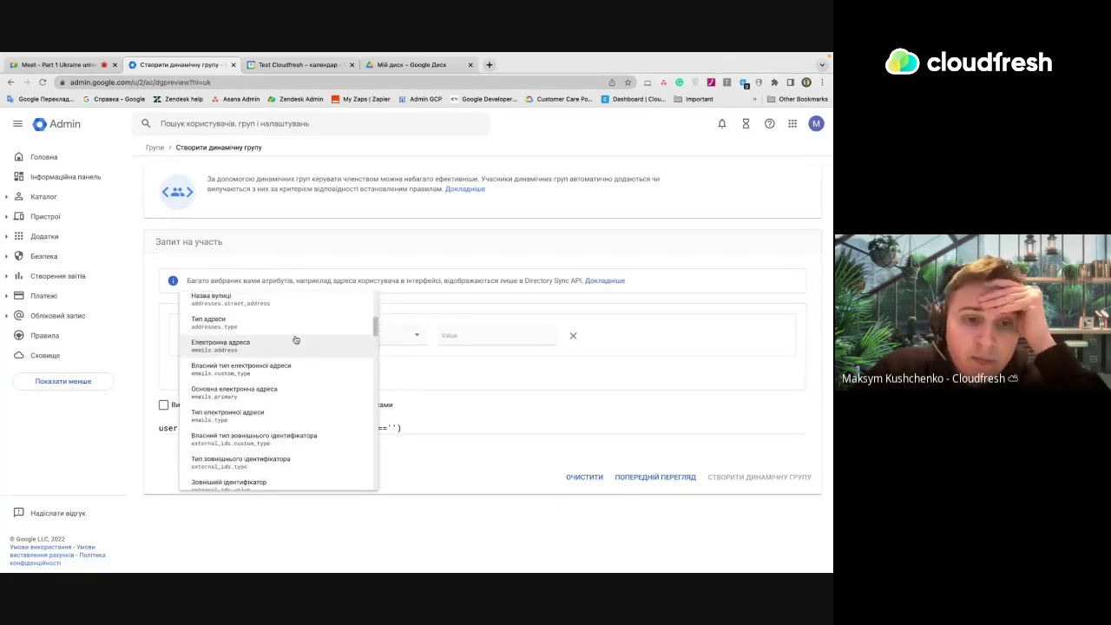
pyautogui.scroll(-15, 296, 339)
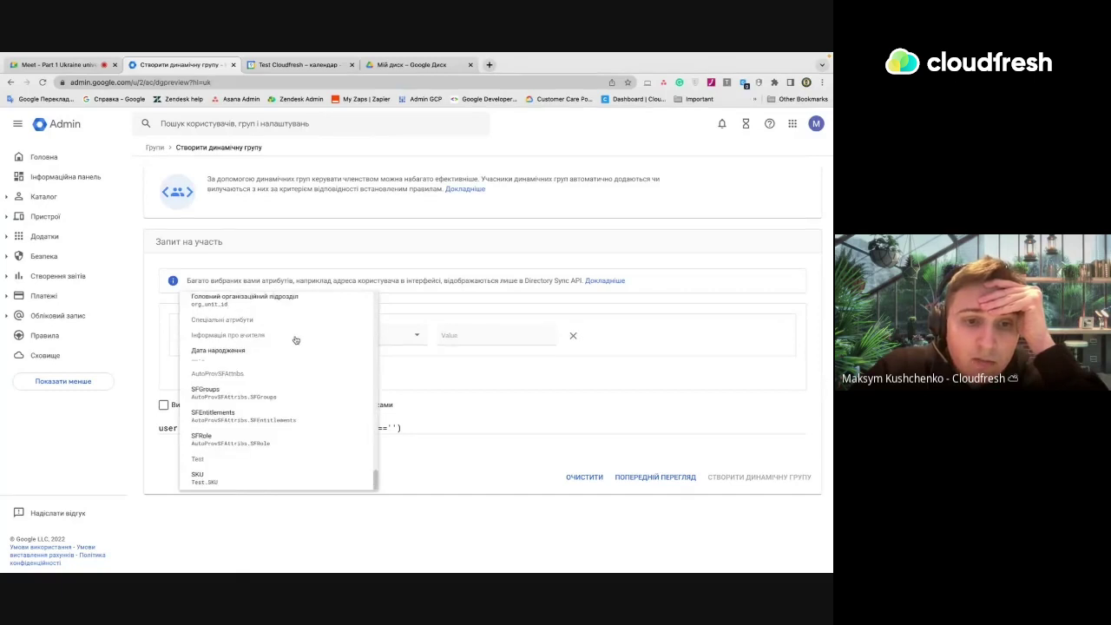
pyautogui.scroll(1, 246, 417)
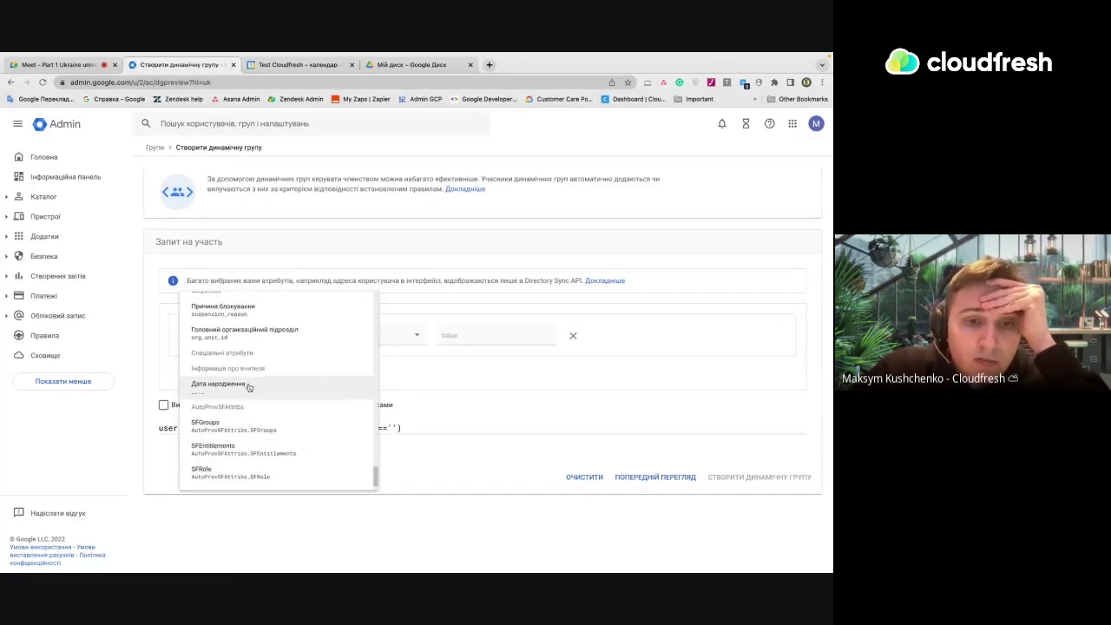
pyautogui.scroll(-1, 248, 388)
pyautogui.scroll(8, 248, 387)
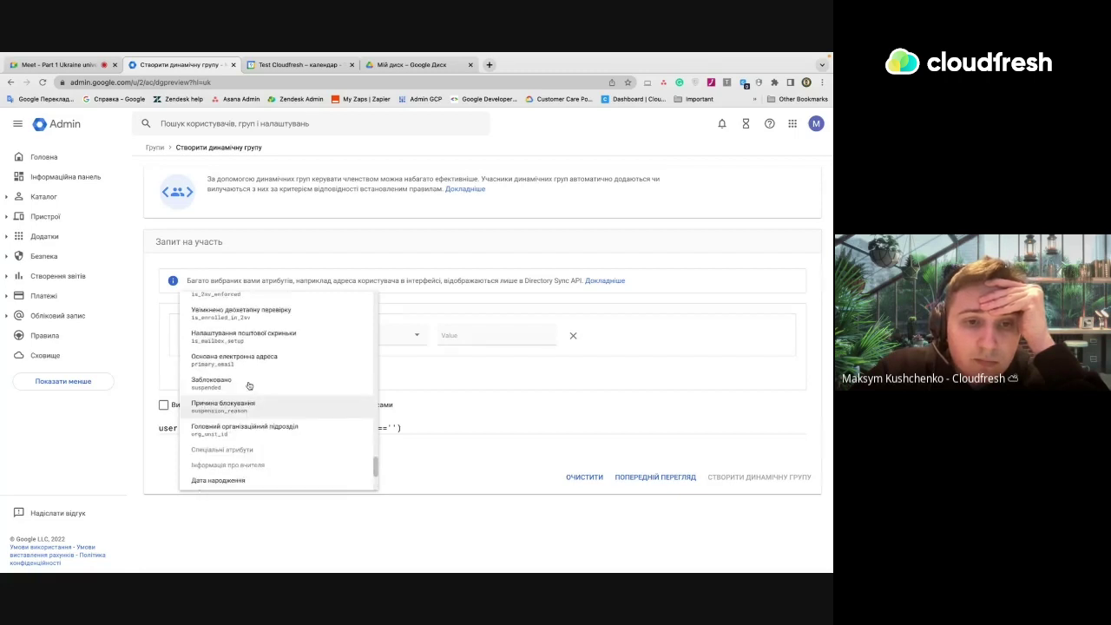
pyautogui.scroll(5, 250, 385)
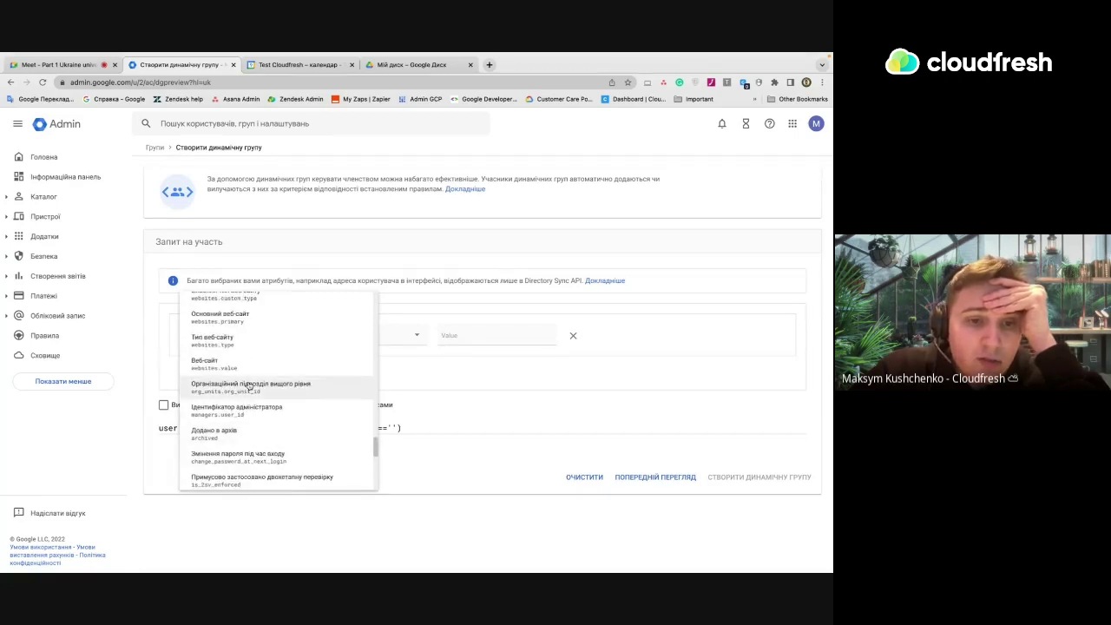
pyautogui.click(447, 361)
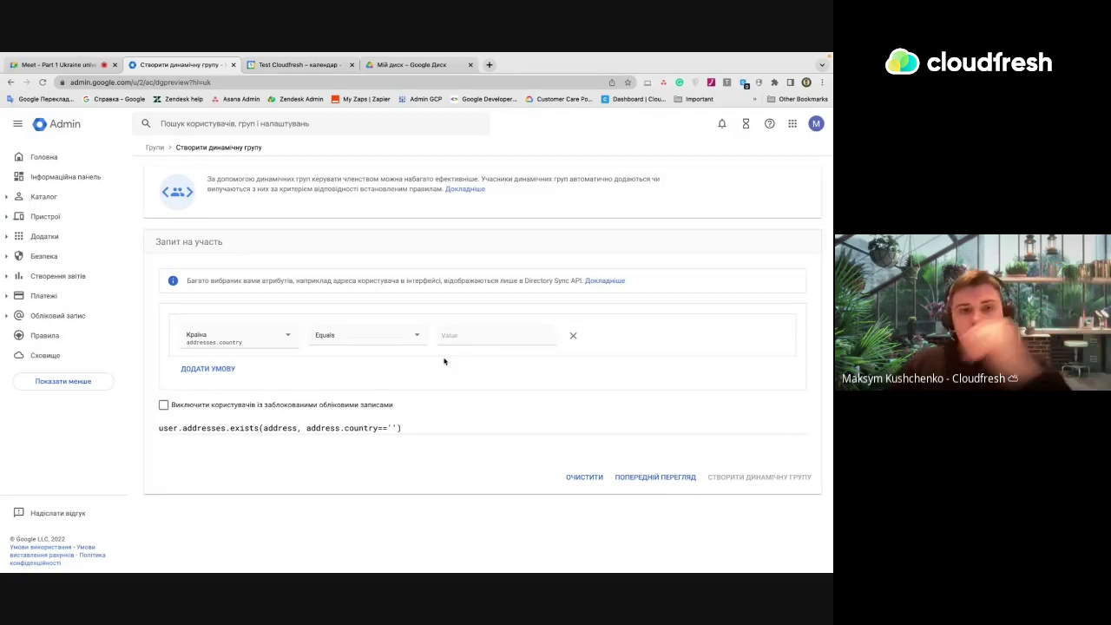
# Set the condition to Код країни Equals 38 and add a second condition row
pyautogui.click(281, 333)
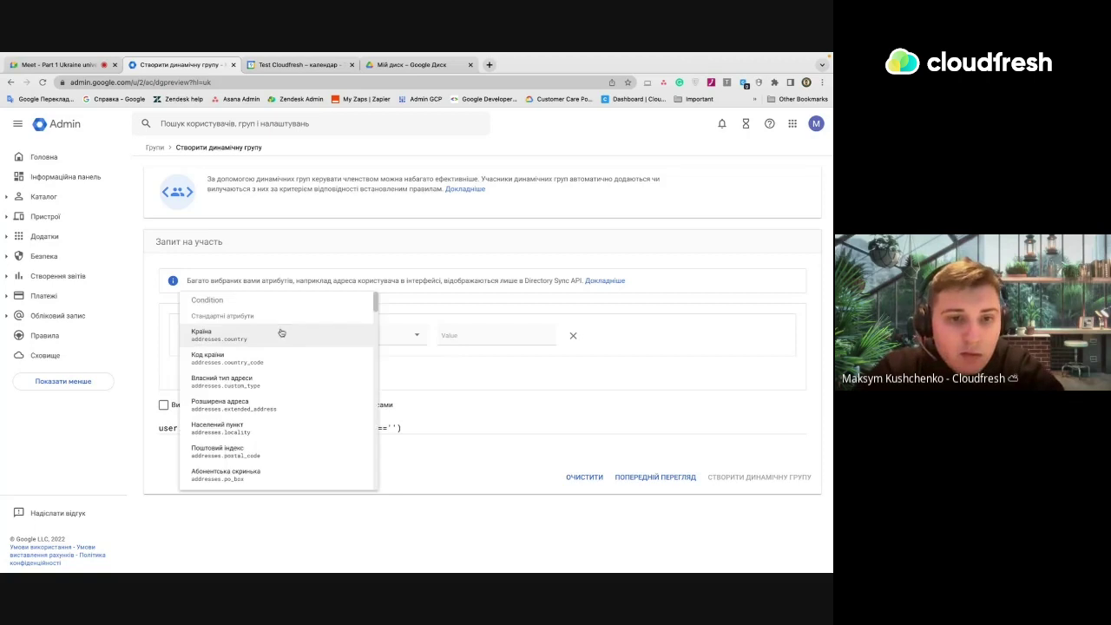
pyautogui.click(245, 356)
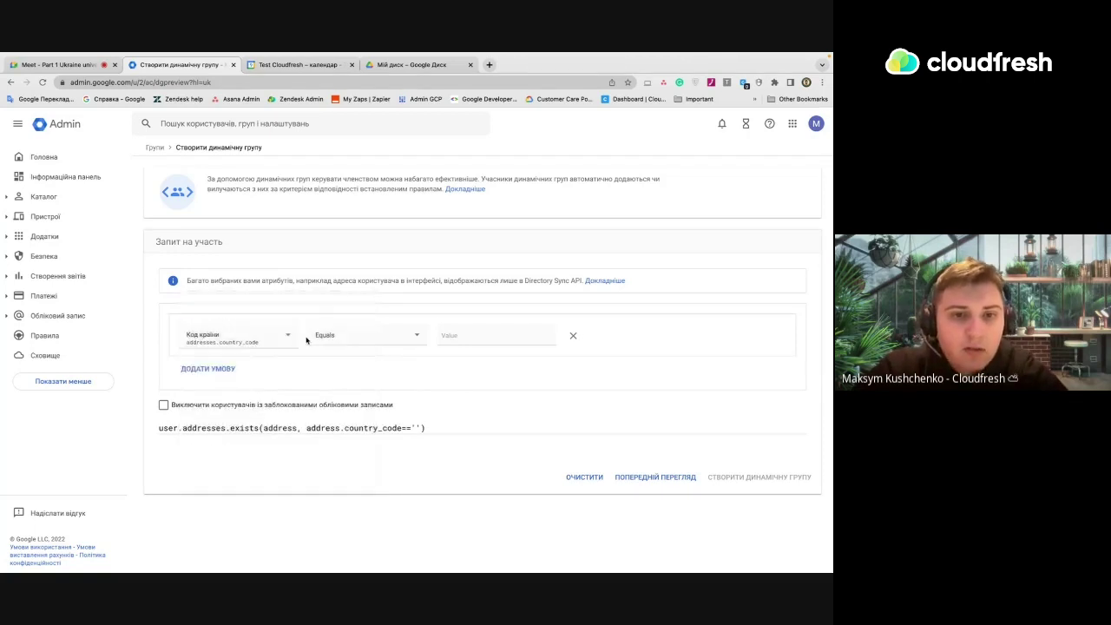
pyautogui.click(345, 338)
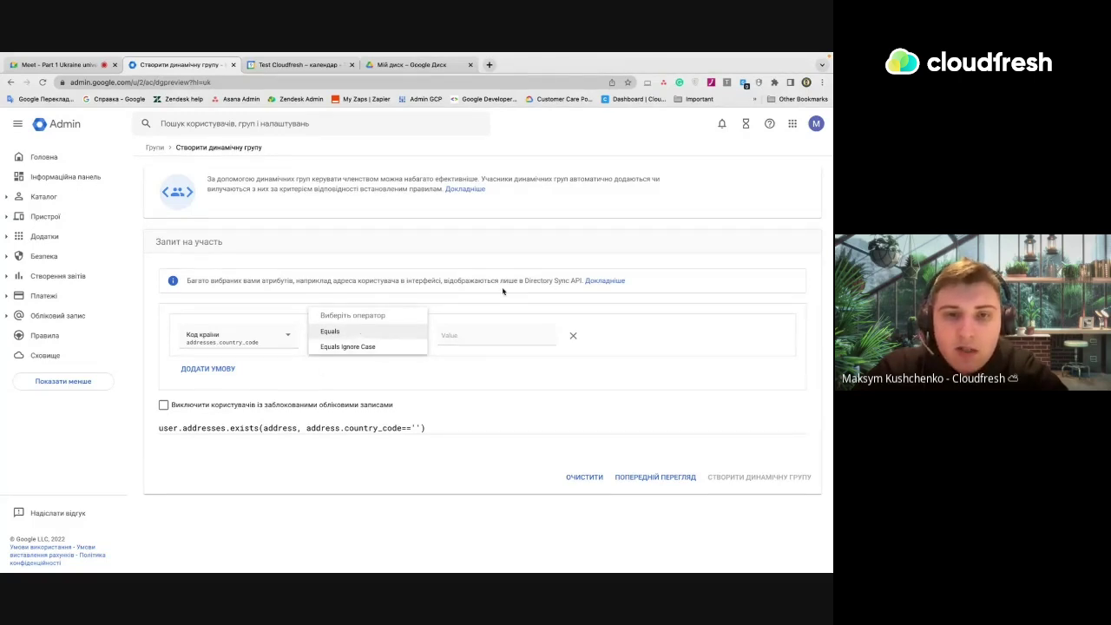
pyautogui.click(330, 332)
pyautogui.click(447, 339)
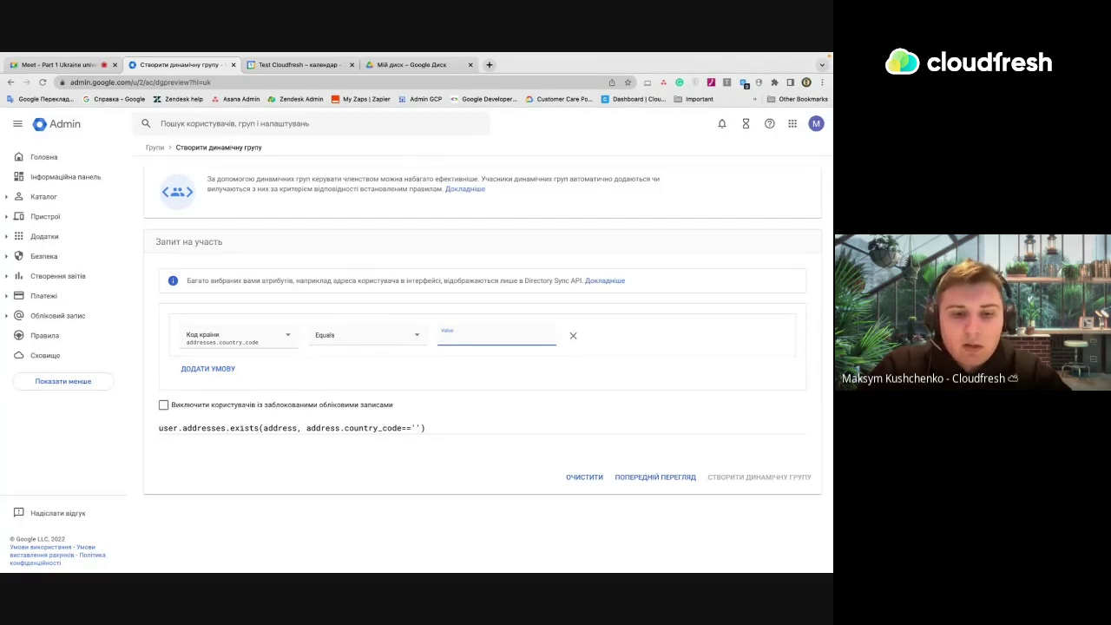
pyautogui.write('38')
pyautogui.click(489, 358)
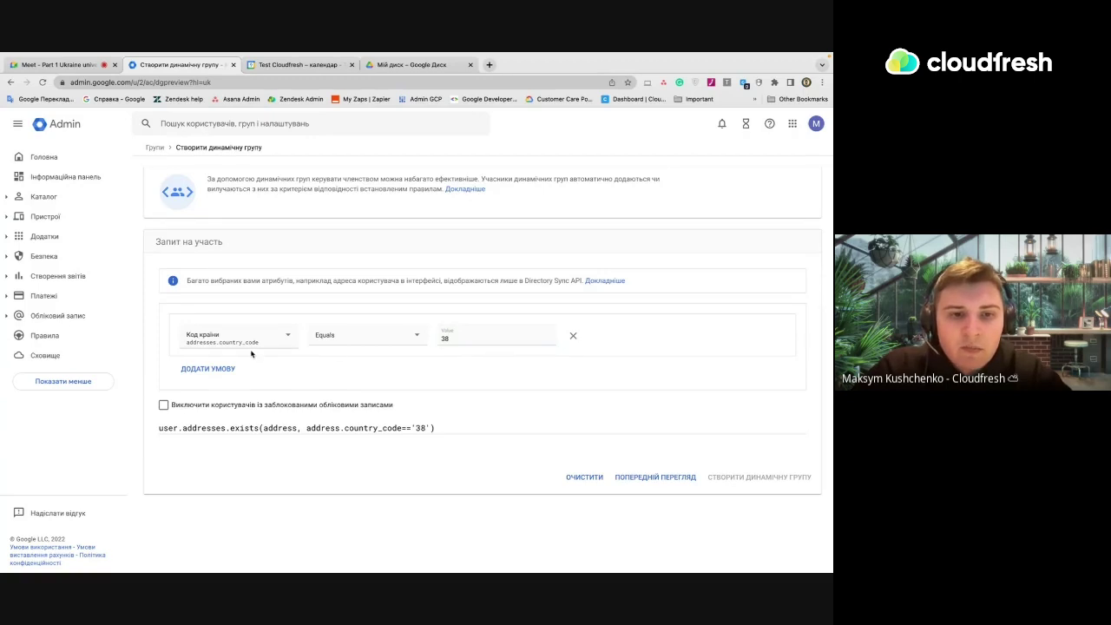
pyautogui.click(222, 369)
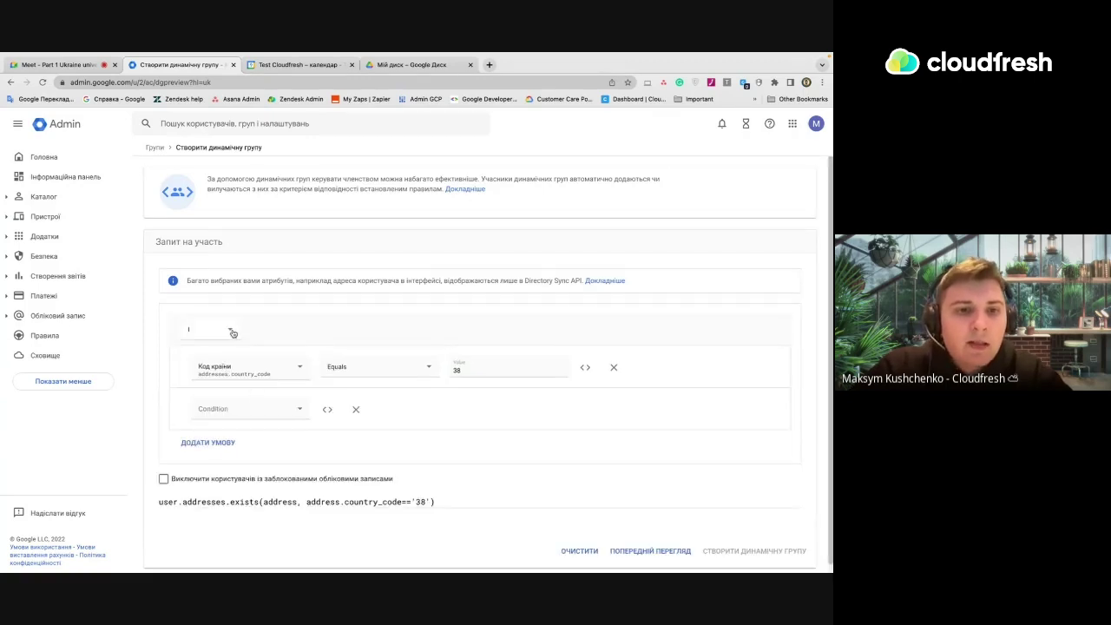
# Switch the condition combiner to АБО (OR), then back to І (AND)
pyautogui.click(232, 332)
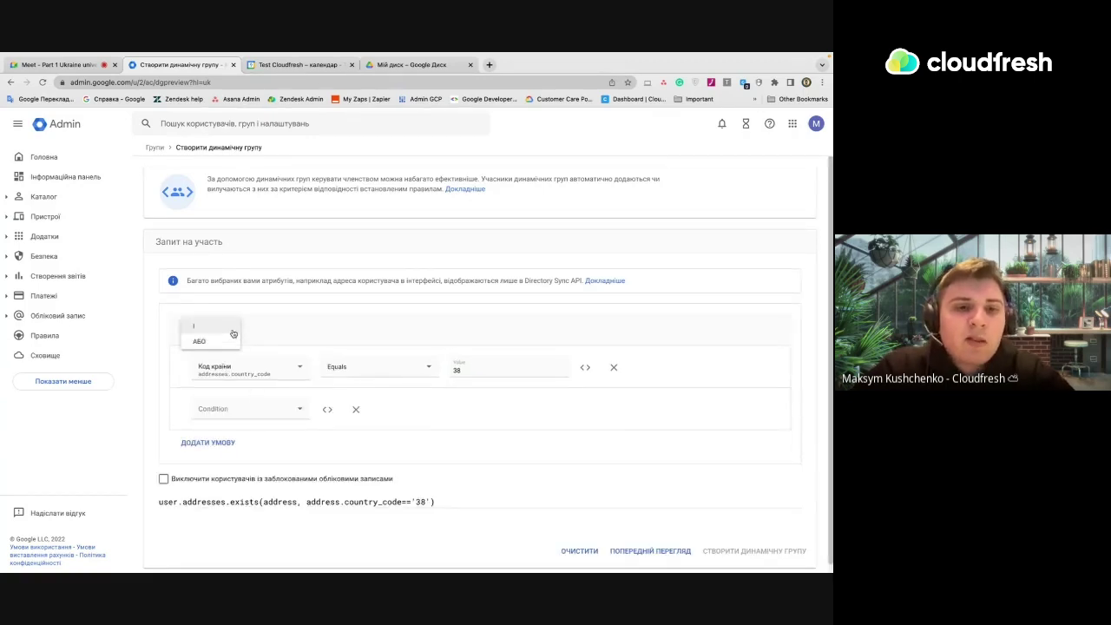
pyautogui.click(209, 341)
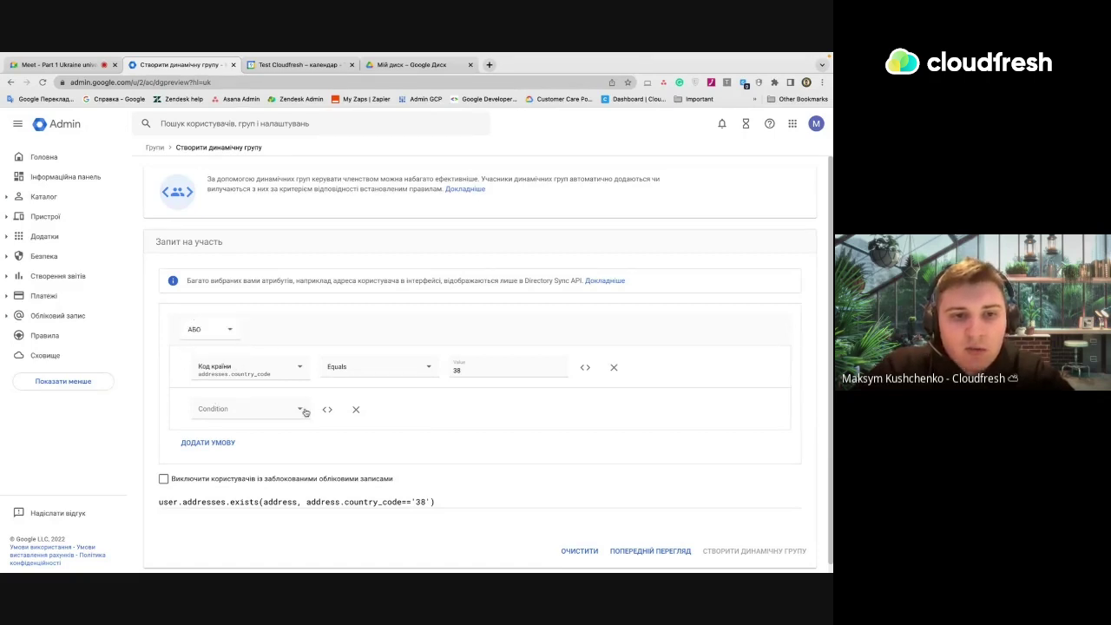
pyautogui.click(213, 327)
pyautogui.click(201, 311)
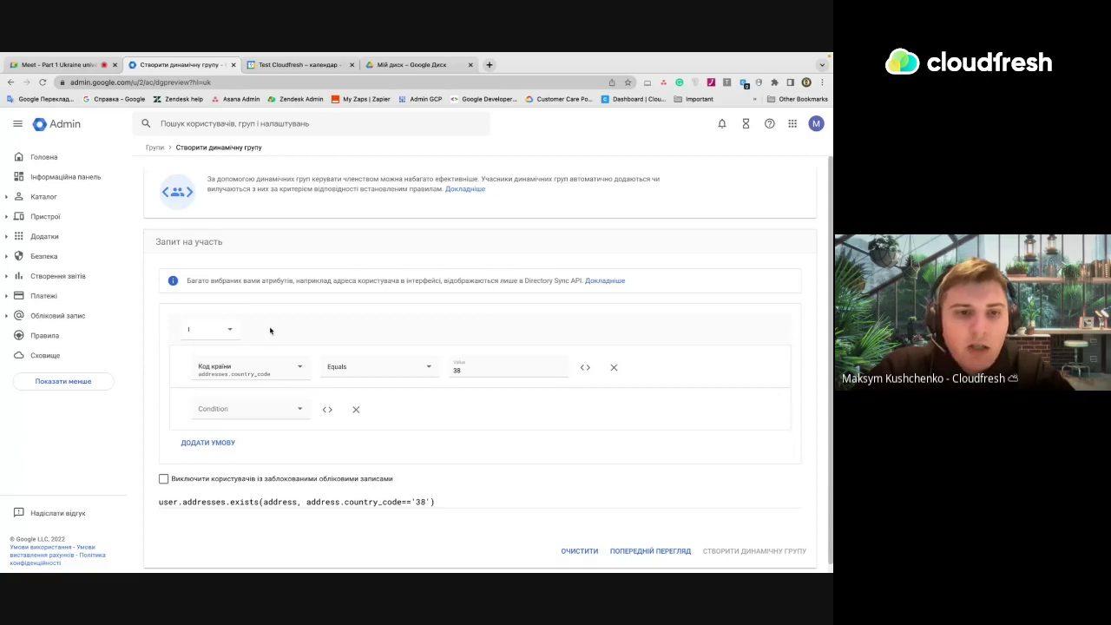
pyautogui.scroll(-1, 272, 330)
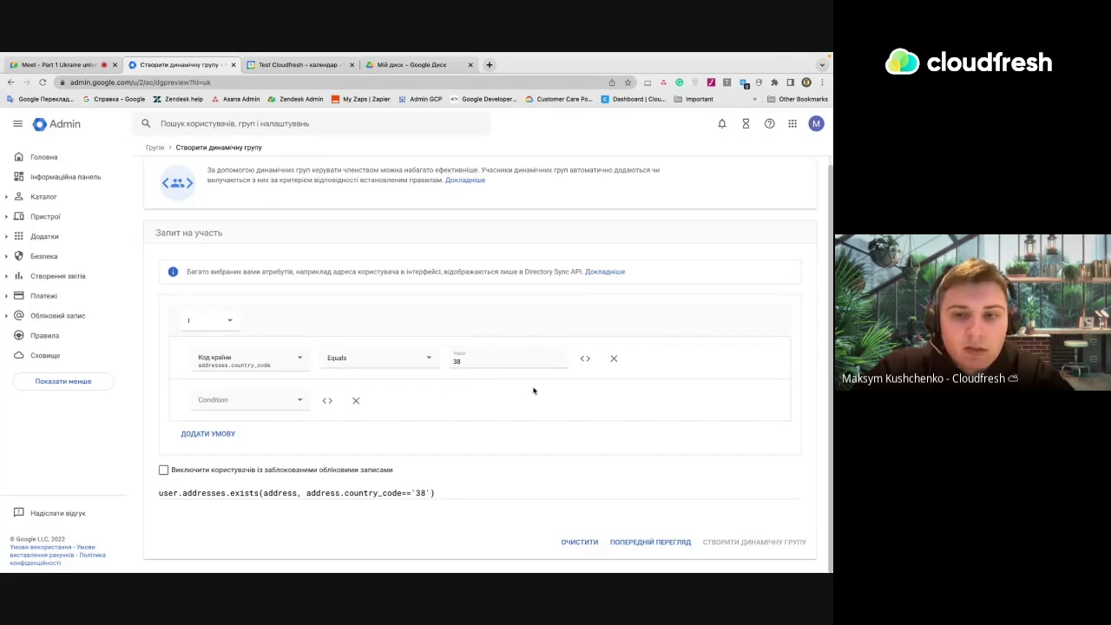
# Nest the empty condition into a group, then delete the empty nested and leftover conditions
pyautogui.click(325, 401)
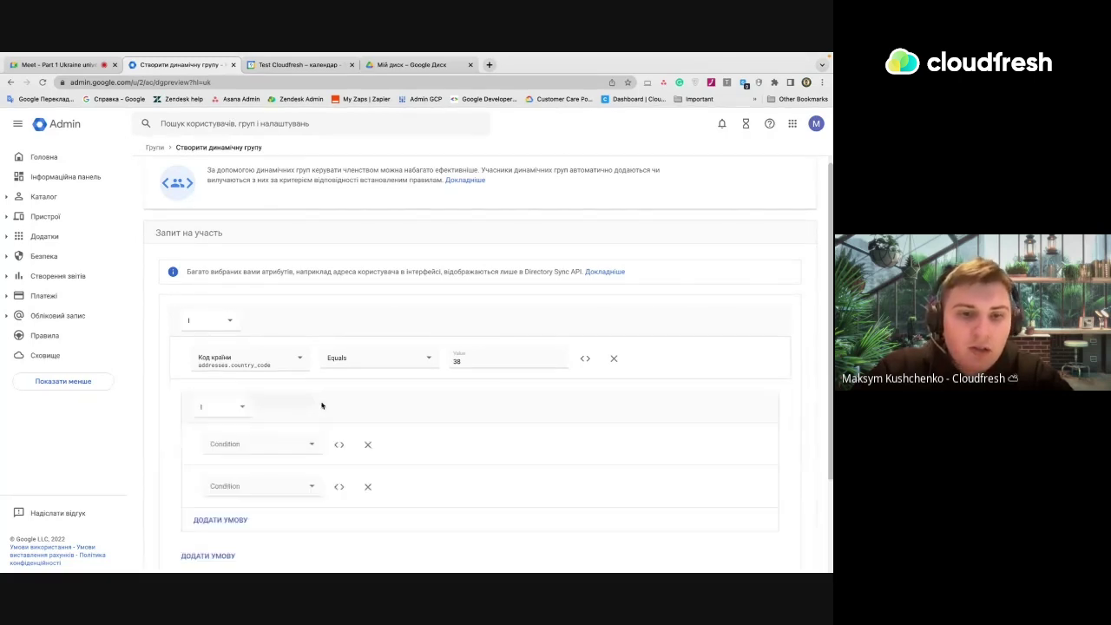
pyautogui.scroll(-3, 391, 379)
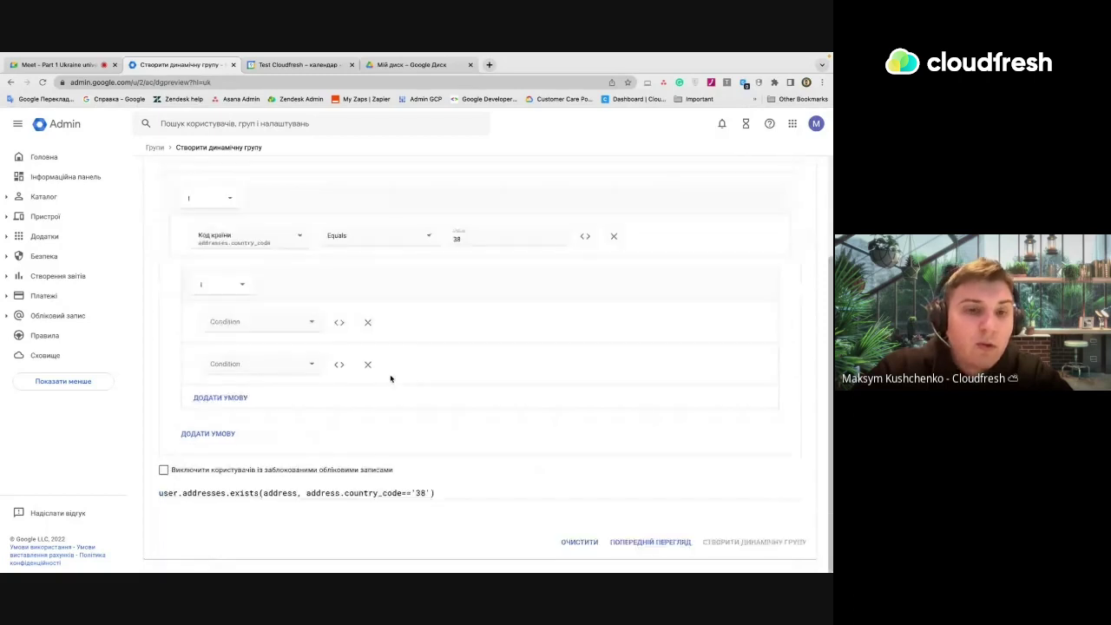
pyautogui.click(374, 327)
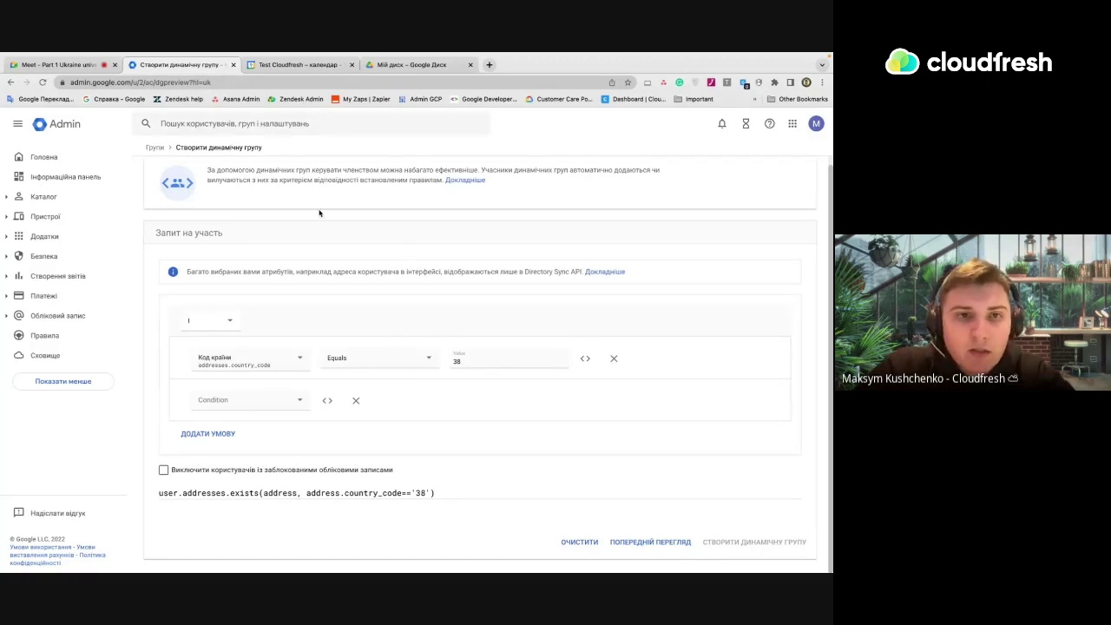
pyautogui.click(356, 400)
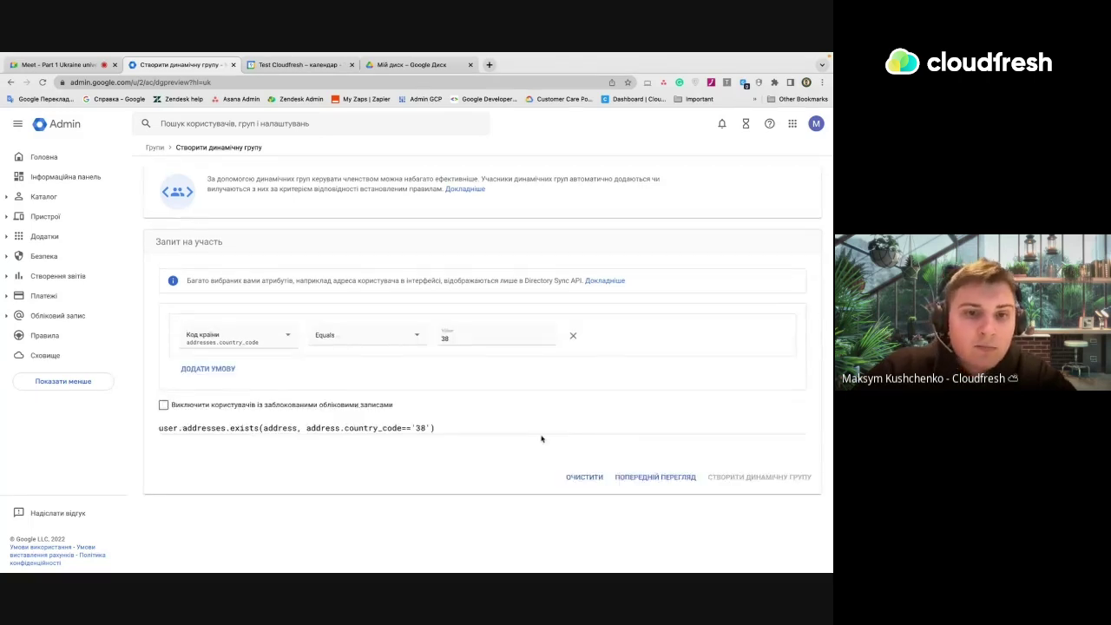
# Abandon the dynamic group draft and begin creating a regular group instead
pyautogui.click(160, 150)
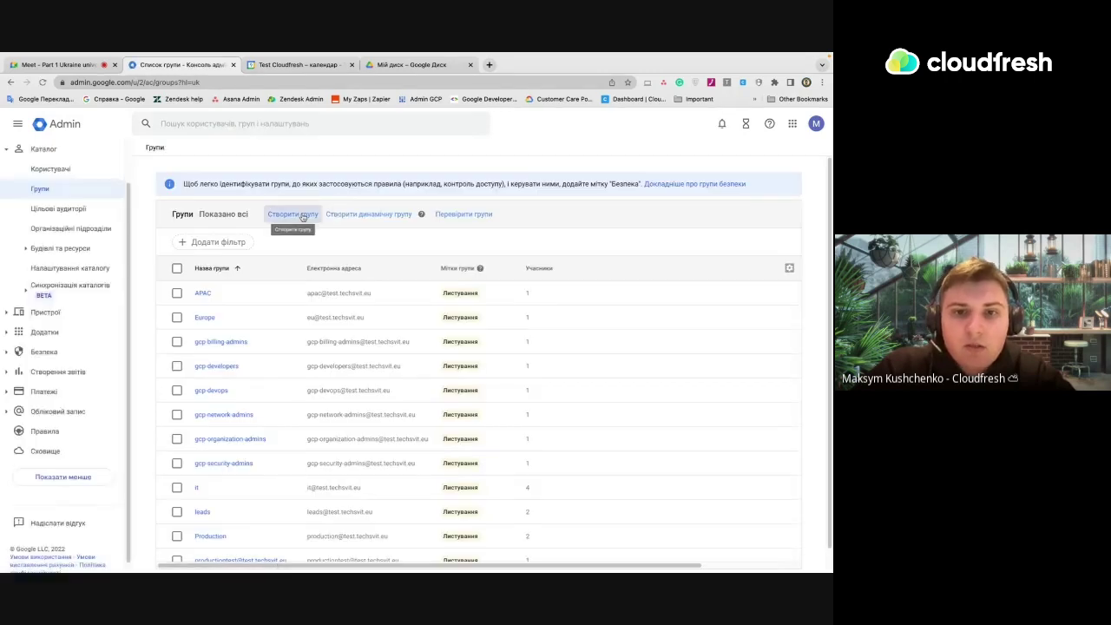
pyautogui.click(303, 217)
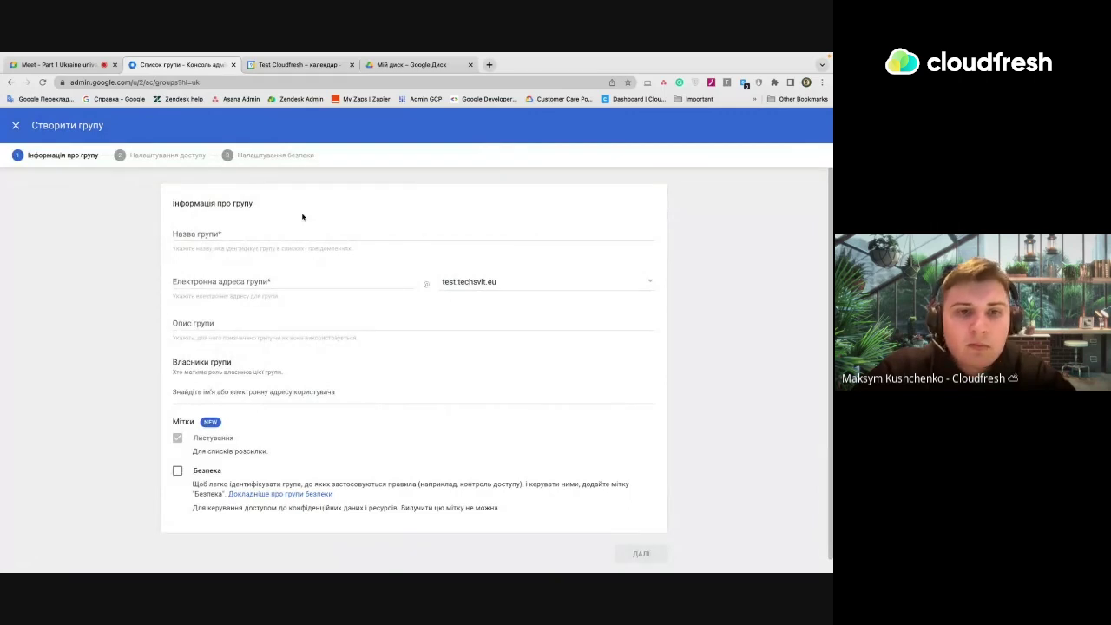
# Try the email prefix 'tclass-1-A', then erase it from the group email field
pyautogui.click(198, 230)
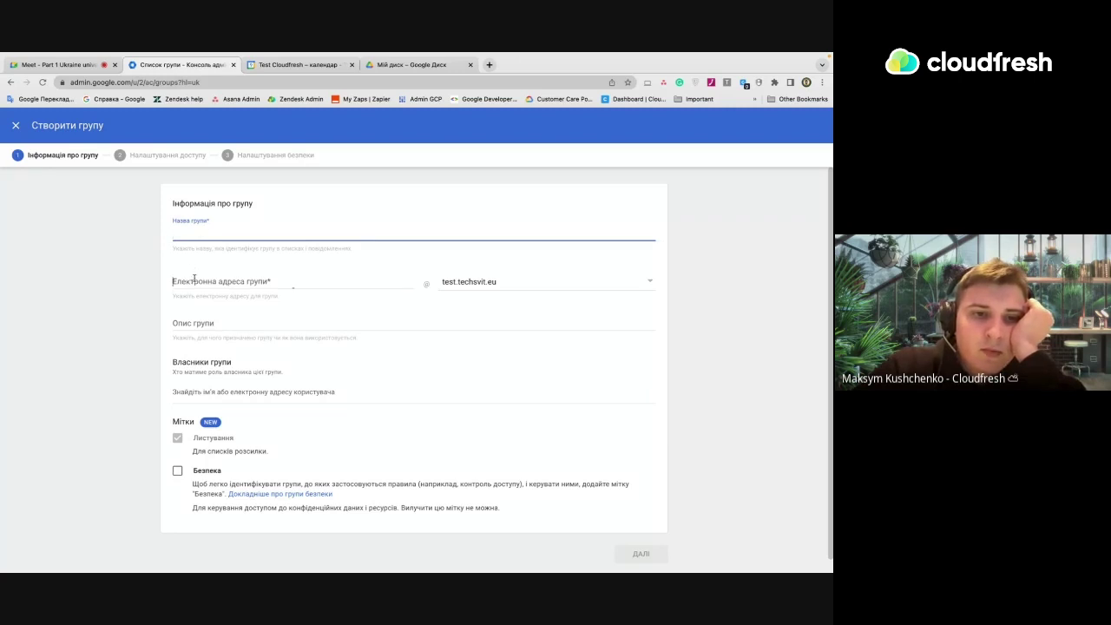
pyautogui.click(294, 277)
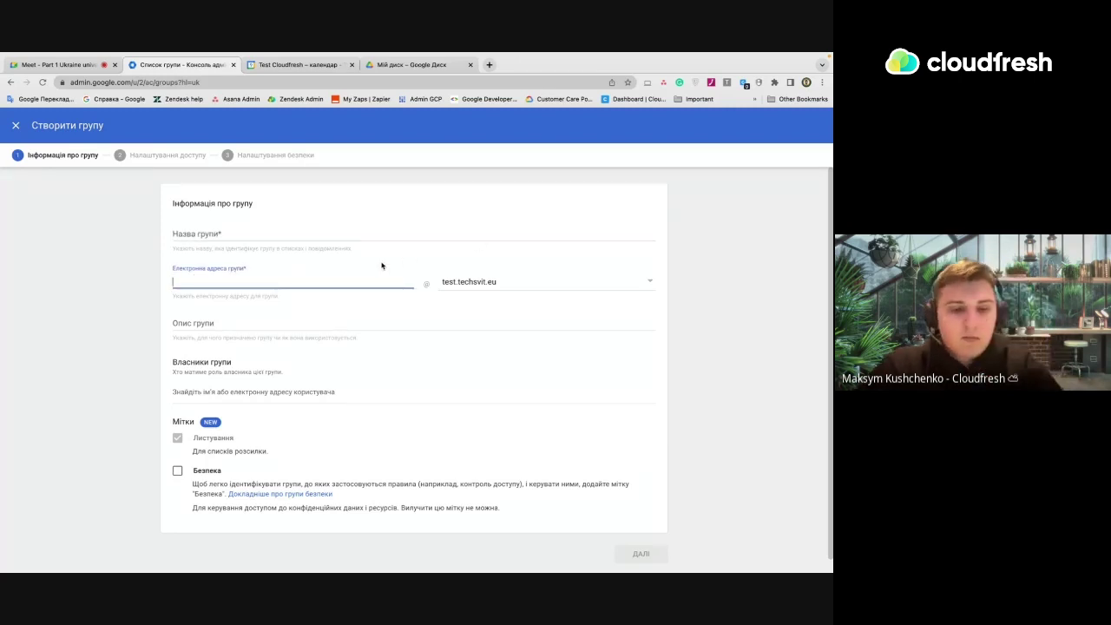
pyautogui.write('t')
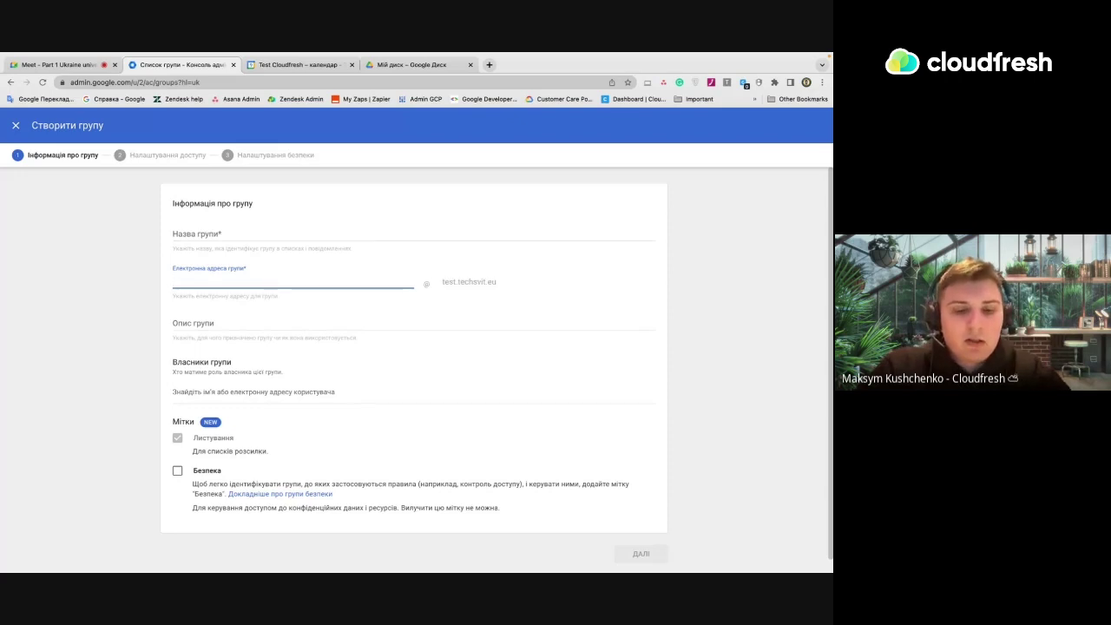
pyautogui.write('cla')
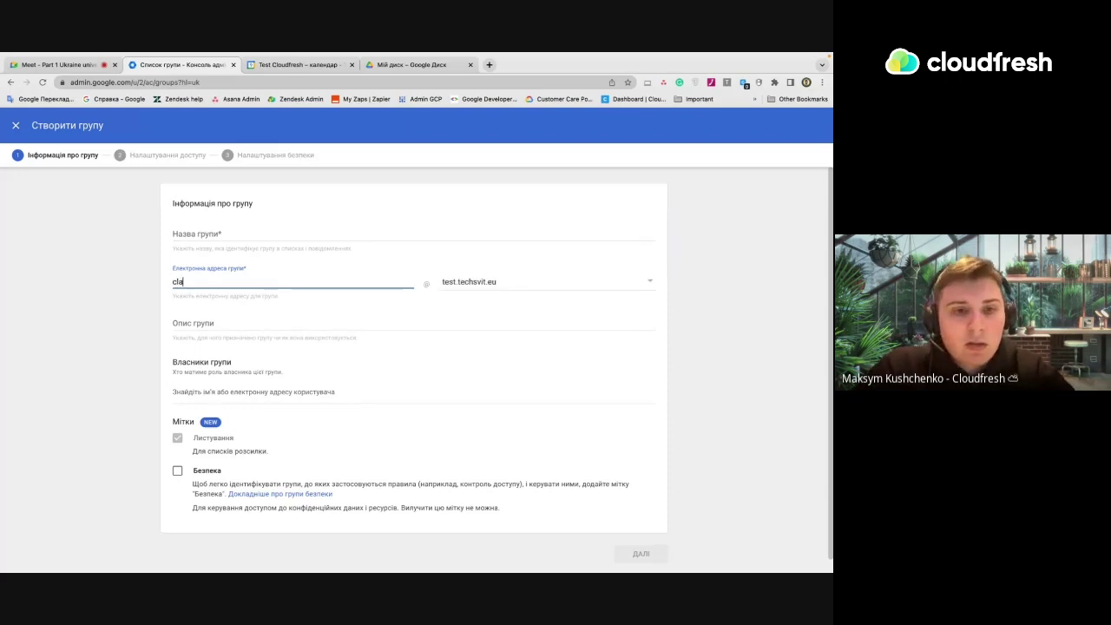
pyautogui.write('ss-1')
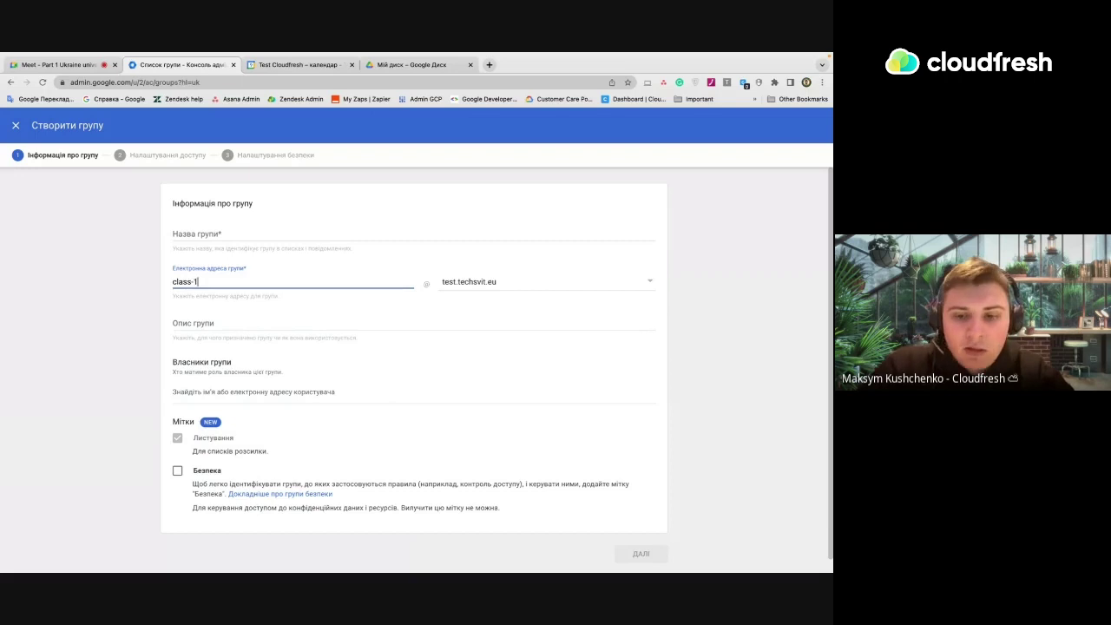
pyautogui.write('-A')
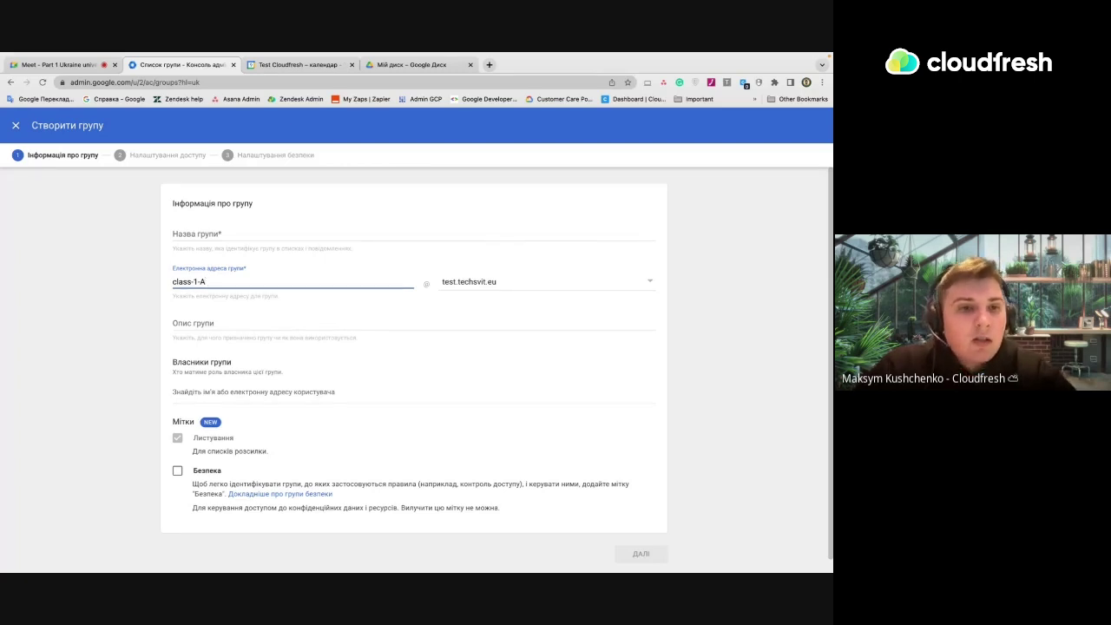
pyautogui.press('BackSpace')
pyautogui.press('BackSpace')
pyautogui.press('BackSpace')
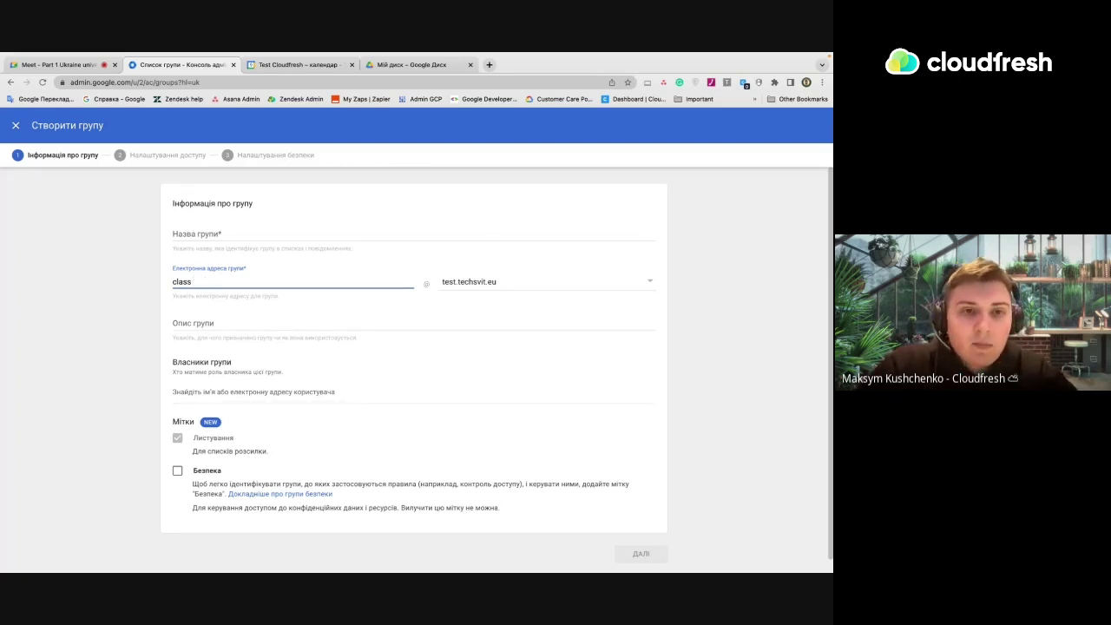
pyautogui.press('BackSpace')
pyautogui.press('BackSpace')
pyautogui.press('BackSpace')
pyautogui.press('BackSpace')
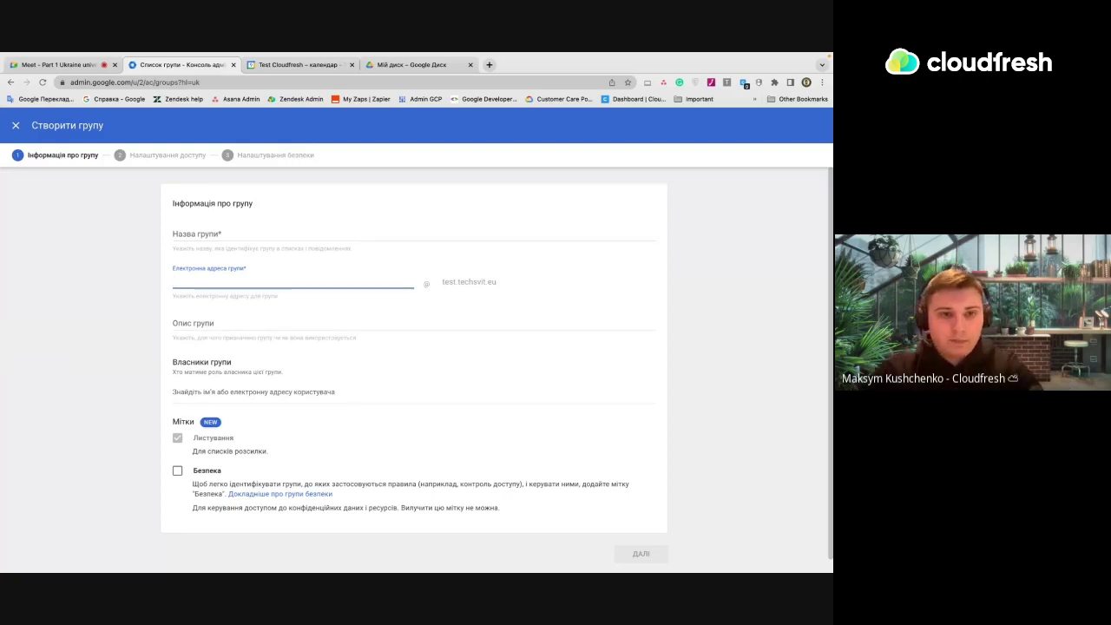
pyautogui.click(208, 315)
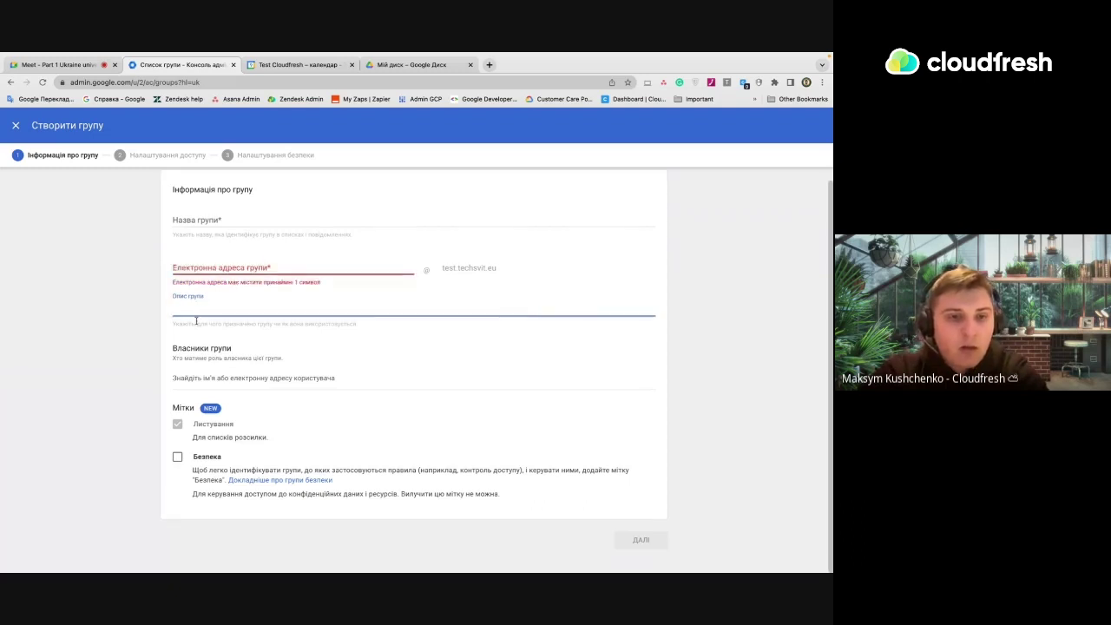
pyautogui.scroll(-1, 208, 315)
pyautogui.click(201, 271)
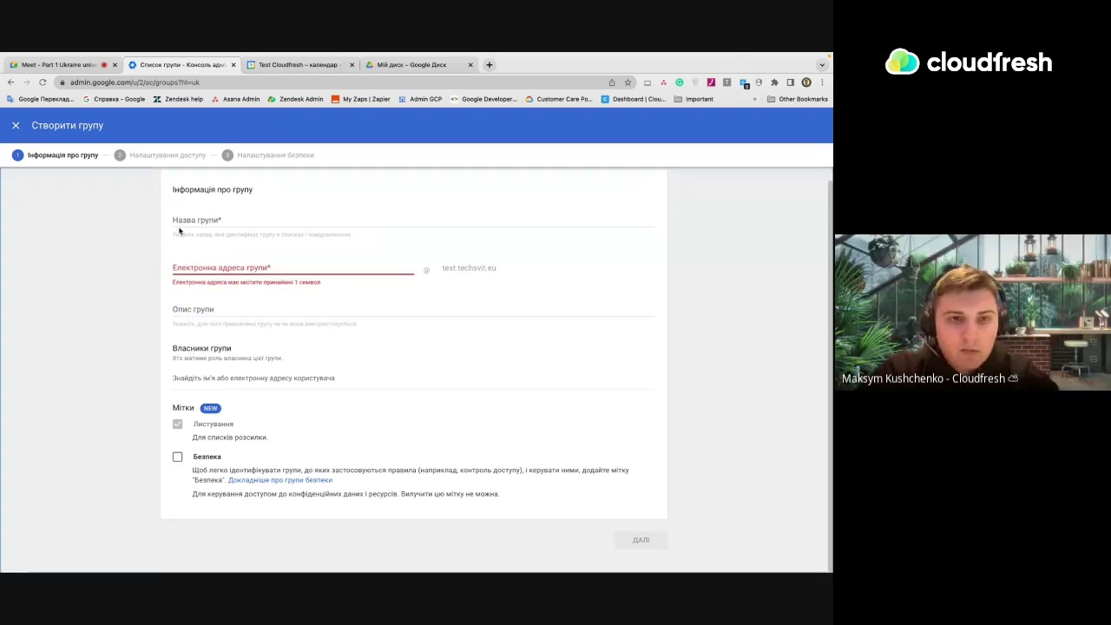
# Enter group name 'q' and email prefix 'qqqqqqq', then focus the Group owners search
pyautogui.click(209, 224)
pyautogui.write('q')
pyautogui.click(190, 268)
pyautogui.write('qqqqqqq')
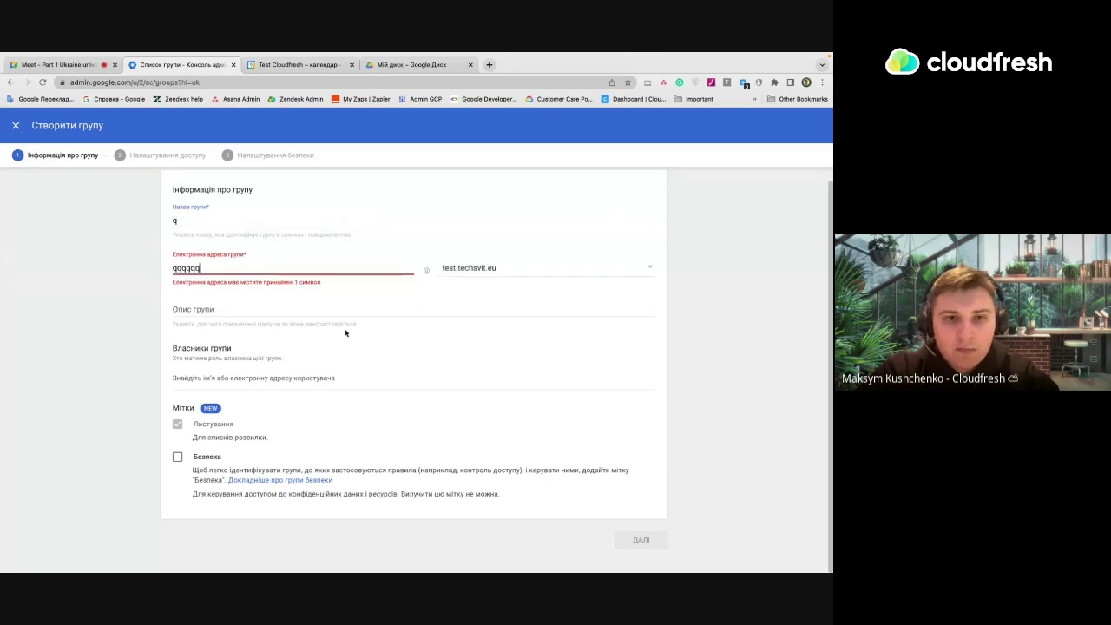
pyautogui.click(345, 333)
pyautogui.click(205, 378)
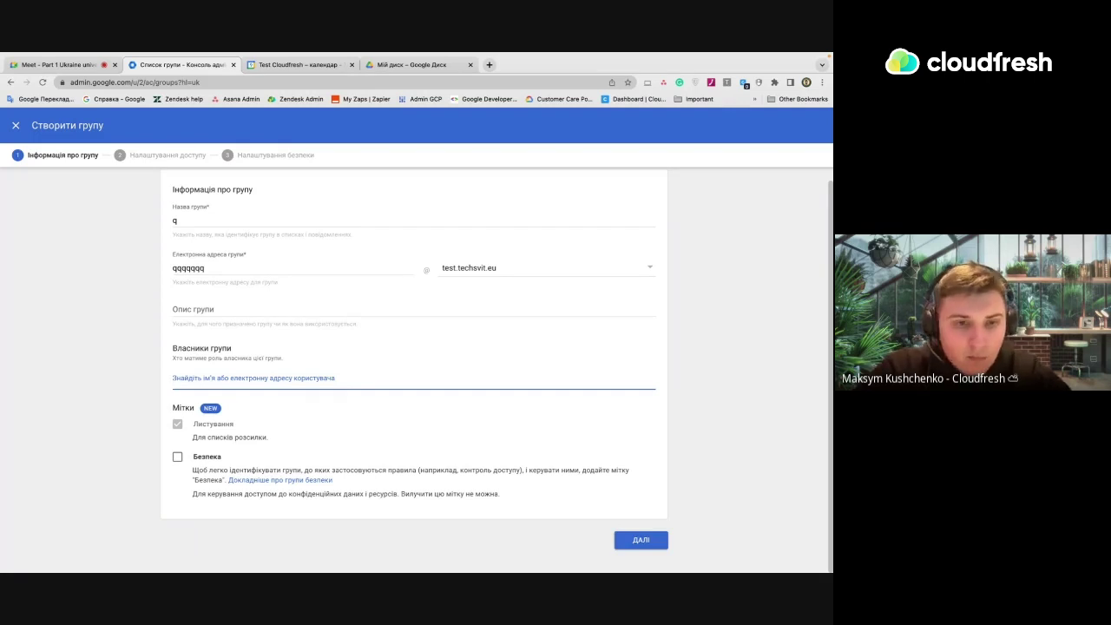
# Add a searched user as group owner, remove them again, and inspect the label options
pyautogui.write('mkv')
pyautogui.click(233, 414)
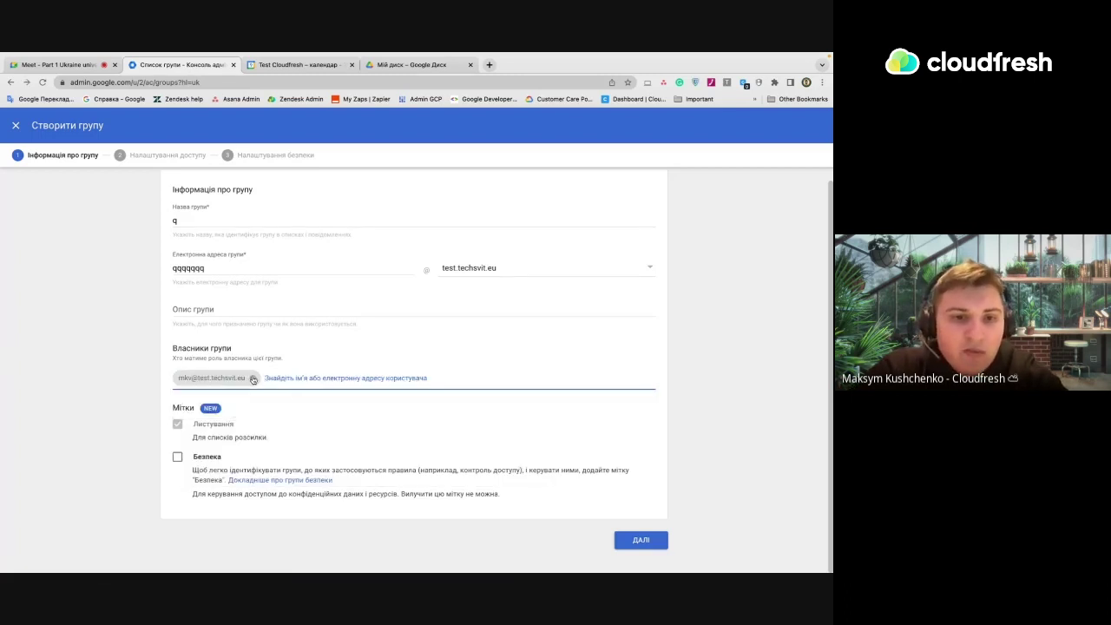
pyautogui.click(252, 379)
pyautogui.doubleClick(179, 407)
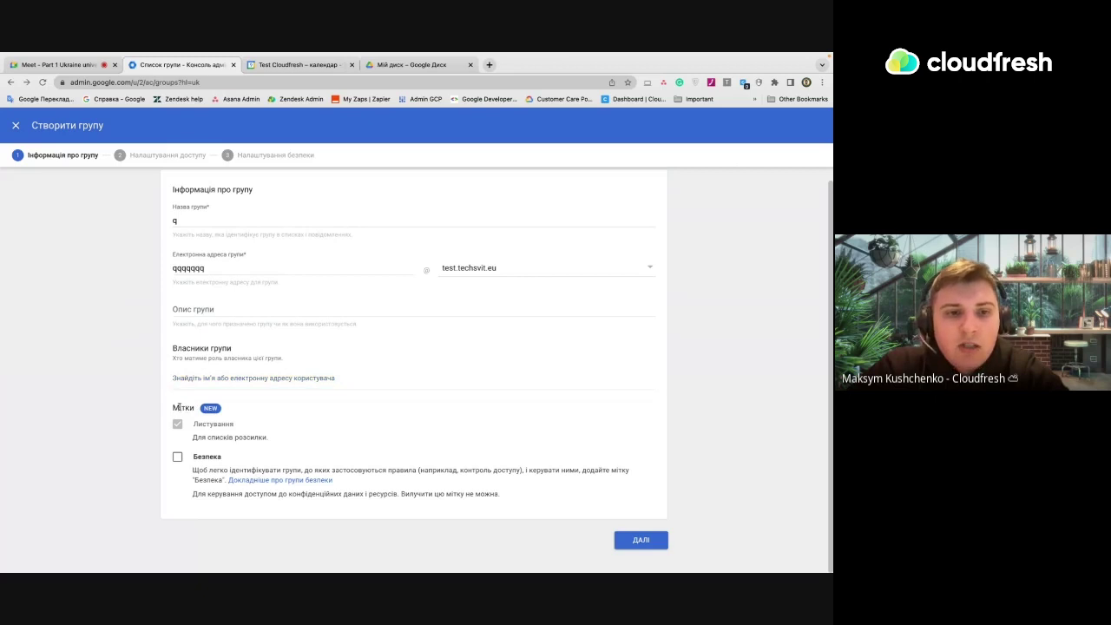
pyautogui.click(240, 417)
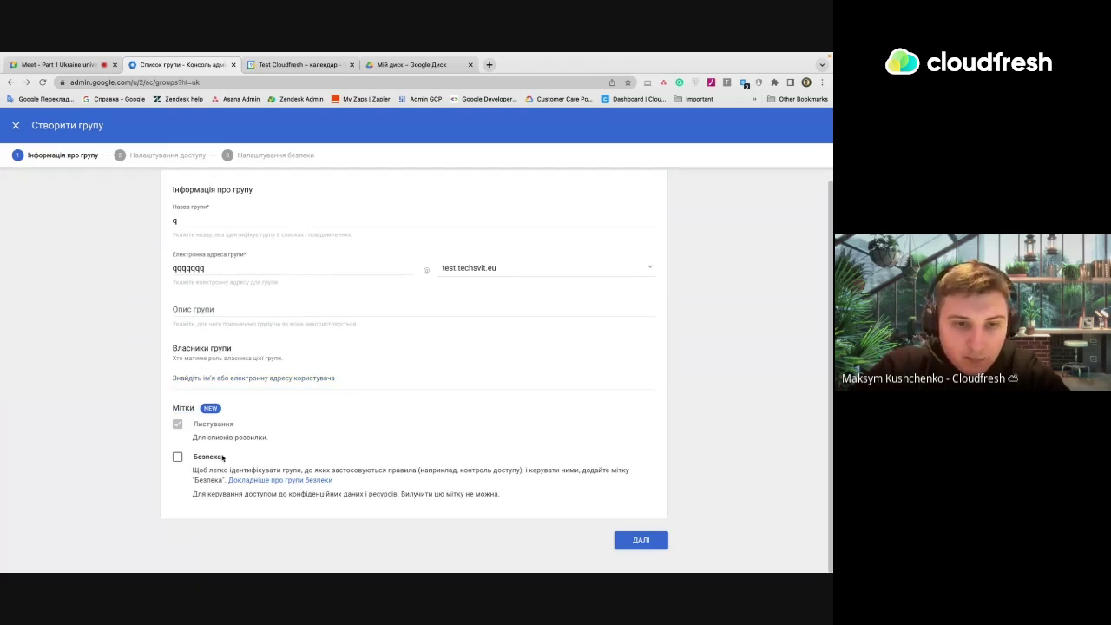
pyautogui.moveTo(195, 423); pyautogui.dragTo(234, 426)
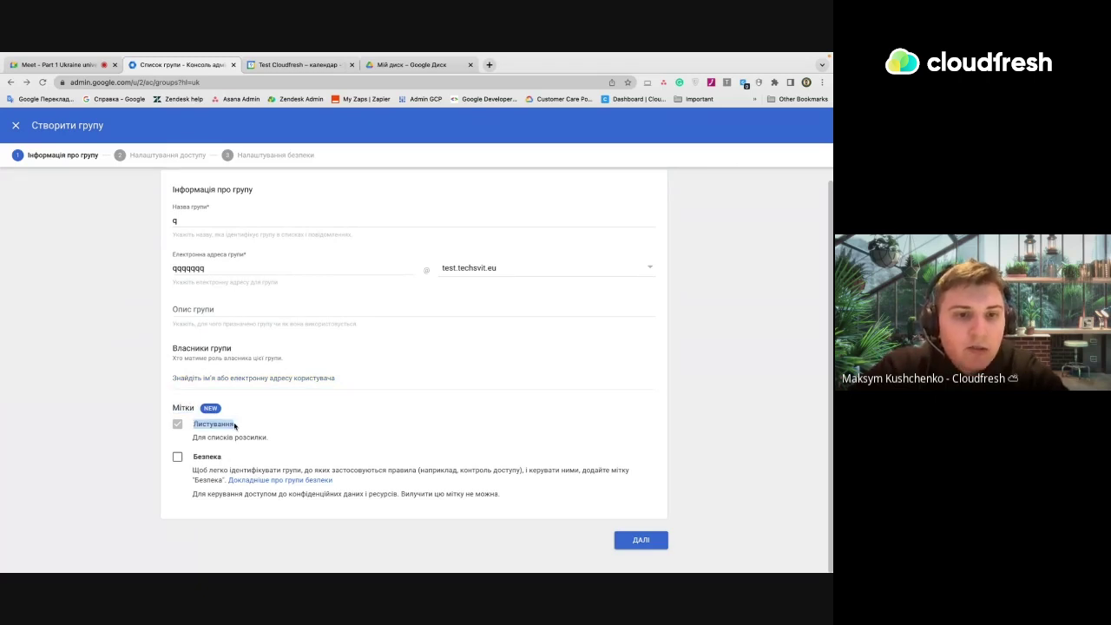
pyautogui.click(235, 425)
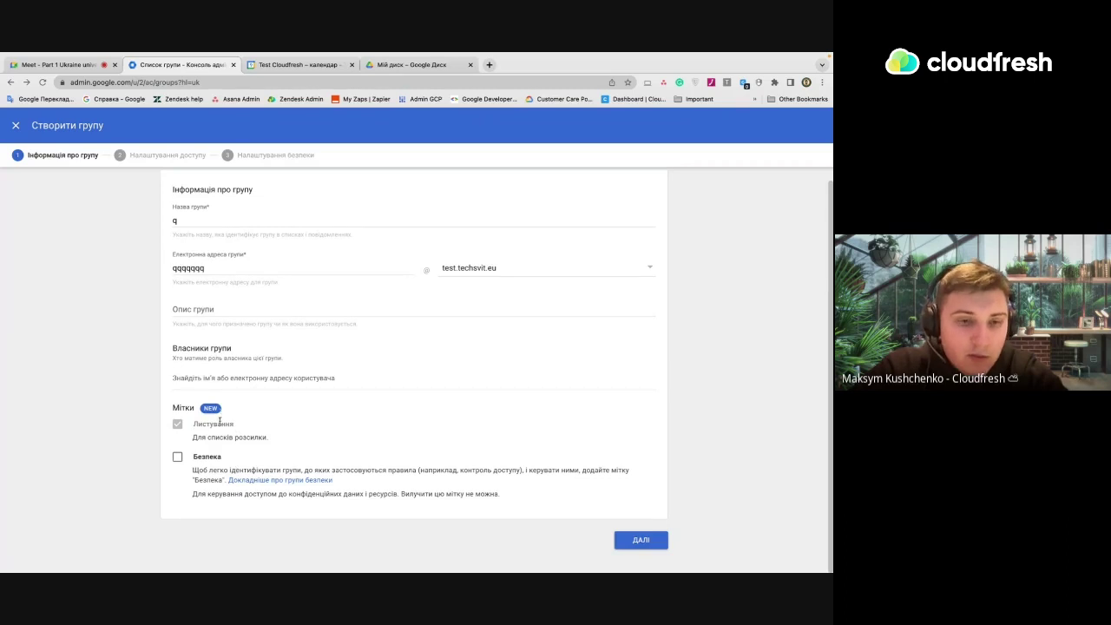
# Toggle the Безпека label on and off, leaving it unchecked, and proceed to access settings
pyautogui.click(177, 456)
pyautogui.scroll(-1, 270, 433)
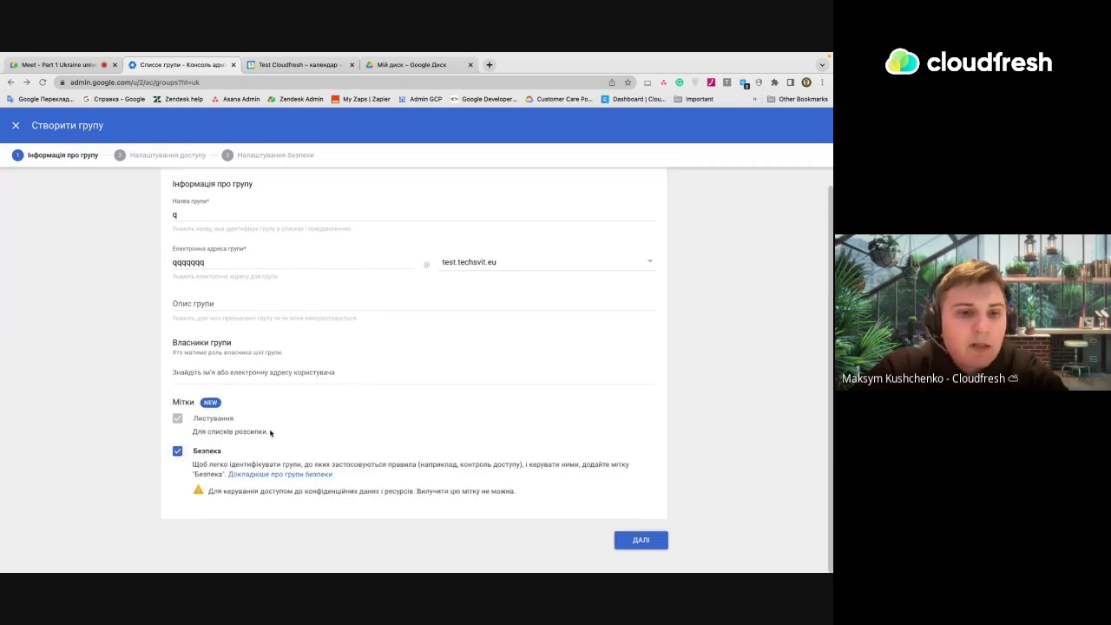
pyautogui.scroll(1, 214, 442)
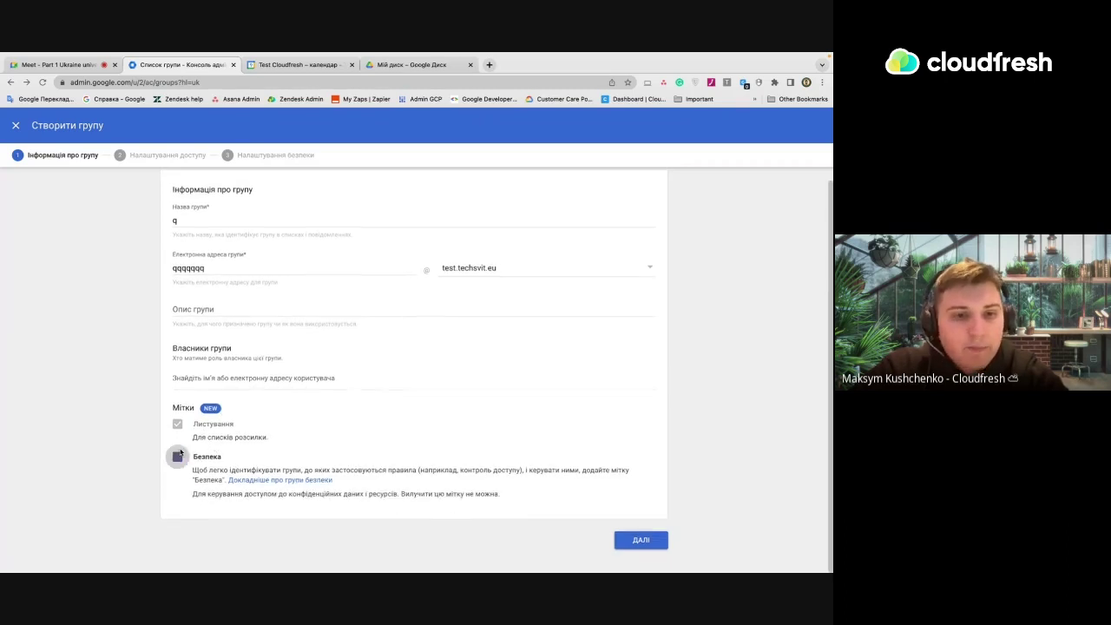
pyautogui.click(177, 457)
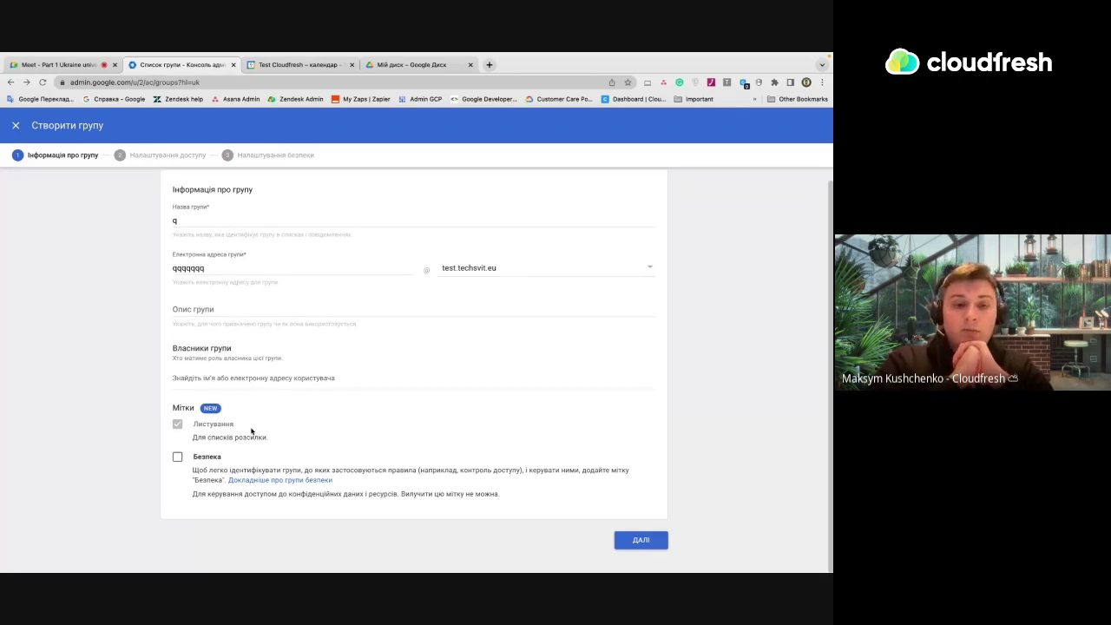
pyautogui.click(176, 457)
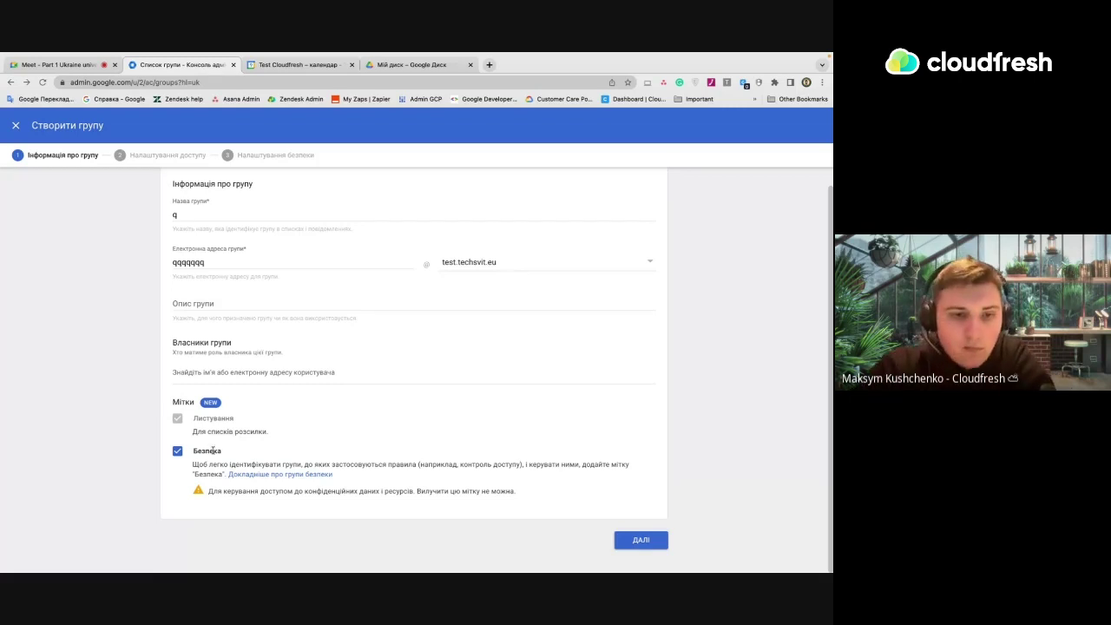
pyautogui.click(177, 450)
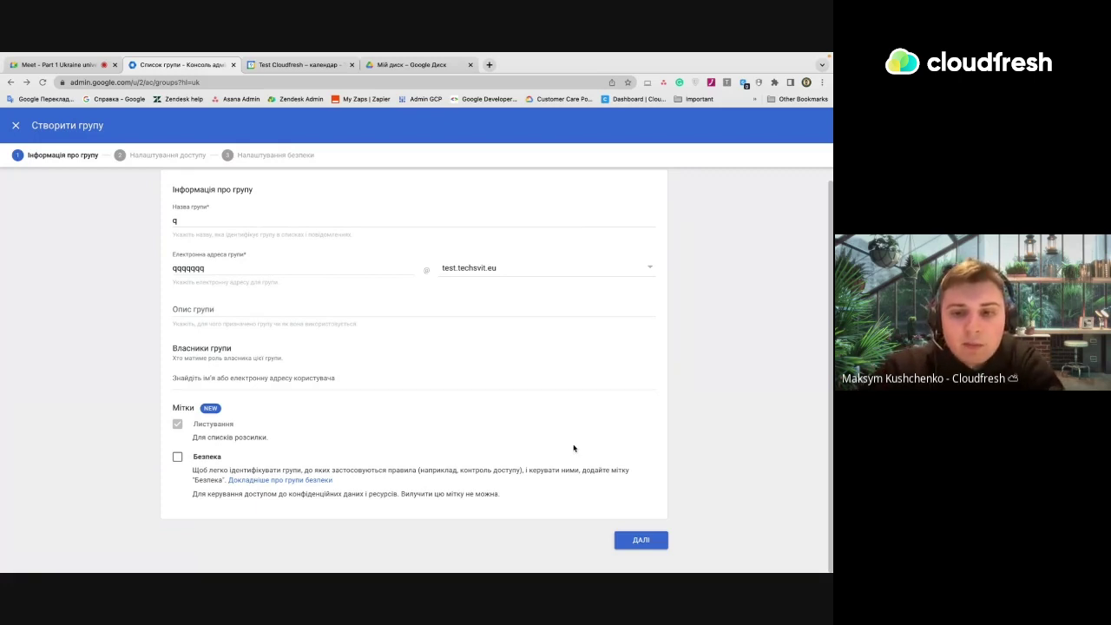
pyautogui.click(630, 539)
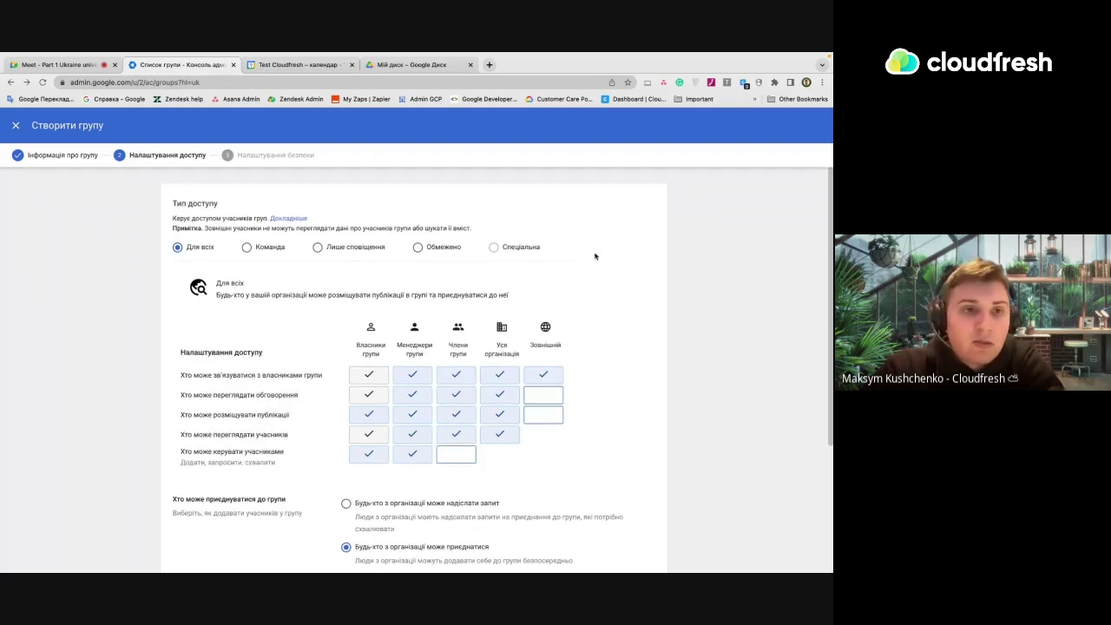
pyautogui.scroll(-2, 594, 256)
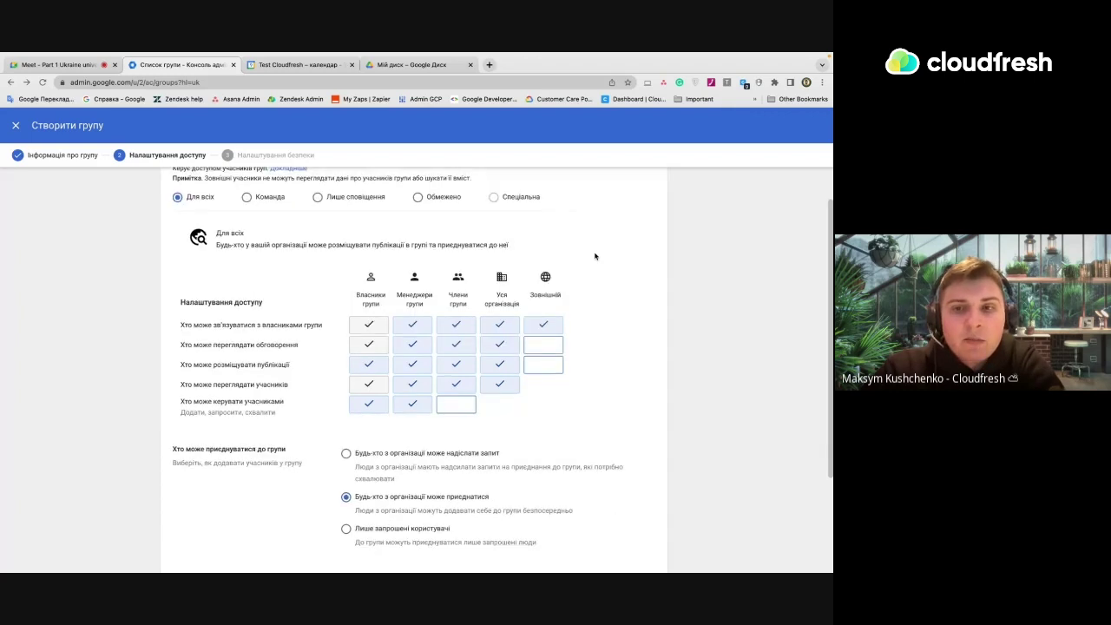
pyautogui.scroll(2, 594, 256)
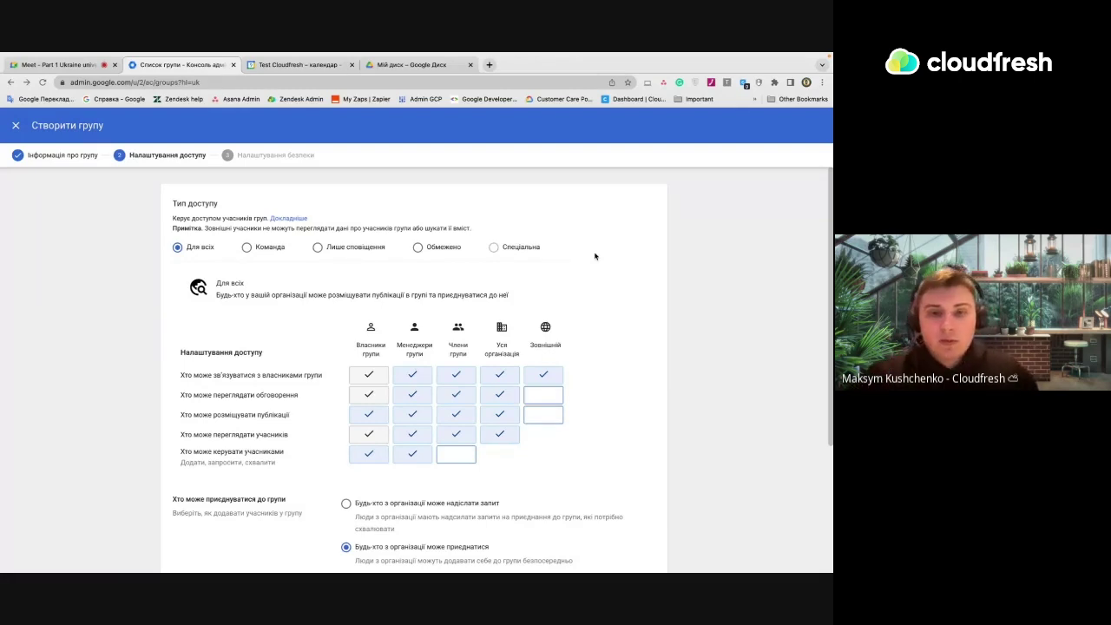
pyautogui.scroll(-1, 480, 338)
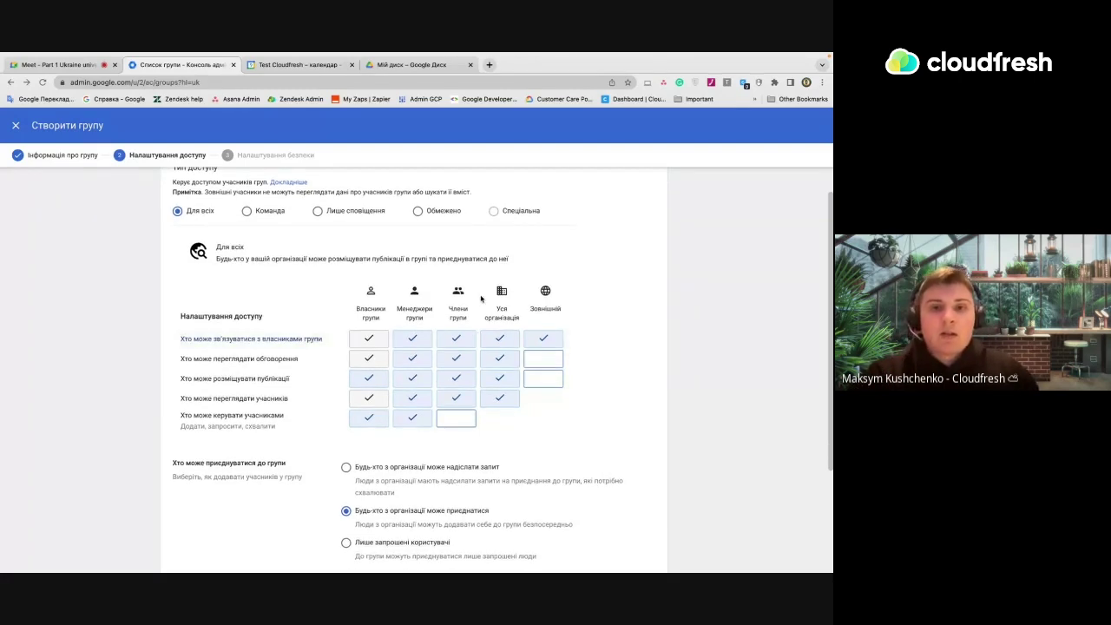
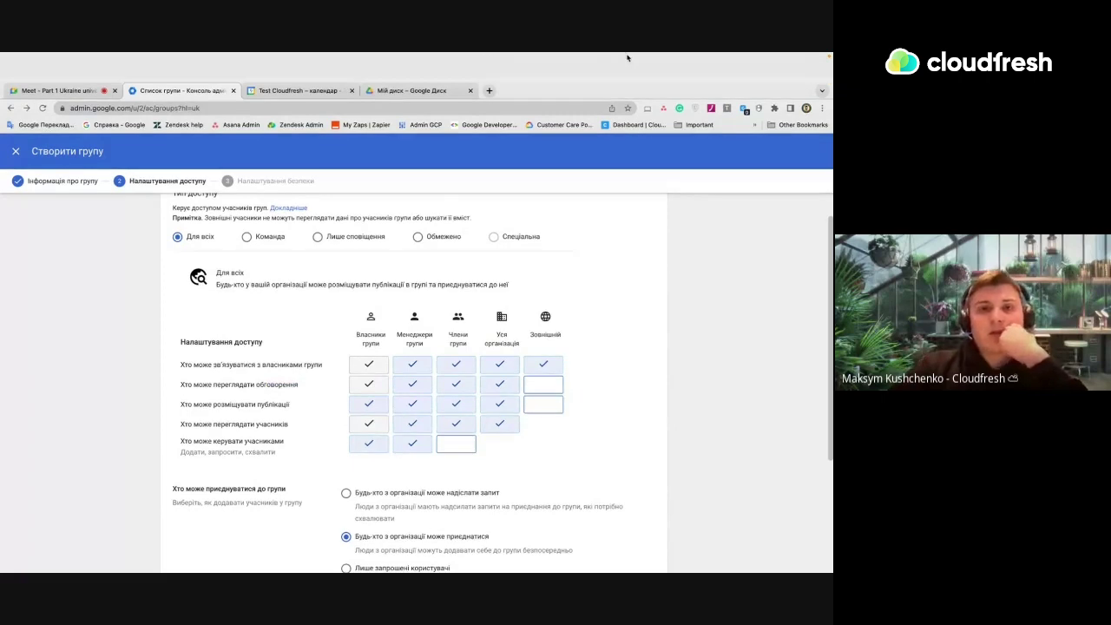
# Untick Entire organization in the 'Who can view conversations' row
pyautogui.scroll(-1, 585, 230)
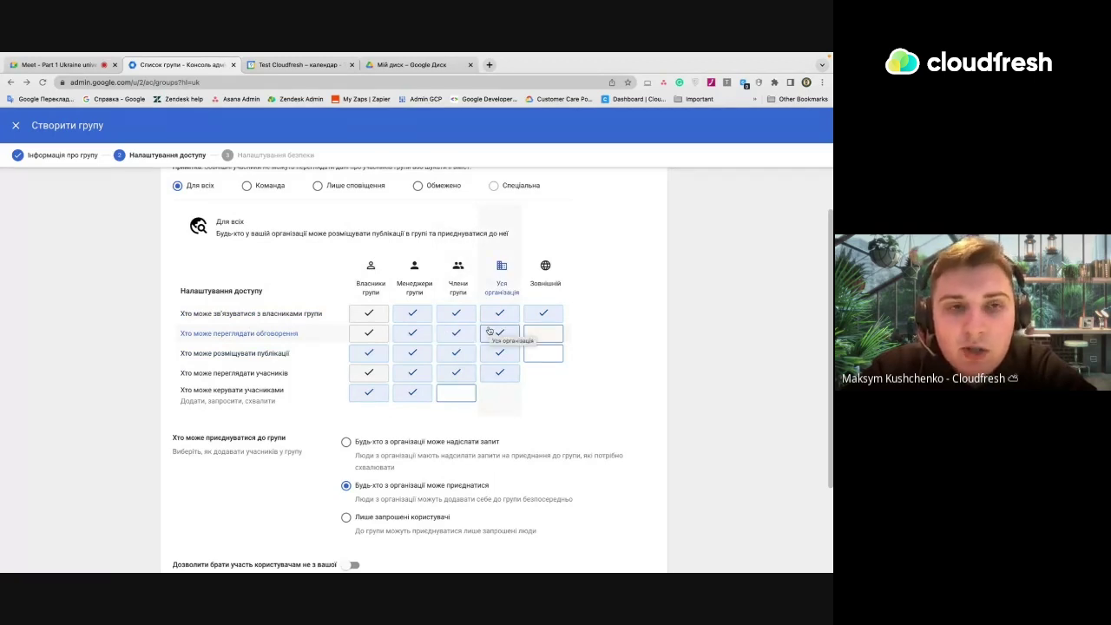
pyautogui.click(489, 331)
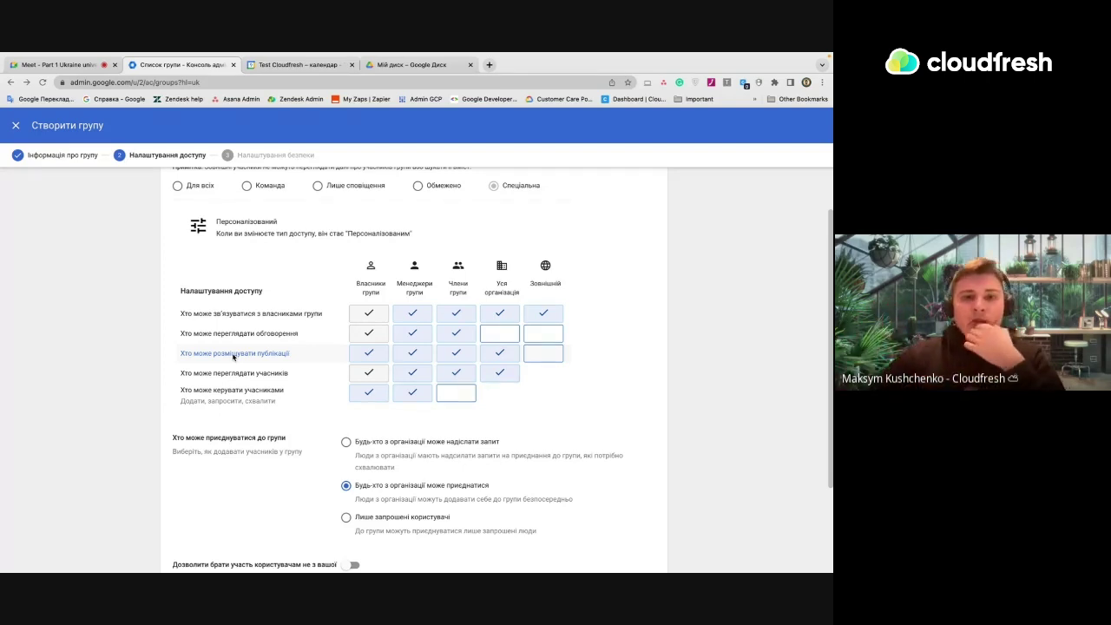
# Keep external posting off and untick Group managers and Group owners under 'Who can manage members'
pyautogui.click(531, 356)
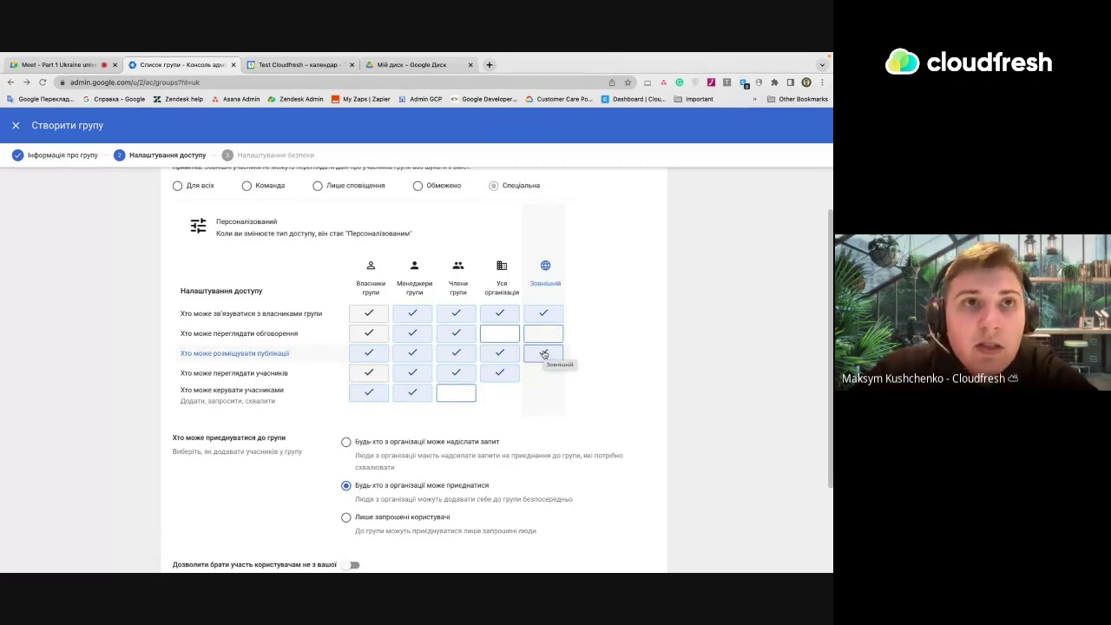
pyautogui.click(543, 353)
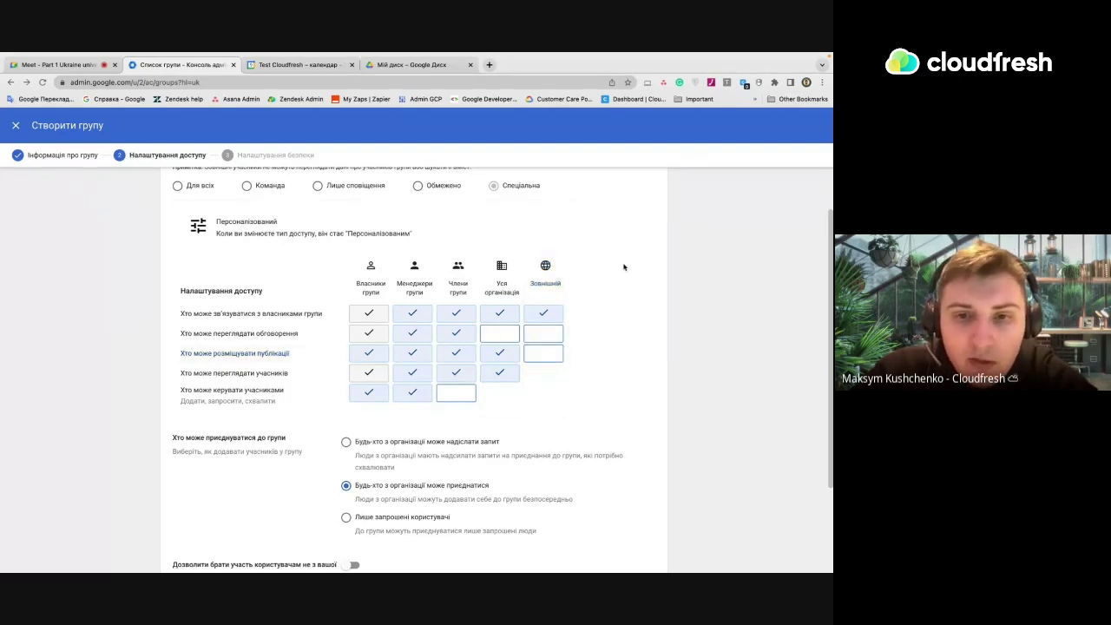
pyautogui.scroll(-2, 608, 265)
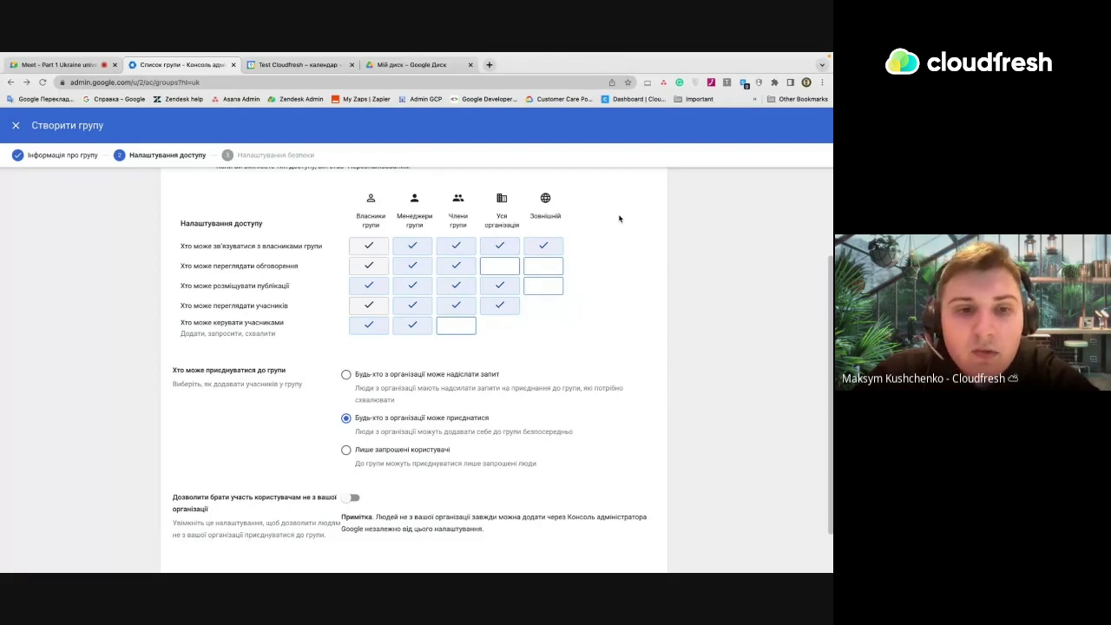
pyautogui.click(409, 327)
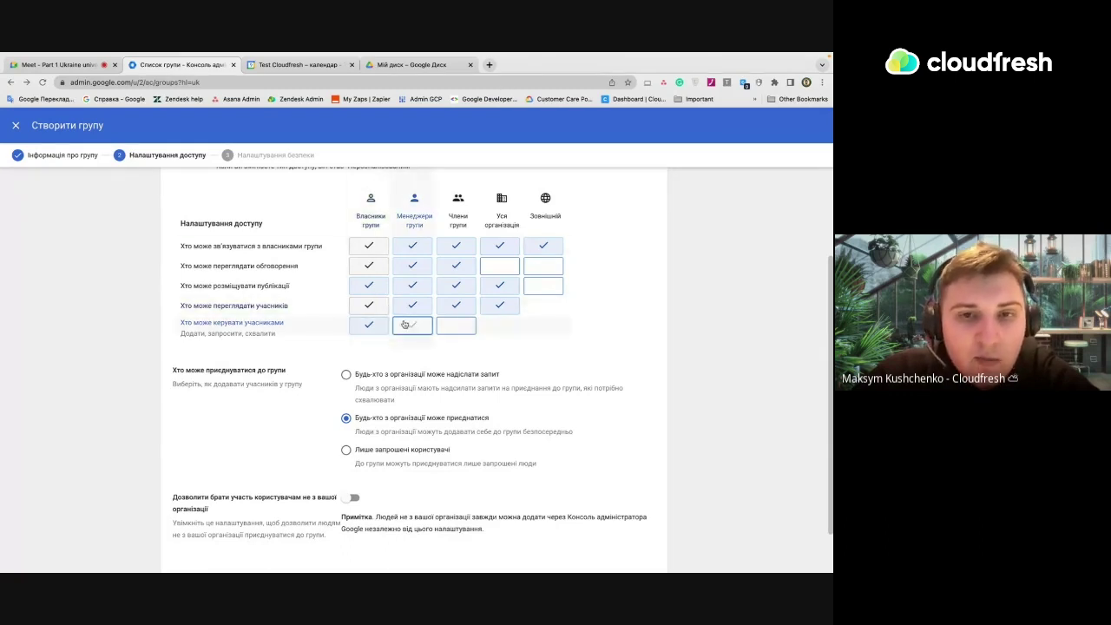
pyautogui.click(405, 324)
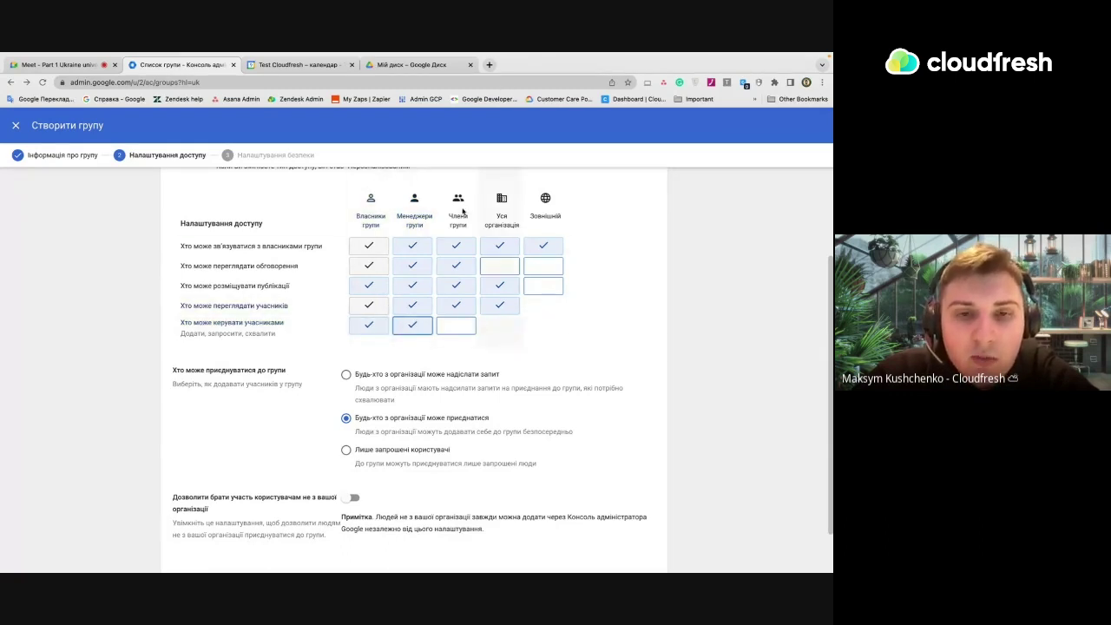
pyautogui.click(413, 324)
pyautogui.click(383, 325)
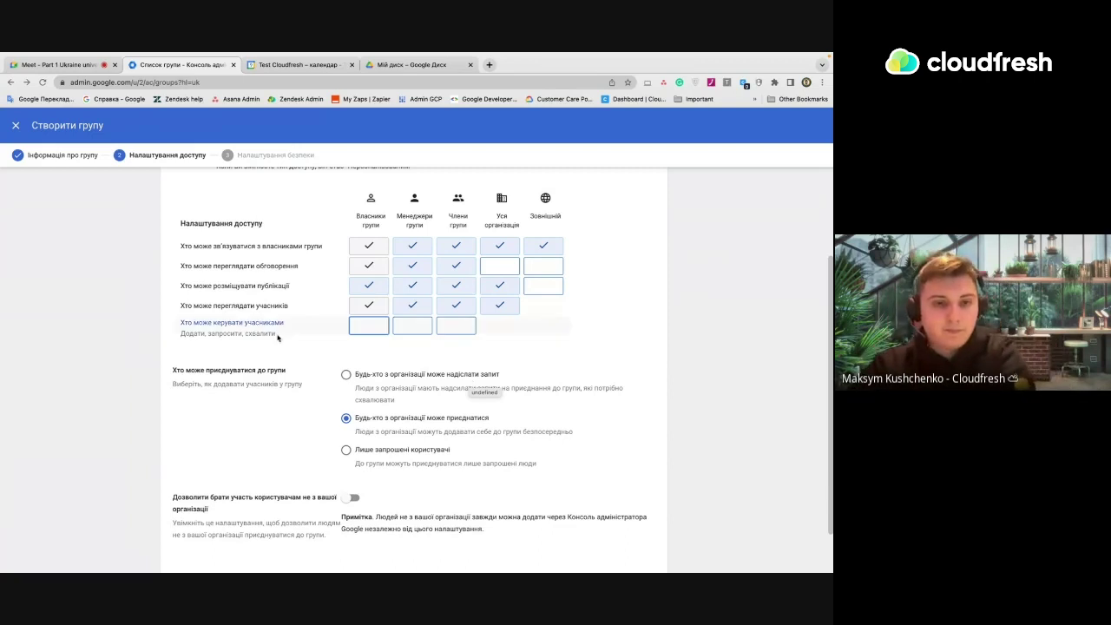
pyautogui.scroll(-2, 234, 329)
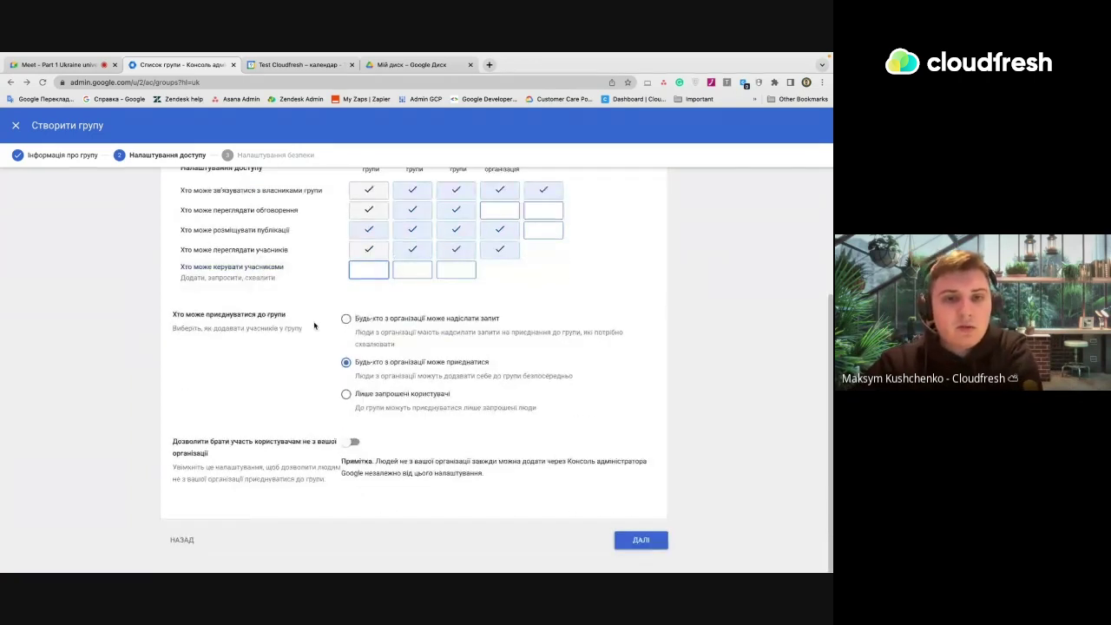
# Set 'Who can join the group' to 'Anyone in the organization can ask'
pyautogui.click(364, 321)
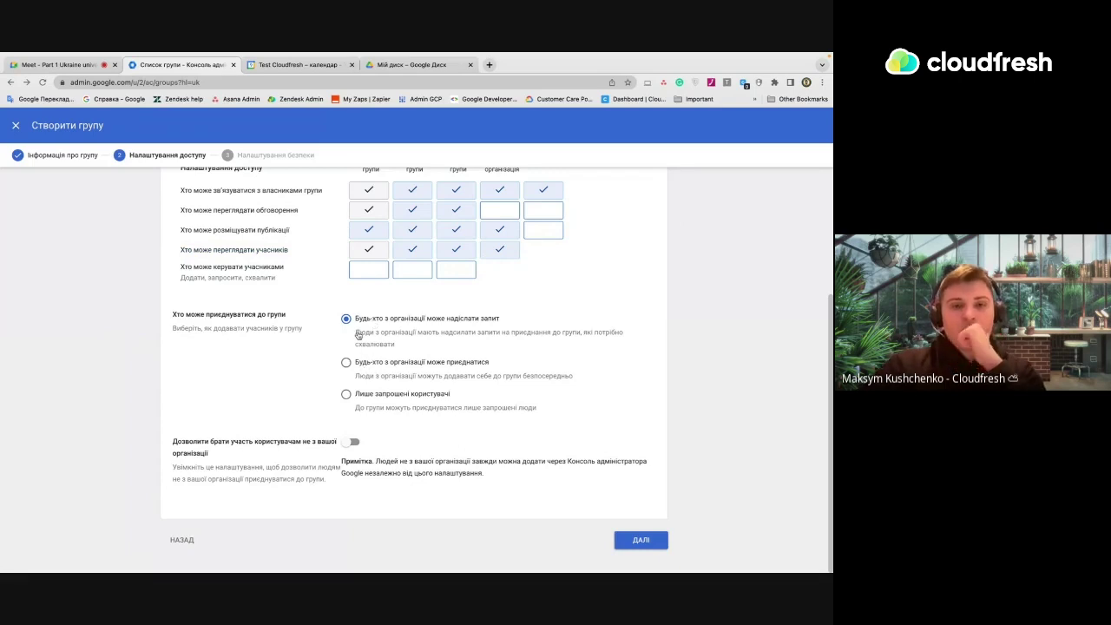
pyautogui.click(409, 363)
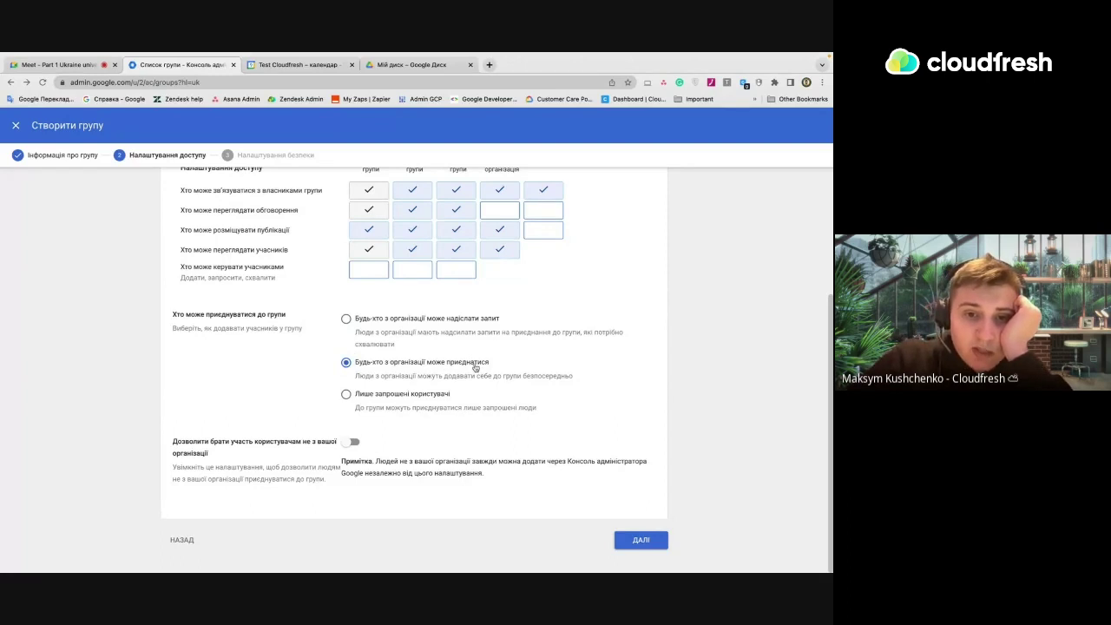
pyautogui.click(448, 320)
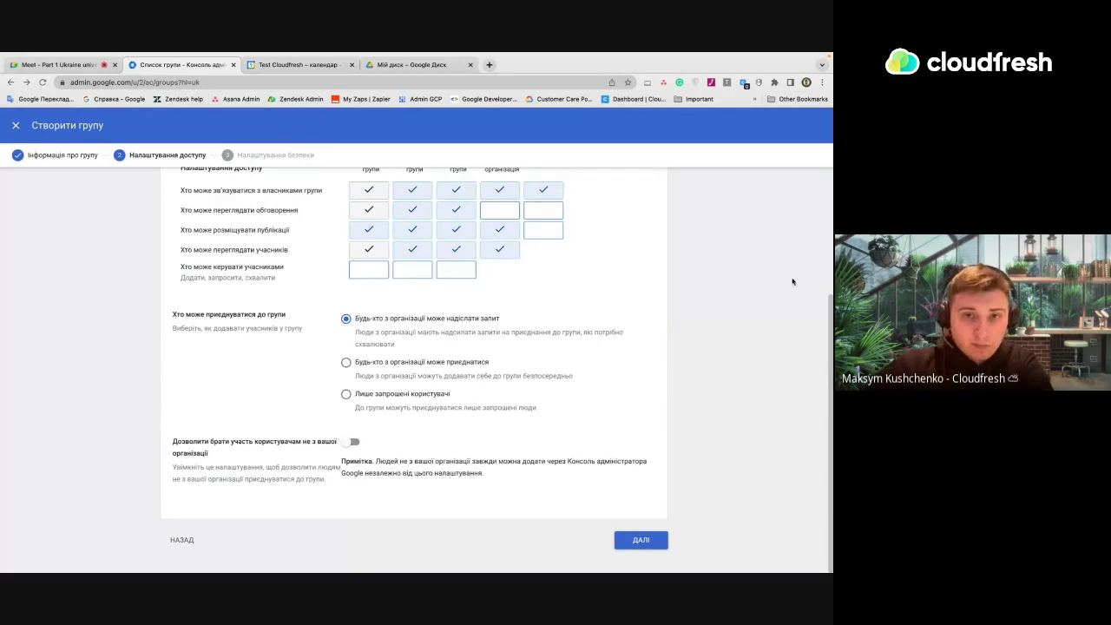
pyautogui.scroll(1, 792, 282)
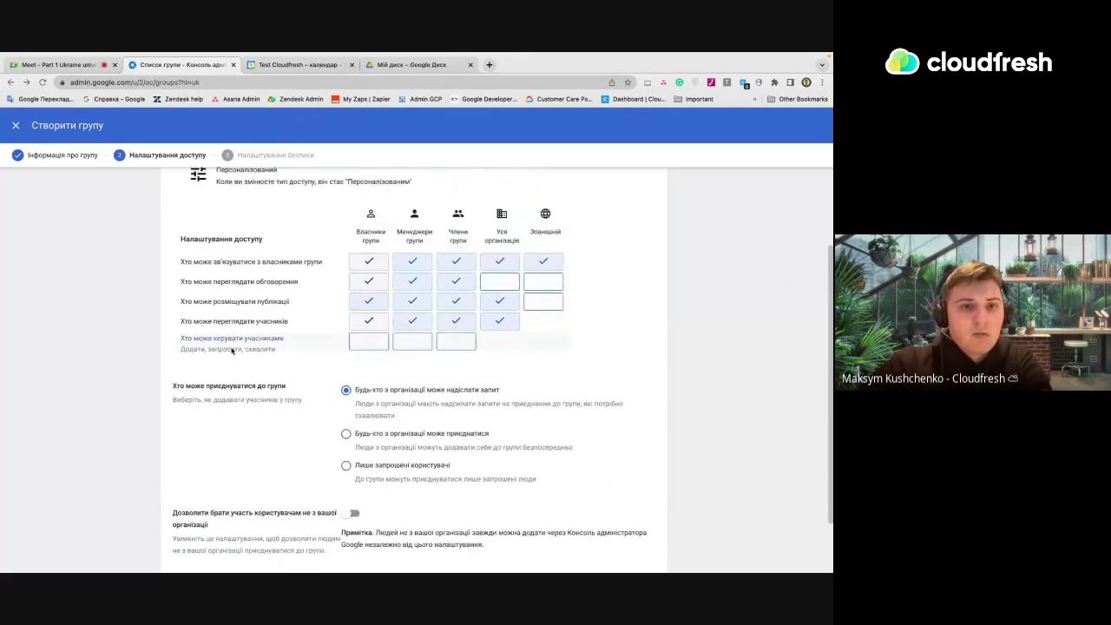
pyautogui.scroll(-1, 242, 353)
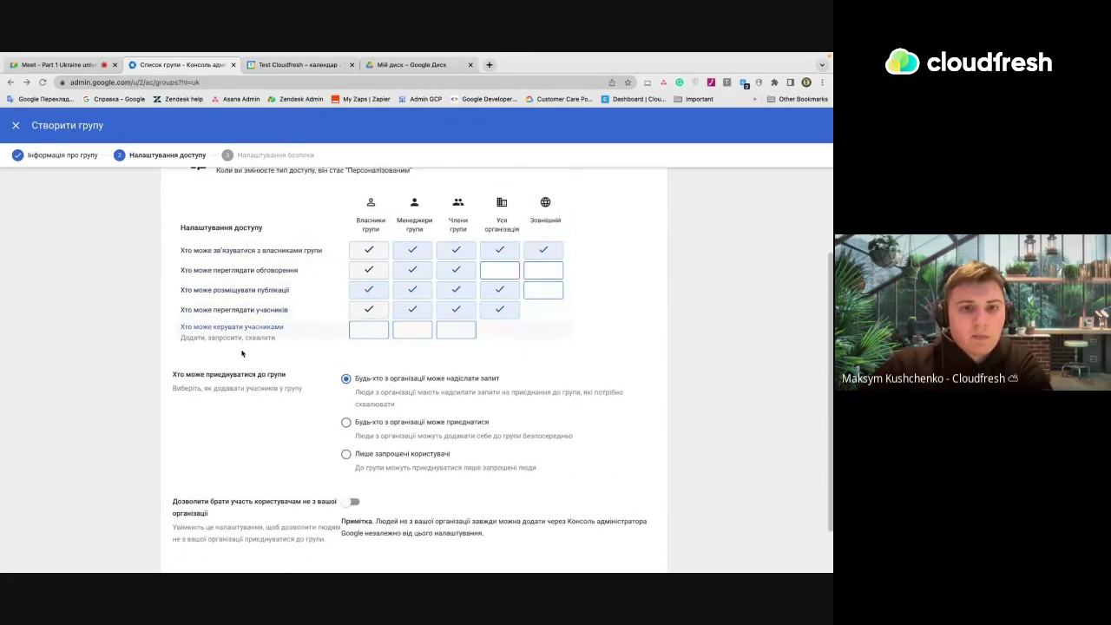
pyautogui.scroll(-1, 495, 290)
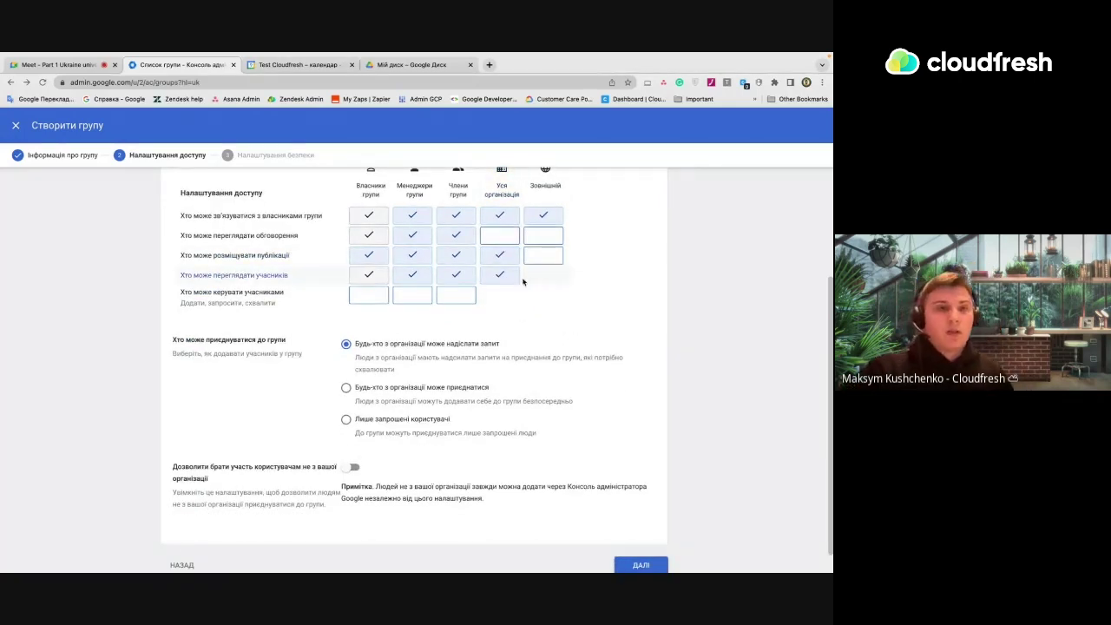
pyautogui.scroll(-1, 512, 278)
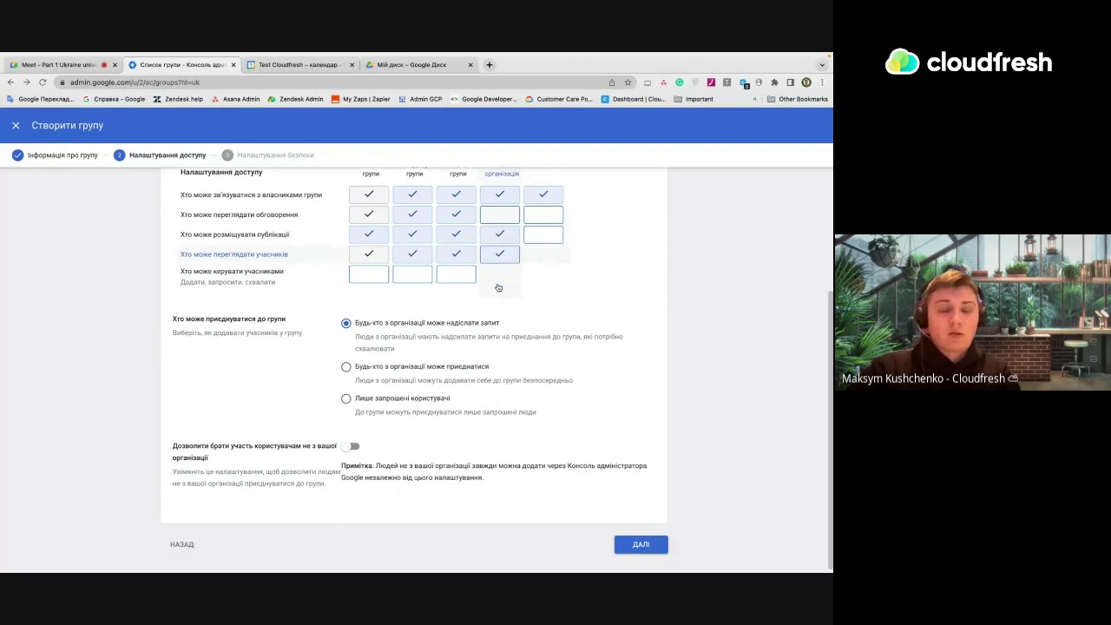
pyautogui.scroll(-1, 441, 354)
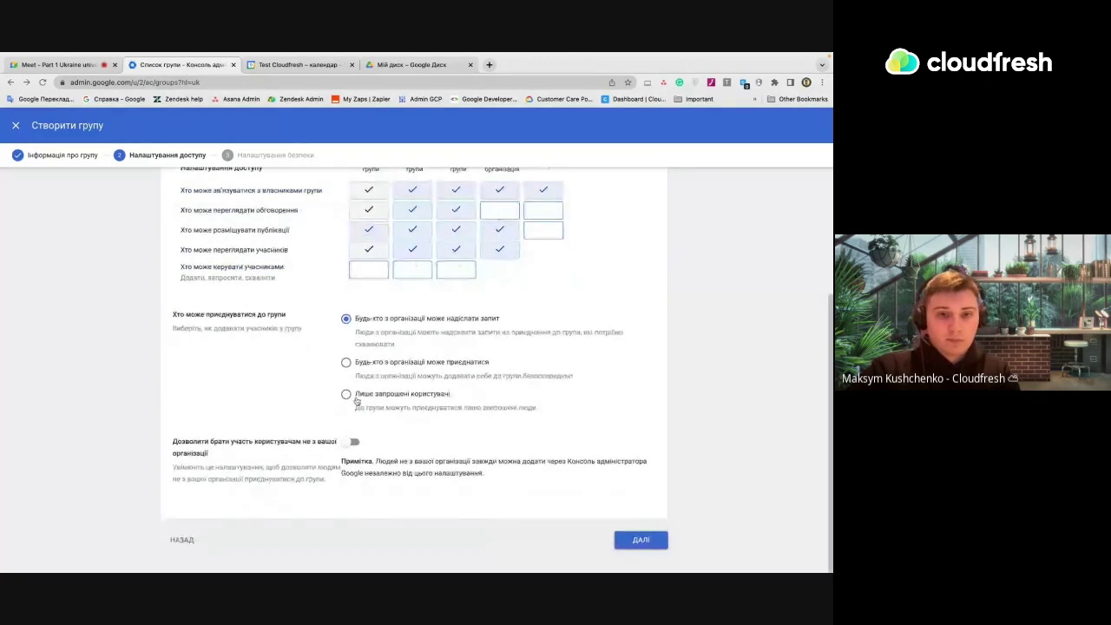
# Choose 'Only invited users', enable 'Allow members outside your organization', and go to security settings
pyautogui.click(346, 393)
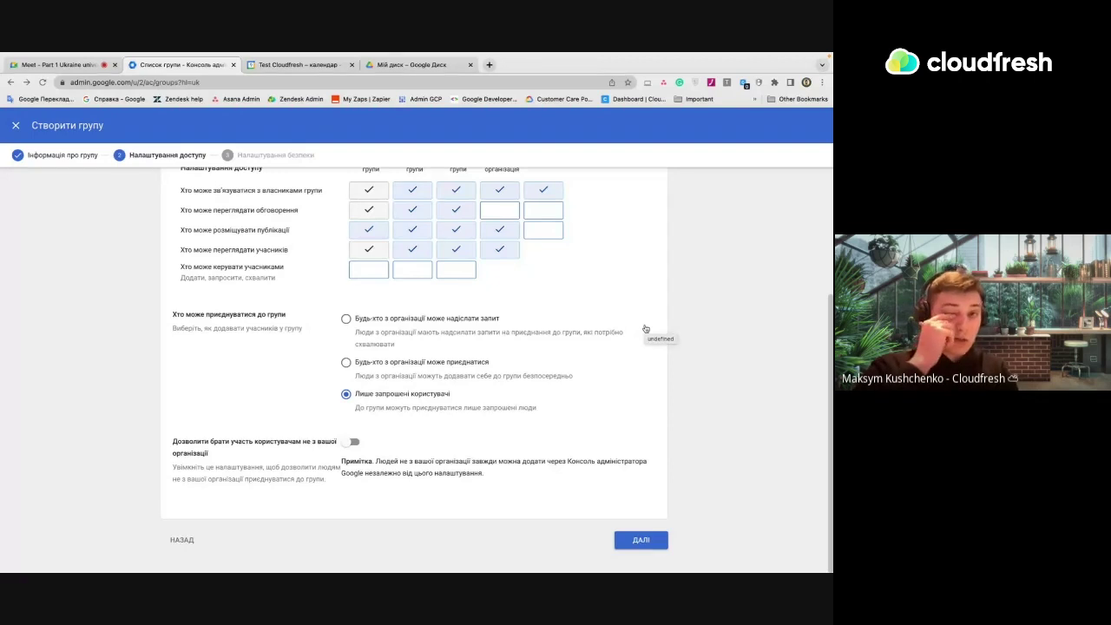
pyautogui.scroll(3, 645, 329)
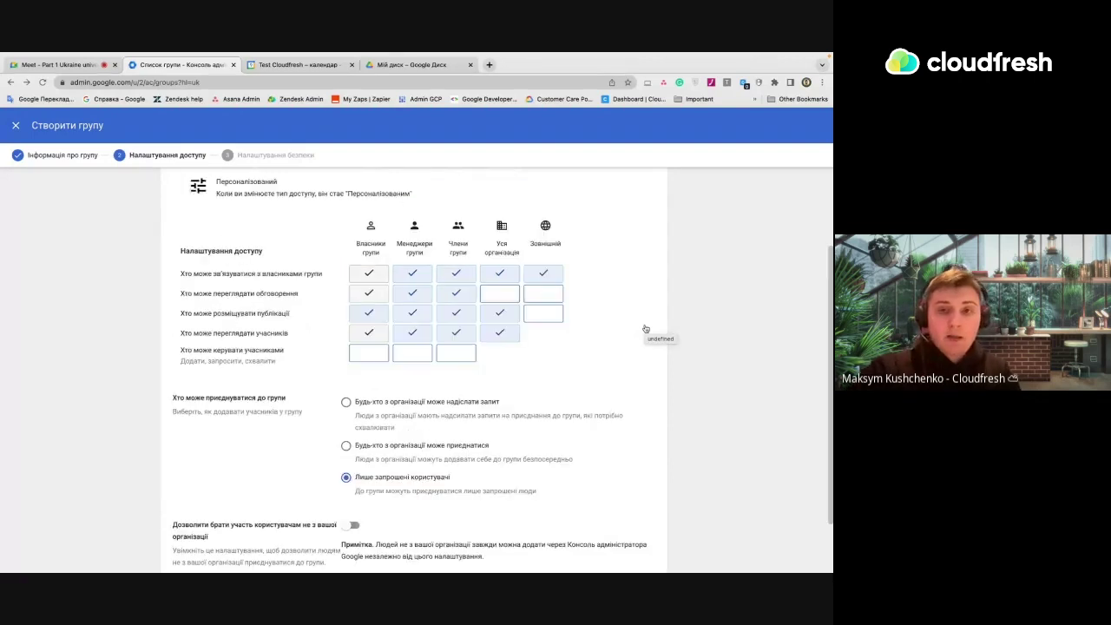
pyautogui.scroll(-3, 521, 365)
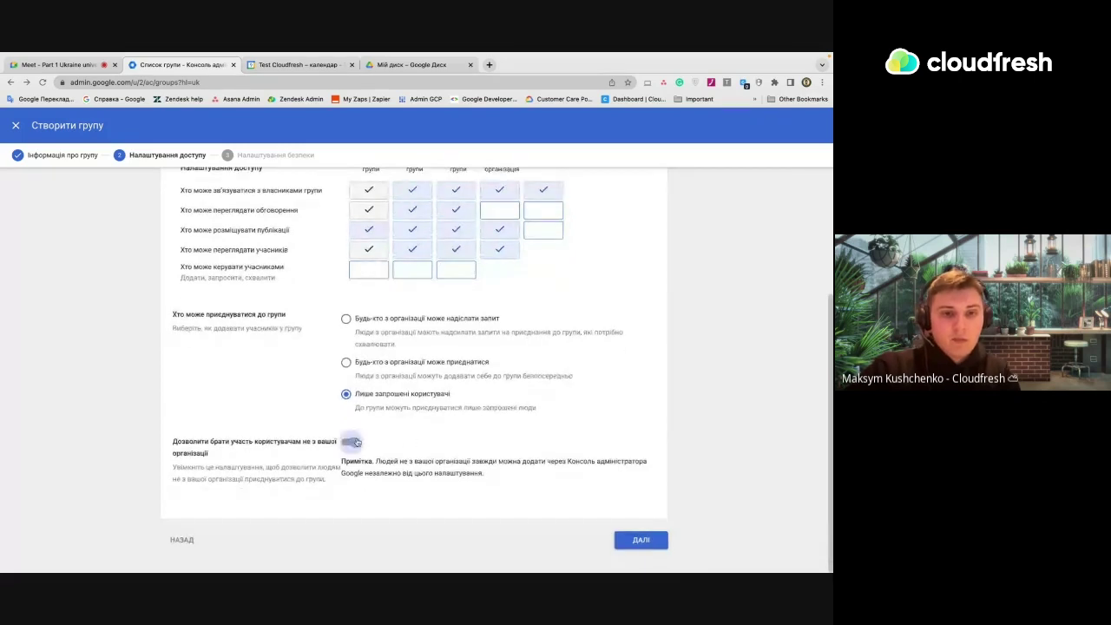
pyautogui.click(353, 442)
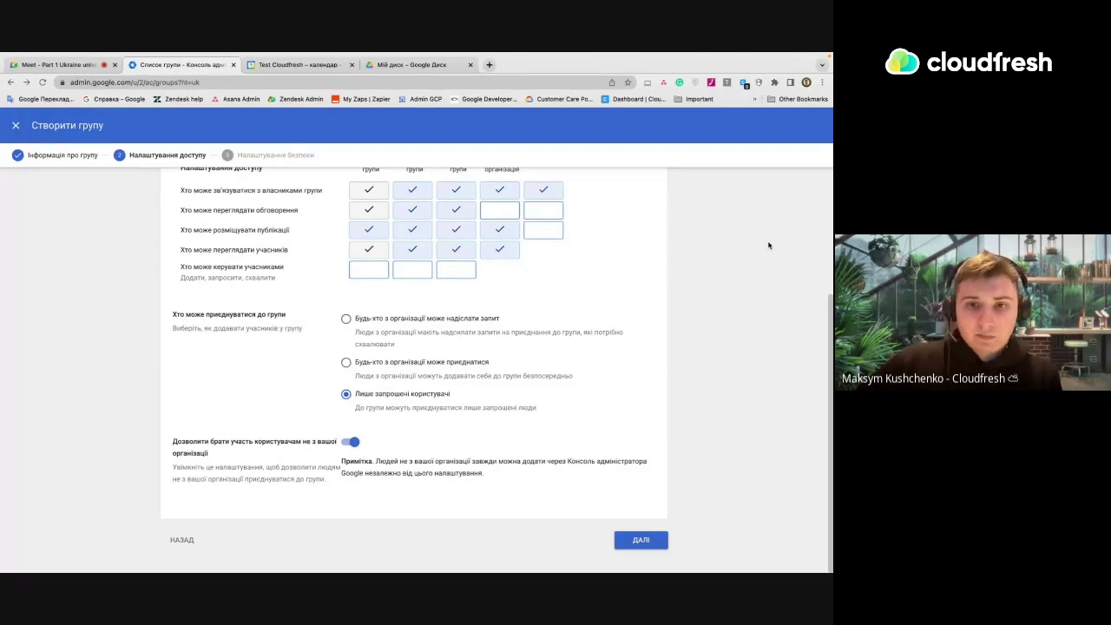
pyautogui.click(641, 542)
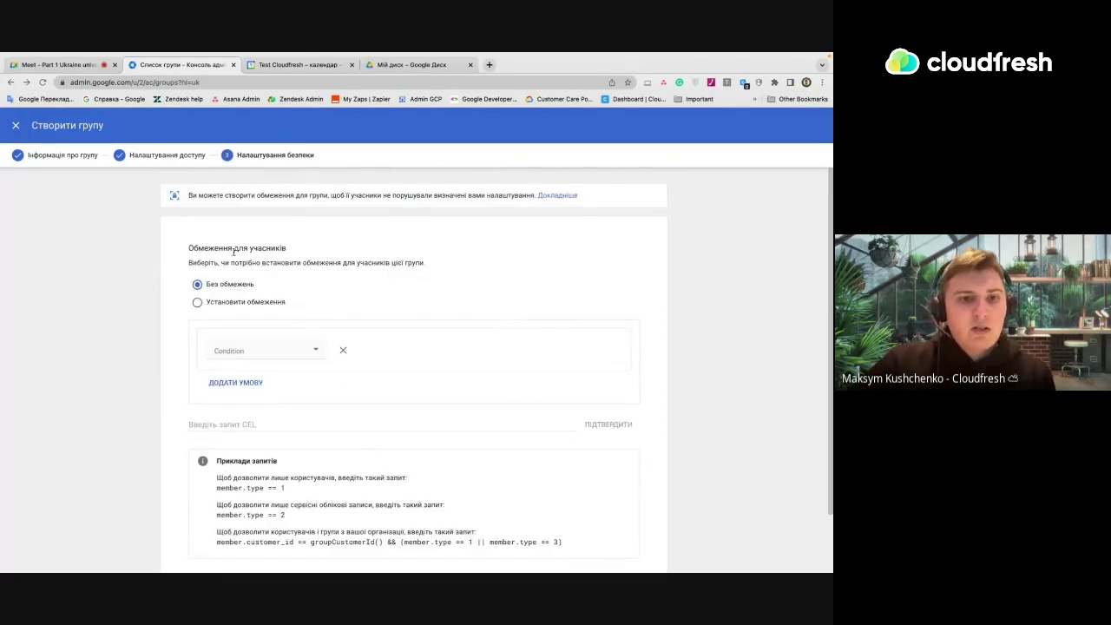
# Build a member restriction condition using the member.type field
pyautogui.scroll(-1, 273, 253)
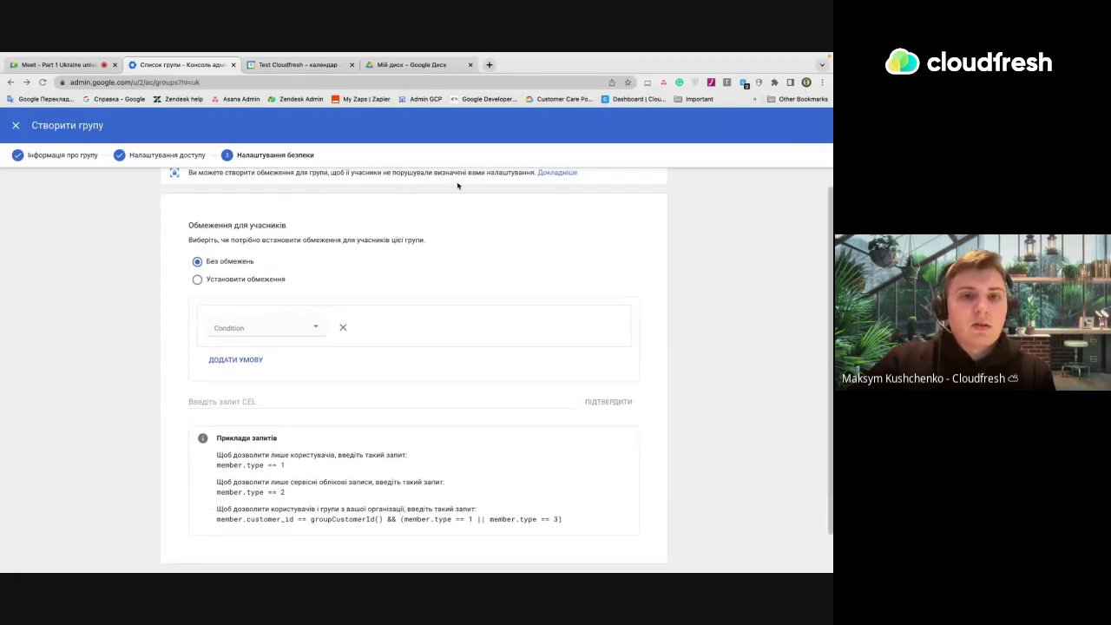
pyautogui.scroll(-1, 399, 235)
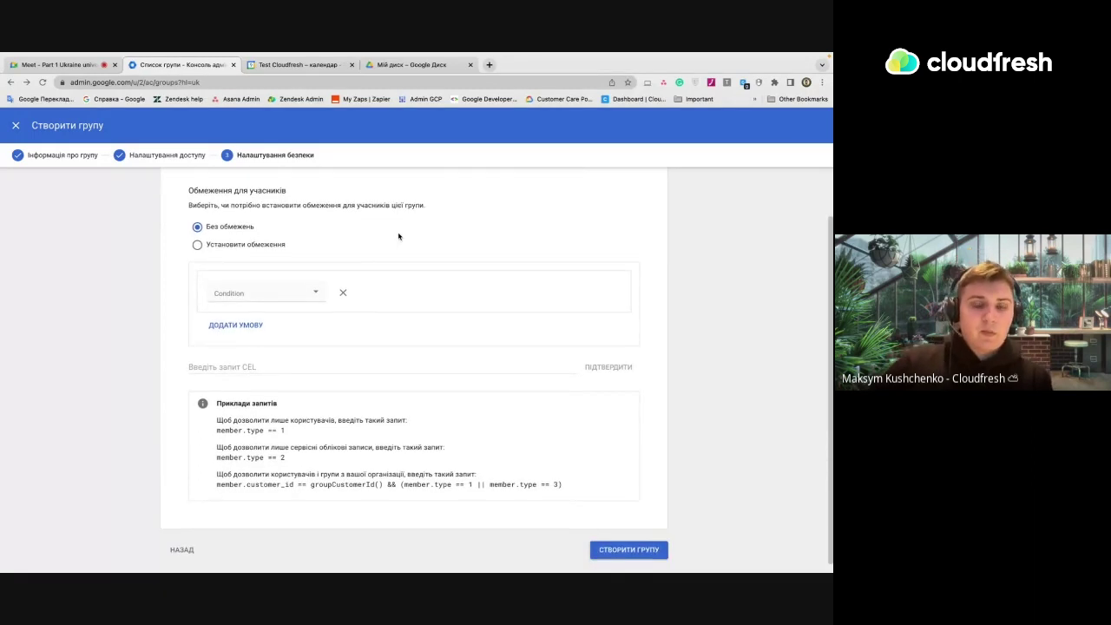
pyautogui.click(304, 290)
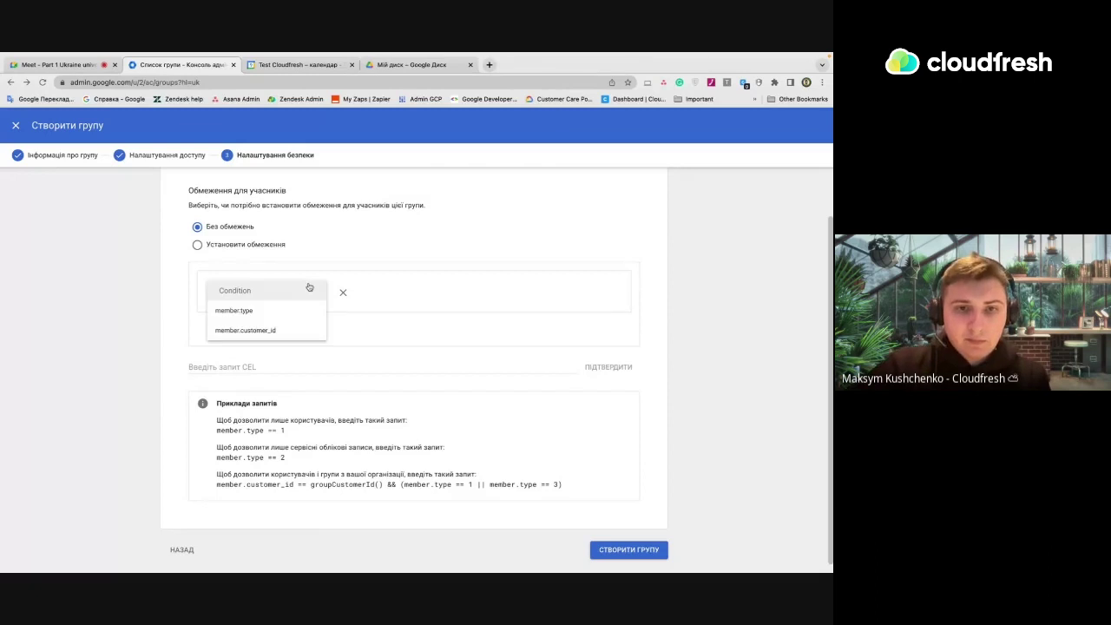
pyautogui.click(268, 310)
pyautogui.click(486, 297)
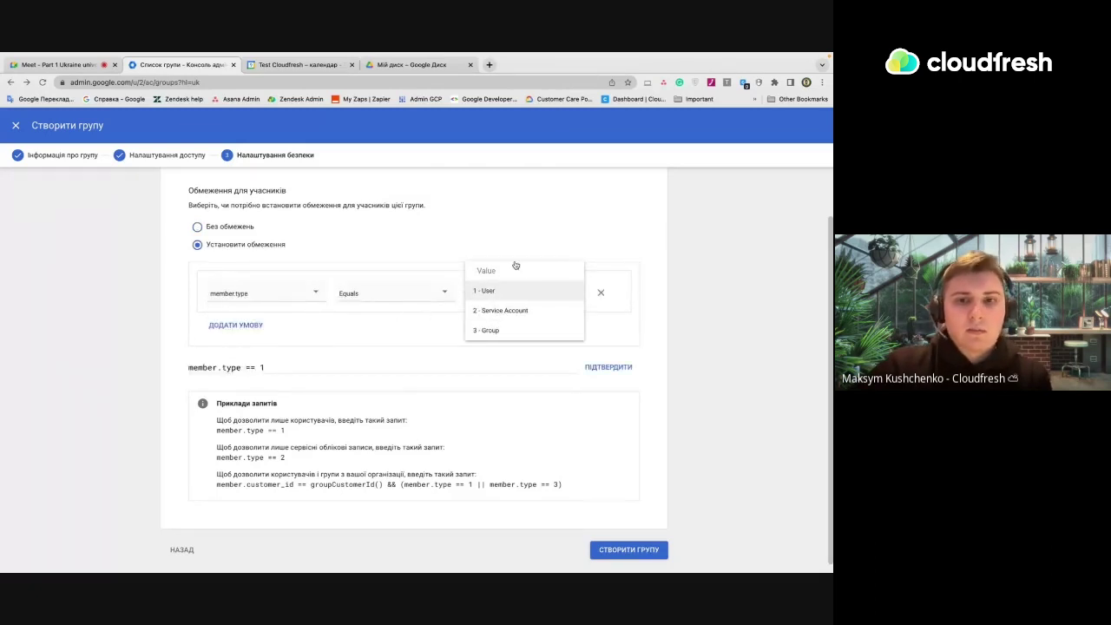
pyautogui.click(264, 290)
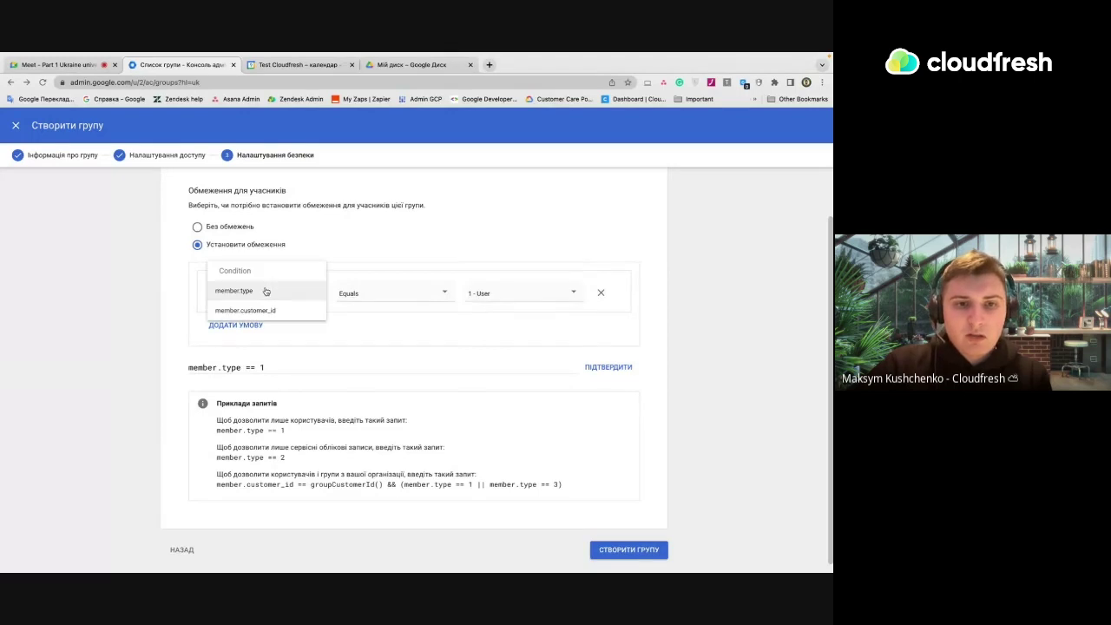
pyautogui.click(350, 333)
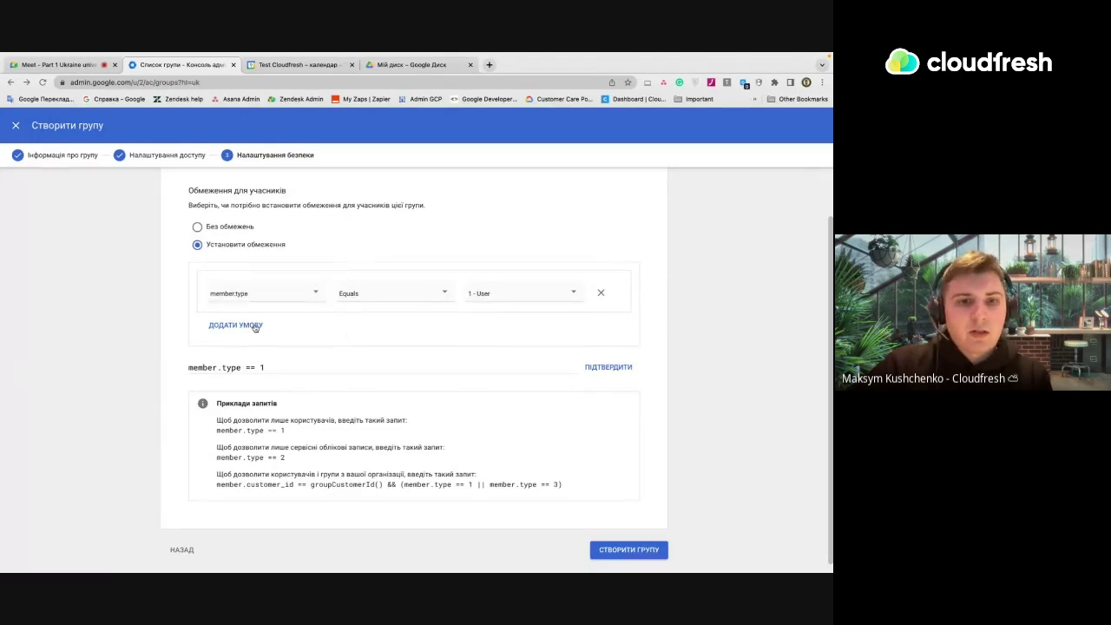
# Add a blank second condition and delete the member.type equals User condition, leaving no restrictions
pyautogui.click(254, 327)
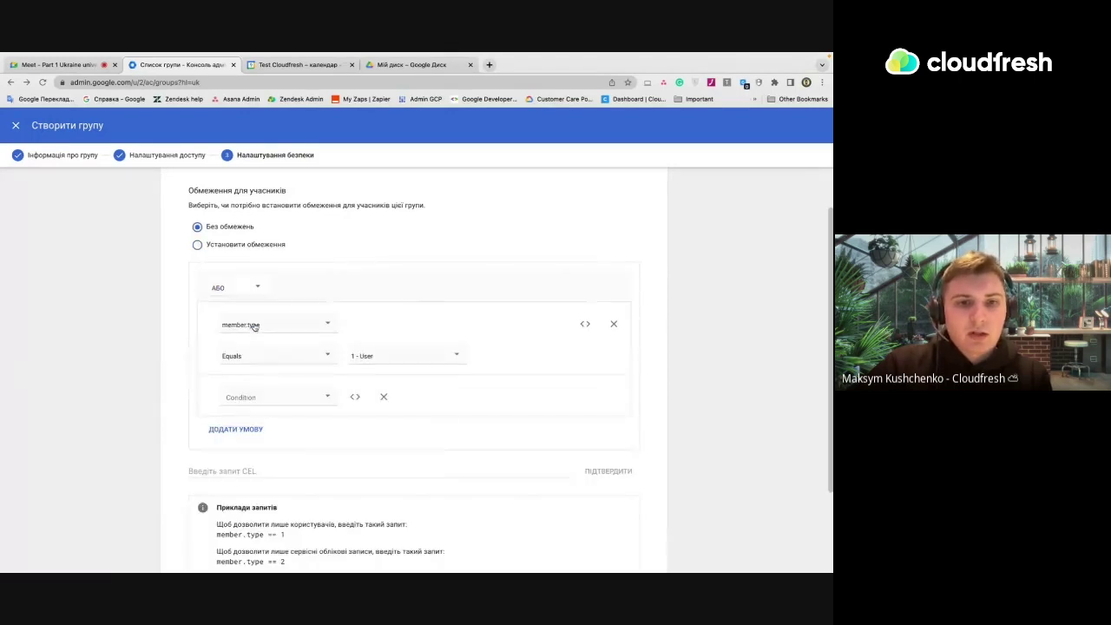
pyautogui.click(251, 401)
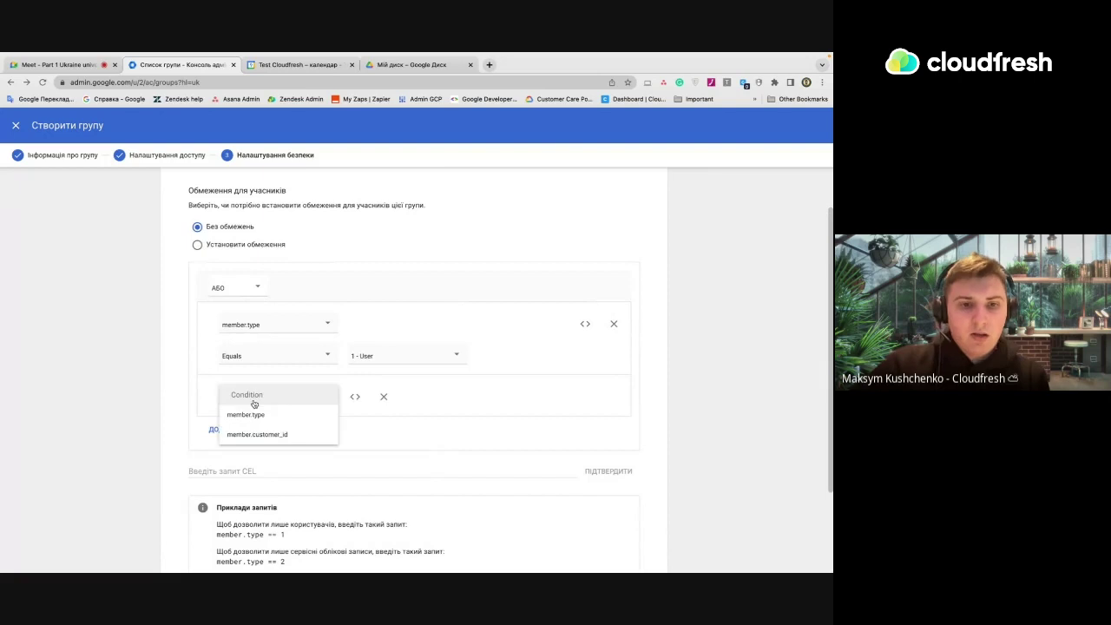
pyautogui.click(378, 394)
pyautogui.click(378, 358)
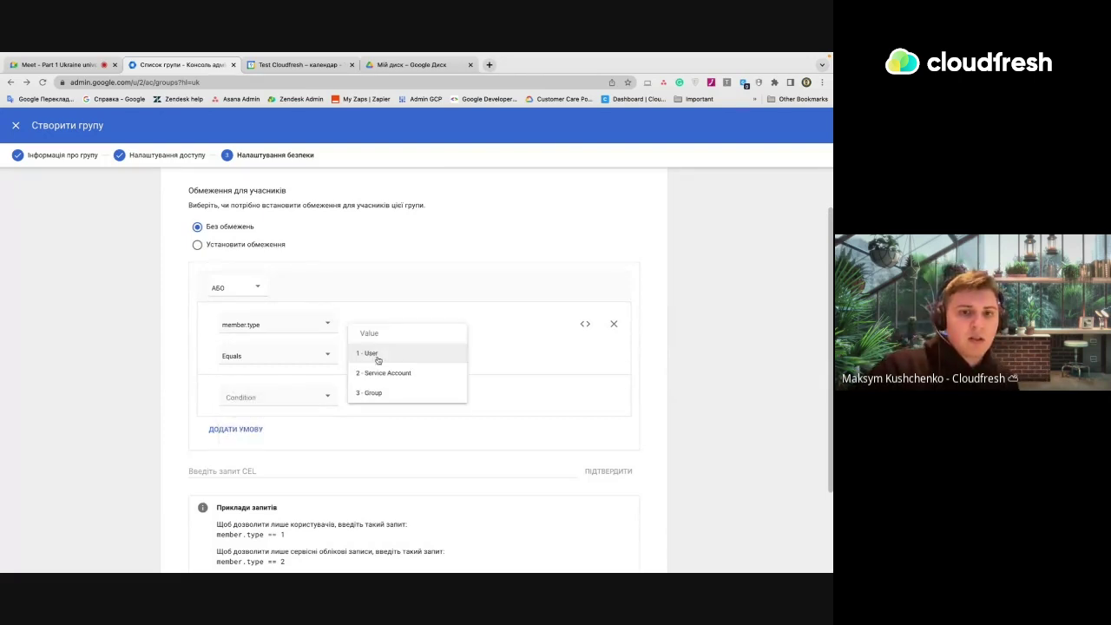
pyautogui.click(616, 332)
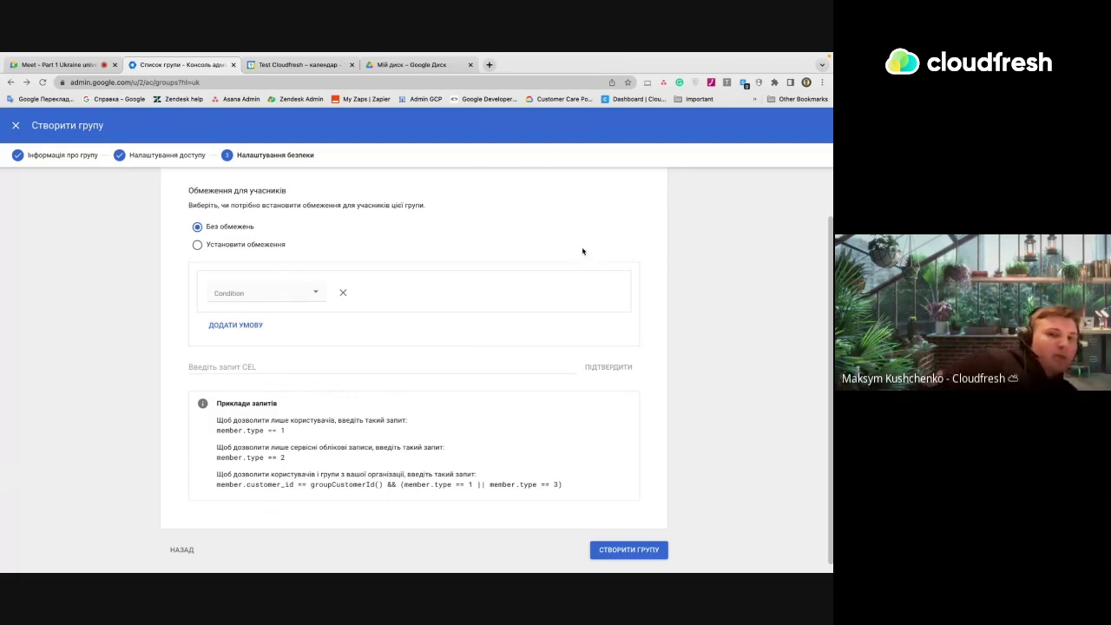
pyautogui.scroll(-1, 539, 261)
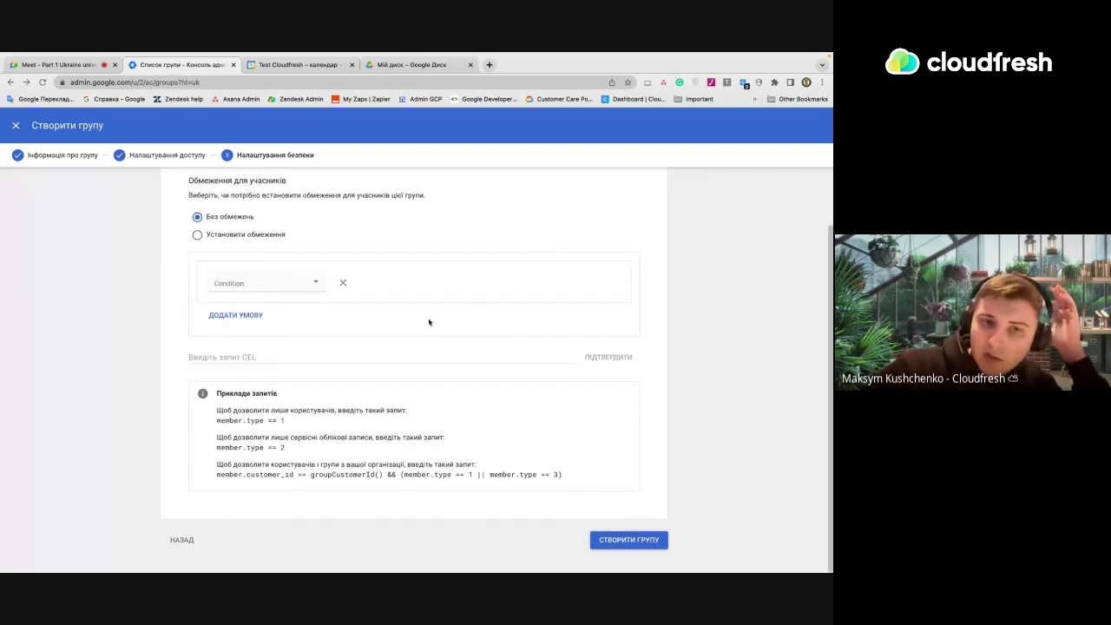
# Create group q and open its members page from the 'Додайте учасників у групу q' link
pyautogui.click(602, 545)
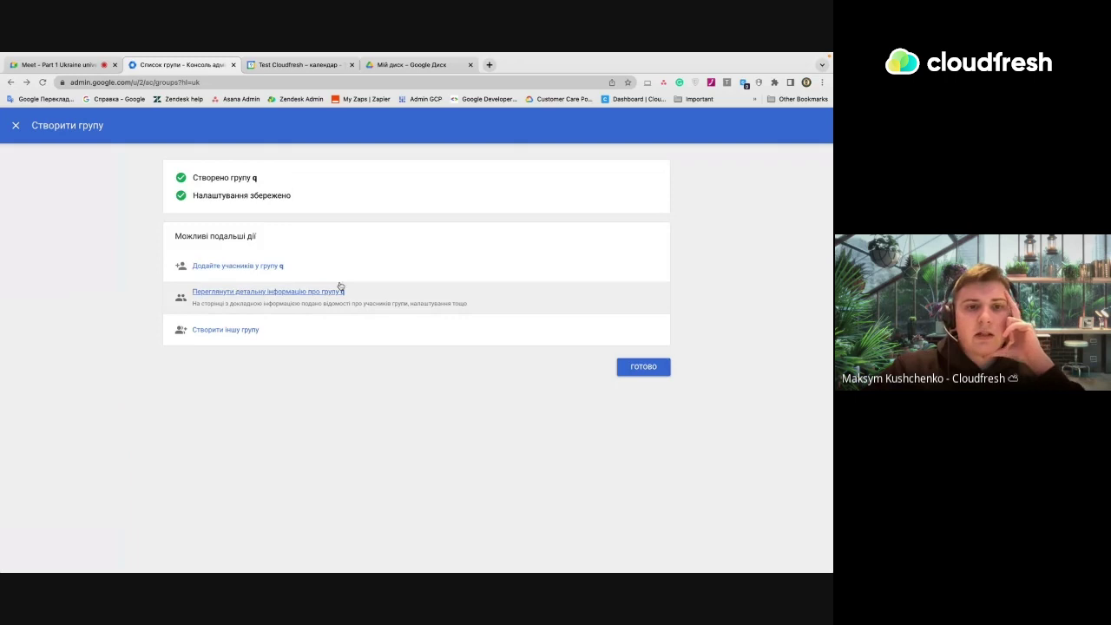
pyautogui.click(213, 268)
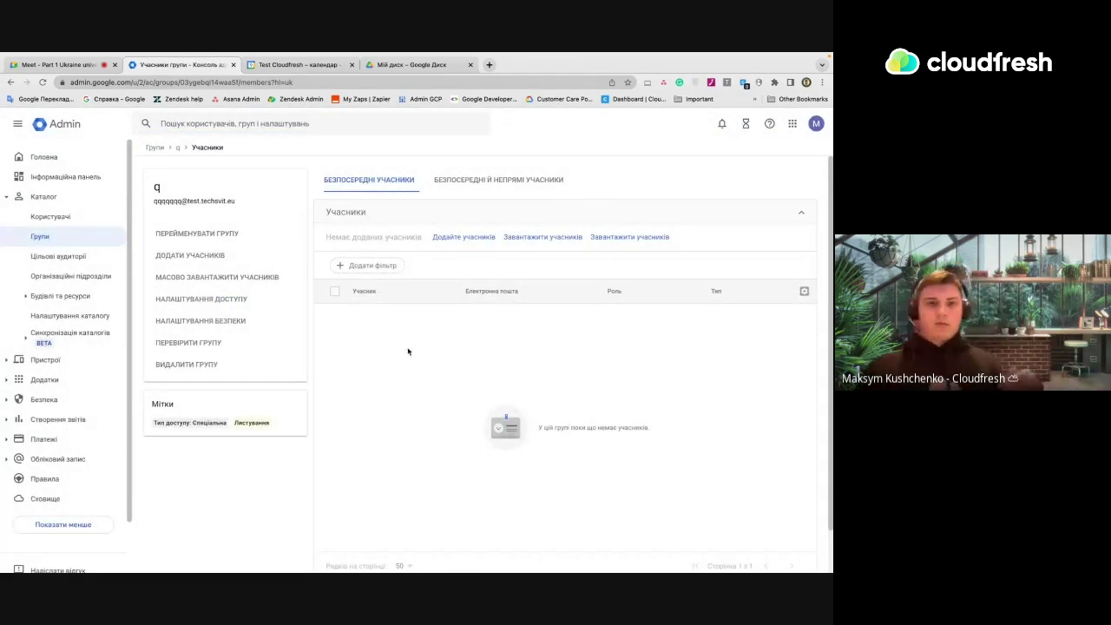
pyautogui.click(456, 238)
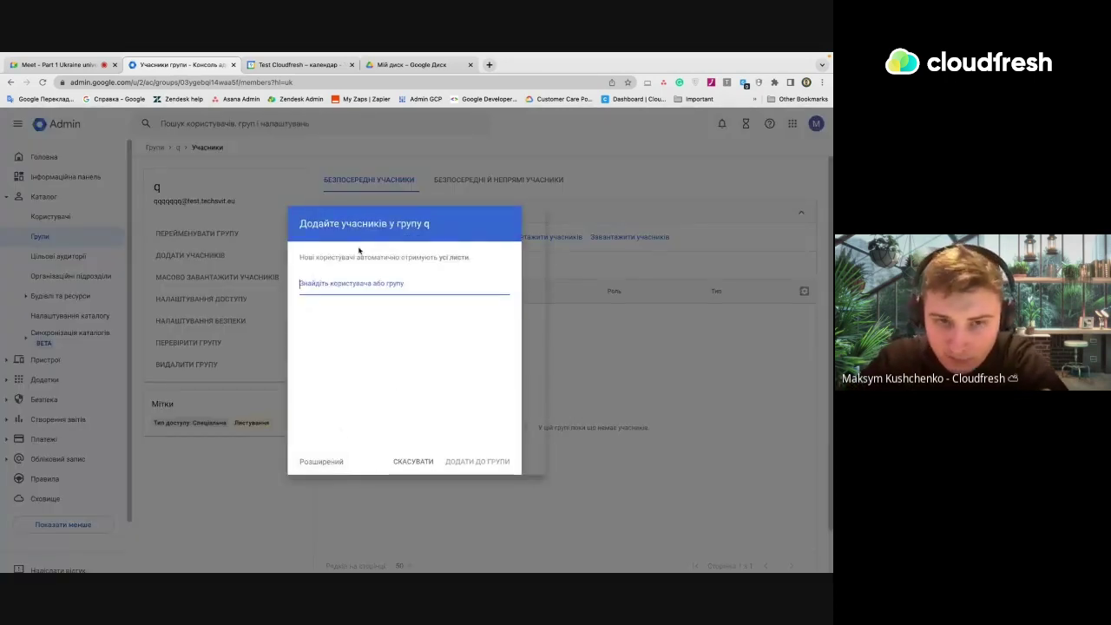
pyautogui.write('mkv')
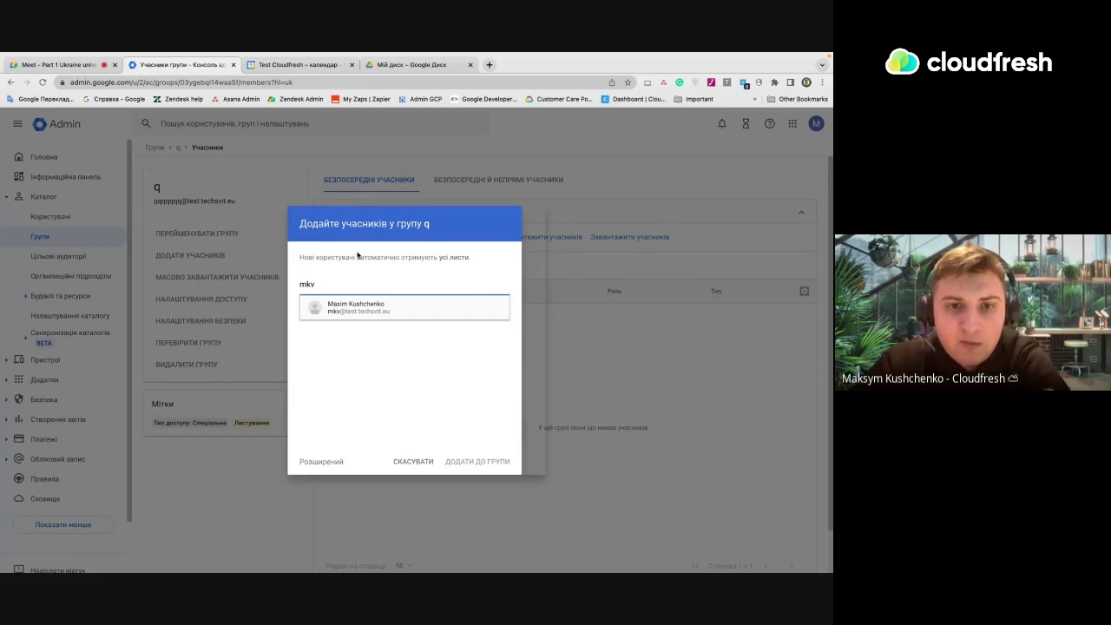
pyautogui.click(349, 304)
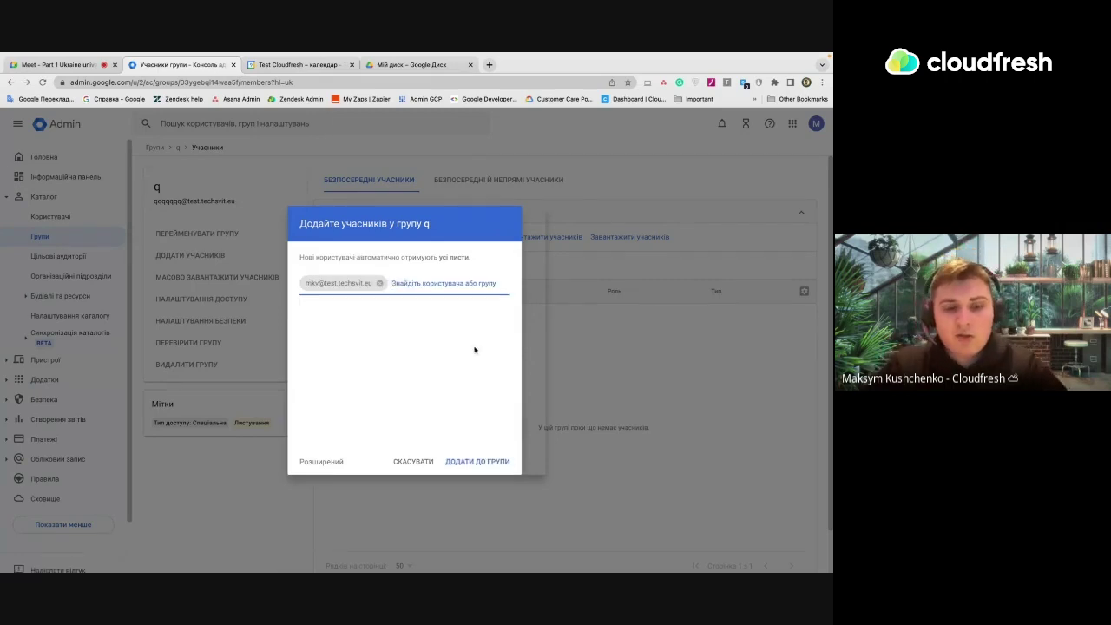
pyautogui.write('t')
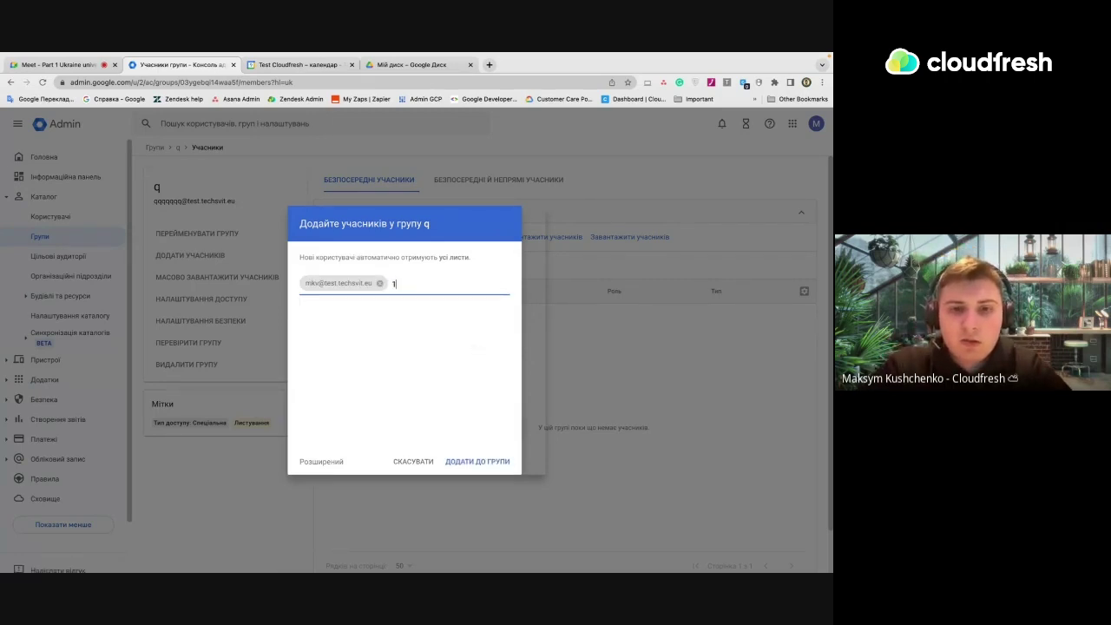
pyautogui.press('Return')
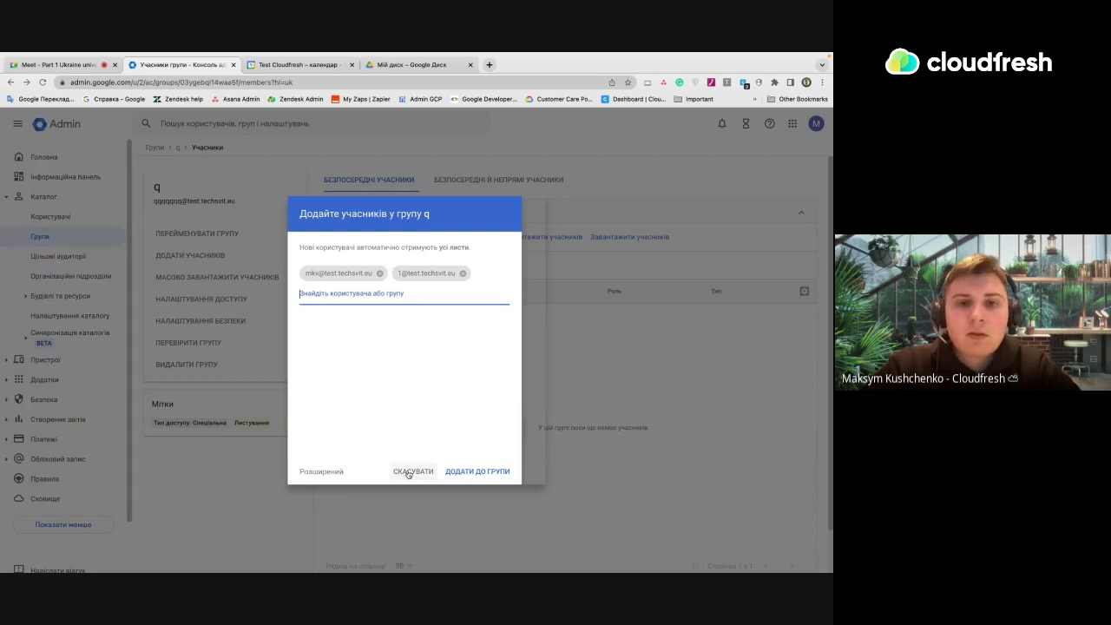
pyautogui.click(408, 473)
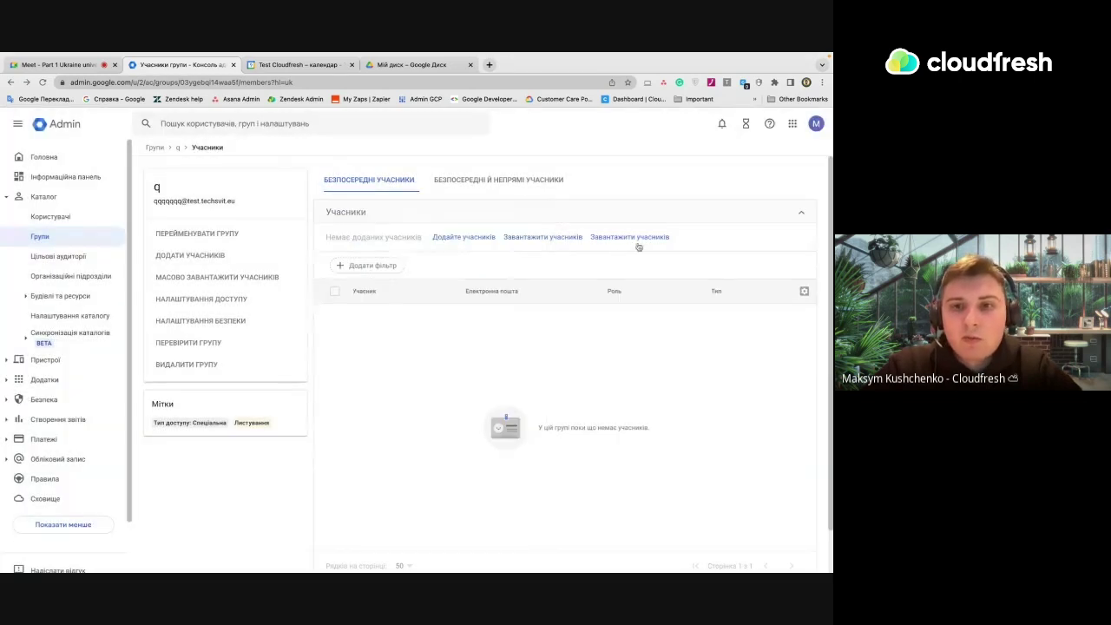
pyautogui.click(631, 237)
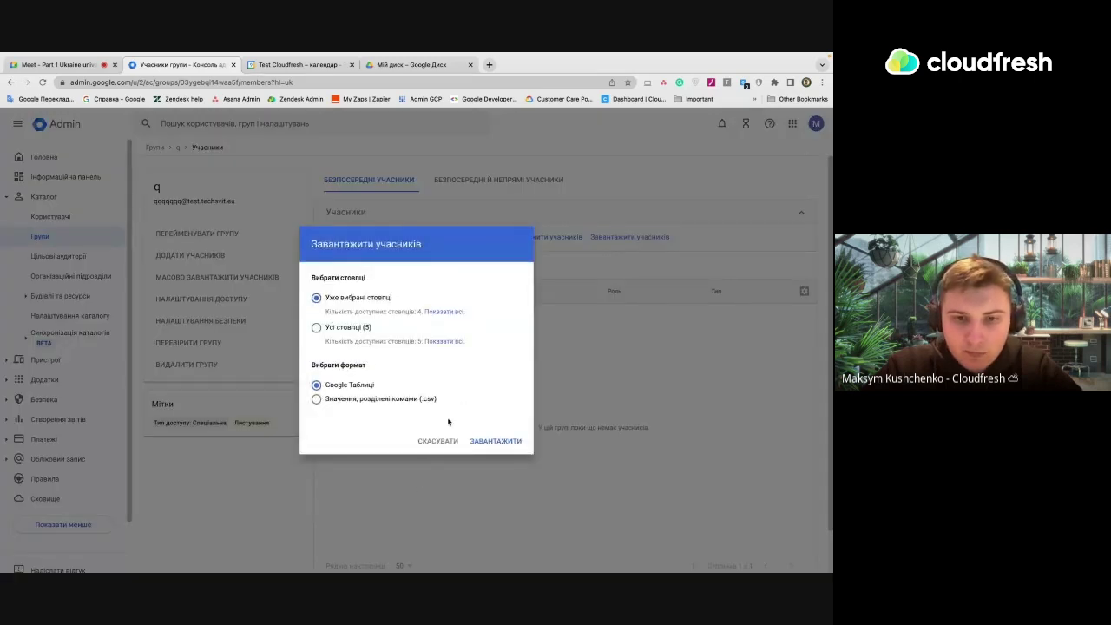
pyautogui.click(438, 442)
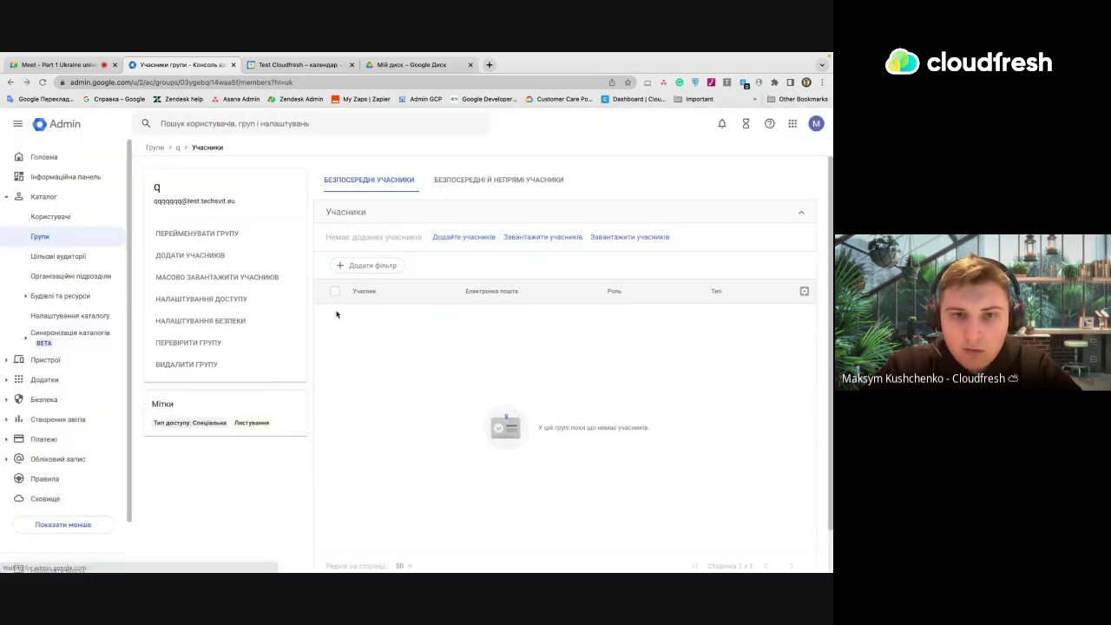
pyautogui.click(545, 238)
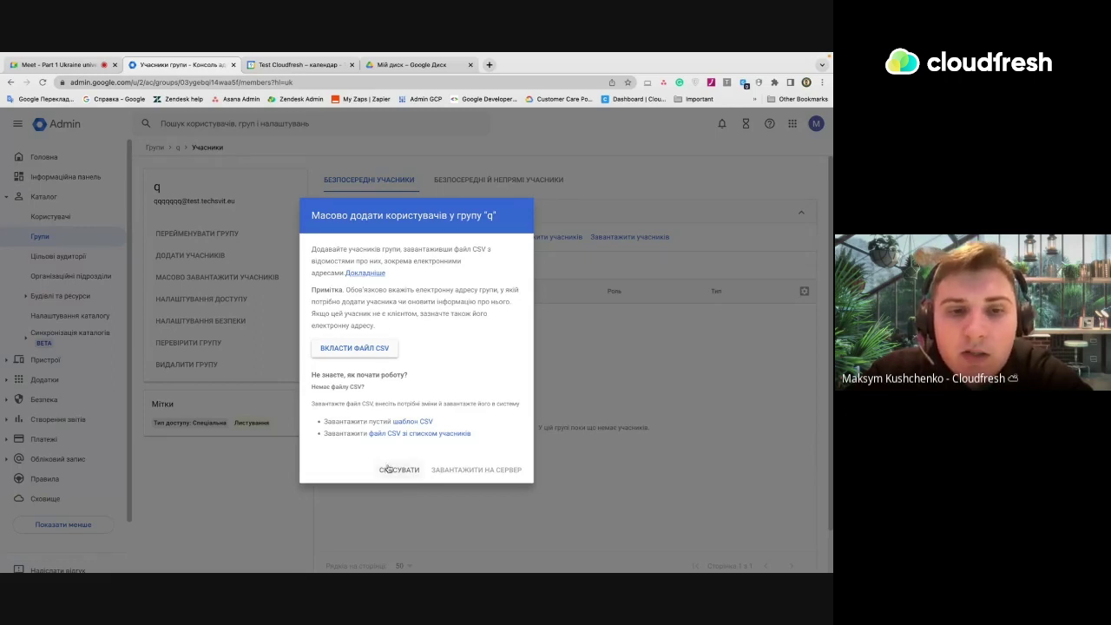
pyautogui.click(389, 469)
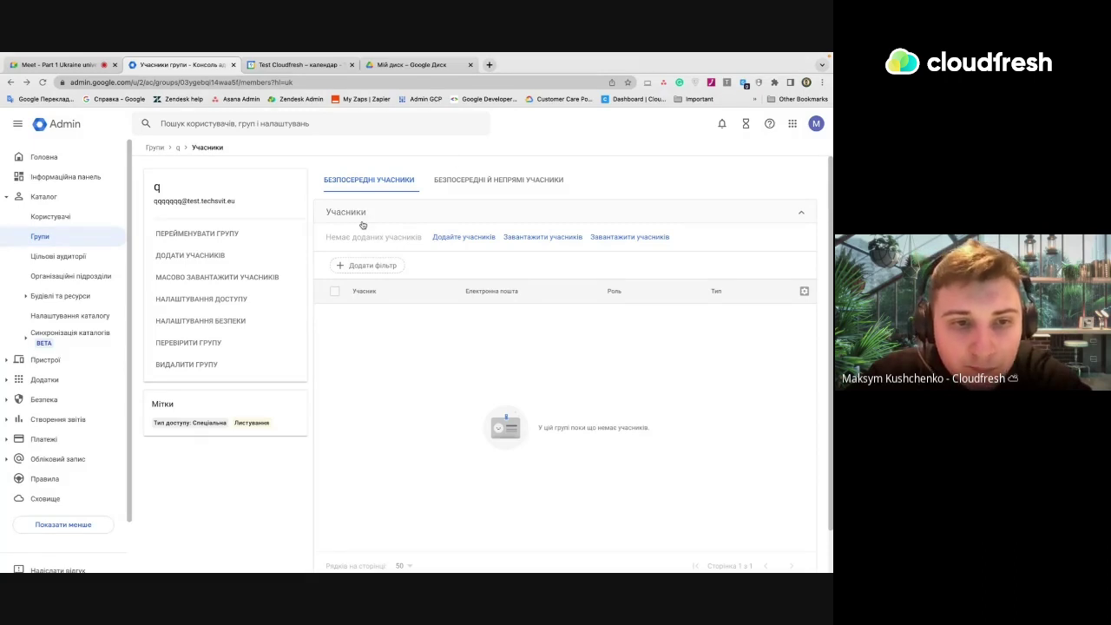
pyautogui.click(213, 277)
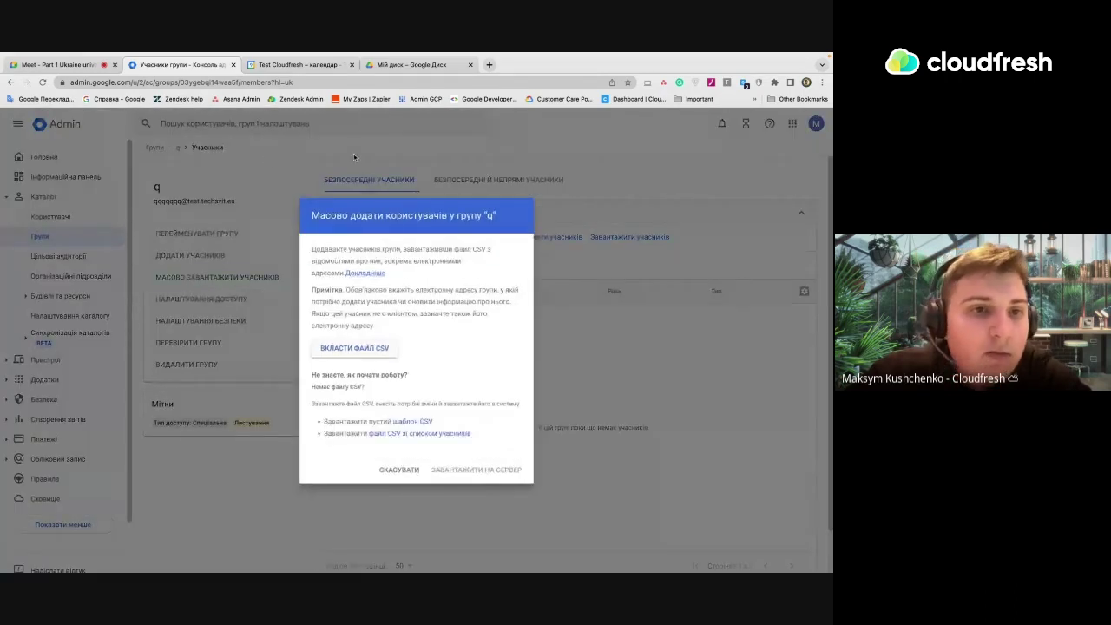
pyautogui.click(386, 469)
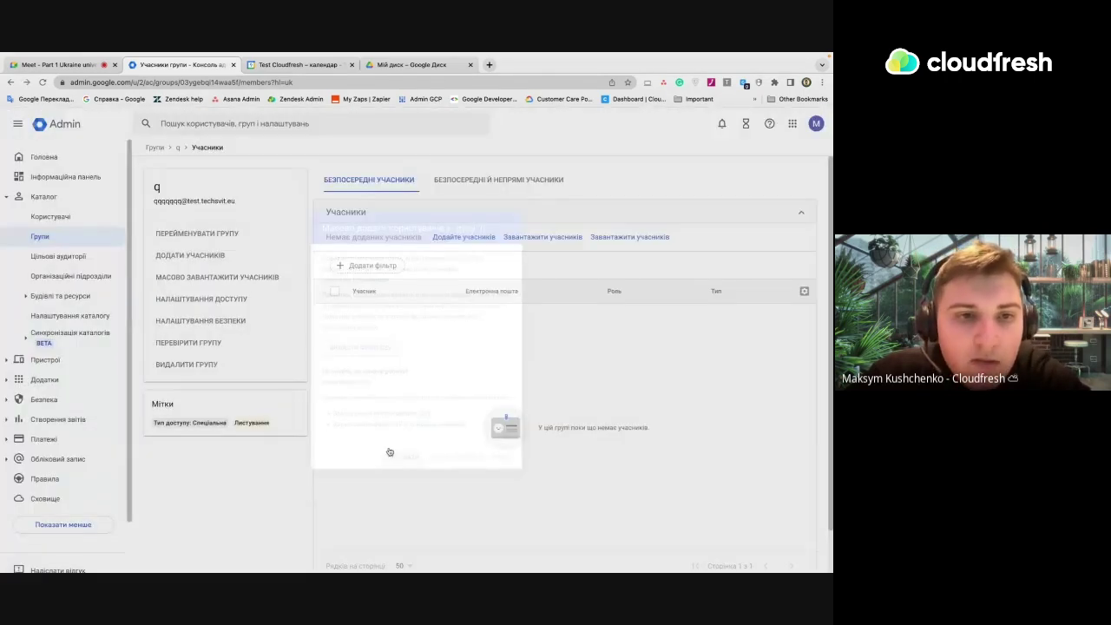
pyautogui.click(256, 234)
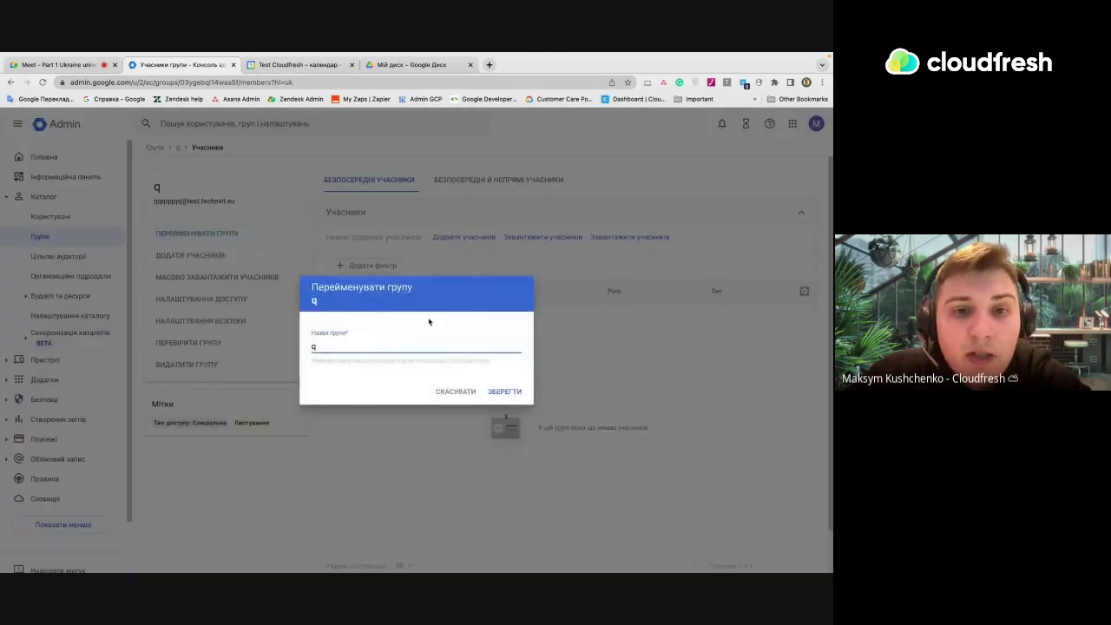
pyautogui.click(439, 392)
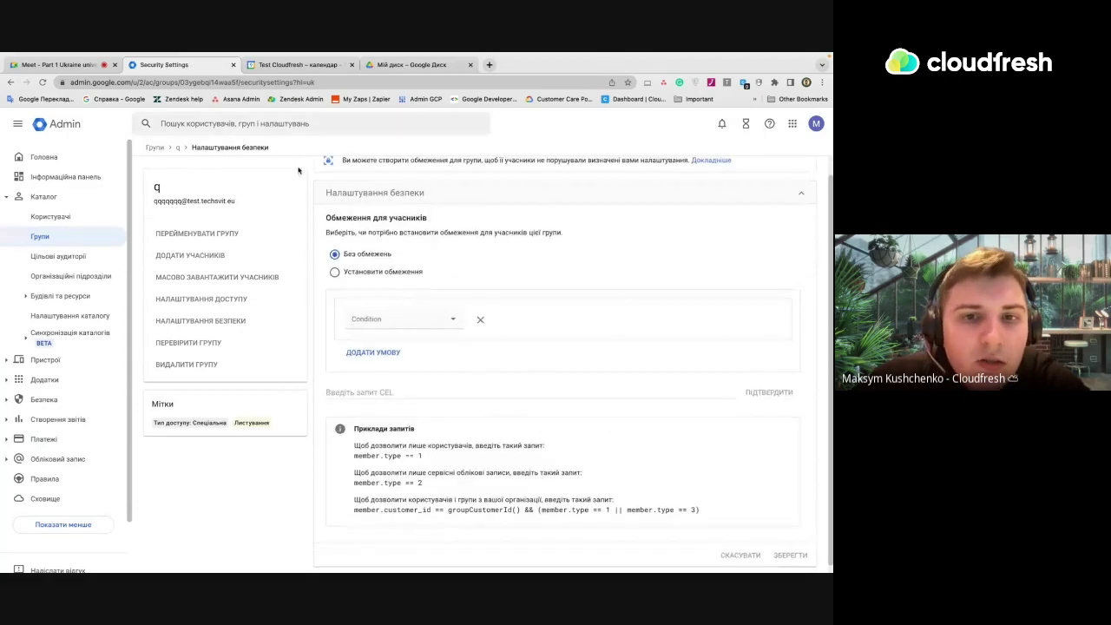
# Open group q's НАЛАШТУВАННЯ ДОСТУПУ, enter edit mode, and cancel without changing permissions
pyautogui.scroll(1, 549, 297)
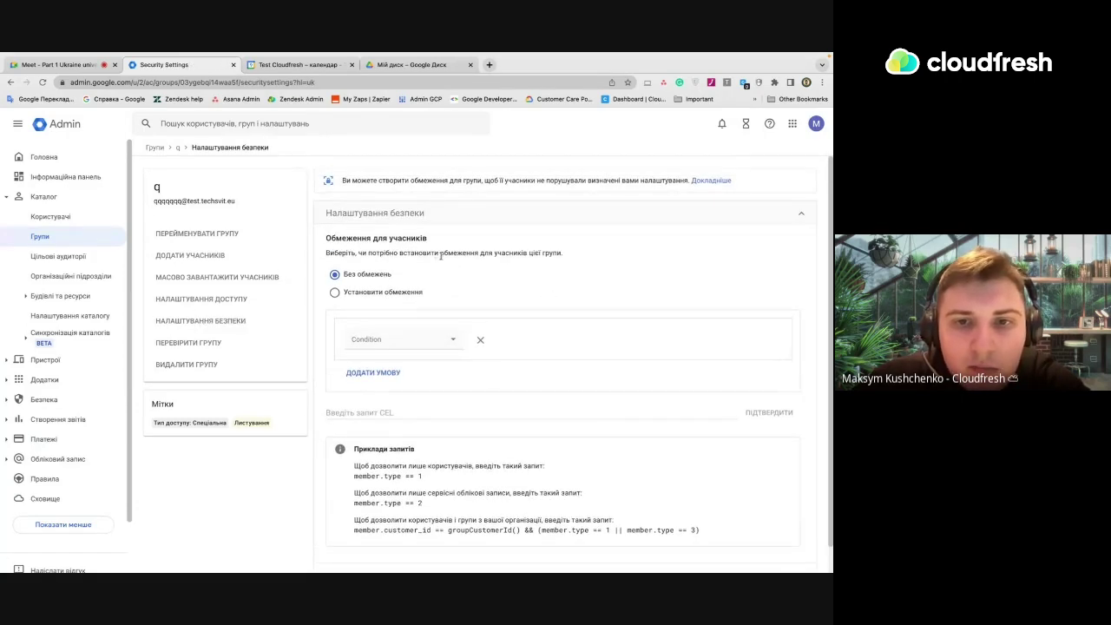
pyautogui.moveTo(450, 253); pyautogui.dragTo(543, 251)
pyautogui.click(543, 251)
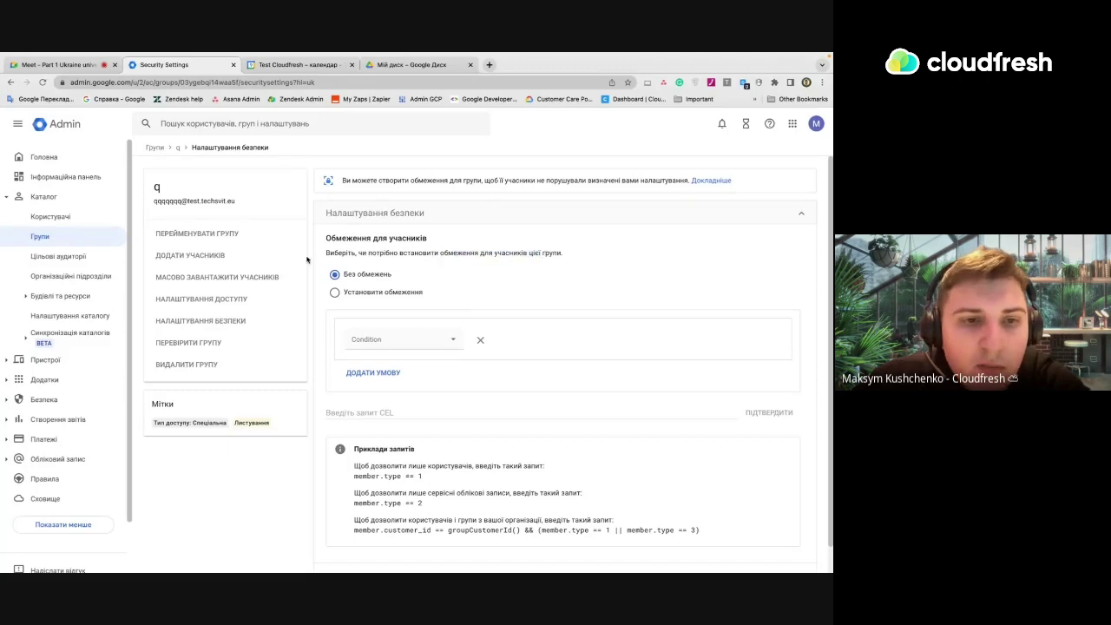
pyautogui.click(221, 299)
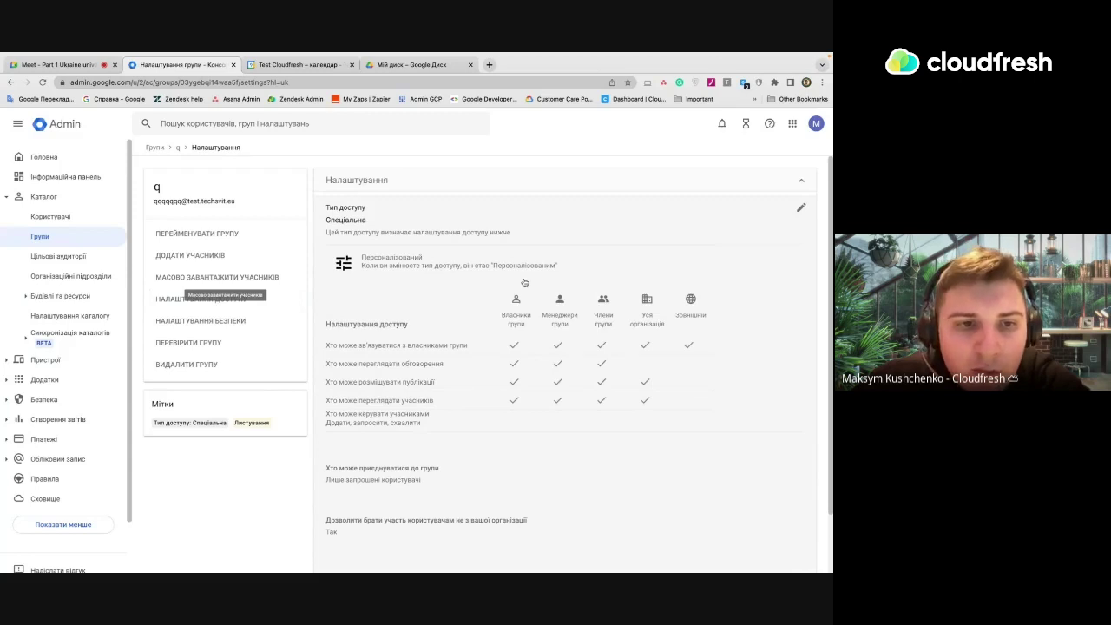
pyautogui.click(525, 283)
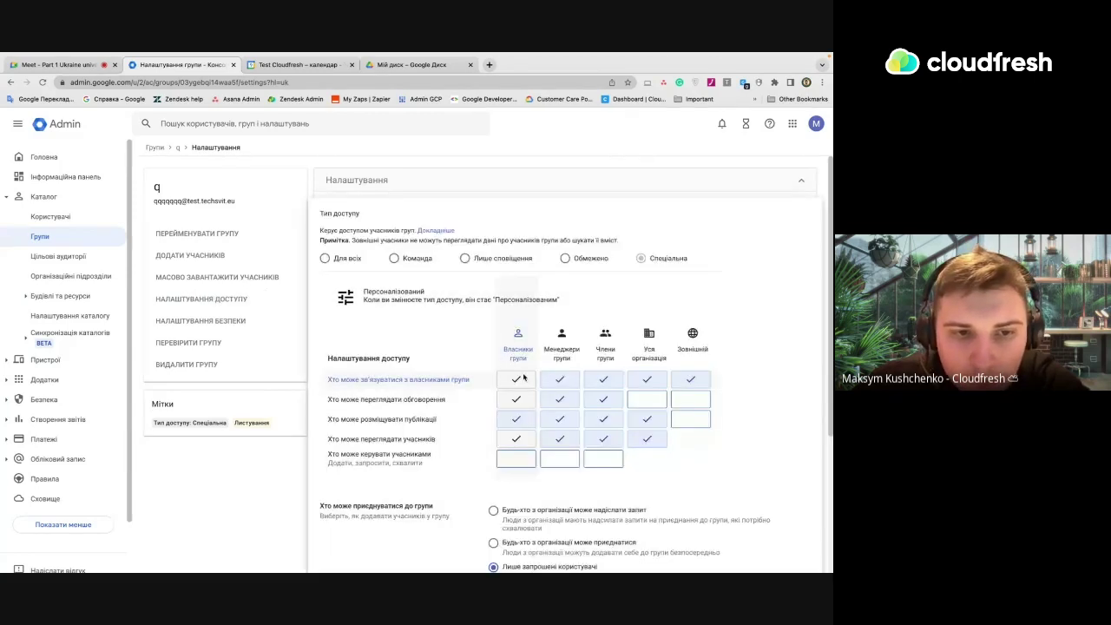
pyautogui.scroll(-3, 564, 347)
pyautogui.click(750, 499)
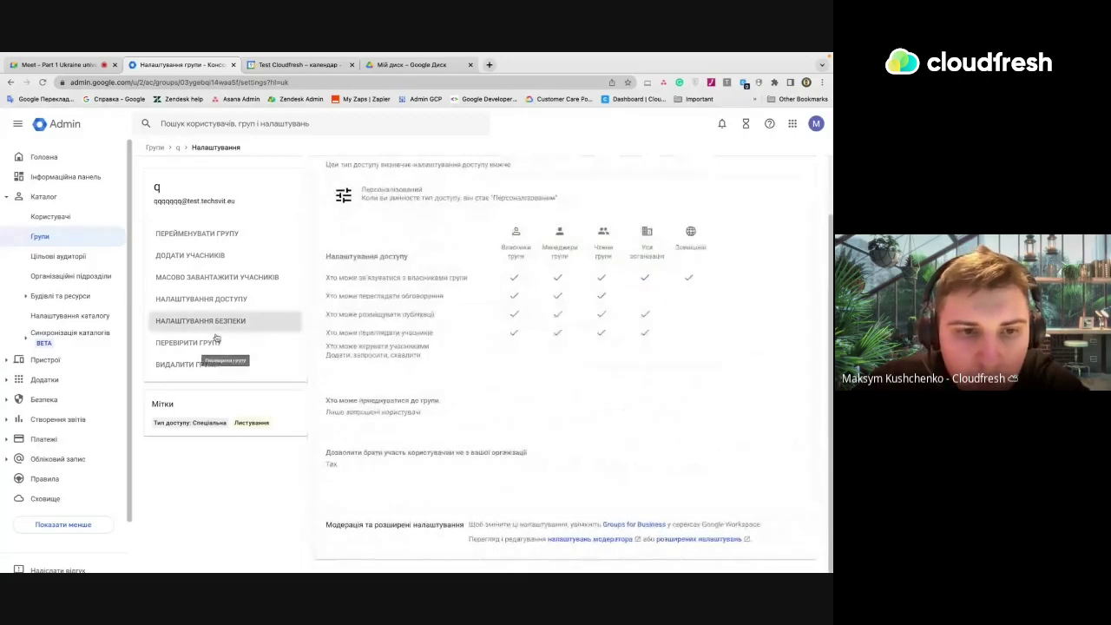
pyautogui.click(216, 342)
# Try the Перевірити підписку and Список усіх груп учасника checks, remove Пошук 1, and return to Групи
pyautogui.click(317, 223)
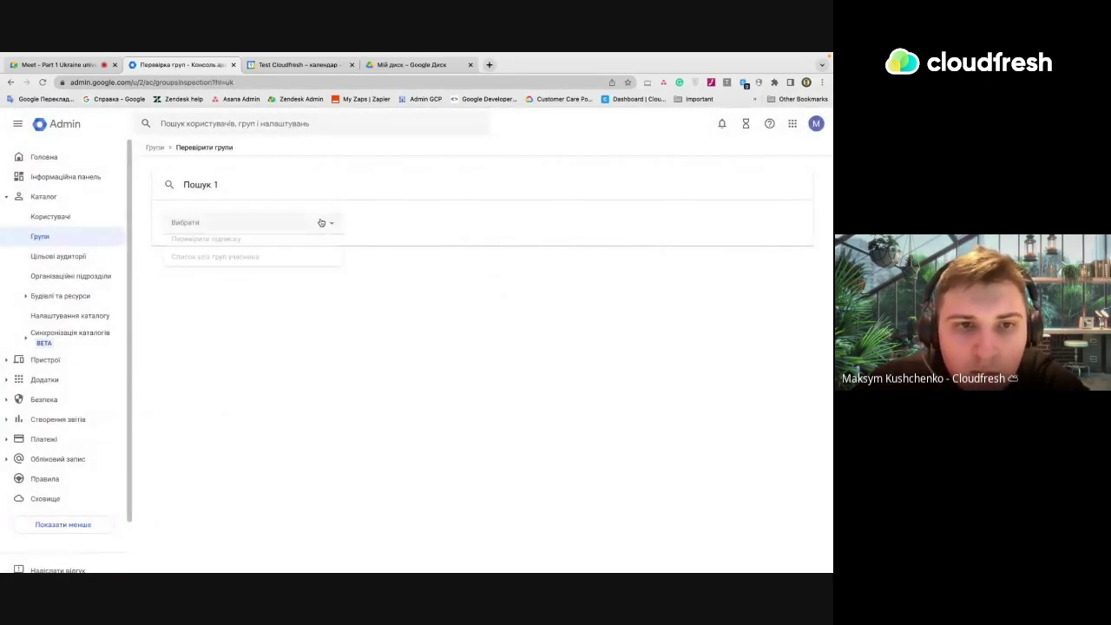
pyautogui.click(276, 247)
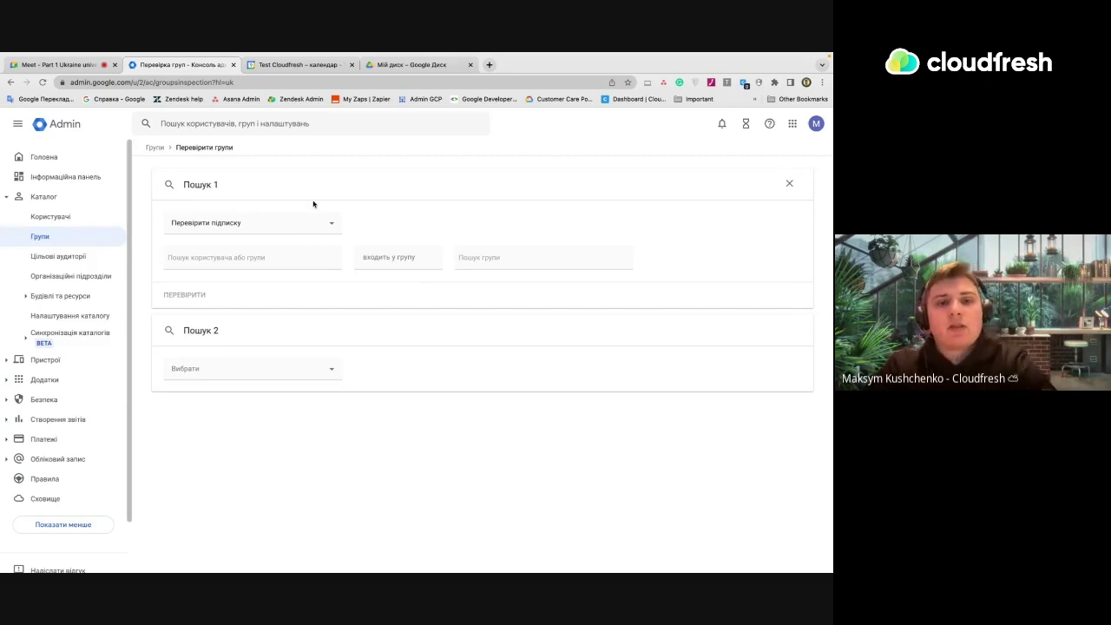
pyautogui.click(256, 236)
pyautogui.click(299, 239)
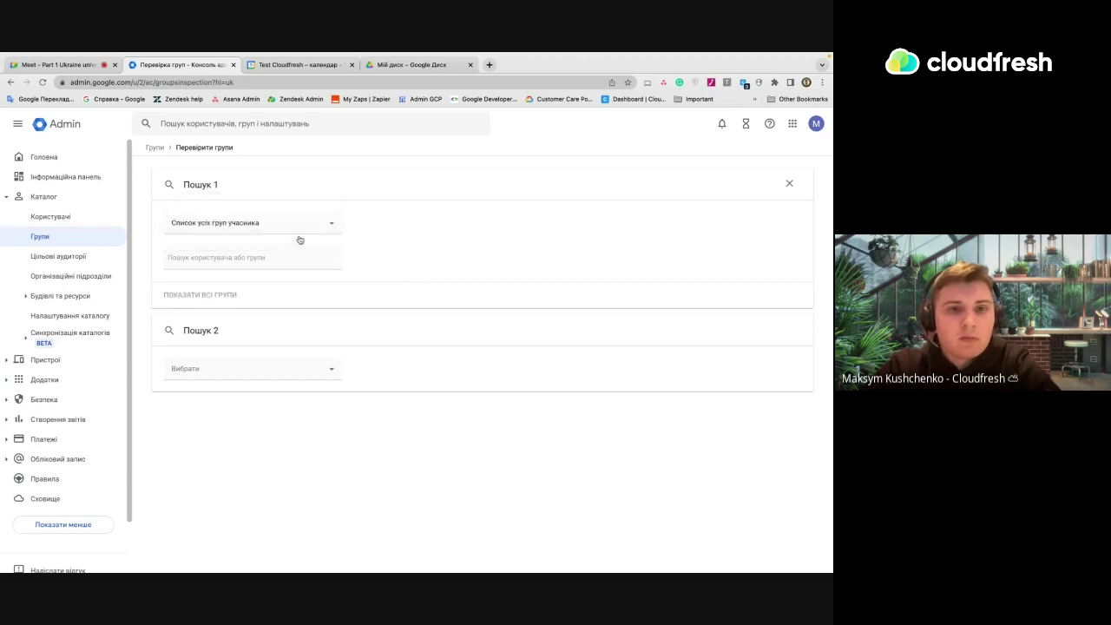
pyautogui.click(223, 257)
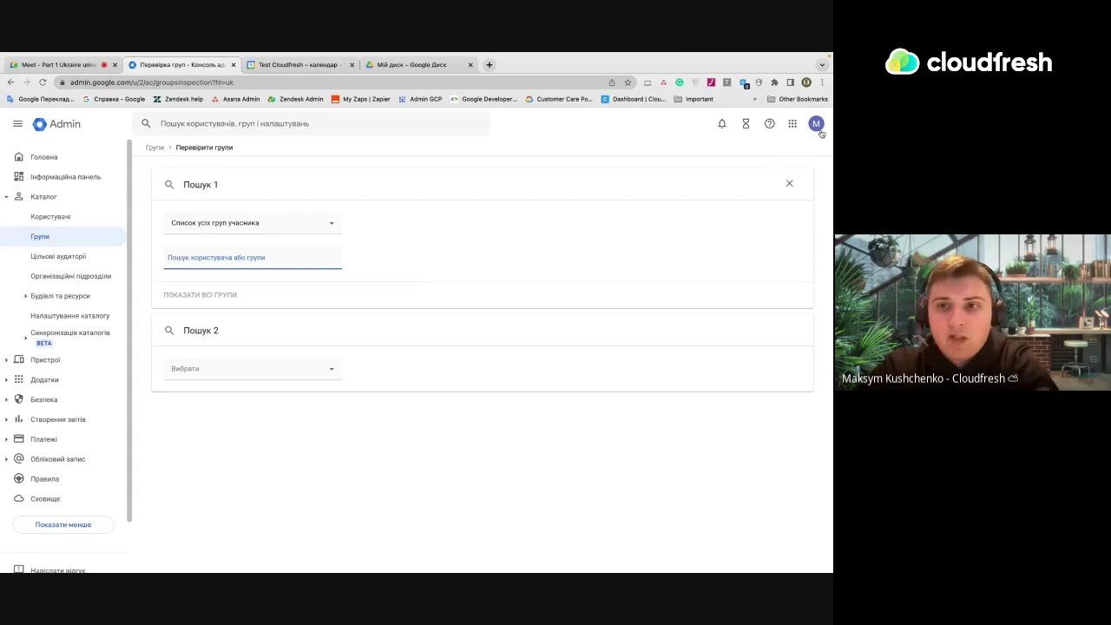
pyautogui.click(789, 182)
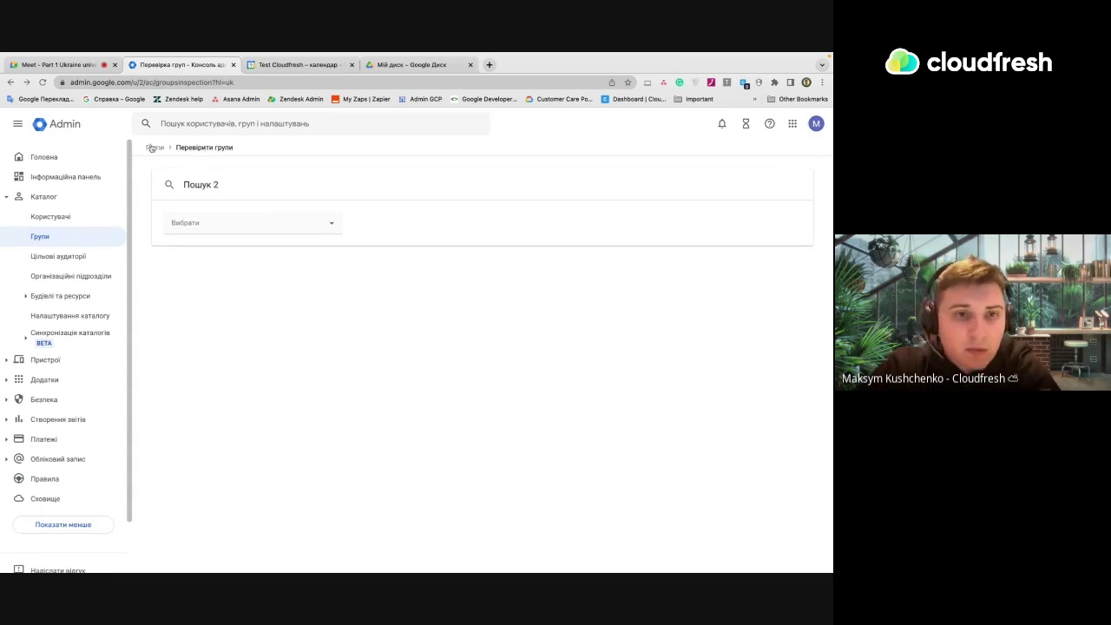
pyautogui.click(154, 148)
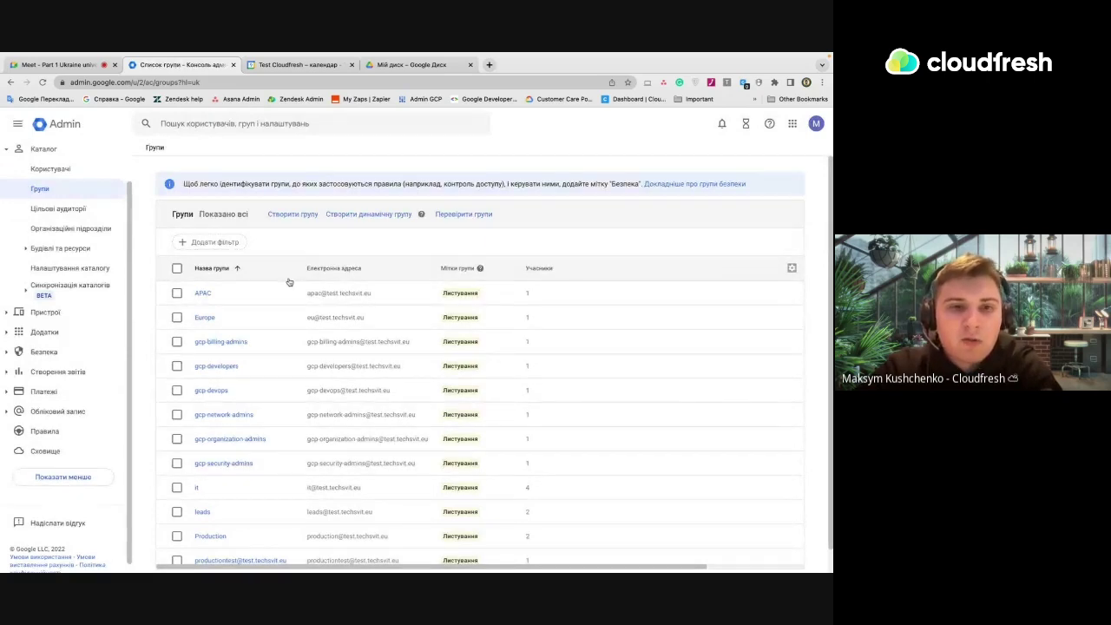
# In the APAC group's members list, set the only member's role to Адміністратор and save
pyautogui.click(204, 294)
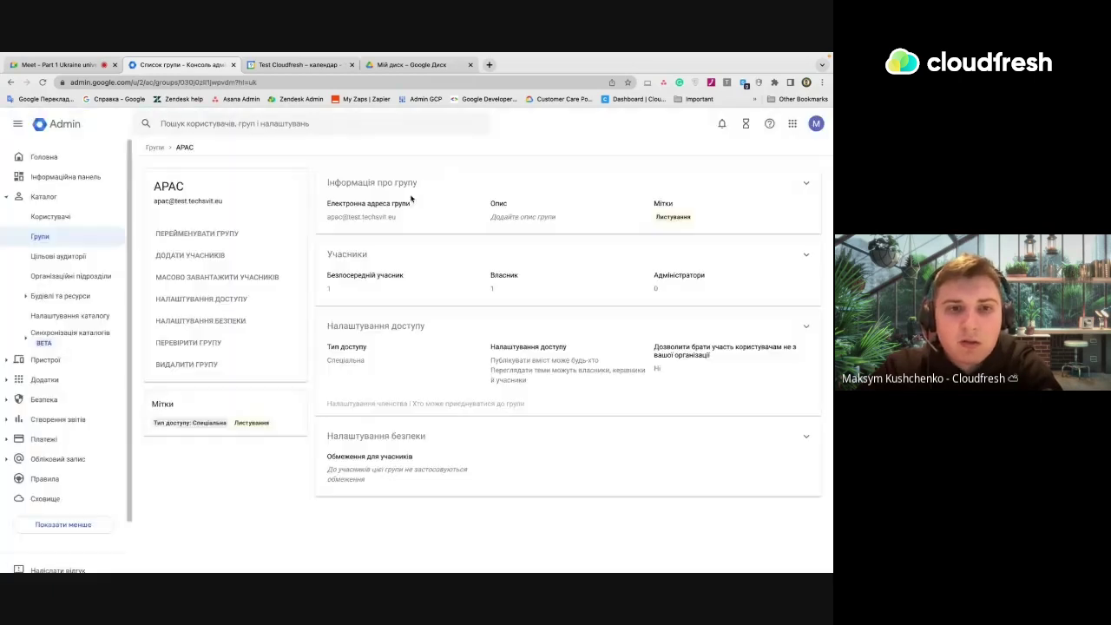
pyautogui.click(417, 290)
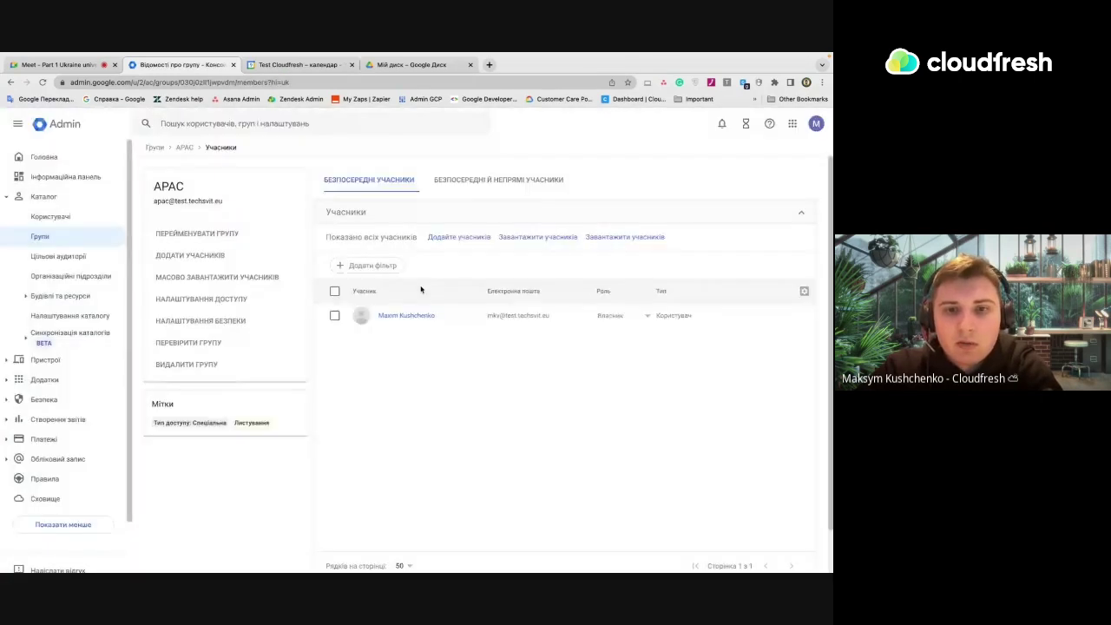
pyautogui.click(399, 517)
pyautogui.click(489, 404)
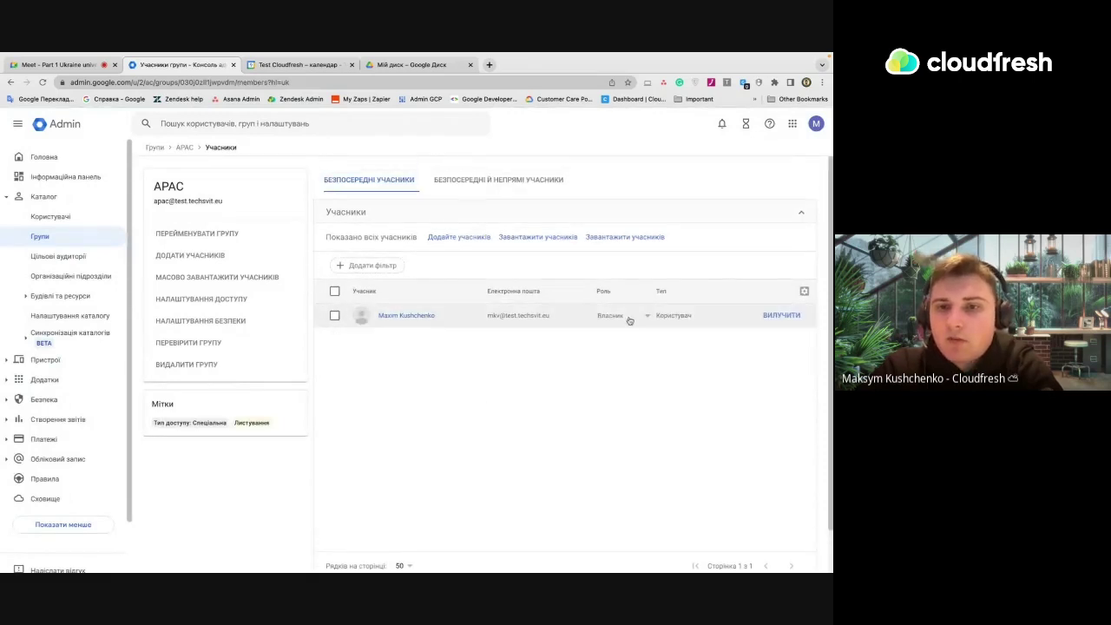
pyautogui.click(630, 317)
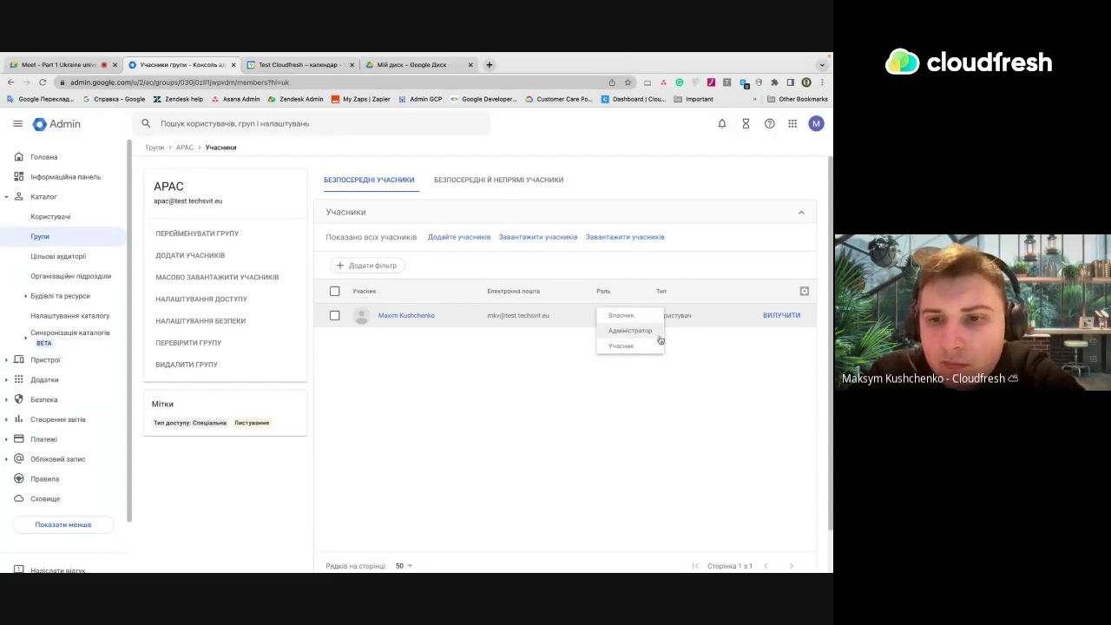
pyautogui.click(629, 335)
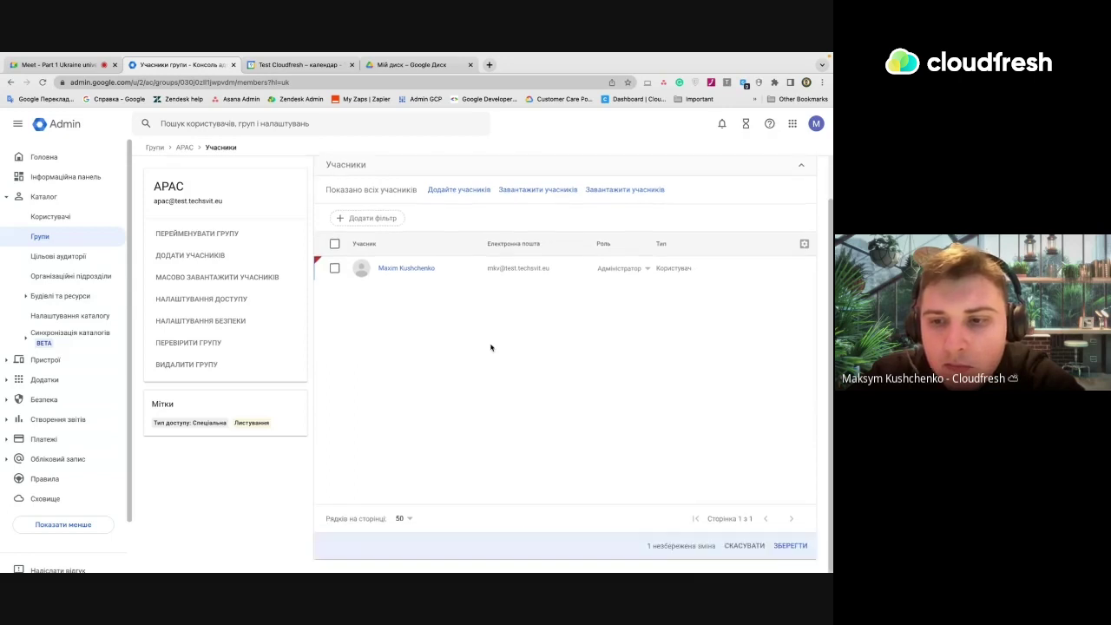
pyautogui.click(787, 547)
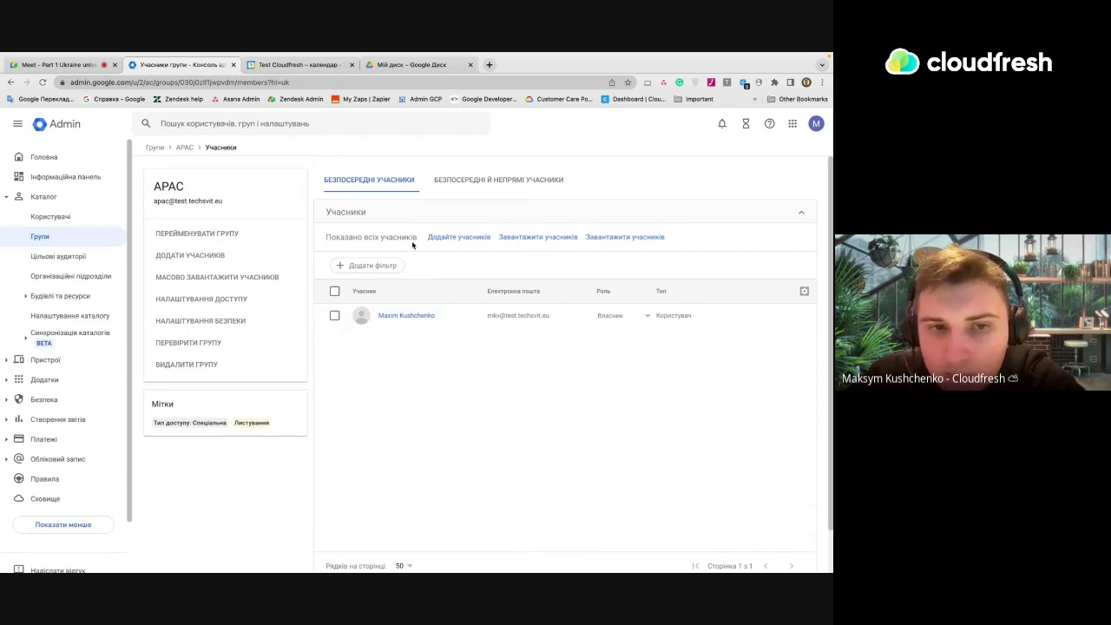
pyautogui.scroll(-1, 413, 244)
pyautogui.scroll(1, 436, 308)
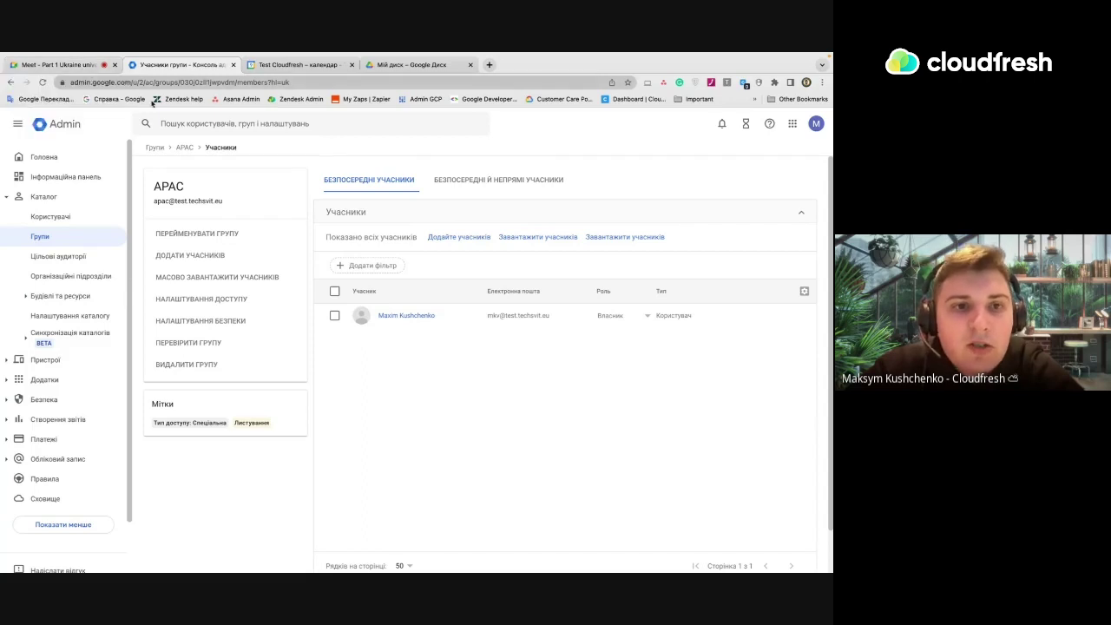
pyautogui.moveTo(217, 54)
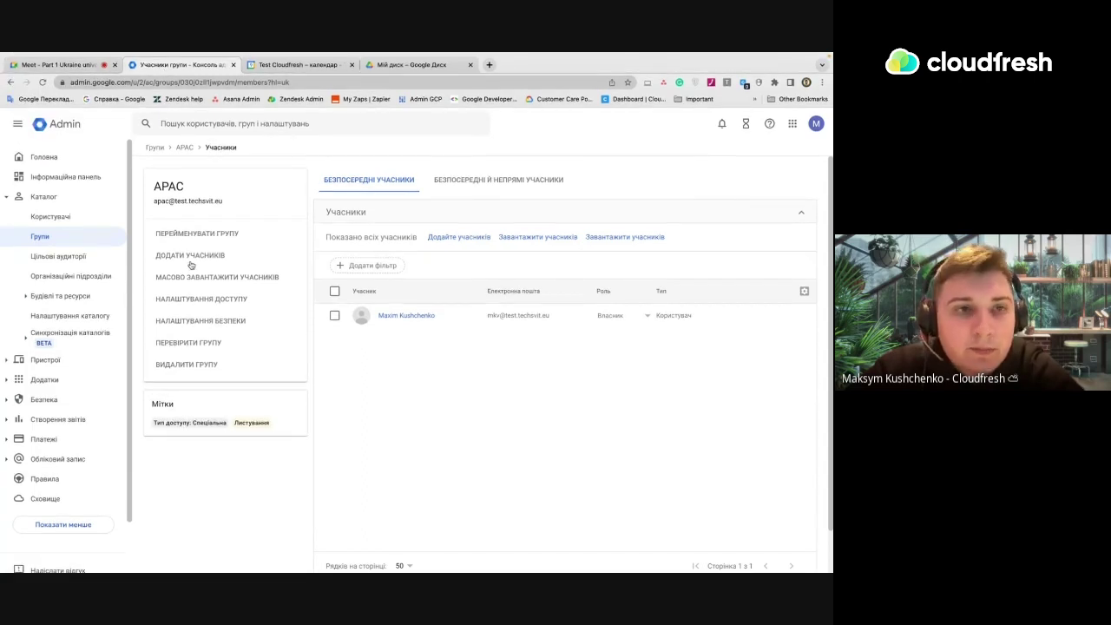
pyautogui.click(76, 66)
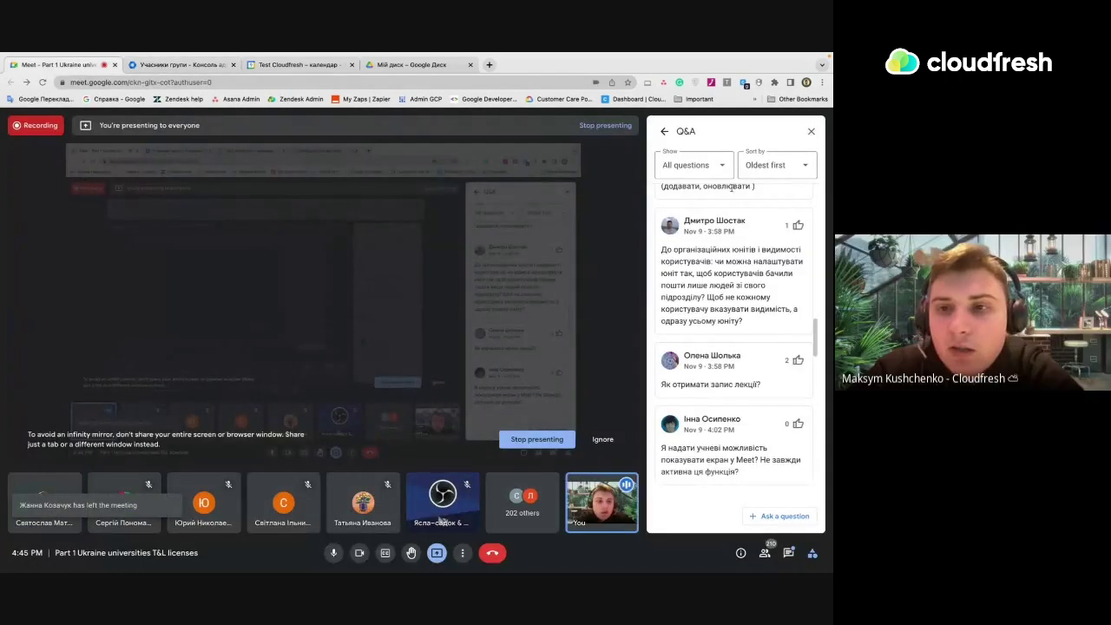
pyautogui.scroll(-1, 743, 205)
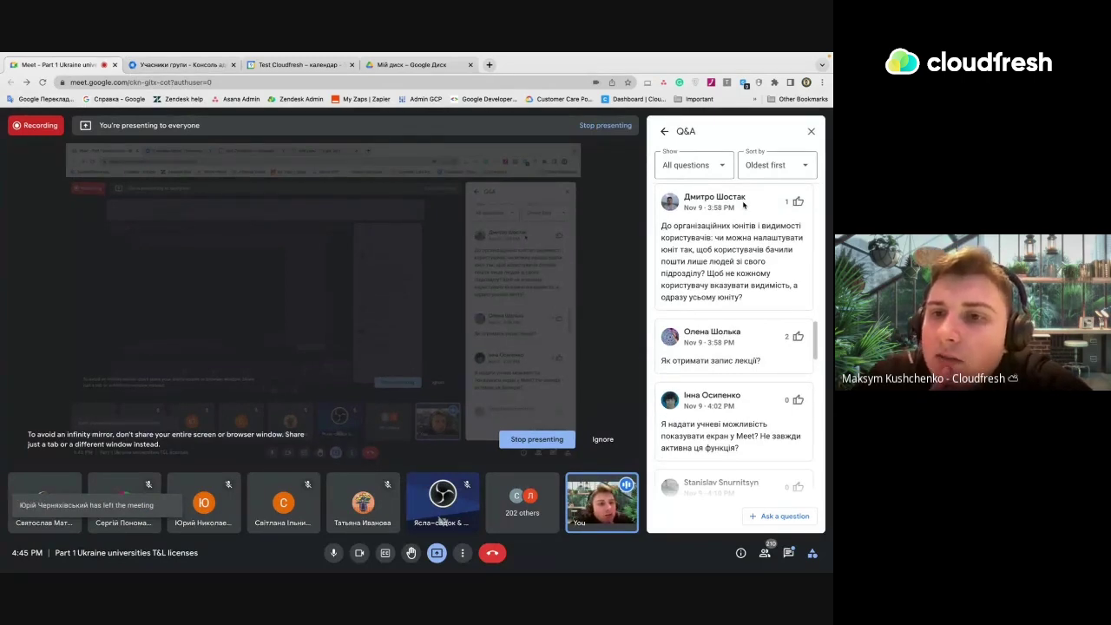
pyautogui.scroll(1, 743, 205)
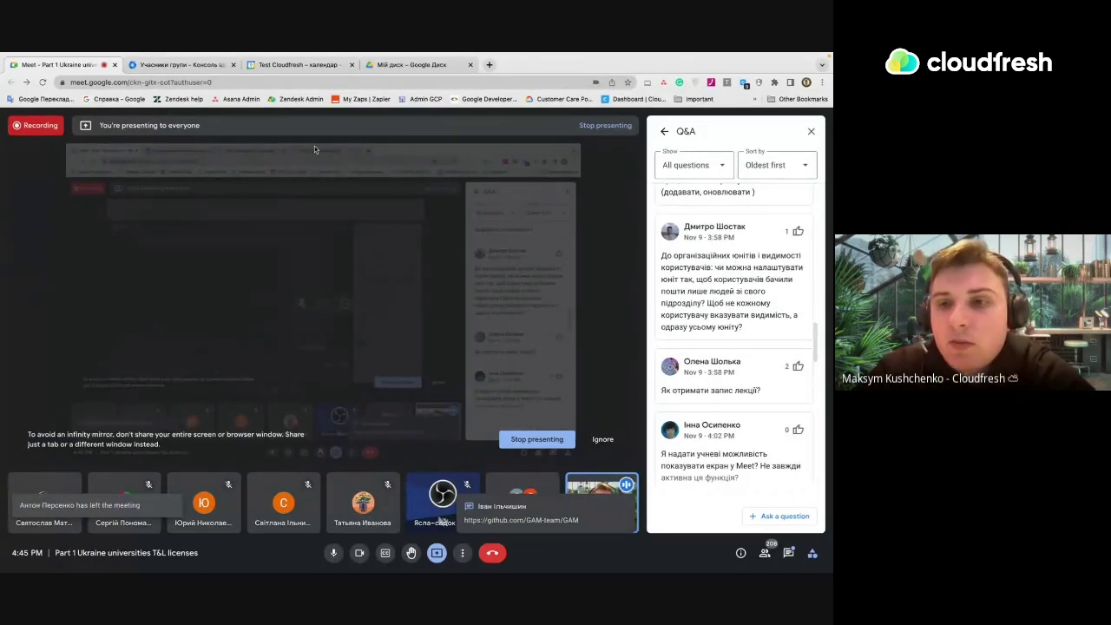
pyautogui.click(165, 66)
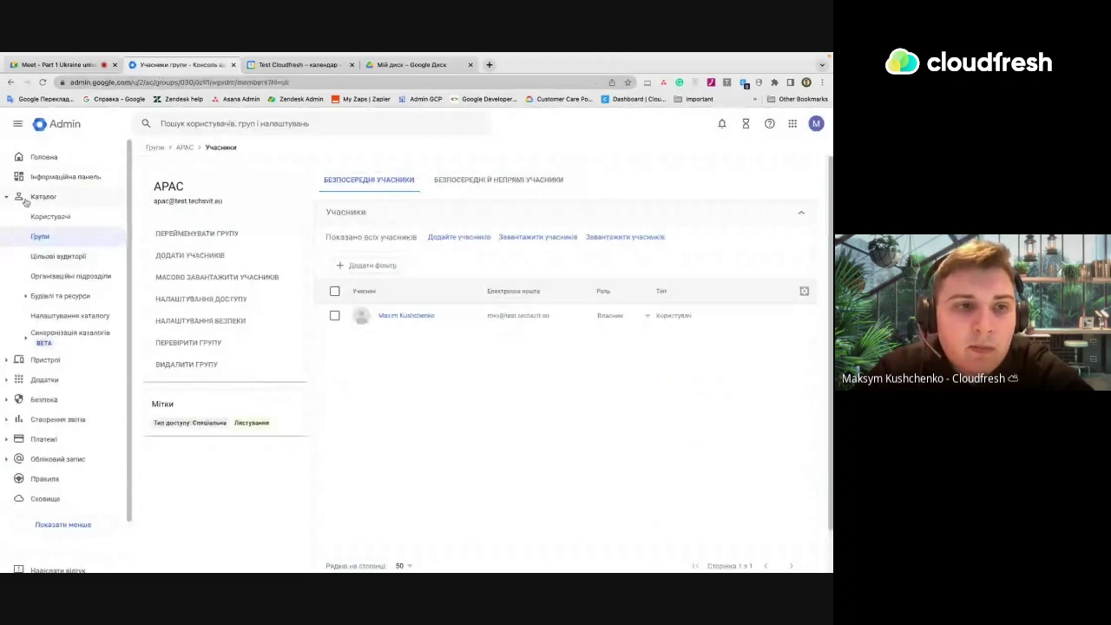
# Set jan-u-test-1 visibility to 'Users from selected directory', then cancel creating a new directory
pyautogui.click(54, 315)
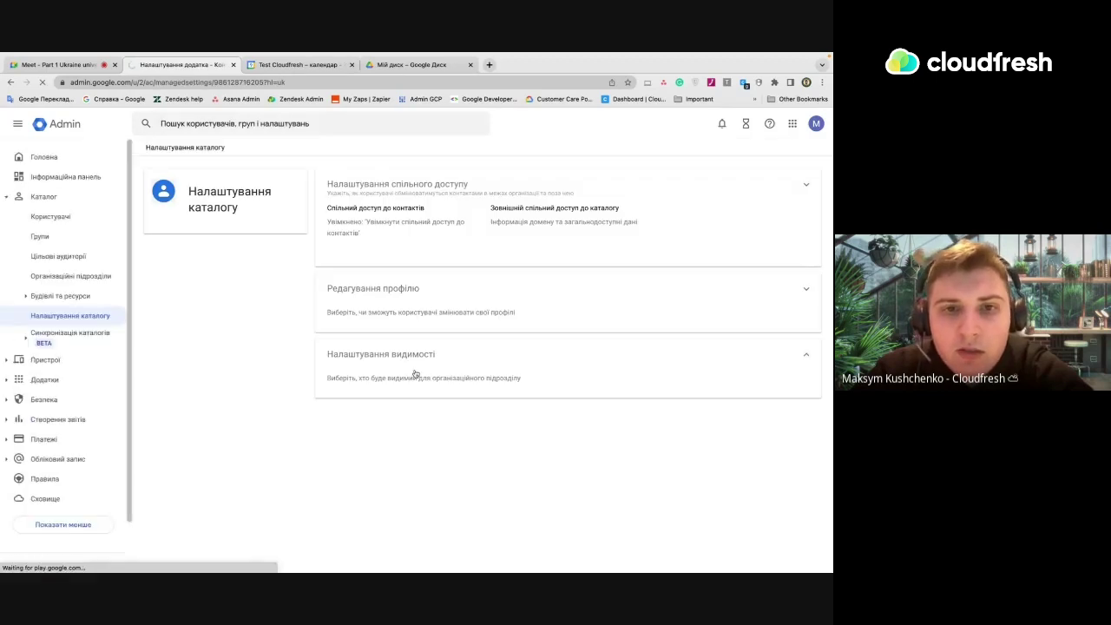
pyautogui.click(415, 373)
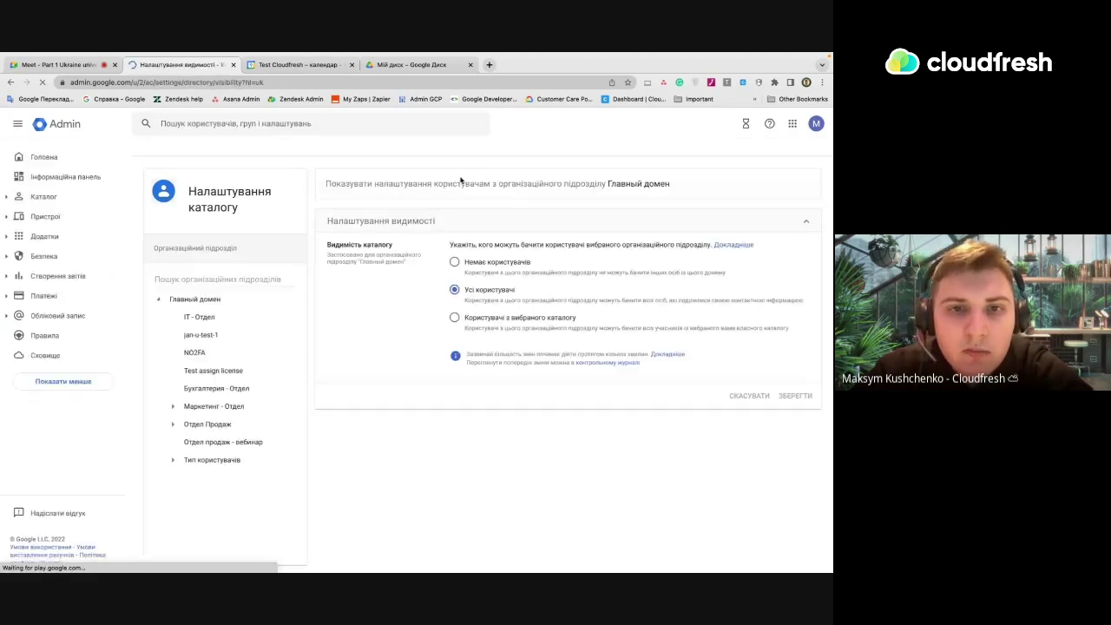
pyautogui.click(217, 339)
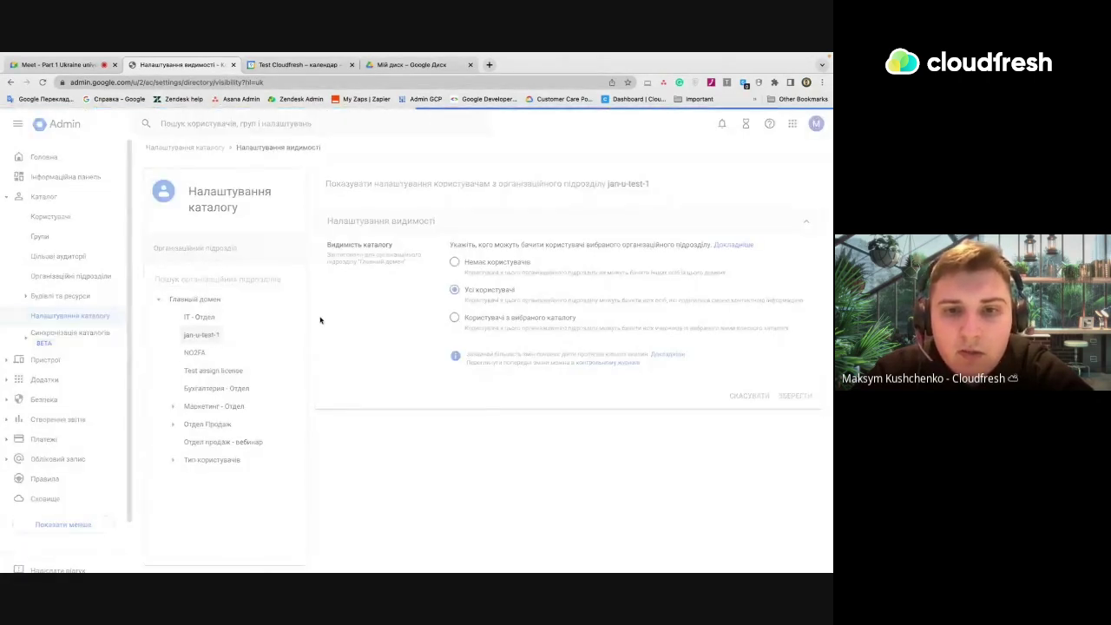
pyautogui.click(485, 318)
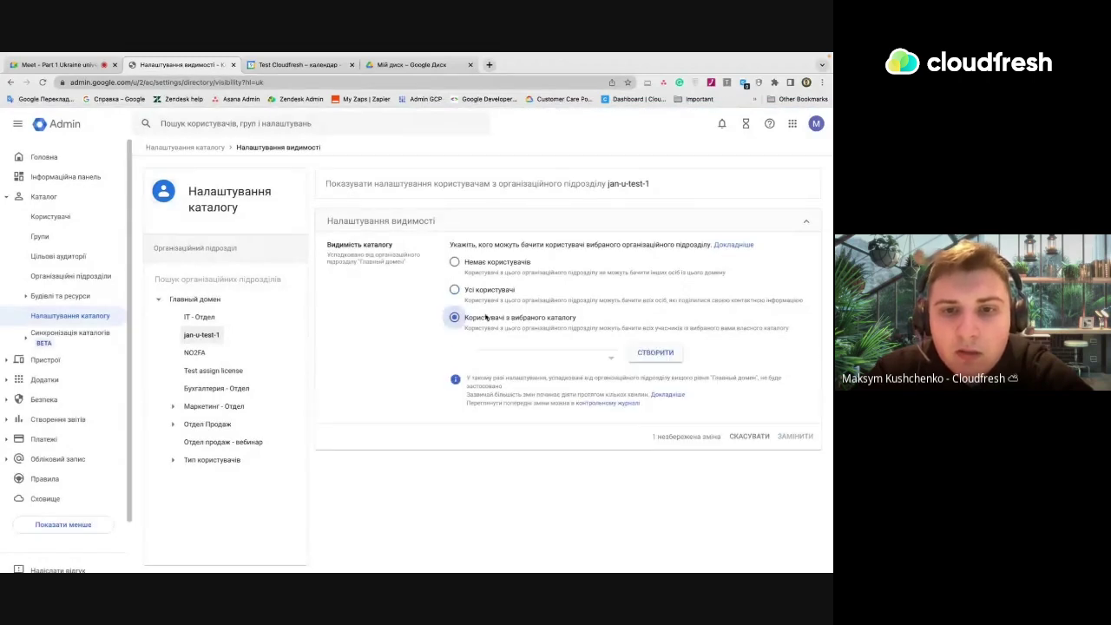
pyautogui.click(641, 352)
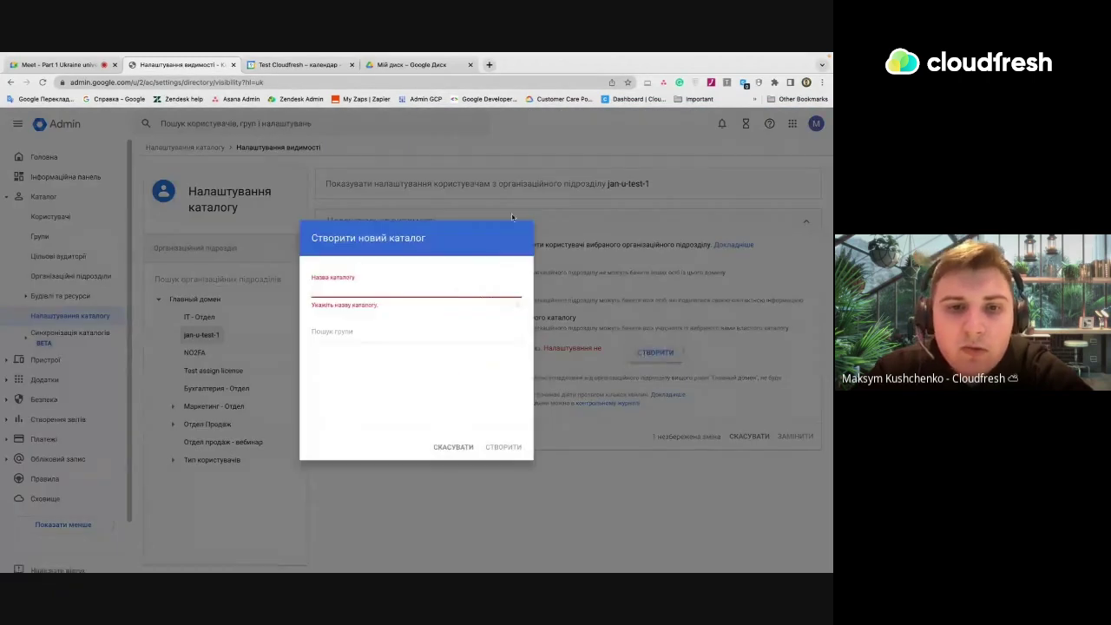
pyautogui.click(370, 331)
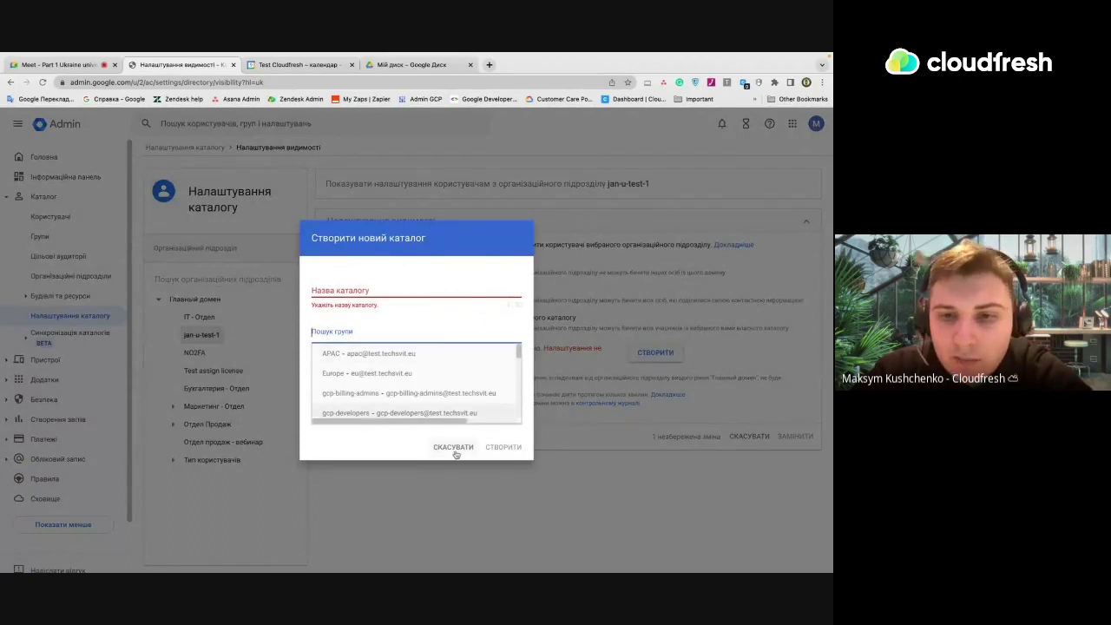
pyautogui.click(453, 447)
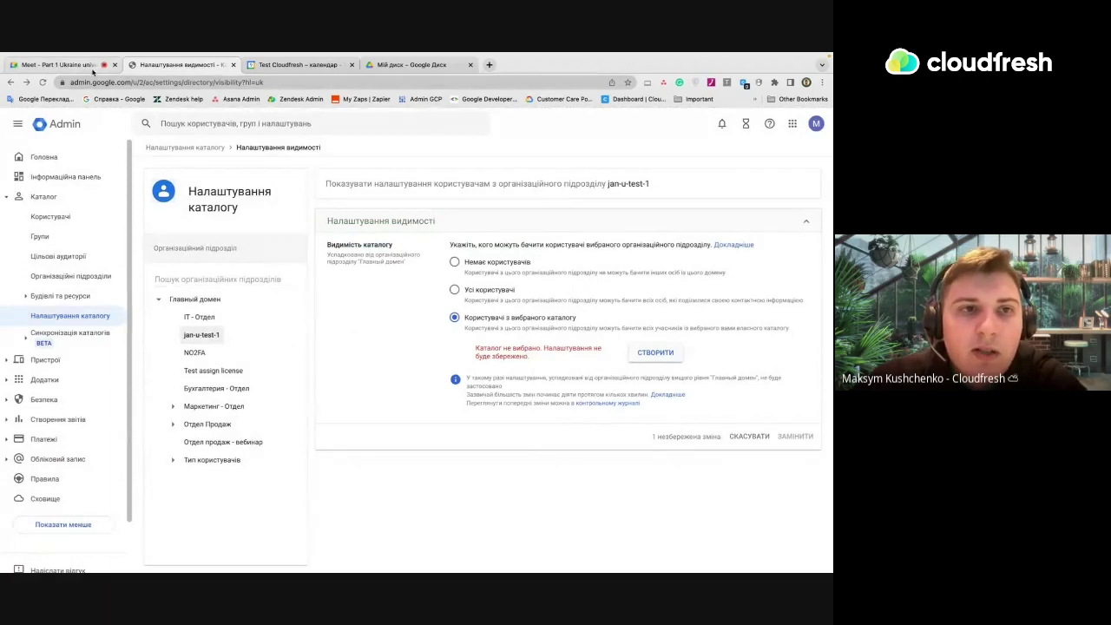
# Return to the Meet Q&A and highlight the question about getting the lecture recording
pyautogui.click(56, 65)
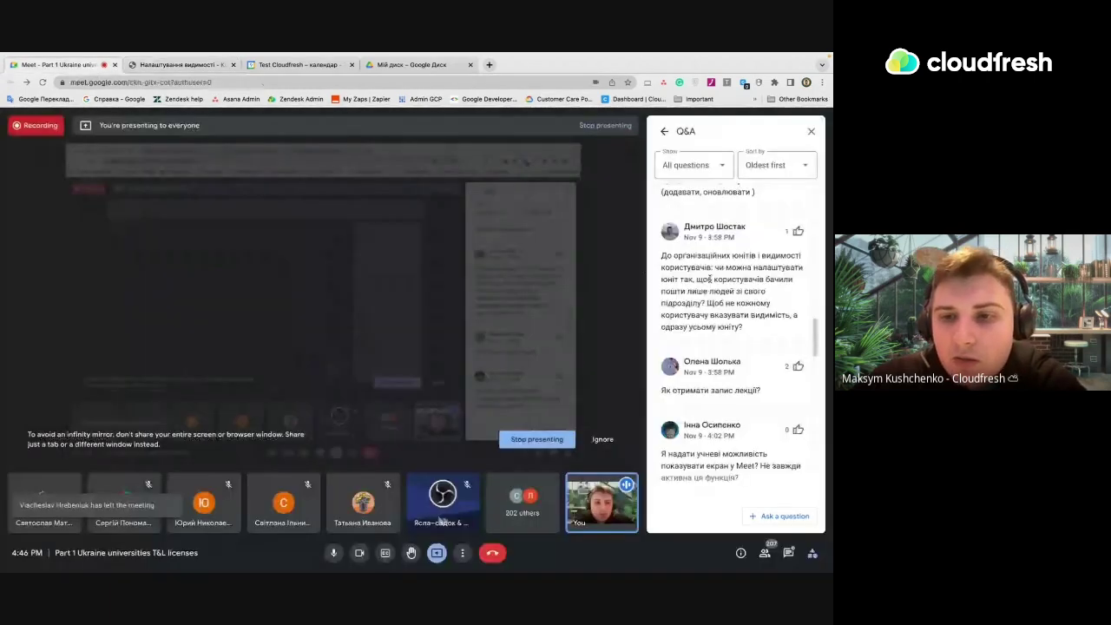
pyautogui.scroll(-3, 711, 280)
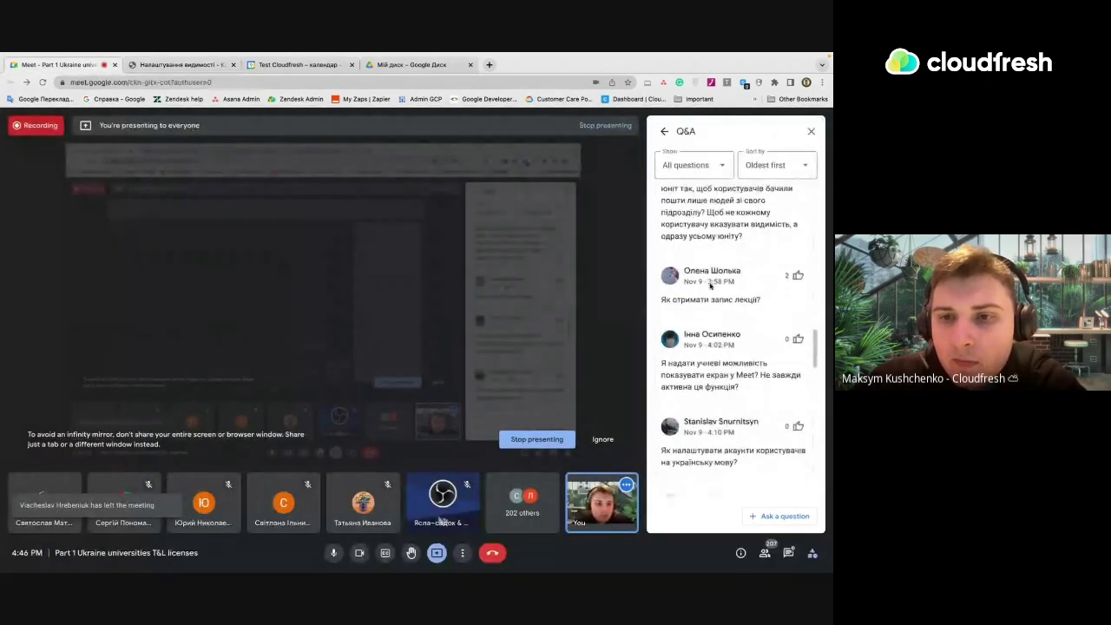
pyautogui.tripleClick(699, 284)
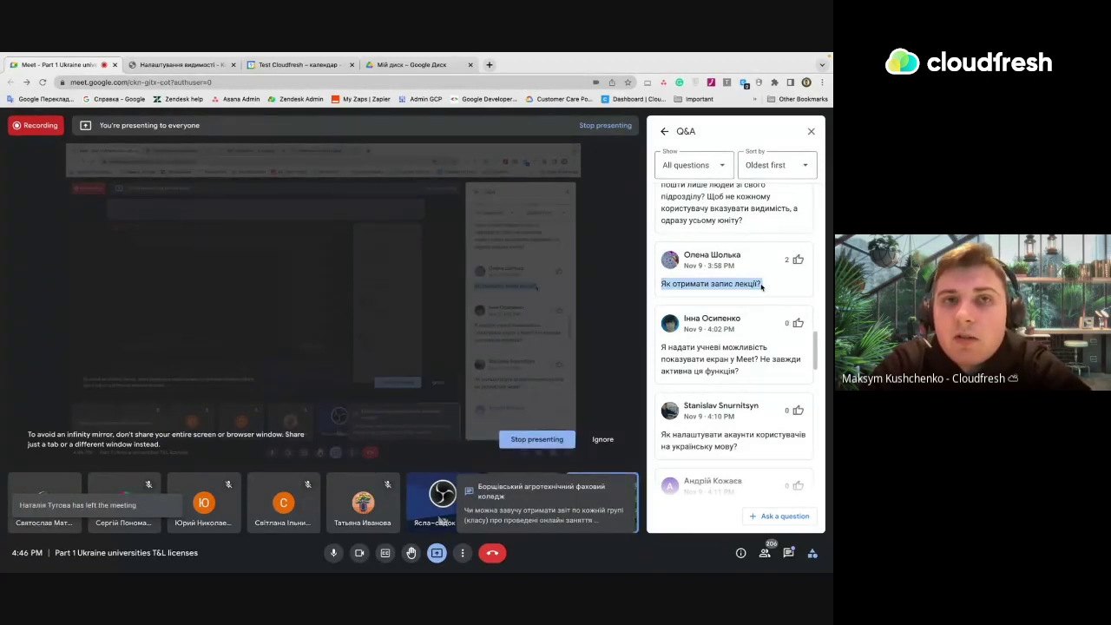
pyautogui.scroll(-1, 729, 292)
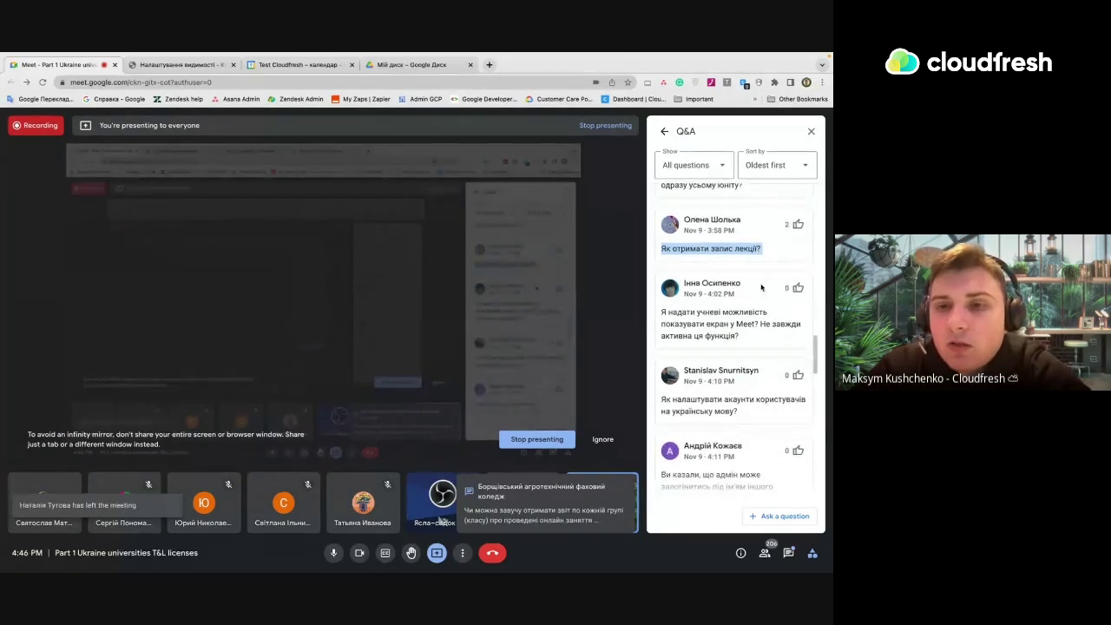
pyautogui.click(710, 296)
# Admit the person waiting to join the call and open a new browser tab
pyautogui.scroll(-1, 720, 304)
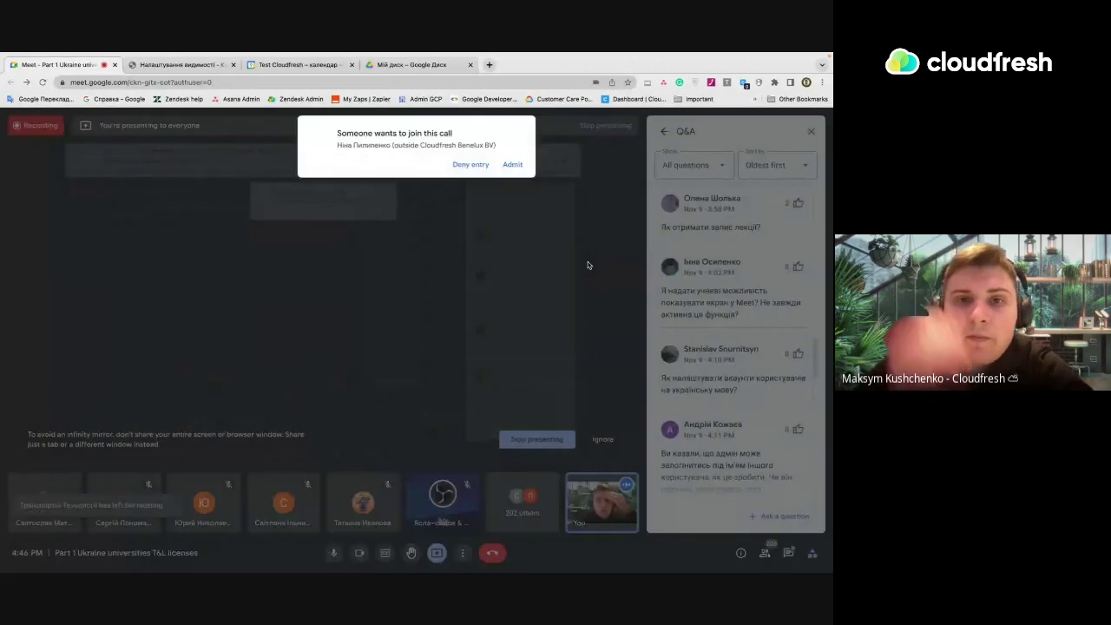
pyautogui.click(514, 168)
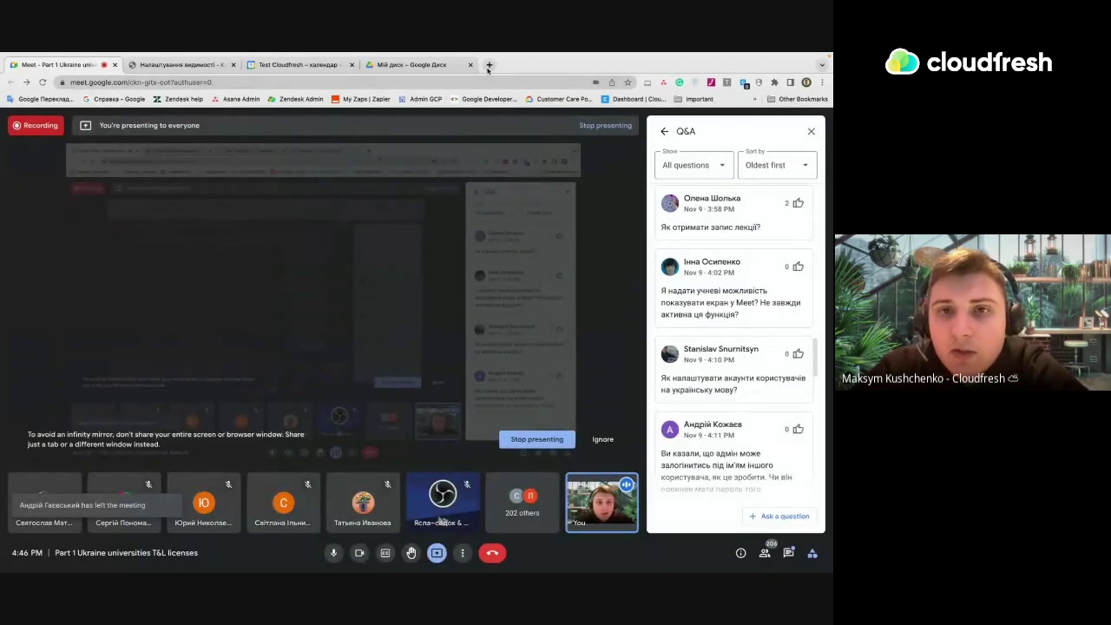
pyautogui.click(489, 65)
# Open Google Meet from the Google apps list and join the scheduled test2 meeting
pyautogui.click(791, 123)
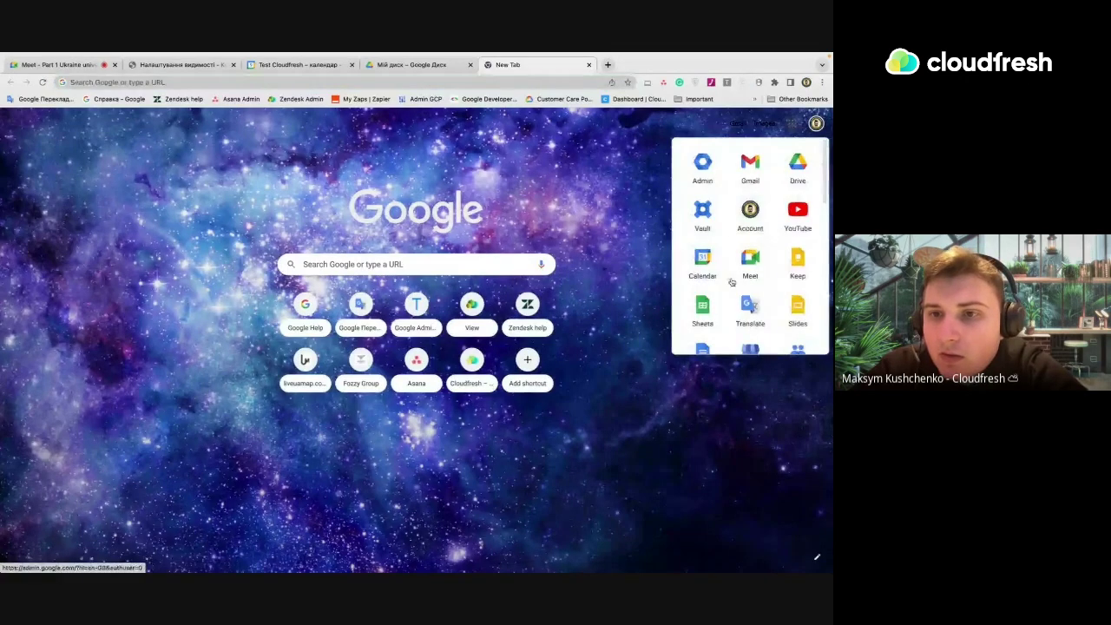
pyautogui.click(750, 259)
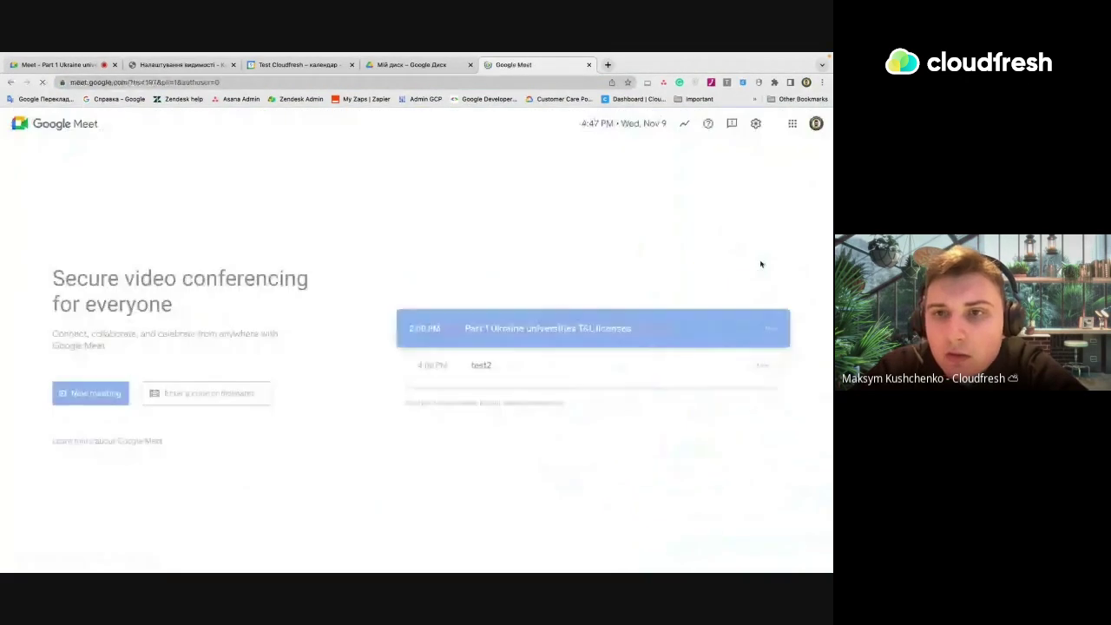
pyautogui.click(510, 363)
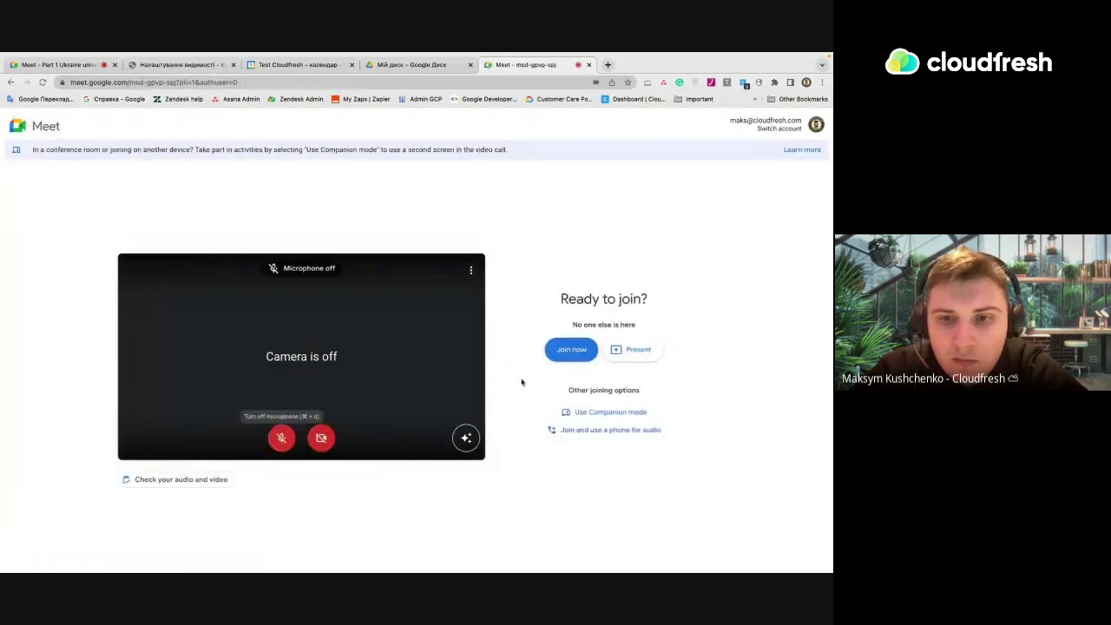
pyautogui.click(571, 349)
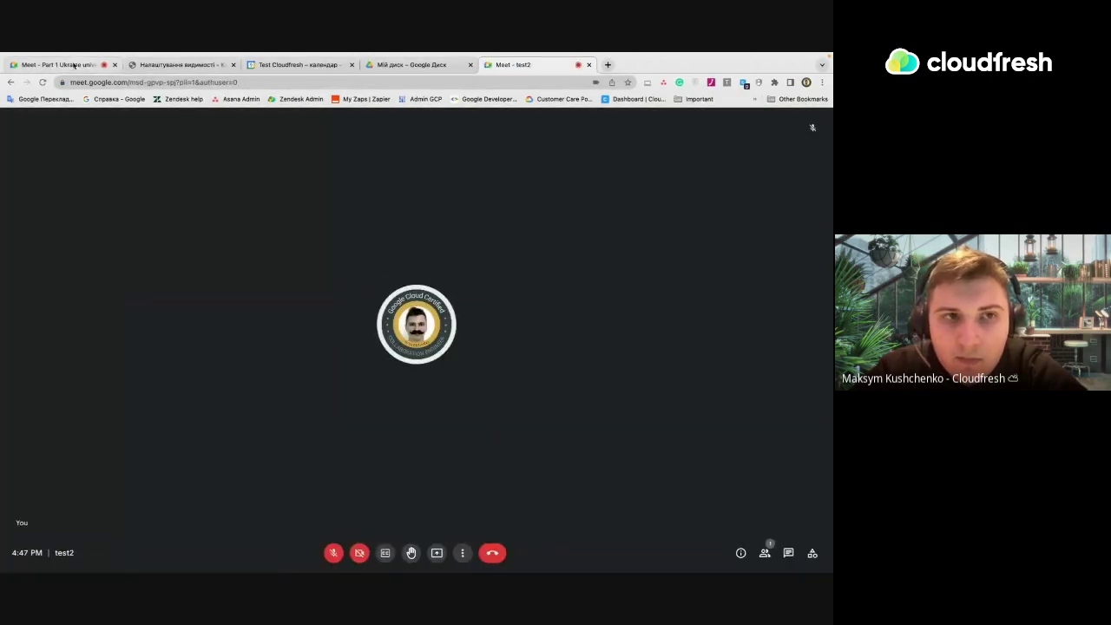
pyautogui.click(74, 65)
pyautogui.click(513, 64)
# Browse the test2 call's chat, activities, details and people panels, then leave the meeting
pyautogui.moveTo(505, 569)
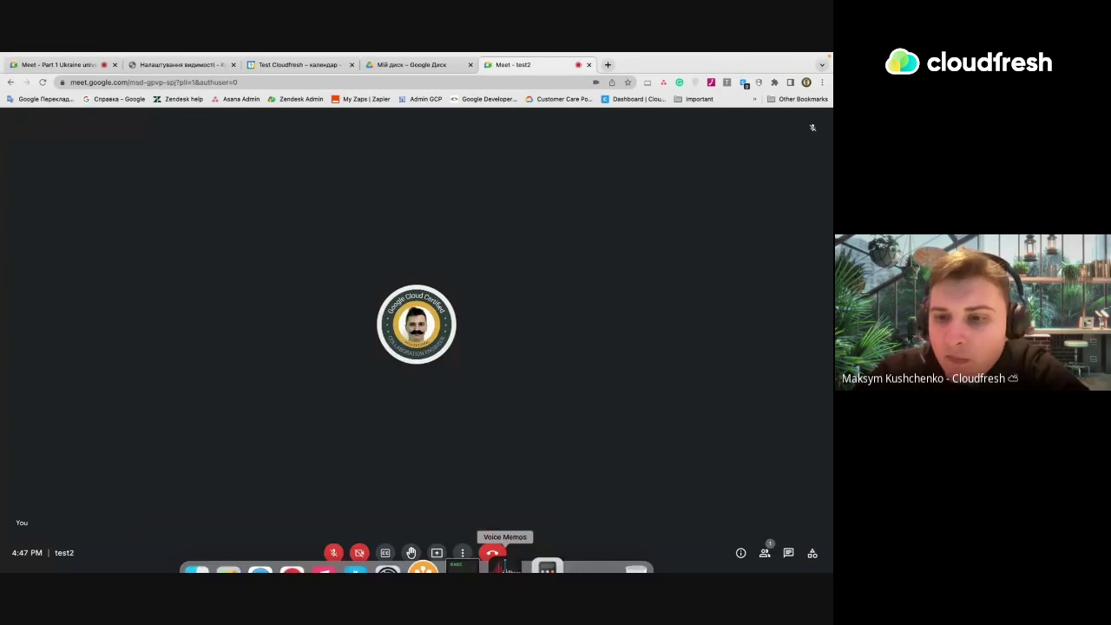
pyautogui.click(790, 553)
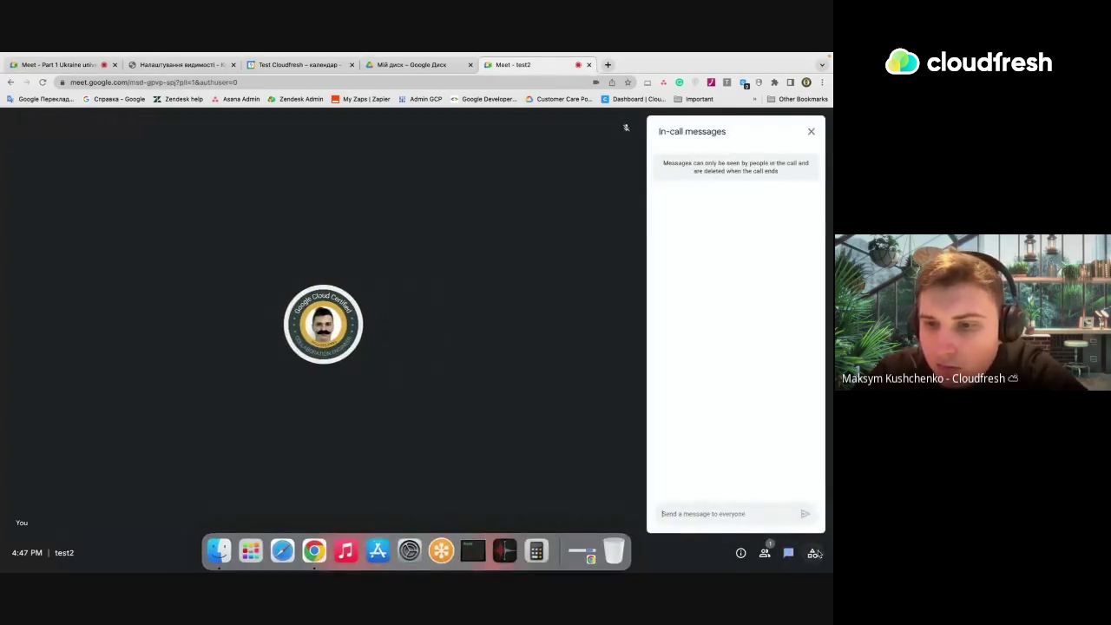
pyautogui.click(815, 554)
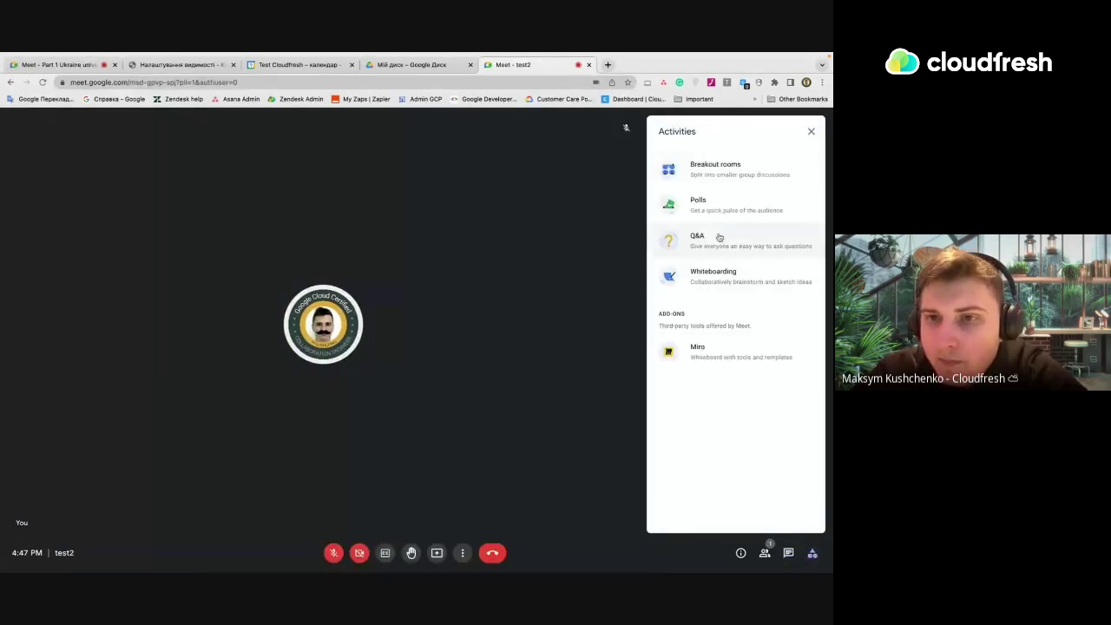
pyautogui.click(810, 128)
pyautogui.click(741, 553)
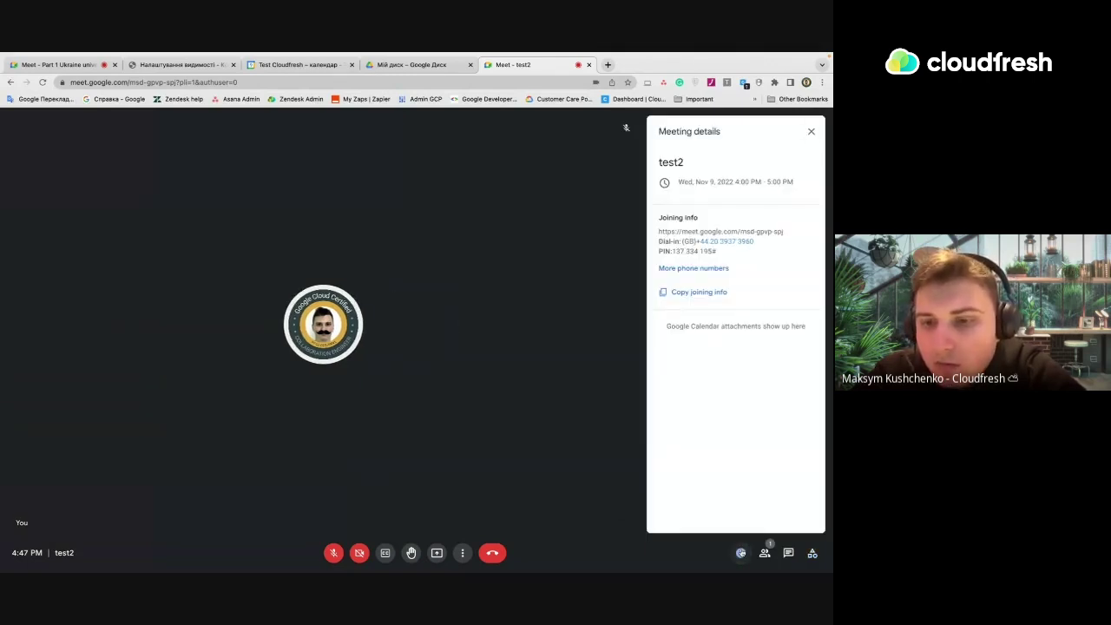
pyautogui.click(765, 554)
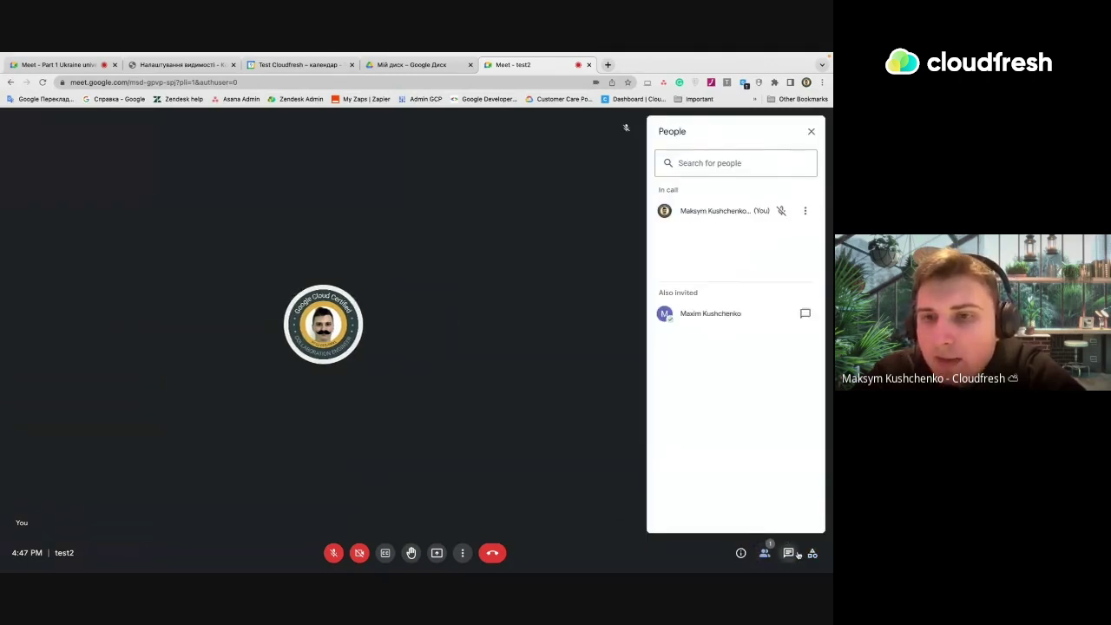
pyautogui.click(789, 553)
pyautogui.click(813, 553)
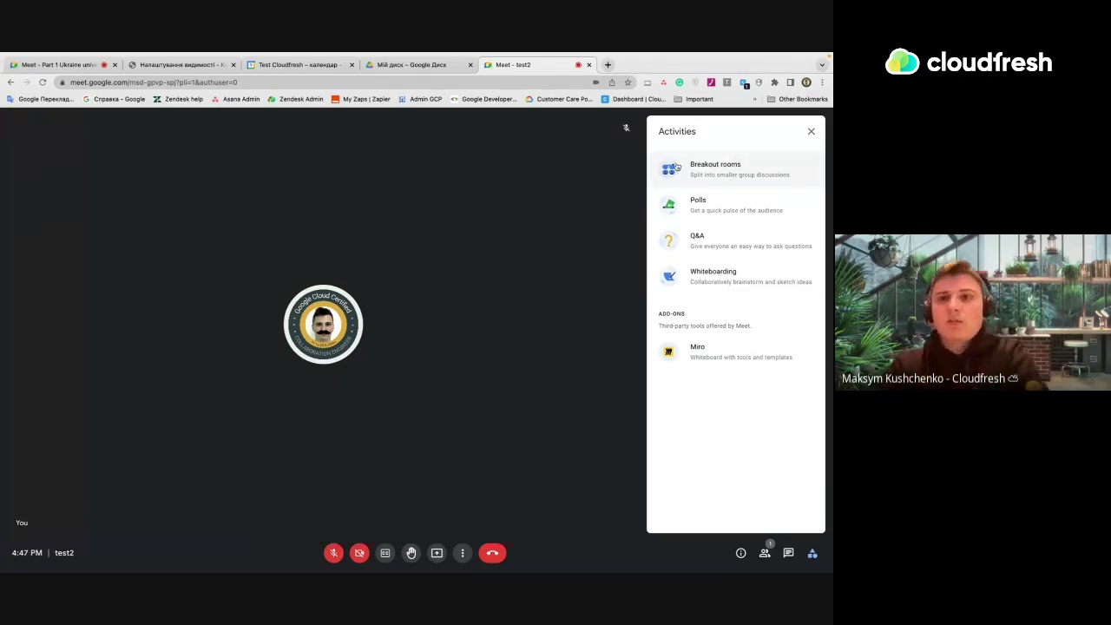
pyautogui.click(810, 132)
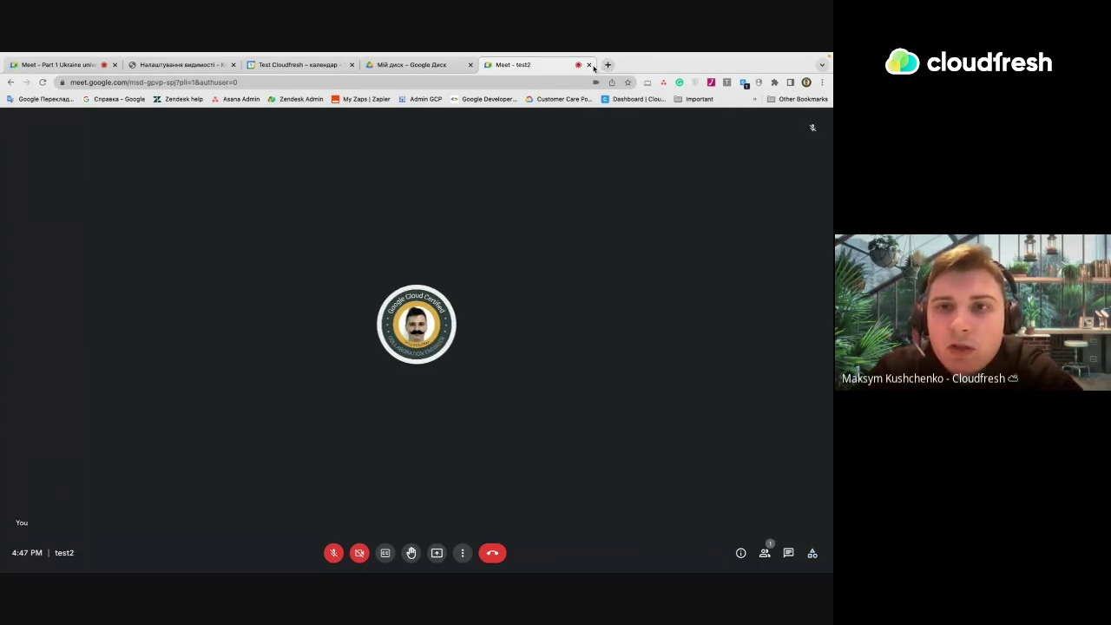
pyautogui.click(589, 65)
# Highlight the Q&A question about Ukrainian-language user accounts, then go back to the Admin console
pyautogui.click(41, 66)
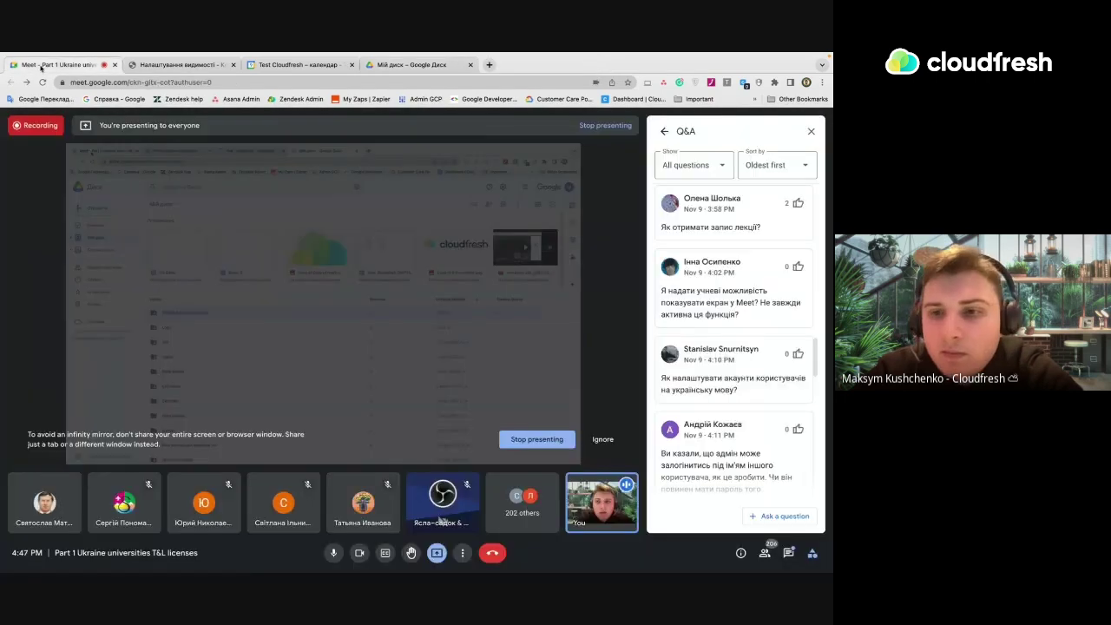
pyautogui.scroll(-1, 701, 340)
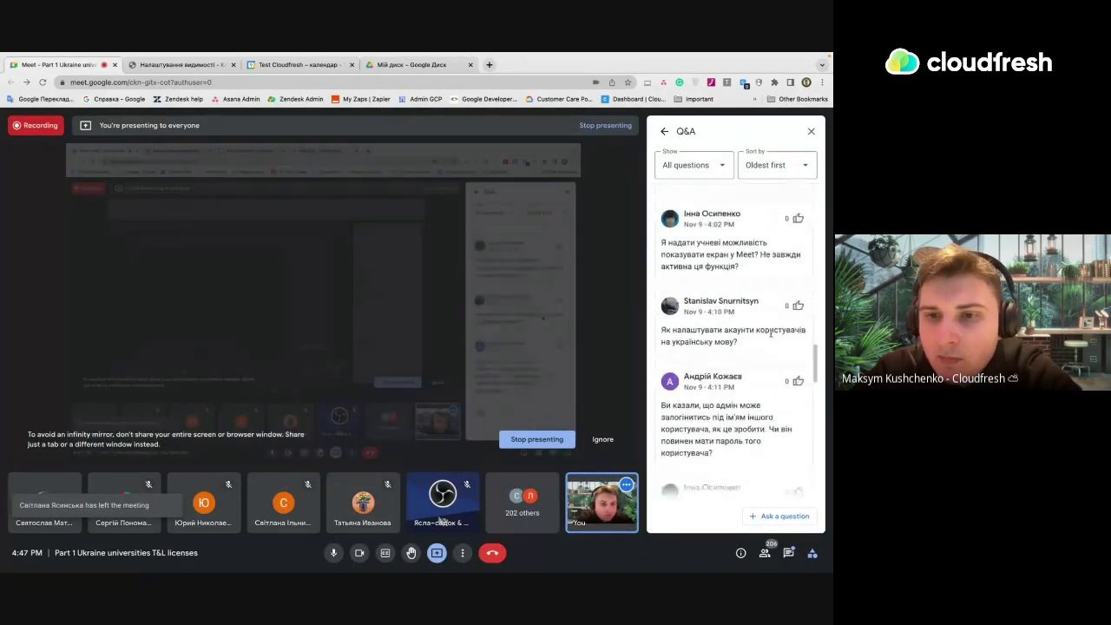
pyautogui.tripleClick(701, 340)
pyautogui.scroll(-1, 712, 313)
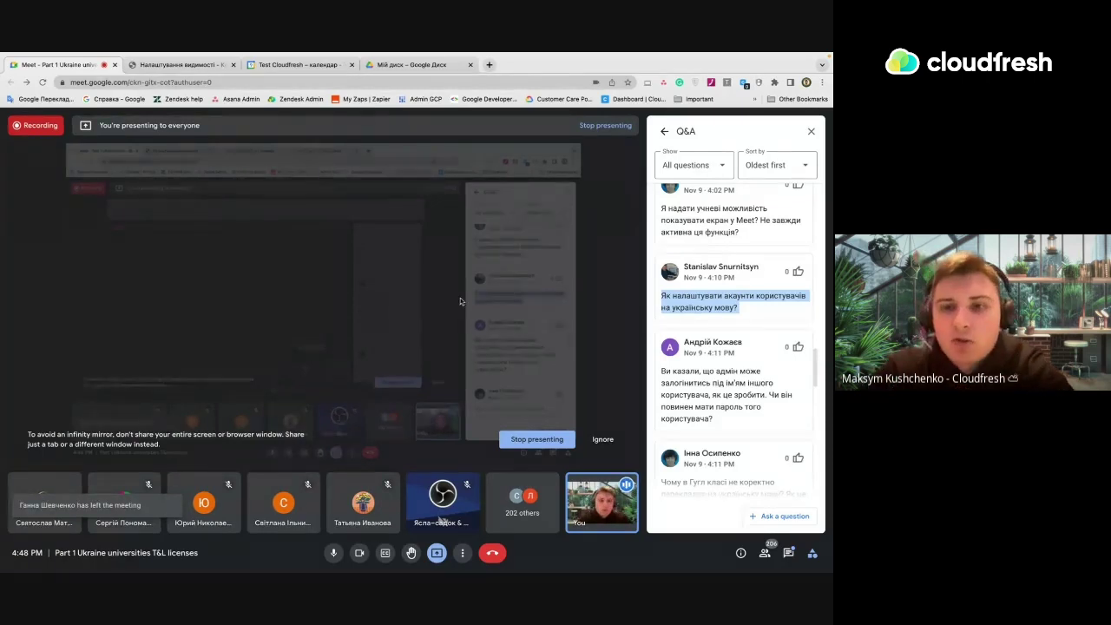
pyautogui.click(222, 66)
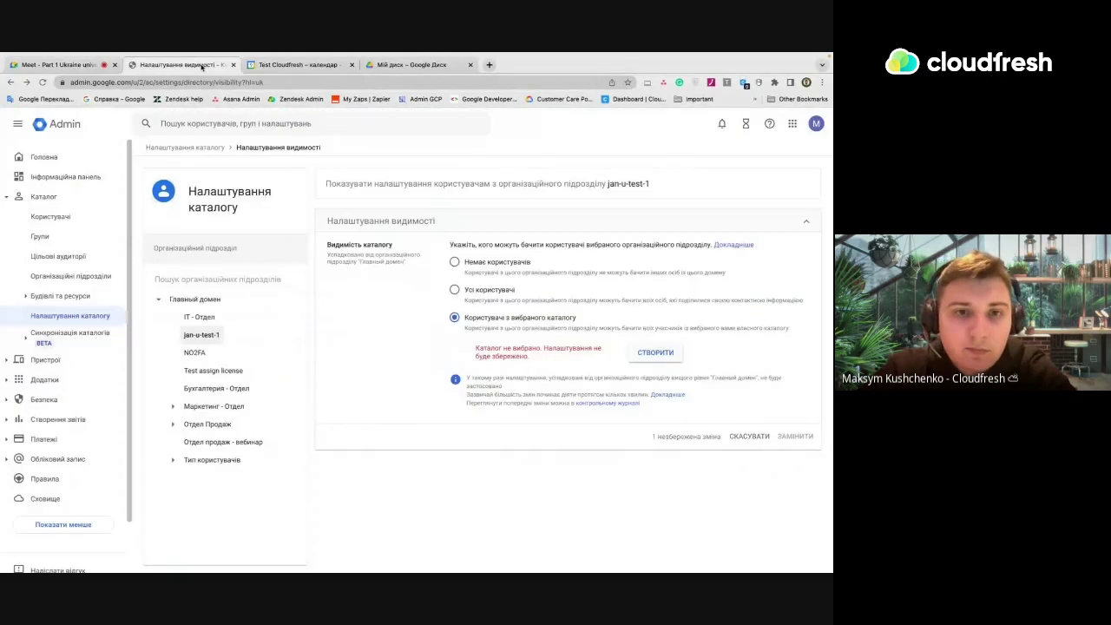
# Leave the unsaved directory page and open Account settings > Profile from the console home
pyautogui.click(72, 128)
pyautogui.click(456, 251)
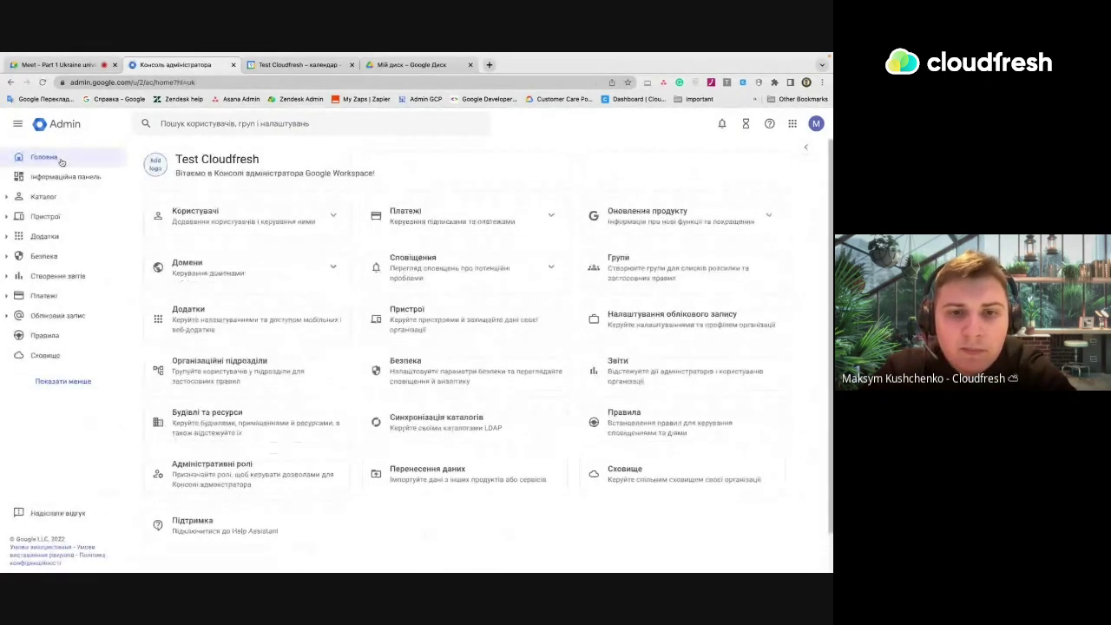
pyautogui.scroll(-1, 410, 323)
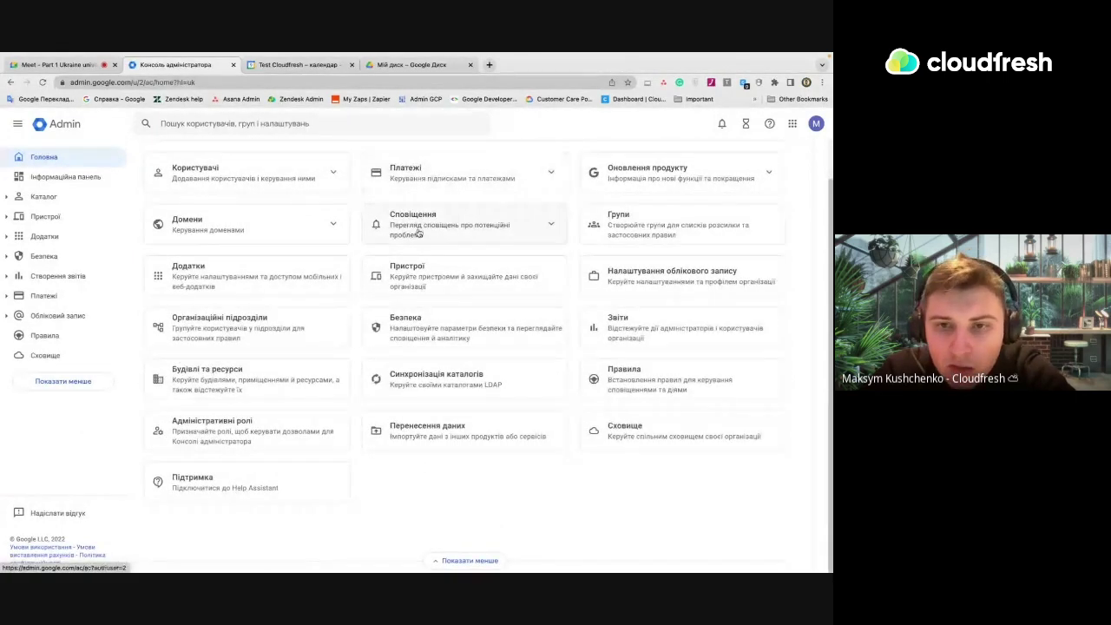
pyautogui.click(625, 260)
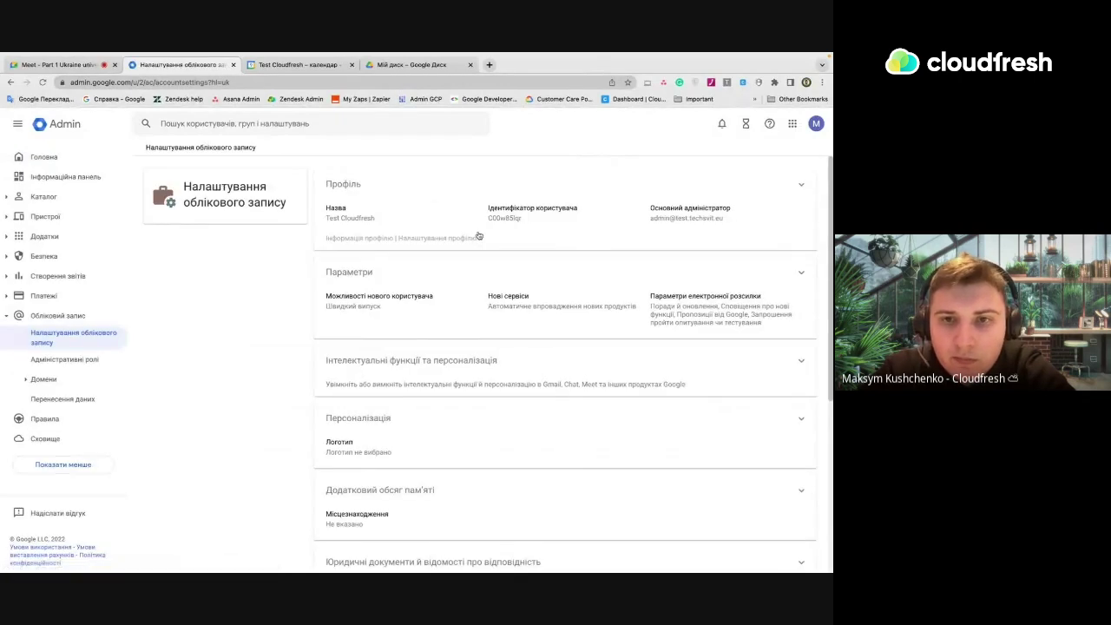
pyautogui.scroll(-3, 477, 235)
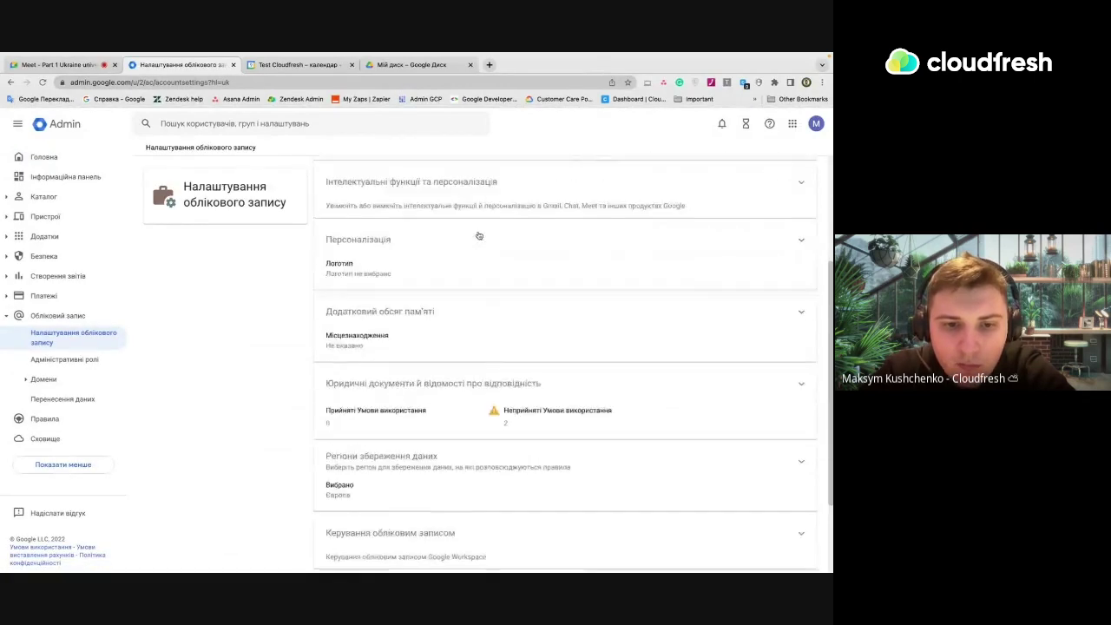
pyautogui.scroll(3, 478, 236)
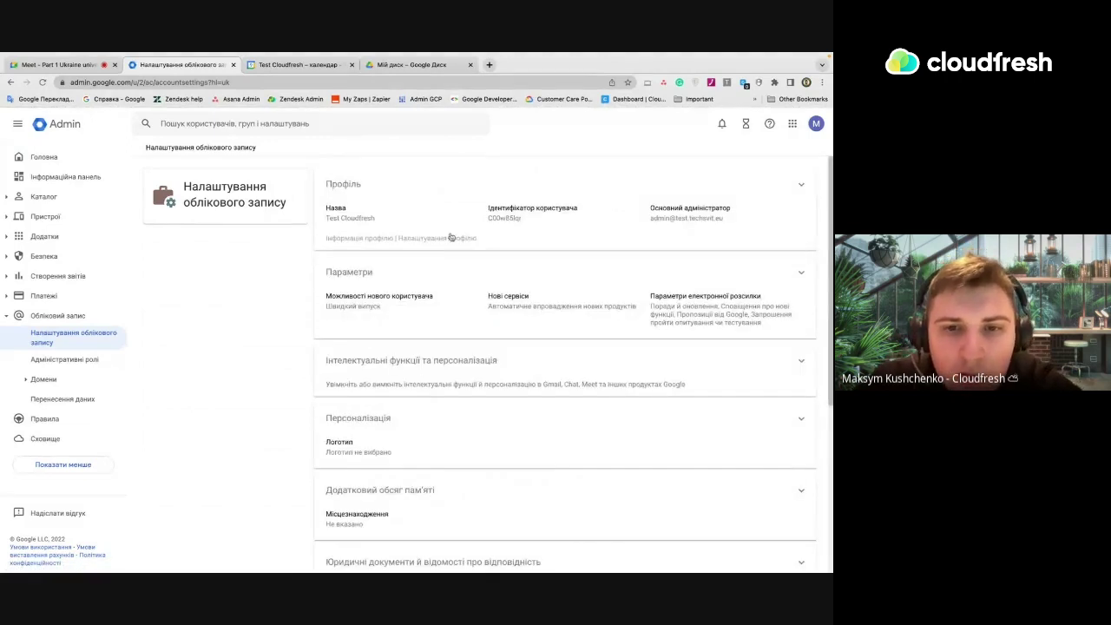
pyautogui.click(451, 235)
# Show the organisation language Українська (UK) without changing it, then return to the meeting
pyautogui.scroll(-2, 451, 235)
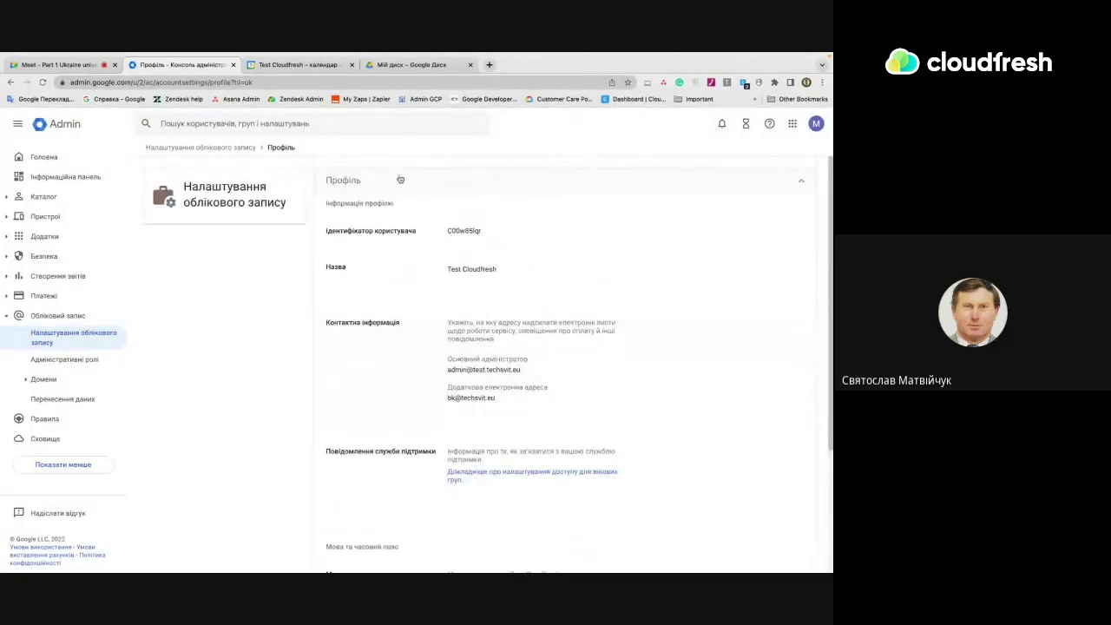
pyautogui.scroll(-4, 434, 347)
pyautogui.click(501, 427)
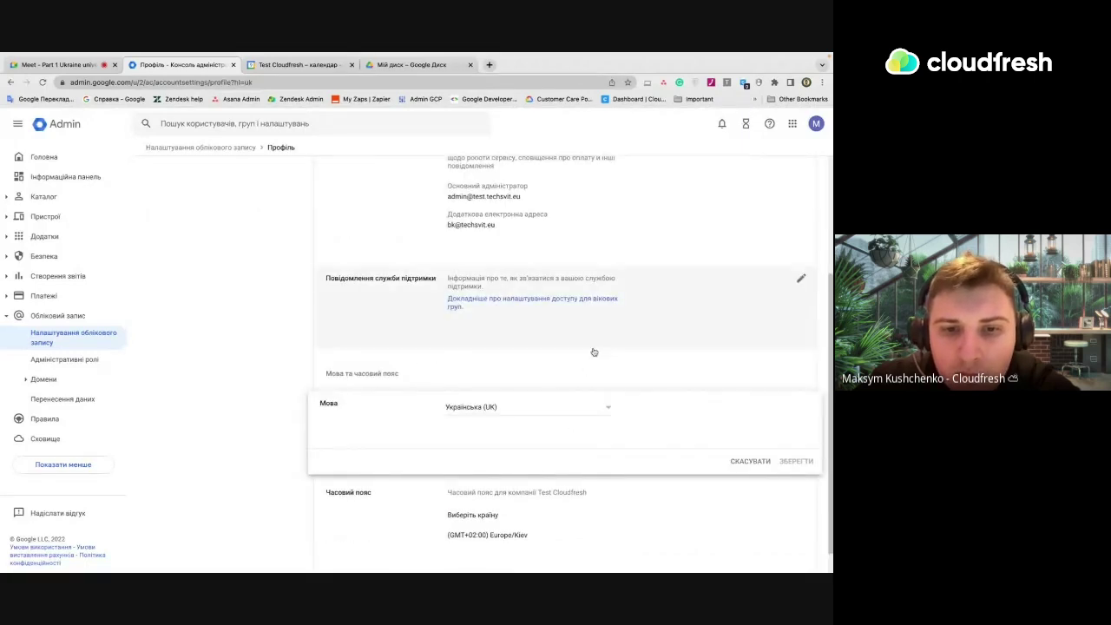
pyautogui.click(744, 462)
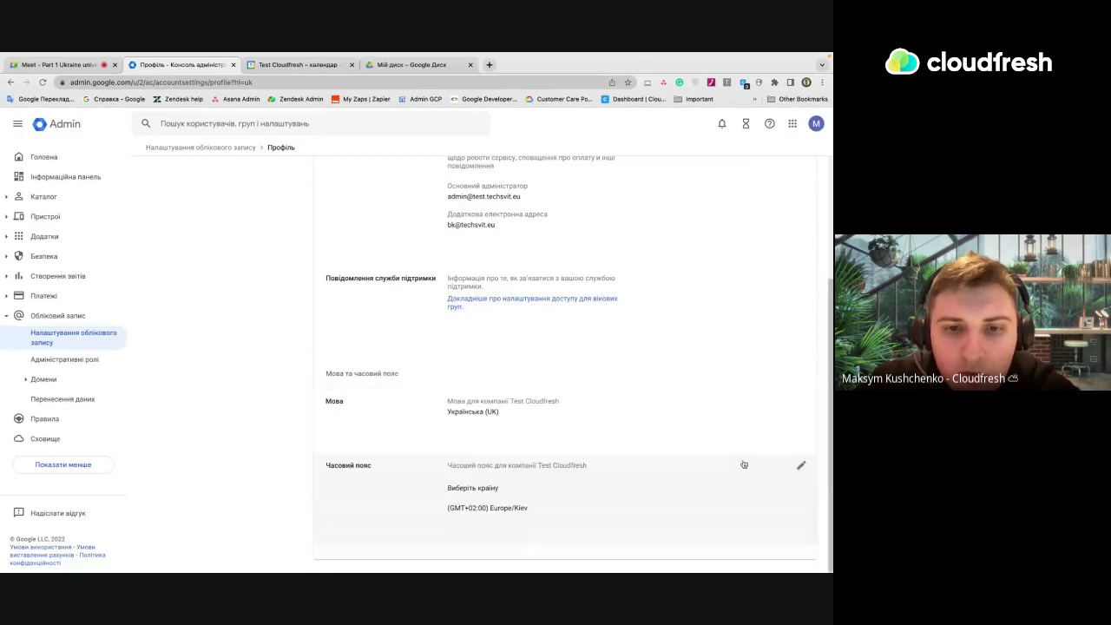
pyautogui.scroll(4, 504, 371)
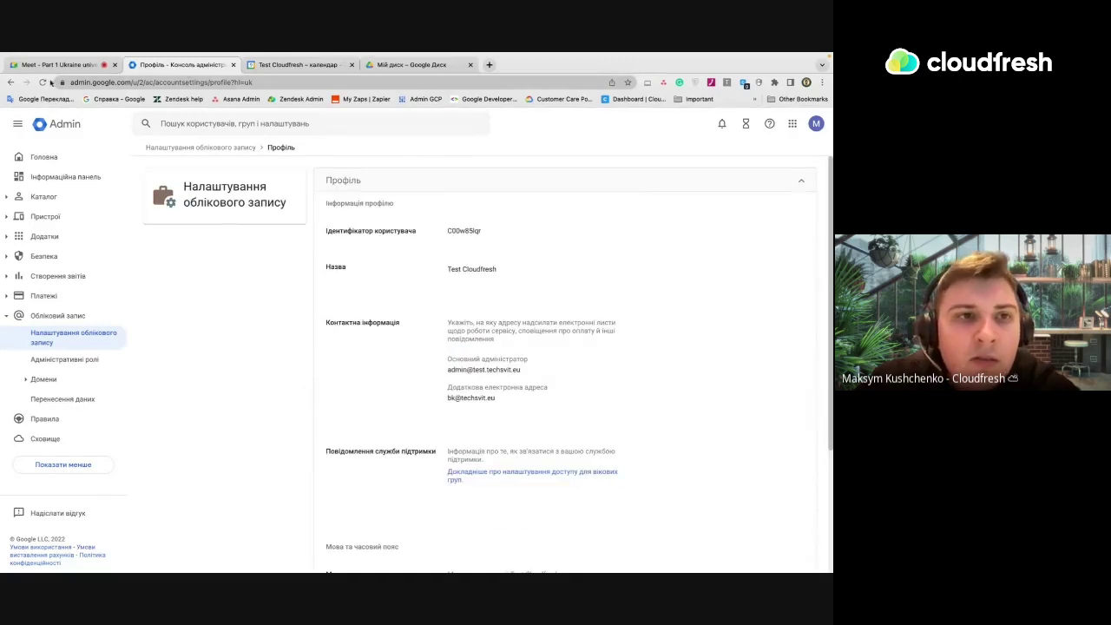
pyautogui.click(52, 65)
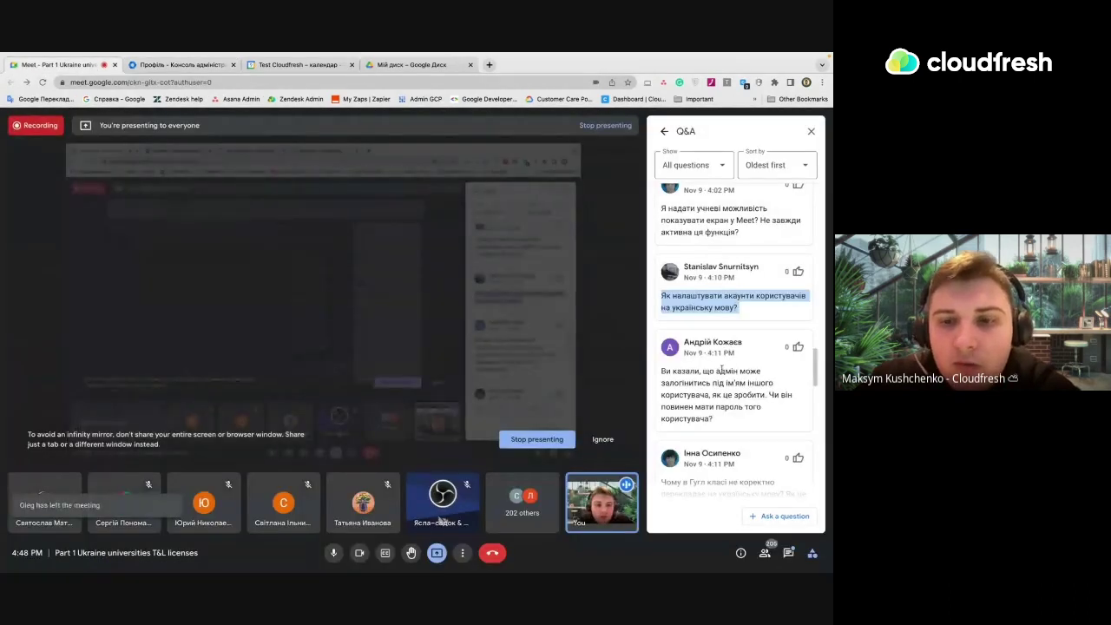
# Highlight the Q&A question asking whether an admin can sign in as another user
pyautogui.scroll(-1, 721, 370)
pyautogui.tripleClick(722, 368)
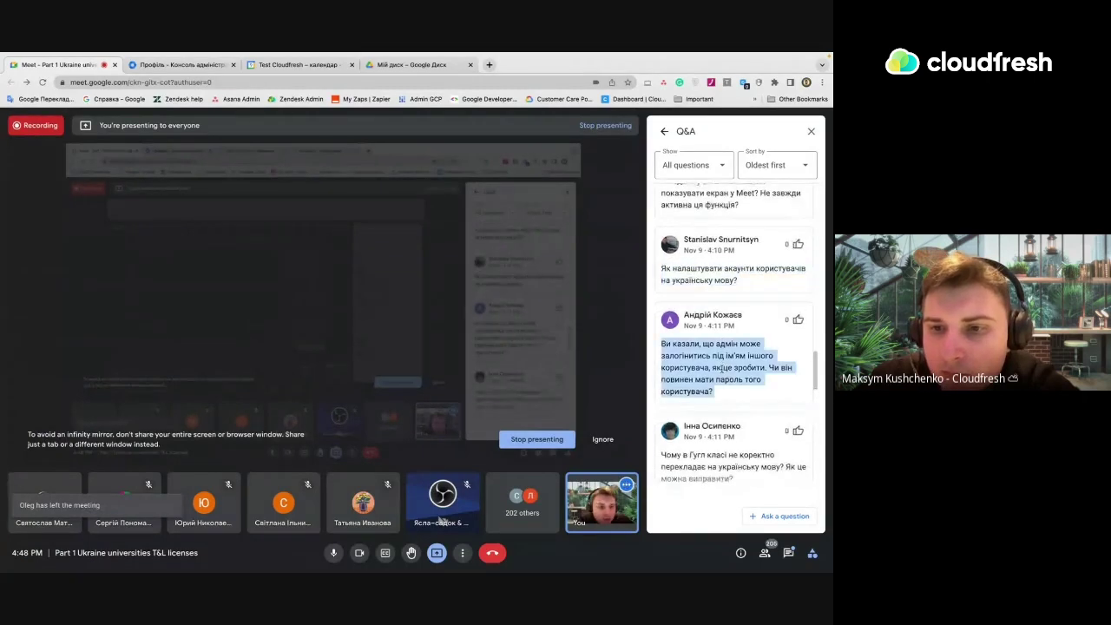
pyautogui.scroll(-1, 722, 368)
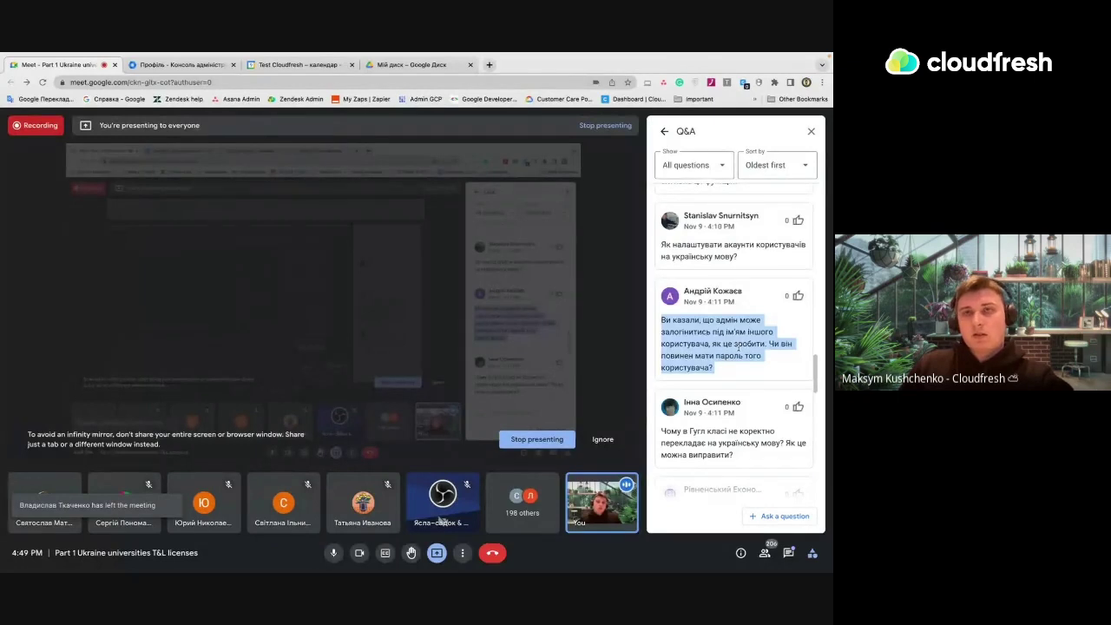
pyautogui.scroll(-1, 738, 345)
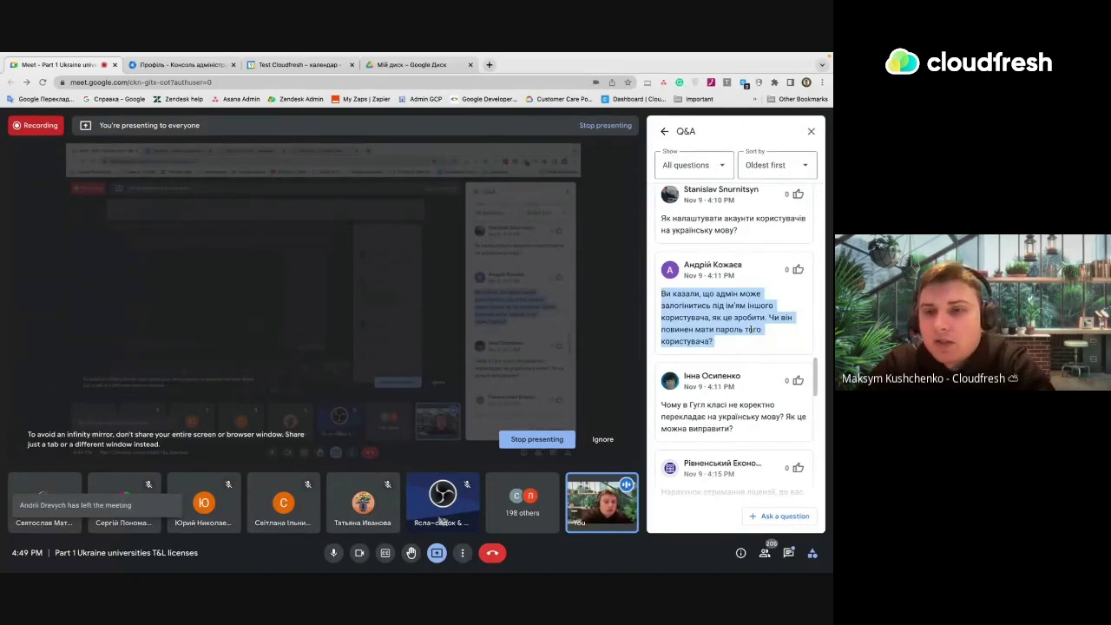
pyautogui.scroll(-1, 750, 329)
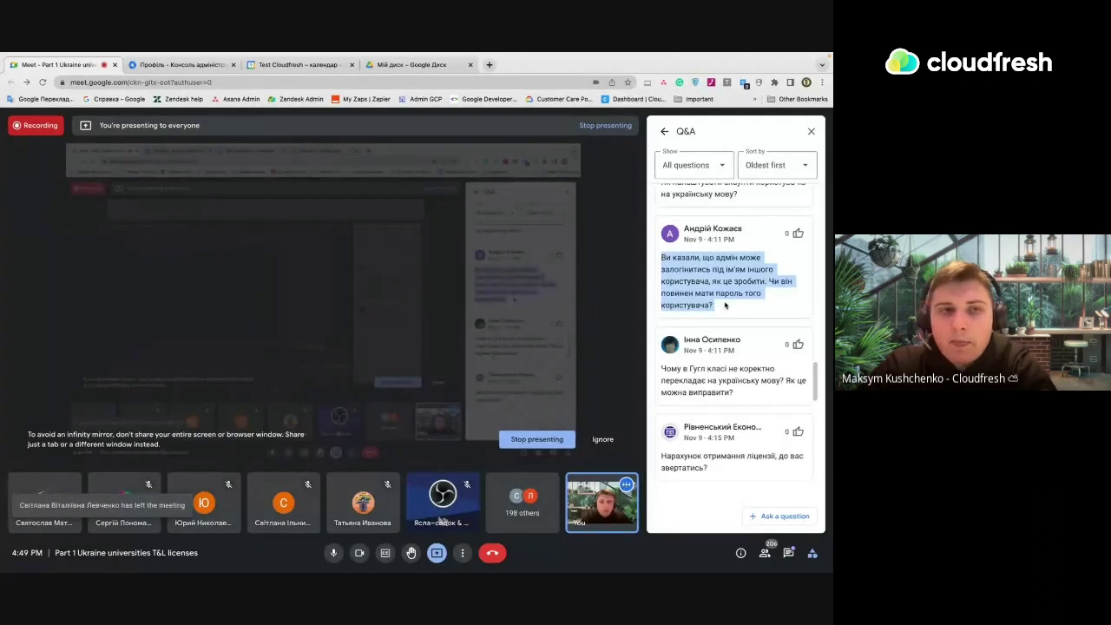
pyautogui.scroll(-1, 725, 305)
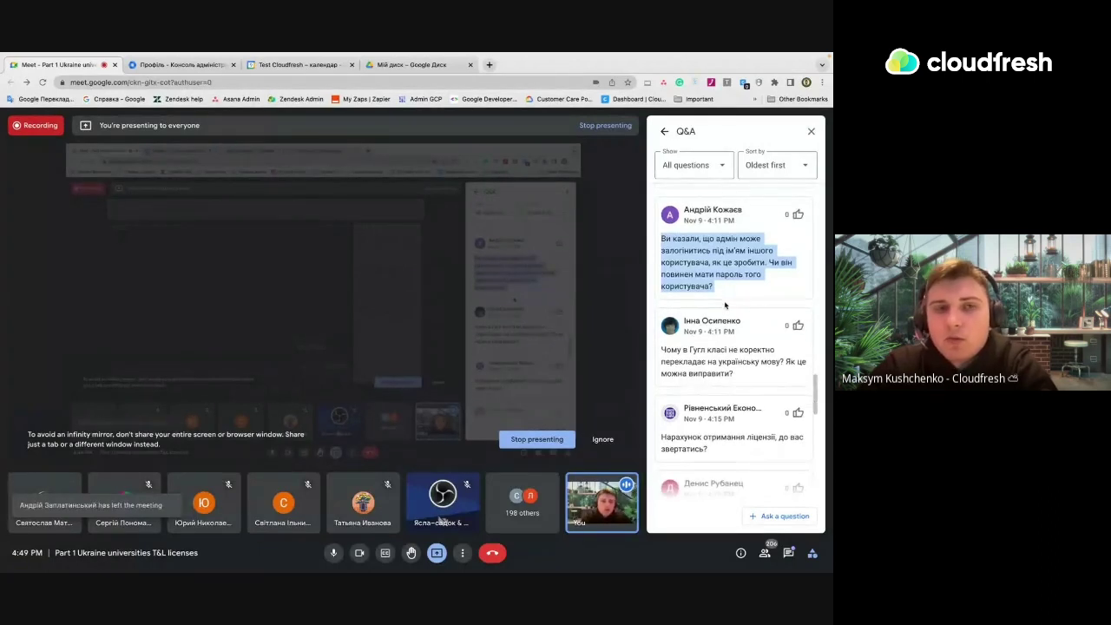
pyautogui.scroll(-2, 725, 305)
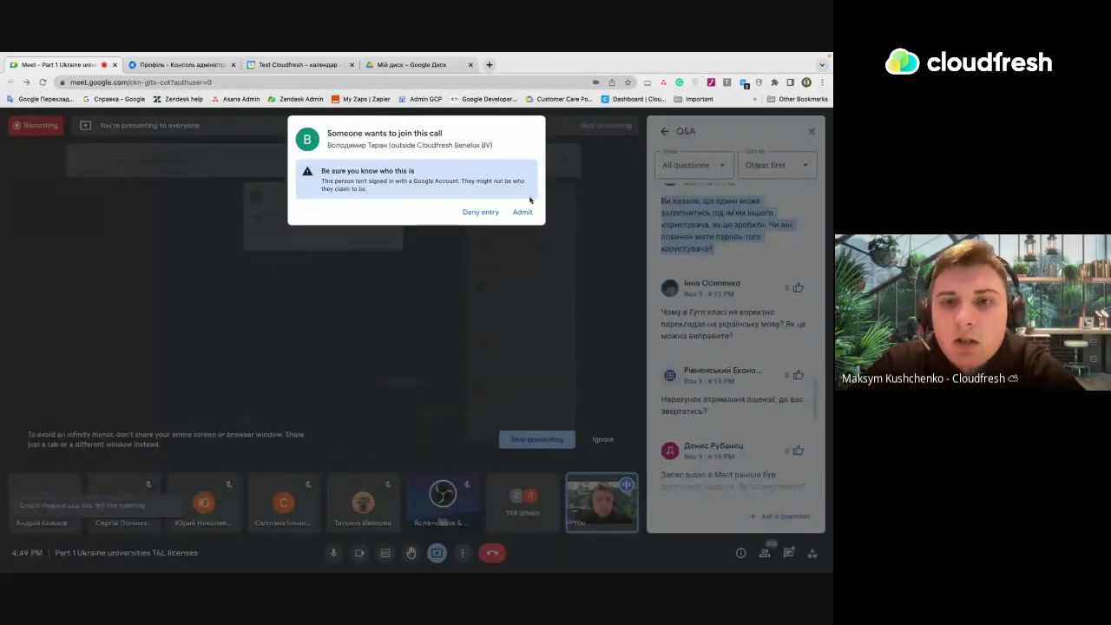
# Admit two waiting guests into the call and open the in-call chat messages
pyautogui.click(524, 210)
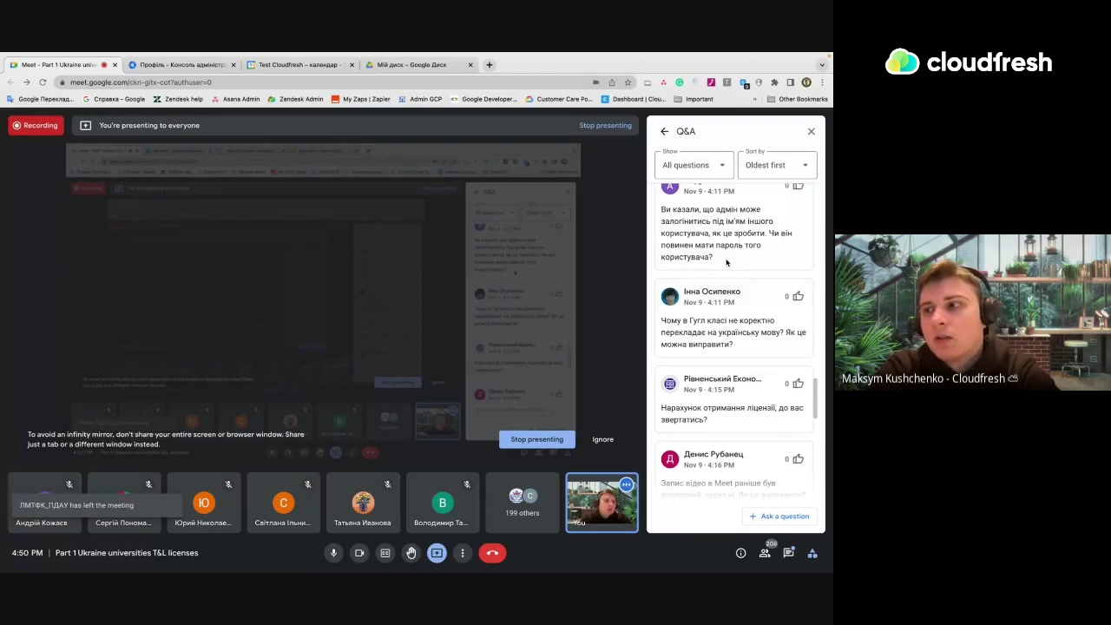
pyautogui.scroll(-1, 727, 263)
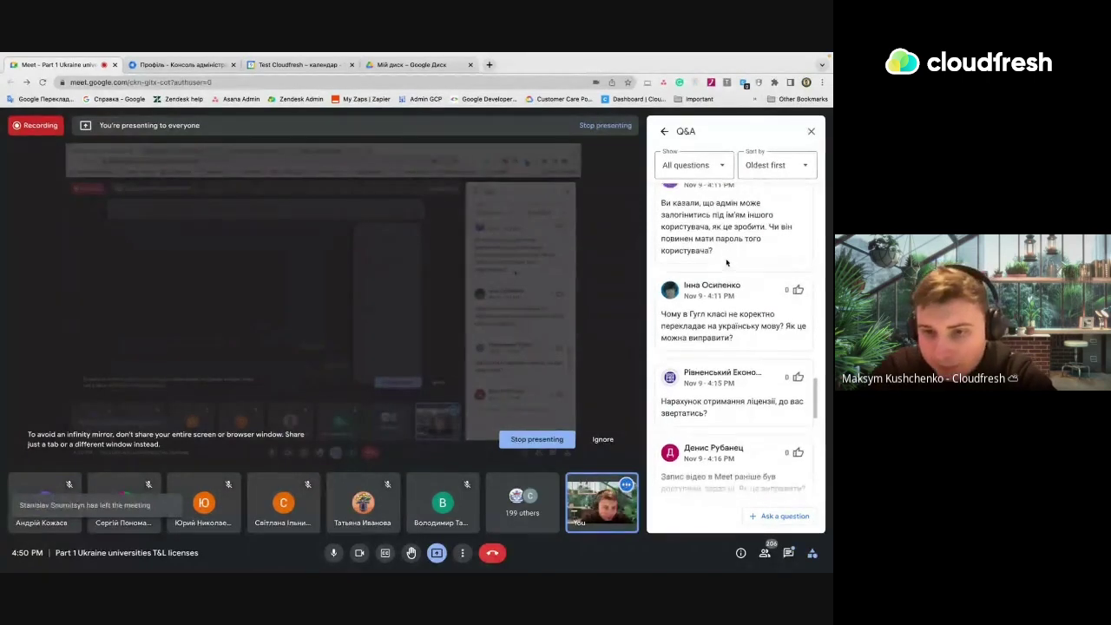
pyautogui.scroll(-3, 727, 263)
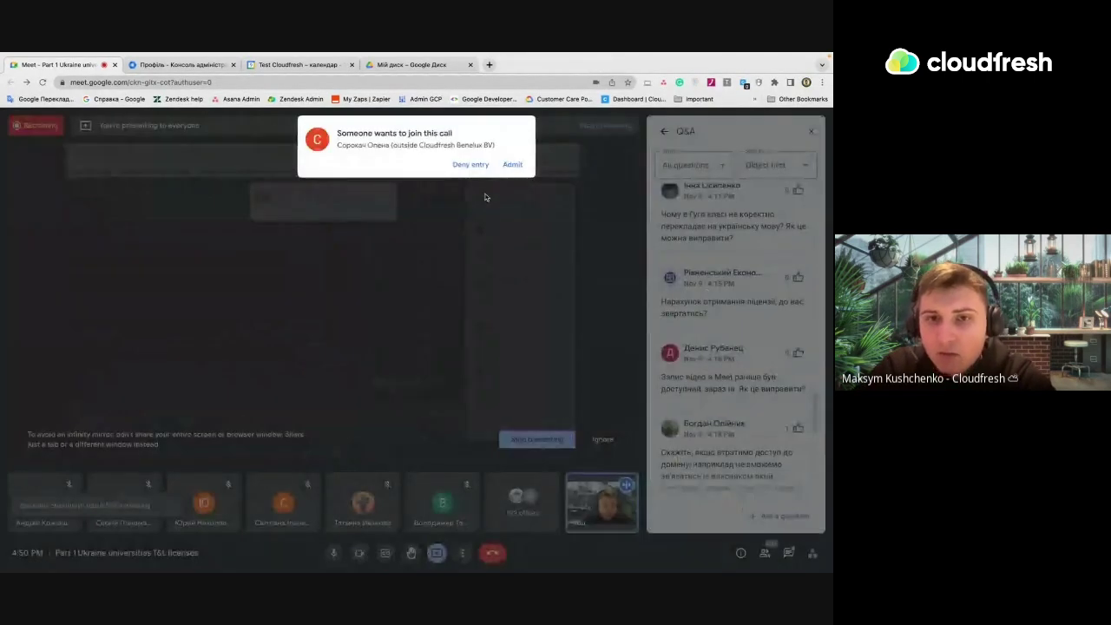
pyautogui.click(518, 163)
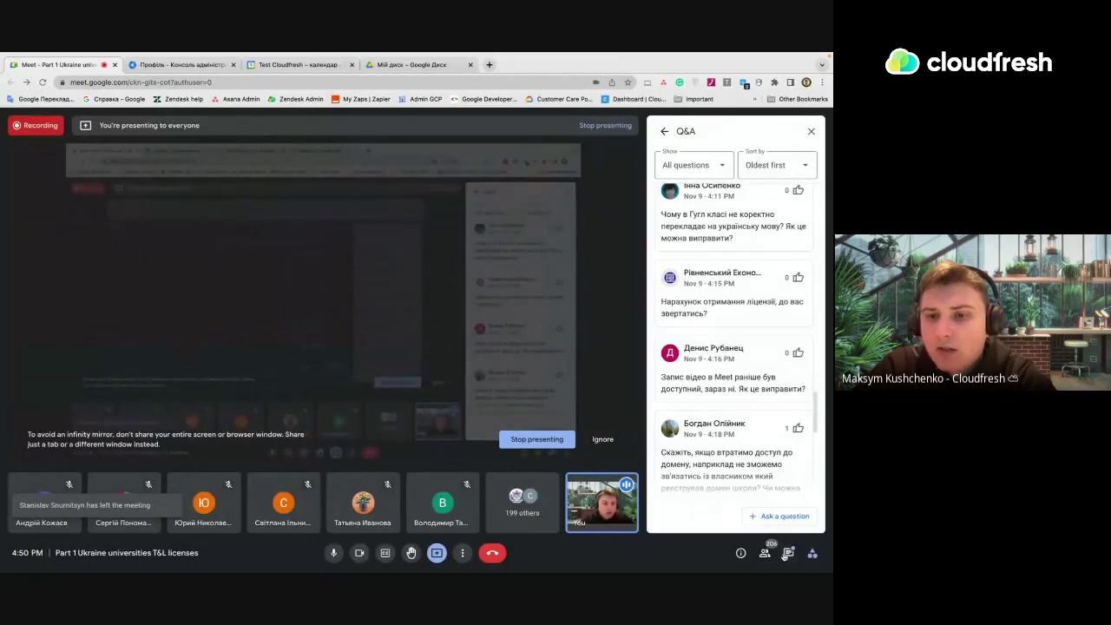
pyautogui.click(786, 554)
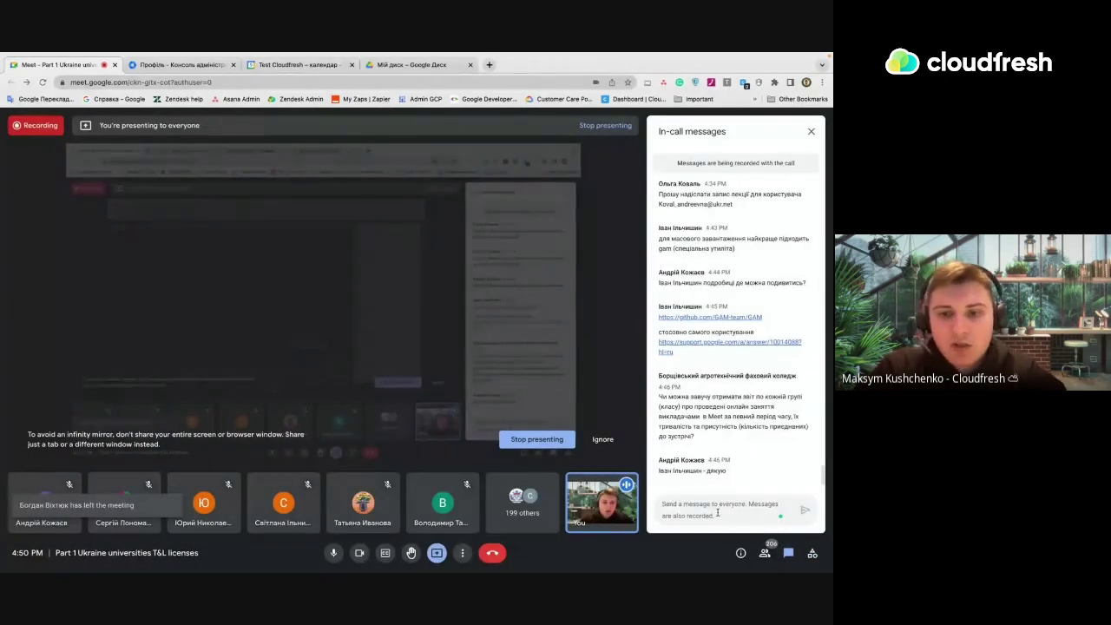
# Send the contact e-mail address as a chat message, then close the in-call messages panel
pyautogui.click(717, 513)
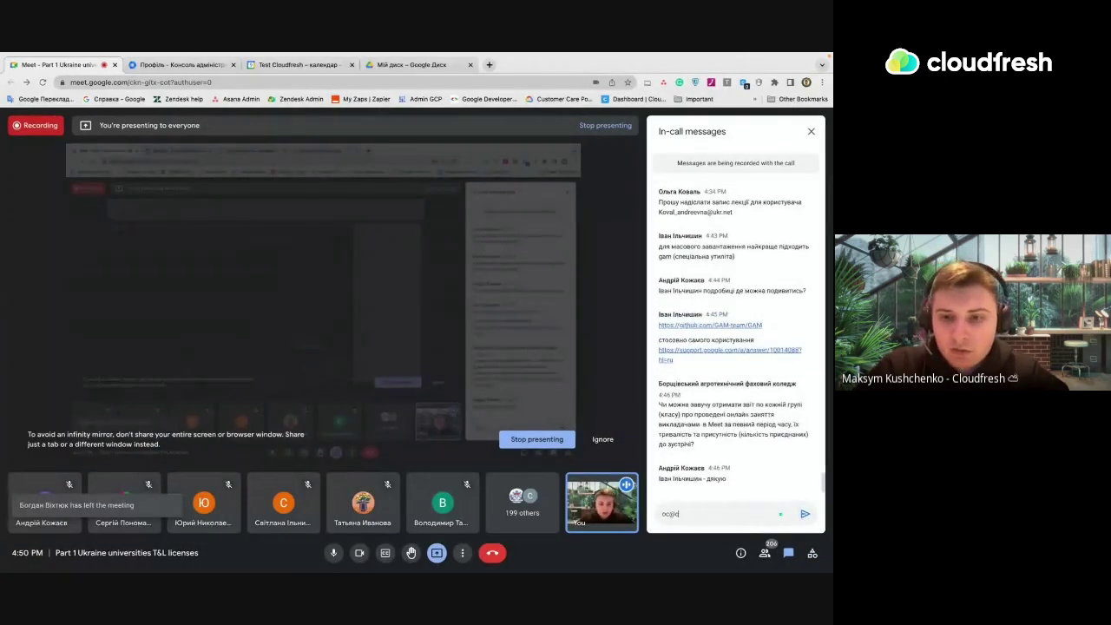
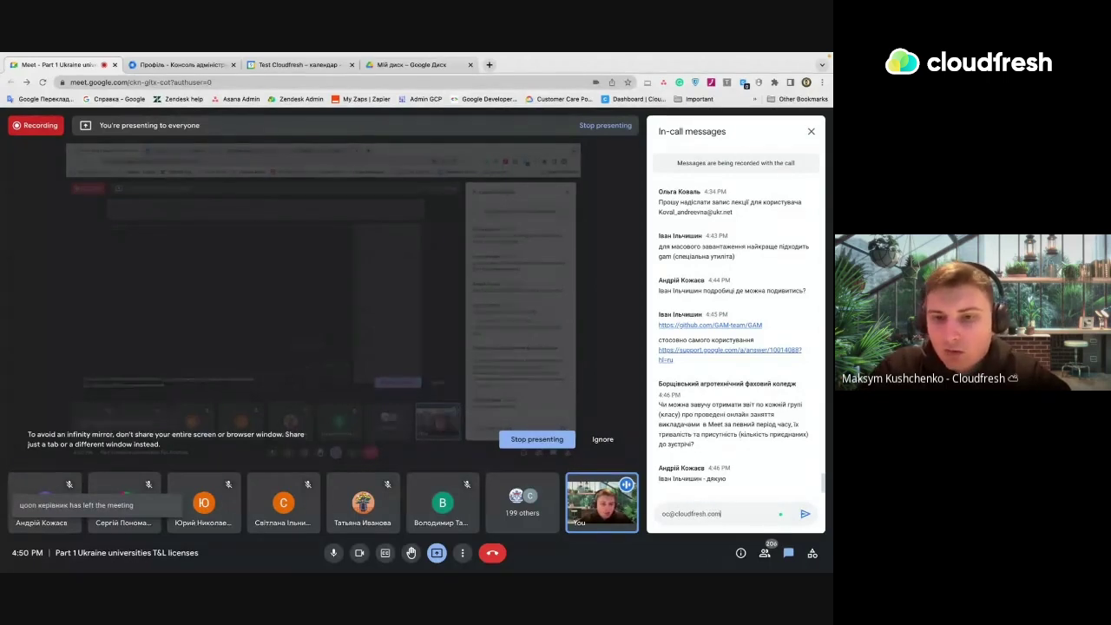
pyautogui.press('Return')
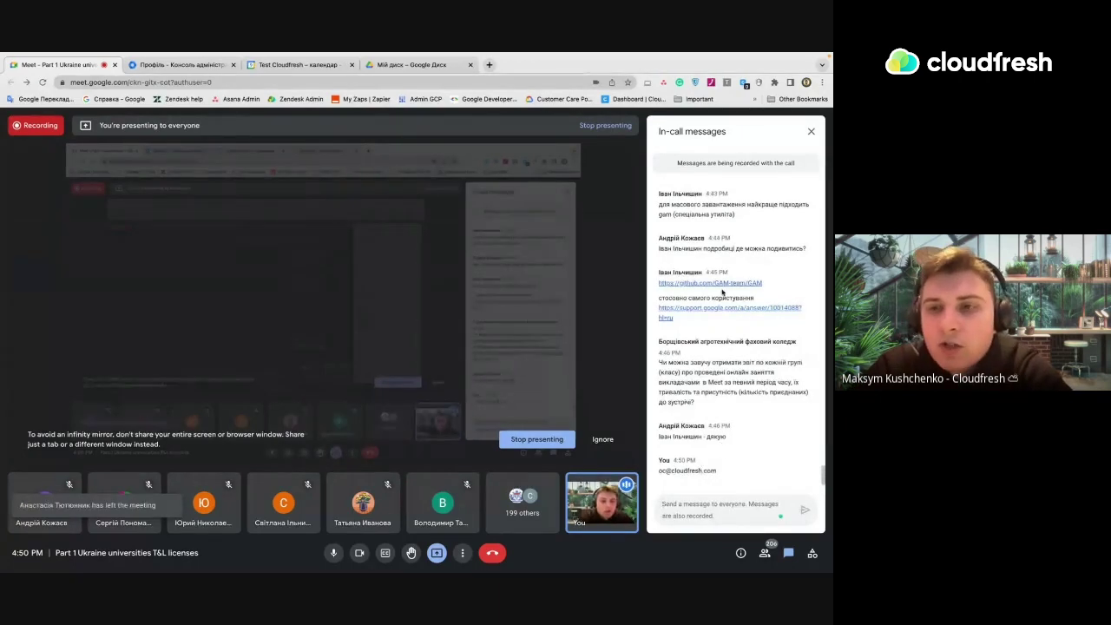
pyautogui.click(811, 131)
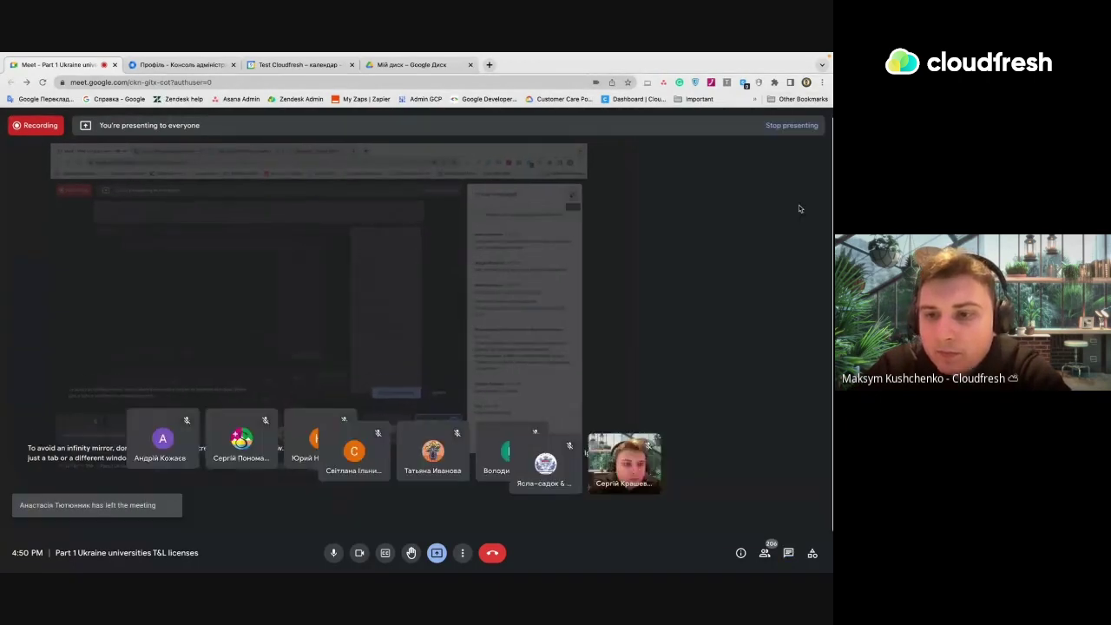
# Reopen the Q&A list from the activities menu and dismiss the join request
pyautogui.click(813, 553)
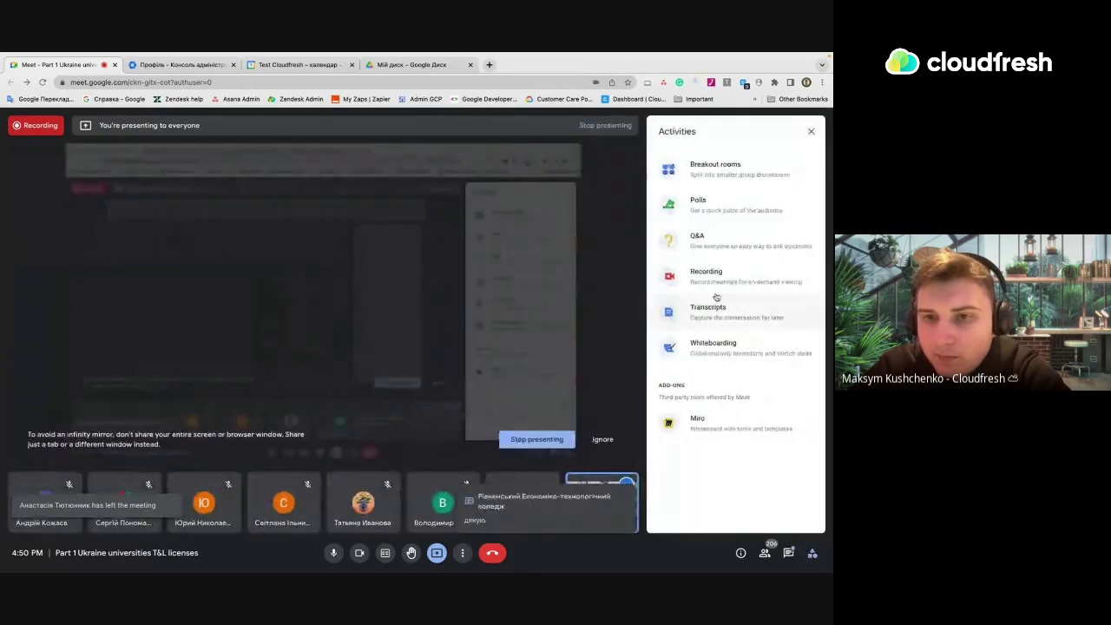
pyautogui.click(705, 241)
pyautogui.scroll(-3, 756, 327)
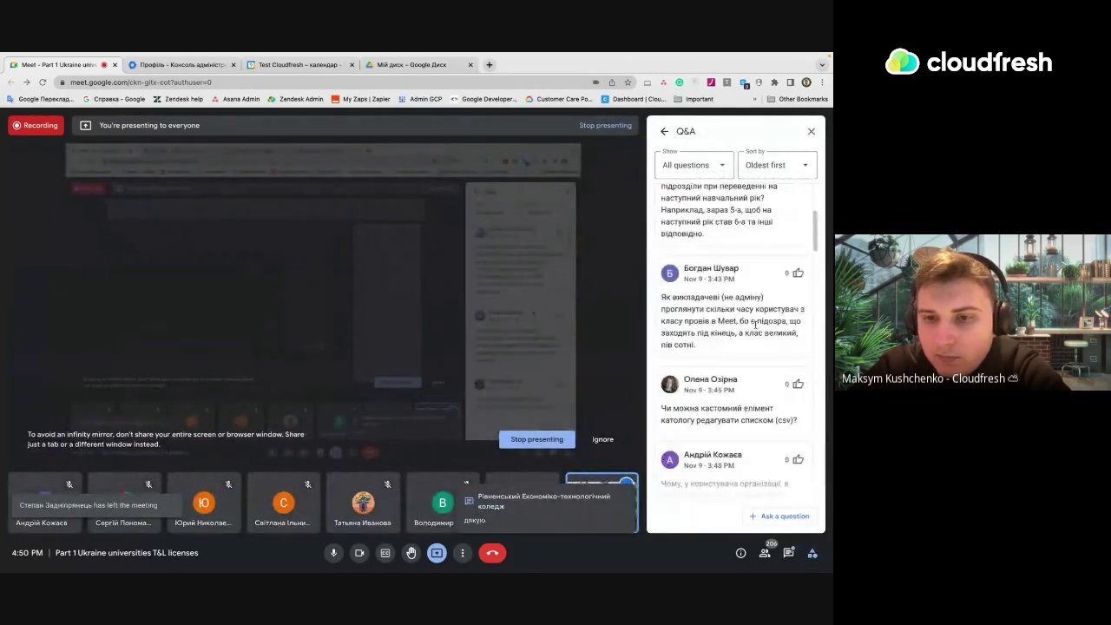
pyautogui.scroll(3, 756, 327)
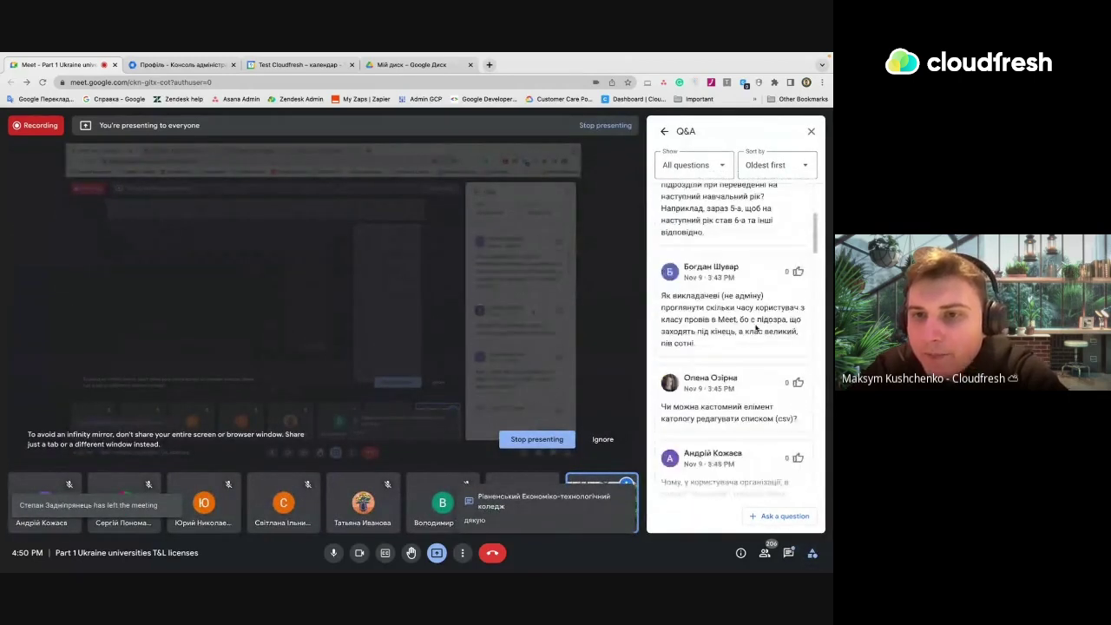
pyautogui.scroll(-3, 756, 327)
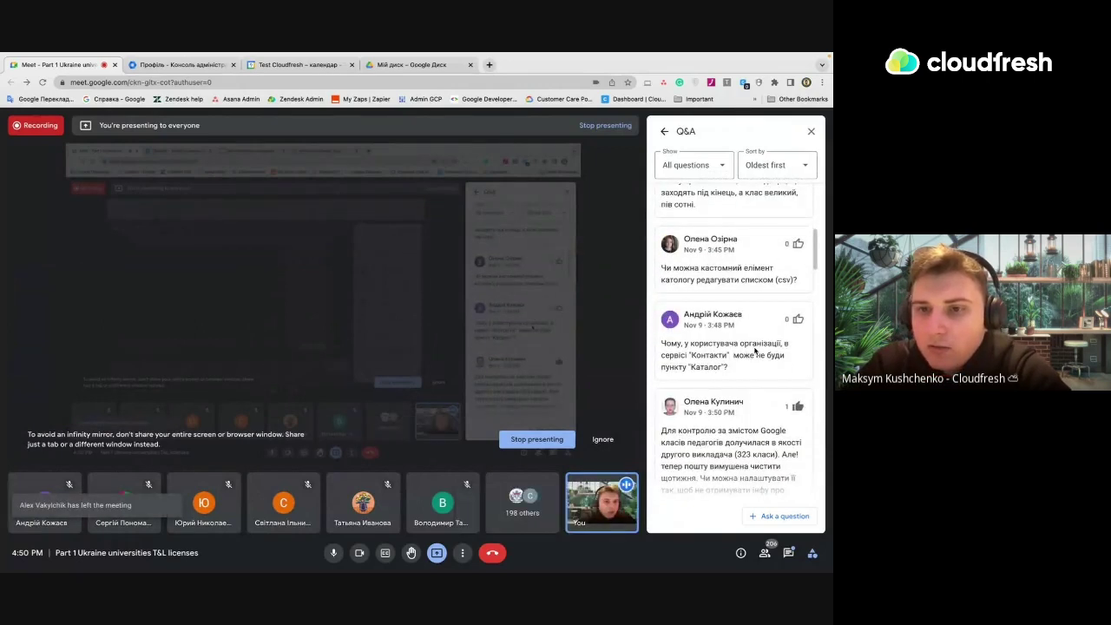
pyautogui.scroll(-5, 757, 350)
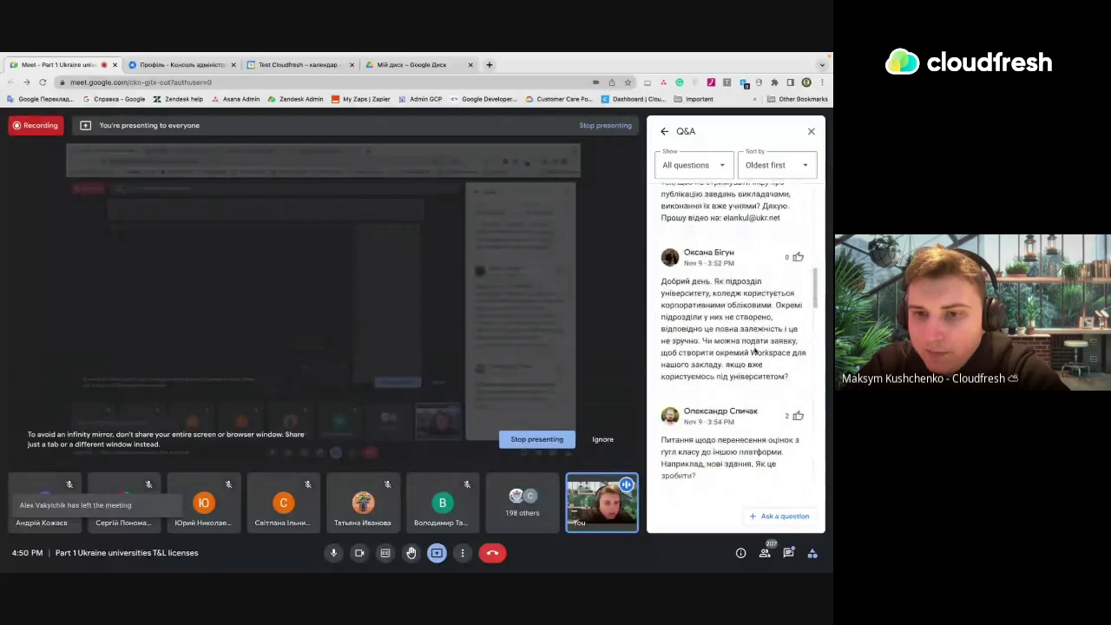
pyautogui.scroll(-3, 756, 351)
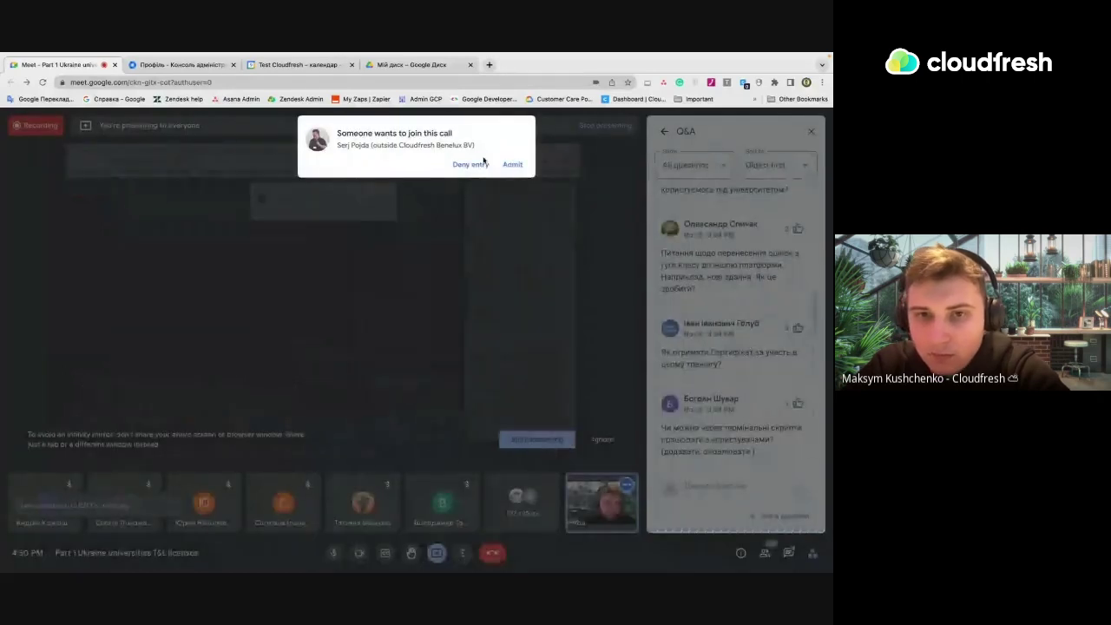
pyautogui.click(484, 162)
# Select the question about Meet video recording, then switch to the Admin console
pyautogui.scroll(-5, 691, 324)
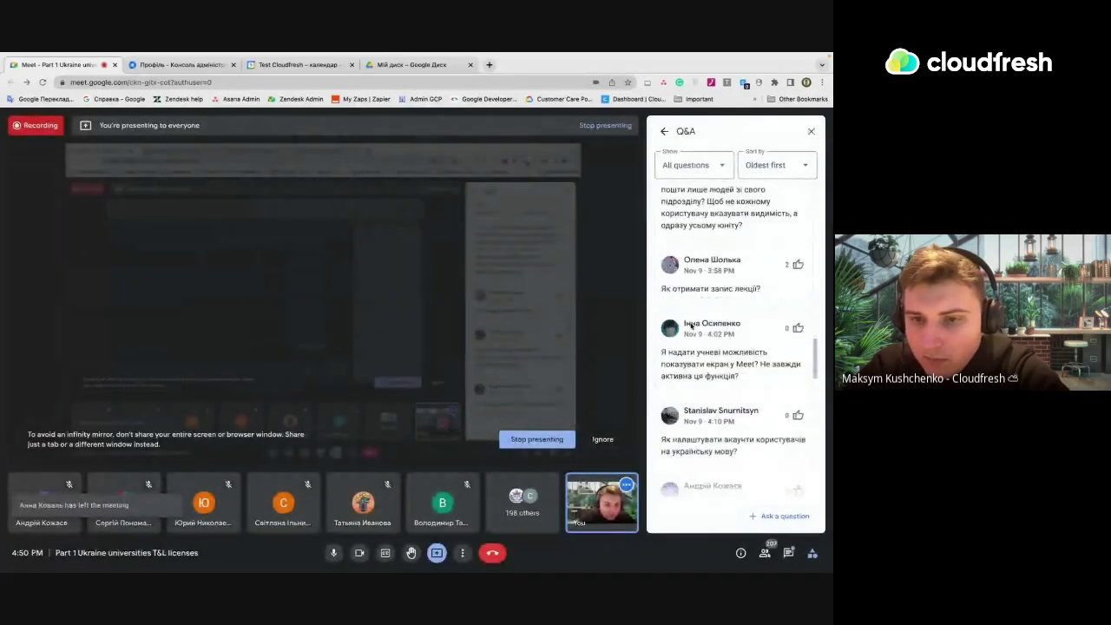
pyautogui.scroll(-2, 728, 273)
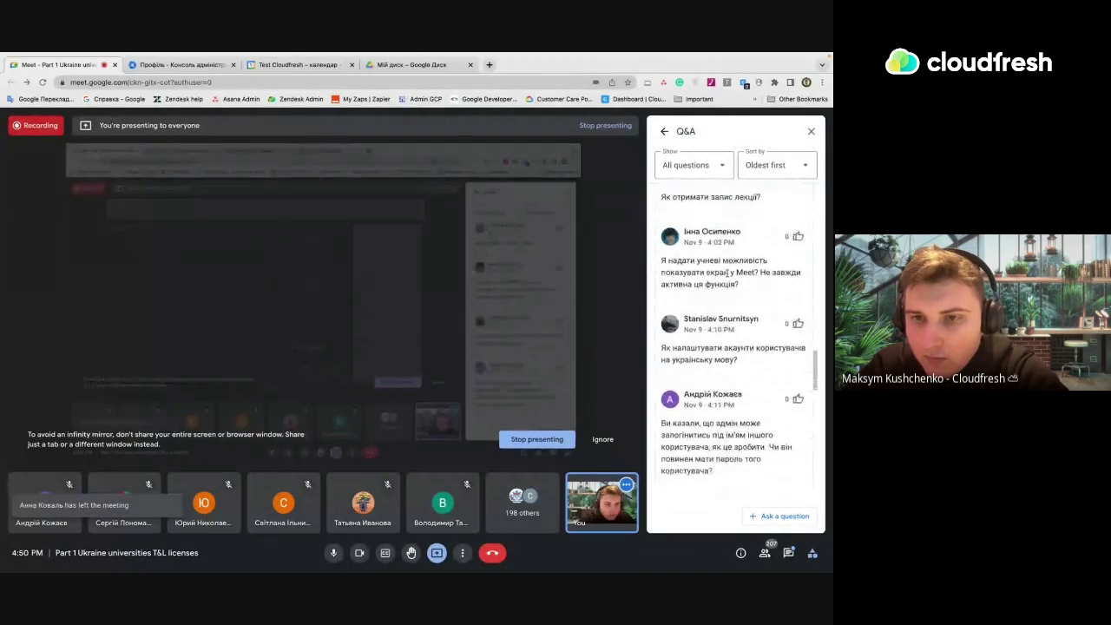
pyautogui.scroll(-5, 728, 272)
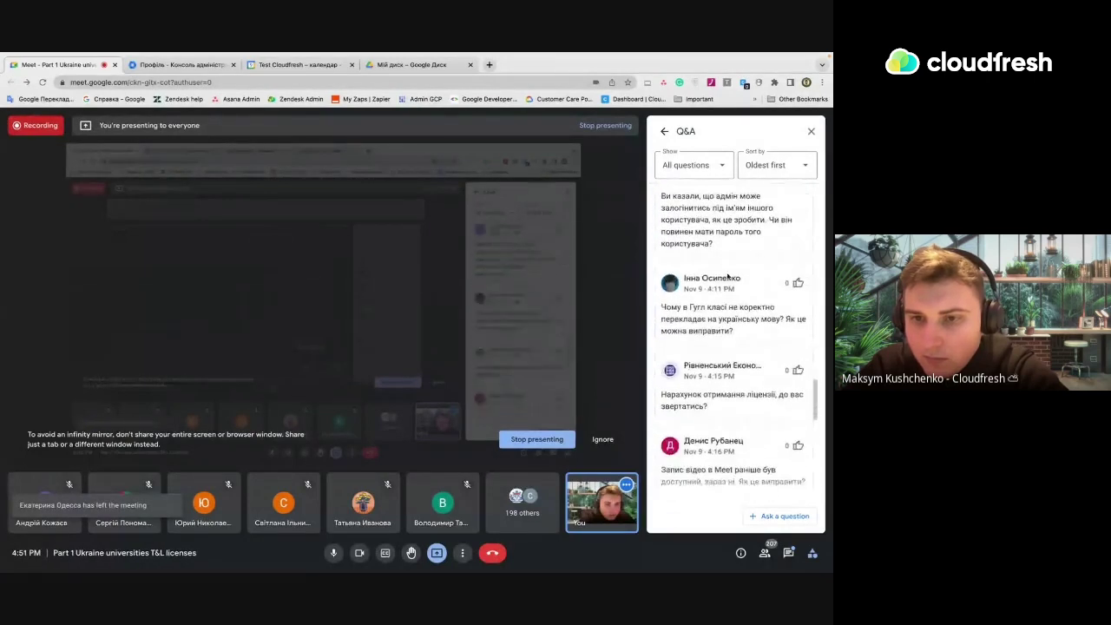
pyautogui.scroll(-4, 727, 278)
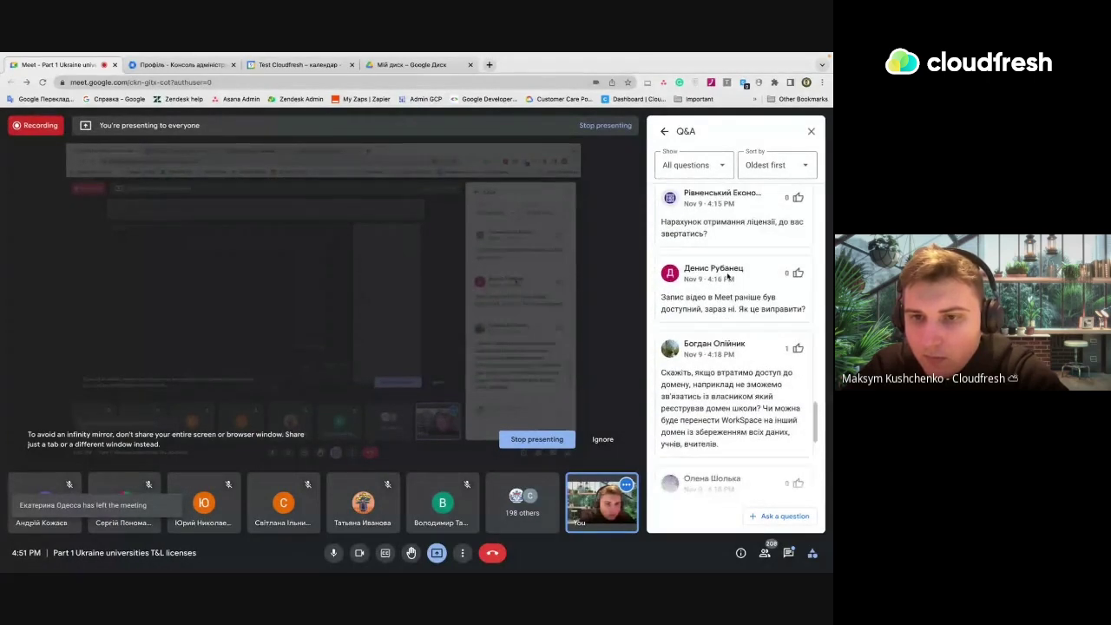
pyautogui.tripleClick(701, 284)
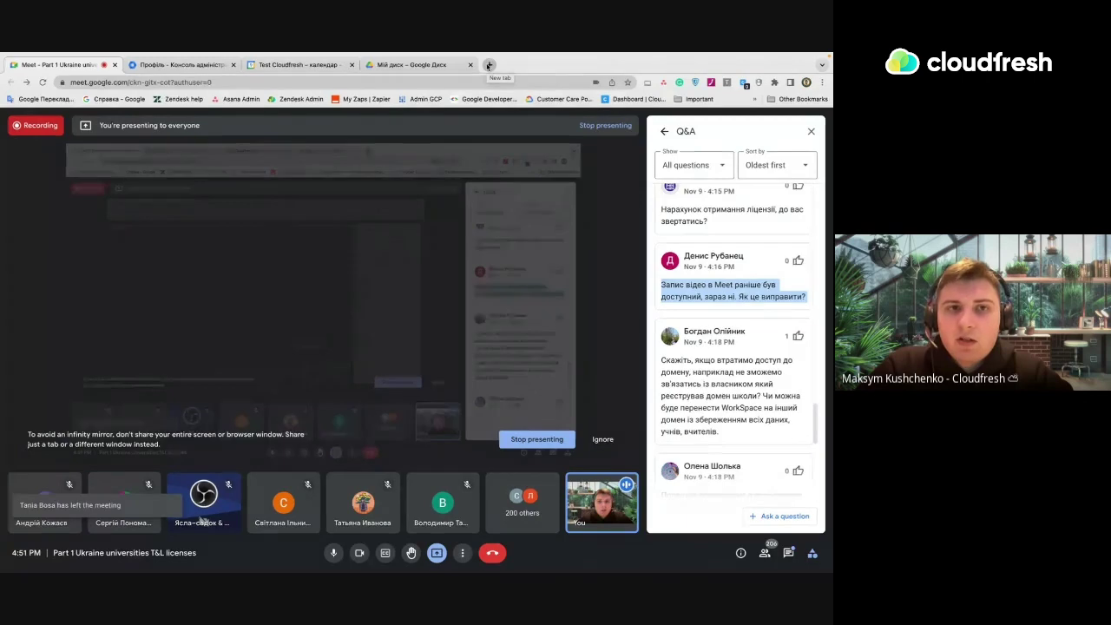
pyautogui.click(182, 65)
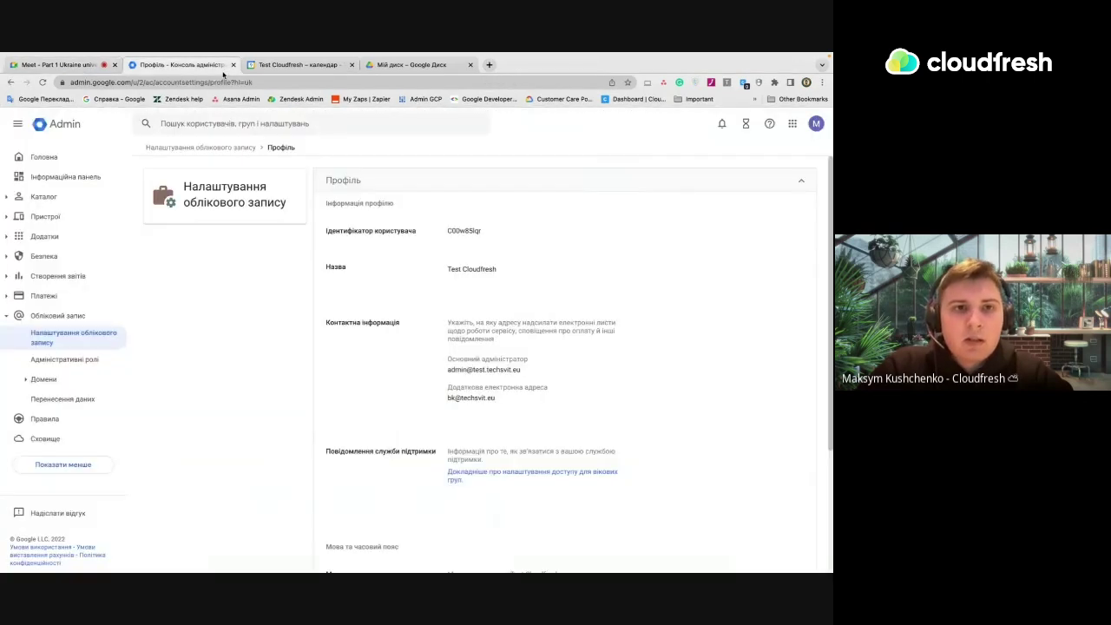
# Navigate to Apps > Google Workspace > Google Meet settings
pyautogui.click(55, 124)
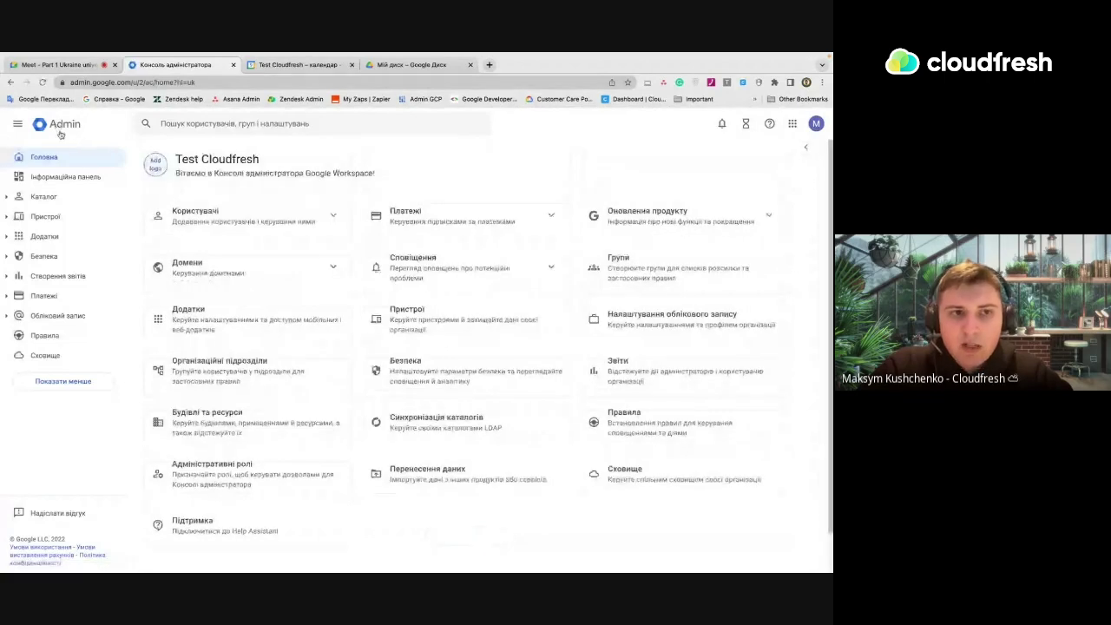
pyautogui.click(189, 310)
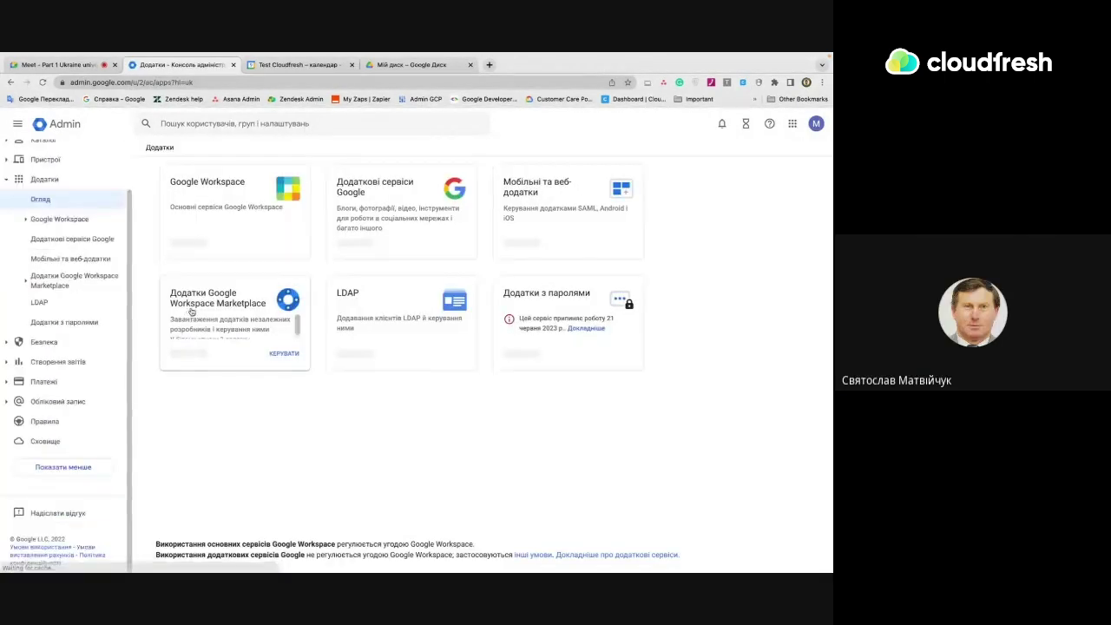
pyautogui.click(277, 176)
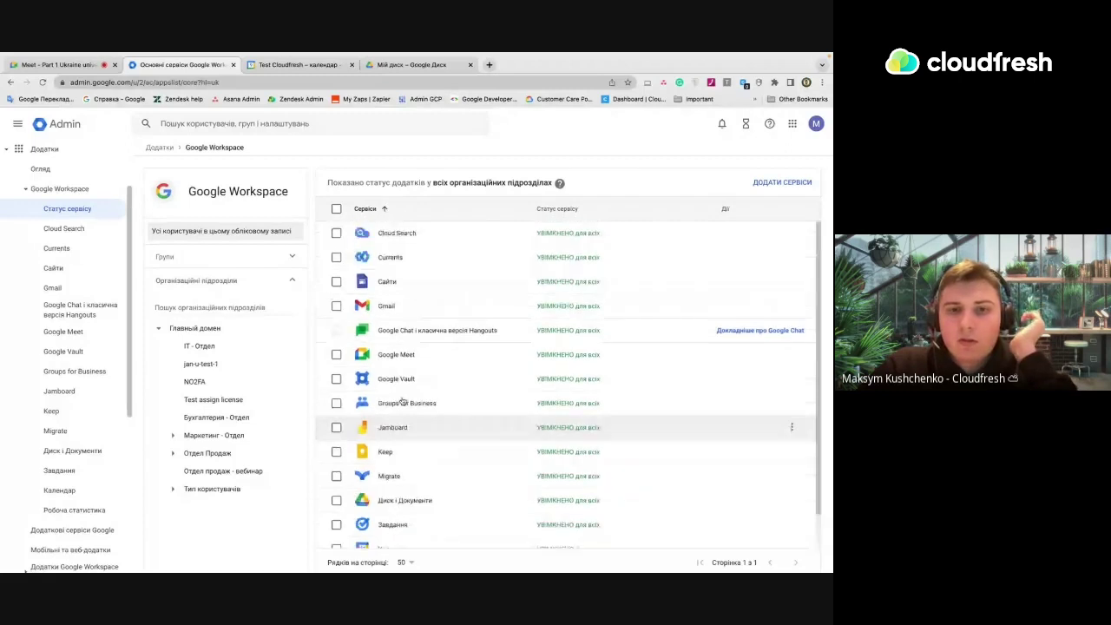
pyautogui.click(389, 355)
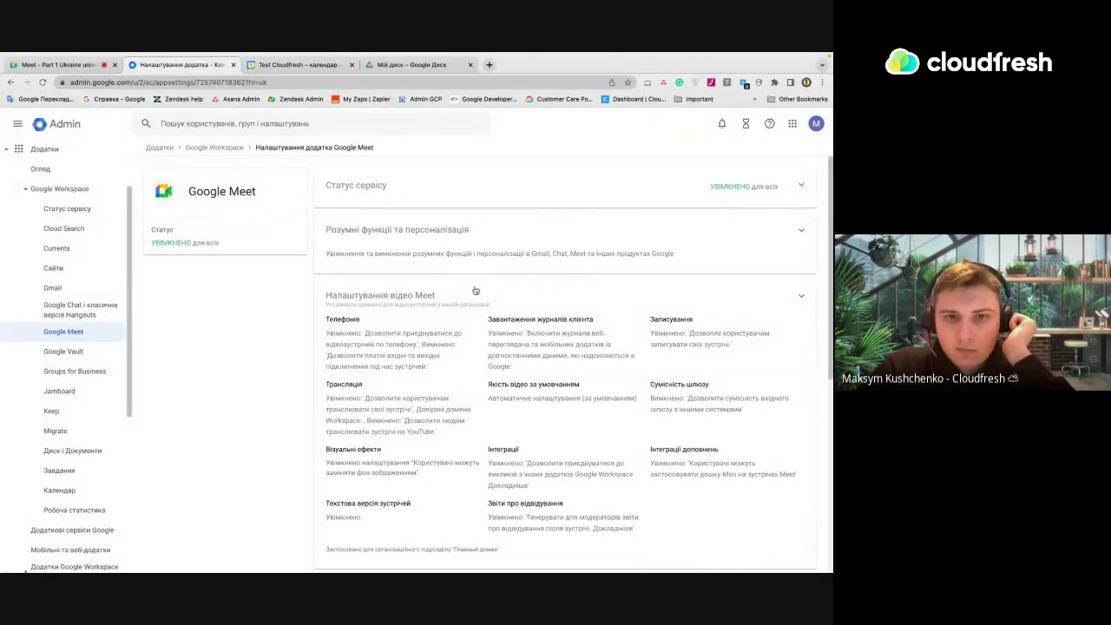
pyautogui.scroll(-3, 475, 291)
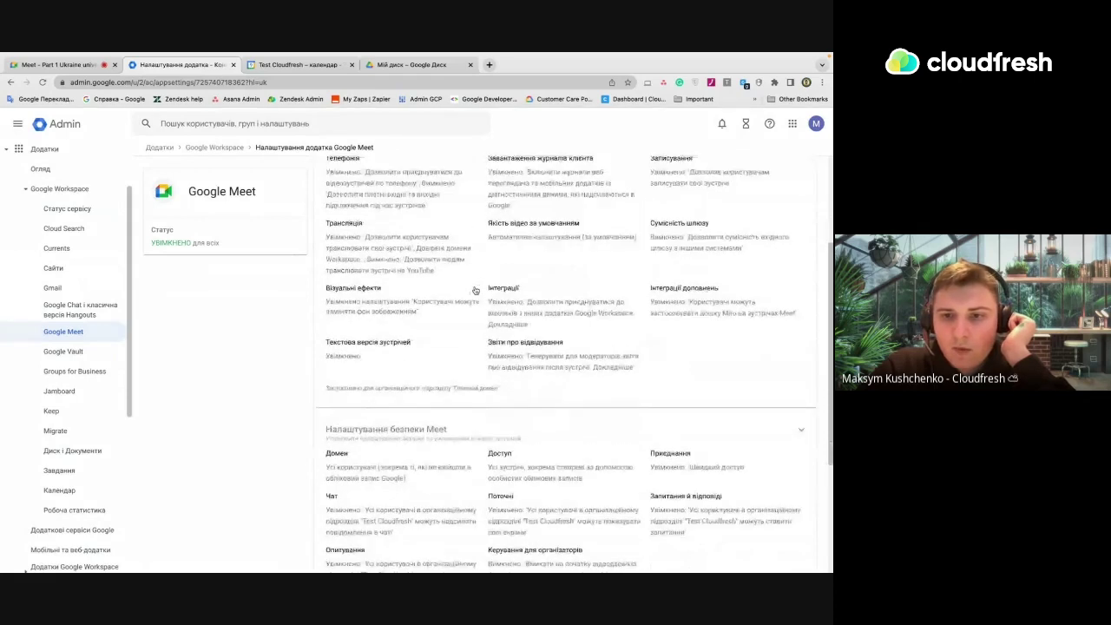
pyautogui.scroll(1, 476, 291)
pyautogui.scroll(1, 541, 283)
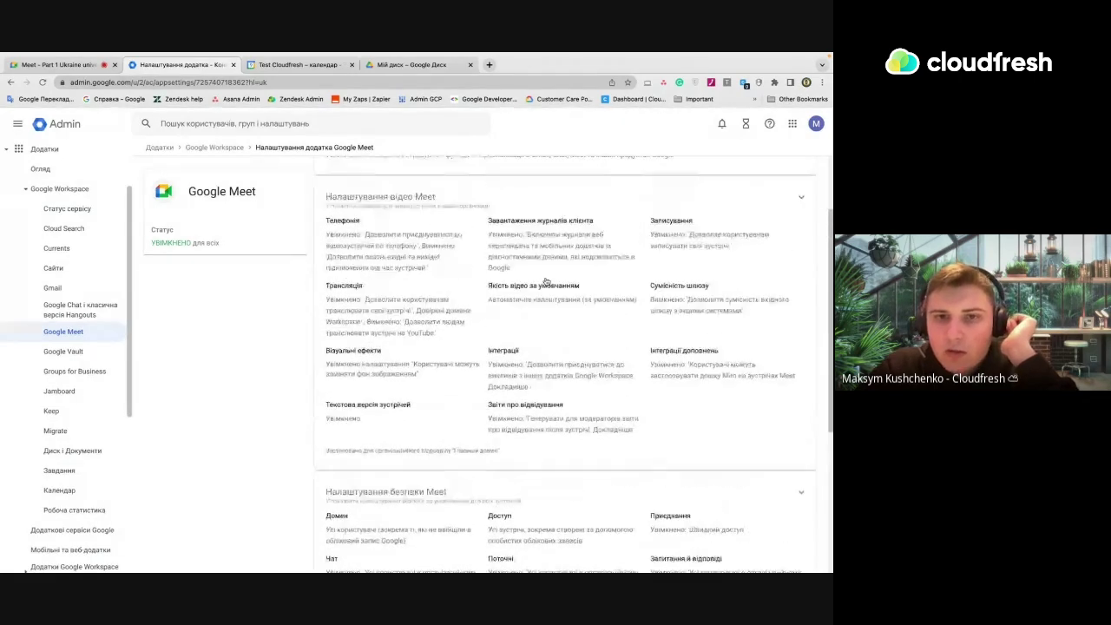
# Show the Meet video Recording setting allowing users to record, then return to the console home
pyautogui.click(547, 280)
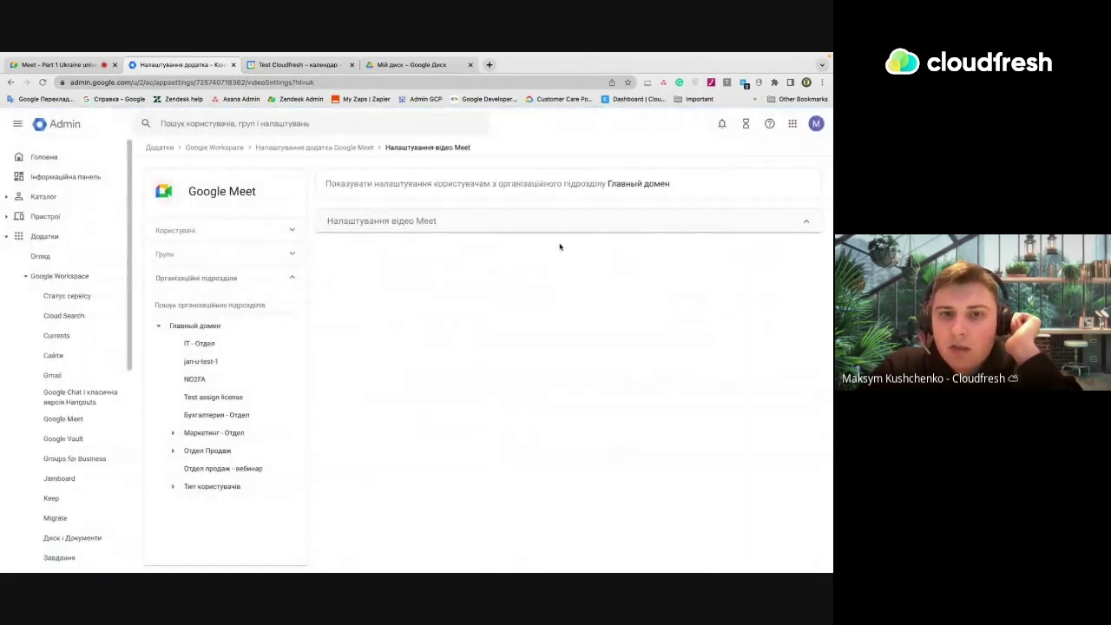
pyautogui.click(488, 351)
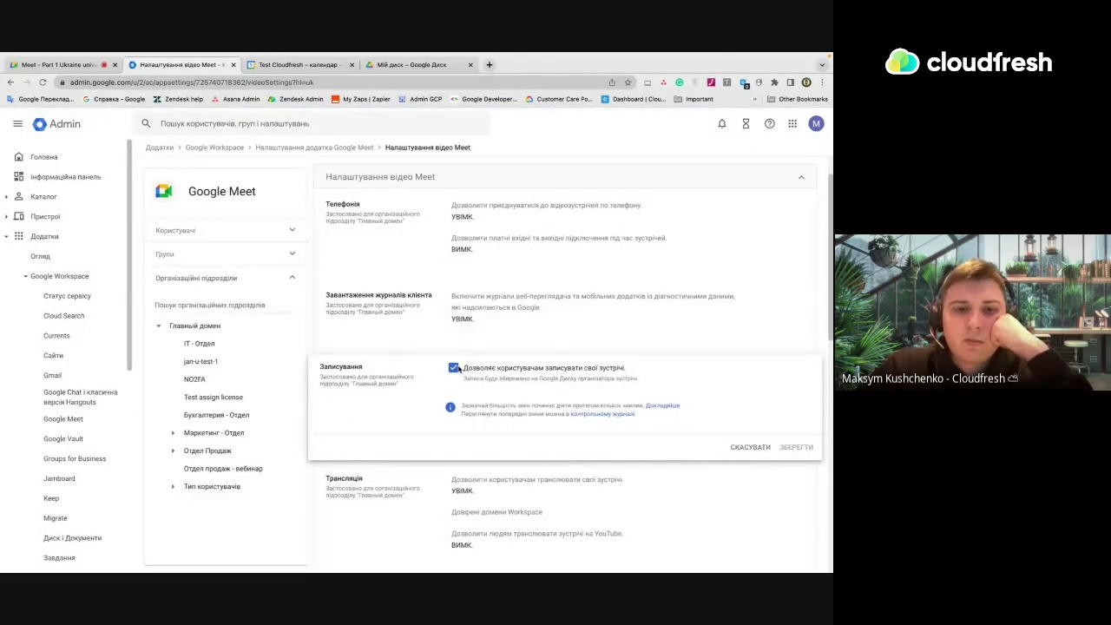
pyautogui.click(738, 446)
pyautogui.click(523, 380)
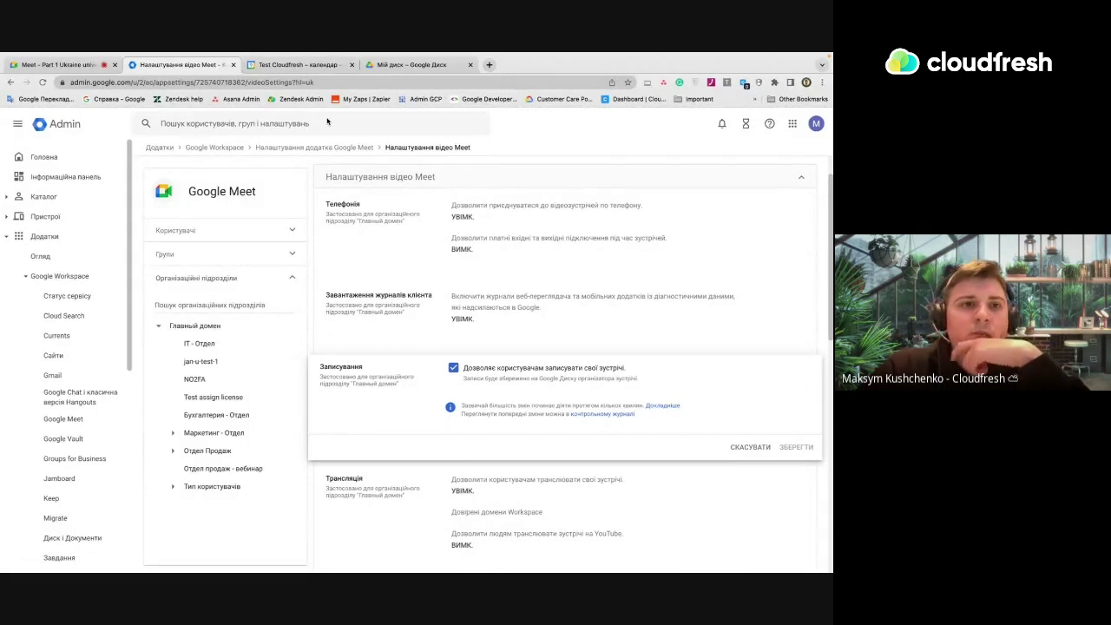
pyautogui.click(62, 128)
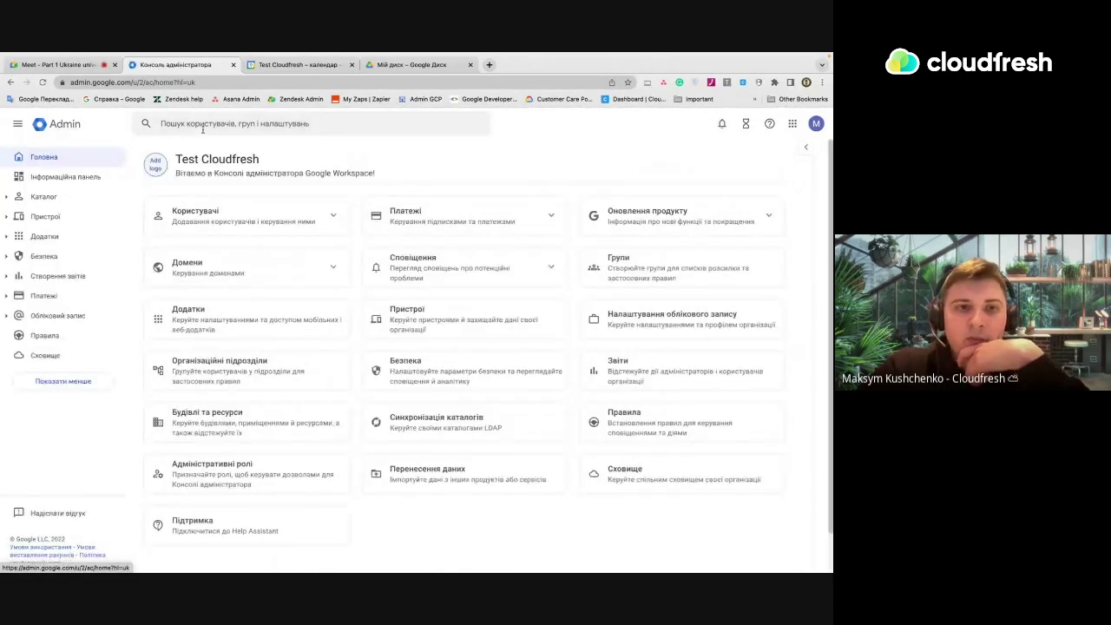
# Show the Google Workspace Enterprise Plus subscription under Billing, then open a new browser tab
pyautogui.click(407, 220)
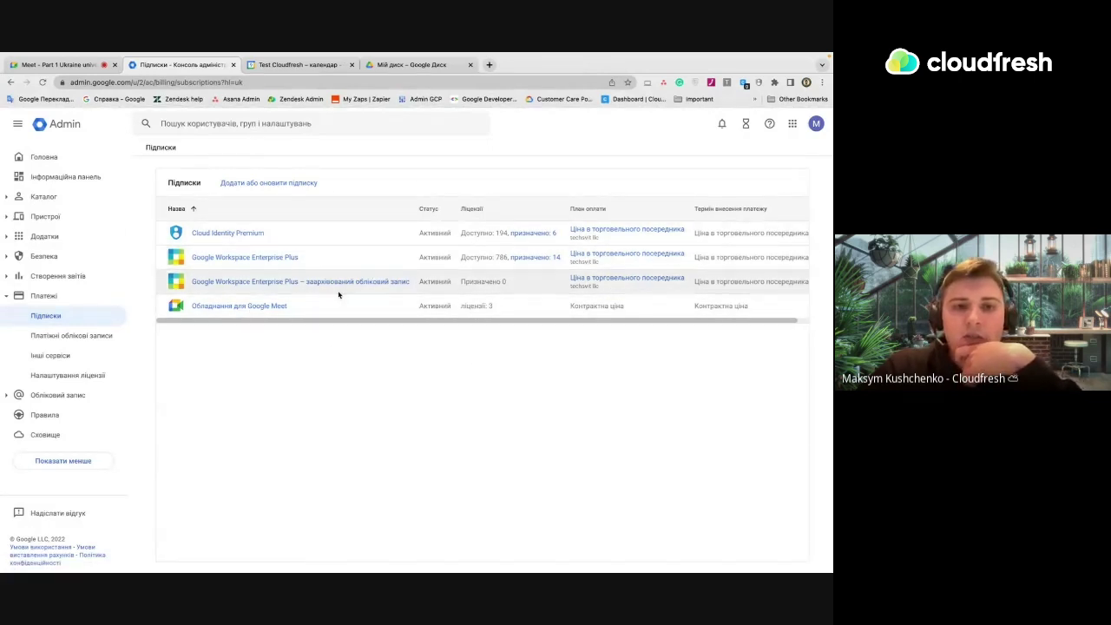
pyautogui.tripleClick(191, 258)
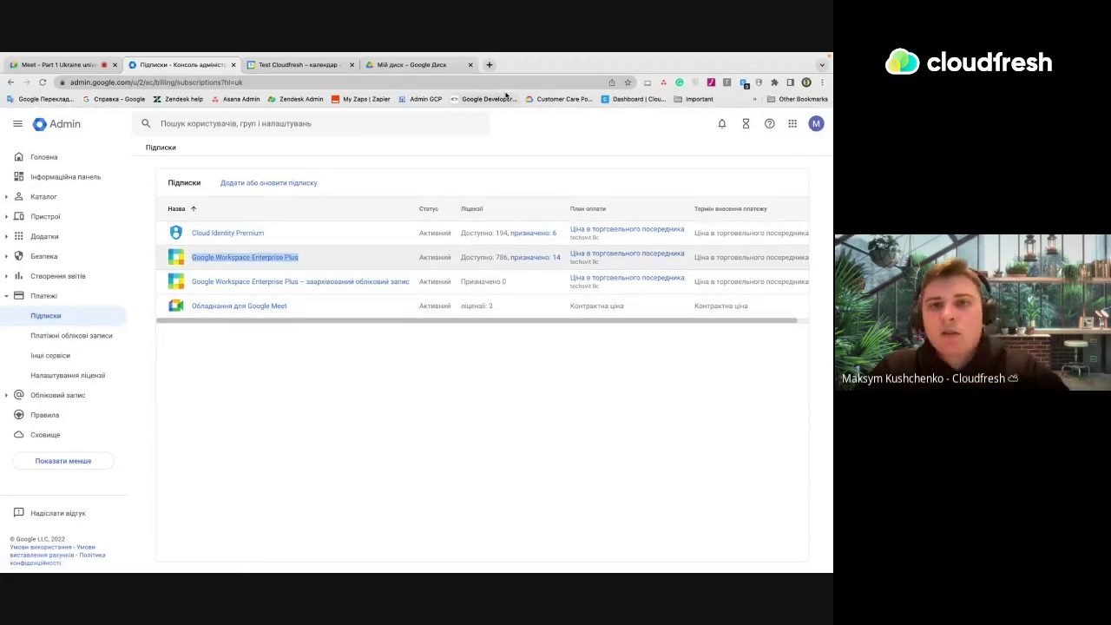
pyautogui.hotkey('ctrl', 't')
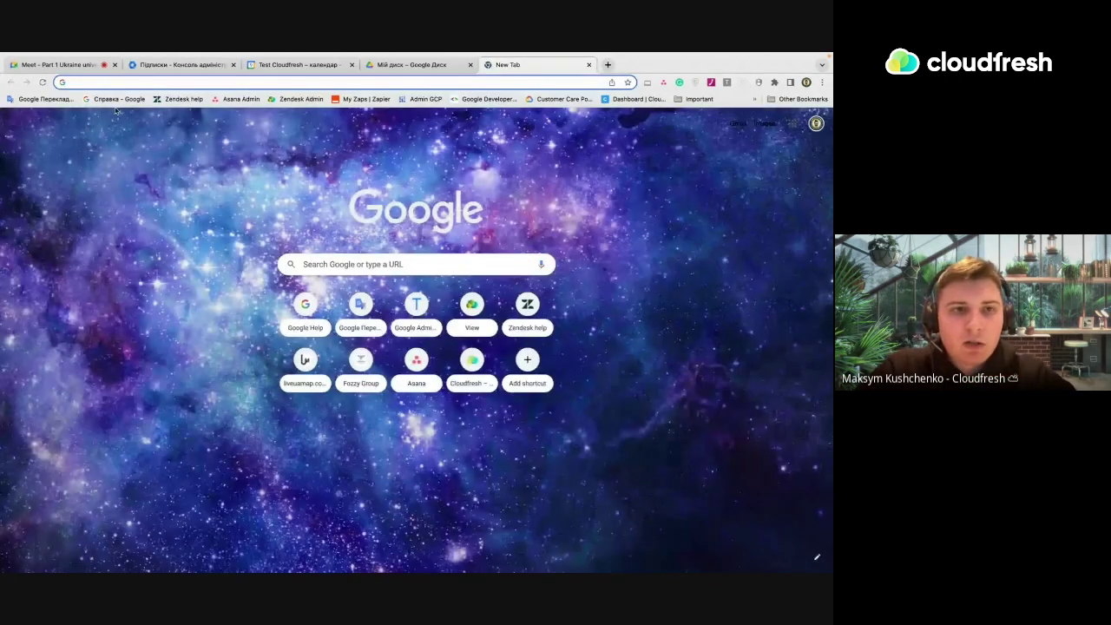
# Copy the Google Help site link and post it to everyone in the Meet chat
pyautogui.click(115, 100)
pyautogui.click(159, 79)
pyautogui.hotkey('ctrl', 'c')
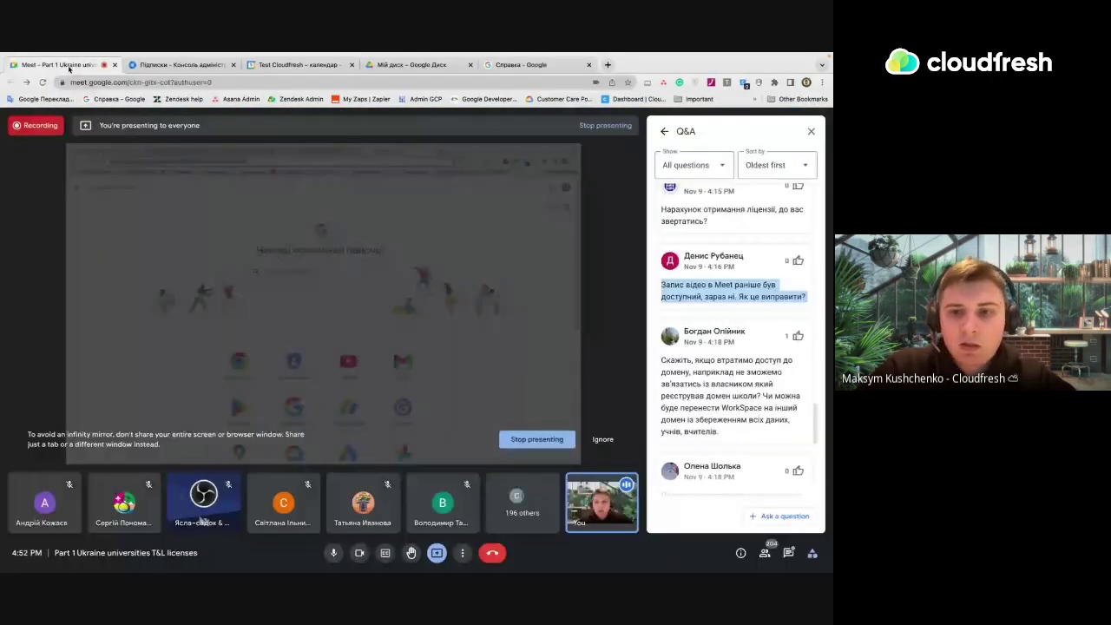
pyautogui.click(56, 64)
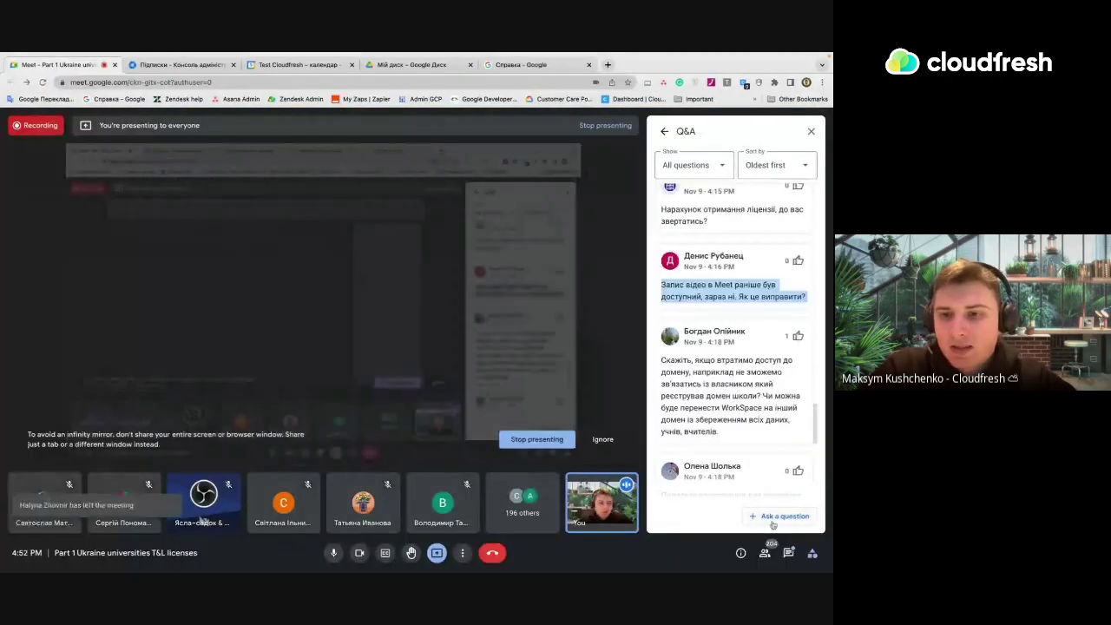
pyautogui.click(789, 553)
pyautogui.click(749, 515)
pyautogui.hotkey('ctrl', 'v')
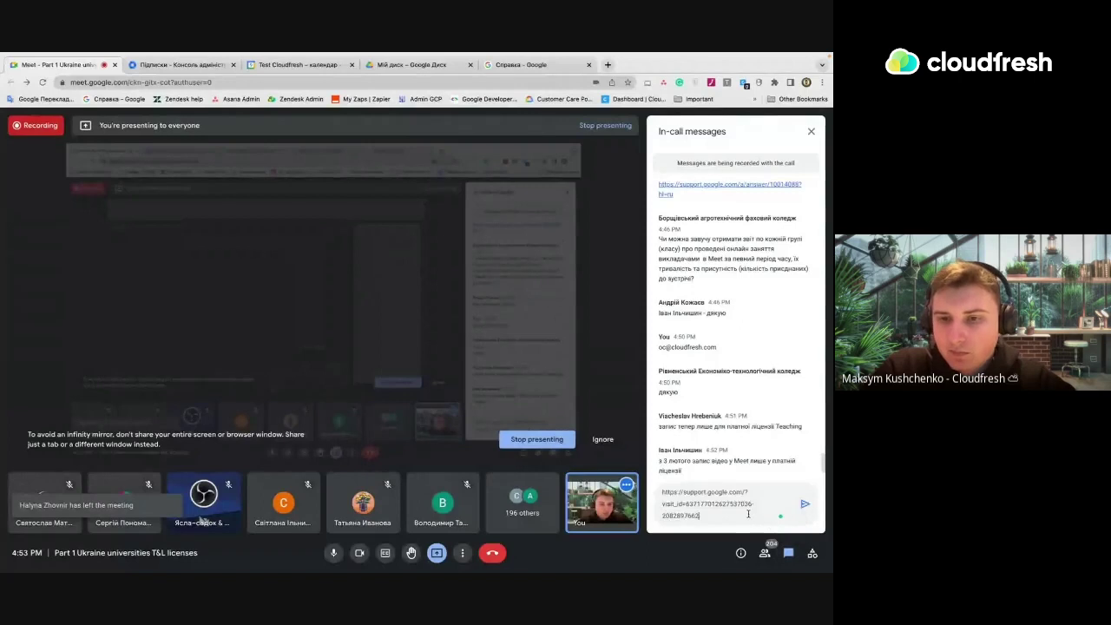
pyautogui.press('Return')
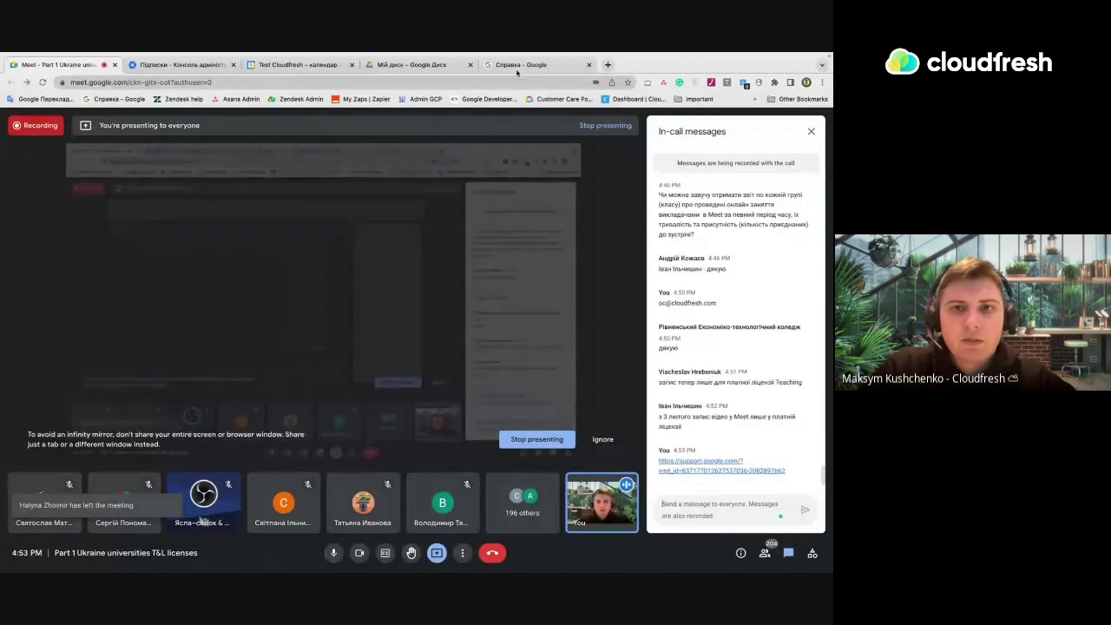
# Search Google Help for 'meet rec' and open the article on recording a video meeting
pyautogui.click(518, 67)
pyautogui.scroll(-3, 356, 261)
pyautogui.scroll(3, 356, 261)
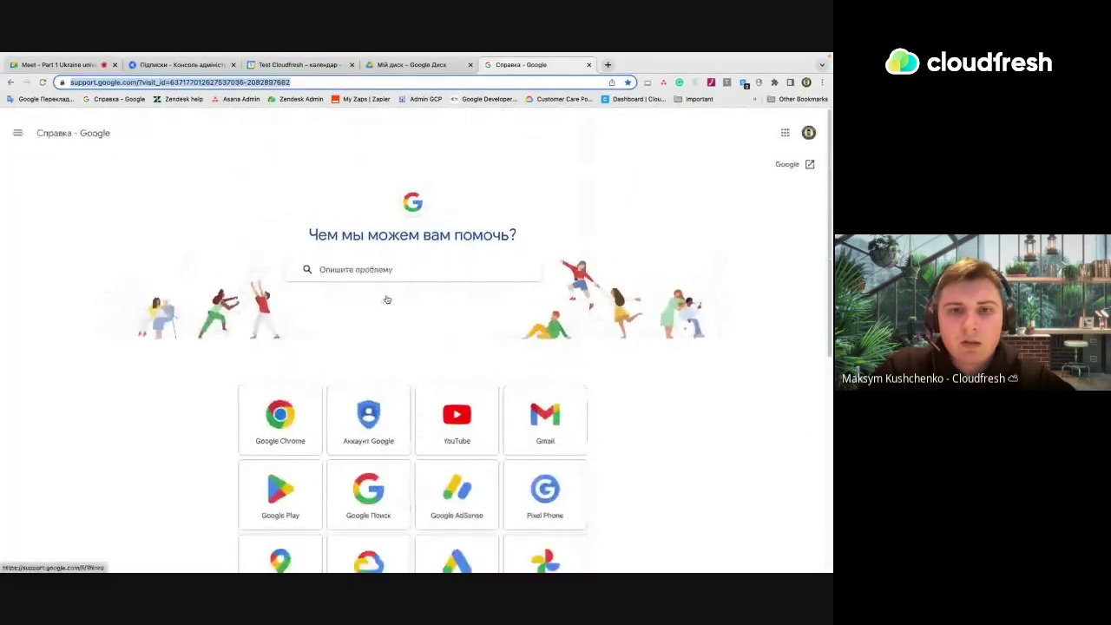
pyautogui.click(355, 259)
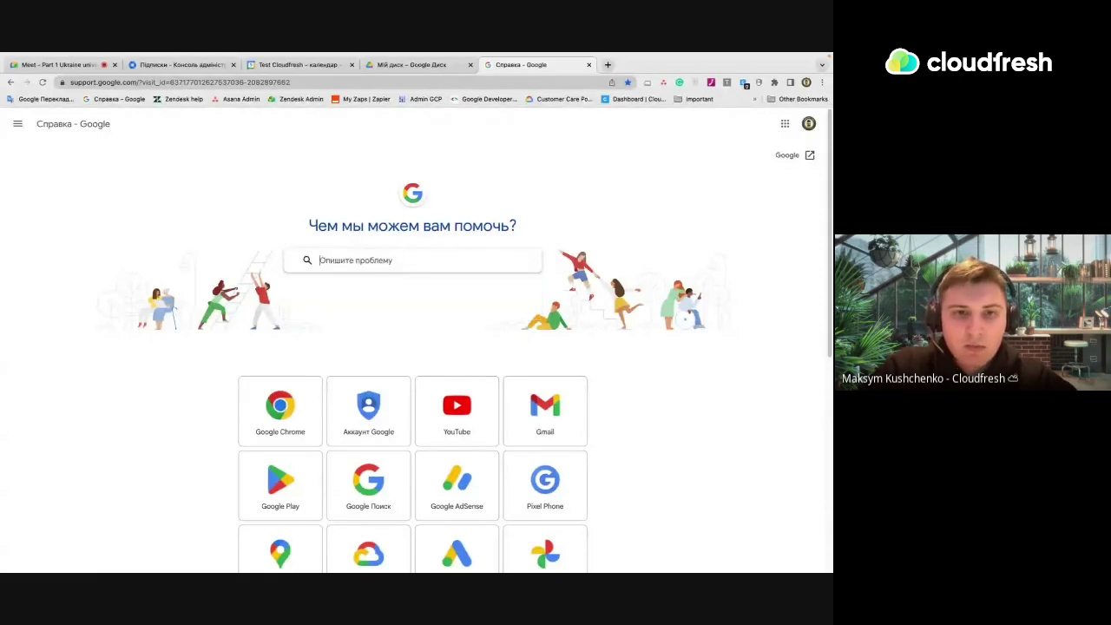
pyautogui.write('ьу')
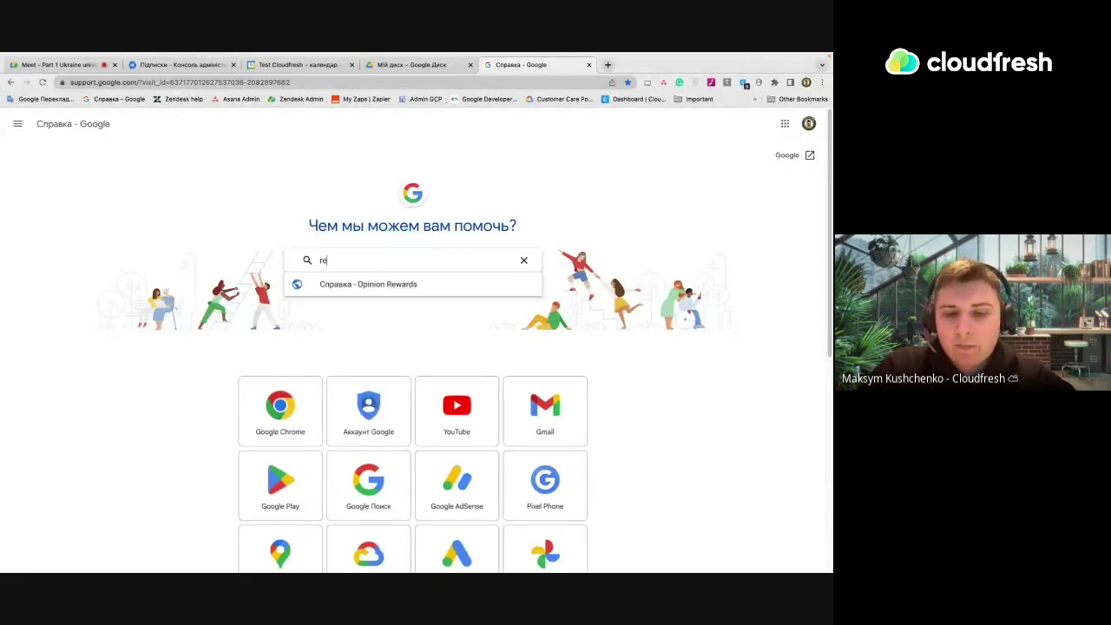
pyautogui.press('BackSpace')
pyautogui.press('BackSpace')
pyautogui.write('meet recording')
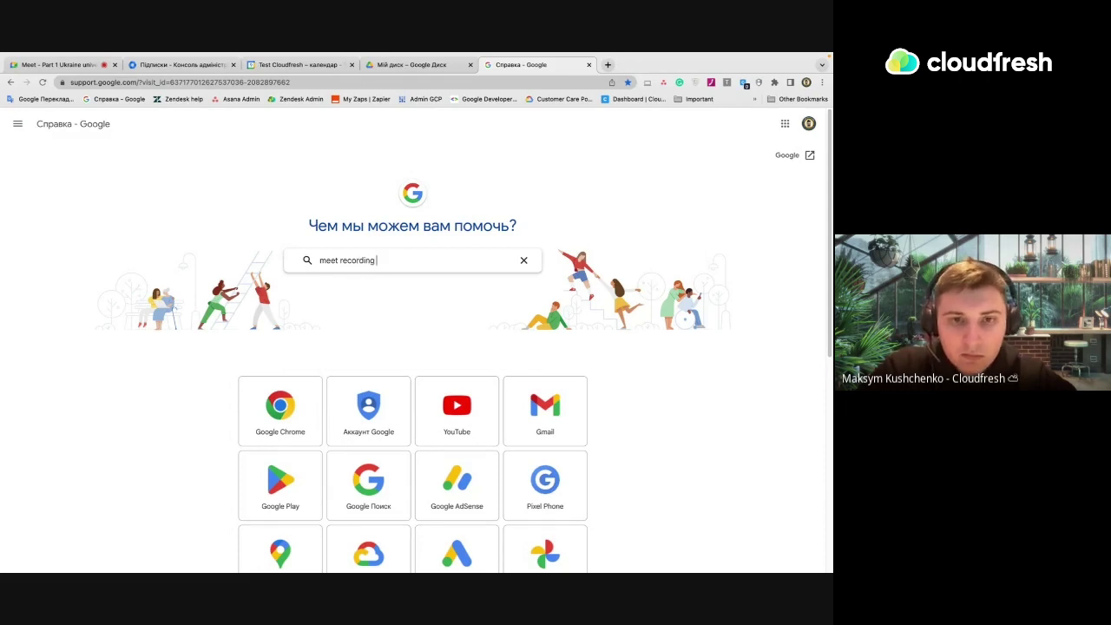
pyautogui.press('Return')
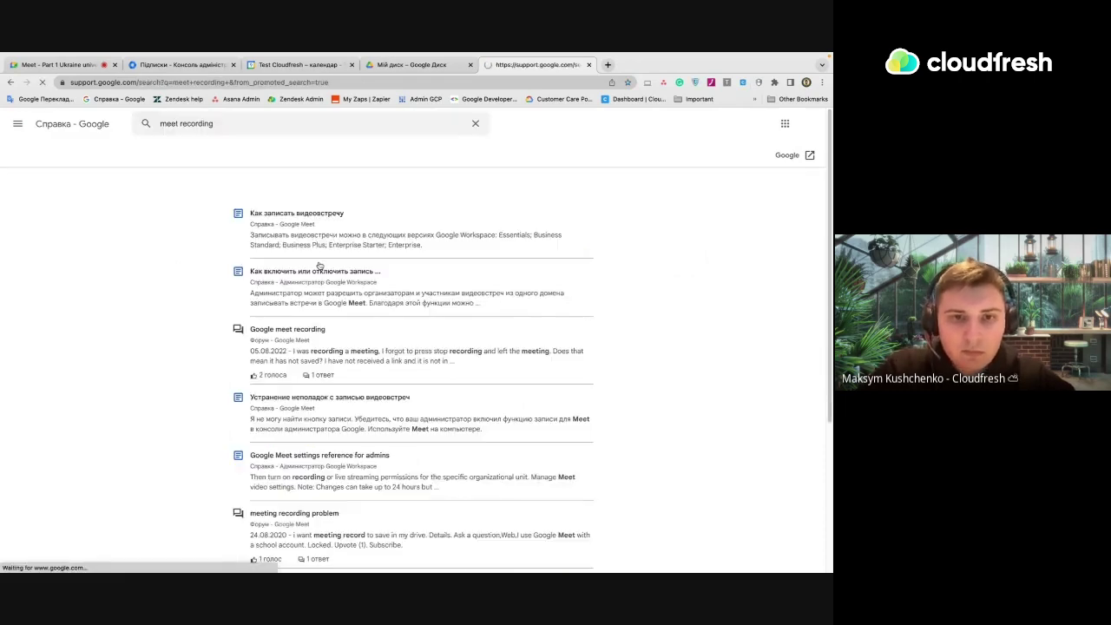
pyautogui.click(314, 240)
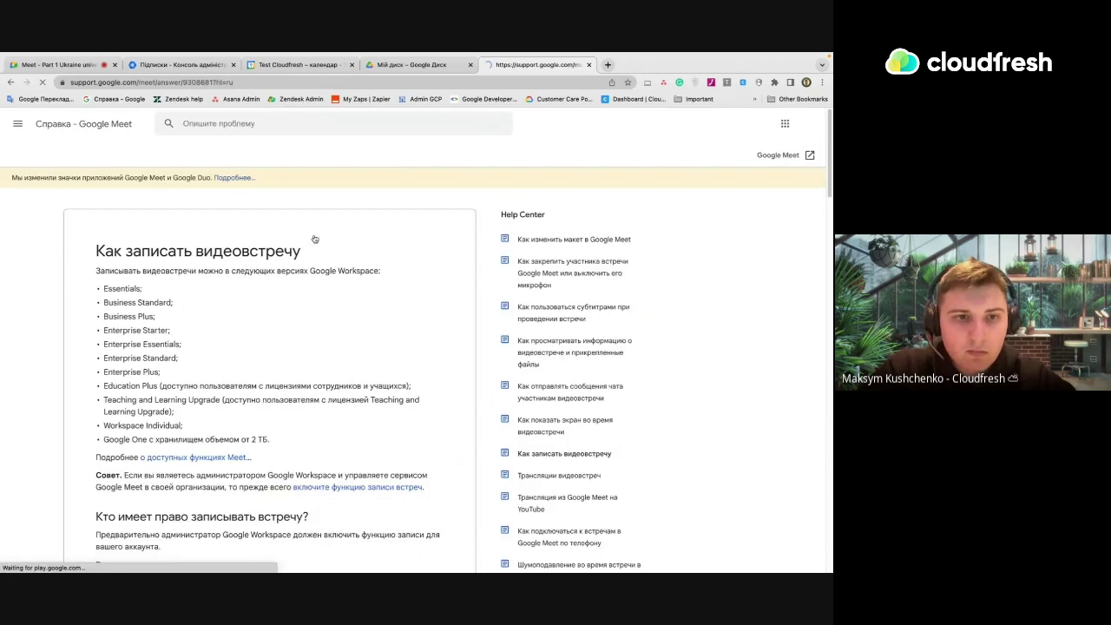
# Read through the recording article, highlighting its heading and the list of editions that support recording
pyautogui.scroll(-1, 315, 240)
pyautogui.moveTo(97, 218); pyautogui.dragTo(369, 218)
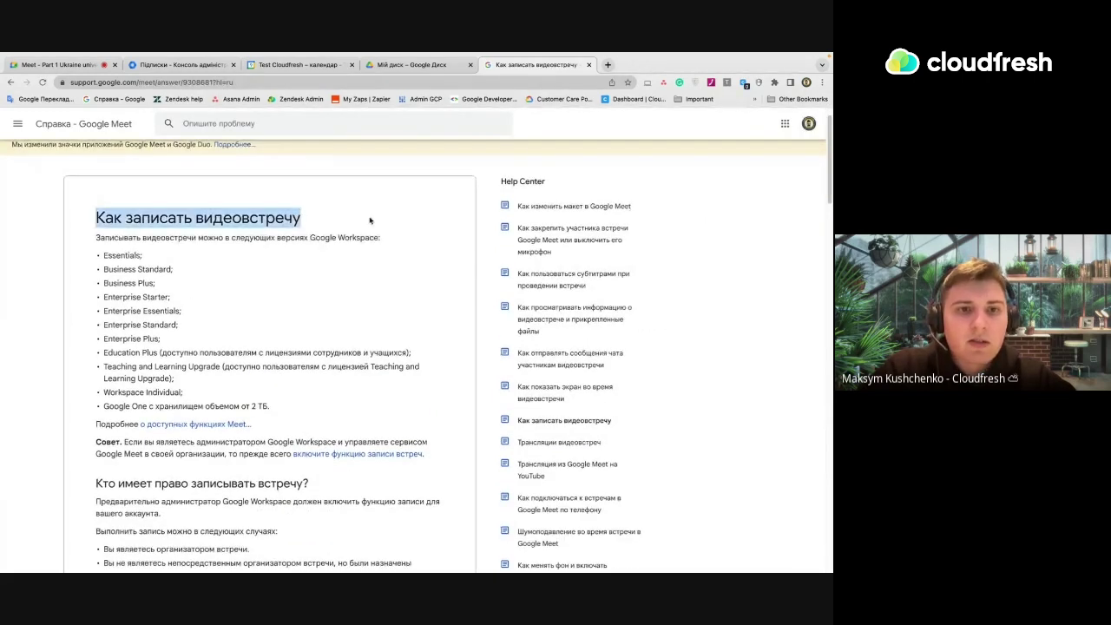
pyautogui.click(369, 219)
pyautogui.scroll(-1, 369, 219)
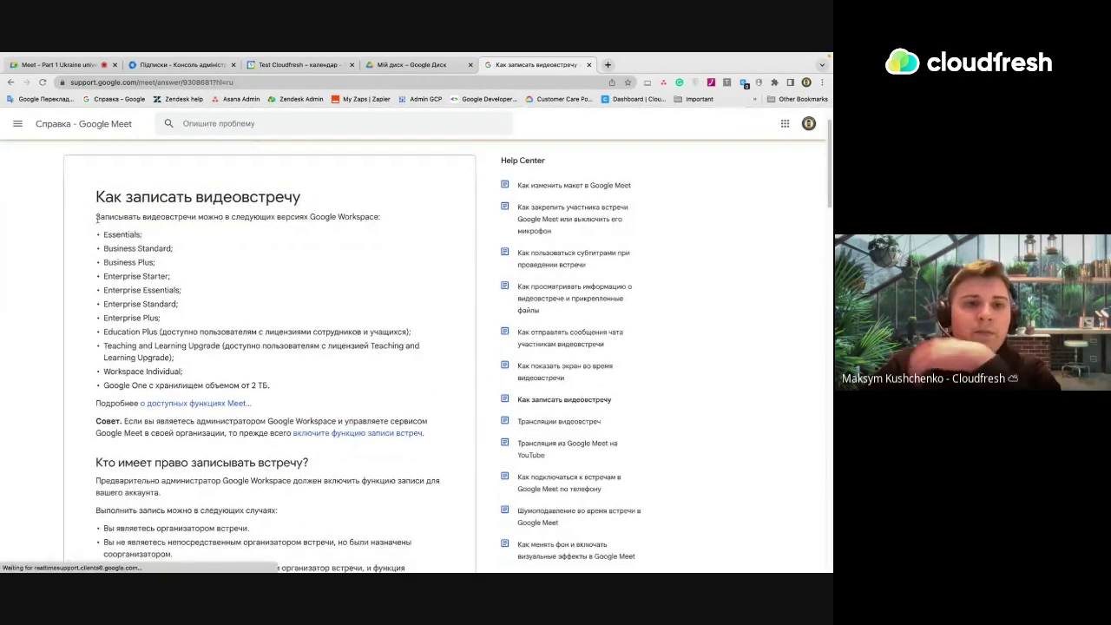
pyautogui.moveTo(96, 217); pyautogui.dragTo(319, 318)
pyautogui.click(160, 225)
pyautogui.scroll(-1, 139, 216)
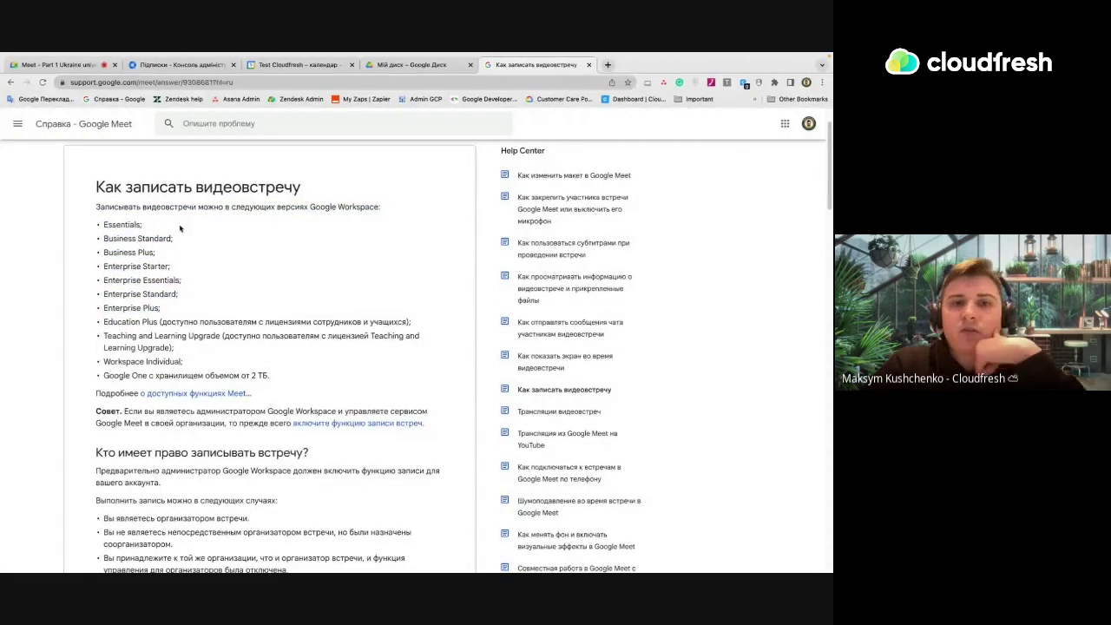
pyautogui.scroll(-1, 363, 190)
pyautogui.scroll(1, 307, 218)
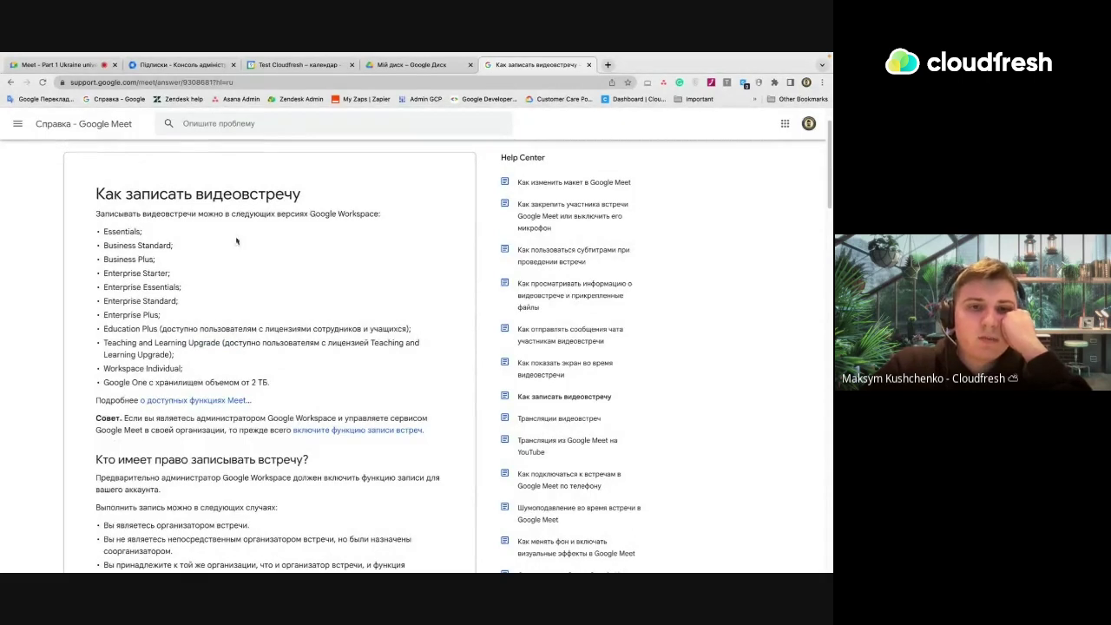
pyautogui.scroll(-1, 237, 242)
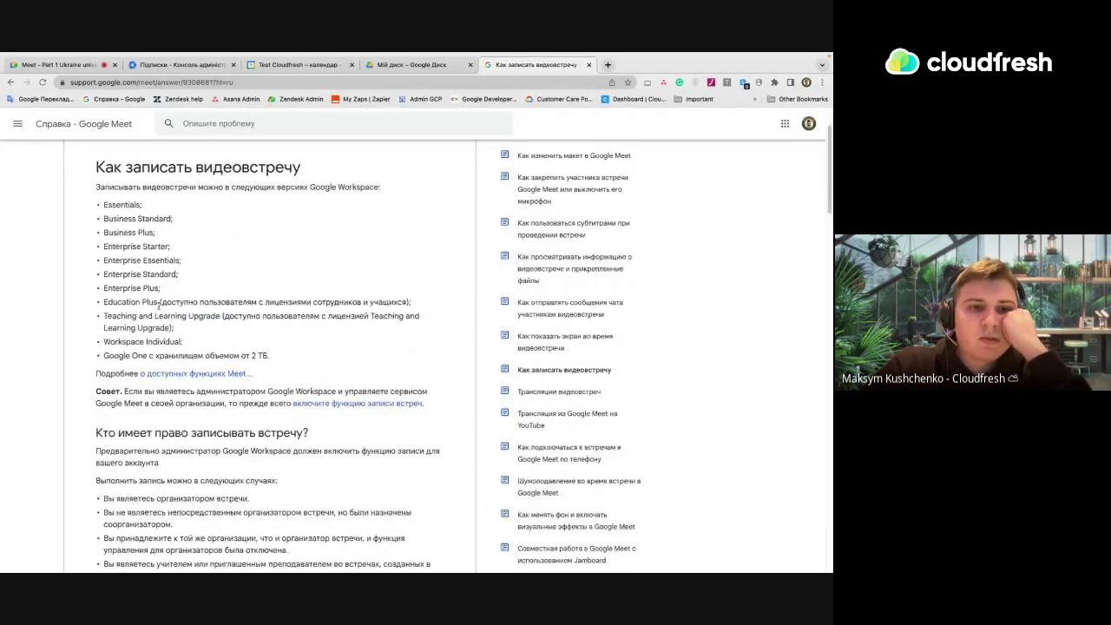
# Check the Enterprise Plus subscription in Admin console, then open Meet's activities list
pyautogui.click(178, 64)
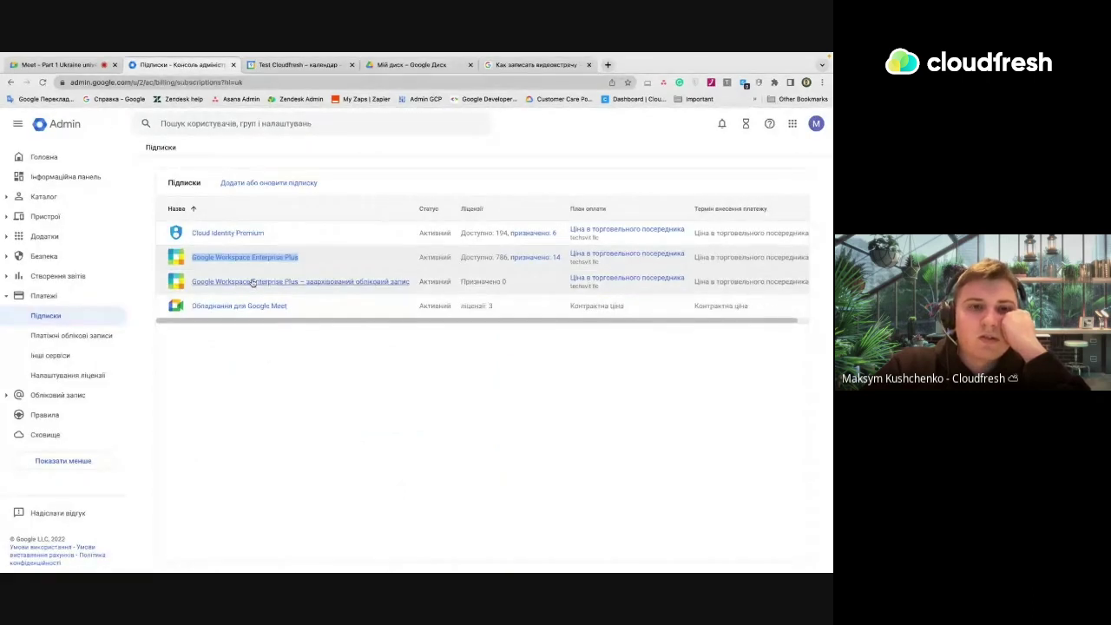
pyautogui.click(305, 398)
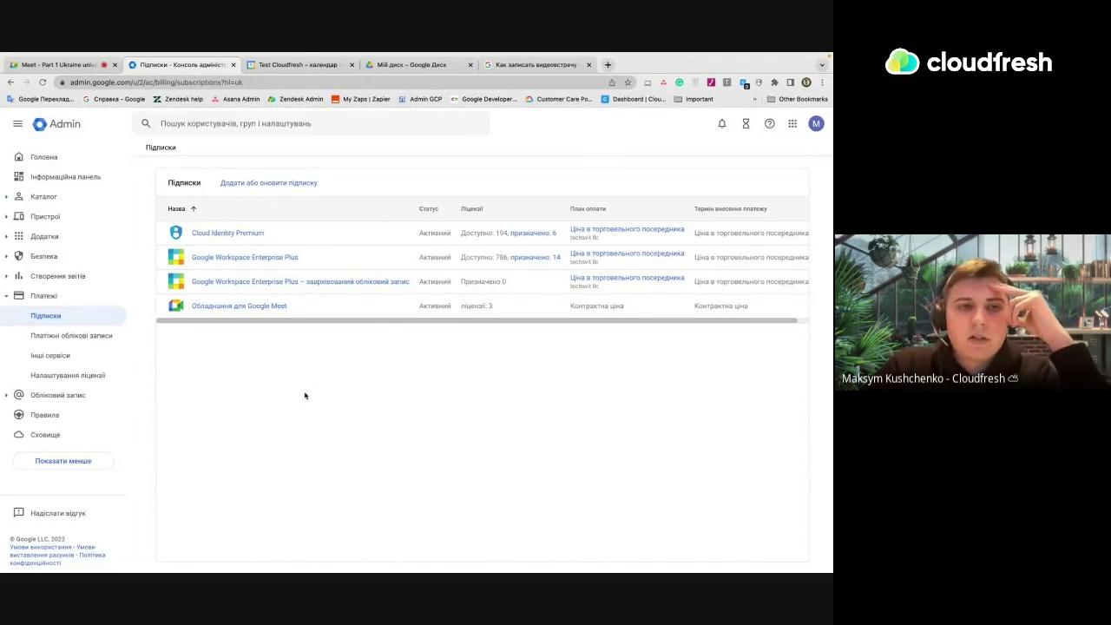
pyautogui.click(54, 64)
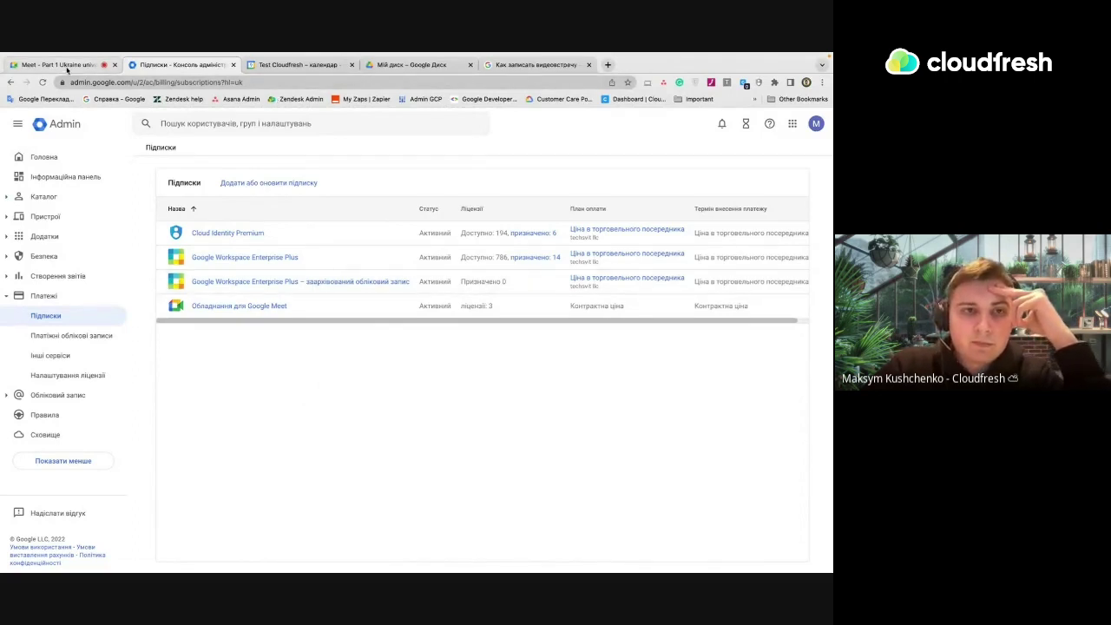
pyautogui.click(813, 553)
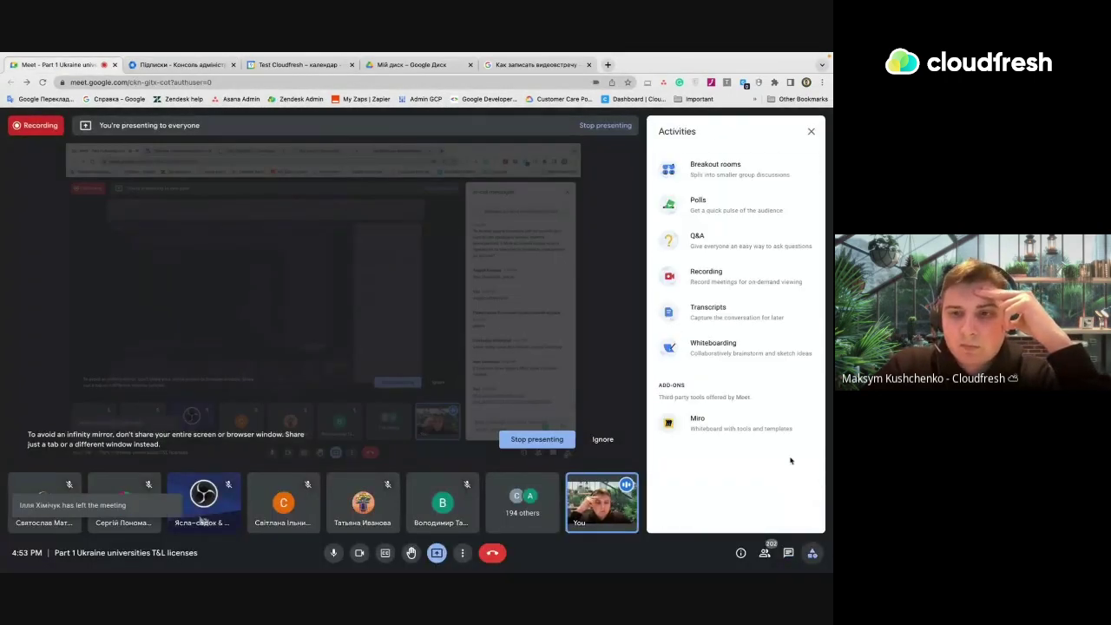
# Open the Q&A questions, scroll through them, and admit the guest waiting to join
pyautogui.click(710, 243)
pyautogui.scroll(-10, 710, 243)
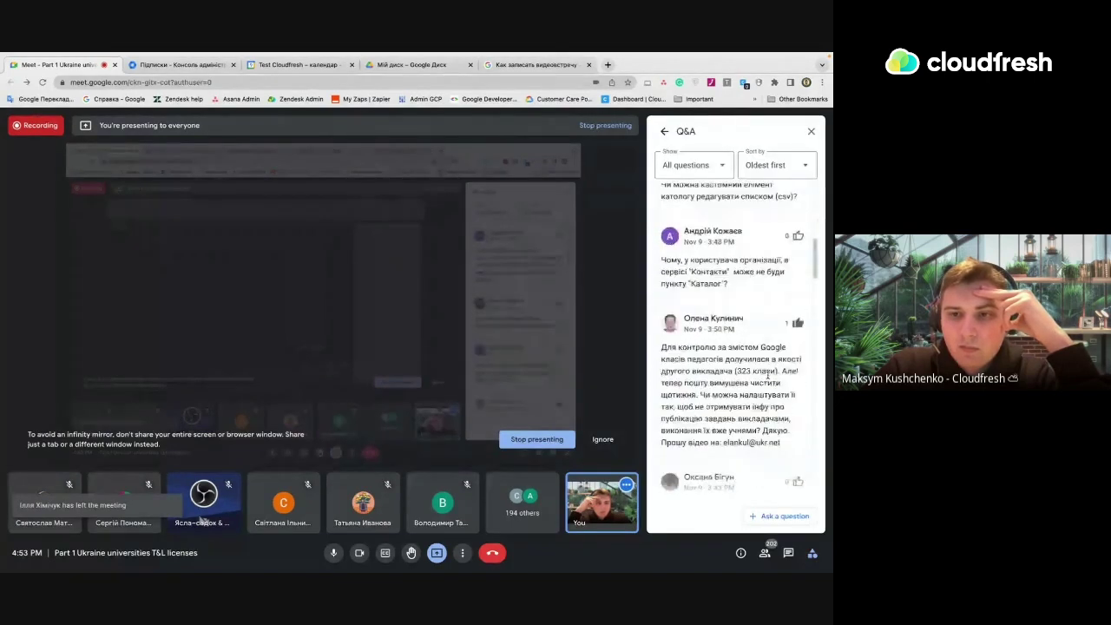
pyautogui.scroll(-10, 768, 378)
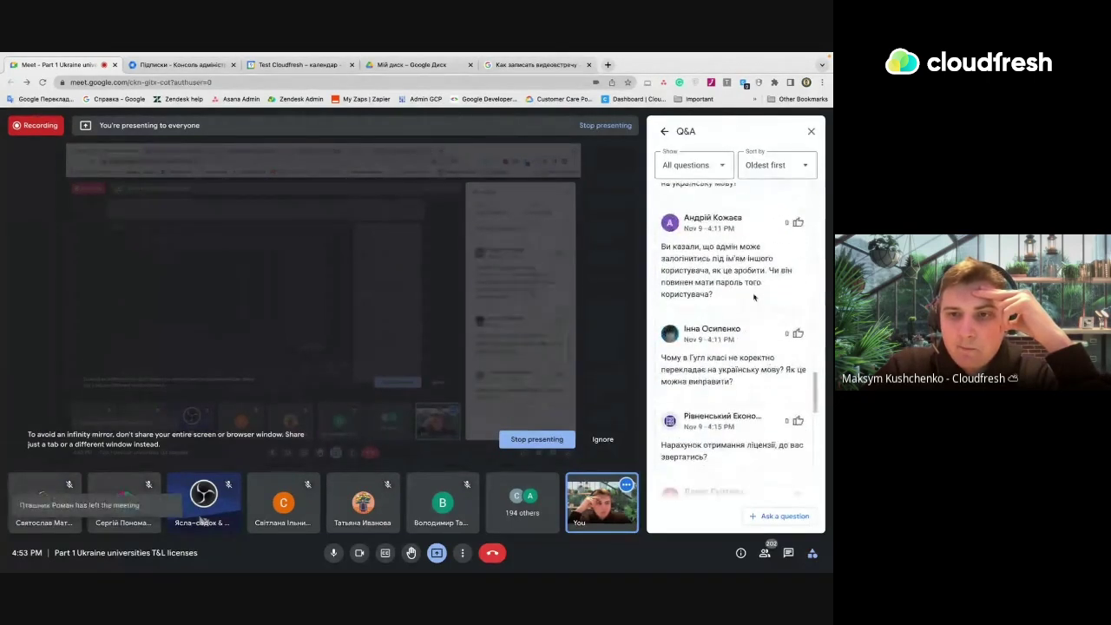
pyautogui.scroll(-2, 753, 295)
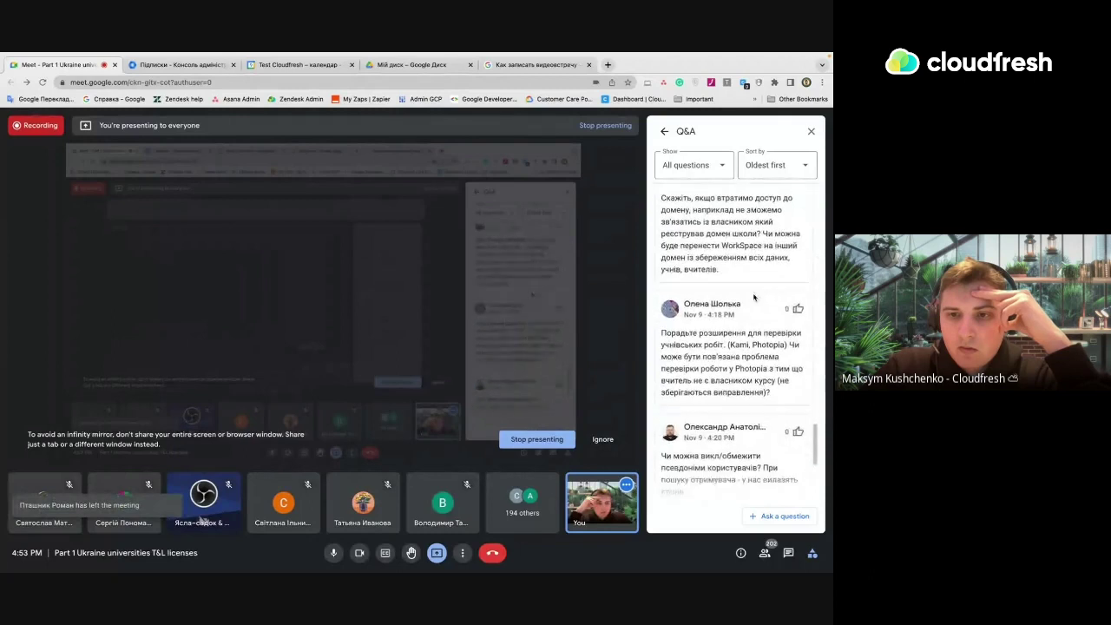
pyautogui.scroll(2, 755, 294)
pyautogui.scroll(3, 756, 294)
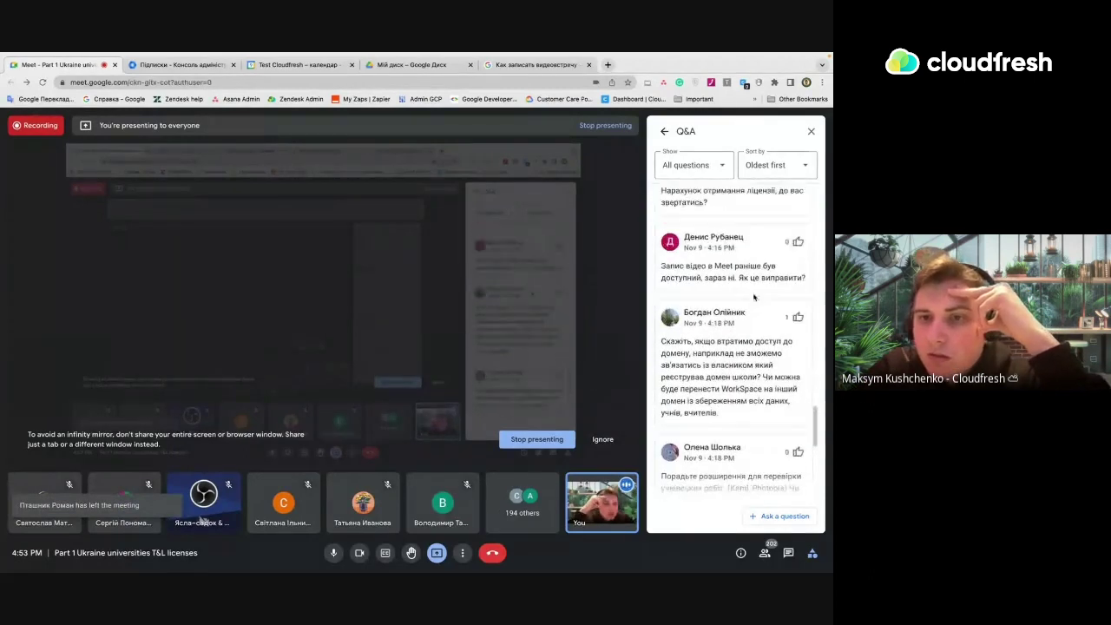
pyautogui.scroll(-2, 754, 297)
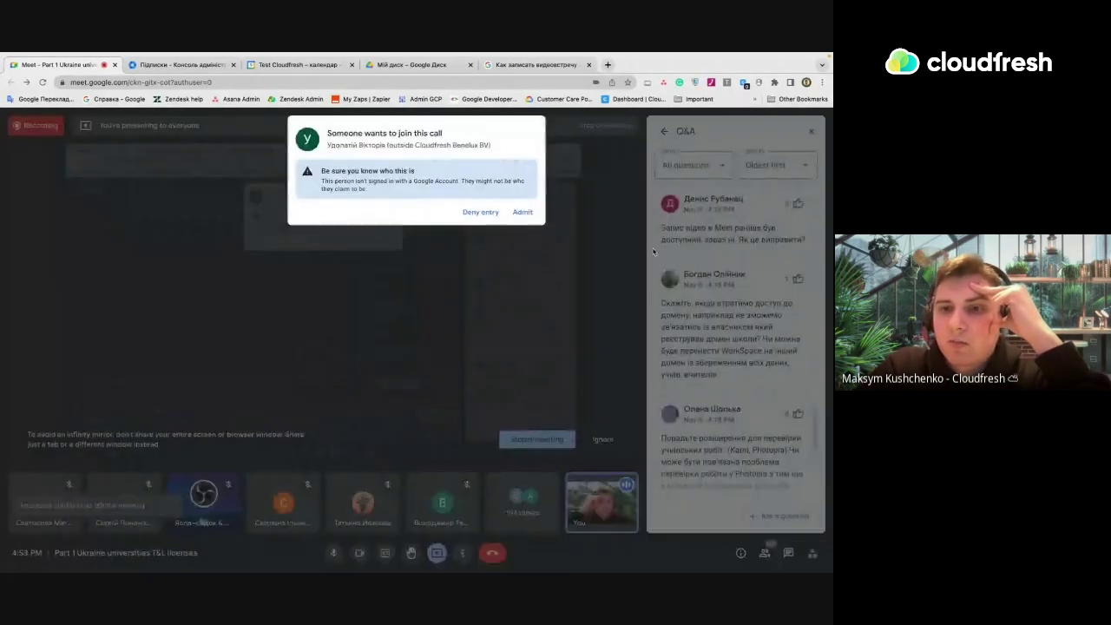
pyautogui.click(523, 212)
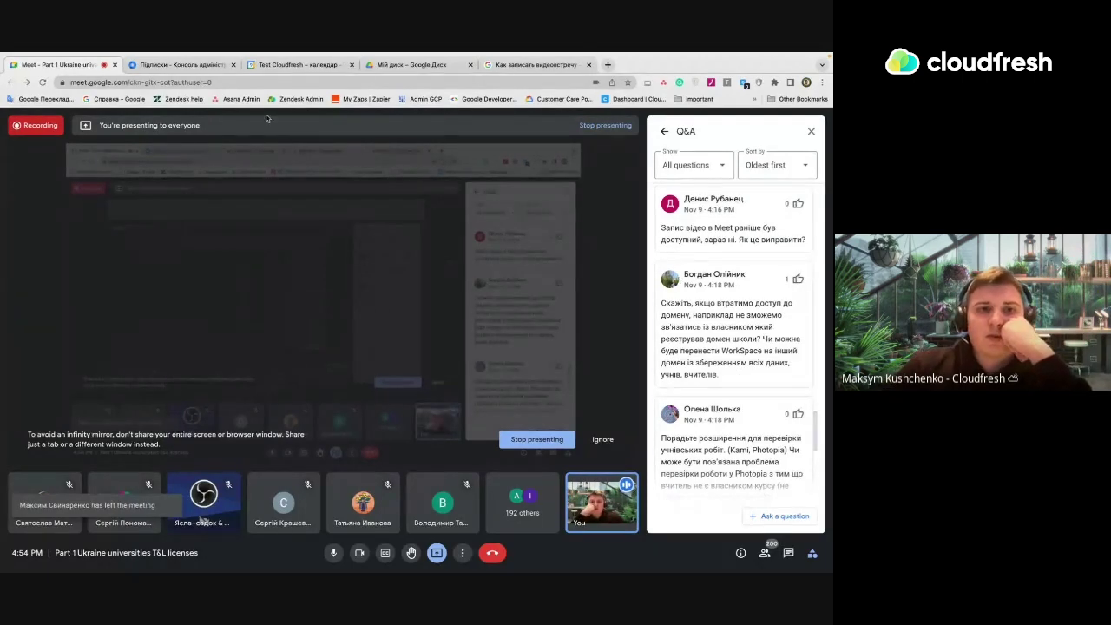
# Expand the Домени card on Admin home to show test.techsvit.eu, then scroll Meet's Q&A further
pyautogui.click(176, 65)
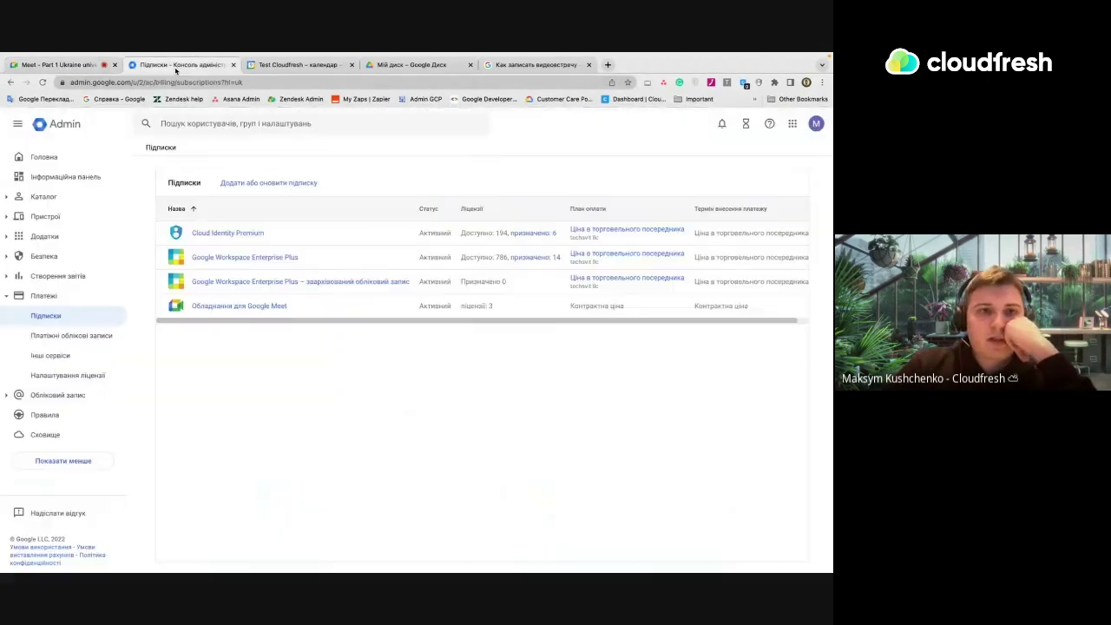
pyautogui.click(58, 127)
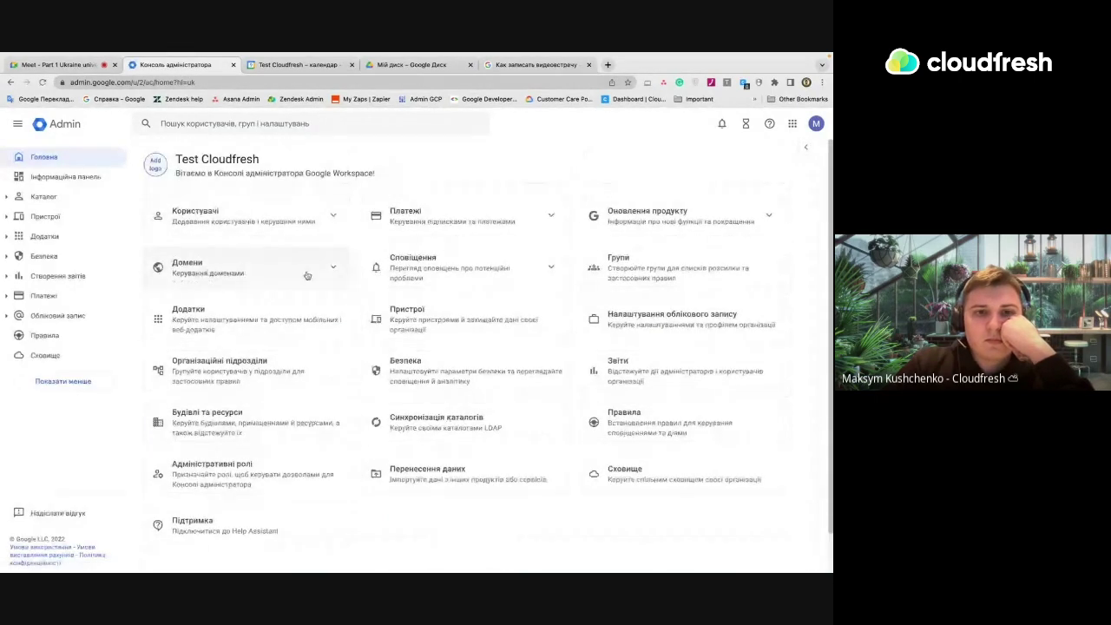
pyautogui.click(333, 267)
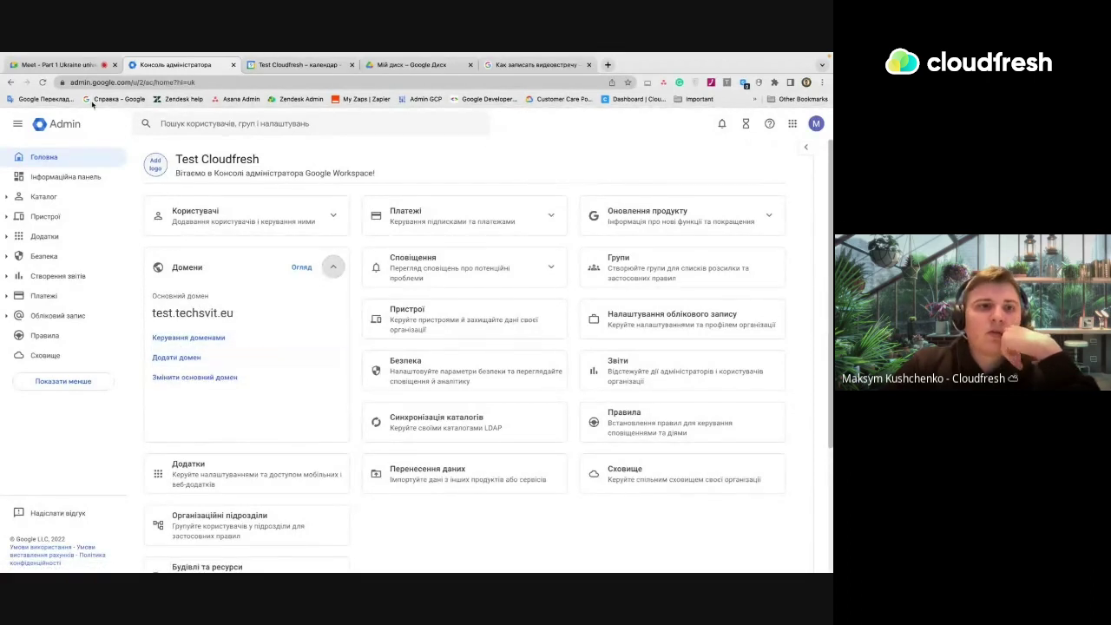
pyautogui.click(61, 65)
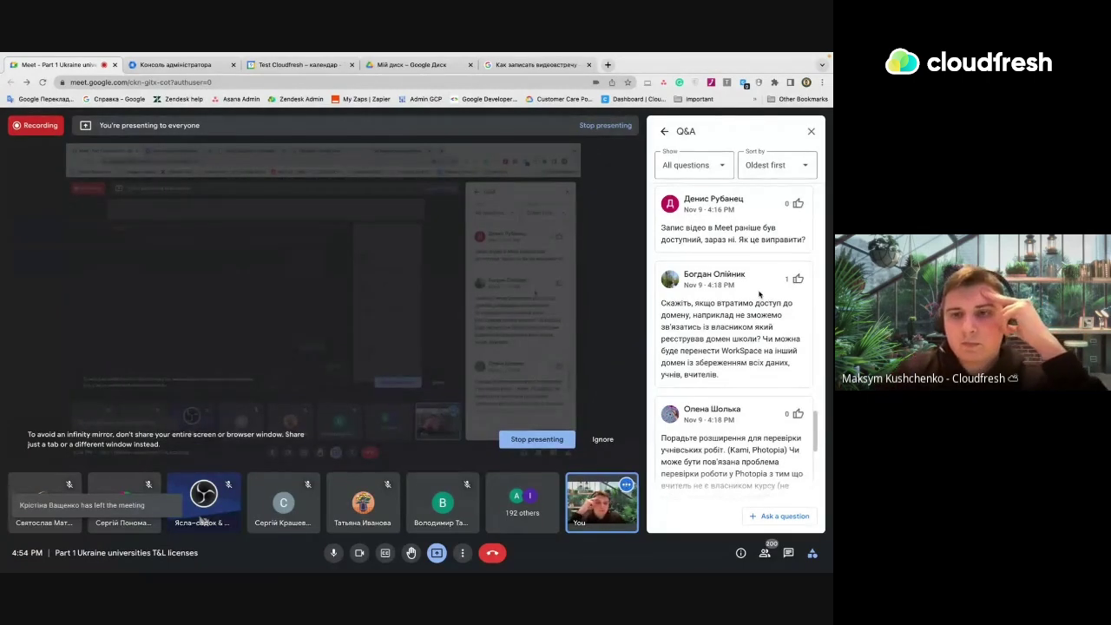
pyautogui.scroll(-1, 760, 321)
pyautogui.scroll(-4, 760, 322)
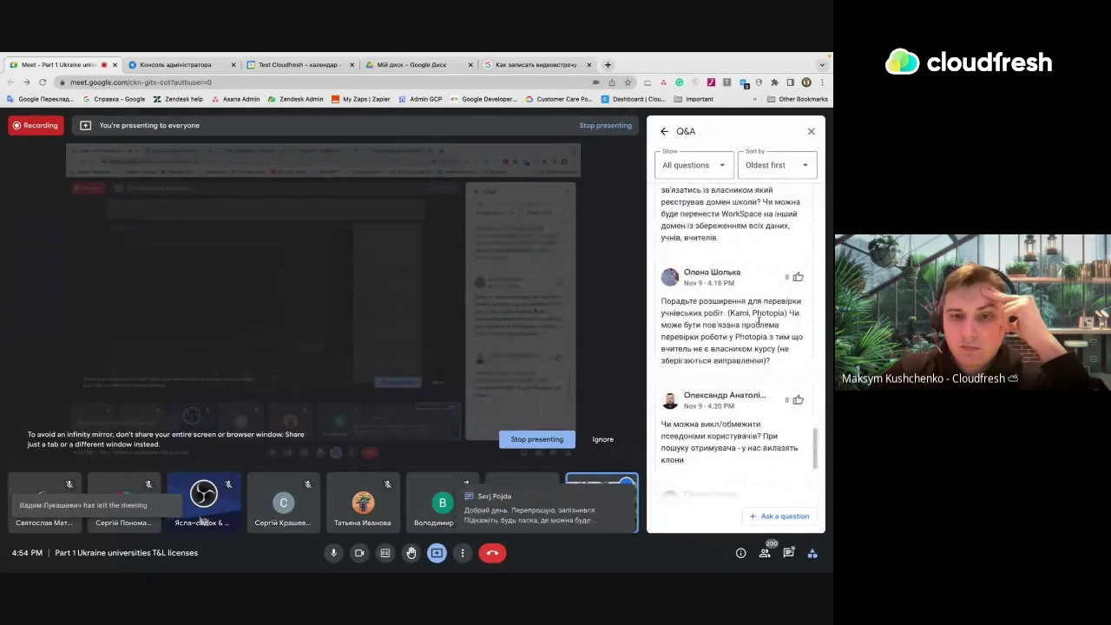
pyautogui.scroll(-1, 760, 321)
pyautogui.scroll(2, 760, 321)
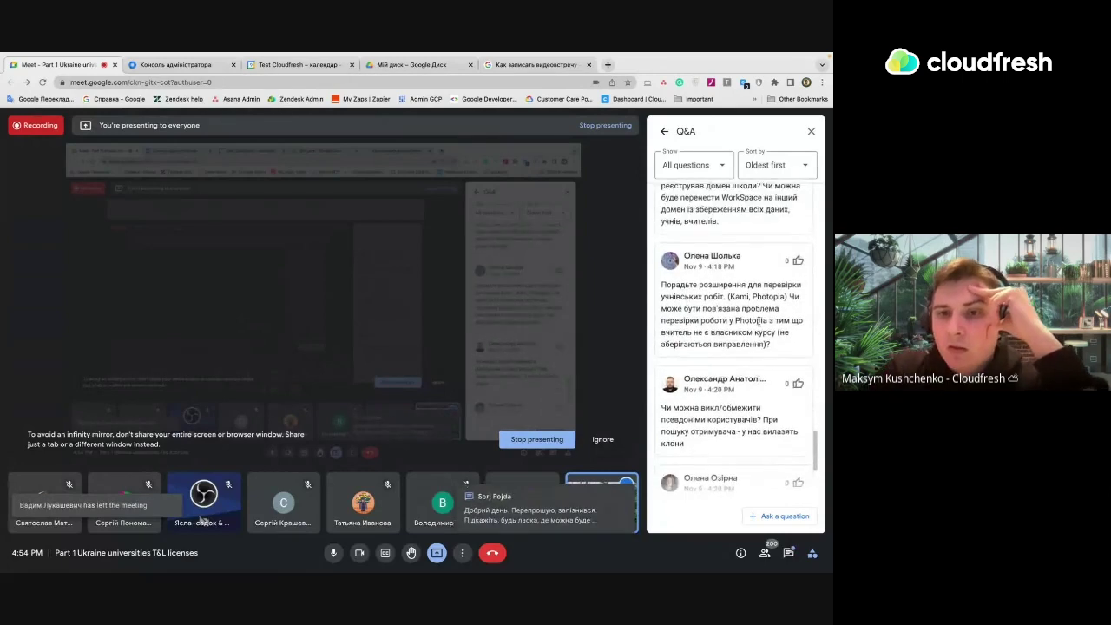
pyautogui.scroll(-1, 760, 323)
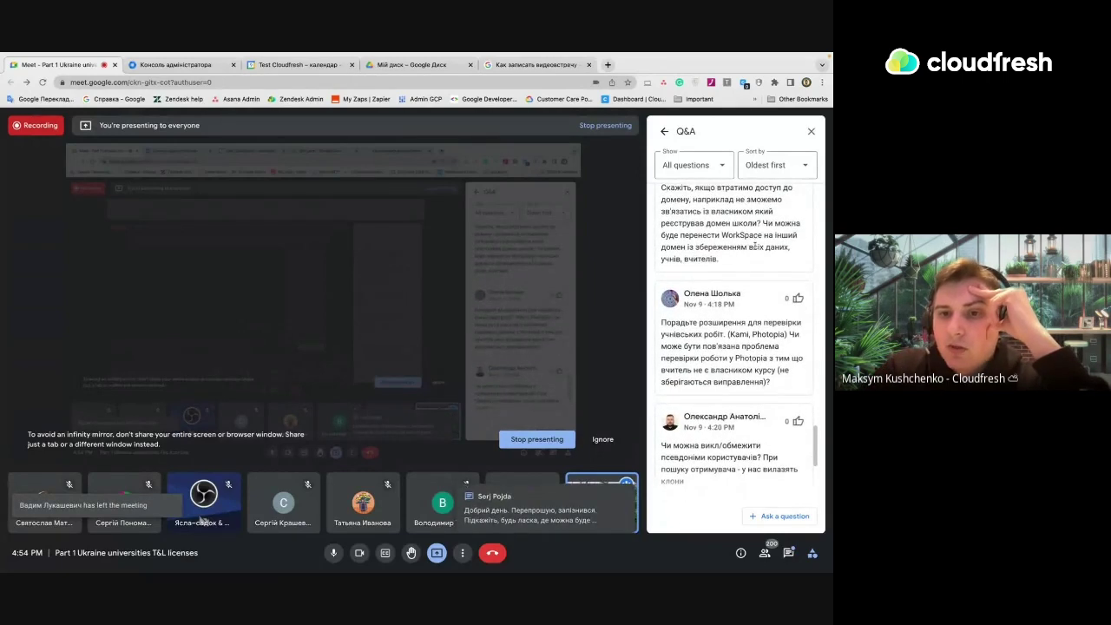
pyautogui.scroll(-1, 737, 318)
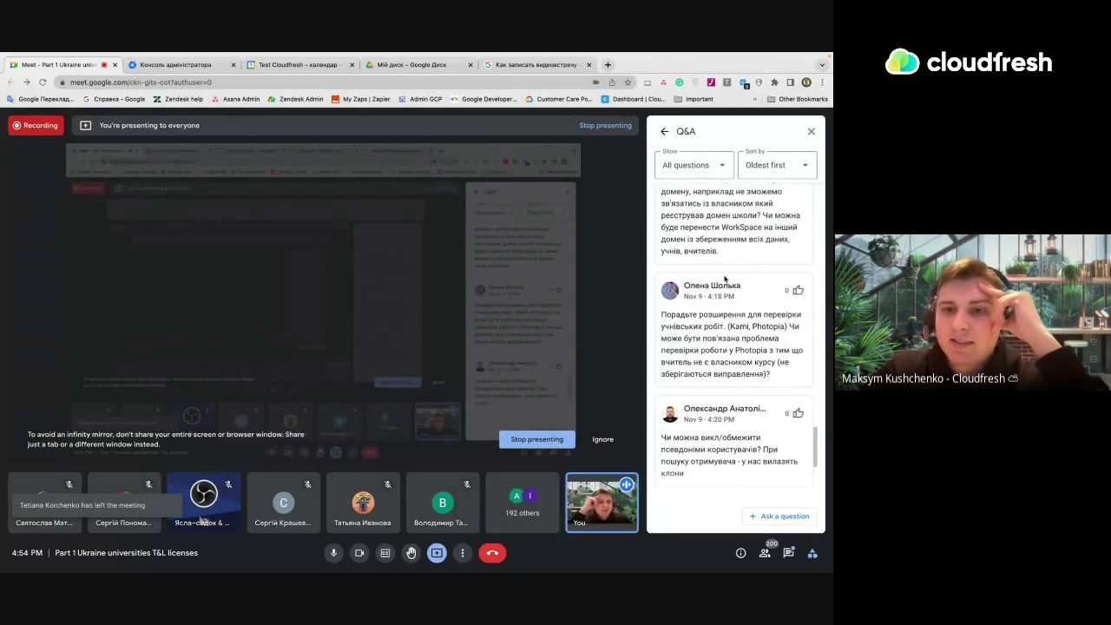
pyautogui.scroll(-1, 722, 276)
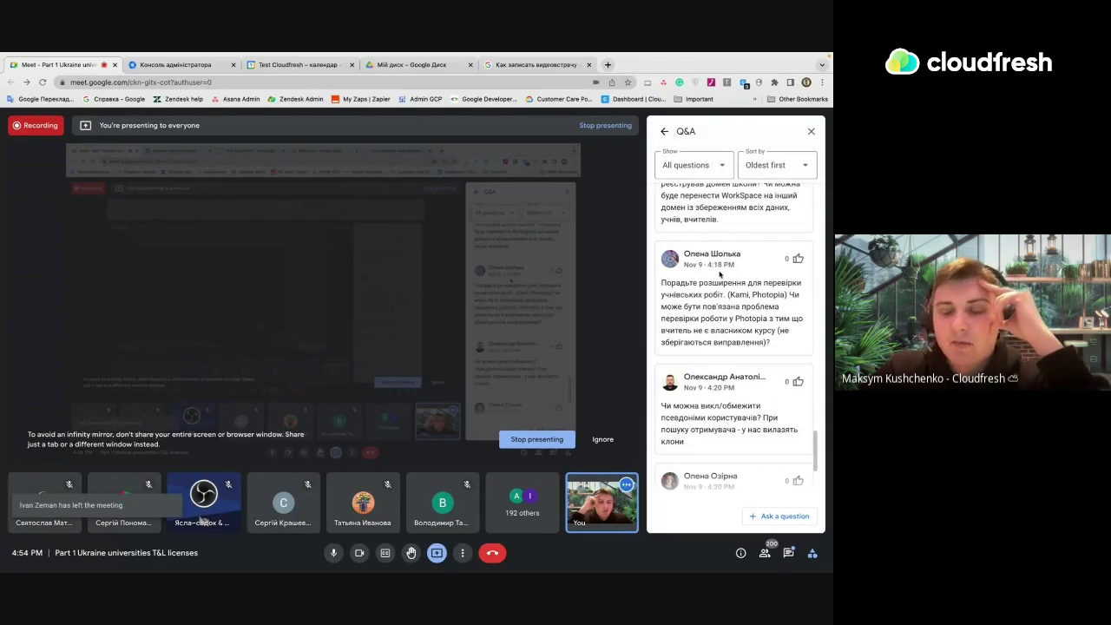
pyautogui.scroll(-1, 746, 275)
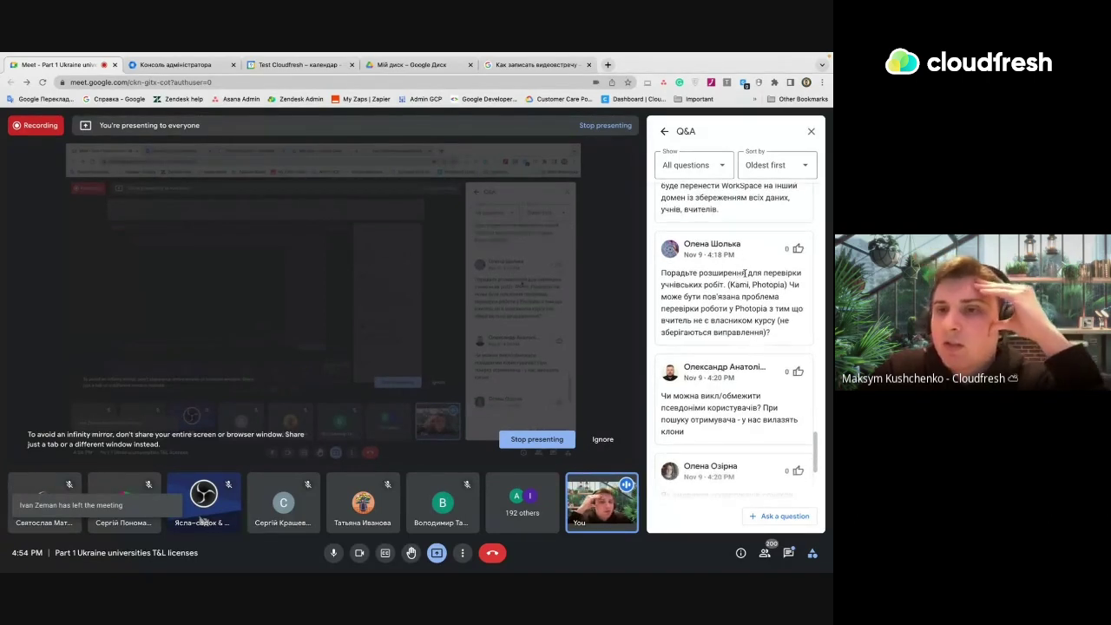
pyautogui.scroll(-3, 751, 271)
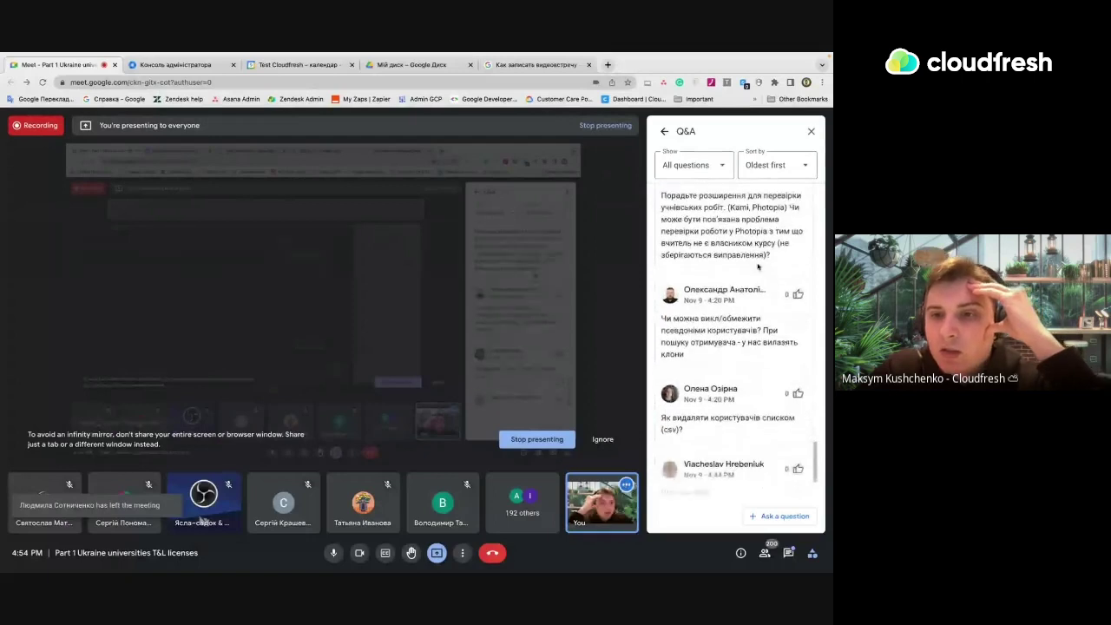
pyautogui.scroll(-1, 751, 278)
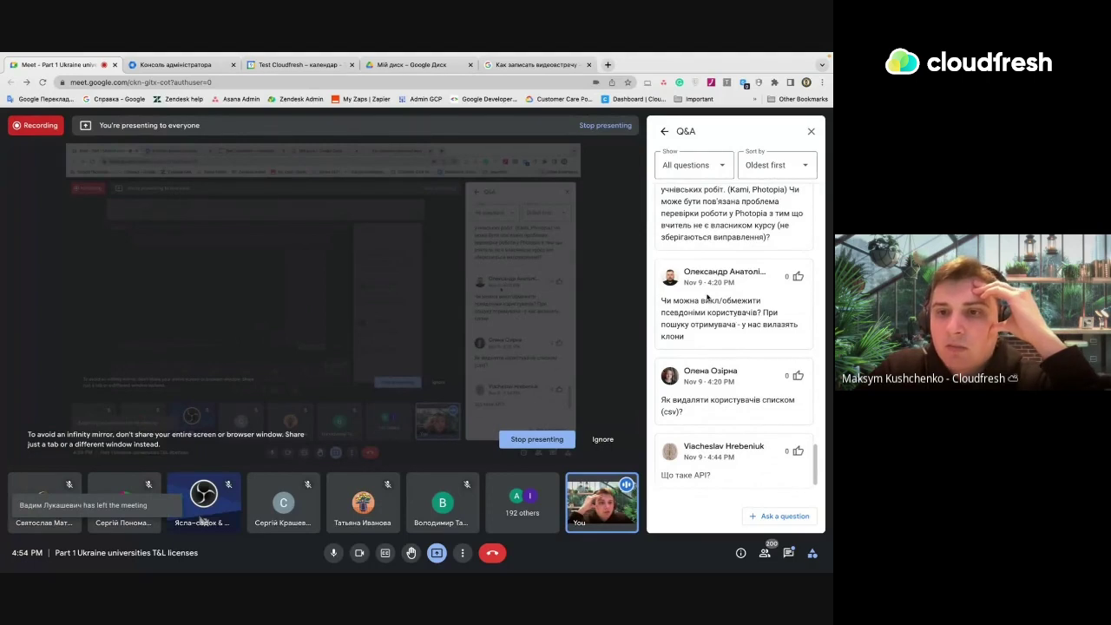
# Collapse the Домени card and open Каталог > Налаштування каталогу in the Admin sidebar
pyautogui.click(177, 68)
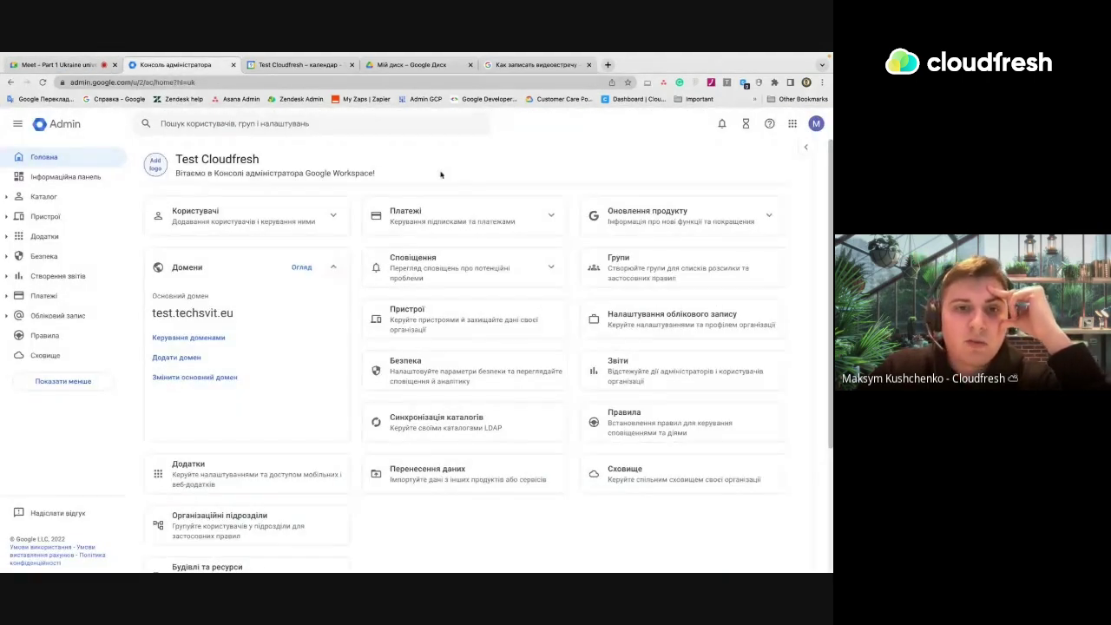
pyautogui.click(332, 267)
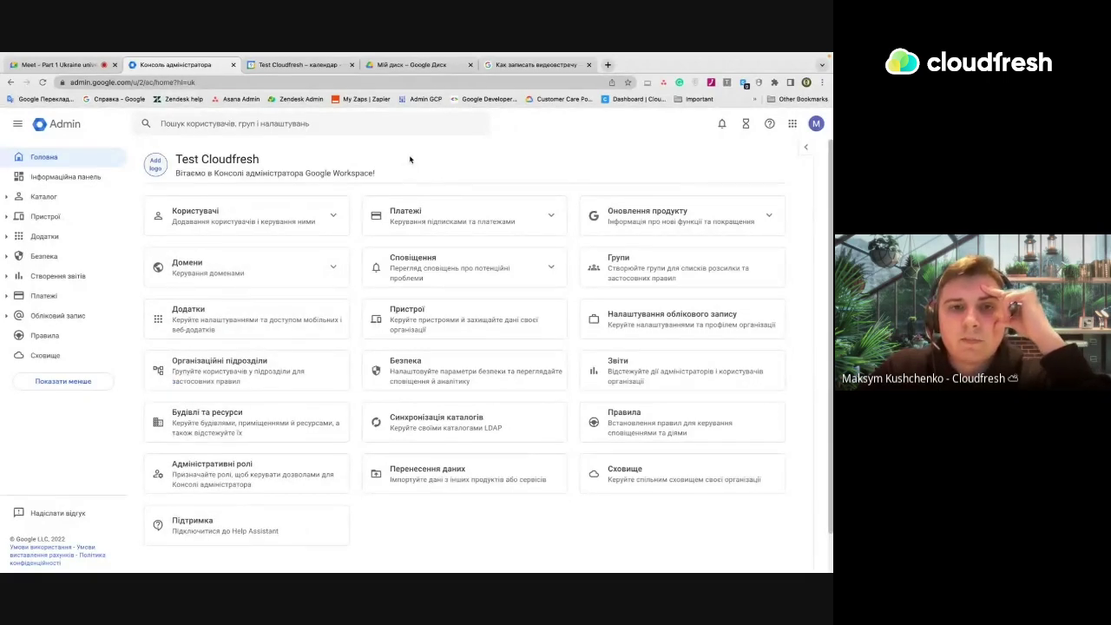
pyautogui.click(44, 197)
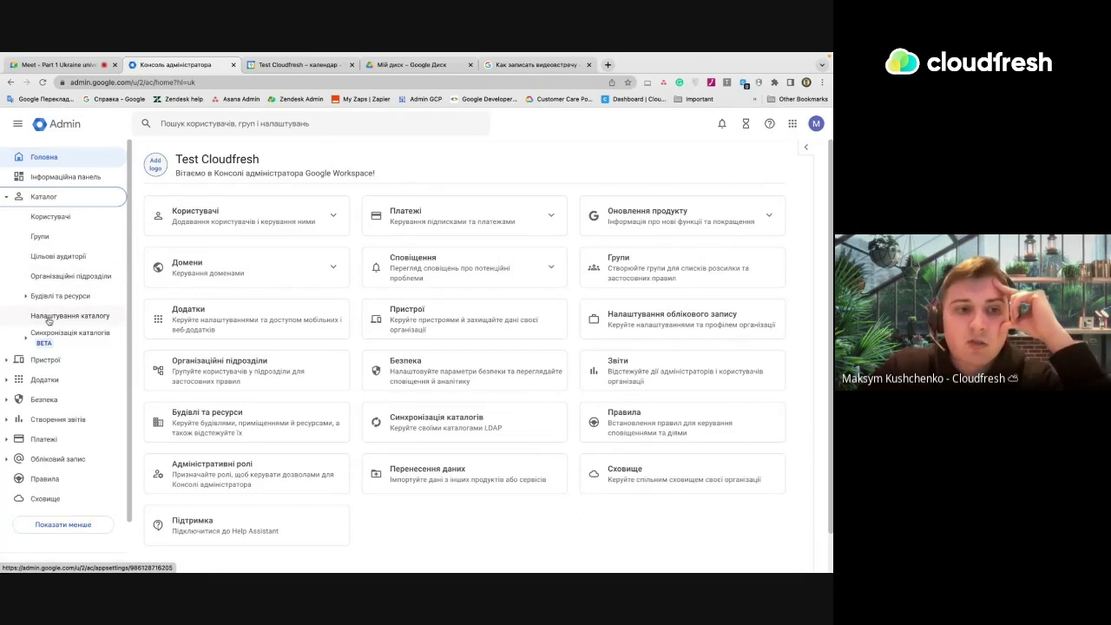
pyautogui.click(49, 319)
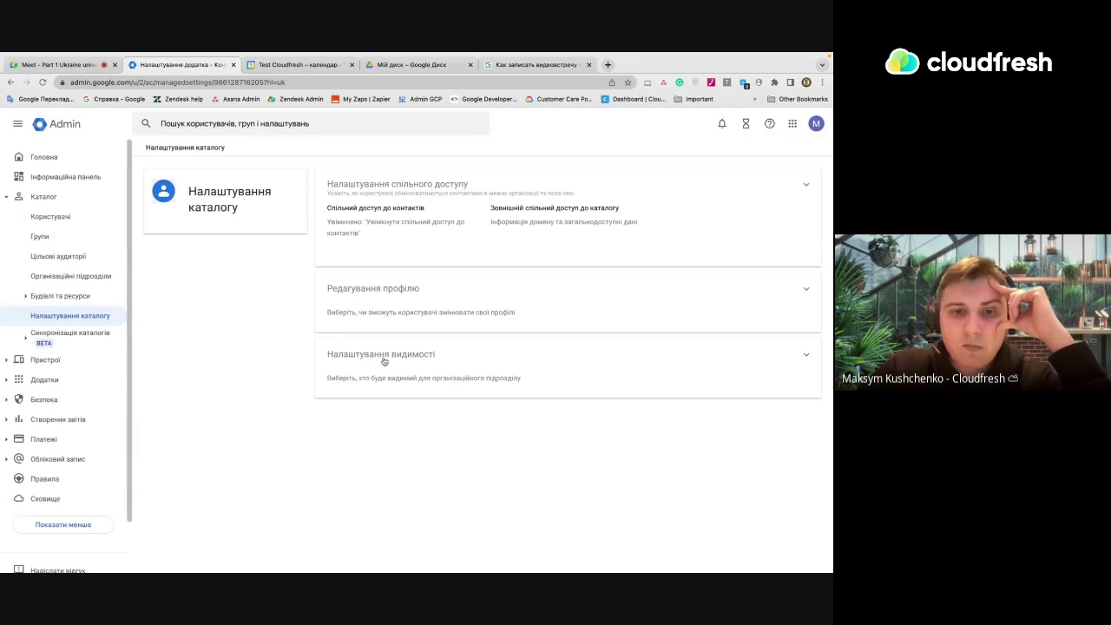
# Try the Contact sharing options: primary address only, then primary-domain addresses. Cancel and return to Meet
pyautogui.click(374, 385)
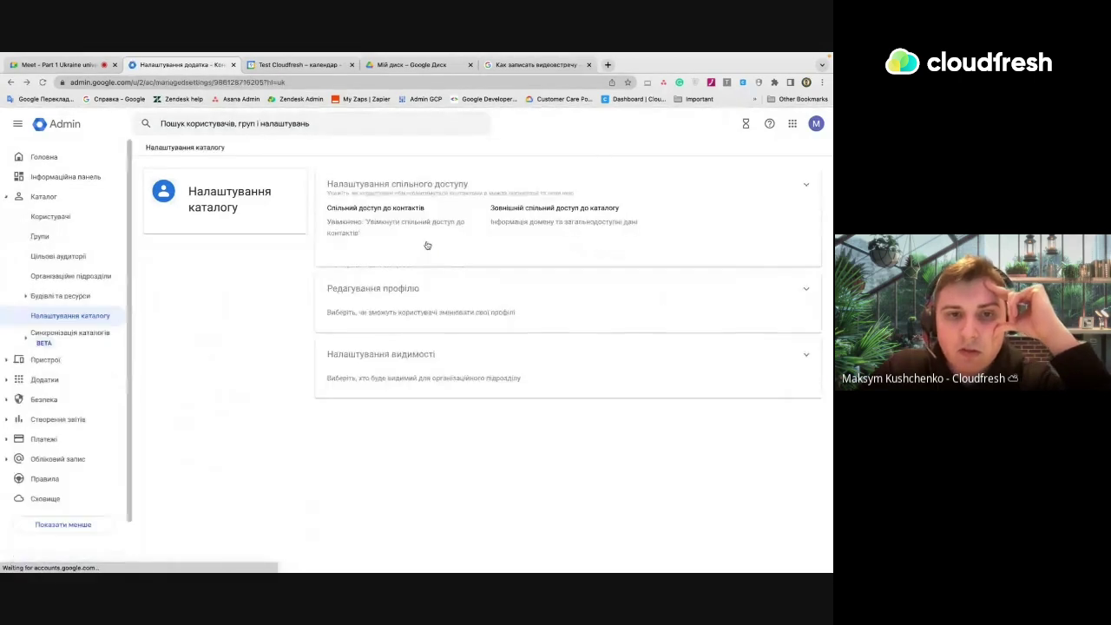
pyautogui.click(427, 245)
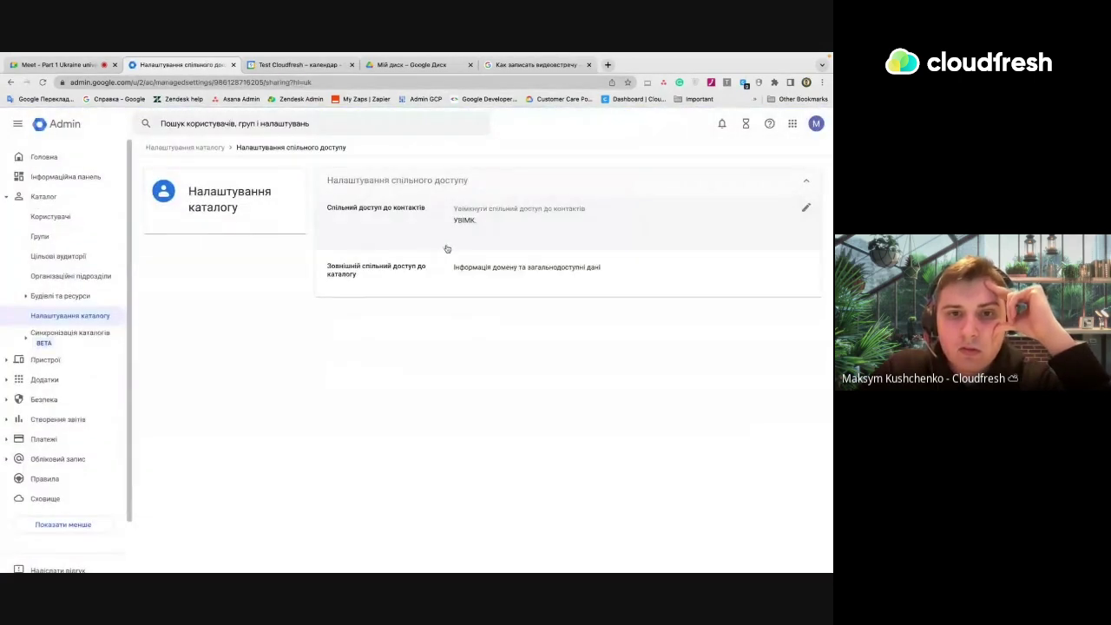
pyautogui.click(489, 255)
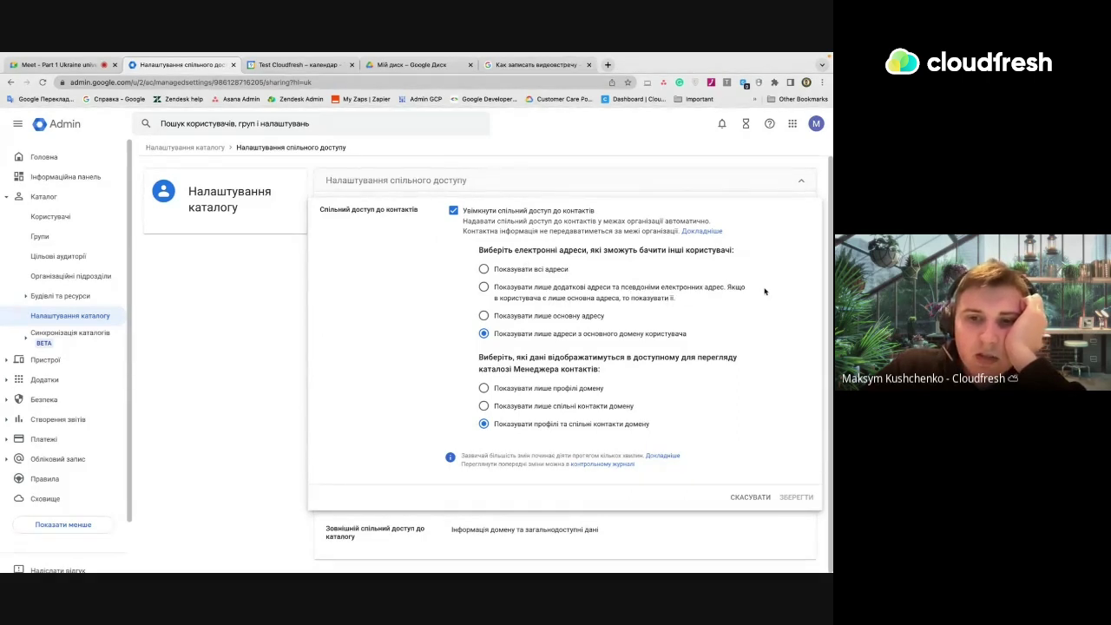
pyautogui.click(513, 319)
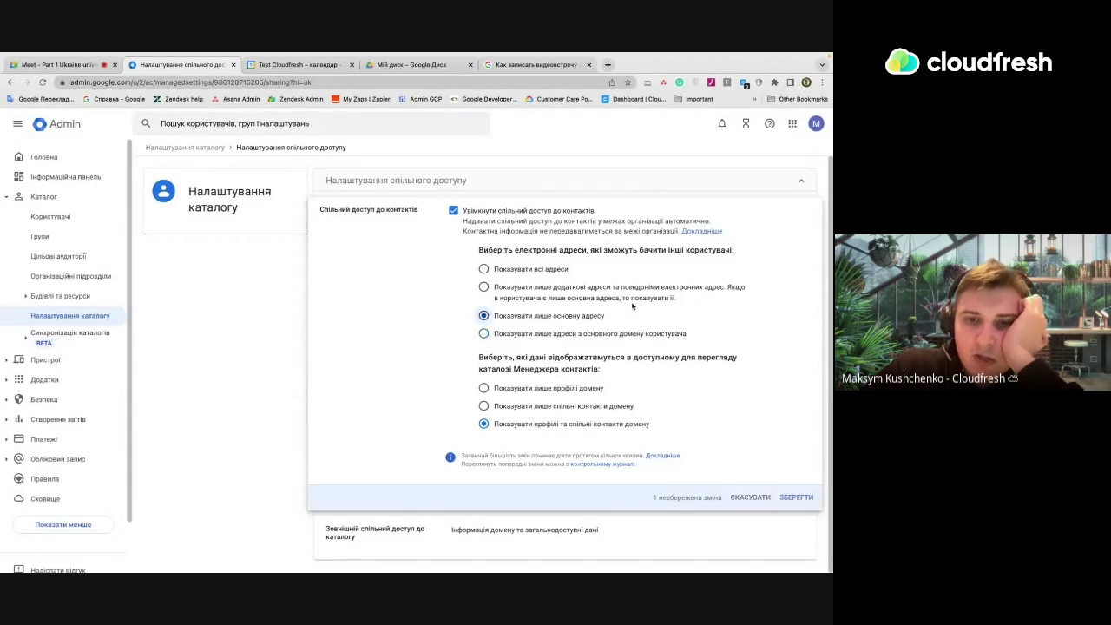
pyautogui.click(573, 335)
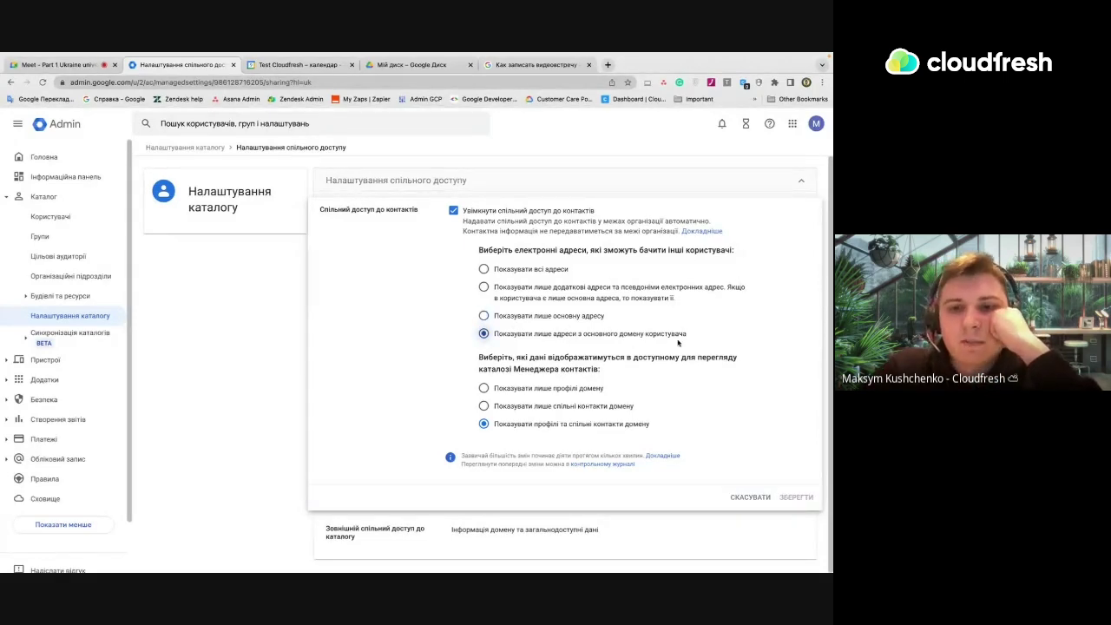
pyautogui.click(744, 500)
pyautogui.click(93, 68)
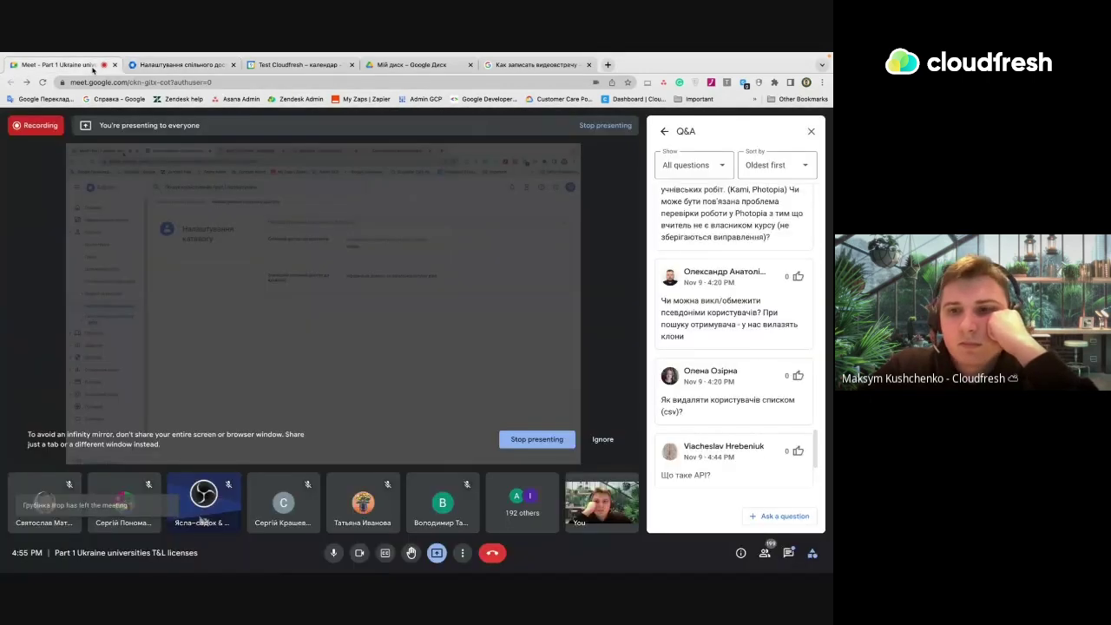
# Scroll Q&A to the dynamic groups and licences question, then go back to Admin console
pyautogui.scroll(-2, 712, 302)
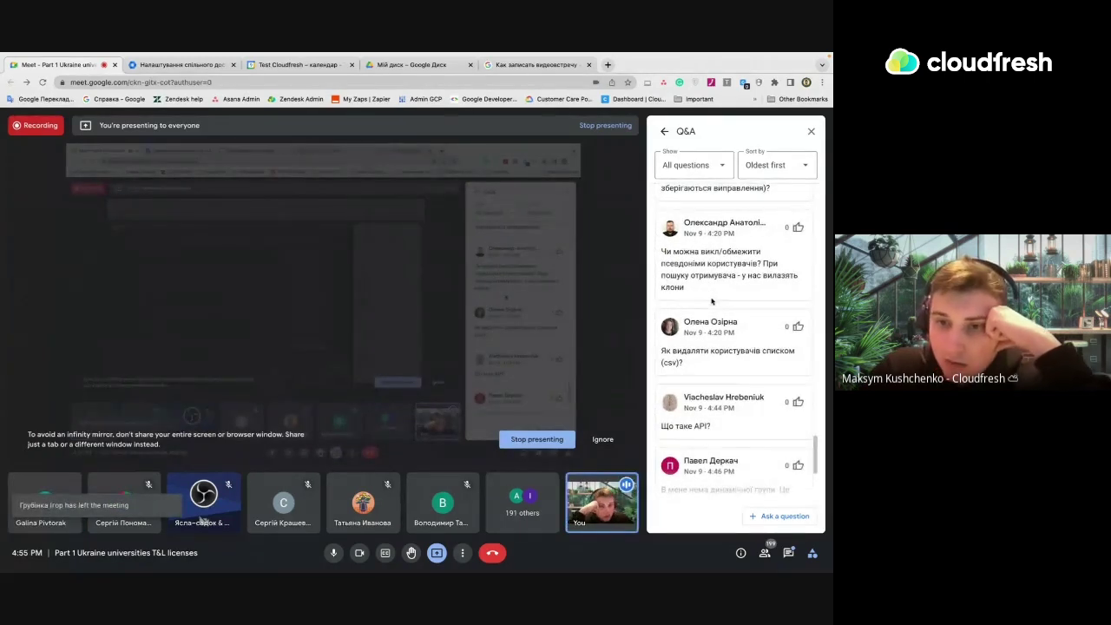
pyautogui.scroll(-1, 712, 301)
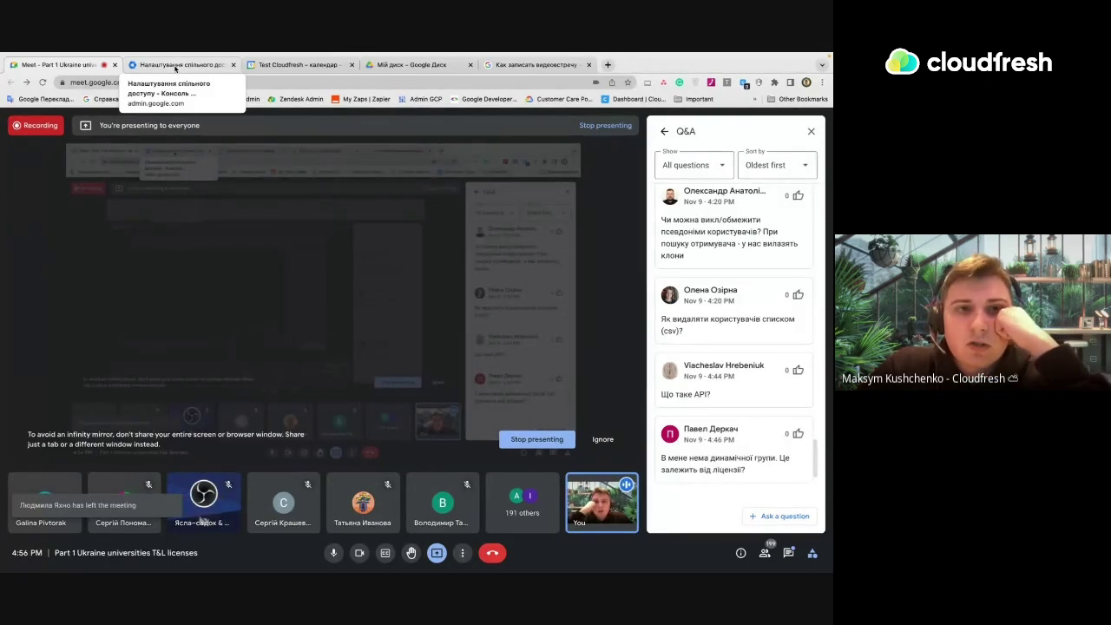
pyautogui.click(176, 66)
# In the Users list, select all users, show the More options bulk actions, then clear the selection
pyautogui.click(65, 124)
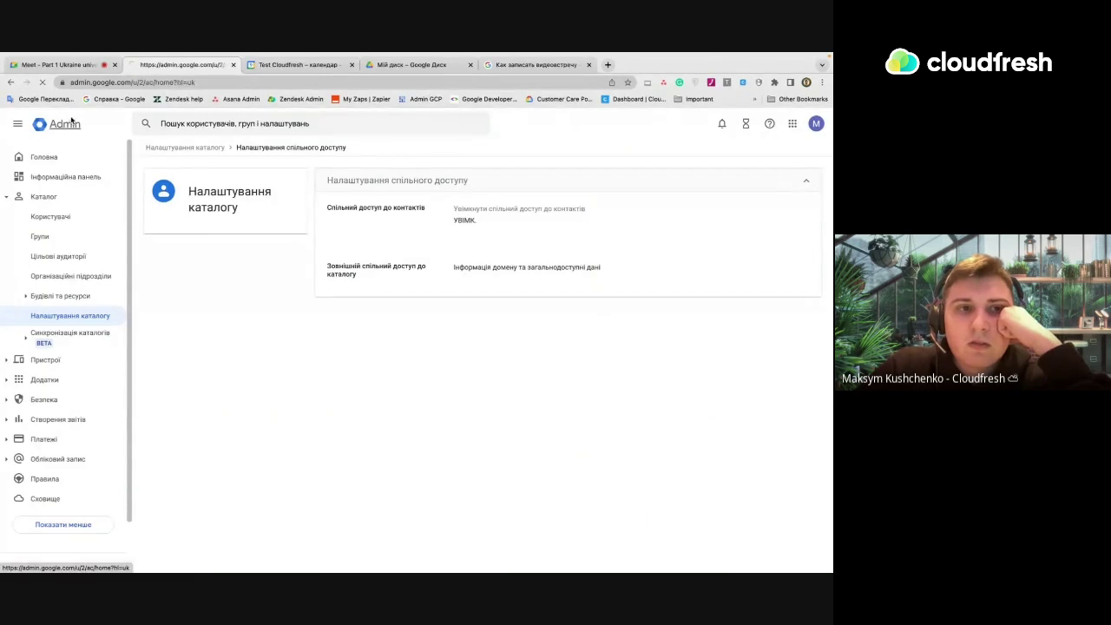
pyautogui.click(216, 226)
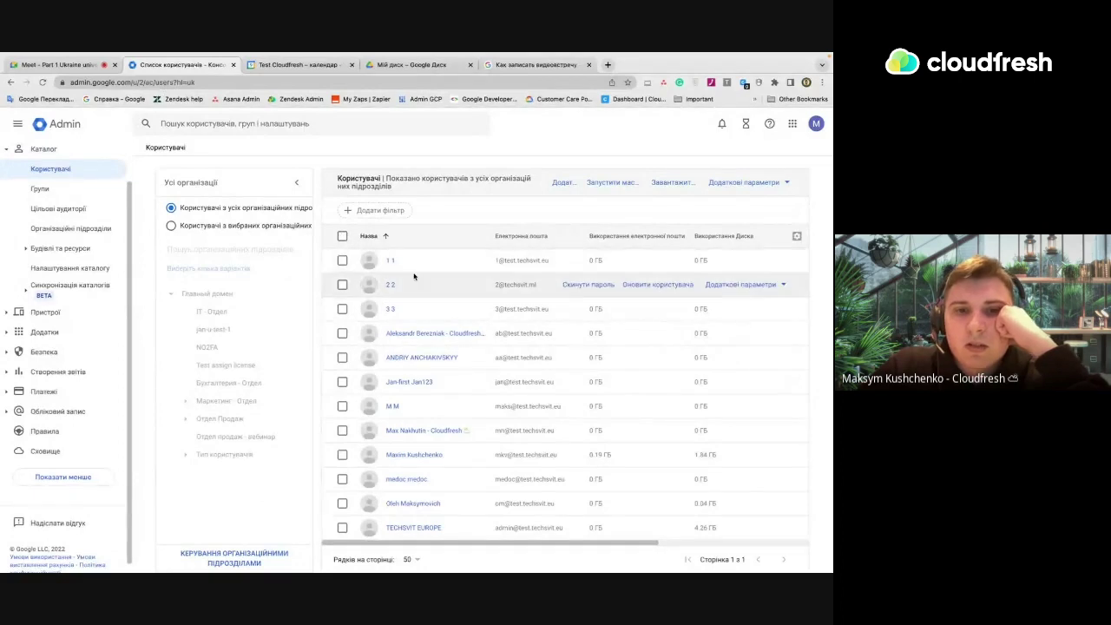
pyautogui.click(342, 236)
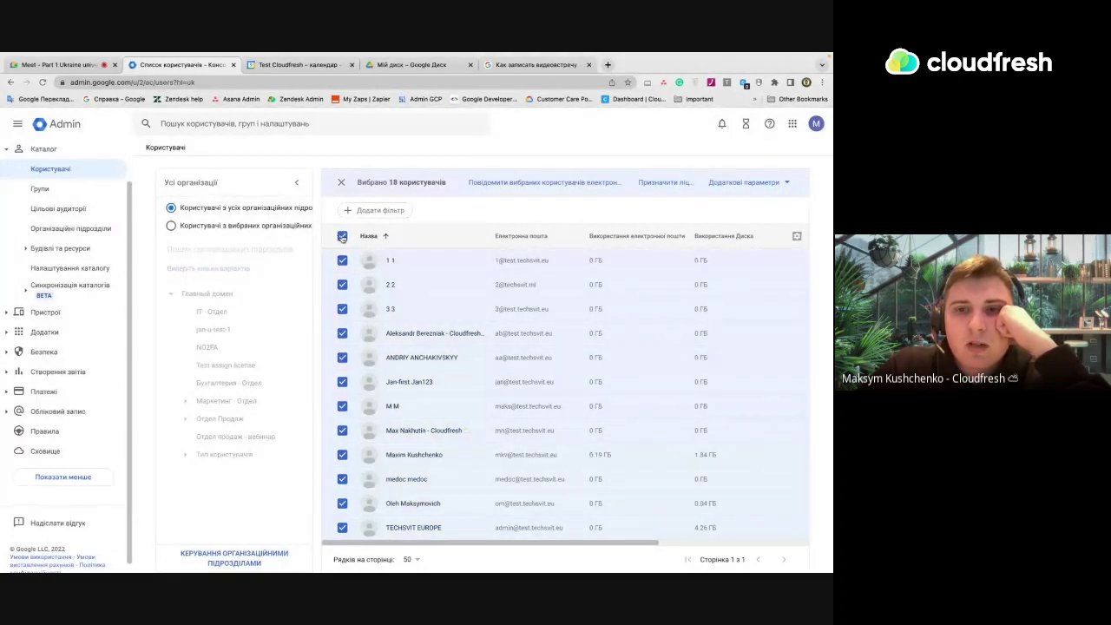
pyautogui.click(752, 182)
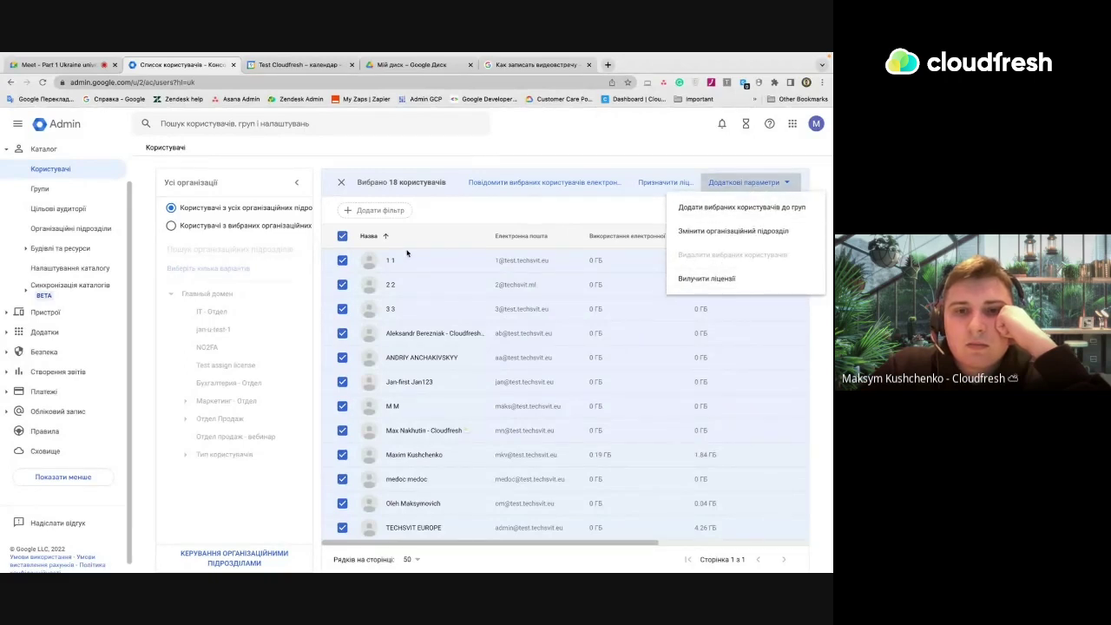
pyautogui.scroll(-2, 404, 265)
pyautogui.click(342, 309)
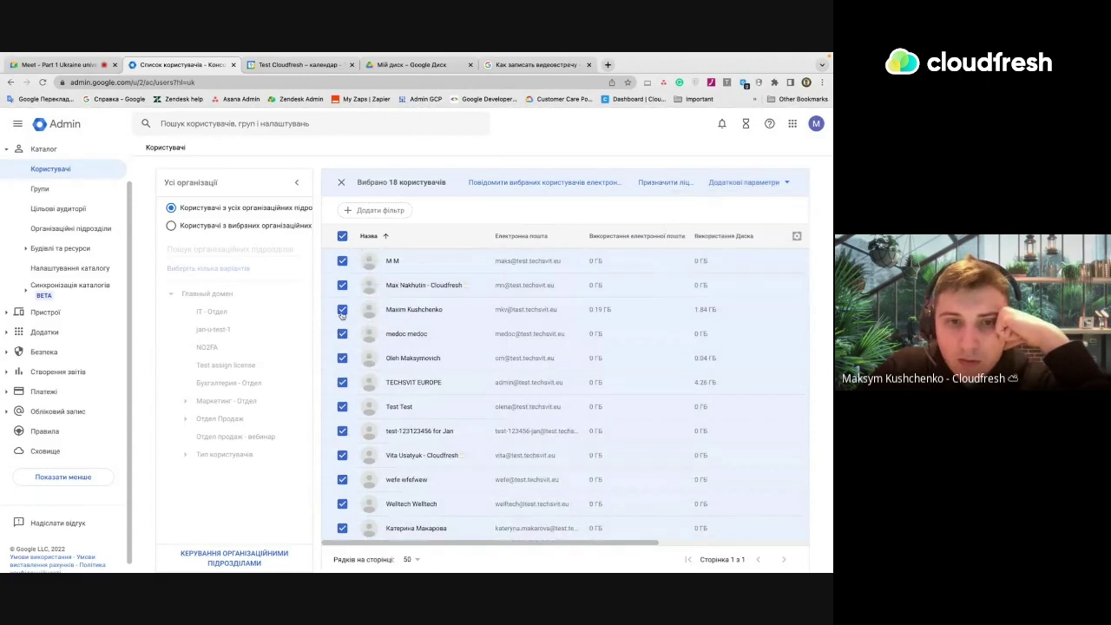
pyautogui.click(749, 182)
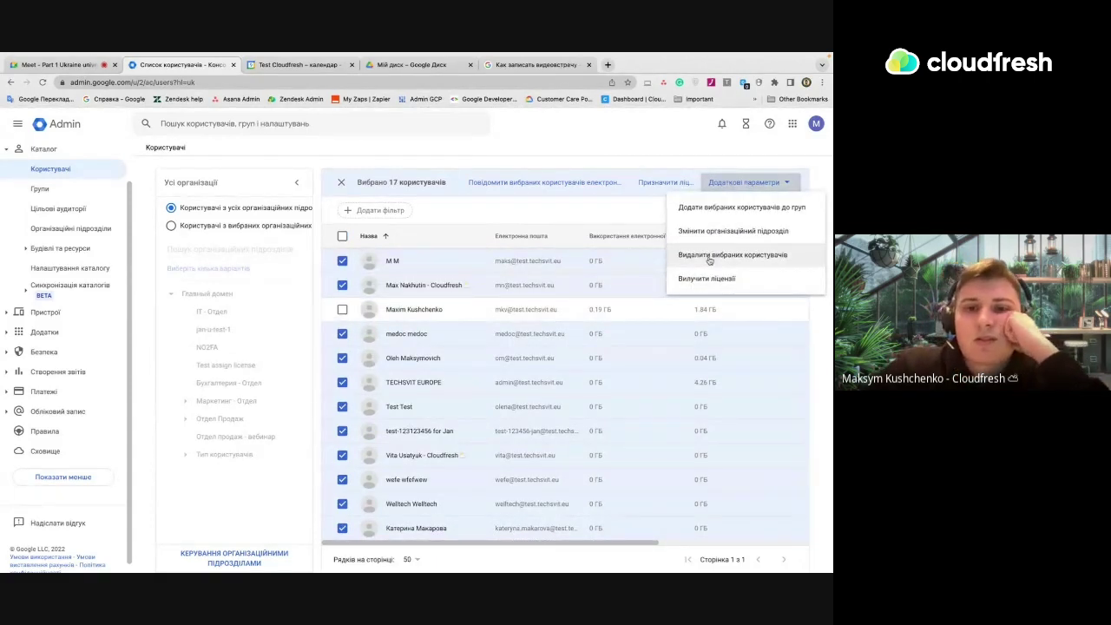
pyautogui.click(338, 185)
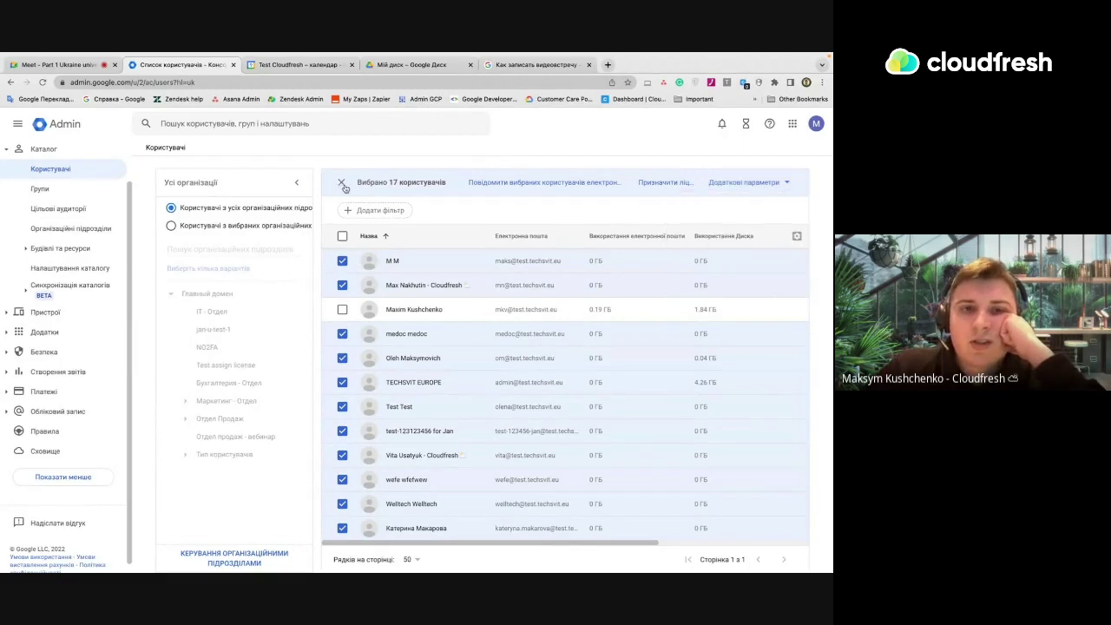
pyautogui.click(342, 183)
# Filter users by org unit IT - Отдел, then Test assign license, and return to Meet
pyautogui.click(171, 224)
pyautogui.click(212, 311)
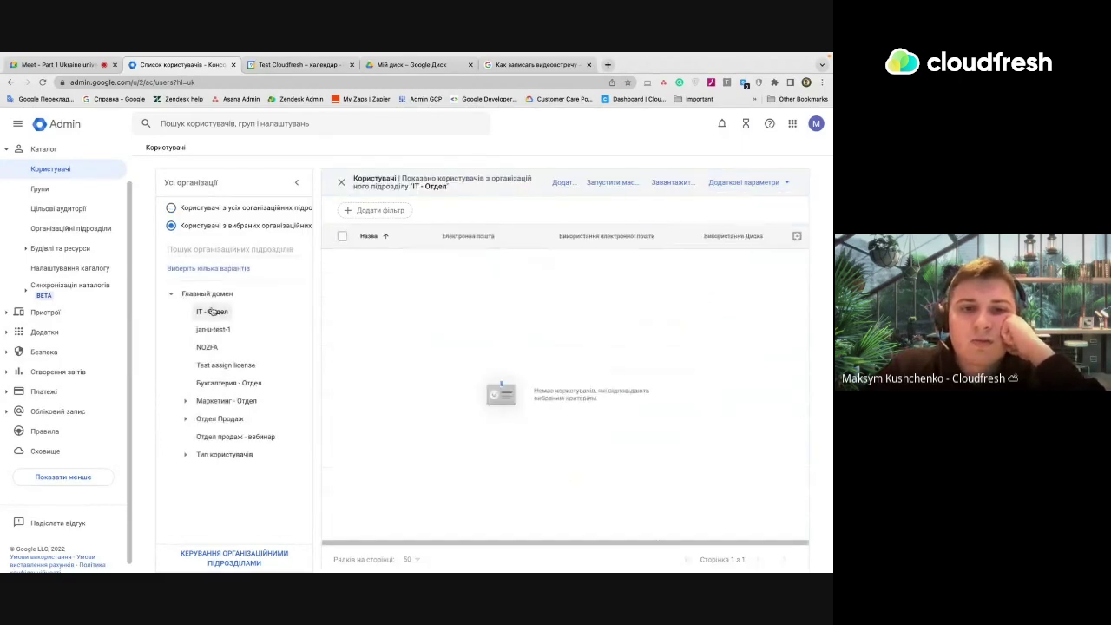
pyautogui.click(228, 365)
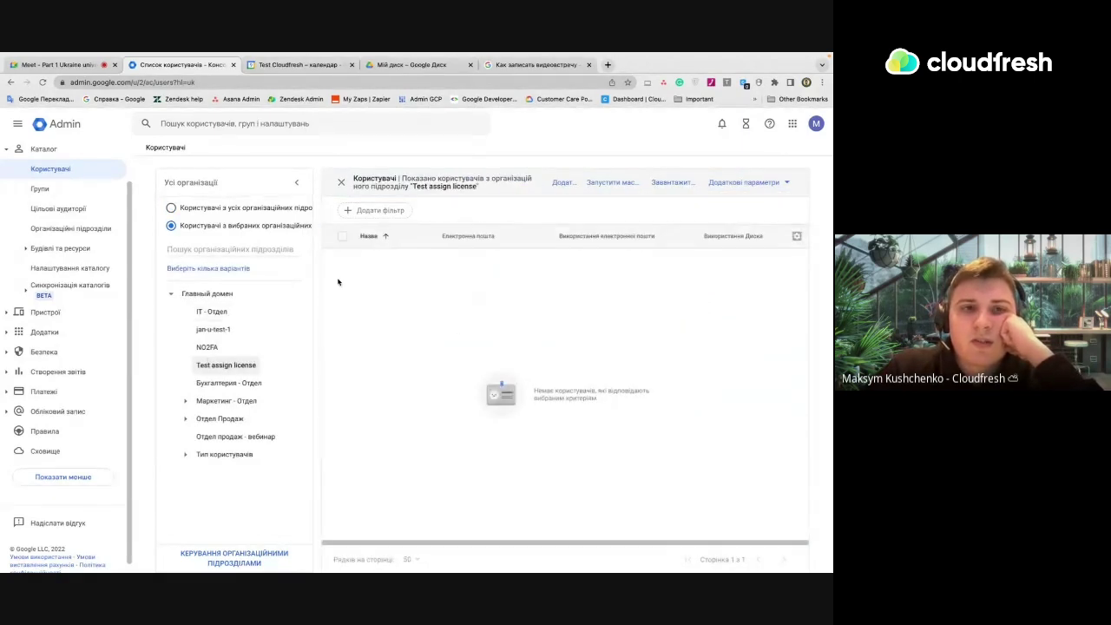
pyautogui.click(85, 65)
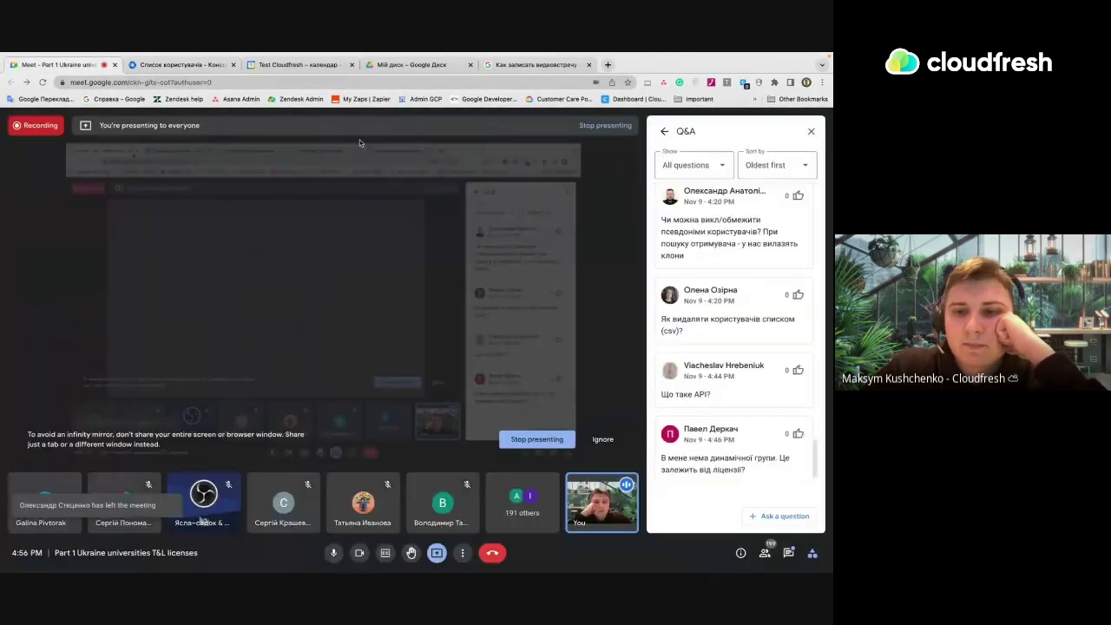
pyautogui.scroll(-1, 742, 329)
pyautogui.scroll(-2, 742, 328)
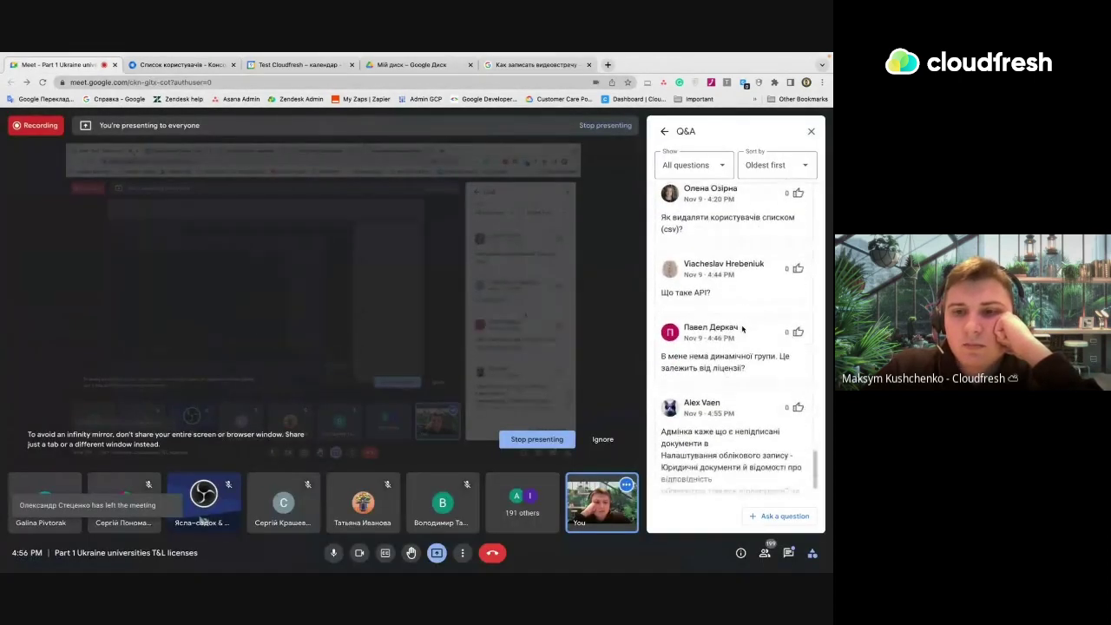
pyautogui.tripleClick(697, 347)
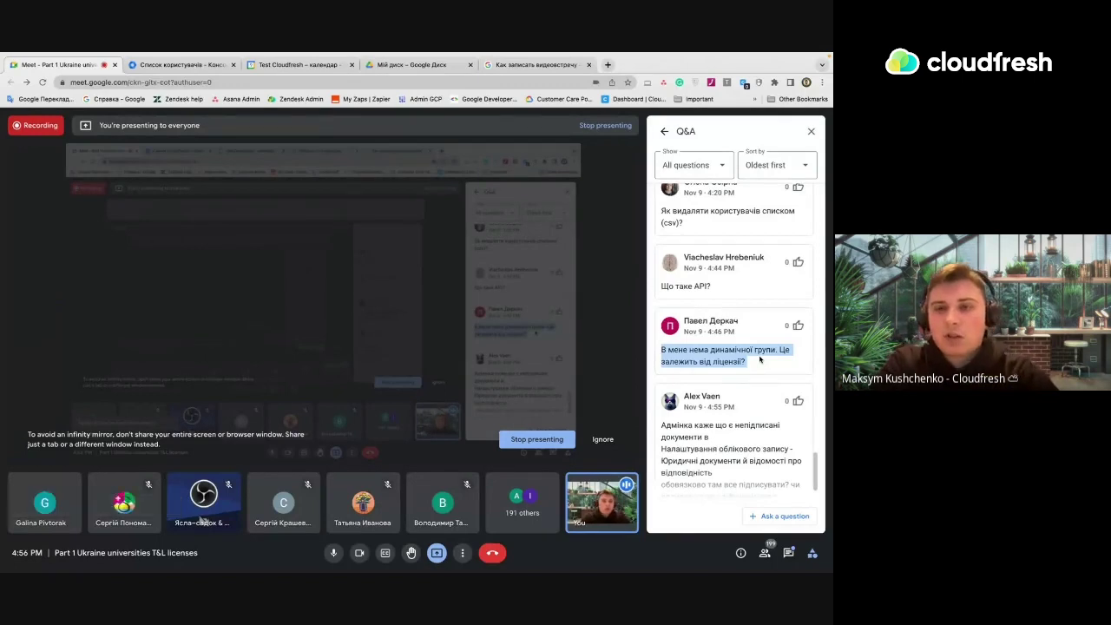
pyautogui.scroll(-2, 760, 358)
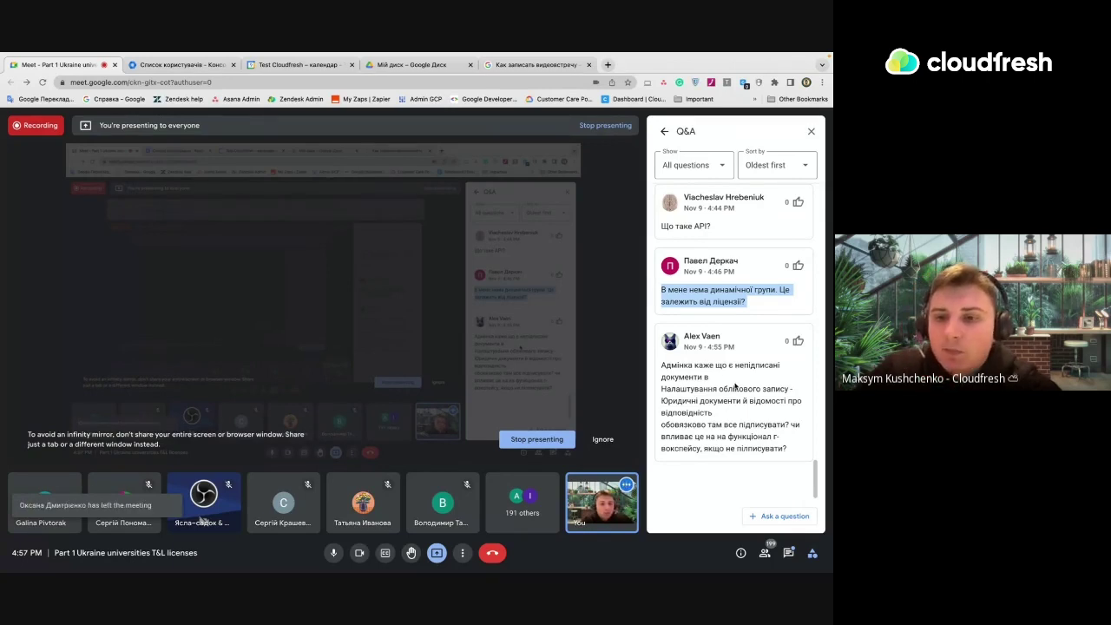
# Send the company contact e-mail address to everyone through the in-call chat
pyautogui.click(789, 553)
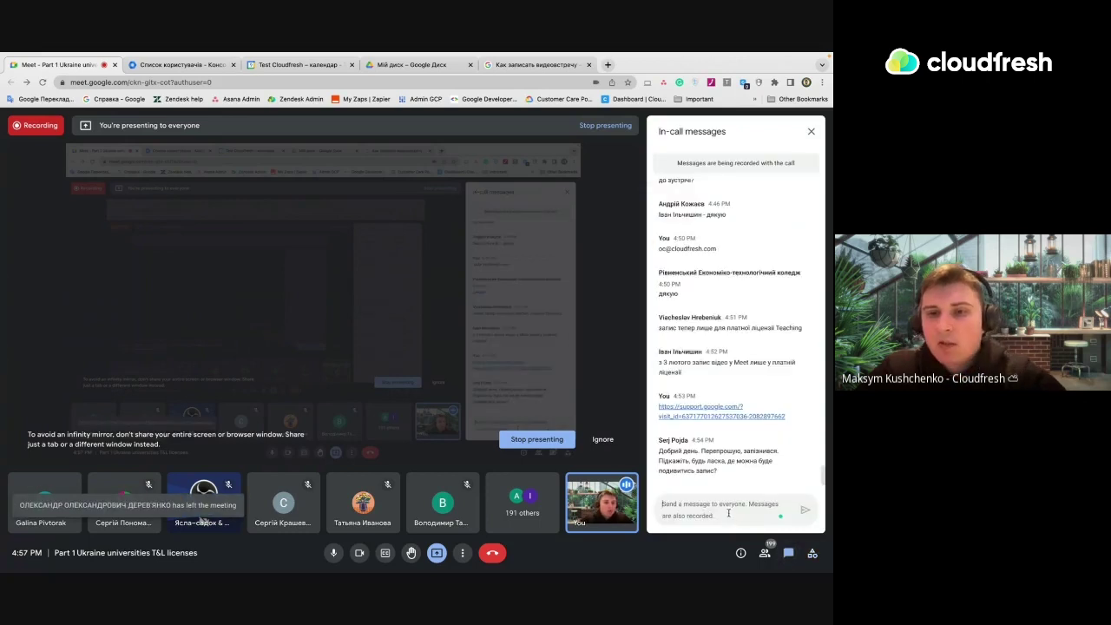
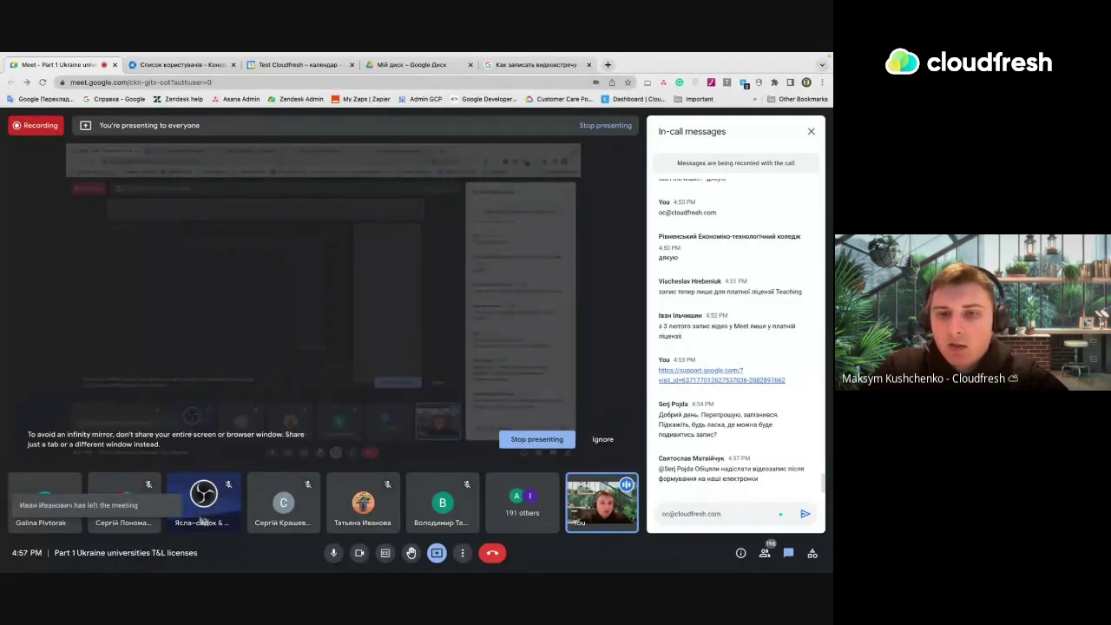
pyautogui.press('Return')
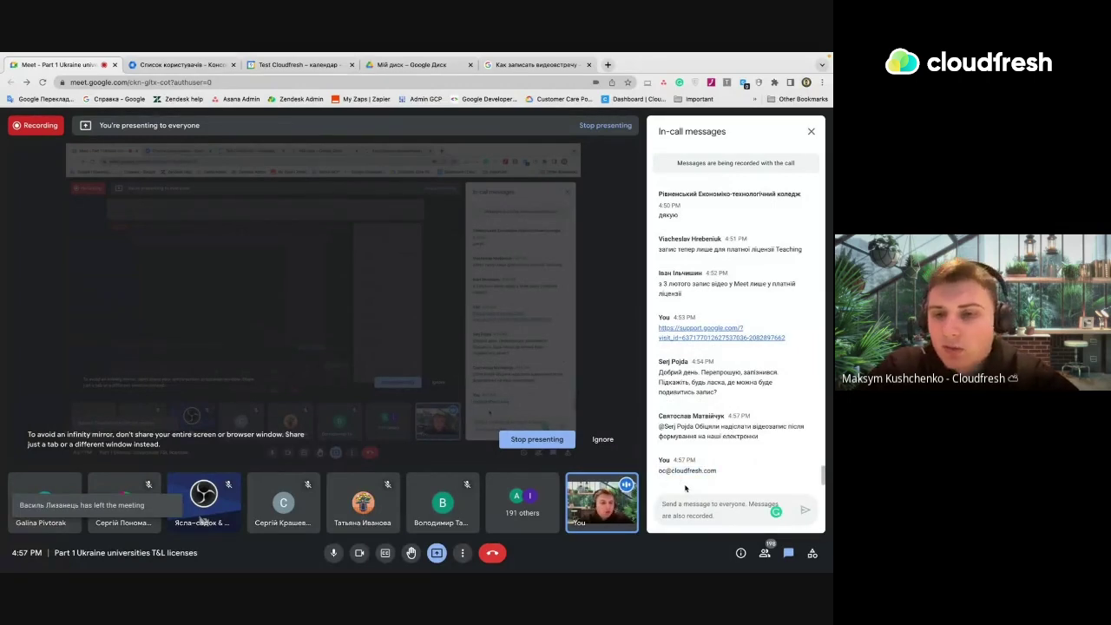
# Return the Admin console to its home page, then go back to the Meet call
pyautogui.click(182, 64)
pyautogui.click(70, 126)
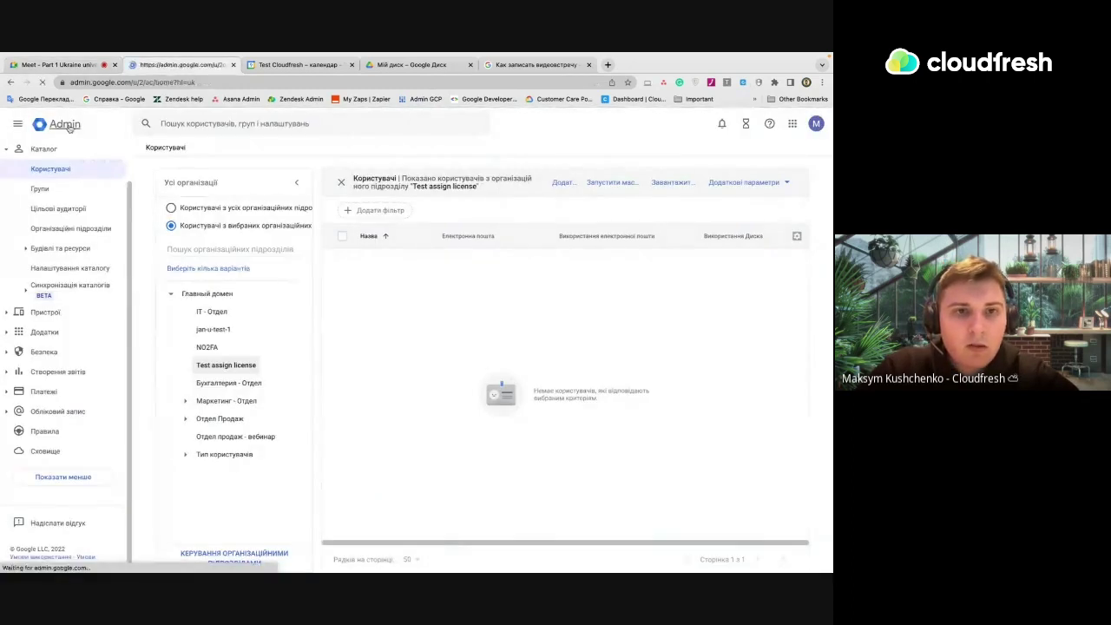
pyautogui.click(60, 66)
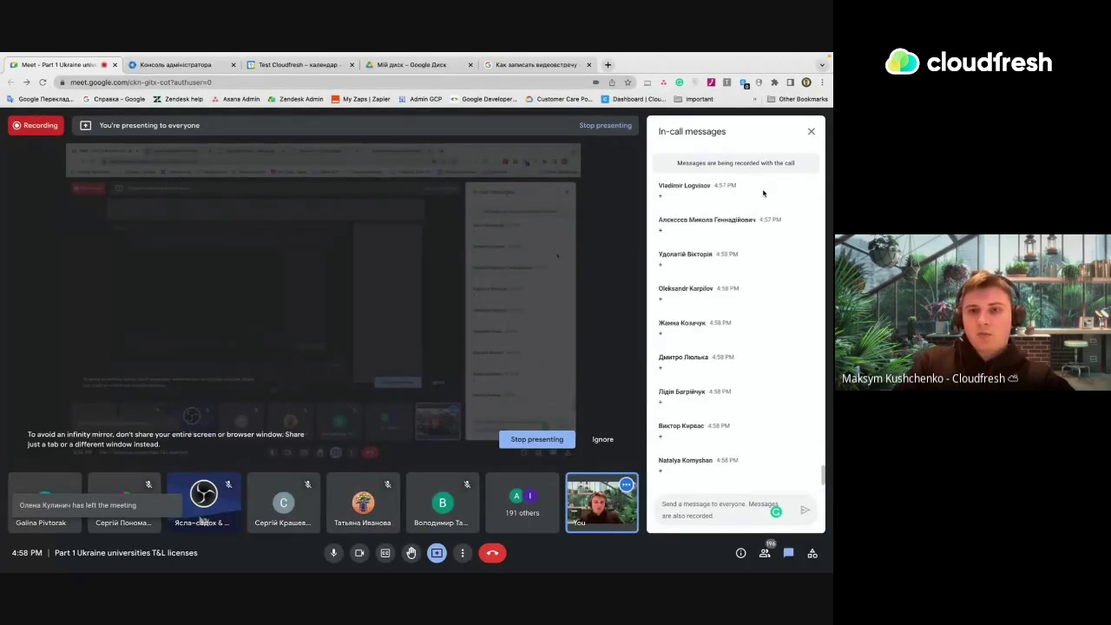
# Mute the microphone, turn off the camera and stop presenting the screen
pyautogui.click(336, 553)
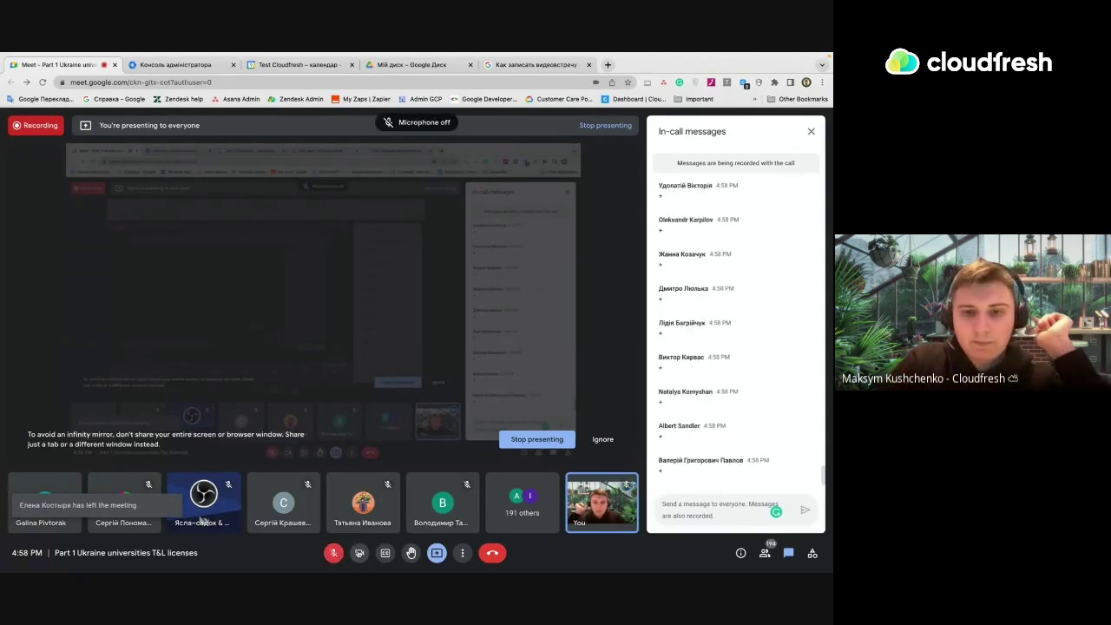
pyautogui.click(359, 553)
pyautogui.click(437, 553)
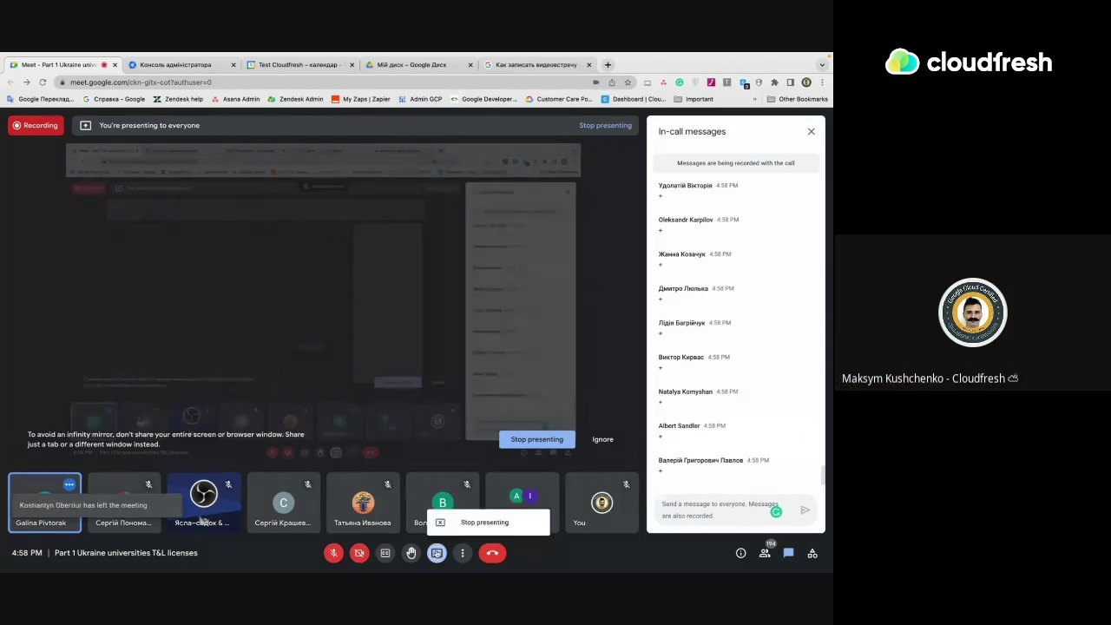
pyautogui.click(460, 523)
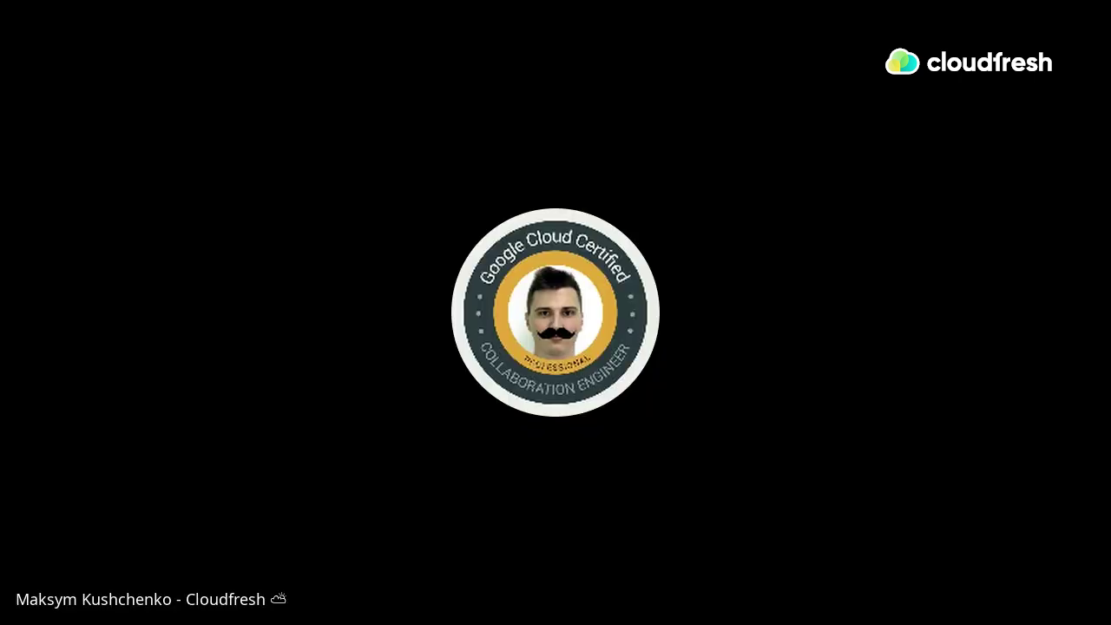
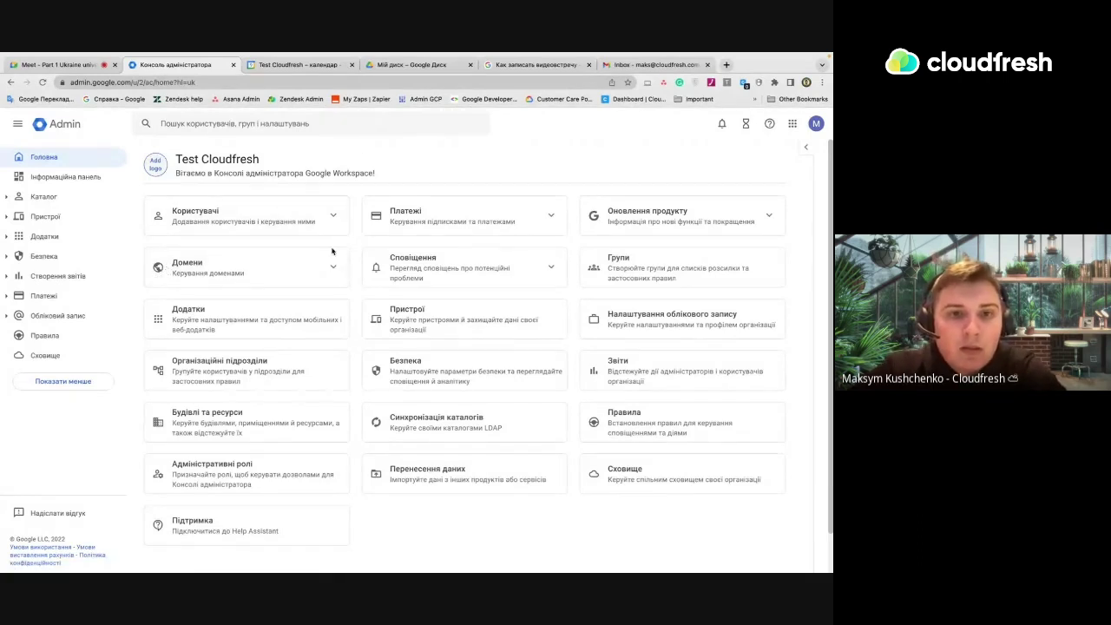
# Open the Domains overview from the Admin home and re-confirm the admin password
pyautogui.click(331, 262)
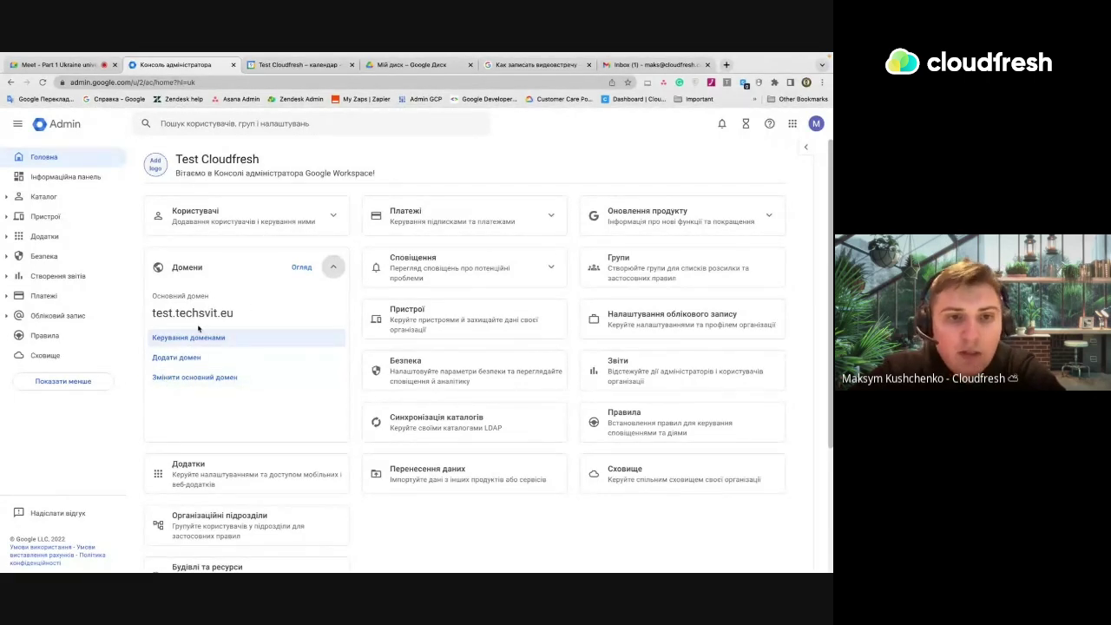
pyautogui.click(199, 273)
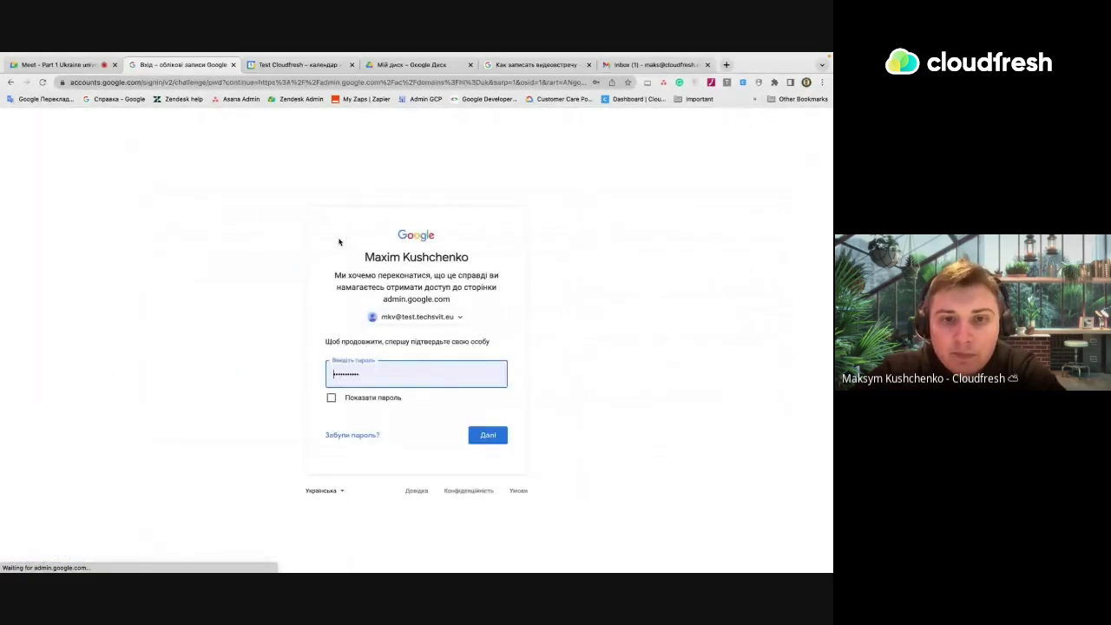
pyautogui.click(484, 438)
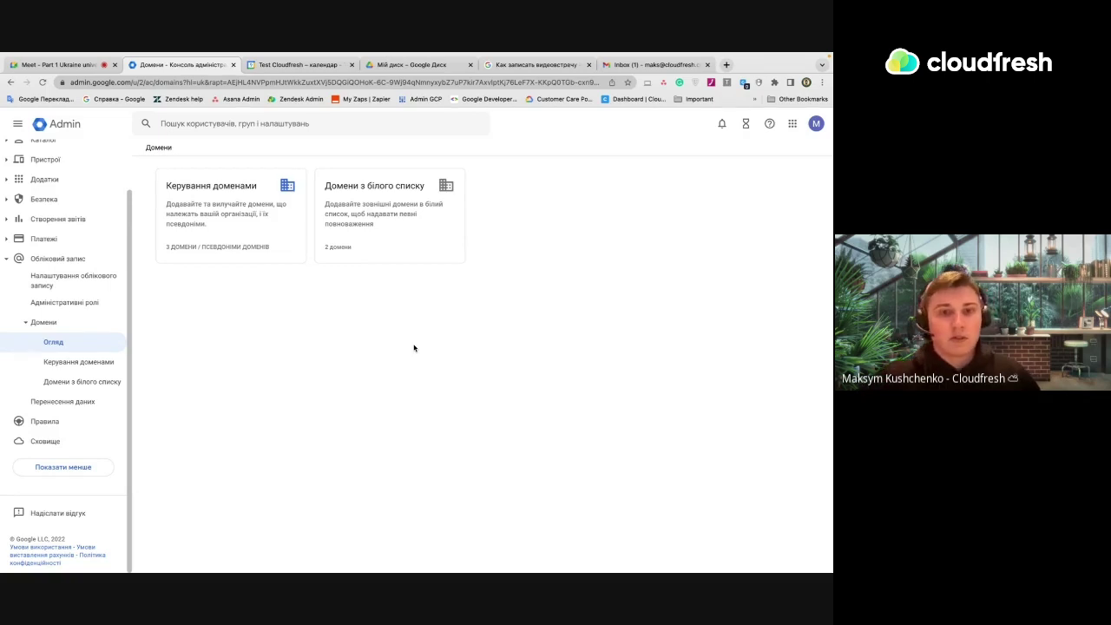
# Open the allowlisted domains list (cloudfresh.com, techsvit.eu) and start adding a domain
pyautogui.click(367, 250)
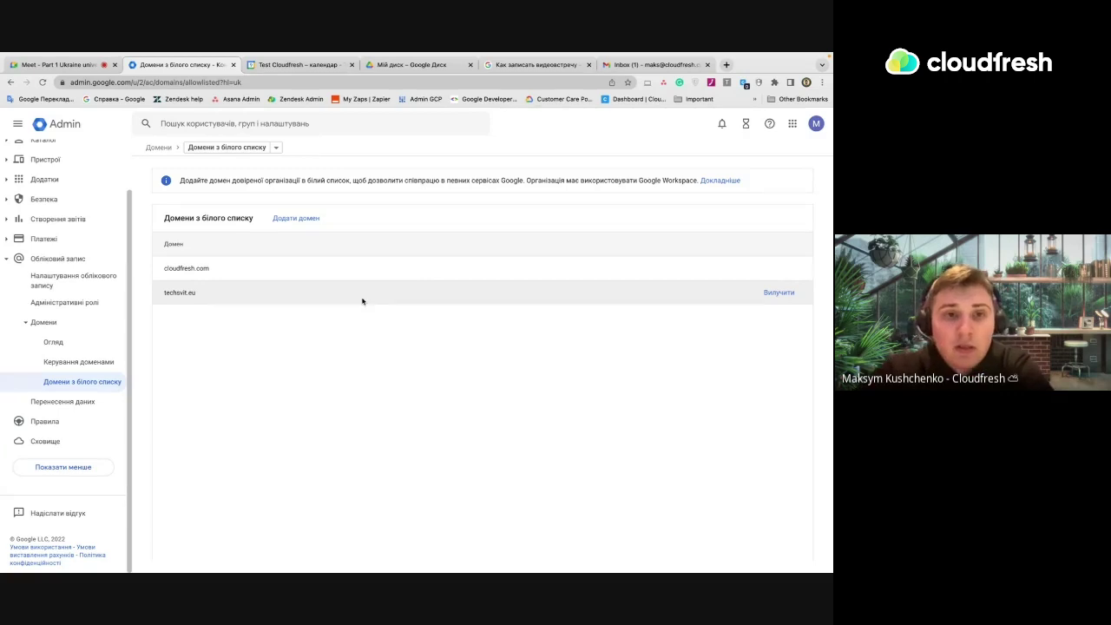
pyautogui.click(293, 218)
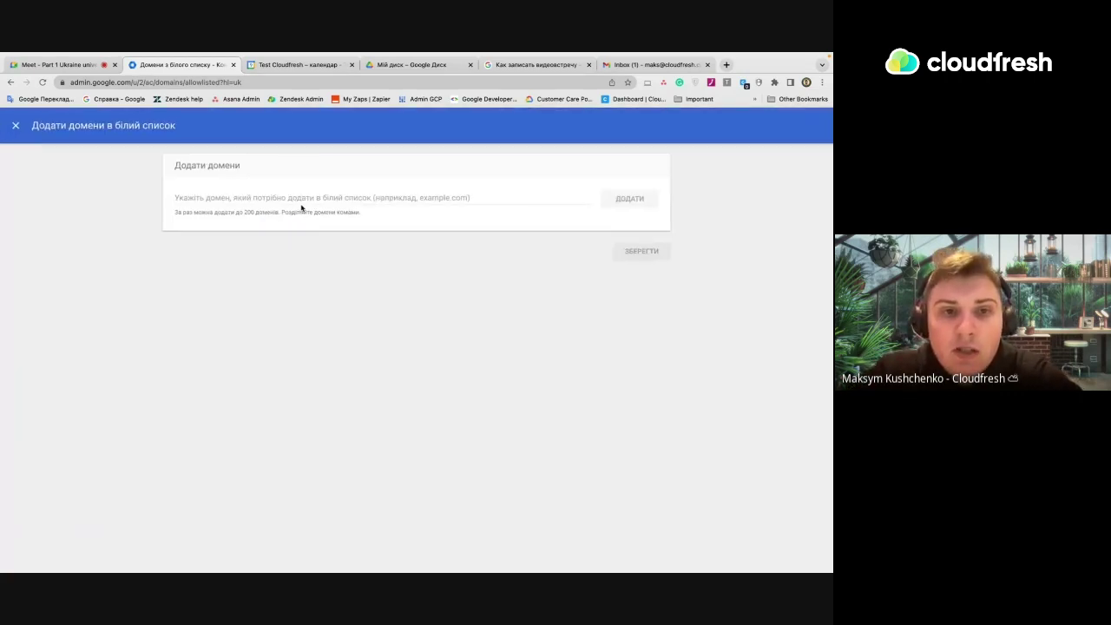
# Add nic.ua to the allowlist, save it, and return to the Domains overview
pyautogui.click(297, 199)
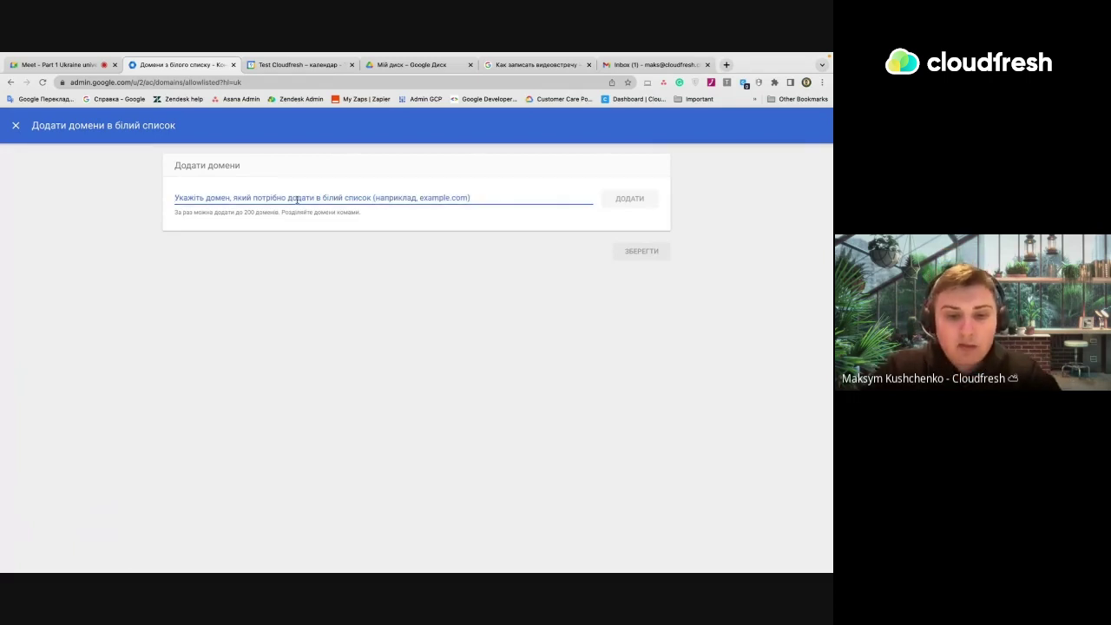
pyautogui.write('nic.ua')
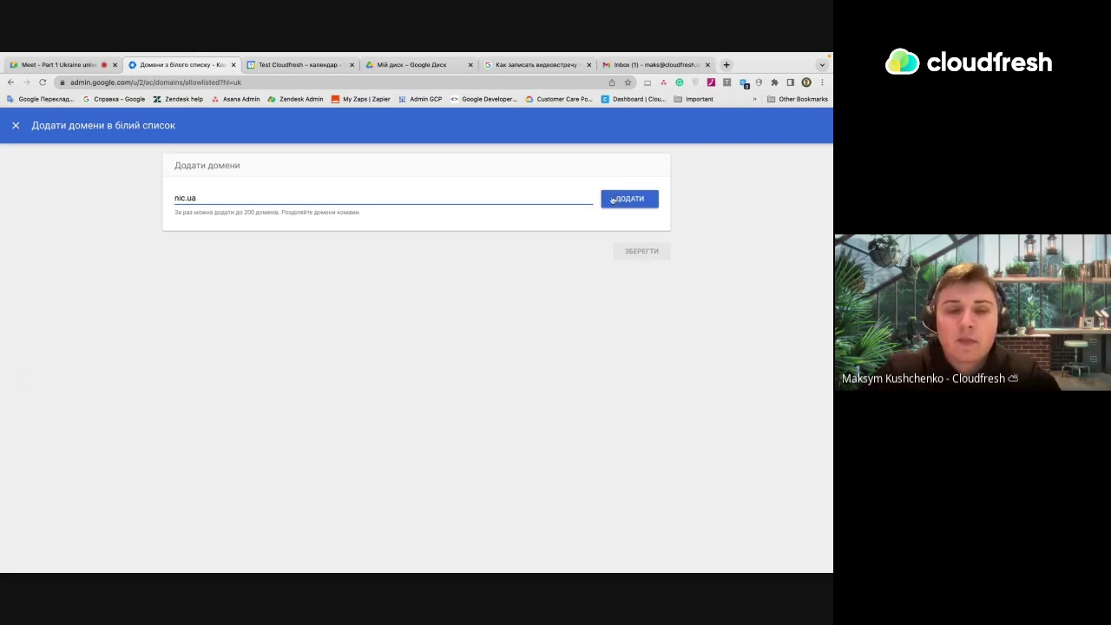
pyautogui.click(613, 200)
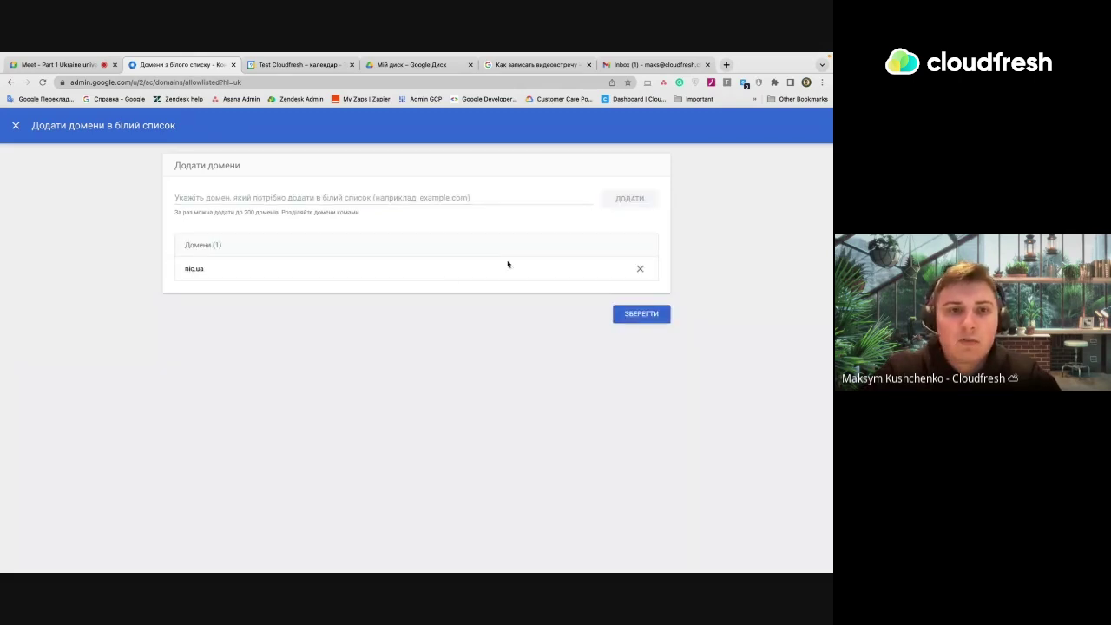
pyautogui.click(636, 319)
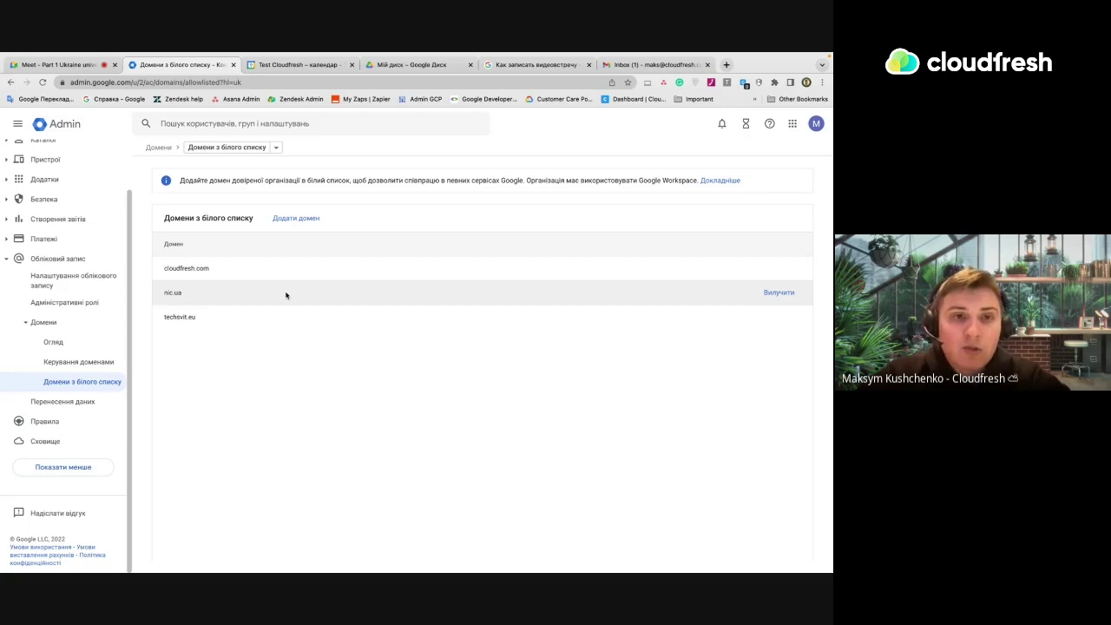
pyautogui.click(158, 147)
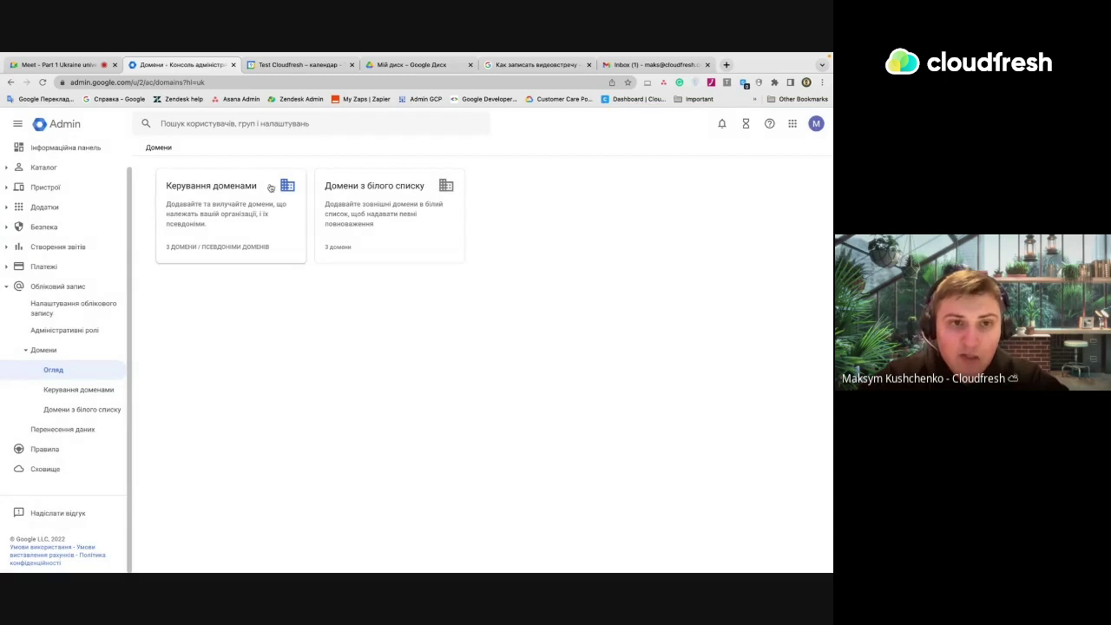
# Review the managed domains list (test.techsvit.eu, techsvit.ml) and start adding a new domain
pyautogui.click(265, 189)
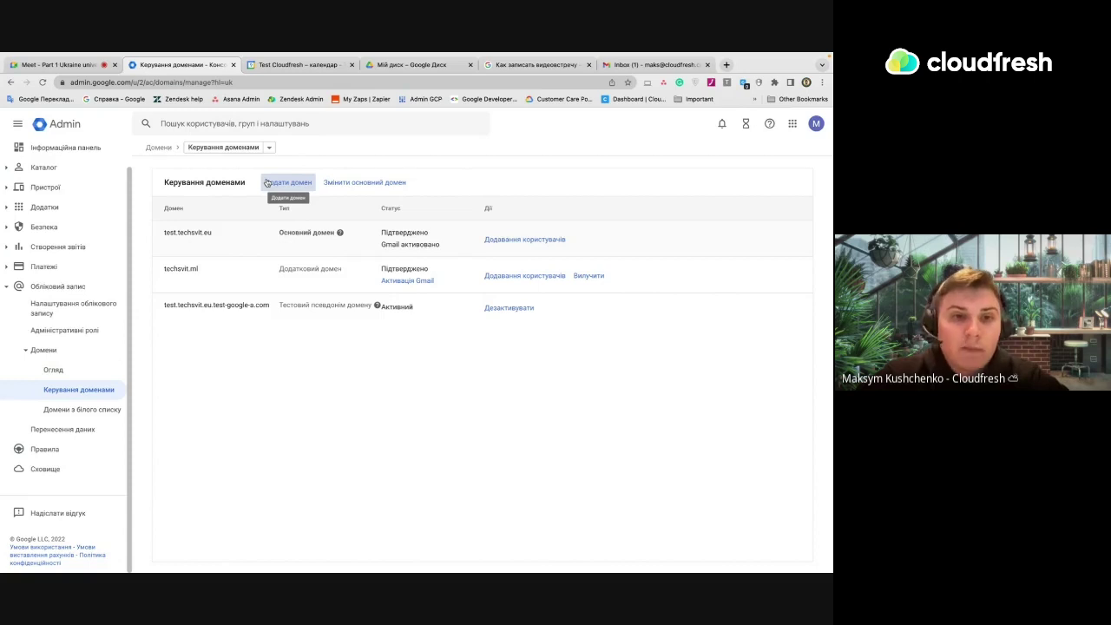
pyautogui.tripleClick(282, 229)
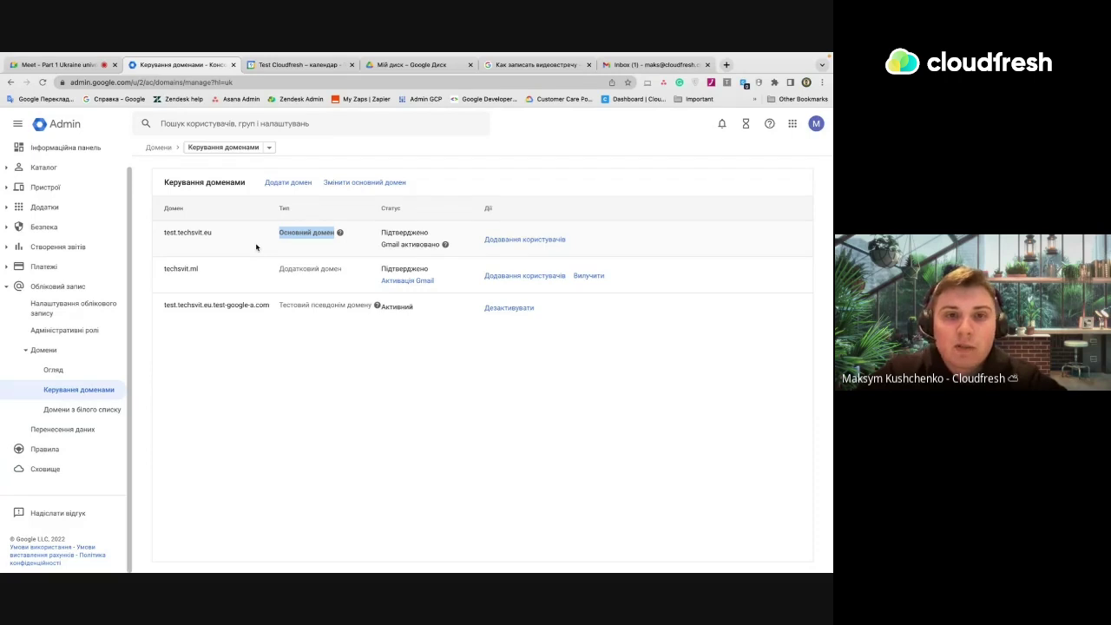
pyautogui.click(256, 248)
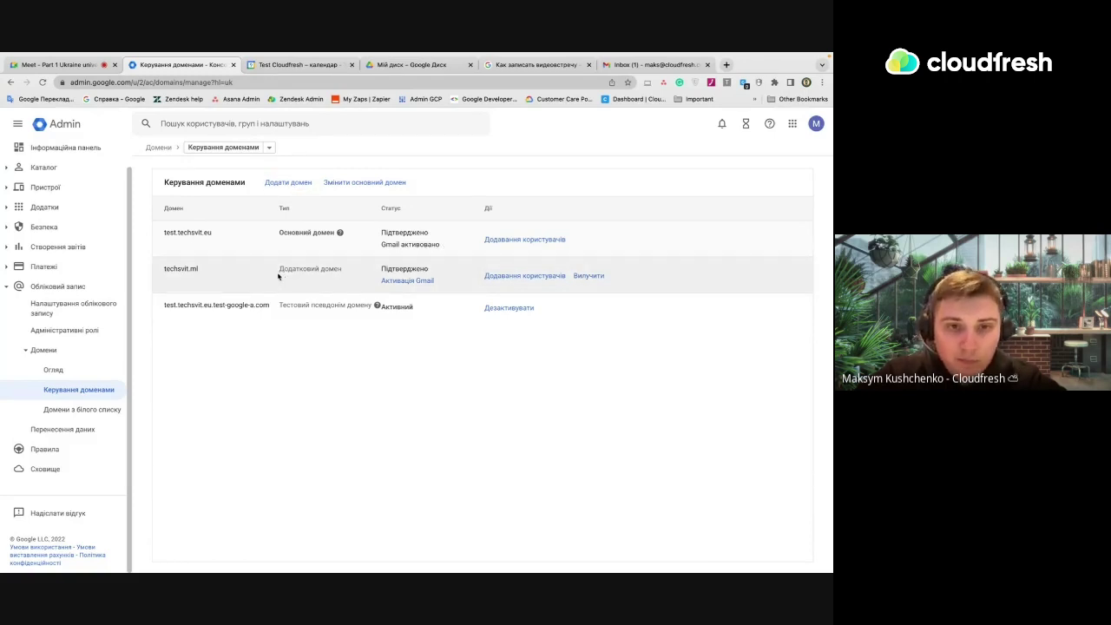
pyautogui.moveTo(280, 269); pyautogui.dragTo(345, 269)
pyautogui.click(345, 269)
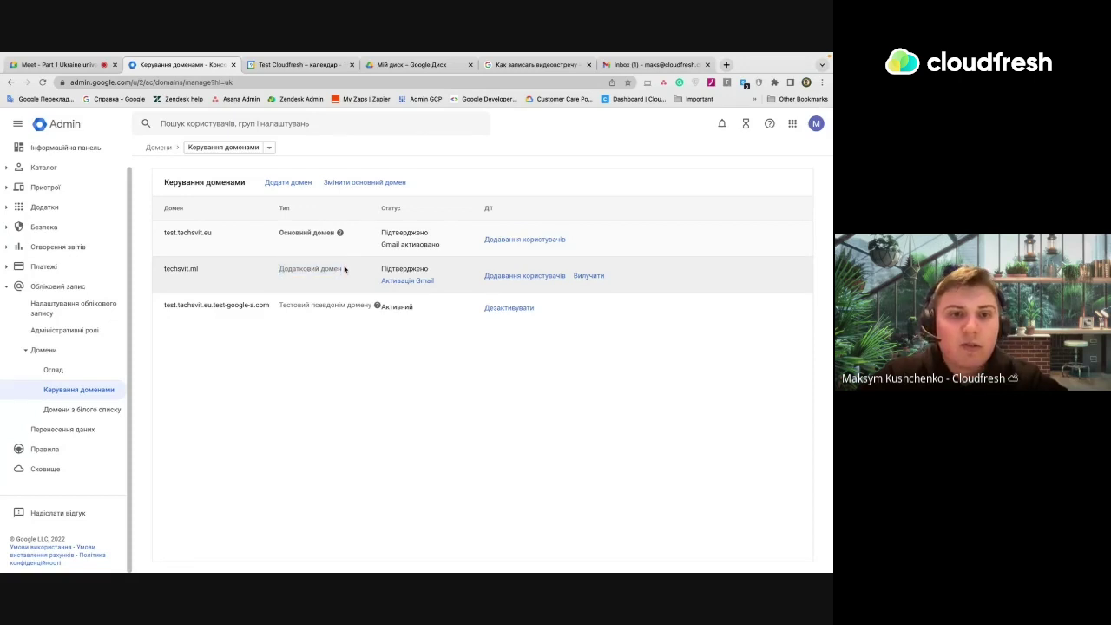
pyautogui.click(288, 182)
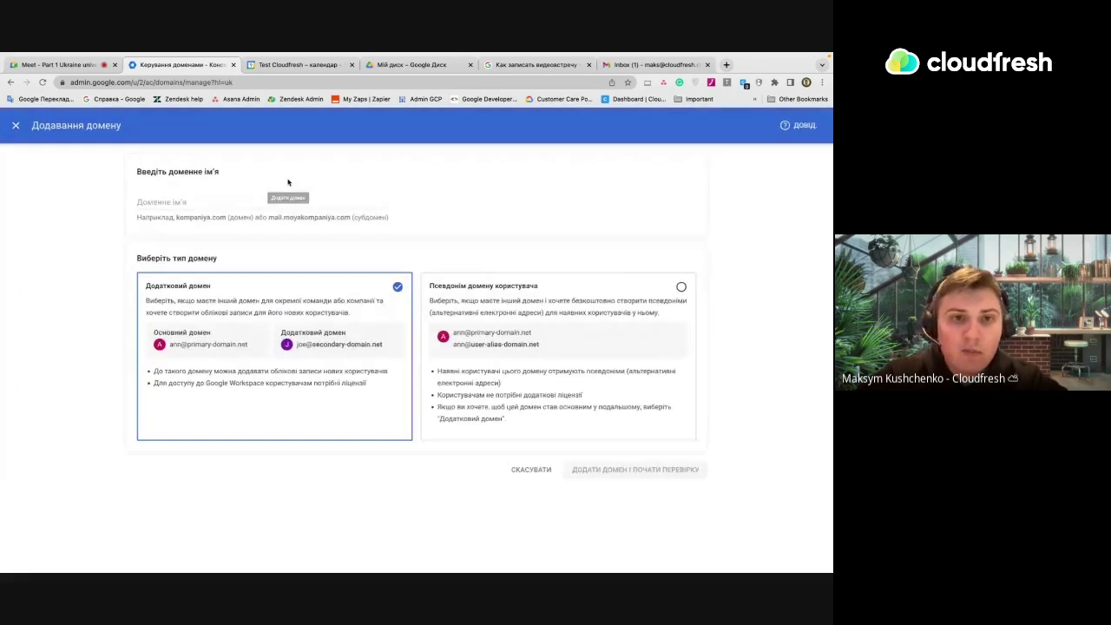
# Enter maksymtest.com as a secondary domain and start its ownership verification
pyautogui.click(203, 196)
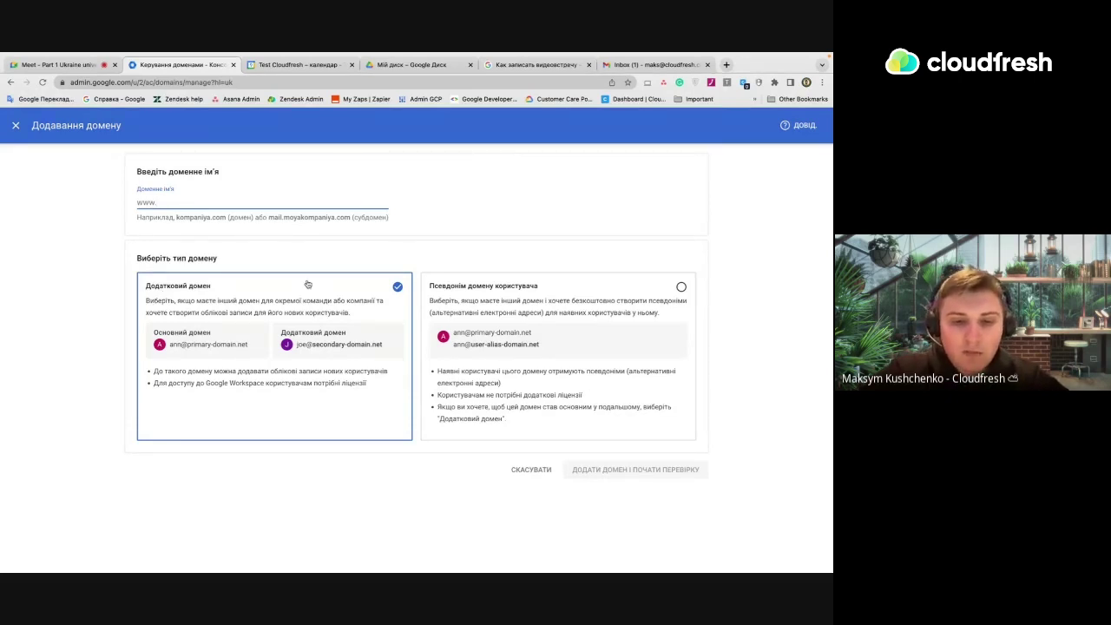
pyautogui.write('maky')
pyautogui.press('BackSpace')
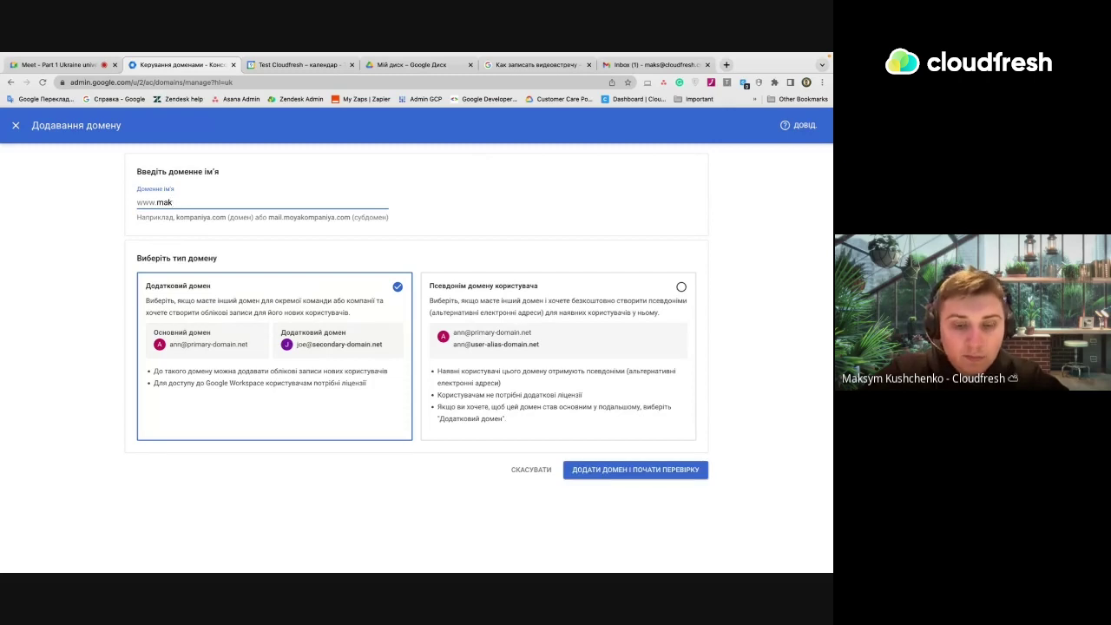
pyautogui.write('symtest')
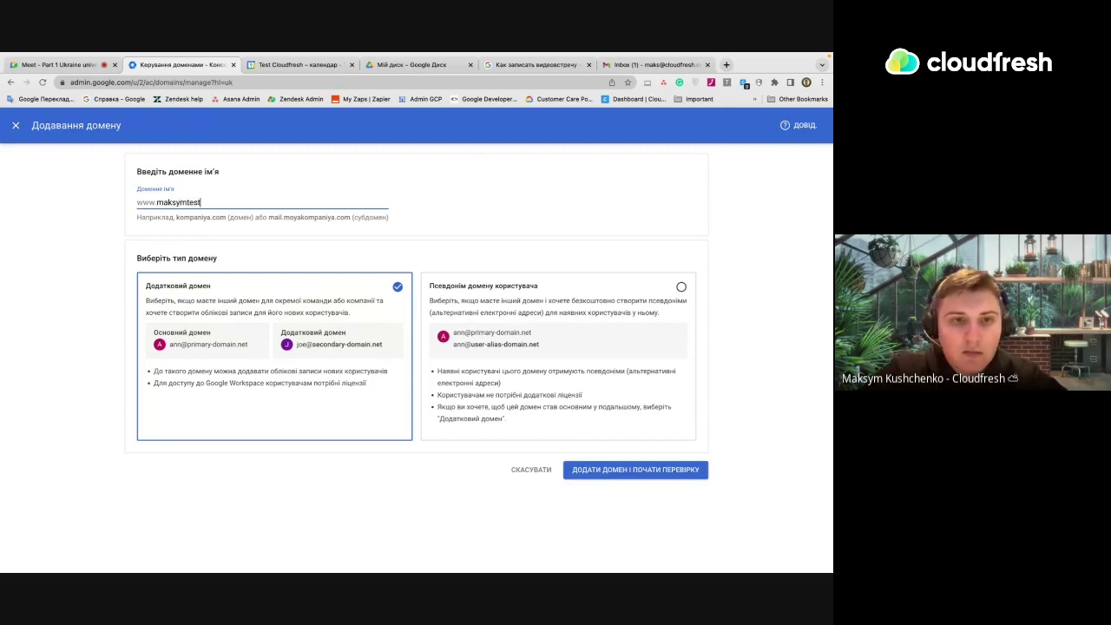
pyautogui.write('.com')
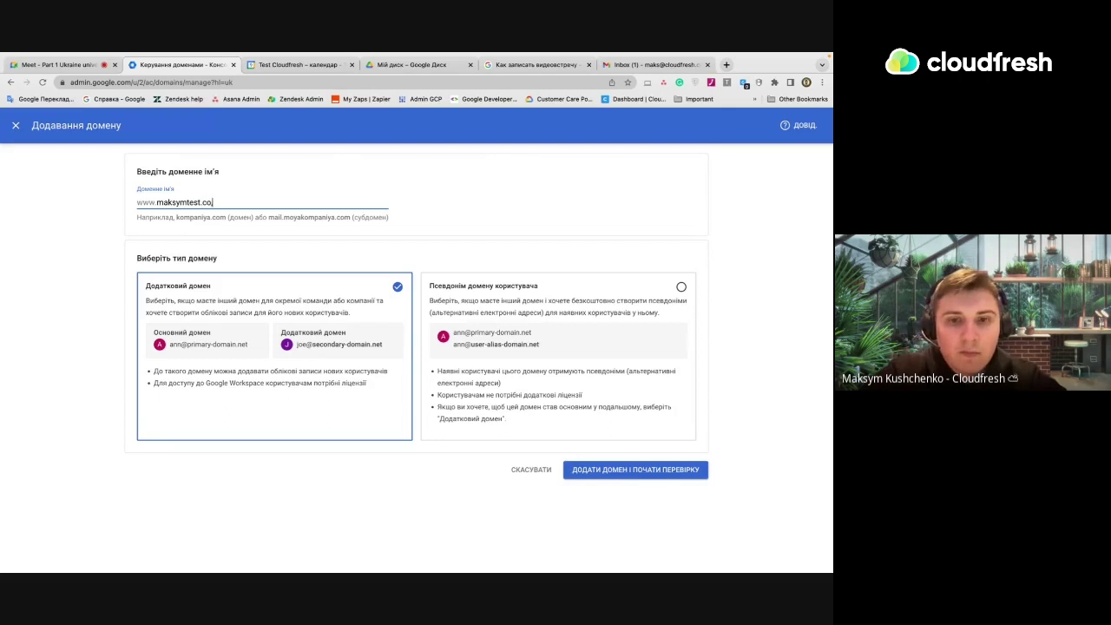
pyautogui.click(585, 469)
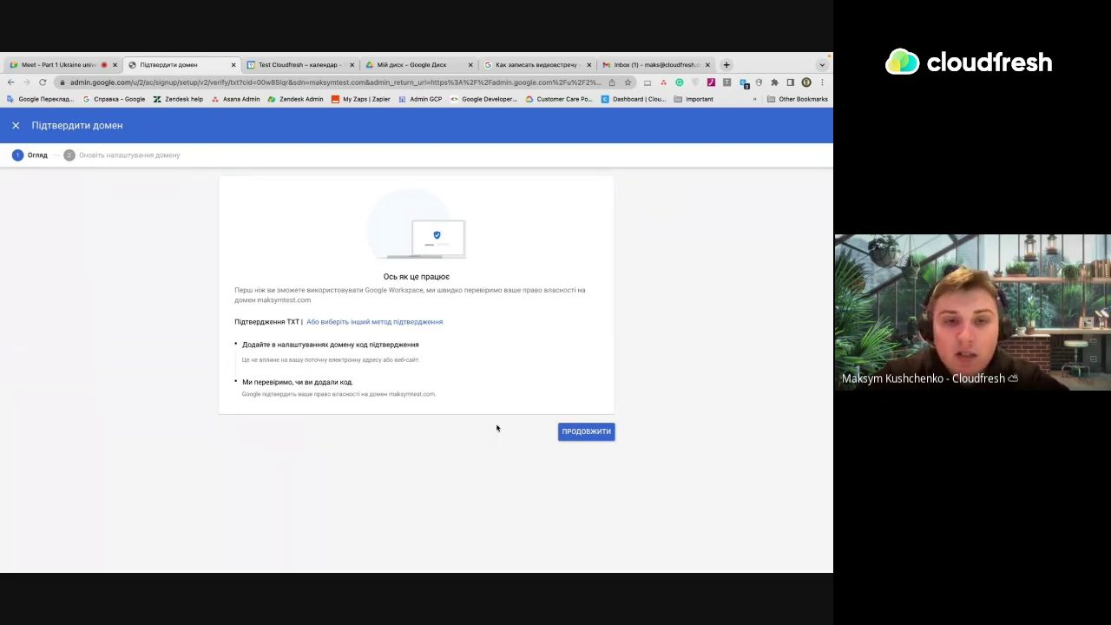
# Copy maksymtest.com's TXT verification code and open a new browser tab
pyautogui.click(397, 324)
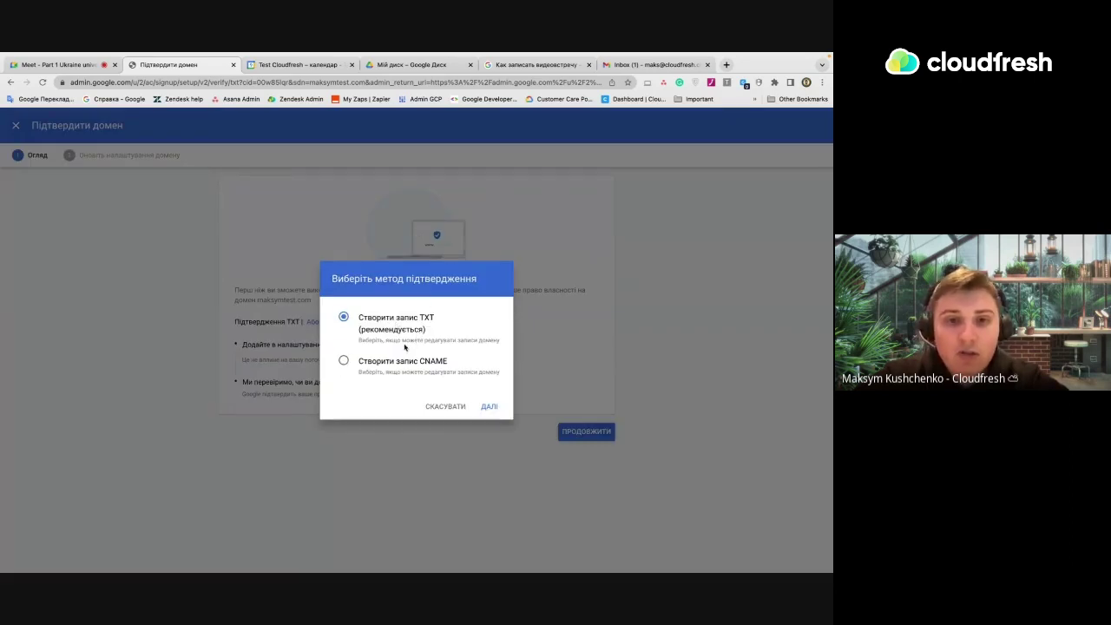
pyautogui.click(437, 406)
pyautogui.click(397, 322)
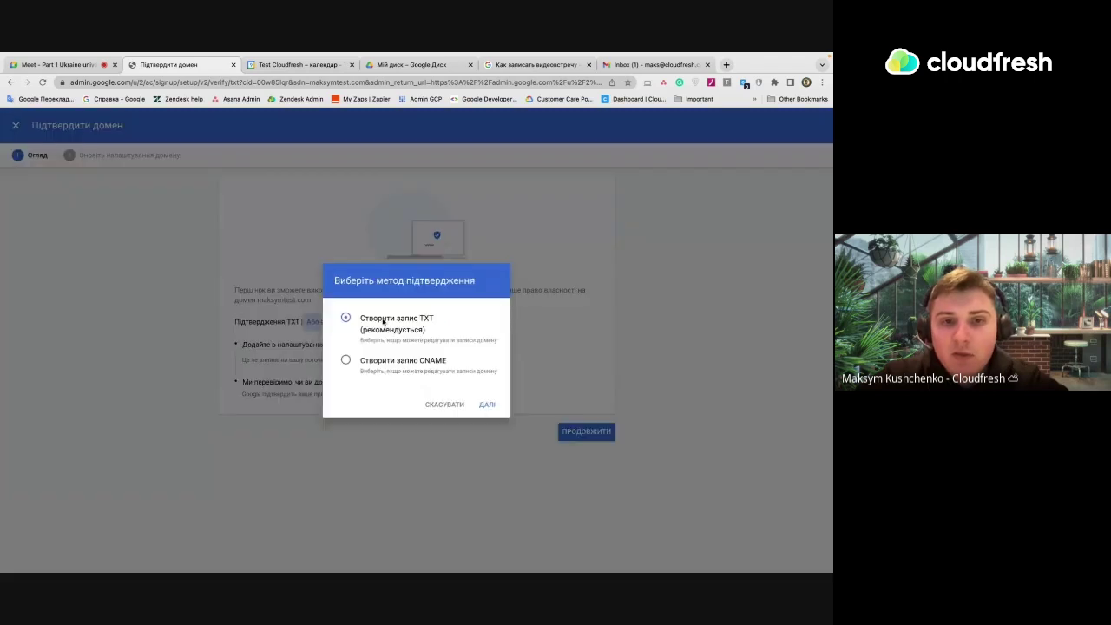
pyautogui.click(444, 407)
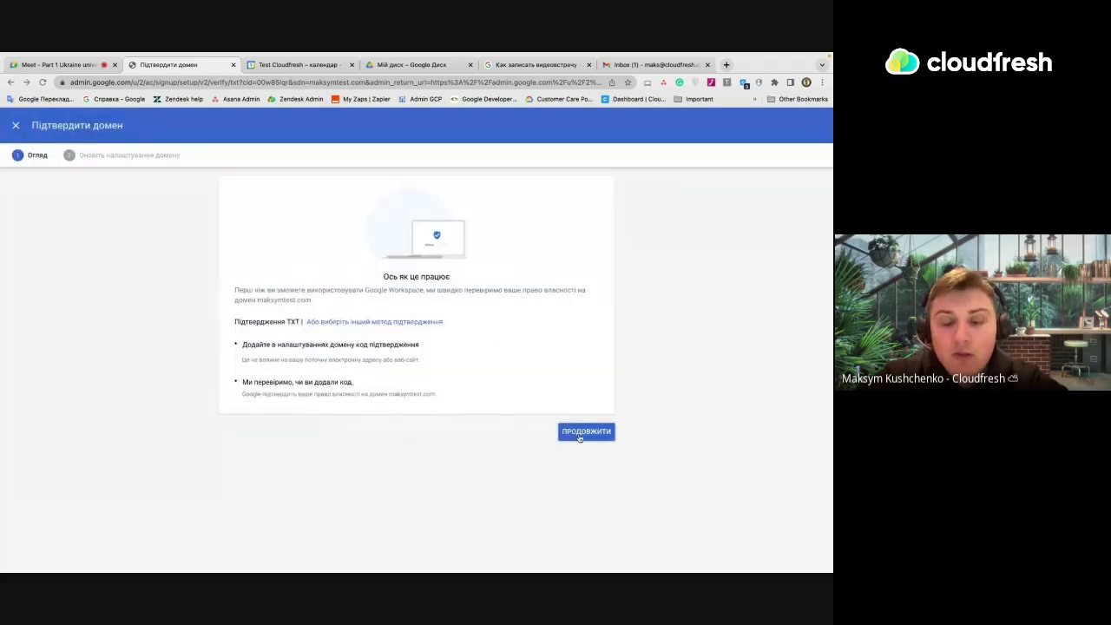
pyautogui.click(594, 432)
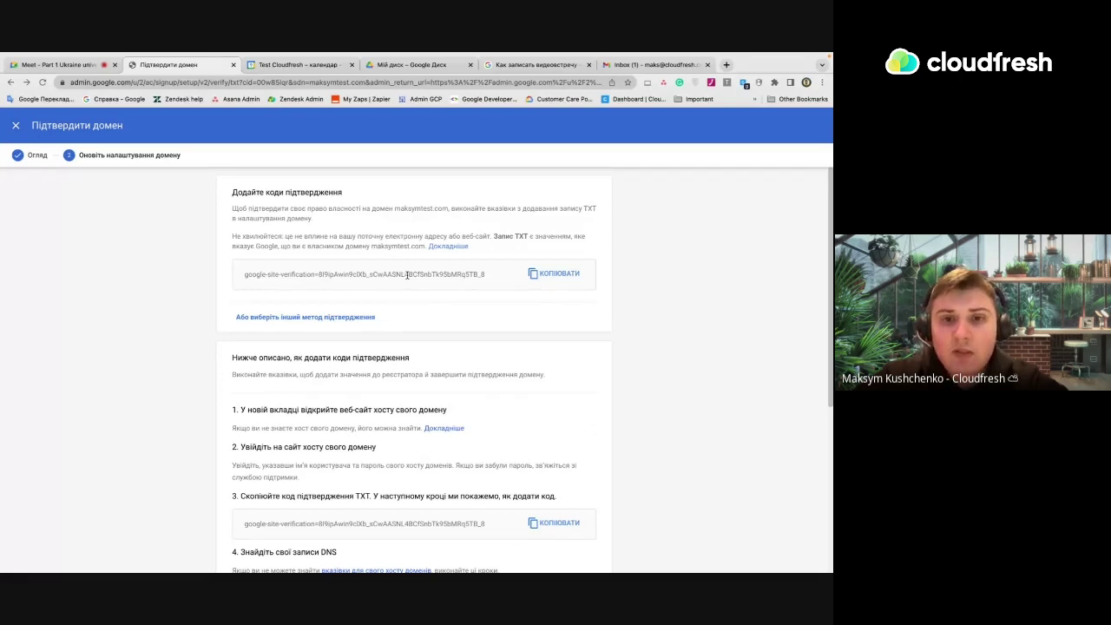
pyautogui.click(545, 274)
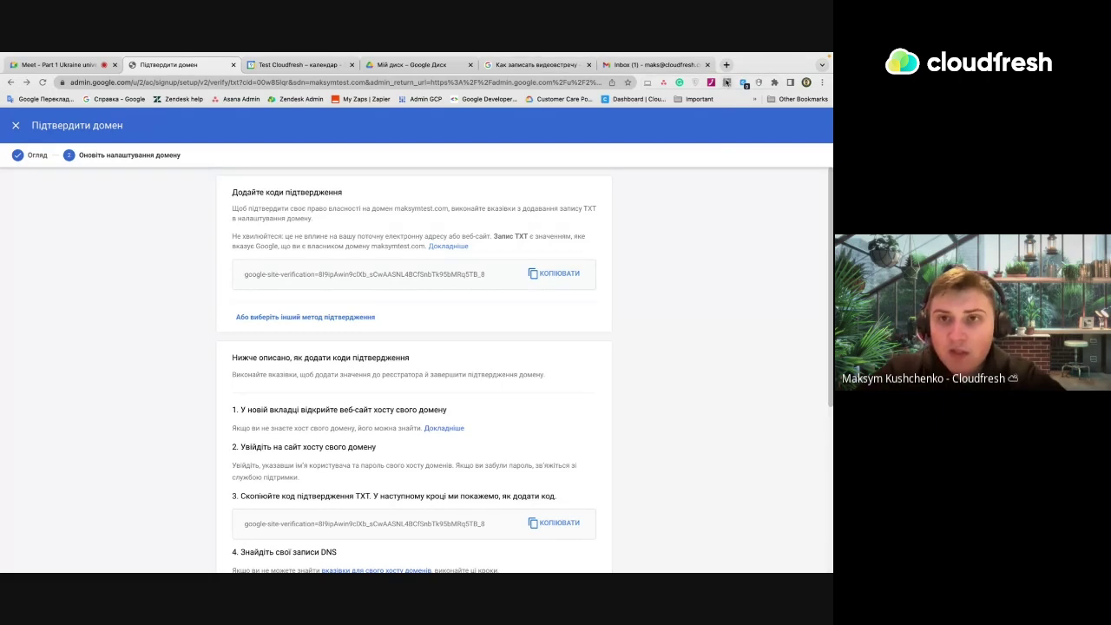
pyautogui.click(726, 65)
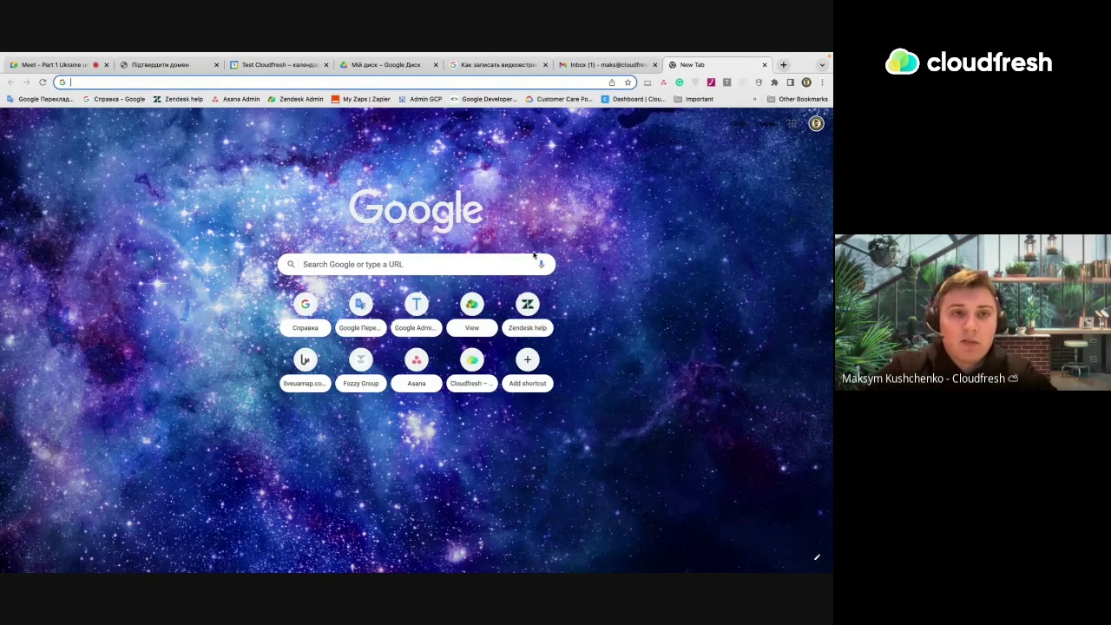
# Reach the who.is site through a Google search for 'who is' and copy its URL
pyautogui.write('who is')
pyautogui.press('Return')
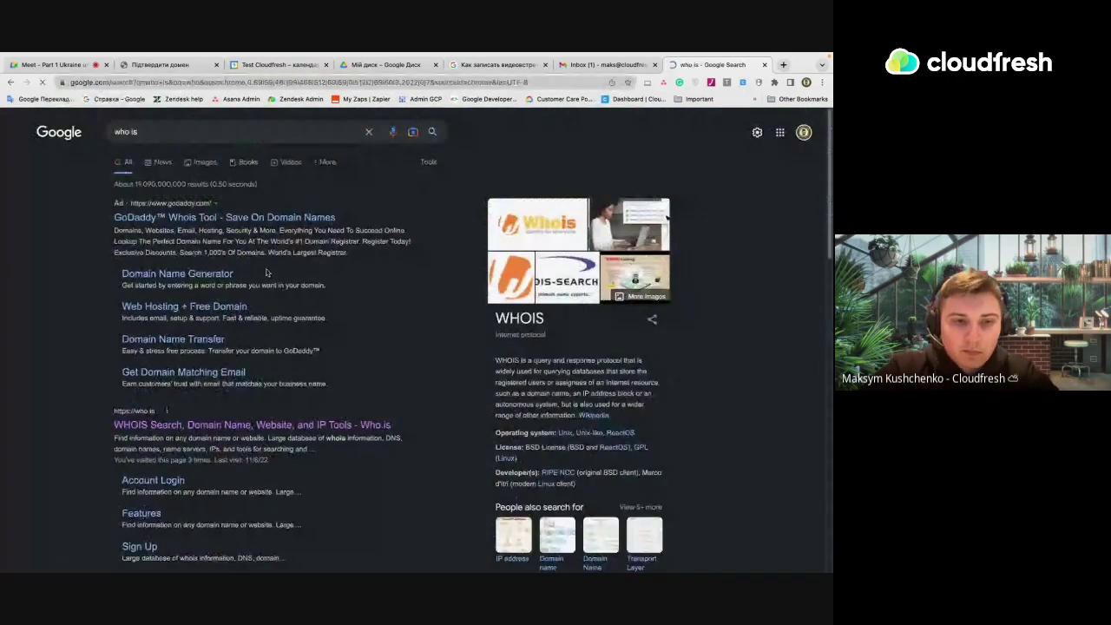
pyautogui.scroll(-2, 217, 304)
pyautogui.click(117, 342)
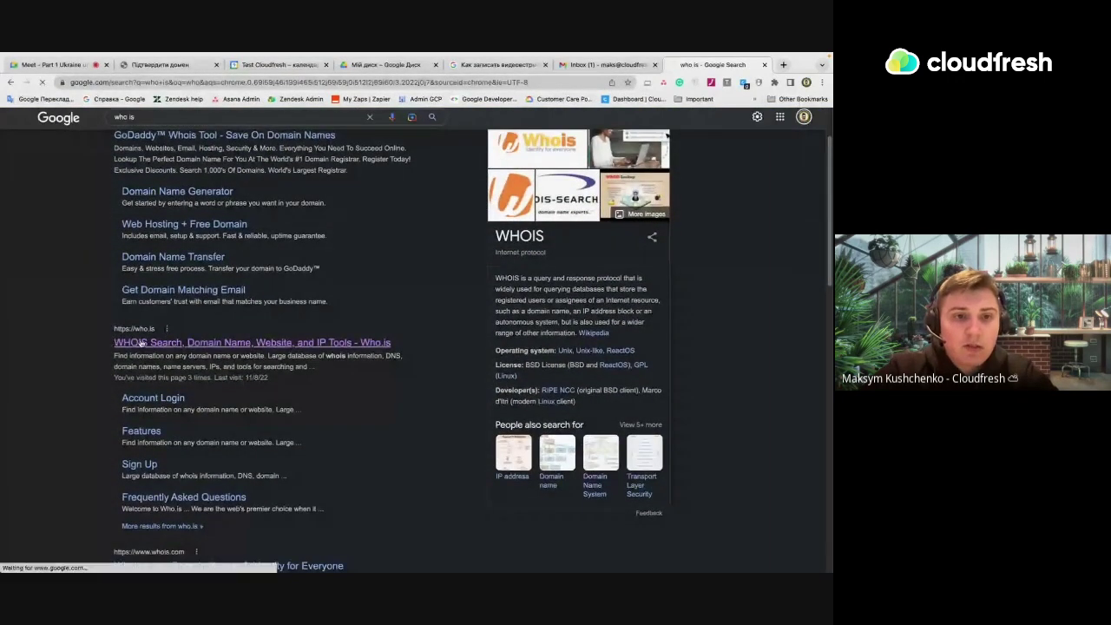
pyautogui.click(365, 213)
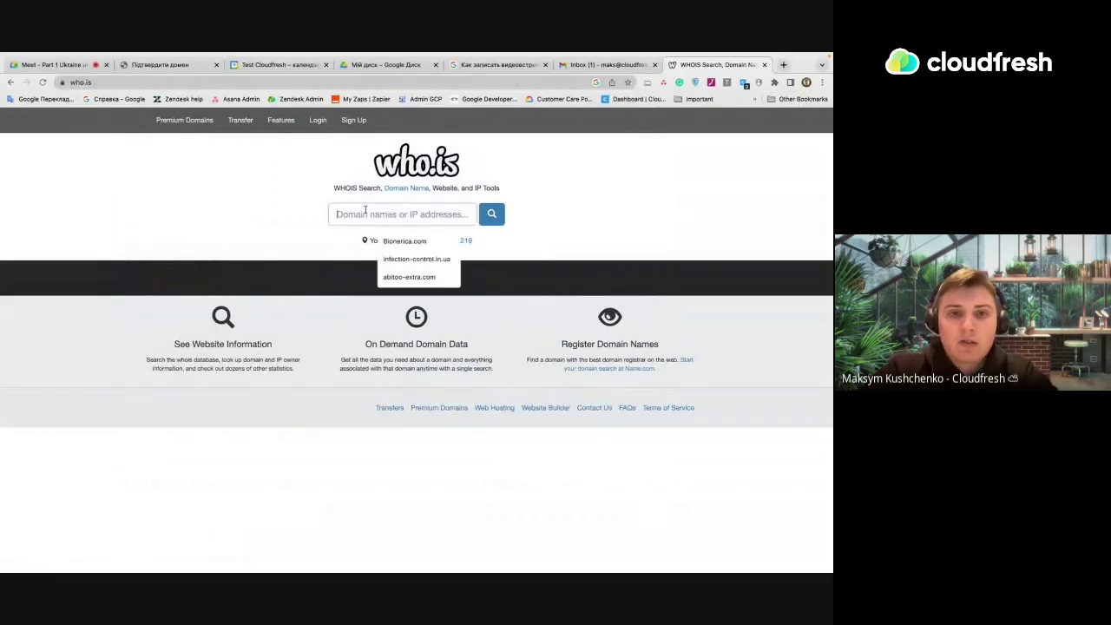
pyautogui.click(269, 81)
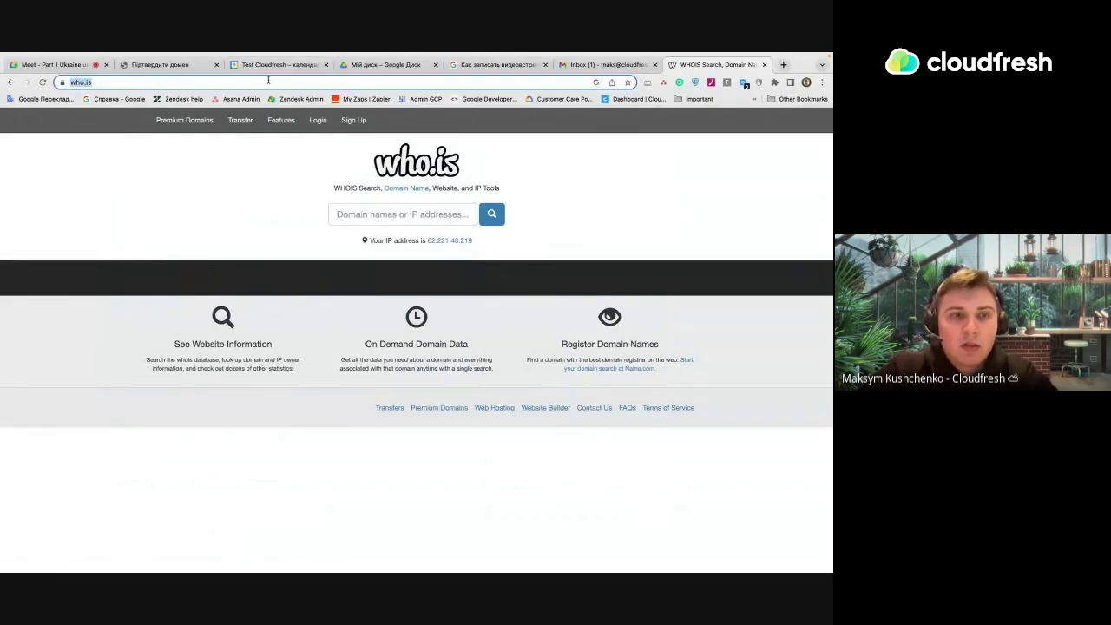
pyautogui.click(58, 66)
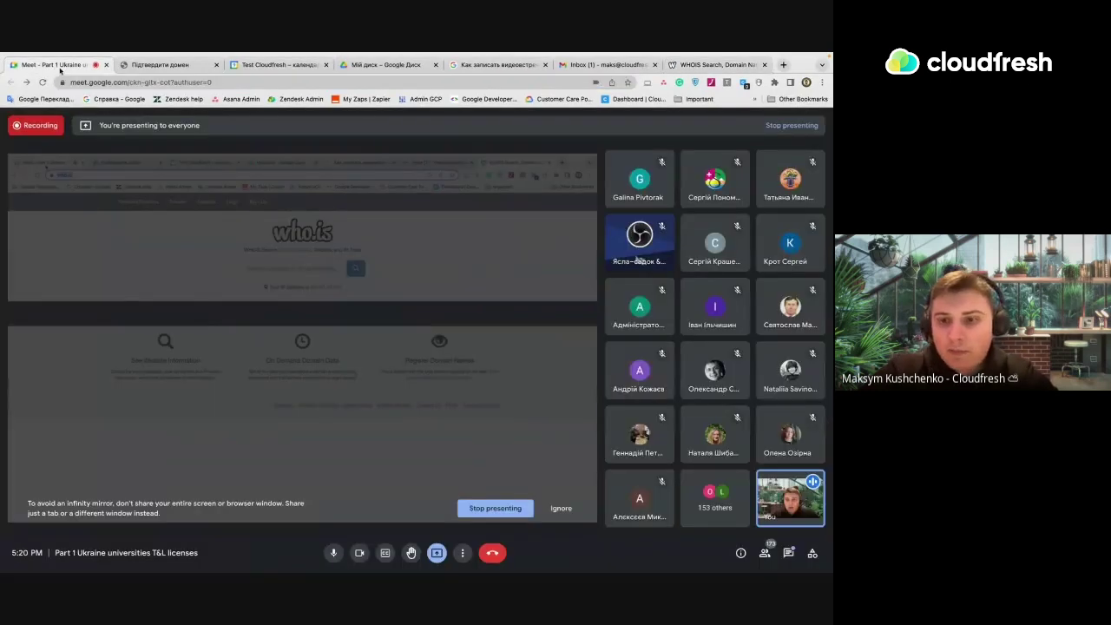
# Post the who.is link in the Google Meet chat, then return to the who.is search box
pyautogui.click(789, 554)
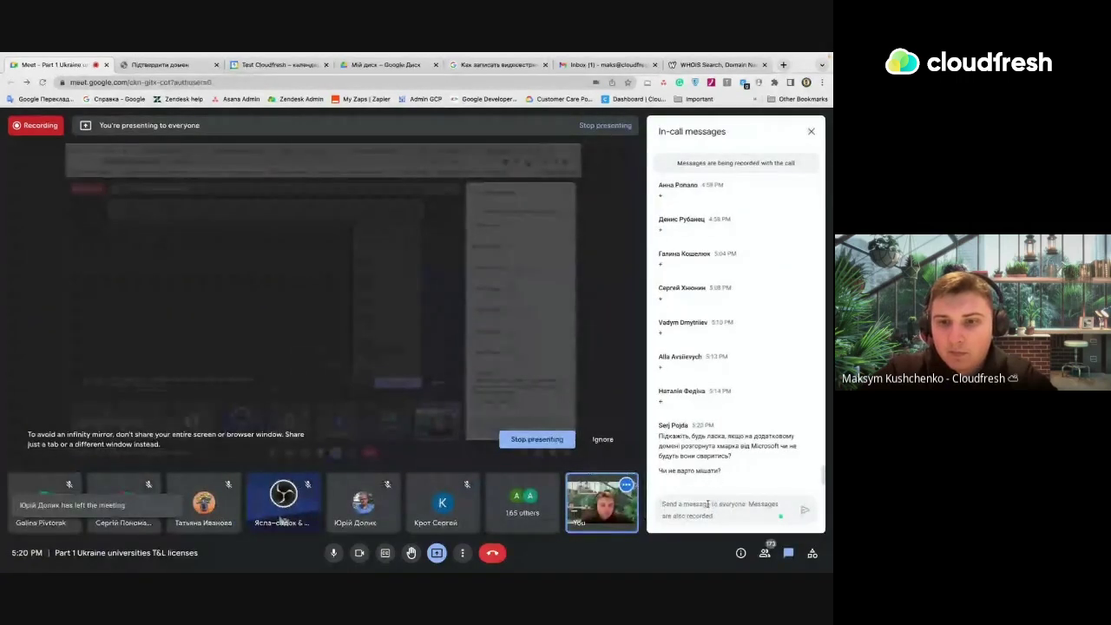
pyautogui.click(707, 503)
pyautogui.write('https://who.is/')
pyautogui.press('Return')
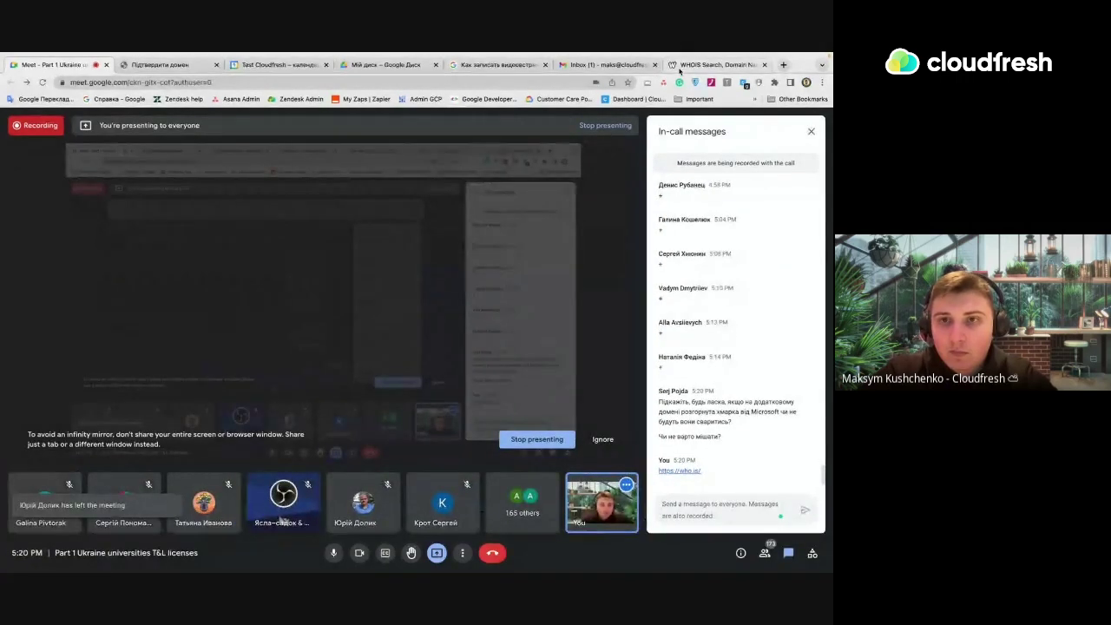
pyautogui.click(681, 67)
pyautogui.click(389, 223)
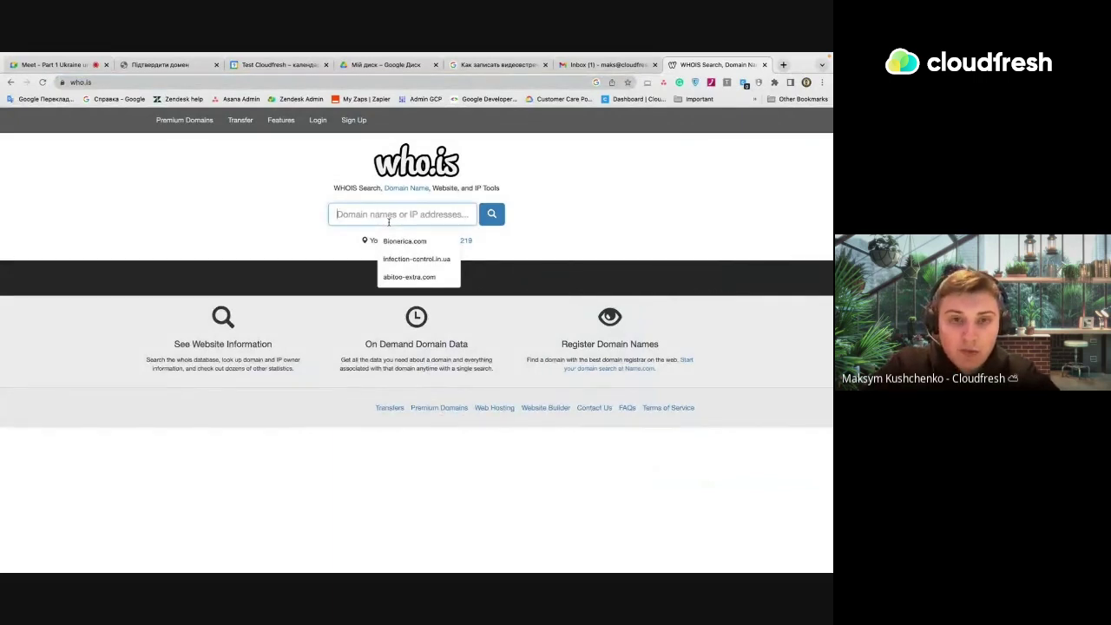
# Look up cloudfresh.com on who.is and find its WHOIS data unavailable
pyautogui.write('cloudfre')
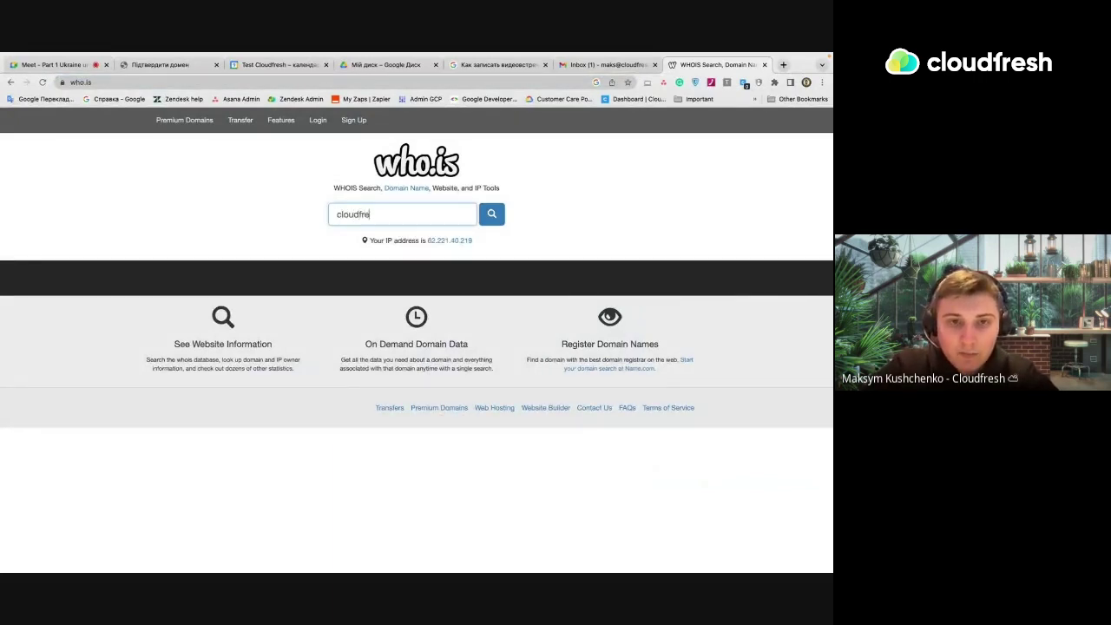
pyautogui.write('sh.com')
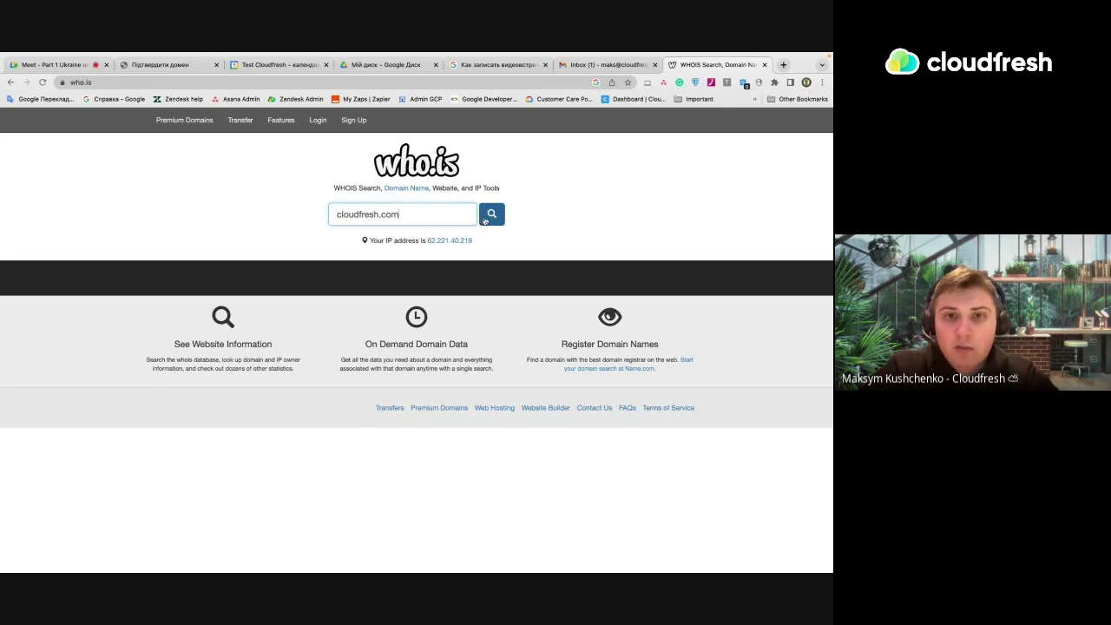
pyautogui.click(486, 221)
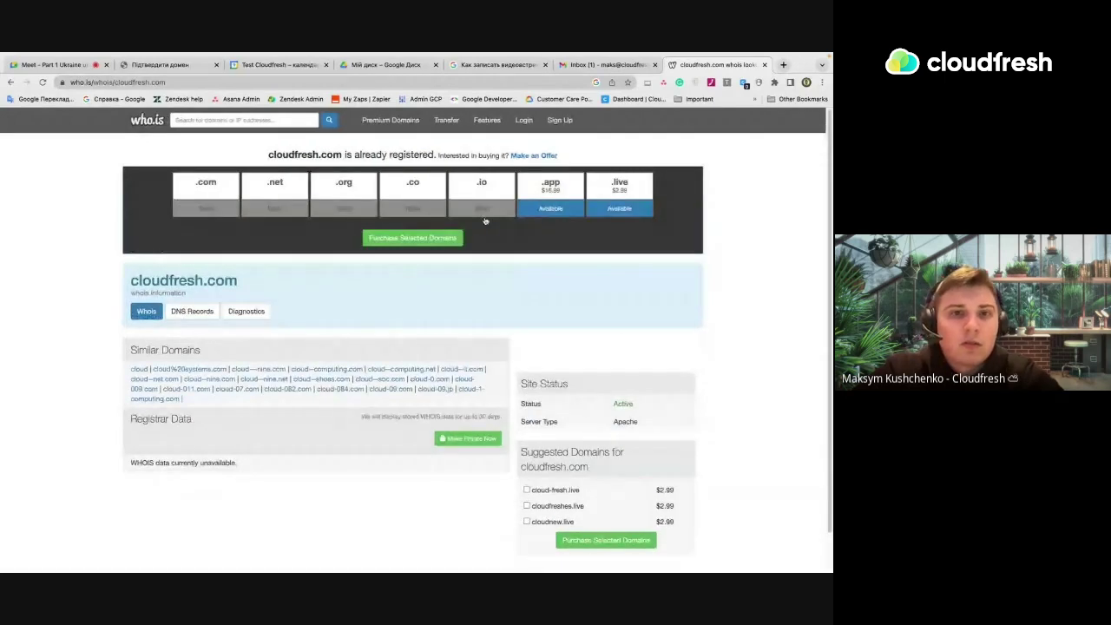
pyautogui.scroll(-1, 485, 221)
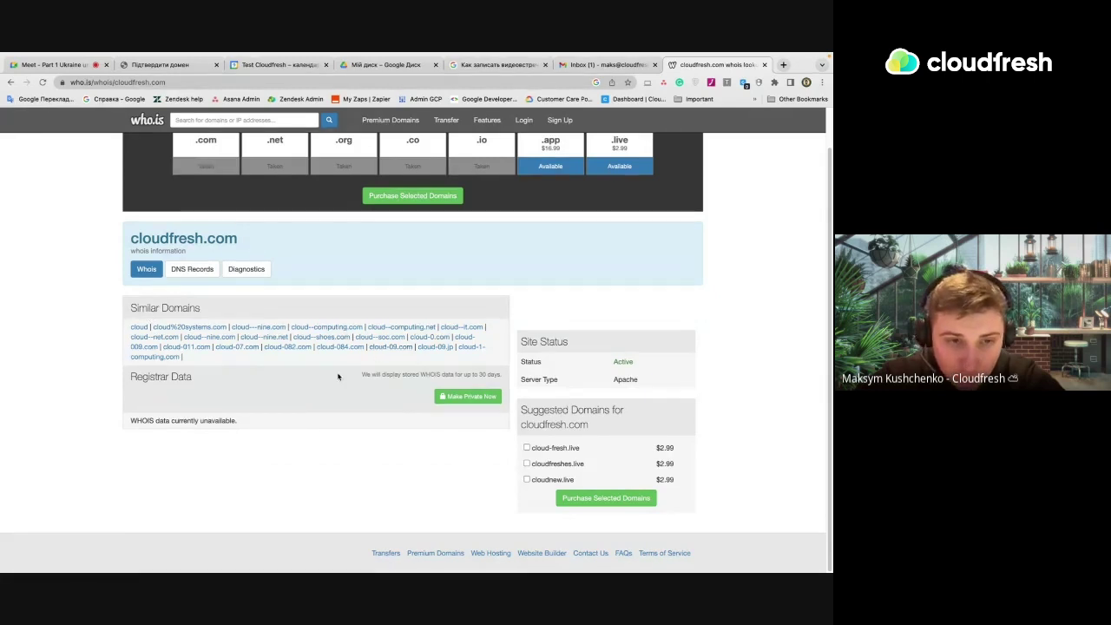
pyautogui.moveTo(362, 374); pyautogui.dragTo(493, 374)
pyautogui.click(492, 375)
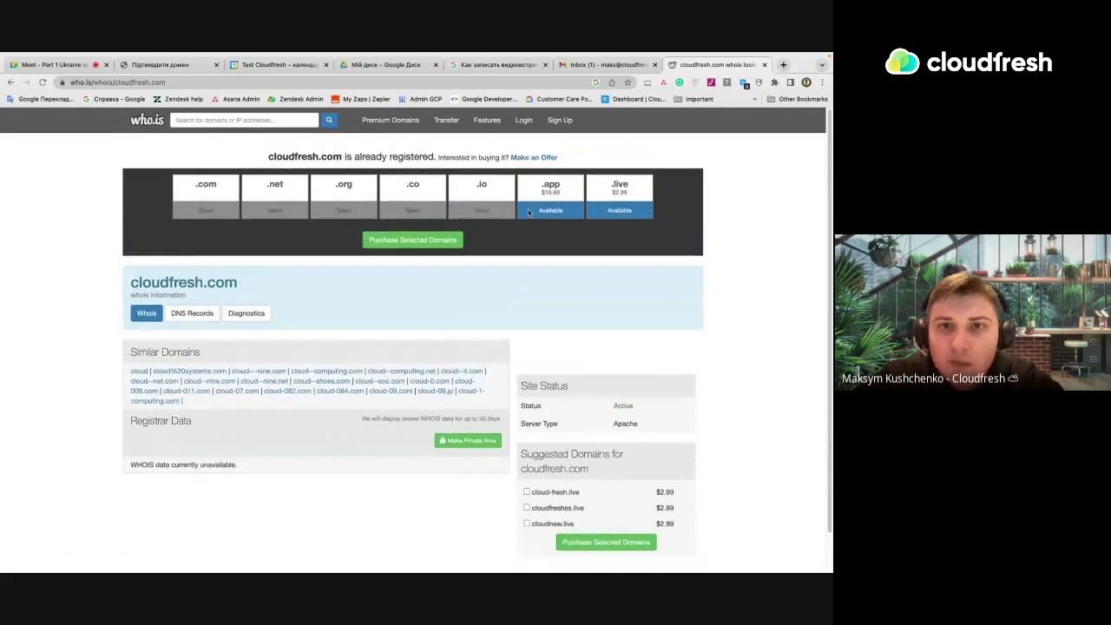
pyautogui.click(560, 122)
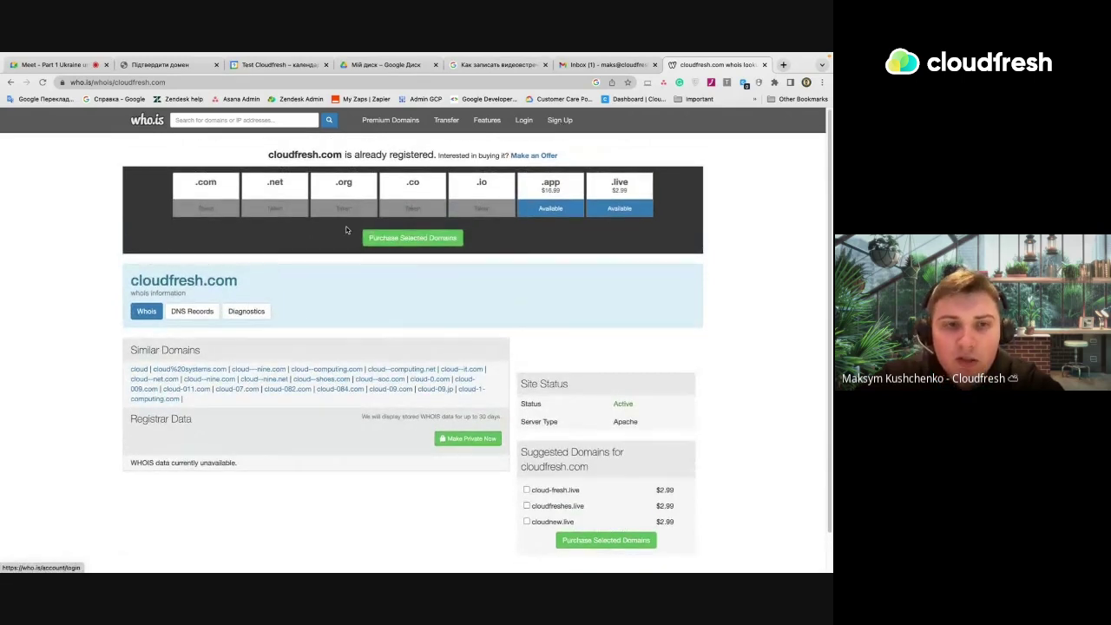
# Go back to the Google results and open the ICANN Lookup site
pyautogui.press('super+Left')
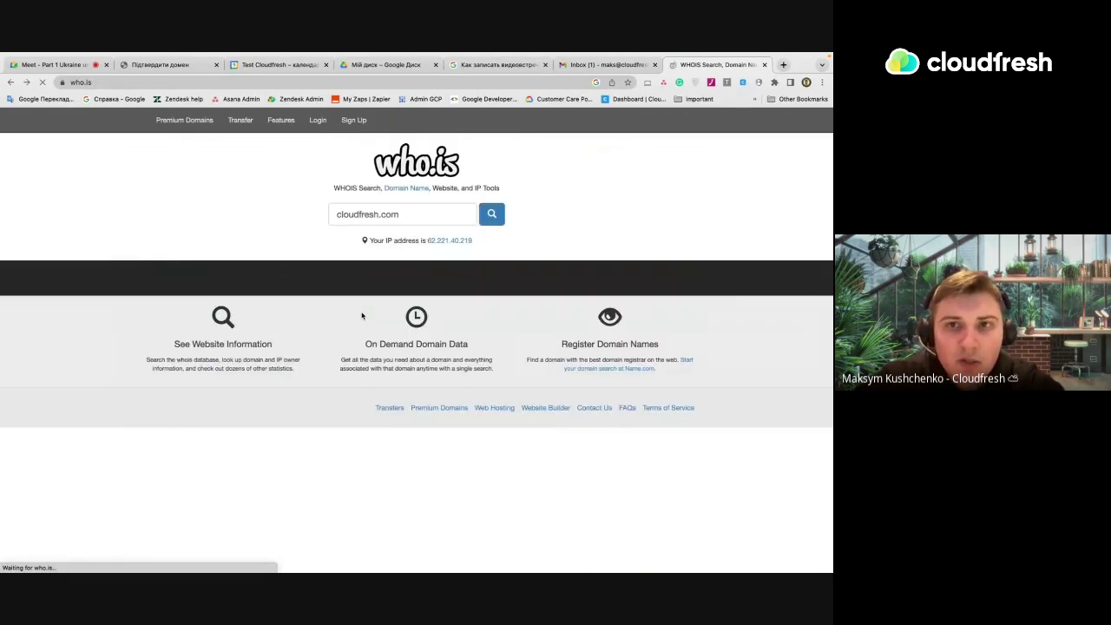
pyautogui.press('super+Left')
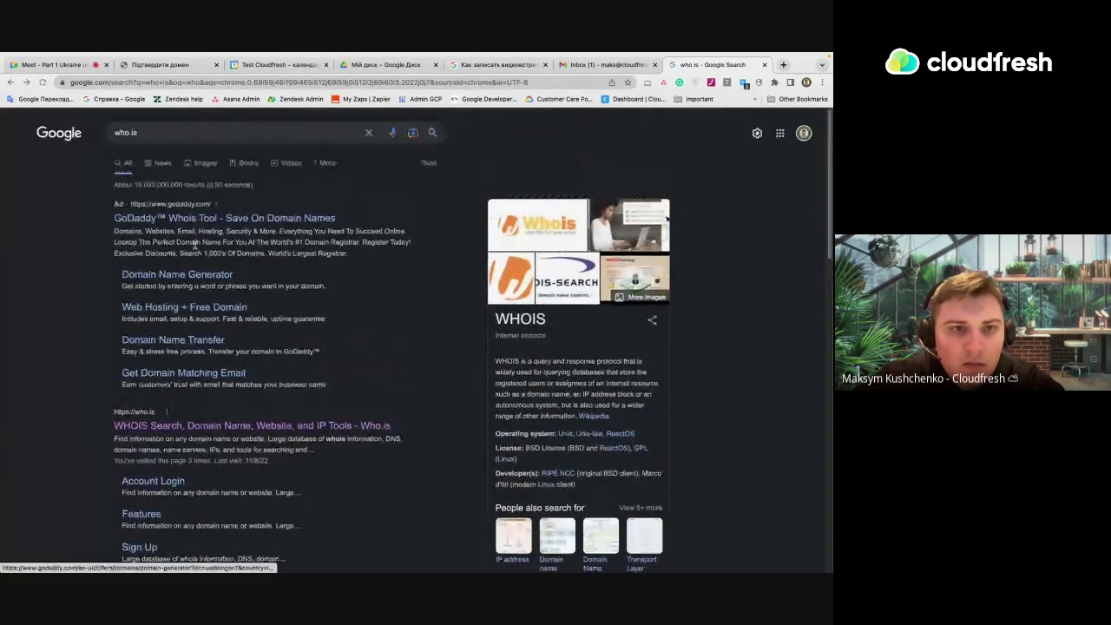
pyautogui.scroll(-3, 138, 513)
pyautogui.click(133, 535)
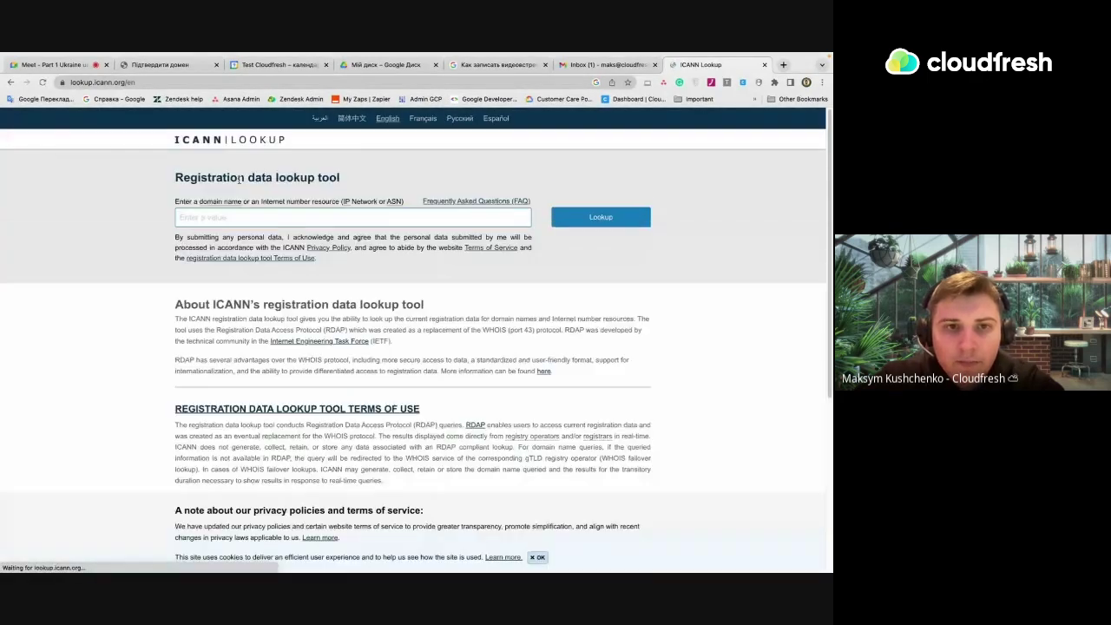
# Run an ICANN registration lookup for cloudfresh.com
pyautogui.click(224, 220)
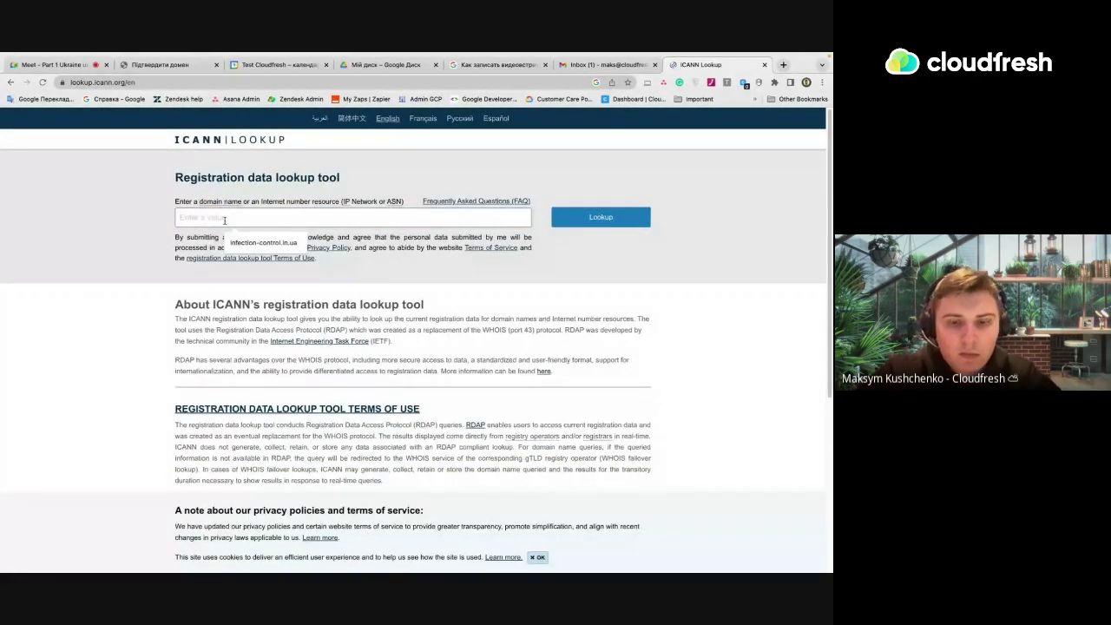
pyautogui.write('cloudfresh')
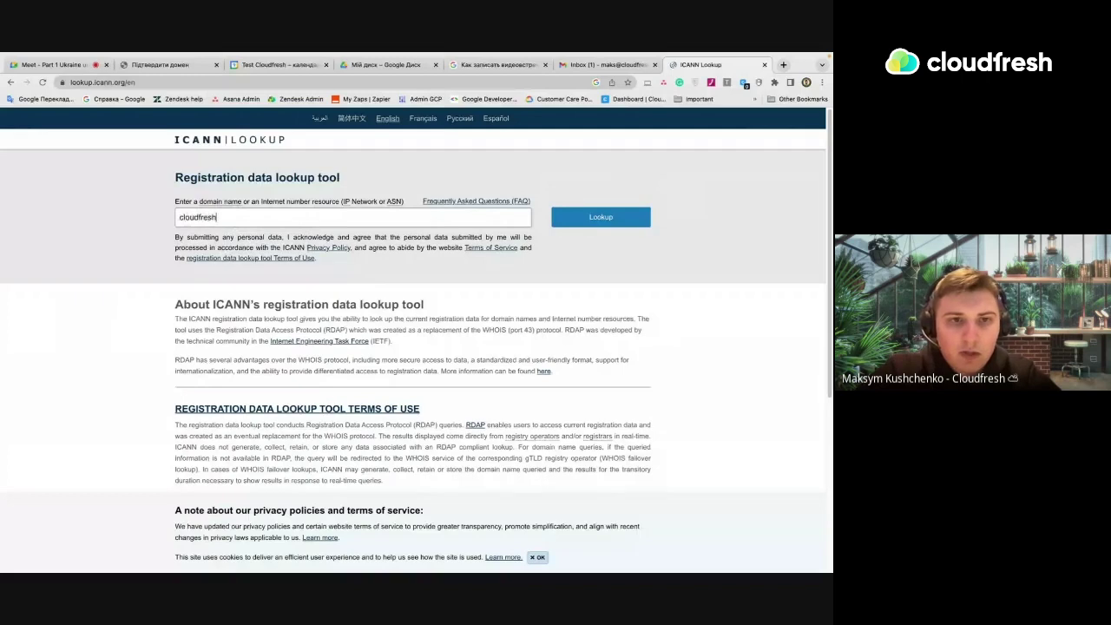
pyautogui.write('.com')
pyautogui.press('Return')
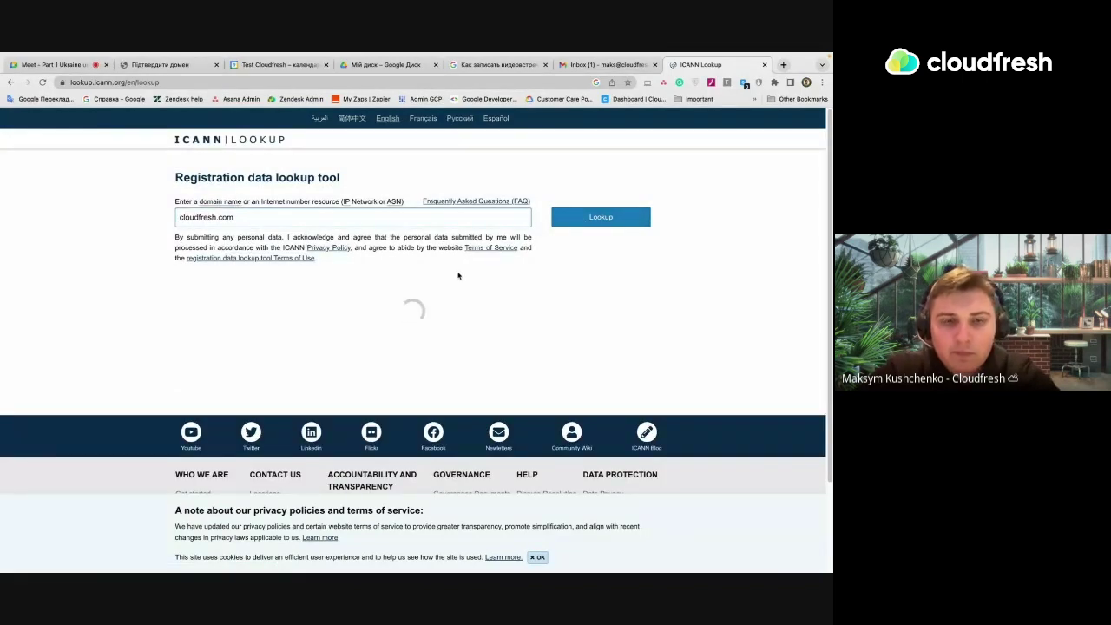
pyautogui.scroll(-1, 458, 276)
pyautogui.scroll(-2, 458, 276)
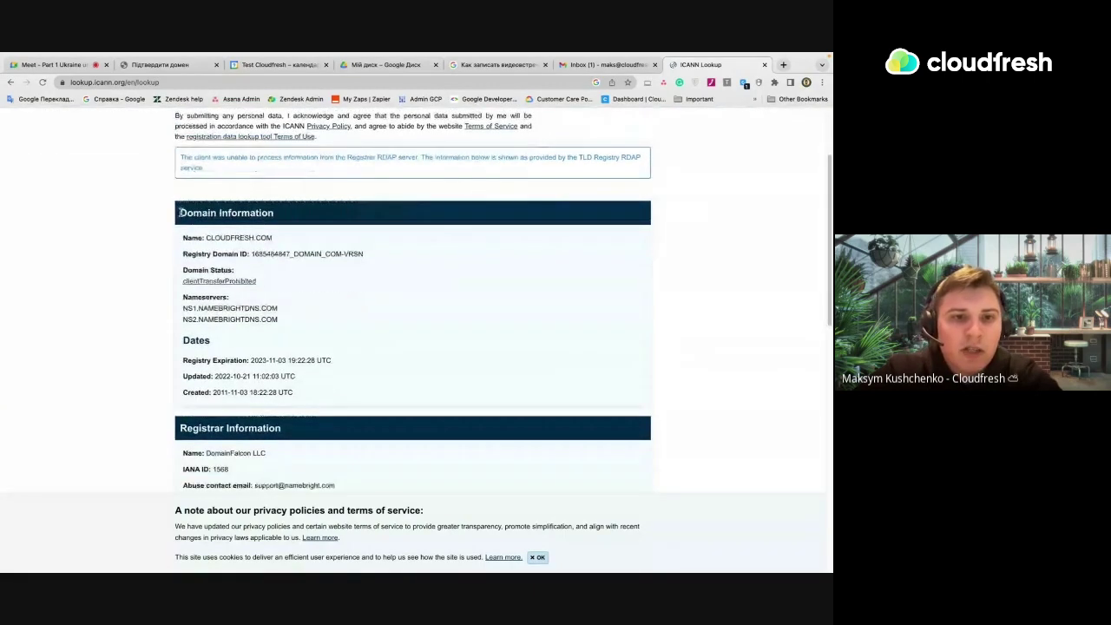
# Highlight the Domain Information details, including the NAMEBRIGHTDNS.COM nameservers
pyautogui.moveTo(177, 213); pyautogui.dragTo(322, 212)
pyautogui.click(207, 237)
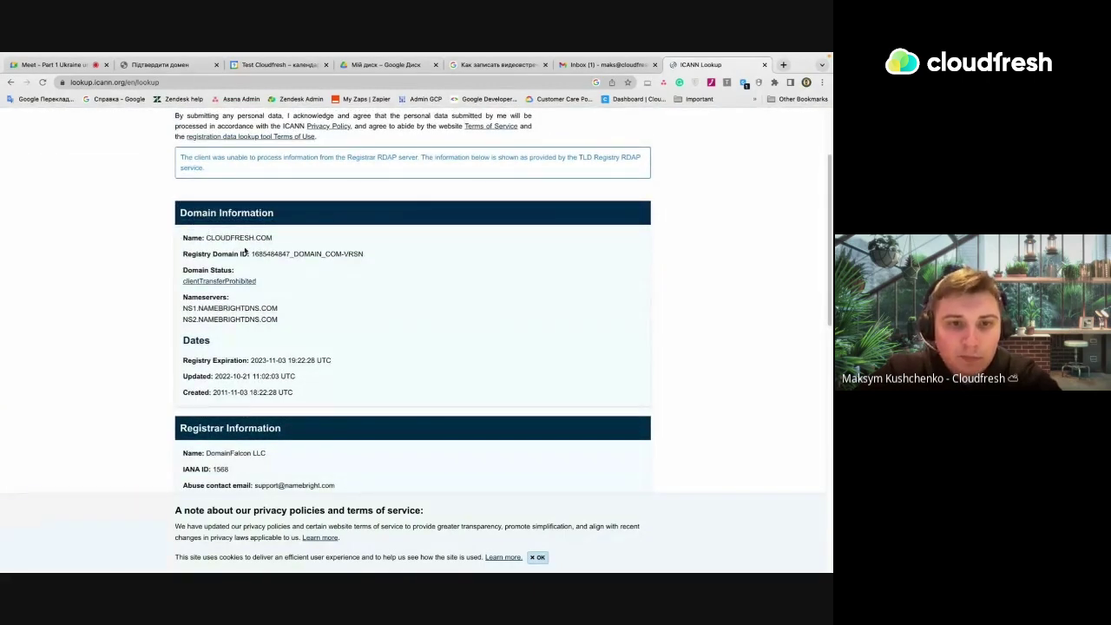
pyautogui.moveTo(251, 253); pyautogui.dragTo(379, 252)
pyautogui.click(382, 251)
pyautogui.scroll(-1, 382, 251)
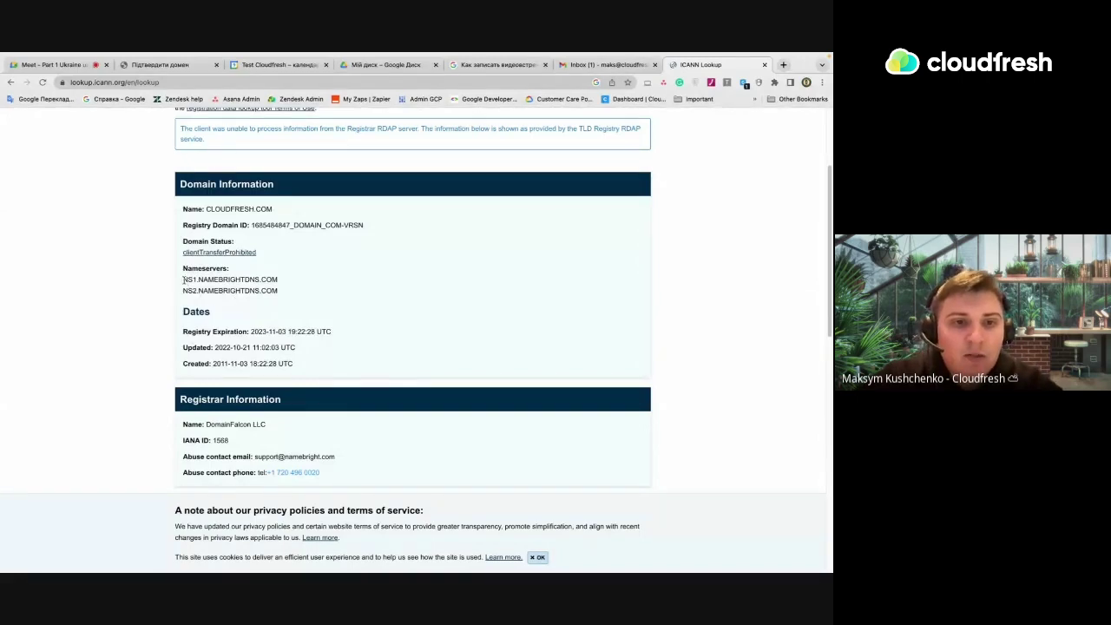
pyautogui.moveTo(182, 280); pyautogui.dragTo(311, 288)
pyautogui.click(310, 288)
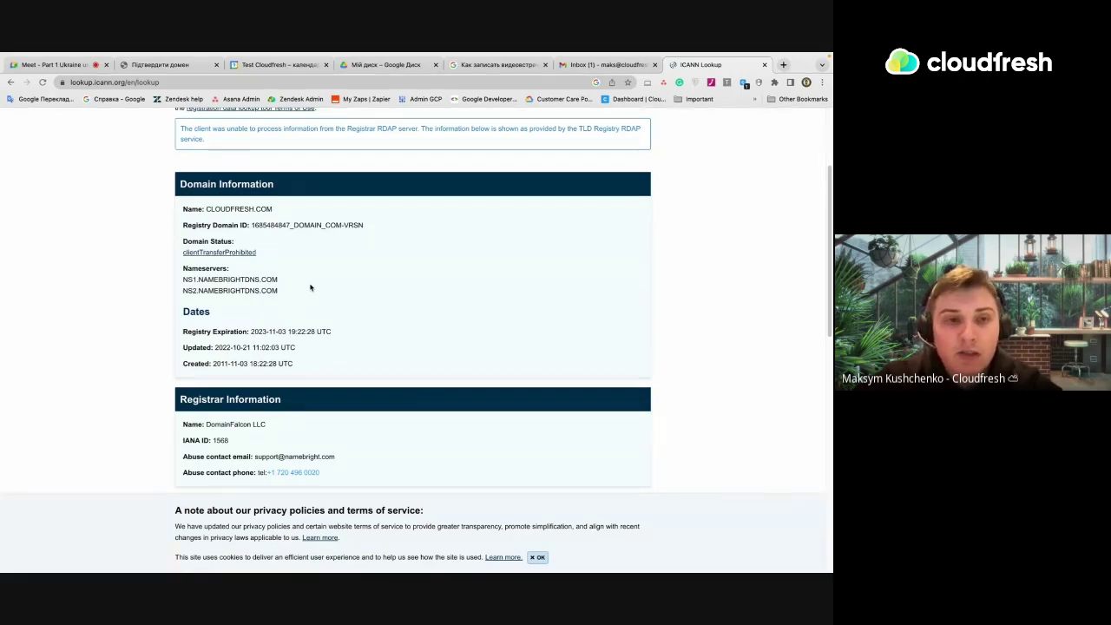
pyautogui.moveTo(181, 268); pyautogui.dragTo(259, 271)
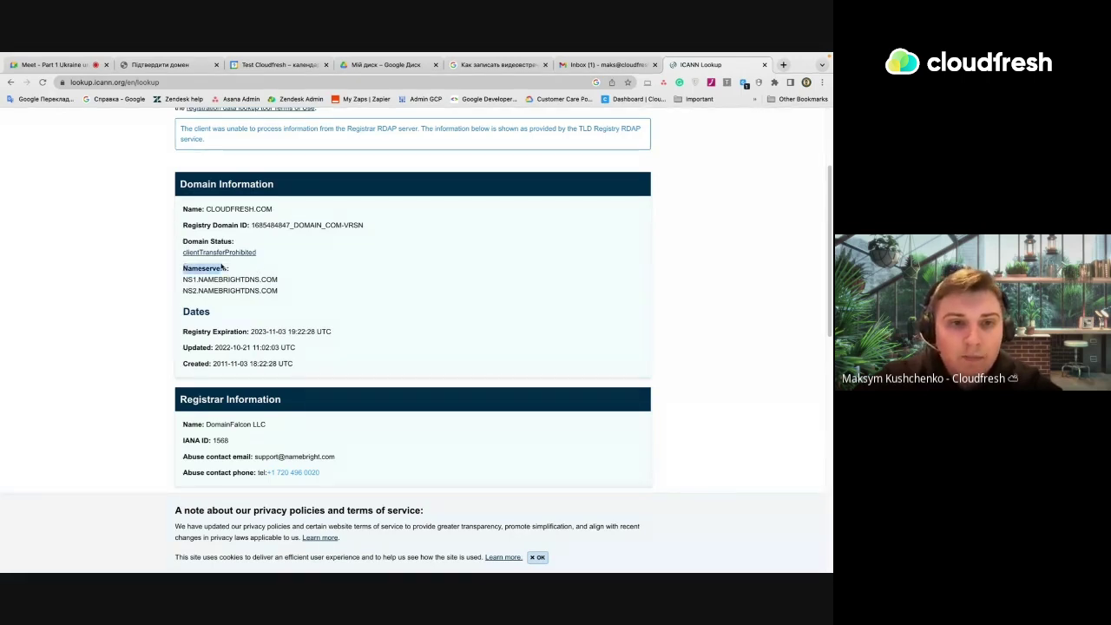
pyautogui.click(222, 268)
pyautogui.doubleClick(222, 269)
pyautogui.click(222, 268)
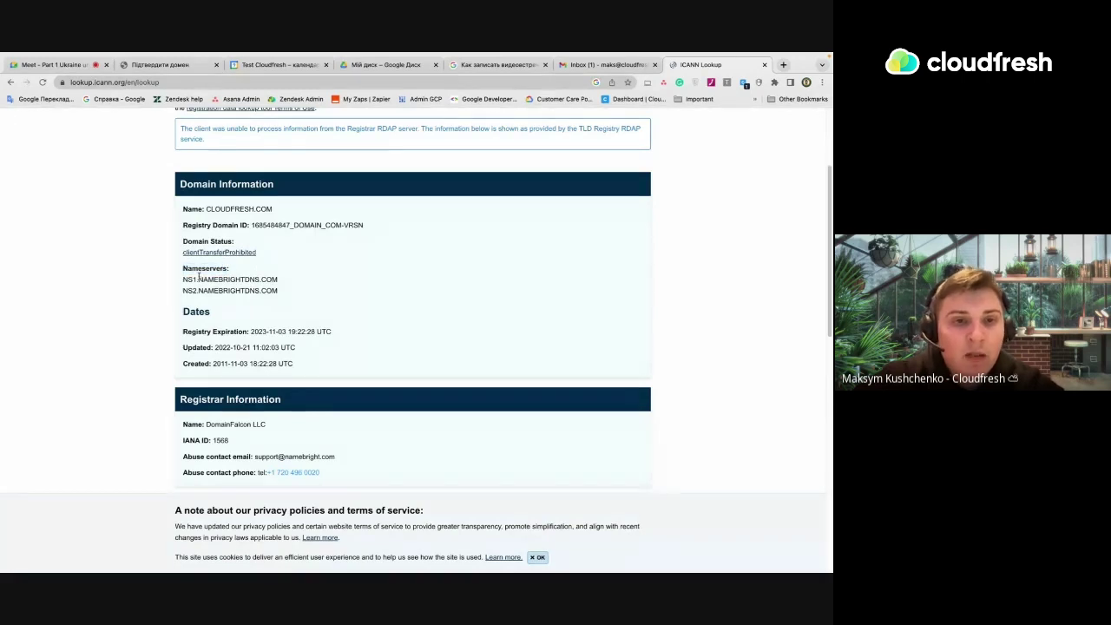
pyautogui.moveTo(199, 279); pyautogui.dragTo(300, 279)
pyautogui.hotkey('ctrl', 'c')
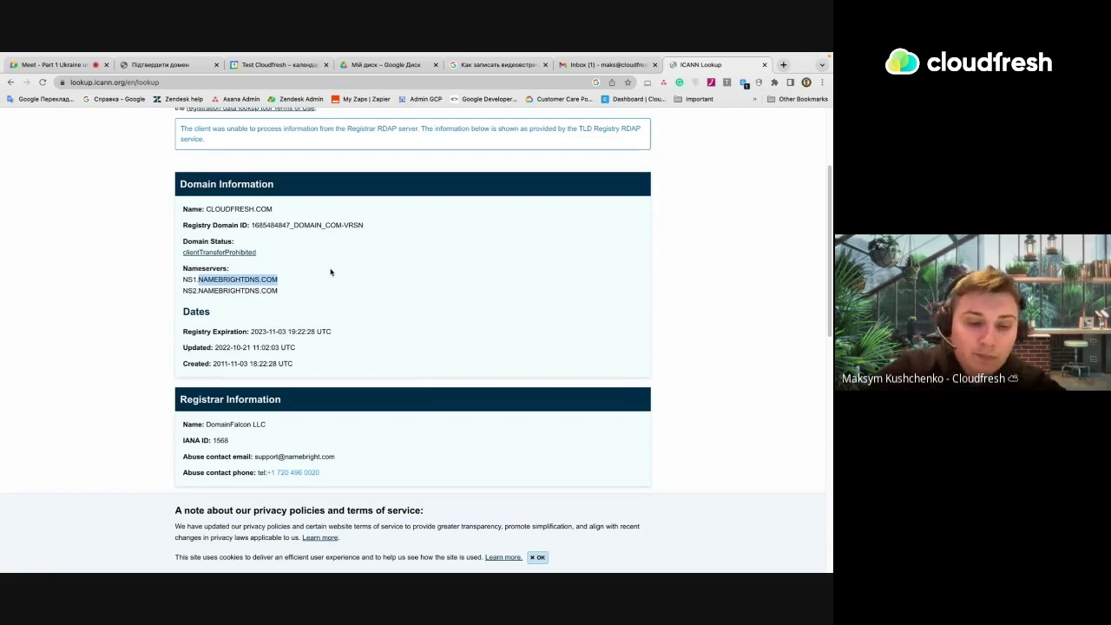
# Try loading the nameserver domain namebrightdns.com in a new tab
pyautogui.click(784, 65)
pyautogui.hotkey('ctrl', 'v')
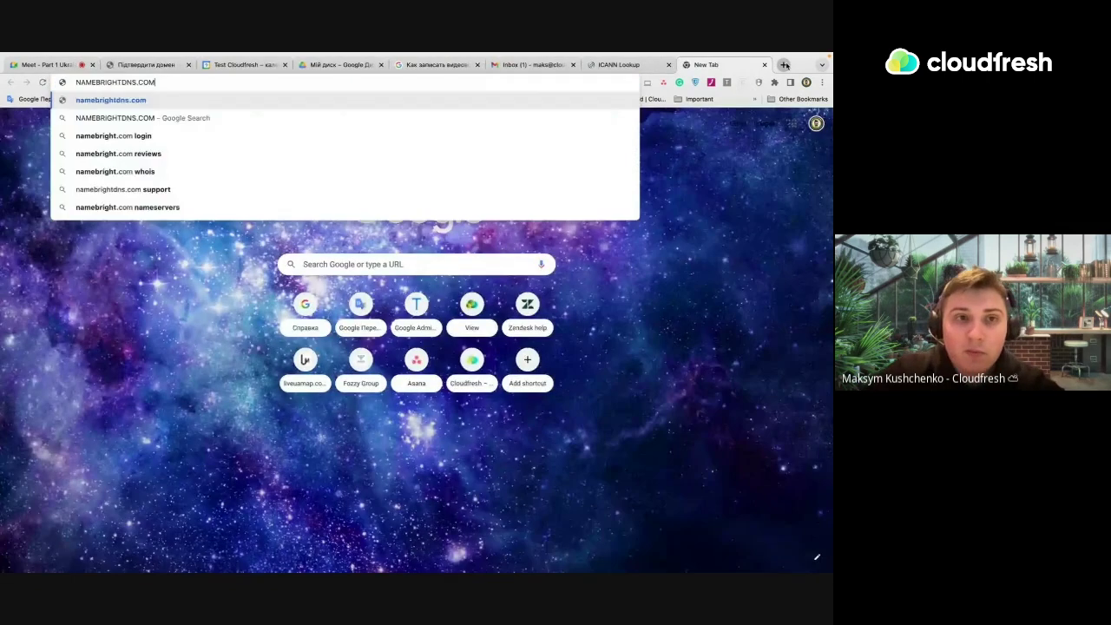
pyautogui.press('Return')
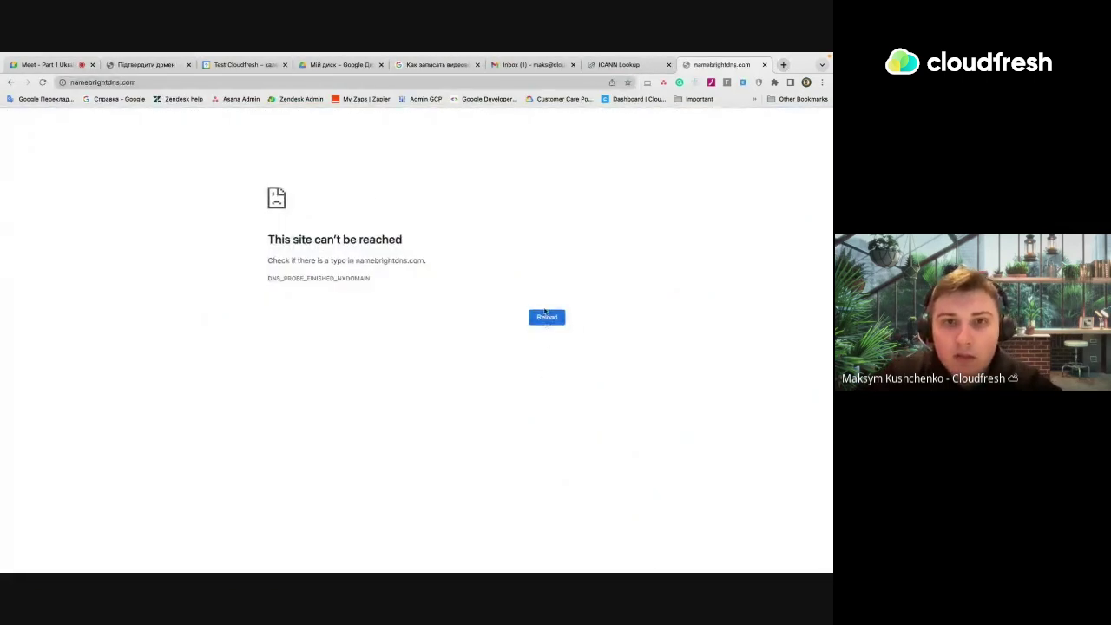
# Check the second nameserver in ICANN Lookup, then close the unreachable namebrightdns.com tab
pyautogui.click(604, 69)
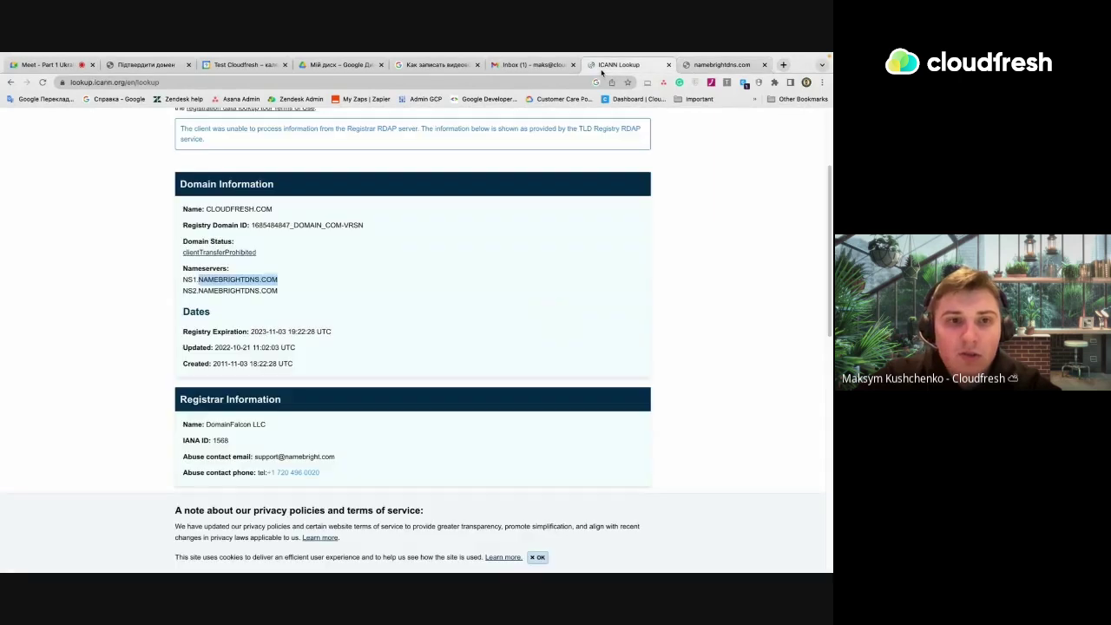
pyautogui.click(236, 311)
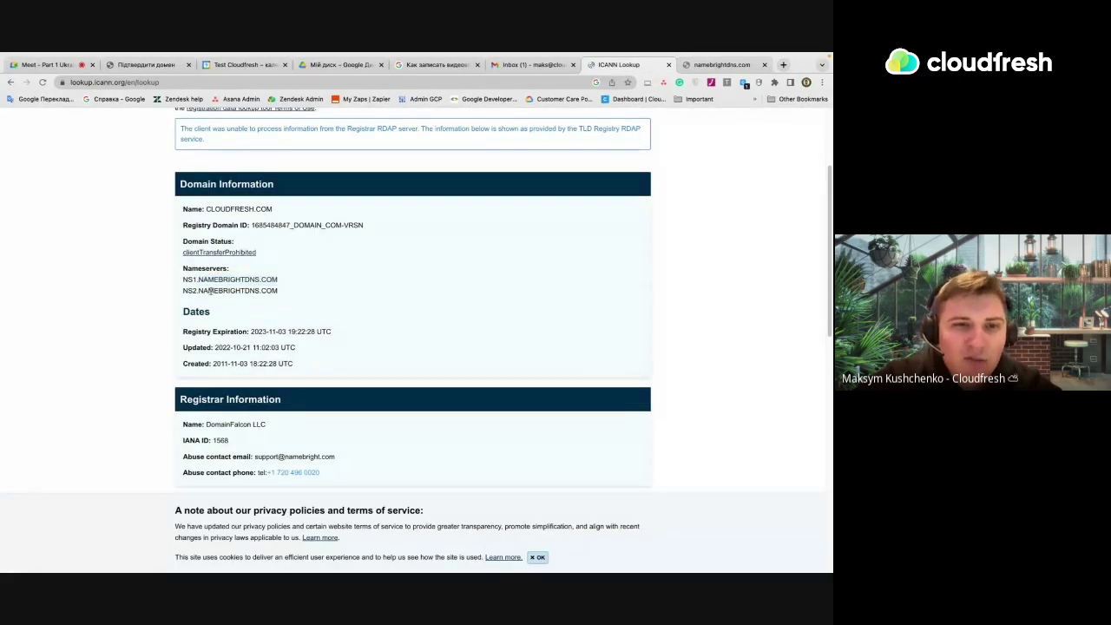
pyautogui.moveTo(198, 290); pyautogui.dragTo(278, 291)
pyautogui.click(298, 296)
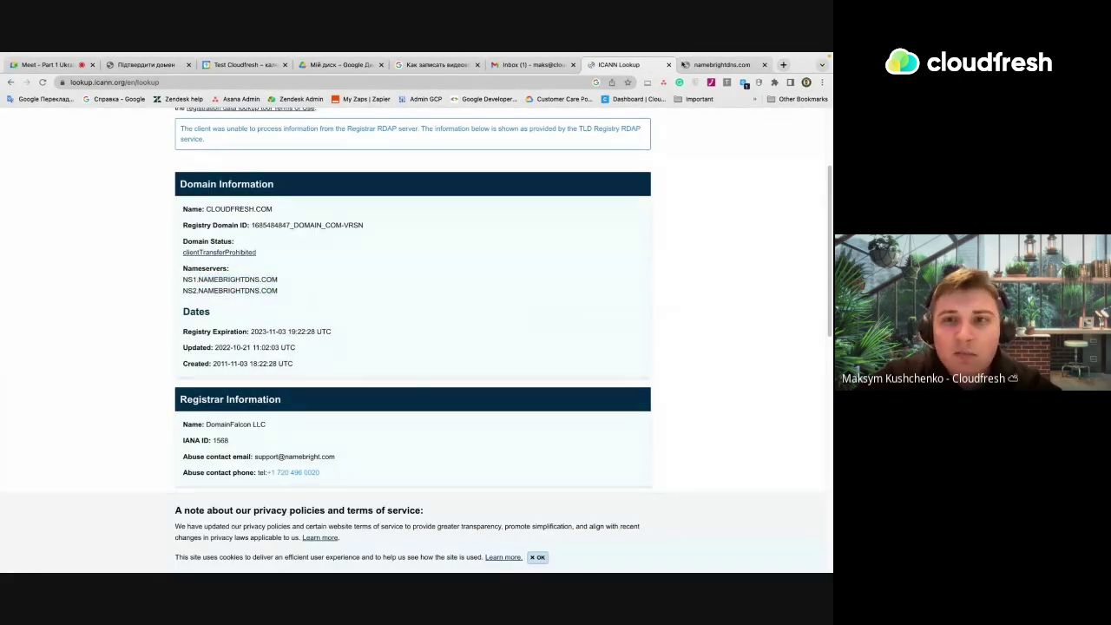
pyautogui.click(710, 69)
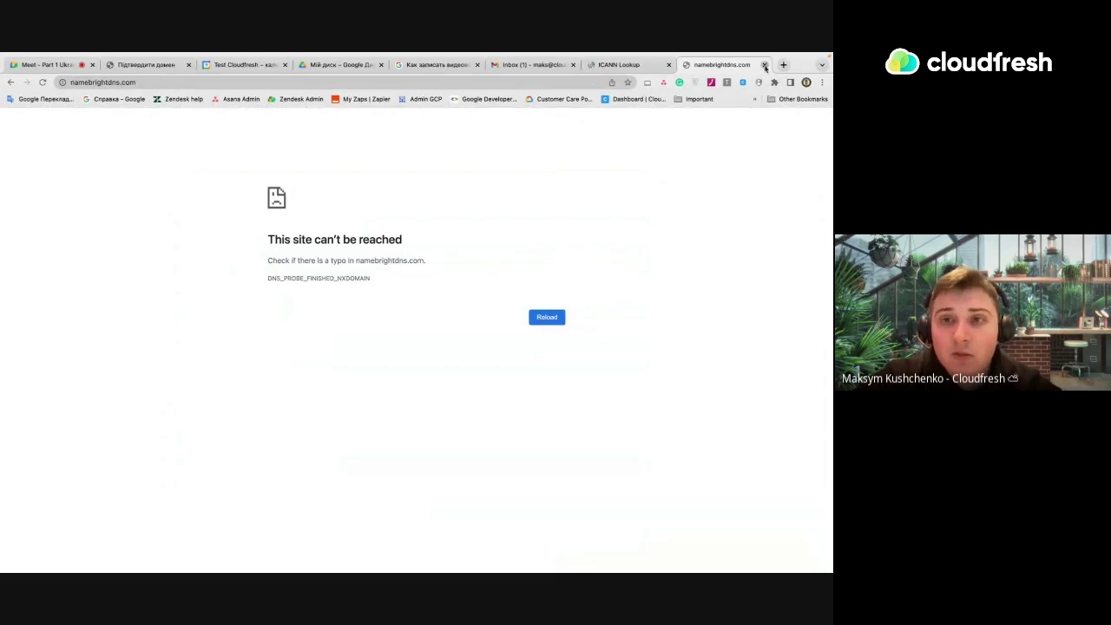
pyautogui.click(764, 64)
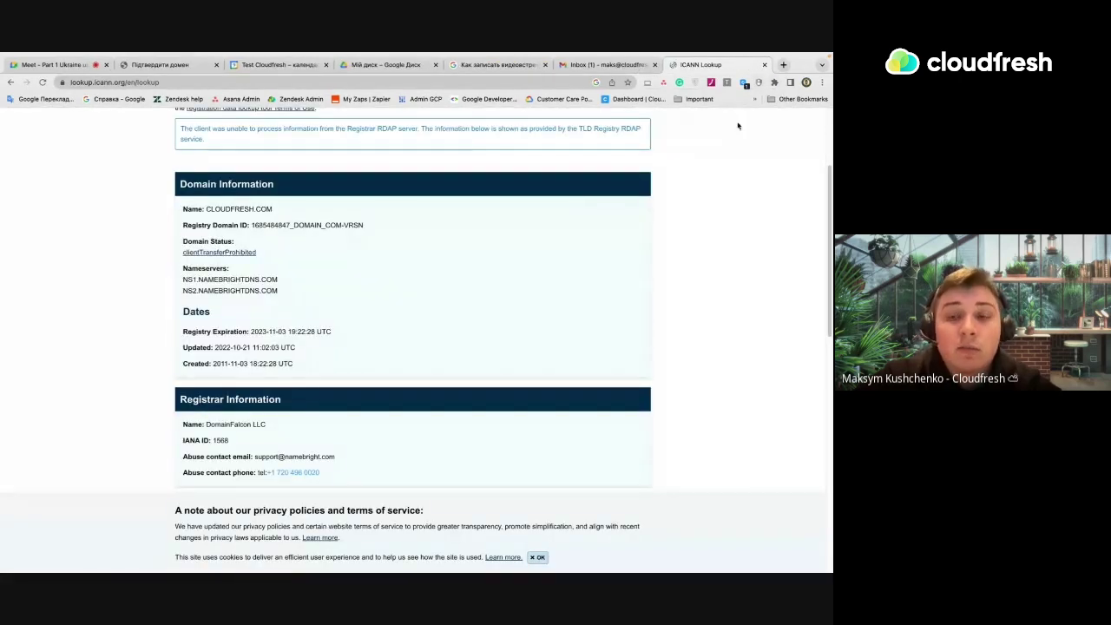
# Load the imena.ua registrar site in a new tab
pyautogui.click(783, 65)
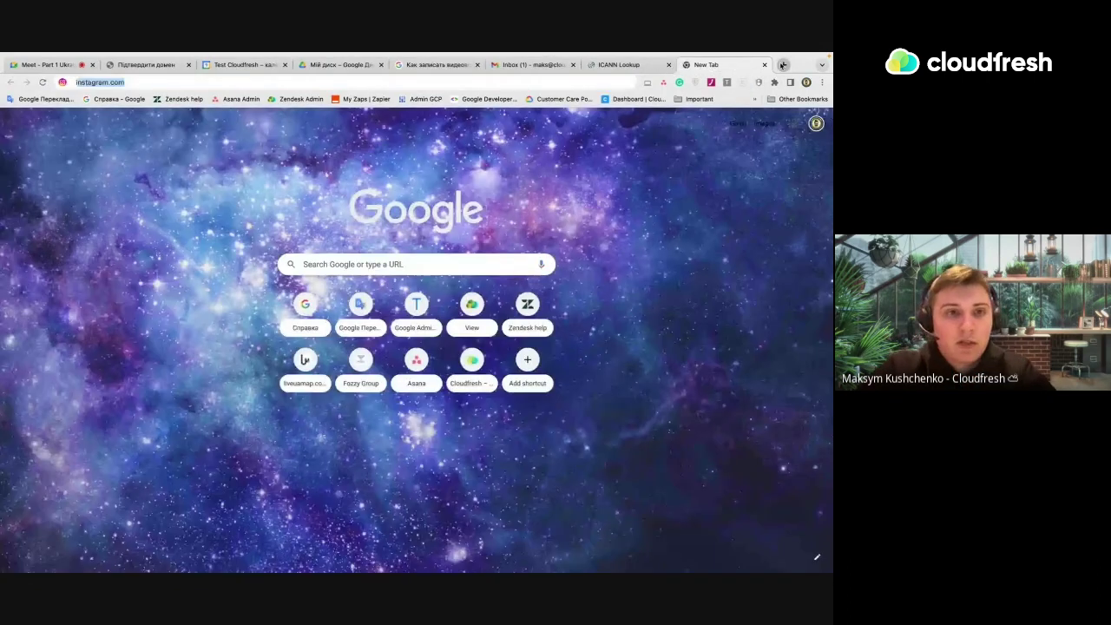
pyautogui.write('imen')
pyautogui.press('Return')
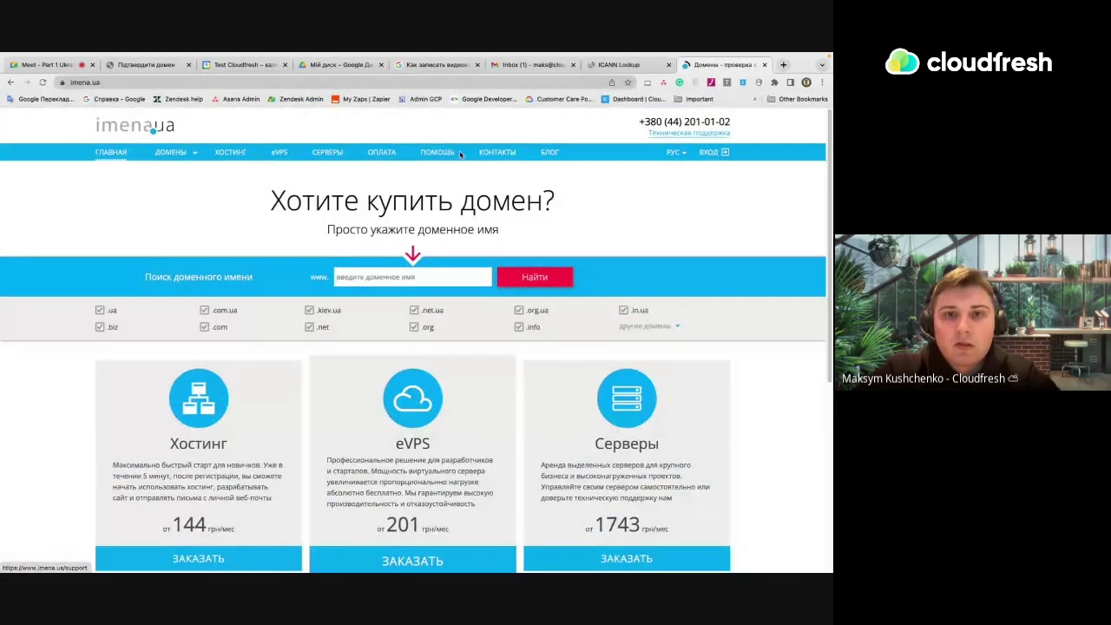
# Compare the ICANN lookup results with the imena.ua page, then start another new tab
pyautogui.click(622, 65)
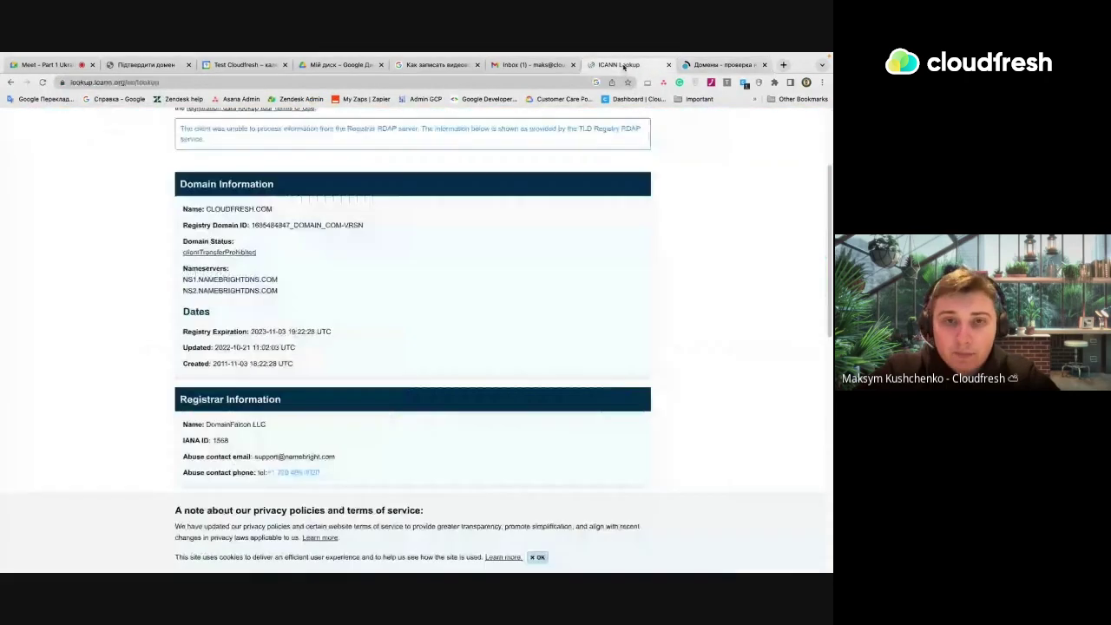
pyautogui.click(723, 66)
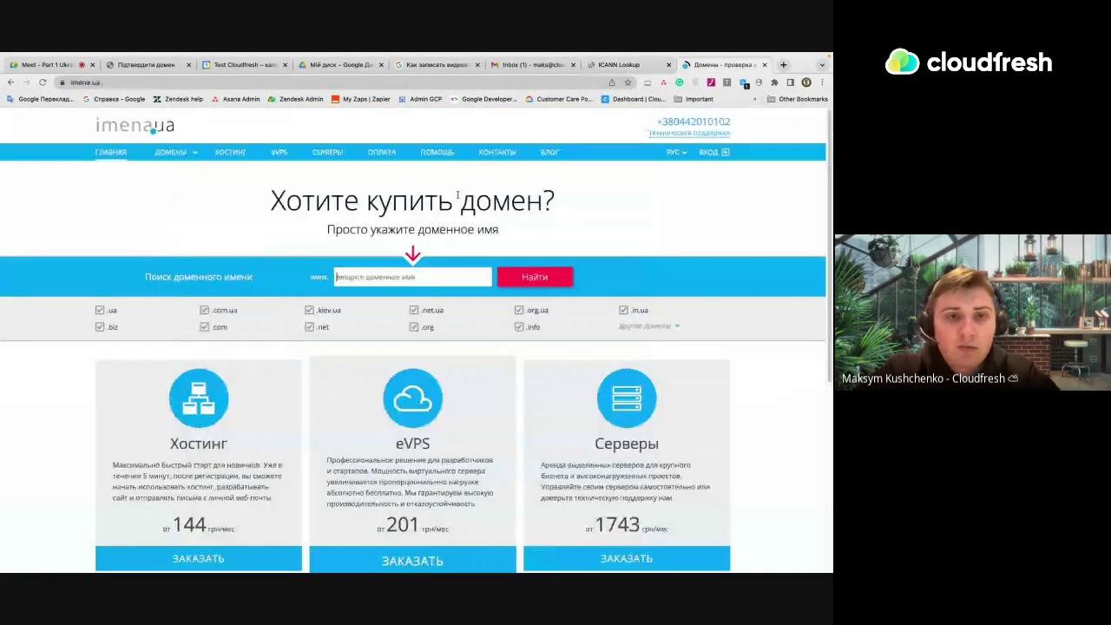
pyautogui.click(622, 66)
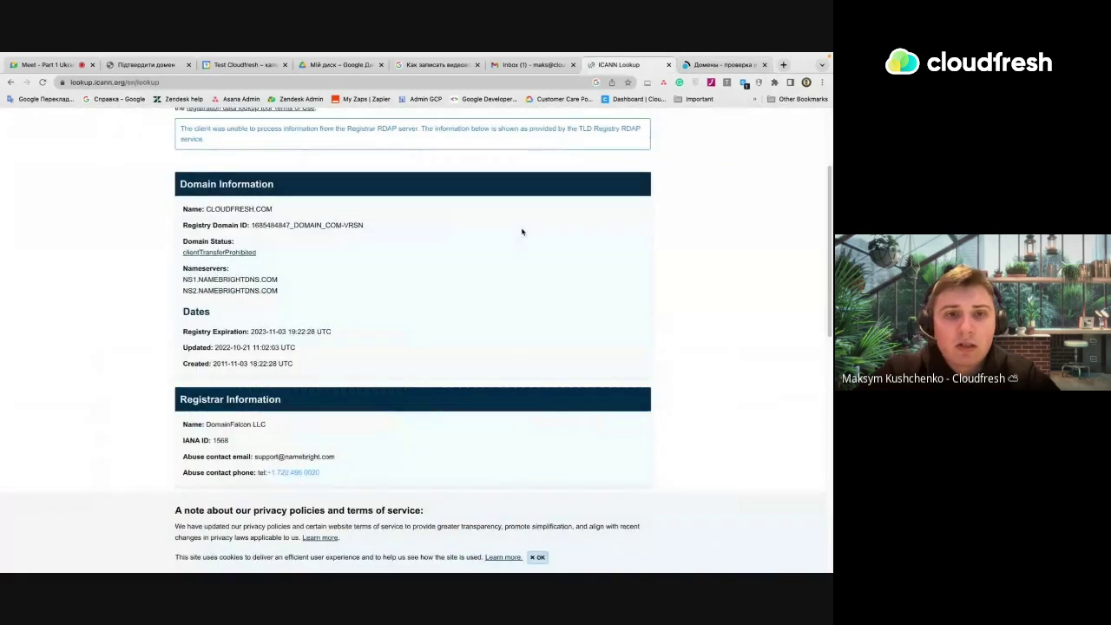
pyautogui.scroll(3, 521, 232)
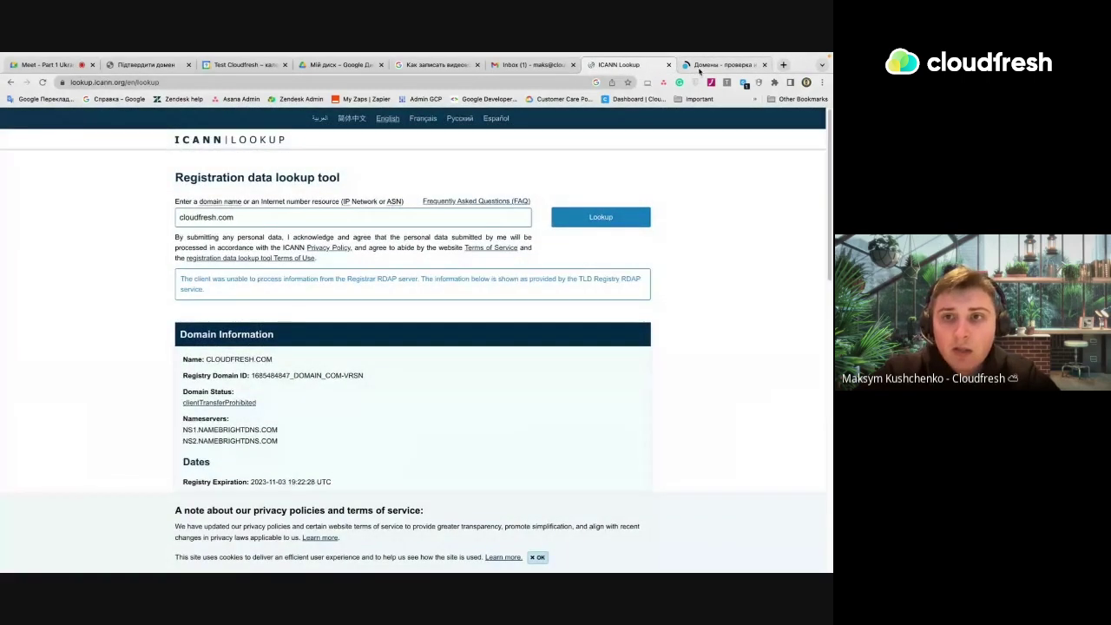
pyautogui.click(700, 68)
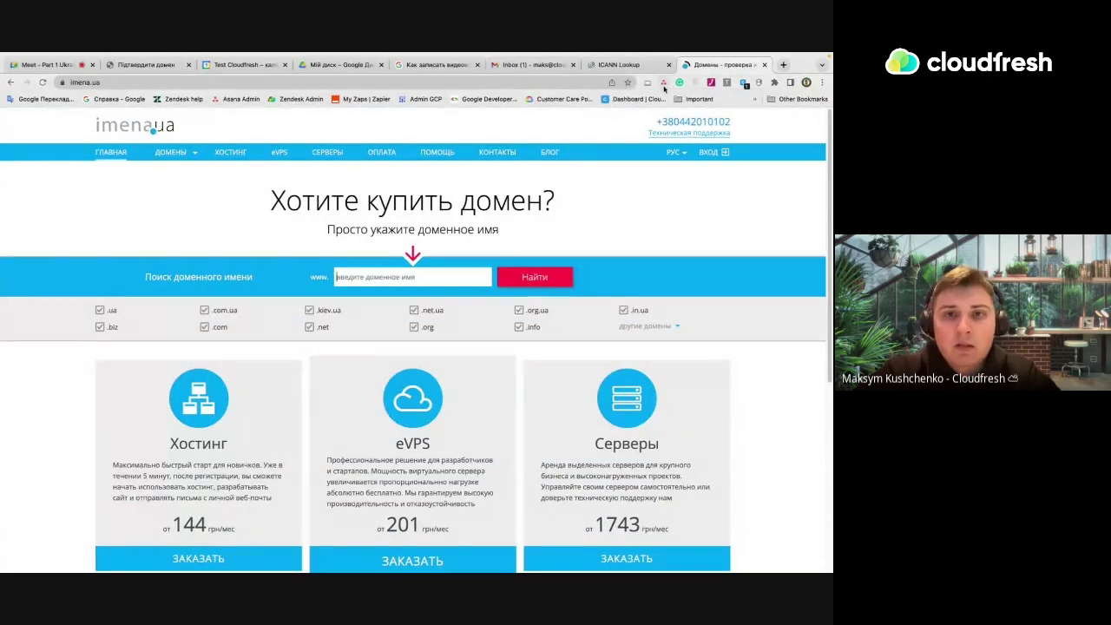
pyautogui.click(784, 66)
# Load nic.ua, sign in, and open the cloudfreshenterprisetest.pp.ua domain settings from Домены
pyautogui.write('nic.ua')
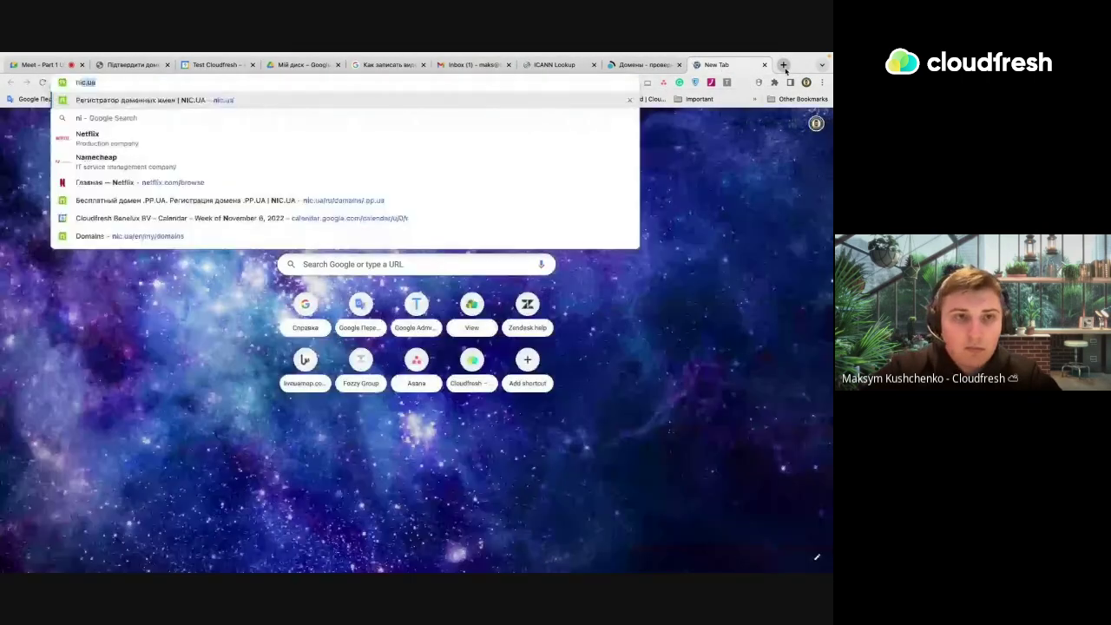
pyautogui.press('Return')
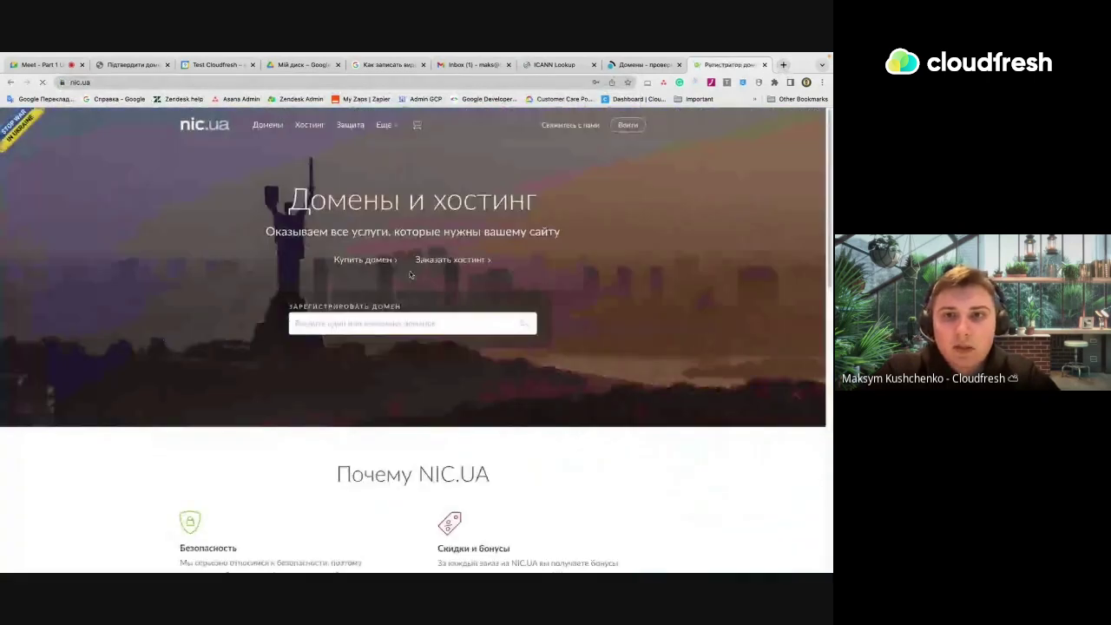
pyautogui.click(627, 125)
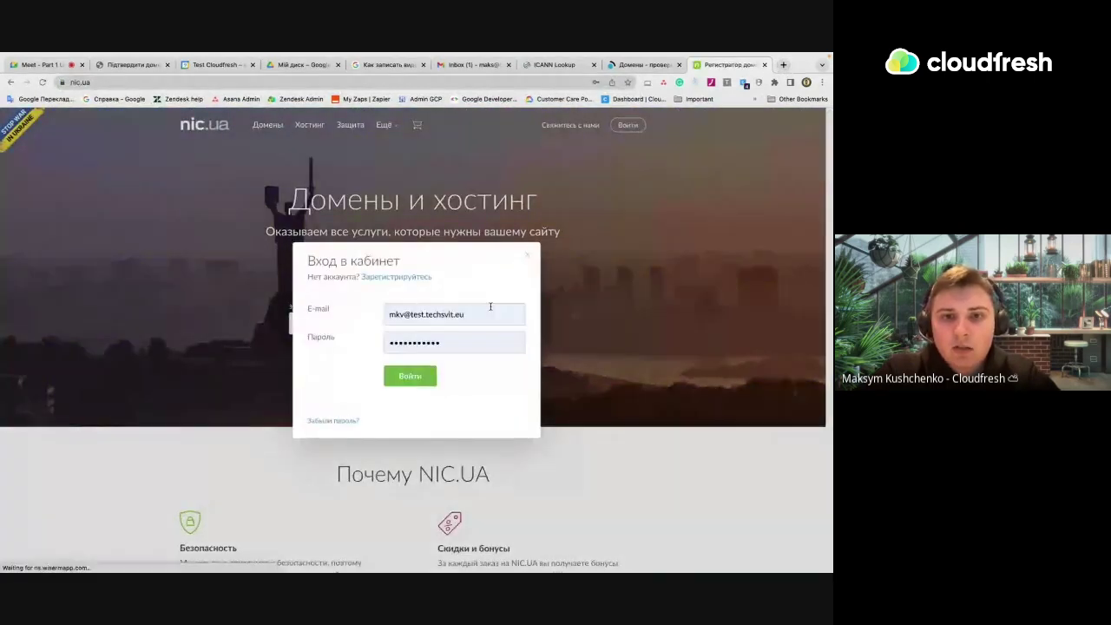
pyautogui.click(415, 378)
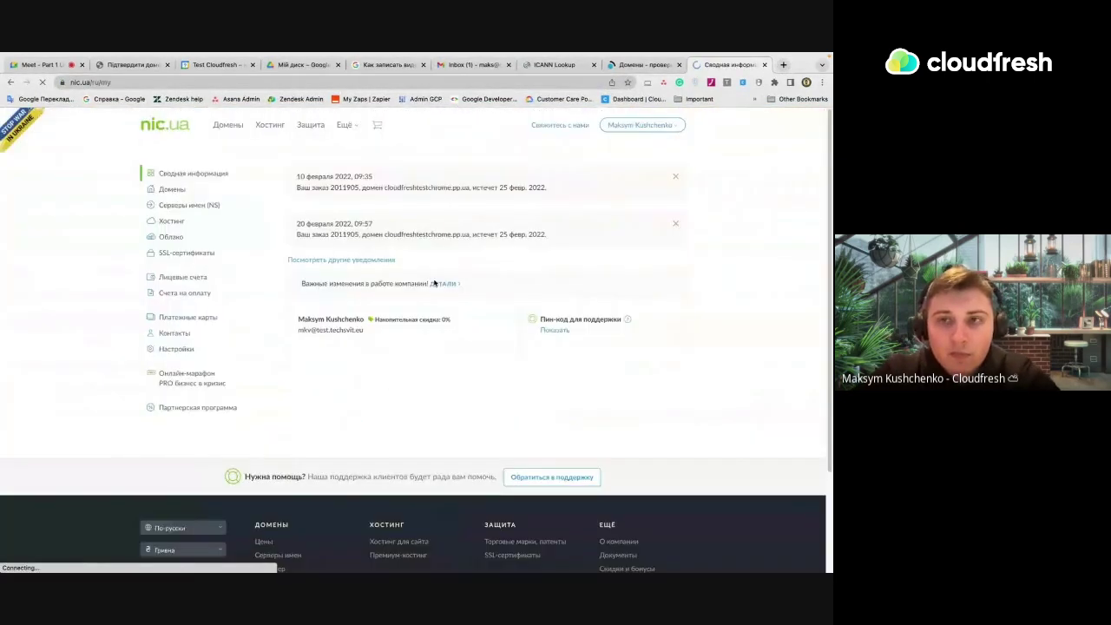
pyautogui.click(172, 189)
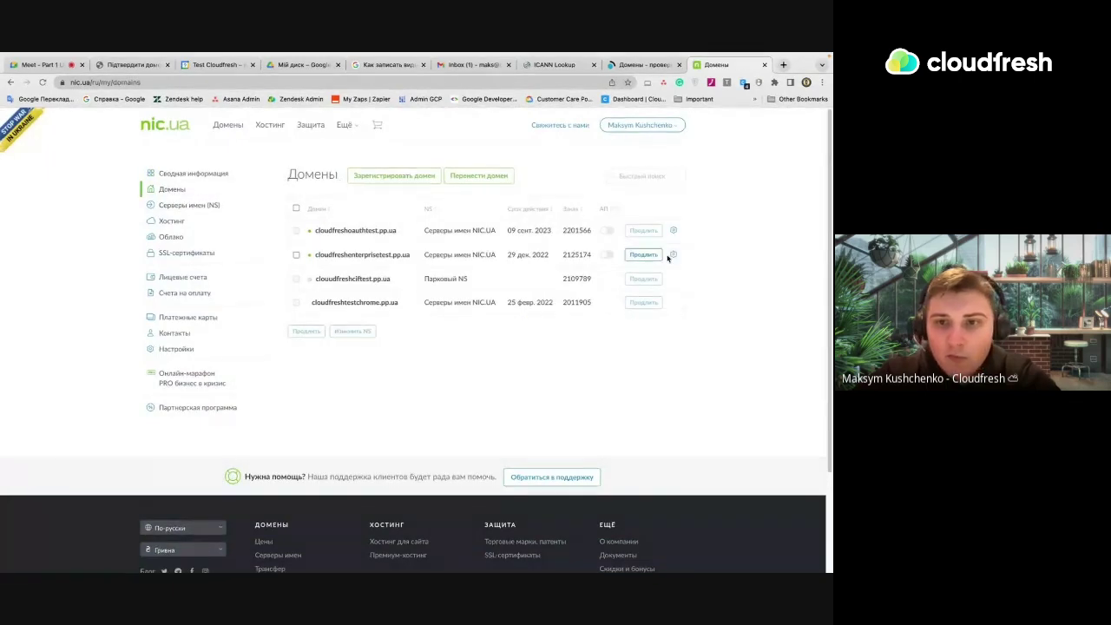
pyautogui.click(674, 257)
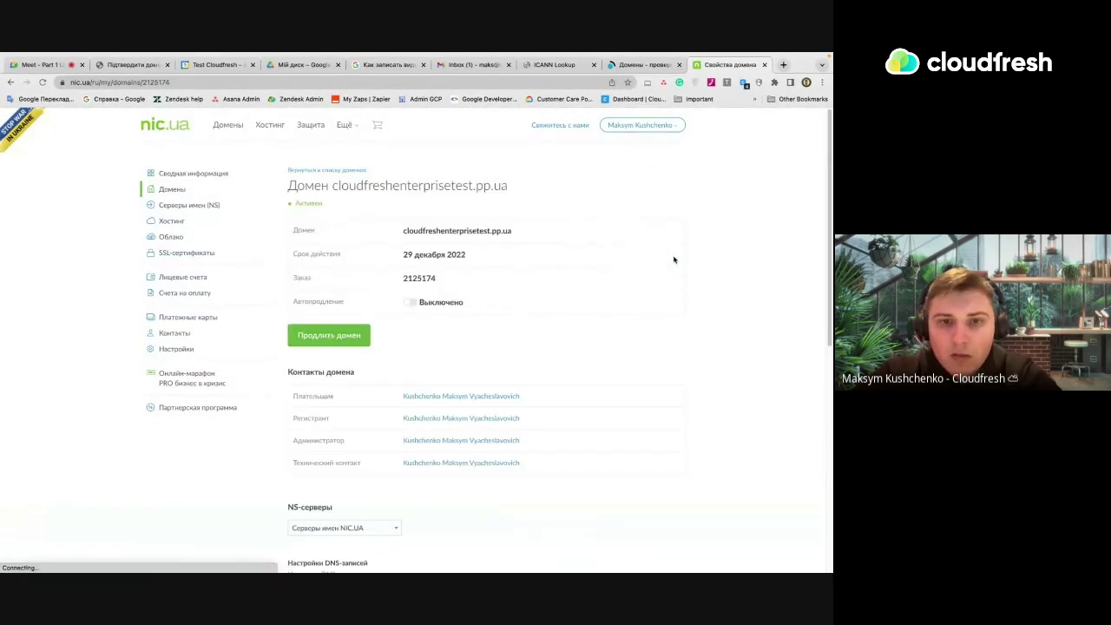
# Review the cloudfreshenterprisetest.pp.ua details, highlighting its name in the title and details table
pyautogui.scroll(-3, 674, 259)
pyautogui.scroll(3, 674, 260)
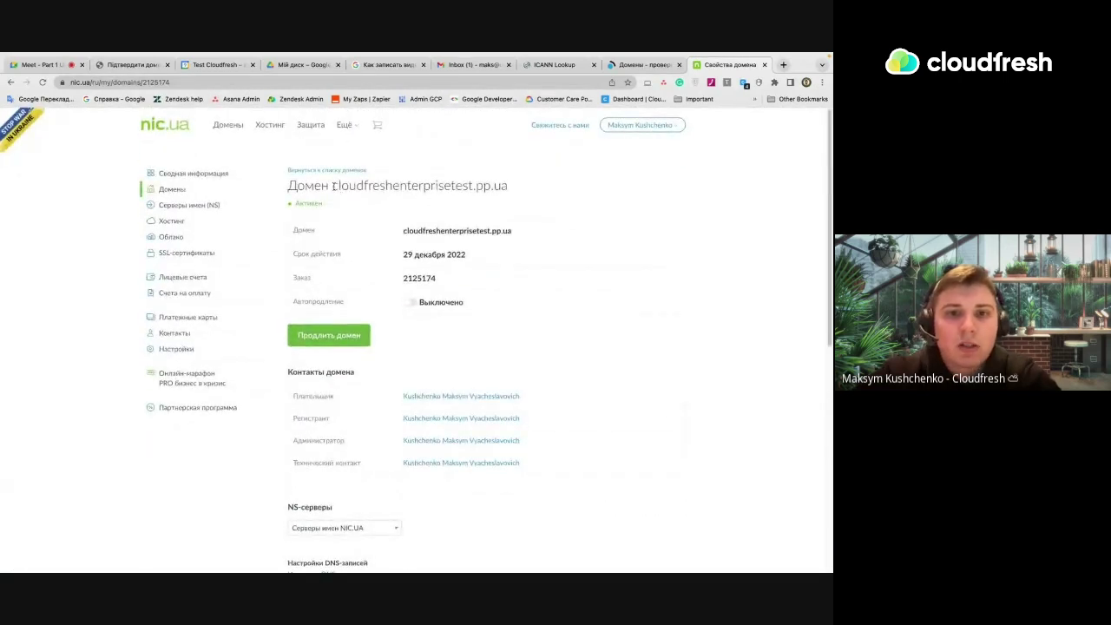
pyautogui.moveTo(333, 186); pyautogui.dragTo(512, 186)
pyautogui.click(517, 185)
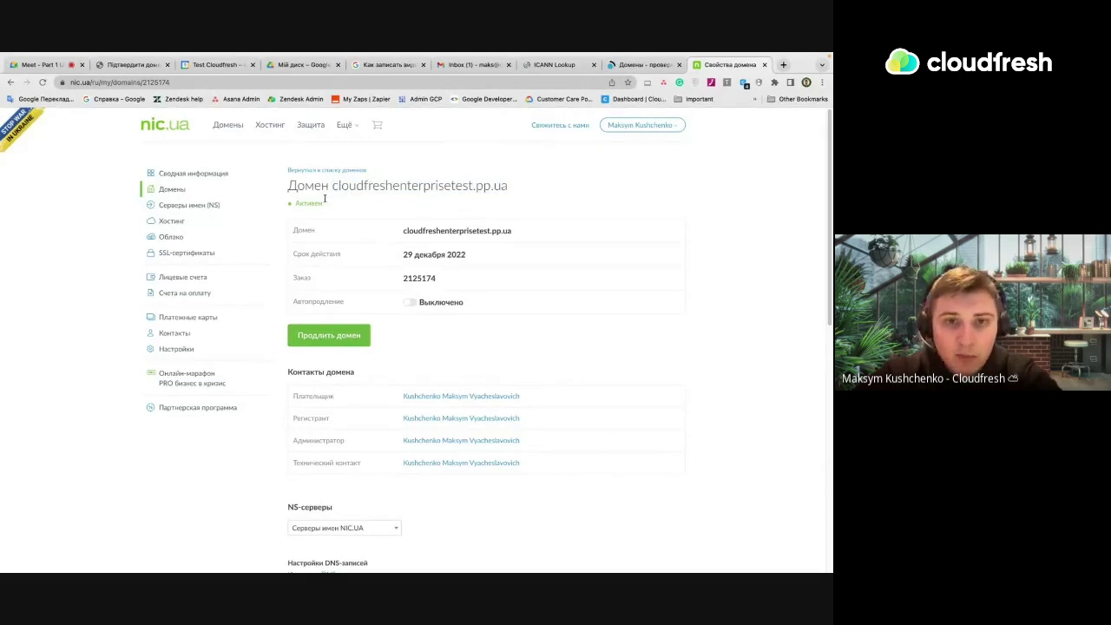
pyautogui.moveTo(333, 188); pyautogui.dragTo(521, 191)
pyautogui.moveTo(521, 231); pyautogui.dragTo(404, 231)
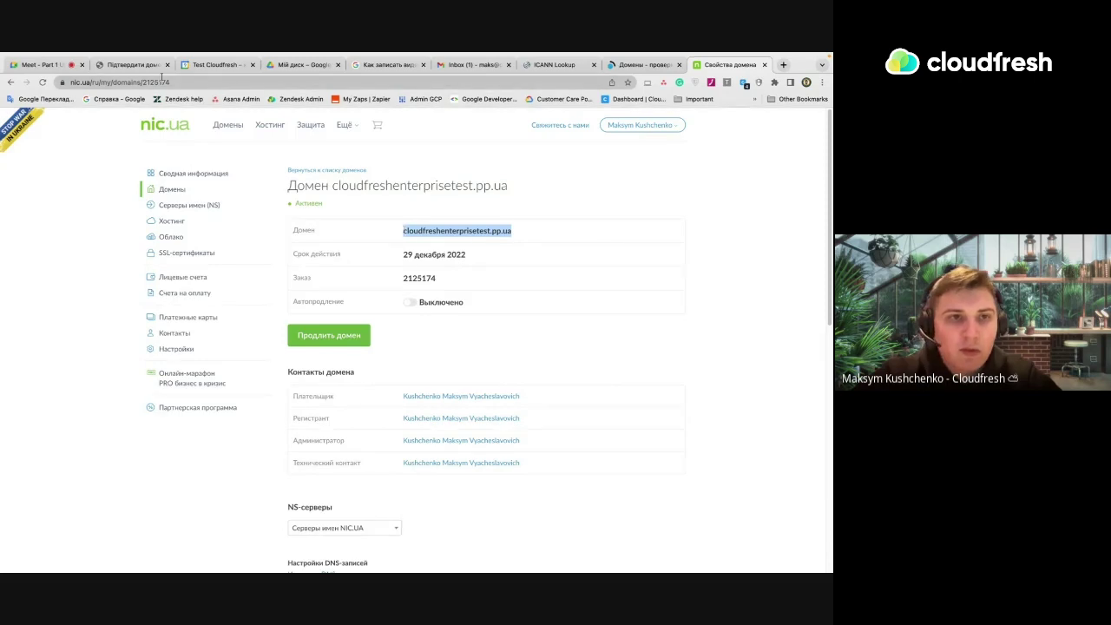
pyautogui.click(139, 65)
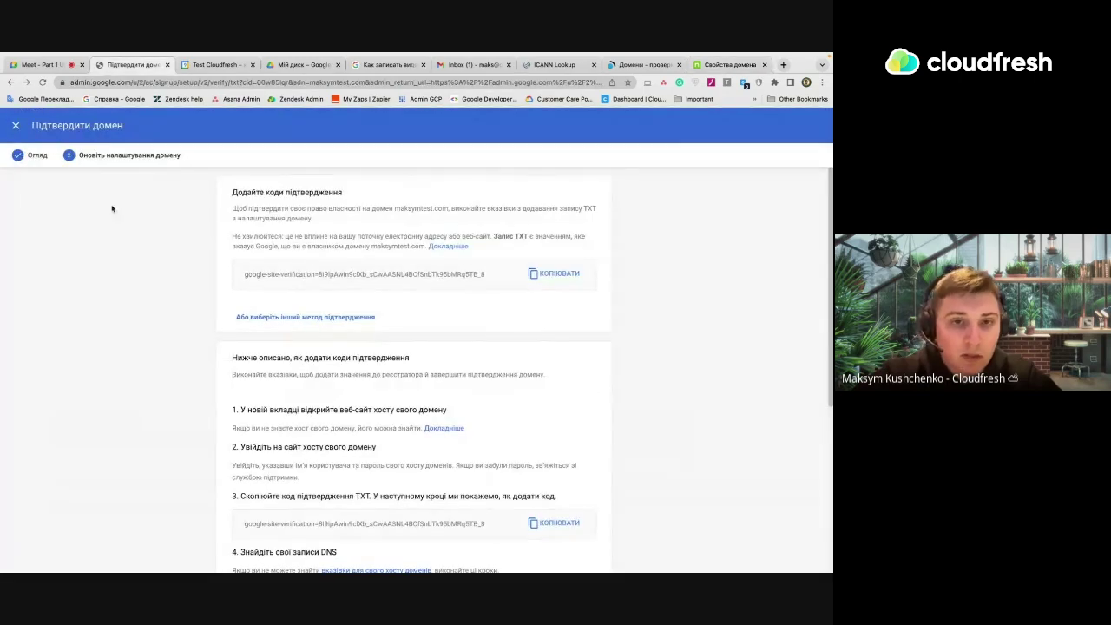
pyautogui.scroll(-1, 475, 310)
pyautogui.scroll(1, 475, 310)
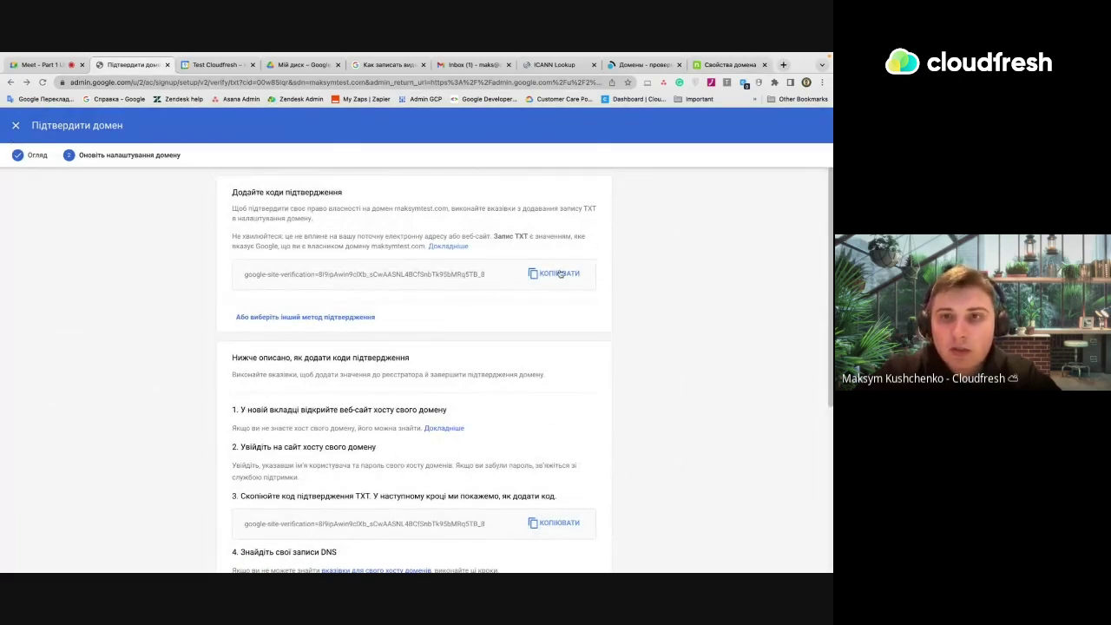
pyautogui.click(708, 64)
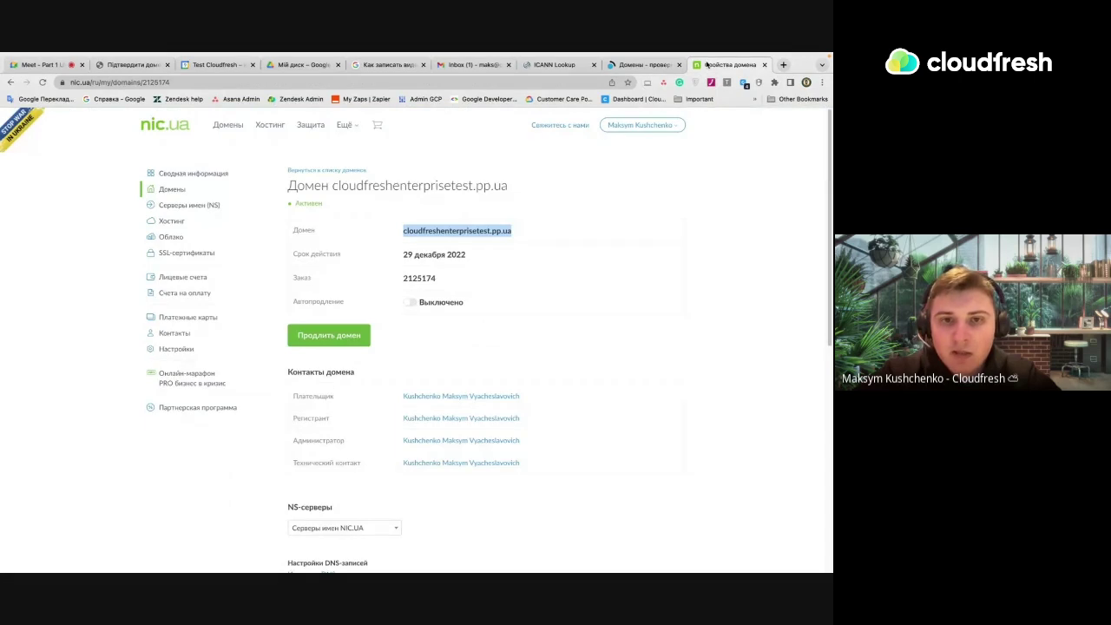
# Open the domain's DNS records page and switch it into edit mode
pyautogui.scroll(-5, 565, 282)
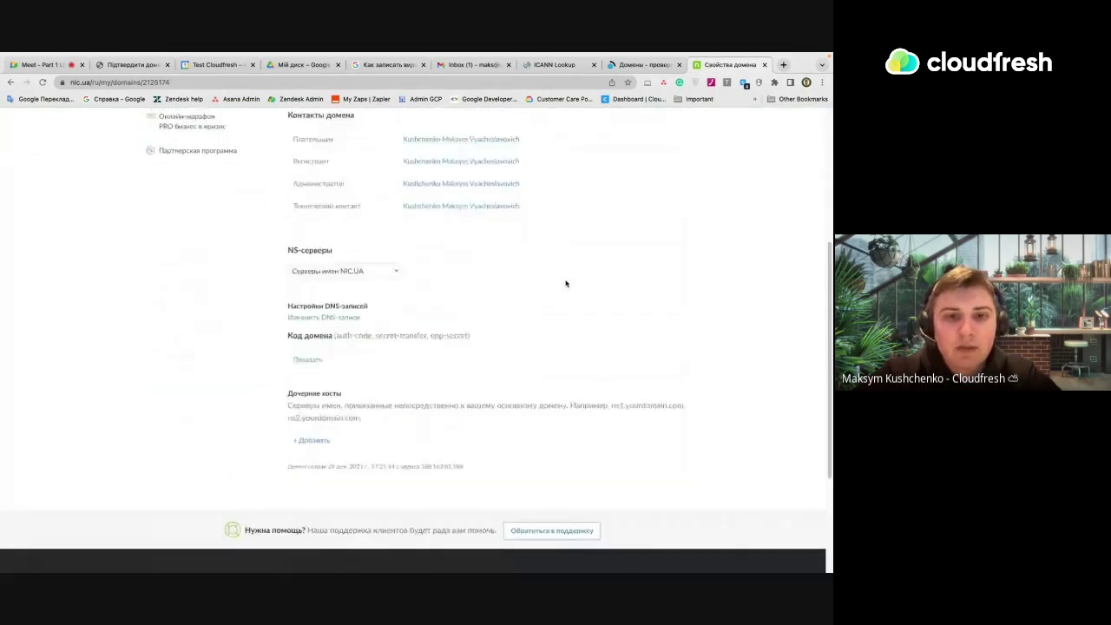
pyautogui.scroll(1, 566, 282)
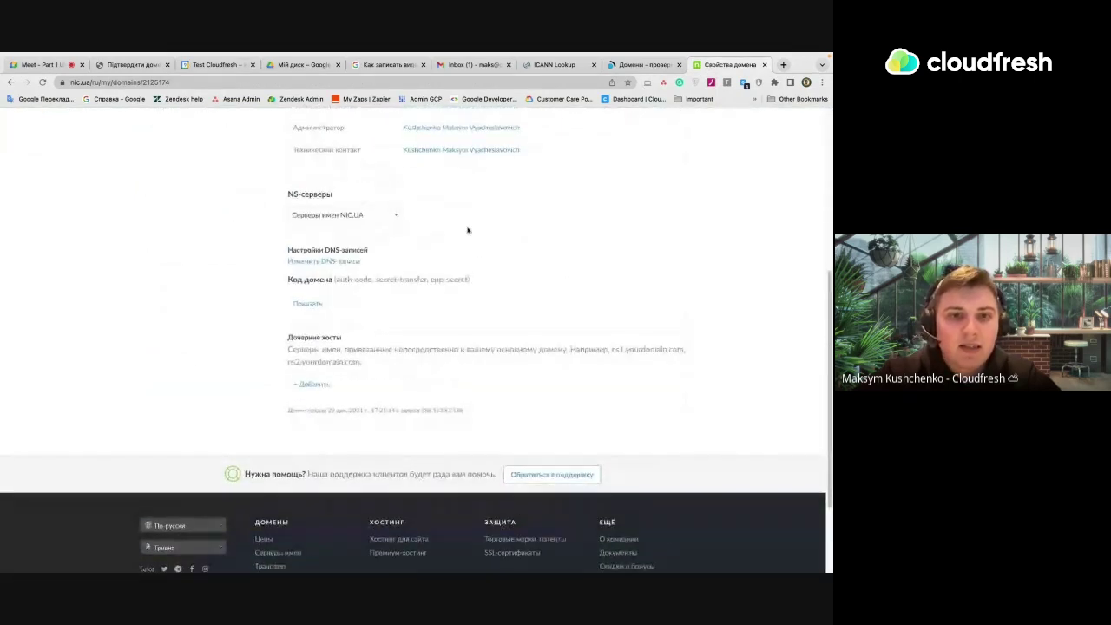
pyautogui.moveTo(287, 251); pyautogui.dragTo(396, 253)
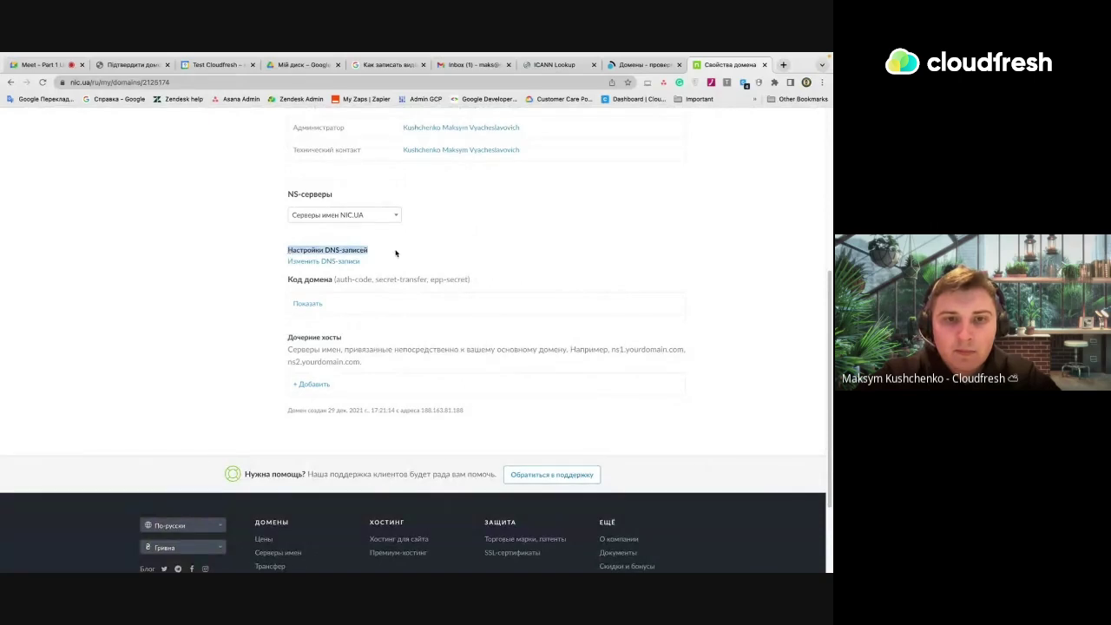
pyautogui.click(339, 262)
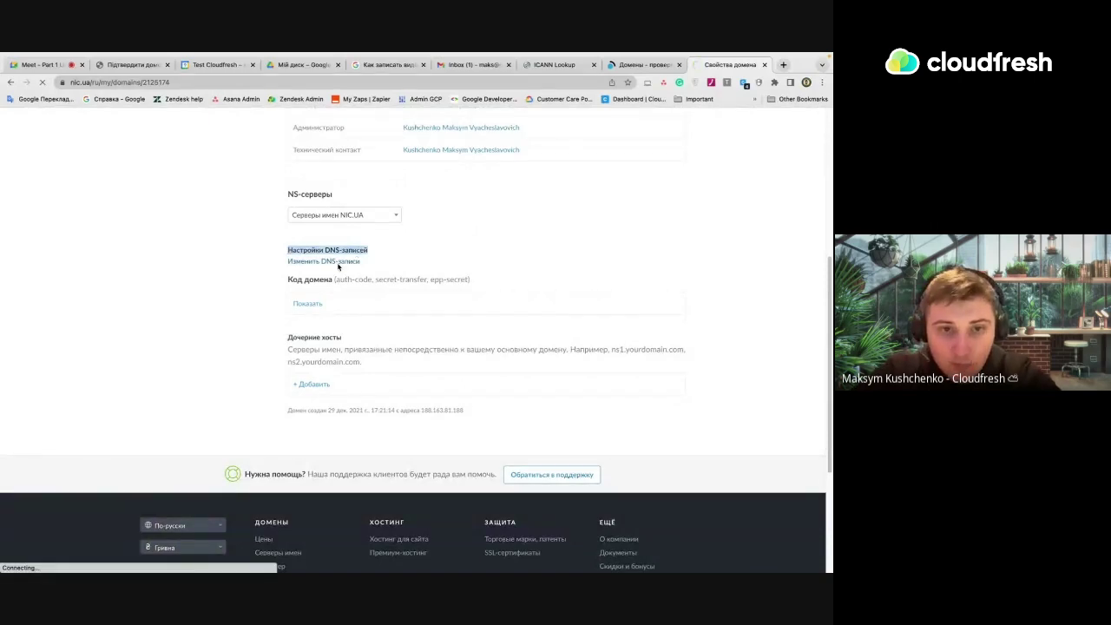
pyautogui.scroll(-5, 476, 215)
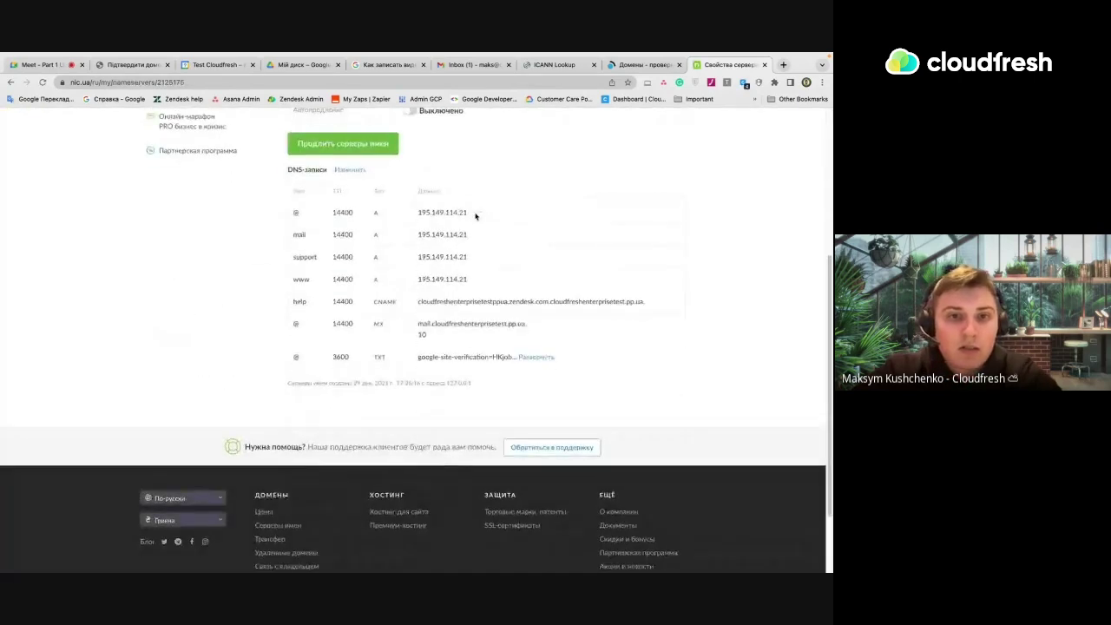
pyautogui.scroll(5, 476, 215)
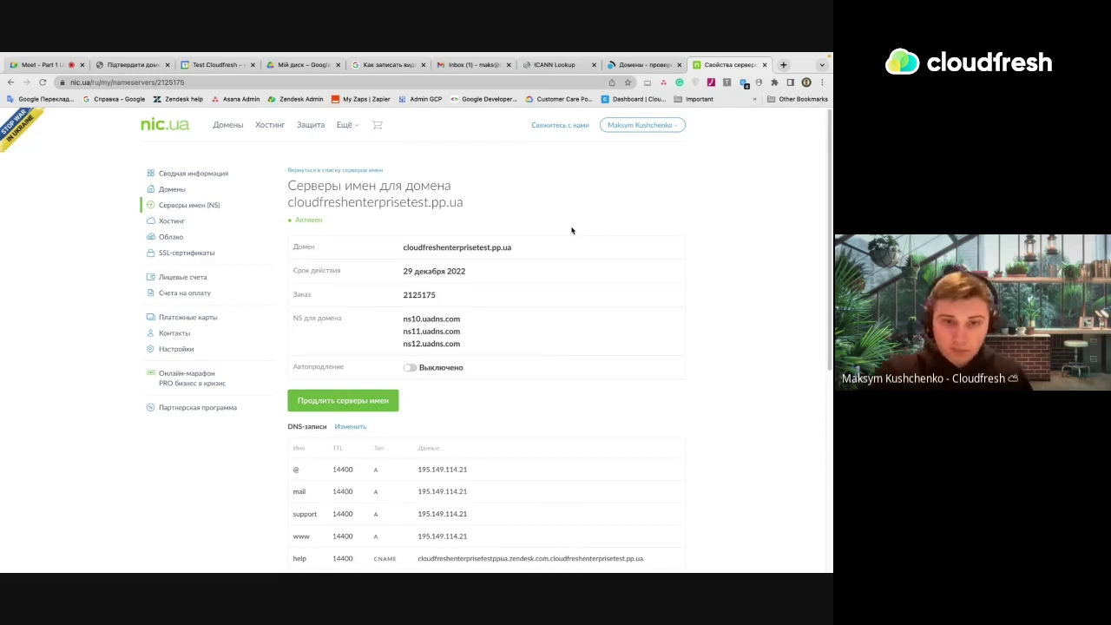
pyautogui.scroll(-5, 572, 230)
pyautogui.scroll(2, 571, 254)
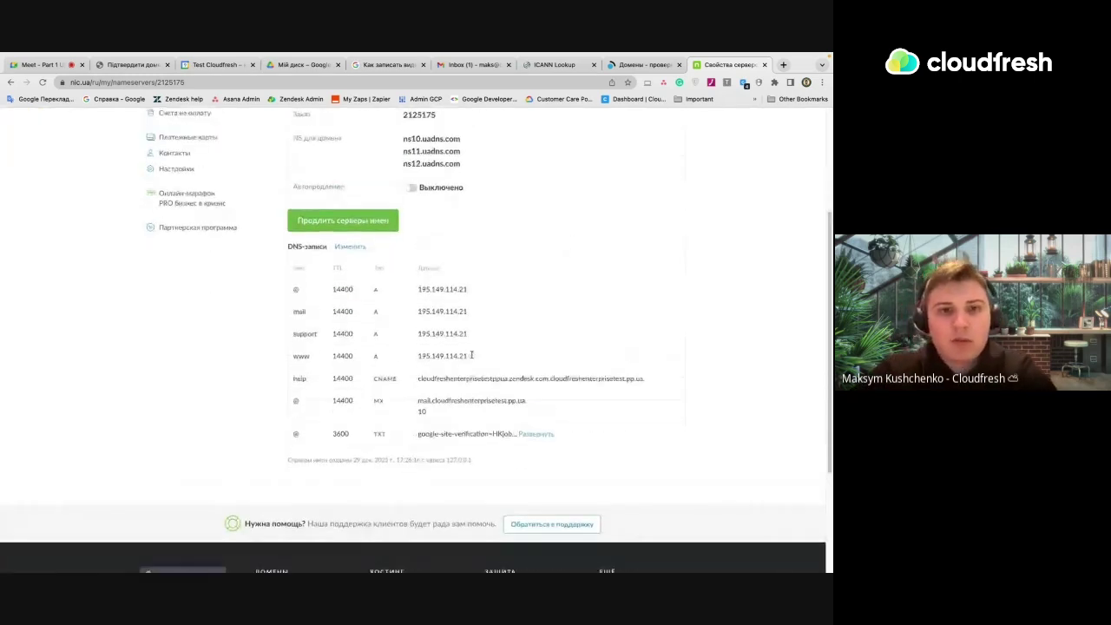
pyautogui.click(348, 316)
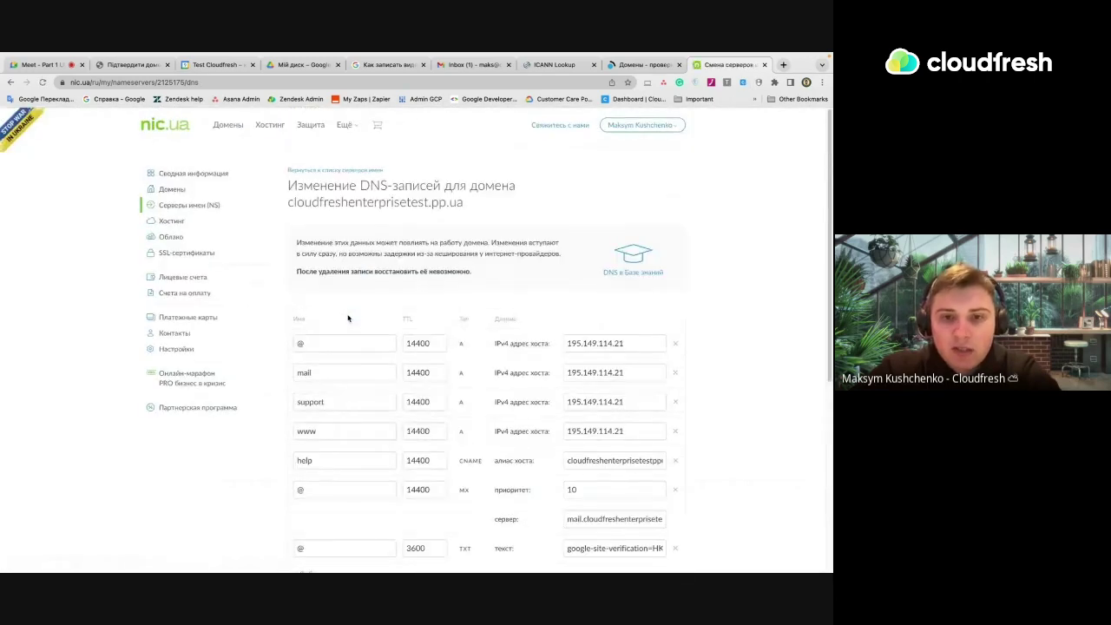
# Add a new TXT record row named @ with TTL 14400
pyautogui.scroll(-5, 351, 319)
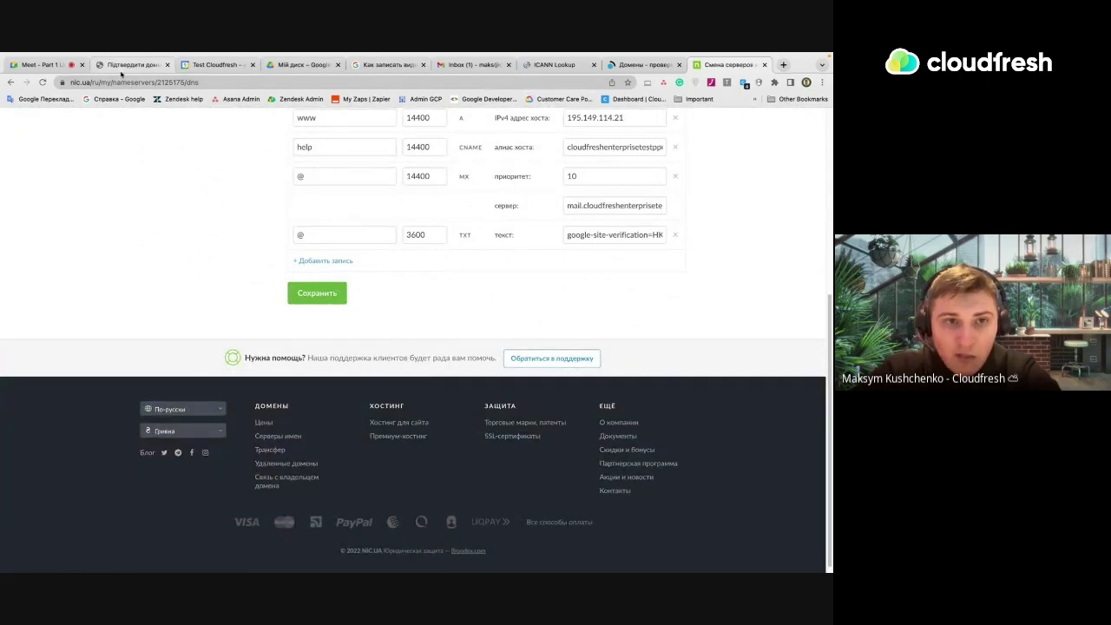
pyautogui.click(314, 260)
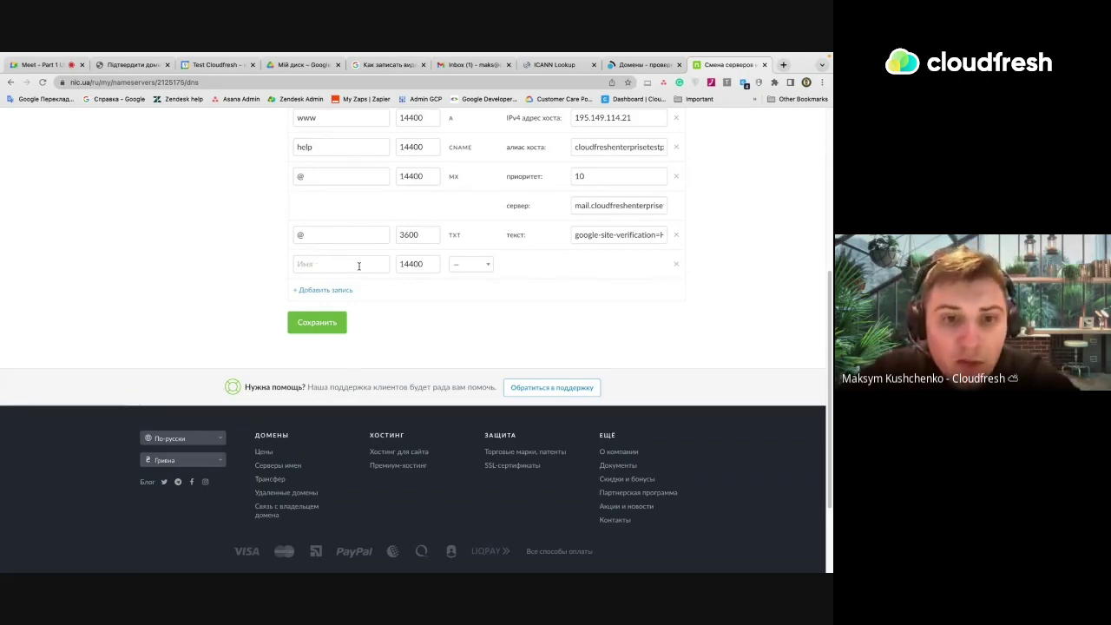
pyautogui.click(473, 266)
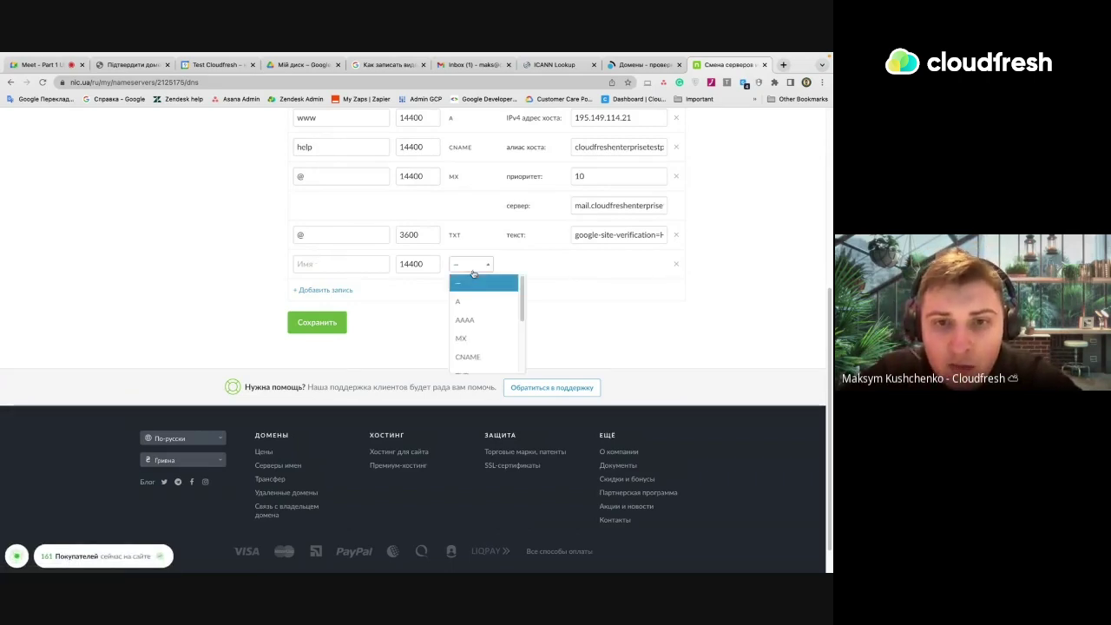
pyautogui.scroll(-2, 473, 296)
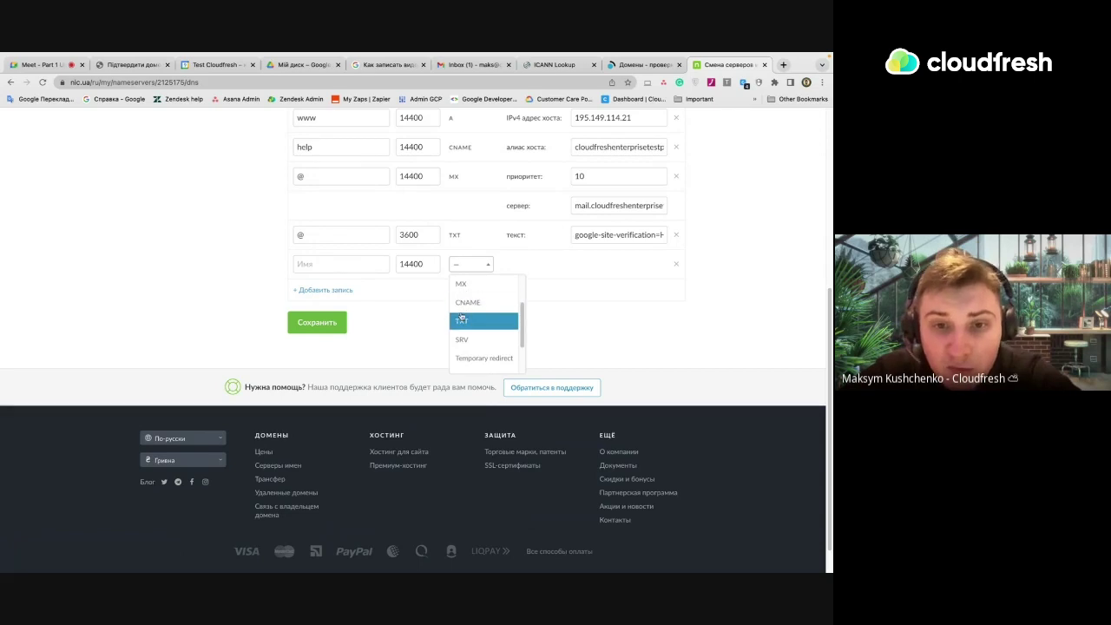
pyautogui.click(461, 320)
pyautogui.scroll(1, 461, 317)
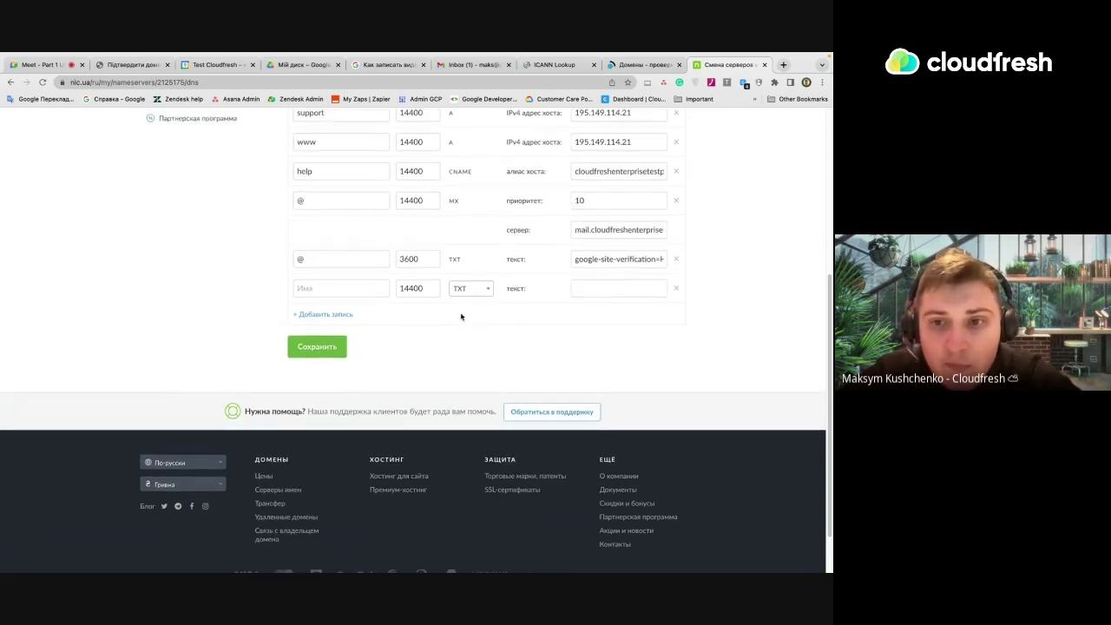
pyautogui.click(338, 283)
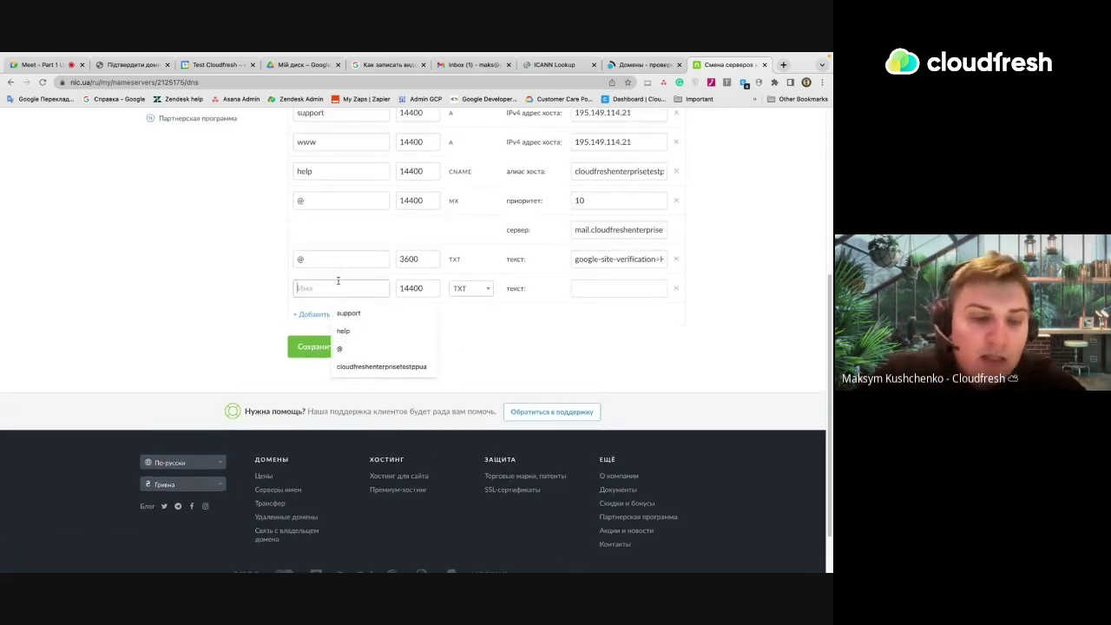
pyautogui.click(340, 348)
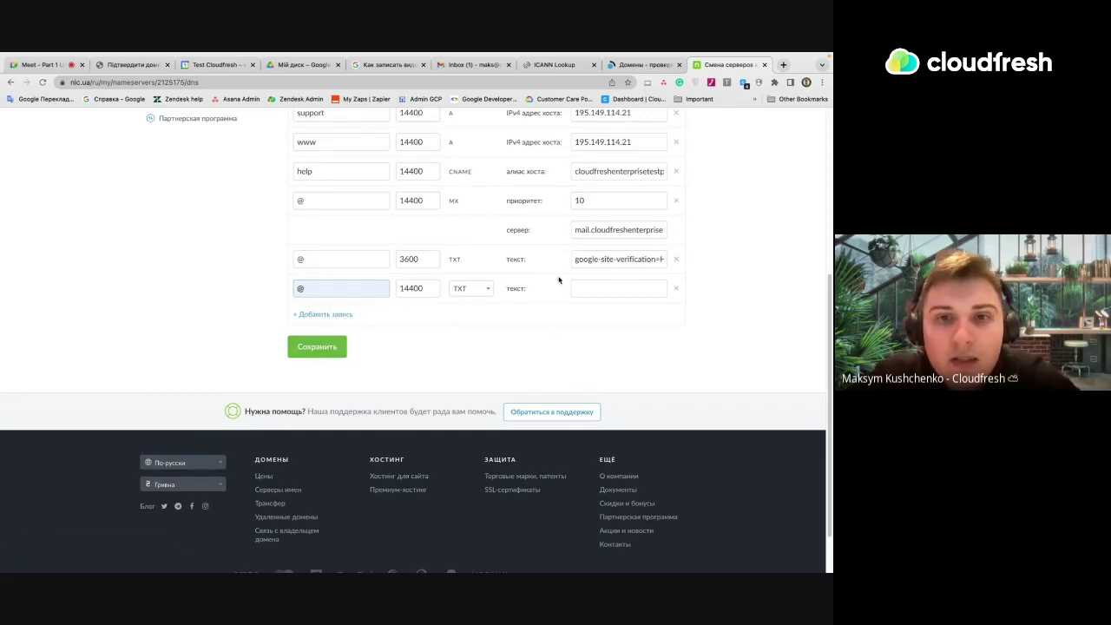
# Copy the Google site-verification code and paste it into the TXT record's text field
pyautogui.click(121, 65)
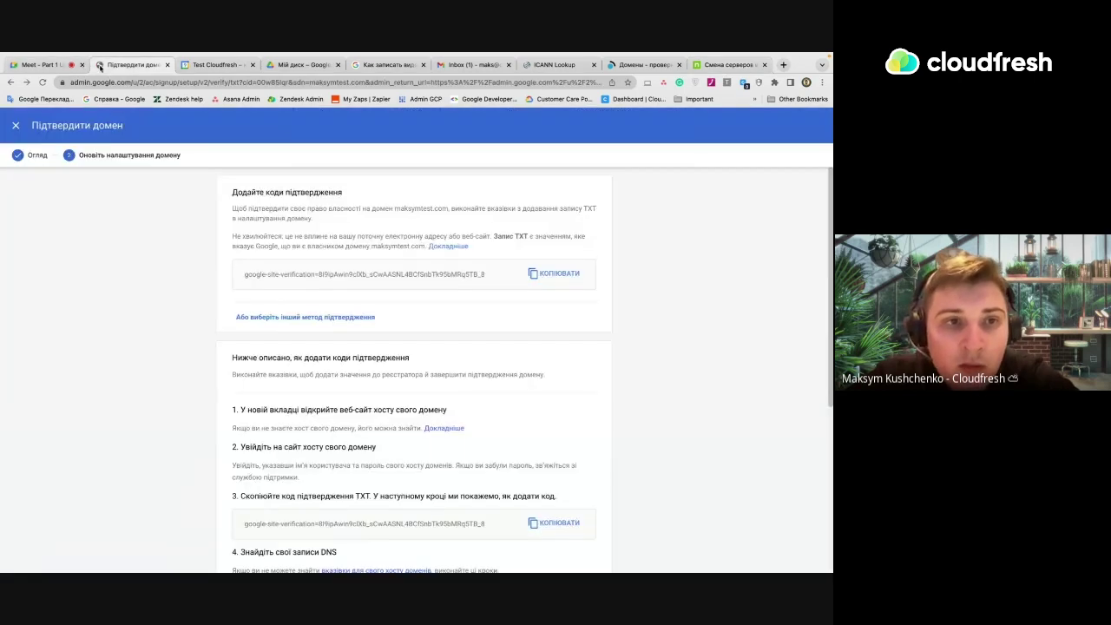
pyautogui.click(554, 274)
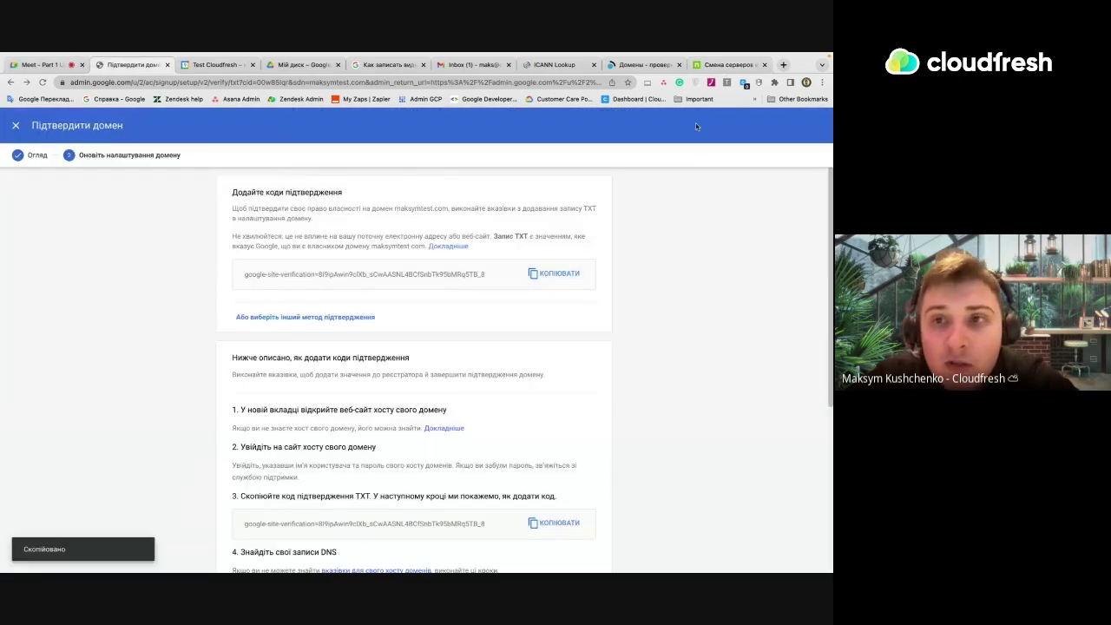
pyautogui.click(708, 66)
pyautogui.click(603, 286)
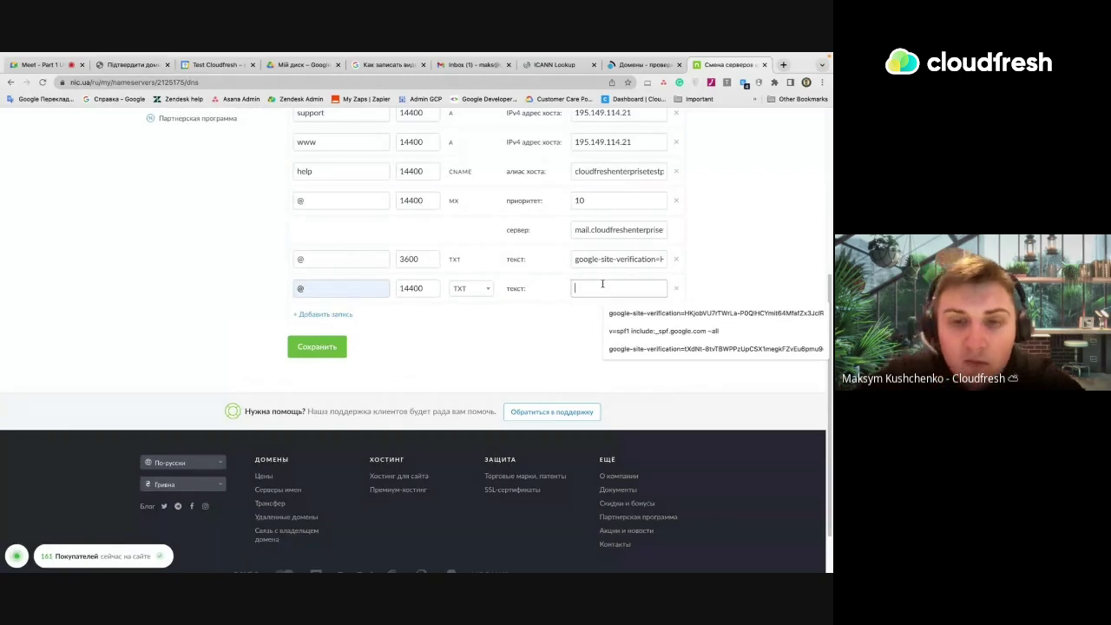
pyautogui.press('super+v')
# Confirm the new record's type remains TXT
pyautogui.scroll(3, 532, 390)
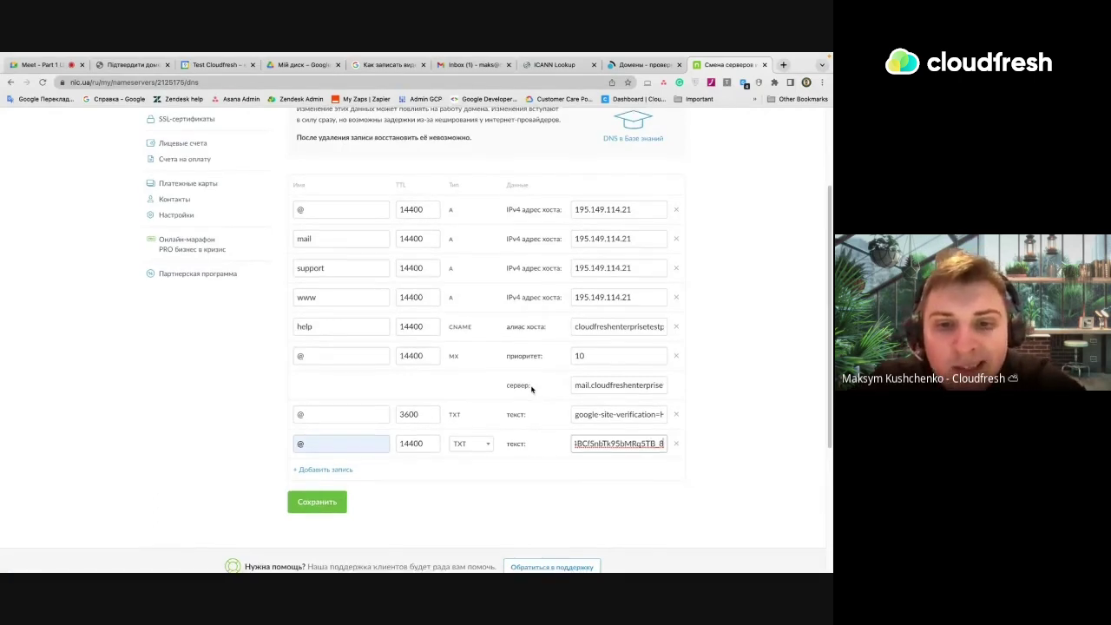
pyautogui.scroll(-2, 533, 389)
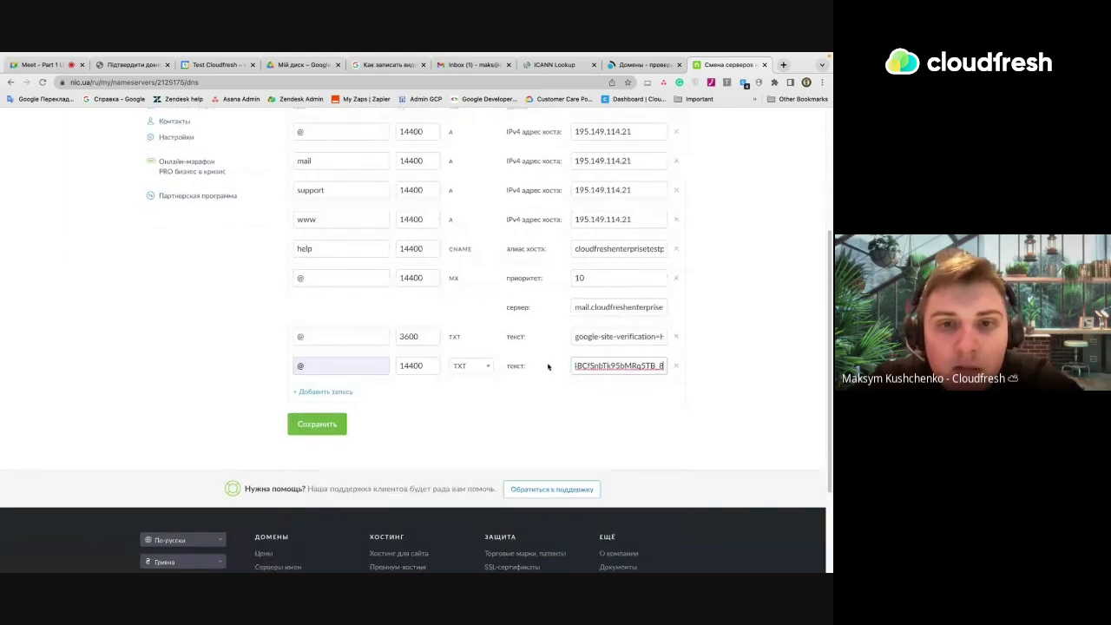
pyautogui.scroll(-1, 518, 351)
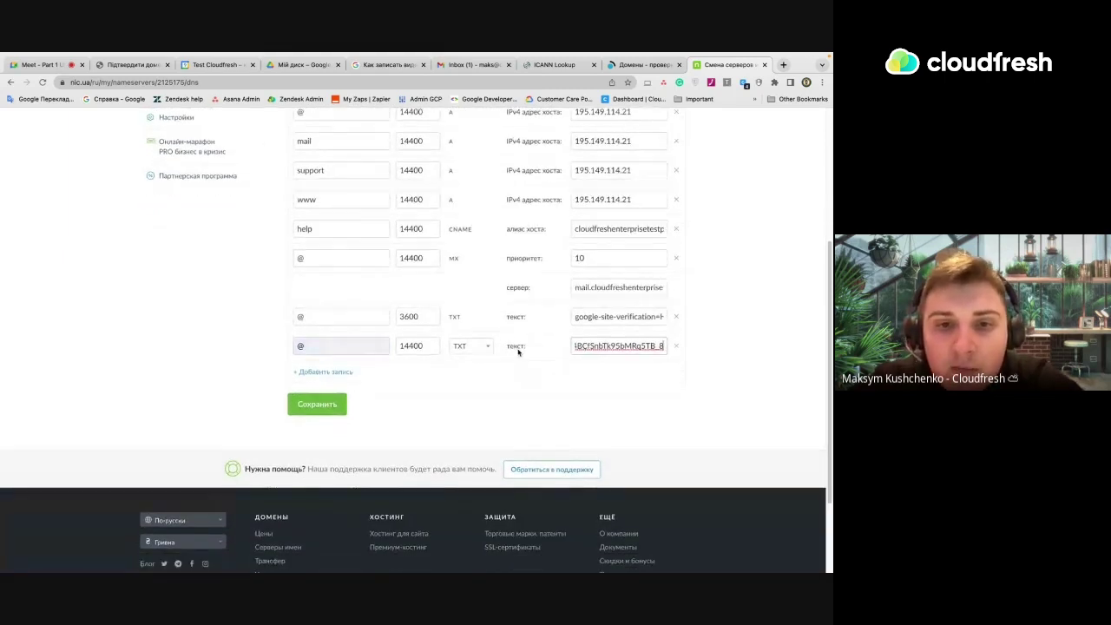
pyautogui.click(469, 347)
pyautogui.click(485, 374)
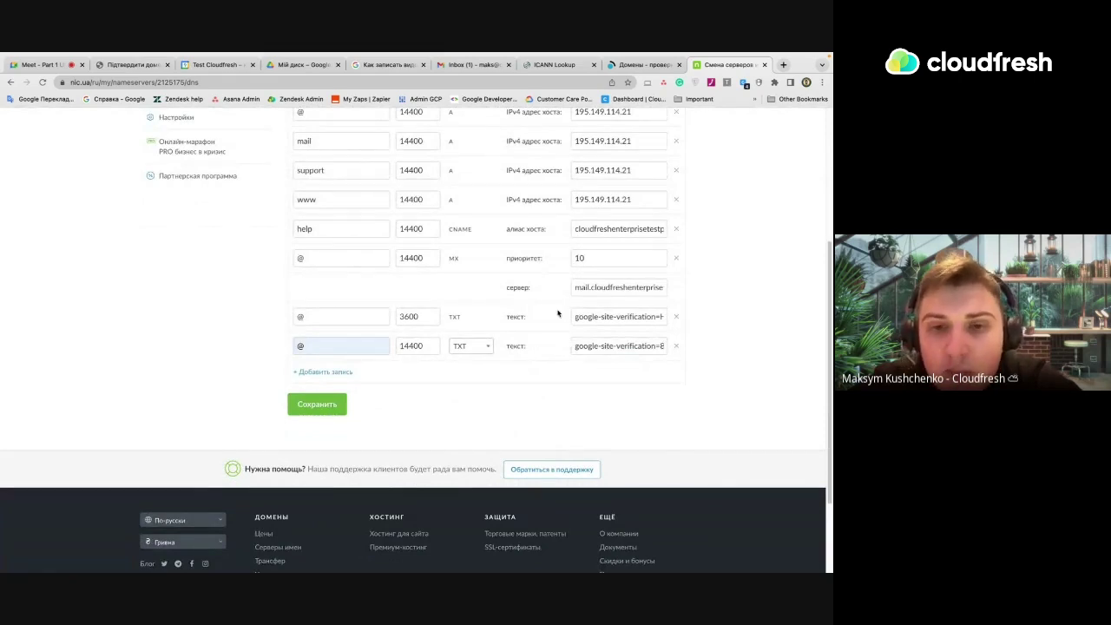
pyautogui.moveTo(504, 343); pyautogui.dragTo(545, 345)
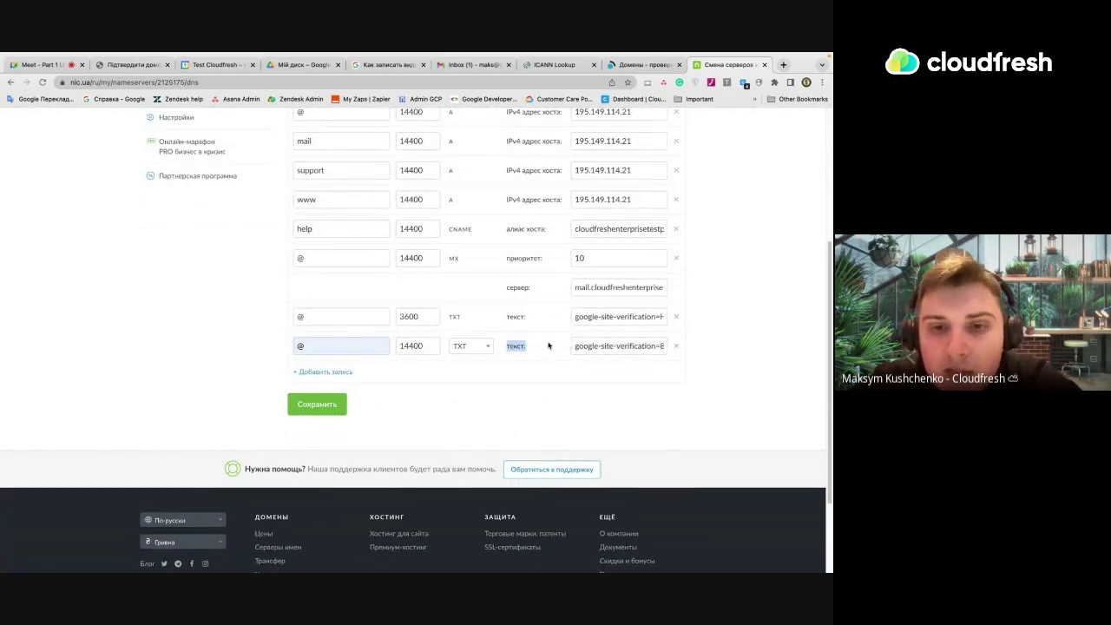
pyautogui.click(549, 346)
pyautogui.moveTo(509, 352); pyautogui.dragTo(548, 353)
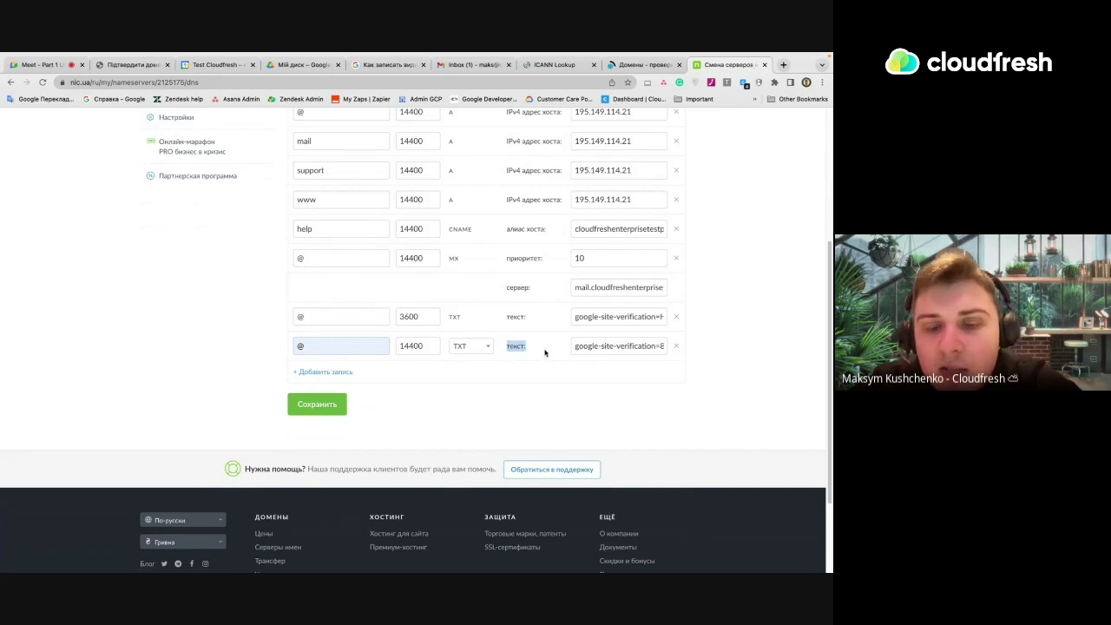
pyautogui.click(547, 353)
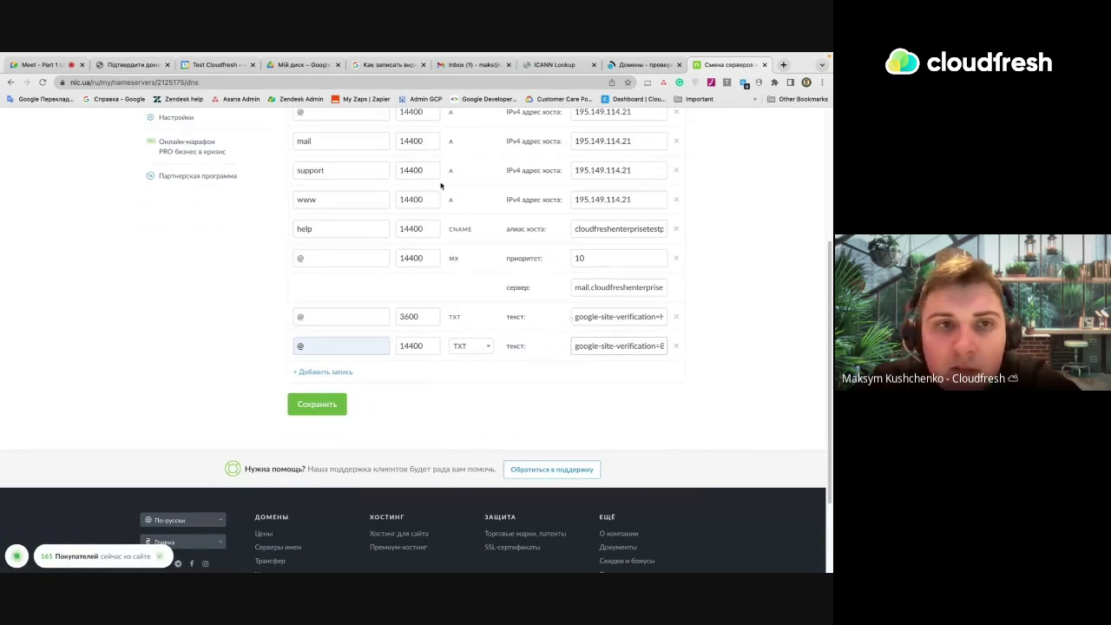
# Compare the pasted value with Google's code, then delete @ from the record name
pyautogui.click(139, 66)
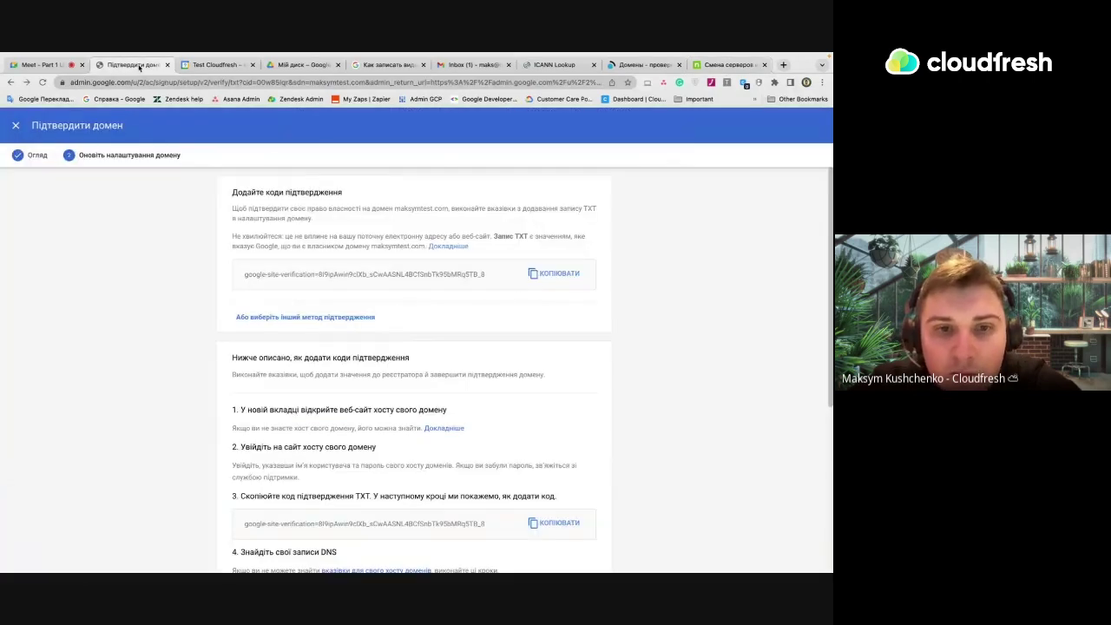
pyautogui.tripleClick(363, 275)
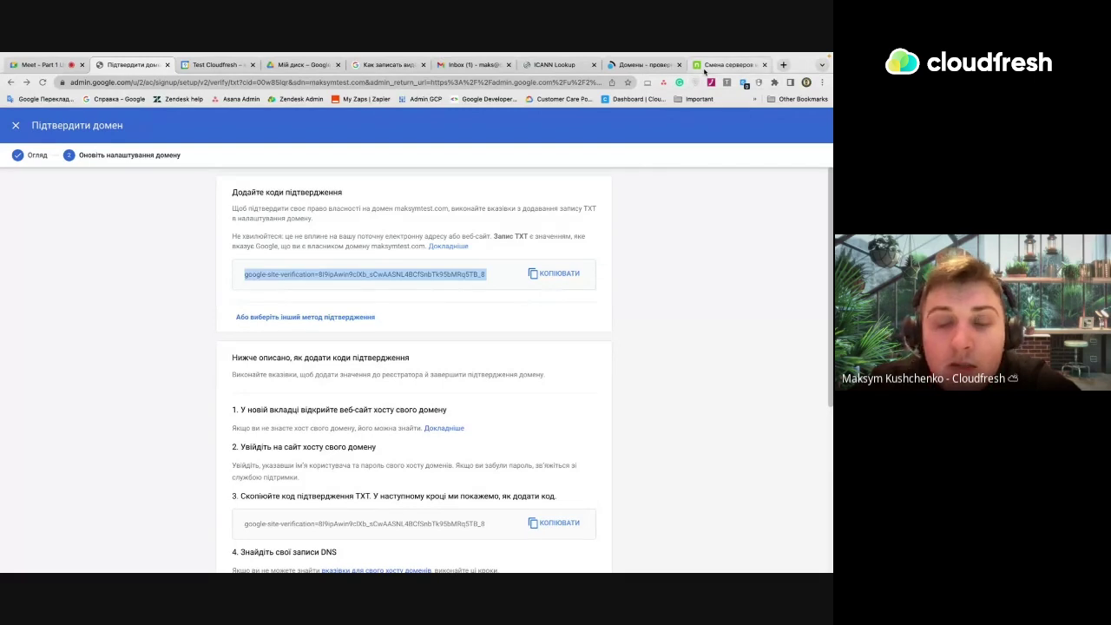
pyautogui.click(705, 72)
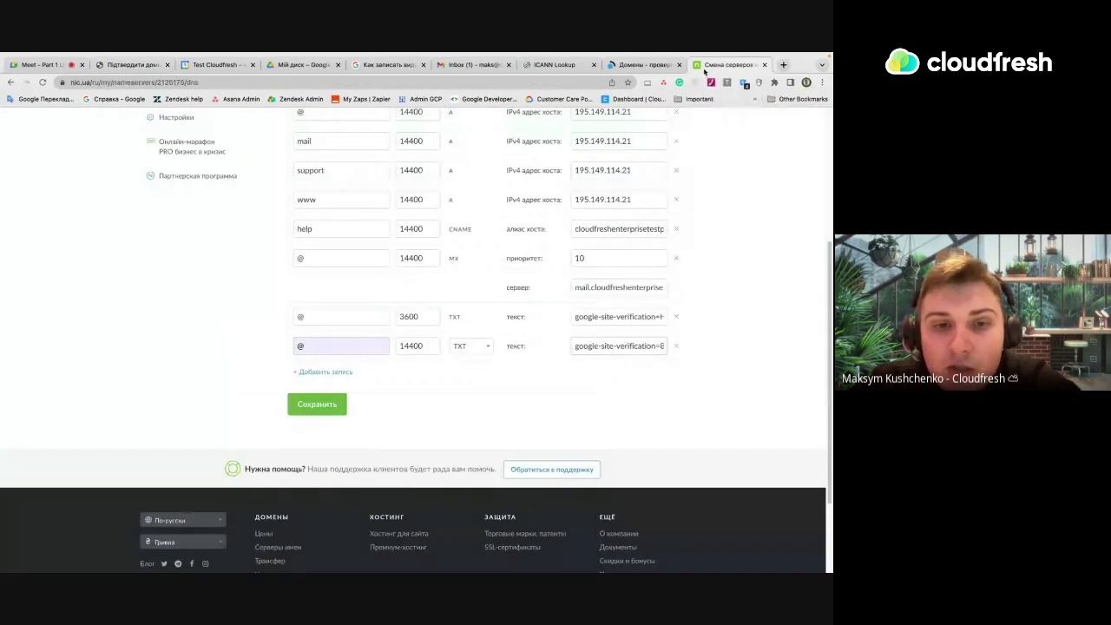
pyautogui.click(353, 343)
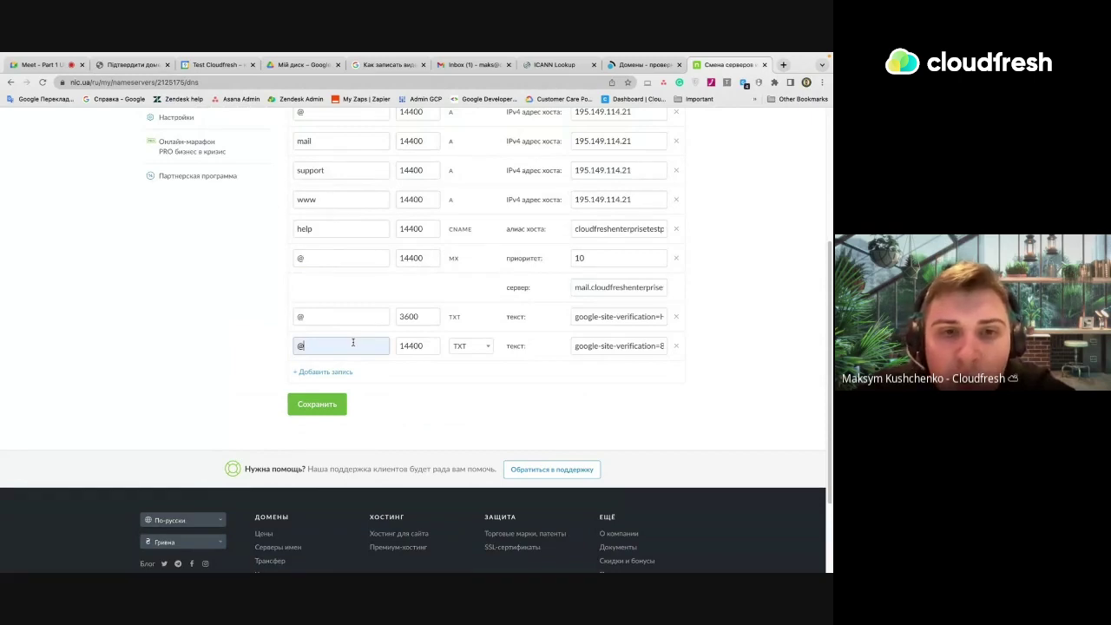
pyautogui.press('BackSpace')
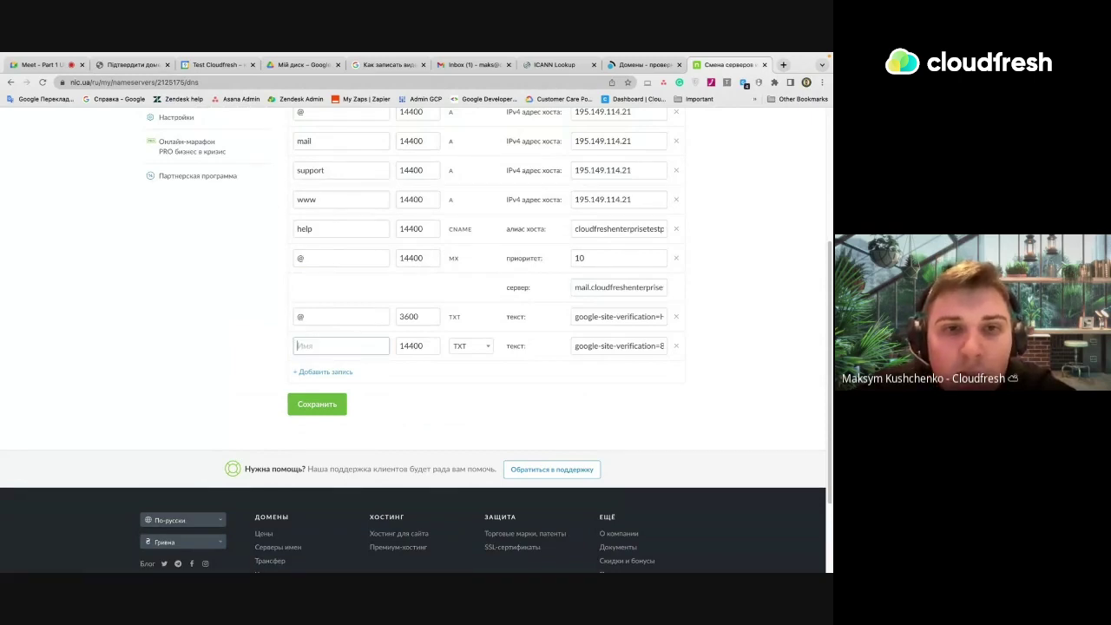
pyautogui.scroll(5, 296, 198)
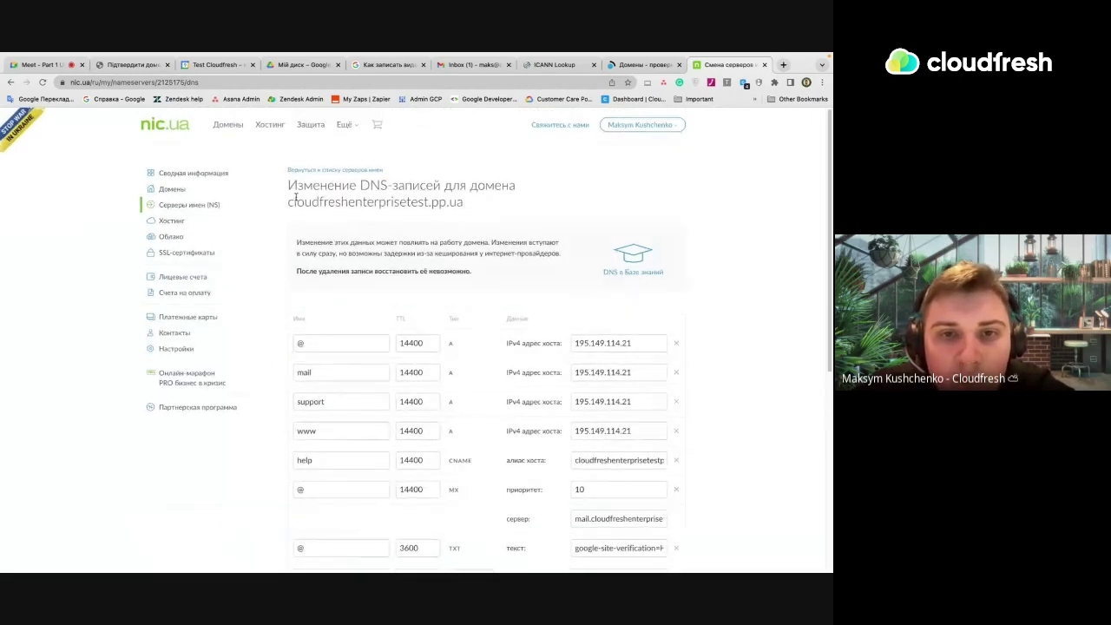
pyautogui.tripleClick(296, 198)
pyautogui.doubleClick(357, 201)
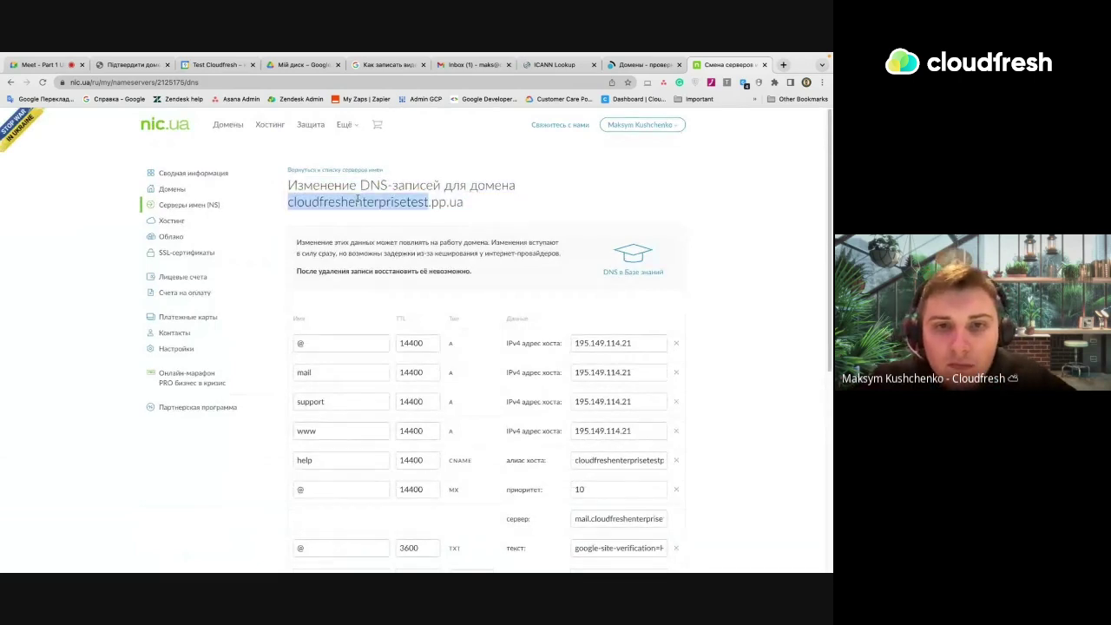
pyautogui.click(412, 214)
pyautogui.tripleClick(464, 202)
pyautogui.click(280, 209)
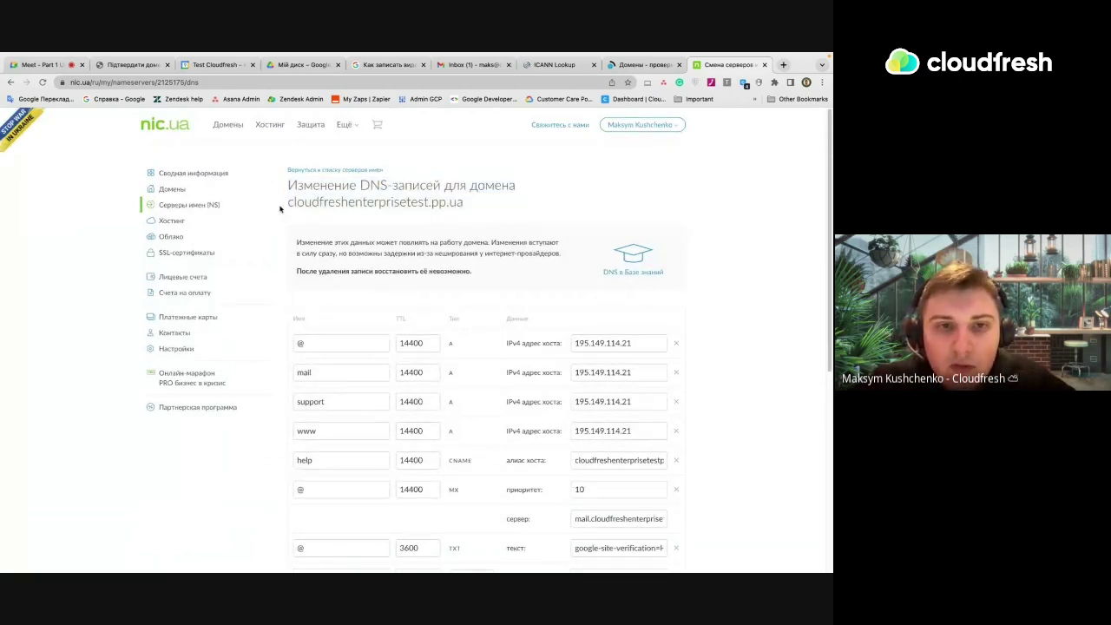
pyautogui.moveTo(291, 204); pyautogui.dragTo(512, 206)
pyautogui.hotkey('ctrl', 'c')
pyautogui.scroll(-5, 509, 208)
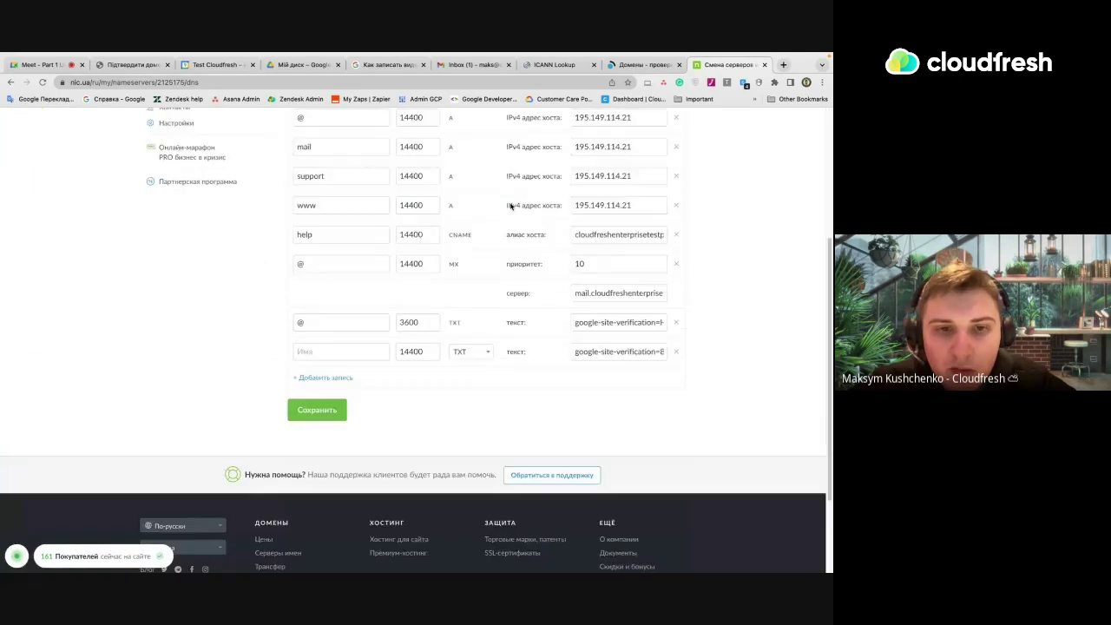
pyautogui.click(323, 228)
pyautogui.hotkey('ctrl', 'v')
pyautogui.scroll(1, 469, 285)
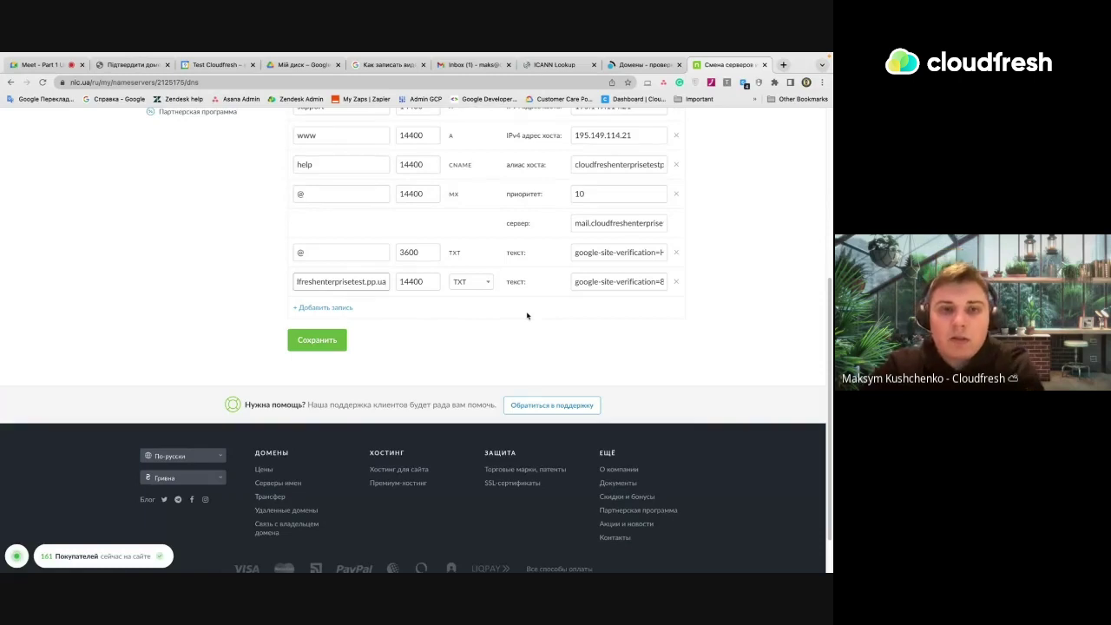
pyautogui.click(435, 281)
pyautogui.scroll(4, 434, 283)
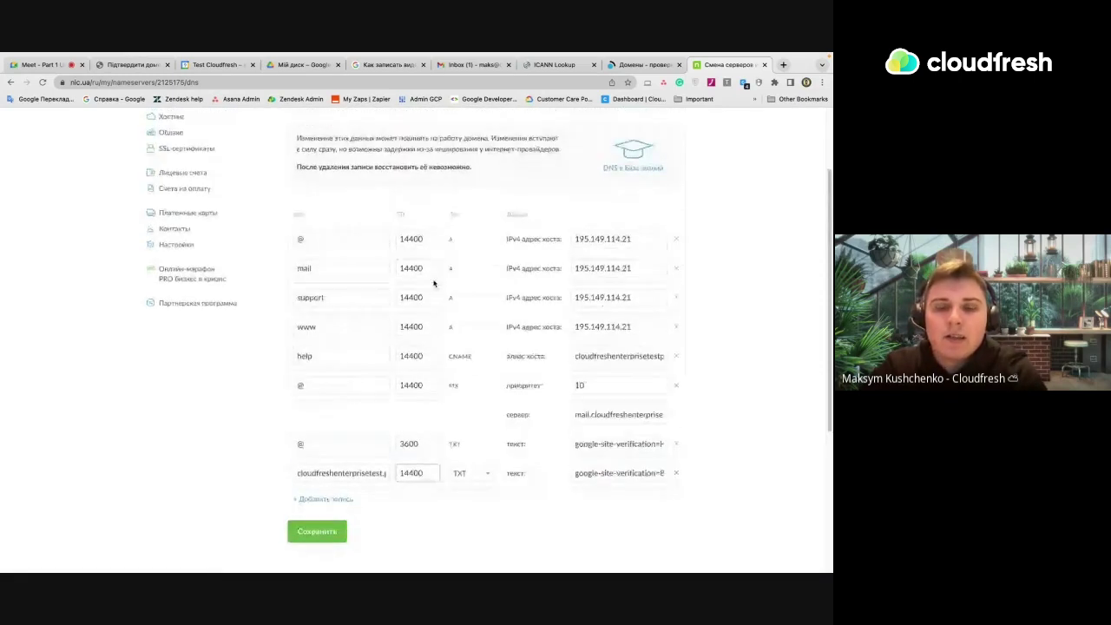
pyautogui.scroll(-3, 434, 283)
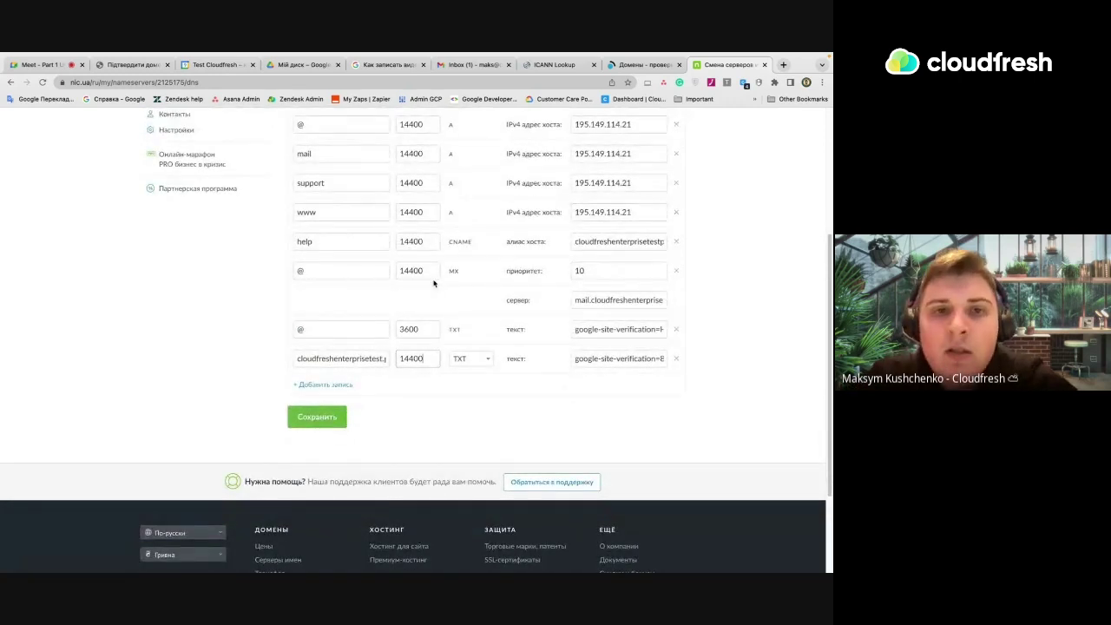
pyautogui.doubleClick(418, 357)
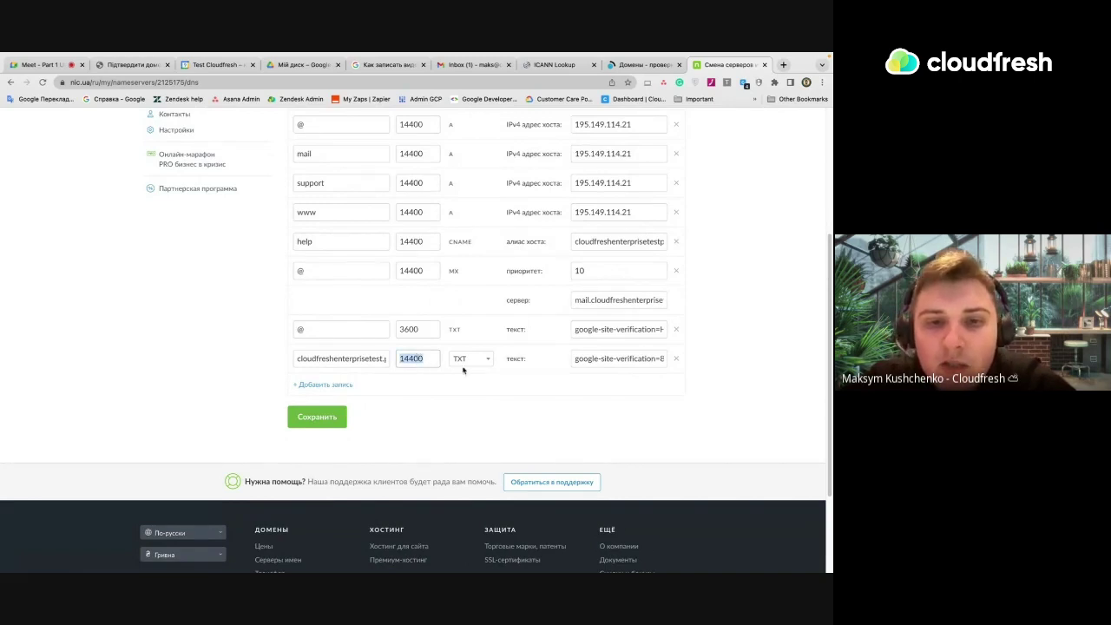
pyautogui.click(428, 356)
pyautogui.doubleClick(428, 356)
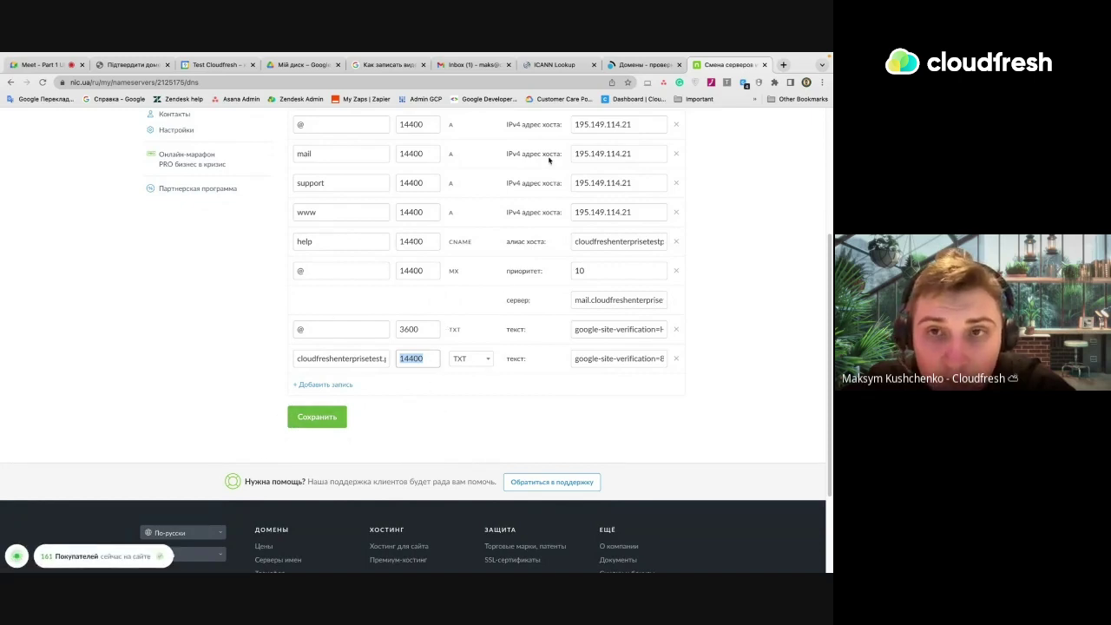
# Scroll through TXT verification steps 3–5, then close verification to return to Manage domains
pyautogui.click(152, 65)
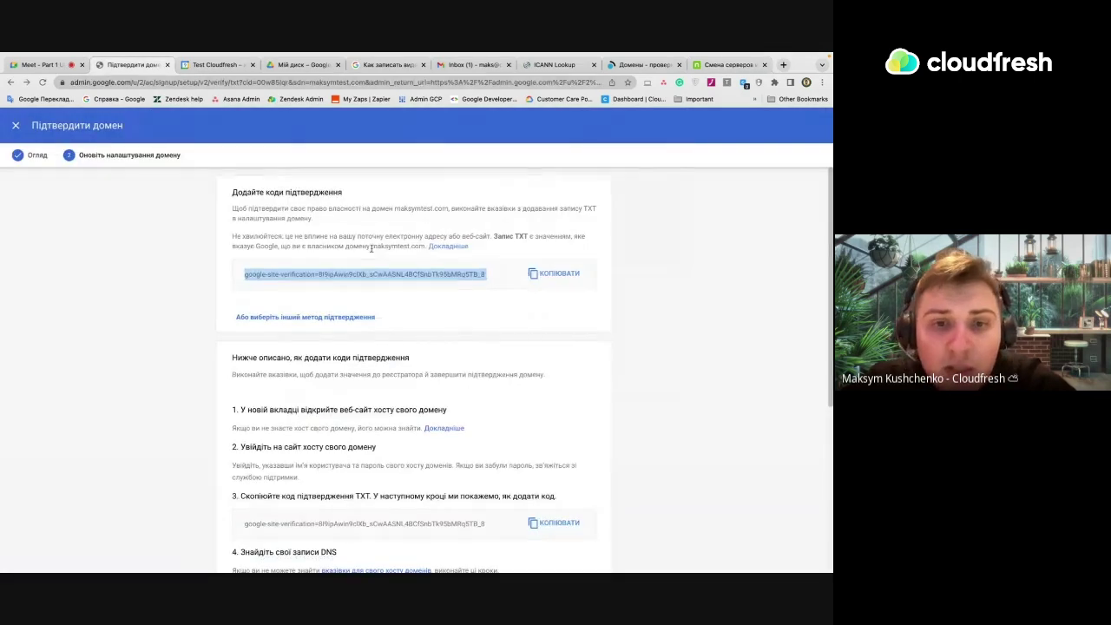
pyautogui.scroll(-4, 500, 397)
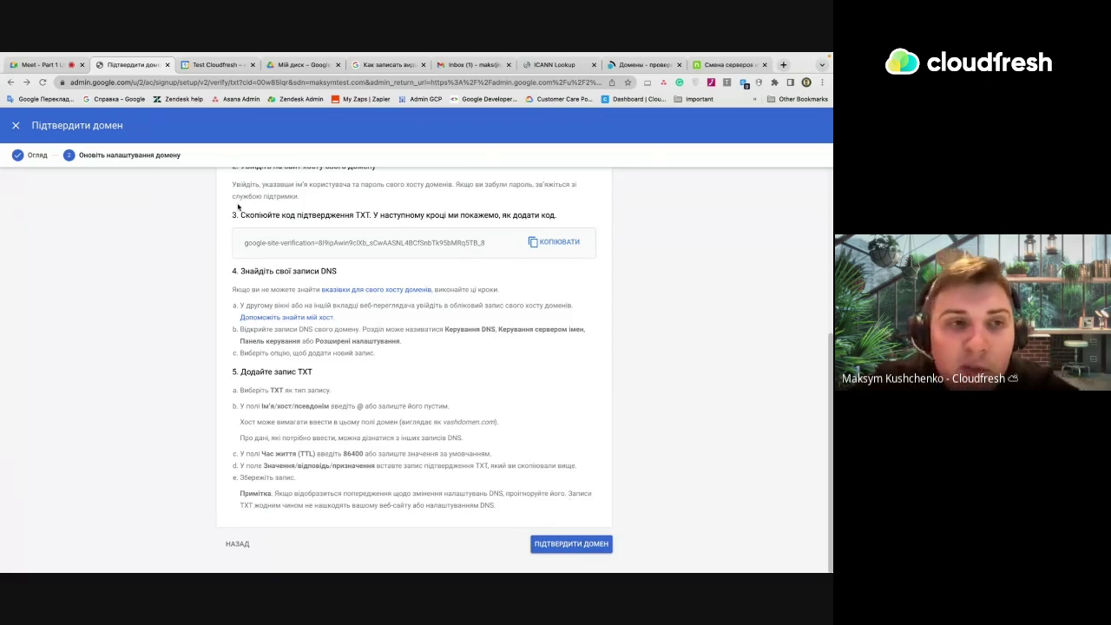
pyautogui.click(15, 127)
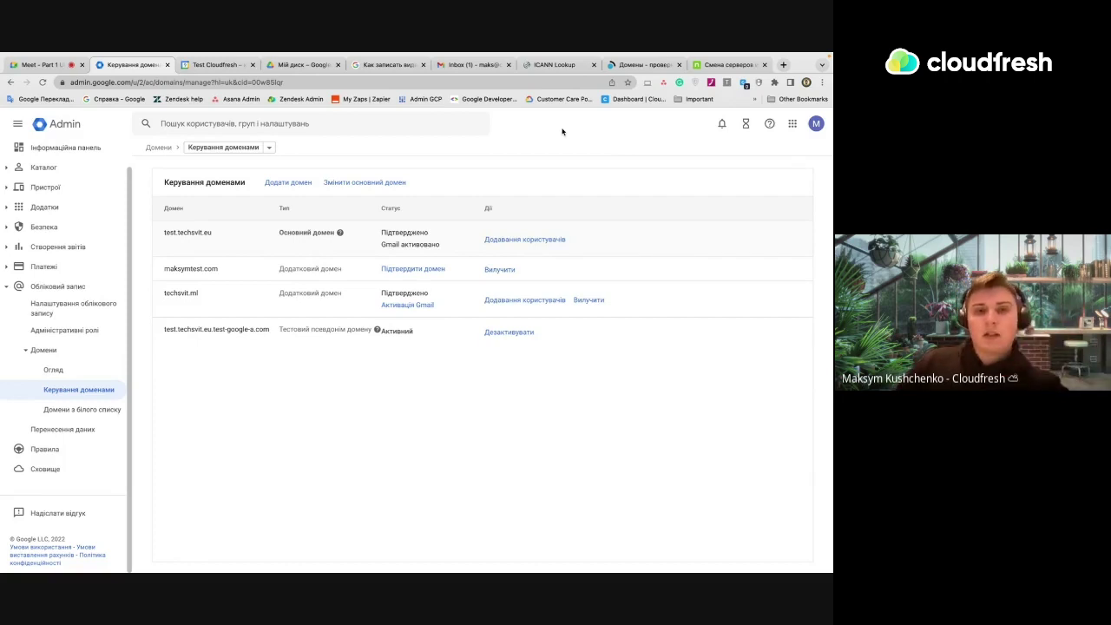
# Inspect test.techsvit.eu and maksymtest.com in the Admin Console domains table
pyautogui.moveTo(164, 233); pyautogui.dragTo(229, 233)
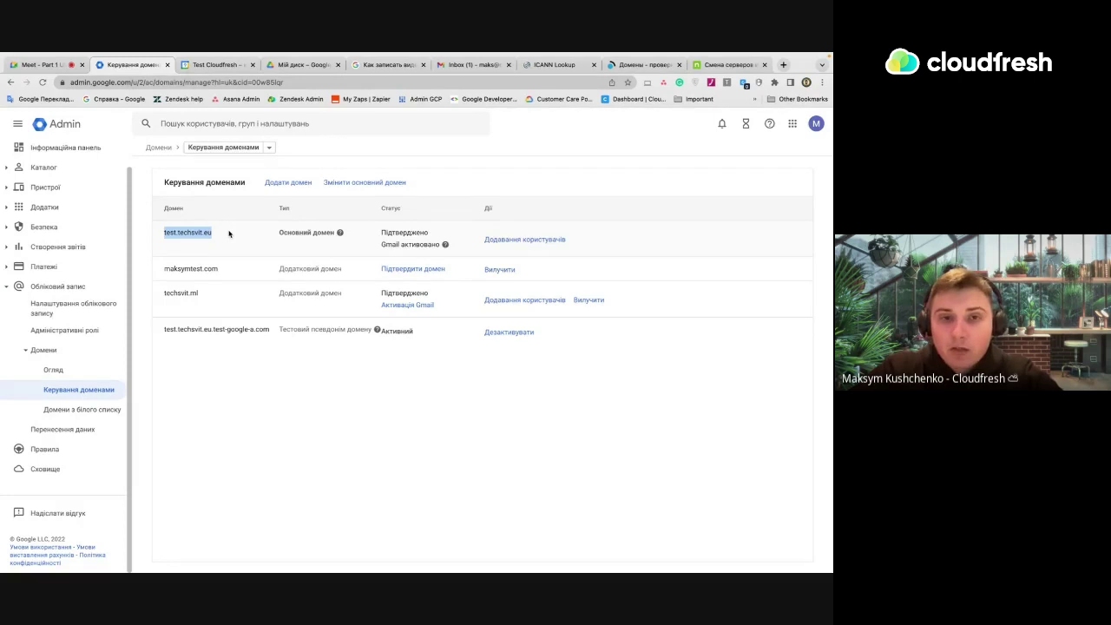
pyautogui.click(719, 68)
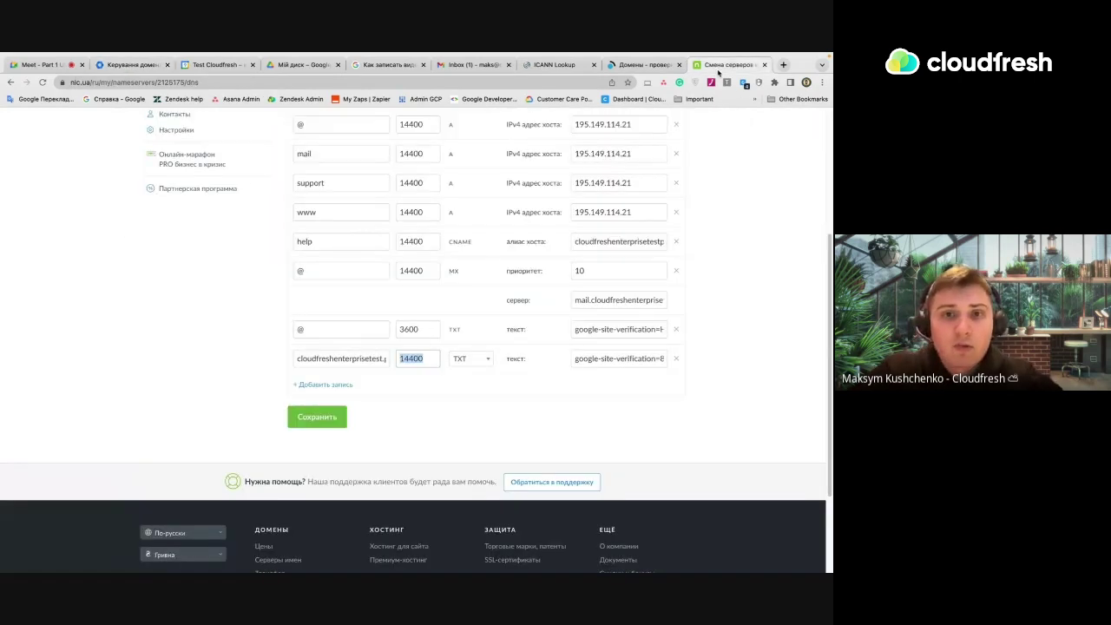
pyautogui.click(150, 68)
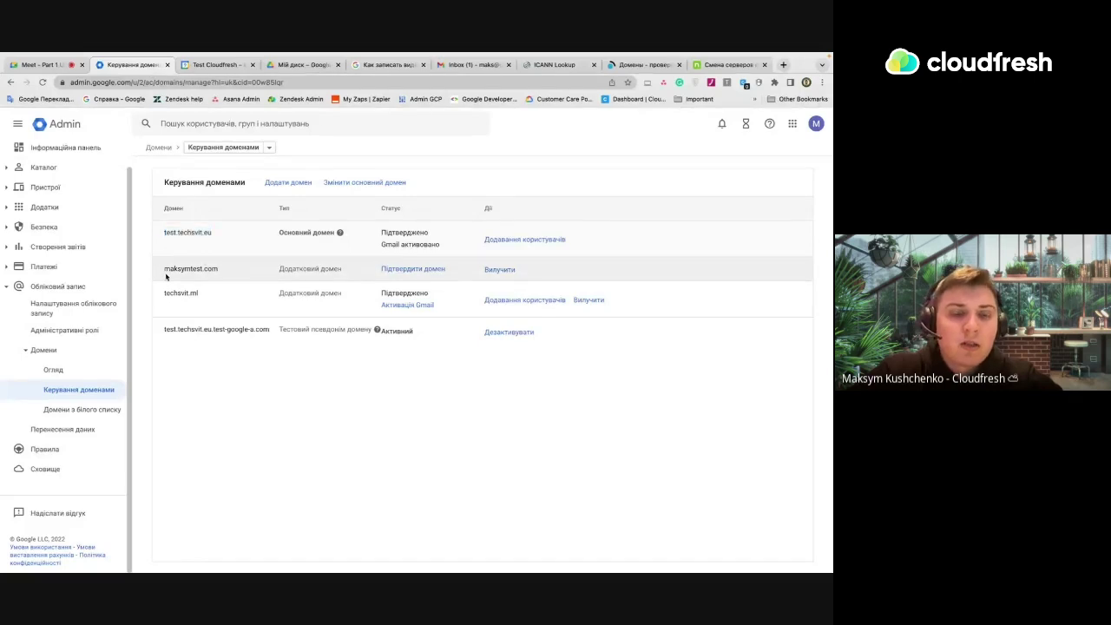
pyautogui.moveTo(165, 269); pyautogui.dragTo(219, 269)
pyautogui.doubleClick(195, 268)
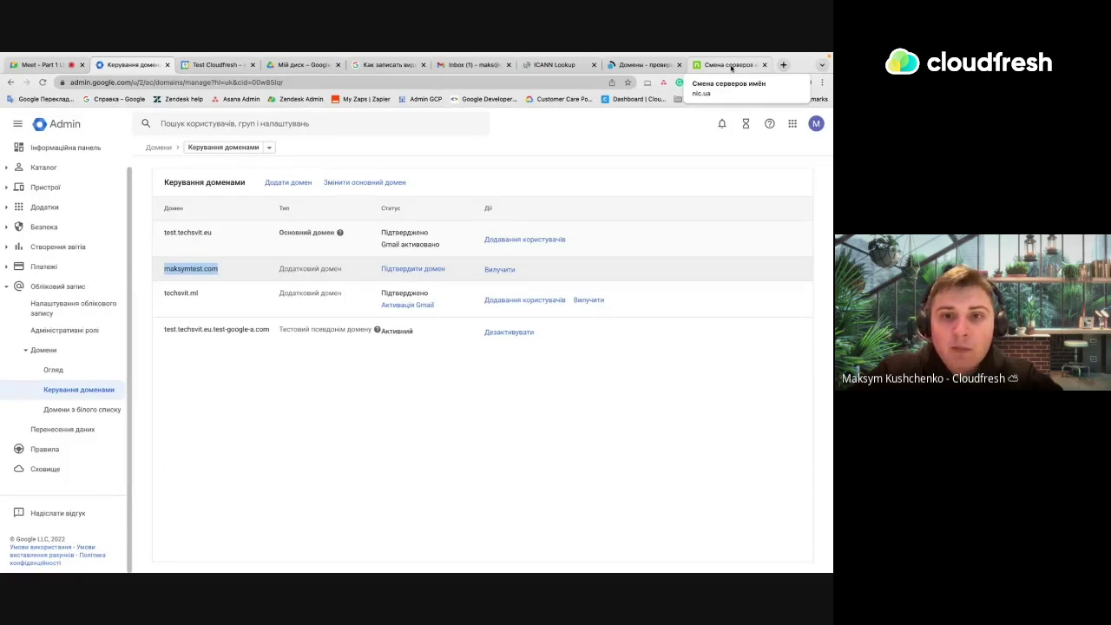
# Return to the nic.ua DNS records editor and open a new tab
pyautogui.click(732, 66)
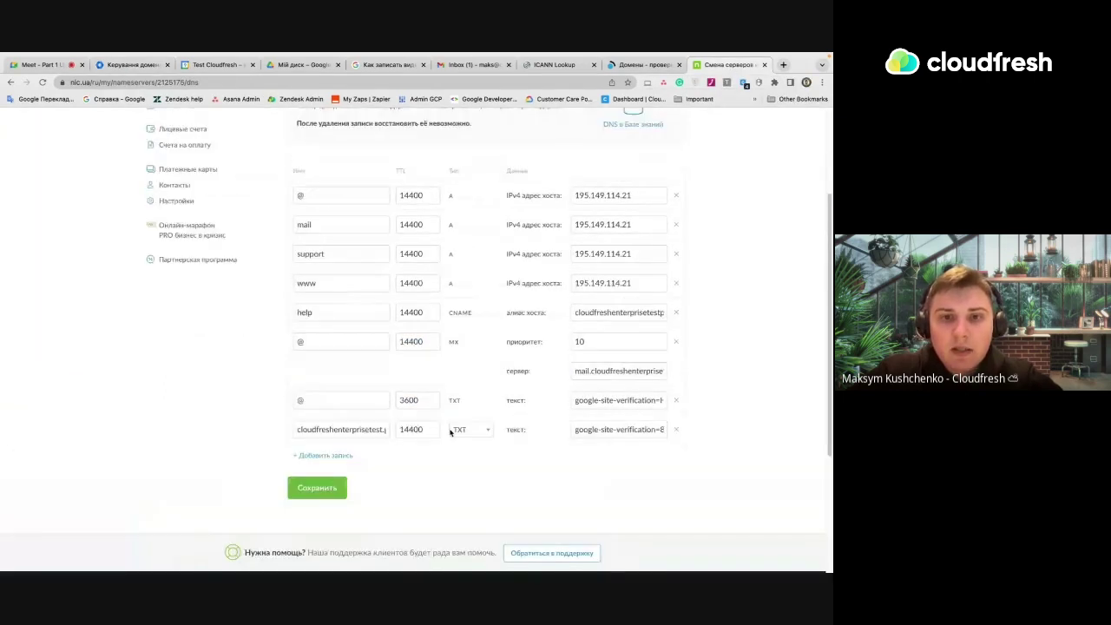
pyautogui.scroll(-2, 452, 399)
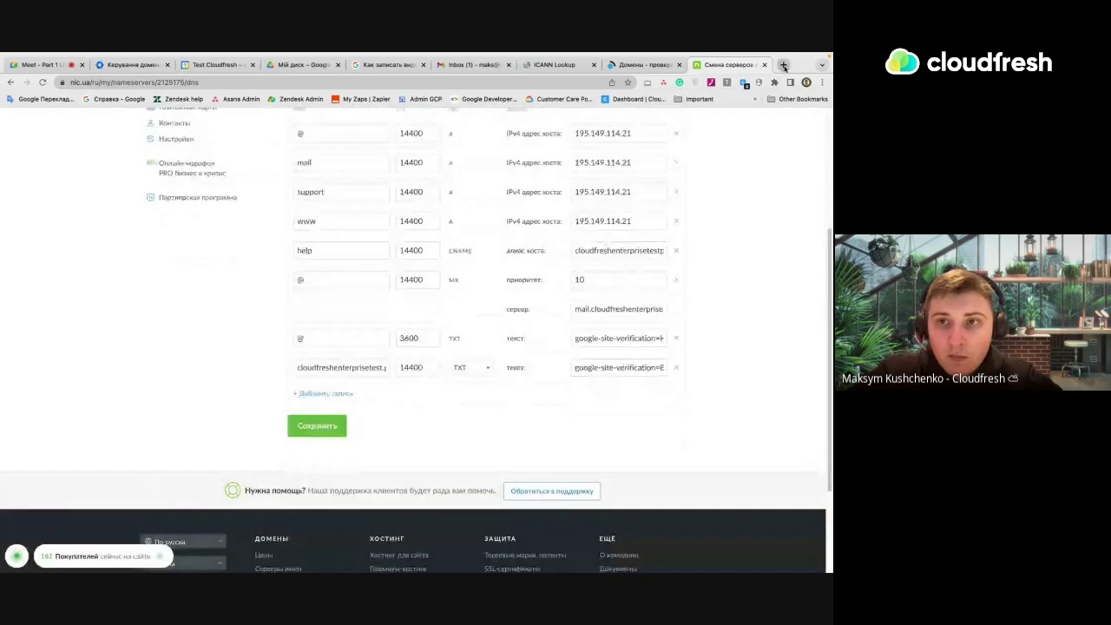
pyautogui.click(784, 65)
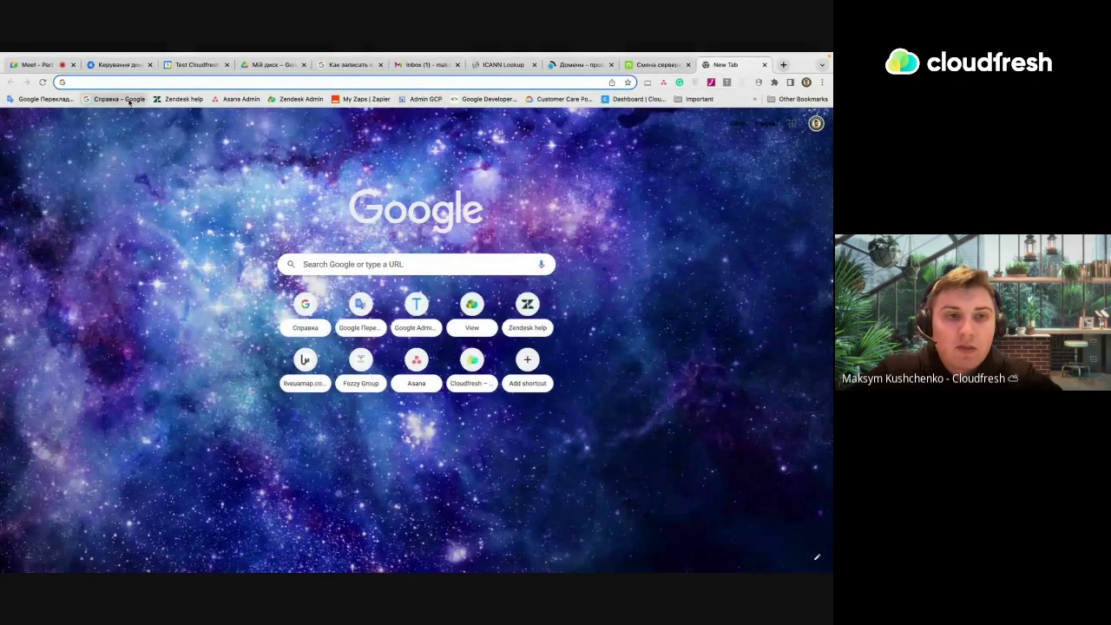
# Post the support.google.com Help page link in the Meet call chat and return to Google Help
pyautogui.click(119, 99)
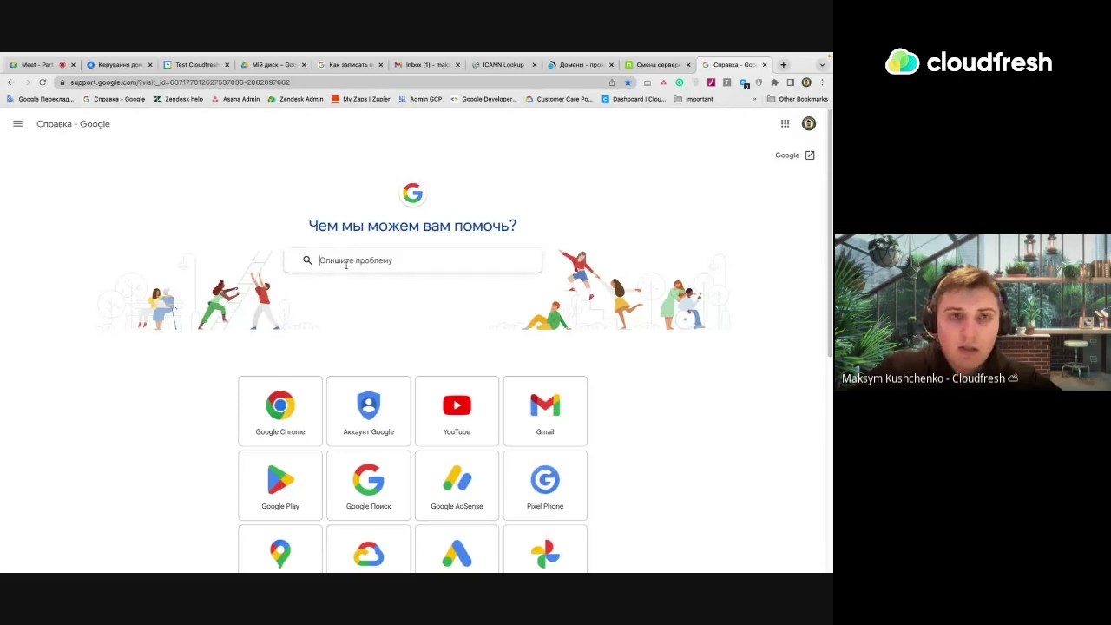
pyautogui.click(190, 82)
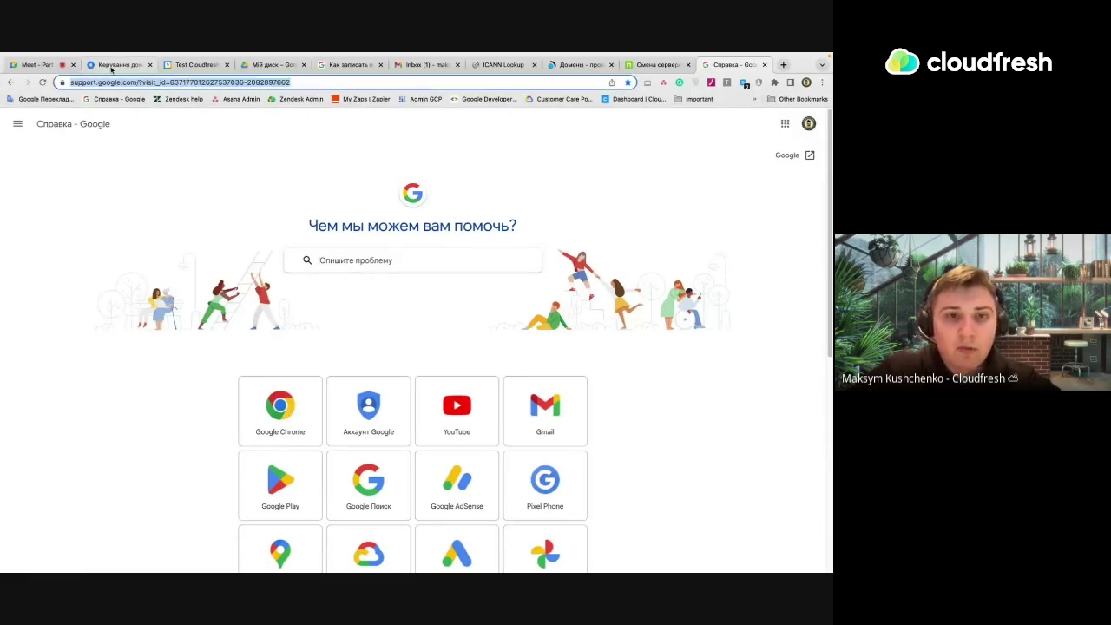
pyautogui.click(54, 70)
pyautogui.click(712, 510)
pyautogui.write('https://support.google.com/?visit_id=637177012b27537Efe-2082897b62')
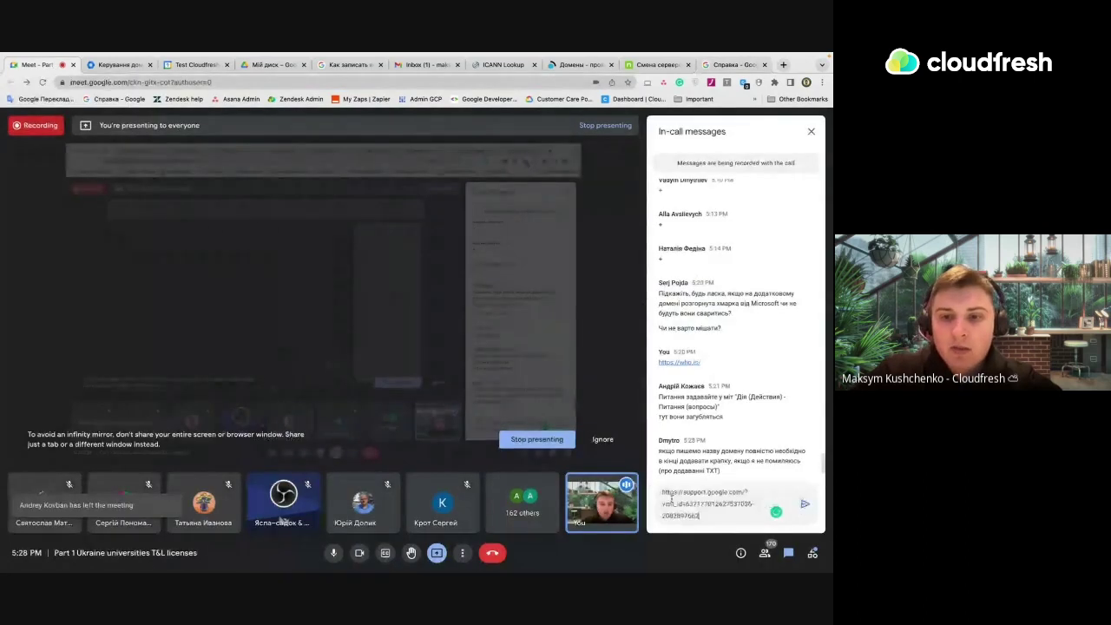
pyautogui.press('Return')
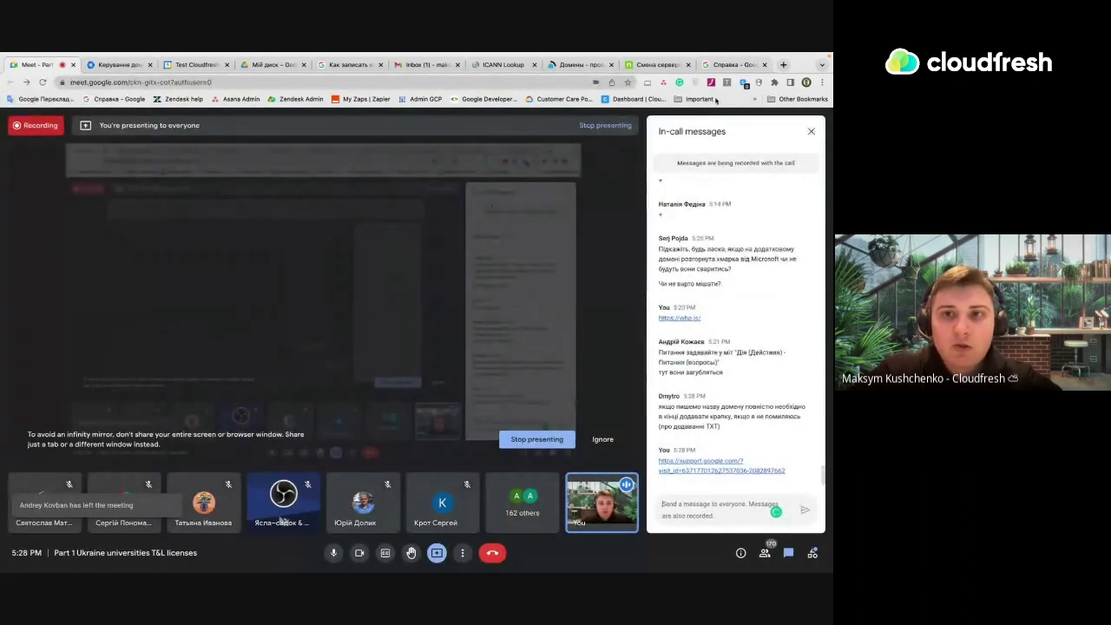
pyautogui.click(721, 66)
pyautogui.click(374, 278)
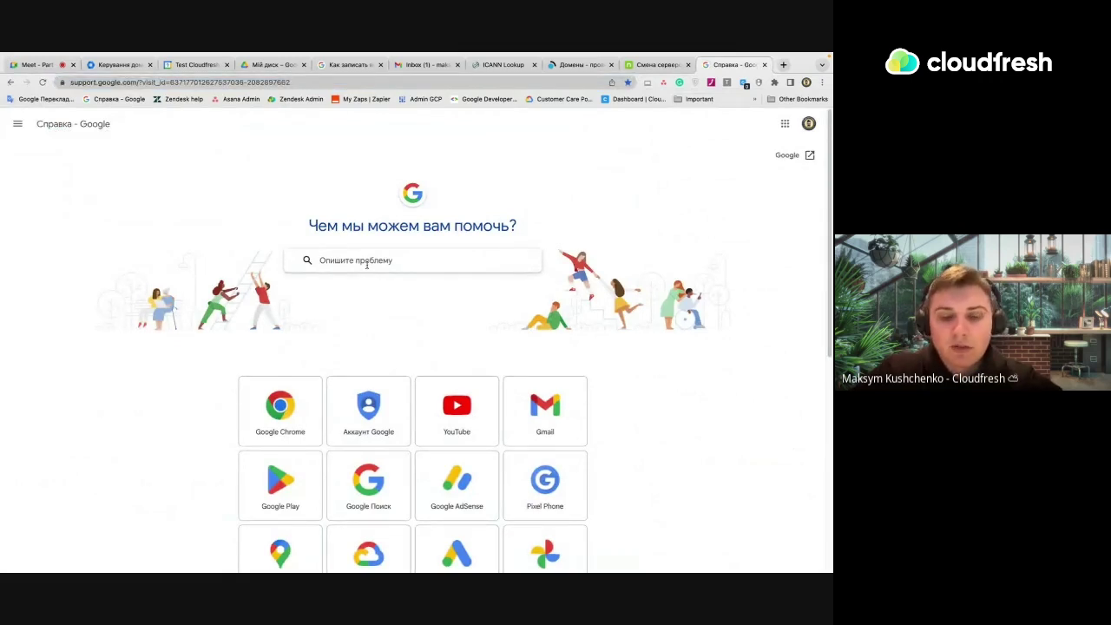
# Search Help for 'MX', open the MX records at other registrars article, and expand Step 4
pyautogui.write('MX')
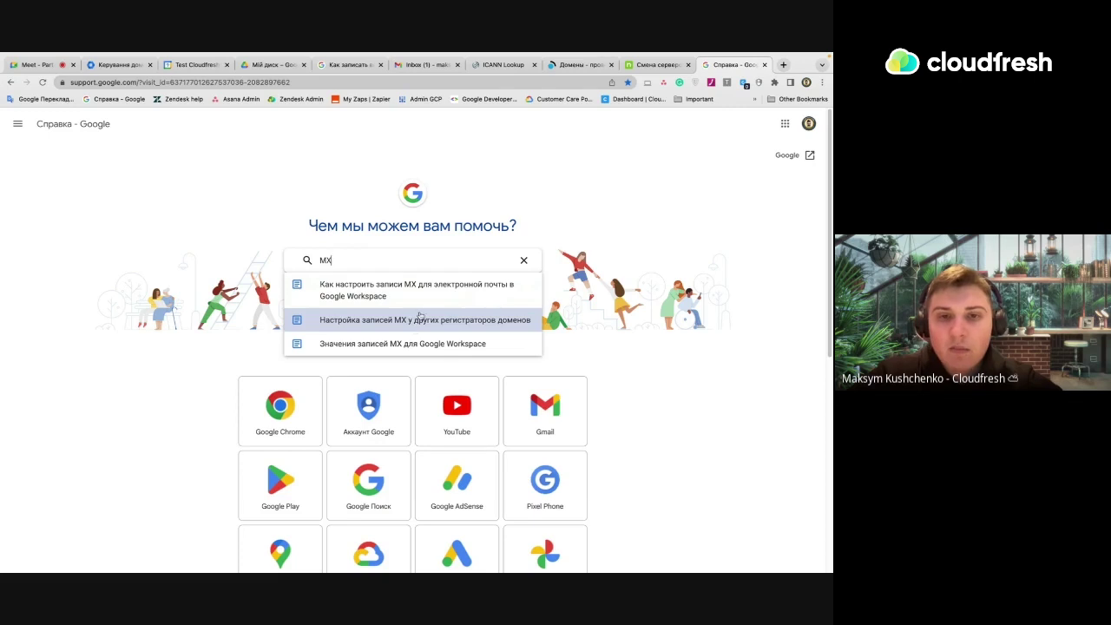
pyautogui.click(420, 316)
pyautogui.scroll(-3, 406, 243)
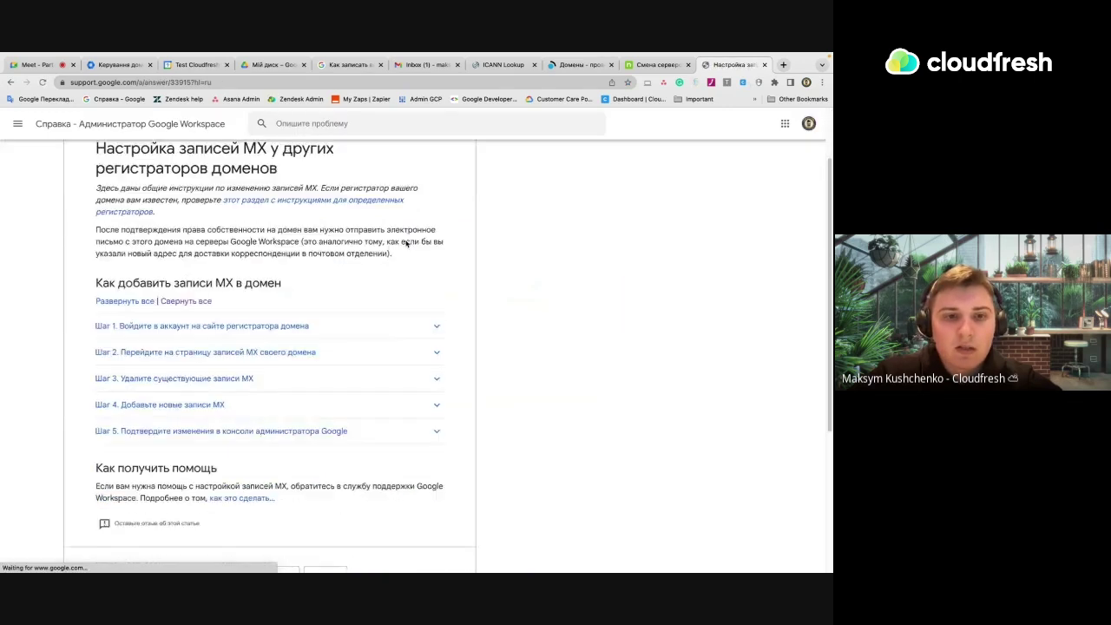
pyautogui.click(335, 304)
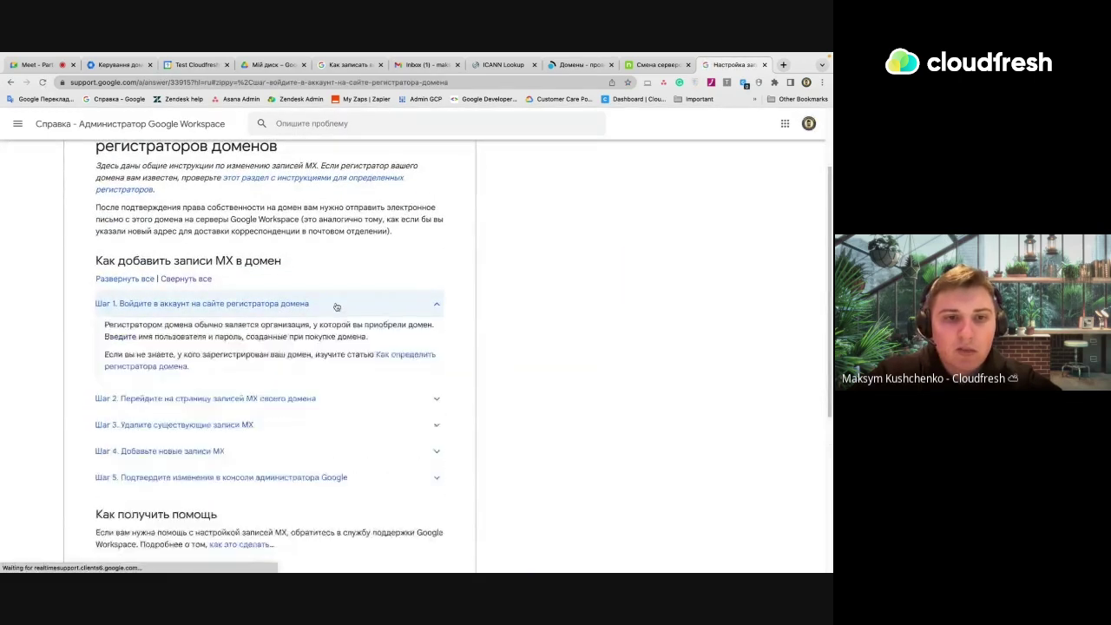
pyautogui.click(335, 305)
pyautogui.scroll(-1, 336, 307)
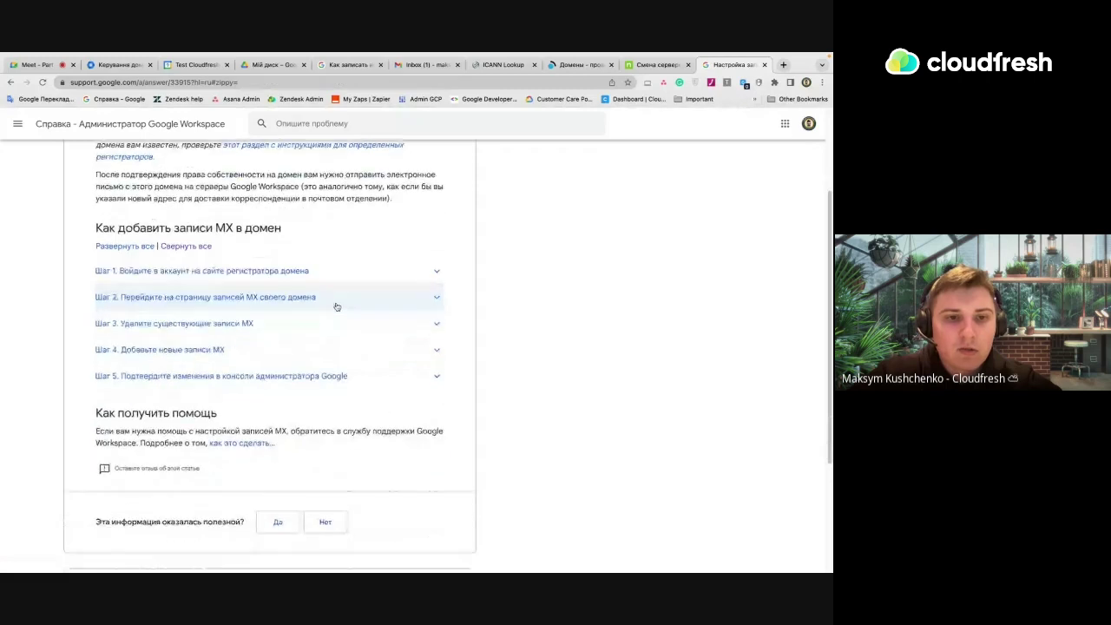
pyautogui.click(268, 362)
pyautogui.scroll(-5, 269, 362)
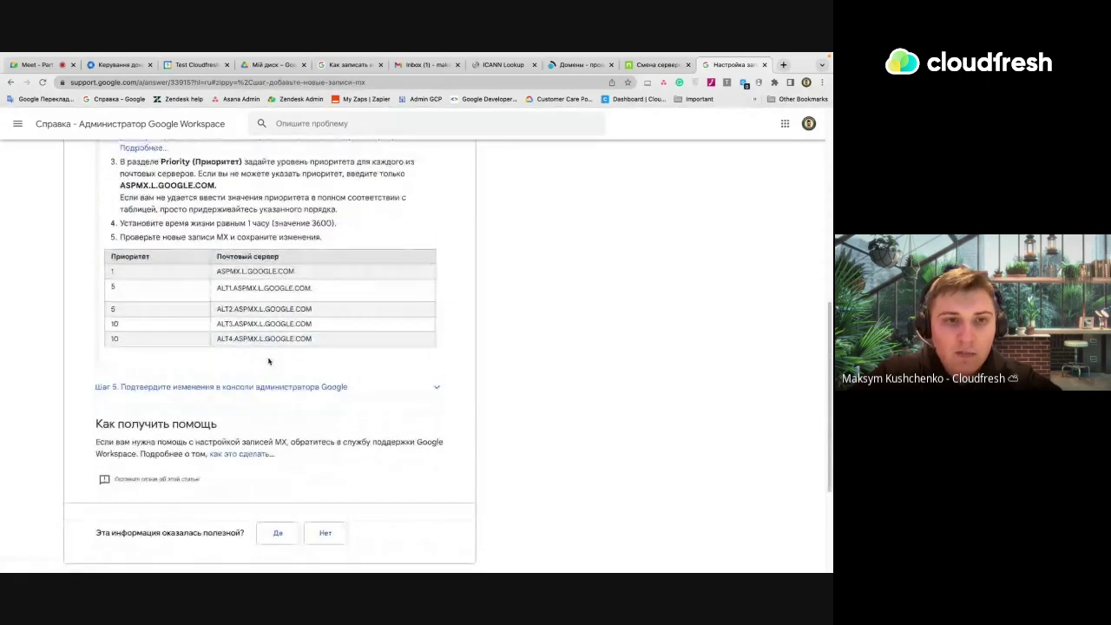
pyautogui.scroll(2, 269, 361)
pyautogui.moveTo(113, 355); pyautogui.dragTo(341, 426)
pyautogui.click(192, 373)
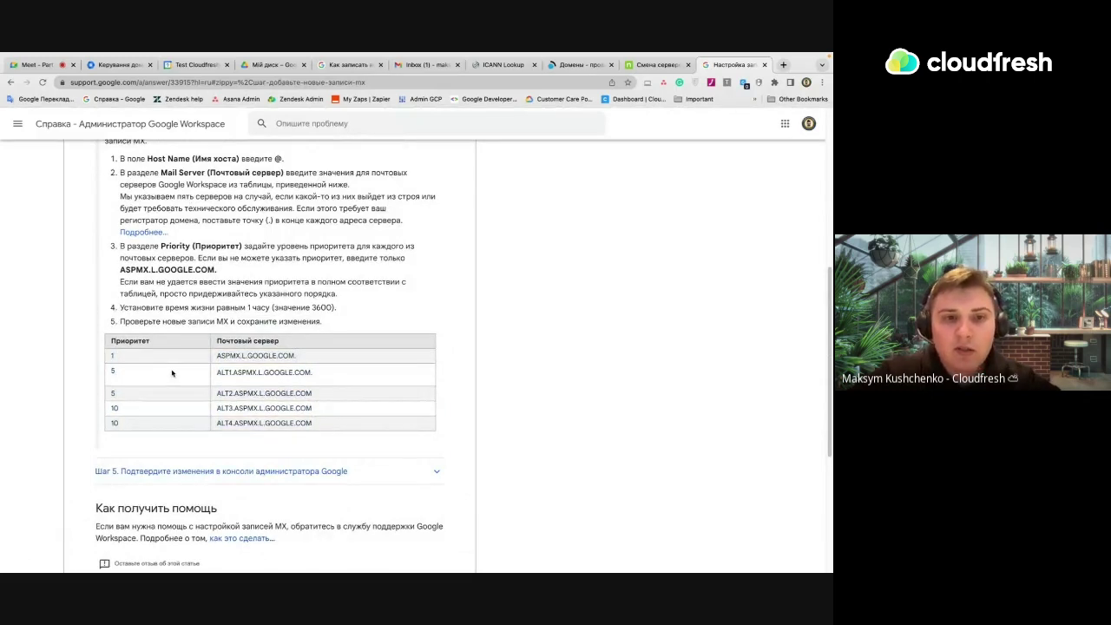
# Add five empty DNS record rows in the nic.ua editor
pyautogui.click(648, 68)
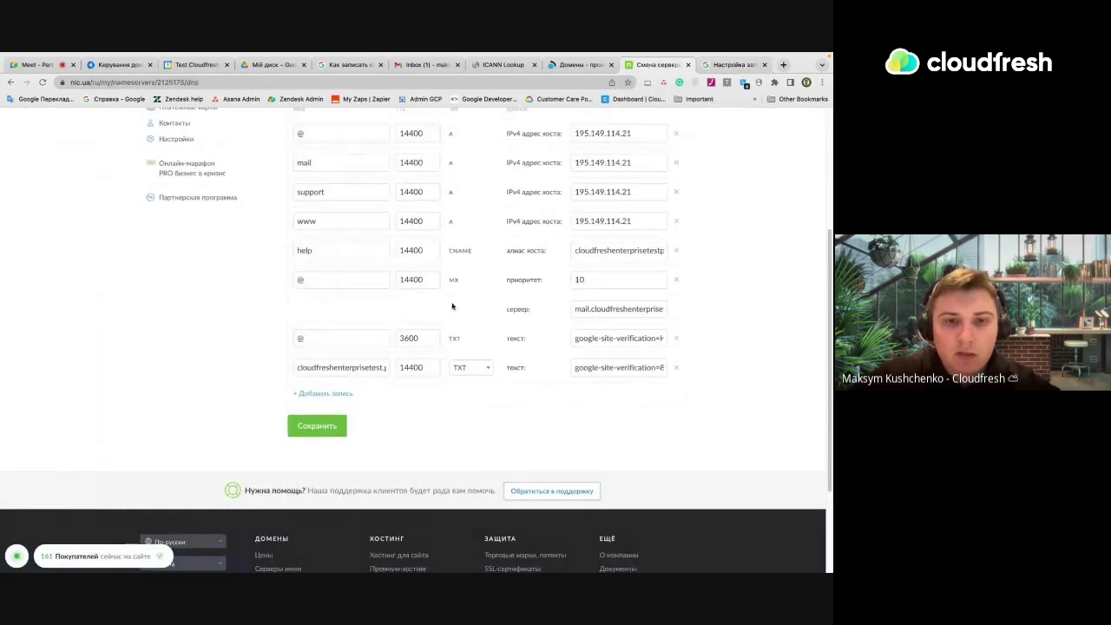
pyautogui.click(334, 394)
pyautogui.click(328, 422)
pyautogui.click(317, 451)
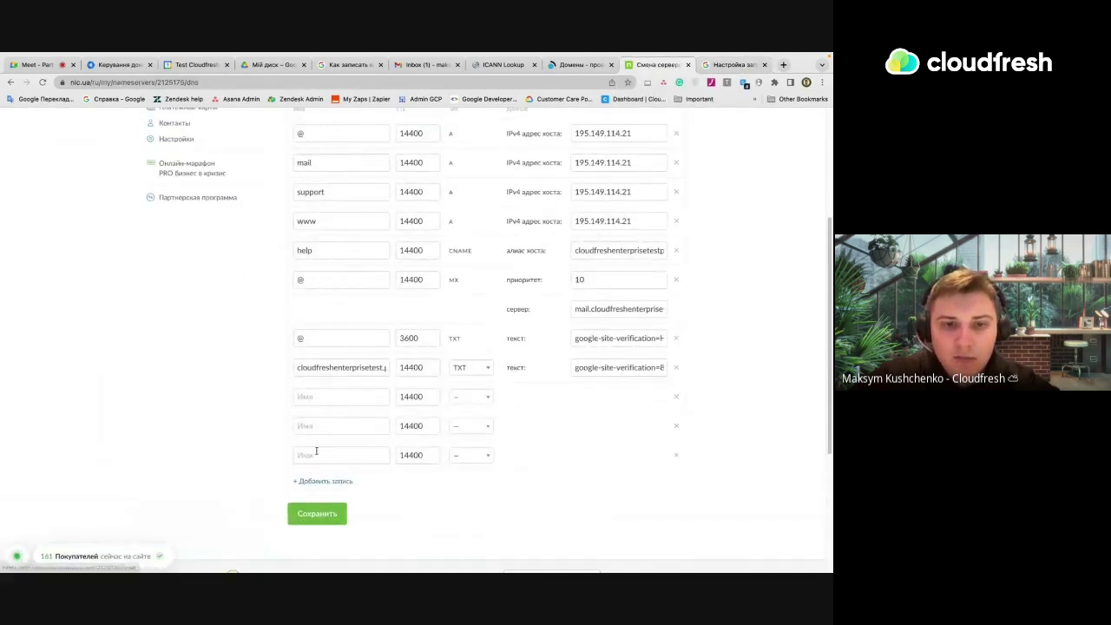
pyautogui.click(312, 481)
pyautogui.click(314, 510)
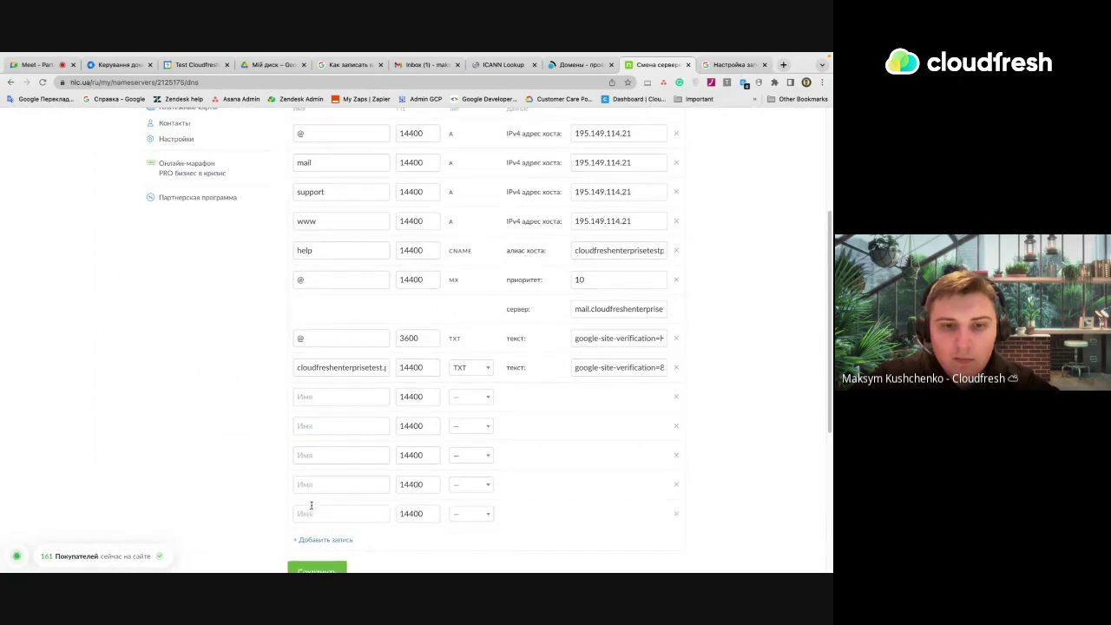
# Copy ASPMX.L.GOOGLE.COM. from the Google MX server table
pyautogui.click(715, 71)
pyautogui.scroll(-1, 394, 282)
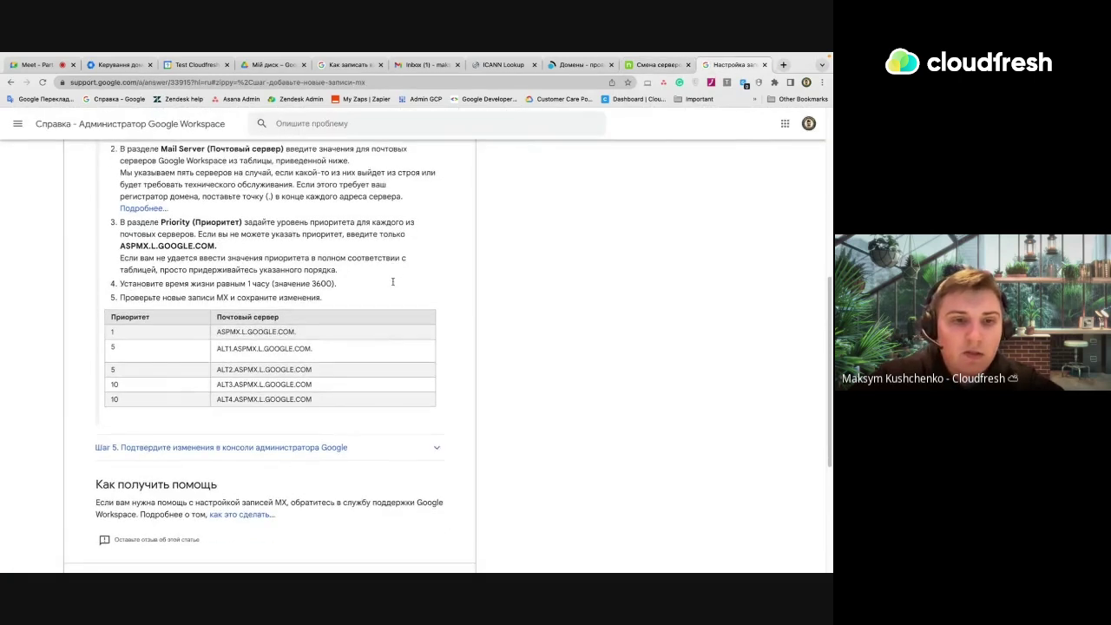
pyautogui.moveTo(219, 332); pyautogui.dragTo(302, 334)
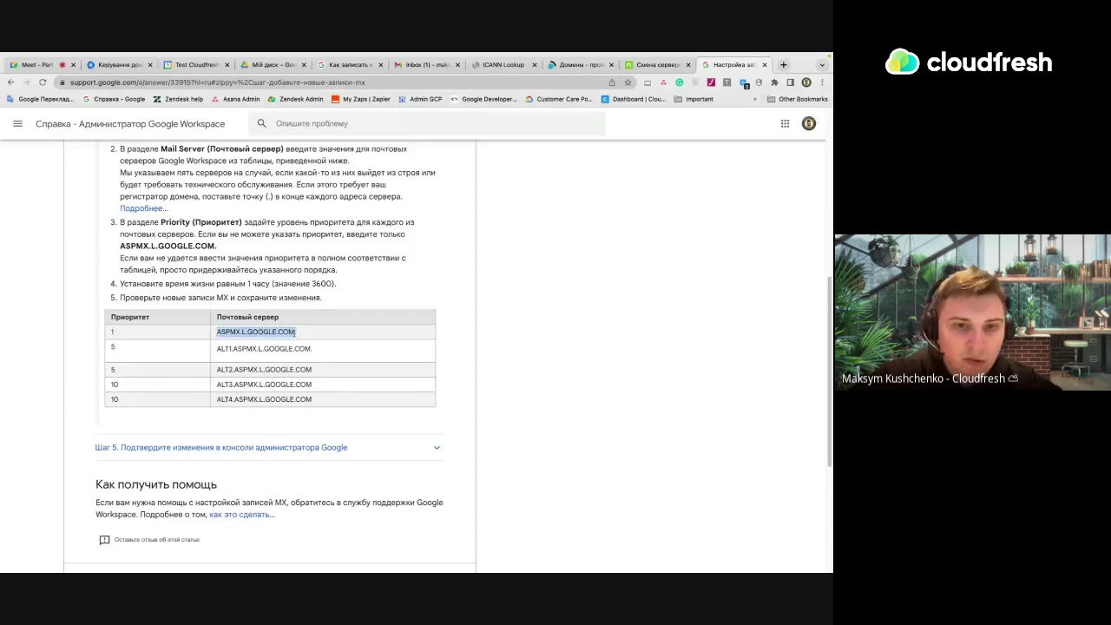
pyautogui.click(302, 337)
pyautogui.scroll(5, 302, 337)
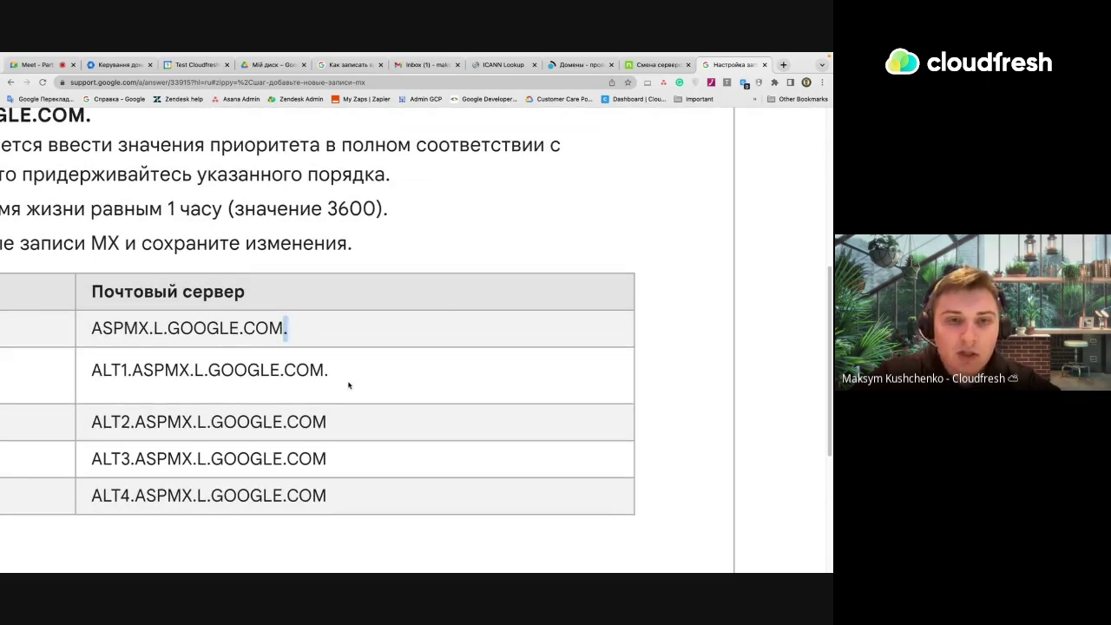
pyautogui.scroll(-3, 351, 386)
pyautogui.scroll(-3, 358, 407)
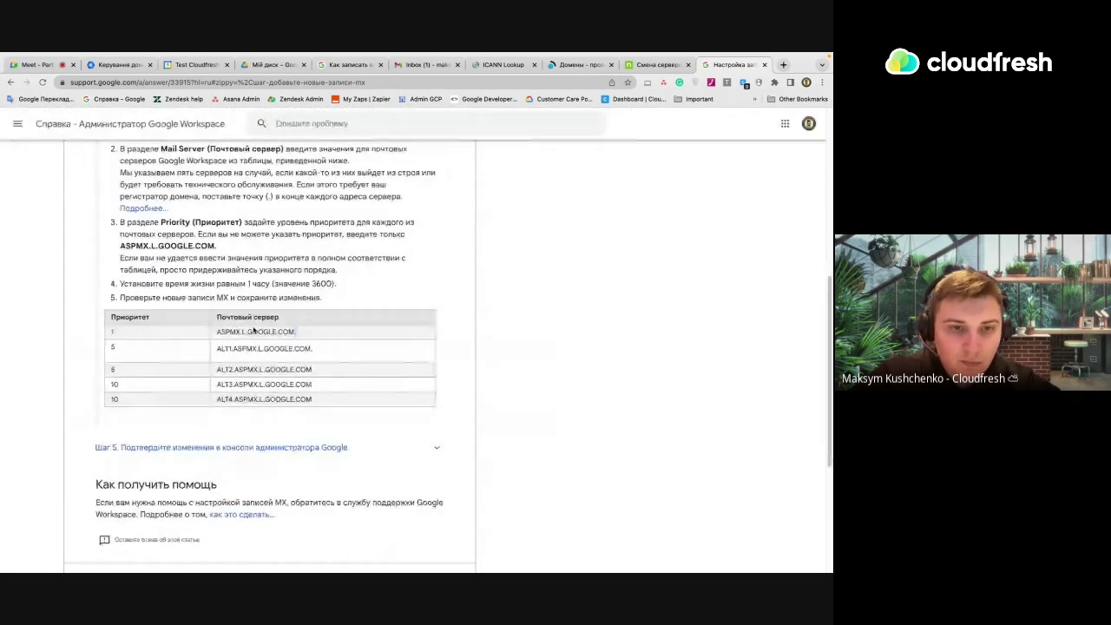
pyautogui.moveTo(218, 332); pyautogui.dragTo(308, 335)
pyautogui.hotkey('ctrl', 'c')
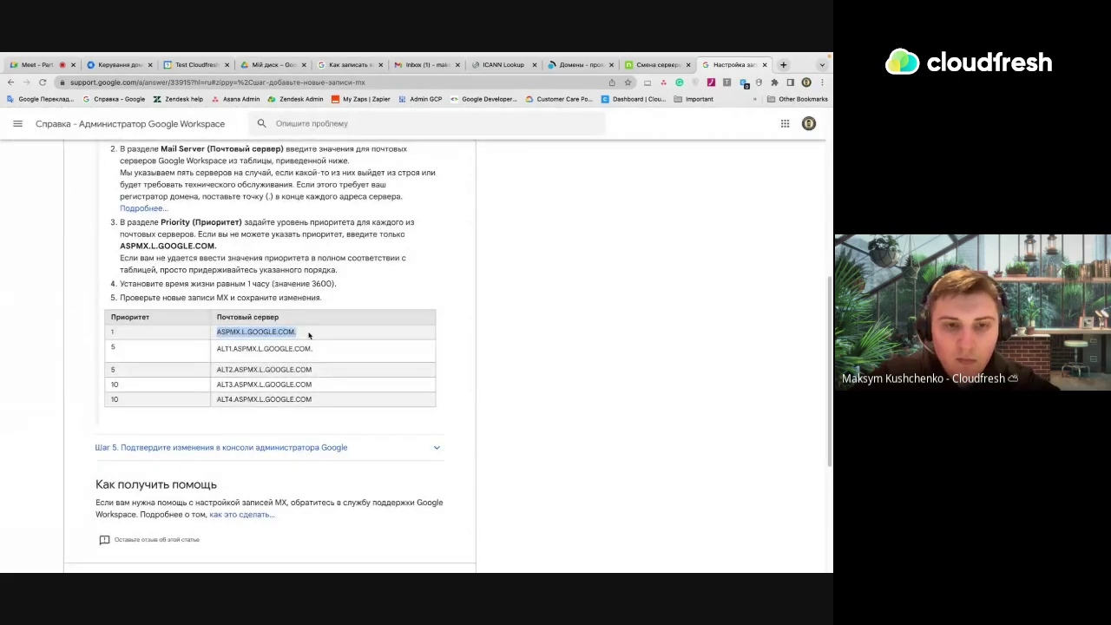
# Make an empty row an MX record for @, priority 1, pointing to ASPMX.L.GOOGLE.COM
pyautogui.click(658, 66)
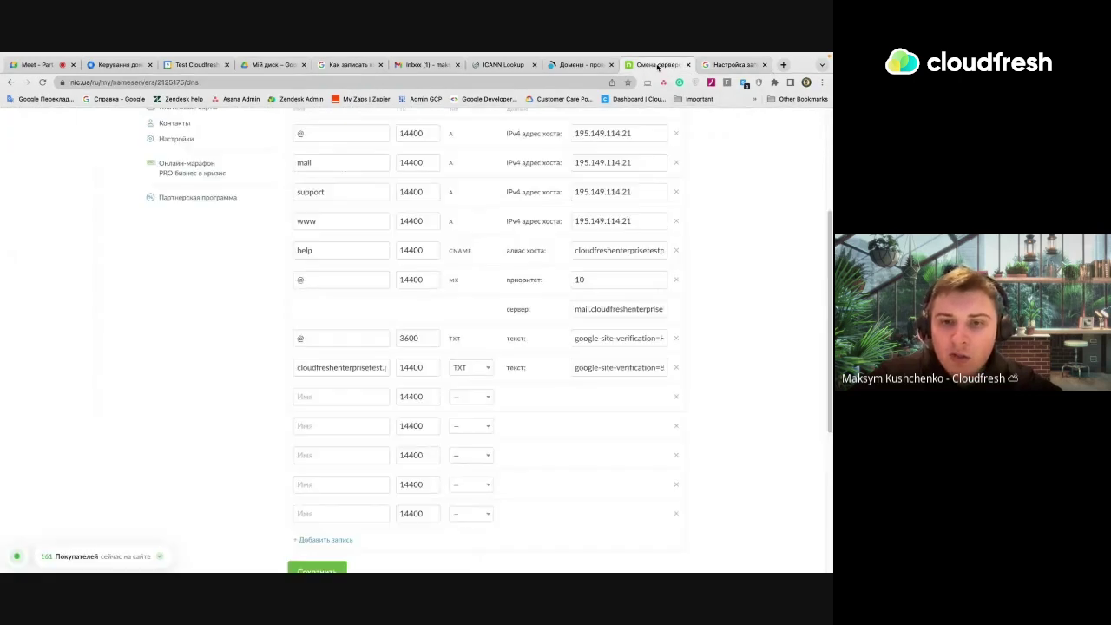
pyautogui.click(485, 397)
pyautogui.scroll(-1, 487, 426)
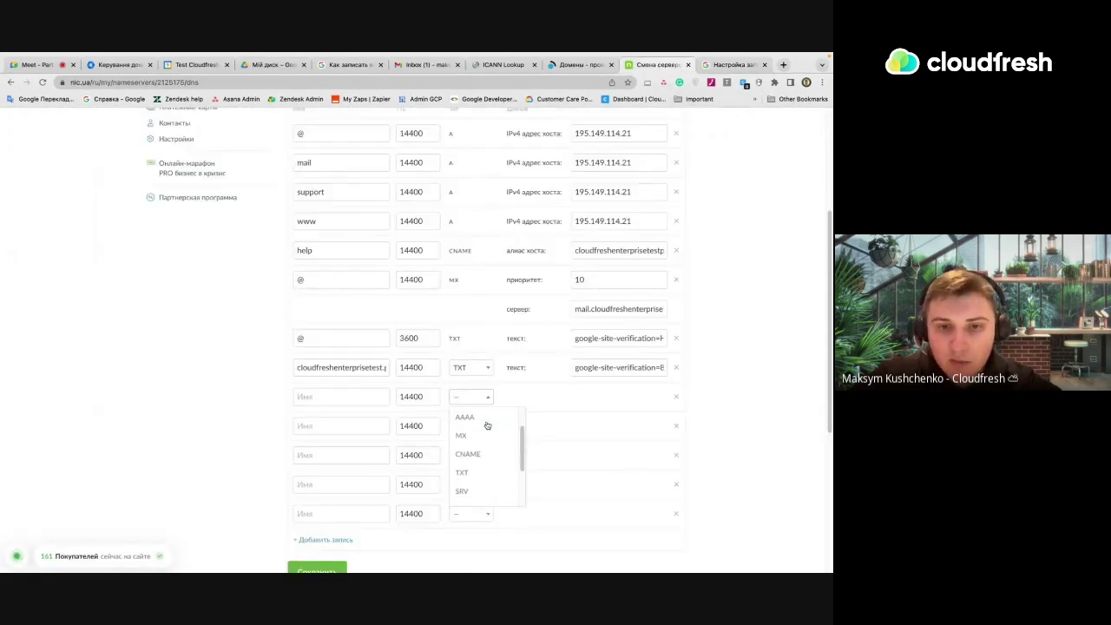
pyautogui.click(476, 436)
pyautogui.click(586, 427)
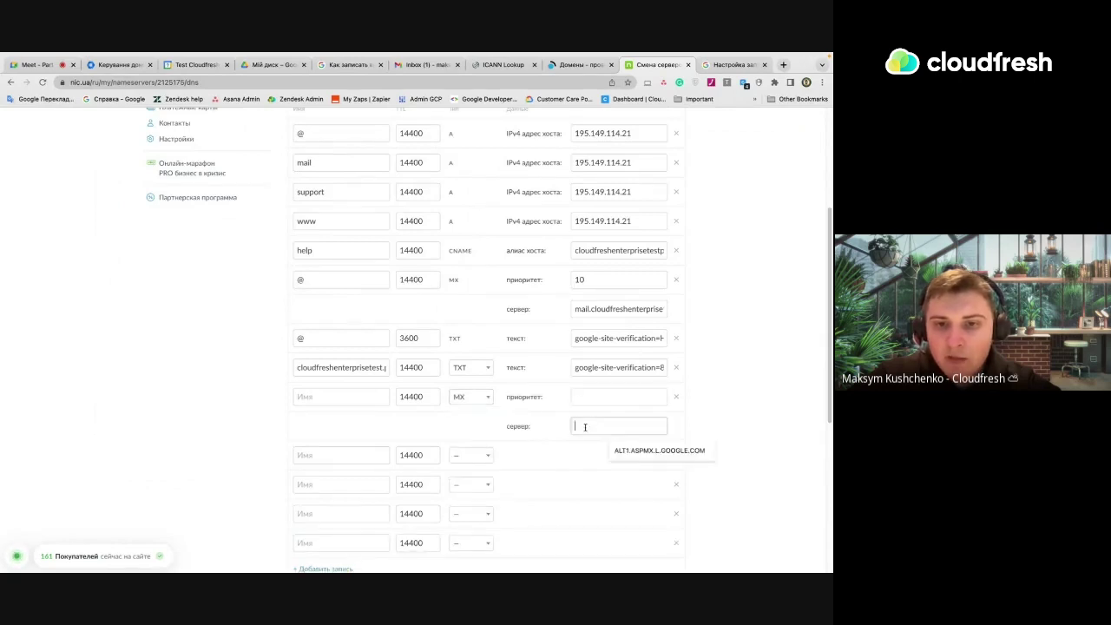
pyautogui.hotkey('ctrl', 'v')
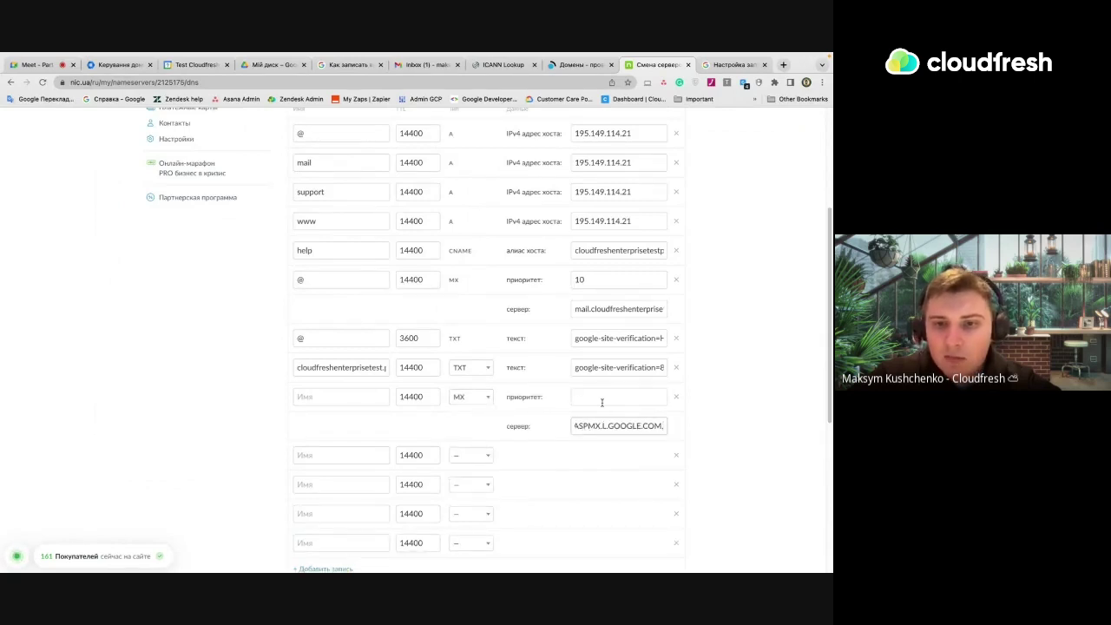
pyautogui.click(602, 398)
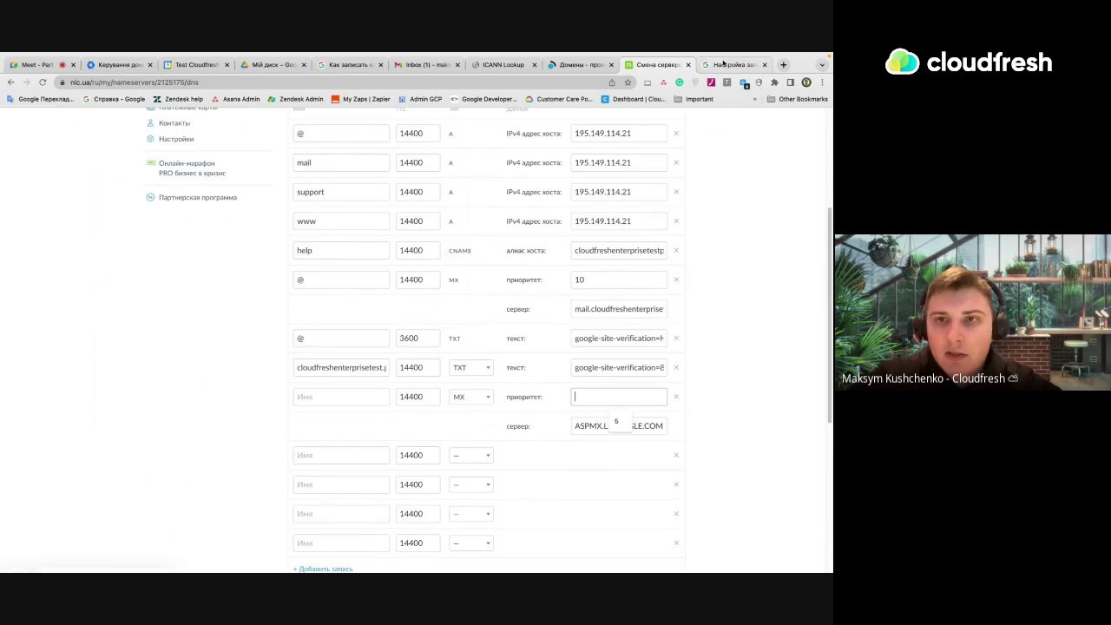
pyautogui.click(724, 64)
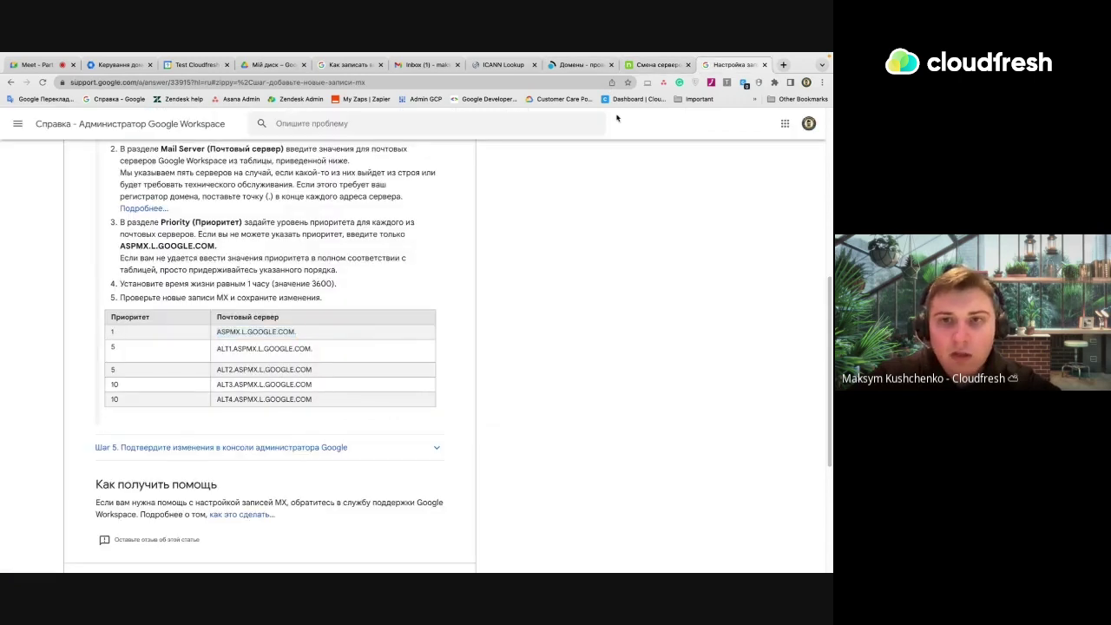
pyautogui.click(657, 64)
pyautogui.write('1')
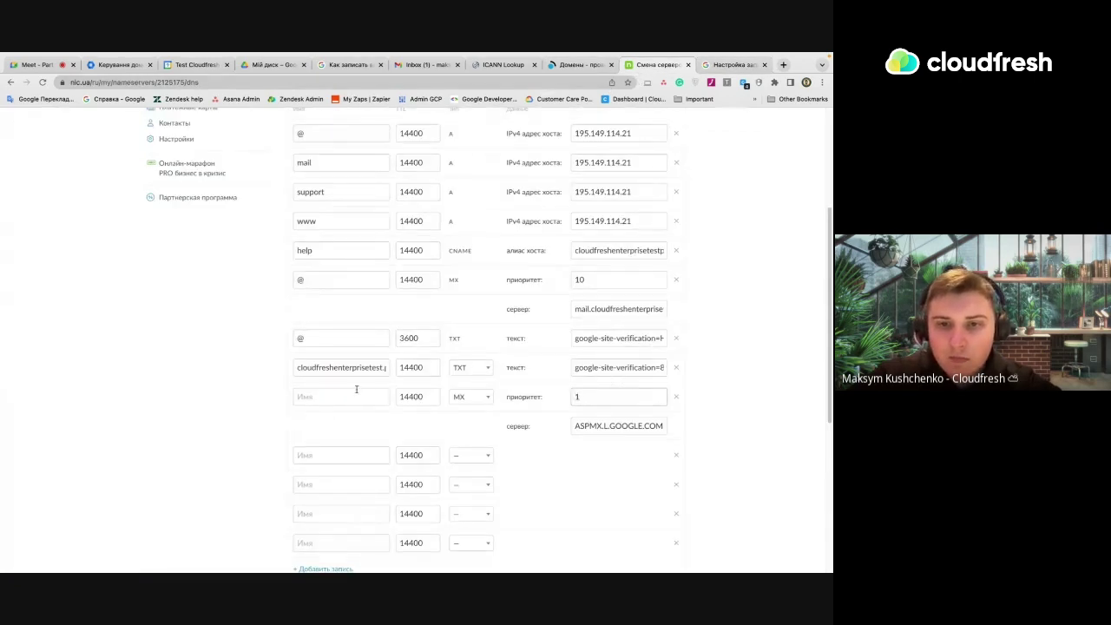
pyautogui.click(344, 396)
pyautogui.write('@')
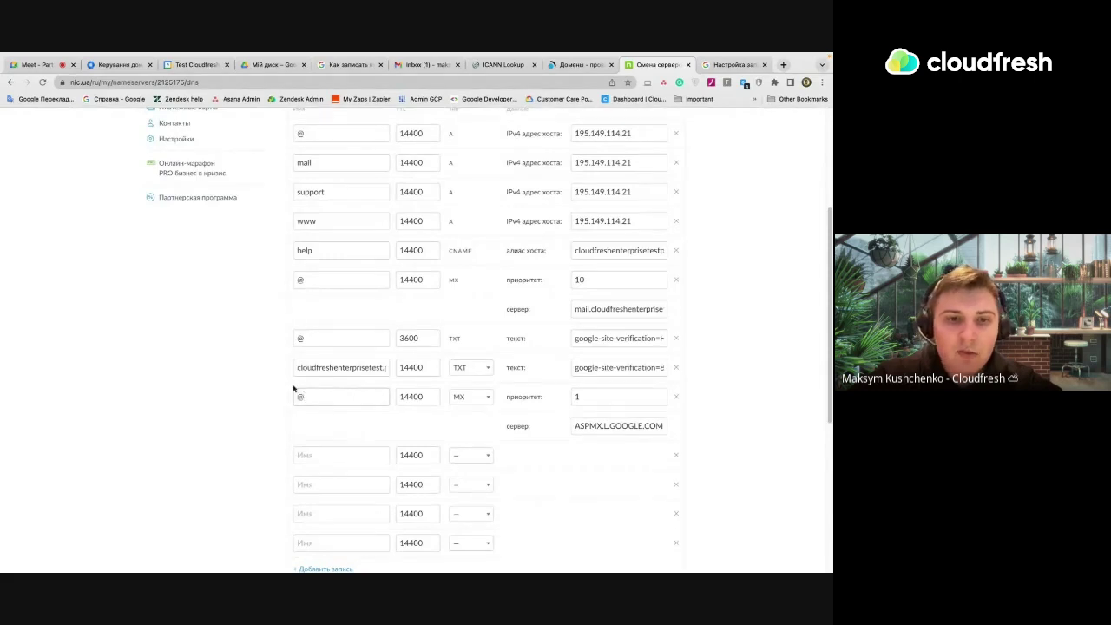
# Compare the MX TTL 14400 with the TXT TTL 3600, then return to the help article
pyautogui.scroll(-1, 548, 407)
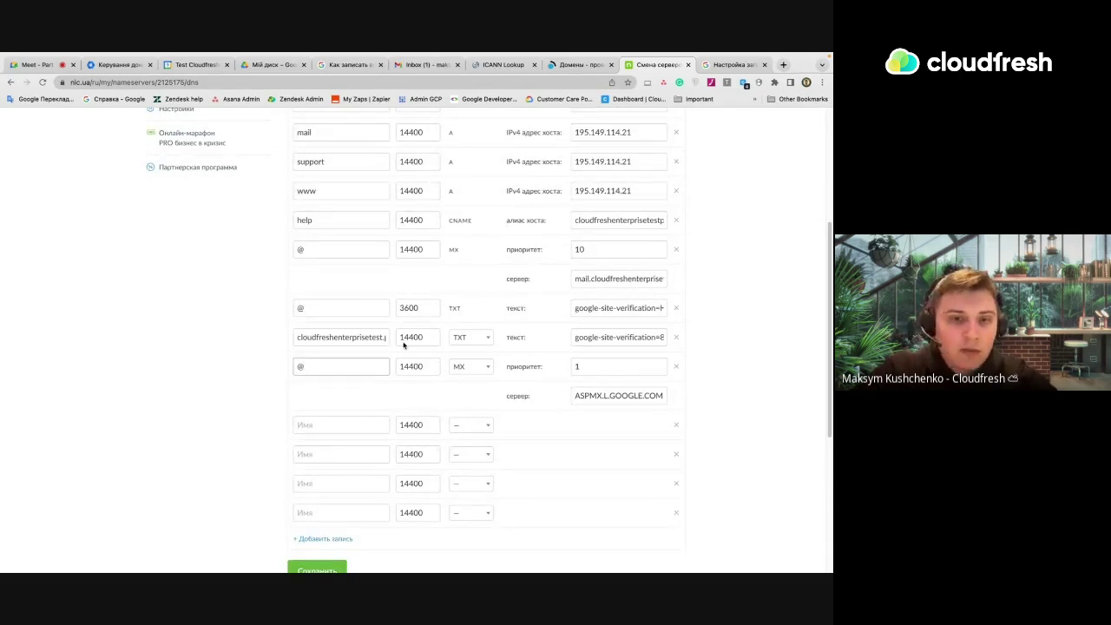
pyautogui.doubleClick(411, 366)
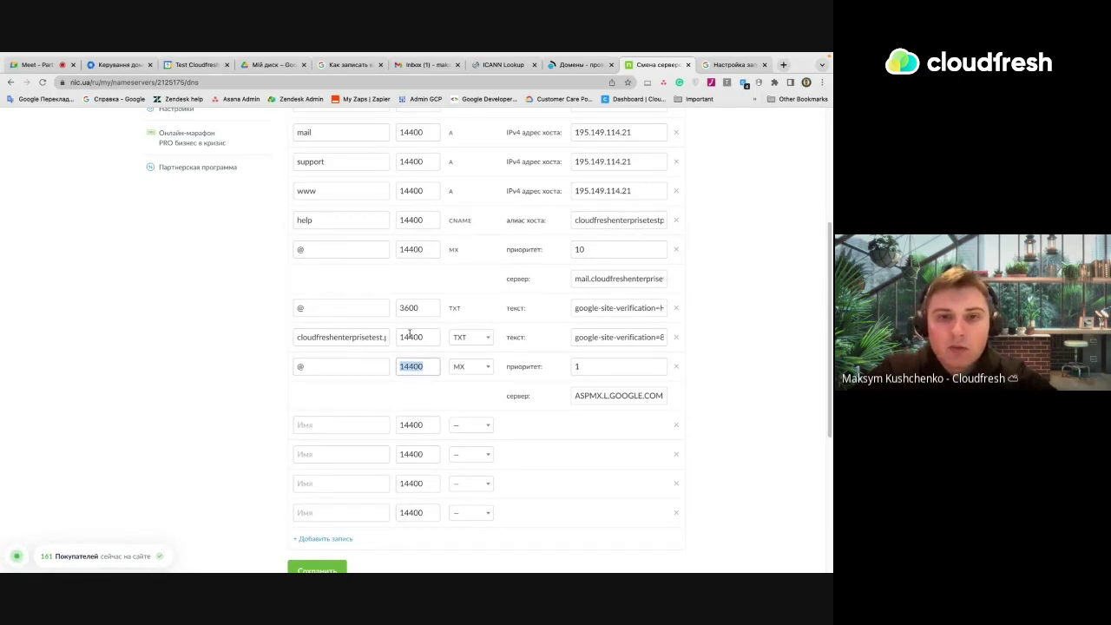
pyautogui.click(420, 308)
pyautogui.doubleClick(420, 307)
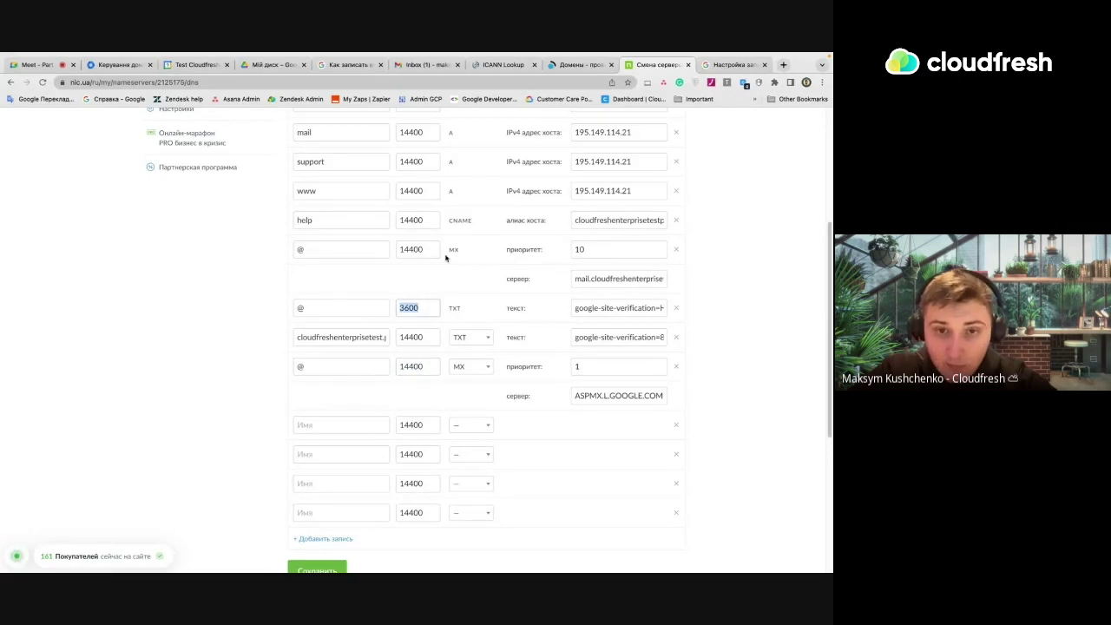
pyautogui.scroll(-1, 466, 298)
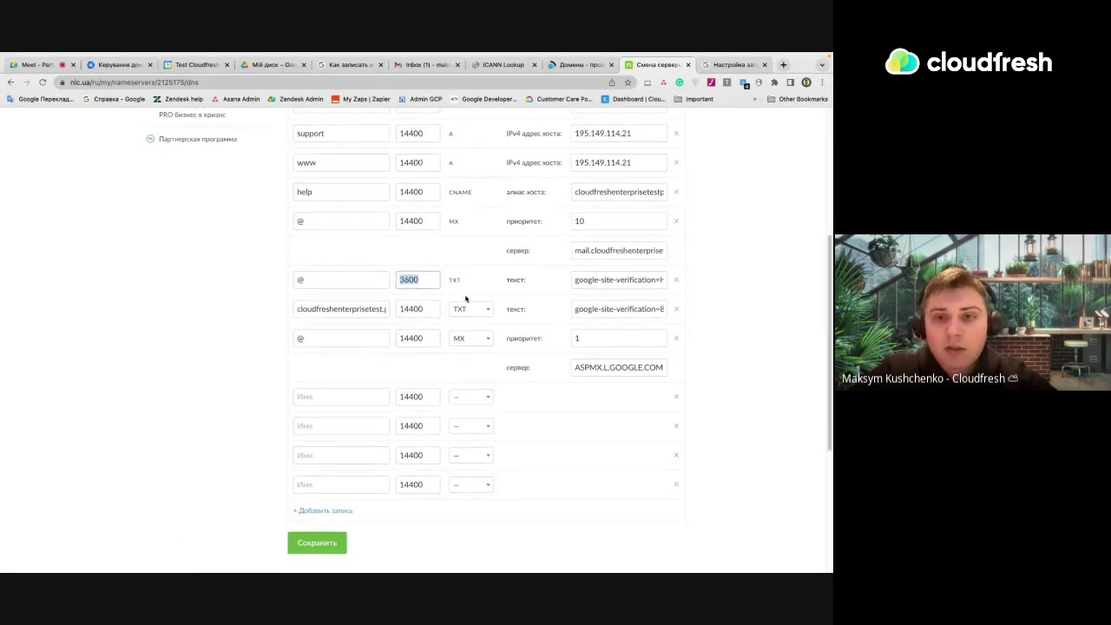
pyautogui.scroll(-2, 488, 261)
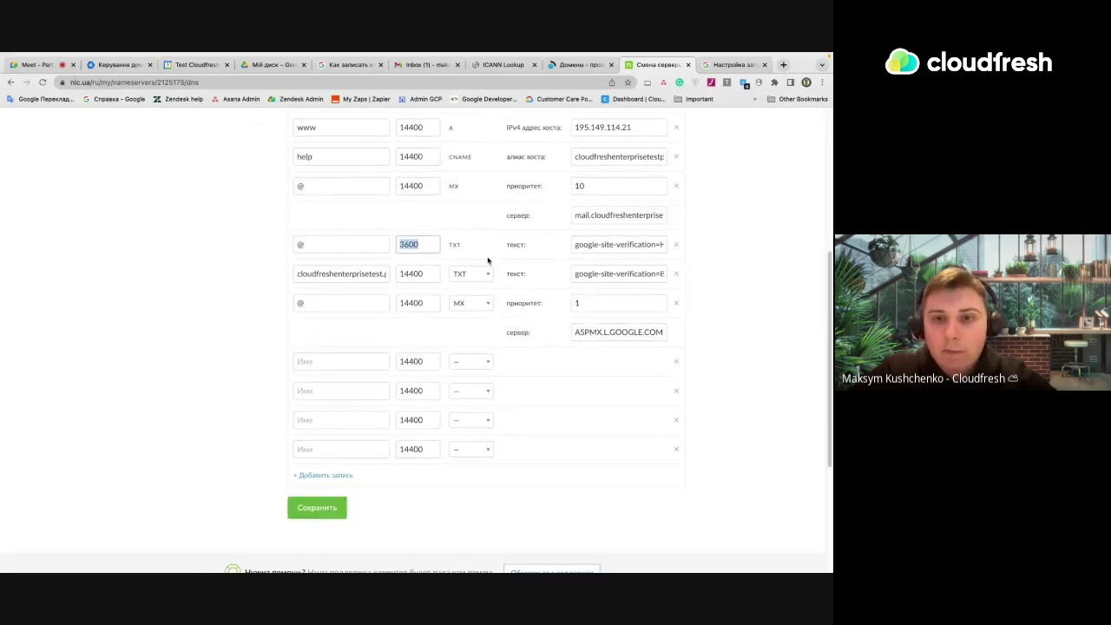
pyautogui.click(730, 65)
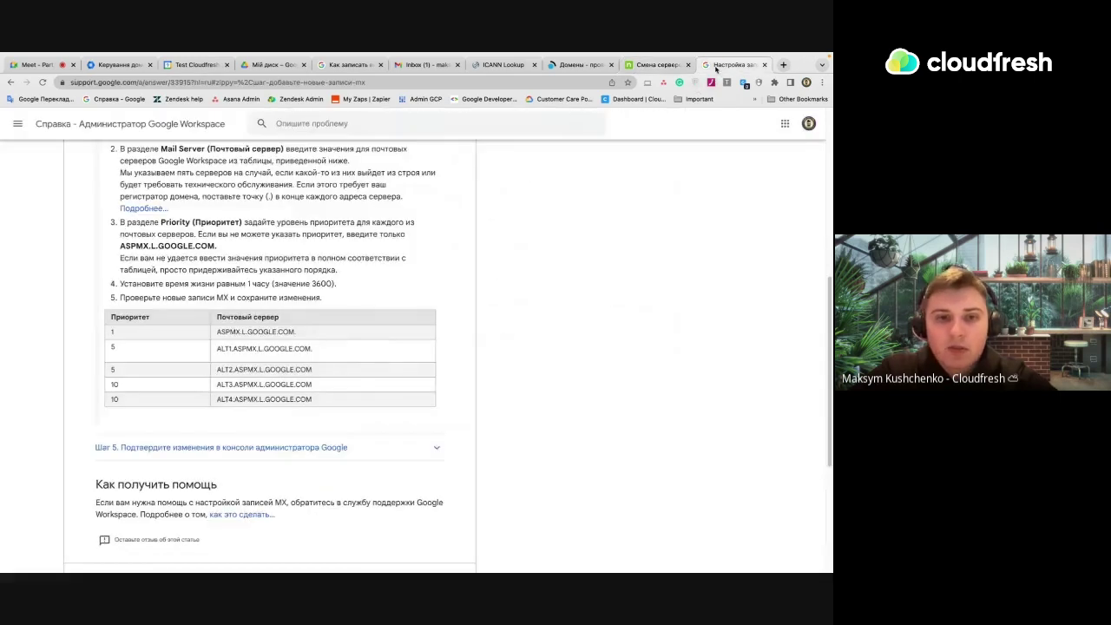
# Copy ALT1.ASPMX.L.GOOGLE.COM. from the help page and add it in nic.ua as an MX record for @ with priority 5
pyautogui.tripleClick(264, 348)
pyautogui.hotkey('ctrl', 'c')
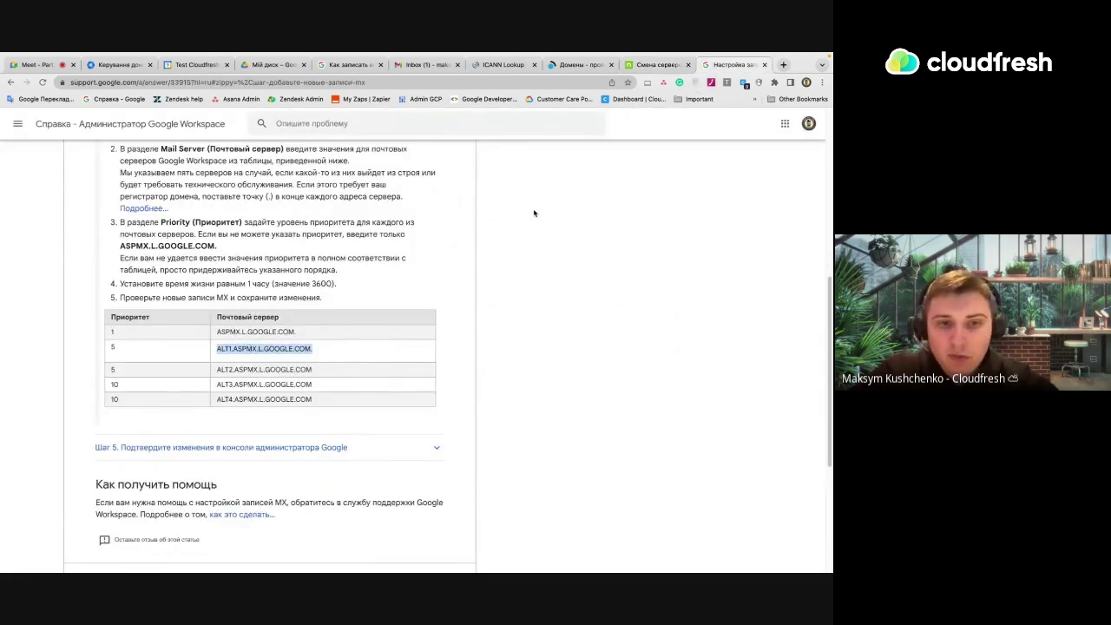
pyautogui.click(660, 65)
pyautogui.click(486, 320)
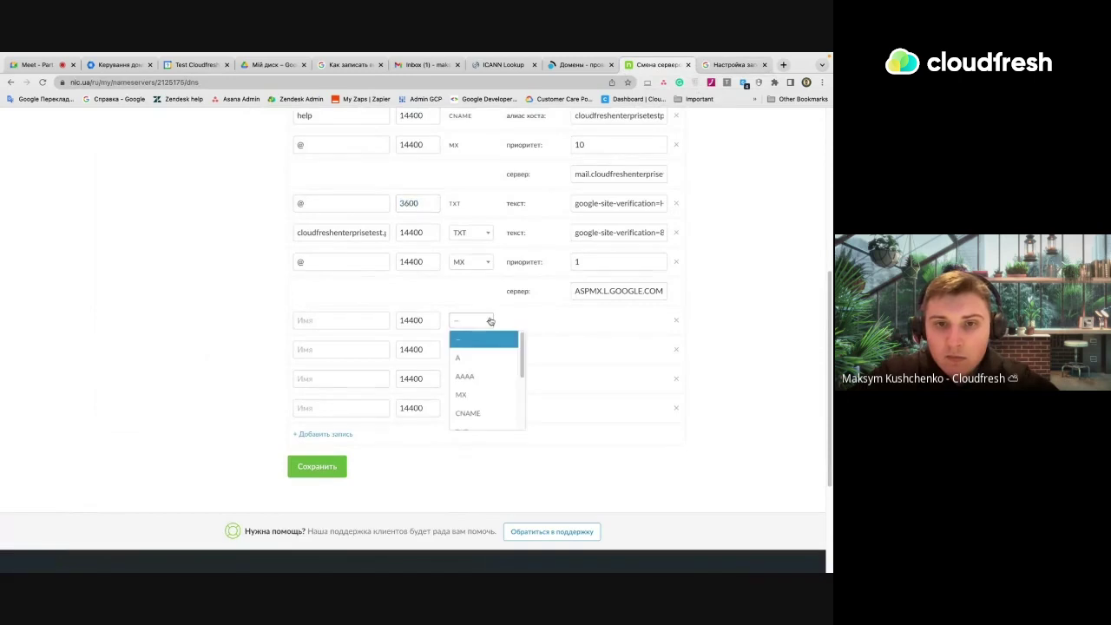
pyautogui.click(473, 395)
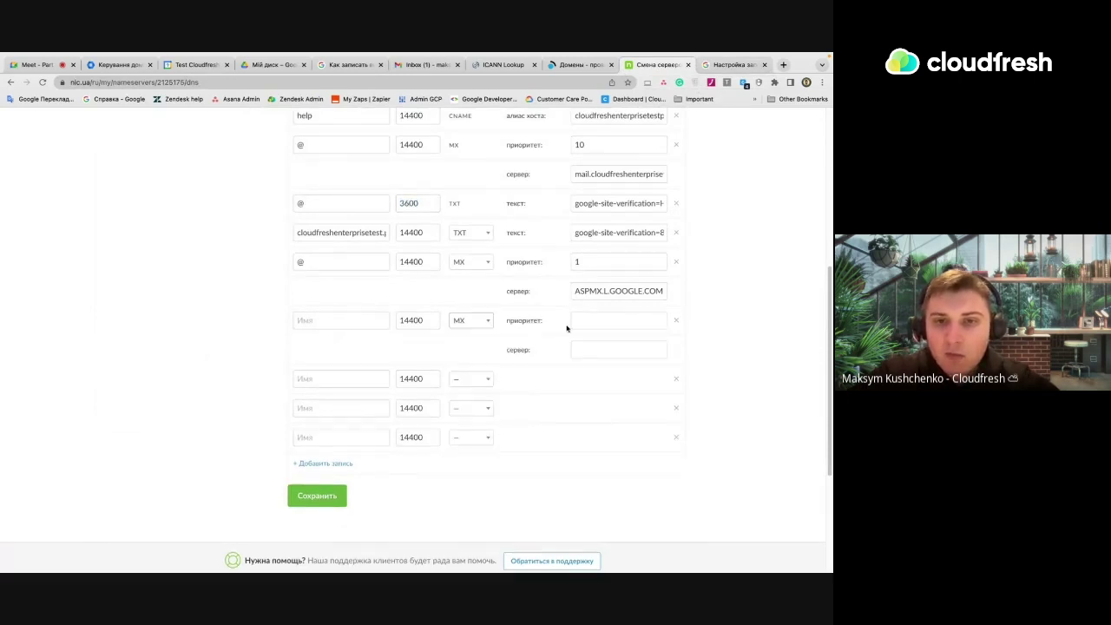
pyautogui.click(594, 348)
pyautogui.hotkey('ctrl', 'v')
pyautogui.click(582, 321)
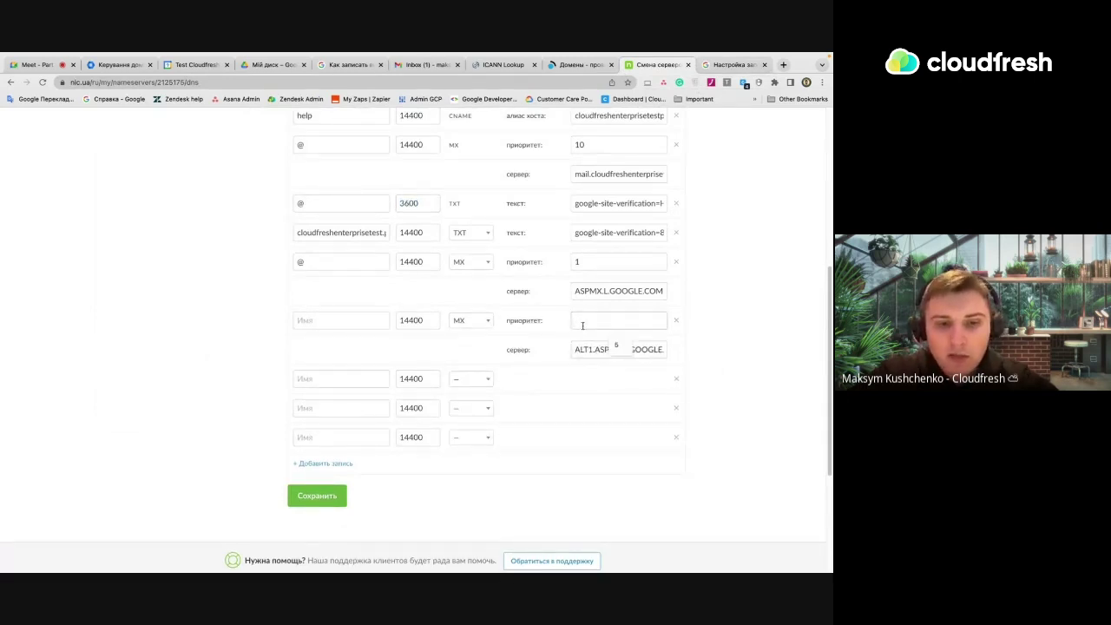
pyautogui.write('5')
pyautogui.click(354, 319)
pyautogui.write('@')
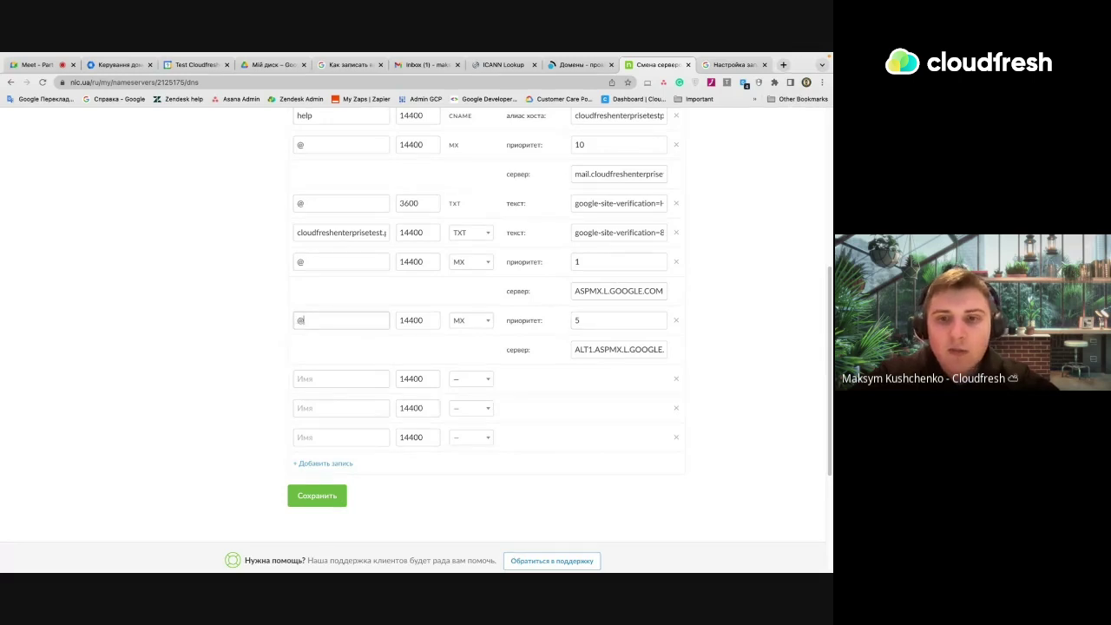
pyautogui.click(718, 284)
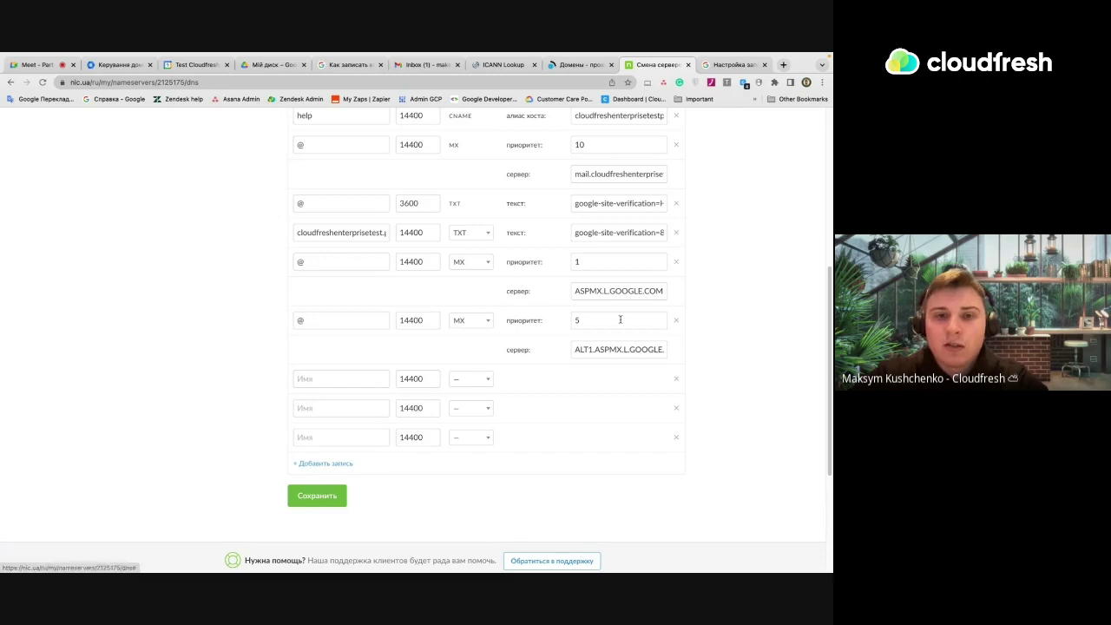
pyautogui.scroll(-2, 660, 174)
pyautogui.scroll(2, 673, 142)
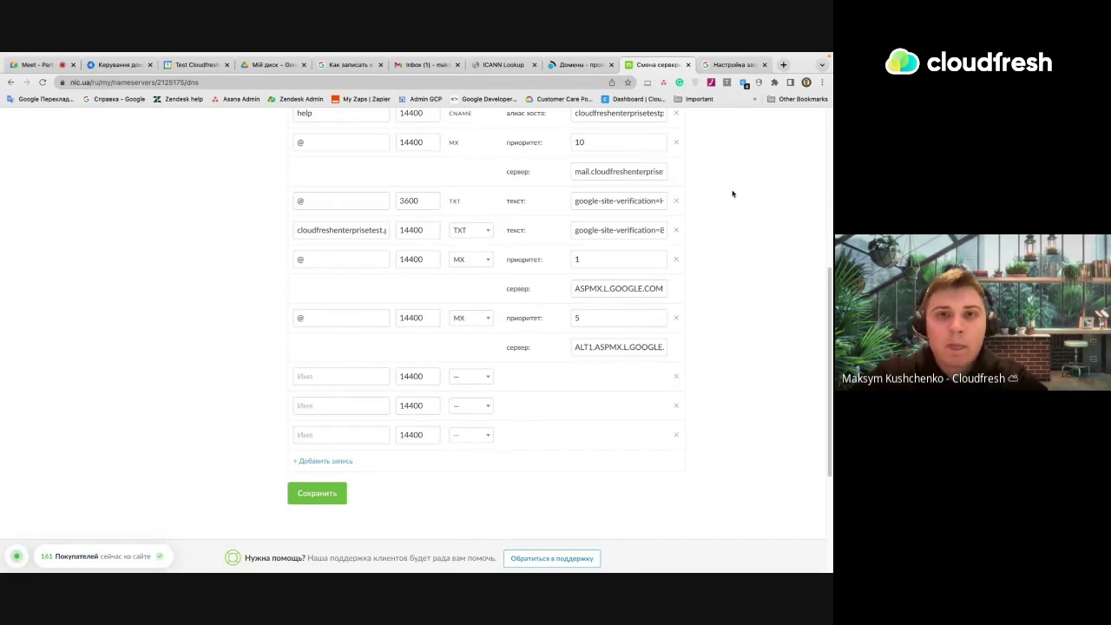
# Open Google Admin Toolbox from the Important bookmarks in a new tab, then return to the Керування доменами list
pyautogui.click(783, 65)
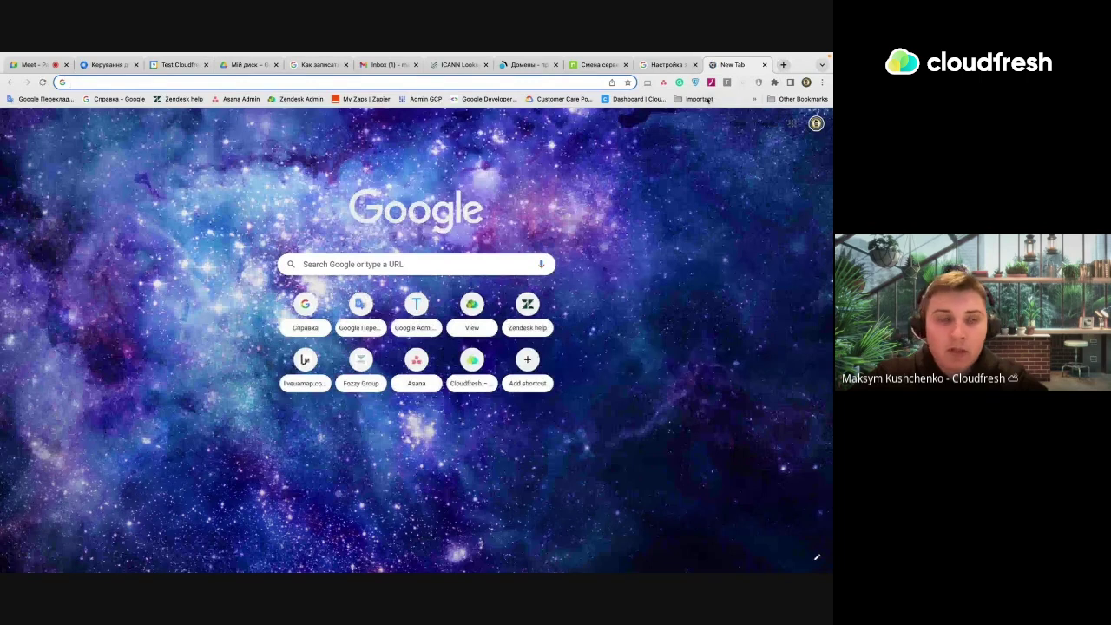
pyautogui.click(701, 99)
pyautogui.click(684, 116)
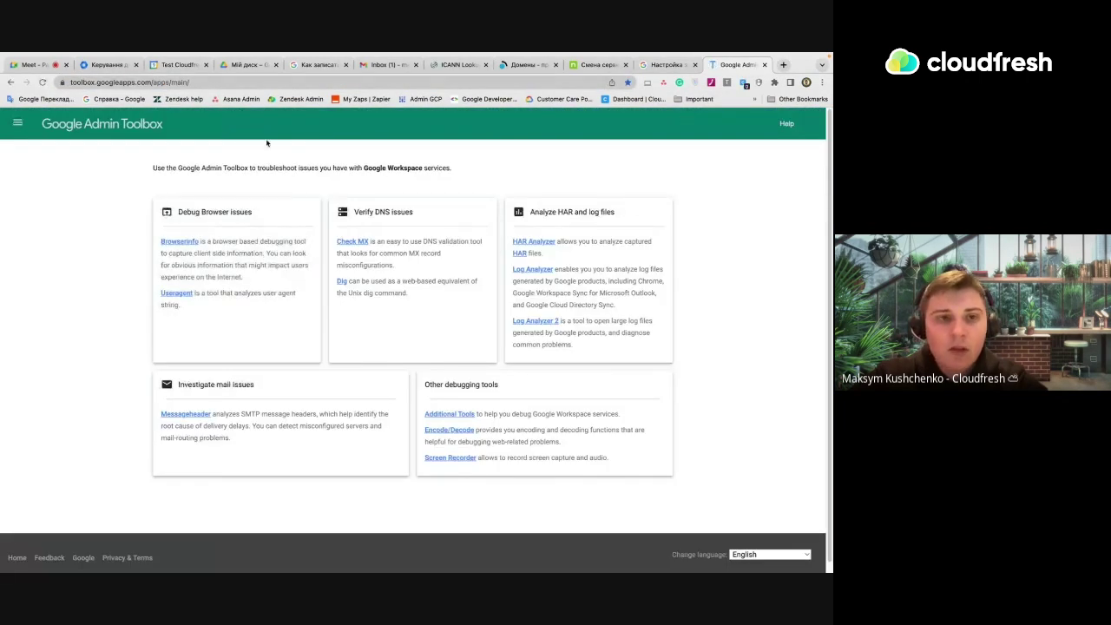
pyautogui.click(108, 65)
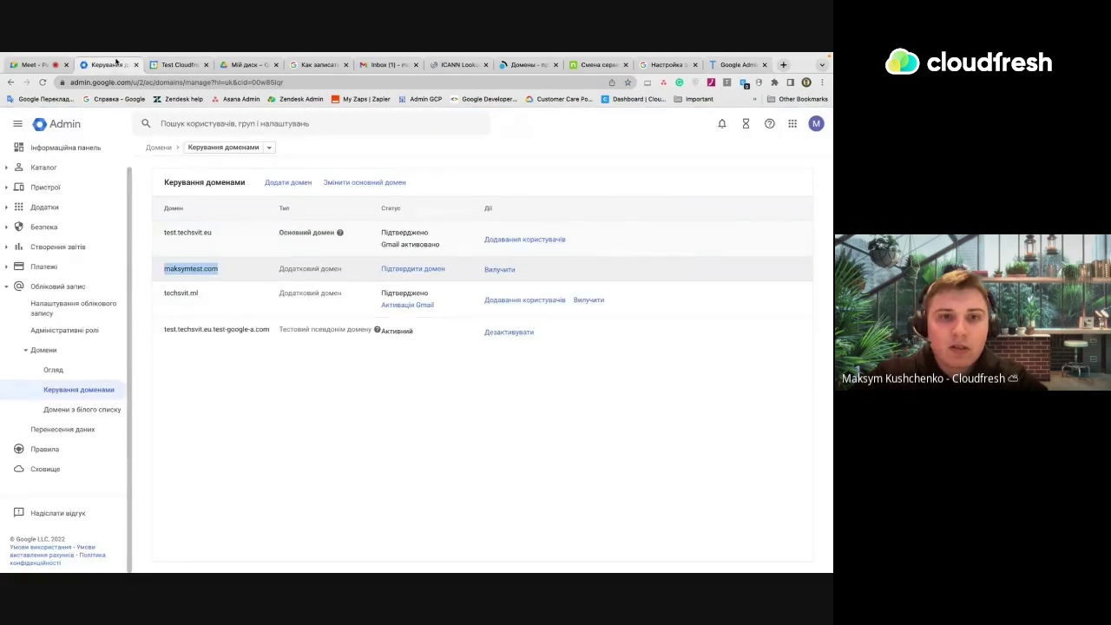
# Check test.techsvit.eu's Підтверджено and Gmail активовано status, then grab the Toolbox address for the Meet chat
pyautogui.doubleClick(401, 236)
pyautogui.tripleClick(404, 244)
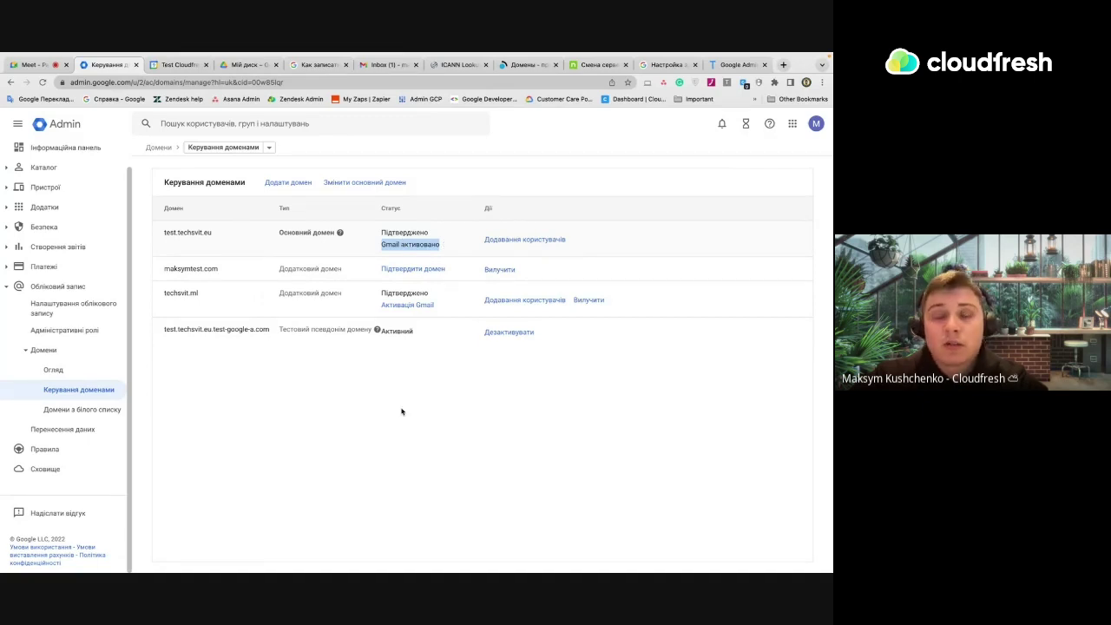
pyautogui.click(727, 70)
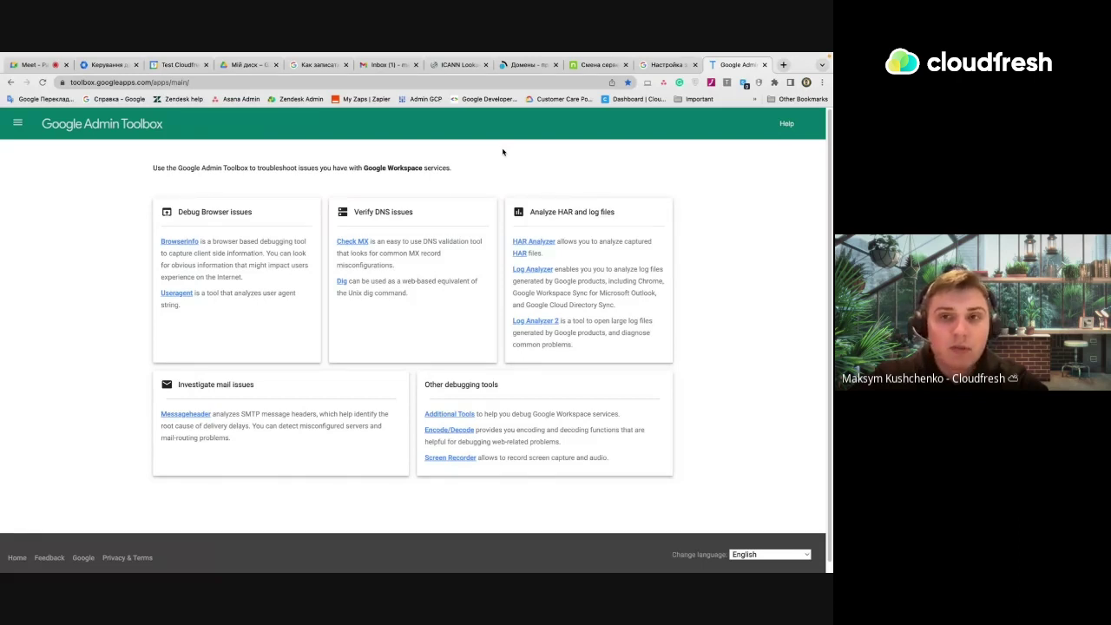
pyautogui.click(181, 82)
pyautogui.hotkey('ctrl', 'c')
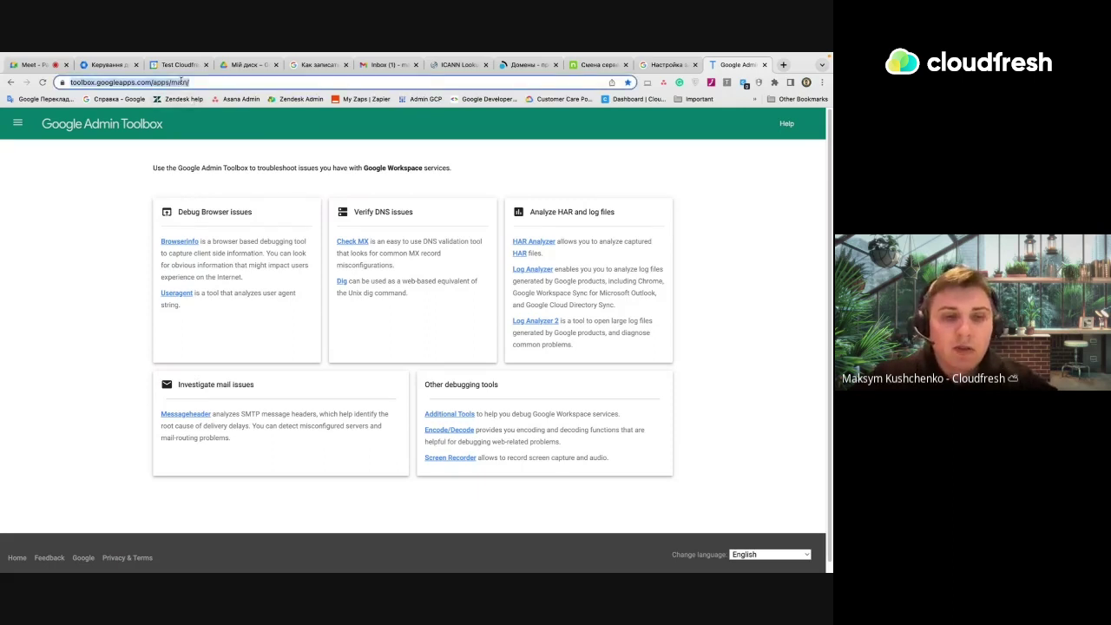
pyautogui.click(35, 66)
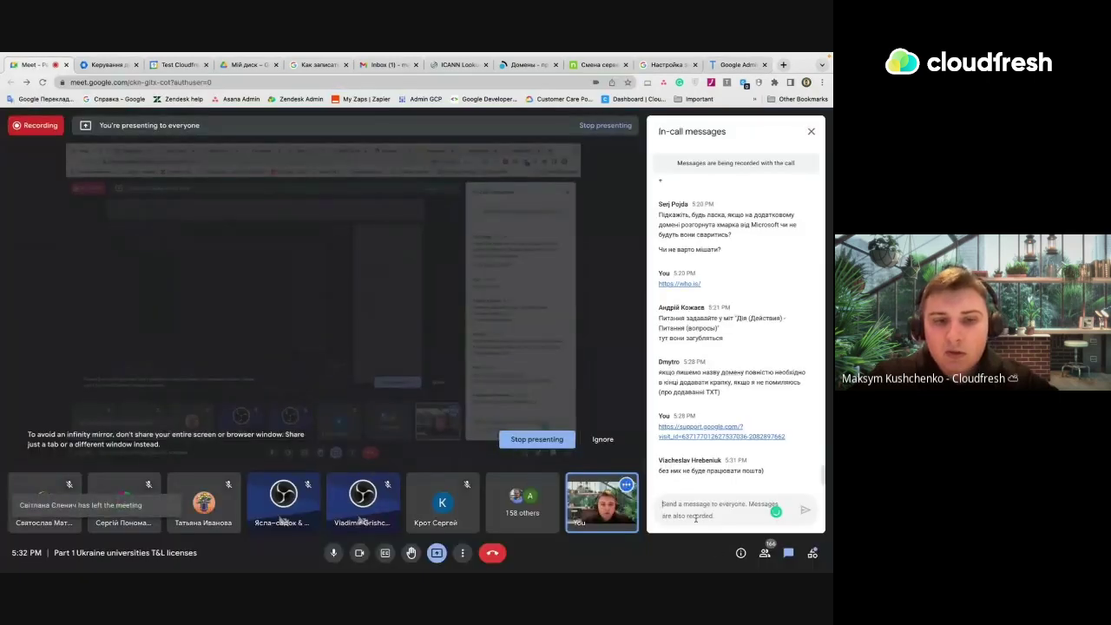
# Post the Google Admin Toolbox link in the Meet chat and open Check MX from the Toolbox menu
pyautogui.hotkey('ctrl', 'v')
pyautogui.press('Return')
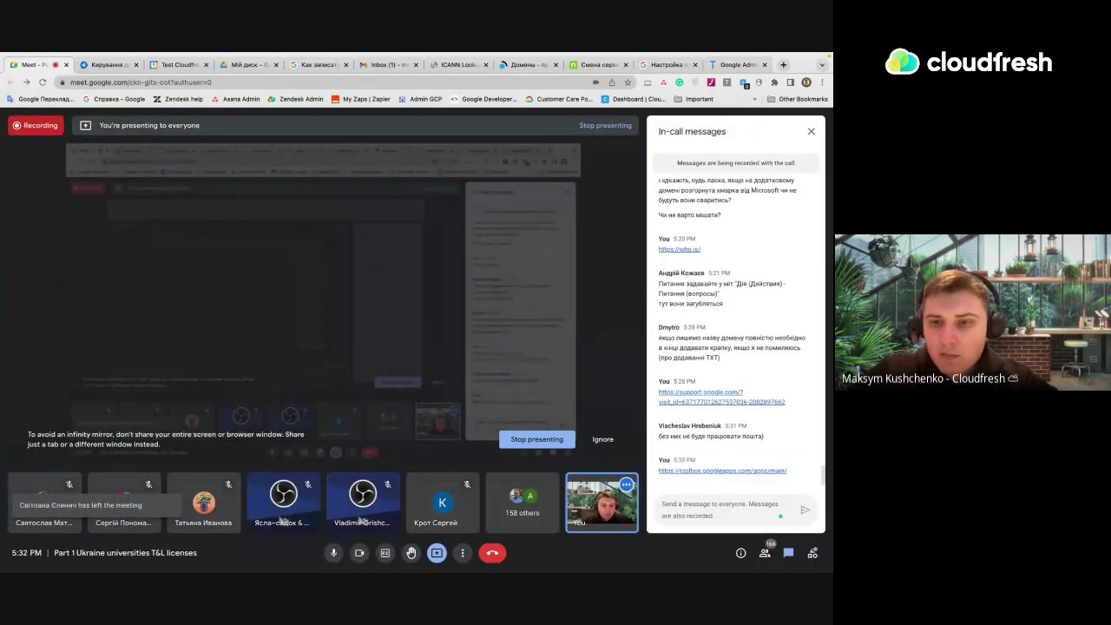
pyautogui.click(738, 64)
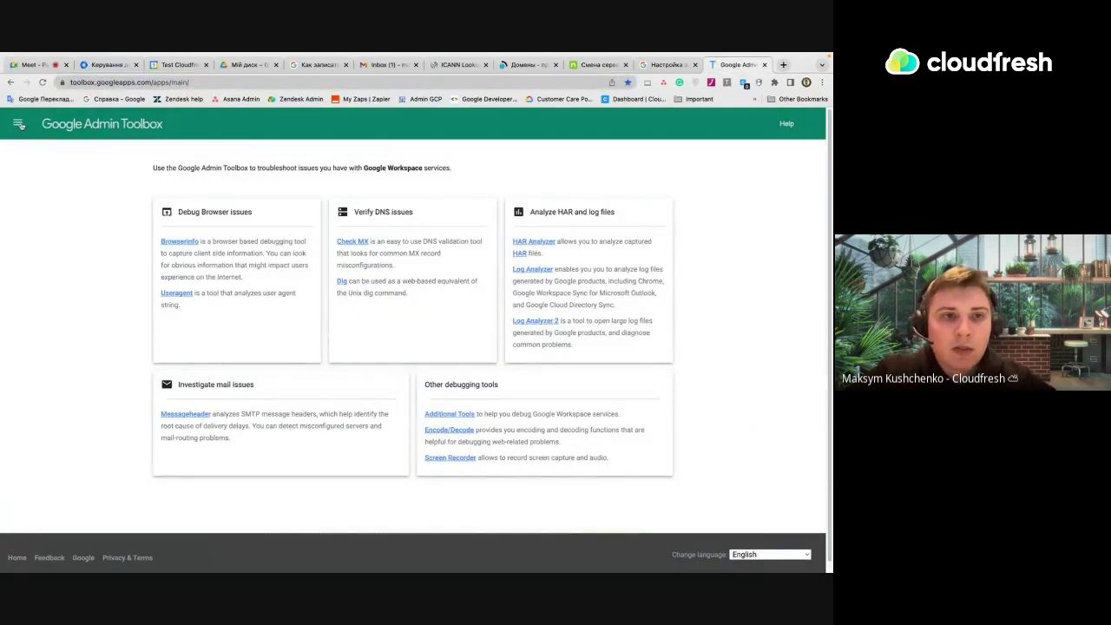
pyautogui.click(17, 123)
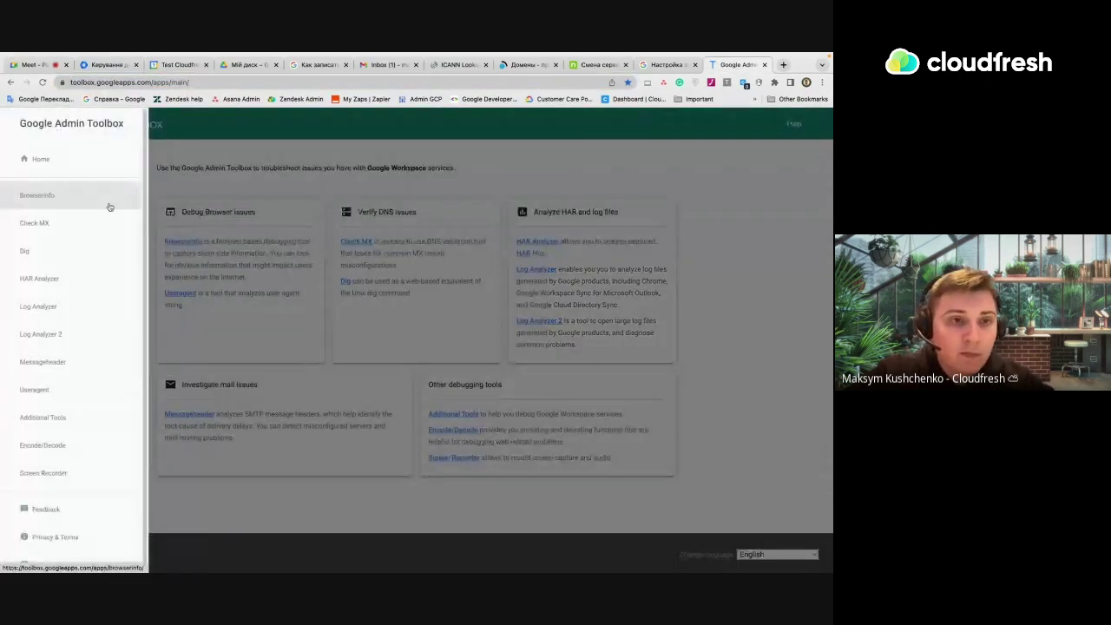
pyautogui.click(73, 223)
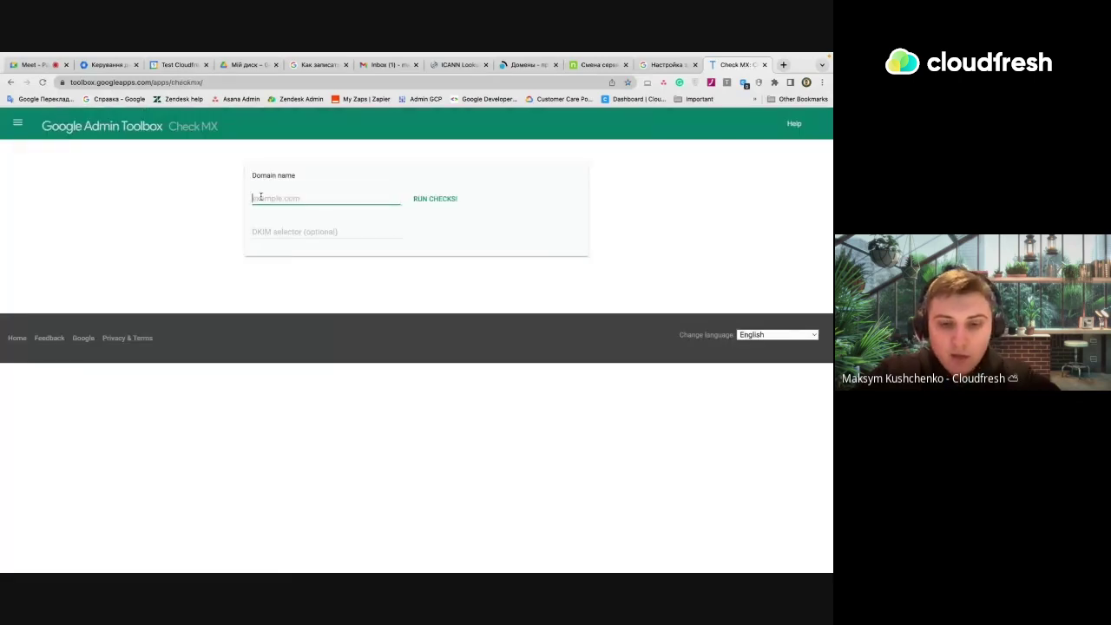
# Run Check MX for cloudfresh.com and look over the MX lookup result
pyautogui.write('clo')
pyautogui.click(348, 221)
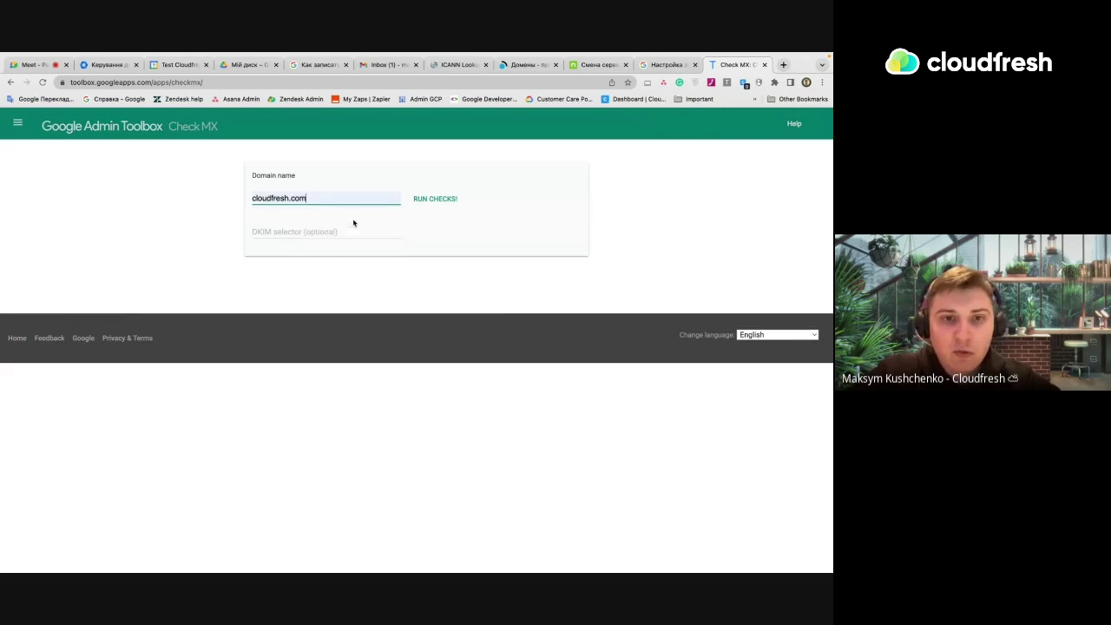
pyautogui.click(432, 203)
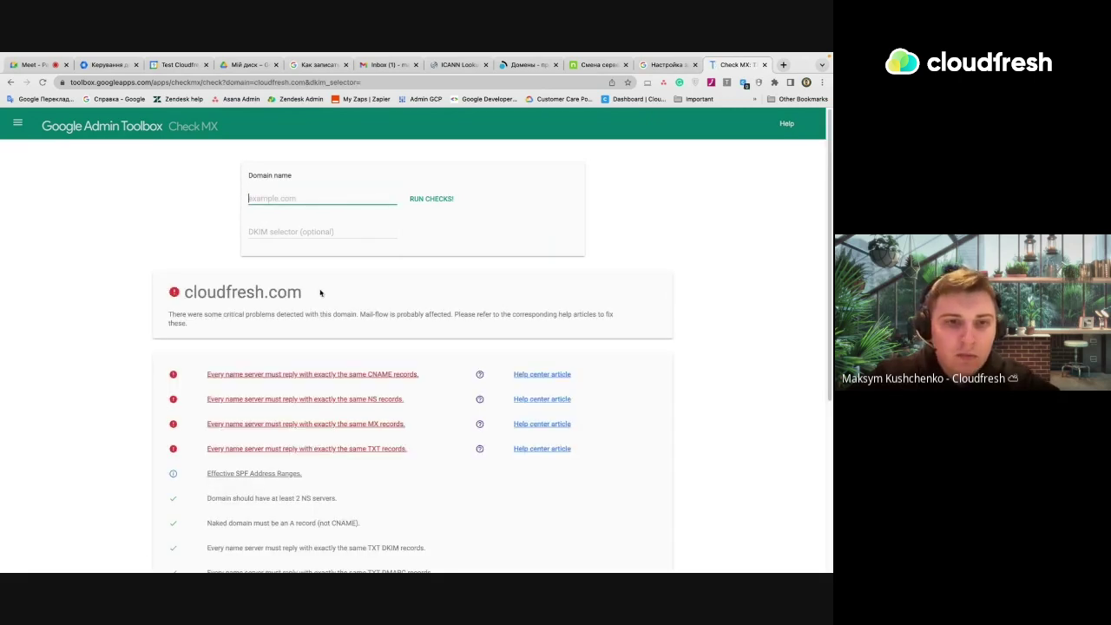
pyautogui.moveTo(187, 293); pyautogui.dragTo(318, 290)
pyautogui.hotkey('ctrl', 'c')
pyautogui.click(310, 198)
pyautogui.hotkey('ctrl', 'v')
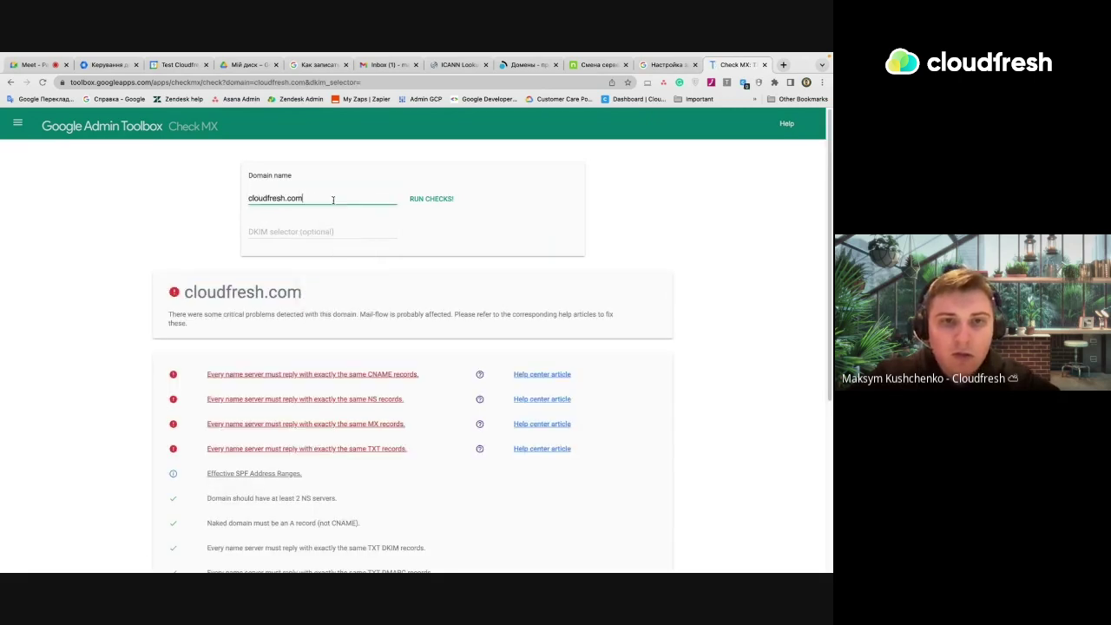
pyautogui.press('Return')
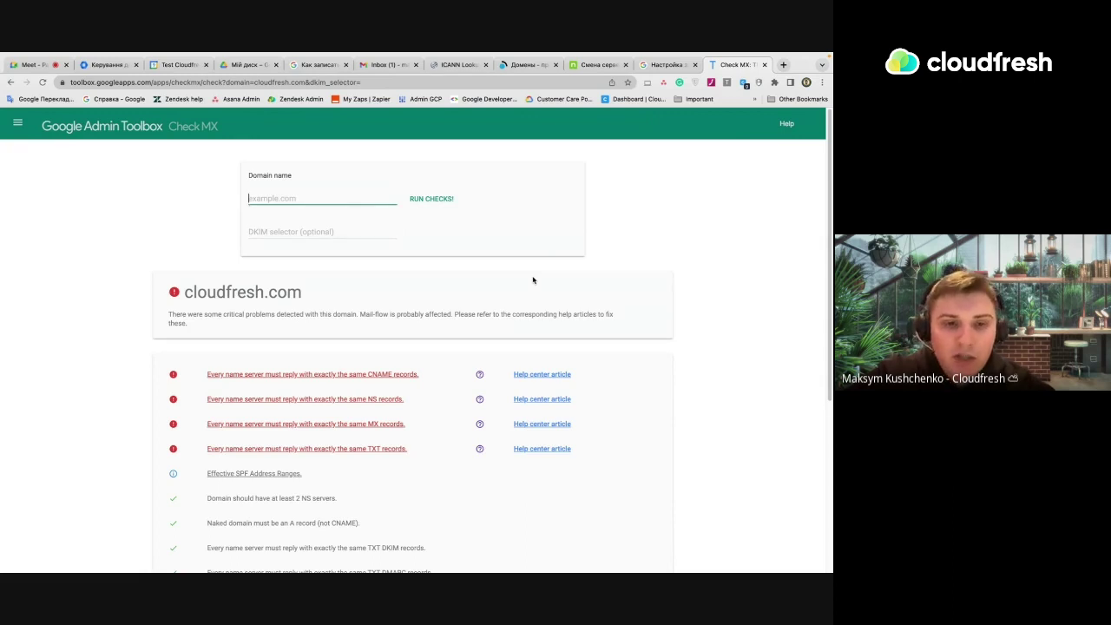
pyautogui.scroll(-3, 533, 279)
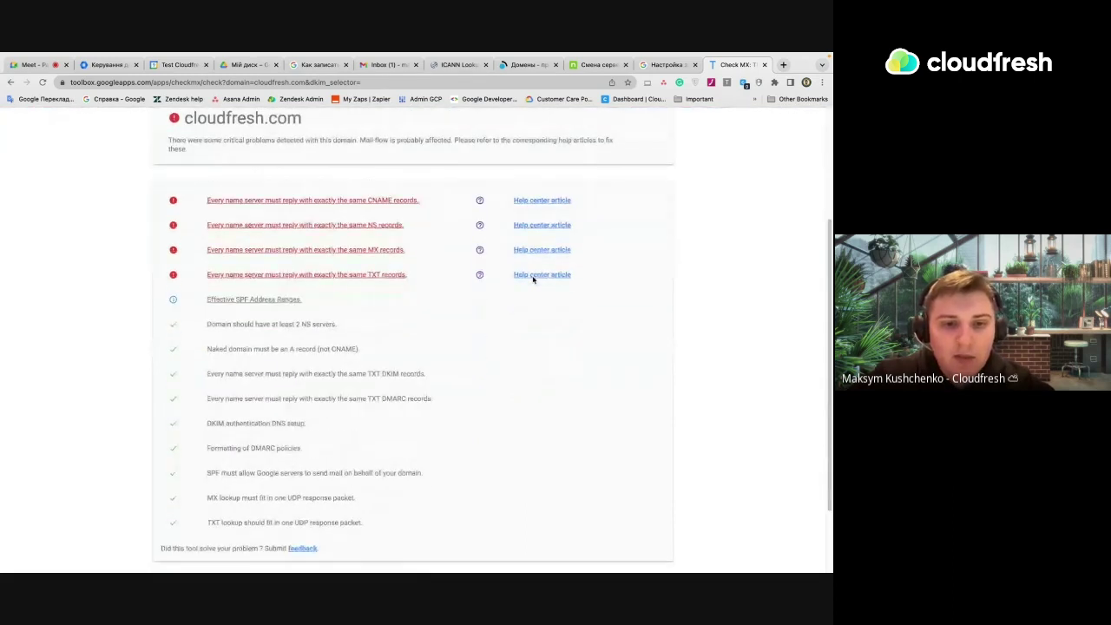
pyautogui.moveTo(174, 499); pyautogui.dragTo(365, 499)
pyautogui.click(359, 501)
pyautogui.scroll(3, 359, 499)
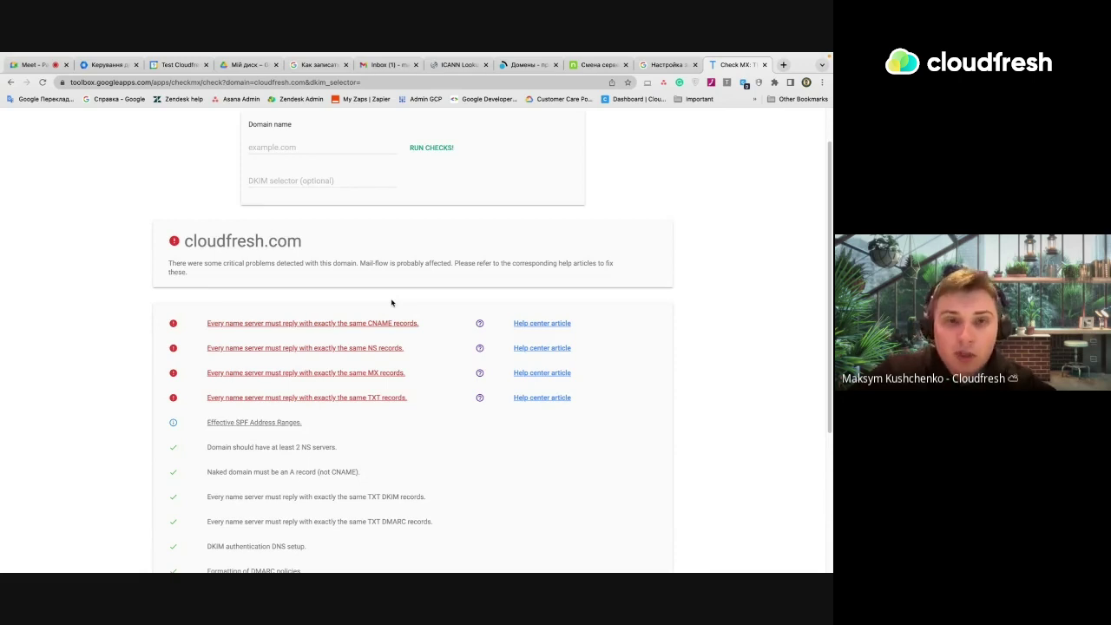
# Expand the TXT, MX, NS and CNAME mismatch details, then rerun the checks for cloudfresh.com
pyautogui.scroll(-1, 391, 302)
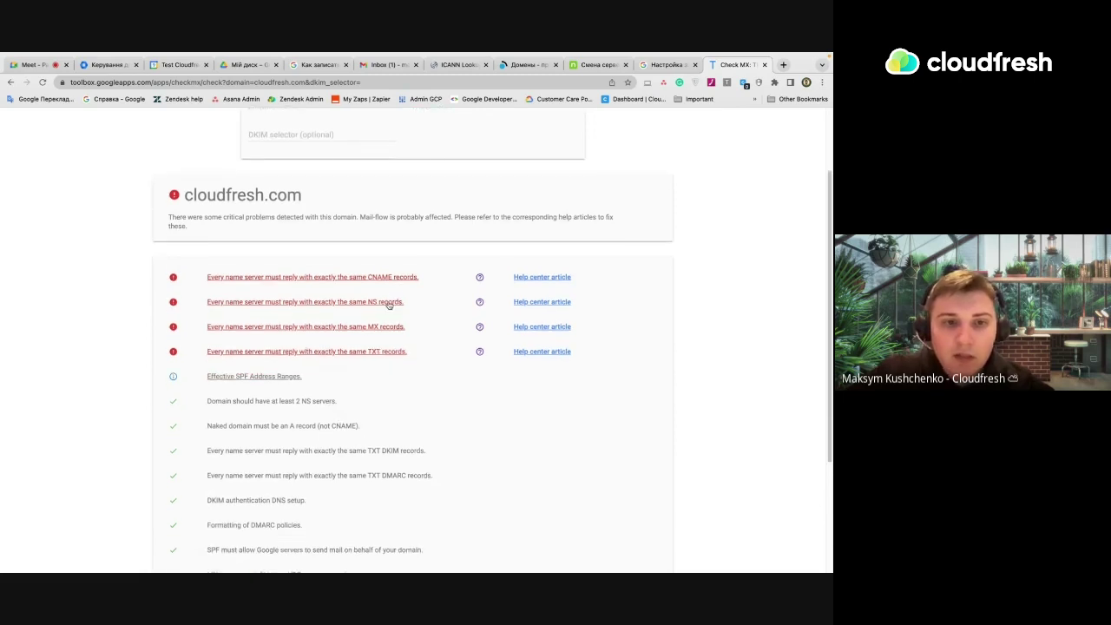
pyautogui.click(295, 353)
pyautogui.scroll(-1, 296, 357)
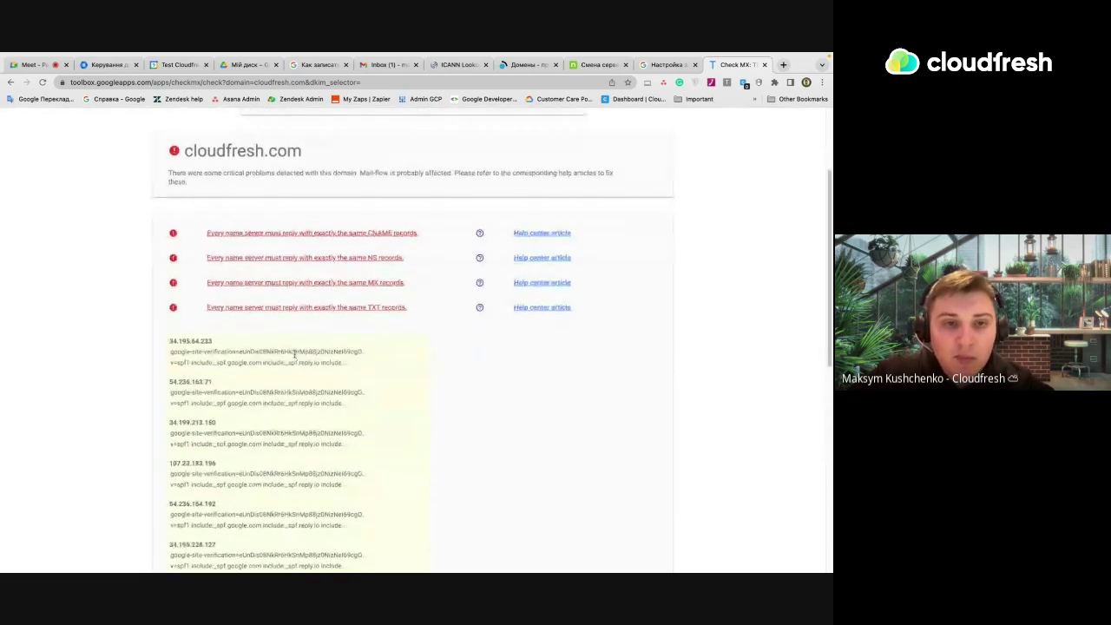
pyautogui.click(288, 280)
pyautogui.click(274, 263)
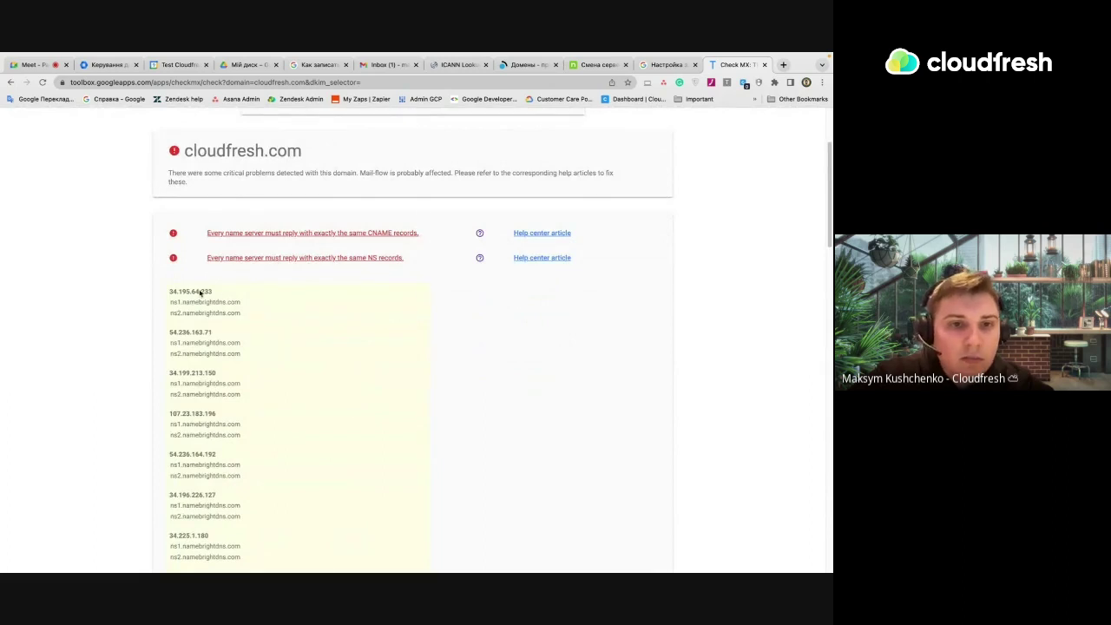
pyautogui.scroll(-1, 382, 261)
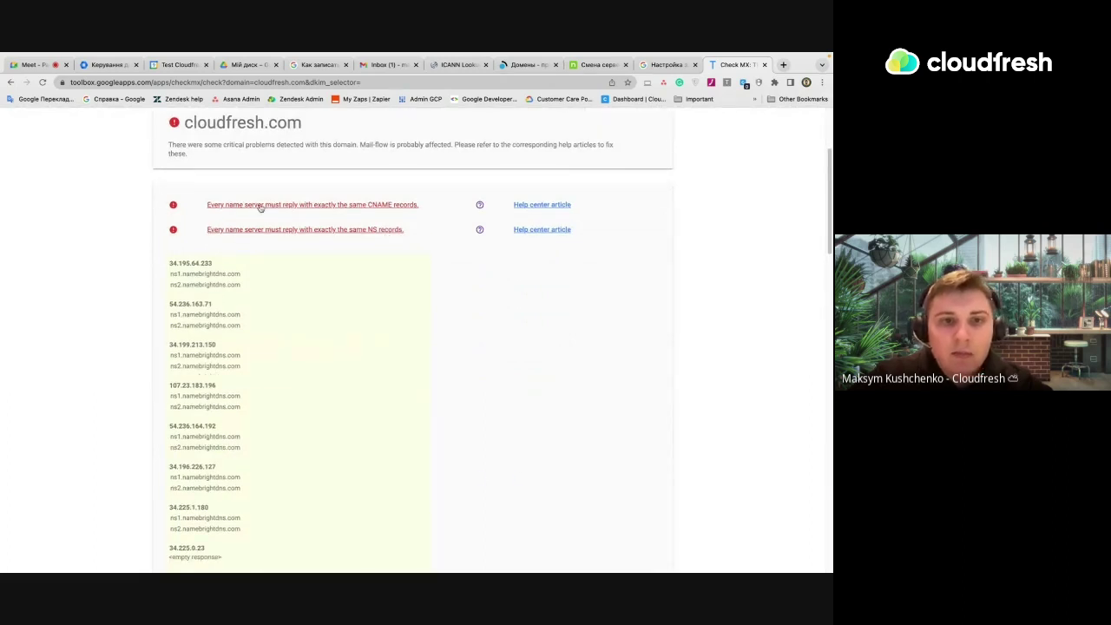
pyautogui.click(260, 205)
pyautogui.scroll(4, 267, 211)
pyautogui.click(271, 212)
pyautogui.click(326, 235)
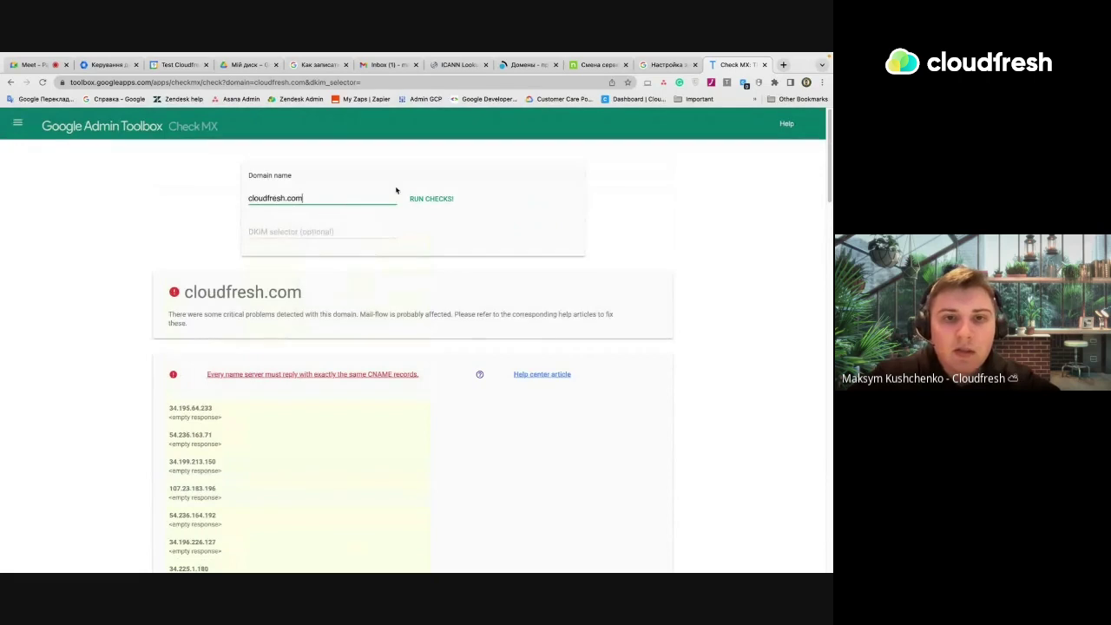
pyautogui.click(438, 206)
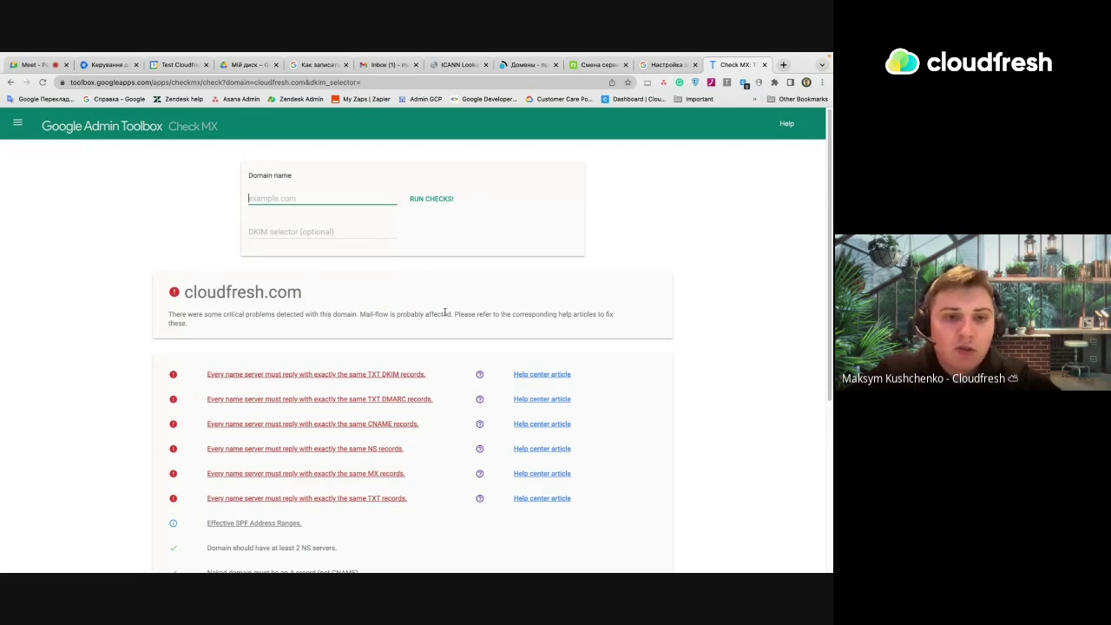
# Review cloudfresh.com's Check MX results, expanding and collapsing the DKIM records mismatch details
pyautogui.scroll(-3, 445, 313)
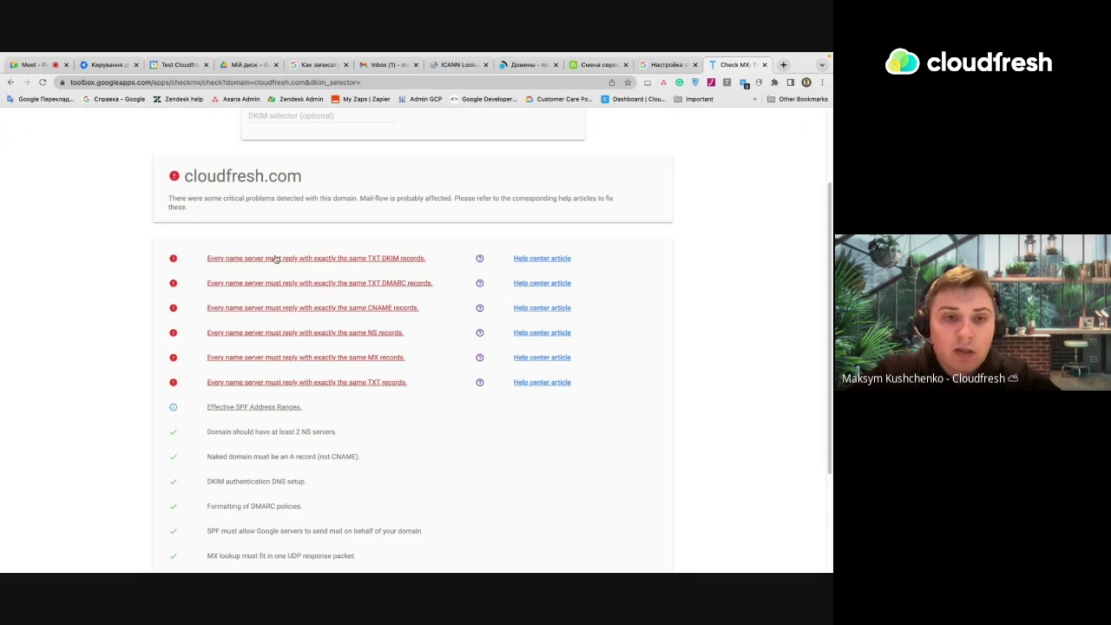
pyautogui.click(275, 258)
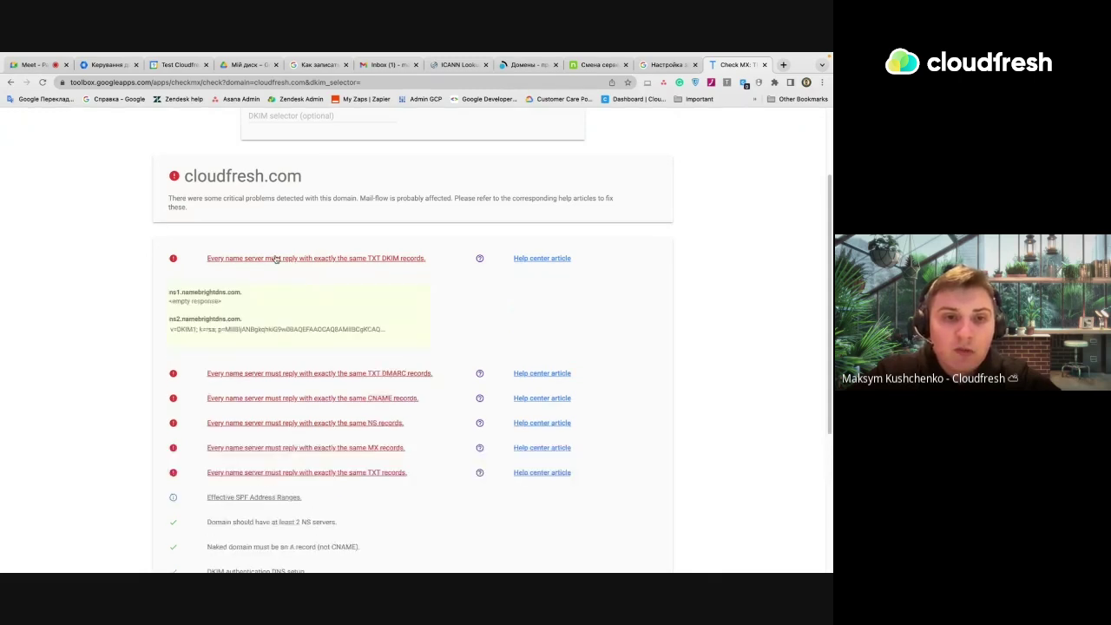
pyautogui.click(276, 259)
pyautogui.scroll(3, 159, 262)
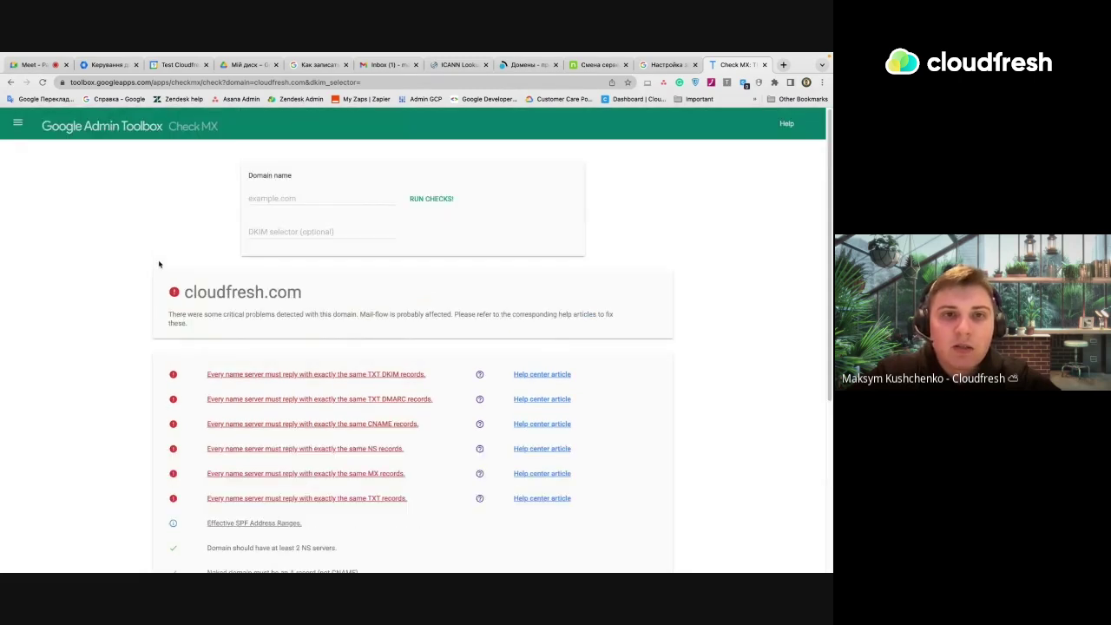
pyautogui.scroll(-1, 304, 235)
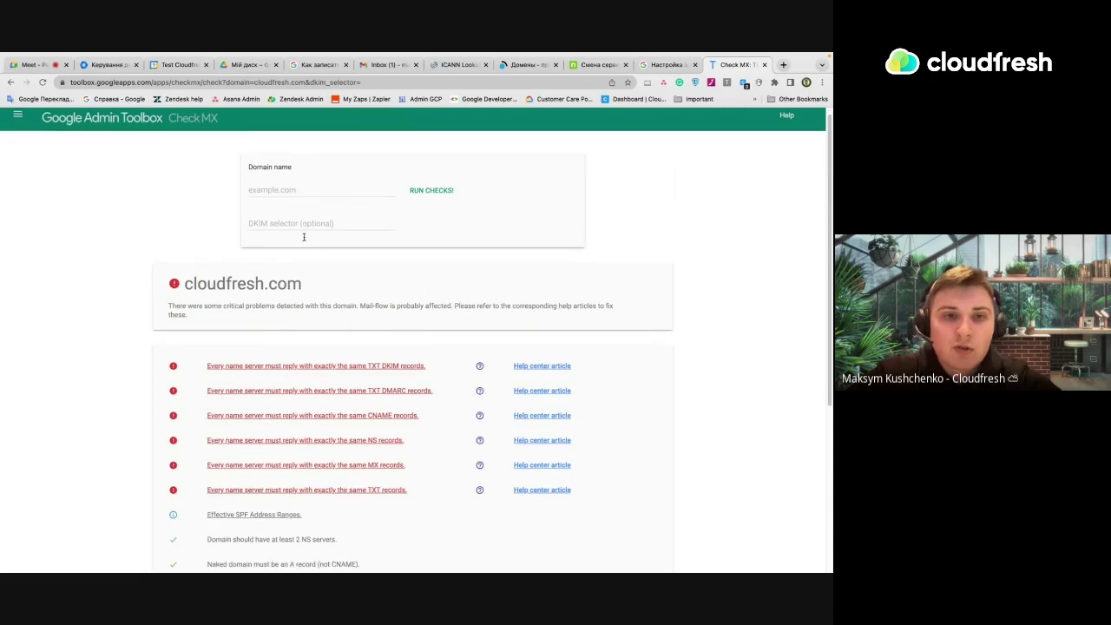
pyautogui.click(280, 189)
pyautogui.click(392, 210)
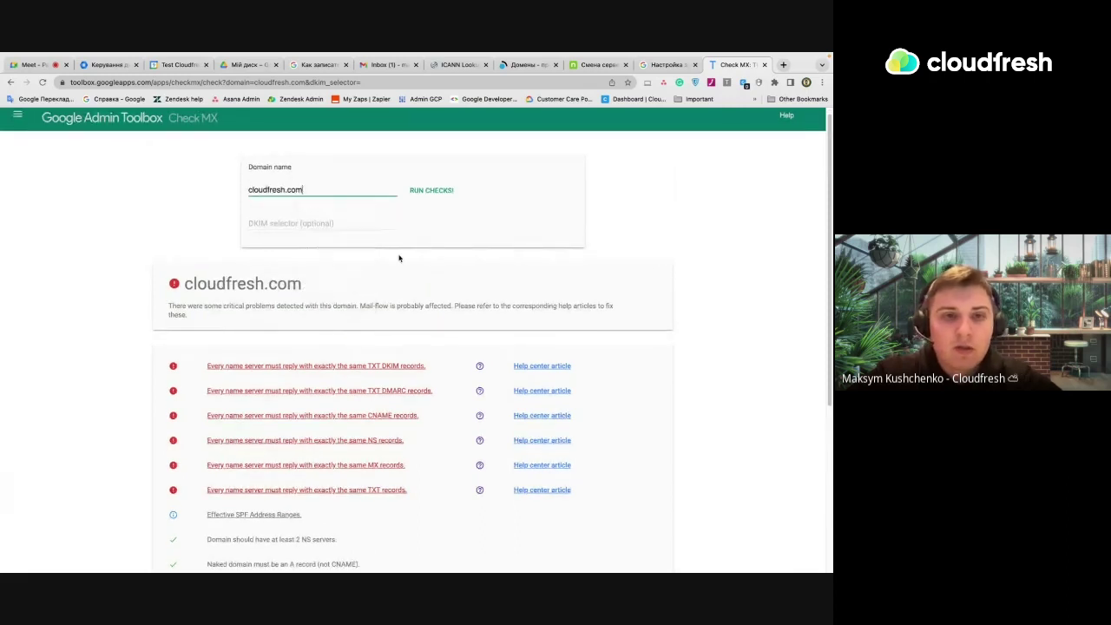
pyautogui.scroll(-2, 399, 260)
pyautogui.click(248, 297)
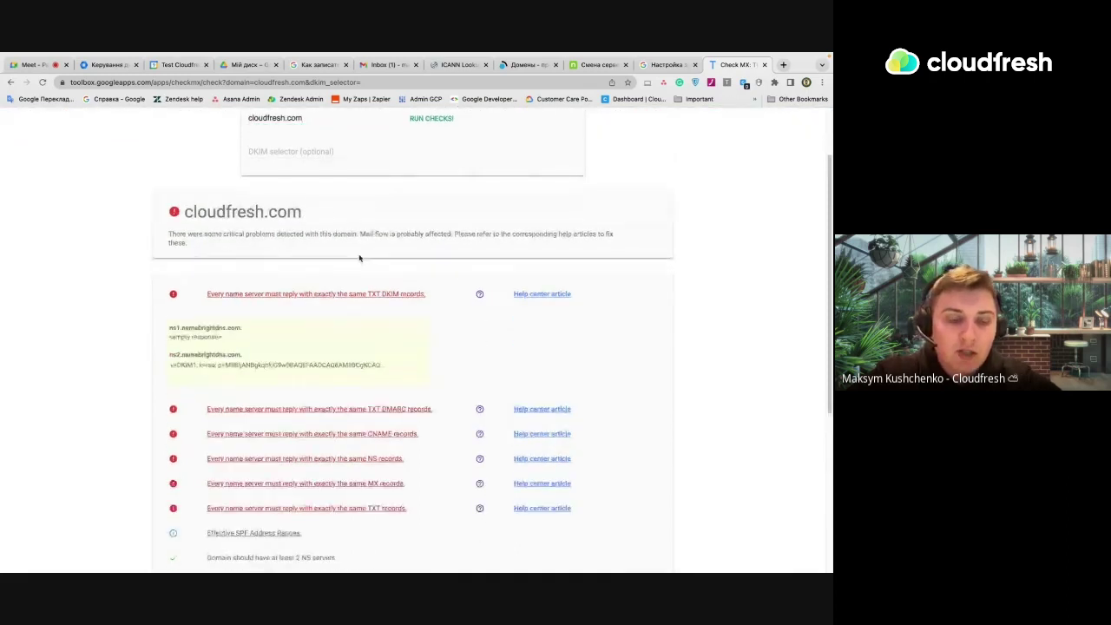
pyautogui.click(226, 298)
pyautogui.scroll(2, 379, 291)
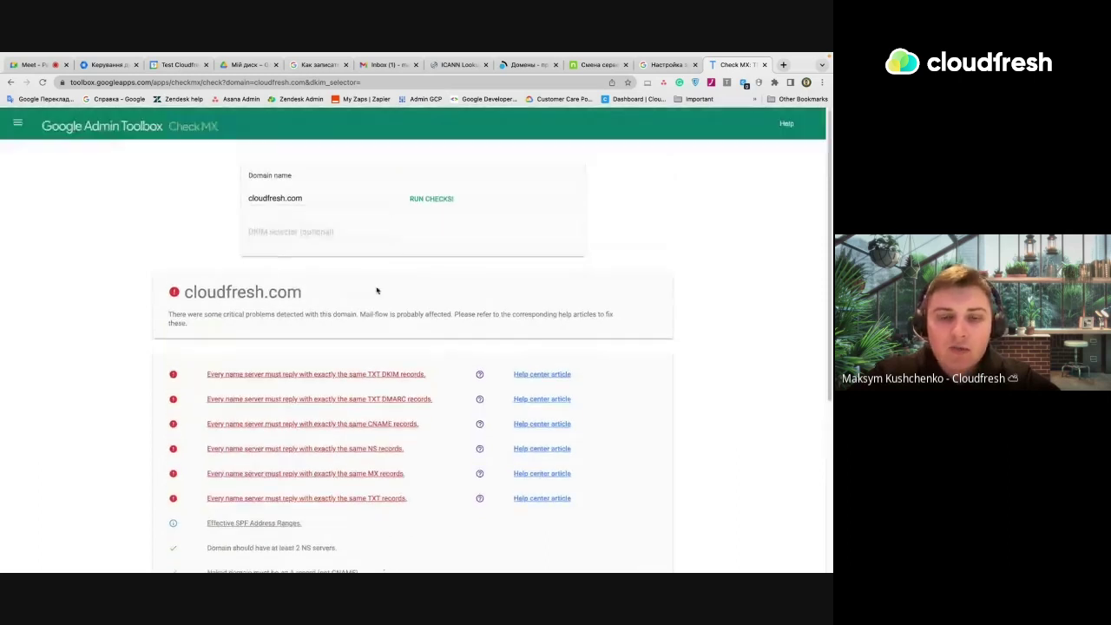
pyautogui.scroll(-1, 472, 271)
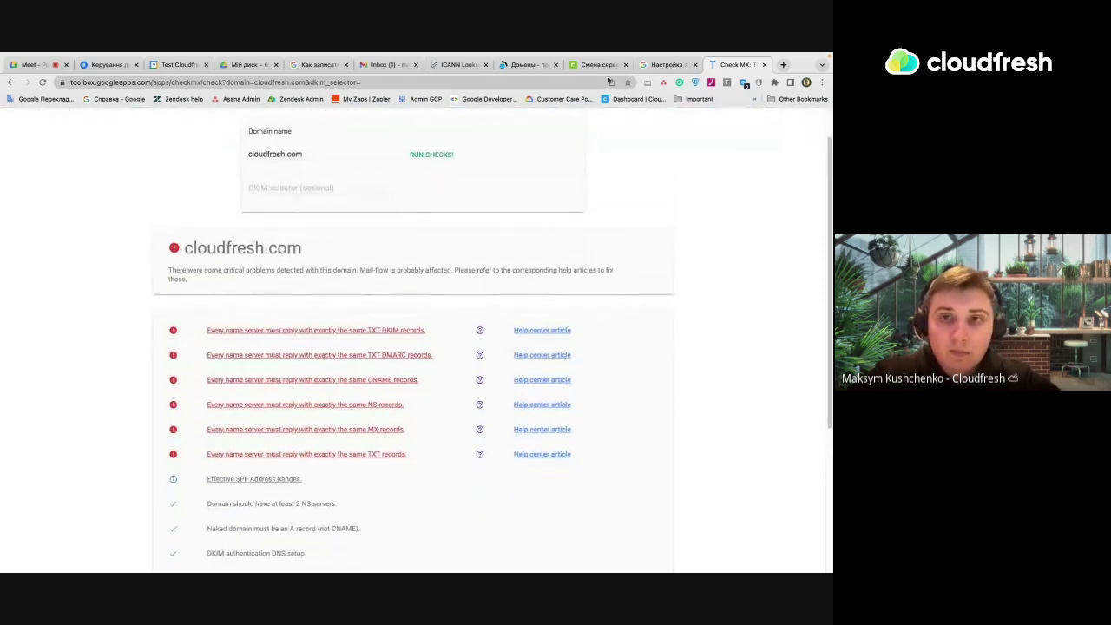
pyautogui.scroll(-2, 491, 194)
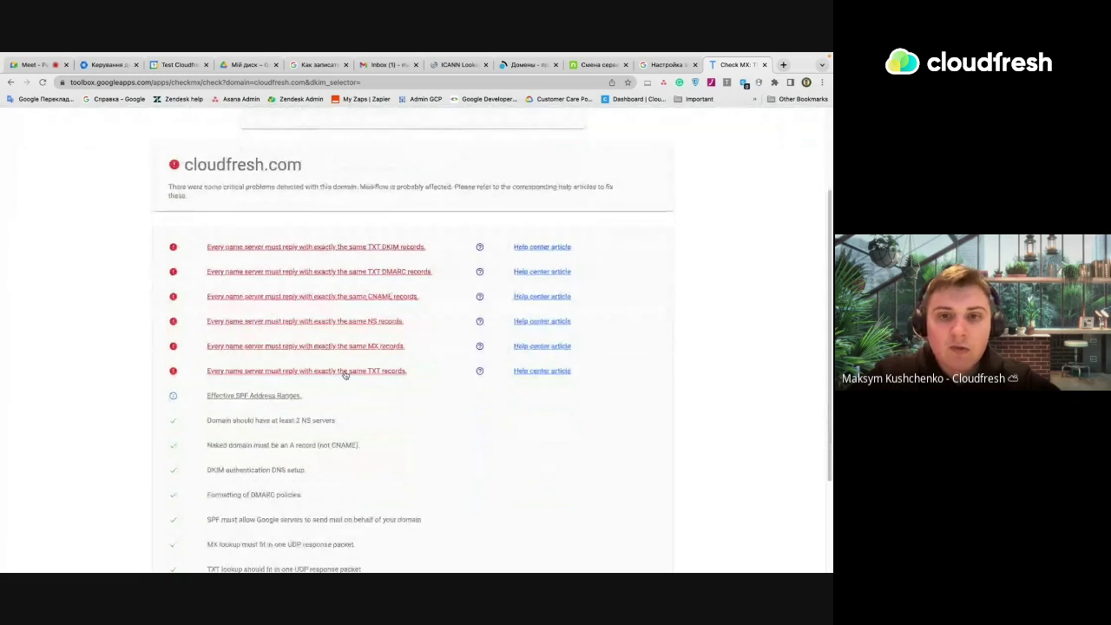
pyautogui.scroll(3, 344, 374)
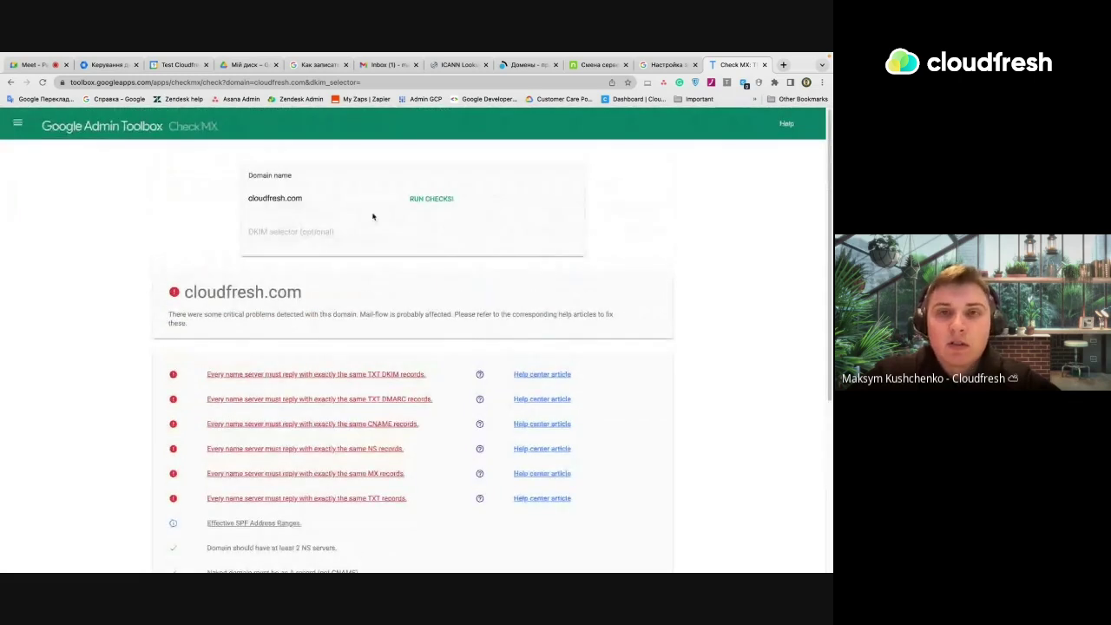
pyautogui.scroll(-4, 467, 275)
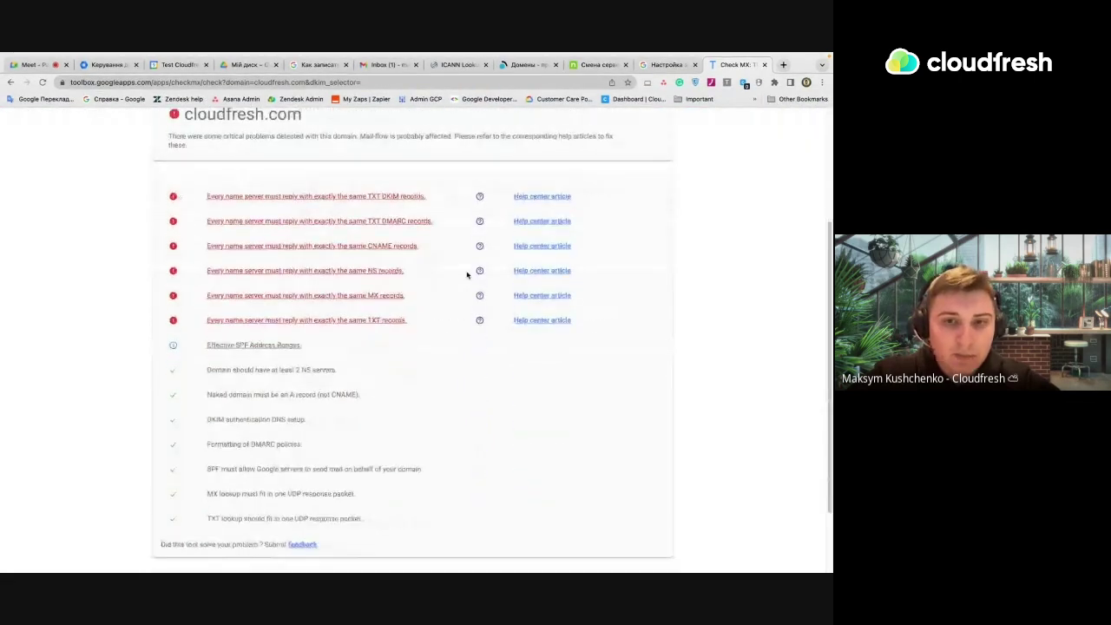
pyautogui.scroll(4, 342, 293)
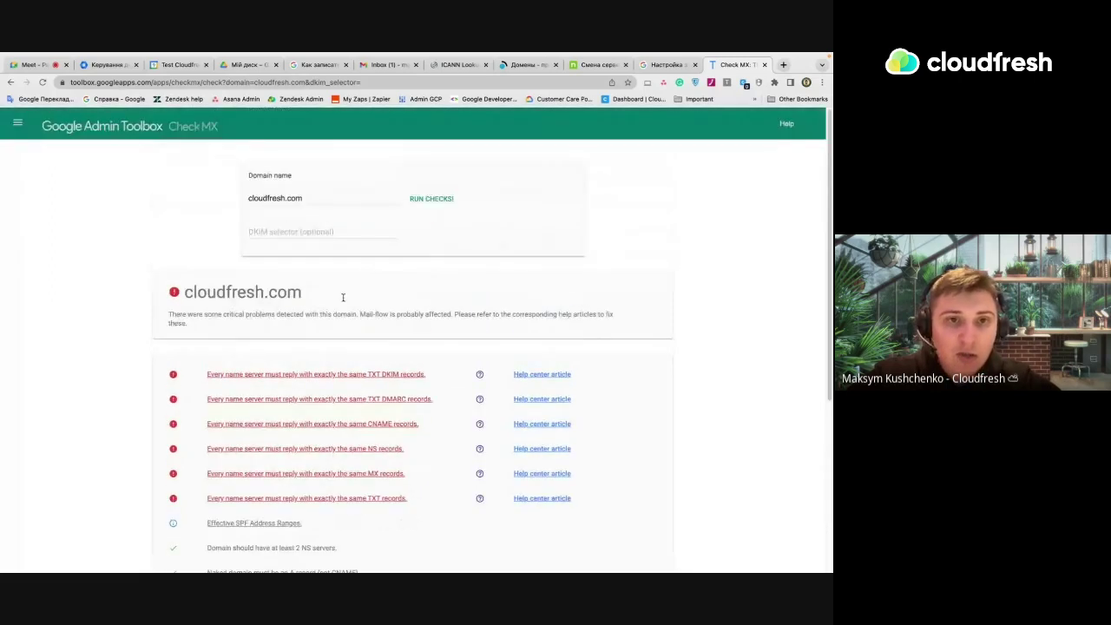
# Delete cloudfresh.com and the suggested mediacube.network entry, leaving the Domain name field empty
pyautogui.doubleClick(300, 199)
pyautogui.press('BackSpace')
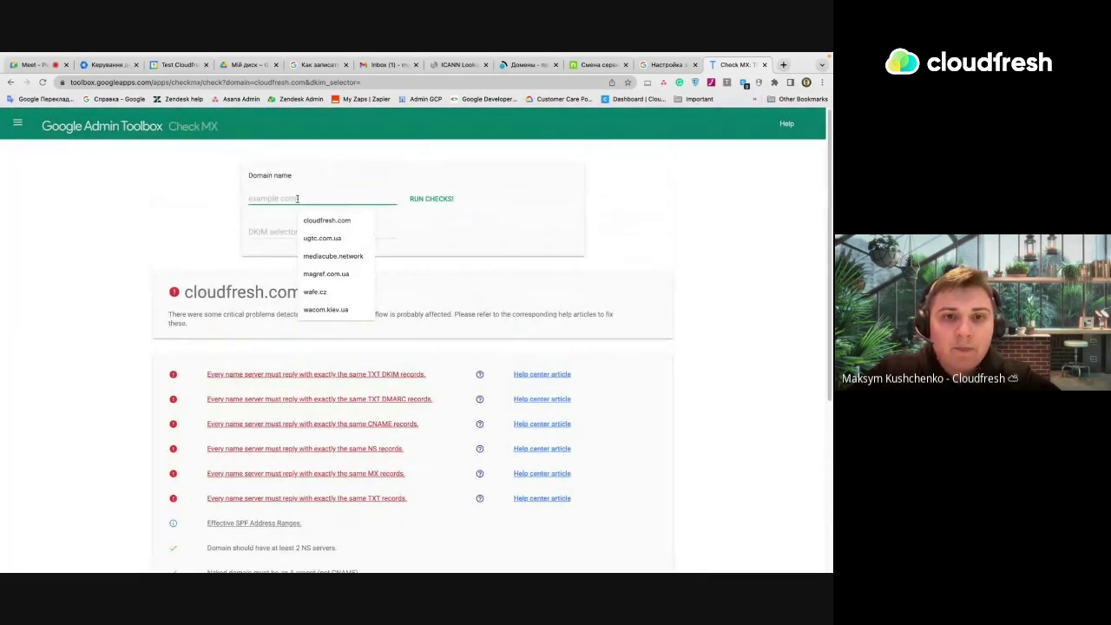
pyautogui.click(347, 256)
pyautogui.doubleClick(335, 198)
pyautogui.tripleClick(336, 198)
pyautogui.press('BackSpace')
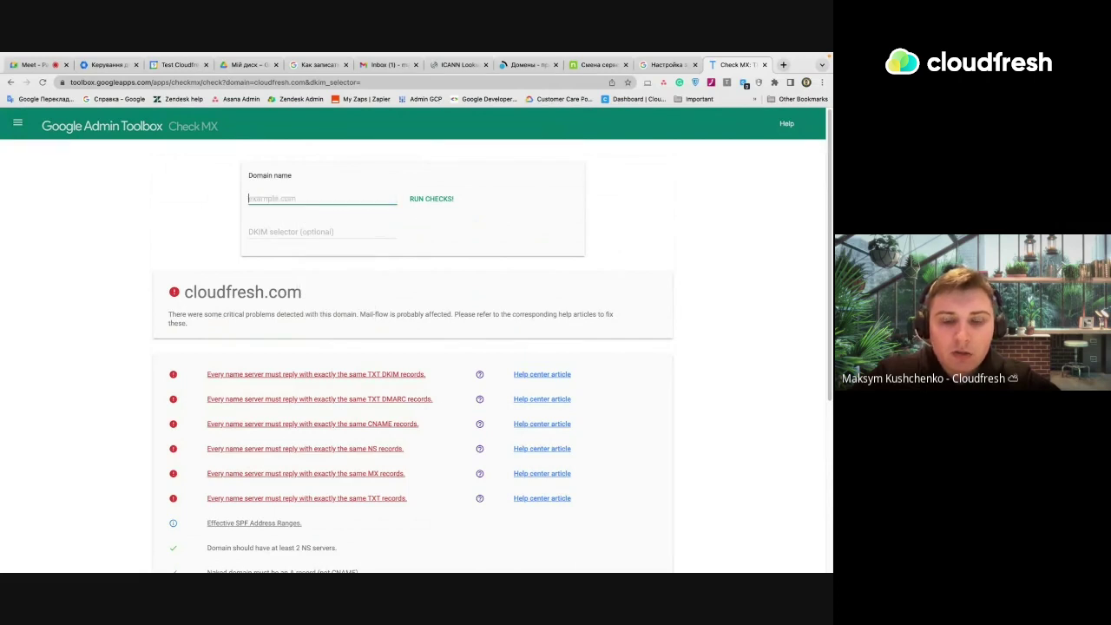
# Copy cloudfreshenterprisetest.pp.ua from nic.ua and run Check MX, reviewing the missing DKIM, DMARC, SPF and MX warnings
pyautogui.click(596, 65)
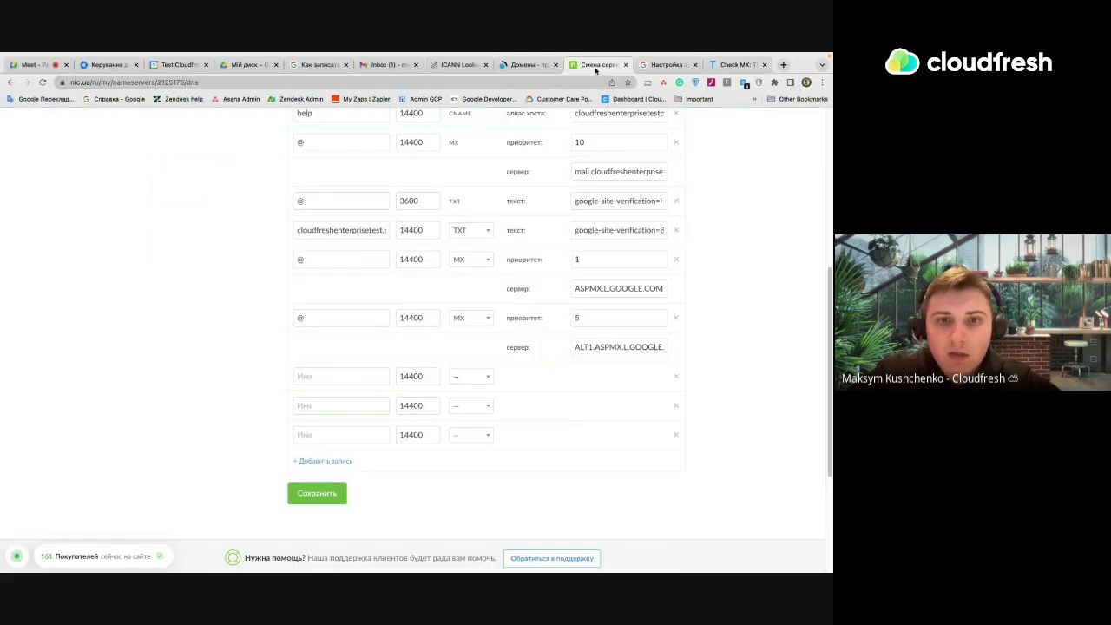
pyautogui.tripleClick(345, 235)
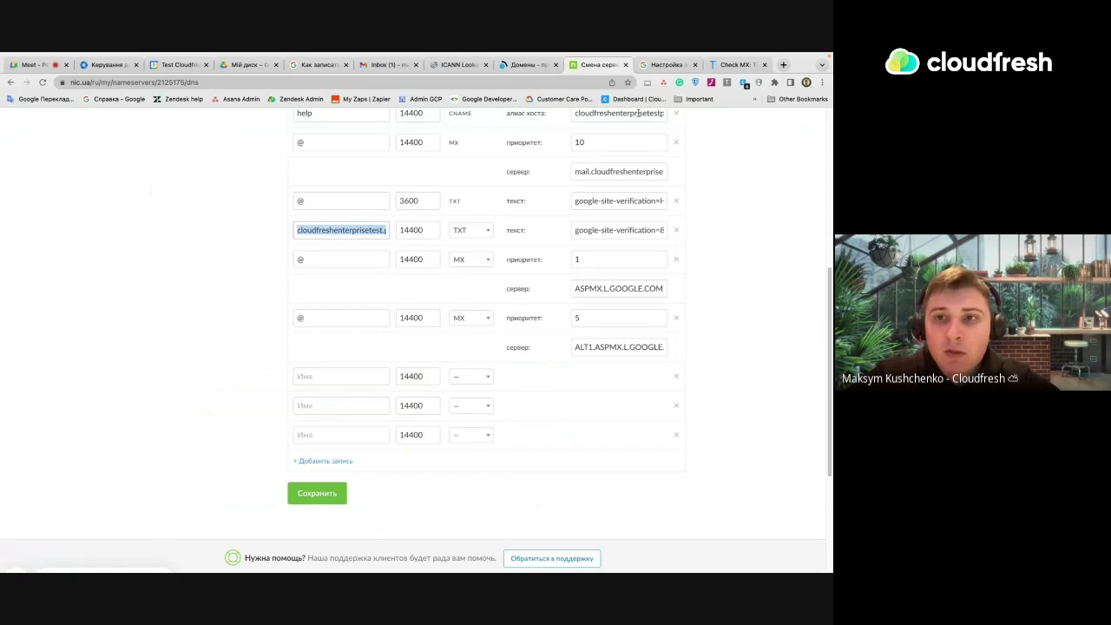
pyautogui.click(725, 65)
pyautogui.write('cloudfreshenterprisetest.pp.ua')
pyautogui.click(431, 199)
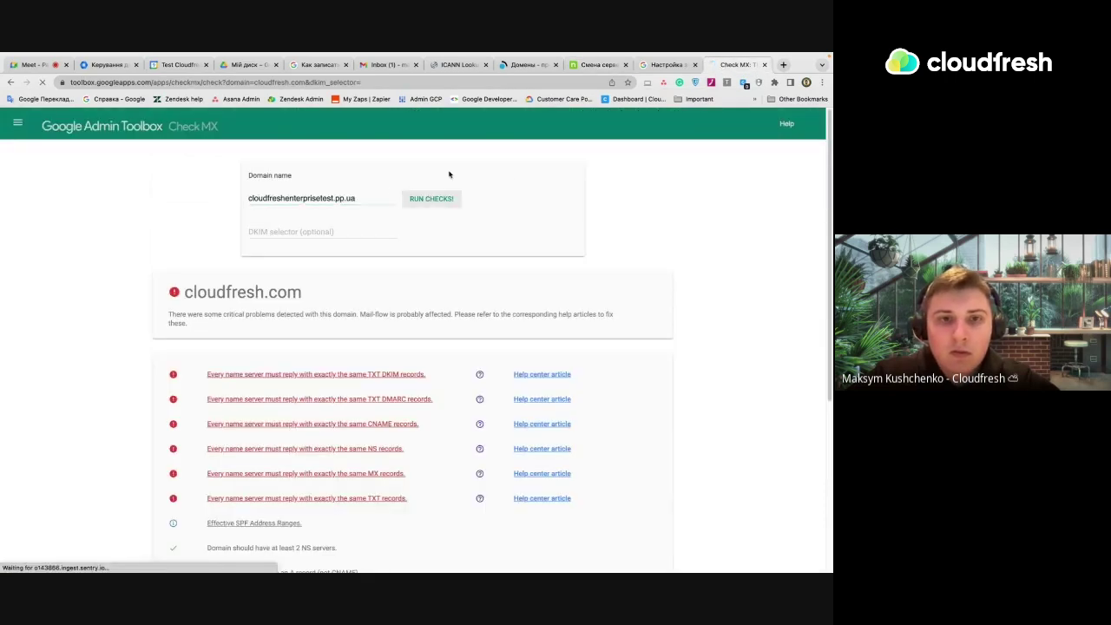
pyautogui.scroll(-2, 384, 261)
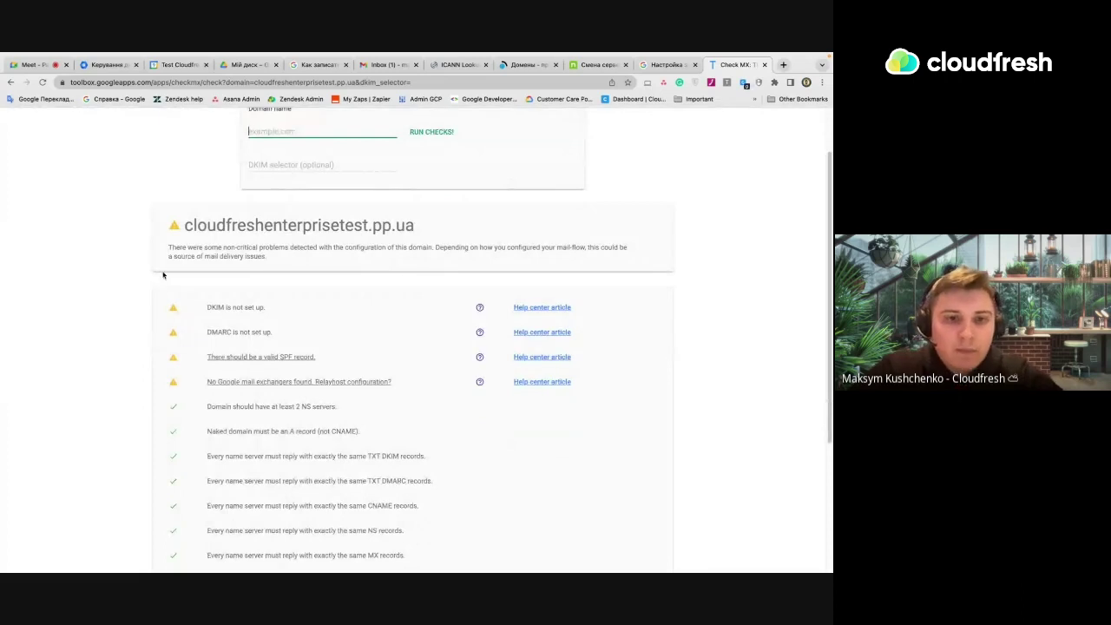
pyautogui.click(172, 308)
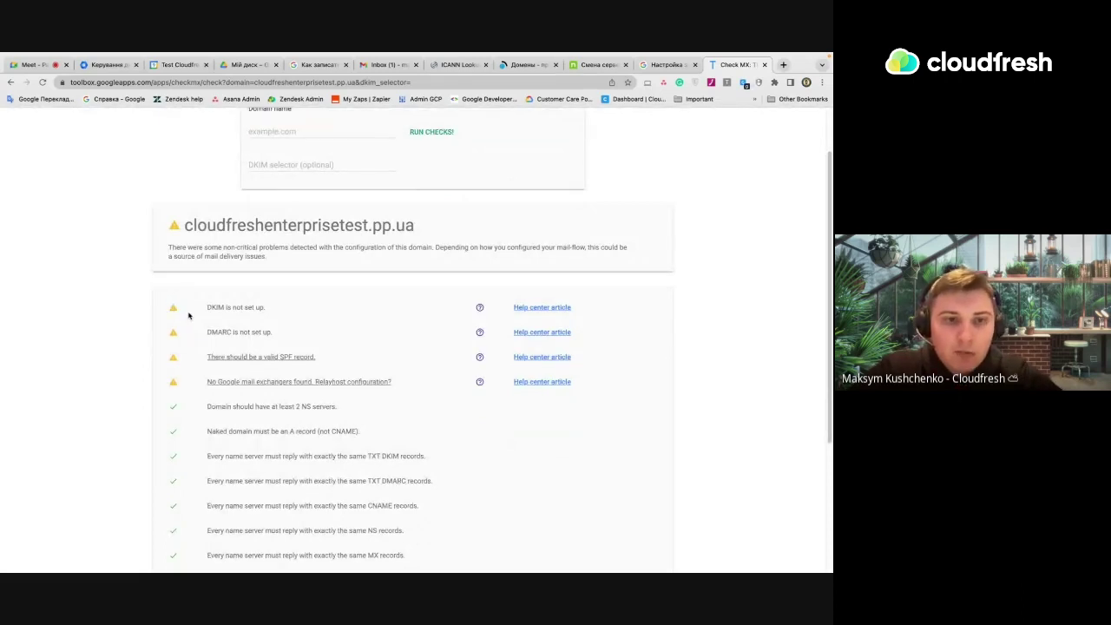
pyautogui.scroll(-1, 332, 306)
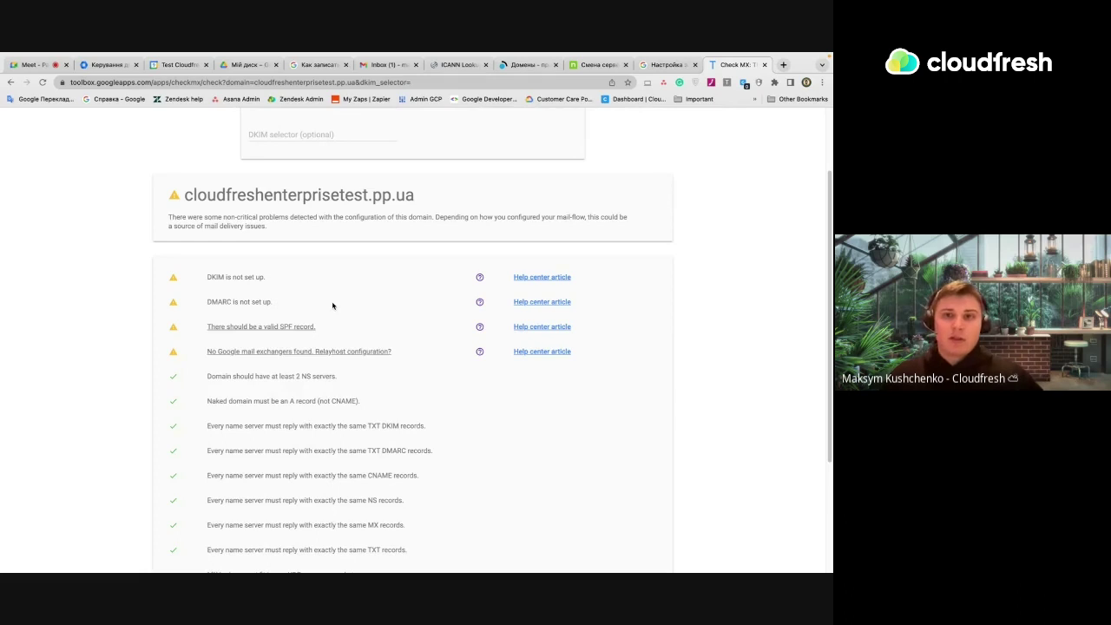
pyautogui.click(665, 65)
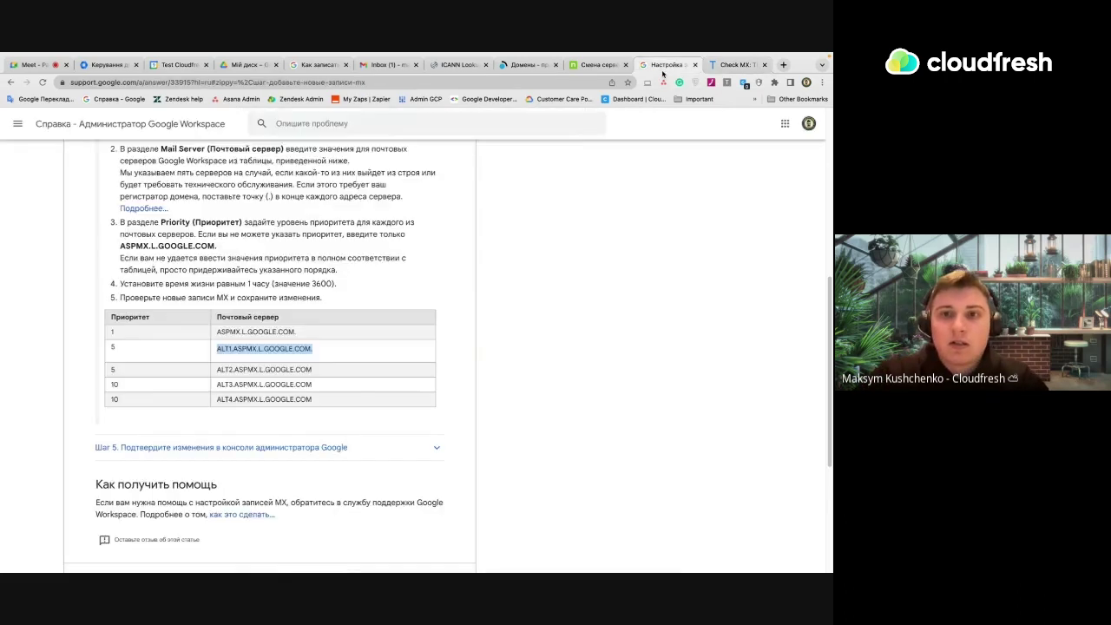
# Search Google Help for 'SPF' and point out the 'Как добавить запись SPF на сайте регистратора домена' article
pyautogui.click(100, 97)
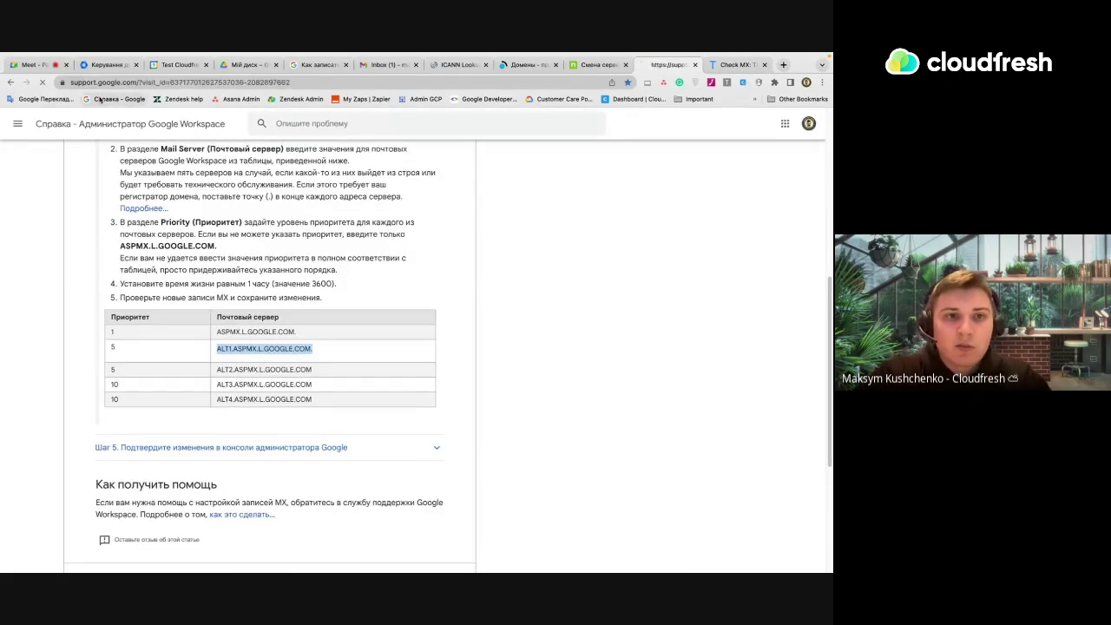
pyautogui.write('SPF')
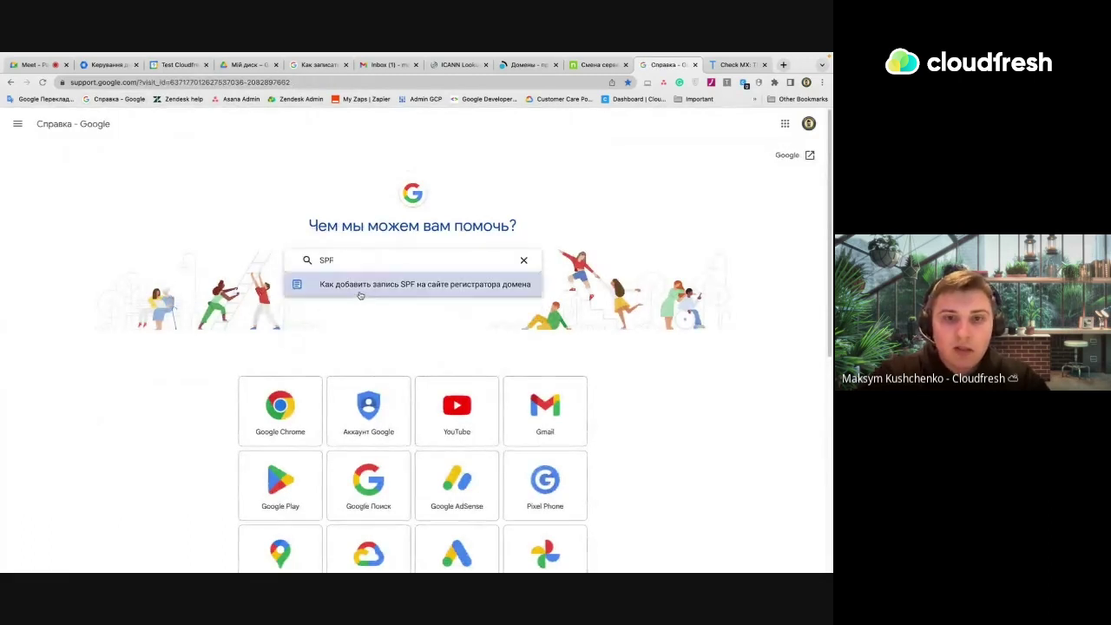
pyautogui.press('Return')
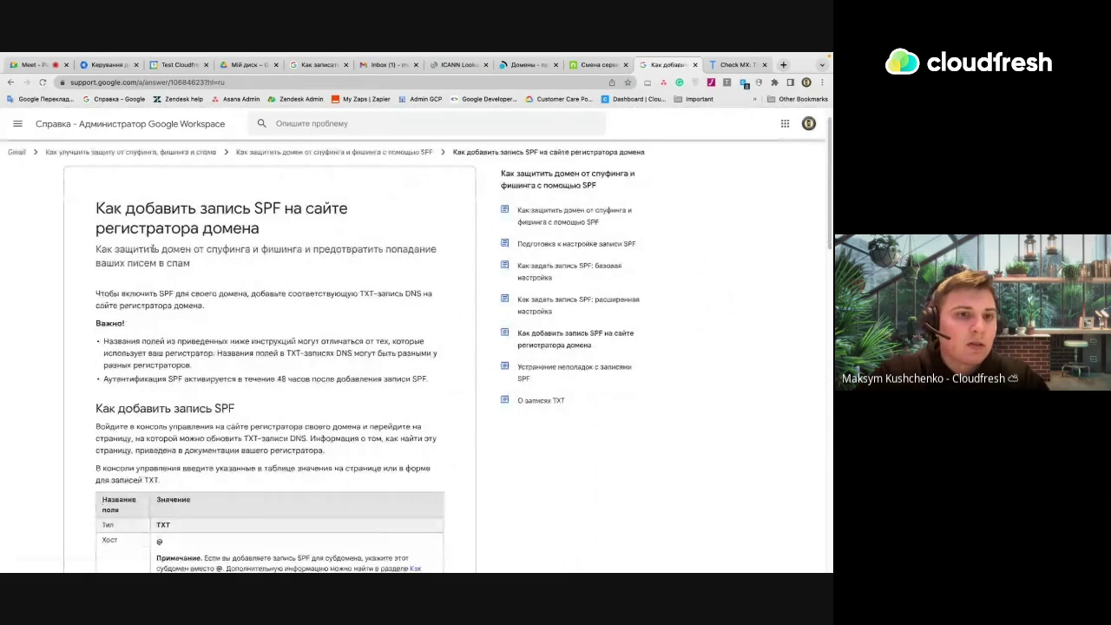
pyautogui.moveTo(90, 224); pyautogui.dragTo(291, 227)
pyautogui.click(292, 227)
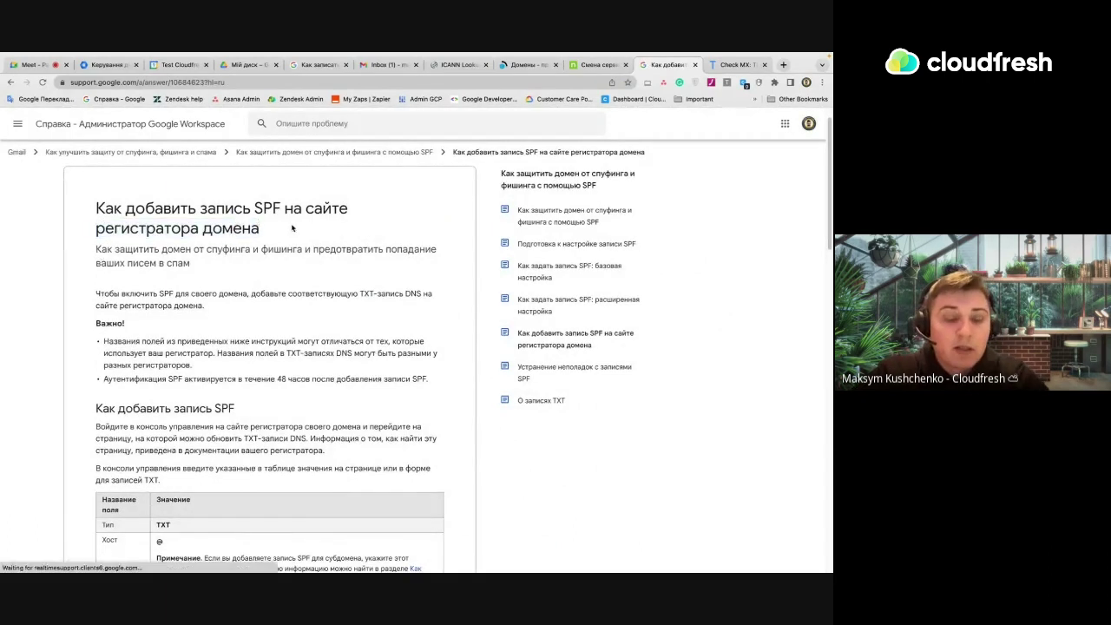
# Scroll to the record table and select the SPF value v=spf1 include:_spf.google.com ~all
pyautogui.scroll(-1, 217, 347)
pyautogui.moveTo(97, 226); pyautogui.dragTo(228, 243)
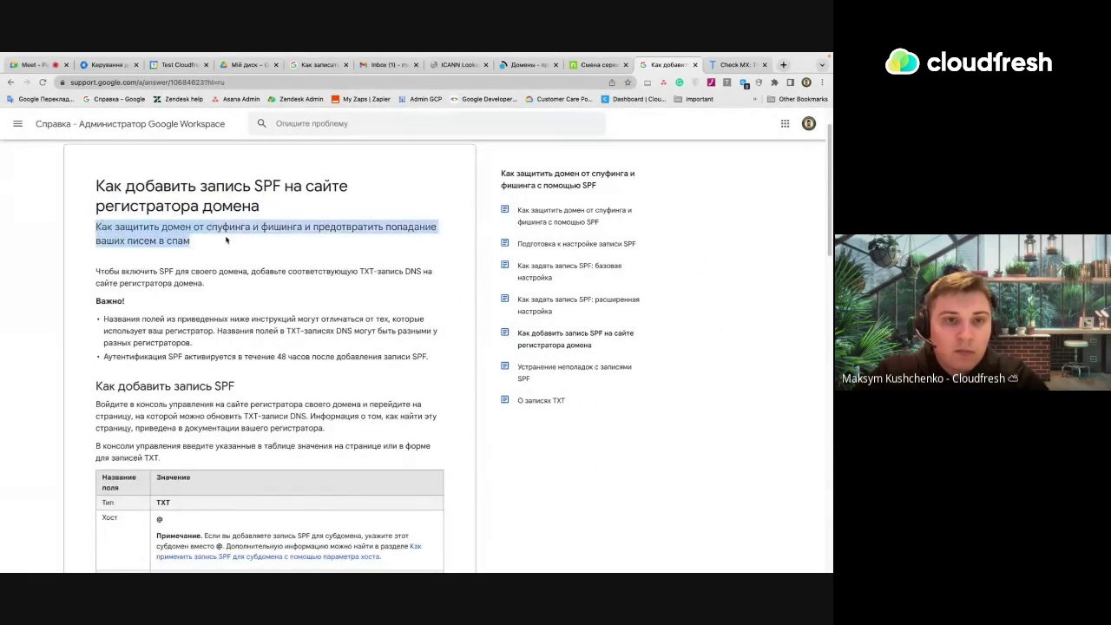
pyautogui.click(228, 243)
pyautogui.scroll(-1, 229, 243)
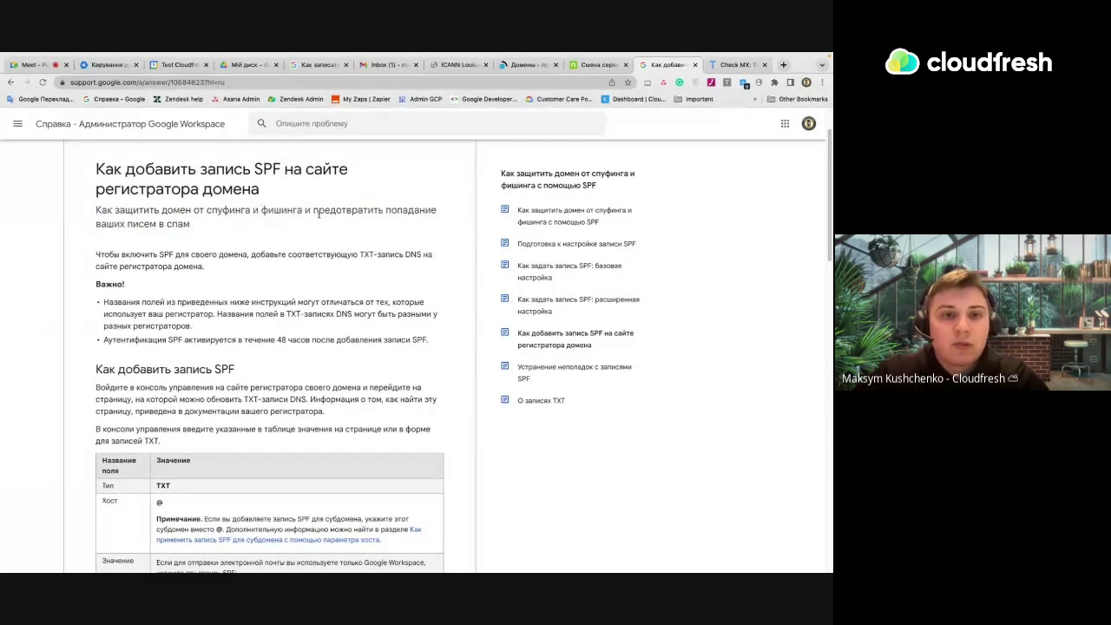
pyautogui.scroll(-3, 295, 209)
pyautogui.scroll(-4, 319, 214)
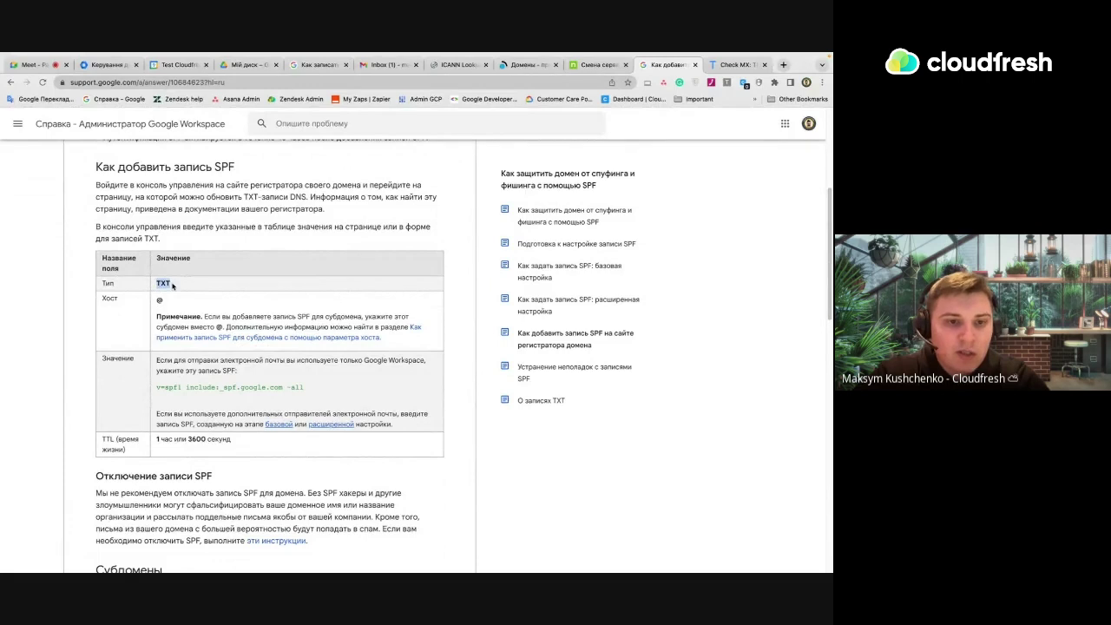
pyautogui.moveTo(157, 387); pyautogui.dragTo(311, 389)
pyautogui.hotkey('ctrl', 'c')
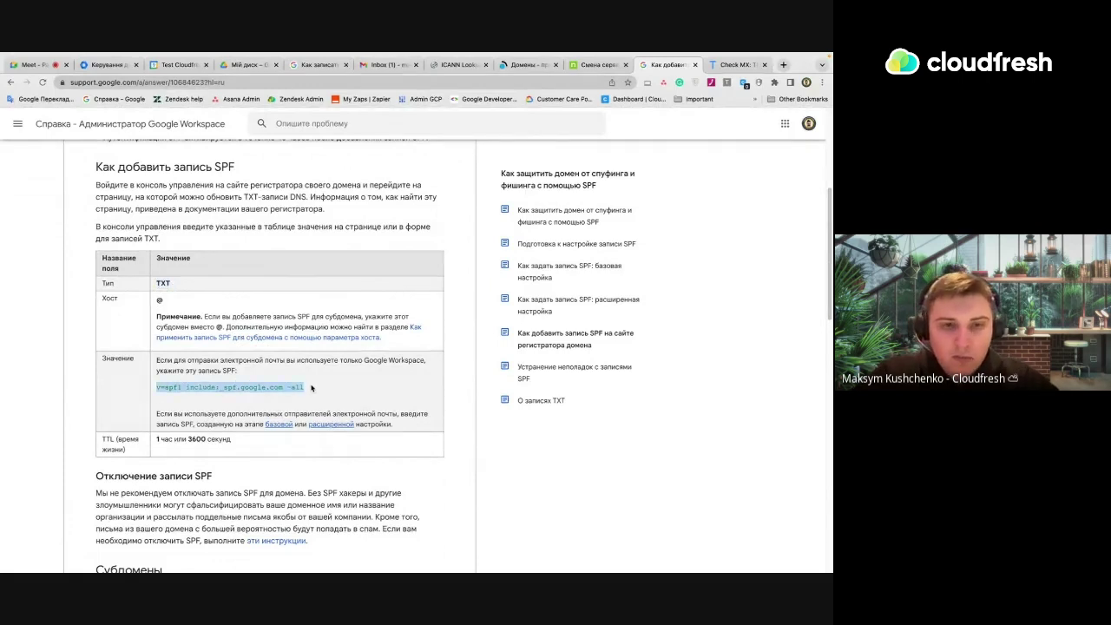
# In the empty nic.ua row, choose TXT, paste v=spf1 include:_spf.google.com ~all as the text and name it @
pyautogui.click(594, 66)
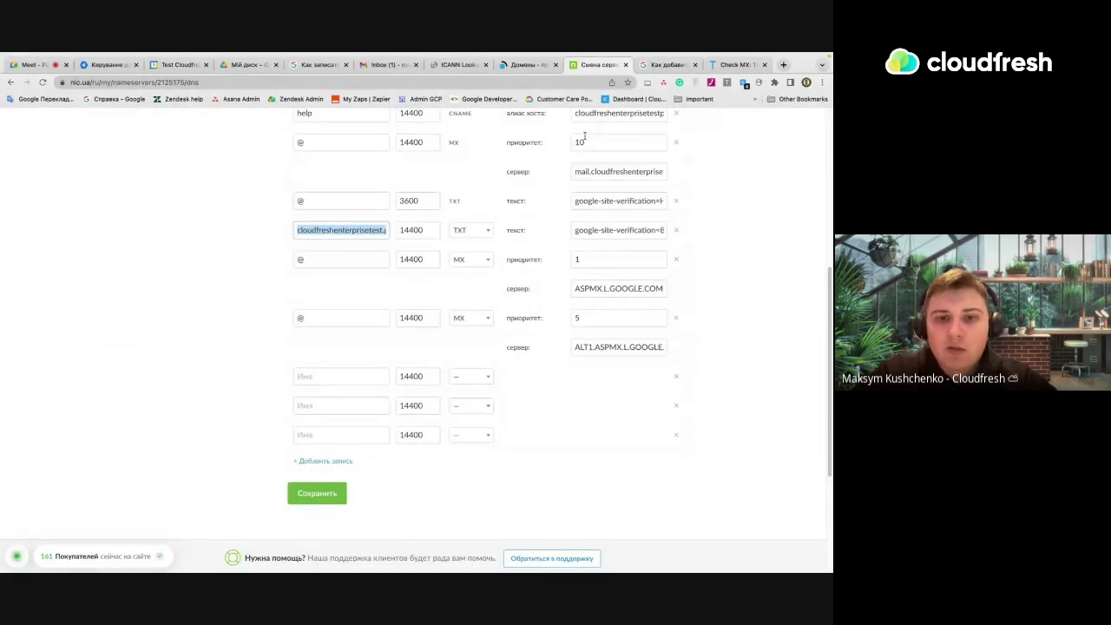
pyautogui.click(486, 377)
pyautogui.scroll(-2, 478, 451)
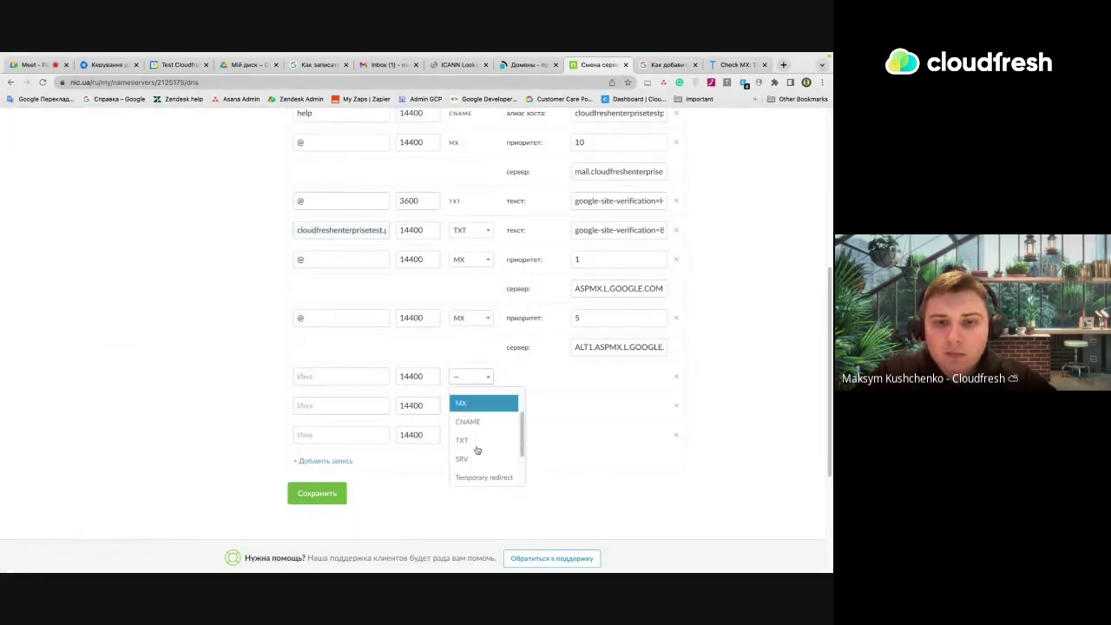
pyautogui.click(462, 398)
pyautogui.click(584, 378)
pyautogui.hotkey('ctrl', 'v')
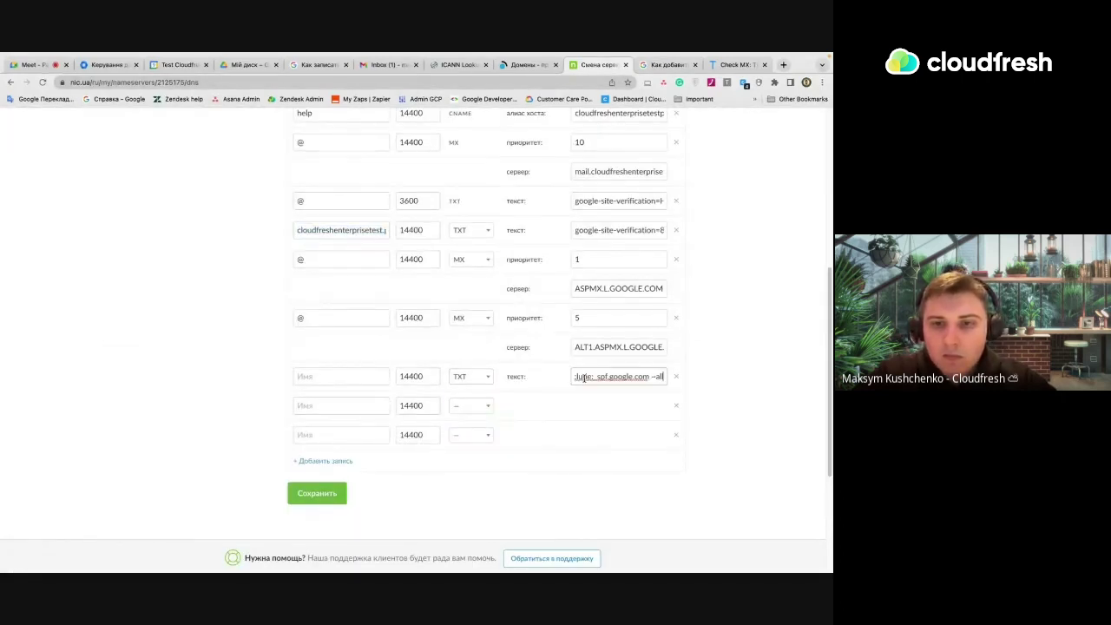
pyautogui.click(369, 376)
pyautogui.write('@')
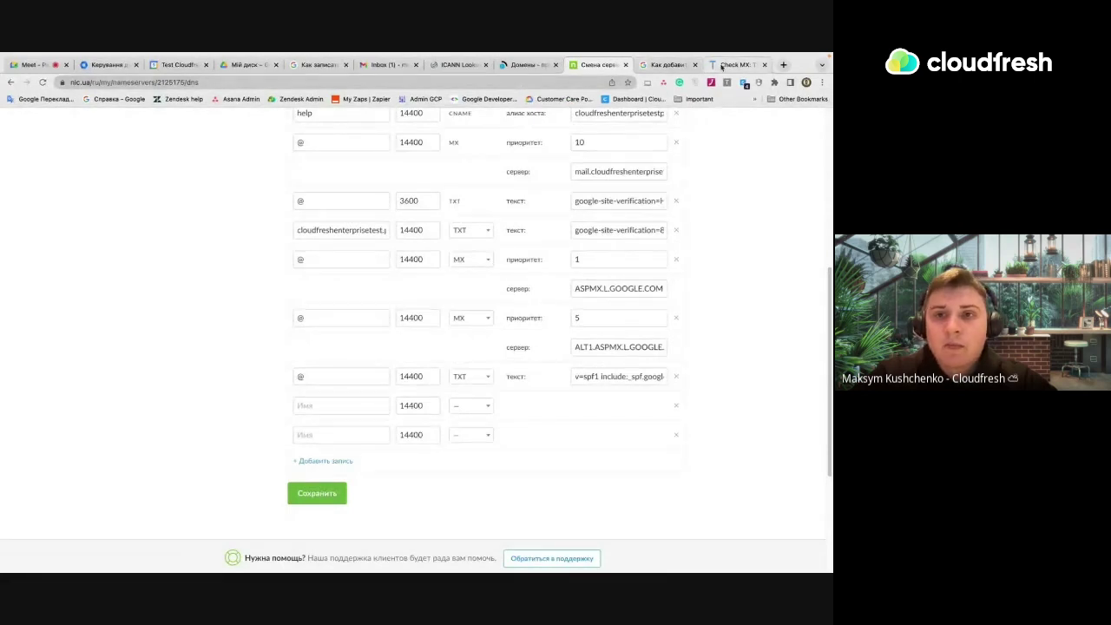
pyautogui.click(723, 66)
# Scroll through the SPF-at-registrar help article and its TXT/@ value table
pyautogui.click(667, 64)
pyautogui.scroll(5, 286, 274)
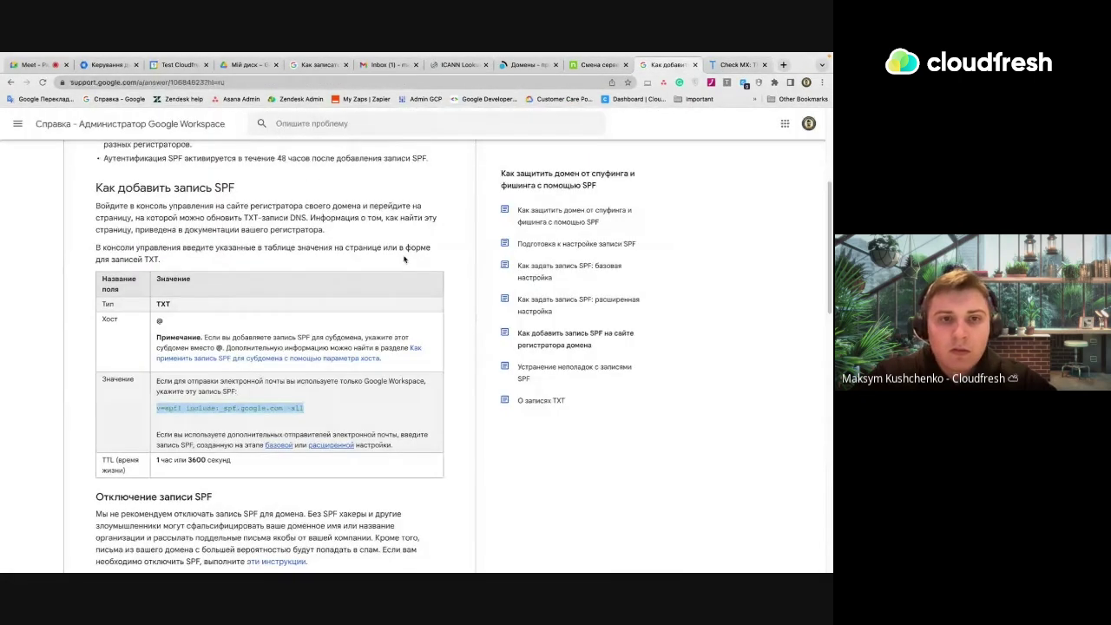
pyautogui.scroll(-1, 286, 275)
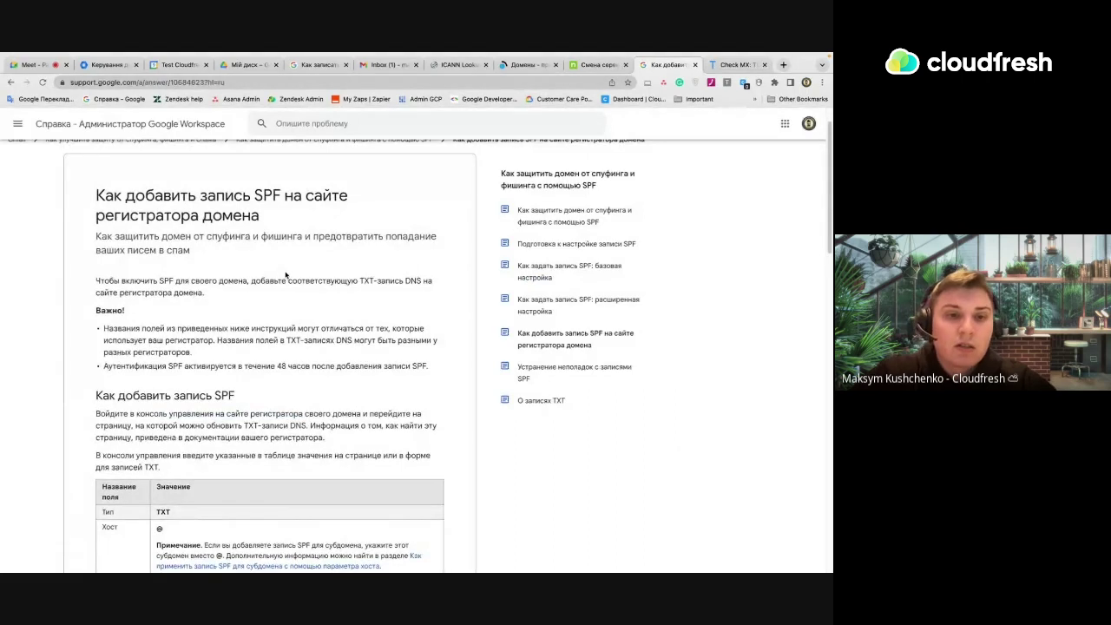
pyautogui.scroll(-2, 285, 275)
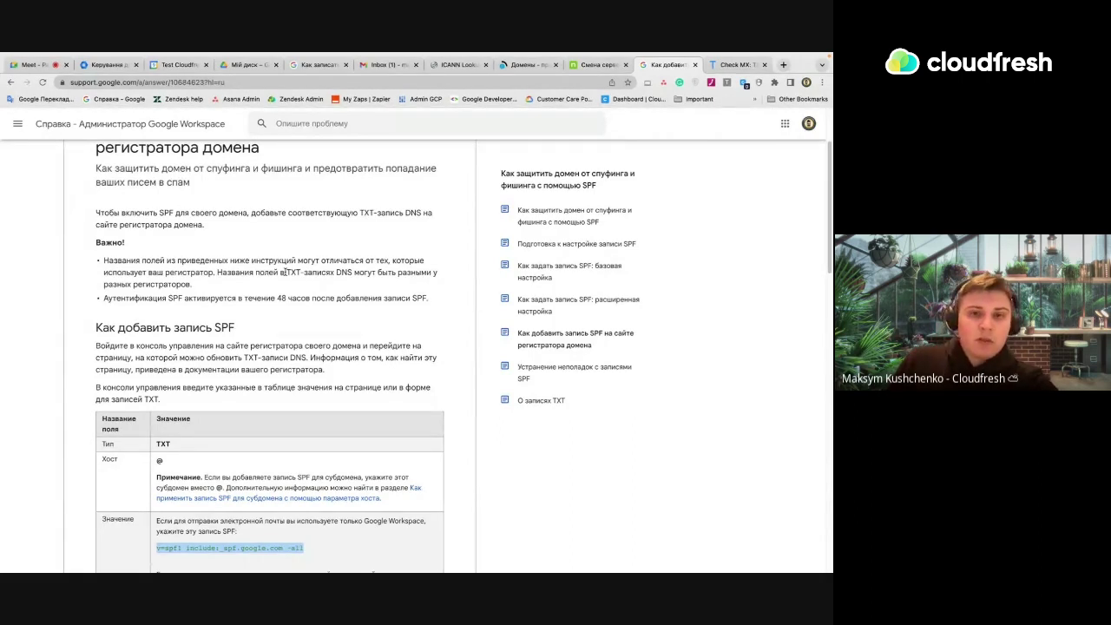
pyautogui.scroll(1, 282, 272)
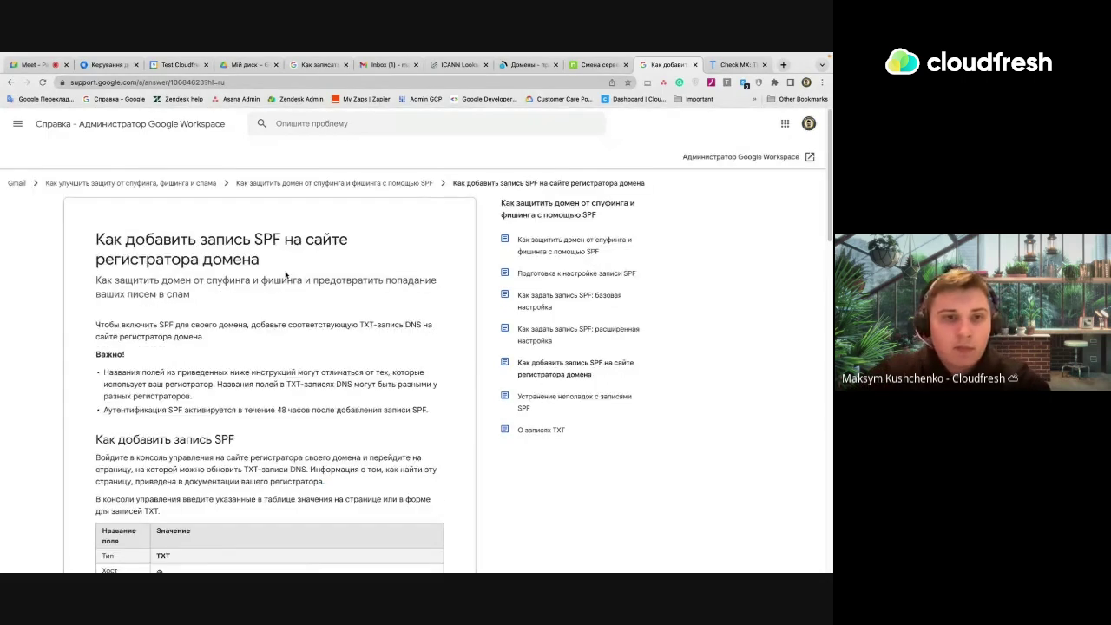
pyautogui.scroll(-1, 284, 270)
pyautogui.scroll(1, 284, 270)
pyautogui.scroll(-1, 269, 226)
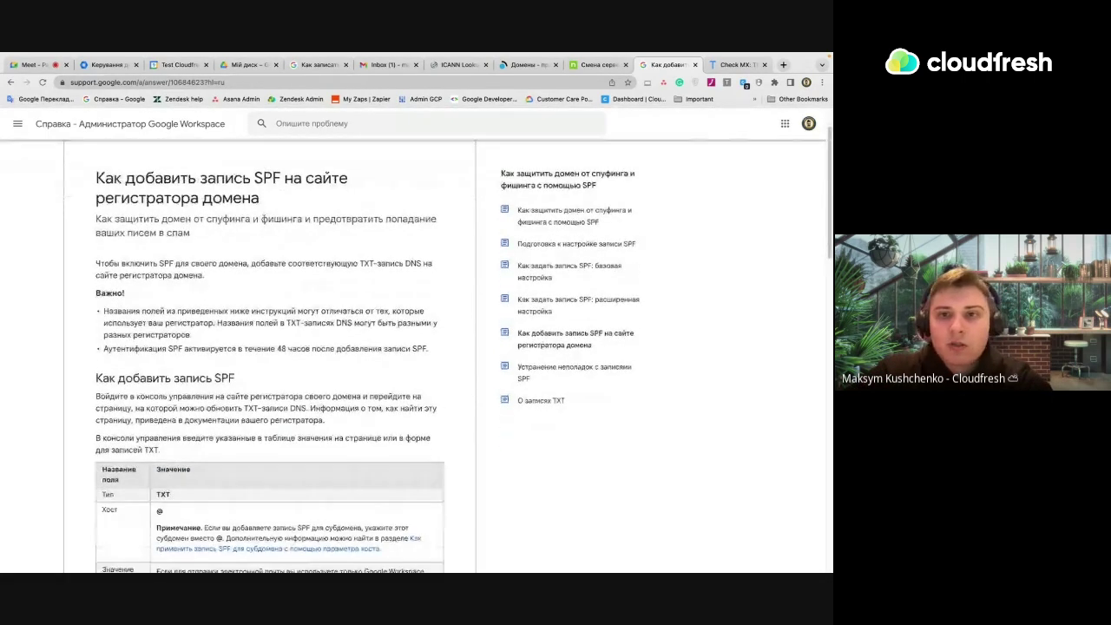
pyautogui.scroll(1, 264, 219)
pyautogui.scroll(-1, 264, 219)
pyautogui.scroll(-1, 265, 223)
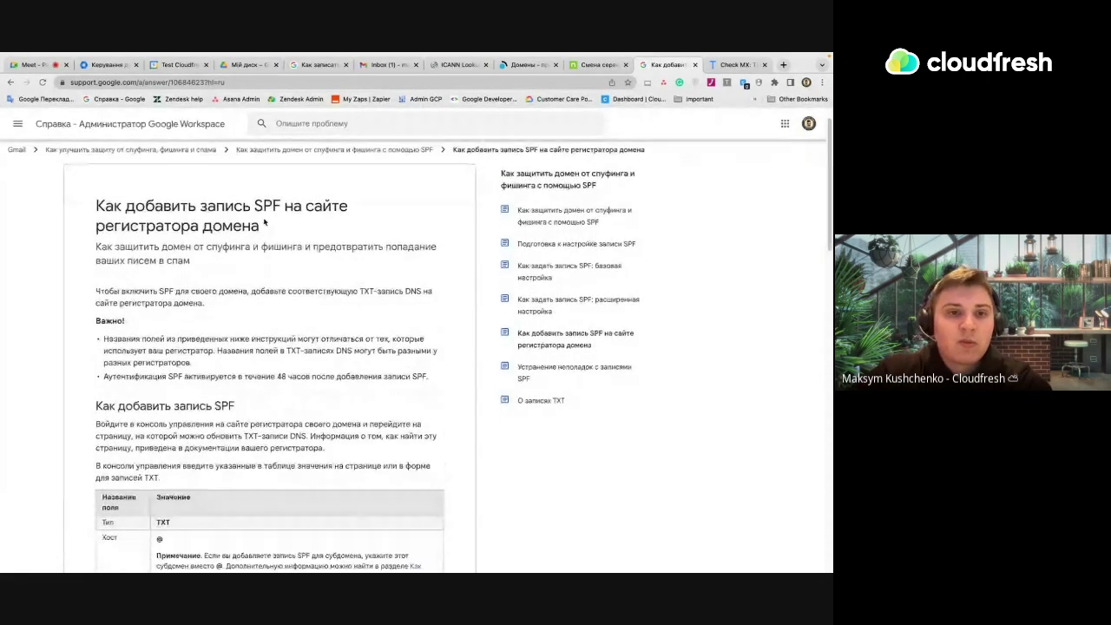
pyautogui.scroll(-4, 265, 222)
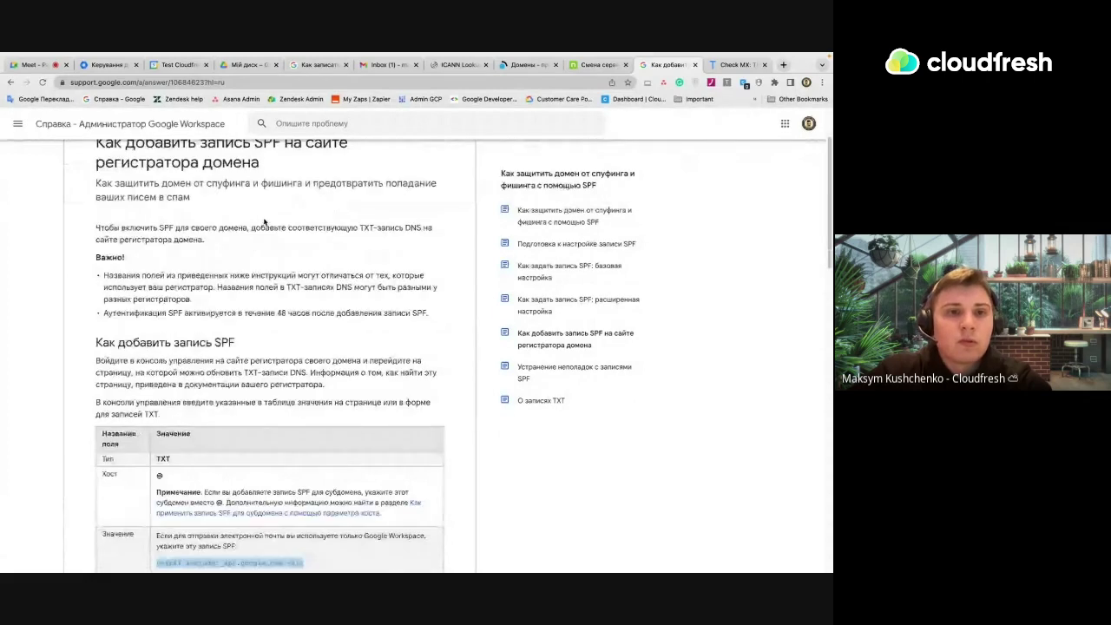
pyautogui.scroll(-5, 265, 223)
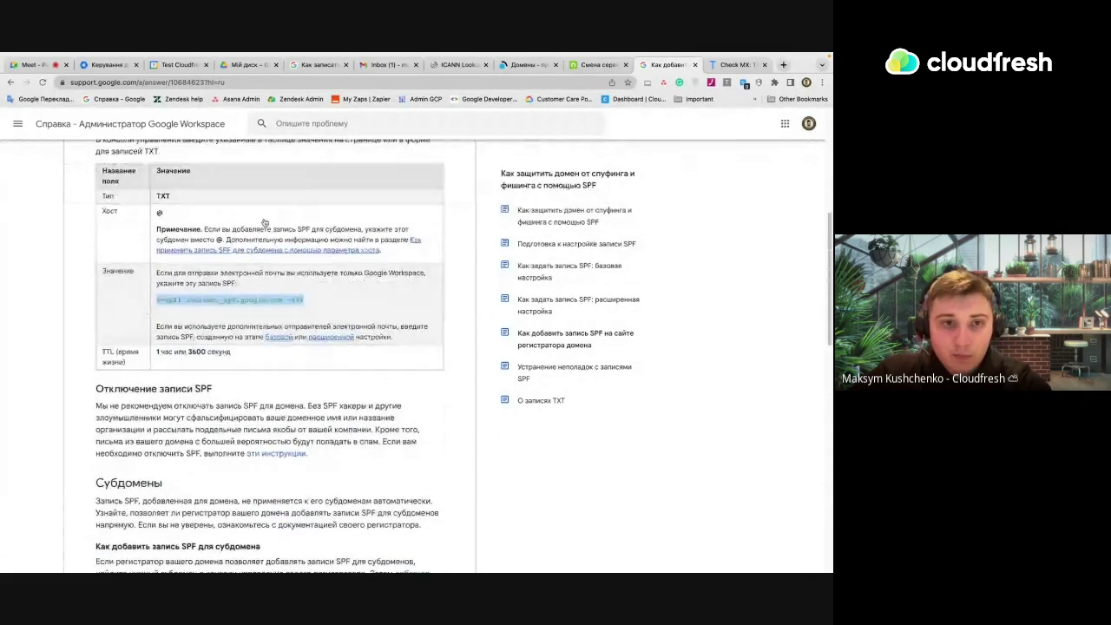
pyautogui.scroll(9, 266, 218)
pyautogui.scroll(-1, 293, 220)
pyautogui.scroll(2, 291, 224)
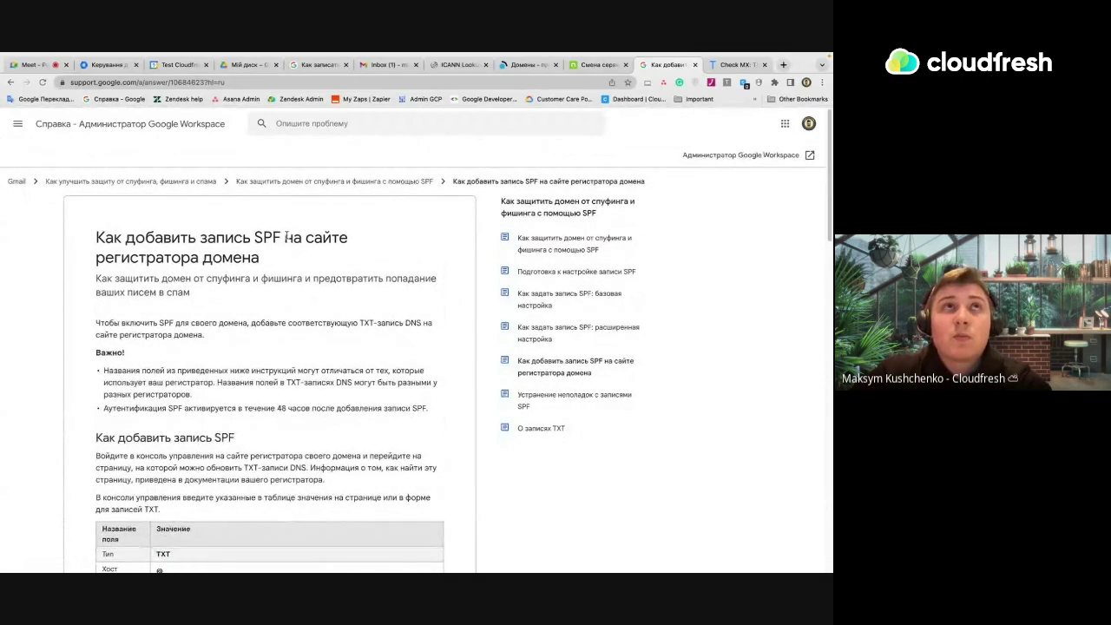
pyautogui.click(333, 127)
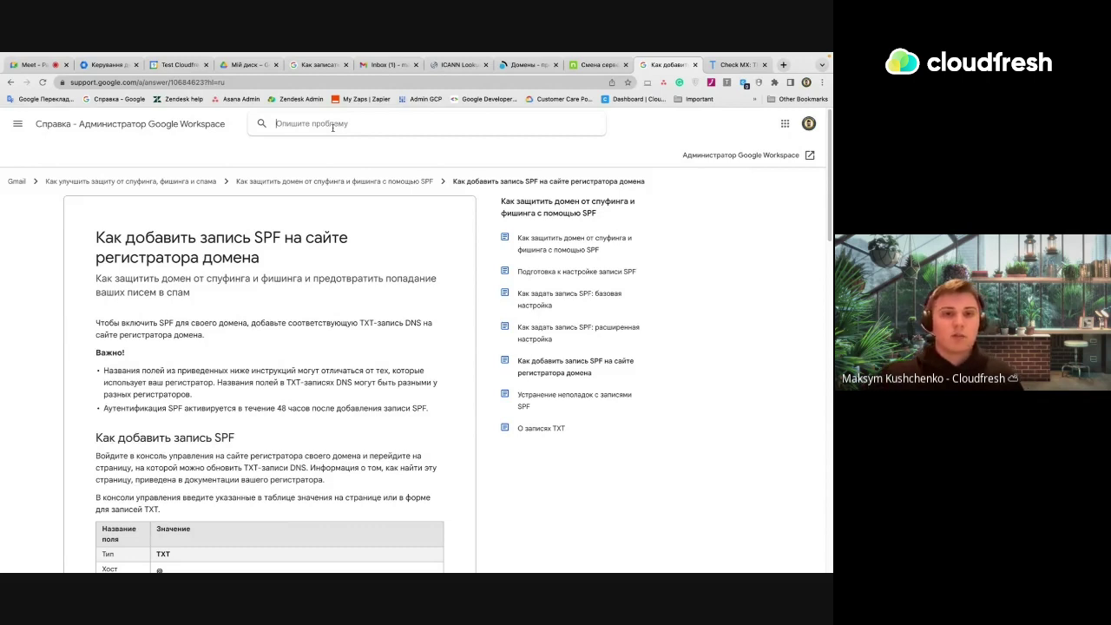
pyautogui.scroll(-3, 299, 231)
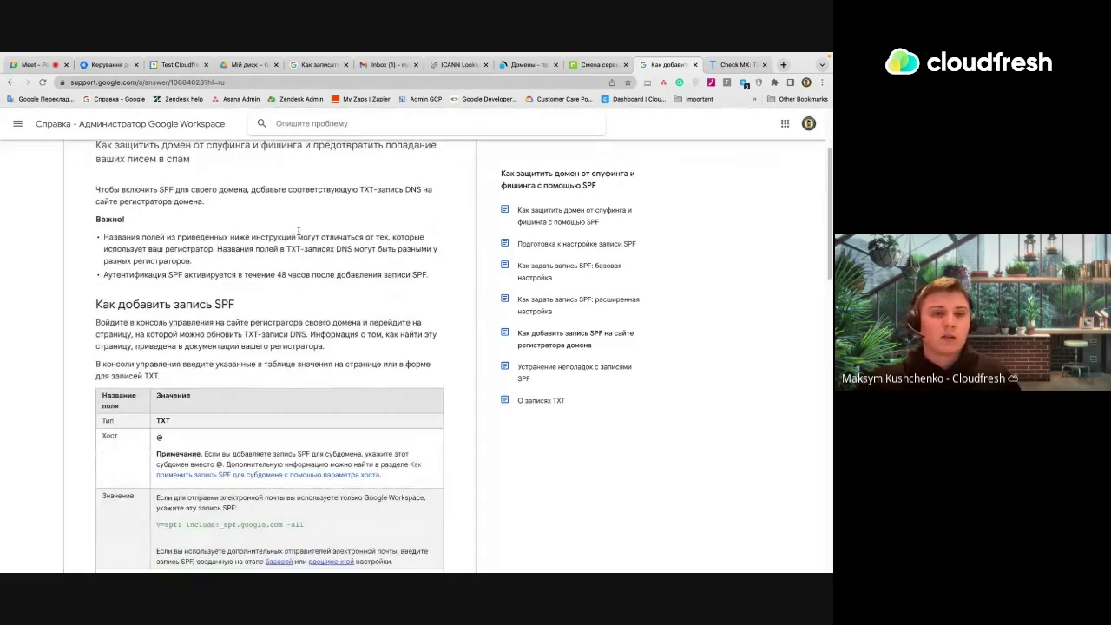
pyautogui.scroll(3, 299, 231)
# Search the help for DMARC and open the 'Как добавить запись DMARC' article
pyautogui.click(298, 123)
pyautogui.write('DMARC')
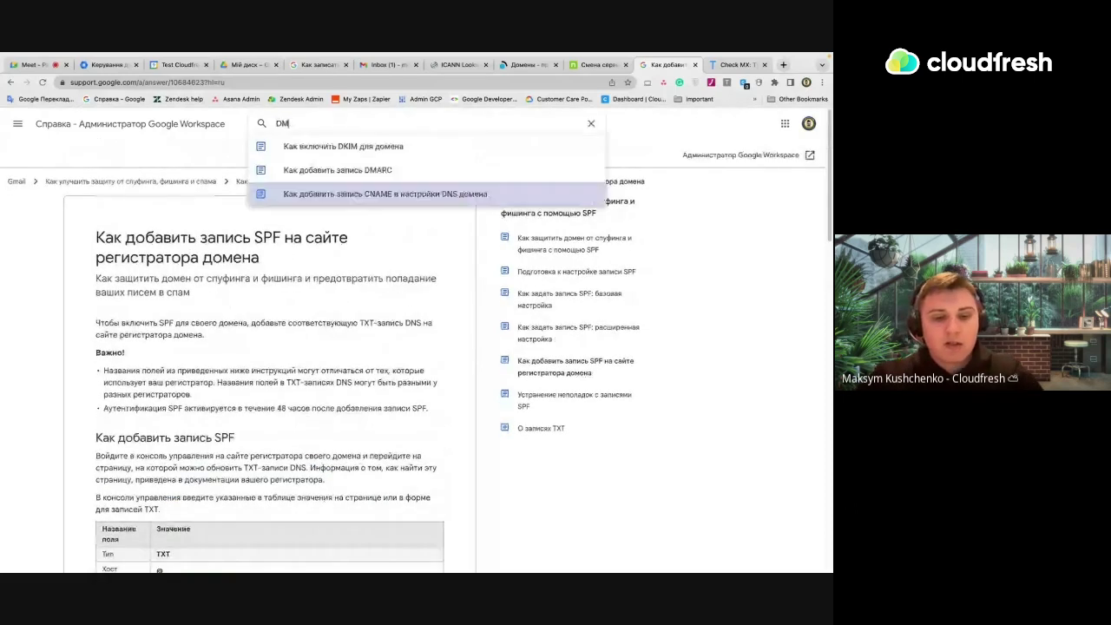
pyautogui.click(302, 147)
pyautogui.scroll(-5, 272, 255)
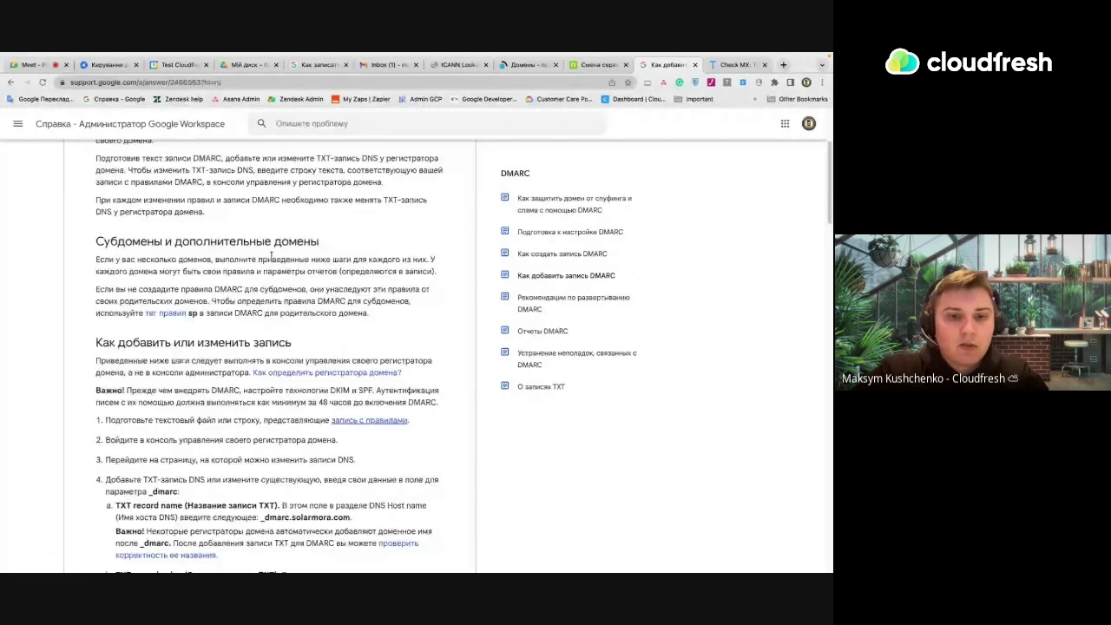
pyautogui.scroll(-3, 272, 254)
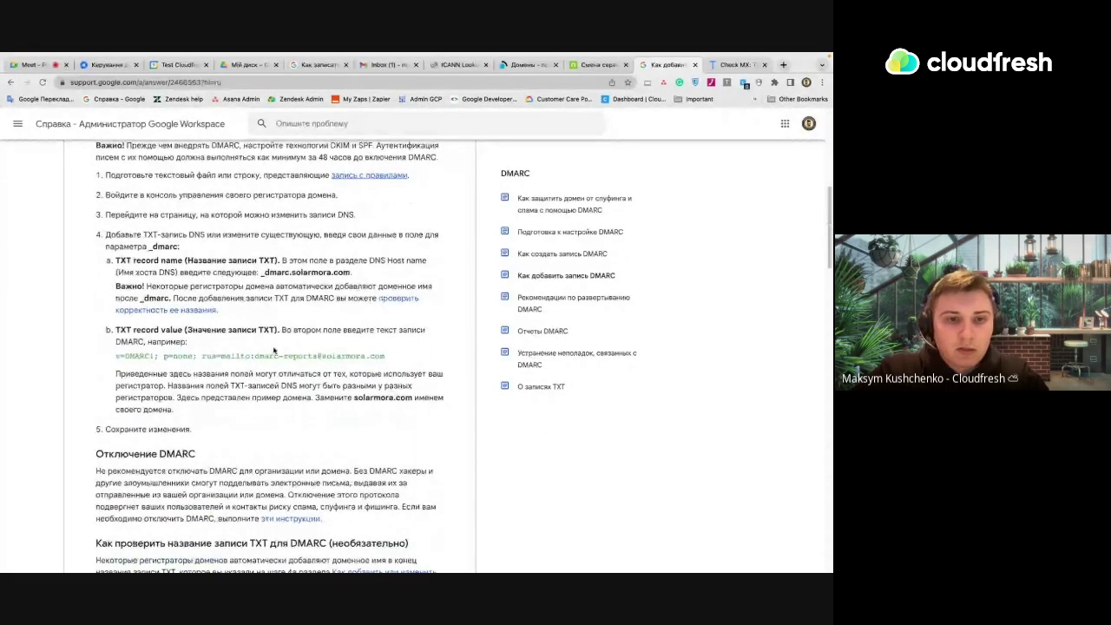
# Highlight the reporting part of the example v=DMARC1; p=none record, then clear the highlight
pyautogui.moveTo(173, 355); pyautogui.dragTo(384, 355)
pyautogui.click(204, 356)
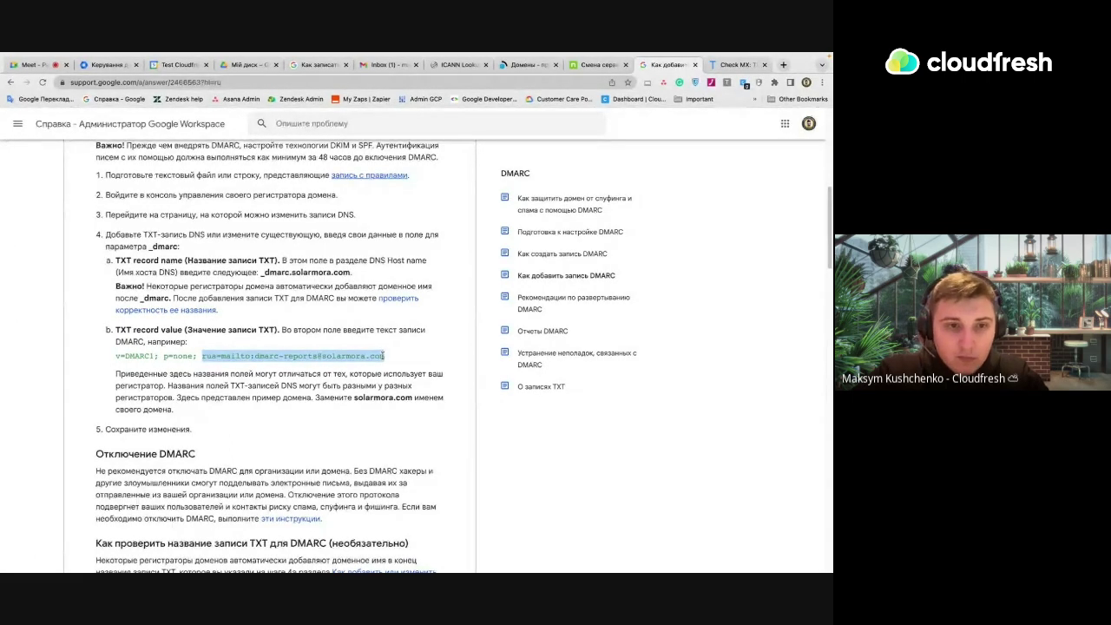
pyautogui.scroll(-1, 379, 330)
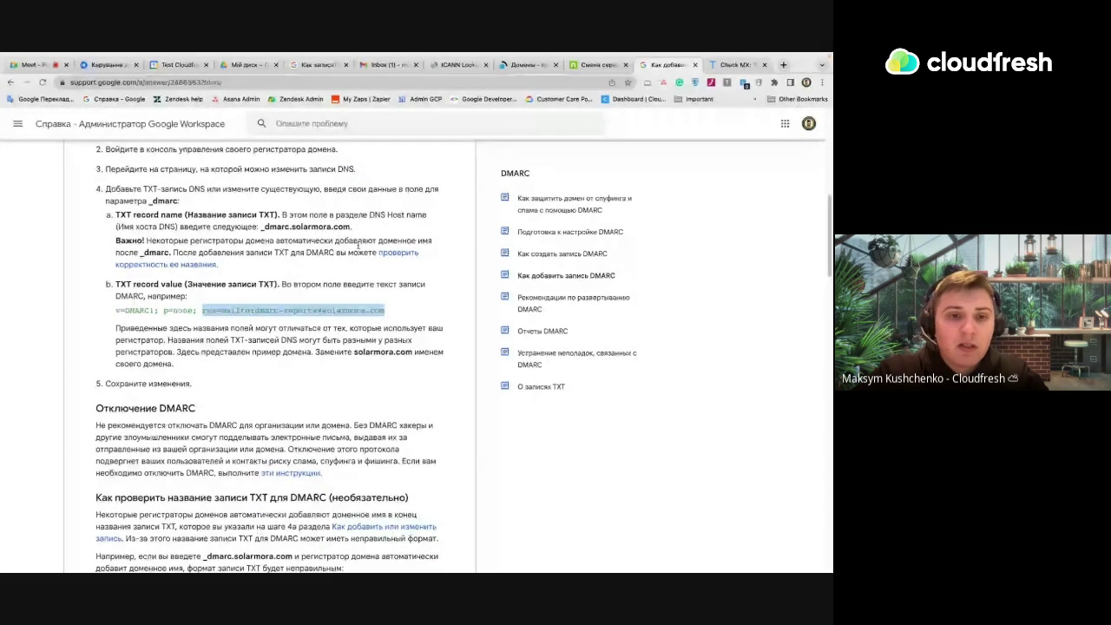
pyautogui.scroll(2, 395, 326)
pyautogui.scroll(1, 395, 326)
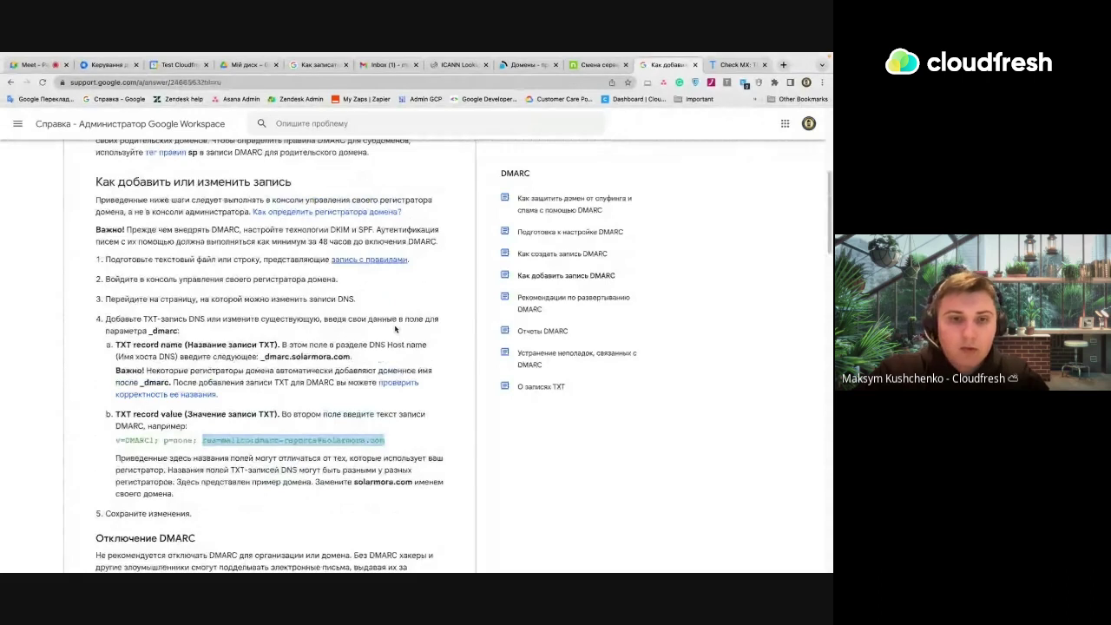
pyautogui.scroll(-2, 395, 328)
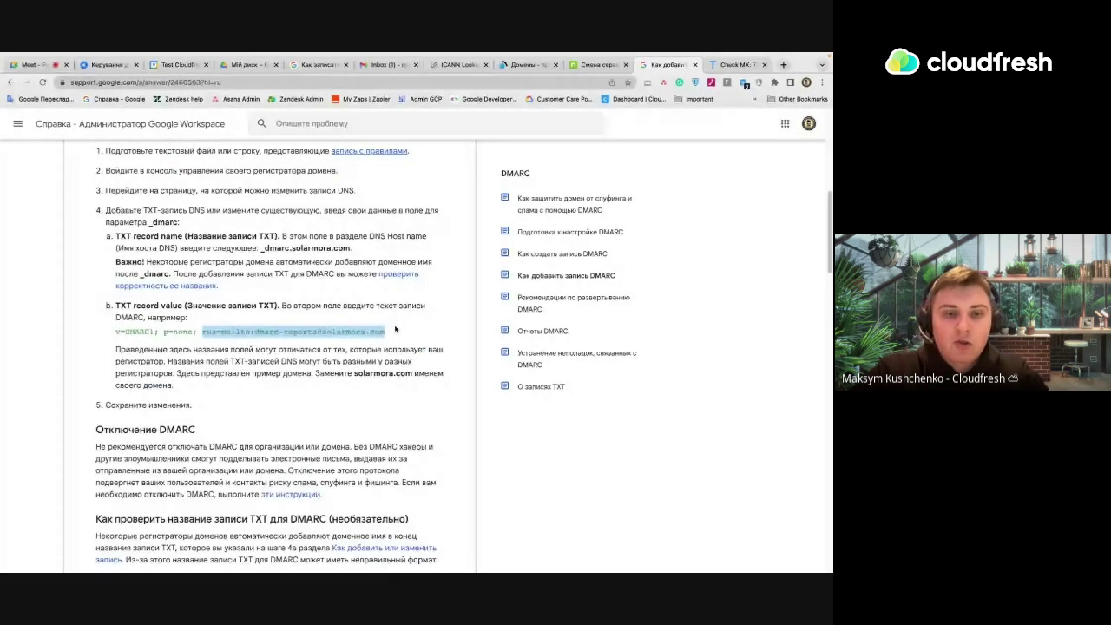
pyautogui.scroll(-2, 395, 329)
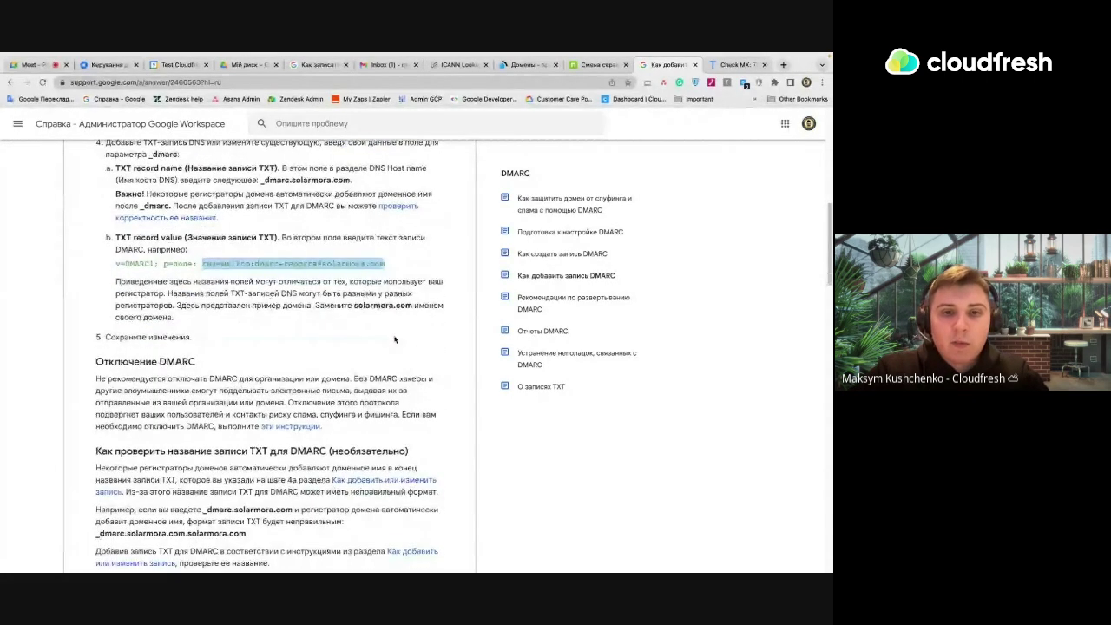
pyautogui.click(517, 228)
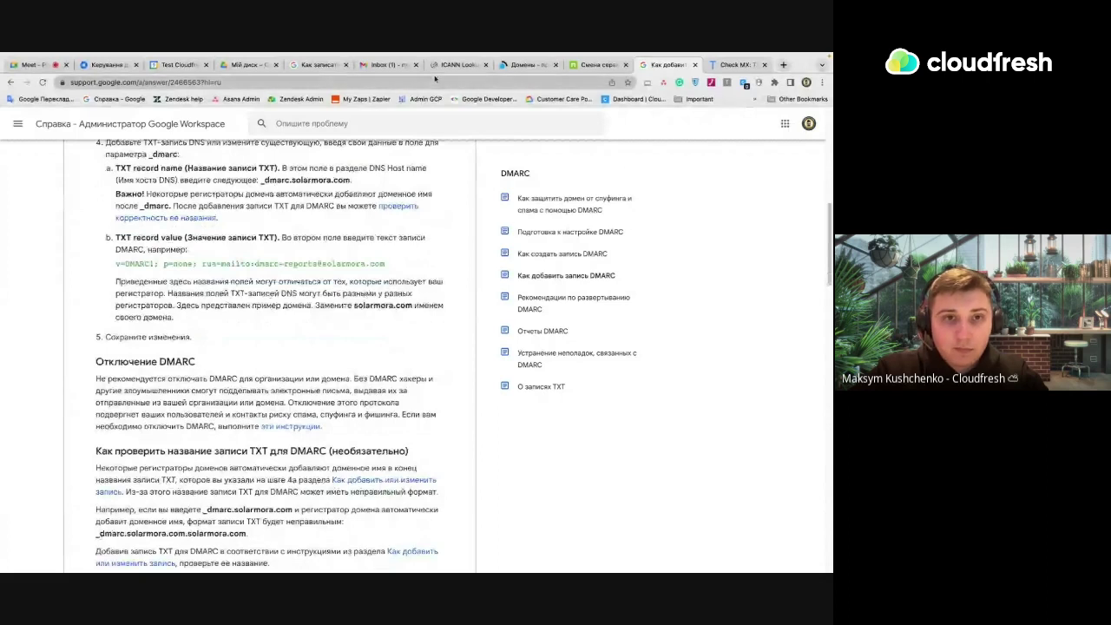
# Switch to the 'Керування доменами' tab showing the Admin console domains table
pyautogui.click(109, 65)
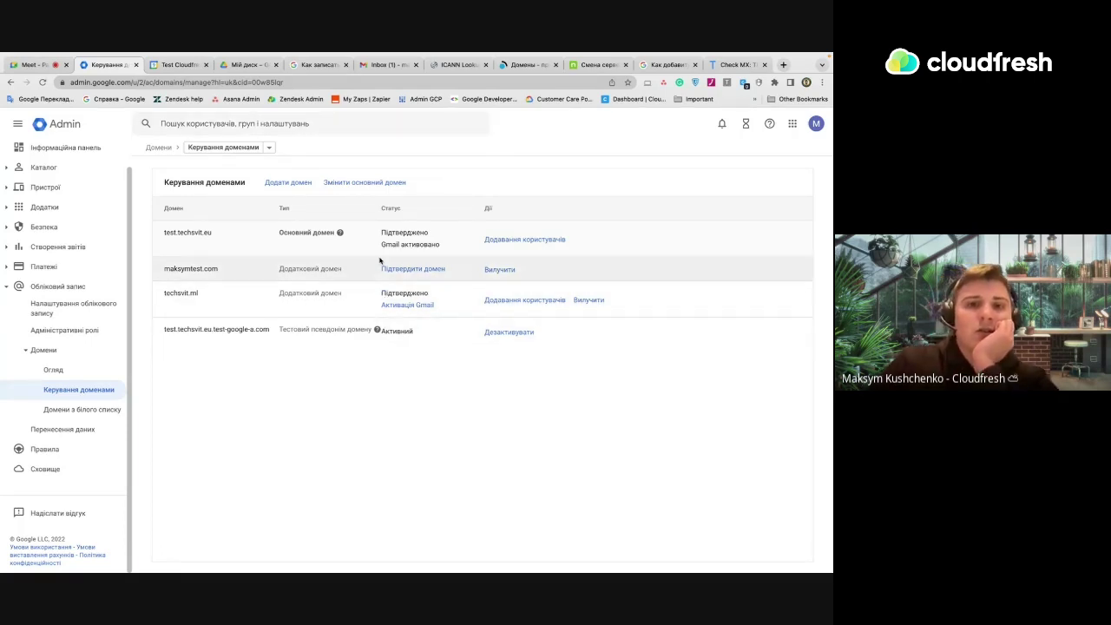
pyautogui.click(281, 185)
pyautogui.click(476, 296)
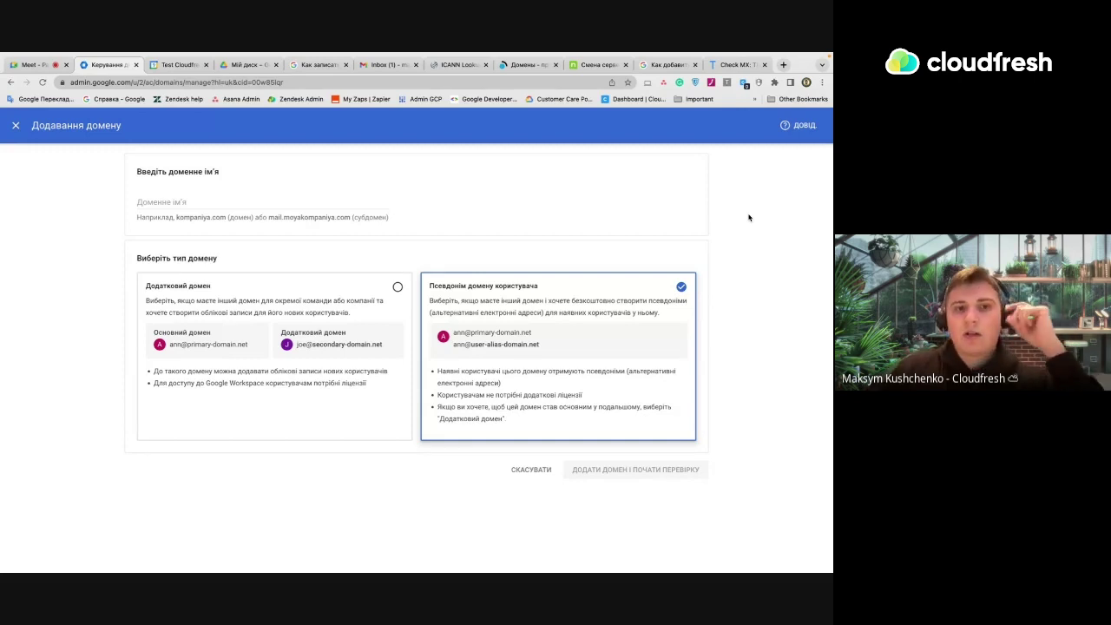
pyautogui.click(399, 287)
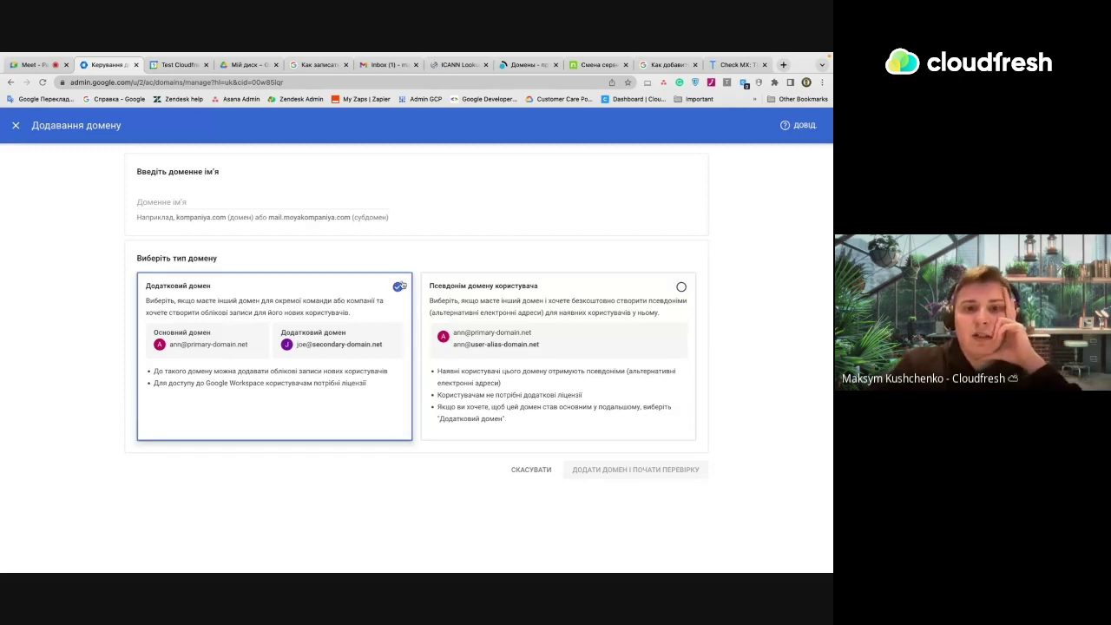
pyautogui.click(488, 290)
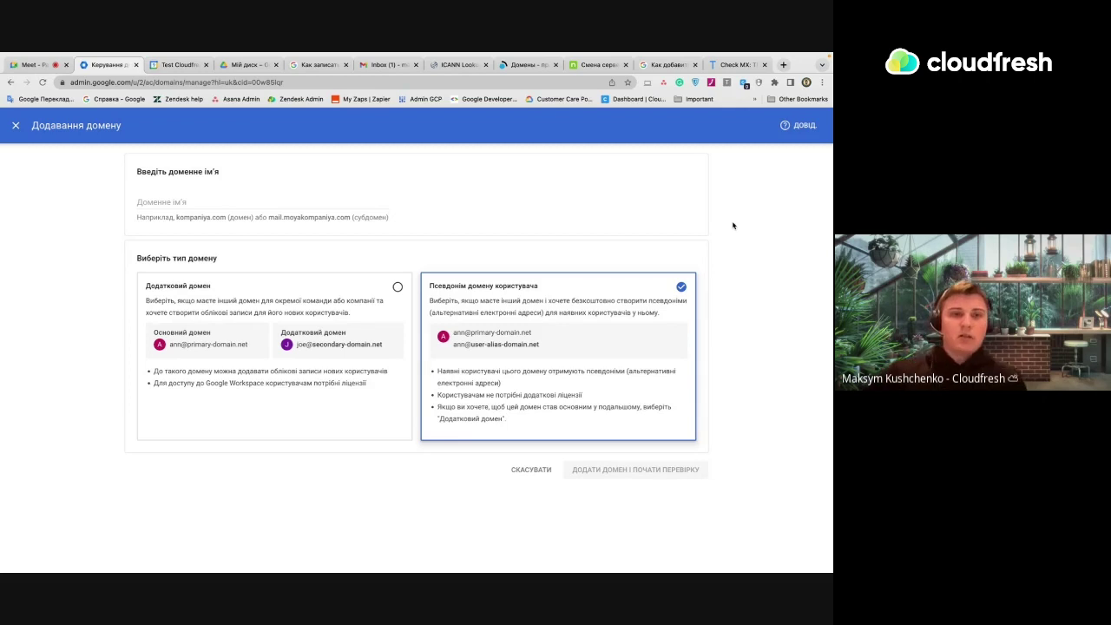
pyautogui.click(17, 126)
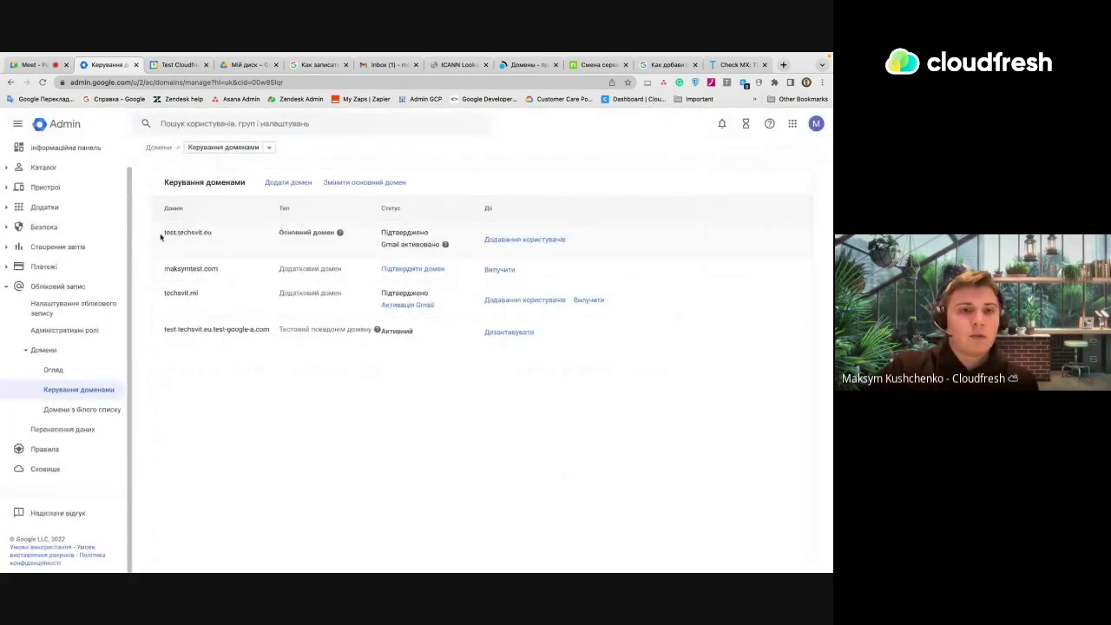
# Highlight the primary domain test.techsvit.eu, then begin adding a domain as 'Псевдонім домену користувача'
pyautogui.moveTo(162, 235); pyautogui.dragTo(226, 235)
pyautogui.click(225, 236)
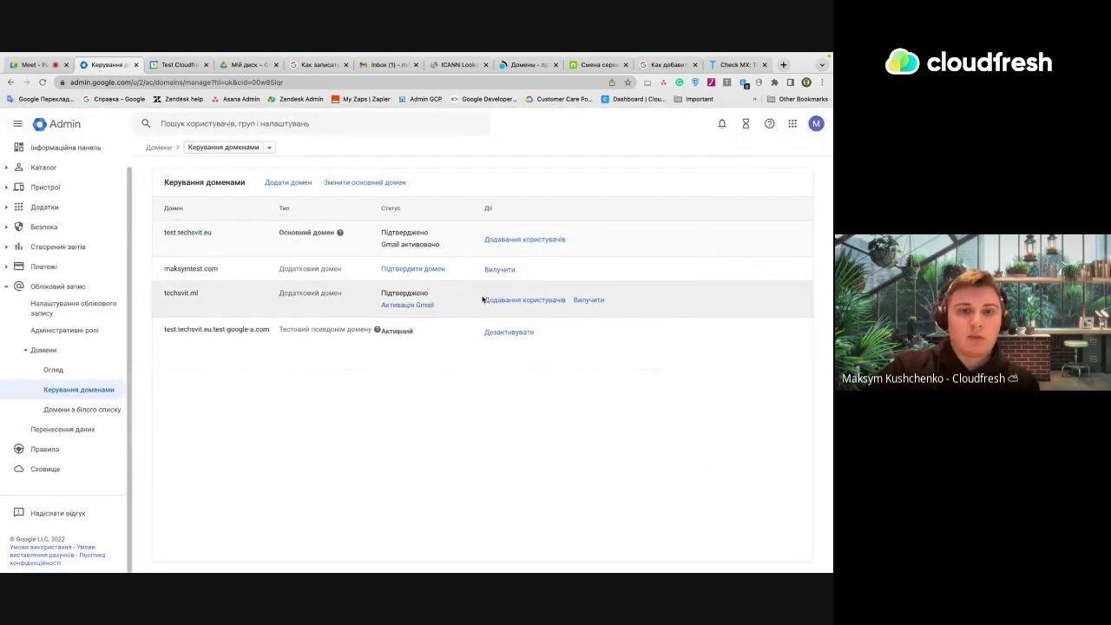
pyautogui.doubleClick(208, 233)
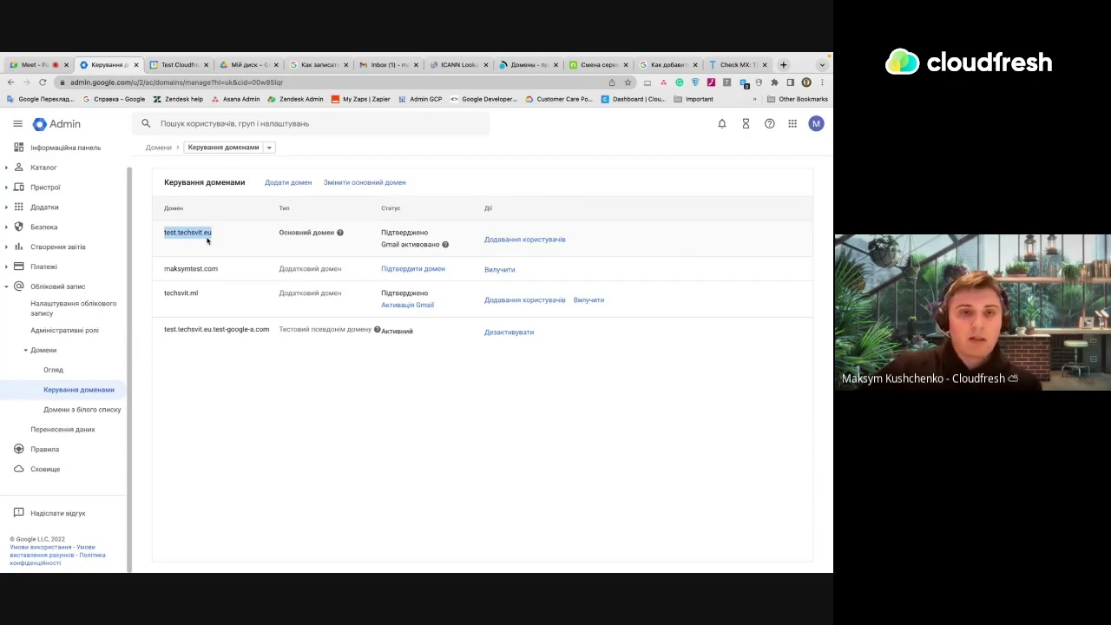
pyautogui.click(271, 187)
pyautogui.click(497, 327)
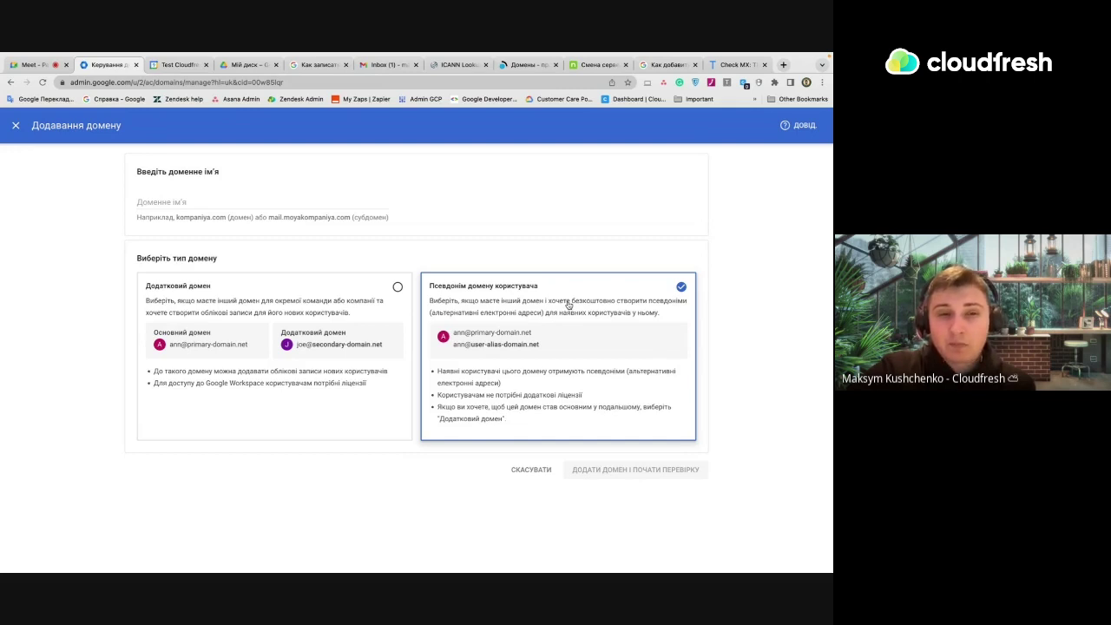
# Toggle between secondary domain and user domain alias types, then close the add-domain page unsaved
pyautogui.click(306, 294)
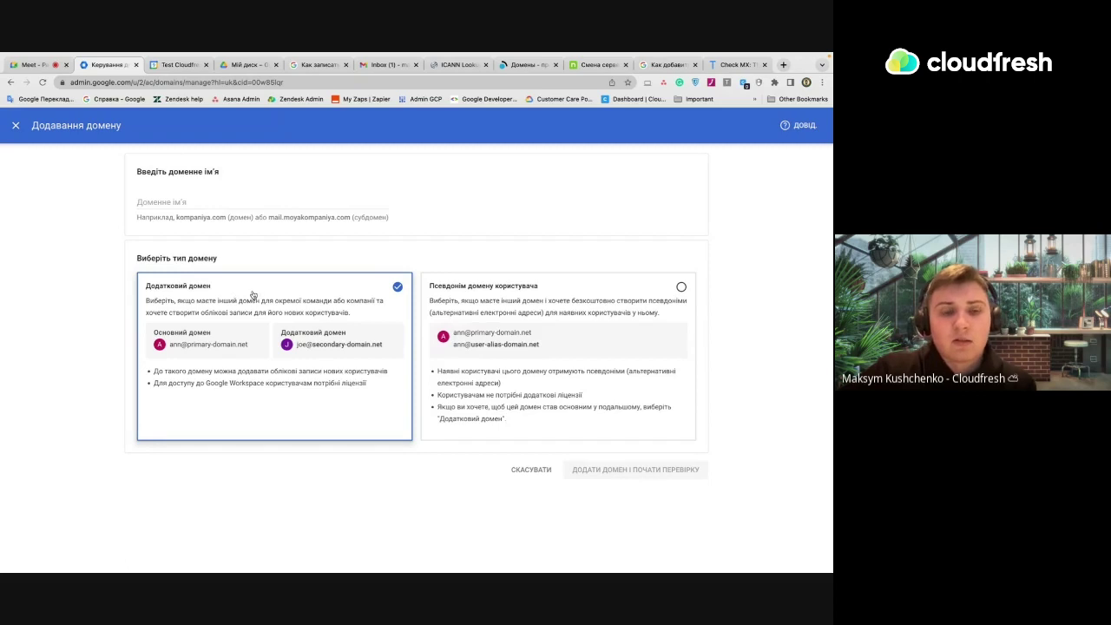
pyautogui.click(560, 297)
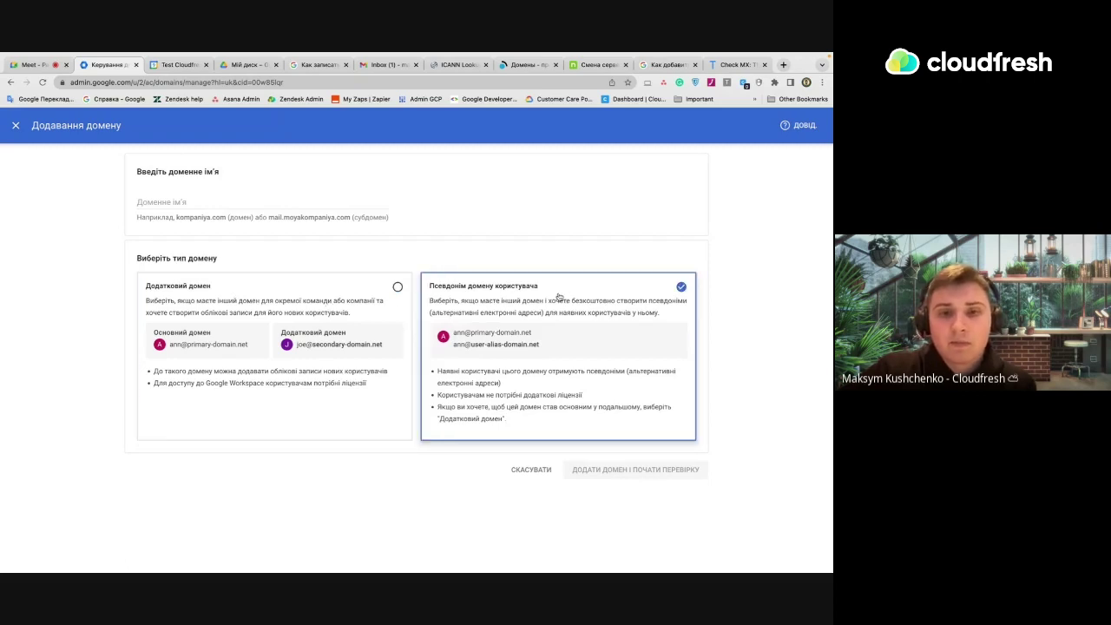
pyautogui.click(17, 127)
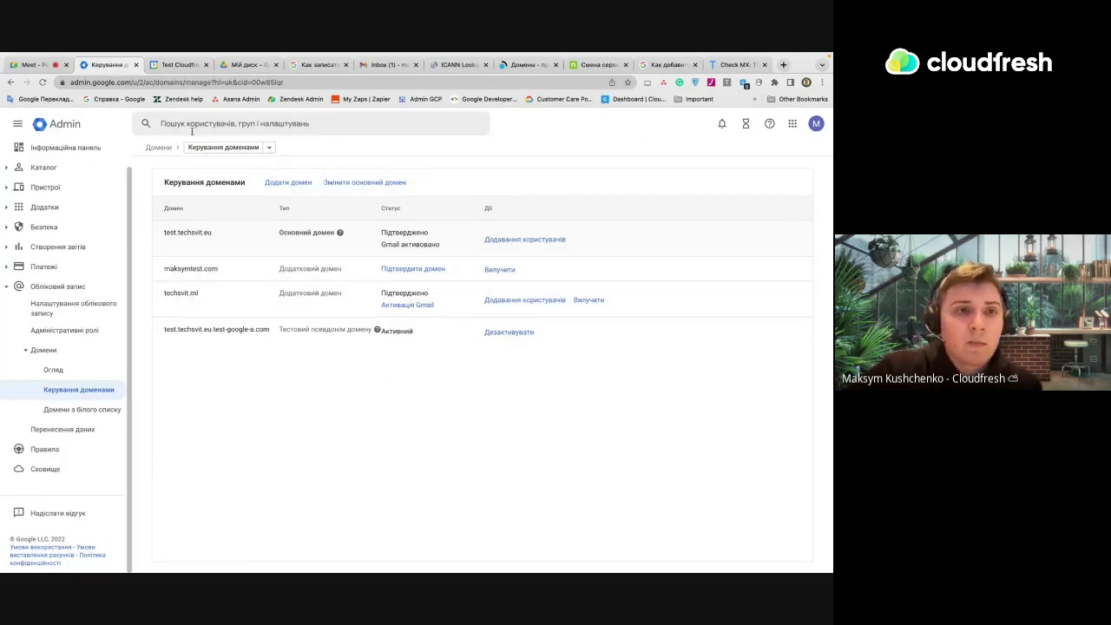
# Return to the Google Meet call with its in-call chat
pyautogui.click(46, 66)
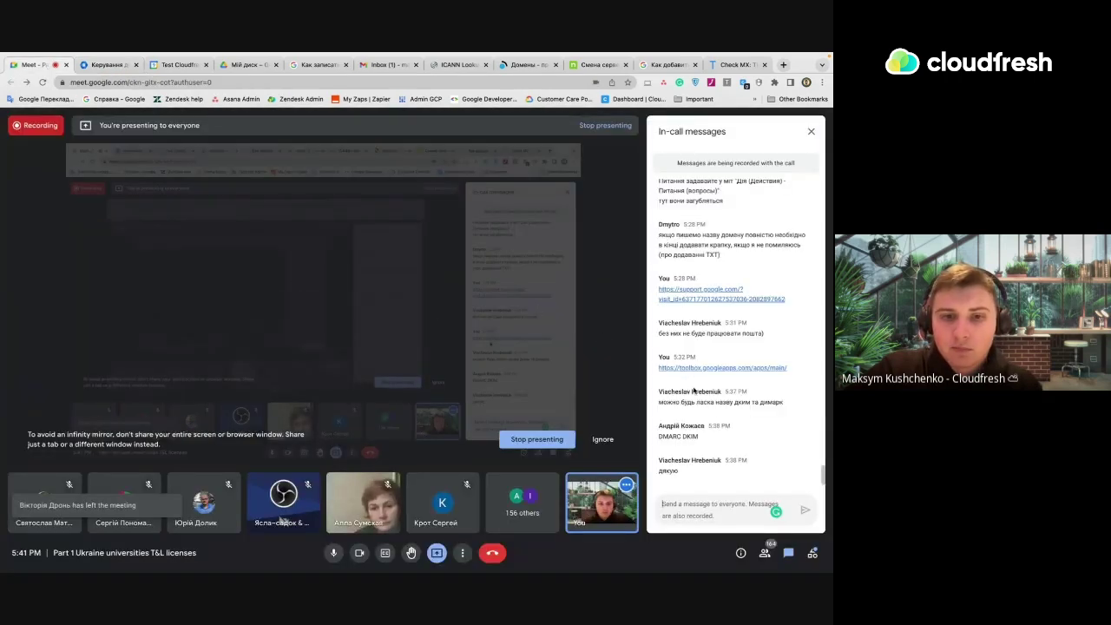
# Show the Q&A list of attendee questions from Activities and raise the system volume
pyautogui.click(813, 553)
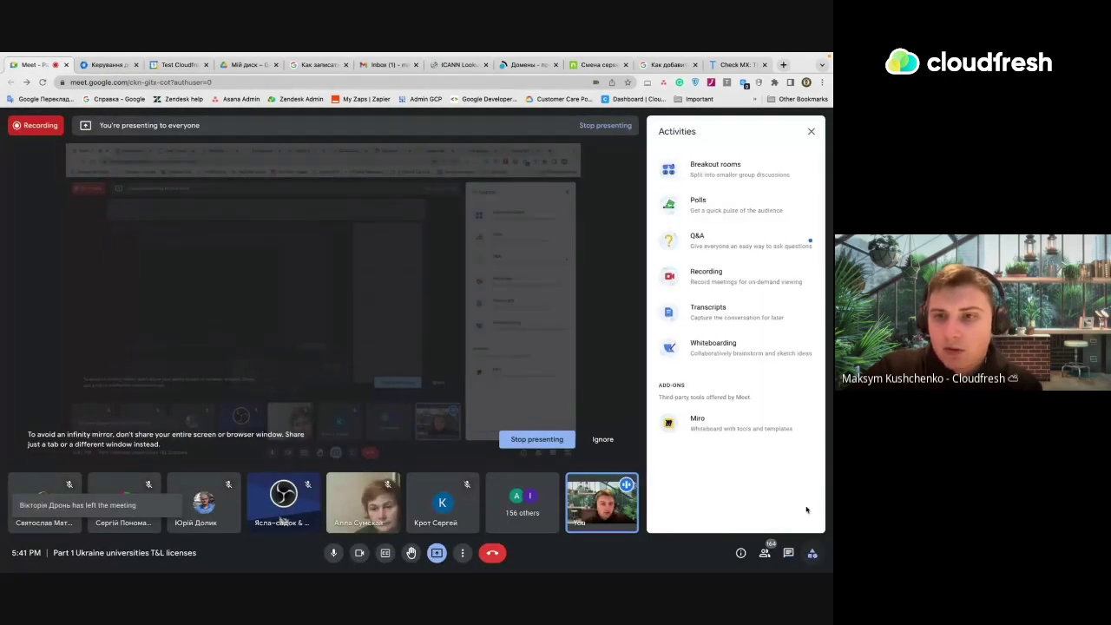
pyautogui.click(708, 238)
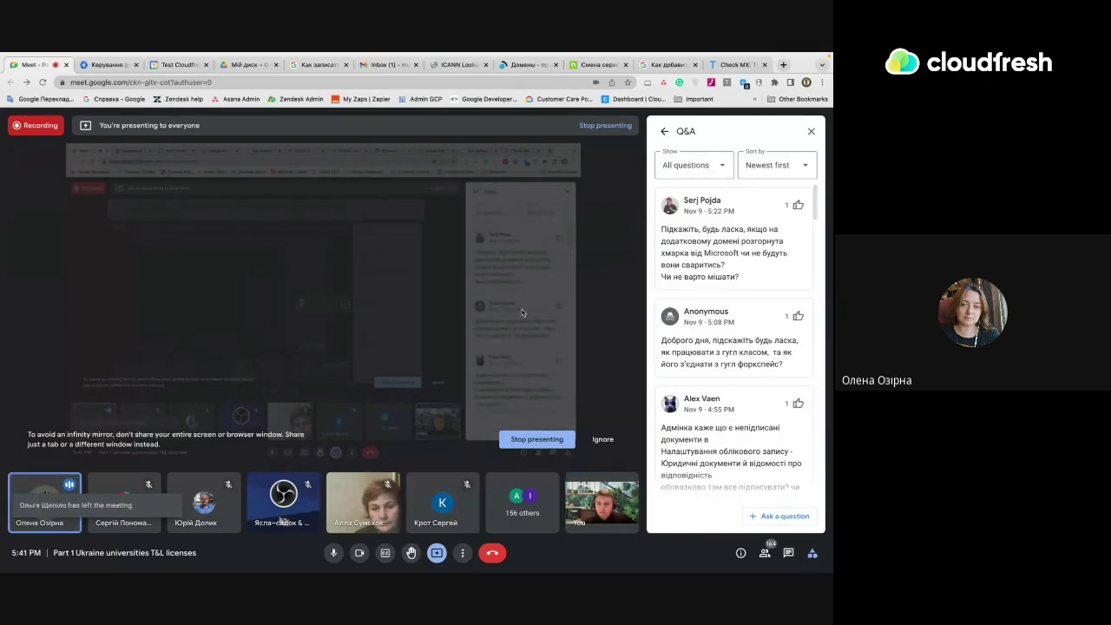
pyautogui.press('XF86AudioRaiseVolume')
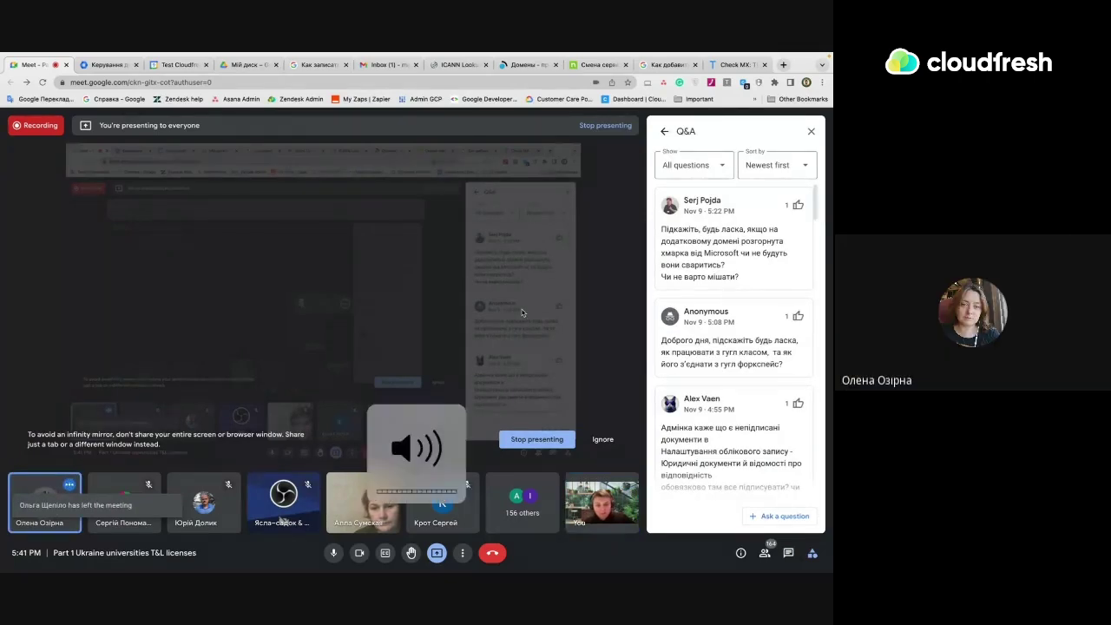
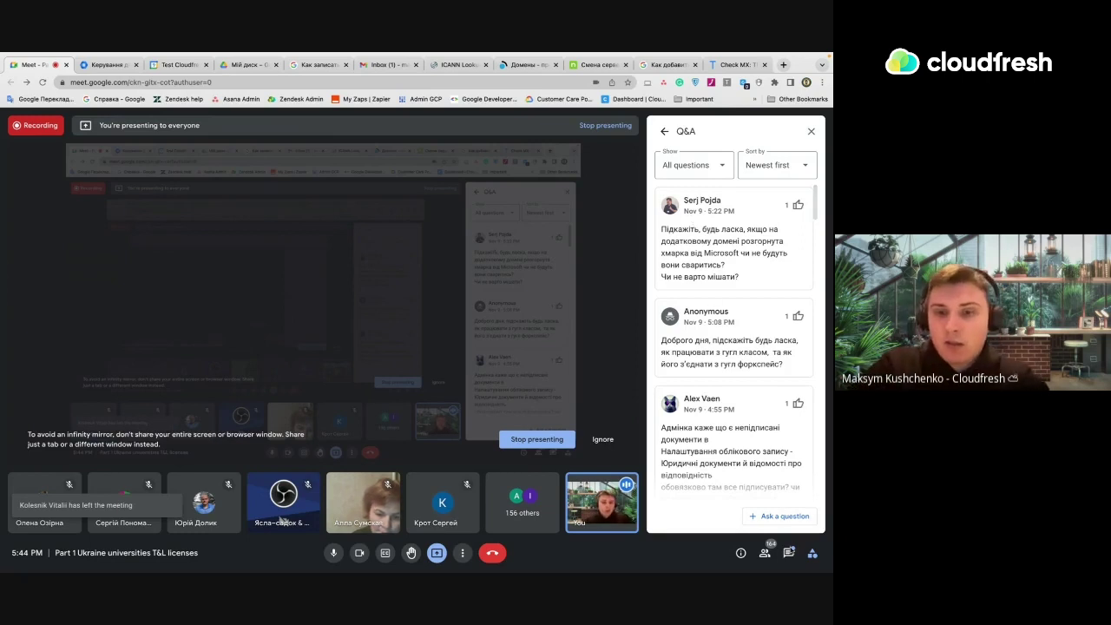
# Send the contact e-mail address to everyone in the in-call chat, then open the Activities list
pyautogui.click(789, 554)
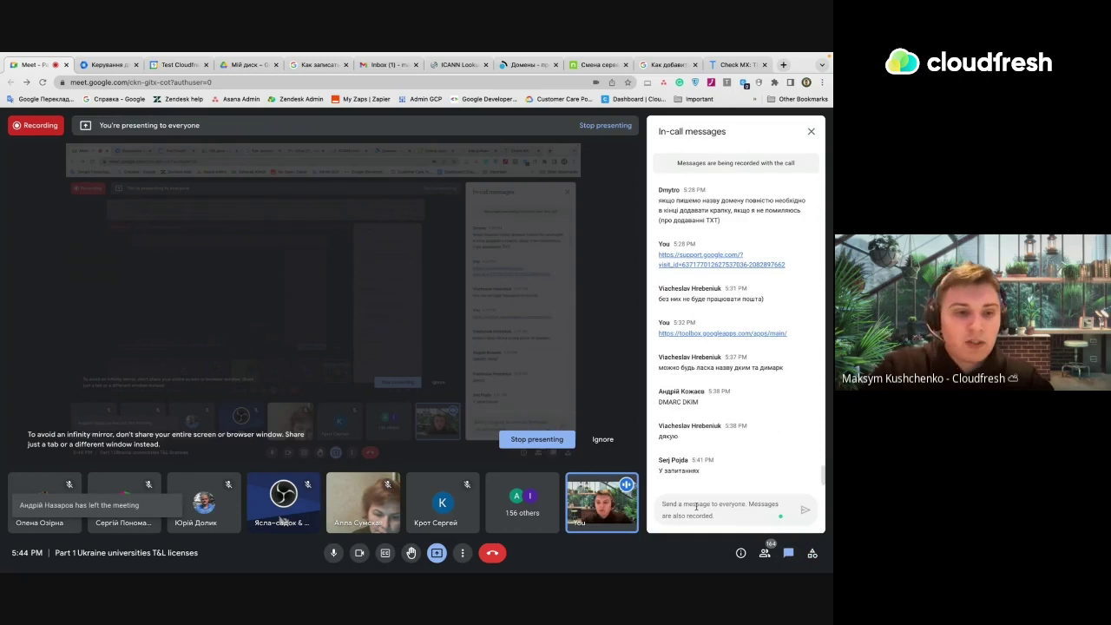
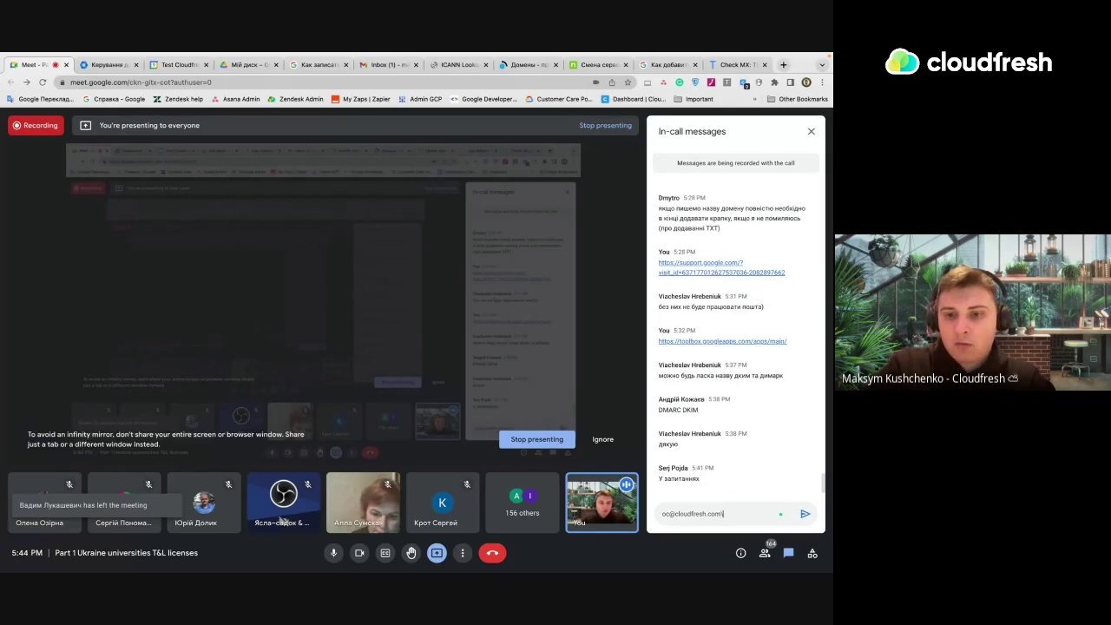
pyautogui.press('Return')
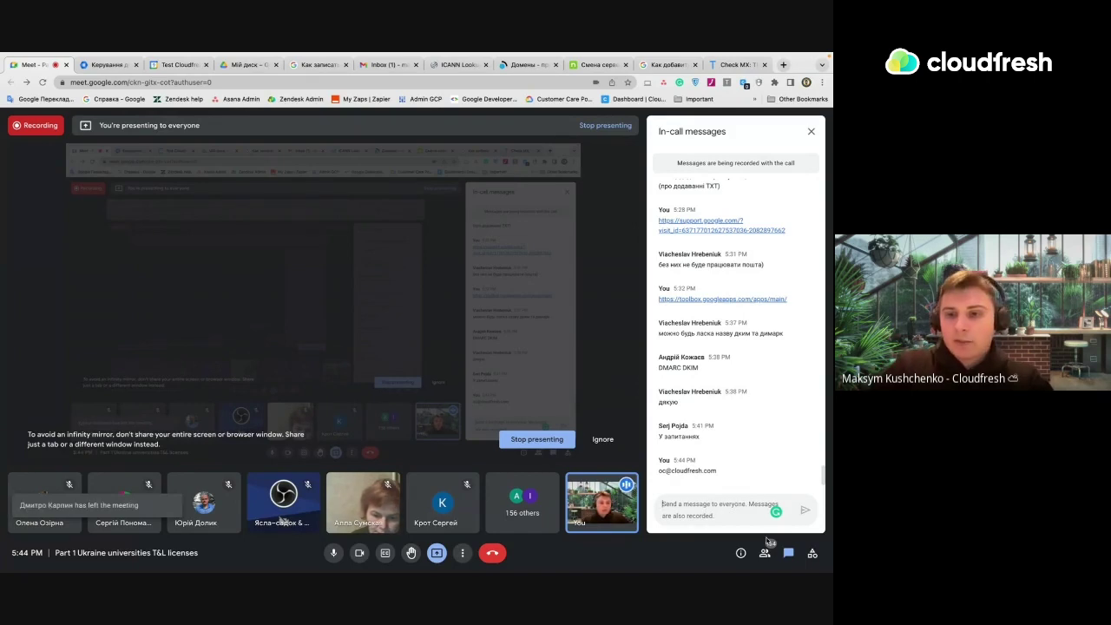
pyautogui.click(816, 553)
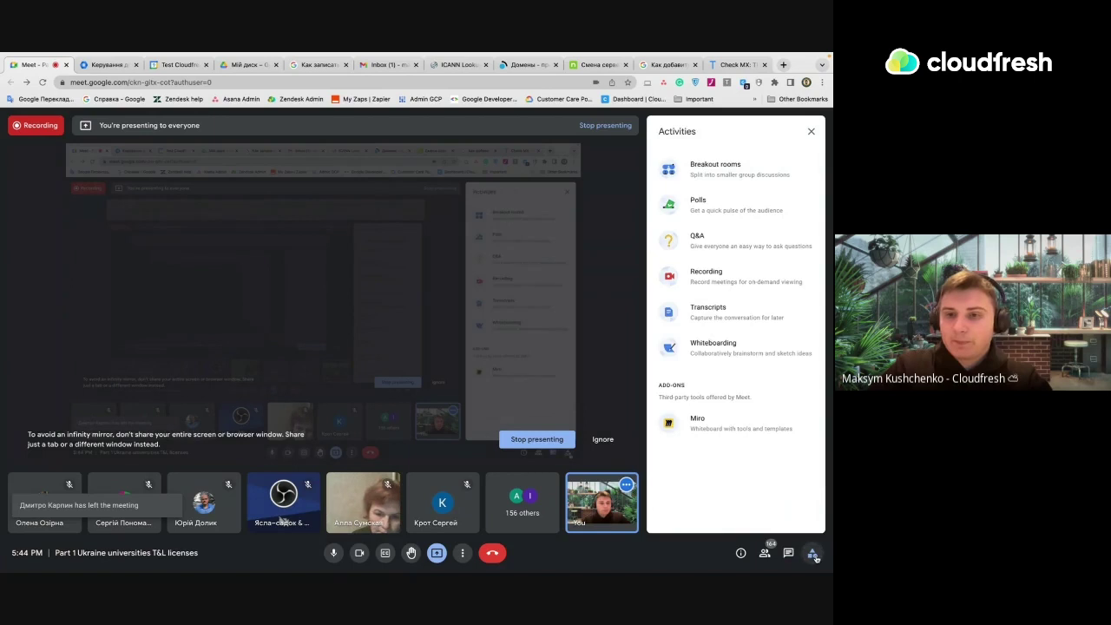
# Show the audience Q&A questions and admit the waiting guest into the call
pyautogui.click(695, 244)
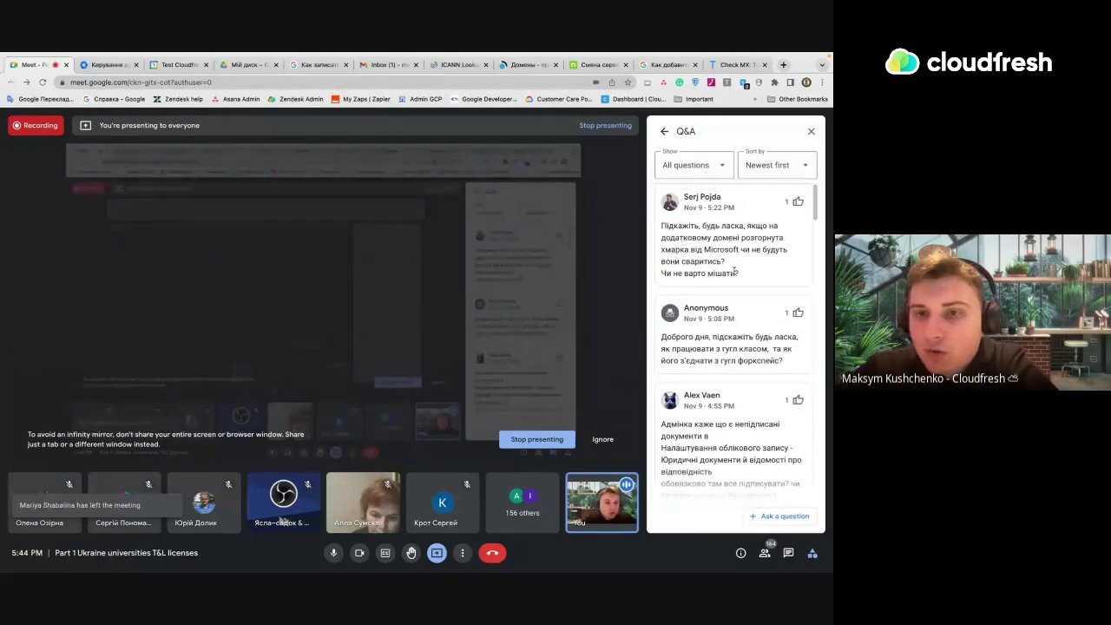
pyautogui.scroll(-1, 745, 350)
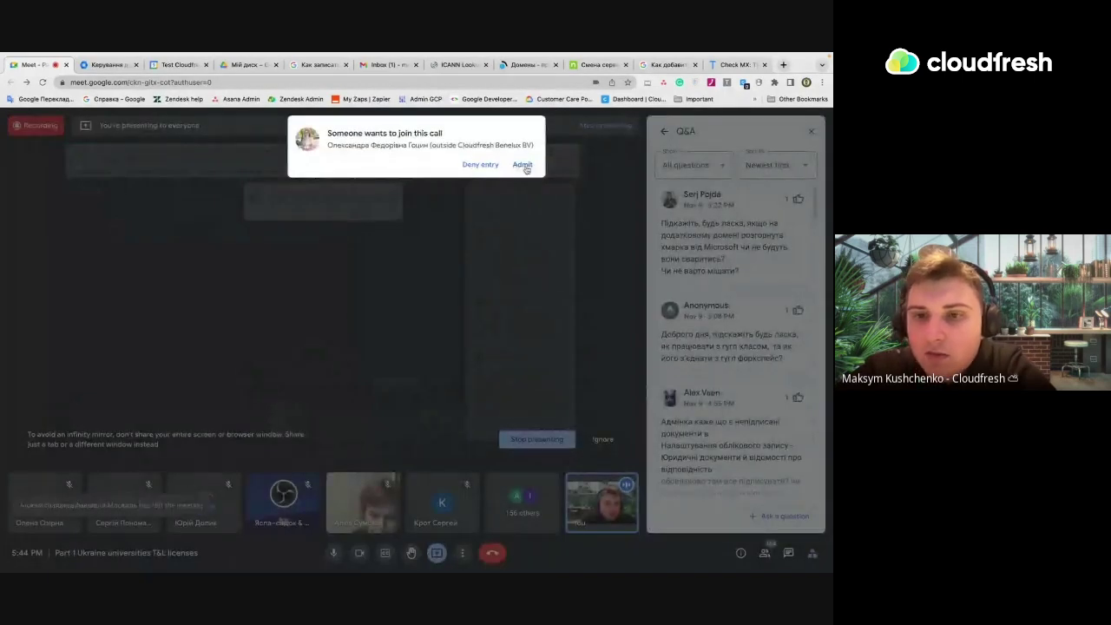
pyautogui.click(522, 164)
pyautogui.scroll(1, 718, 351)
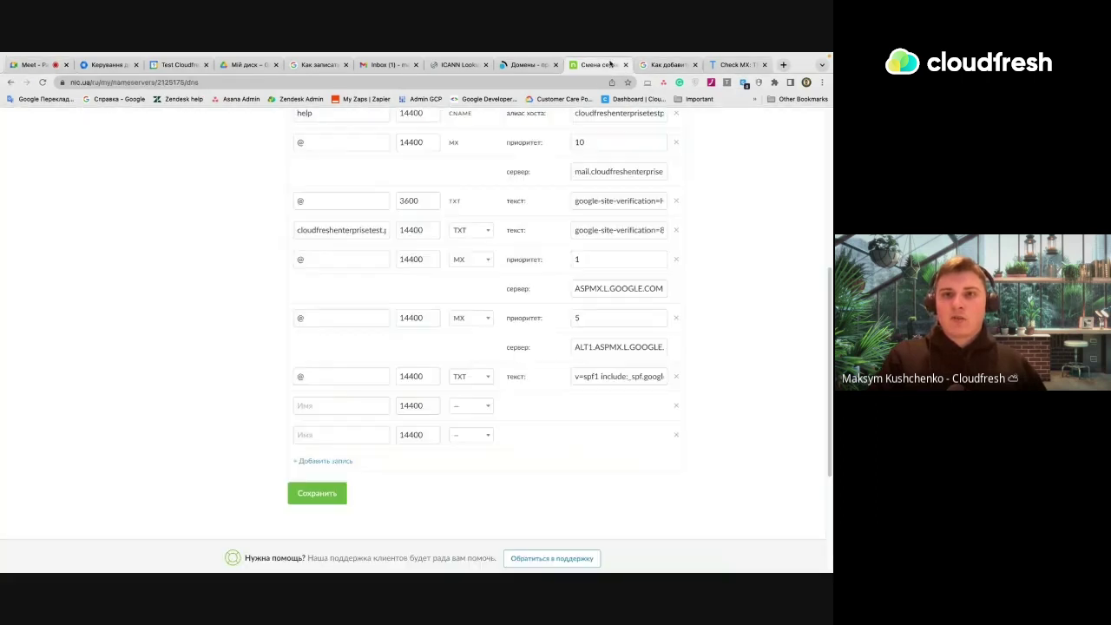
# Switch to the nic.ua tab showing the domain's DNS records
pyautogui.click(597, 64)
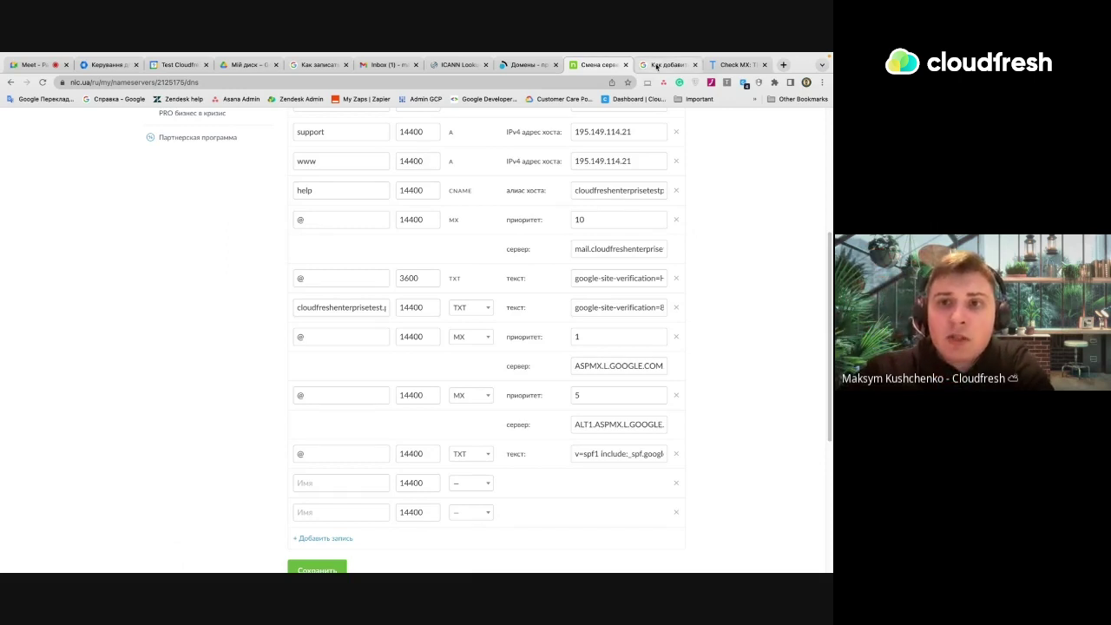
# From the Admin Help home page, search for 'Dual delivery'
pyautogui.click(656, 65)
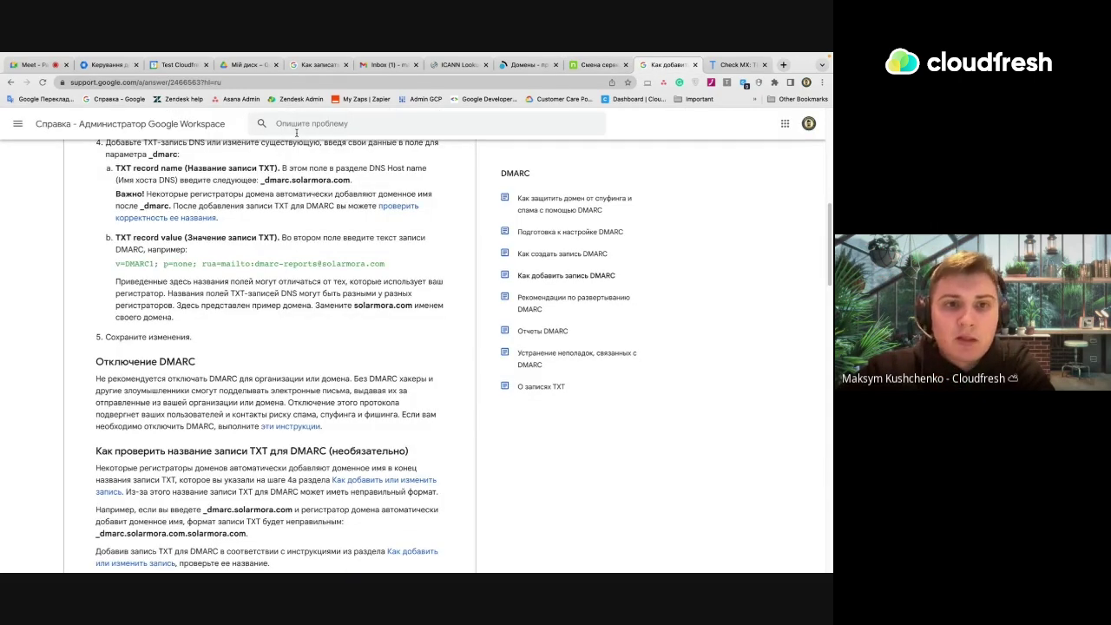
pyautogui.press('super+bracketleft')
pyautogui.write('s')
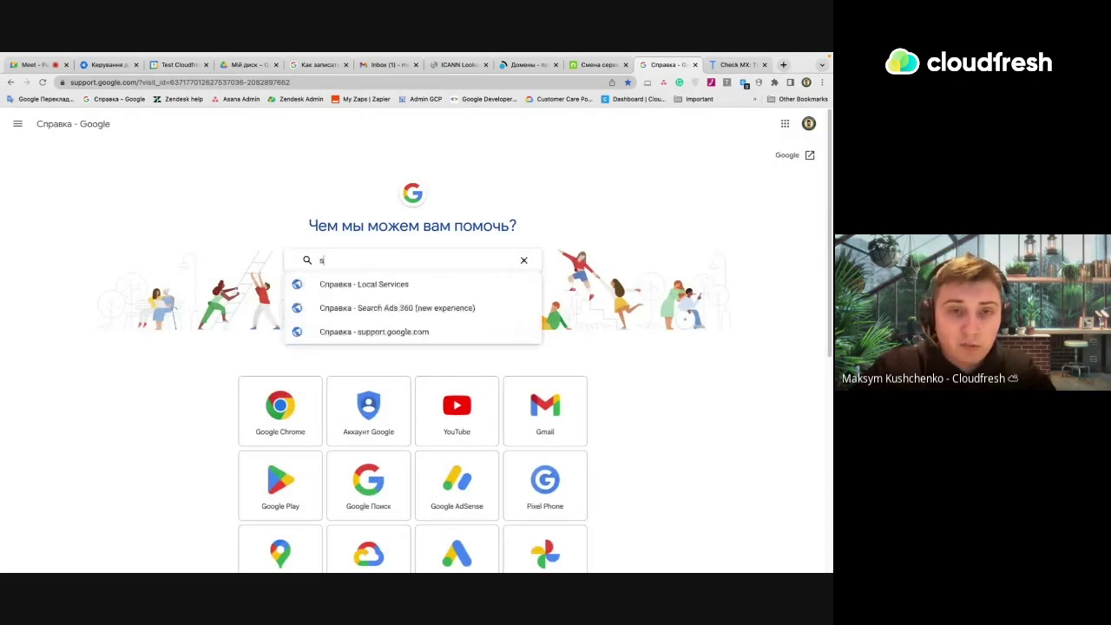
pyautogui.press('BackSpace')
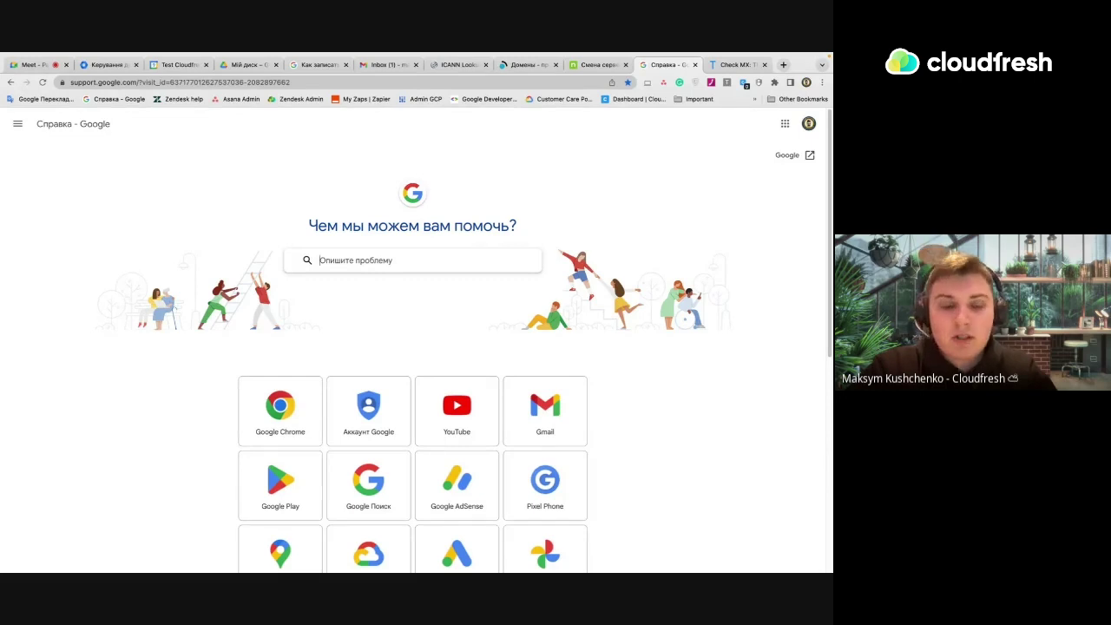
pyautogui.write('Dual')
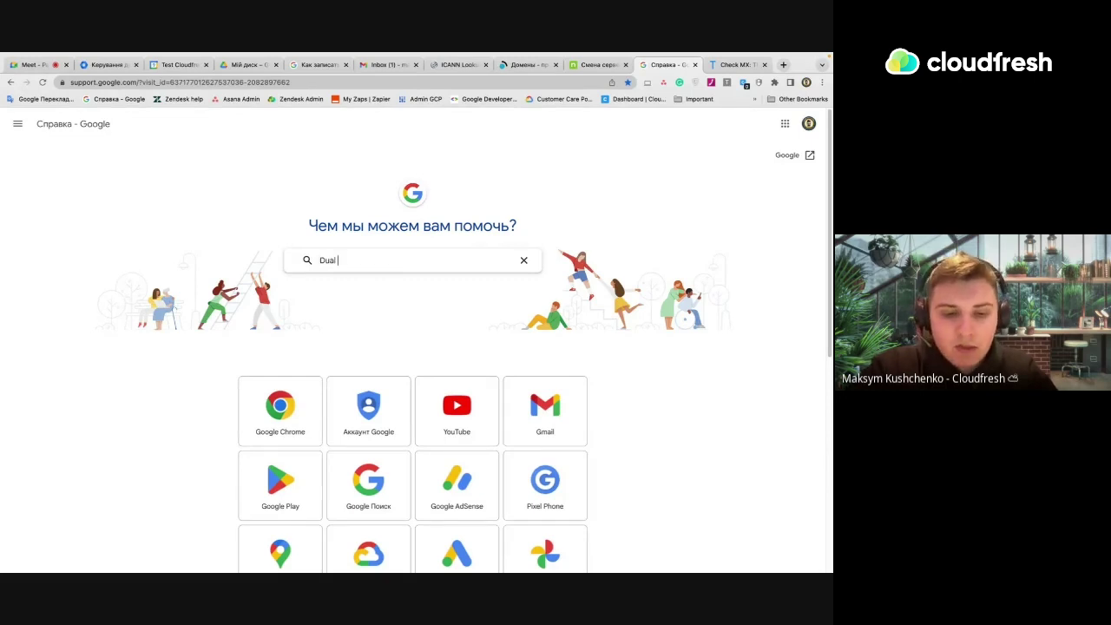
pyautogui.write(' delivery')
pyautogui.press('Return')
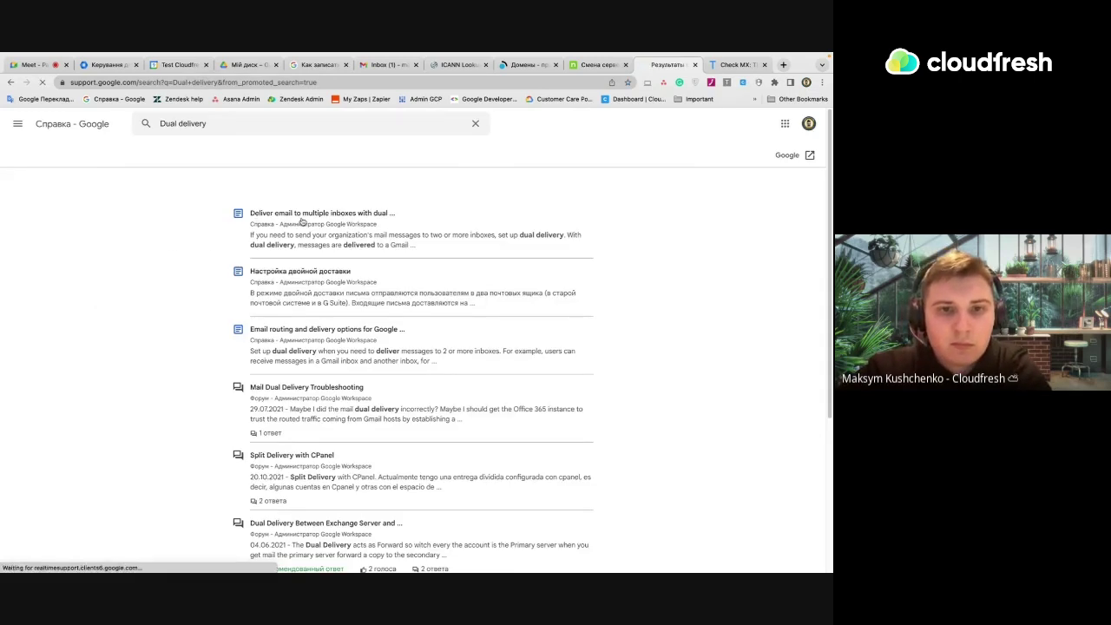
# Open the dual delivery help article and switch its language to русский (Russian)
pyautogui.click(302, 221)
pyautogui.scroll(-2, 188, 391)
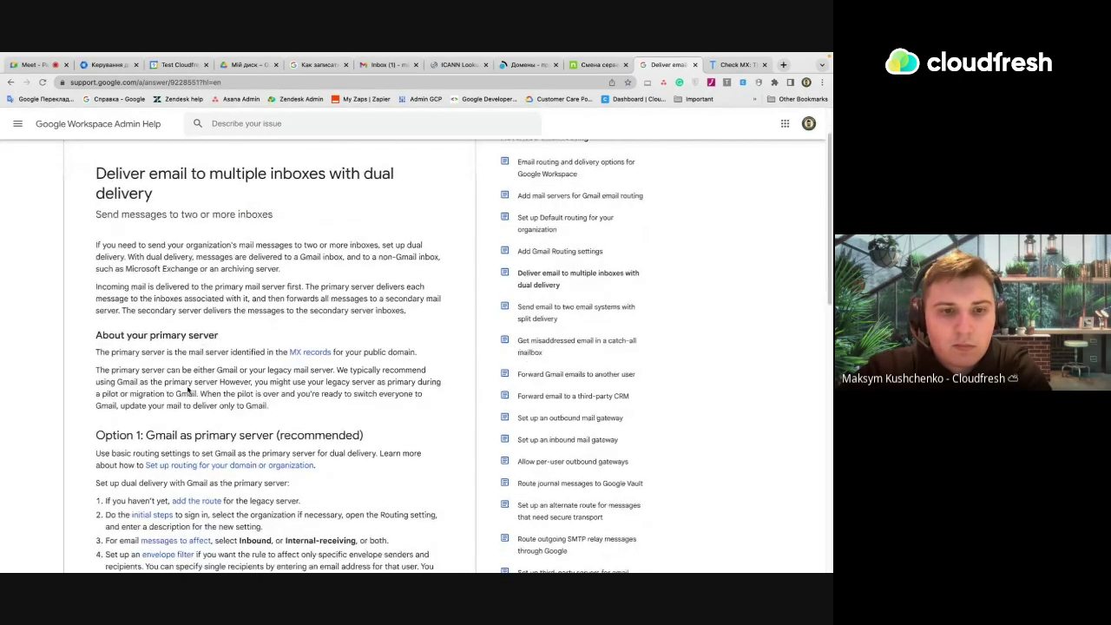
pyautogui.scroll(-15, 188, 391)
pyautogui.click(214, 554)
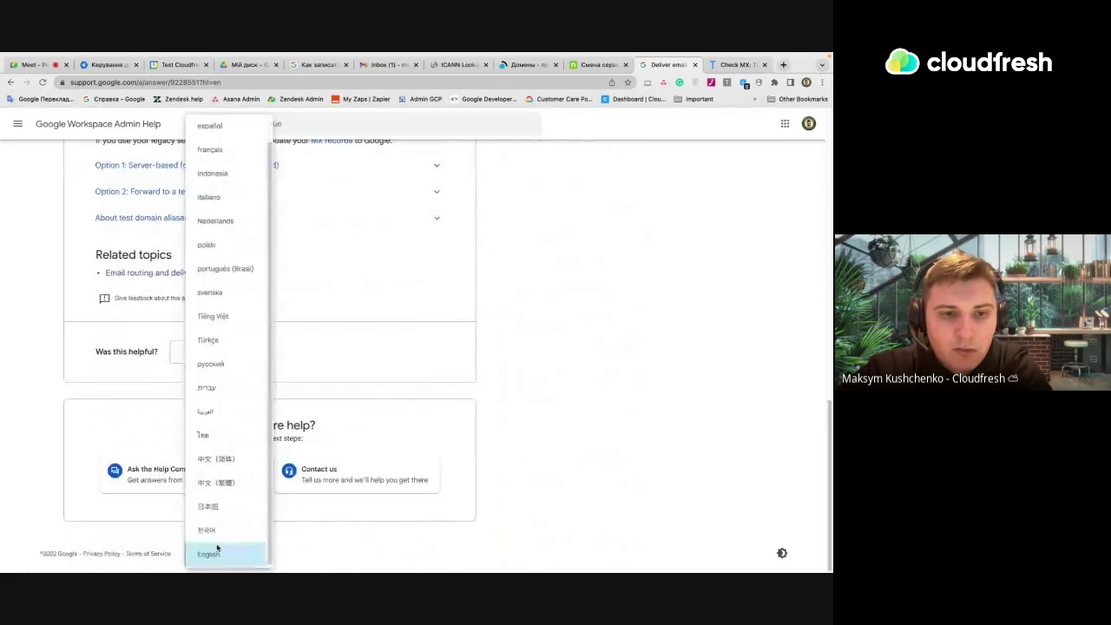
pyautogui.click(243, 364)
# Read down through the article's setup options, then return to the Meet Q&A
pyautogui.scroll(-5, 324, 238)
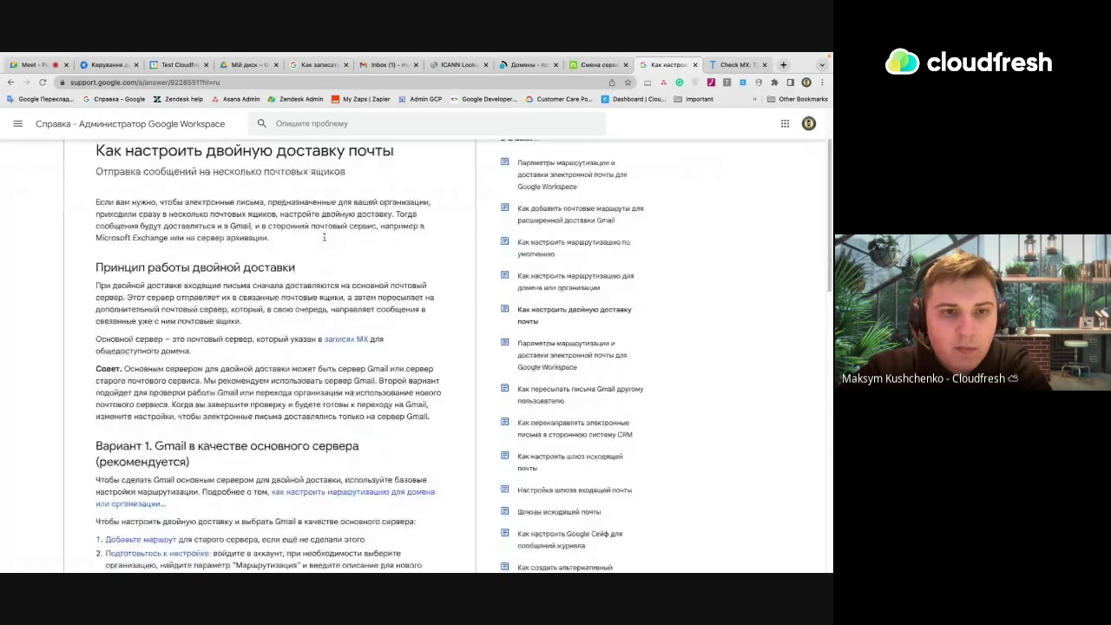
pyautogui.scroll(-3, 324, 238)
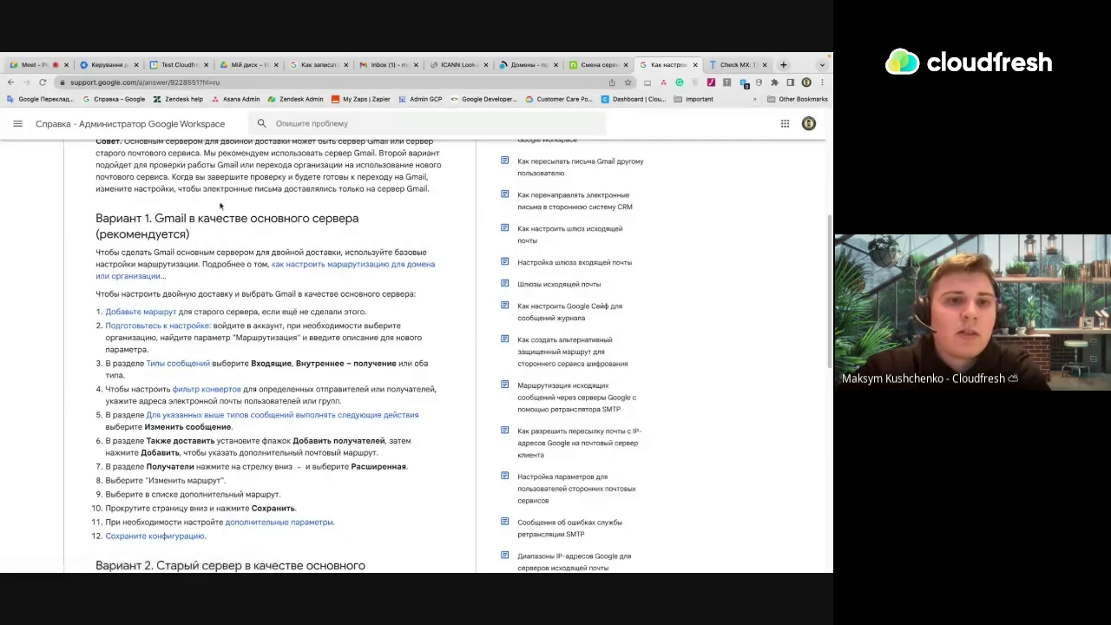
pyautogui.scroll(-2, 281, 210)
pyautogui.scroll(-6, 281, 210)
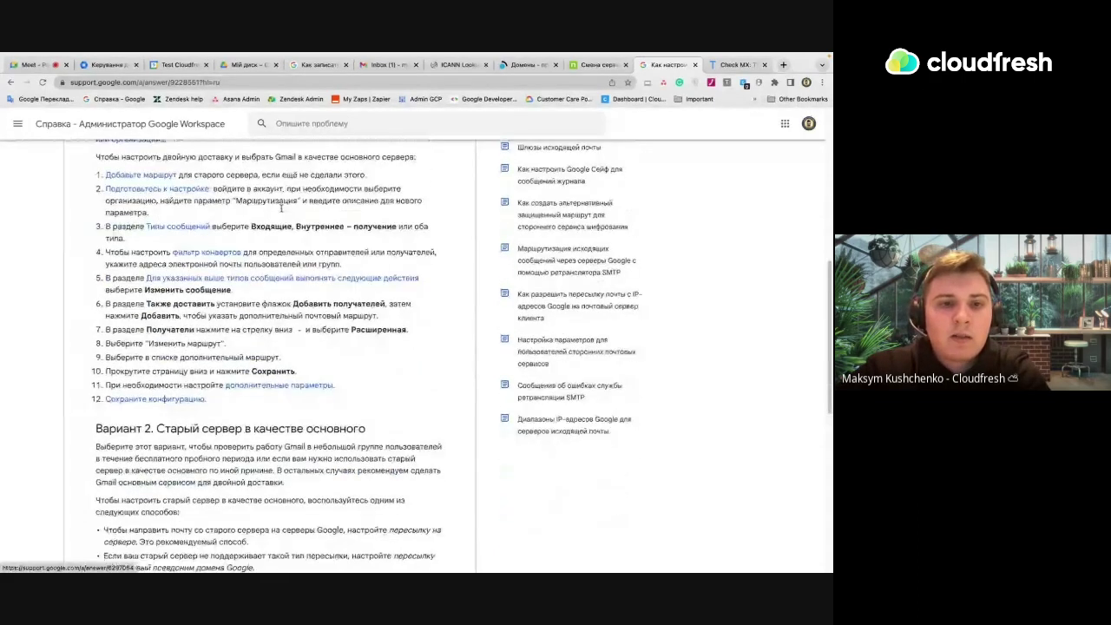
pyautogui.scroll(-2, 281, 210)
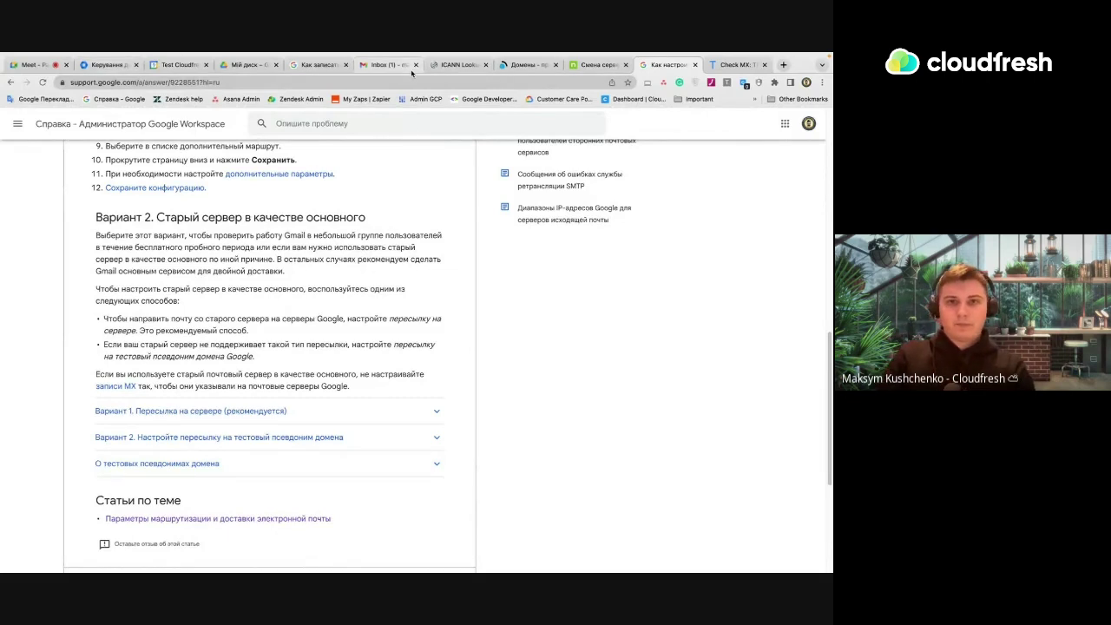
pyautogui.hotkey('ctrl', '1')
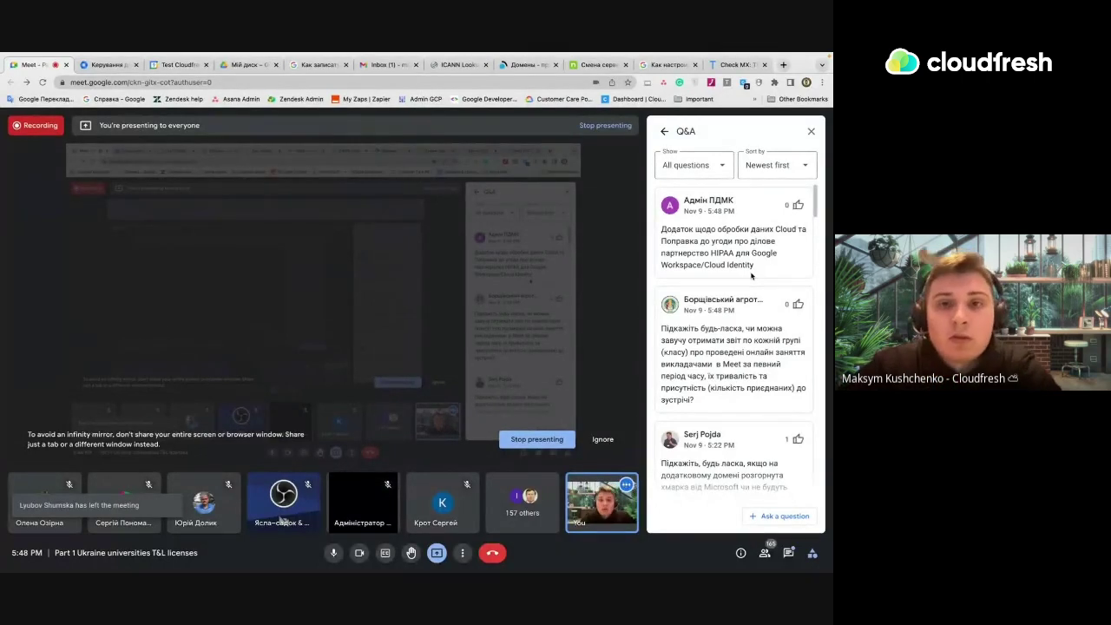
# Go from domain management to the Admin console home and expand the Domains card
pyautogui.click(95, 66)
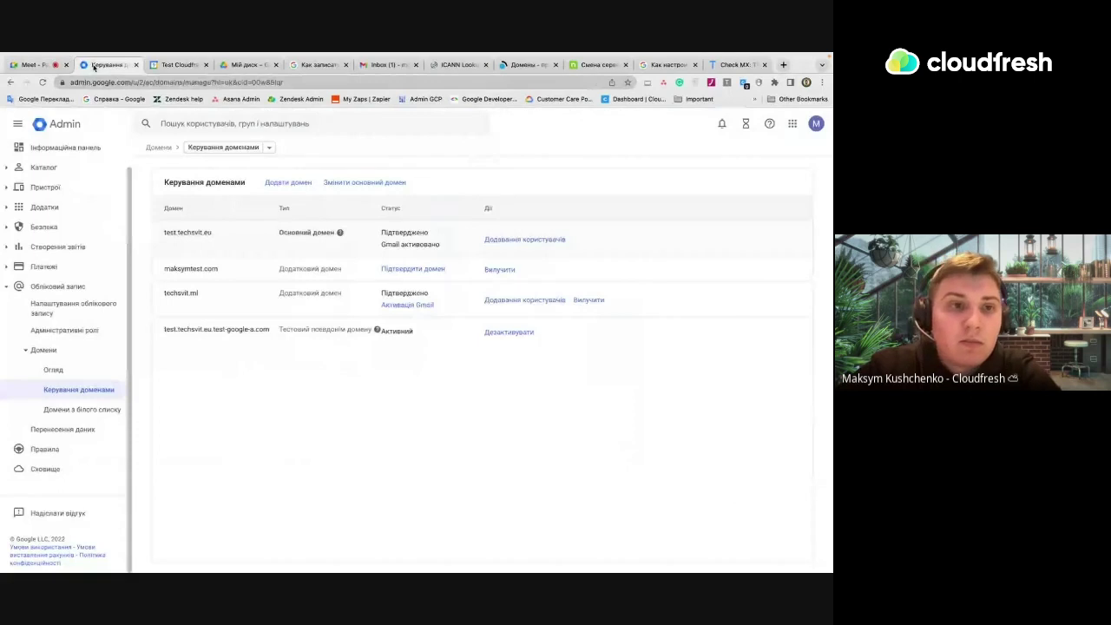
pyautogui.click(59, 133)
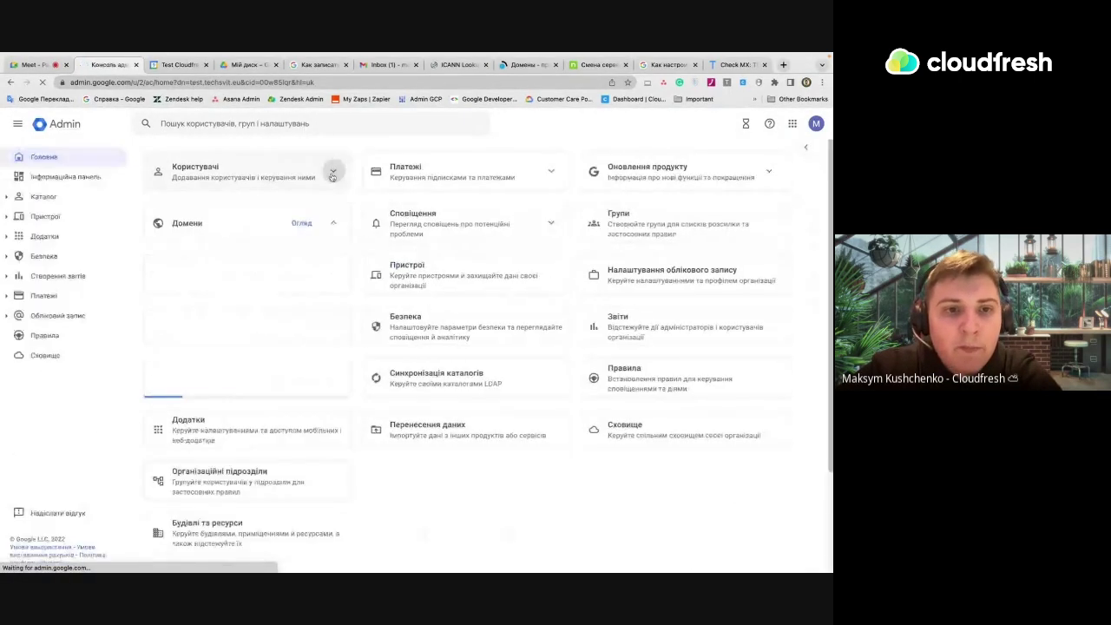
pyautogui.click(330, 270)
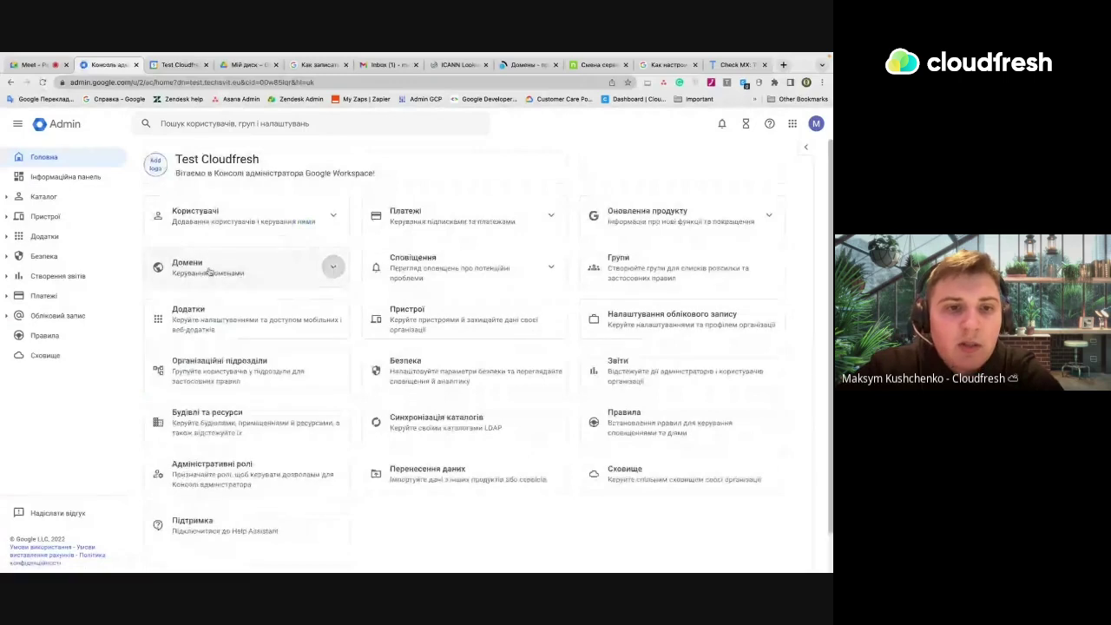
pyautogui.click(186, 320)
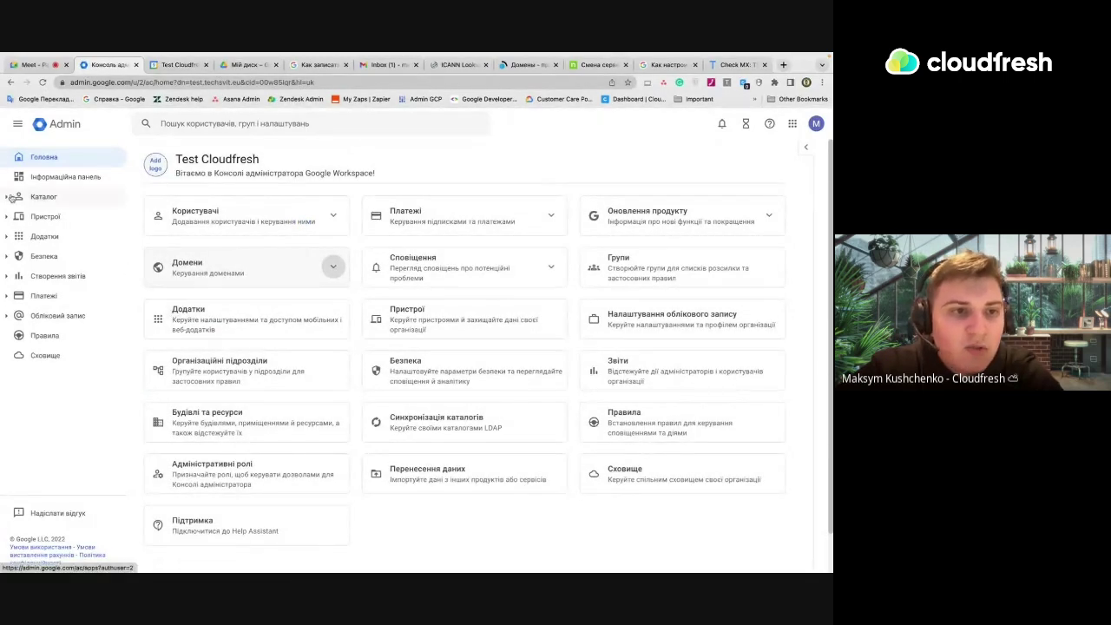
# Open Apps > Google Workspace > Google Meet and reach the Meet safety settings
pyautogui.click(6, 238)
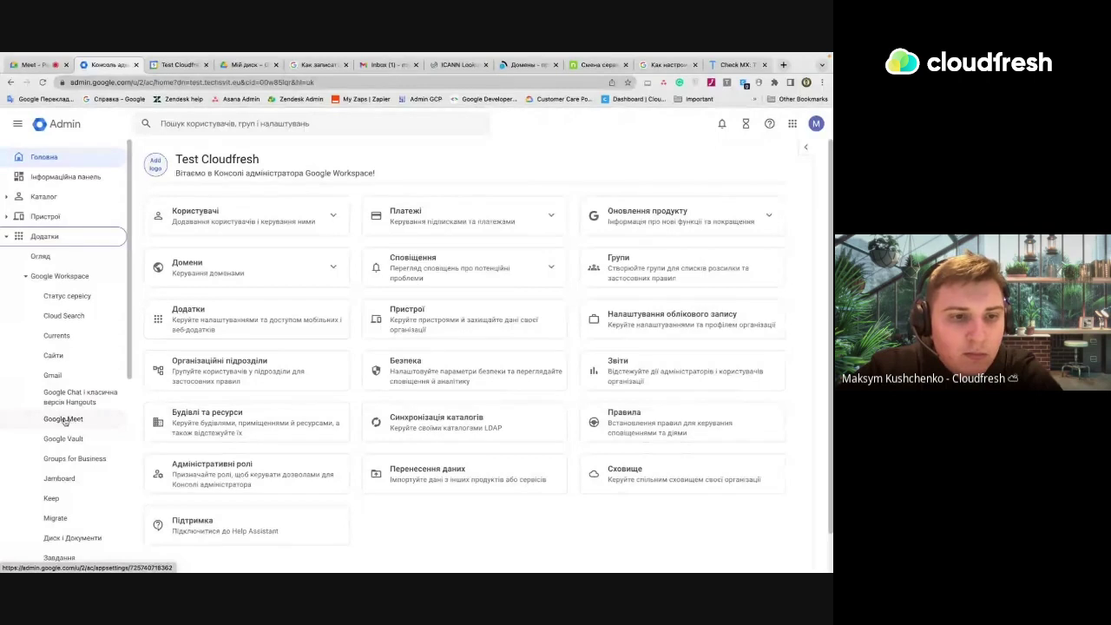
pyautogui.click(194, 325)
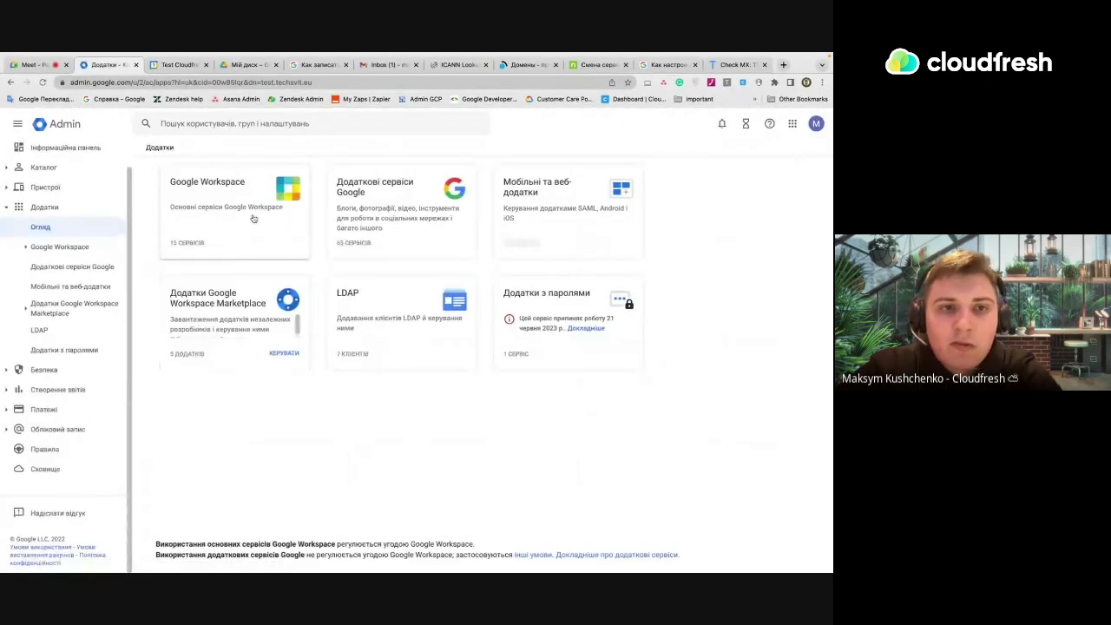
pyautogui.click(254, 216)
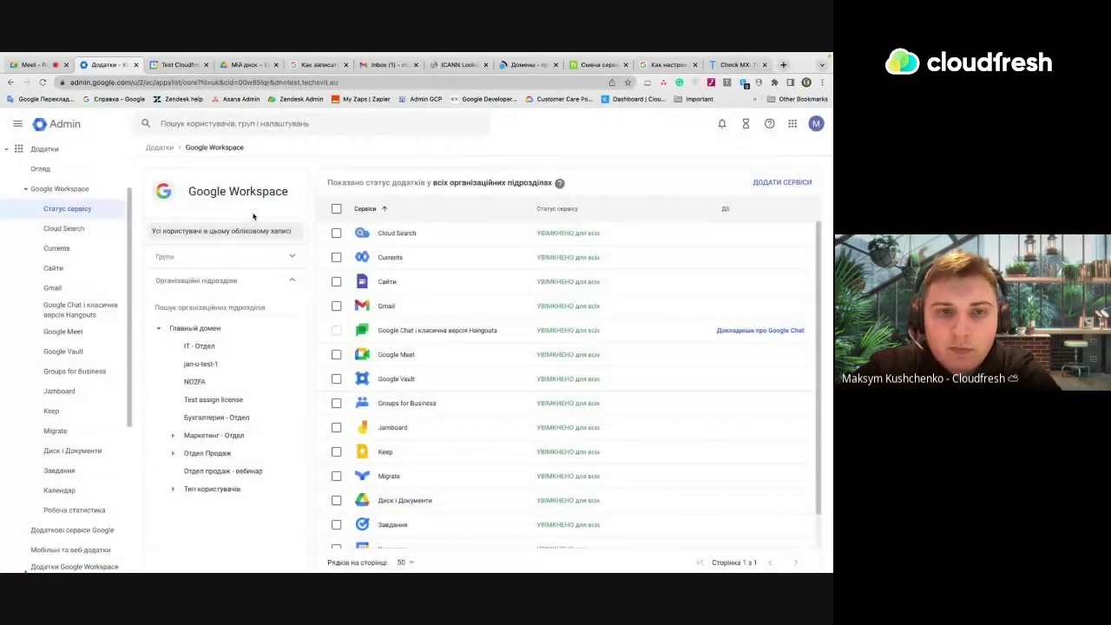
pyautogui.scroll(-1, 439, 352)
pyautogui.click(426, 335)
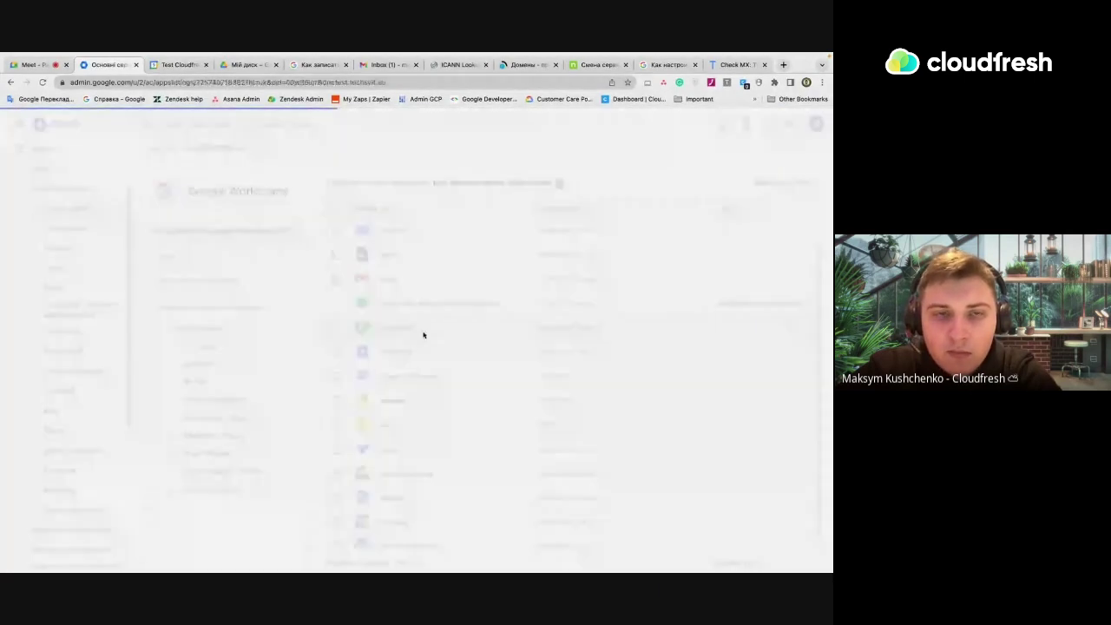
pyautogui.scroll(-4, 465, 337)
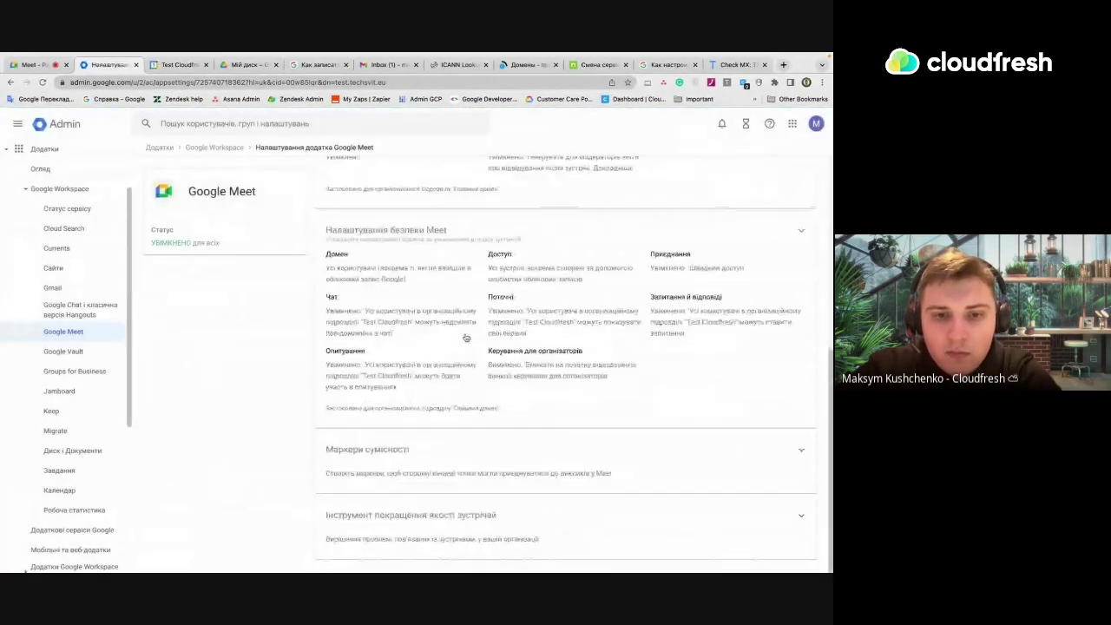
# Open the Meet quality tool and browse its list of meeting filter attributes
pyautogui.click(350, 521)
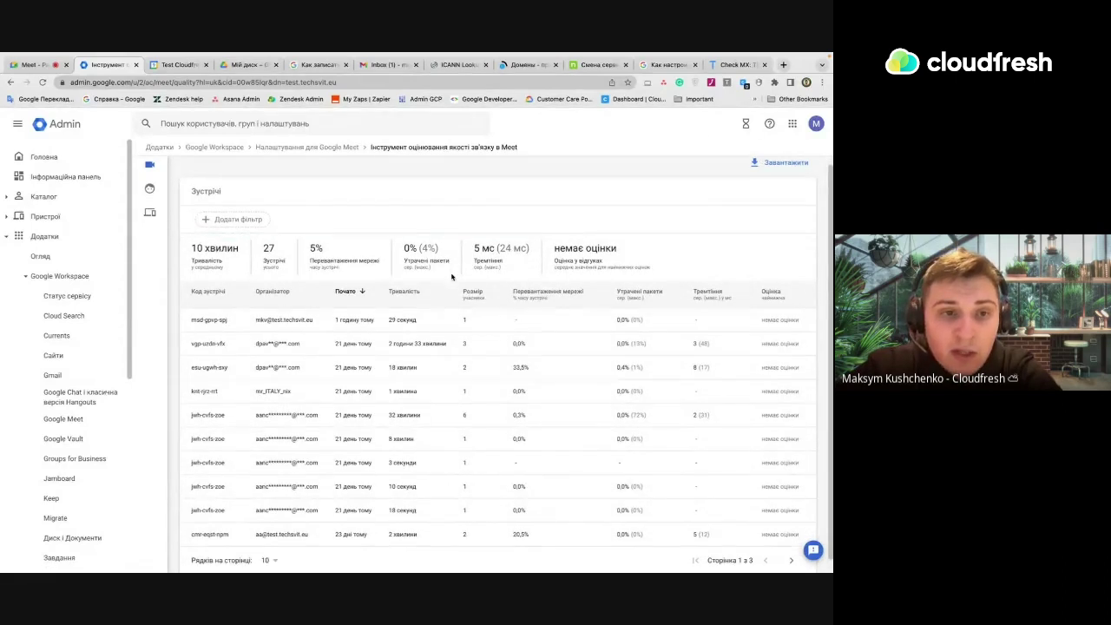
pyautogui.click(287, 228)
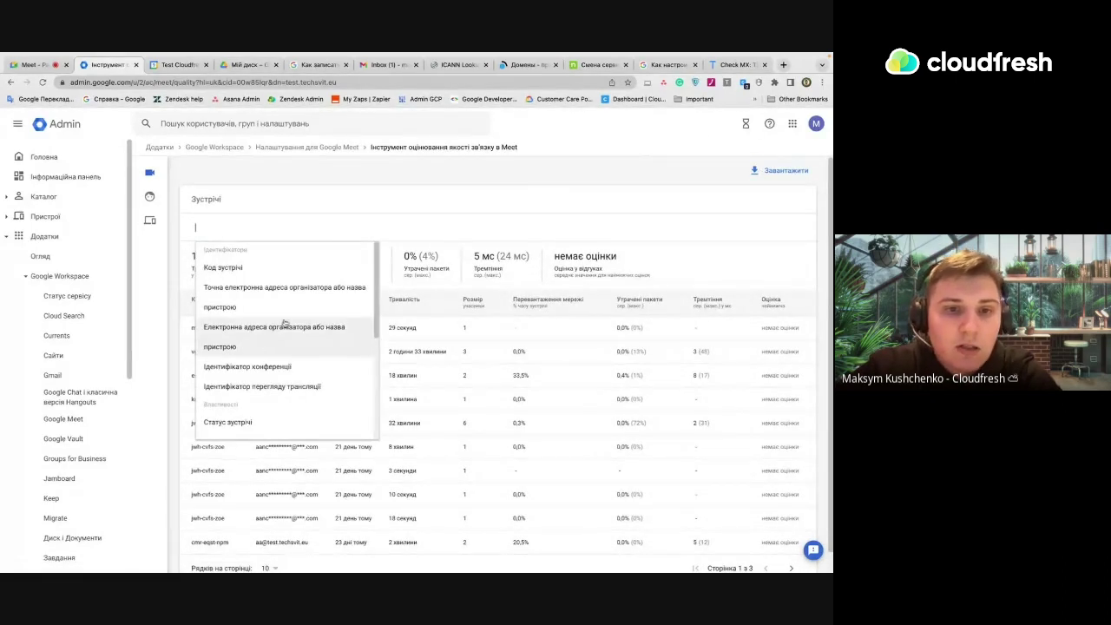
pyautogui.scroll(-3, 280, 323)
pyautogui.scroll(-2, 276, 332)
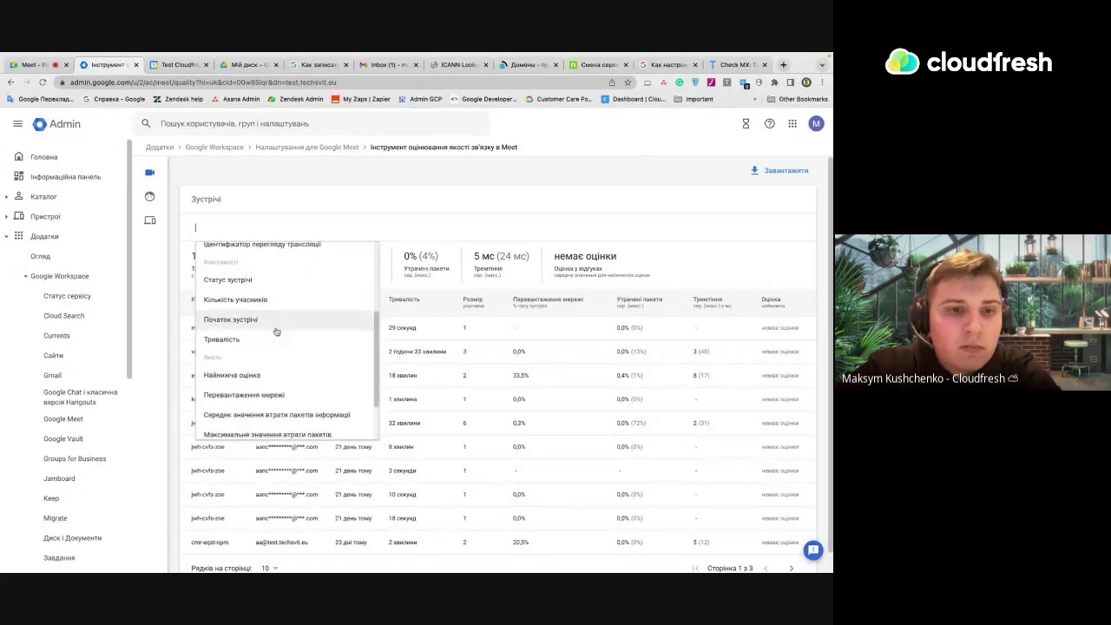
pyautogui.scroll(5, 277, 310)
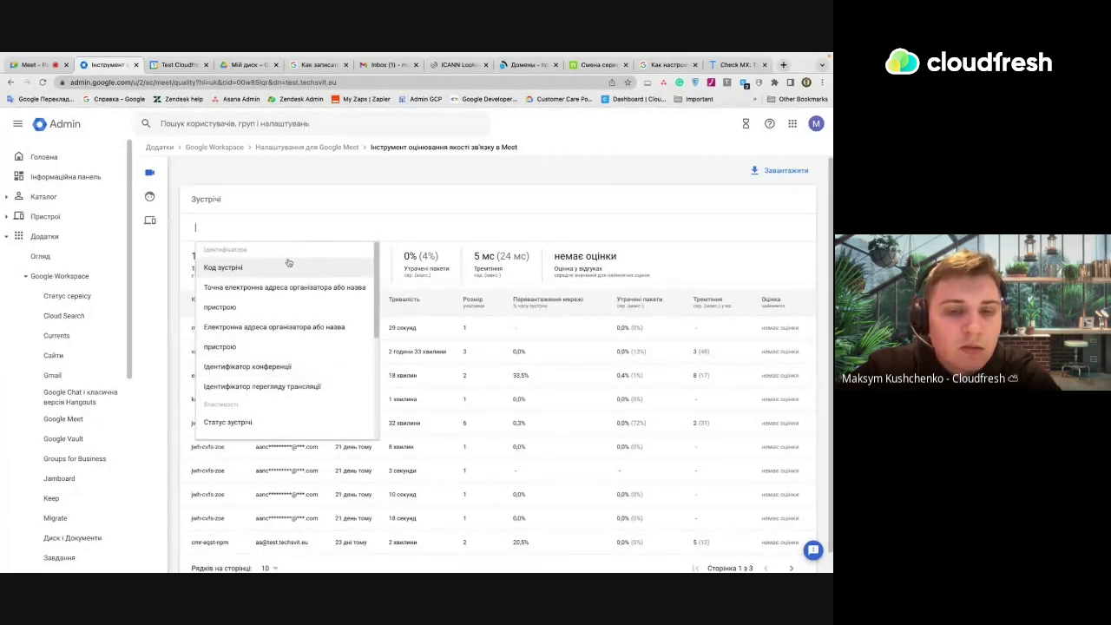
# Close the filter list, sort meetings by Organizer, and return to the Meet call
pyautogui.click(386, 181)
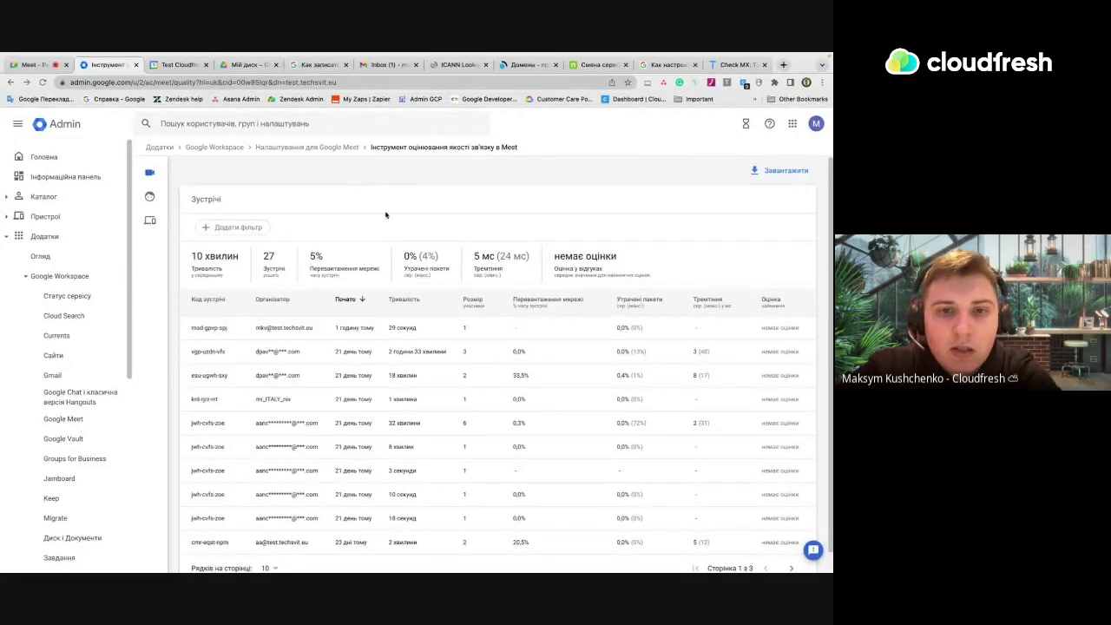
pyautogui.click(290, 300)
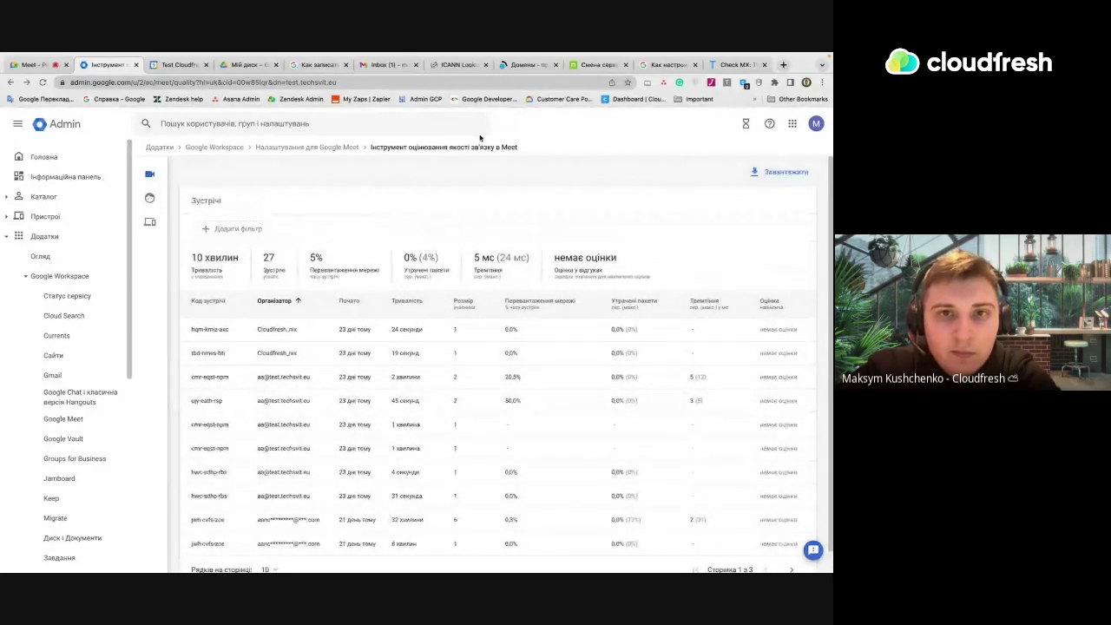
pyautogui.click(33, 66)
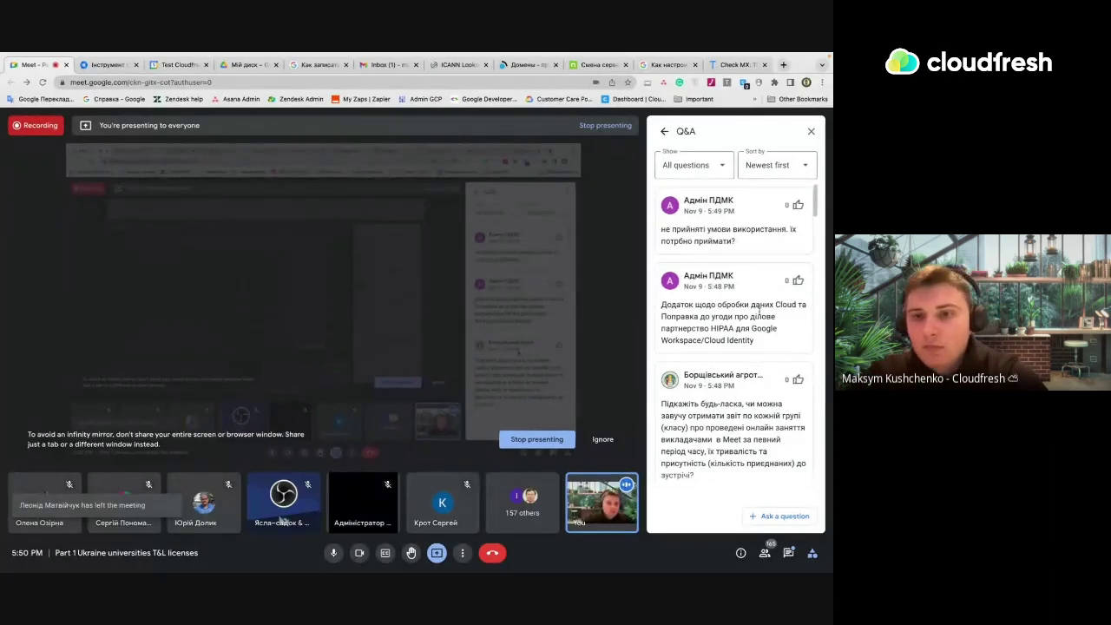
# Close the Meet Q&A panel and return to the Admin console home page
pyautogui.scroll(-1, 745, 275)
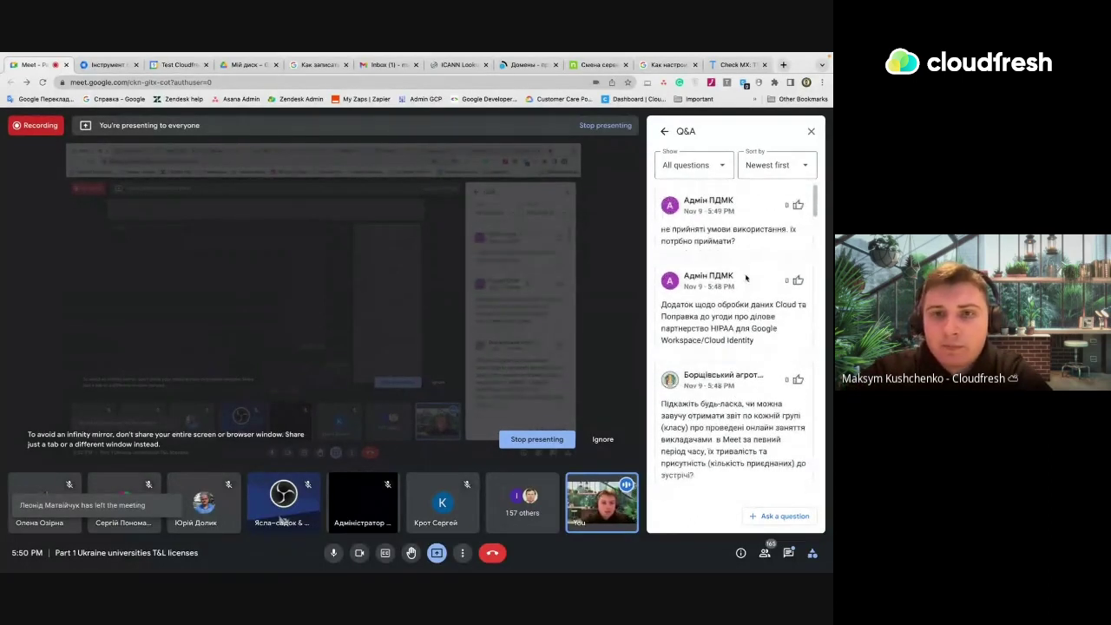
pyautogui.click(811, 131)
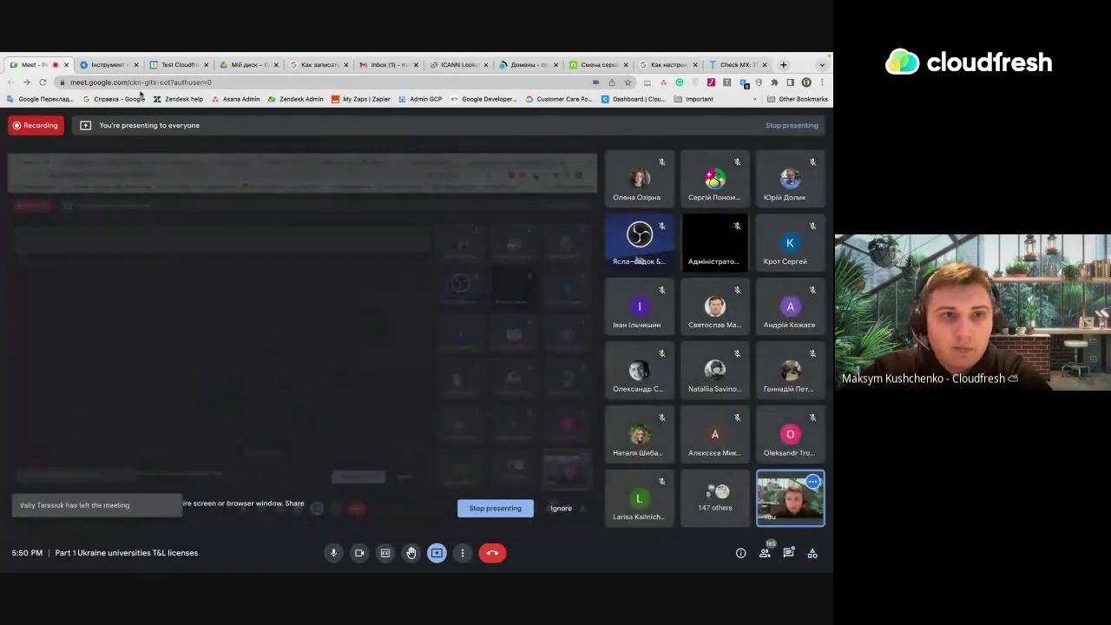
pyautogui.click(115, 68)
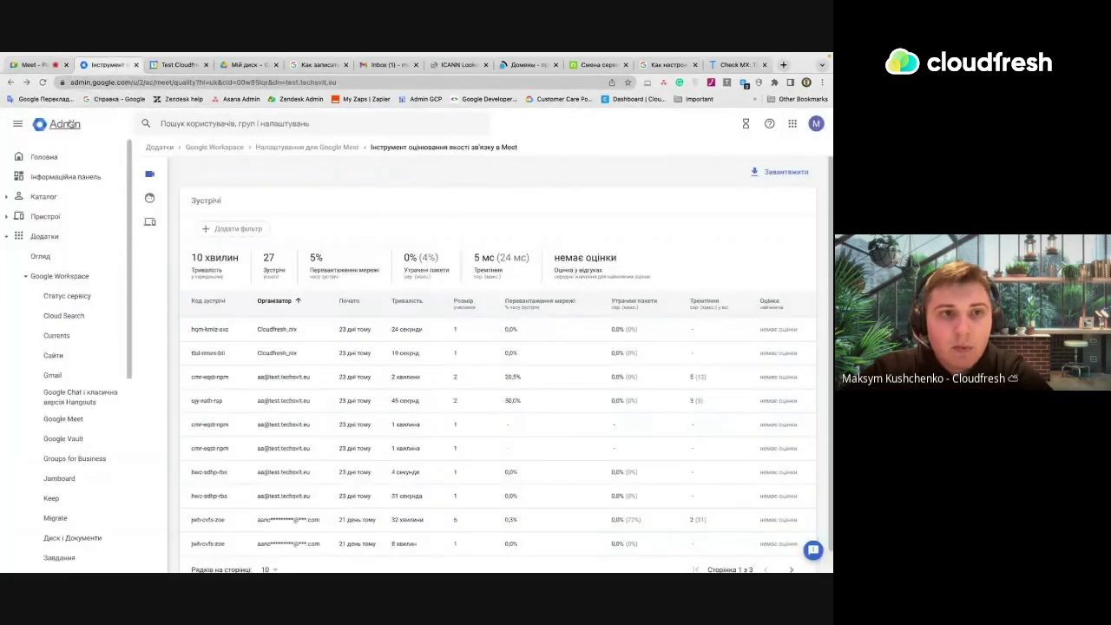
pyautogui.click(58, 123)
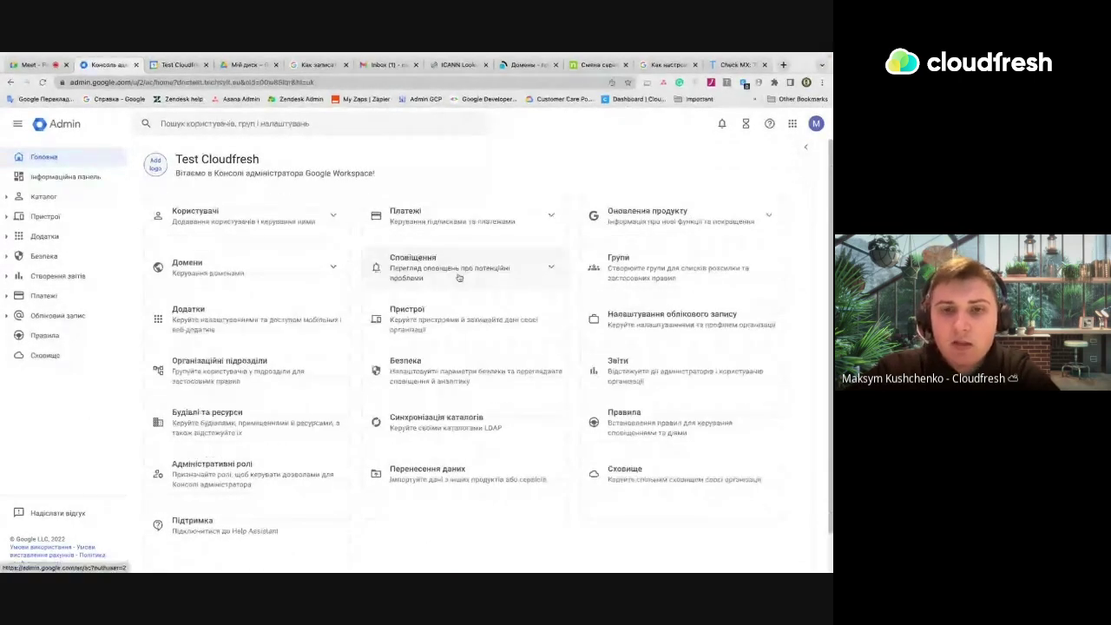
# Leave the Admin home dashboard and switch to the Gmail inbox tab
pyautogui.click(438, 210)
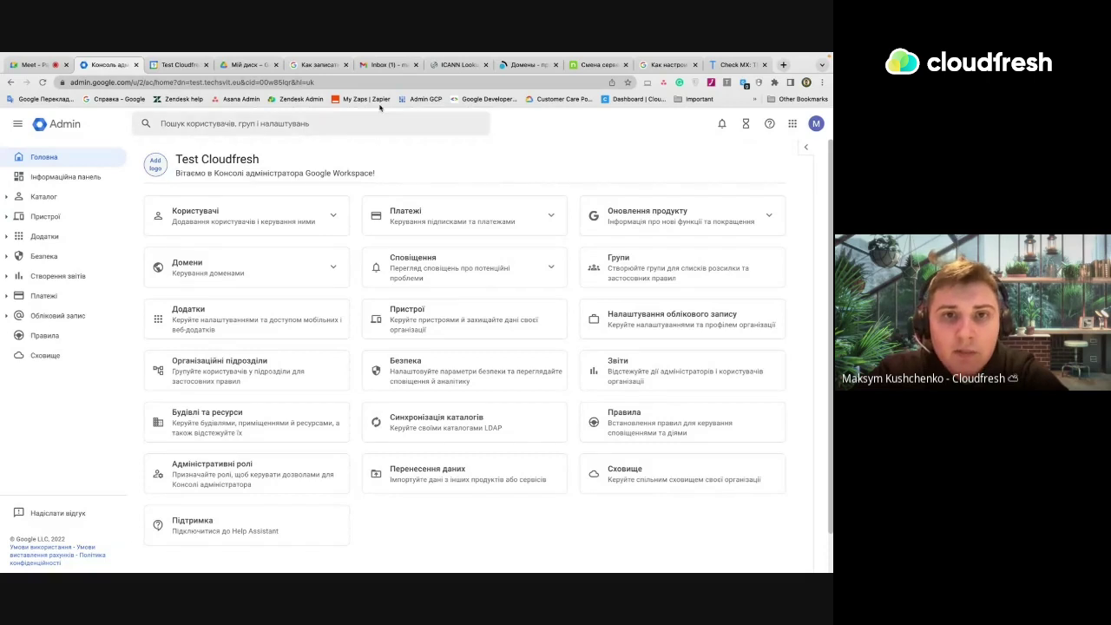
pyautogui.click(386, 70)
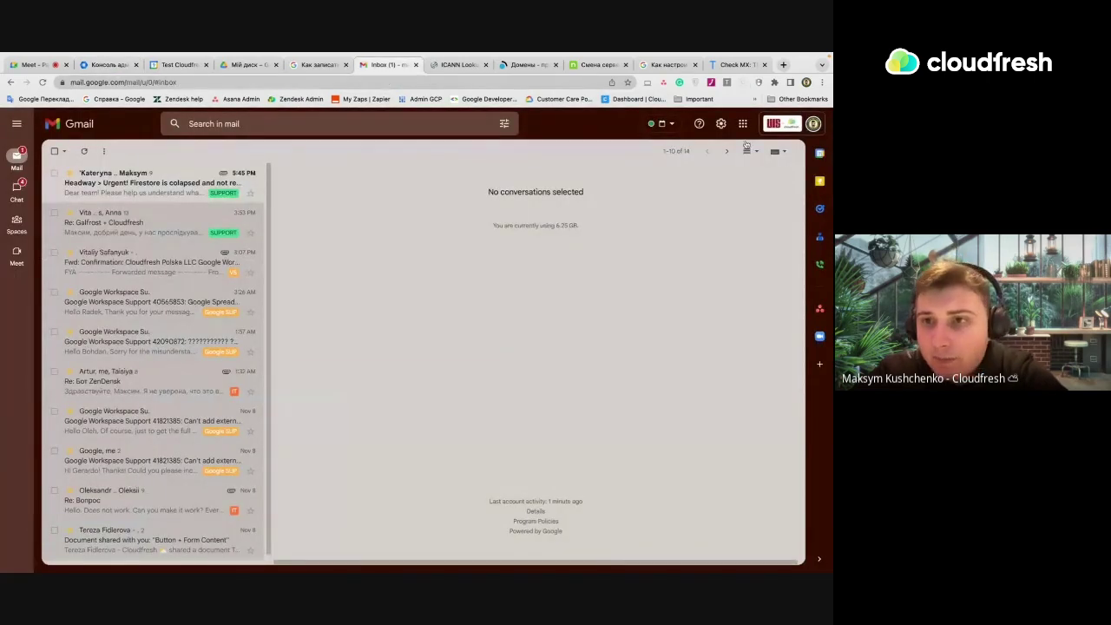
# Launch Google Calendar's week view from the Google apps grid, then return to the Admin console
pyautogui.click(784, 126)
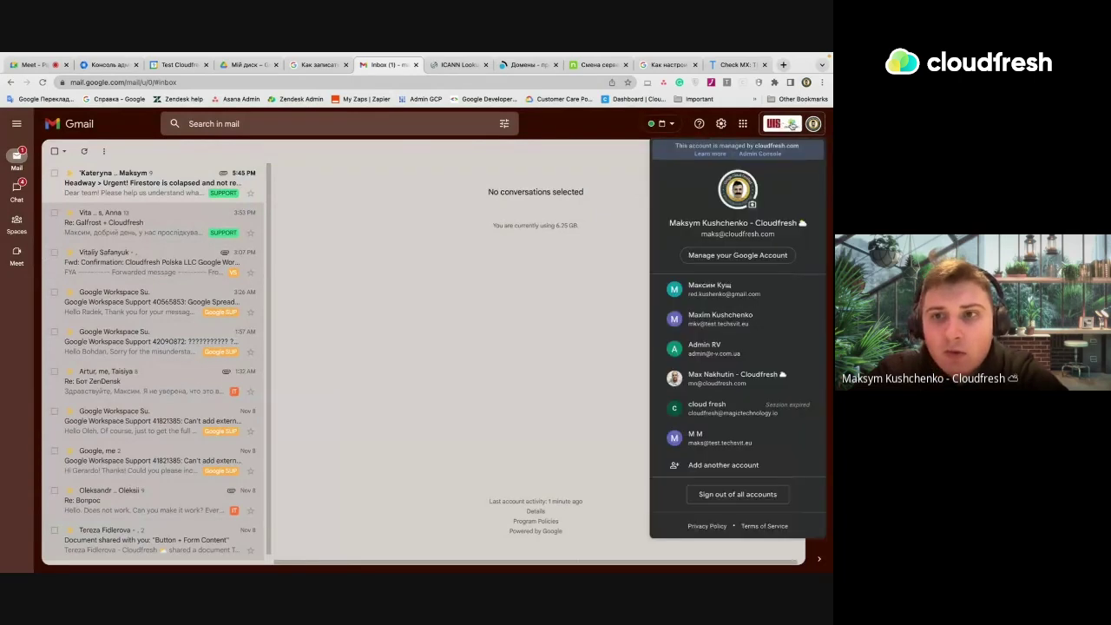
pyautogui.click(786, 128)
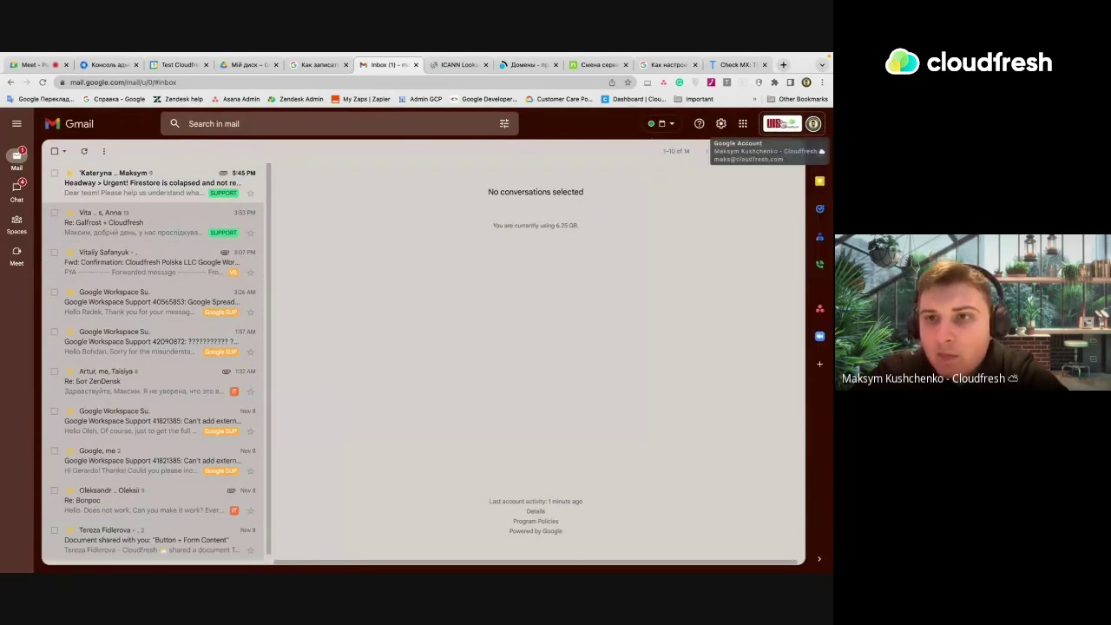
pyautogui.click(743, 123)
pyautogui.click(703, 257)
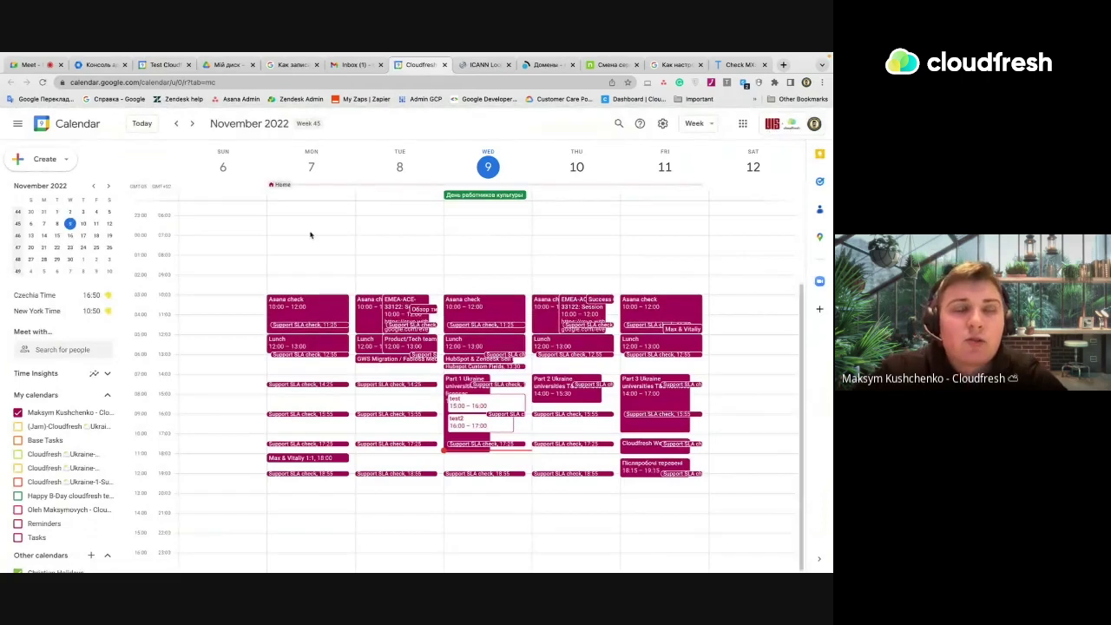
pyautogui.click(102, 65)
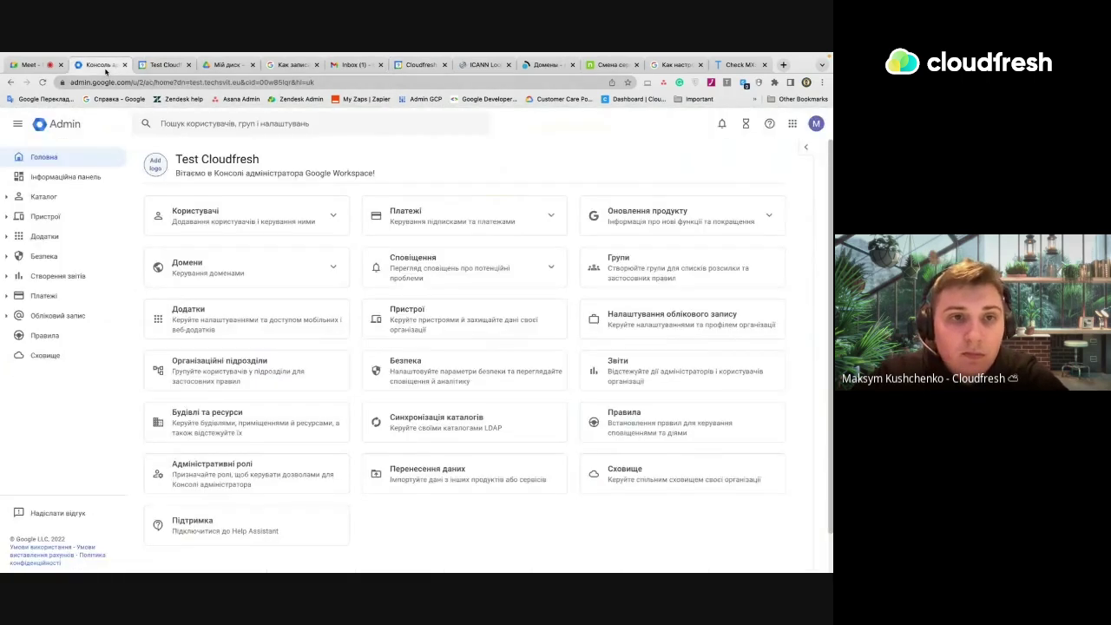
# Switch the organization logo to Custom logo, review its PNG and GIF file requirements, then return to Account settings
pyautogui.click(152, 168)
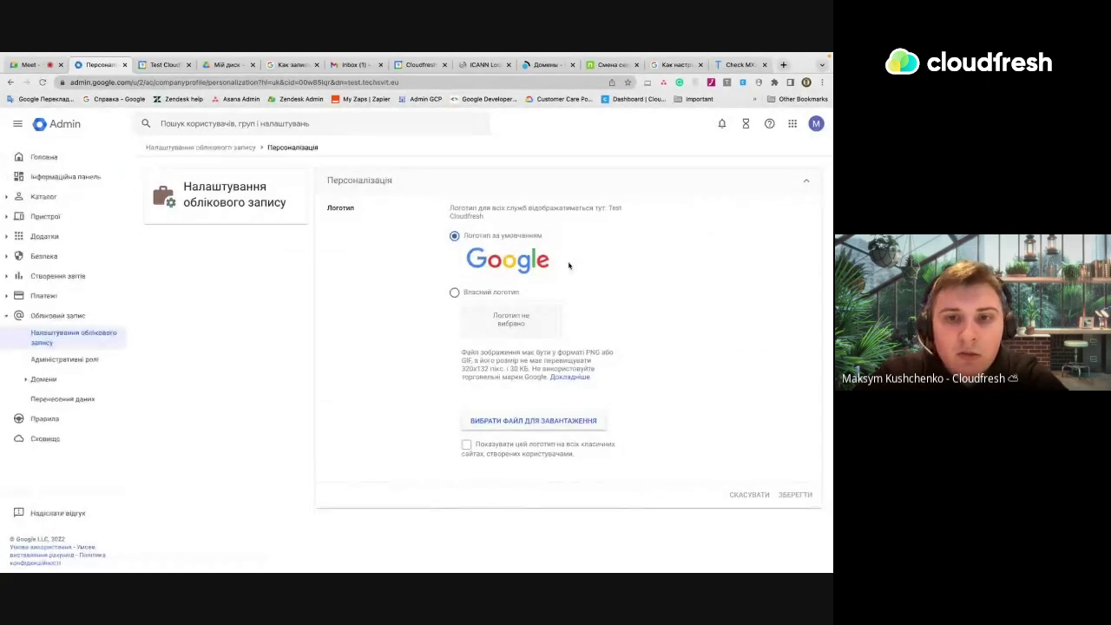
pyautogui.click(454, 294)
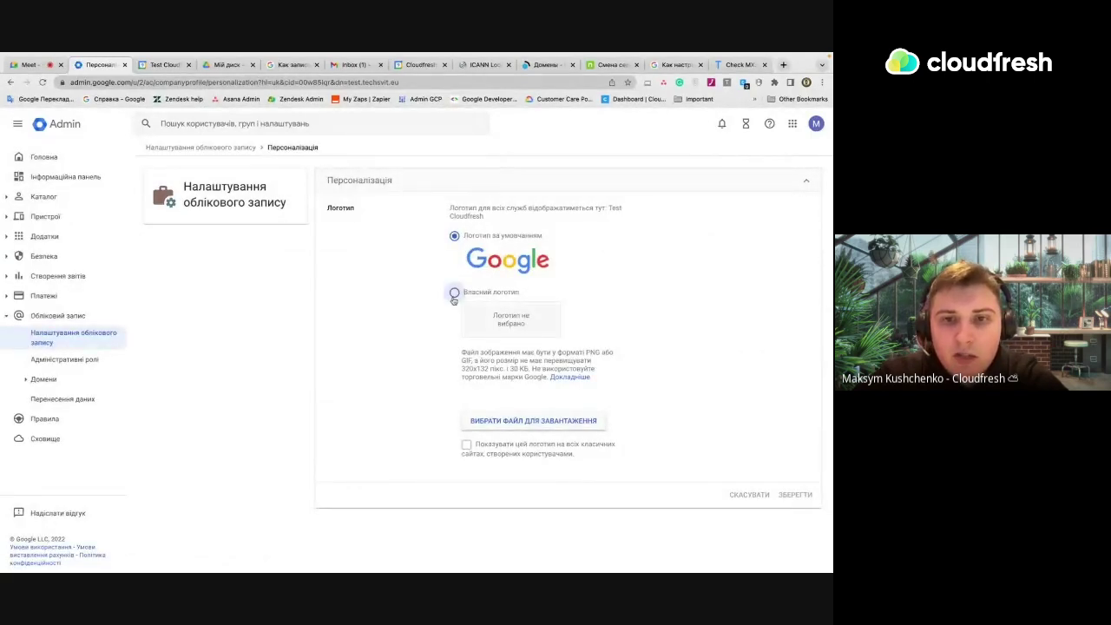
pyautogui.moveTo(462, 352); pyautogui.dragTo(519, 378)
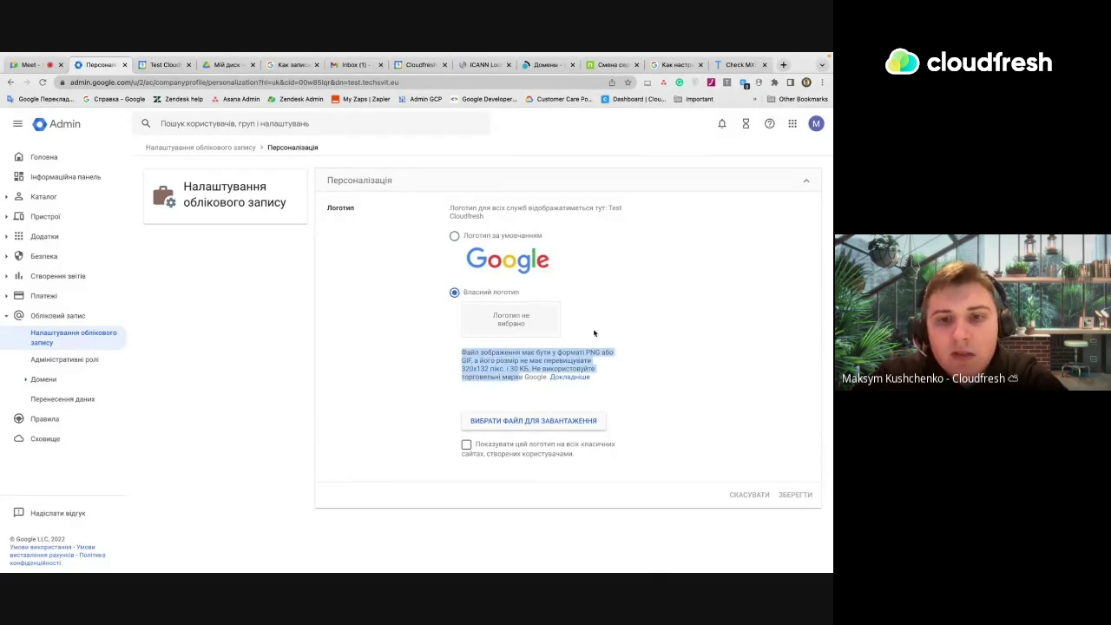
pyautogui.click(513, 370)
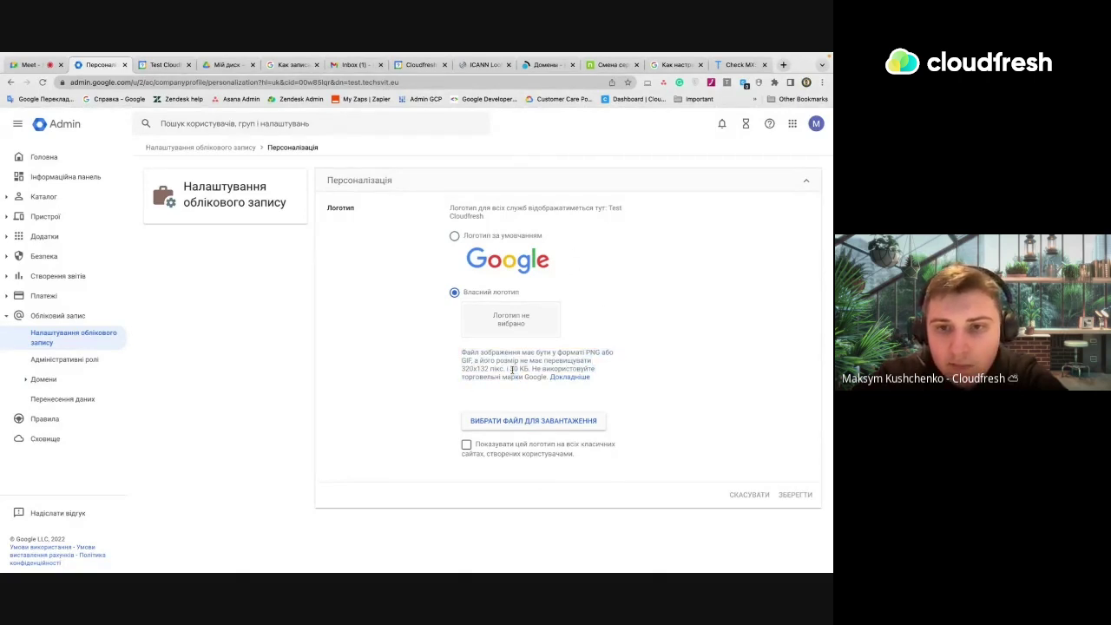
pyautogui.moveTo(583, 350); pyautogui.dragTo(613, 352)
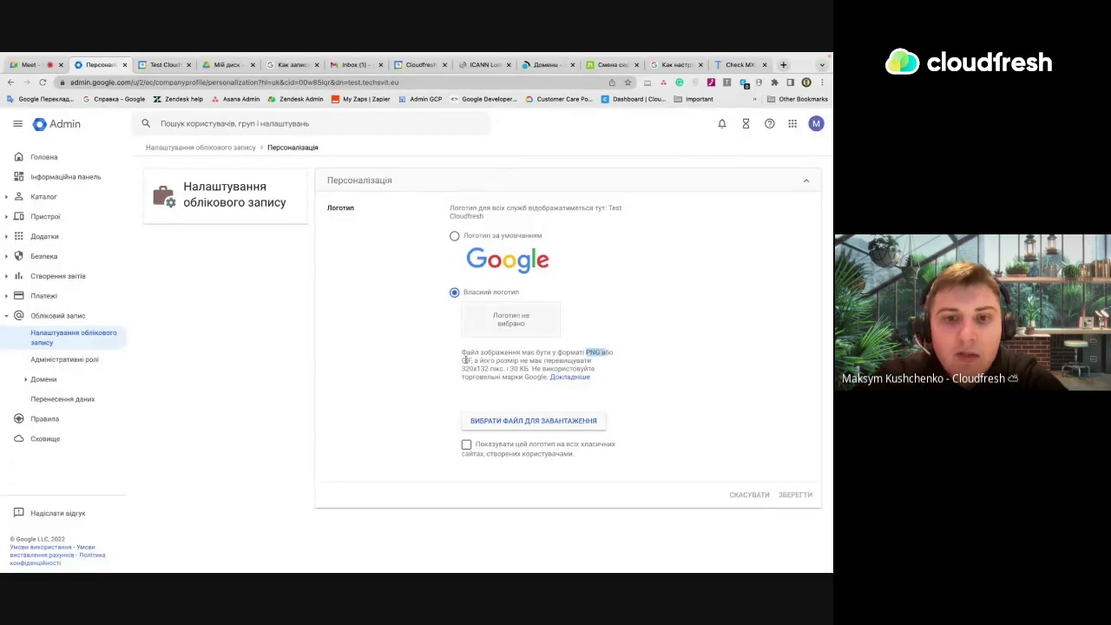
pyautogui.moveTo(466, 359); pyautogui.dragTo(468, 358)
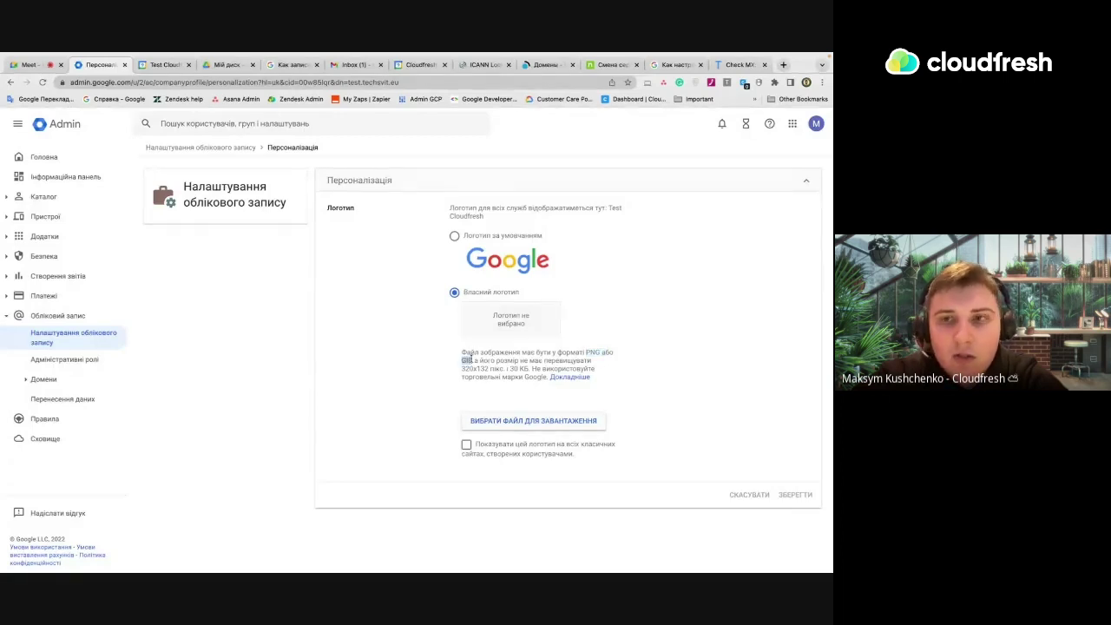
pyautogui.click(487, 356)
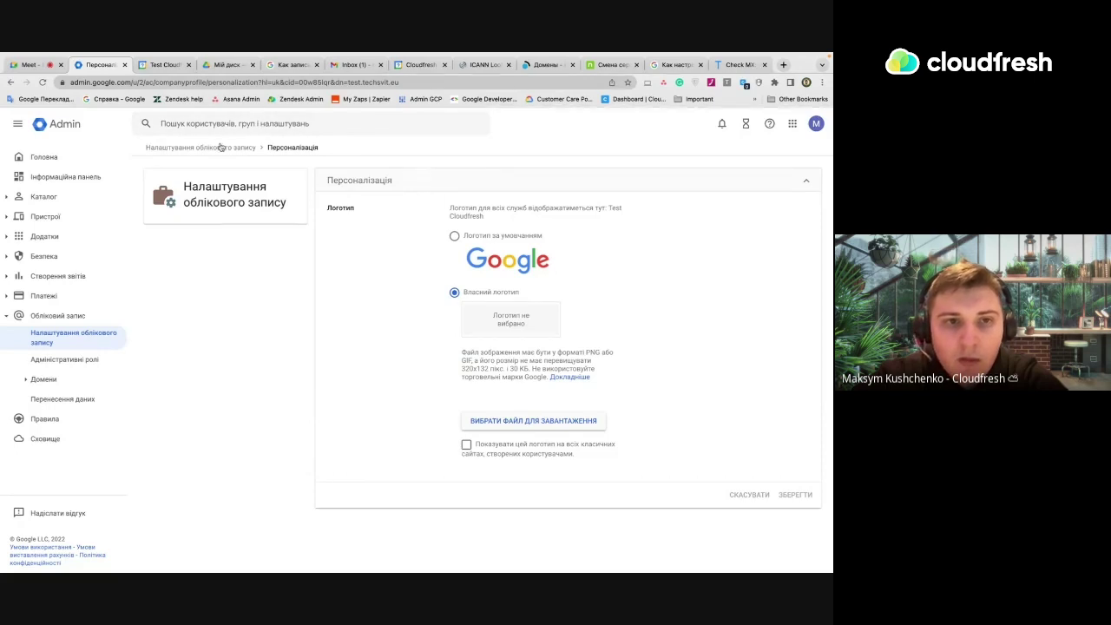
pyautogui.click(220, 146)
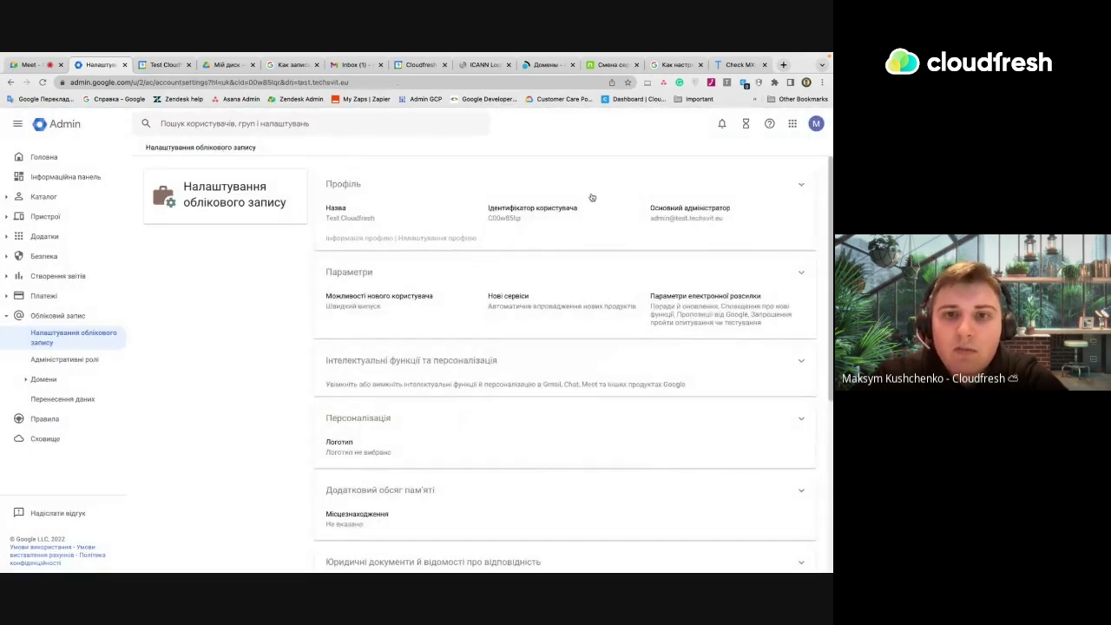
# View the organization profile, open Google Calendar in a new tab, then go back to the Admin profile page
pyautogui.click(591, 197)
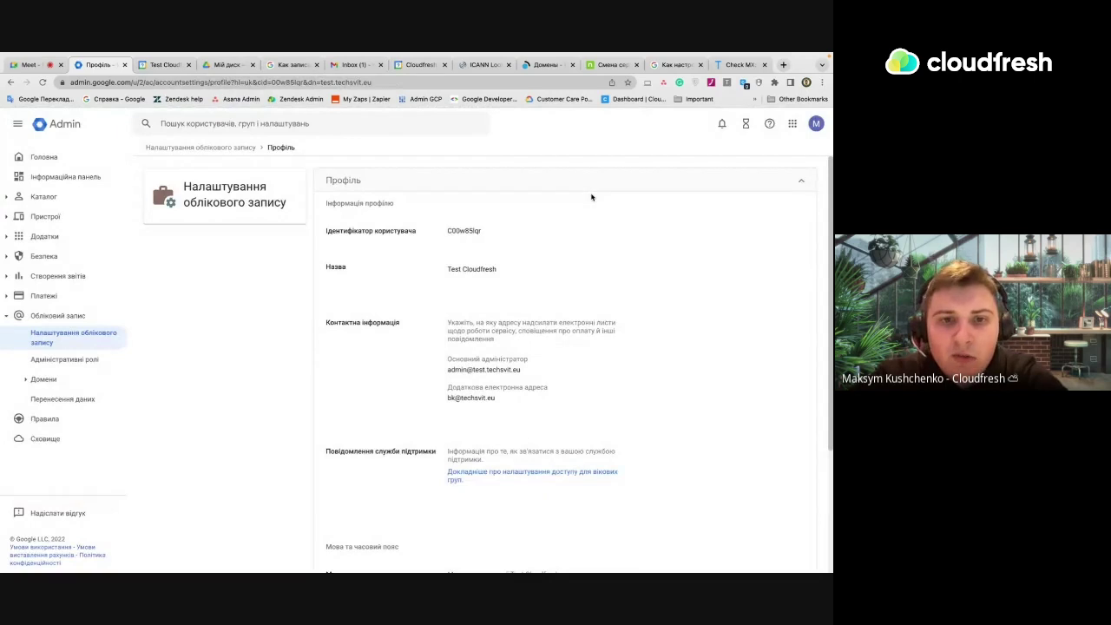
pyautogui.scroll(-1, 591, 197)
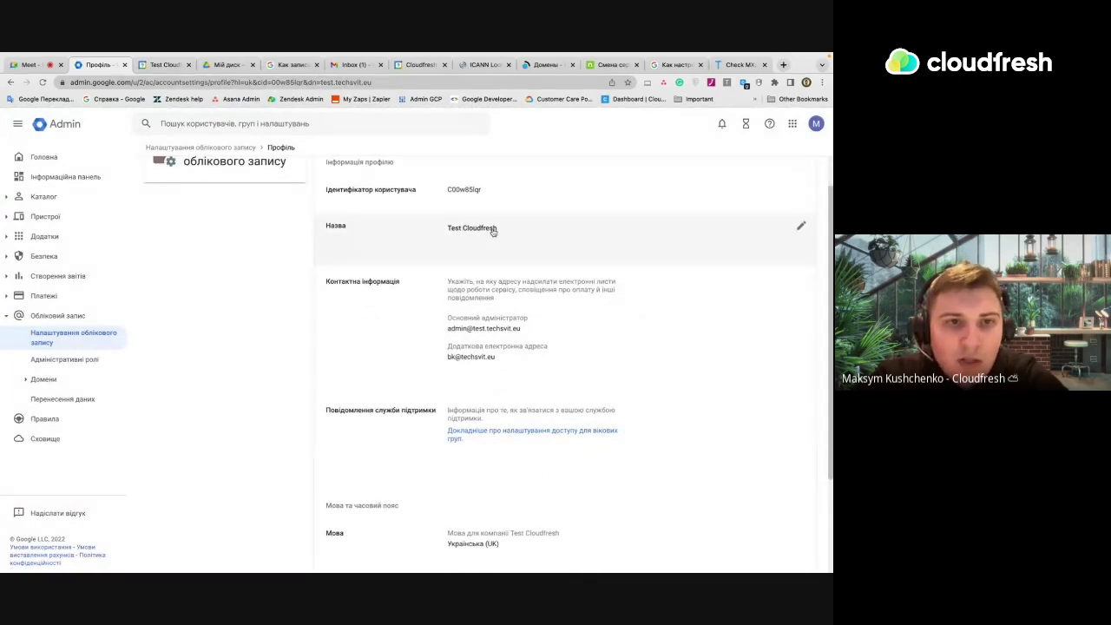
pyautogui.scroll(1, 493, 231)
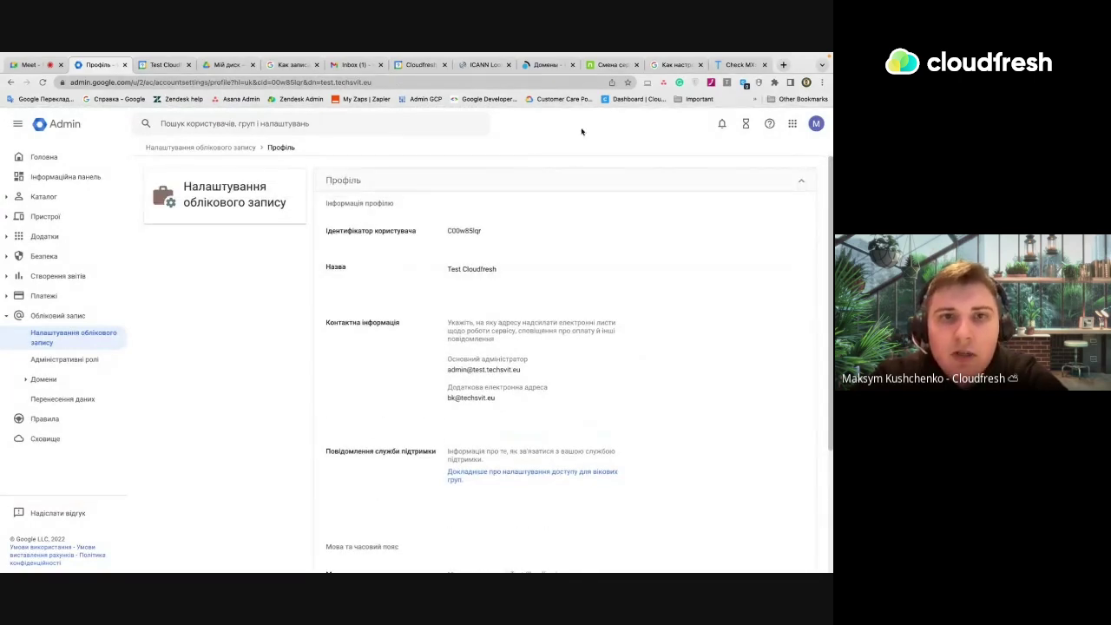
pyautogui.click(792, 123)
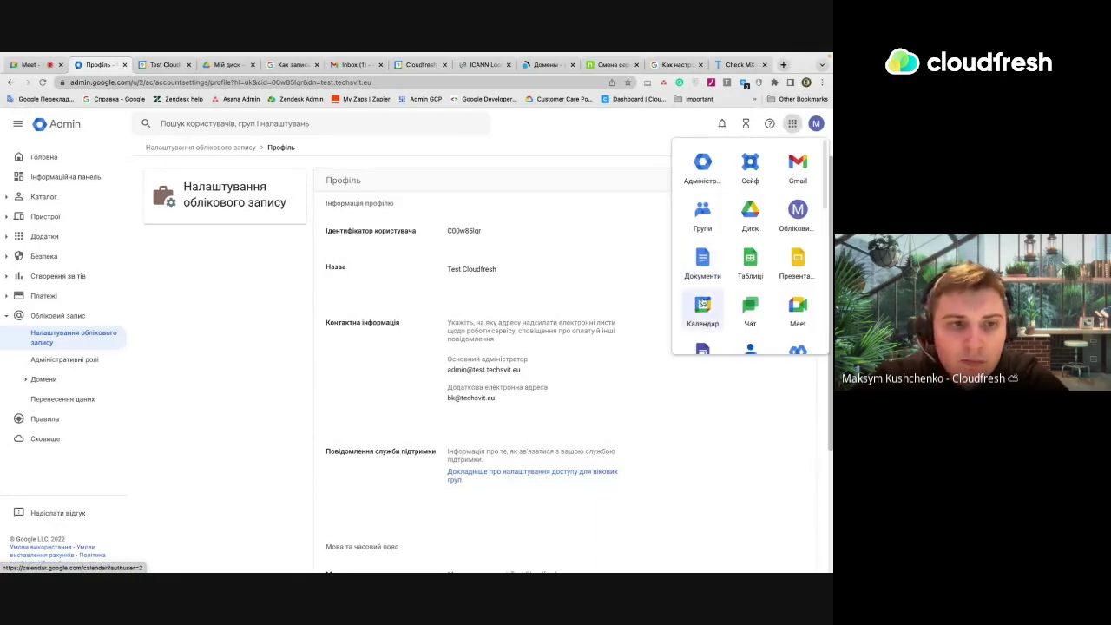
pyautogui.click(702, 304)
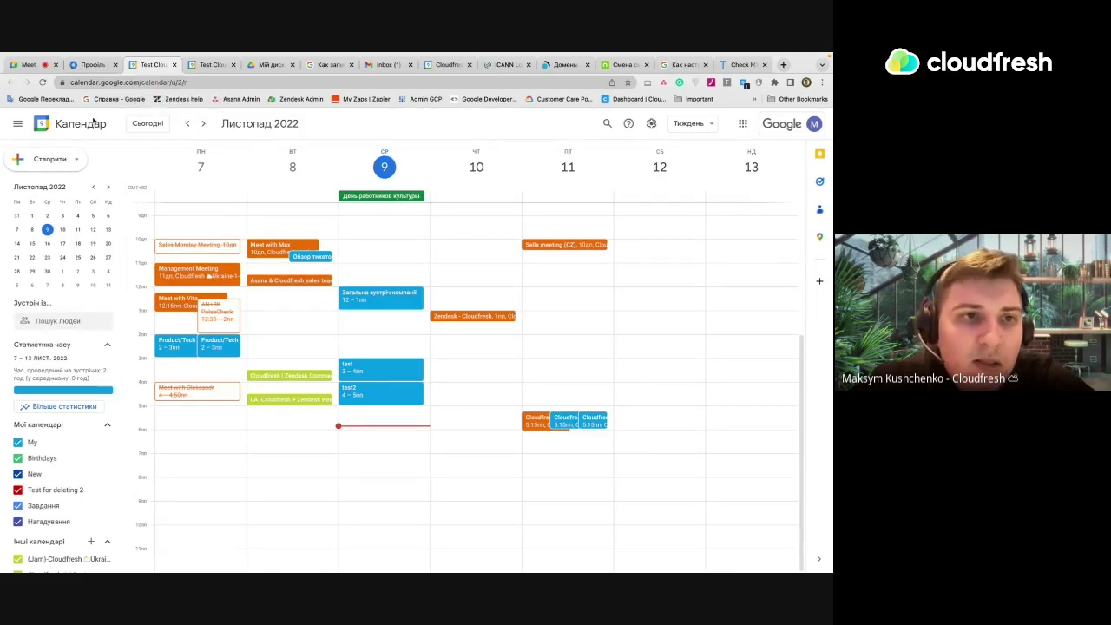
pyautogui.click(87, 67)
pyautogui.scroll(-1, 529, 287)
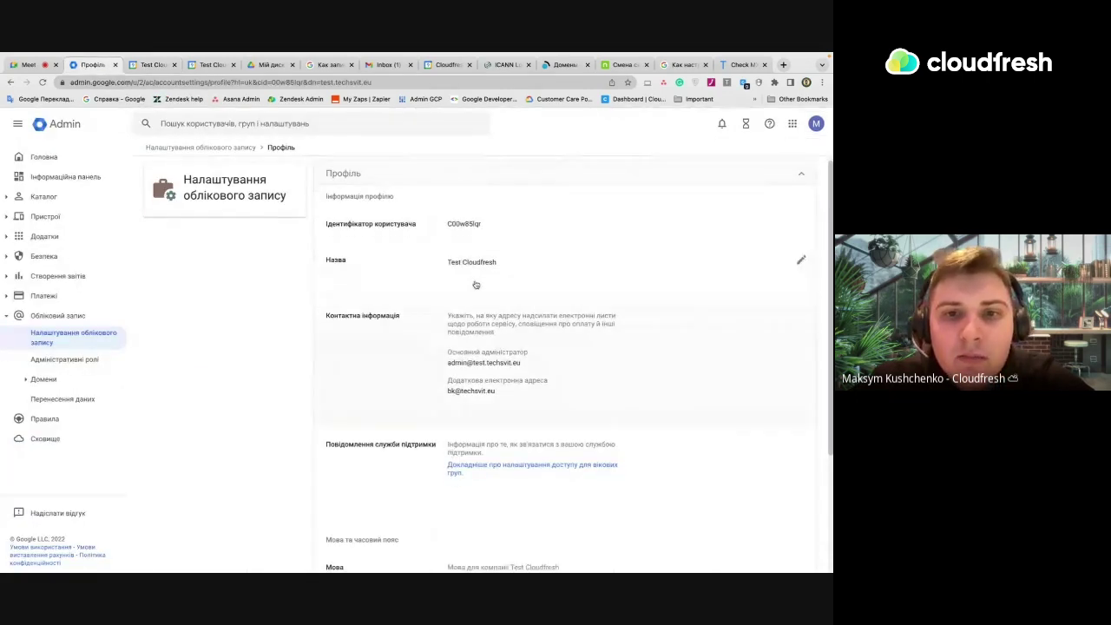
# Open and close the organization name editor, then open Contact information to see the primary admin and secondary e-mail fields
pyautogui.click(530, 274)
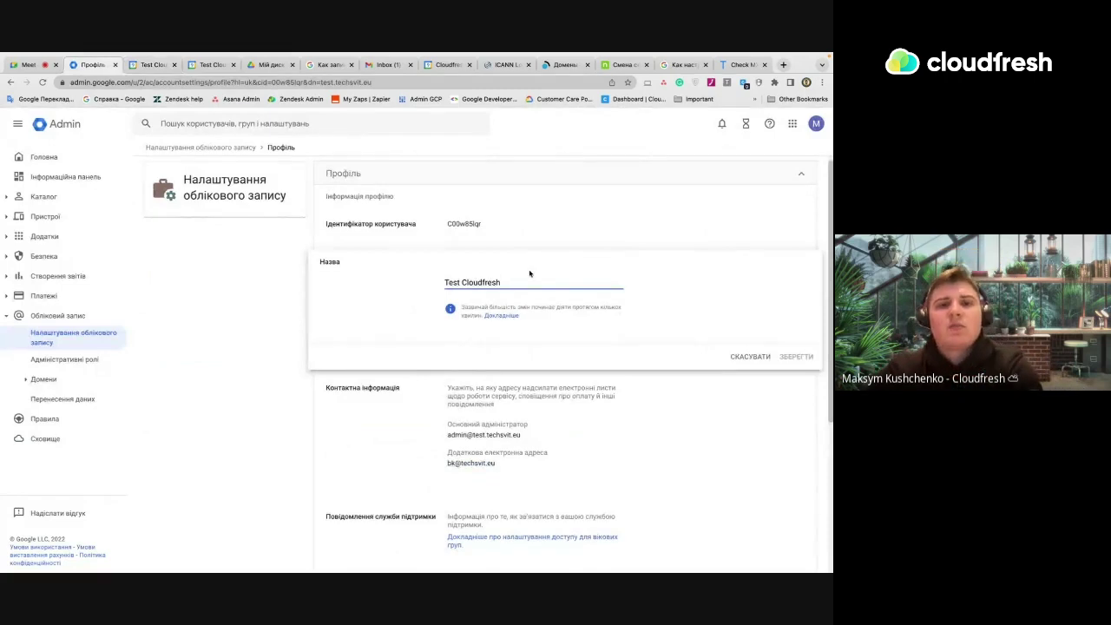
pyautogui.scroll(-3, 528, 278)
pyautogui.scroll(3, 528, 275)
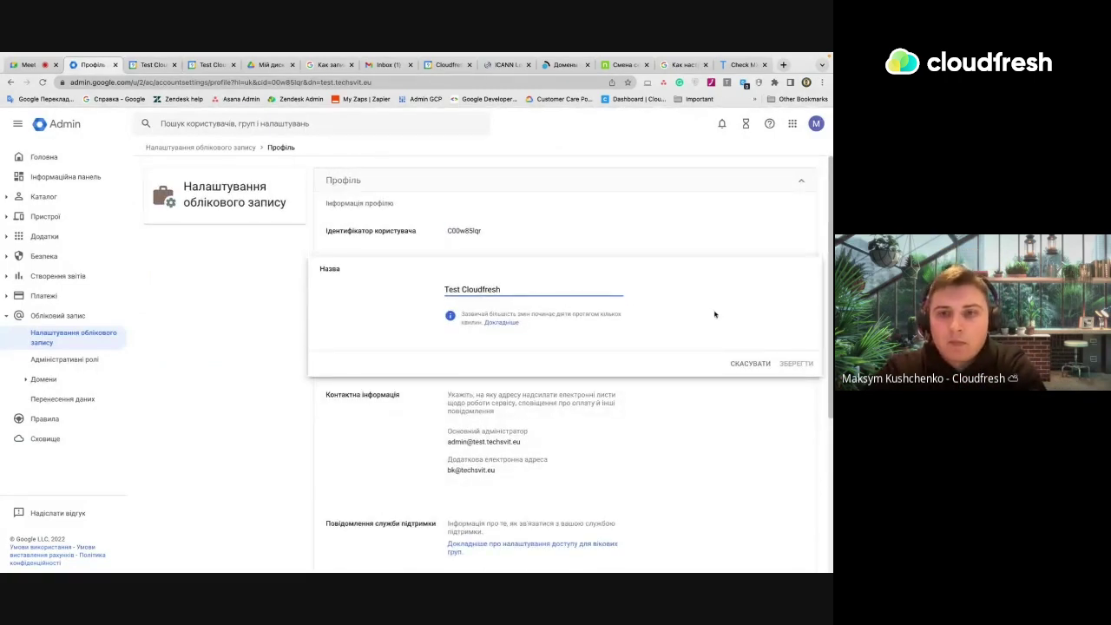
pyautogui.click(720, 356)
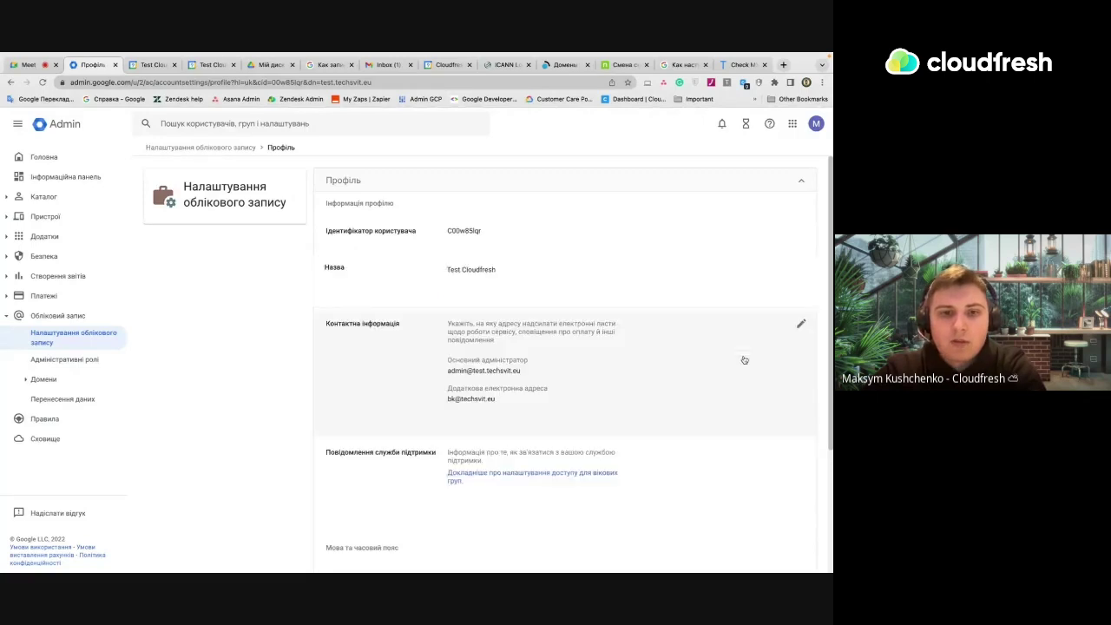
pyautogui.click(580, 341)
pyautogui.scroll(-2, 556, 330)
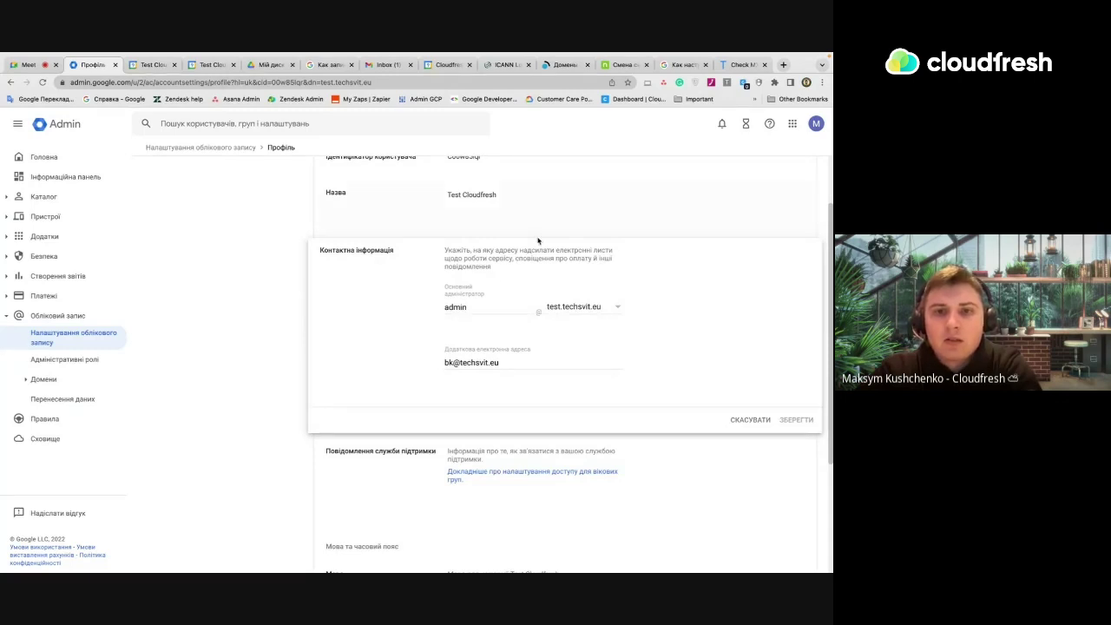
pyautogui.scroll(-1, 602, 292)
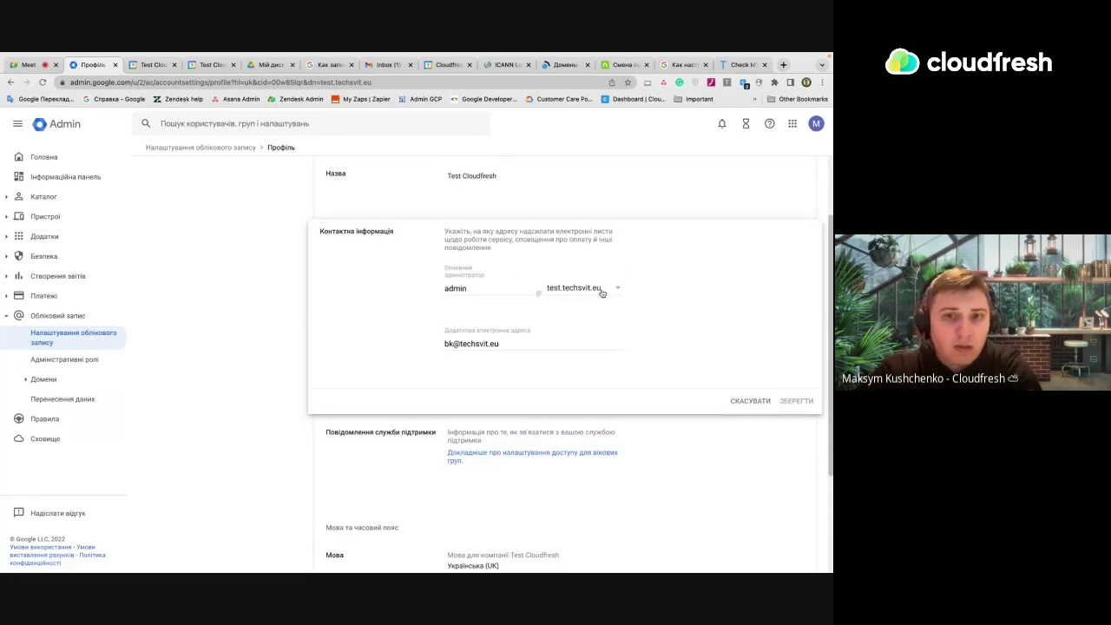
pyautogui.scroll(-1, 602, 293)
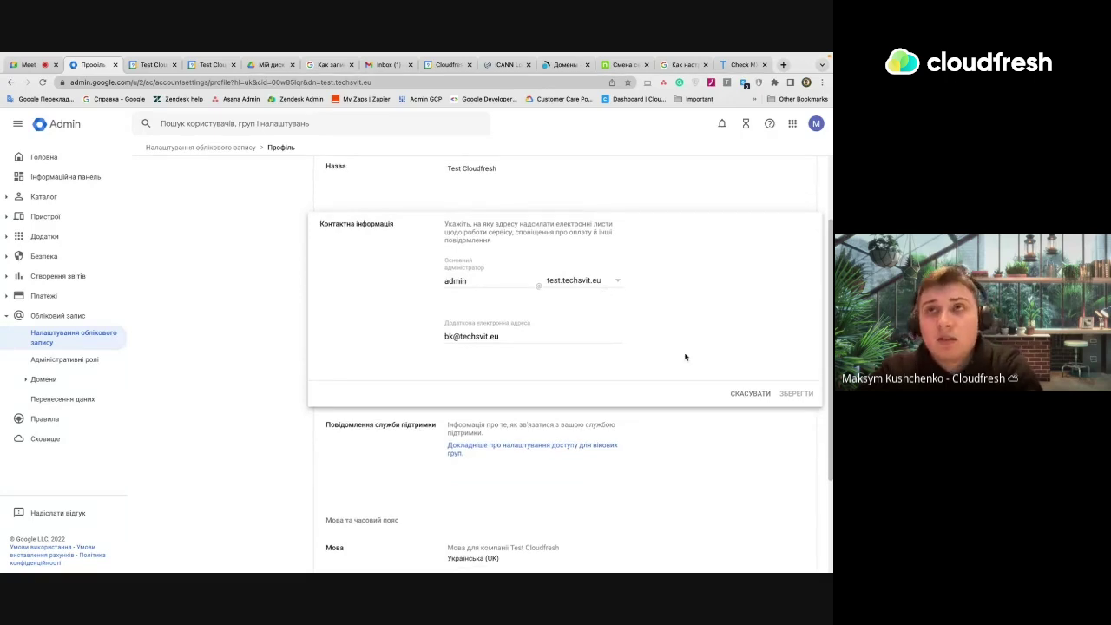
# Check the Meet in-call chat messages, then return to the Admin profile tab
pyautogui.click(29, 64)
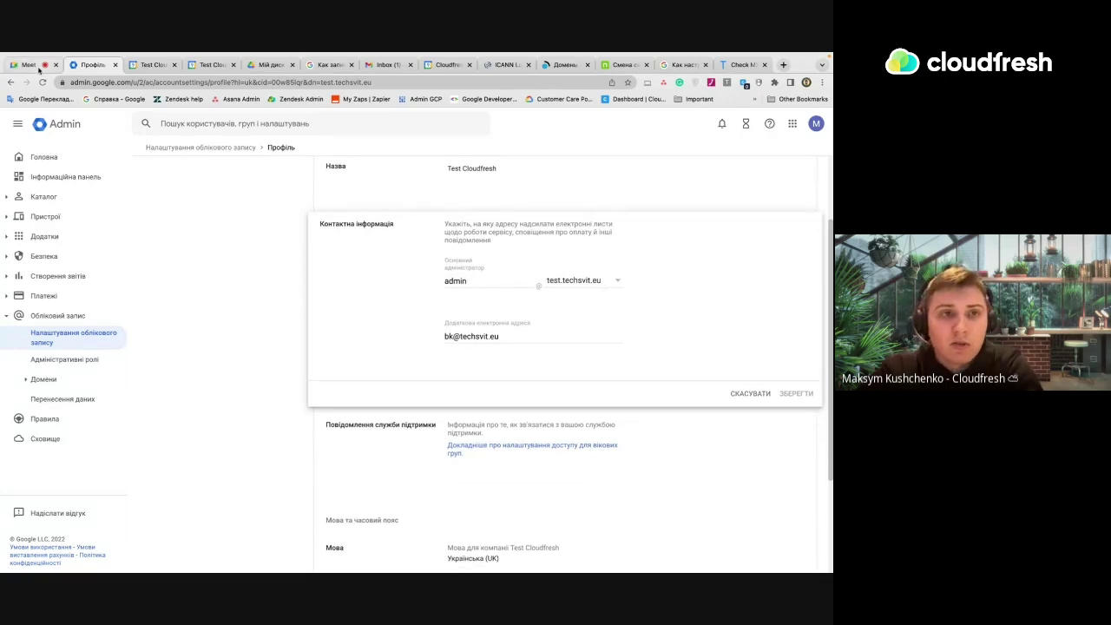
pyautogui.click(788, 553)
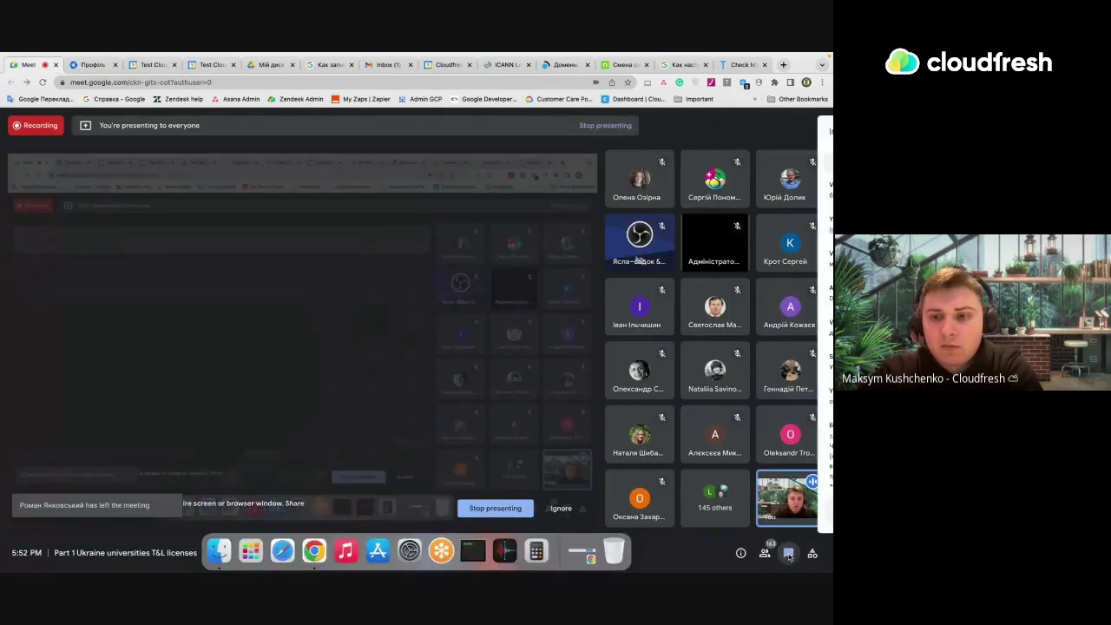
pyautogui.click(93, 64)
pyautogui.scroll(-2, 622, 401)
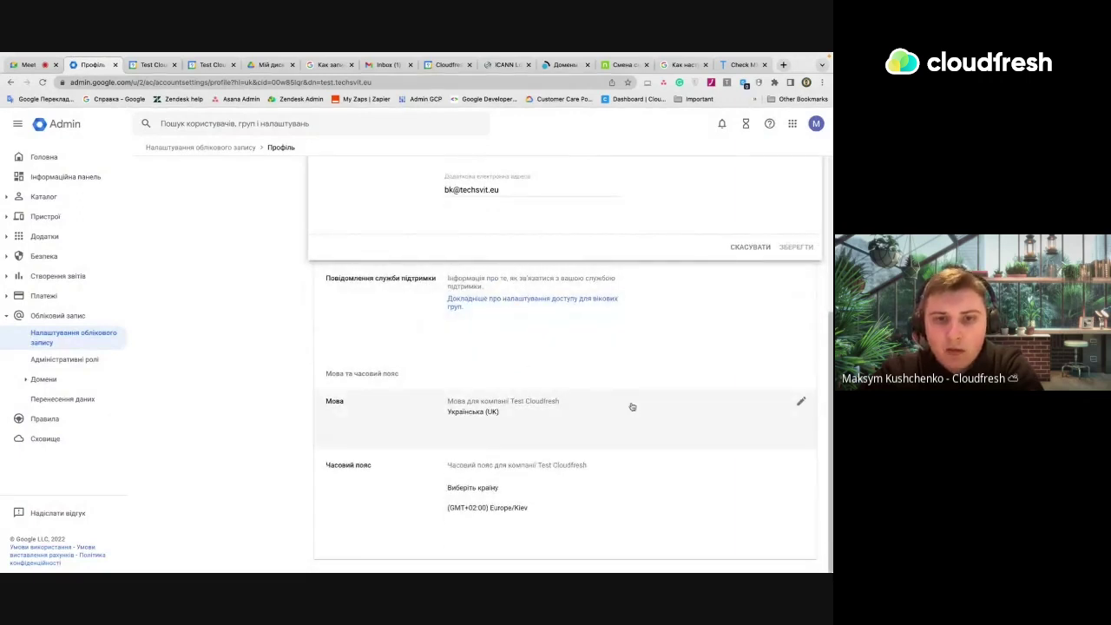
# Try Італія as the time zone country, then leave for Account settings without saving
pyautogui.click(504, 488)
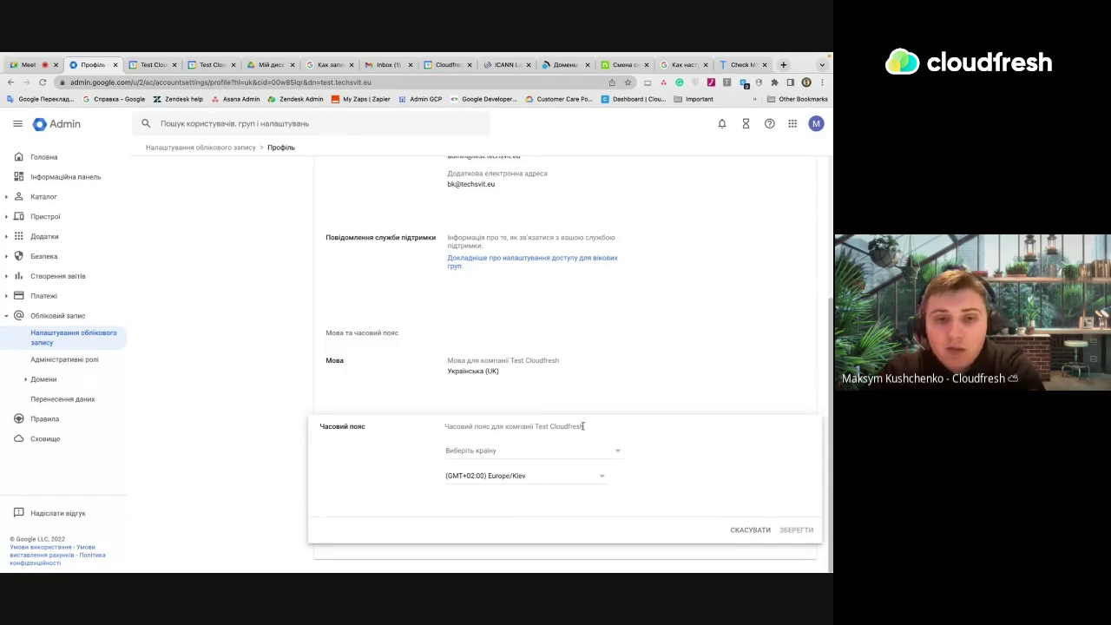
pyautogui.click(480, 450)
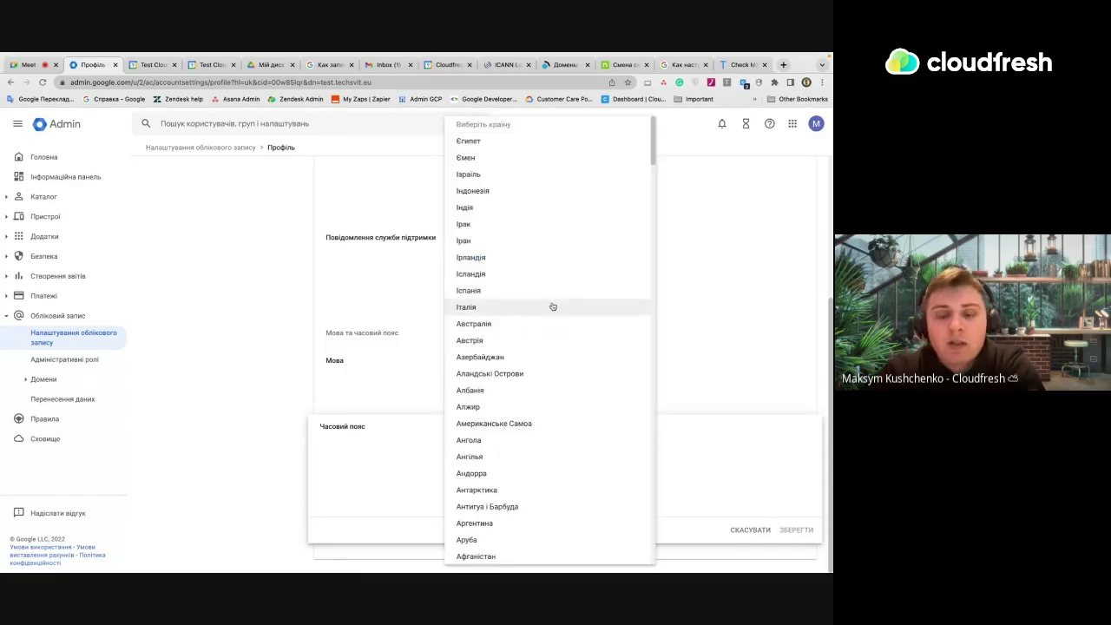
pyautogui.click(536, 293)
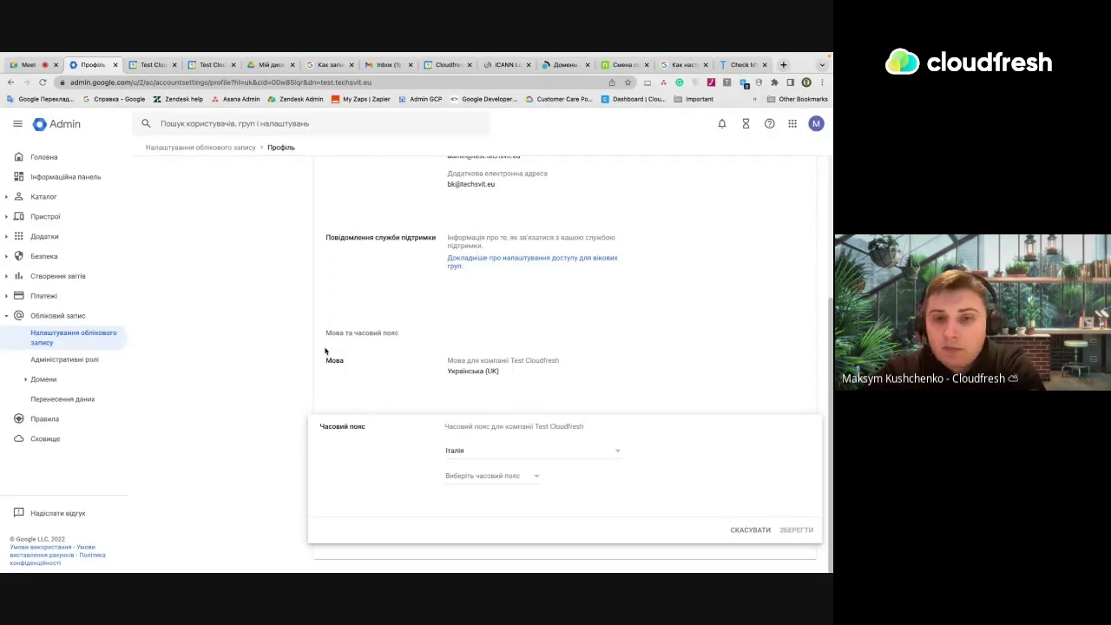
pyautogui.scroll(5, 326, 351)
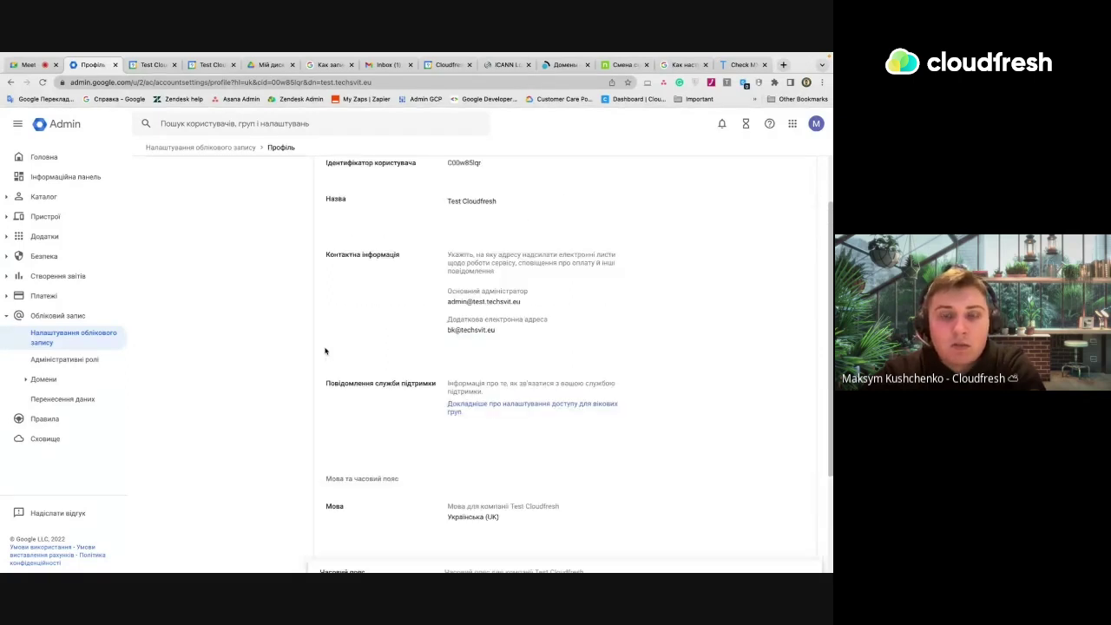
pyautogui.click(196, 147)
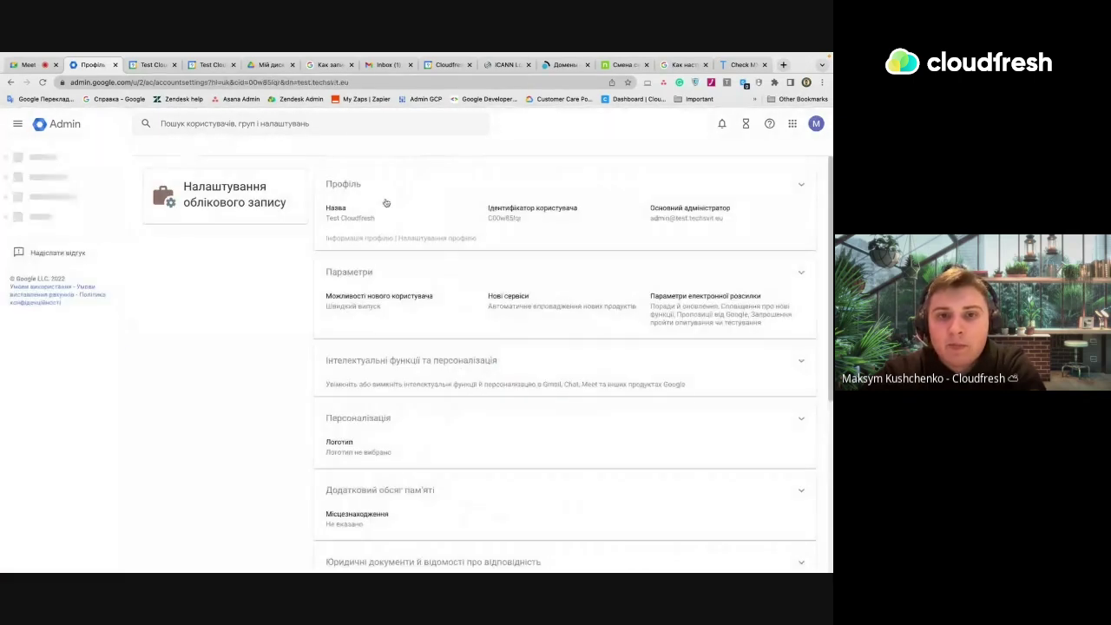
# Open the Parameters page and its new-features release options, where Rapid release is chosen
pyautogui.scroll(-1, 499, 291)
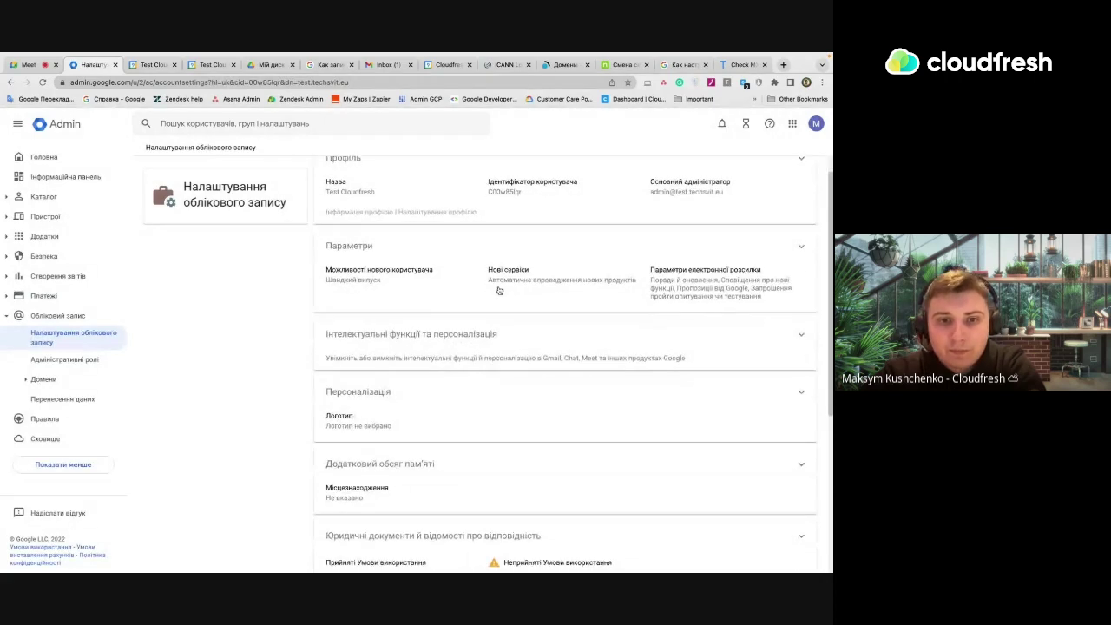
pyautogui.click(500, 291)
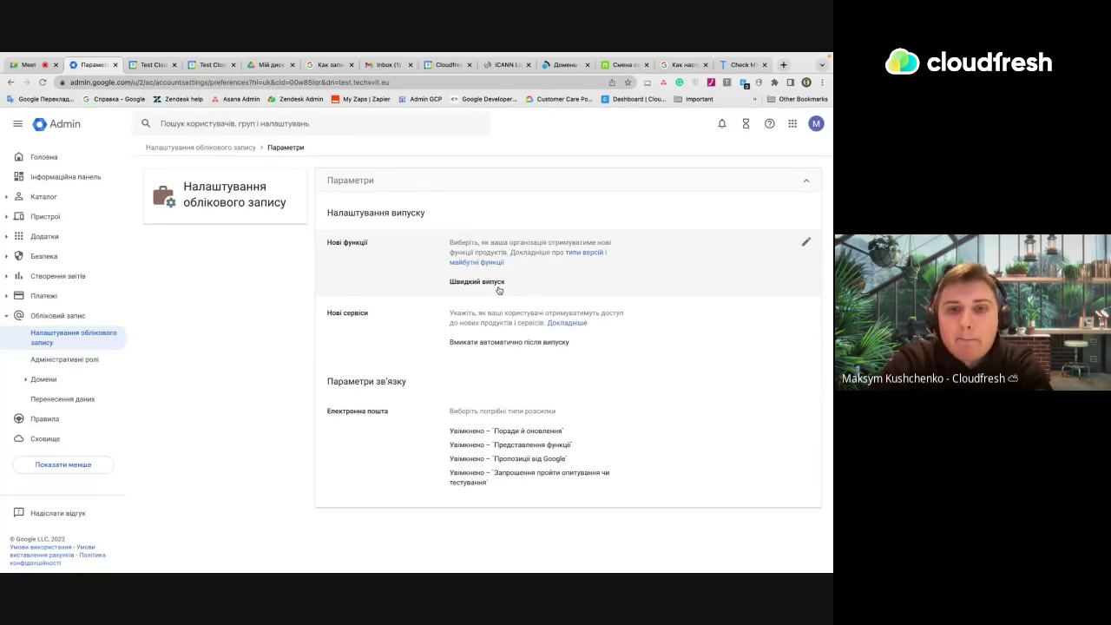
pyautogui.click(499, 291)
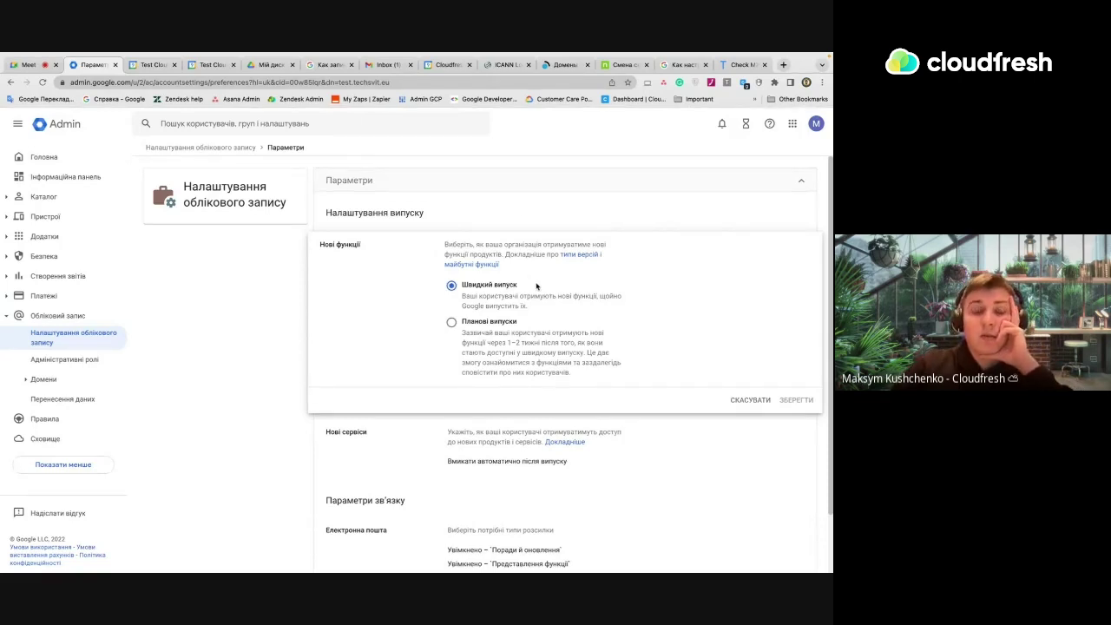
# View the new services availability options, then open the e-mail preferences with all four mailing types checked
pyautogui.scroll(-1, 521, 330)
pyautogui.click(464, 417)
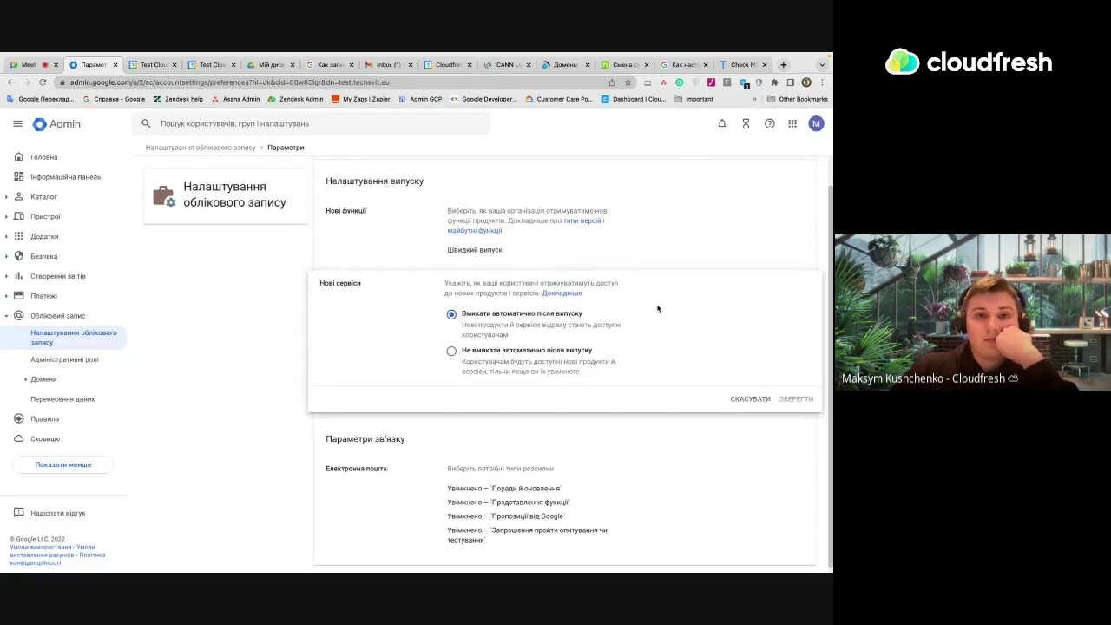
pyautogui.scroll(-1, 657, 308)
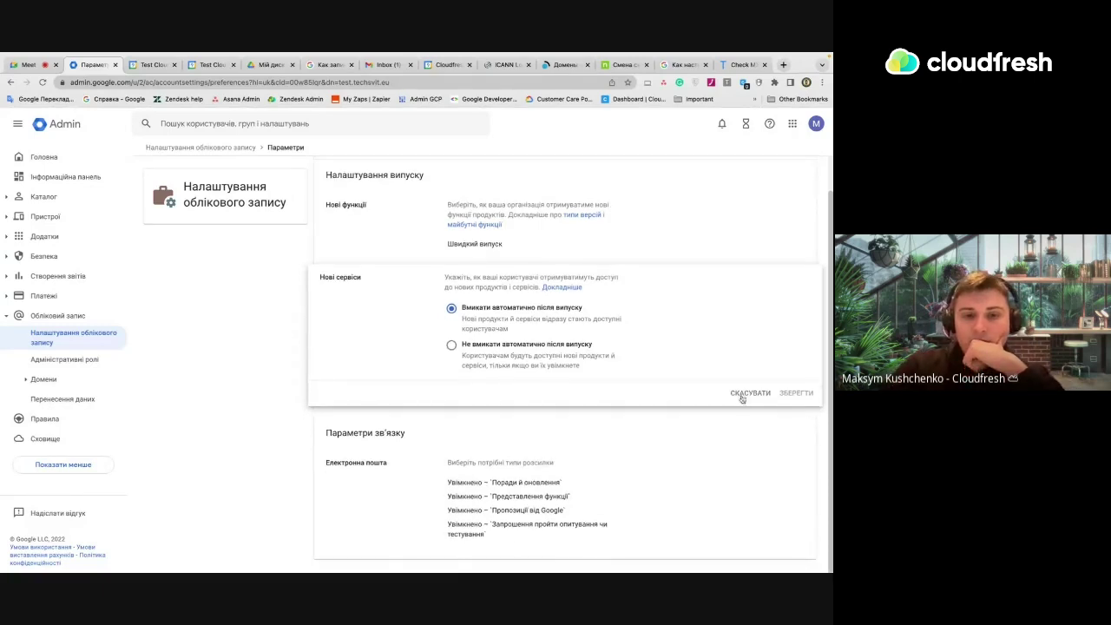
pyautogui.click(600, 492)
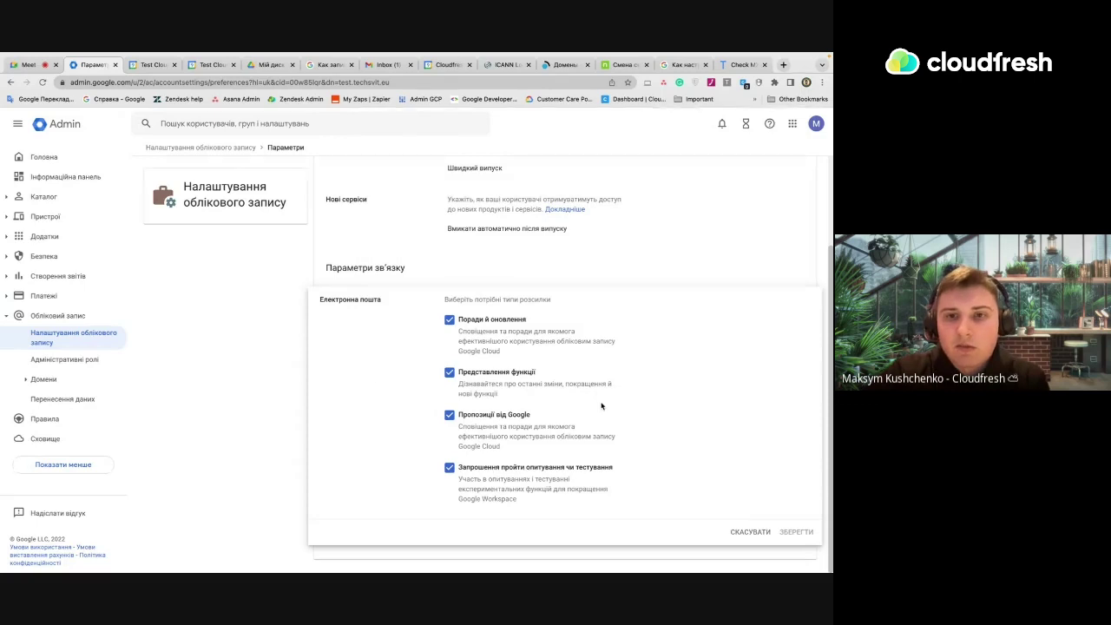
# Cancel the e-mail editor, return to Account settings, and open the Data storage regions card set to Europe
pyautogui.click(745, 533)
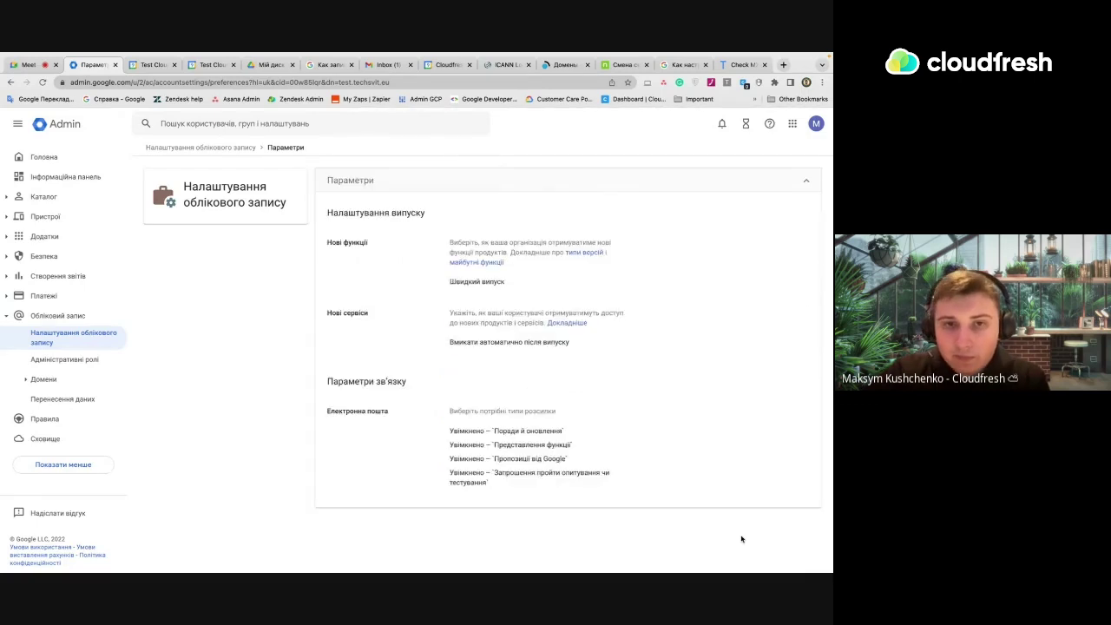
pyautogui.click(233, 146)
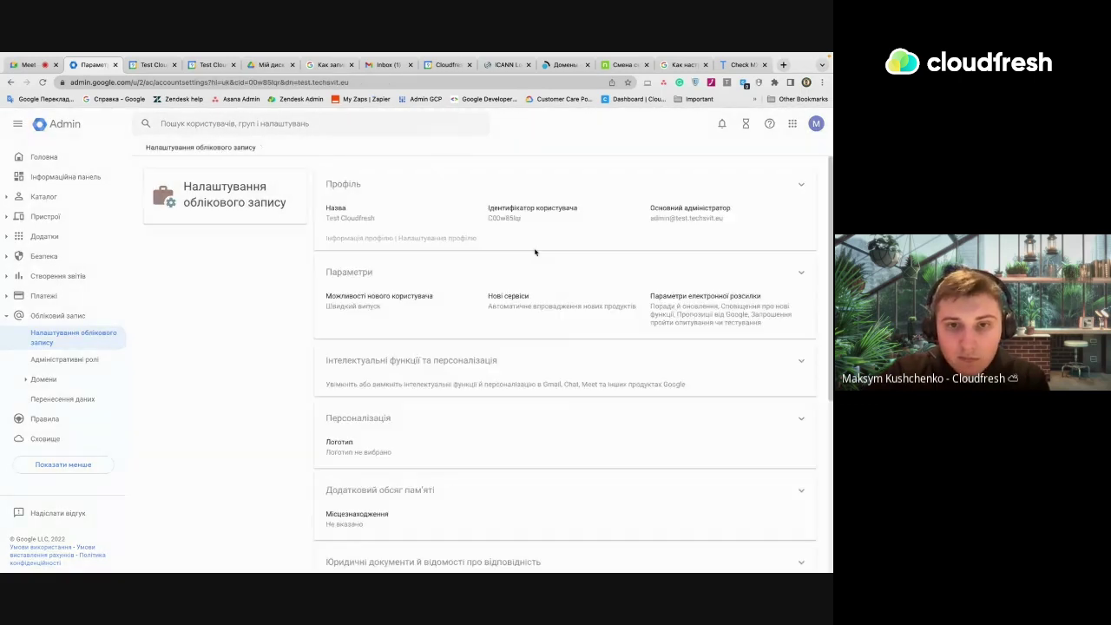
pyautogui.scroll(-1, 504, 269)
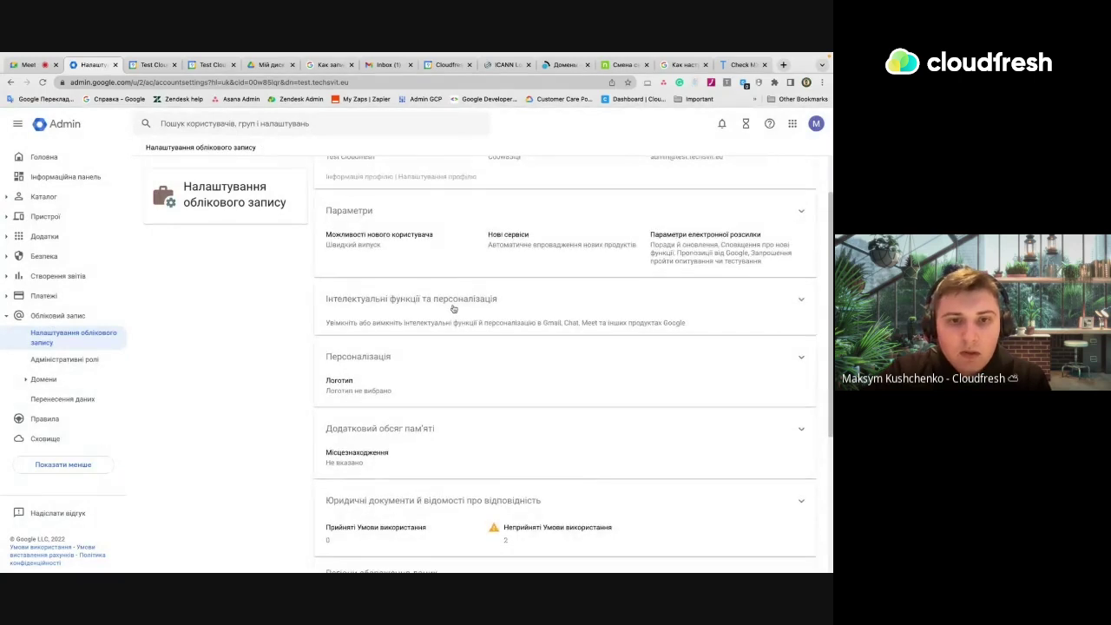
pyautogui.scroll(-1, 453, 309)
pyautogui.scroll(-1, 454, 307)
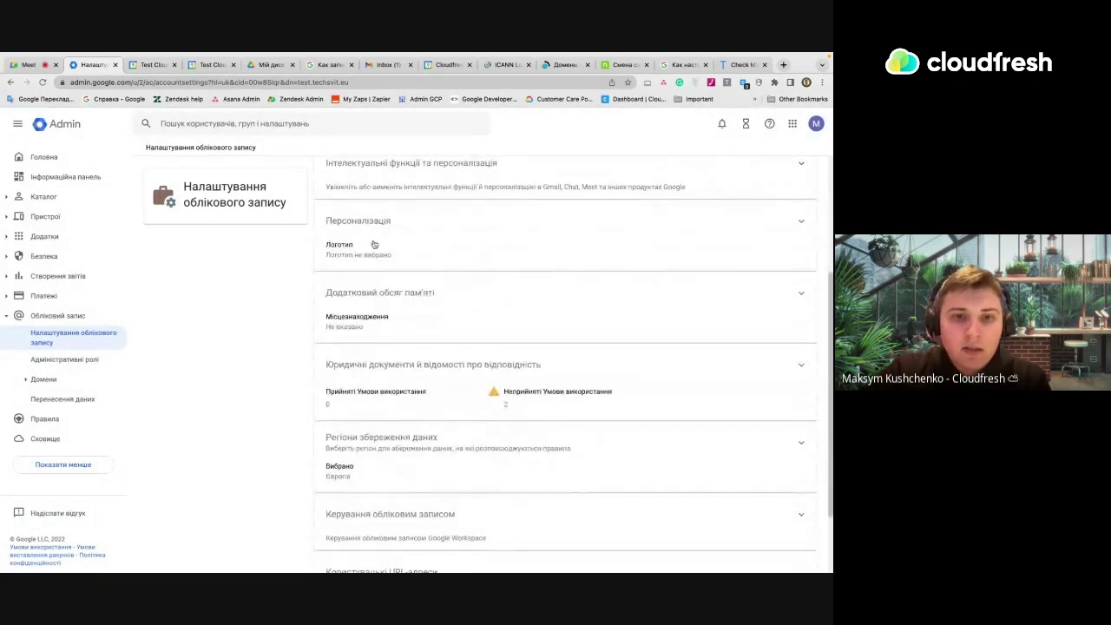
pyautogui.scroll(-1, 384, 326)
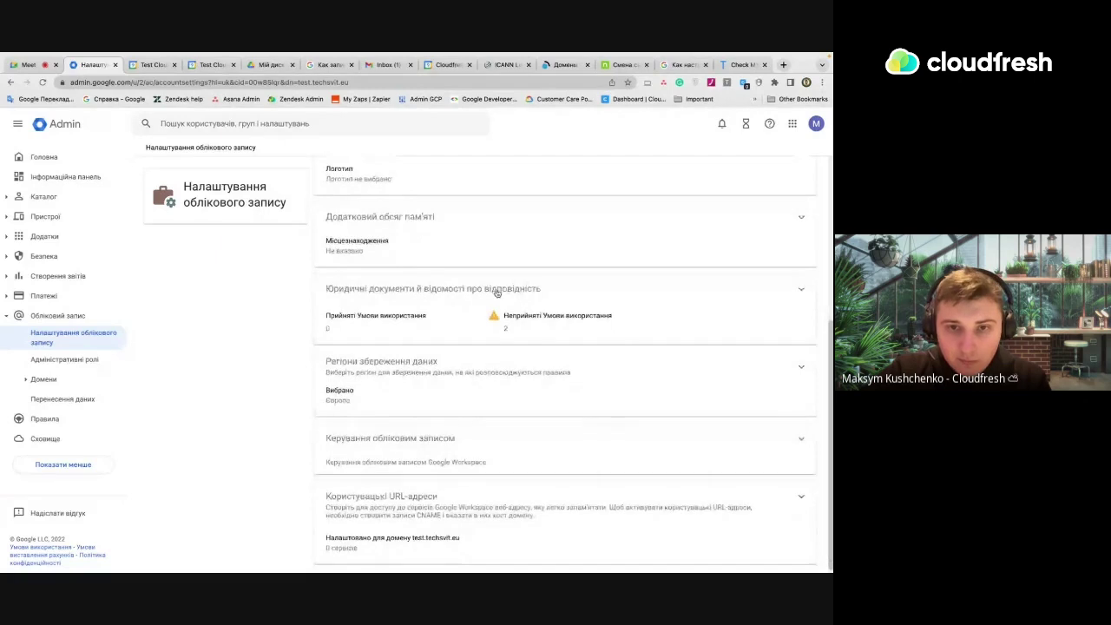
pyautogui.scroll(-1, 498, 293)
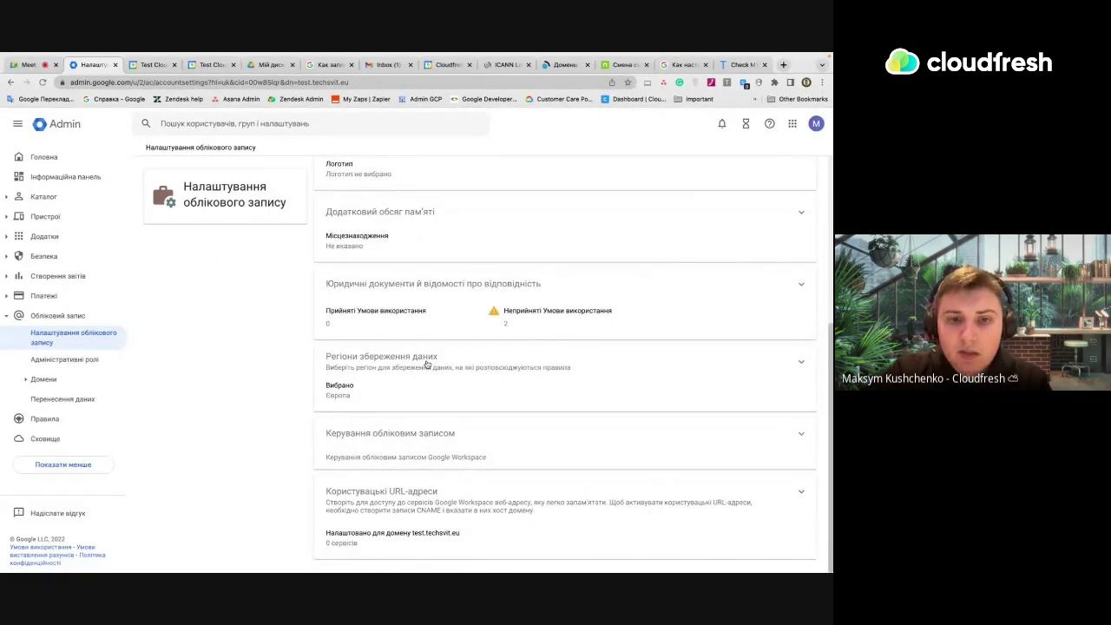
pyautogui.click(367, 381)
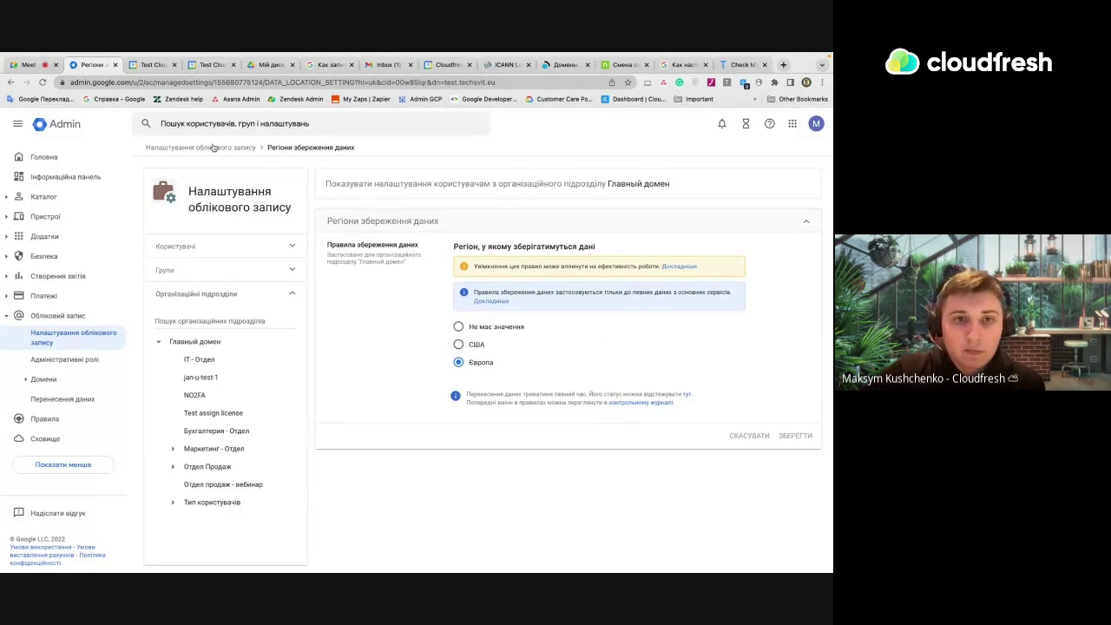
# Go back to Account settings and open the Custom URLs page for test.techsvit.eu
pyautogui.click(212, 148)
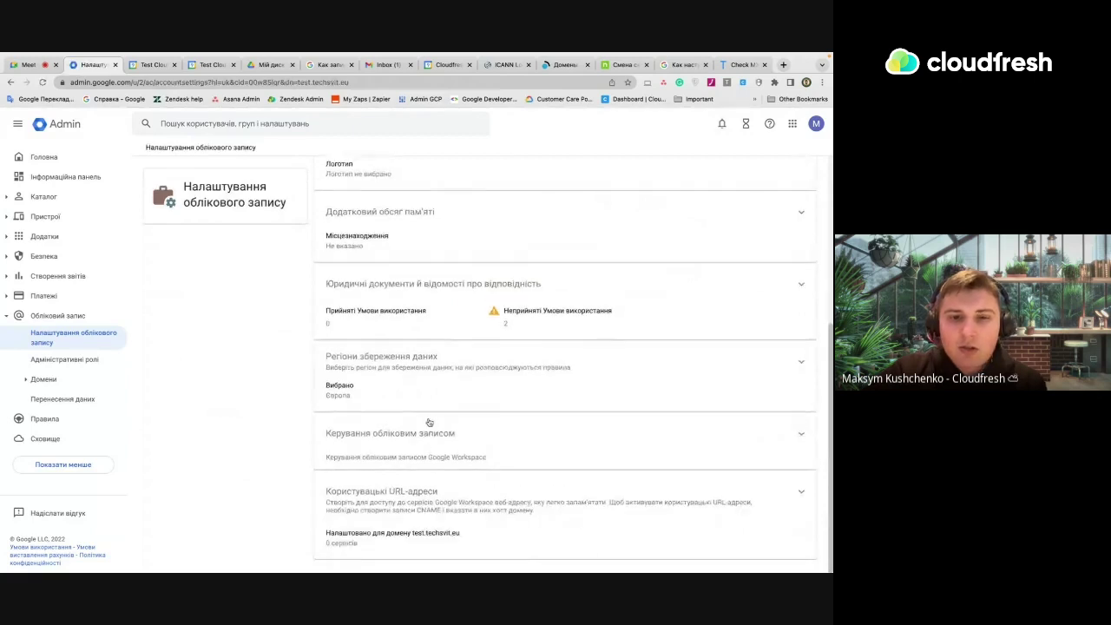
pyautogui.click(371, 506)
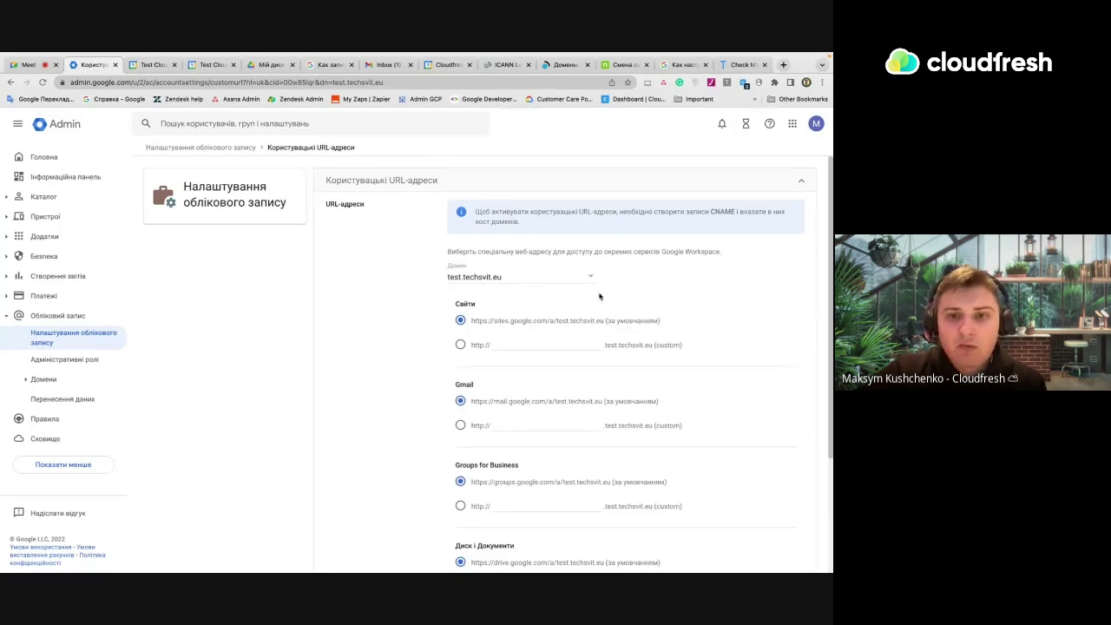
# Choose a custom Gmail web address and enter 'poshta' for poshta.test.techsvit.eu
pyautogui.scroll(-1, 503, 321)
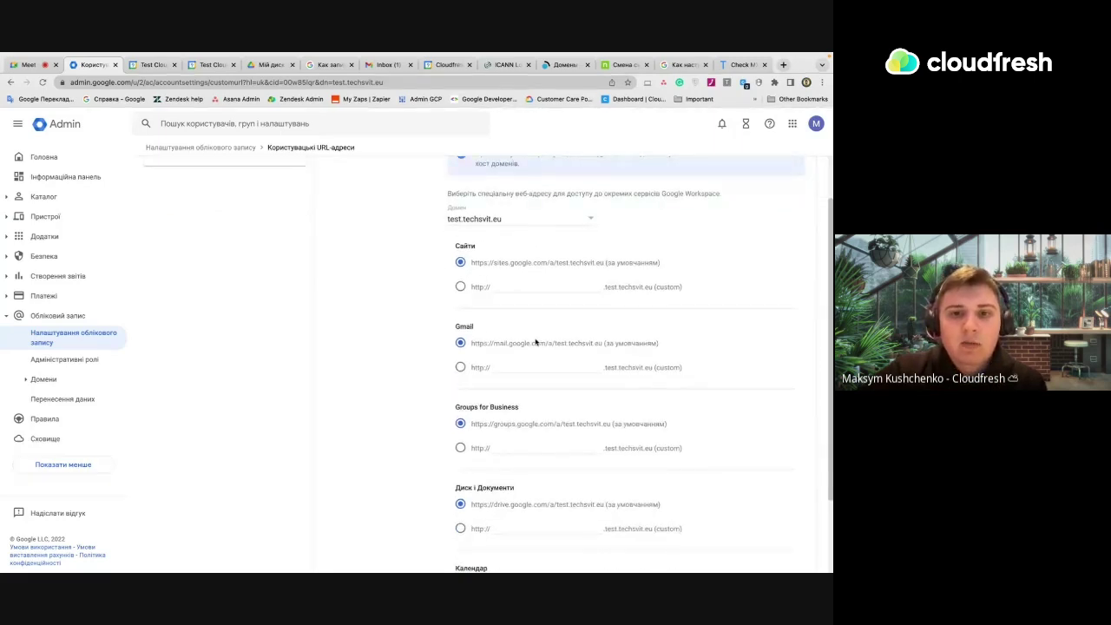
pyautogui.moveTo(556, 344); pyautogui.dragTo(602, 346)
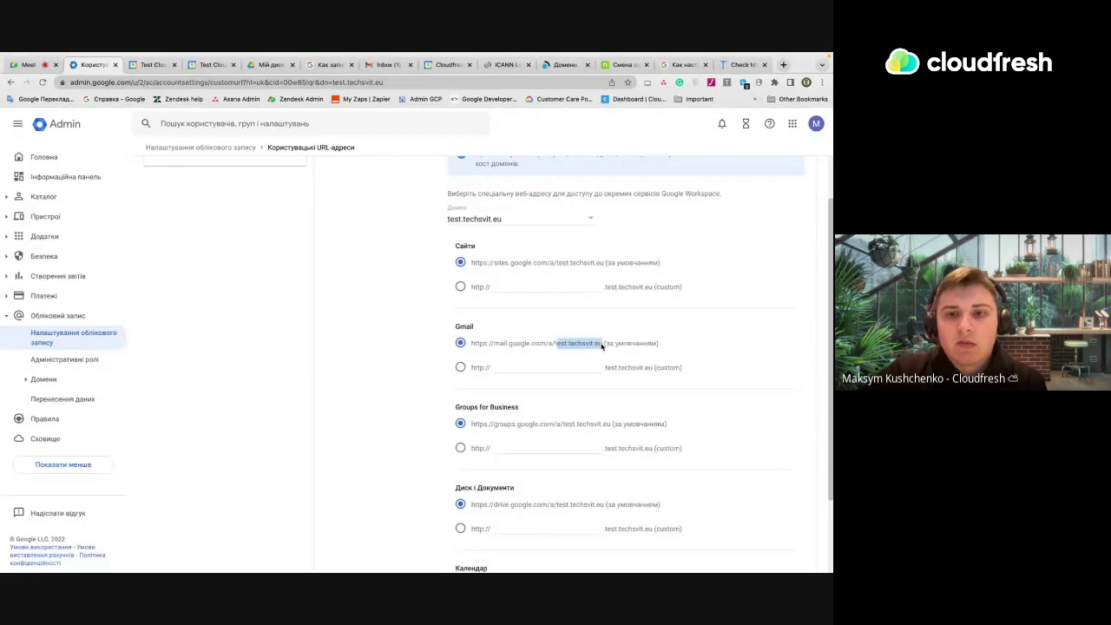
pyautogui.click(460, 343)
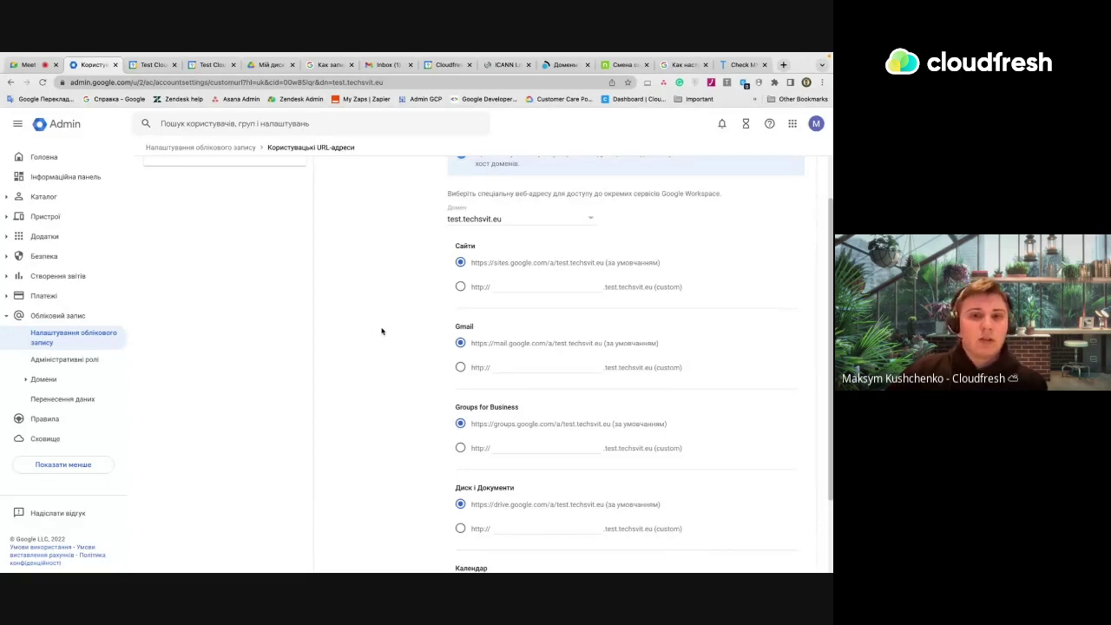
pyautogui.click(520, 365)
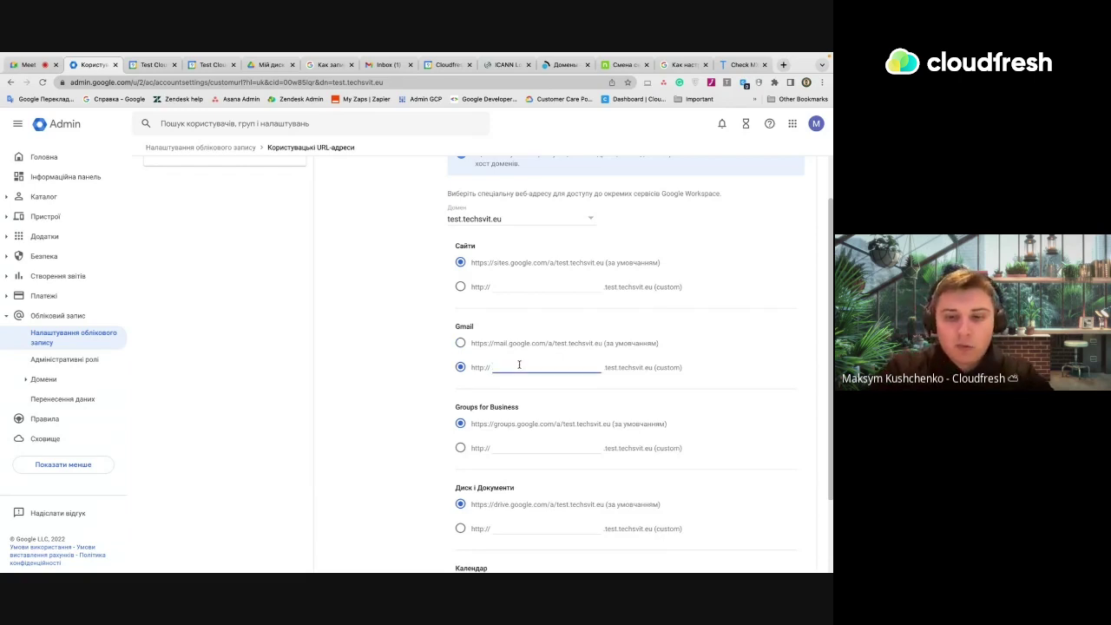
pyautogui.write('posha')
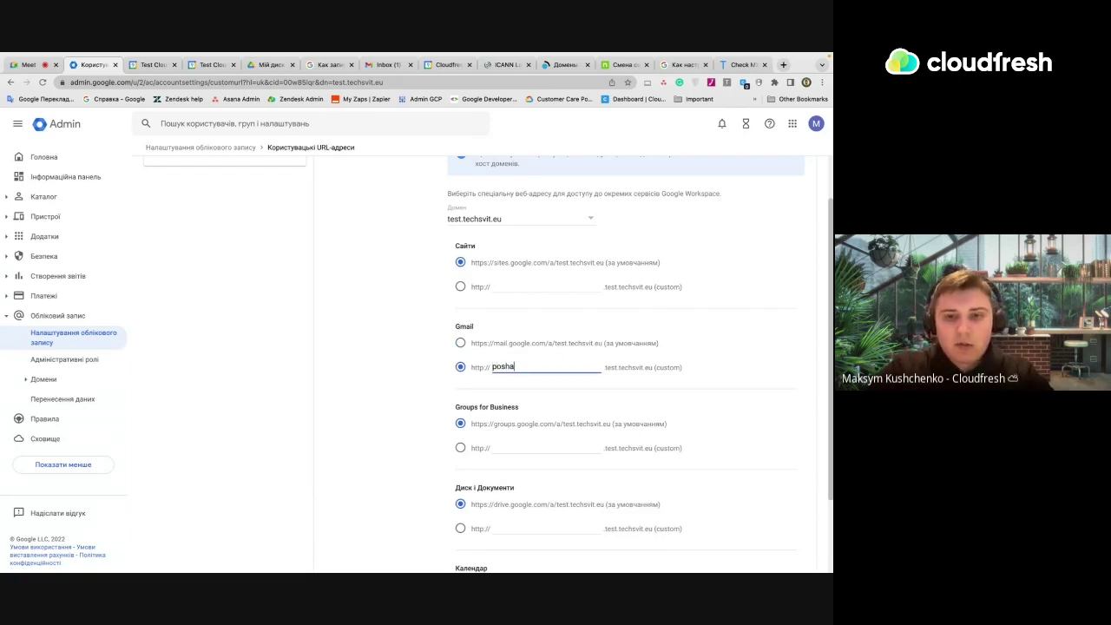
pyautogui.press('BackSpace')
pyautogui.write('ta')
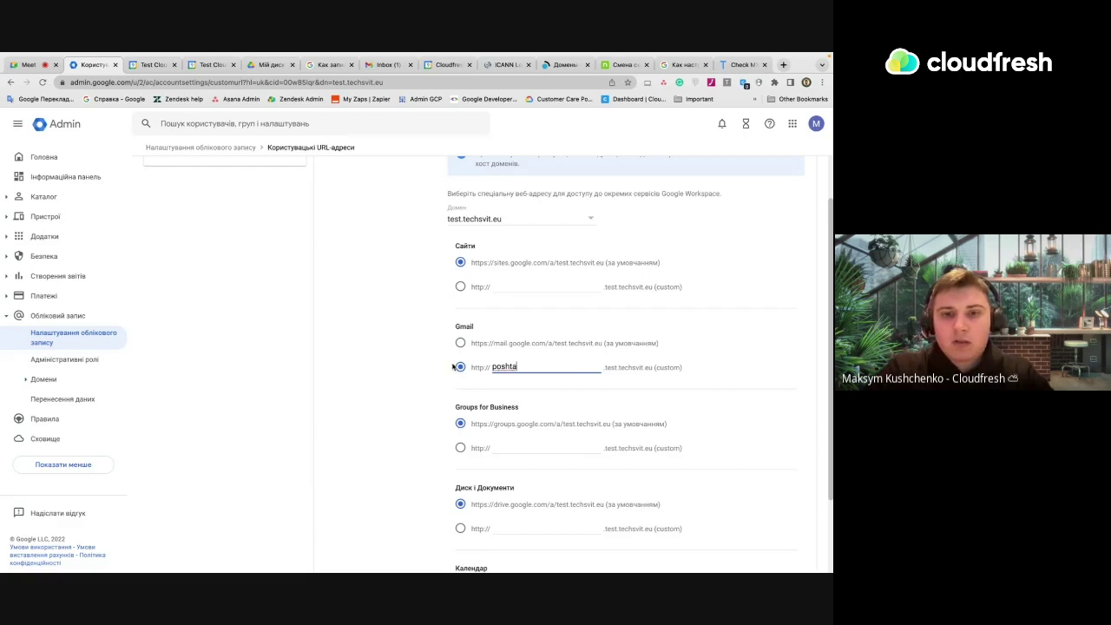
pyautogui.moveTo(606, 370); pyautogui.dragTo(683, 368)
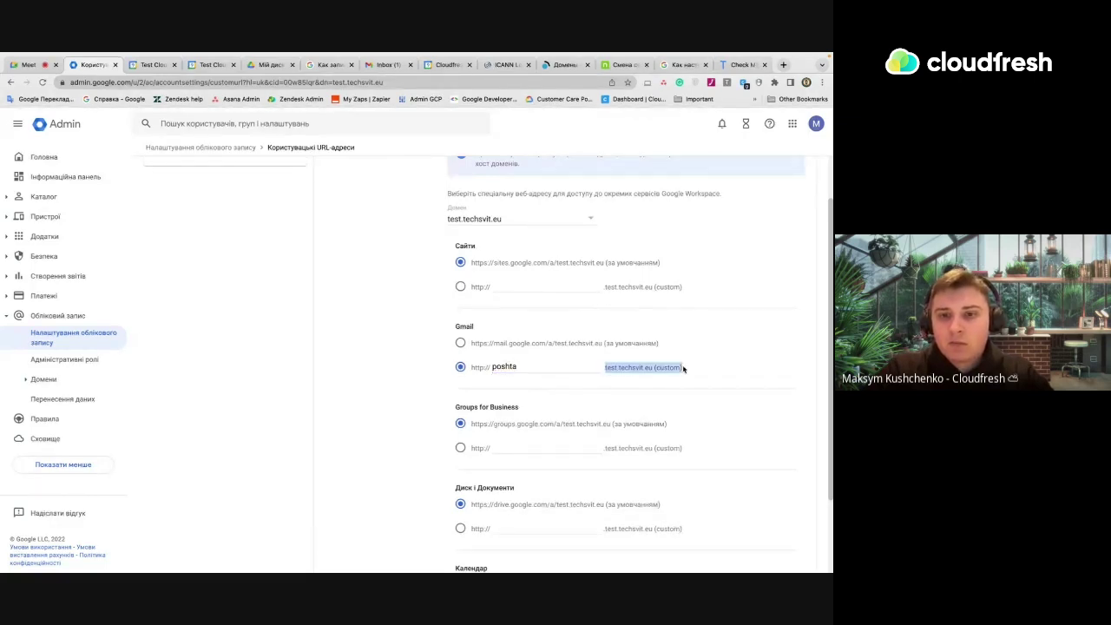
pyautogui.doubleClick(682, 368)
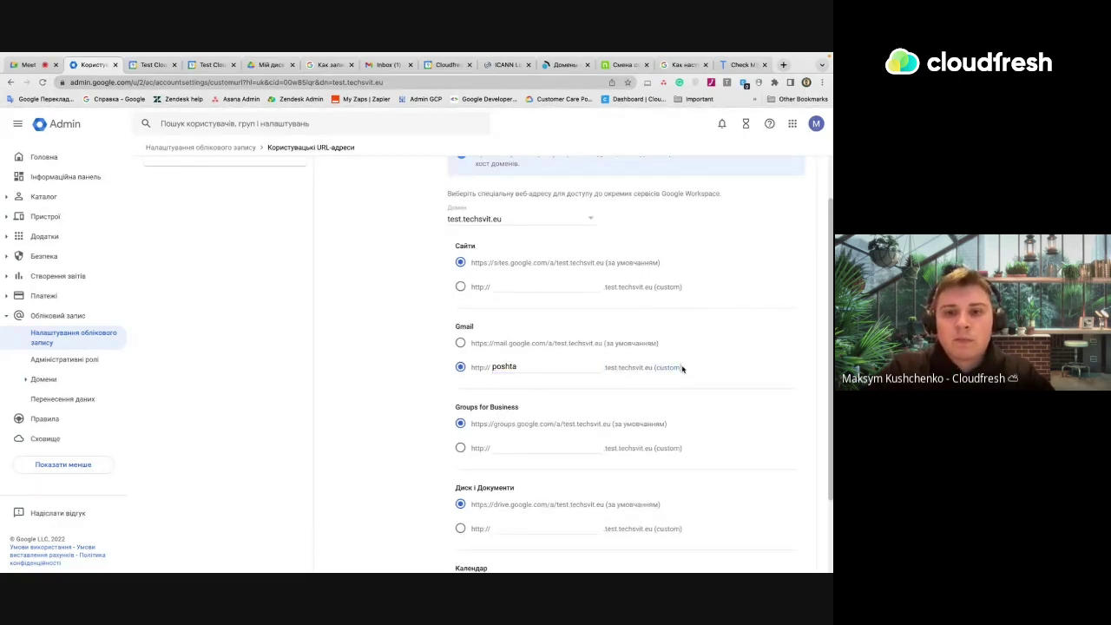
pyautogui.scroll(-2, 683, 369)
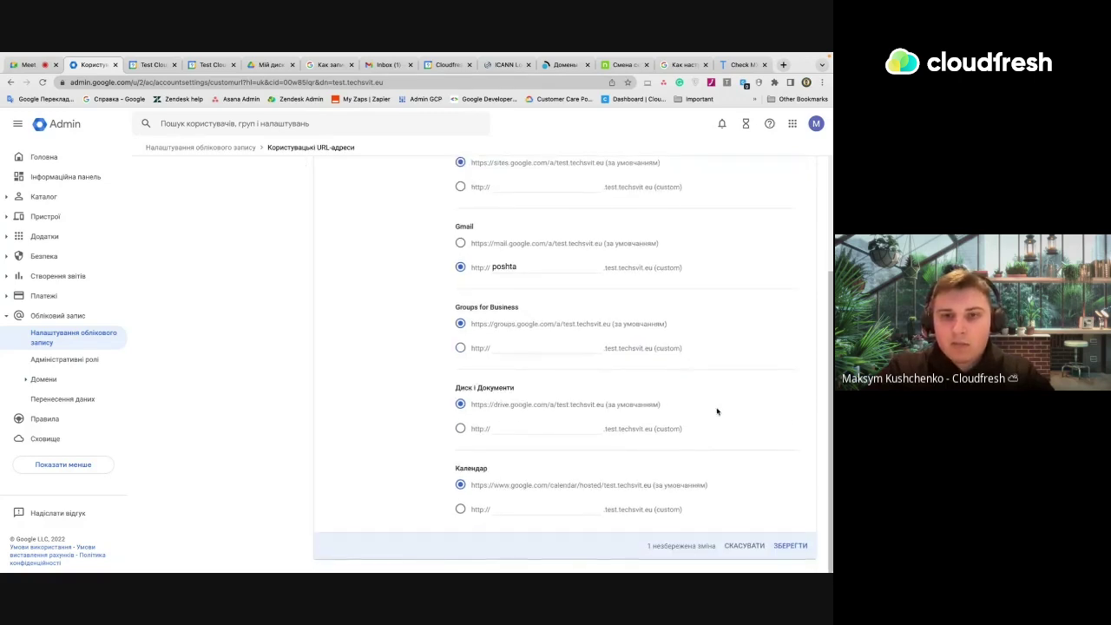
# Press Save for the custom Gmail address, then switch to the Gmail inbox tab
pyautogui.click(790, 546)
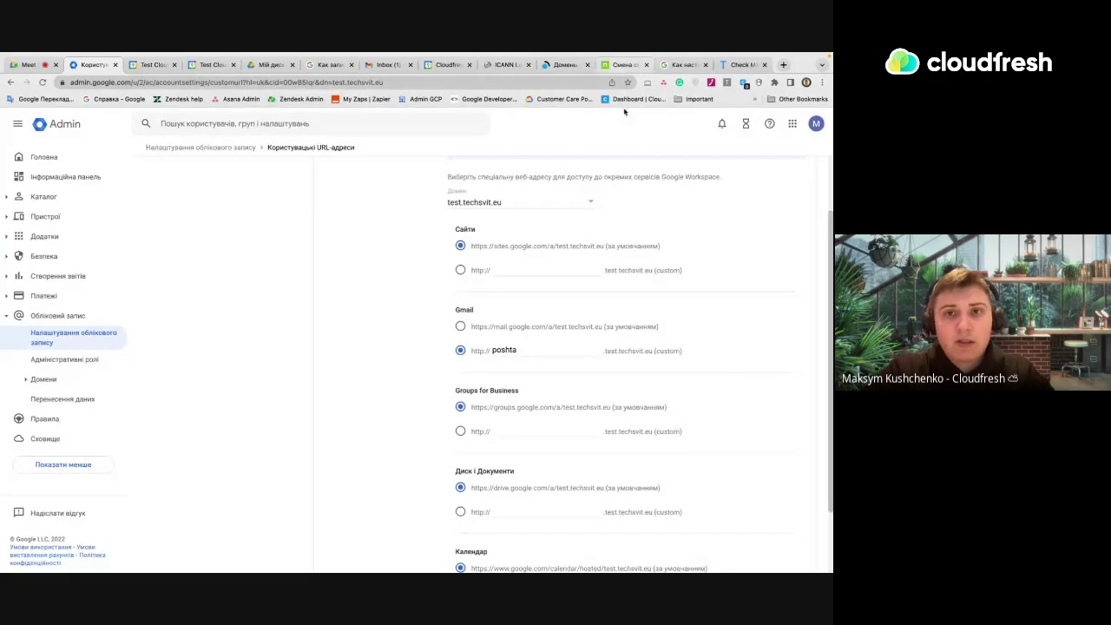
pyautogui.scroll(-2, 693, 253)
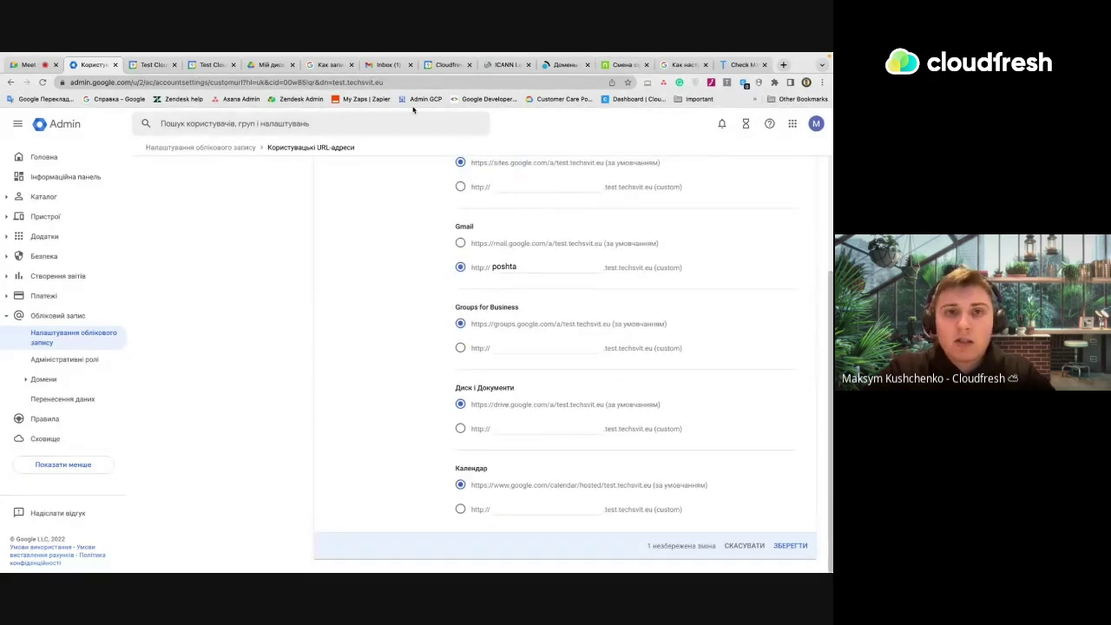
pyautogui.click(378, 70)
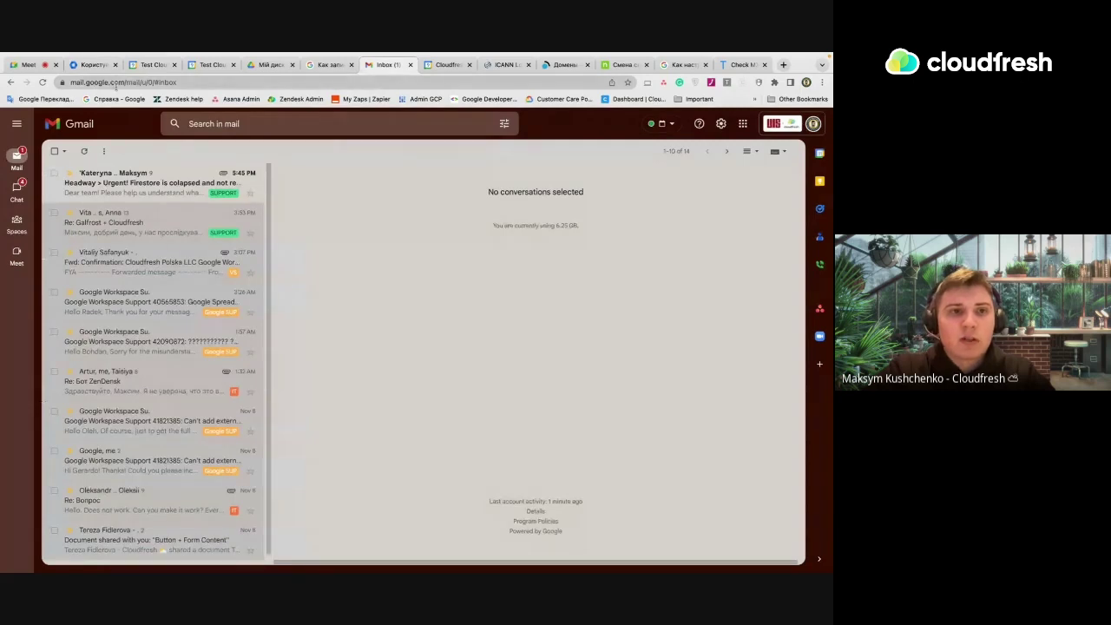
# Check Gmail's mail.google.com address, then return to the Admin console and head for its Home page
pyautogui.moveTo(124, 82); pyautogui.dragTo(73, 83)
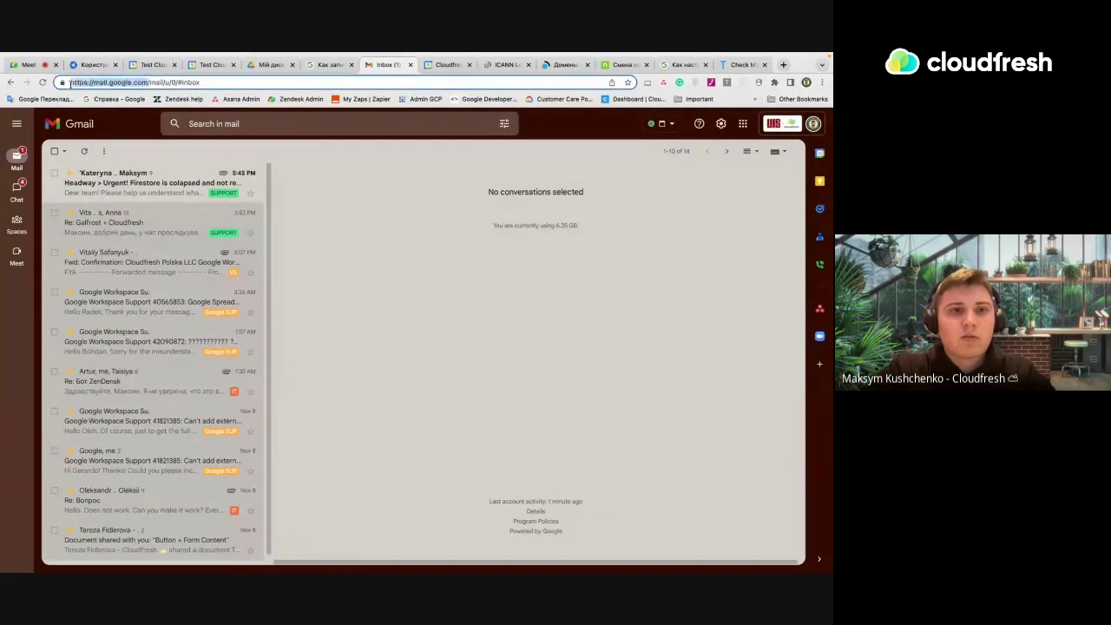
pyautogui.click(368, 202)
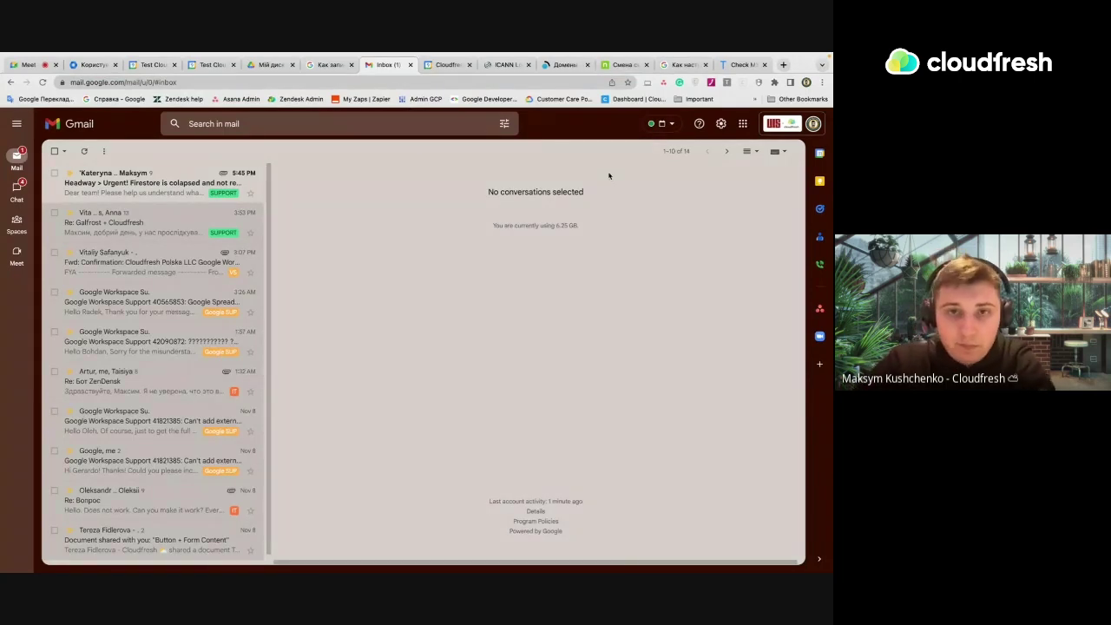
pyautogui.click(93, 65)
pyautogui.click(43, 157)
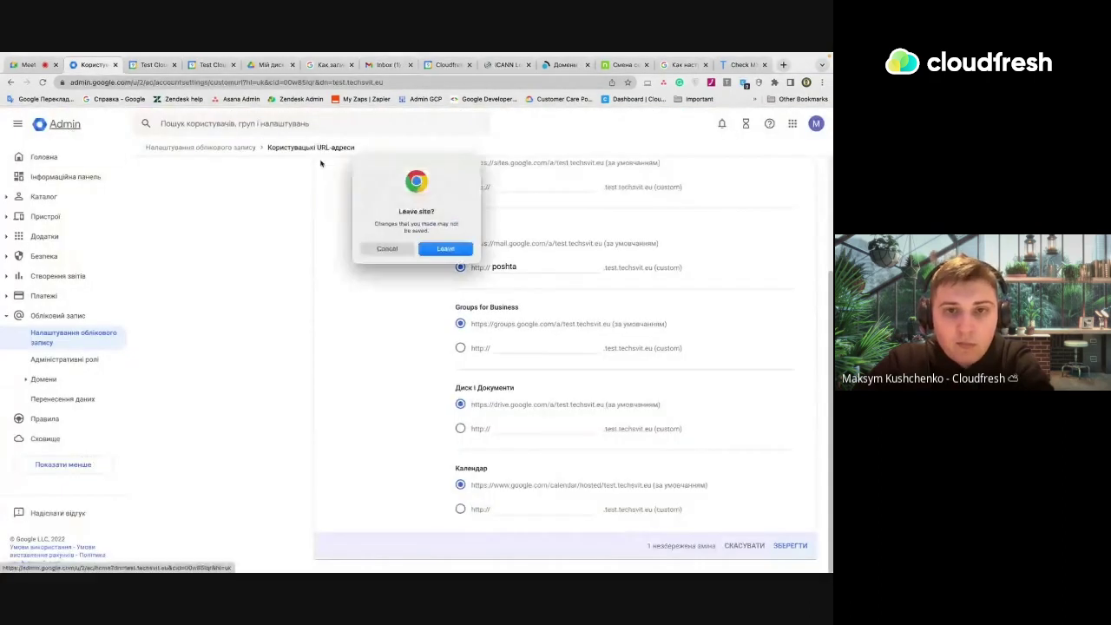
# Discard the unsaved URL change and show the Billing Subscriptions list with licence counts
pyautogui.click(445, 248)
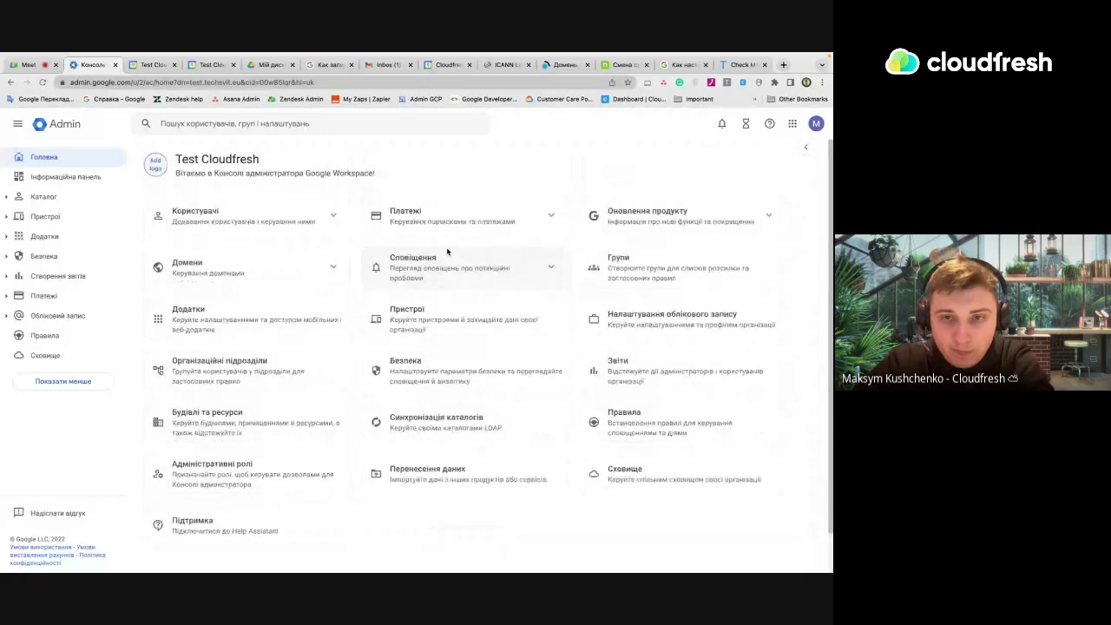
pyautogui.click(428, 210)
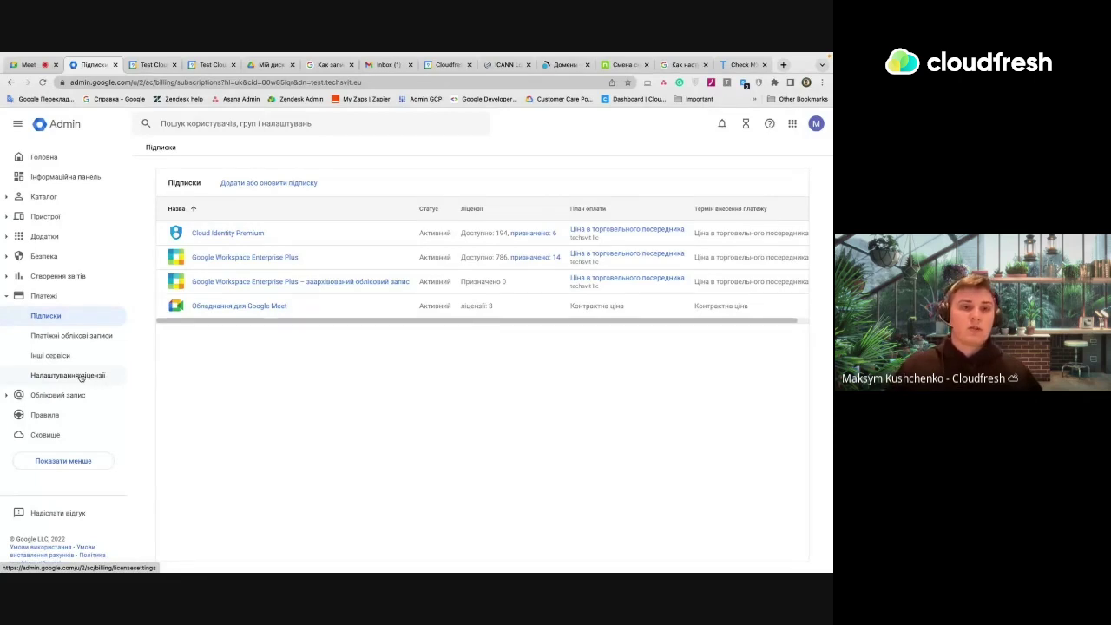
# Turn on automatic Google Workspace licensing for the Вчителі unit in Licence settings
pyautogui.click(81, 375)
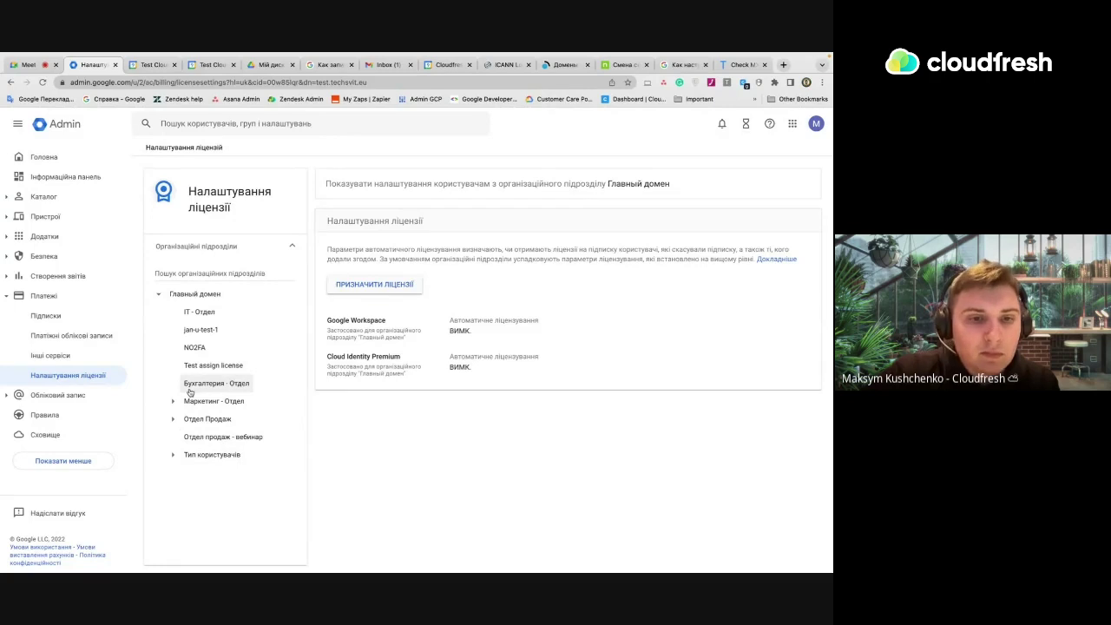
pyautogui.click(173, 402)
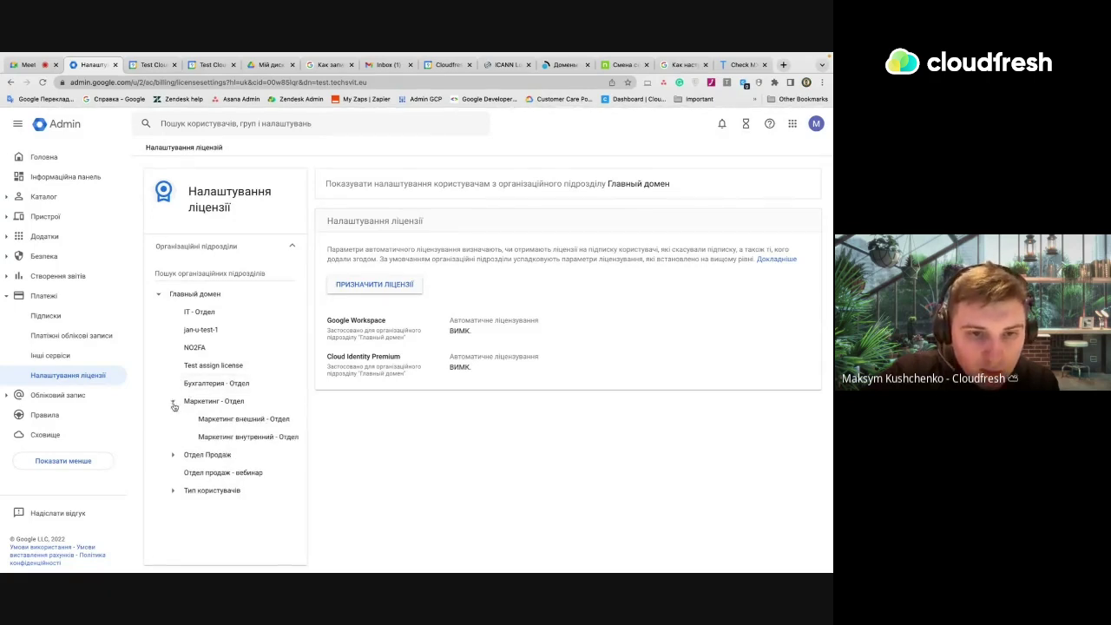
pyautogui.click(173, 490)
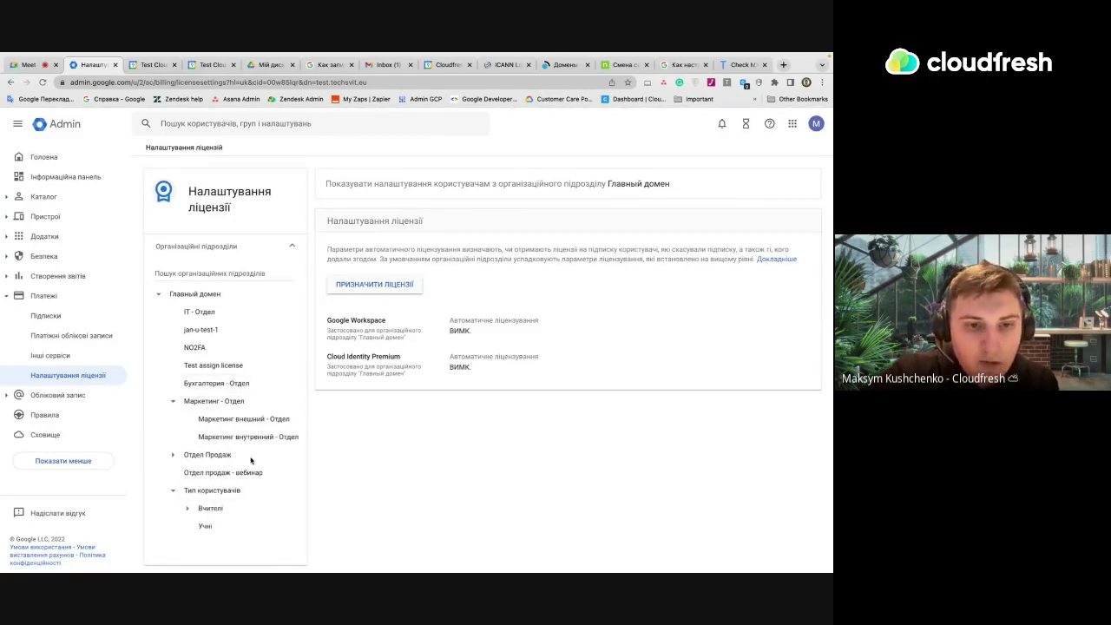
pyautogui.click(217, 514)
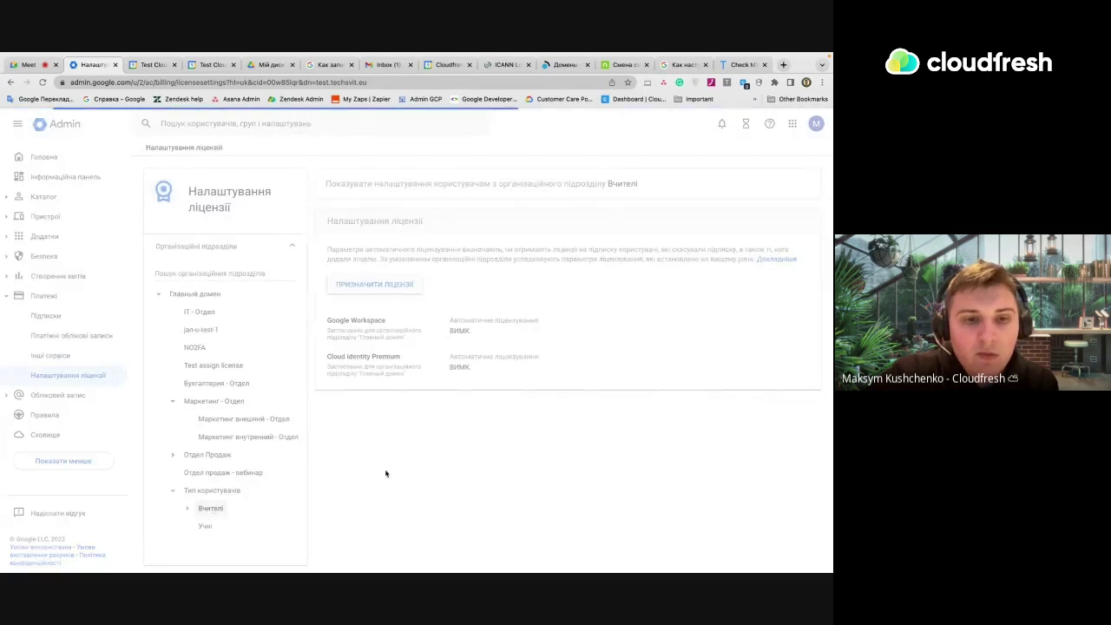
pyautogui.click(470, 338)
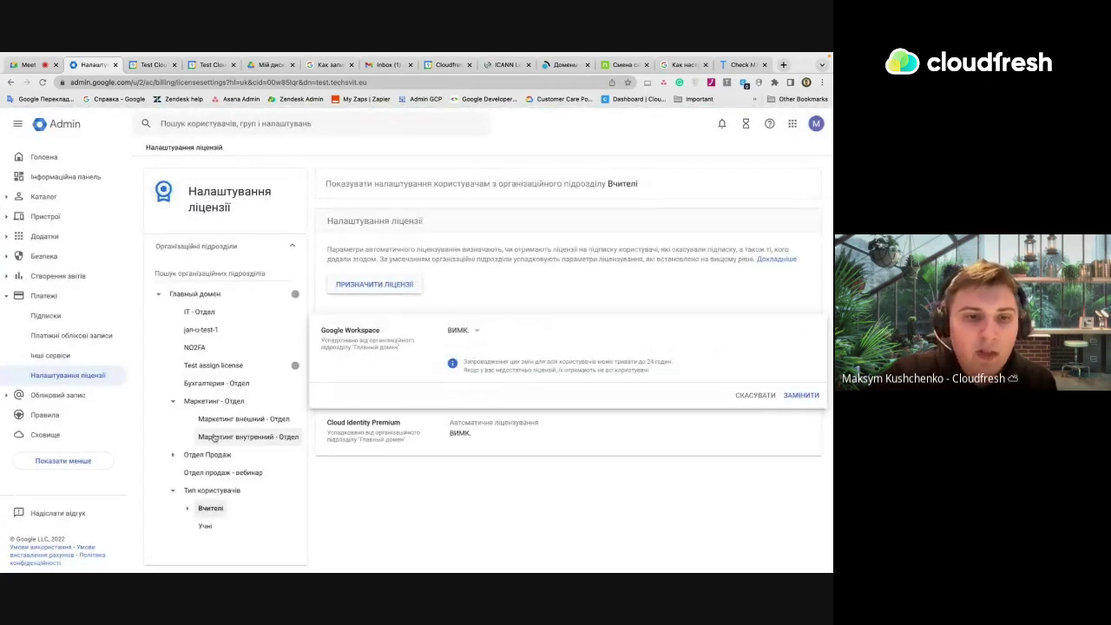
pyautogui.click(466, 331)
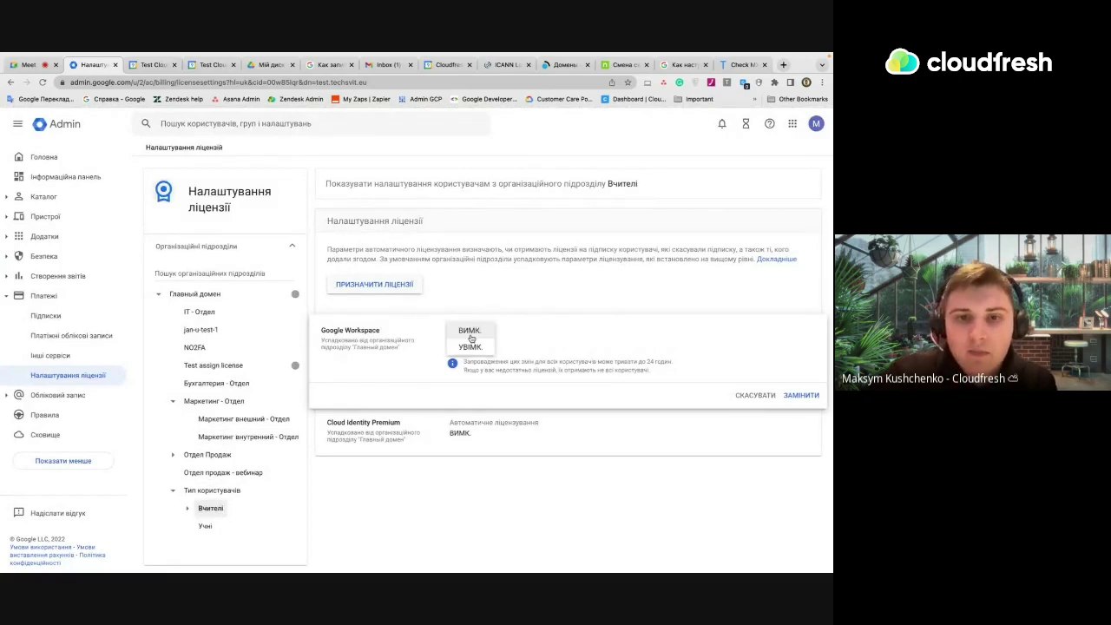
pyautogui.click(465, 348)
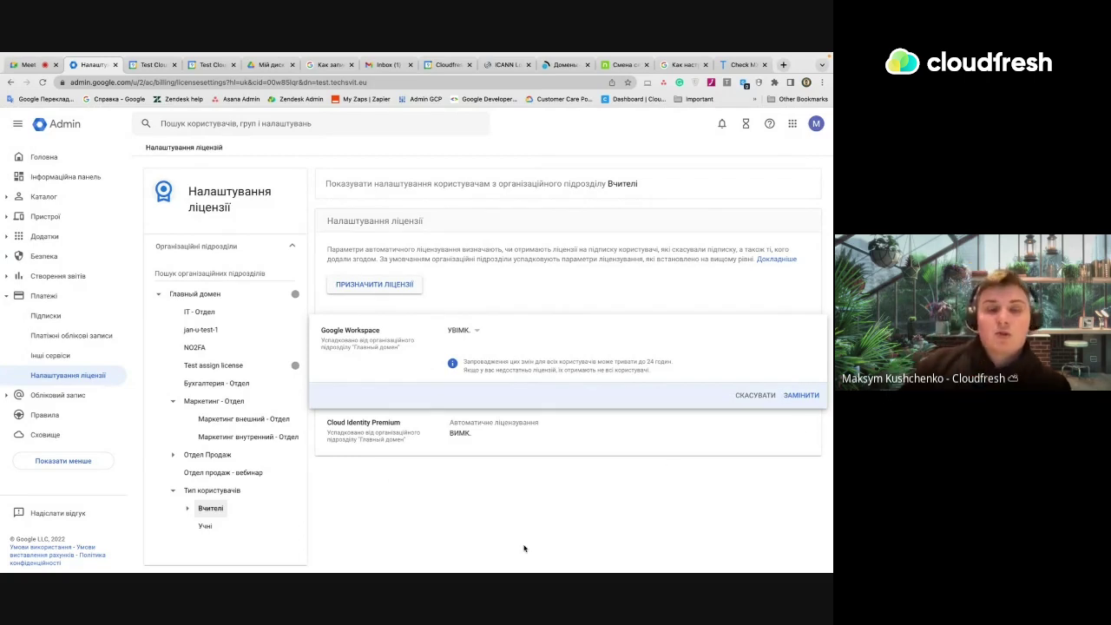
# Copy the console address and load it in a new browser tab
pyautogui.click(43, 197)
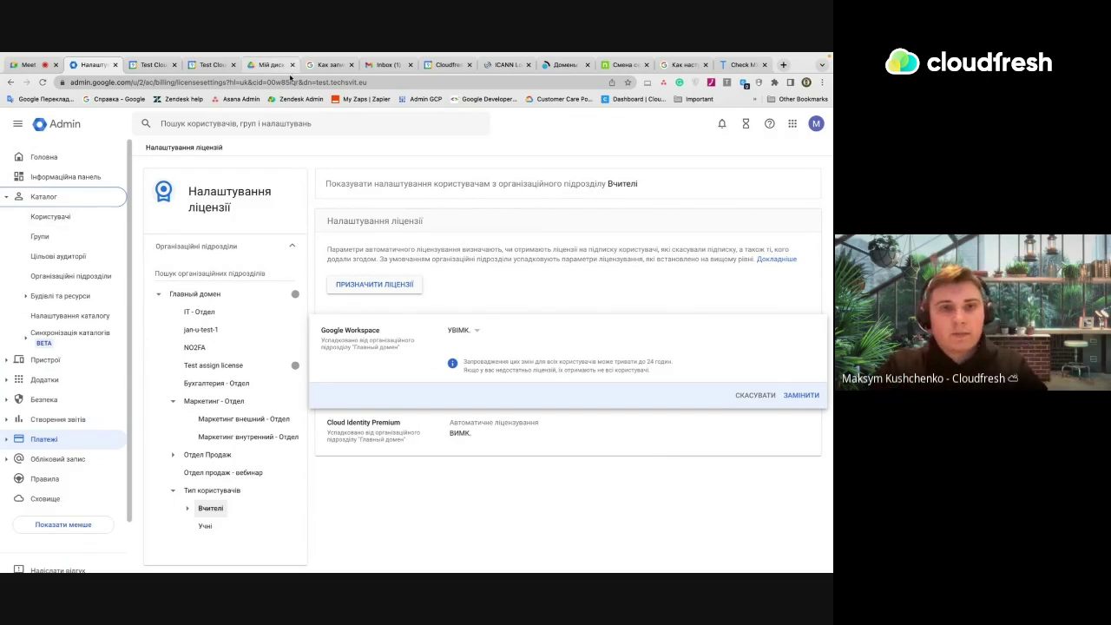
pyautogui.click(288, 80)
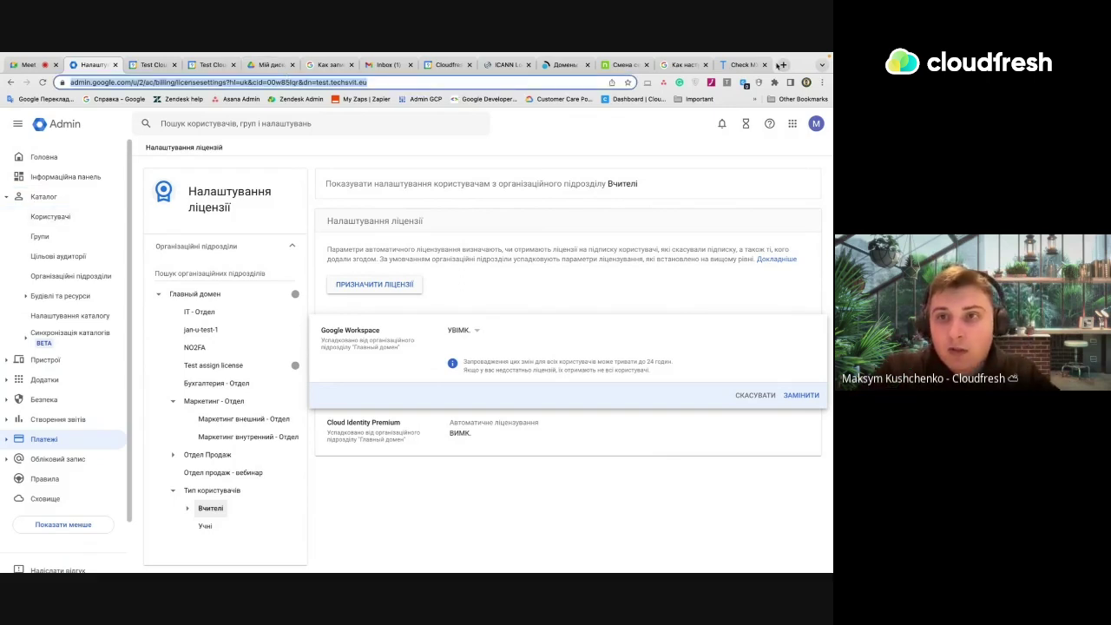
pyautogui.click(783, 65)
pyautogui.write('https://admin.google.com/u/2/ac/billing/licensesettings?hl=uk&cid=00w8Slqr&dn=test.techsvit.eu')
pyautogui.press('Return')
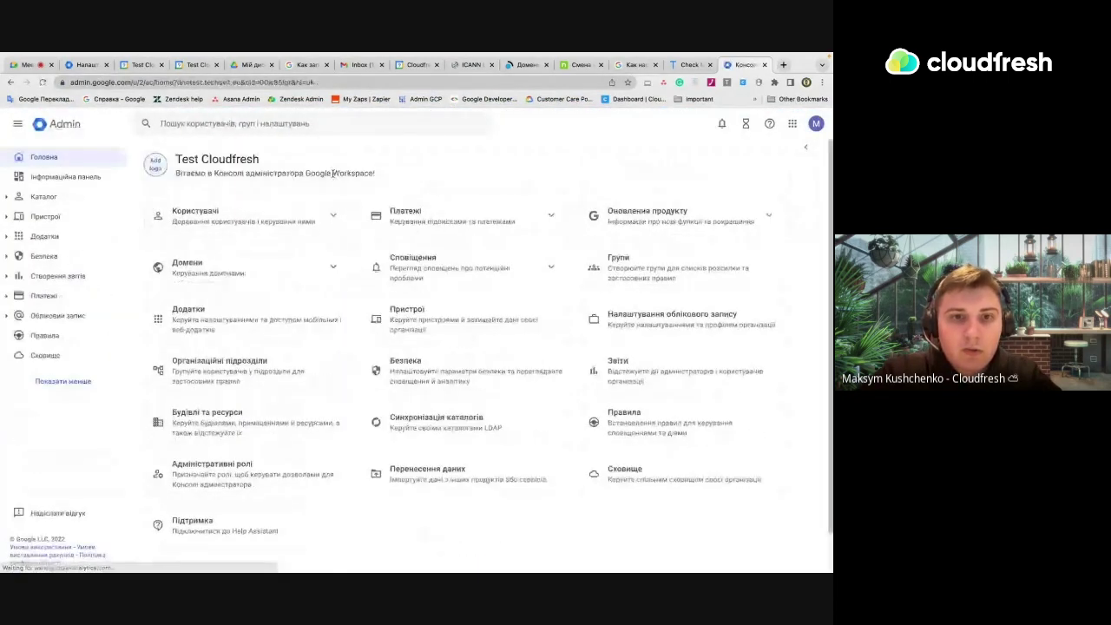
# On a new Add user form, browse organisational units under Тип користувачів, keeping Головний домен
pyautogui.click(334, 216)
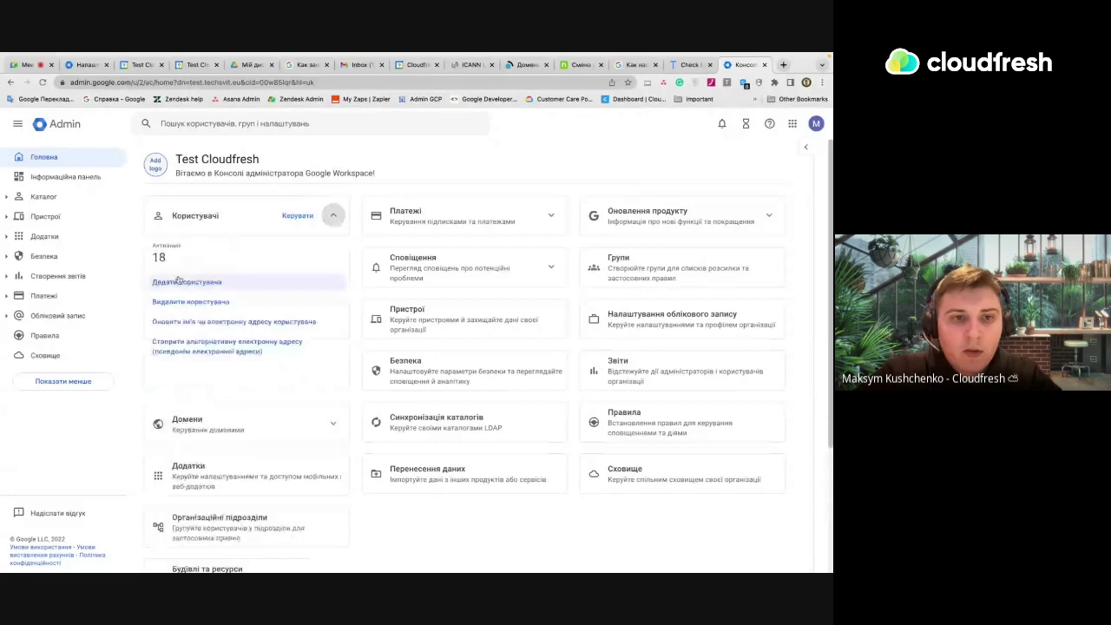
pyautogui.click(187, 282)
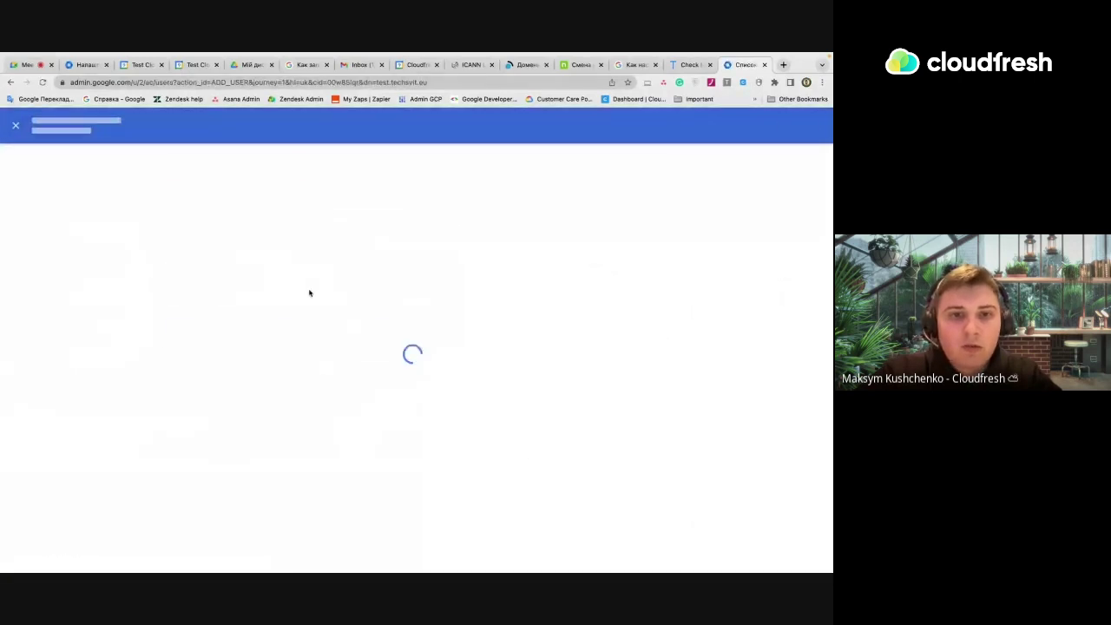
pyautogui.click(454, 328)
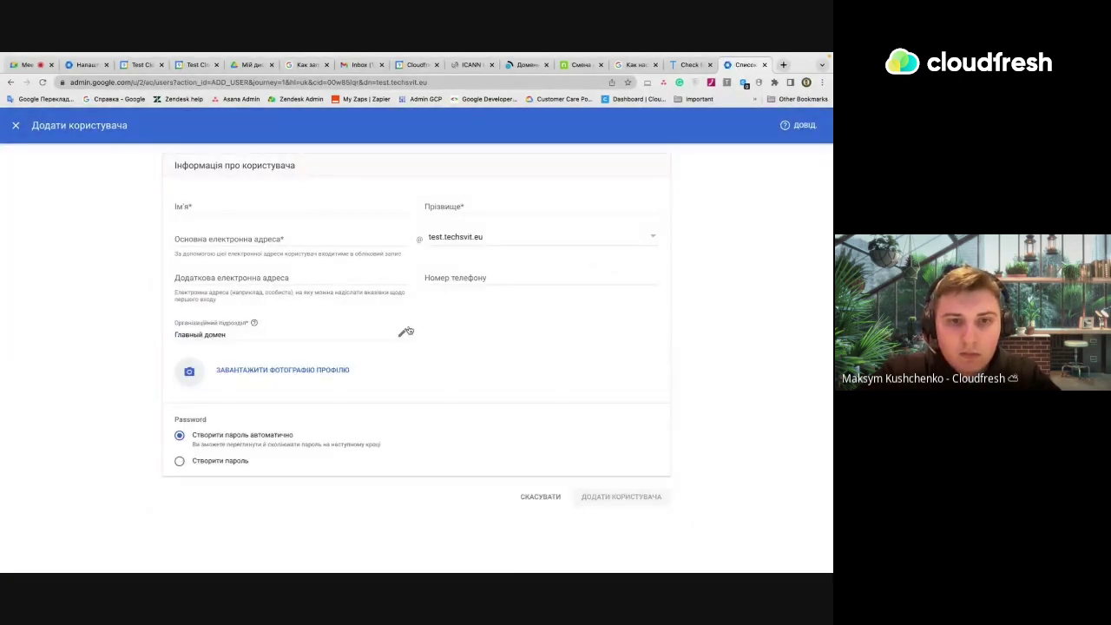
pyautogui.click(401, 333)
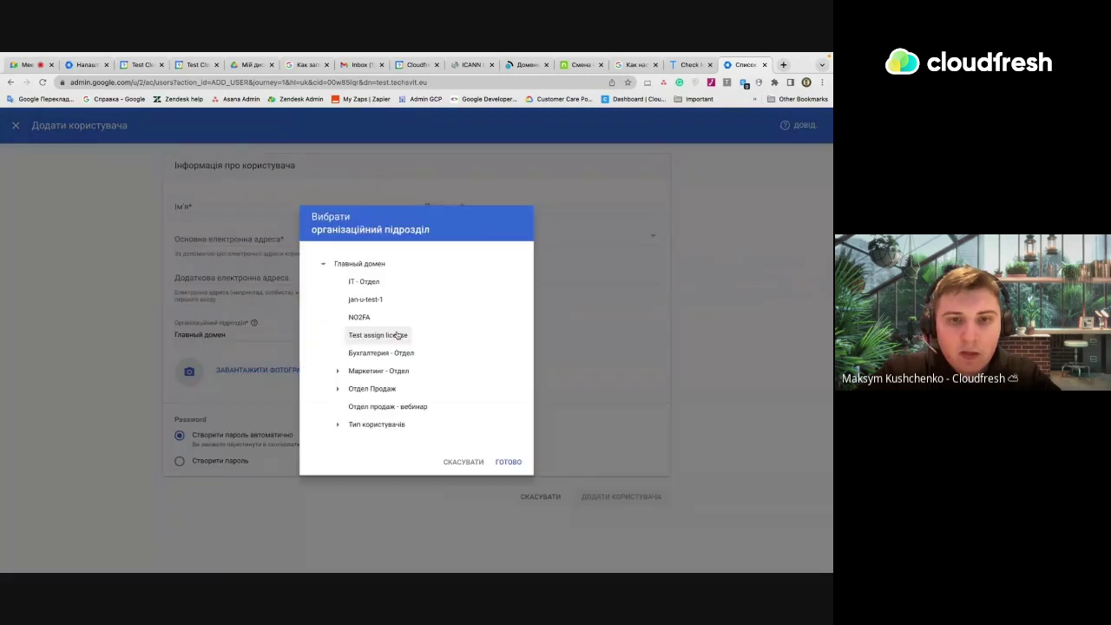
pyautogui.click(340, 426)
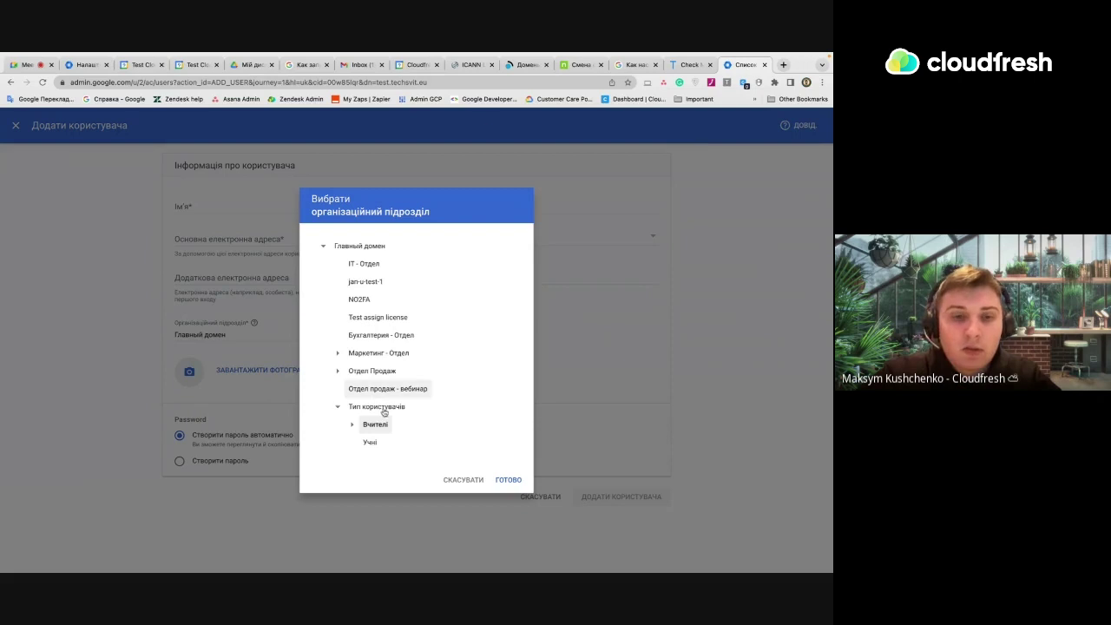
pyautogui.click(457, 480)
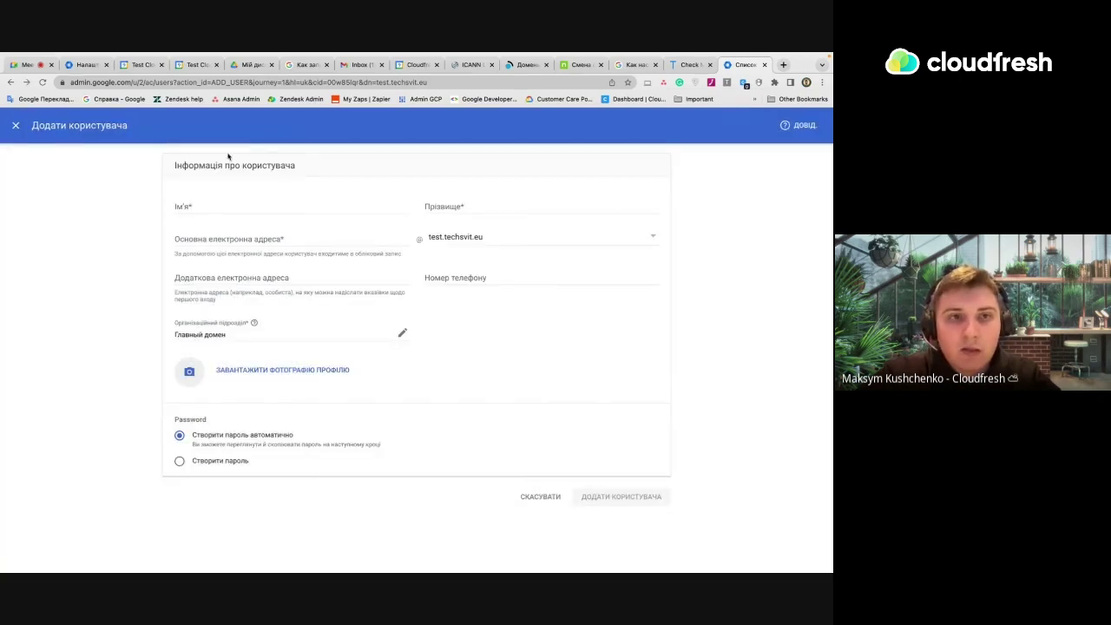
pyautogui.click(87, 64)
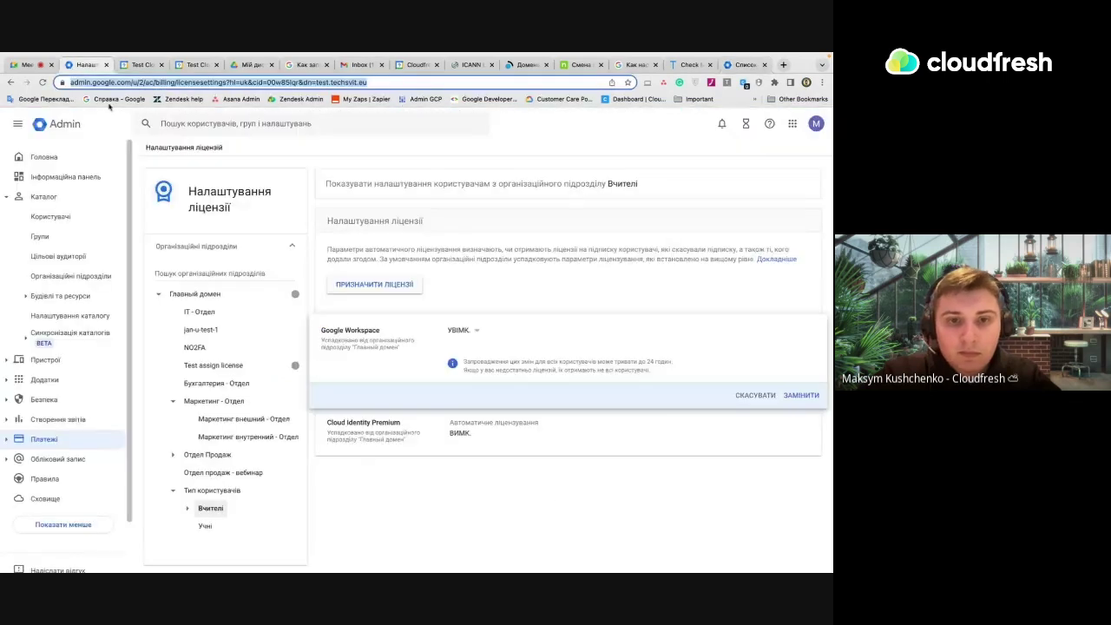
pyautogui.click(767, 396)
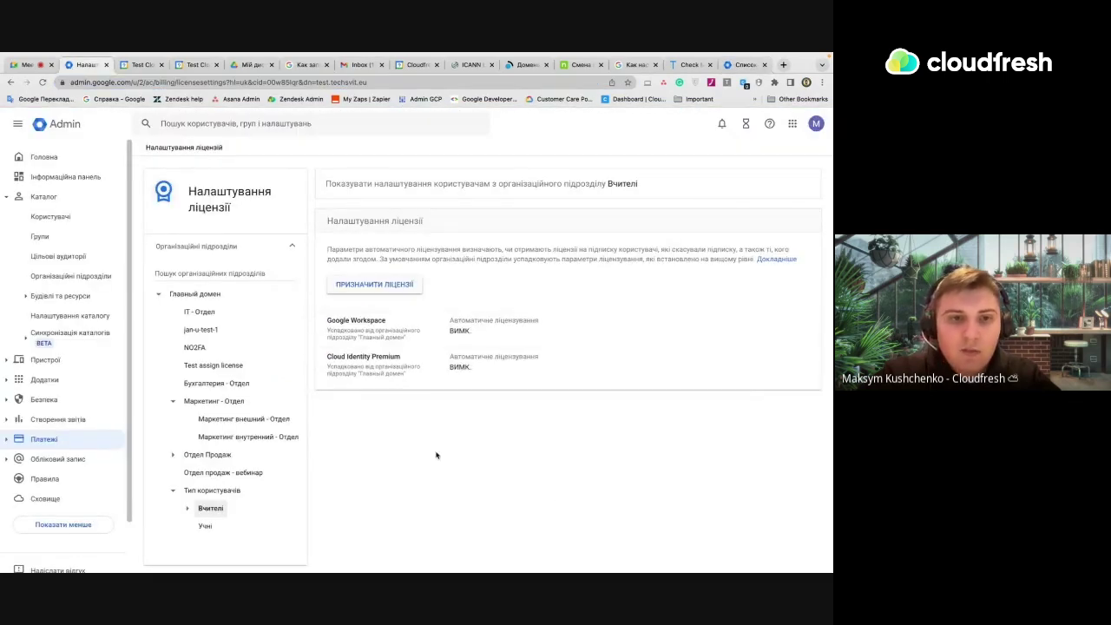
pyautogui.click(192, 293)
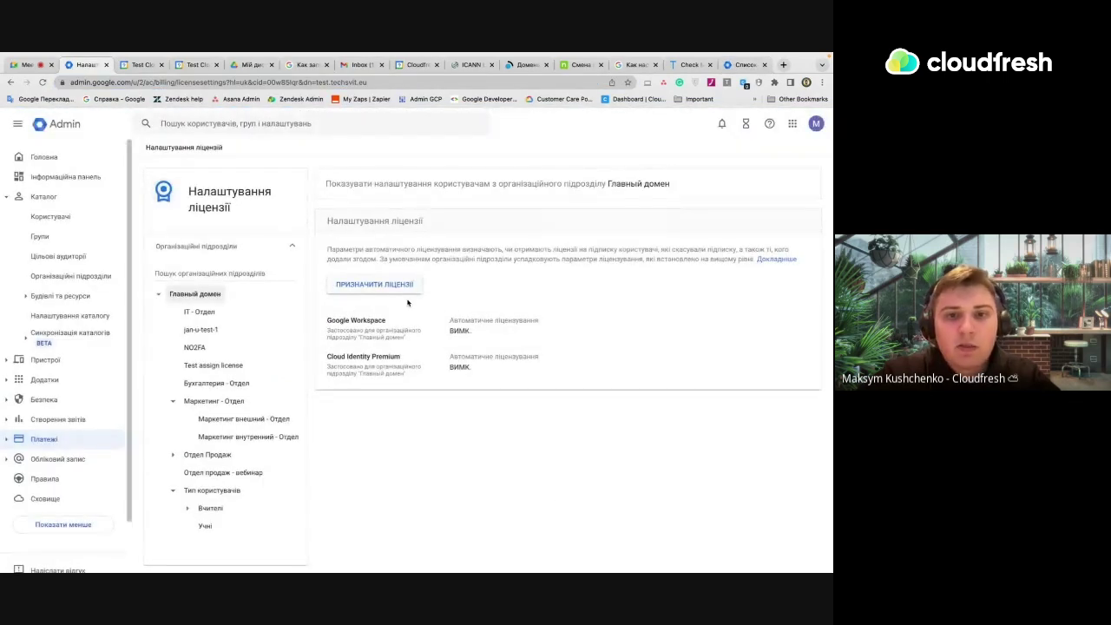
pyautogui.click(463, 327)
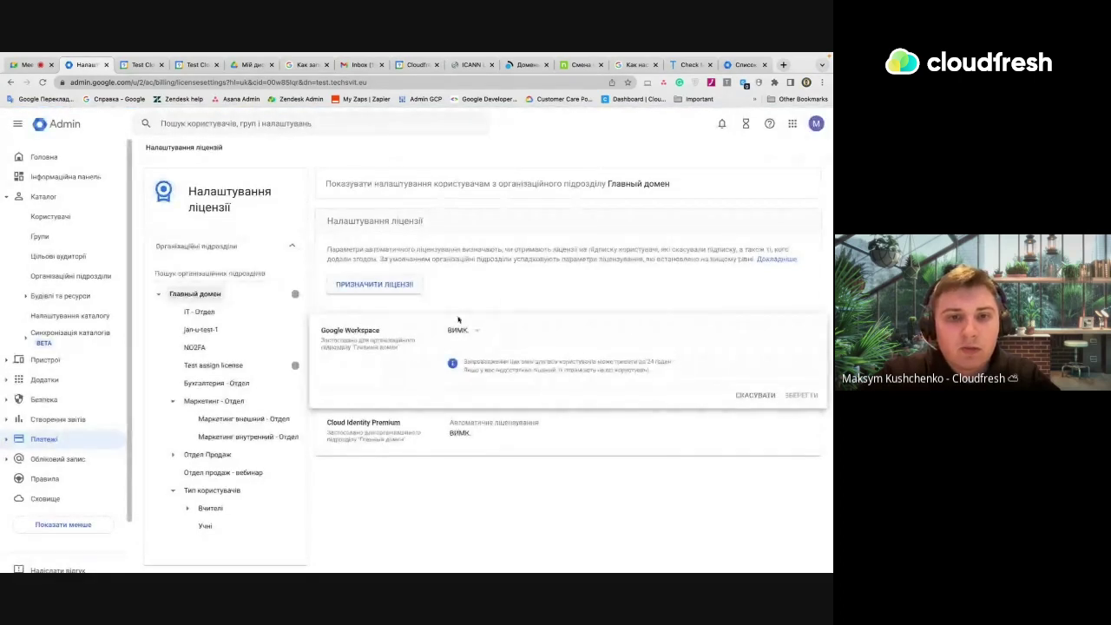
pyautogui.click(452, 335)
pyautogui.click(470, 346)
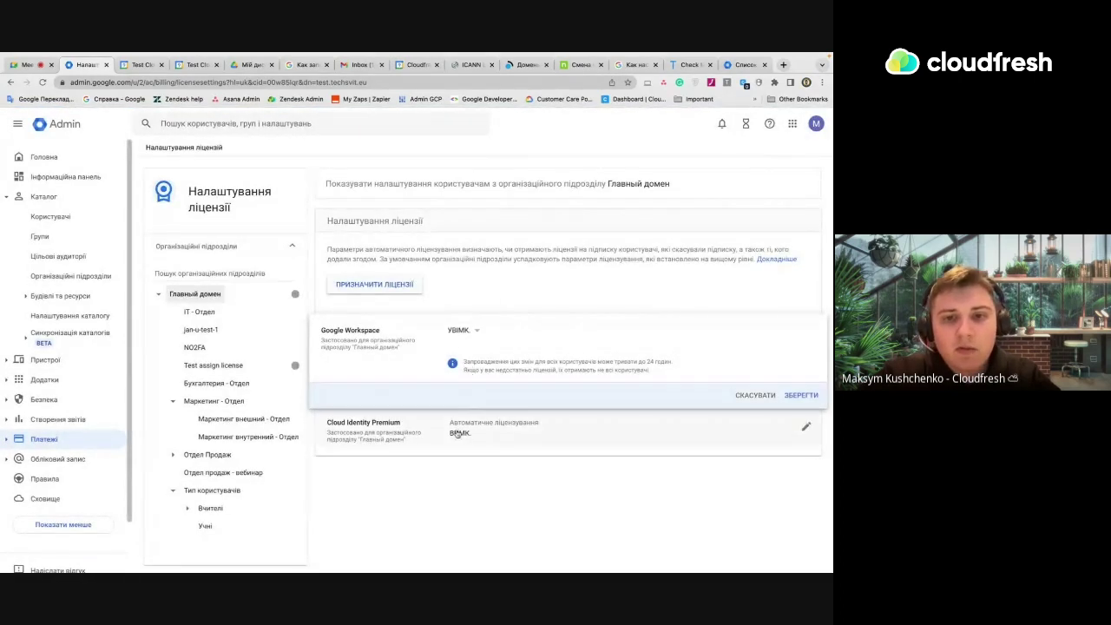
pyautogui.click(458, 434)
pyautogui.click(491, 376)
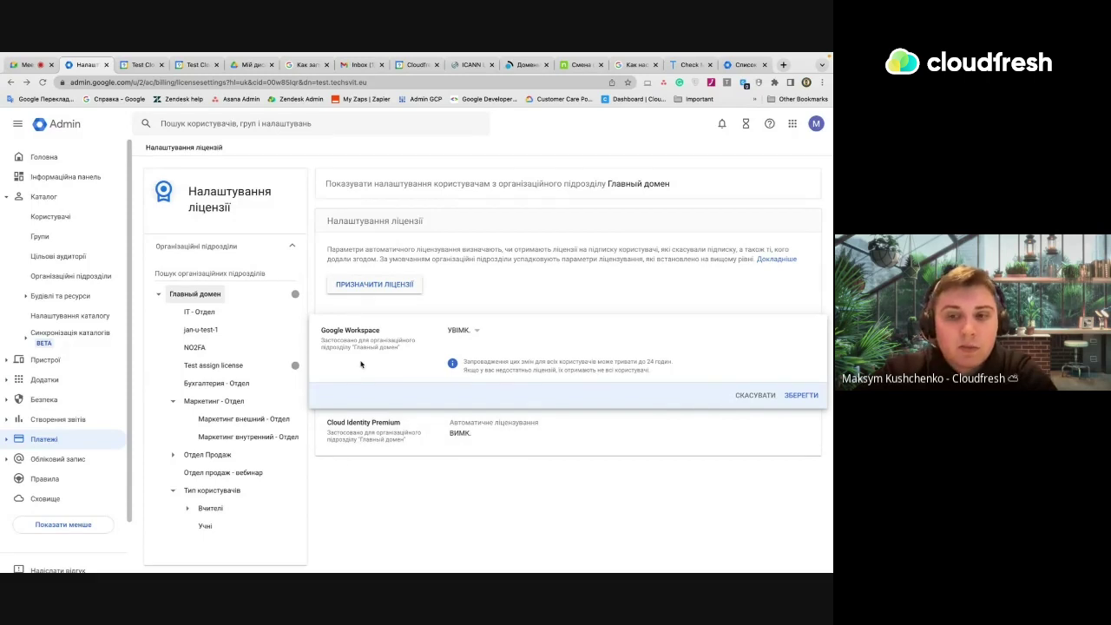
pyautogui.click(741, 387)
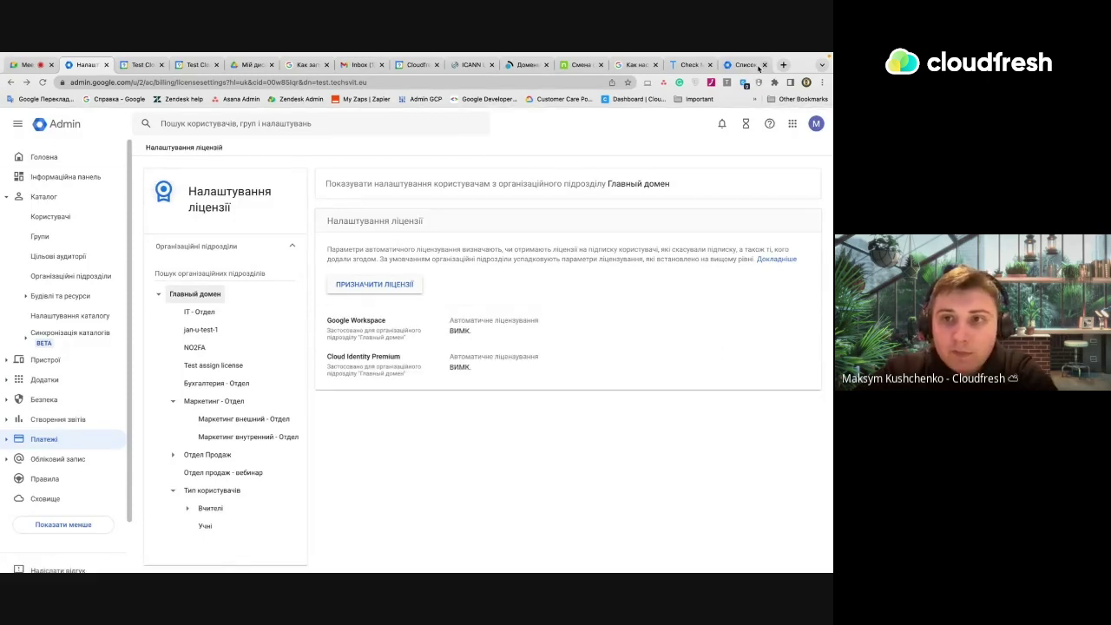
pyautogui.click(745, 64)
# Remove Cloud Identity Premium from the first user, keeping Google Workspace Enterprise Plus, and save
pyautogui.click(16, 125)
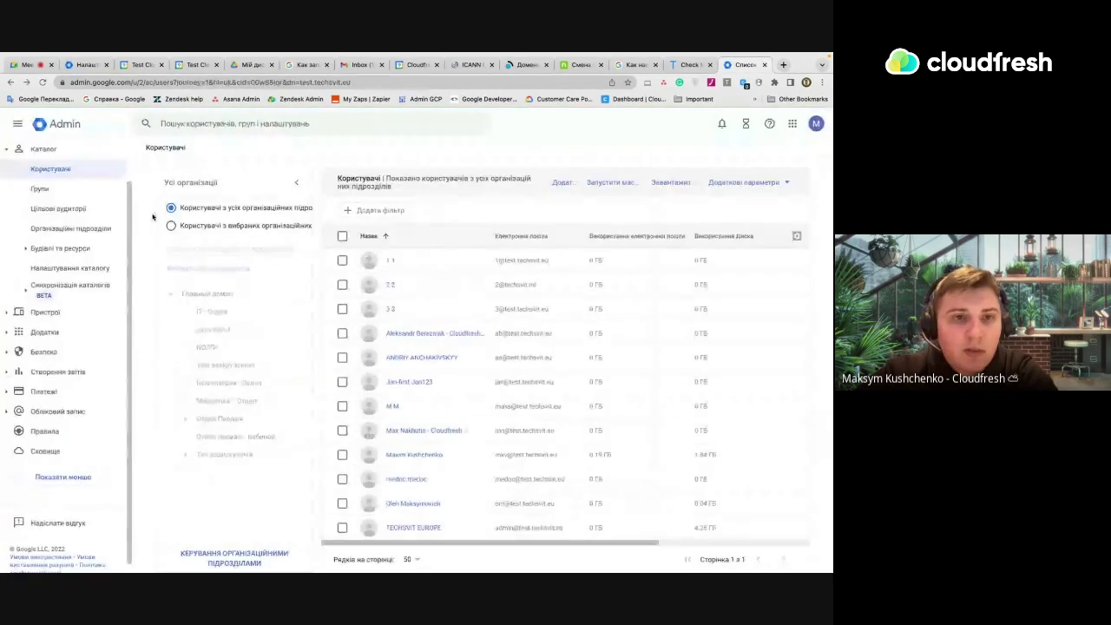
pyautogui.click(391, 262)
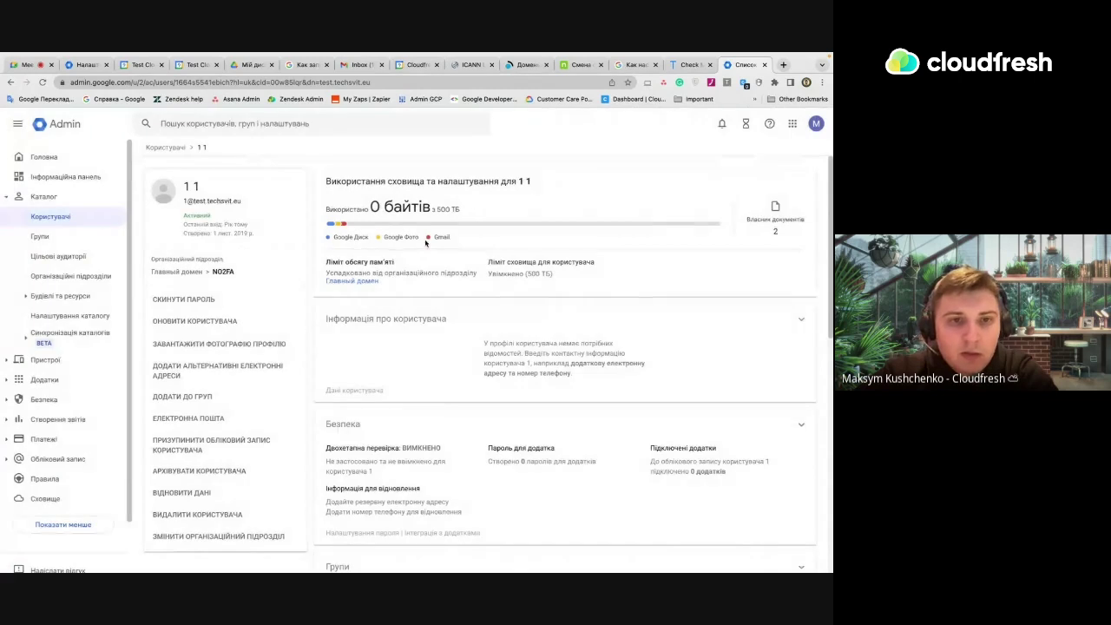
pyautogui.scroll(-10, 536, 270)
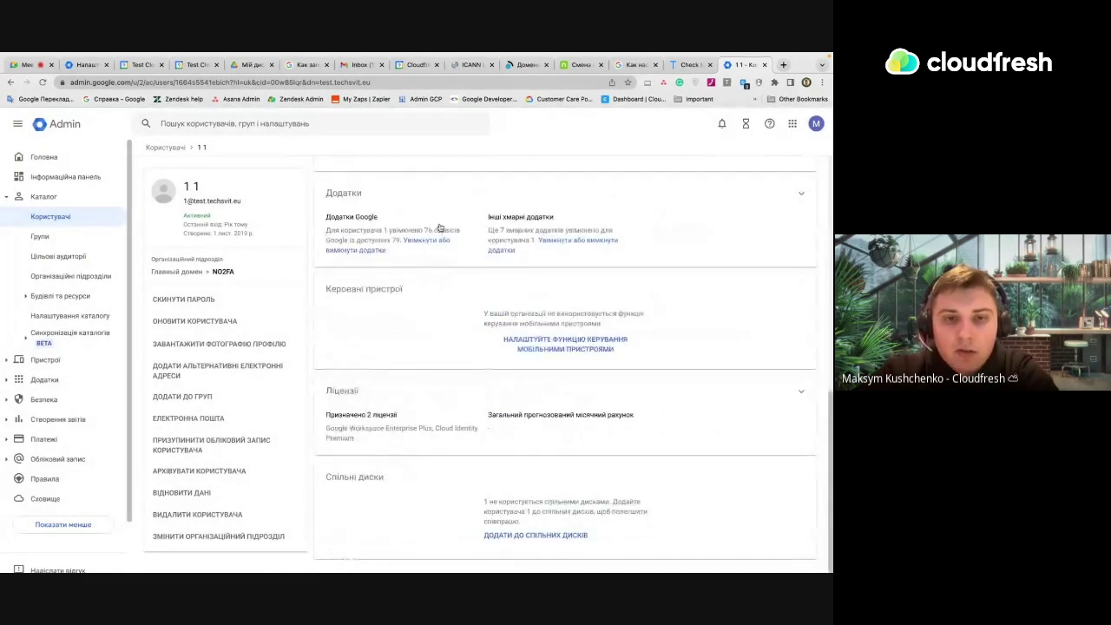
pyautogui.click(390, 418)
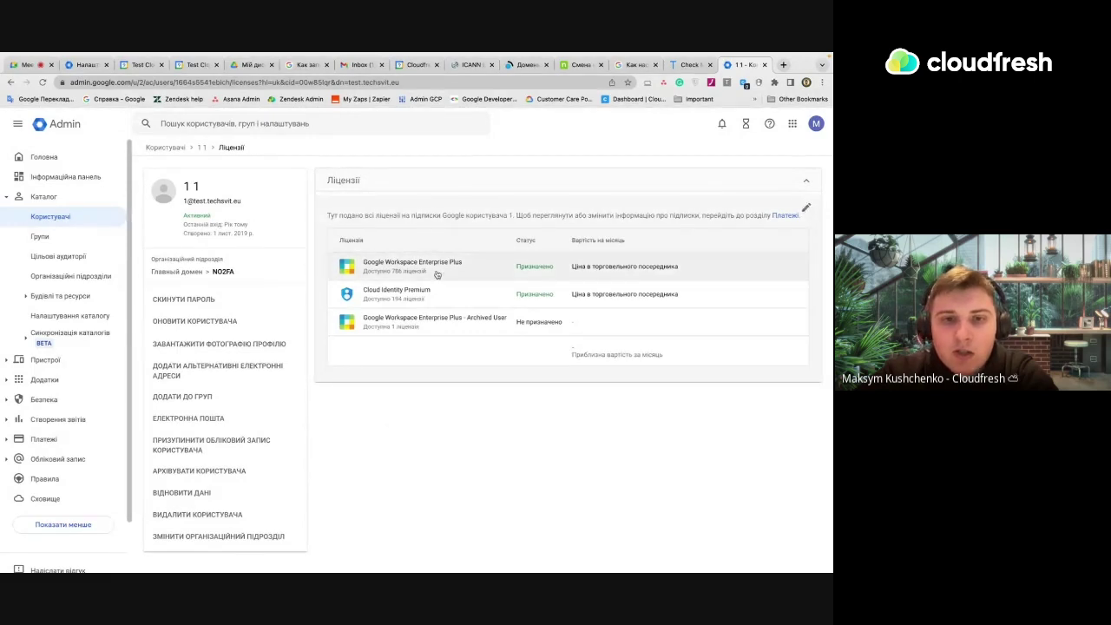
pyautogui.click(805, 208)
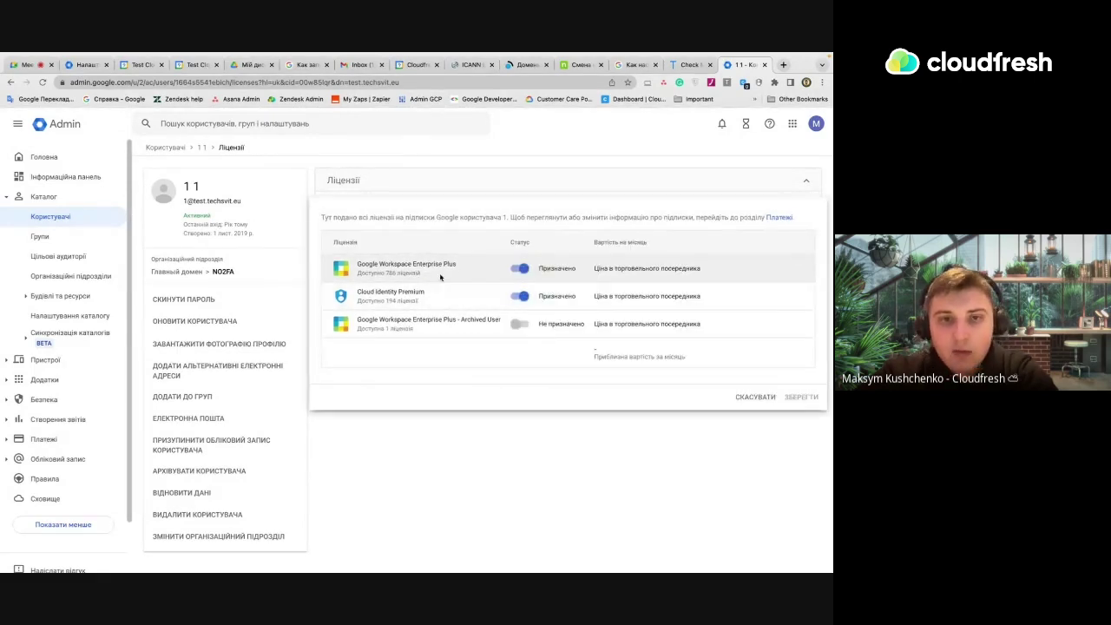
pyautogui.click(521, 296)
pyautogui.click(522, 270)
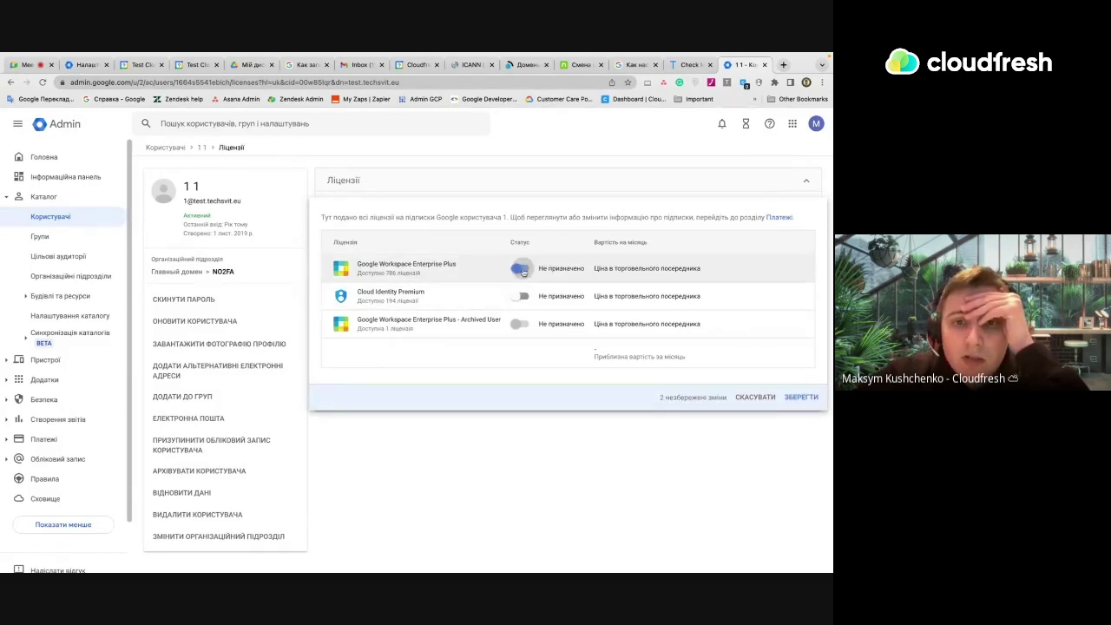
pyautogui.click(522, 270)
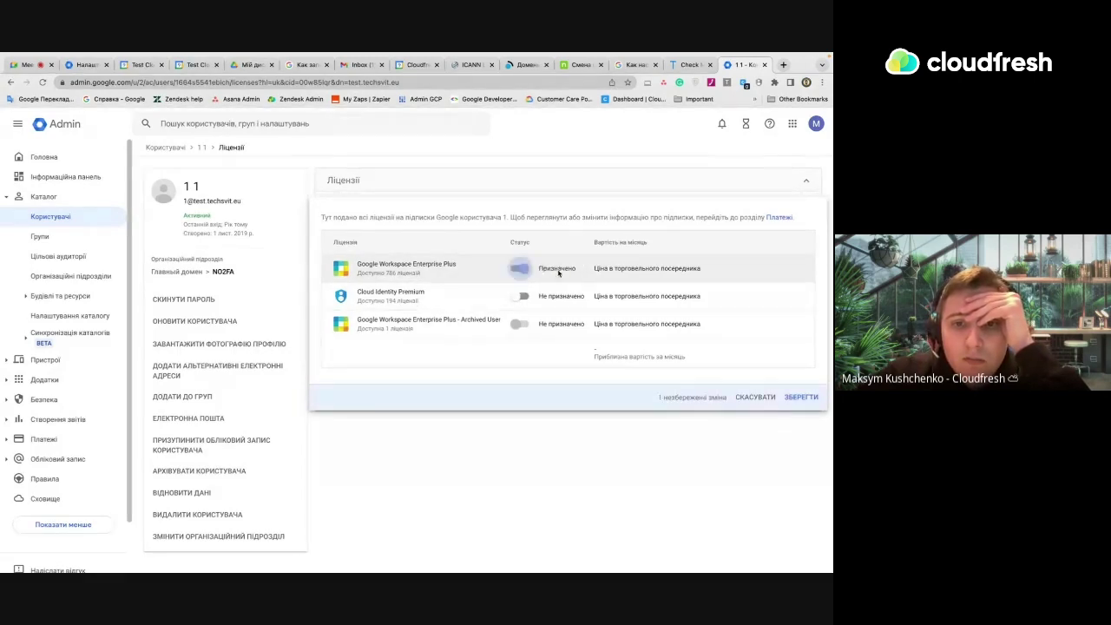
pyautogui.click(817, 396)
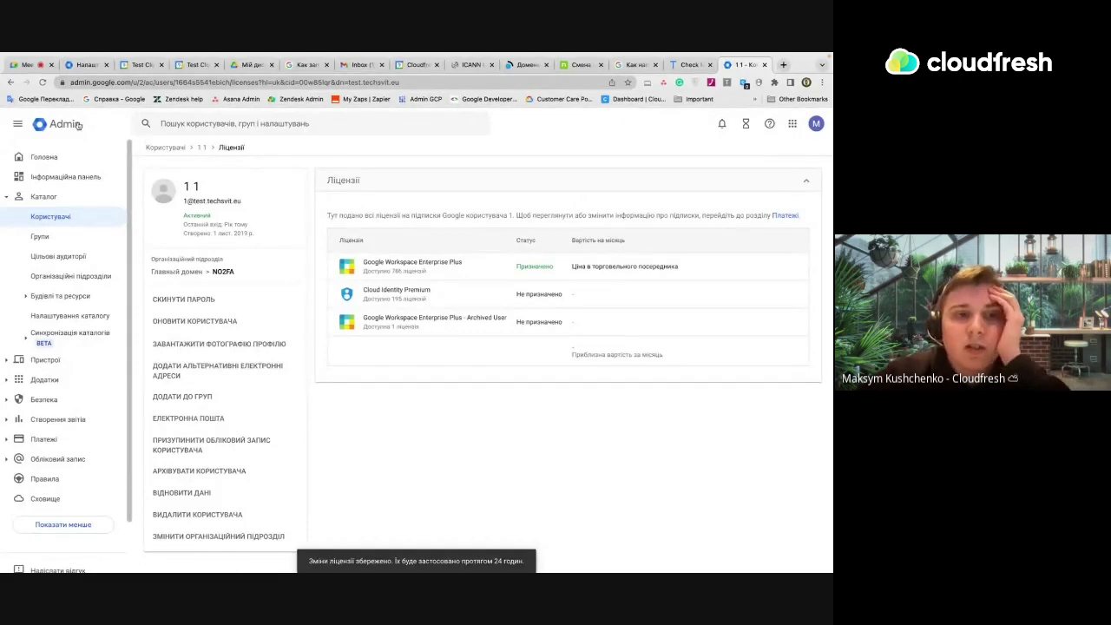
# Return to the Admin console home dashboard, then switch back to the Google Meet call
pyautogui.click(84, 66)
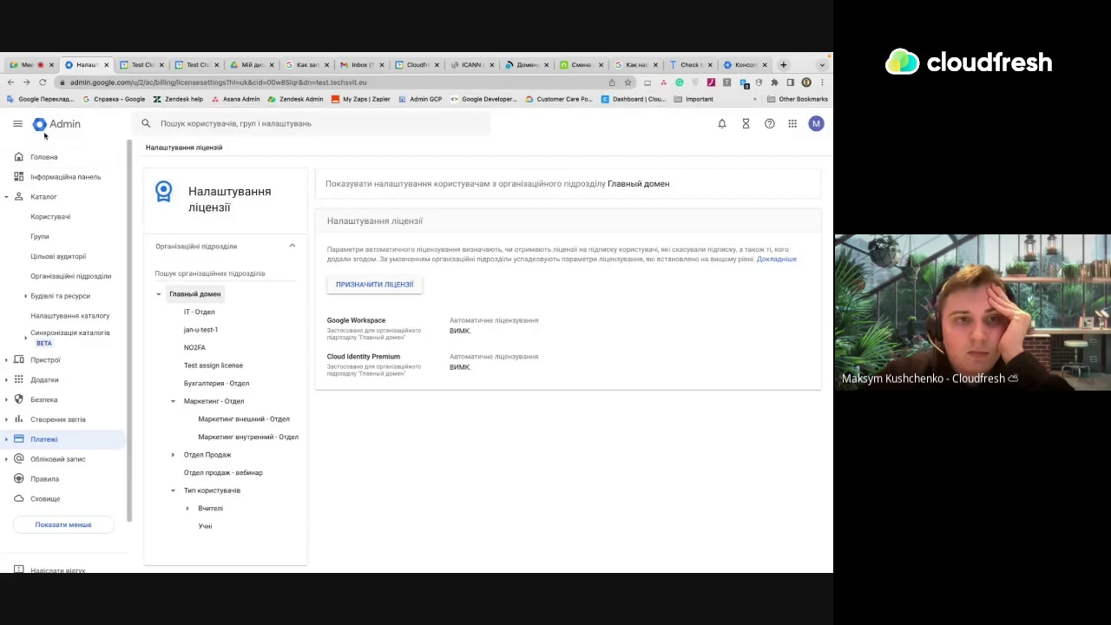
pyautogui.click(76, 124)
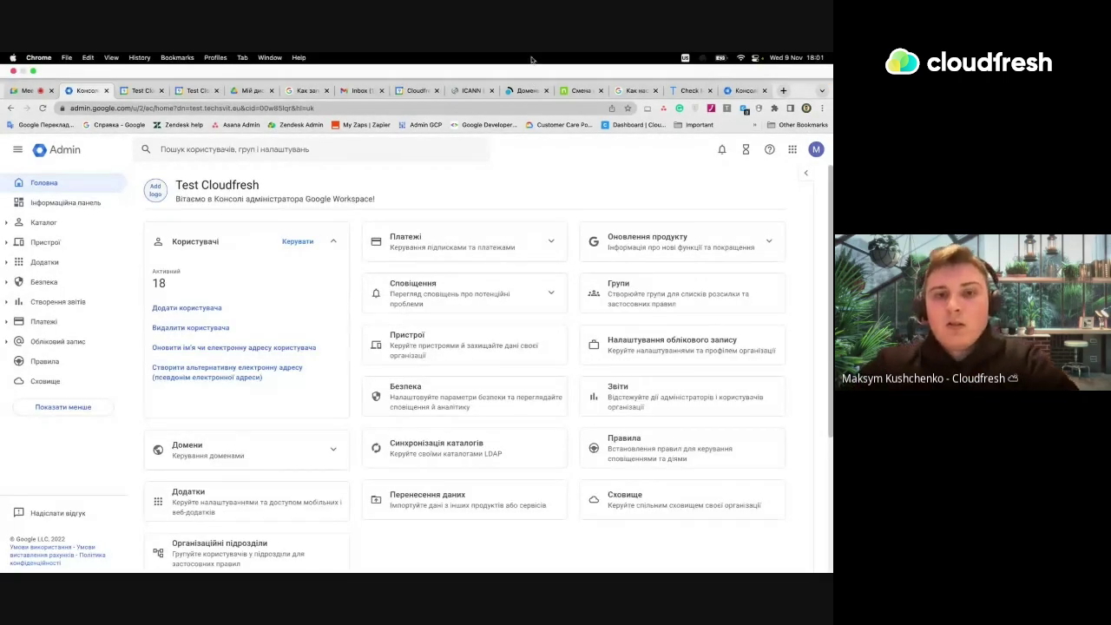
pyautogui.click(332, 216)
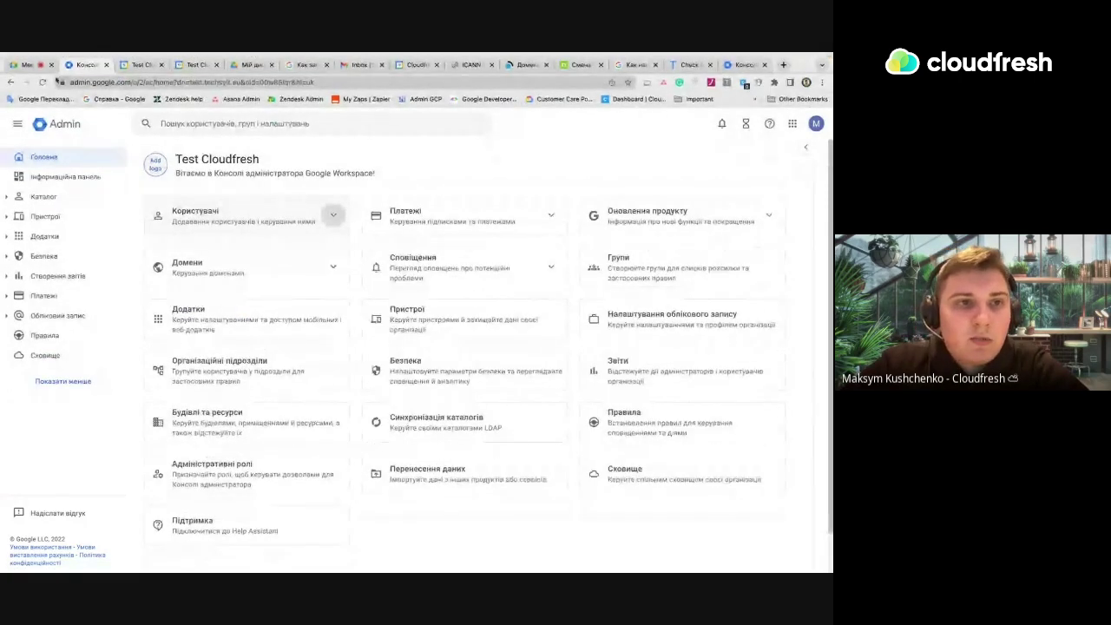
pyautogui.click(38, 66)
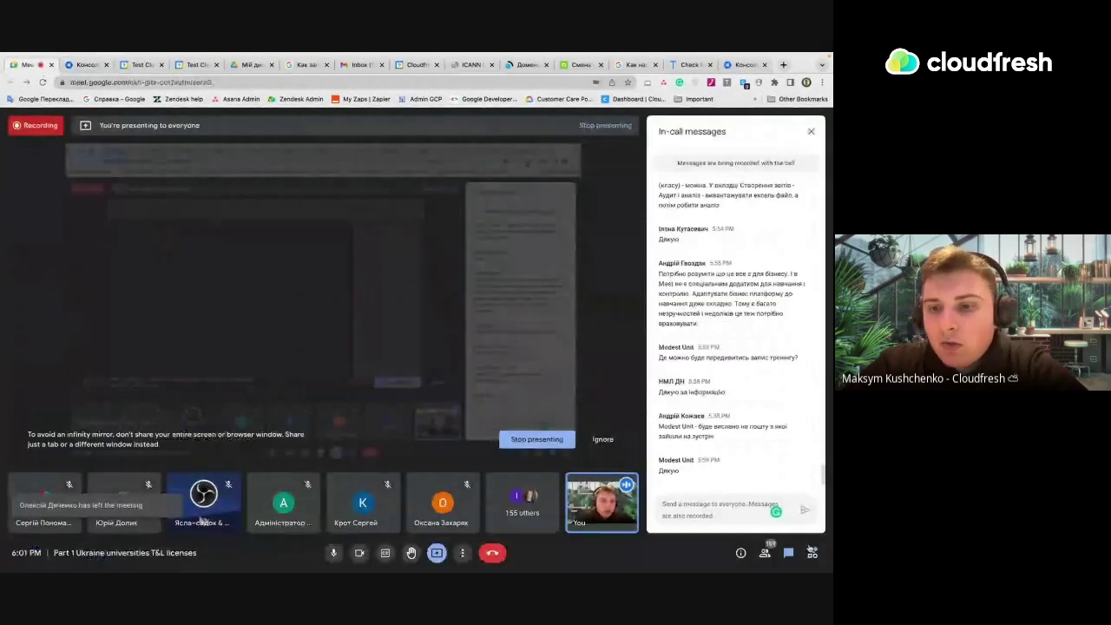
# Review the Q&A questions, then send the contact e-mail address in the in-call chat
pyautogui.click(812, 553)
pyautogui.click(724, 243)
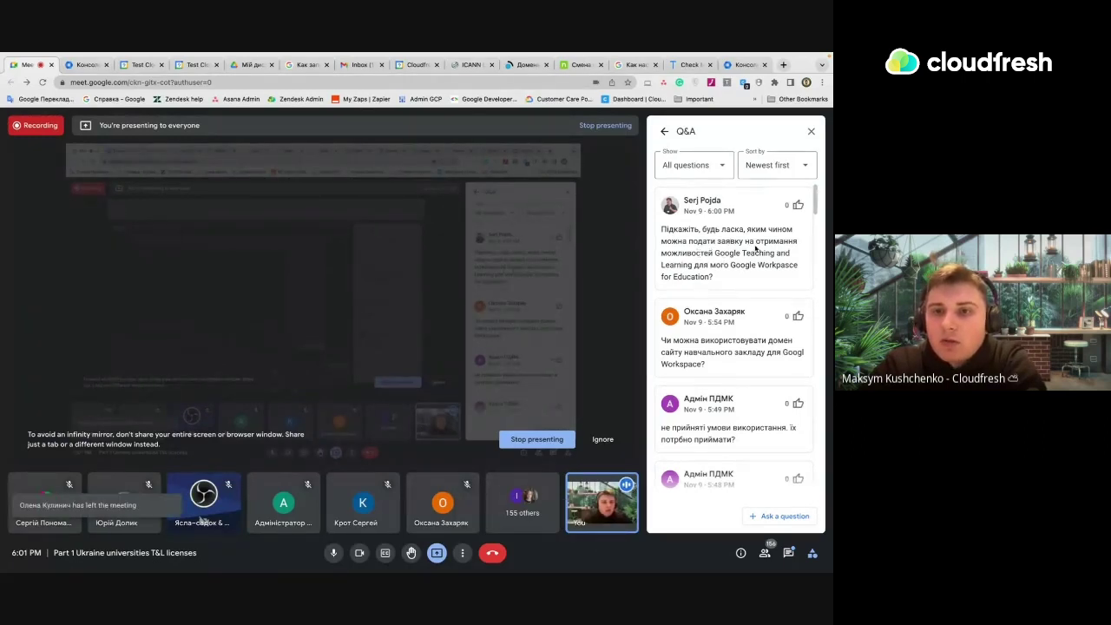
pyautogui.click(788, 553)
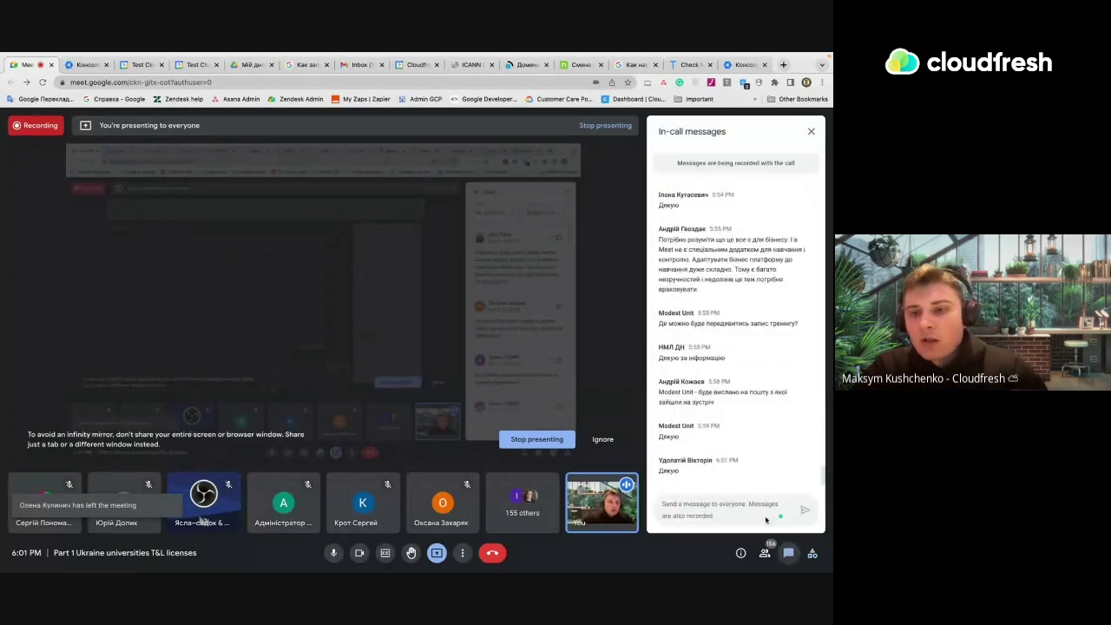
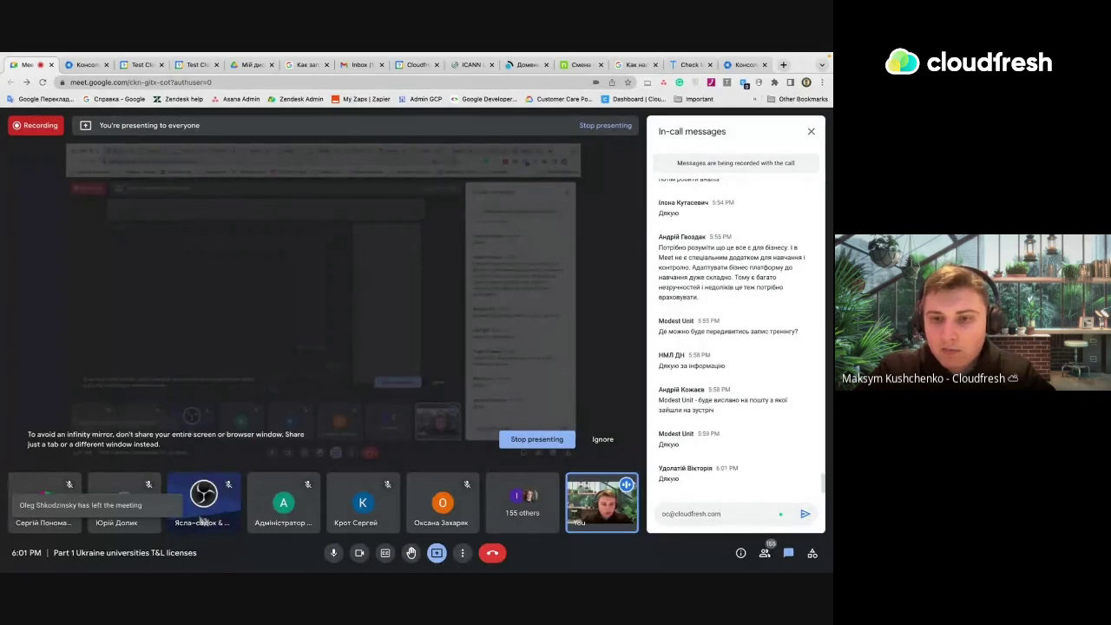
pyautogui.press('Return')
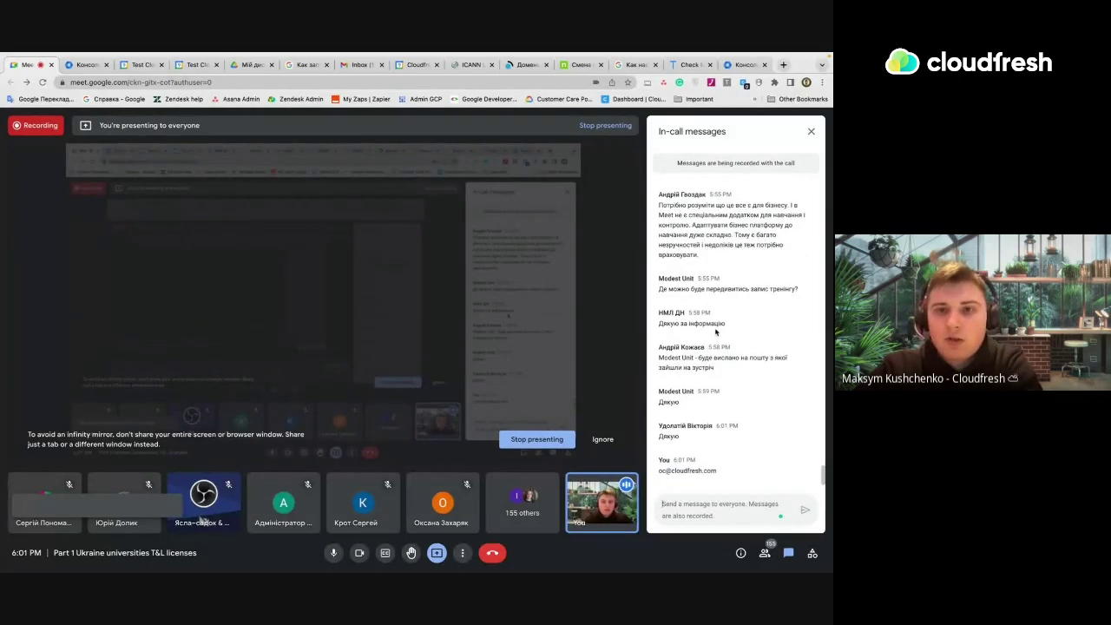
# Revisit the Q&A list, admit a person asking to join, then return to the chat and the Admin console
pyautogui.click(813, 554)
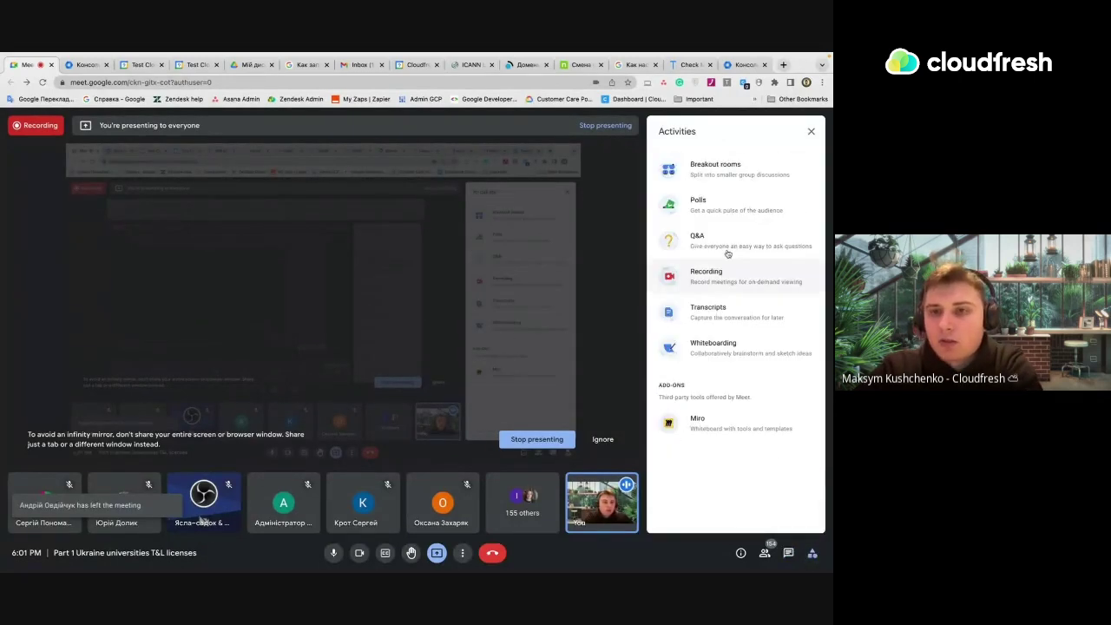
pyautogui.click(712, 233)
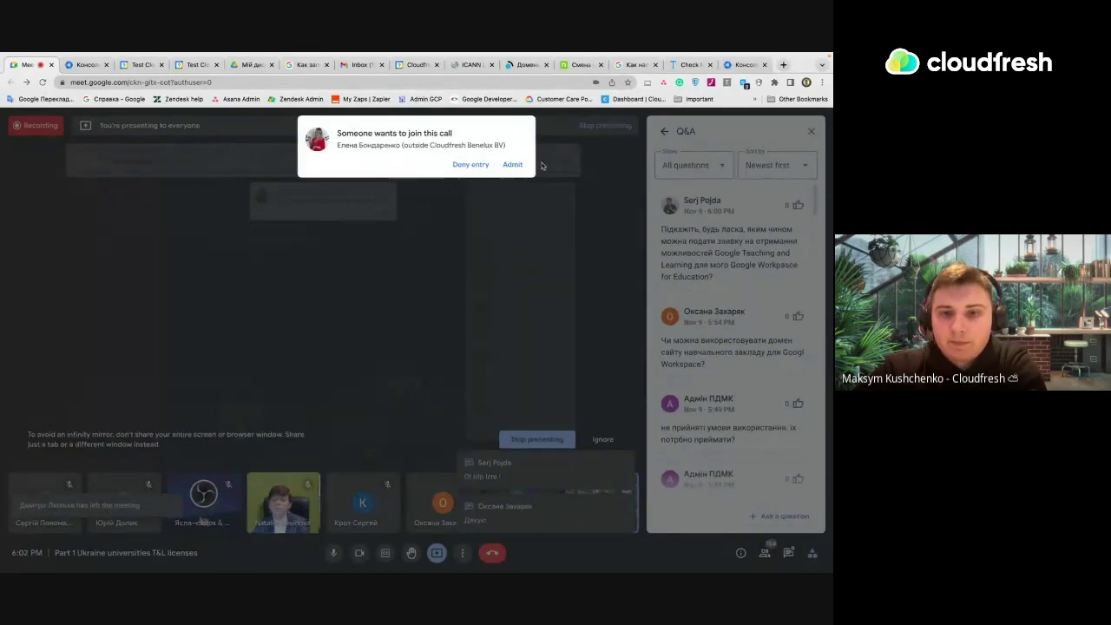
pyautogui.click(513, 164)
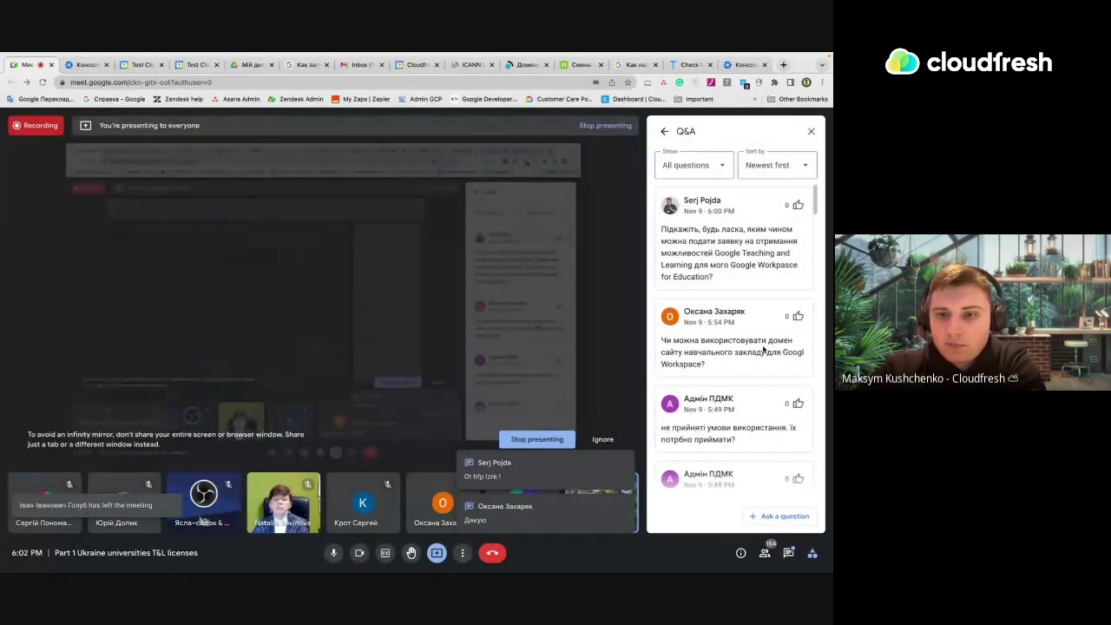
pyautogui.click(789, 553)
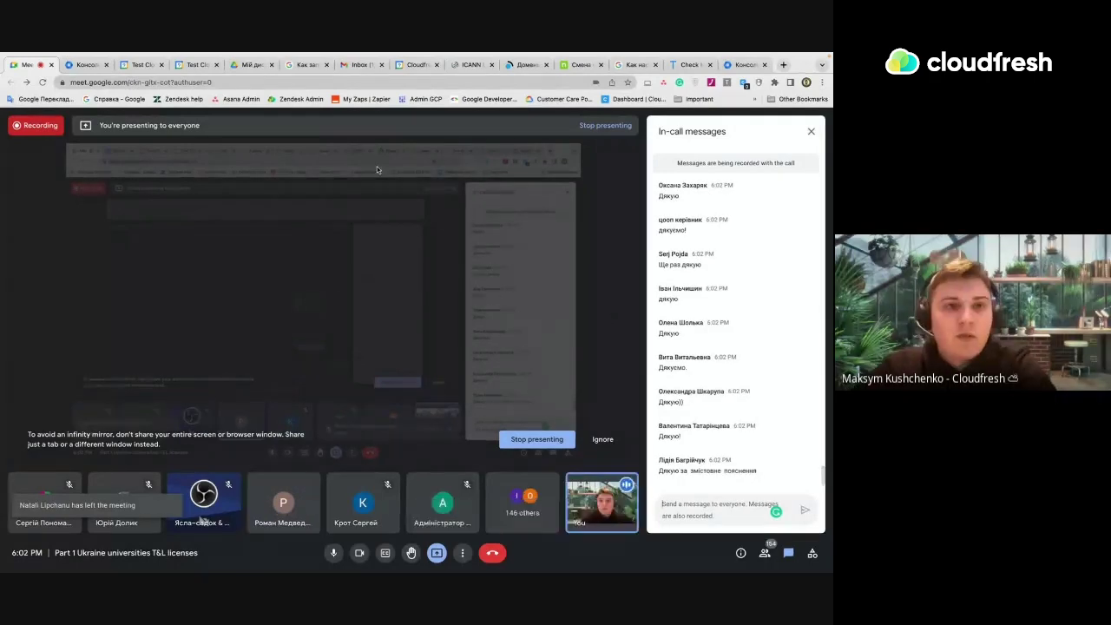
pyautogui.click(87, 64)
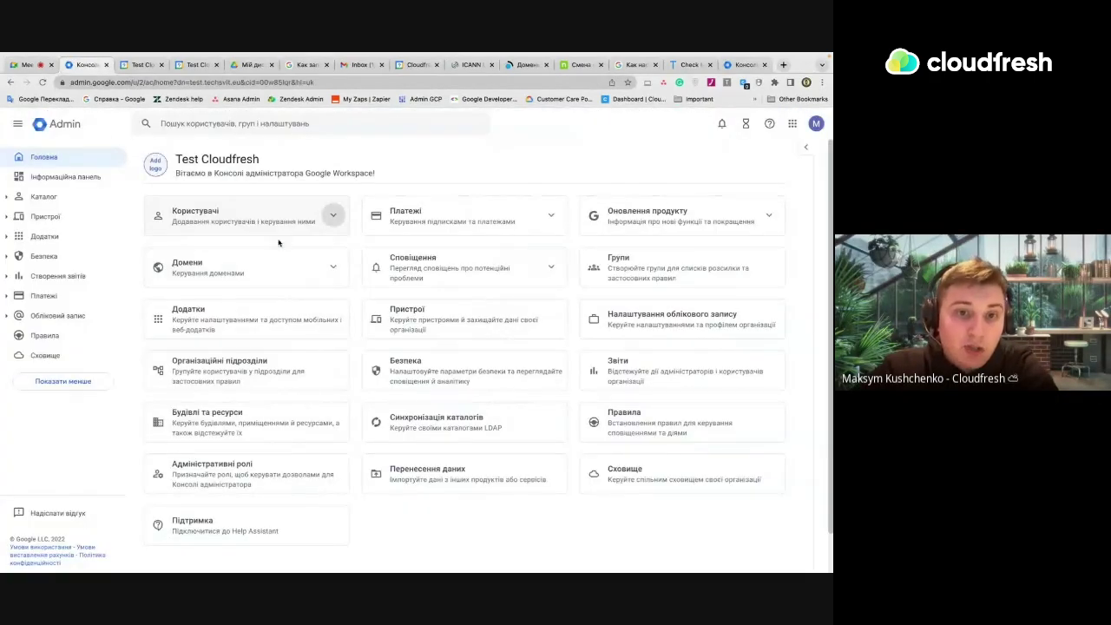
# Export all users' data to CSV via bulk update, download the file and open it
pyautogui.click(366, 219)
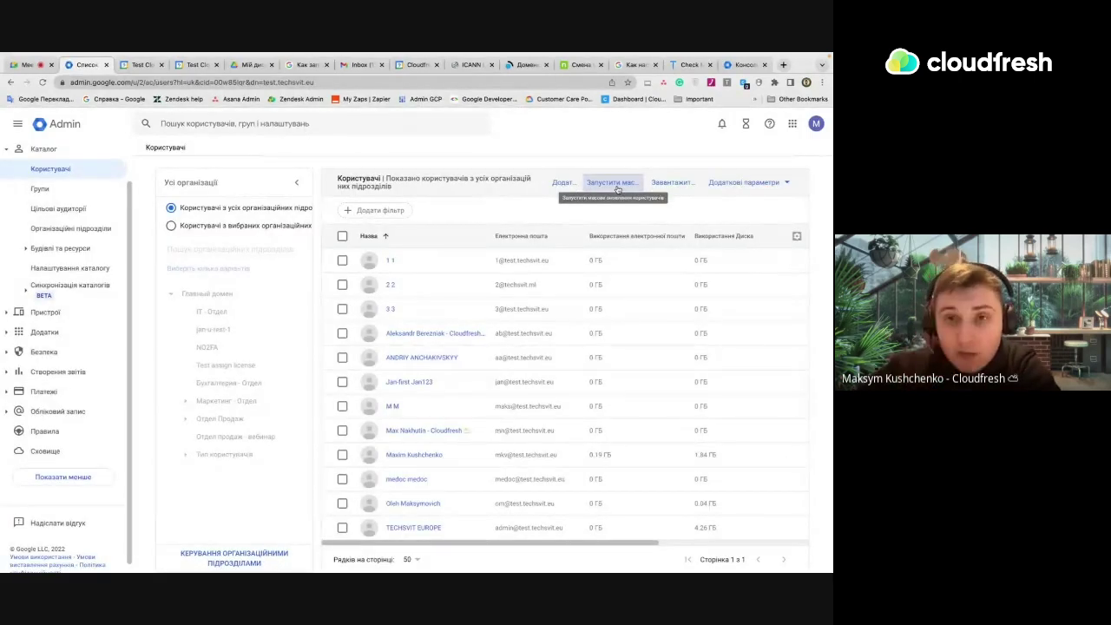
pyautogui.click(613, 182)
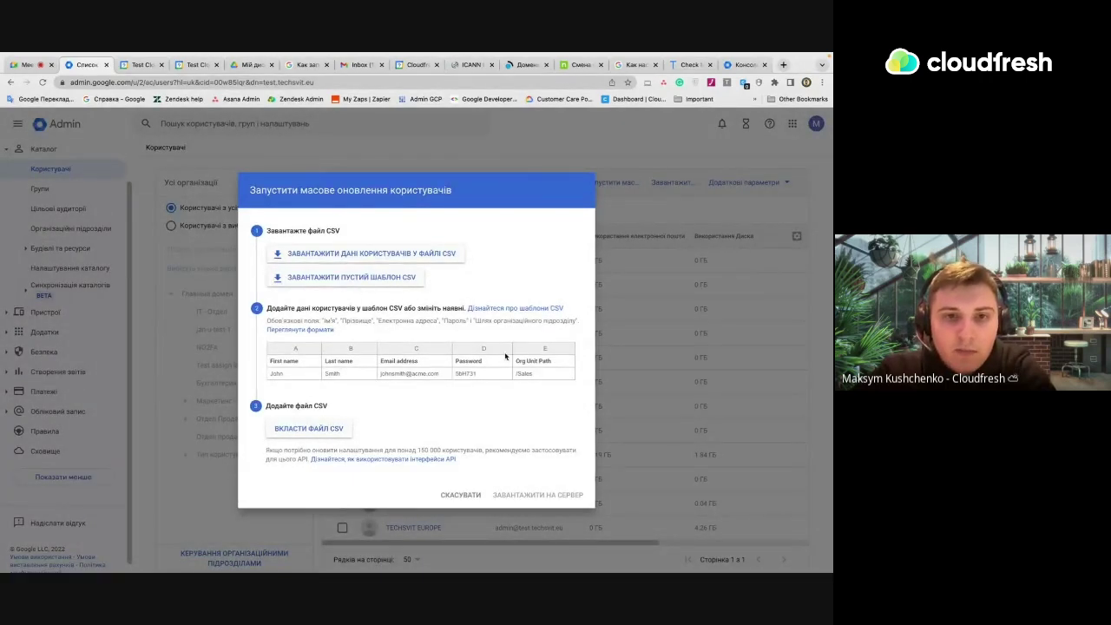
pyautogui.click(420, 253)
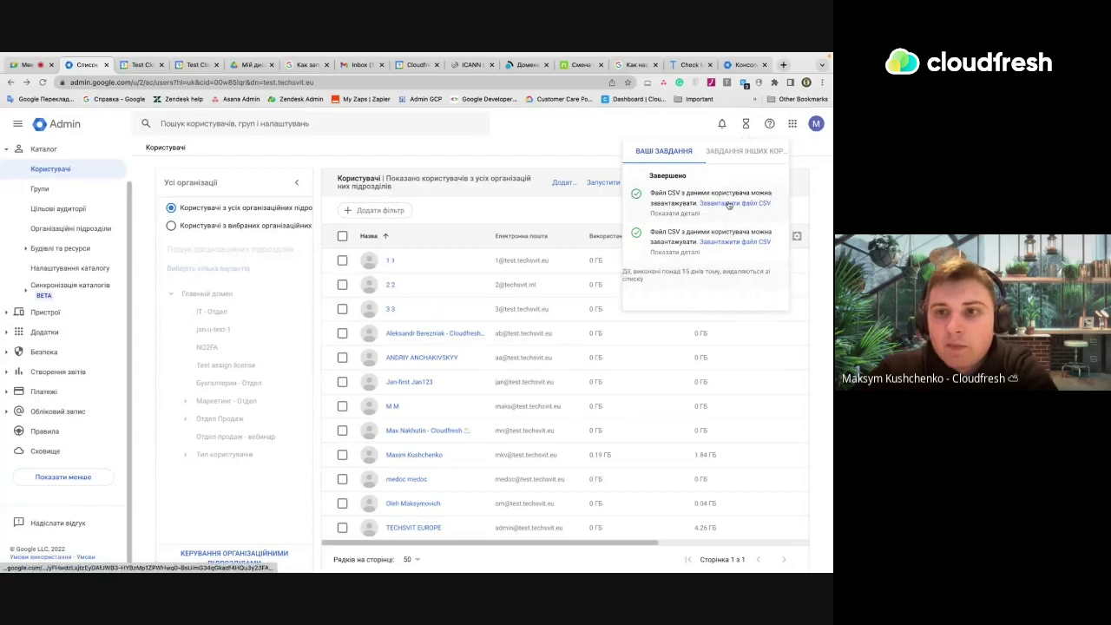
pyautogui.click(729, 204)
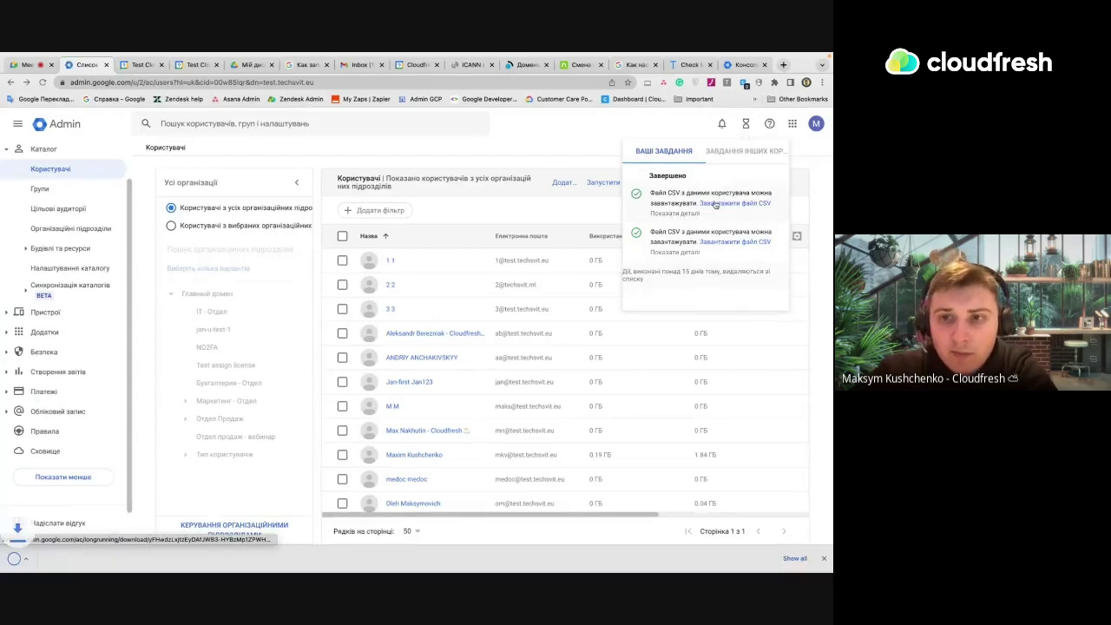
pyautogui.click(74, 559)
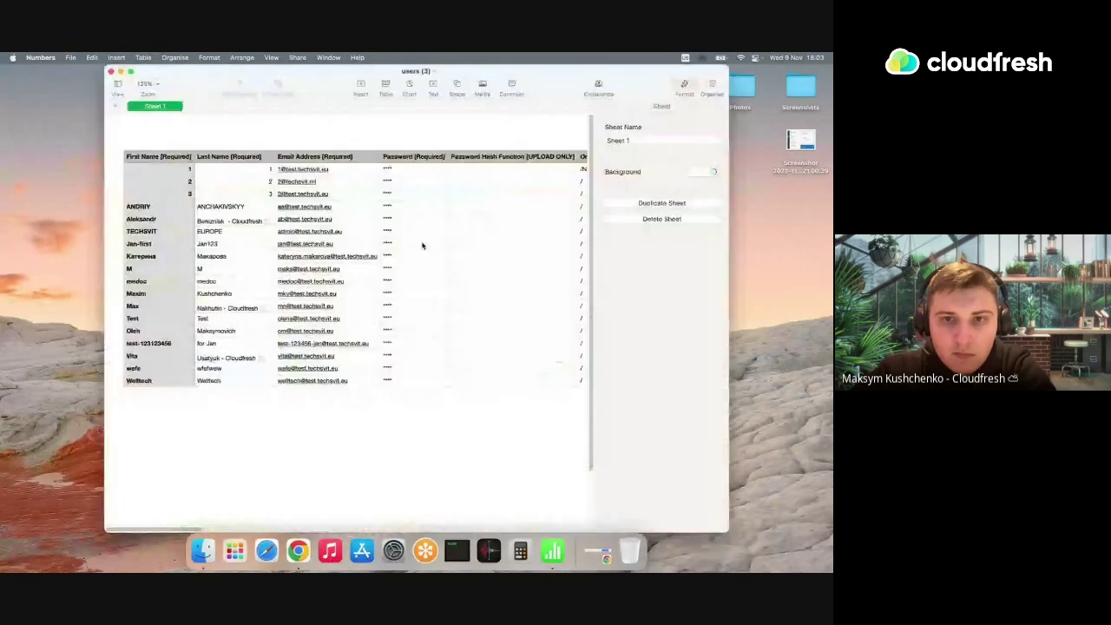
# Scroll across the users (3) table columns and point out the New Licenses column
pyautogui.hscroll(10, 423, 246)
pyautogui.hscroll(15, 423, 246)
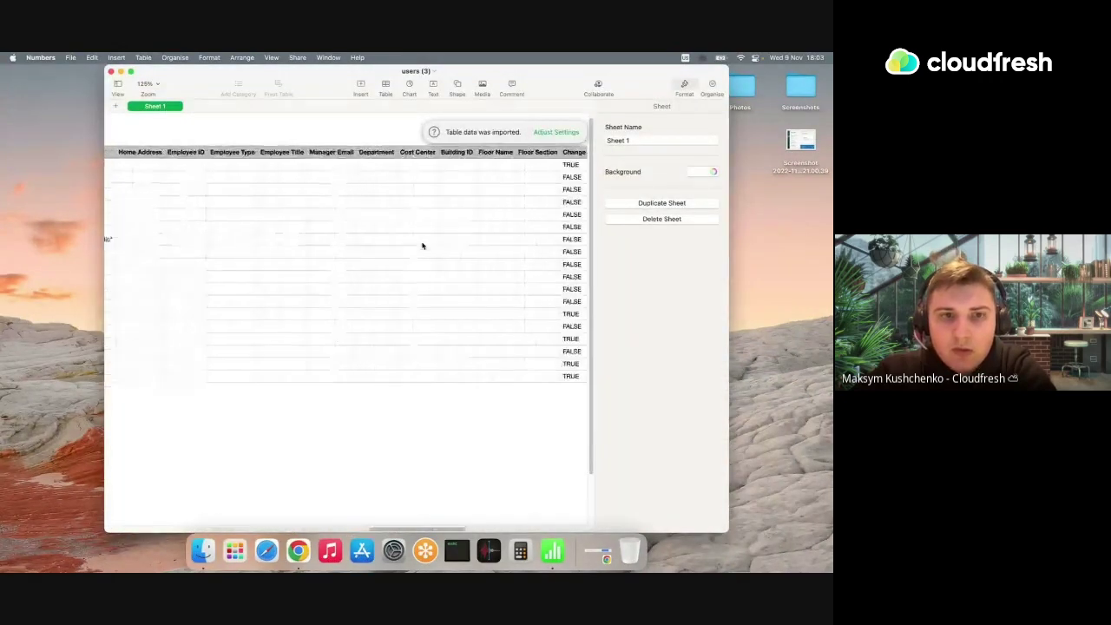
pyautogui.hscroll(-10, 423, 246)
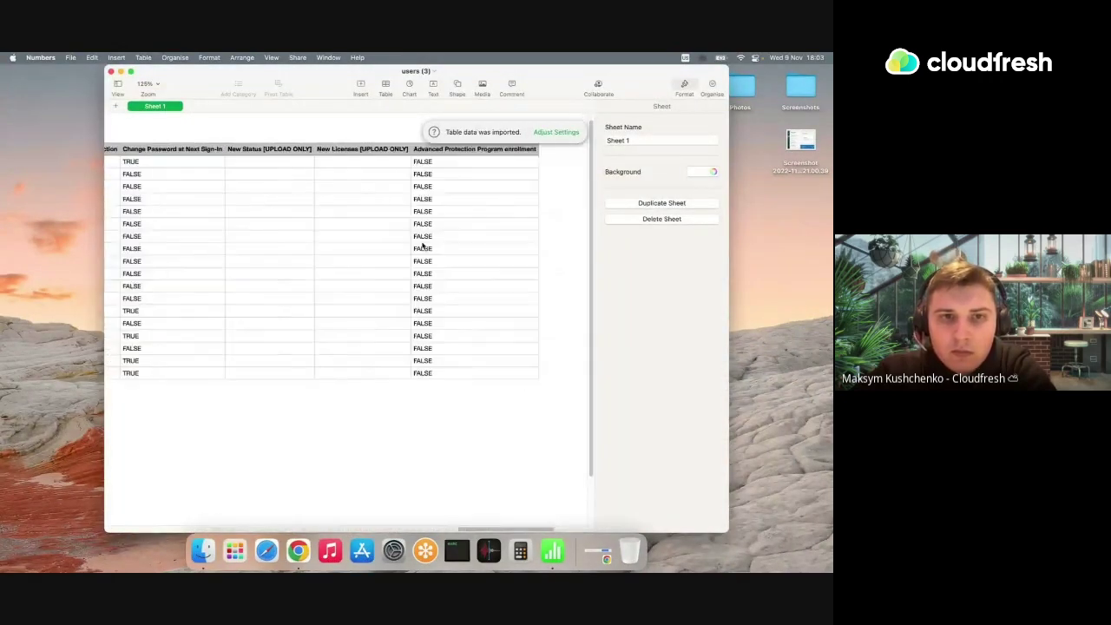
pyautogui.hscroll(-10, 423, 246)
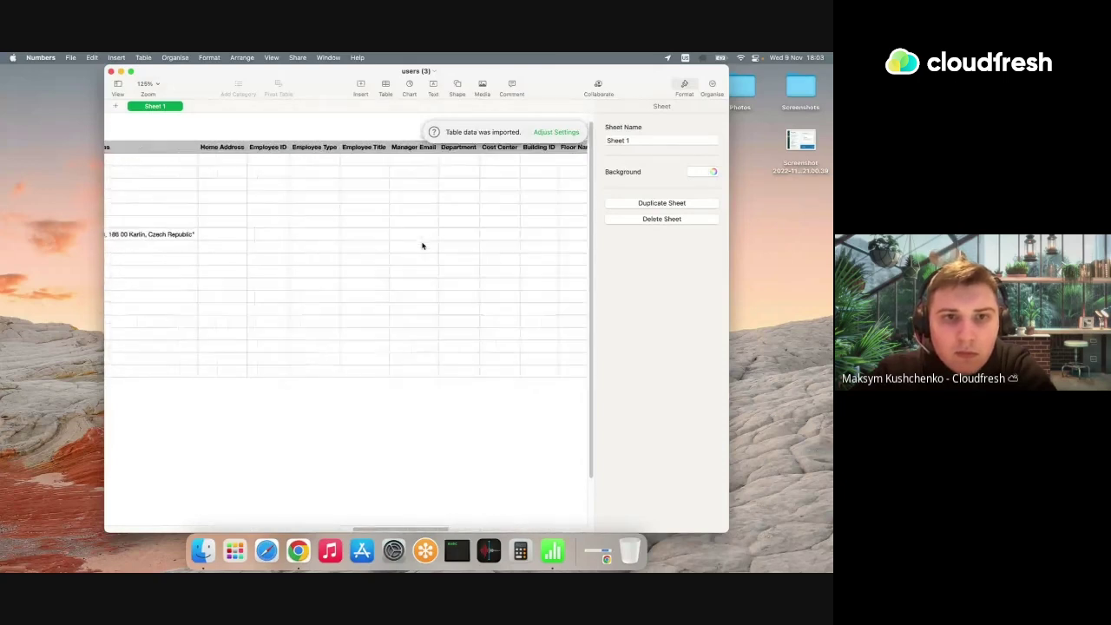
pyautogui.hscroll(-10, 423, 246)
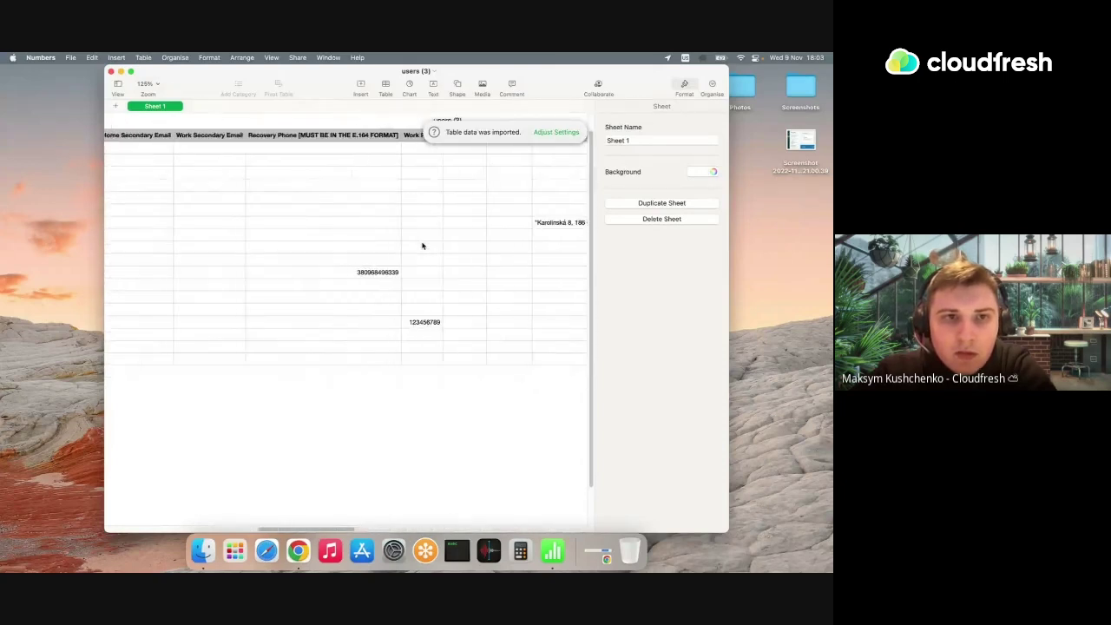
pyautogui.hscroll(-5, 423, 245)
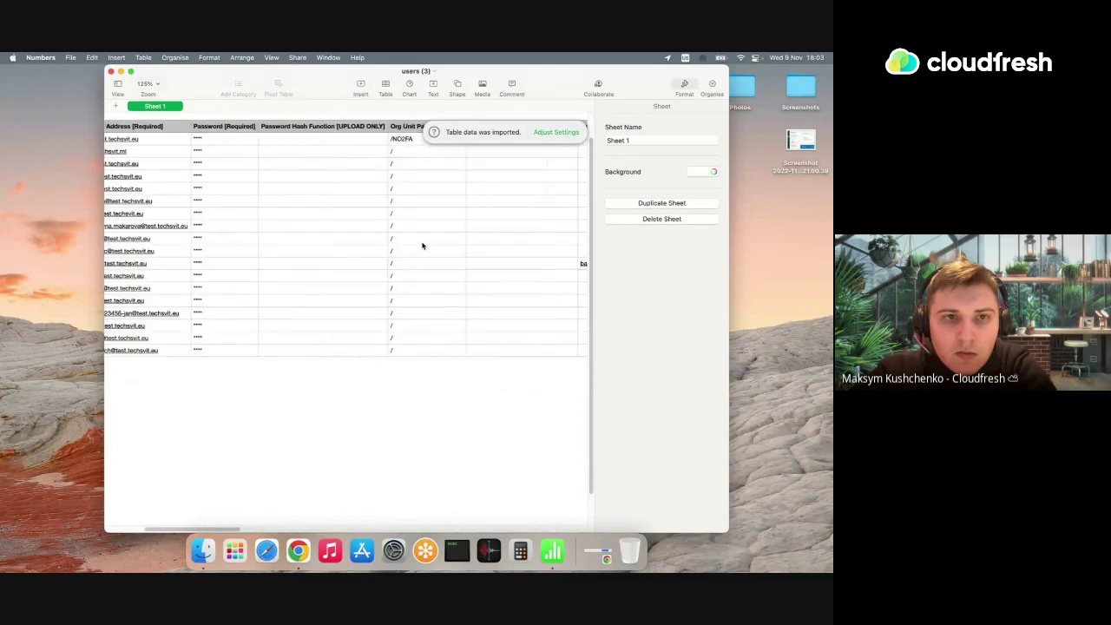
pyautogui.hscroll(8, 422, 245)
pyautogui.hscroll(10, 423, 246)
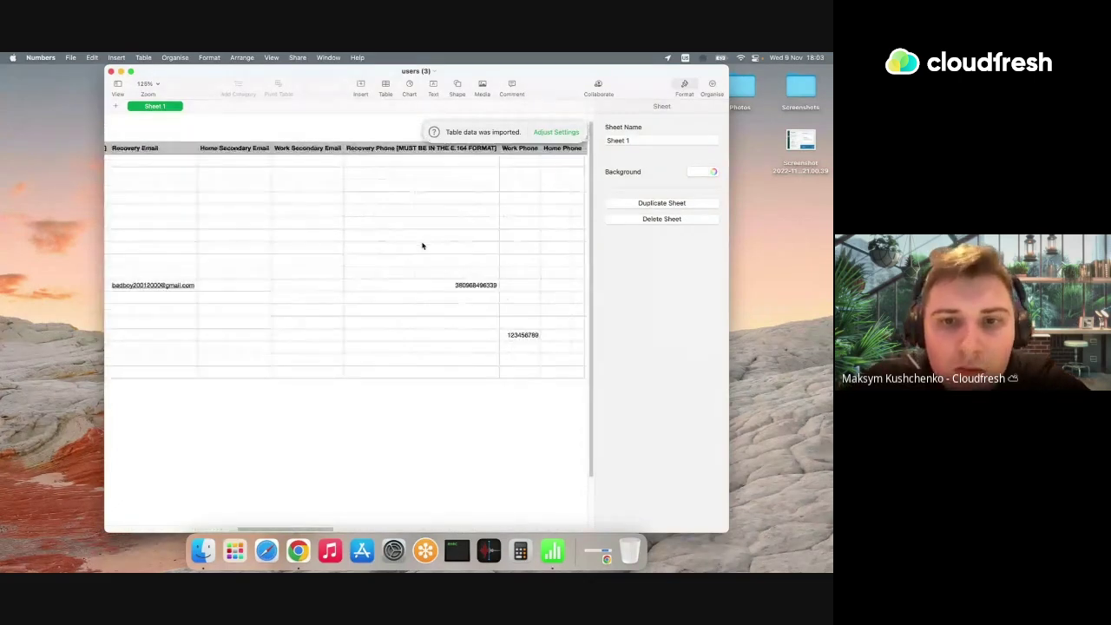
pyautogui.hscroll(10, 423, 245)
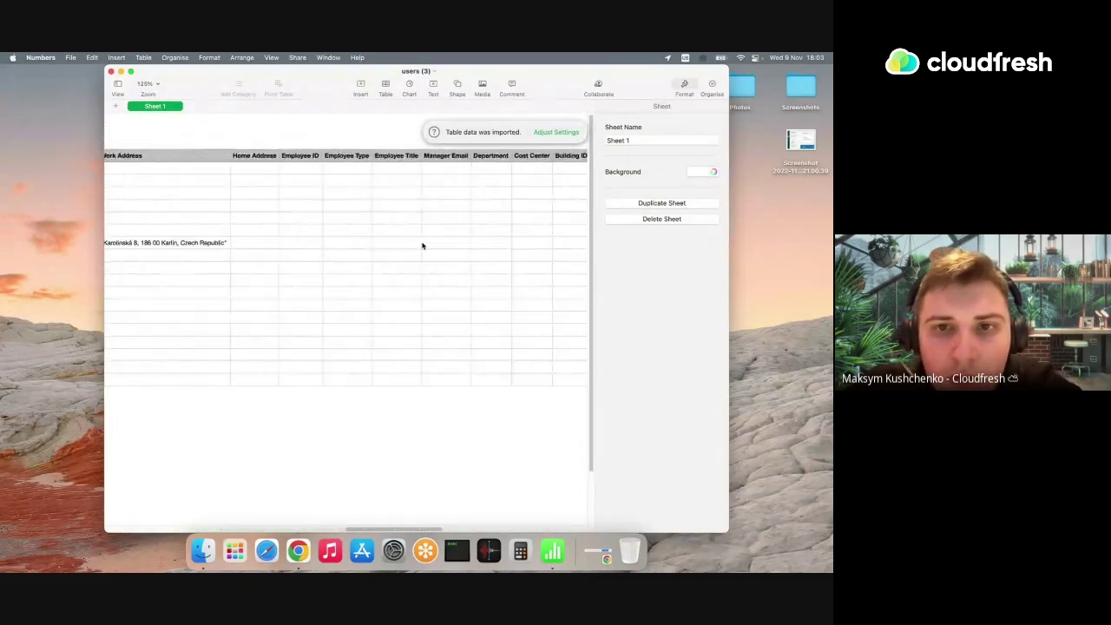
pyautogui.hscroll(10, 423, 246)
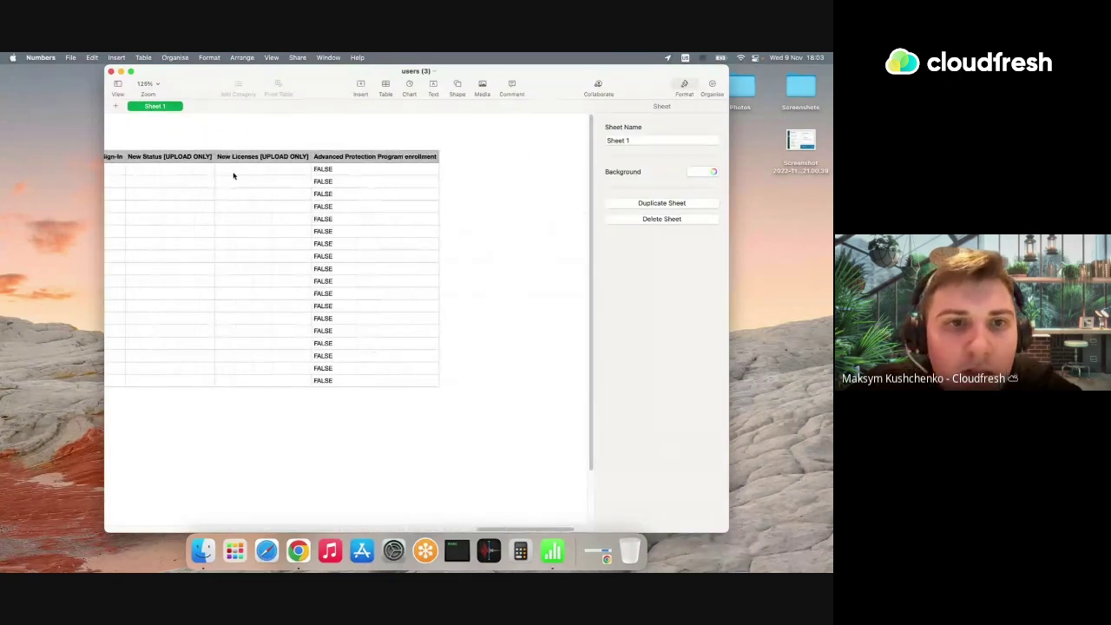
pyautogui.click(233, 172)
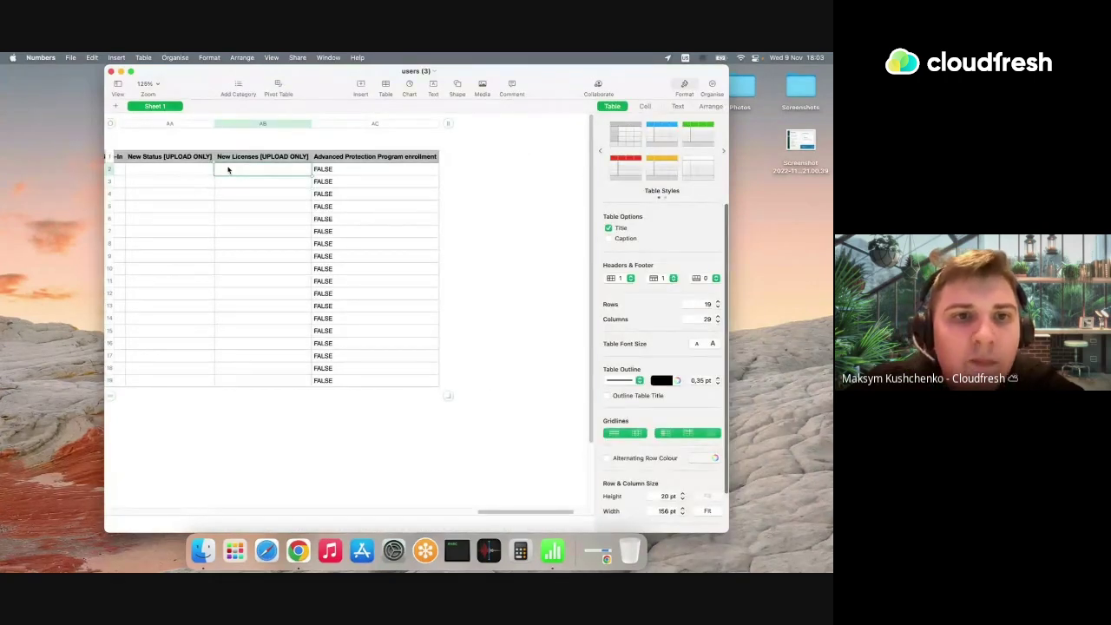
# Select cells in the empty New Licenses column, then close the spreadsheet
pyautogui.hscroll(-10, 285, 240)
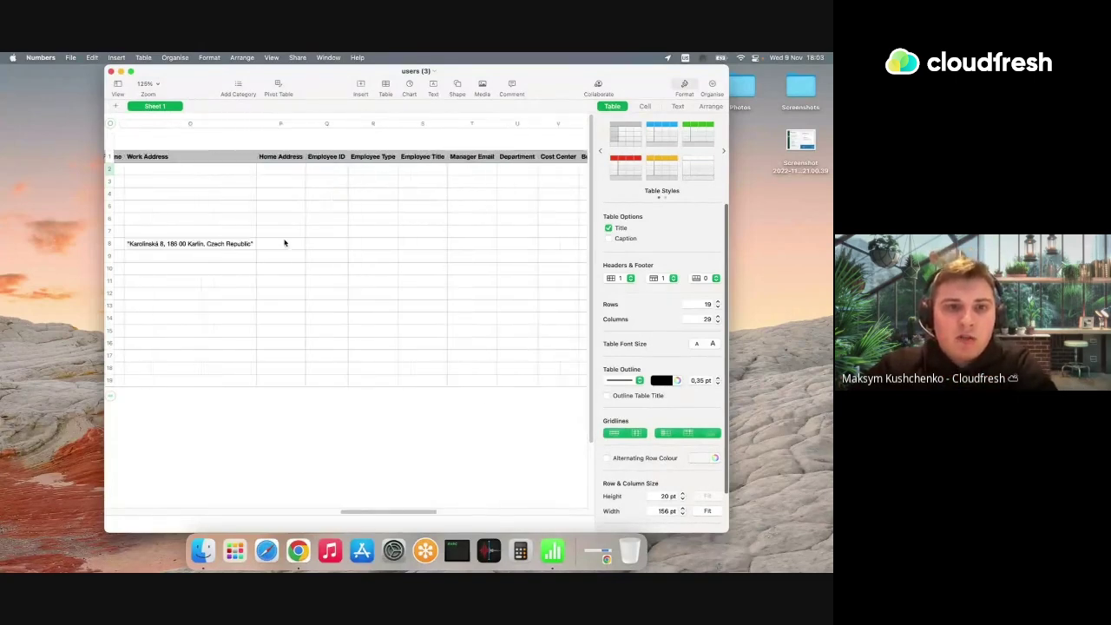
pyautogui.hscroll(-15, 283, 243)
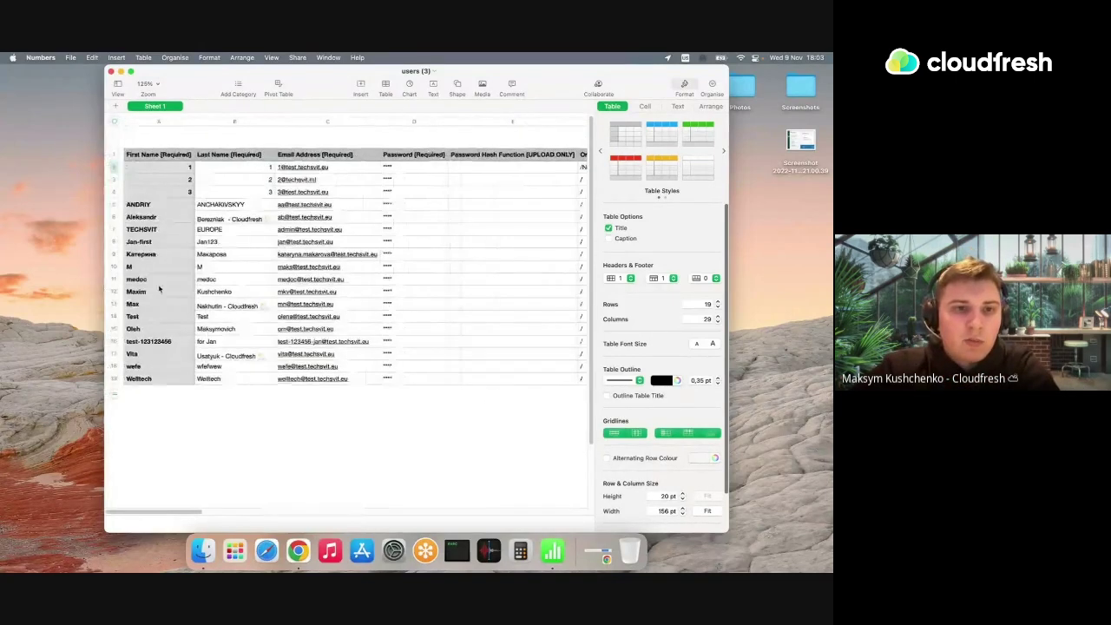
pyautogui.hscroll(15, 399, 228)
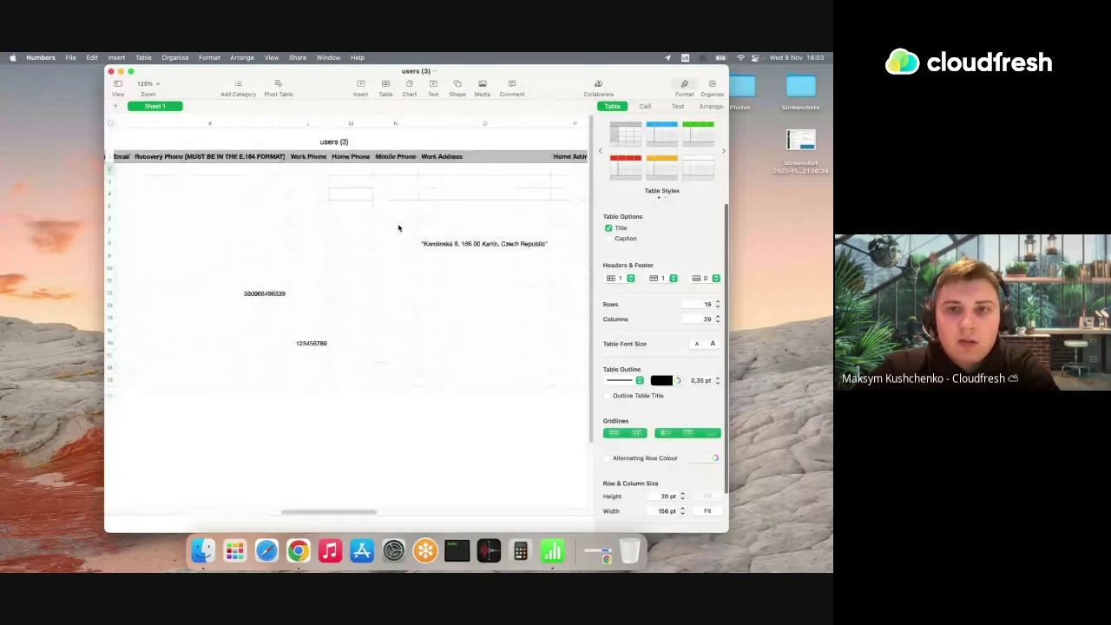
pyautogui.hscroll(15, 399, 228)
pyautogui.click(264, 178)
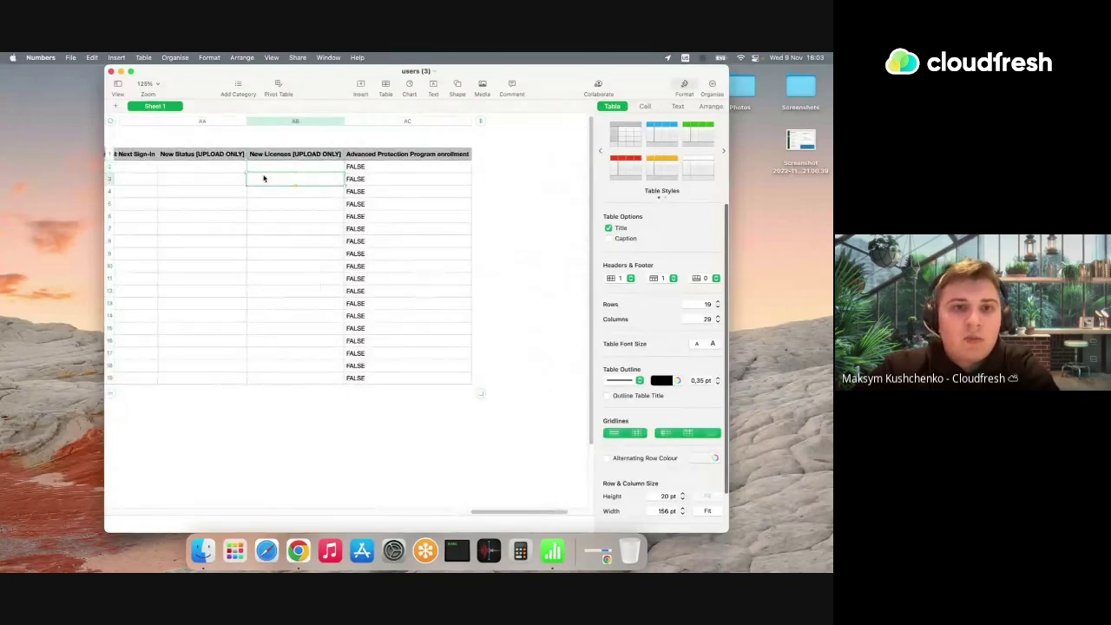
pyautogui.click(261, 168)
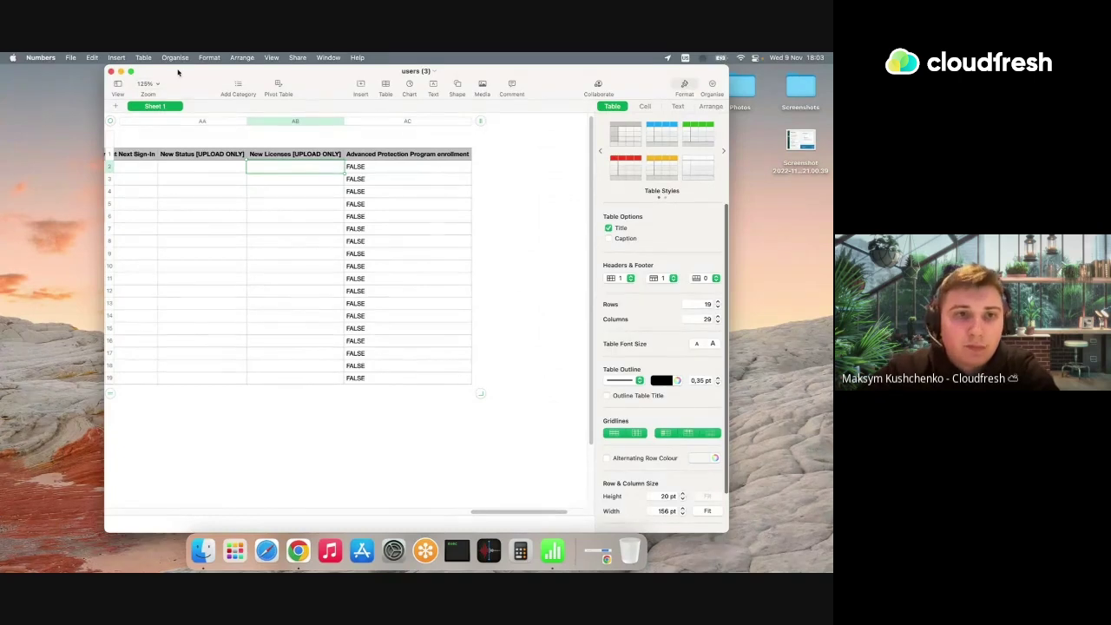
pyautogui.click(110, 71)
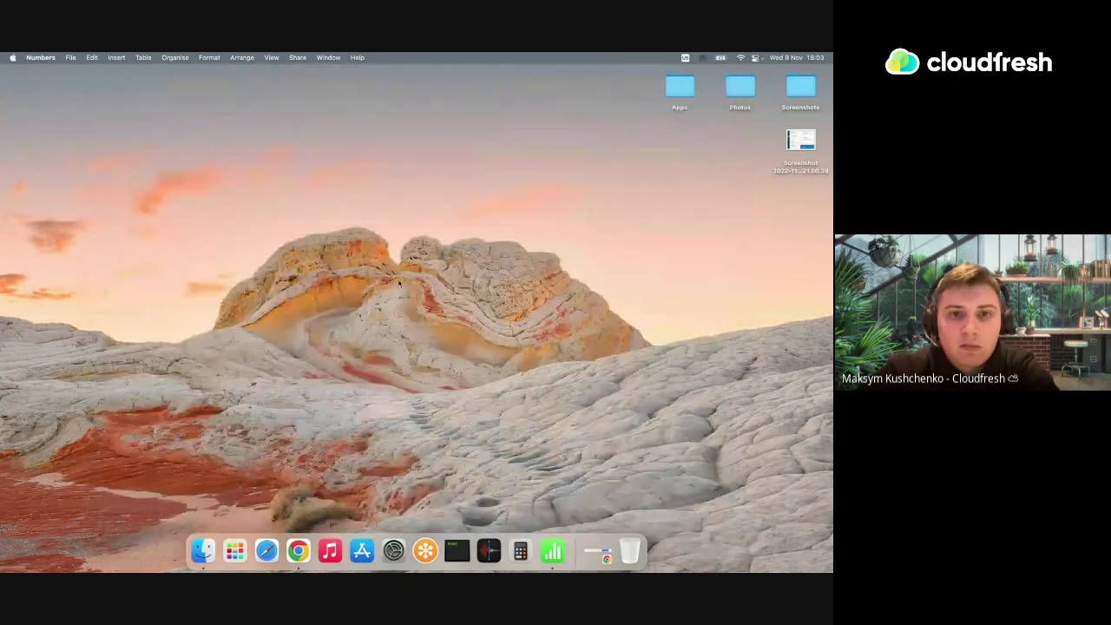
# Back in the Admin console, close the tasks panel and dismiss the bulk update dialog
pyautogui.hotkey('ctrl', 'Right')
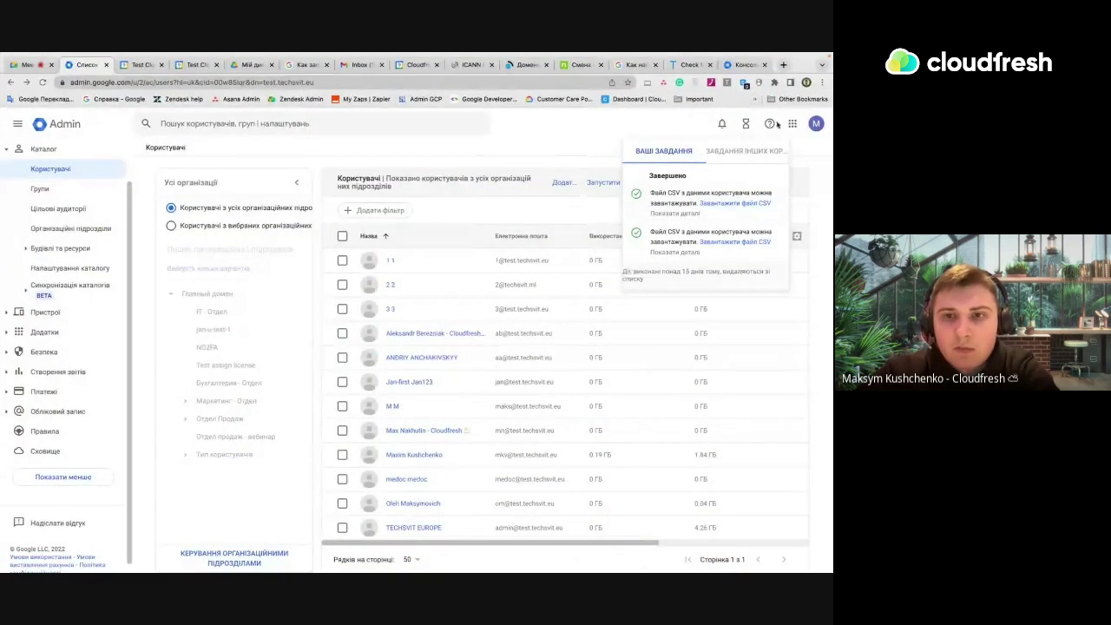
pyautogui.click(746, 123)
pyautogui.click(618, 183)
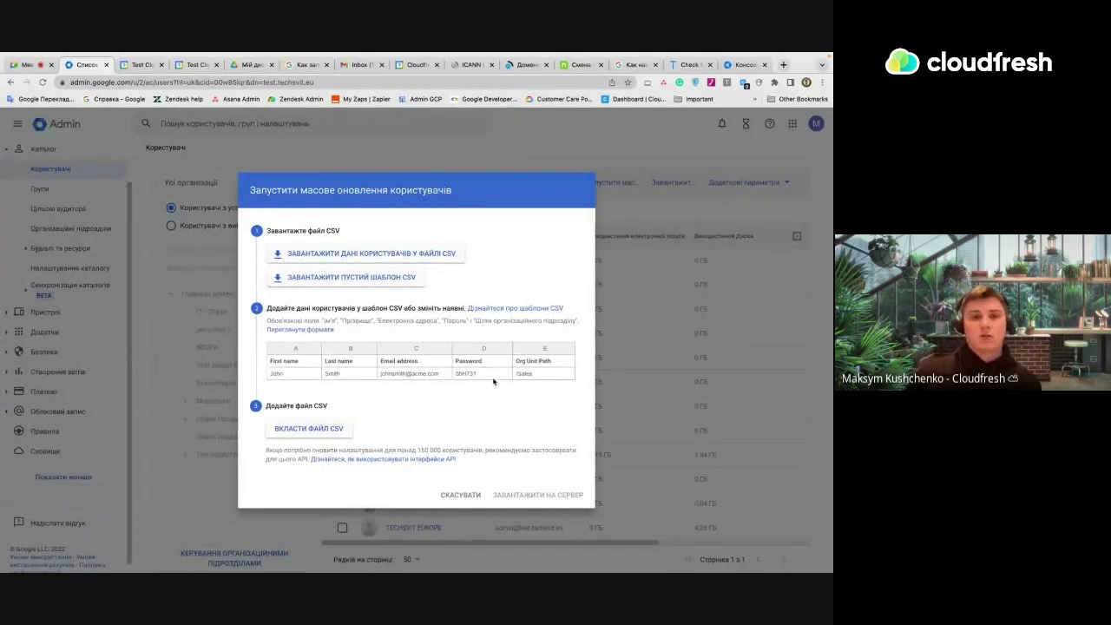
pyautogui.click(459, 494)
# Select all 18 users and review the assignable licences, cancelling without assigning any
pyautogui.click(343, 237)
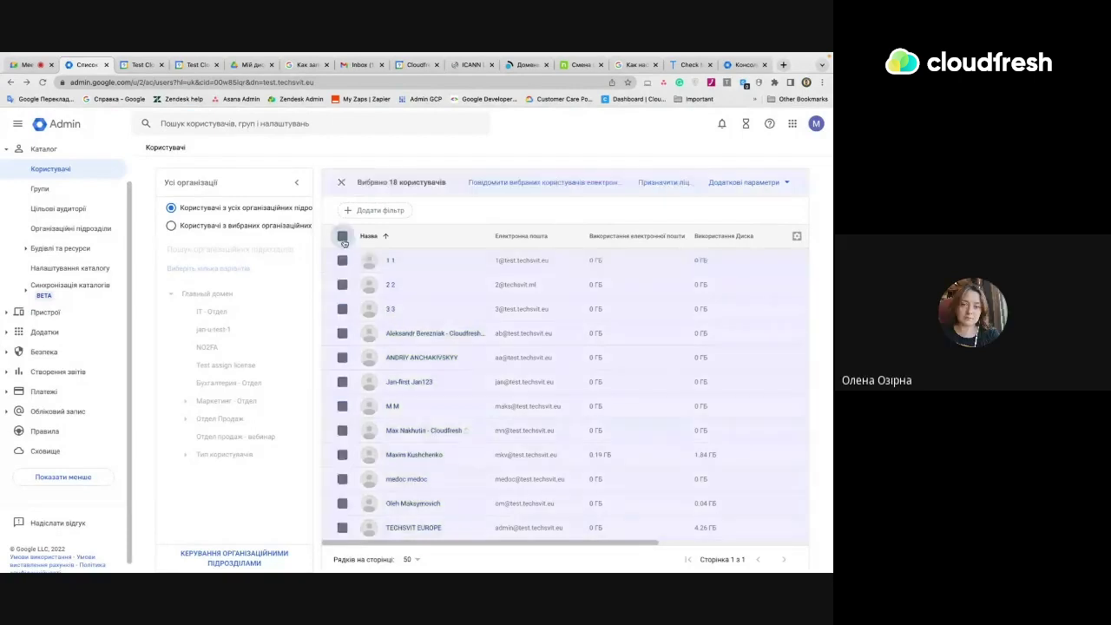
pyautogui.click(685, 181)
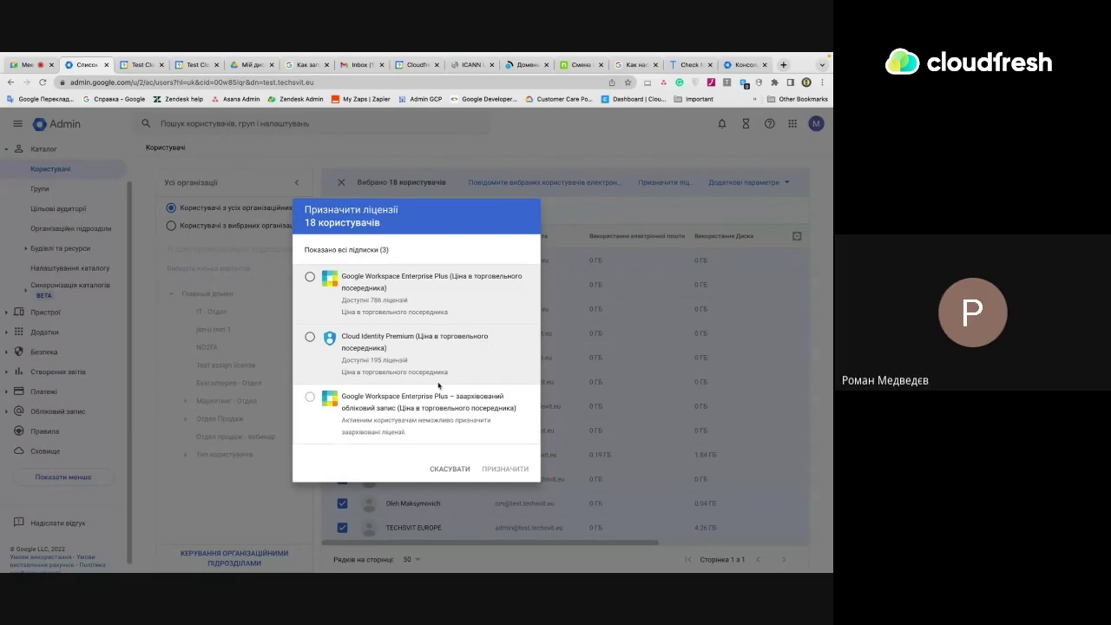
pyautogui.click(430, 472)
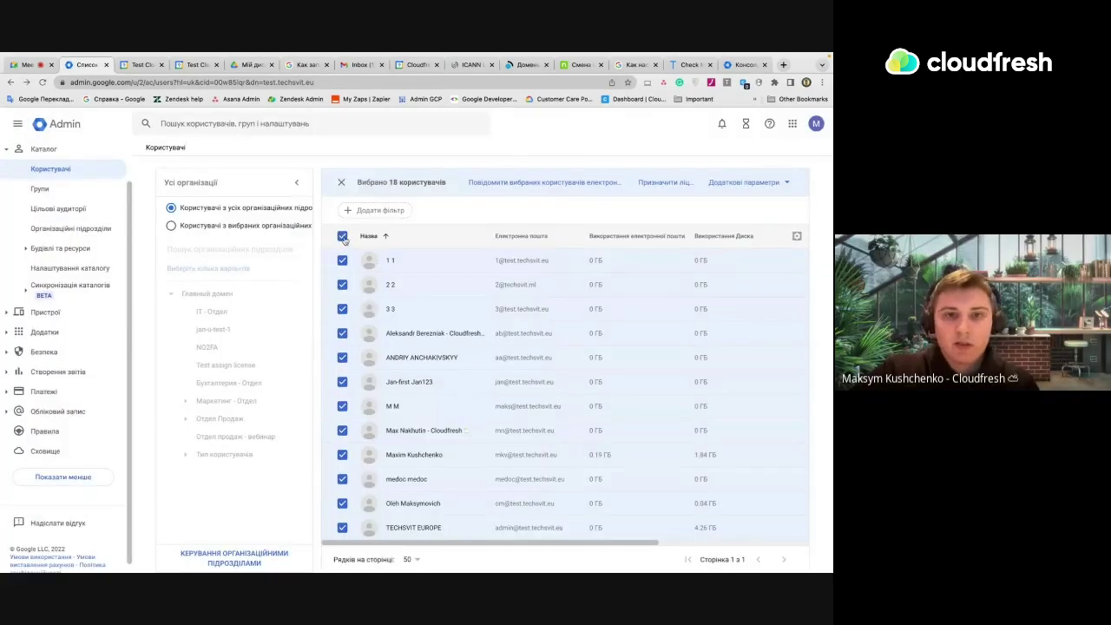
pyautogui.click(344, 238)
pyautogui.click(344, 238)
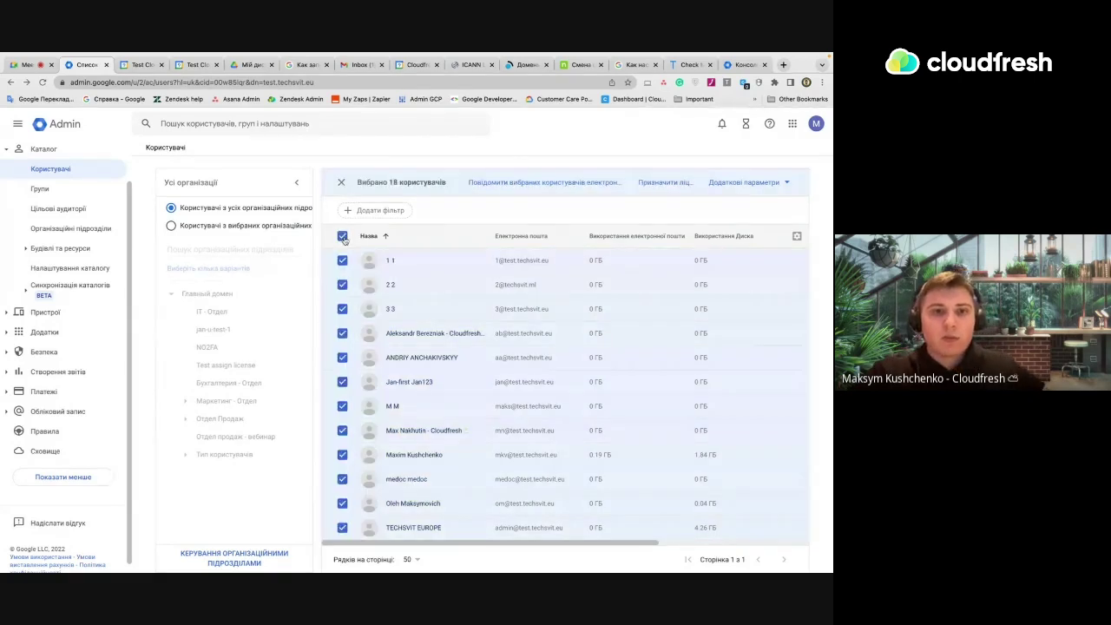
# Select all 17 Главный домен users and preview assigning Enterprise Plus, then cancel and deselect
pyautogui.click(184, 454)
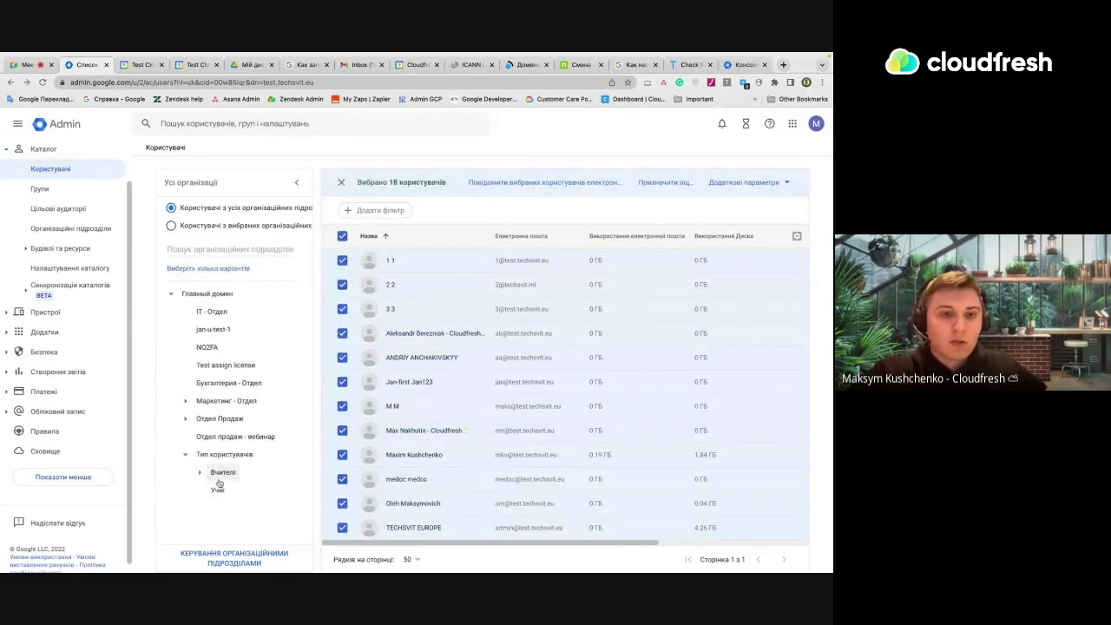
pyautogui.click(218, 476)
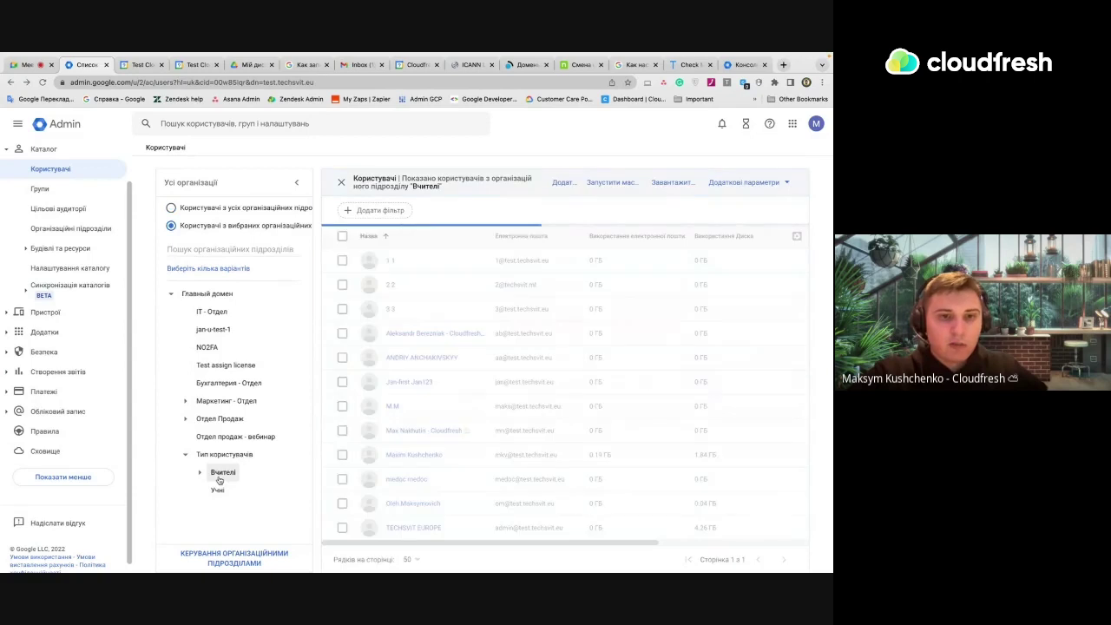
pyautogui.click(207, 293)
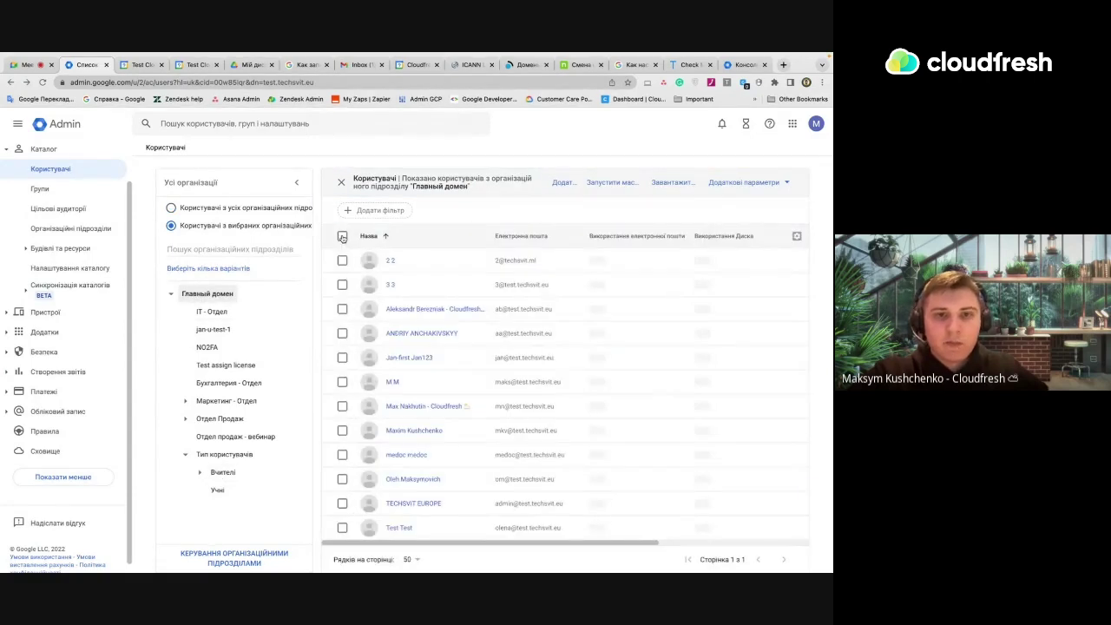
pyautogui.click(342, 237)
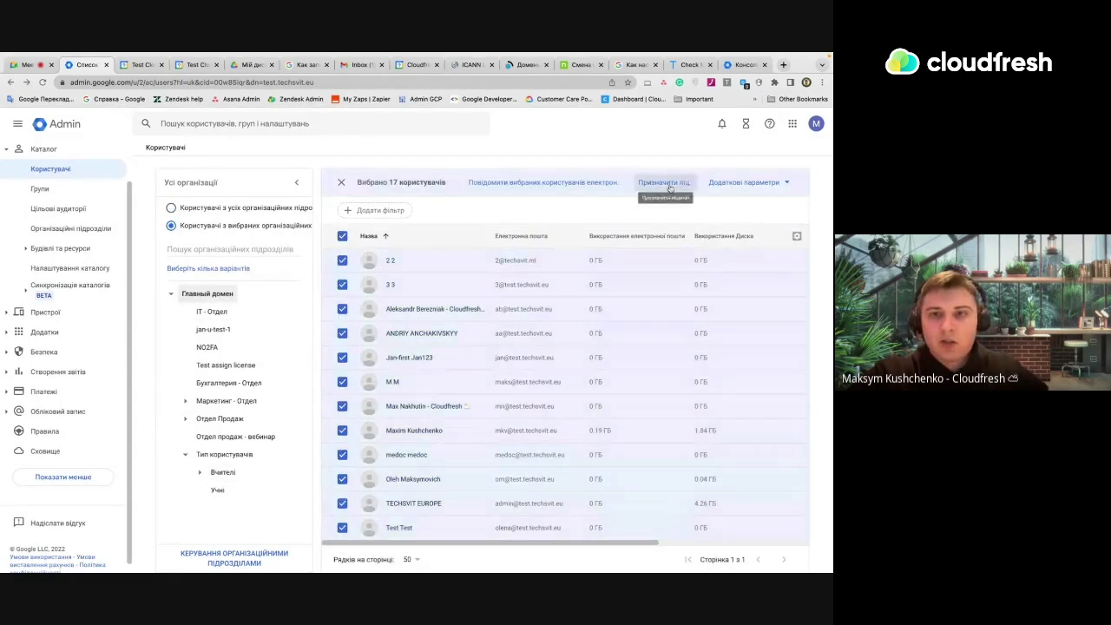
pyautogui.click(667, 182)
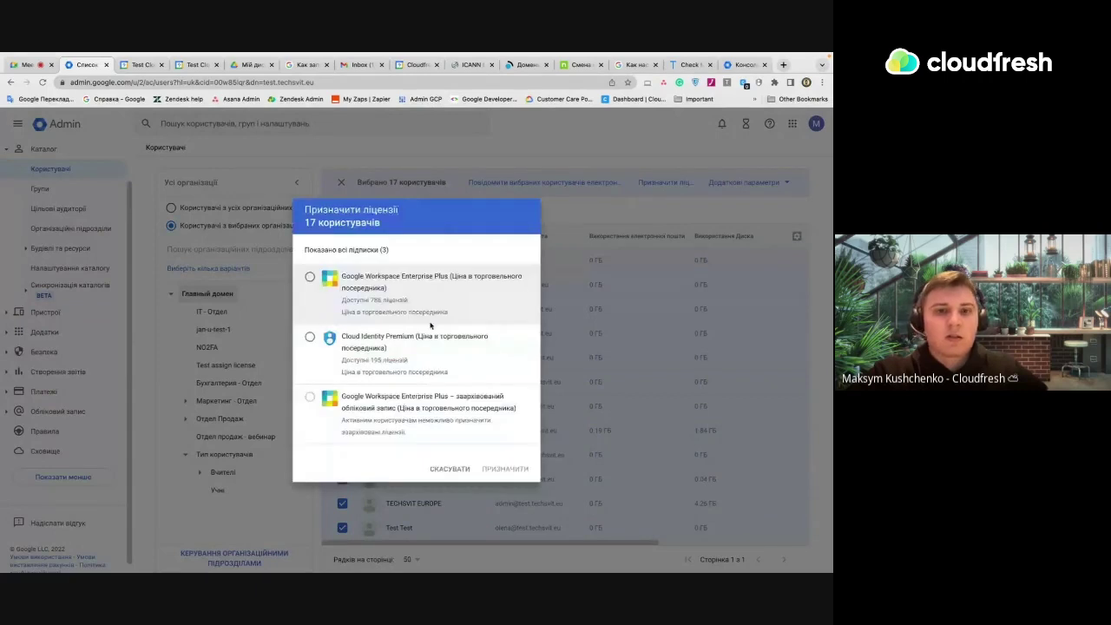
pyautogui.click(430, 323)
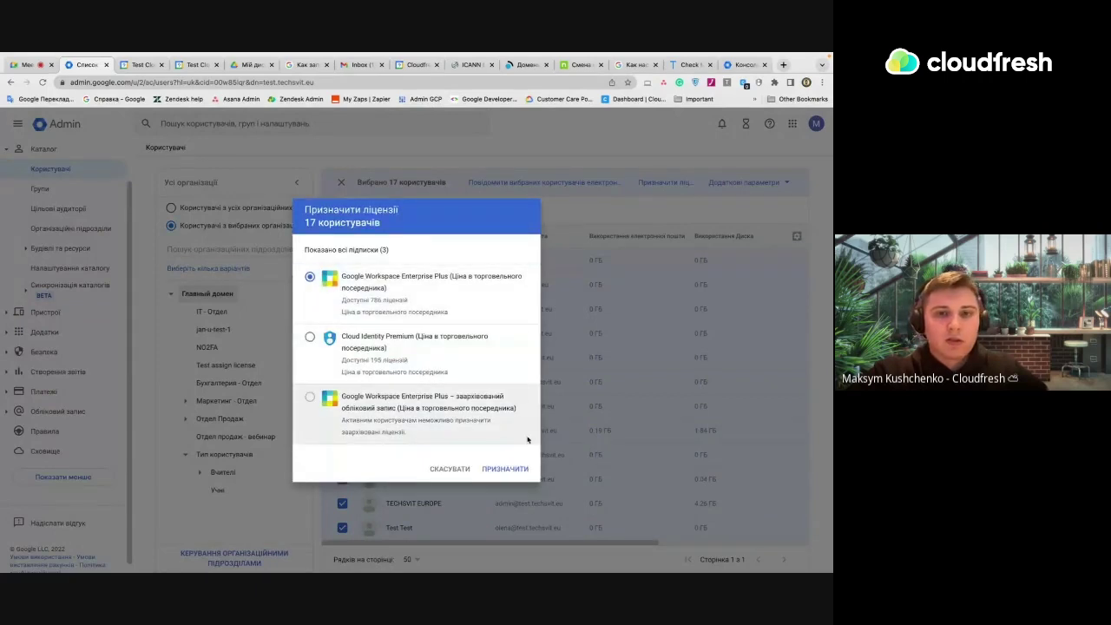
pyautogui.click(432, 467)
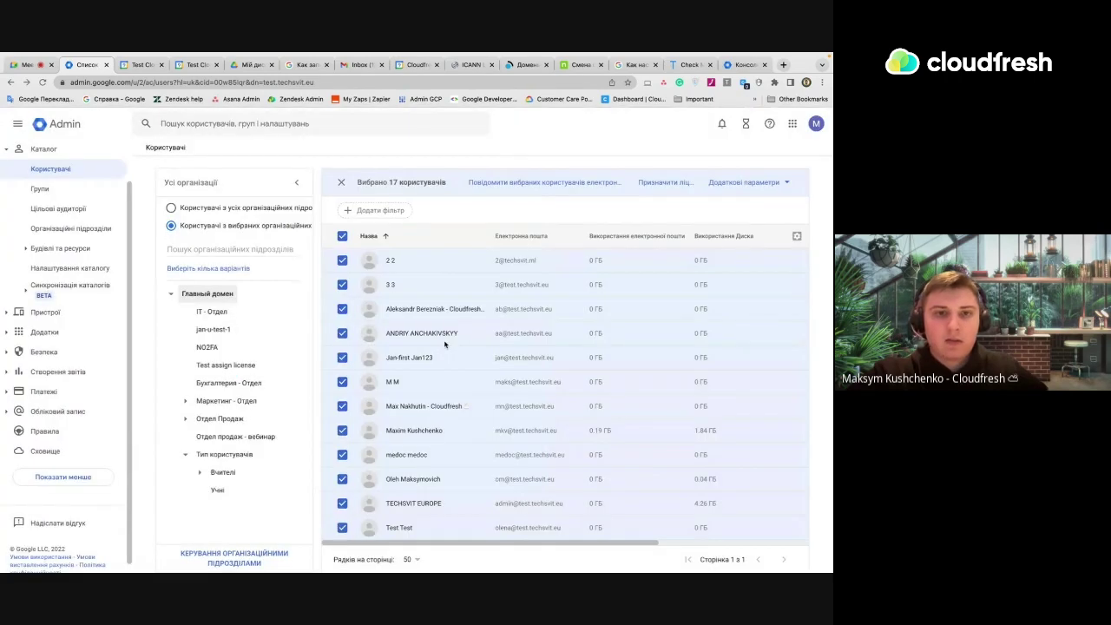
pyautogui.click(342, 235)
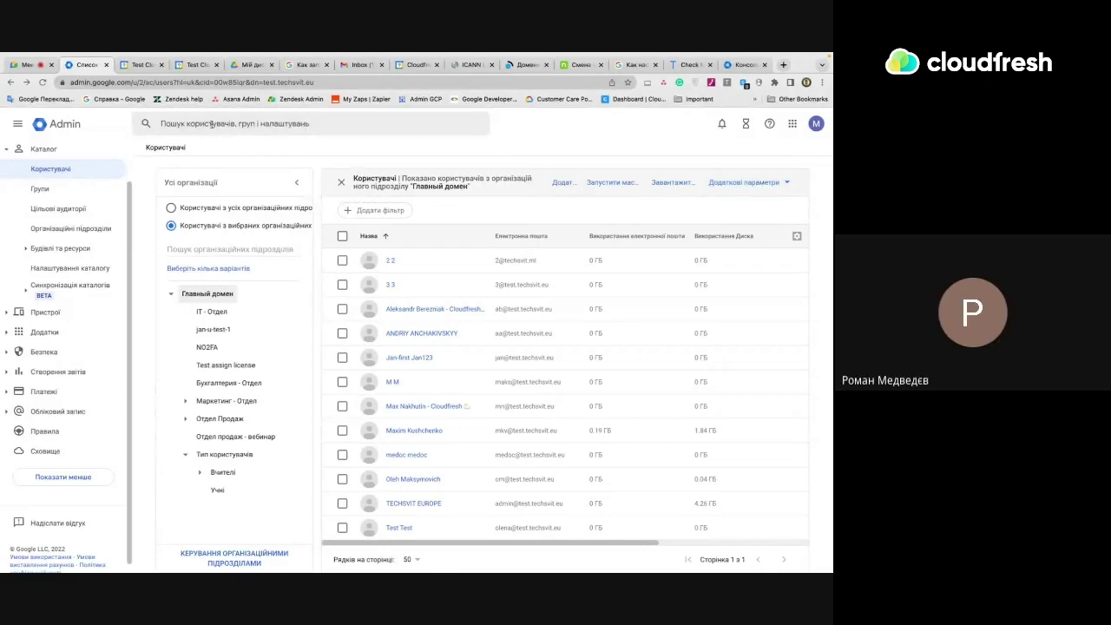
# Close the extra browser tabs and return to the Google Meet call
pyautogui.click(161, 64)
pyautogui.click(162, 65)
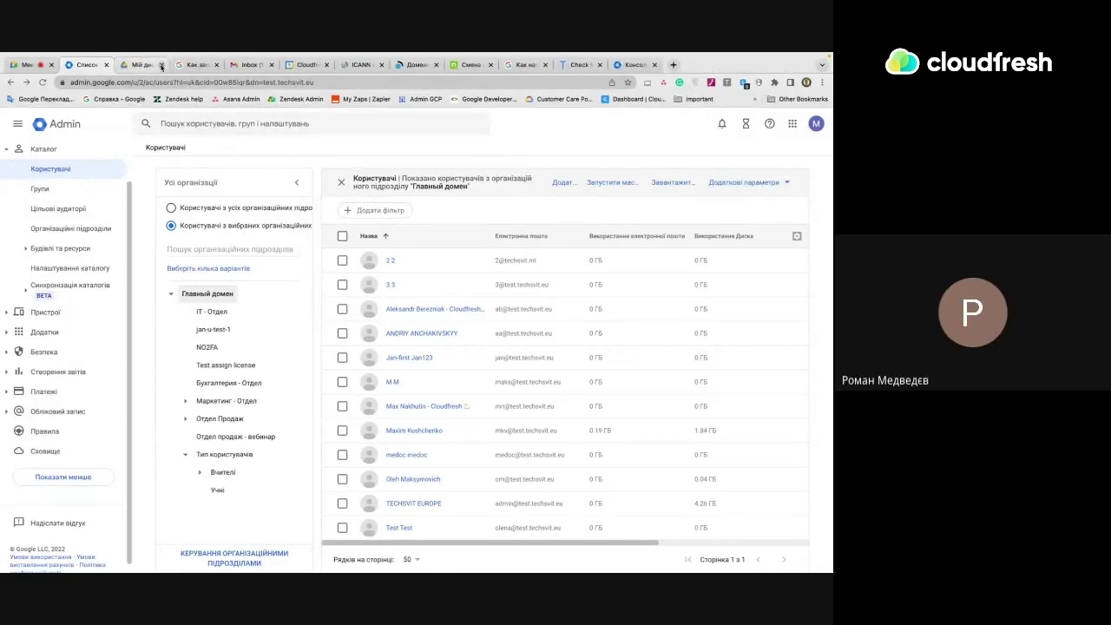
pyautogui.click(162, 64)
pyautogui.click(162, 65)
pyautogui.click(161, 64)
pyautogui.click(162, 64)
pyautogui.click(162, 64)
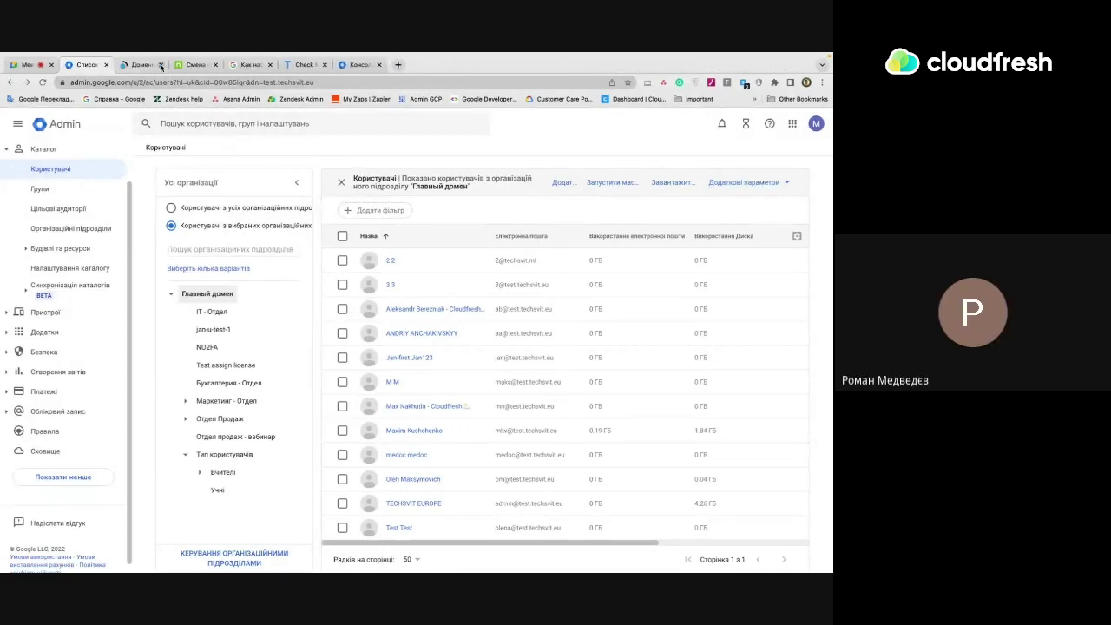
pyautogui.click(162, 64)
pyautogui.click(162, 64)
pyautogui.click(162, 64)
pyautogui.click(161, 64)
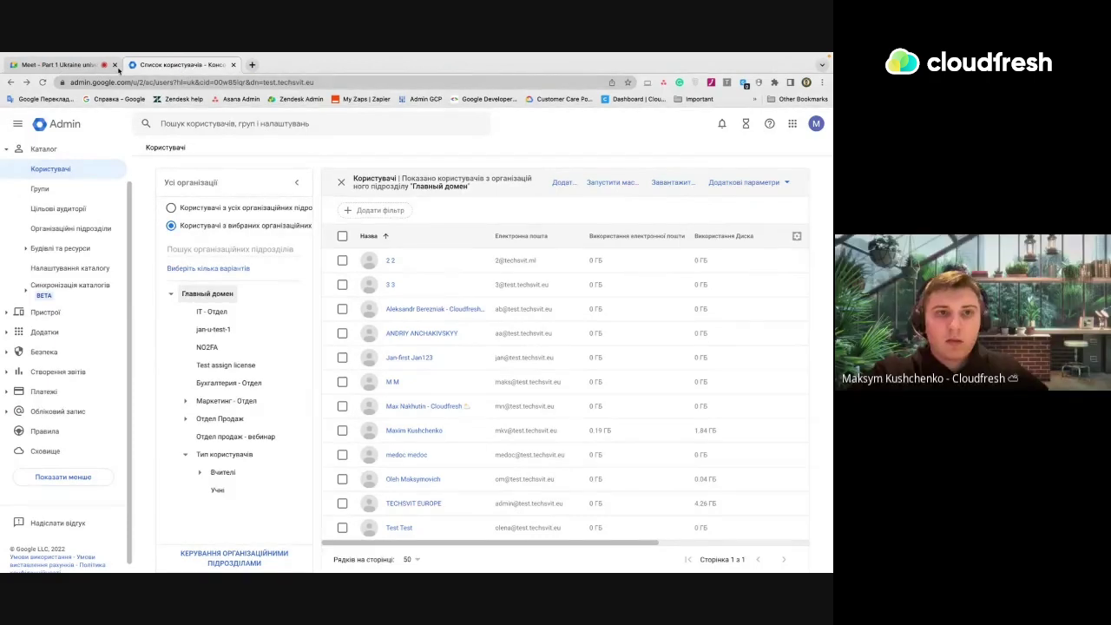
pyautogui.click(161, 65)
pyautogui.click(52, 64)
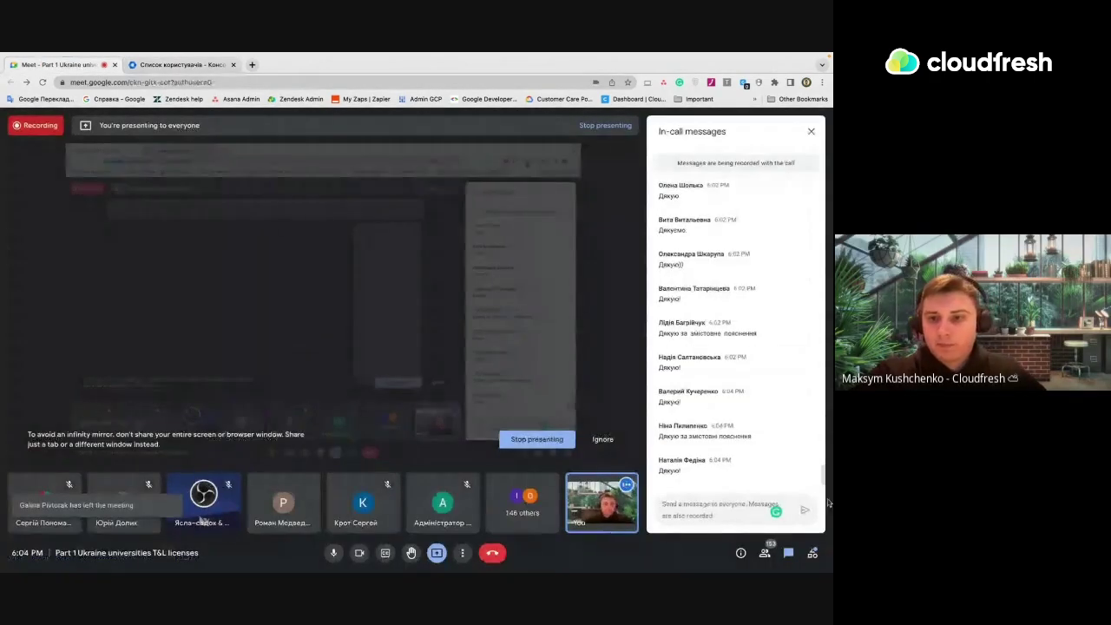
# Show the attendees' Q&A questions, then open the Google Help Center in a new tab
pyautogui.click(812, 553)
pyautogui.click(716, 243)
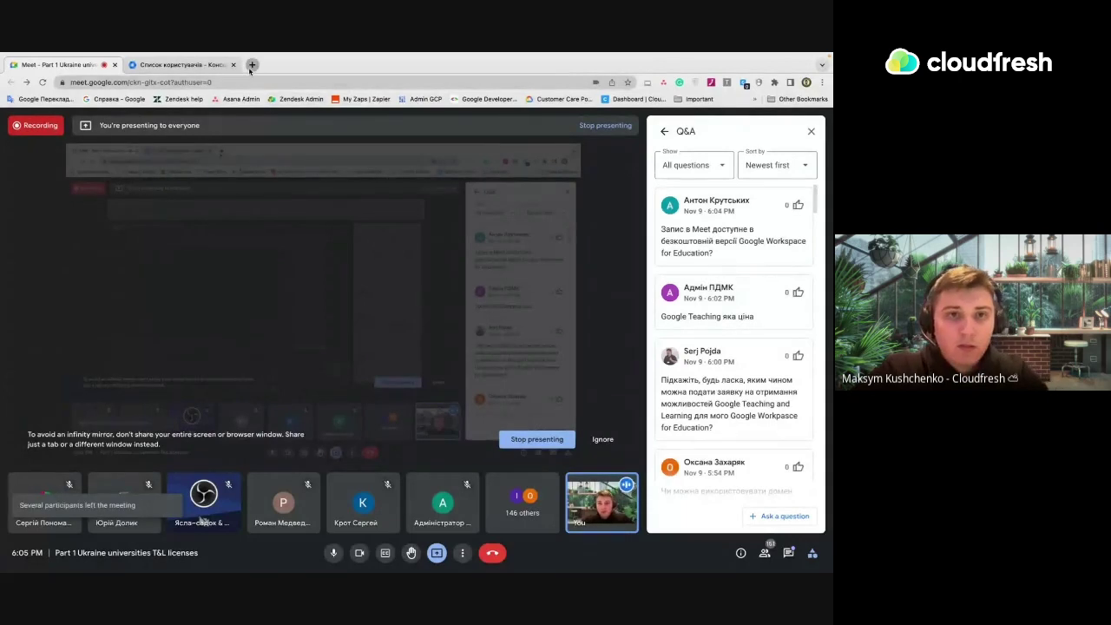
pyautogui.press('super+t')
pyautogui.click(111, 99)
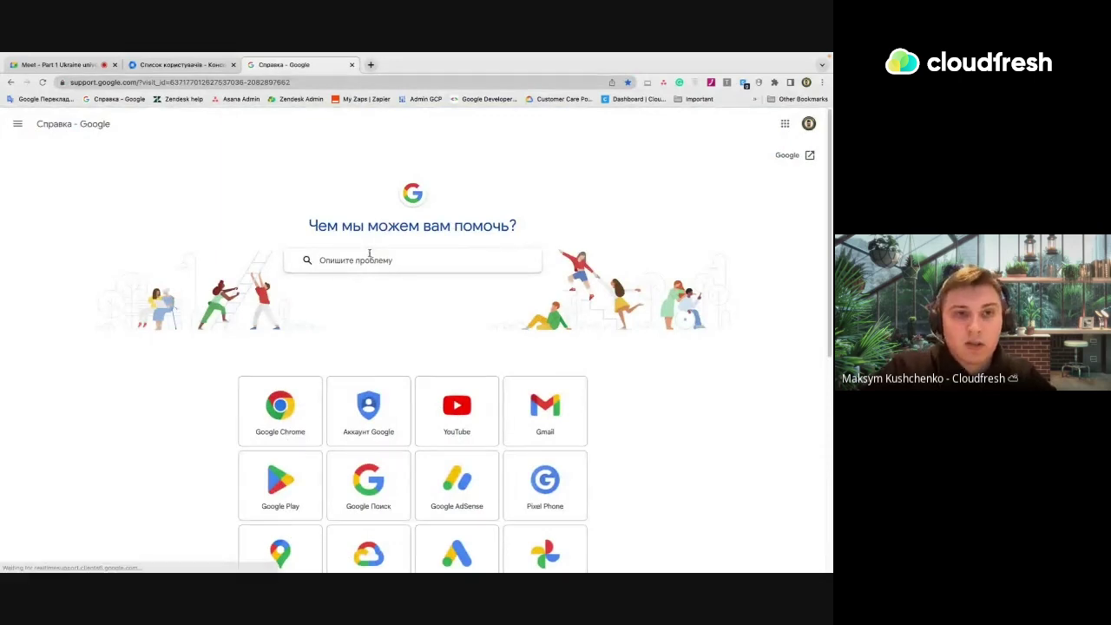
# Search the Help Center for 'recording meet' and open the article on recording video meetings
pyautogui.write('reco')
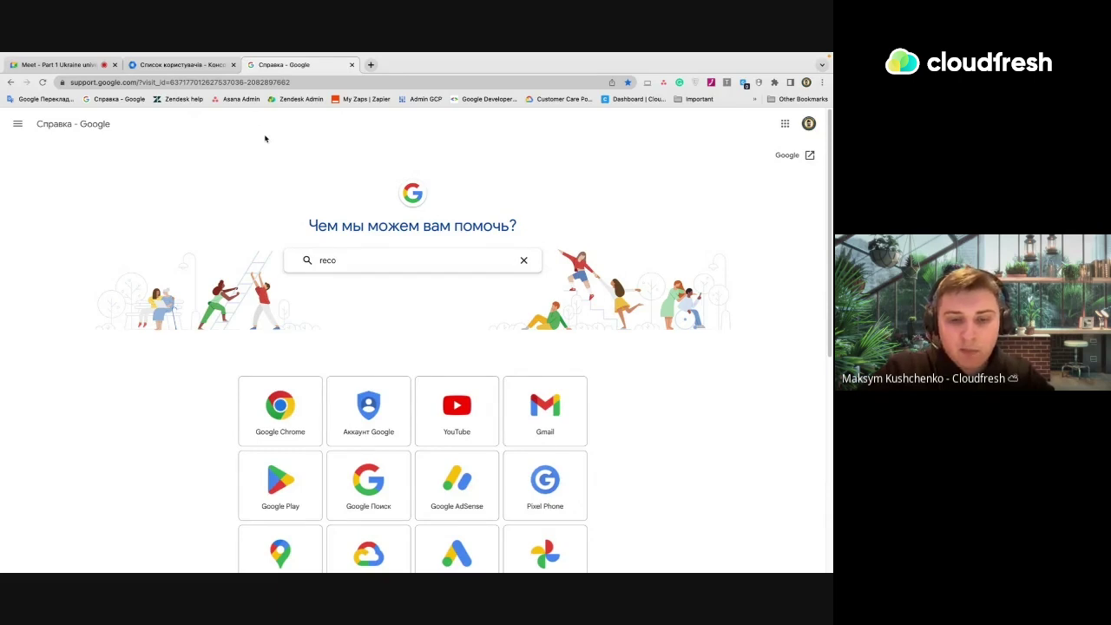
pyautogui.write('rding meet')
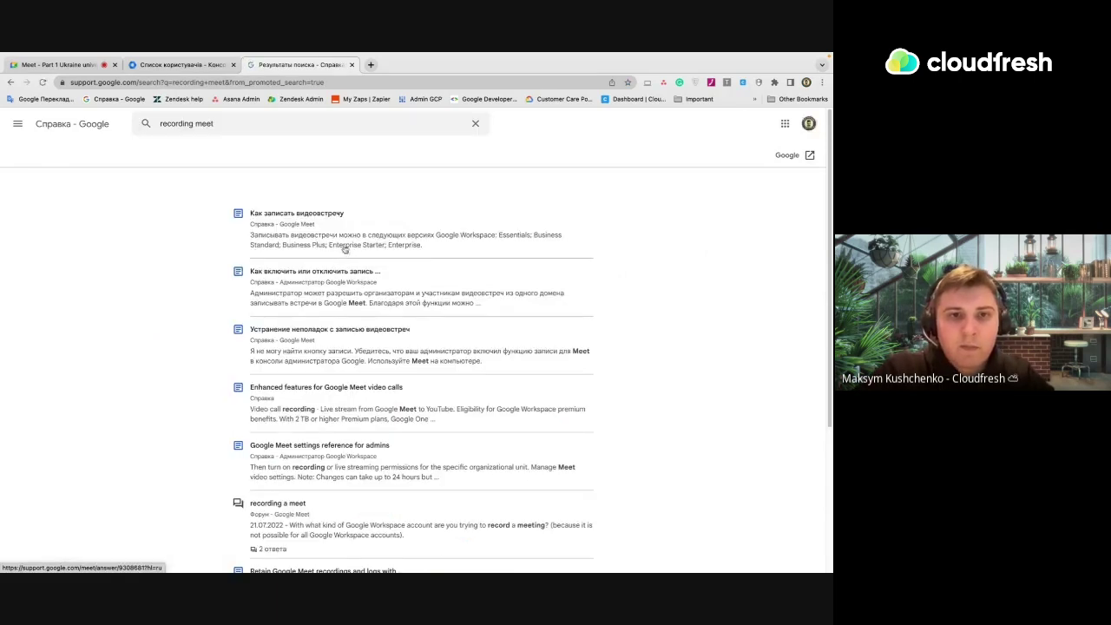
pyautogui.click(290, 227)
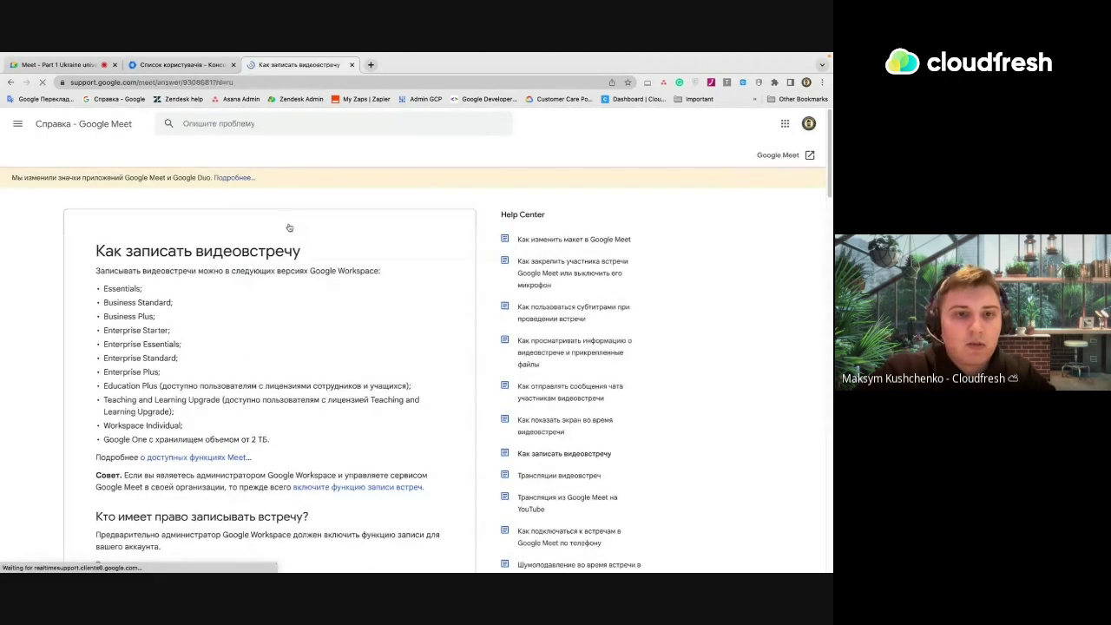
pyautogui.scroll(-2, 278, 330)
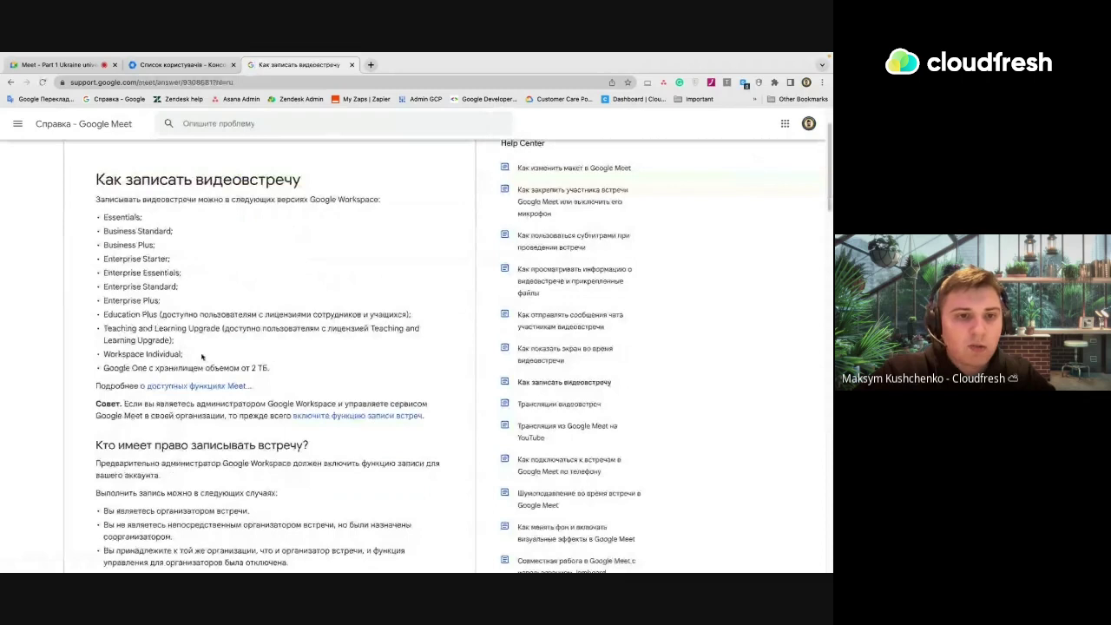
# Highlight the editions that can record, such as Education Plus, copy the article URL, then return to Meet's chat
pyautogui.moveTo(201, 356); pyautogui.dragTo(233, 211)
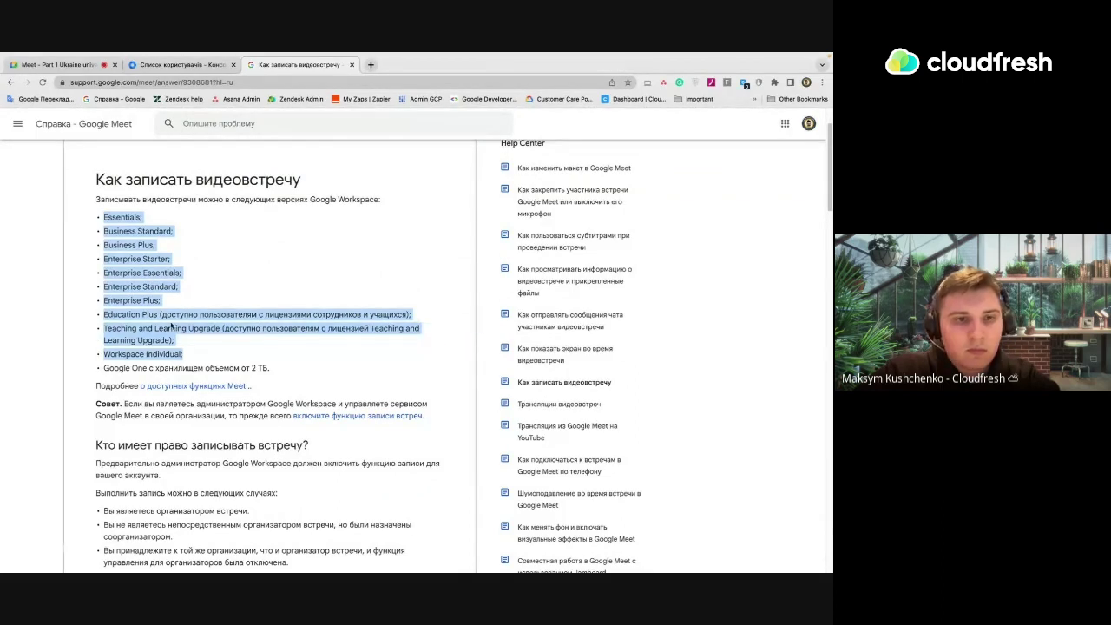
pyautogui.click(196, 350)
pyautogui.moveTo(189, 356); pyautogui.dragTo(103, 320)
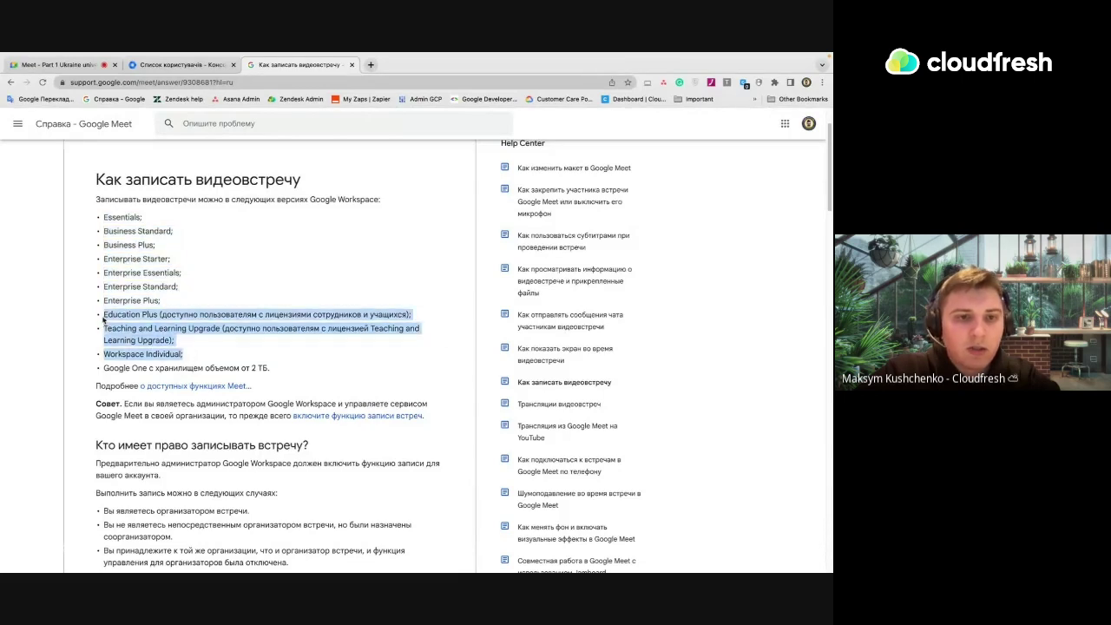
pyautogui.moveTo(185, 348); pyautogui.dragTo(104, 314)
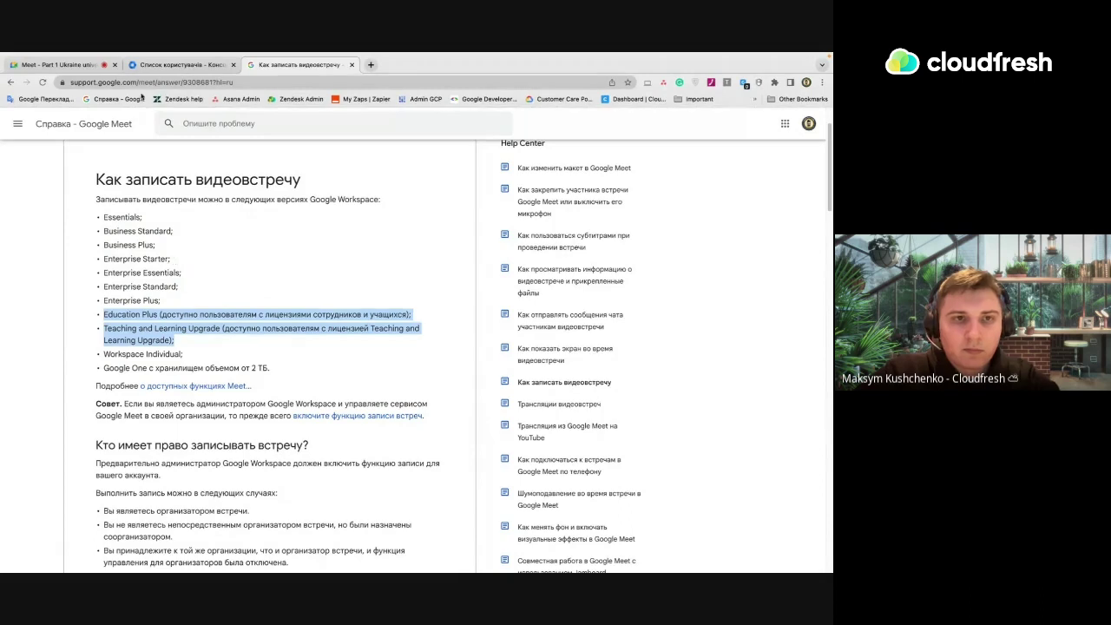
pyautogui.click(98, 80)
pyautogui.hotkey('ctrl', 'c')
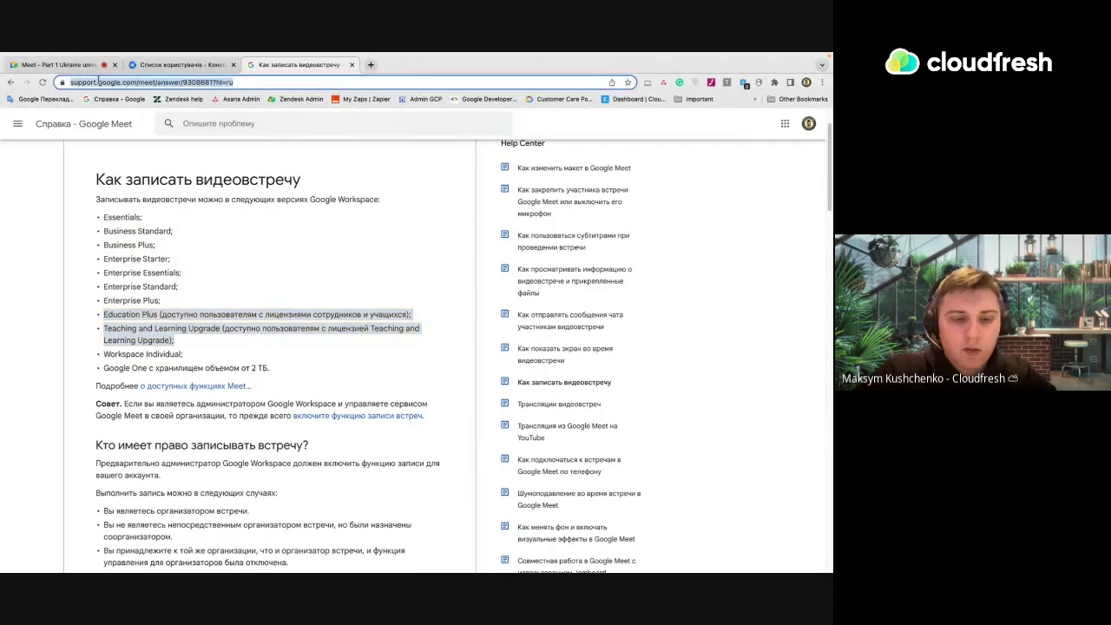
pyautogui.click(61, 64)
pyautogui.click(788, 553)
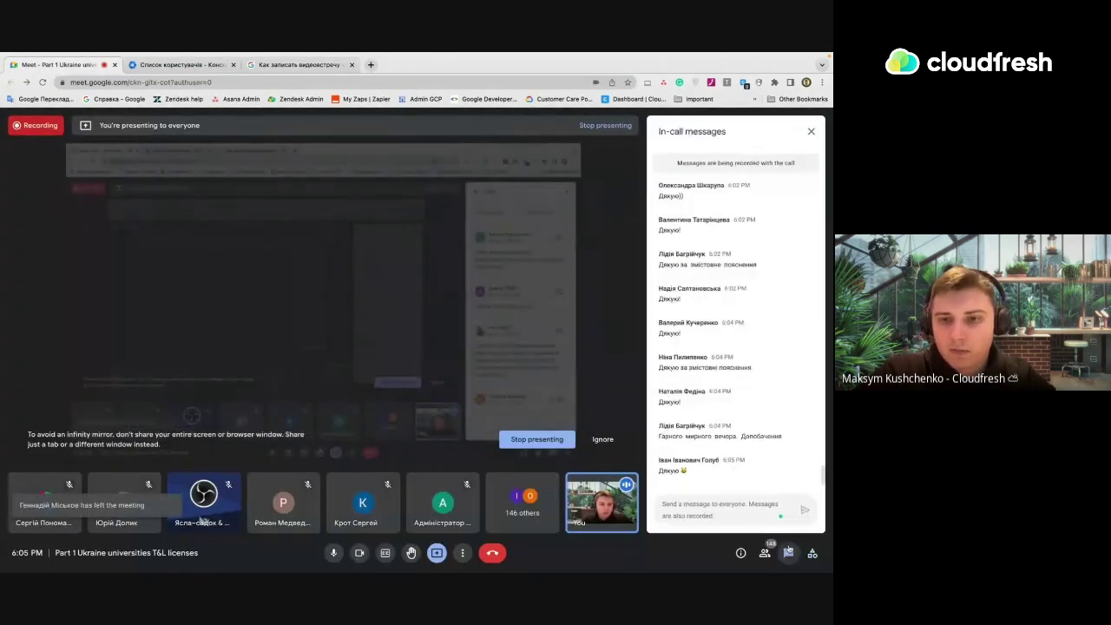
# Send the article link in the in-call chat, briefly mute and unmute, and reopen the Q&A list
pyautogui.hotkey('ctrl', 'v')
pyautogui.press('Return')
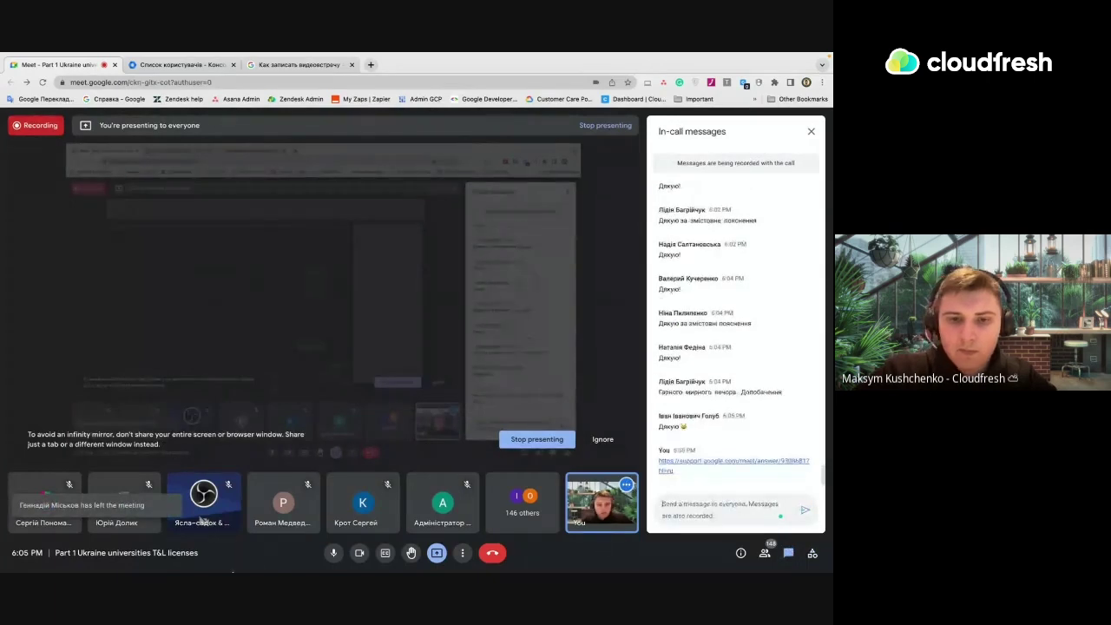
pyautogui.press('super+d')
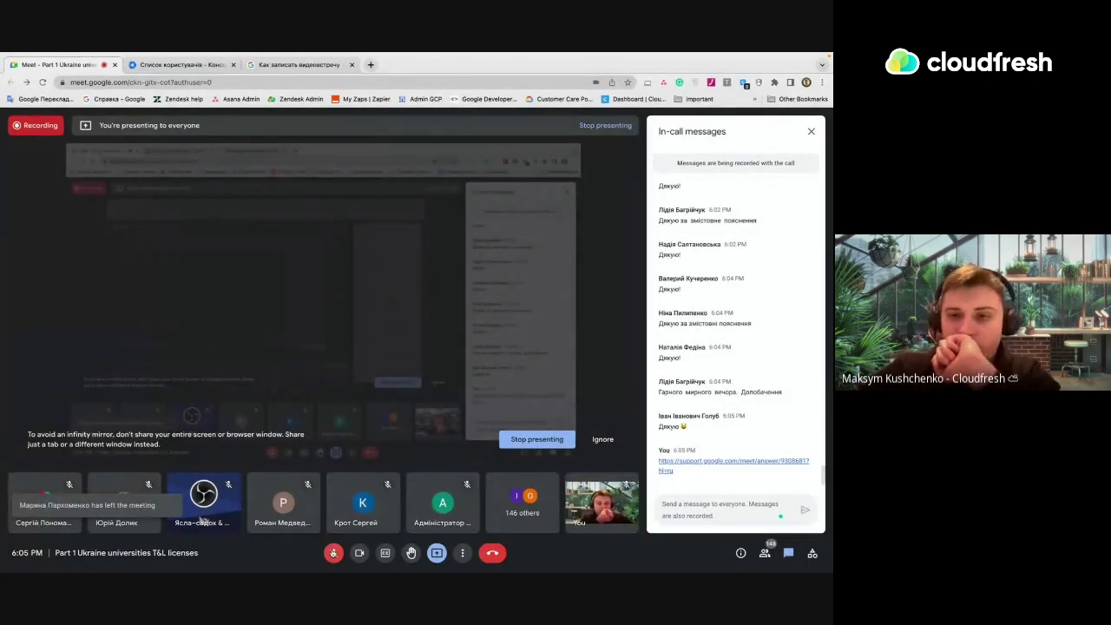
pyautogui.press('super+d')
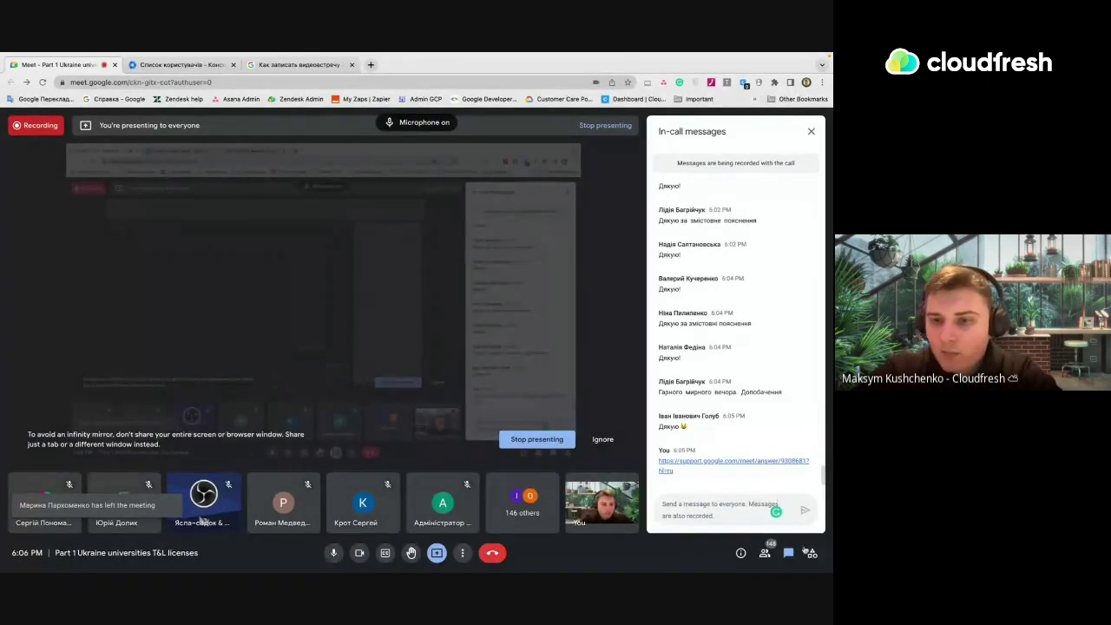
pyautogui.click(813, 553)
pyautogui.click(699, 244)
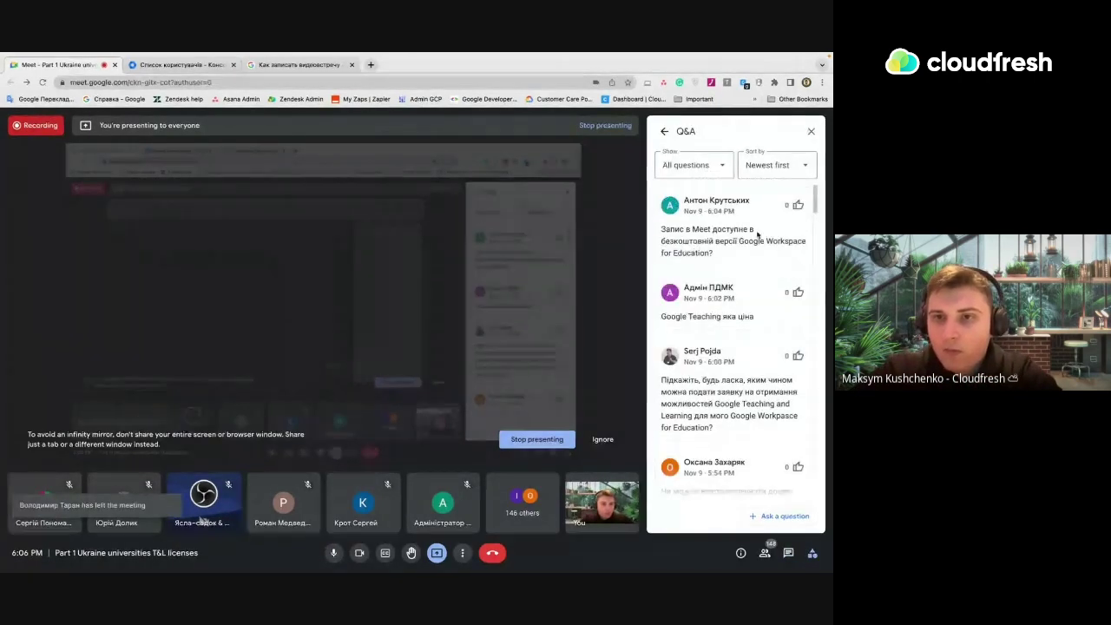